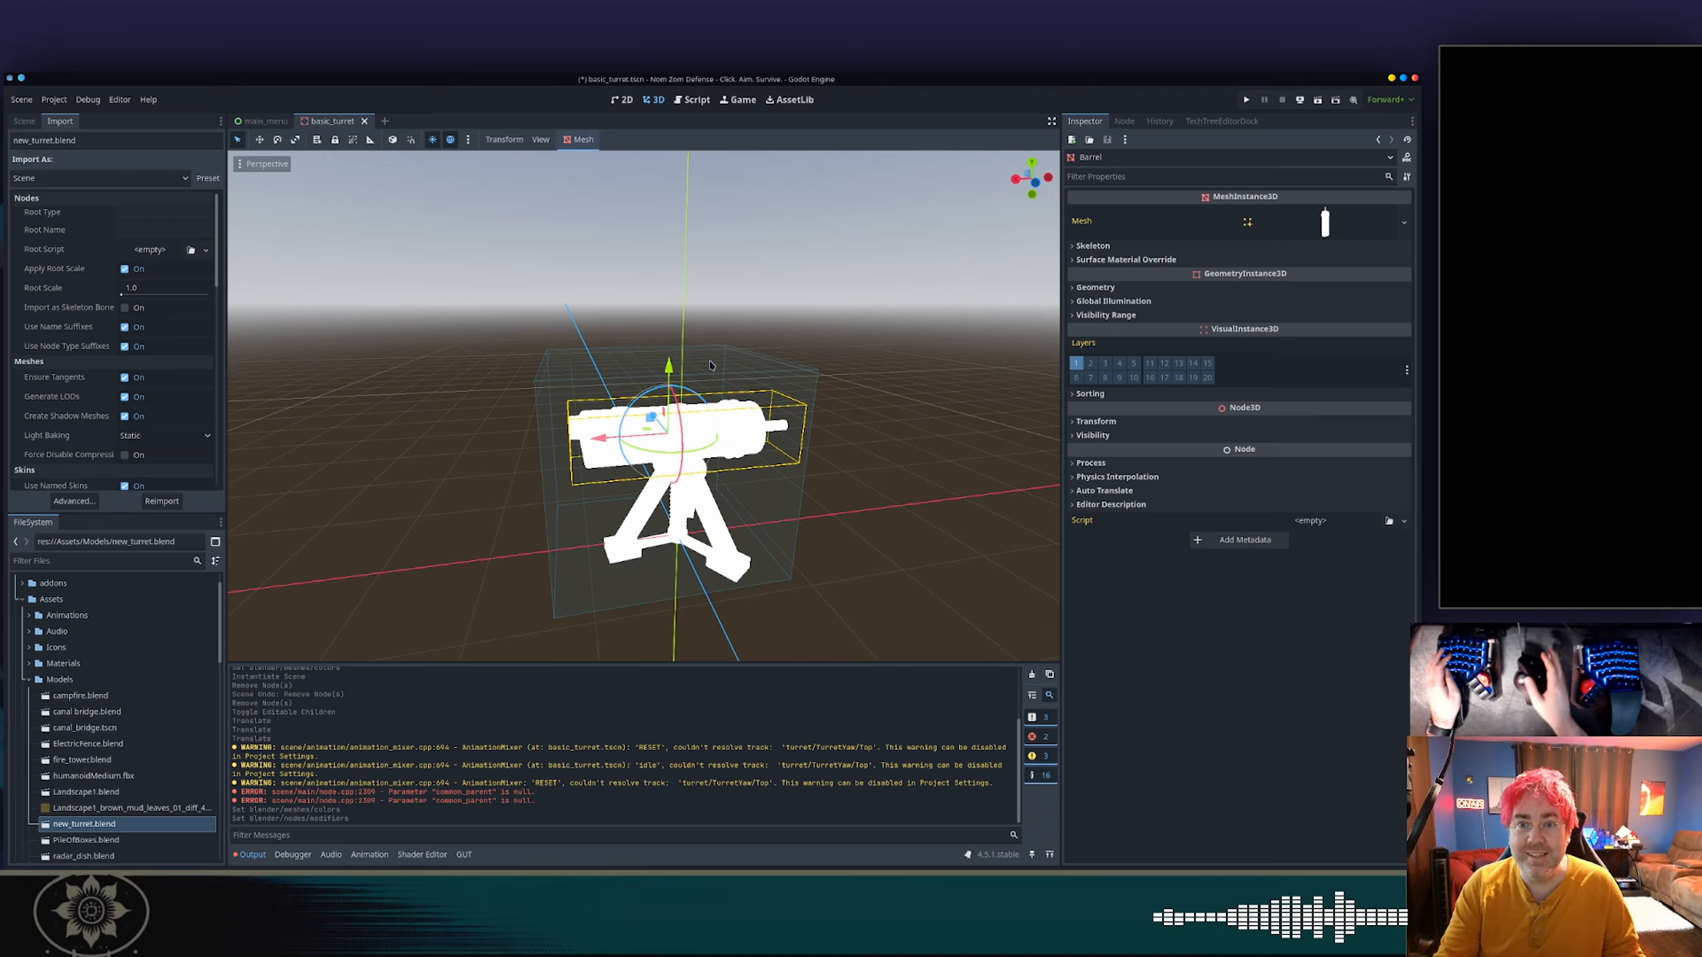
# Inspect the Barrel node's mesh resource, checking the Surface 0 material's shading and albedo settings.
pyautogui.click(27, 123)
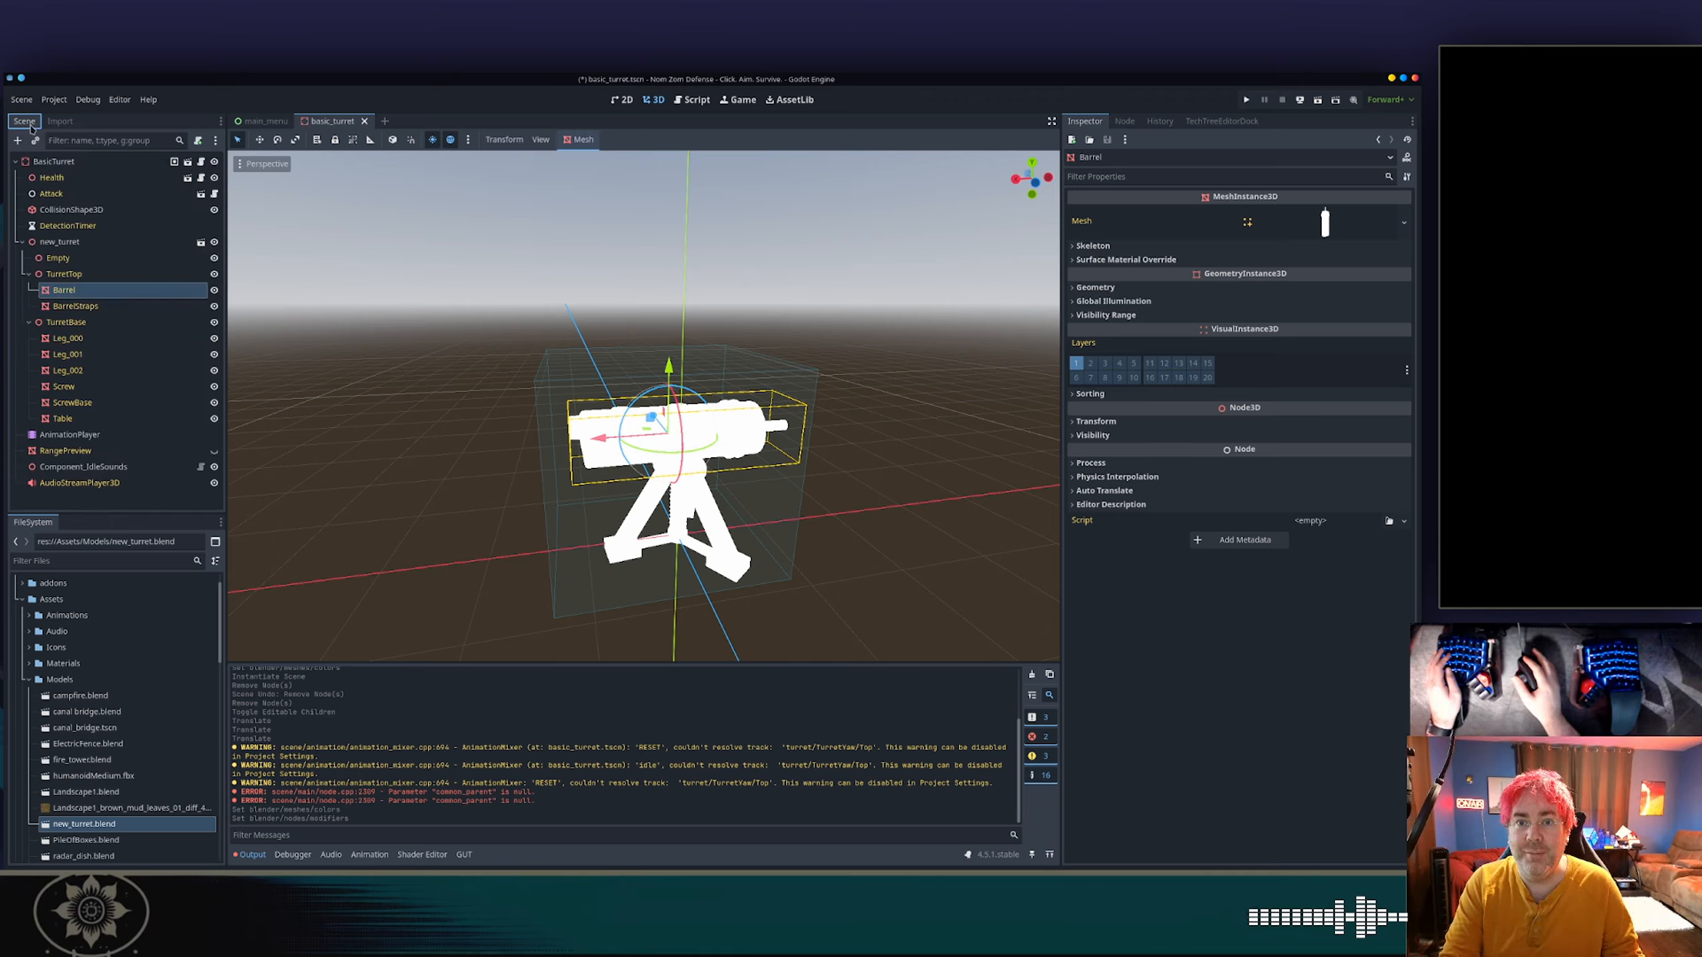
pyautogui.click(82, 278)
pyautogui.click(73, 290)
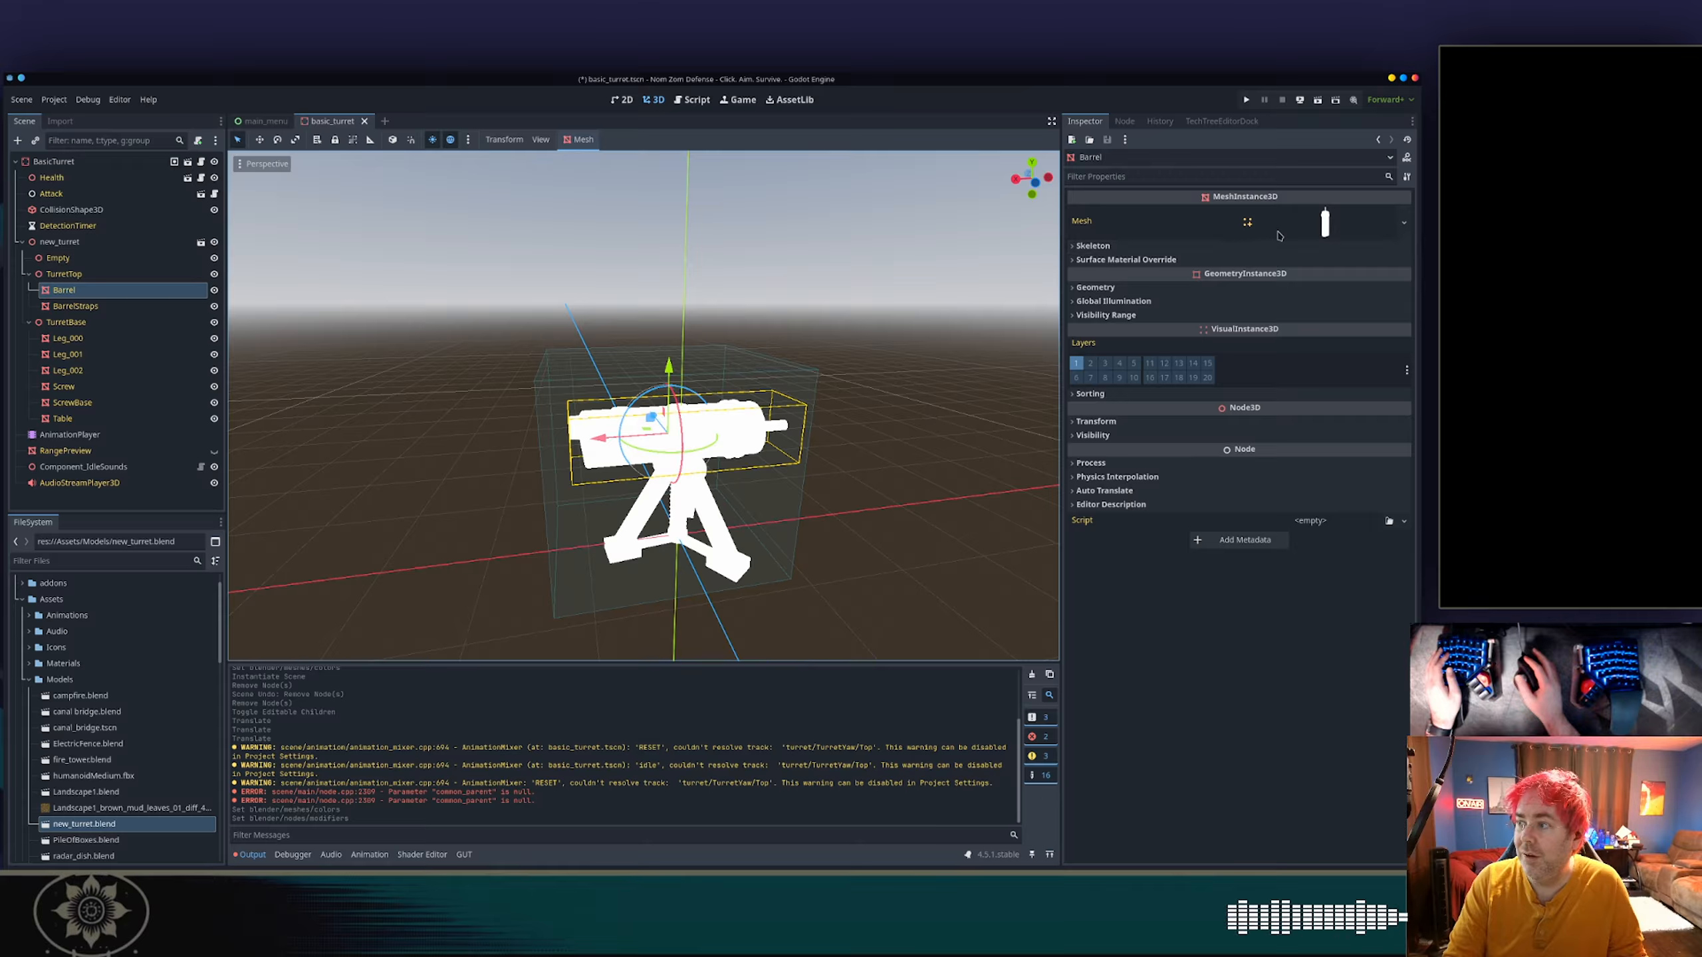
pyautogui.click(1270, 225)
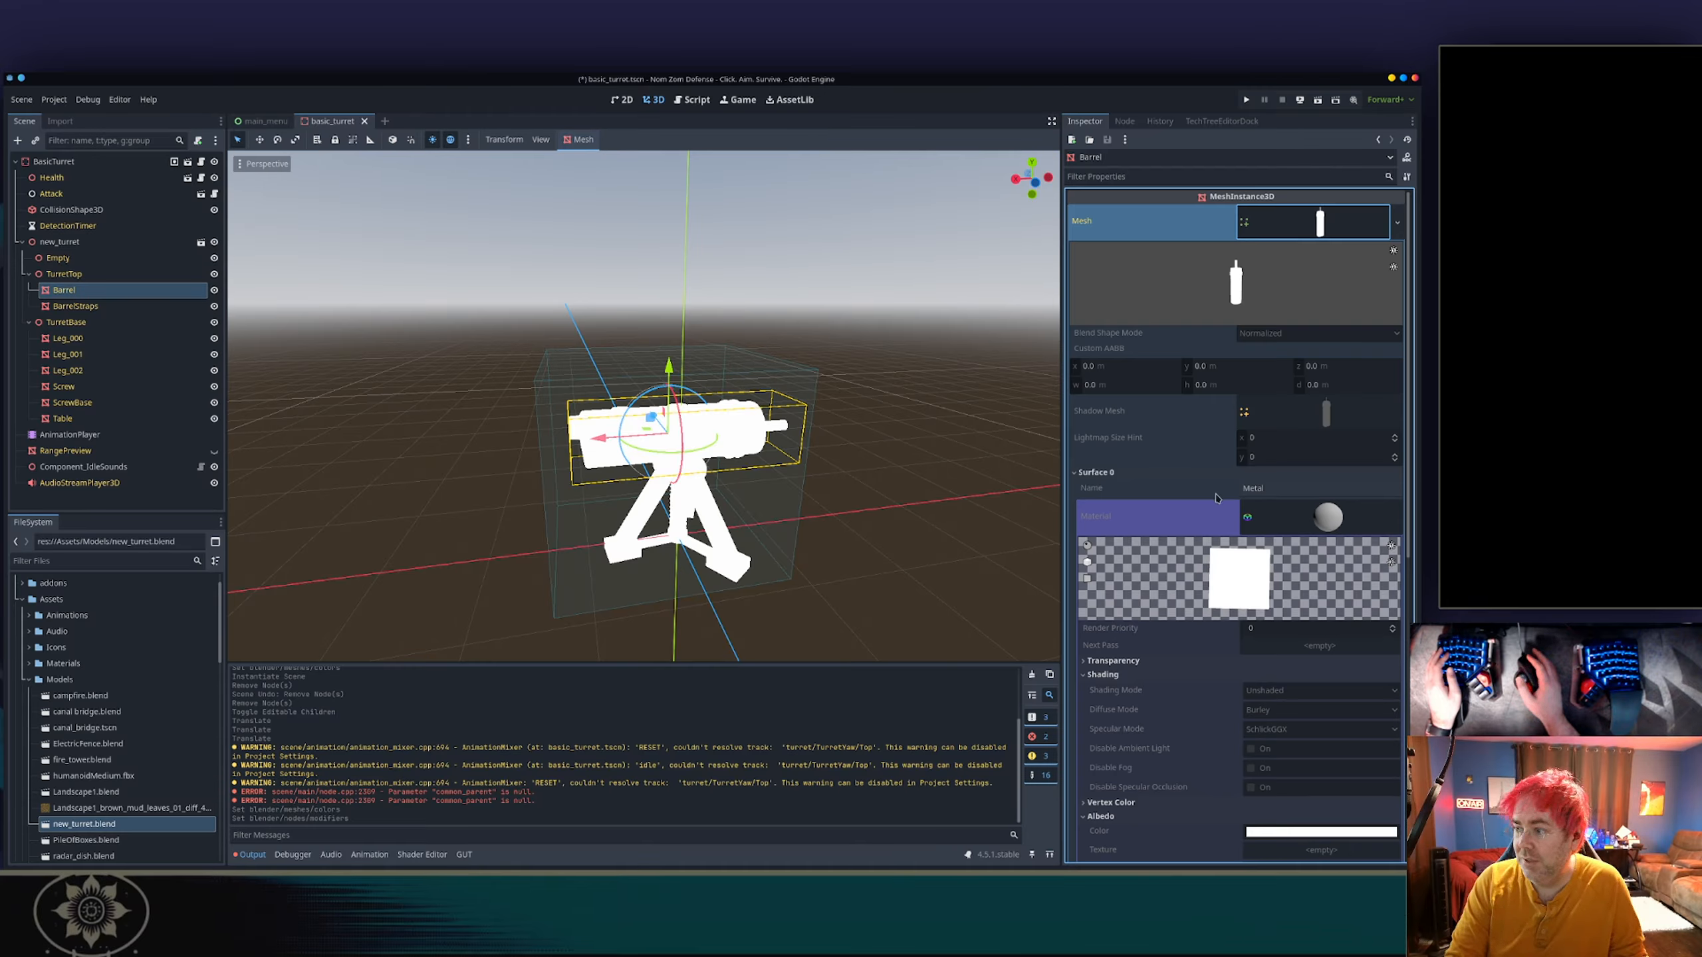
pyautogui.scroll(-3, 1218, 499)
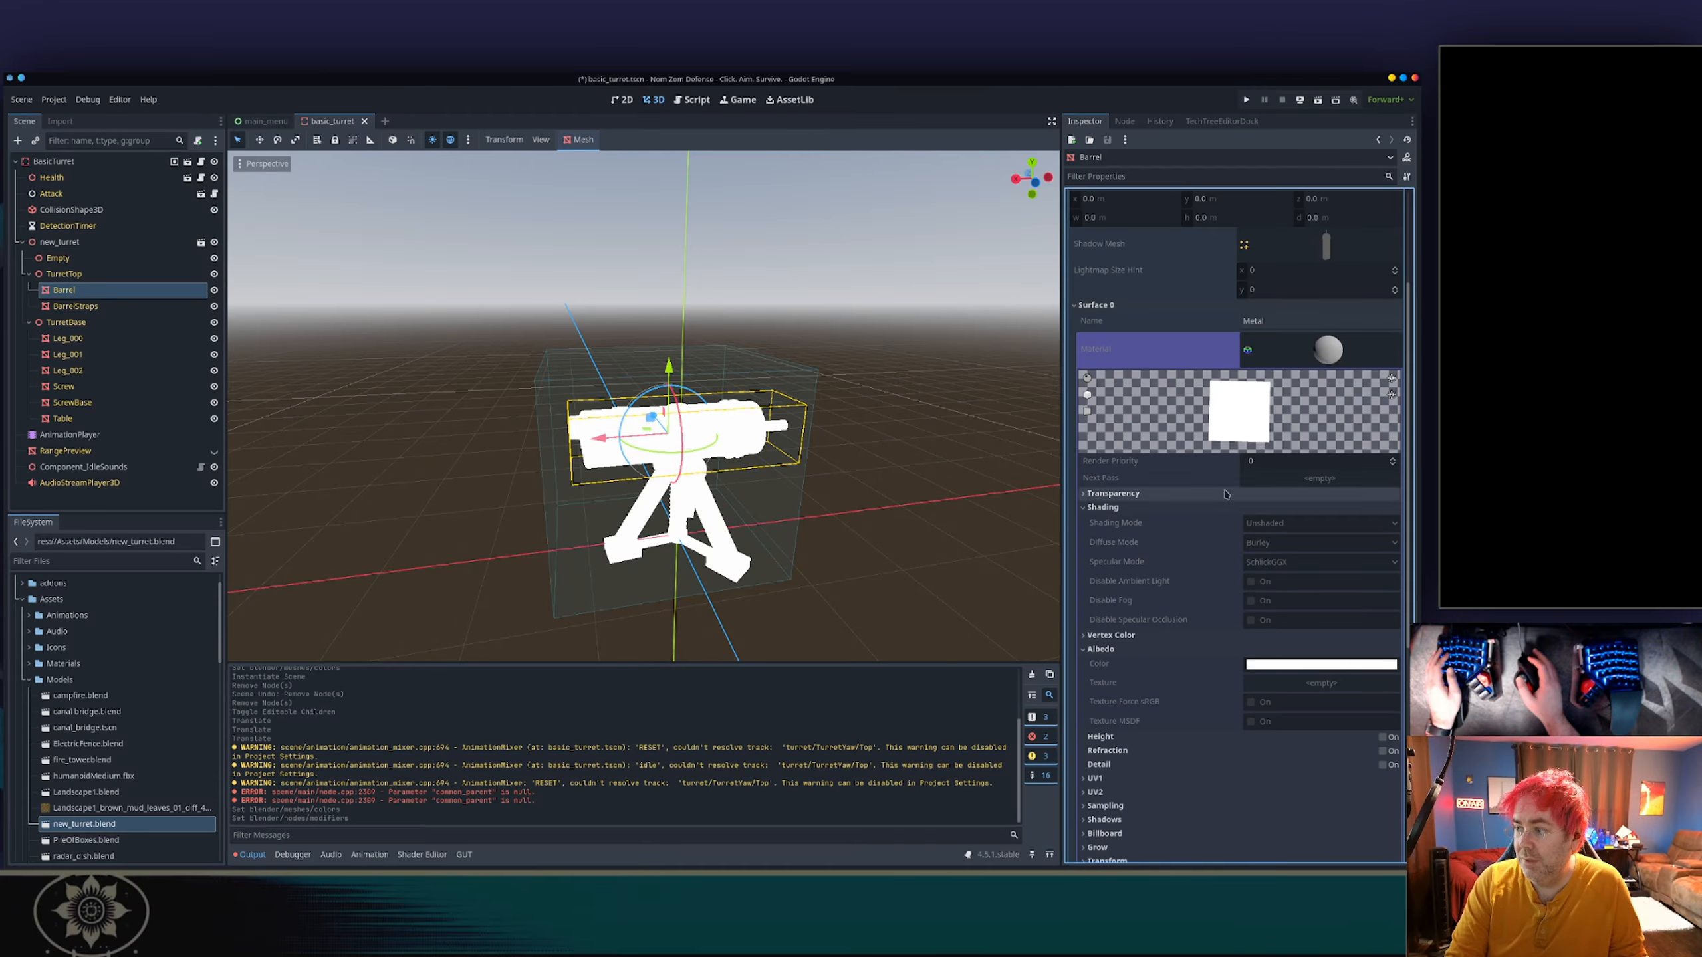
pyautogui.click(1317, 360)
pyautogui.click(1306, 540)
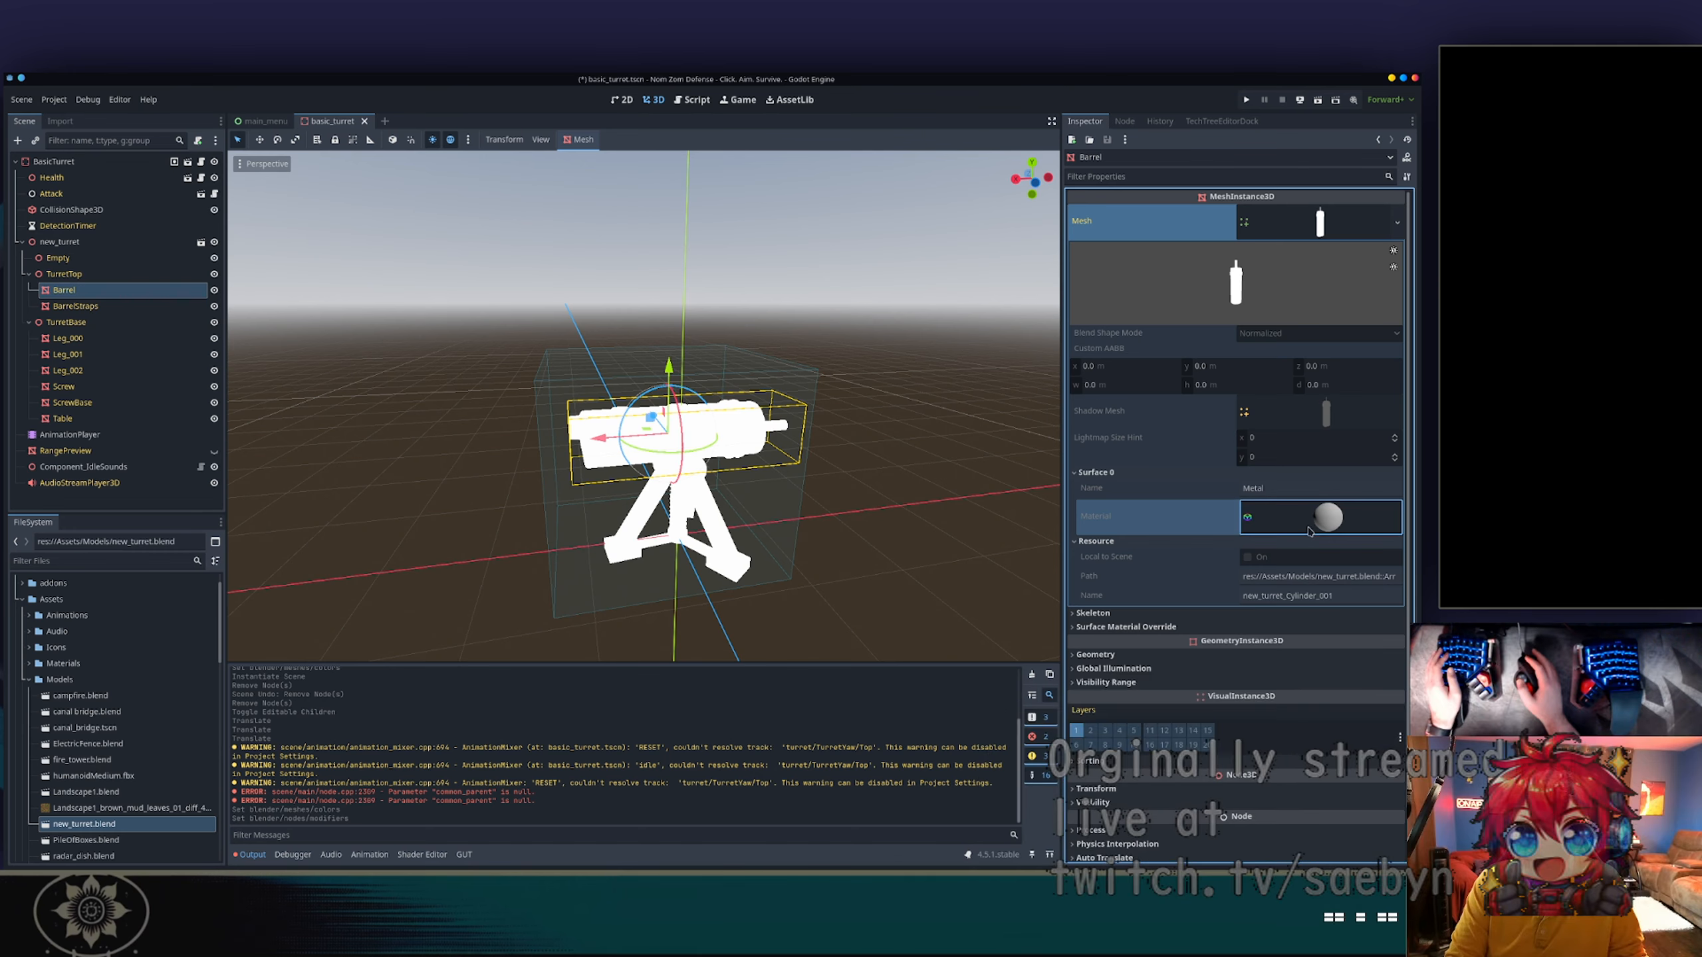
pyautogui.click(1304, 514)
pyautogui.scroll(-5, 1192, 570)
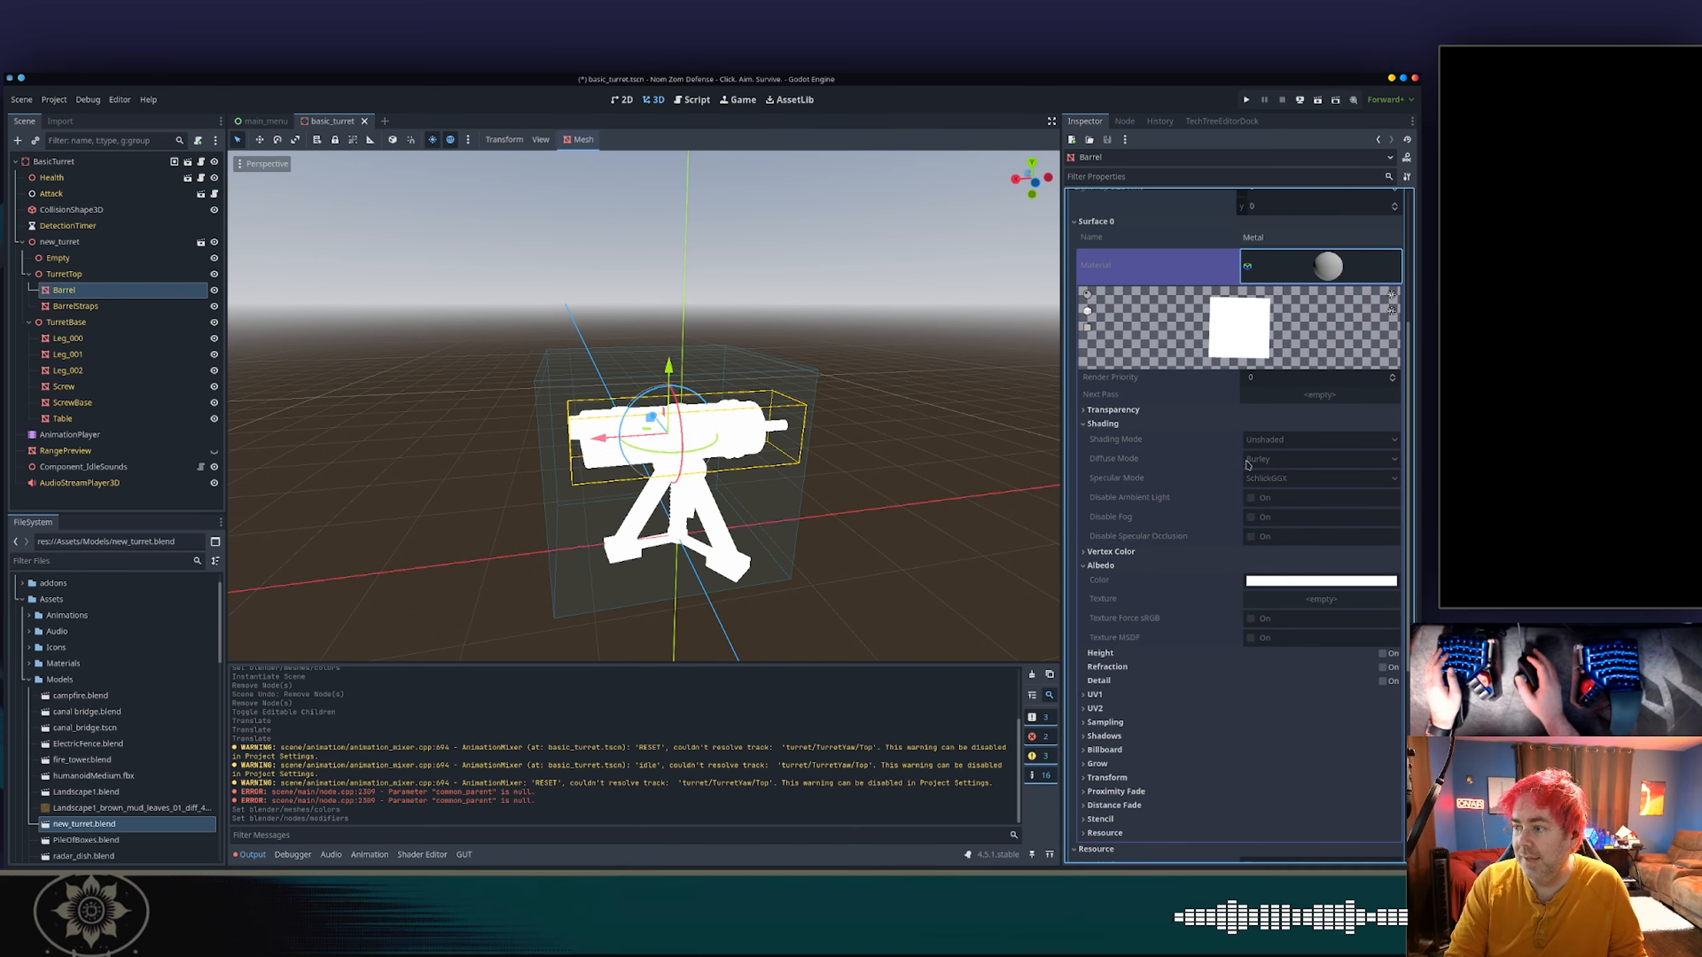
pyautogui.click(1286, 609)
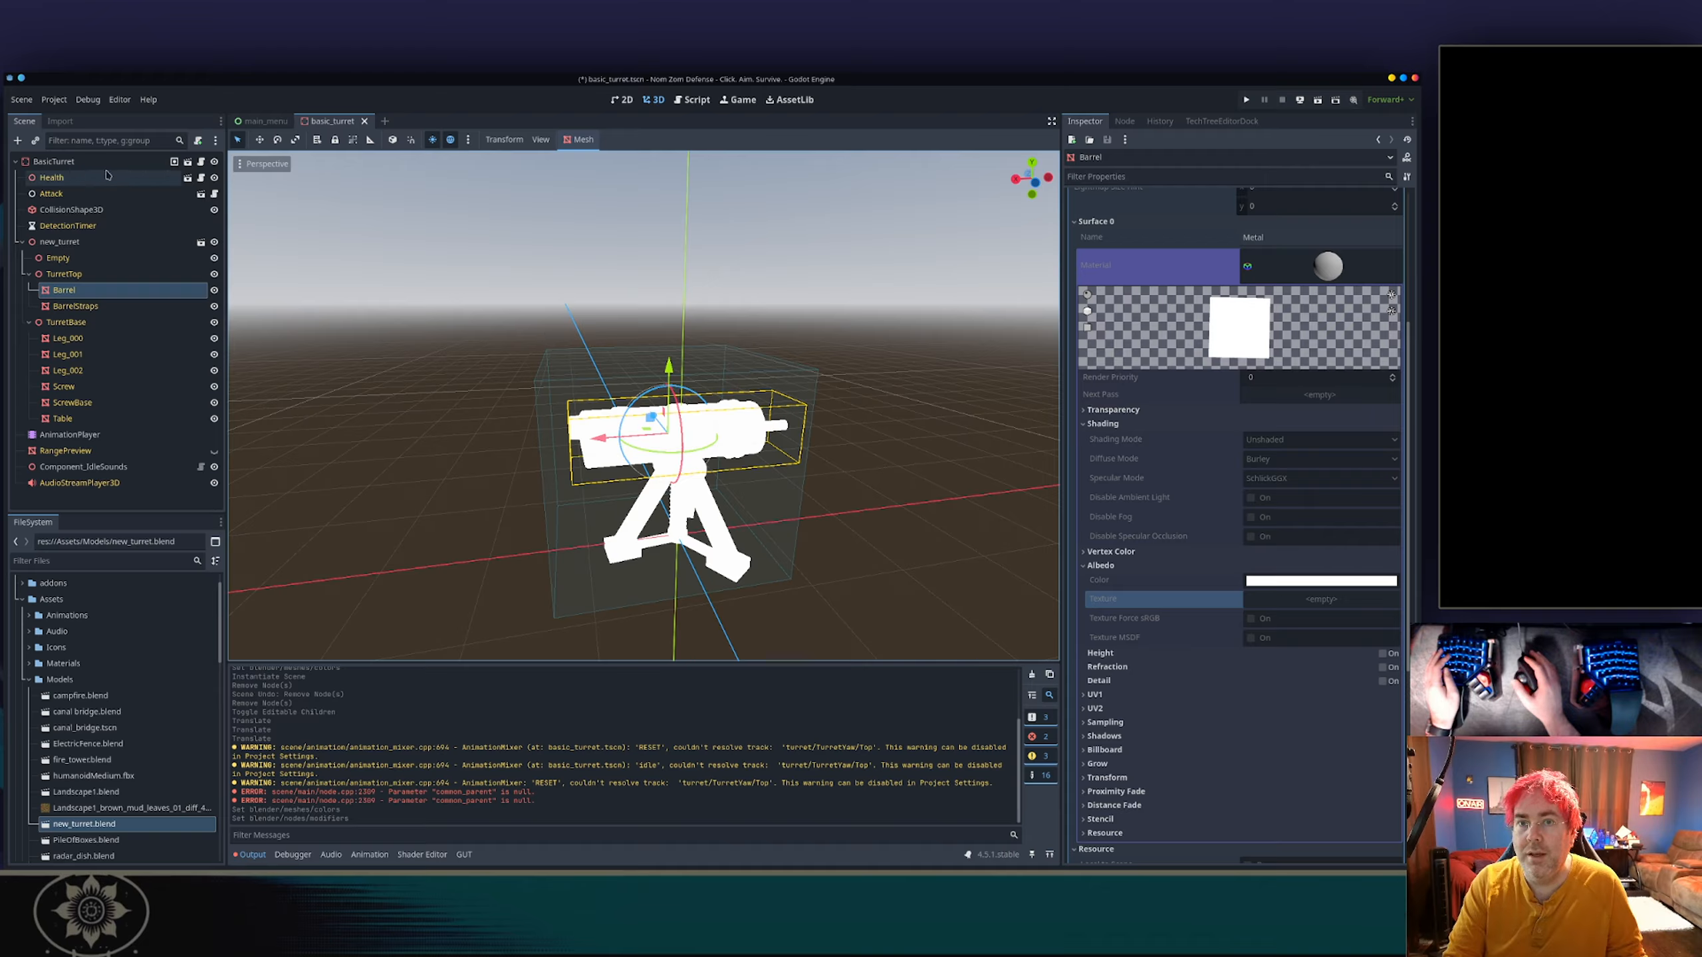
# Turn off the Blender mesh Colors import option for new_turret.blend and reimport the model.
pyautogui.click(60, 121)
pyautogui.scroll(-10, 107, 300)
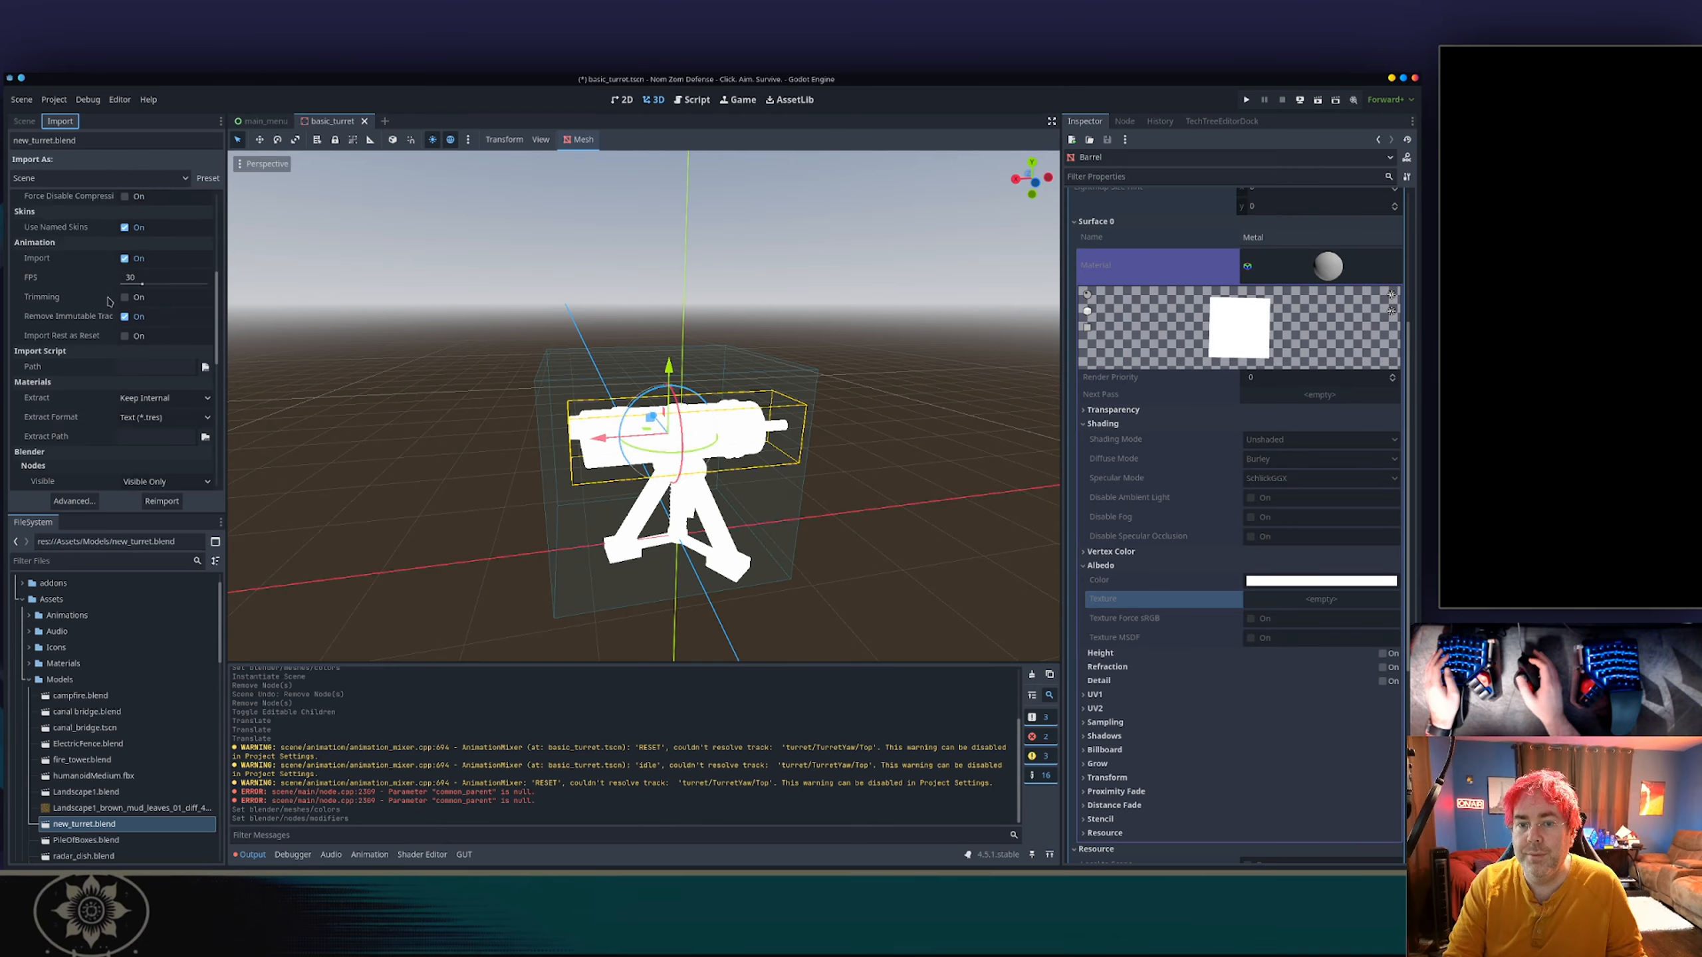
pyautogui.click(128, 278)
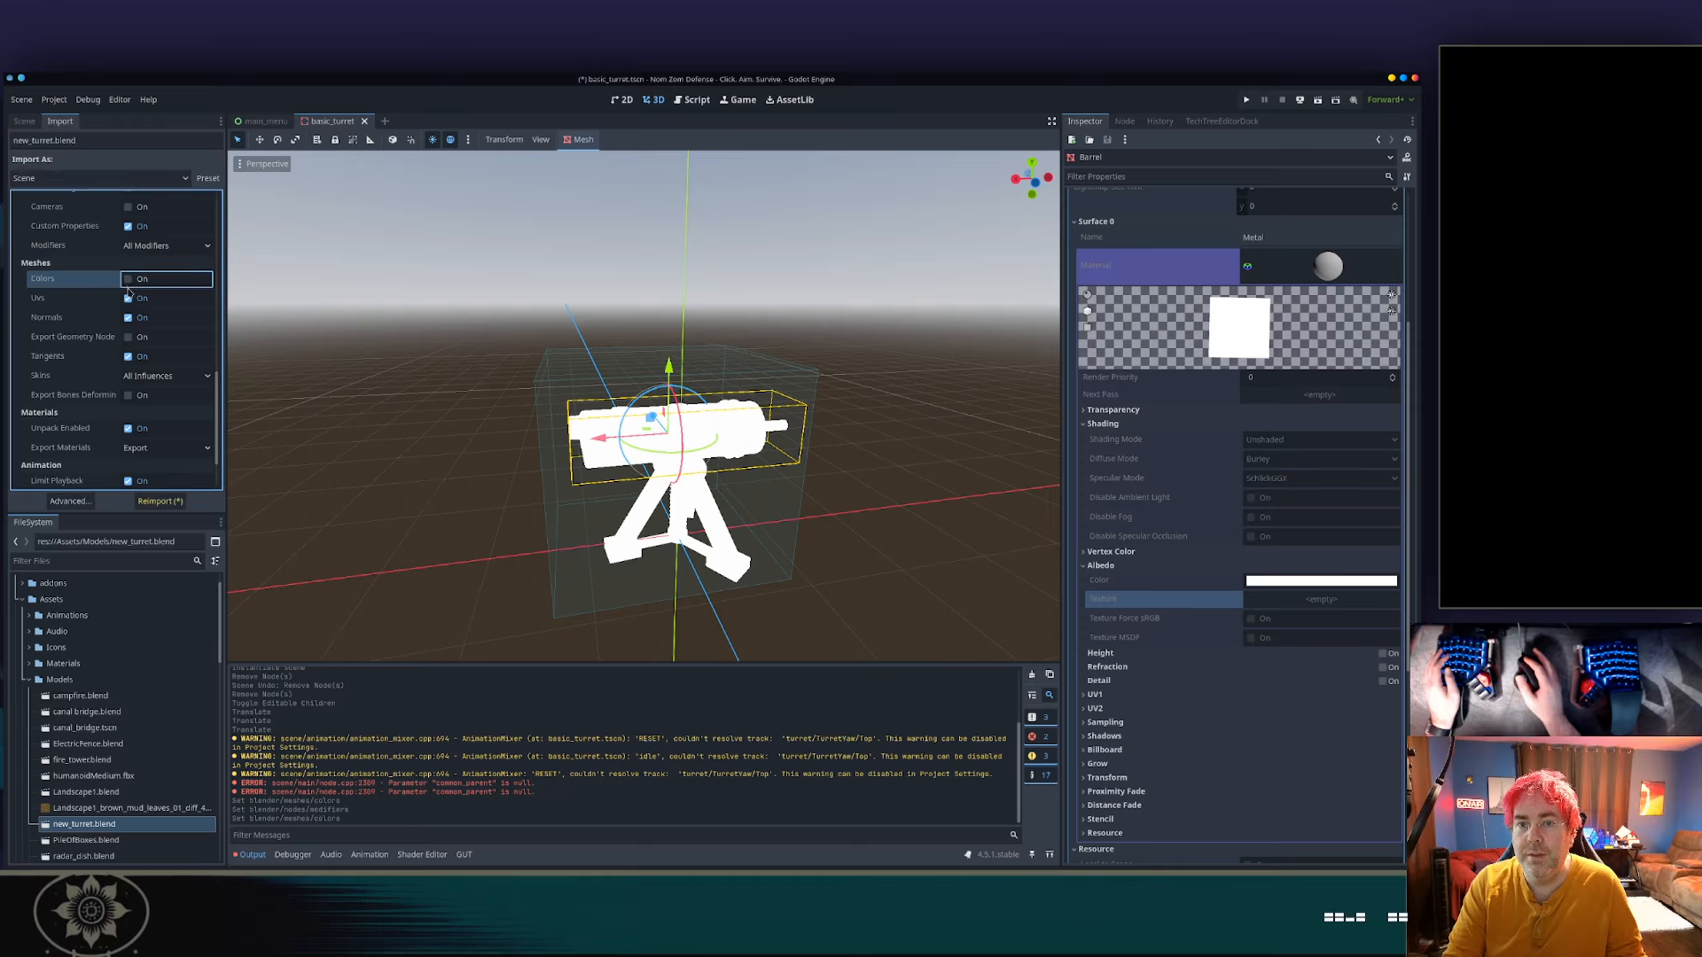
pyautogui.click(161, 501)
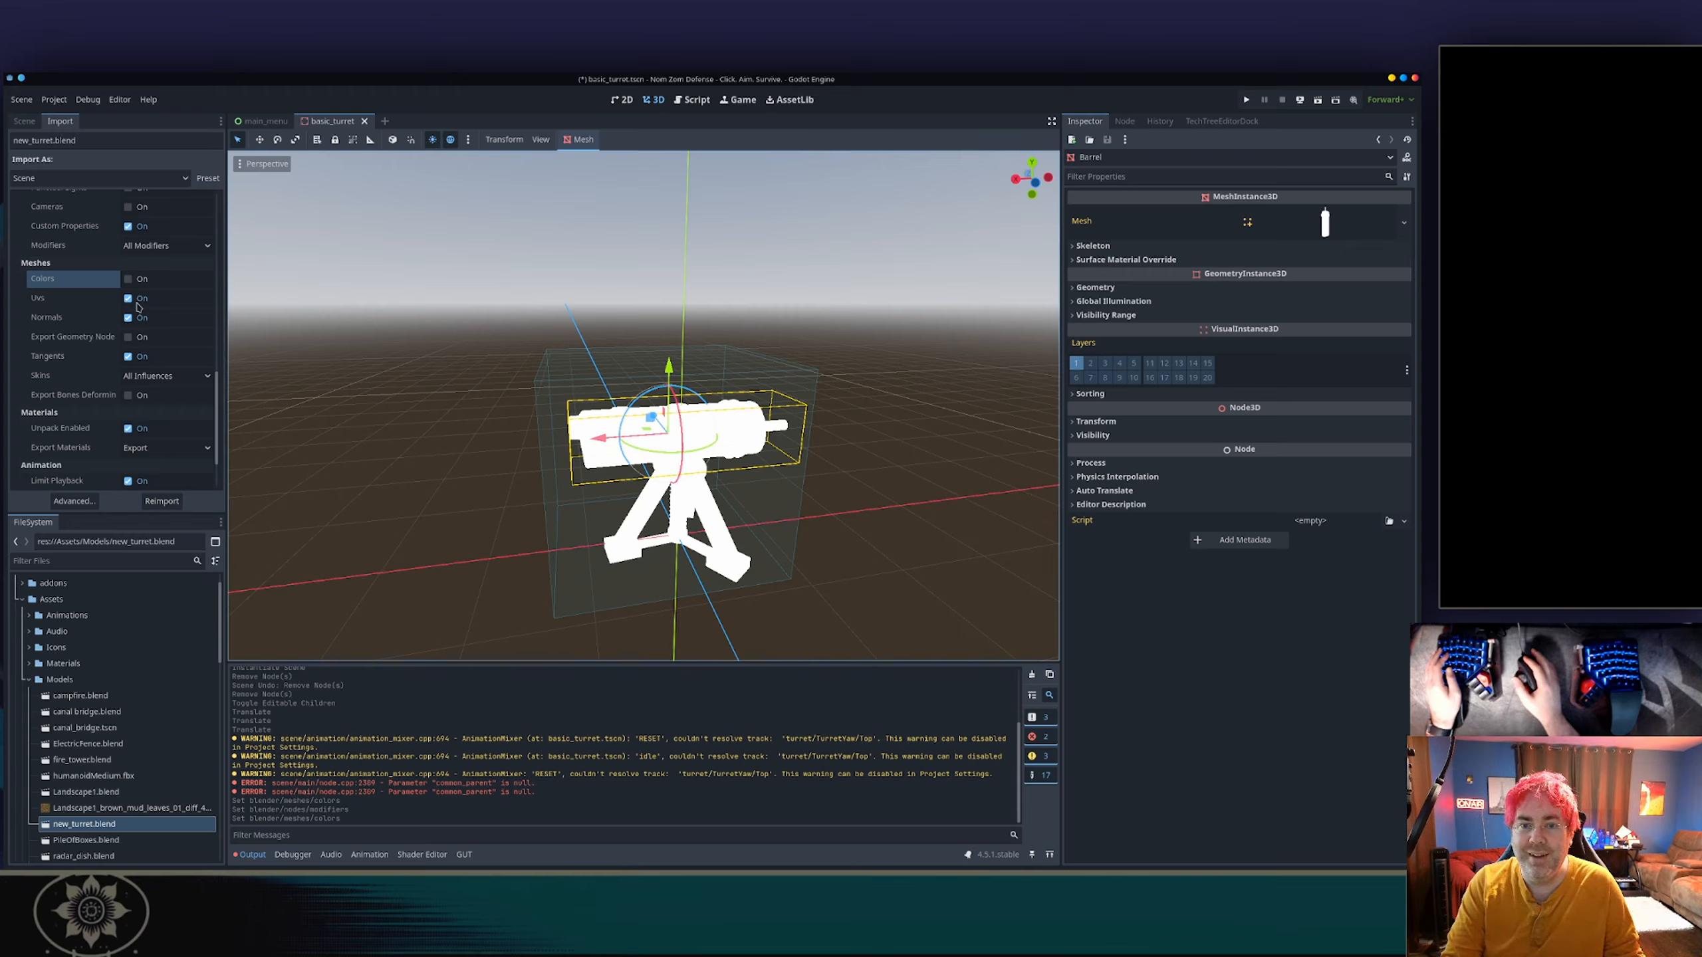
# Try reimporting with mesh Skins set to 4 Influences (Compatible), and return the option to All Influences.
pyautogui.click(143, 378)
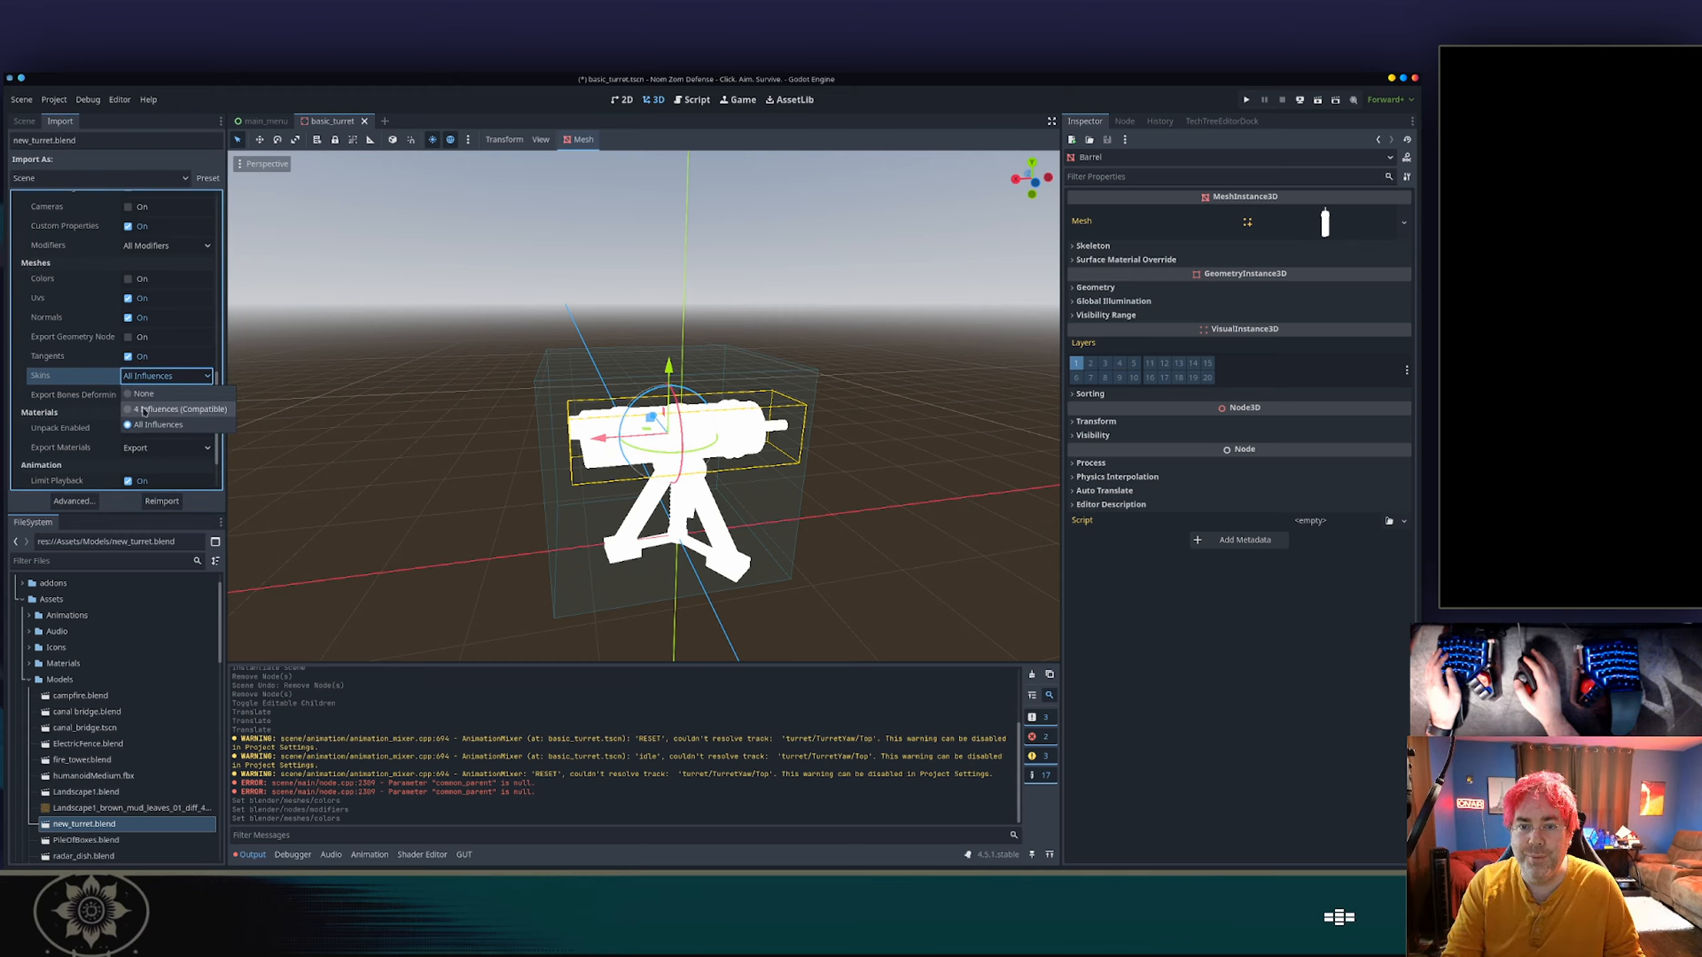
pyautogui.click(155, 409)
pyautogui.click(160, 501)
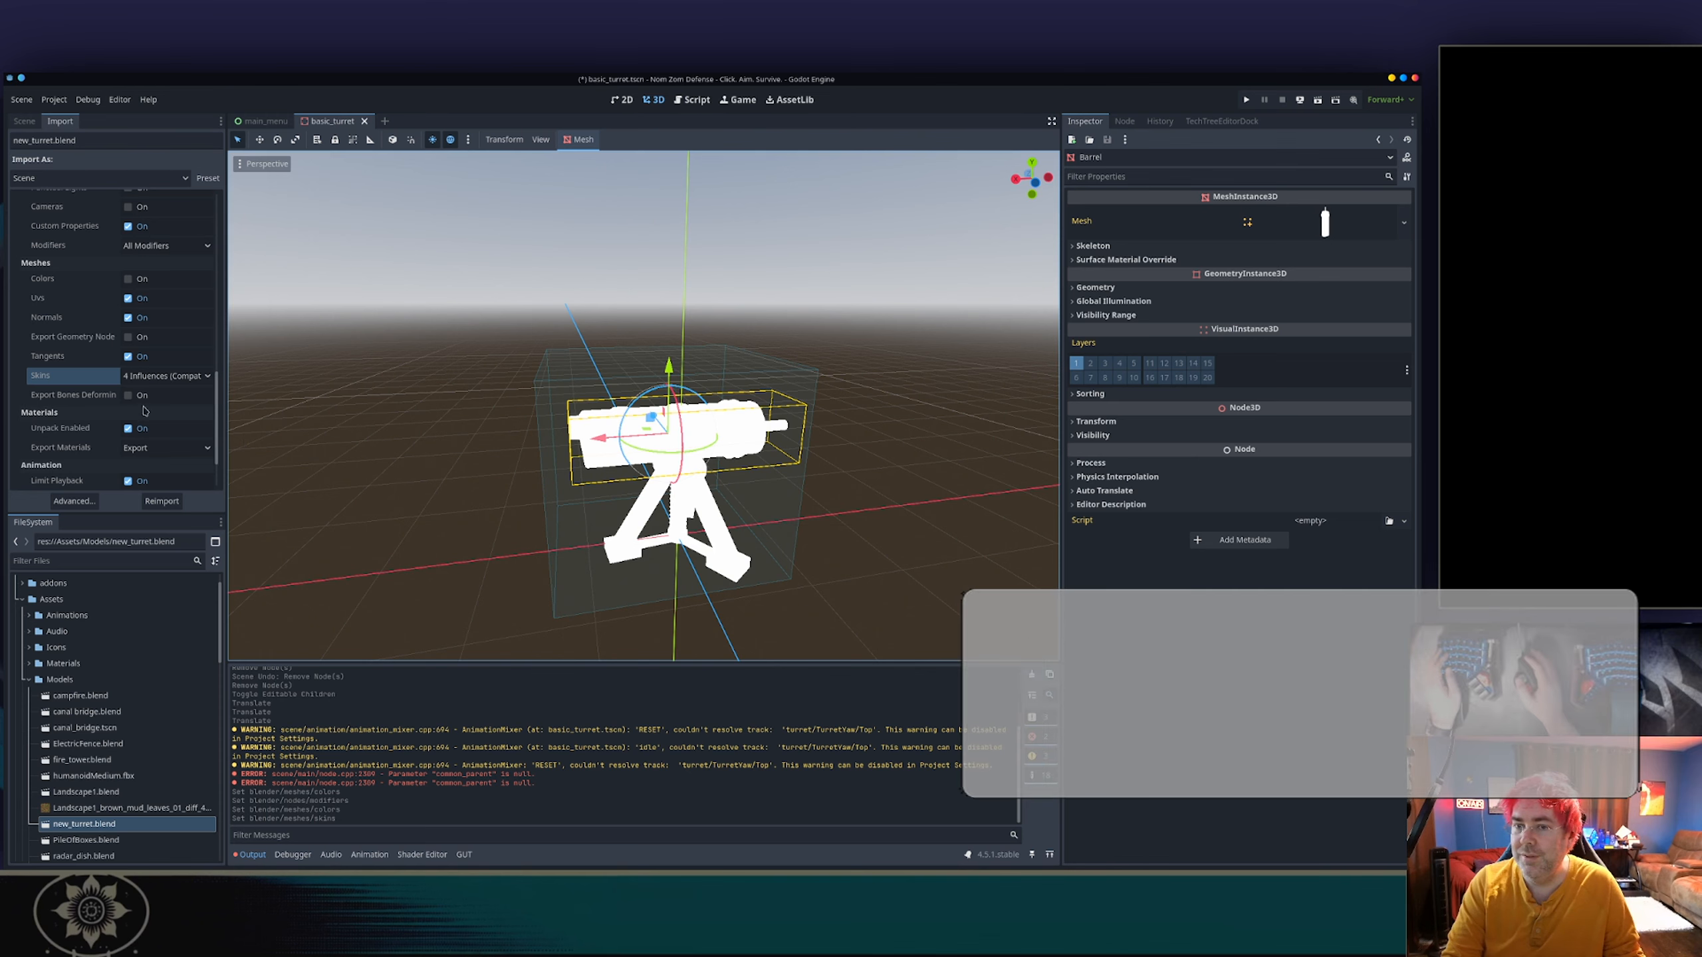
pyautogui.click(166, 376)
pyautogui.click(150, 423)
# Try setting the Blender Export Materials option to Placeholder and reimport new_turret.blend.
pyautogui.scroll(-3, 151, 419)
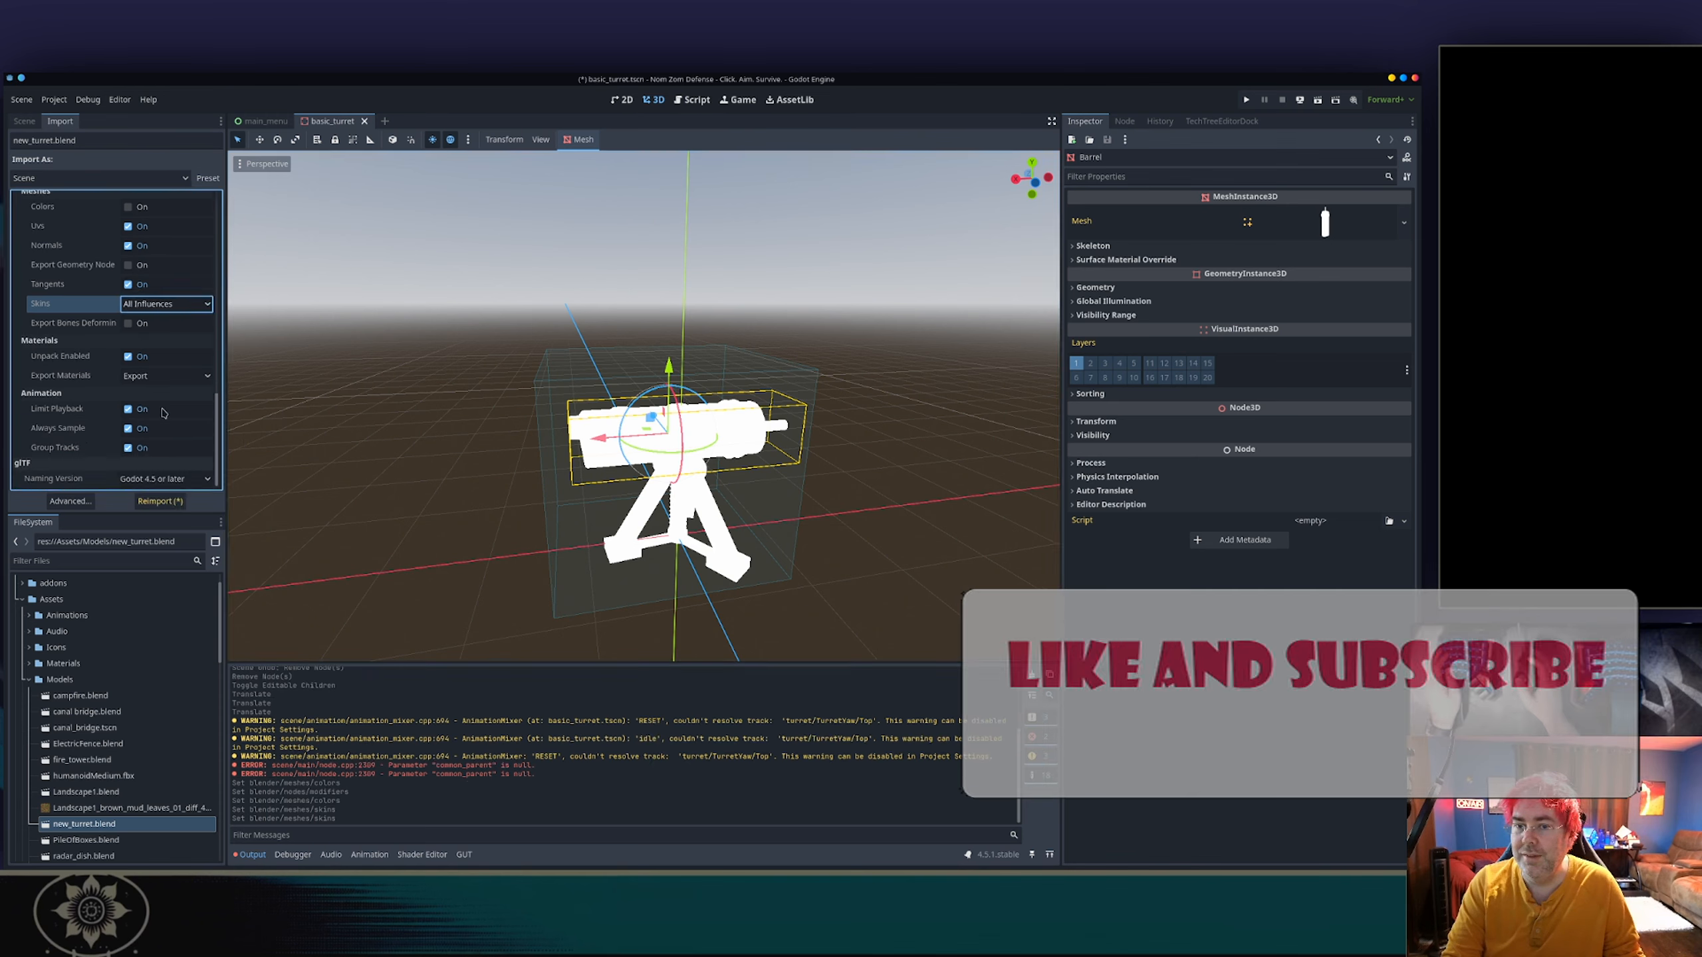
pyautogui.click(156, 377)
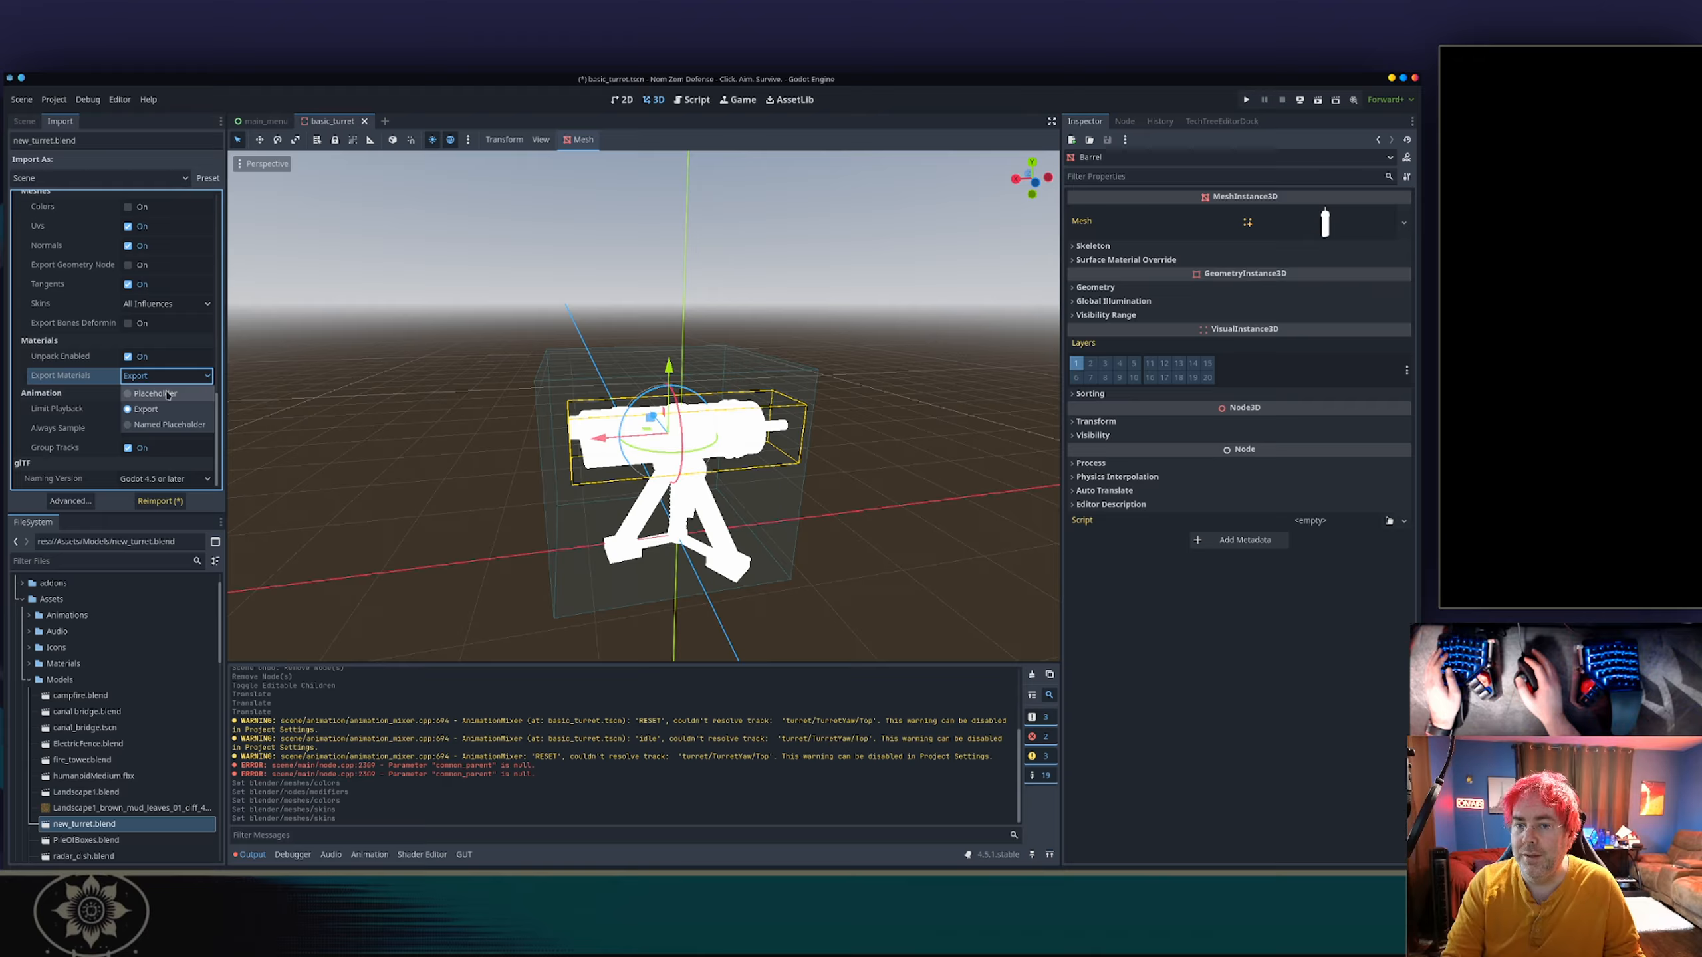
pyautogui.click(168, 394)
pyautogui.click(153, 502)
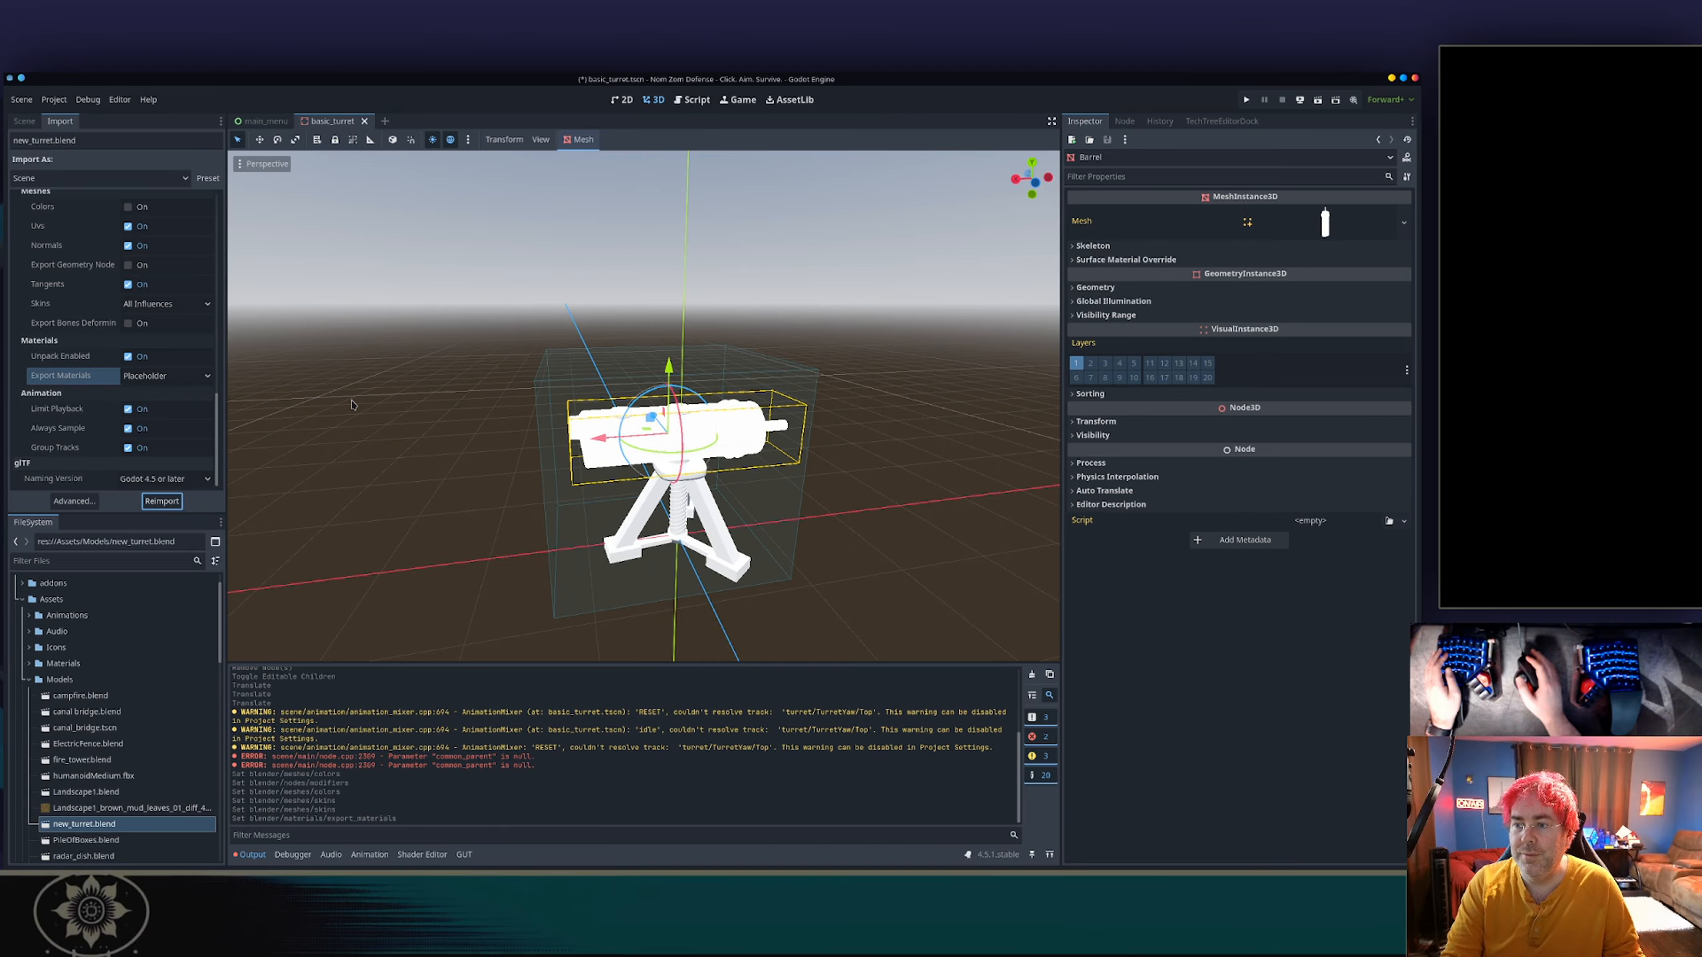
# Check the reimported Barrel mesh's Surface 0 material properties.
pyautogui.click(23, 121)
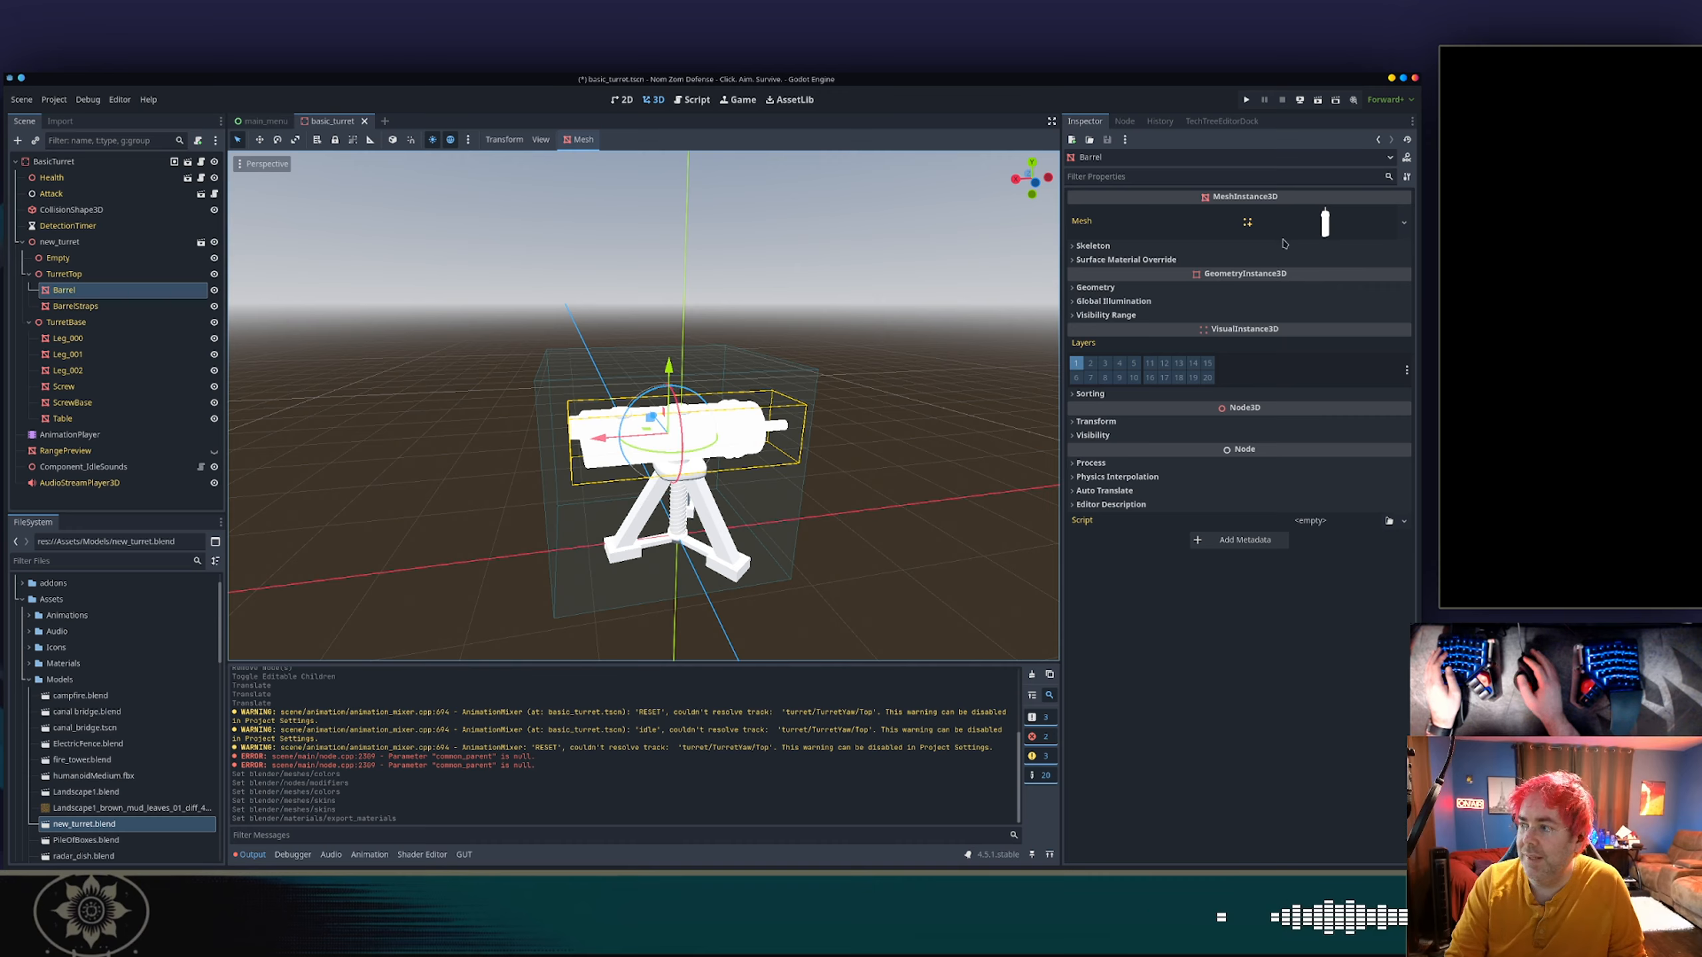
pyautogui.click(1317, 222)
pyautogui.scroll(-5, 1238, 473)
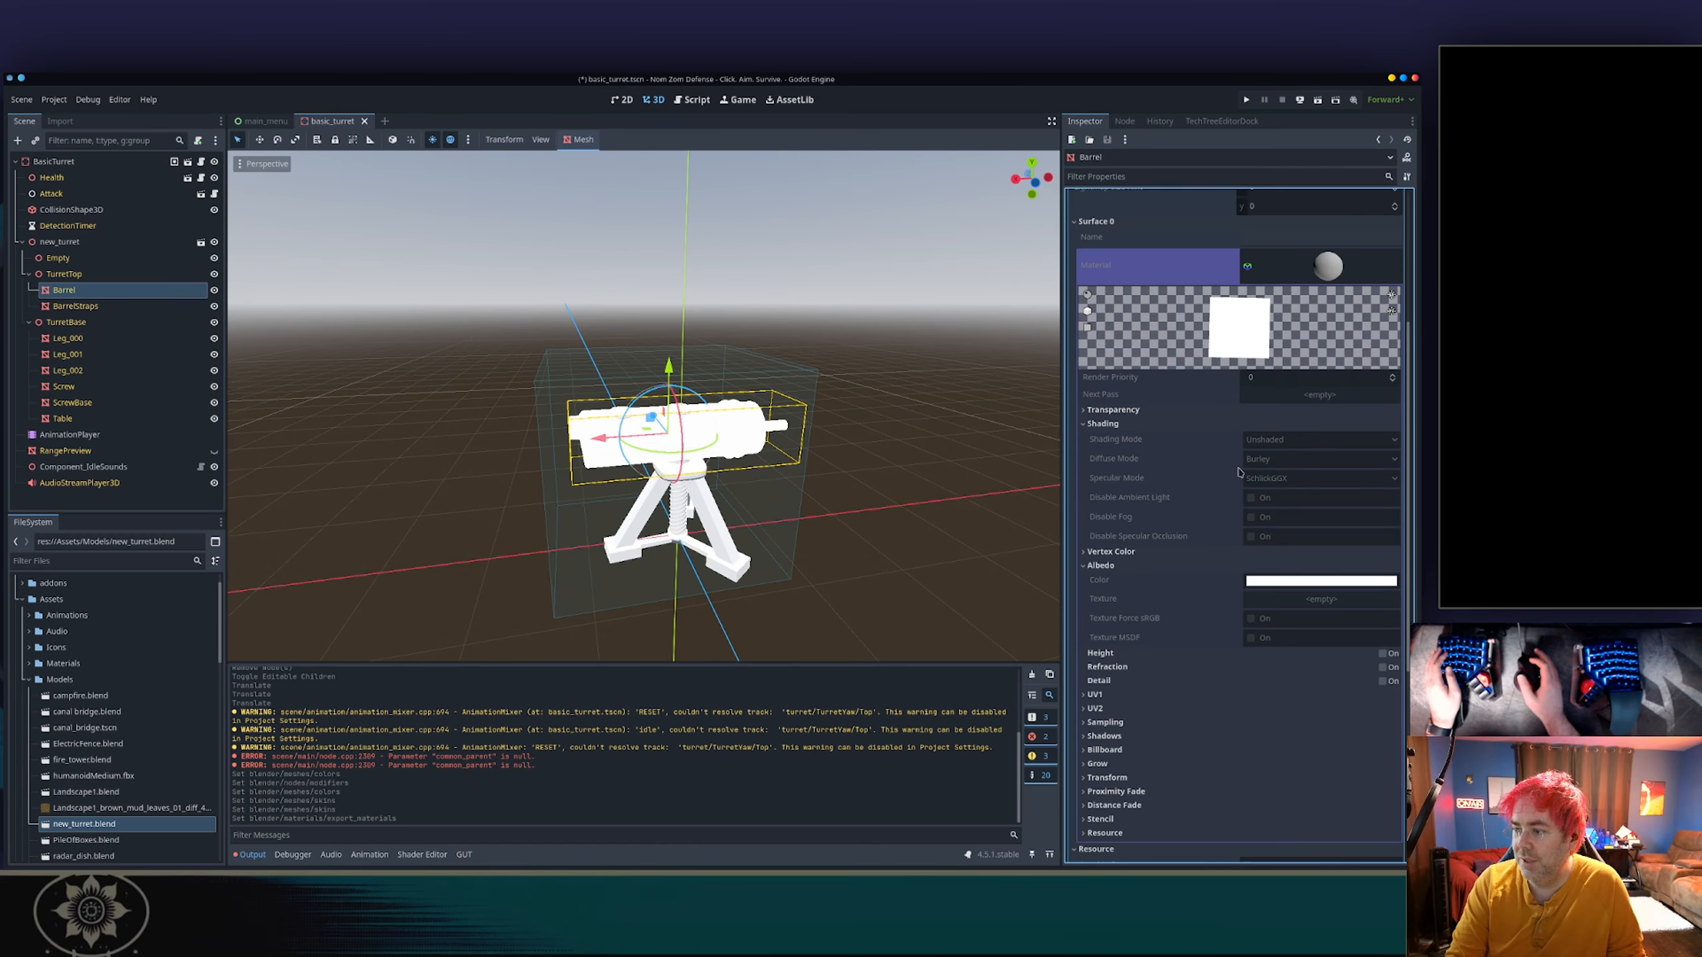
pyautogui.scroll(5, 1225, 517)
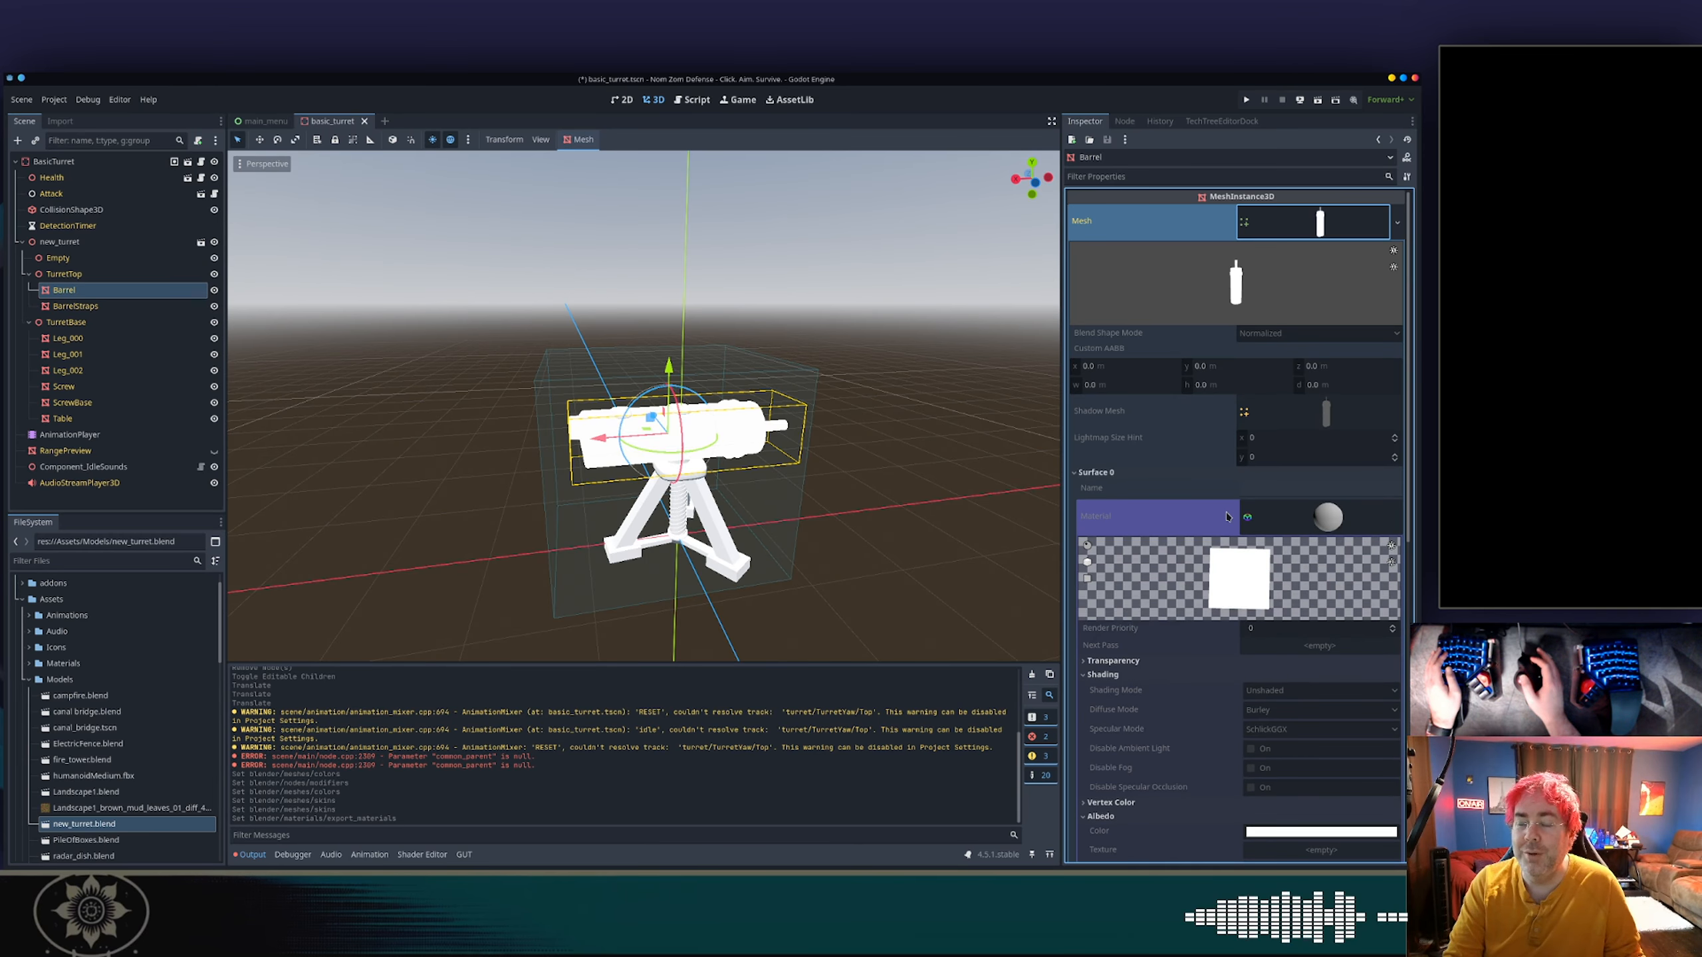
# Review the import settings of new_turret.blend, including the material extraction choices and the Blender node, mesh and material options.
pyautogui.click(60, 121)
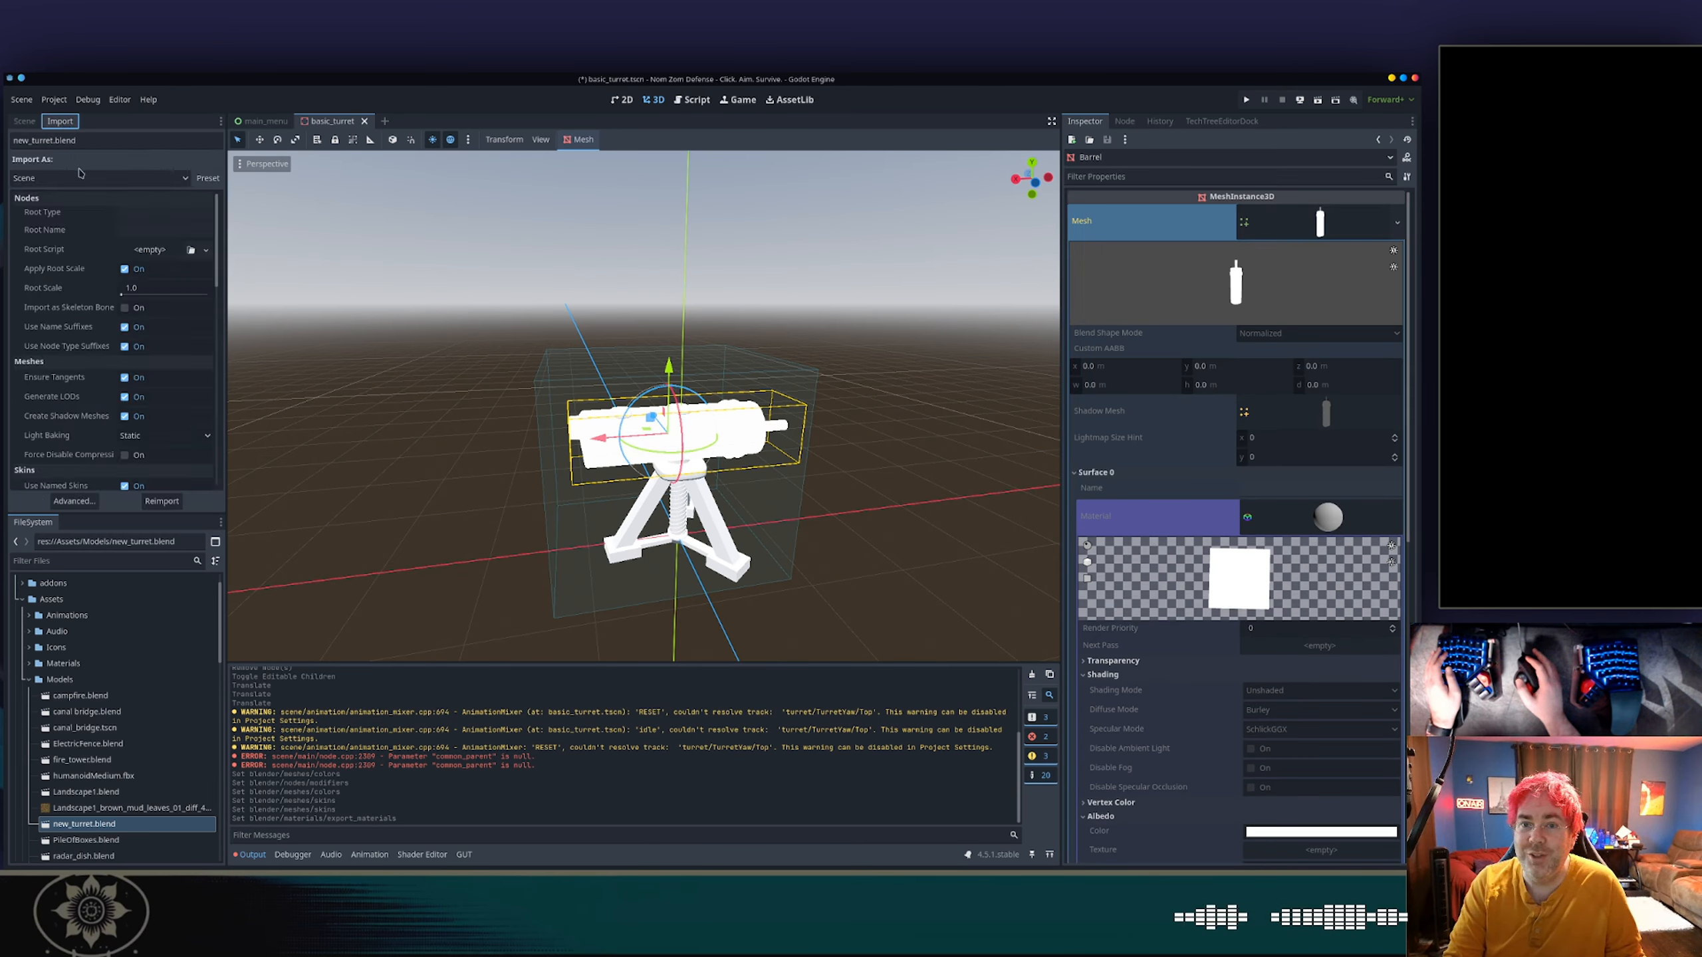
pyautogui.scroll(-10, 131, 402)
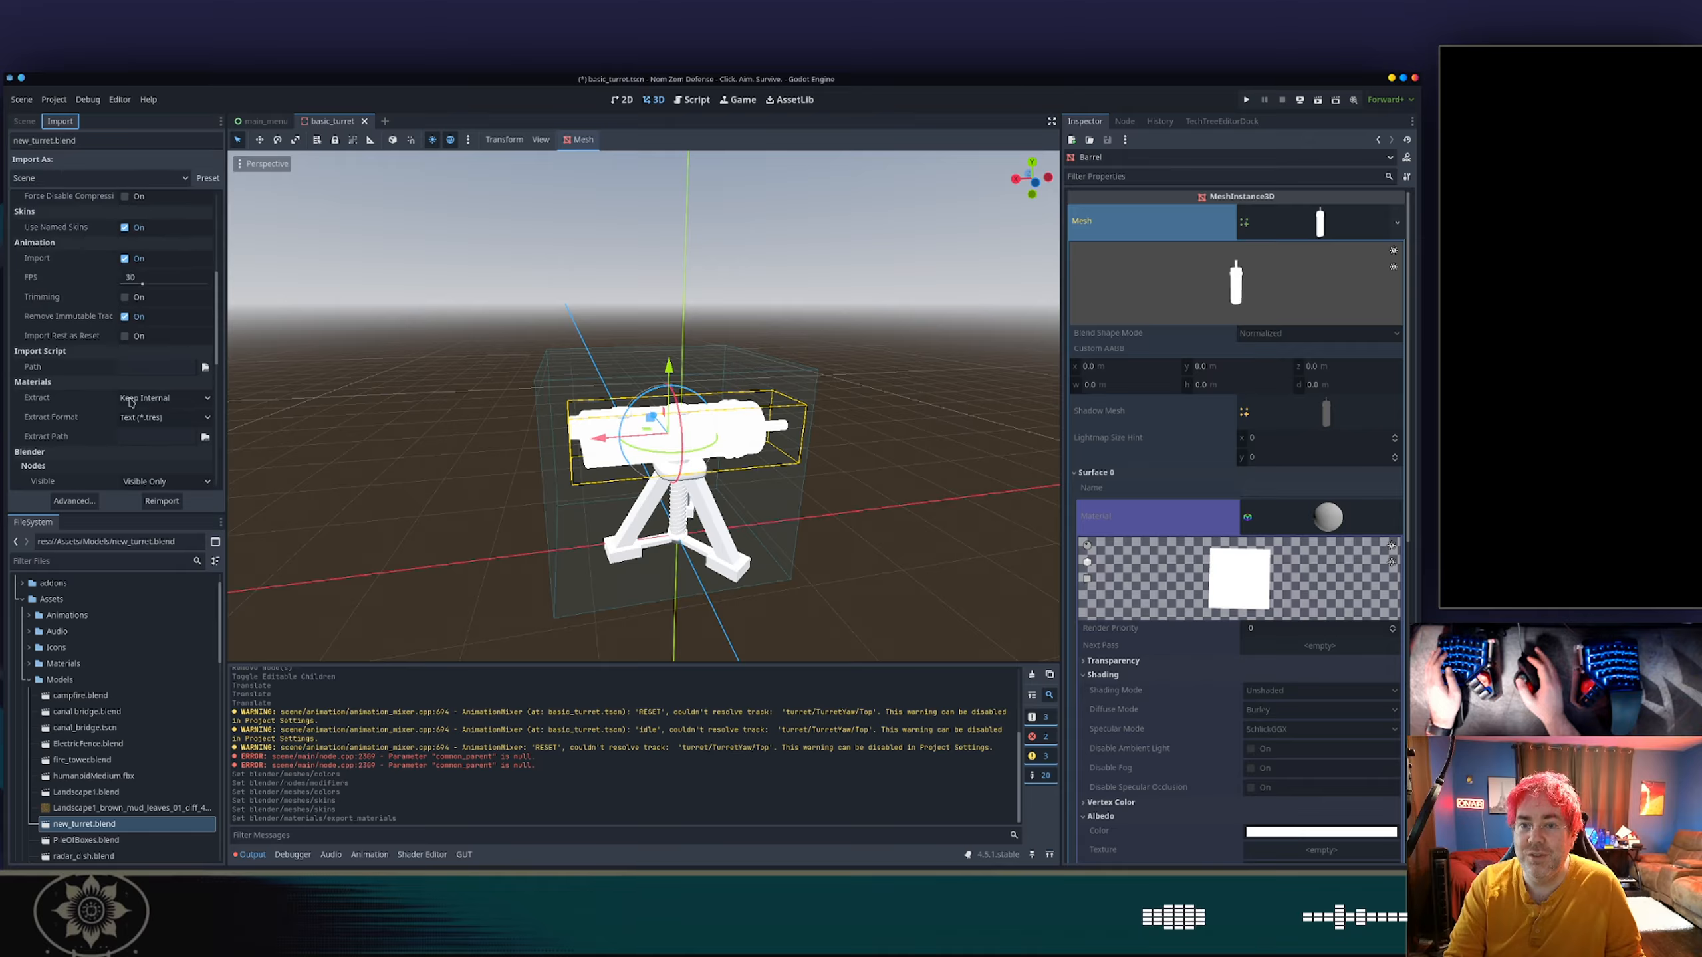
pyautogui.click(150, 288)
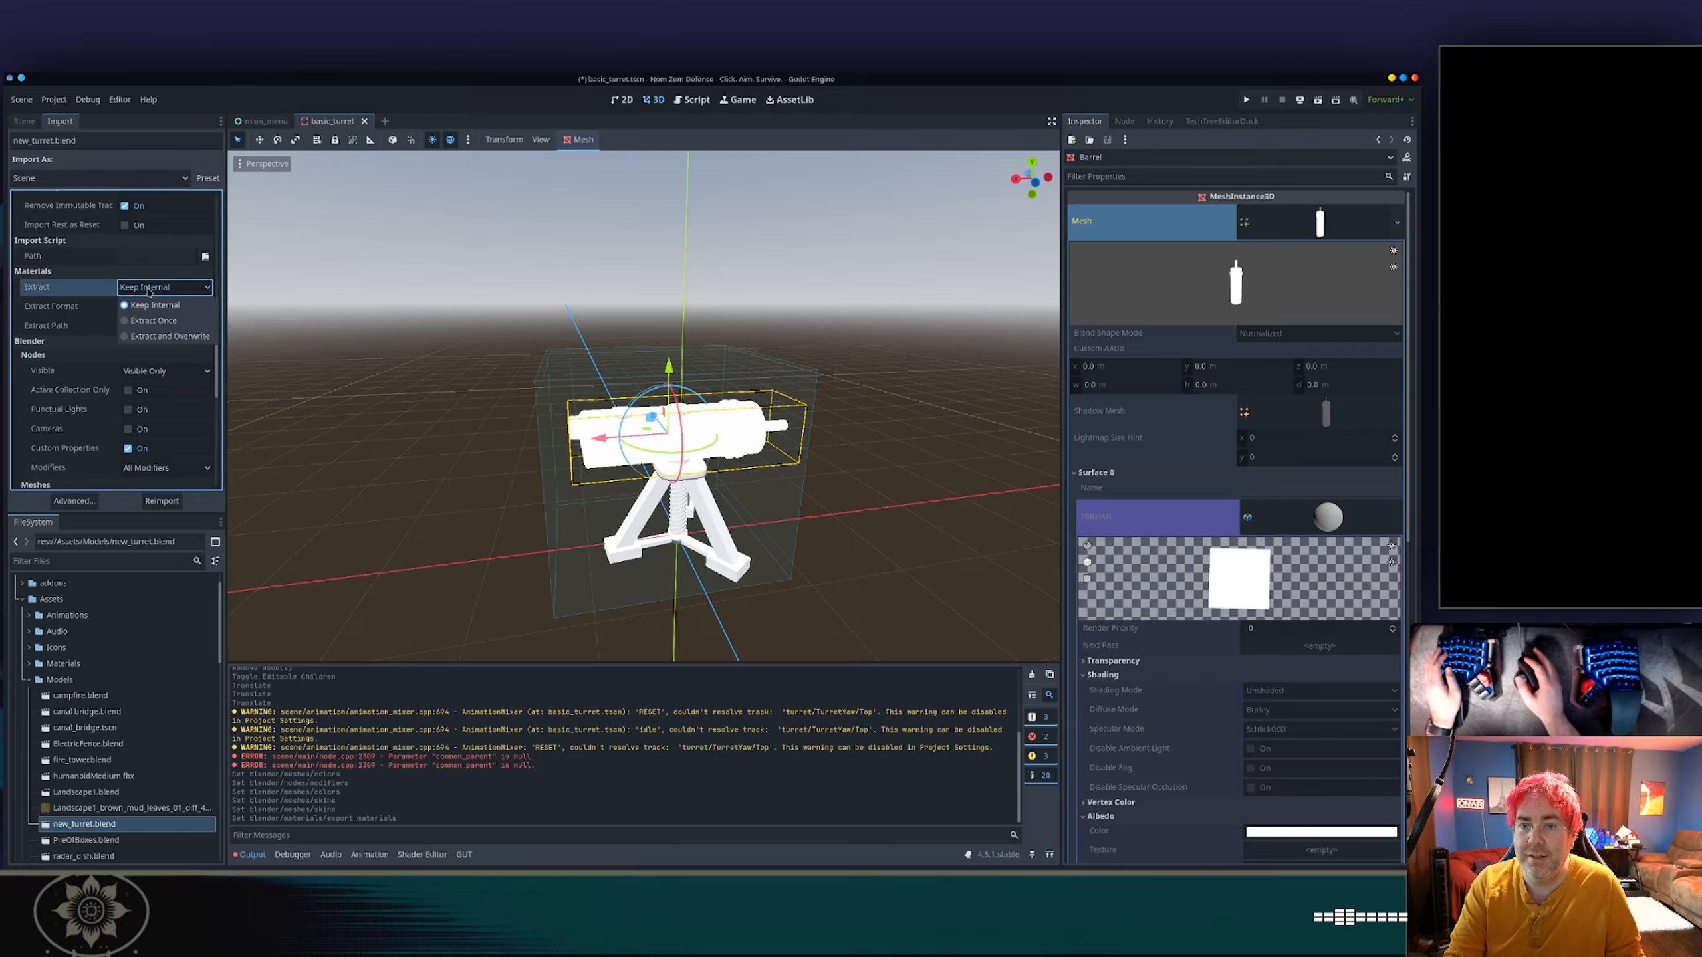
pyautogui.click(149, 289)
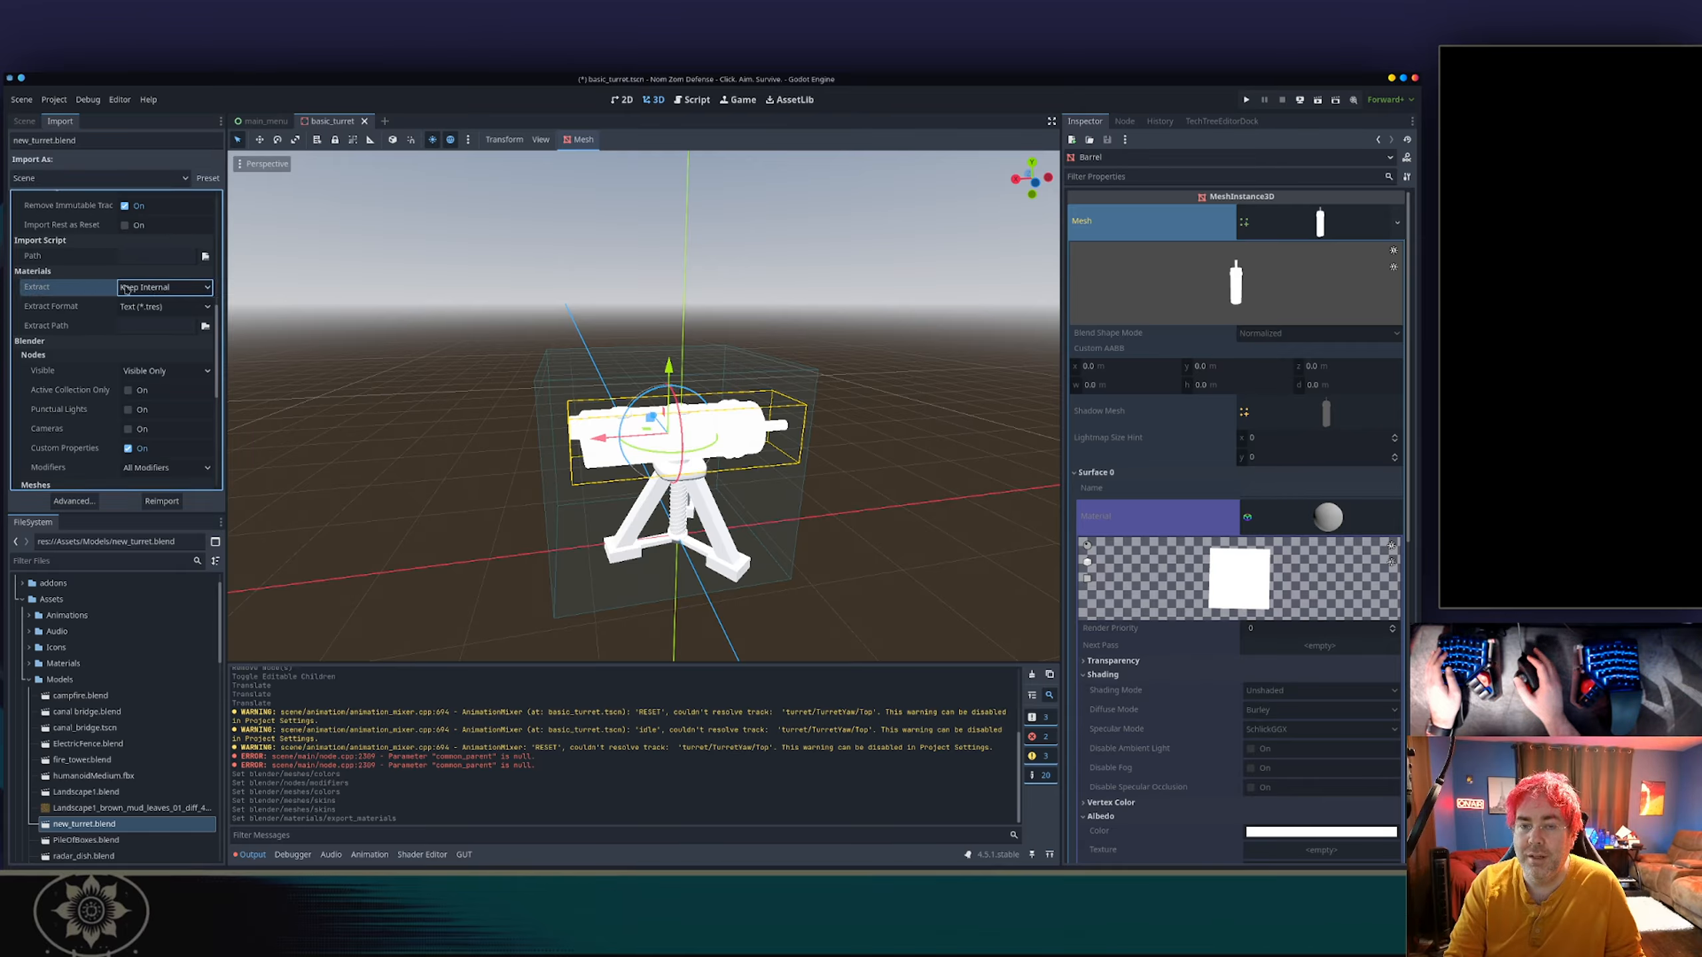
pyautogui.scroll(10, 131, 290)
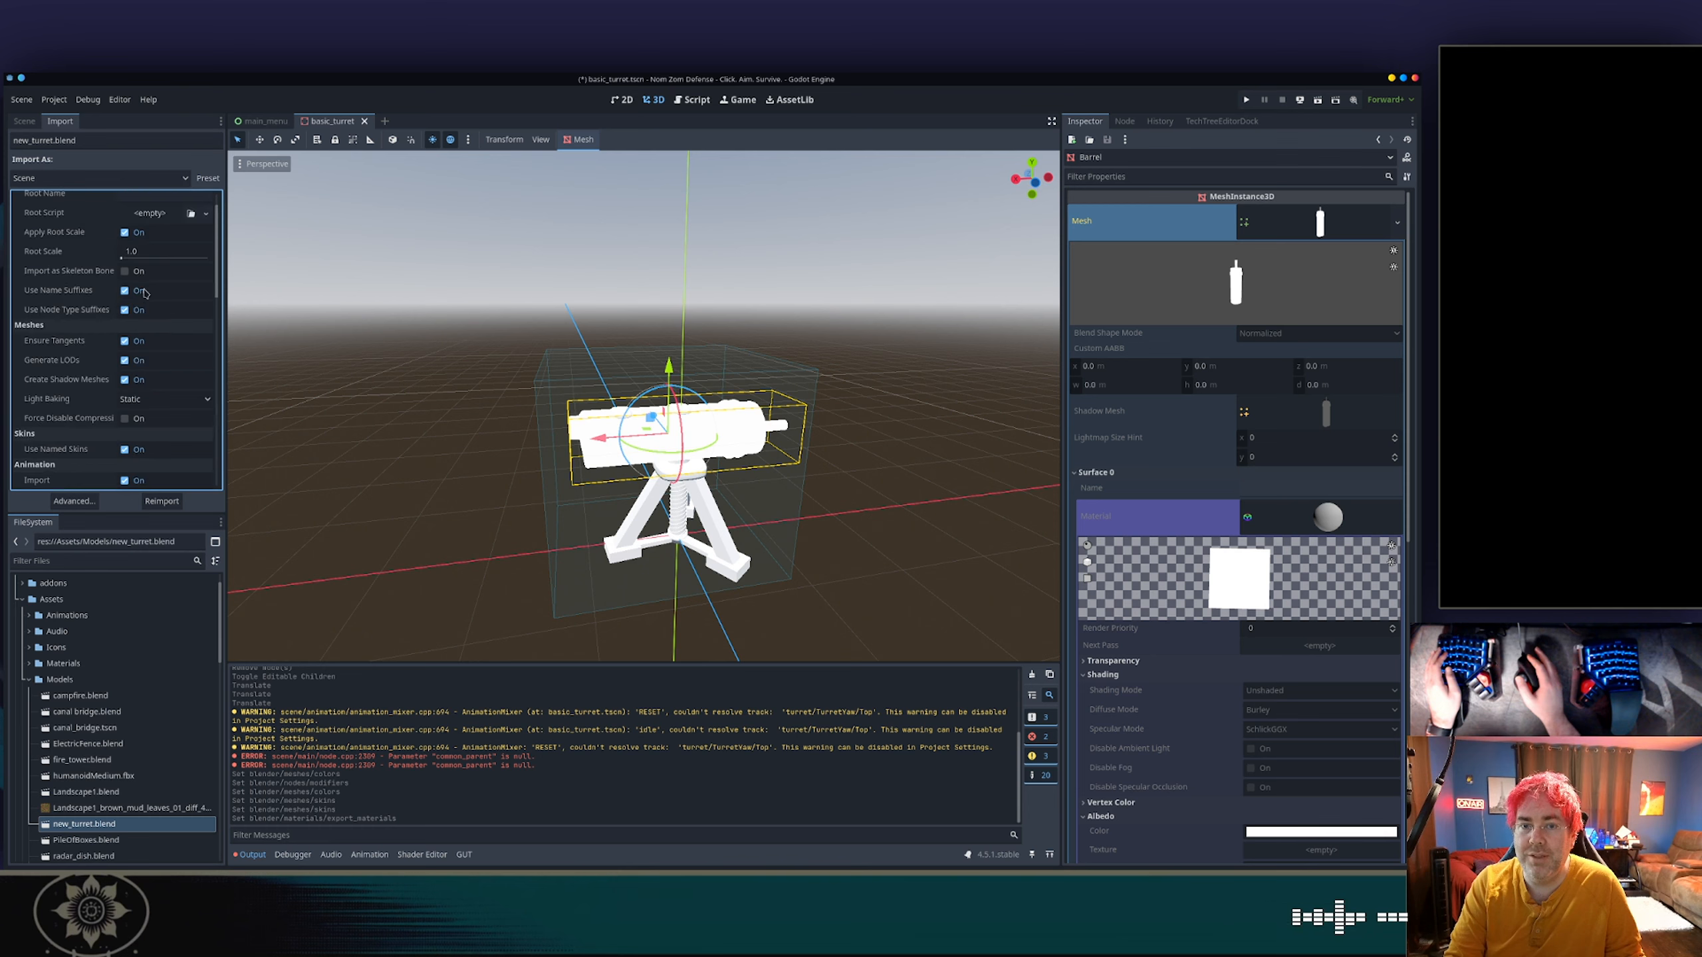
pyautogui.scroll(-10, 144, 292)
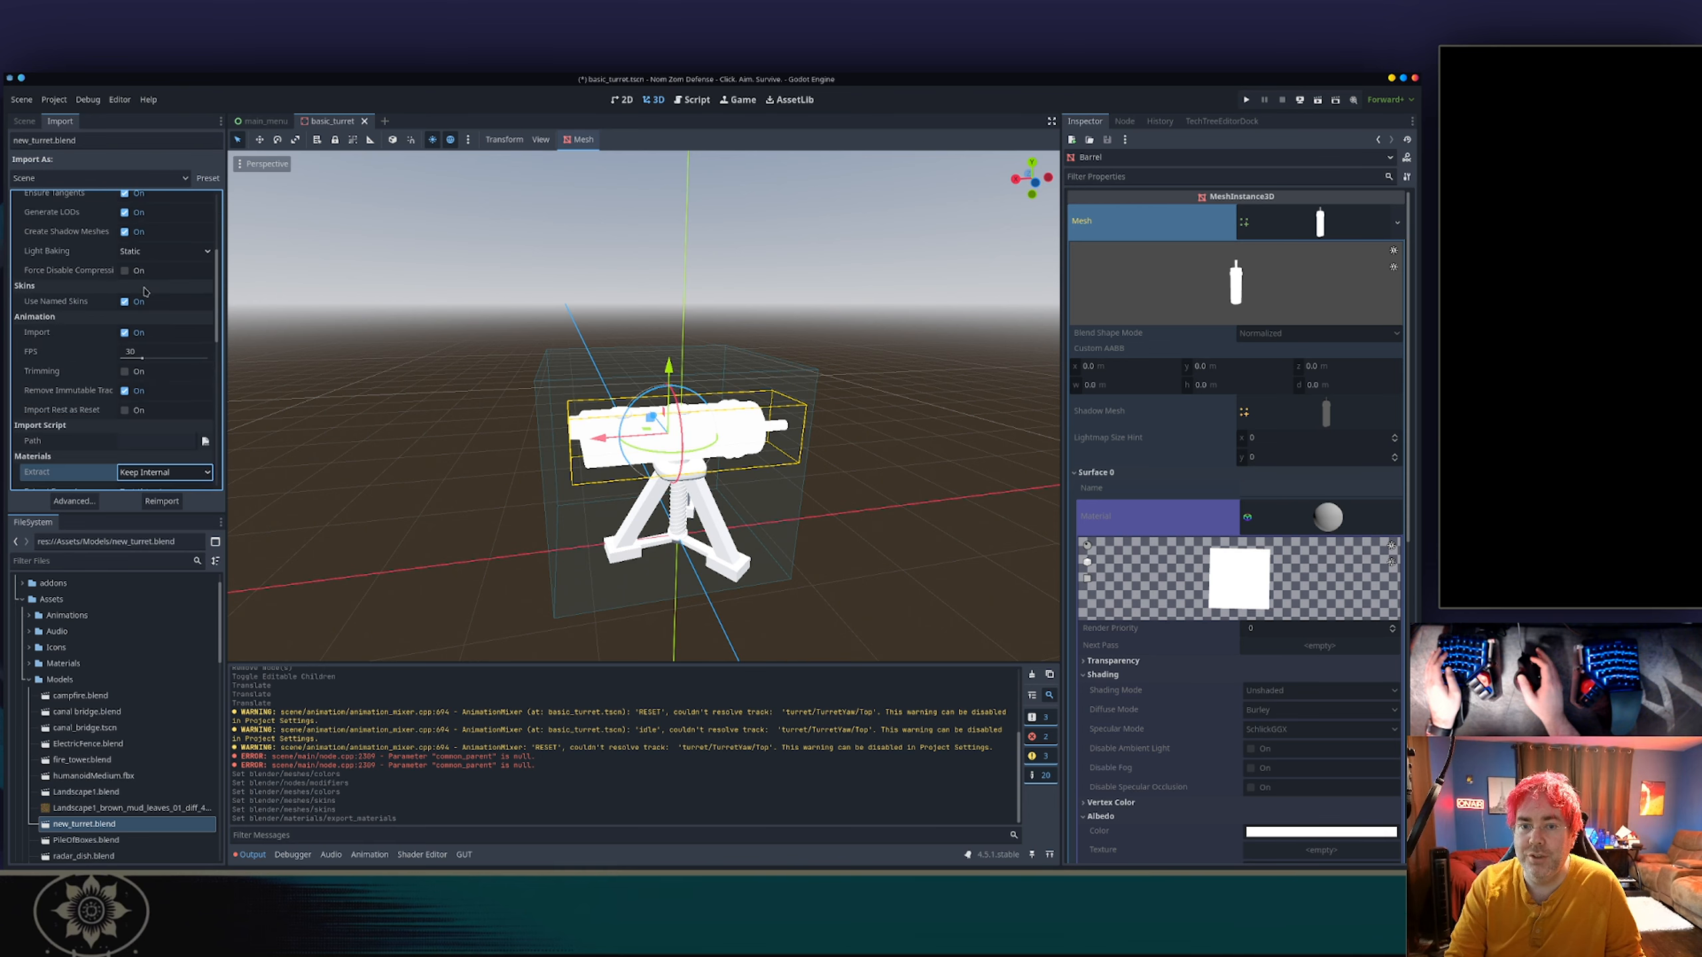
pyautogui.scroll(-6, 146, 290)
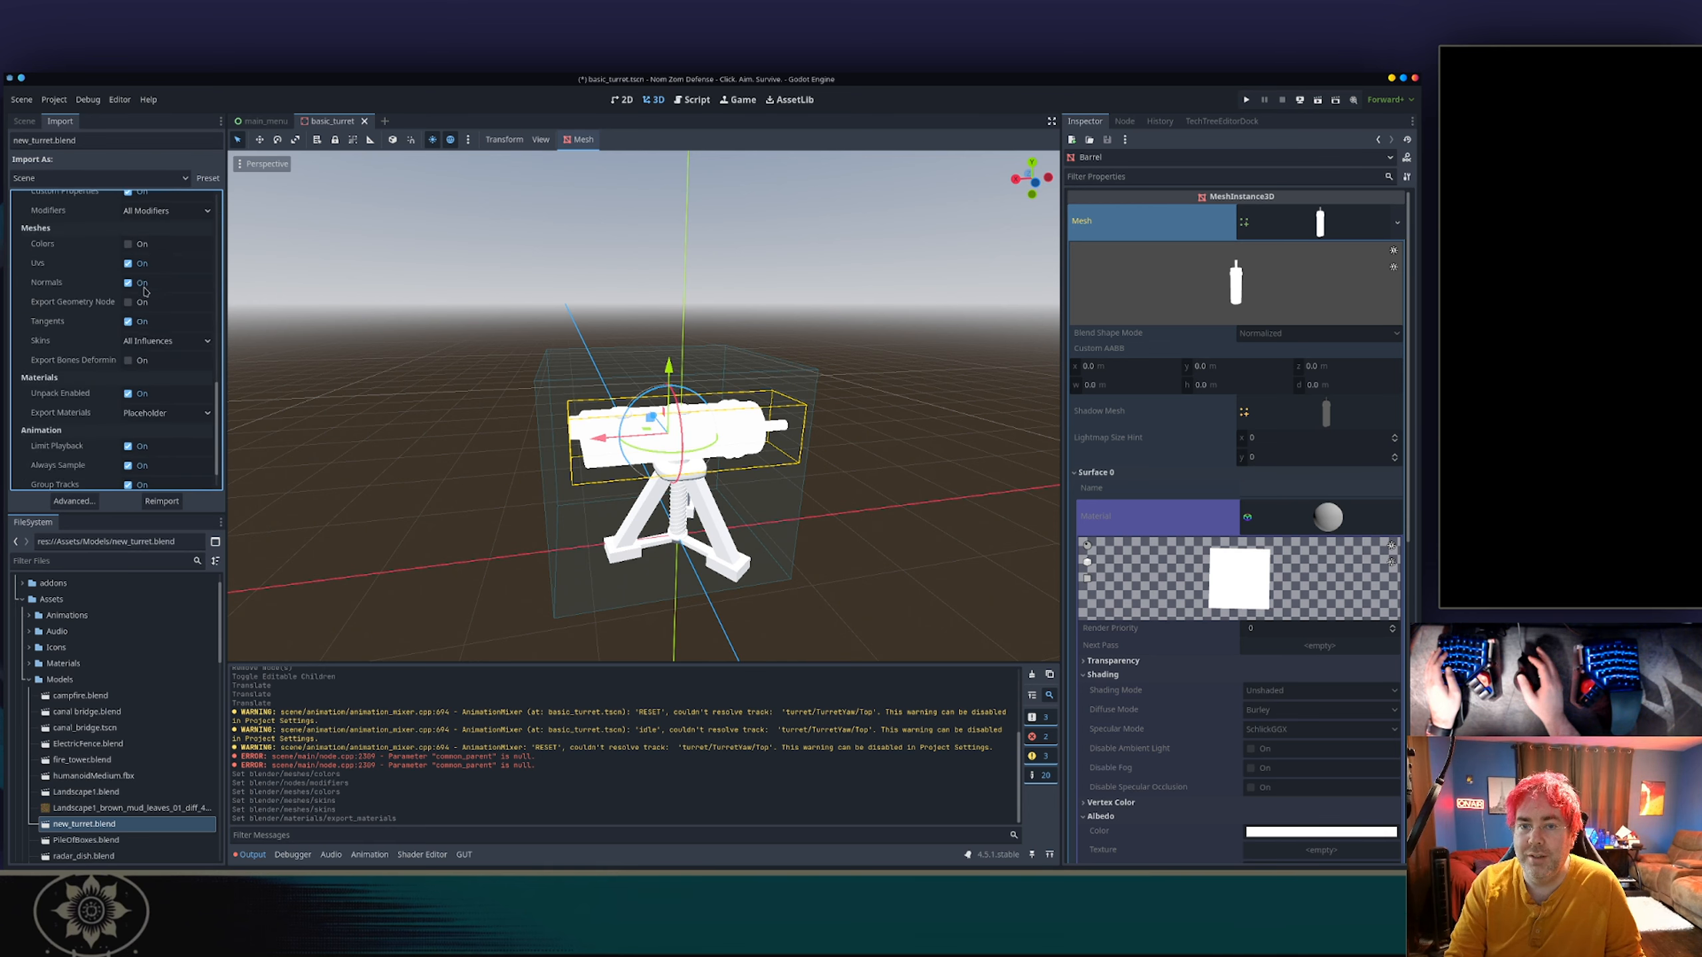
pyautogui.scroll(6, 145, 365)
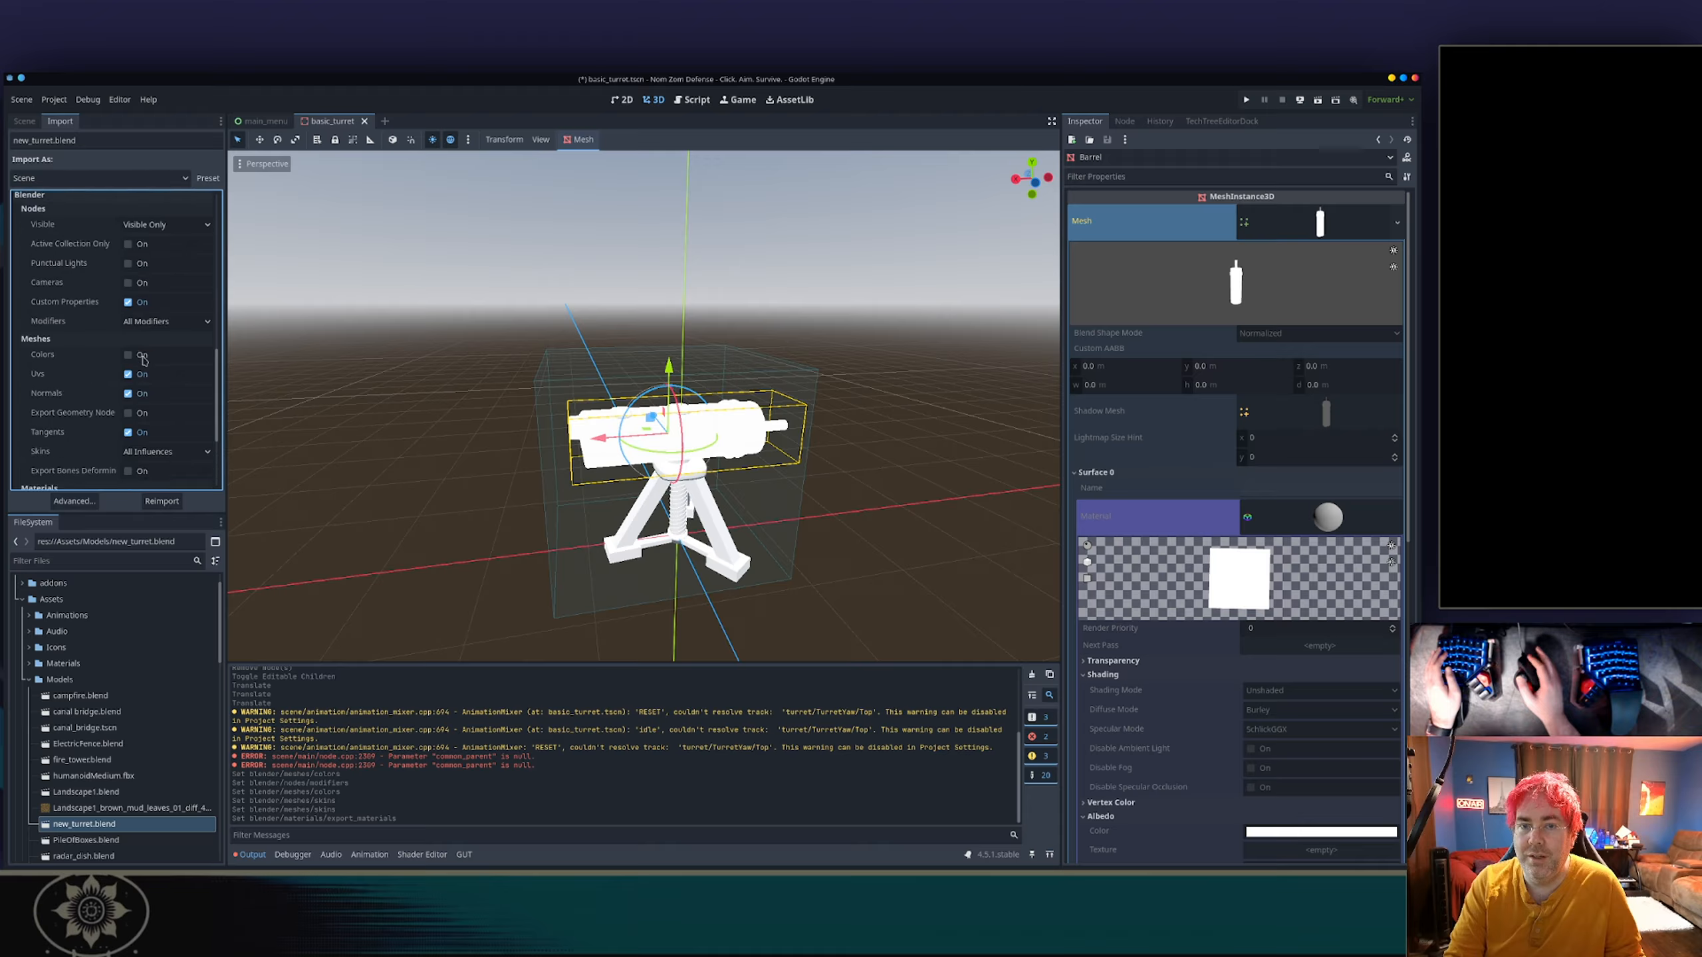
pyautogui.scroll(8, 143, 361)
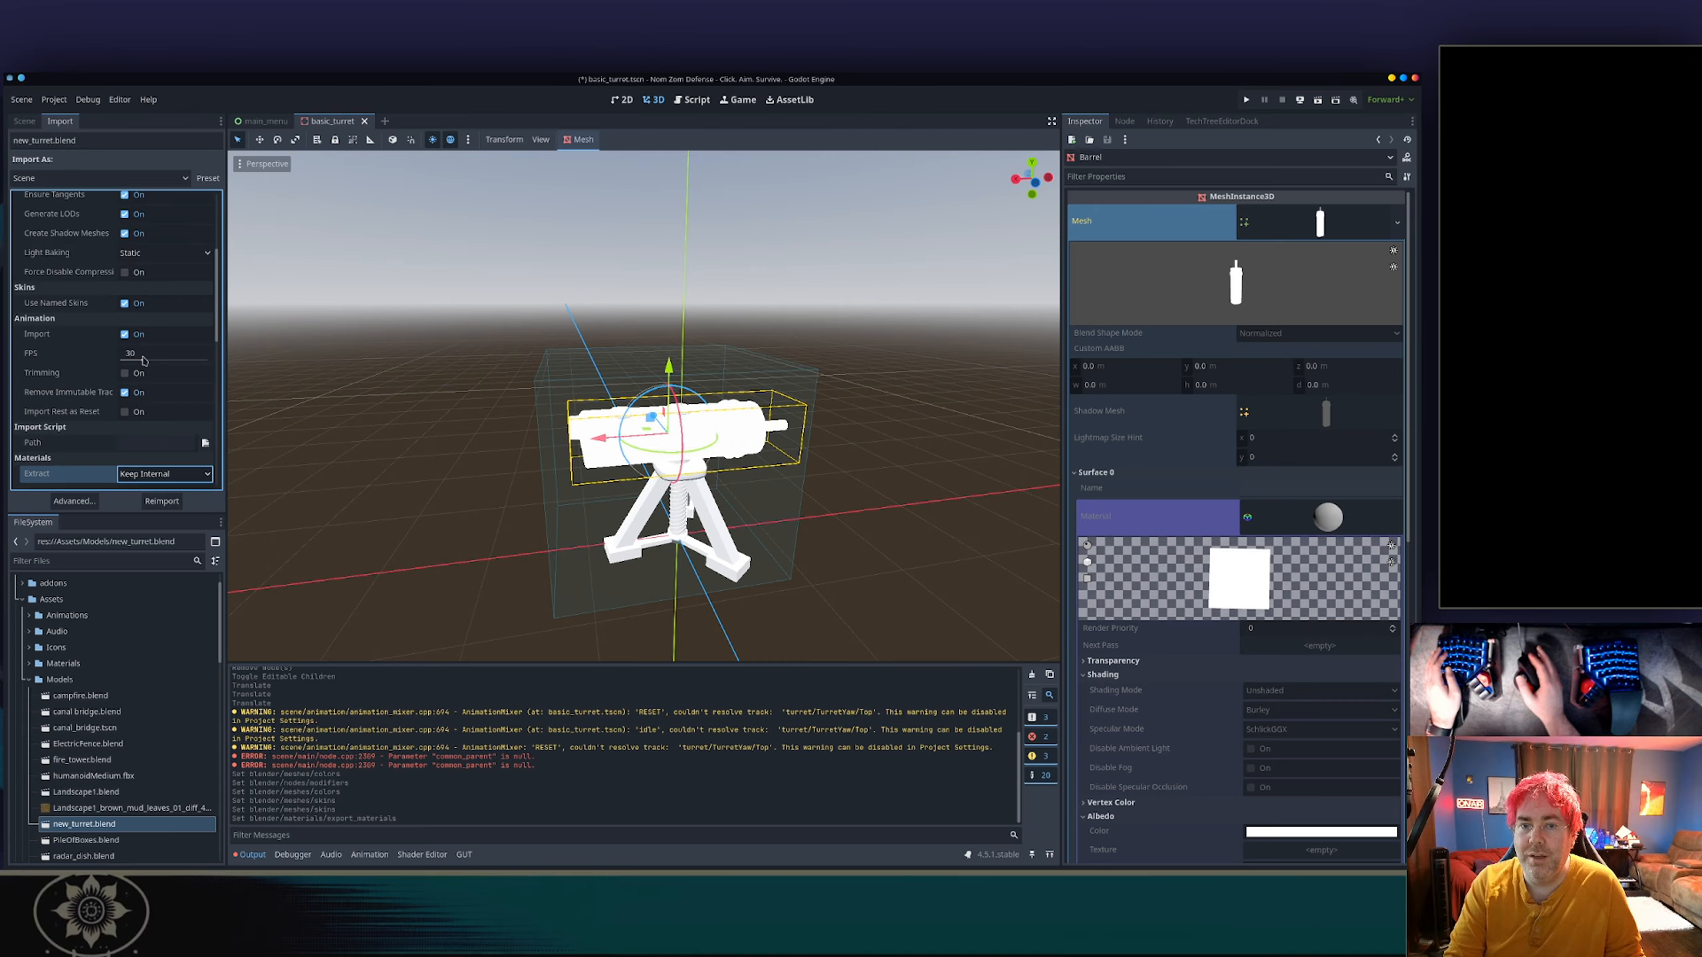
pyautogui.scroll(1, 143, 361)
pyautogui.scroll(-1, 144, 362)
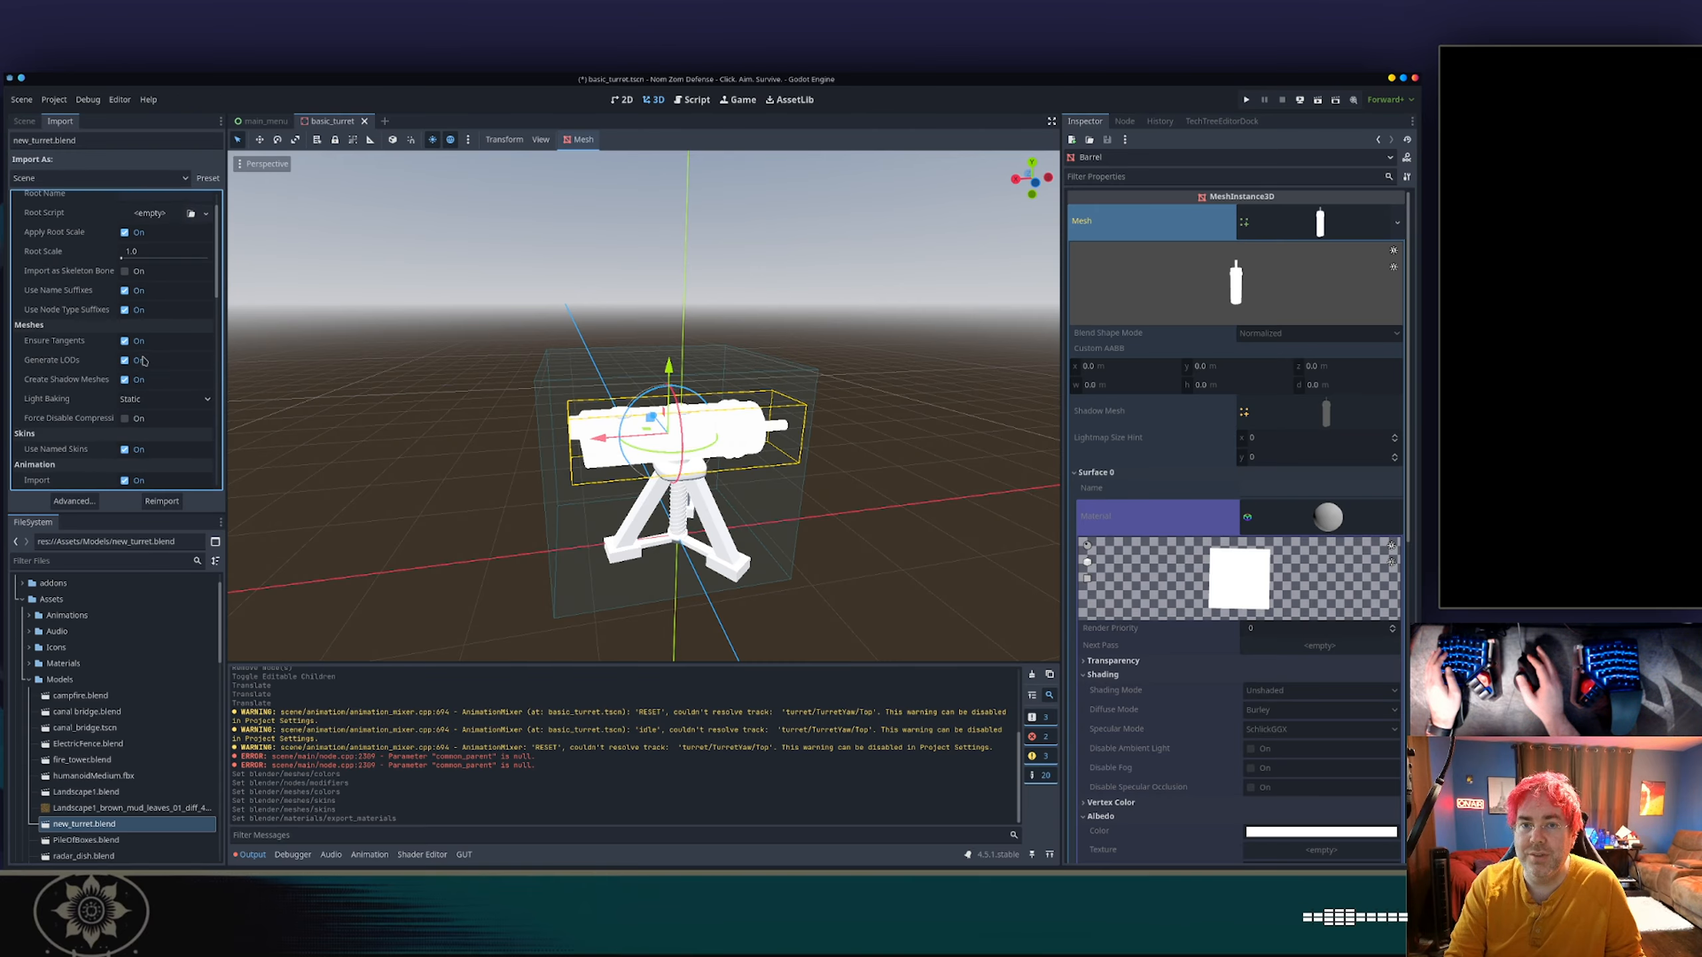
pyautogui.scroll(-8, 122, 292)
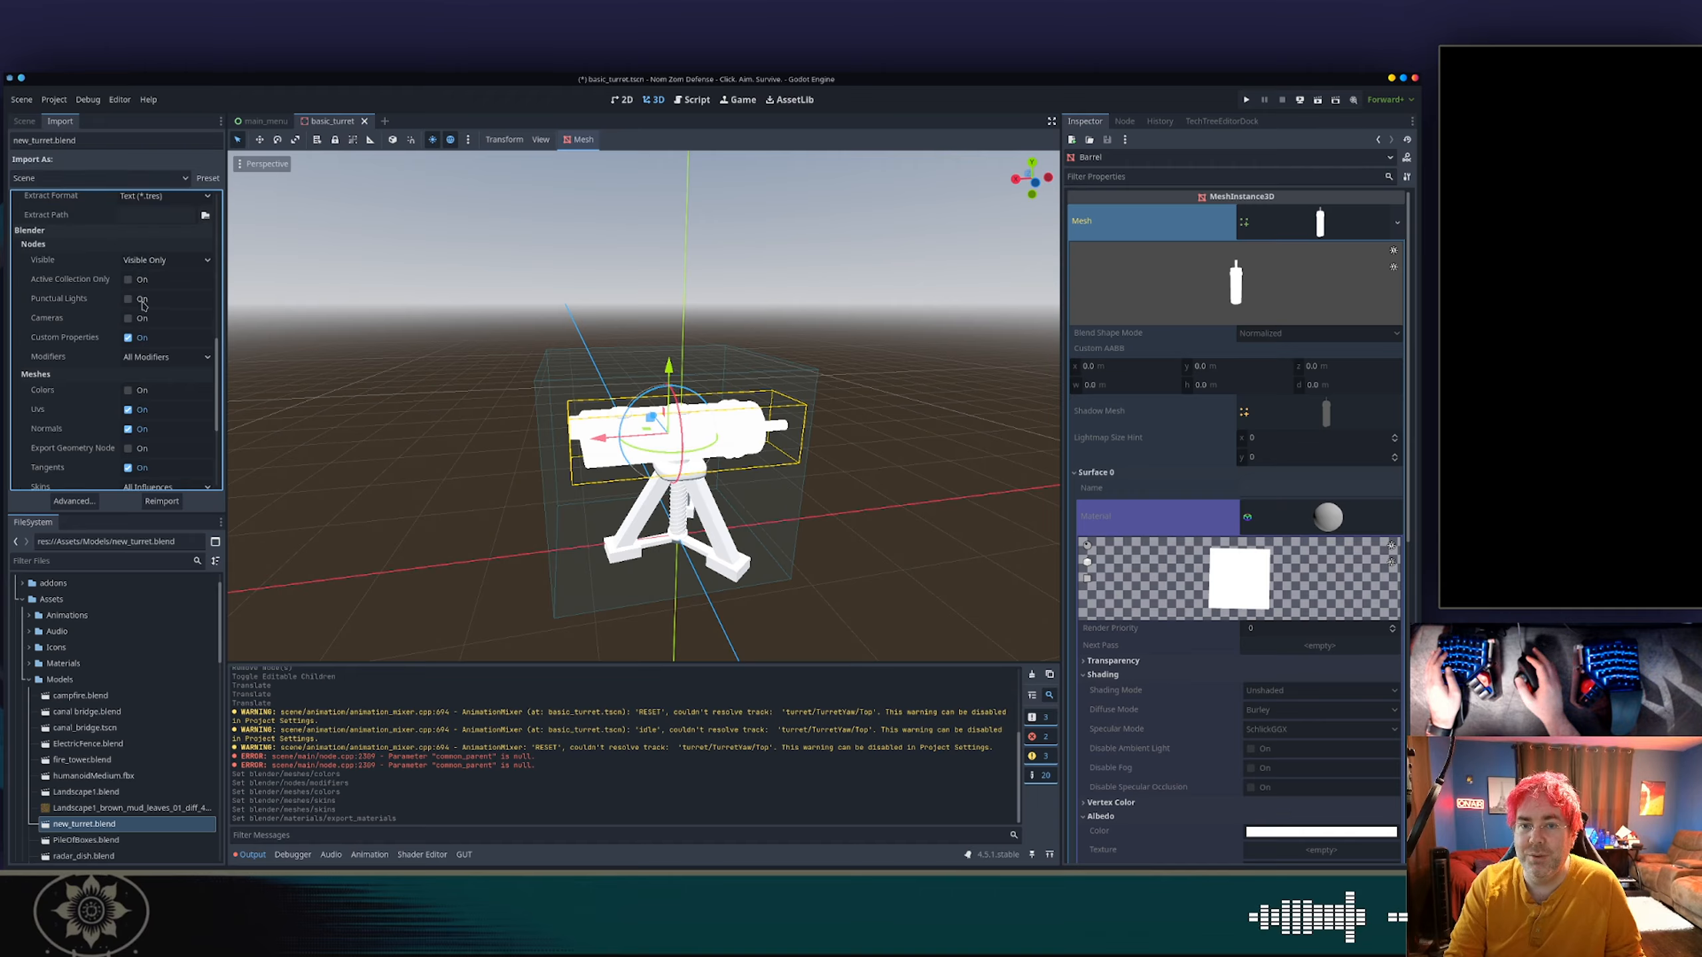
pyautogui.scroll(-3, 141, 335)
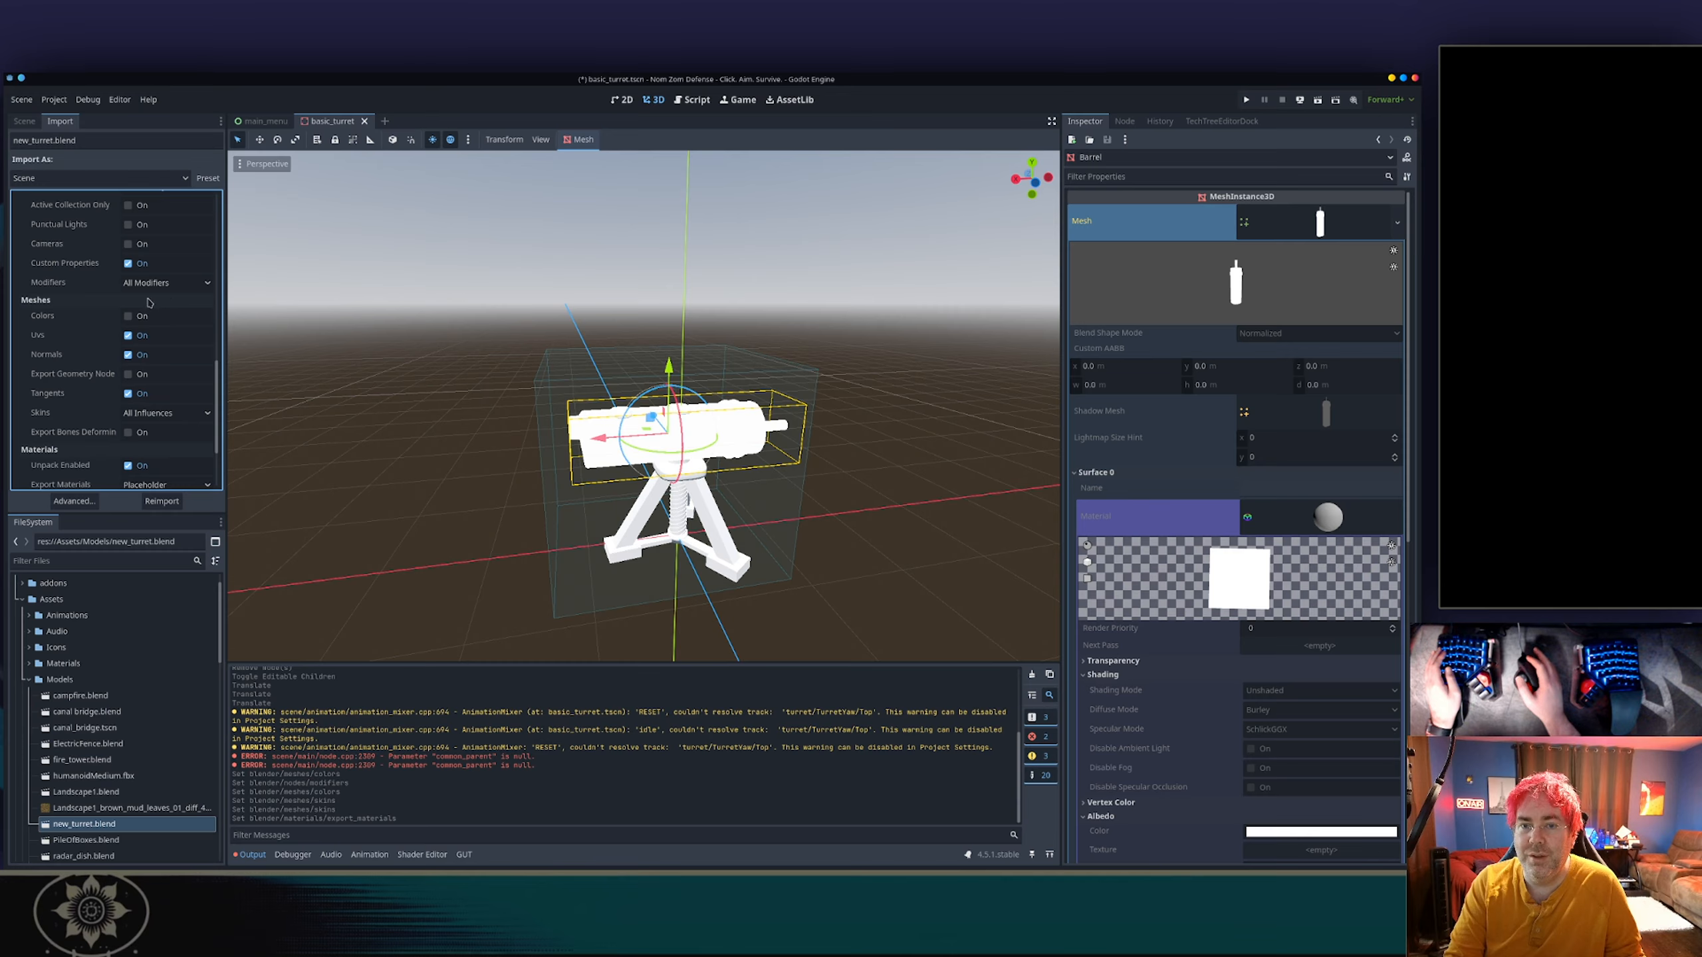
pyautogui.scroll(-4, 144, 336)
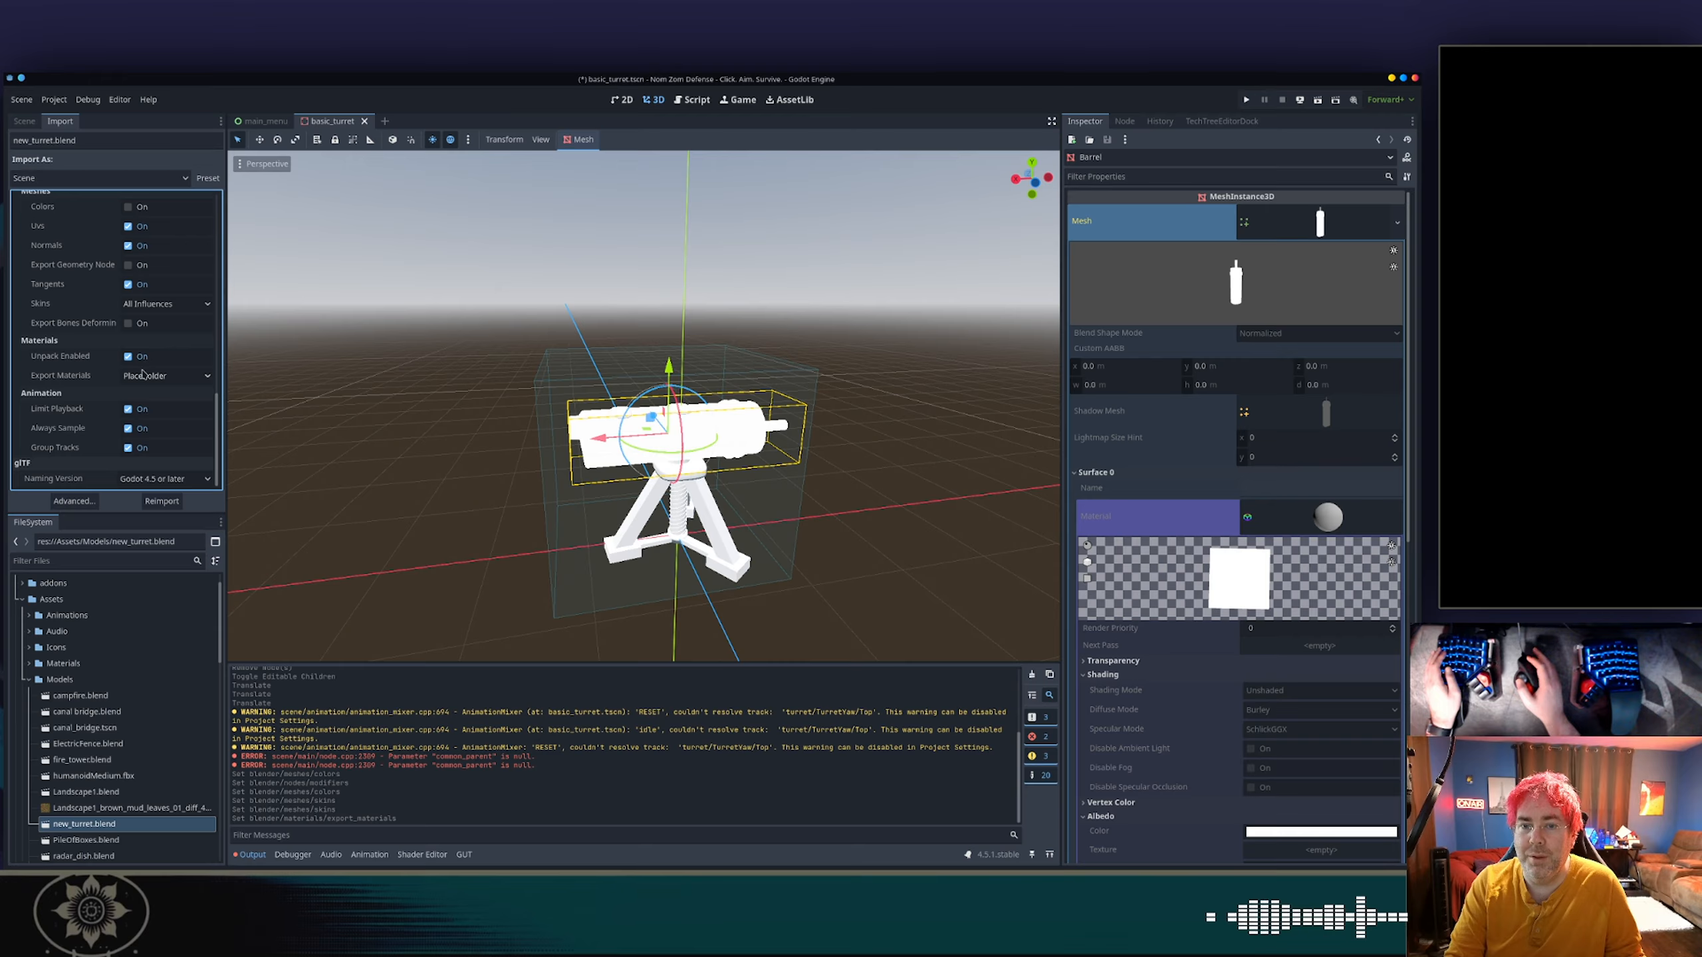
# Set Export Materials back to Export and reimport new_turret.blend.
pyautogui.click(143, 374)
pyautogui.click(154, 410)
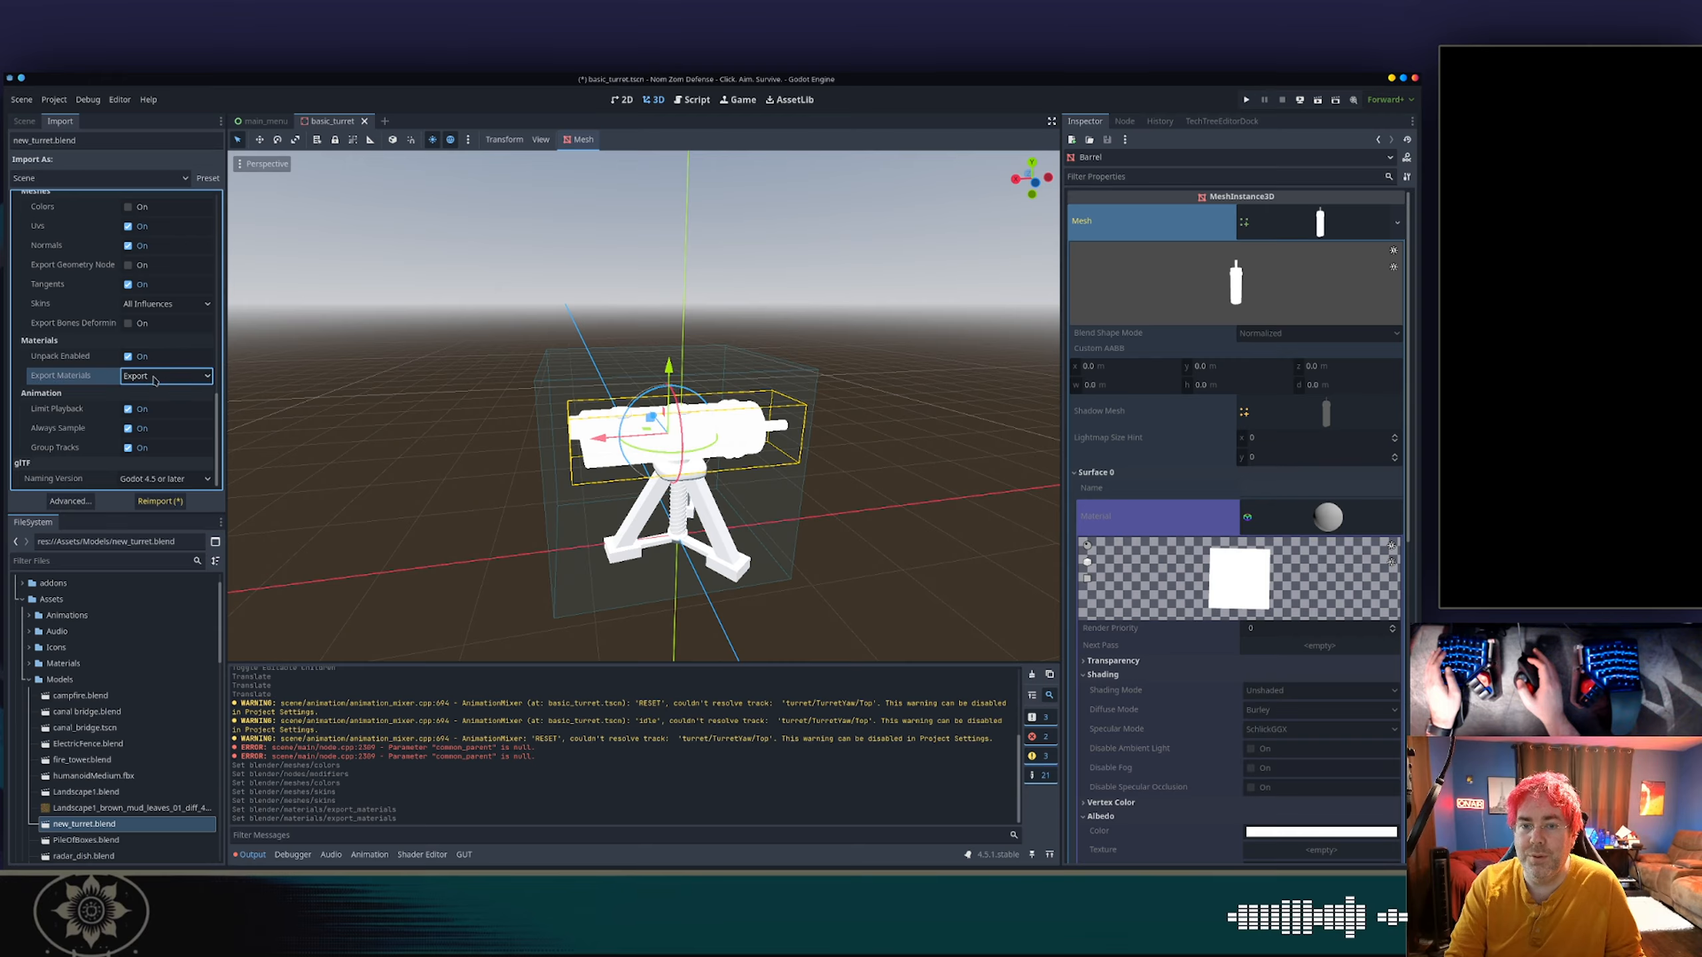
pyautogui.click(159, 501)
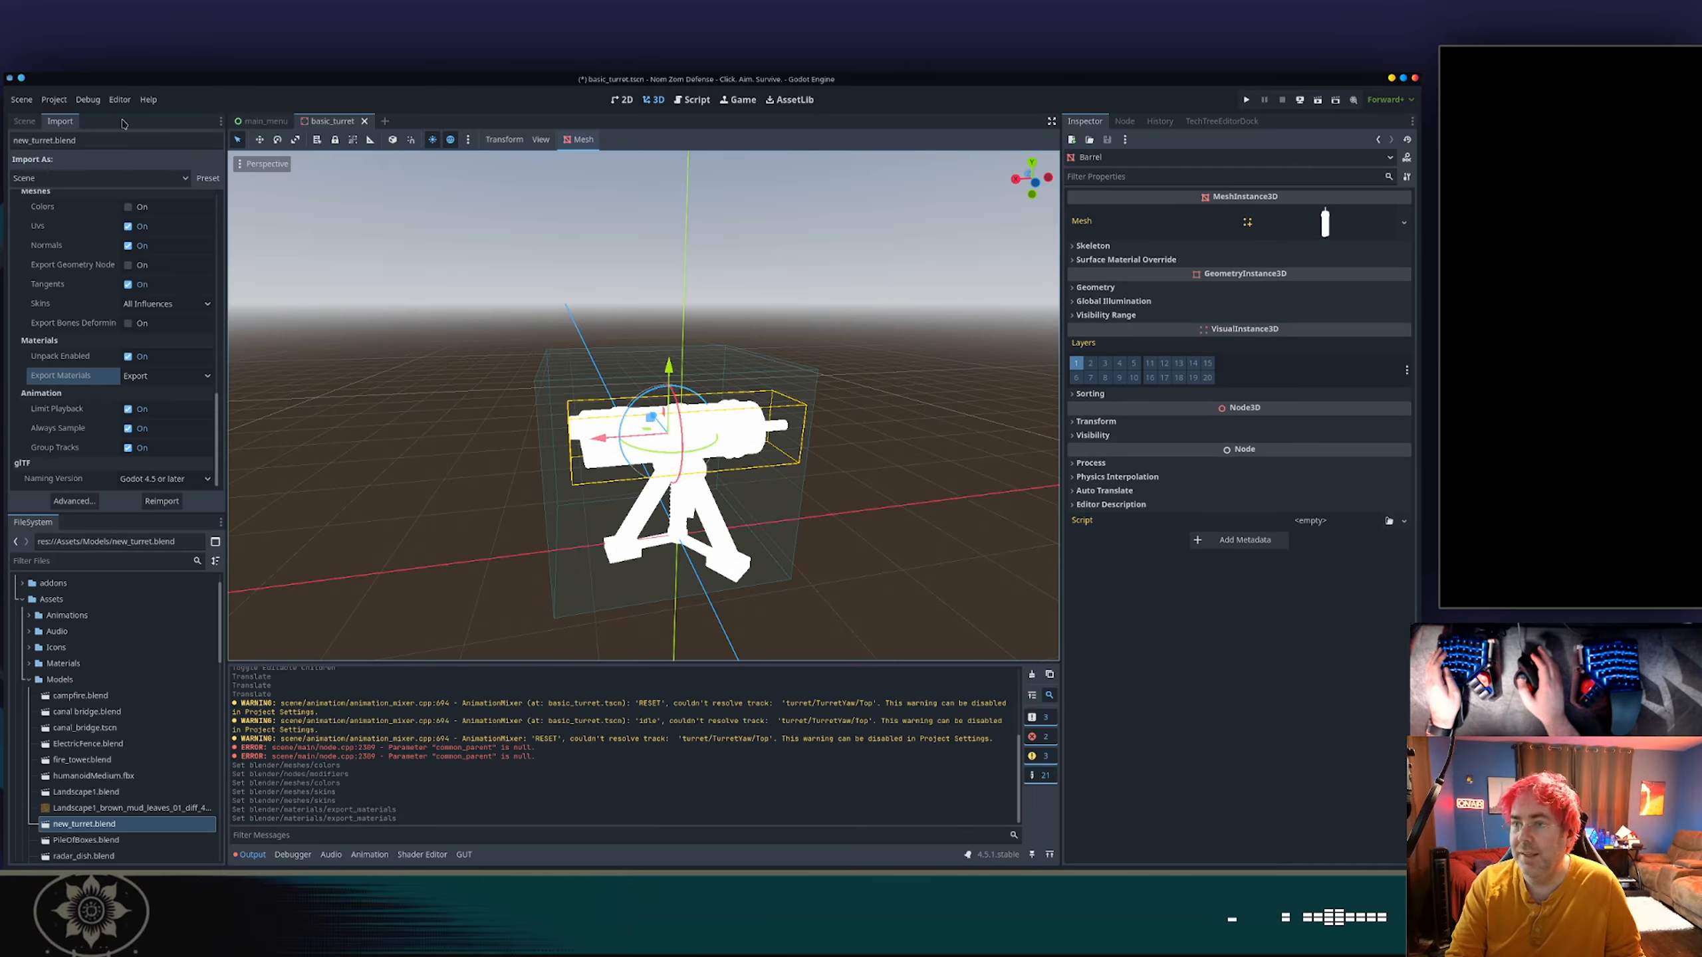
# Reload the current project, saving the modified resources.
pyautogui.click(55, 99)
pyautogui.click(98, 268)
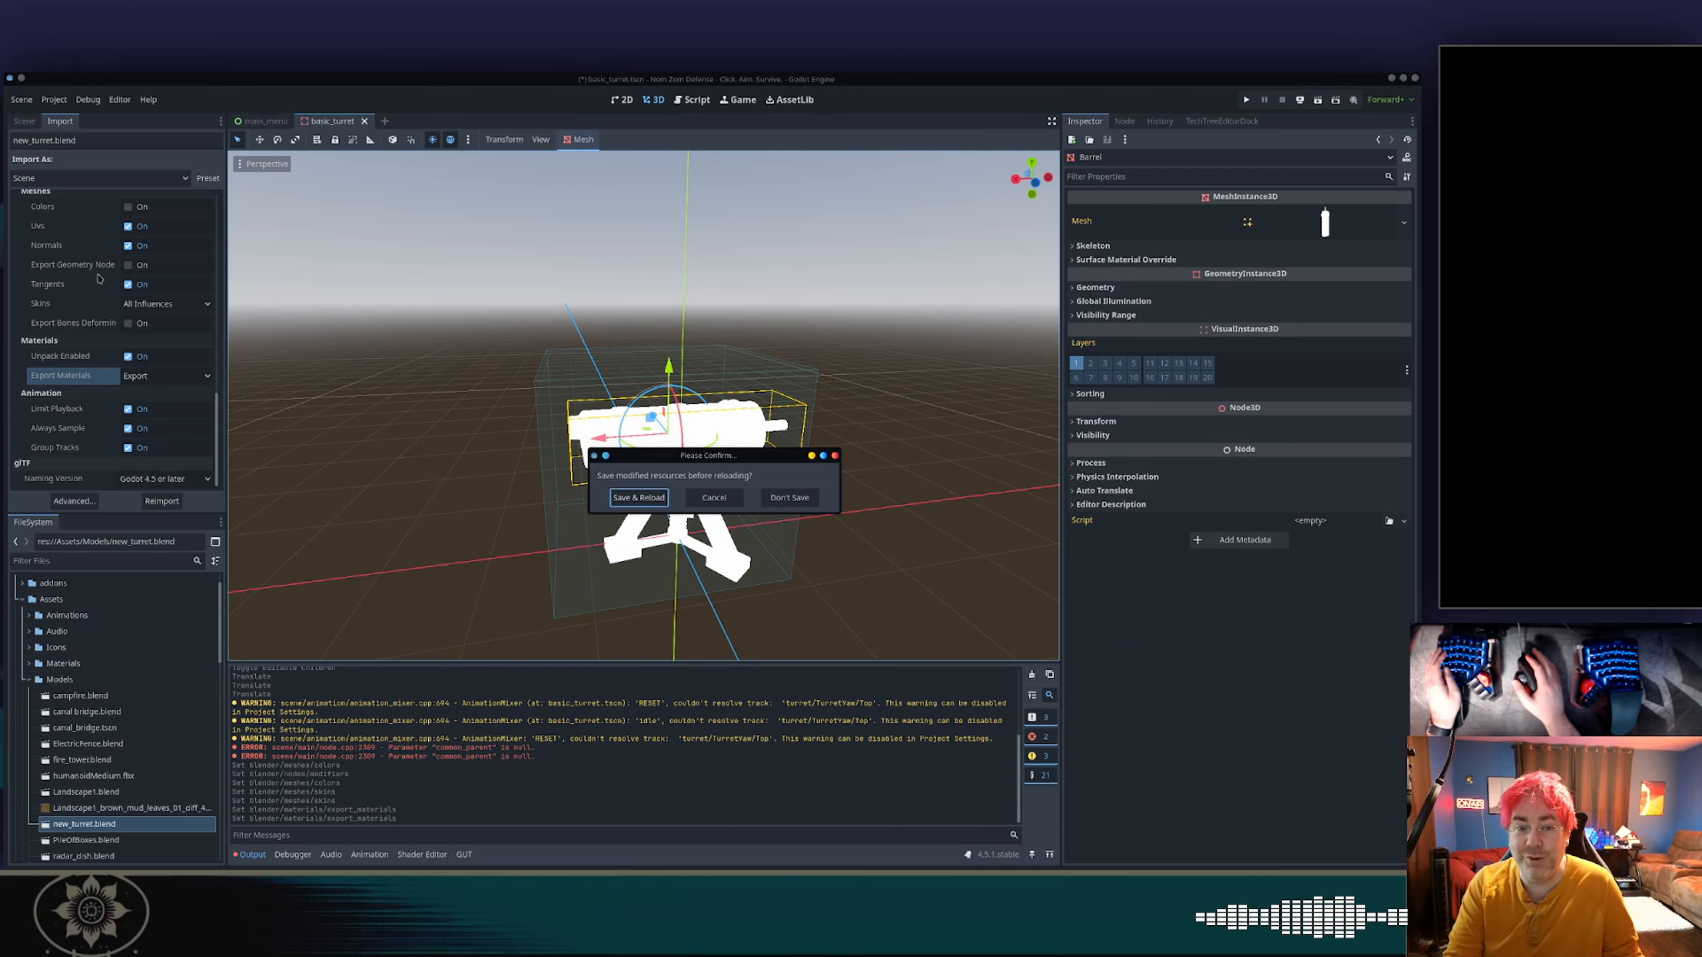
pyautogui.click(637, 498)
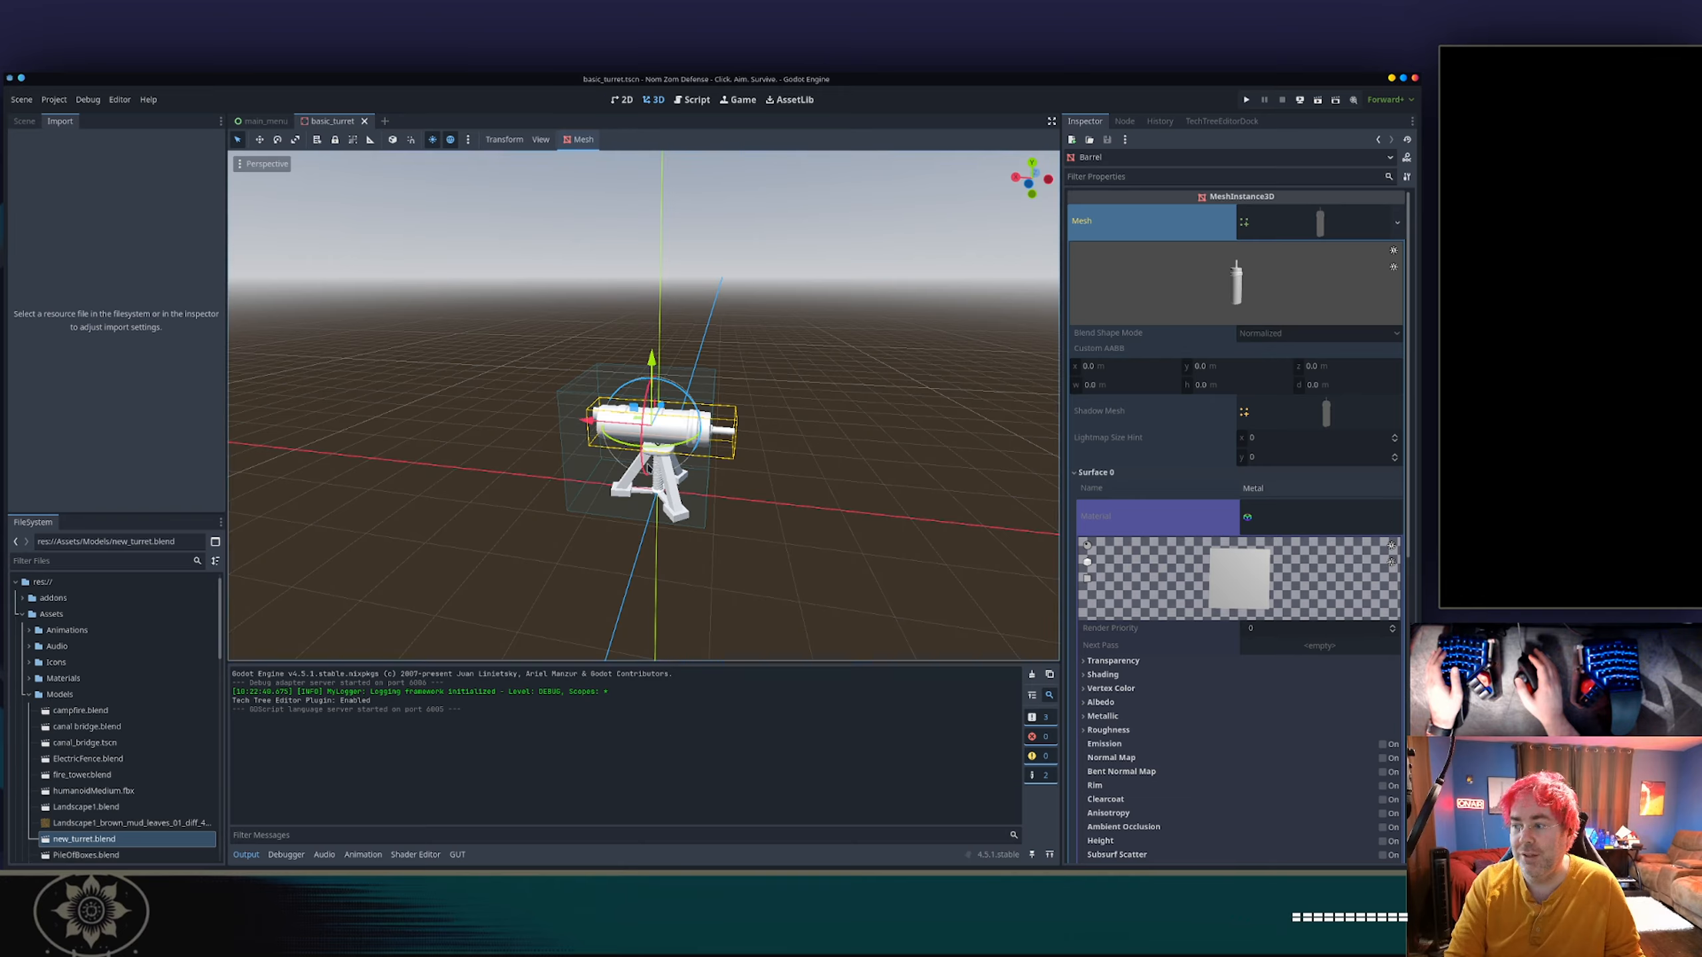
# Inspect the Albedo properties of the Barrel mesh's Surface 0 material.
pyautogui.scroll(-5, 1139, 506)
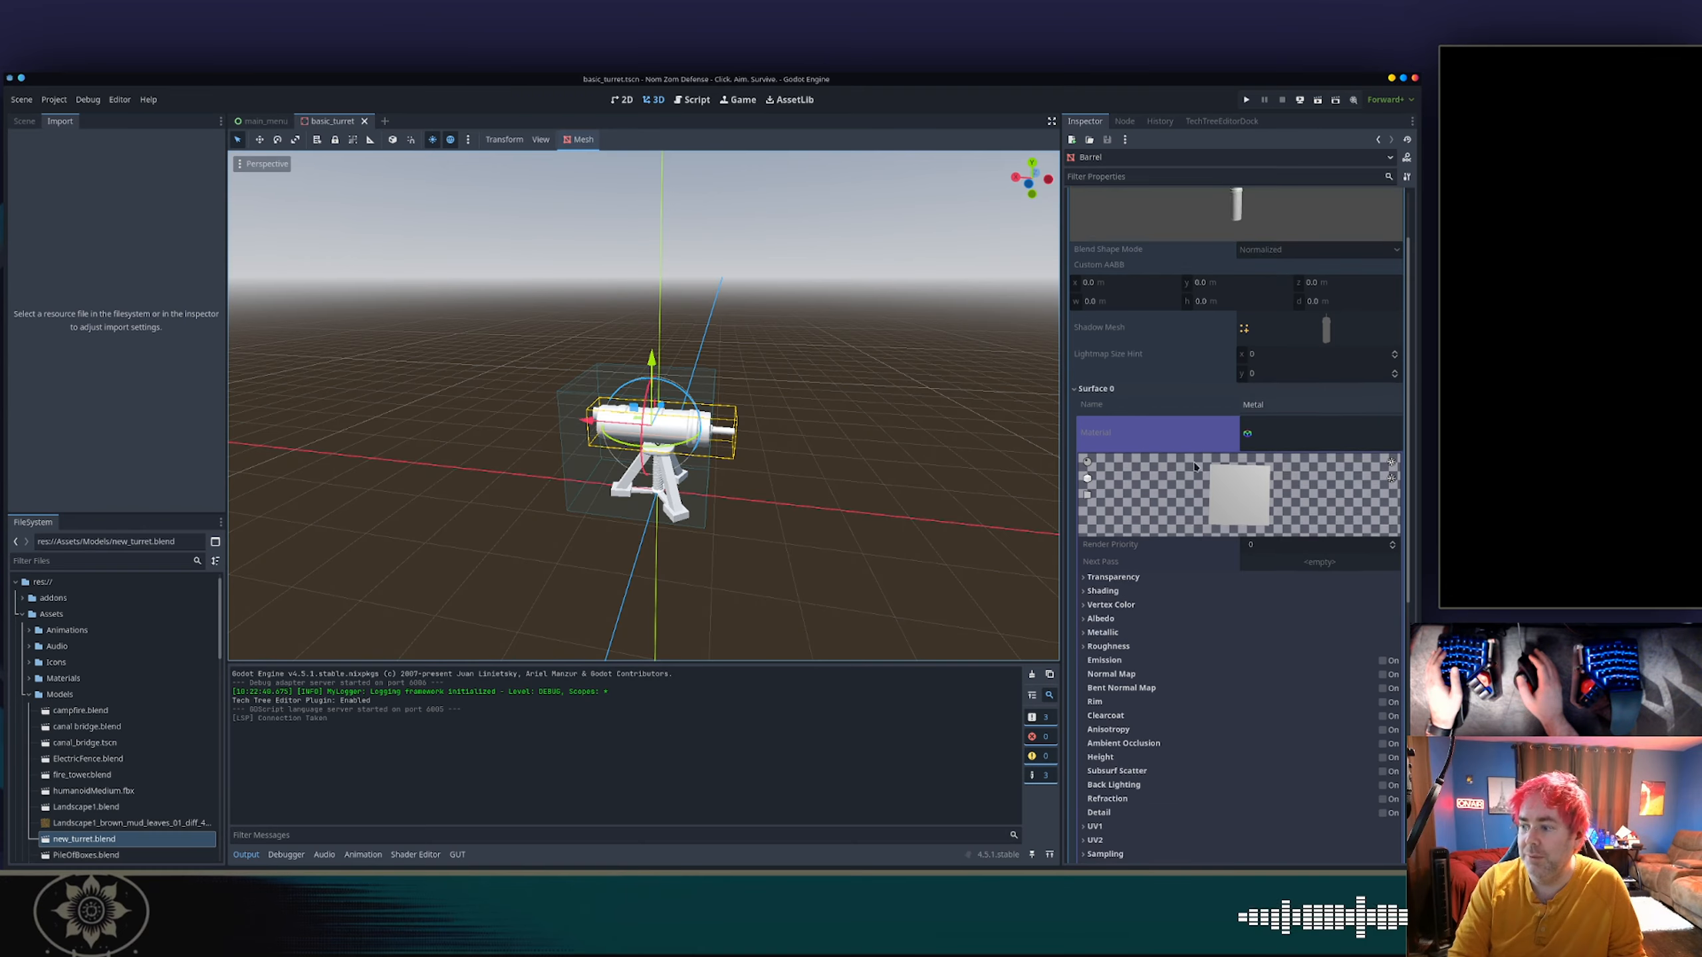
pyautogui.click(1106, 535)
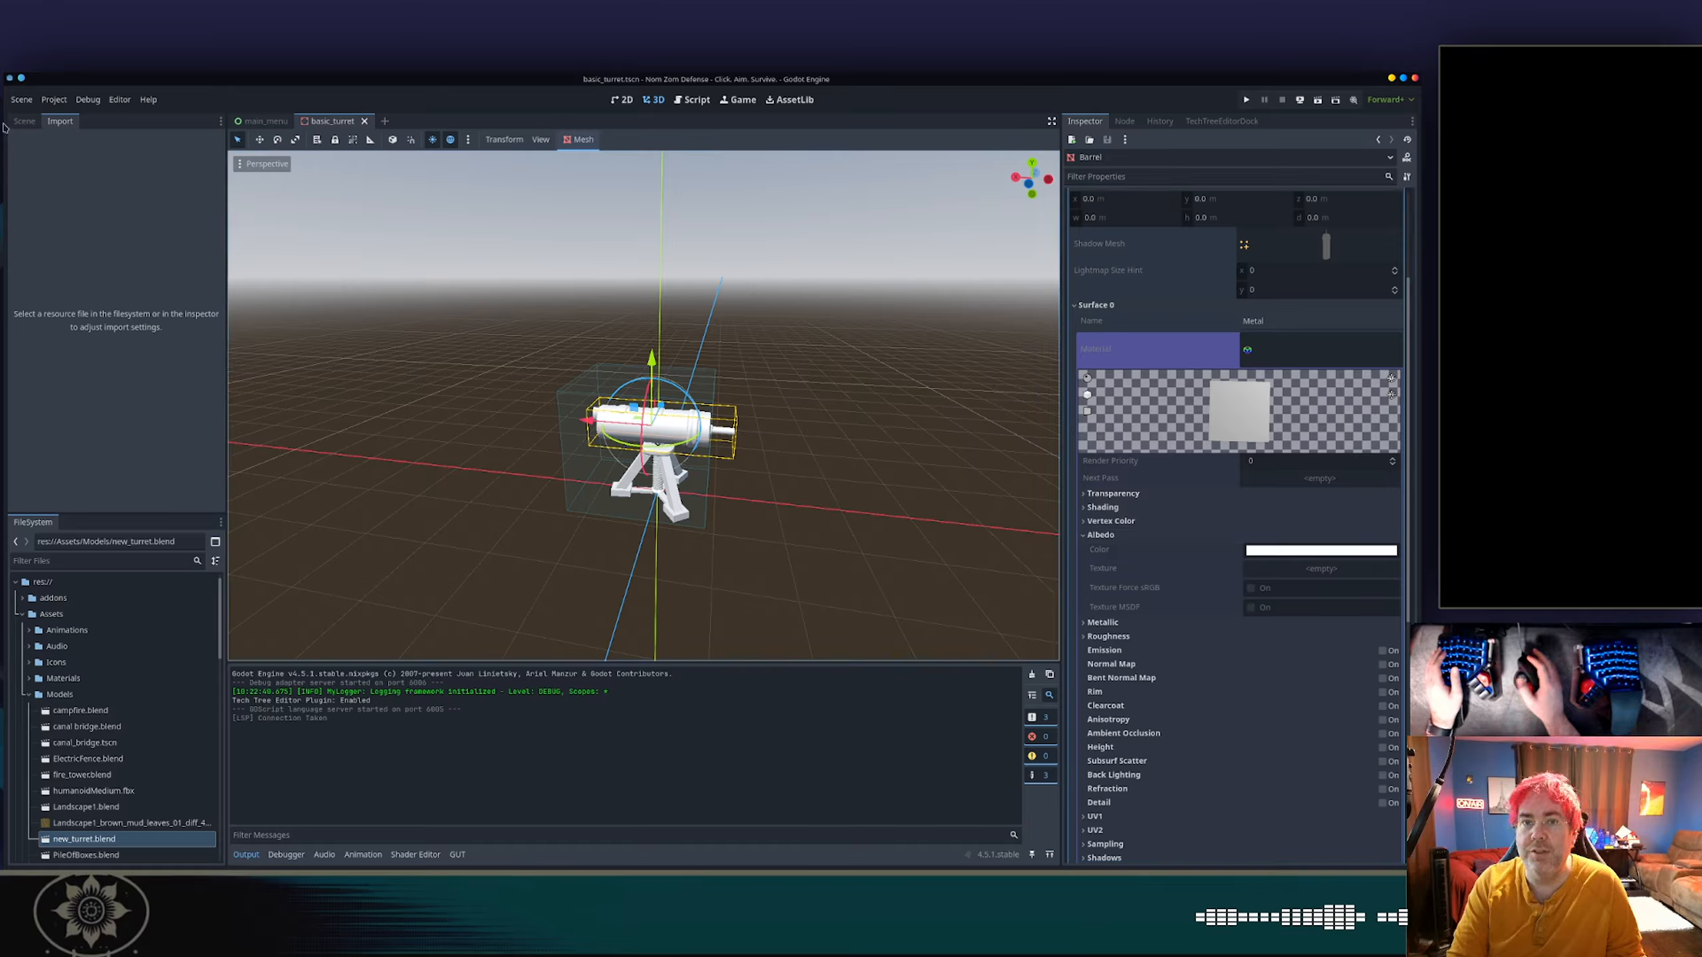
# Select the new_turret node in the scene tree and check whether import settings are available for it.
pyautogui.click(24, 121)
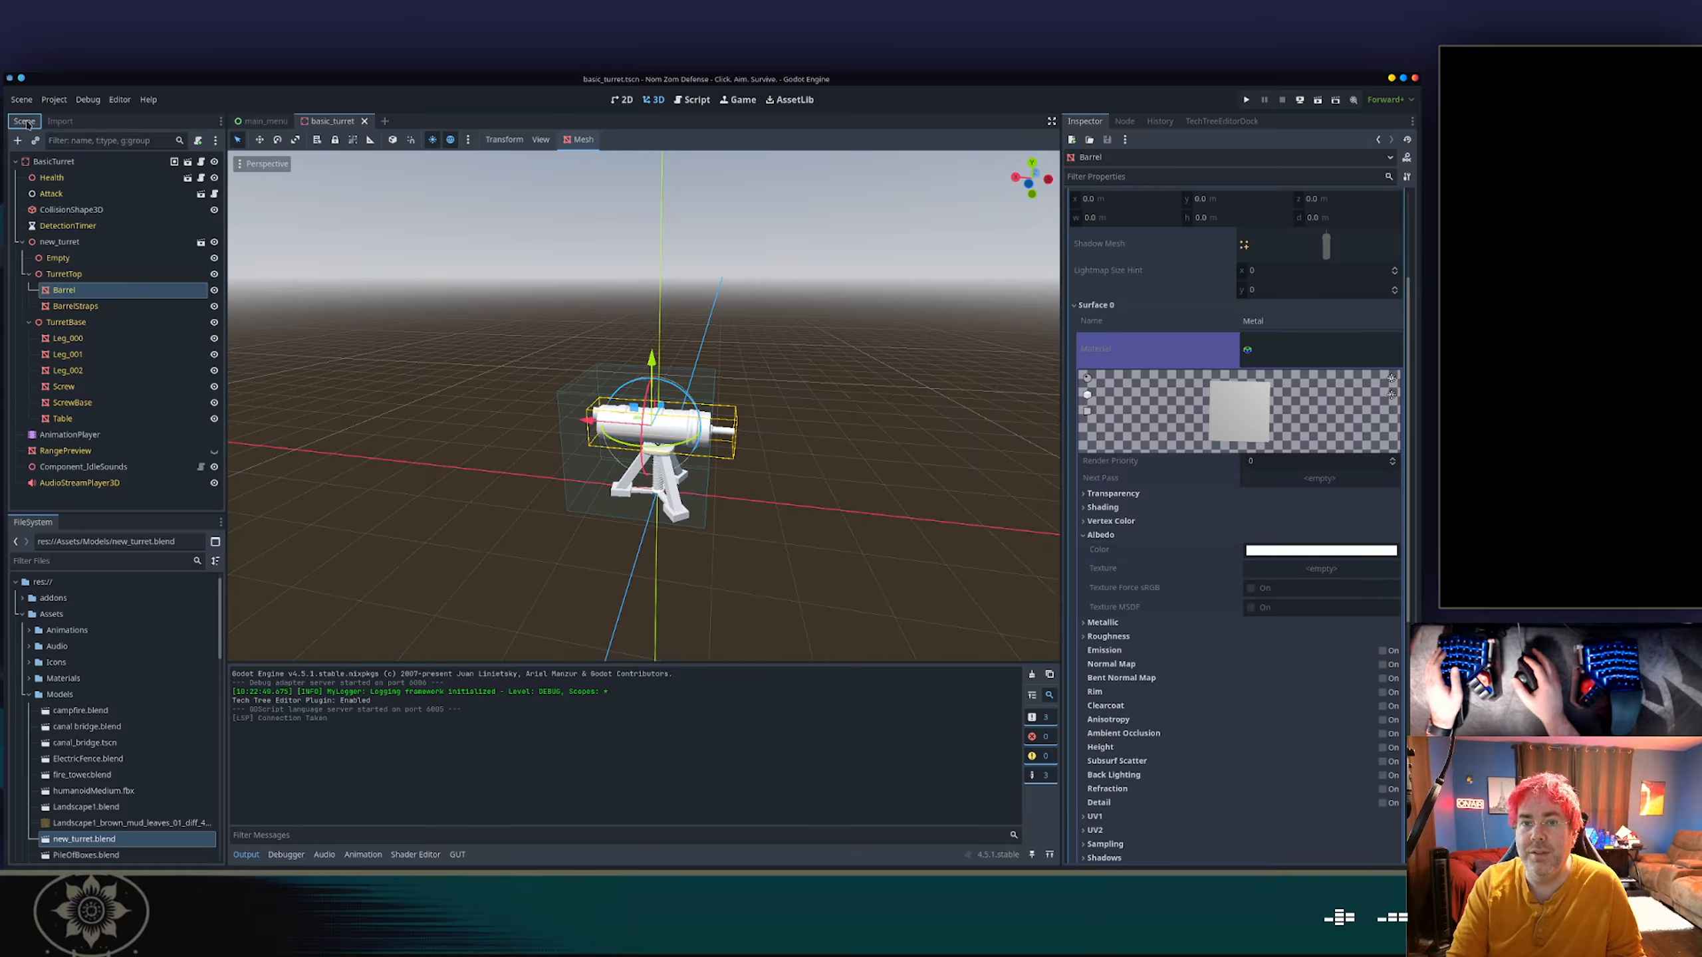
pyautogui.click(115, 243)
pyautogui.click(68, 121)
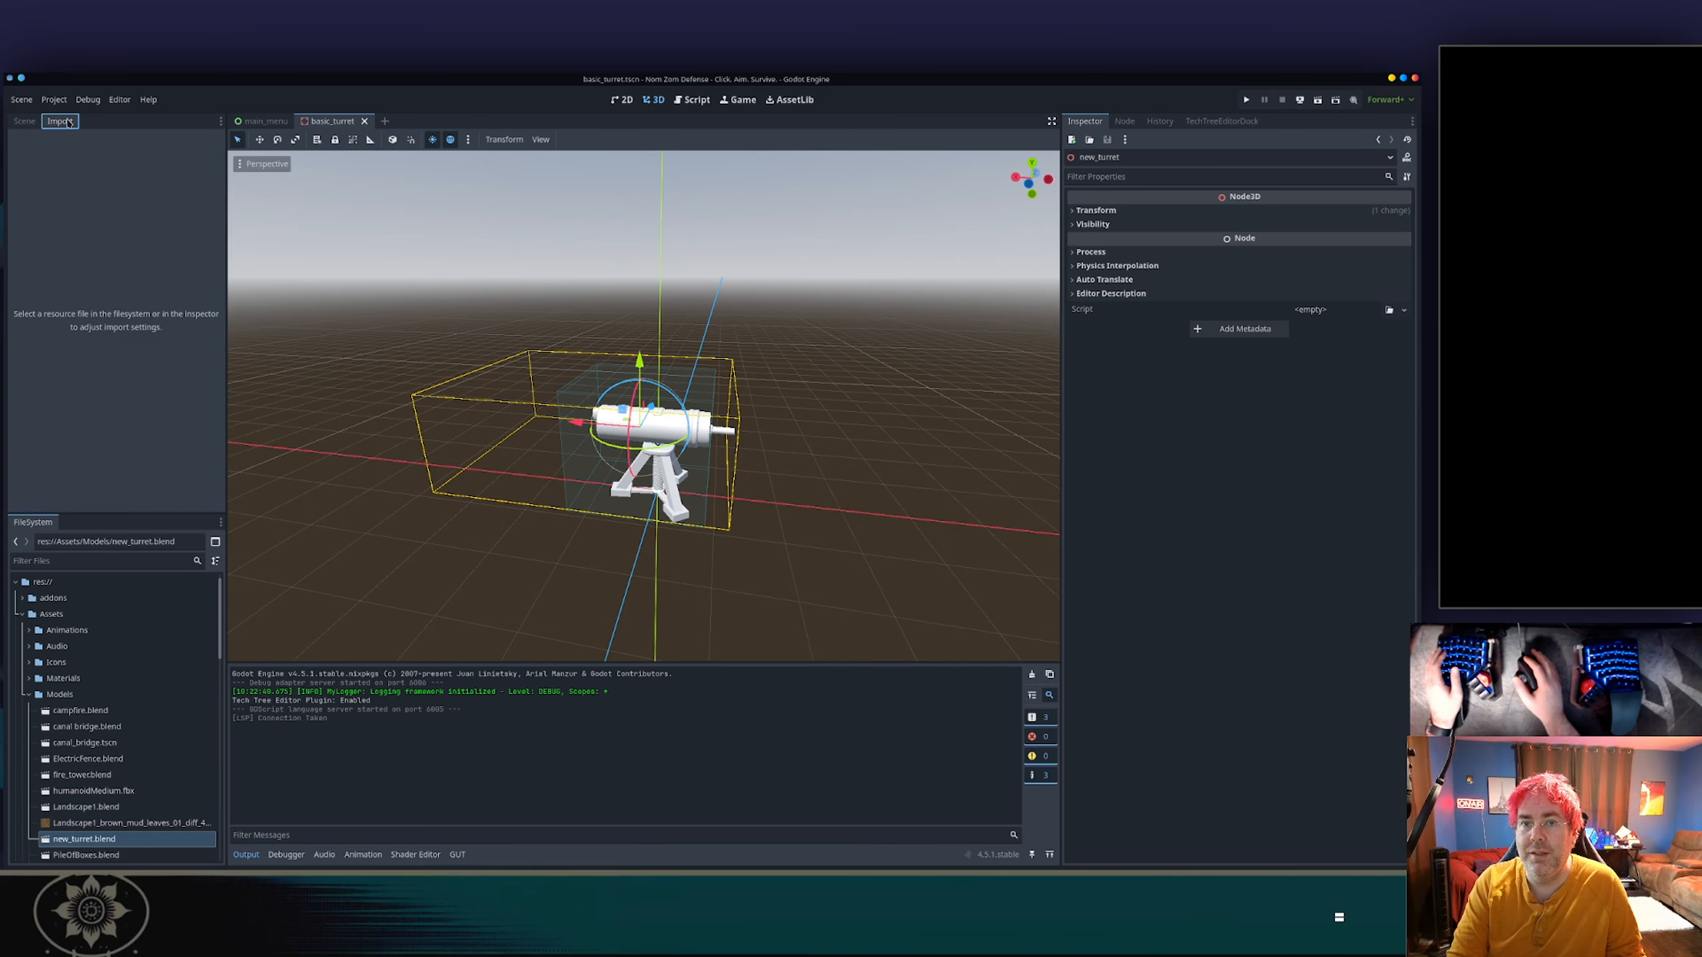
pyautogui.click(24, 121)
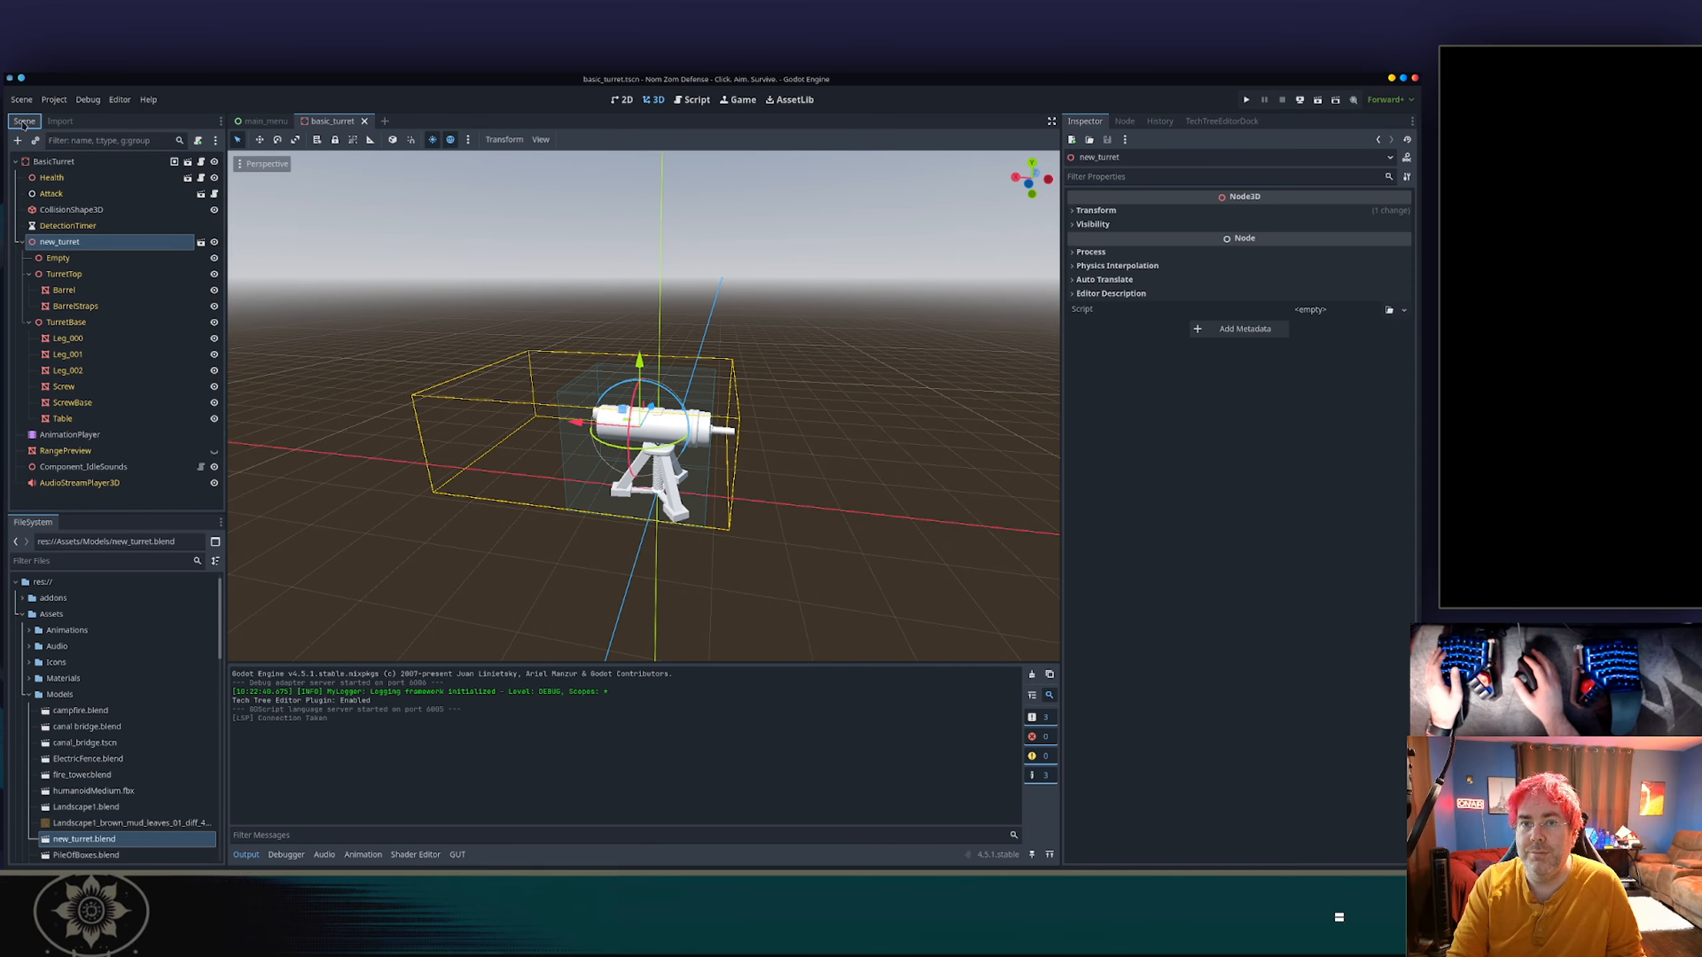
pyautogui.doubleClick(87, 240)
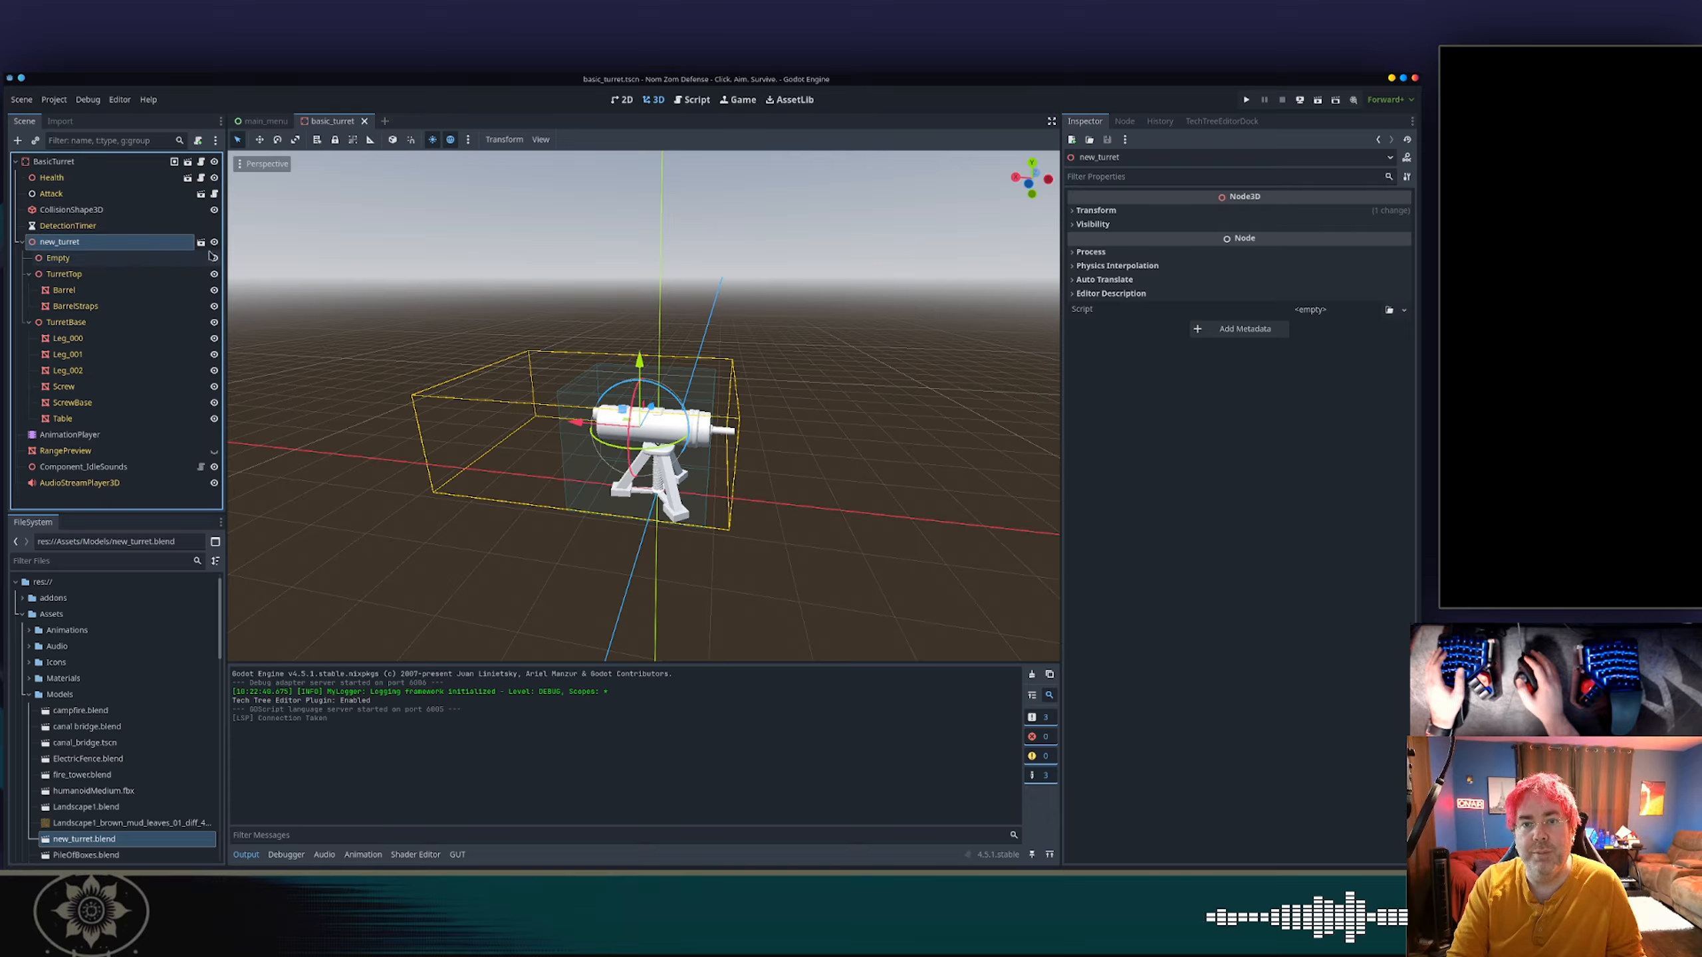
pyautogui.click(59, 121)
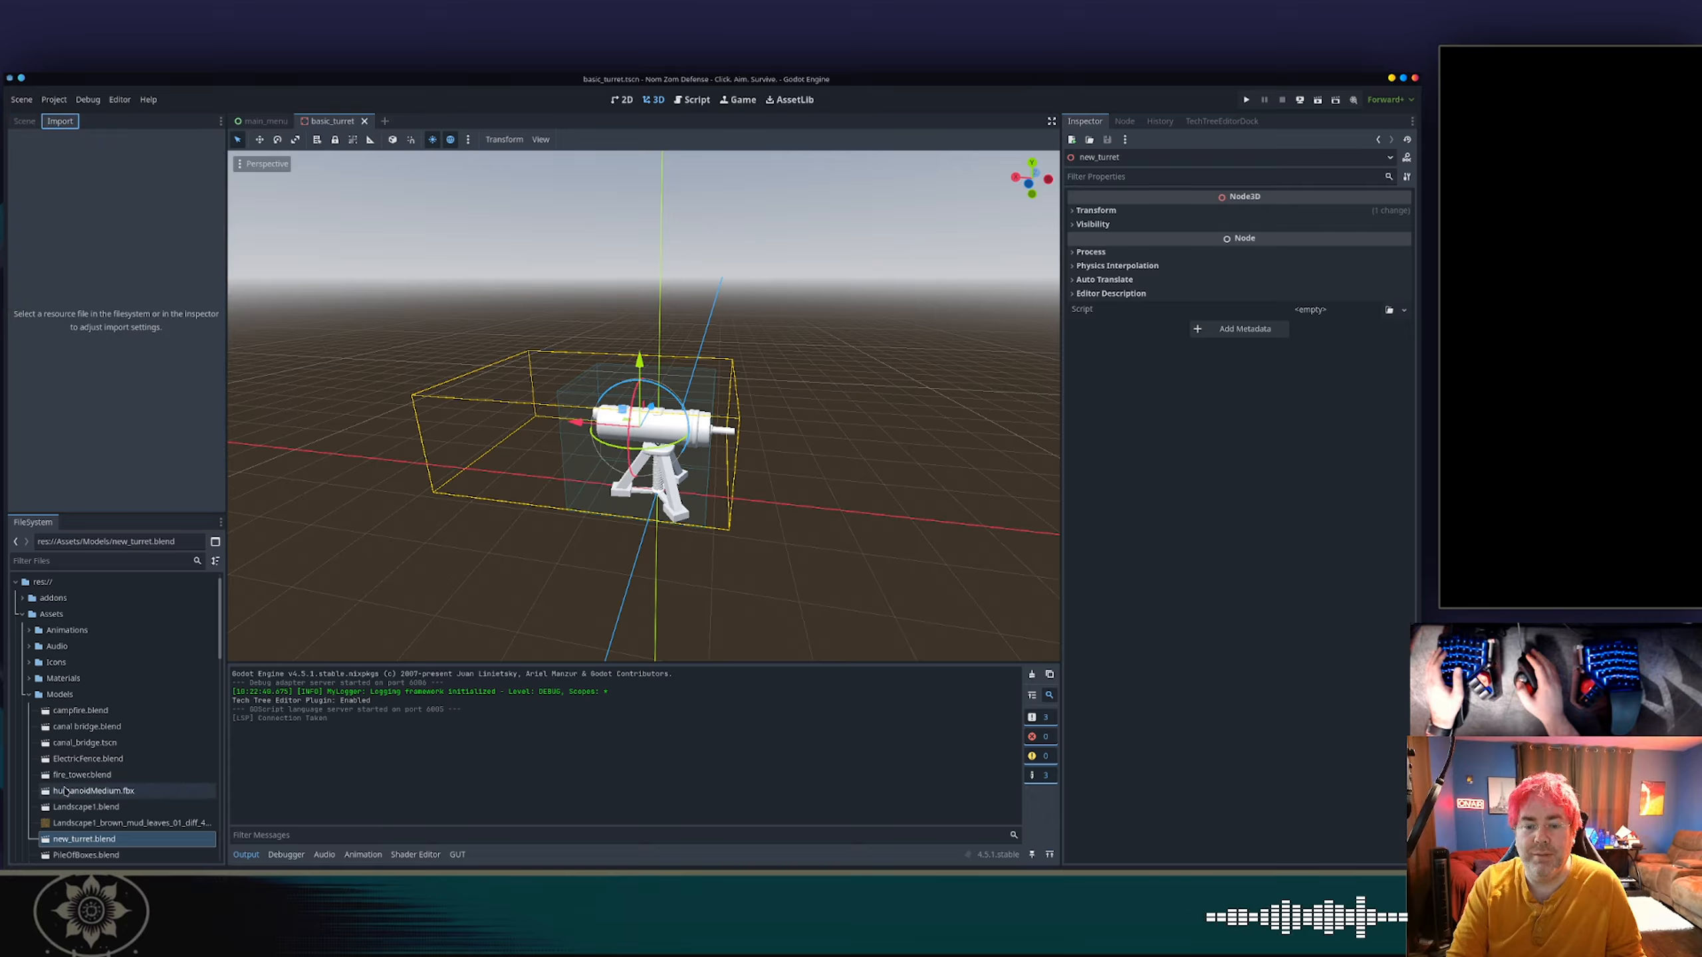
# Open the import settings of new_turret.blend and review the material extraction choices.
pyautogui.click(87, 823)
pyautogui.click(83, 839)
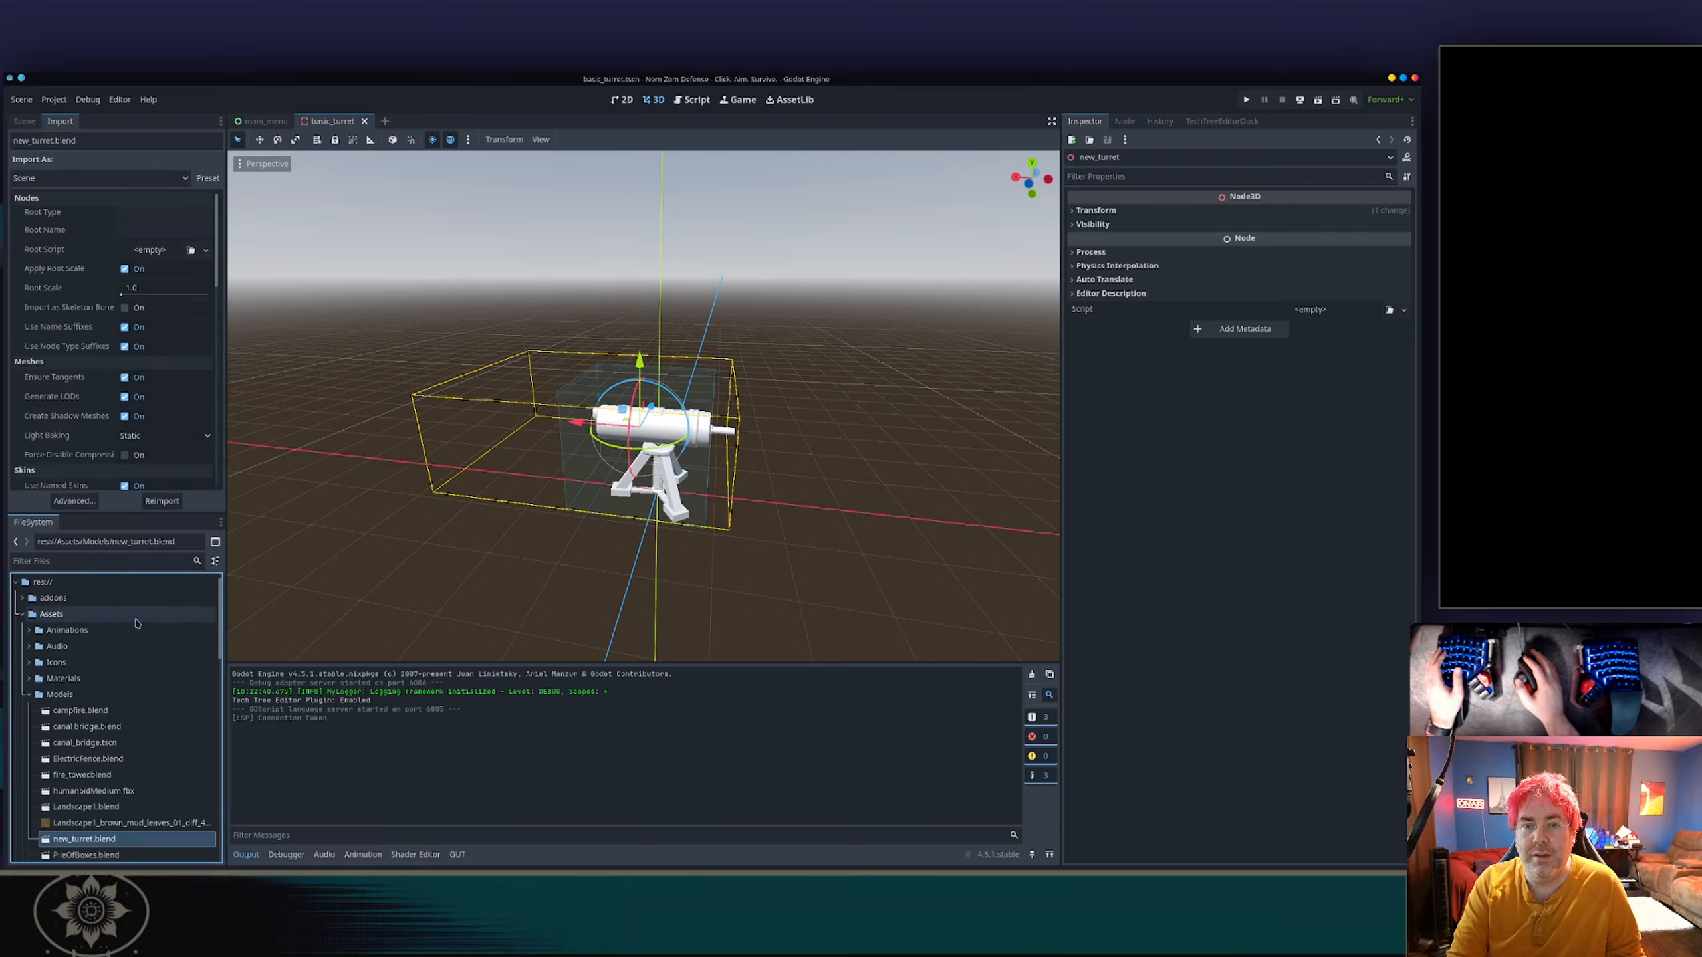
pyautogui.scroll(-10, 164, 346)
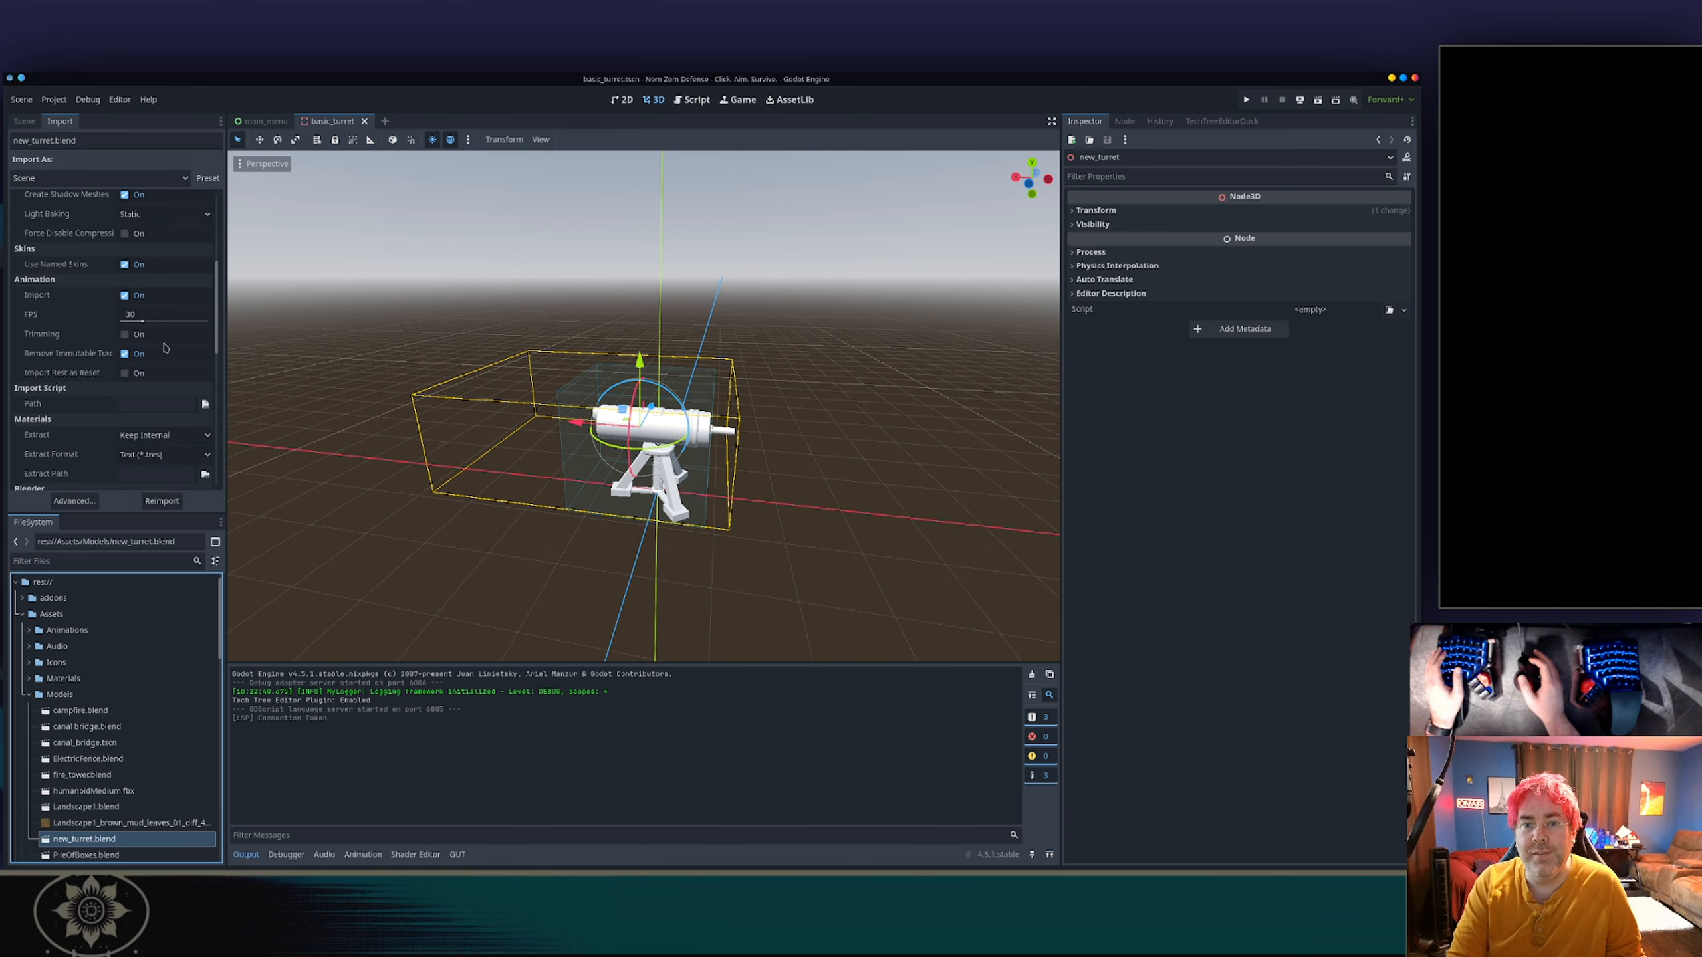
pyautogui.scroll(6, 161, 358)
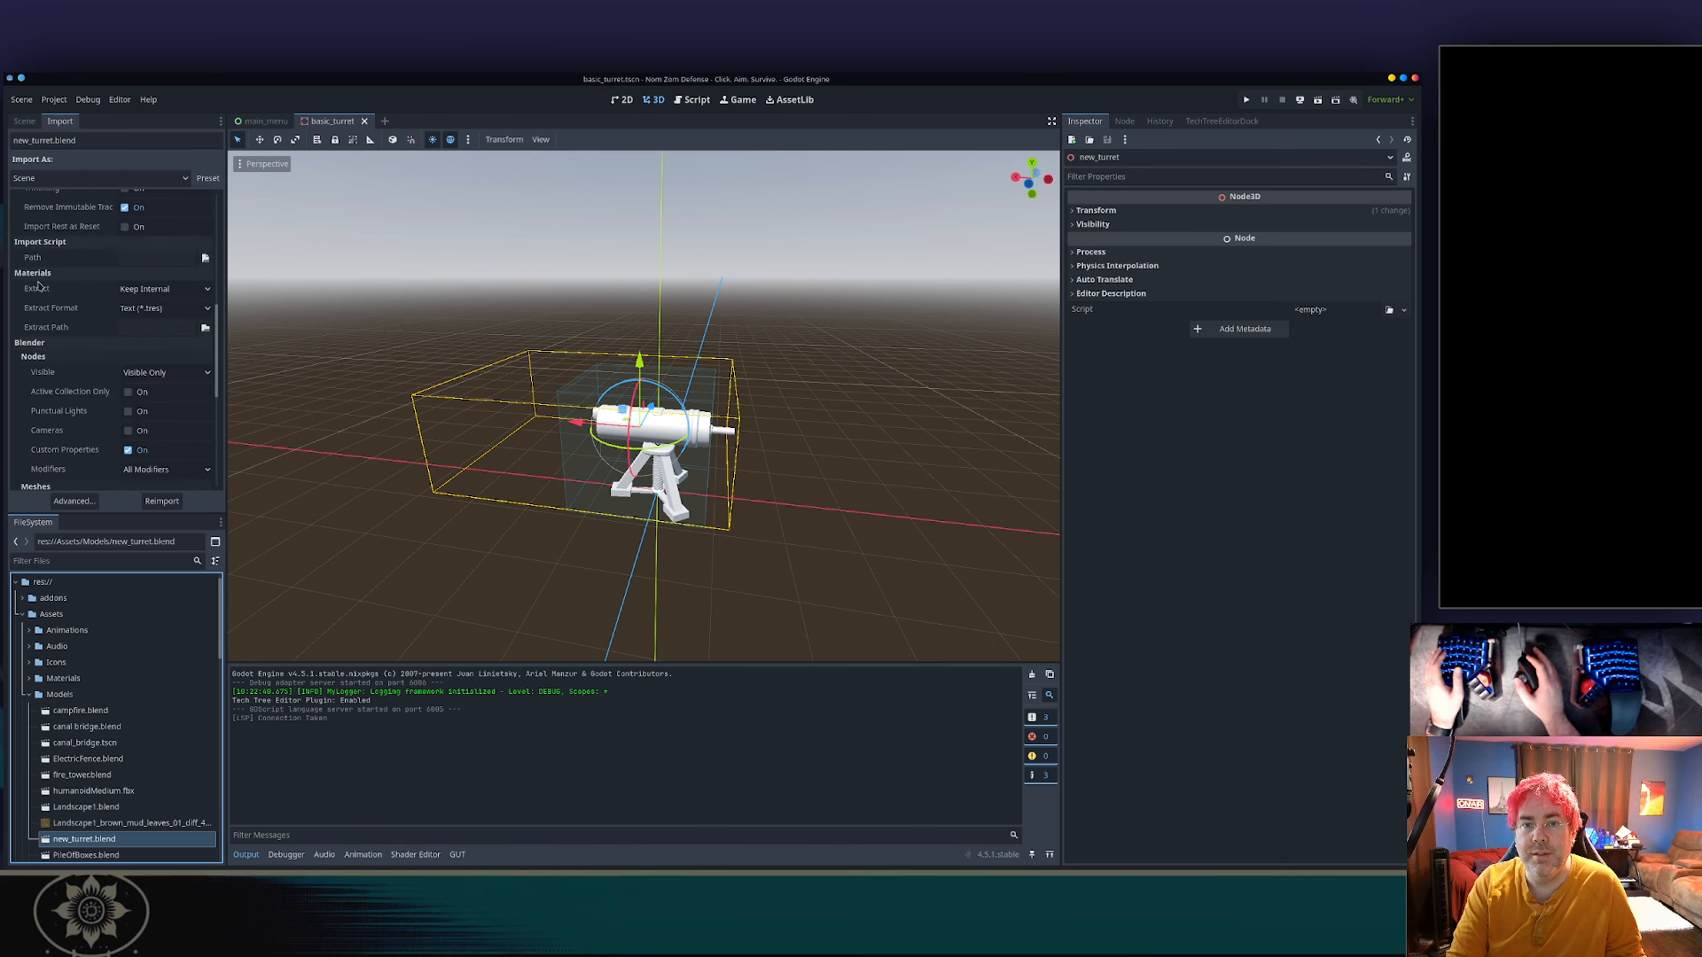
pyautogui.click(58, 292)
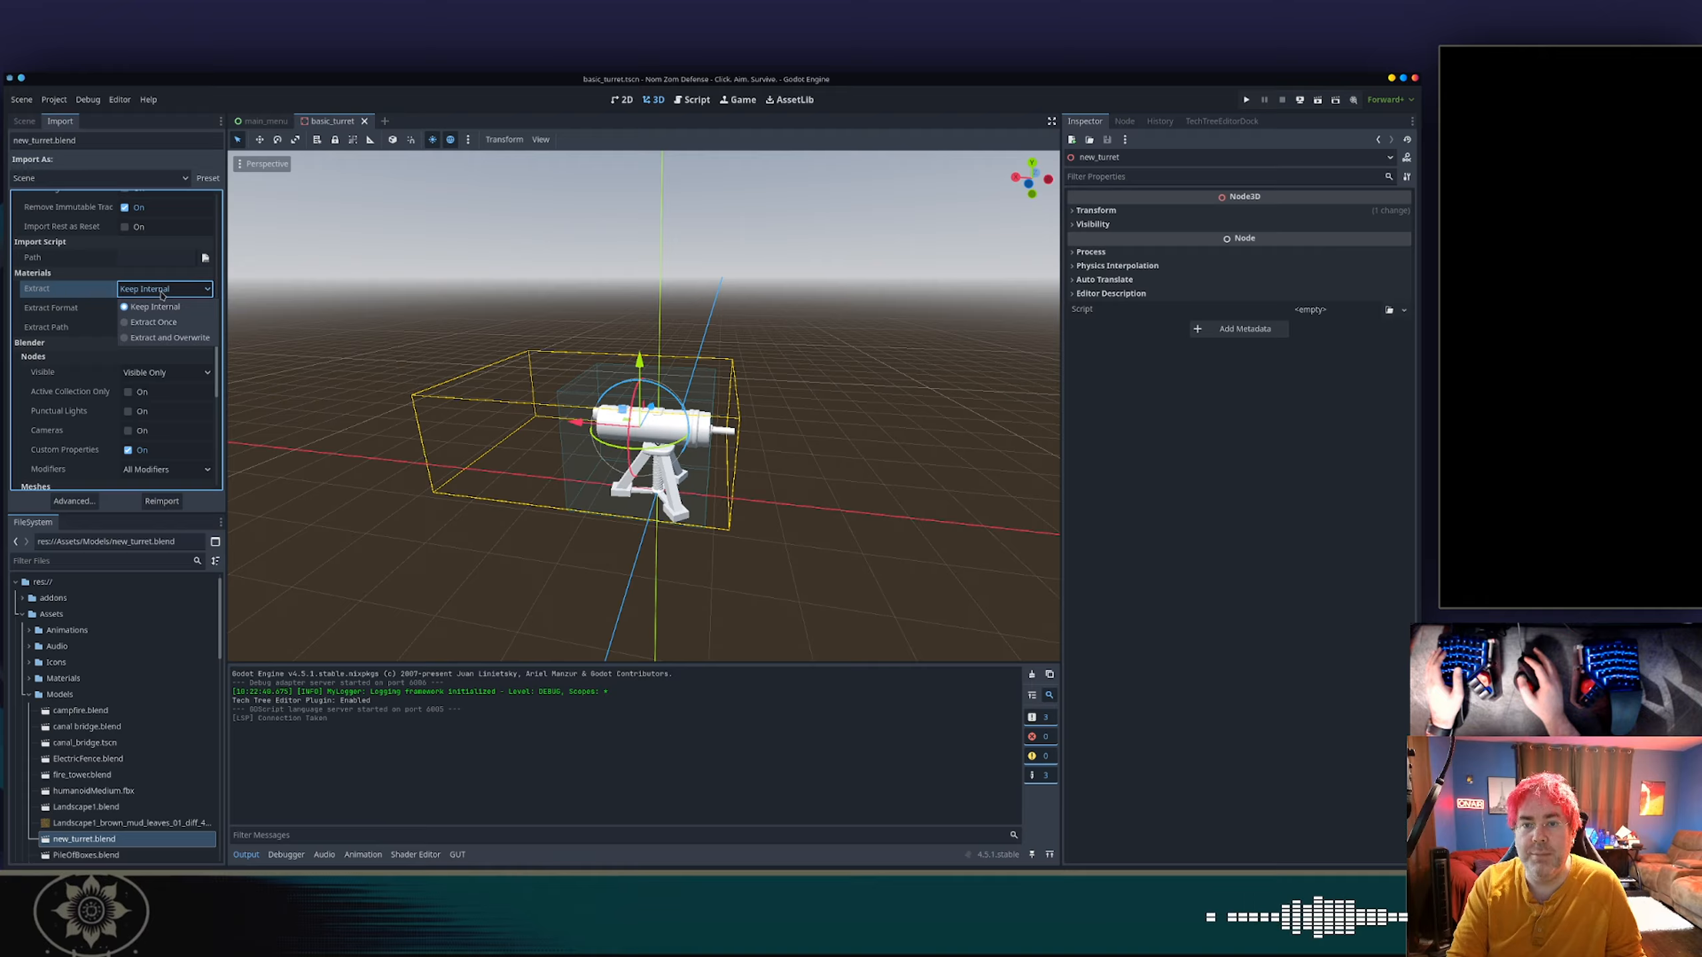
pyautogui.scroll(-2, 87, 313)
pyautogui.scroll(2, 87, 313)
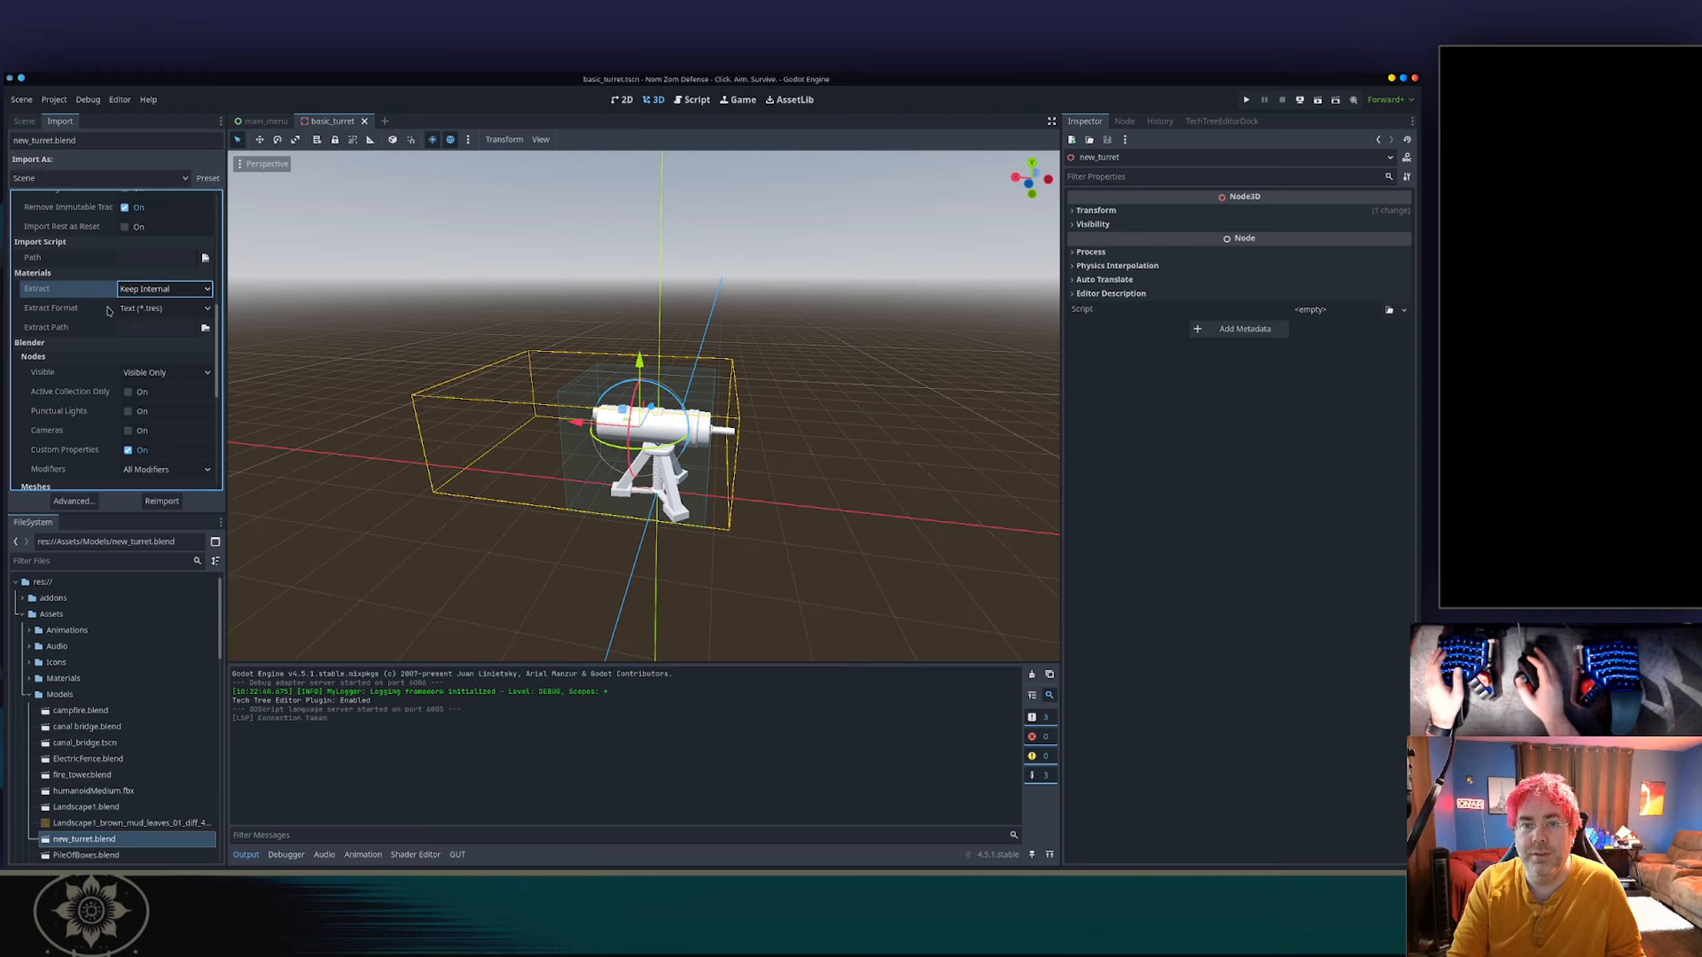
# Set the materials' Extract Format to Material (*.material) and reimport new_turret.blend.
pyautogui.click(143, 310)
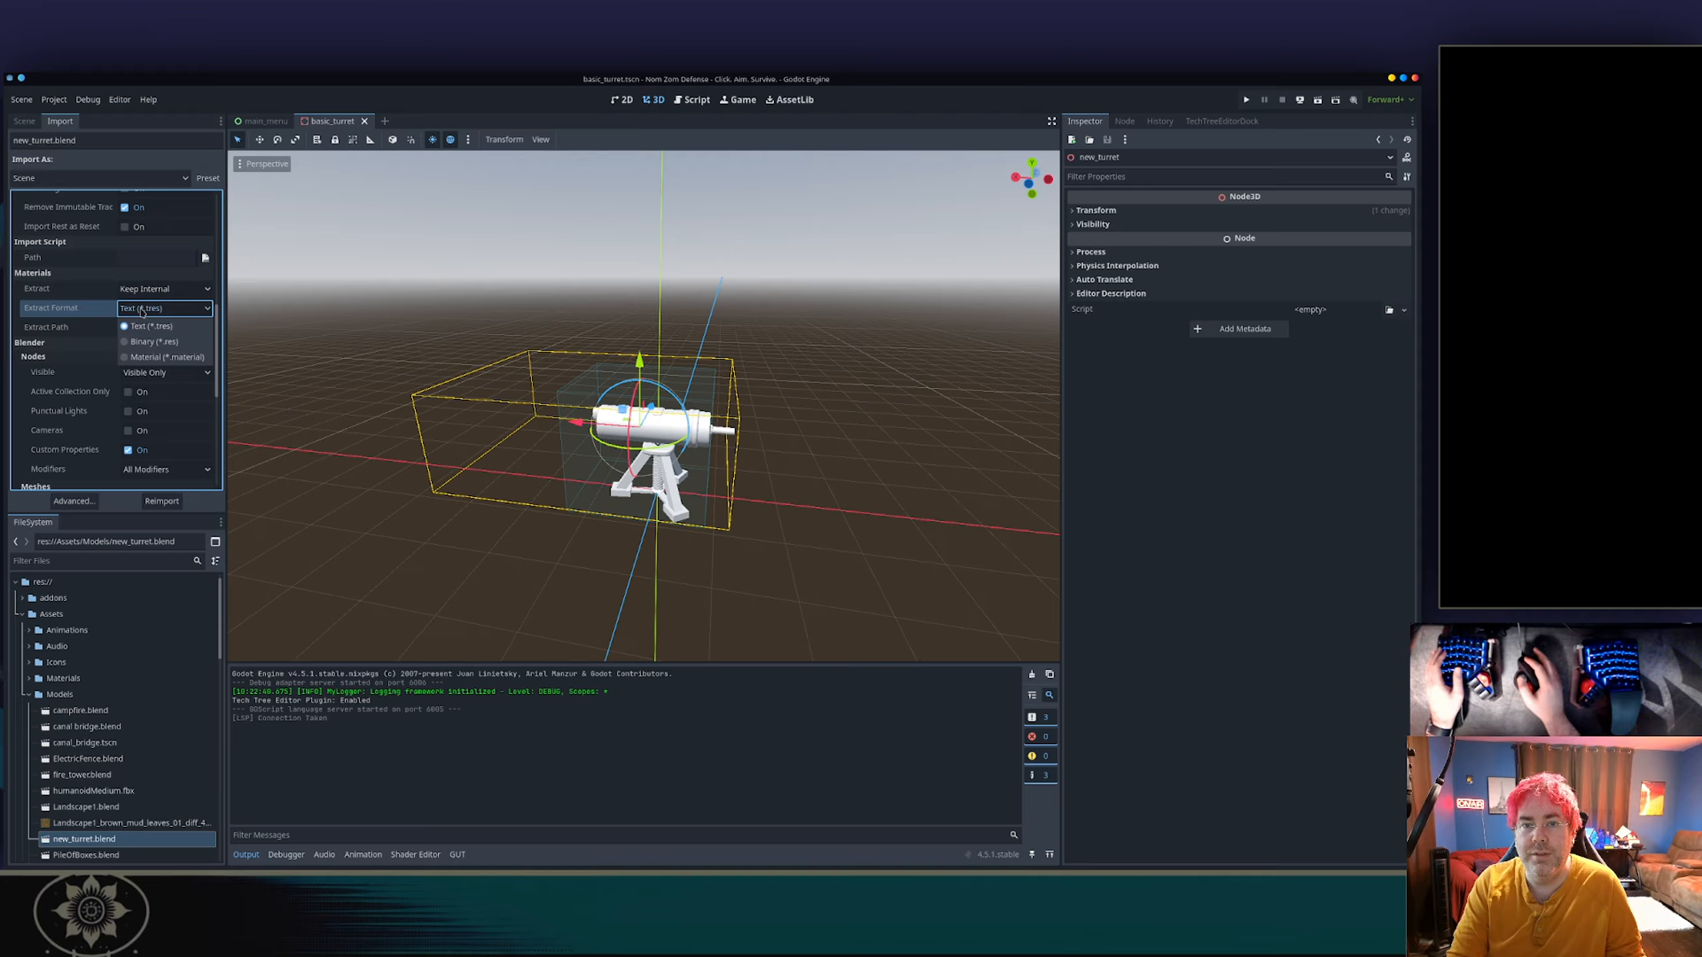
pyautogui.click(141, 357)
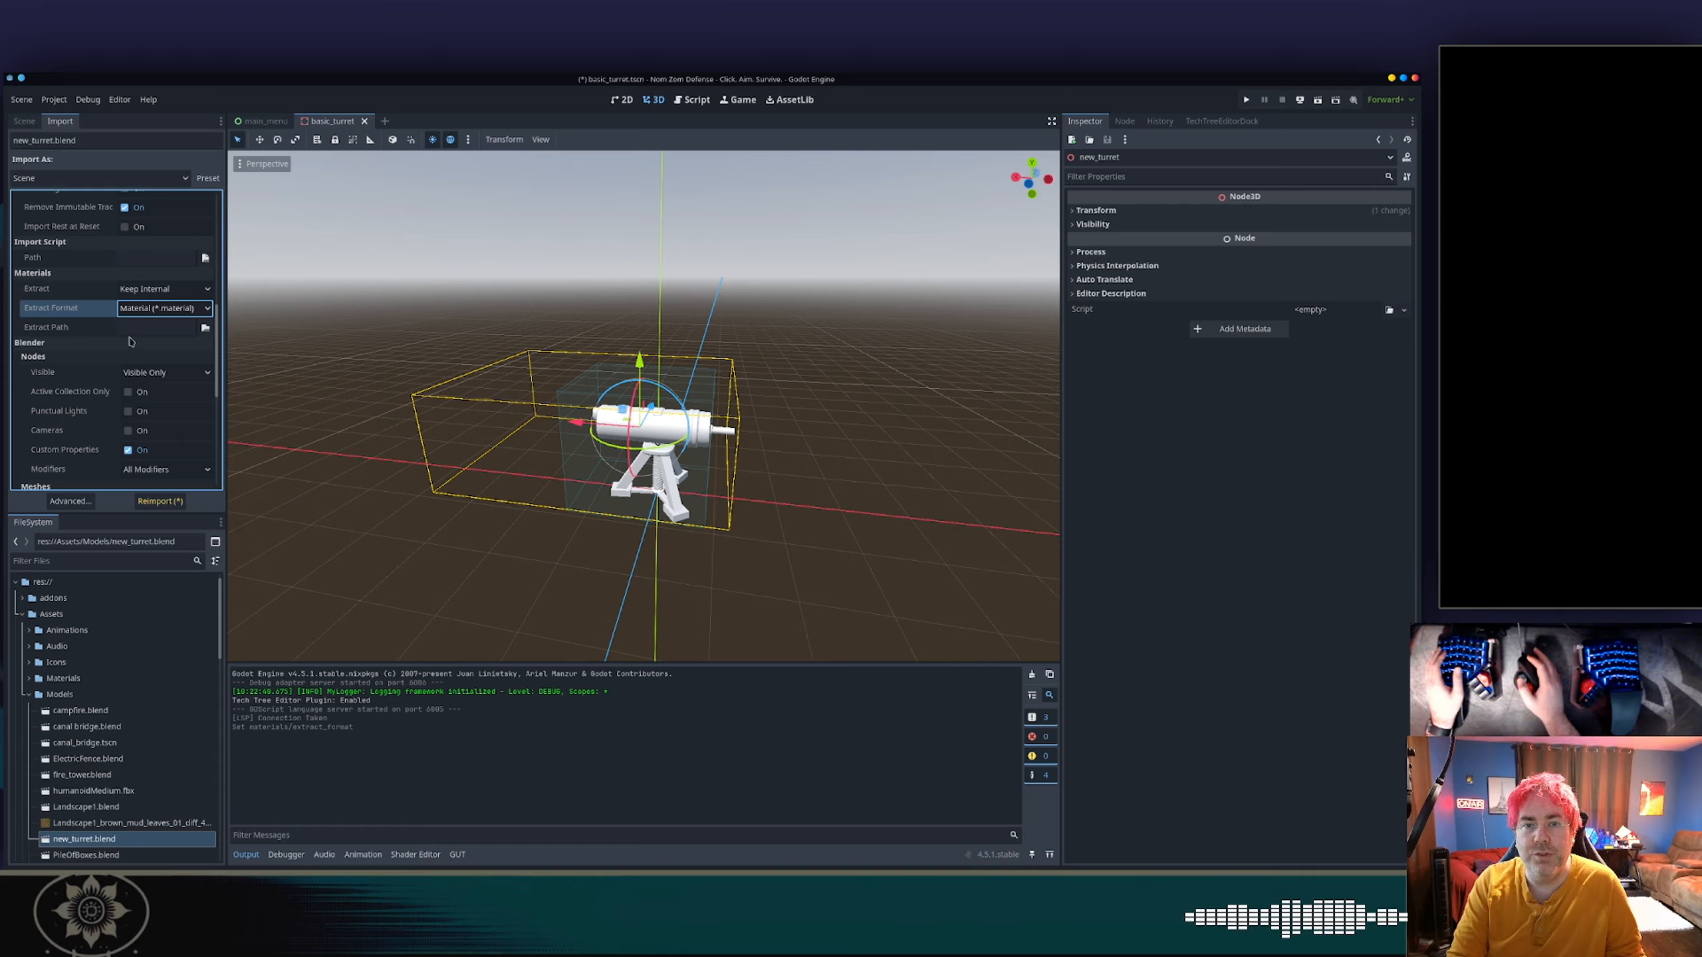
pyautogui.scroll(-6, 128, 331)
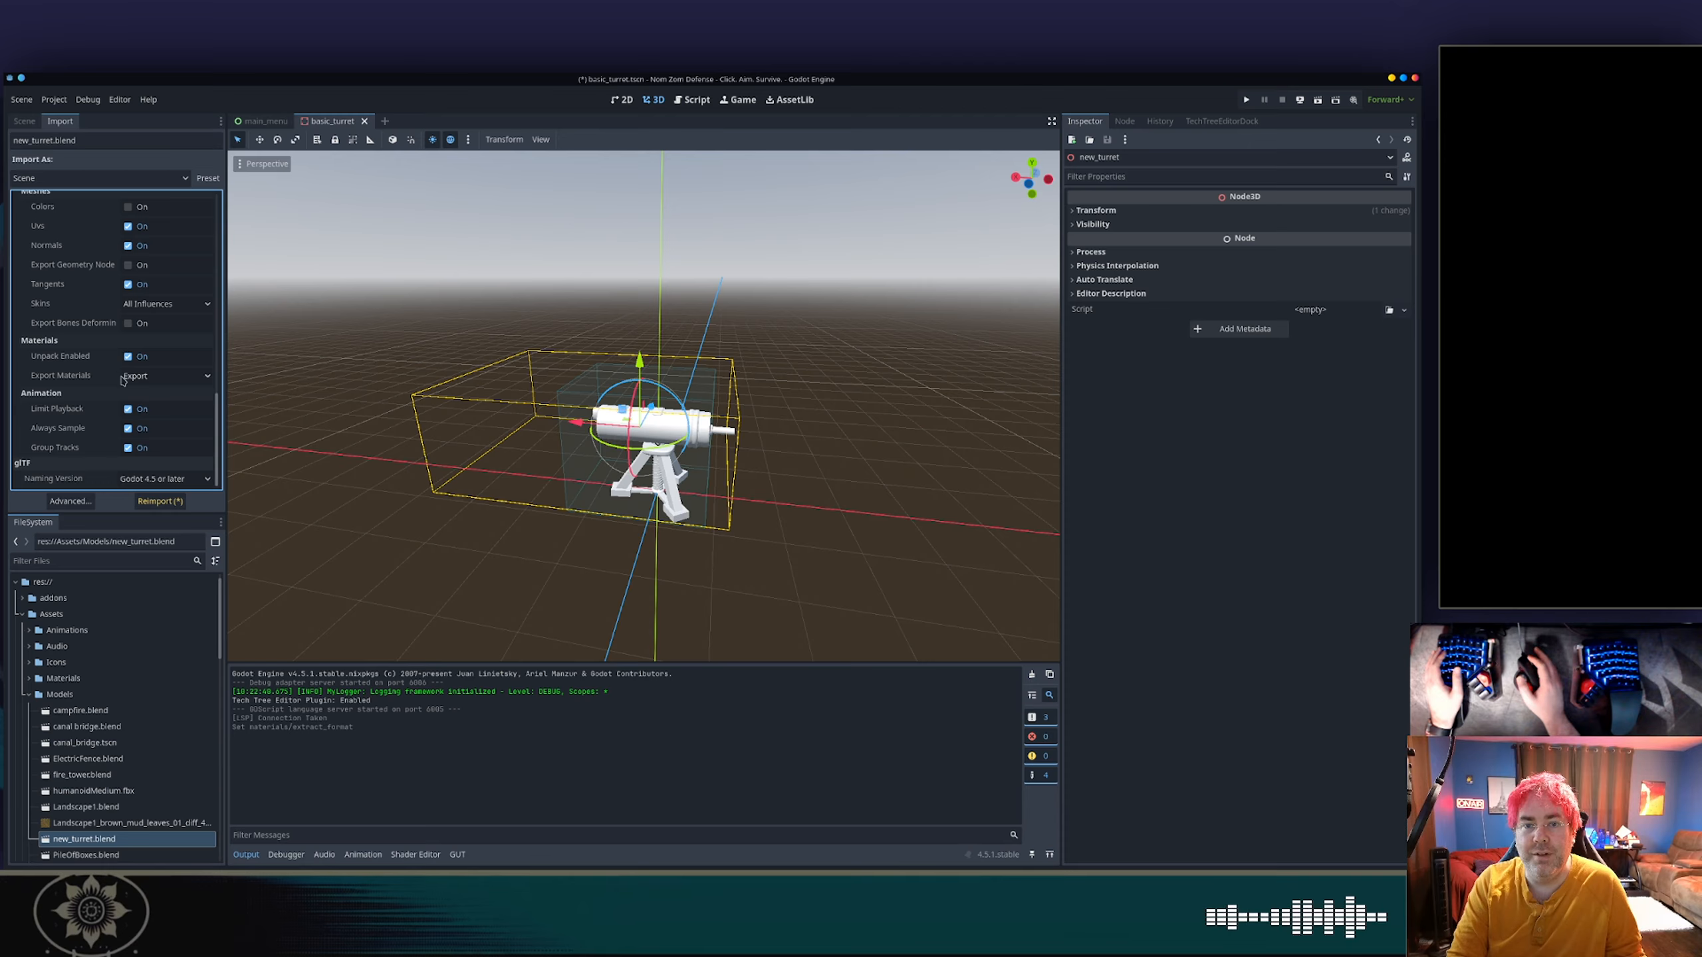
pyautogui.click(167, 501)
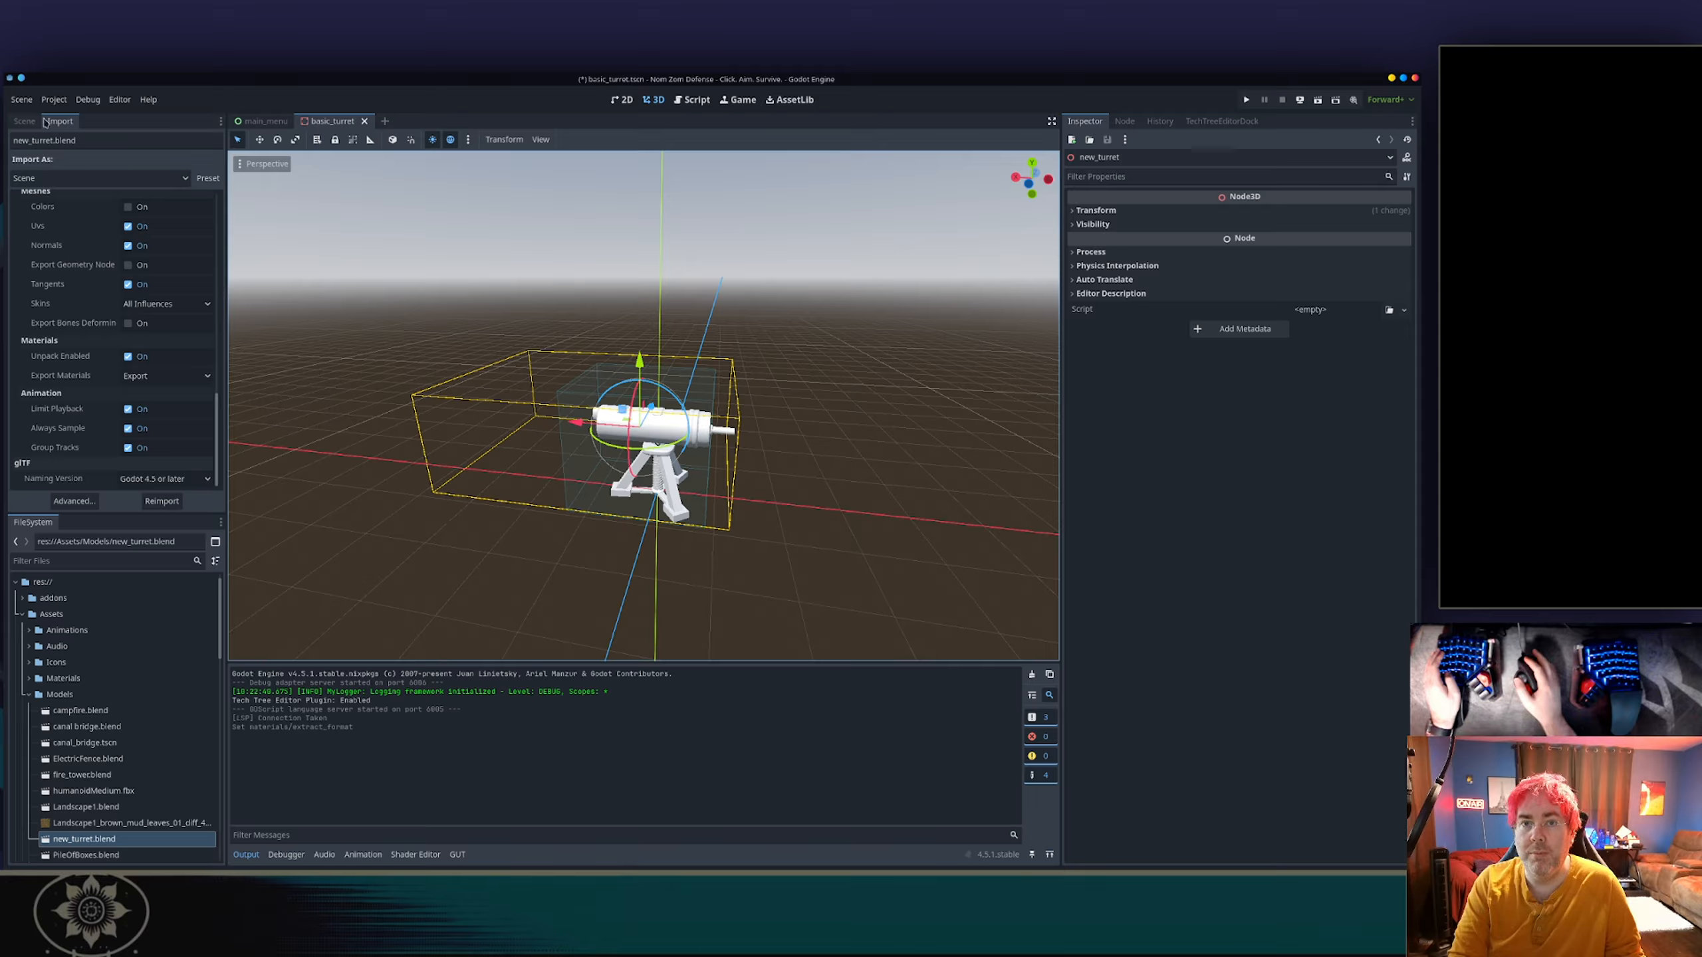
# Expand the reimported Barrel node's mesh and examine its Surface 0 material preview and albedo color.
pyautogui.click(24, 121)
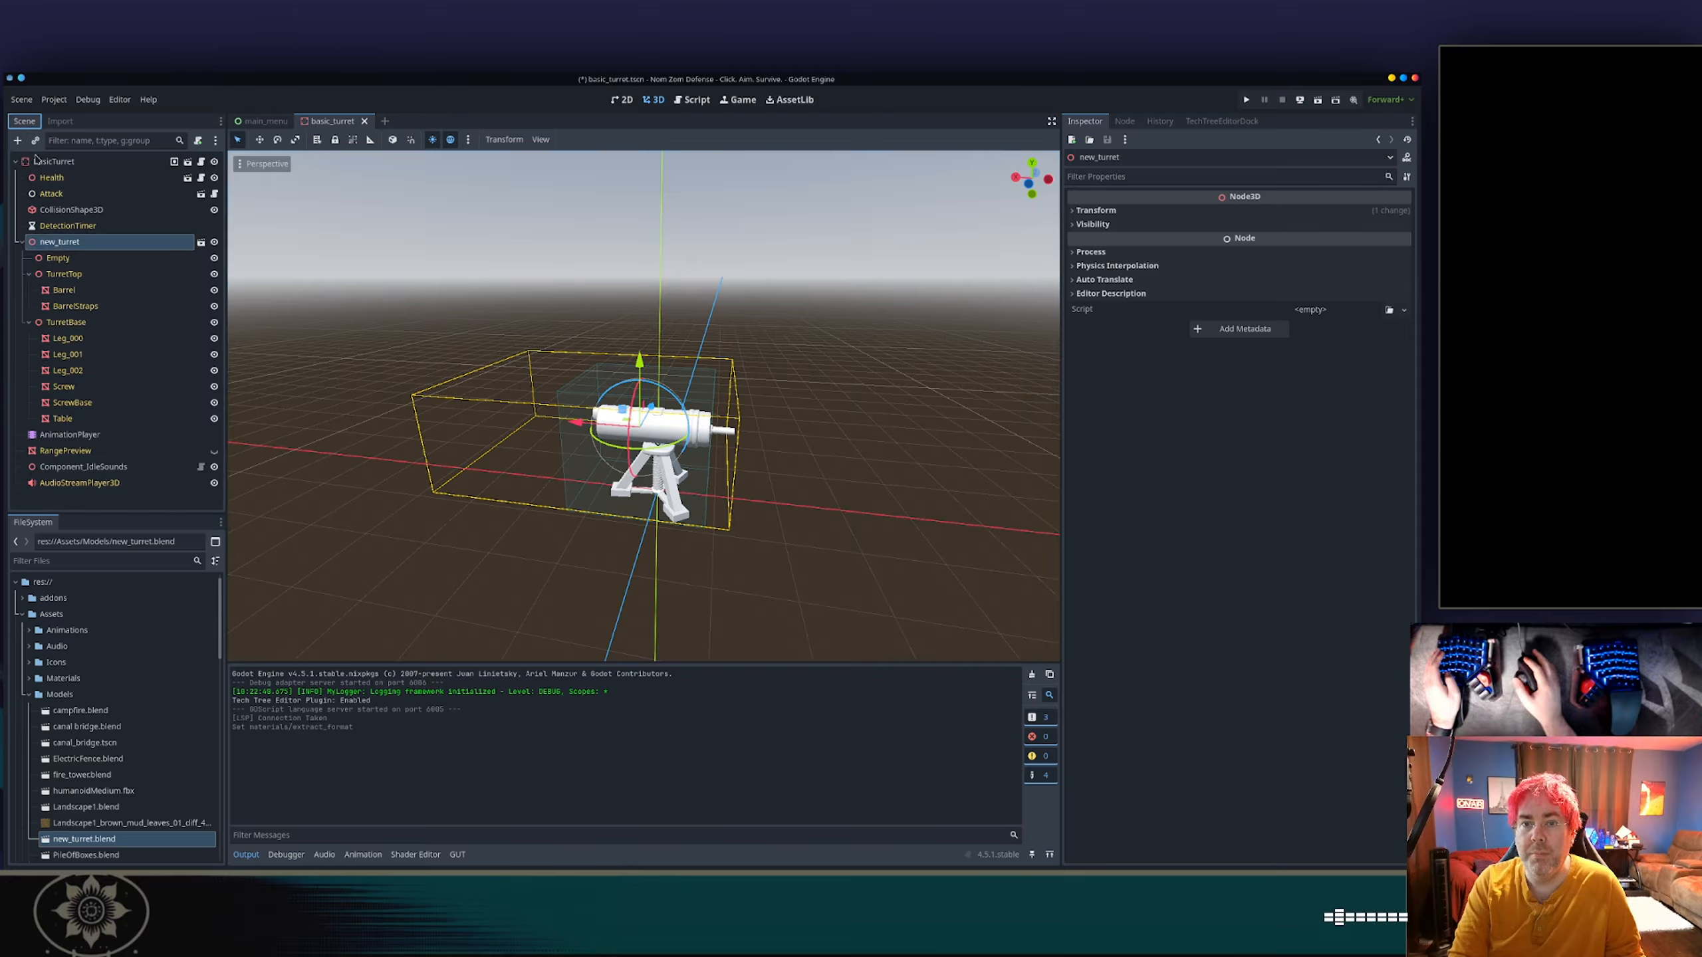
pyautogui.click(90, 259)
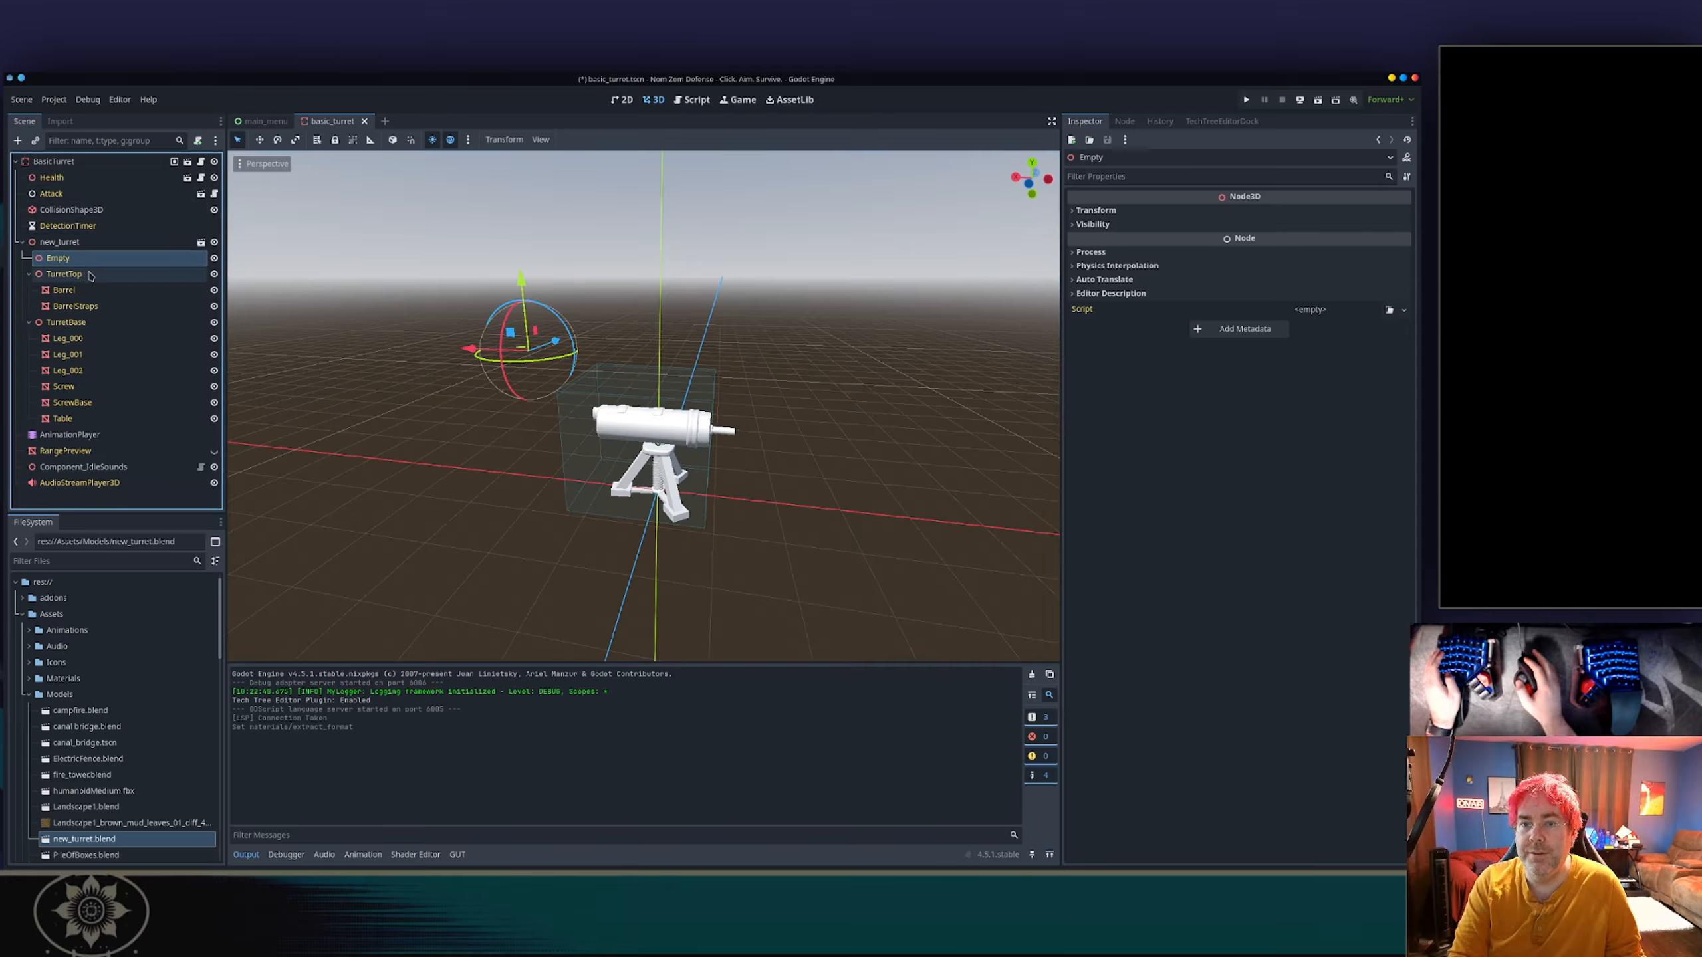
pyautogui.click(91, 274)
pyautogui.click(74, 290)
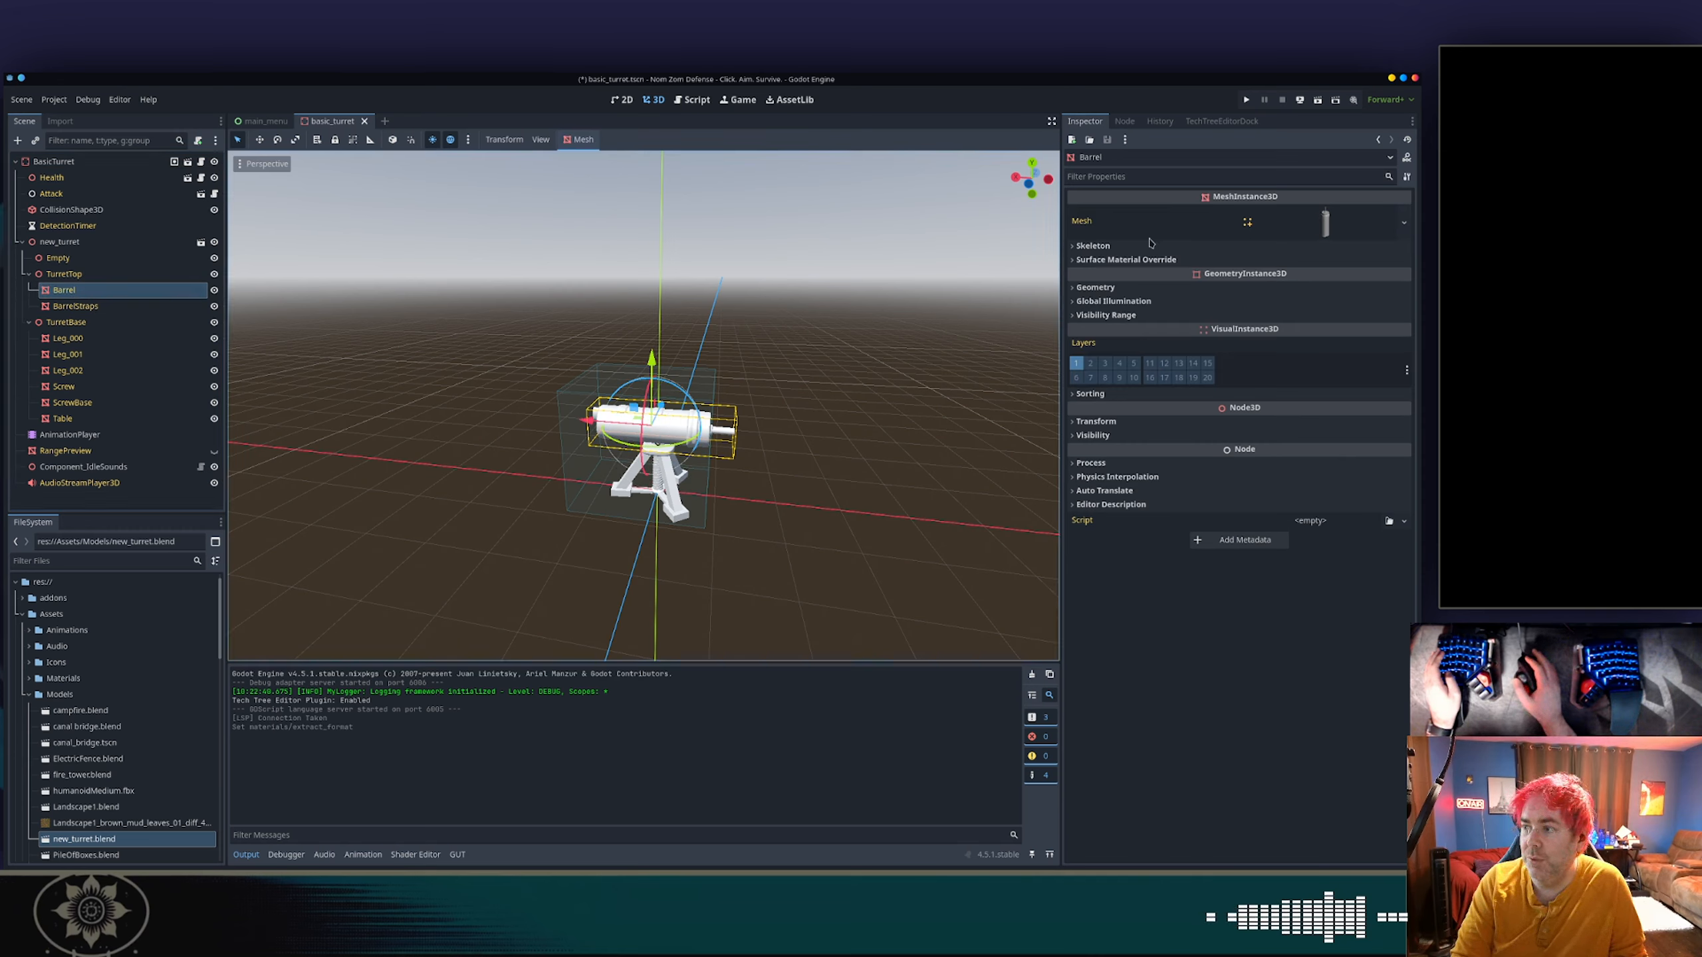
pyautogui.click(1327, 225)
pyautogui.scroll(-5, 1225, 466)
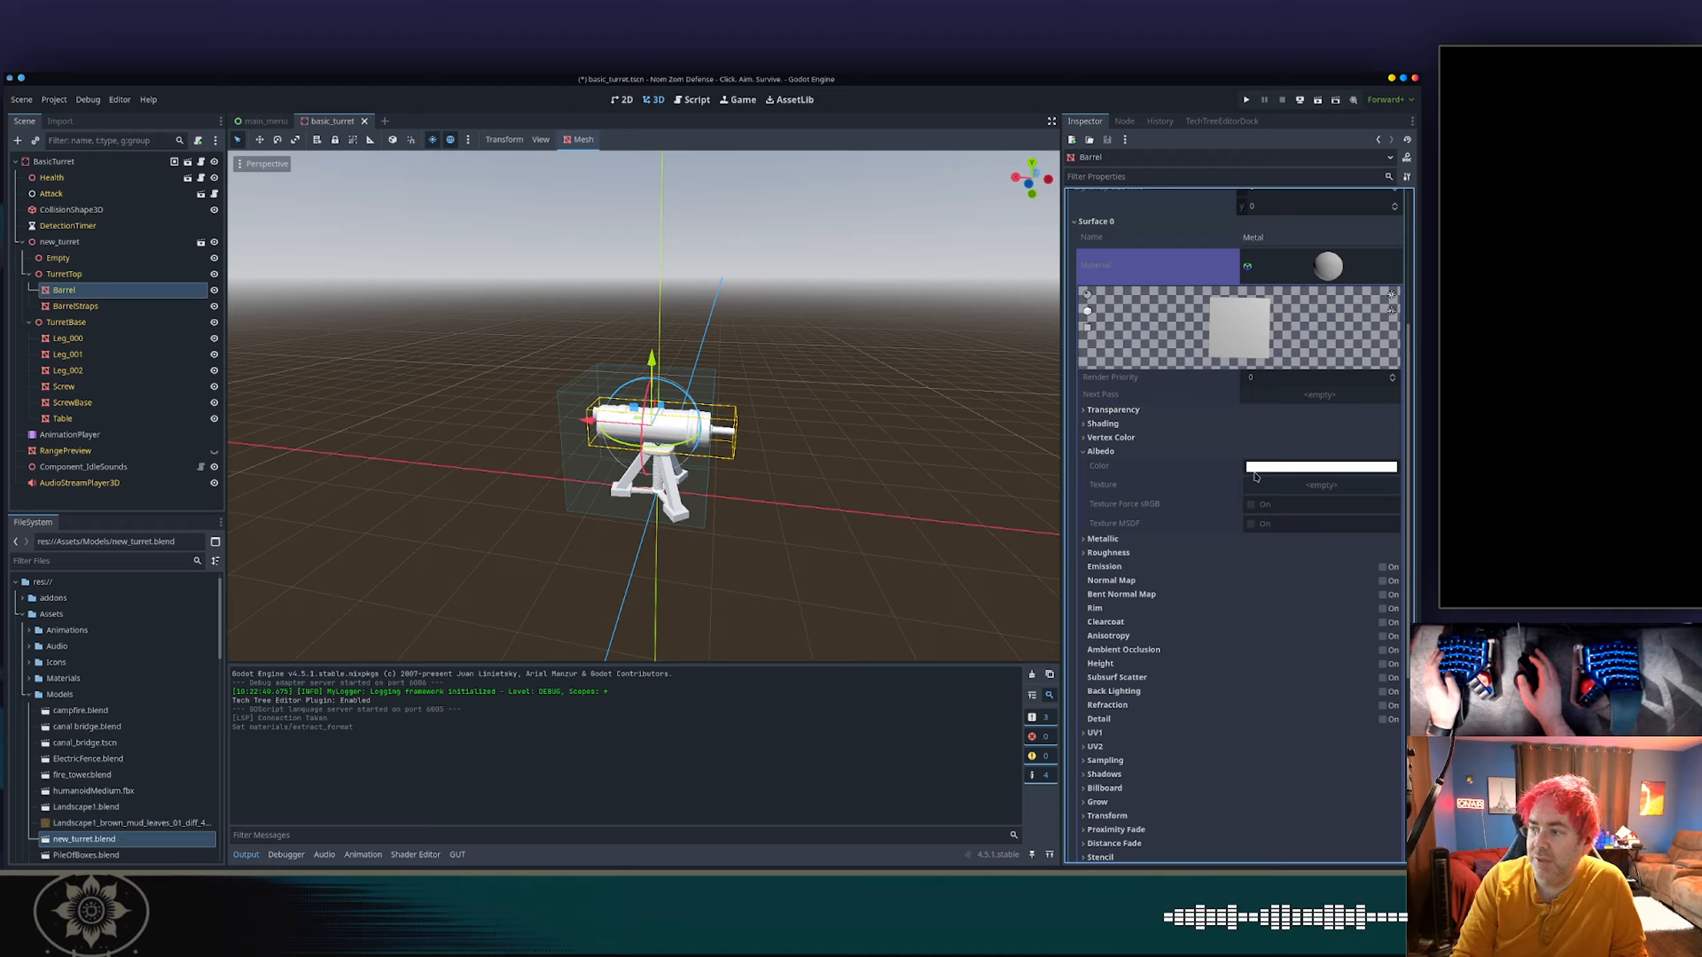
# Switch to Firefox, search the web for "godot blender import texture missing" and open the Reddit result about textures not showing in a new tab.
pyautogui.hotkey('alt', 'Tab')
pyautogui.hotkey('alt', 'Tab')
pyautogui.hotkey('alt', 'Tab')
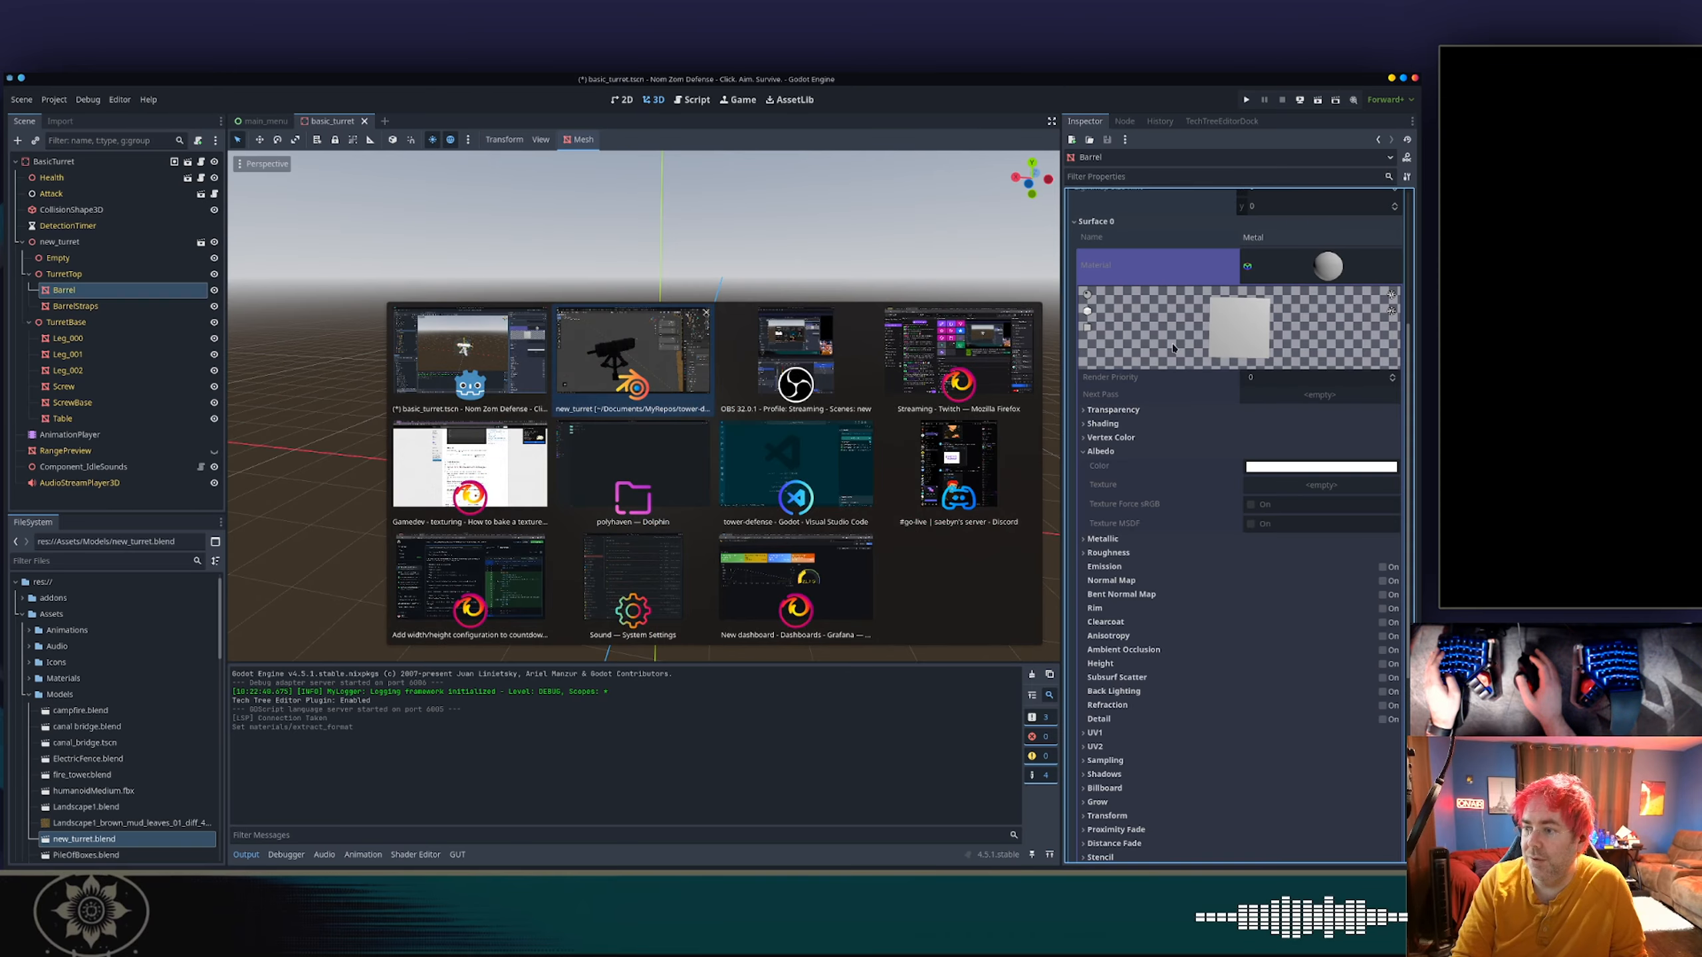
pyautogui.hotkey('alt', 'Tab')
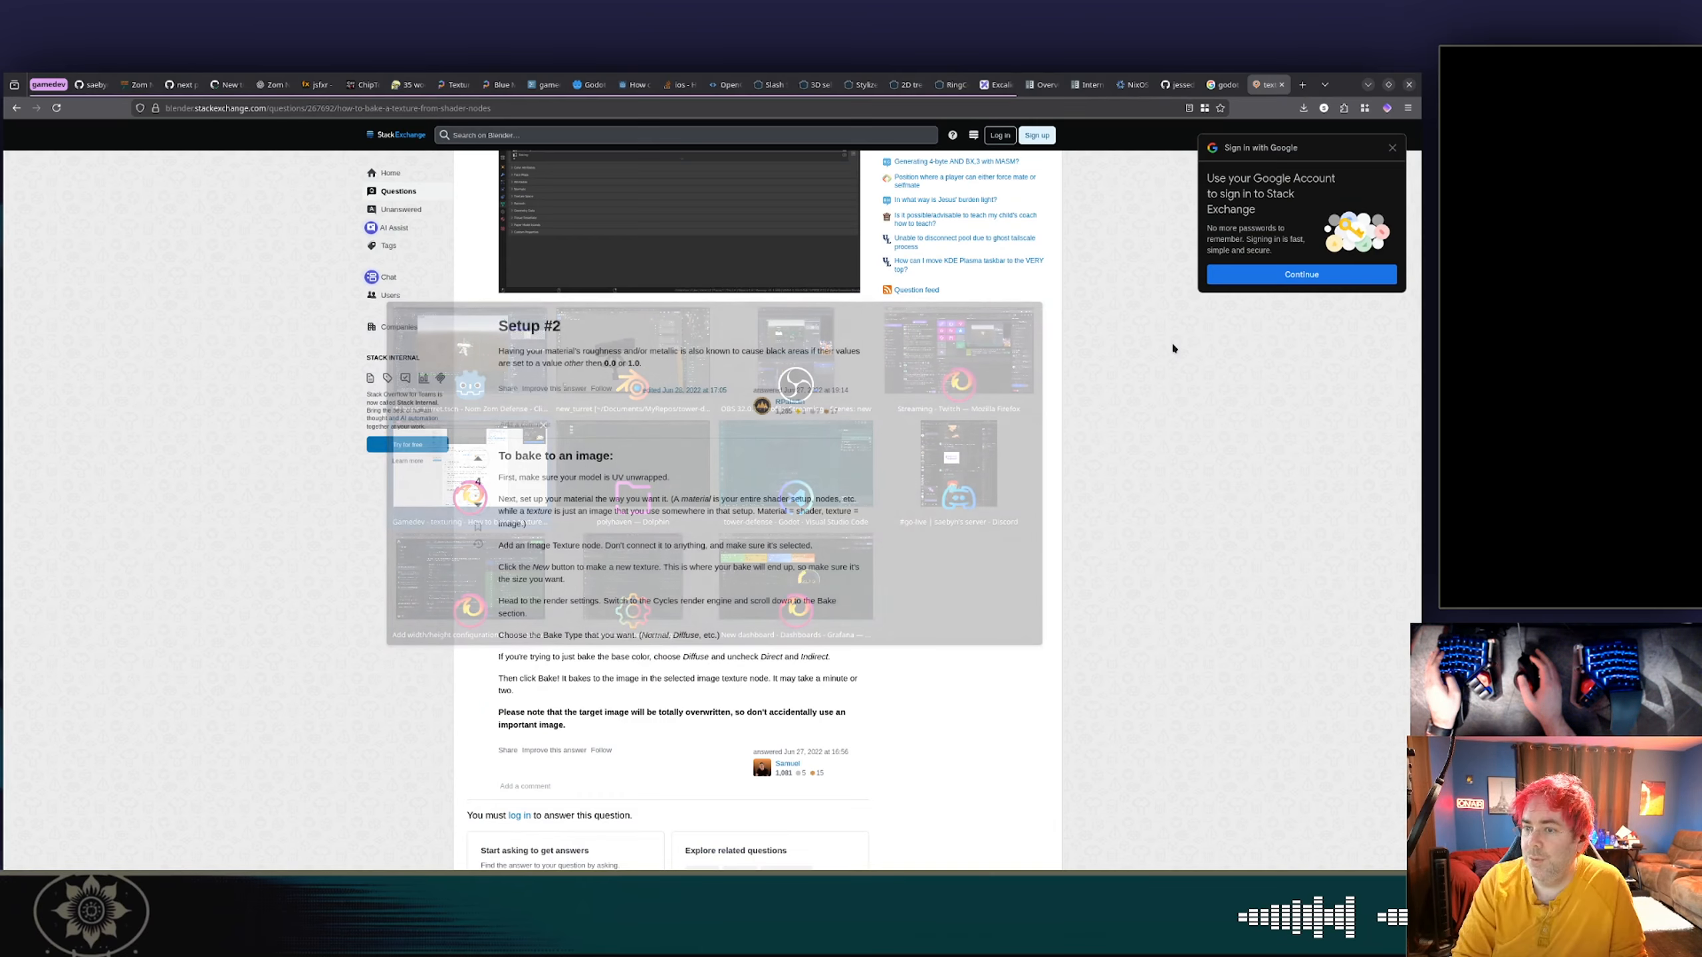
pyautogui.scroll(-3, 776, 325)
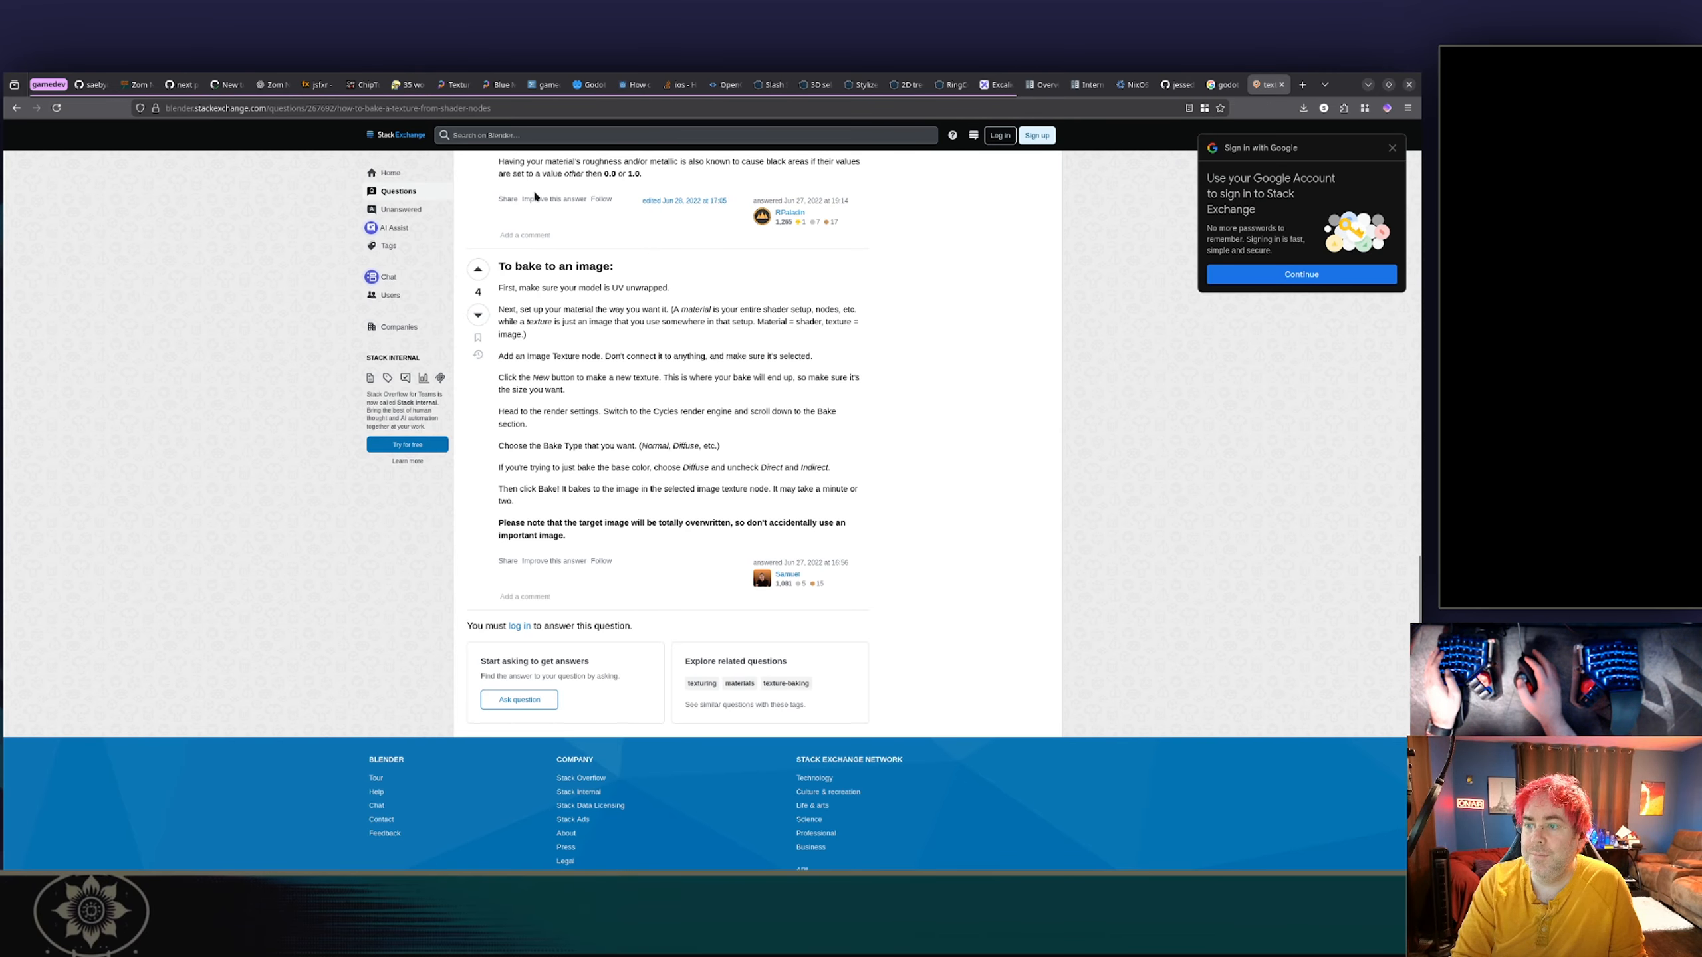
pyautogui.click(511, 106)
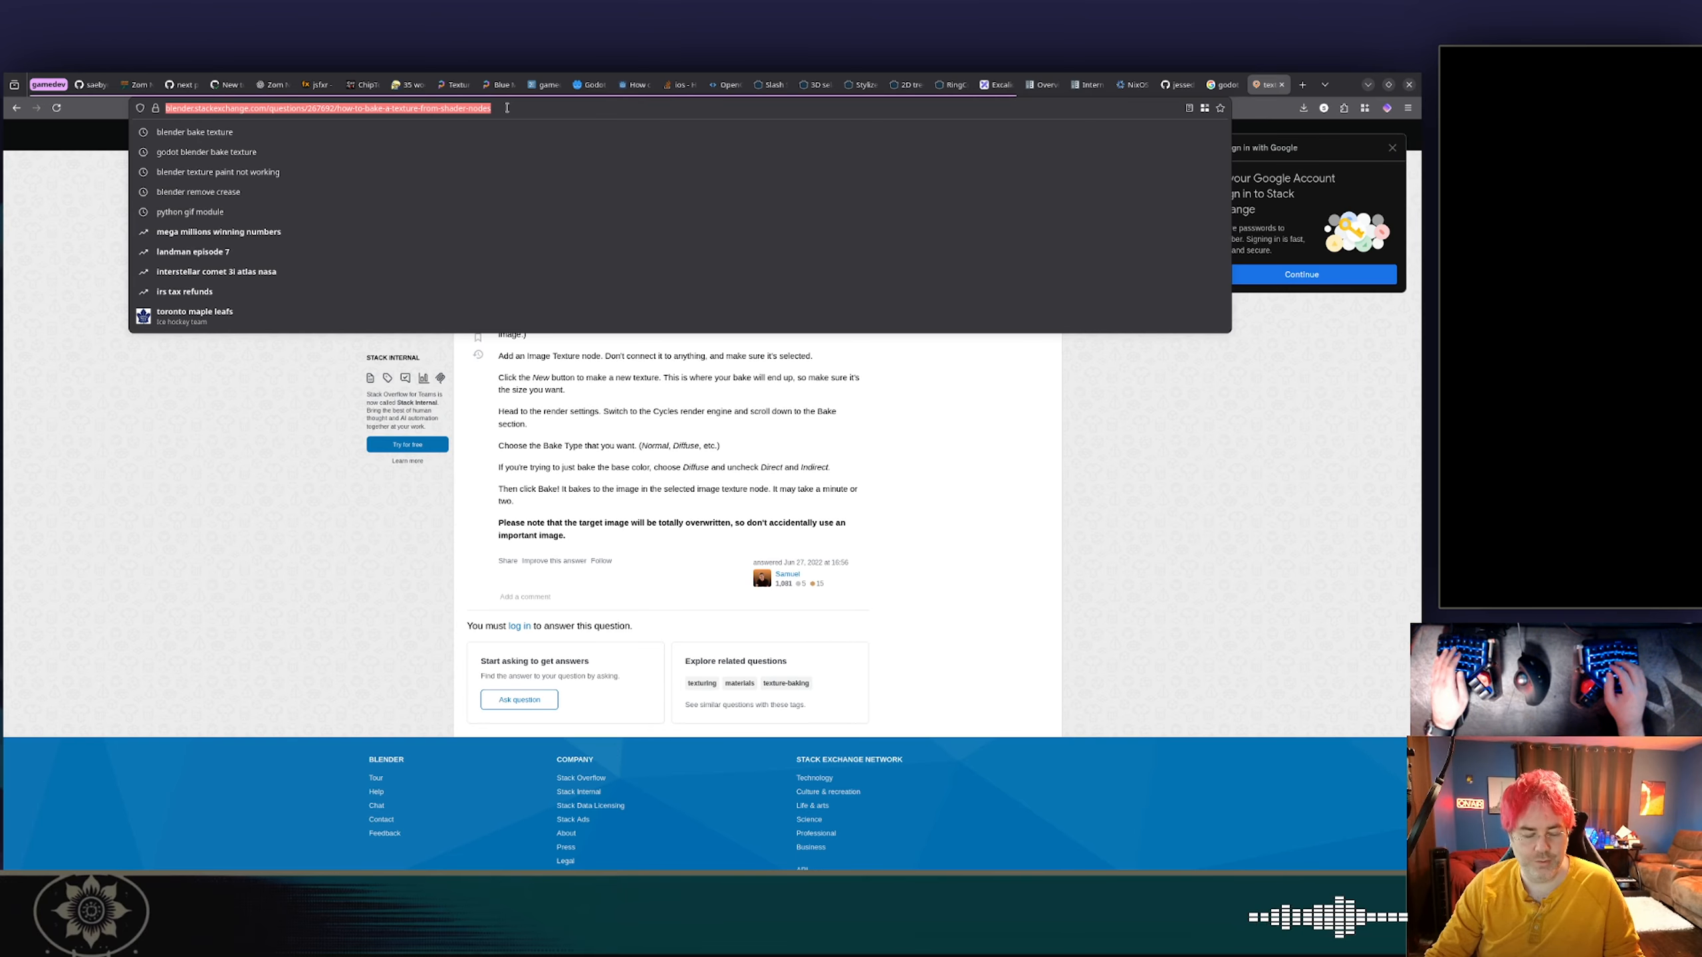
pyautogui.write('godot blen')
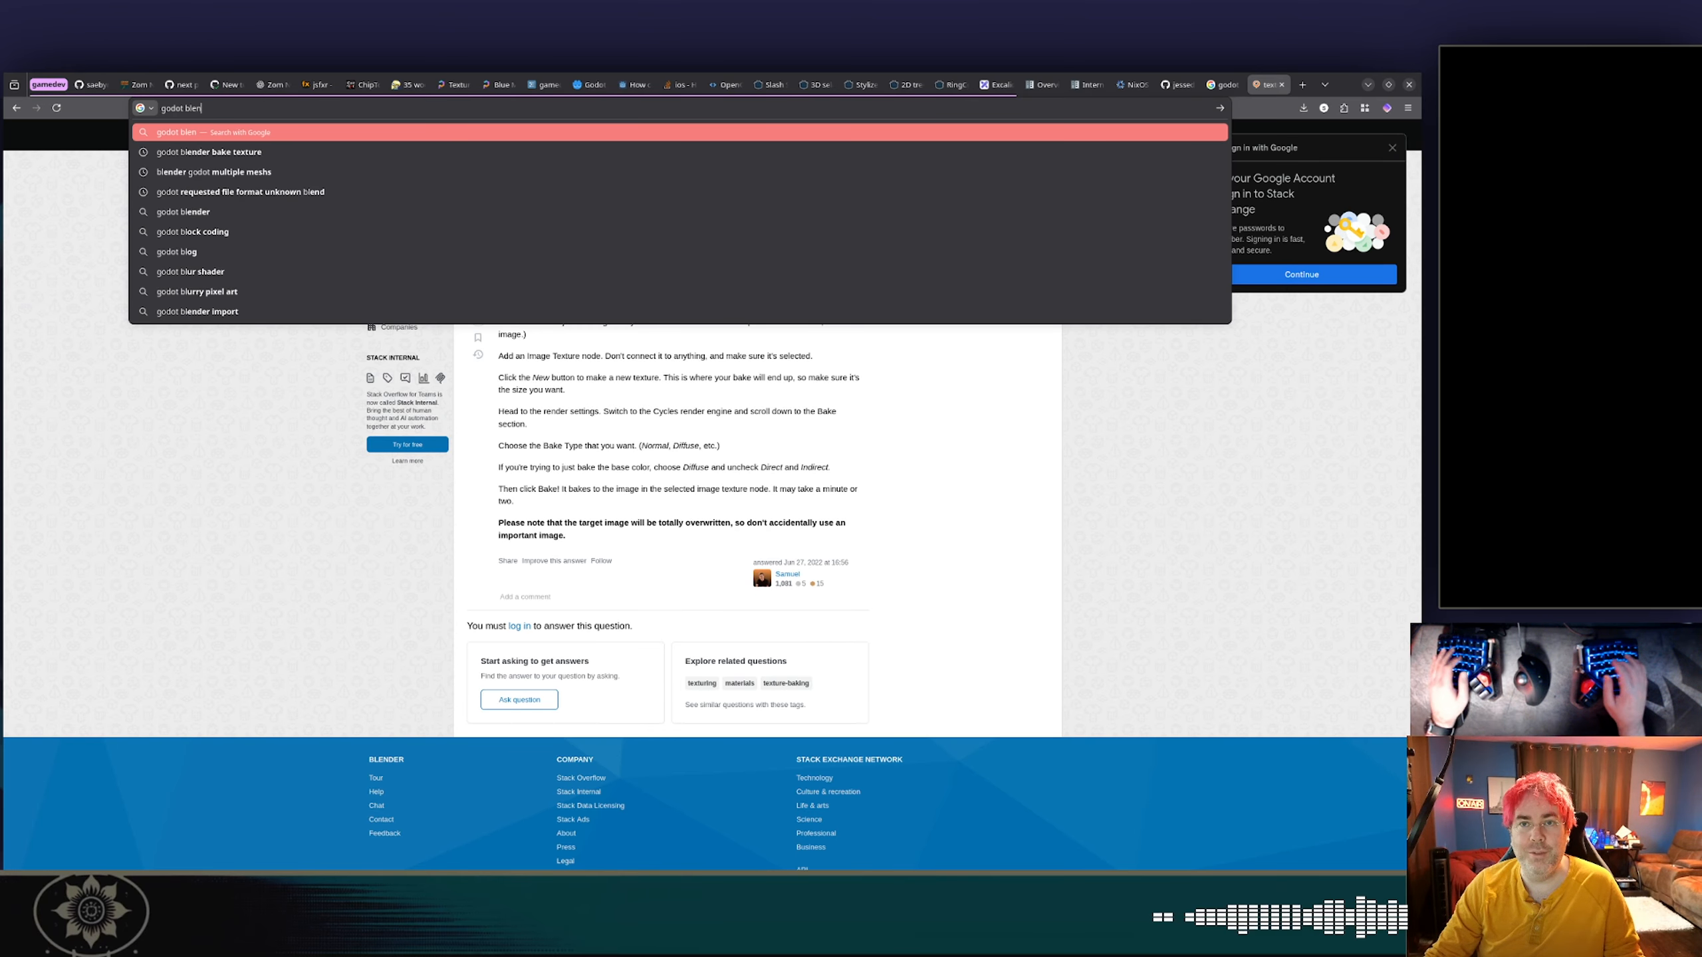
pyautogui.write('der import ')
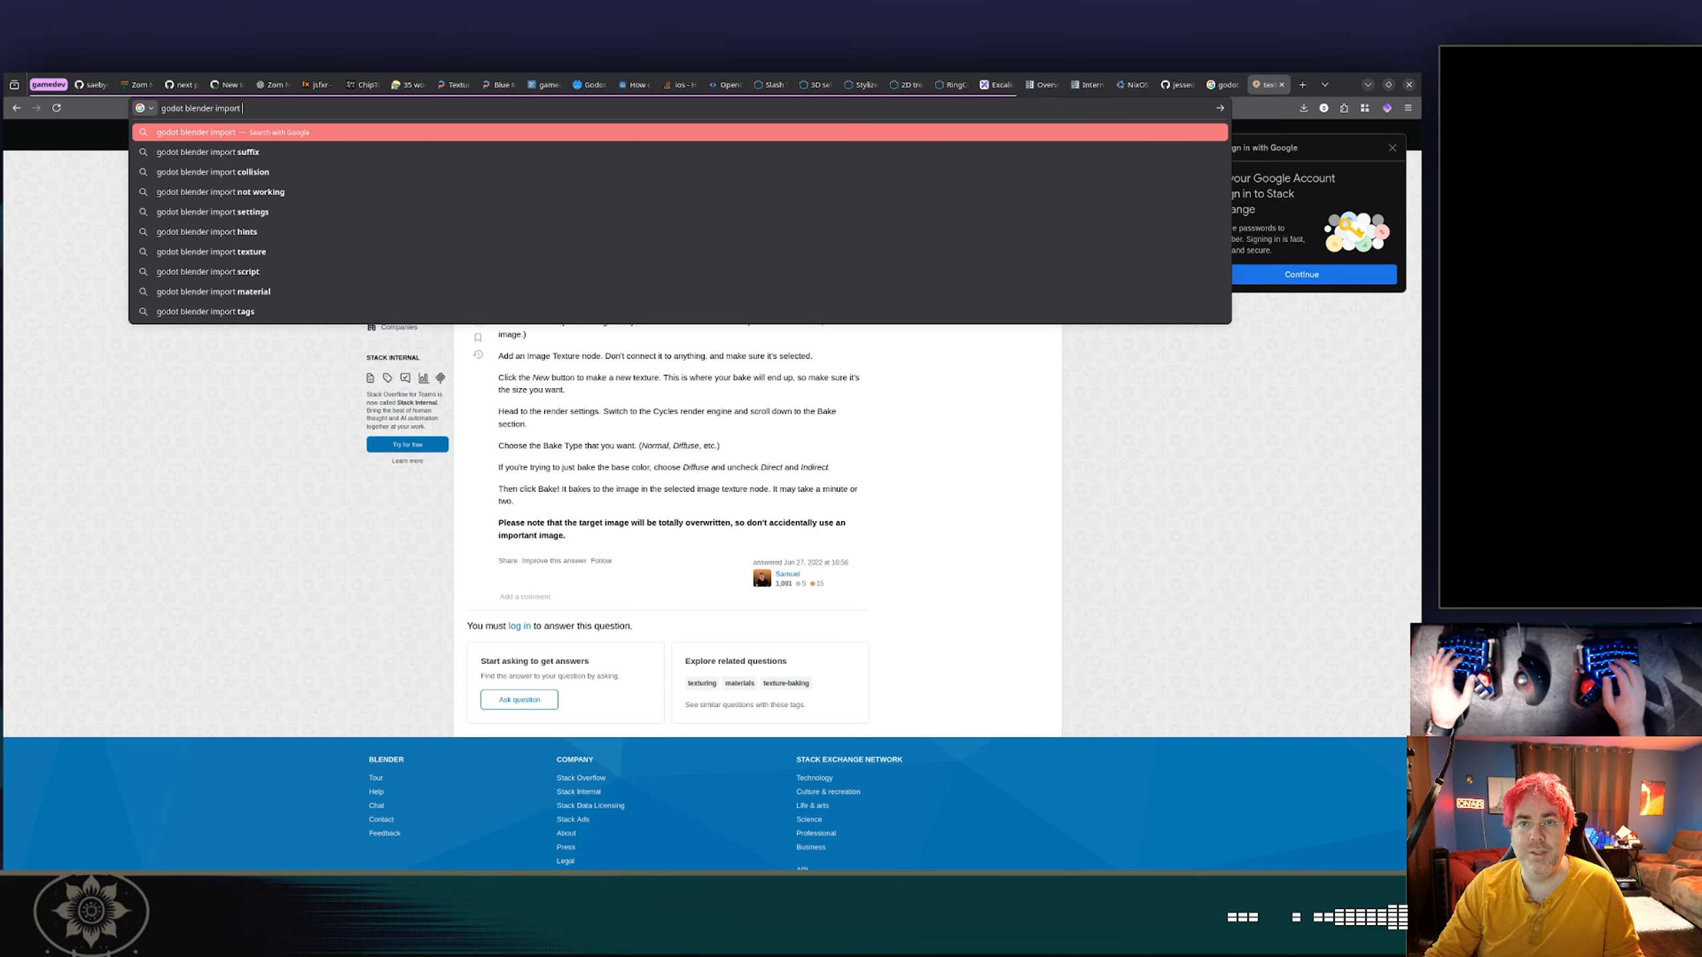
pyautogui.write('texture missing')
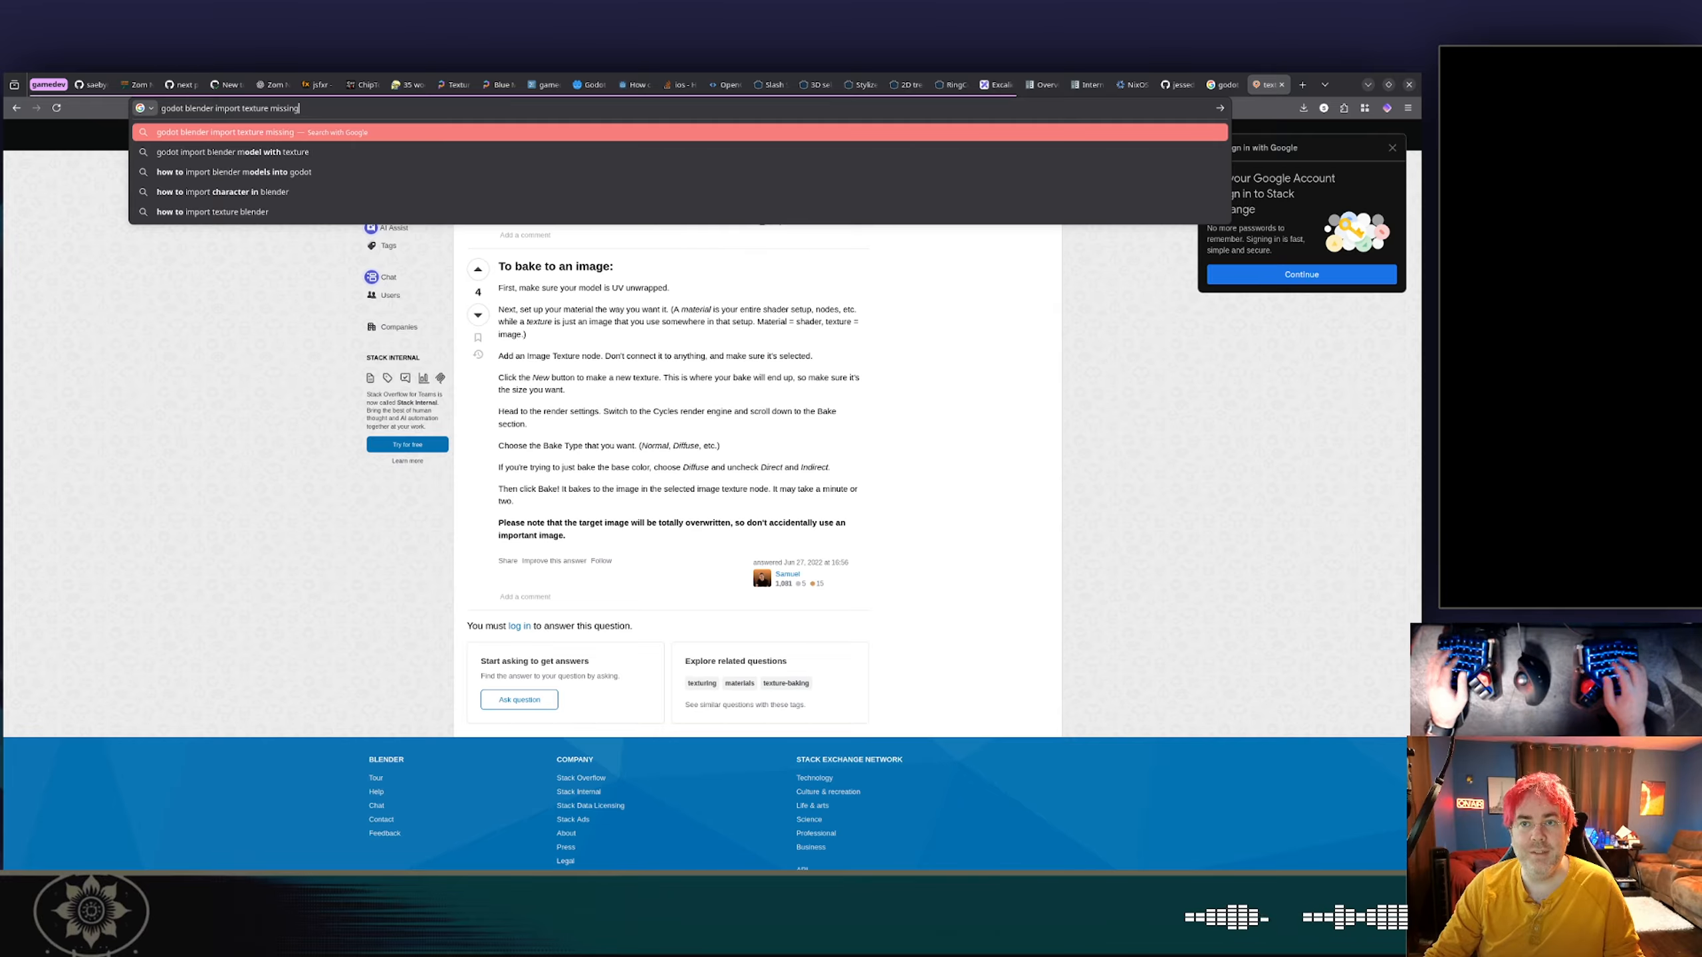
pyautogui.press('Return')
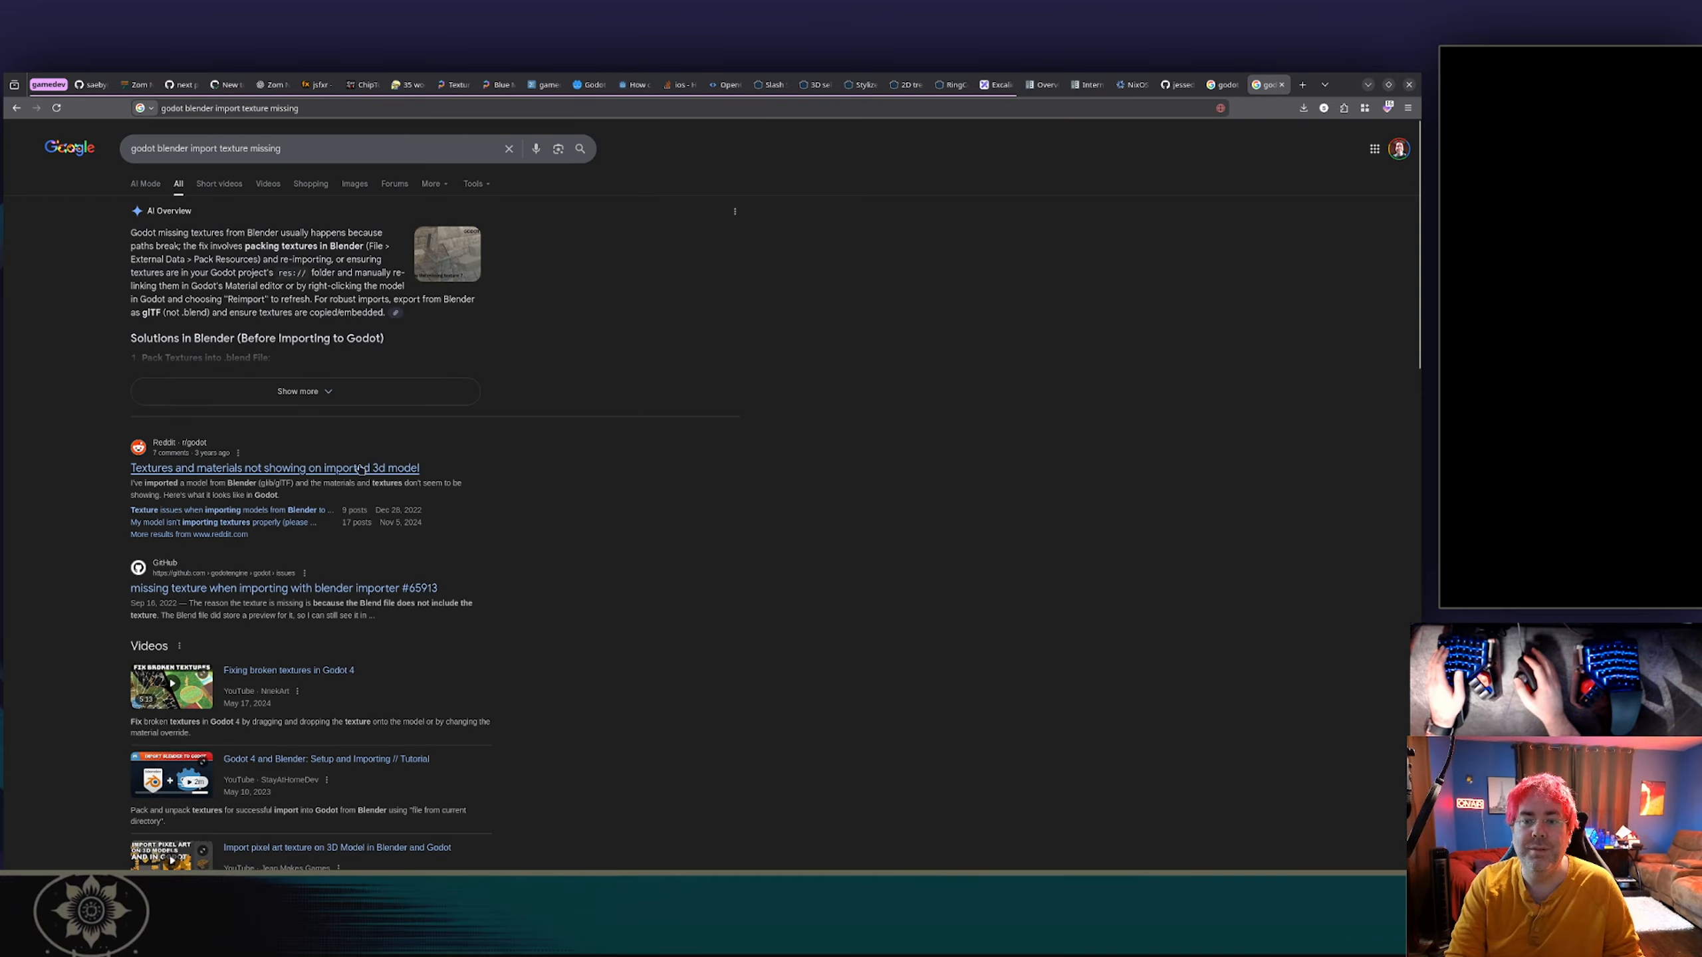
pyautogui.middleClick(327, 469)
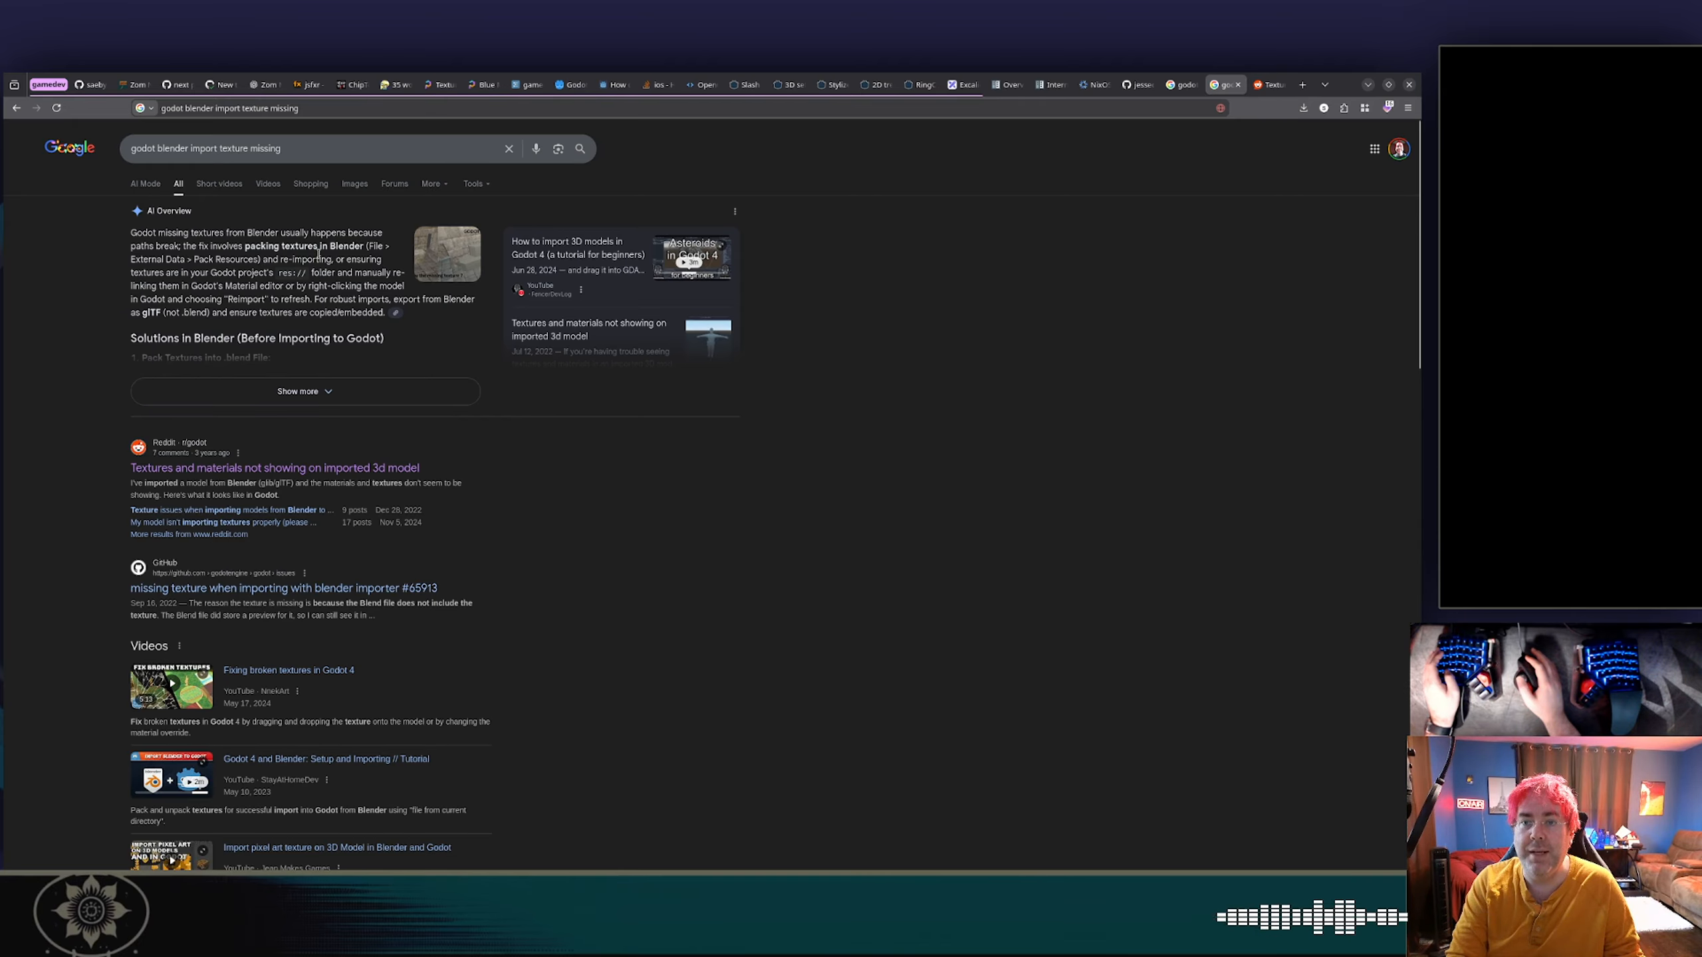
# Switch to Blender, exclude the Setup collection from the view layer and save new_turret.blend.
pyautogui.hotkey('alt', 'Tab')
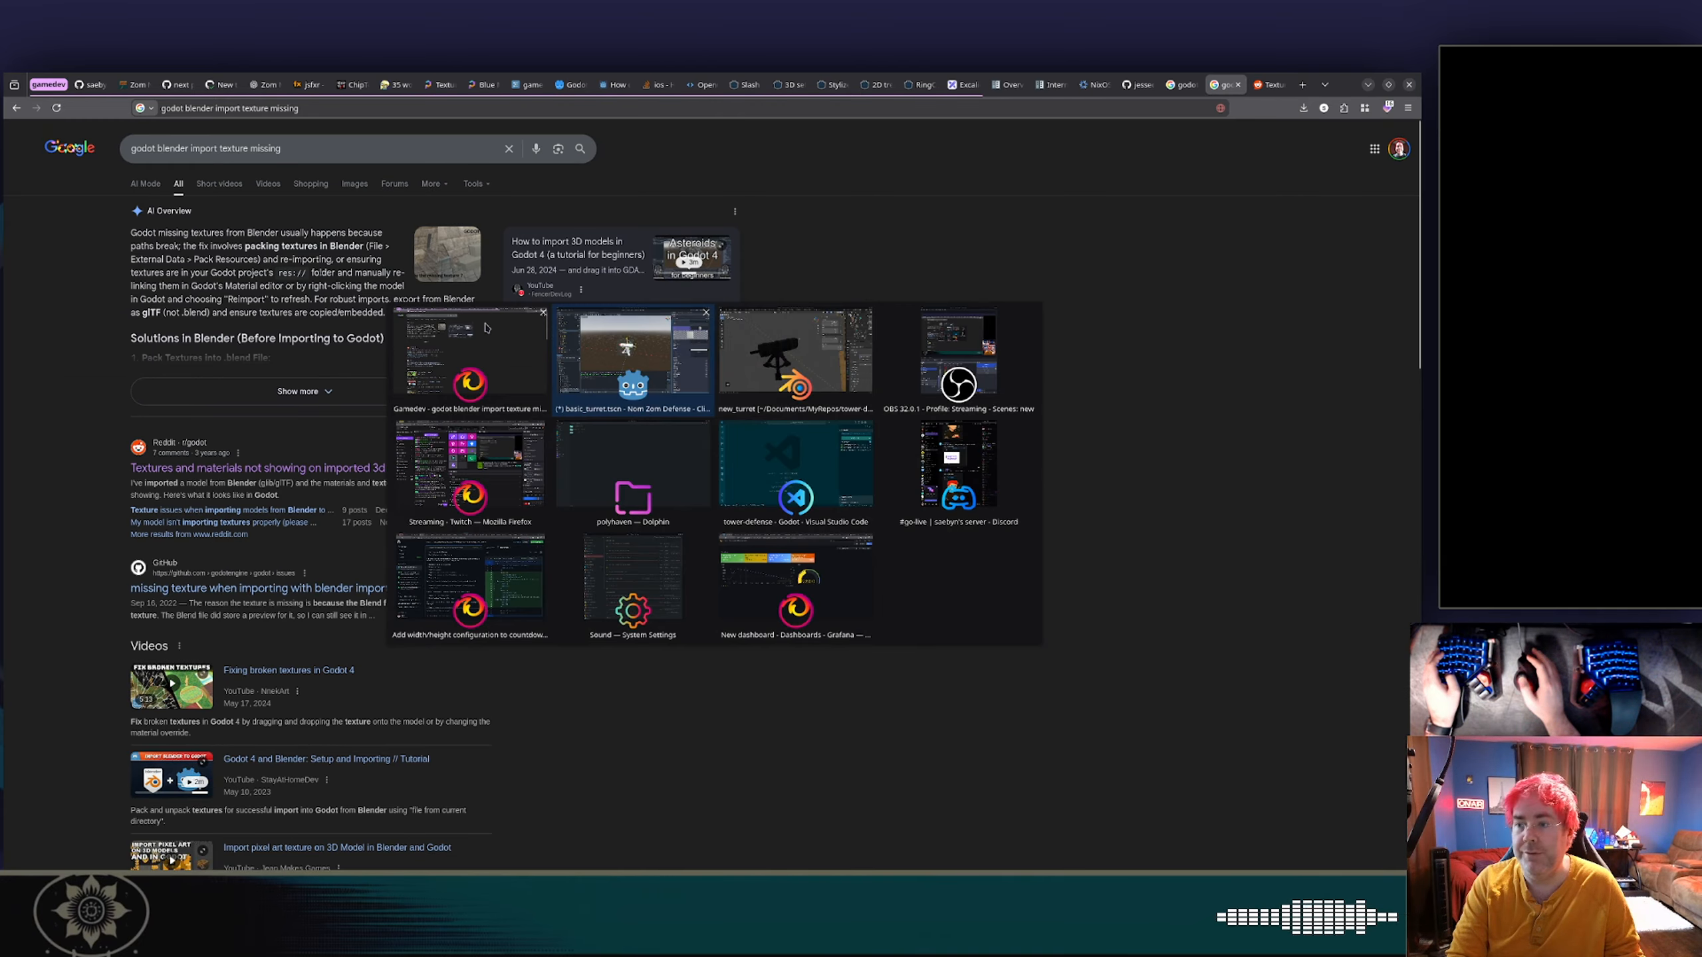
pyautogui.hotkey('alt', 'Tab')
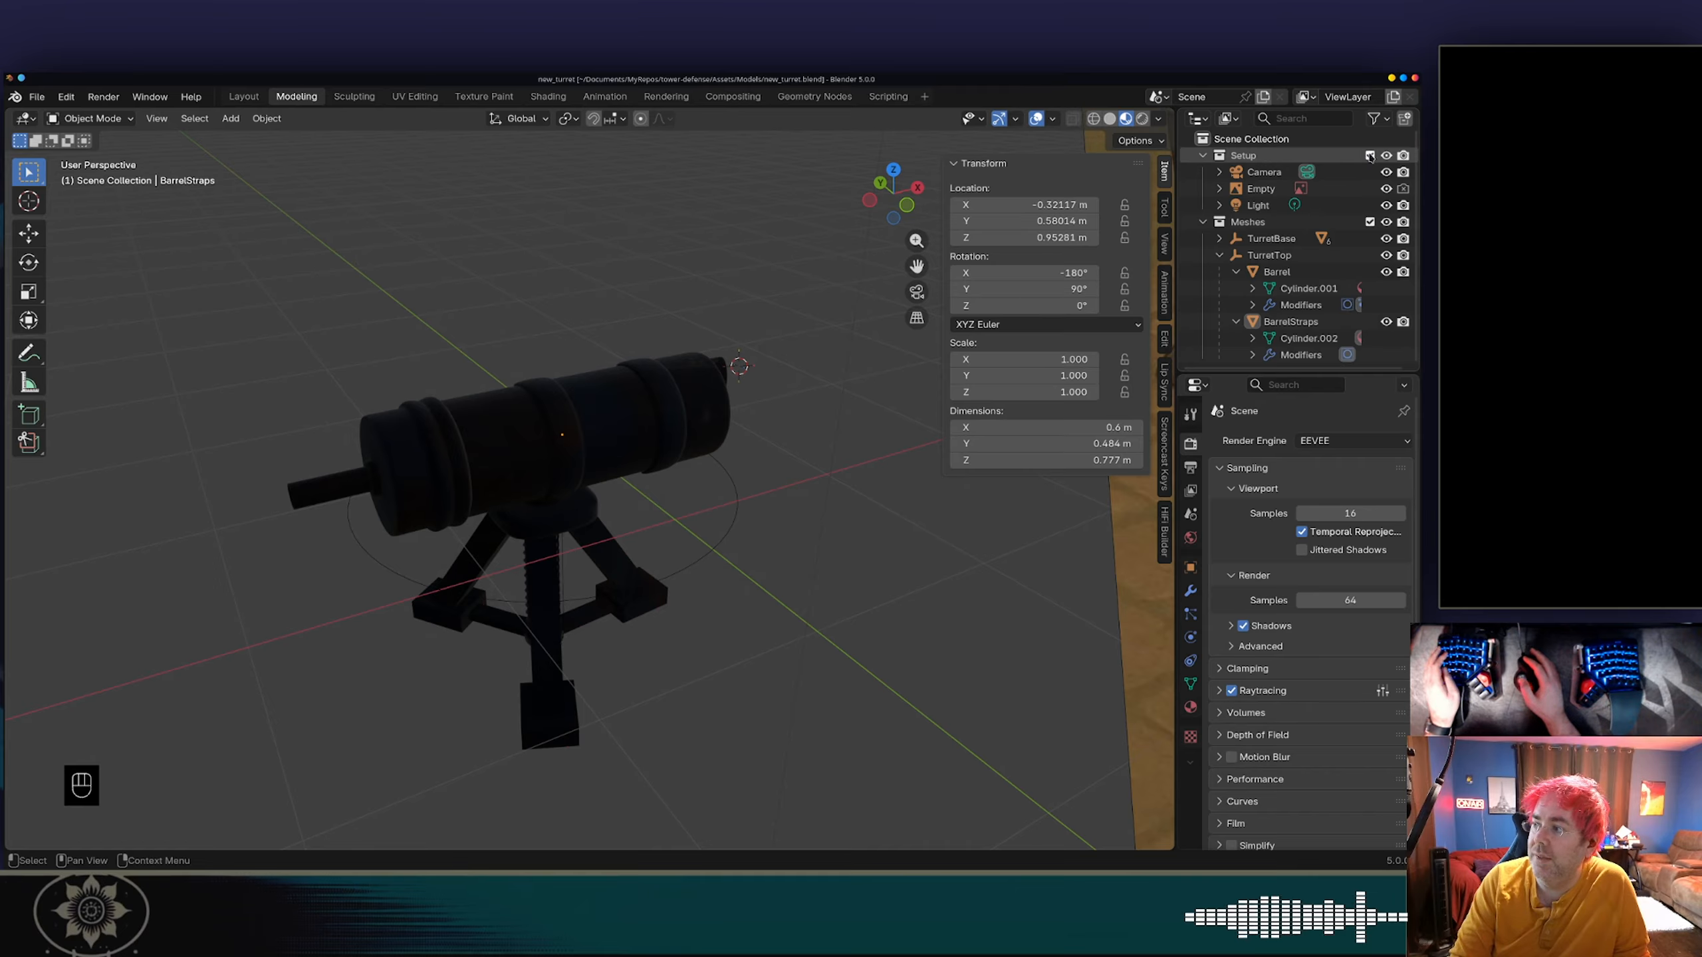
pyautogui.click(1369, 156)
pyautogui.hotkey('ctrl', 's')
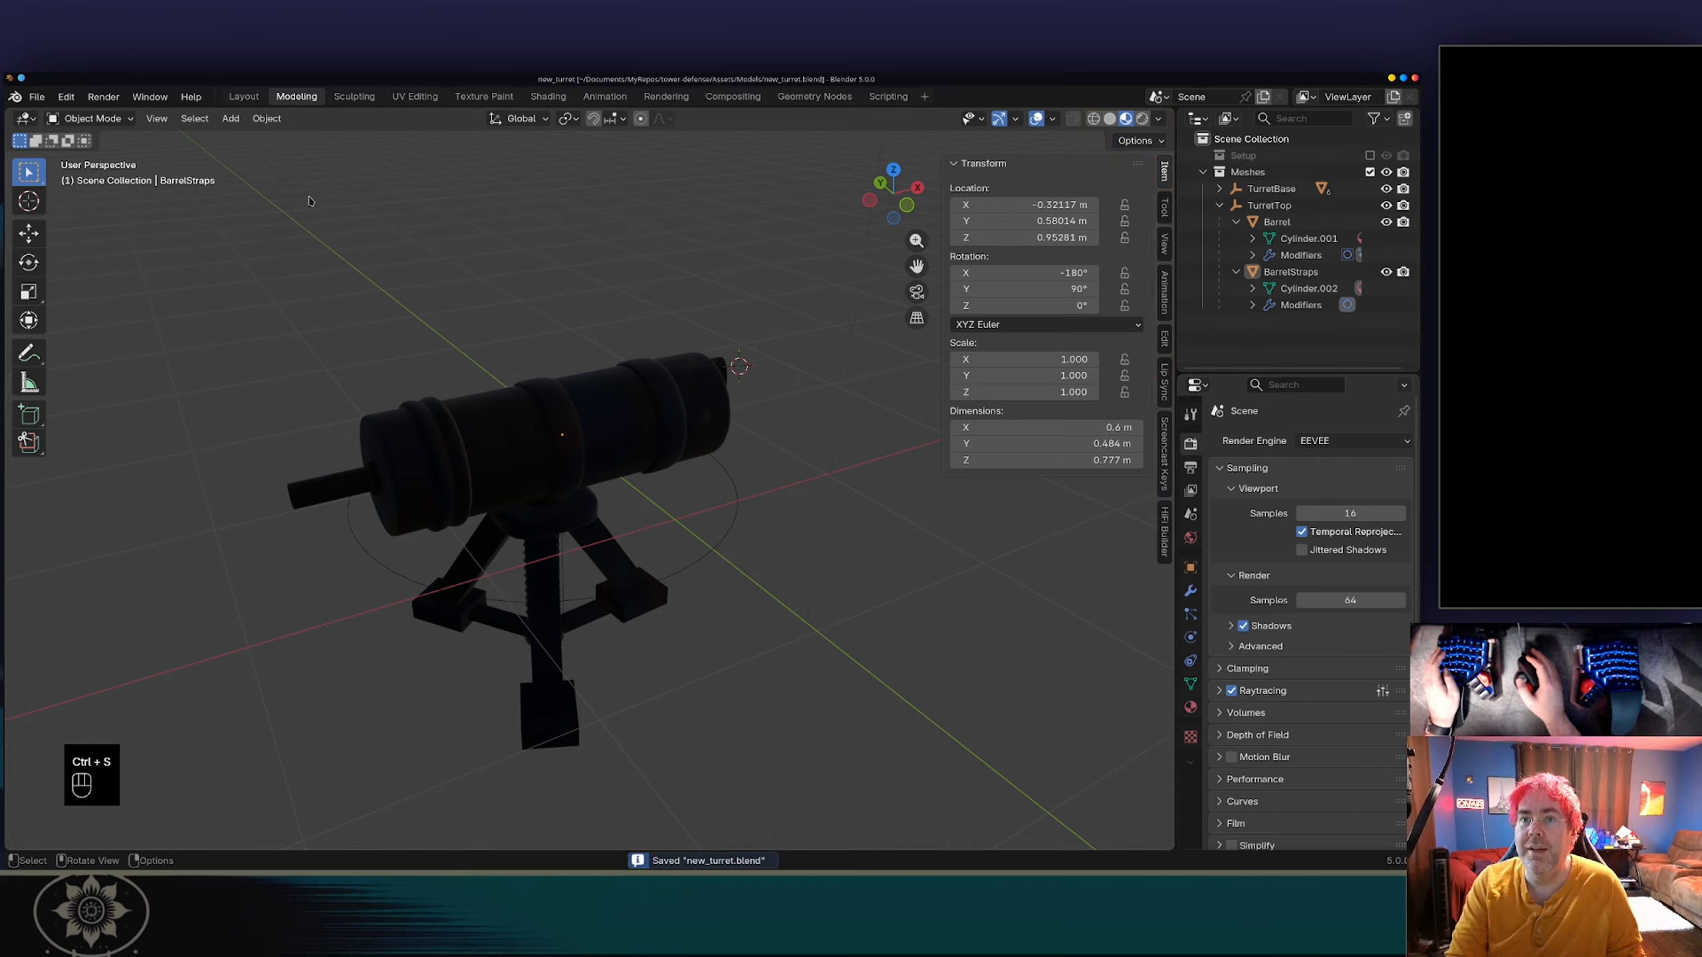
# Enable Automatically Pack Resources for the file's external data and save new_turret.blend.
pyautogui.click(37, 97)
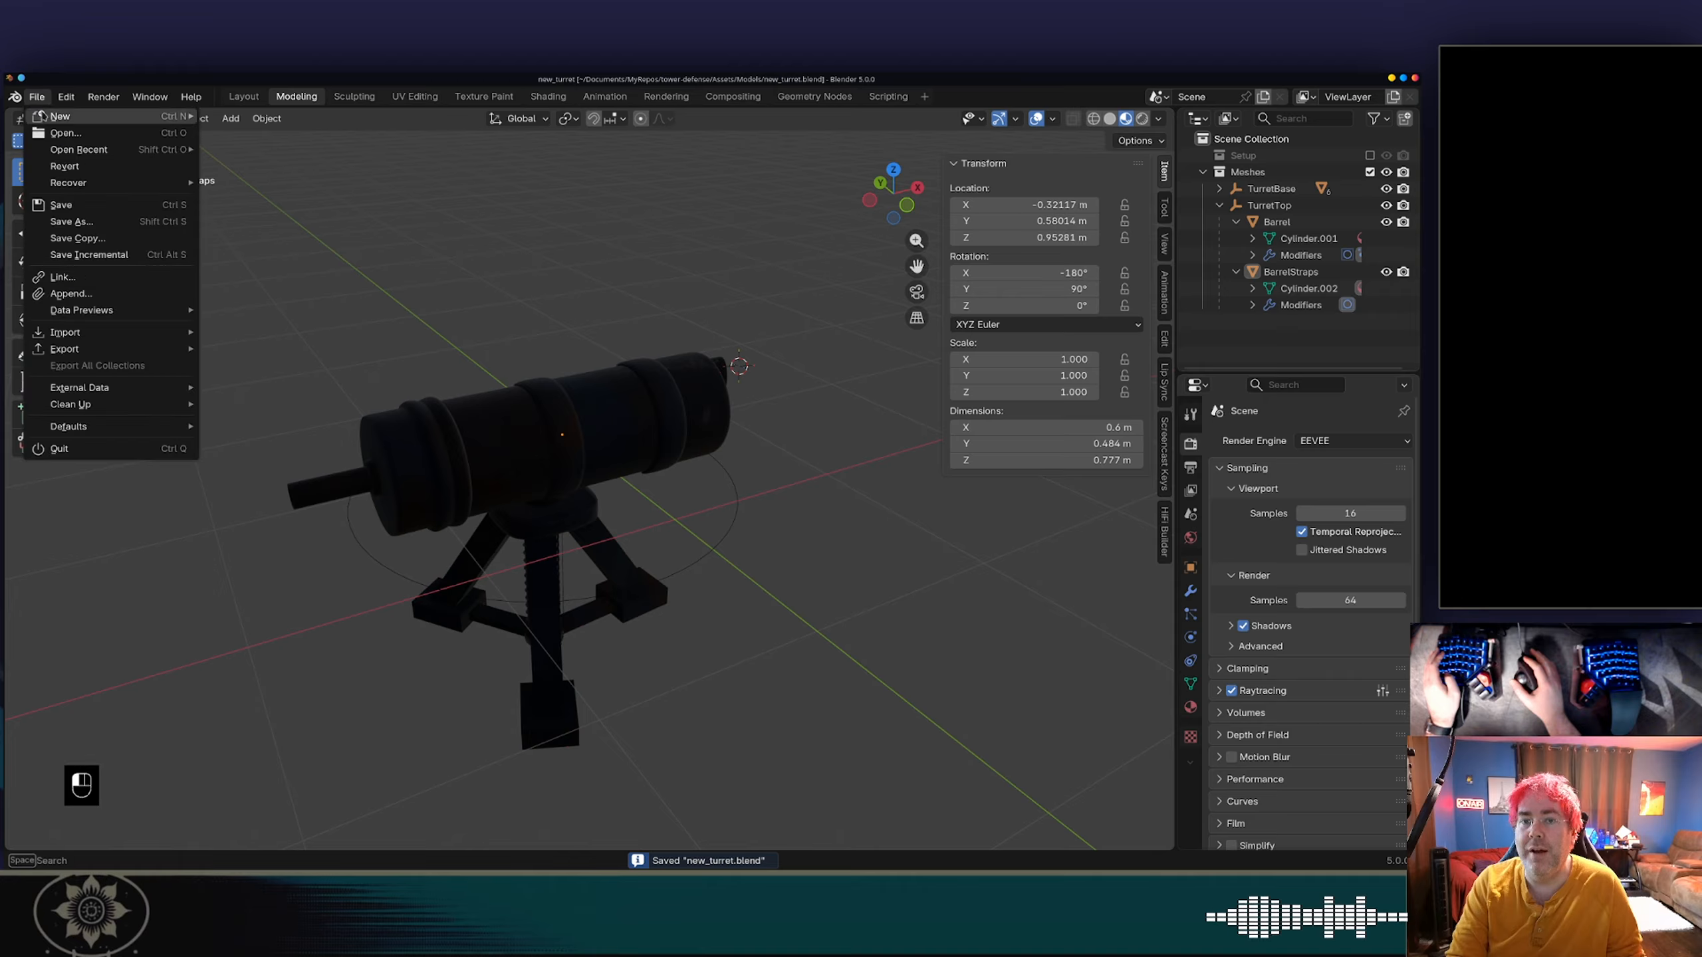
pyautogui.moveTo(107, 388)
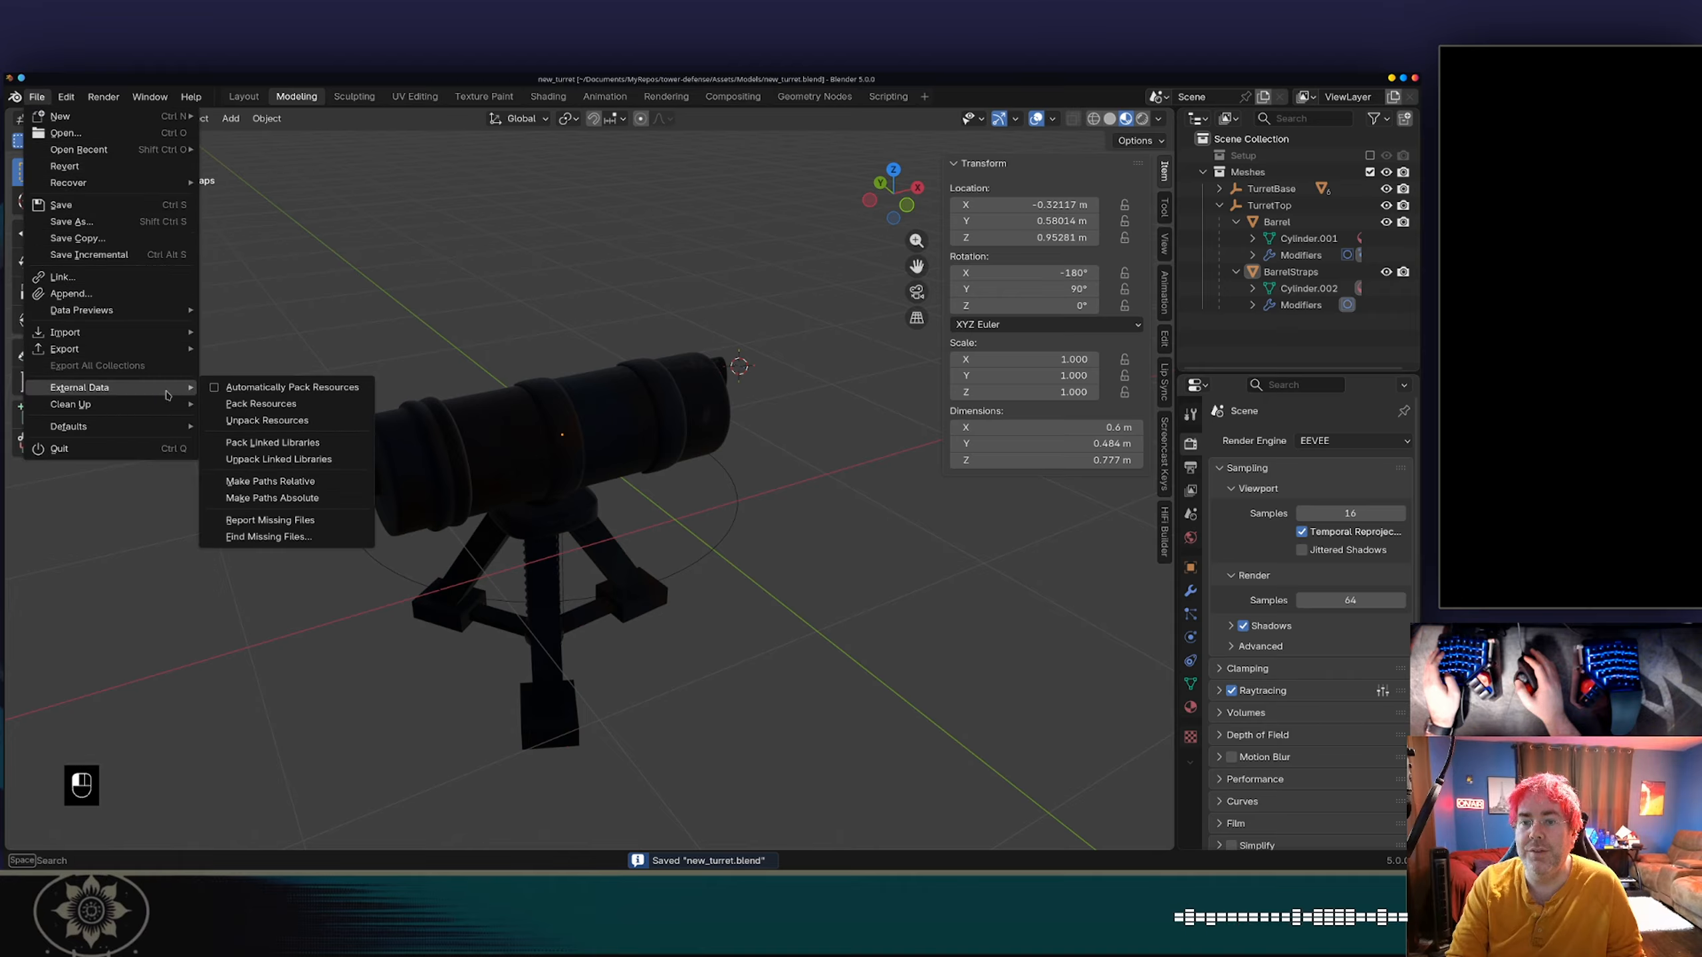
pyautogui.click(279, 389)
pyautogui.hotkey('ctrl', 's')
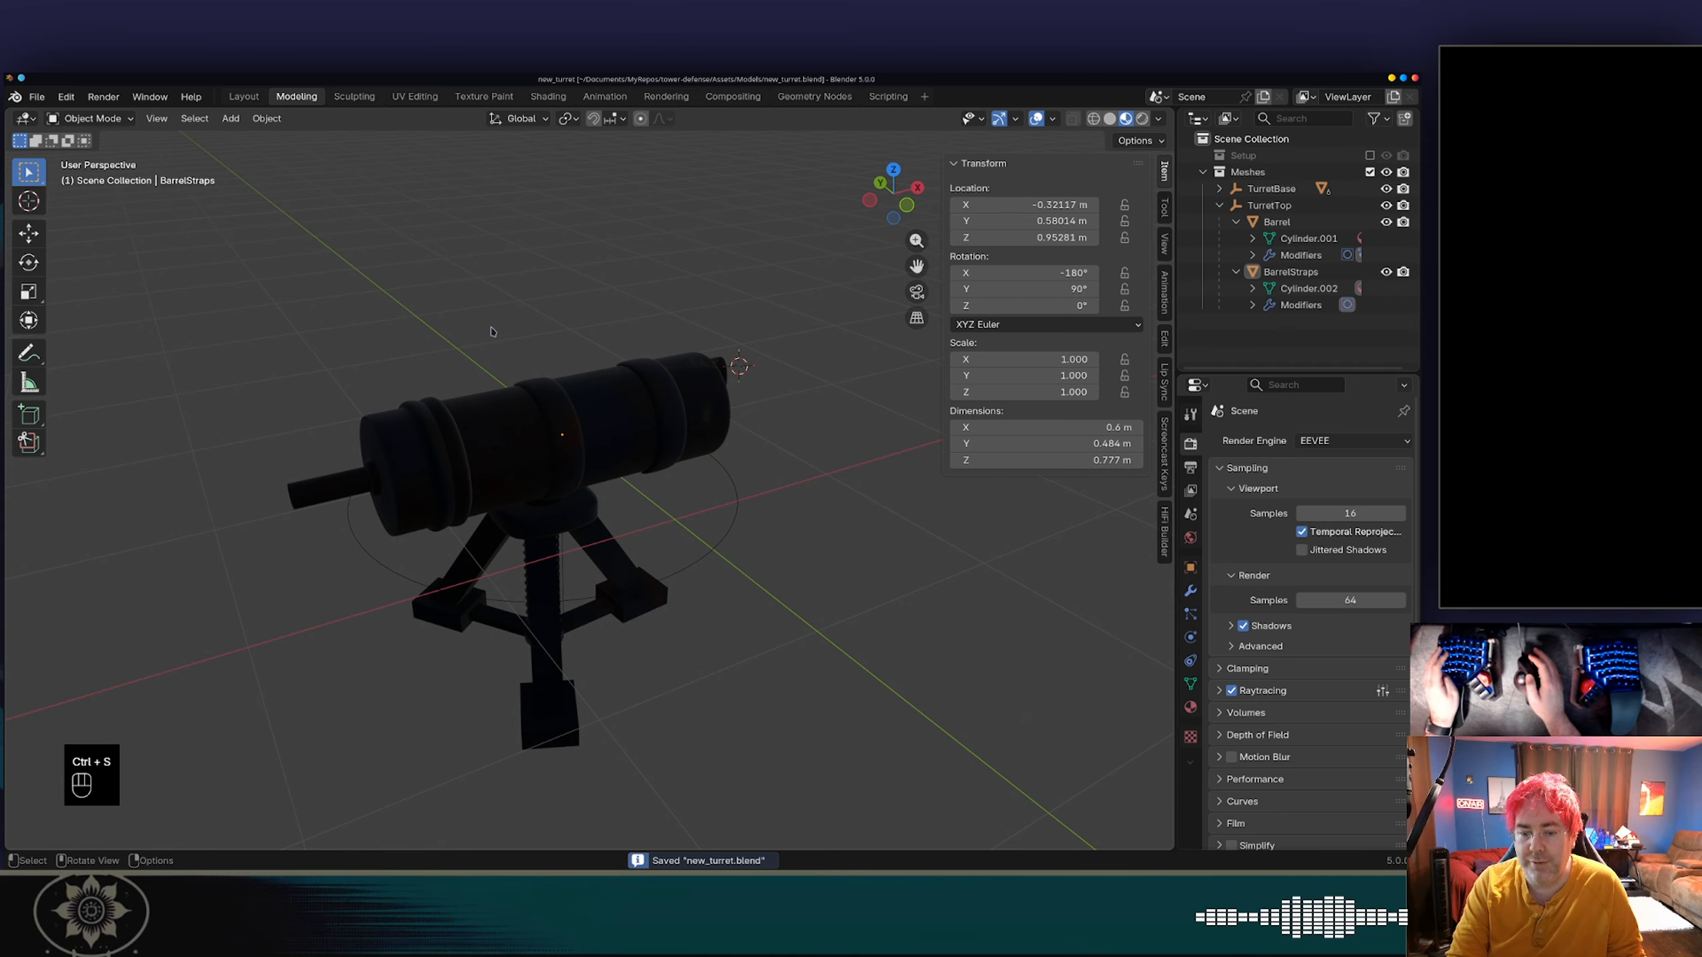
# Switch to Godot, expand the Barrel node's mesh and examine the roughness settings of its Surface 0 material.
pyautogui.hotkey('alt', 'Tab')
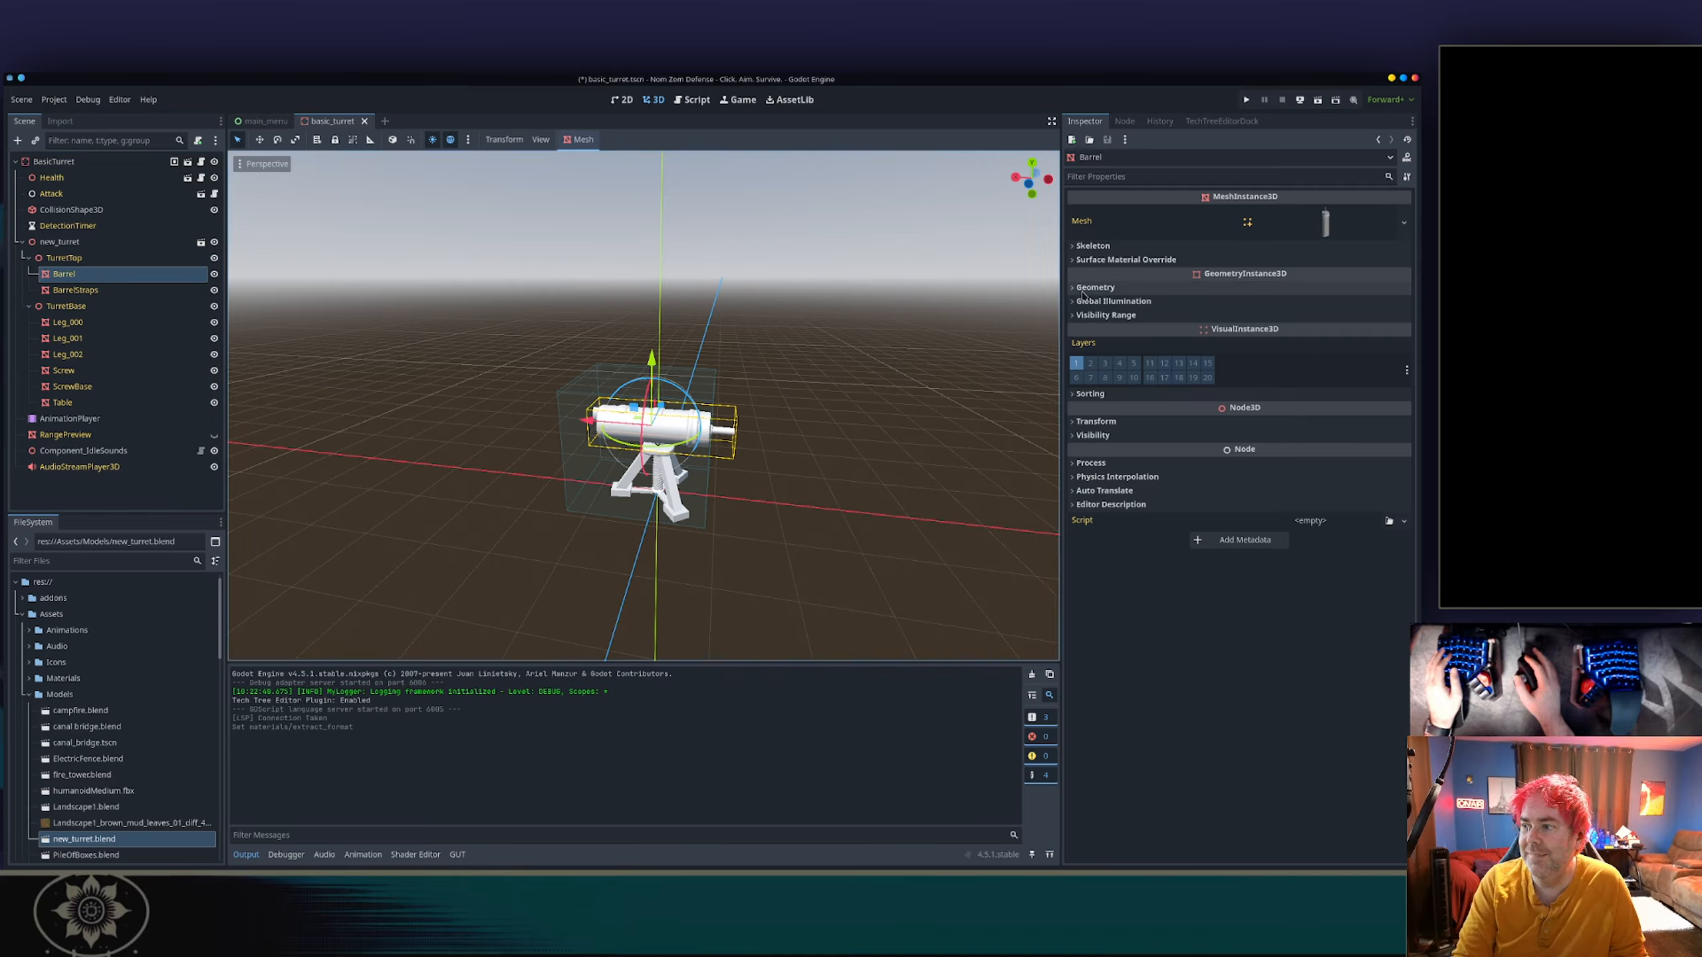
pyautogui.click(1316, 222)
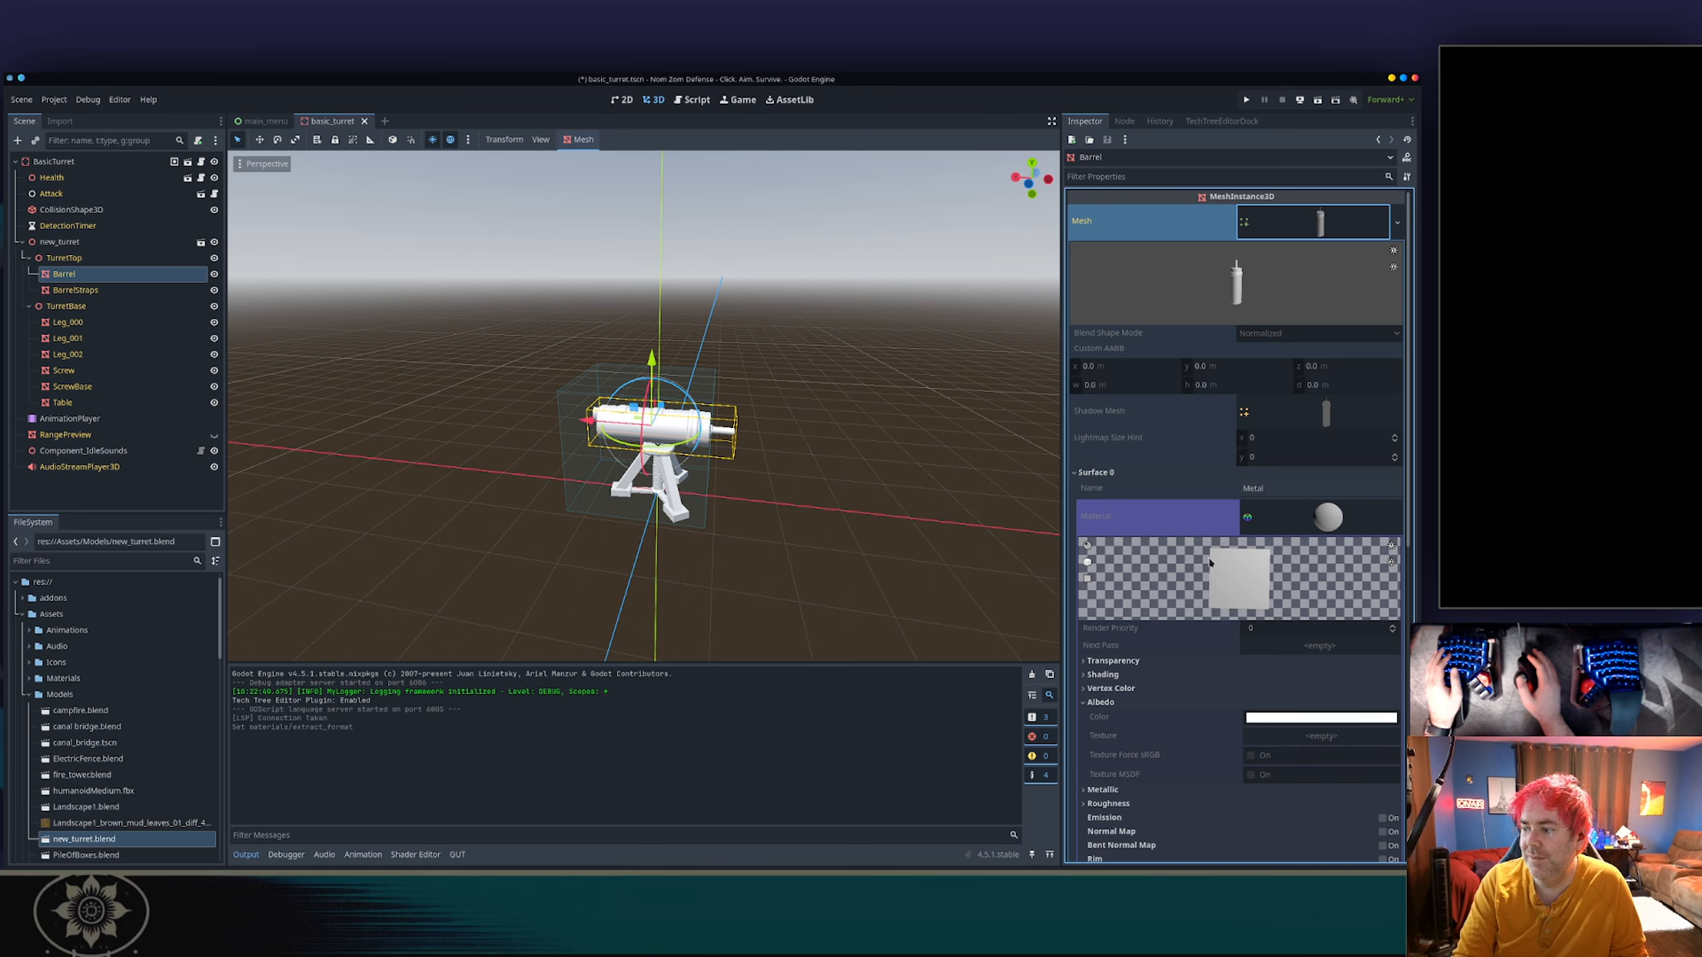
pyautogui.scroll(-3, 1210, 563)
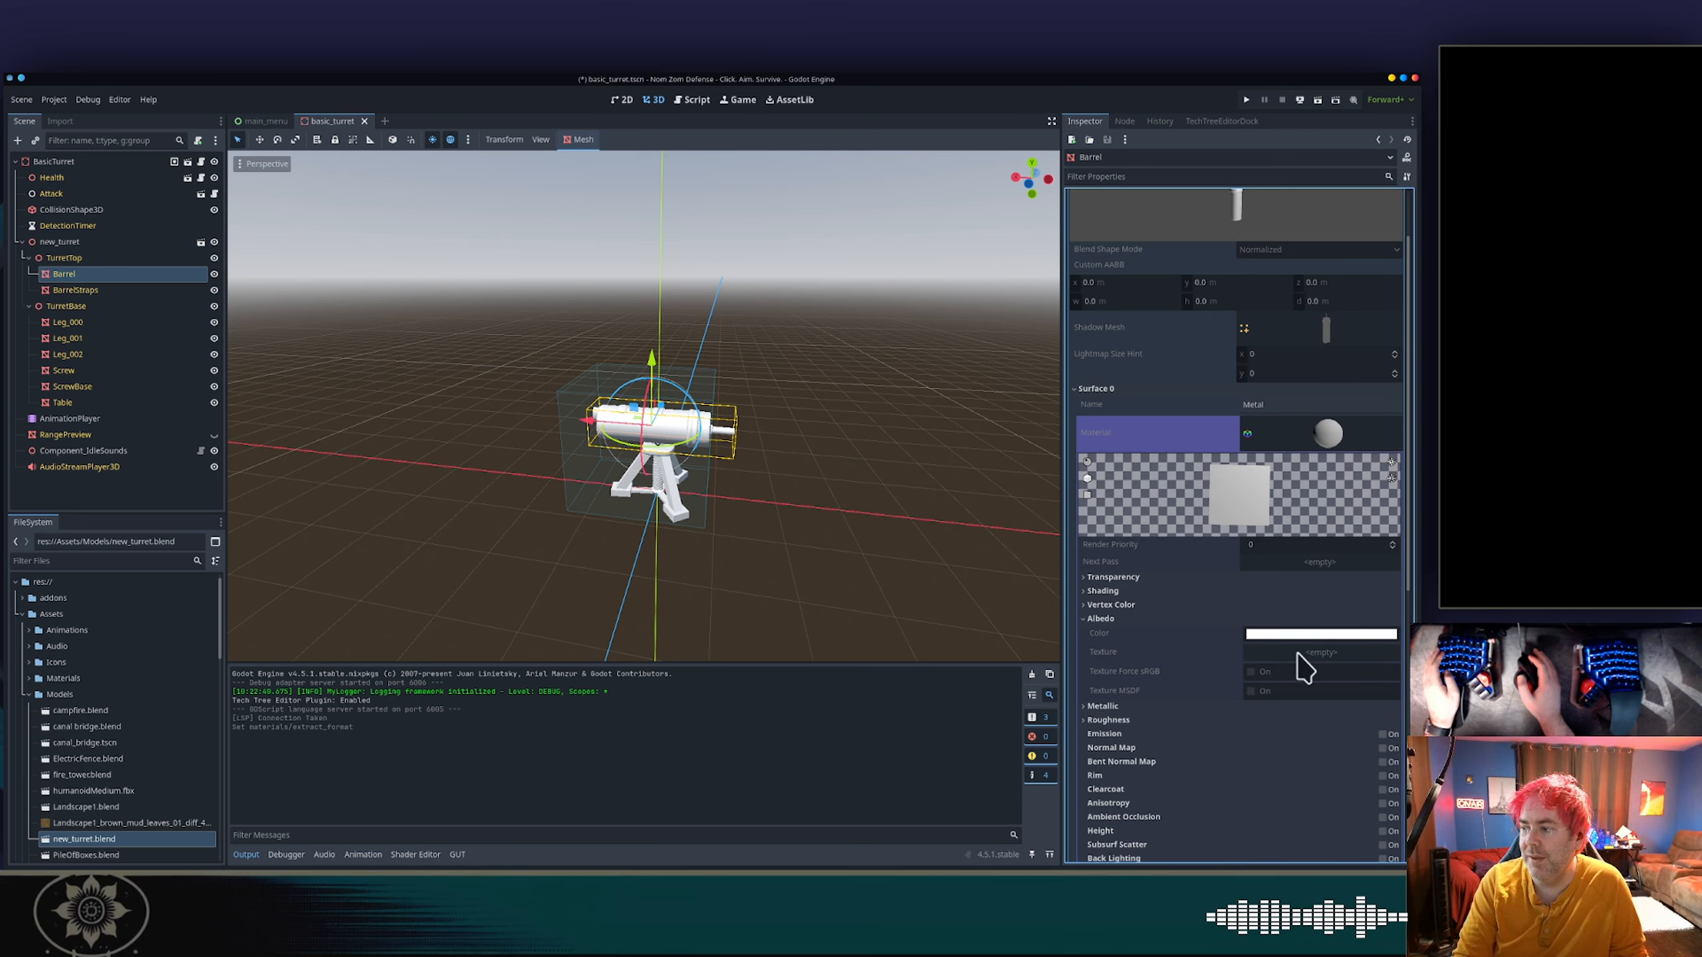
pyautogui.click(1136, 721)
# Switch to Blender, make all external file paths relative and save new_turret.blend.
pyautogui.hotkey('alt', 'Tab')
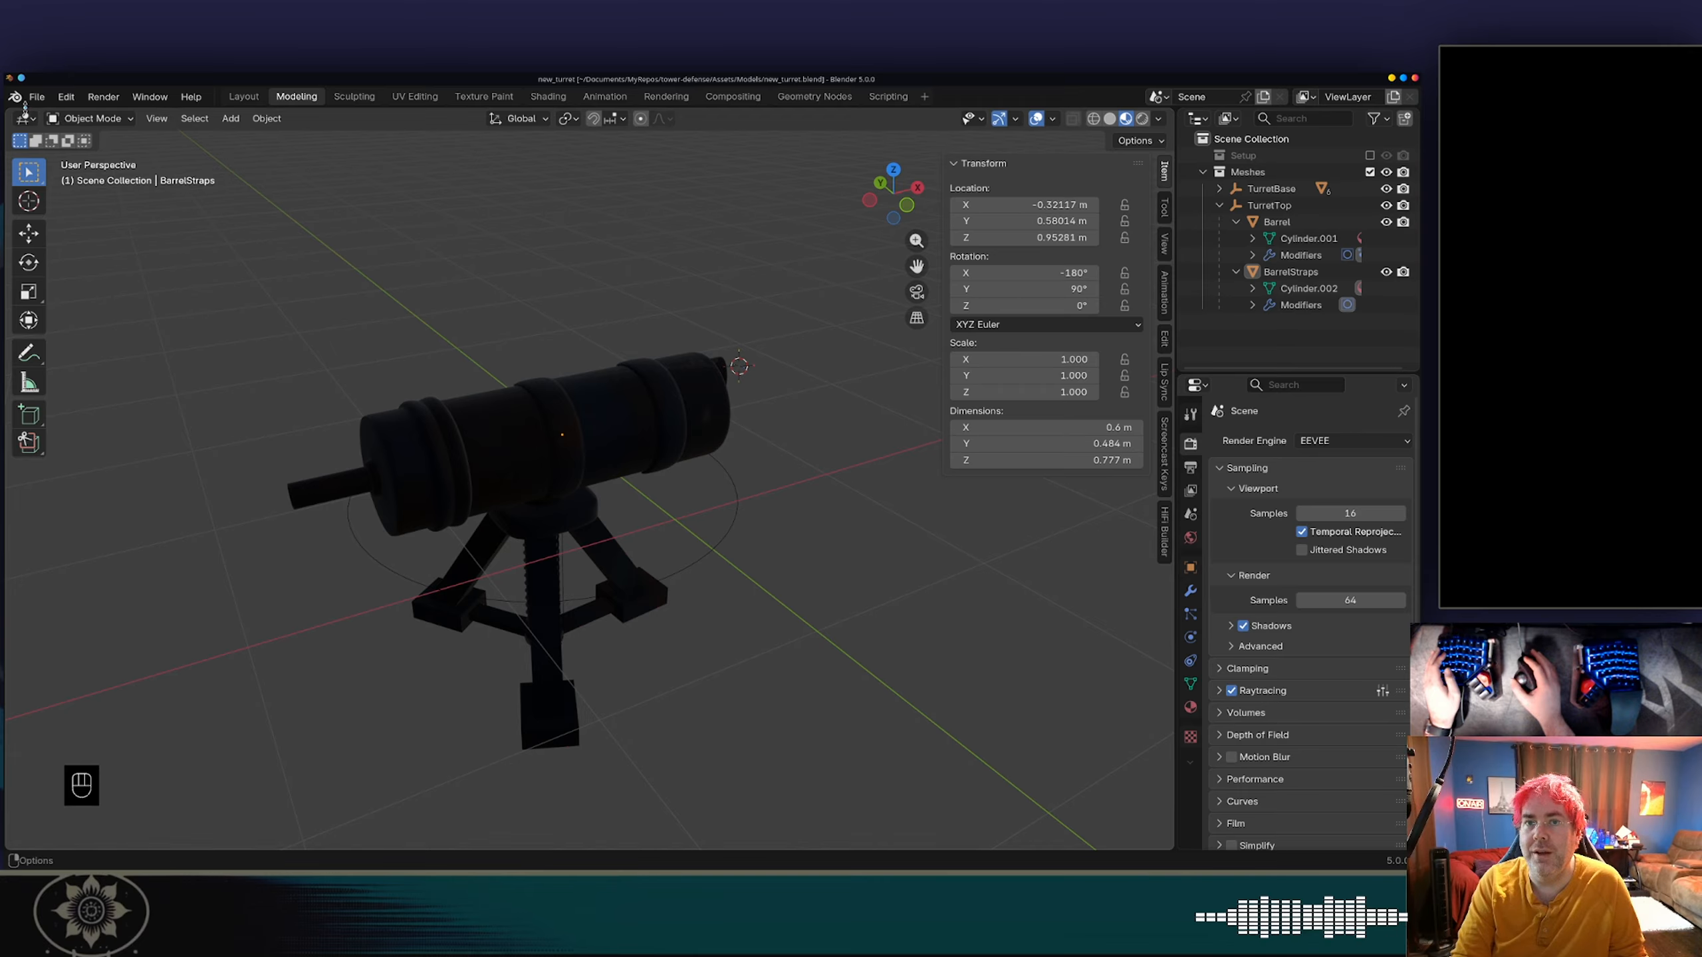
pyautogui.click(36, 96)
pyautogui.moveTo(171, 393)
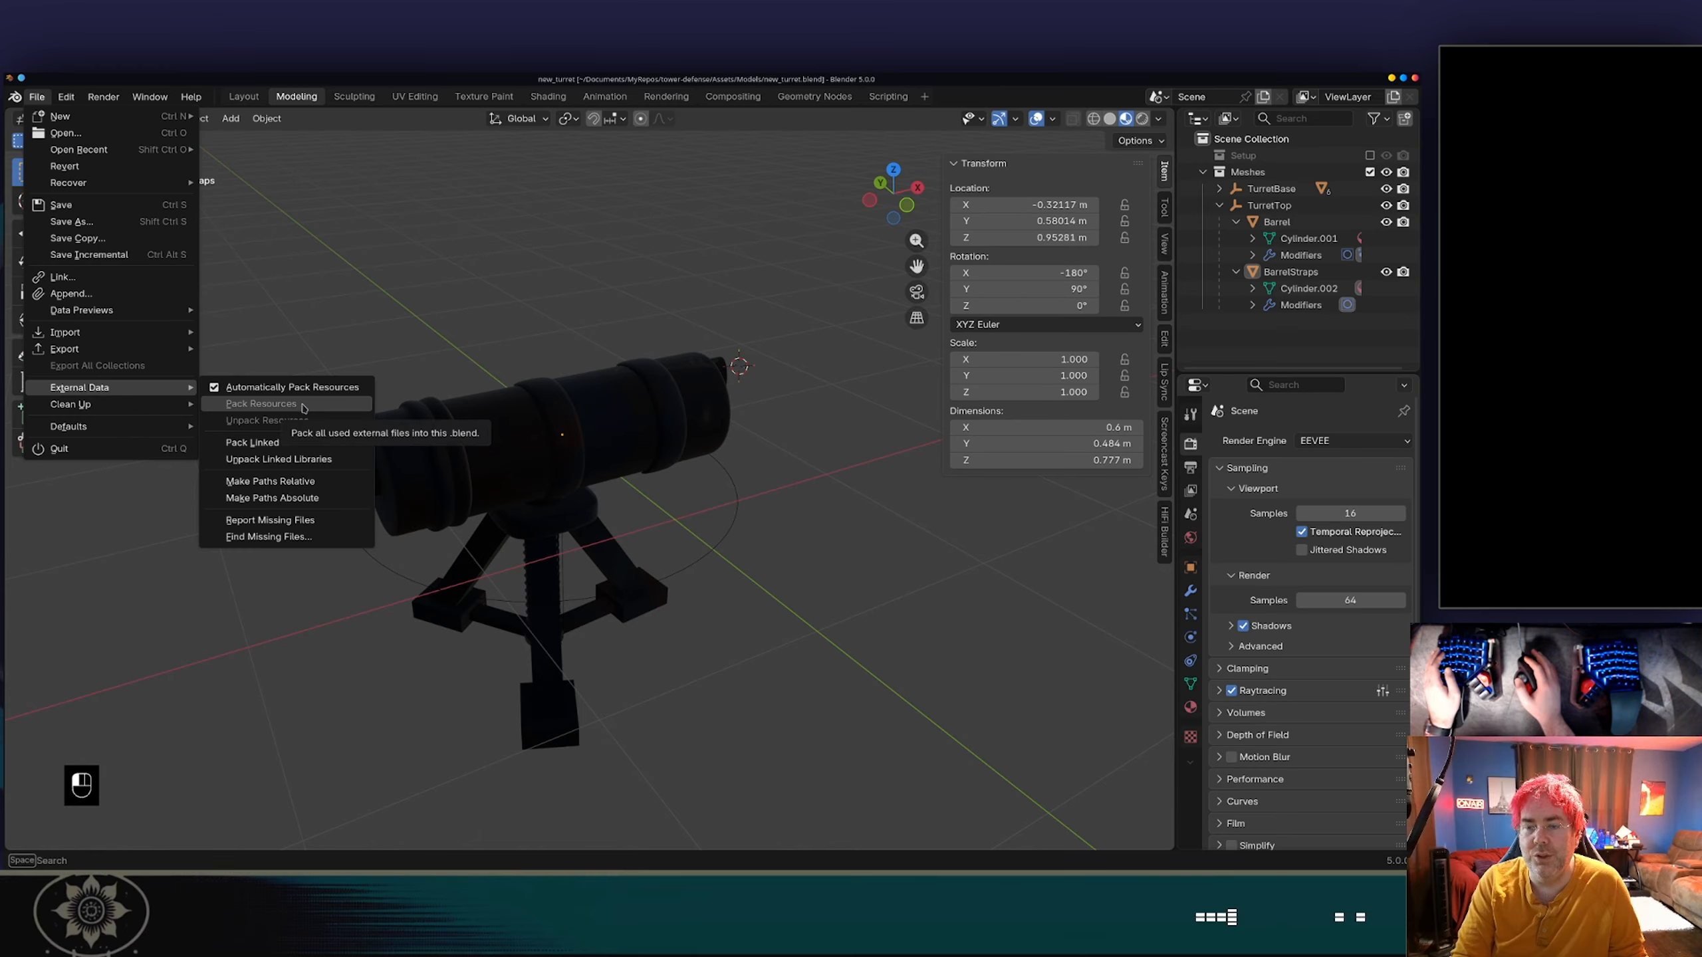
pyautogui.click(307, 482)
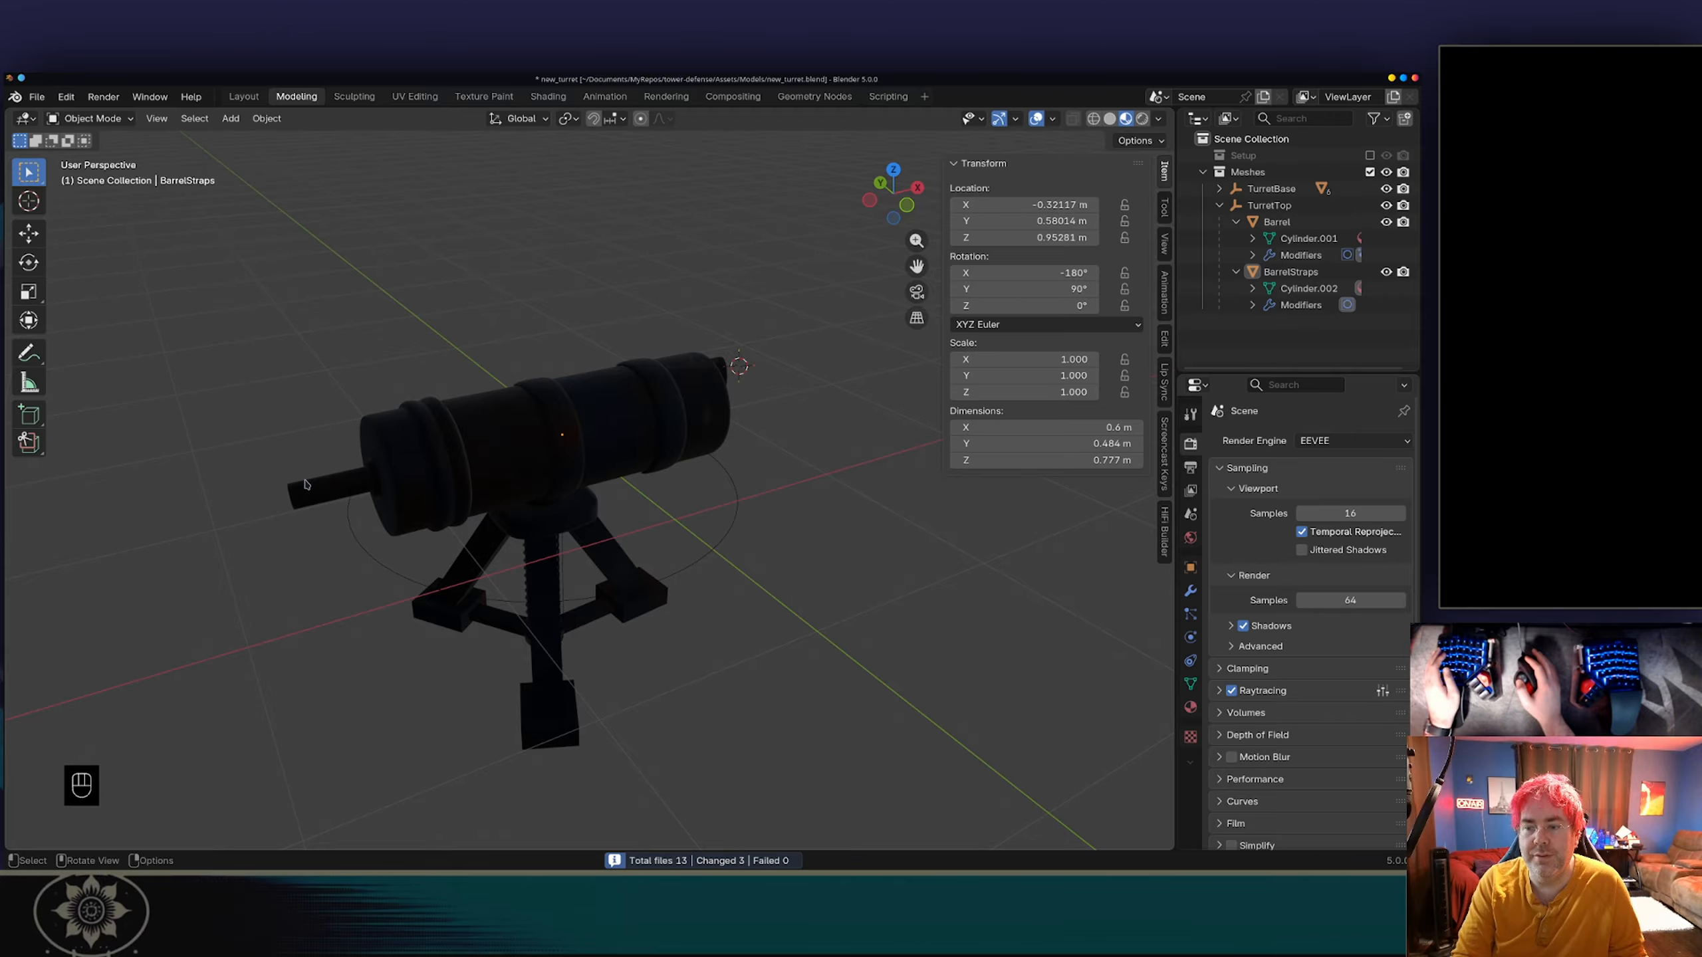
pyautogui.hotkey('ctrl', 's')
# Switch to Godot and examine the output log for texture import messages after the reimport.
pyautogui.hotkey('alt', 'Tab')
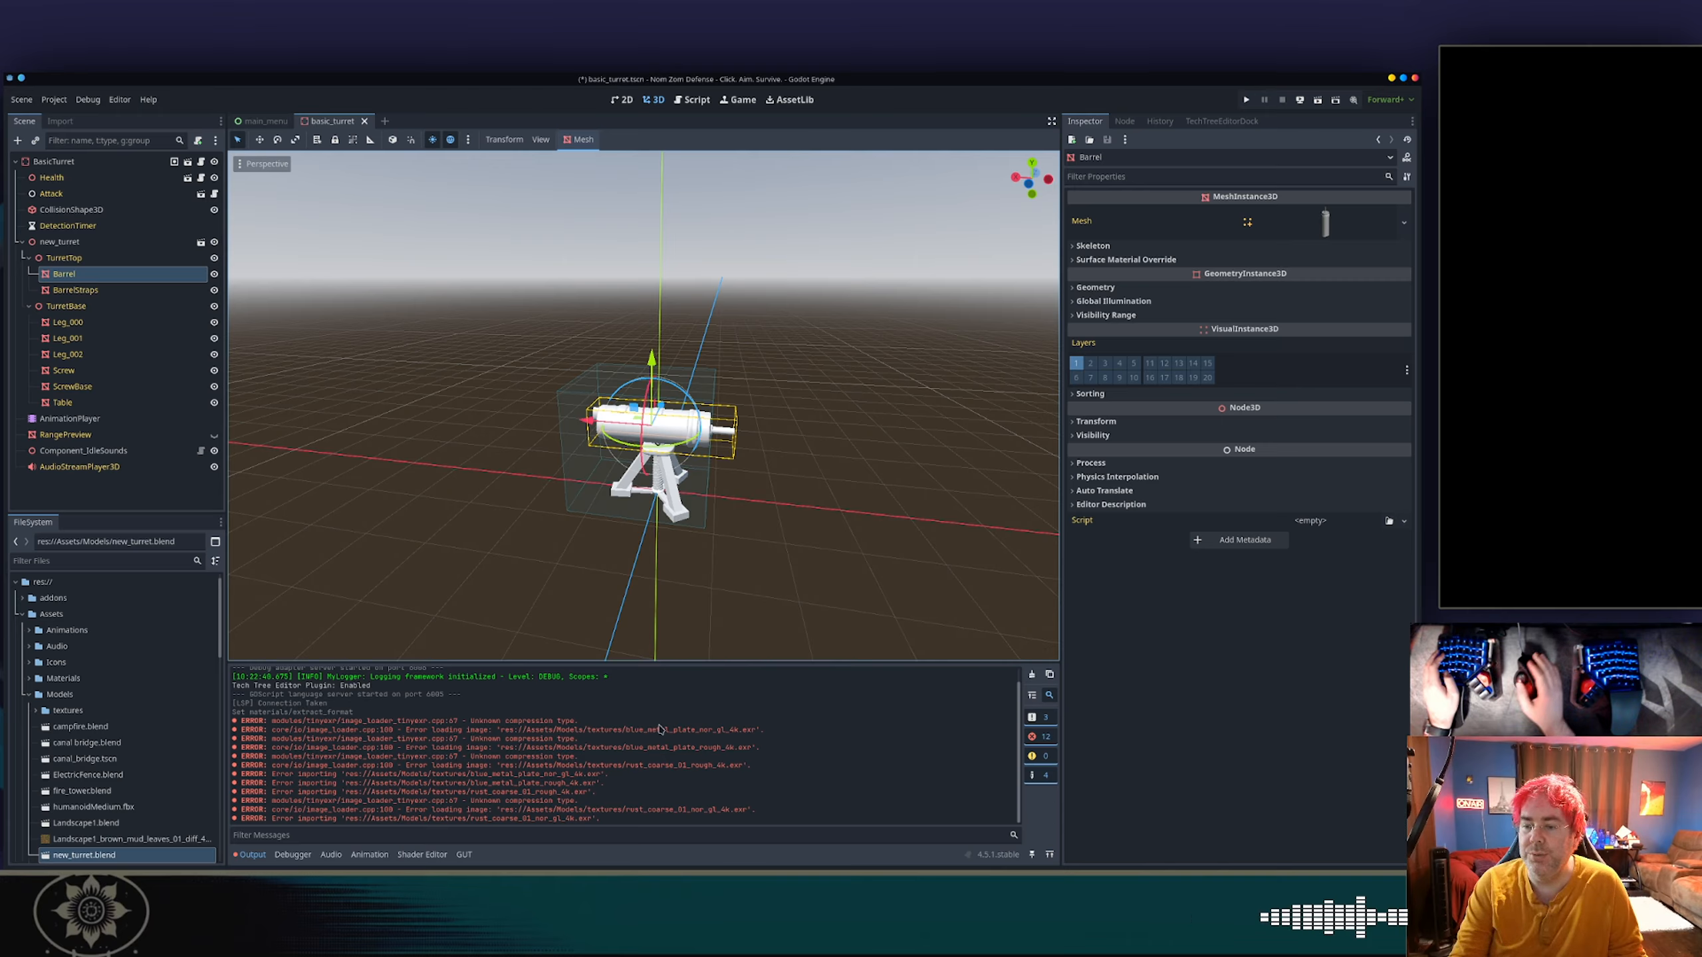
pyautogui.hotkey('alt', 'Tab')
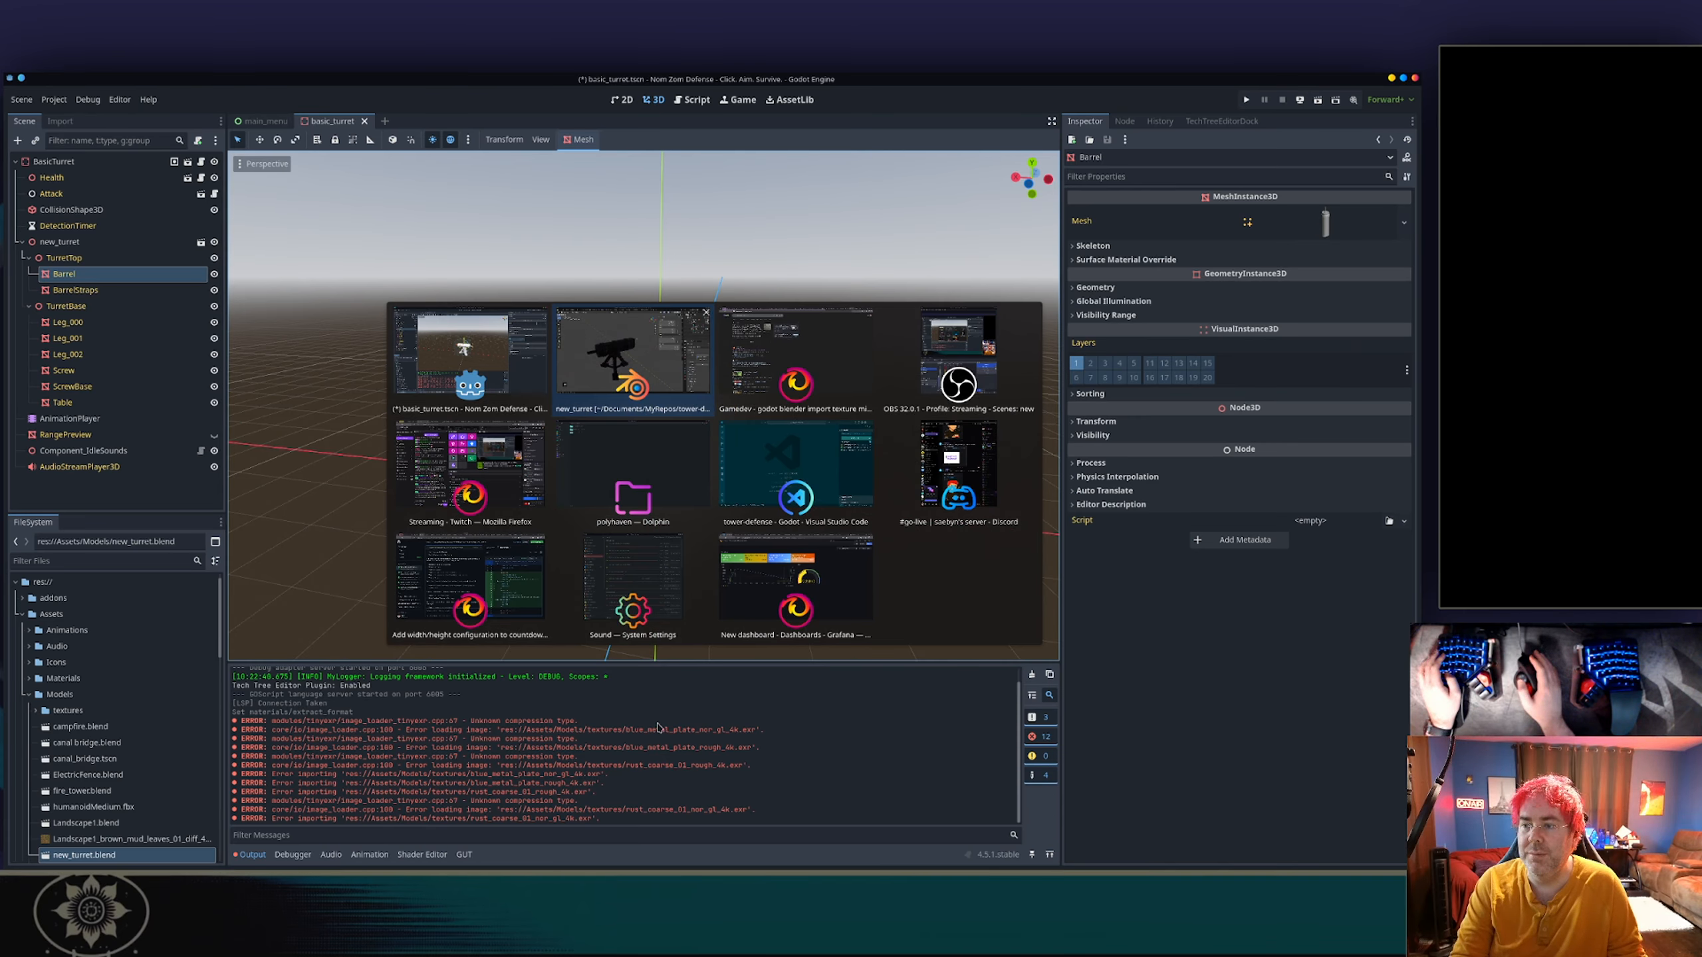
pyautogui.hotkey('alt', 'shift', 'Tab')
pyautogui.hotkey('alt', 'Tab')
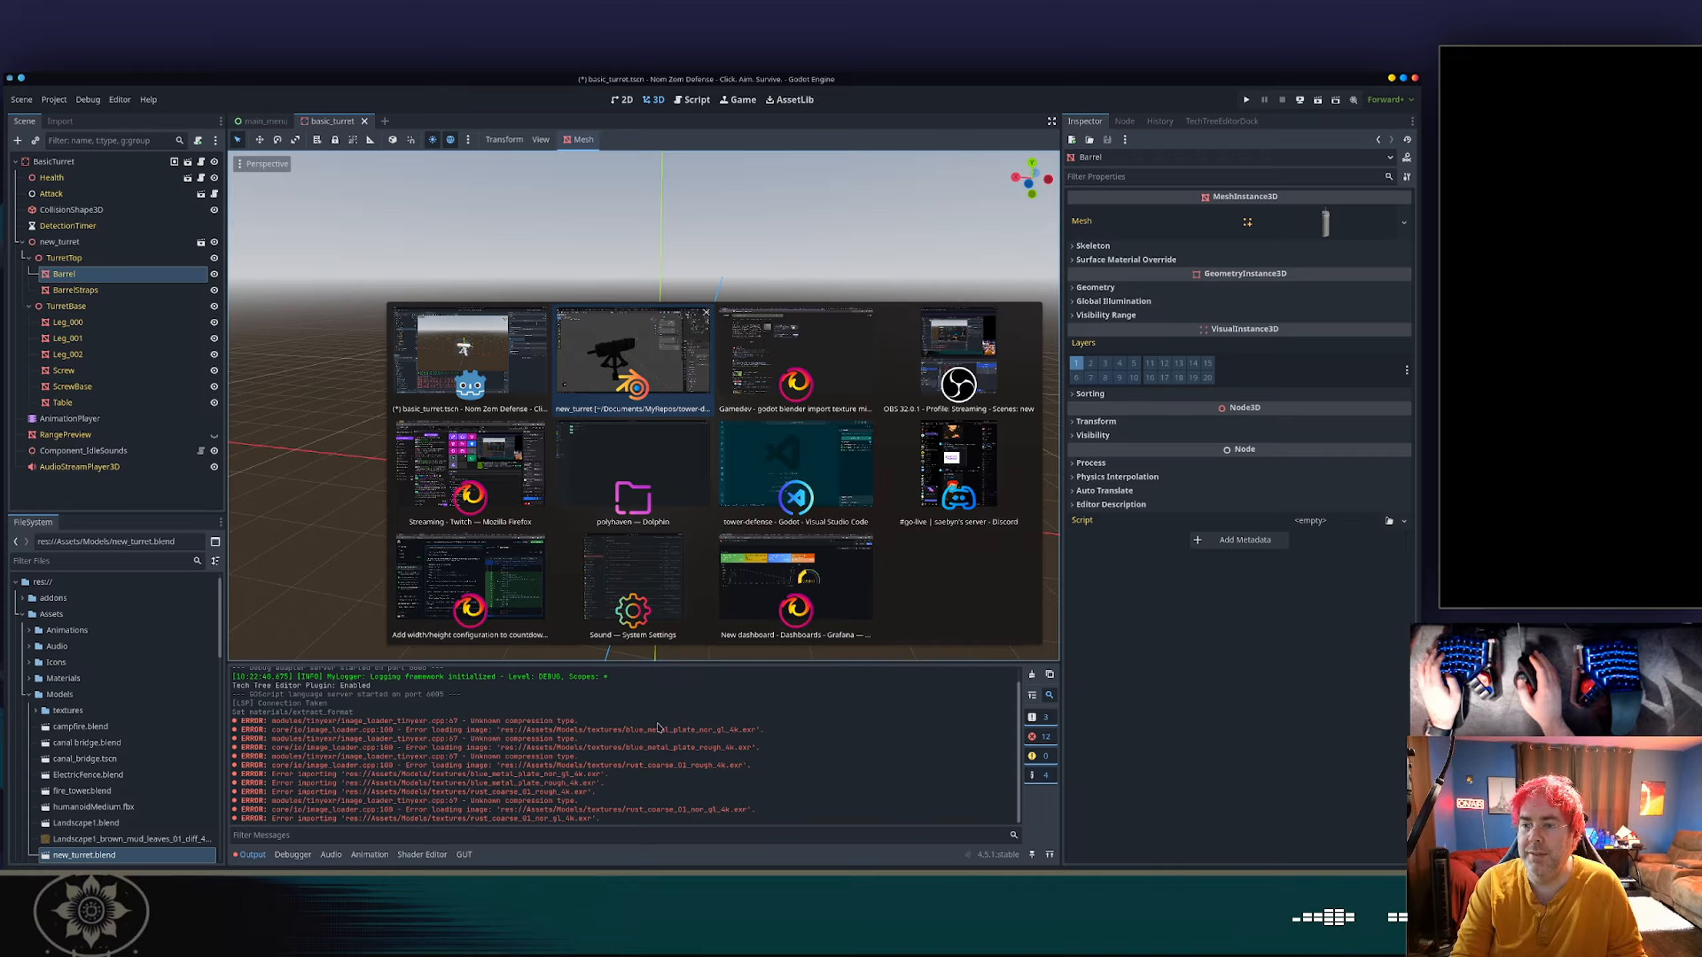
pyautogui.hotkey('alt', 'shift', 'Tab')
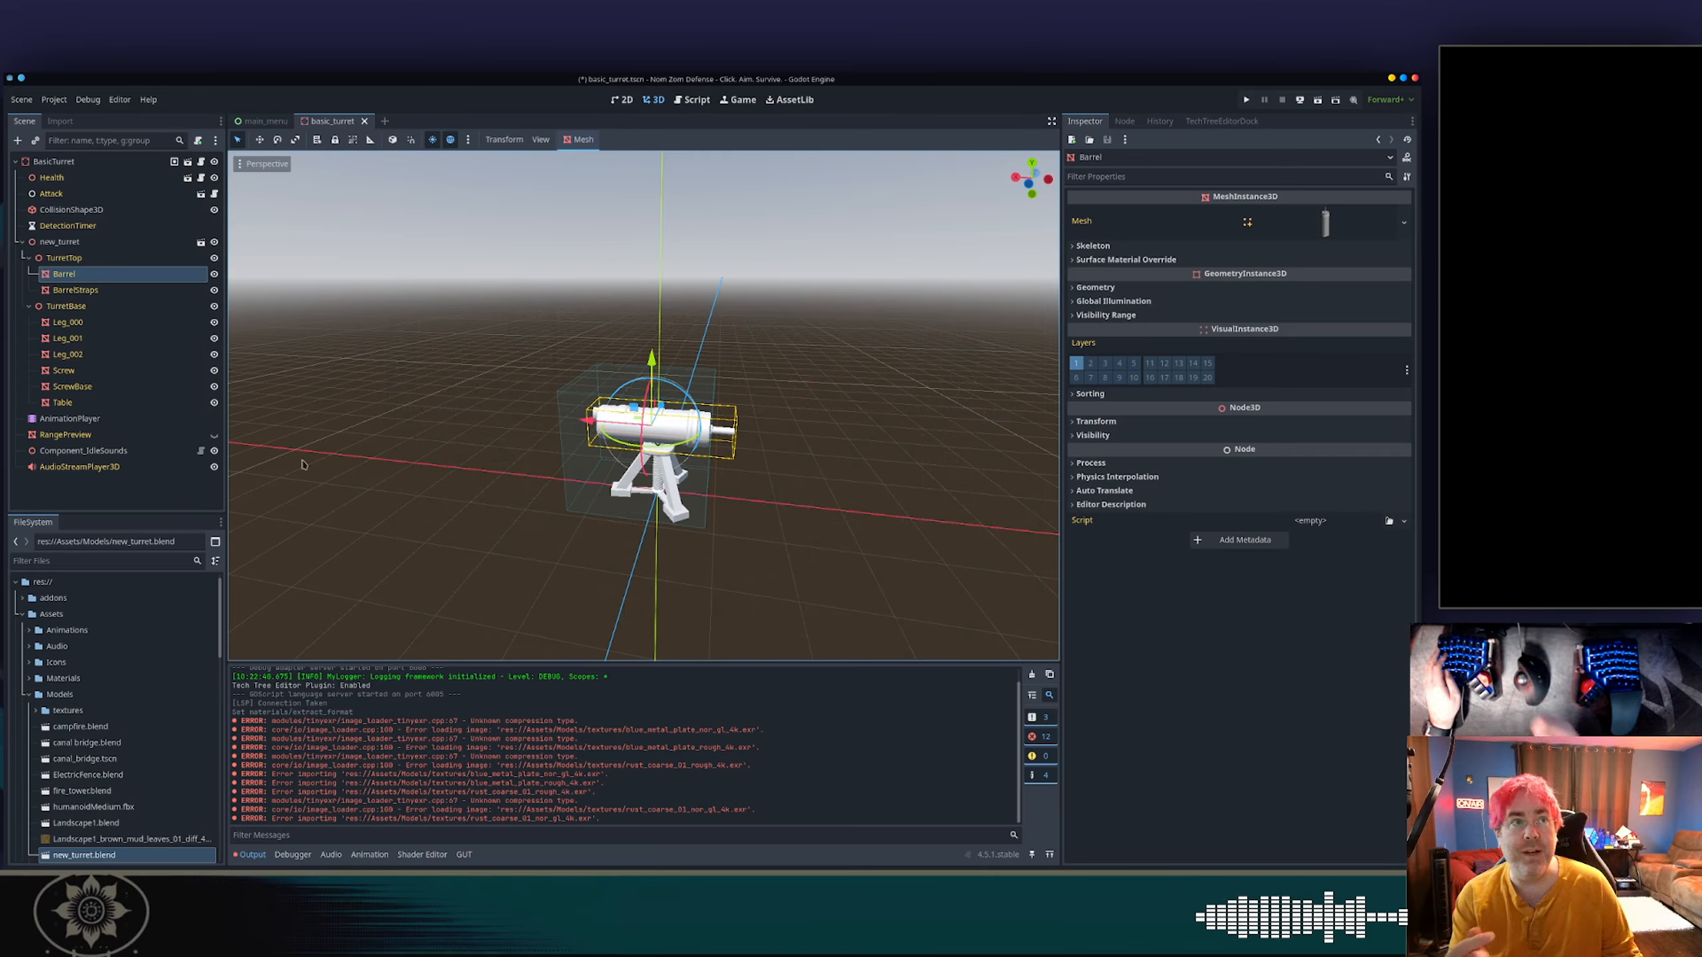
# Switch to Blender, make all external file paths absolute and save new_turret.blend.
pyautogui.hotkey('alt', 'Tab')
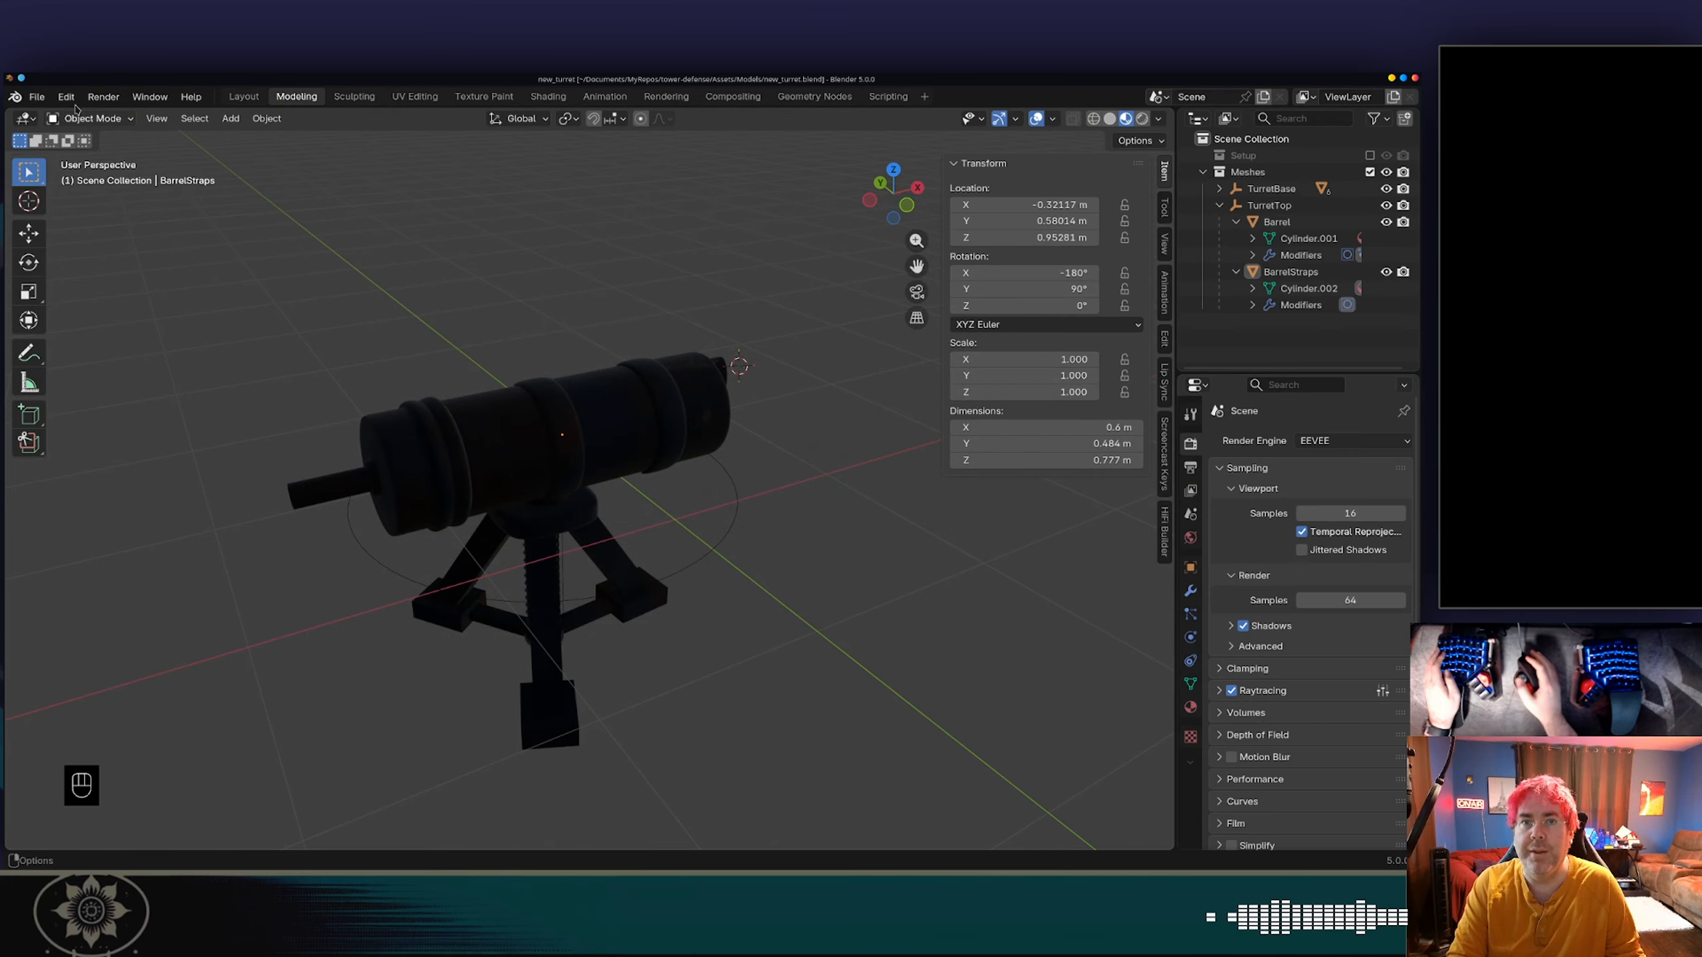
pyautogui.click(42, 98)
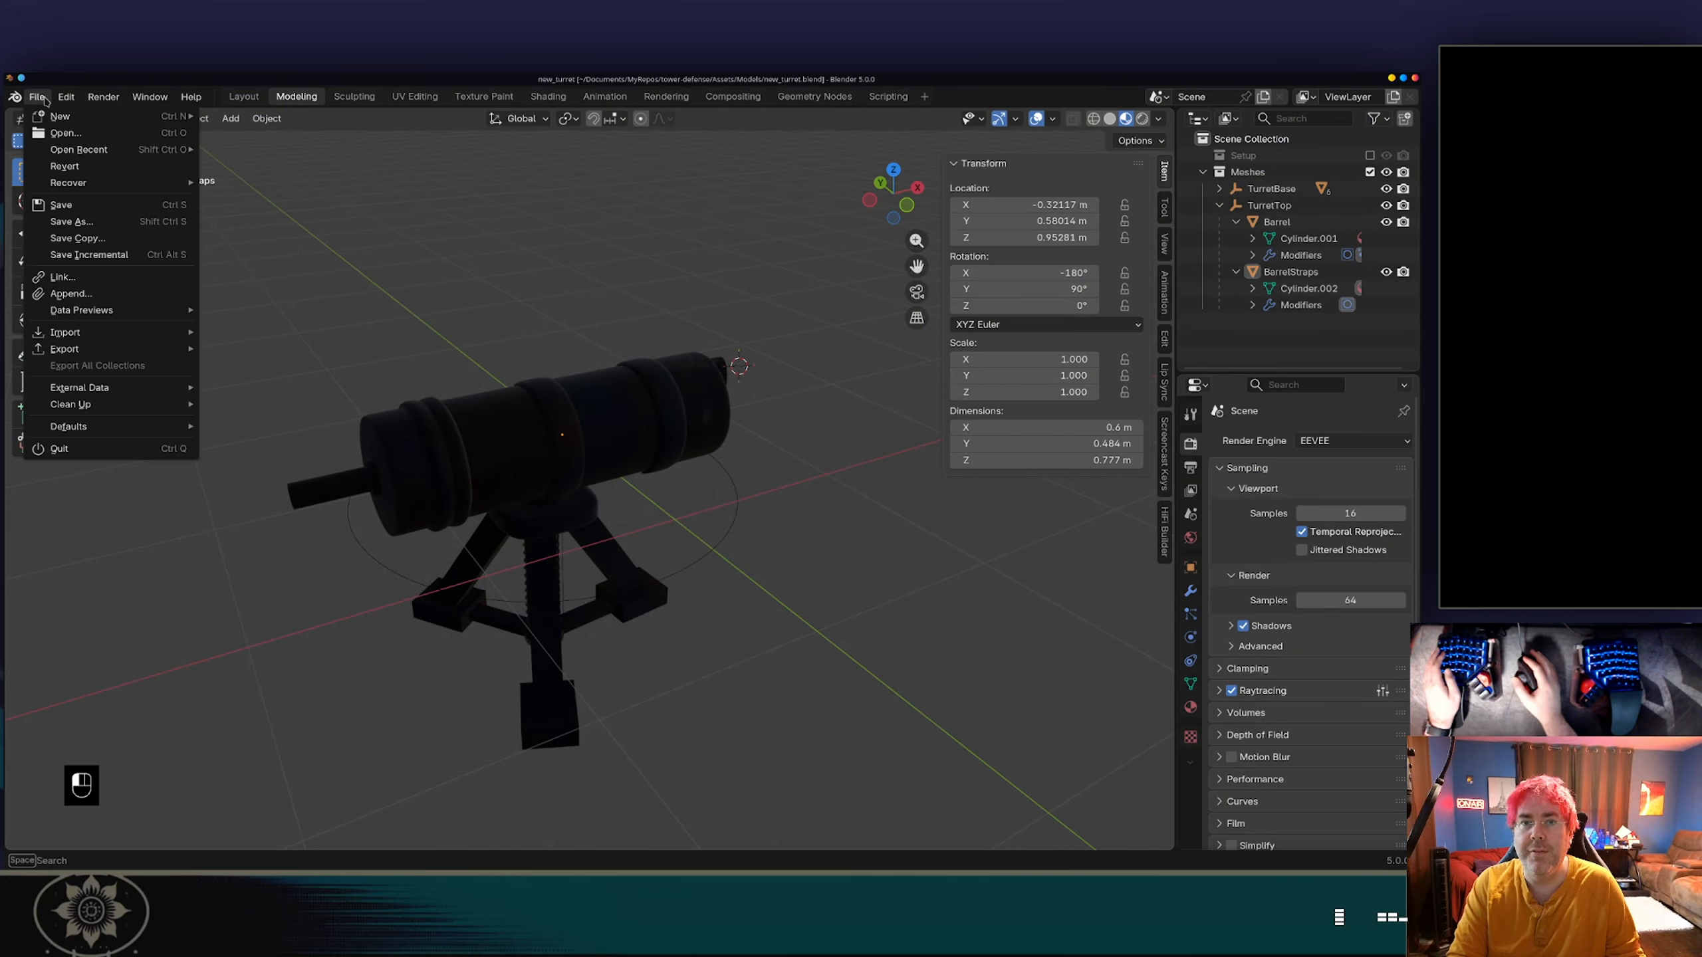
pyautogui.moveTo(101, 388)
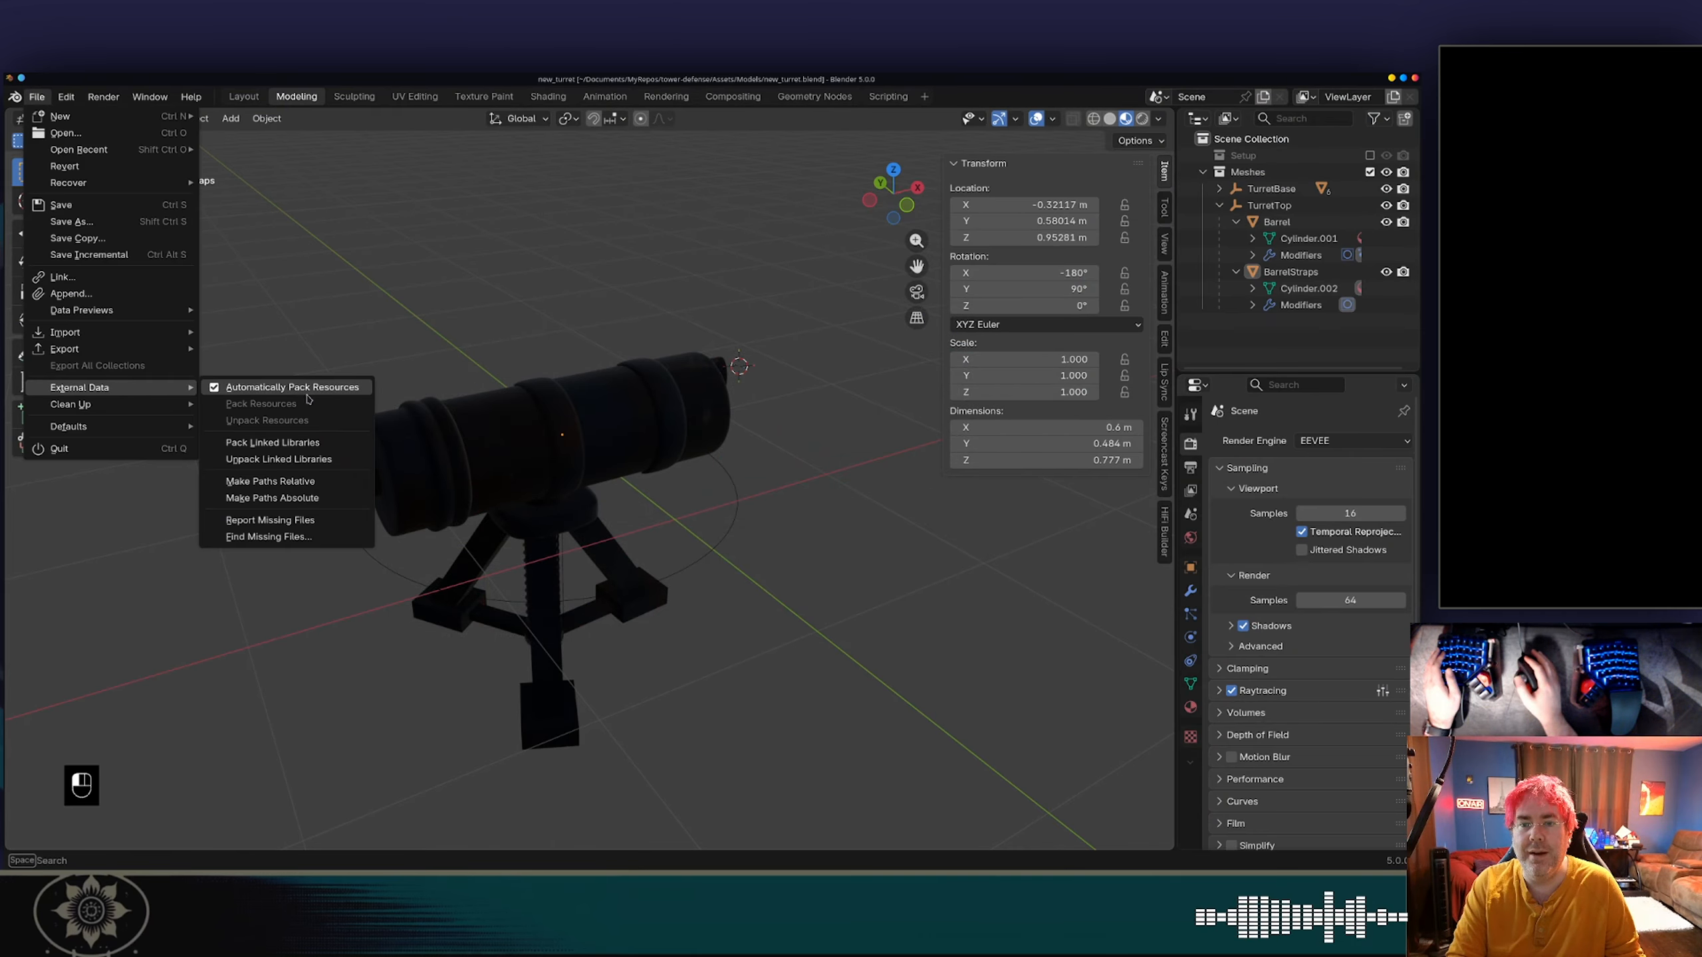
pyautogui.click(310, 503)
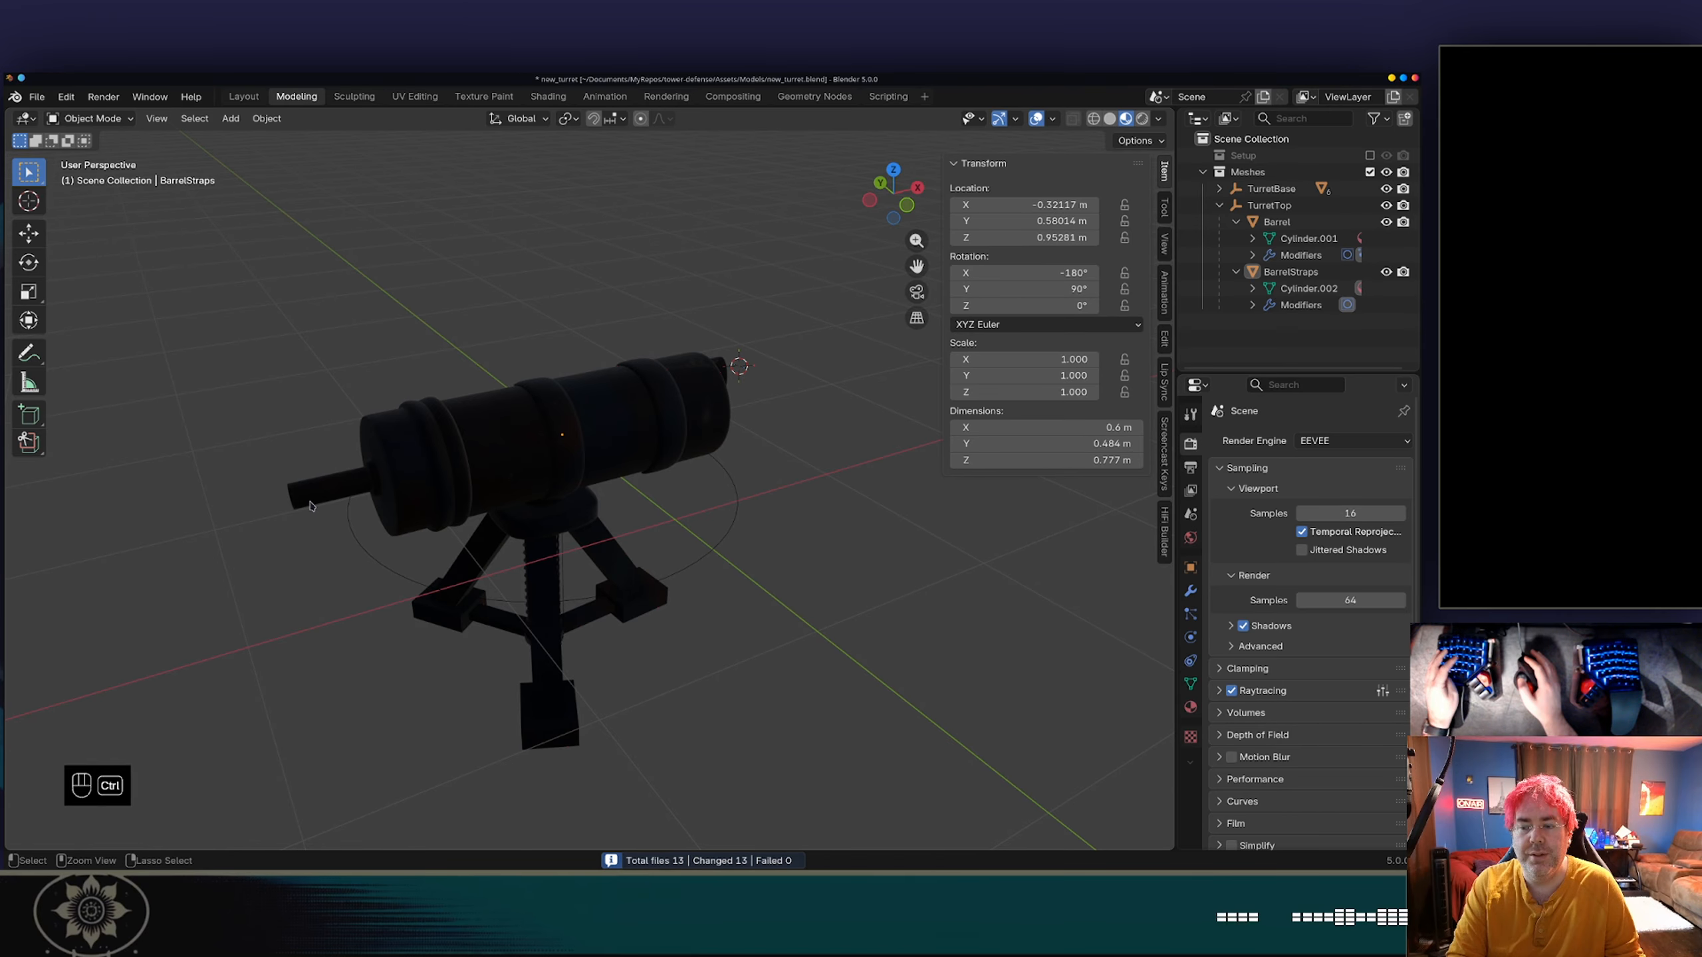
pyautogui.hotkey('ctrl', 's')
# Switch to Godot, reselect the Barrel node and examine the albedo and roughness textures of its mesh's Surface 0 material.
pyautogui.hotkey('alt', 'Tab')
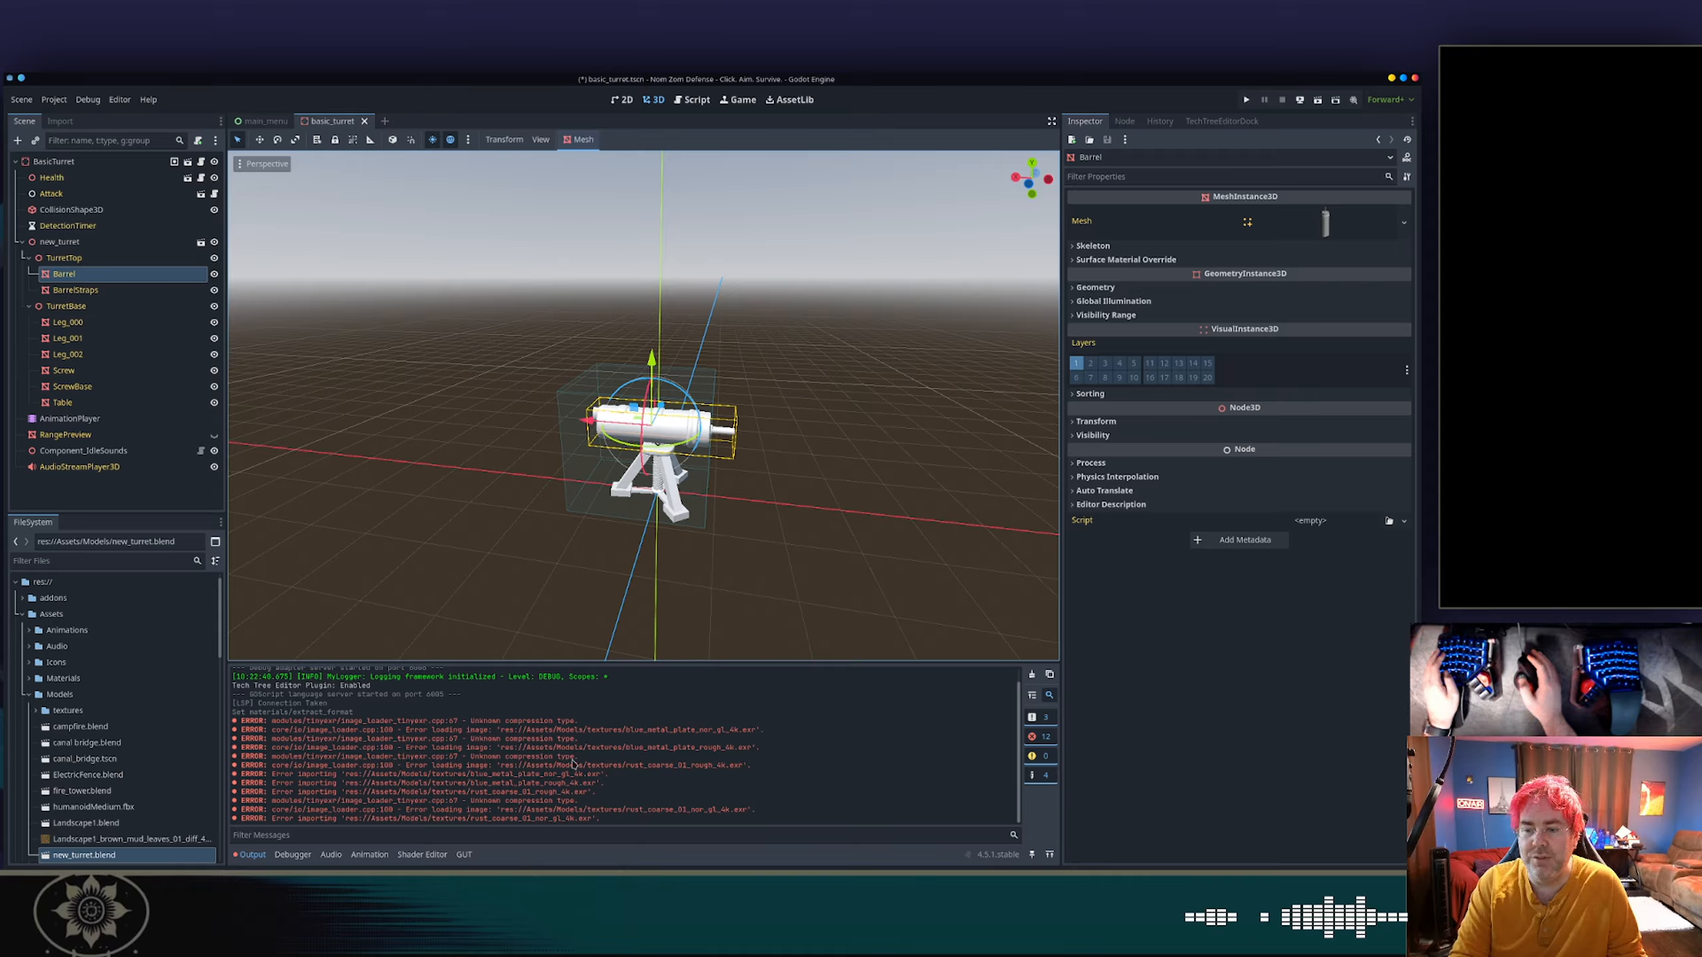
pyautogui.click(64, 257)
pyautogui.click(63, 273)
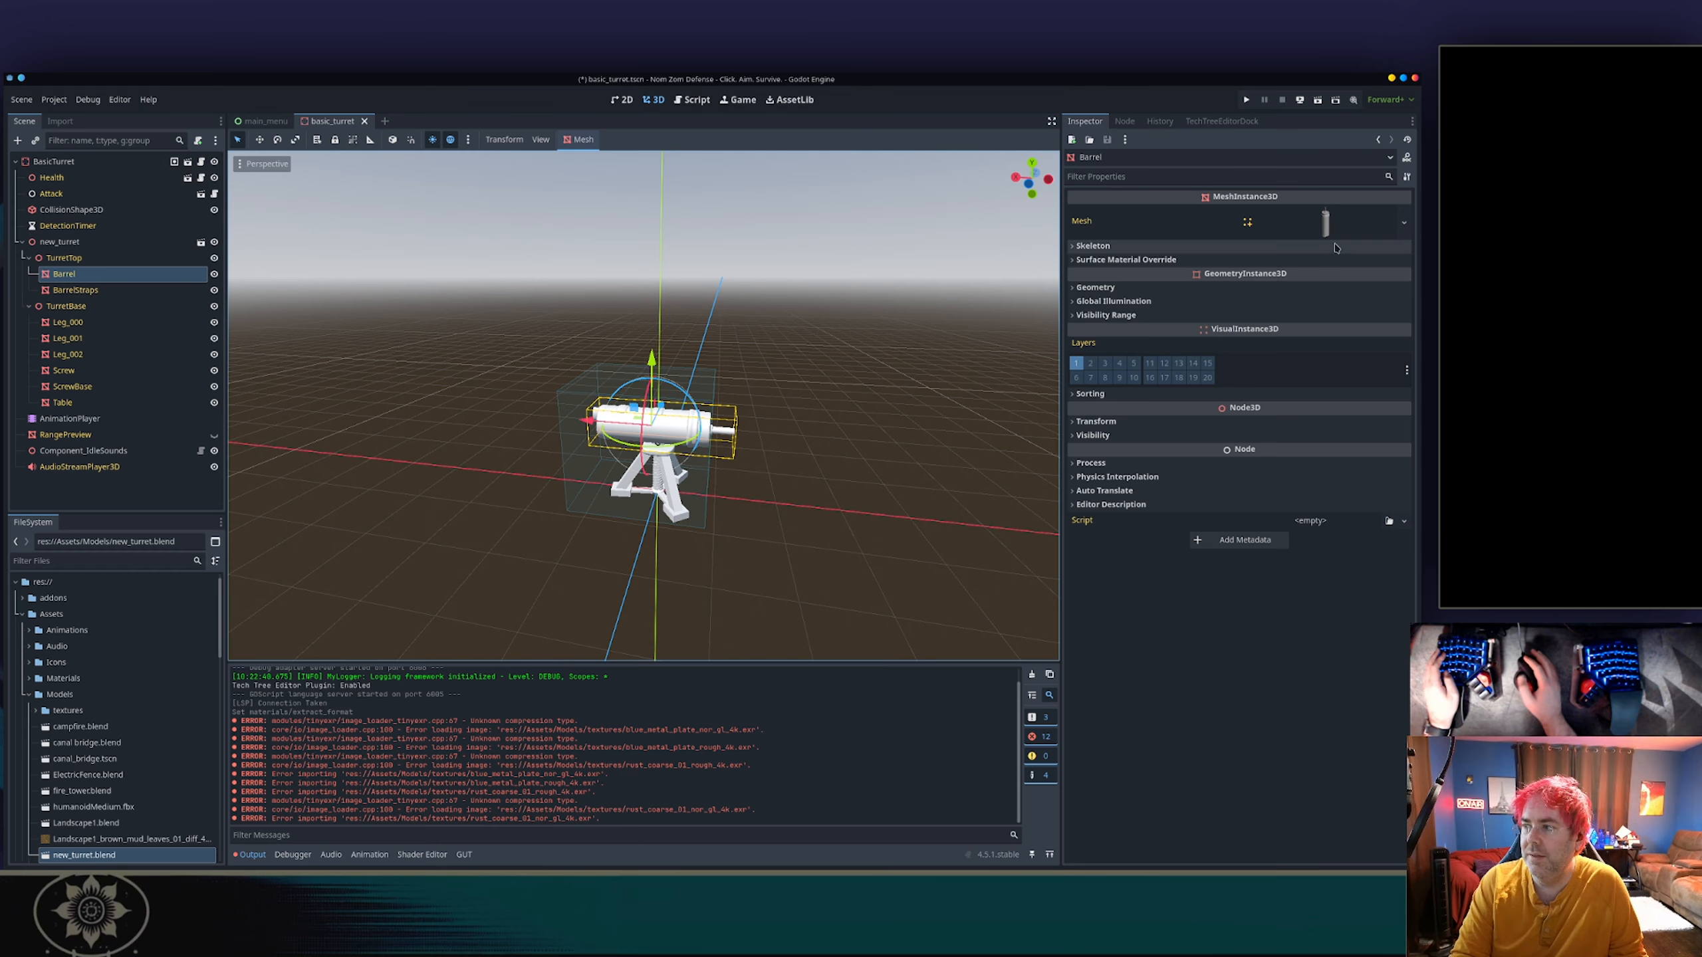
pyautogui.click(1300, 224)
pyautogui.scroll(-2, 1233, 482)
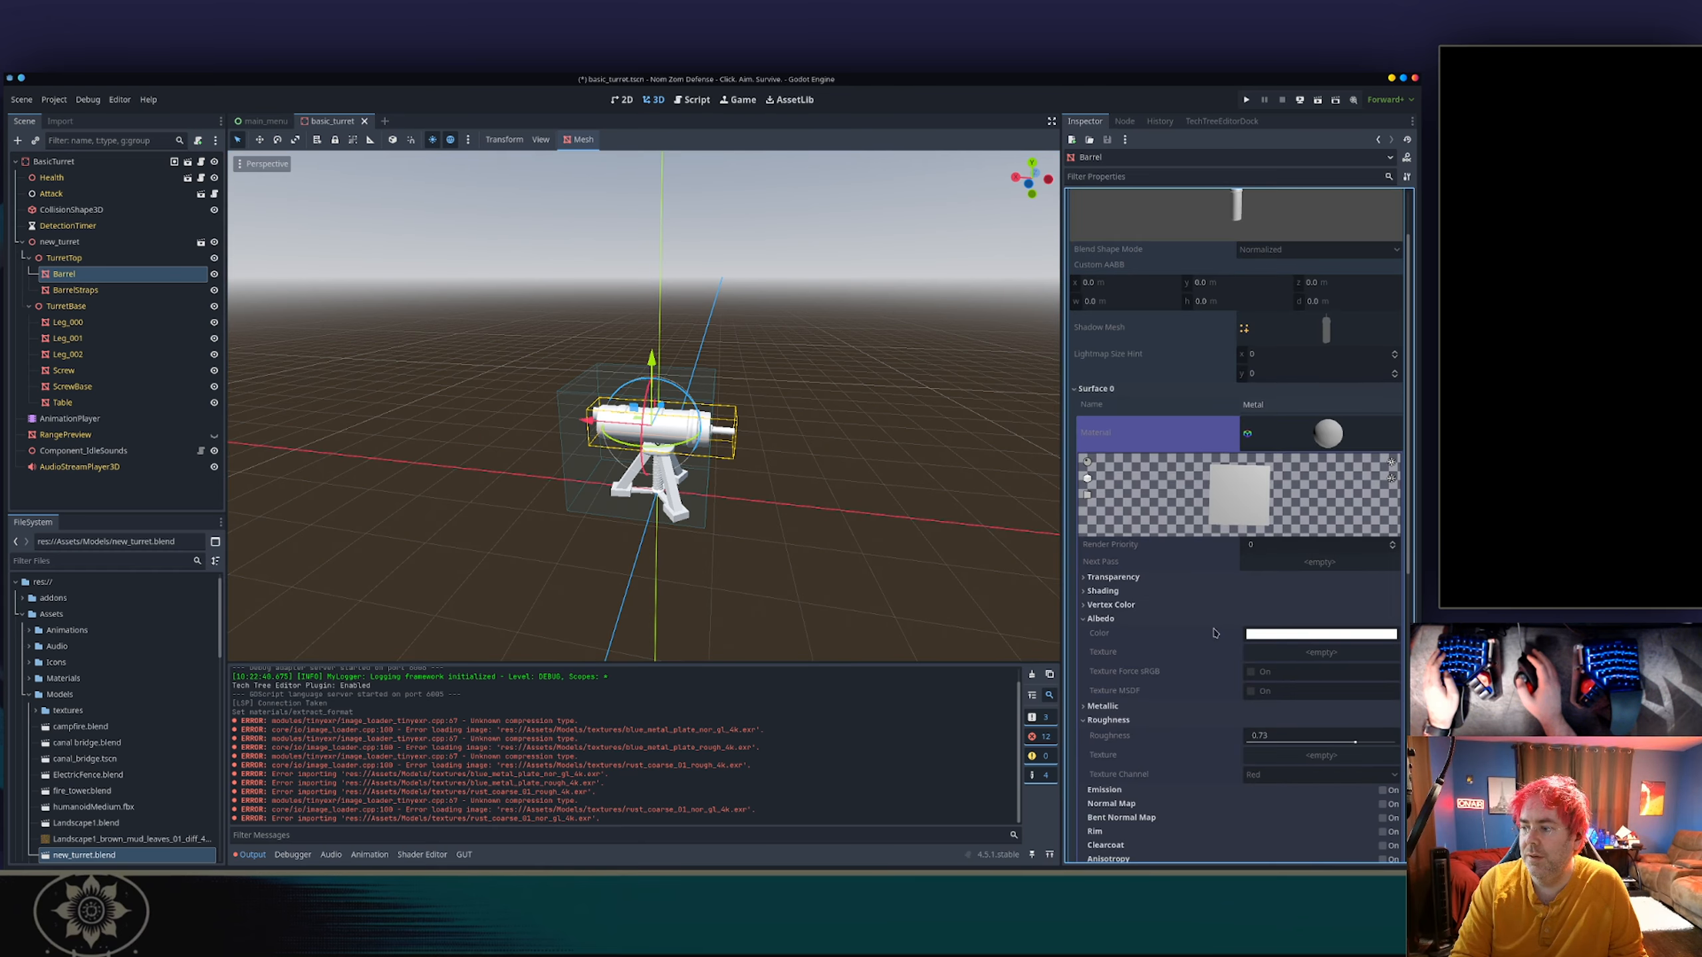
pyautogui.scroll(-2, 1214, 634)
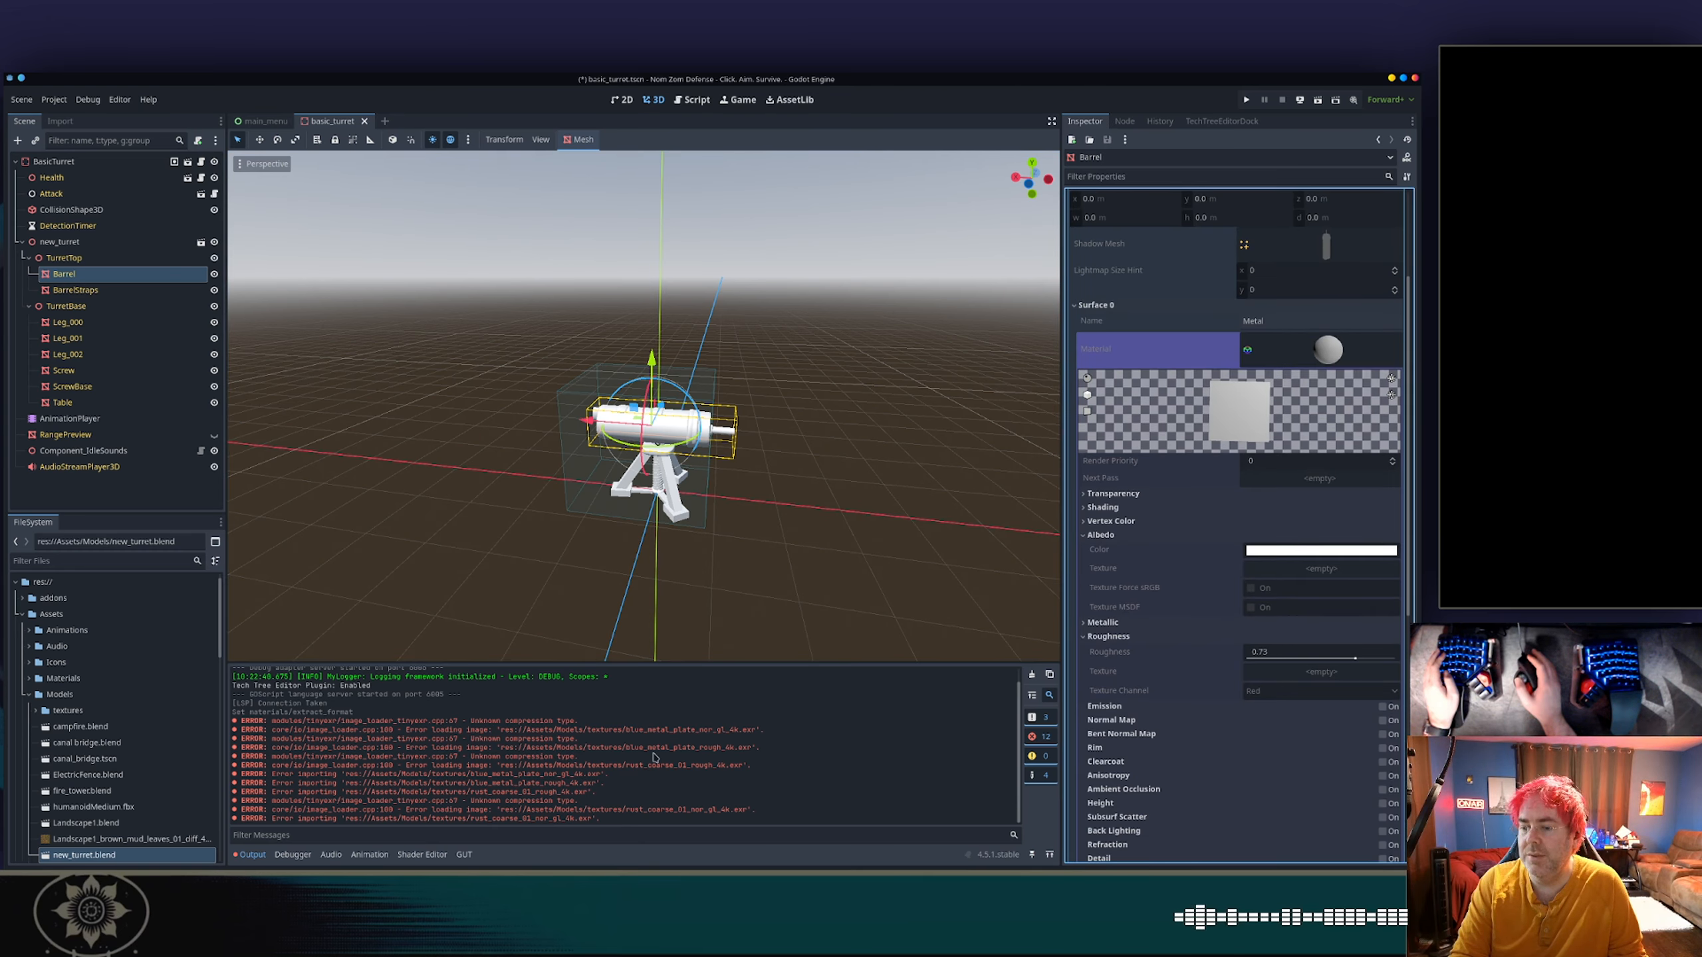
# Switch to Blender and export the scene as glTF Binary to new_turret.glb in the Assets/Models folder.
pyautogui.hotkey('alt', 'Tab')
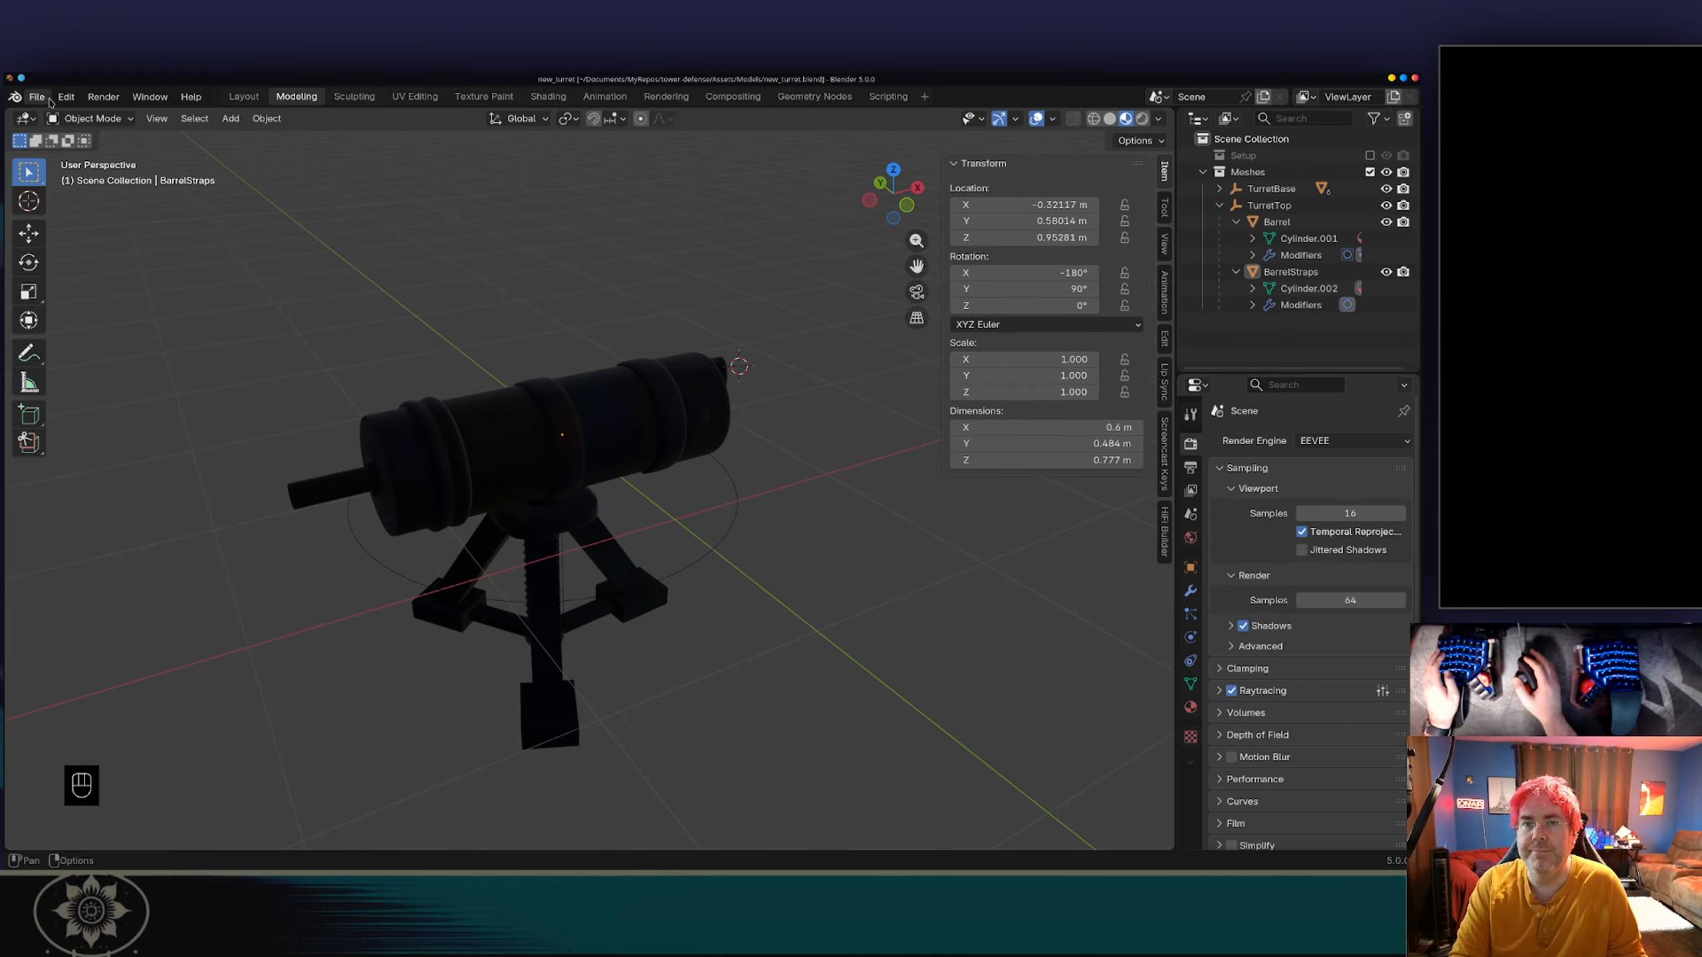
pyautogui.click(36, 96)
pyautogui.moveTo(97, 347)
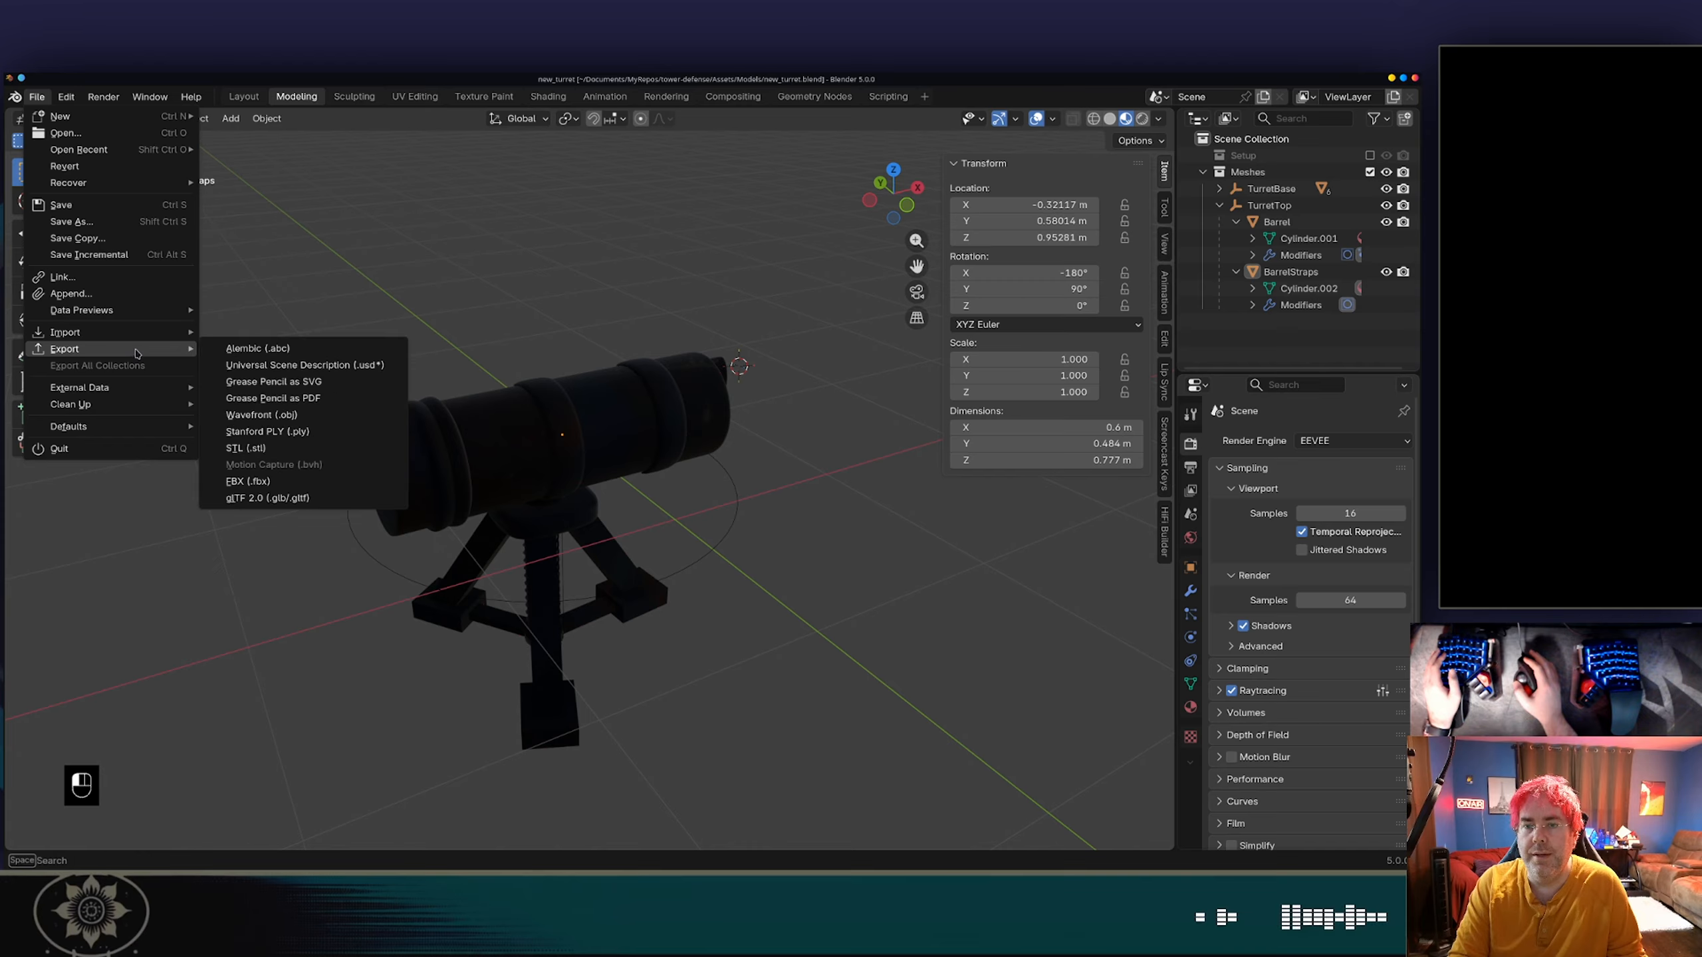
pyautogui.click(261, 498)
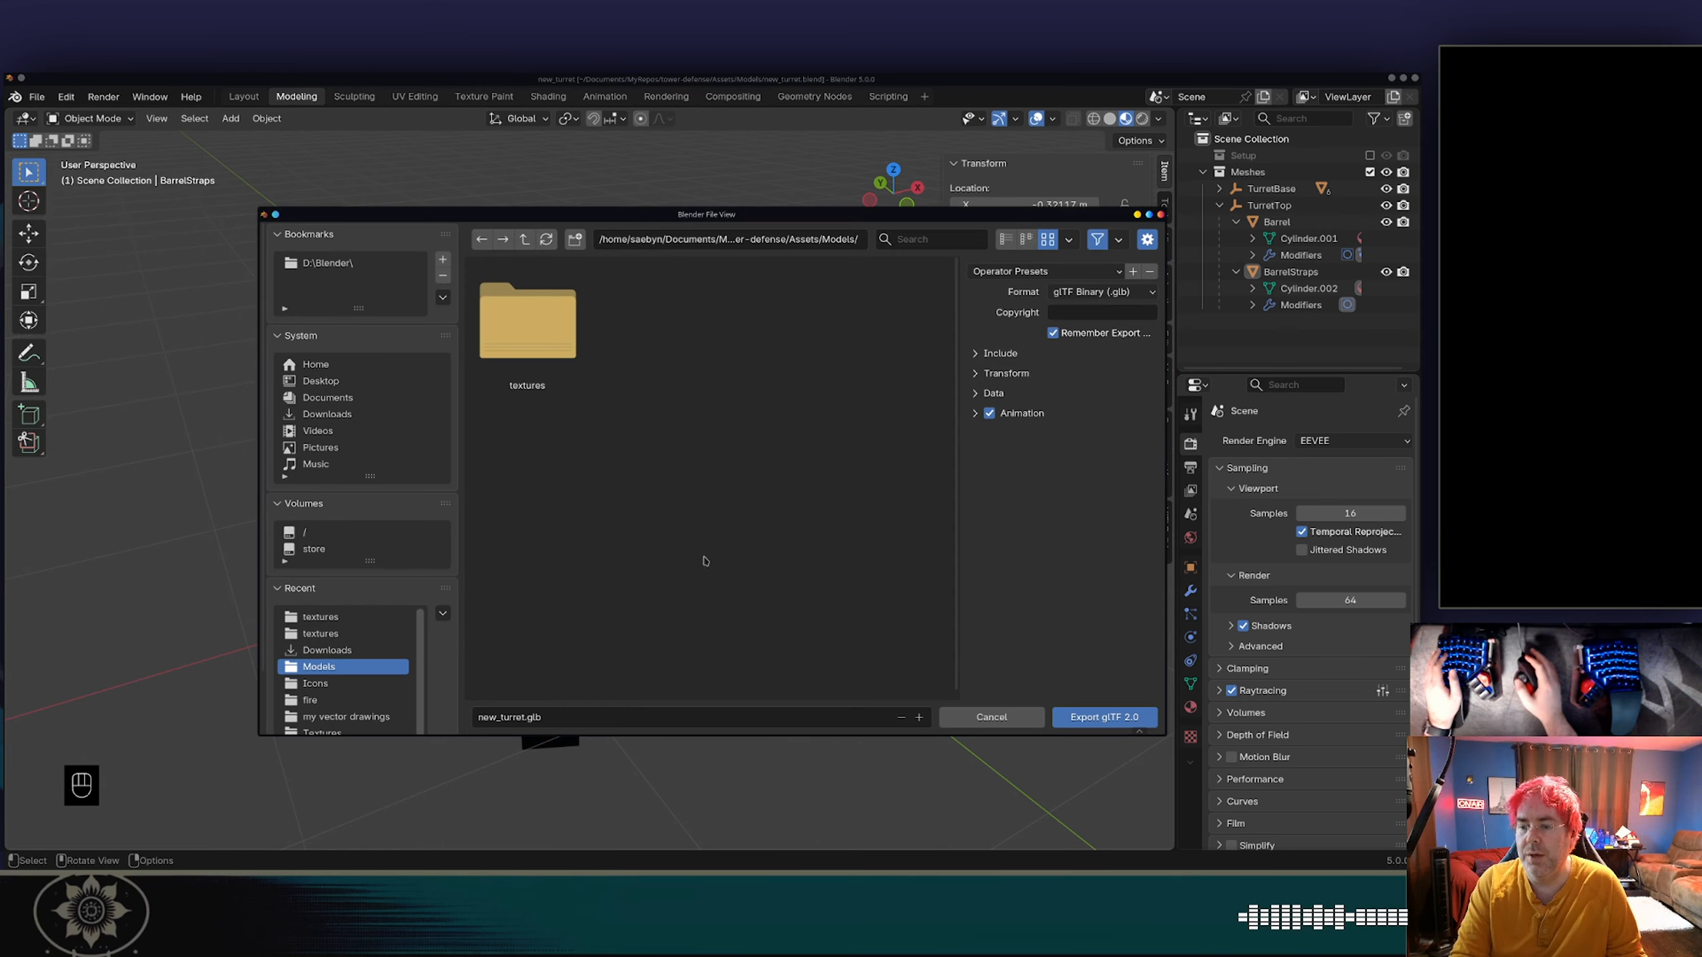
pyautogui.click(554, 362)
pyautogui.click(524, 240)
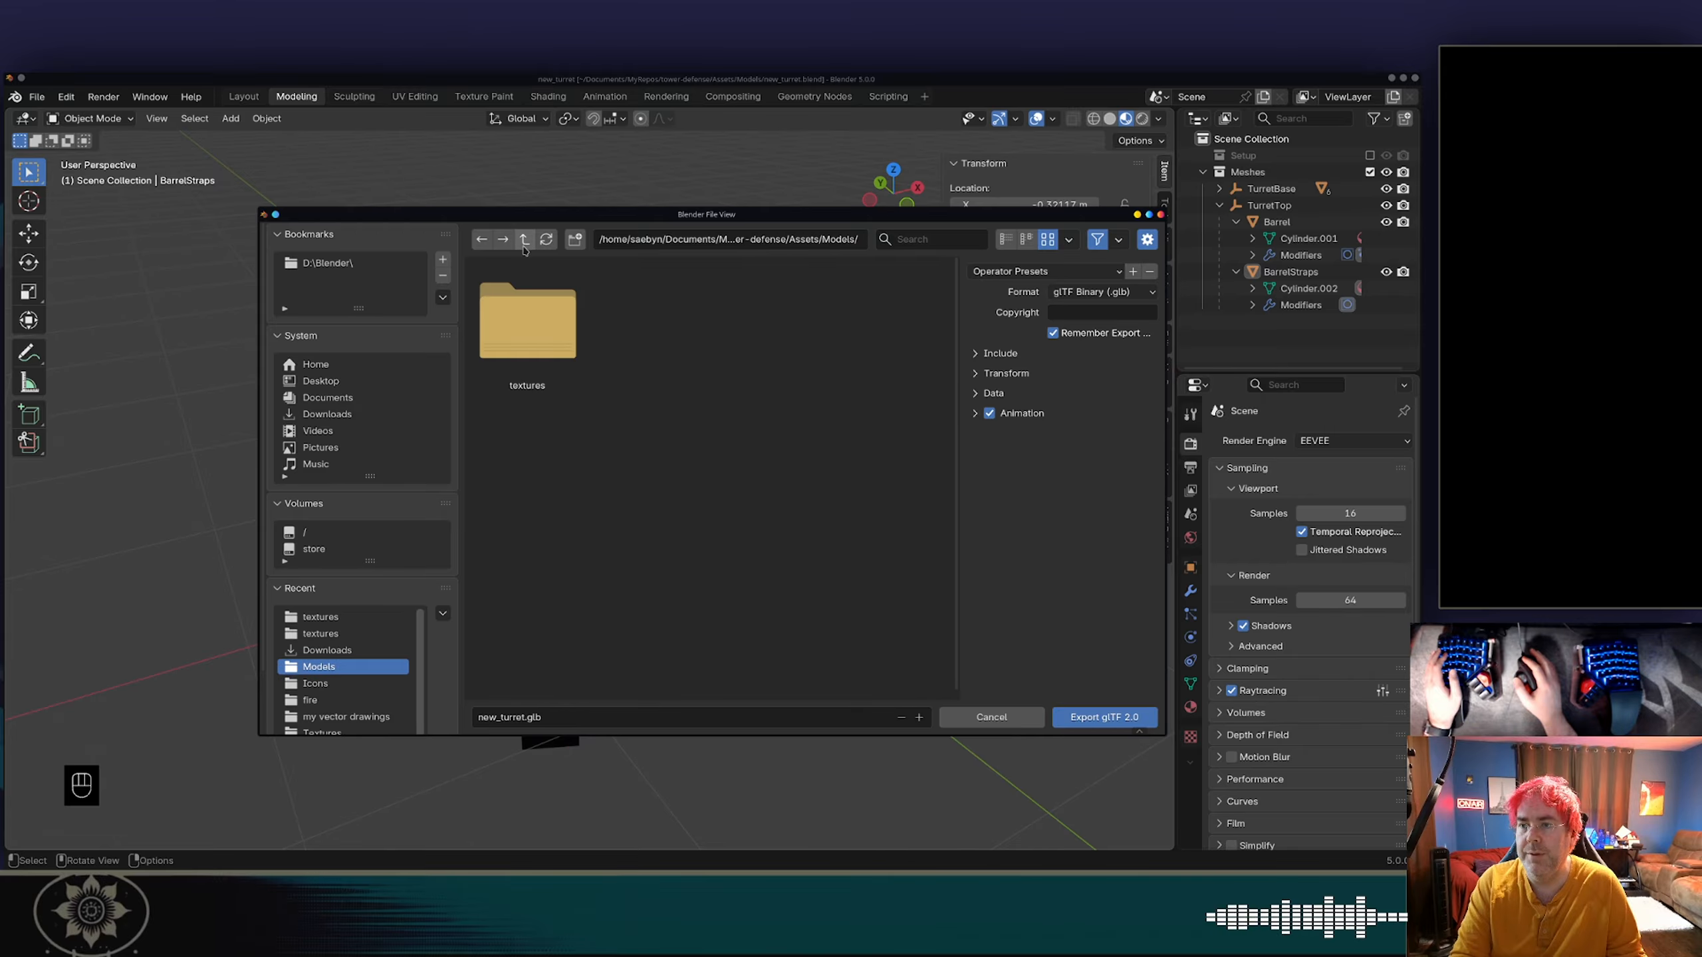
pyautogui.click(1105, 717)
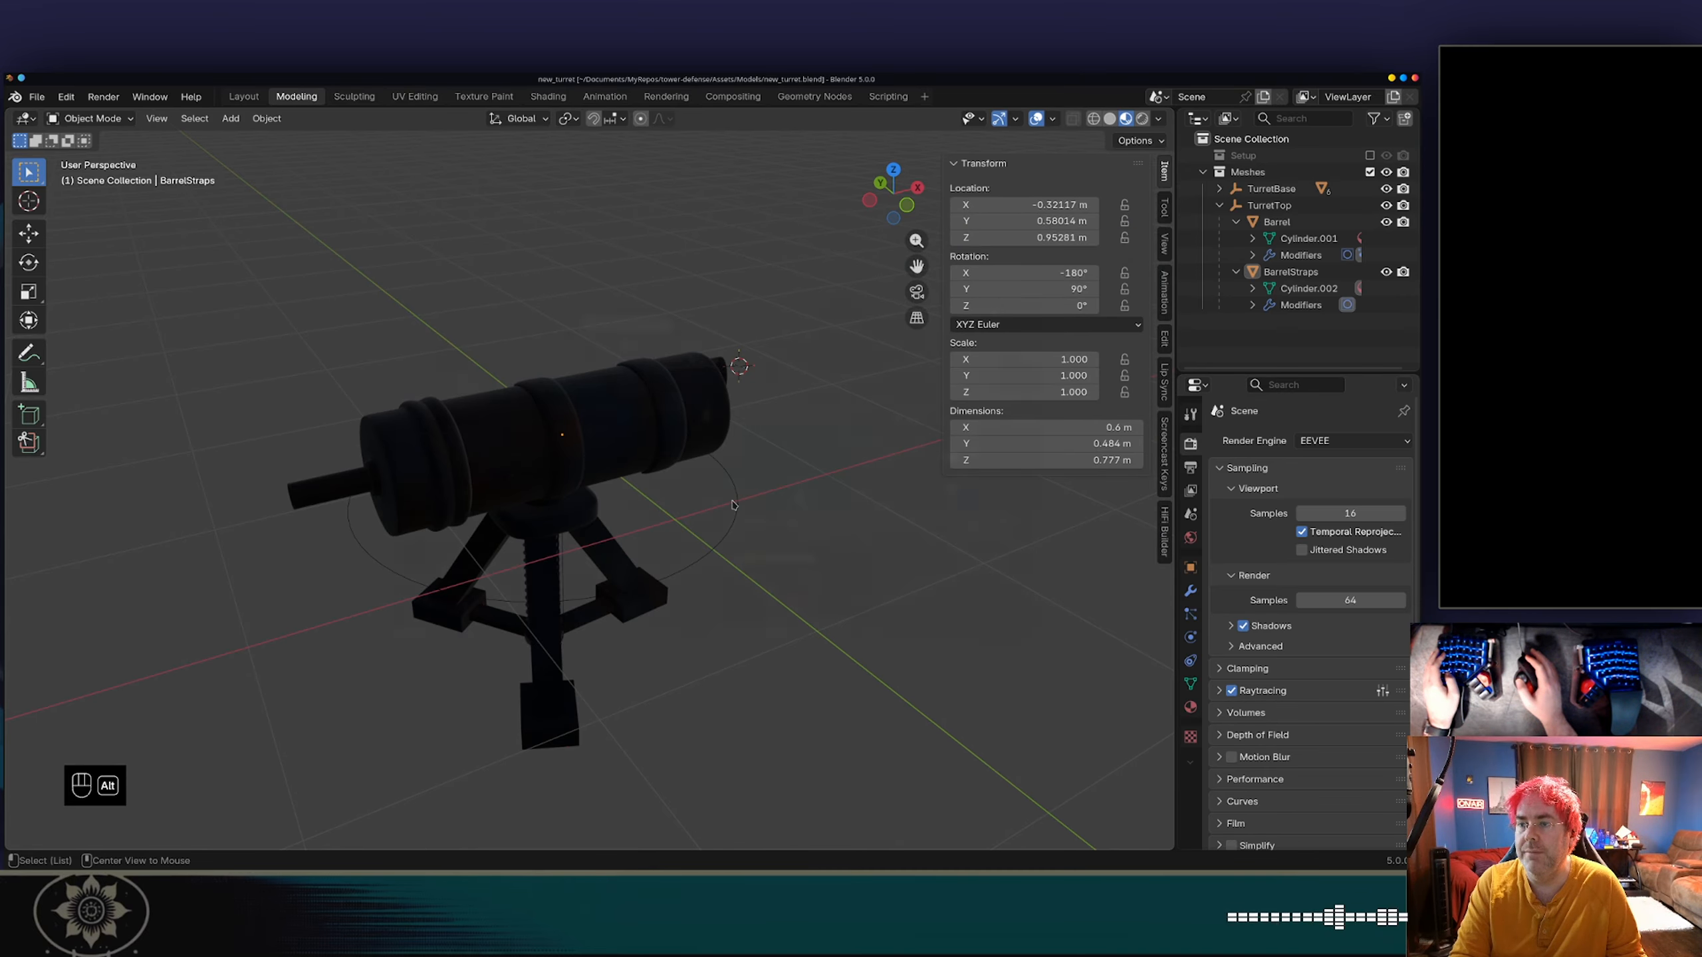
# Switch to Godot and read the output log message about new_turret_turret_output_texture.png.
pyautogui.hotkey('alt', 'Tab')
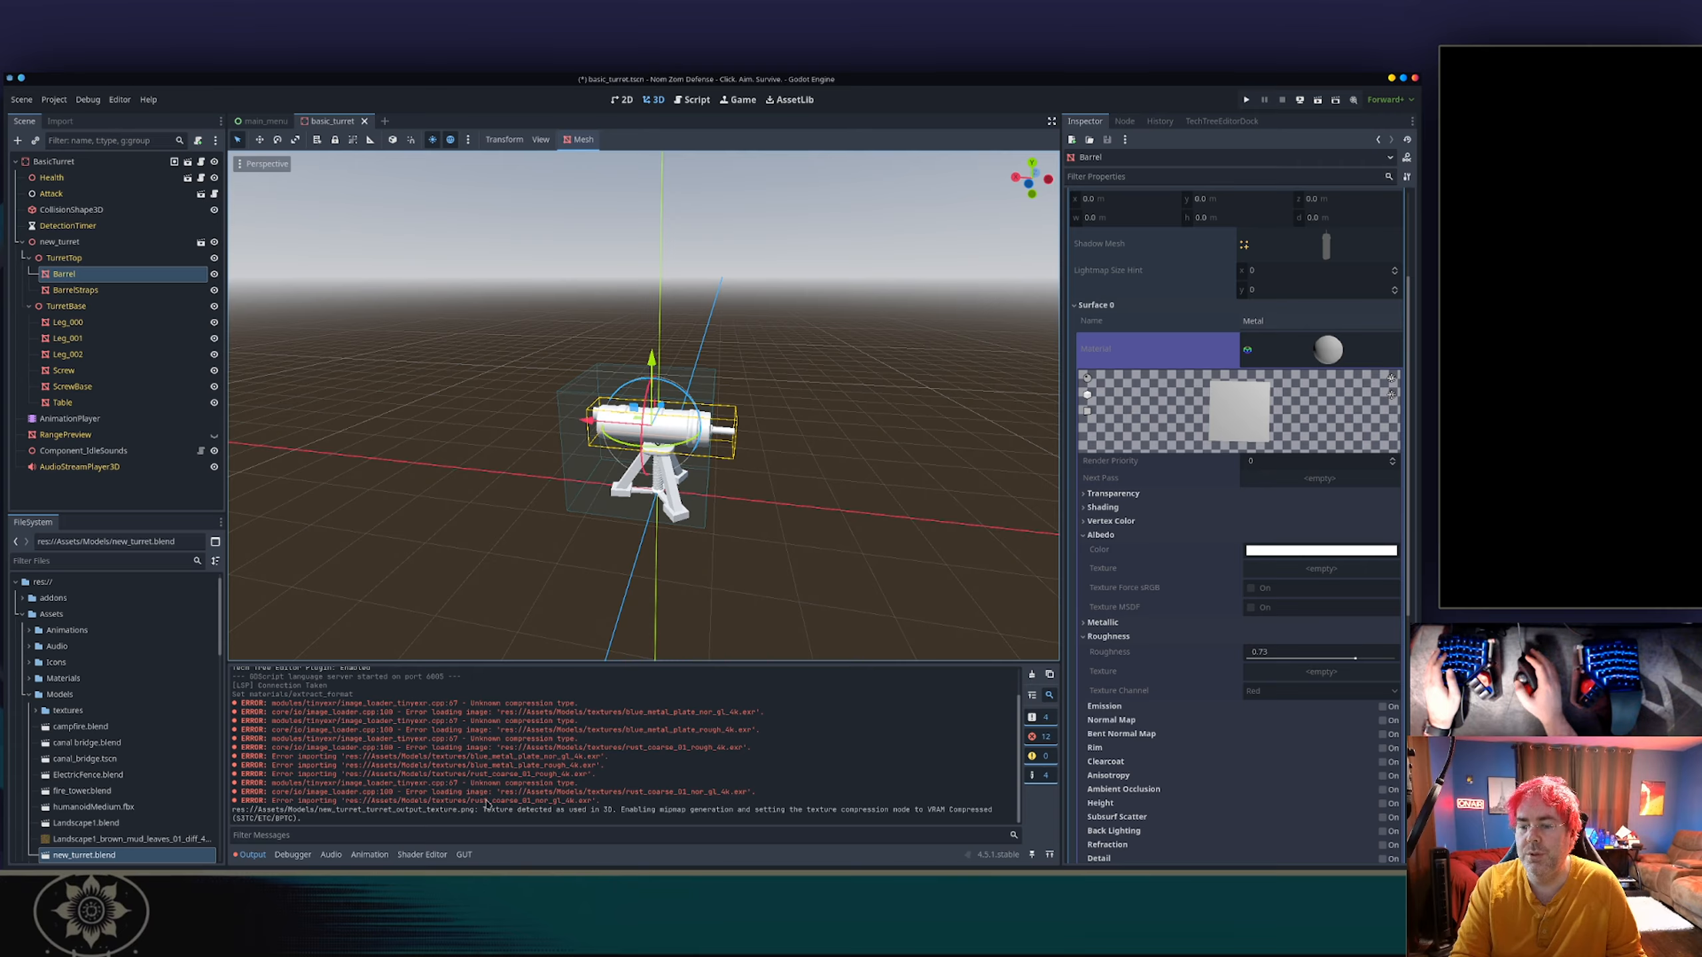
pyautogui.moveTo(495, 809); pyautogui.dragTo(820, 812)
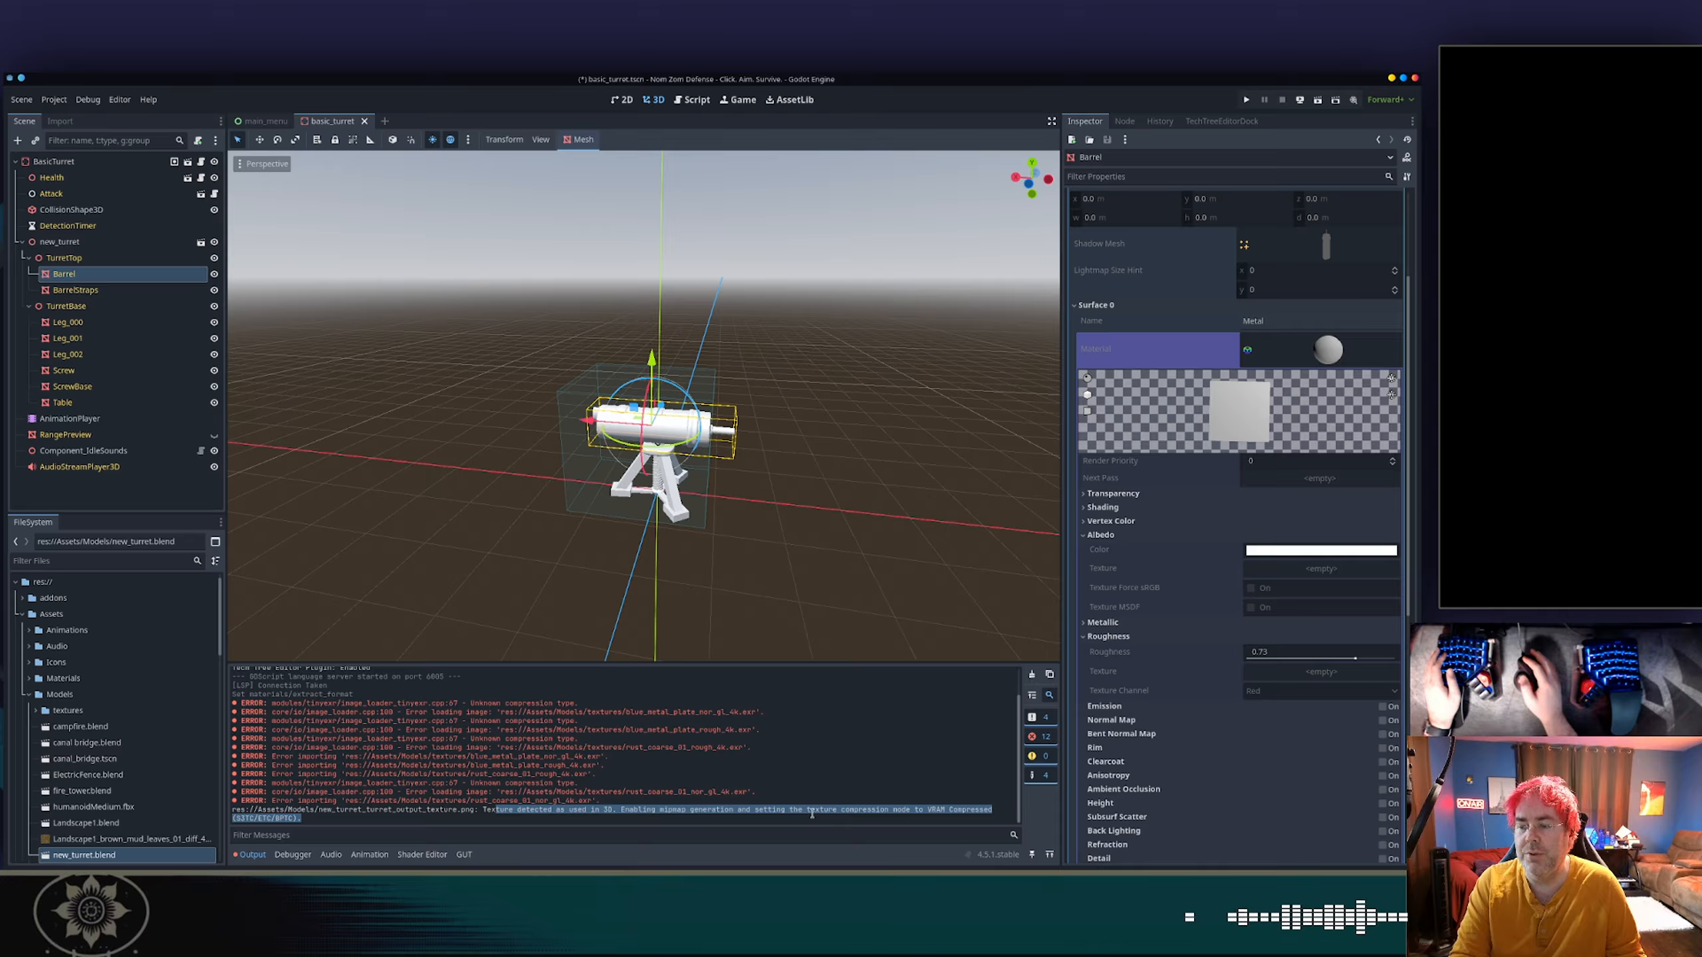
pyautogui.click(331, 818)
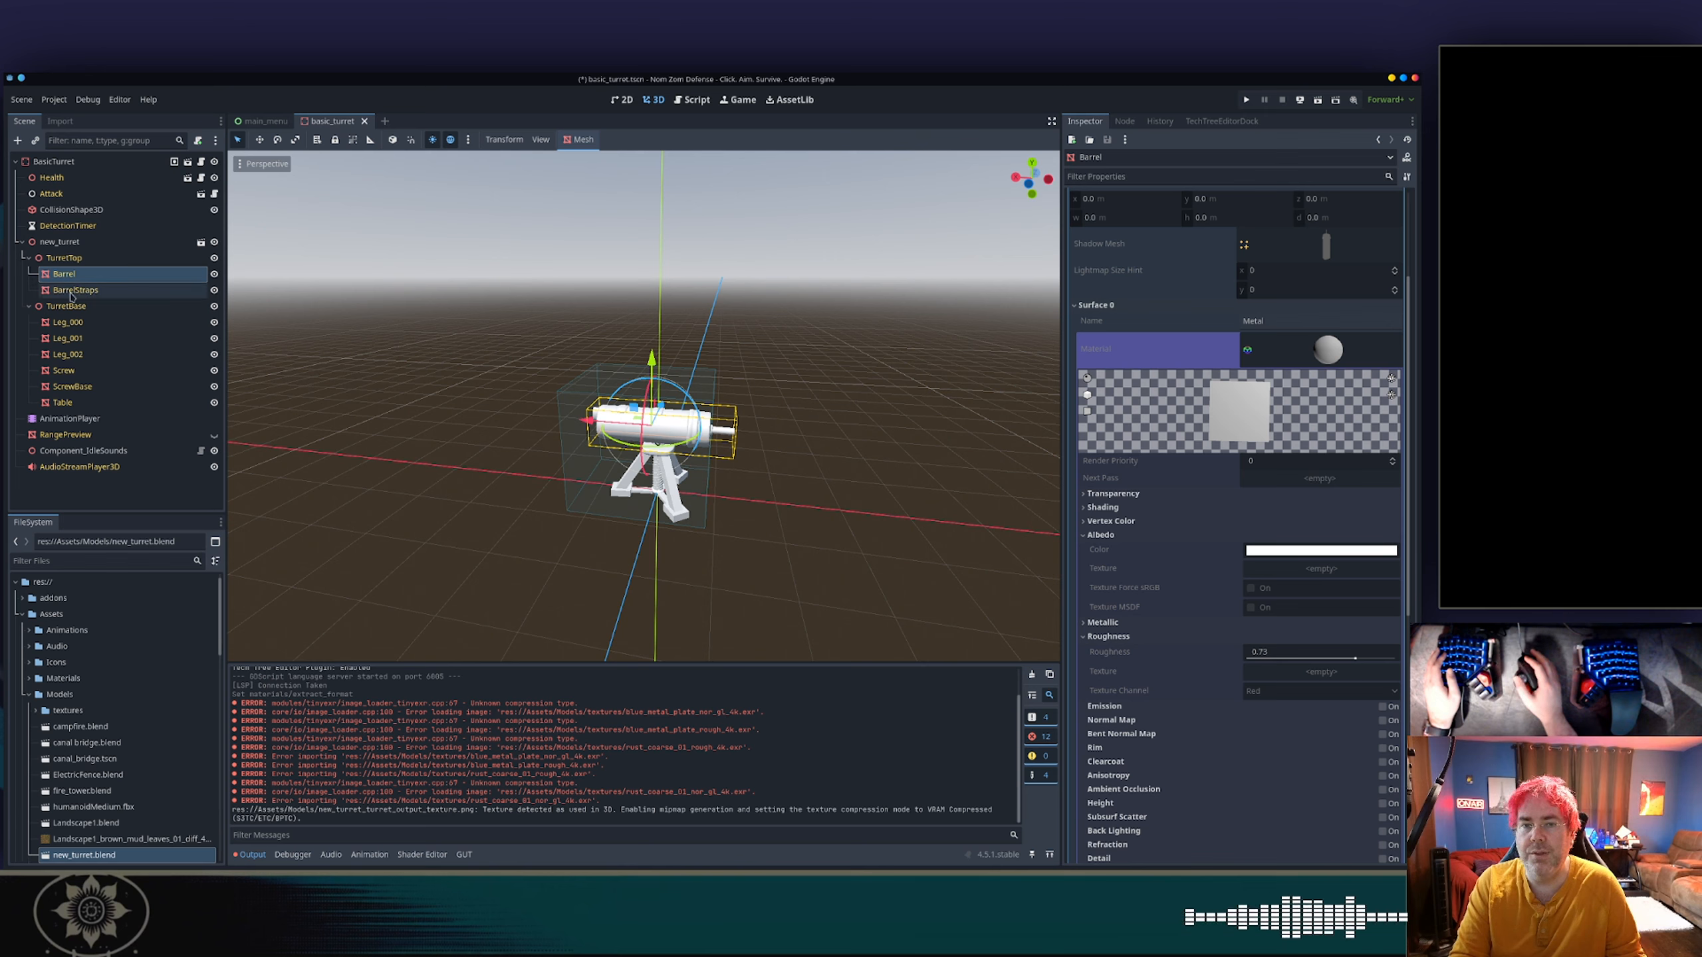
# Select new_turret.glb in the project's Models folder, expand the textures subfolder and examine its blue_metal_plate and rust_coarse_01 texture files.
pyautogui.scroll(-4, 74, 771)
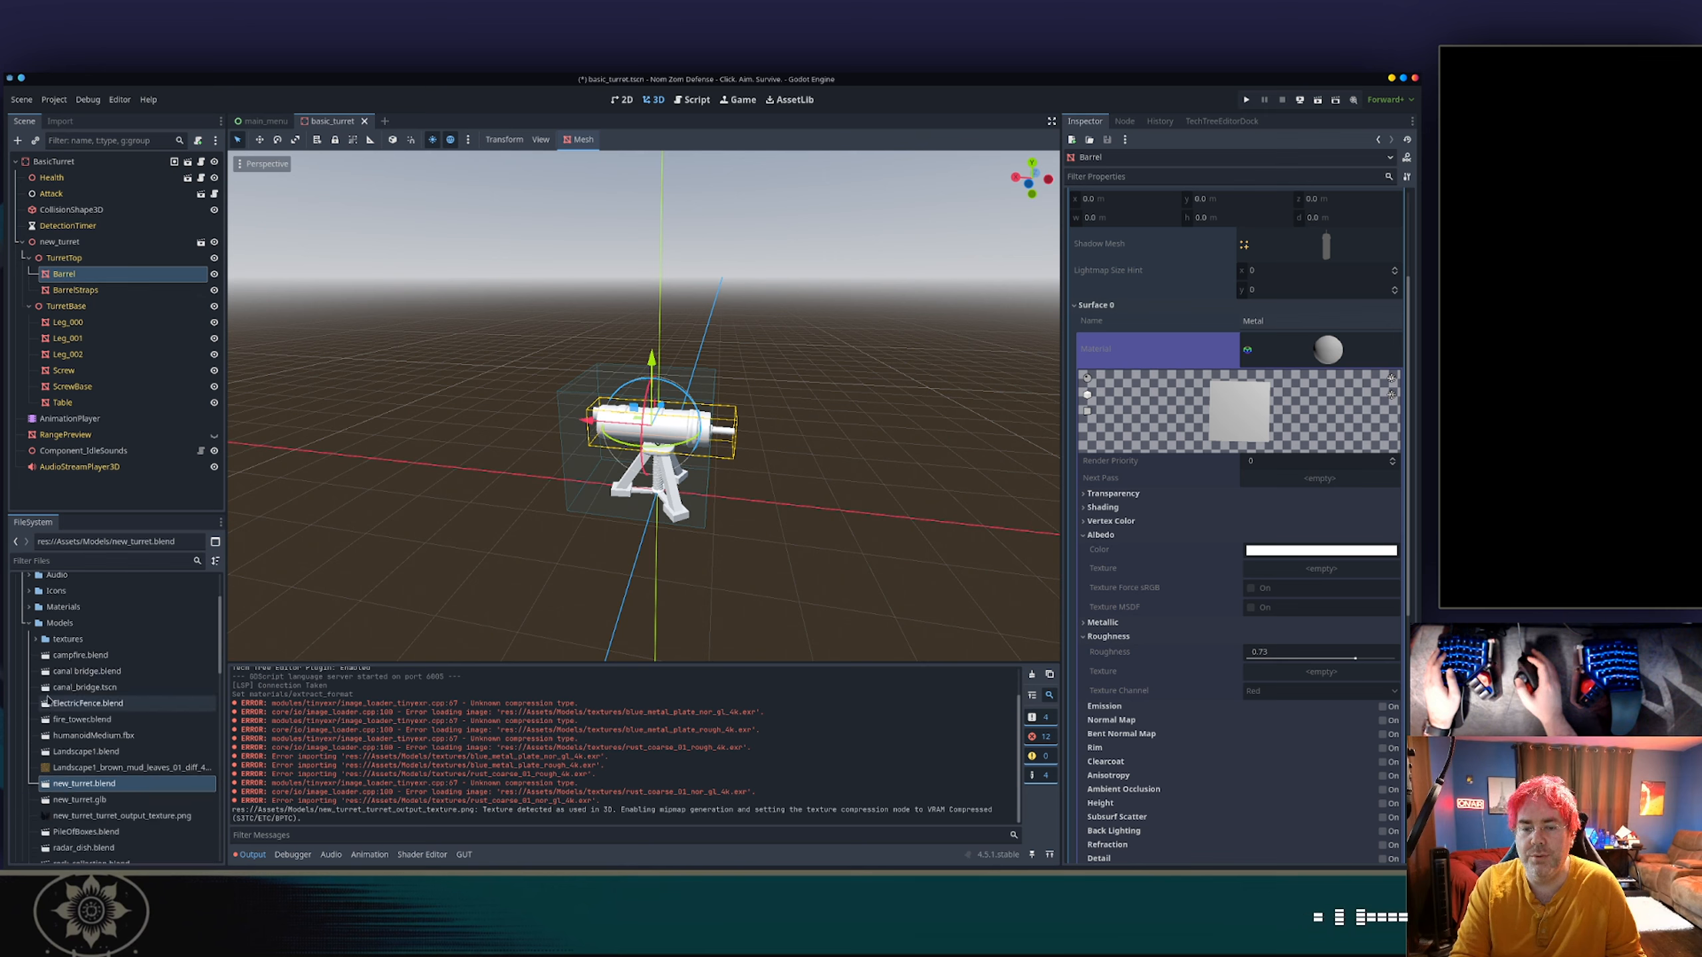
pyautogui.click(89, 728)
pyautogui.scroll(2, 99, 703)
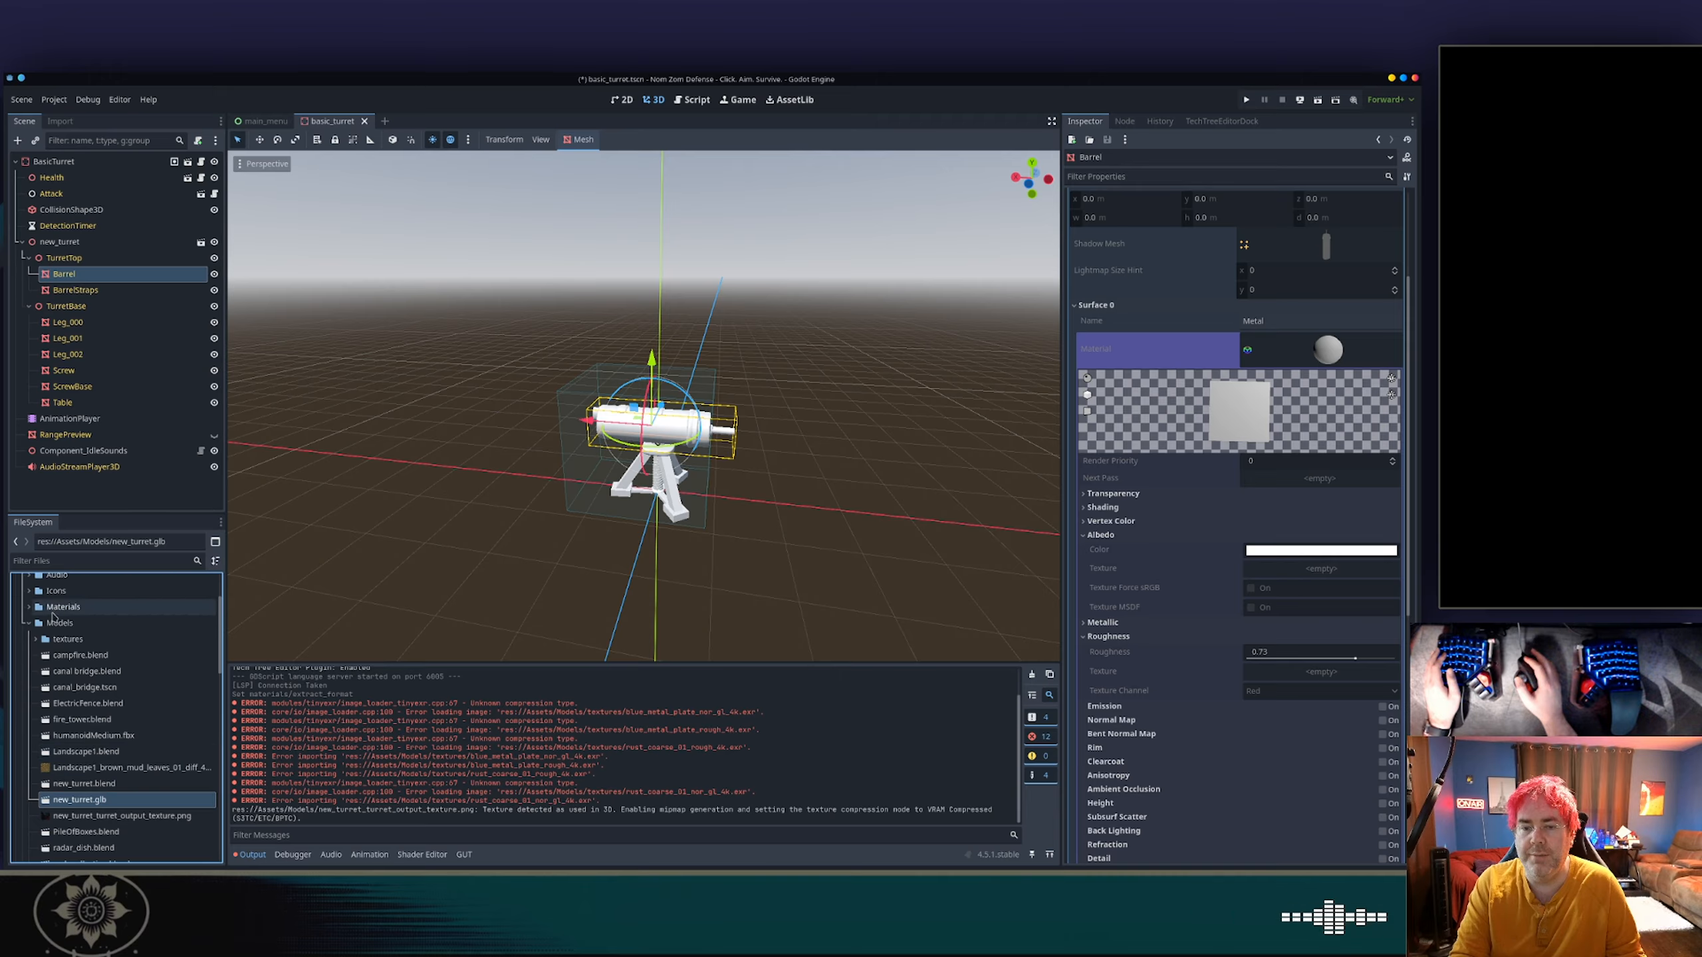
pyautogui.click(42, 645)
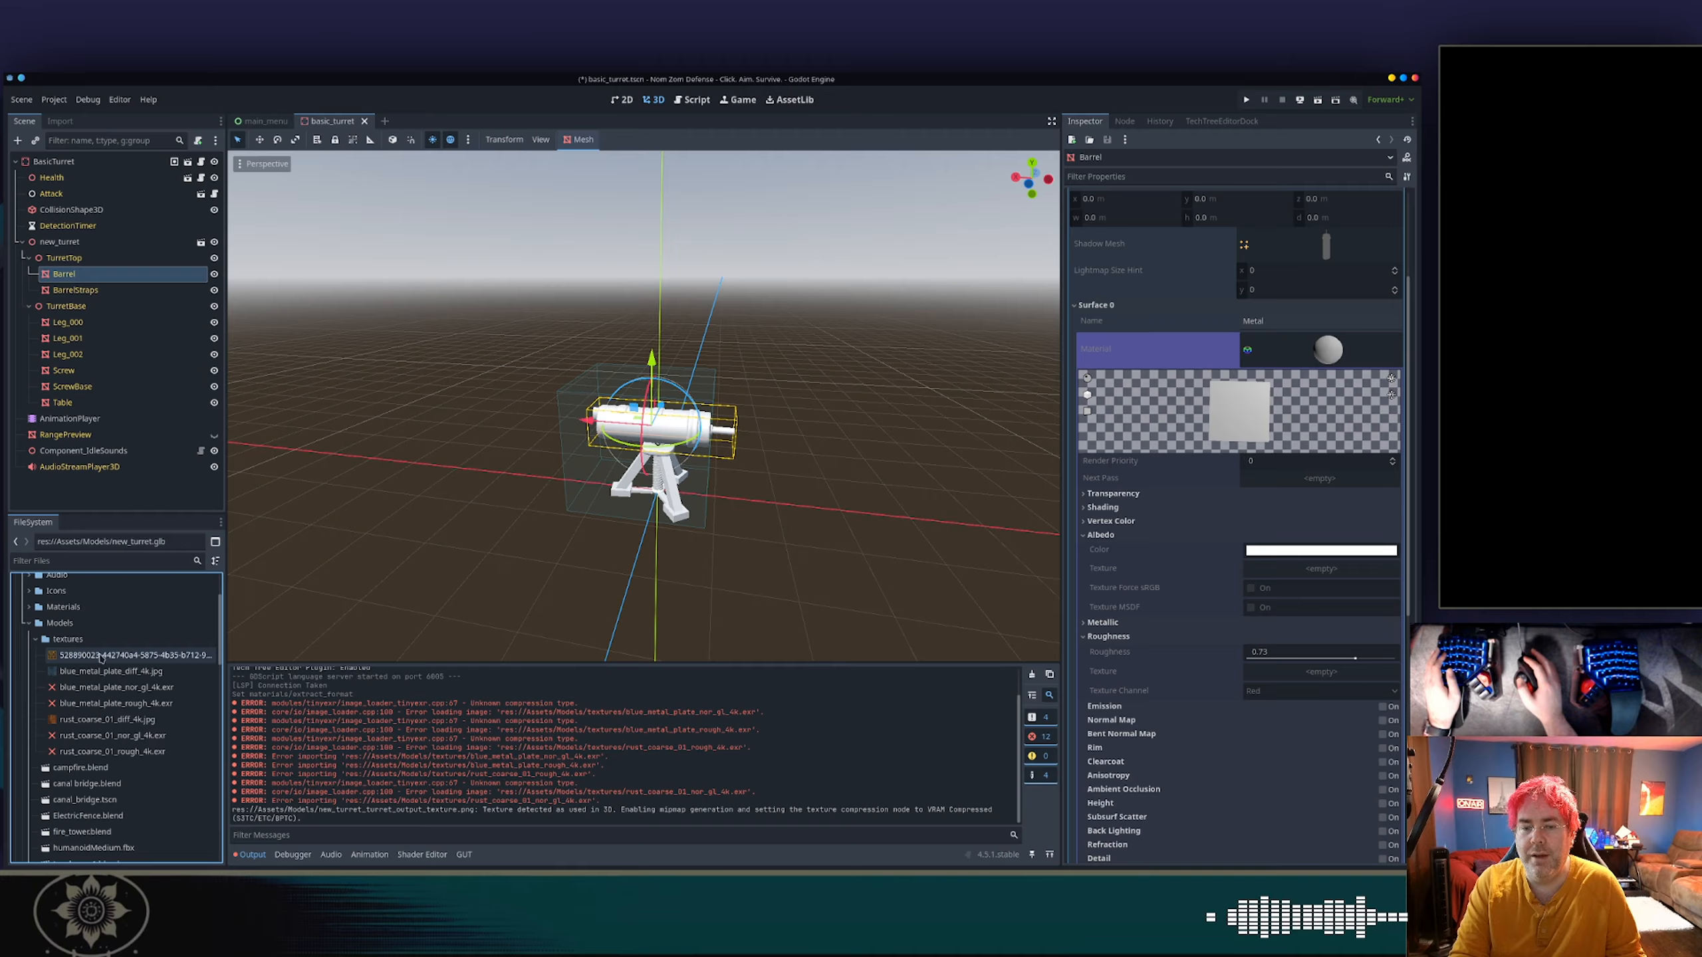
pyautogui.moveTo(100, 657)
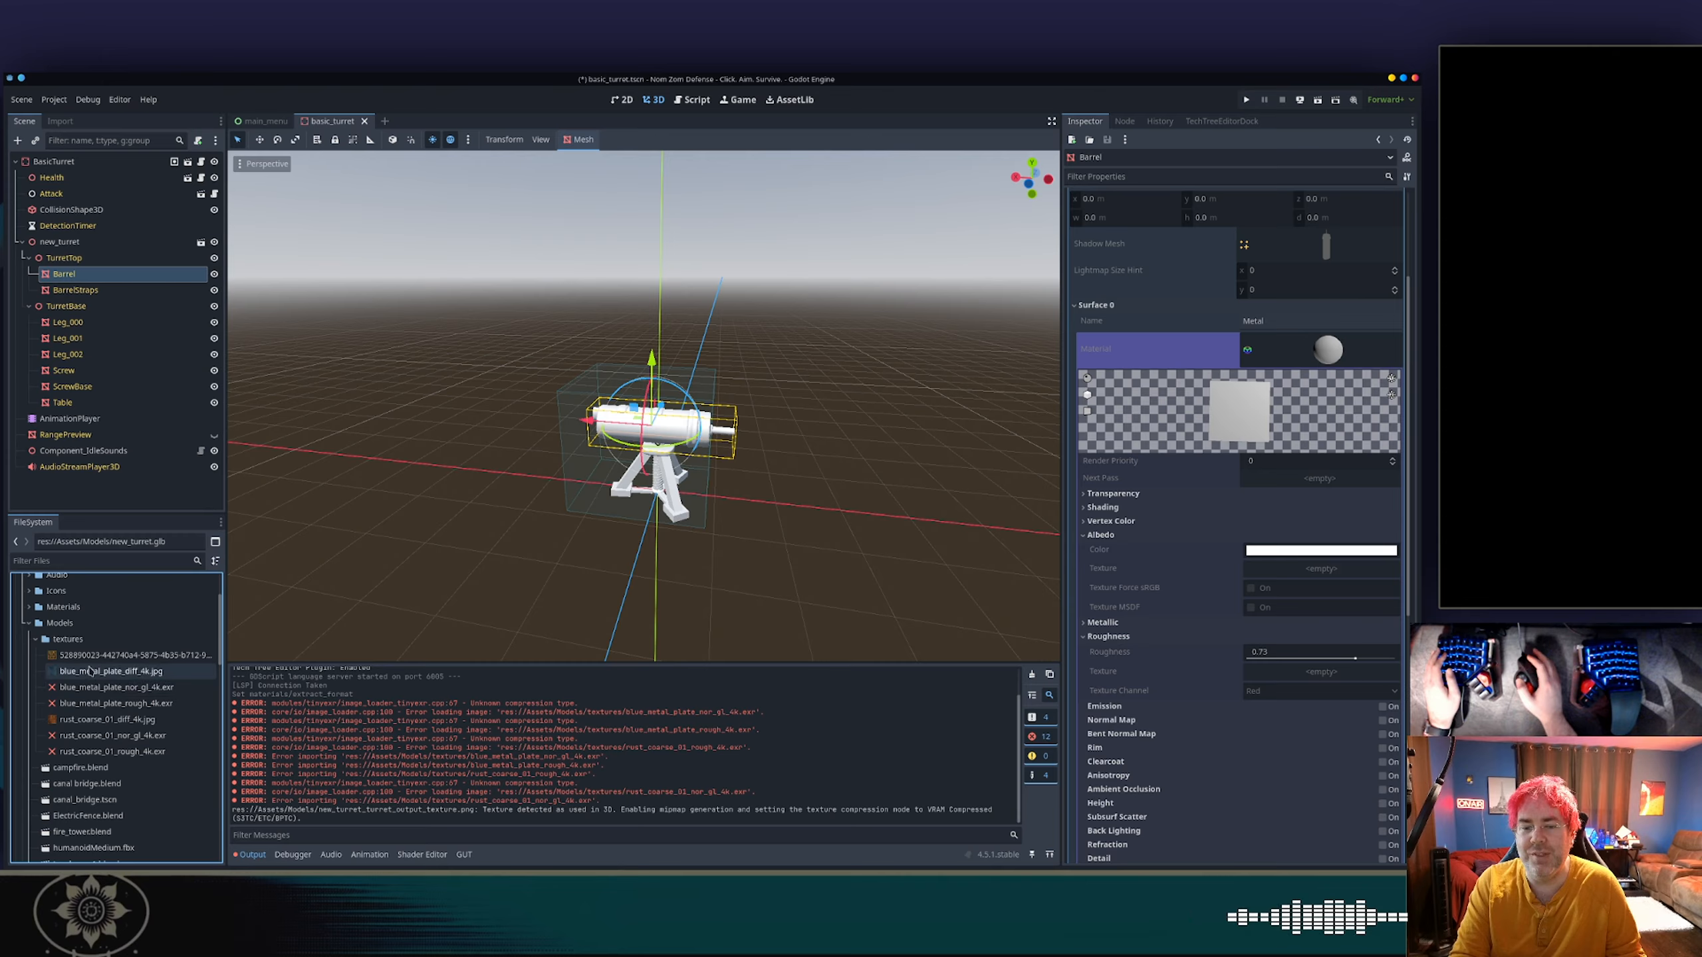
pyautogui.scroll(-5, 94, 674)
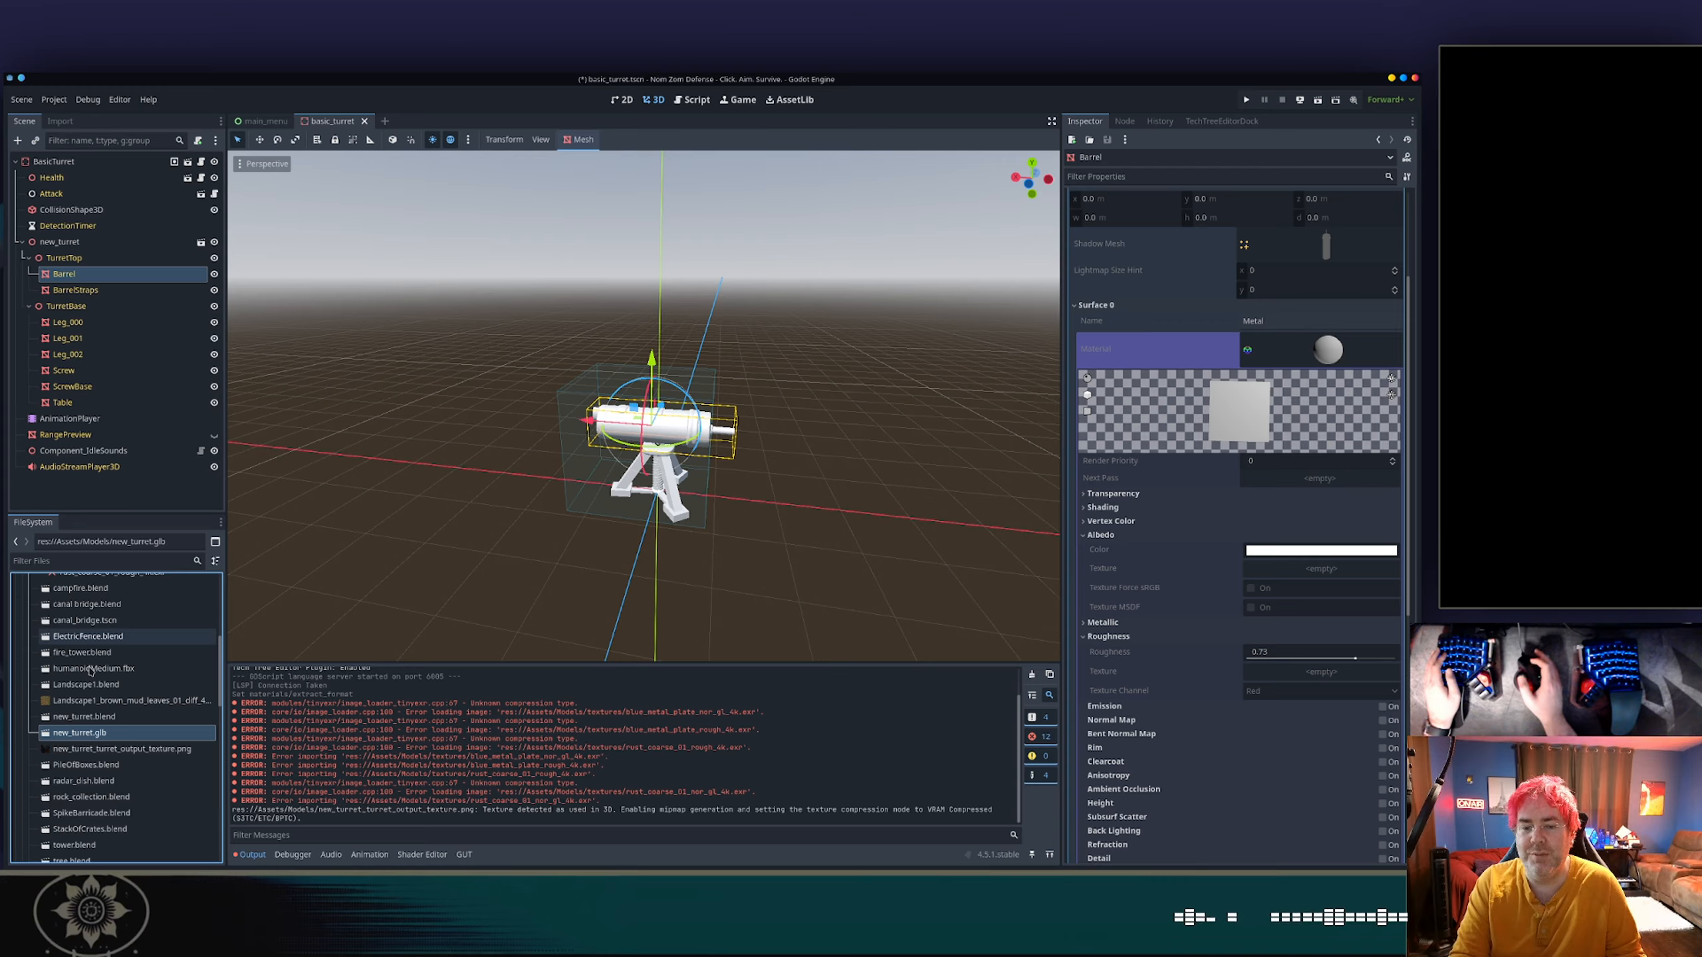
pyautogui.scroll(5, 91, 670)
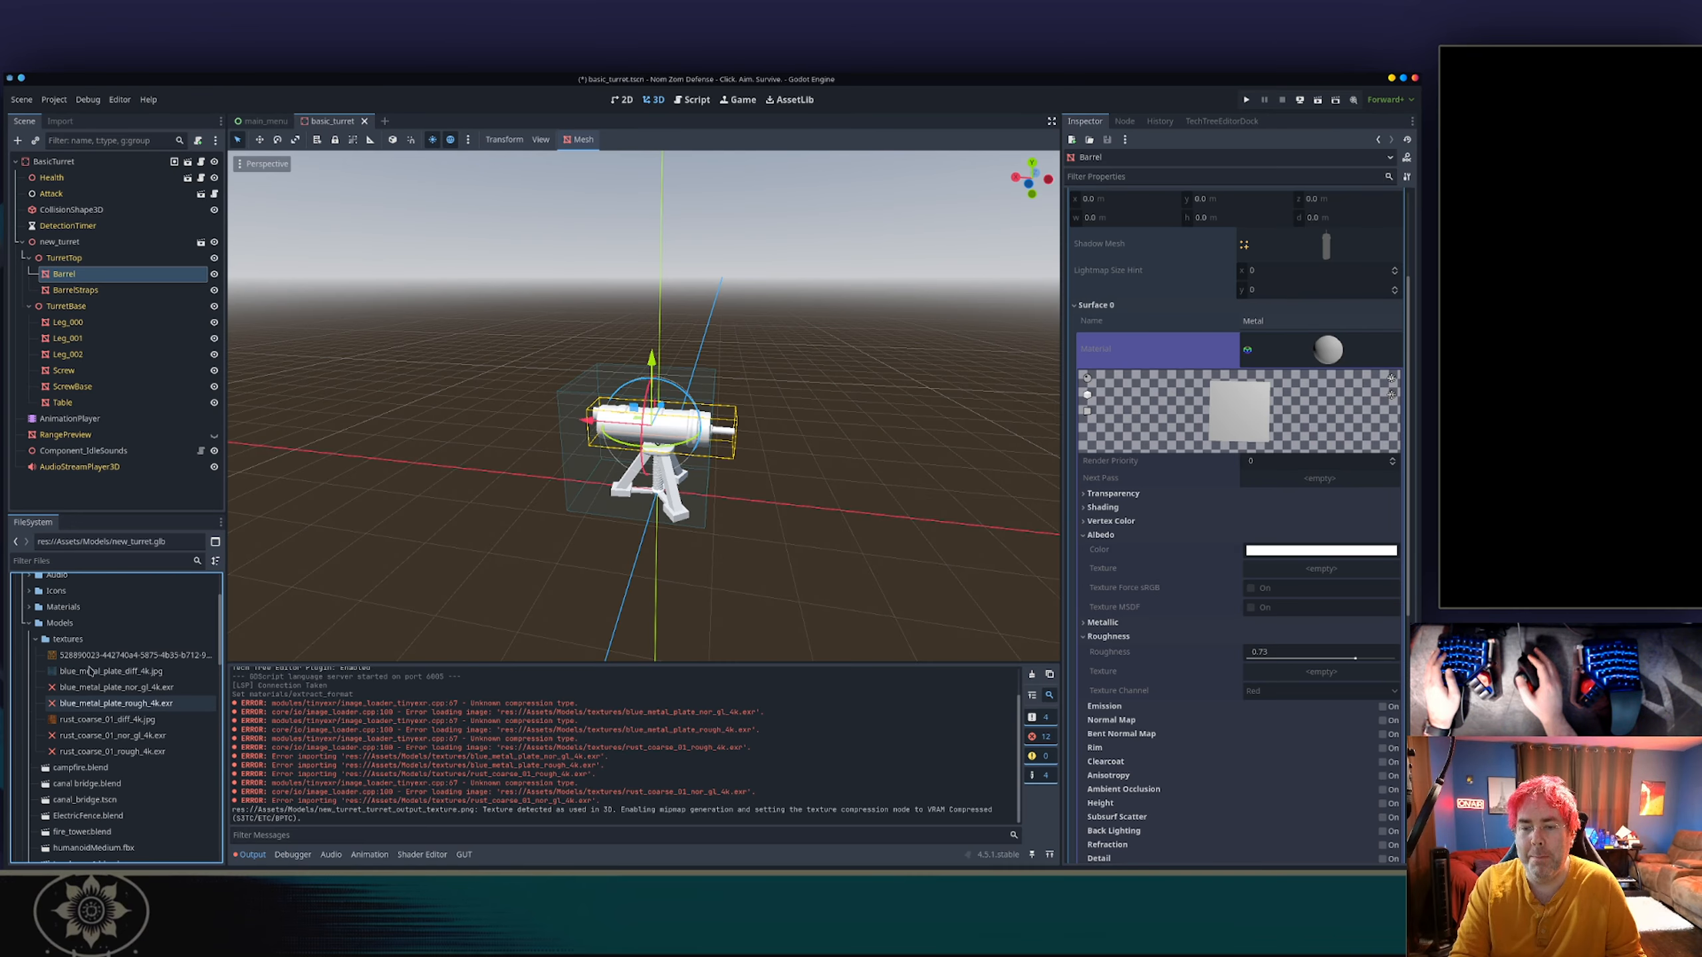
pyautogui.hotkey('alt', 'Tab')
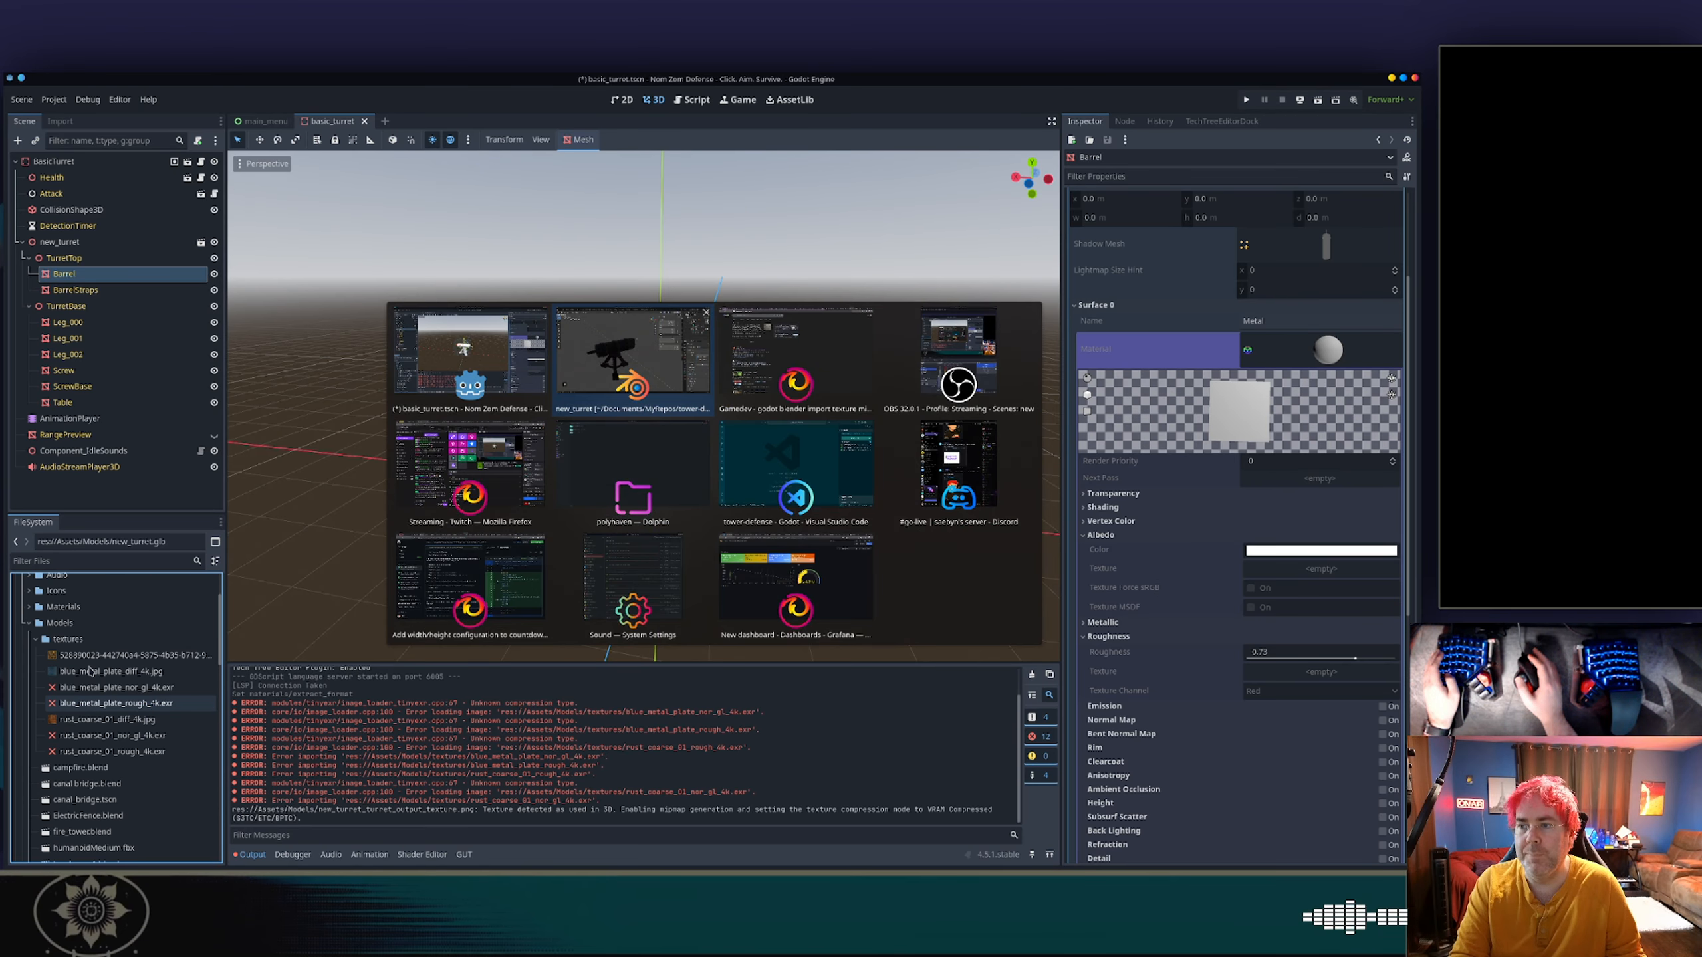
pyautogui.hotkey('alt', 'shift', 'Tab')
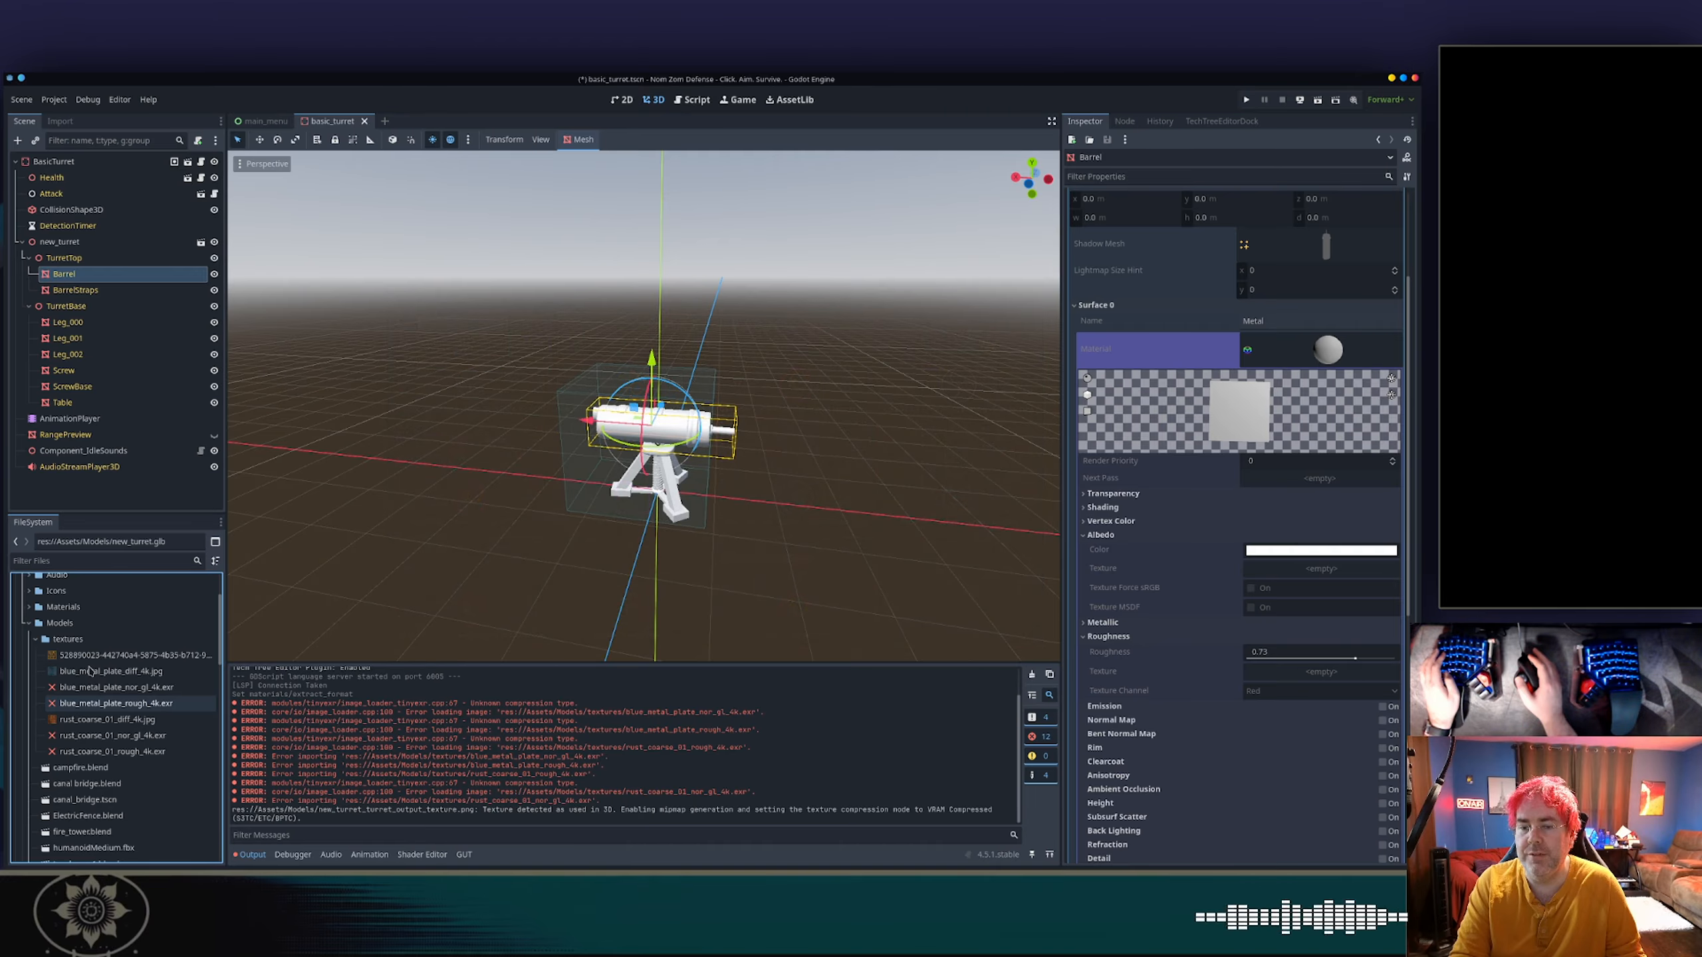
pyautogui.scroll(-4, 76, 658)
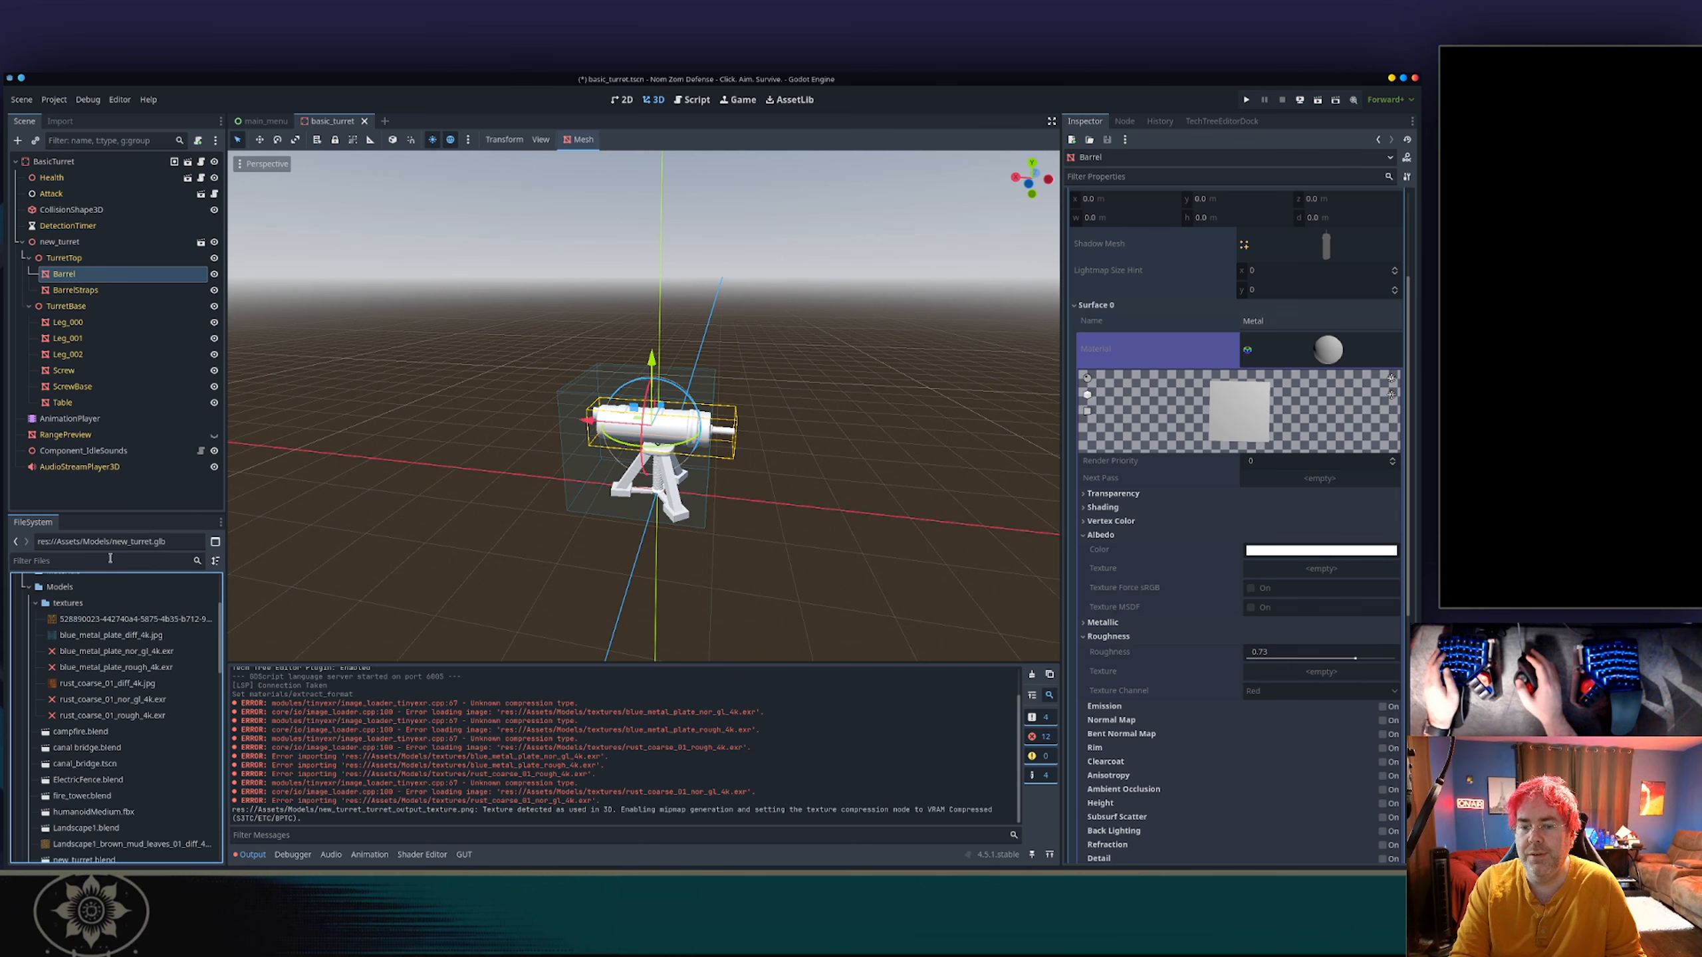
pyautogui.click(101, 622)
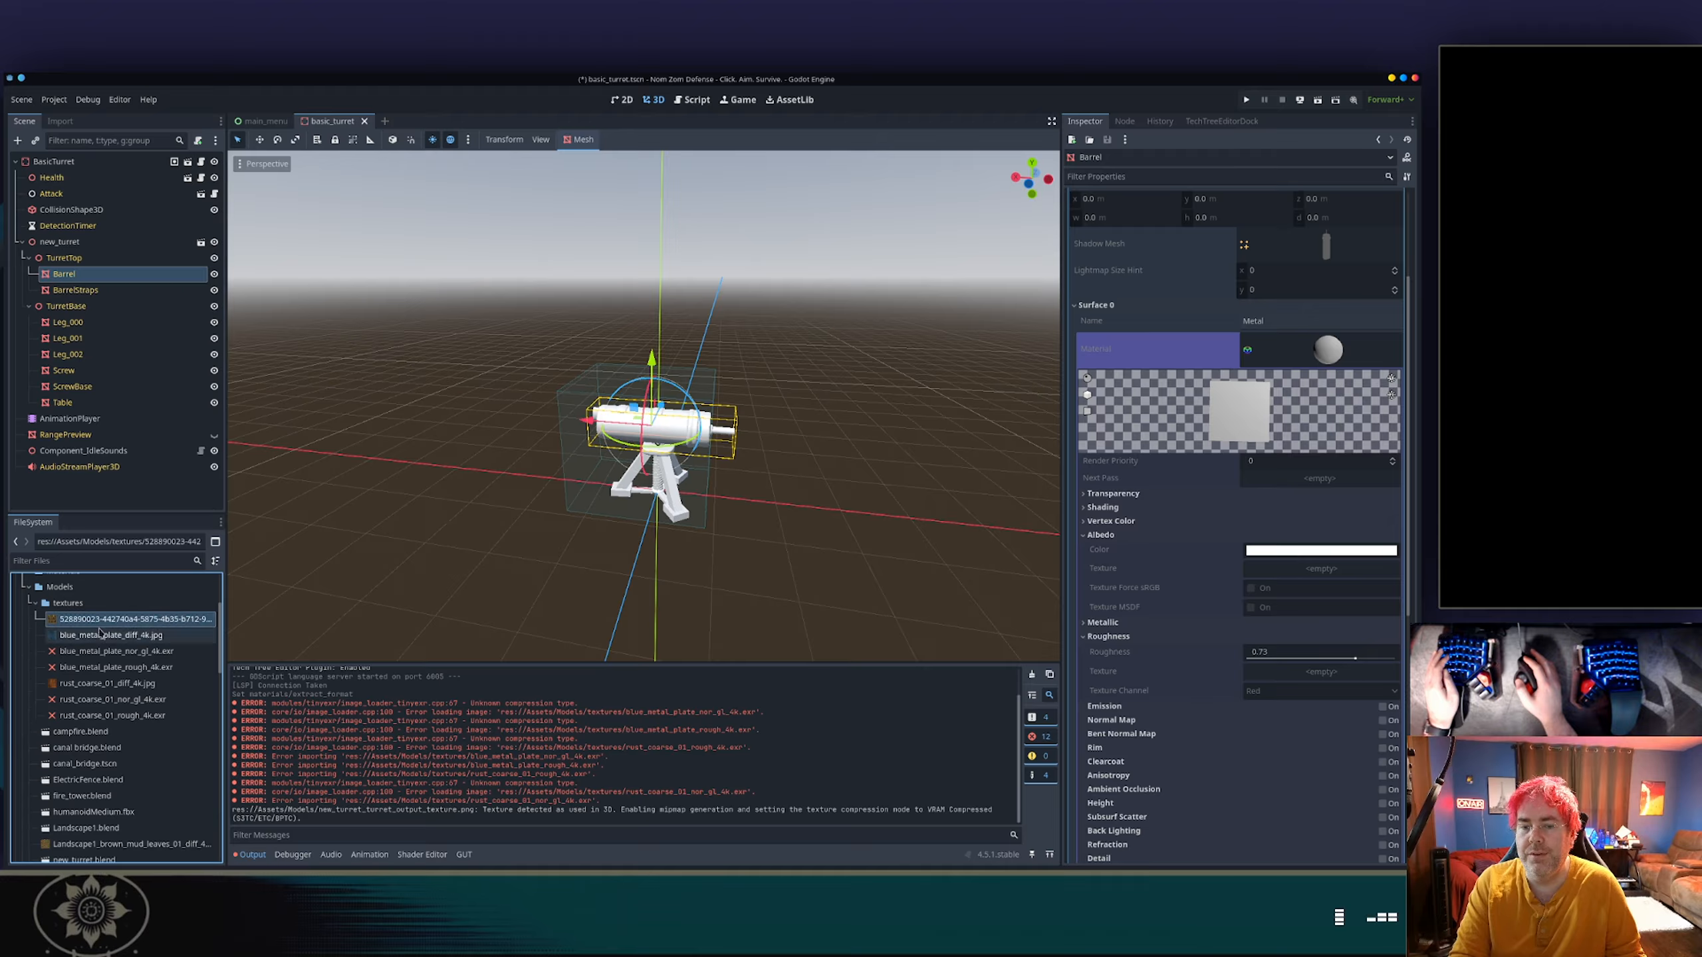
pyautogui.keyDown('shift'); pyautogui.click(104, 714); pyautogui.keyUp('shift')
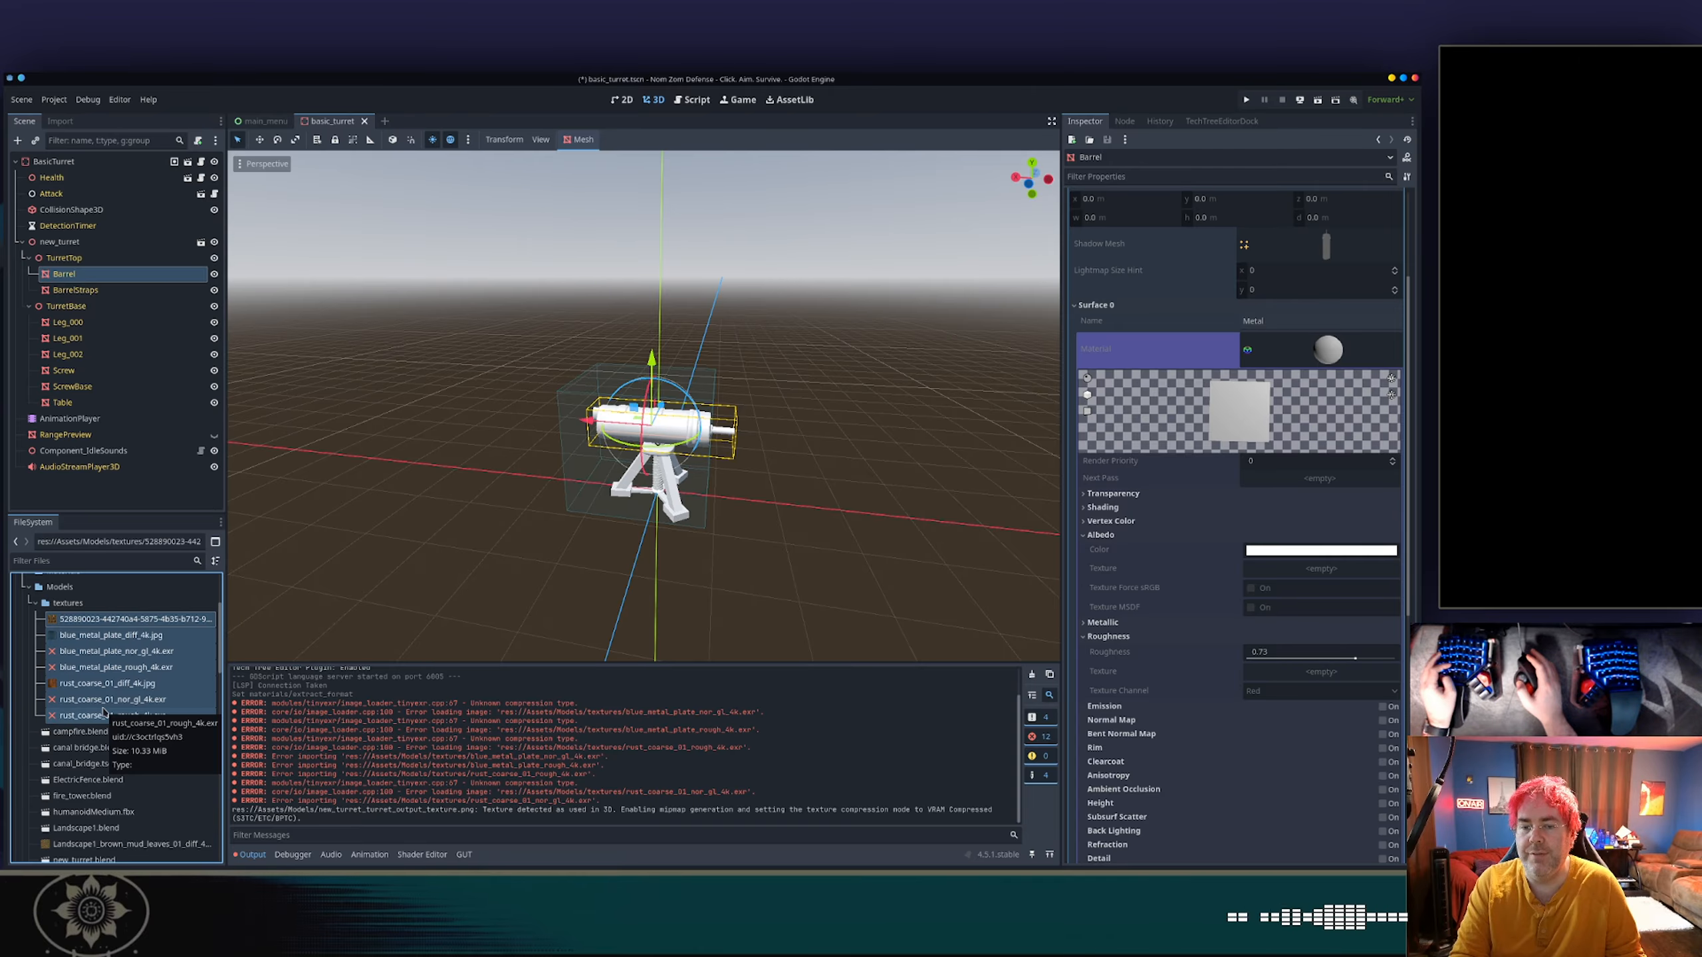
pyautogui.press('Delete')
pyautogui.press('Return')
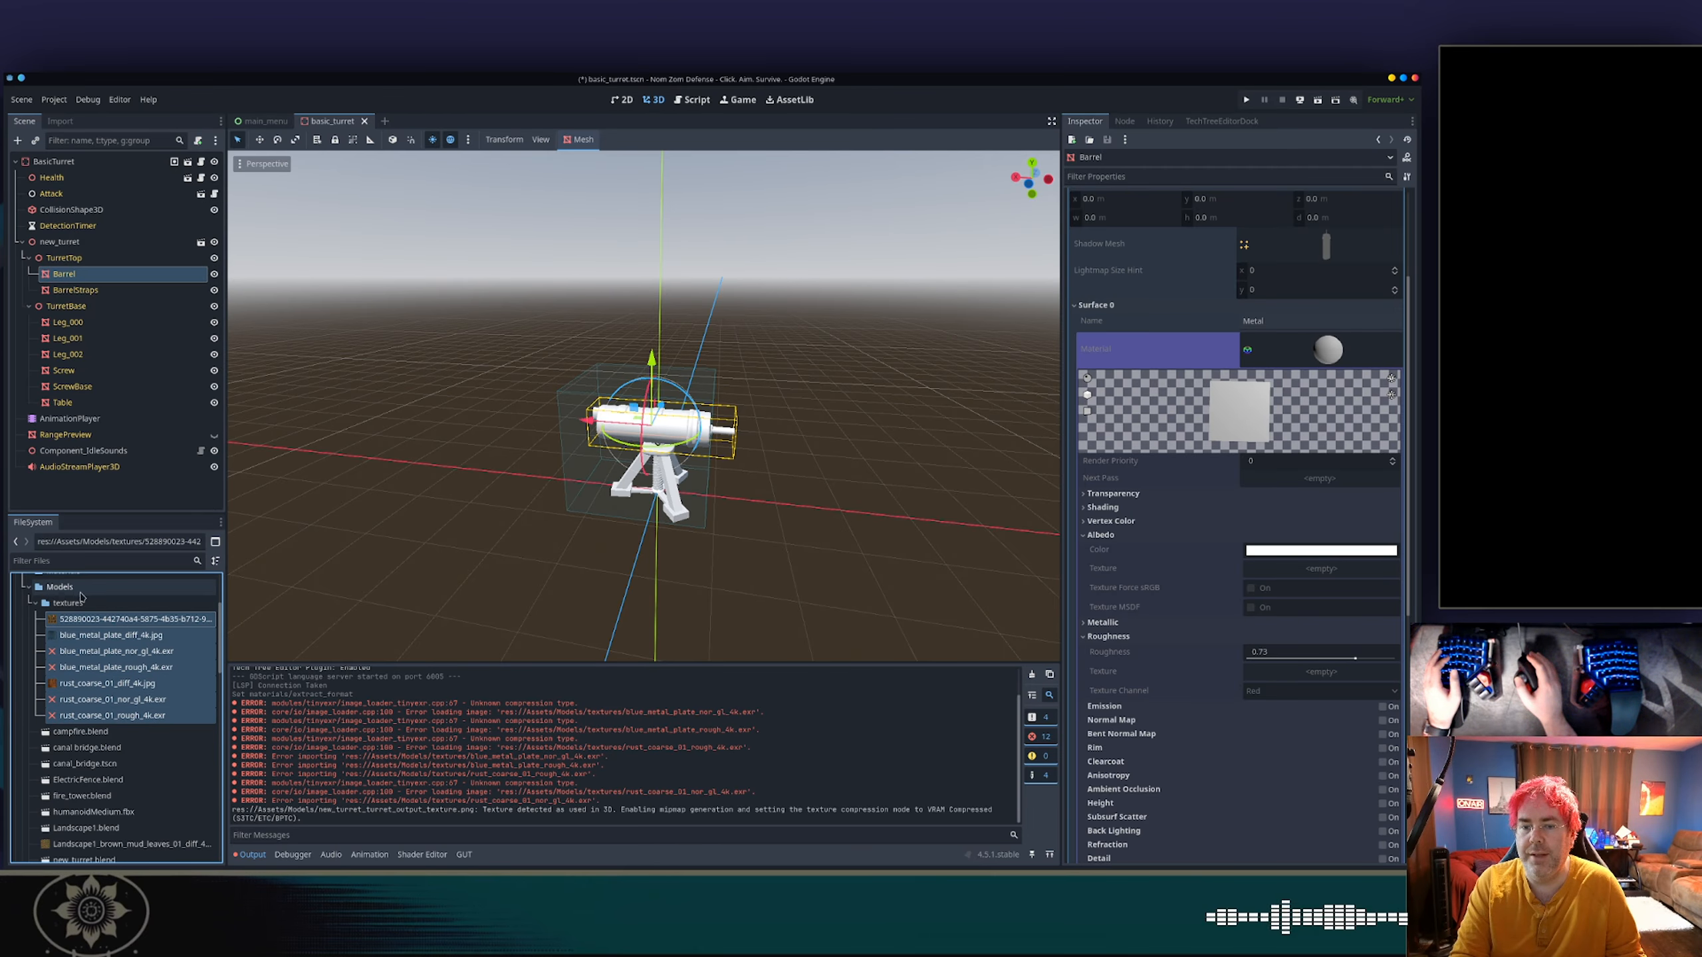
# Open the Models/textures folder in the system file manager and copy its seven PNG, JPG and EXR image files.
pyautogui.rightClick(74, 604)
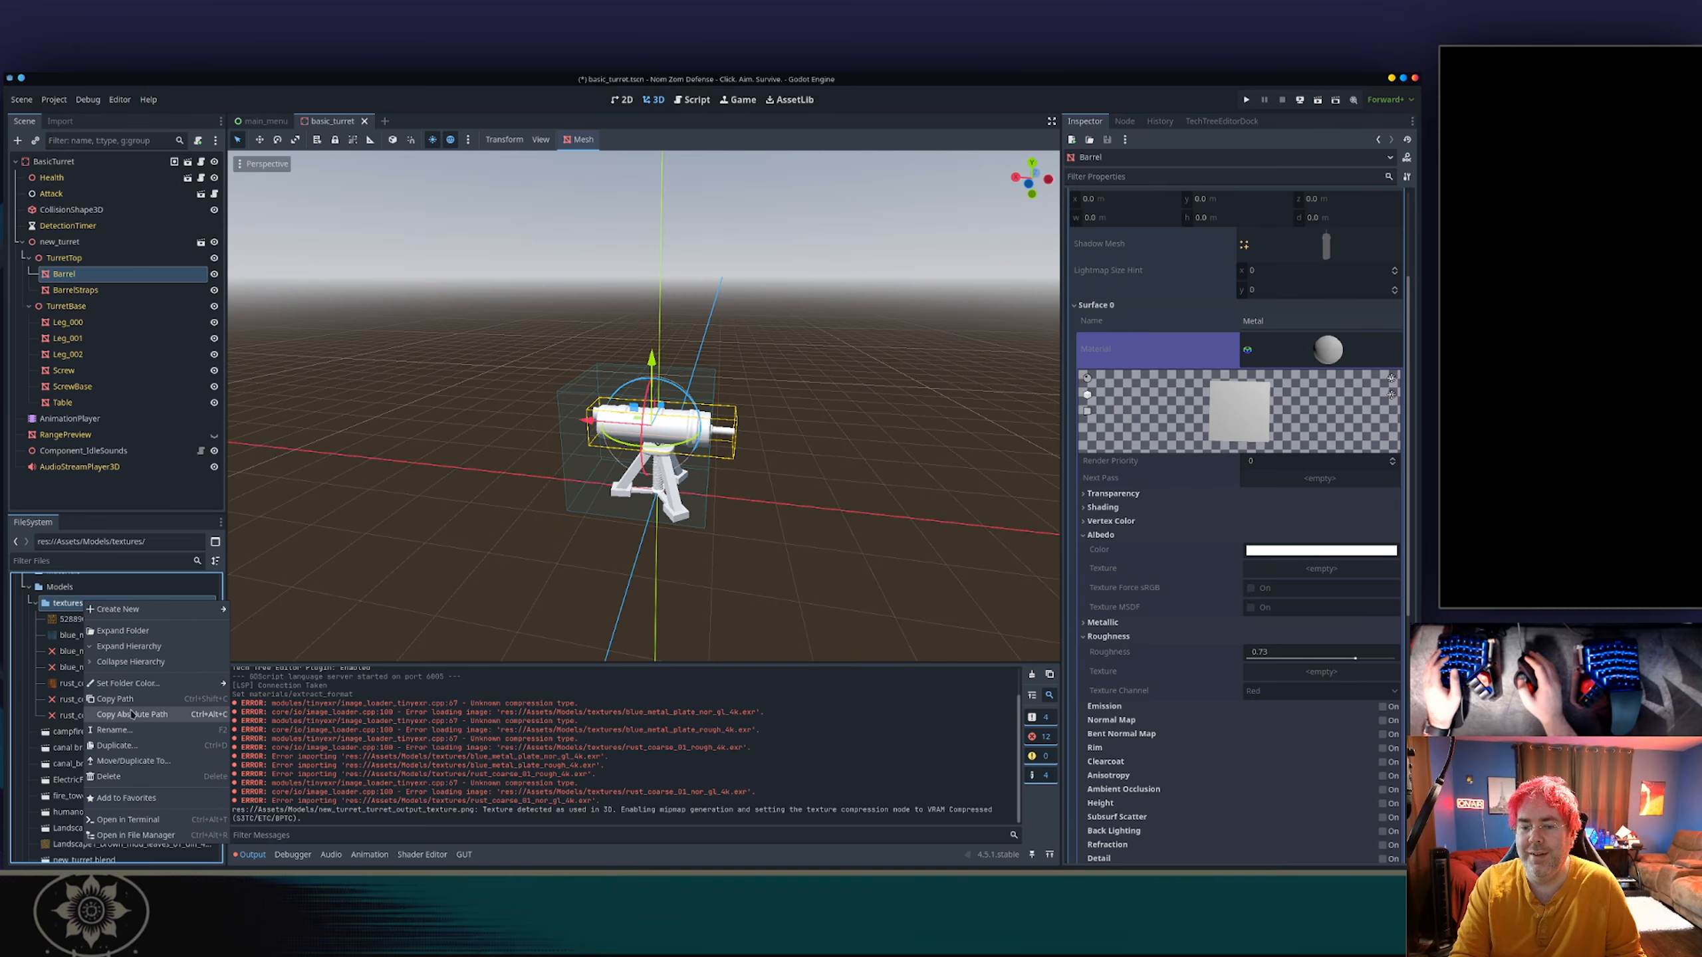
pyautogui.click(149, 835)
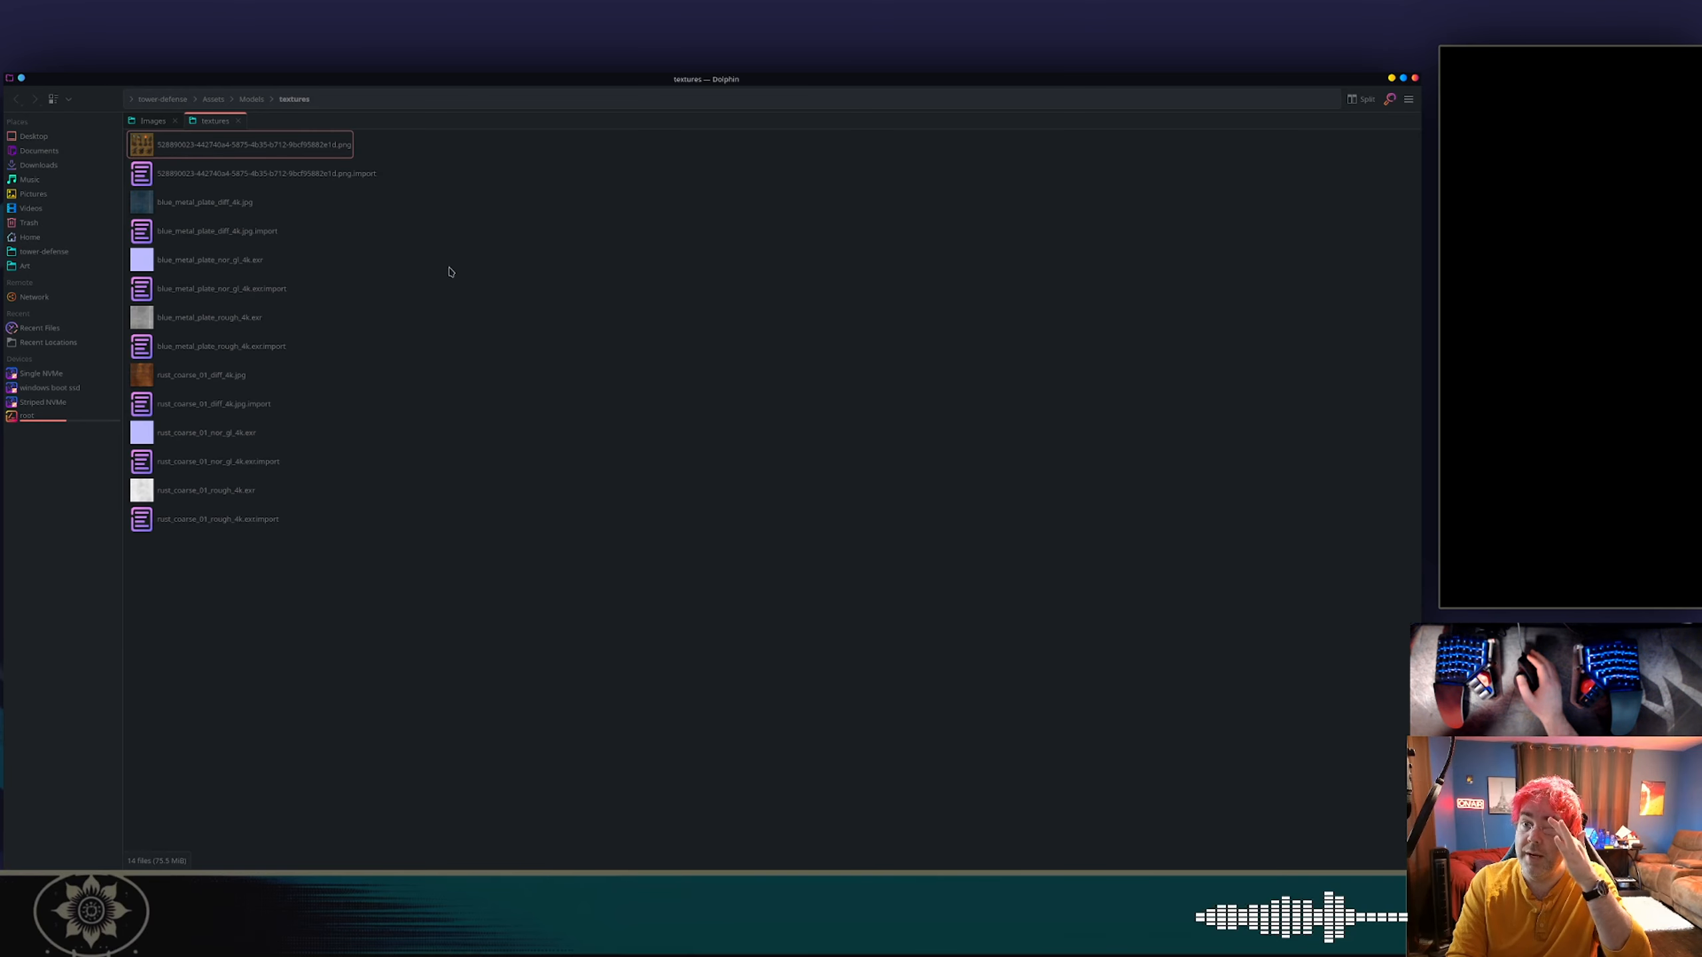
pyautogui.click(282, 141)
pyautogui.keyDown('ctrl'); pyautogui.click(234, 202); pyautogui.keyUp('ctrl')
pyautogui.keyDown('ctrl'); pyautogui.click(242, 258); pyautogui.keyUp('ctrl')
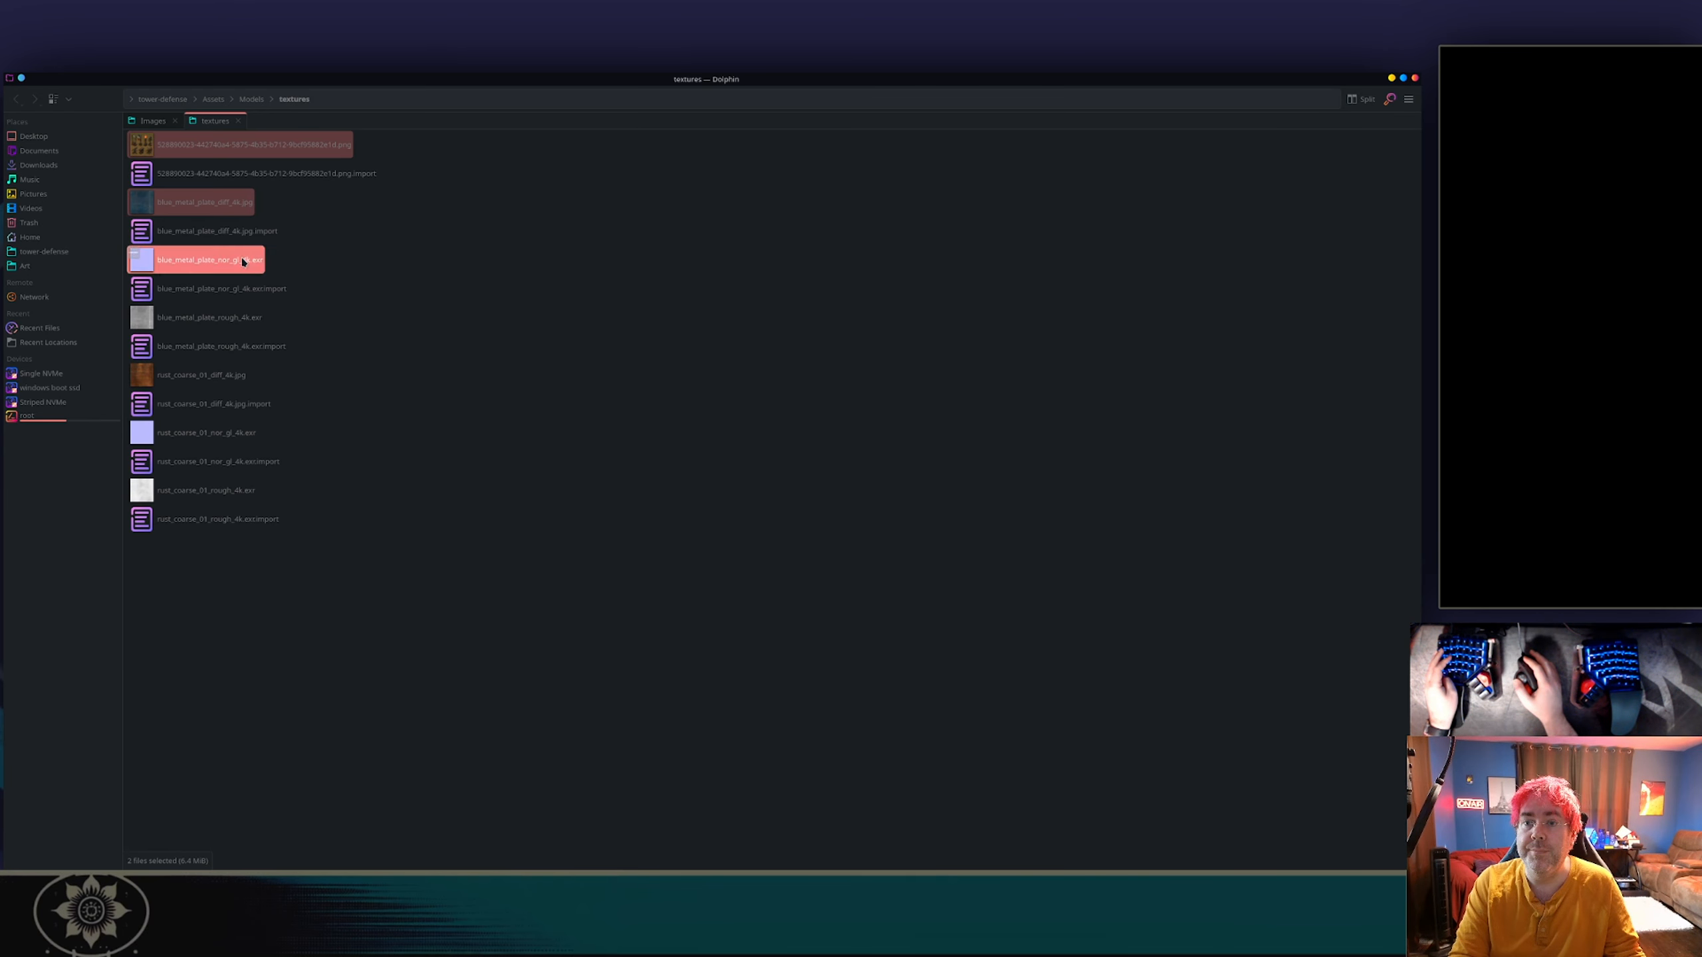
pyautogui.keyDown('ctrl'); pyautogui.click(244, 321); pyautogui.keyUp('ctrl')
pyautogui.keyDown('ctrl'); pyautogui.click(201, 376); pyautogui.keyUp('ctrl')
pyautogui.keyDown('ctrl'); pyautogui.click(204, 433); pyautogui.keyUp('ctrl')
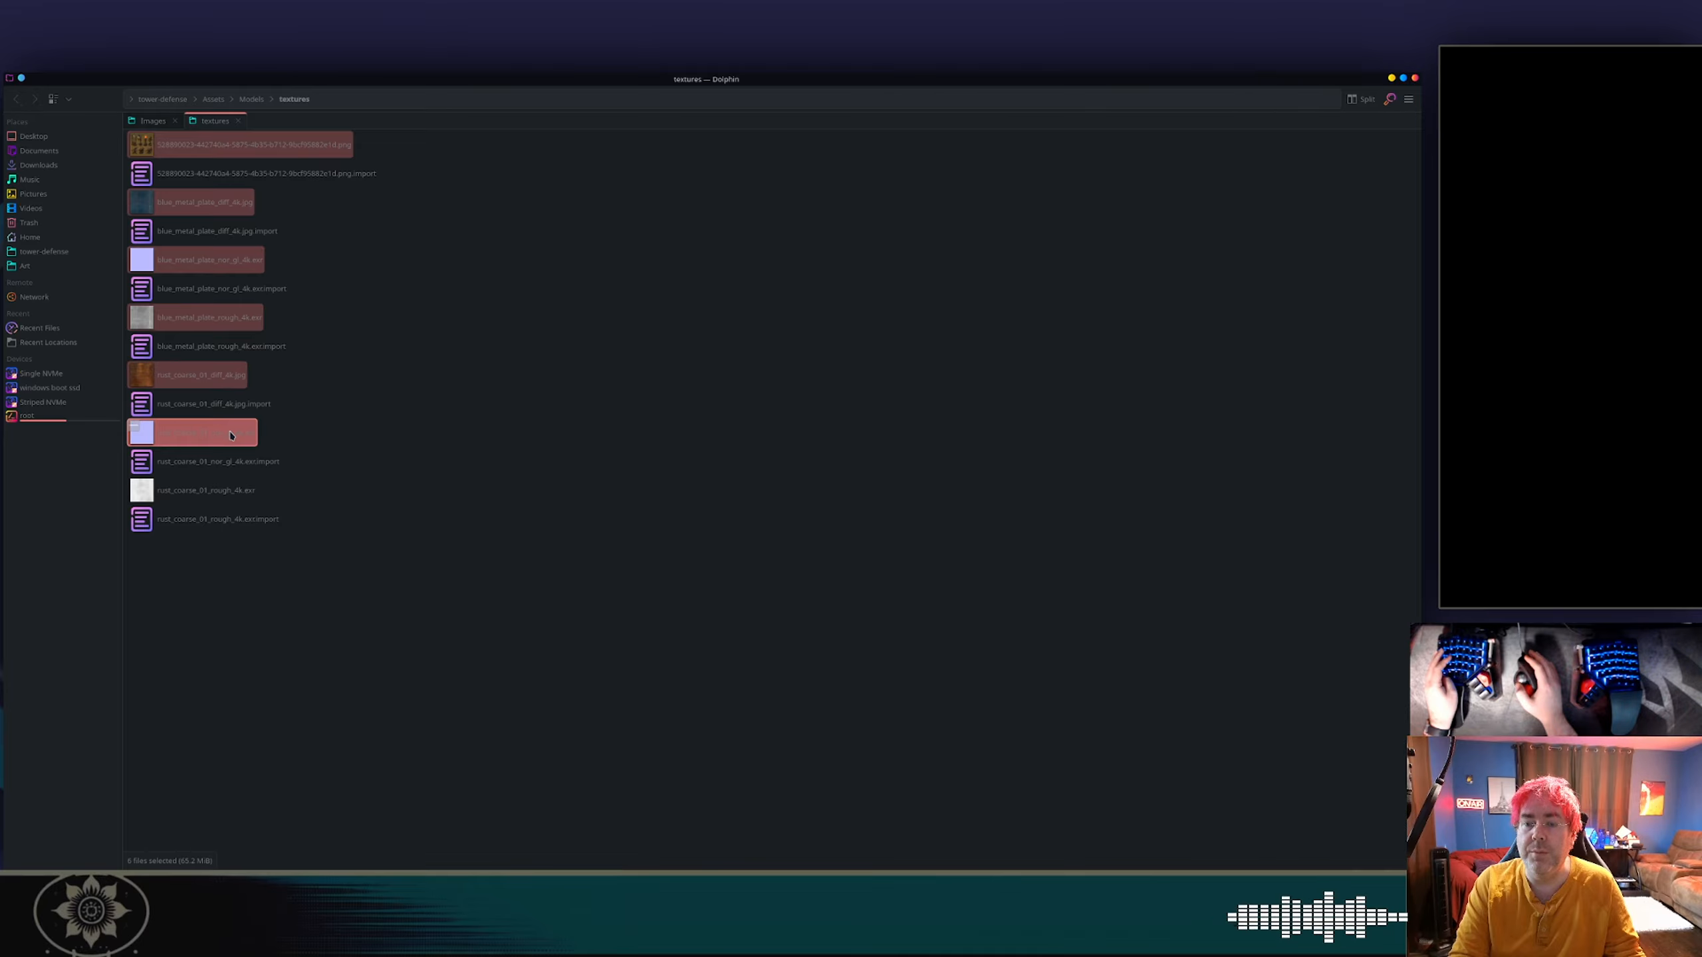
pyautogui.keyDown('ctrl'); pyautogui.click(205, 495); pyautogui.keyUp('ctrl')
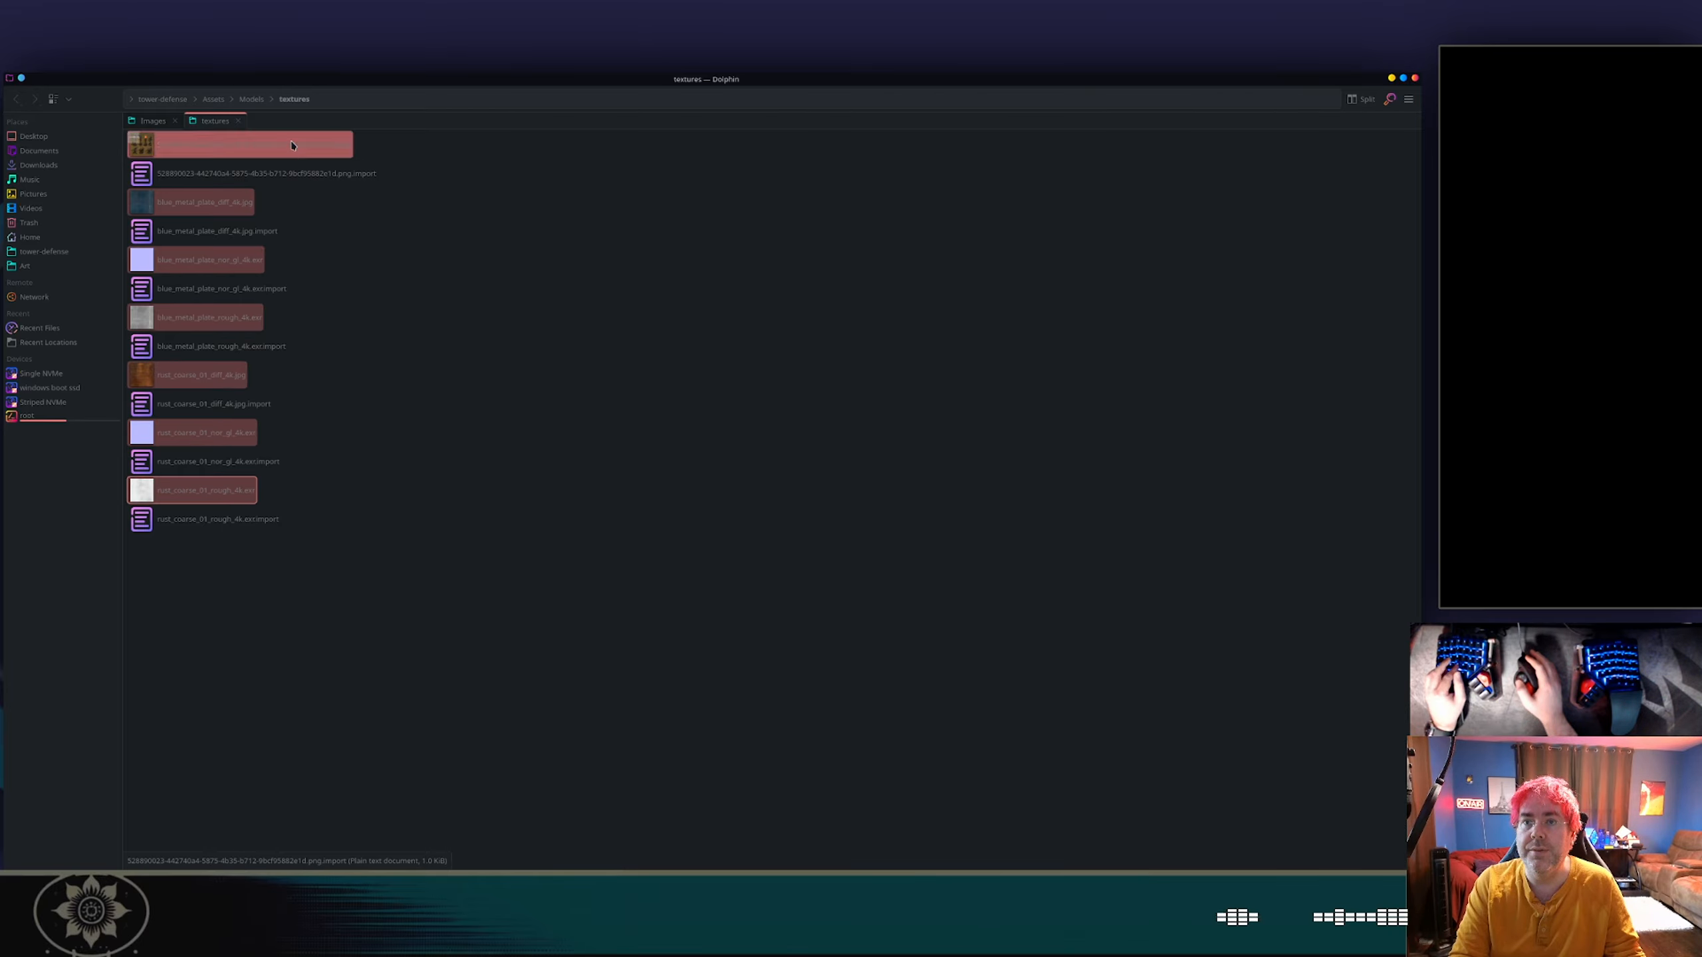
# Paste the copied image files into the project's Assets/Textures folder without creating a new subfolder.
pyautogui.click(212, 100)
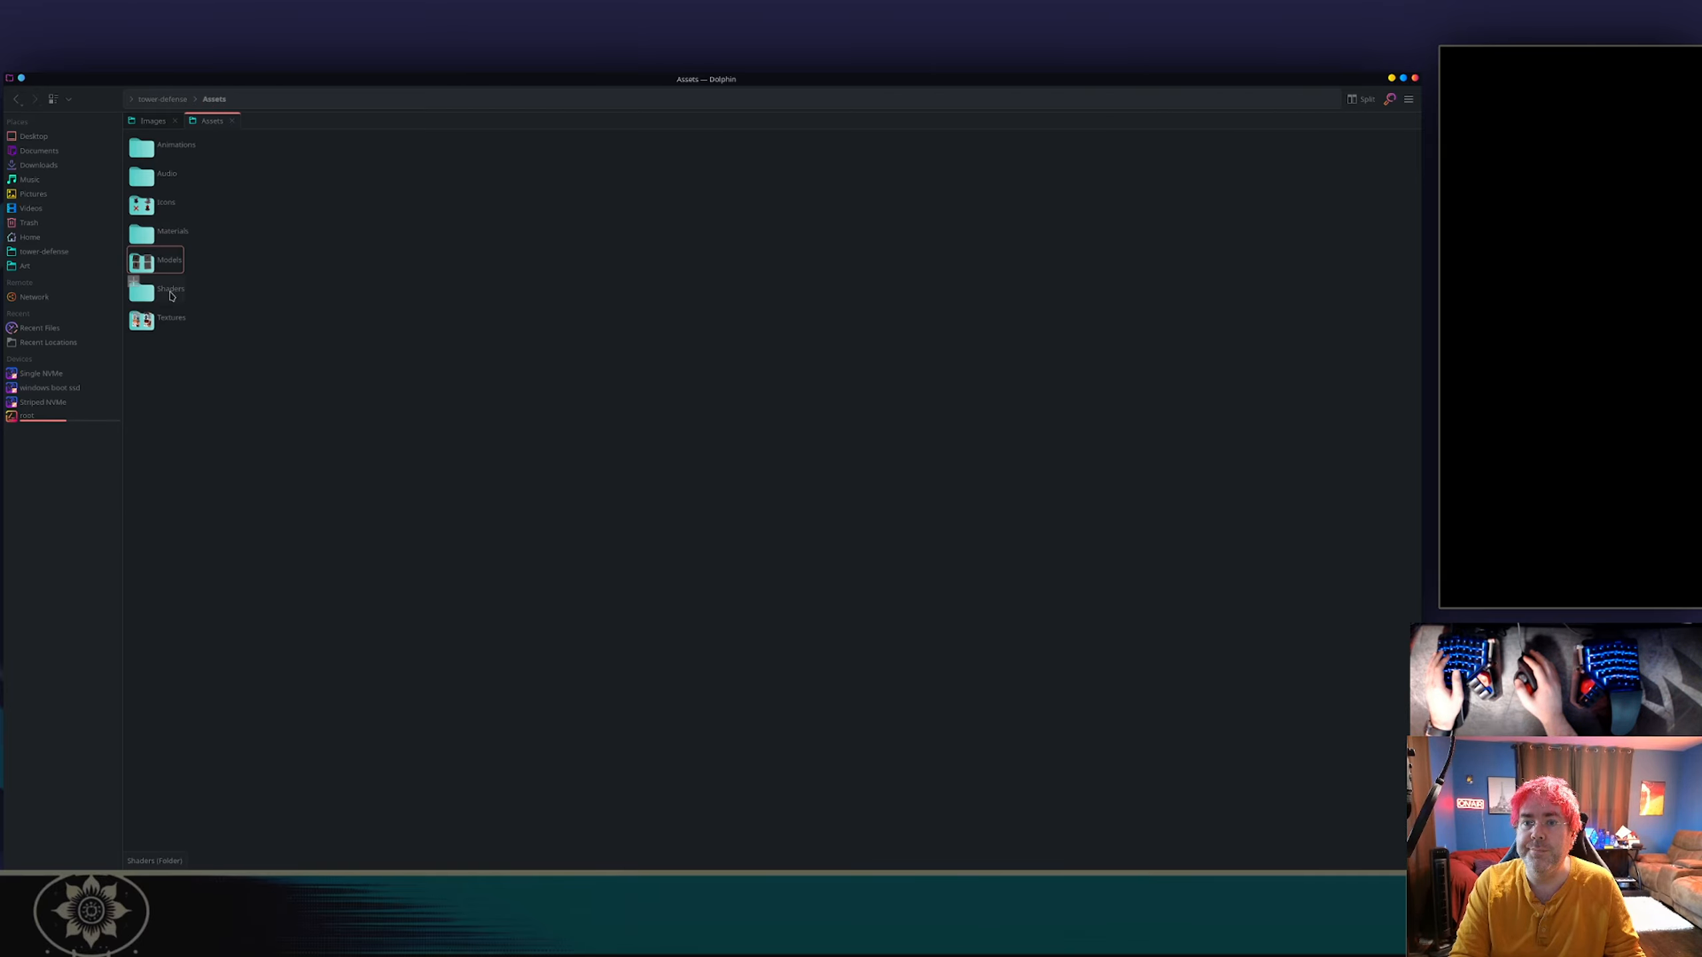
pyautogui.doubleClick(171, 319)
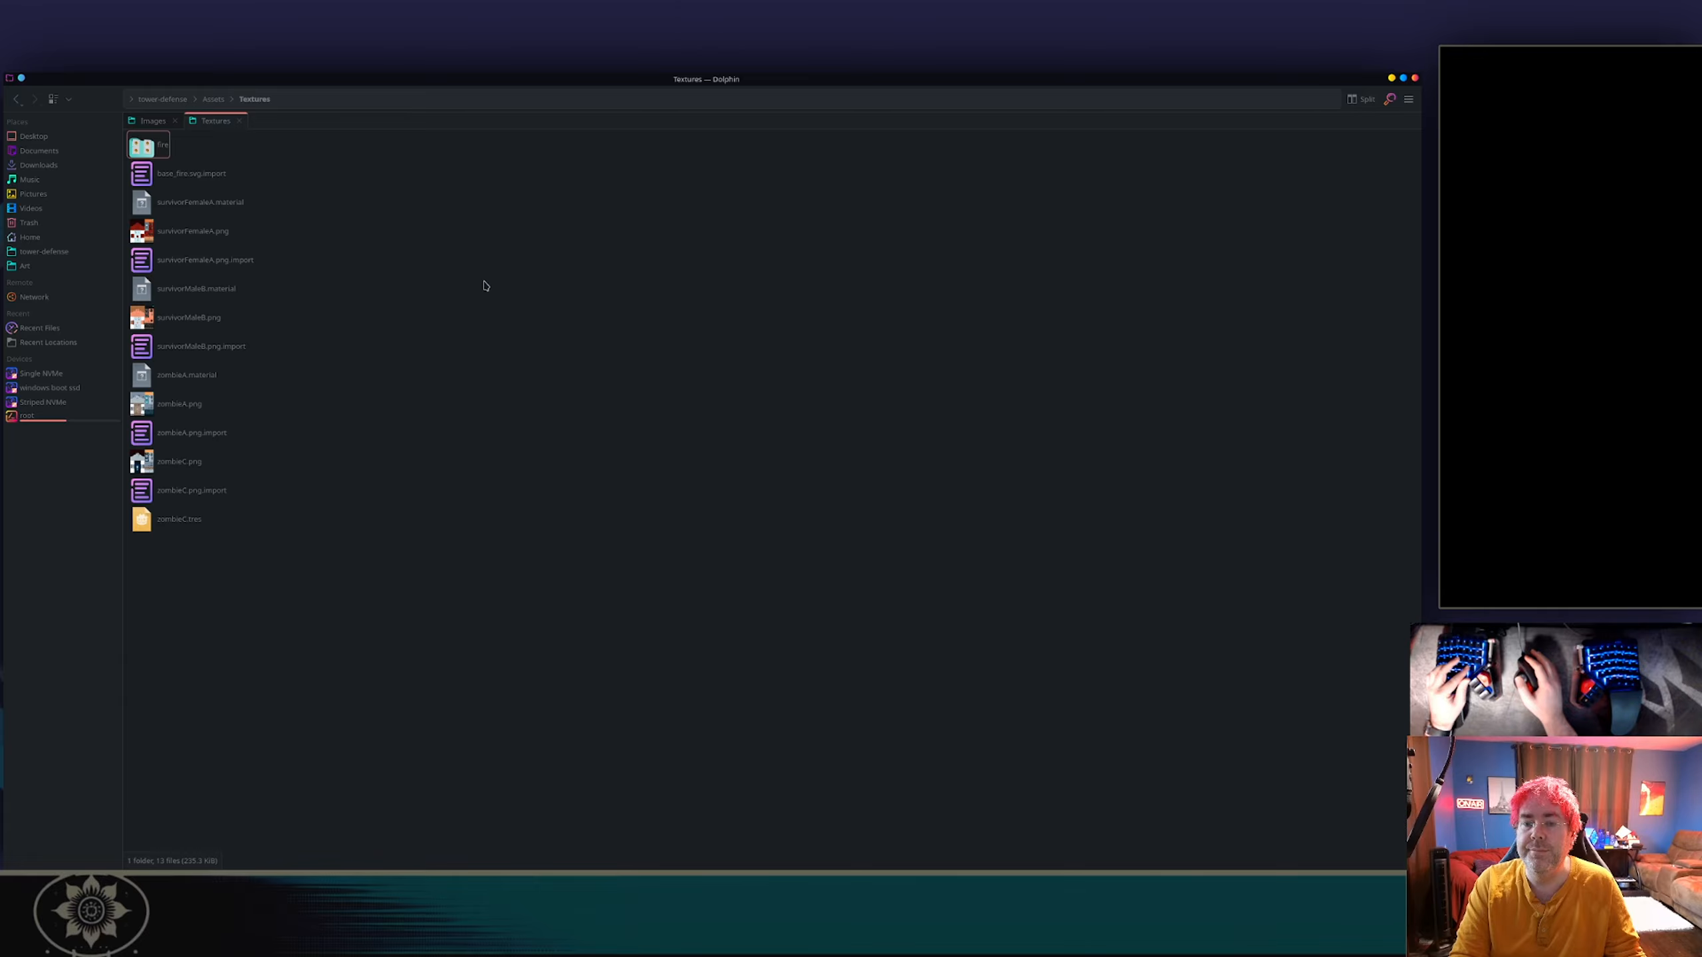
pyautogui.rightClick(497, 296)
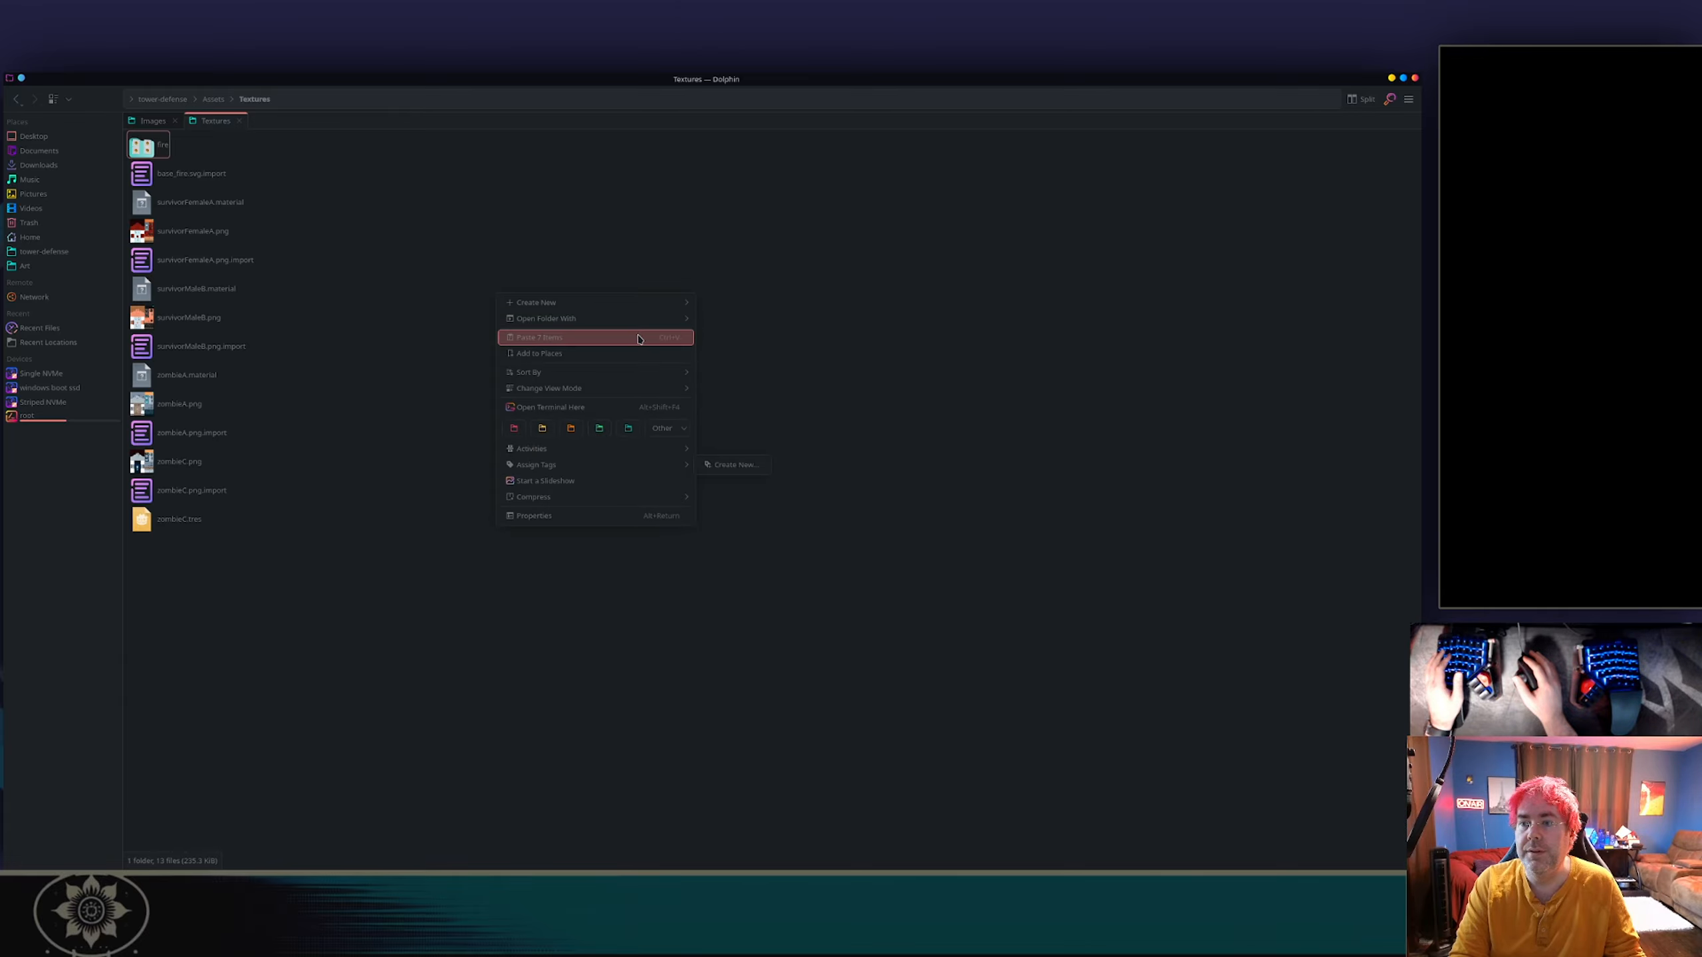
pyautogui.moveTo(646, 310)
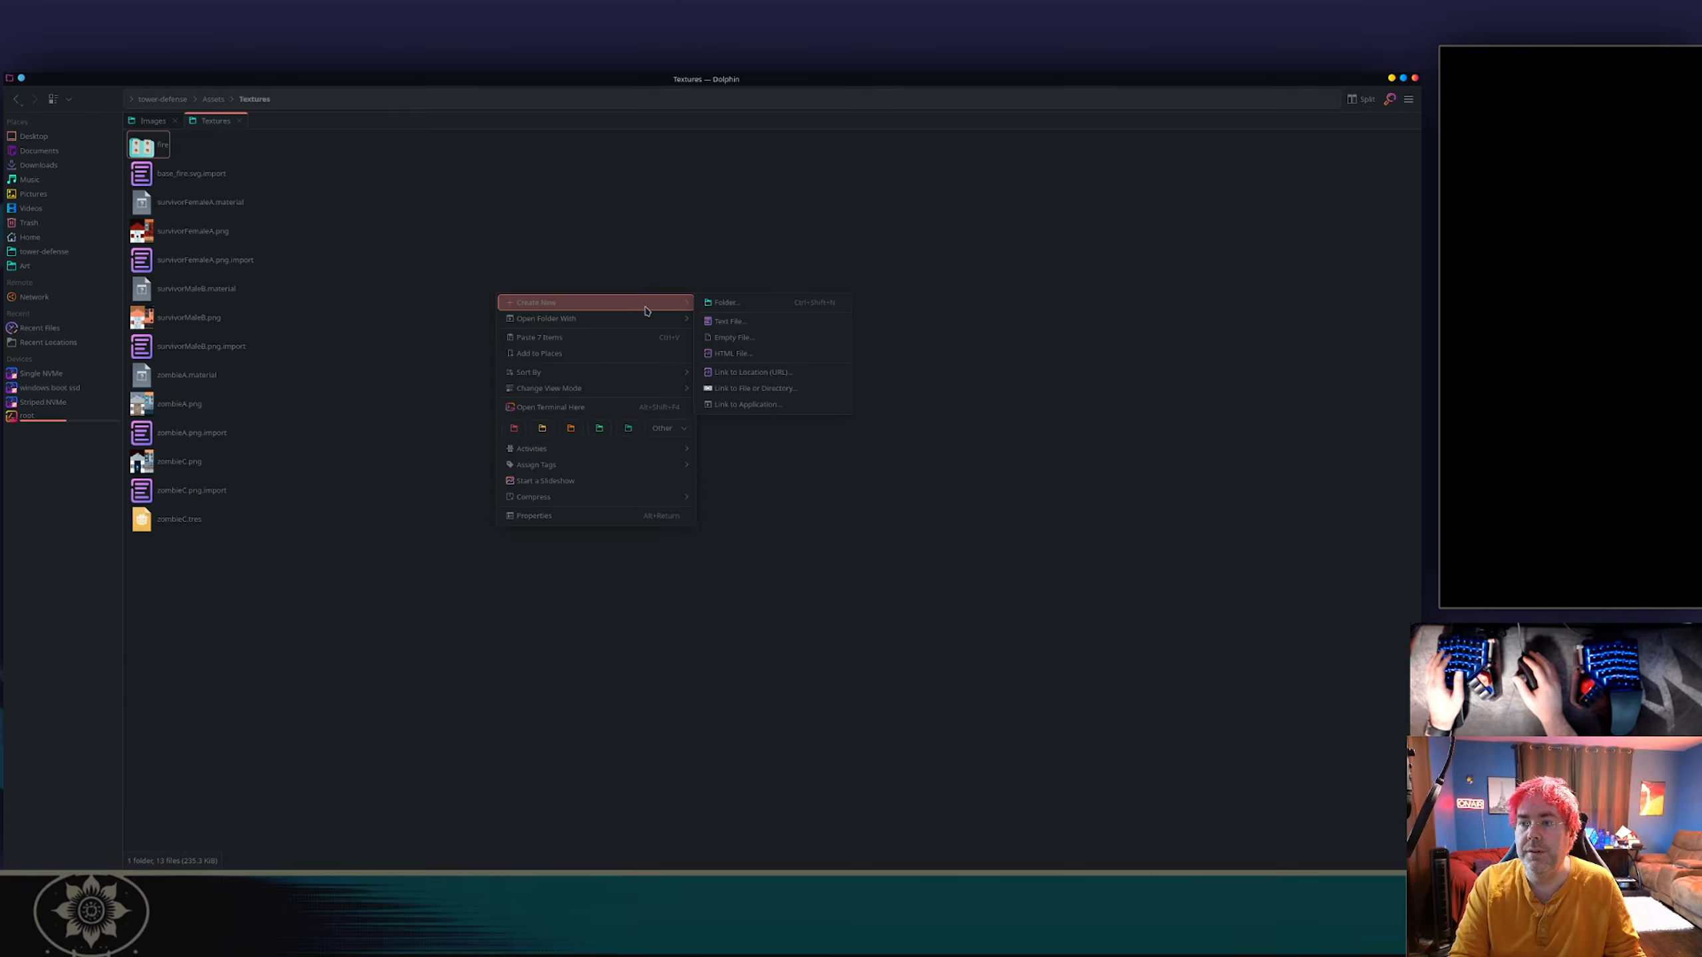
pyautogui.click(742, 311)
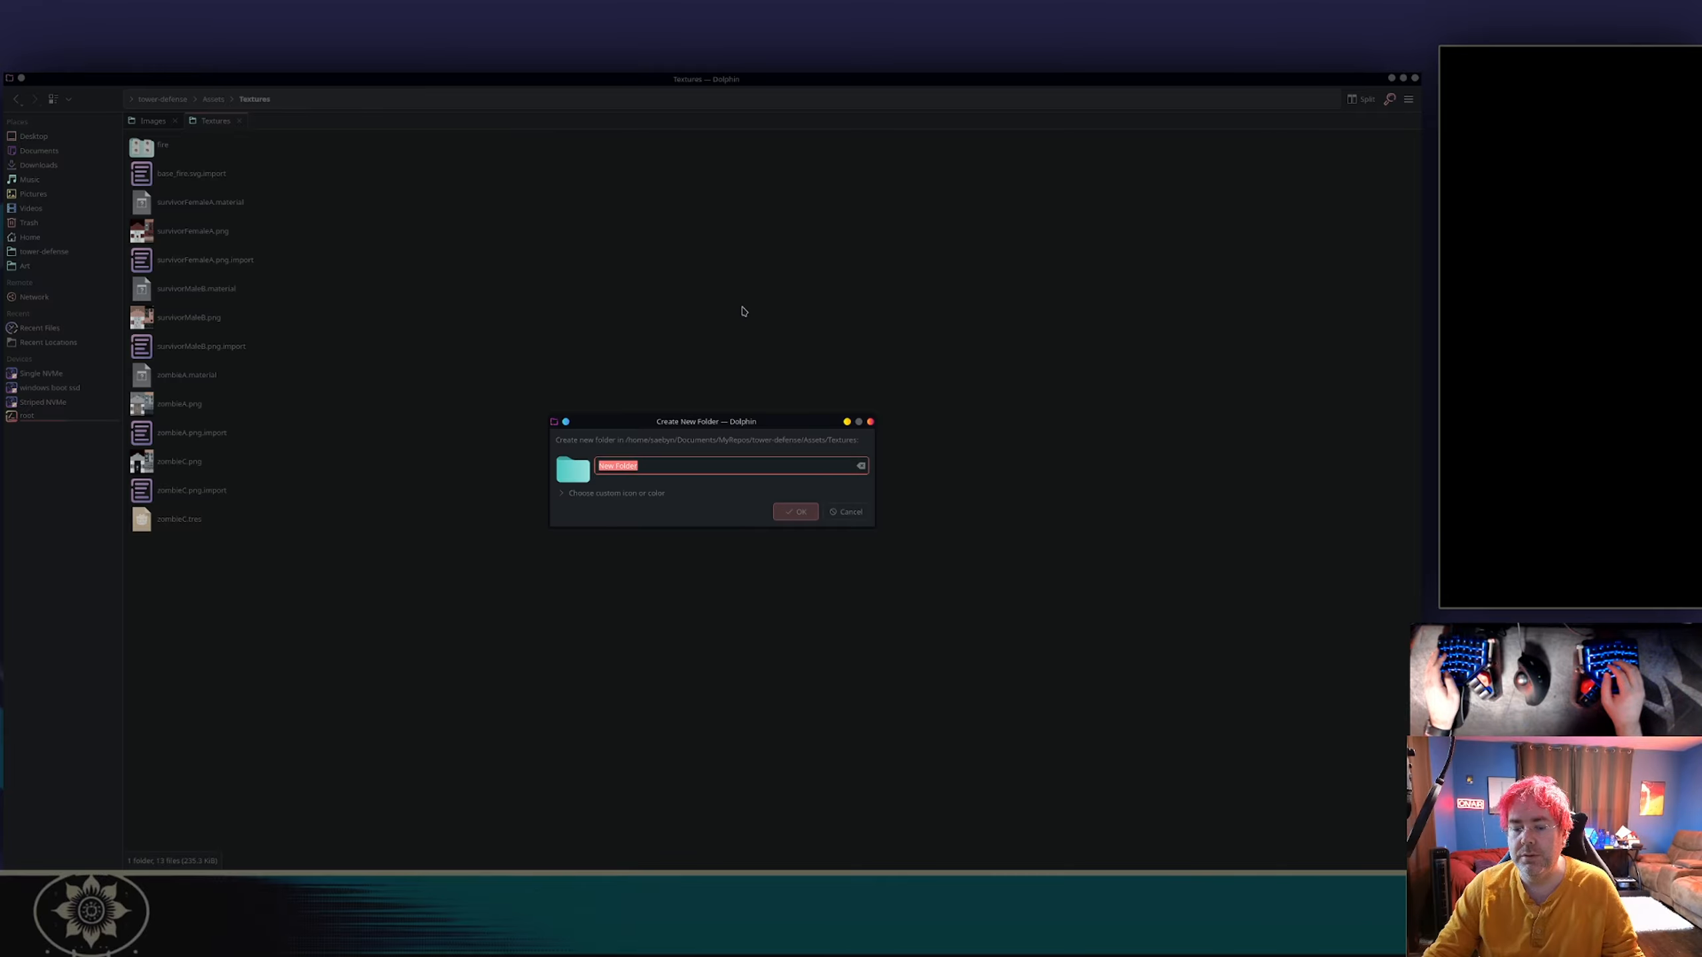
pyautogui.press('Escape')
pyautogui.hotkey('ctrl', 'v')
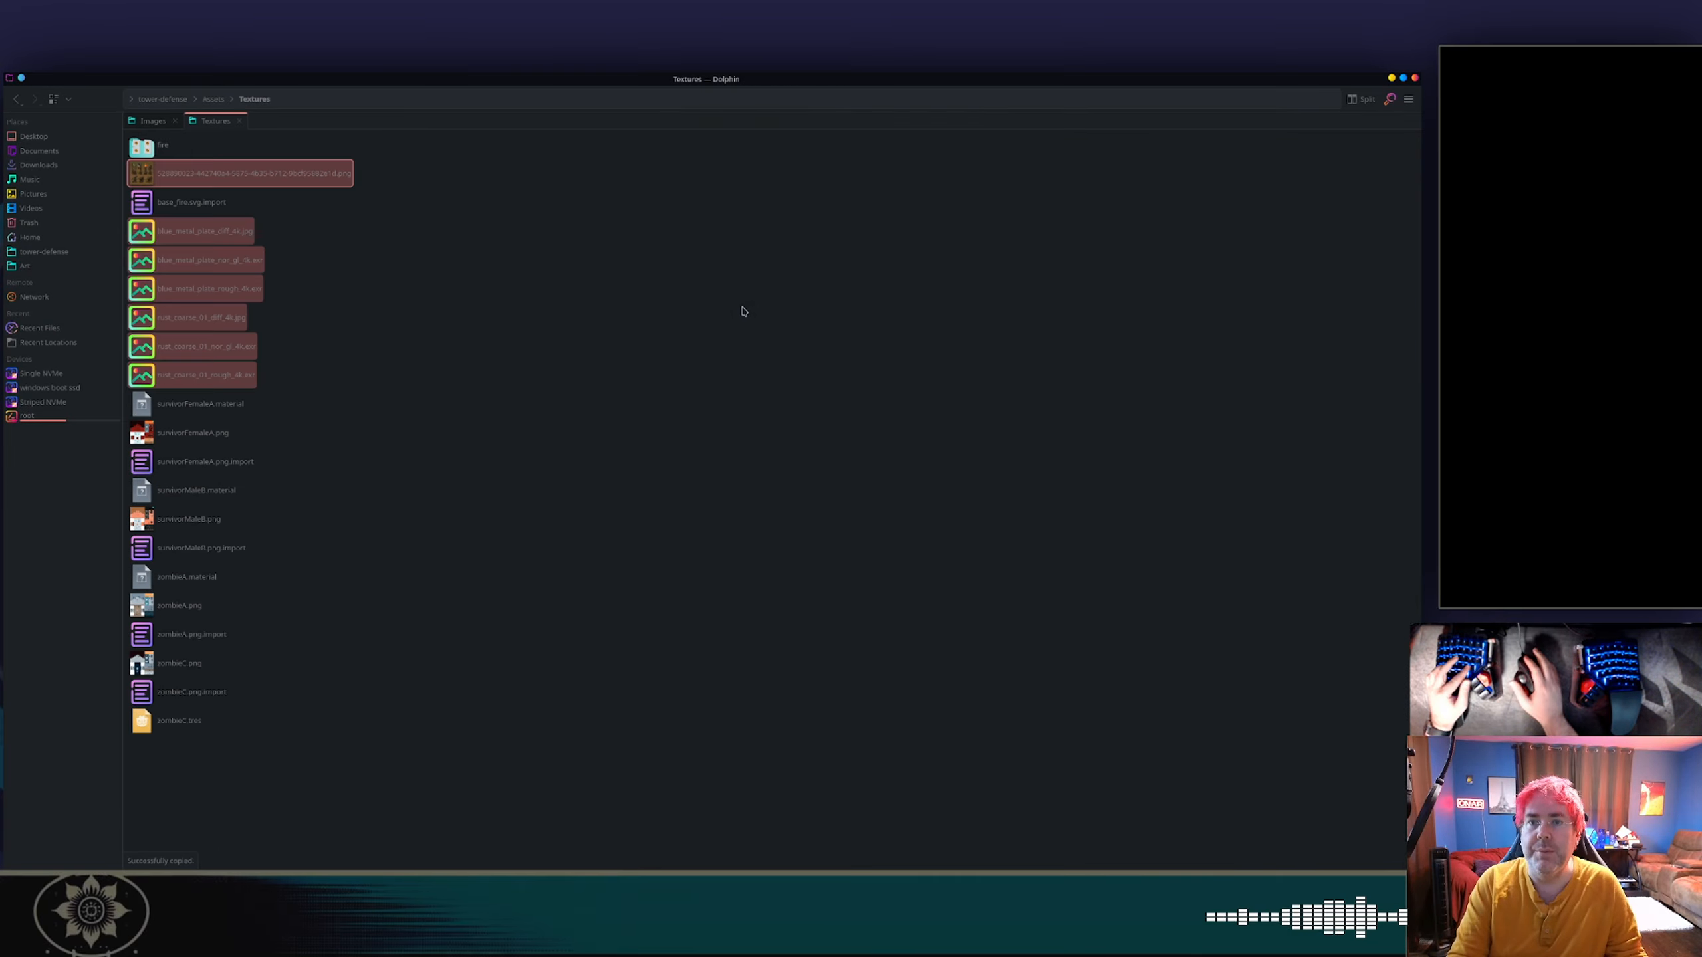
# Delete the pasted PNG with the long numeric name from the Textures folder.
pyautogui.click(255, 173)
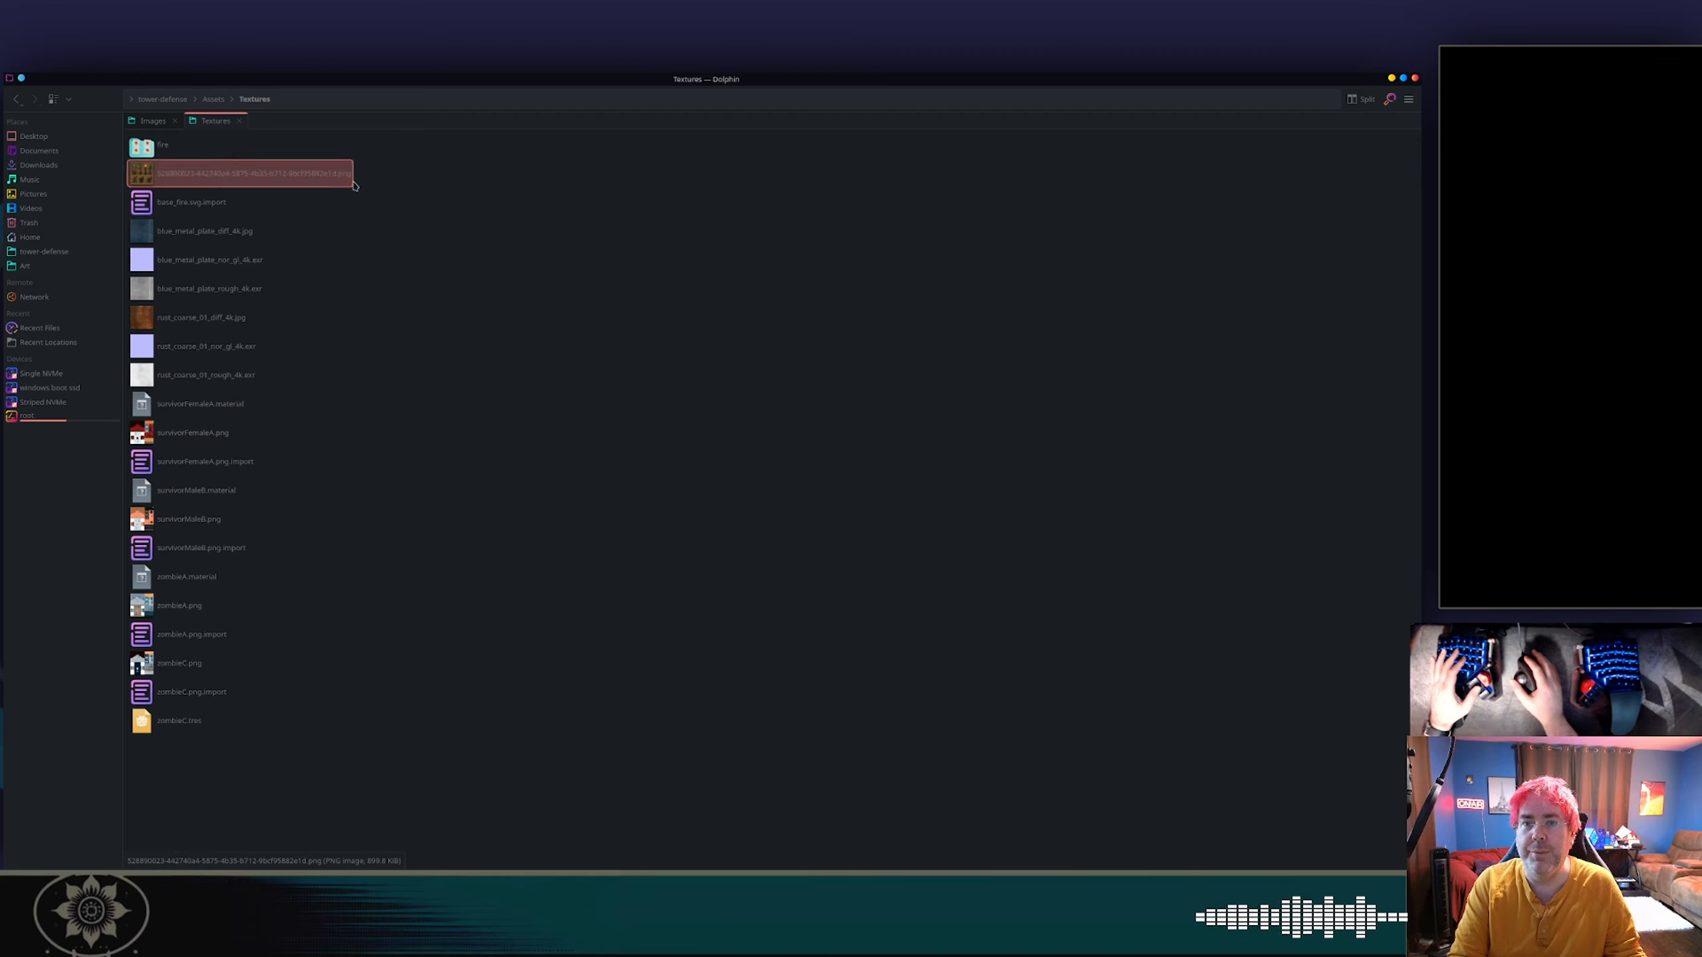
pyautogui.press('Delete')
pyautogui.click(479, 216)
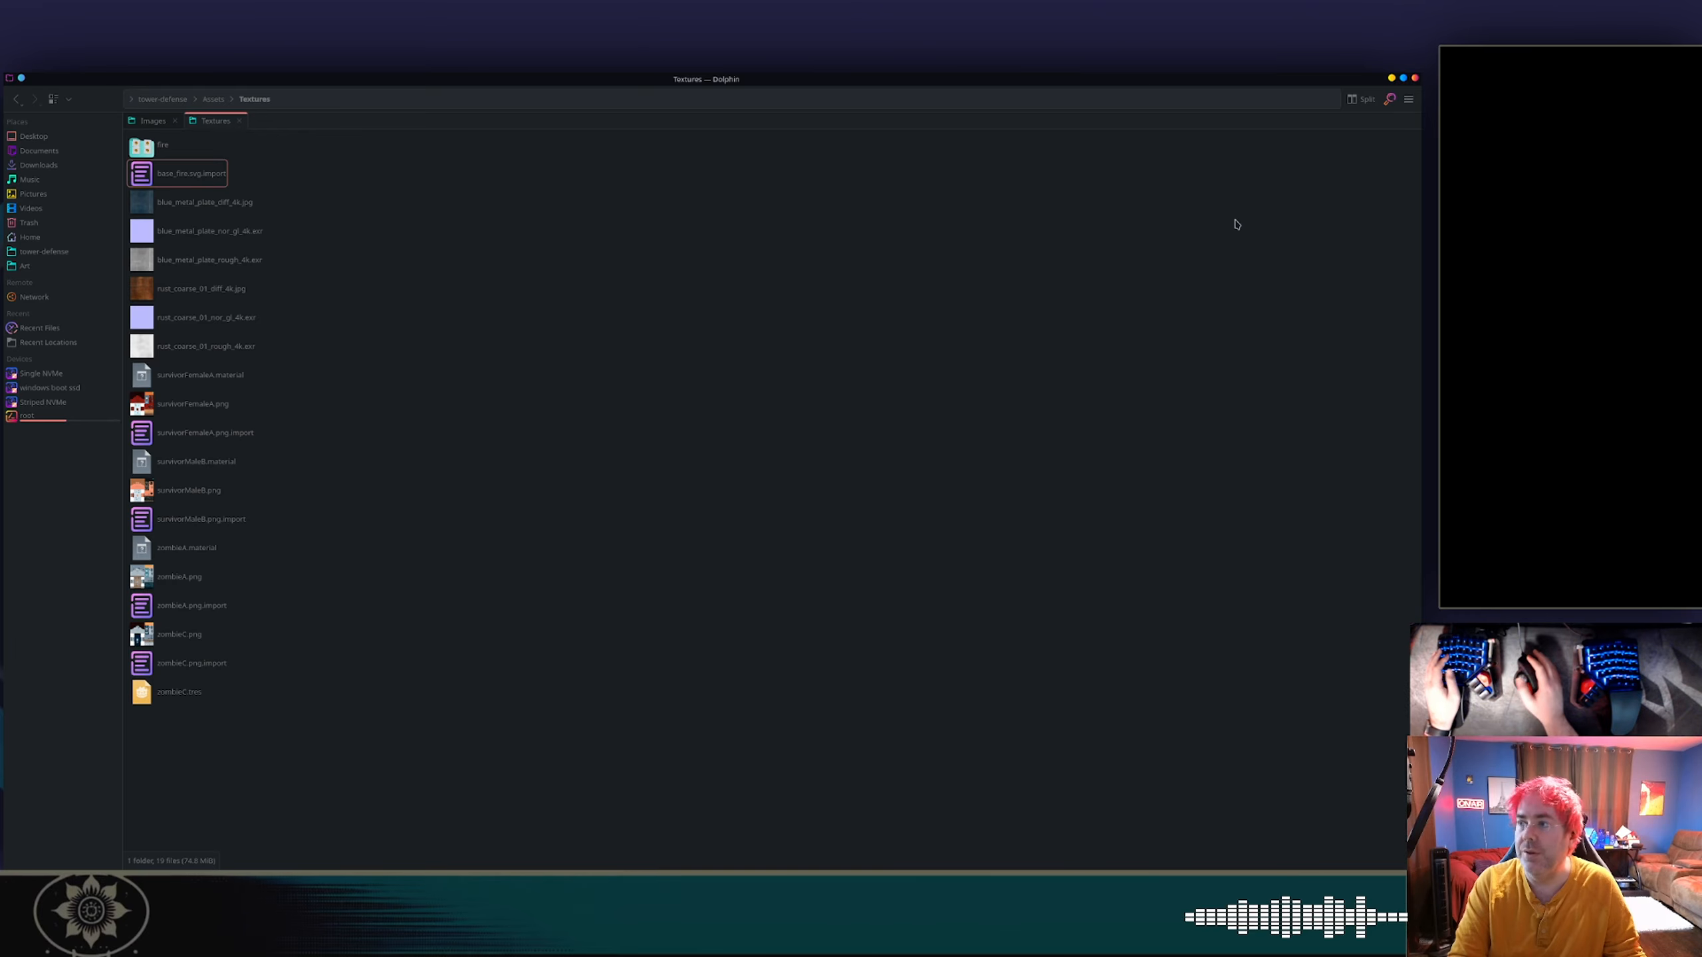
# Delete the six pasted blue_metal_plate and rust_coarse_01 image files from the Textures folder.
pyautogui.hotkey('alt', 'Tab')
pyautogui.hotkey('alt', 'Tab')
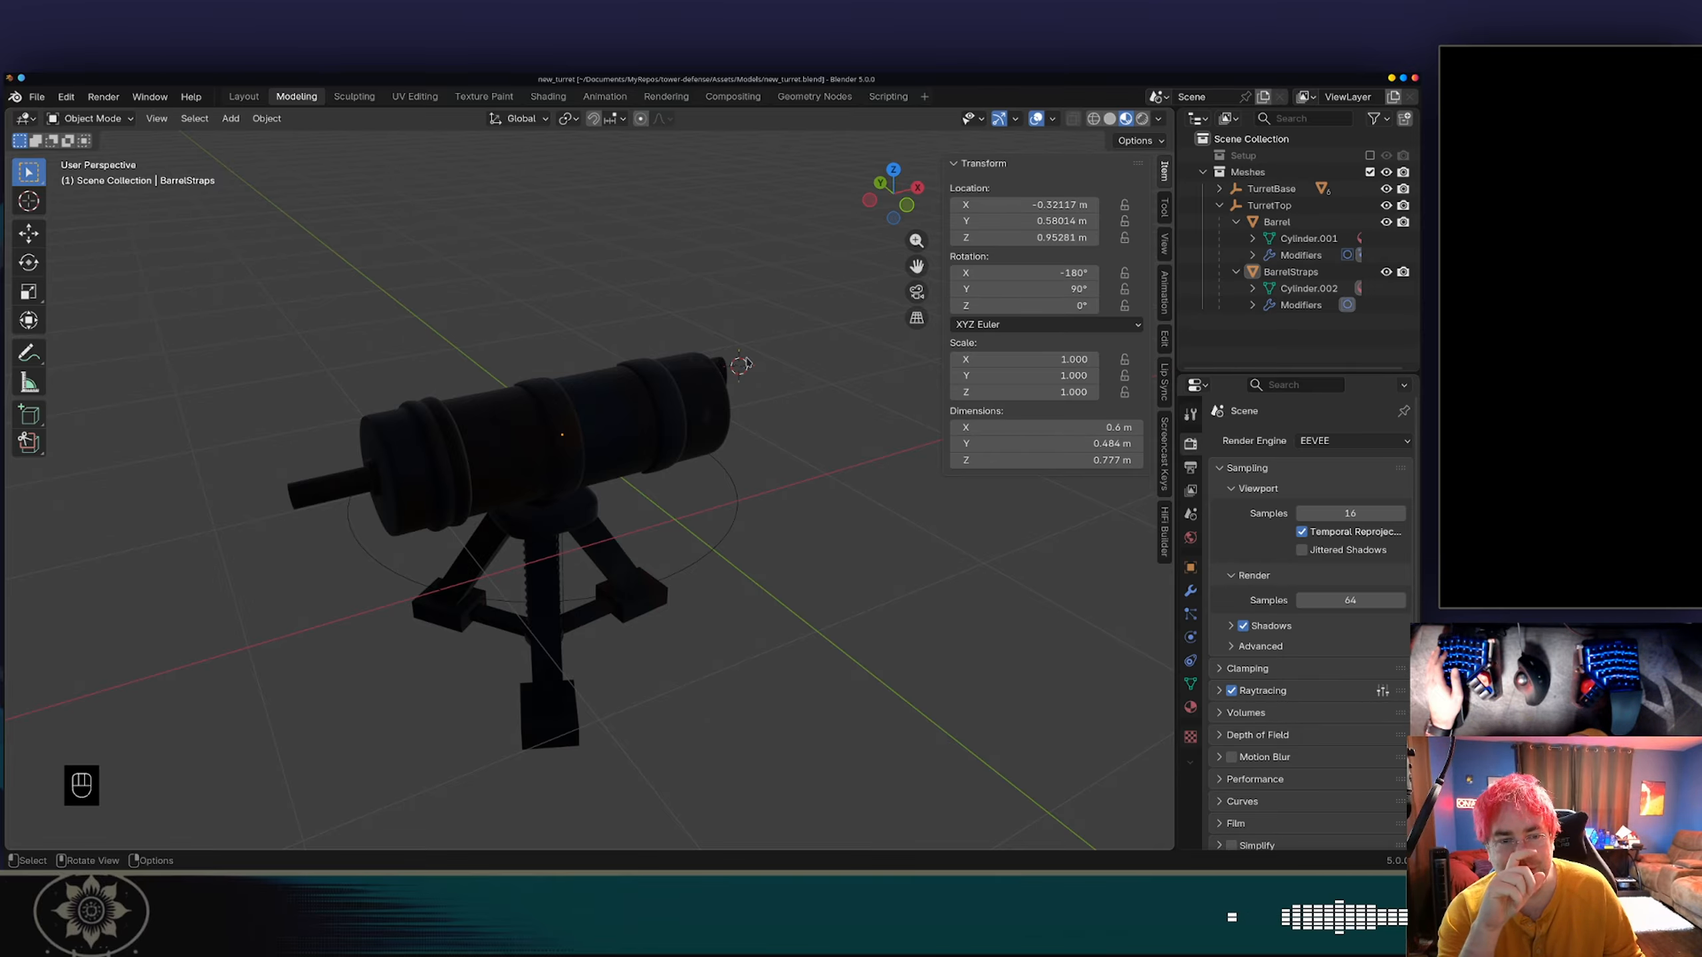
pyautogui.hotkey('alt', 'Tab')
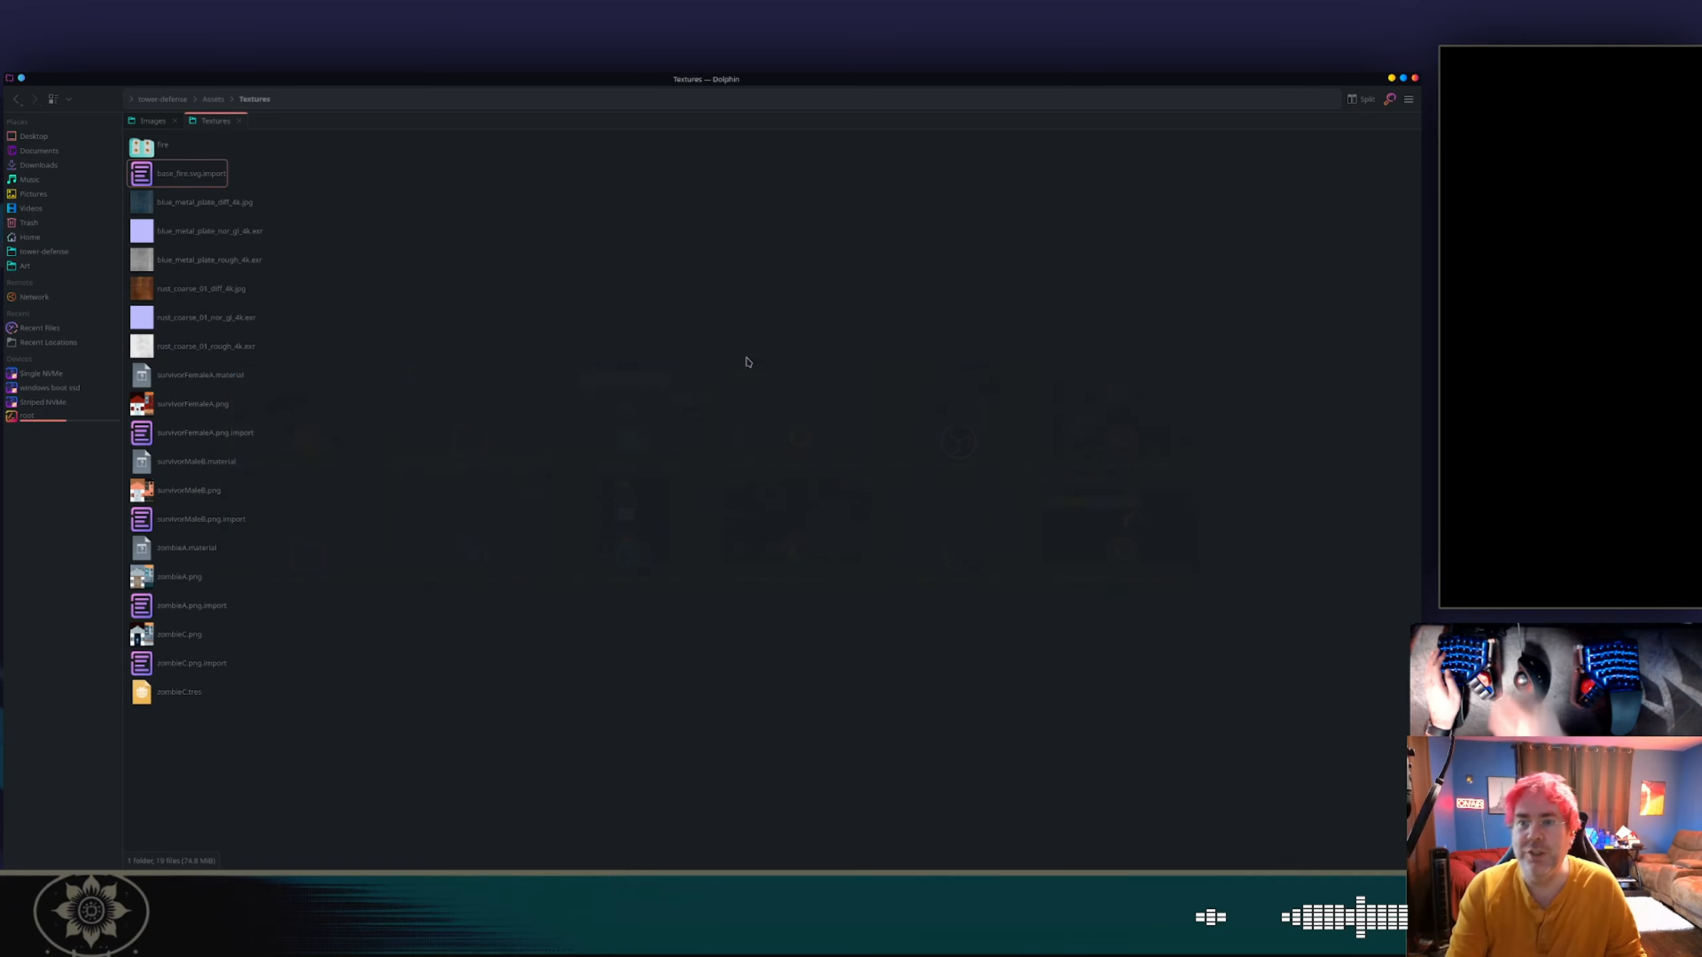
pyautogui.keyDown('ctrl'); pyautogui.click(233, 236); pyautogui.keyUp('ctrl')
pyautogui.keyDown('ctrl'); pyautogui.click(235, 259); pyautogui.keyUp('ctrl')
pyautogui.keyDown('ctrl'); pyautogui.click(233, 288); pyautogui.keyUp('ctrl')
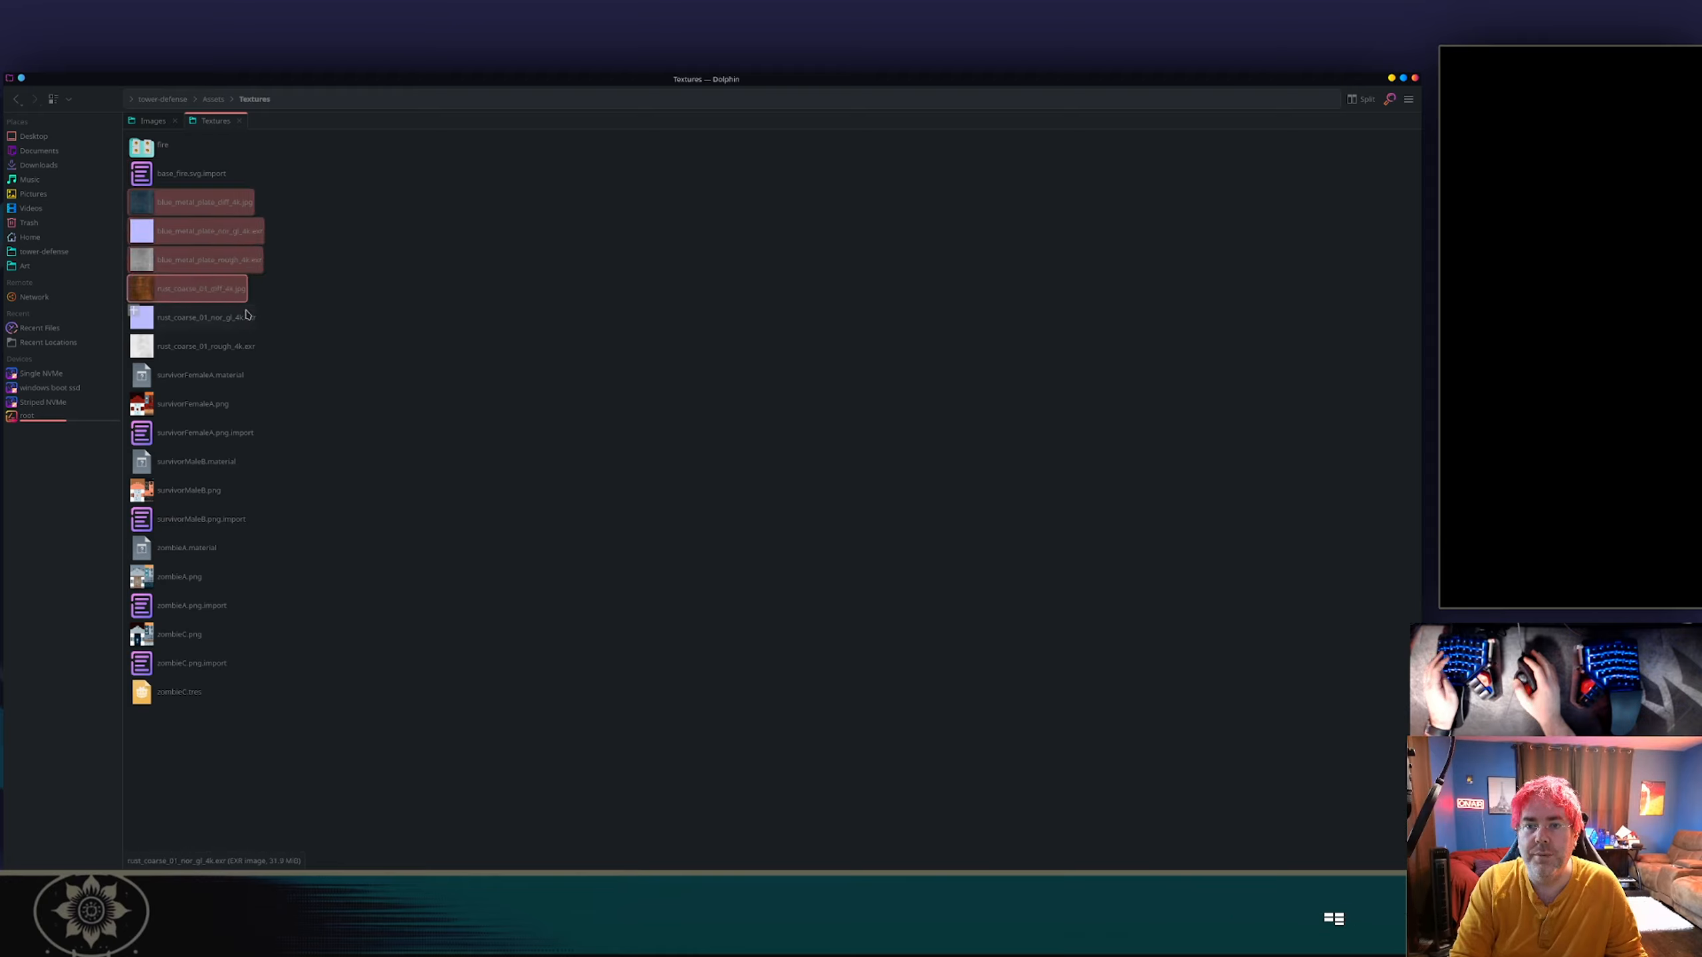
pyautogui.keyDown('ctrl'); pyautogui.click(245, 316); pyautogui.keyUp('ctrl')
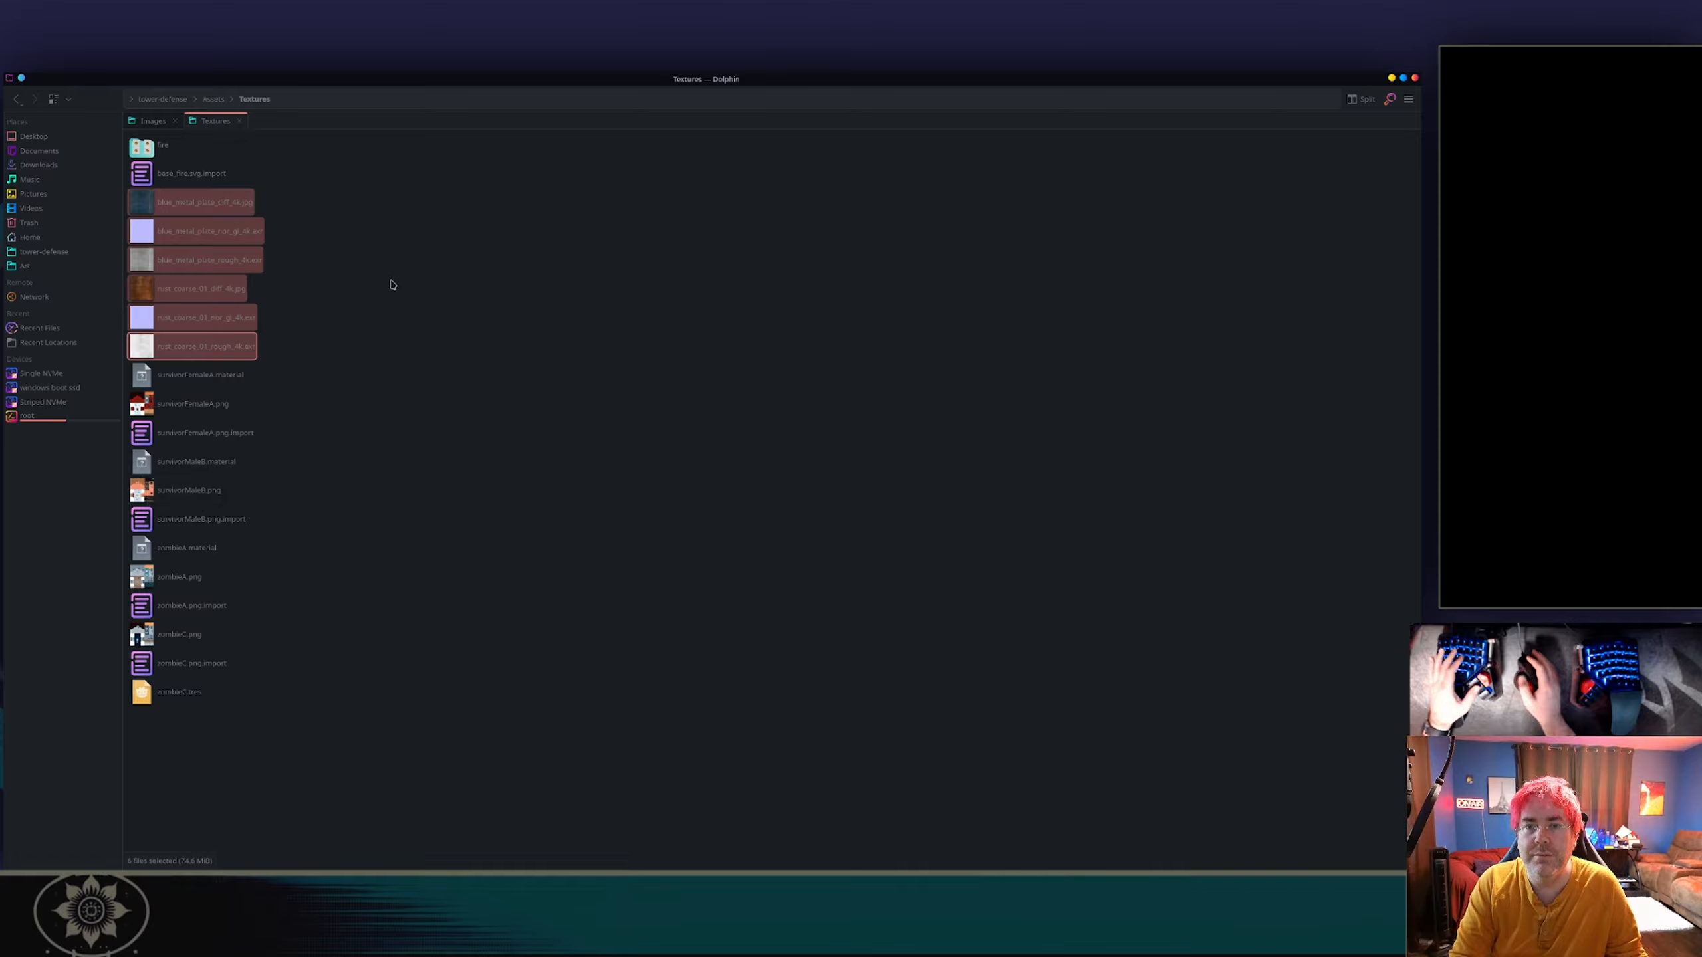
pyautogui.press('Delete')
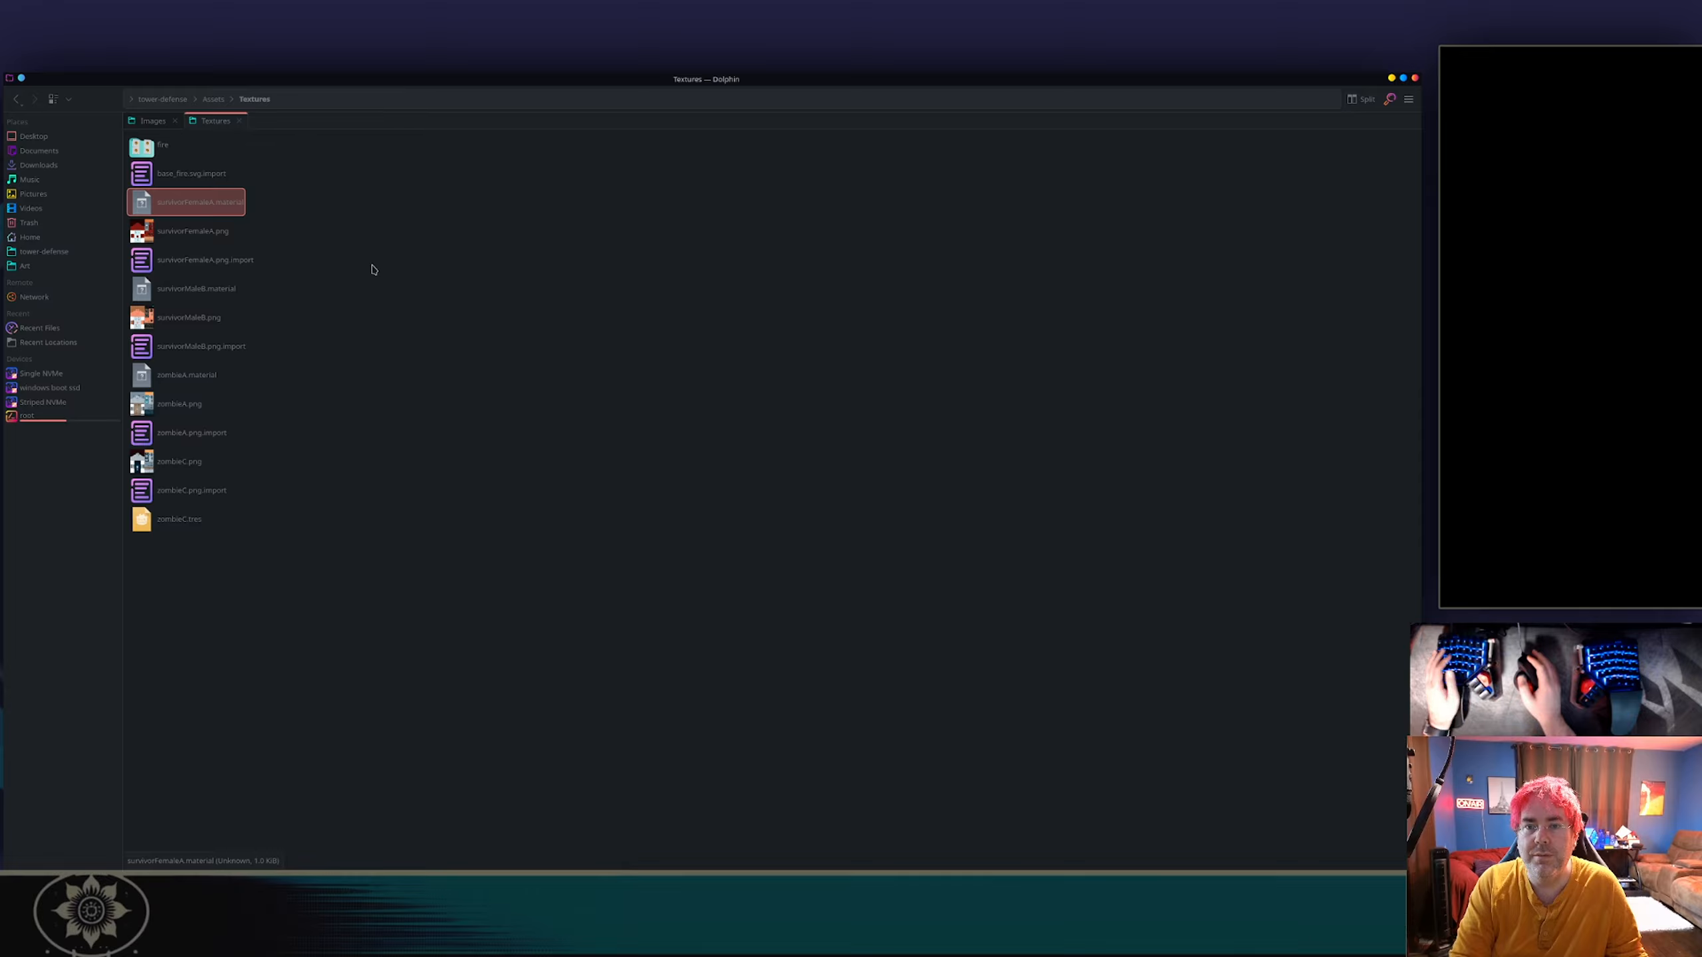
pyautogui.click(504, 325)
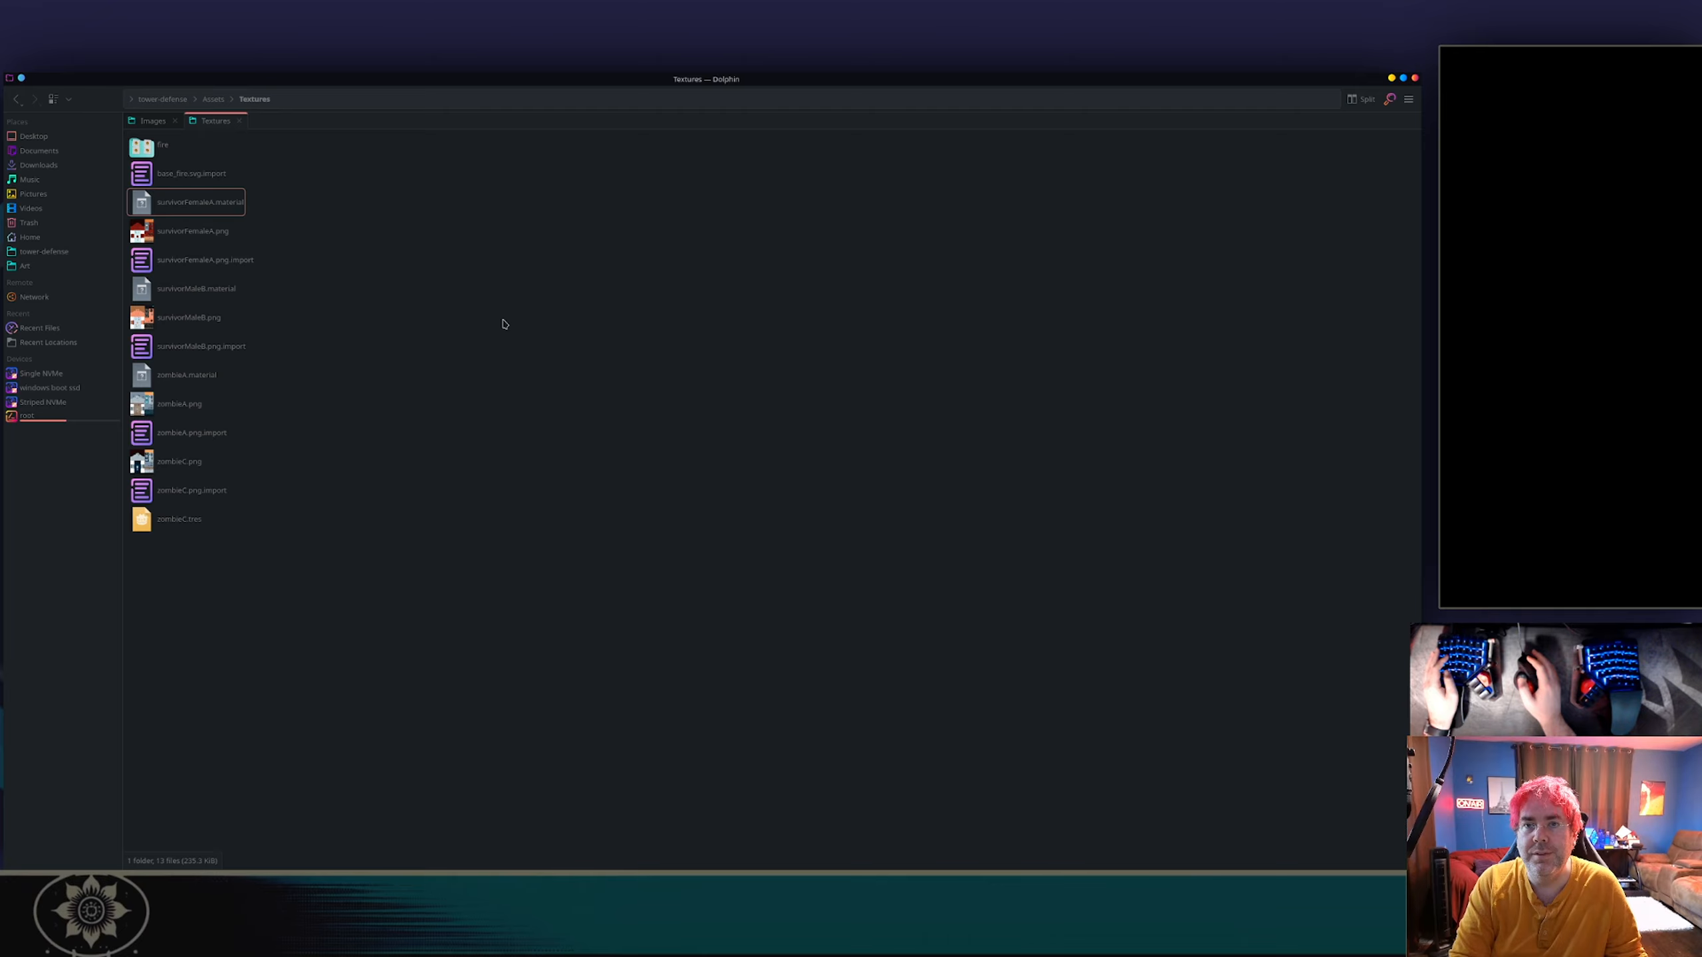
# Switch to Godot and delete the new_turret node with its children from the BasicTurret scene.
pyautogui.hotkey('alt', 'Tab')
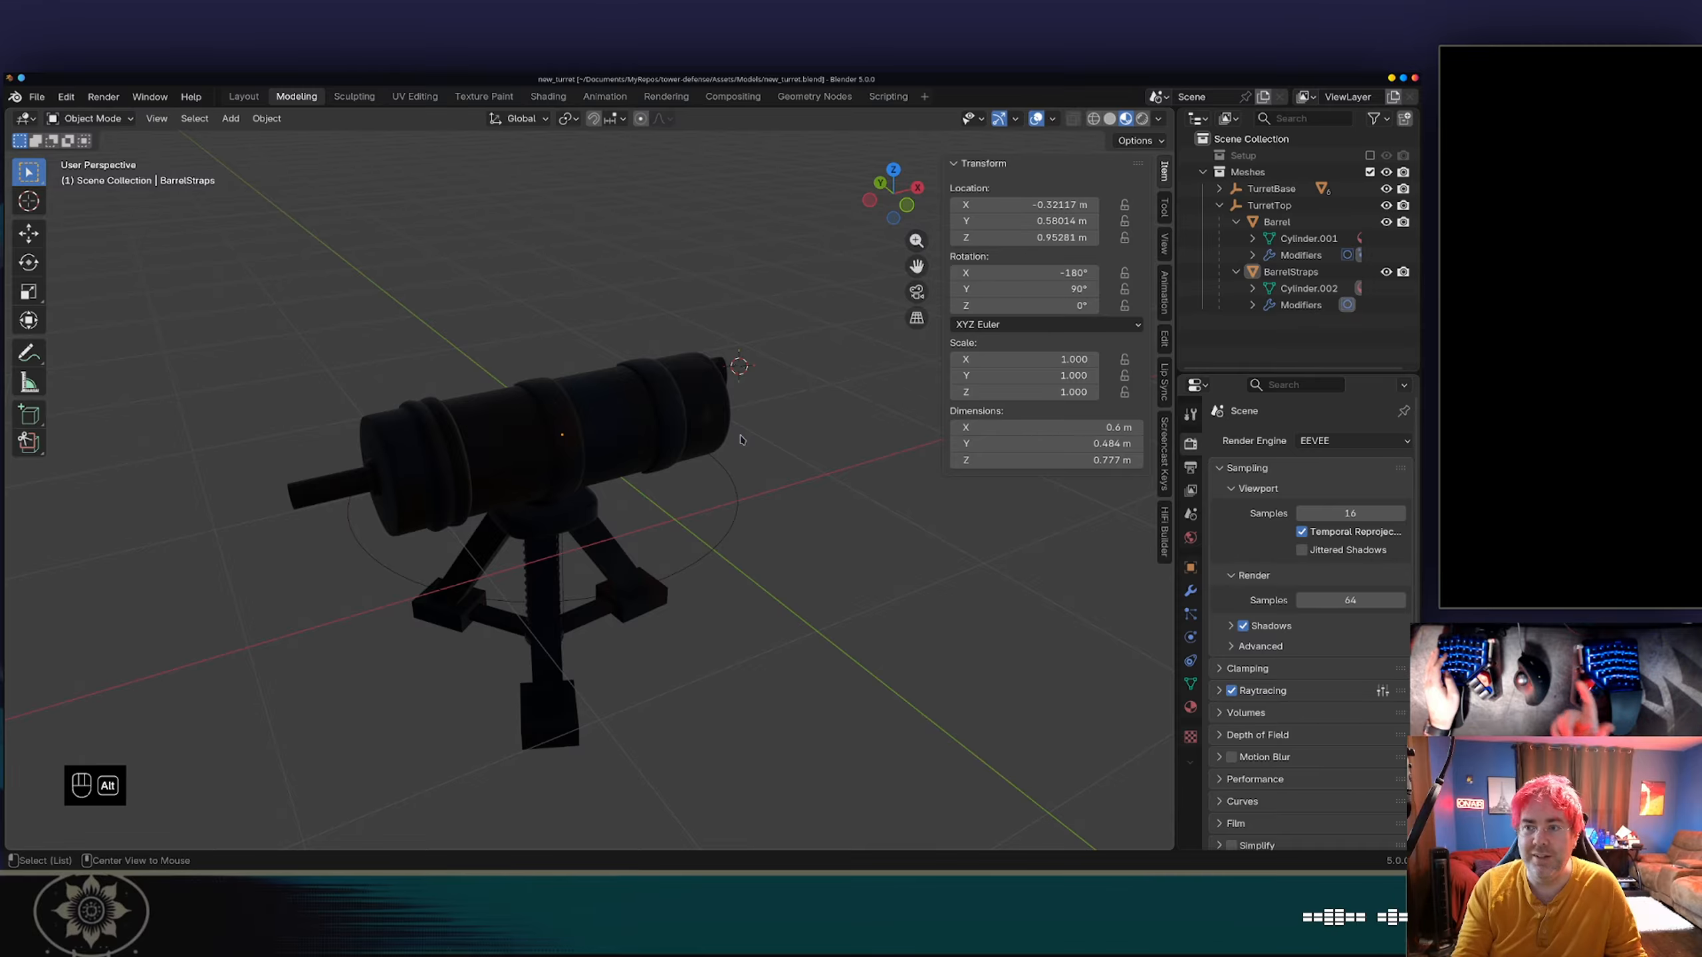
pyautogui.hotkey('alt', 'Tab')
pyautogui.hotkey('alt', 'Tab')
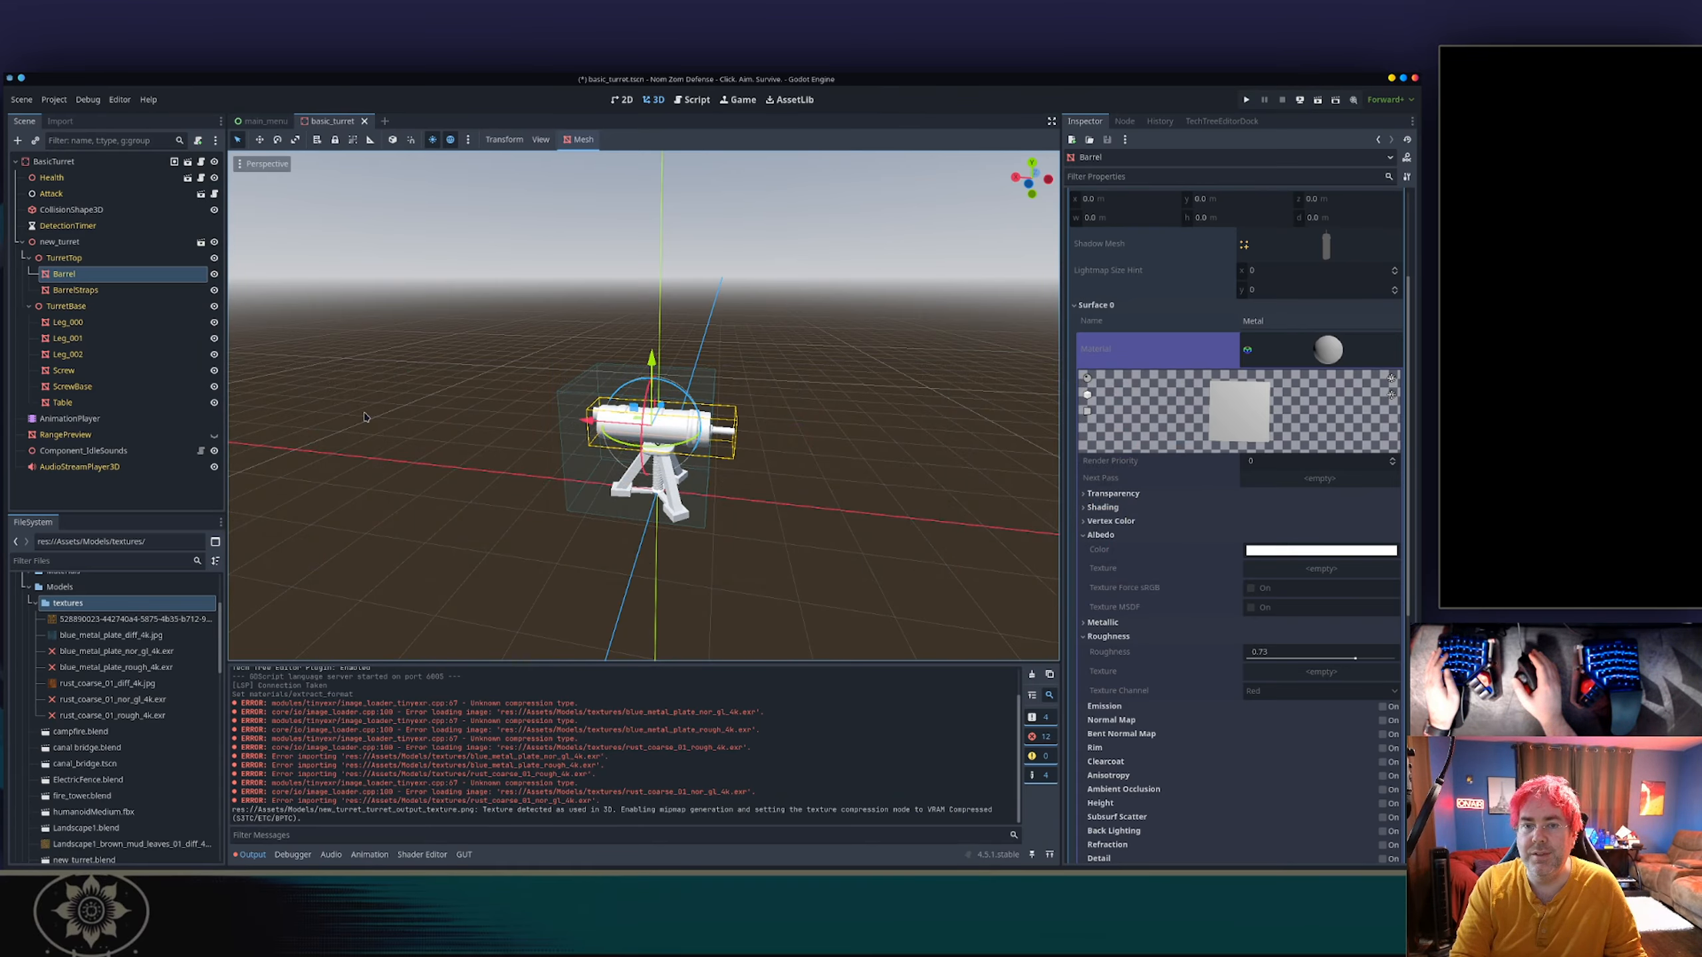
pyautogui.click(131, 243)
pyautogui.press('Delete')
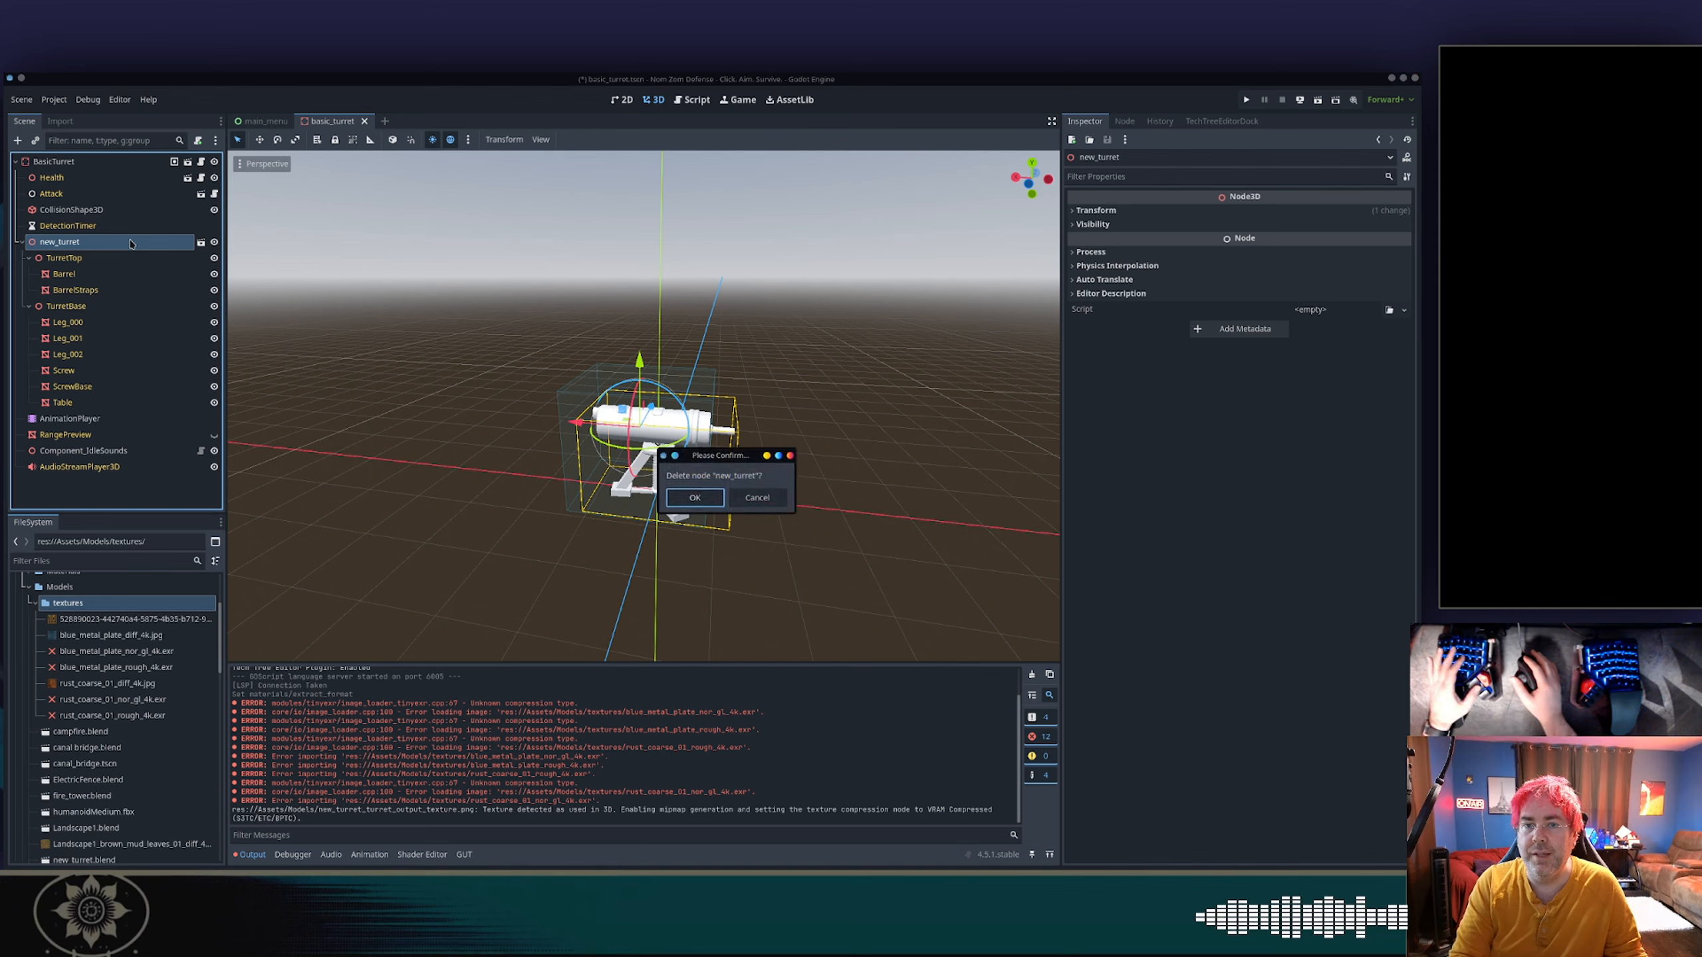
pyautogui.press('Return')
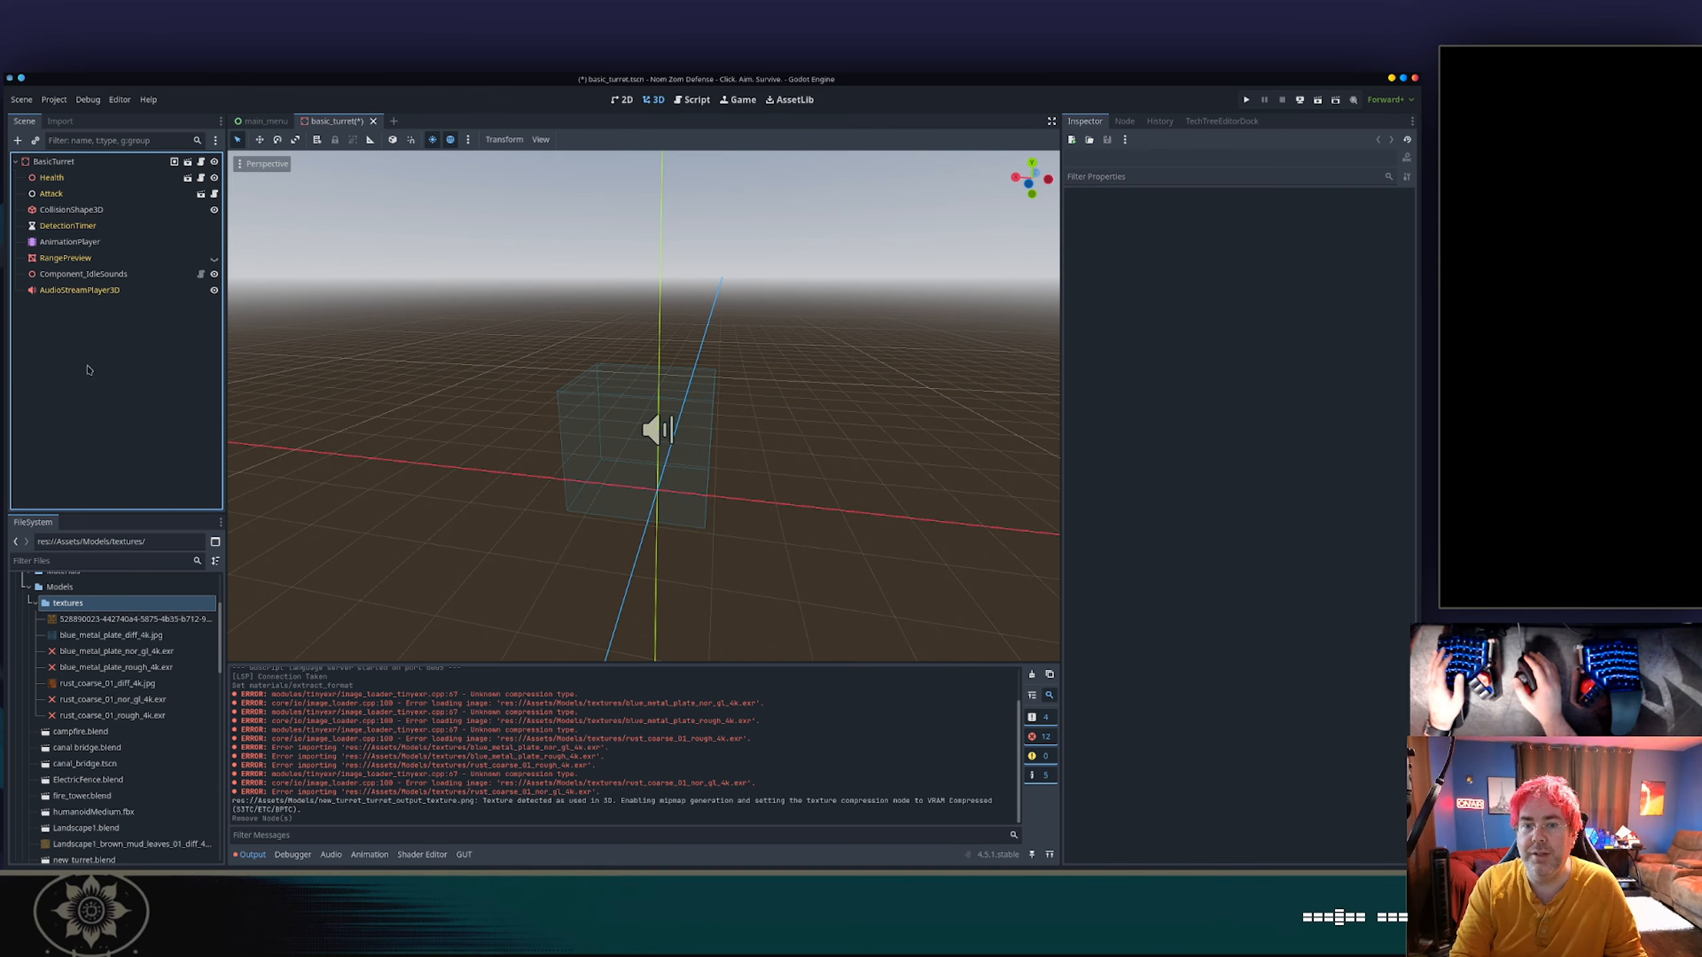
# Remove the textures subfolder inside the Models folder from the project.
pyautogui.click(47, 603)
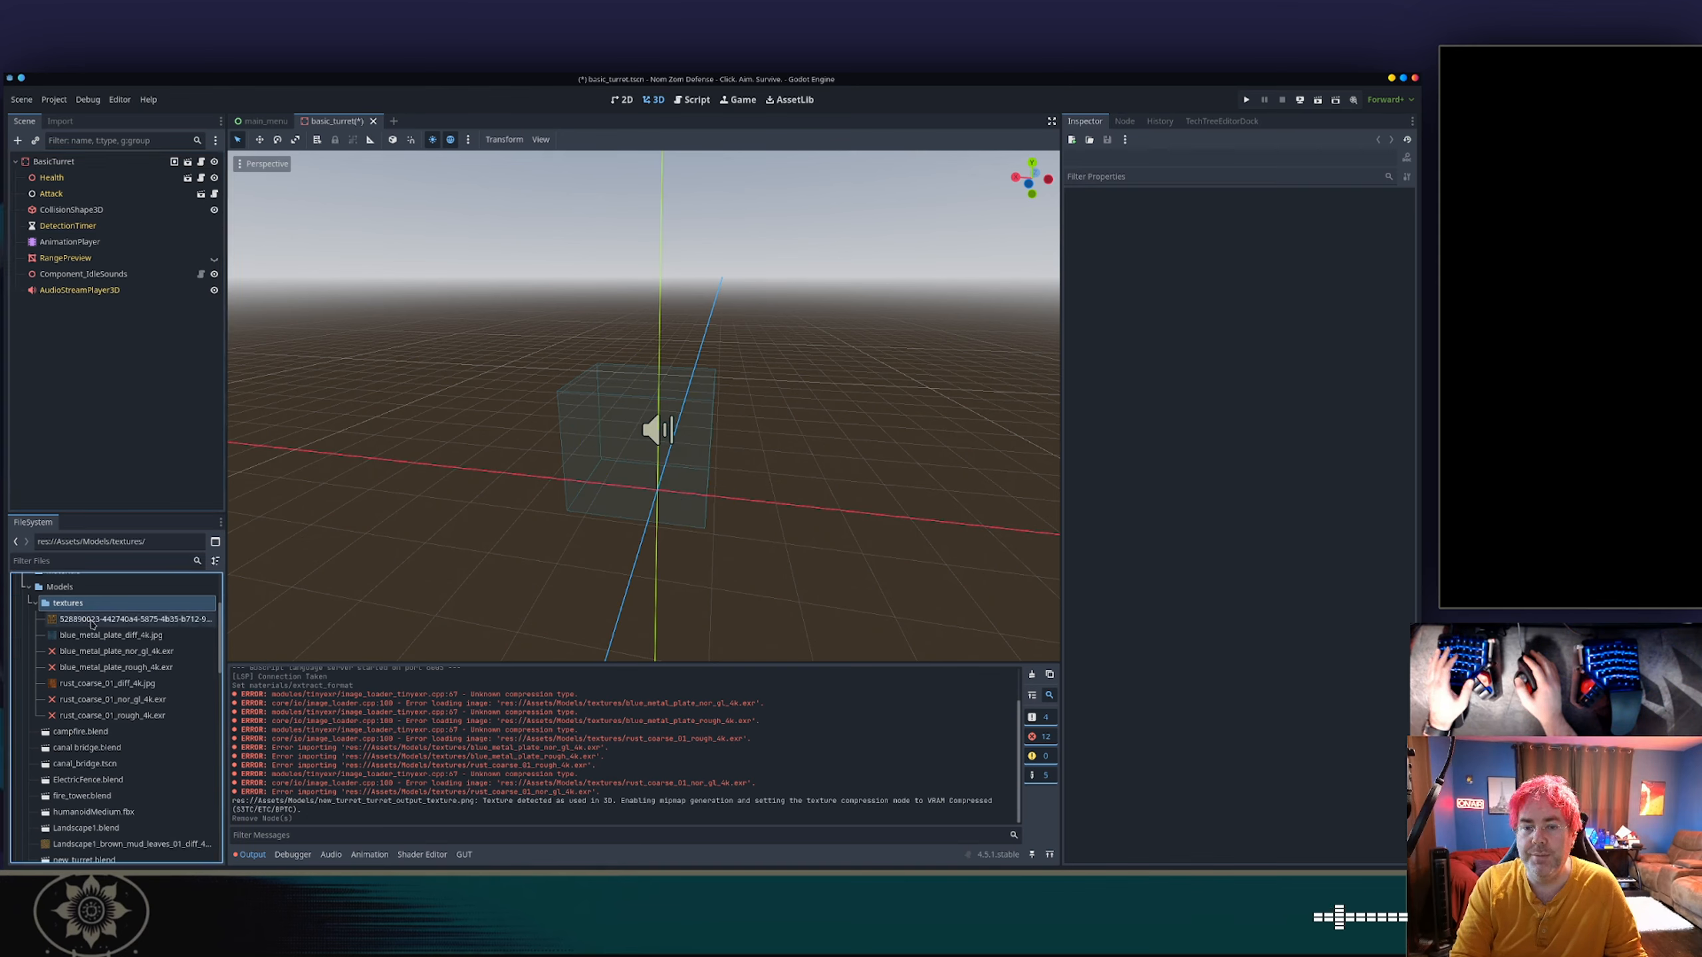
pyautogui.press('Delete')
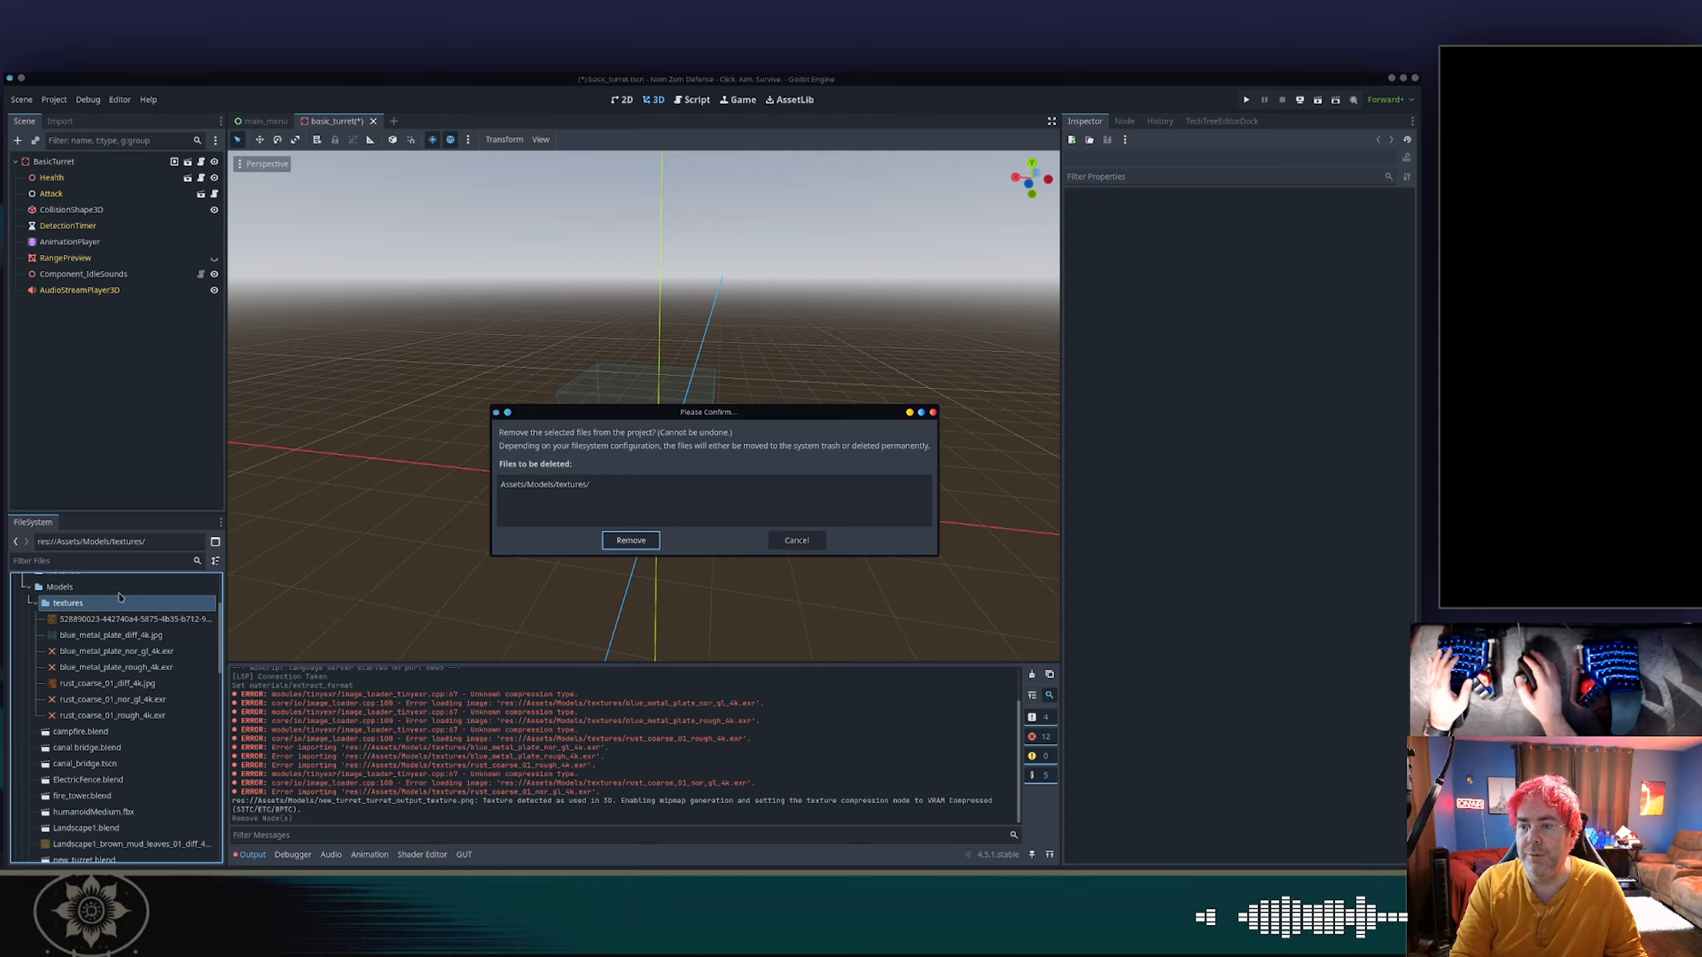
pyautogui.press('Return')
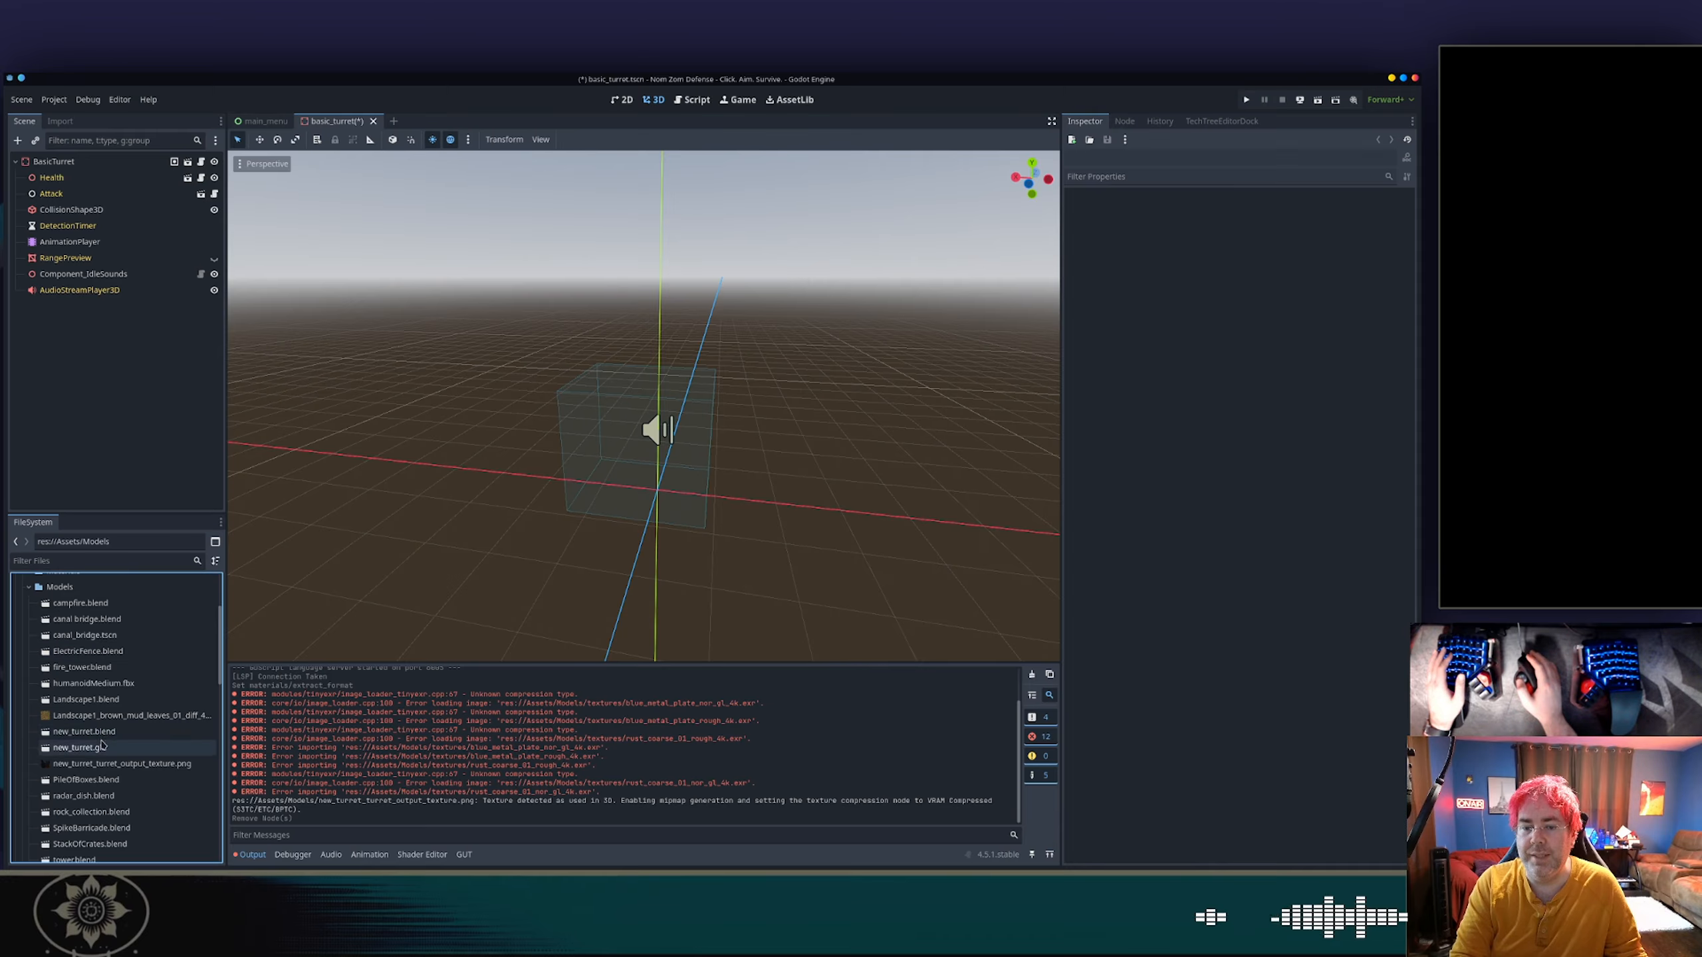
# Instantiate new_turret.glb under BasicTurret between DetectionTimer and AnimationPlayer and enable Editable Children on it.
pyautogui.moveTo(101, 746)
pyautogui.mouseDown()
pyautogui.moveTo(68, 182)
pyautogui.moveTo(94, 233)
pyautogui.mouseUp()
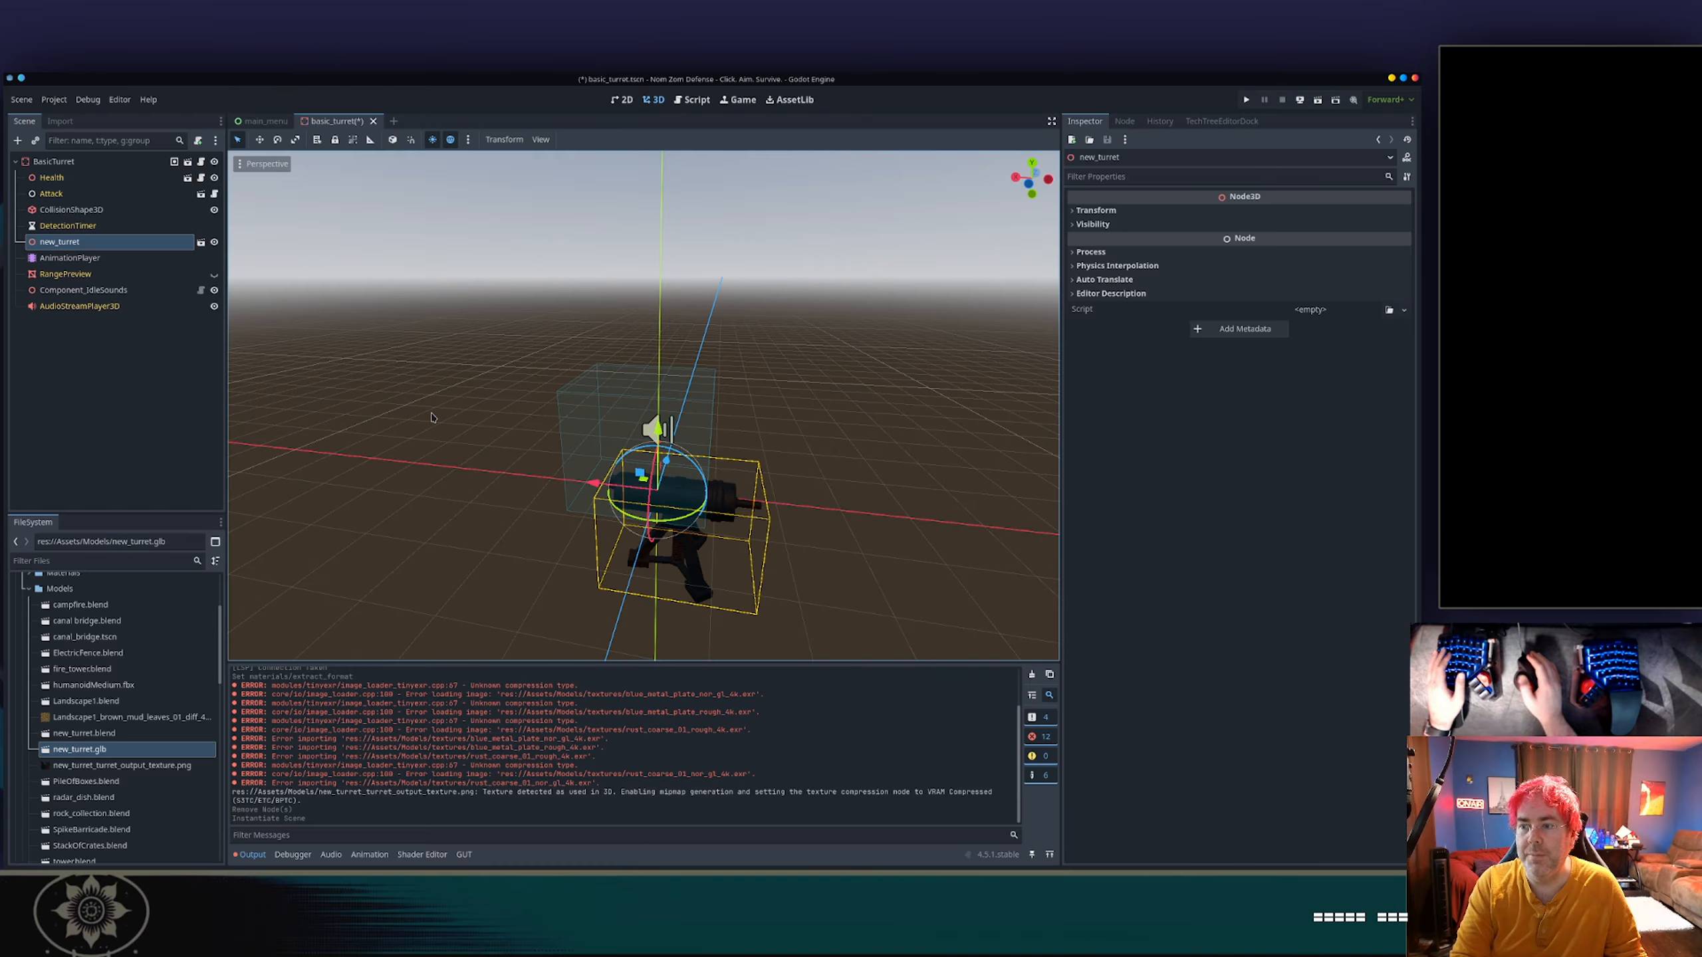
pyautogui.scroll(-2, 633, 512)
pyautogui.moveTo(633, 511)
pyautogui.mouseDown(button='middle')
pyautogui.moveTo(623, 473)
pyautogui.moveTo(649, 456)
pyautogui.moveTo(695, 520)
pyautogui.moveTo(665, 511)
pyautogui.mouseUp(button='middle')
pyautogui.moveTo(668, 440); pyautogui.dragTo(634, 432, button='middle')
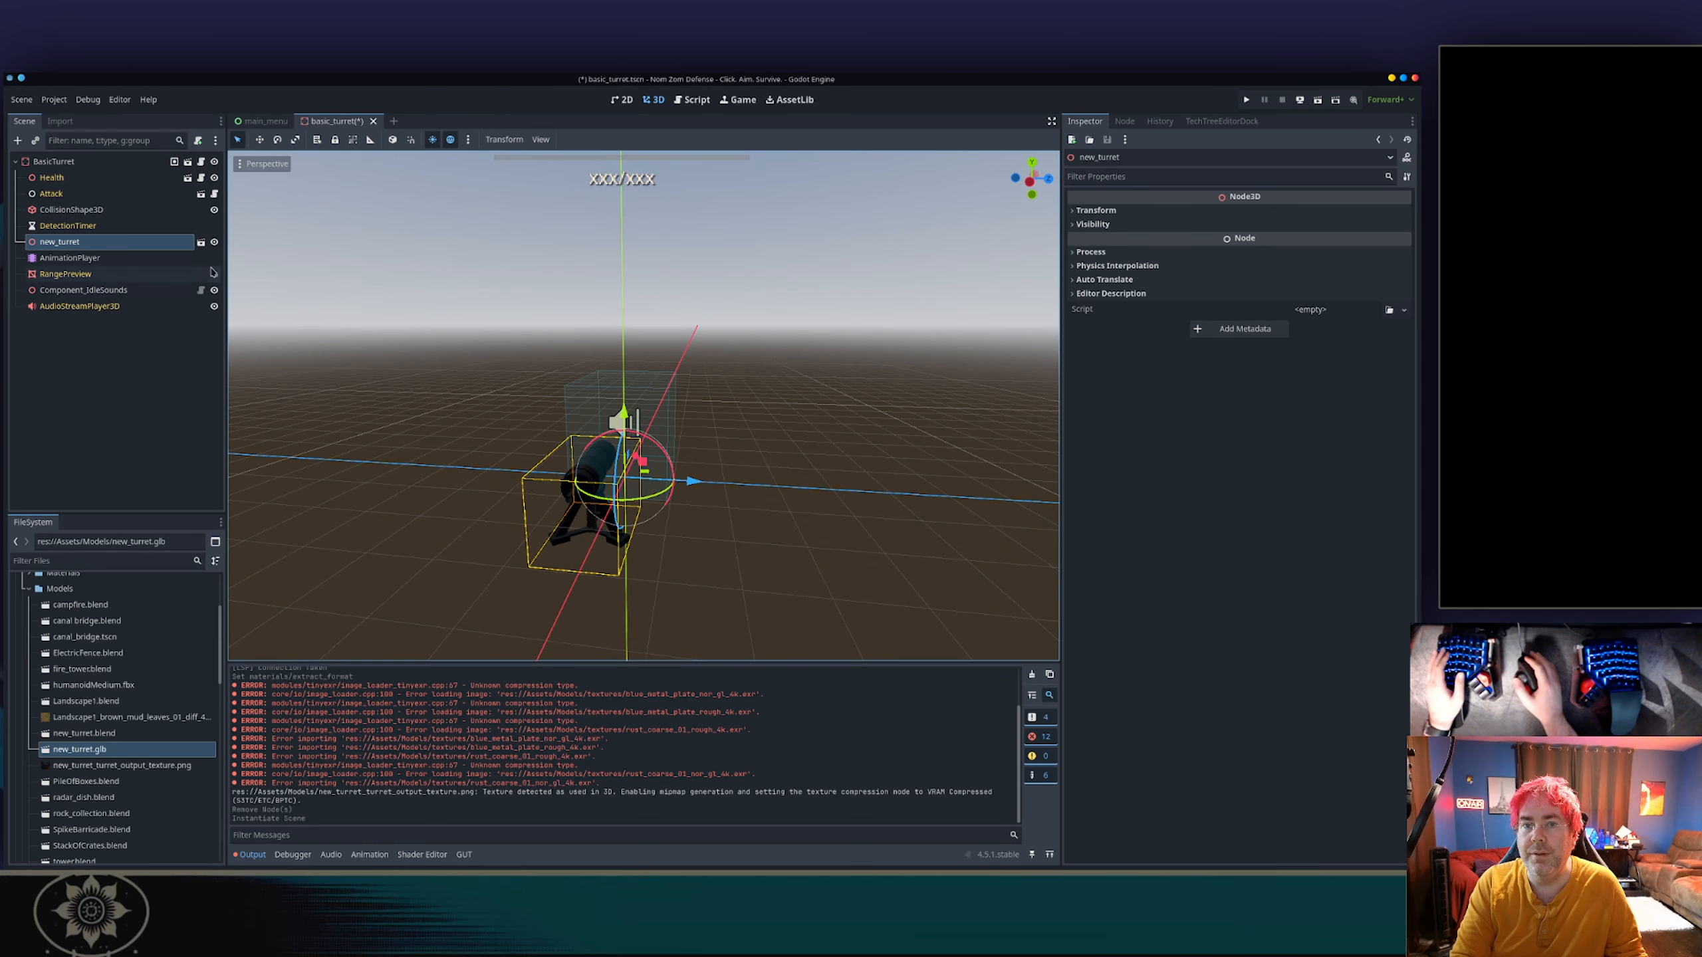
pyautogui.rightClick(125, 242)
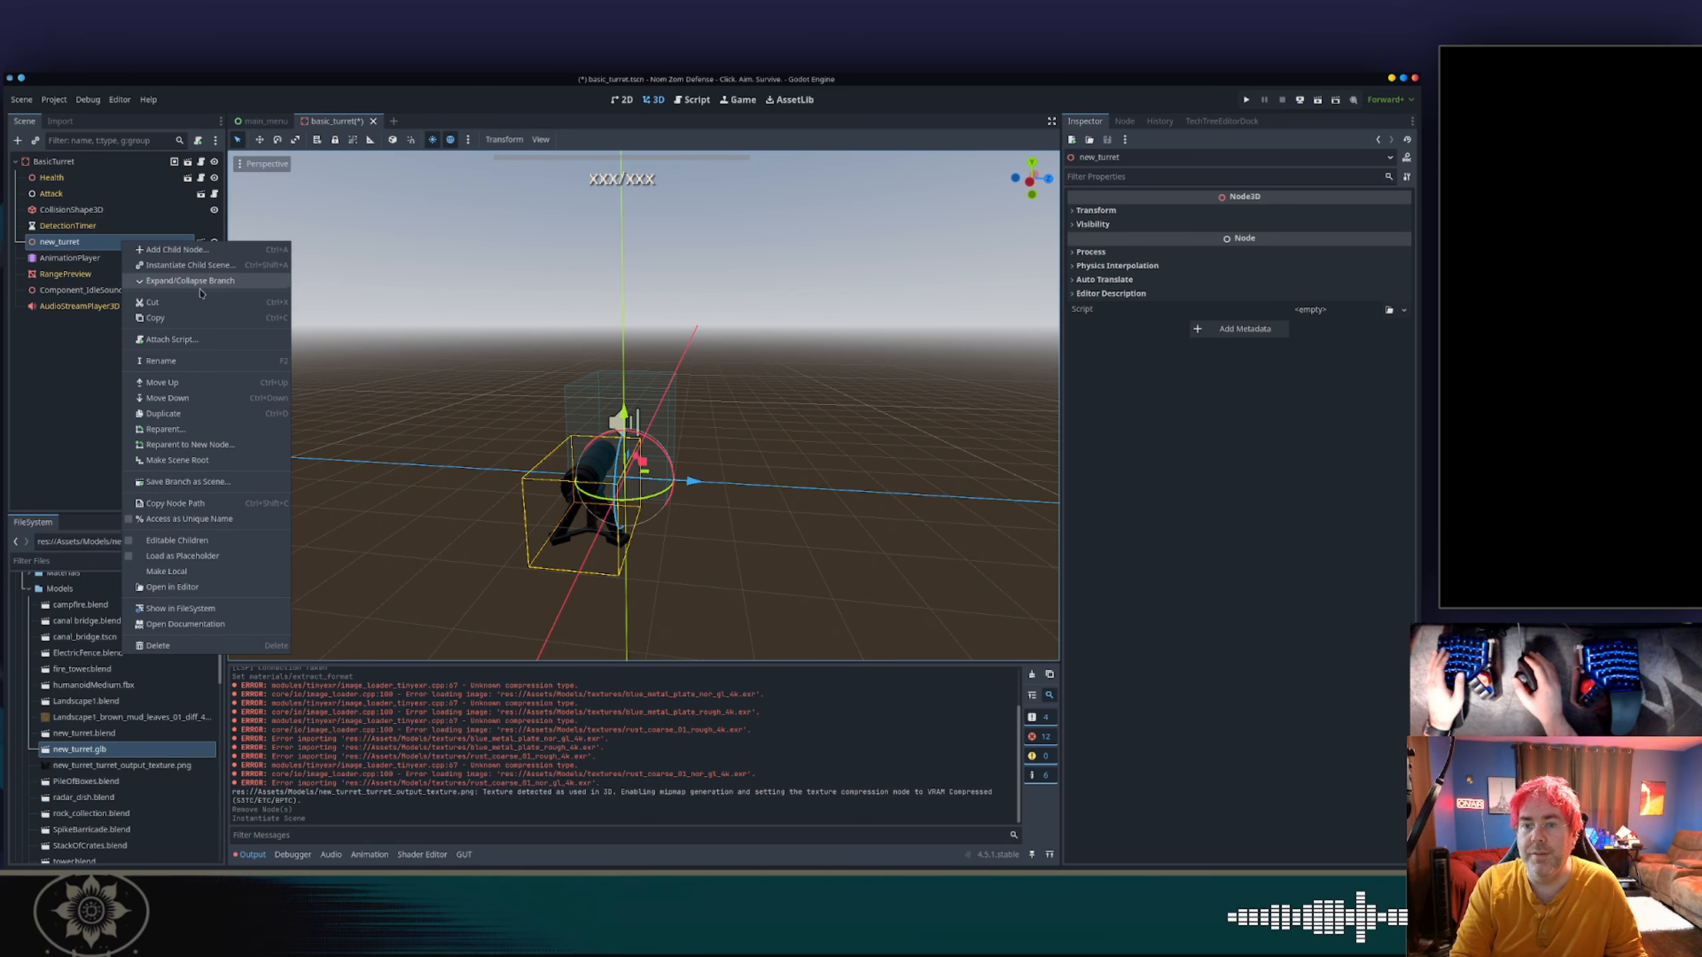
pyautogui.click(177, 540)
# Move the new_turret node up about 0.8 m and along X and Z to fit inside the collision box.
pyautogui.moveTo(618, 570); pyautogui.dragTo(653, 405, button='middle')
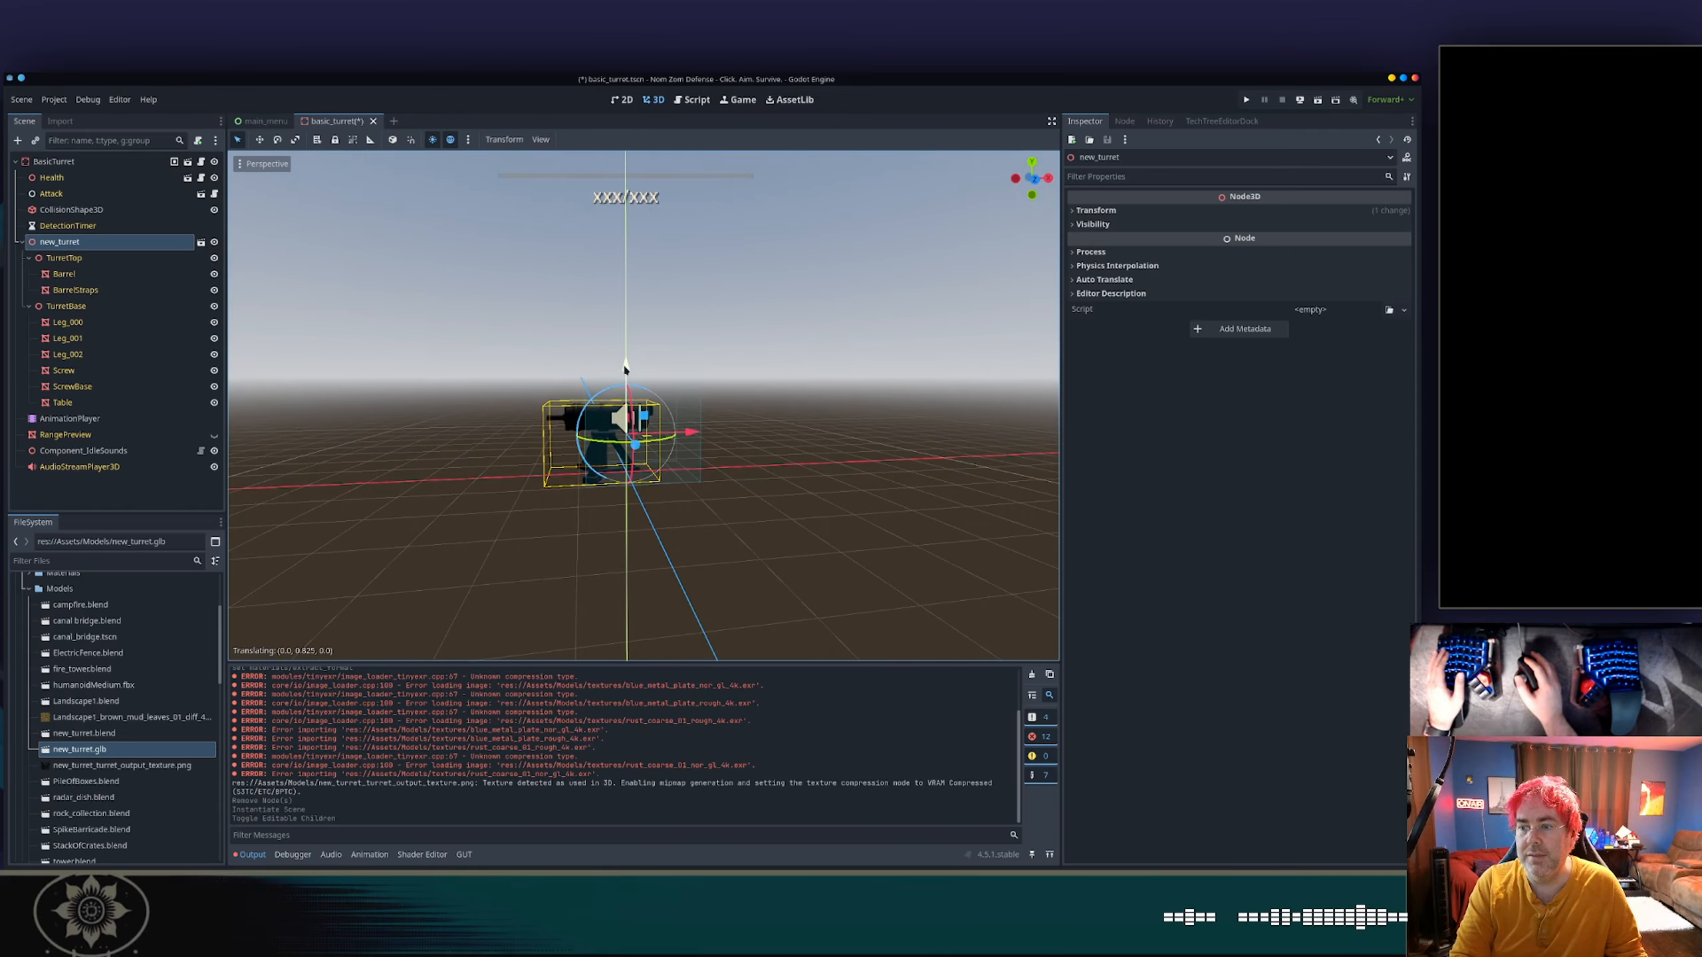
pyautogui.moveTo(625, 368); pyautogui.dragTo(625, 369)
pyautogui.moveTo(690, 433); pyautogui.dragTo(717, 434)
pyautogui.moveTo(717, 434); pyautogui.dragTo(501, 500, button='middle')
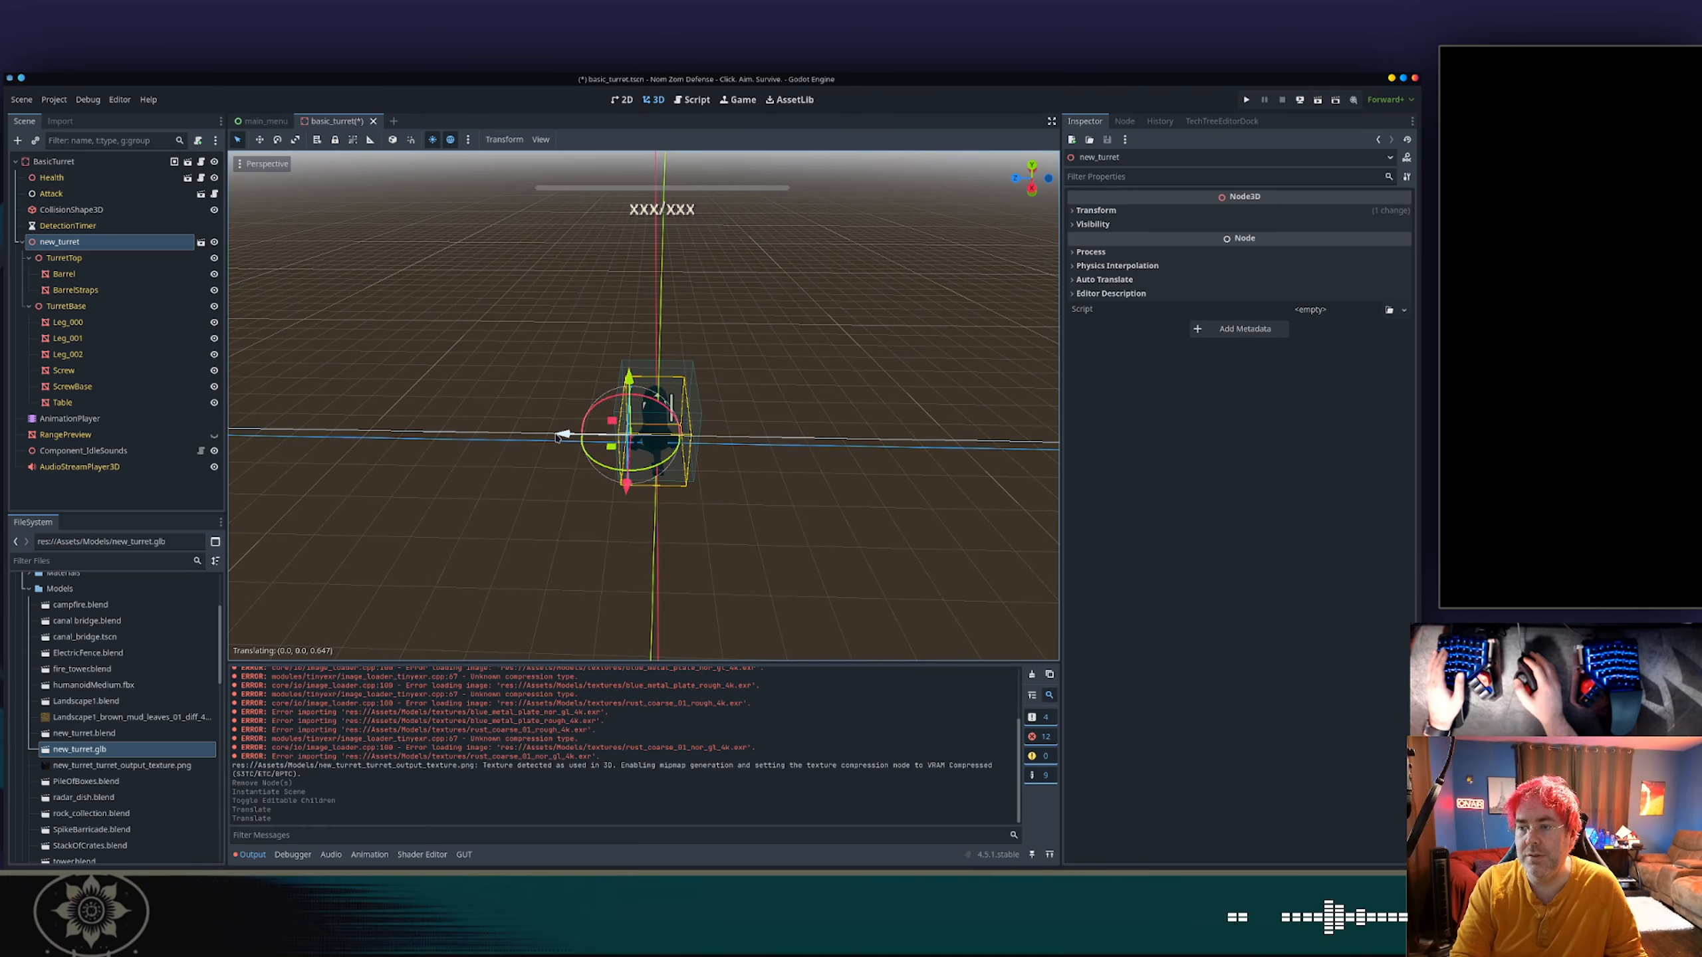
pyautogui.click(582, 444)
pyautogui.moveTo(582, 444); pyautogui.dragTo(541, 442, button='middle')
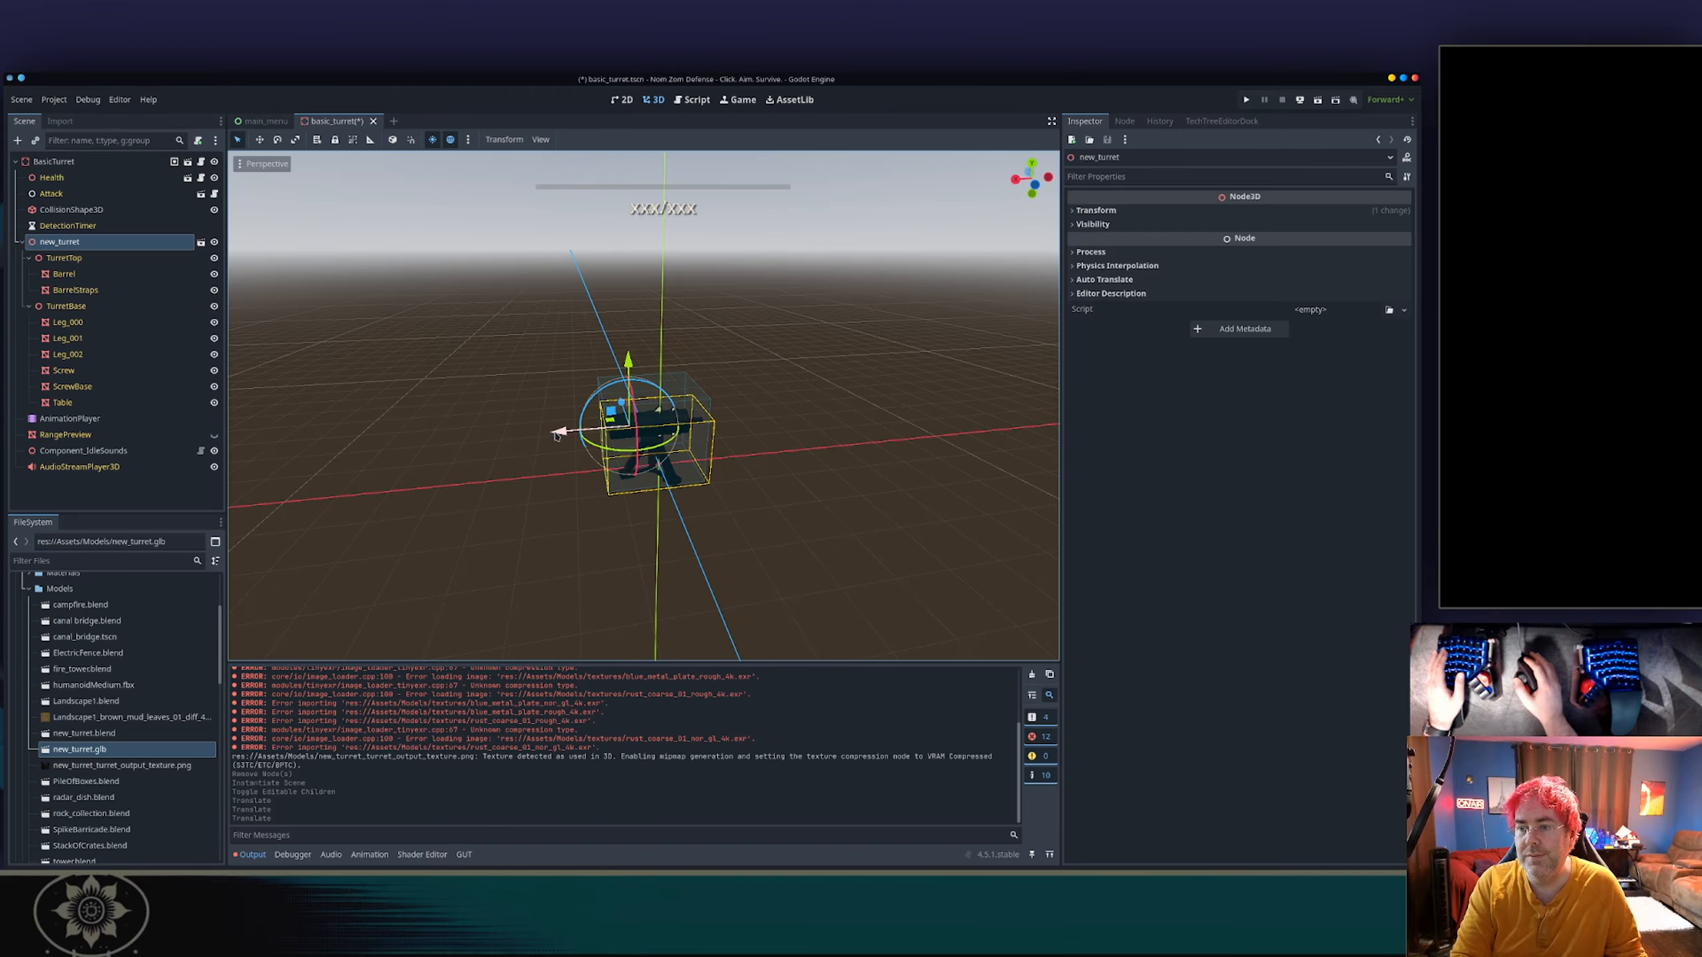
# Nudge the new_turret node along X and slightly along Y to centre it inside the collision box, and deselect it.
pyautogui.moveTo(556, 435); pyautogui.dragTo(565, 434)
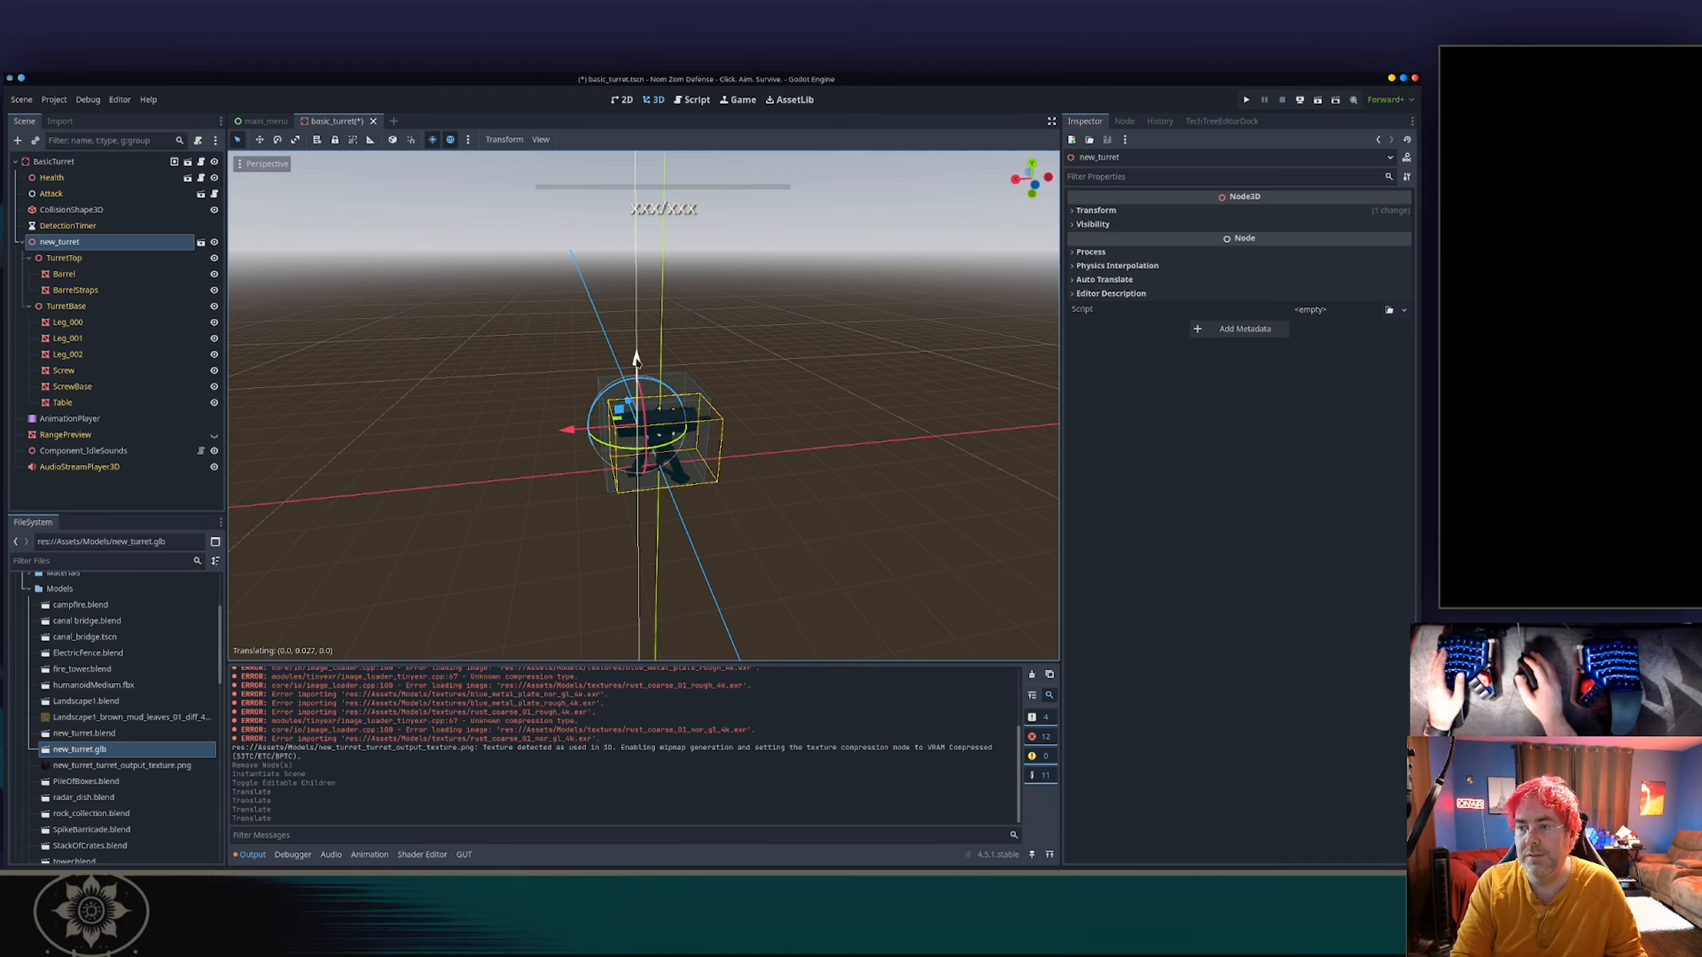
pyautogui.moveTo(639, 356); pyautogui.dragTo(639, 355)
pyautogui.moveTo(534, 504); pyautogui.dragTo(645, 449, button='middle')
pyautogui.moveTo(623, 357); pyautogui.dragTo(631, 362)
pyautogui.moveTo(630, 361); pyautogui.dragTo(559, 377, button='middle')
pyautogui.click(737, 404)
pyautogui.scroll(-1, 737, 406)
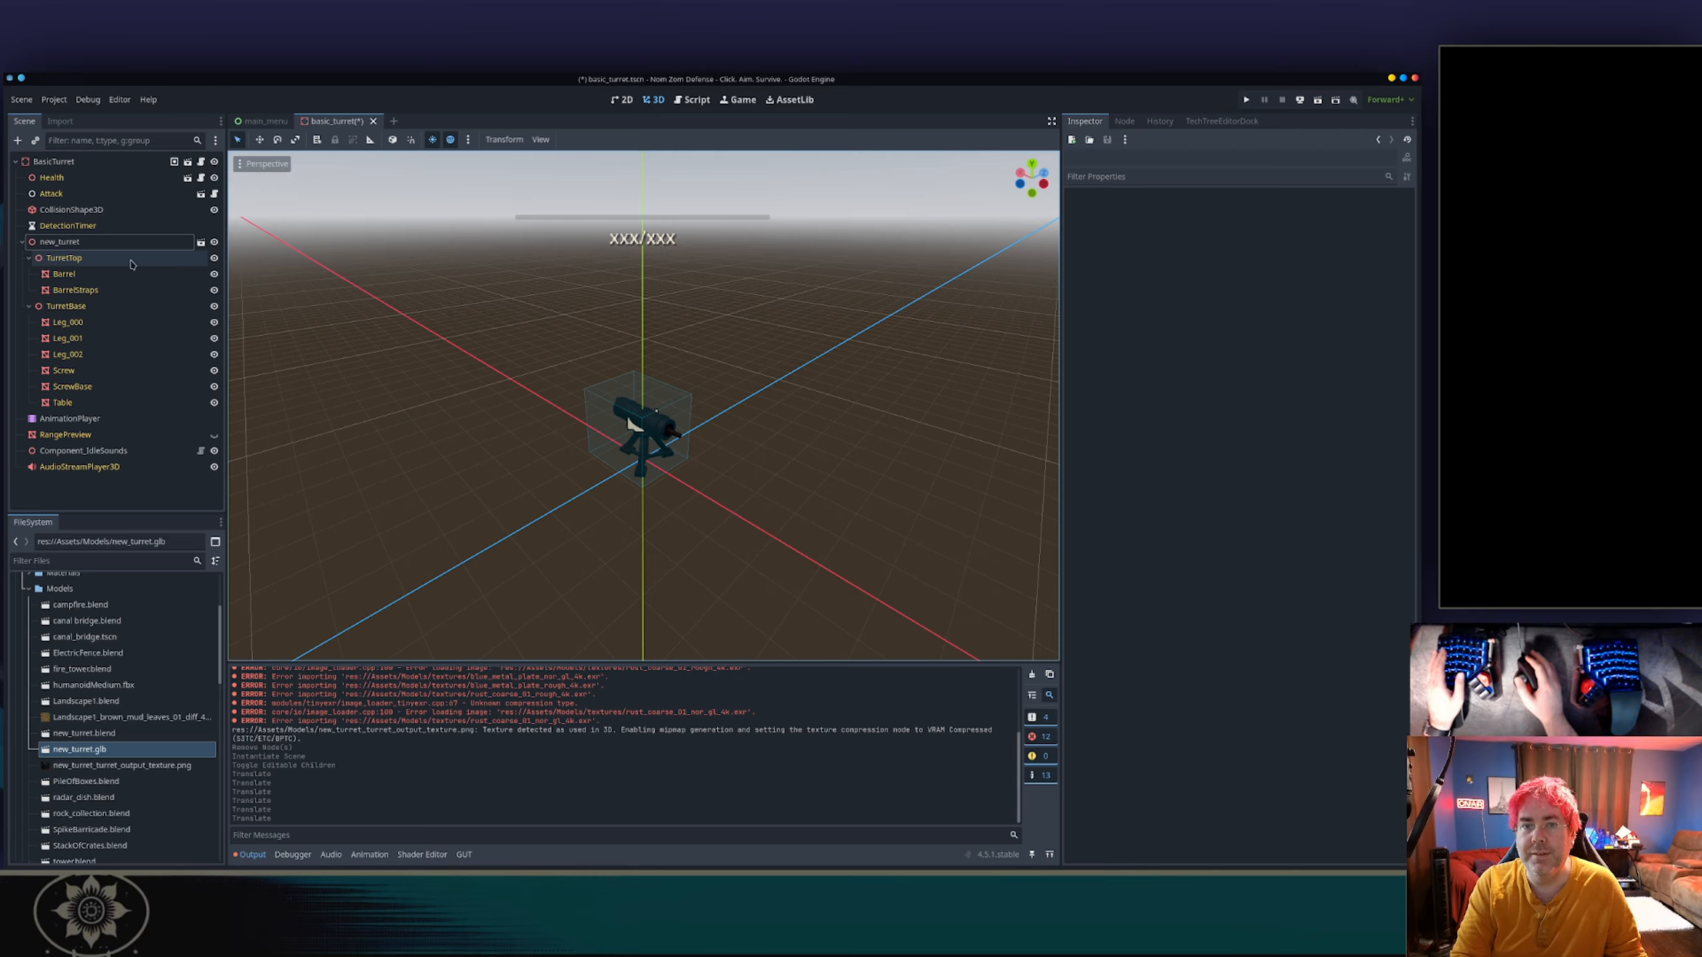
# Open the AnimationPlayer's RESET animation in an enlarged animation editor and examine the node path of its track.
pyautogui.click(111, 419)
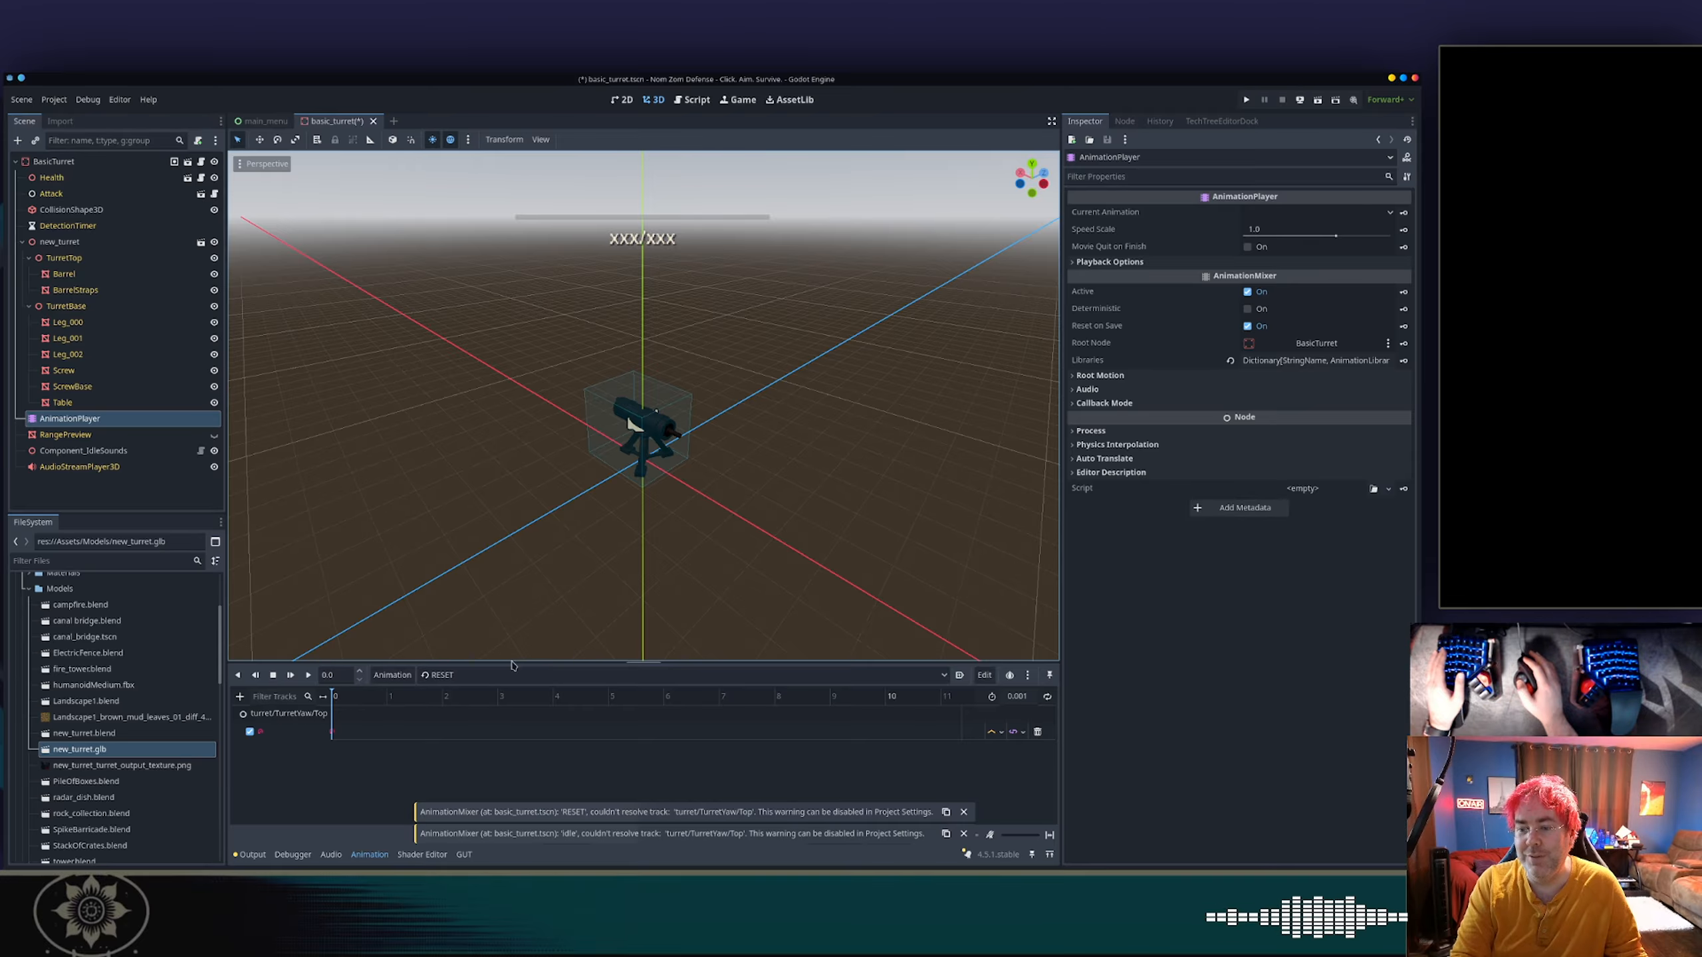
pyautogui.moveTo(508, 668); pyautogui.dragTo(506, 553)
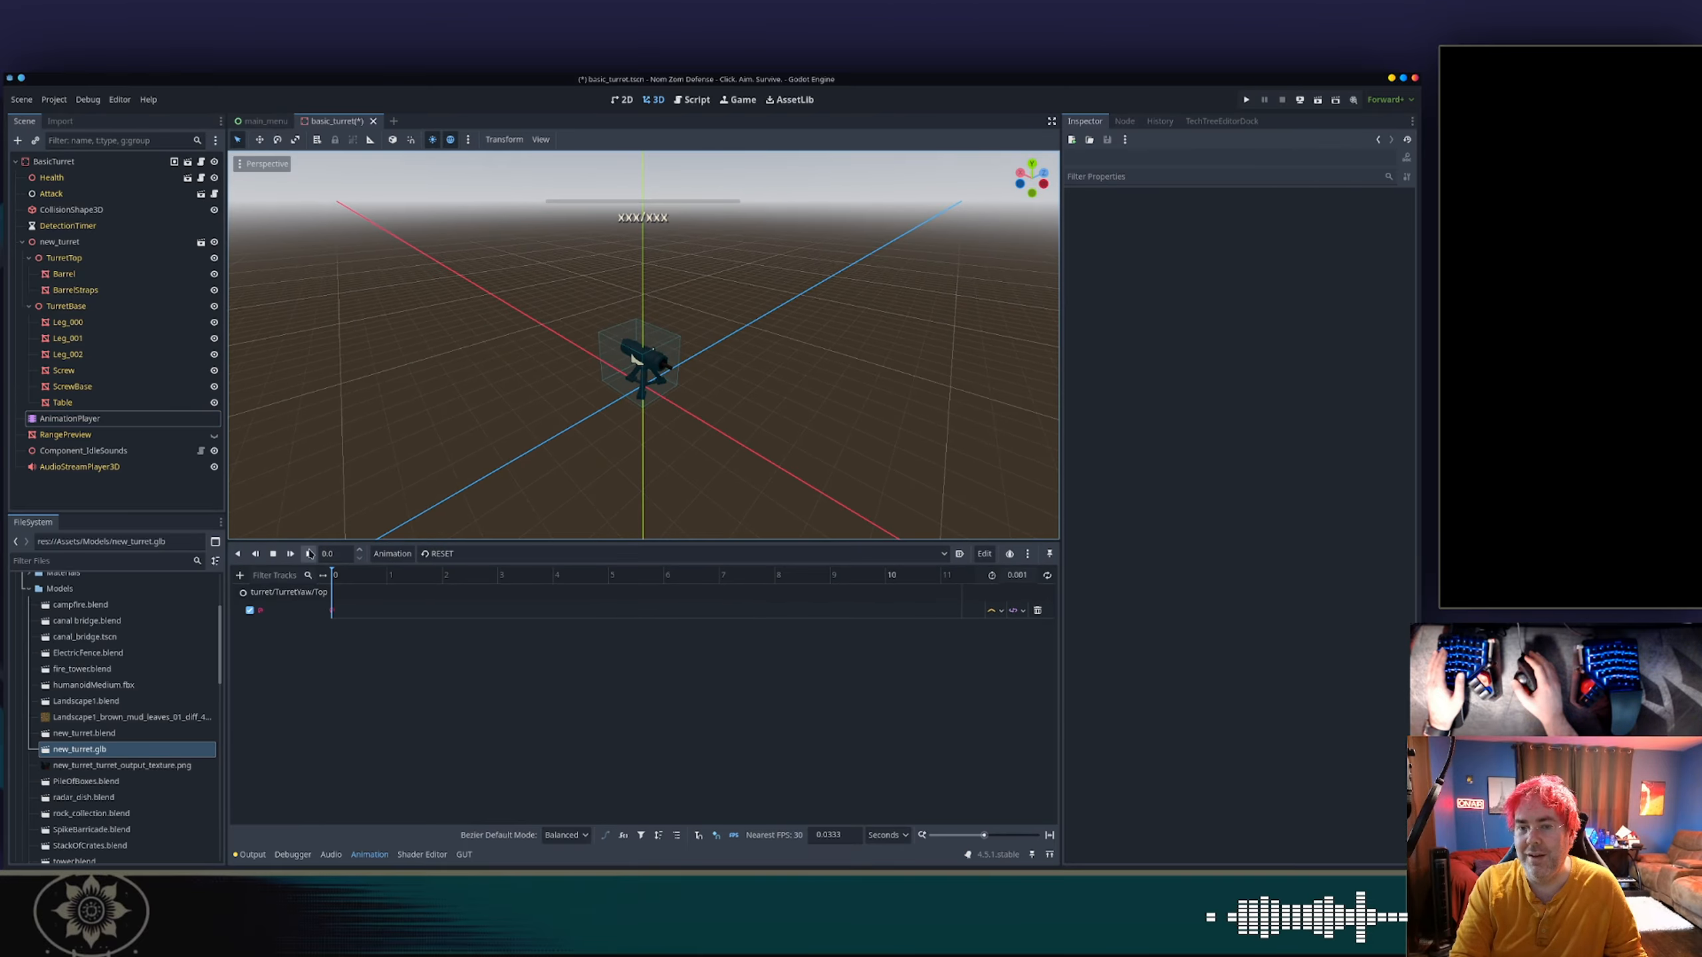
pyautogui.click(74, 405)
pyautogui.click(75, 418)
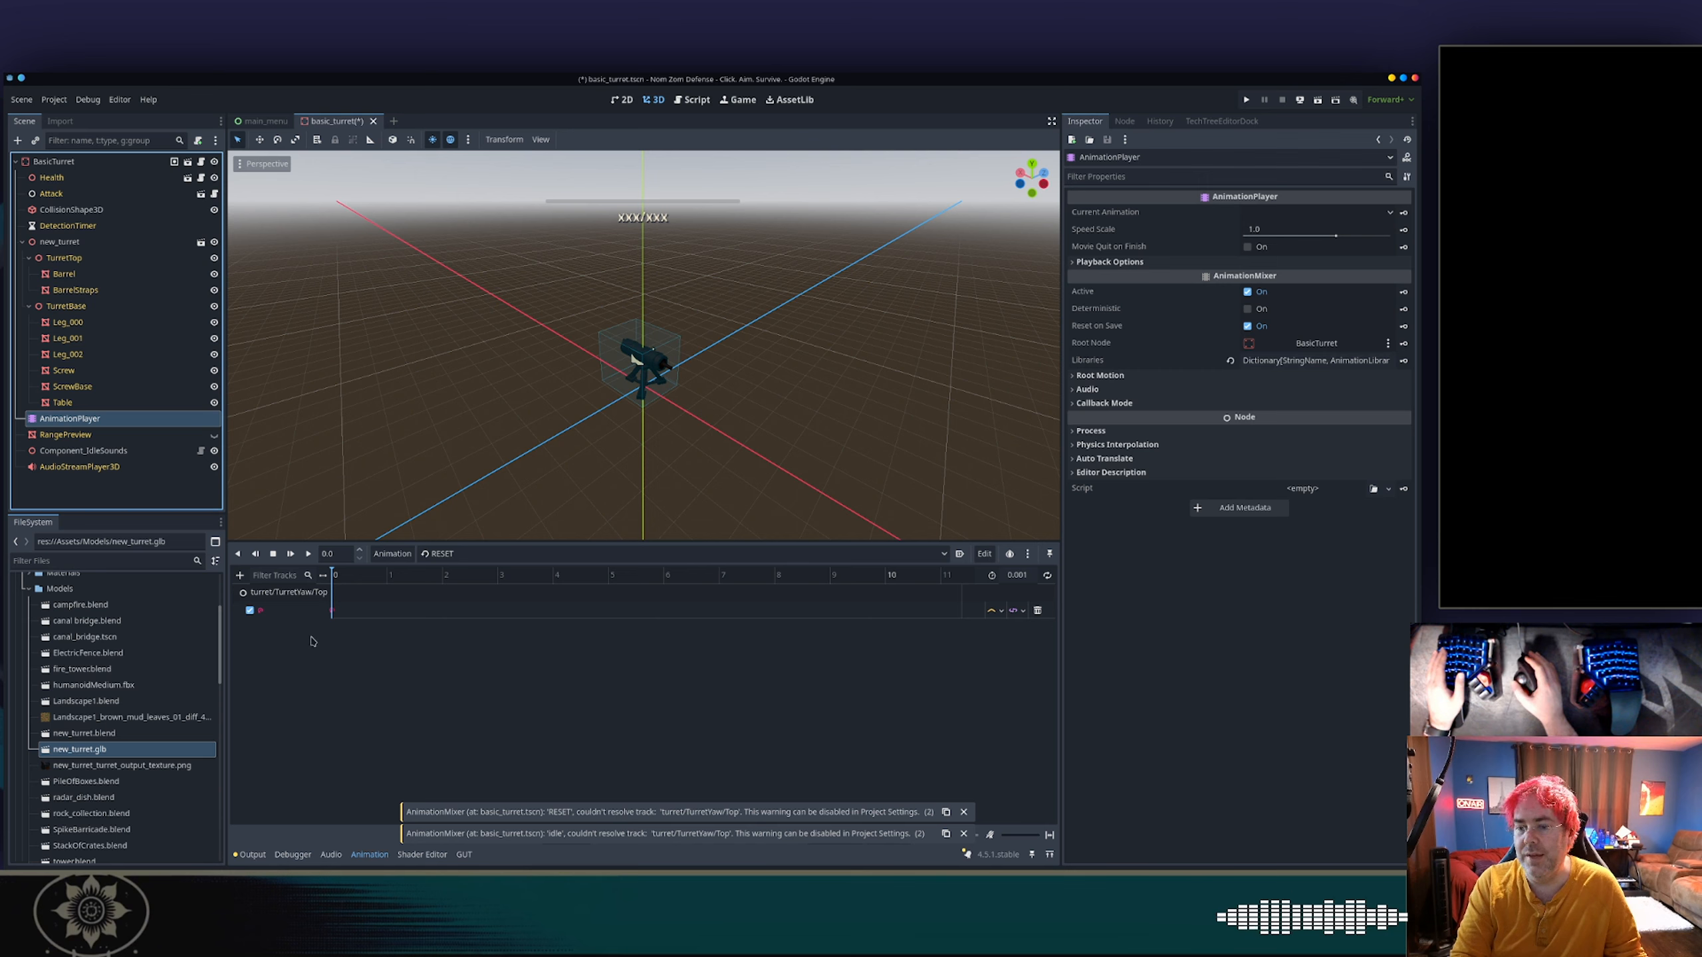
pyautogui.click(284, 597)
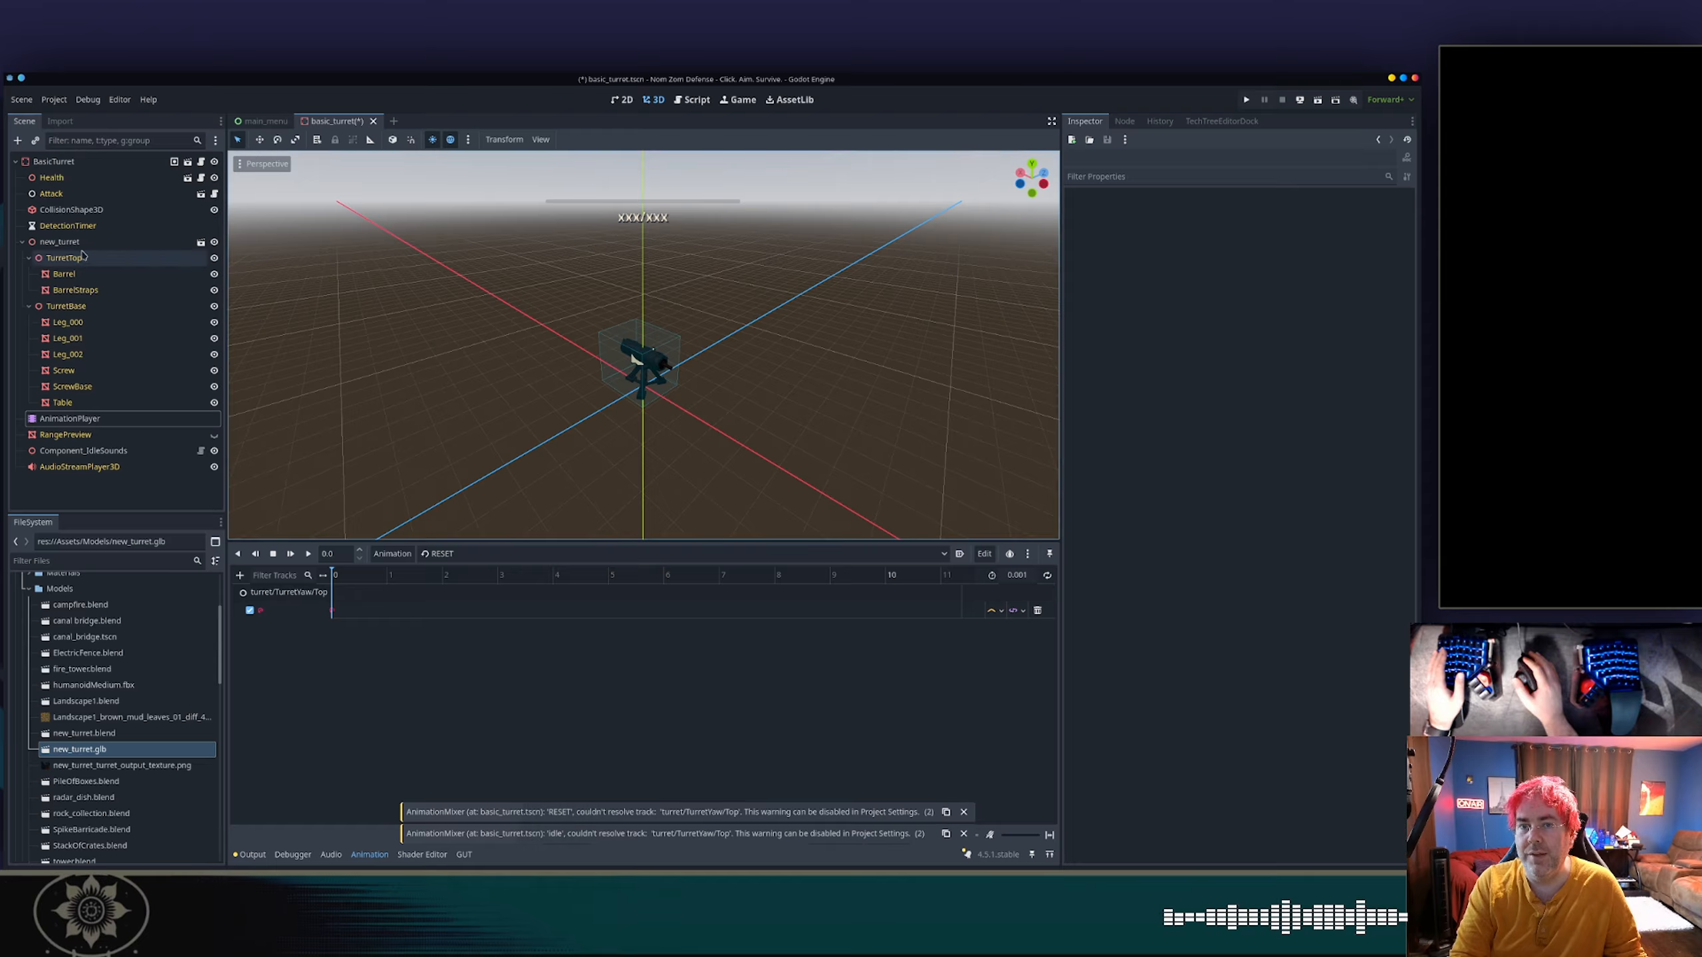
# Rename the new_turret node to turret and save the BasicTurret scene.
pyautogui.doubleClick(61, 241)
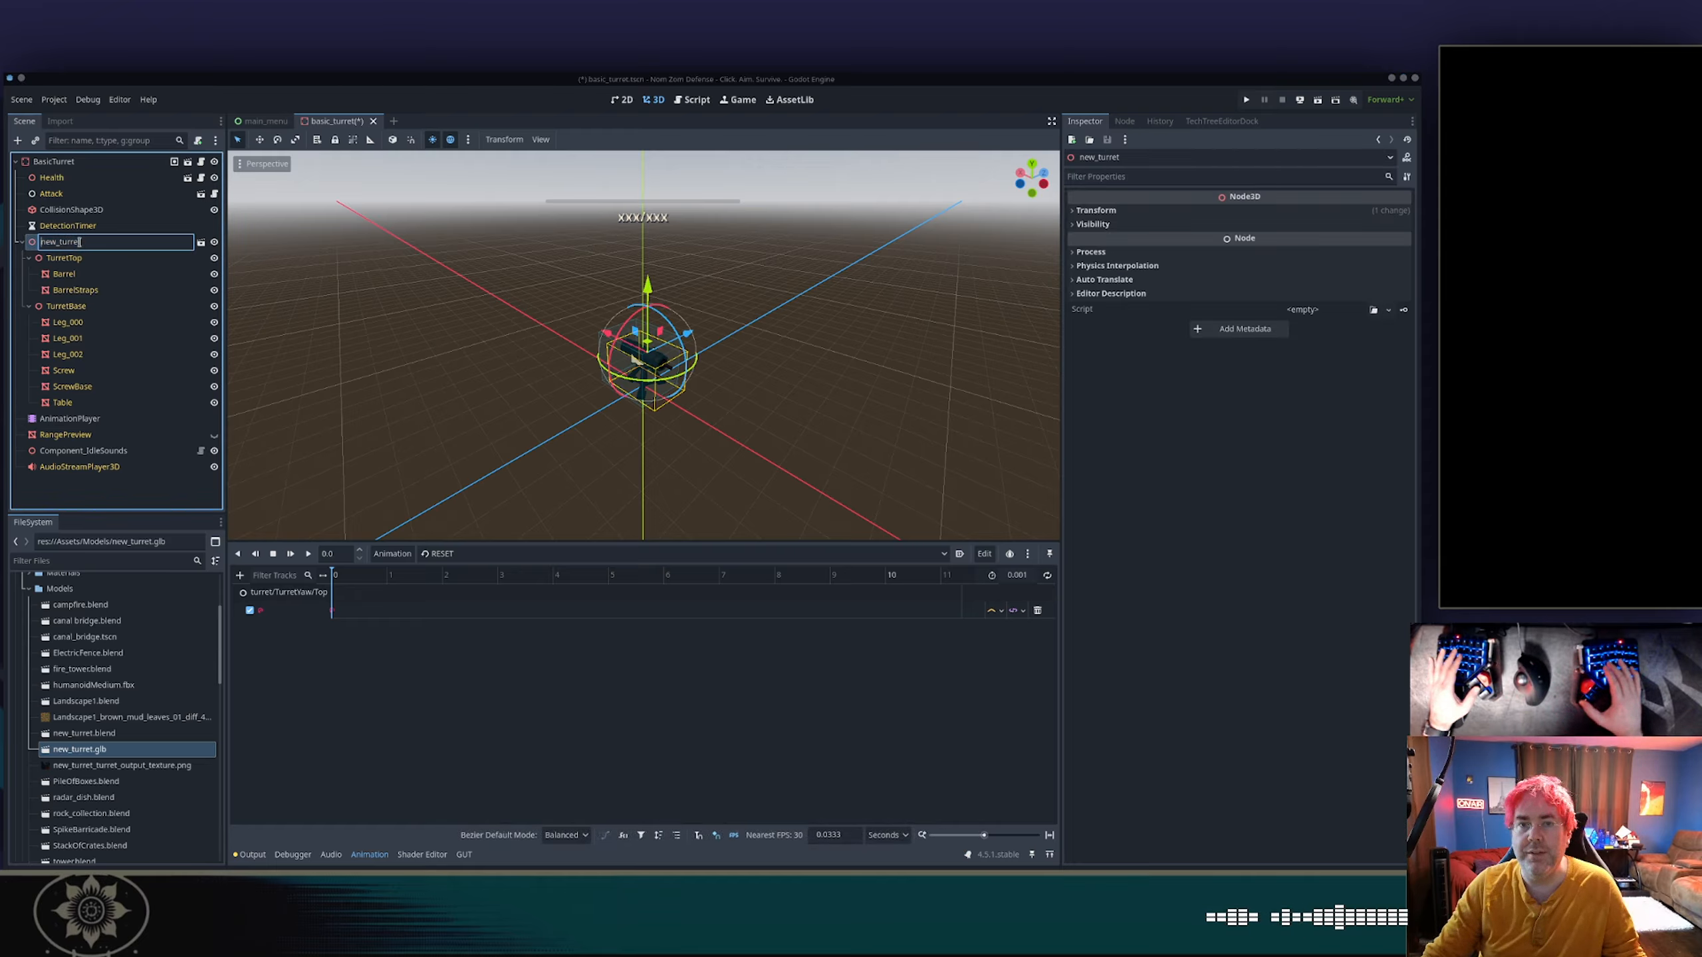
pyautogui.write('turret')
pyautogui.press('Return')
pyautogui.hotkey('ctrl', 's')
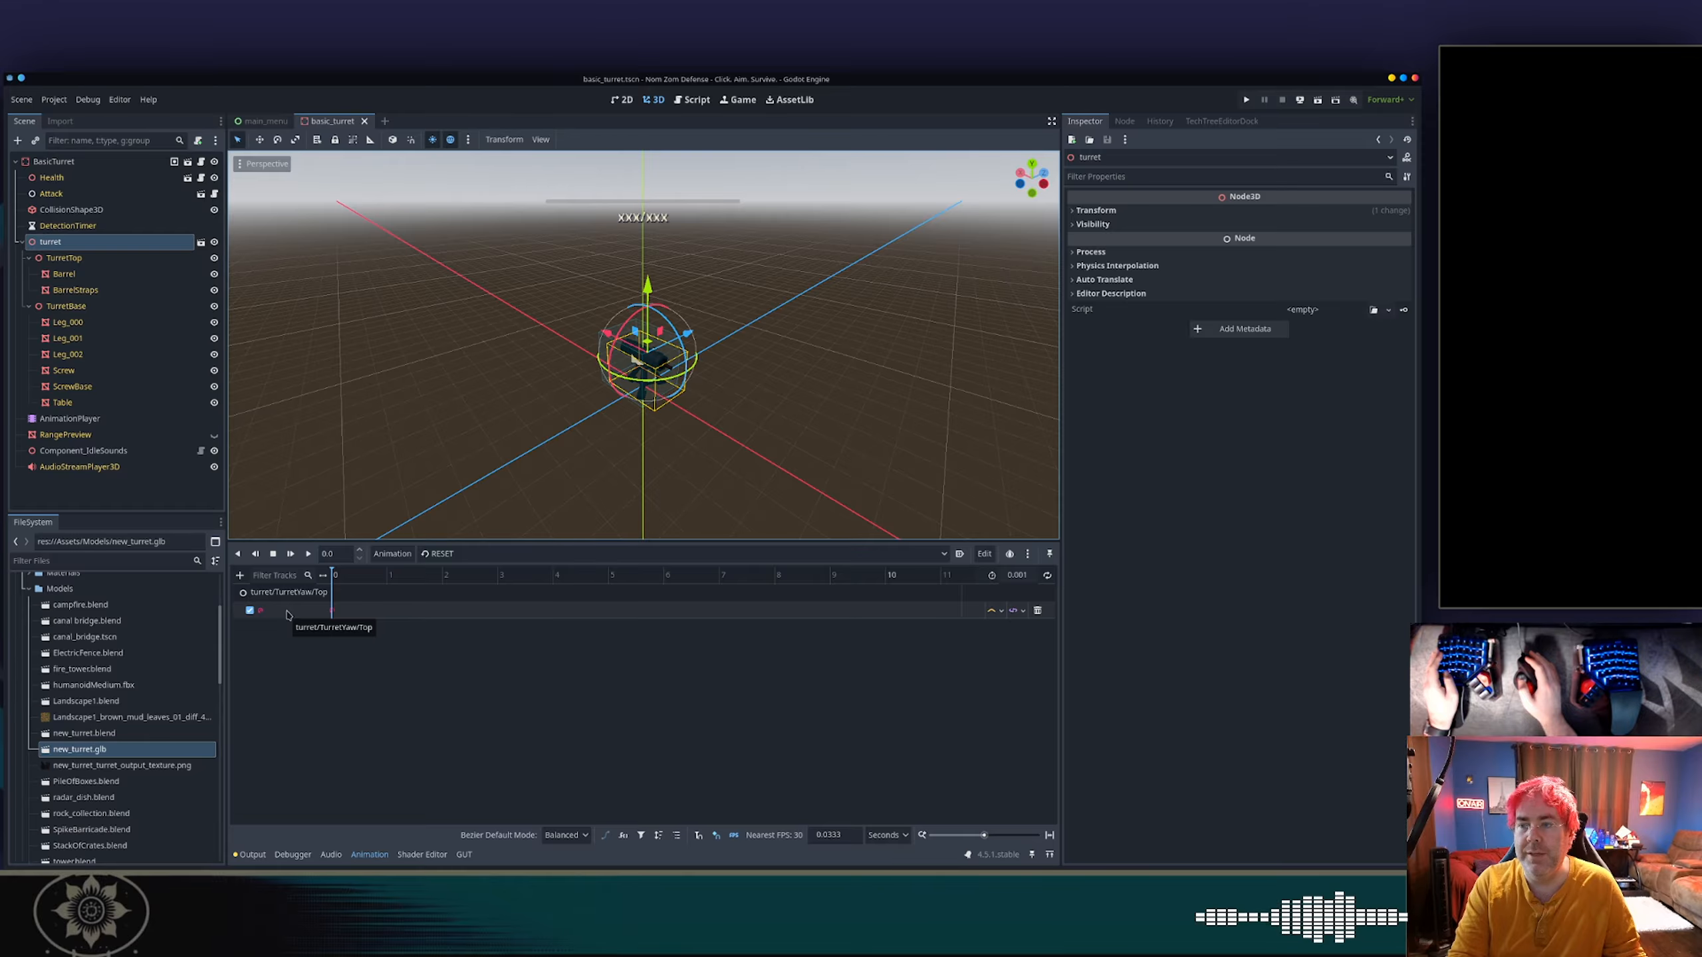
pyautogui.hotkey('alt', 'Tab')
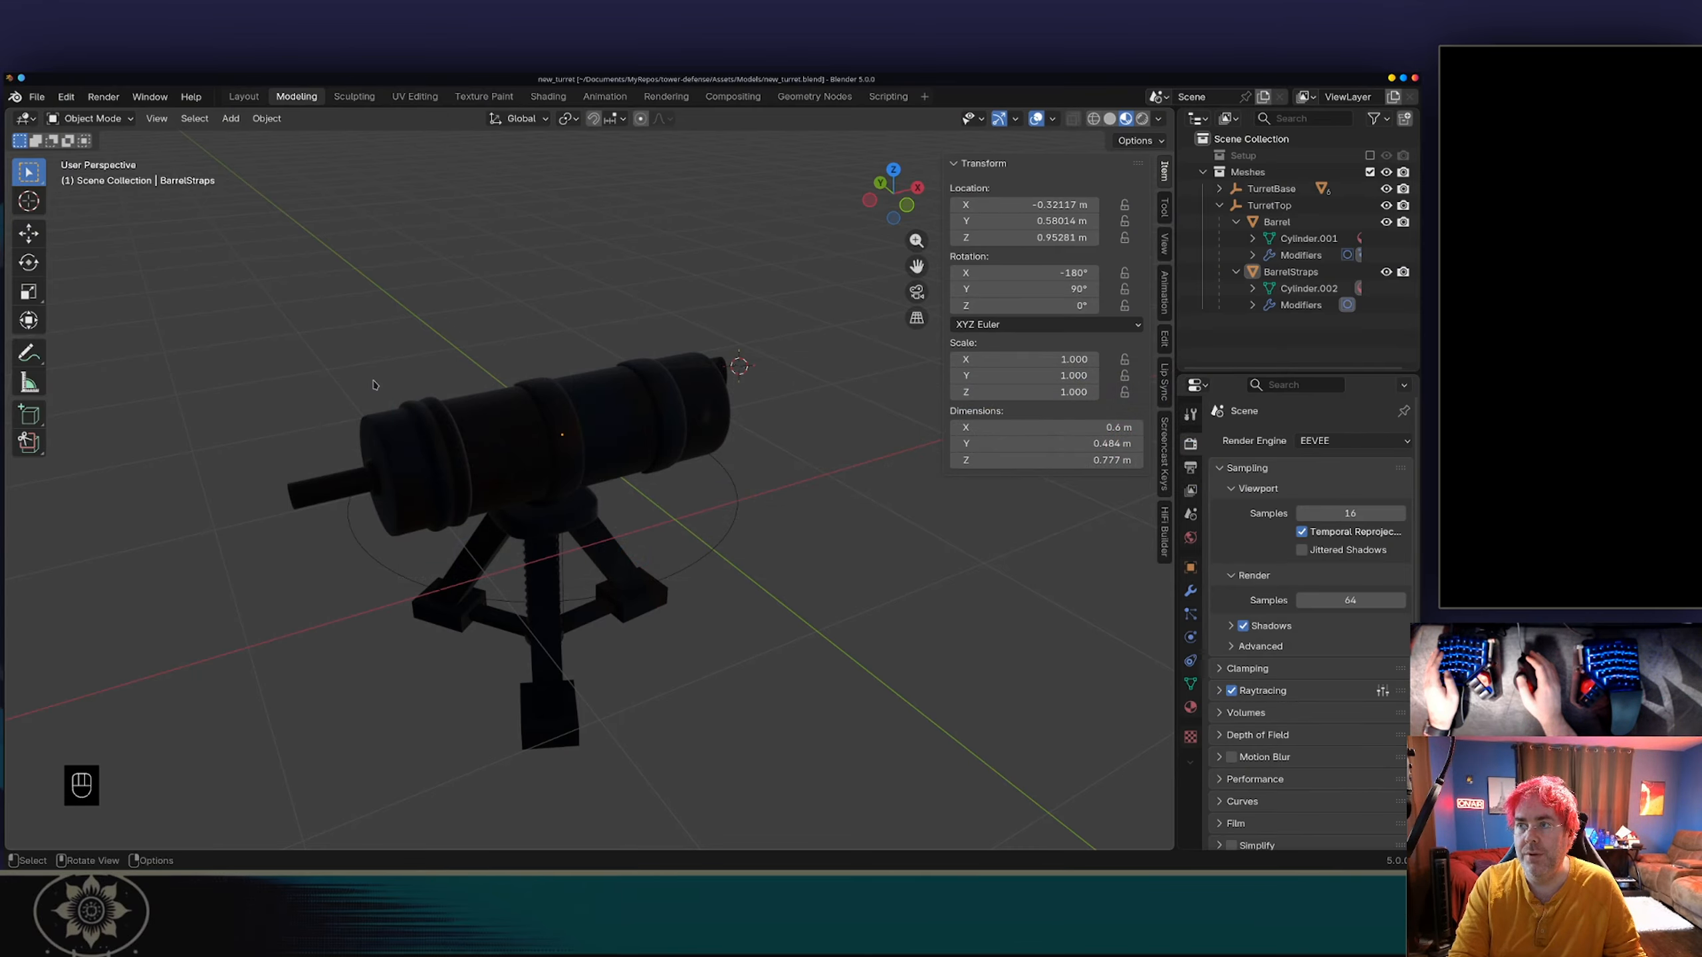
pyautogui.hotkey('alt', 'Tab')
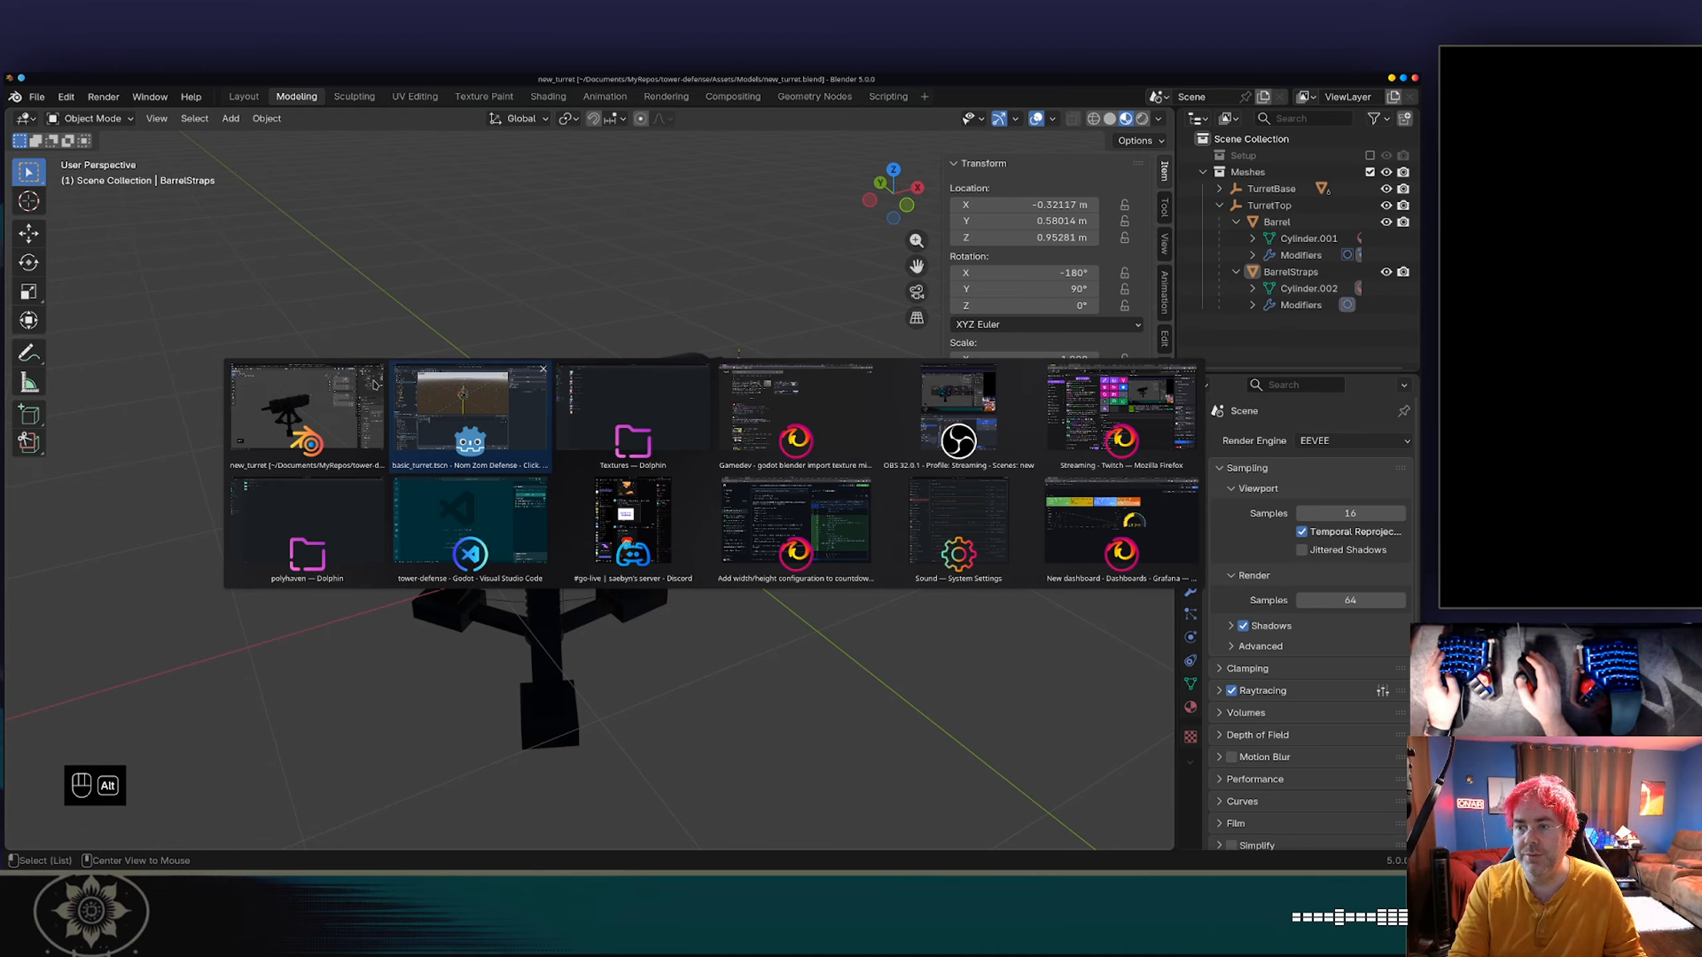
pyautogui.hotkey('alt', 'Tab')
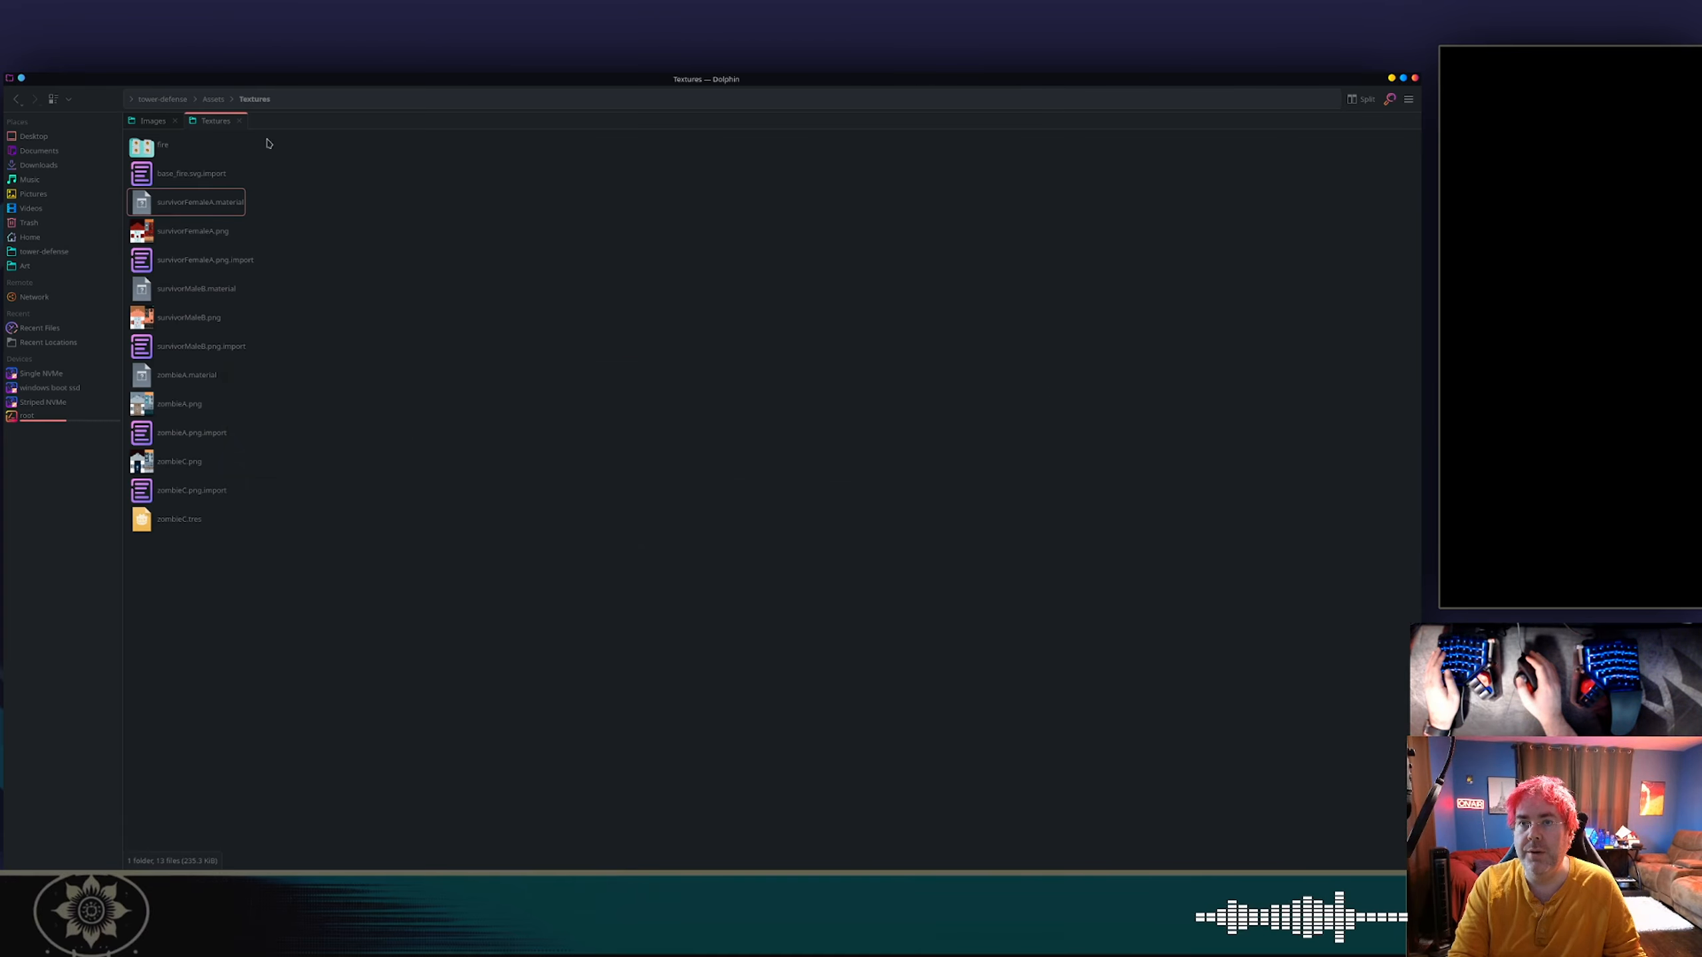
pyautogui.hotkey('alt', 'Tab')
pyautogui.hotkey('alt', 'Tab')
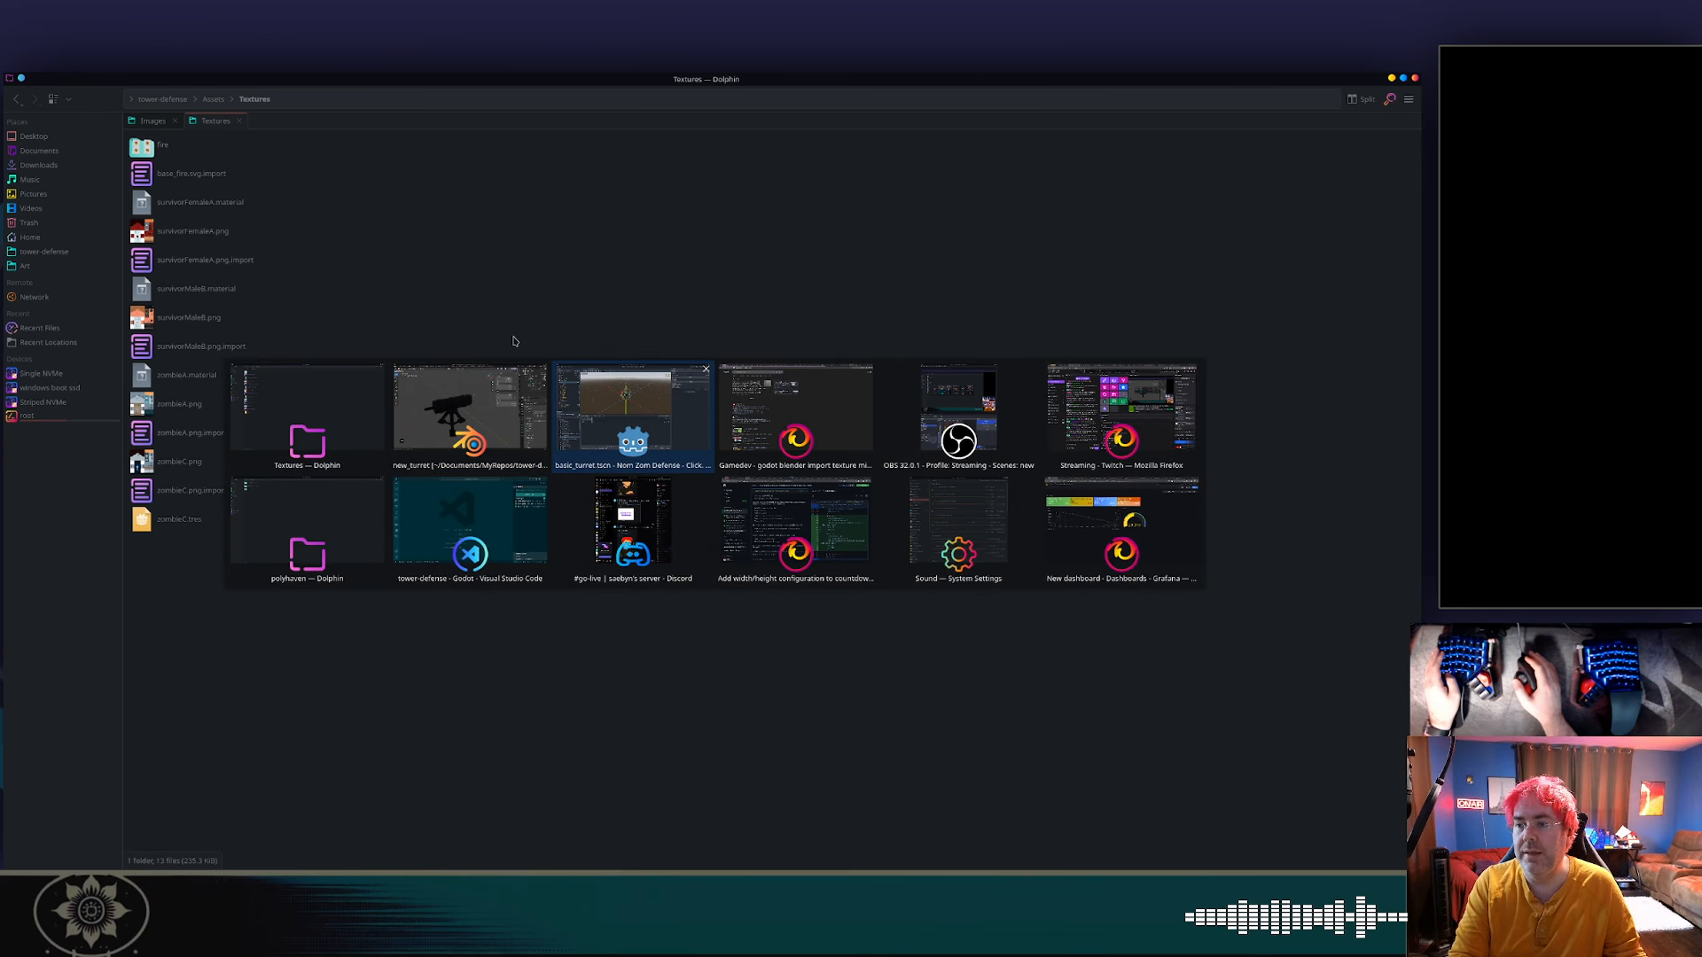
pyautogui.hotkey('alt', 'Tab')
pyautogui.hotkey('ctrl', 'Tab')
# Switch to Blender and close it, saving new_turret.blend together with its modified image.
pyautogui.hotkey('alt', 'Tab')
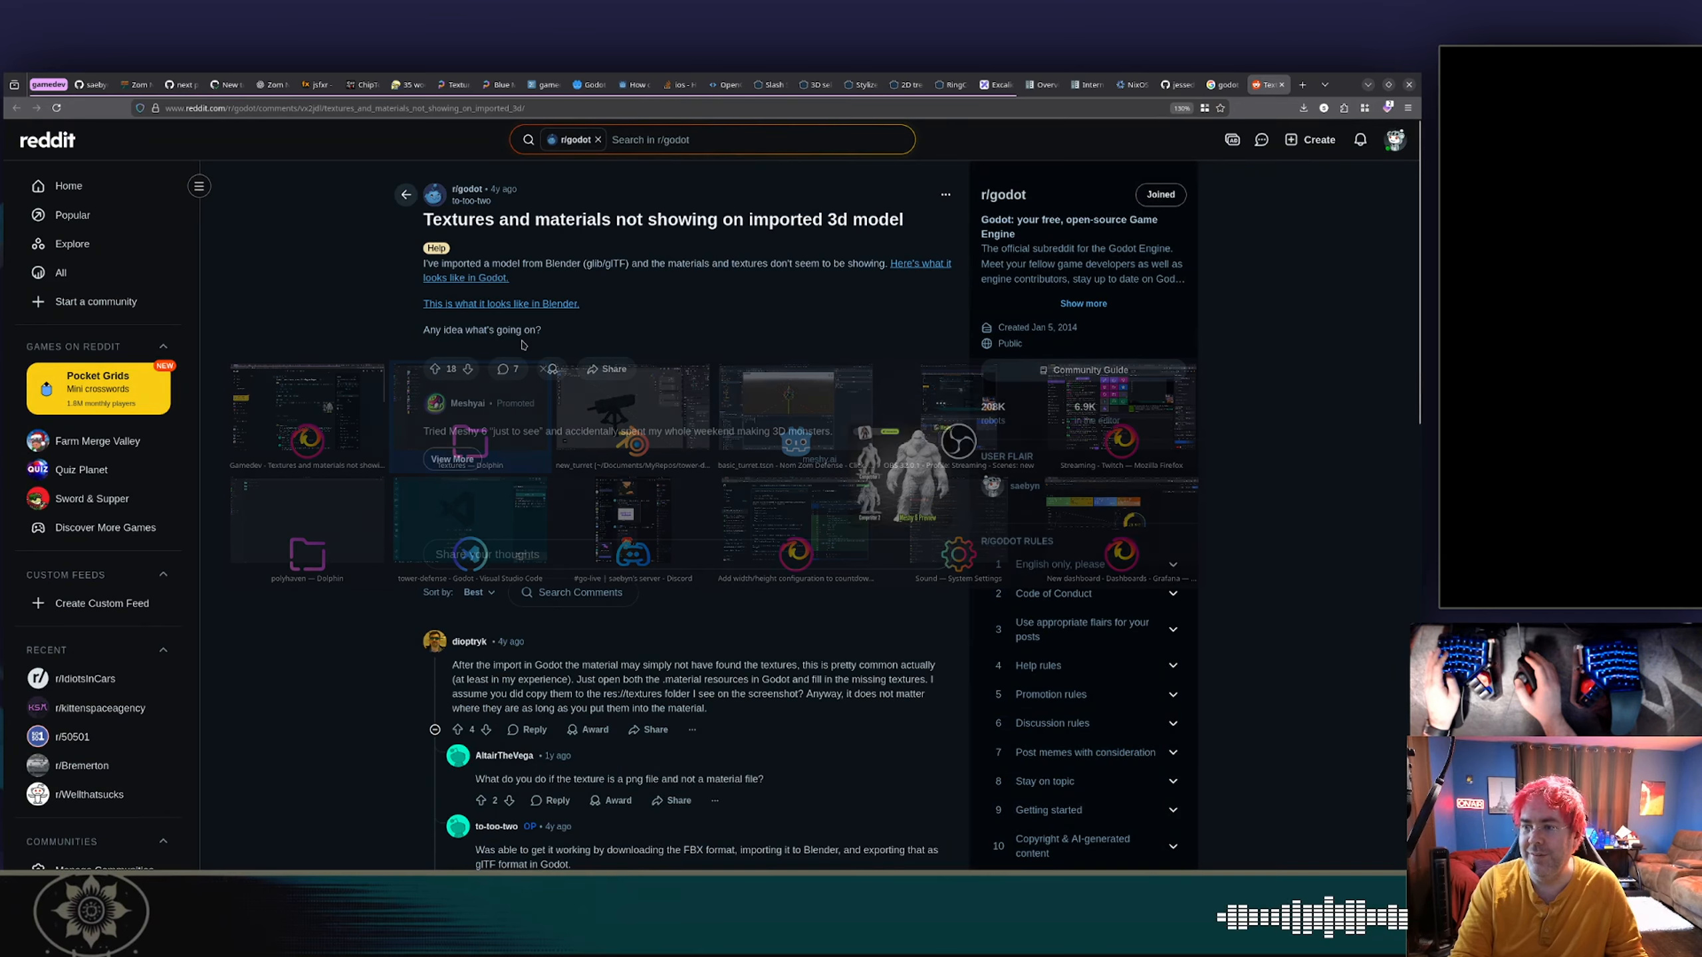
pyautogui.hotkey('alt', 'Tab')
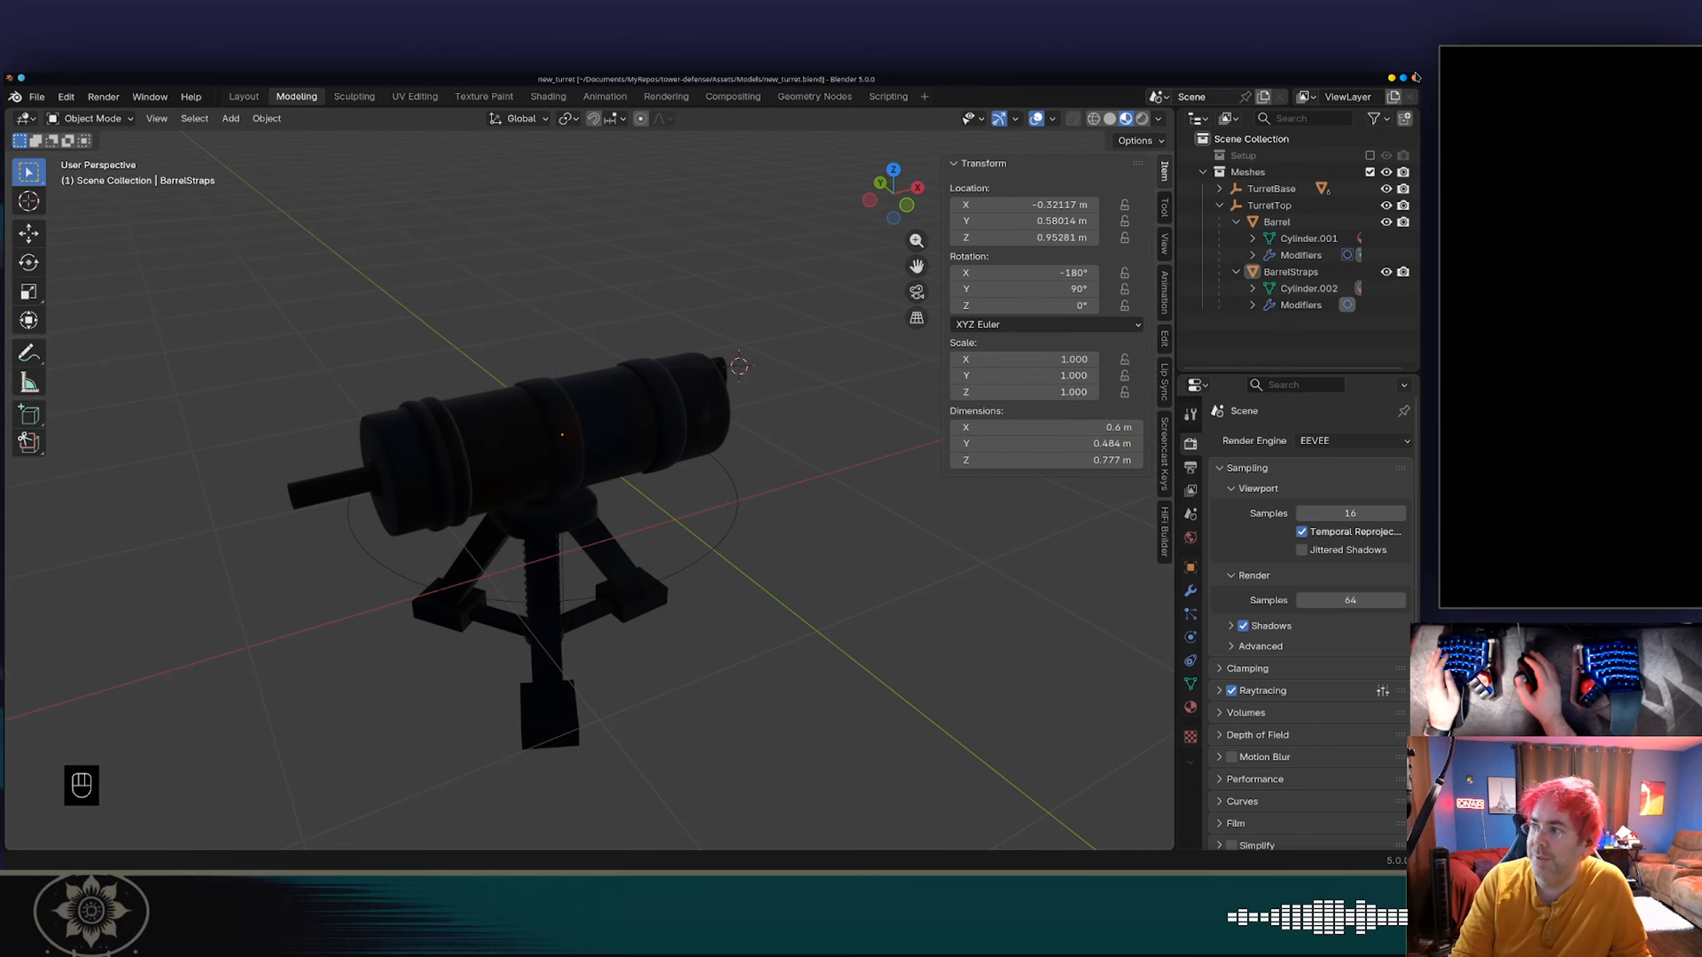
pyautogui.click(1415, 78)
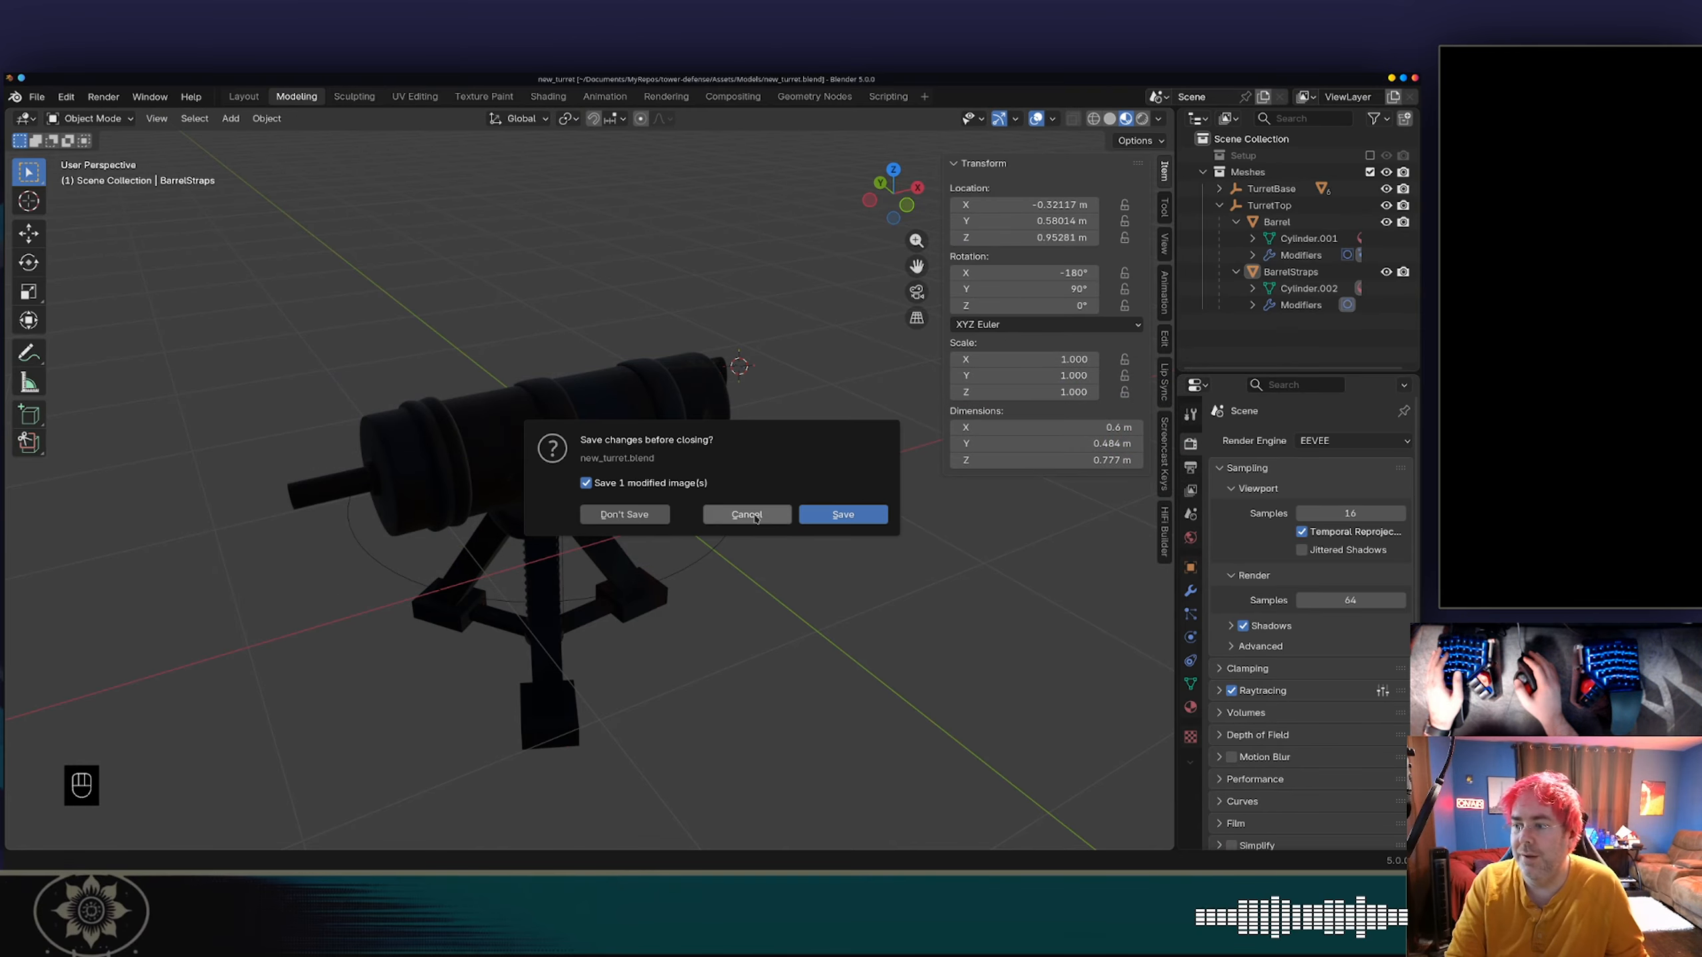
pyautogui.click(843, 514)
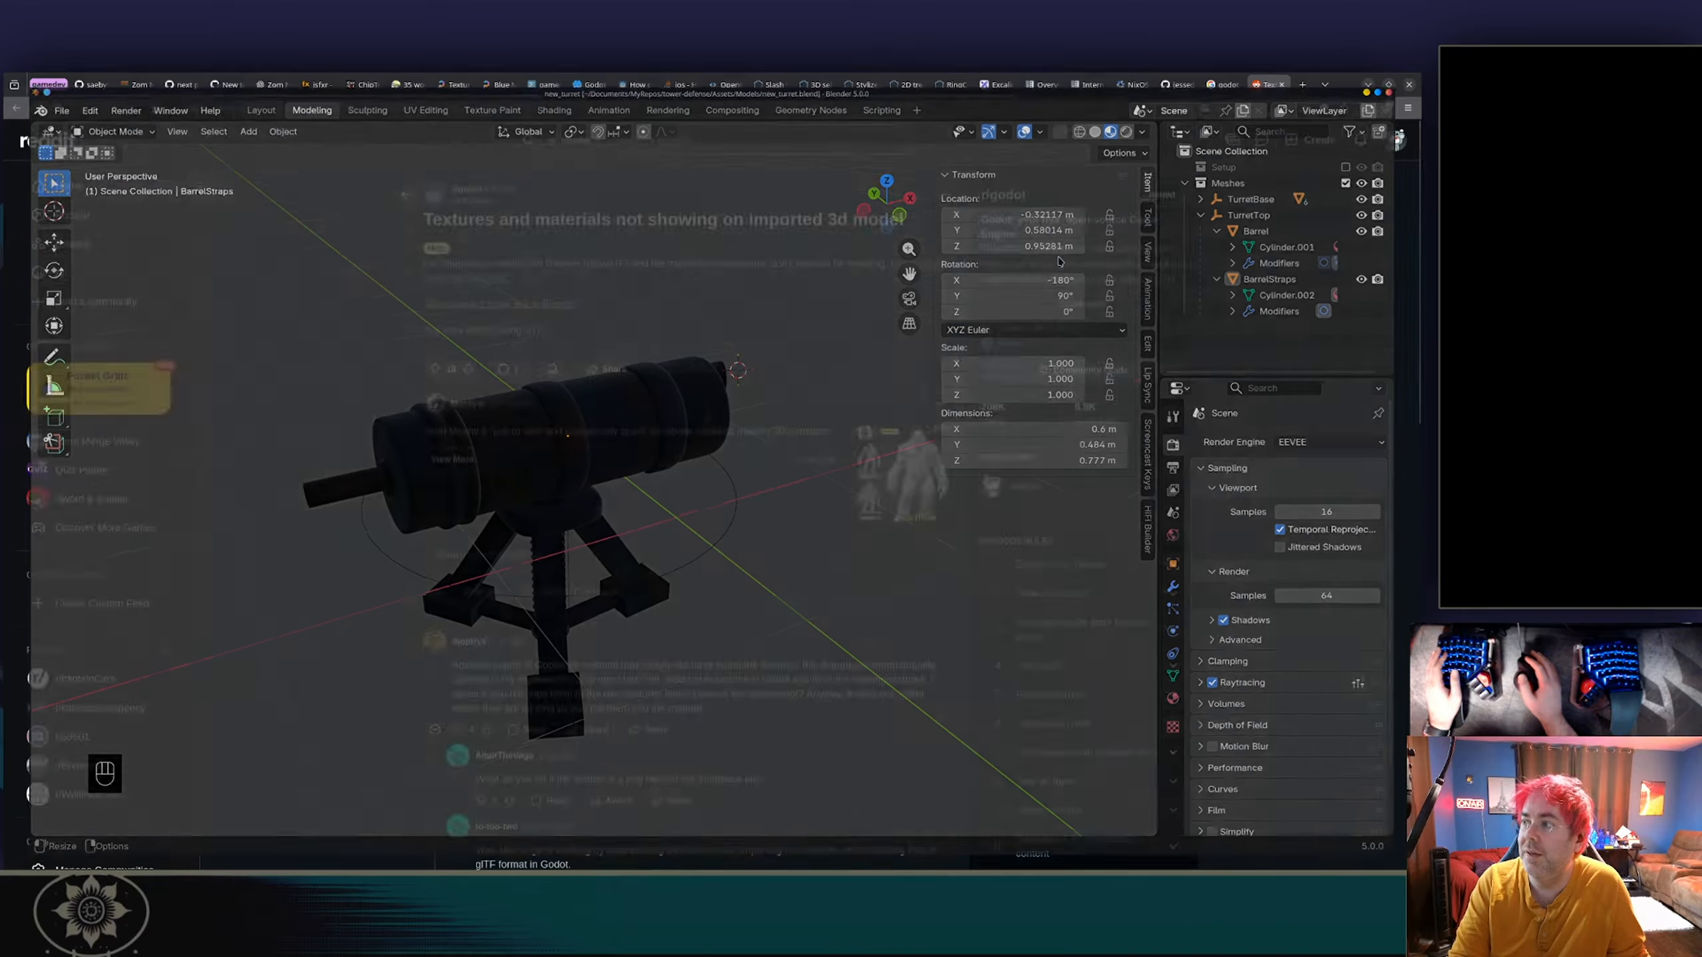
# Open the project's Assets/Models folder in Dolphin, and switch to Godot to close the editor.
pyautogui.hotkey('alt', 'Tab')
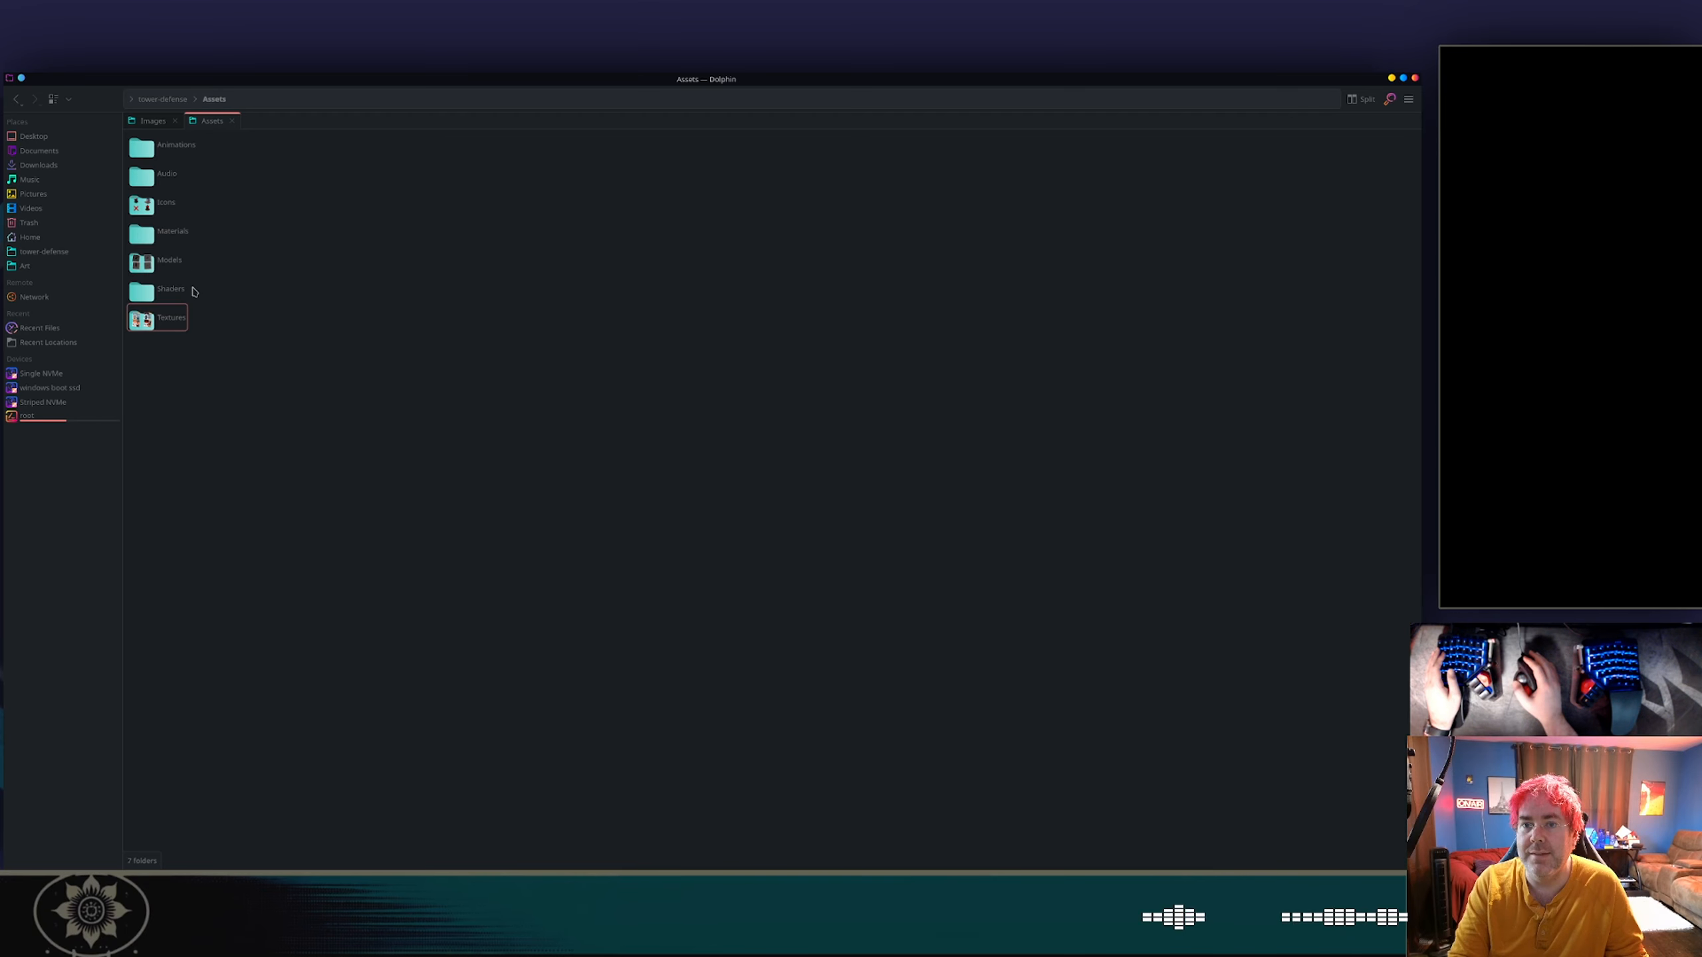
pyautogui.doubleClick(151, 267)
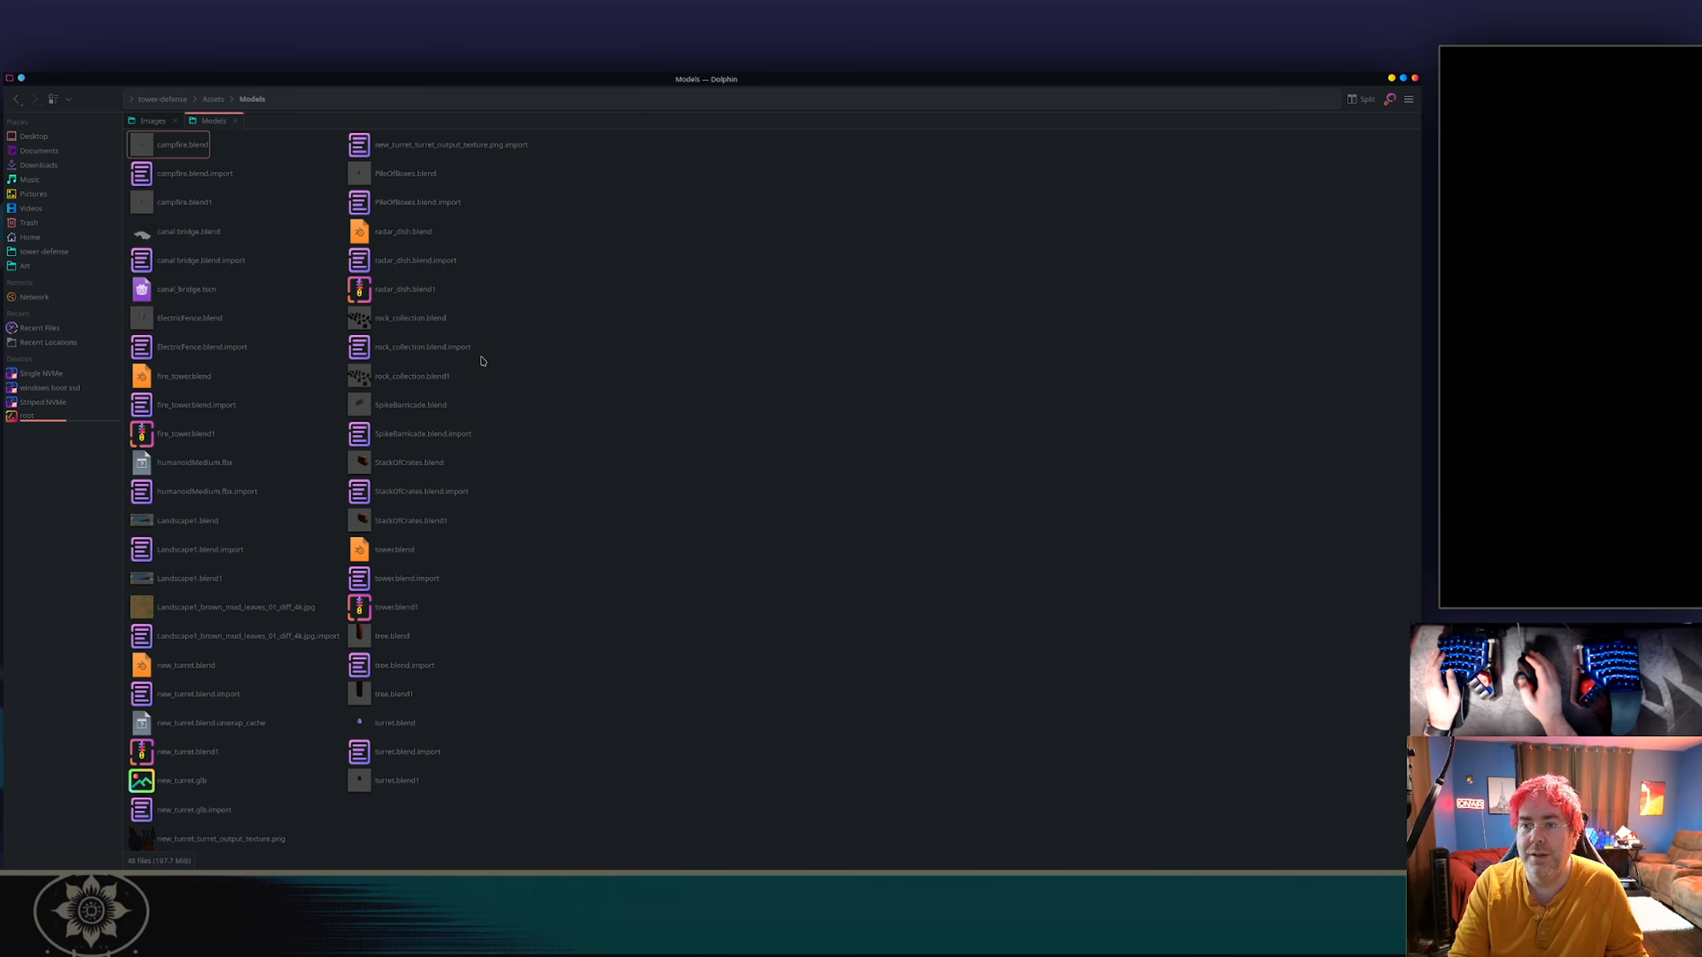
pyautogui.hotkey('alt', 'Tab')
pyautogui.hotkey('alt', 'Tab')
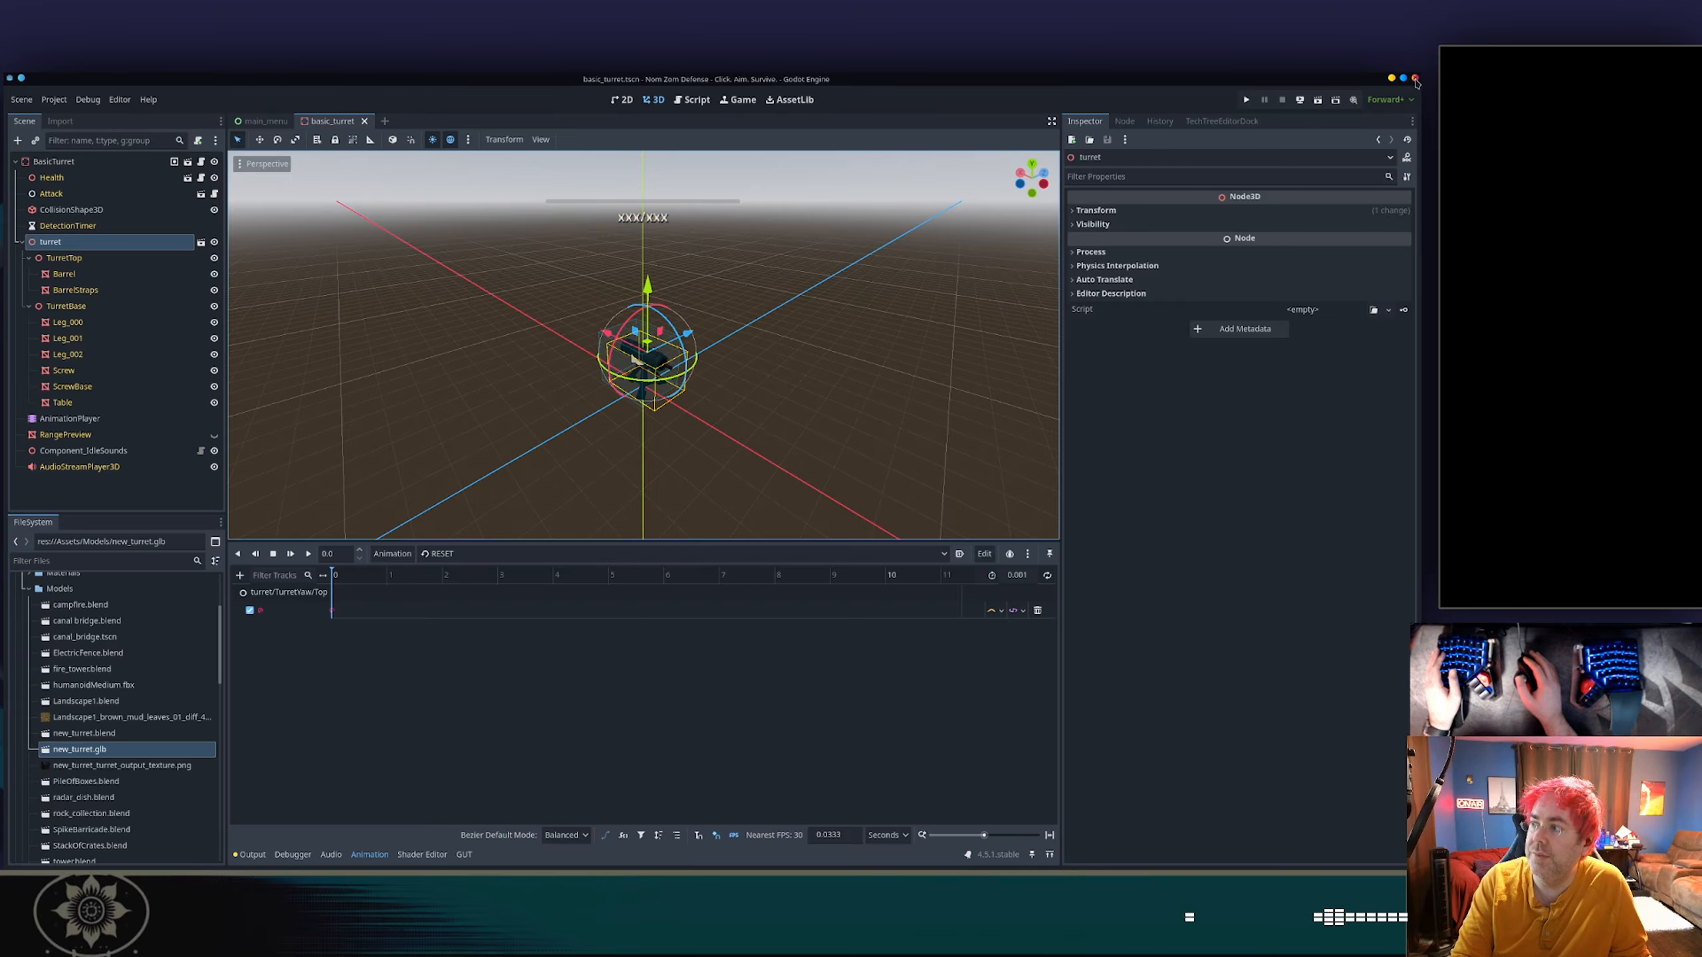
pyautogui.click(1416, 80)
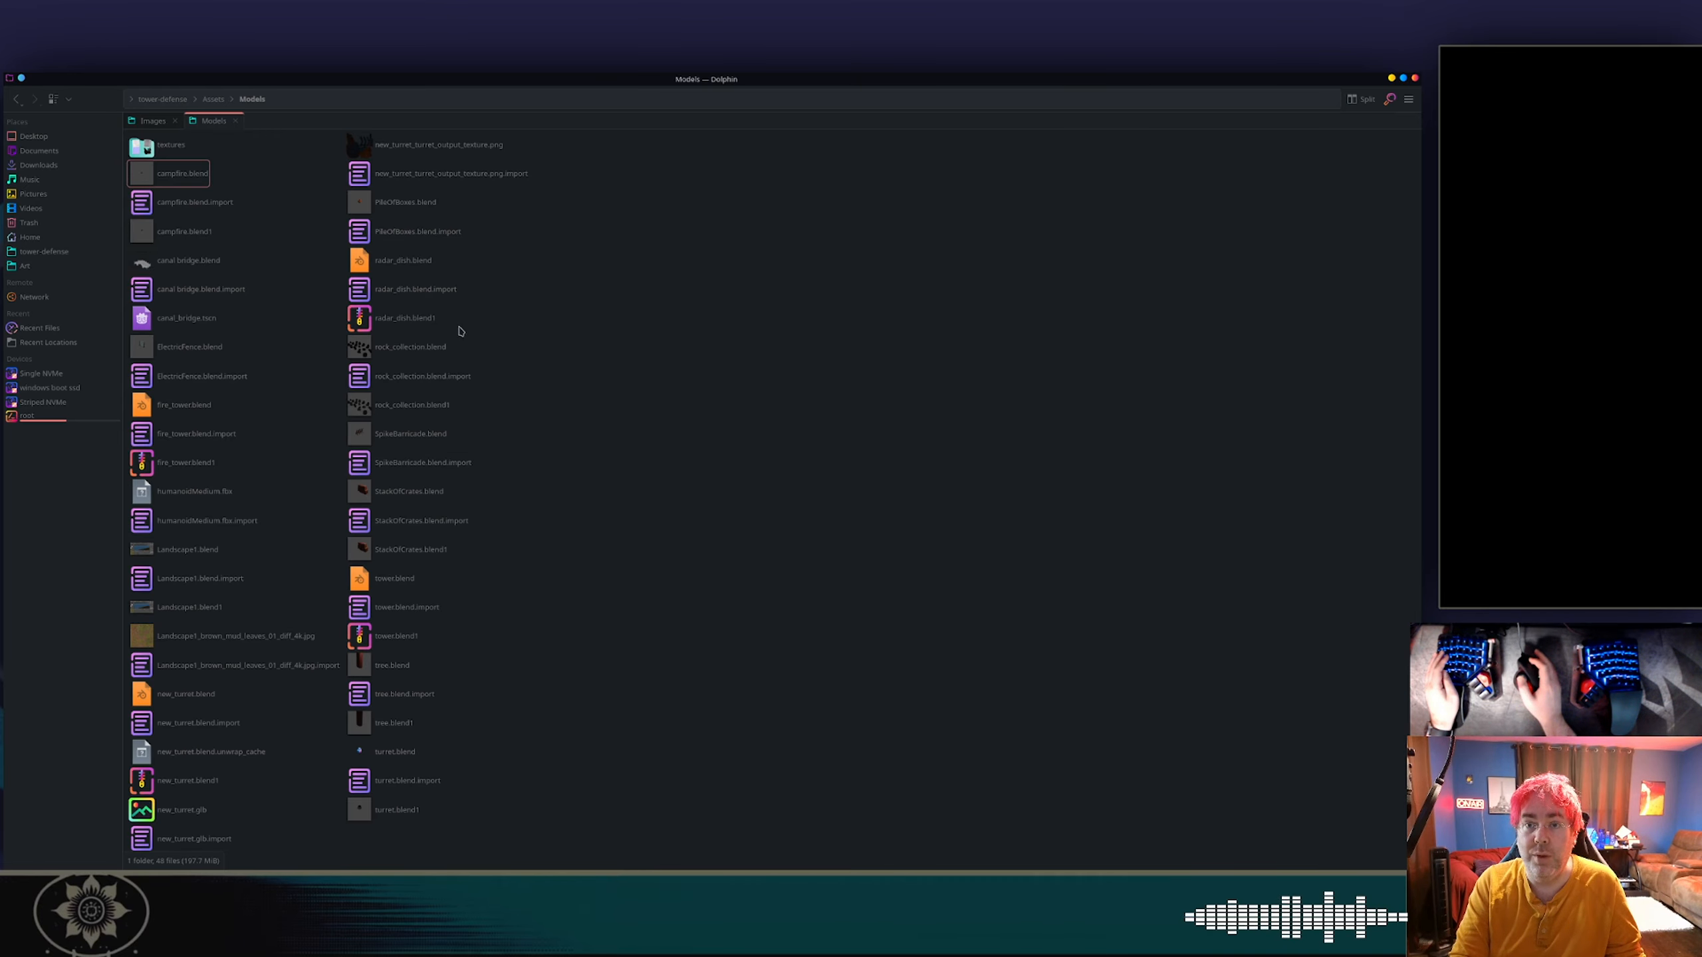
# Cut the new_turret .blend, .blend.import, unwrap_cache, .blend1 and .glb.import files plus the output texture PNG and its .import, leaving out new_turret.glb.
pyautogui.click(403, 144)
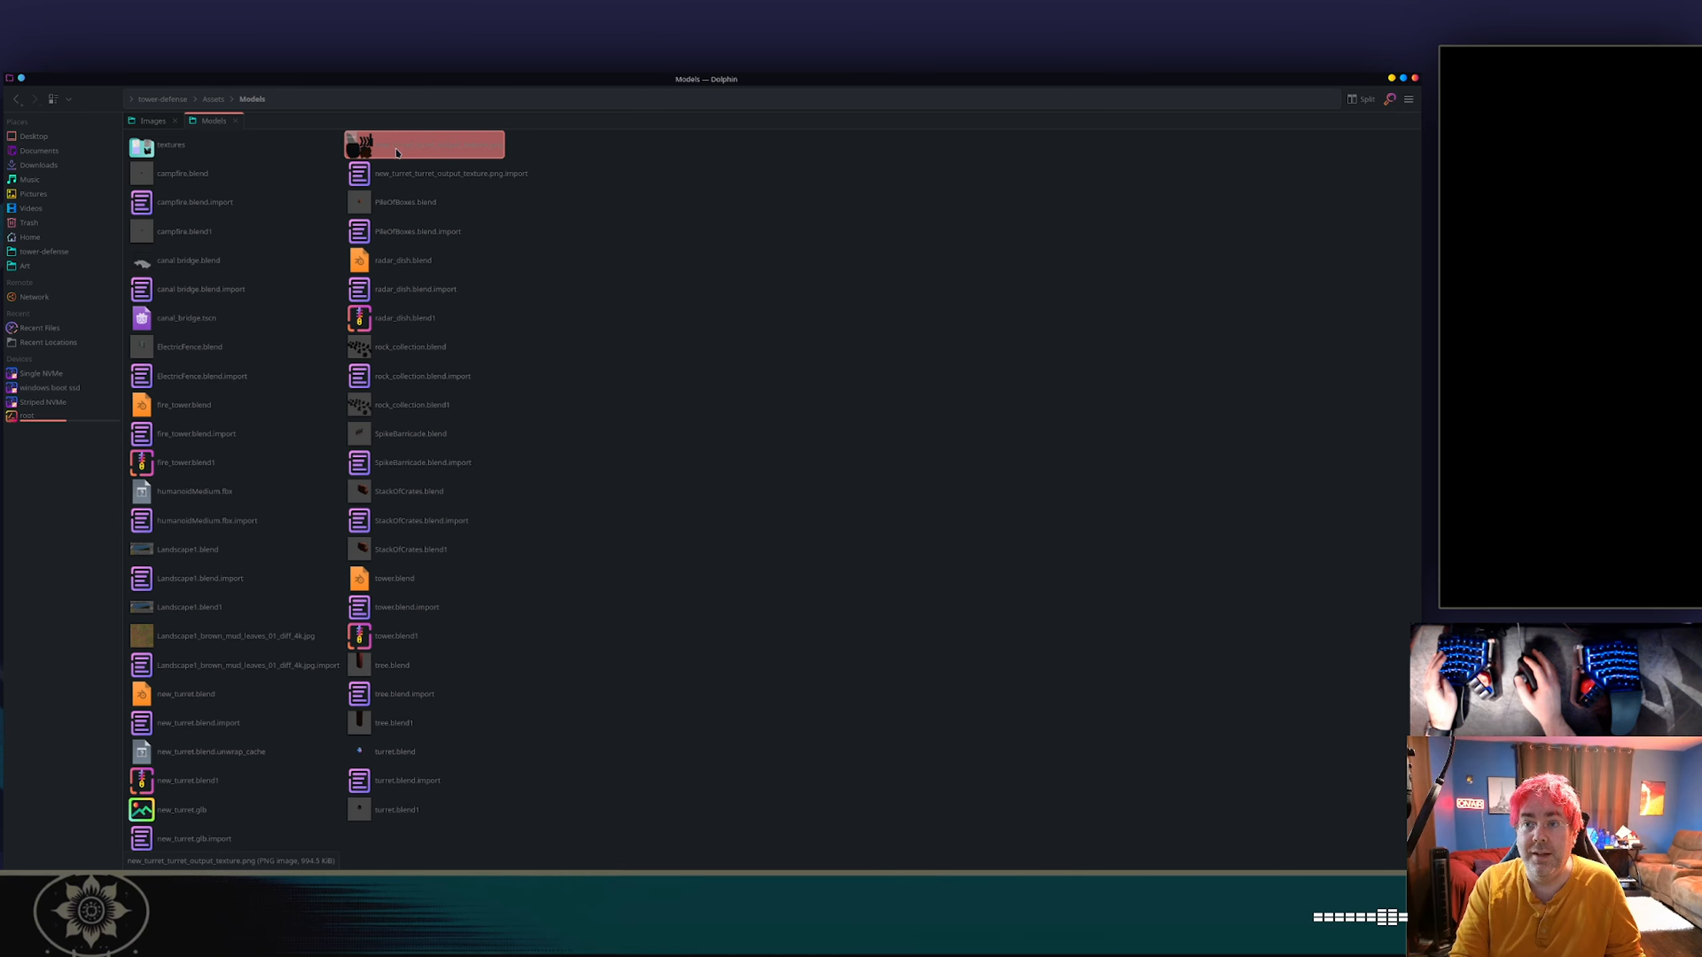
pyautogui.keyDown('shift'); pyautogui.click(404, 173); pyautogui.keyUp('shift')
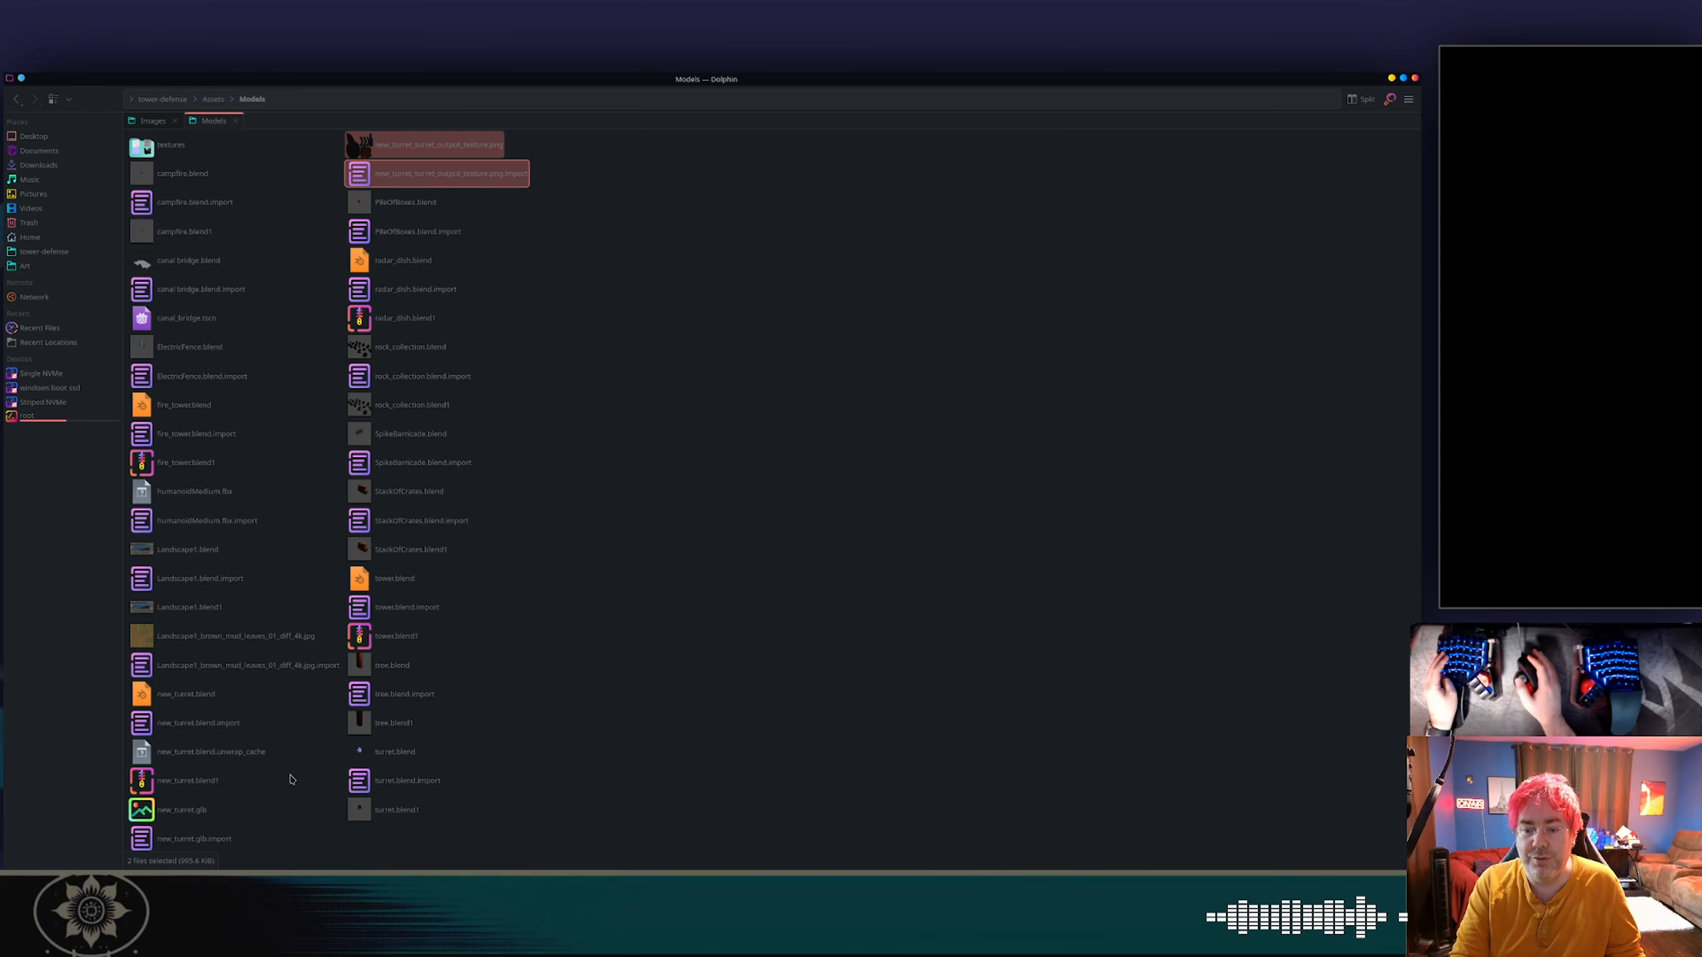
pyautogui.keyDown('ctrl'); pyautogui.click(207, 840); pyautogui.keyUp('ctrl')
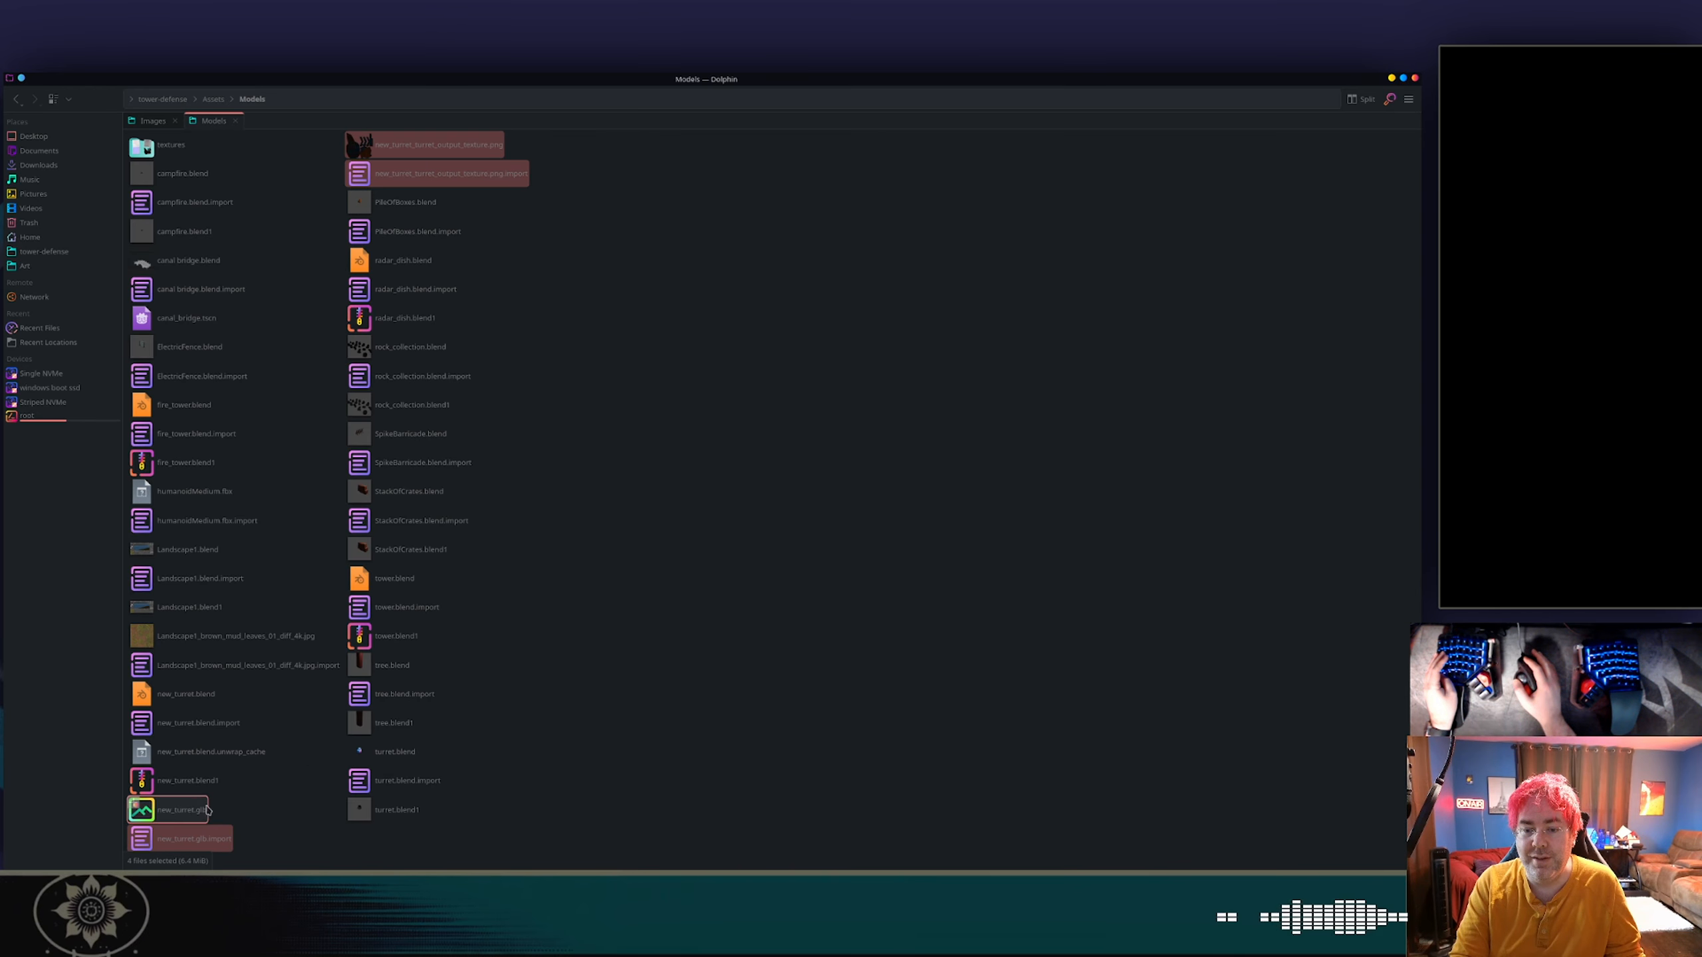
pyautogui.keyDown('ctrl'); pyautogui.click(213, 783); pyautogui.keyUp('ctrl')
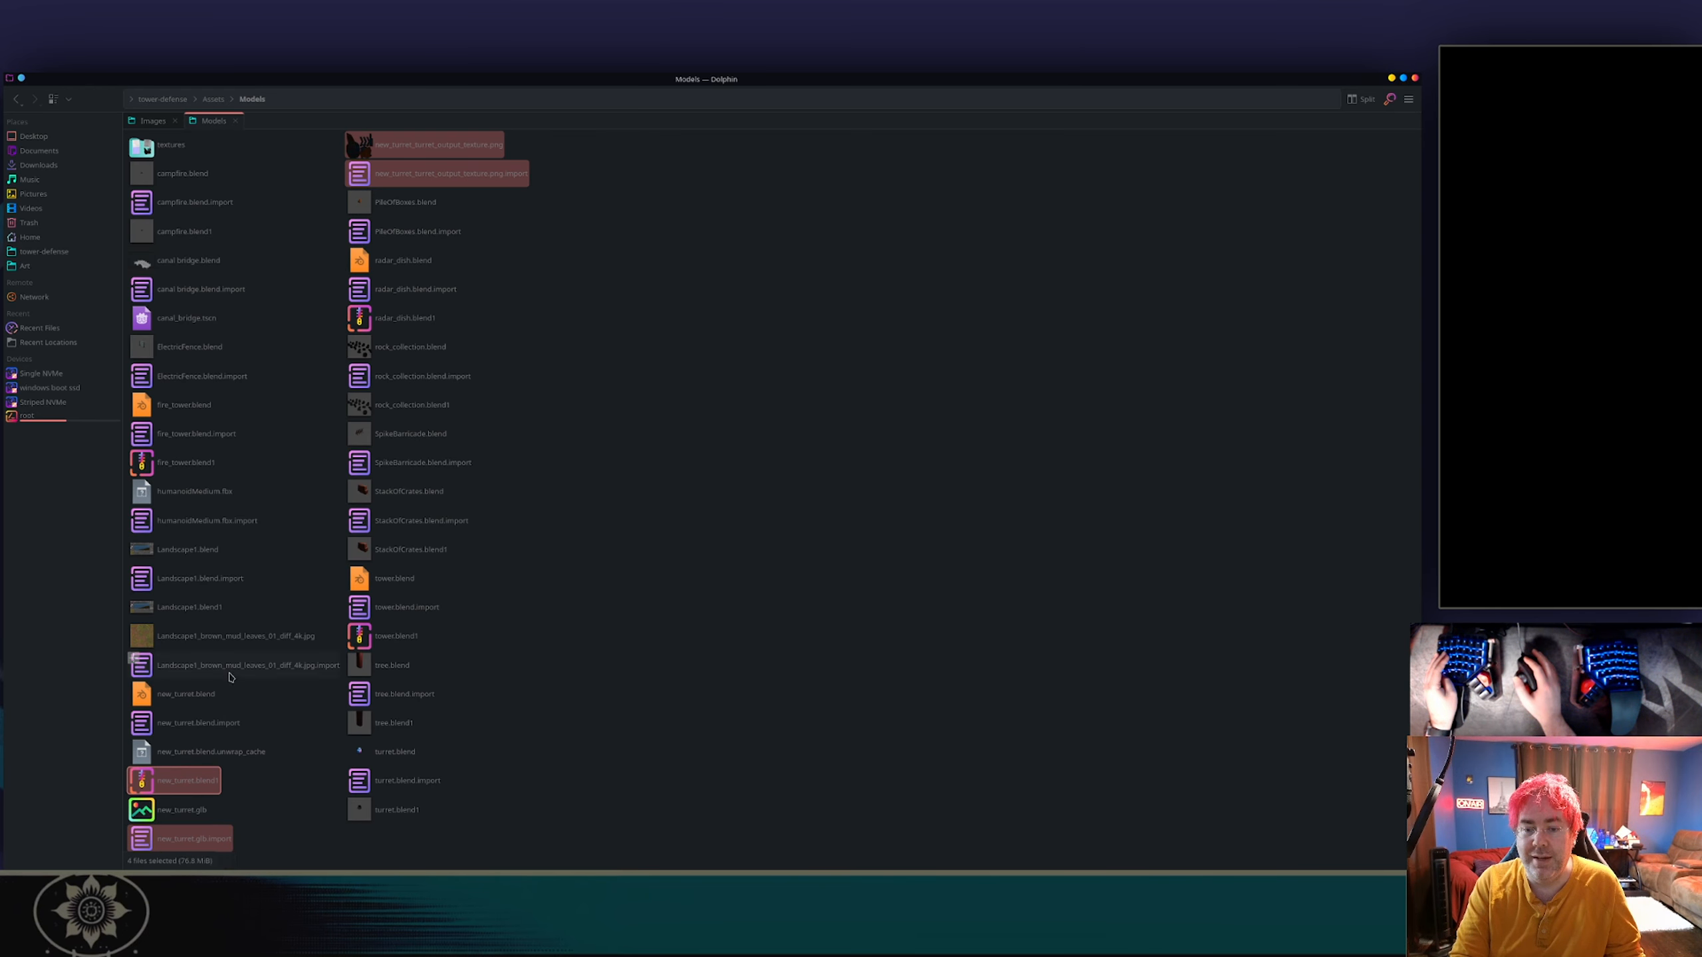
pyautogui.keyDown('ctrl'); pyautogui.click(206, 751); pyautogui.keyUp('ctrl')
pyautogui.keyDown('ctrl'); pyautogui.click(200, 722); pyautogui.keyUp('ctrl')
pyautogui.keyDown('ctrl'); pyautogui.click(186, 694); pyautogui.keyUp('ctrl')
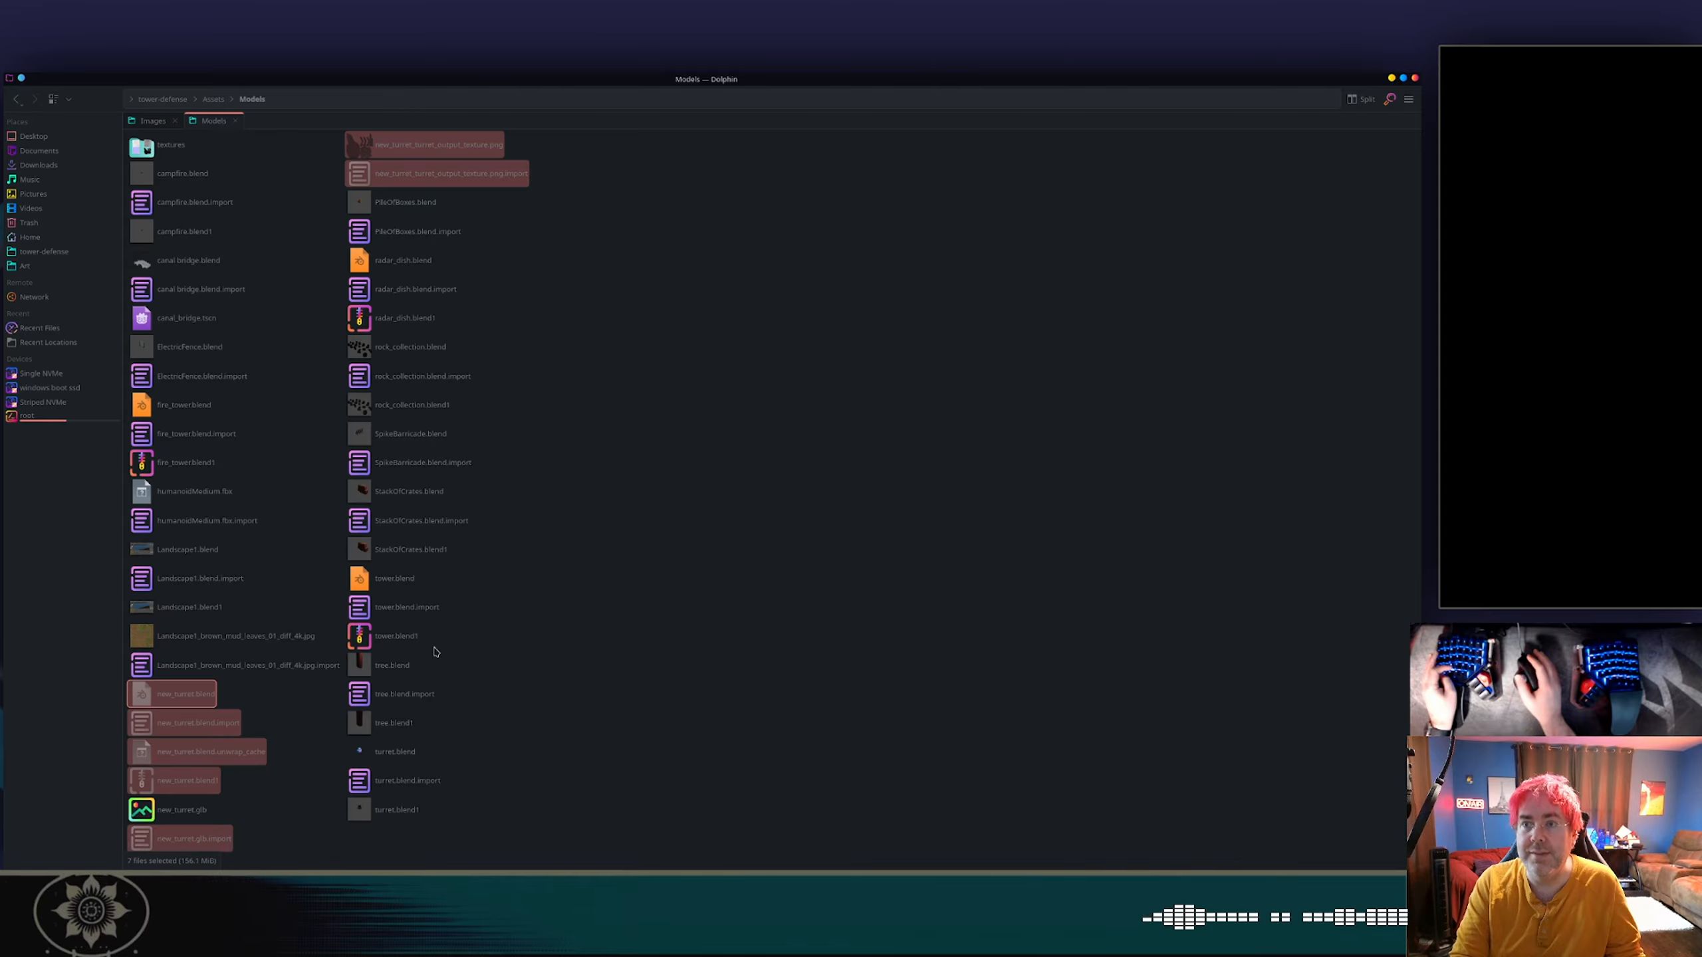
# Create a folder named zom-nom-defense inside the home directory's Art folder.
pyautogui.click(160, 99)
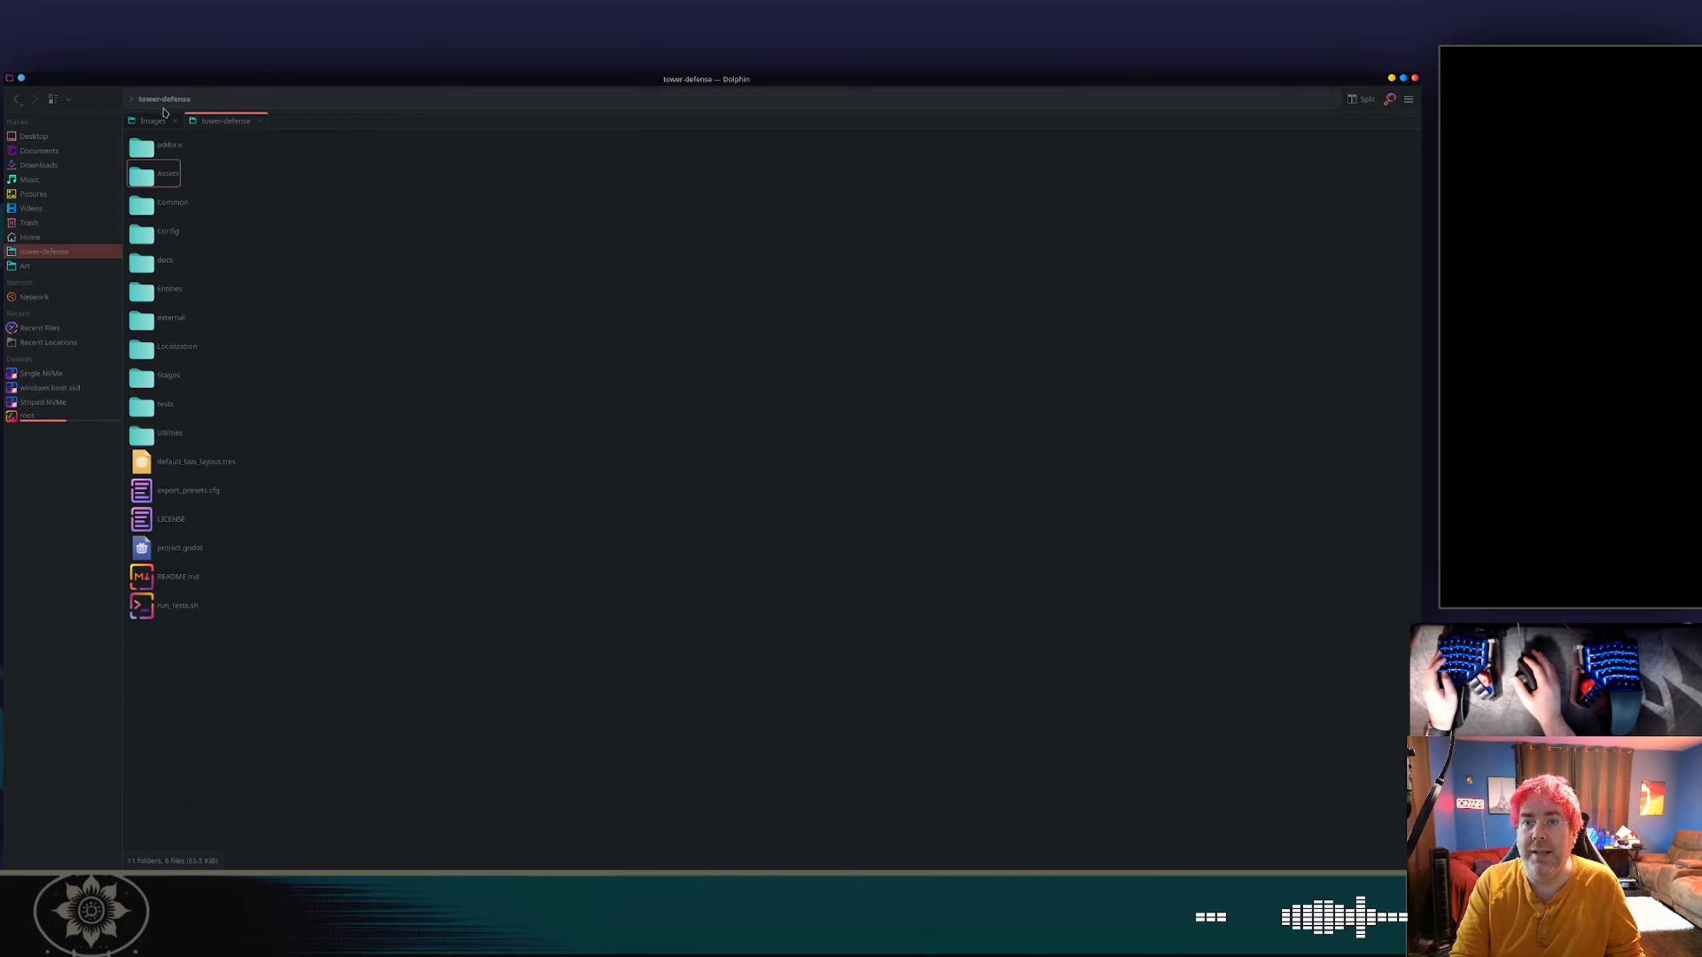
pyautogui.click(22, 105)
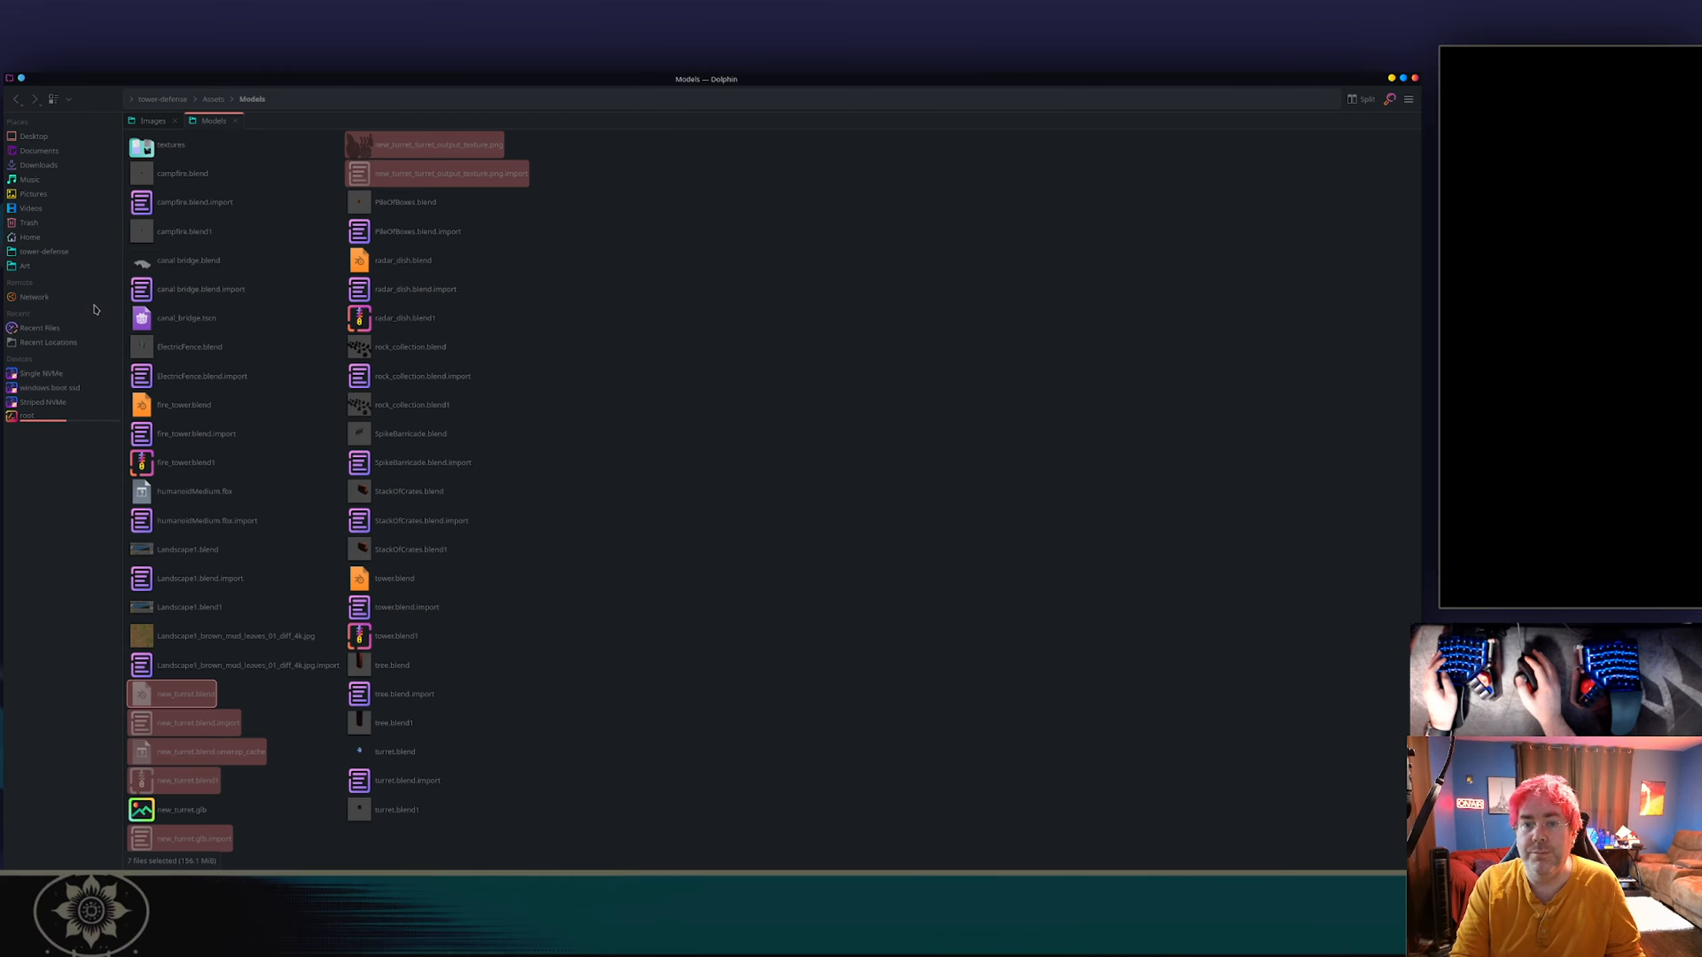
pyautogui.click(36, 238)
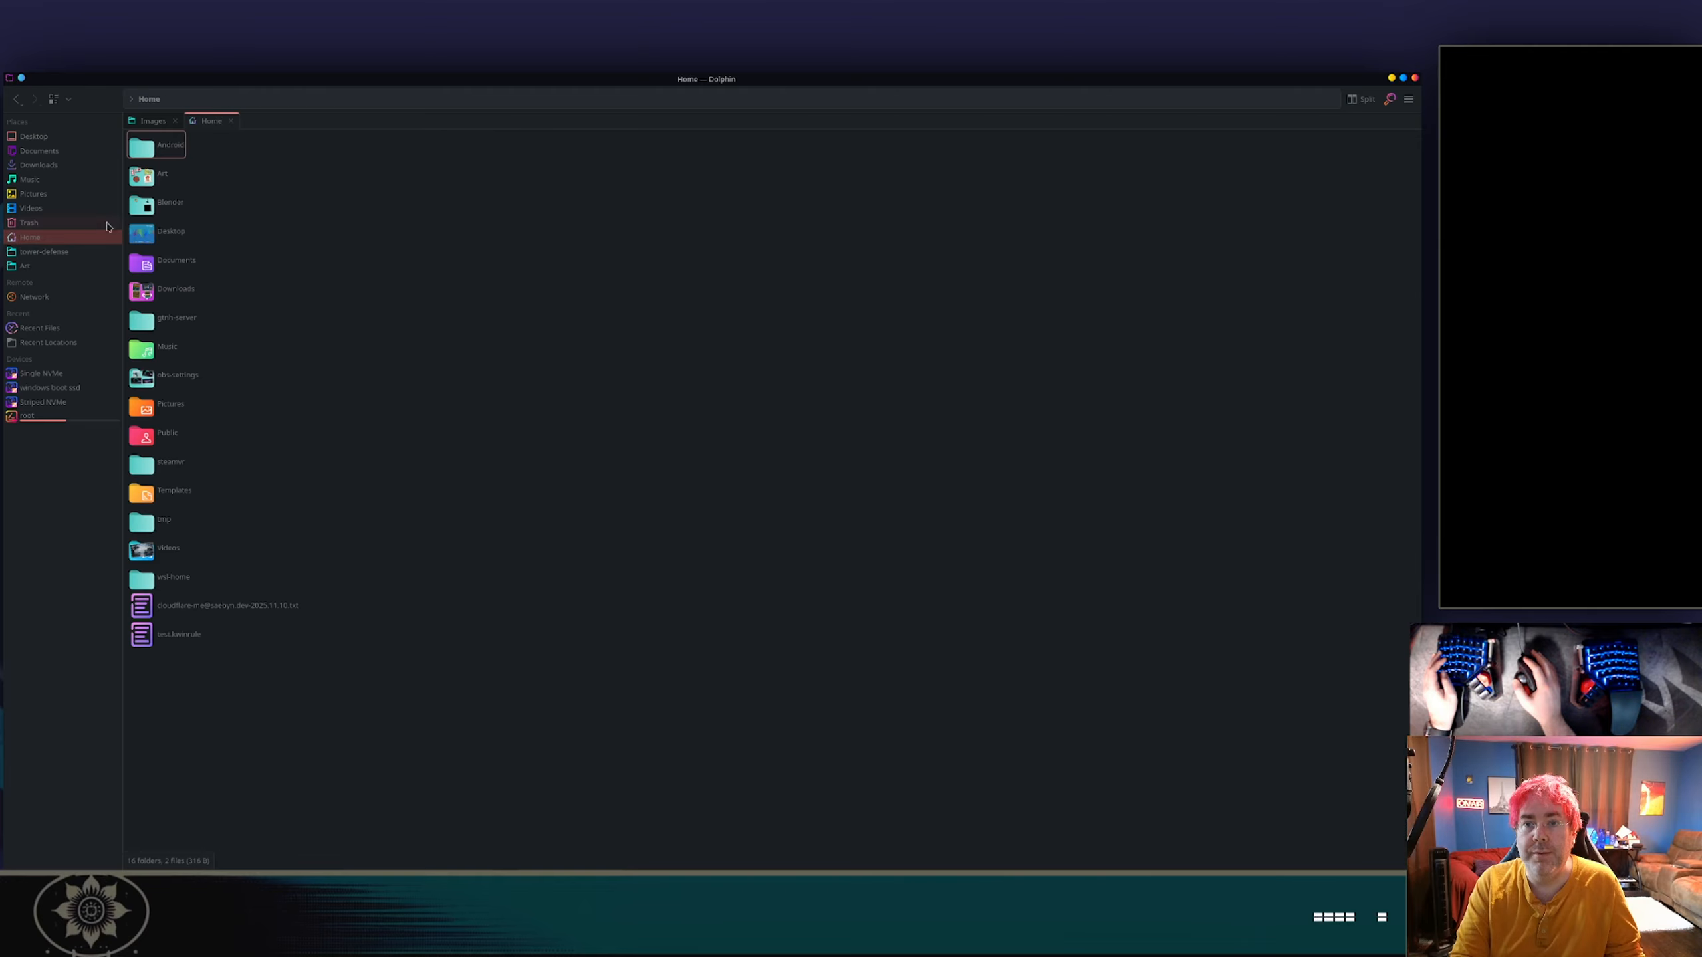
pyautogui.click(147, 178)
pyautogui.rightClick(1062, 471)
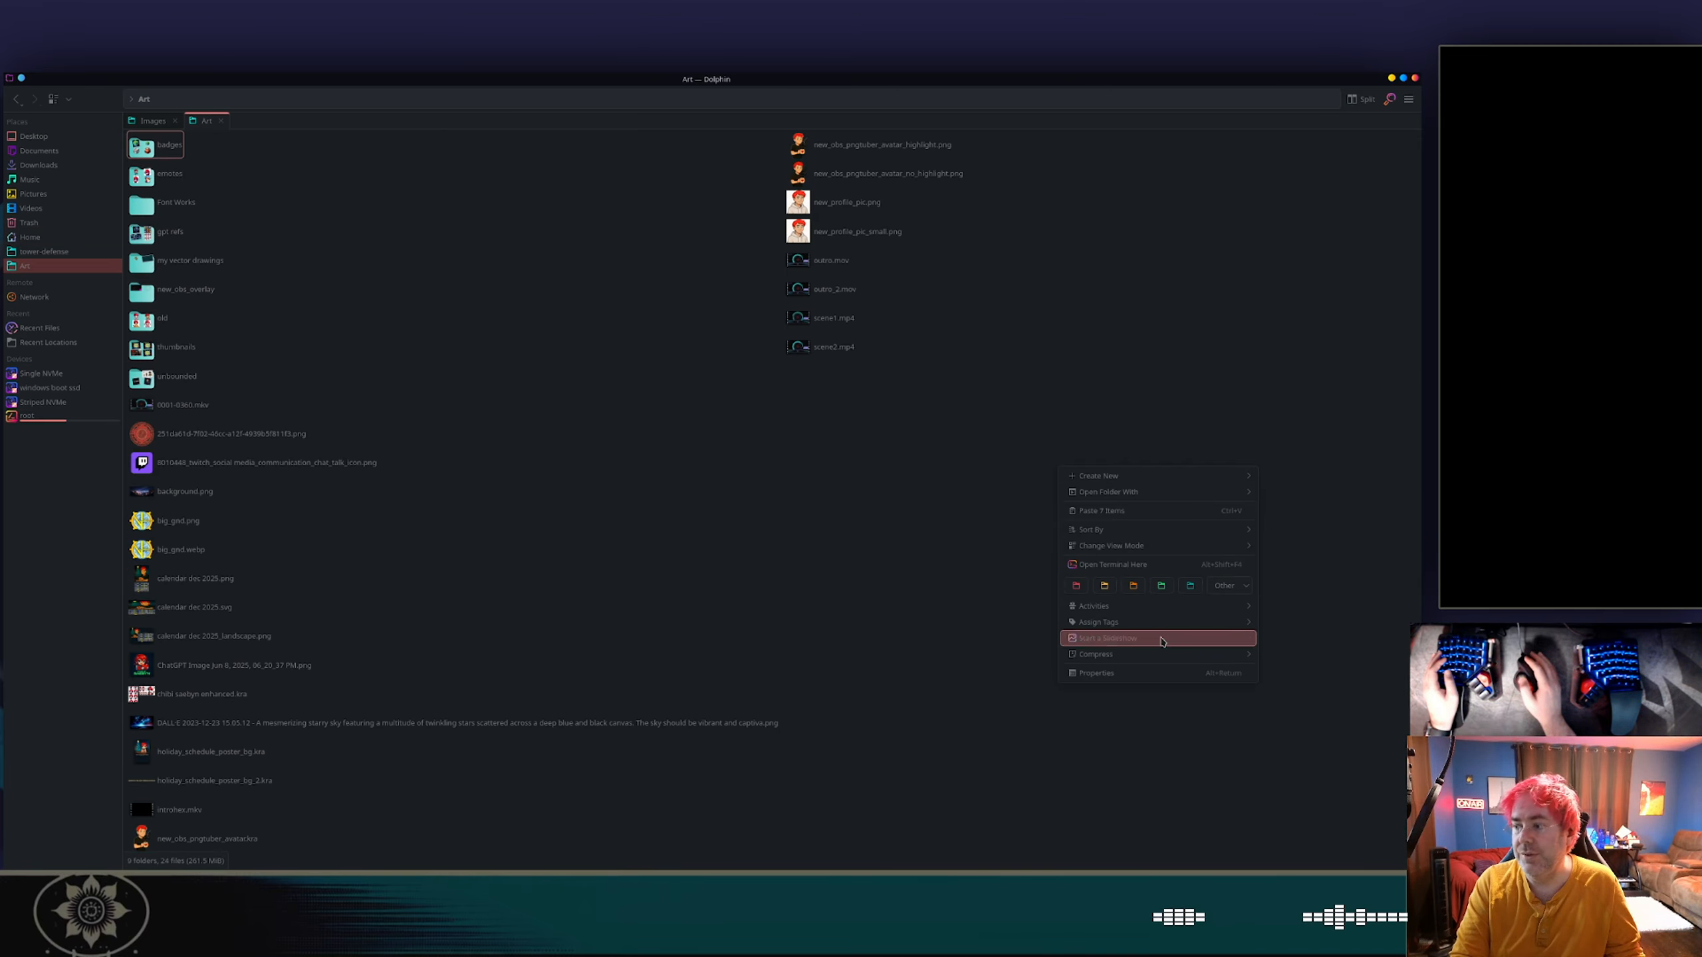
pyautogui.moveTo(1166, 476)
pyautogui.click(1311, 475)
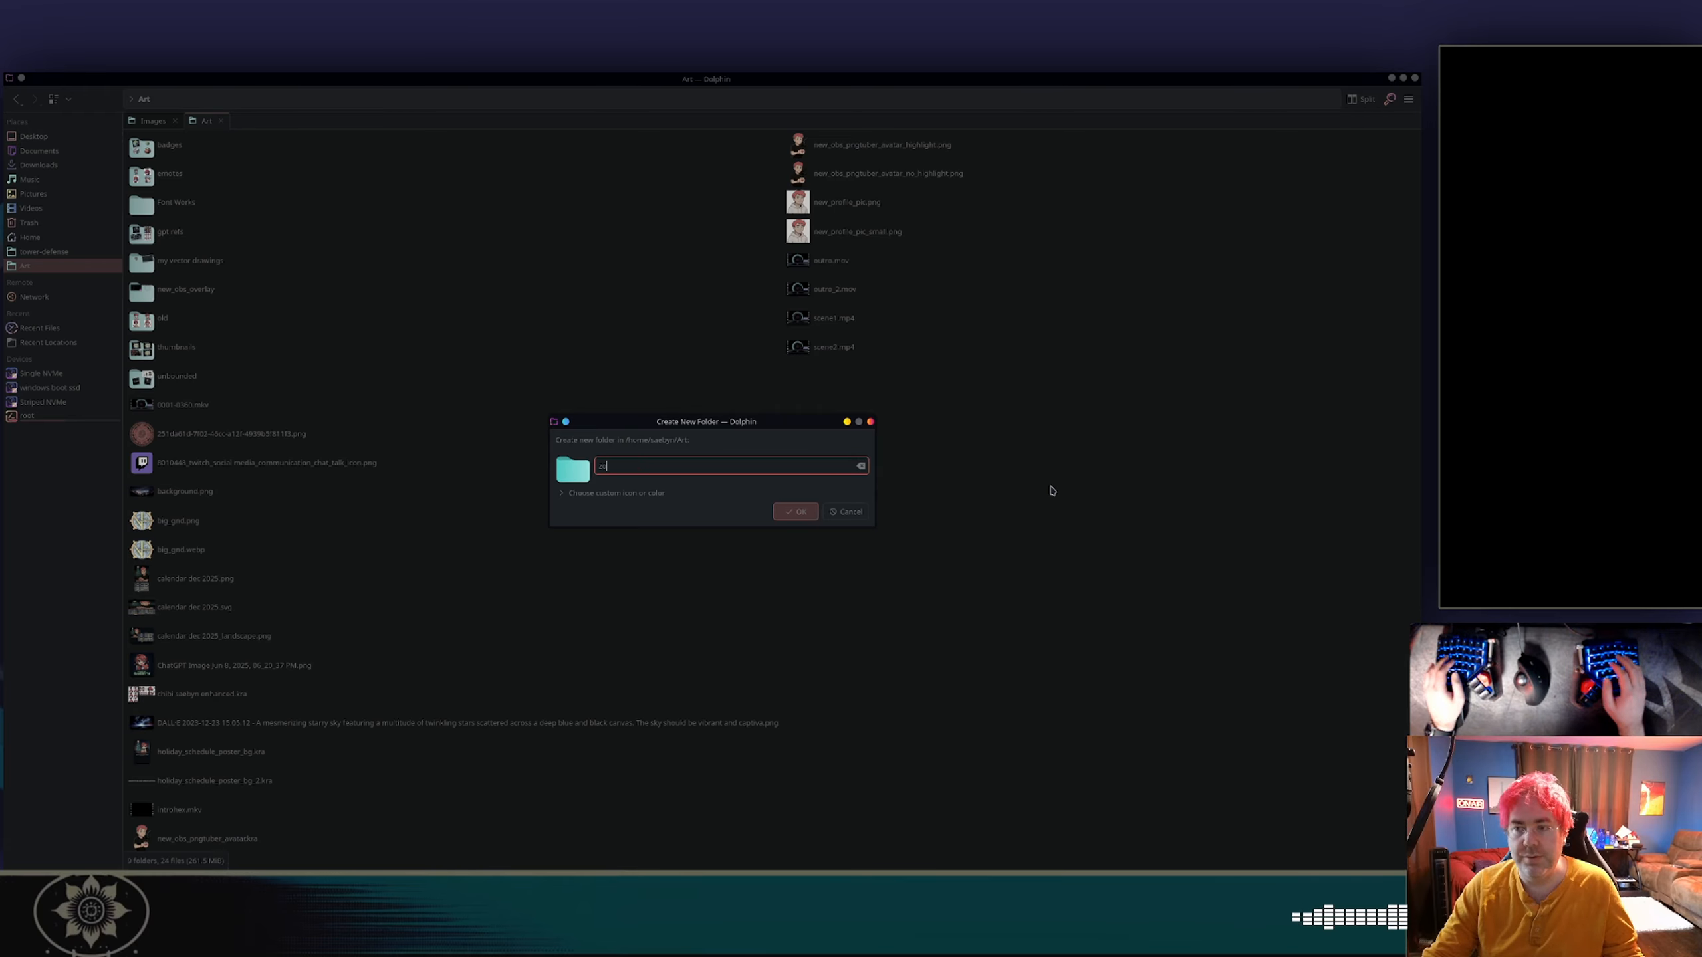
pyautogui.write('zom-nom-del')
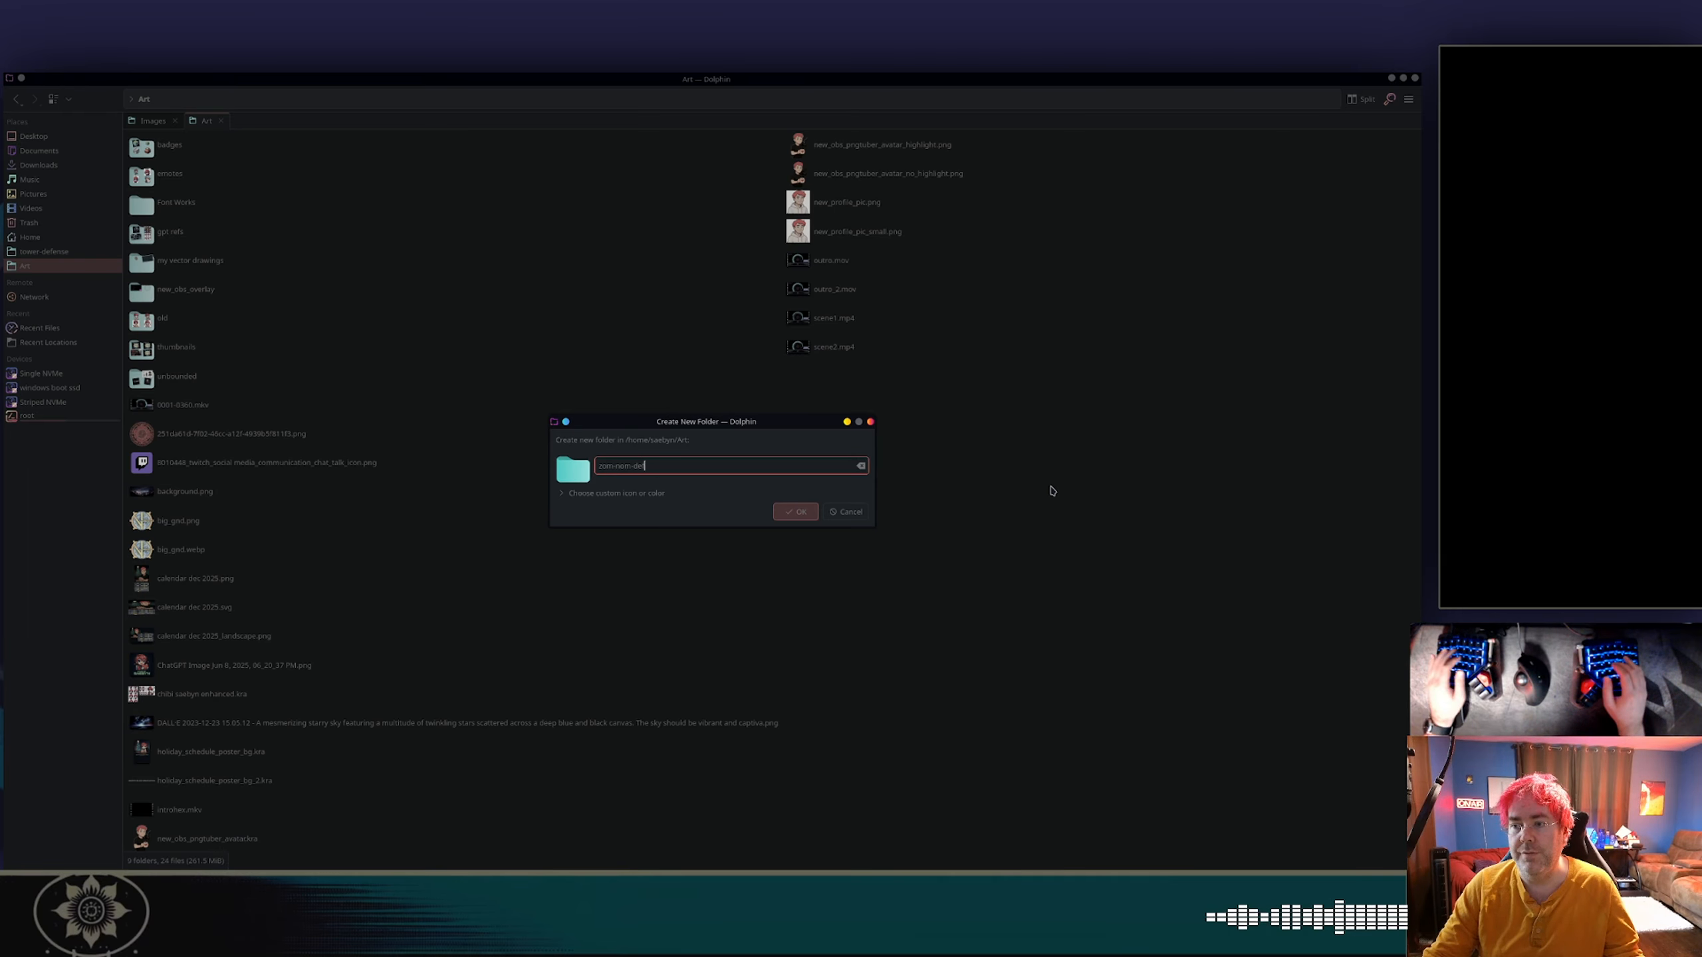
pyautogui.write('ense')
pyautogui.press('Return')
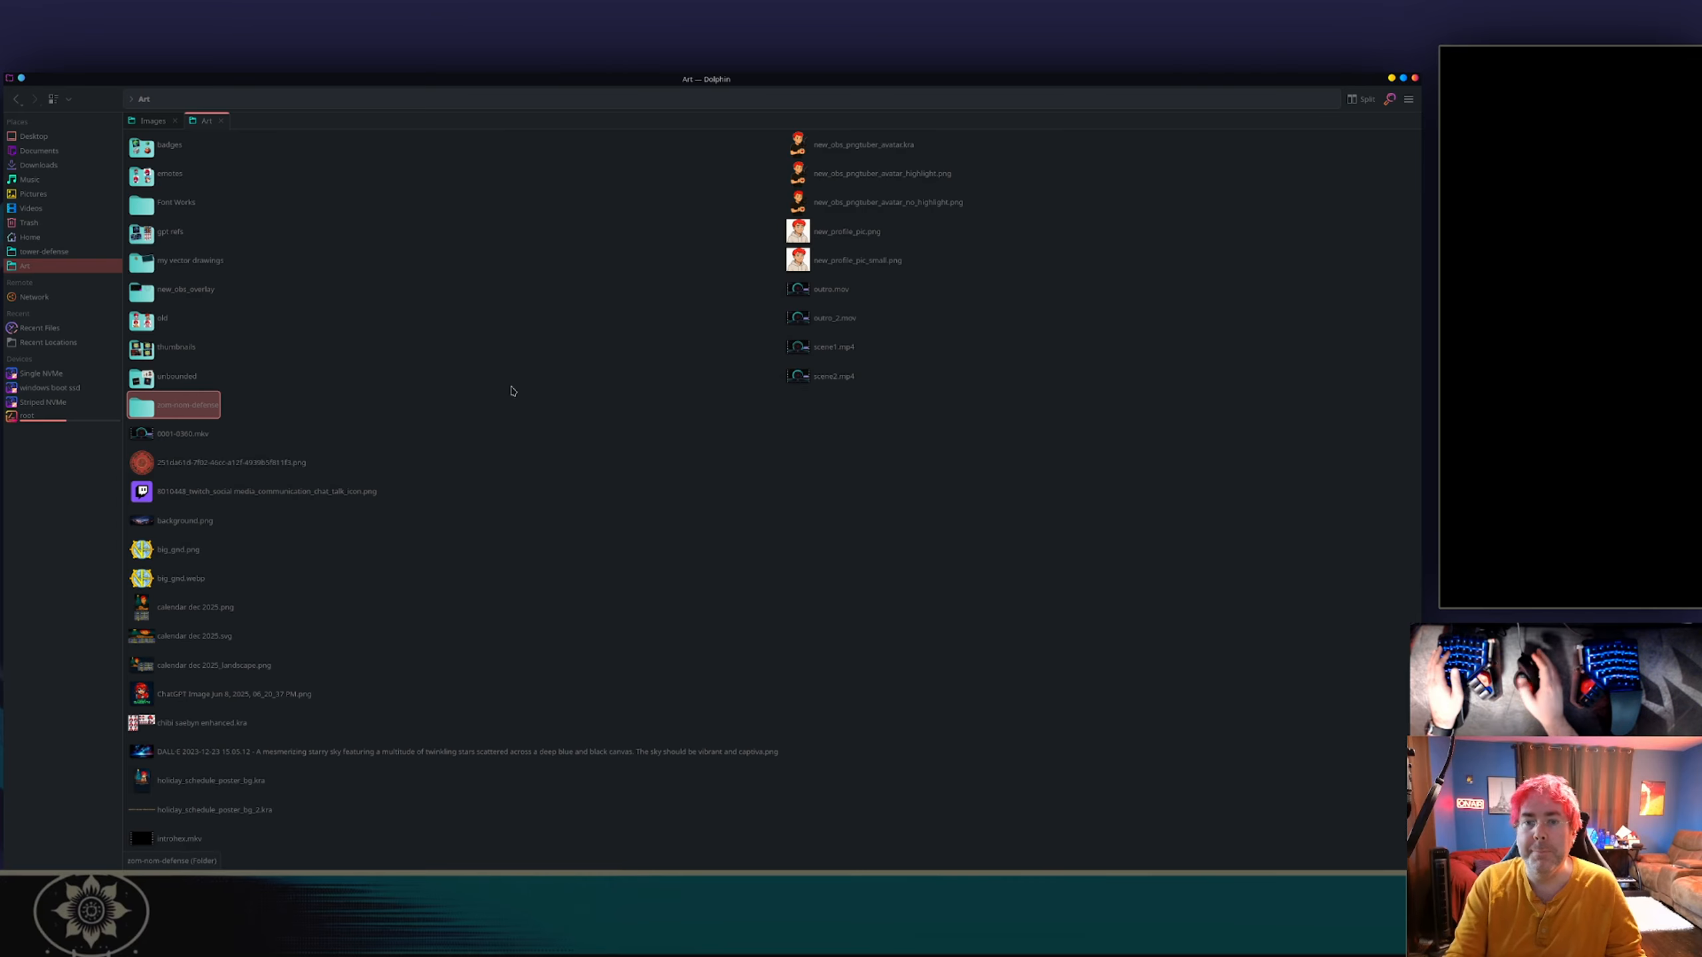
# Open the zom-nom-defense folder and create a subfolder named blender in it.
pyautogui.doubleClick(174, 405)
pyautogui.rightClick(269, 231)
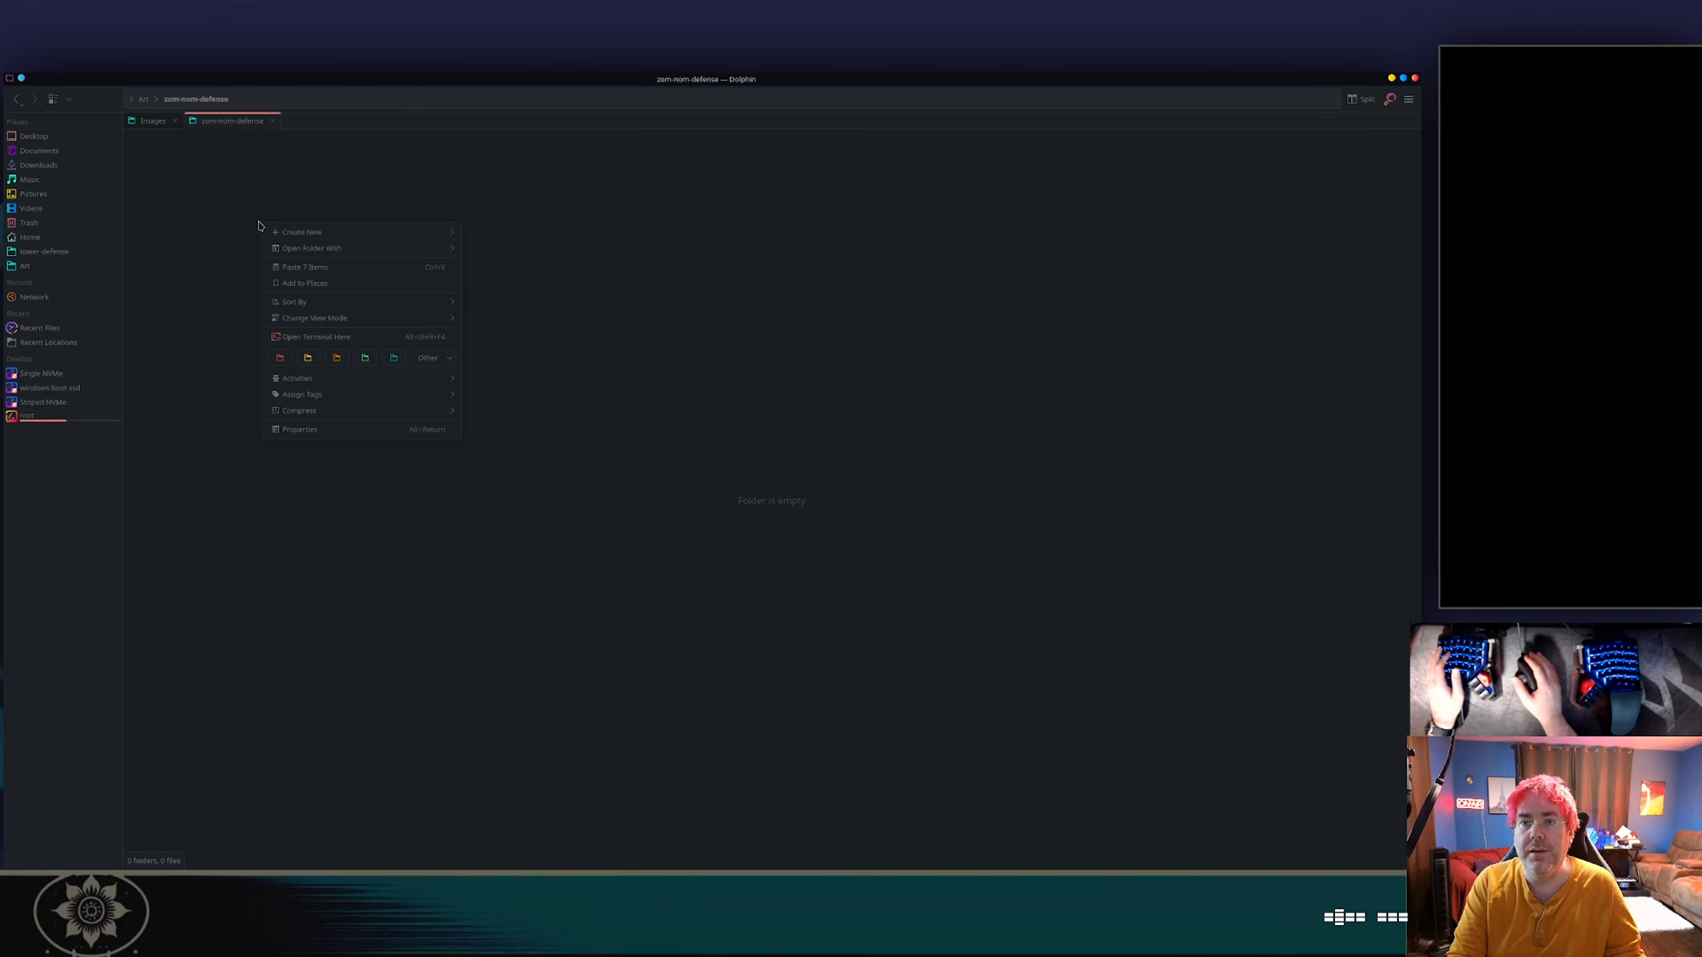
pyautogui.moveTo(370, 232)
pyautogui.click(515, 236)
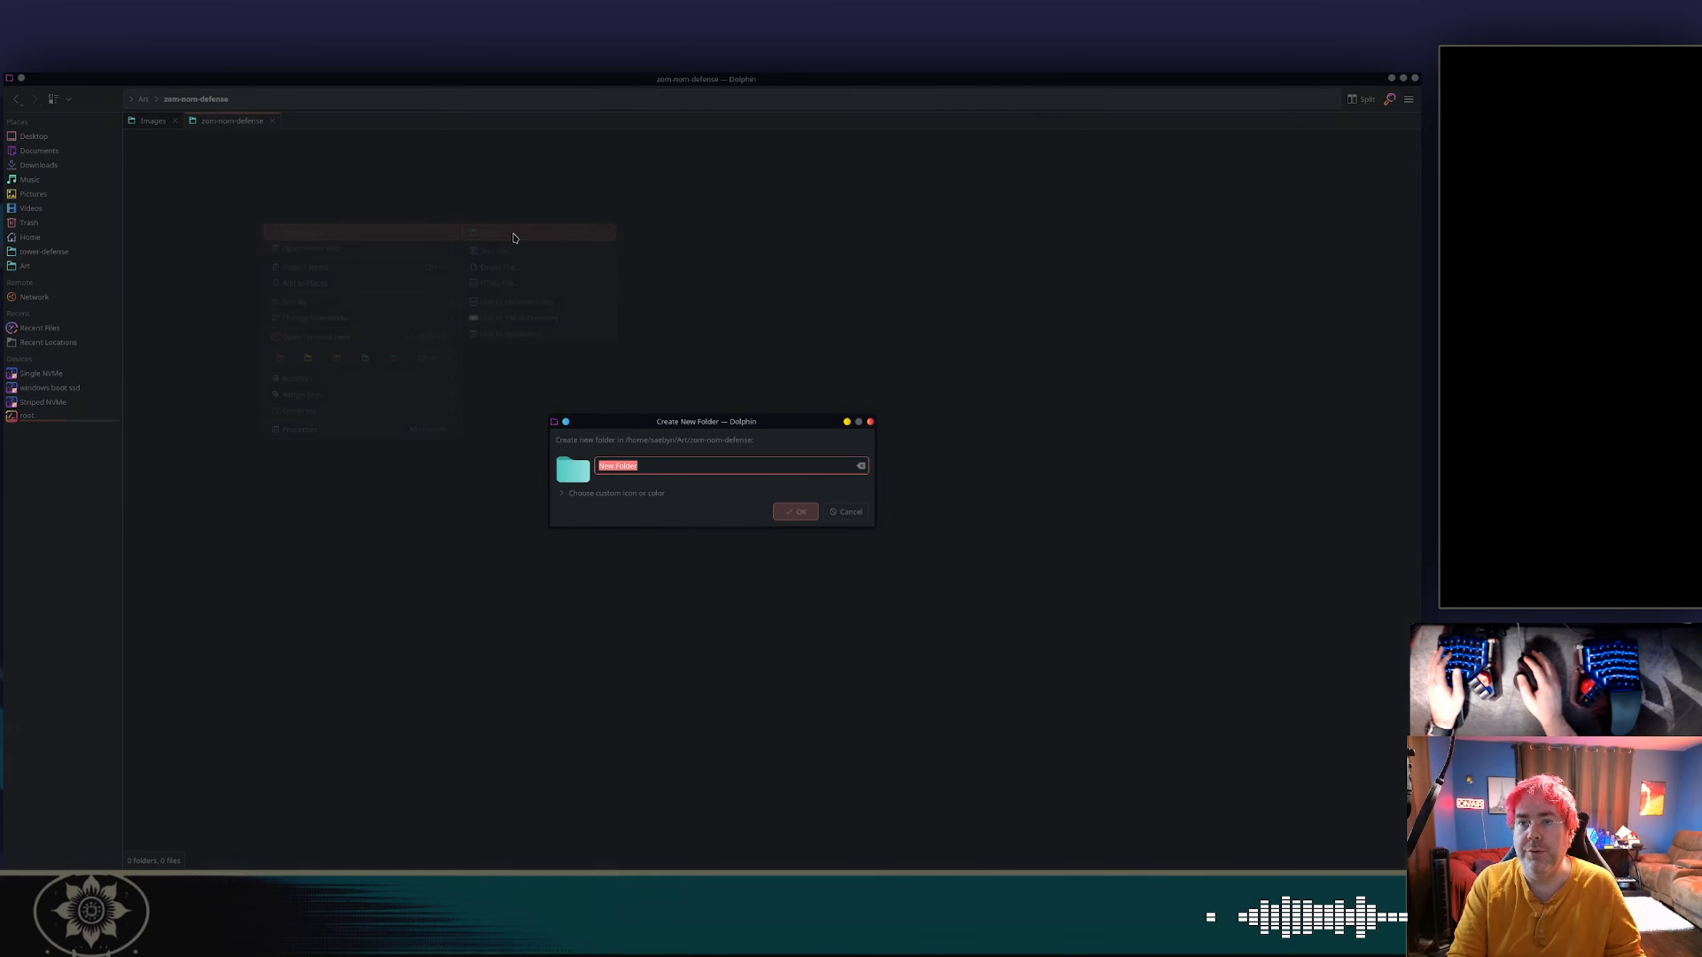
pyautogui.write('blender')
pyautogui.press('Return')
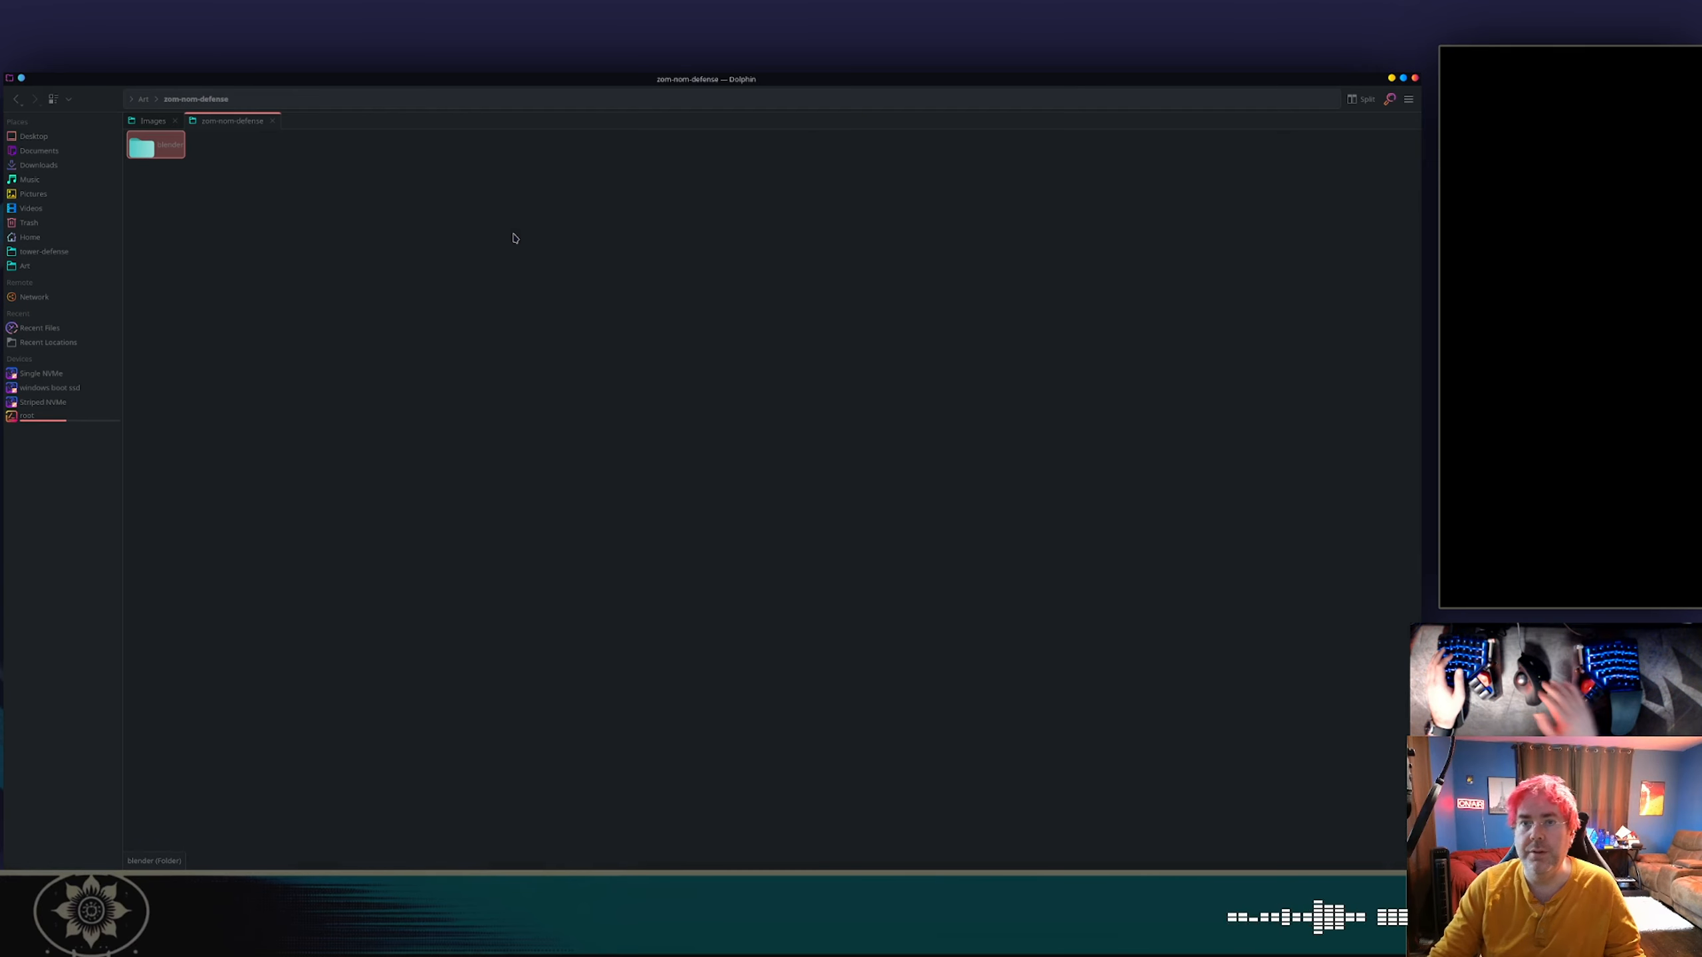
# Paste the cut files into the blender folder, and delete the .import files and the unwrap_cache file there.
pyautogui.press('Return')
pyautogui.hotkey('ctrl', 'v')
pyautogui.click(418, 228)
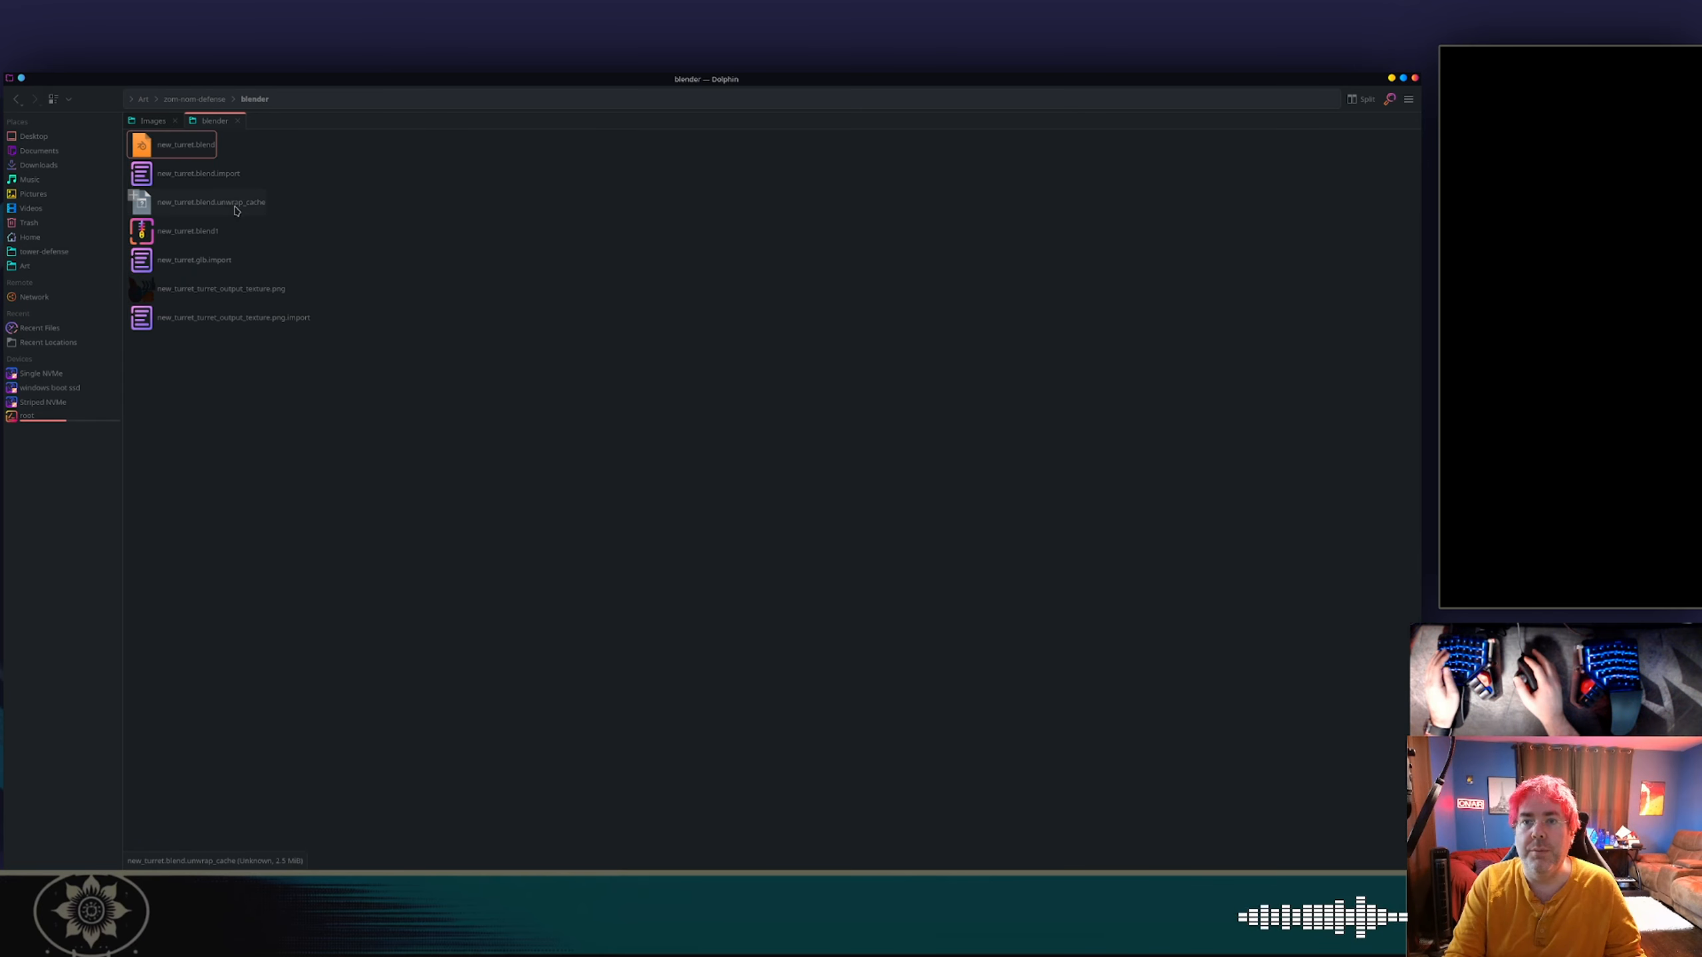
pyautogui.keyDown('ctrl'); pyautogui.click(228, 203); pyautogui.keyUp('ctrl')
pyautogui.keyDown('ctrl'); pyautogui.click(201, 259); pyautogui.keyUp('ctrl')
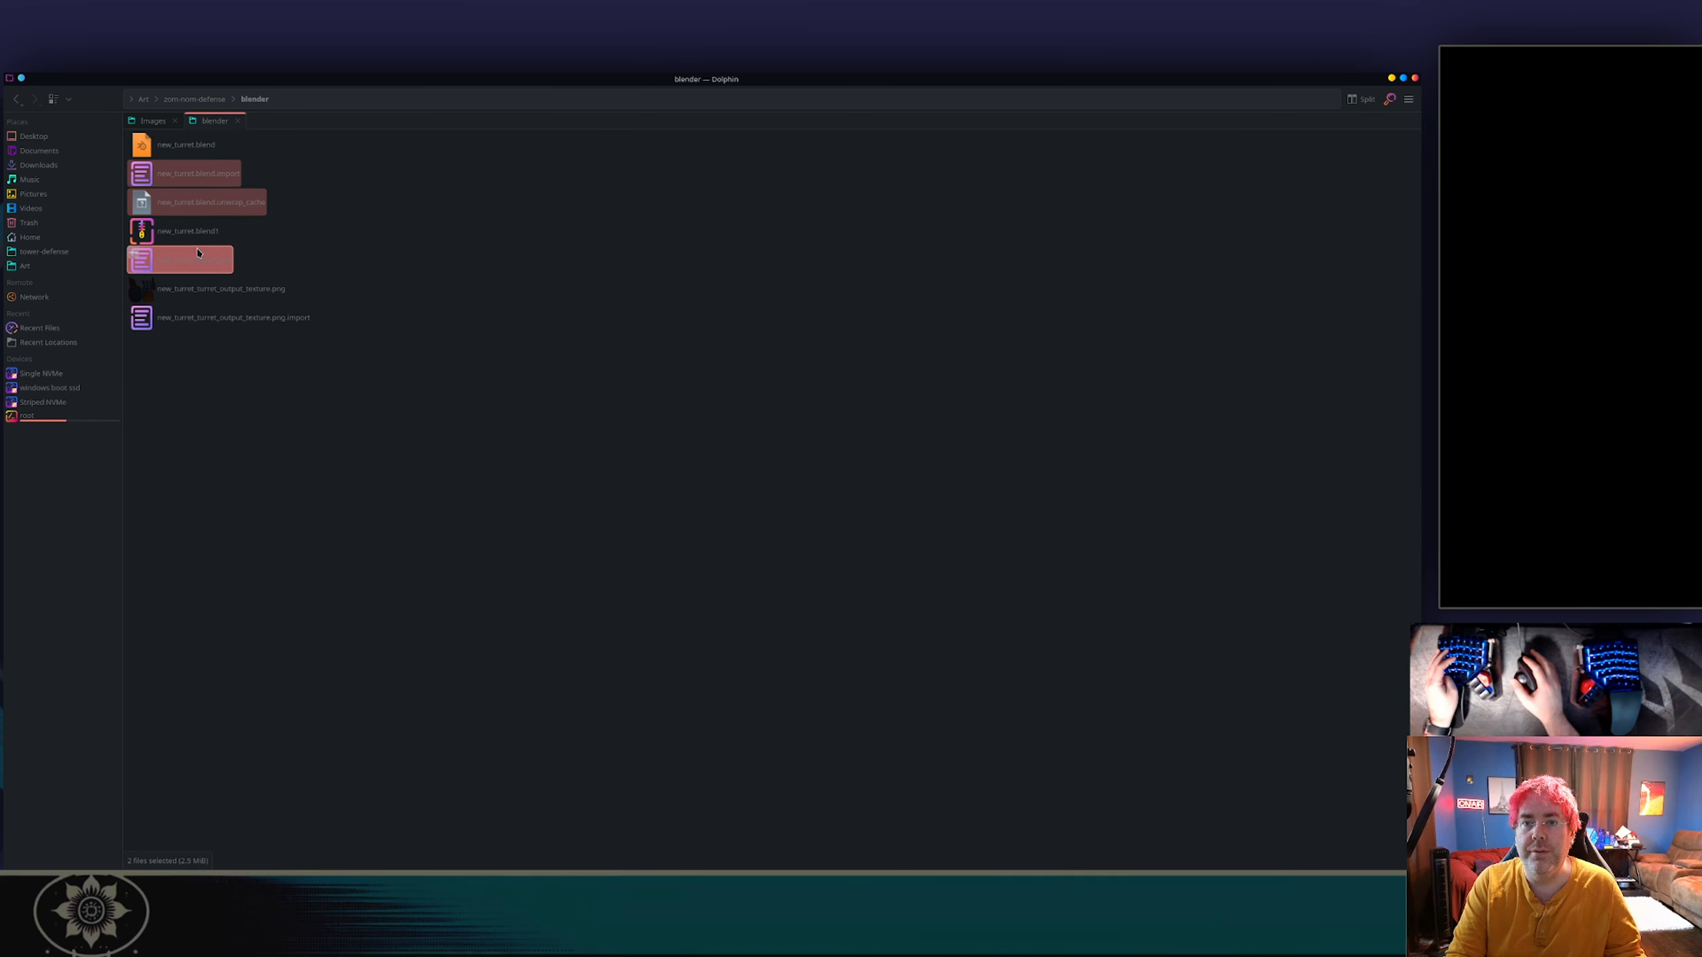
pyautogui.keyDown('ctrl'); pyautogui.click(311, 328); pyautogui.keyUp('ctrl')
pyautogui.press('Delete')
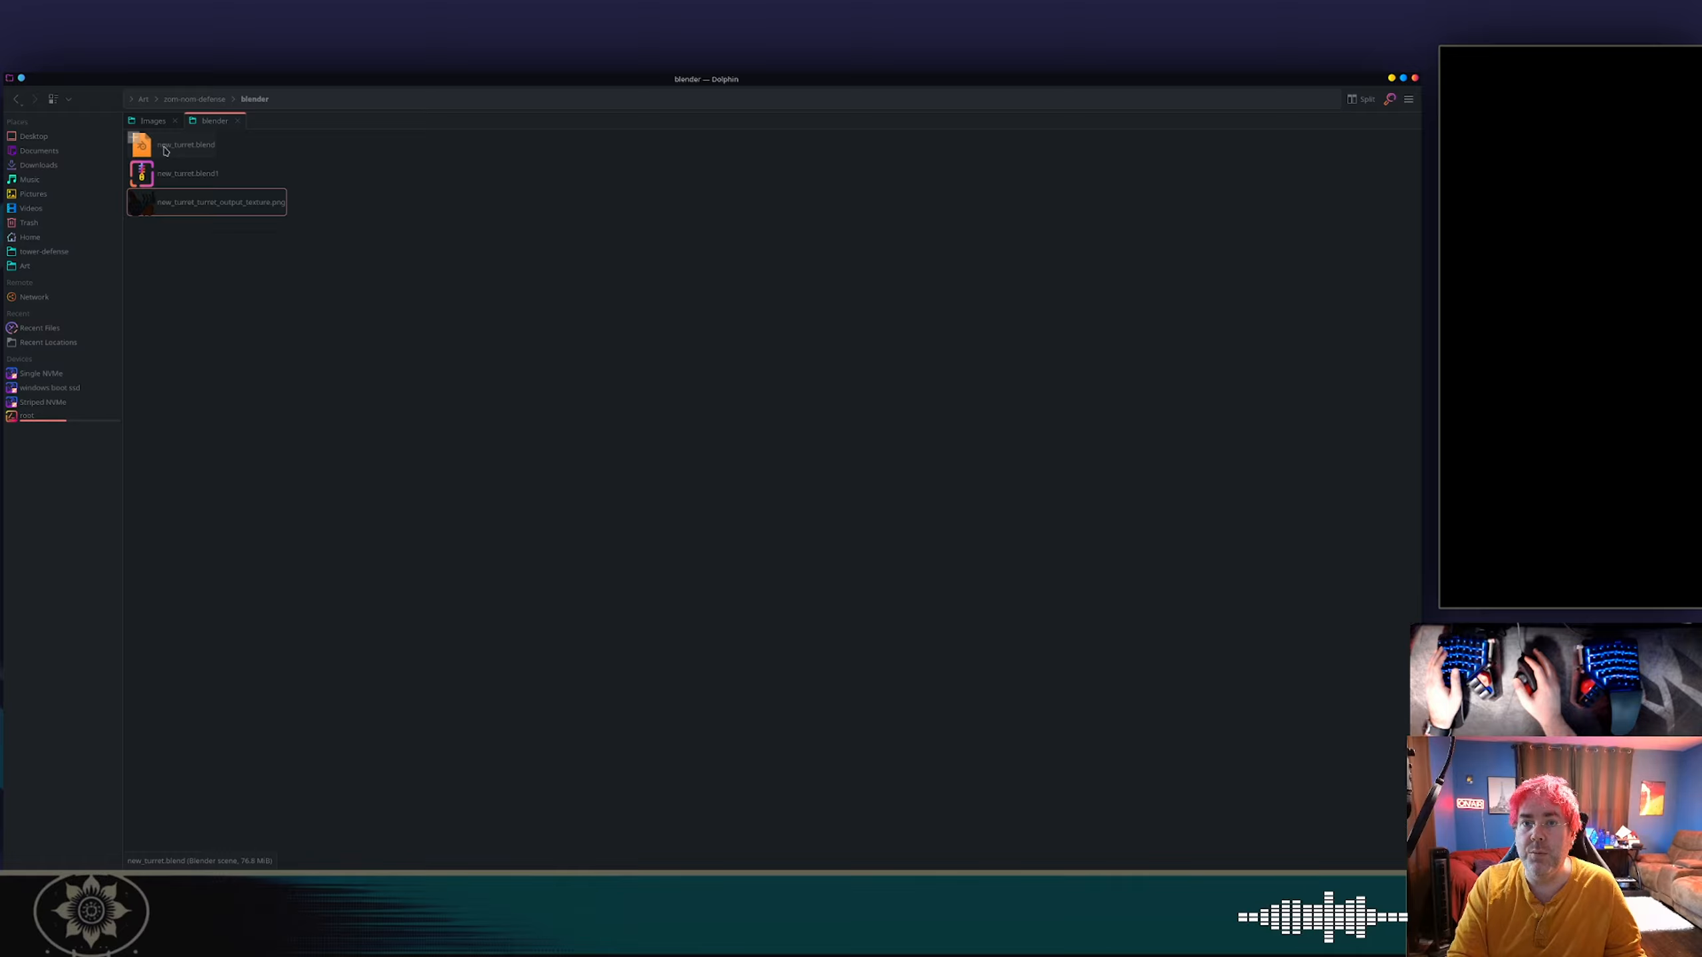
# Move the polyhaven folder from Downloads into the Art folder.
pyautogui.click(52, 164)
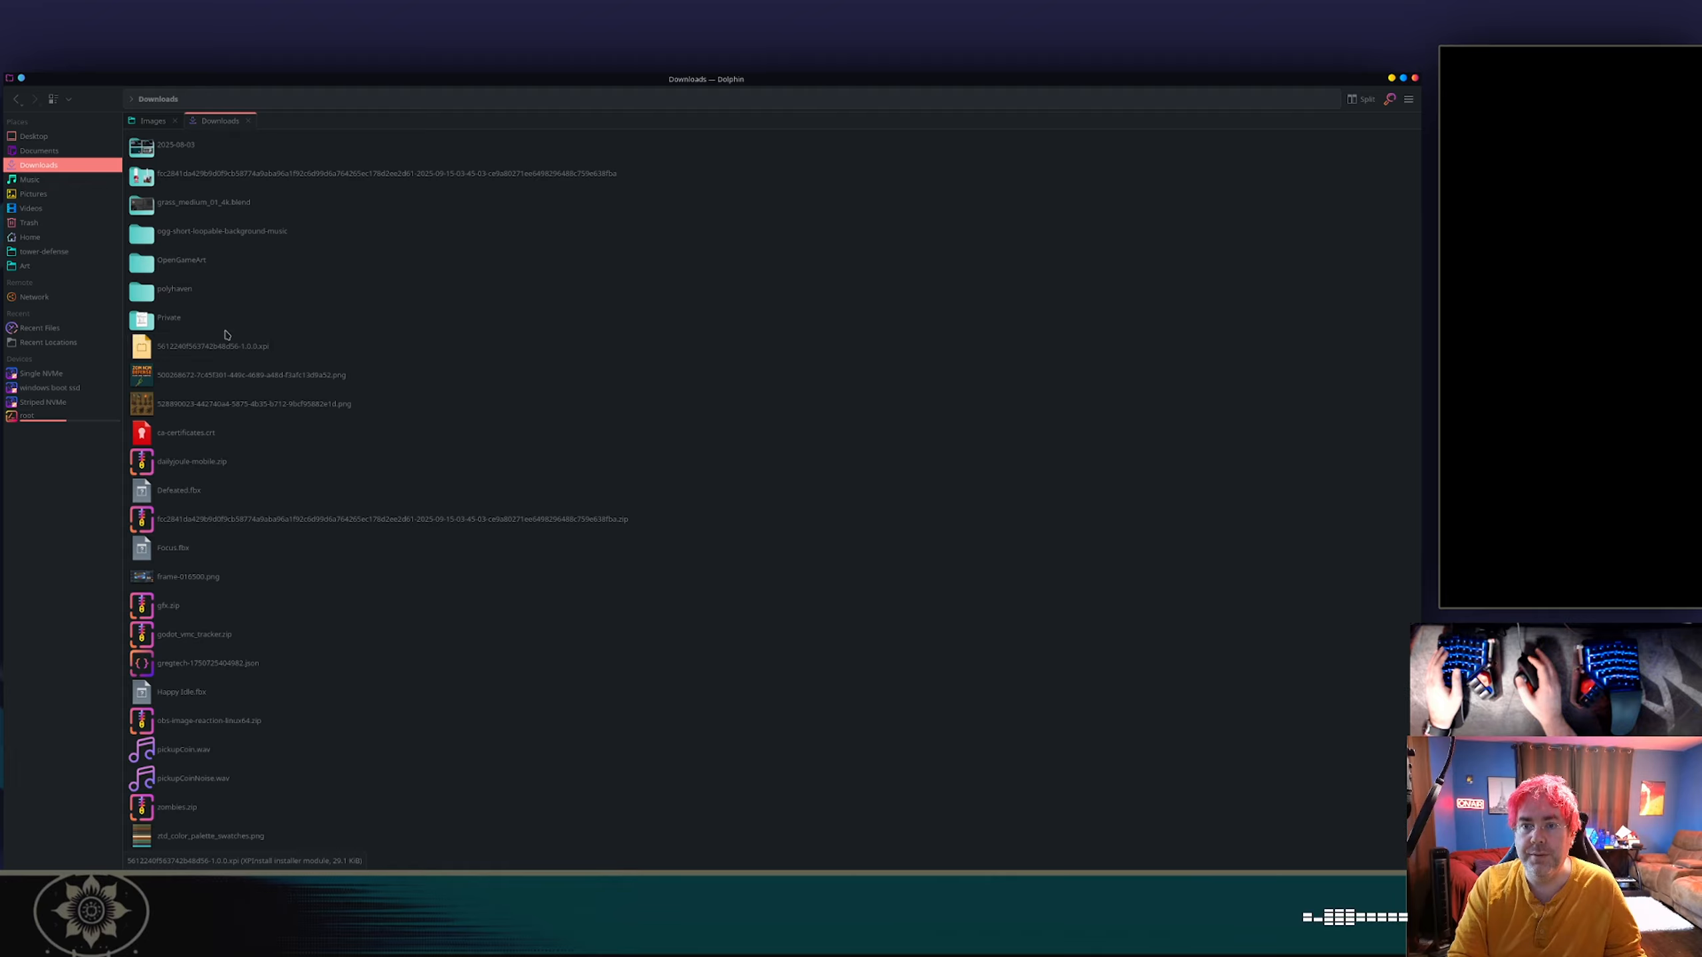
pyautogui.doubleClick(175, 289)
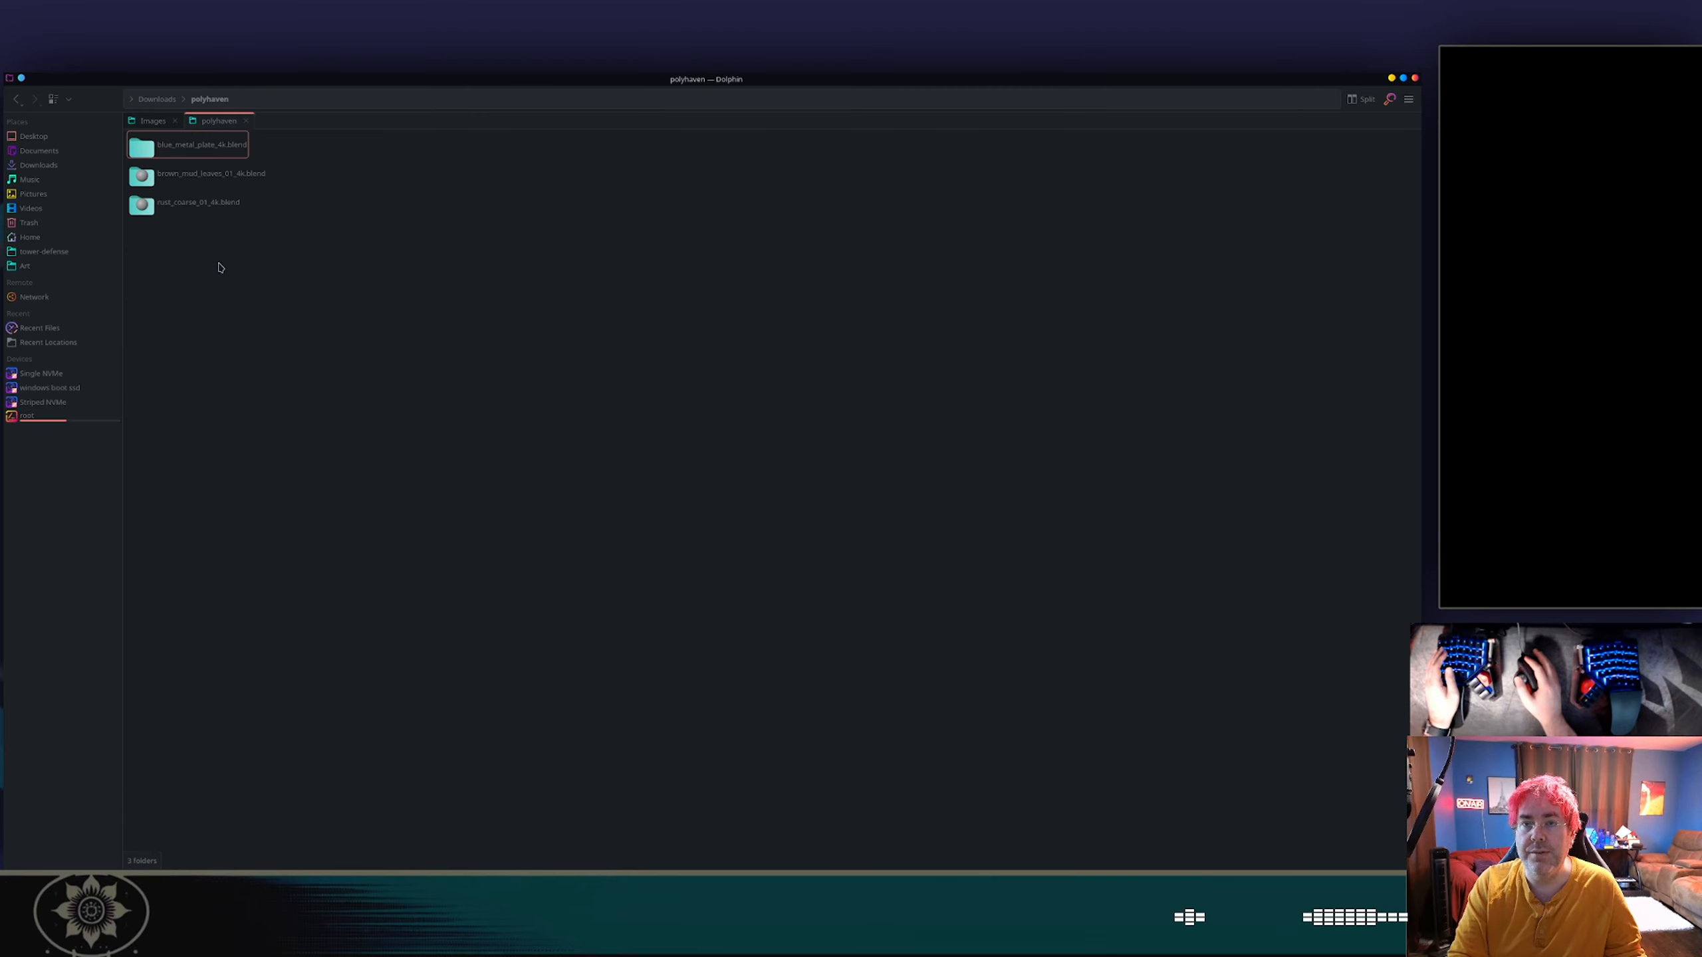
pyautogui.click(152, 100)
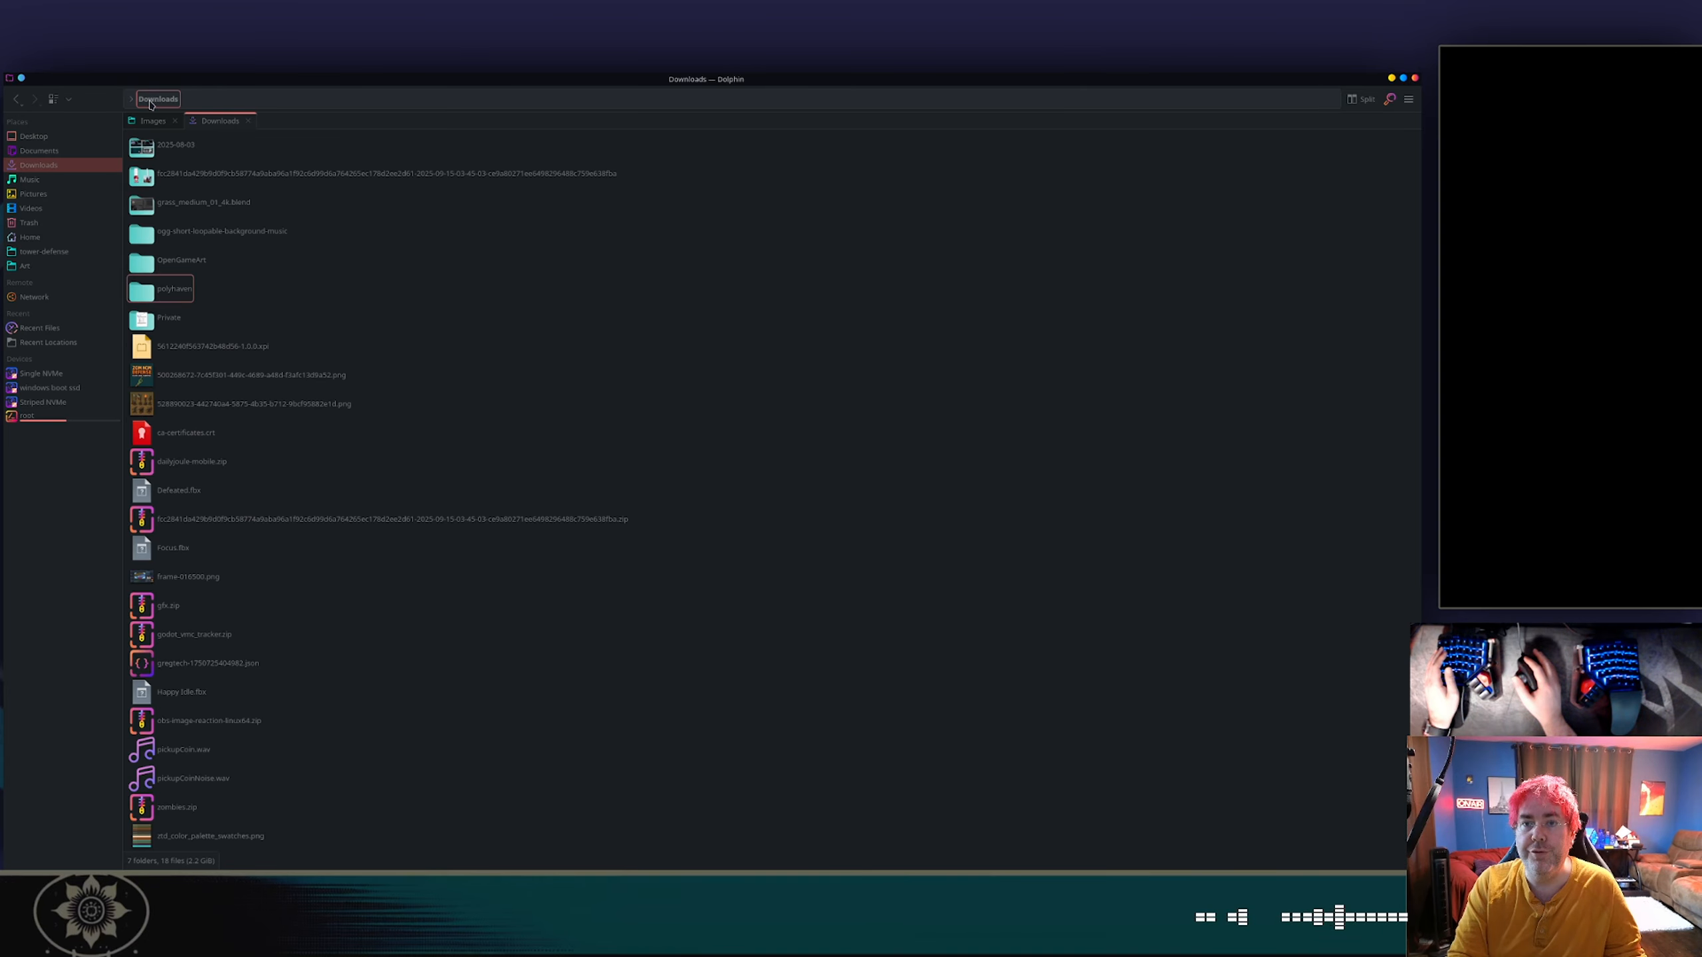
pyautogui.moveTo(193, 298); pyautogui.dragTo(47, 271)
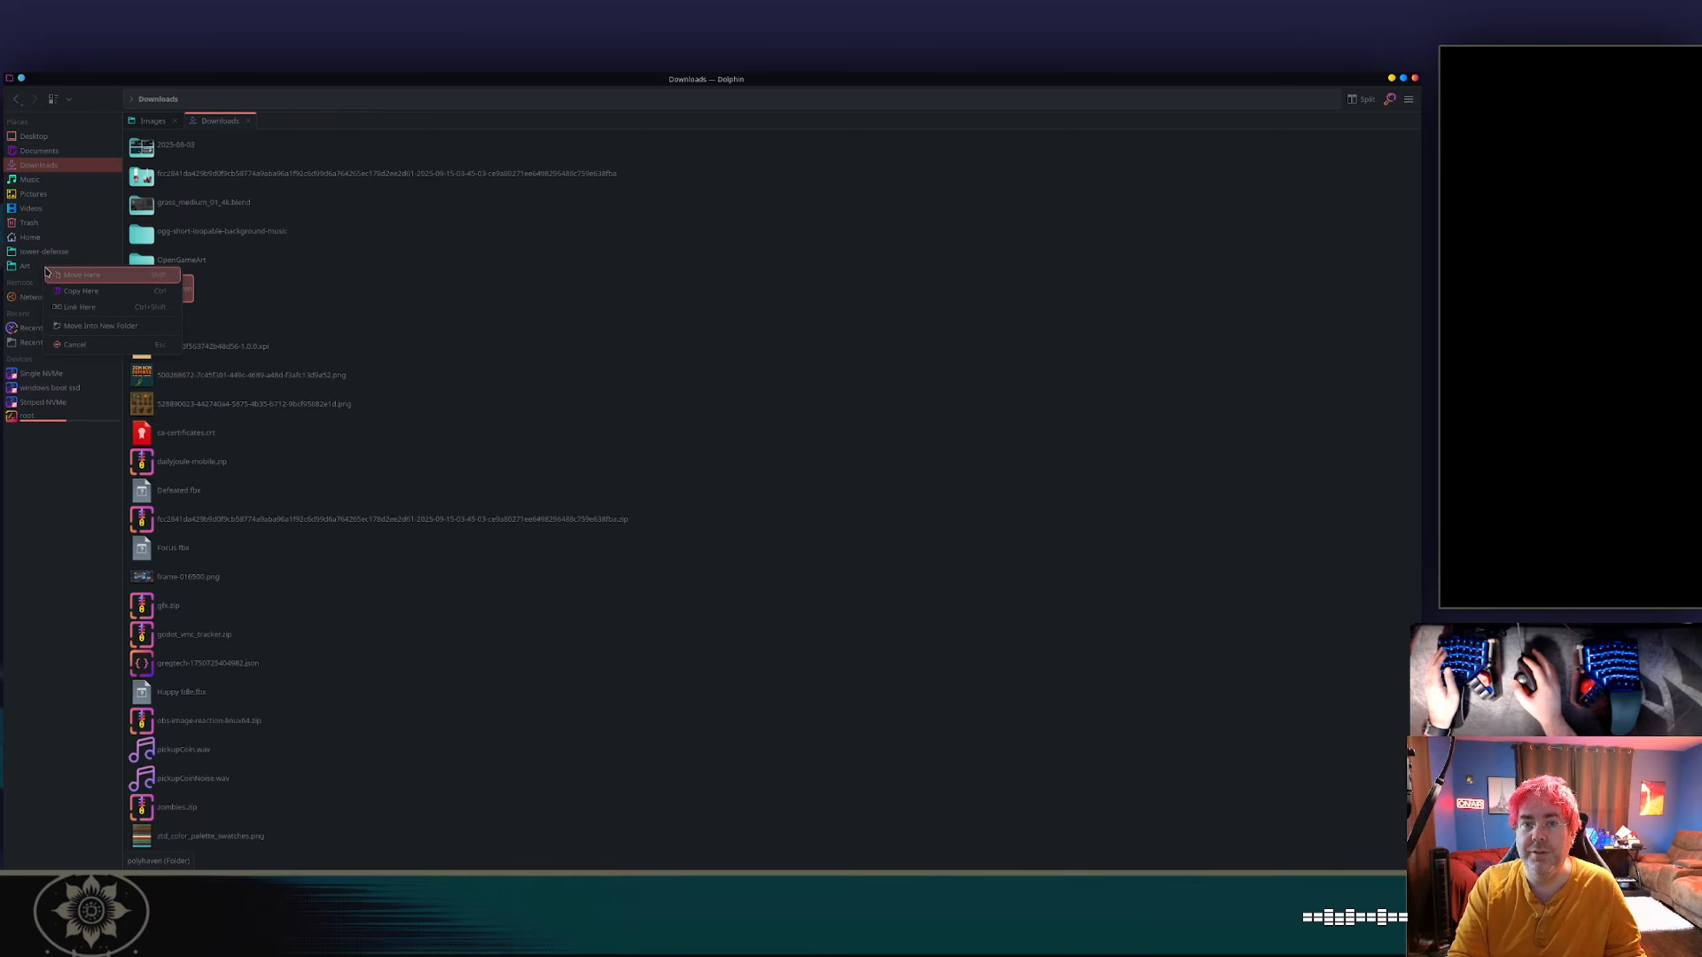
pyautogui.click(67, 273)
# Open new_turret.blend from the Art/zom-nom-defense/blender folder in Blender.
pyautogui.click(24, 265)
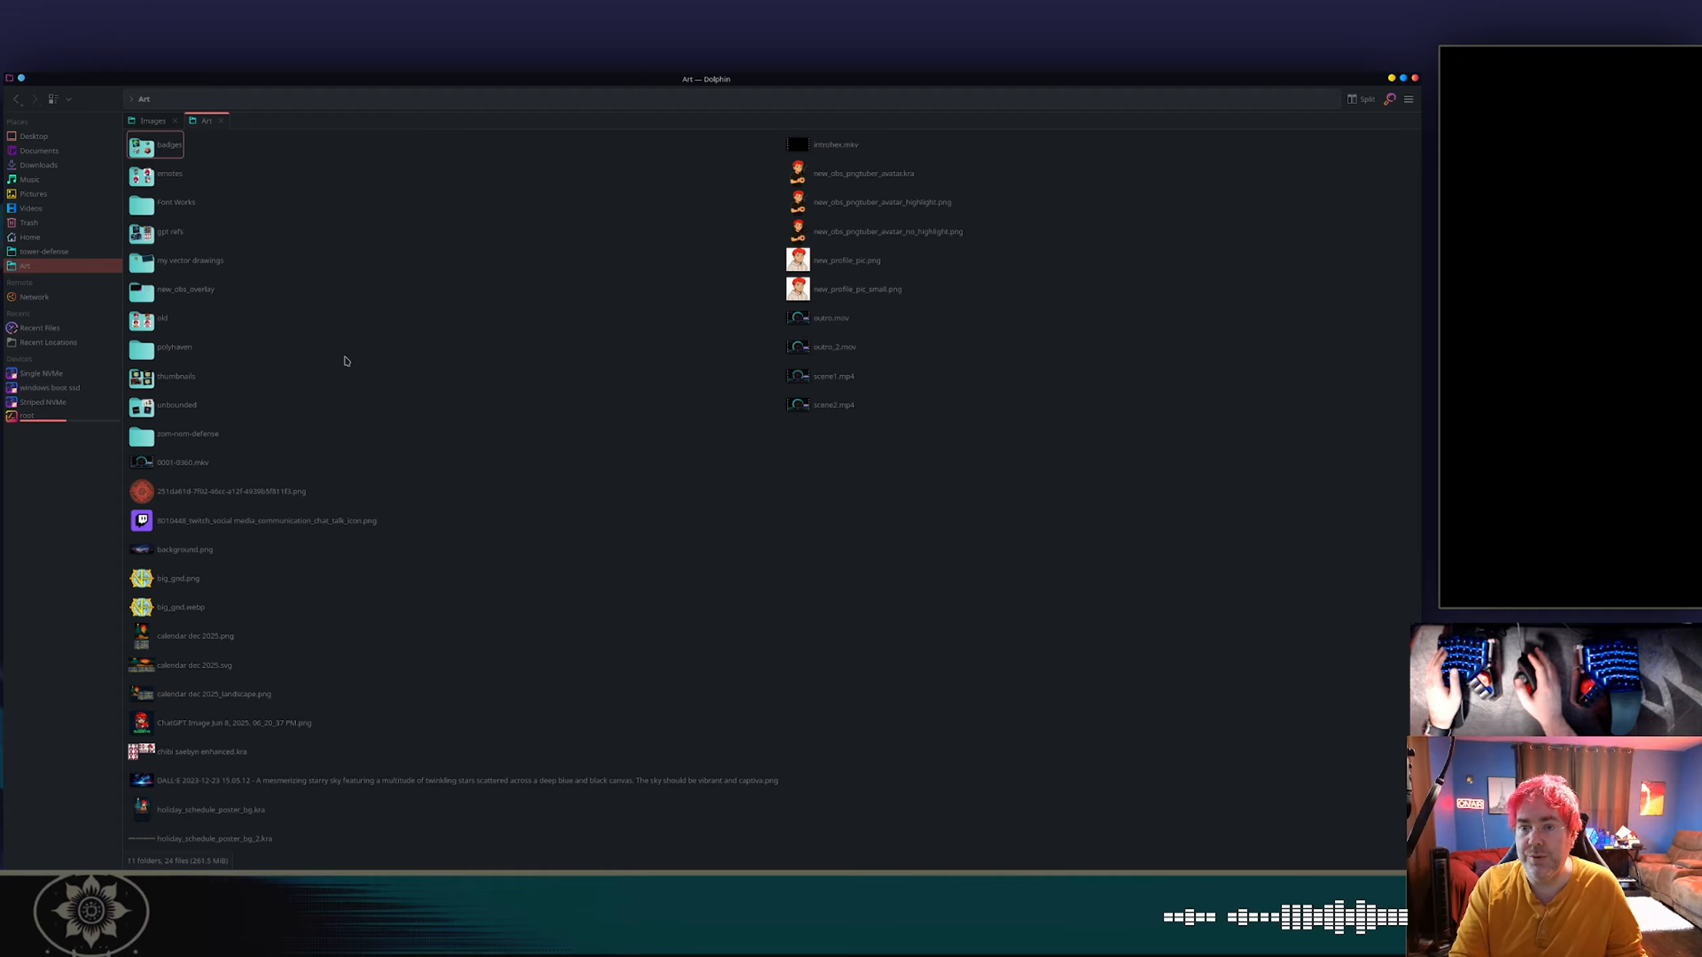
pyautogui.doubleClick(185, 440)
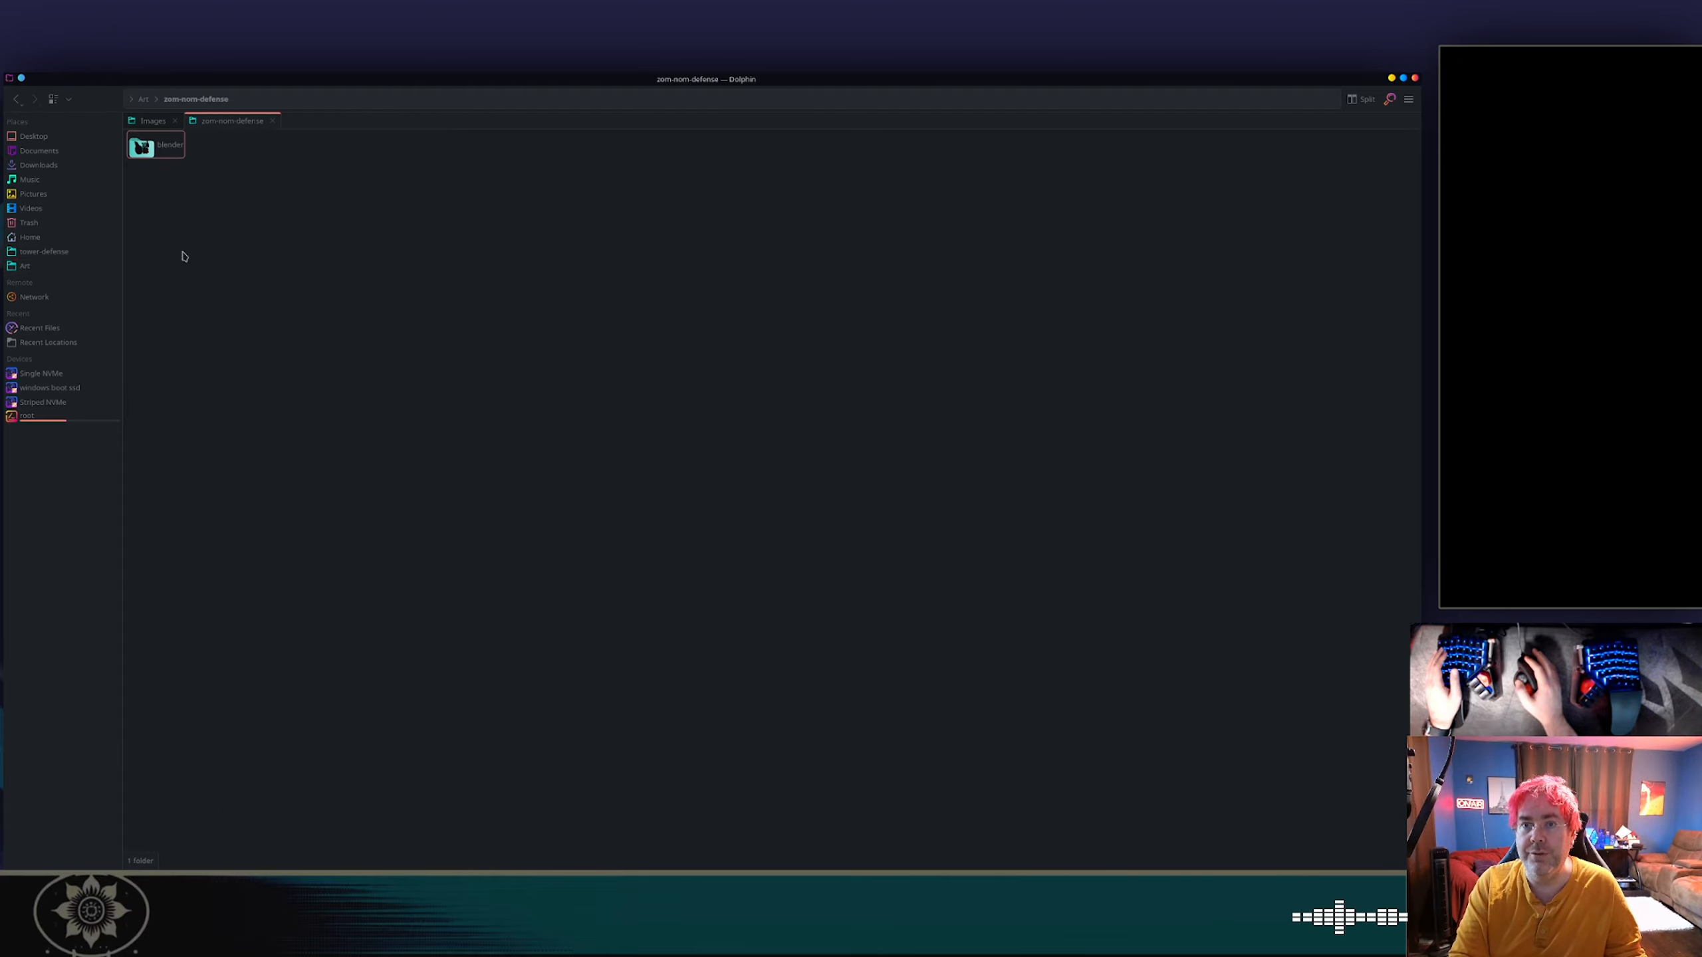
pyautogui.doubleClick(162, 148)
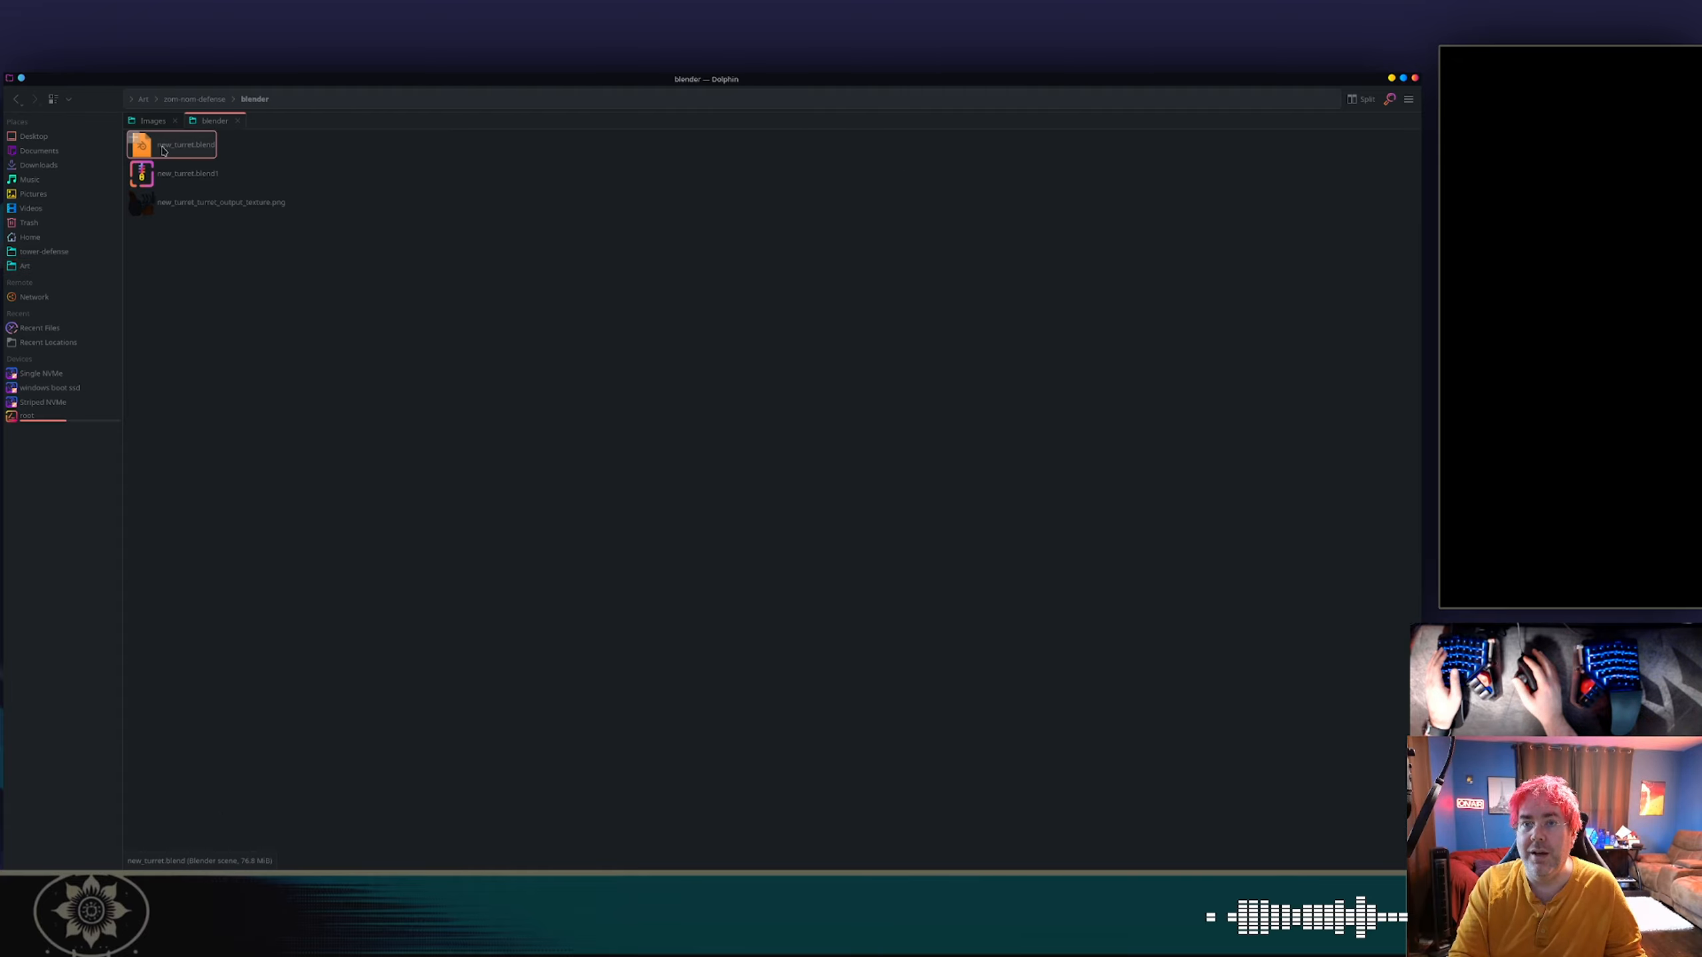
pyautogui.moveTo(163, 150); pyautogui.dragTo(215, 138)
pyautogui.doubleClick(213, 139)
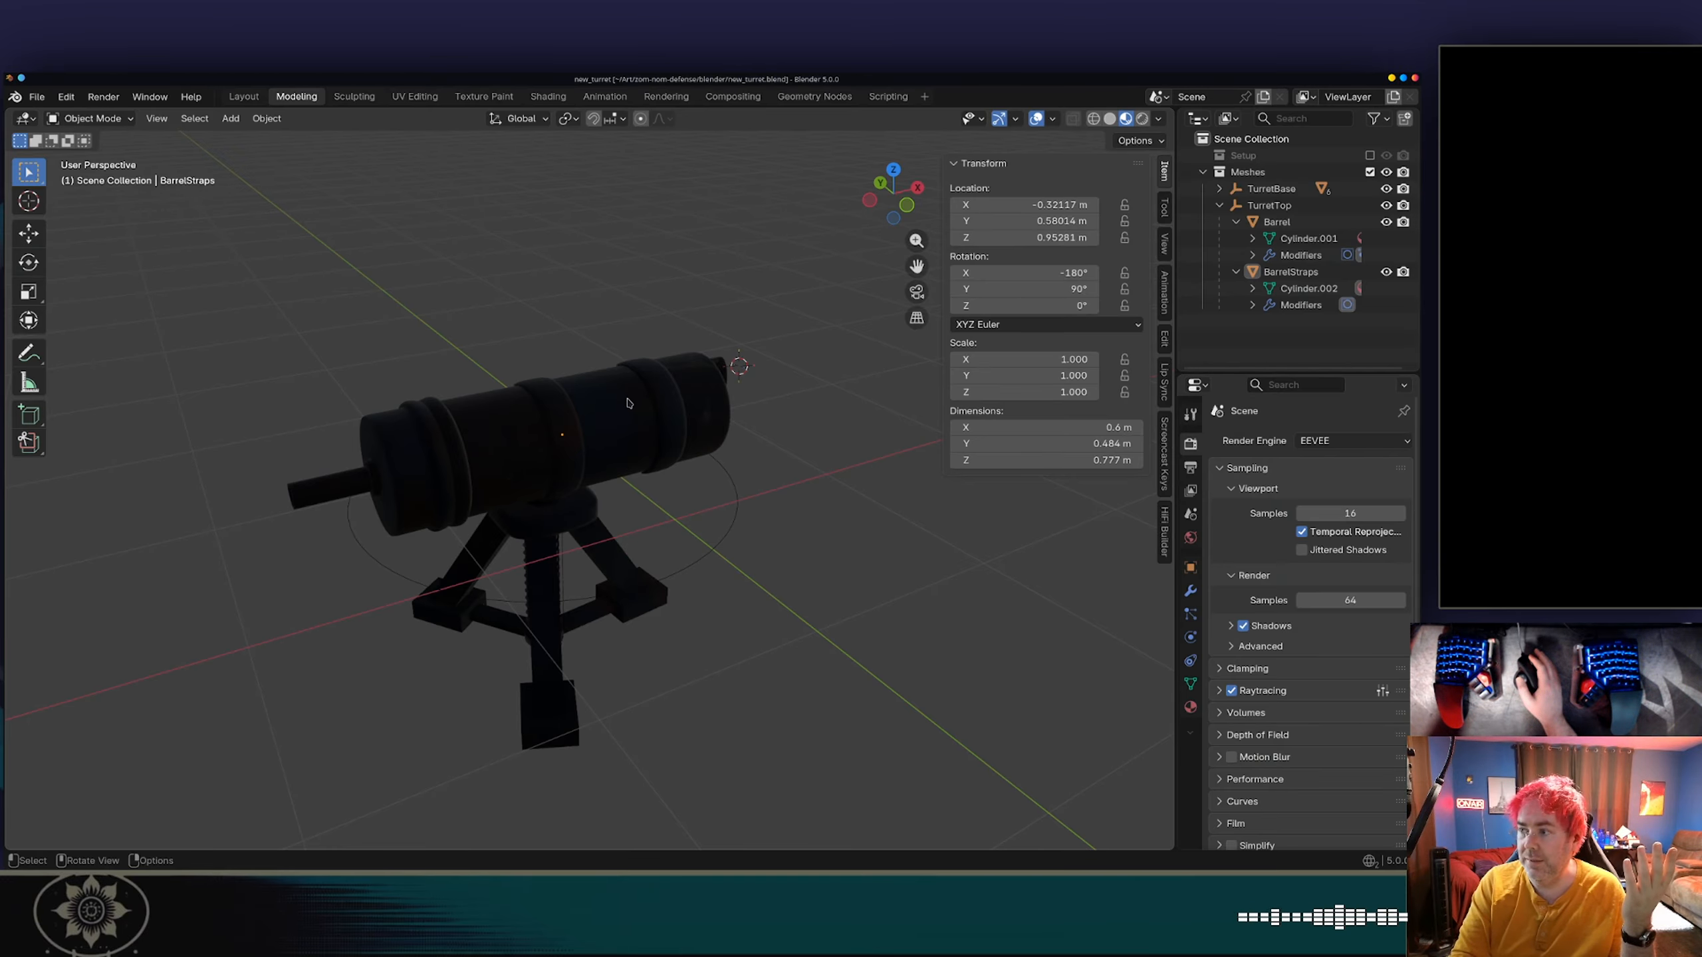
# Report any missing external files in the turret's blend file.
pyautogui.click(46, 99)
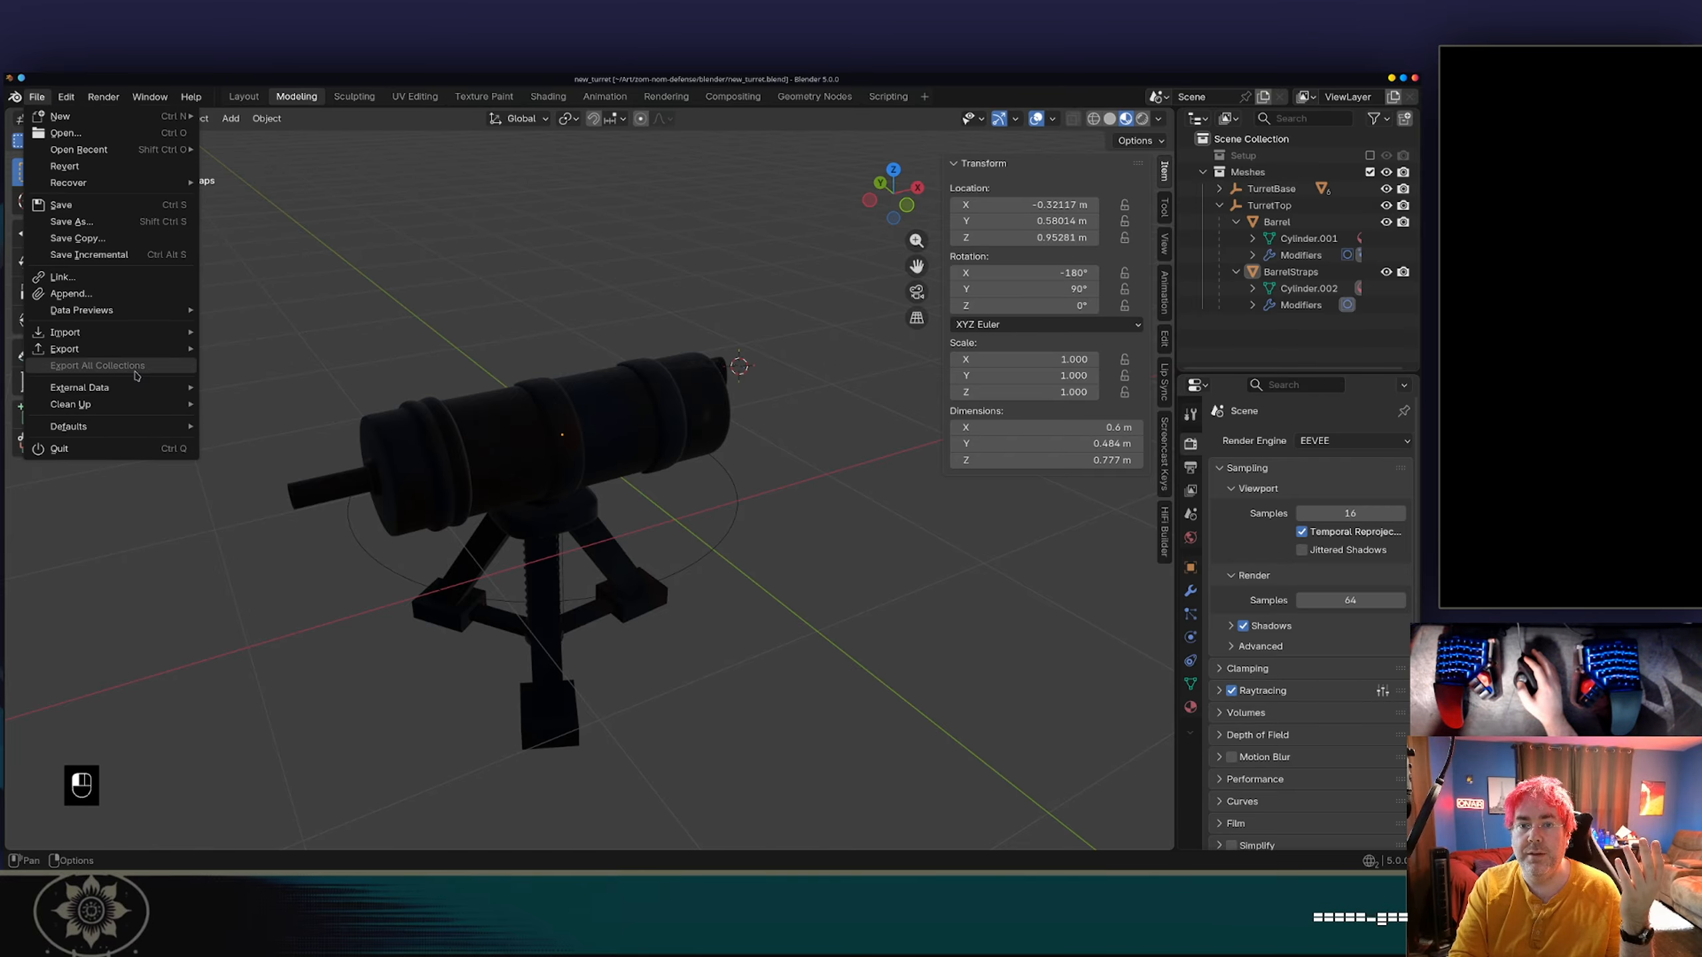
pyautogui.moveTo(133, 390)
pyautogui.click(266, 522)
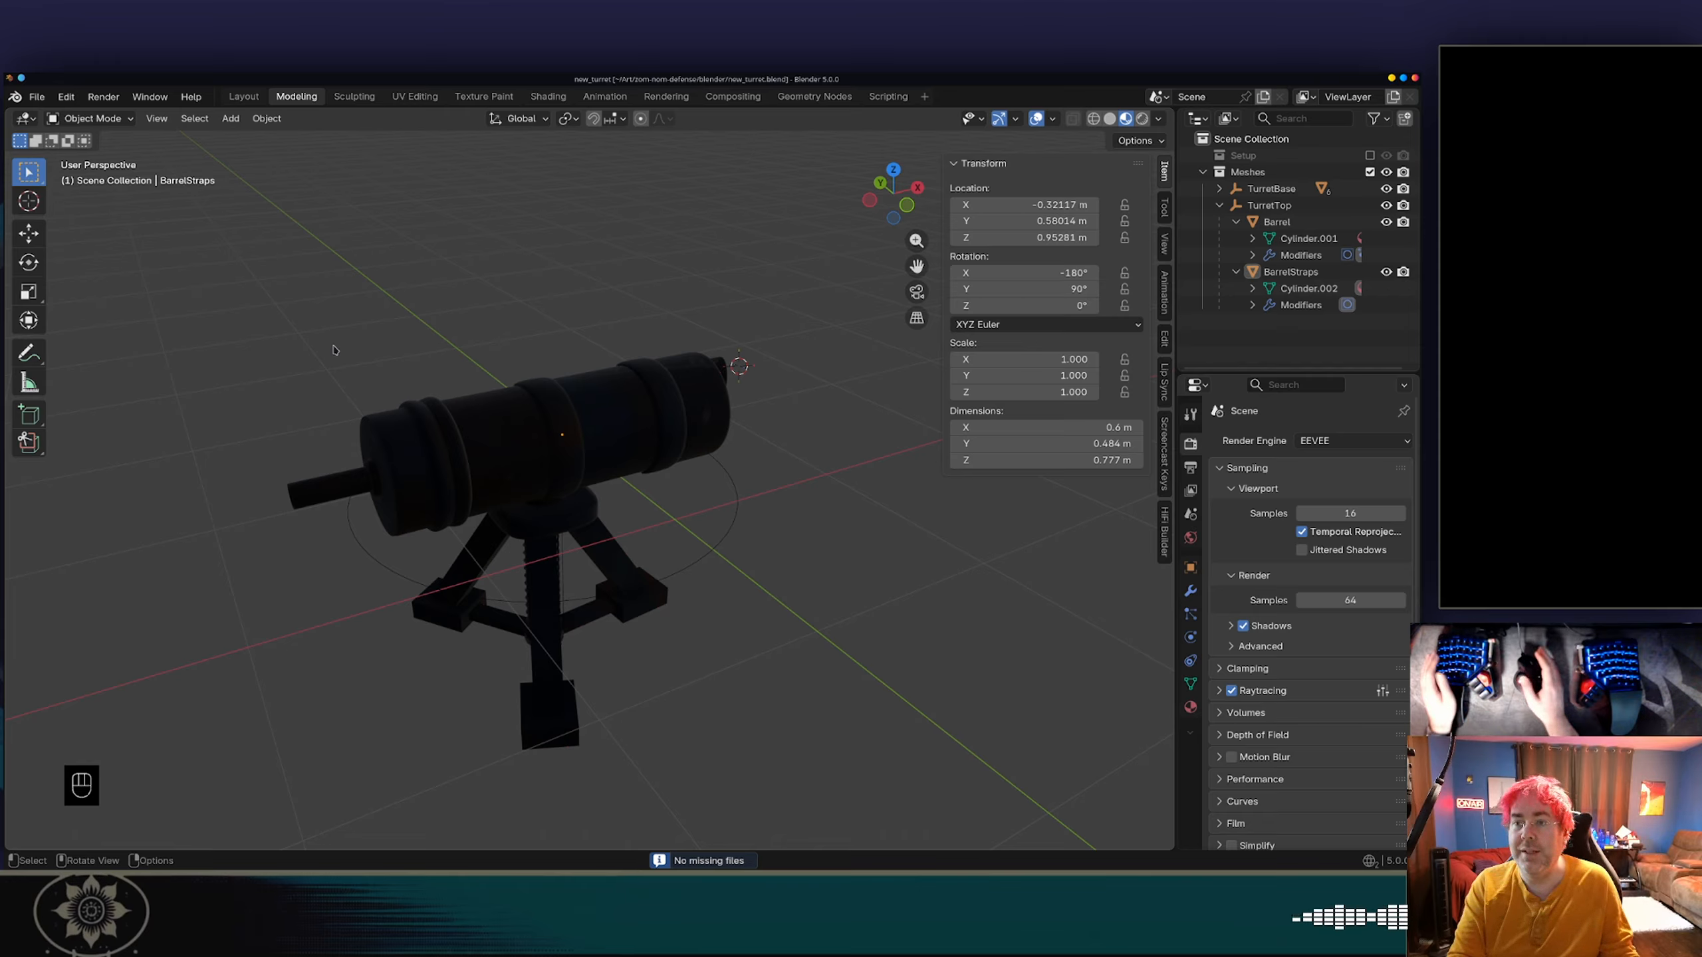
# Export the turret as glTF Binary new_turret.glb into the zom-nom-defense/blender folder.
pyautogui.click(38, 98)
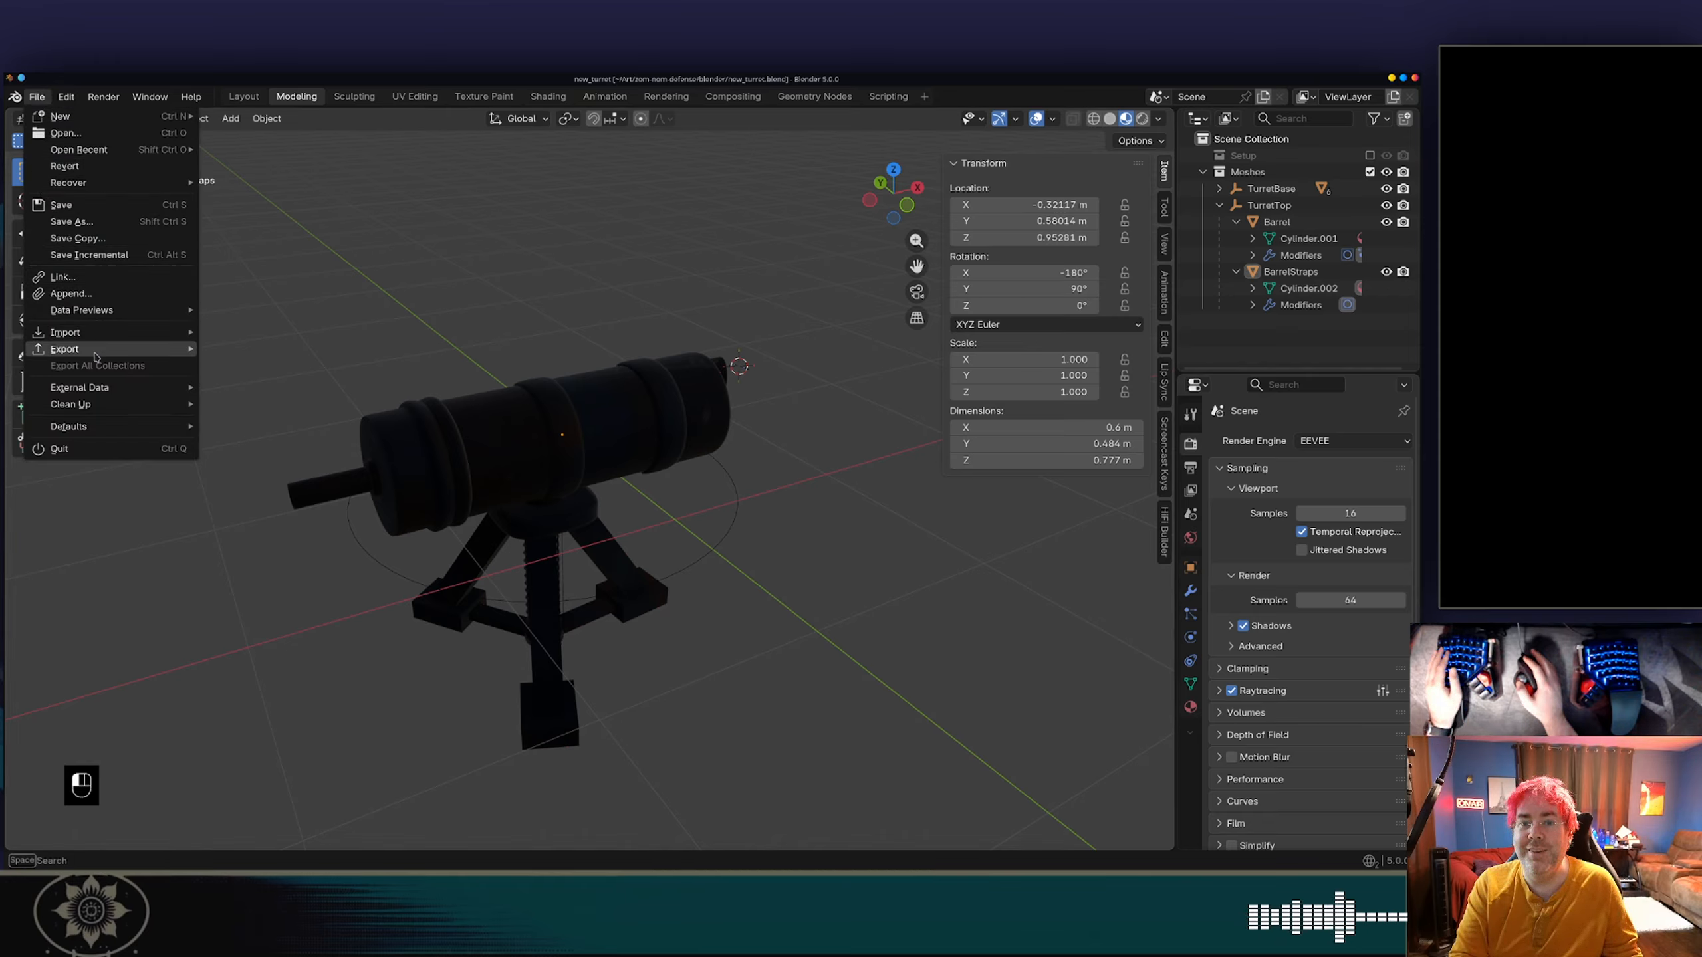
pyautogui.moveTo(100, 348)
pyautogui.click(254, 499)
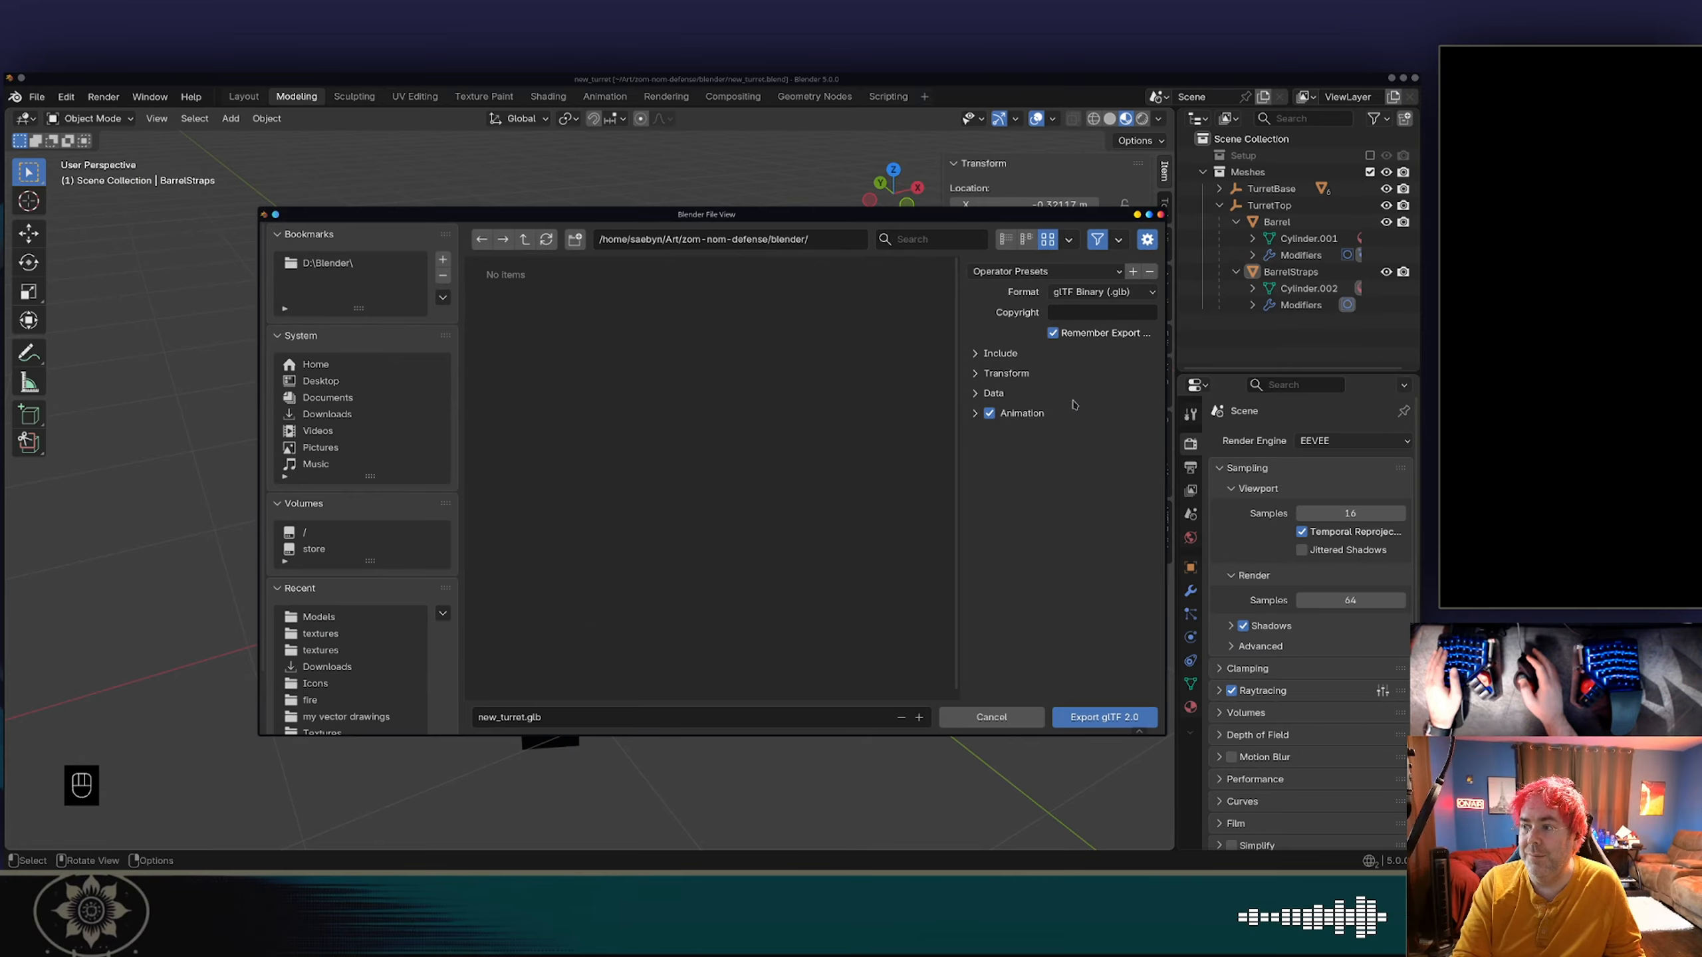
pyautogui.click(1072, 719)
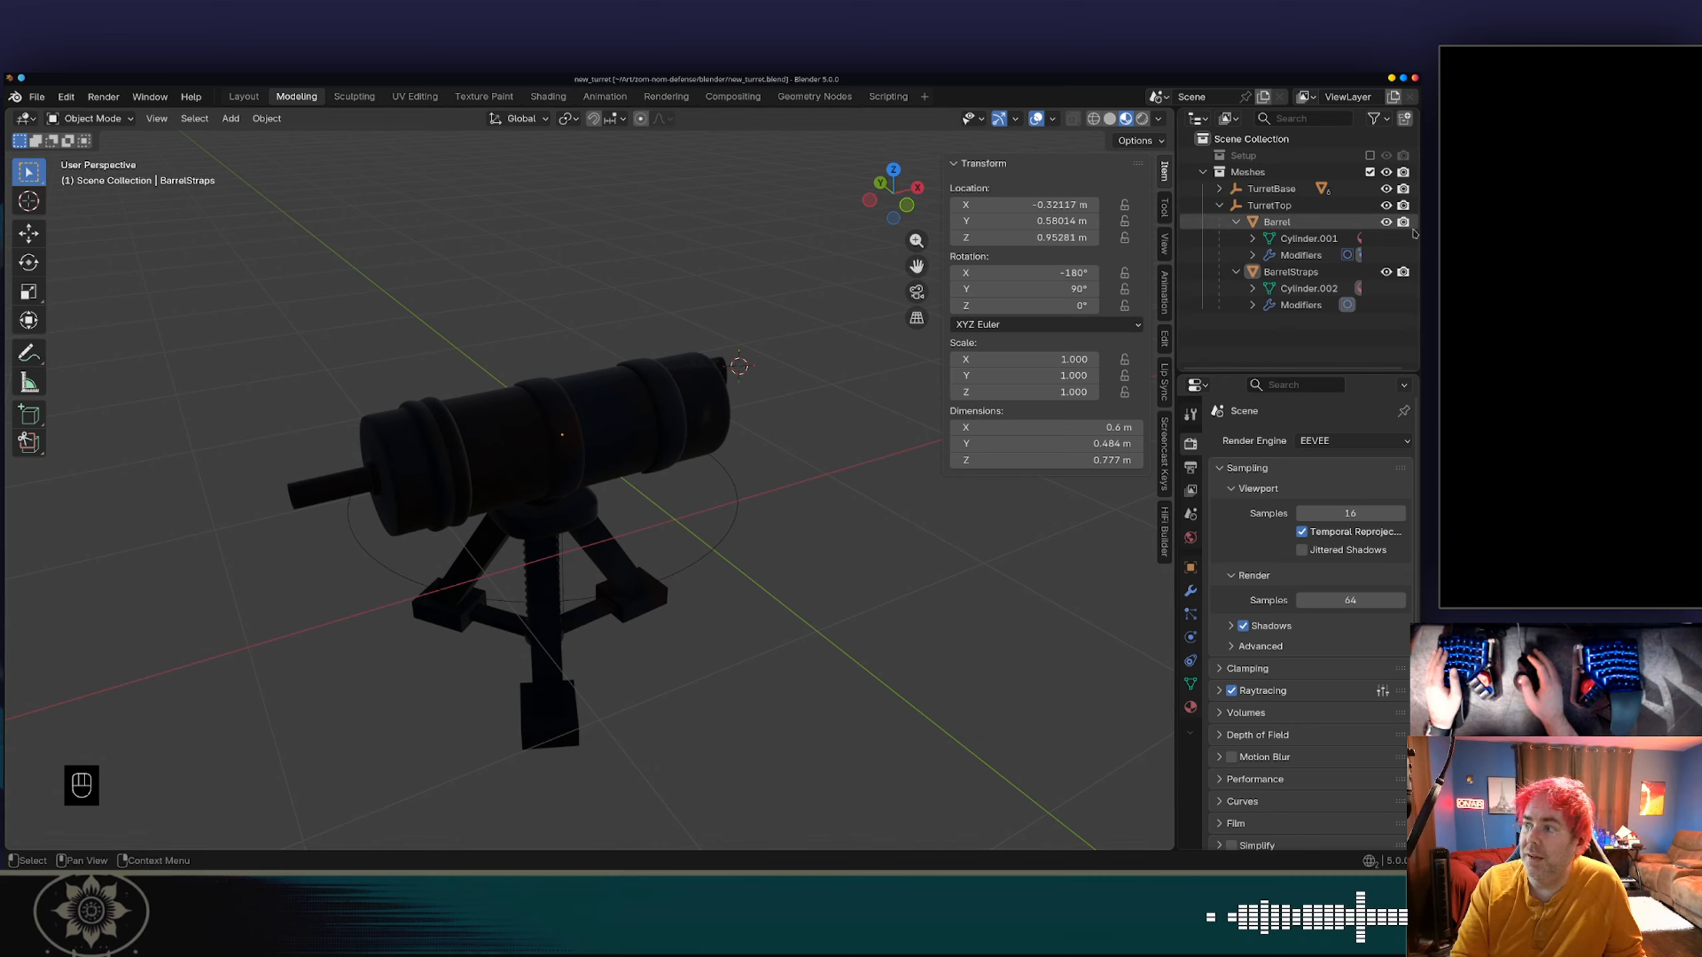
pyautogui.hotkey('alt', 'Tab')
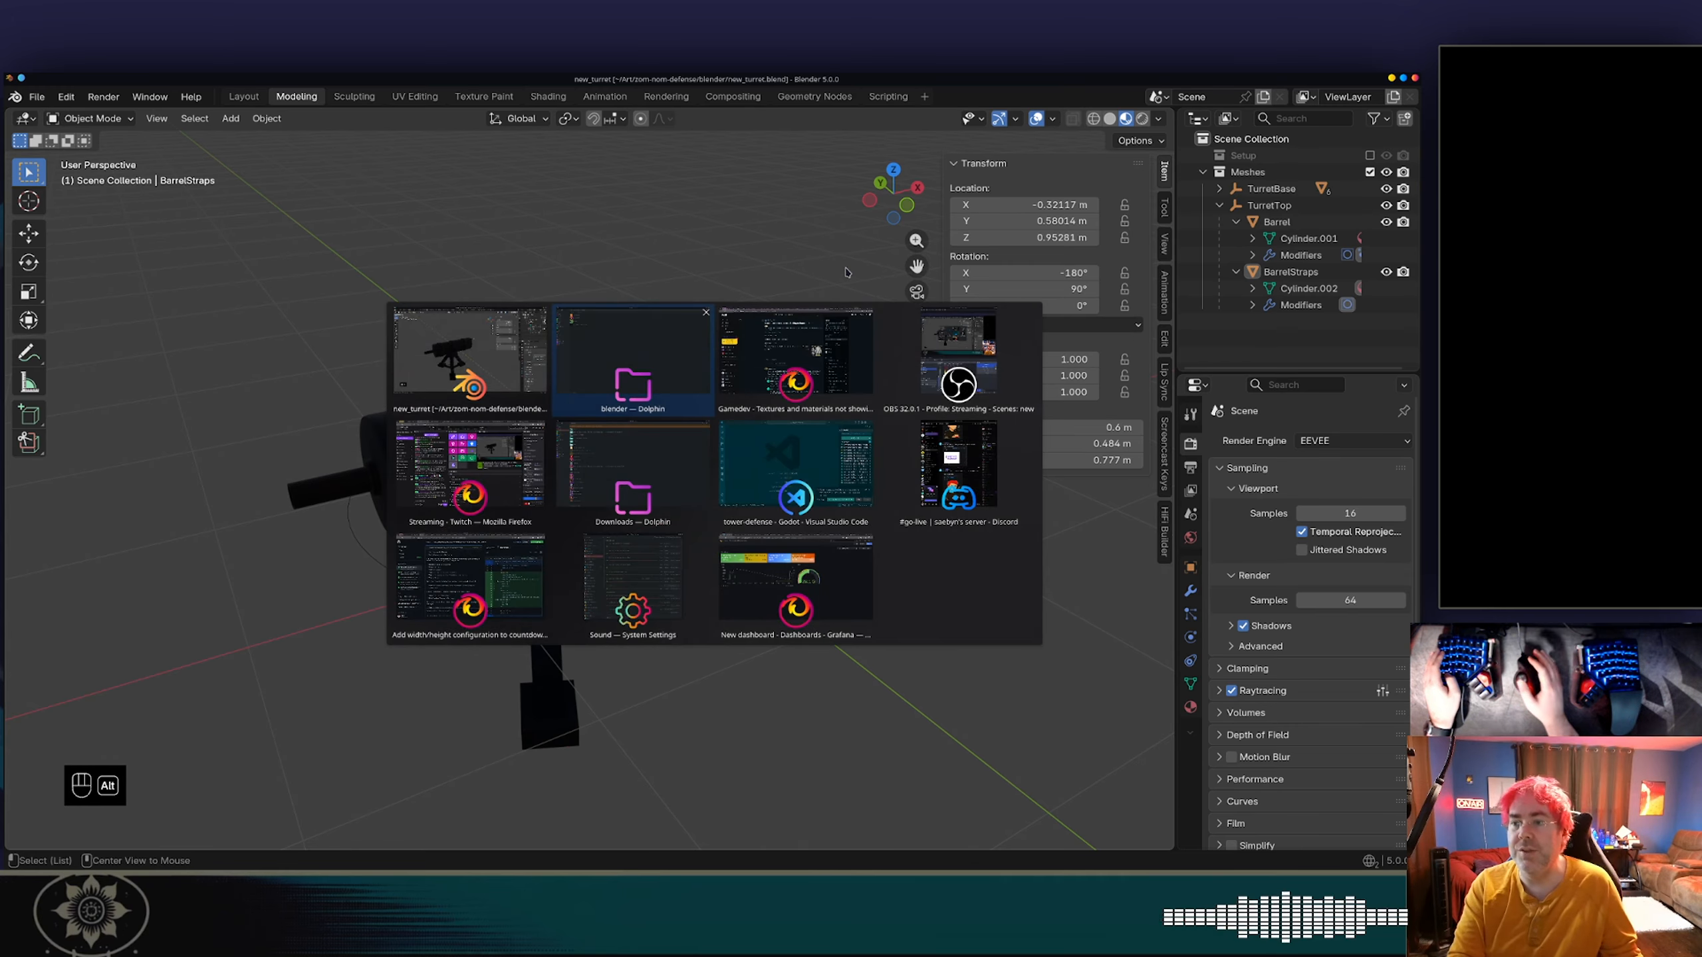
pyautogui.hotkey('alt', 'shift', 'Tab')
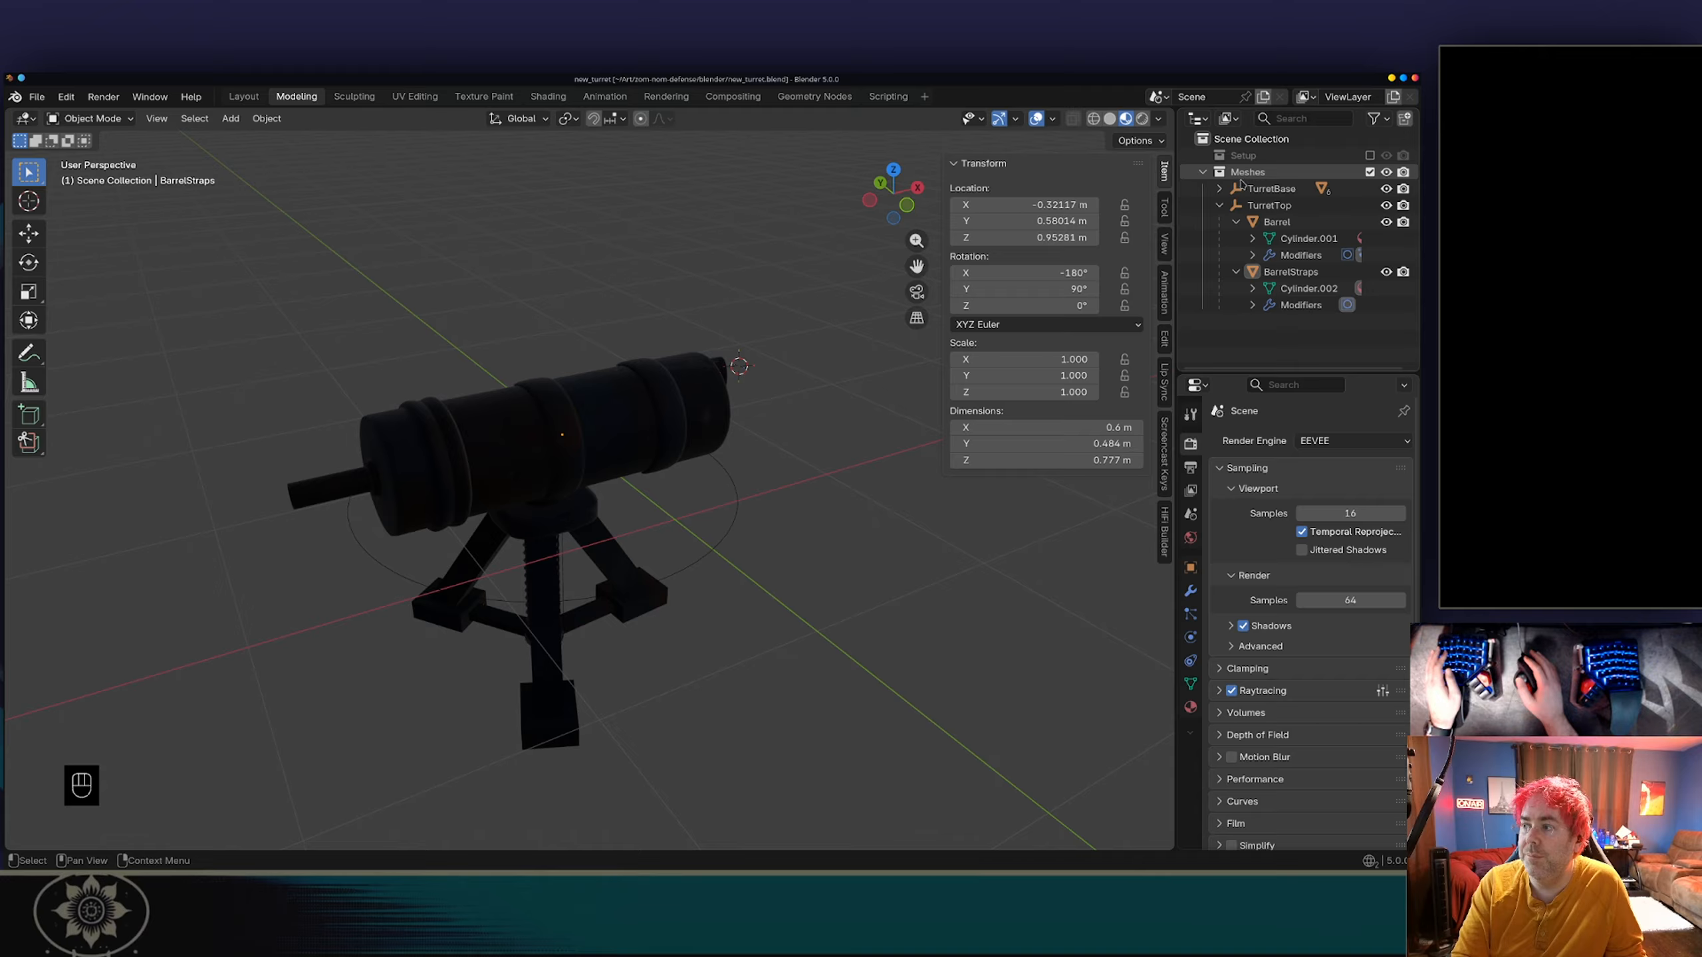
# Rename the TurretTop empty as Top.
pyautogui.doubleClick(1247, 205)
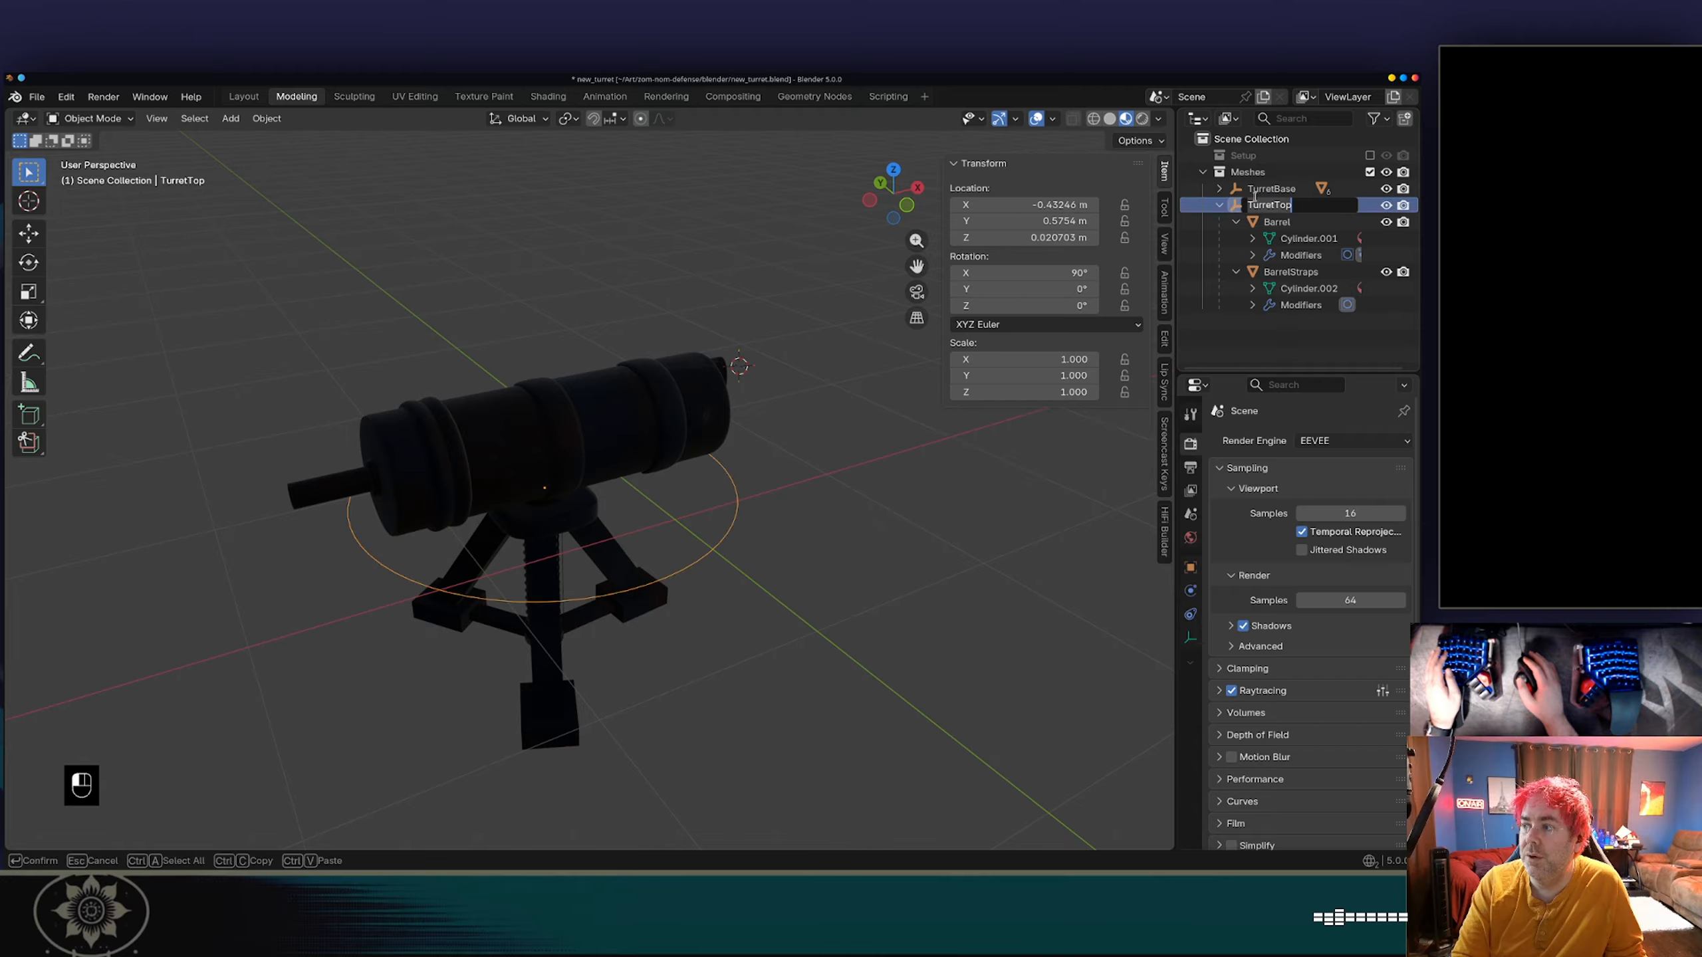
pyautogui.press('Home')
pyautogui.press('Delete')
pyautogui.press('Delete')
pyautogui.press('Delete')
pyautogui.press('Delete')
pyautogui.press('Delete')
pyautogui.press('Delete')
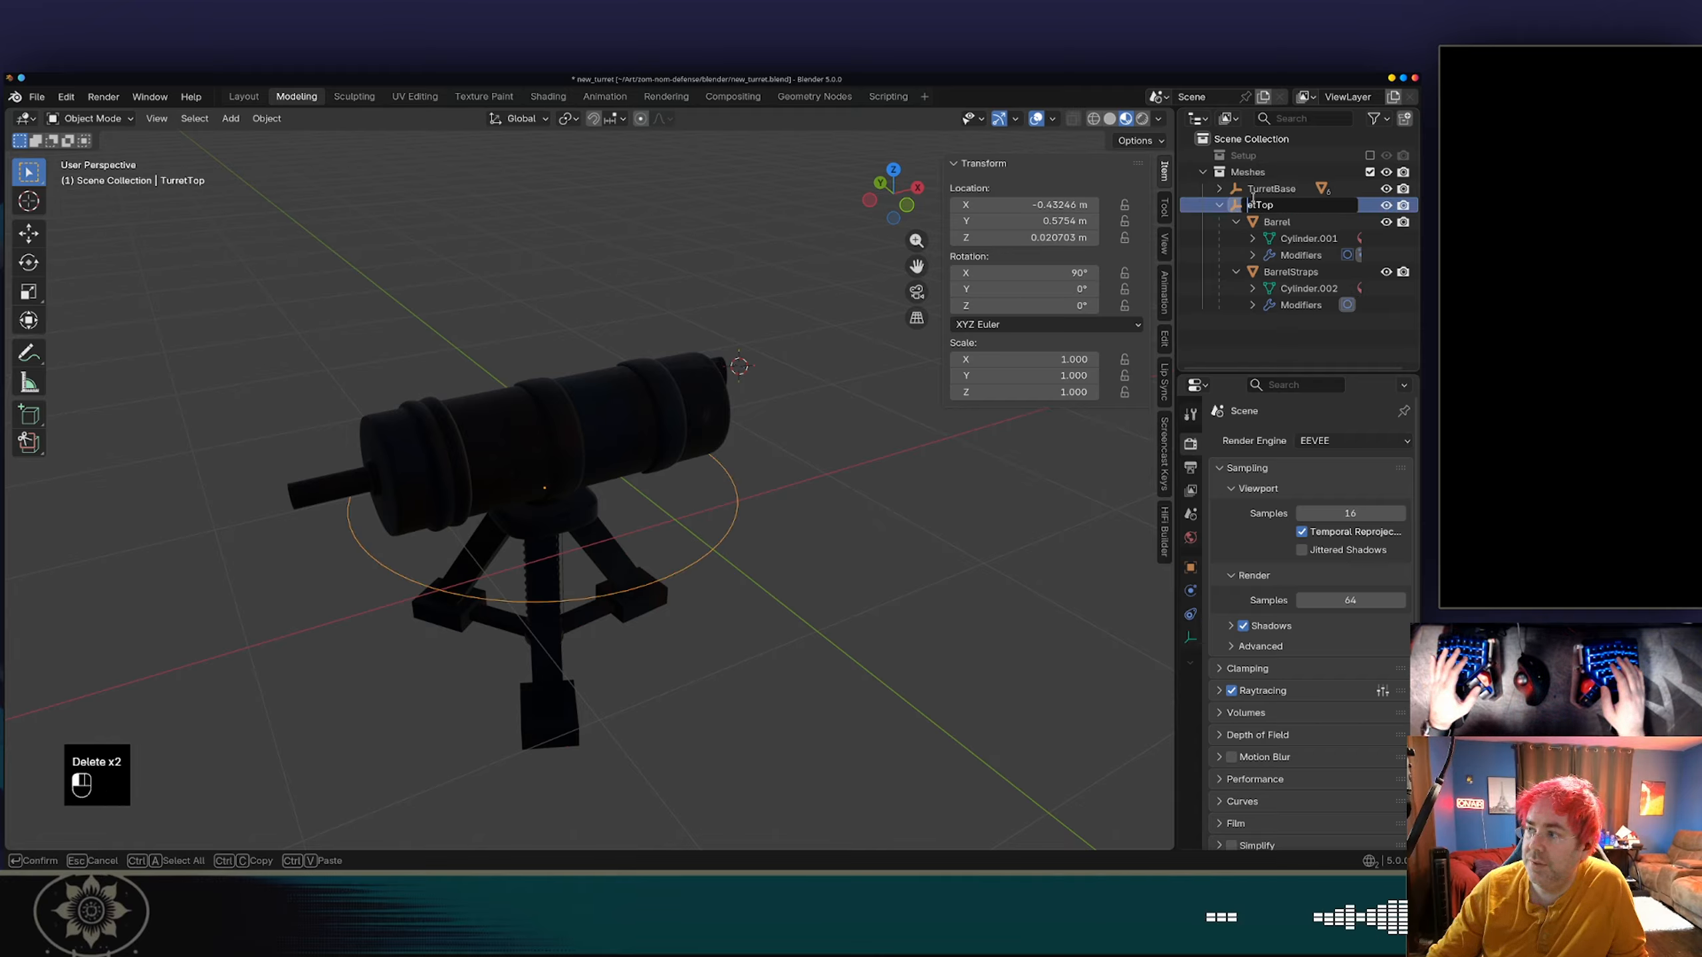
pyautogui.press('Delete')
pyautogui.press('Return')
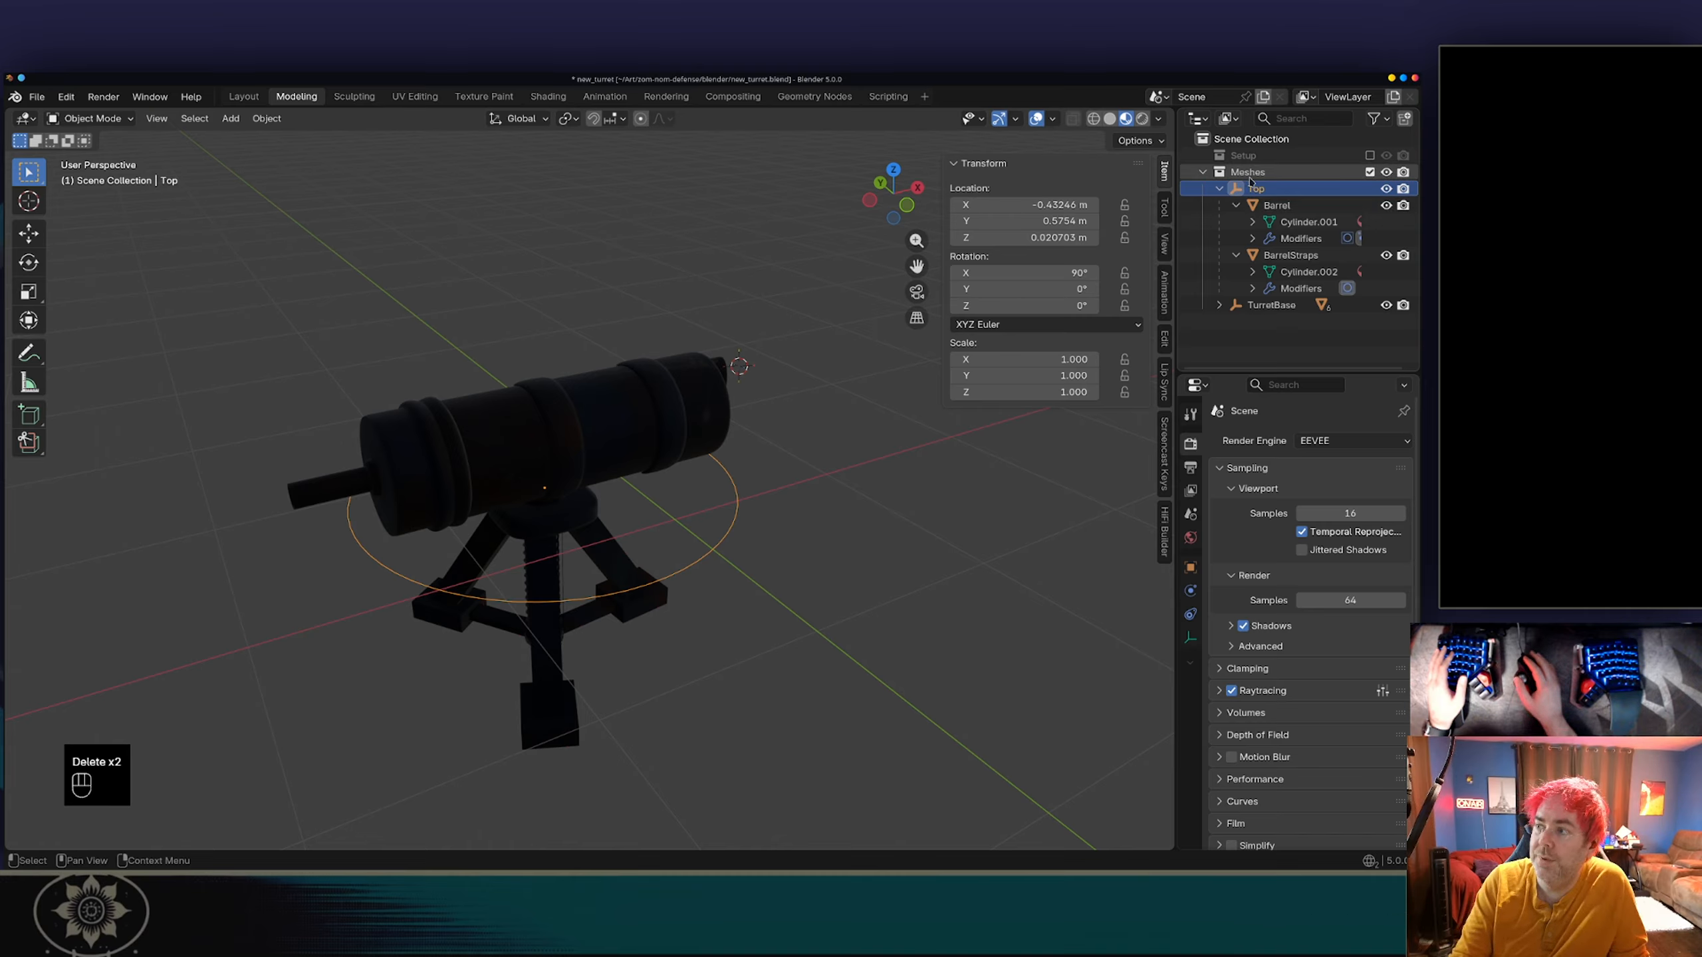
# Add a Plain Axes empty to the Meshes collection.
pyautogui.click(1250, 177)
pyautogui.rightClick(1251, 179)
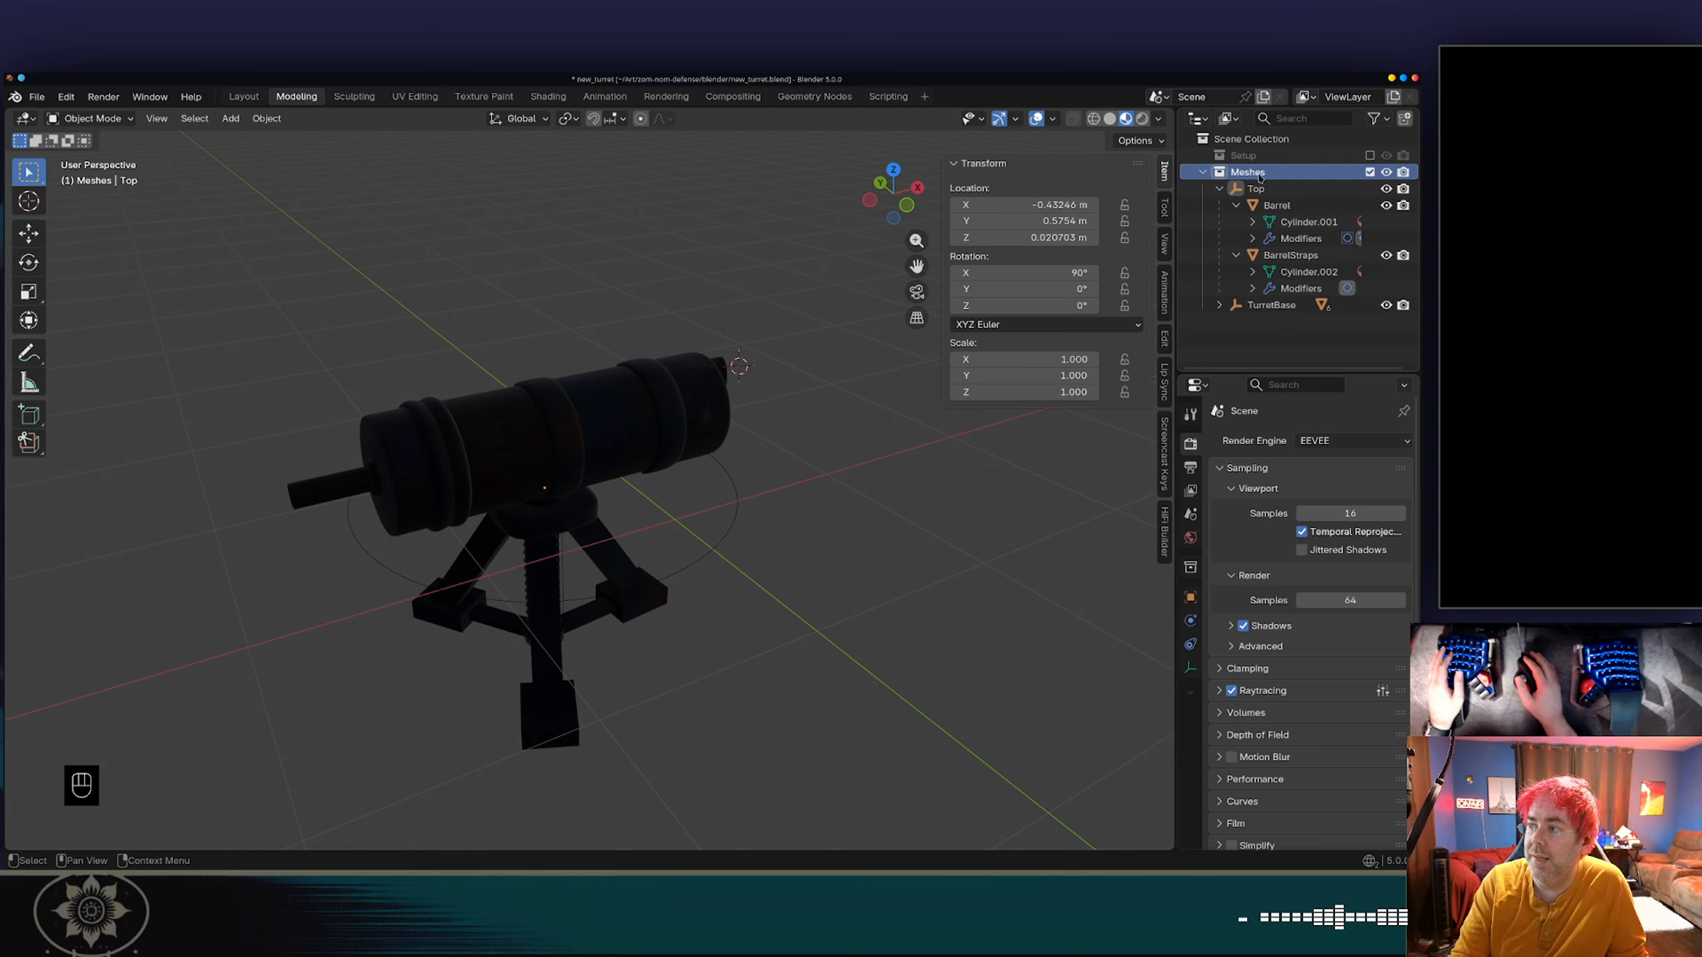
pyautogui.rightClick(1259, 176)
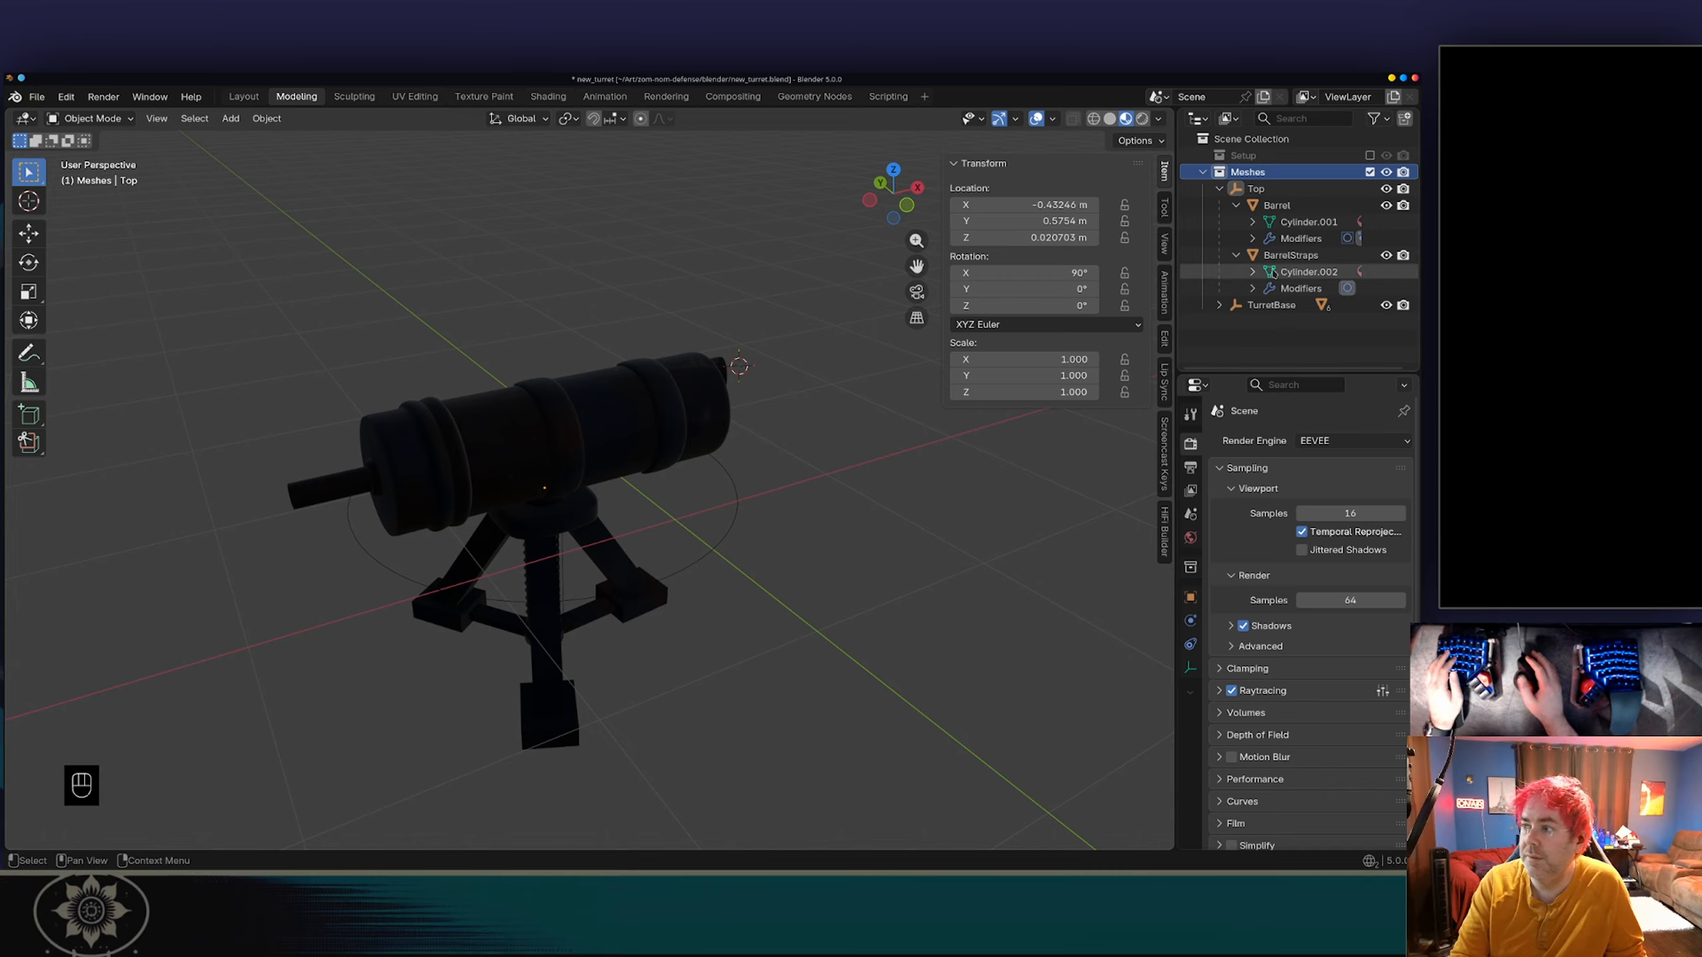
pyautogui.click(1257, 189)
pyautogui.hotkey('shift', 'a')
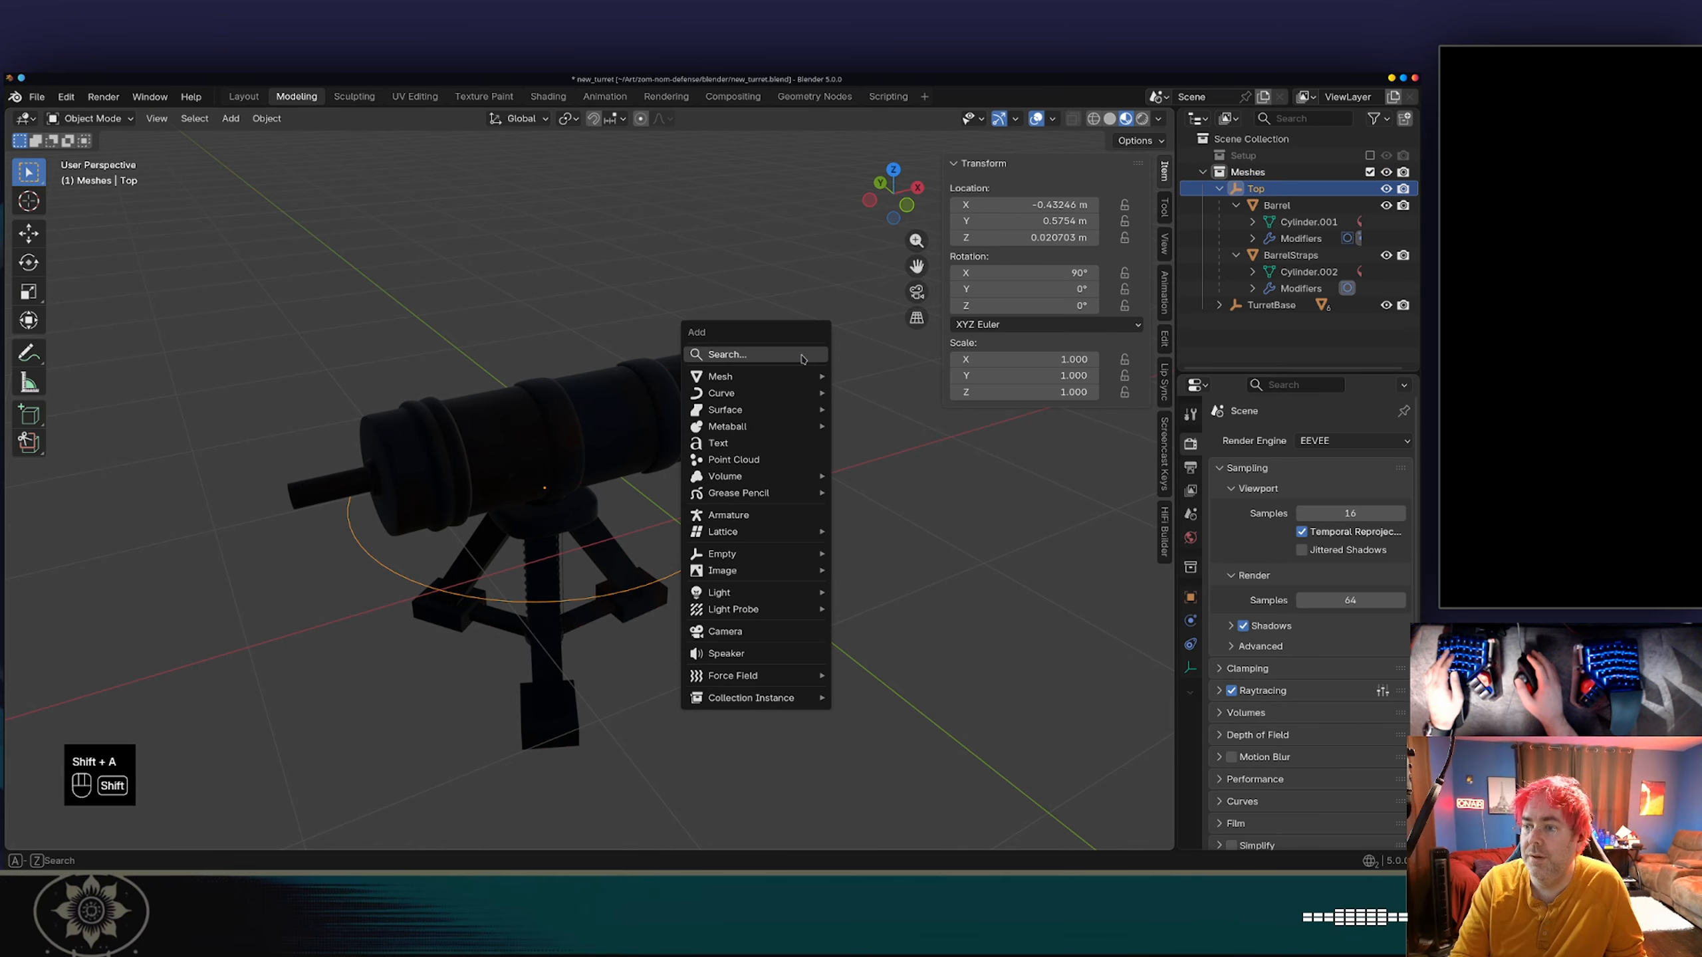
pyautogui.moveTo(740, 556)
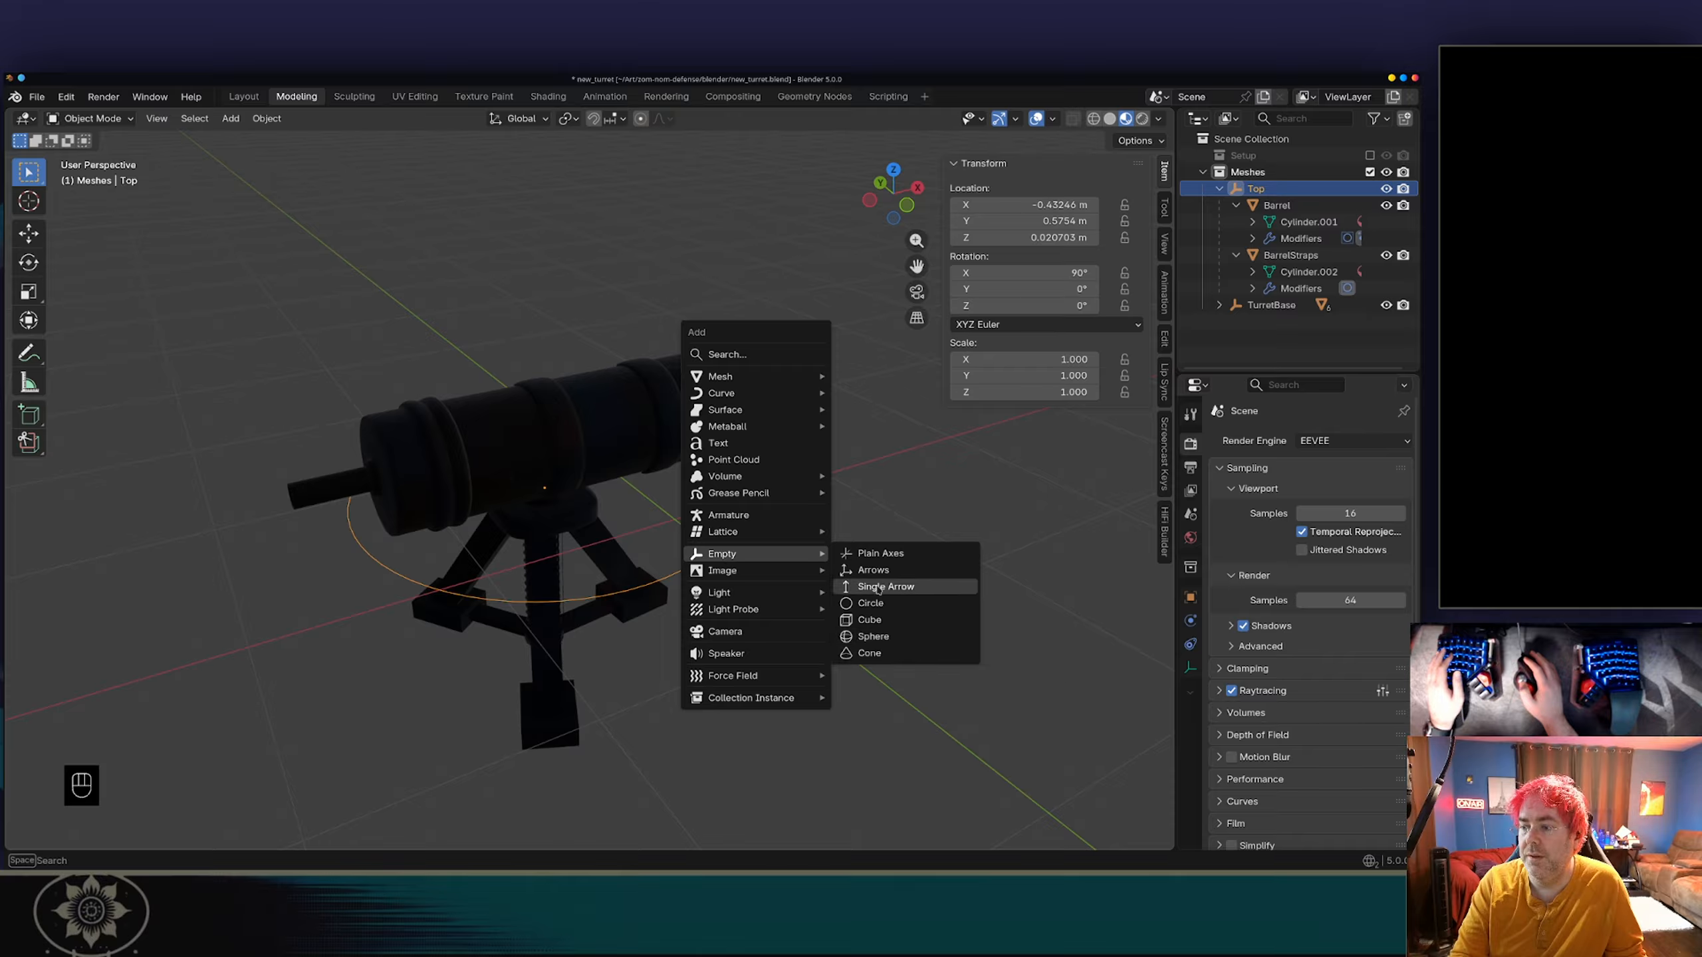
pyautogui.click(877, 556)
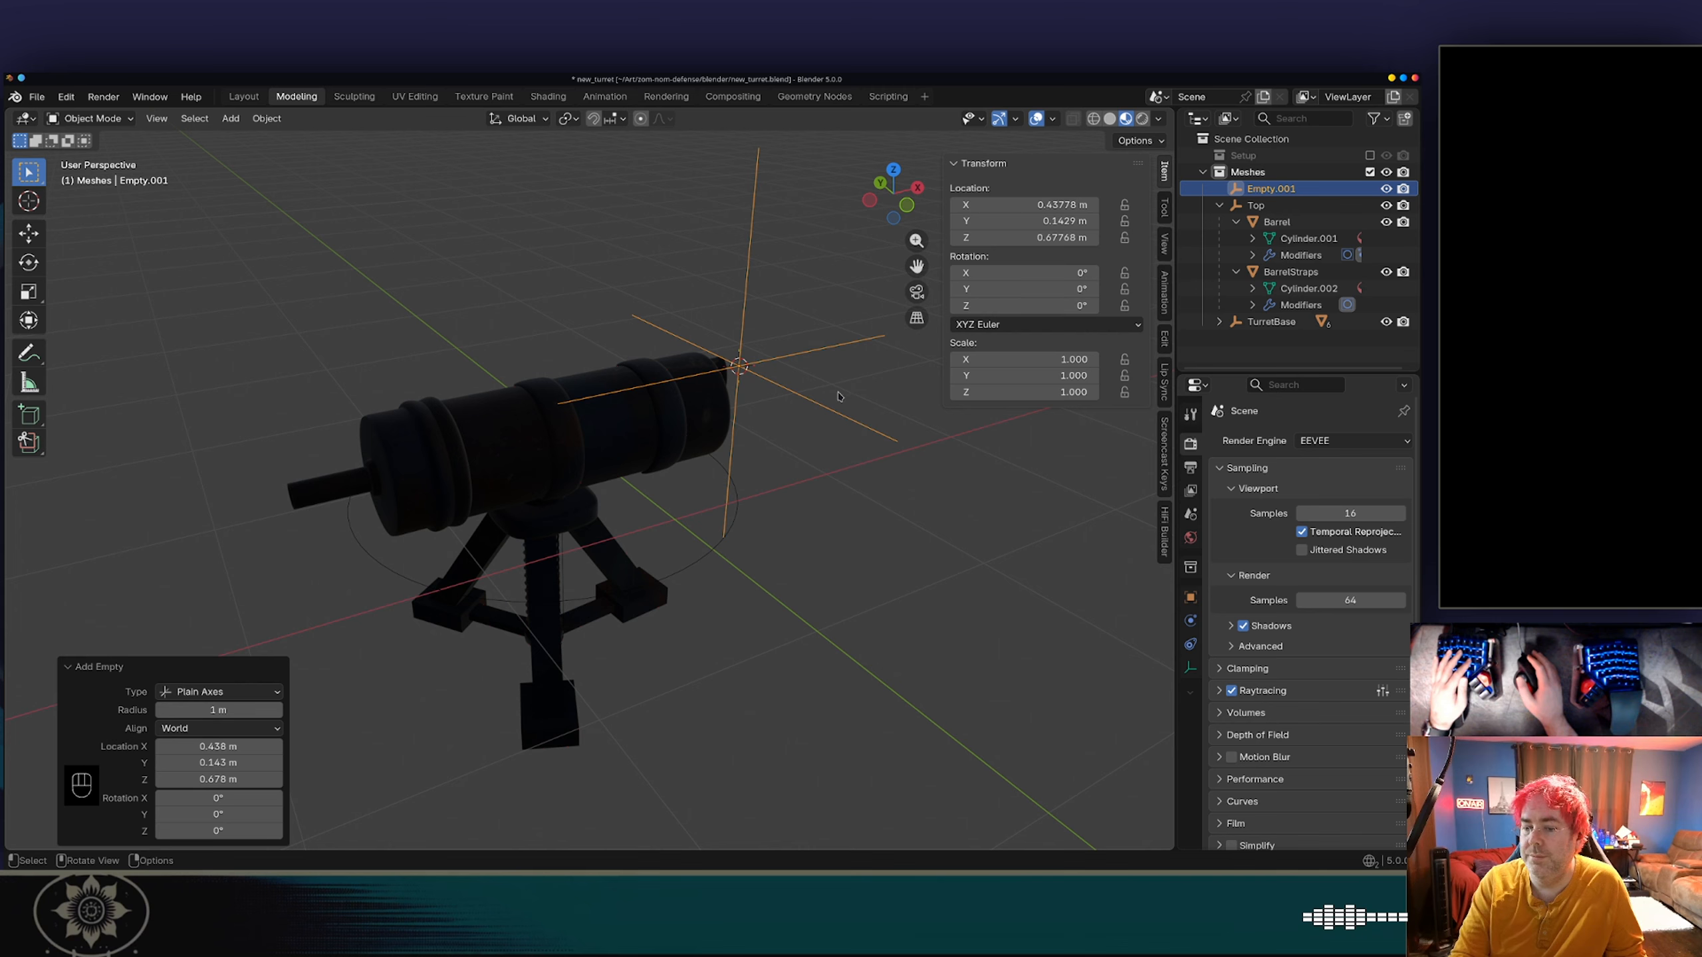
# Set the new empty's X, Y and Z location to 0 m.
pyautogui.moveTo(244, 743); pyautogui.dragTo(238, 744)
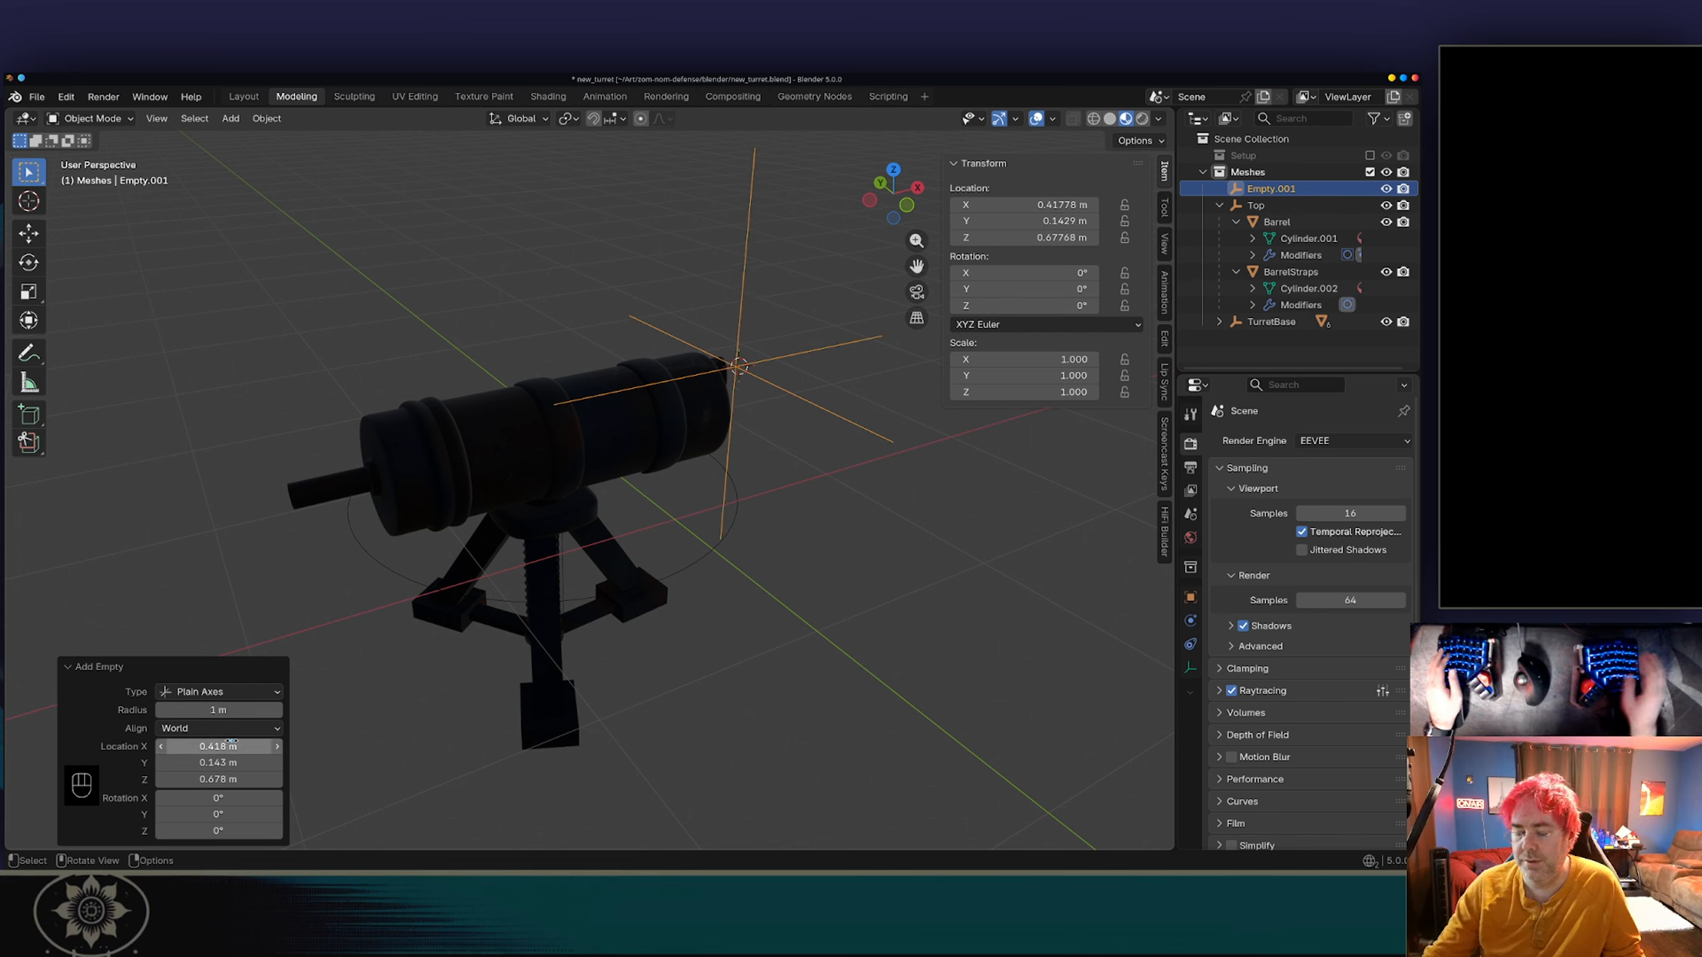
pyautogui.click(194, 746)
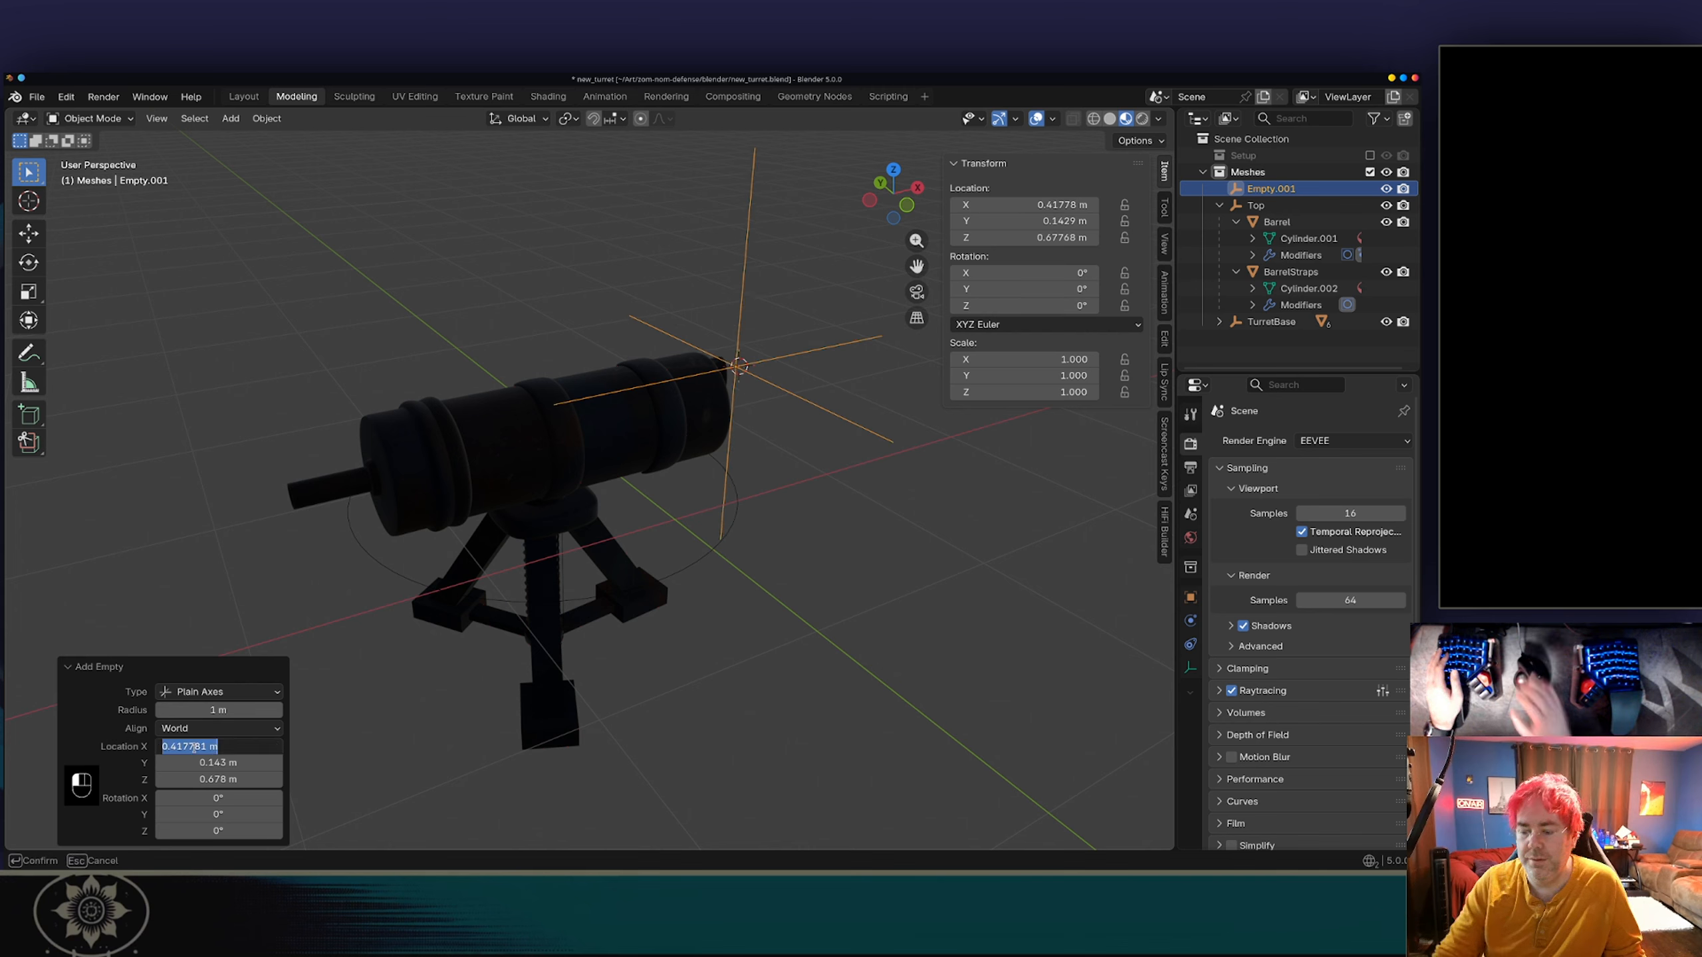
pyautogui.write('0')
pyautogui.press('Tab')
pyautogui.write('0')
pyautogui.press('Tab')
pyautogui.write('0')
pyautogui.press('Tab')
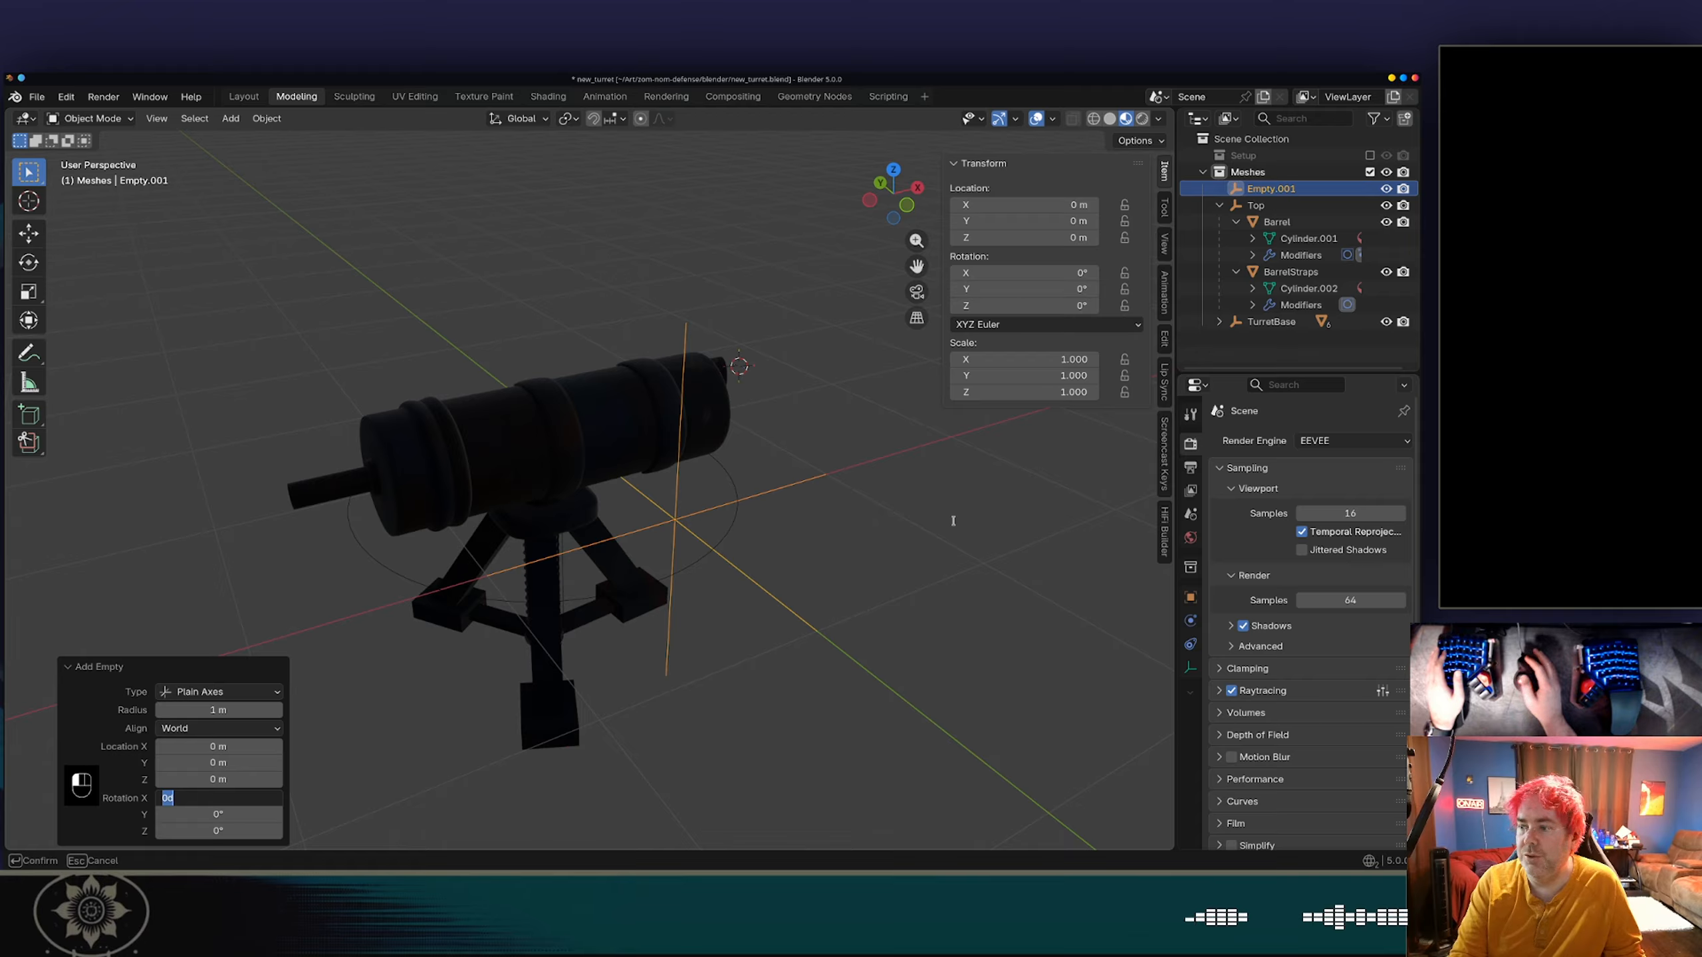
pyautogui.press('Return')
# Rename the new empty as TurrentYaw.
pyautogui.doubleClick(1267, 190)
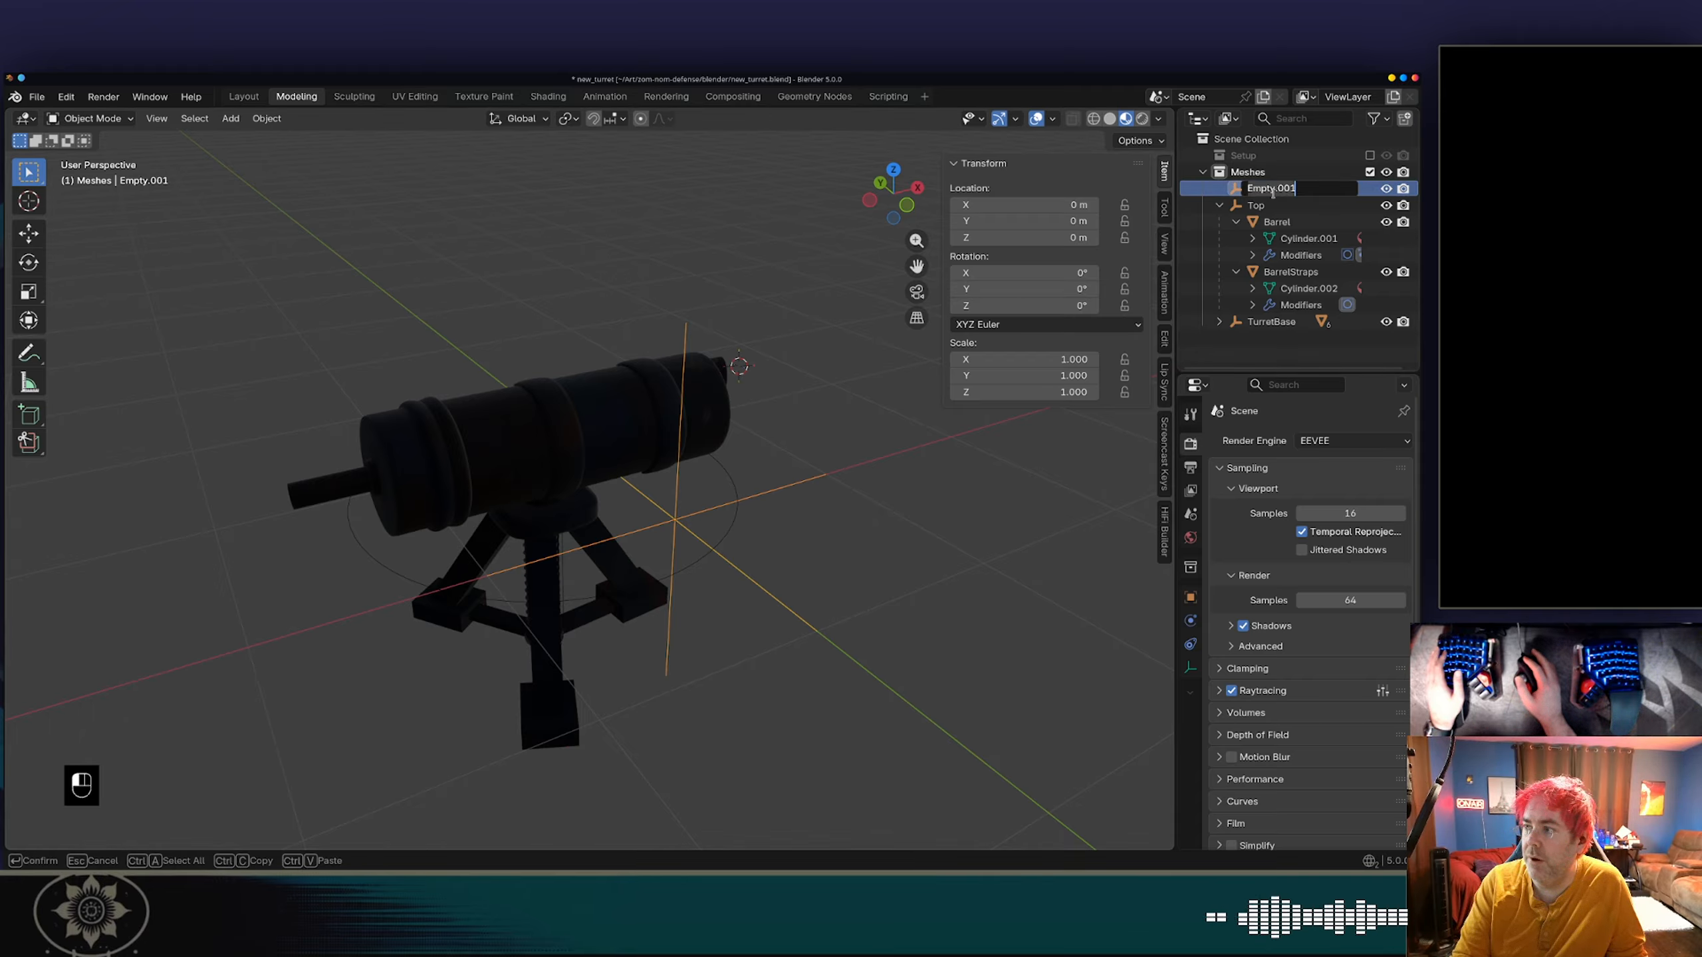
pyautogui.write('Tur')
pyautogui.write('rentY')
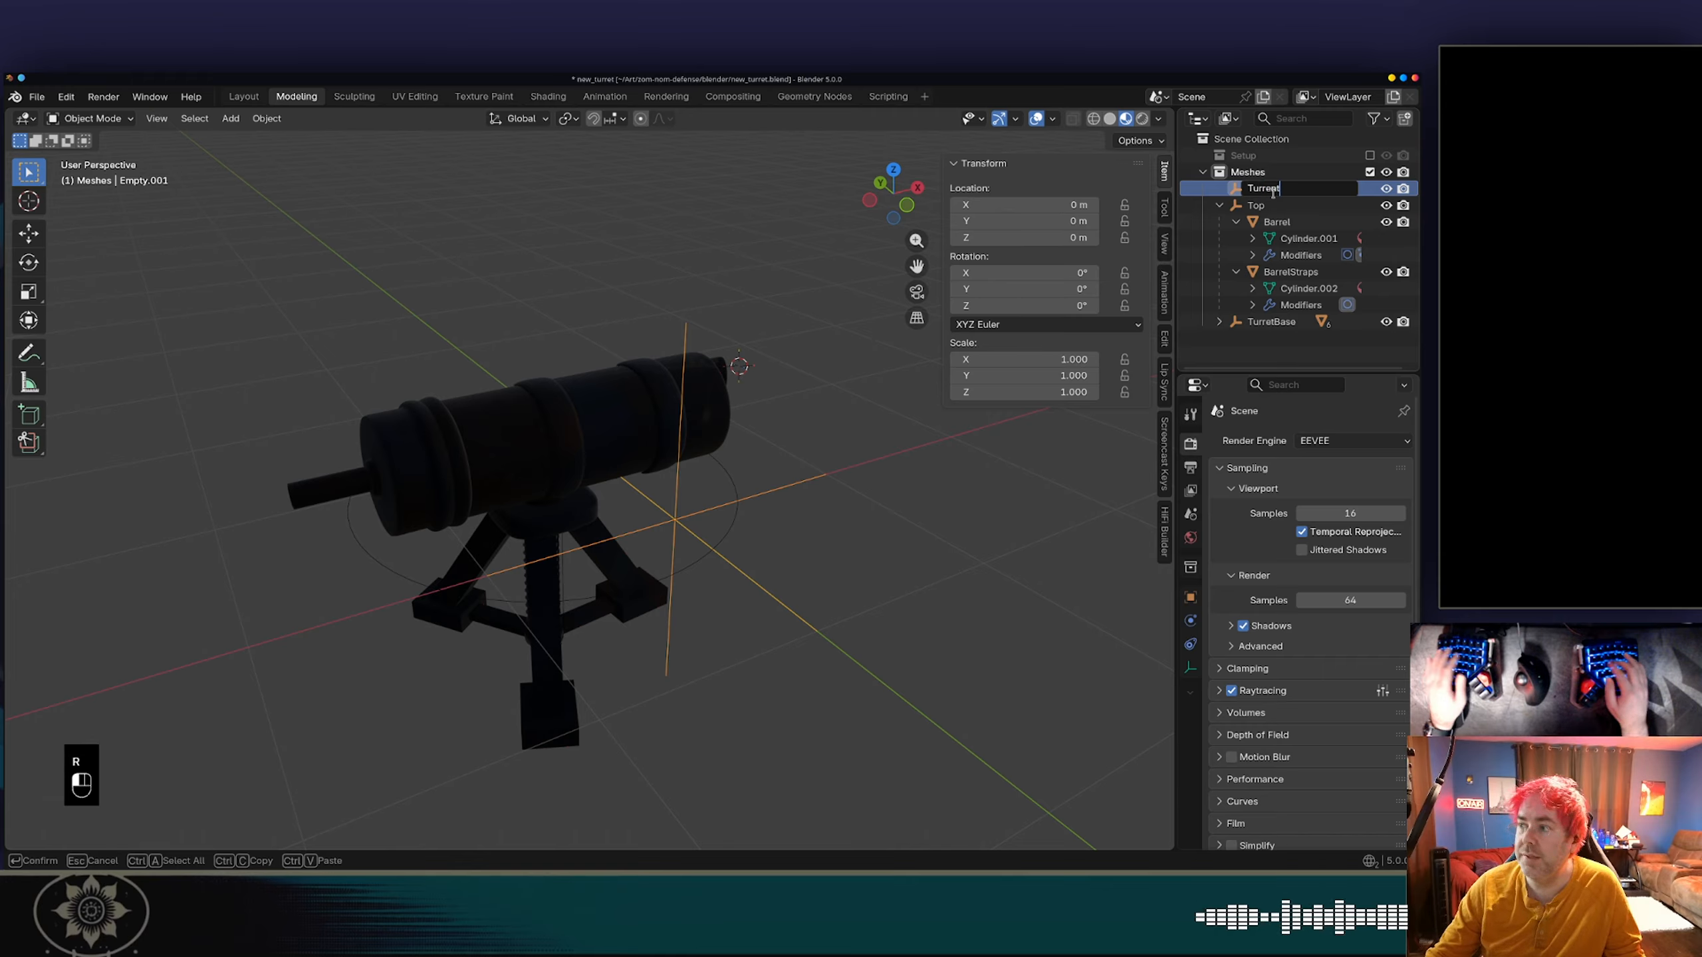
pyautogui.write('aw')
pyautogui.press('Return')
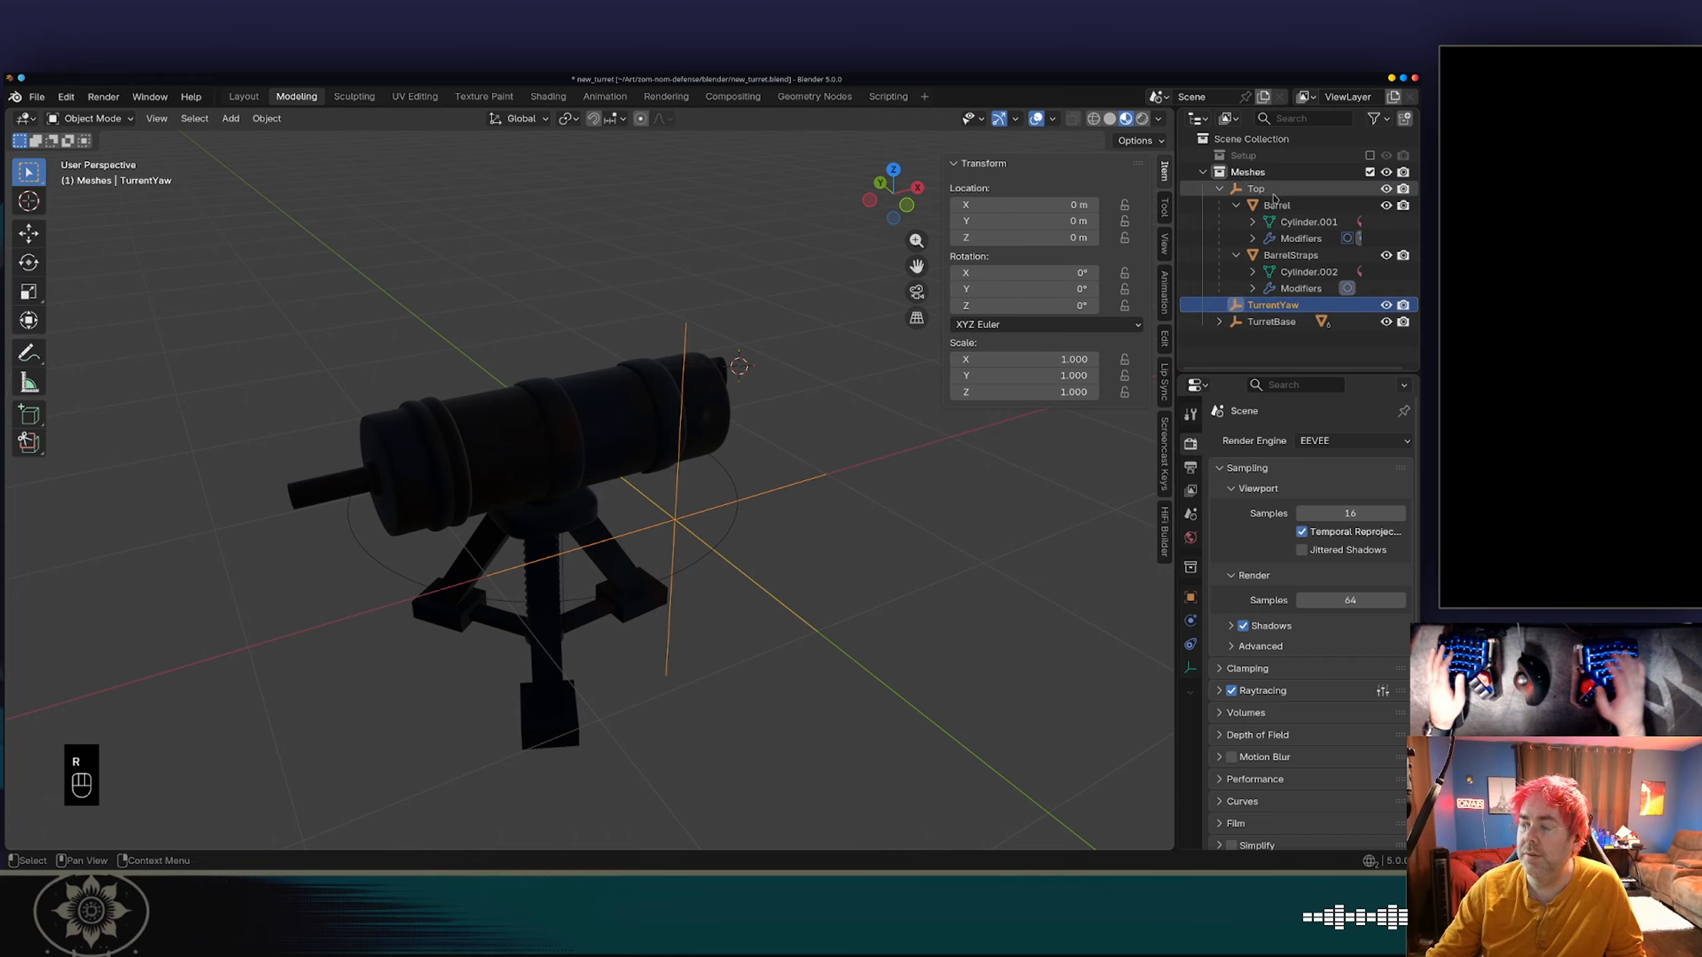
# Try to parent the Top empty to the TurrentYaw empty.
pyautogui.click(1253, 190)
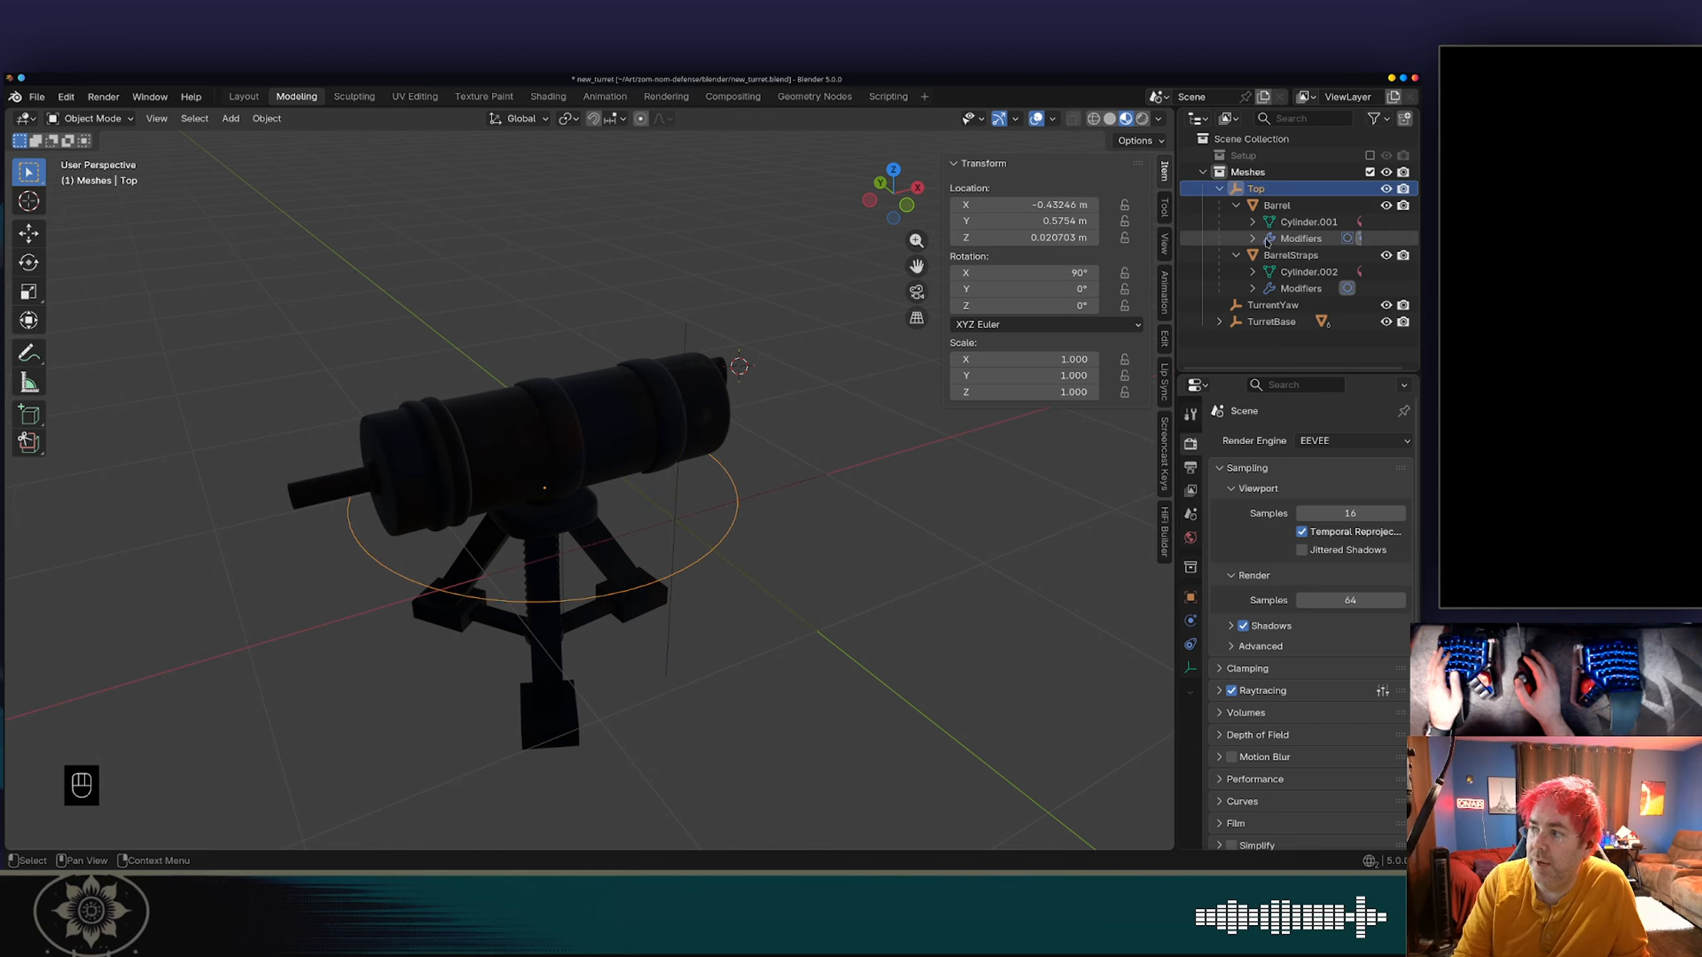
pyautogui.keyDown('ctrl'); pyautogui.click(1260, 306); pyautogui.keyUp('ctrl')
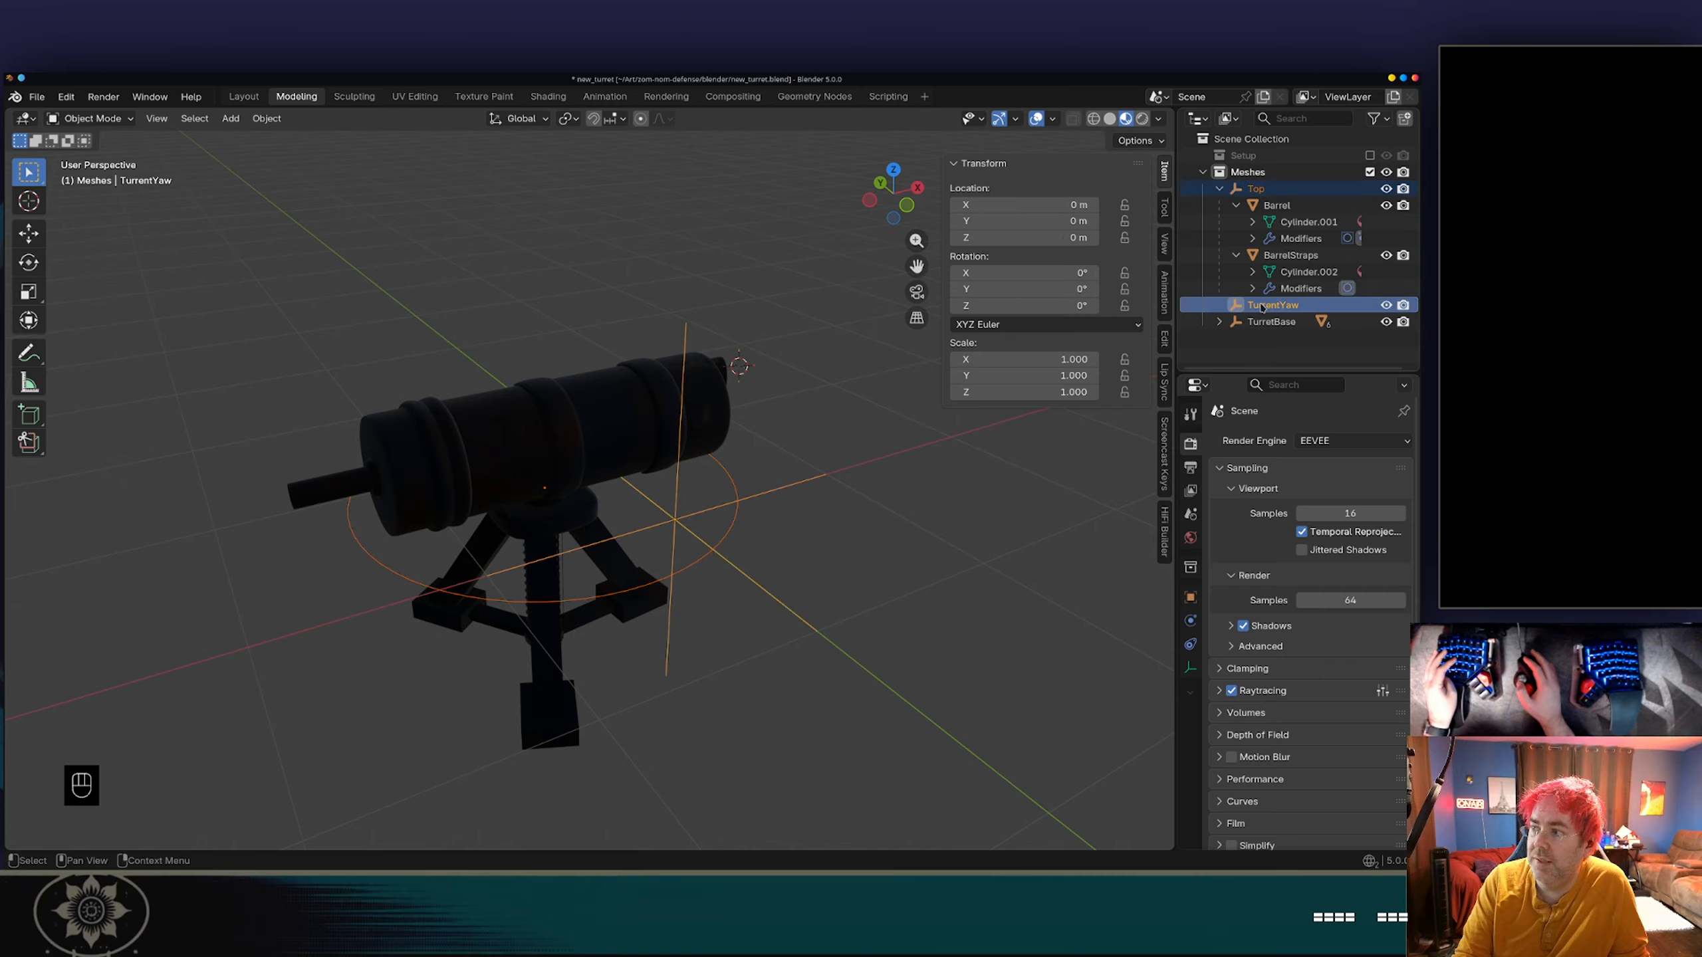
pyautogui.hotkey('ctrl', 'shift', 'p')
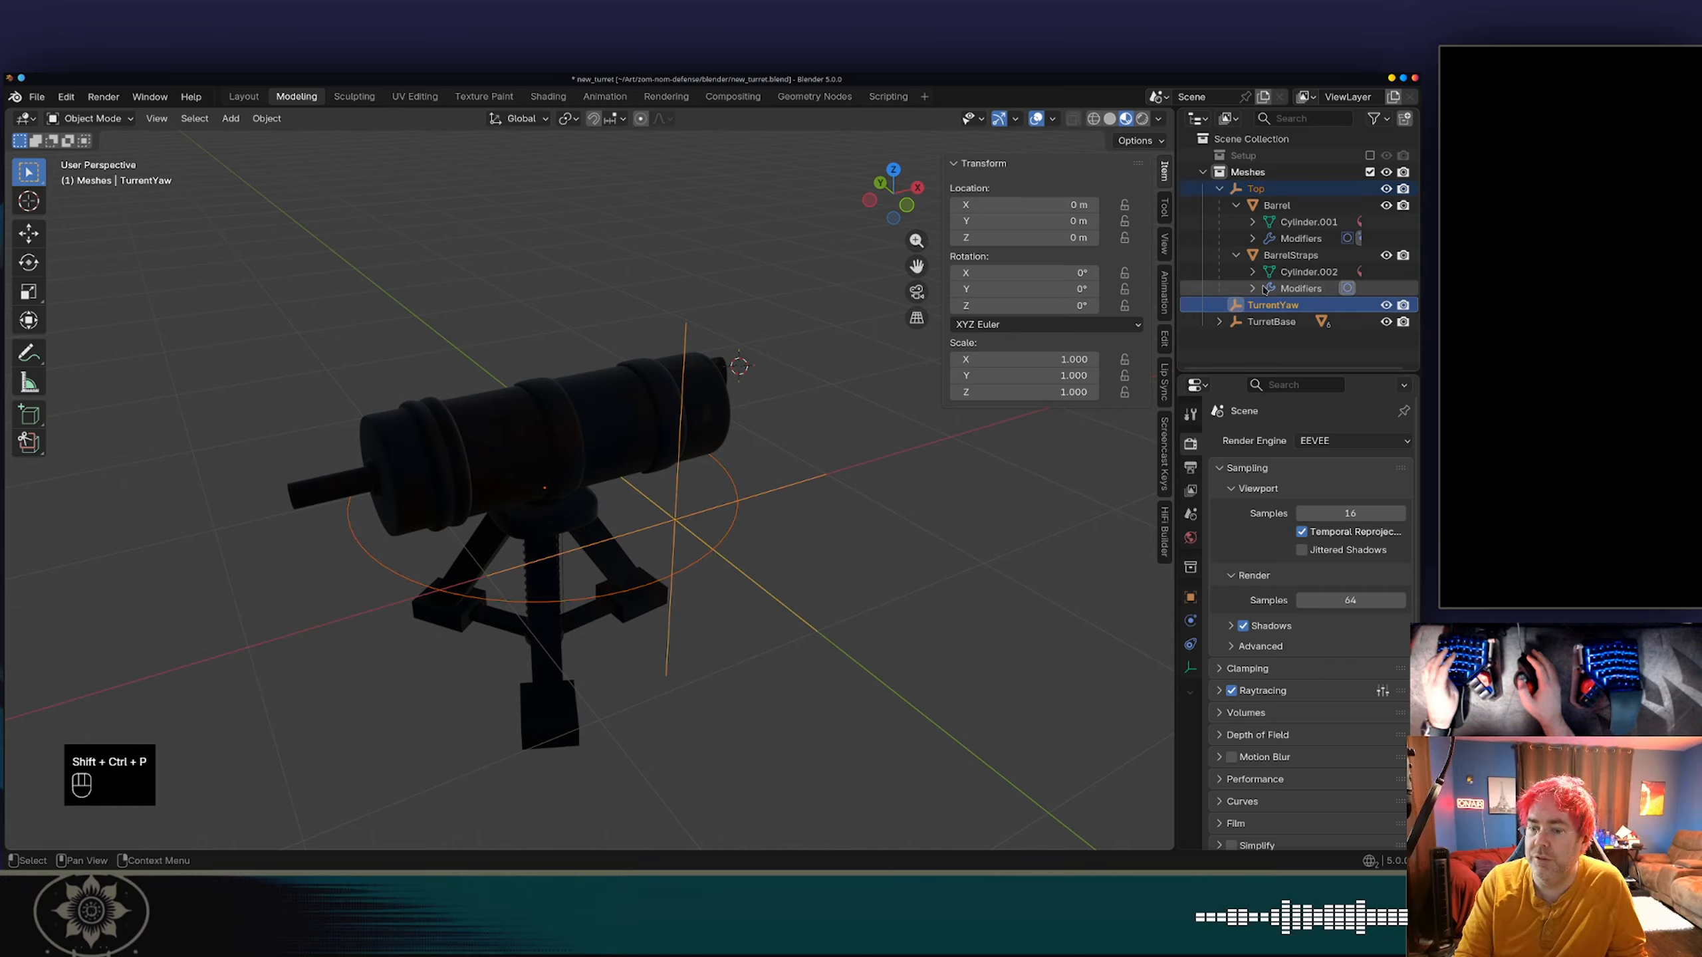
pyautogui.hotkey('ctrl', 'p')
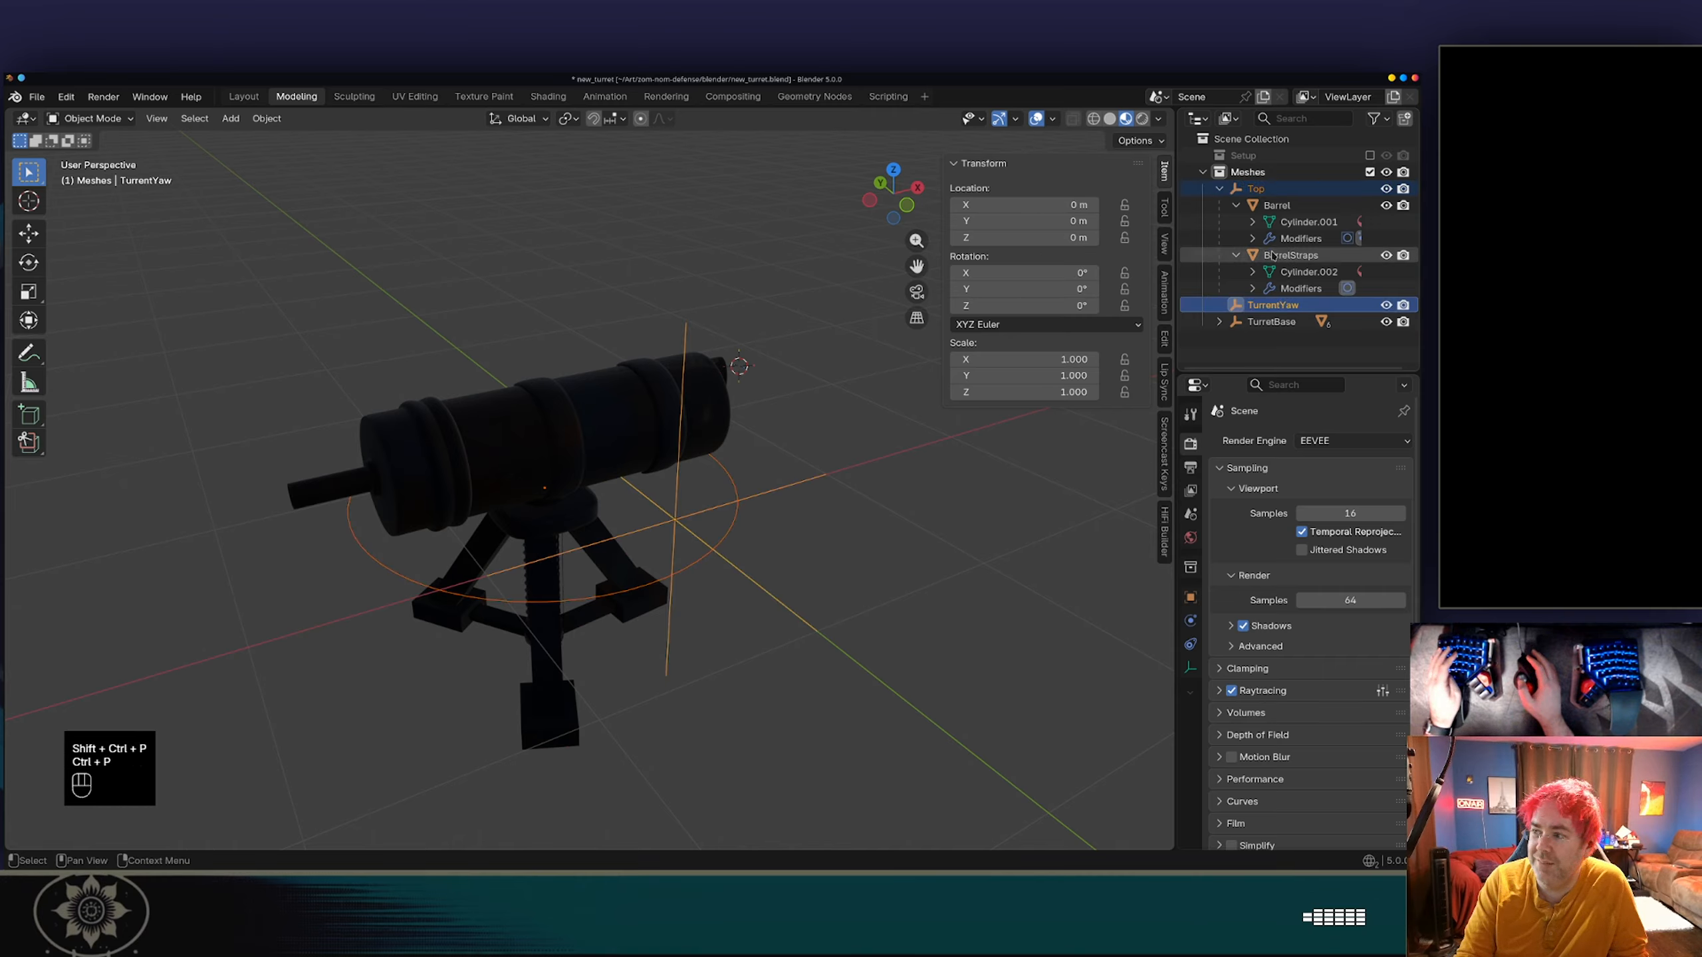
pyautogui.click(1265, 189)
pyautogui.keyDown('shift'); pyautogui.click(1265, 305); pyautogui.keyUp('shift')
pyautogui.click(1266, 305)
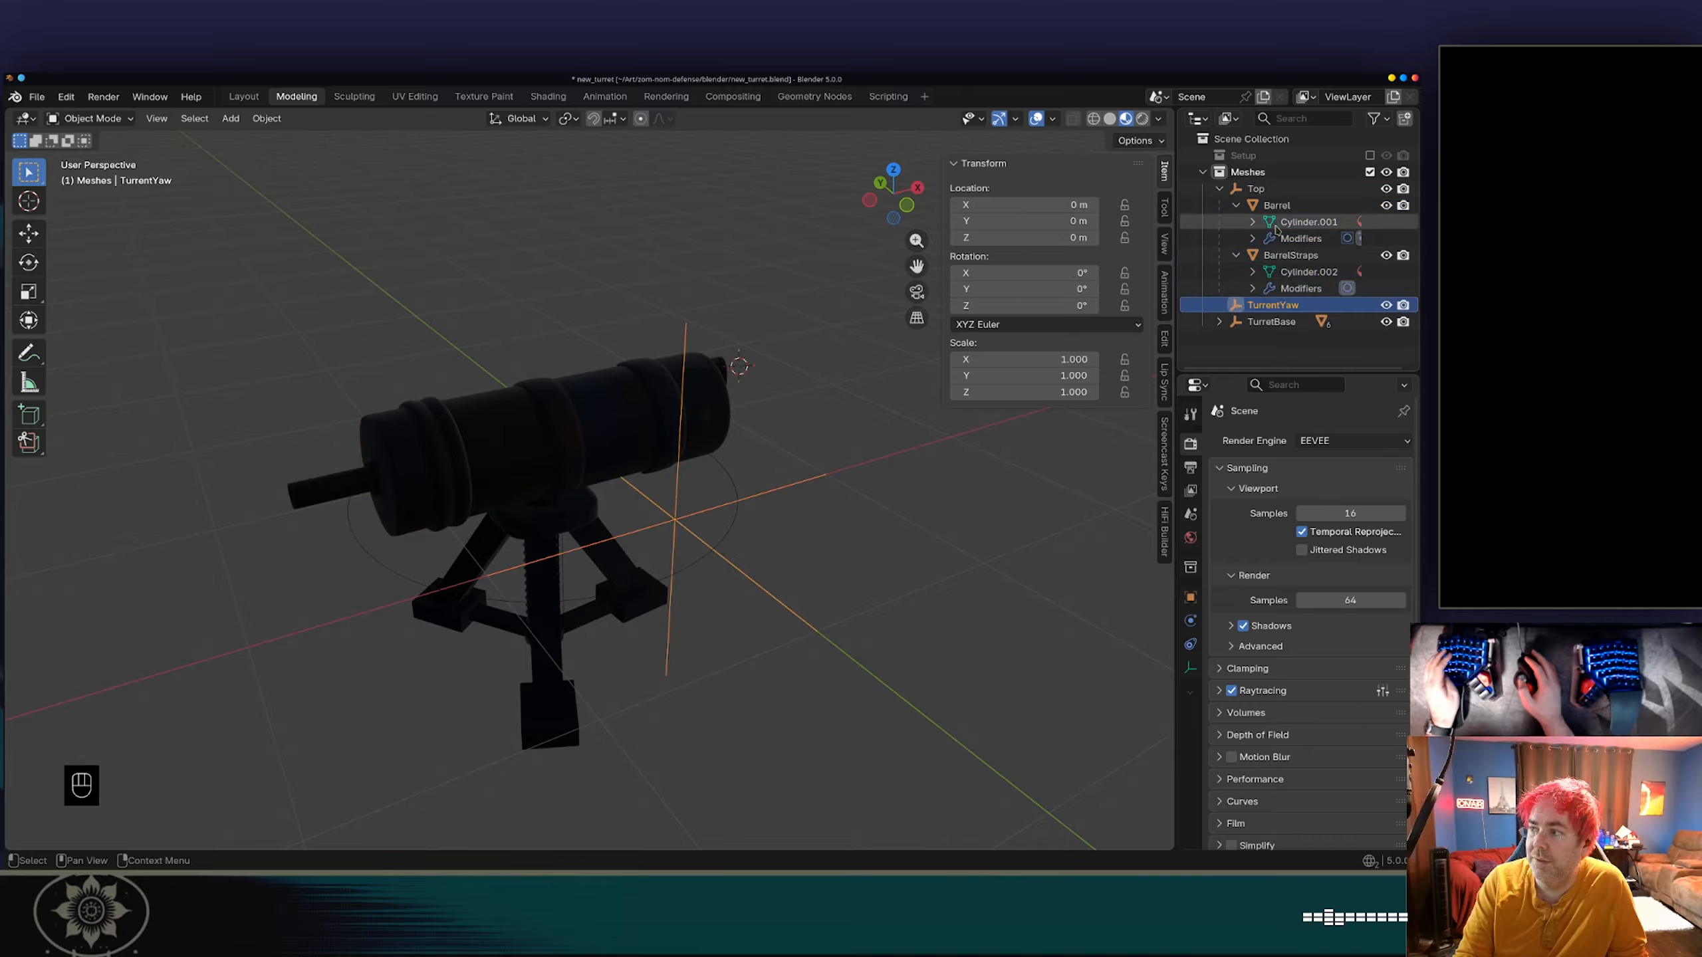
# Collapse Top's hierarchy and try again to nest it under TurrentYaw.
pyautogui.click(1220, 189)
pyautogui.click(1261, 194)
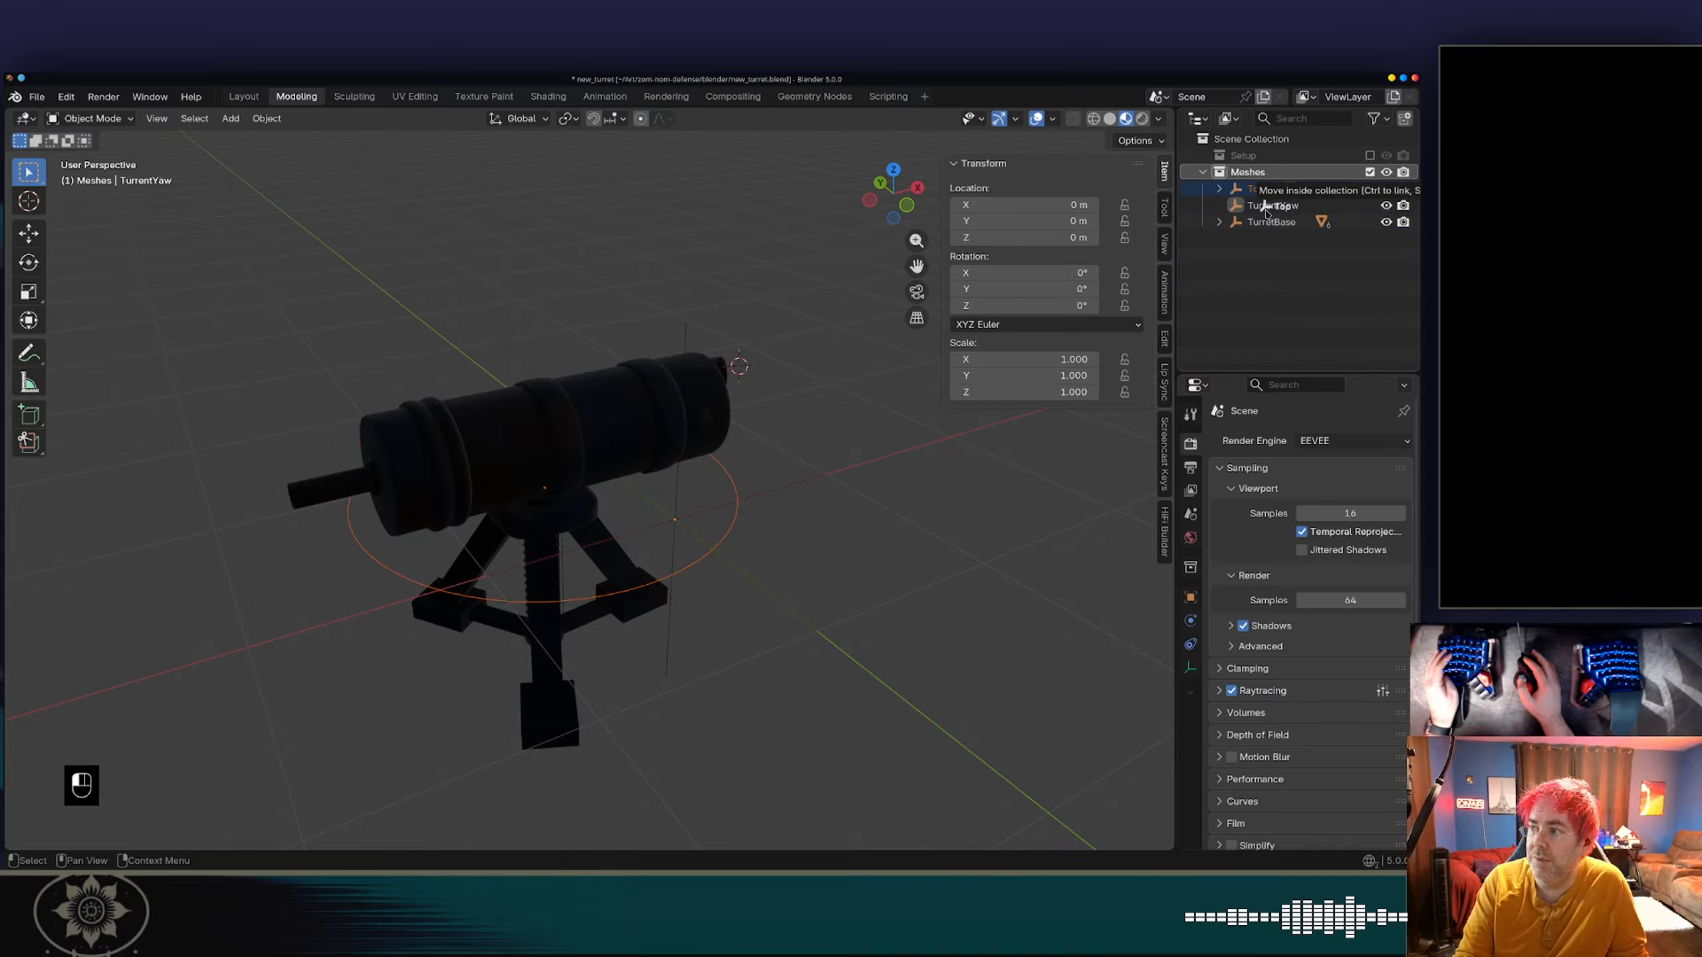
pyautogui.click(1265, 203)
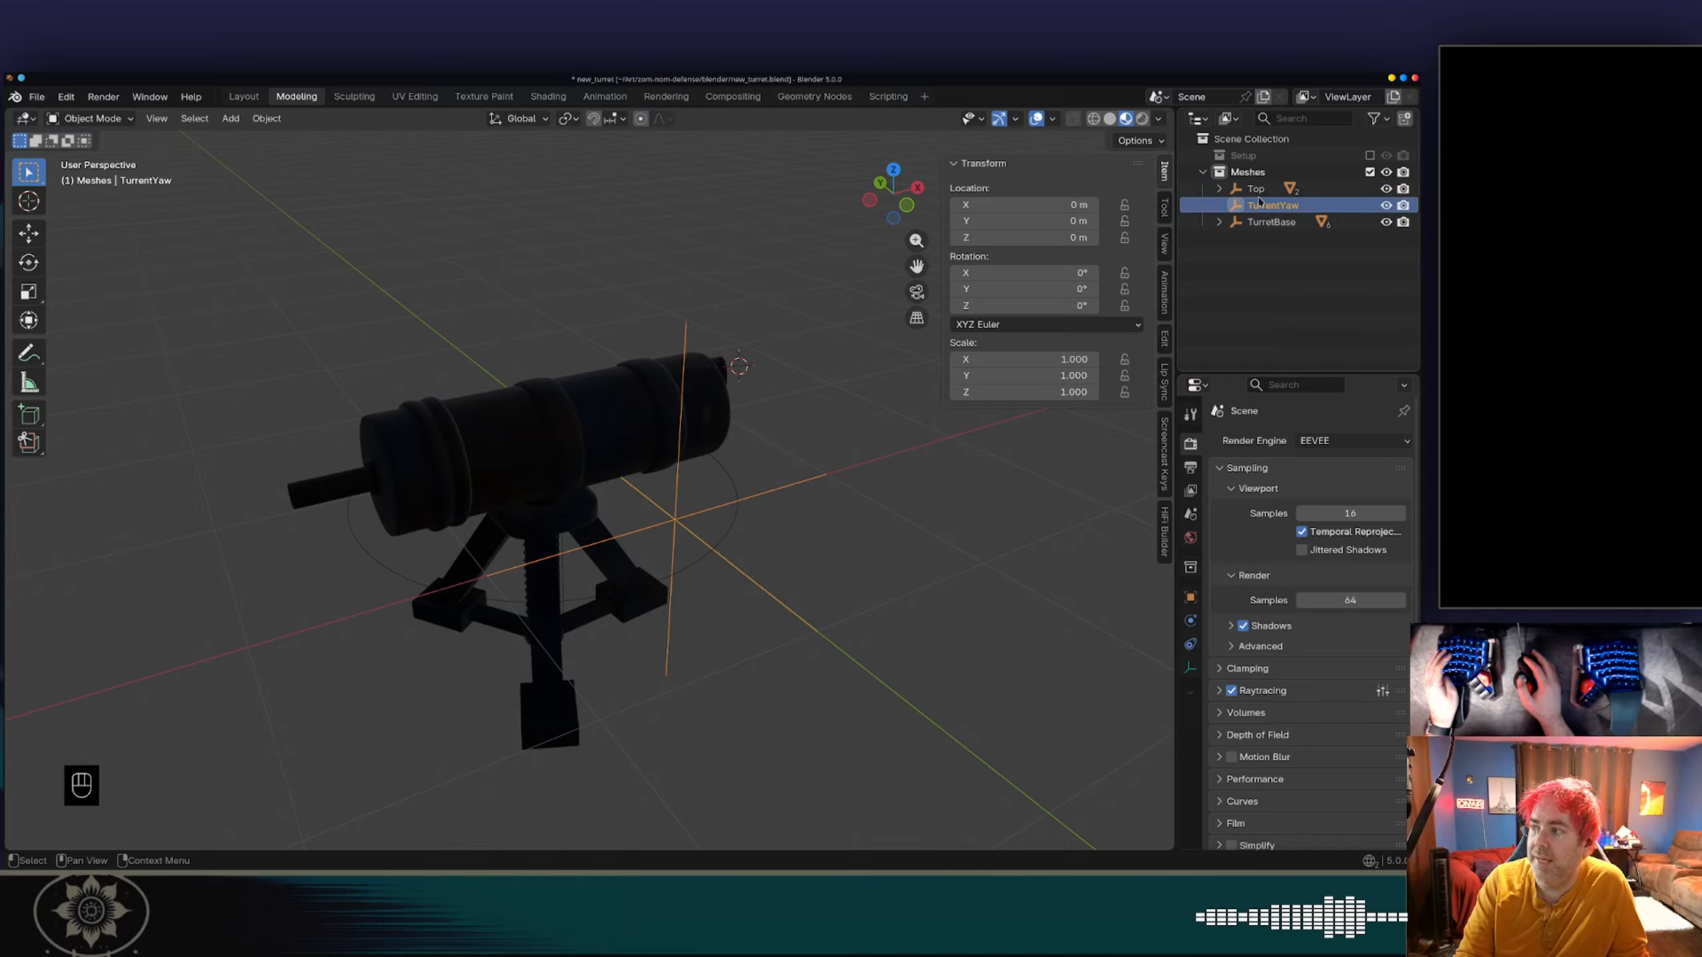
pyautogui.click(1260, 190)
pyautogui.keyDown('ctrl'); pyautogui.click(1261, 207); pyautogui.keyUp('ctrl')
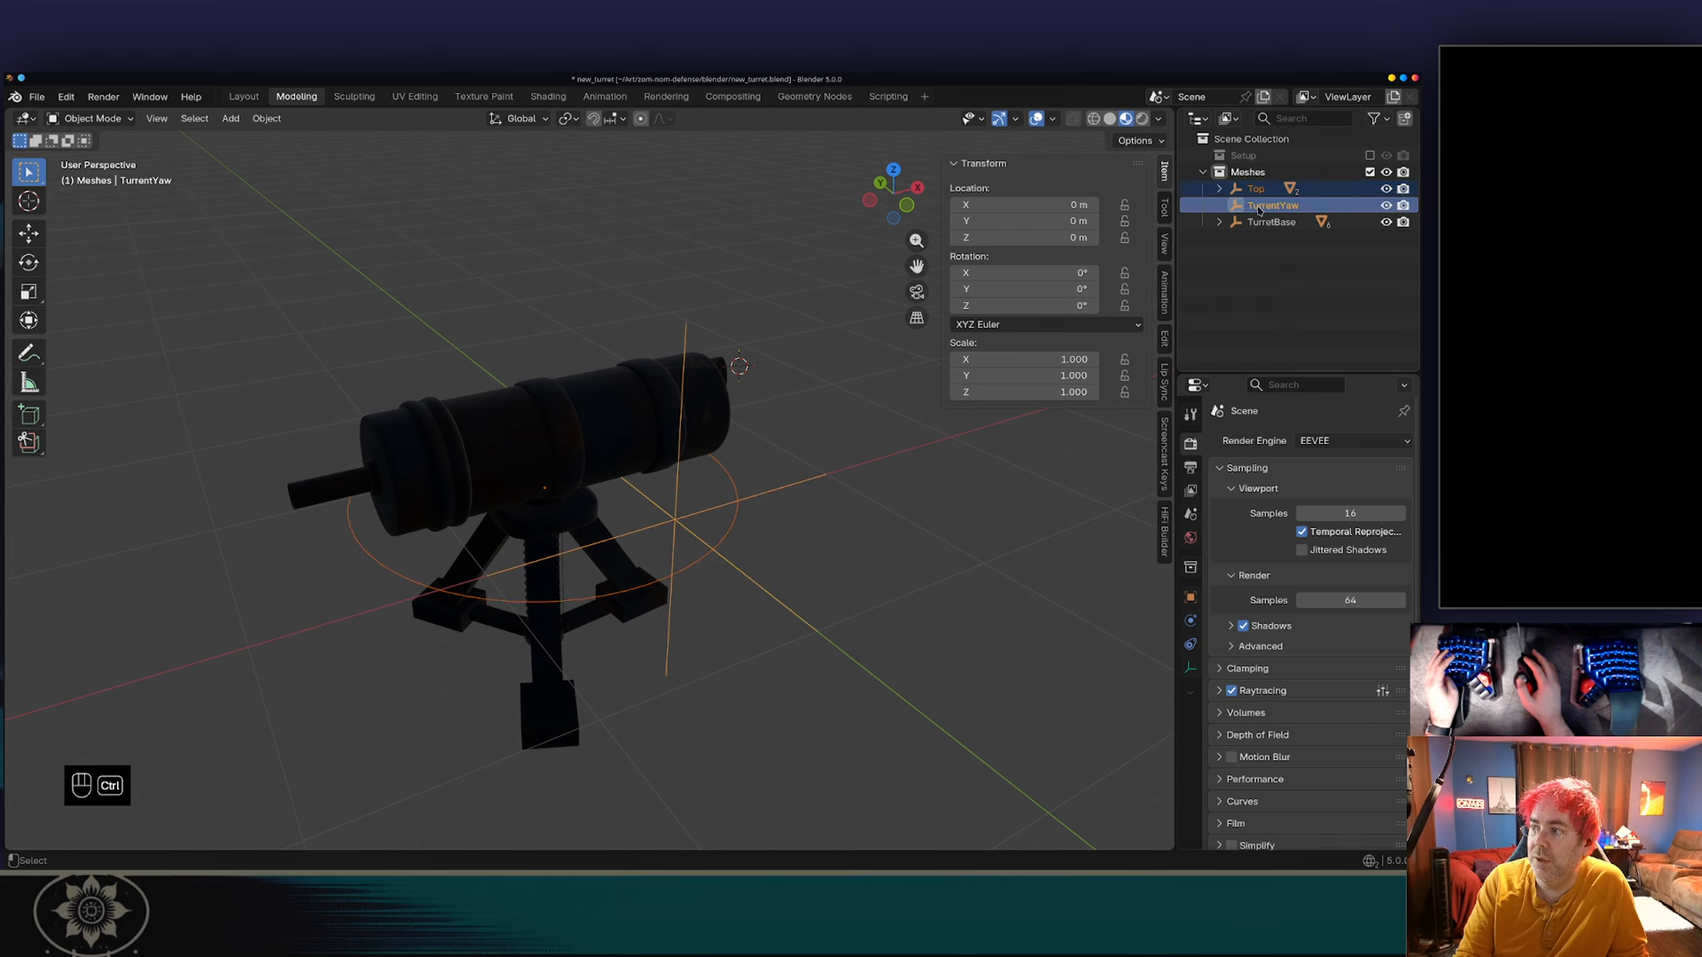
pyautogui.hotkey('ctrl', 'p')
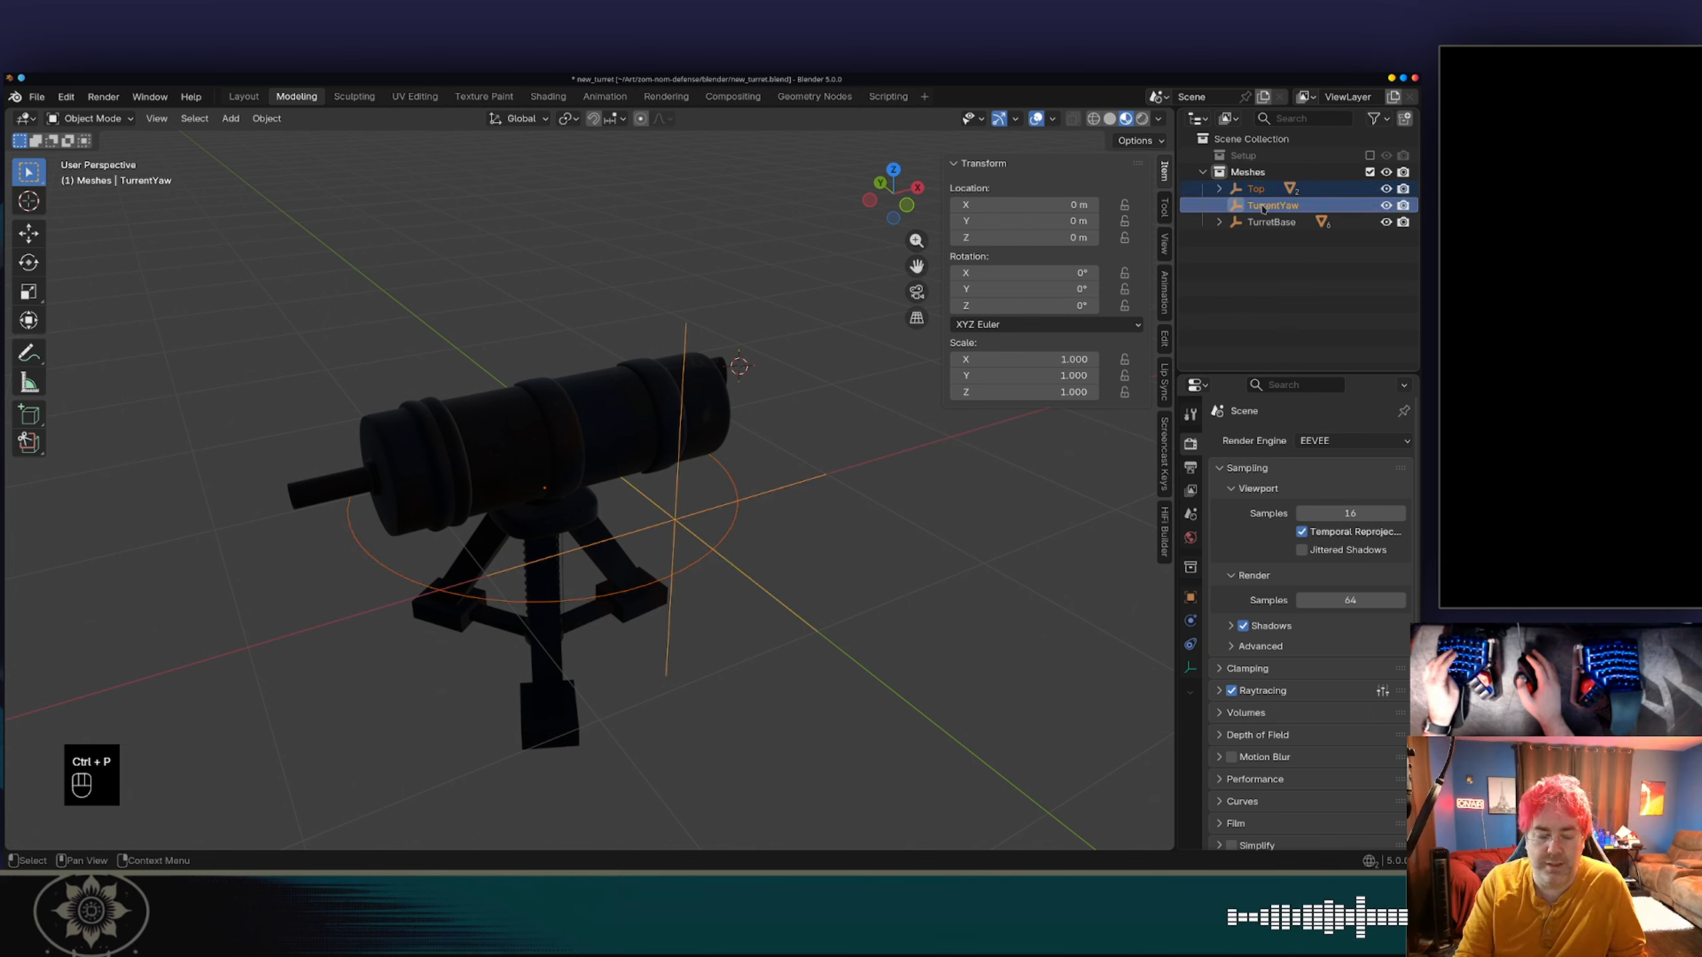
pyautogui.hotkey('ctrl', 'shift', 'p')
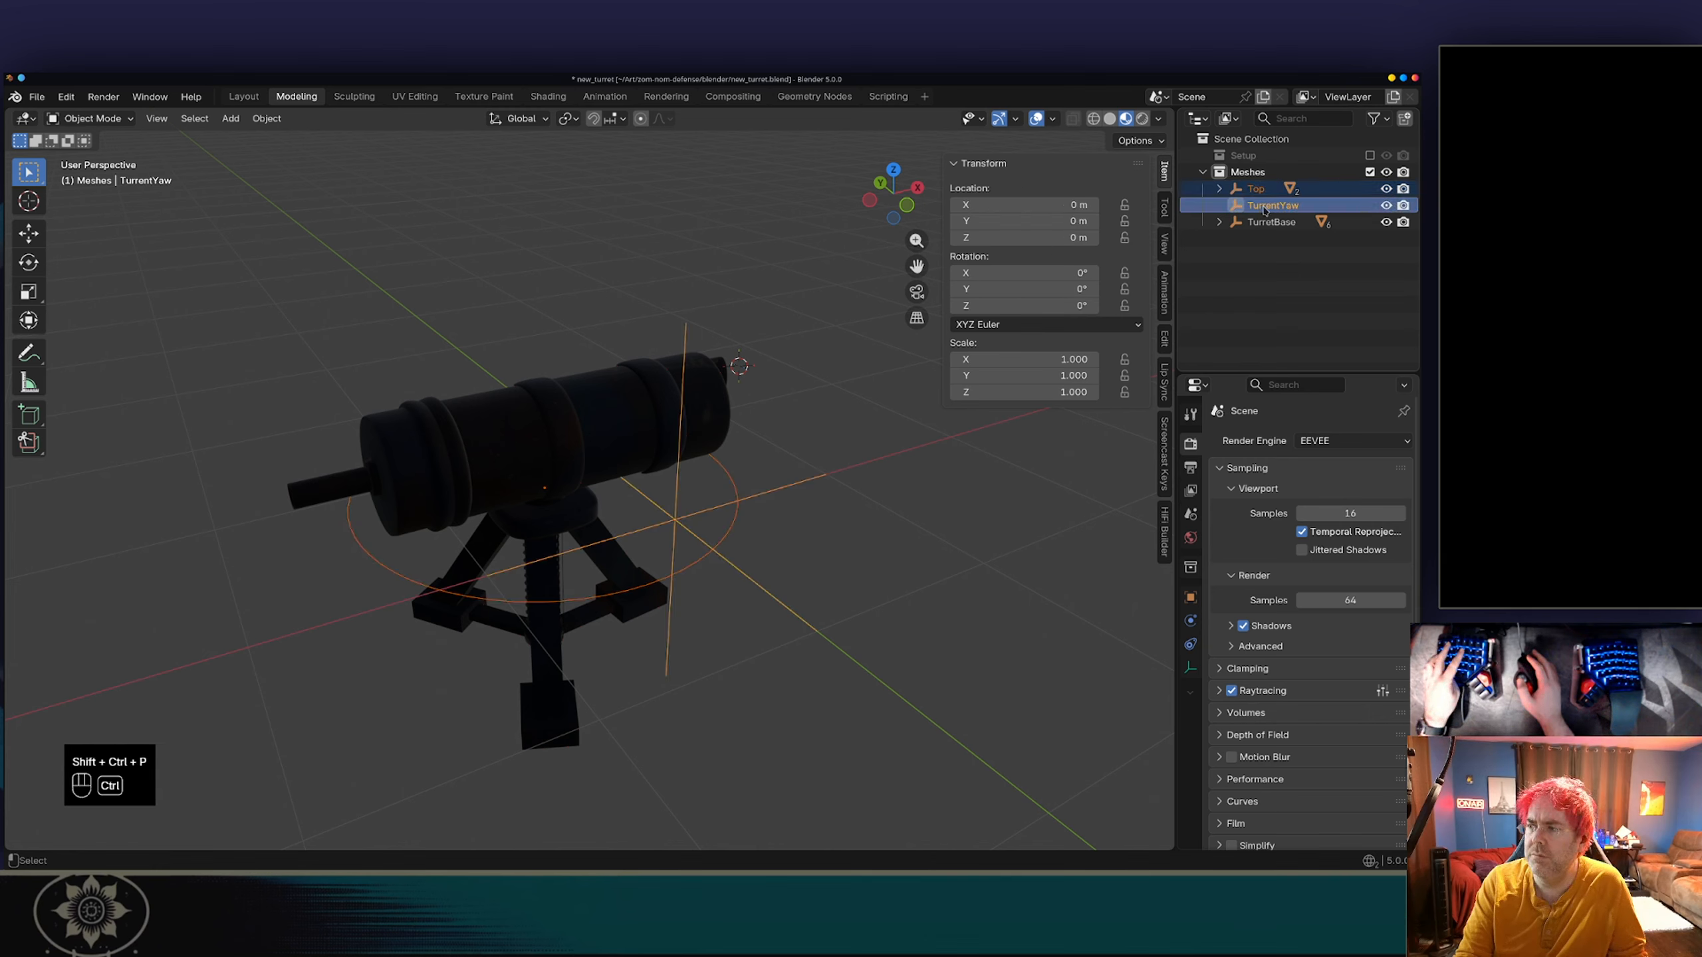
pyautogui.click(1260, 191)
pyautogui.click(1261, 208)
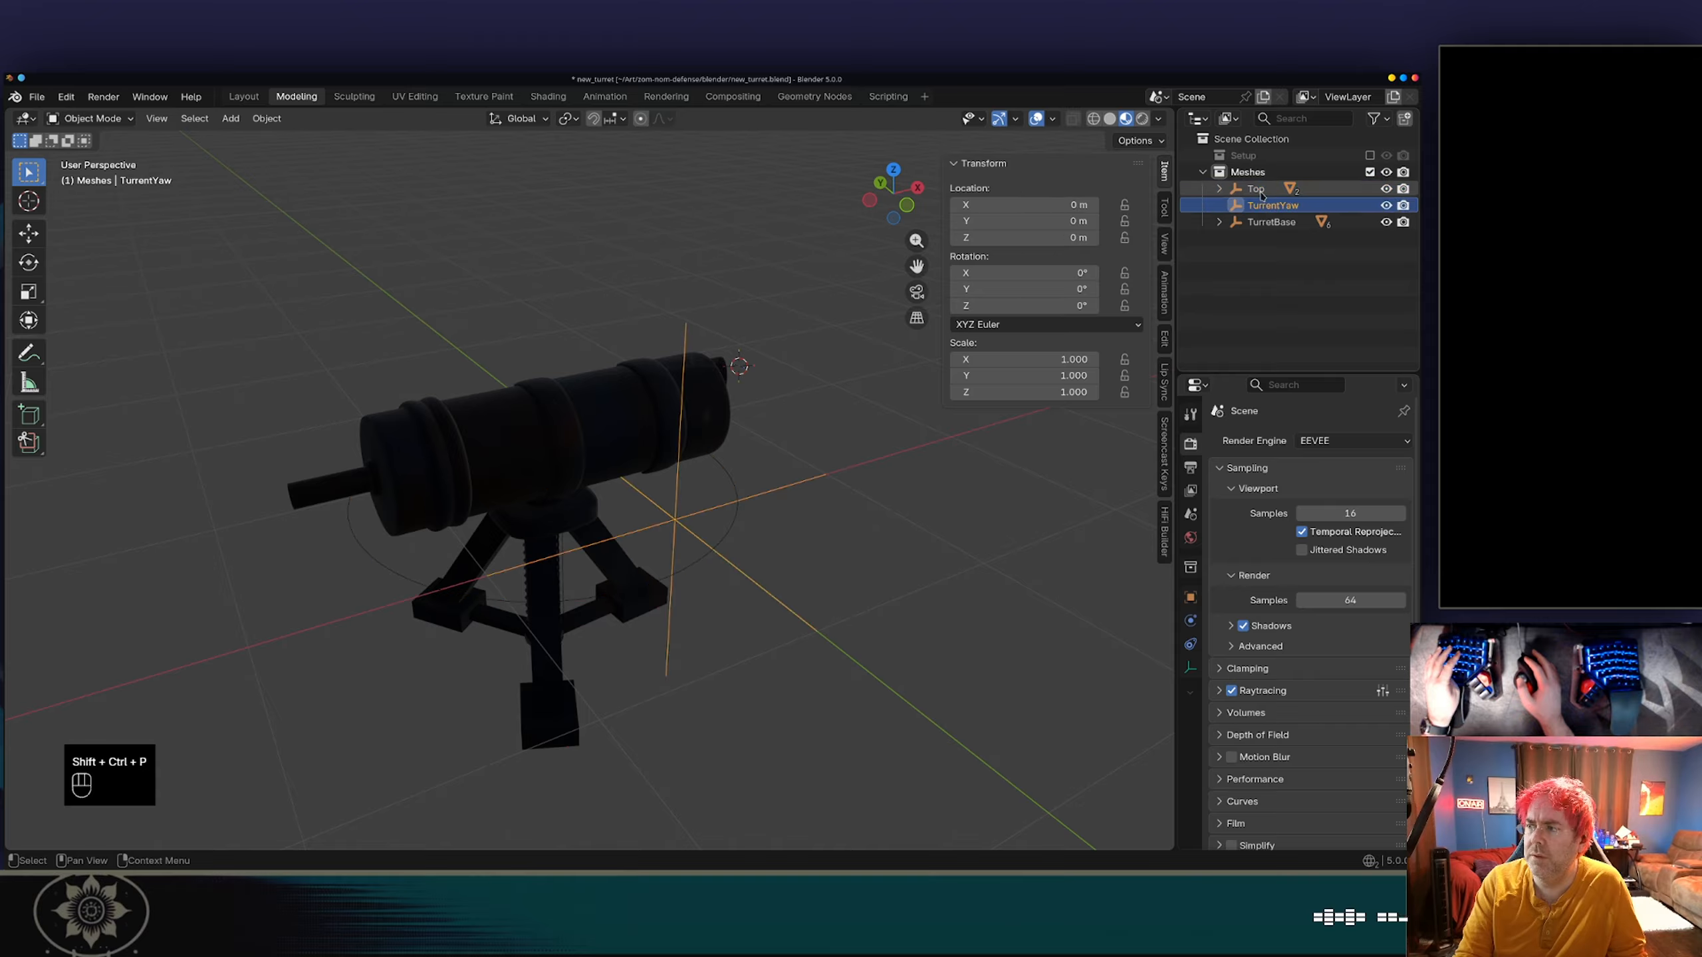
# Parent the Top empty to TurrentYaw with the Object parent type, keeping TurrentYaw as the active object.
pyautogui.keyDown('ctrl'); pyautogui.click(1257, 189); pyautogui.keyUp('ctrl')
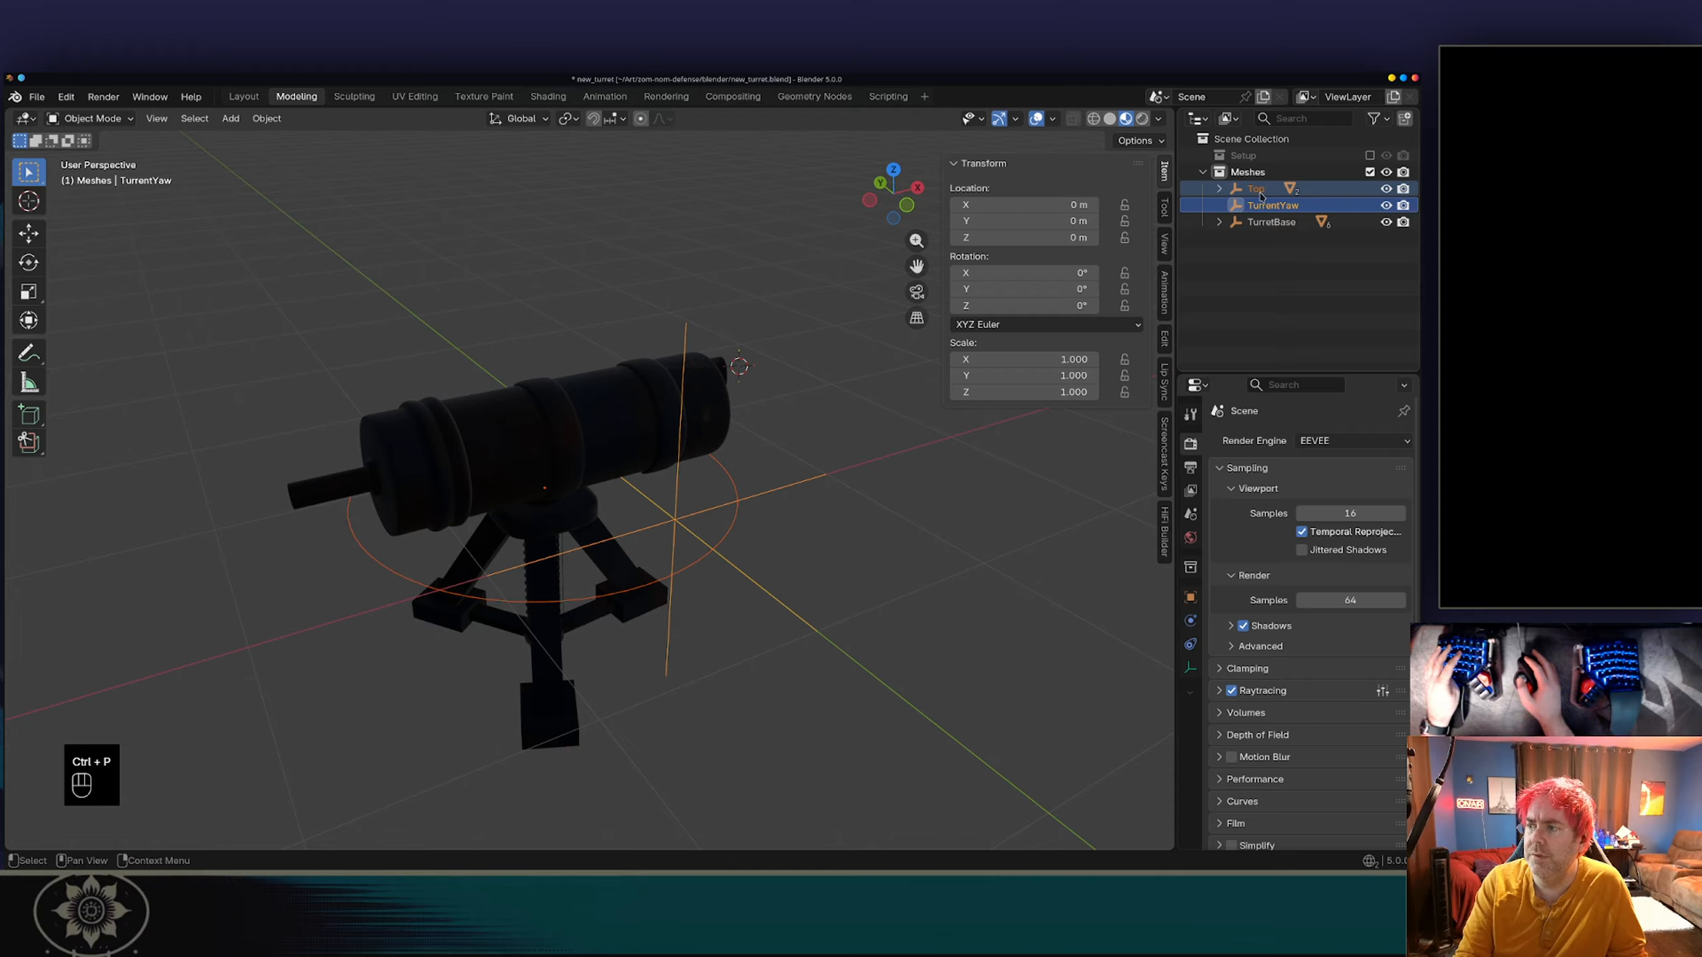
pyautogui.keyDown('shift'); pyautogui.click(1264, 205); pyautogui.keyUp('shift')
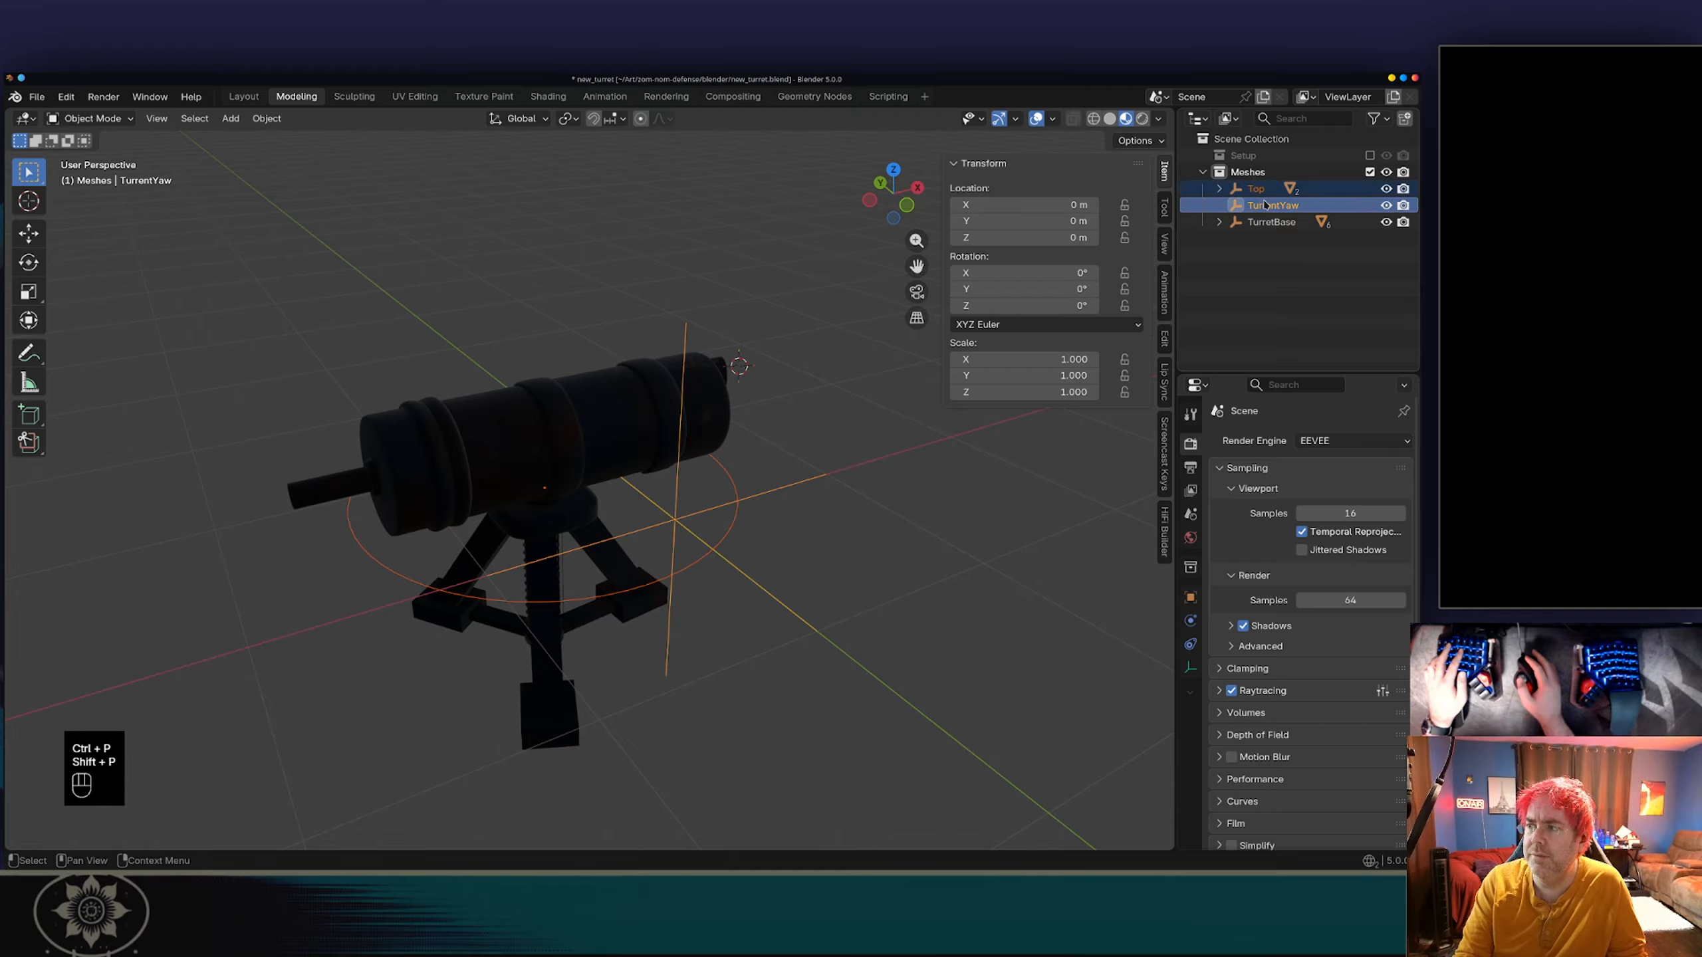
pyautogui.hotkey('ctrl', 'shift', 'p')
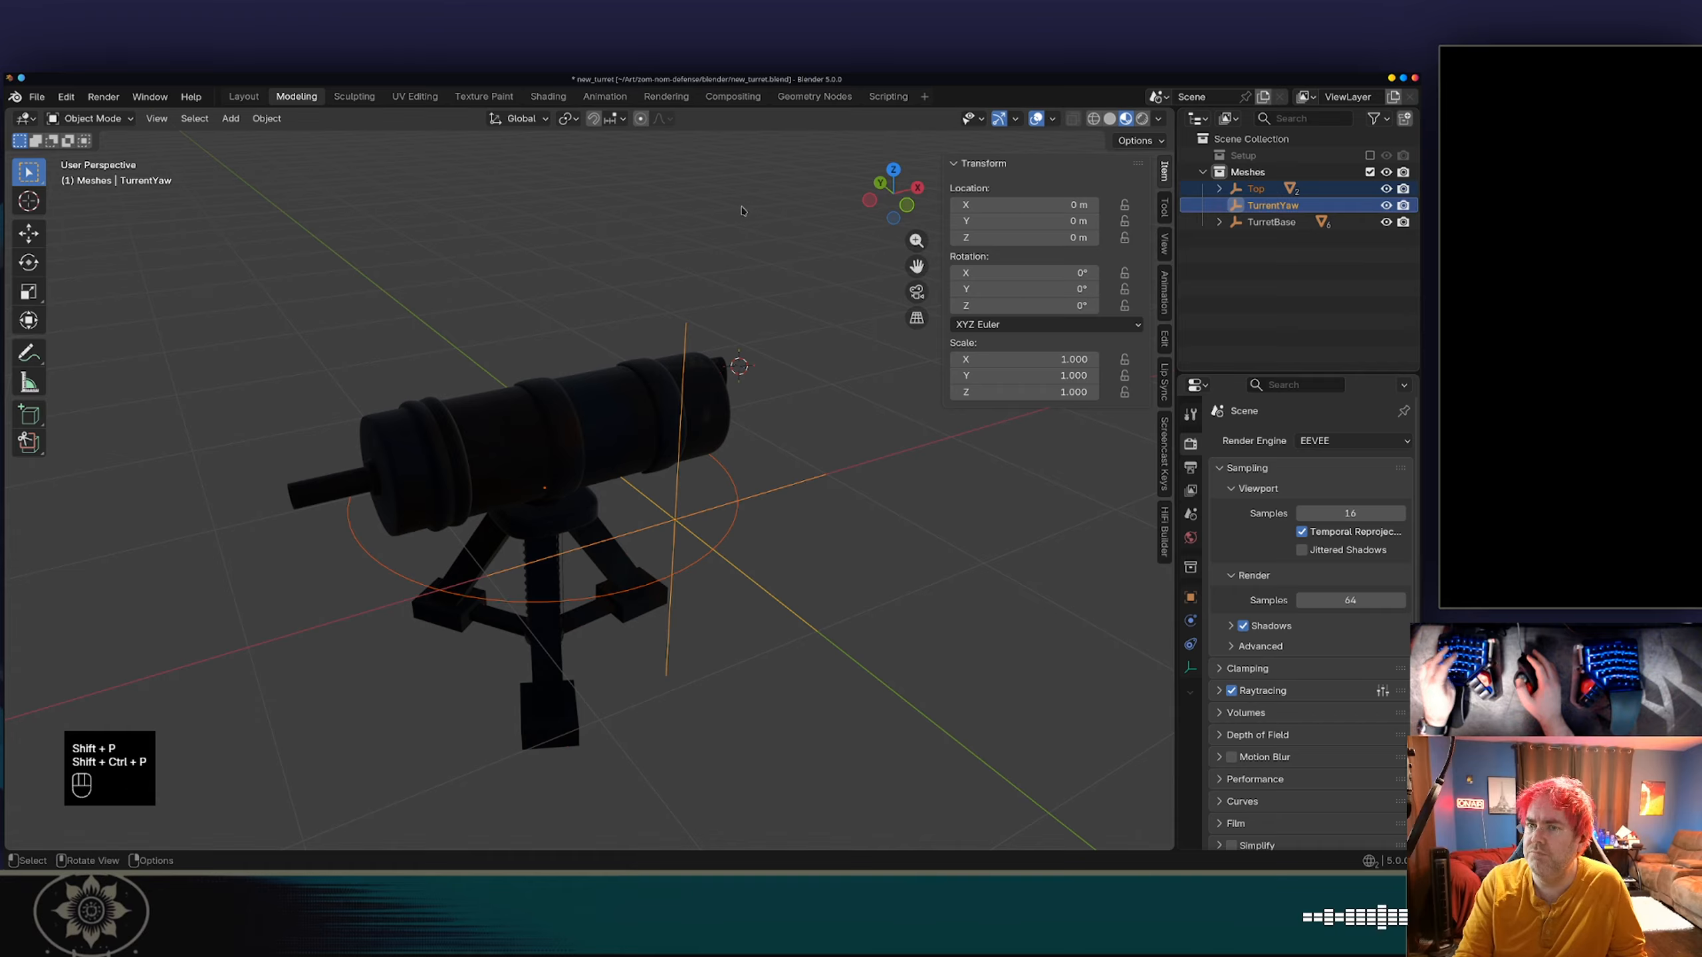
pyautogui.click(266, 118)
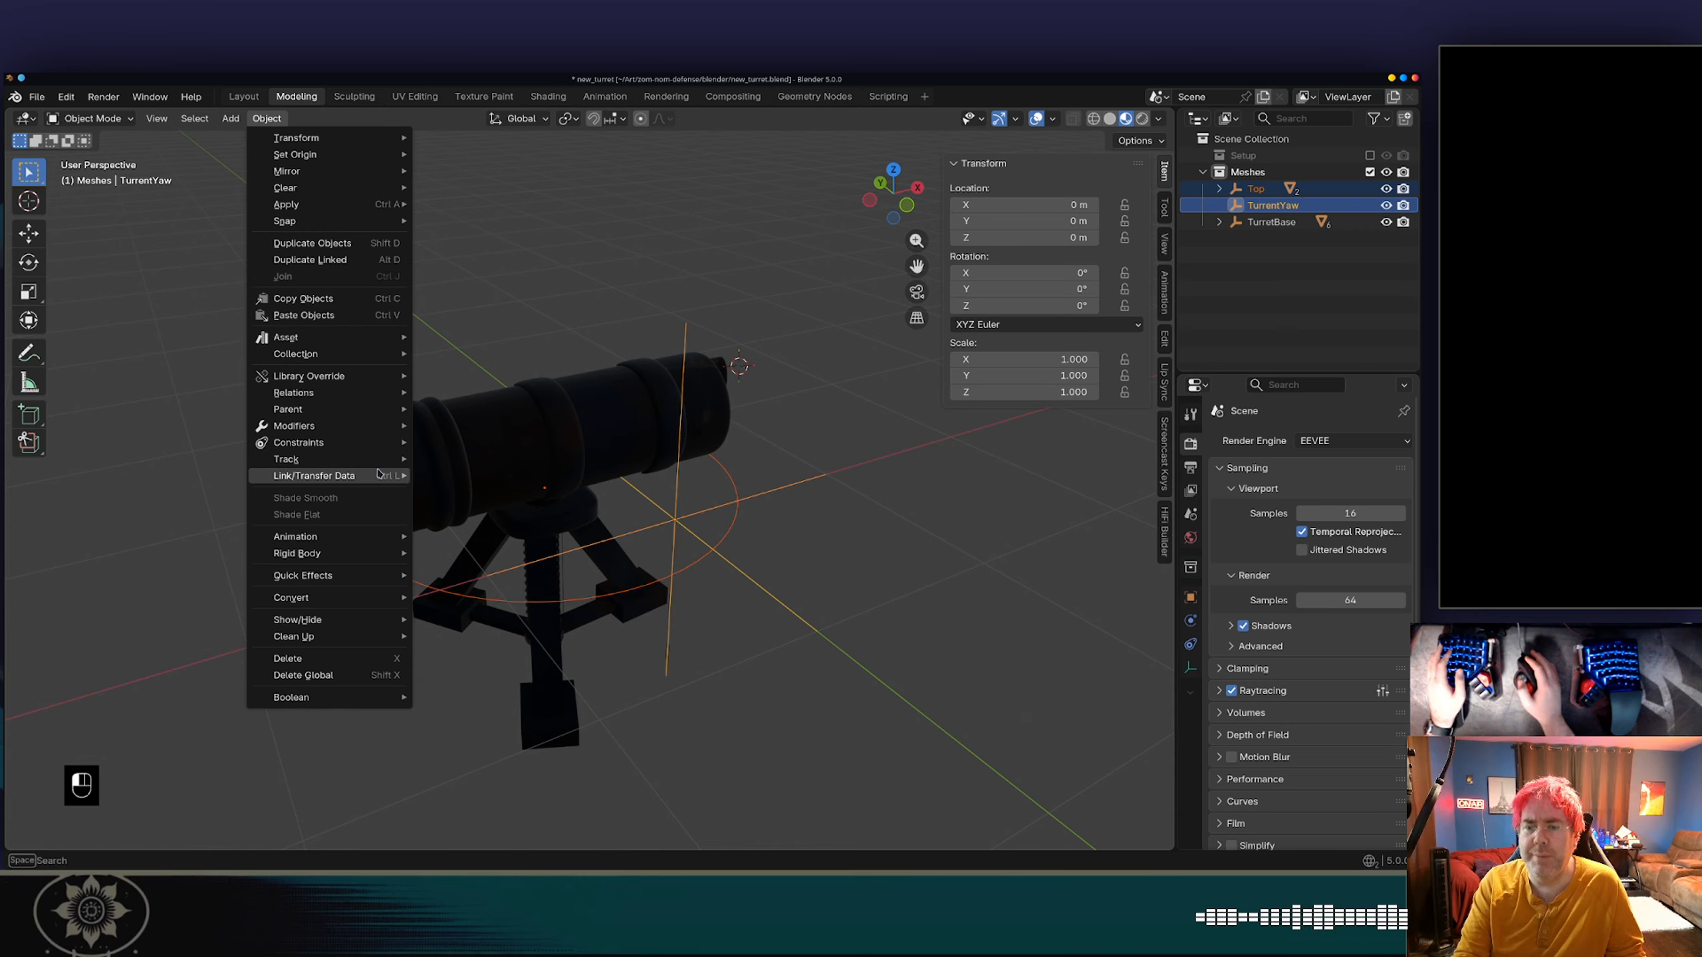
pyautogui.moveTo(399, 410)
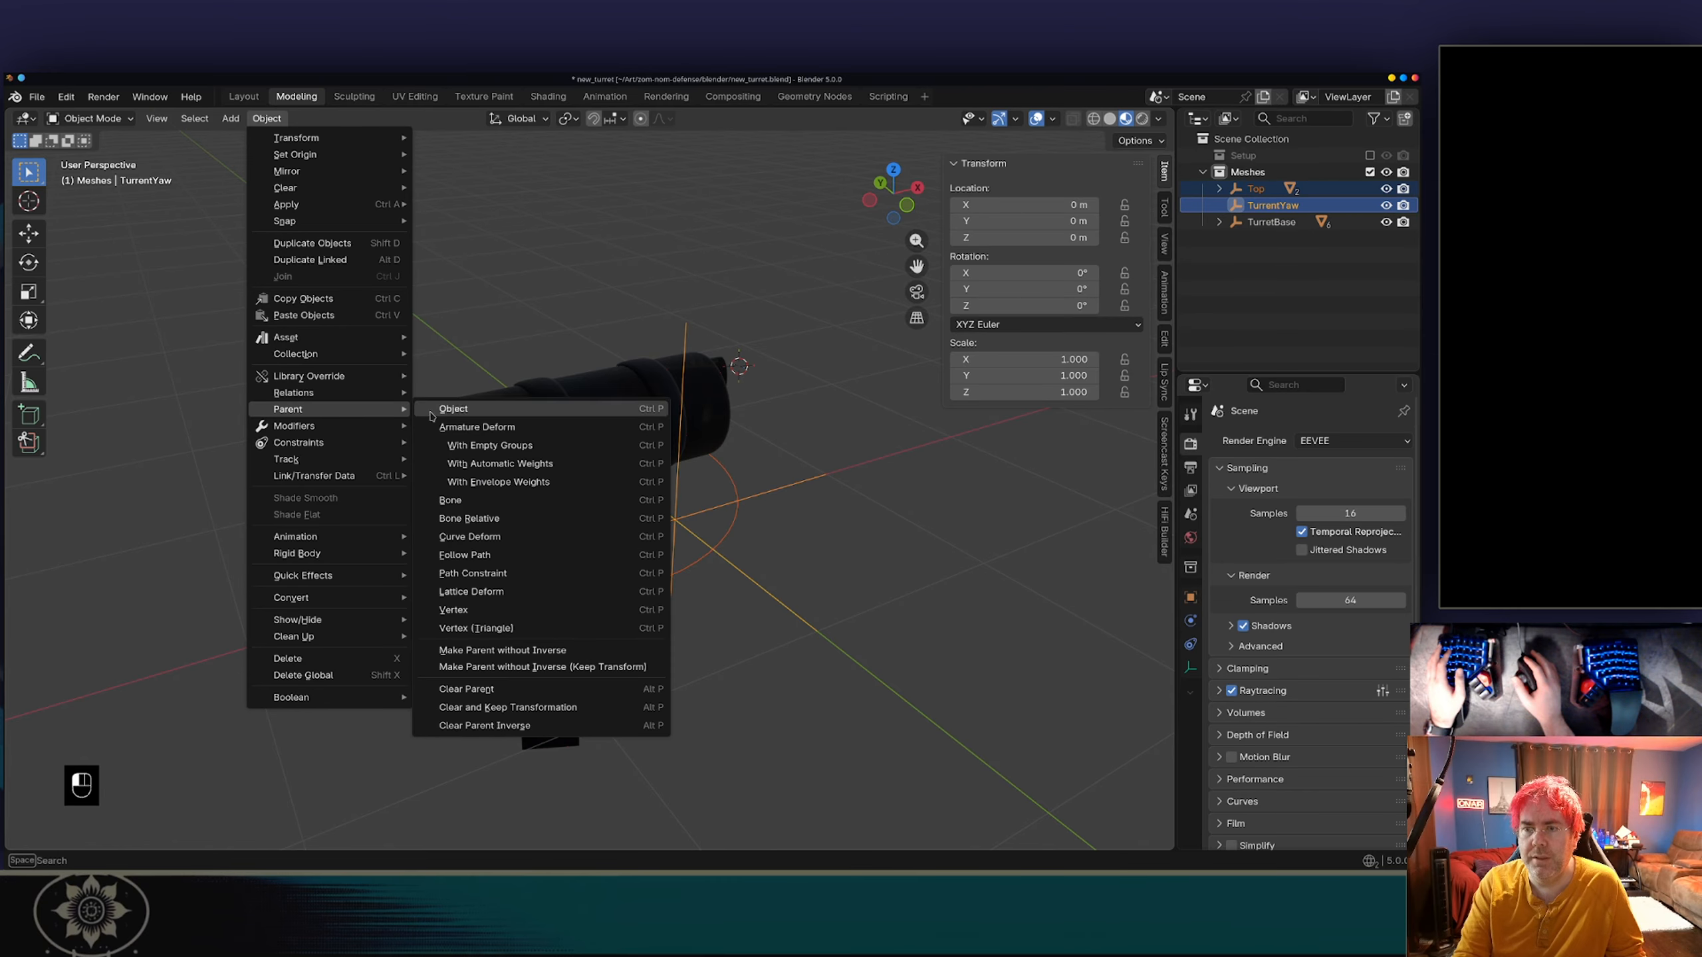
pyautogui.click(494, 410)
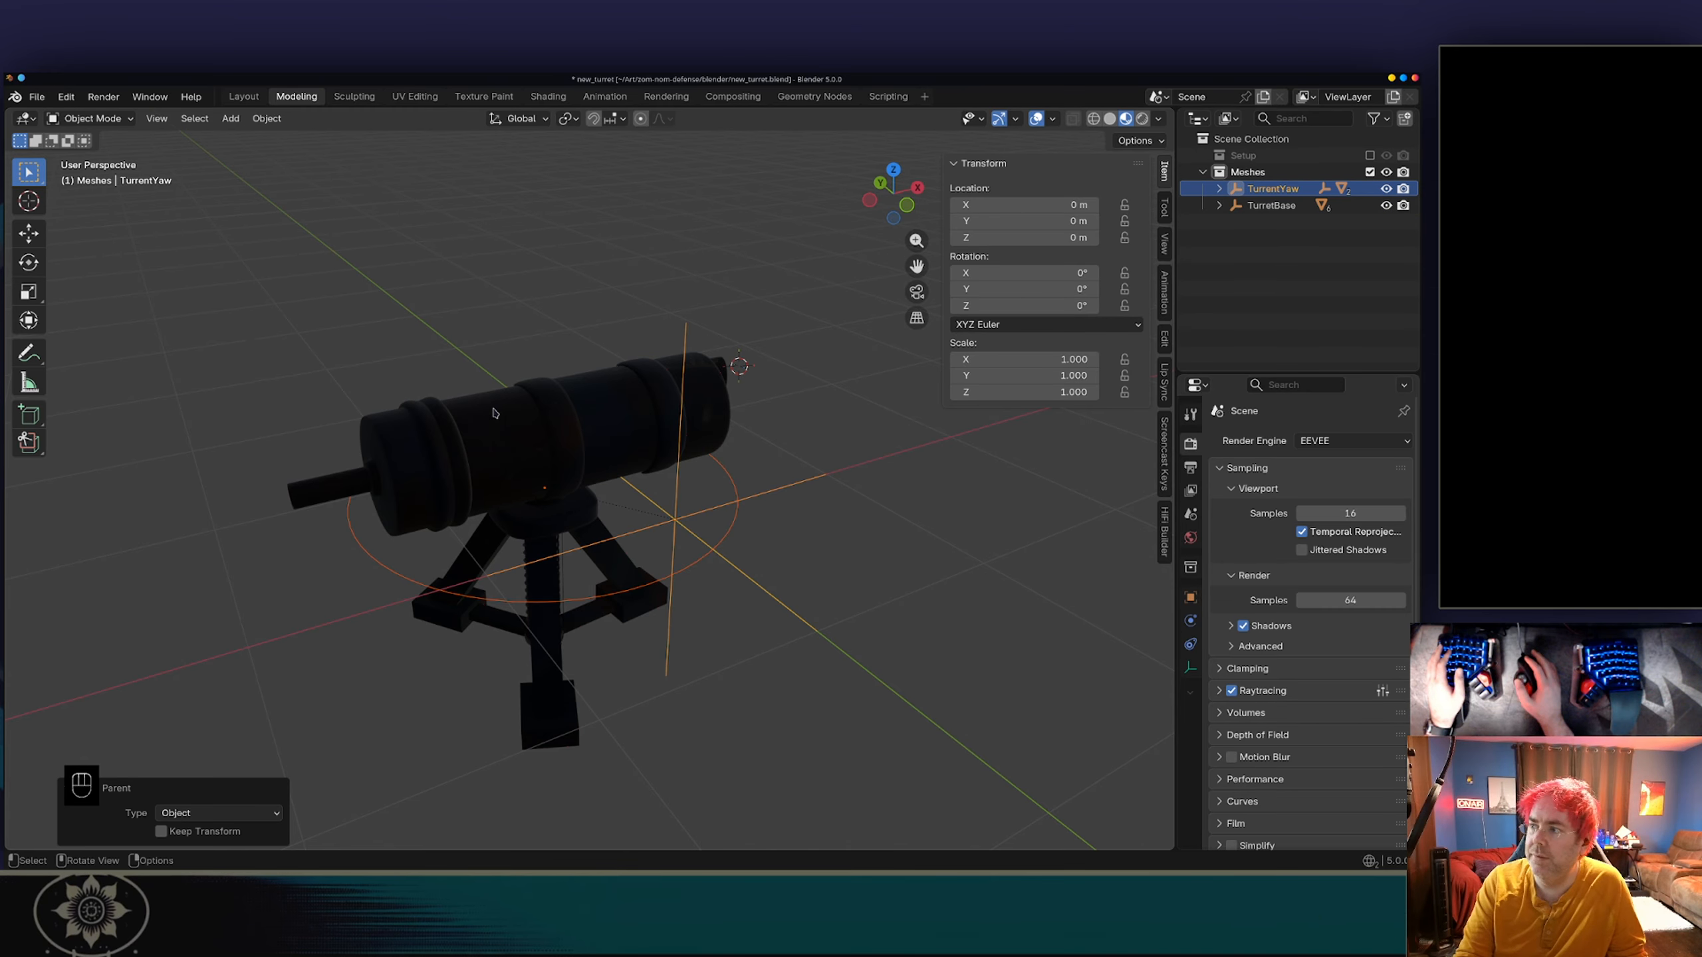
# Expand the TurrentYaw hierarchy down to the barrel meshes and show the Top empty's object properties.
pyautogui.click(1218, 189)
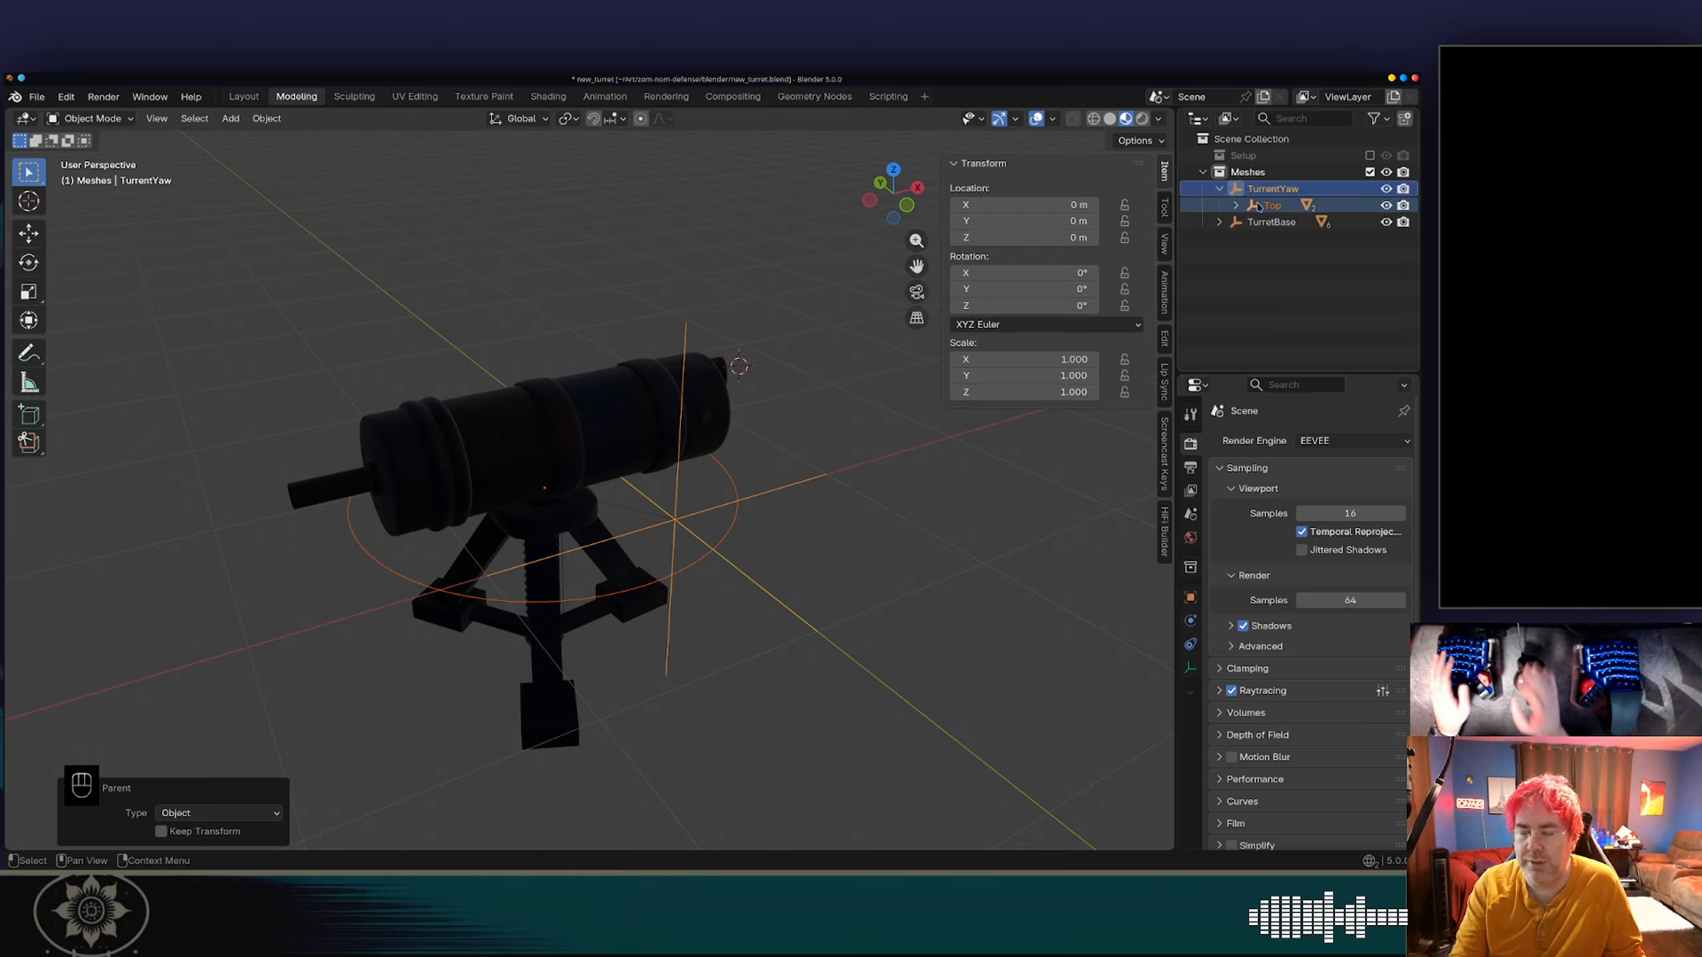
pyautogui.click(1236, 206)
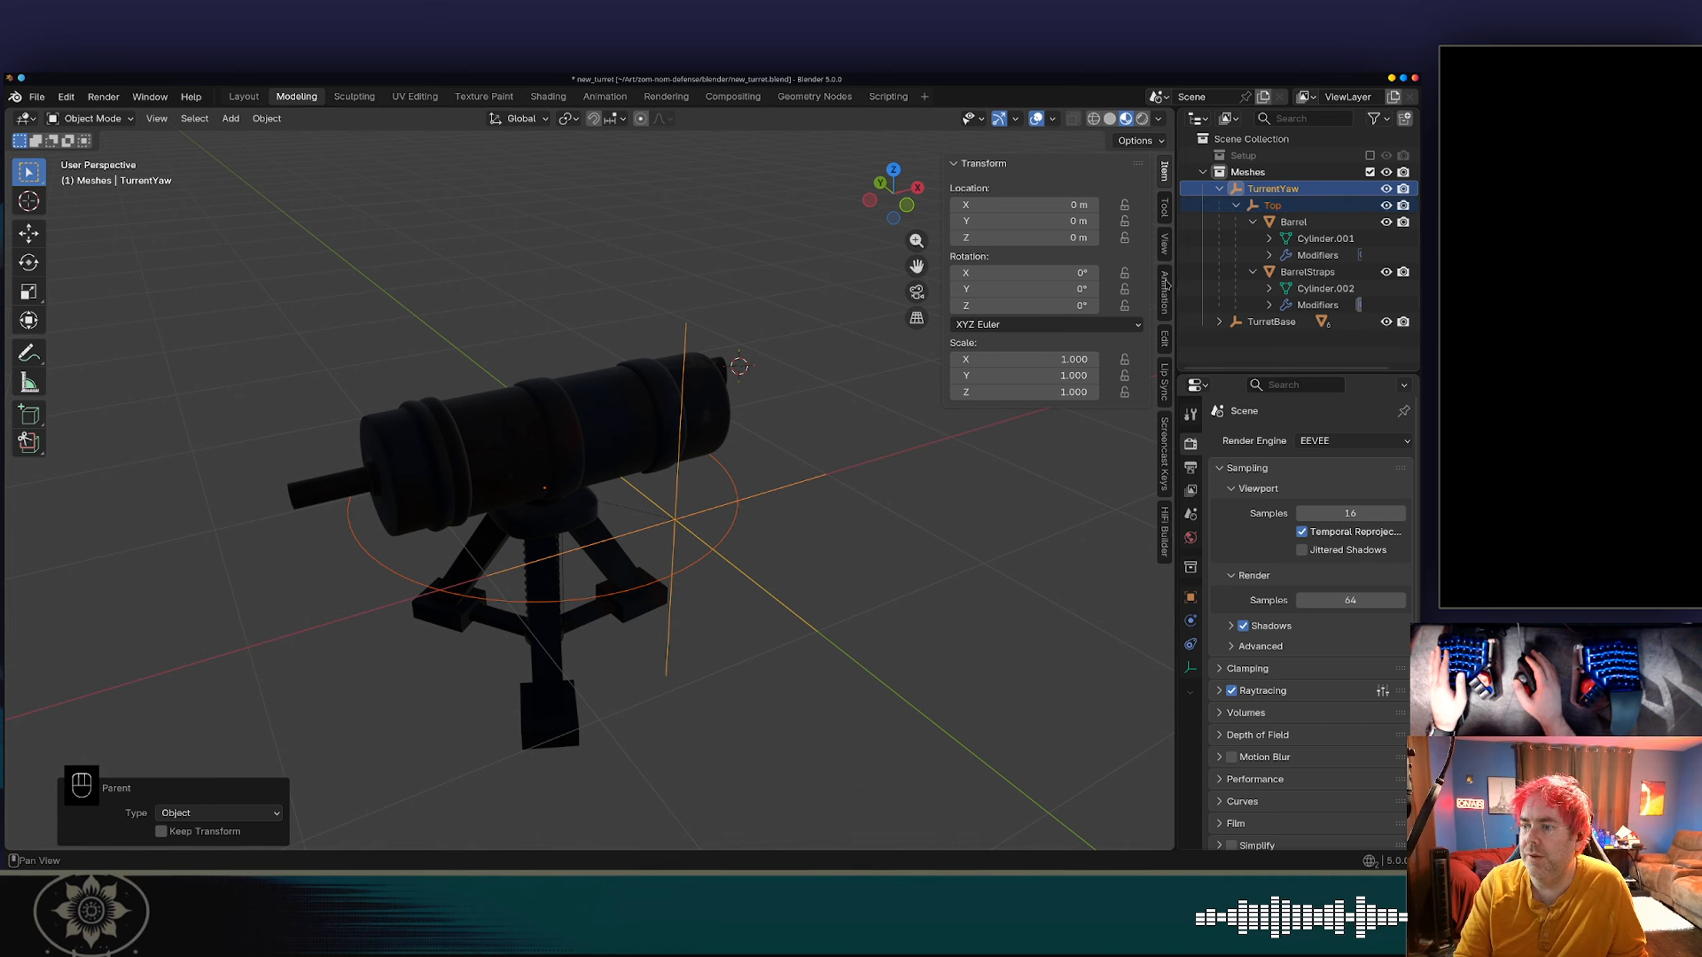
pyautogui.click(1272, 205)
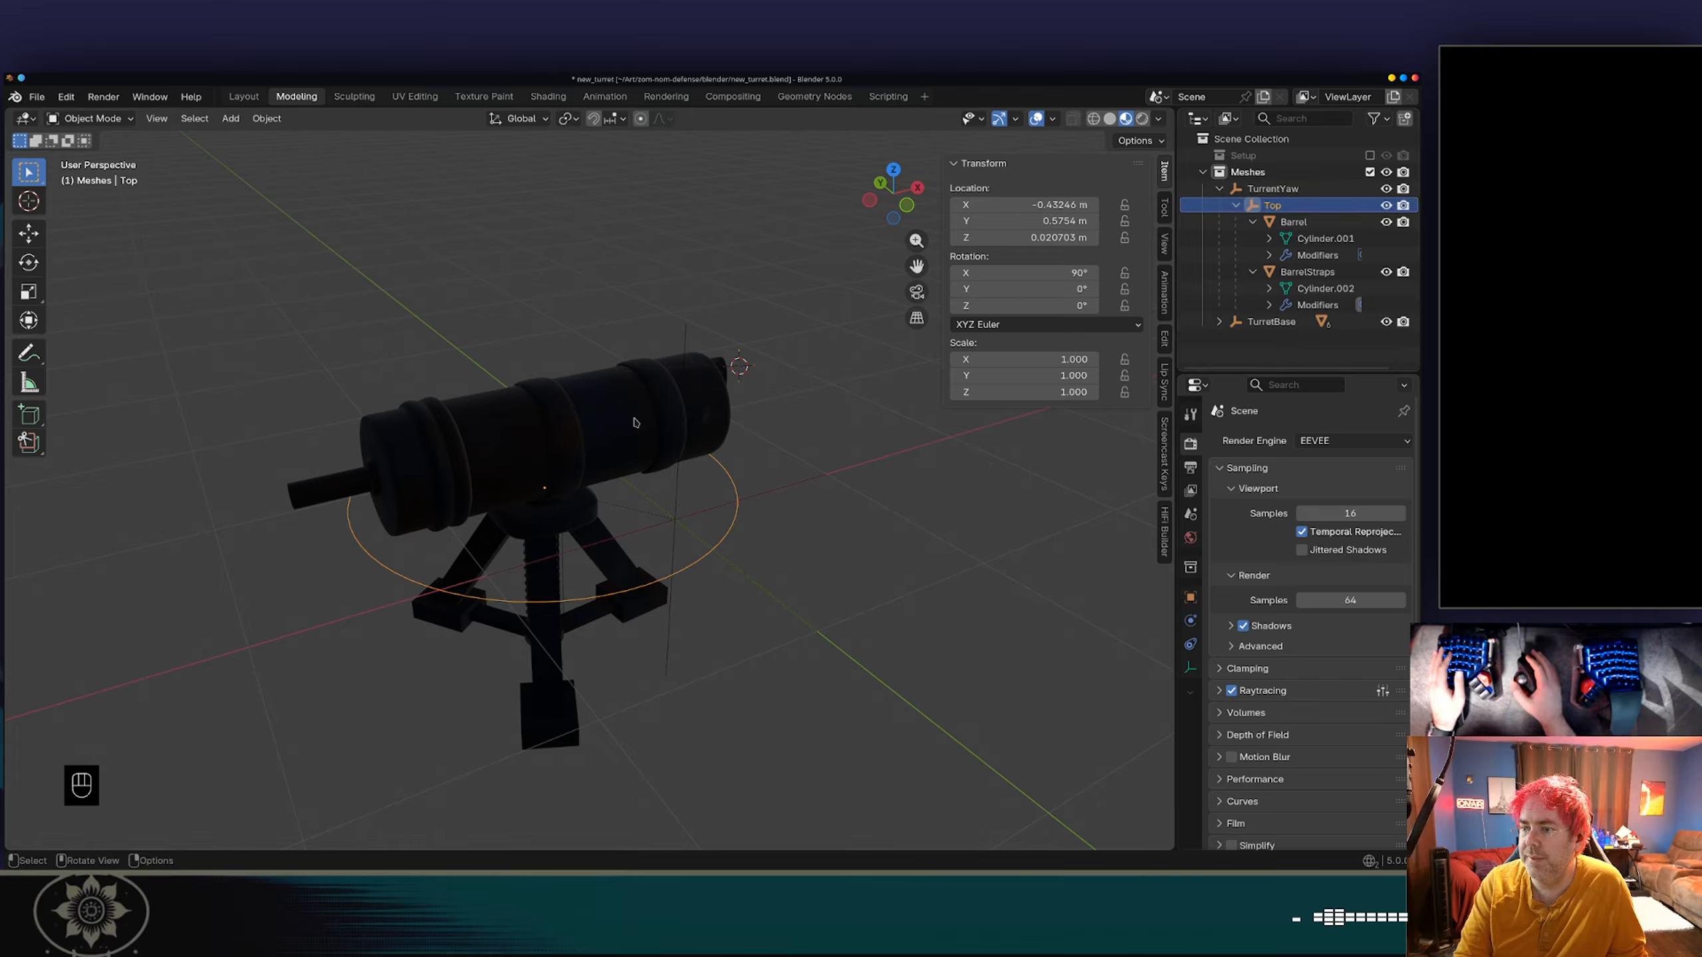
pyautogui.click(548, 495)
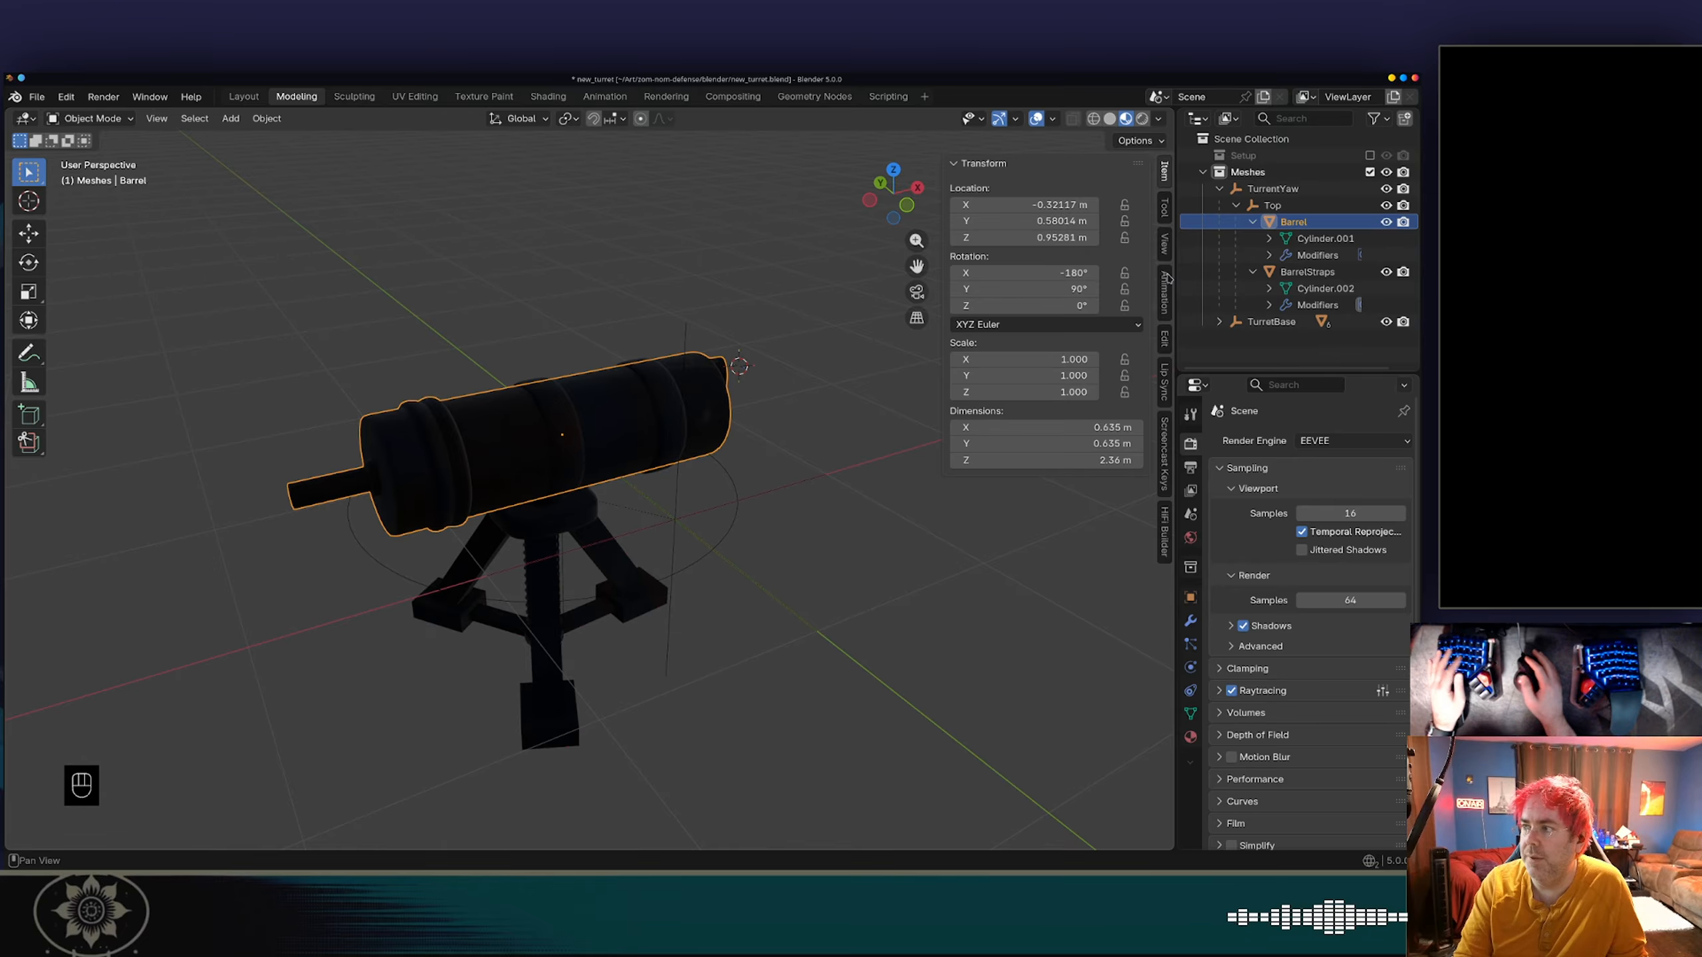
pyautogui.click(1273, 206)
pyautogui.click(1190, 596)
pyautogui.moveTo(697, 443)
pyautogui.mouseDown(button='middle')
pyautogui.moveTo(680, 428)
pyautogui.moveTo(724, 461)
pyautogui.mouseUp(button='middle')
pyautogui.press('g')
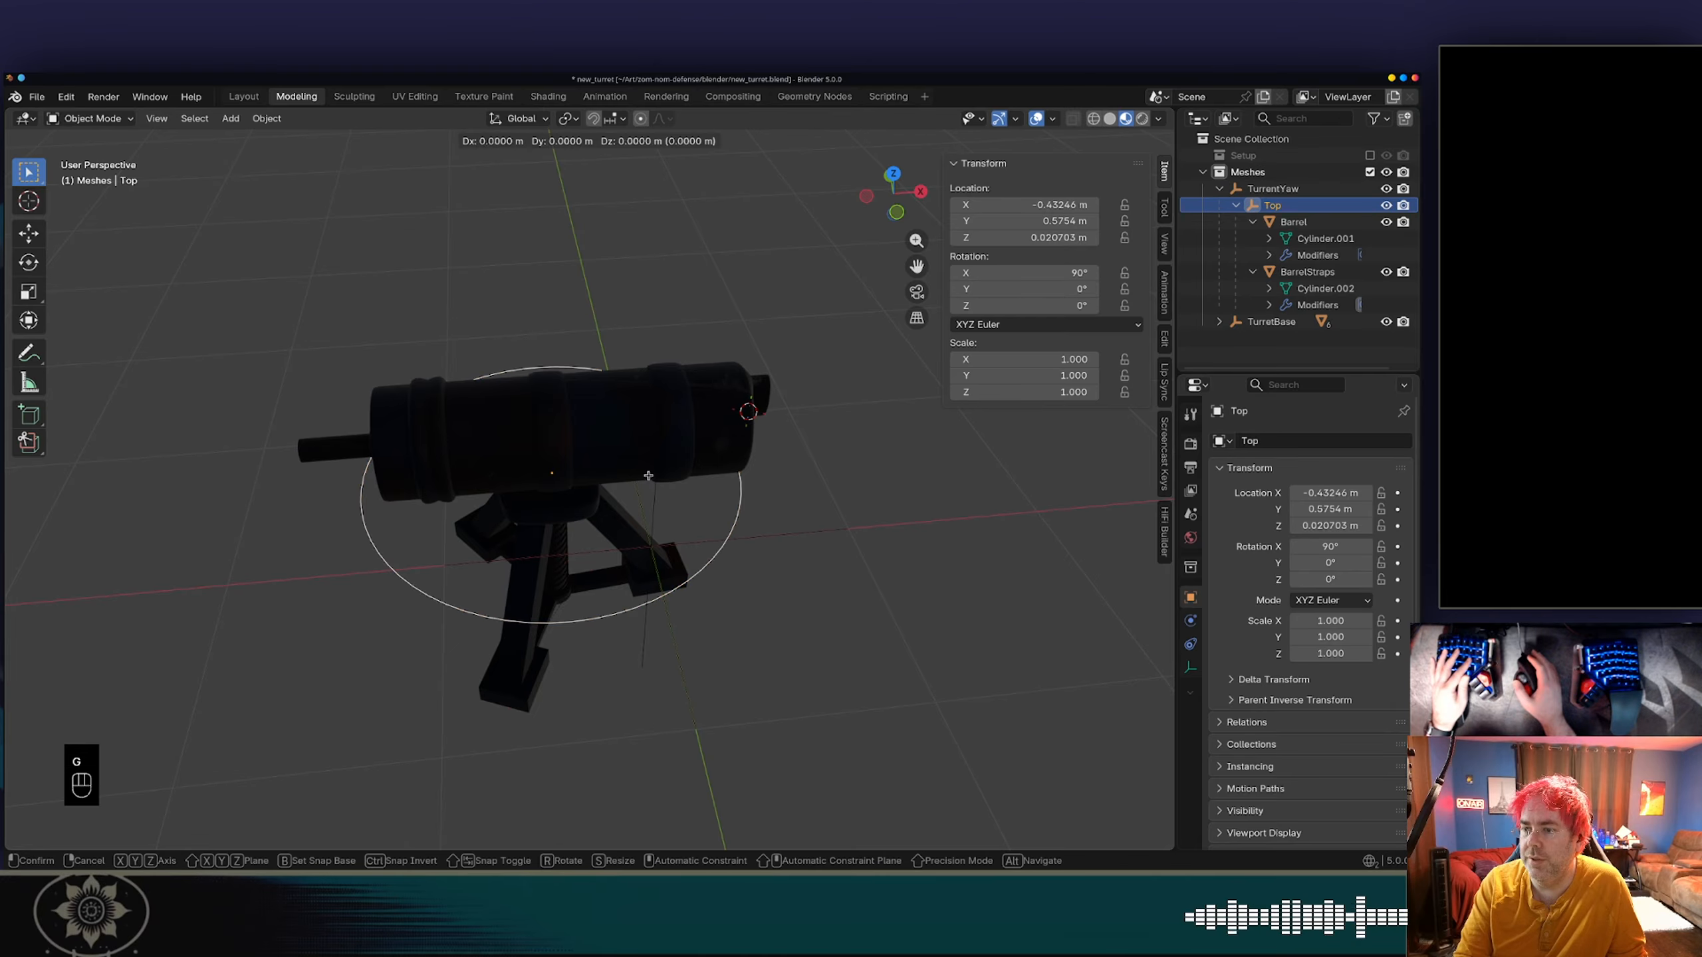
pyautogui.rightClick(618, 423)
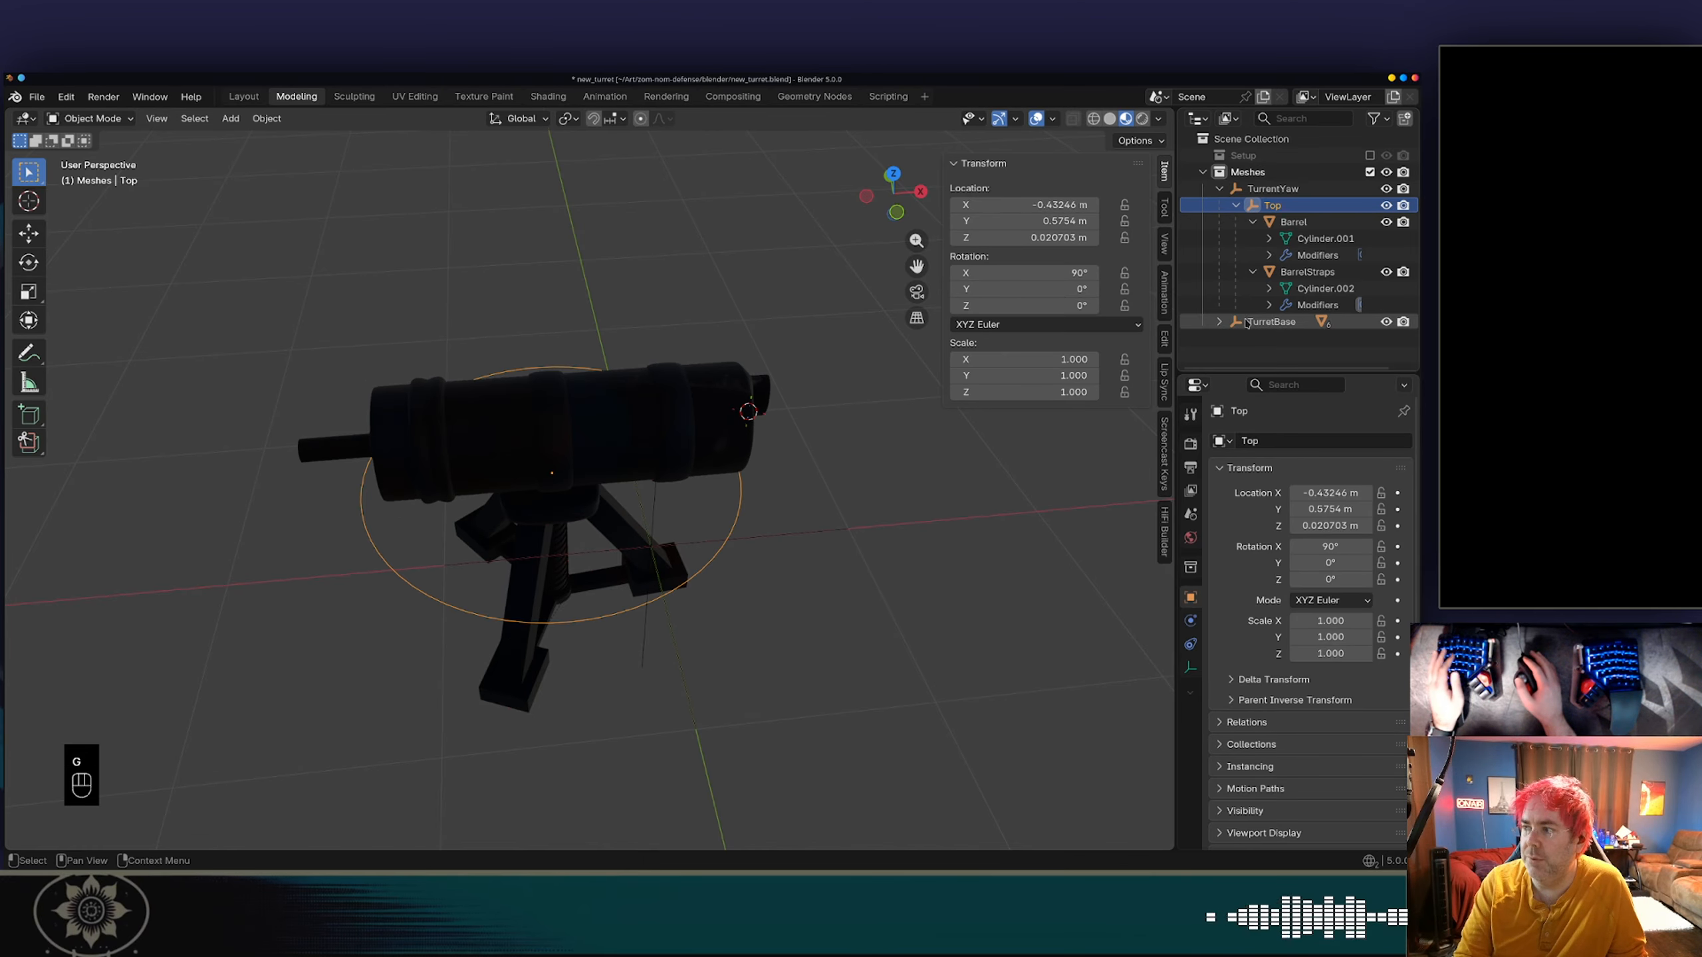
pyautogui.keyDown('shift'); pyautogui.click(1272, 321); pyautogui.keyUp('shift')
pyautogui.press('g')
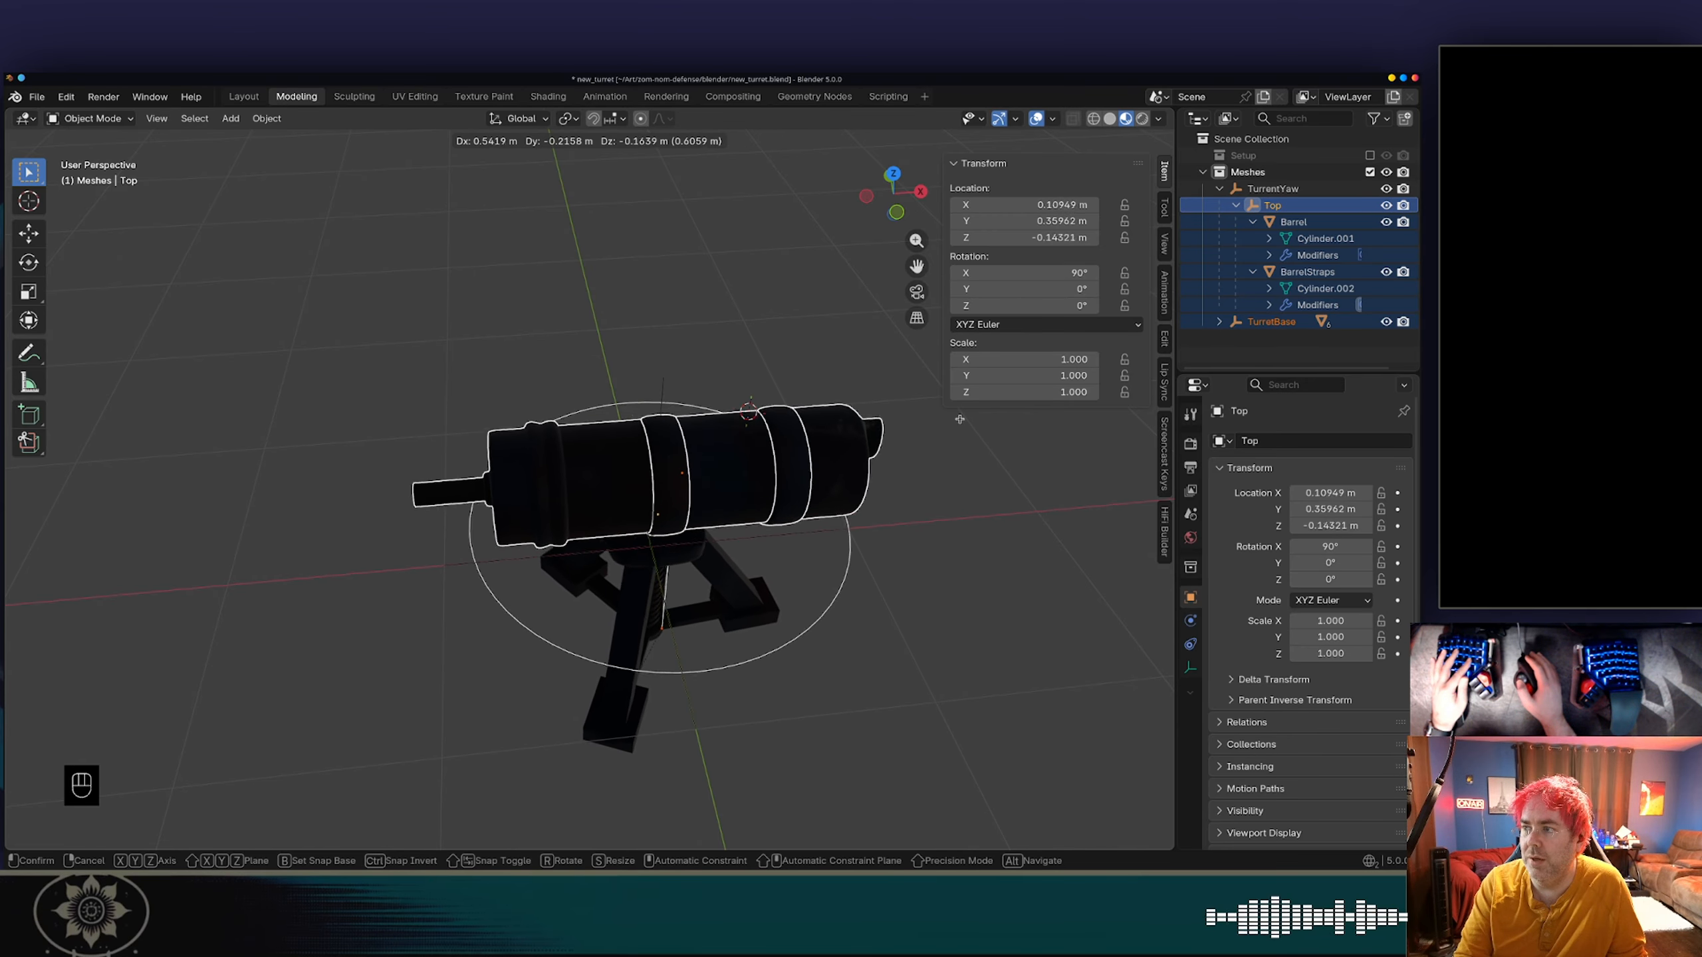
pyautogui.click(851, 376)
# Set the Top empty's X, Y and Z location to 0 m.
pyautogui.click(1056, 203)
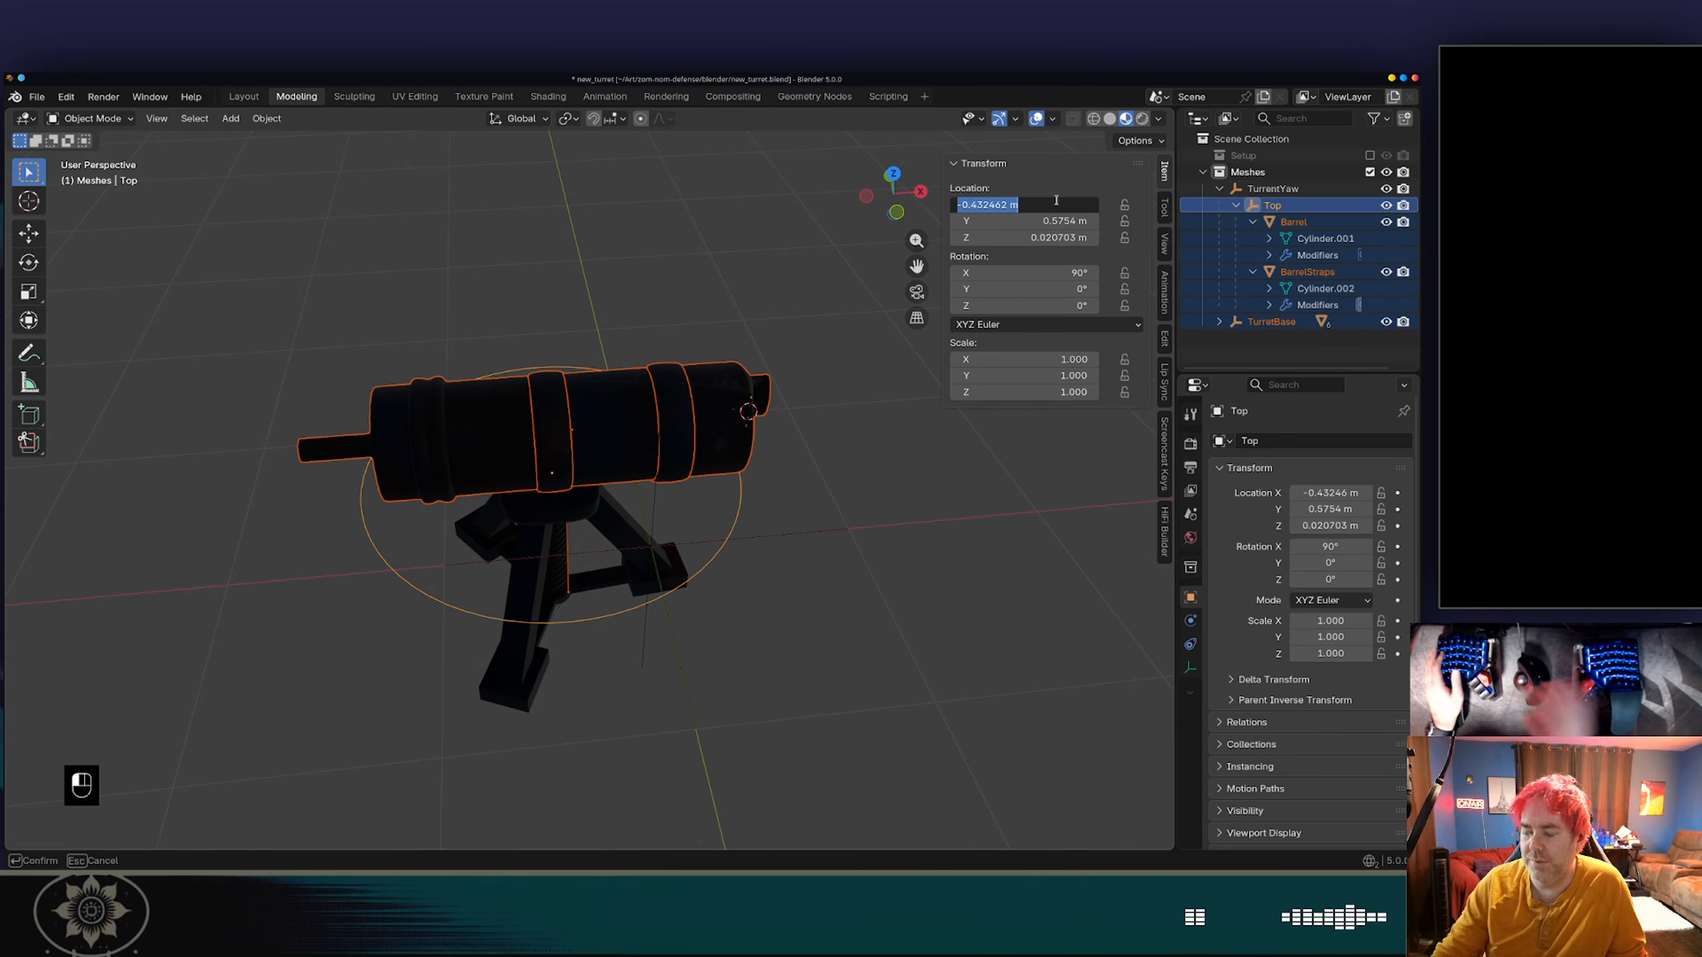
pyautogui.write('0')
pyautogui.press('Tab')
pyautogui.write('0')
pyautogui.press('Tab')
pyautogui.write('0')
pyautogui.press('Tab')
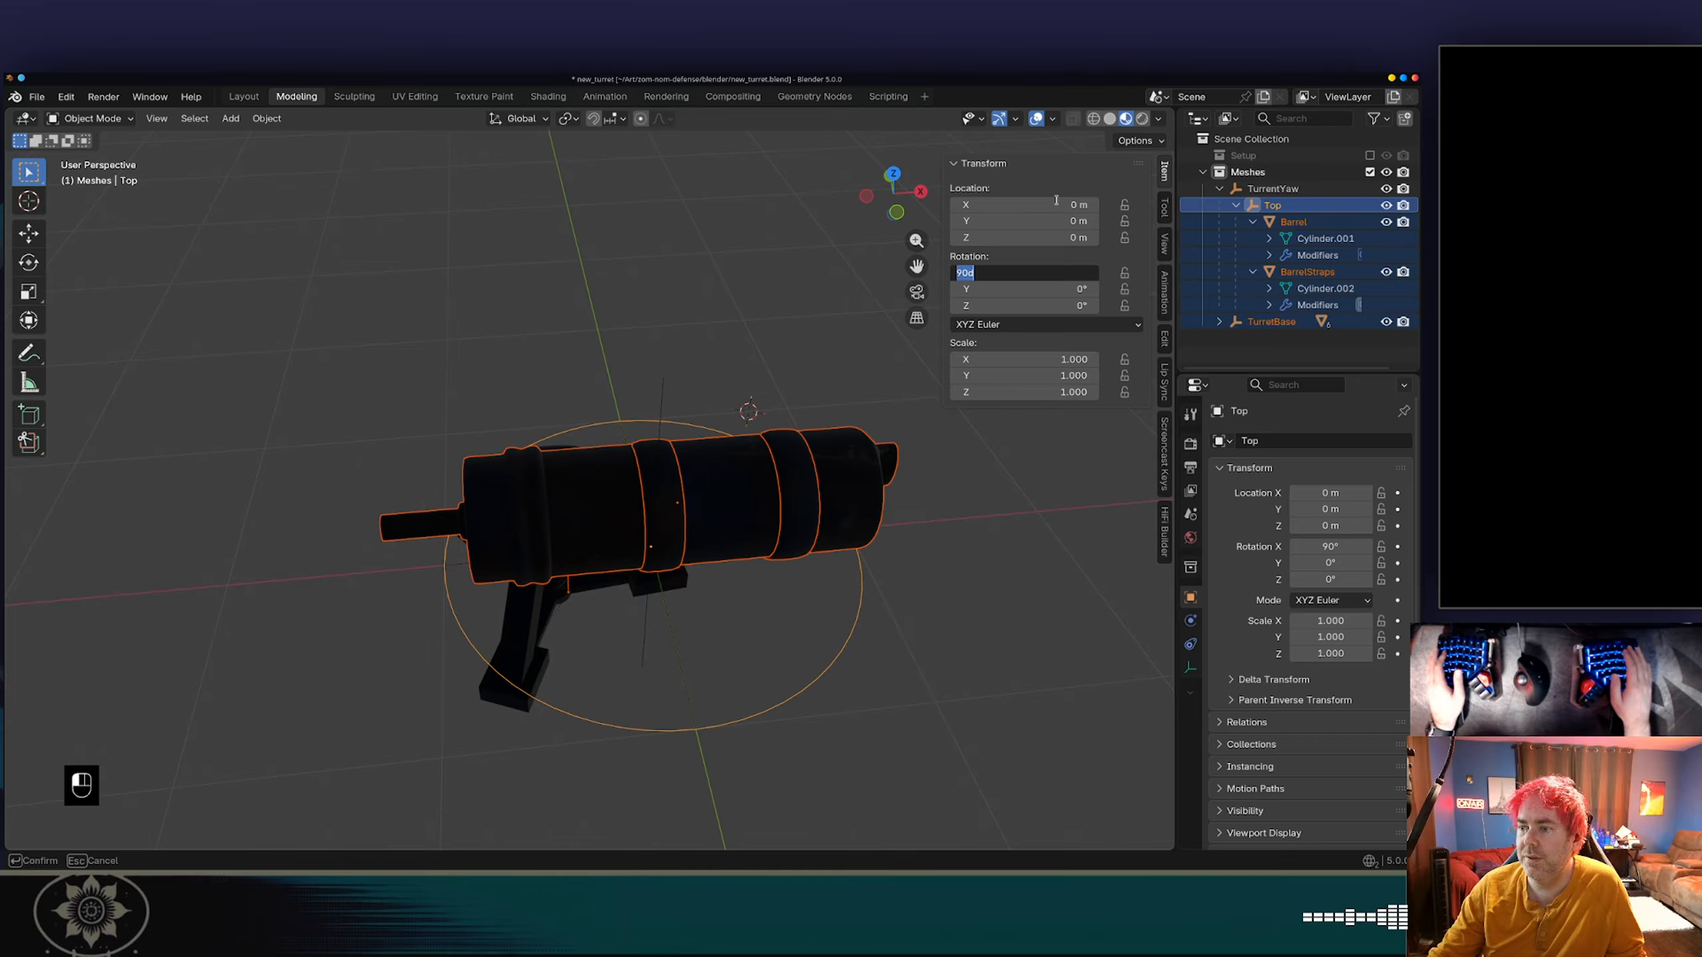
pyautogui.press('Return')
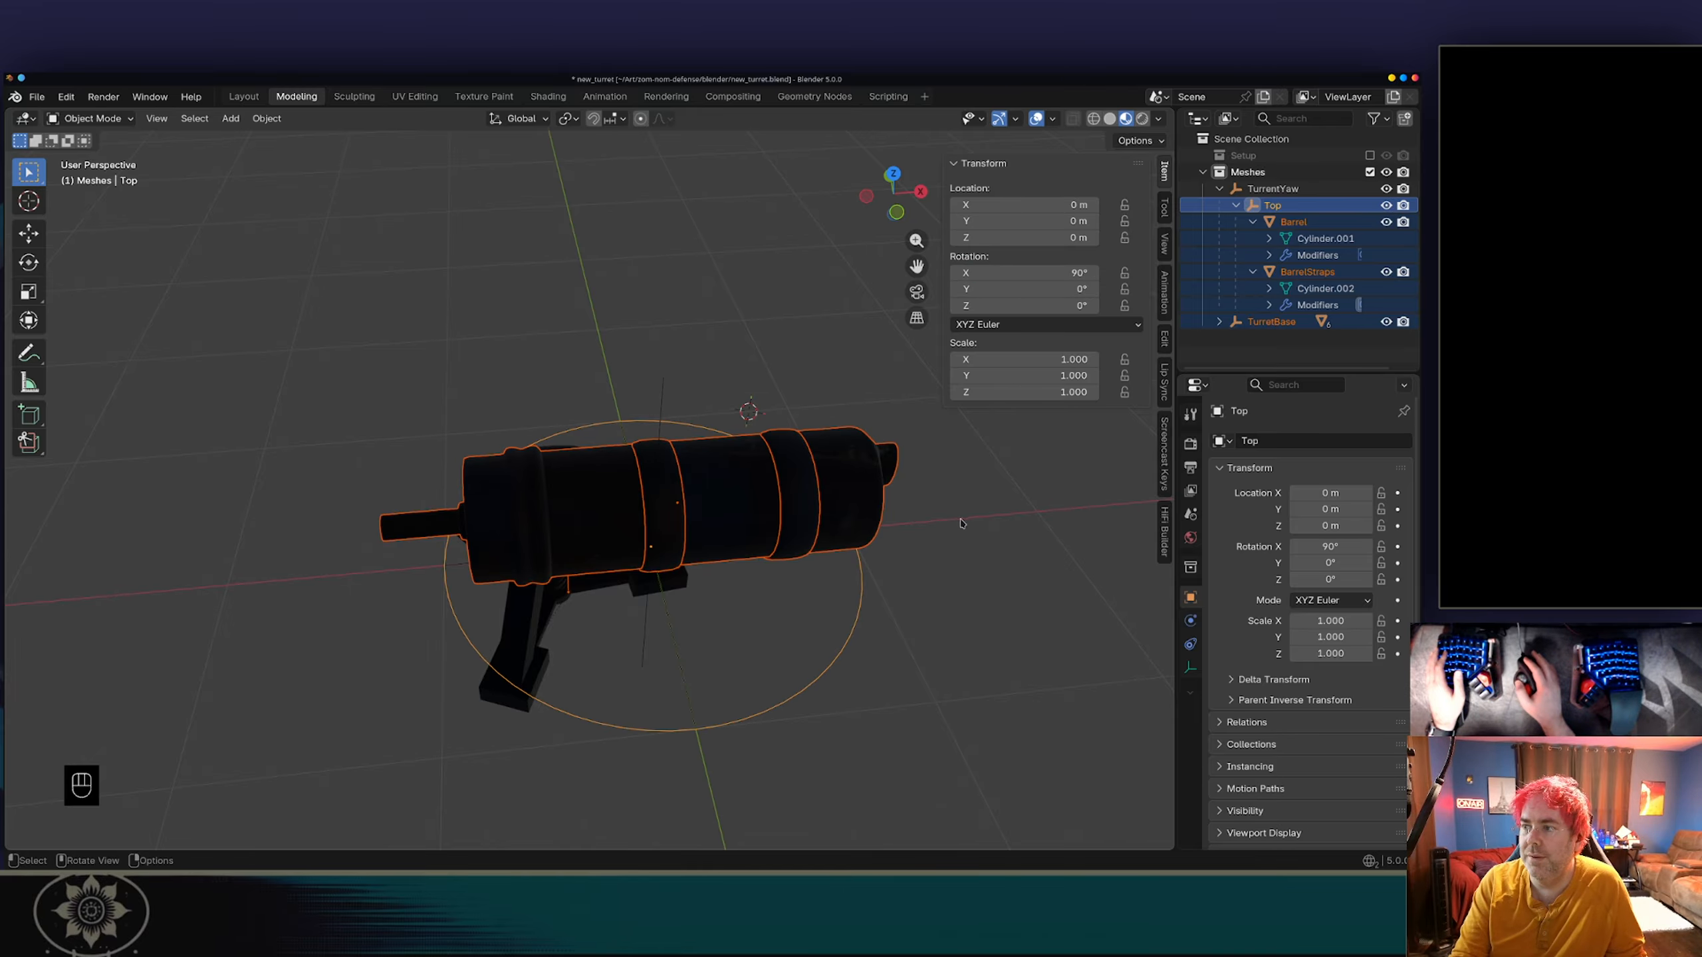
# Select the TurretBase empty and set its X location to 0 m.
pyautogui.moveTo(992, 482)
pyautogui.mouseDown(button='middle')
pyautogui.moveTo(935, 536)
pyautogui.moveTo(985, 463)
pyautogui.mouseUp(button='middle')
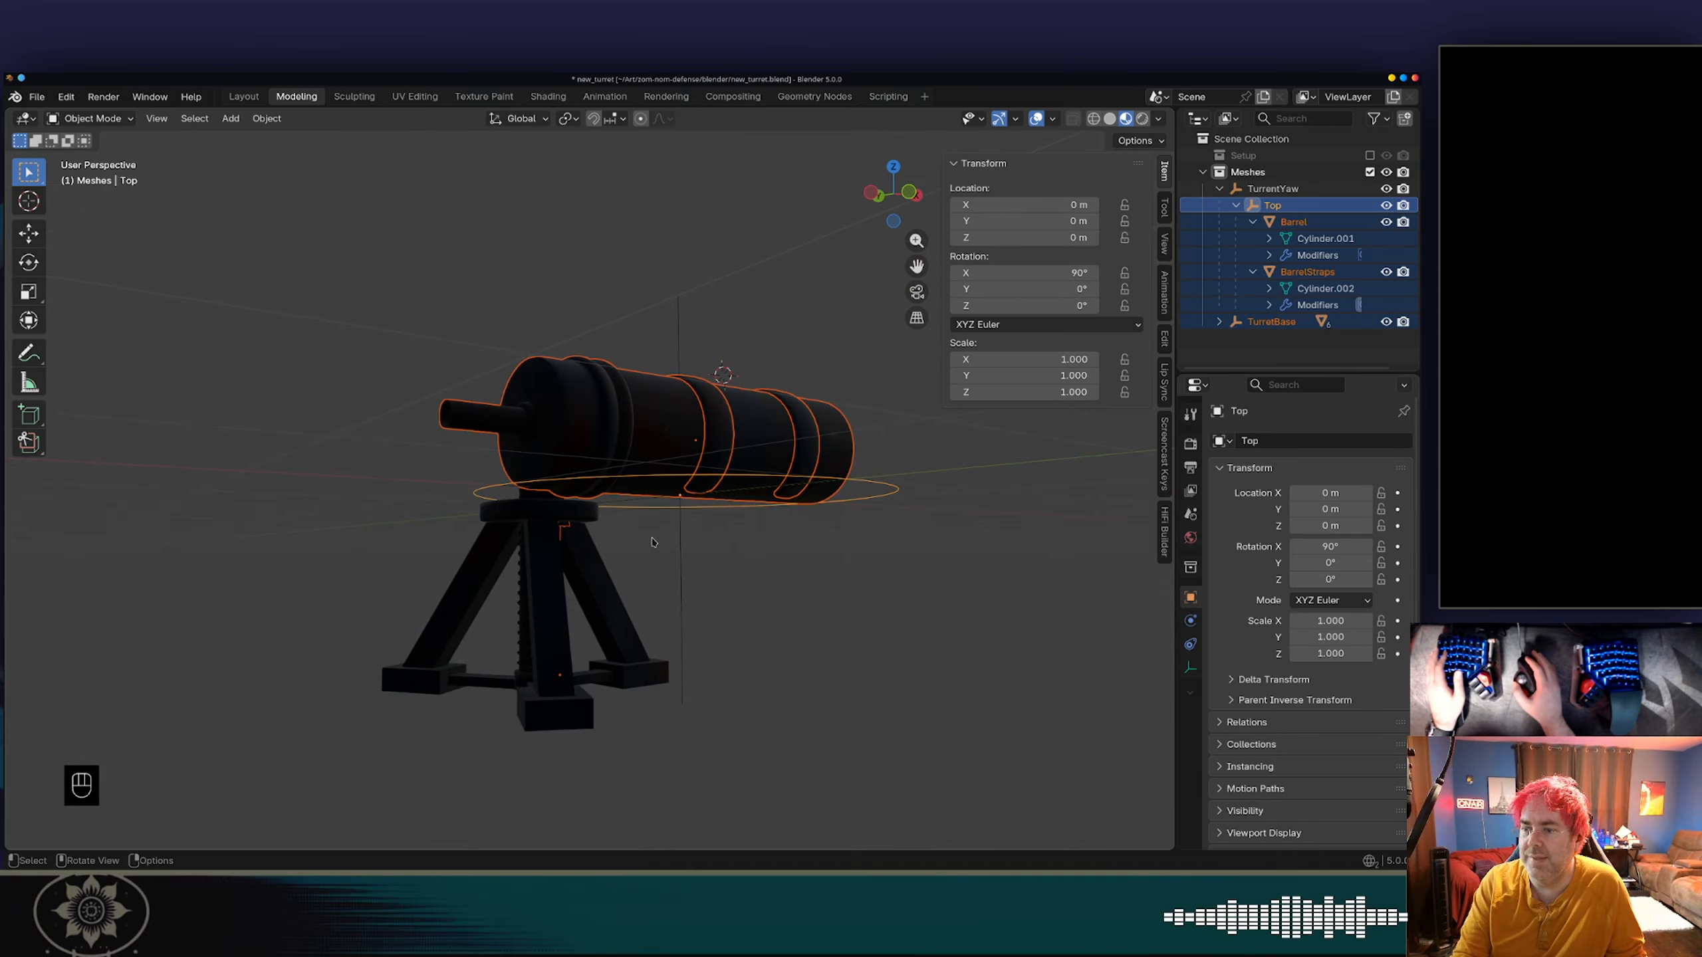
pyautogui.click(570, 573)
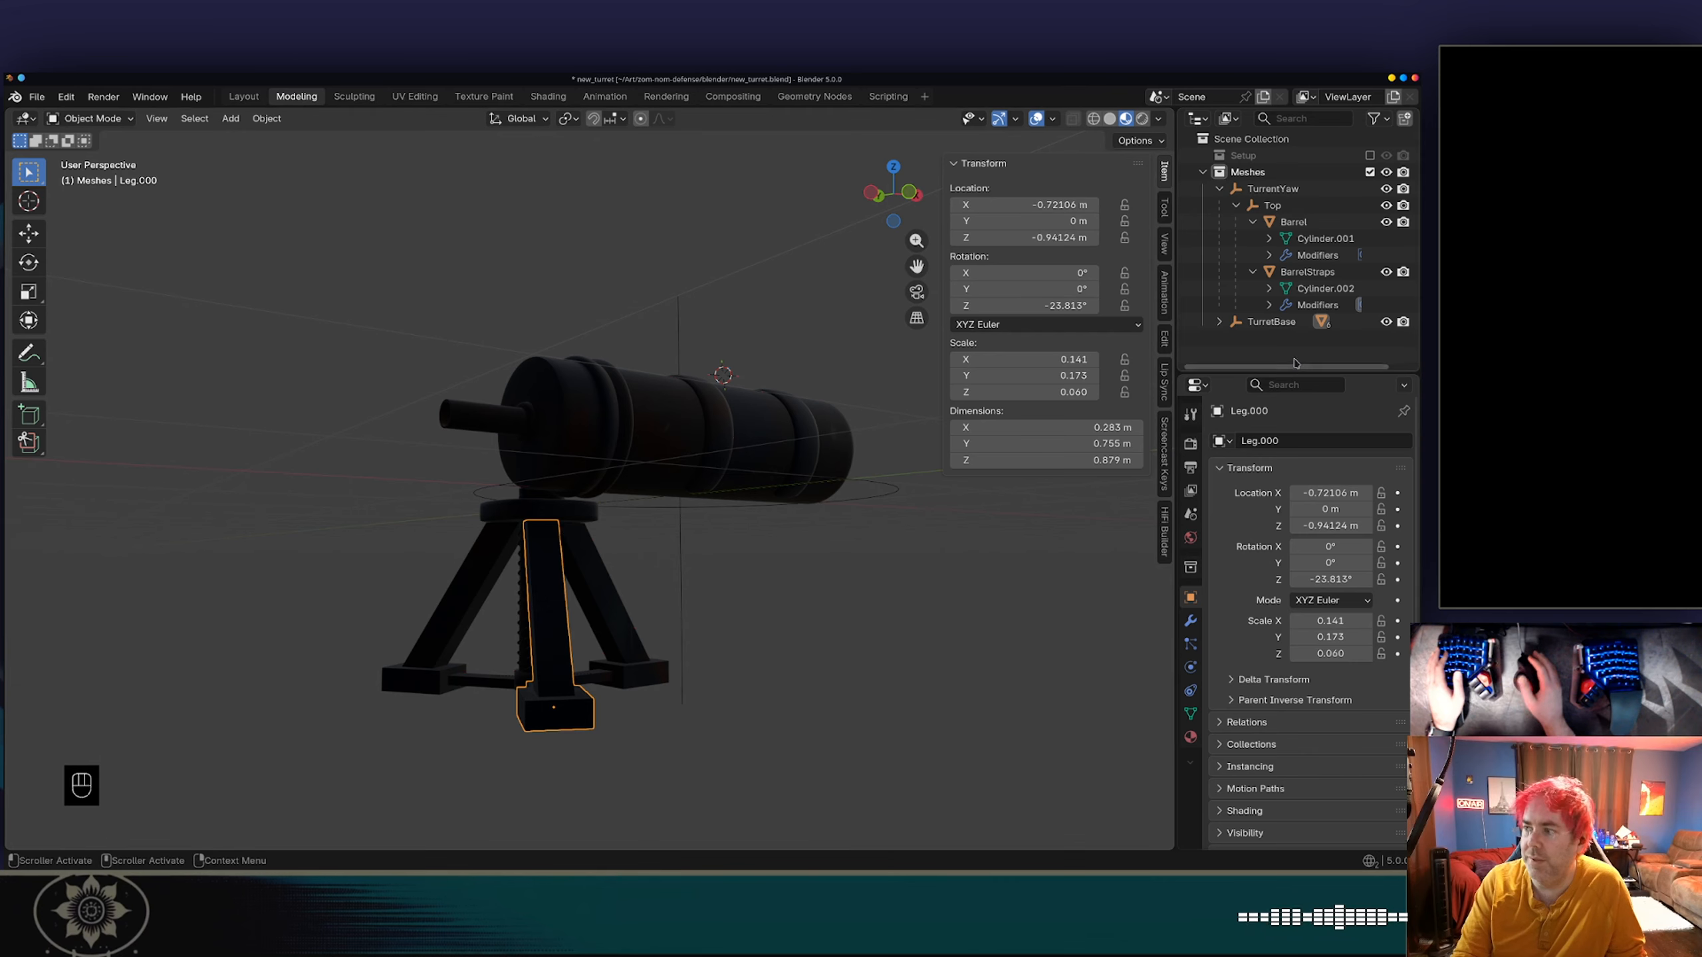
pyautogui.click(1273, 322)
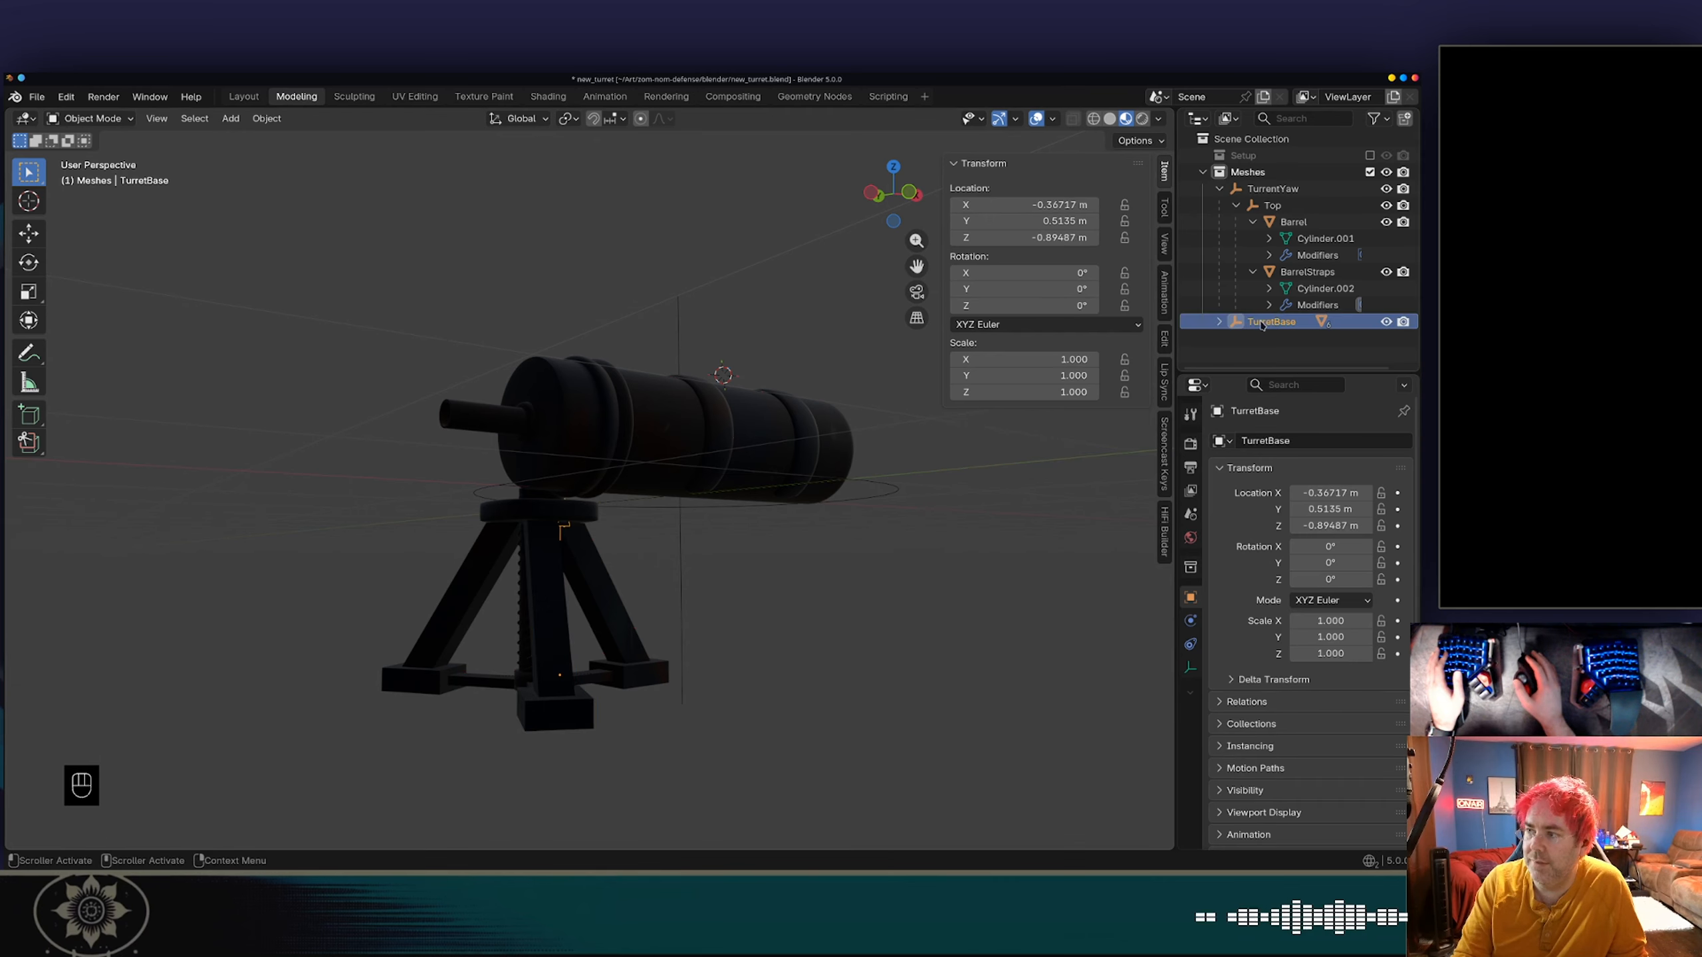
pyautogui.click(1052, 202)
pyautogui.write('0')
pyautogui.press('Tab')
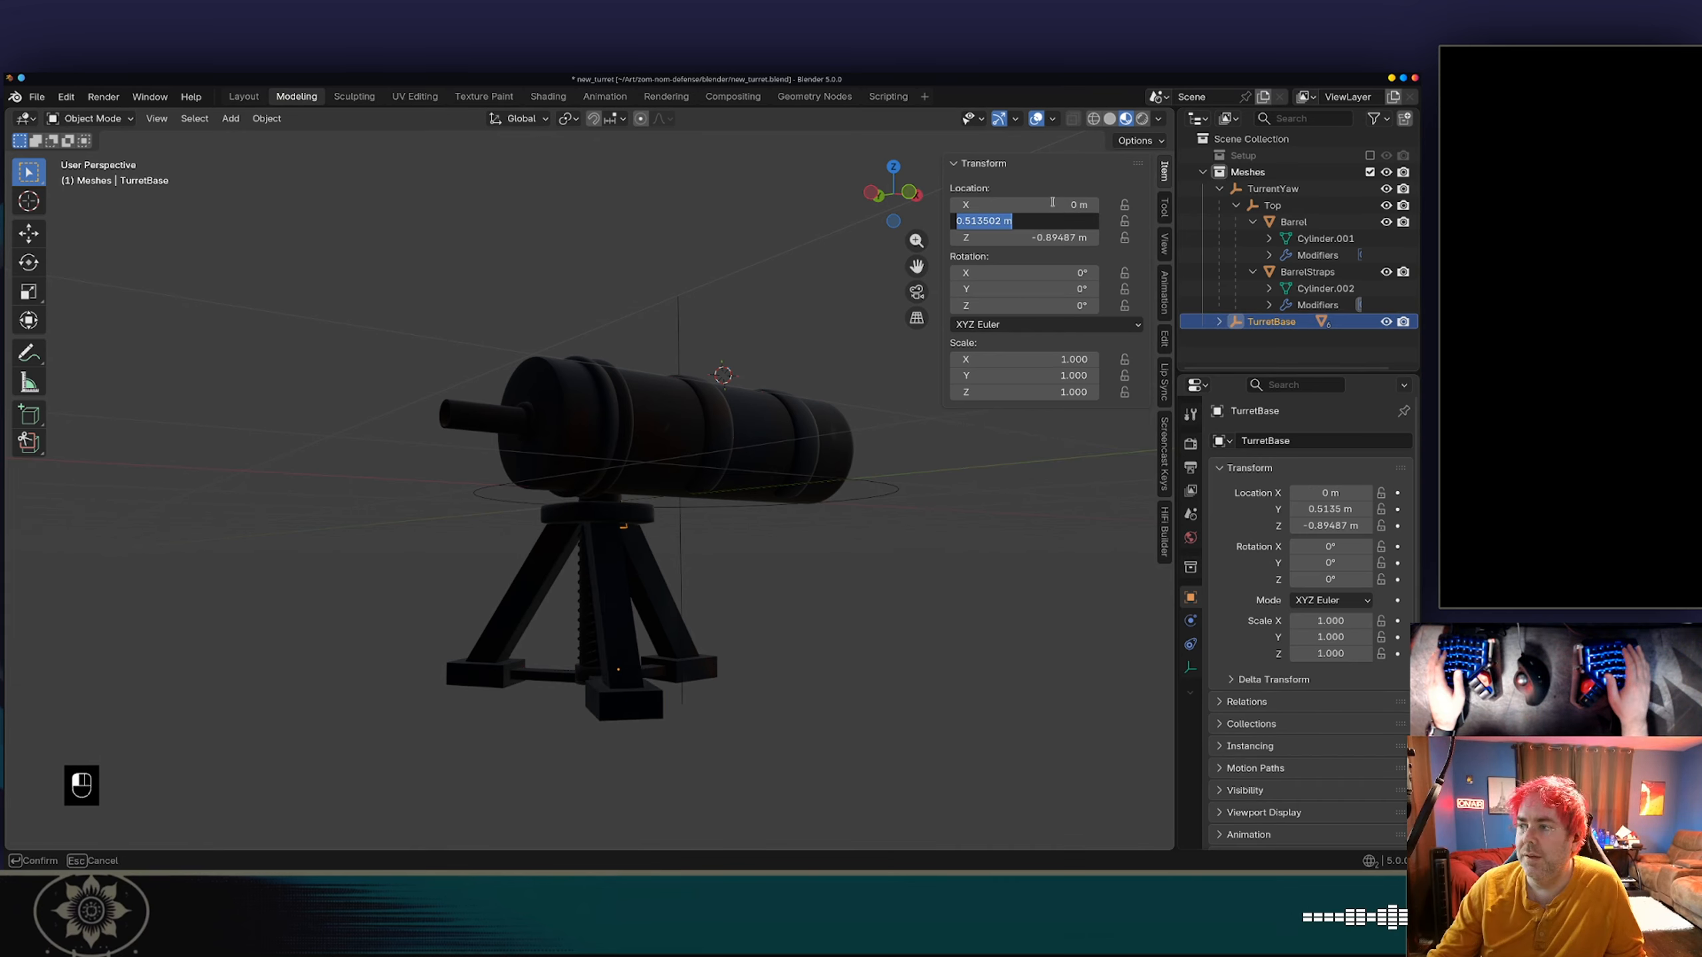
# Try a Z location of 0 m for TurretBase and undo it.
pyautogui.press('Tab')
pyautogui.write('0')
pyautogui.press('Tab')
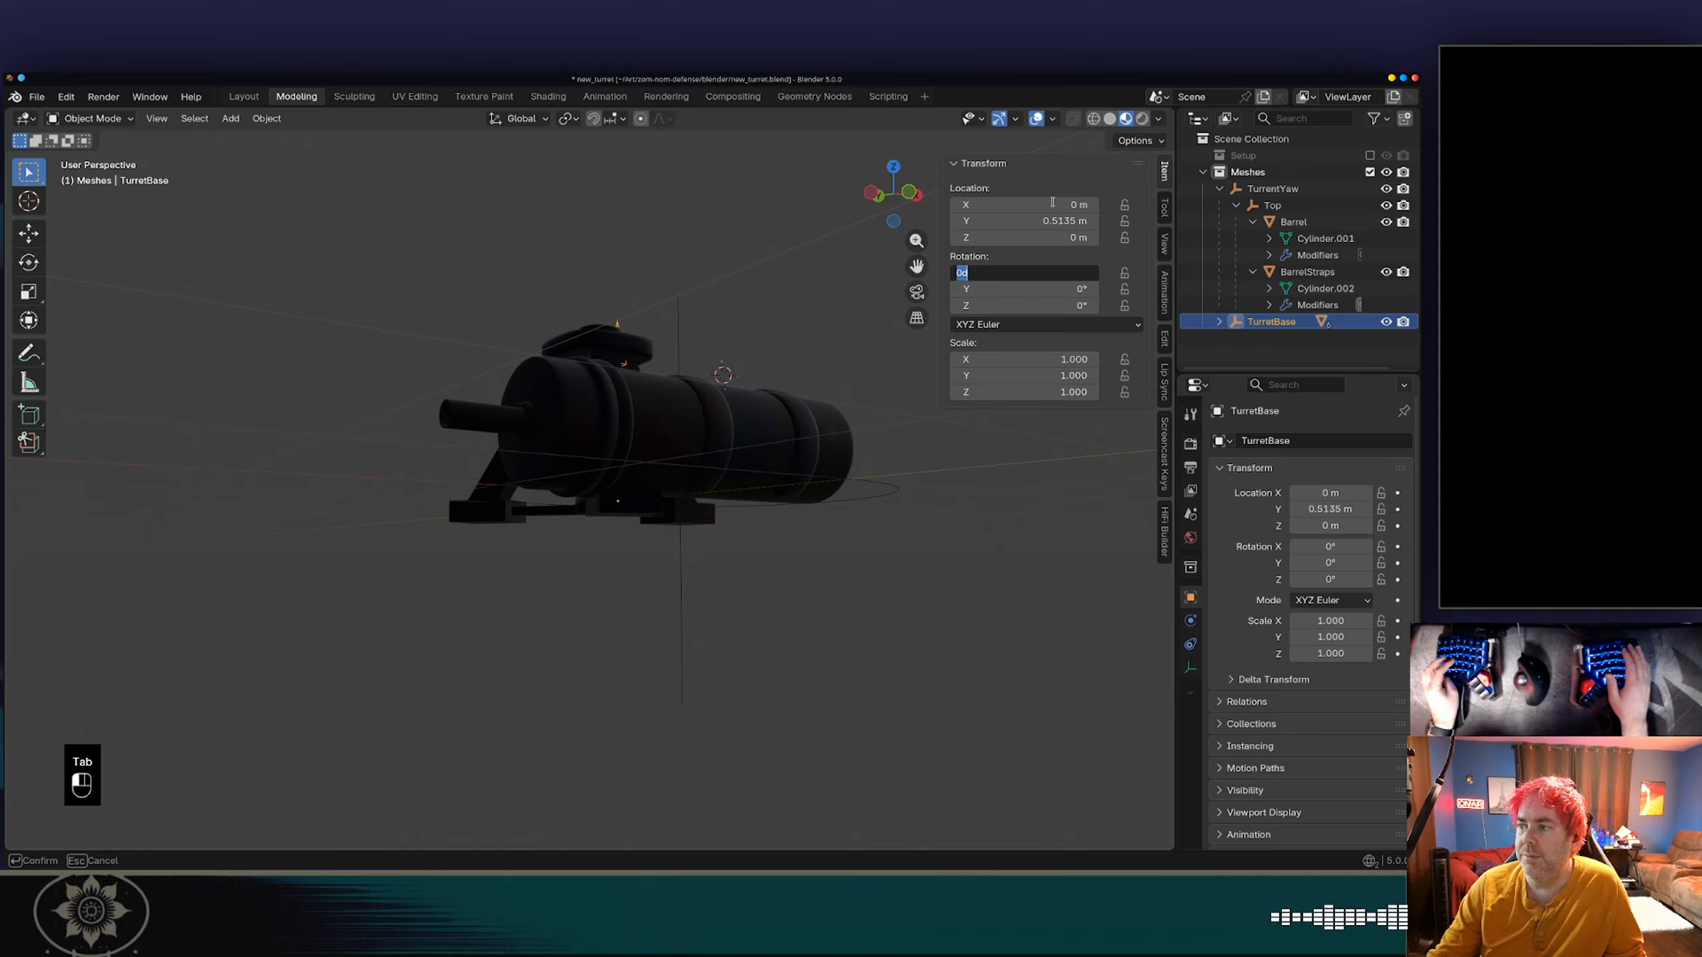
pyautogui.hotkey('shift', 'Tab')
pyautogui.press('Escape')
pyautogui.hotkey('ctrl', 'z')
pyautogui.hotkey('ctrl', 'z')
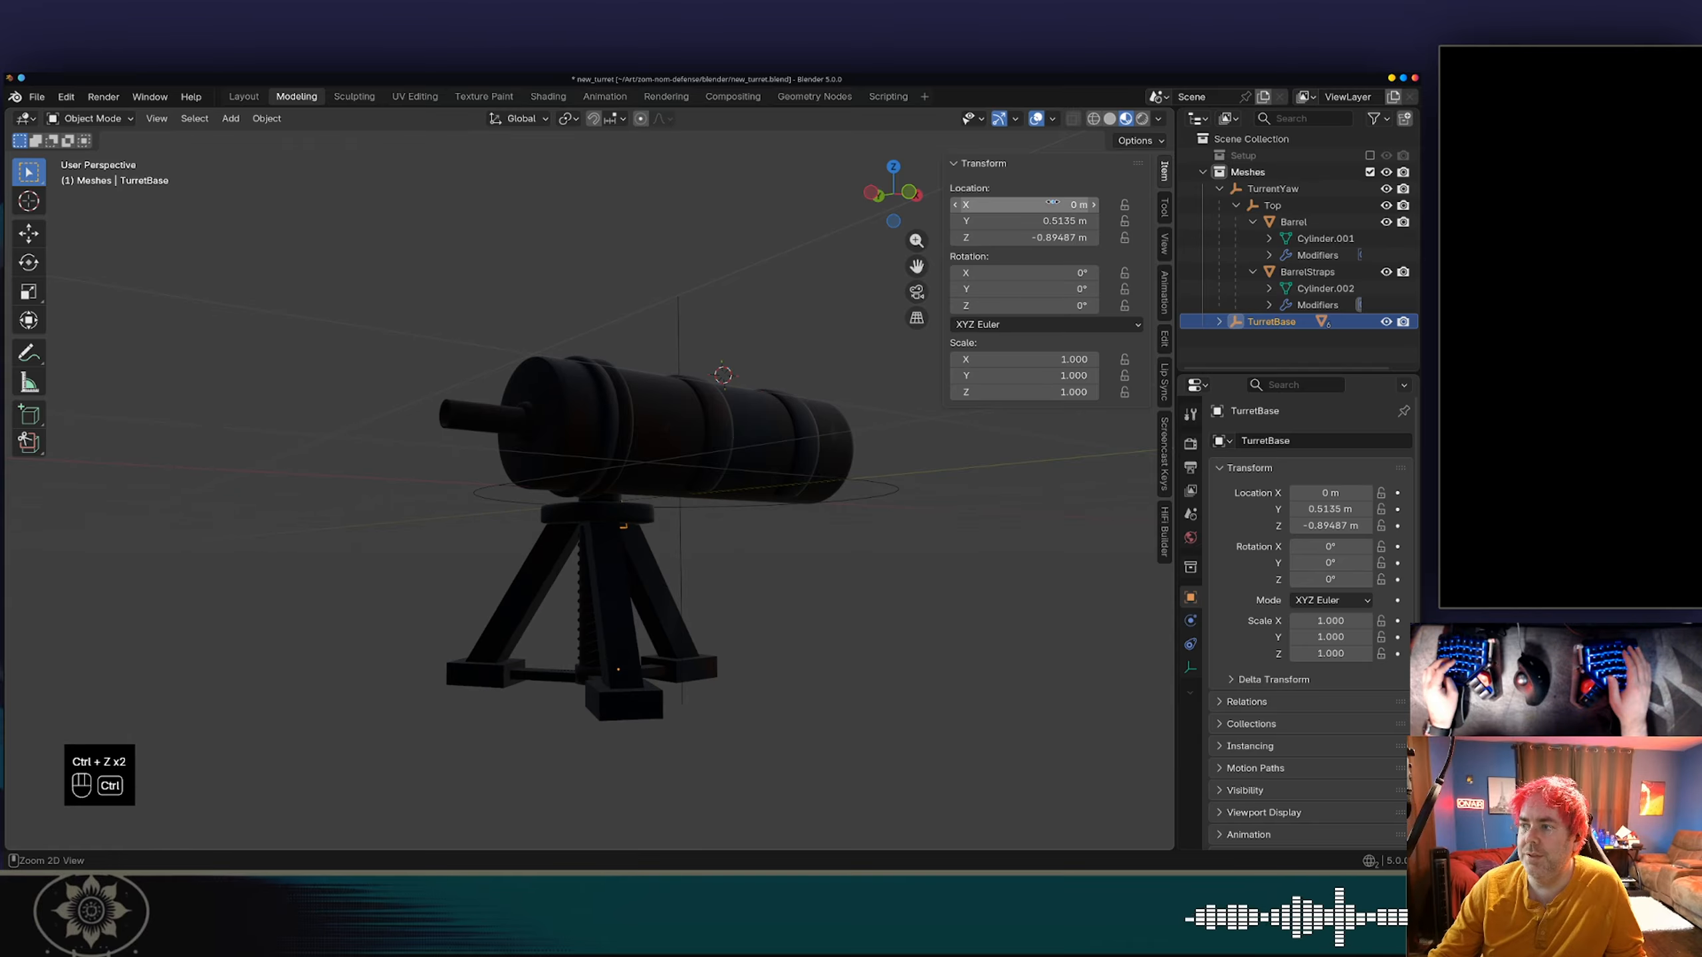
# Set TurretBase's Y location to 0 m.
pyautogui.click(1054, 216)
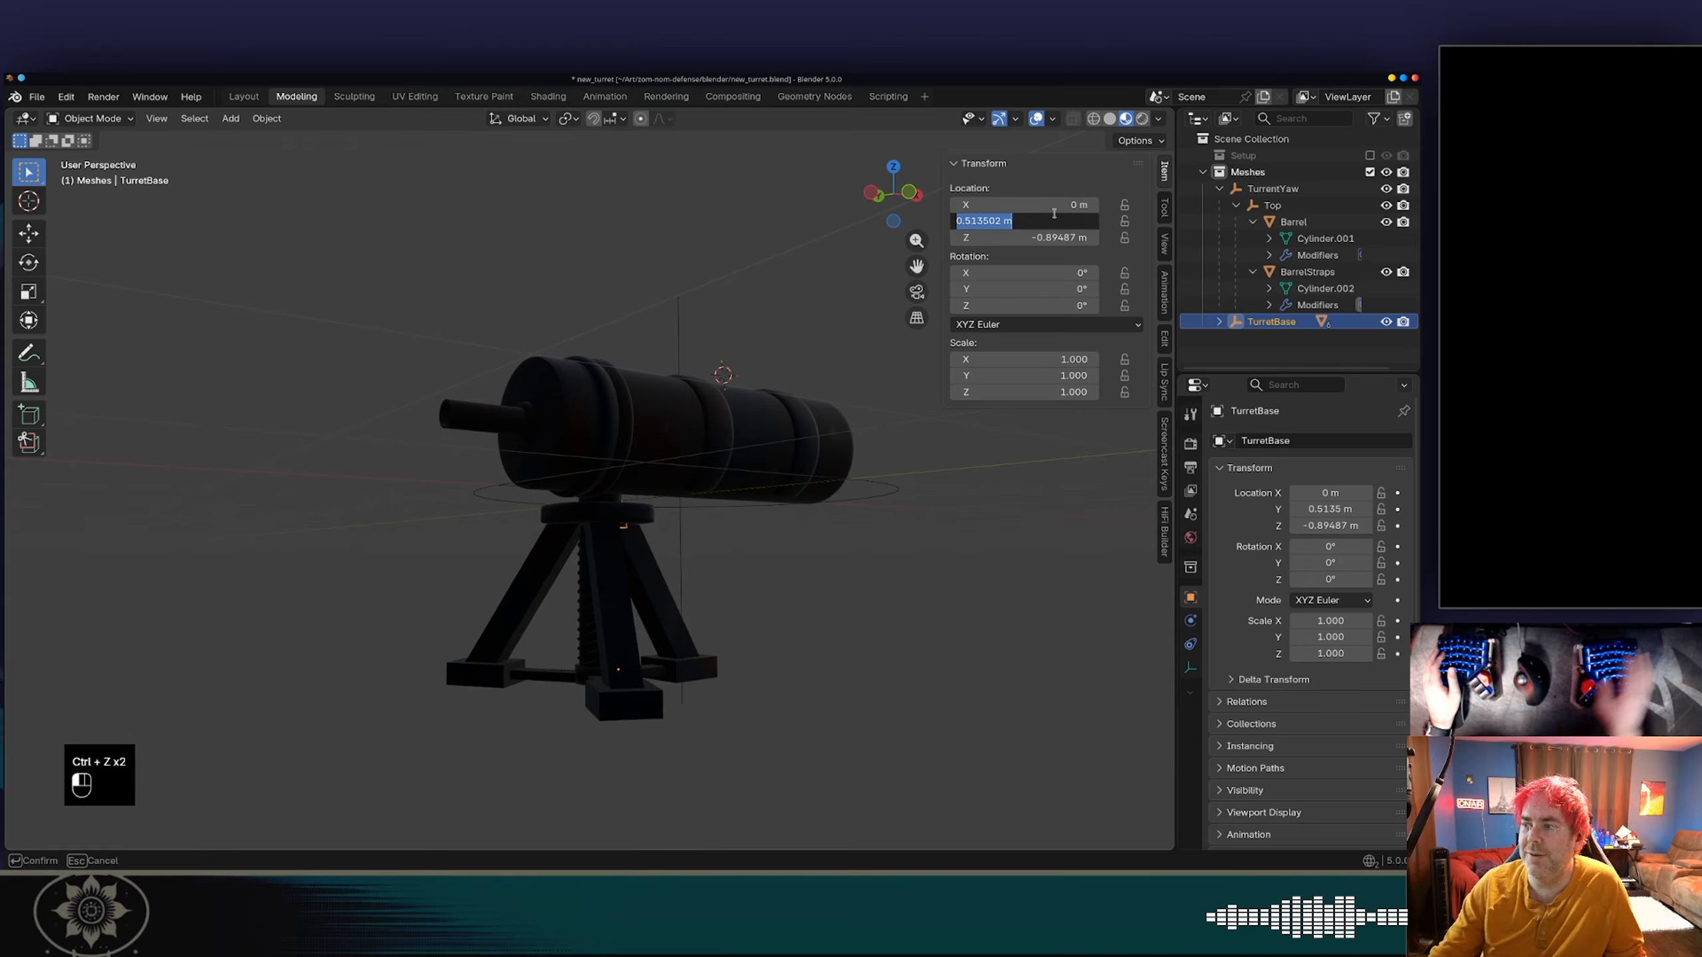
pyautogui.write('0')
pyautogui.press('Tab')
pyautogui.press('Escape')
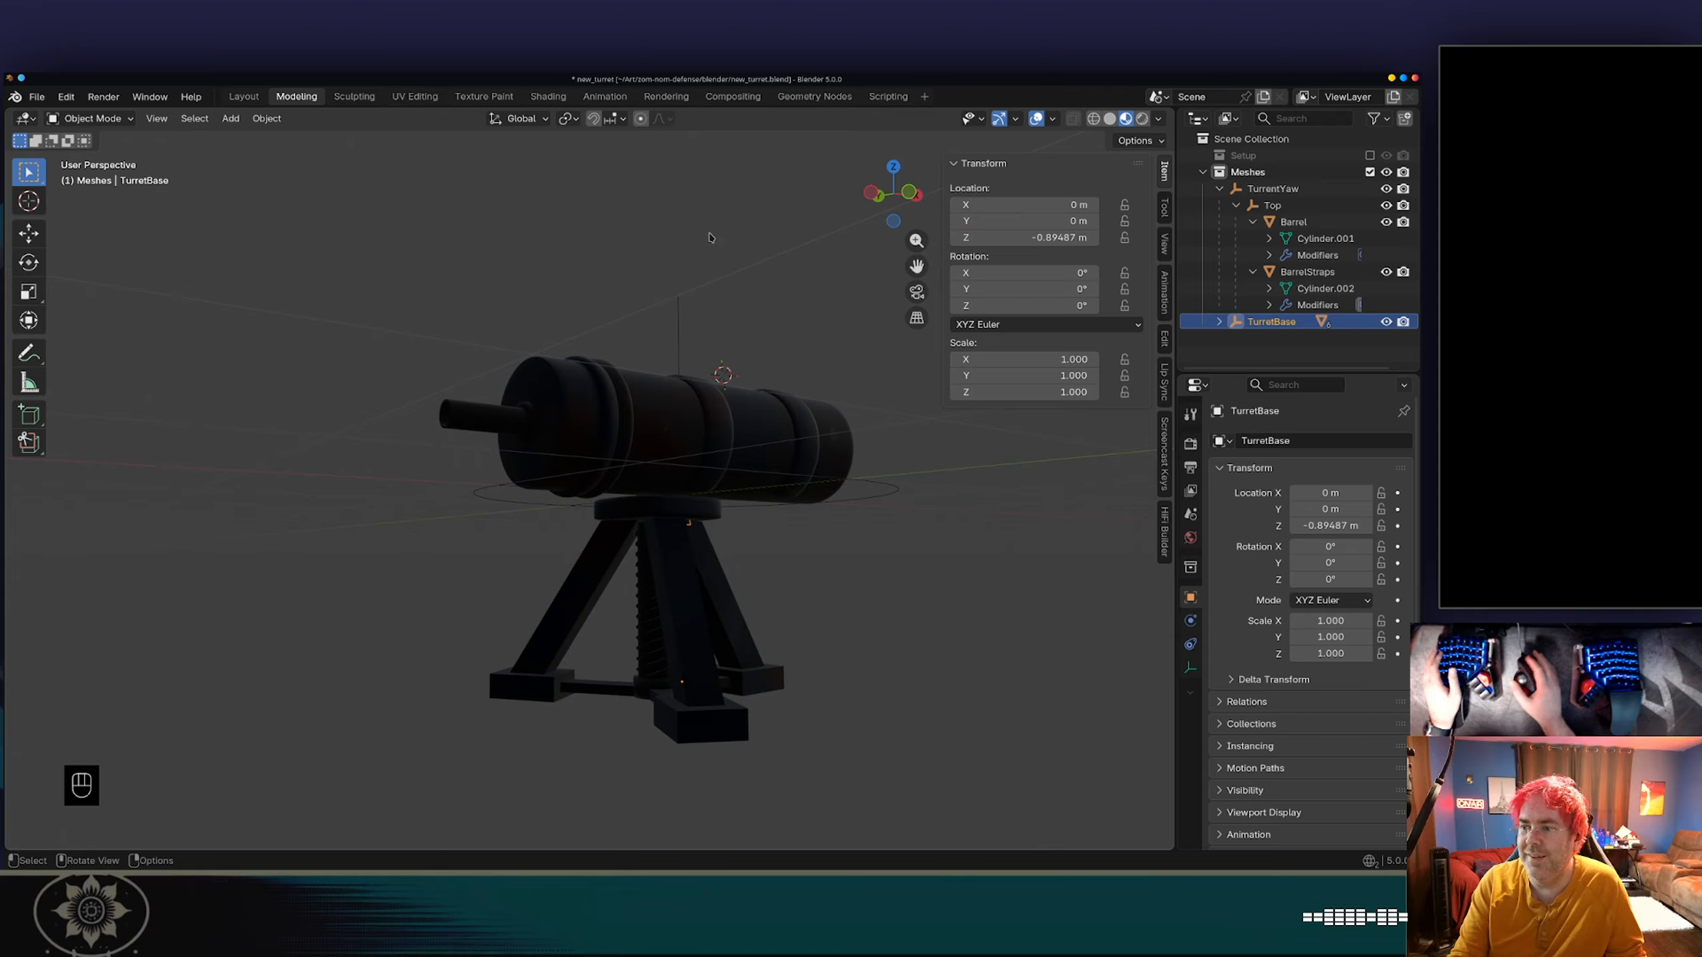
# Expand the TurretBase hierarchy and select all its child parts from Leg.000 through Table.
pyautogui.moveTo(710, 235); pyautogui.dragTo(508, 305, button='middle')
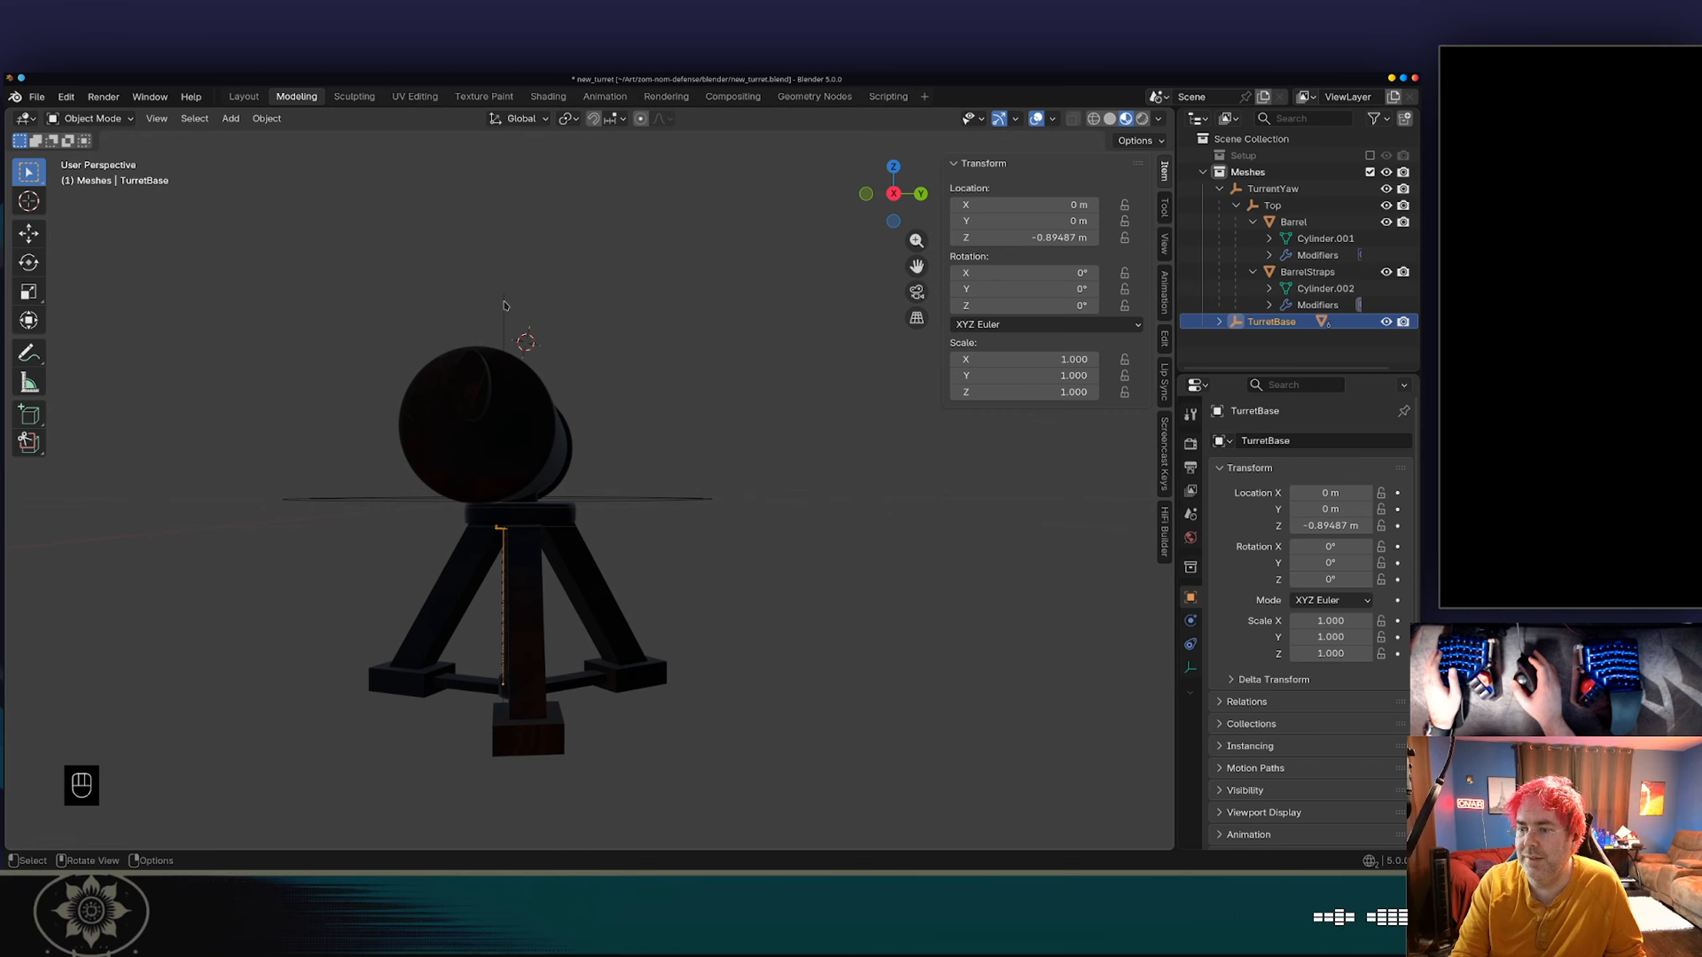
pyautogui.click(1219, 322)
pyautogui.scroll(-2, 1273, 306)
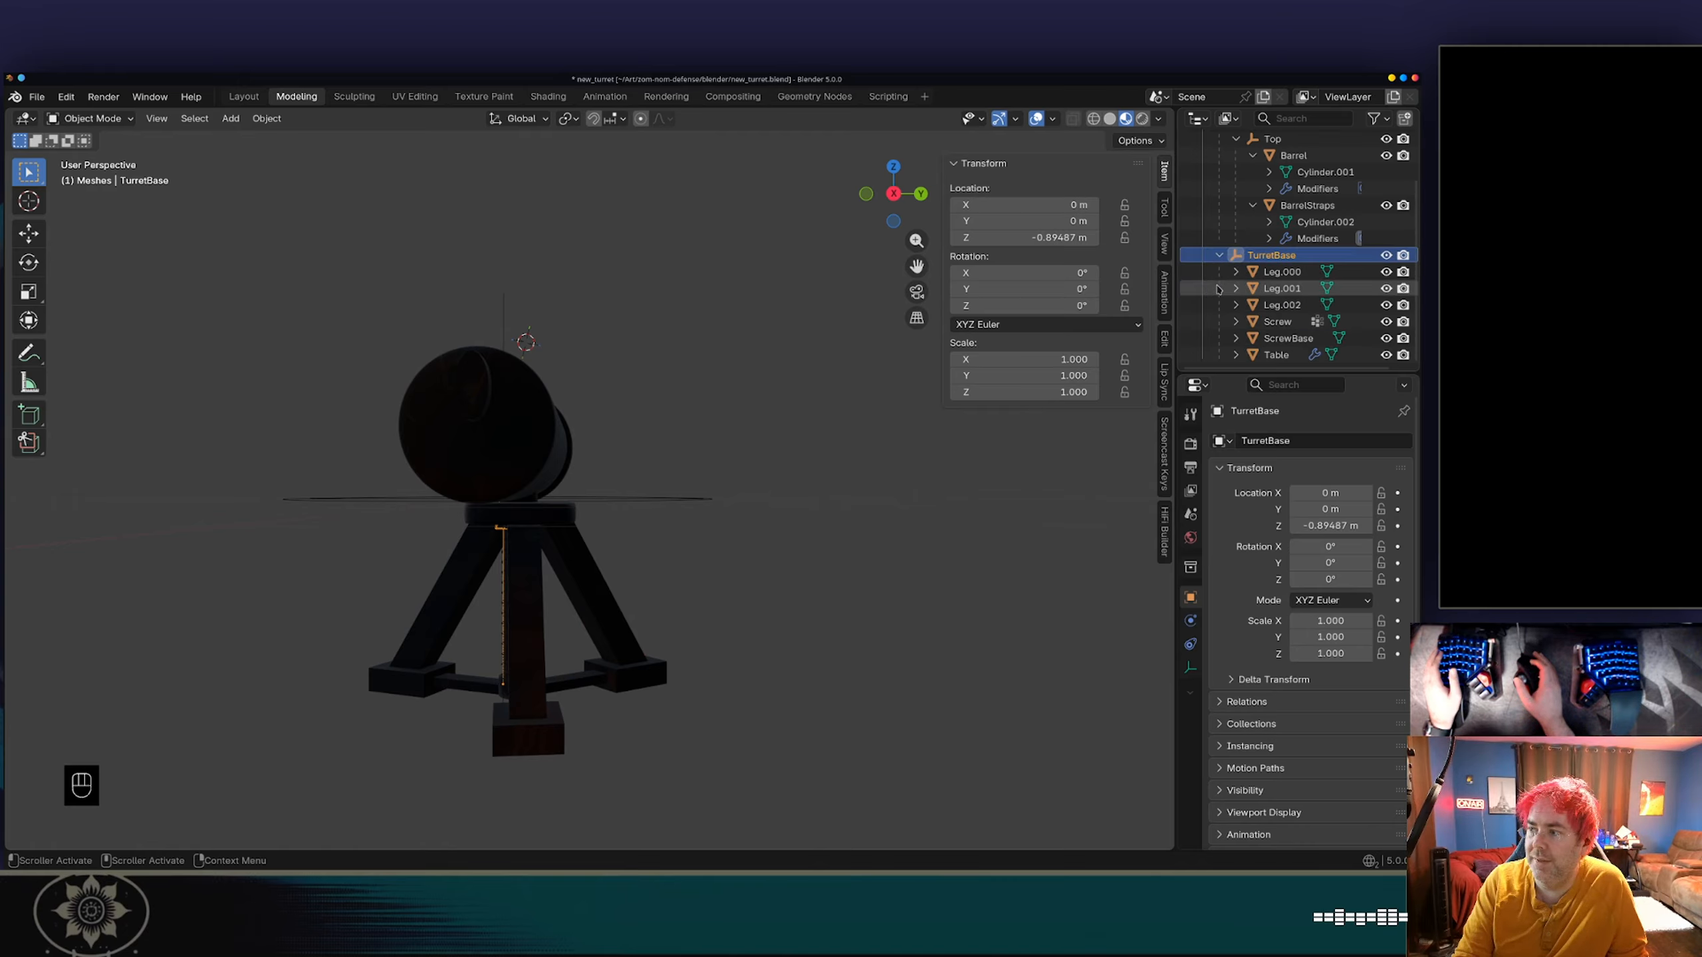
pyautogui.click(1282, 271)
pyautogui.keyDown('shift'); pyautogui.click(1277, 354); pyautogui.keyUp('shift')
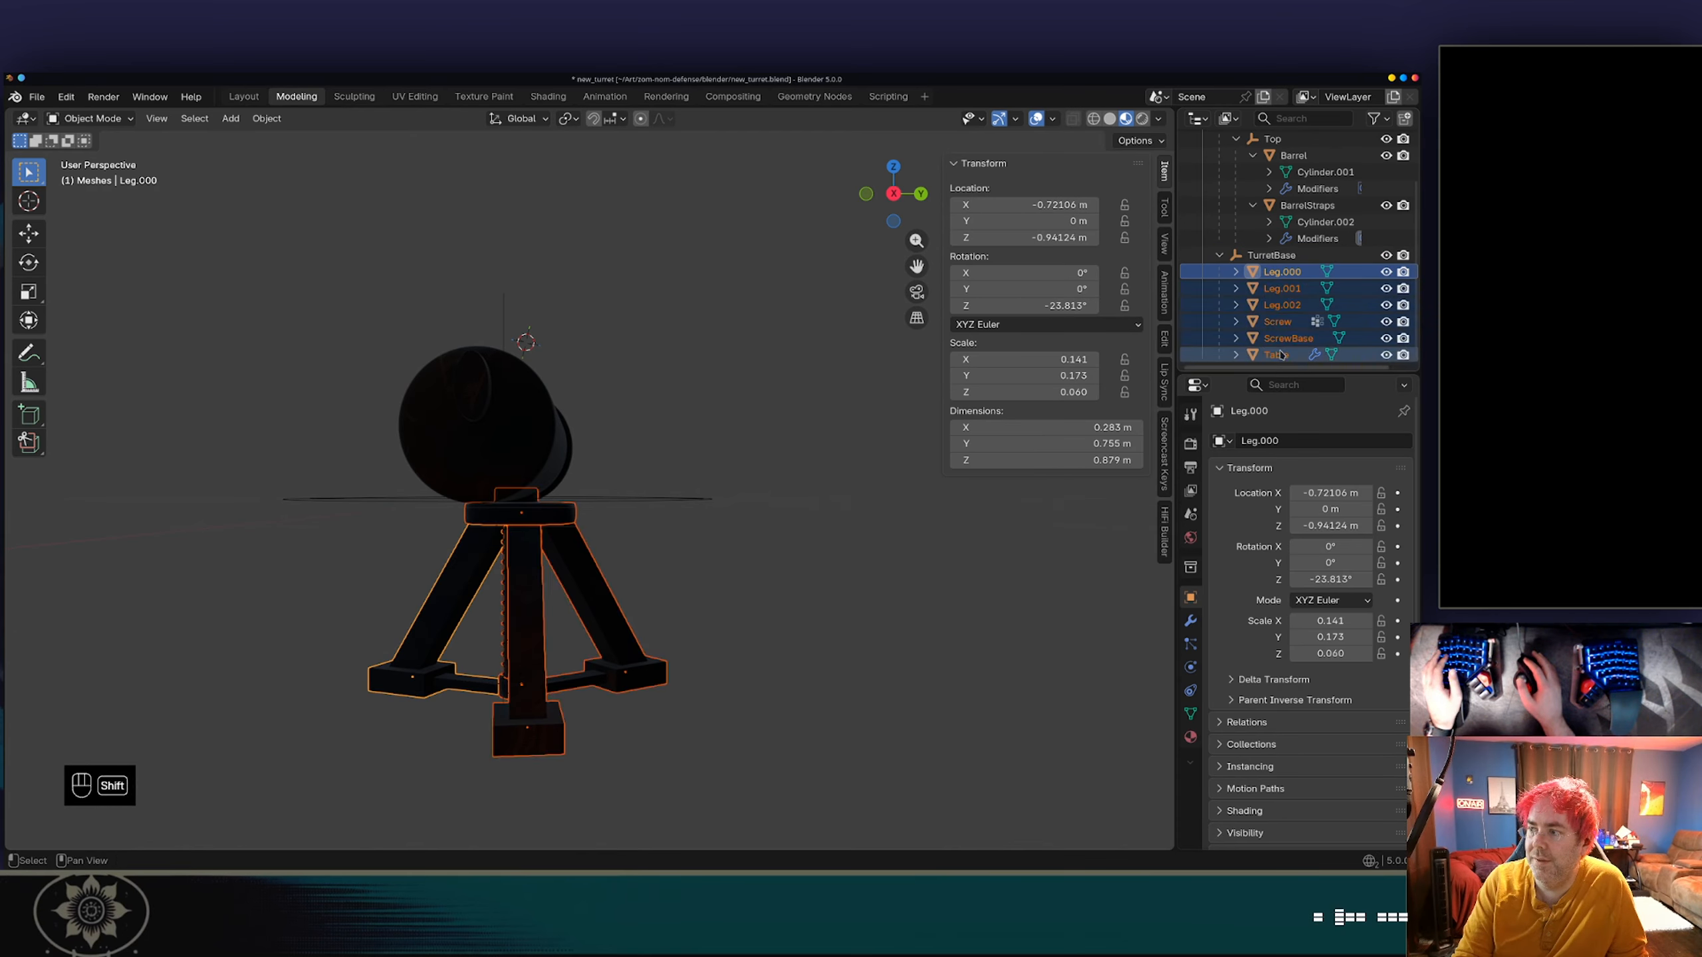
pyautogui.press('g')
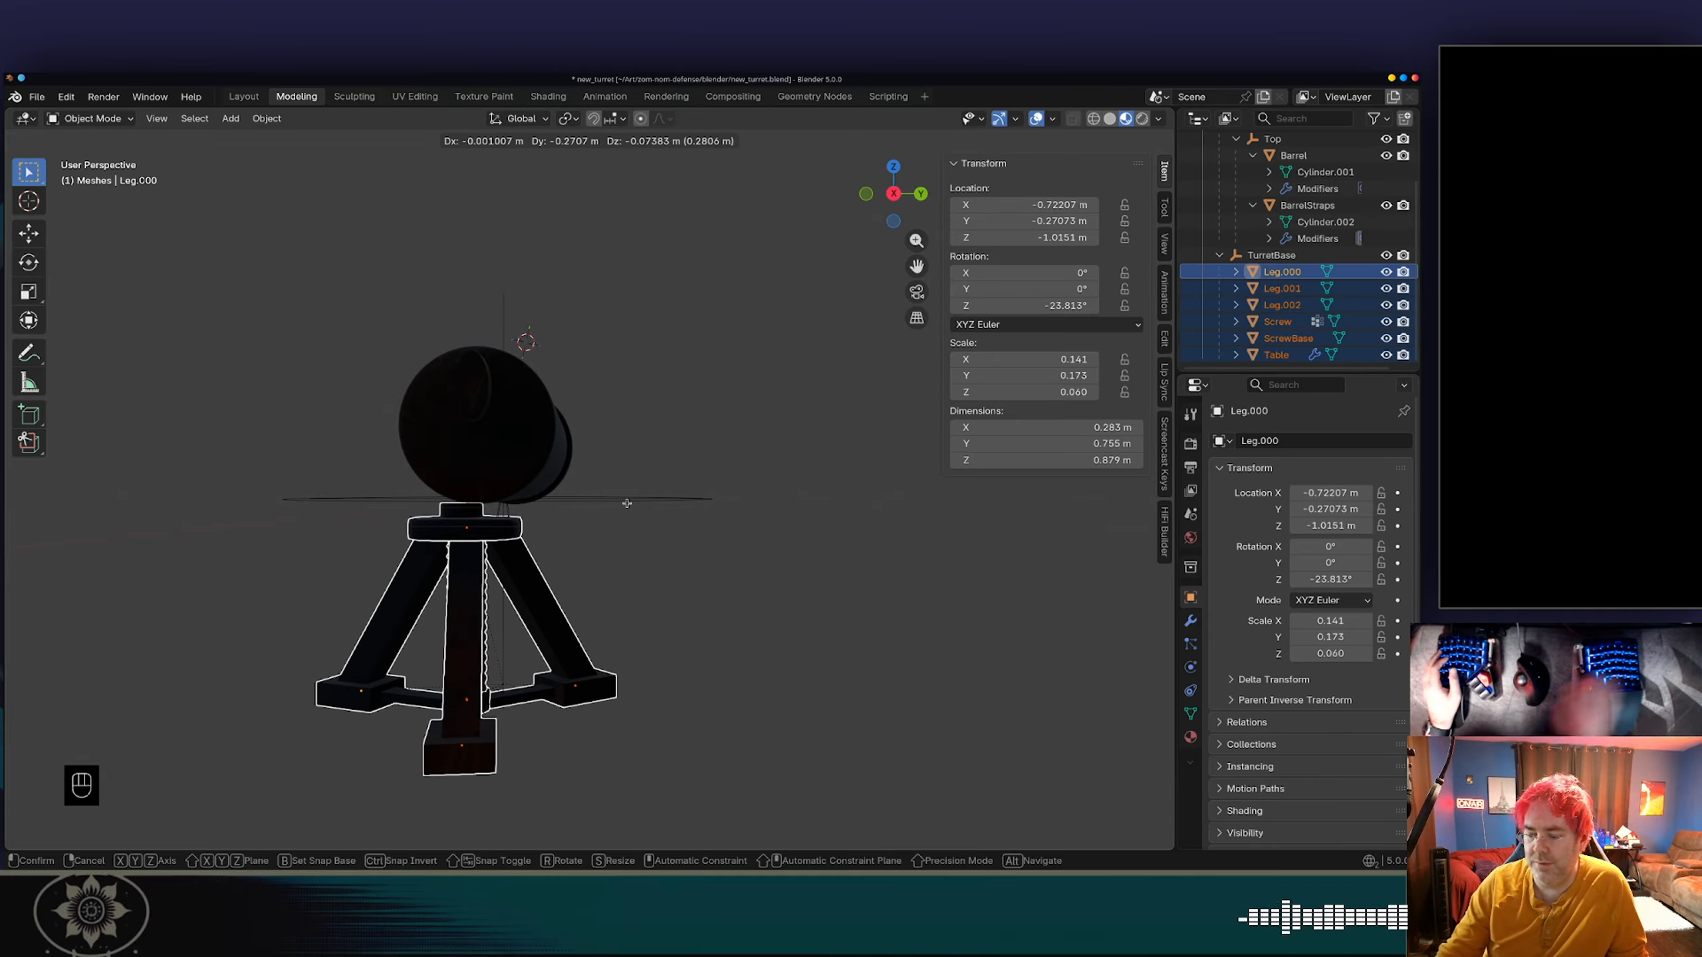
pyautogui.press('y')
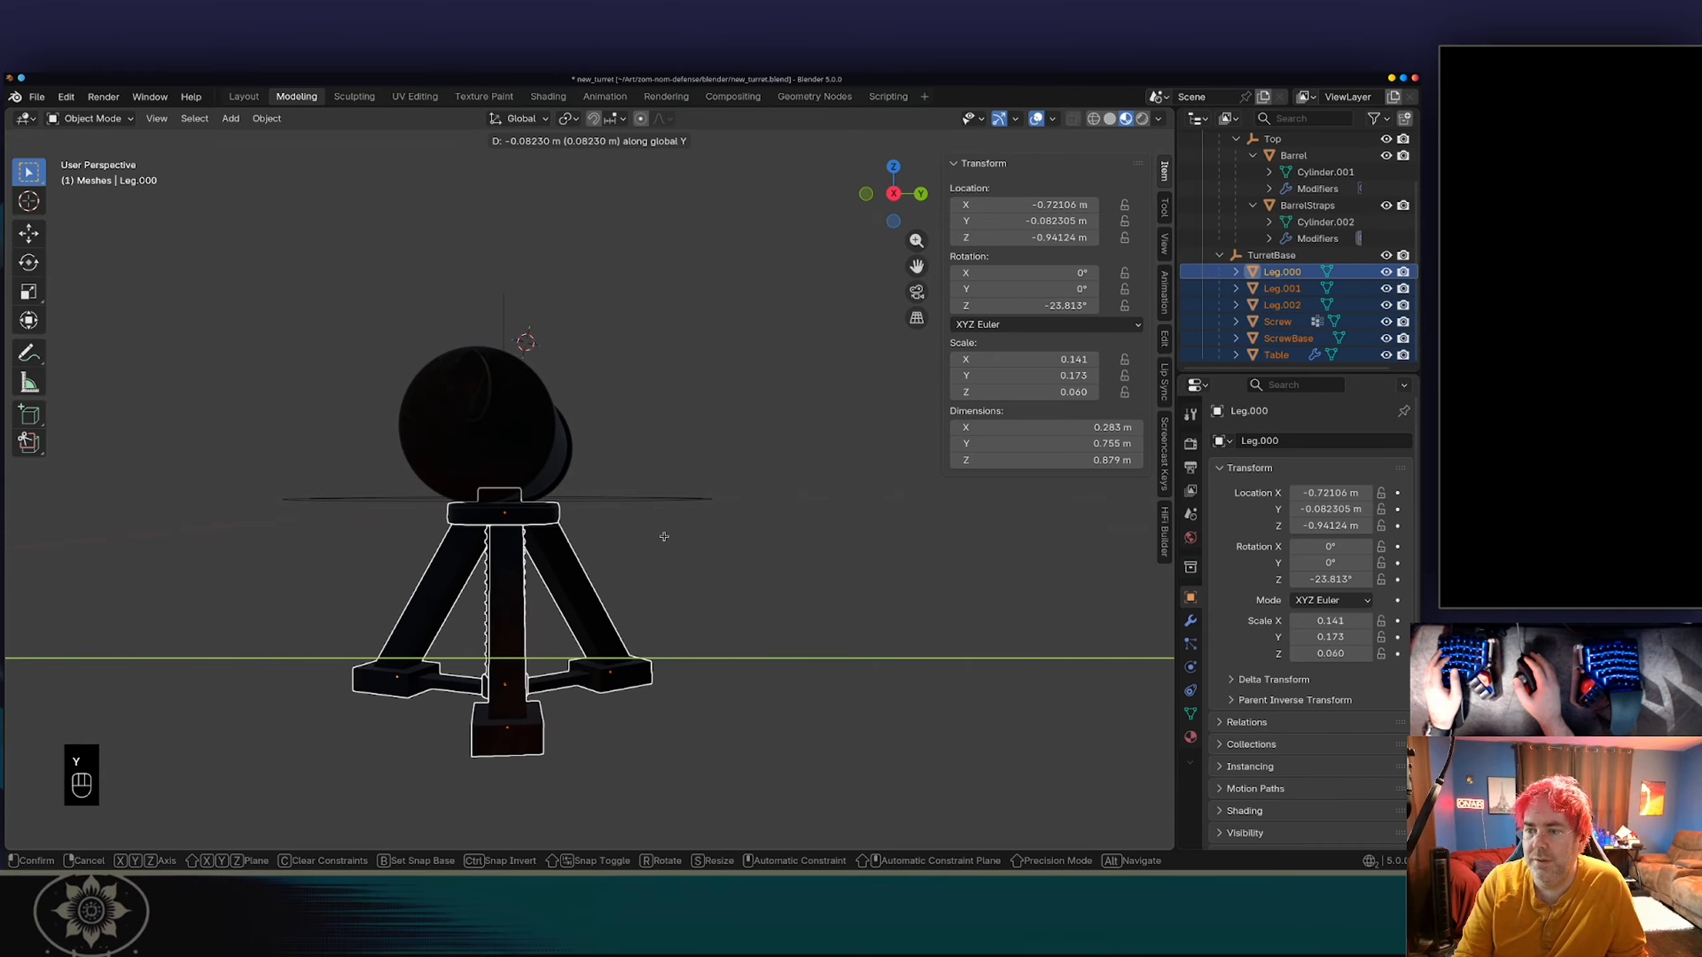
pyautogui.press('x')
pyautogui.press('z')
pyautogui.rightClick(669, 544)
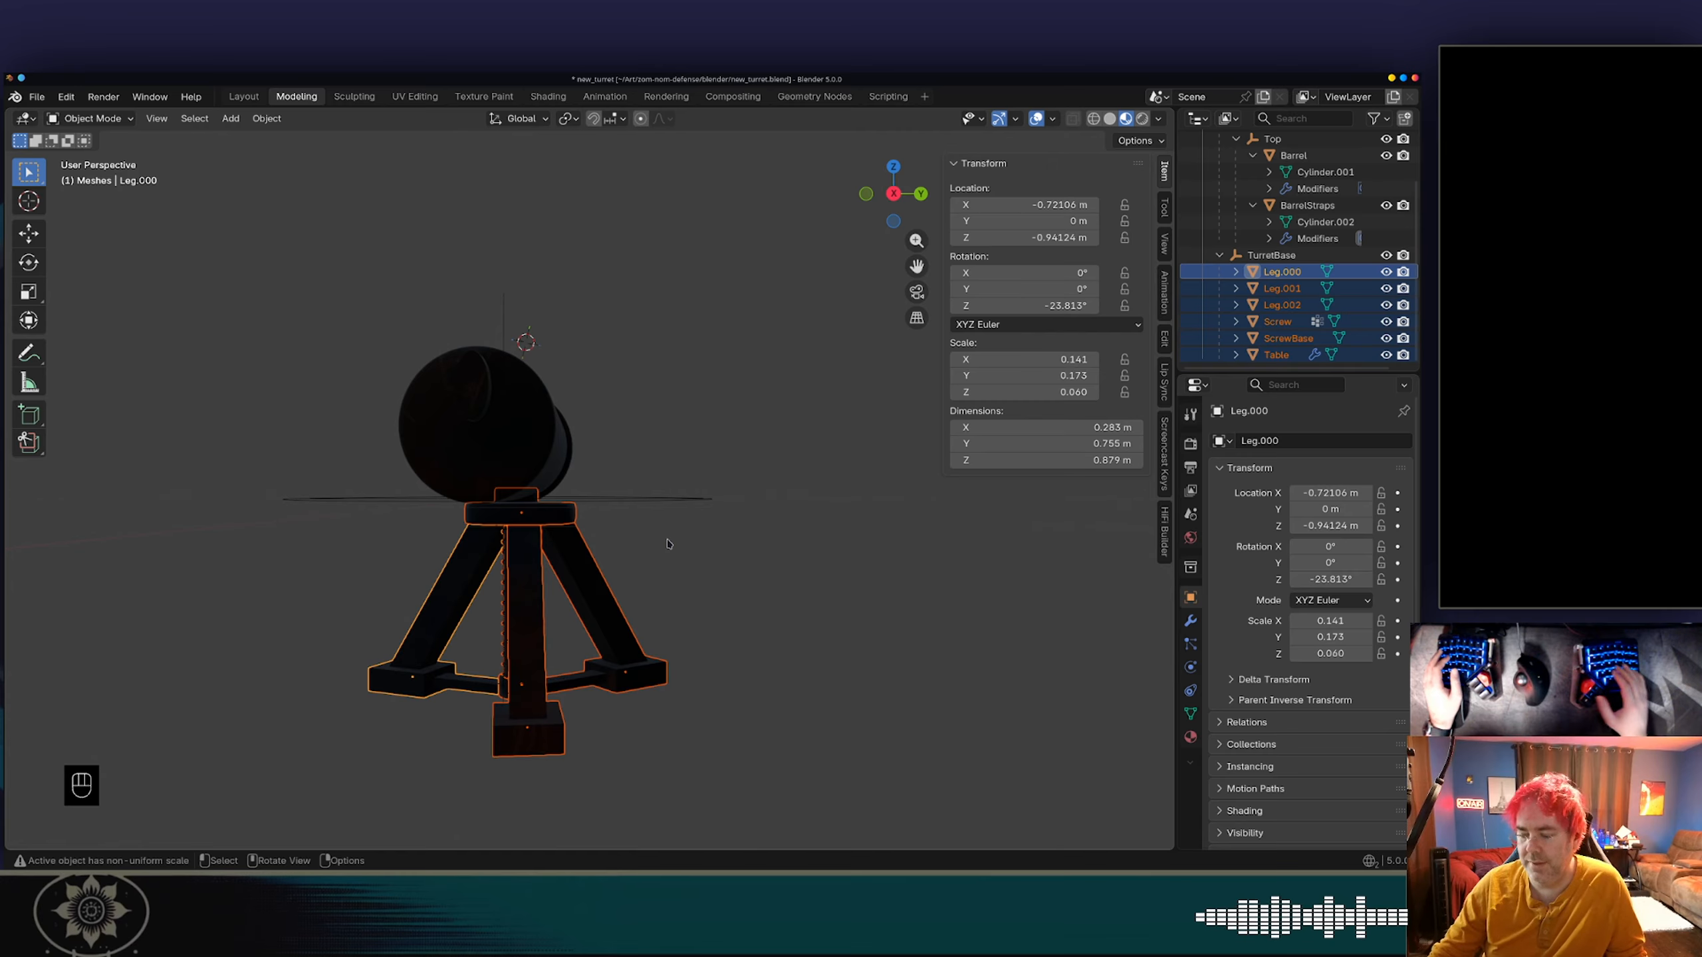
# In the right orthographic view, move the selected base parts about -0.037 m along global Y to centre them under the barrel.
pyautogui.press('KP_4')
pyautogui.press('KP_4')
pyautogui.press('KP_1')
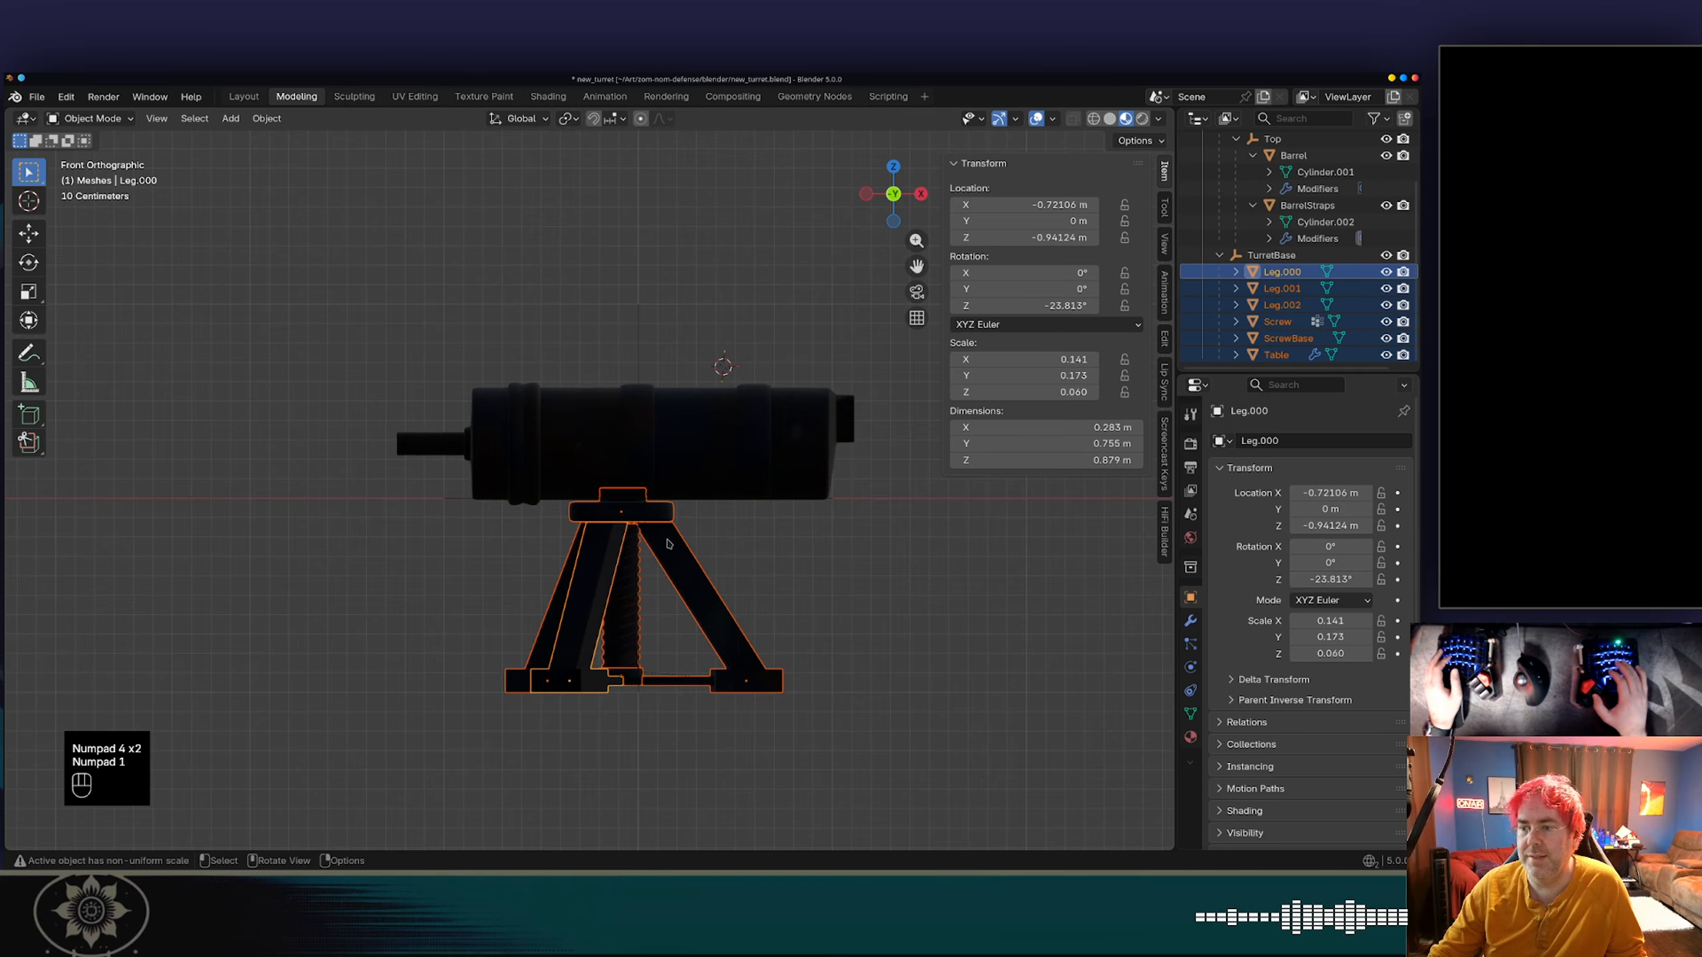
pyautogui.press('KP_3')
pyautogui.press('g')
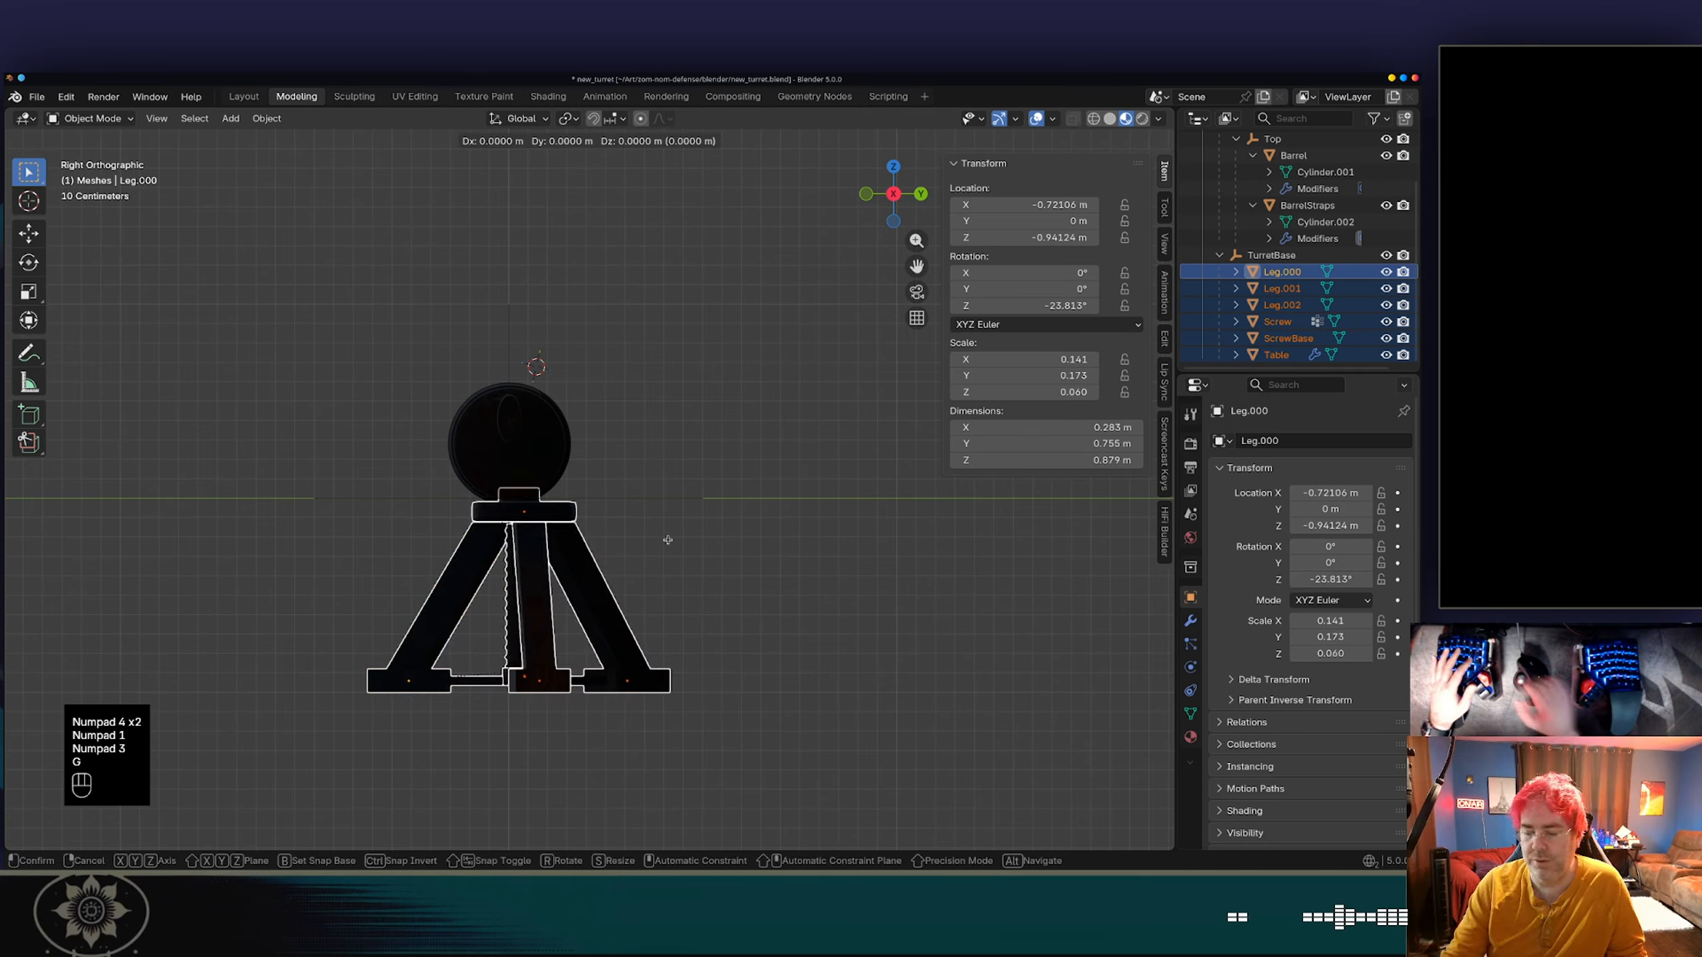
pyautogui.press('y')
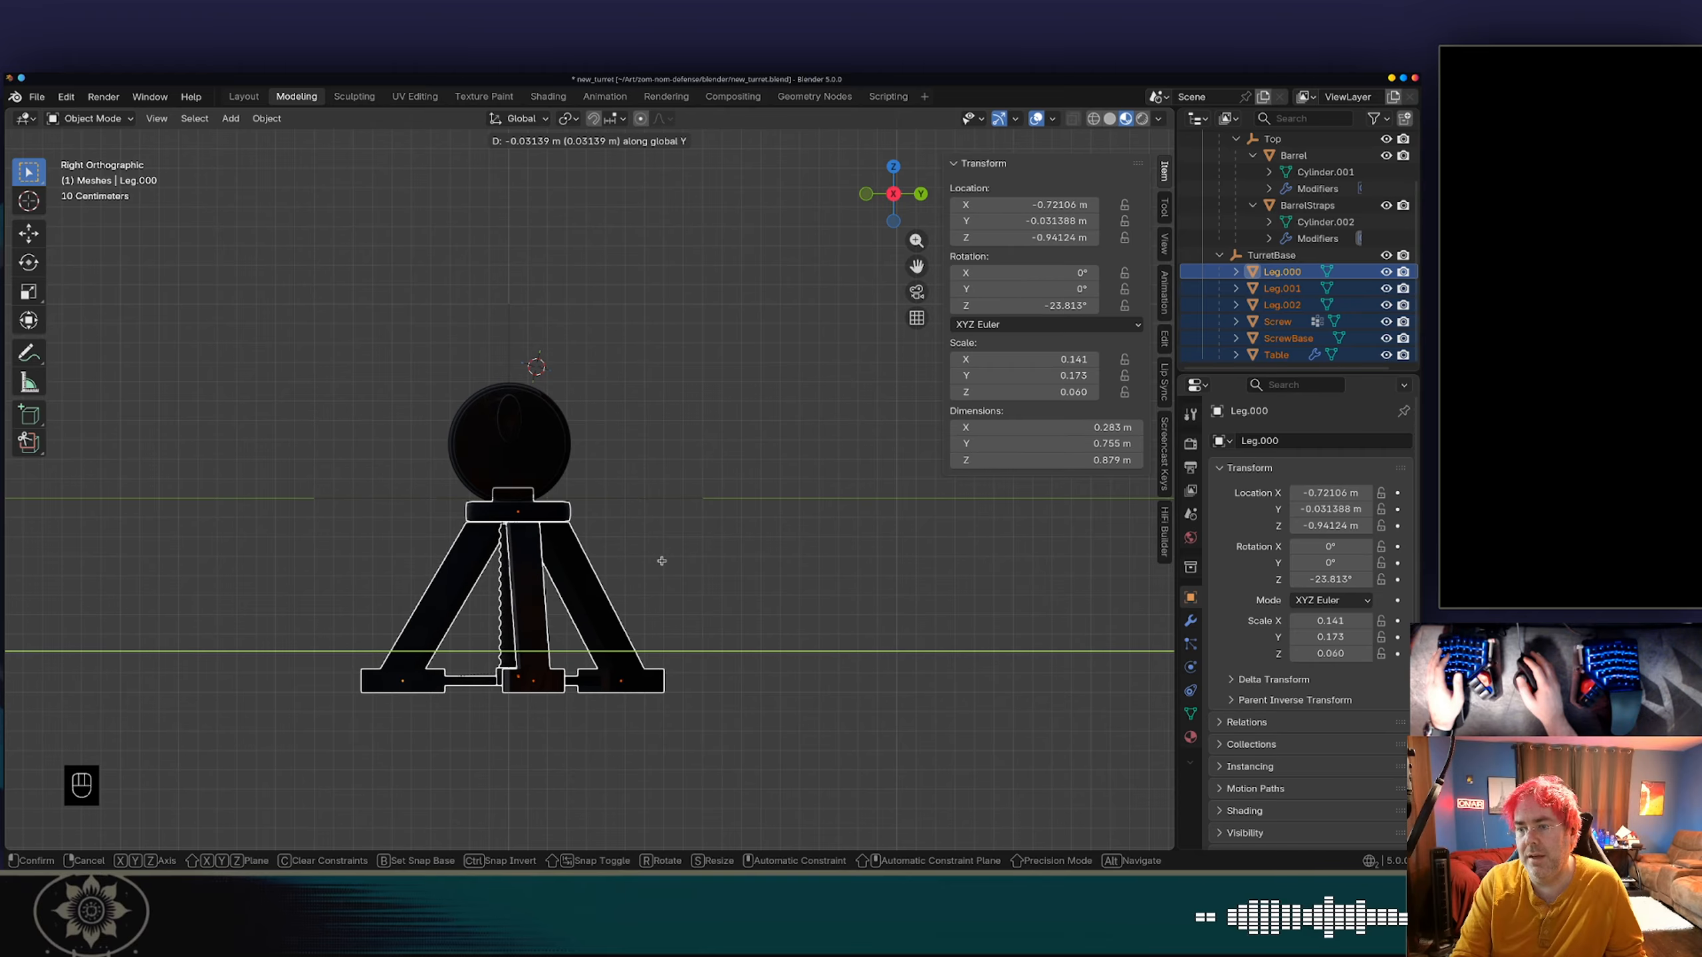
pyautogui.click(662, 560)
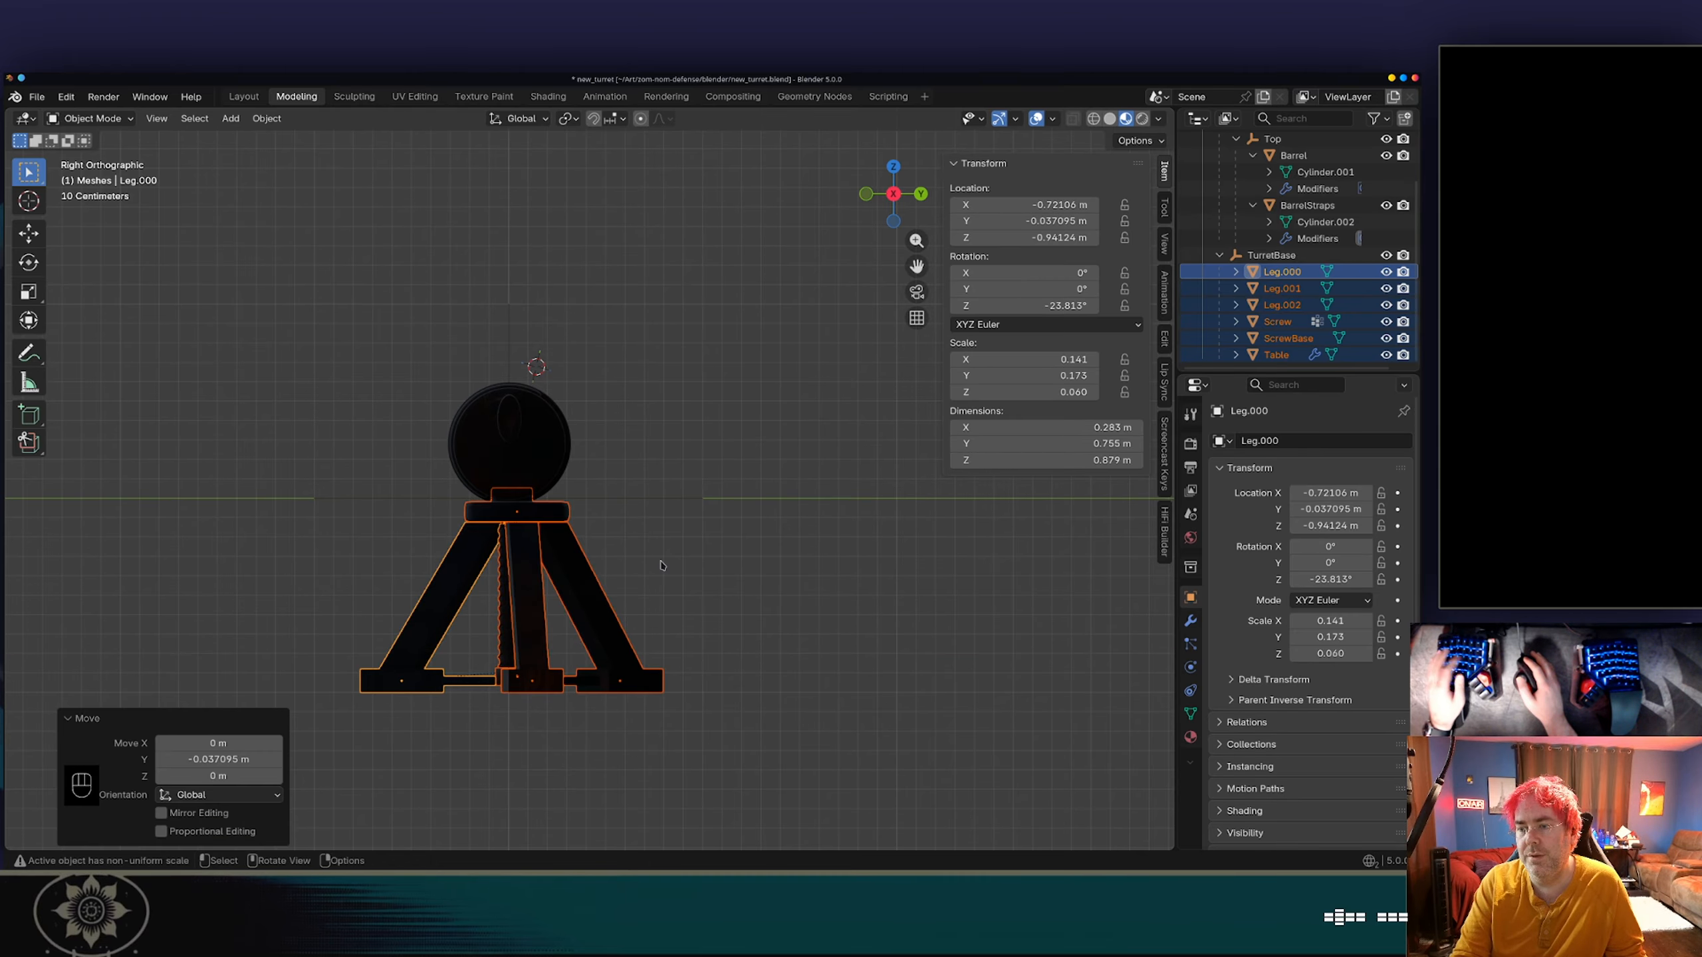
# Lower the selected base parts about 0.04 m along global Z beneath the barrel.
pyautogui.press('g')
pyautogui.press('z')
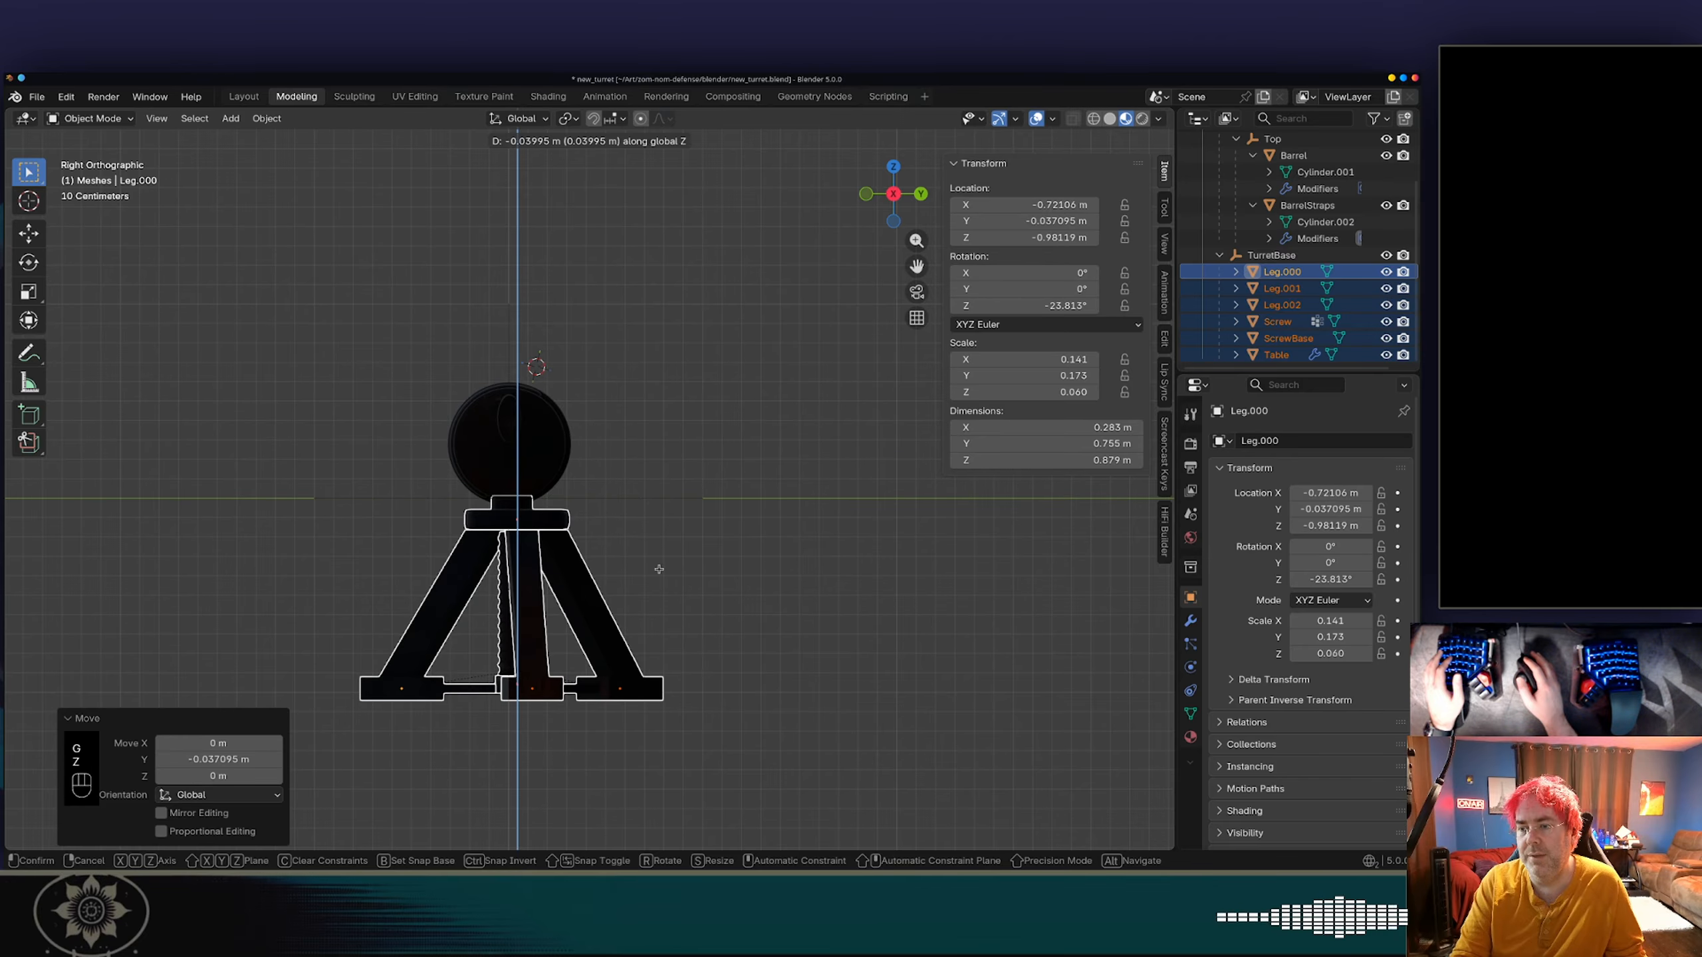
pyautogui.click(660, 569)
pyautogui.press('Tab')
pyautogui.press('Tab')
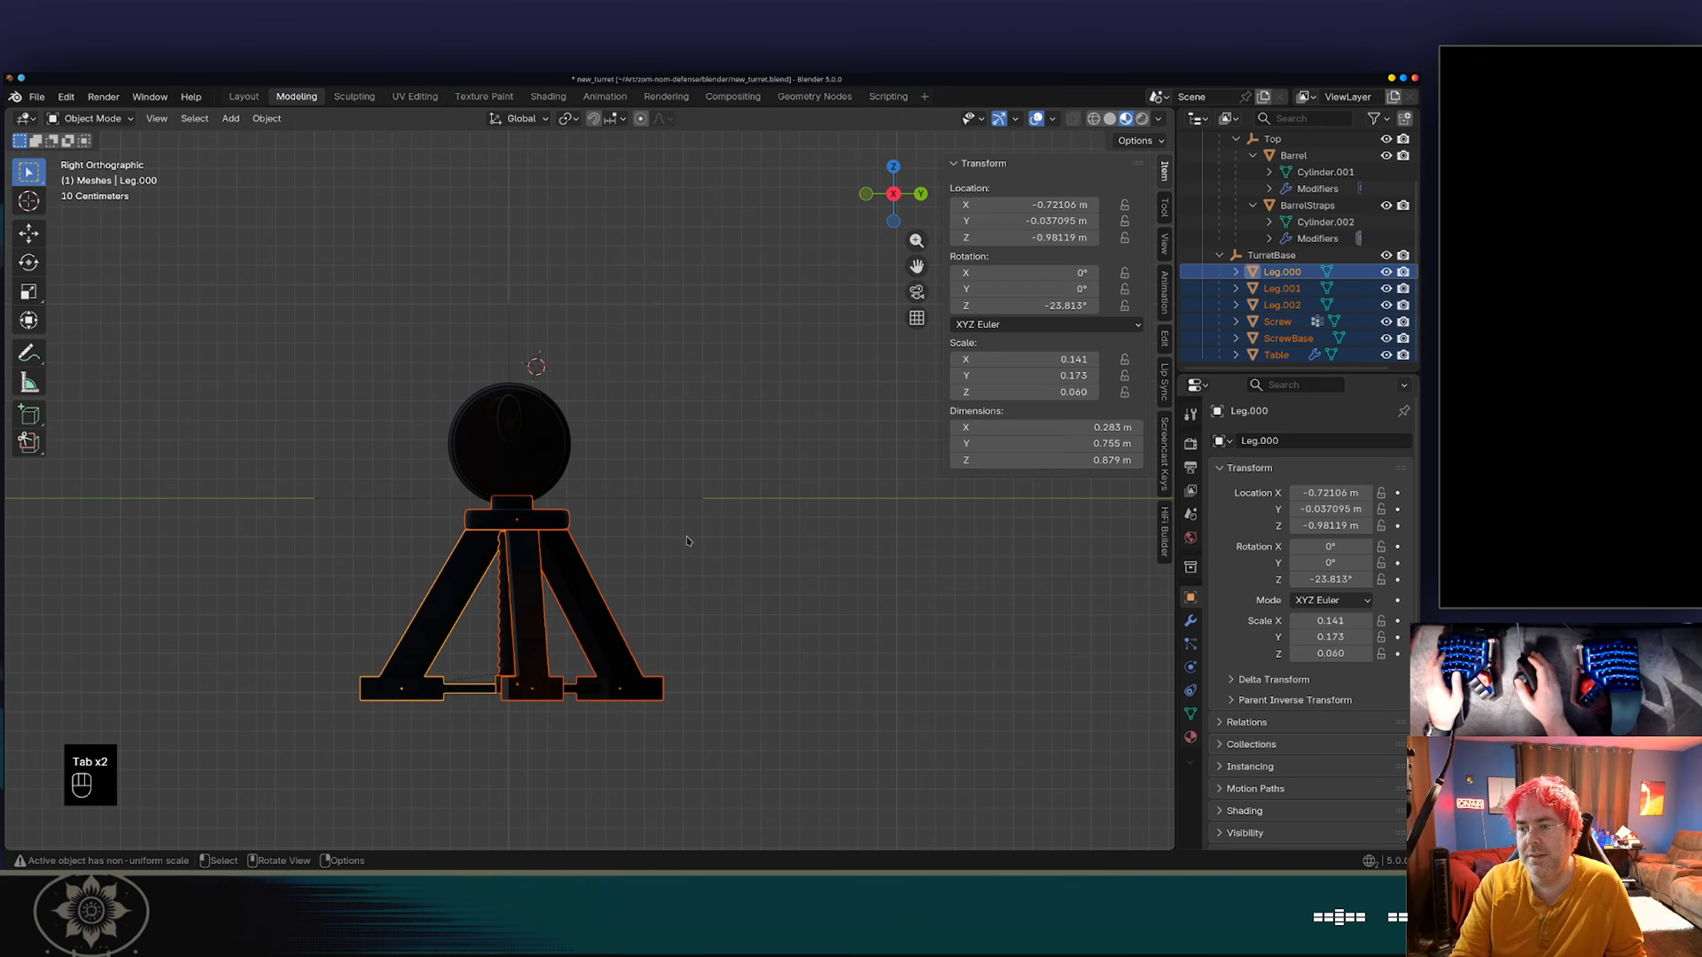
# Select every object in the scene and raise the whole turret about 1 m along global Z.
pyautogui.moveTo(700, 547); pyautogui.dragTo(928, 533, button='middle')
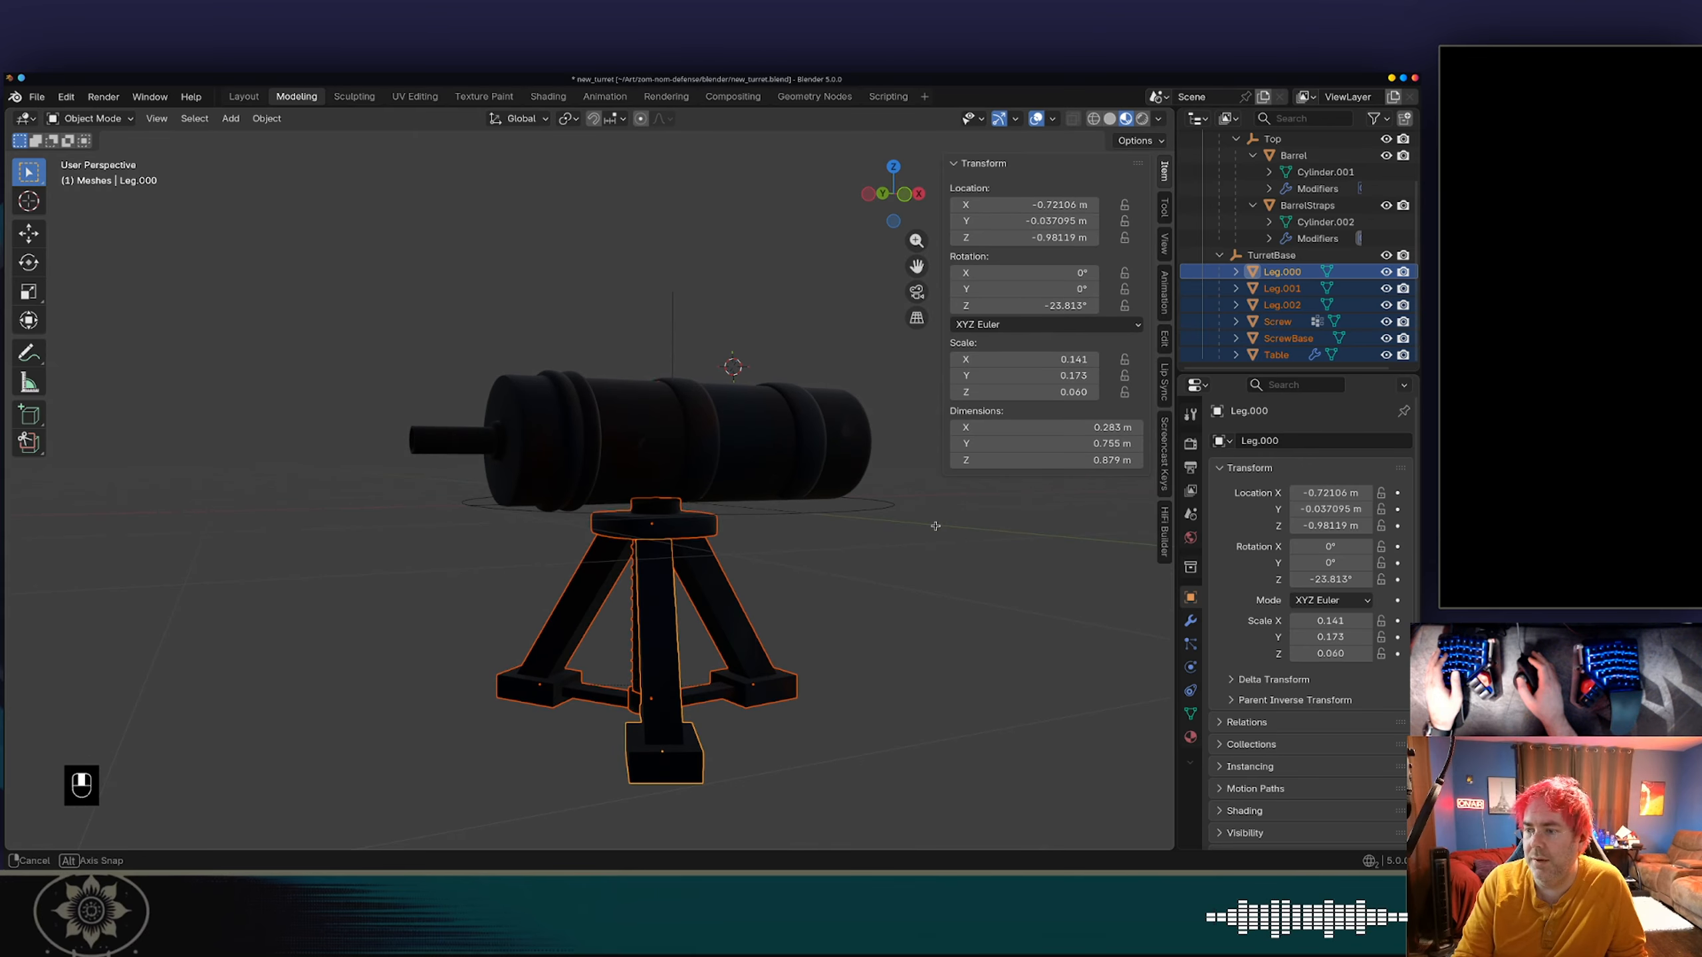
pyautogui.press('a')
pyautogui.press('g')
pyautogui.press('z')
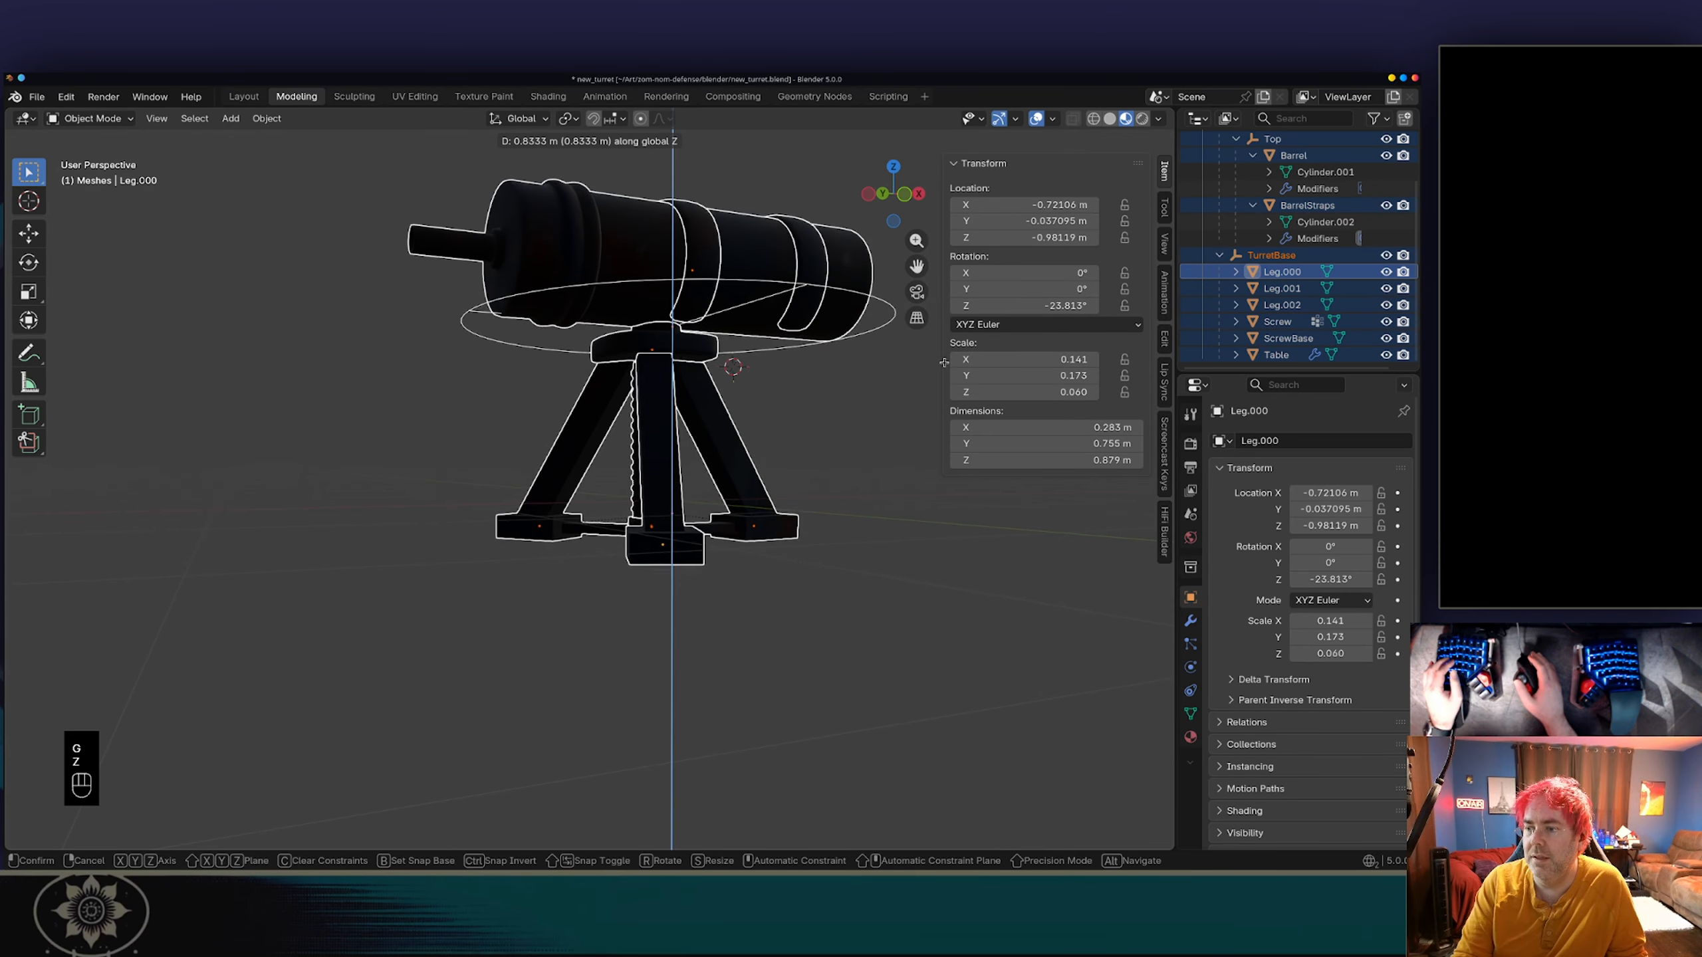
pyautogui.click(947, 327)
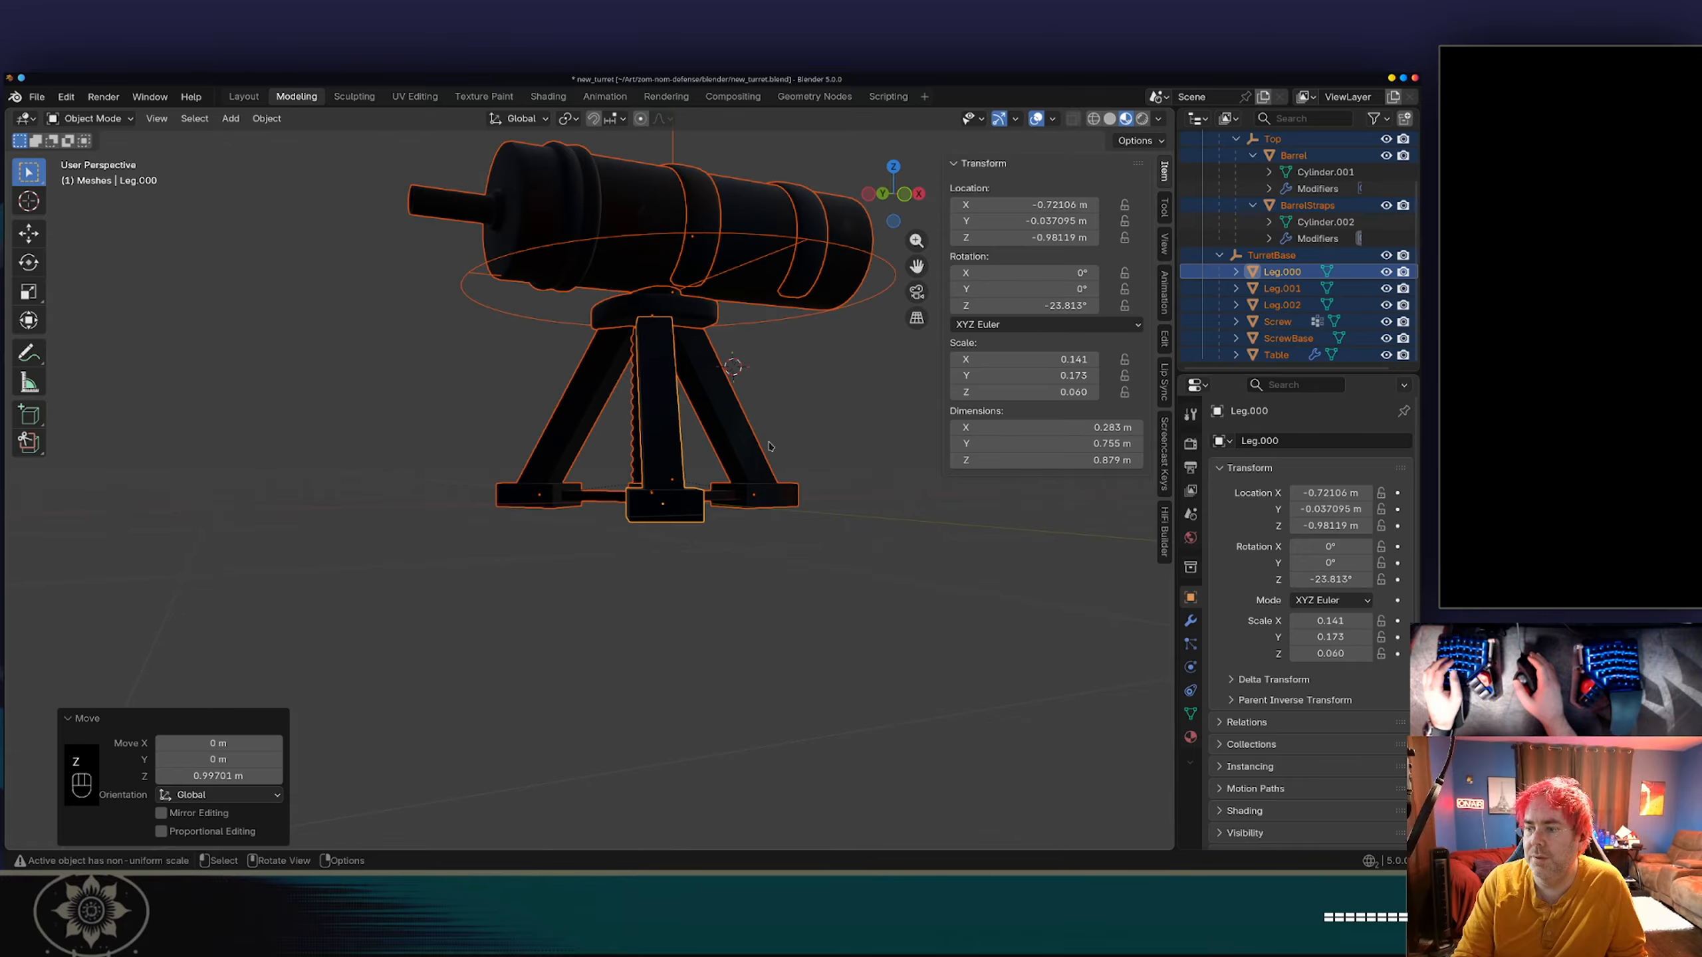
# In the front orthographic view, raise the whole turret another 0.046 m or so along Z so its feet rest on the ground line.
pyautogui.moveTo(871, 389); pyautogui.dragTo(831, 443, button='middle')
pyautogui.press('KP_1')
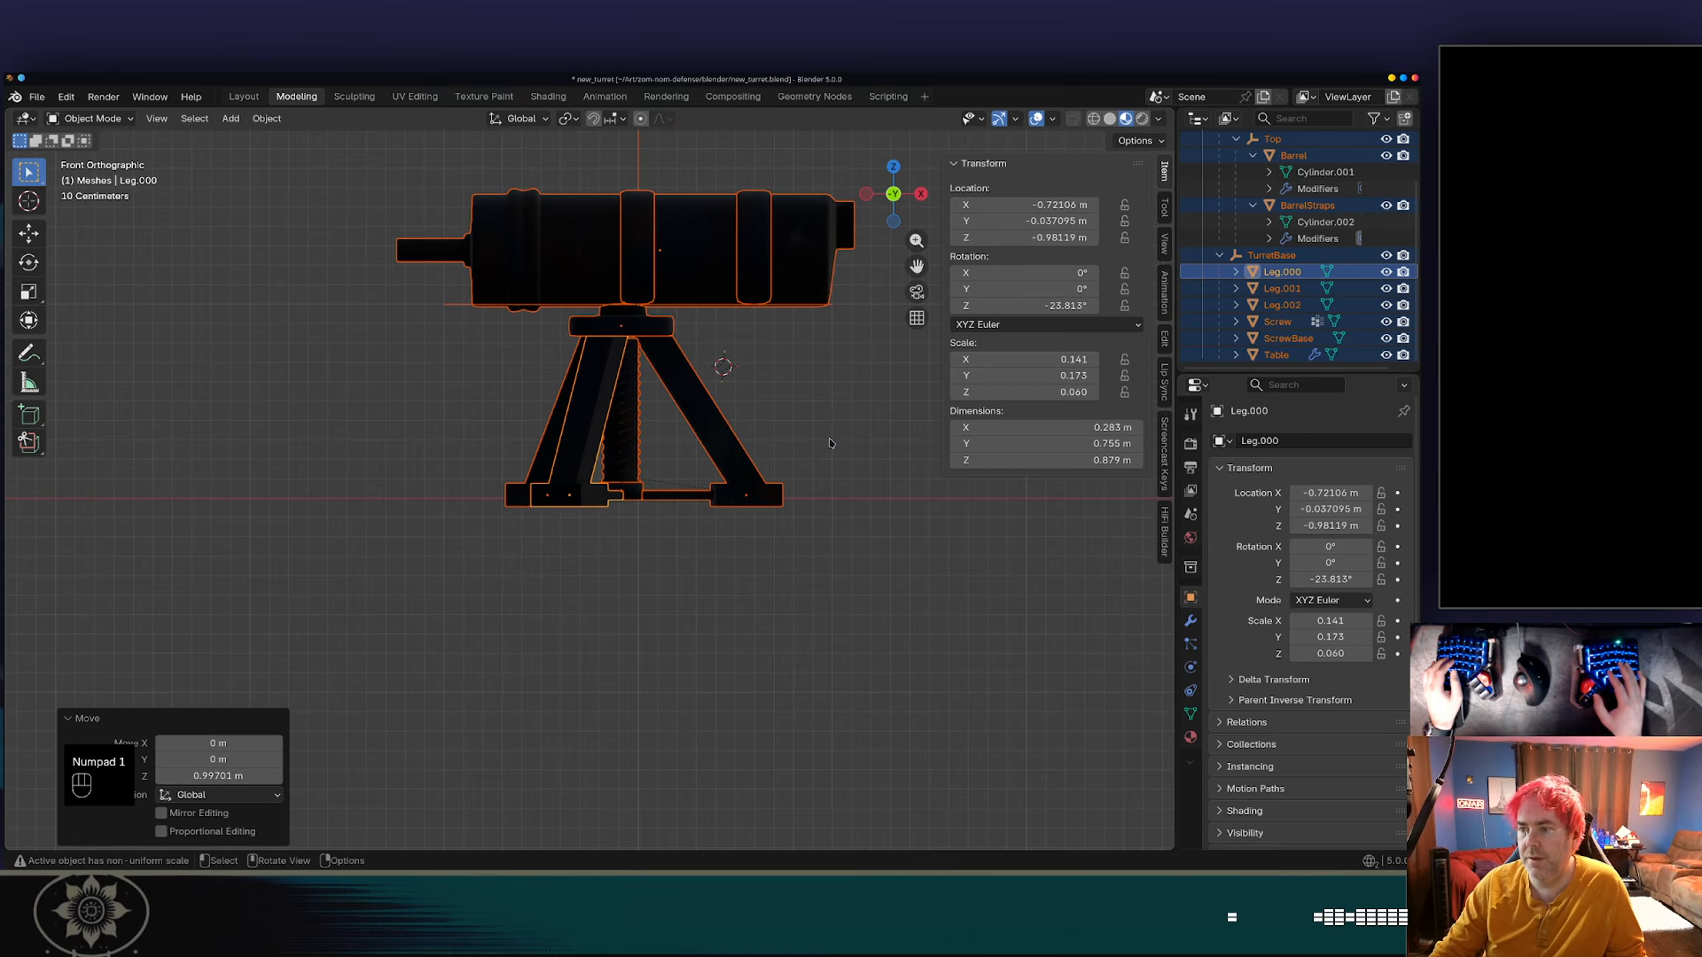
pyautogui.press('g')
pyautogui.press('z')
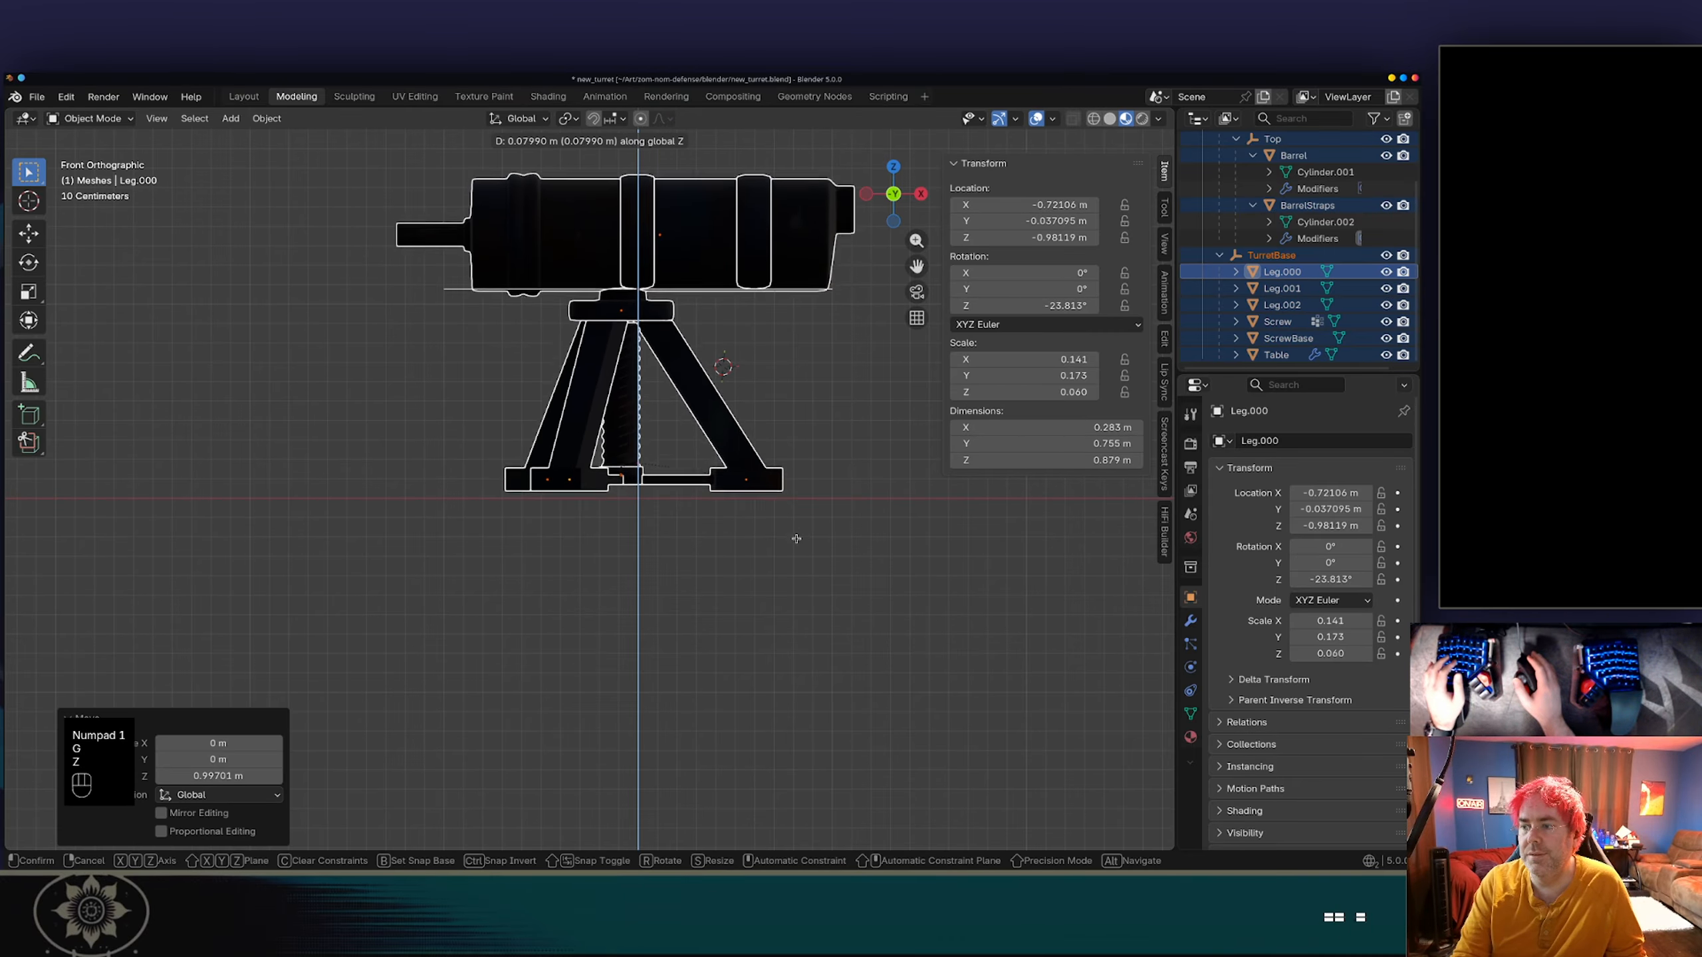
pyautogui.click(798, 545)
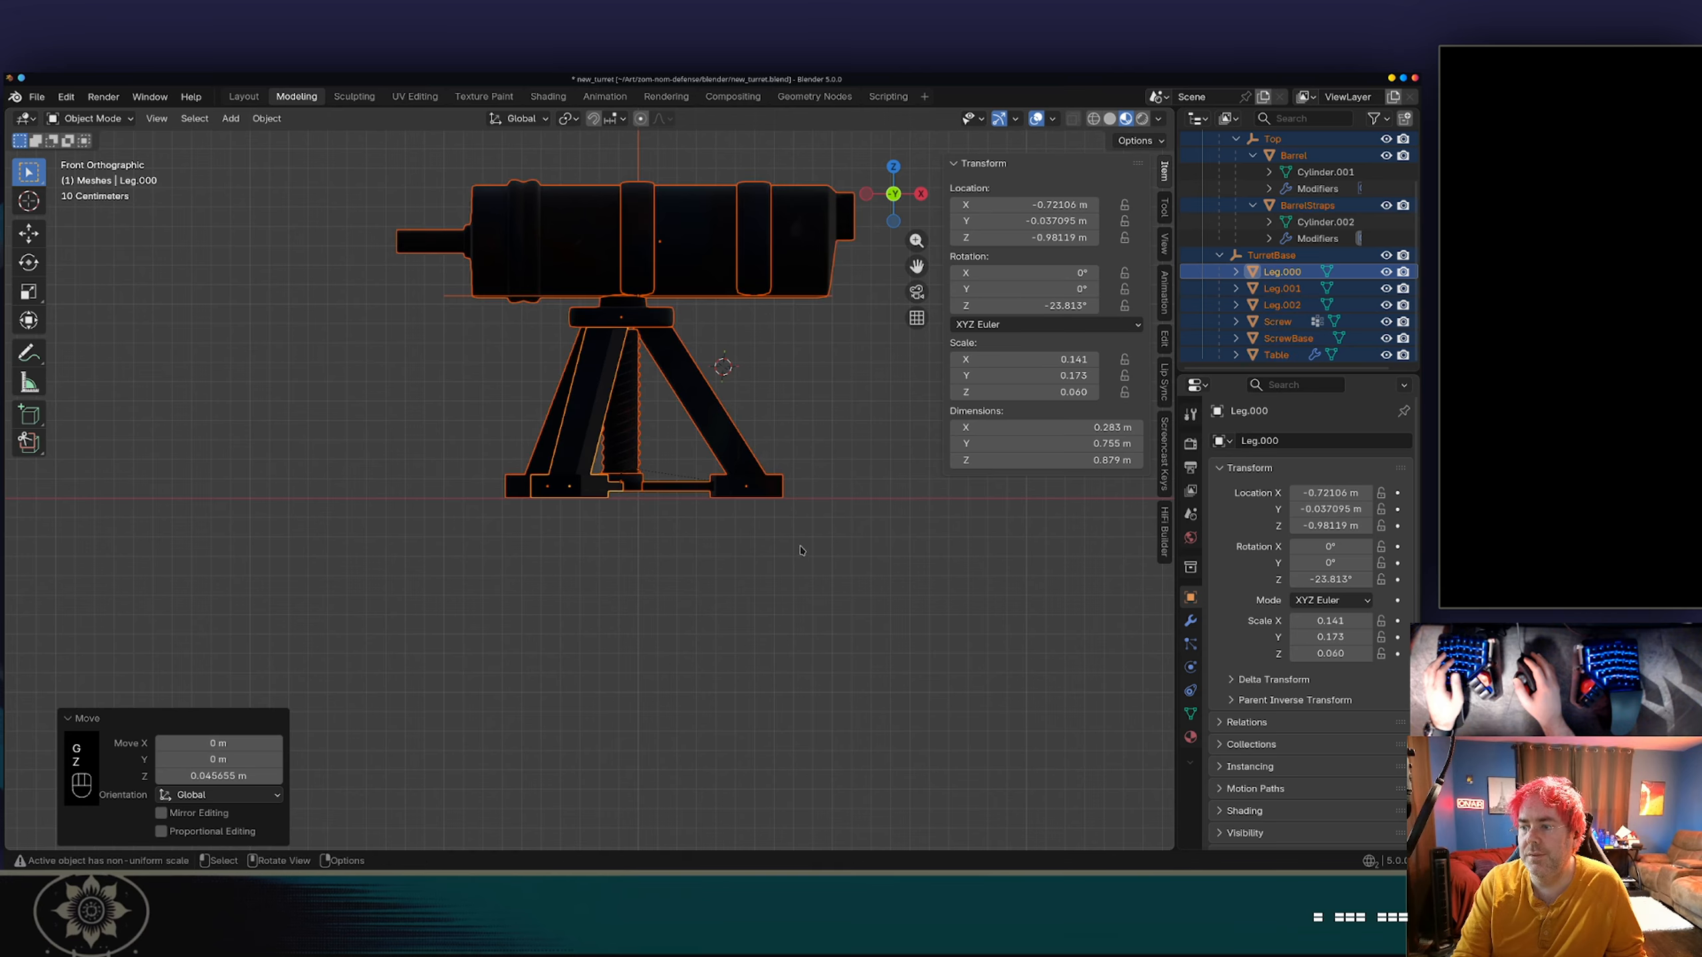
# Save the blend file and export the turret as glTF Binary, overwriting new_turret.glb in the blender folder.
pyautogui.hotkey('ctrl', 's')
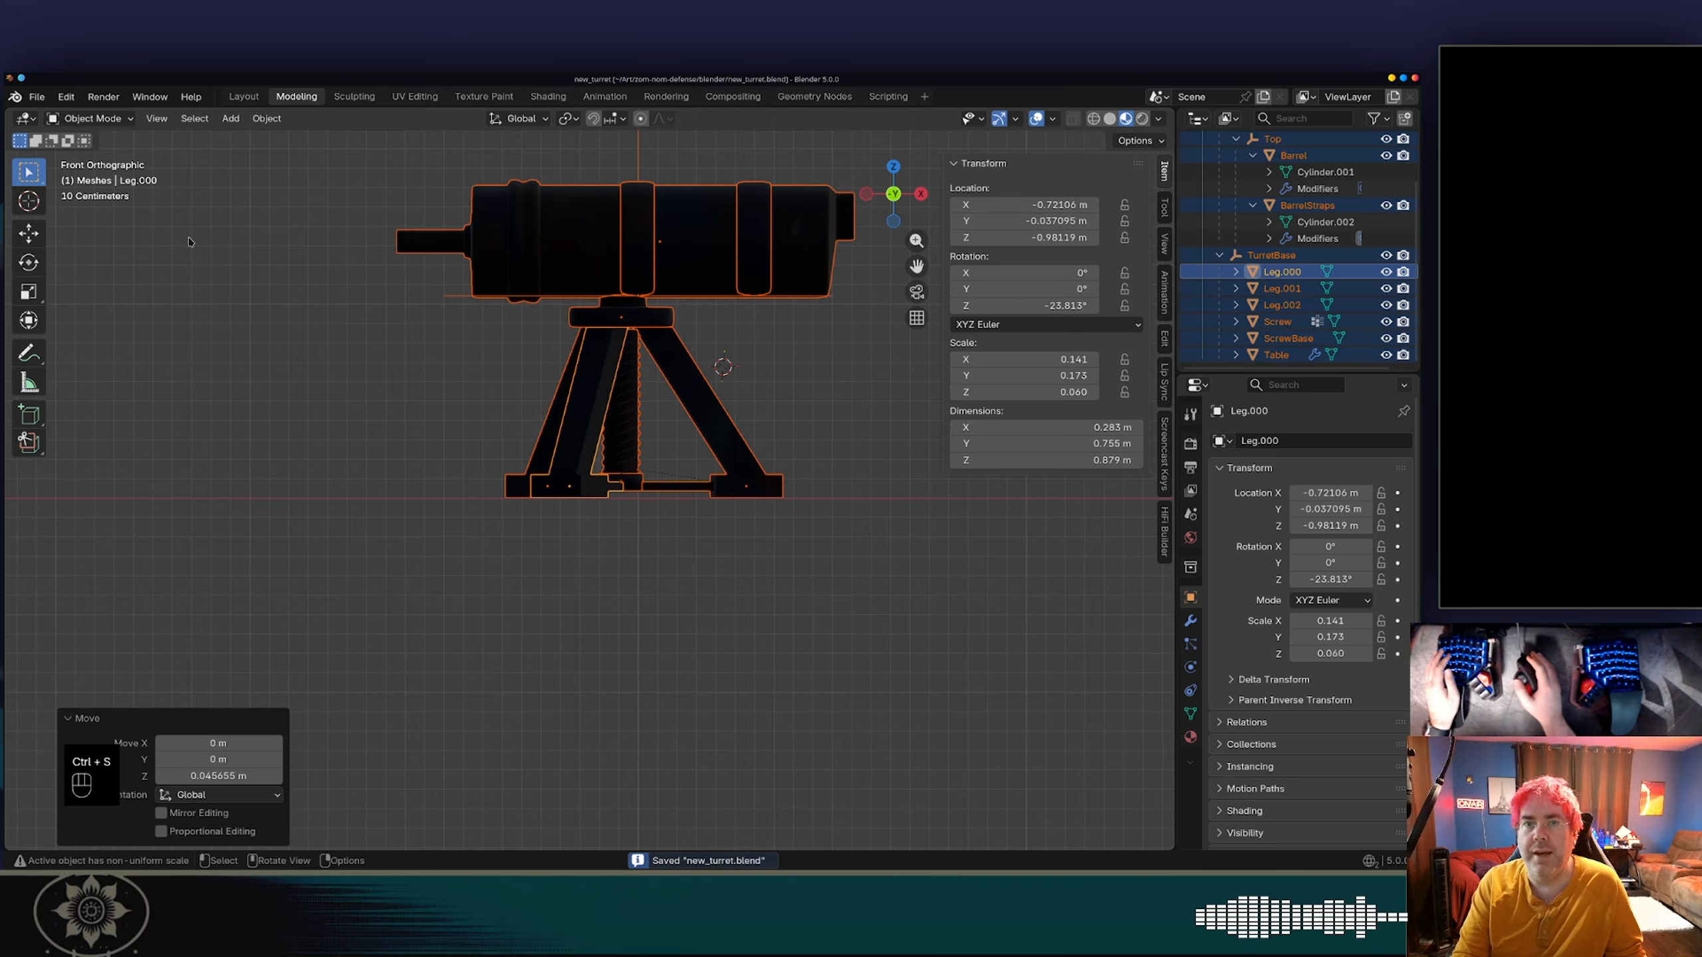
pyautogui.click(35, 96)
pyautogui.moveTo(194, 348)
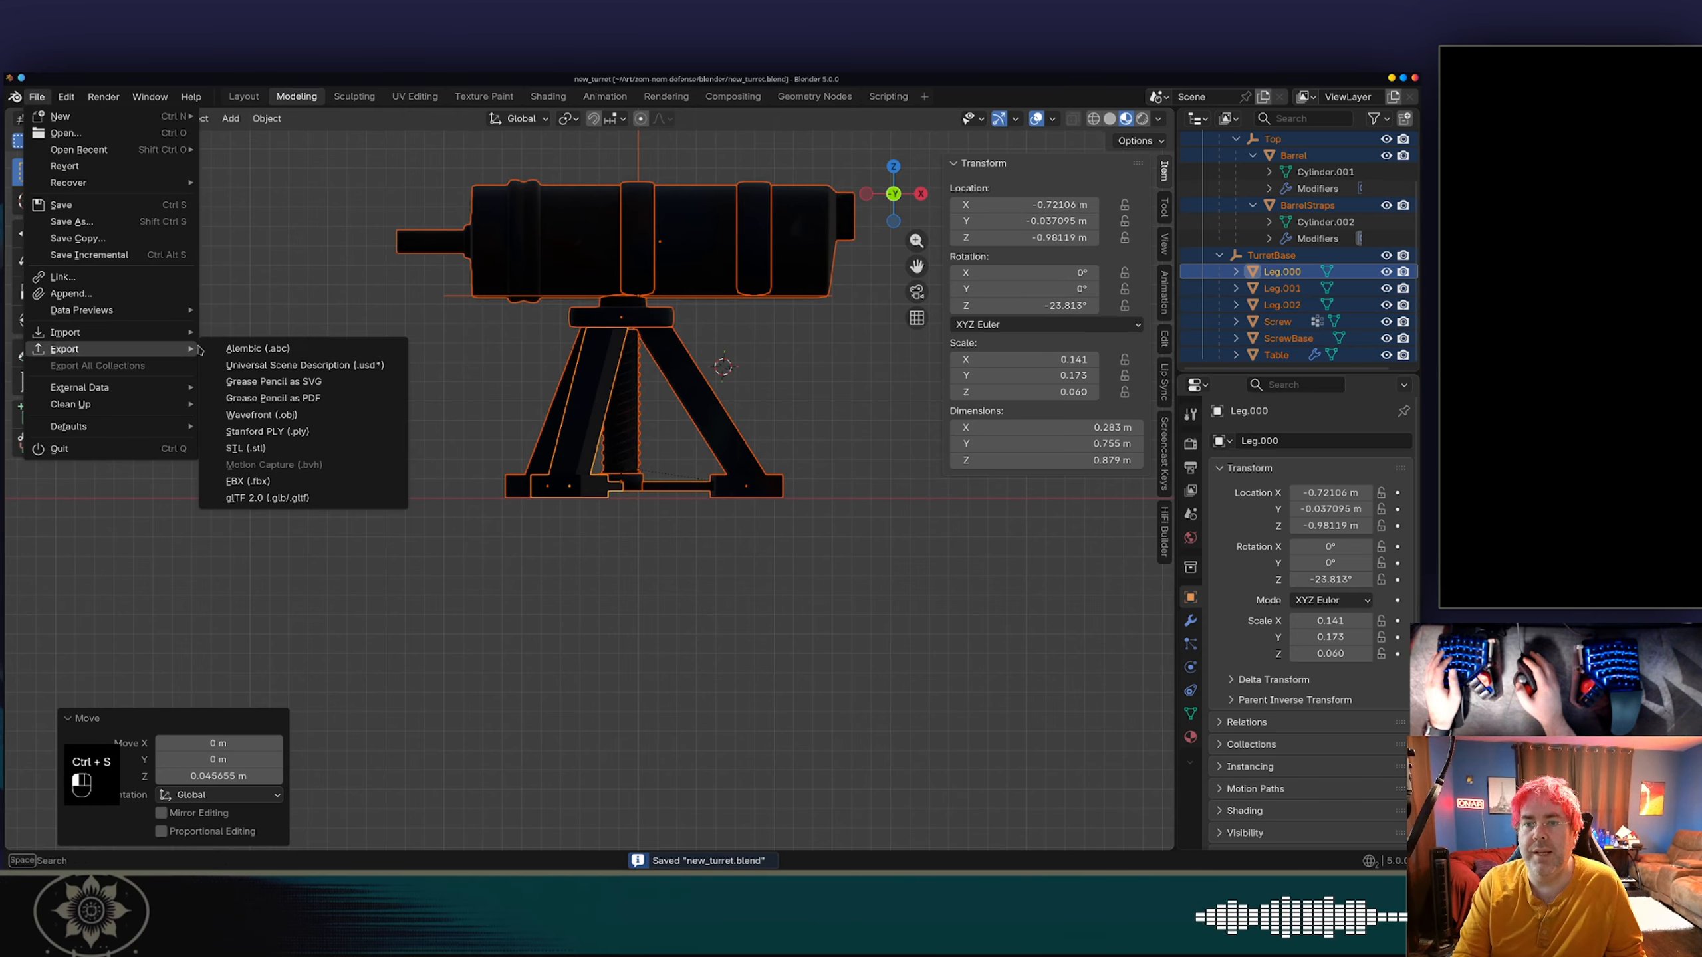
pyautogui.click(327, 499)
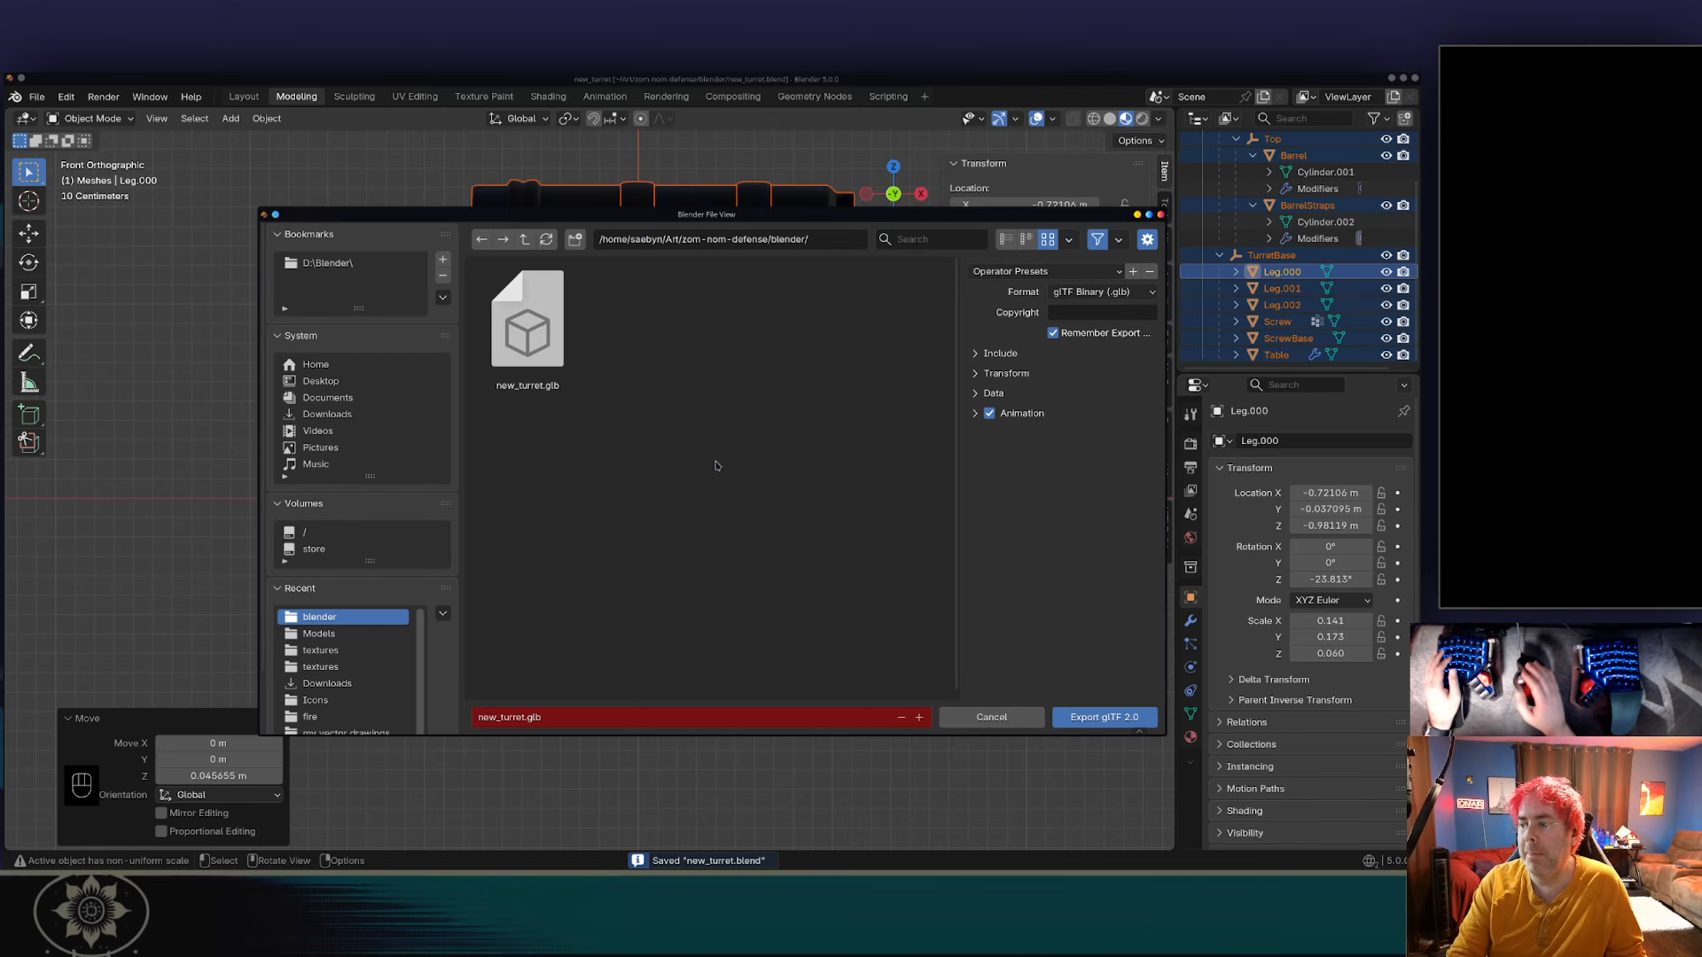
pyautogui.click(1104, 717)
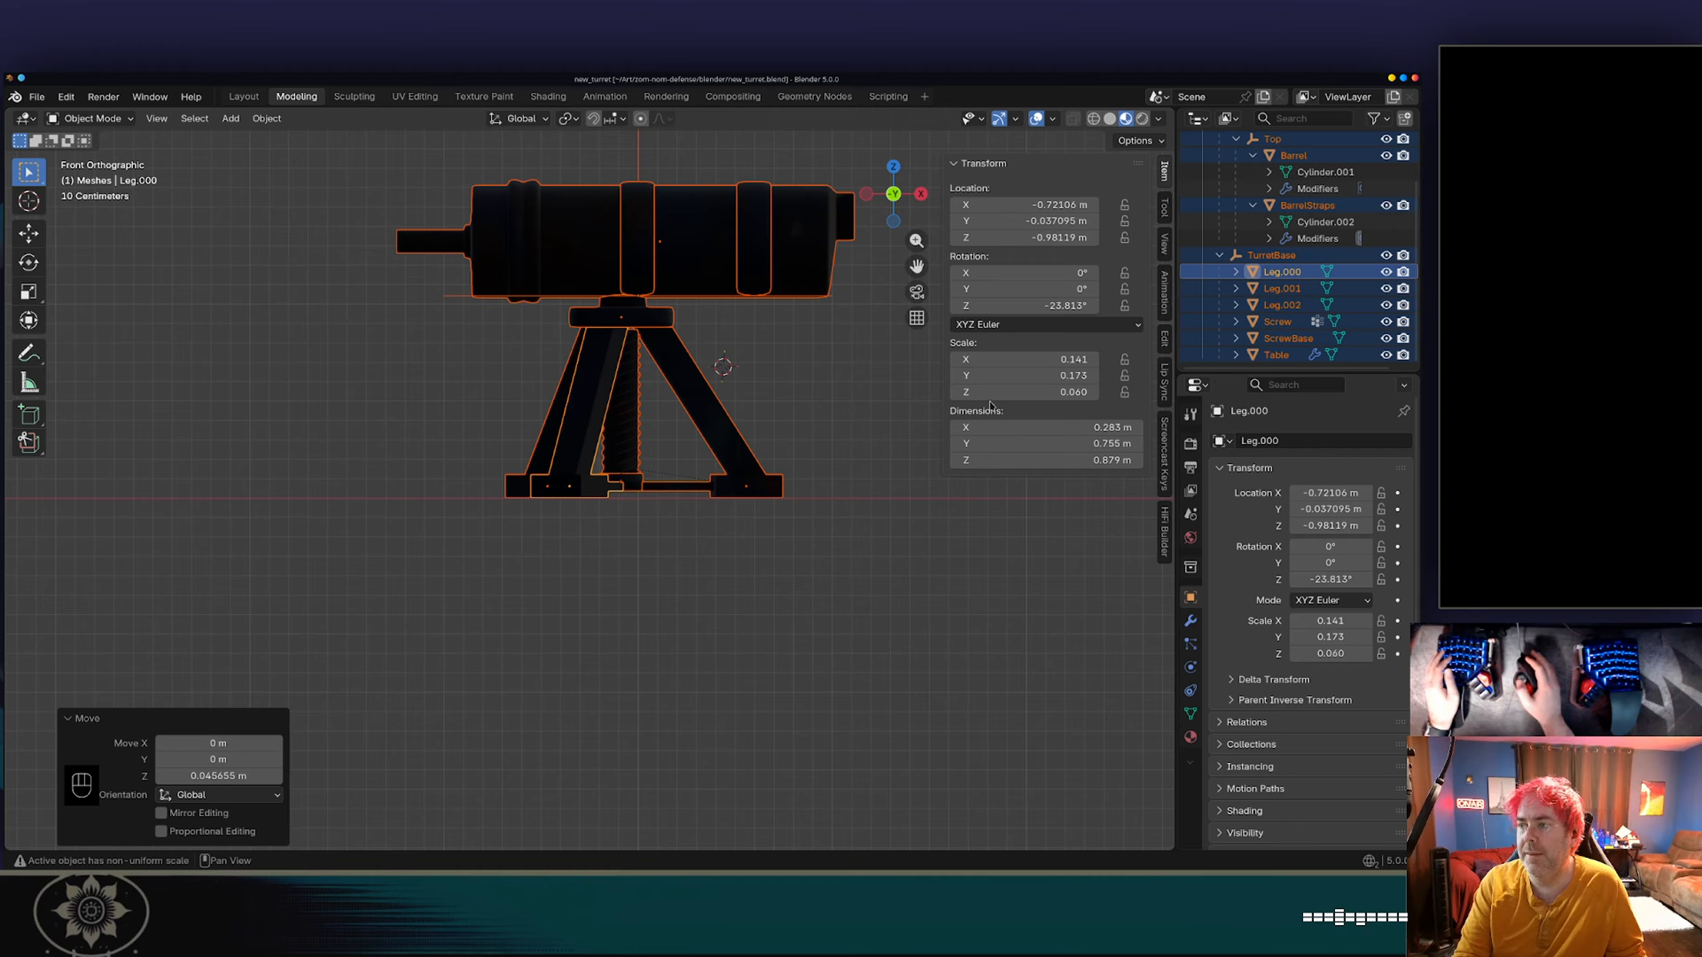
# Switch to the Godot Project Manager and place its window over Blender.
pyautogui.hotkey('alt', 'Tab')
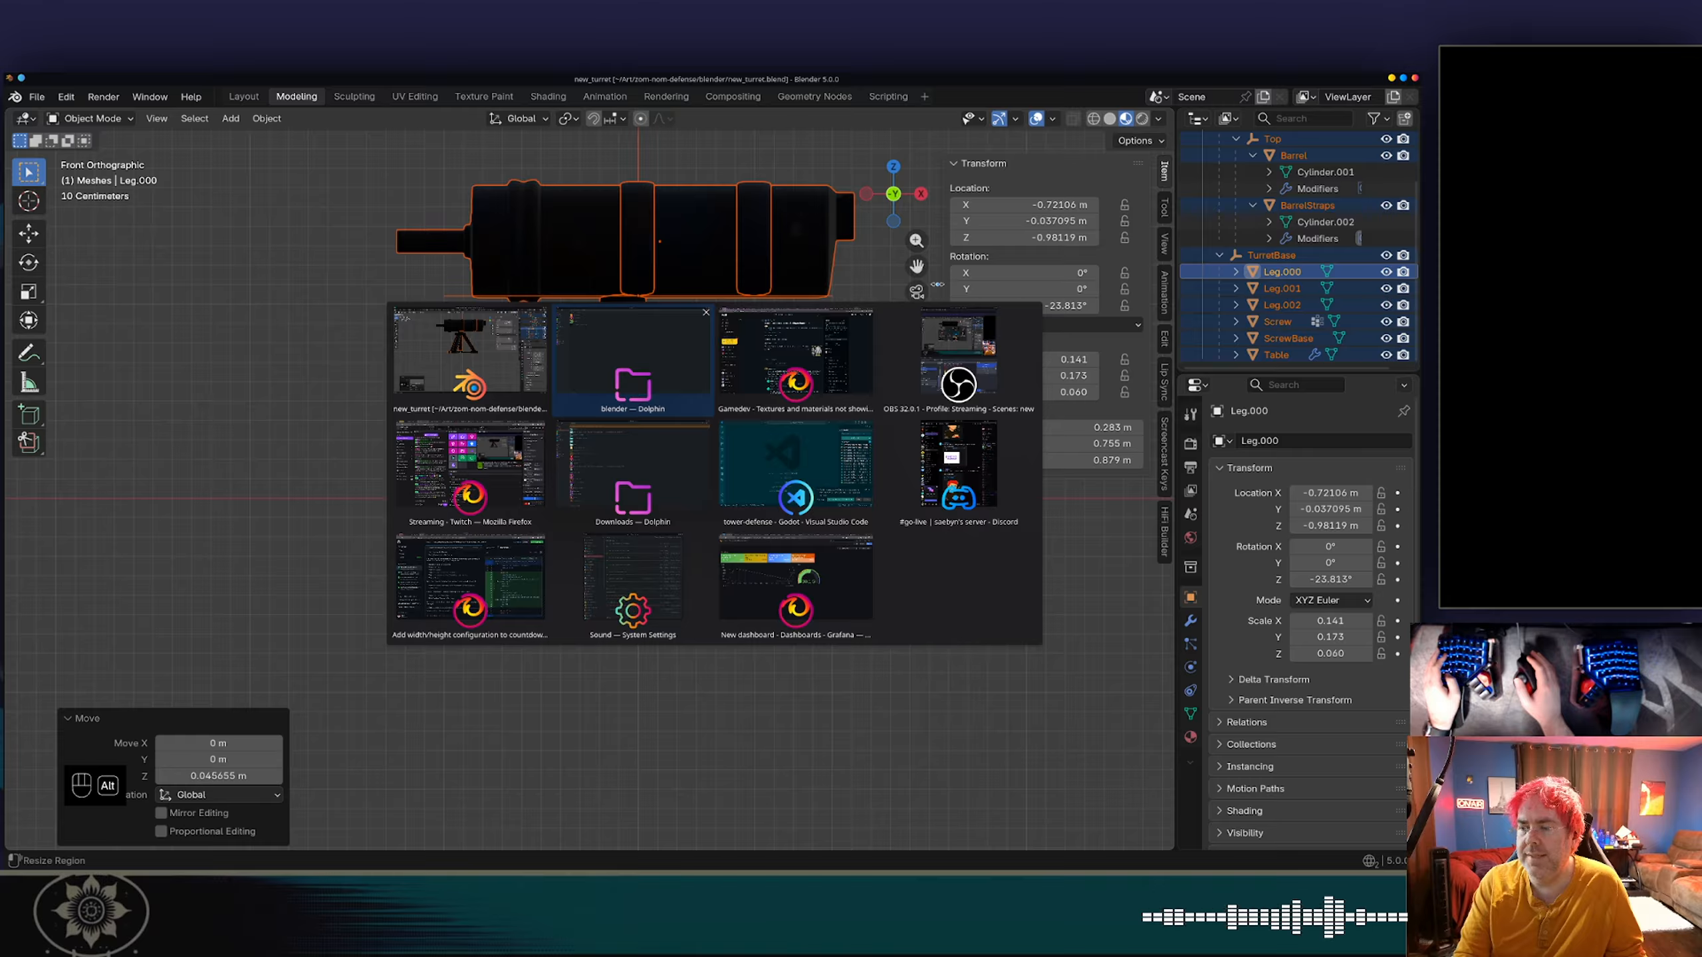
pyautogui.hotkey('alt', 'Tab')
pyautogui.hotkey('alt', 'shift', 'Tab')
pyautogui.hotkey('alt', 'shift', 'Tab')
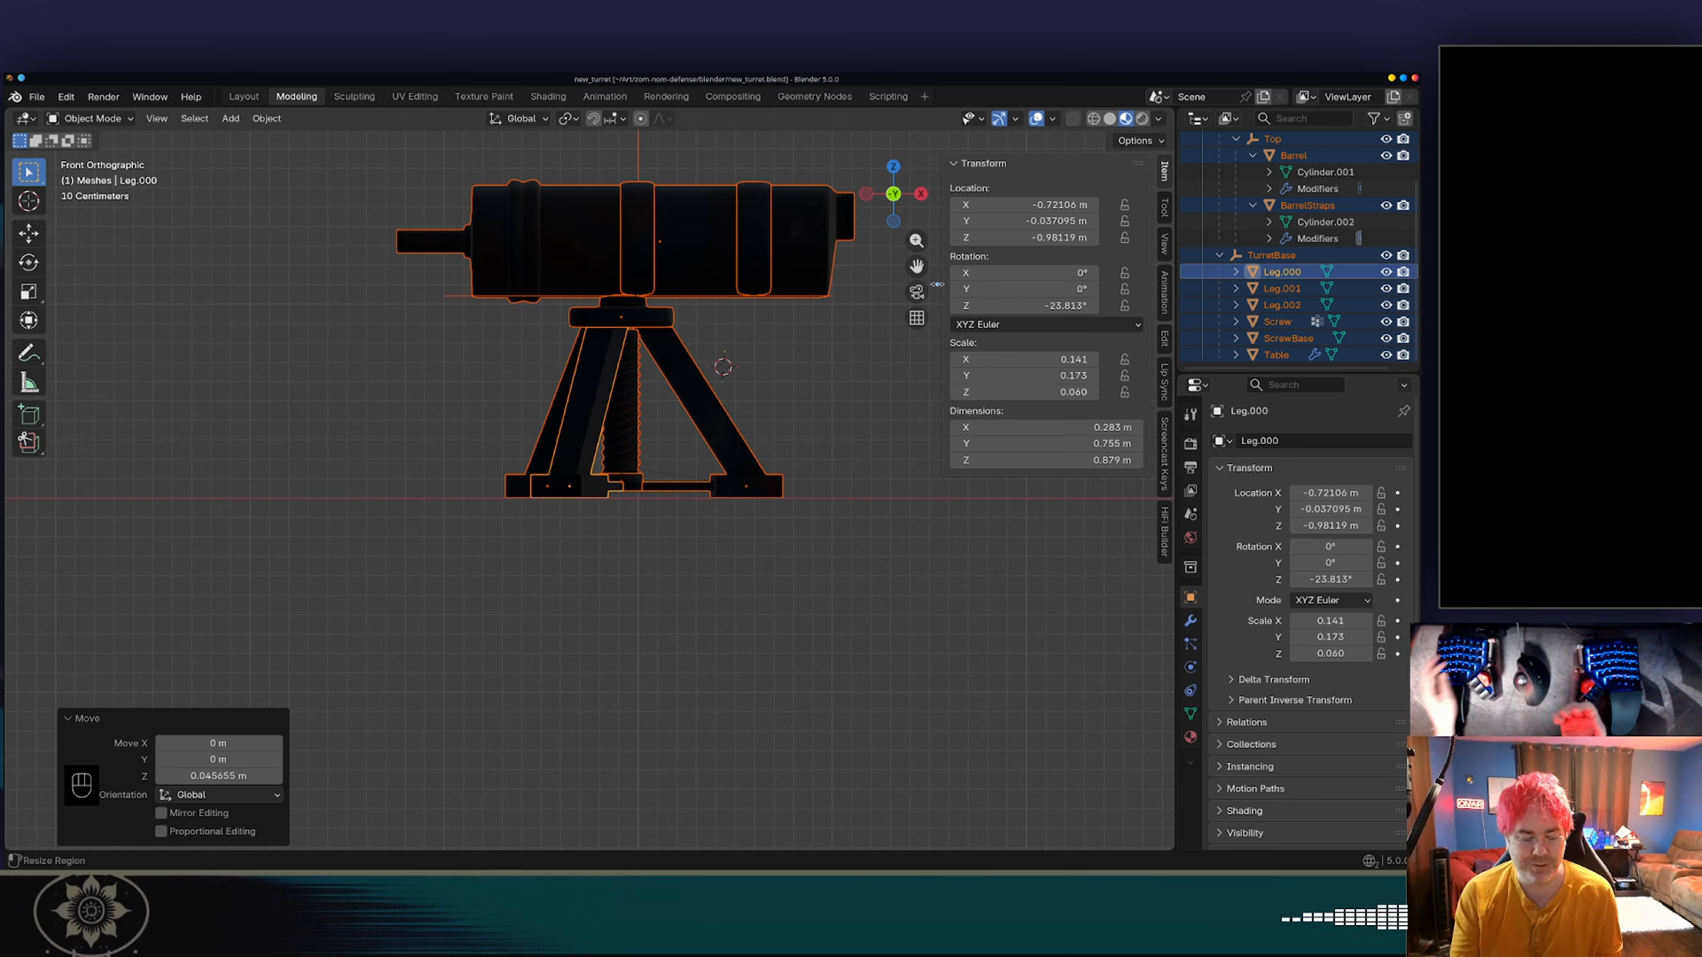
pyautogui.hotkey('alt', 'Tab')
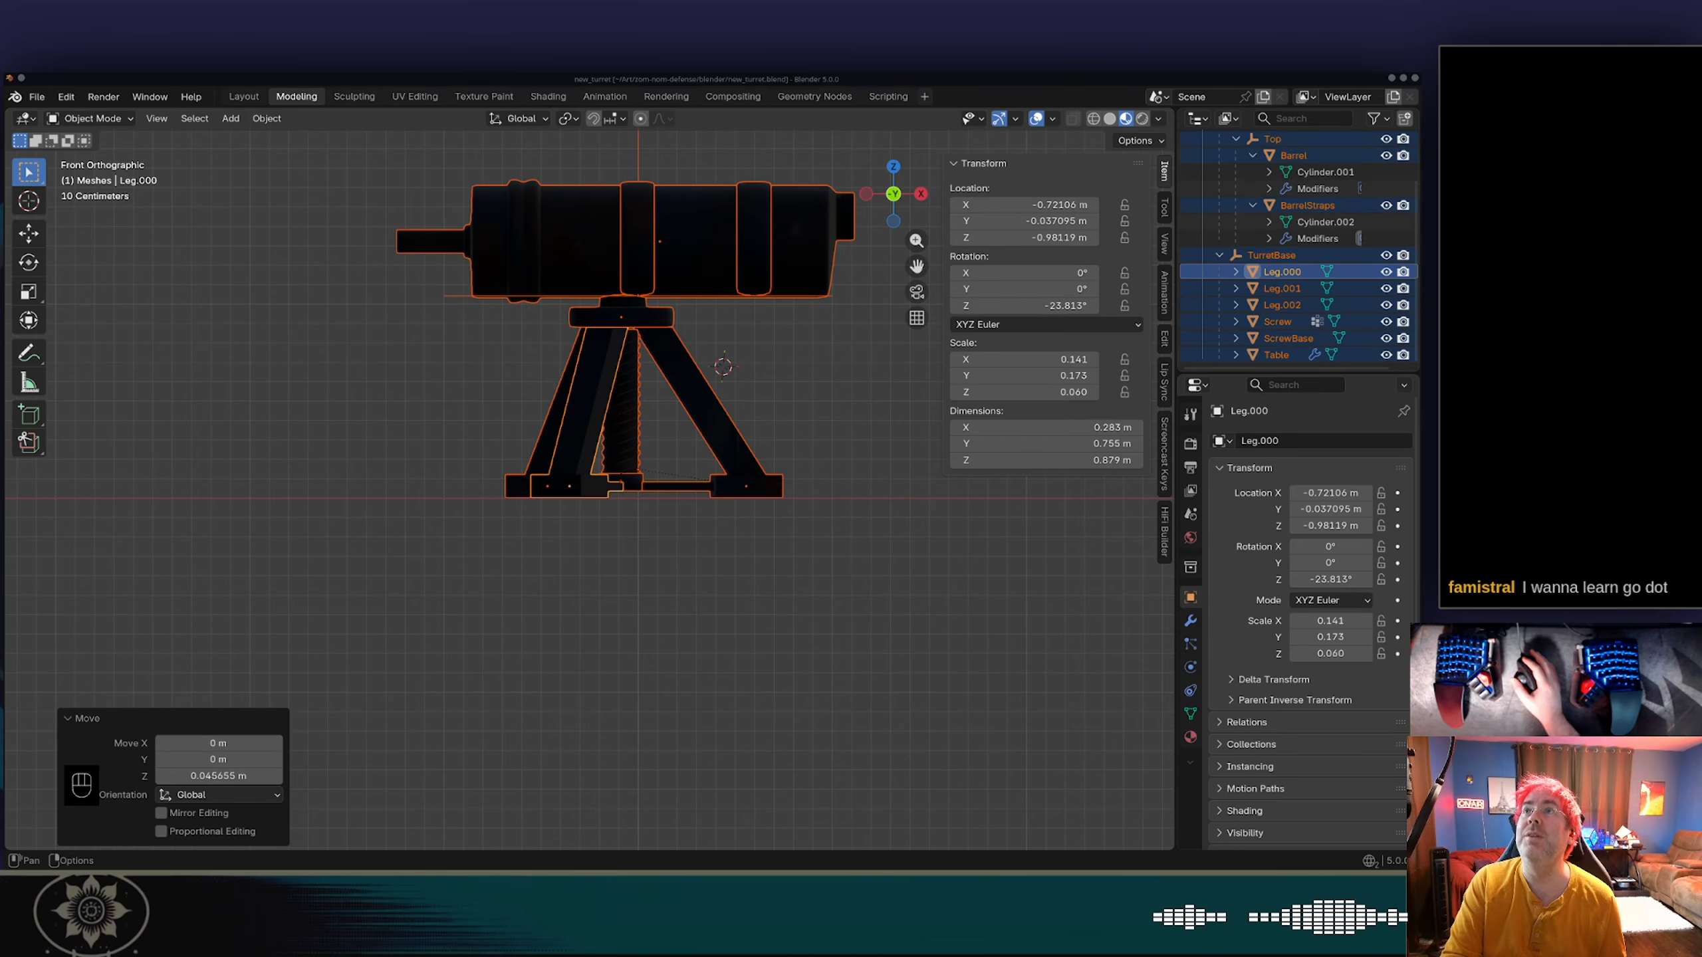
pyautogui.moveTo(720, 343)
pyautogui.mouseDown()
pyautogui.moveTo(756, 337)
pyautogui.moveTo(691, 329)
pyautogui.mouseUp()
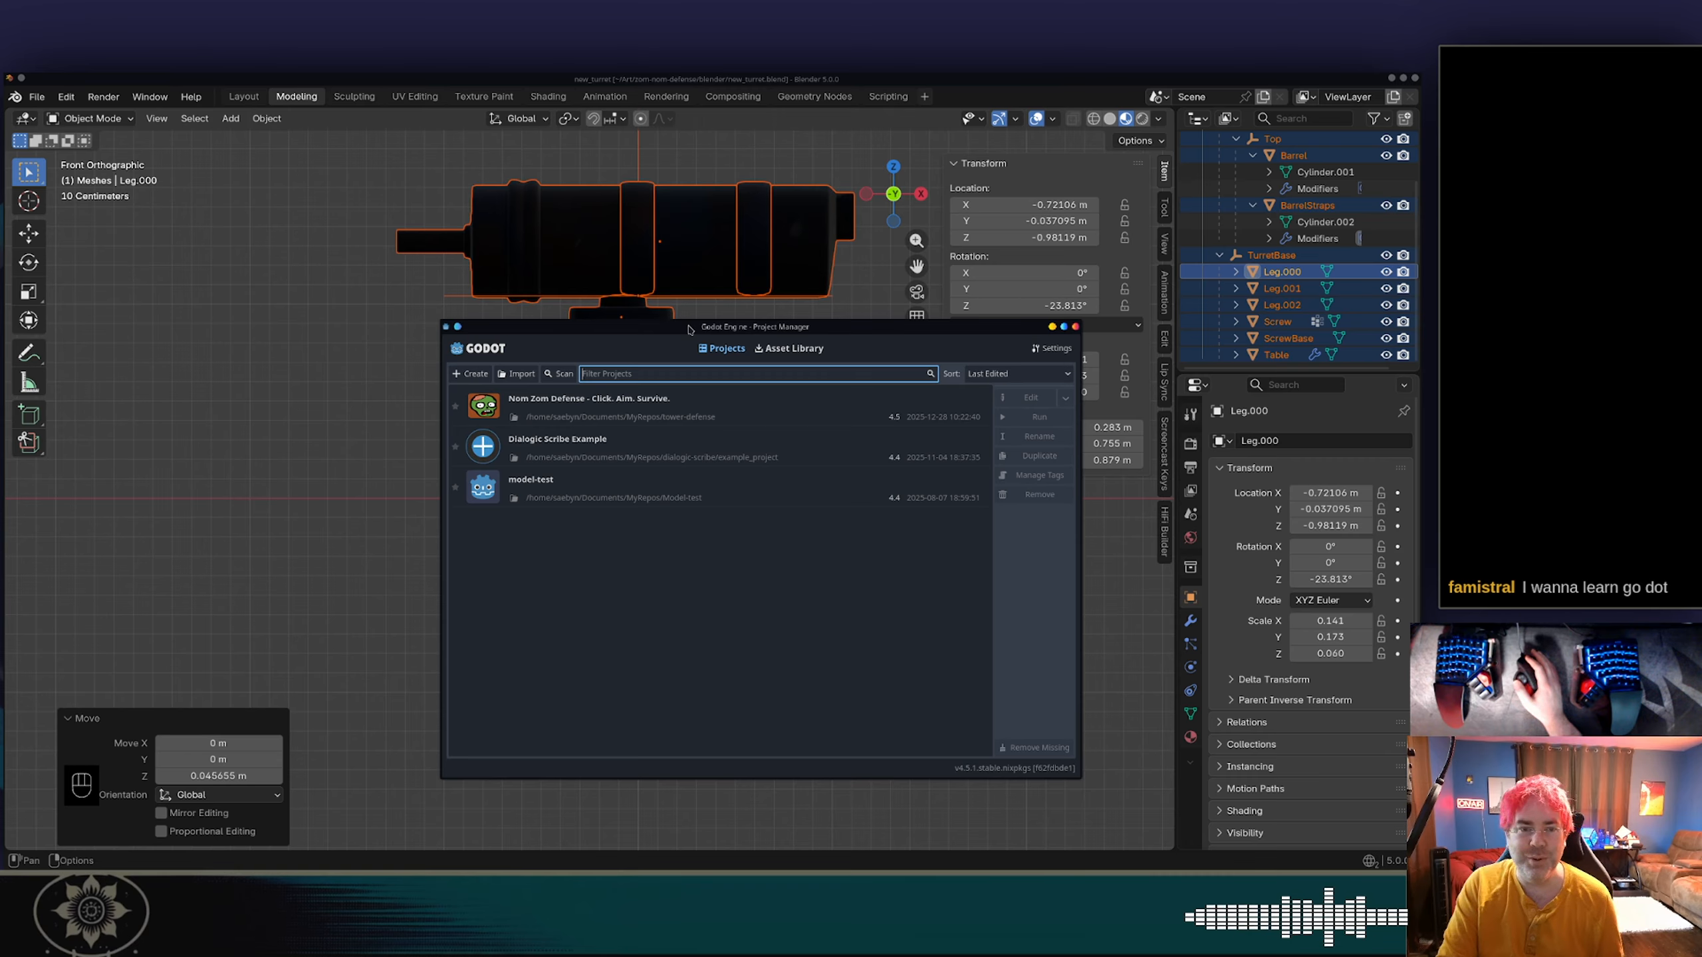
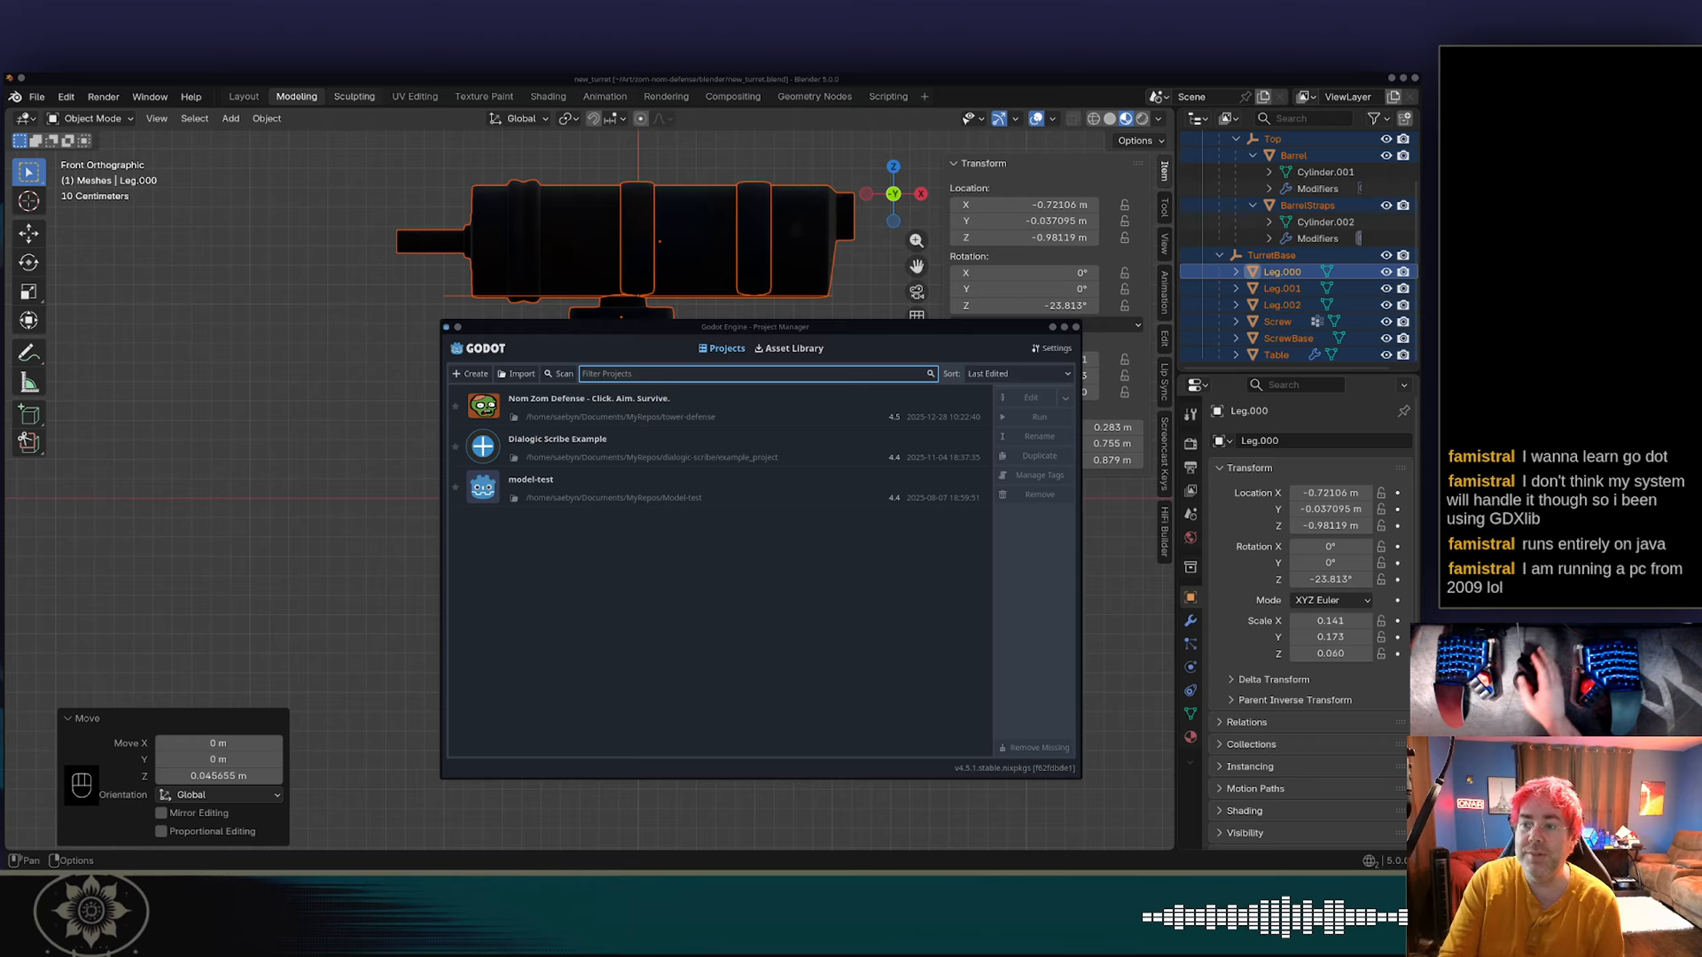
# Open the Nom Zom Defense project and open its Assets/Models folder in the file manager.
pyautogui.doubleClick(655, 410)
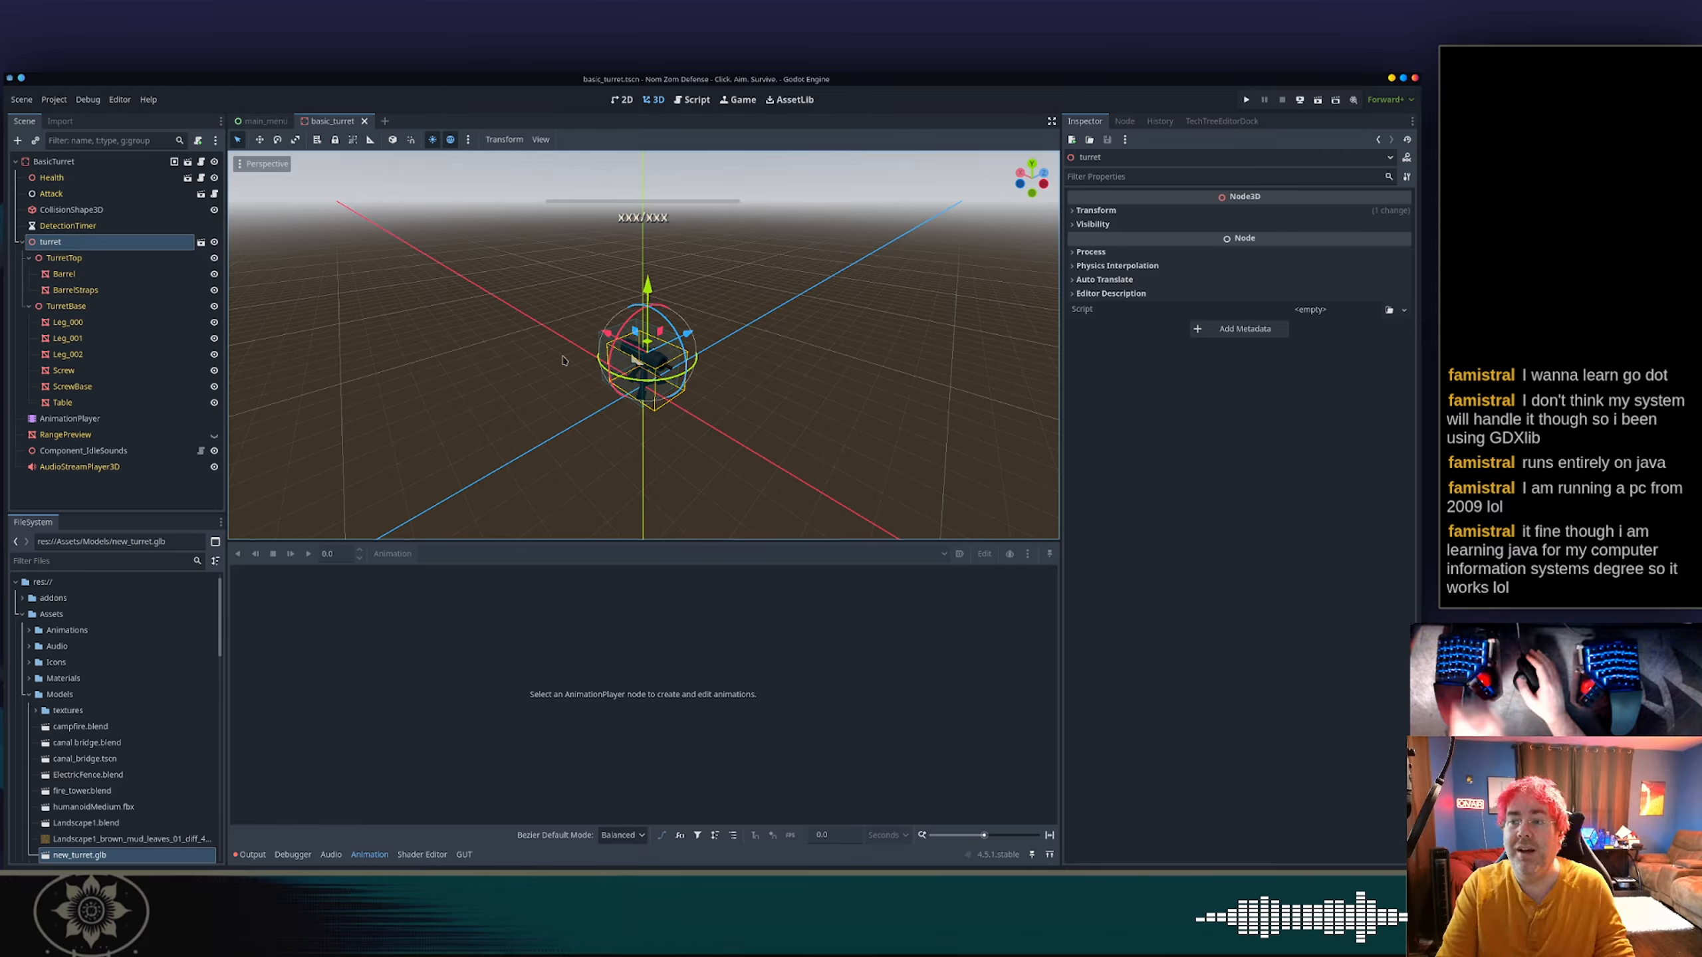
pyautogui.rightClick(104, 695)
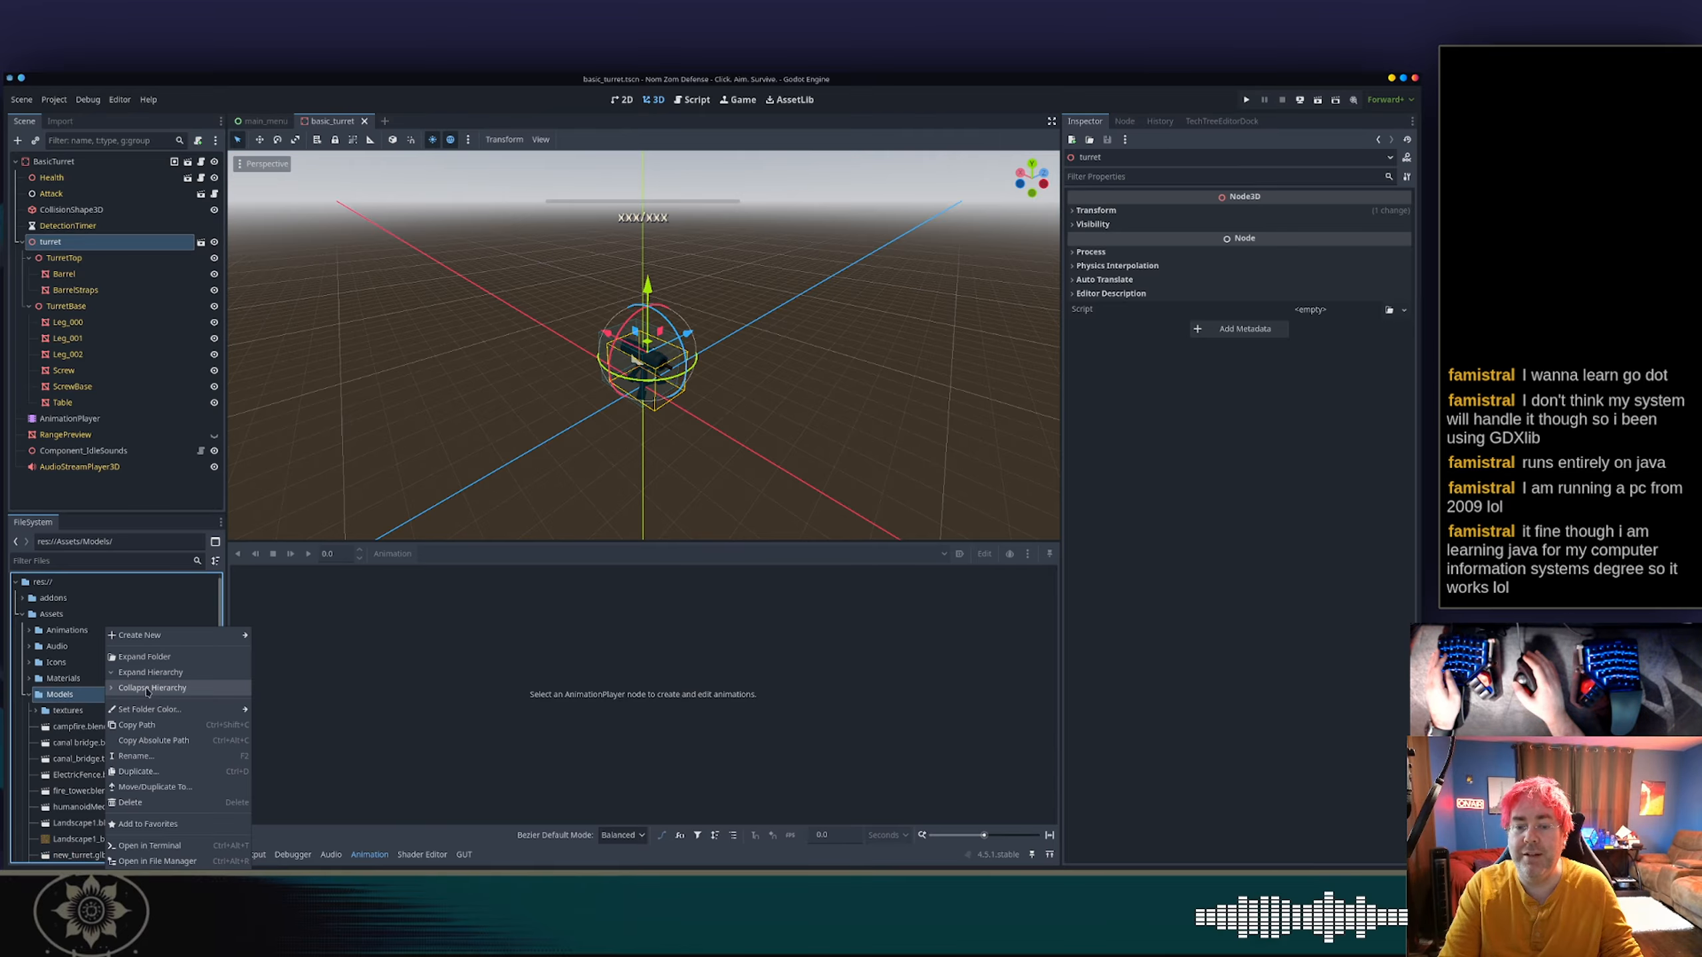
pyautogui.click(194, 861)
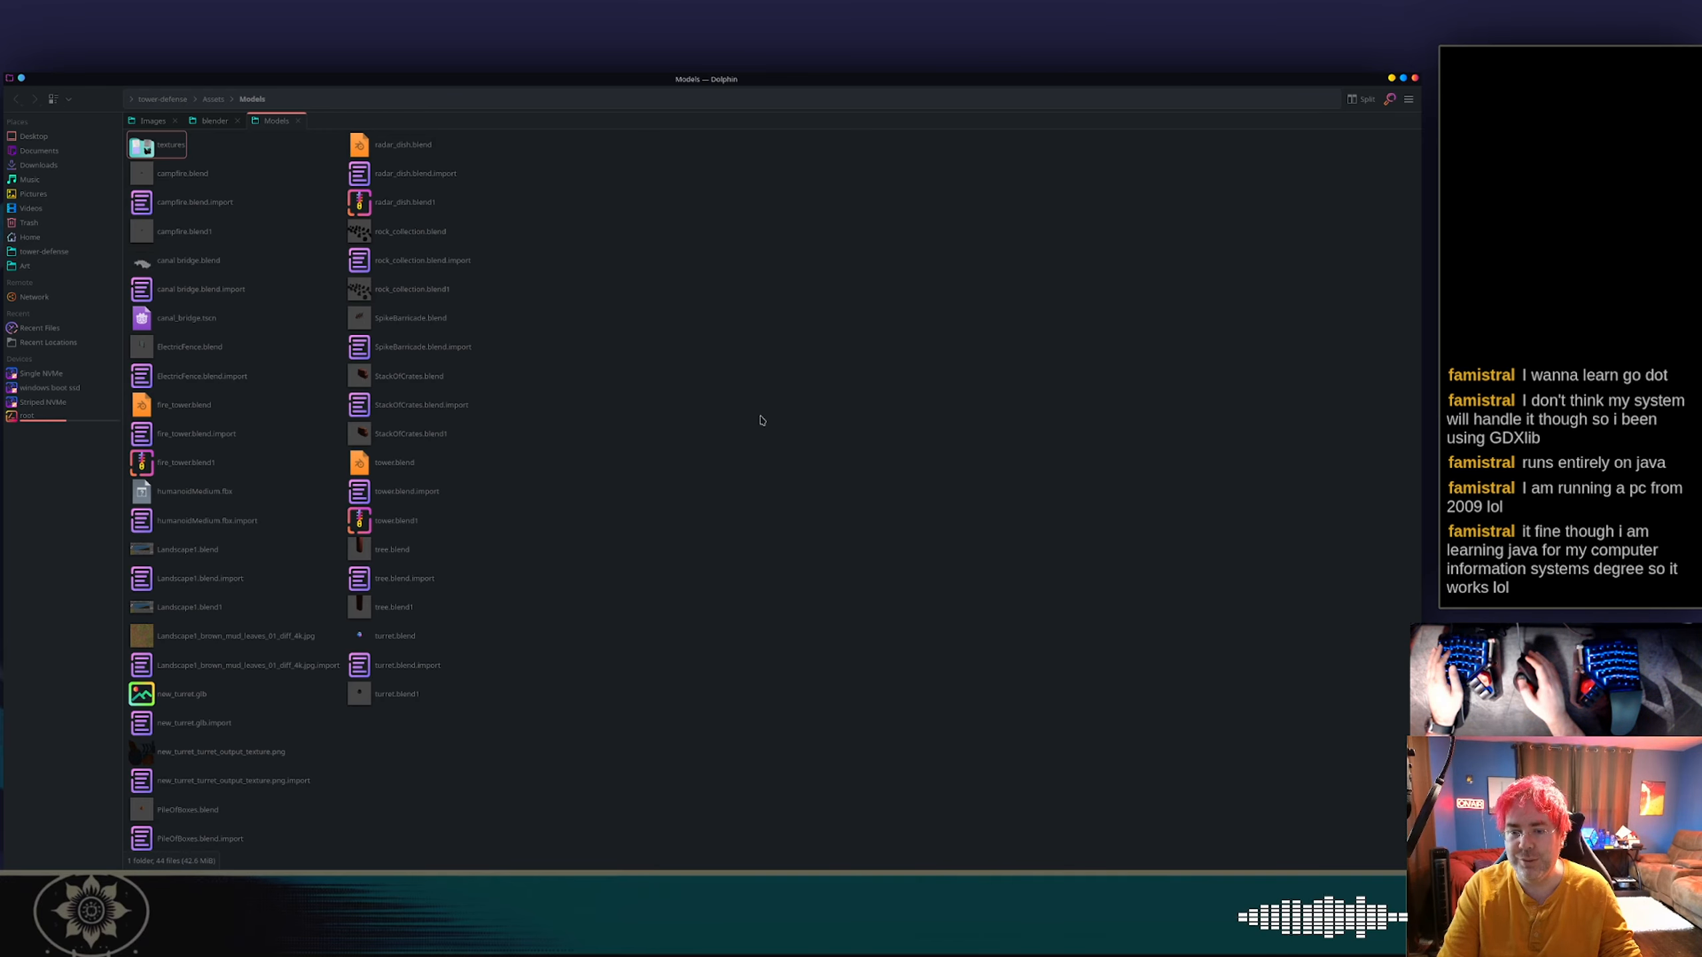
# Copy new_turret.glb from the blender folder into the project's Models folder, overwriting the existing file, and return to Godot.
pyautogui.click(216, 121)
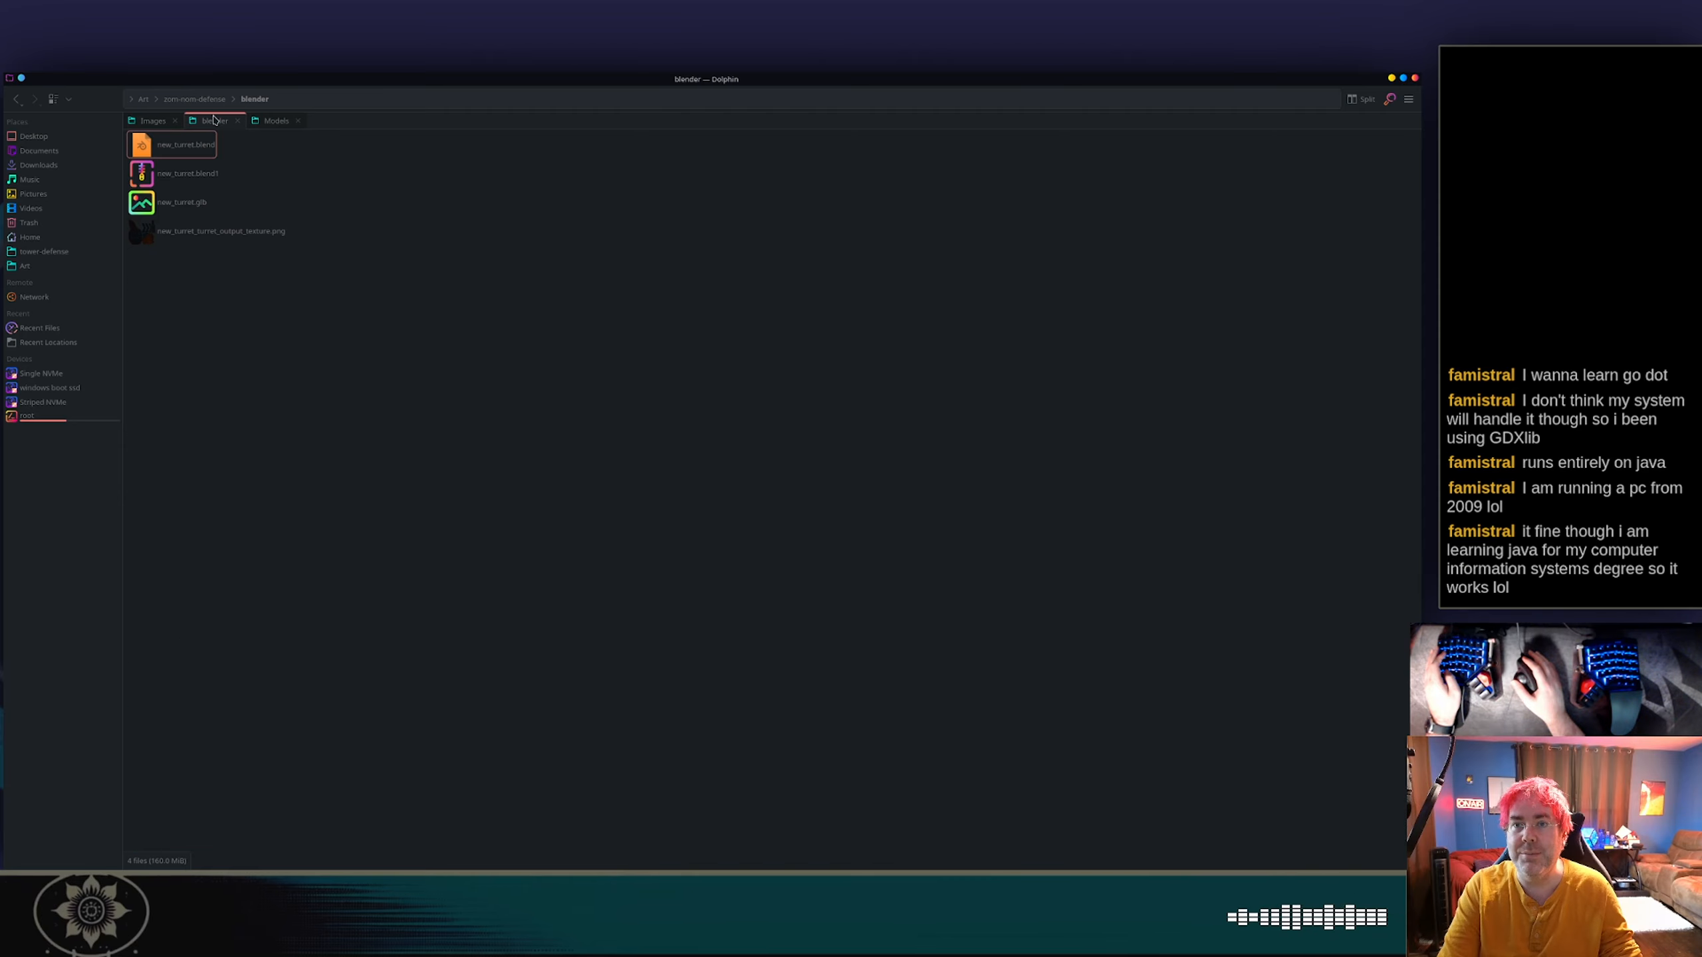
pyautogui.click(186, 208)
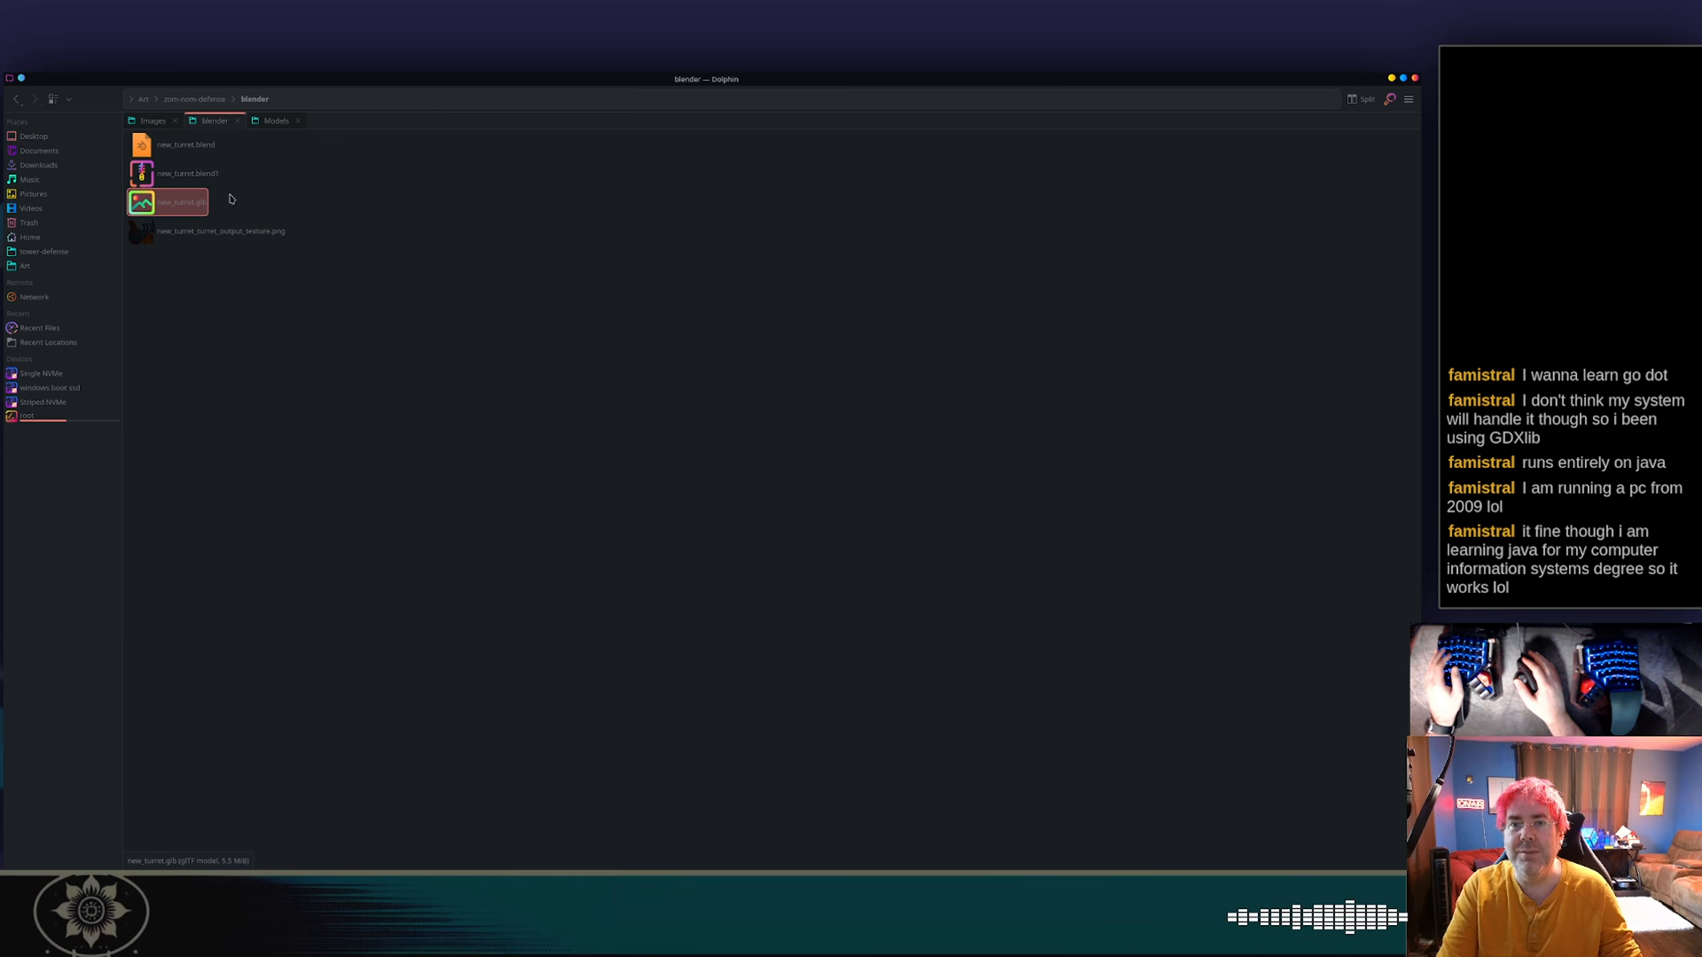
pyautogui.click(270, 125)
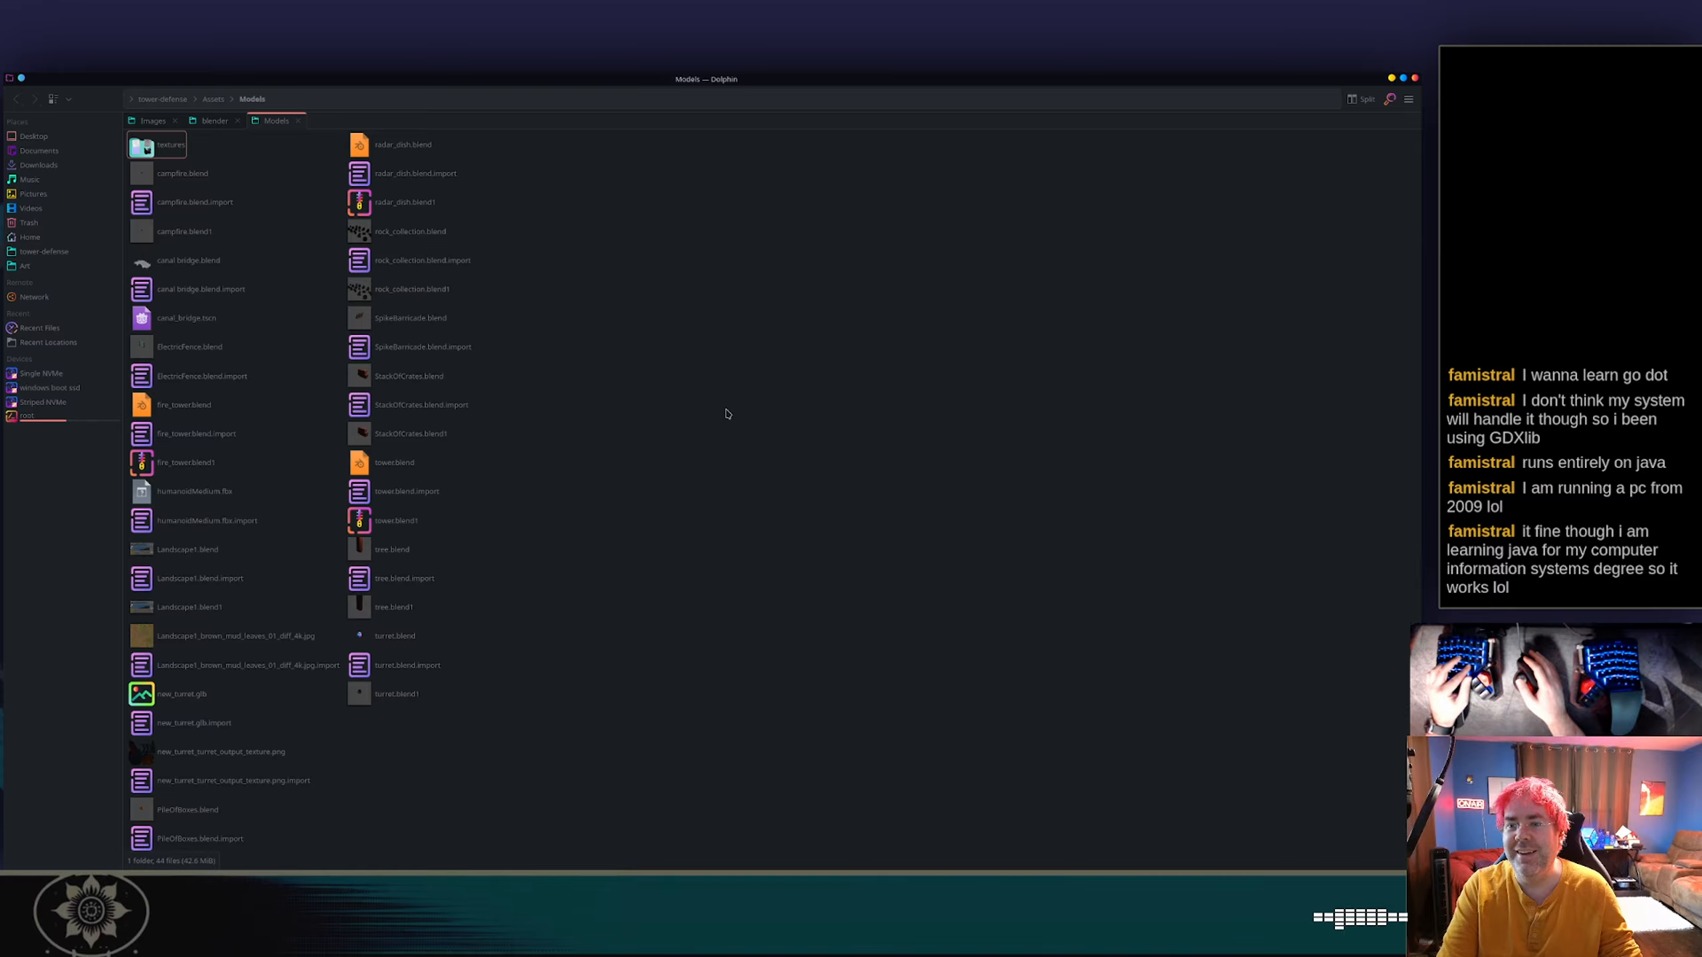
pyautogui.hotkey('ctrl', 'v')
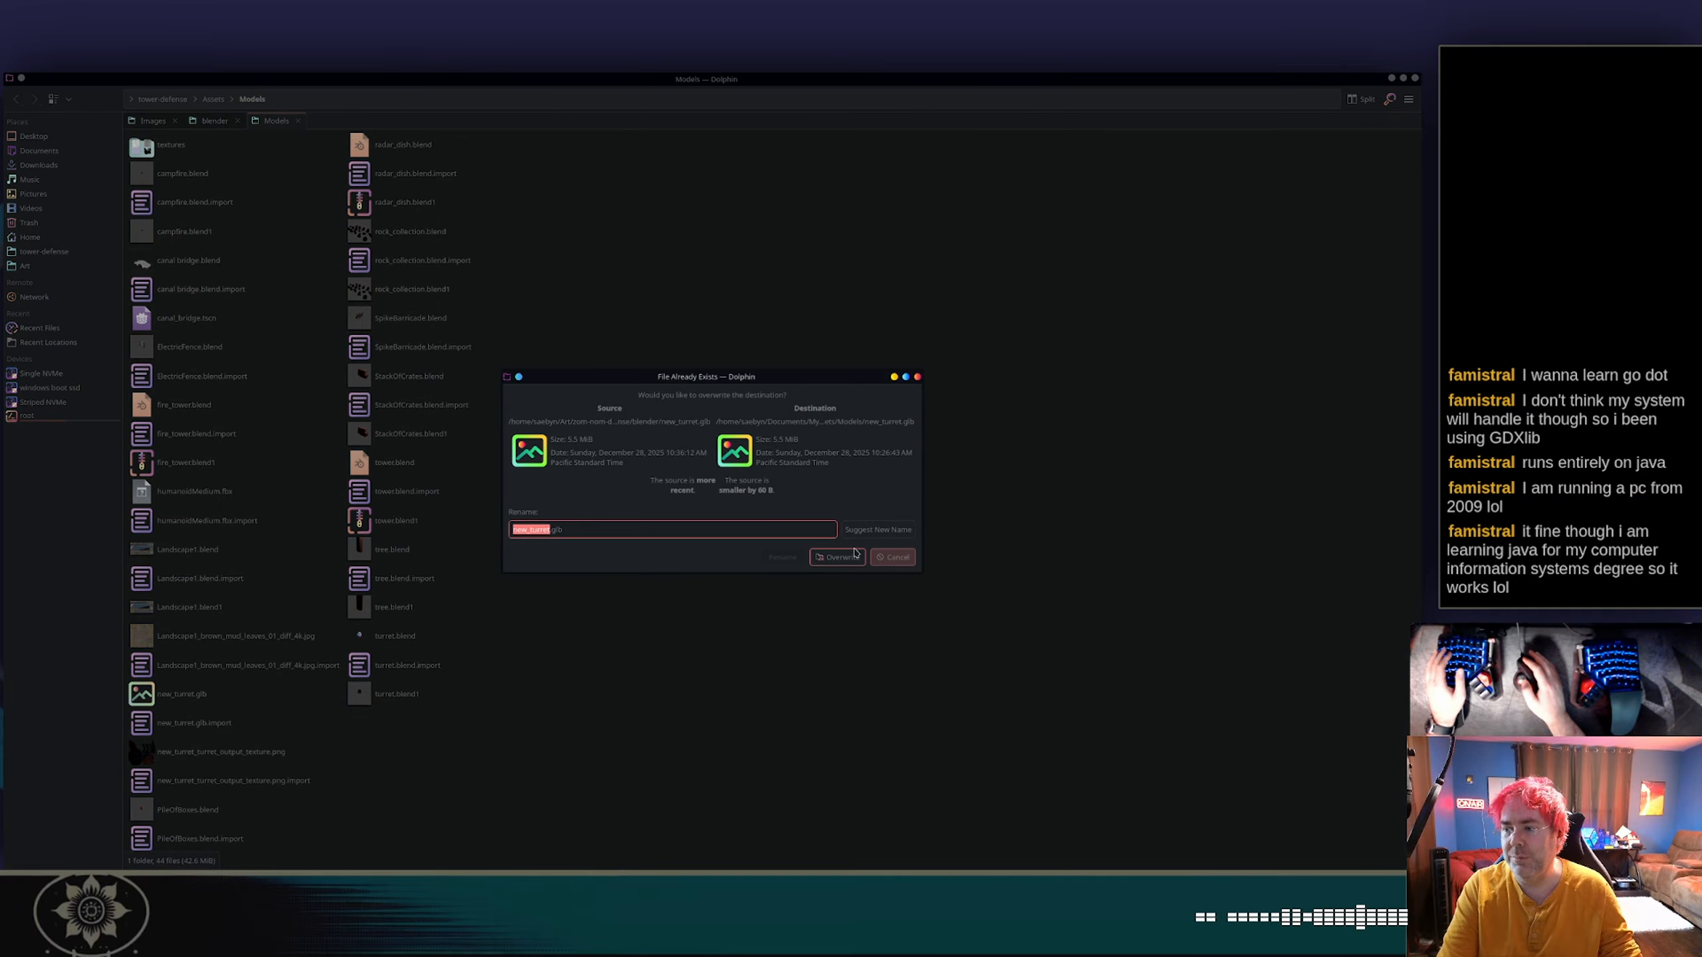
pyautogui.click(829, 558)
pyautogui.hotkey('alt', 'Tab')
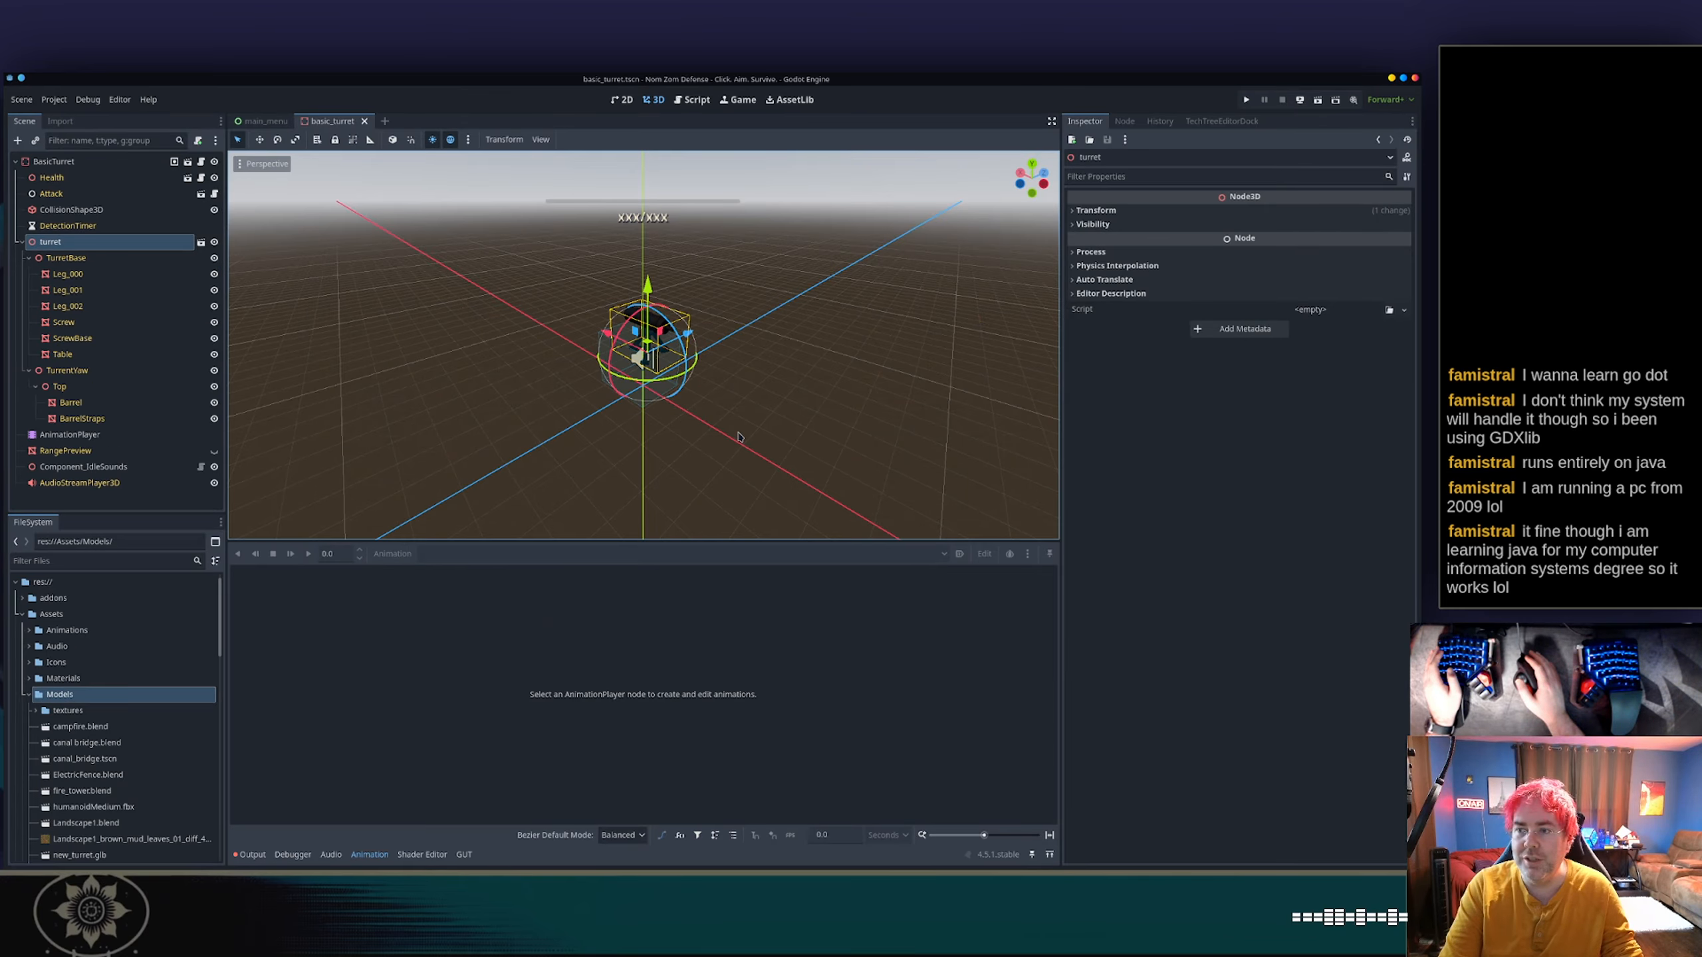
# Lower the turret node in the BasicTurret scene to the ground plane and nudge it sideways to centre it in the collision box.
pyautogui.moveTo(718, 402); pyautogui.dragTo(797, 389, button='middle')
pyautogui.scroll(8, 828, 377)
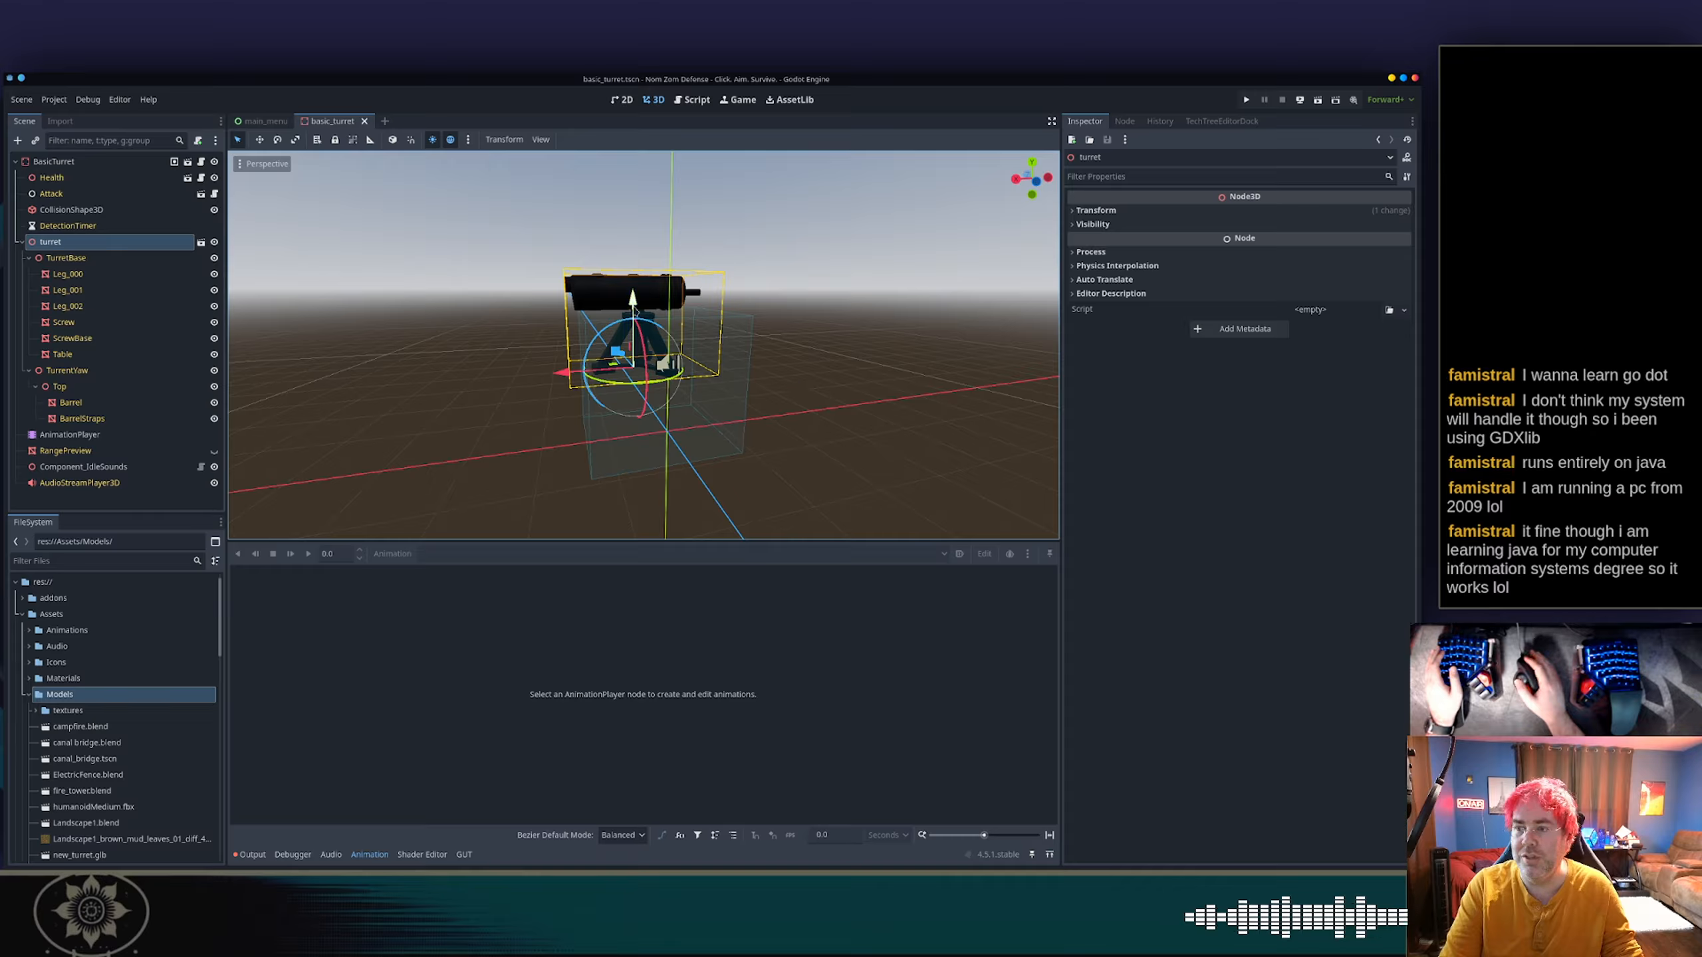
pyautogui.moveTo(633, 302); pyautogui.dragTo(633, 365)
pyautogui.moveTo(570, 429); pyautogui.dragTo(743, 375, button='middle')
pyautogui.moveTo(557, 432); pyautogui.dragTo(589, 434)
pyautogui.moveTo(778, 365); pyautogui.dragTo(593, 416, button='middle')
pyautogui.scroll(-2, 592, 415)
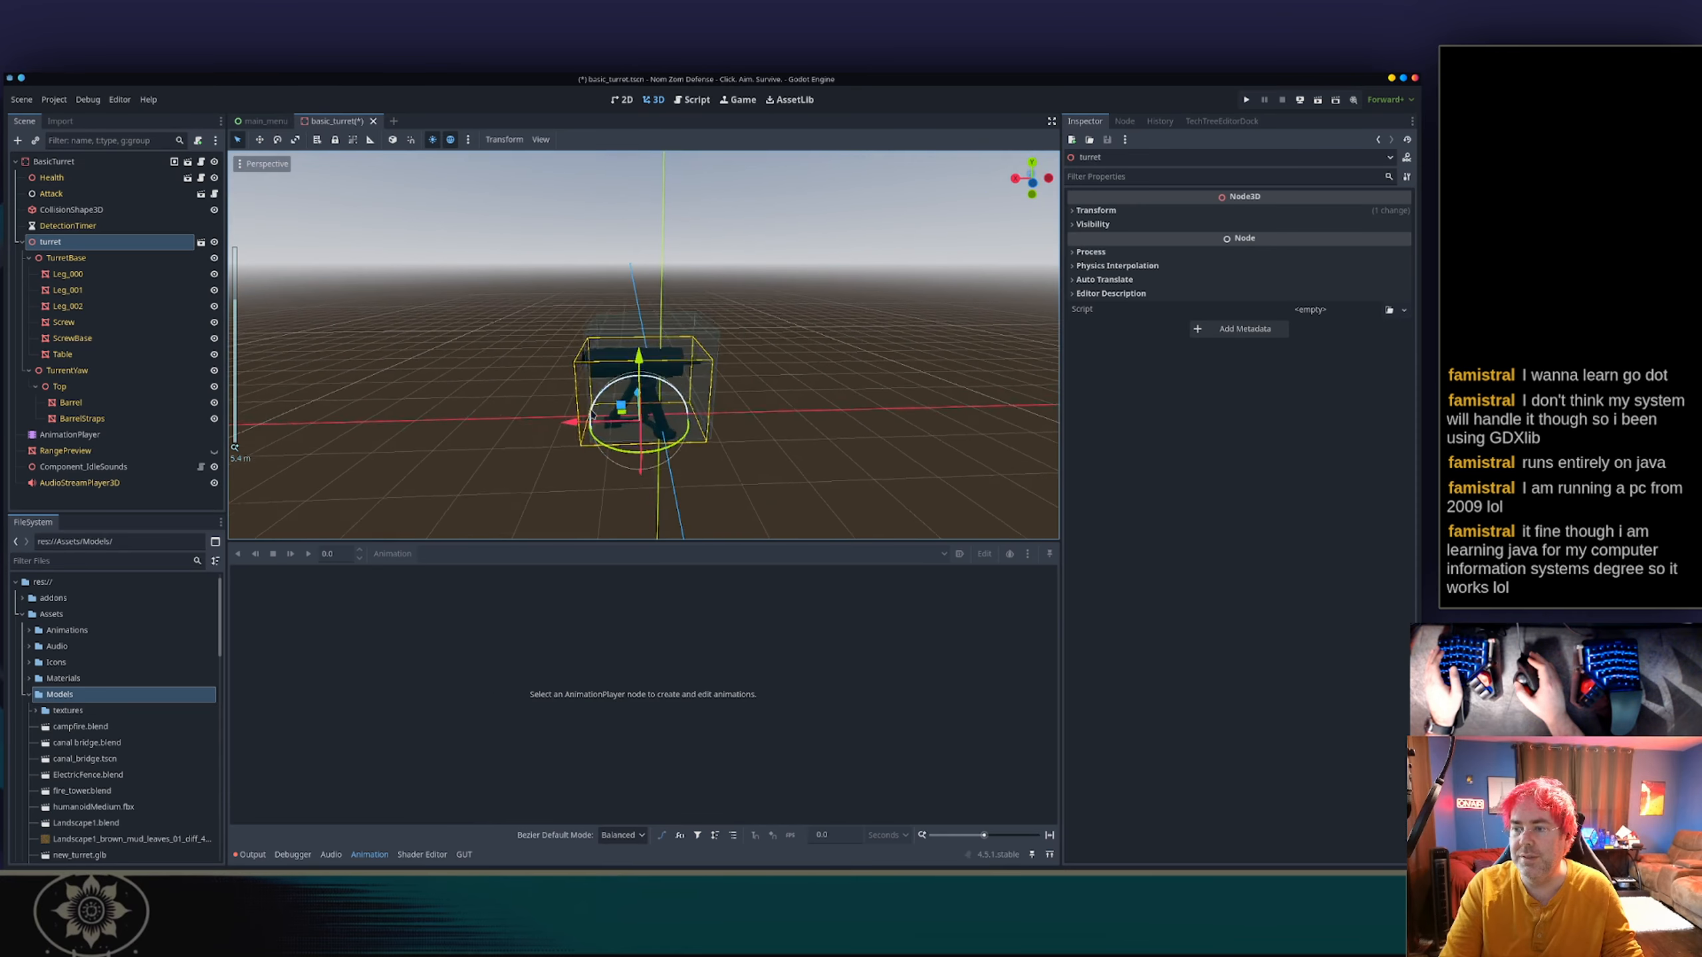
pyautogui.moveTo(582, 427); pyautogui.dragTo(591, 435)
pyautogui.moveTo(636, 410); pyautogui.dragTo(663, 447, button='middle')
pyautogui.click(758, 366)
pyautogui.moveTo(758, 365); pyautogui.dragTo(693, 352, button='middle')
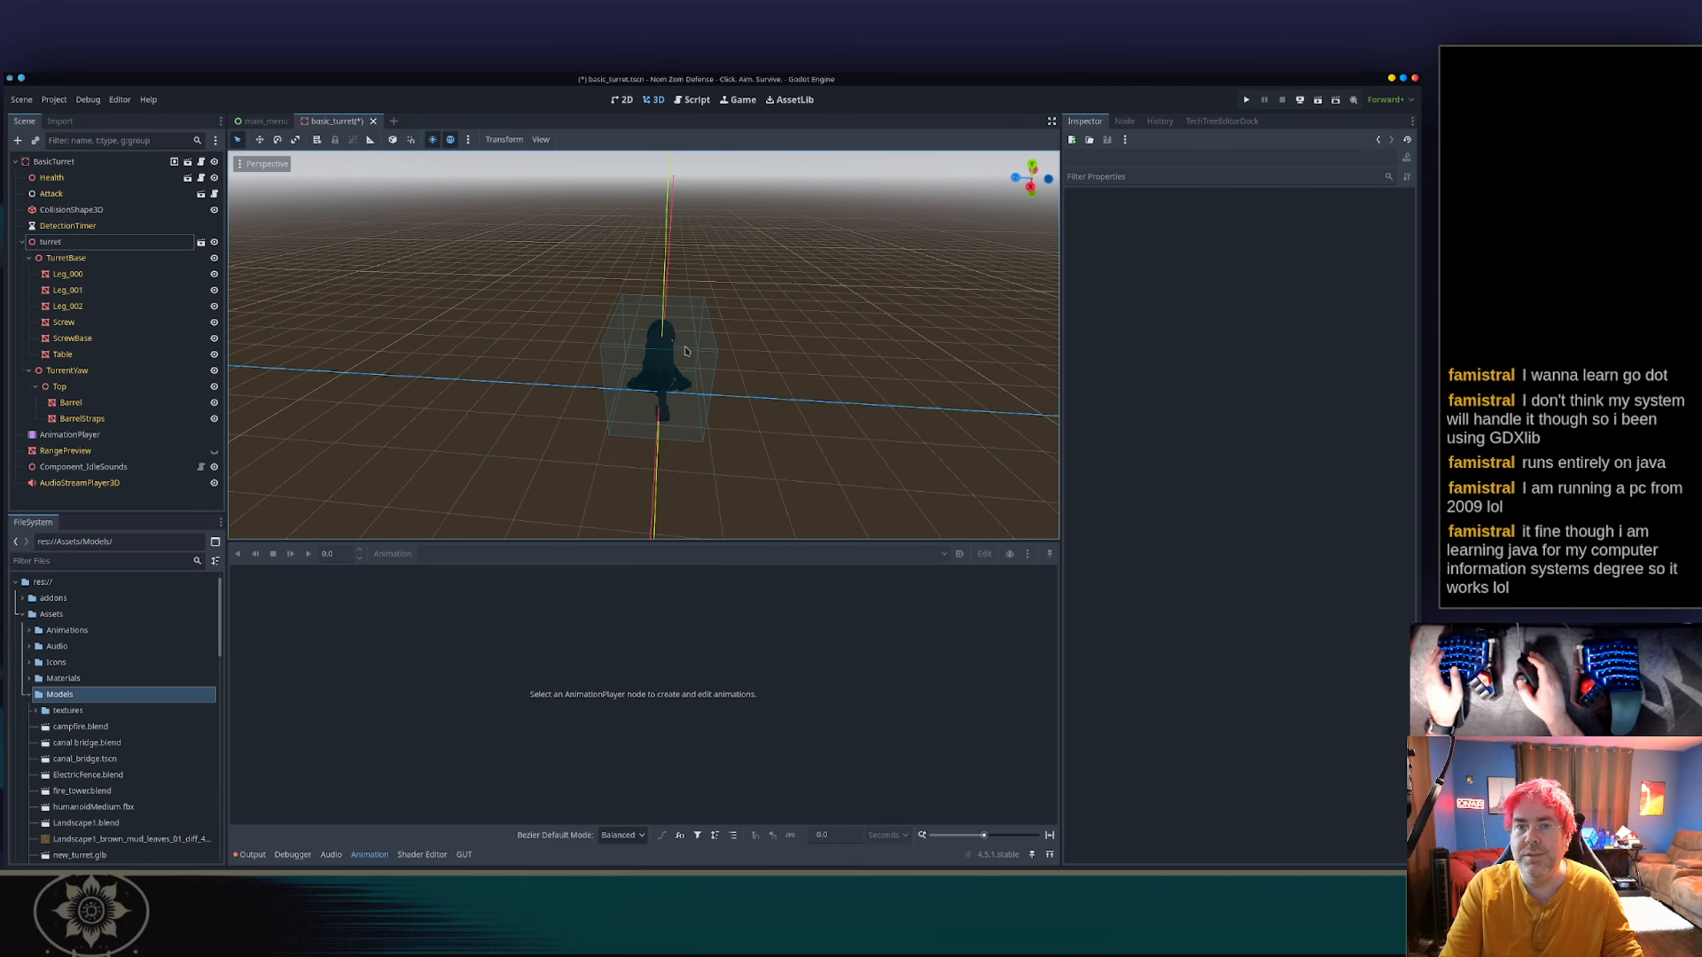
# Compare the AnimationPlayer's RESET track path with the yaw node's name in the scene tree, and save the basic_turret scene.
pyautogui.click(70, 434)
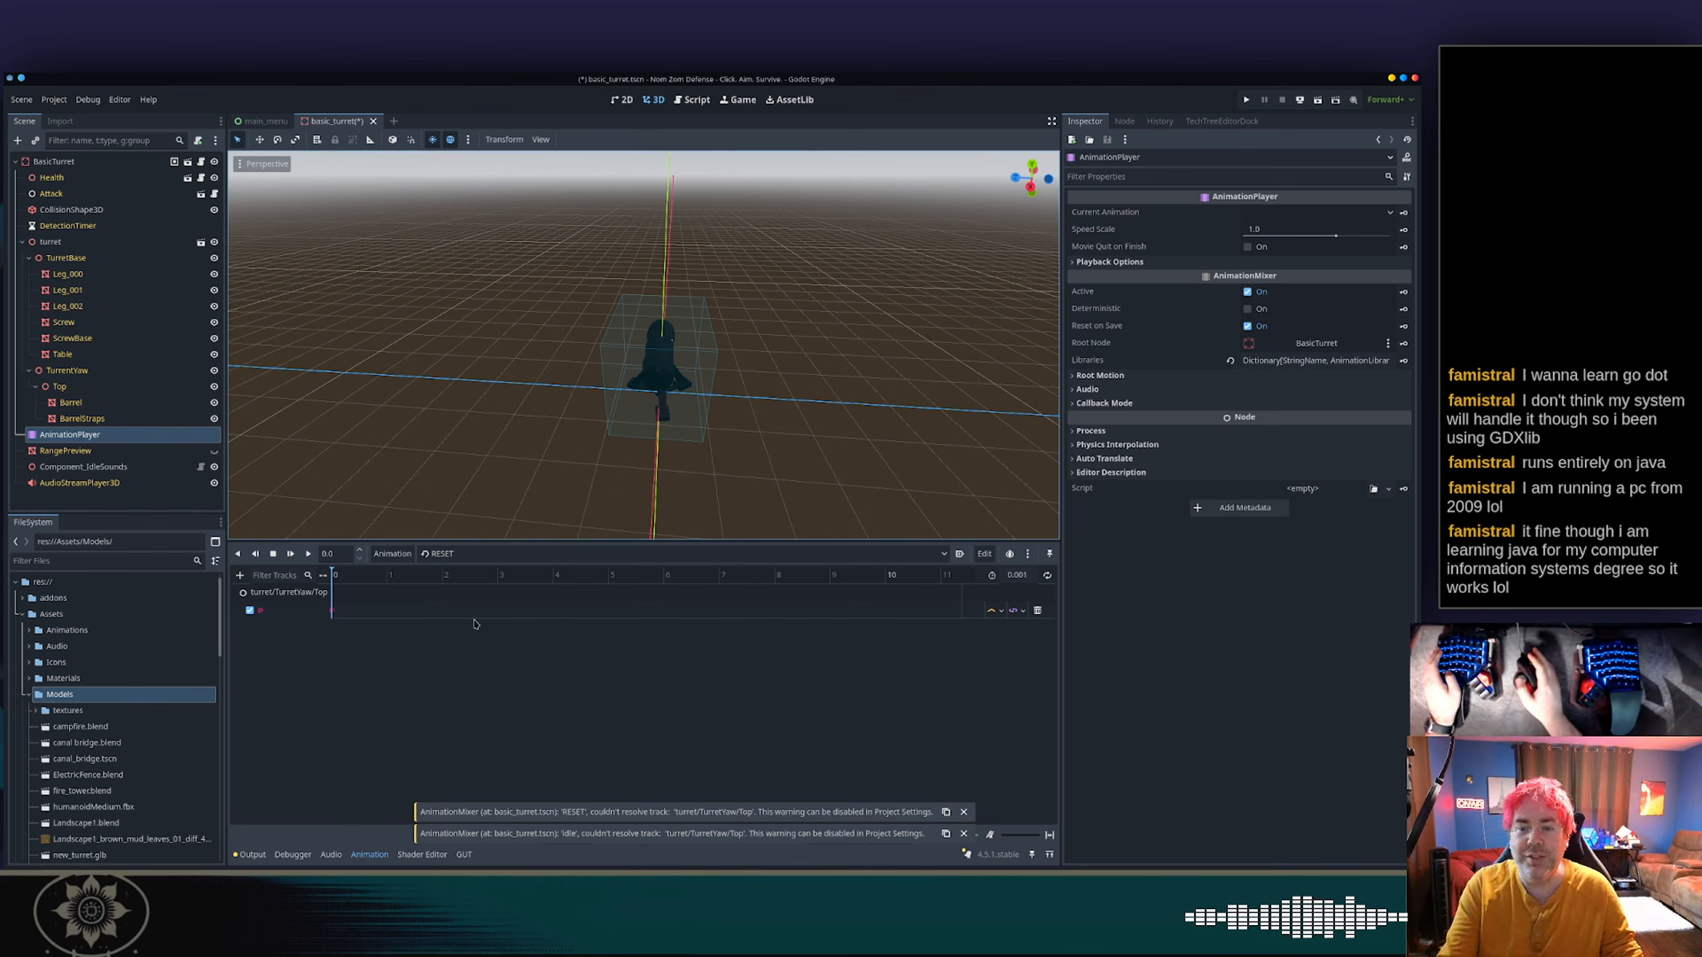
pyautogui.click(67, 371)
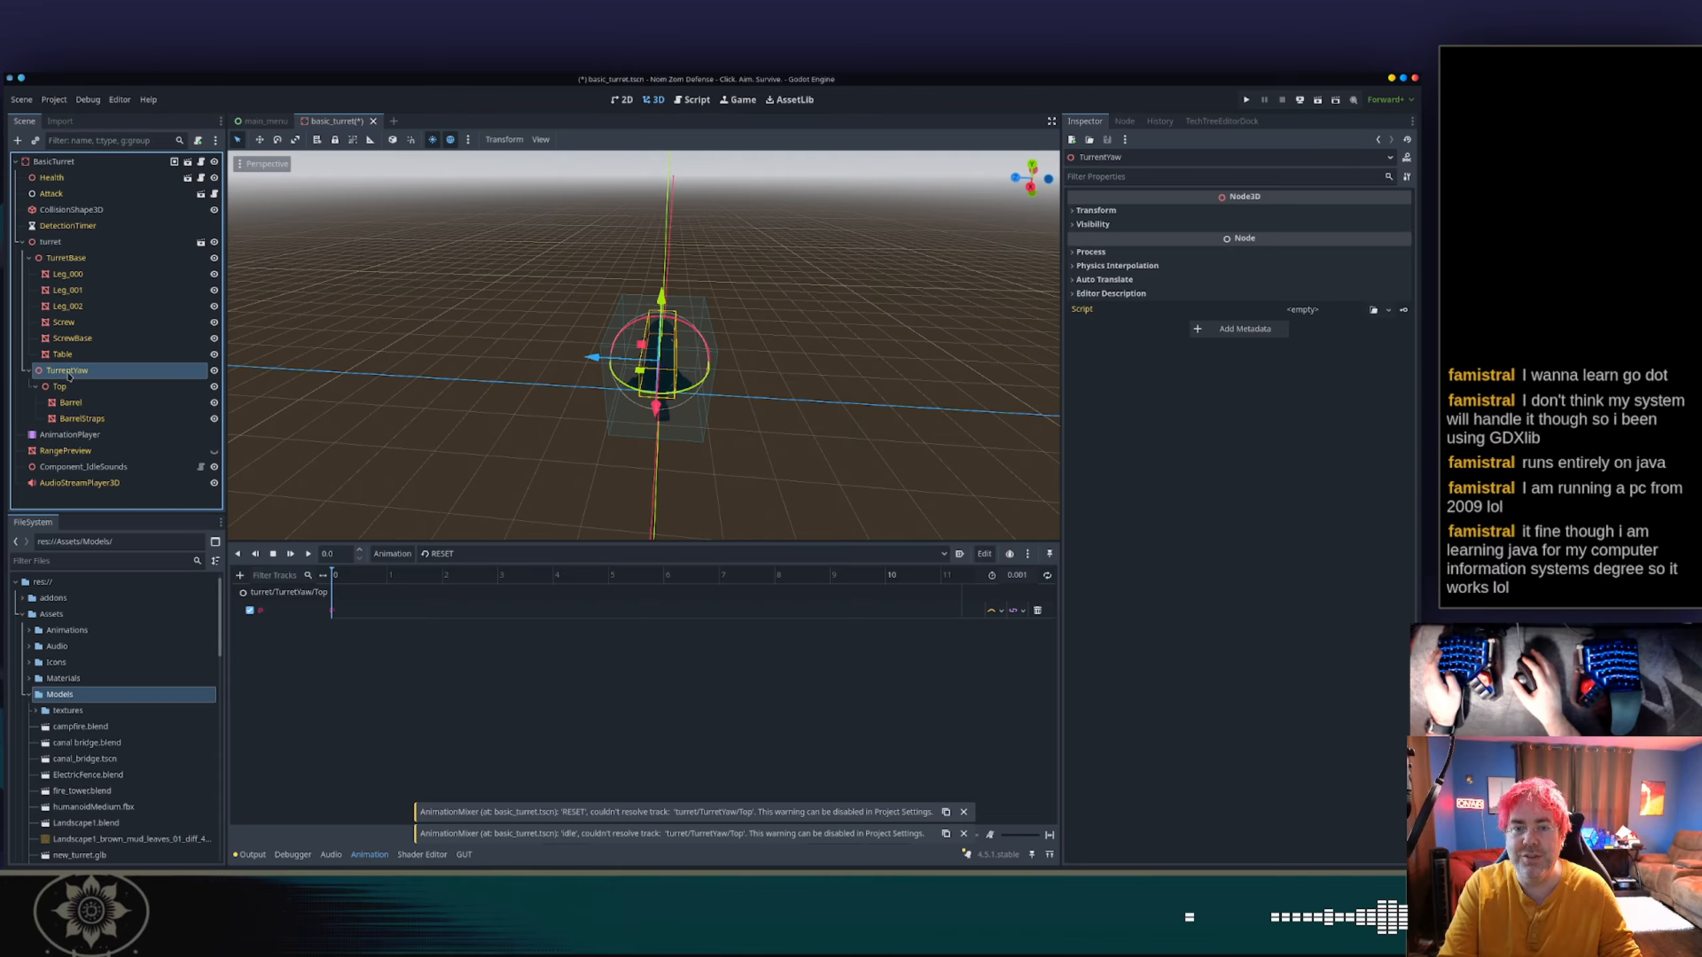
pyautogui.hotkey('alt', 'Tab')
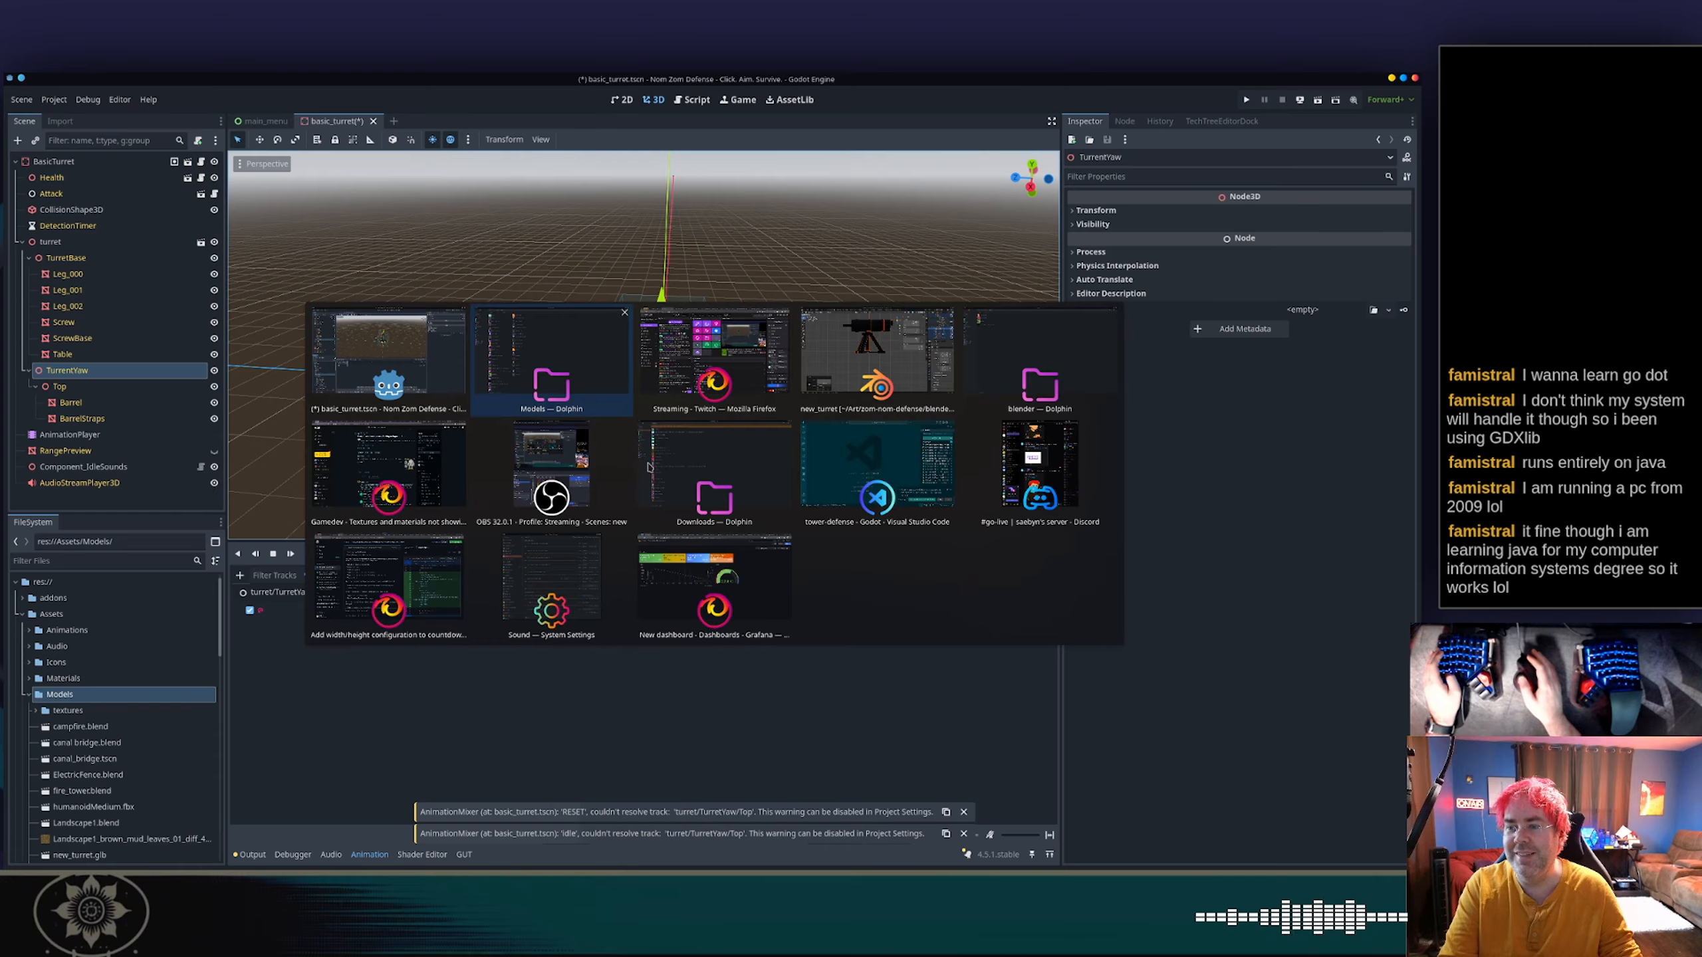
pyautogui.press('Escape')
pyautogui.hotkey('ctrl', 's')
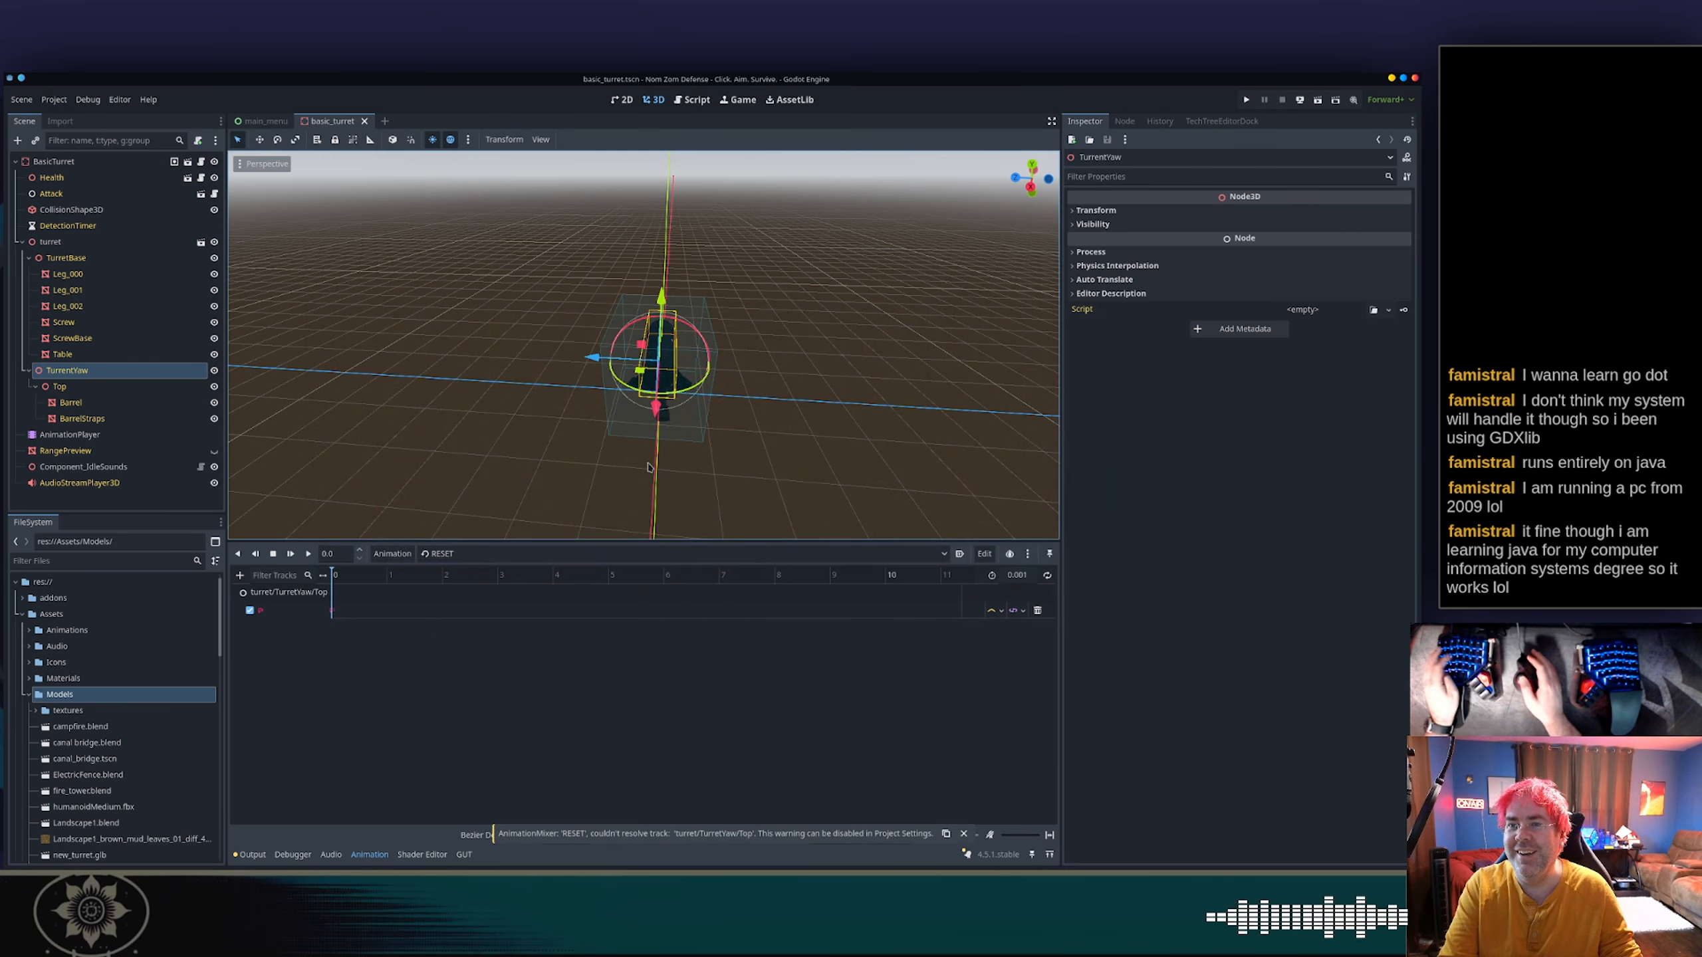
# Switch to Blender and correct the name of the TurrentYaw empty to TurretYaw.
pyautogui.hotkey('alt', 'Tab')
pyautogui.hotkey('alt', 'Tab')
pyautogui.hotkey('alt', 'Tab')
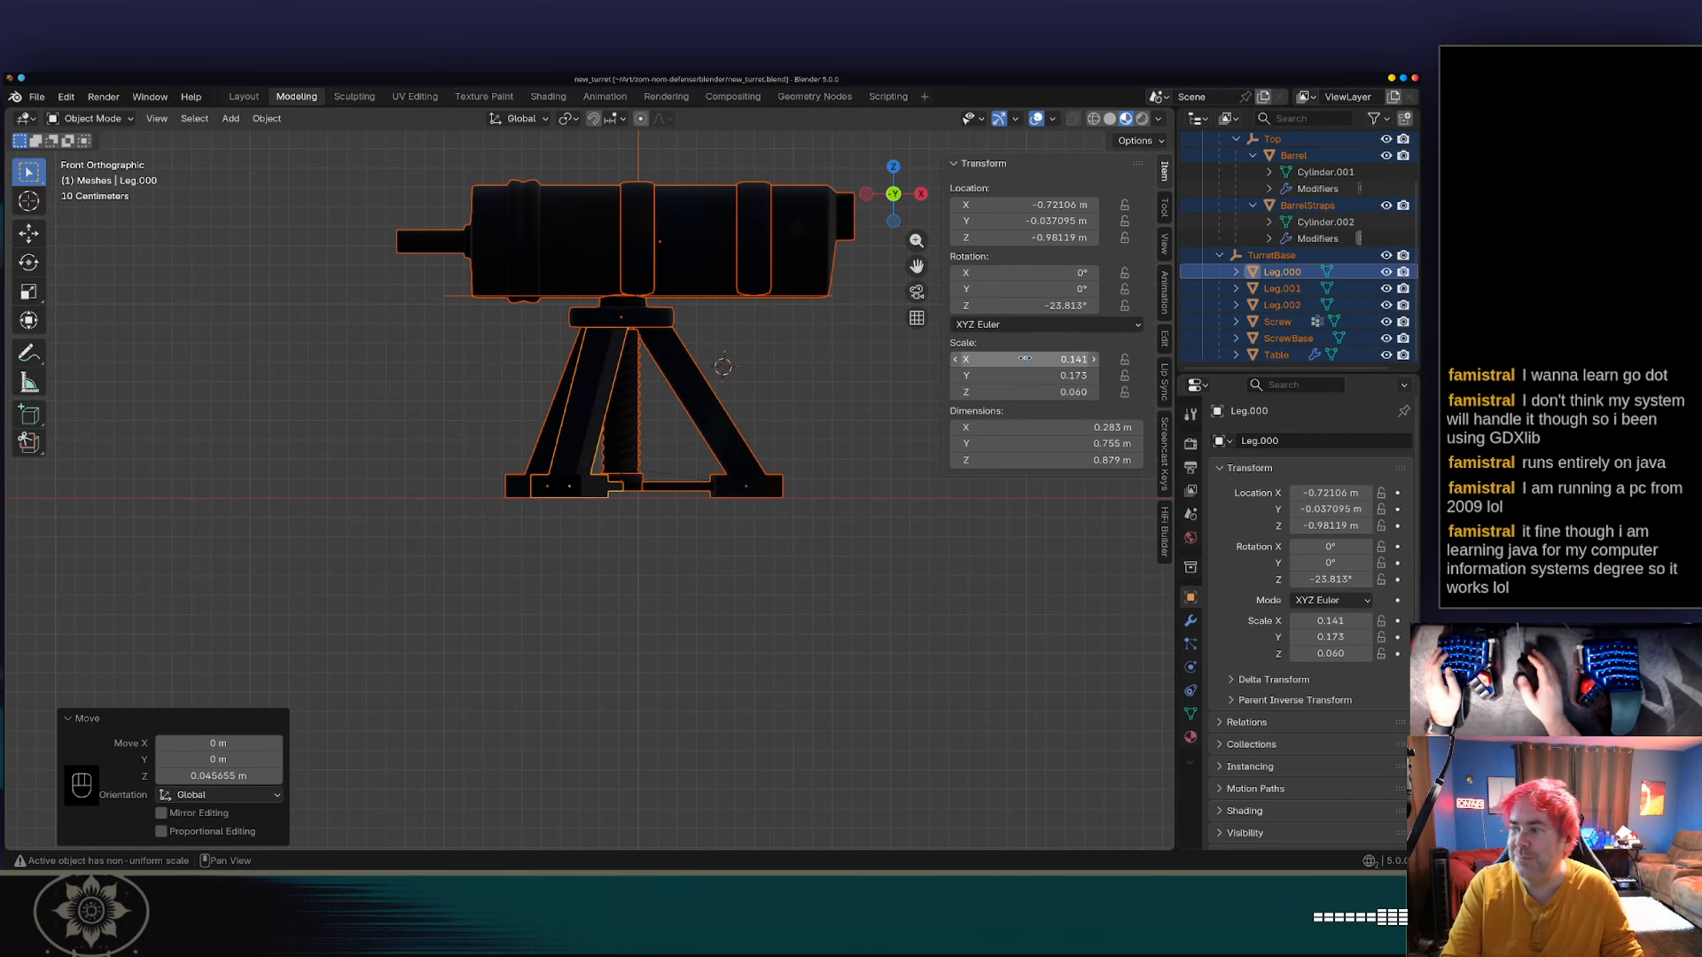
pyautogui.click(1271, 255)
pyautogui.scroll(3, 1277, 214)
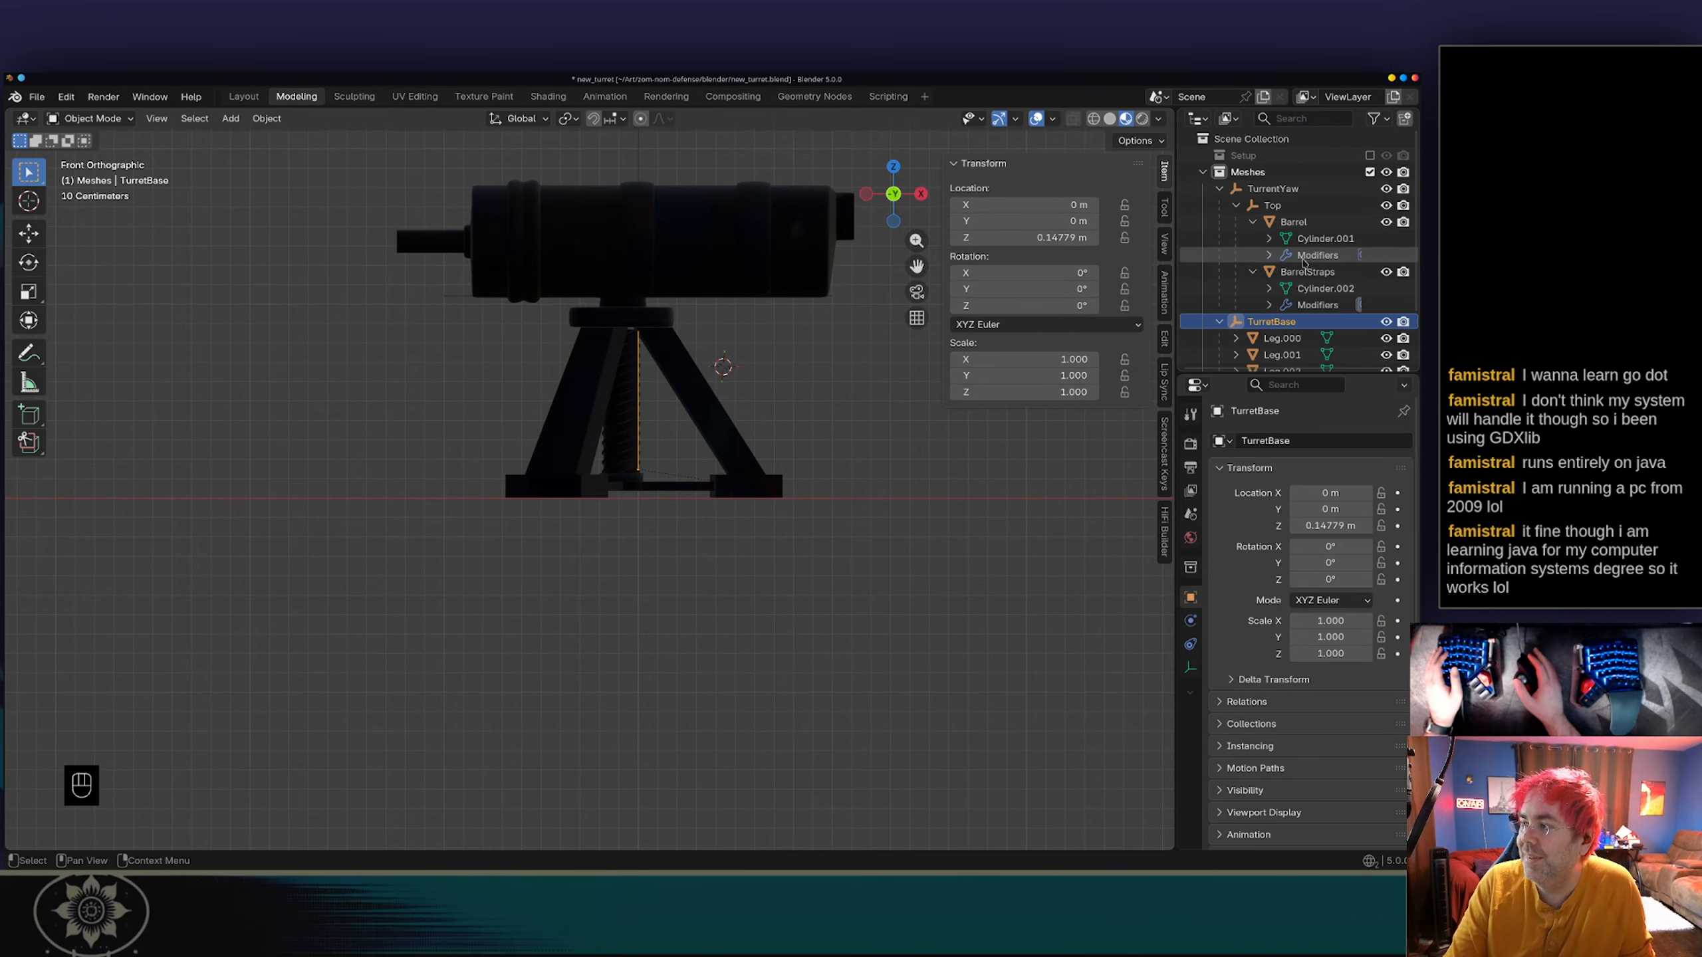
pyautogui.doubleClick(1269, 188)
pyautogui.click(1268, 188)
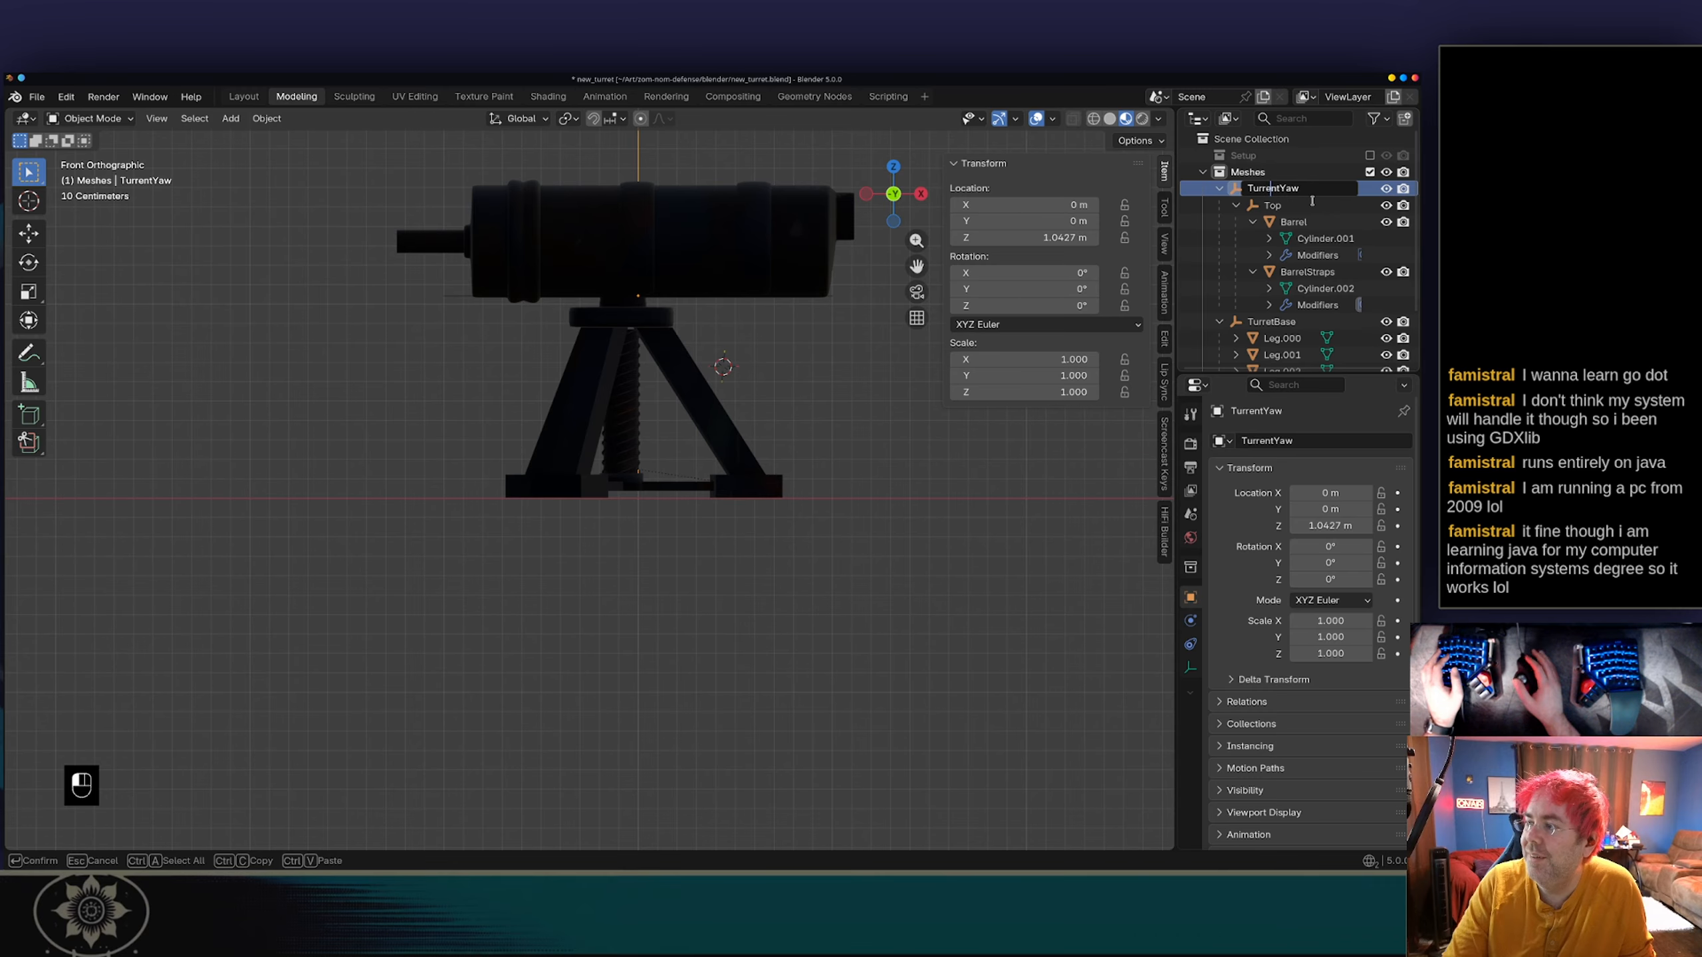
pyautogui.press('Delete')
pyautogui.press('Return')
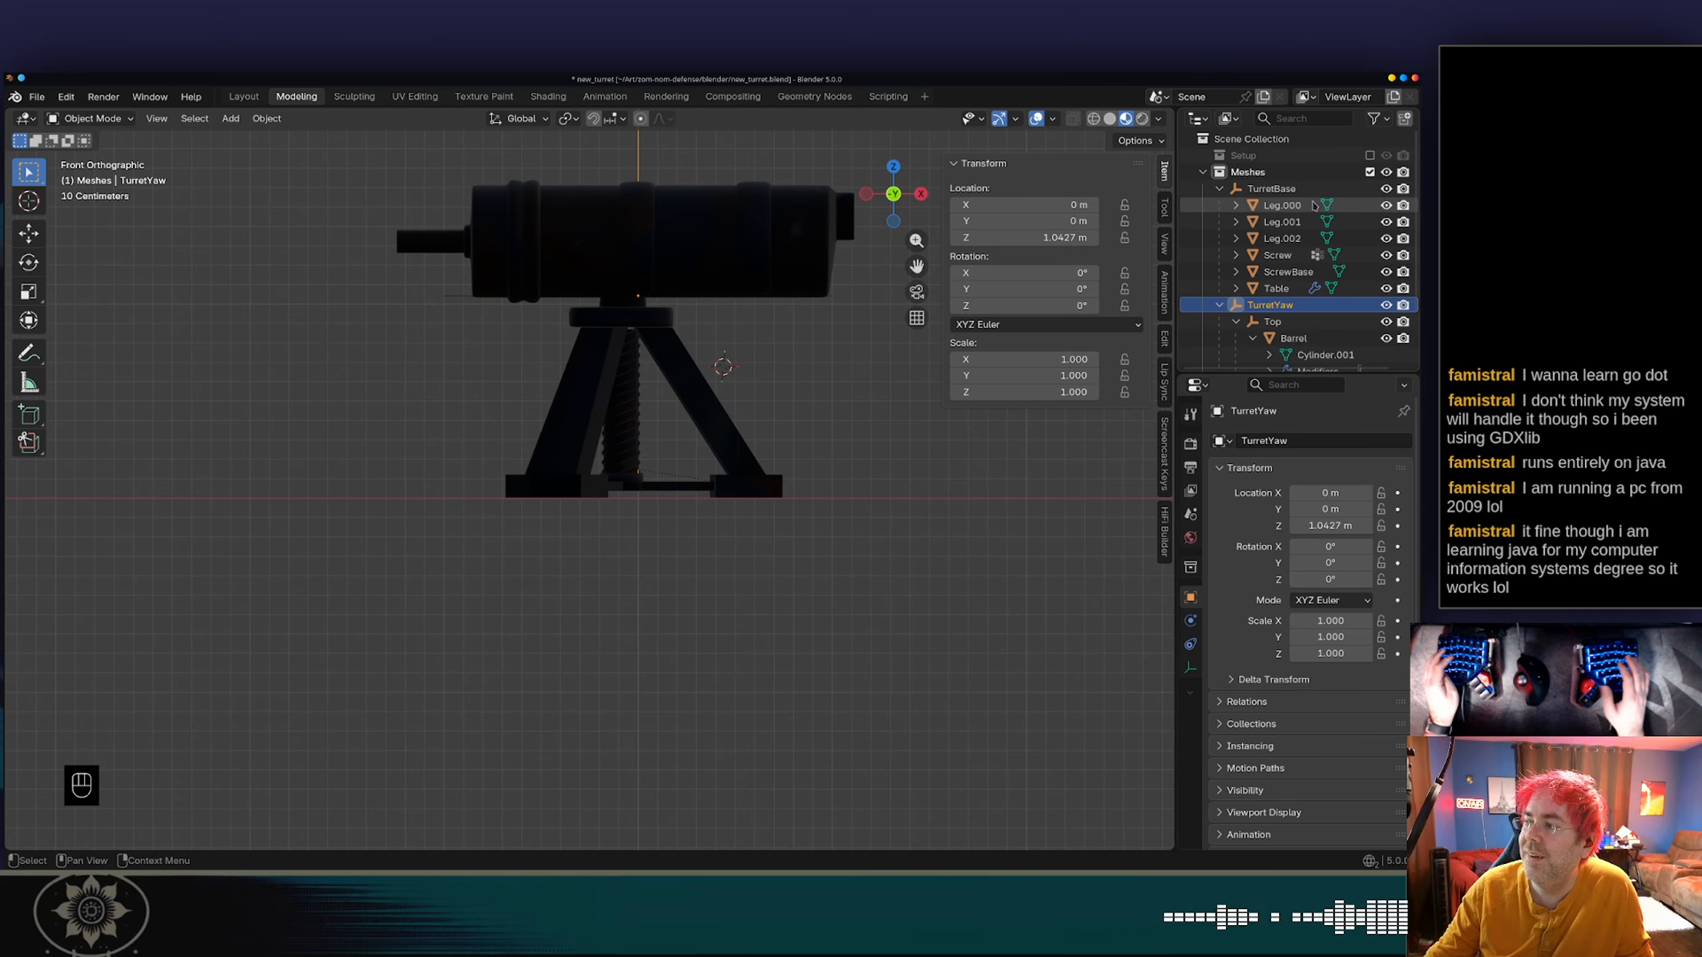
# Save the blend file and export the renamed hierarchy as glTF Binary, overwriting new_turret.glb.
pyautogui.hotkey('ctrl', 's')
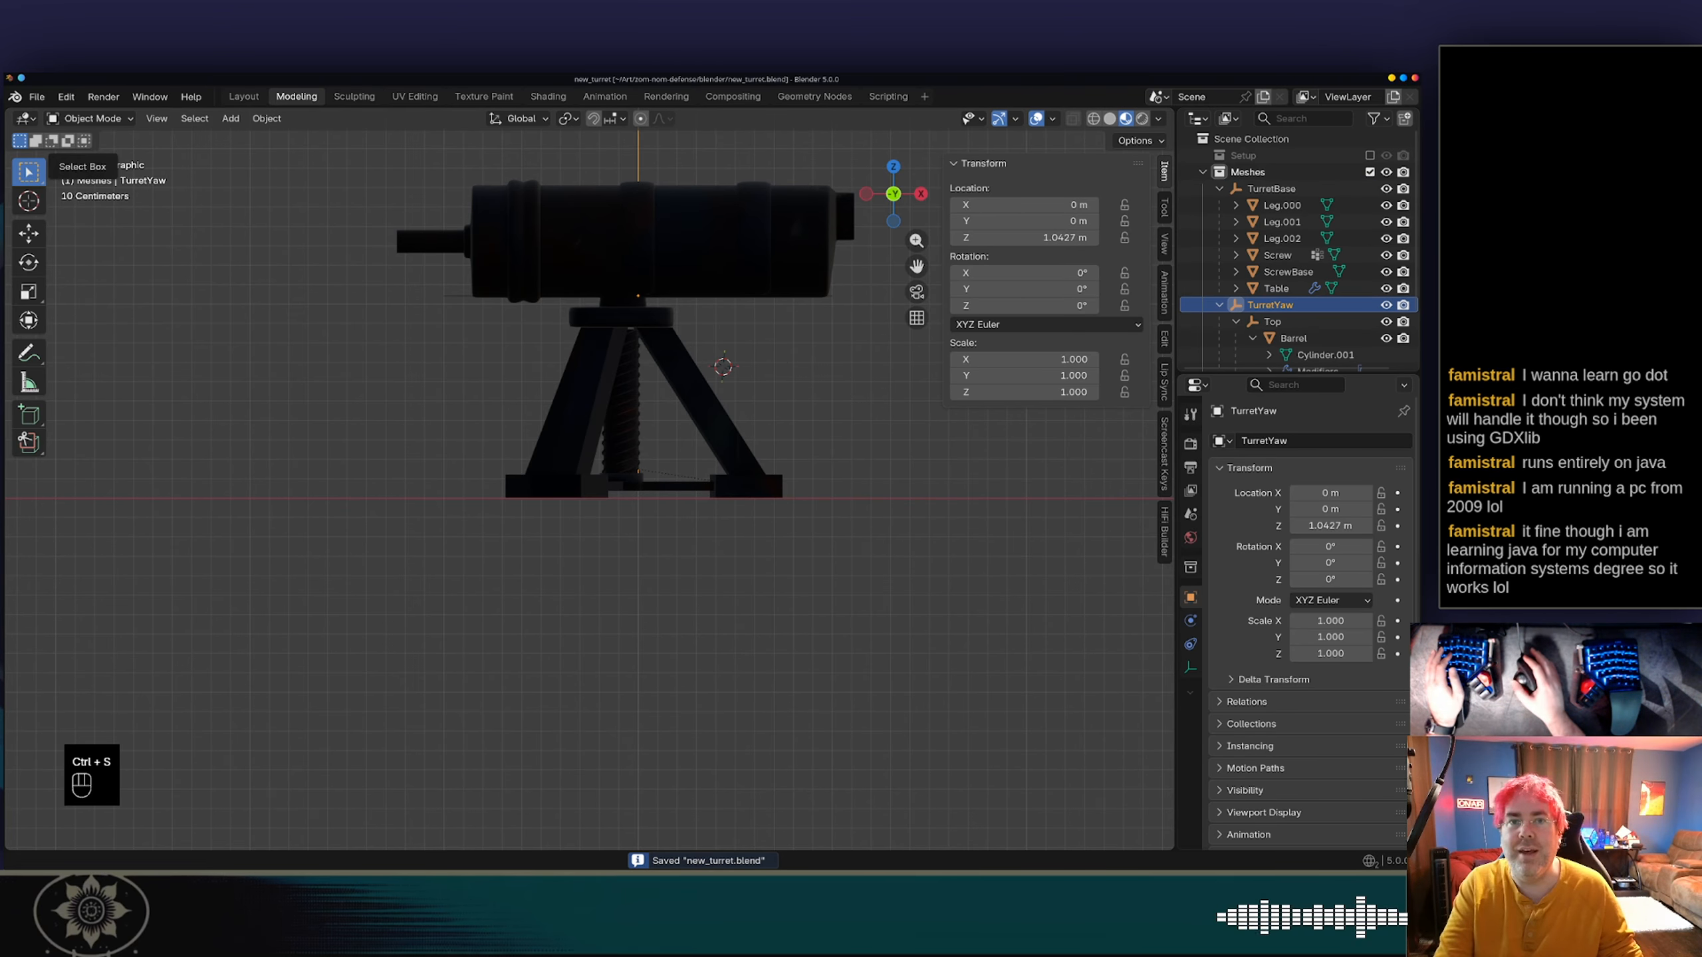
pyautogui.click(36, 96)
pyautogui.moveTo(89, 350)
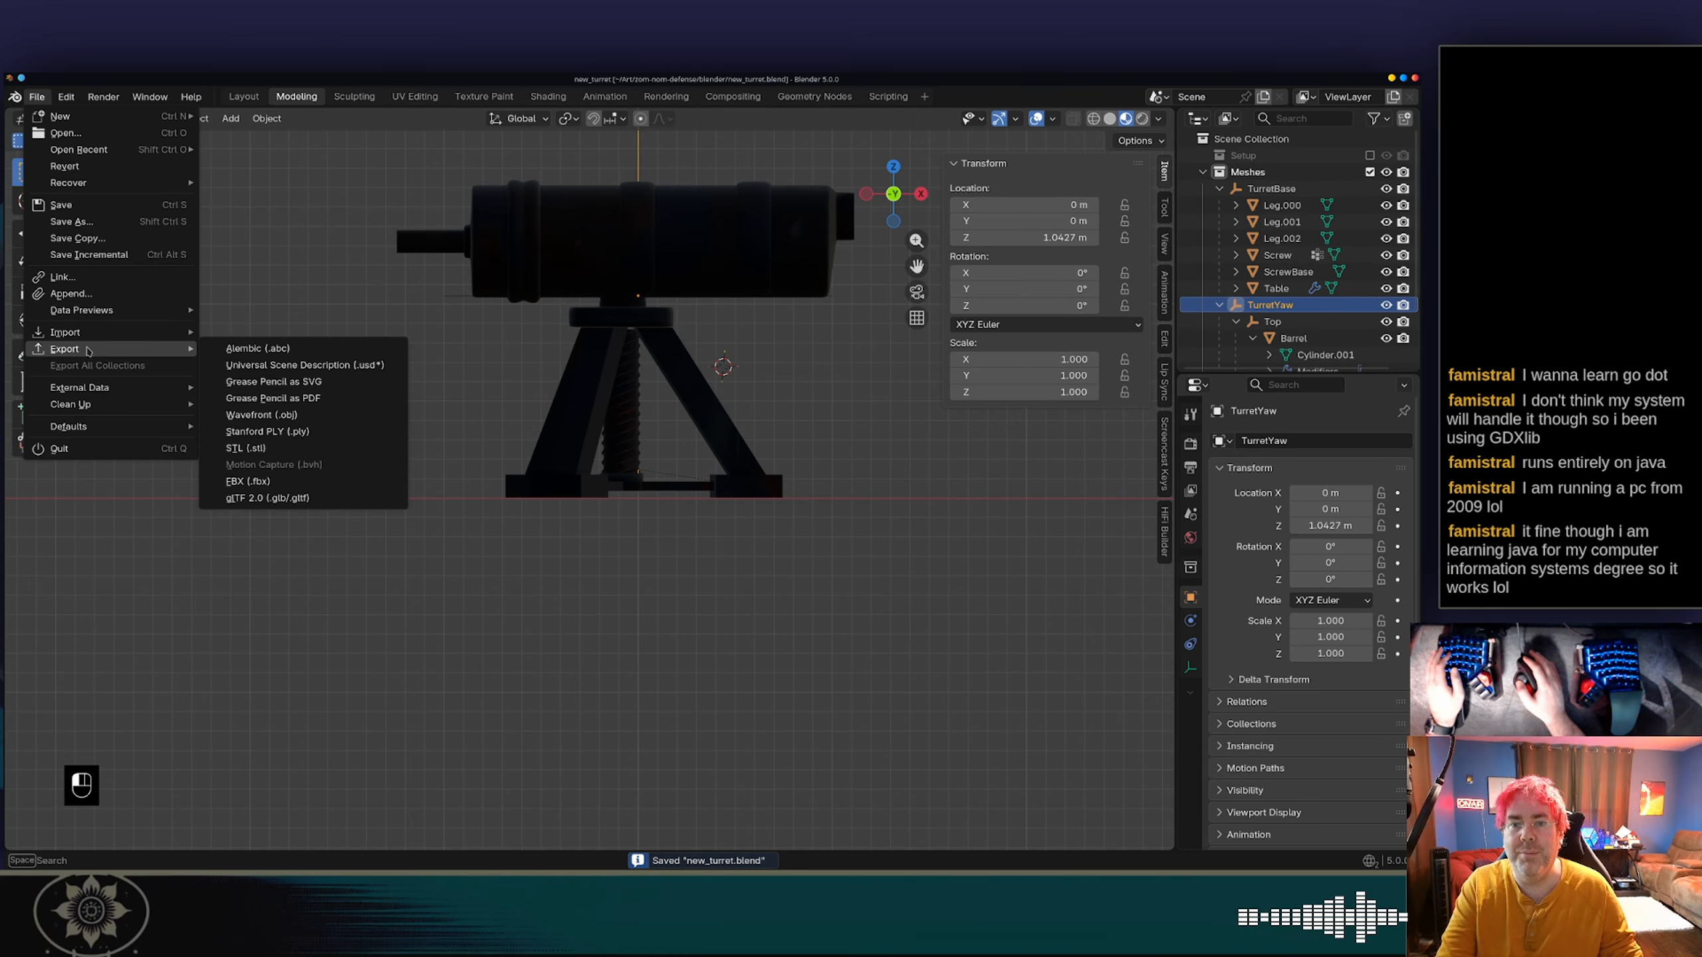
pyautogui.click(339, 500)
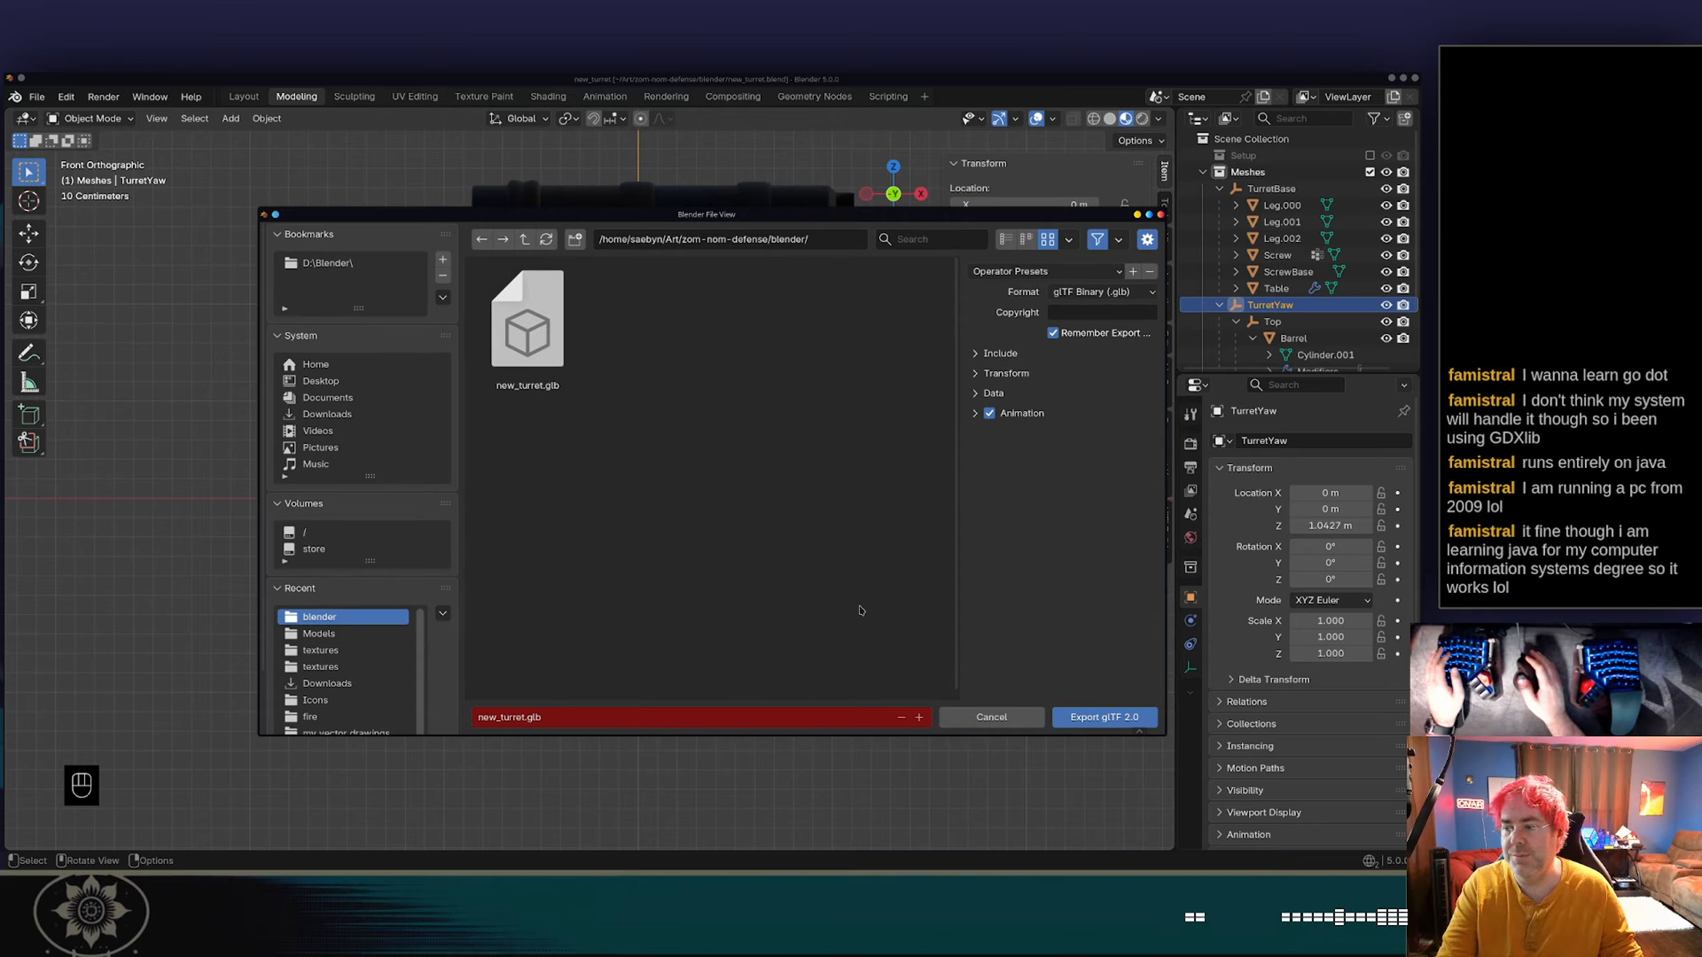
pyautogui.click(1104, 717)
# Replace new_turret.glb in the project's Models folder with the fresh export from the blender folder, and switch back to Godot.
pyautogui.hotkey('alt', 'Tab')
pyautogui.hotkey('alt', 'Tab')
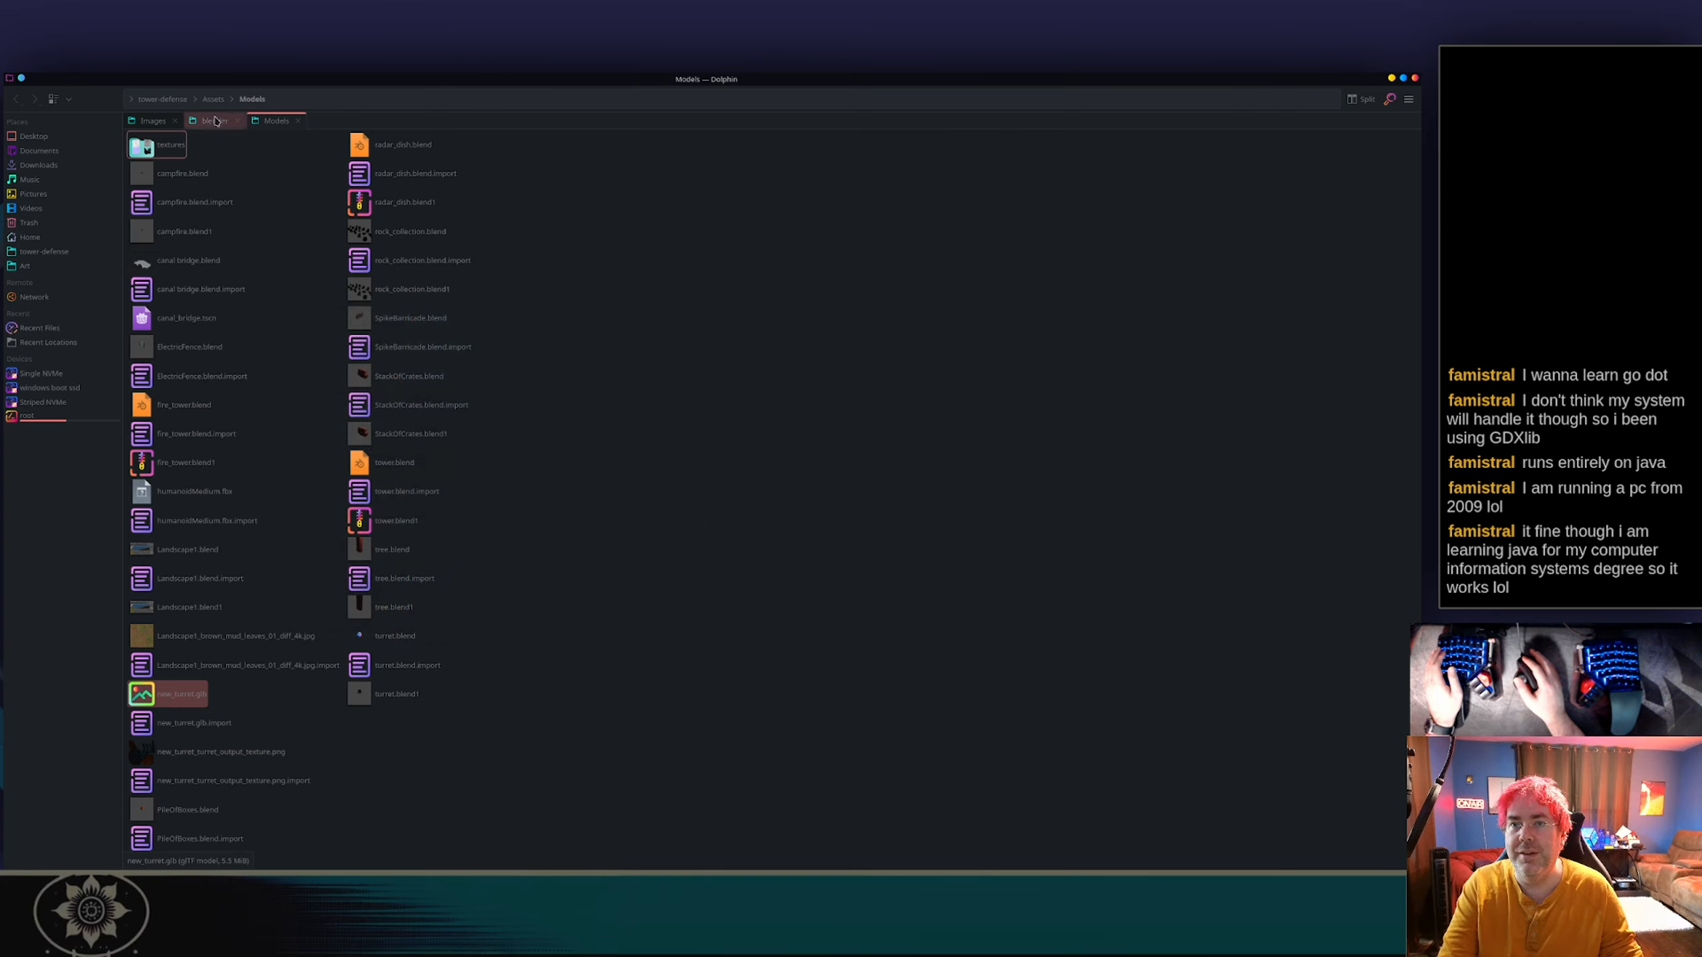
pyautogui.click(215, 121)
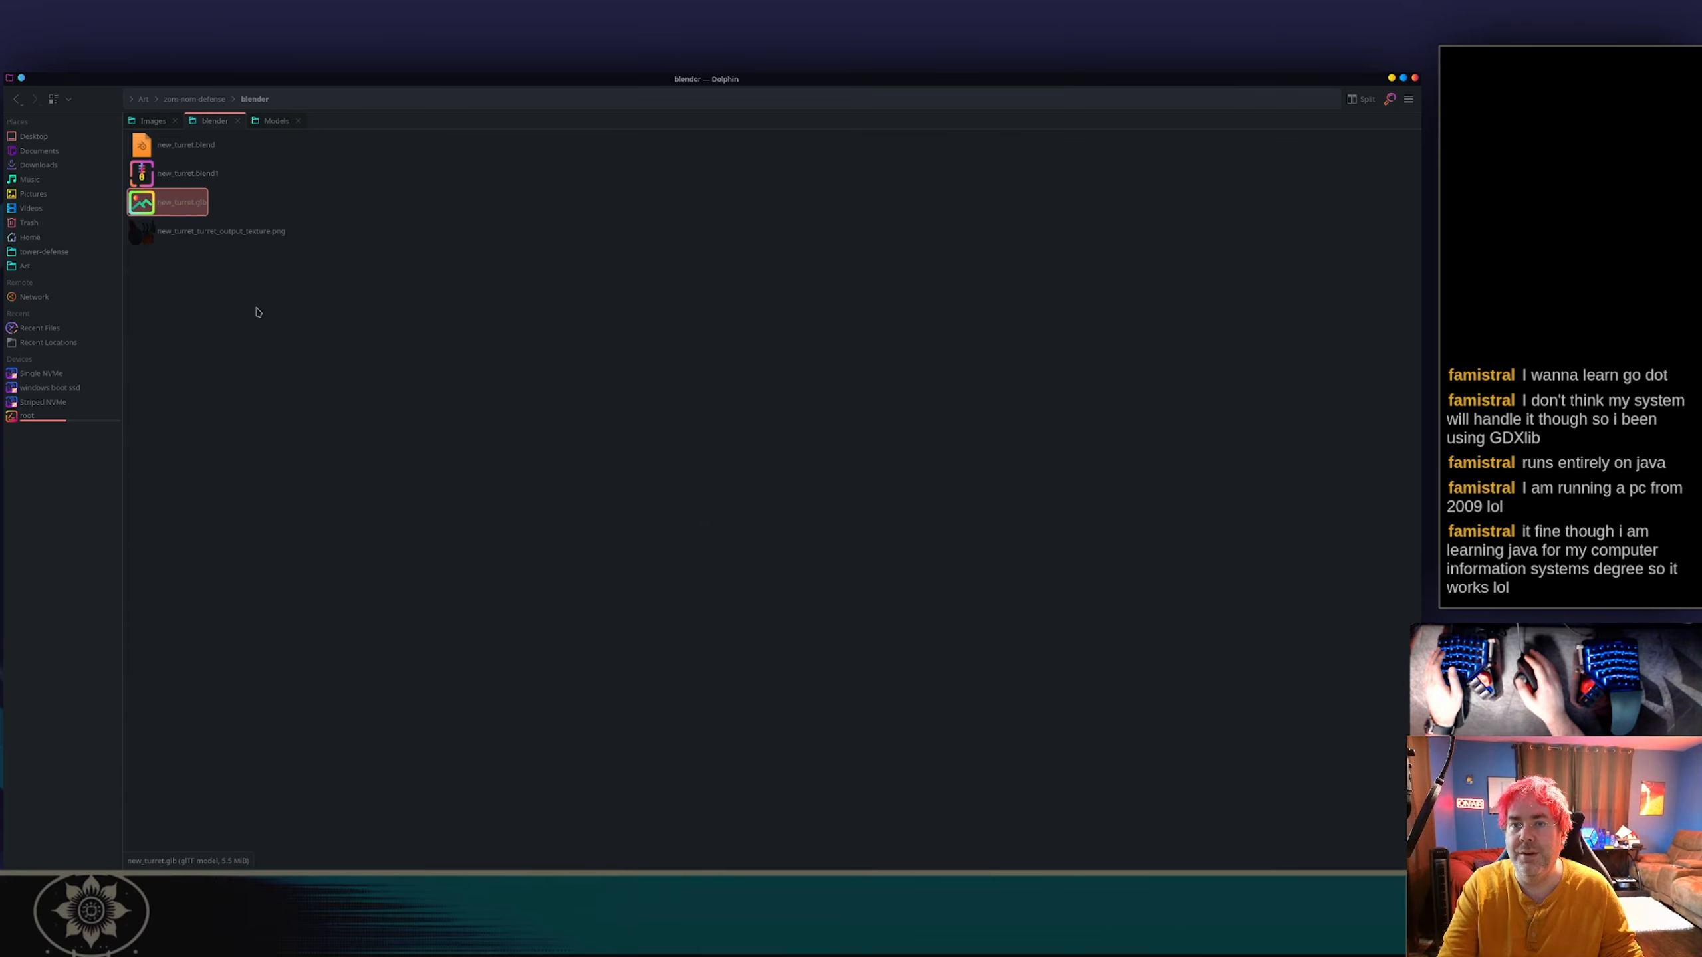
pyautogui.click(272, 122)
pyautogui.click(706, 487)
pyautogui.hotkey('ctrl', 'v')
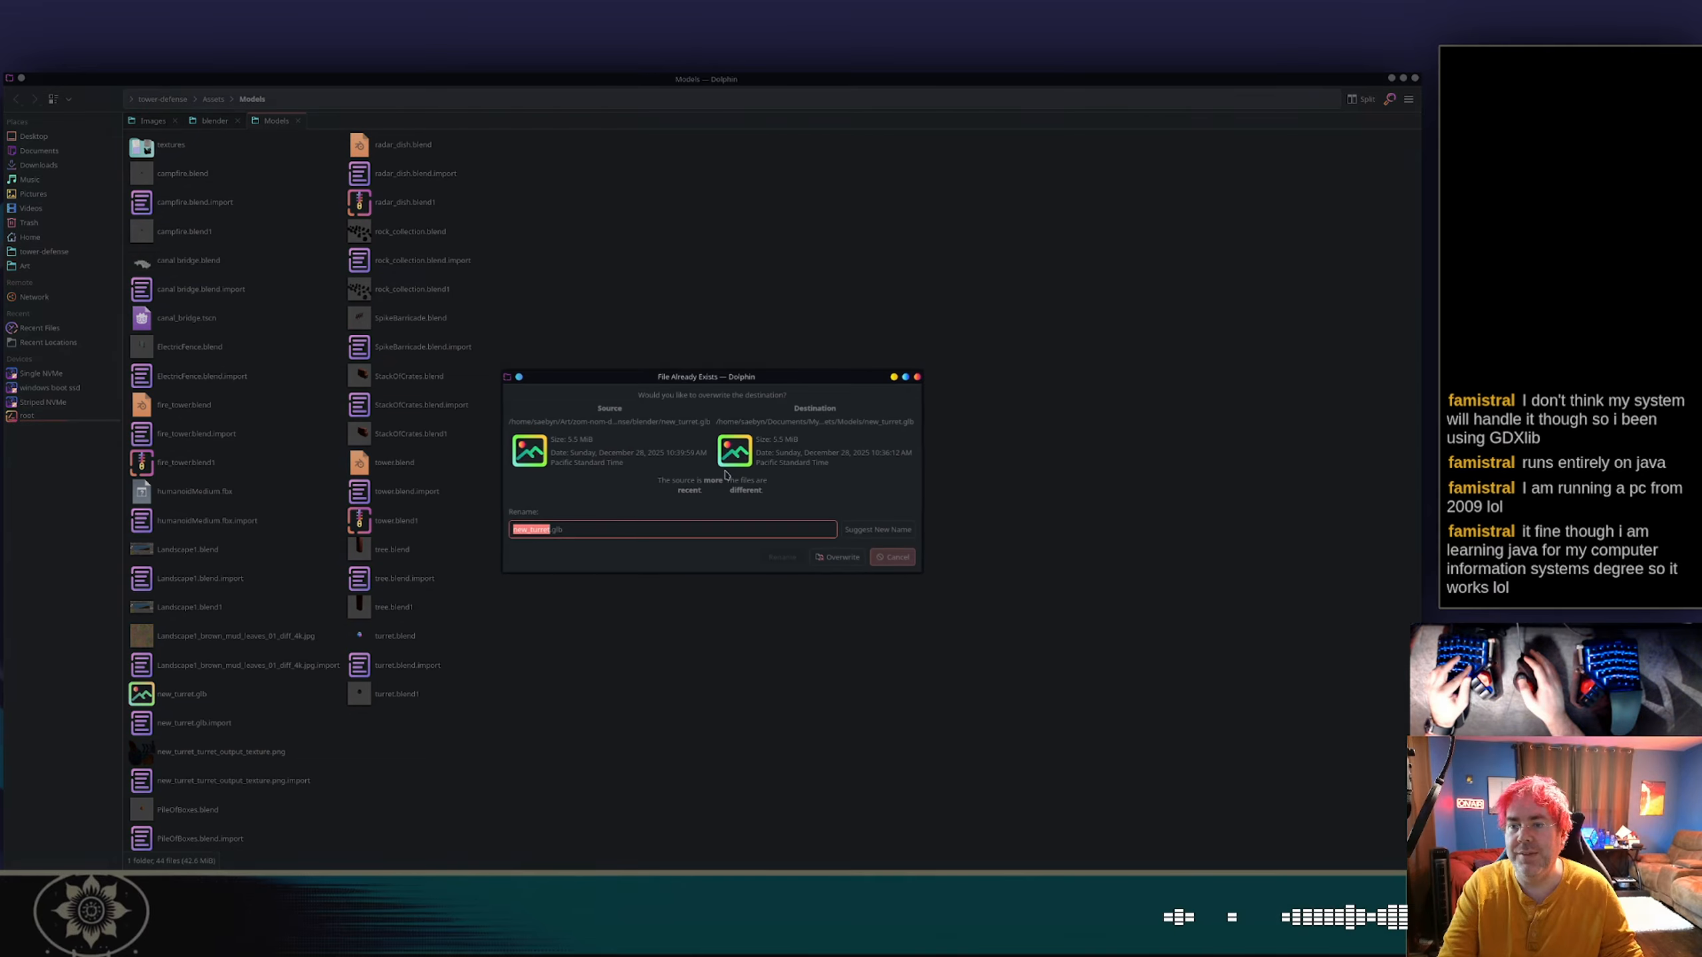
pyautogui.click(856, 564)
pyautogui.hotkey('alt', 'Tab')
pyautogui.hotkey('alt', 'Tab')
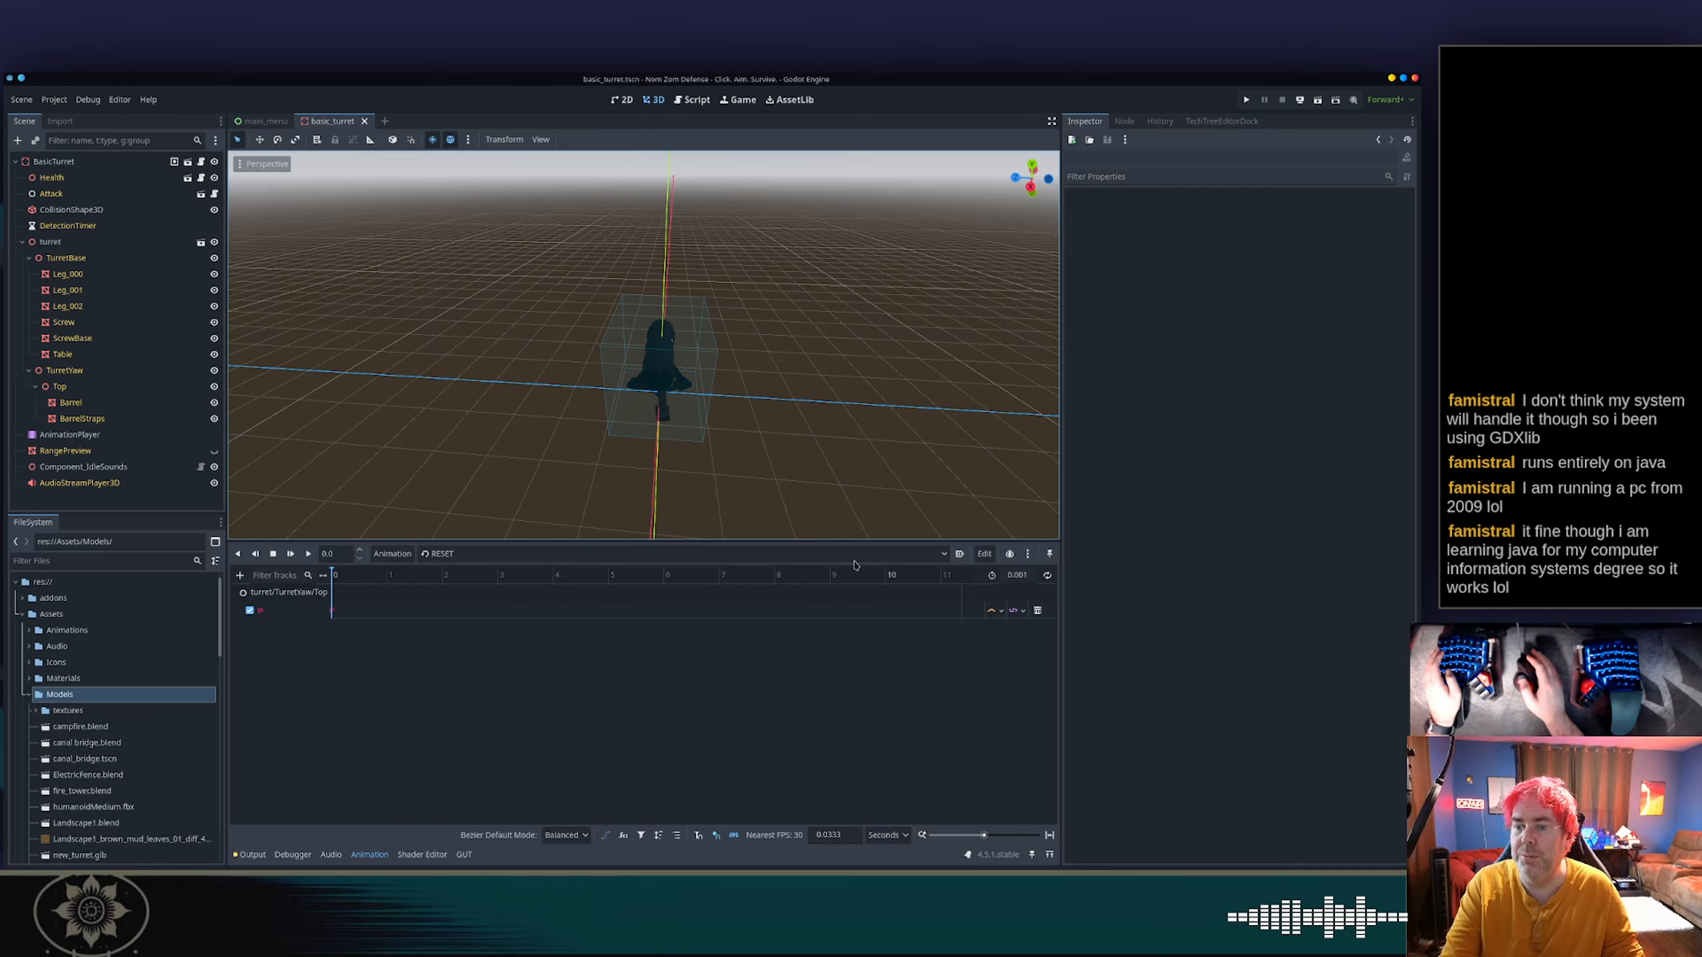
# Select the AnimationPlayer and check its RESET track for the Top node and the turret's pose in the viewport.
pyautogui.click(101, 417)
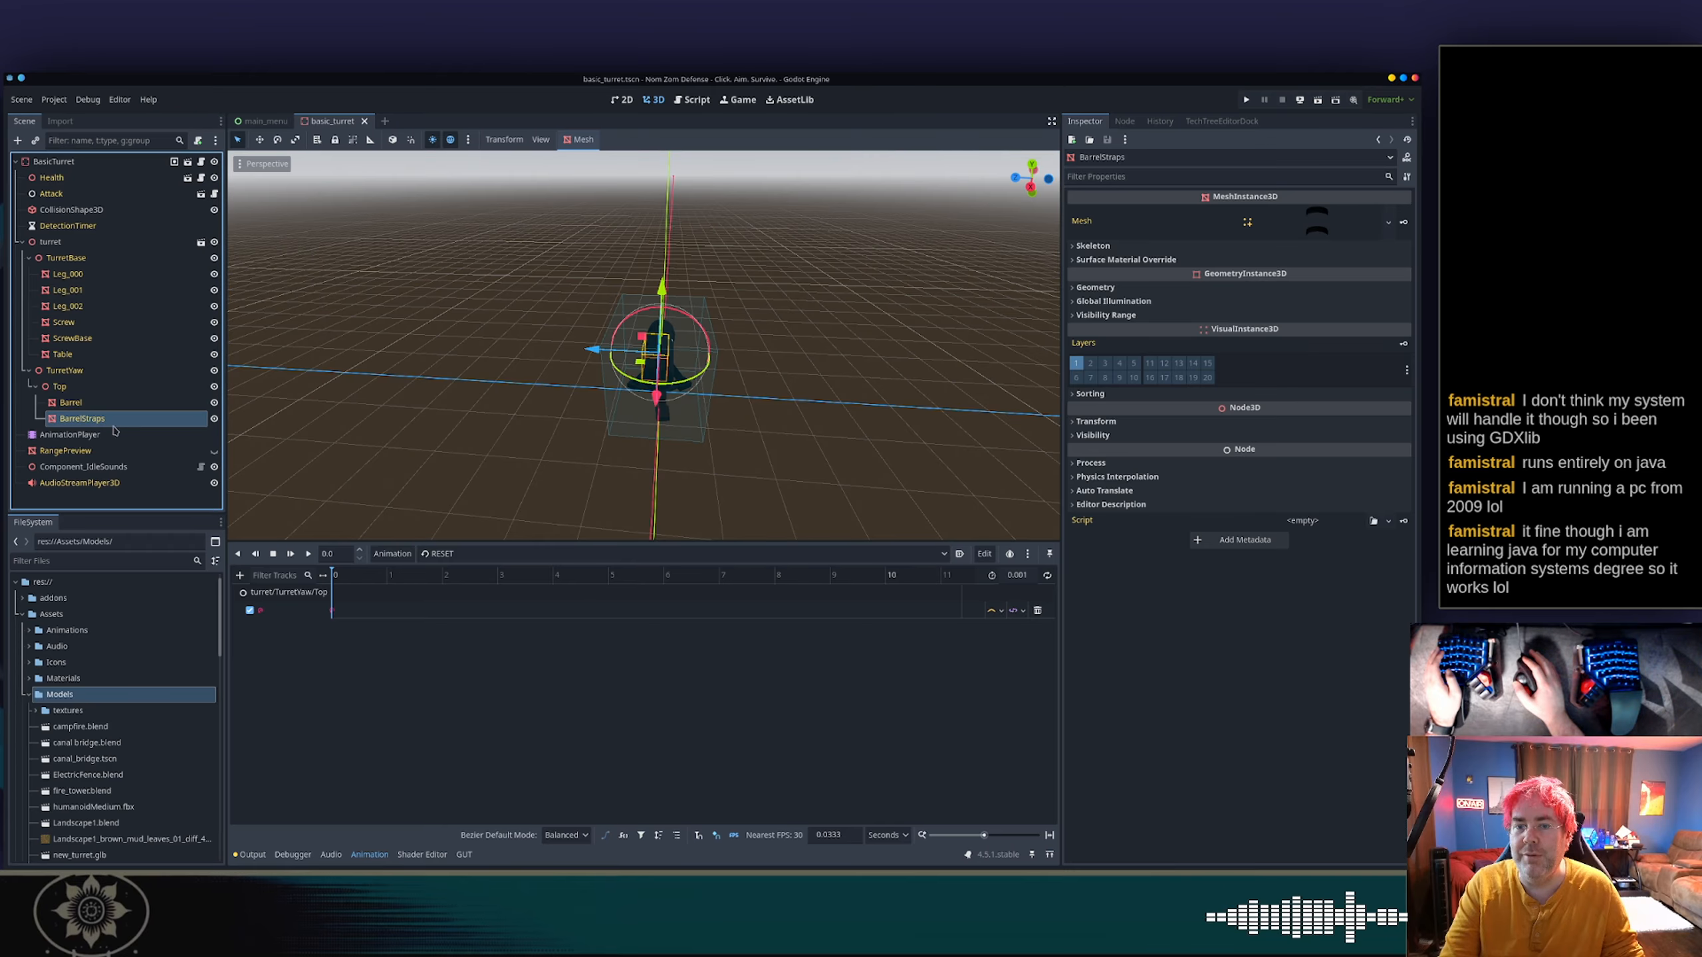
pyautogui.click(118, 437)
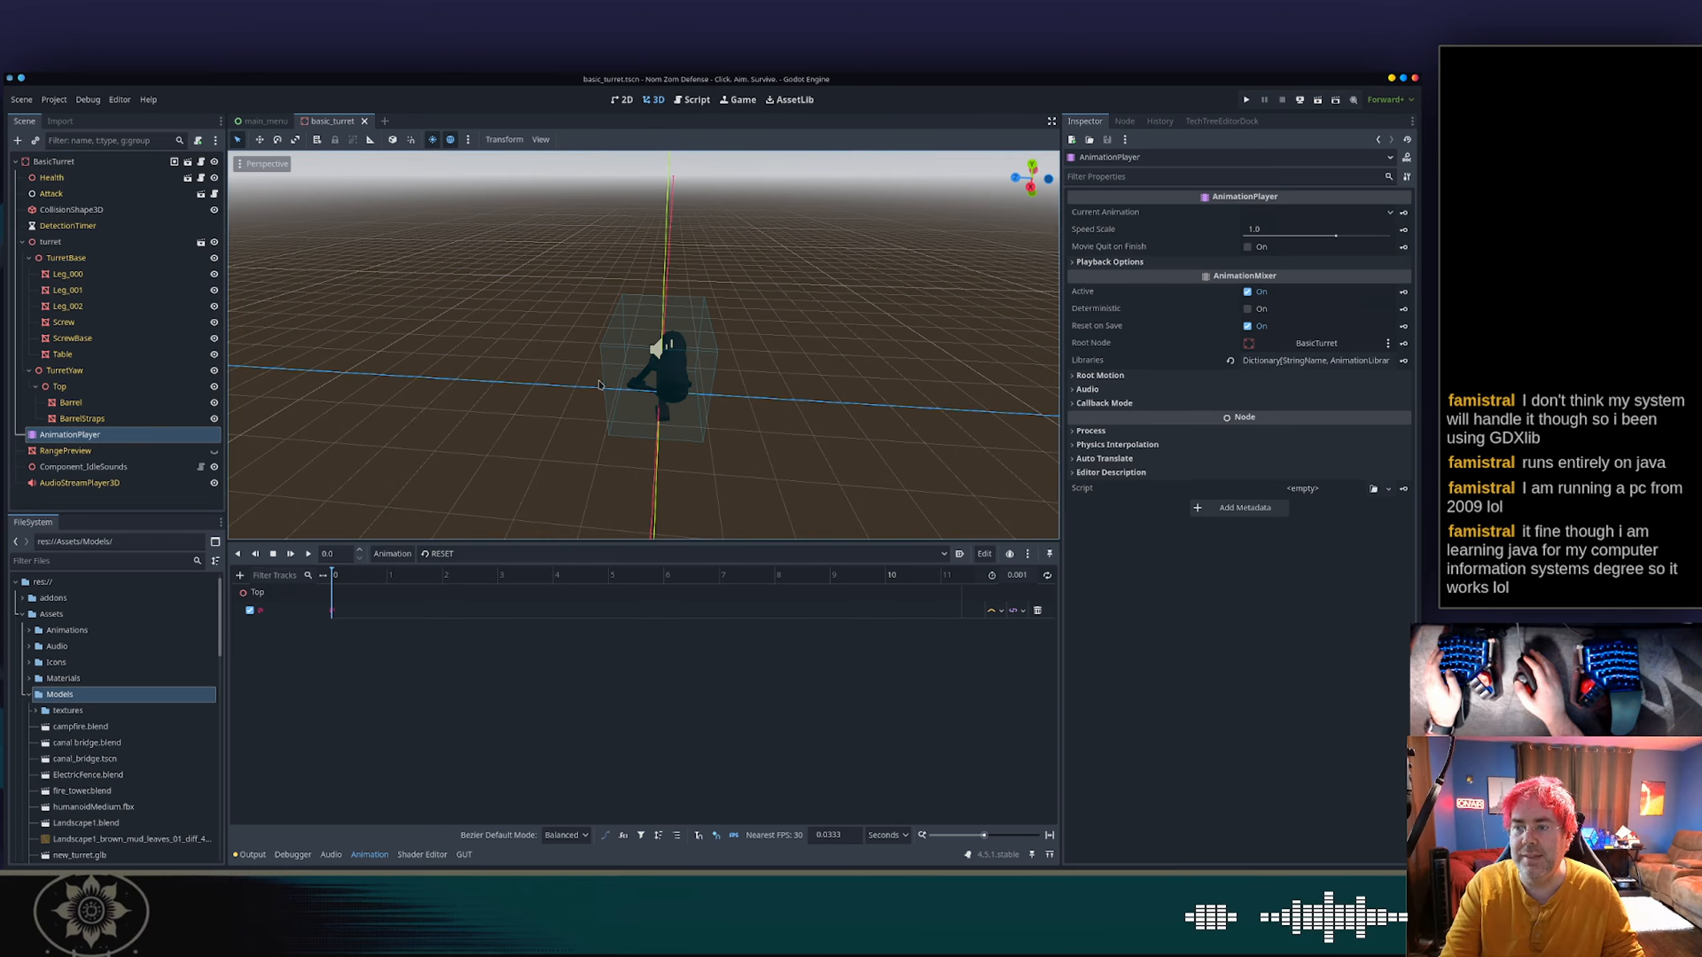
pyautogui.moveTo(655, 387); pyautogui.dragTo(855, 362, button='middle')
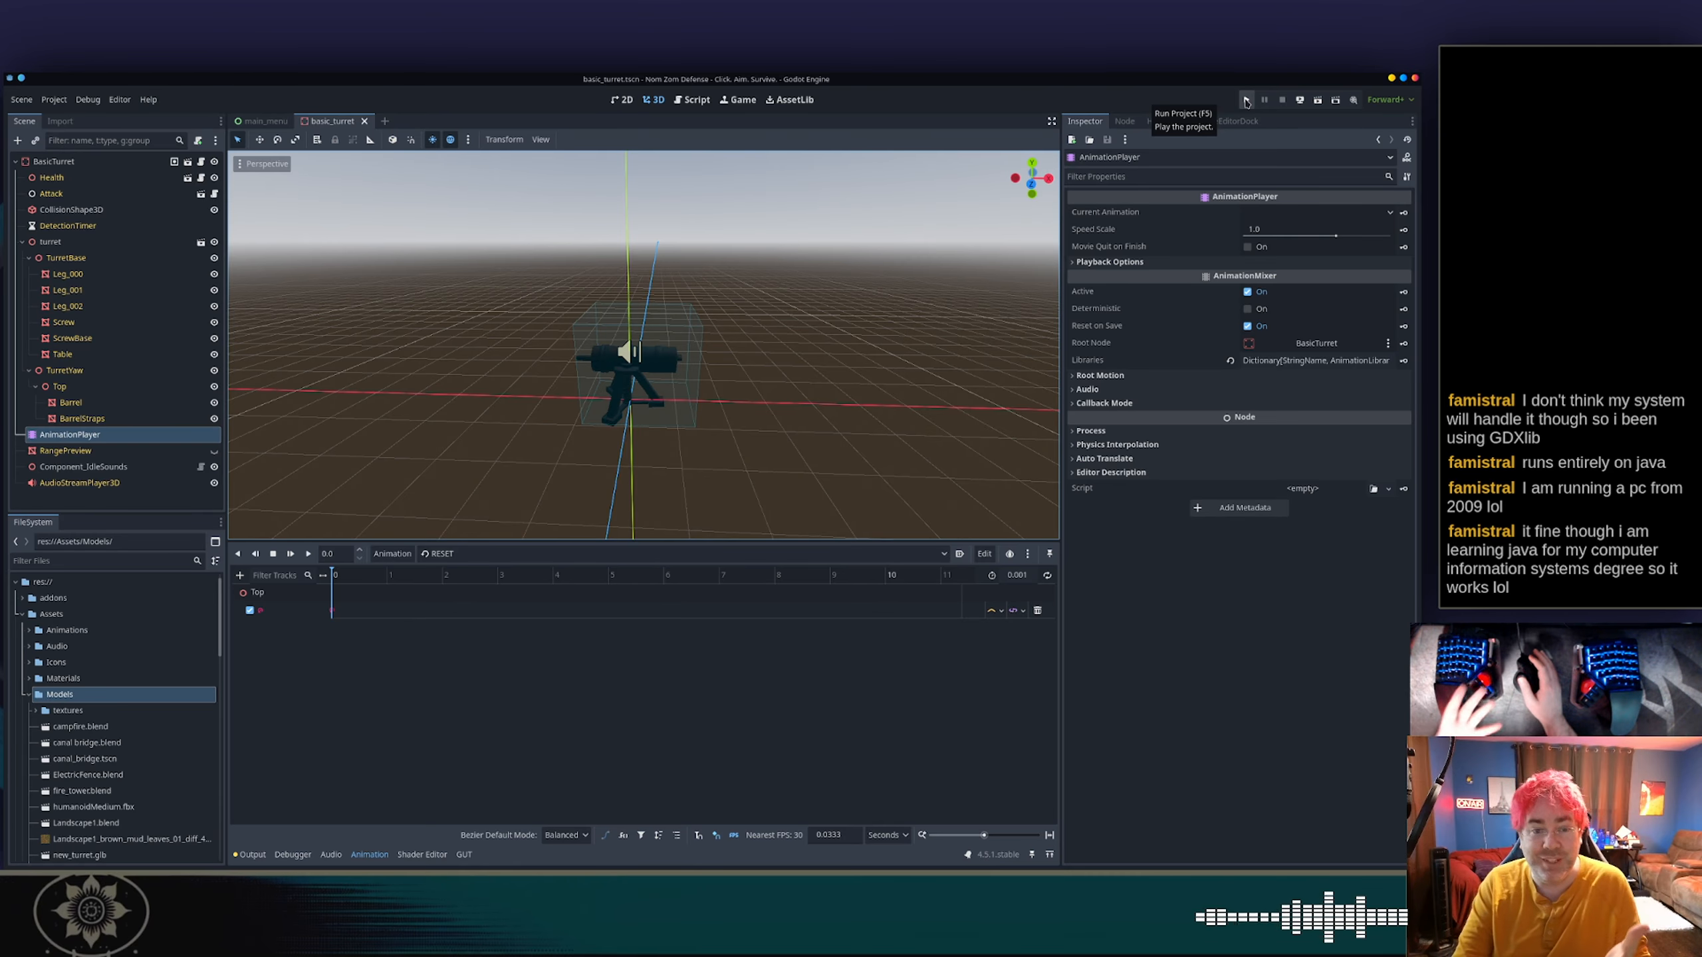
# Run the project, play the Test Scenario level, inspect the top obstacle.gd stack frame and stop the game.
pyautogui.click(1246, 100)
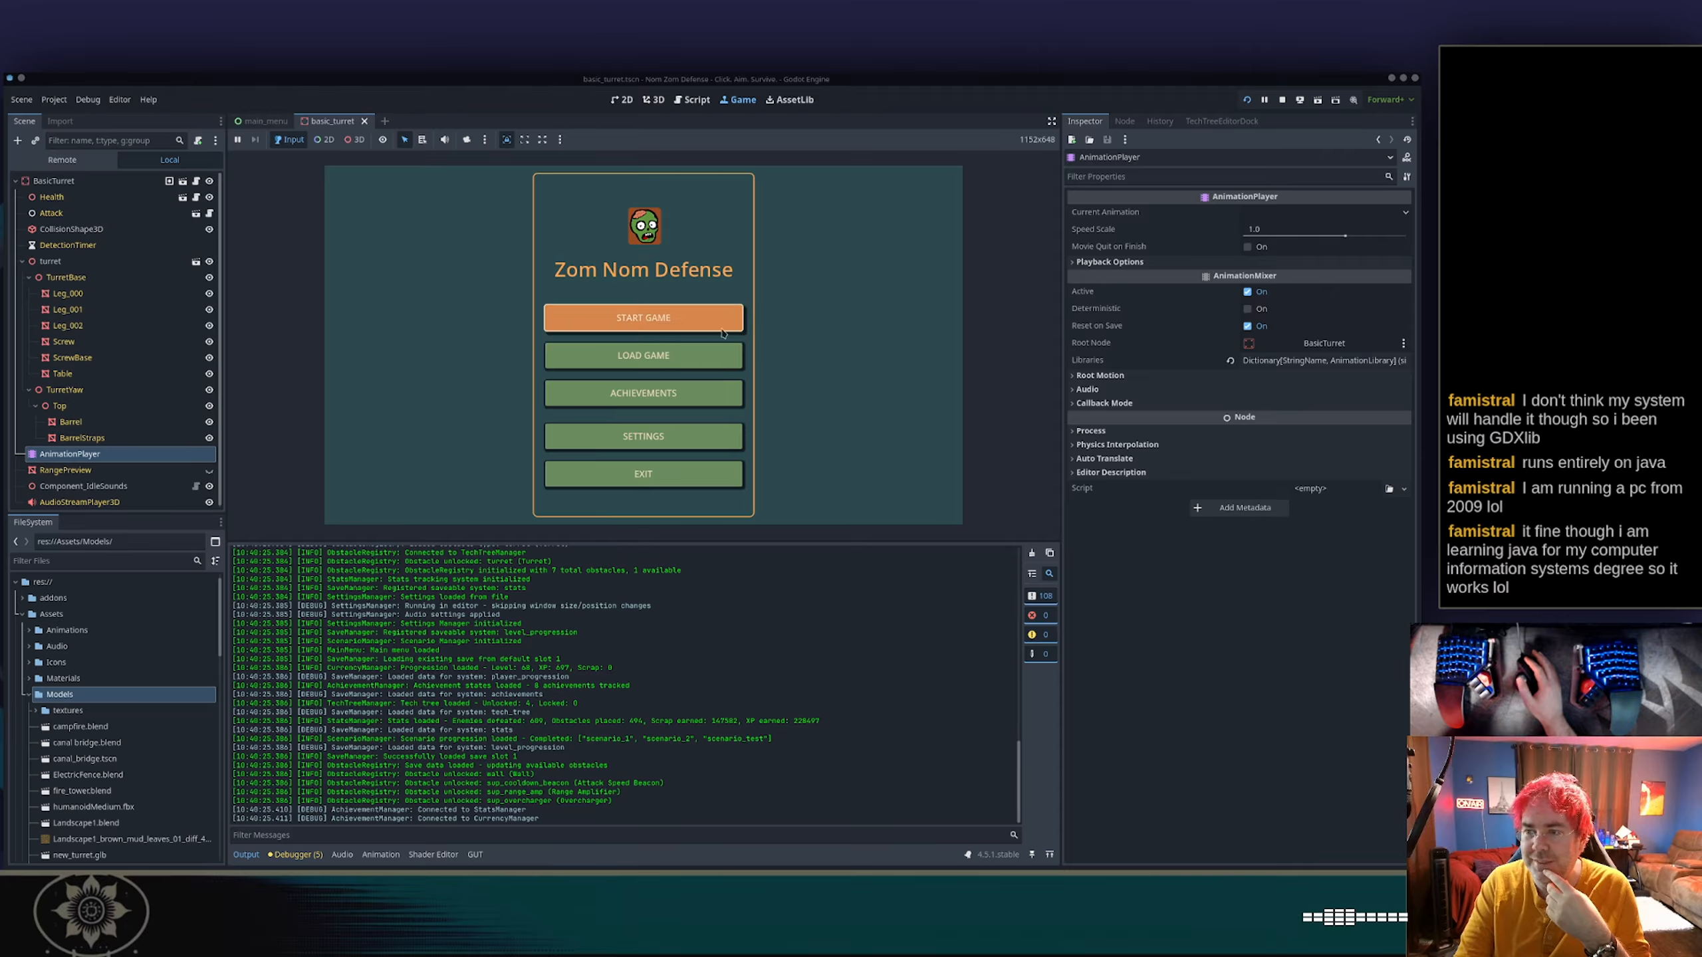
pyautogui.click(670, 314)
pyautogui.scroll(-3, 603, 318)
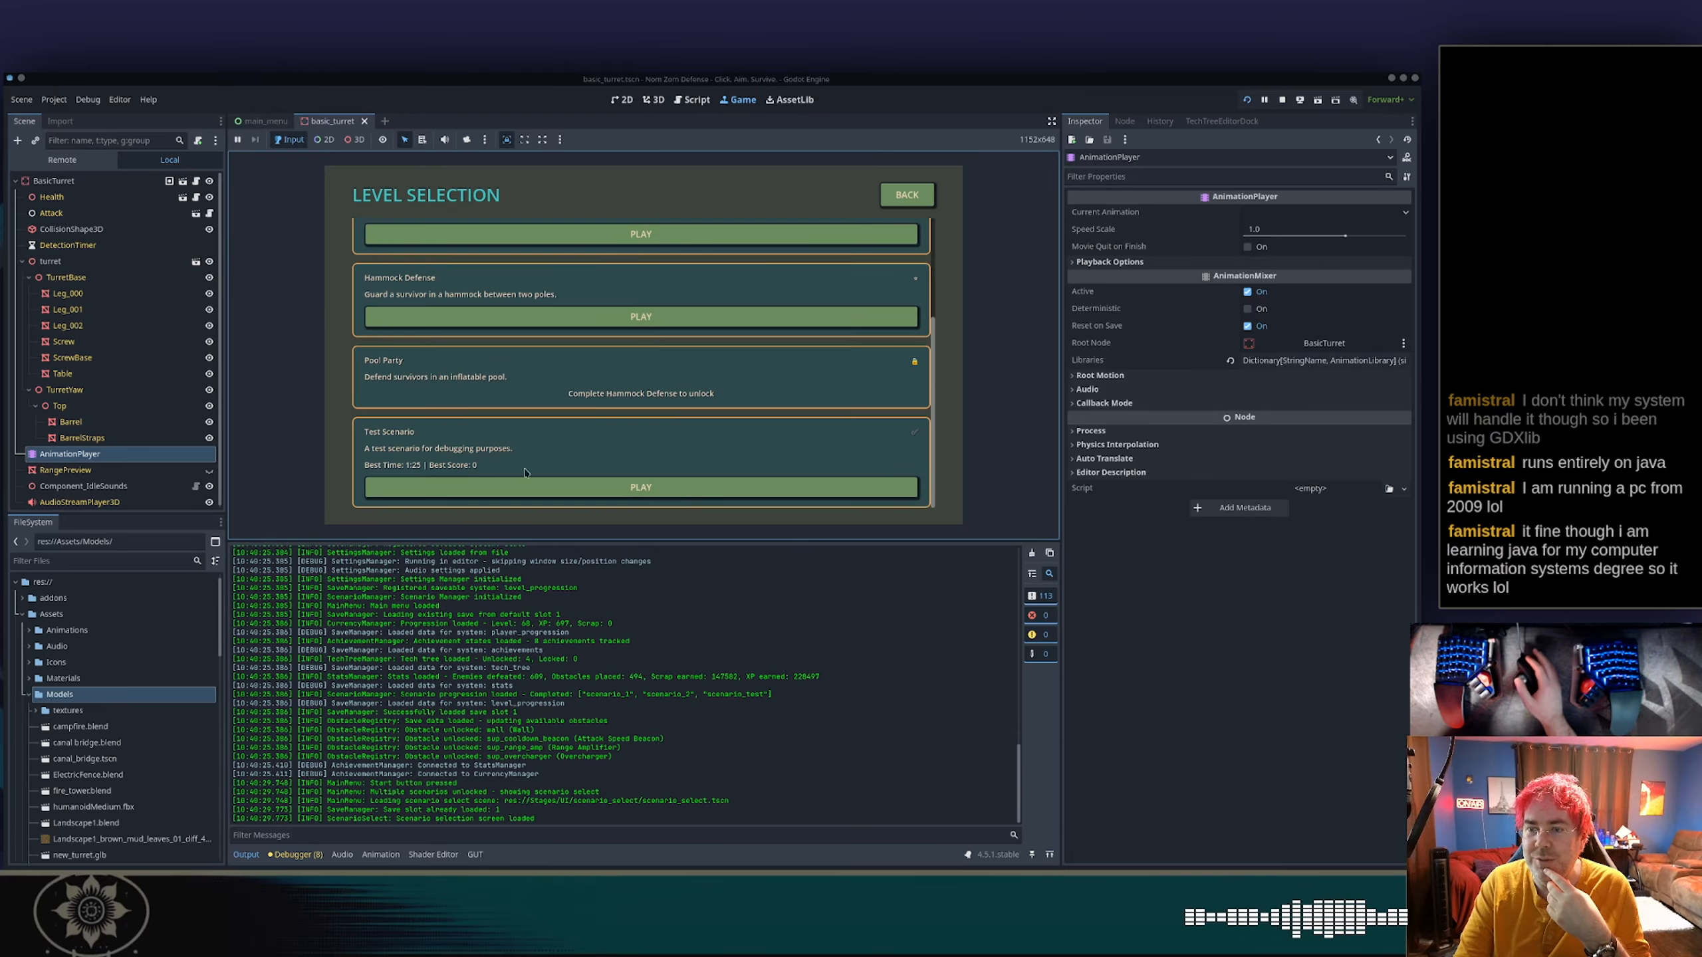
pyautogui.click(523, 492)
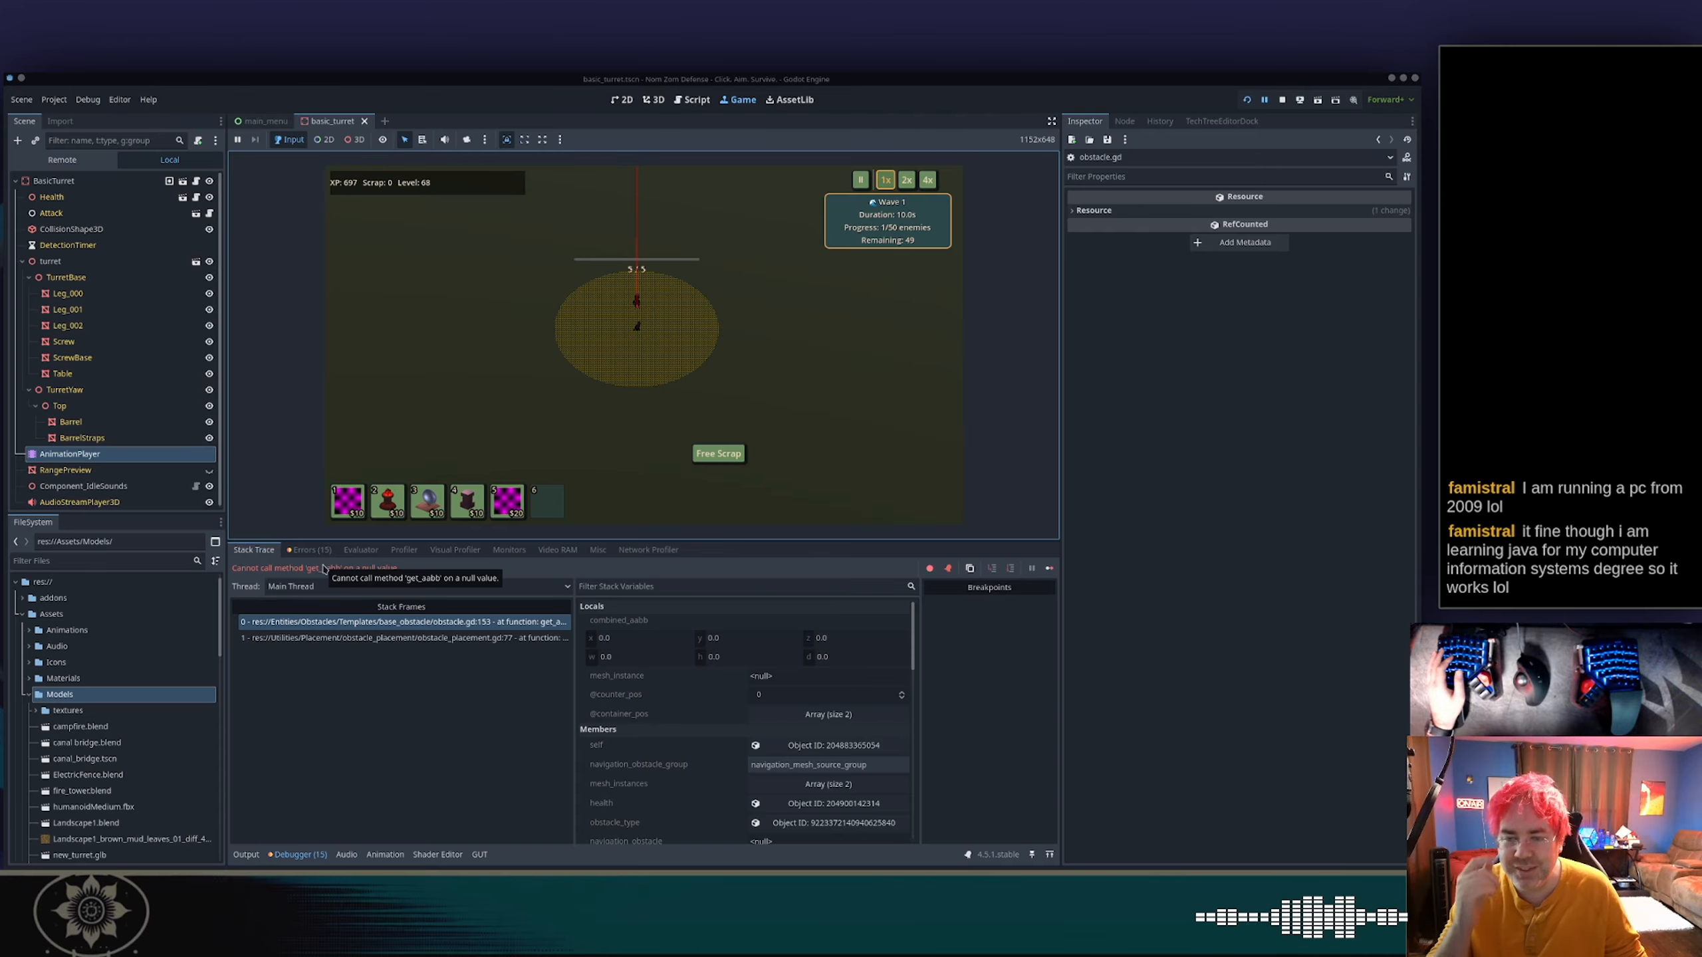
pyautogui.click(435, 624)
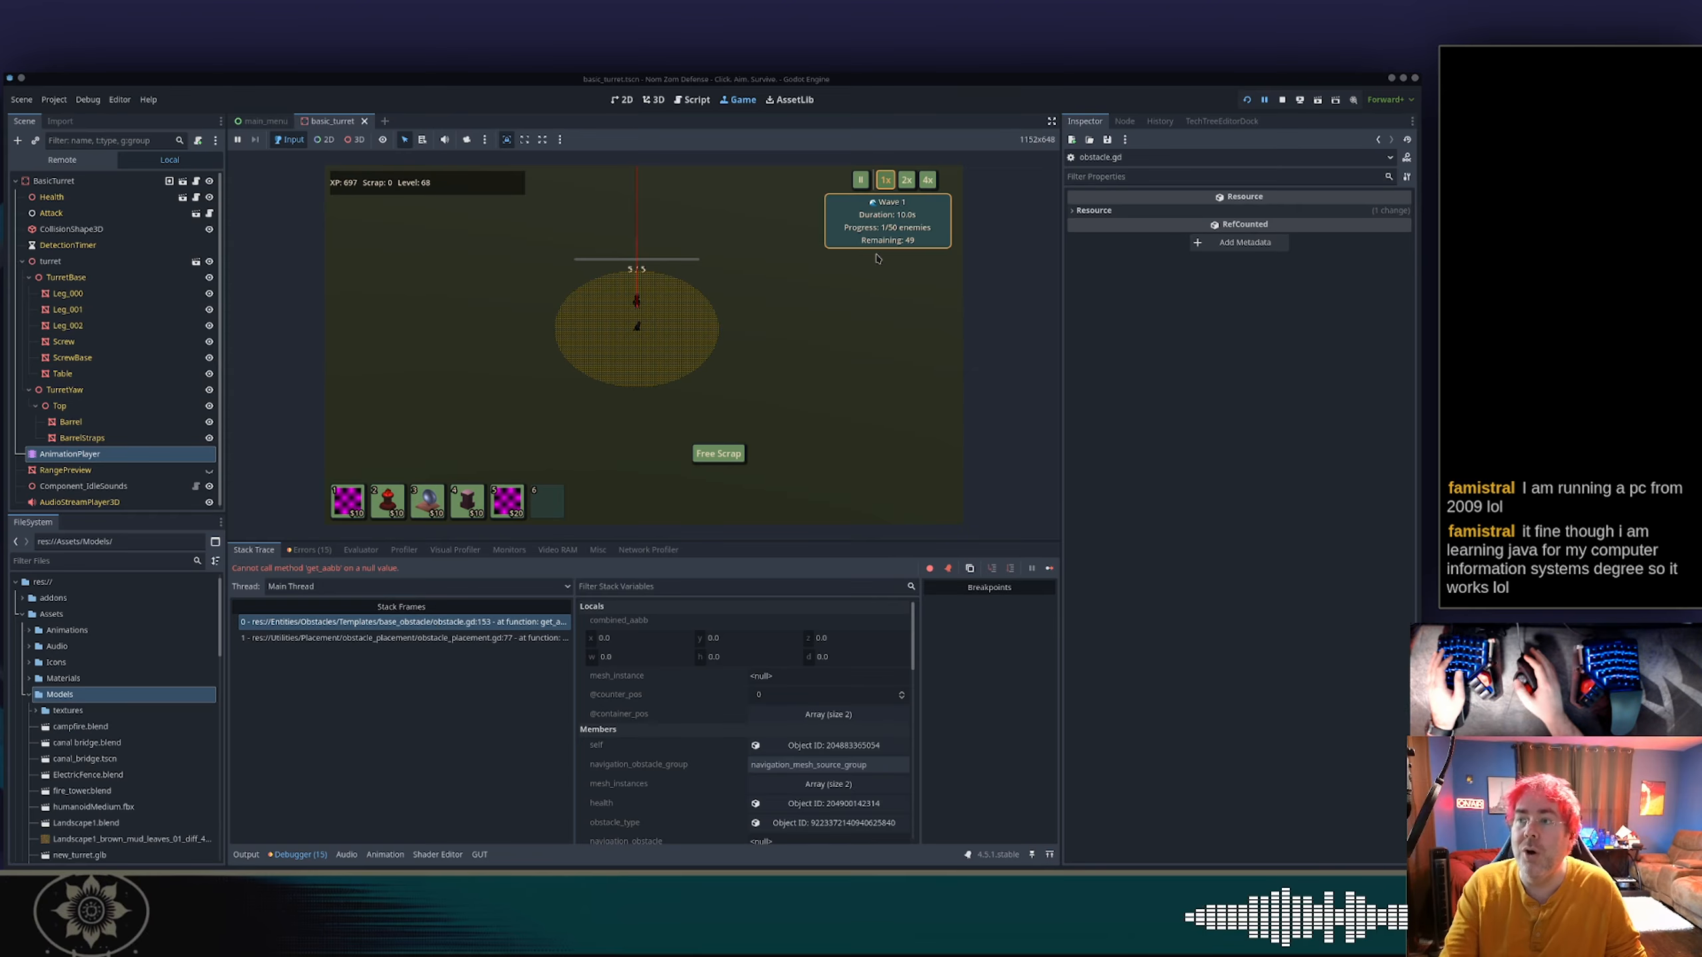
pyautogui.click(1279, 99)
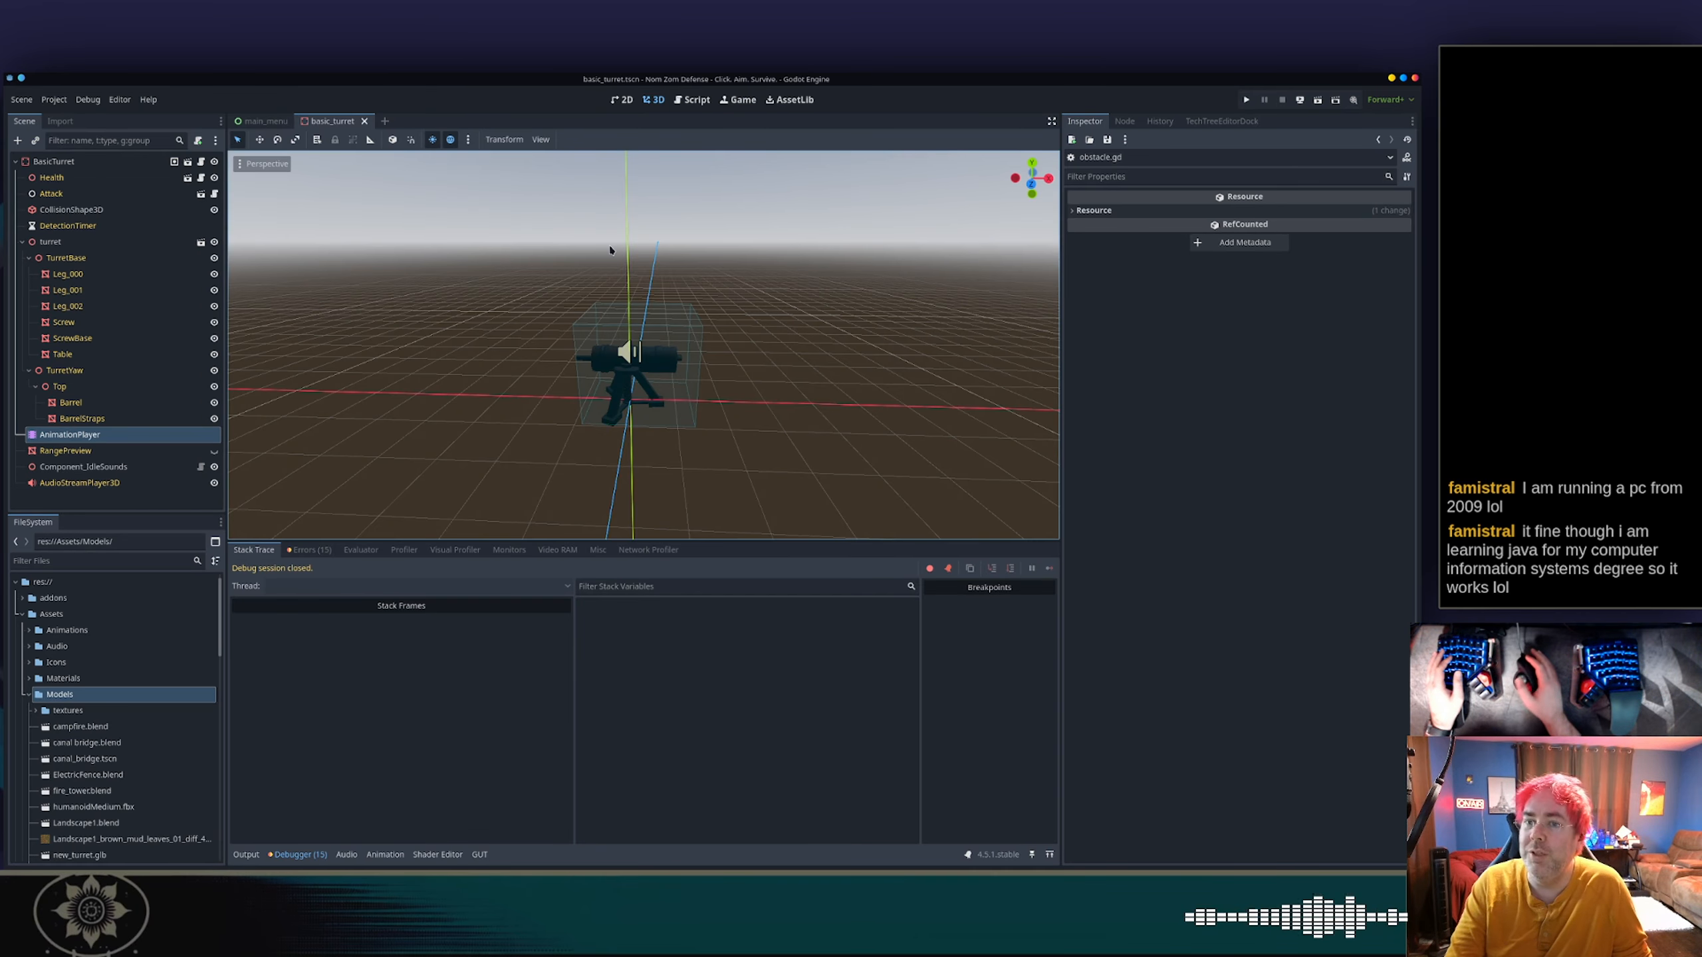
# Select the BasicTurret root node, check which mesh nodes can be assigned, and extend its Mesh Instances array to five elements.
pyautogui.click(124, 164)
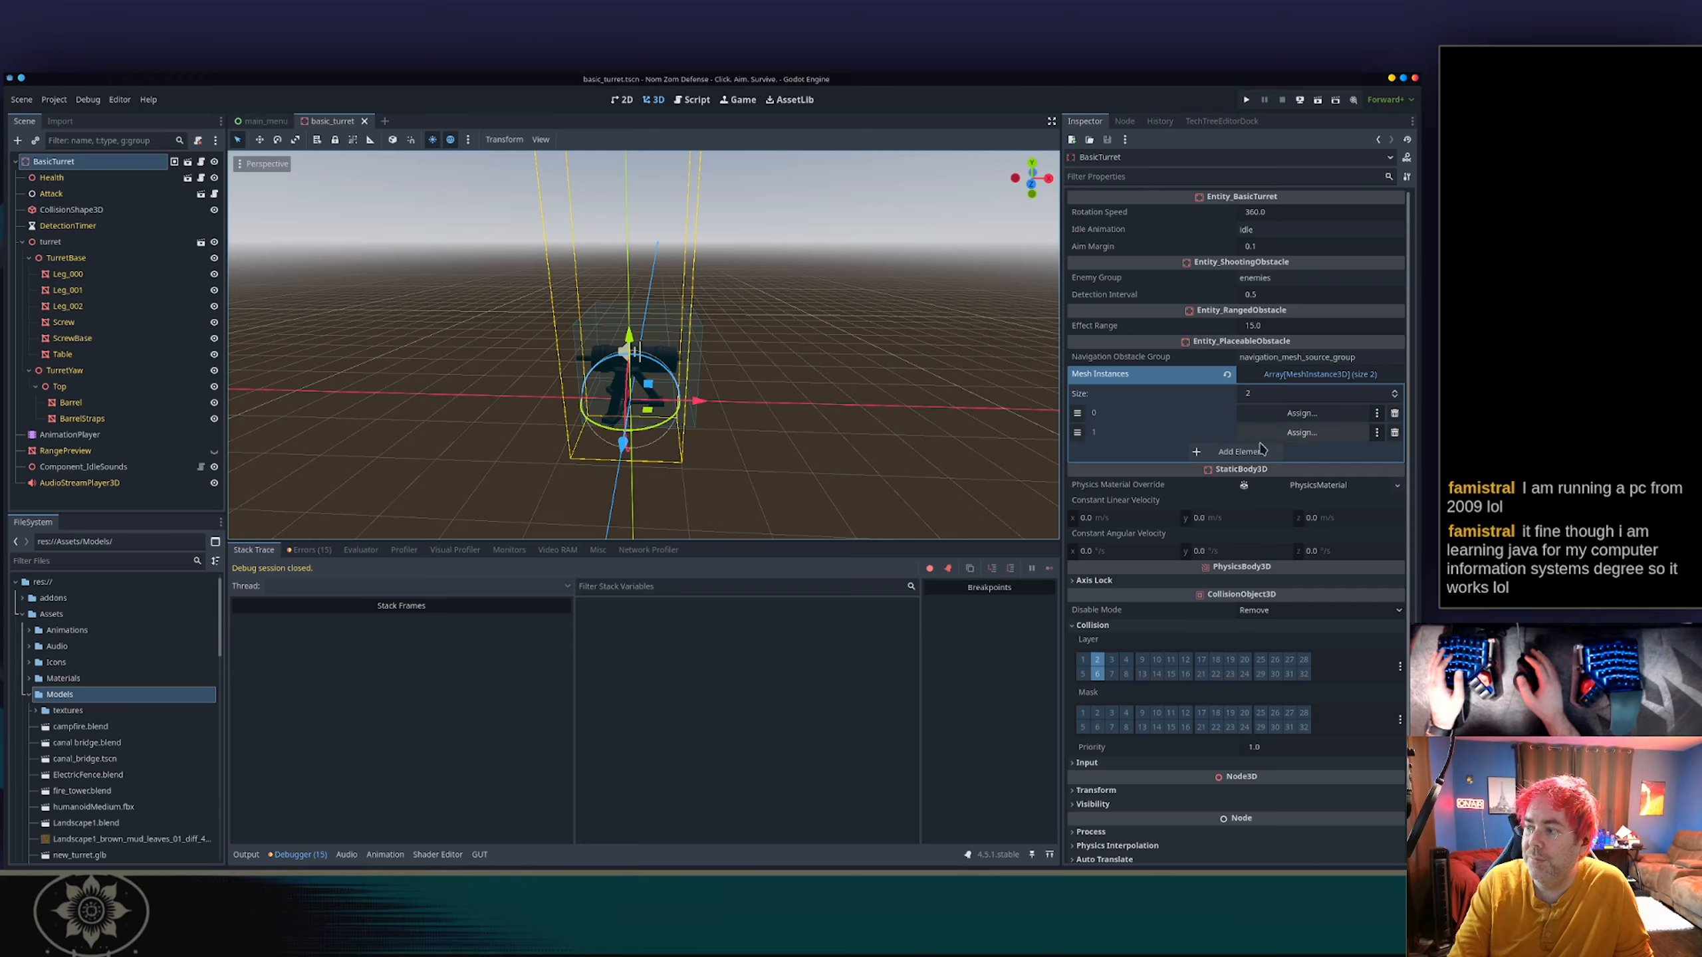
pyautogui.click(1299, 430)
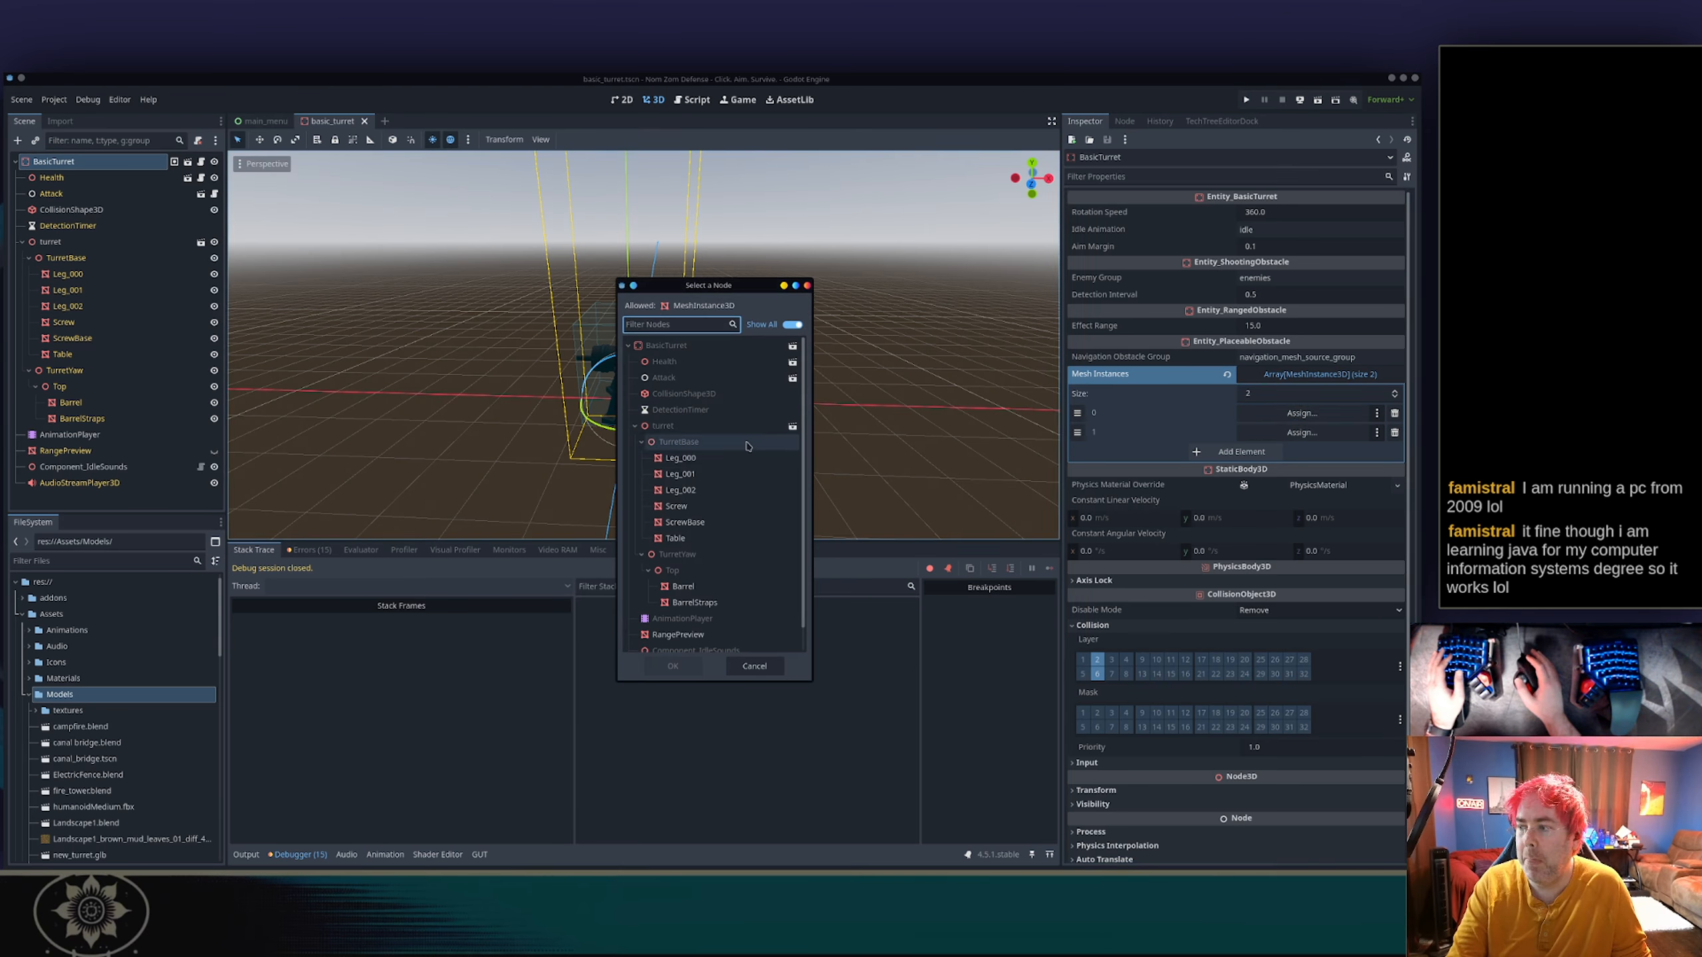
pyautogui.scroll(-1, 744, 447)
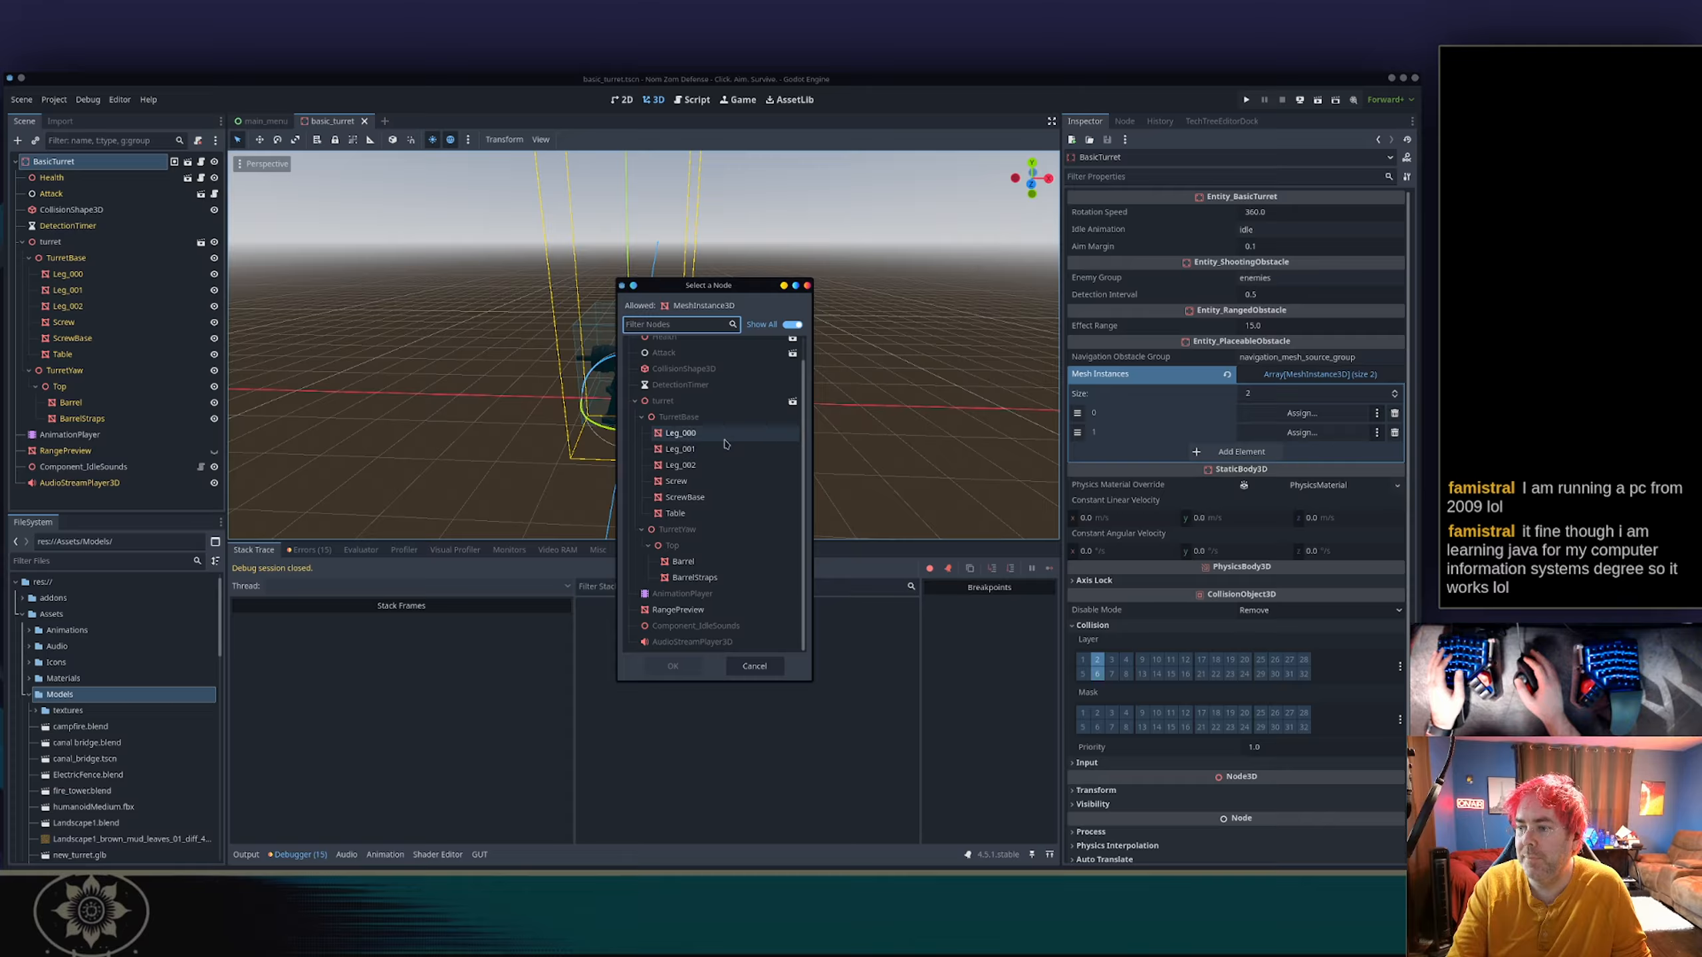
pyautogui.press('Escape')
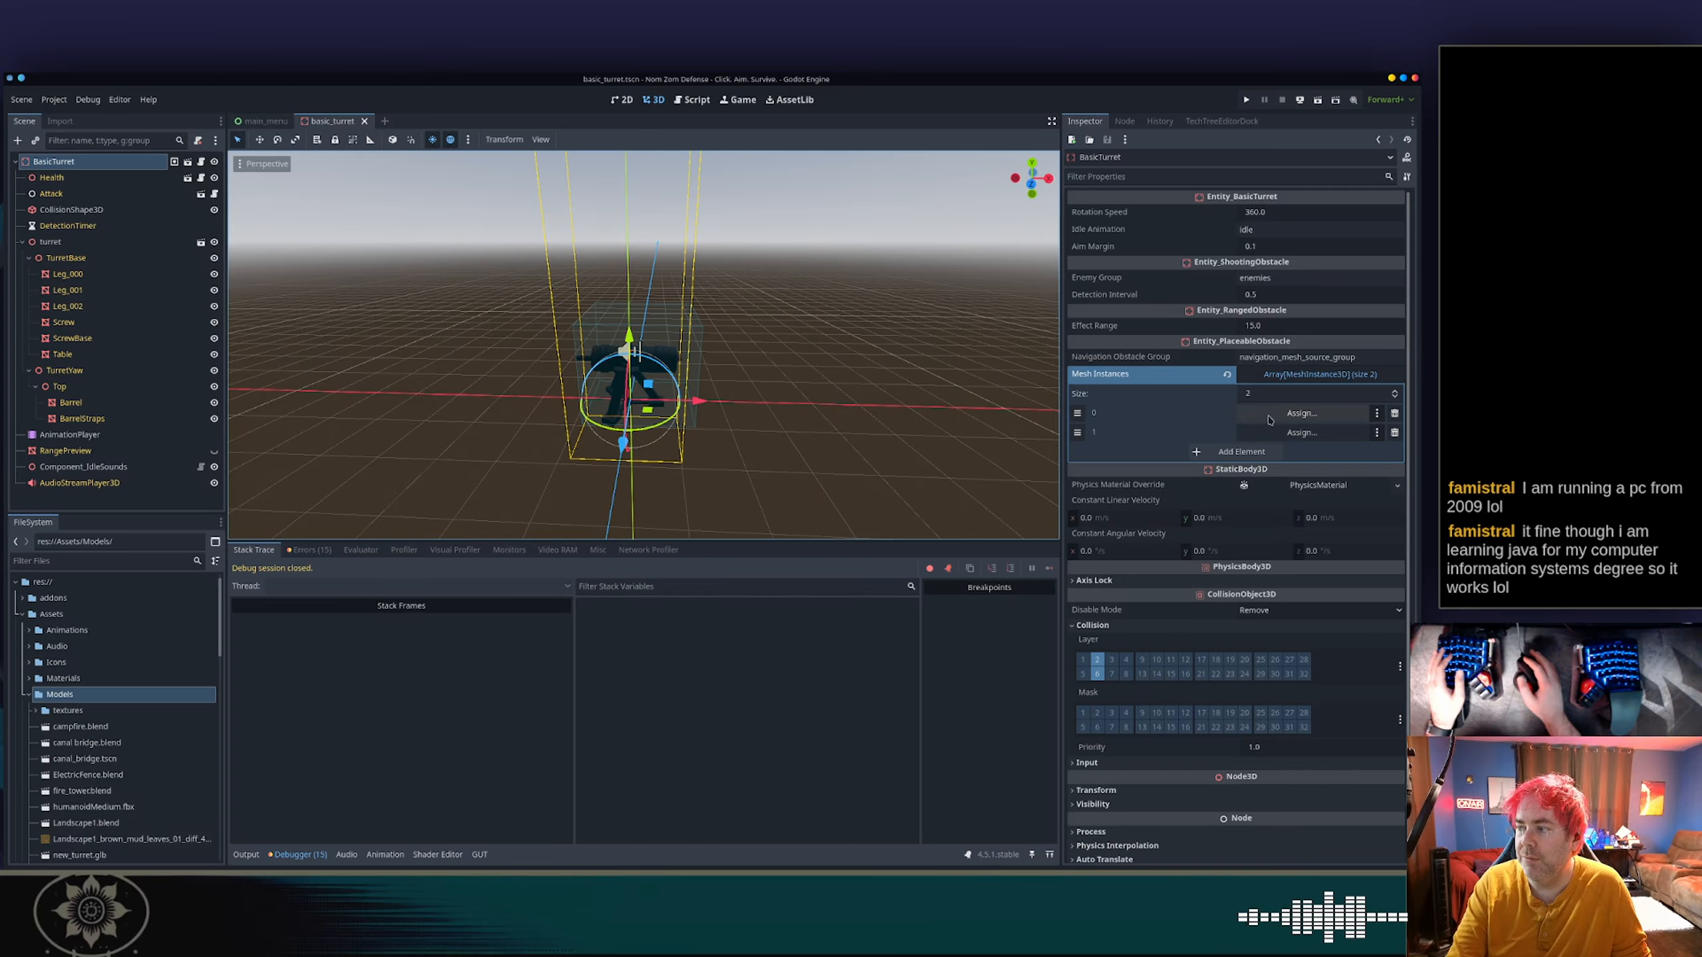
pyautogui.click(1260, 453)
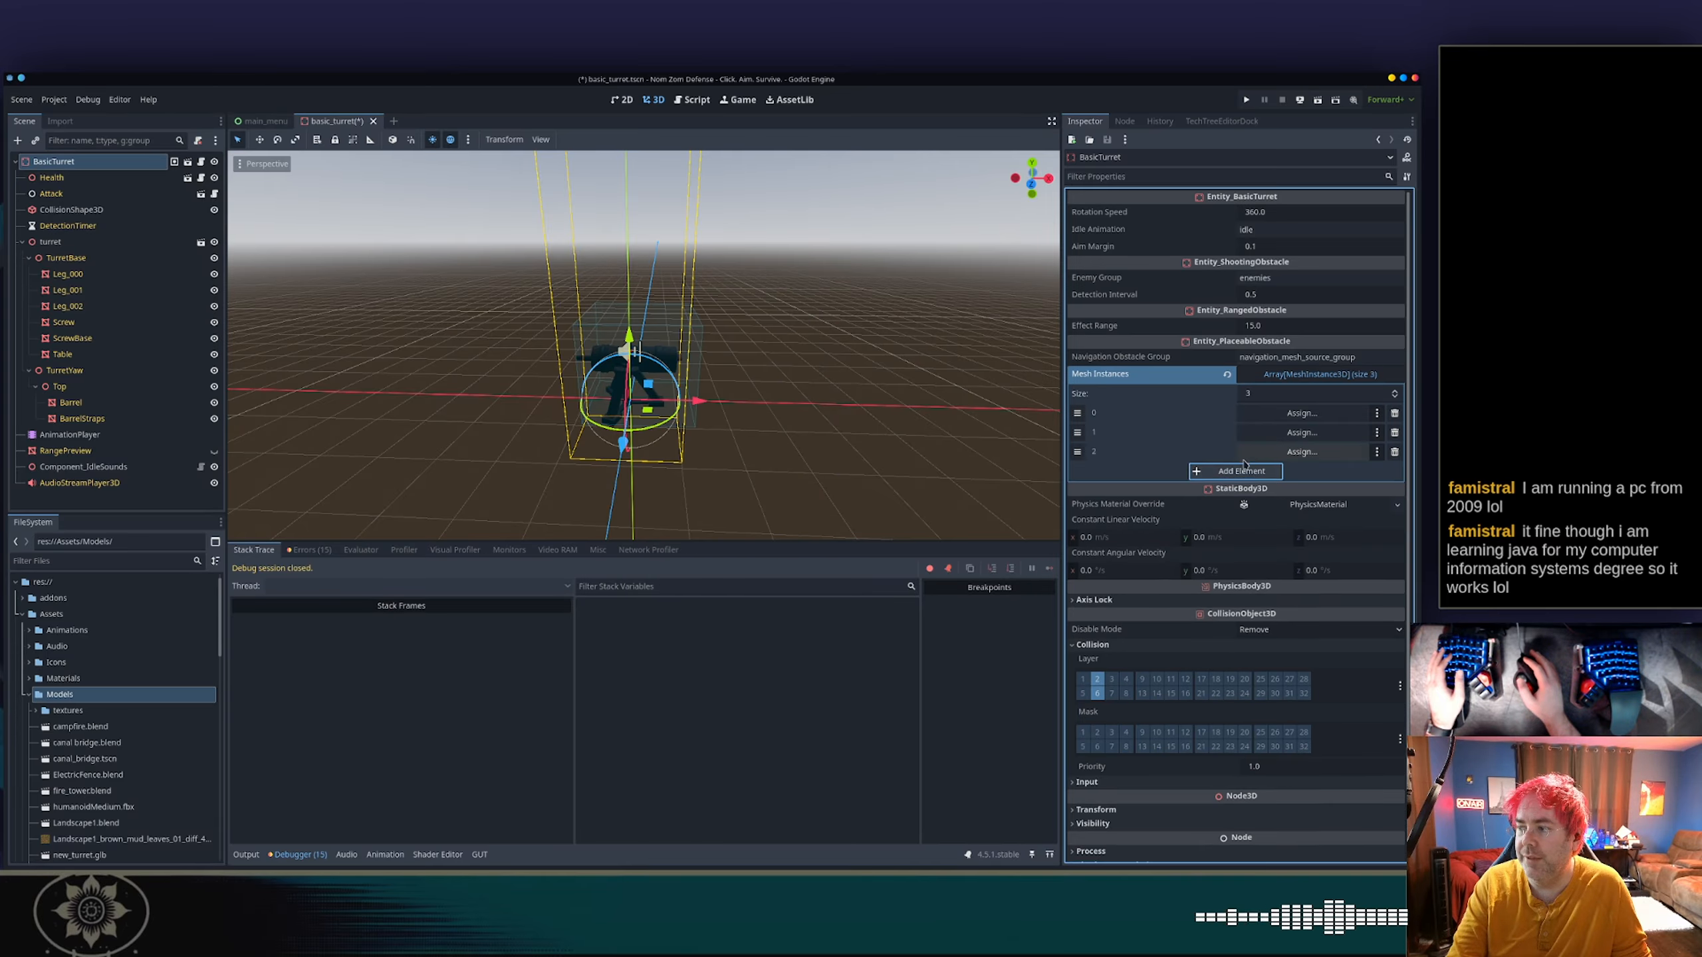
pyautogui.click(1247, 471)
pyautogui.click(1237, 490)
# Assign Leg_000 to element 0 of Mesh Instances and extend the array to seven elements.
pyautogui.click(1301, 413)
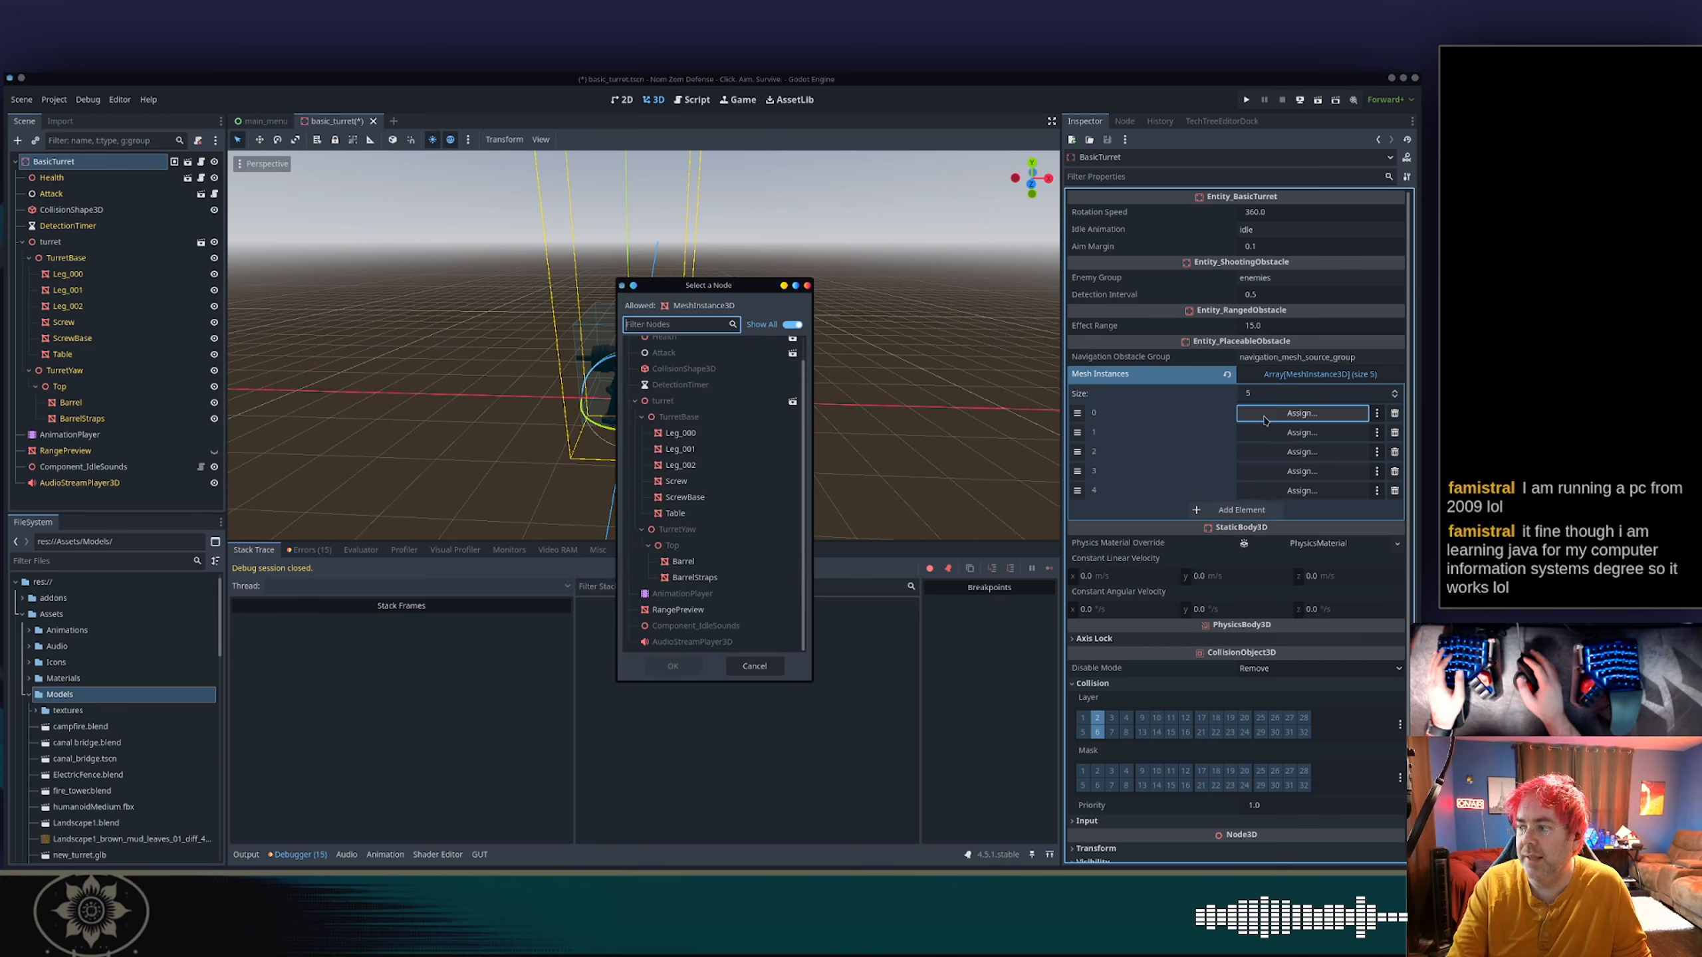
pyautogui.click(751, 434)
pyautogui.doubleClick(746, 435)
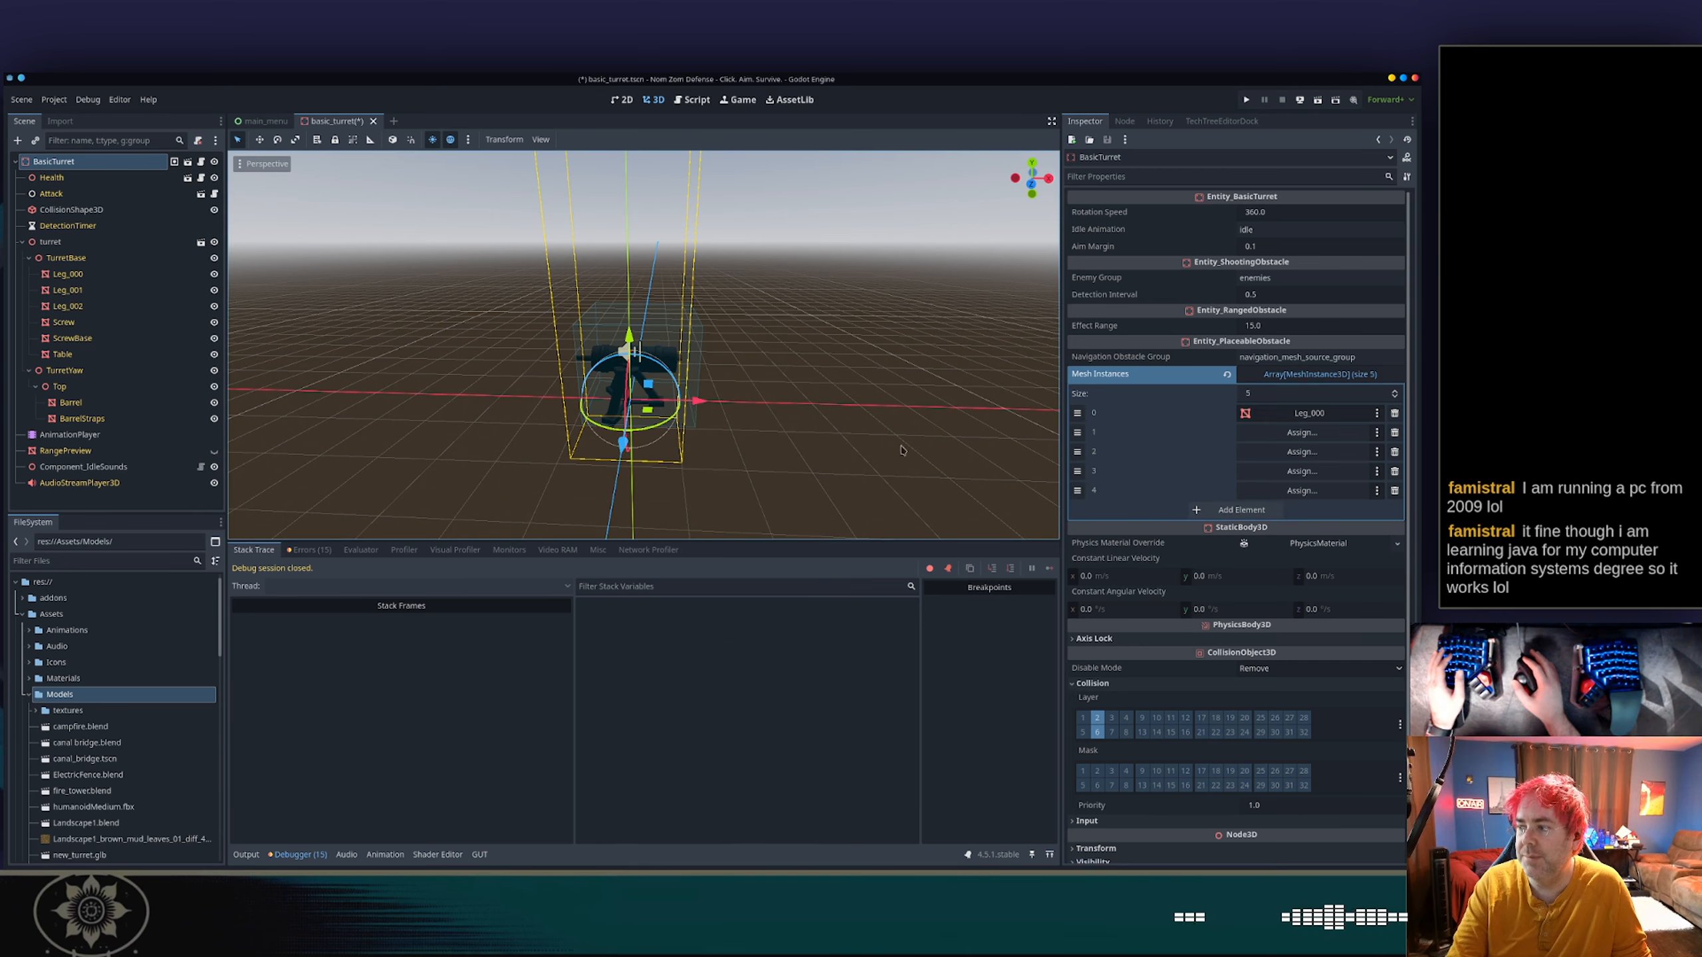
pyautogui.click(1246, 510)
pyautogui.click(1253, 530)
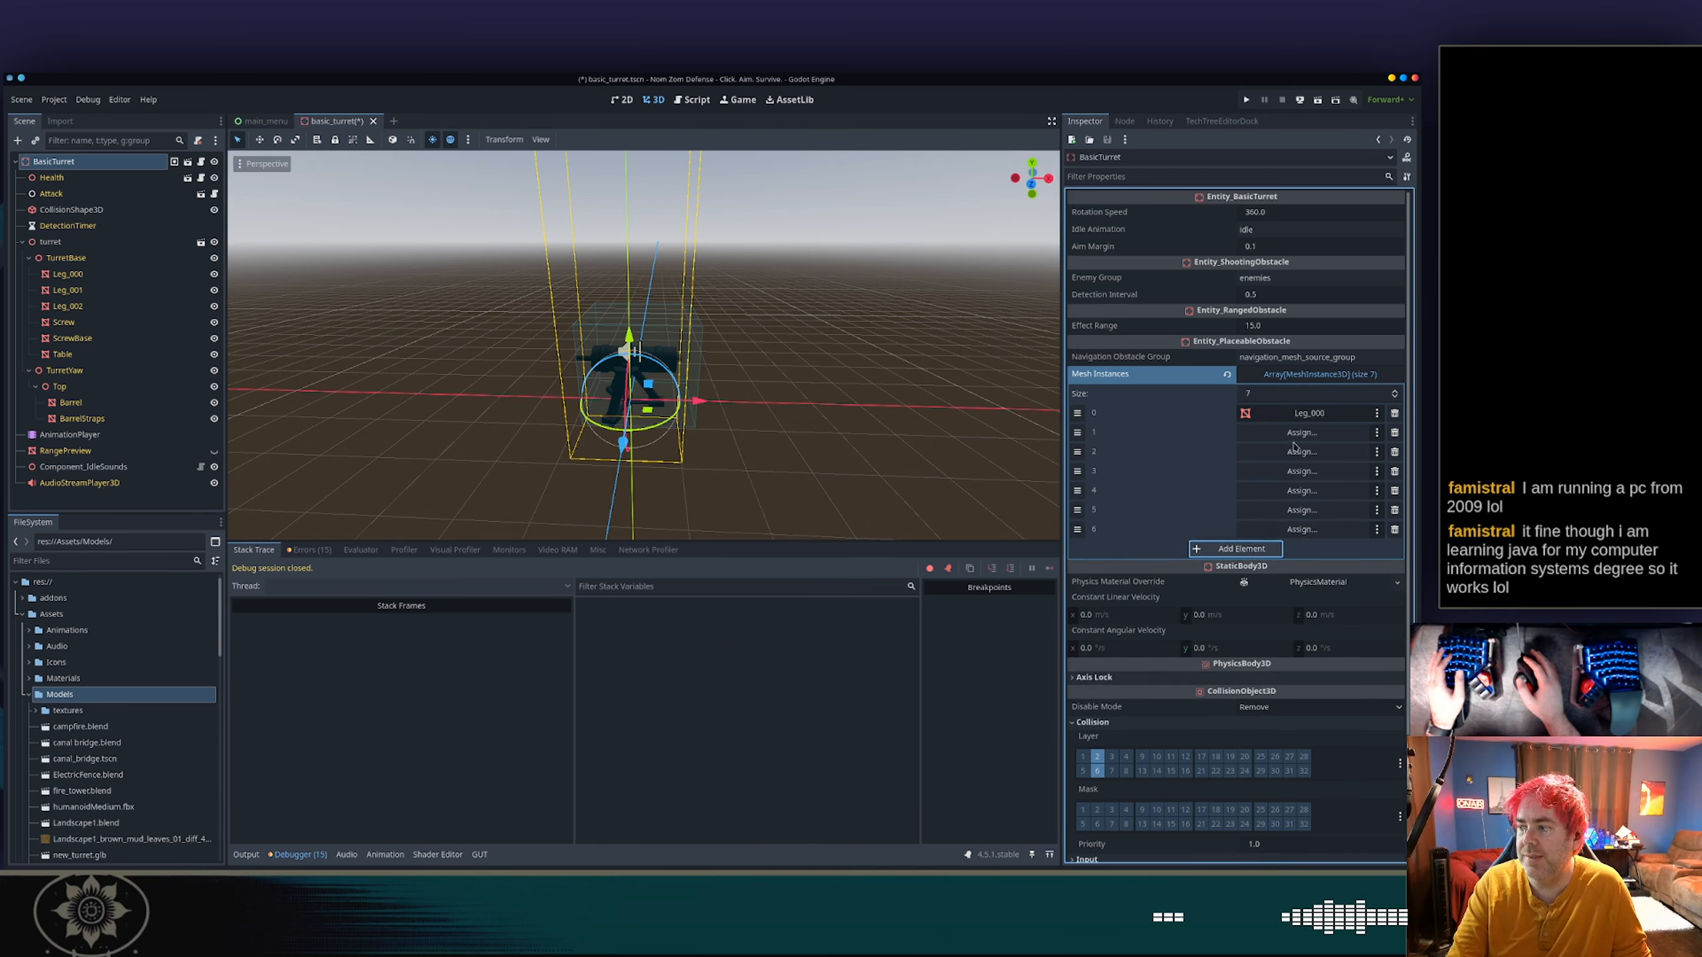
# Assign Leg_001 to element 1 and Leg_002 to element 2 of the Mesh Instances array.
pyautogui.click(1302, 432)
pyautogui.doubleClick(714, 473)
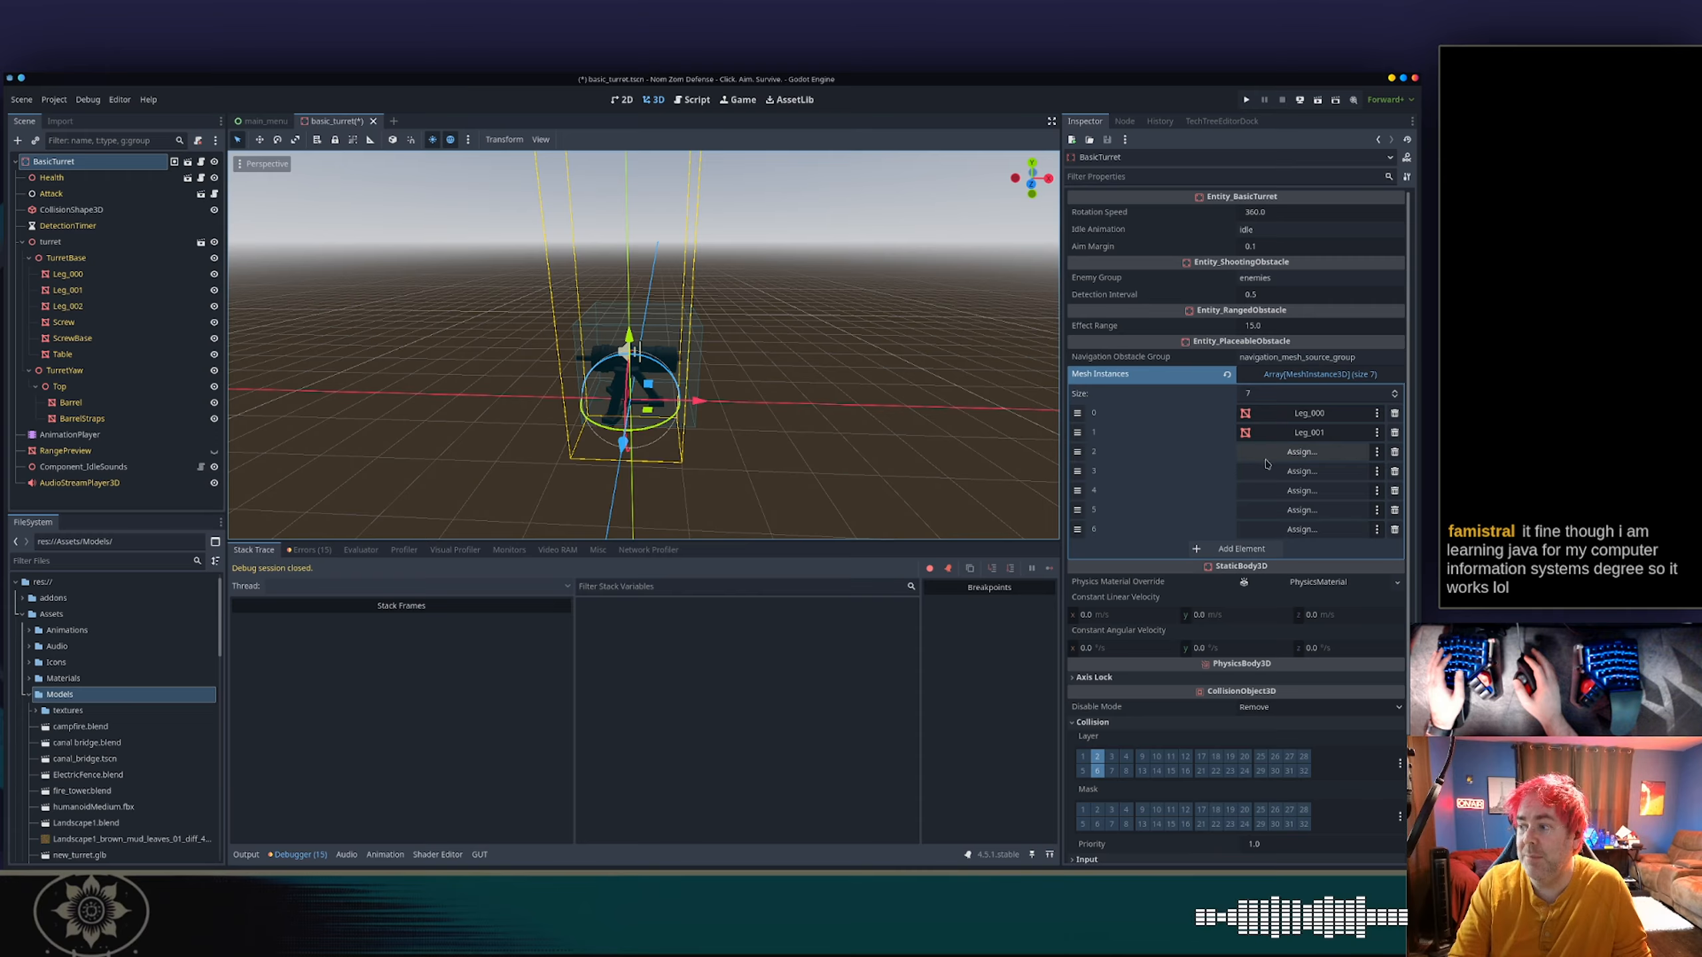
pyautogui.click(1266, 459)
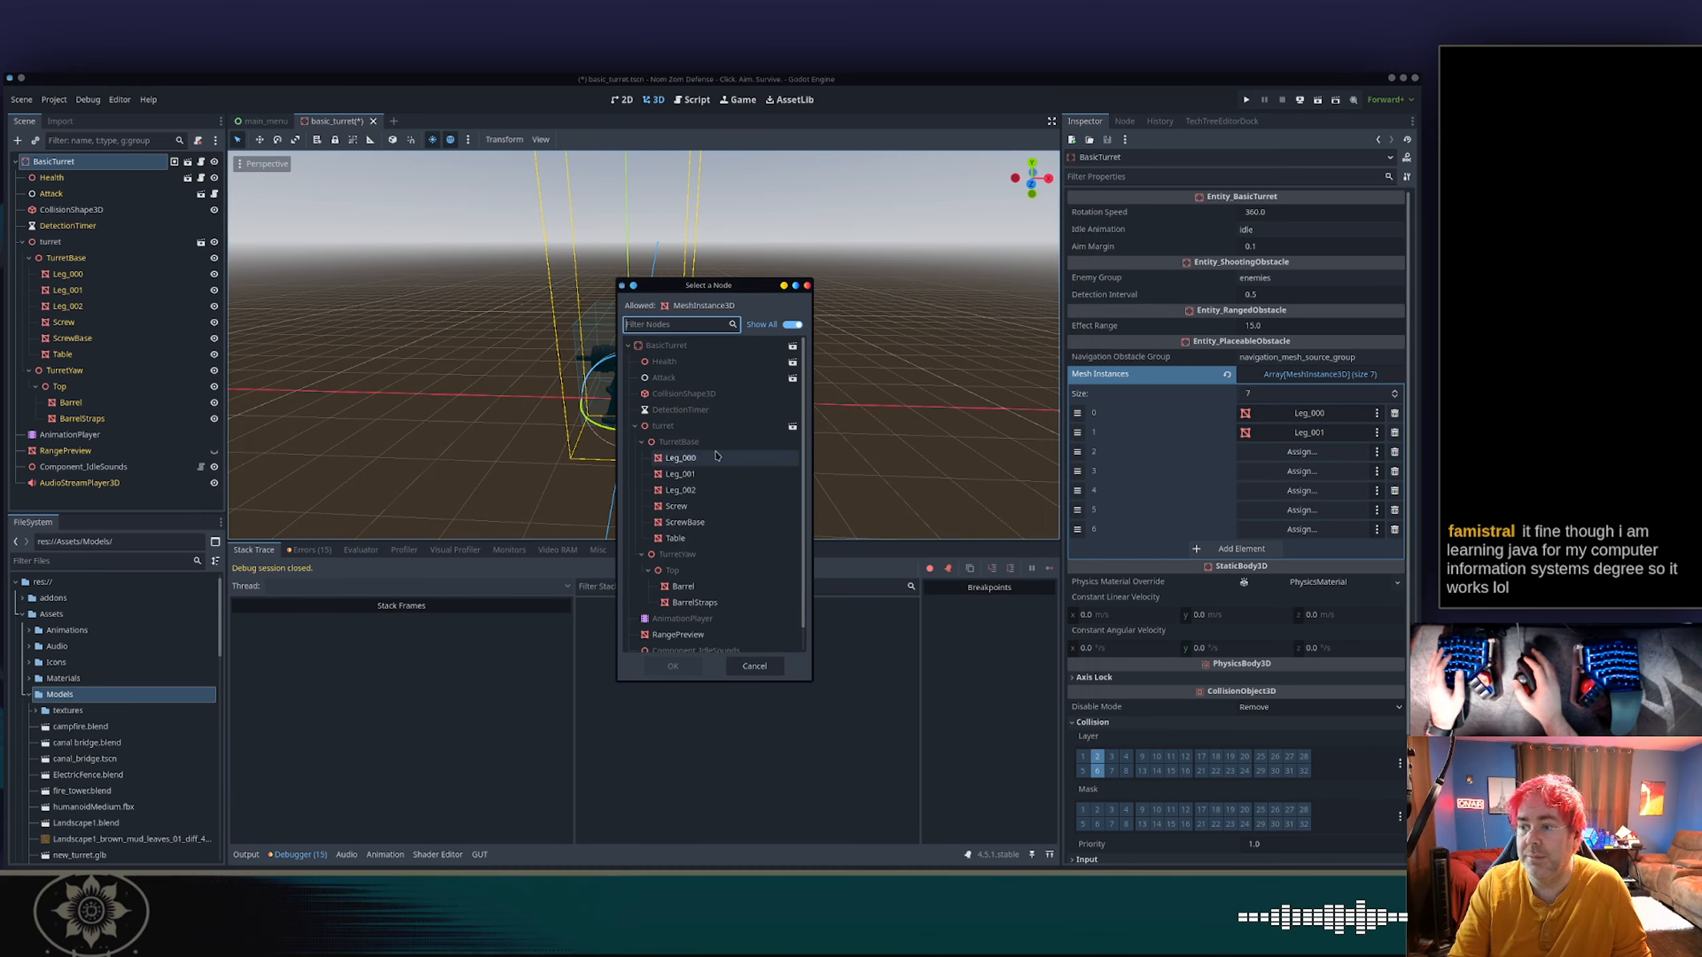
pyautogui.doubleClick(695, 489)
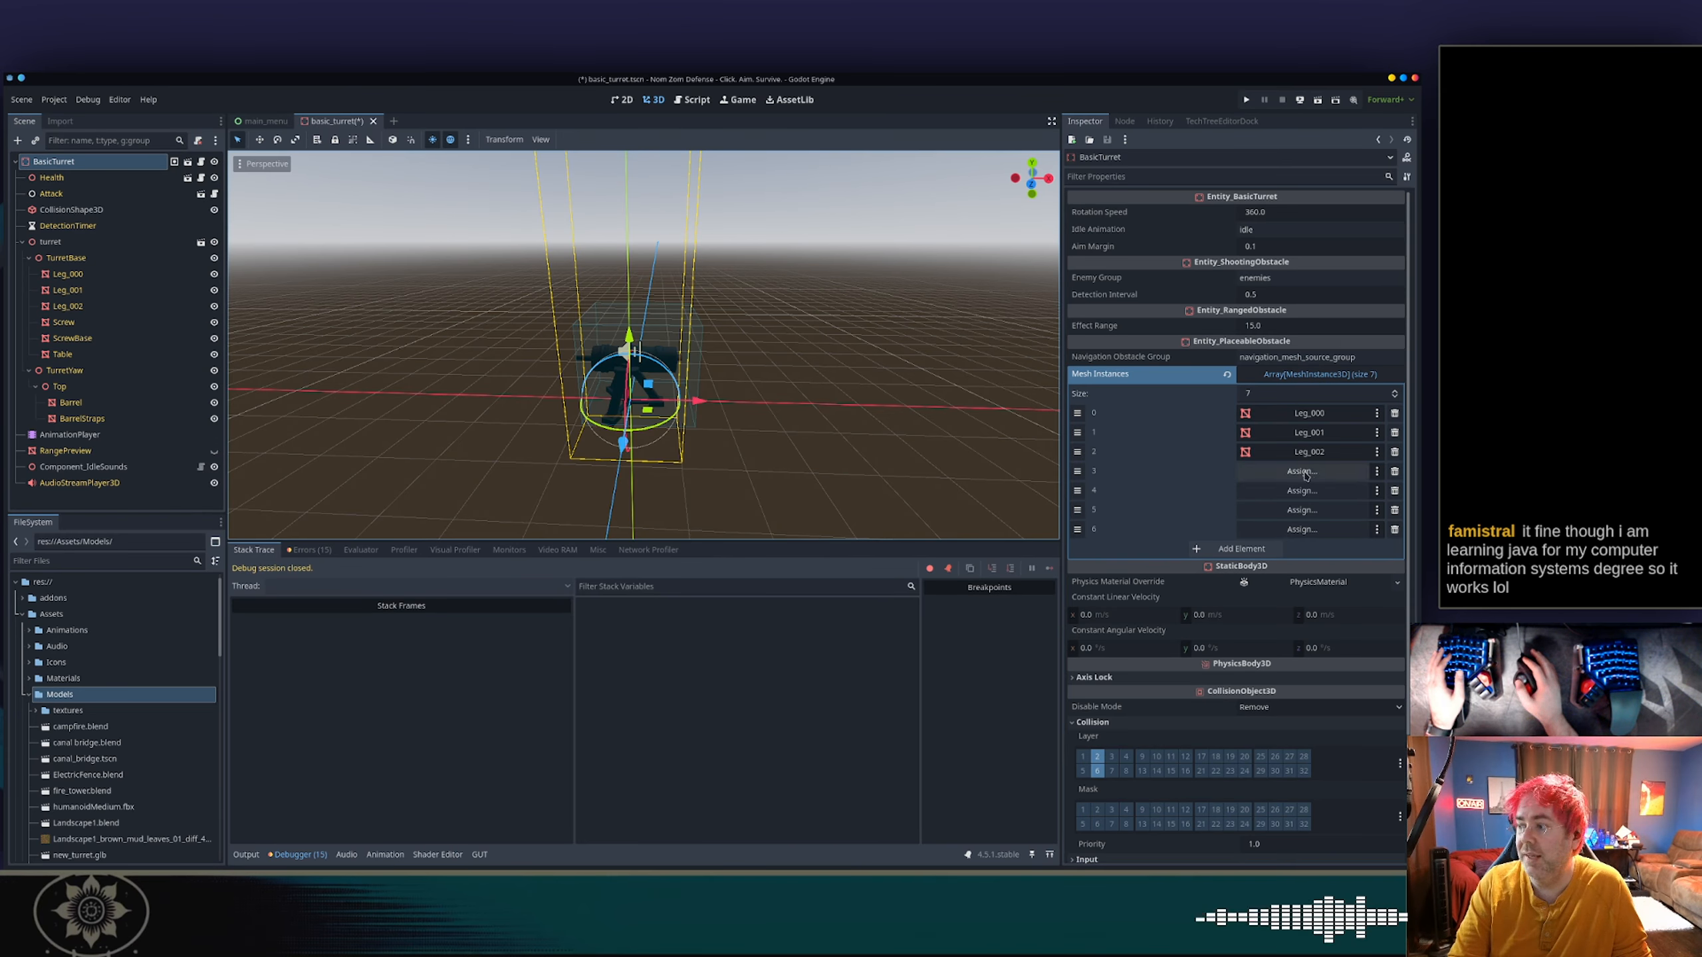
# Assign Screw, ScrewBase and Table to elements 3, 4 and 5 of the Mesh Instances array.
pyautogui.click(1302, 471)
pyautogui.click(702, 509)
pyautogui.doubleClick(704, 509)
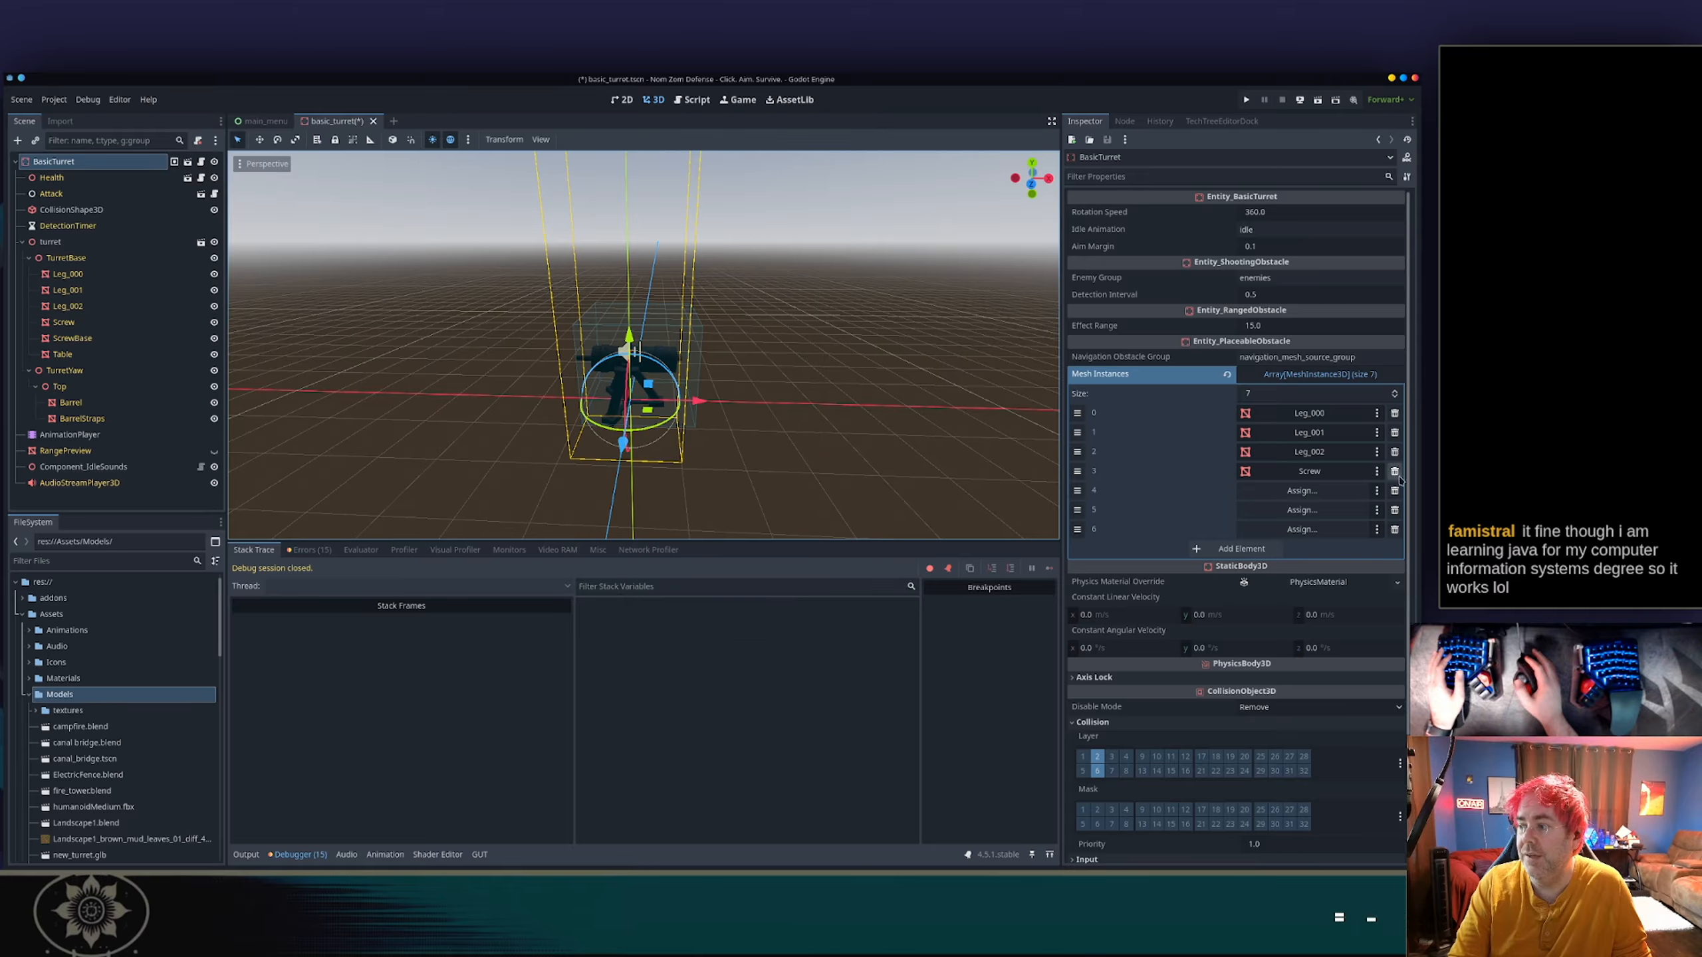
pyautogui.click(1302, 490)
pyautogui.click(708, 524)
pyautogui.doubleClick(707, 523)
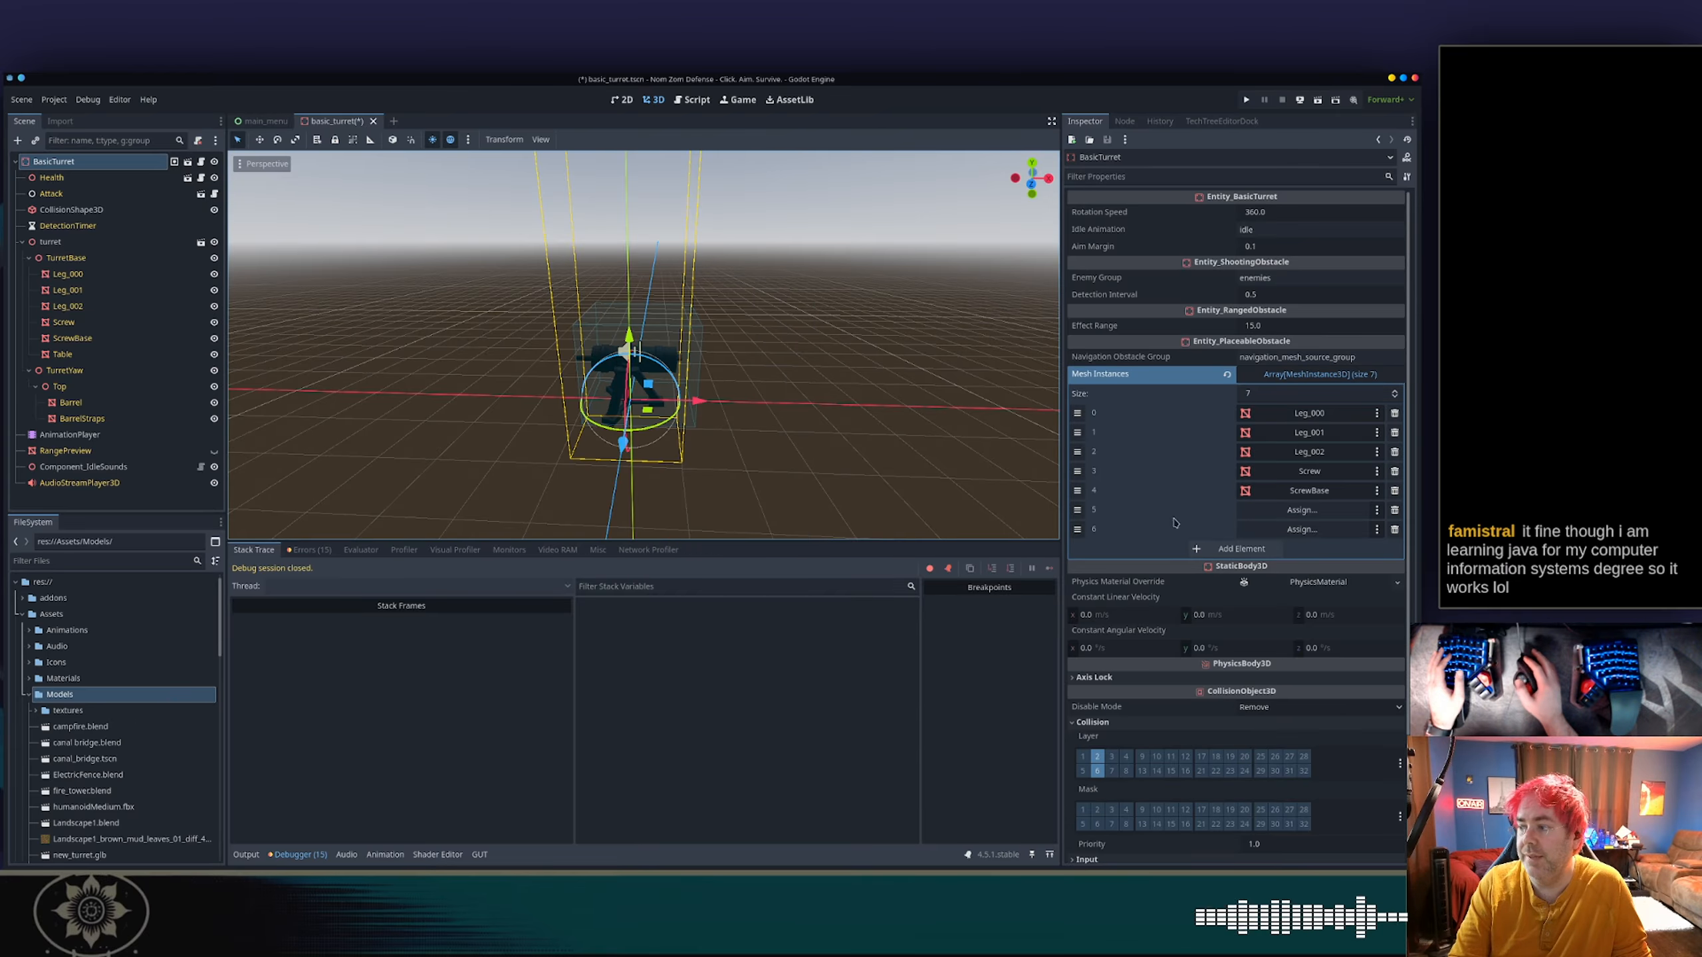
pyautogui.click(1301, 509)
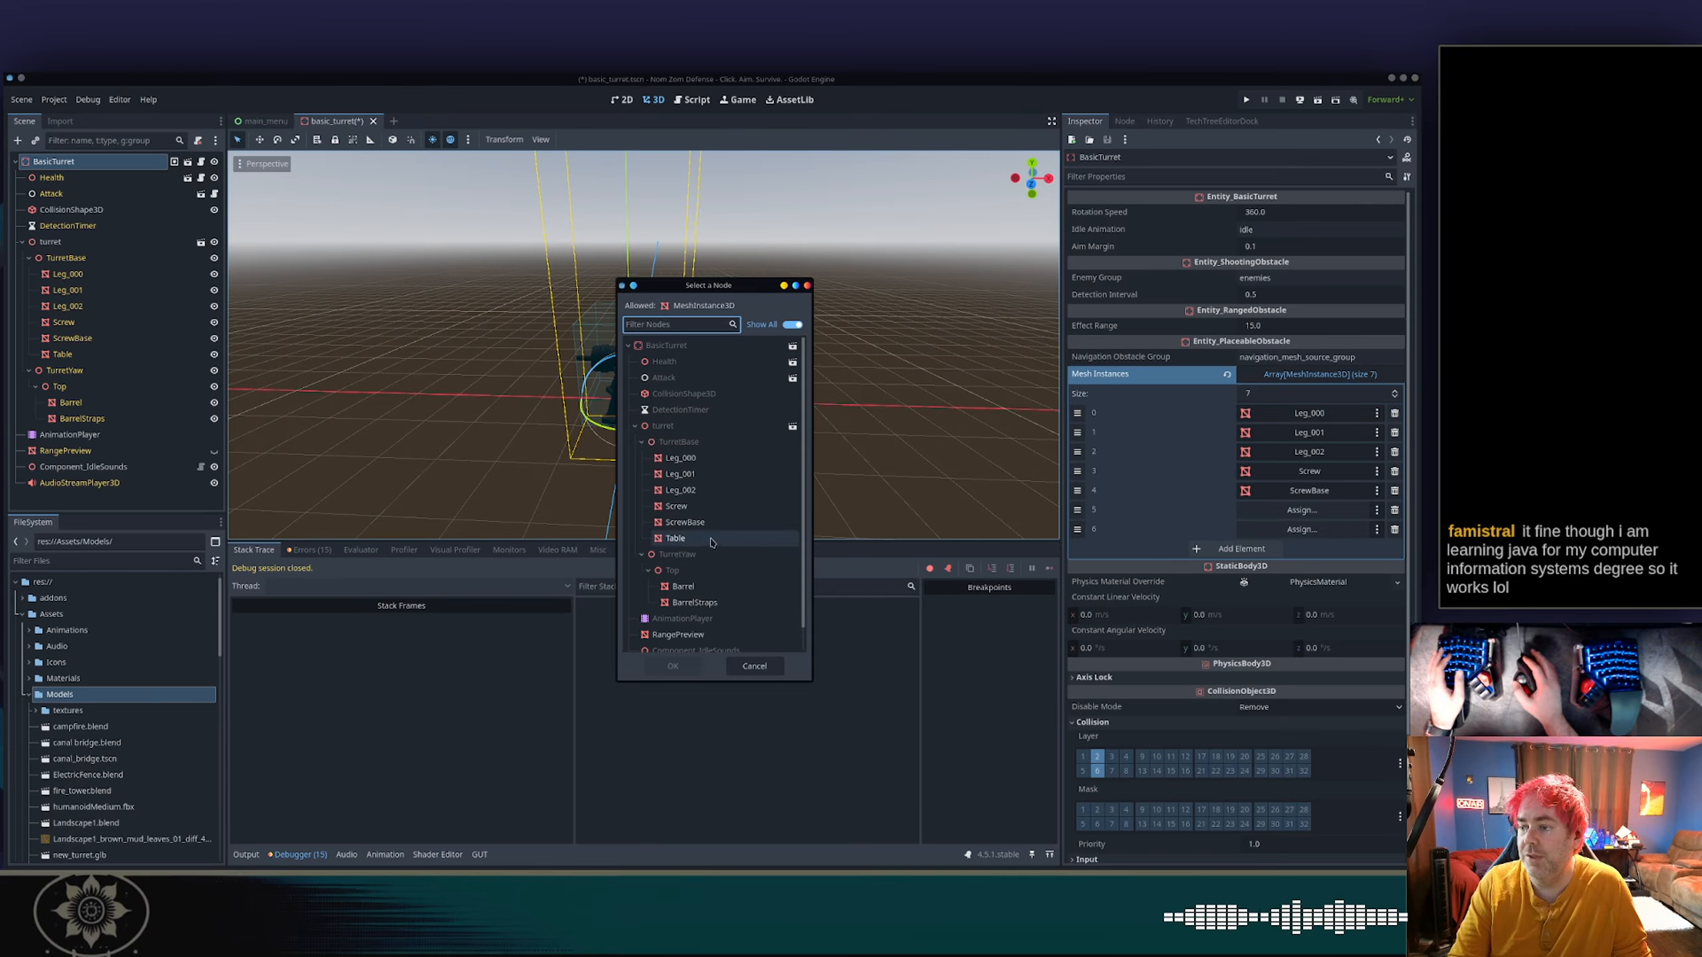
pyautogui.doubleClick(711, 539)
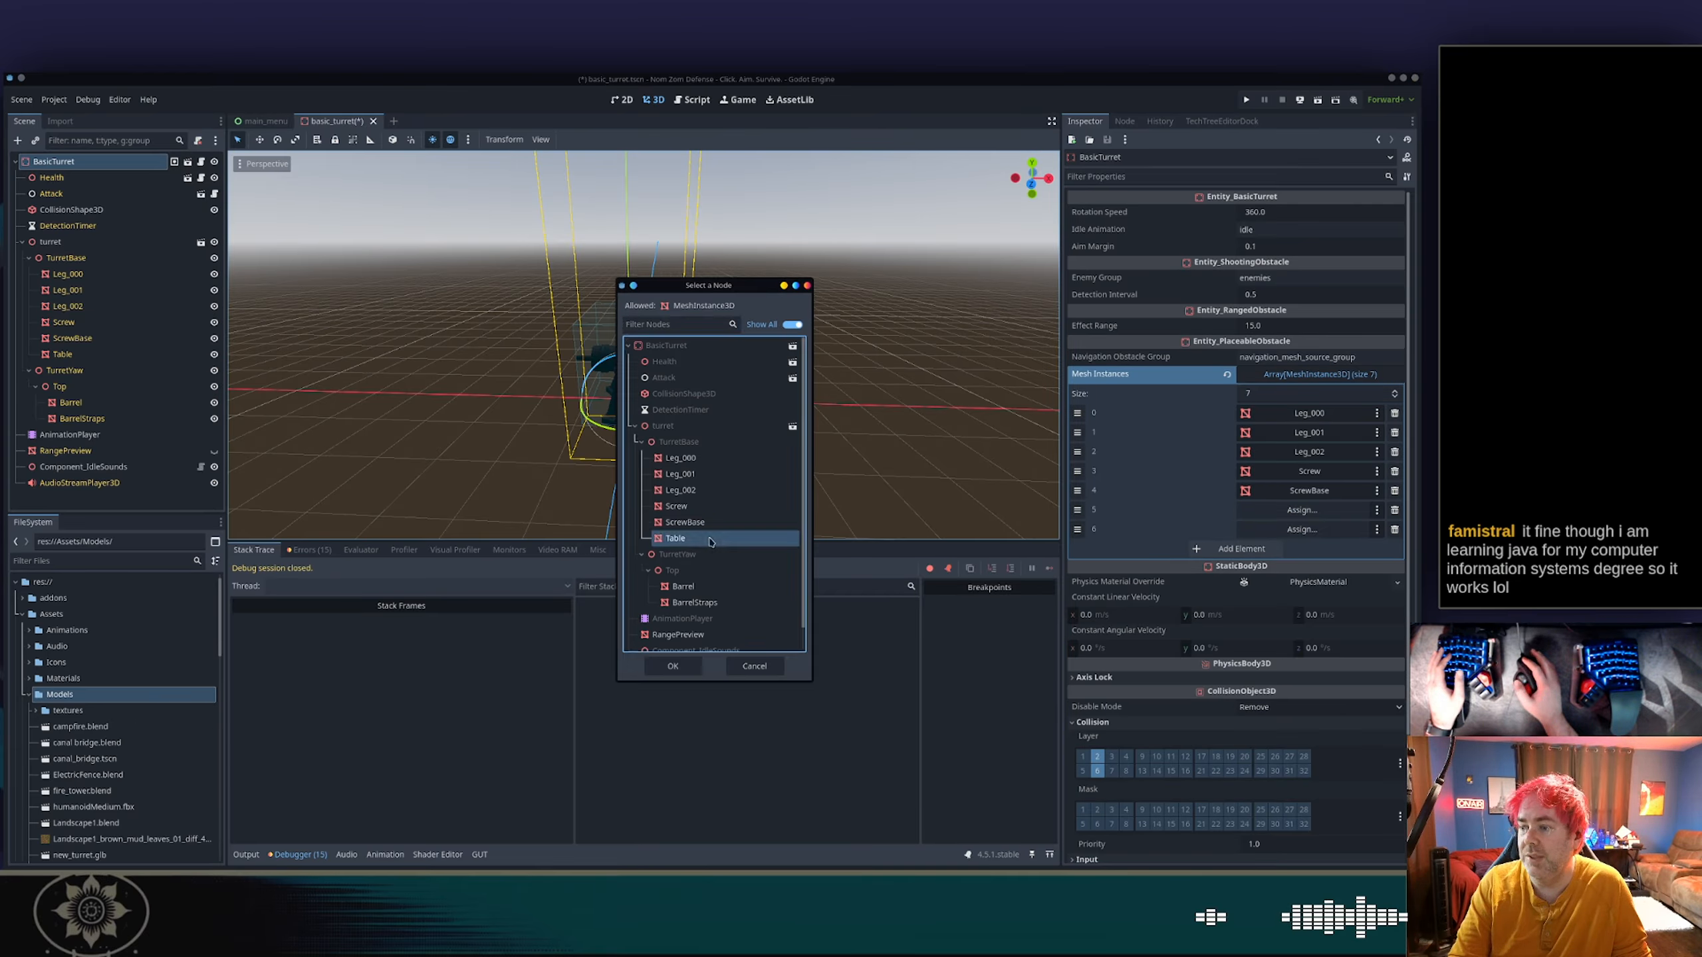
# Add an eighth element to Mesh Instances and assign Barrel to element 6 and BarrelStraps to element 7.
pyautogui.click(1216, 549)
pyautogui.scroll(-3, 1317, 410)
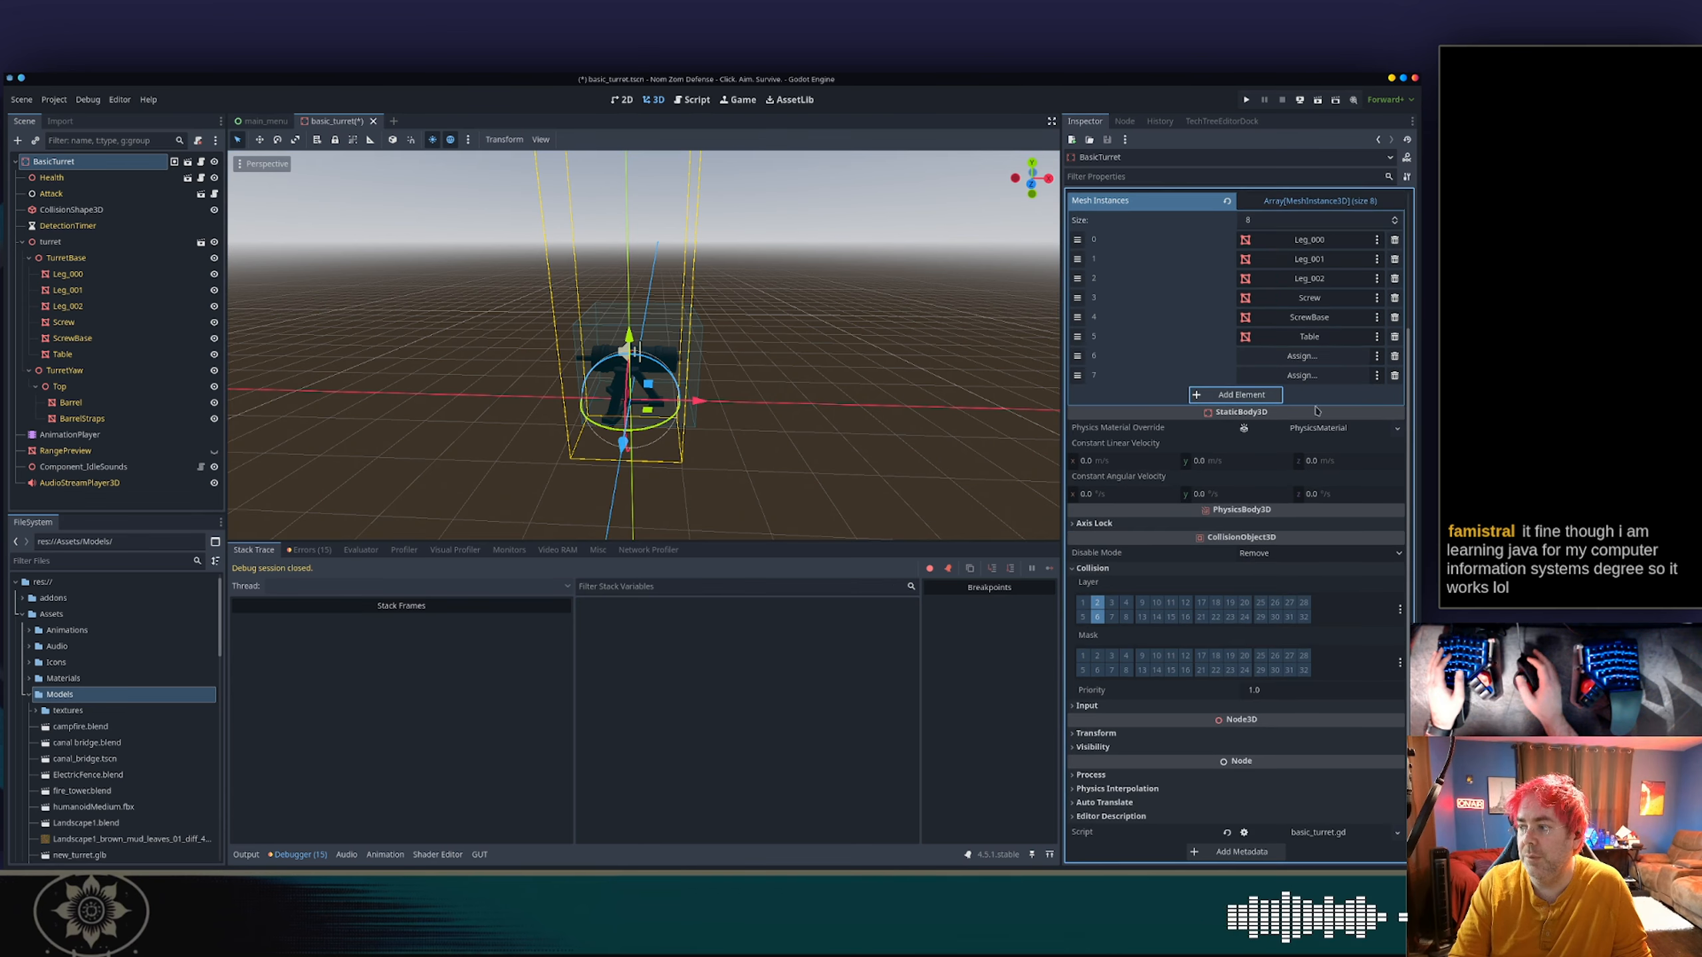
pyautogui.click(1301, 355)
pyautogui.click(684, 587)
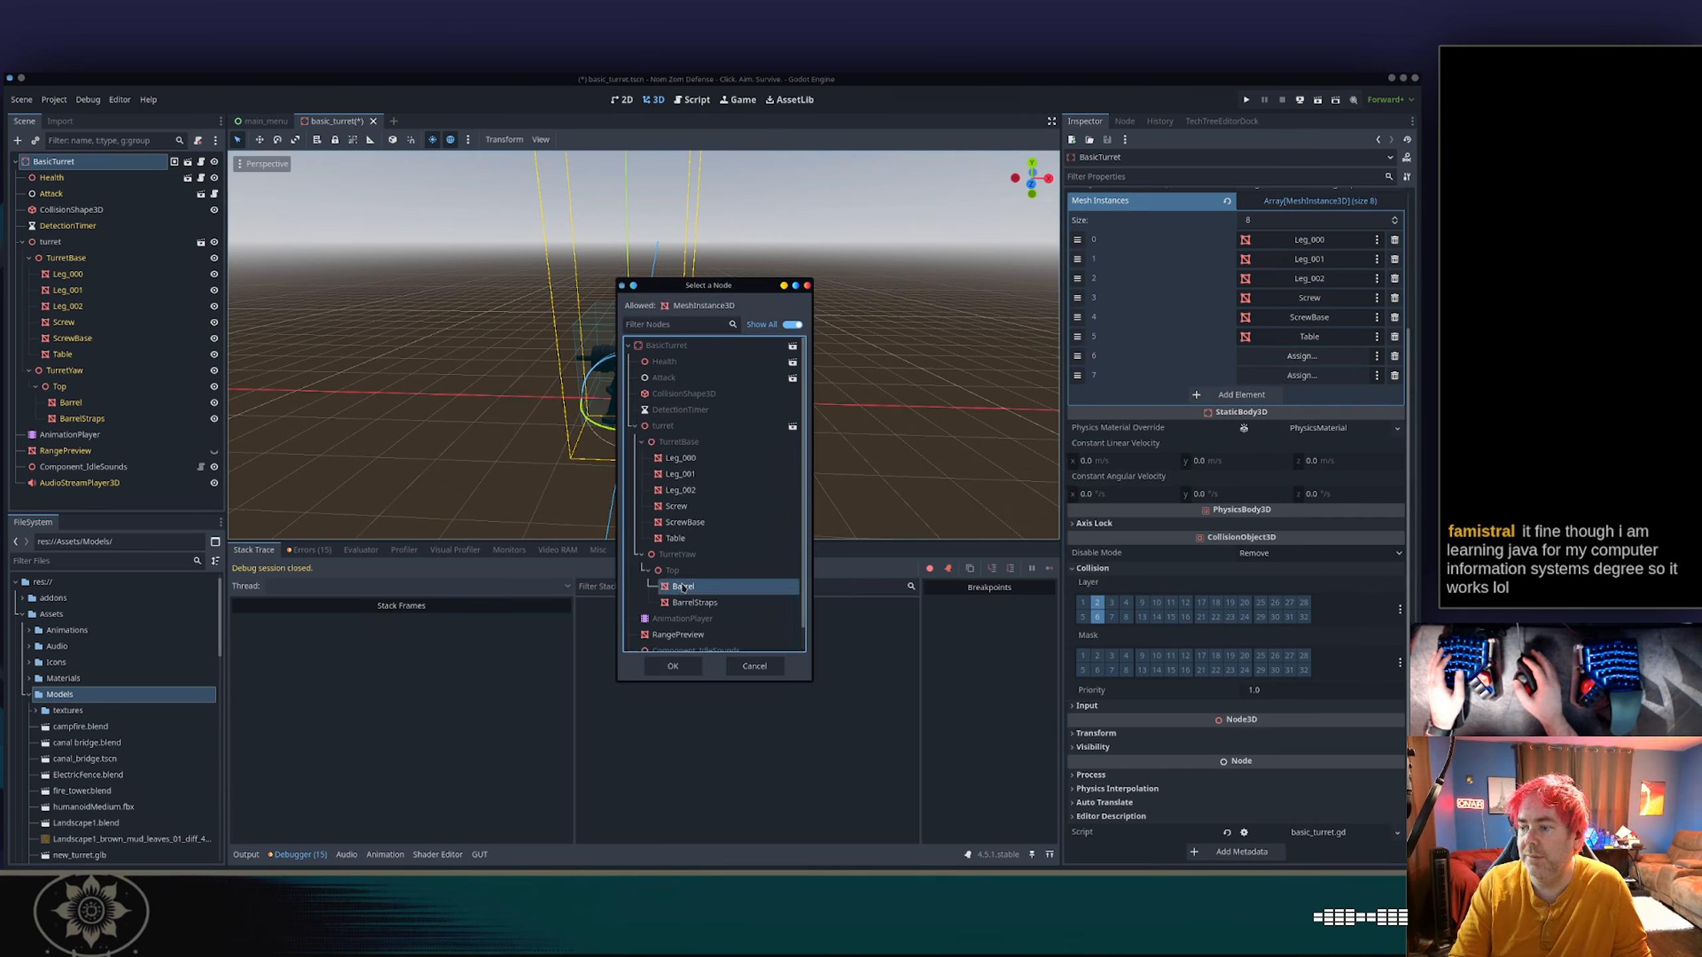
pyautogui.doubleClick(683, 587)
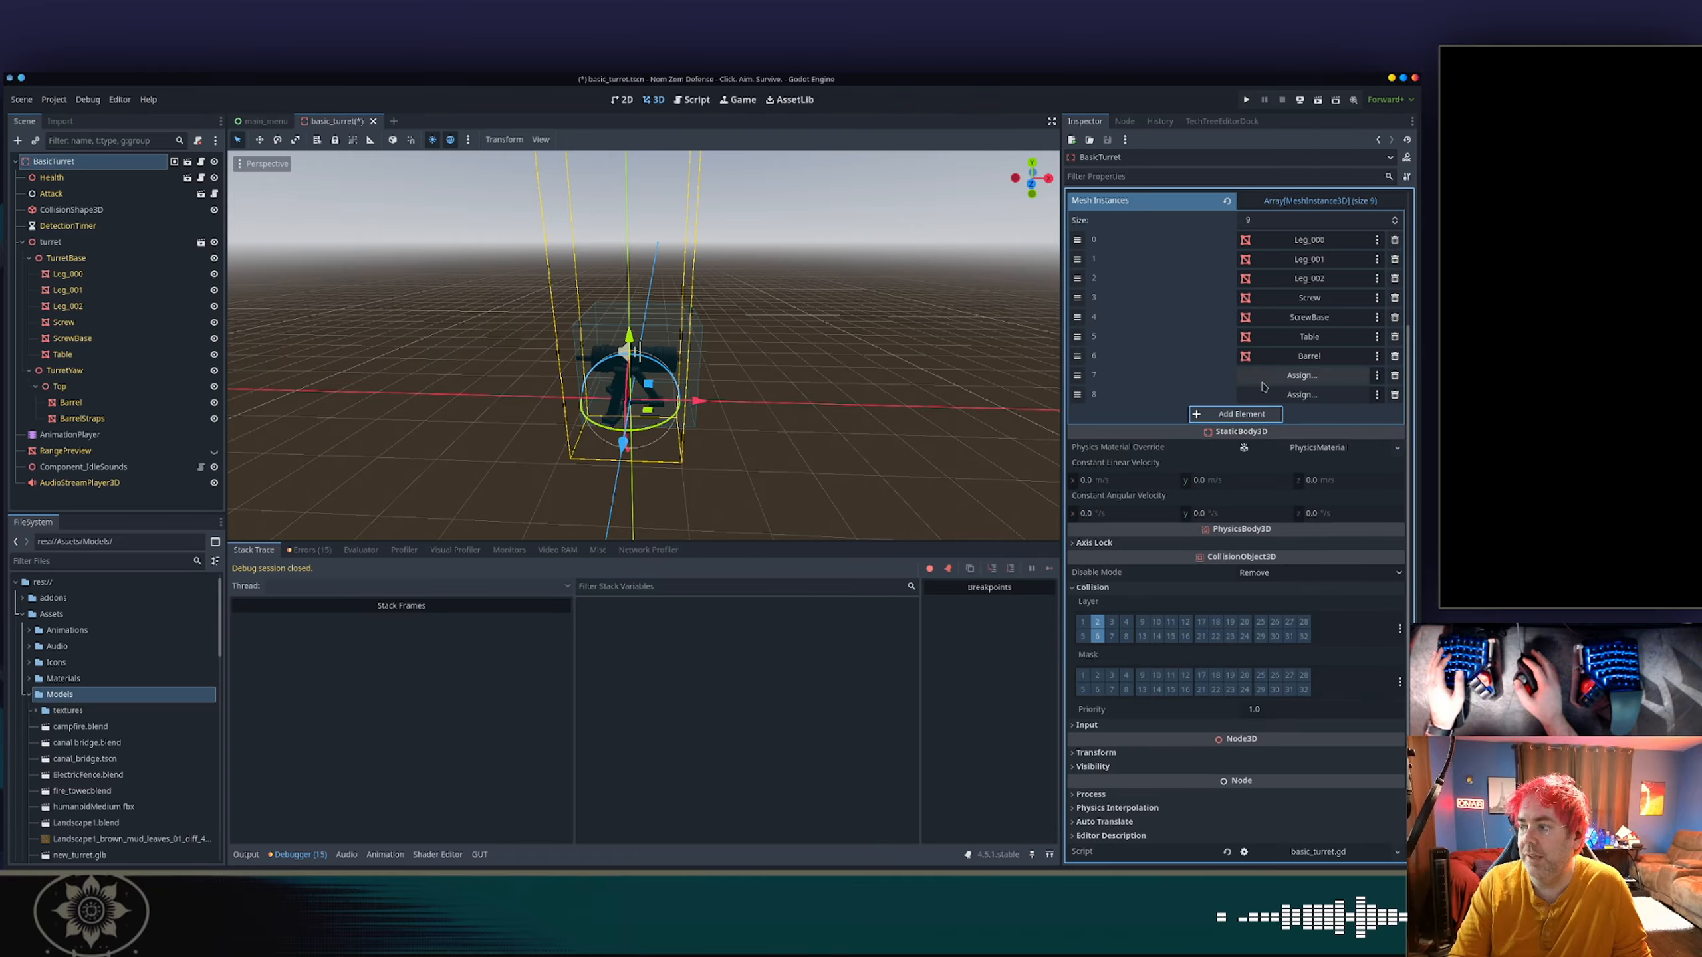
pyautogui.click(1318, 377)
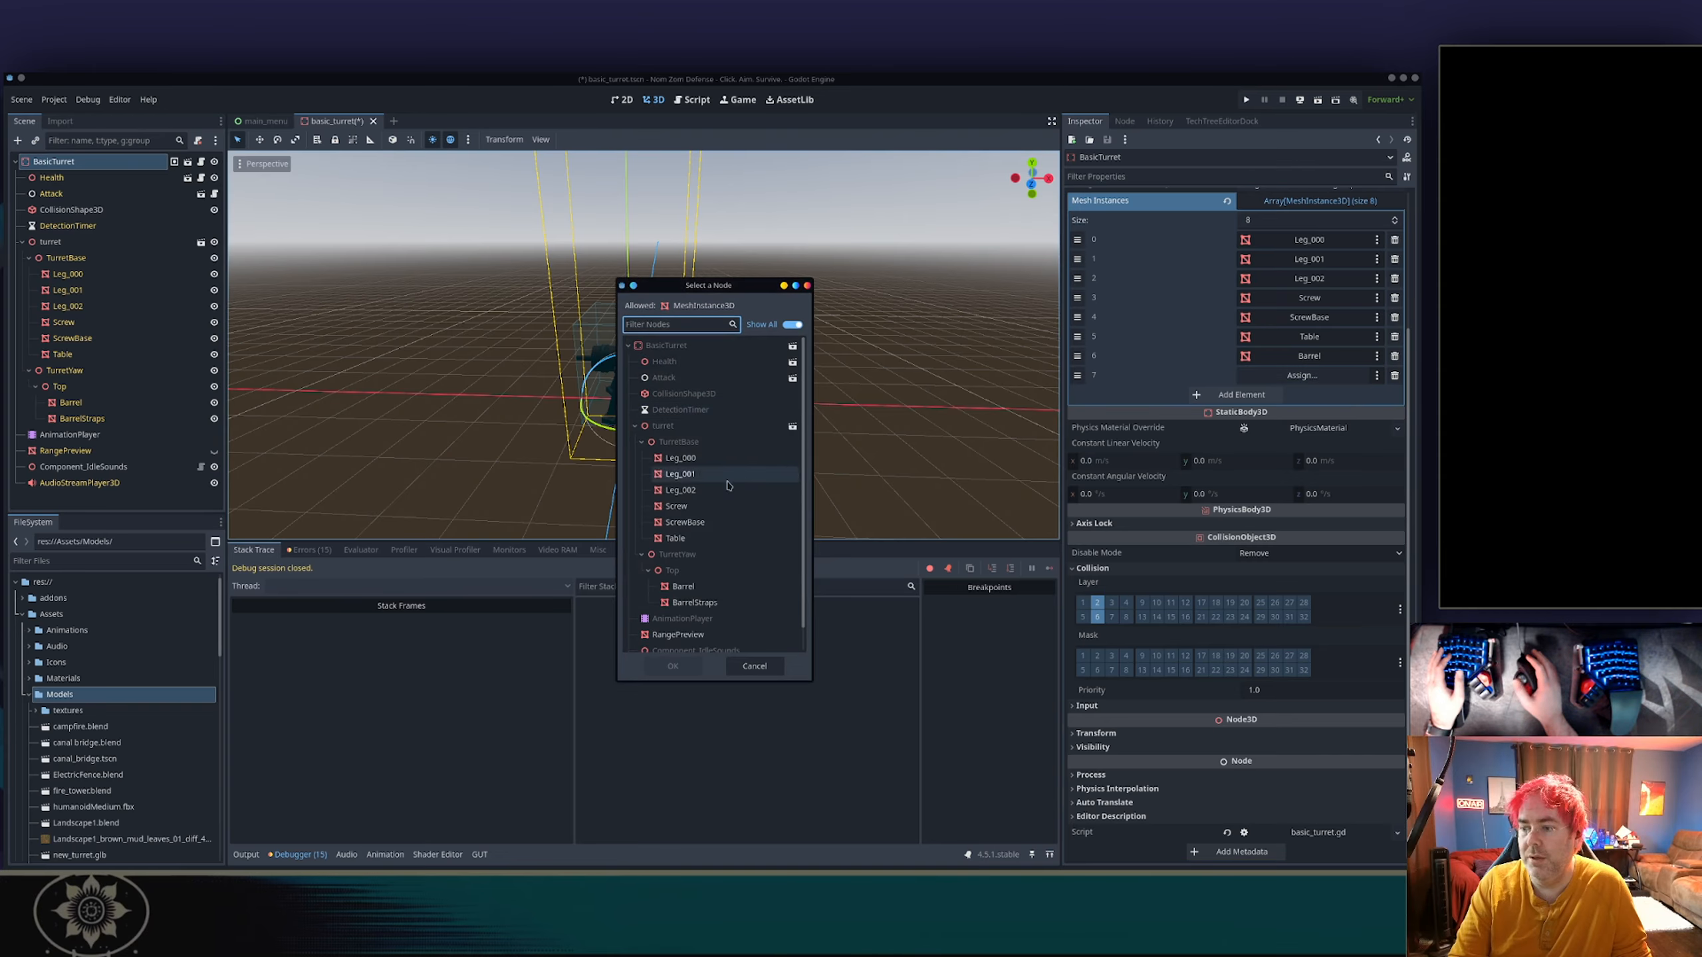
pyautogui.doubleClick(694, 601)
# Run the project, play the Test Scenario level and choose the obstacle in slot 5 to test its placement.
pyautogui.press('F5')
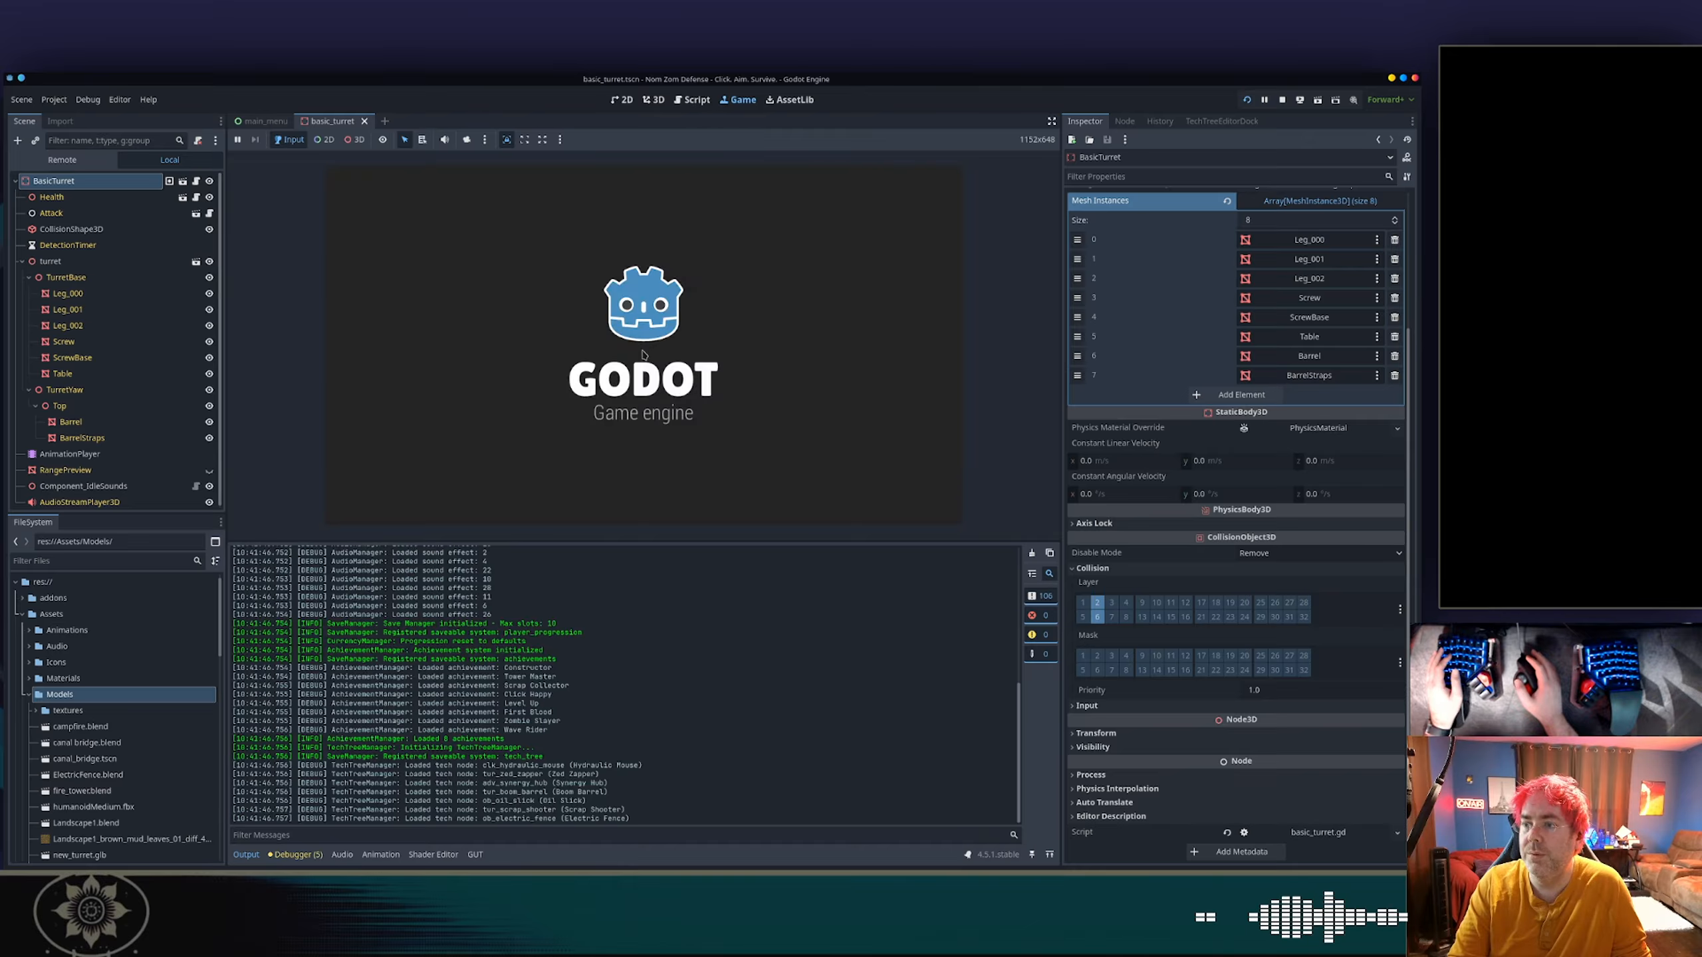
pyautogui.click(663, 320)
pyautogui.scroll(-2, 670, 308)
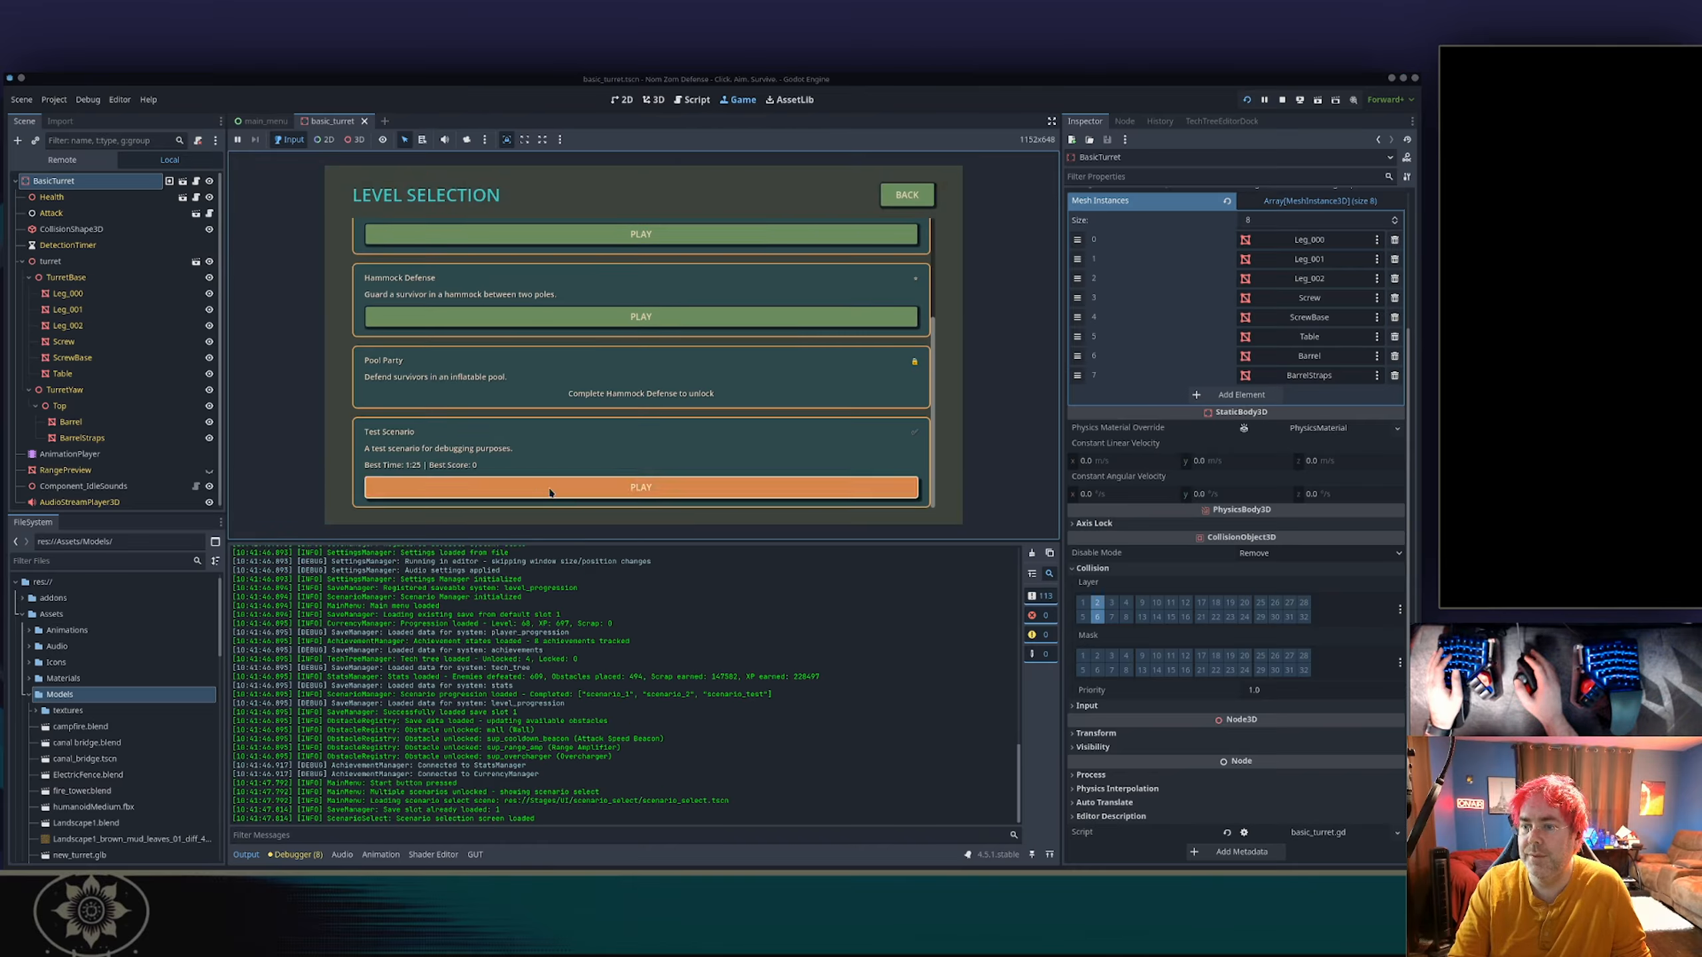
pyautogui.click(575, 488)
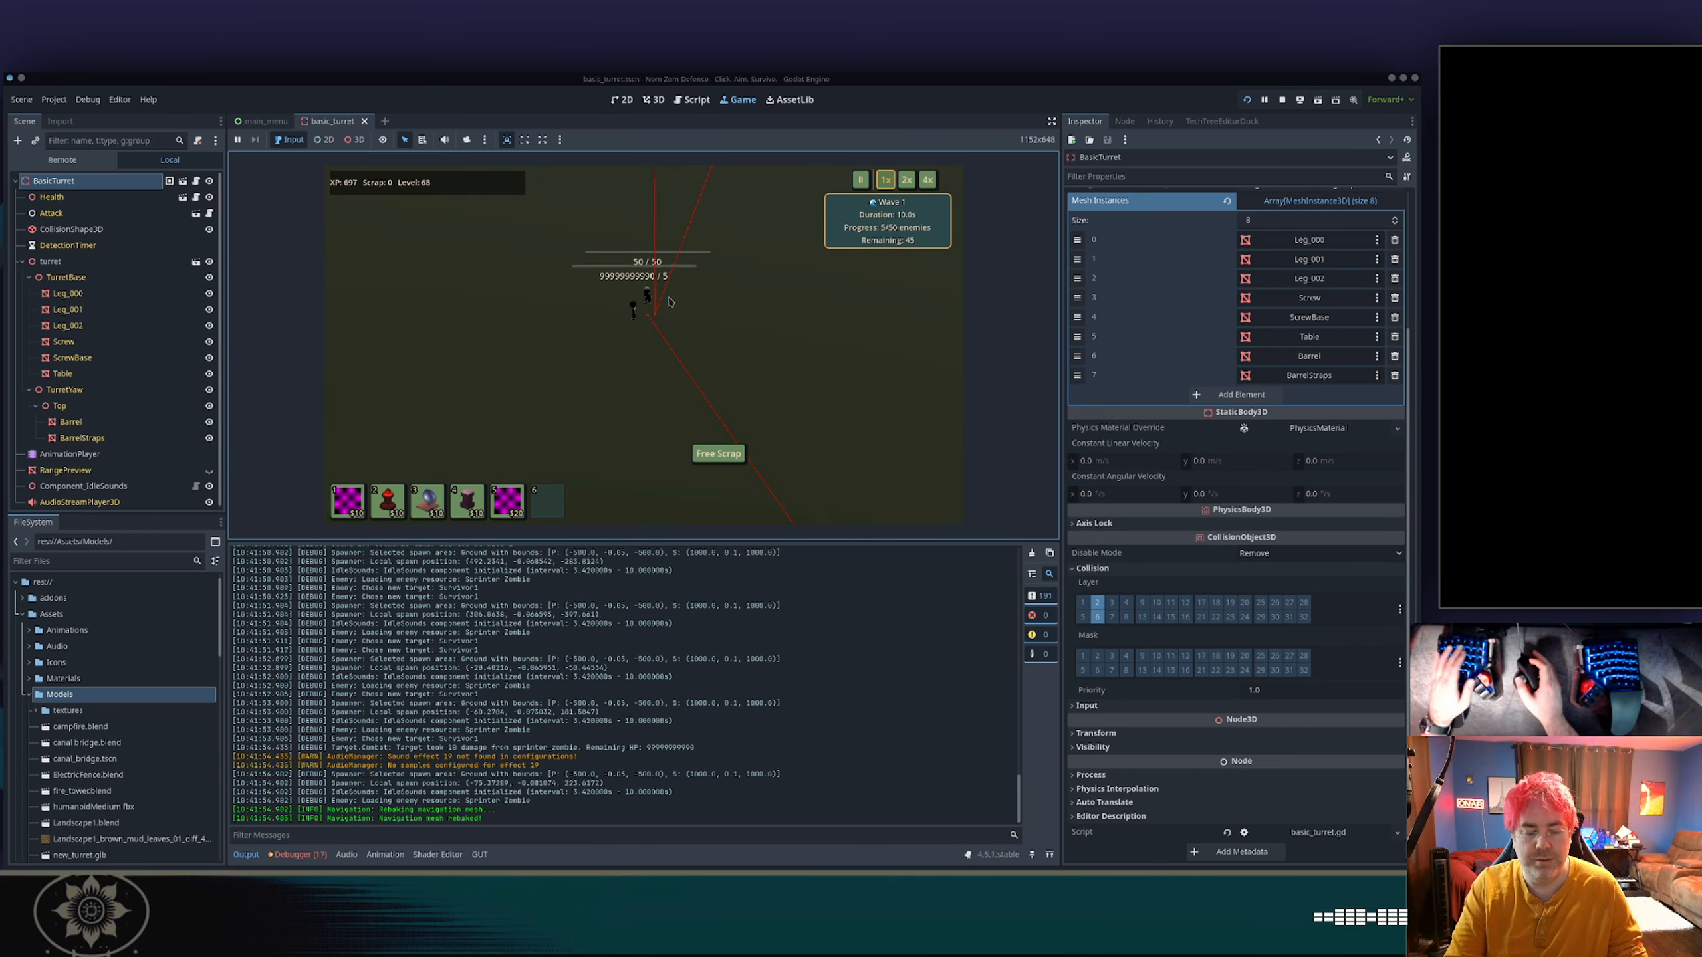
pyautogui.press('5')
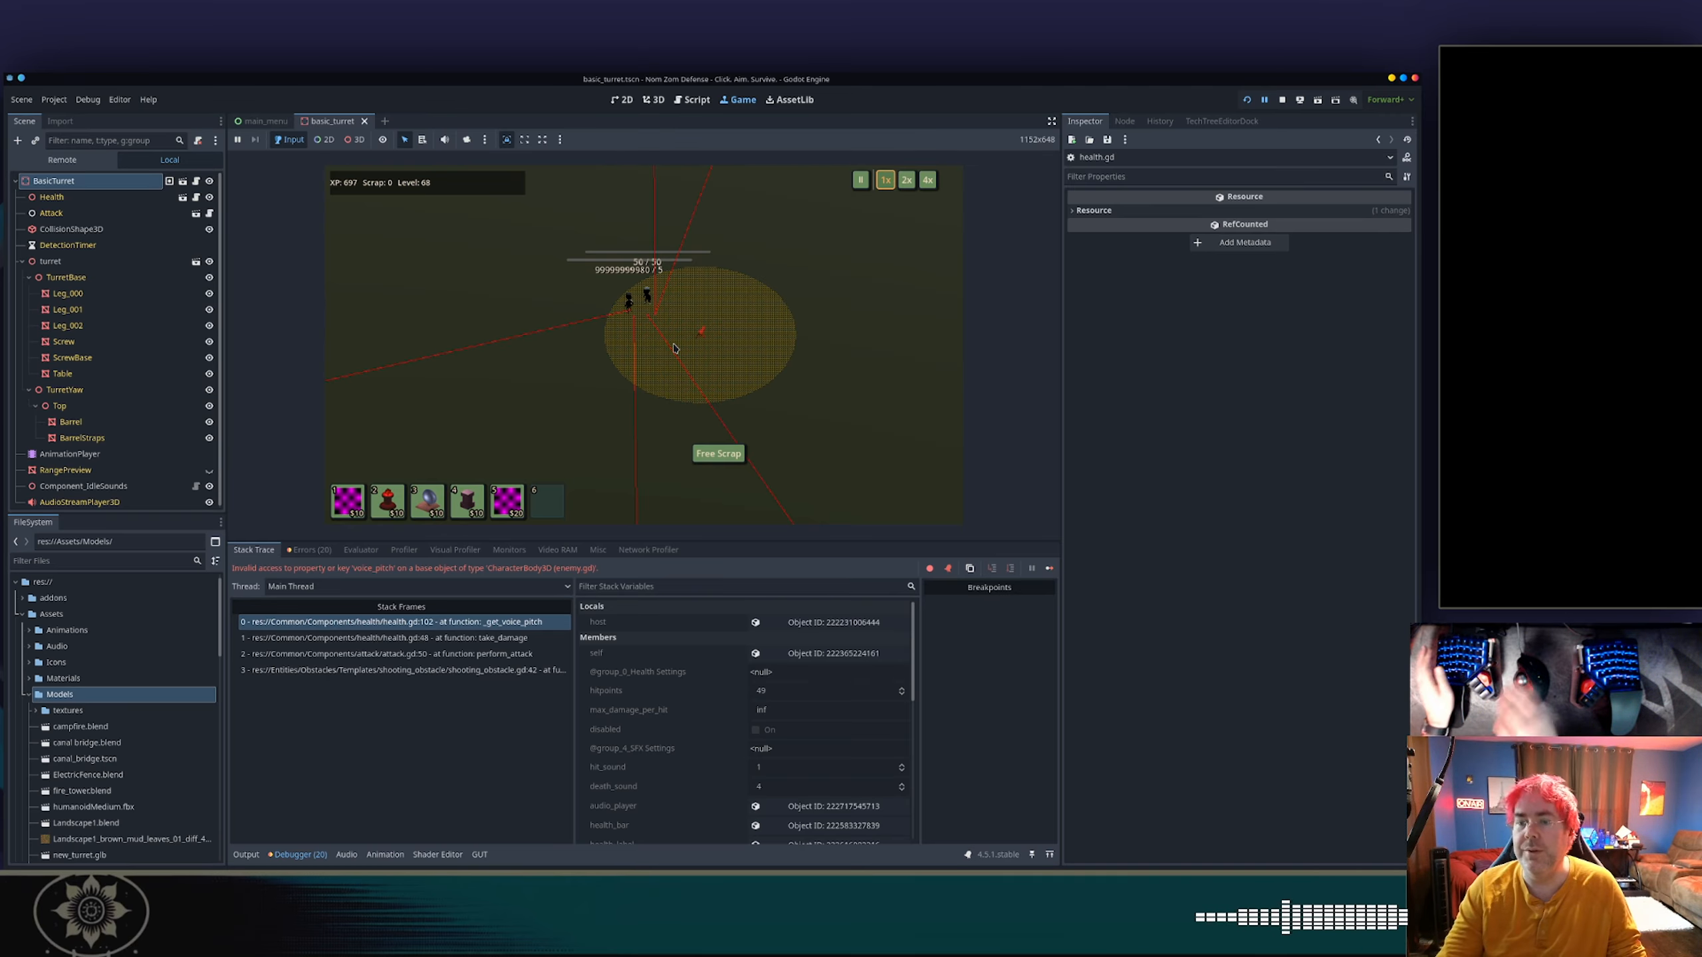
# Switch to the tower-defense workspace in Visual Studio Code and ignore the GDScript language server connection error.
pyautogui.hotkey('alt', 'Tab')
pyautogui.hotkey('alt', 'Tab')
pyautogui.hotkey('alt', 'Tab')
pyautogui.hotkey('alt', 'Tab')
pyautogui.hotkey('alt', 'Tab')
pyautogui.hotkey('alt', 'Tab')
pyautogui.hotkey('alt', 'Tab')
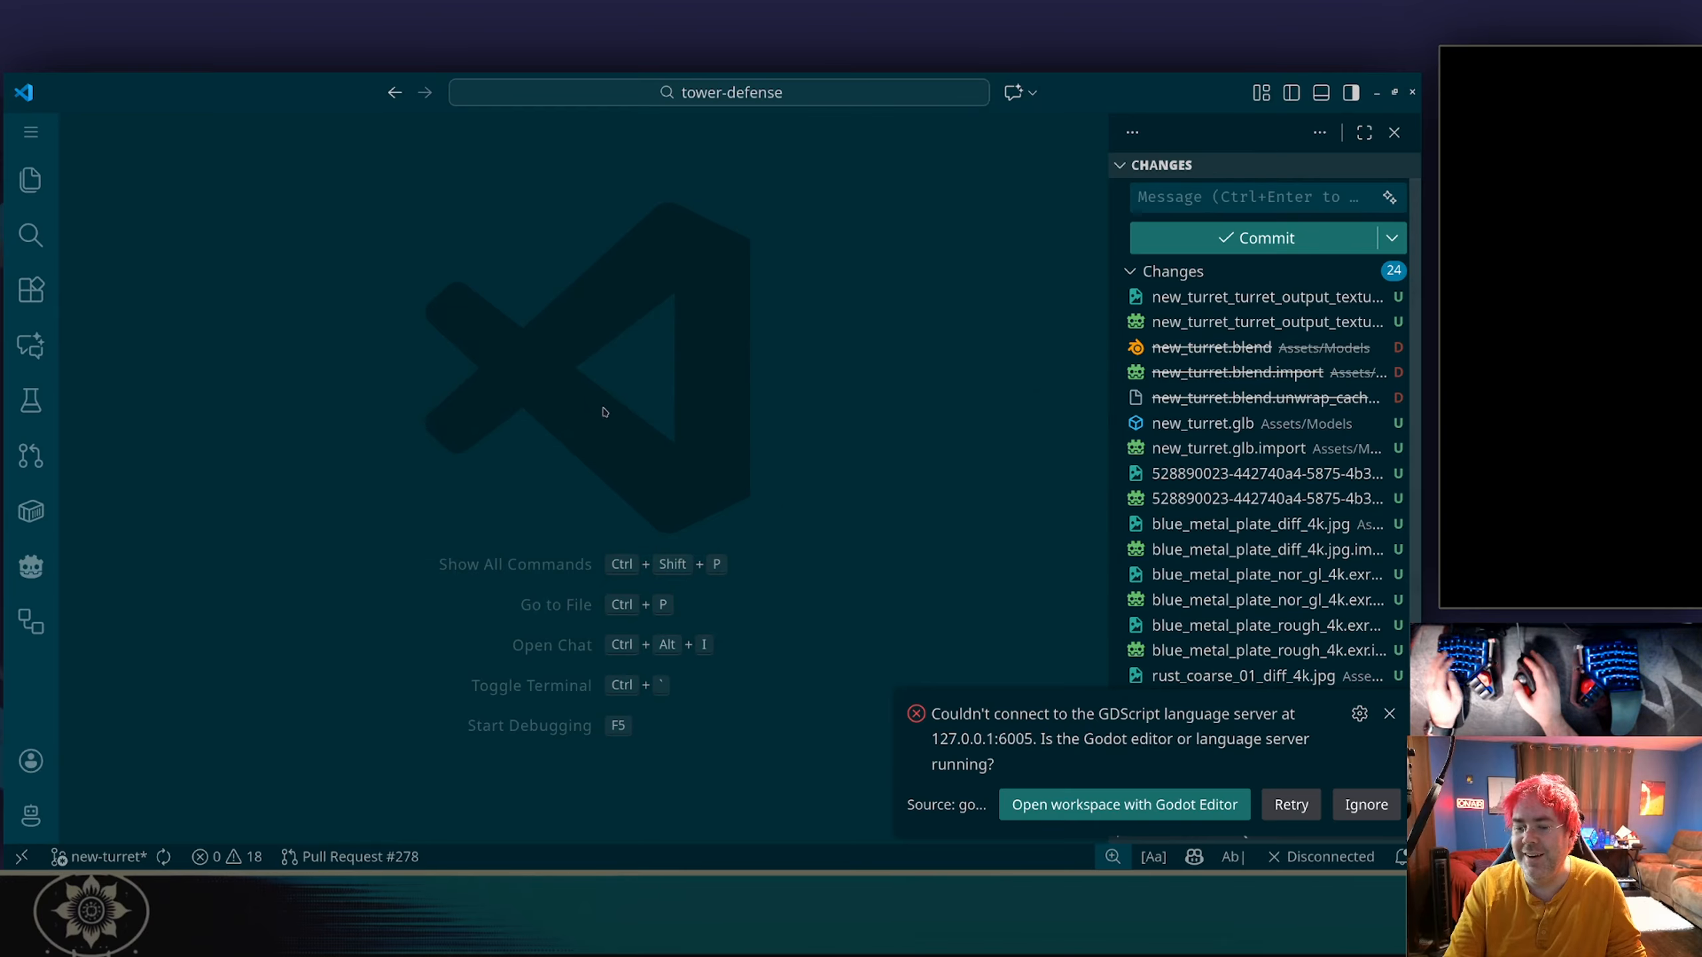
pyautogui.click(1365, 806)
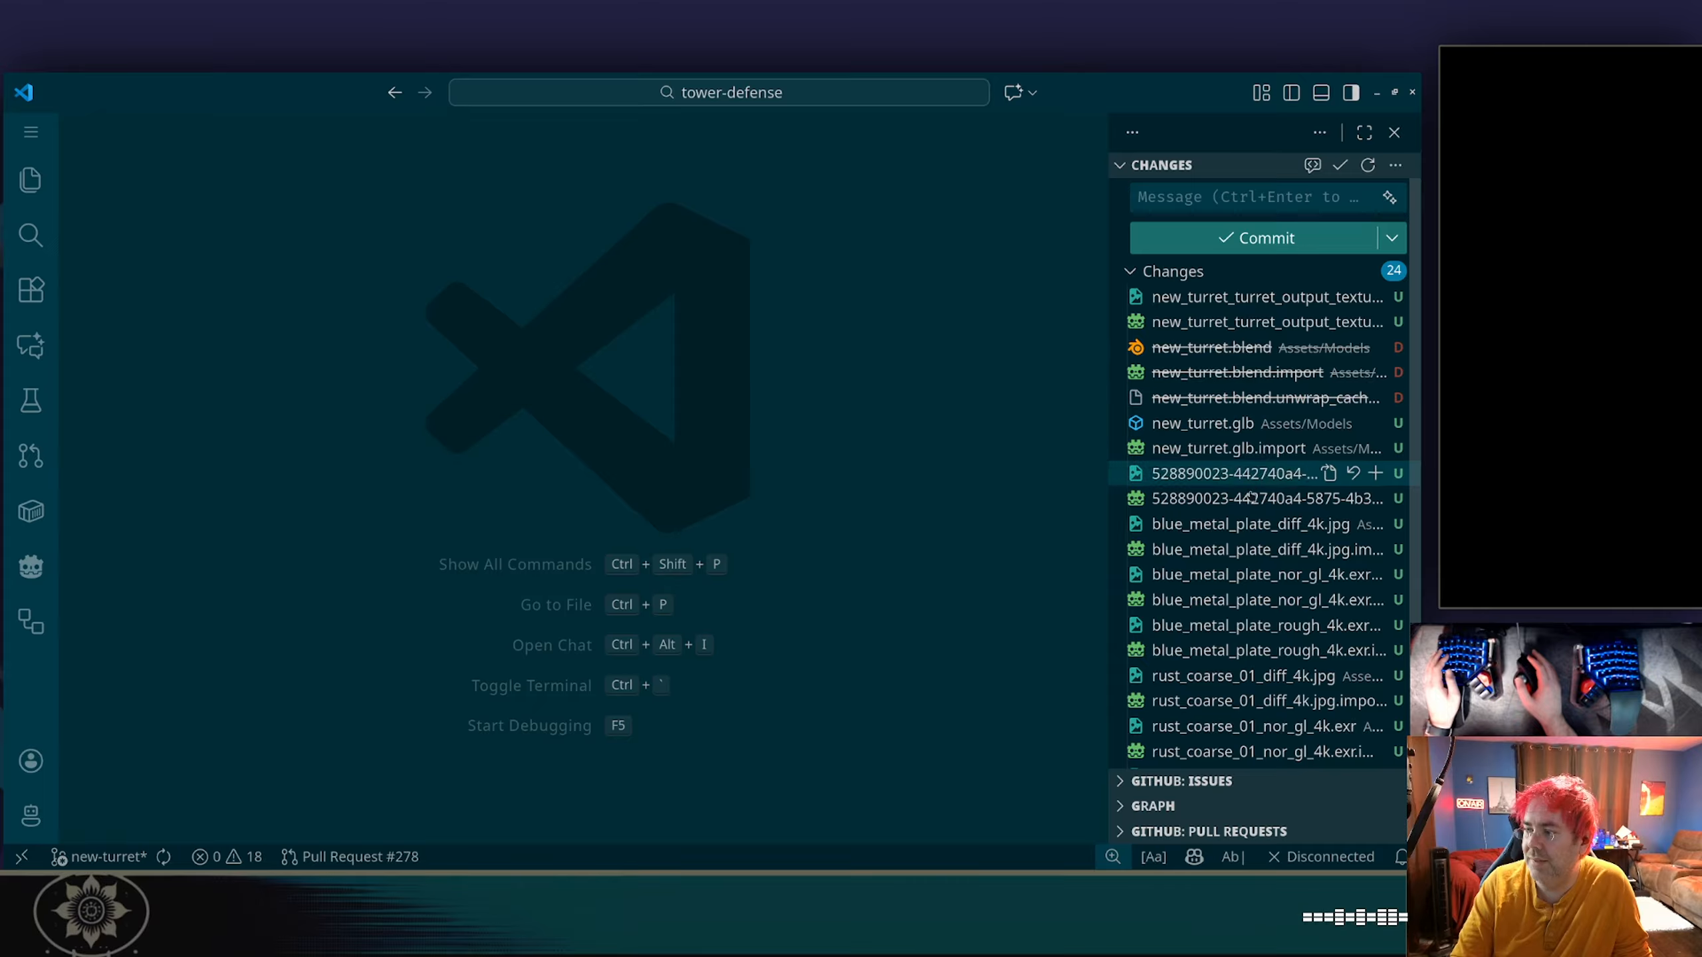
# Reveal the changed blue_metal_plate_diff_4k.jpg in the project's file tree and delete the textures folder inside Assets/Models.
pyautogui.rightClick(1251, 530)
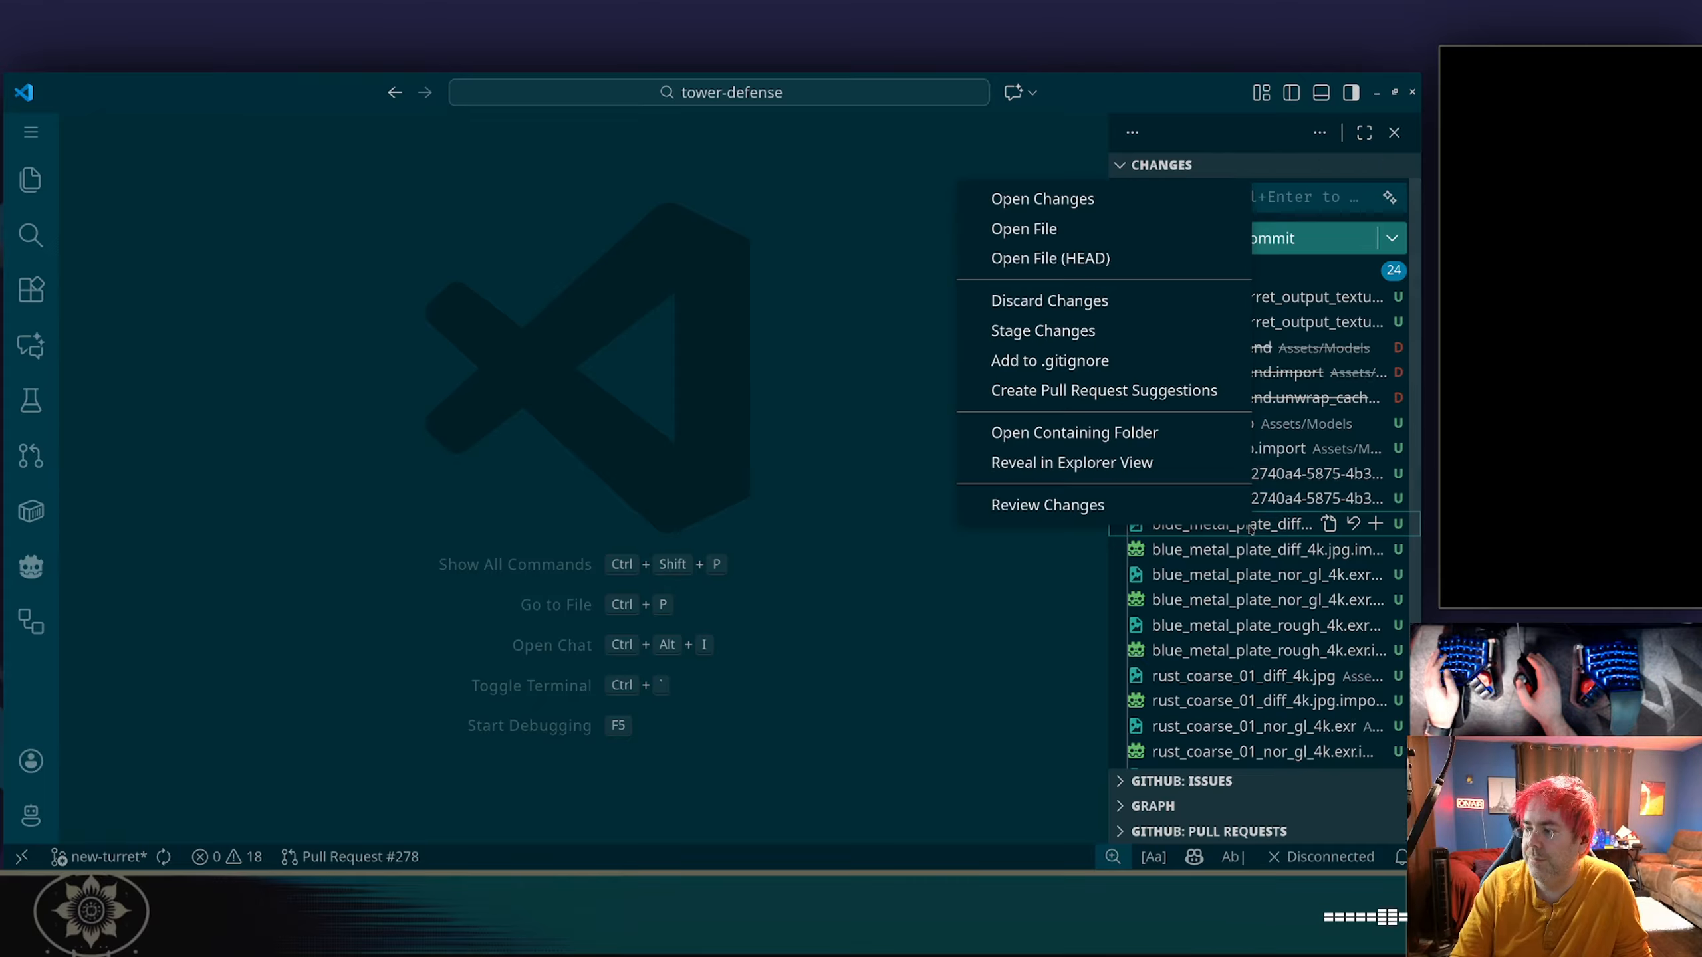
pyautogui.click(1090, 469)
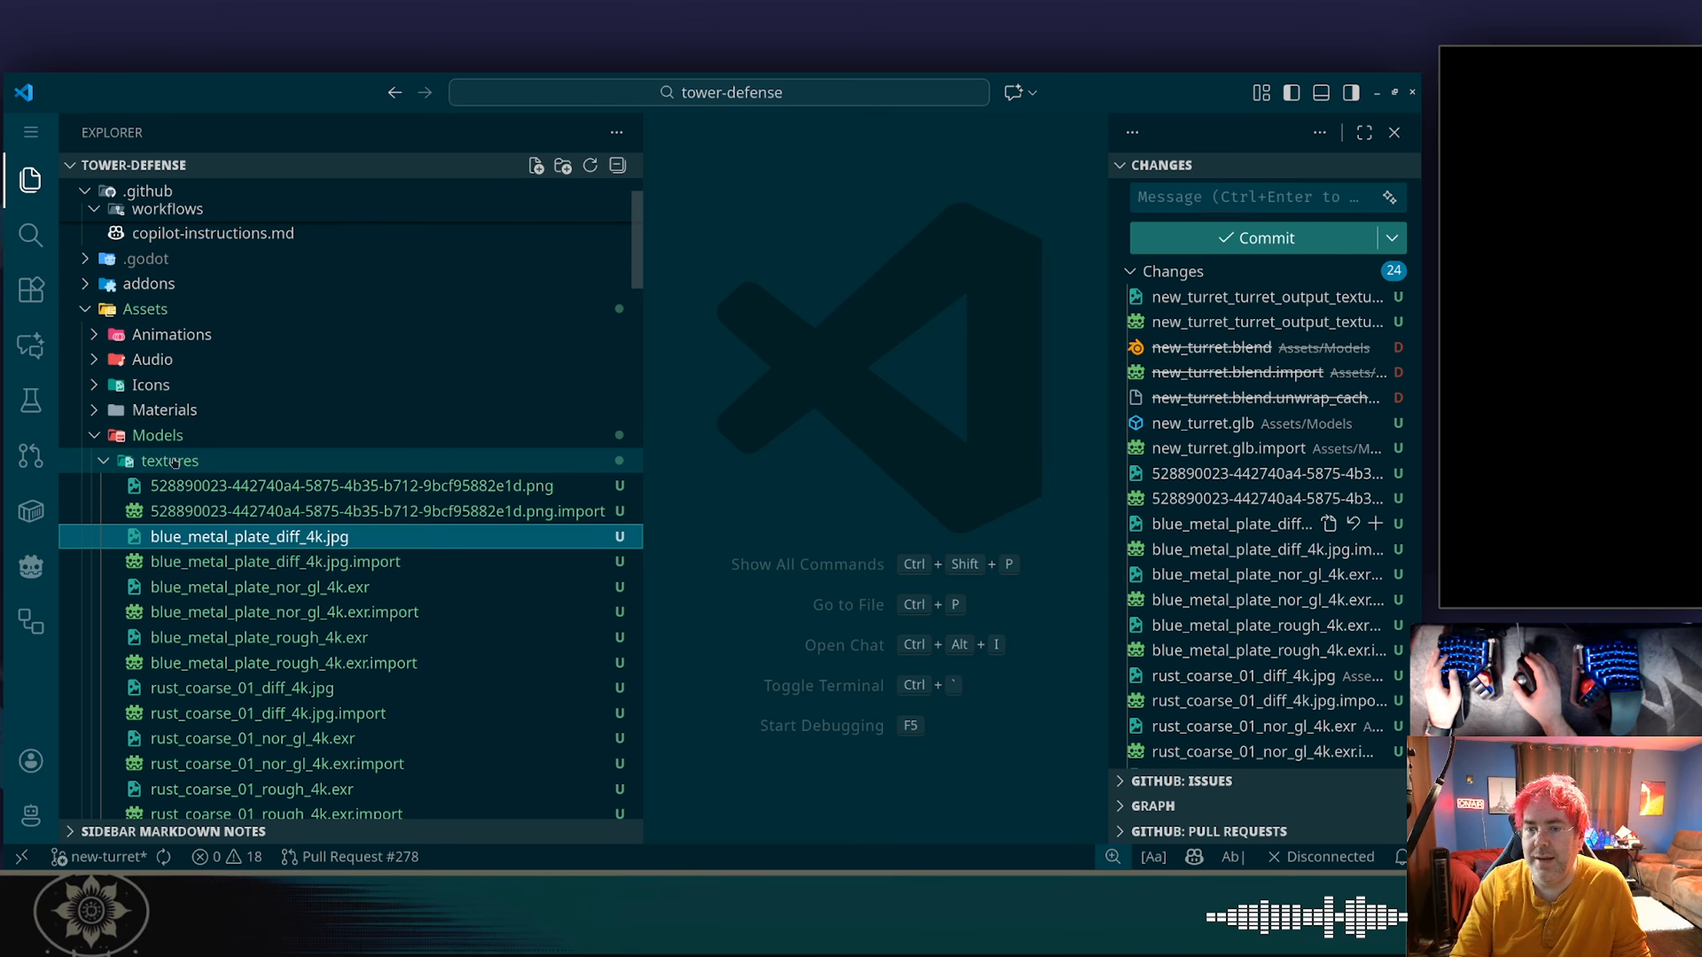
pyautogui.scroll(-2, 194, 461)
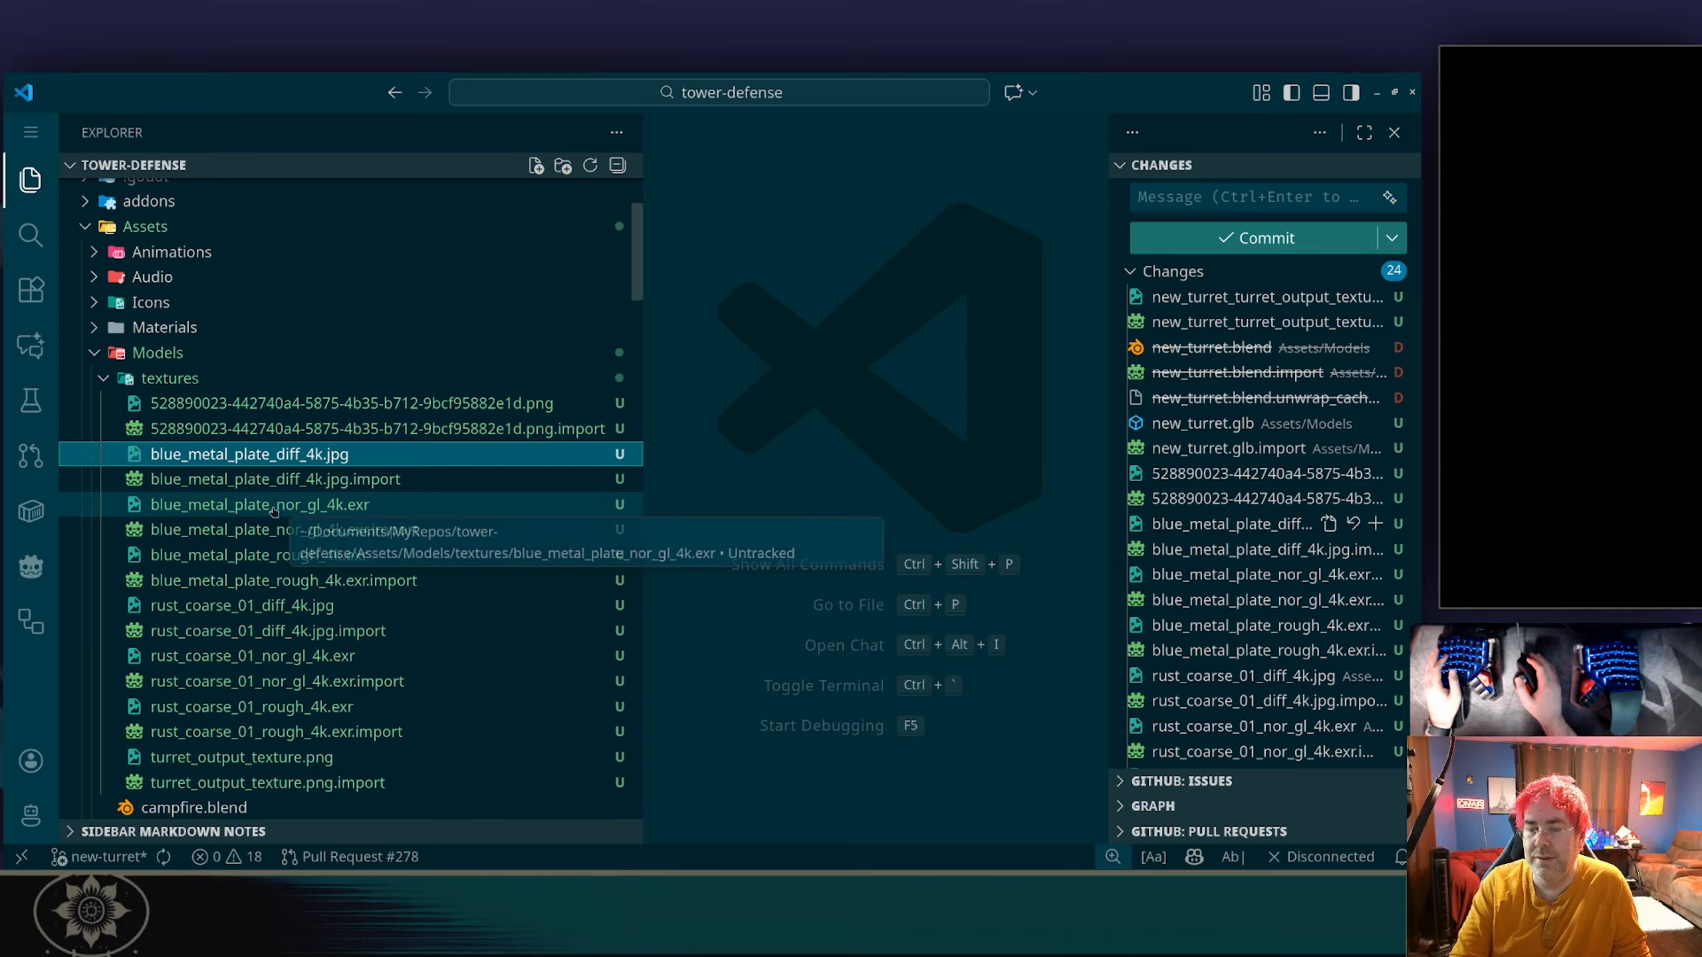
pyautogui.click(102, 379)
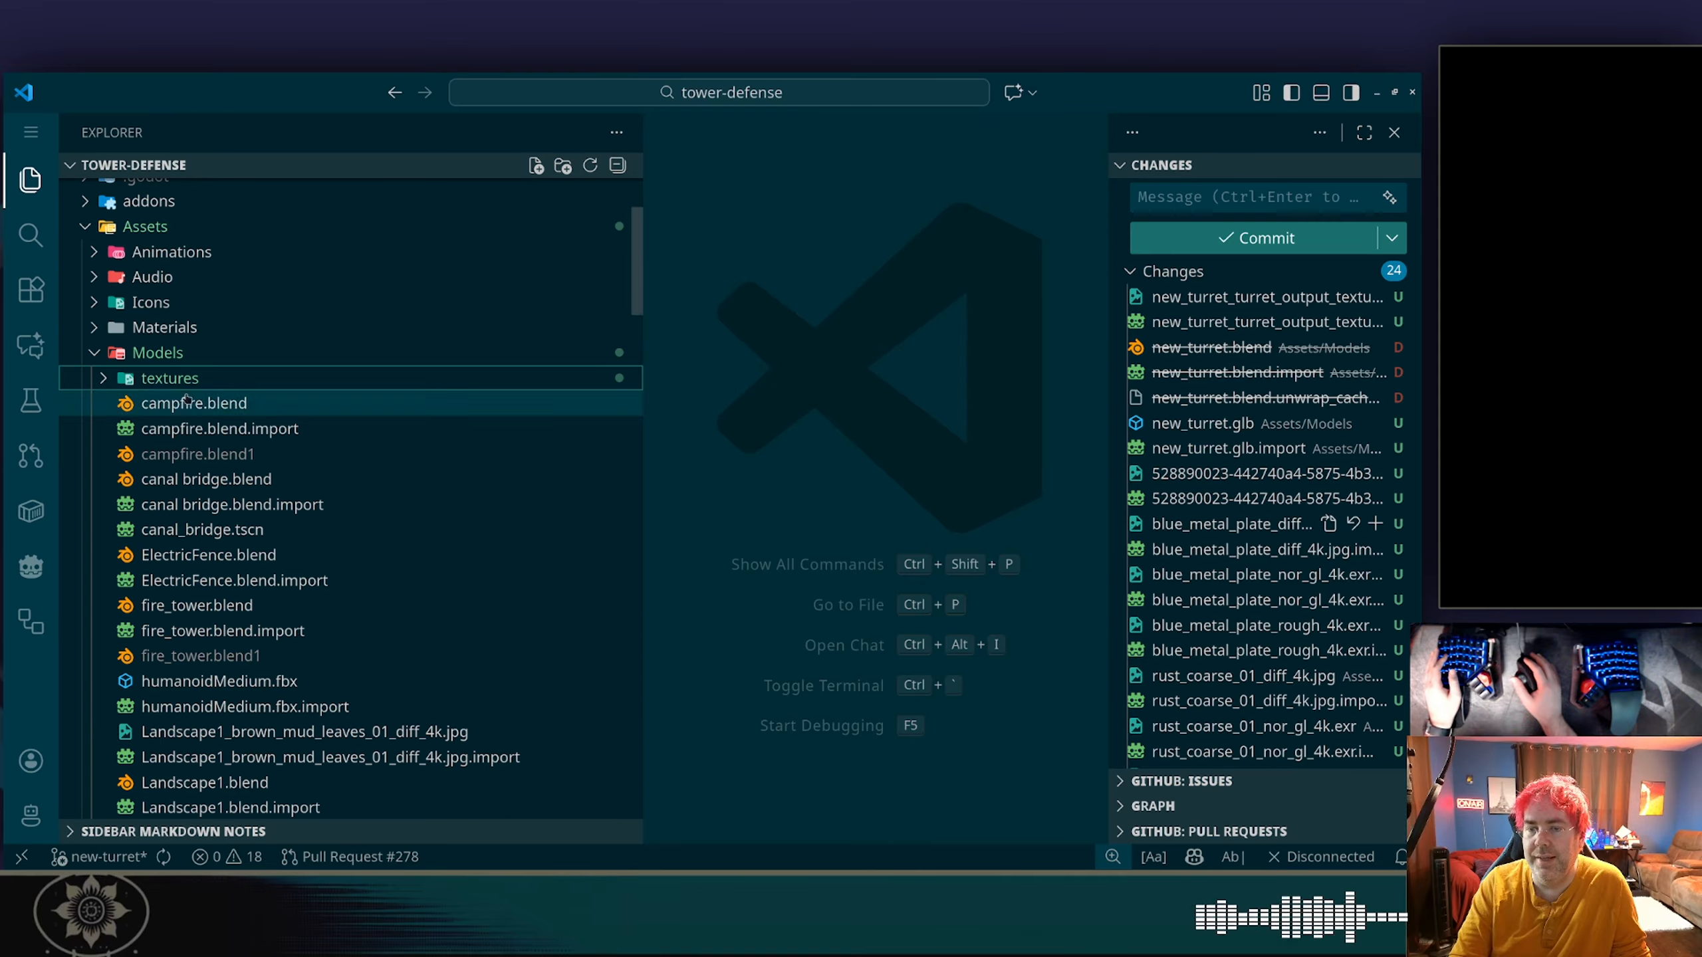
pyautogui.scroll(-3, 262, 436)
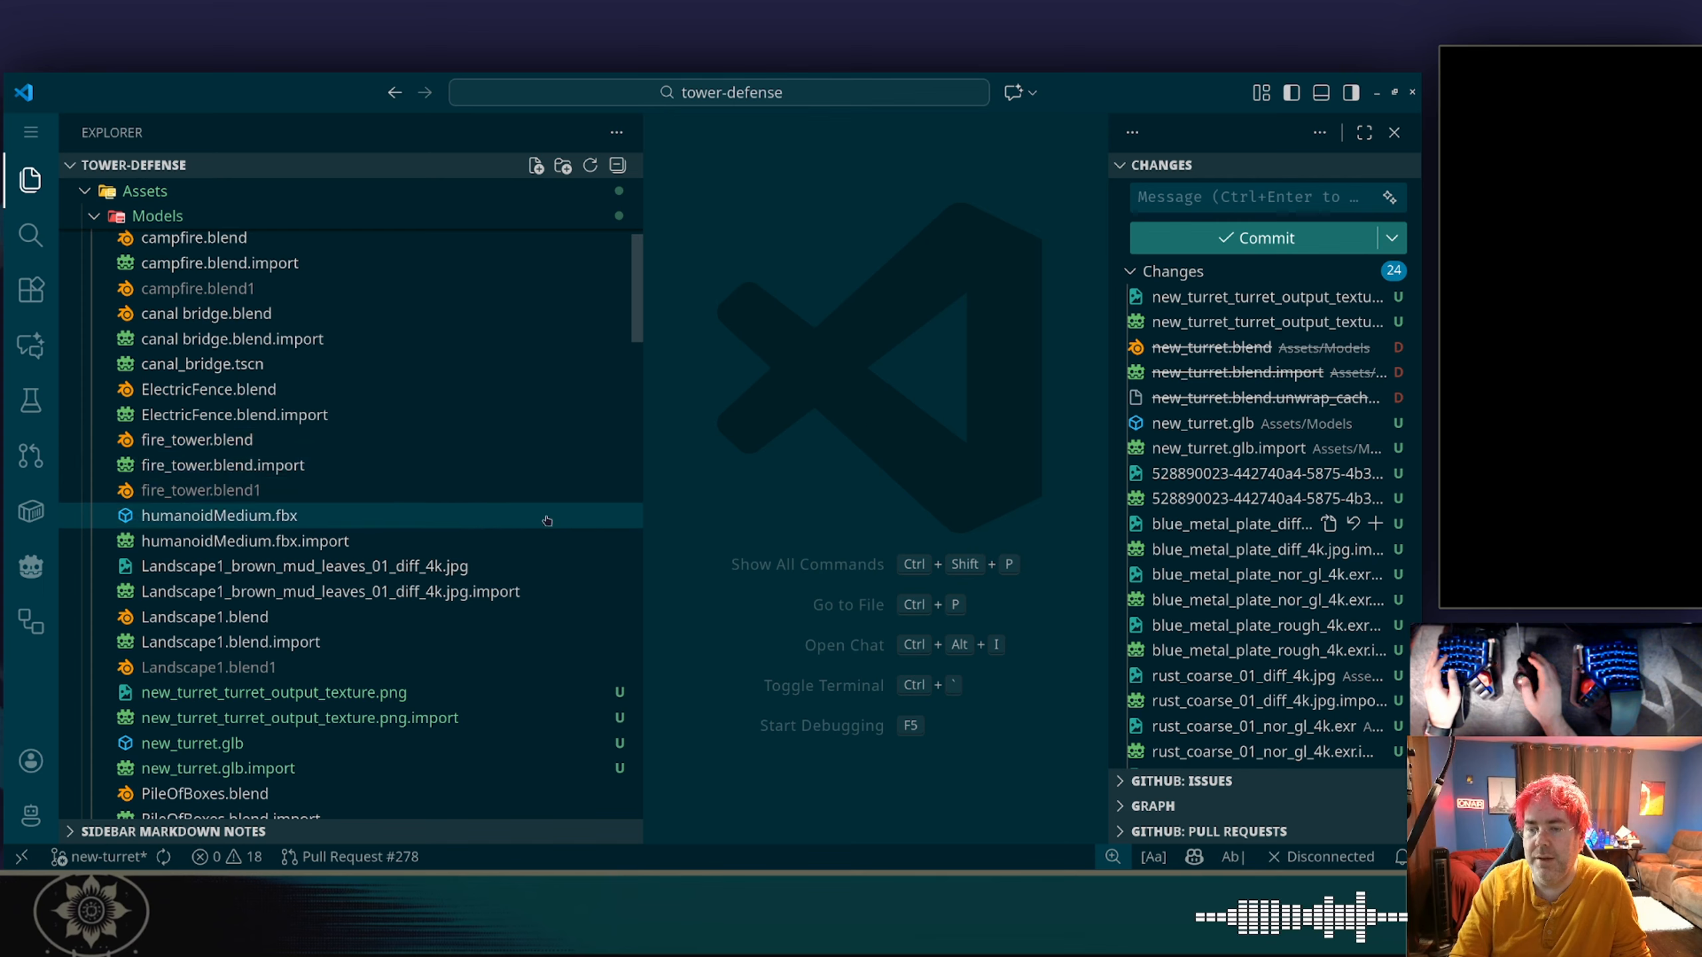
pyautogui.scroll(3, 281, 402)
pyautogui.rightClick(169, 323)
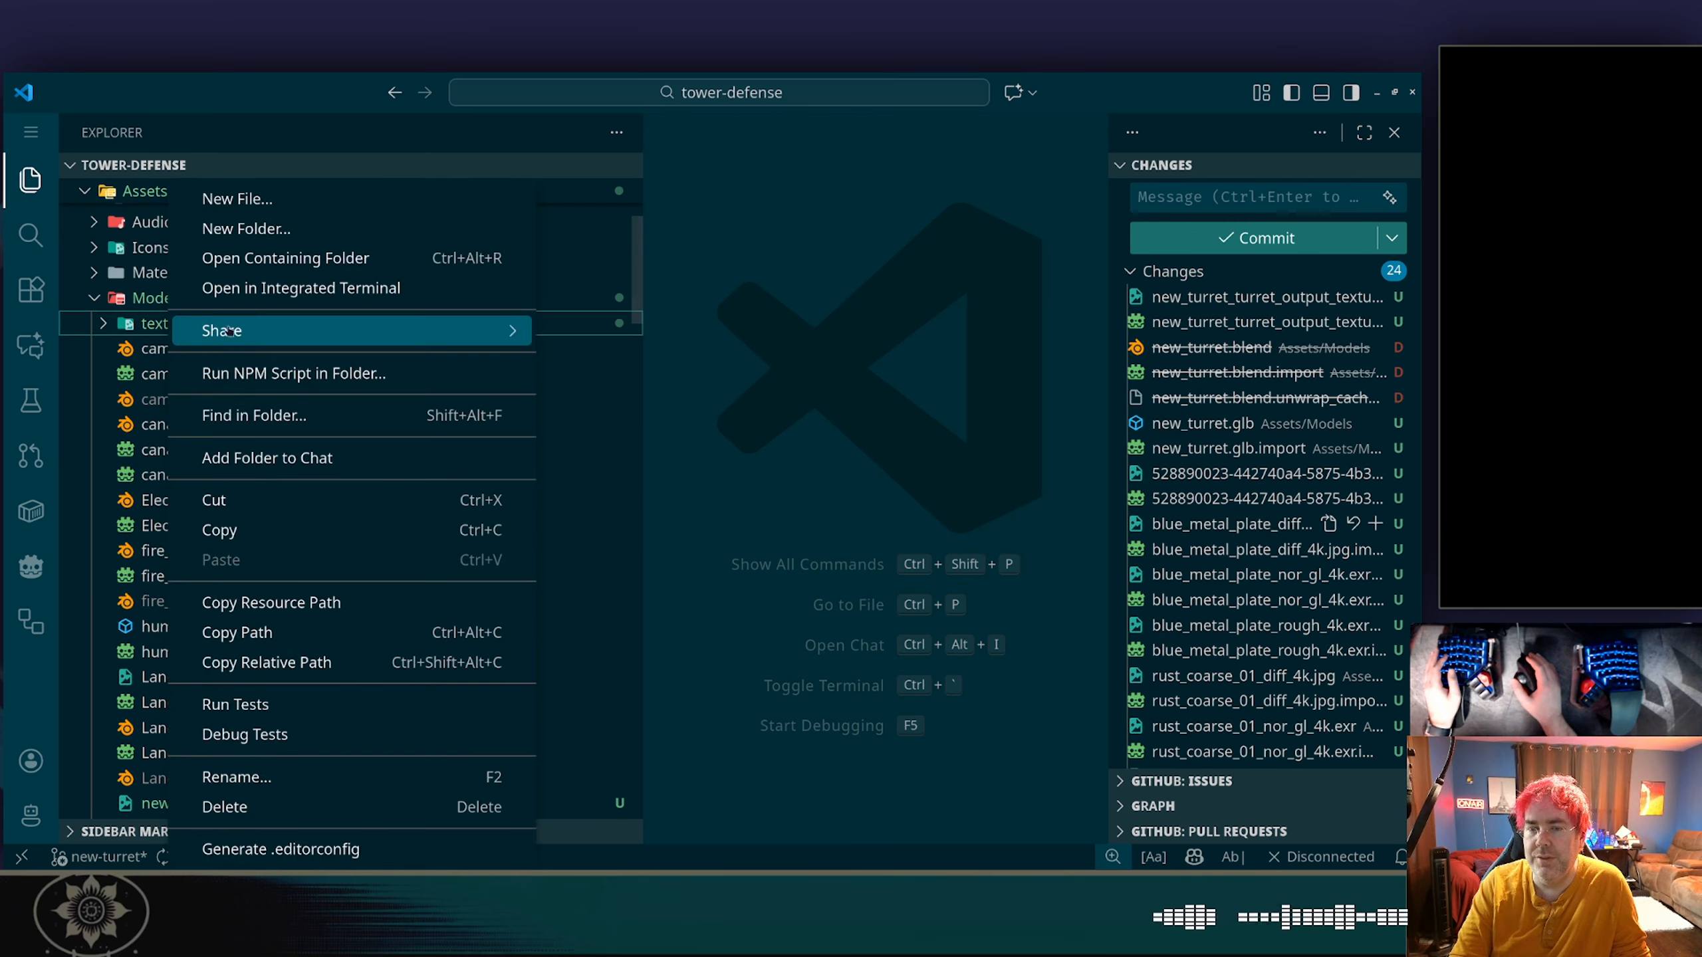
pyautogui.click(232, 808)
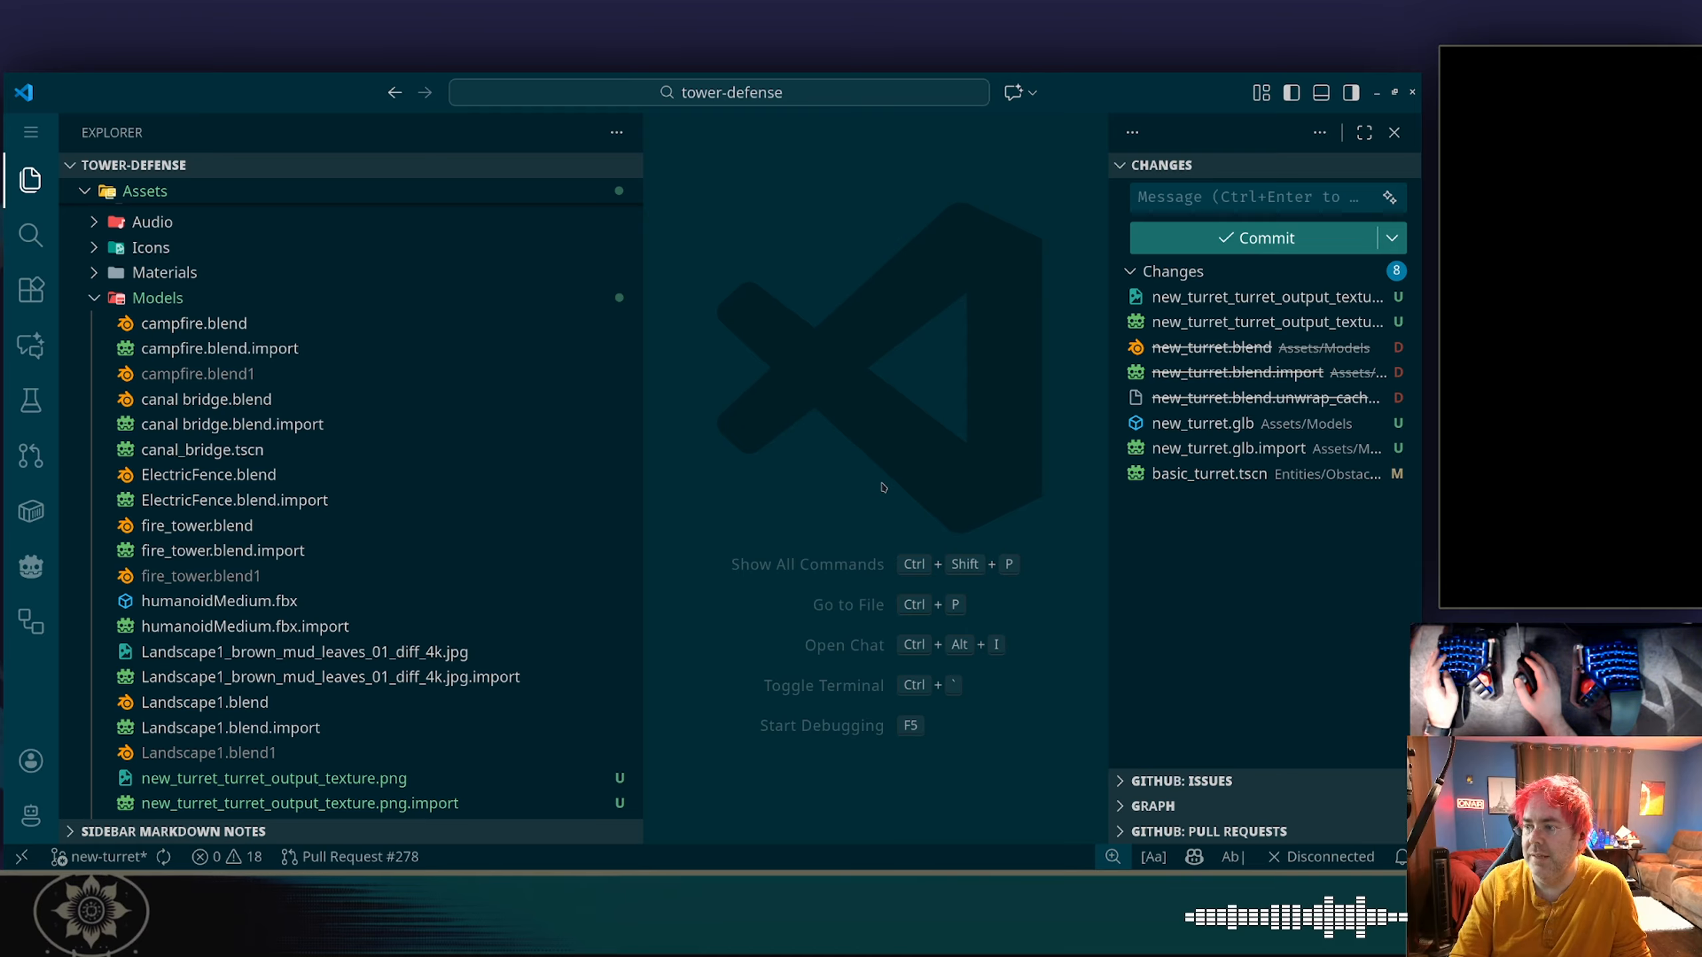
# Switch briefly to Godot and return to Visual Studio Code, hiding the file explorer to leave the source control changes in view.
pyautogui.hotkey('alt', 'Tab')
pyautogui.hotkey('alt', 'Tab')
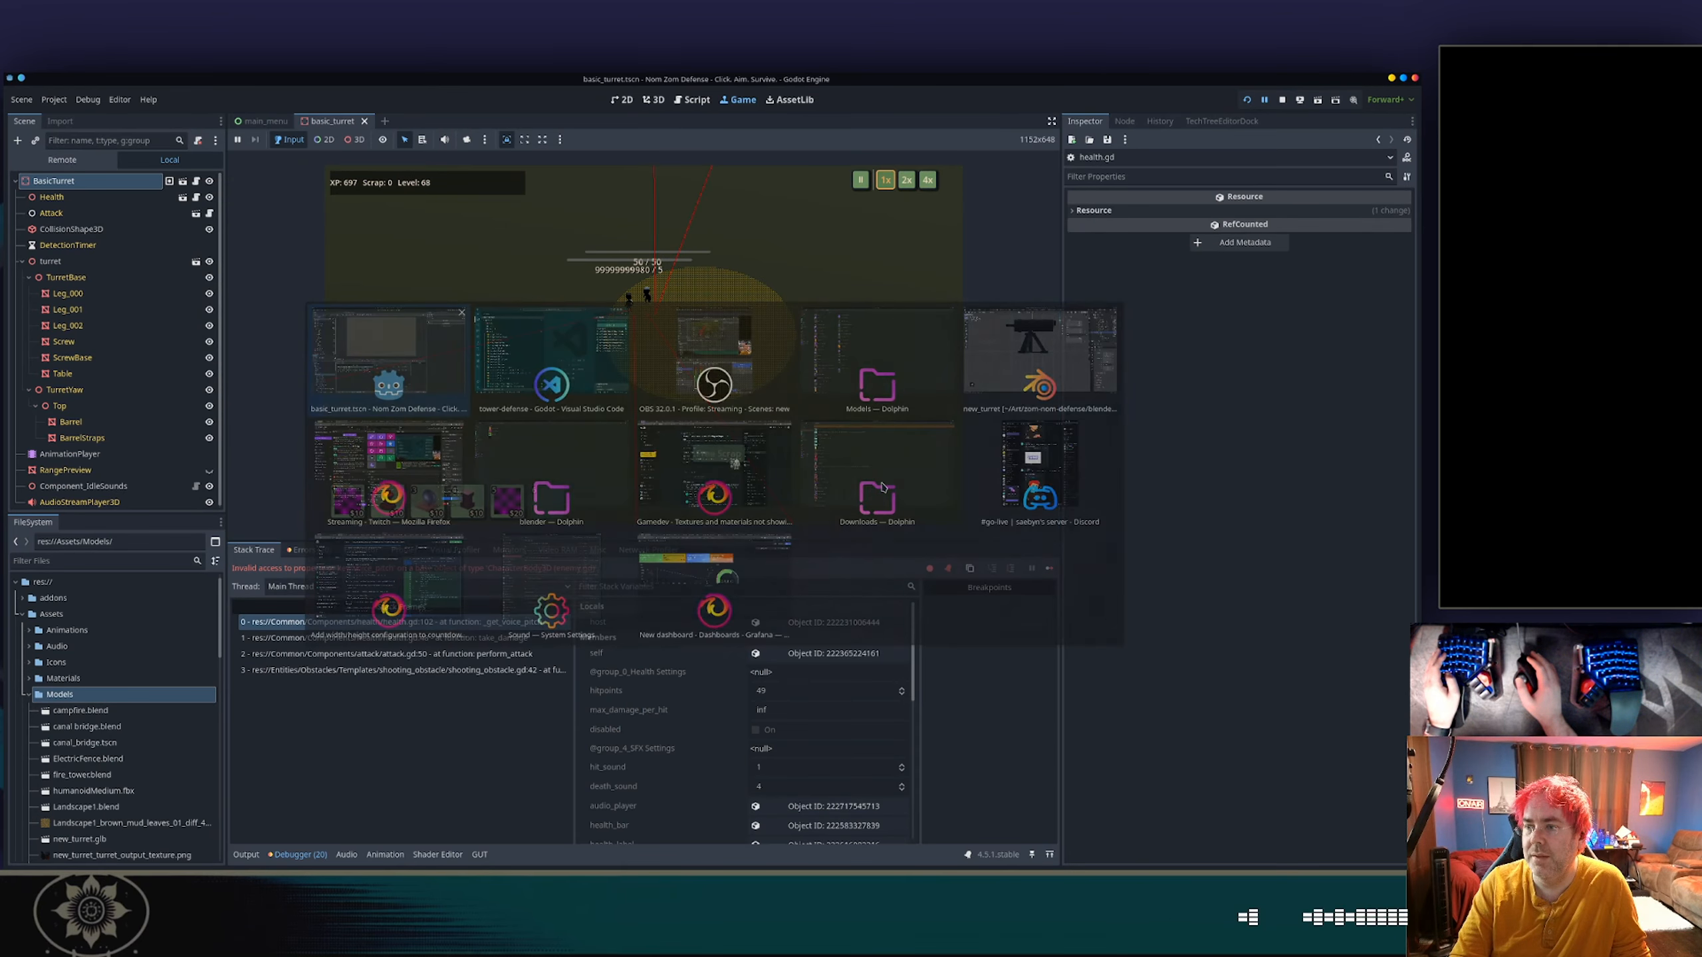
pyautogui.hotkey('alt', 'Tab')
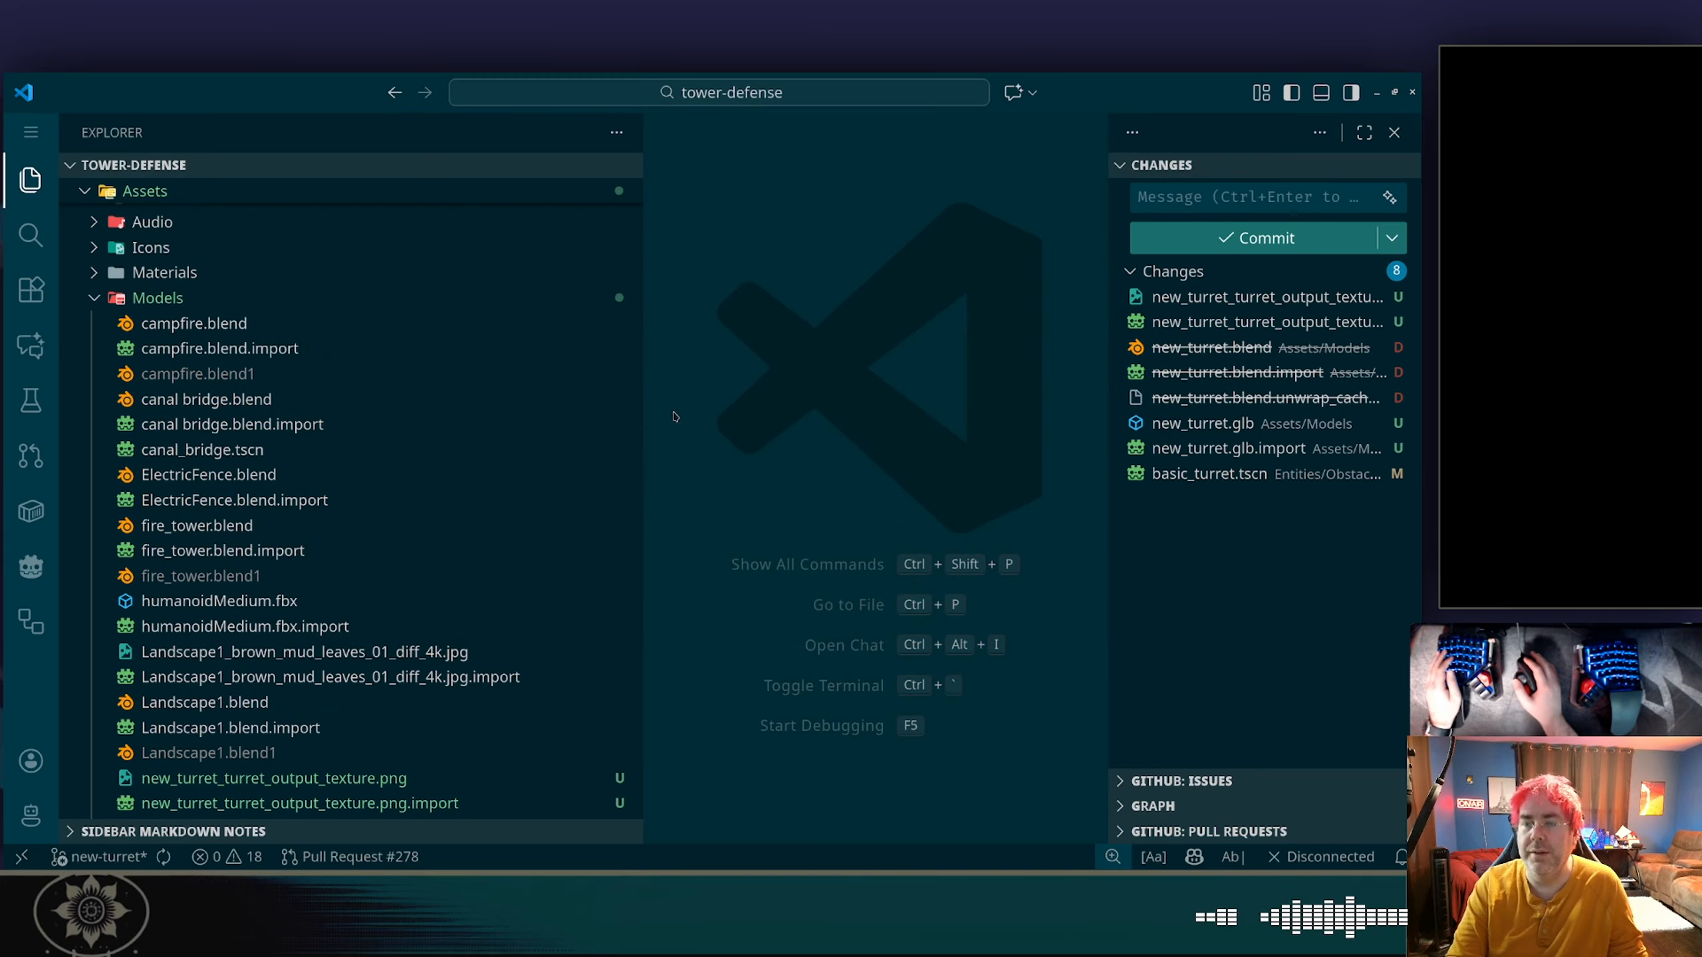
pyautogui.click(49, 176)
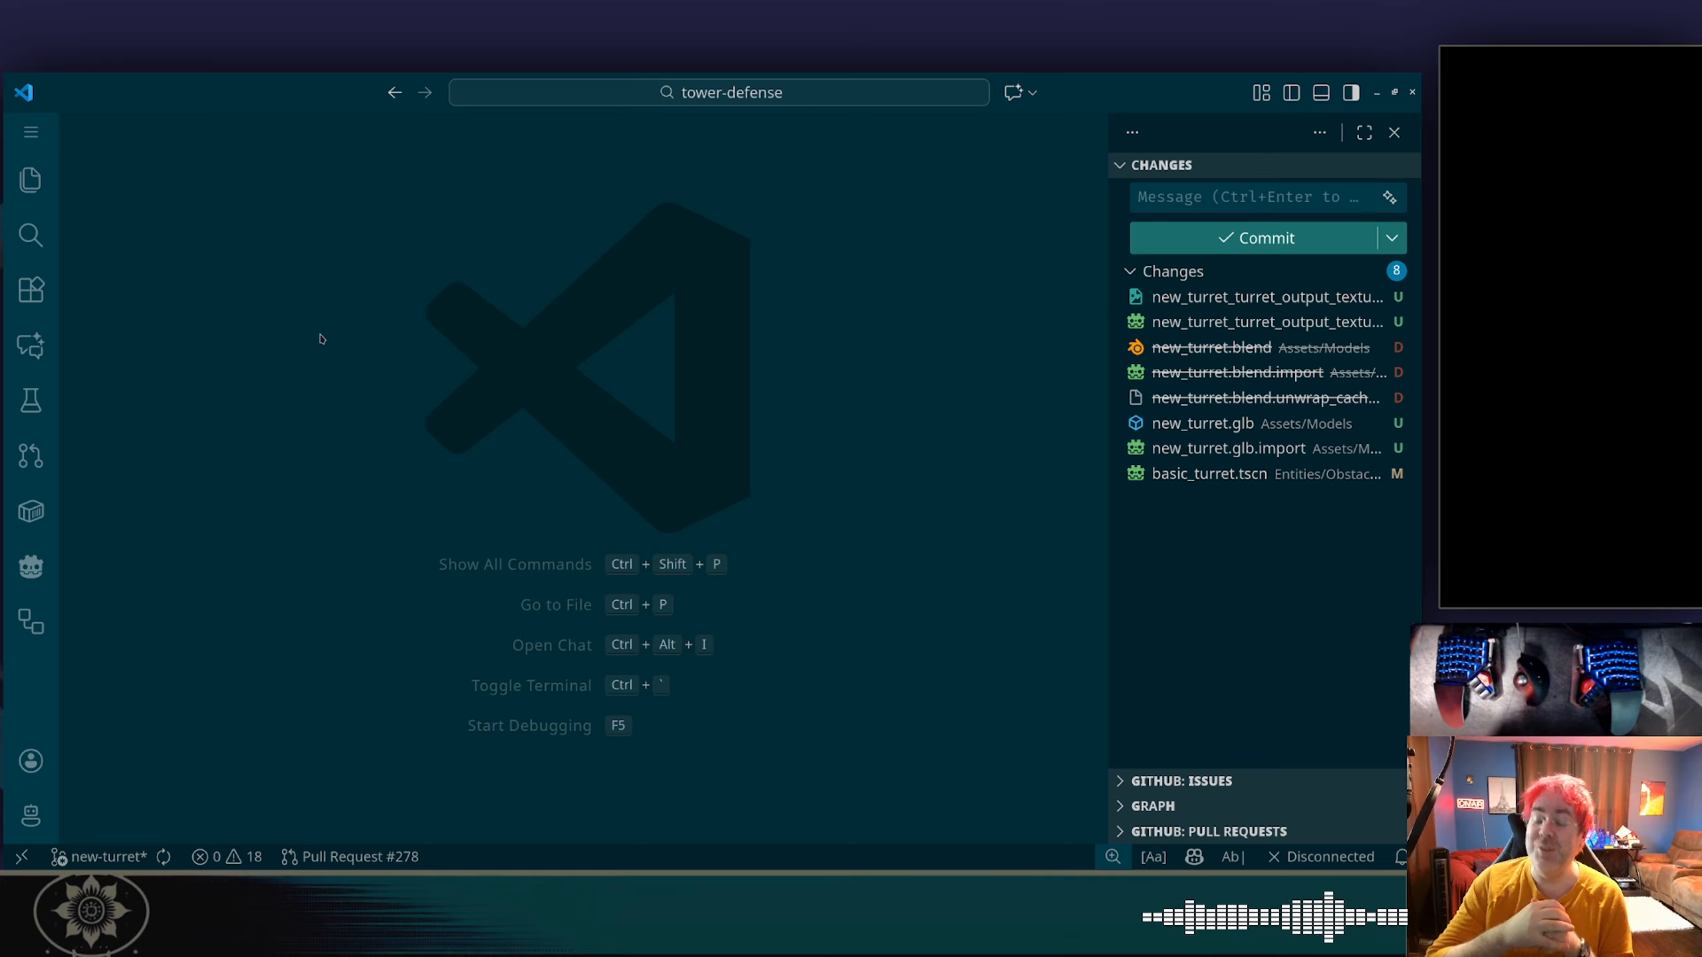
# Open health.gd and examine where _get_voice_pitch is called in take_damage and _die.
pyautogui.hotkey('ctrl', 'p')
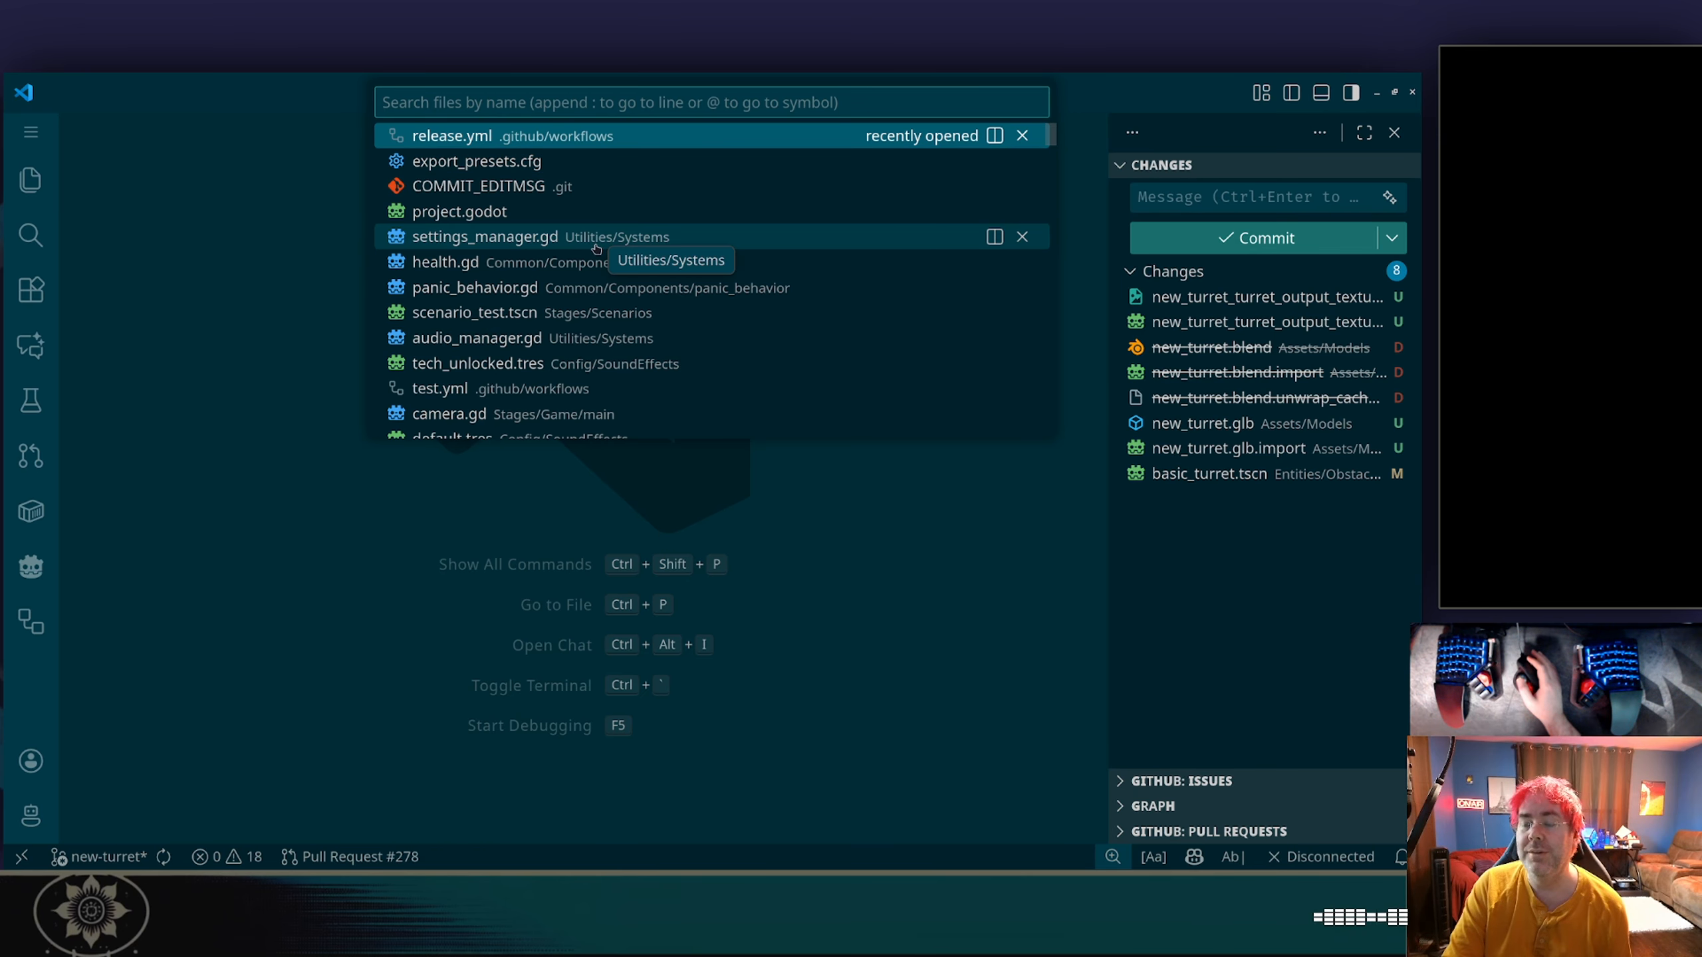
pyautogui.click(578, 260)
pyautogui.scroll(4, 600, 329)
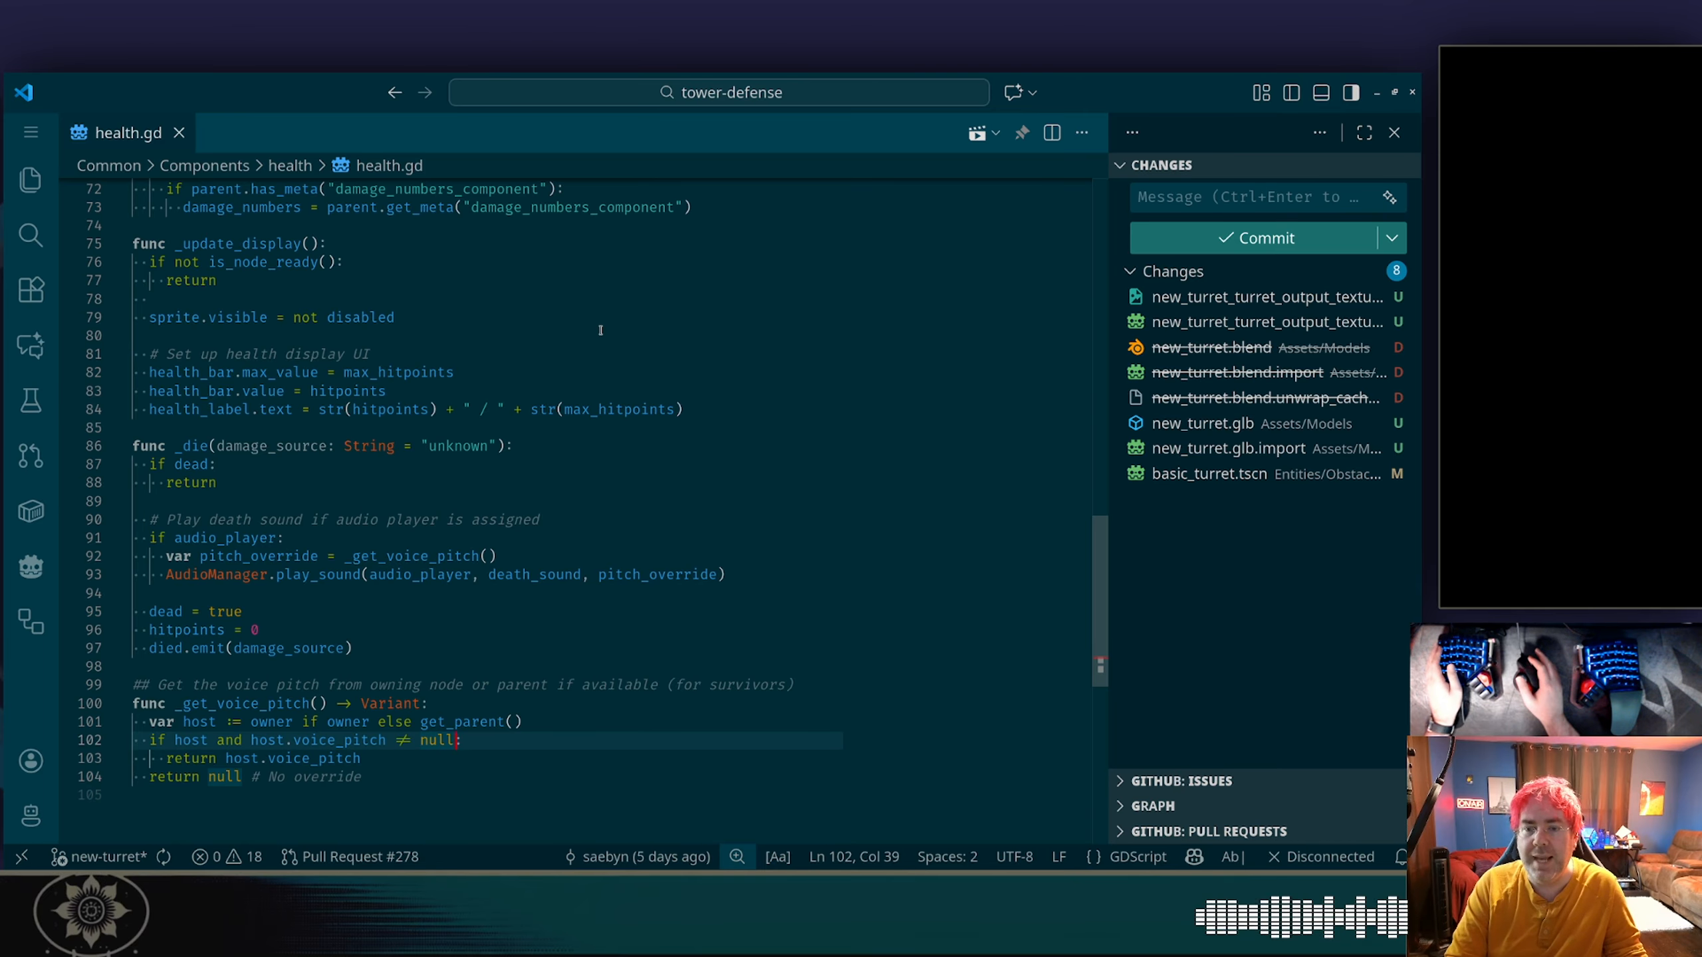
pyautogui.scroll(-1, 600, 330)
pyautogui.doubleClick(407, 503)
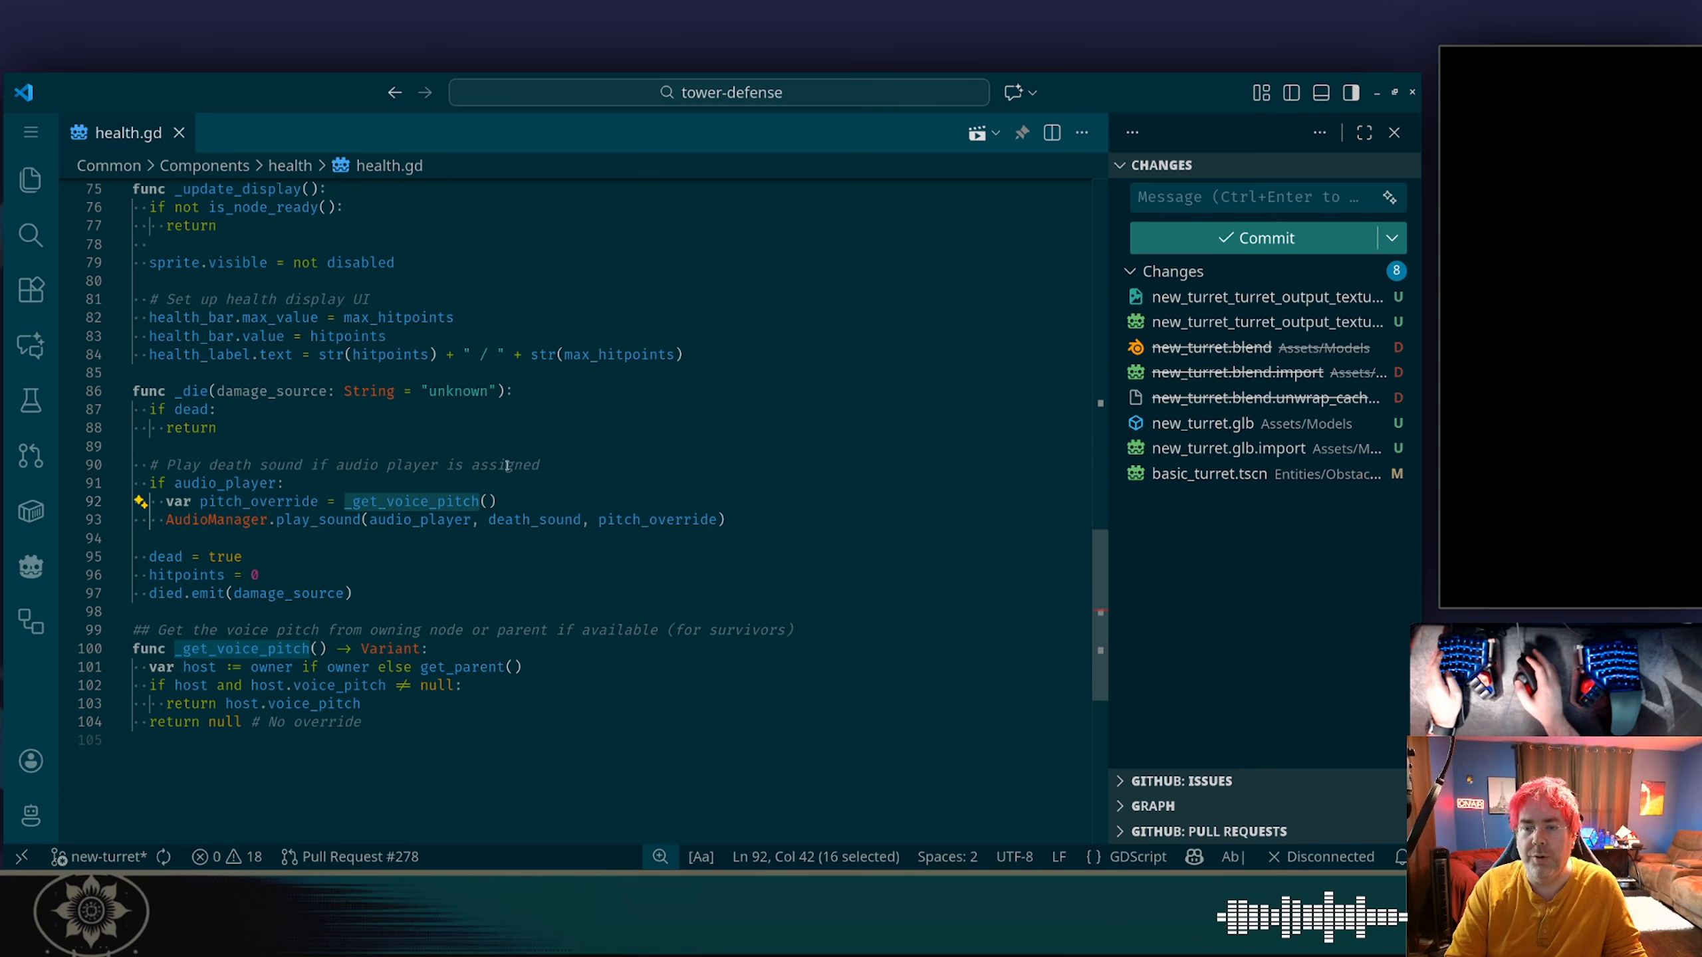
pyautogui.scroll(-1, 507, 465)
pyautogui.scroll(3, 586, 421)
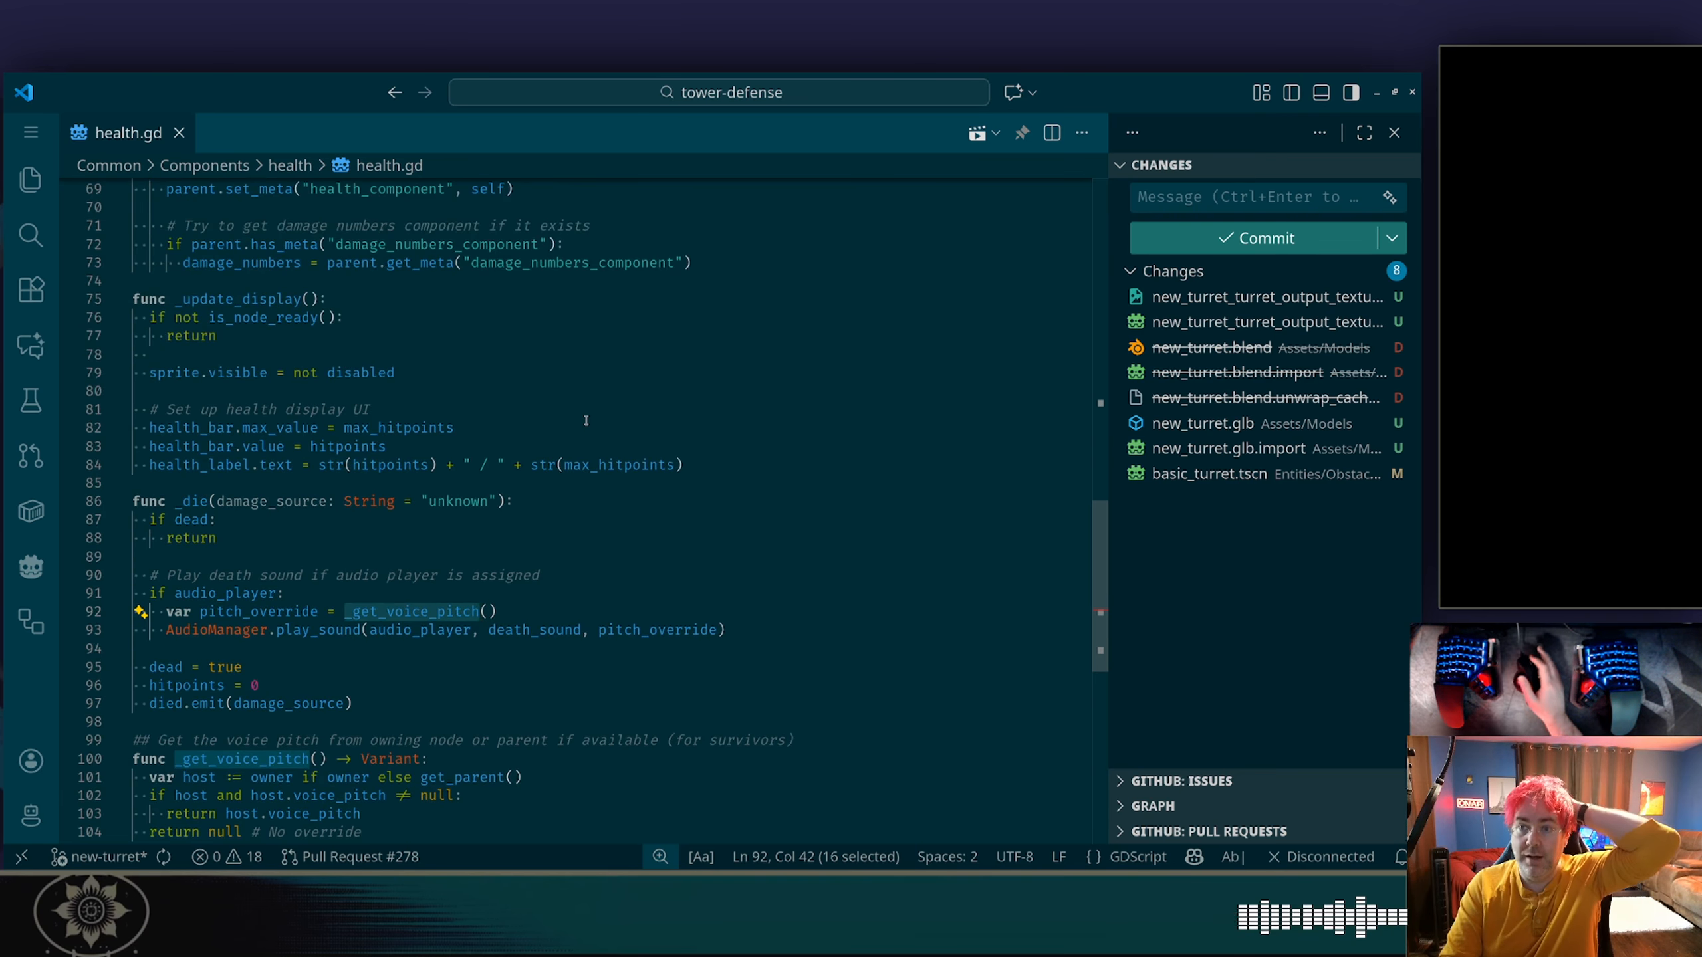
pyautogui.scroll(13, 586, 420)
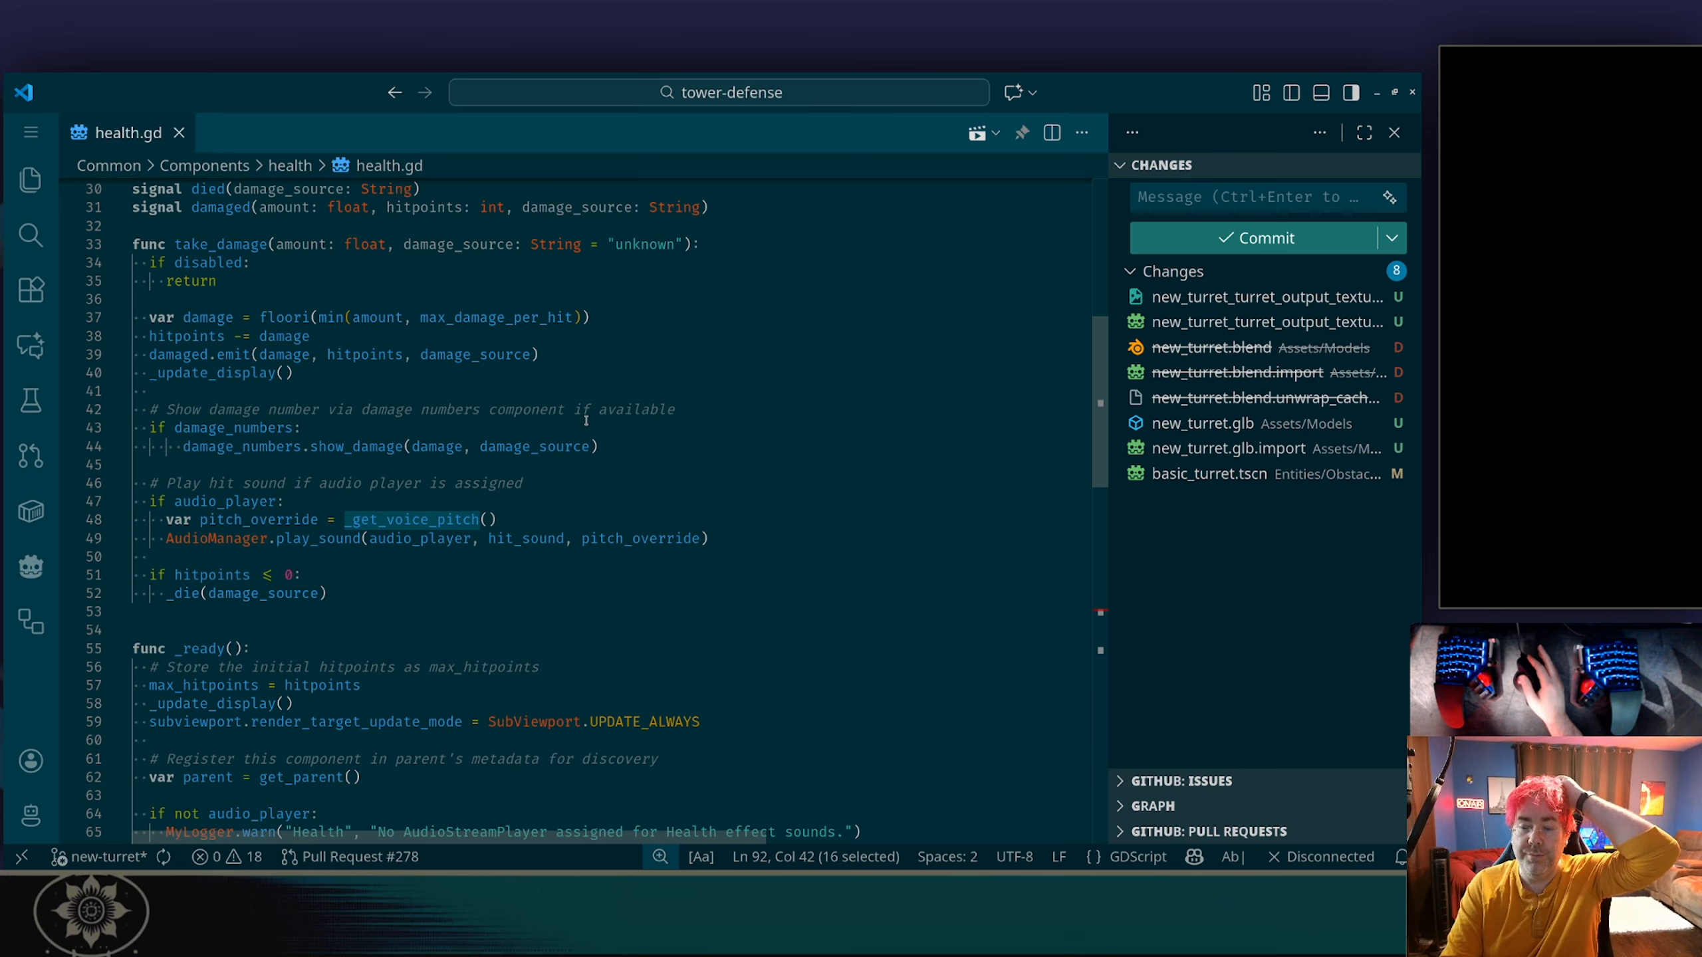
pyautogui.scroll(-2, 585, 420)
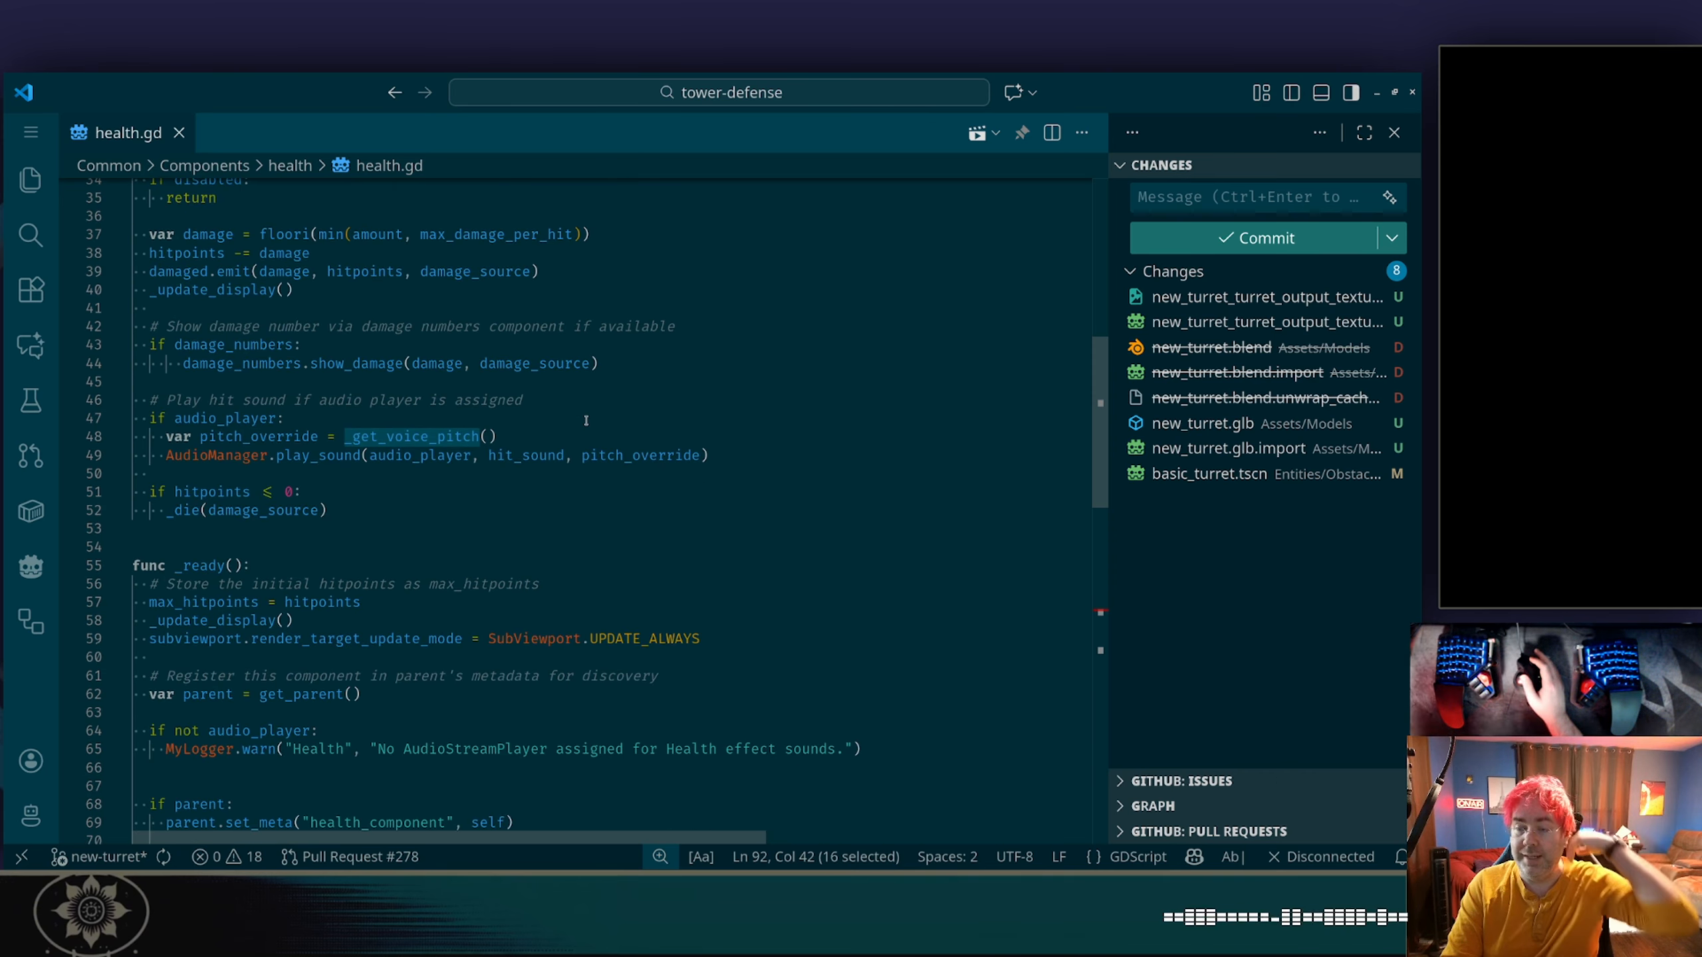
pyautogui.scroll(-1, 450, 401)
pyautogui.scroll(-13, 450, 401)
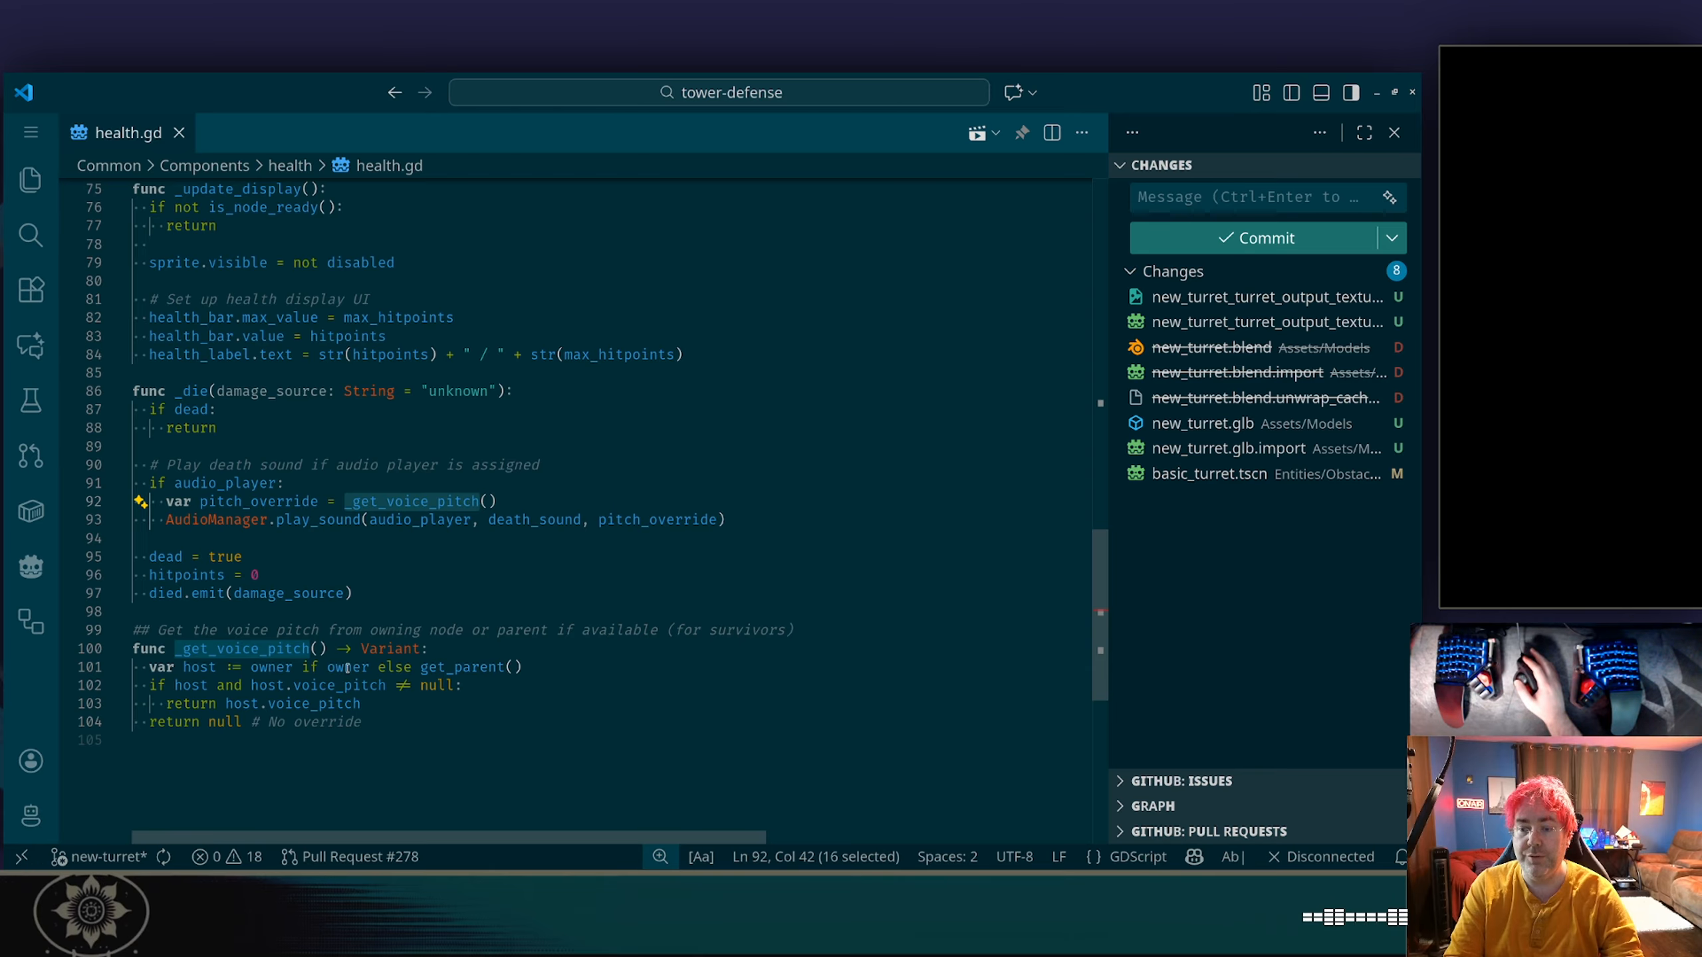
# Examine the host assignment in _get_voice_pitch and look through the script's declarations for owner.
pyautogui.click(412, 714)
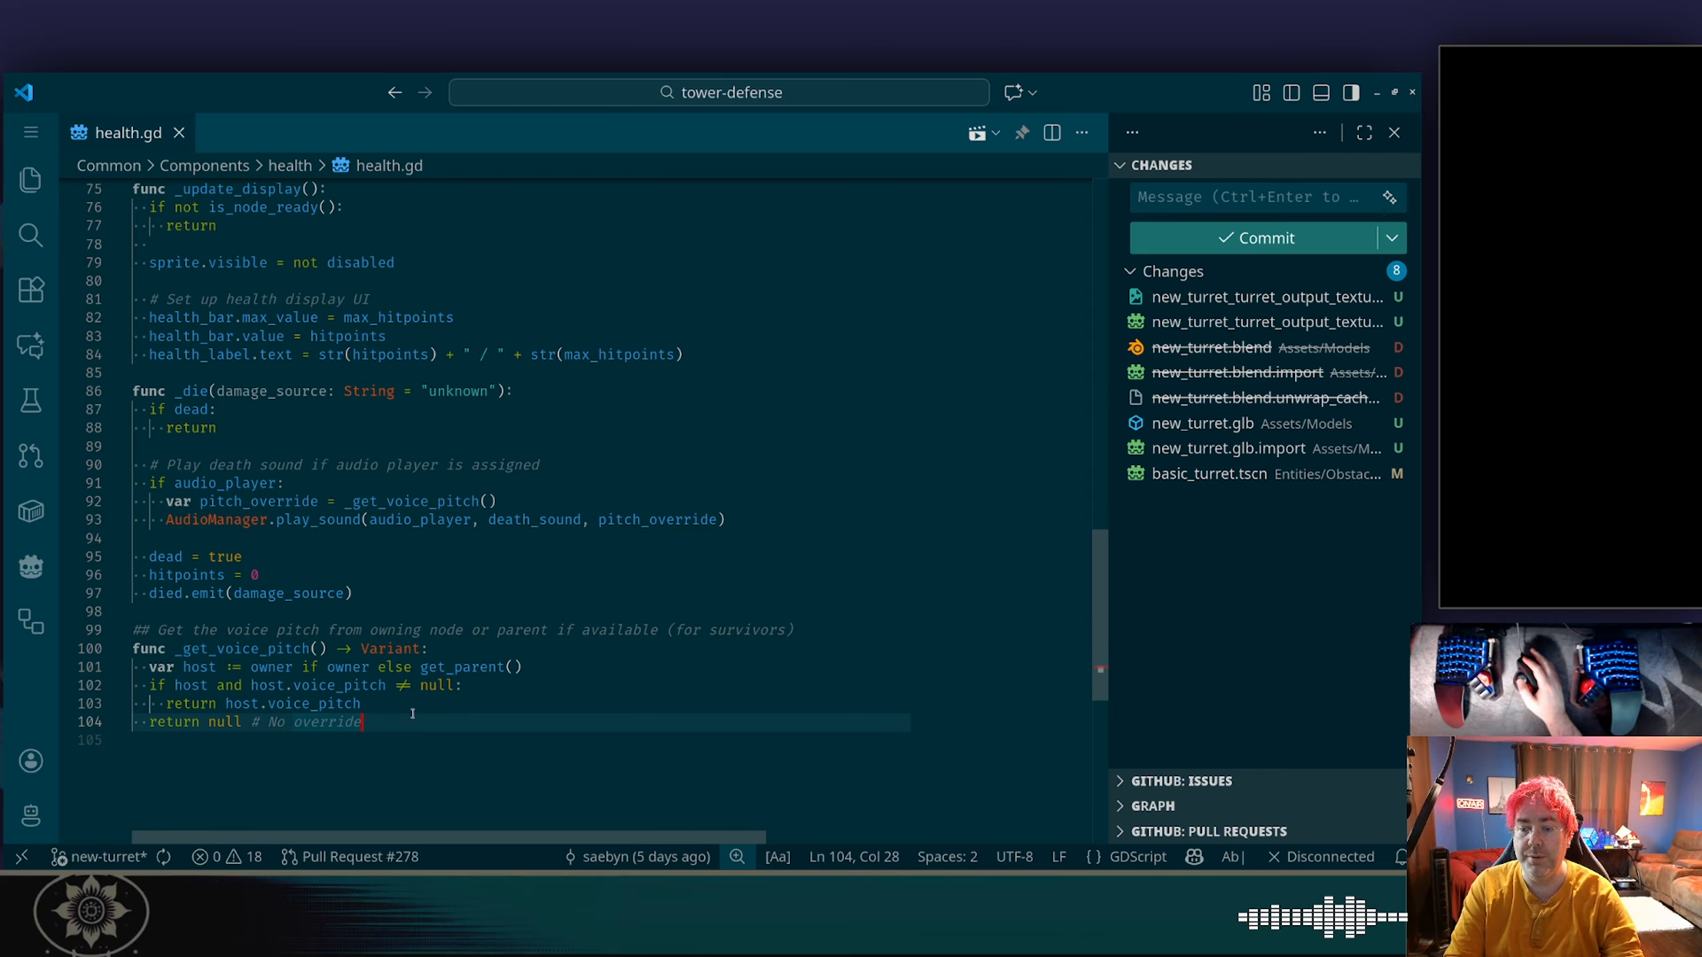
pyautogui.click(326, 687)
pyautogui.click(198, 668)
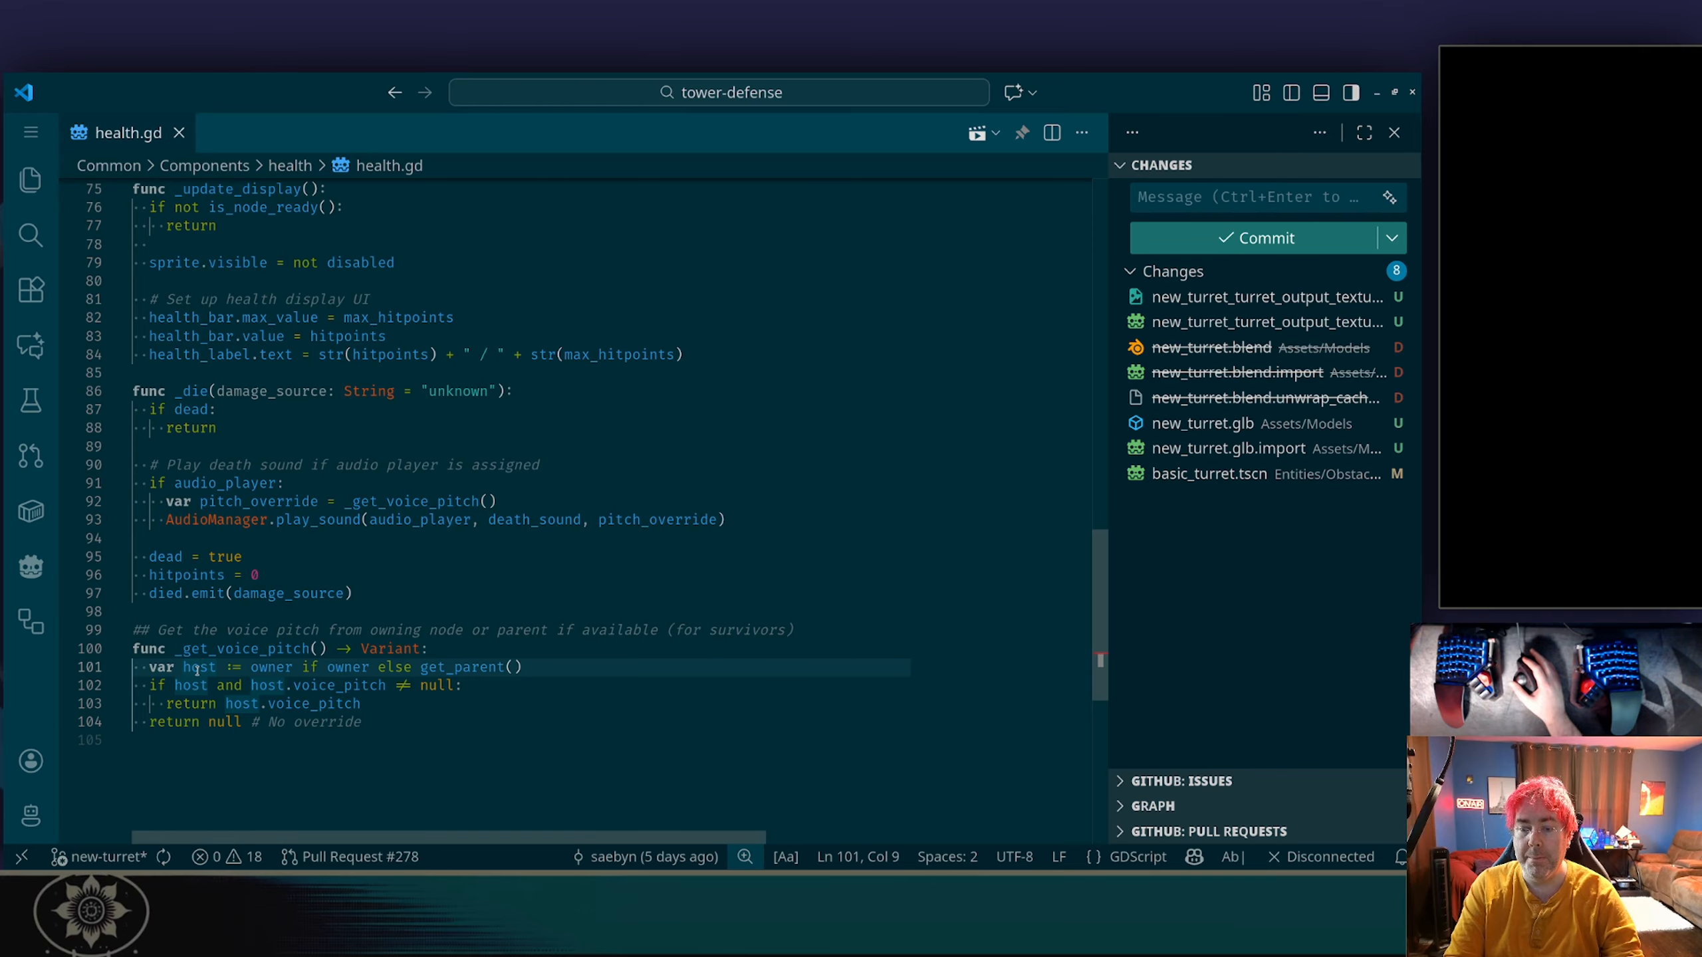
pyautogui.doubleClick(348, 666)
pyautogui.scroll(20, 560, 657)
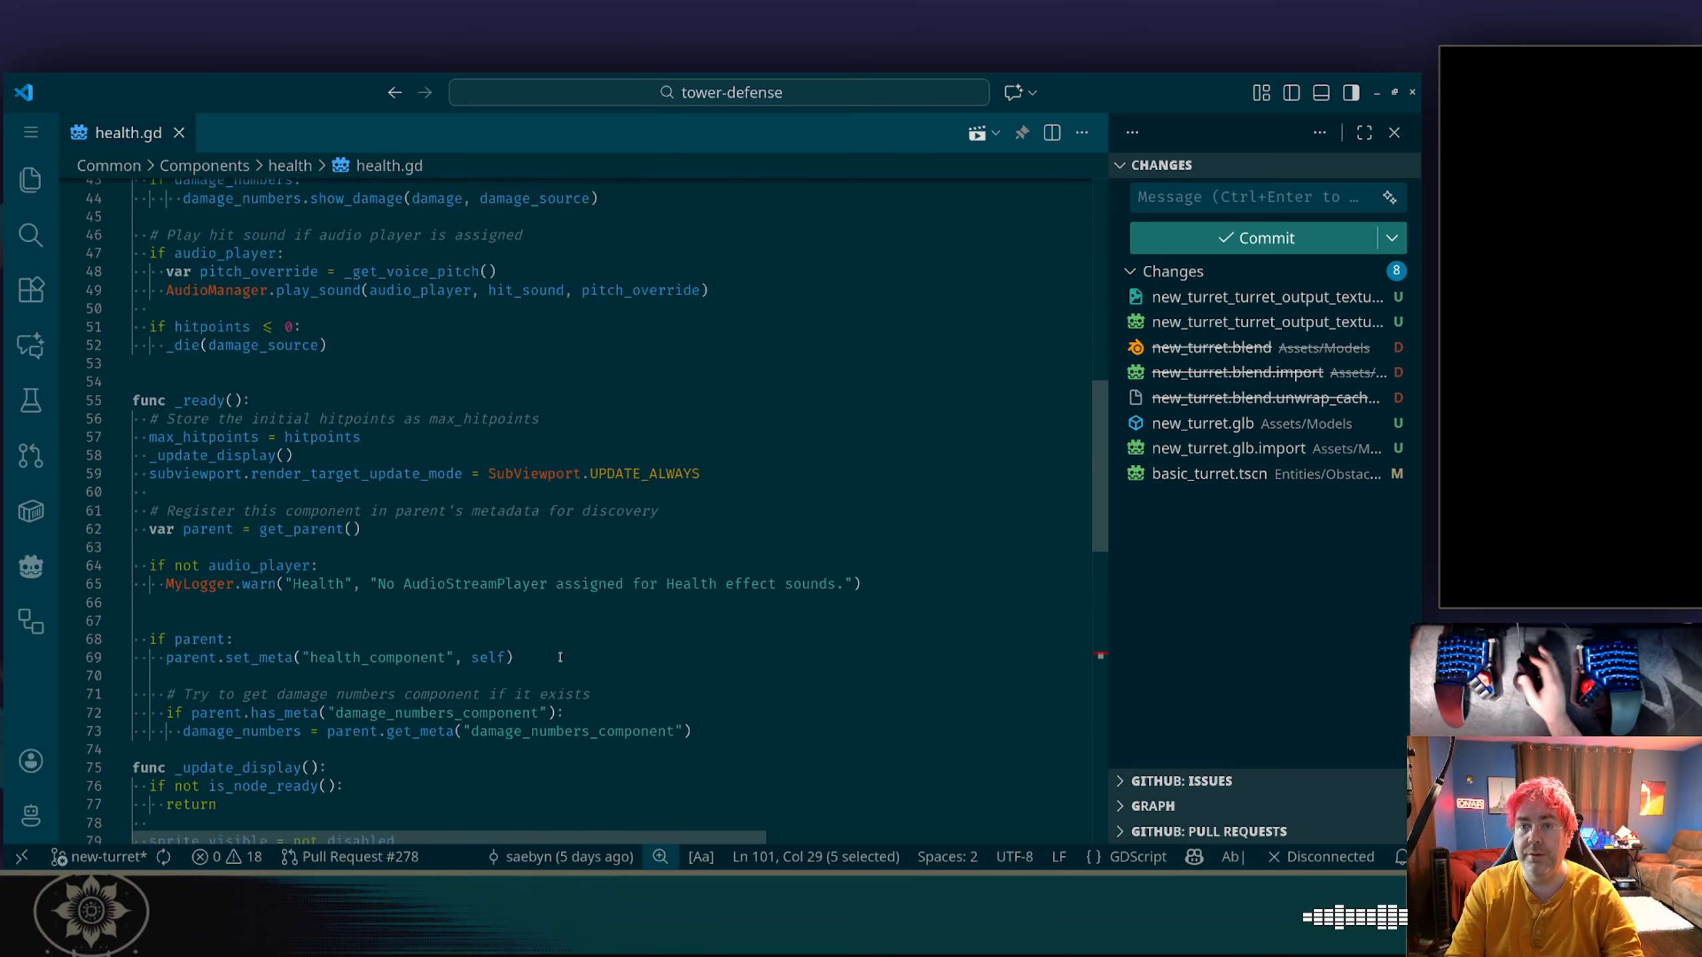
pyautogui.scroll(3, 560, 657)
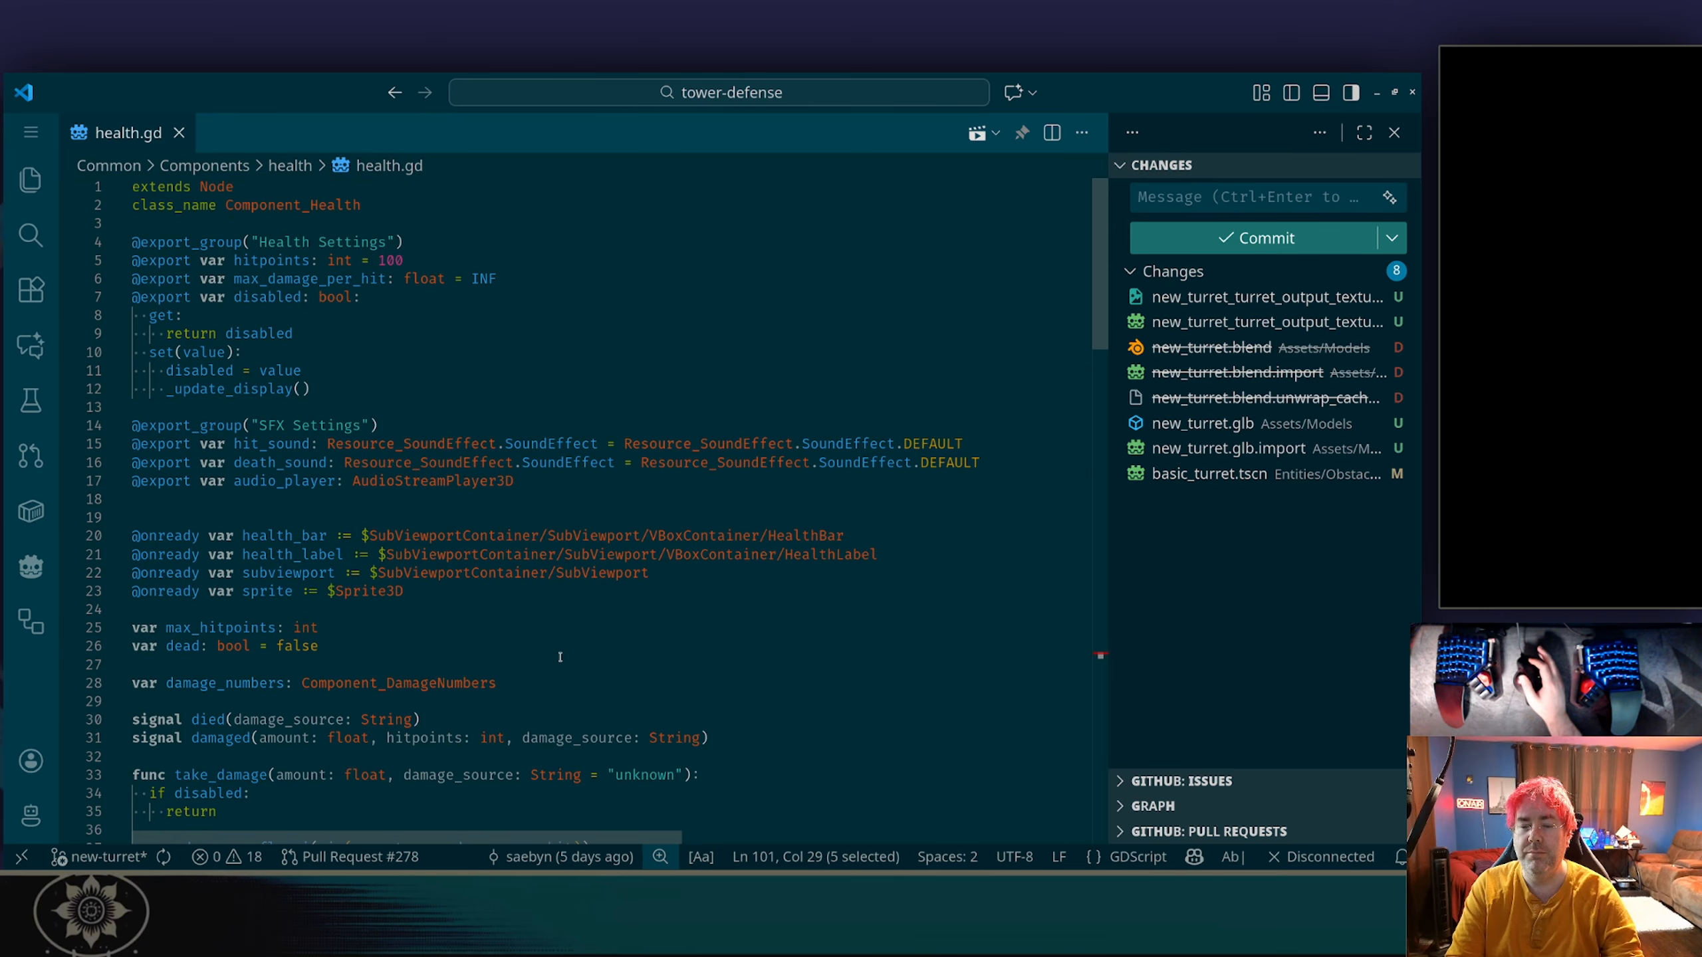
pyautogui.scroll(-4, 462, 515)
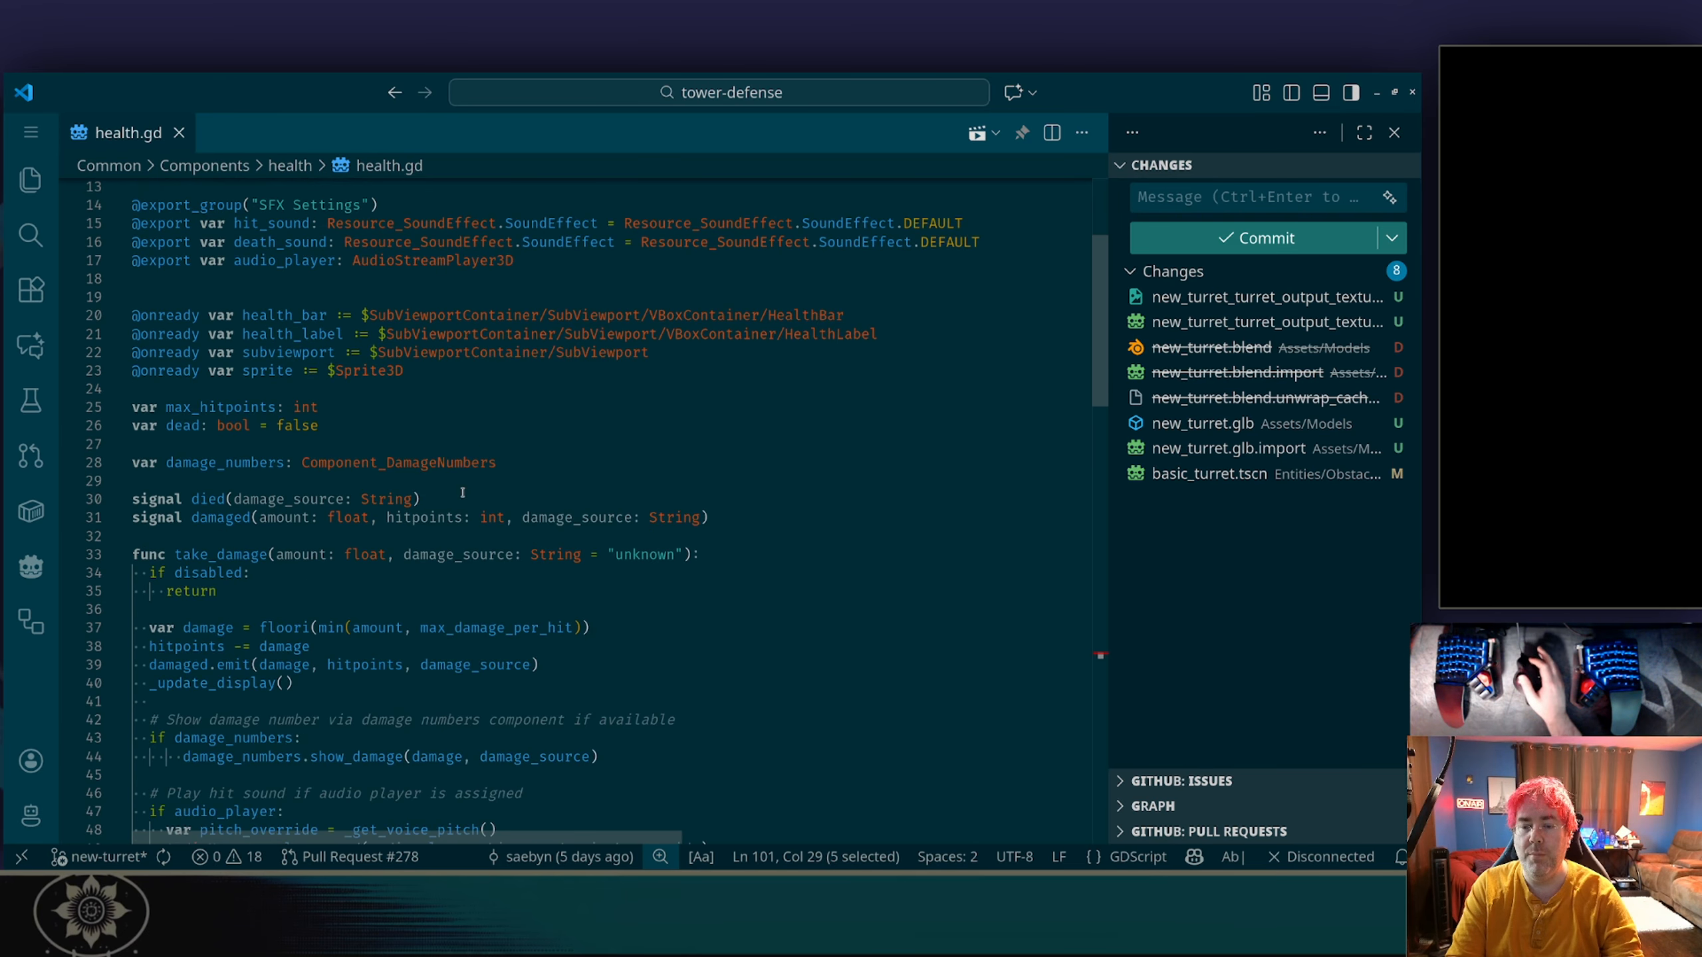
pyautogui.scroll(-18, 335, 476)
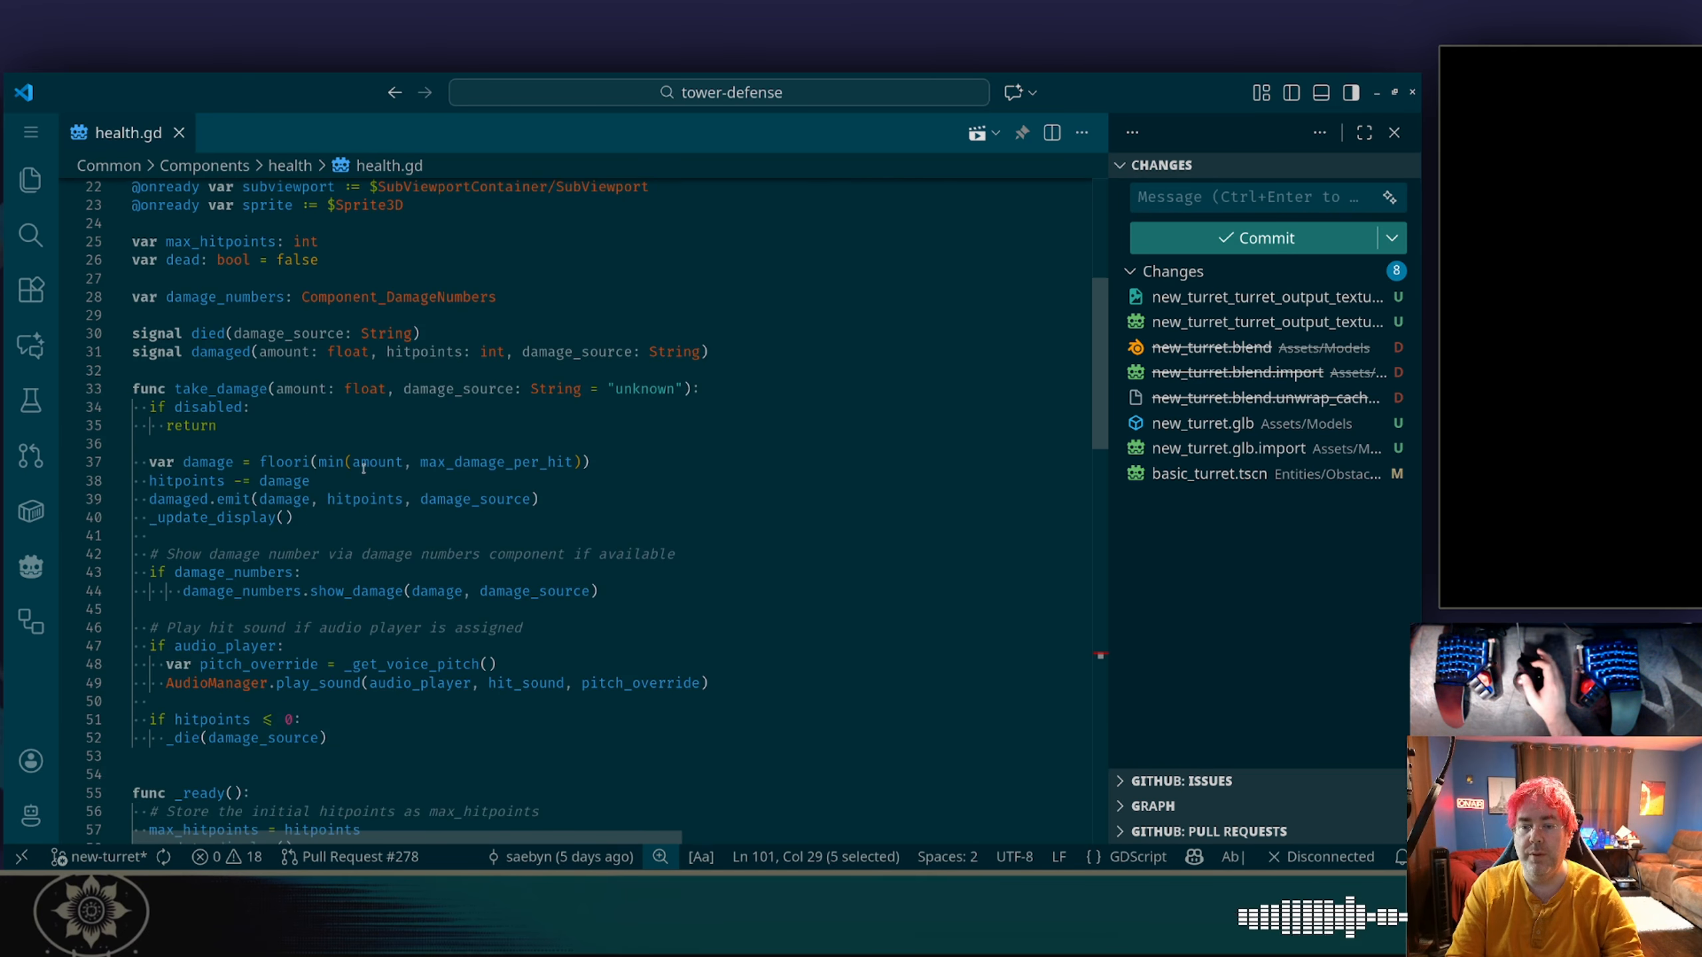
pyautogui.scroll(-4, 322, 612)
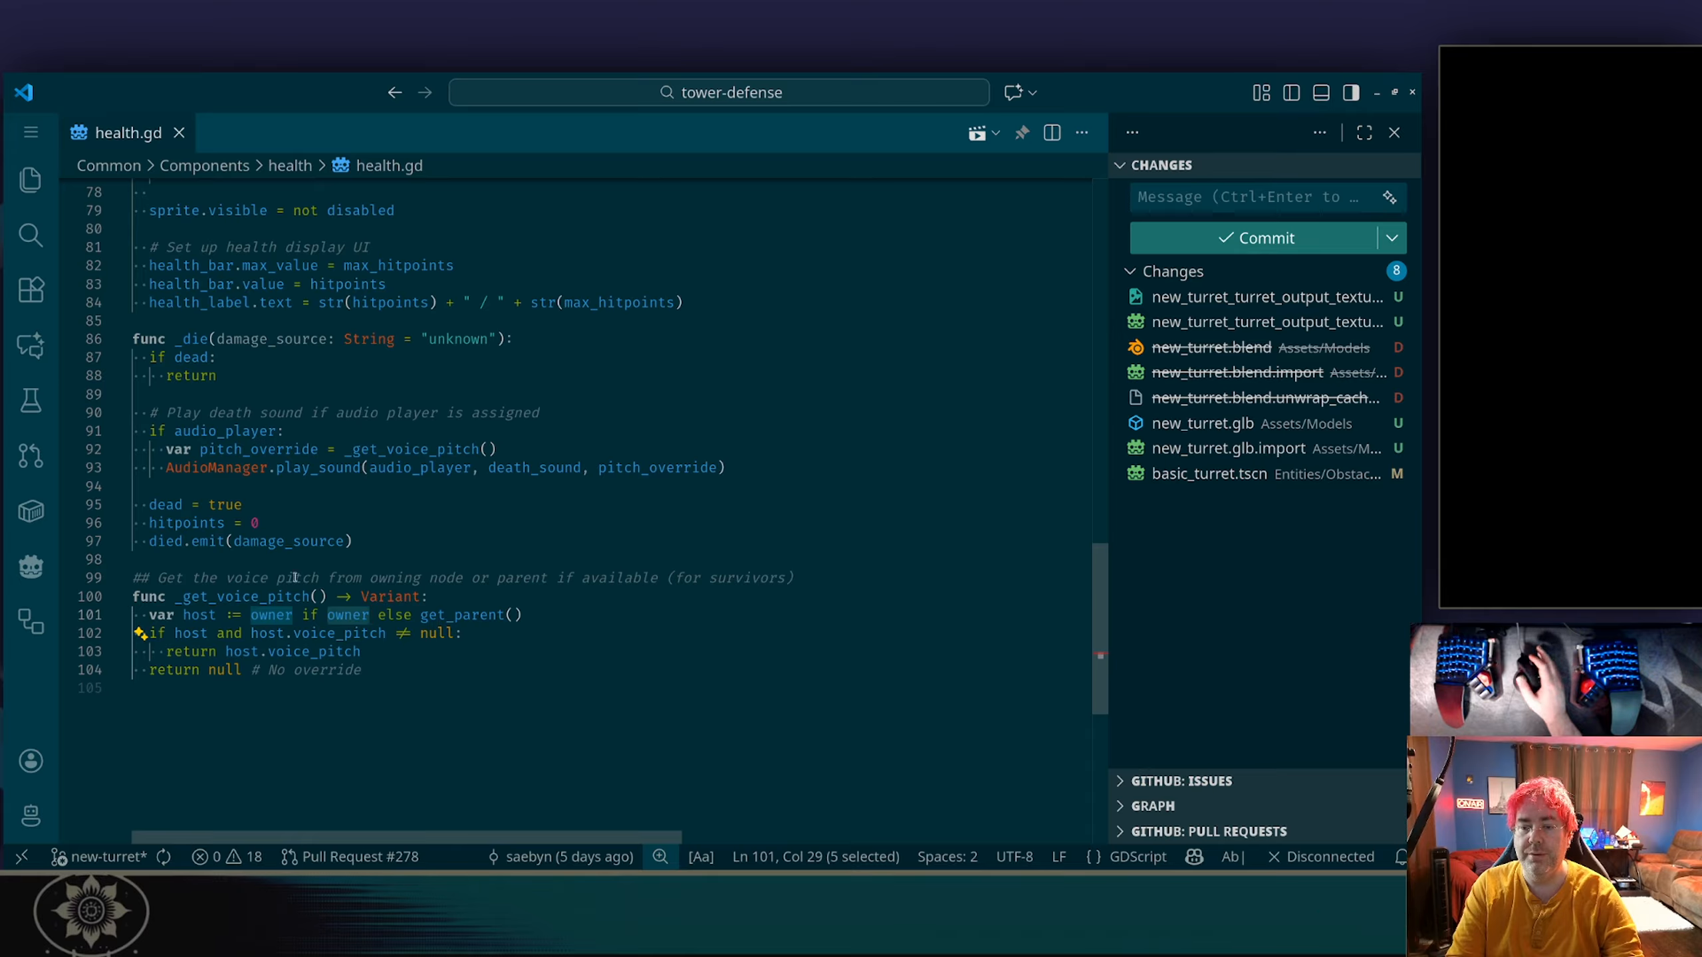
# Search health.gd for owner, check the voice_pitch error in Godot's debugger and return to Visual Studio Code.
pyautogui.doubleClick(265, 613)
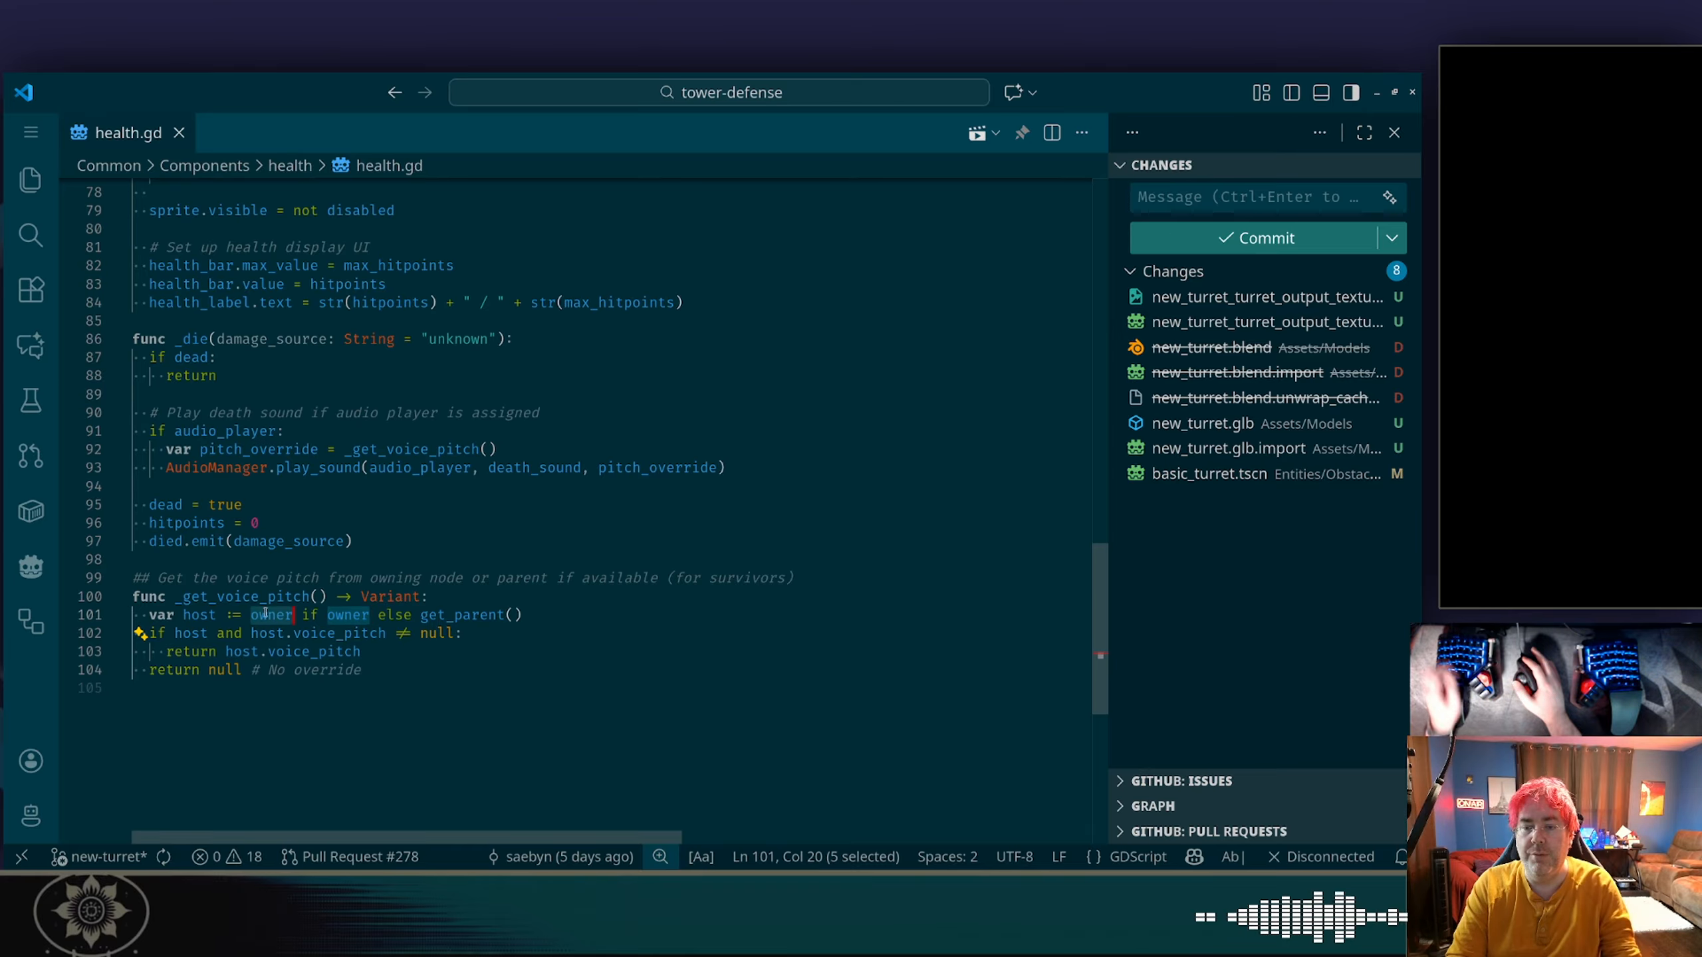
pyautogui.hotkey('ctrl', 'f')
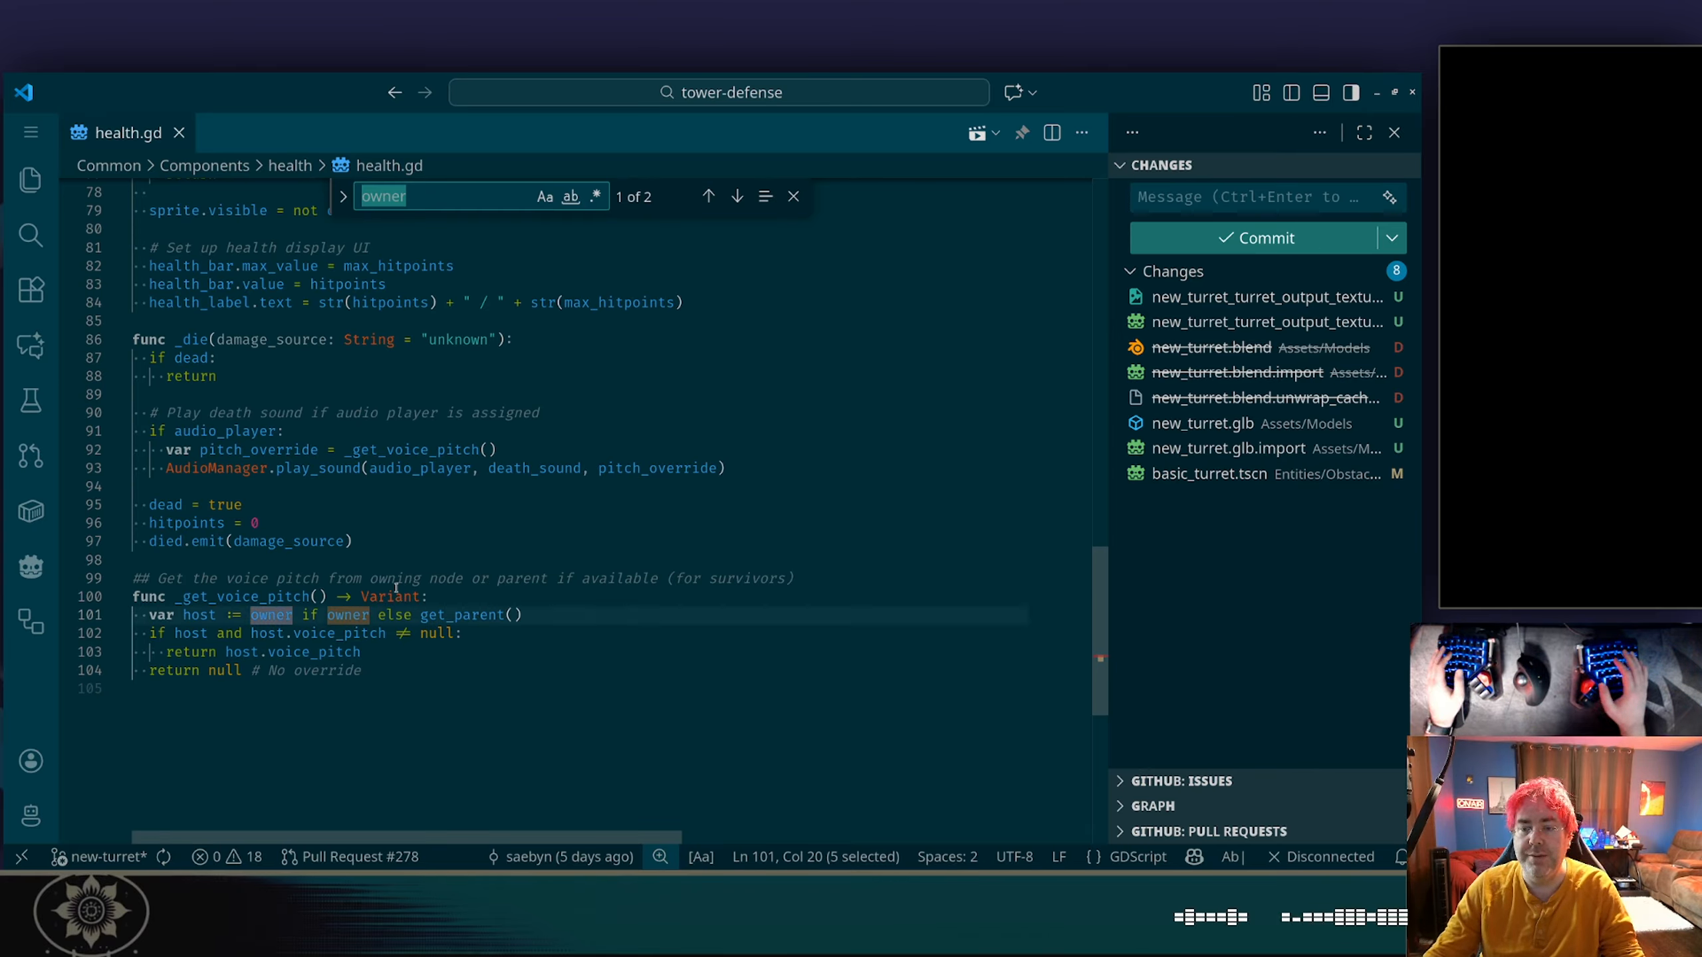
pyautogui.press('Return')
pyautogui.press('Return')
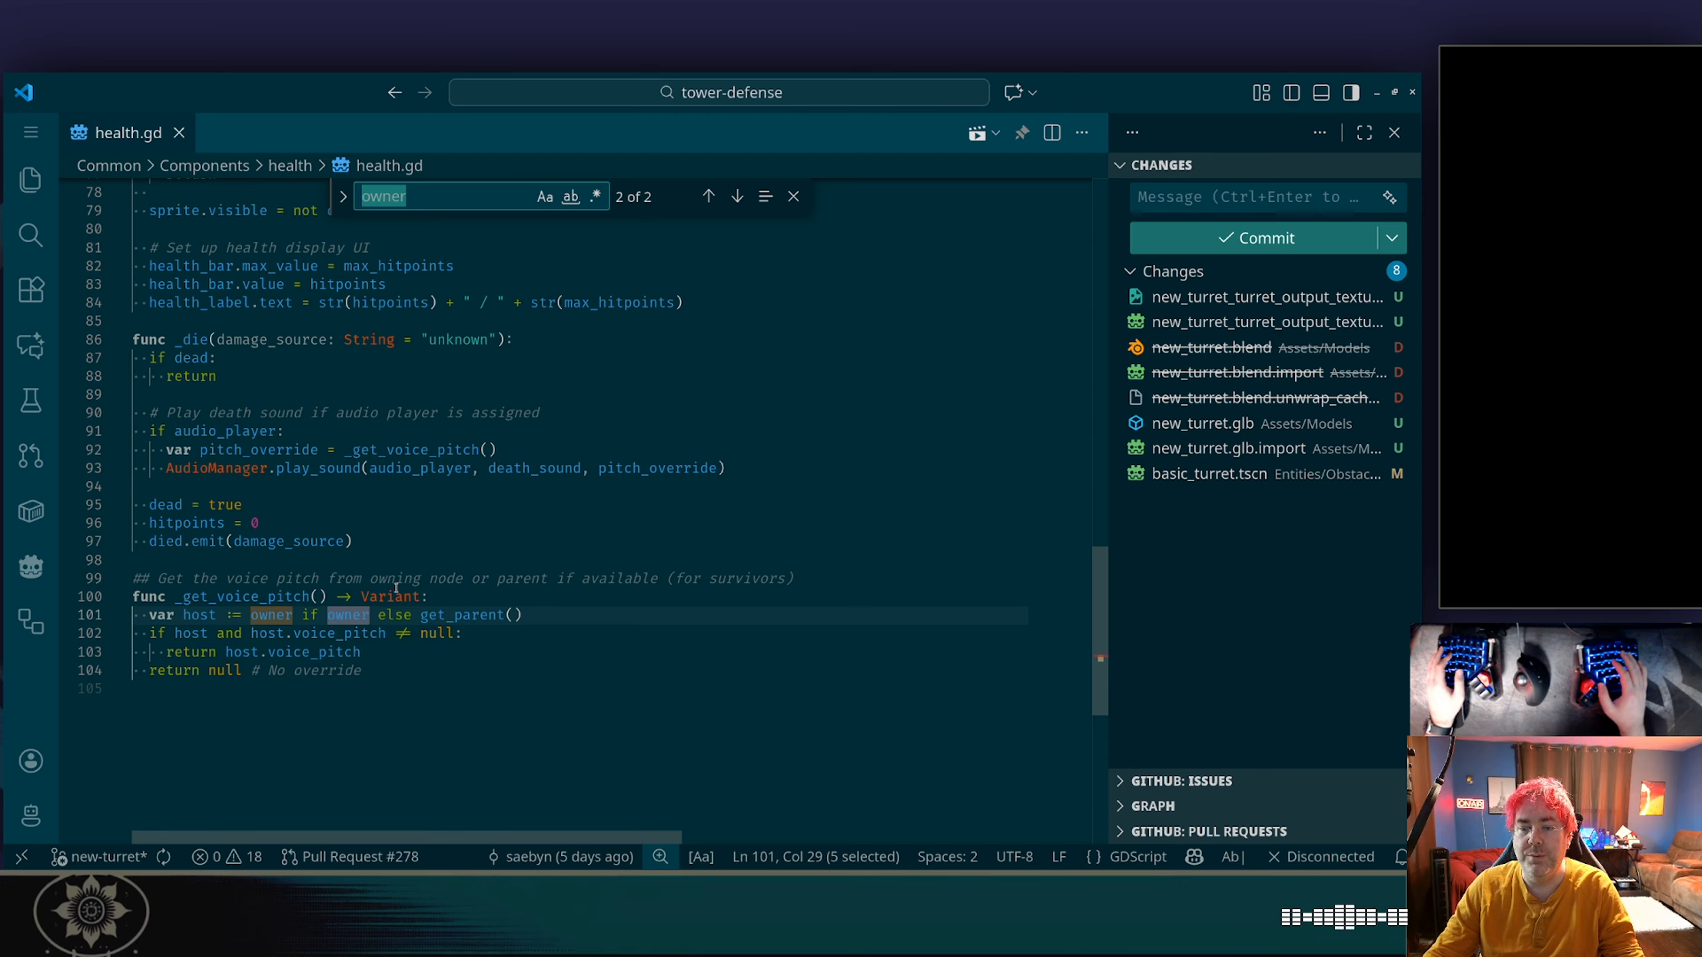
pyautogui.press('Return')
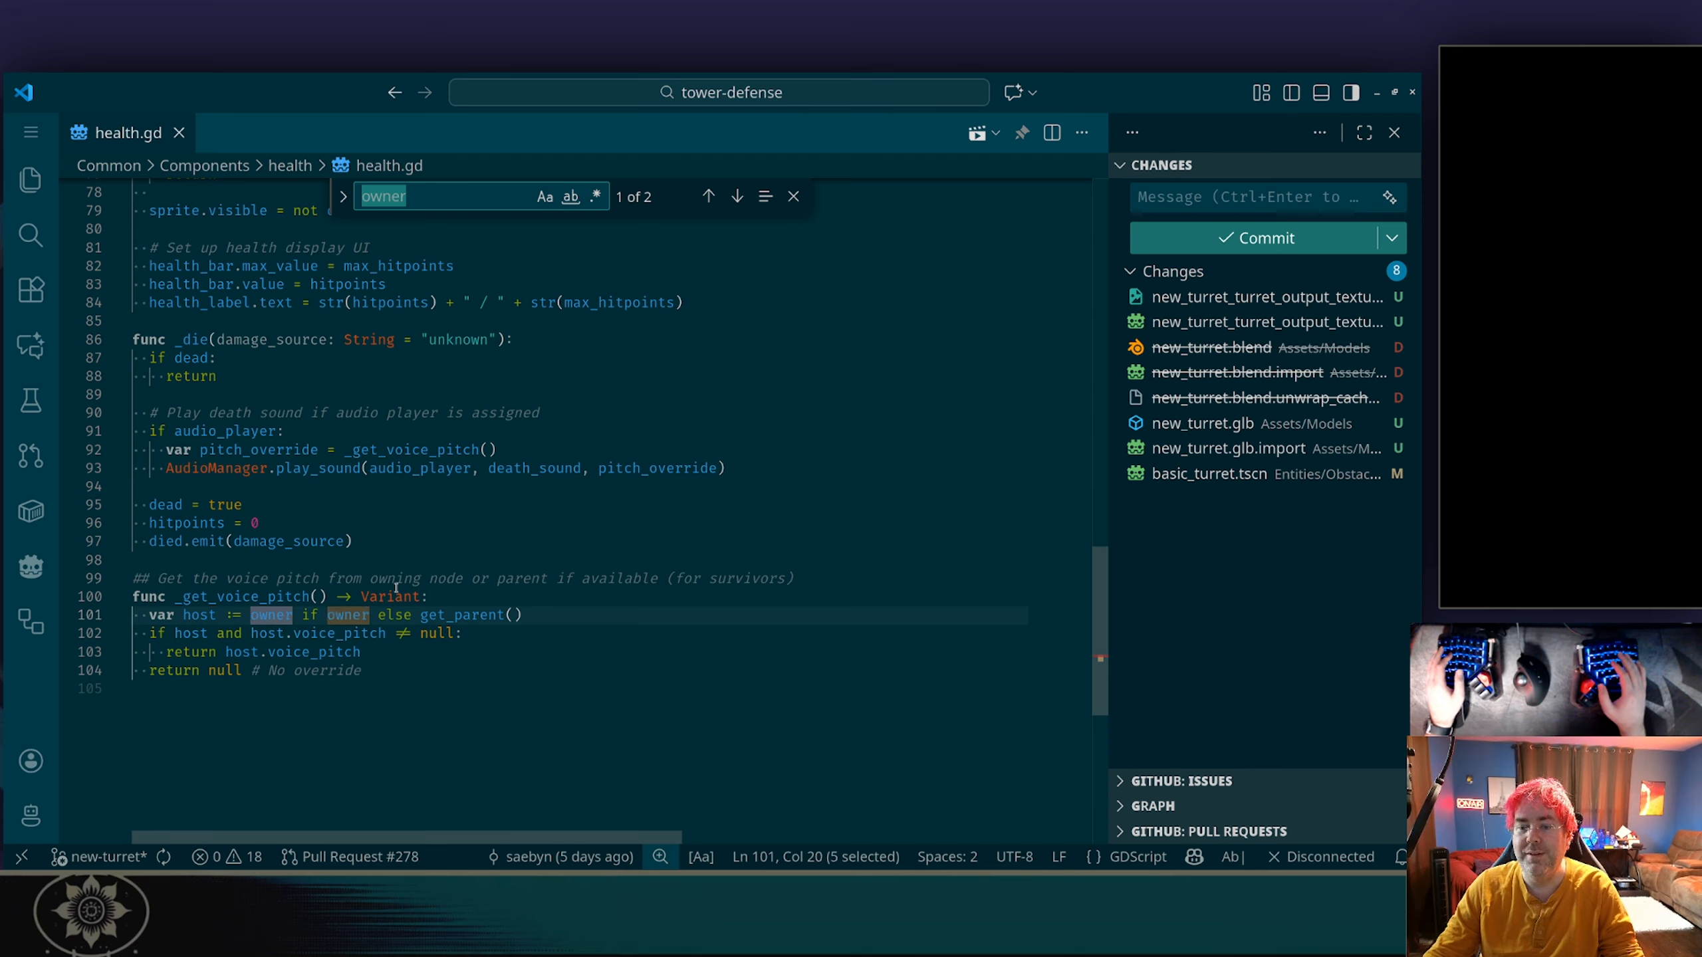
pyautogui.press('Escape')
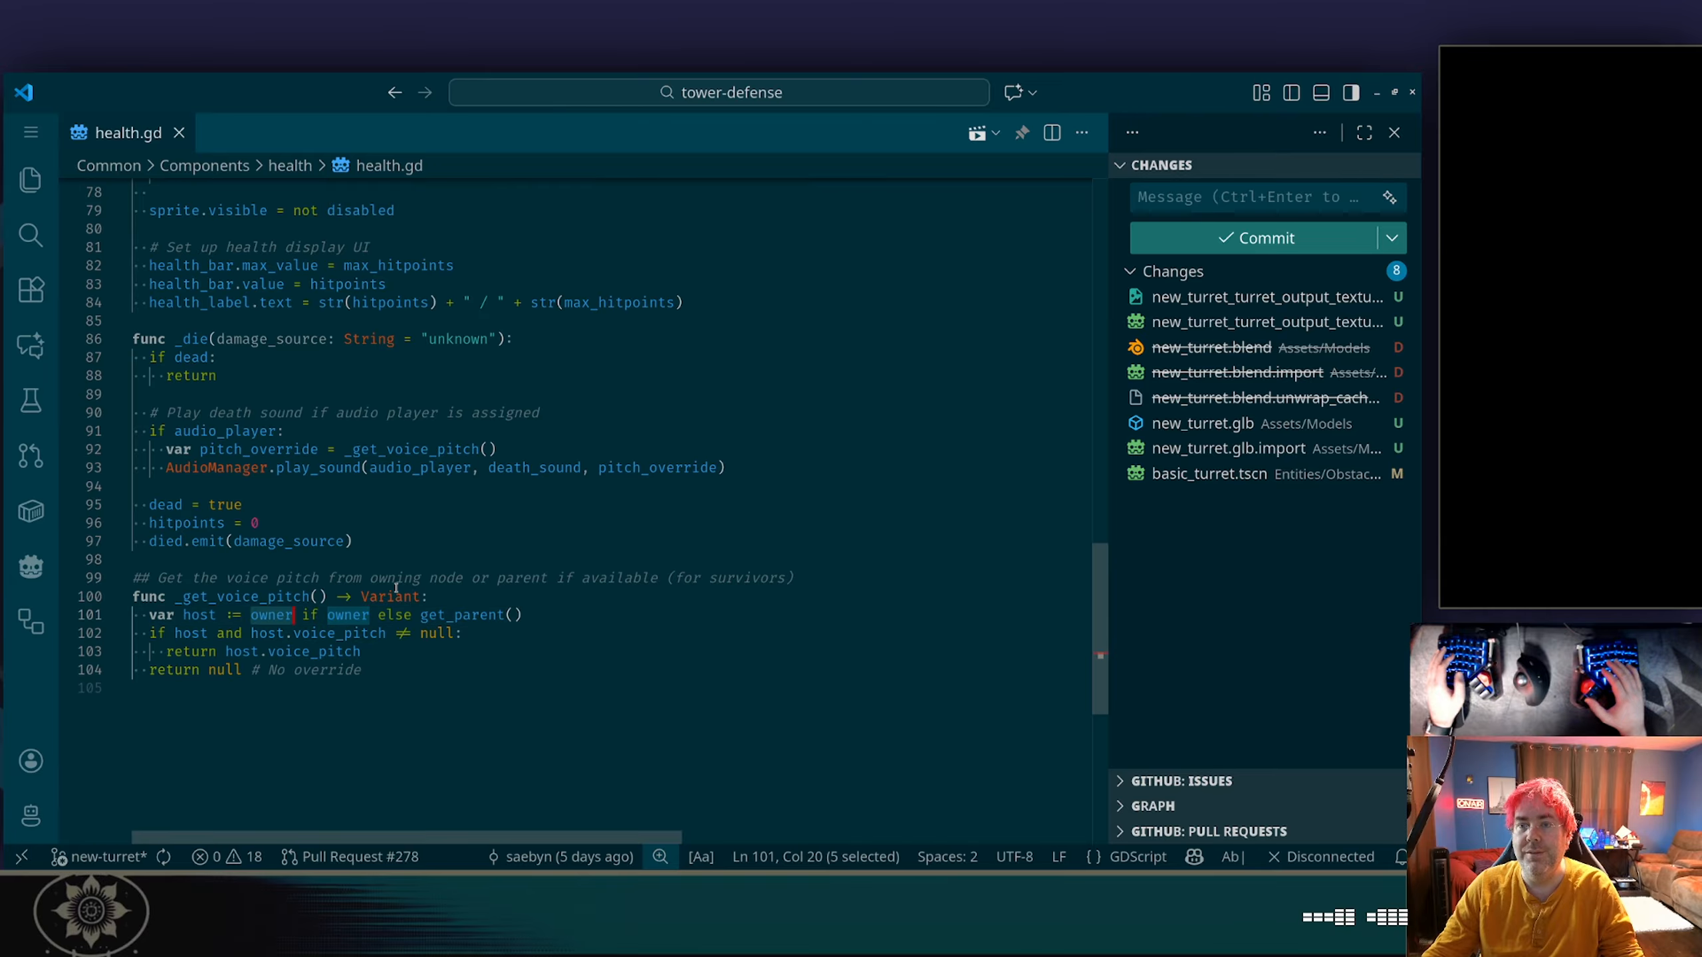
pyautogui.hotkey('alt', 'Tab')
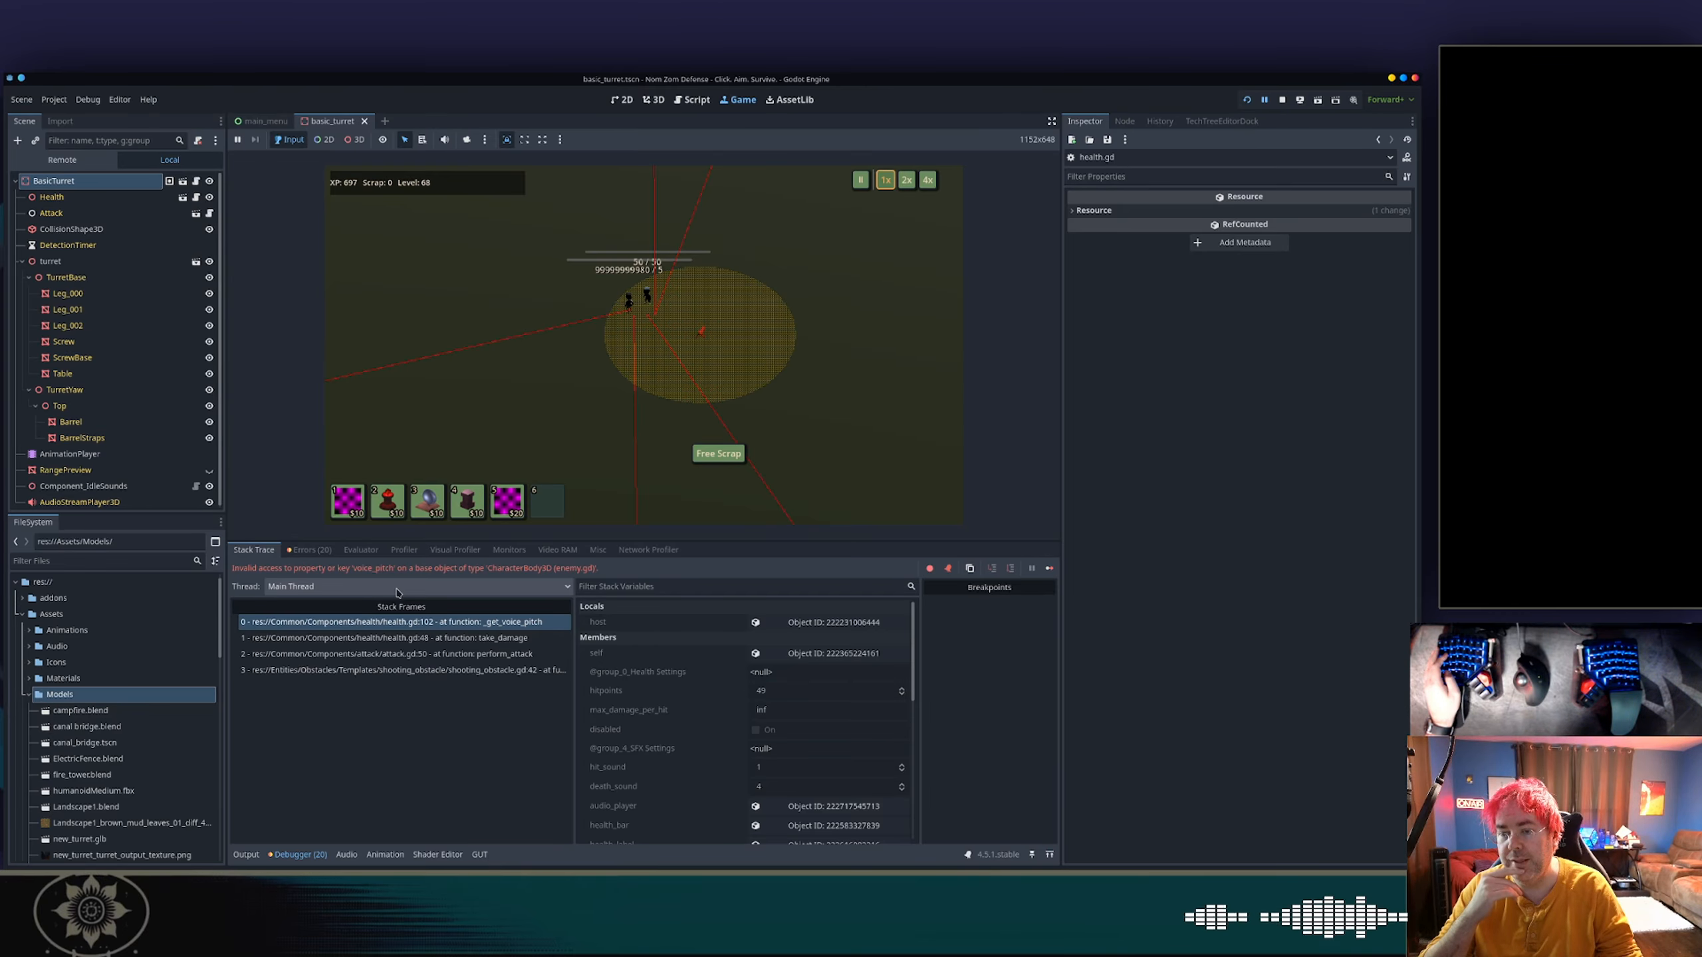
pyautogui.hotkey('alt', 'Tab')
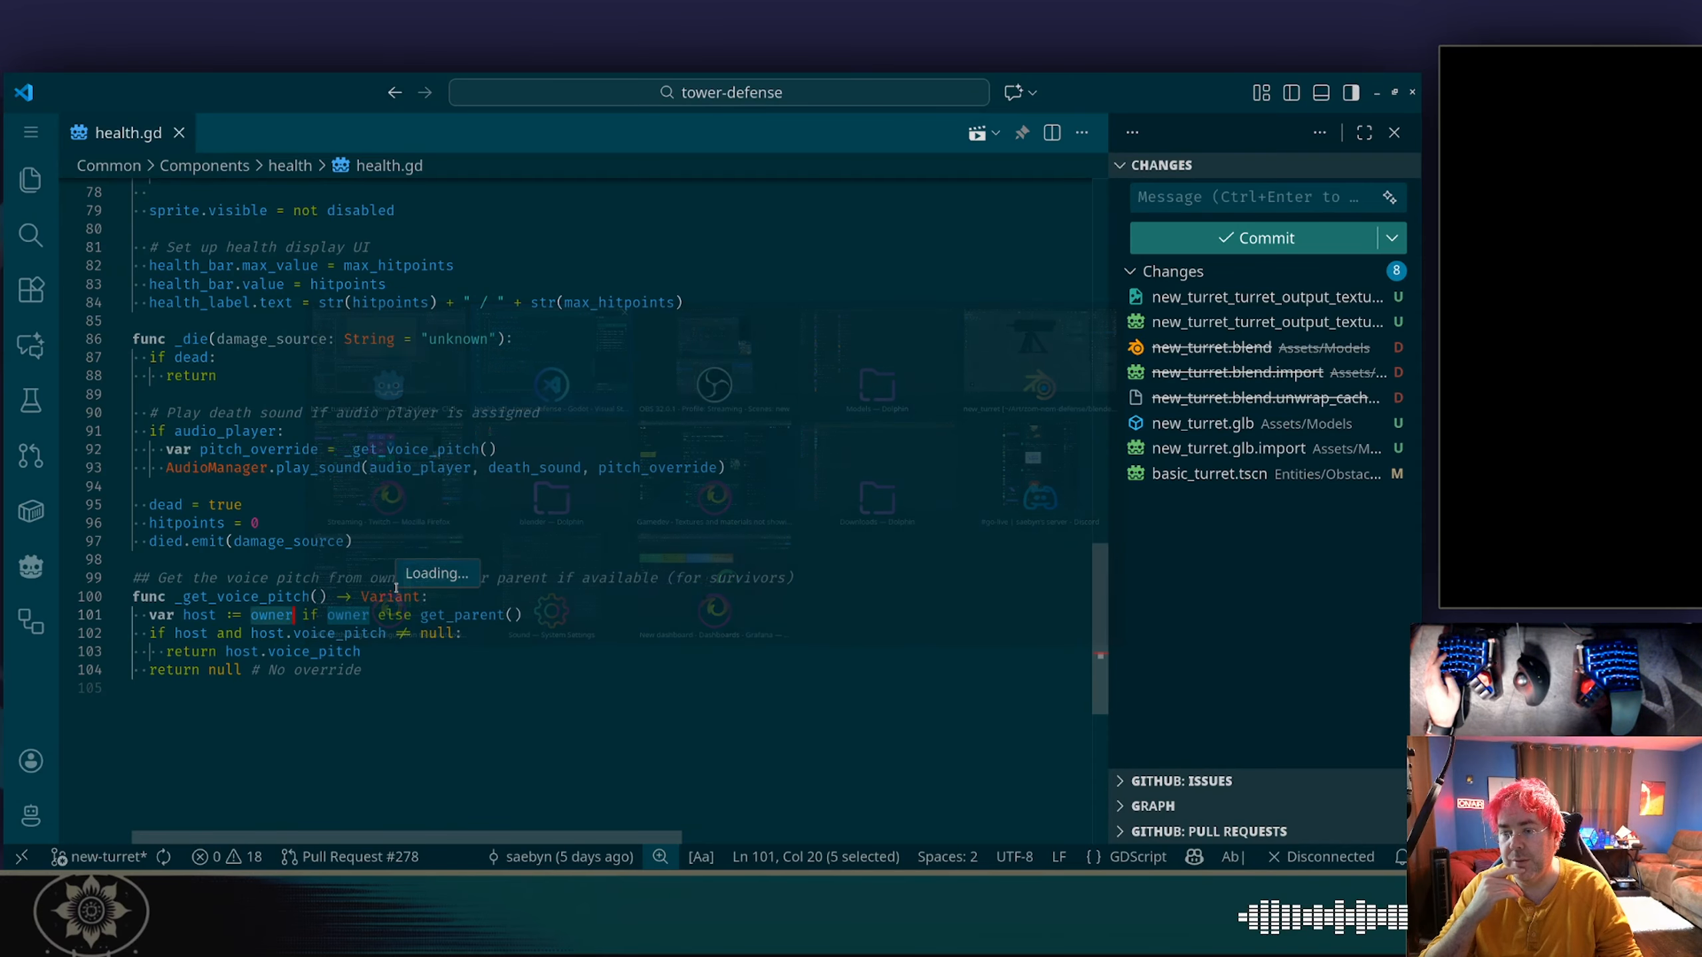
# Remove the owner fallback in _get_voice_pitch so that host is assigned directly from get_parent().
pyautogui.hotkey('shift', 'End')
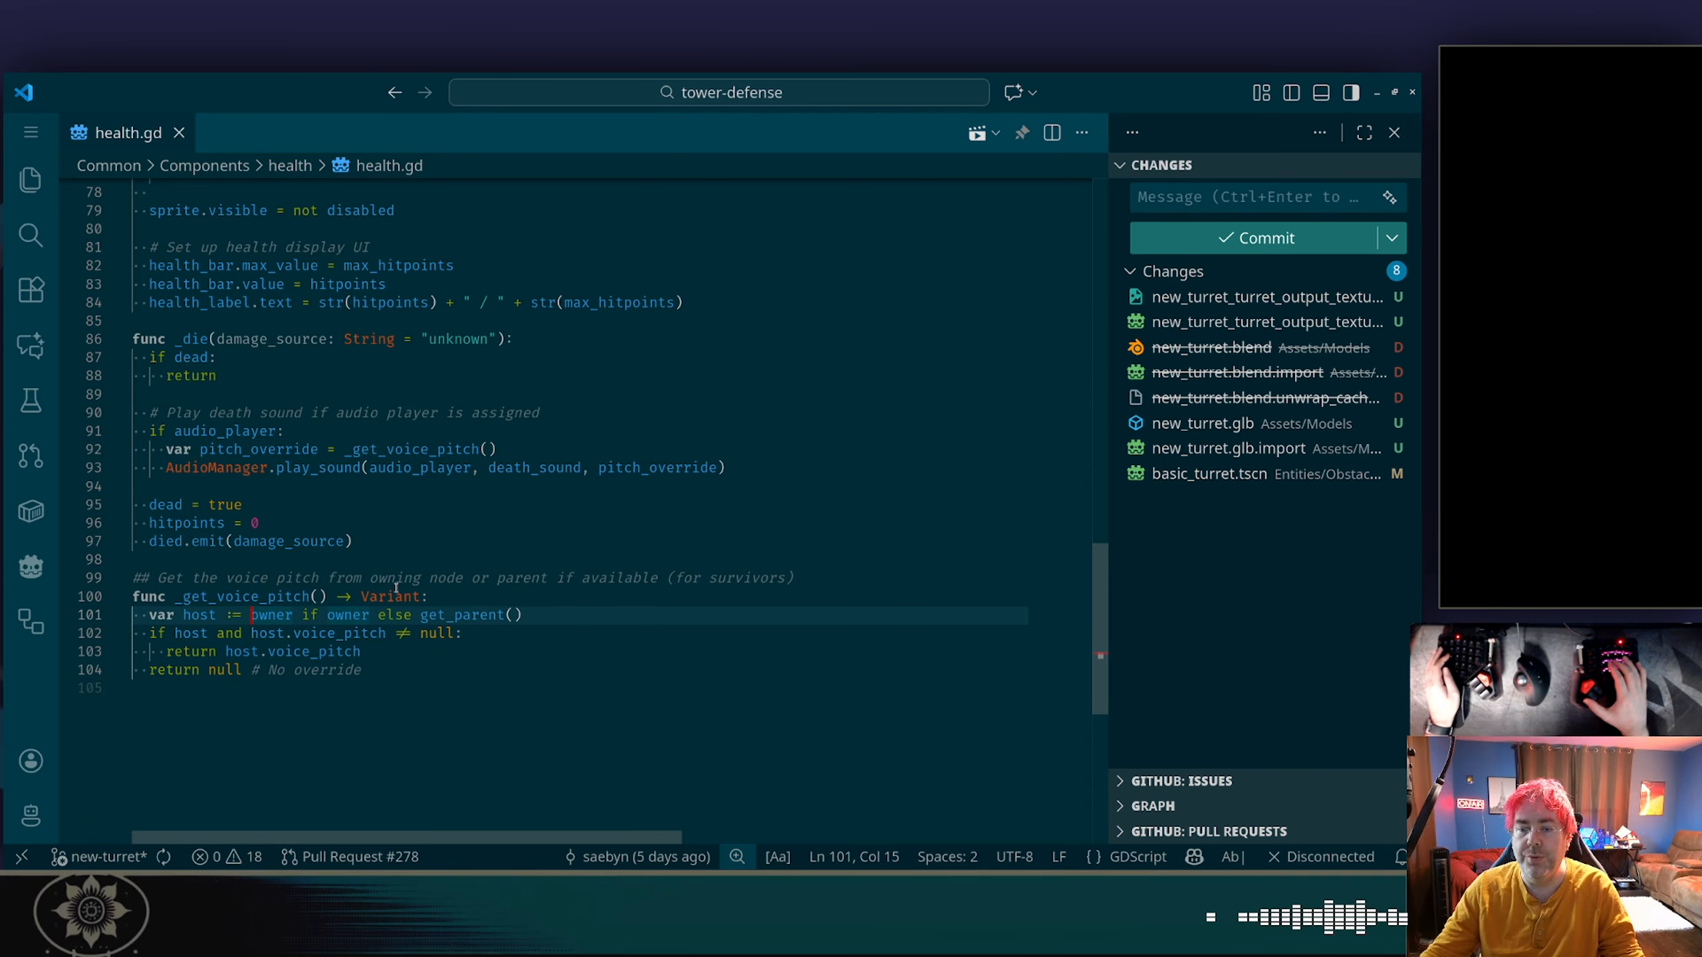
pyautogui.hotkey('ctrl', 'shift', 'Left')
pyautogui.hotkey('ctrl', 'shift', 'Left')
pyautogui.press('BackSpace')
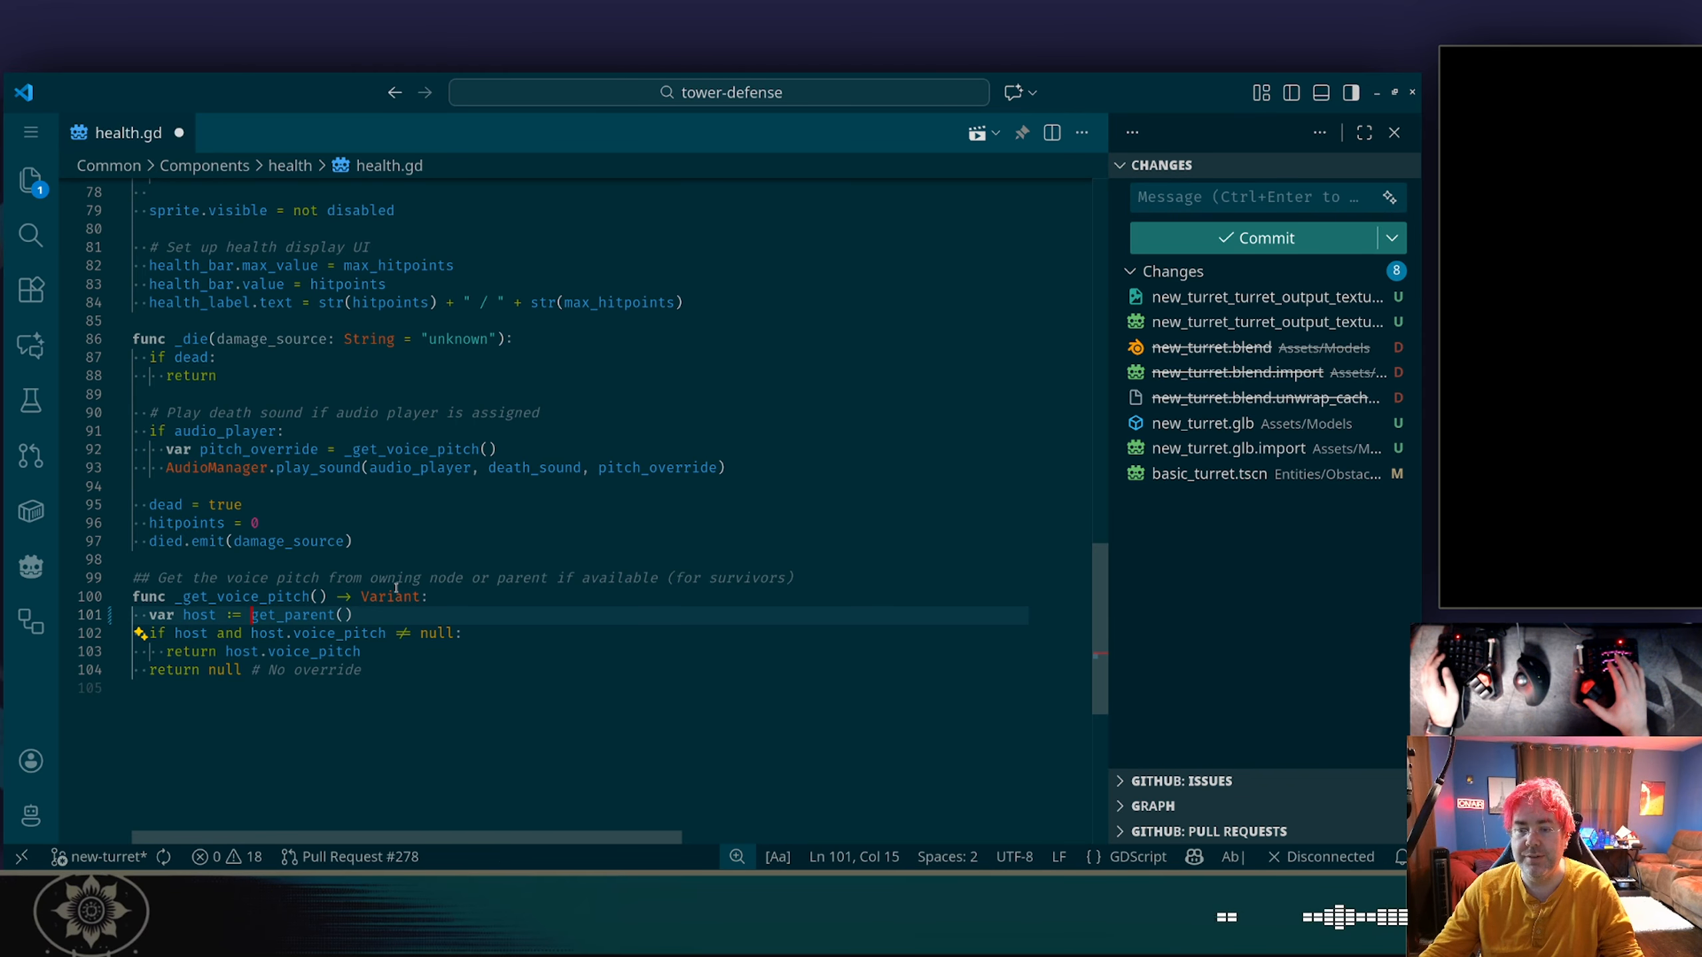
# Delete "owning node or" from the comment above _get_voice_pitch.
pyautogui.press('Up')
pyautogui.press('Up')
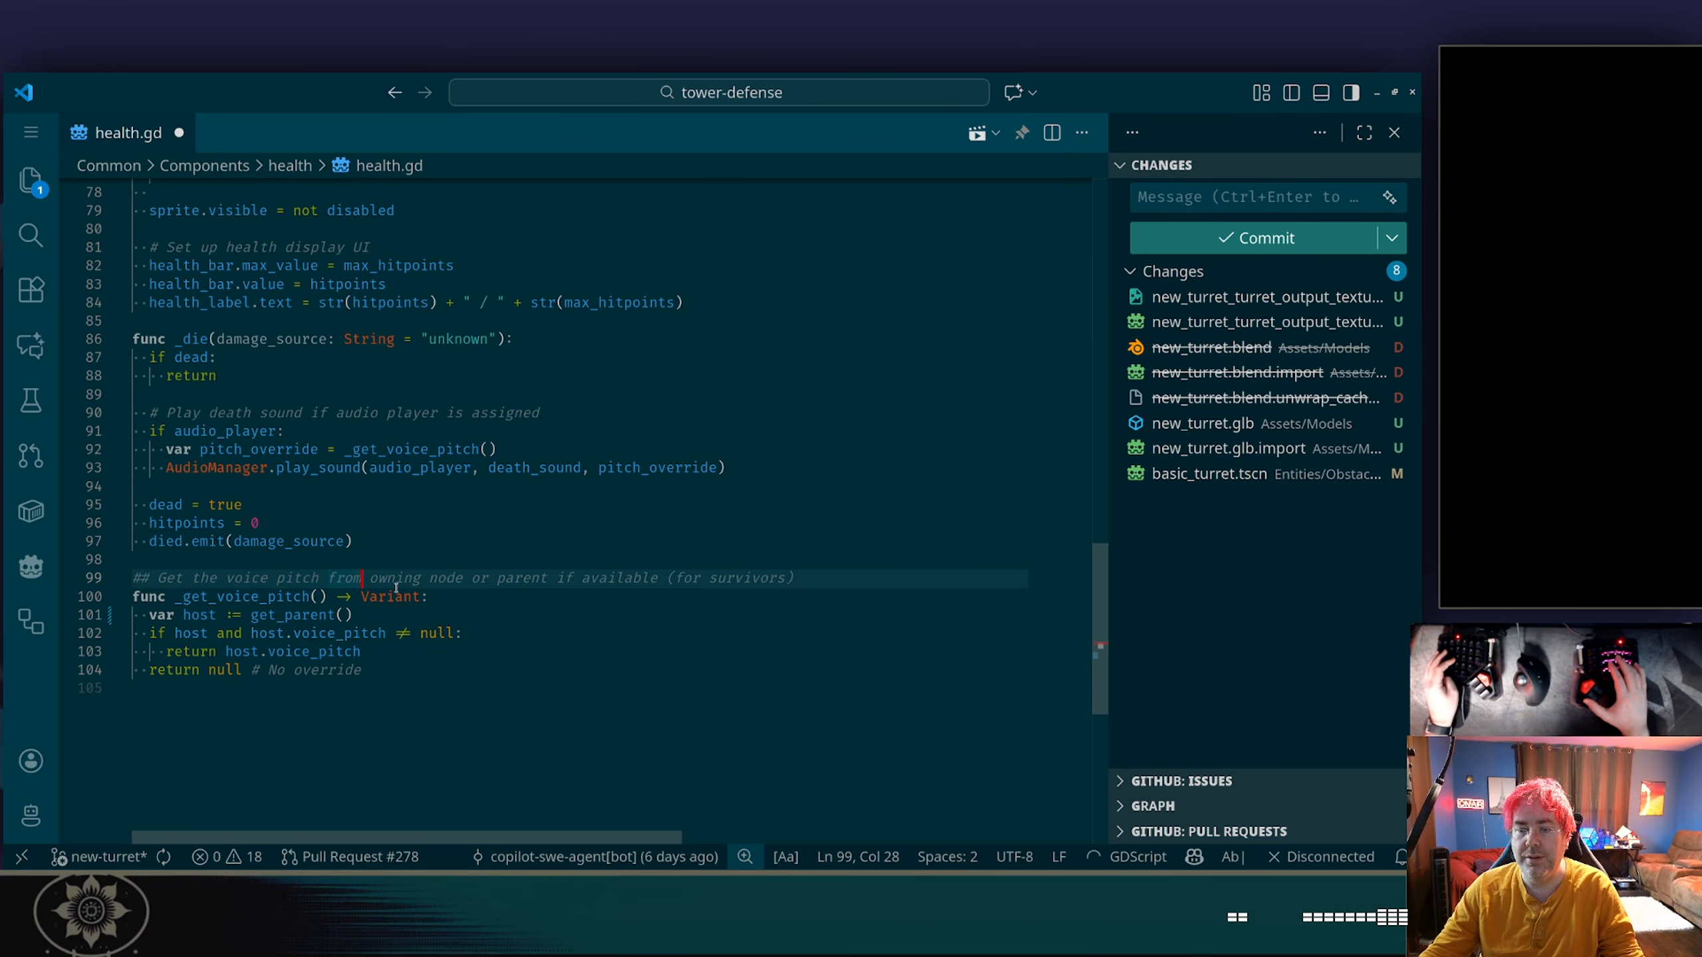
pyautogui.hotkey('ctrl', 'Left')
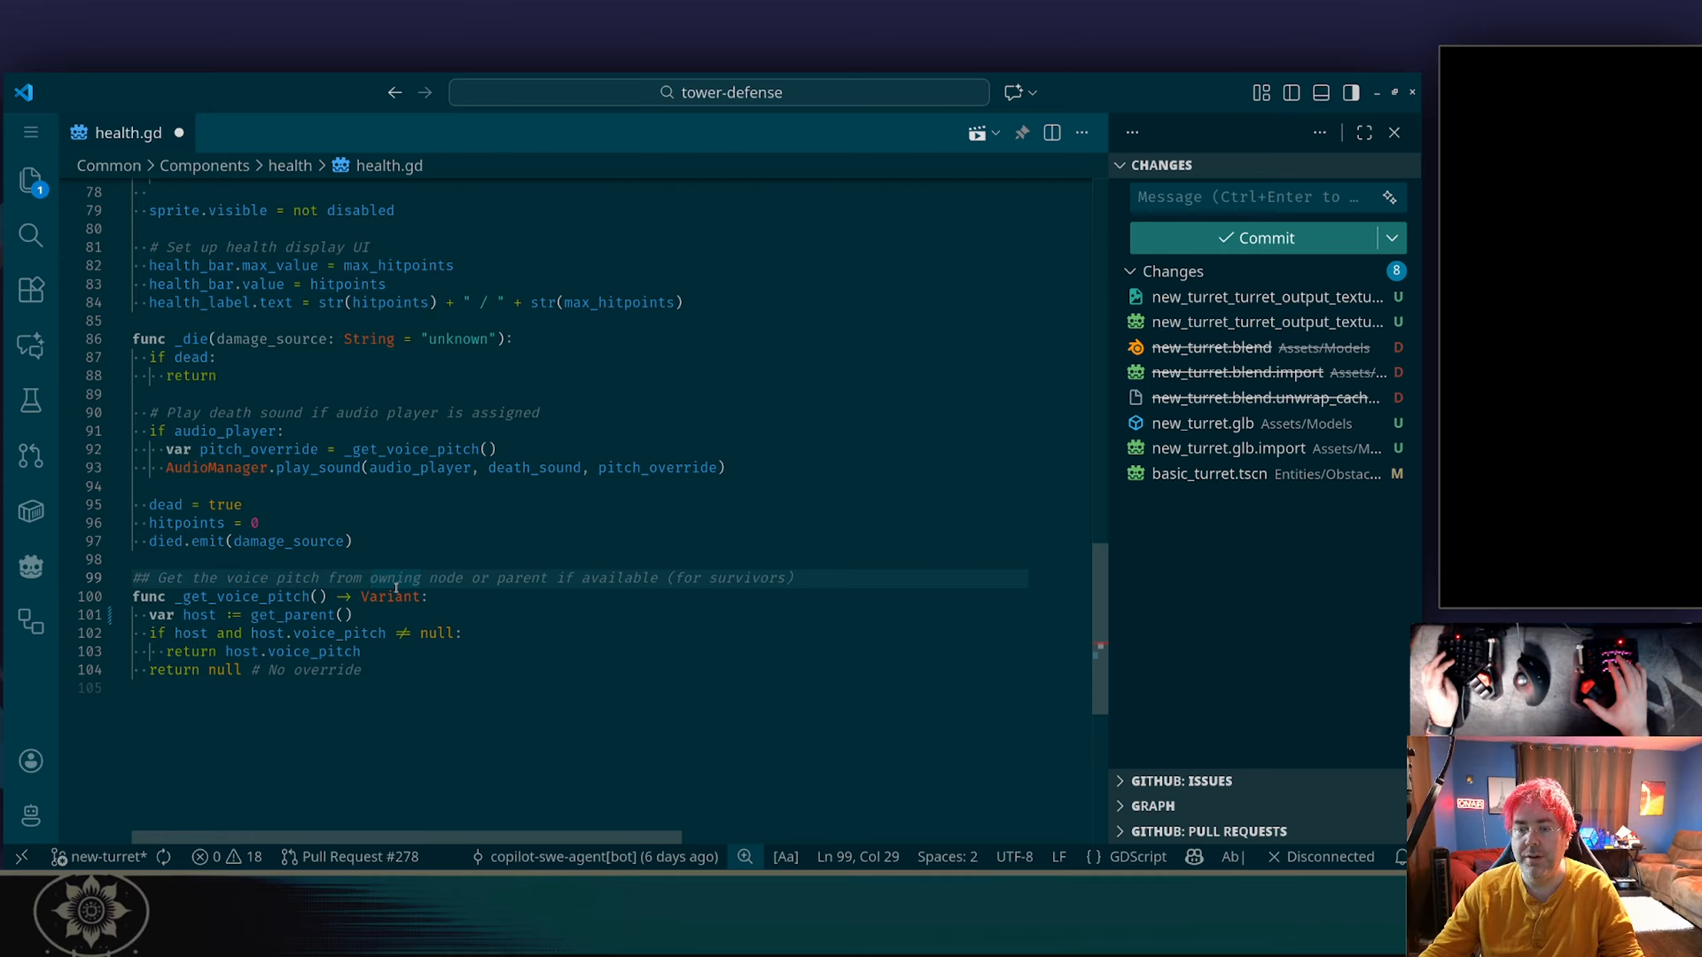
pyautogui.hotkey('ctrl', 'shift', 'Right')
pyautogui.hotkey('ctrl', 'shift', 'Right')
pyautogui.hotkey('ctrl', 'shift', 'Right')
pyautogui.press('BackSpace')
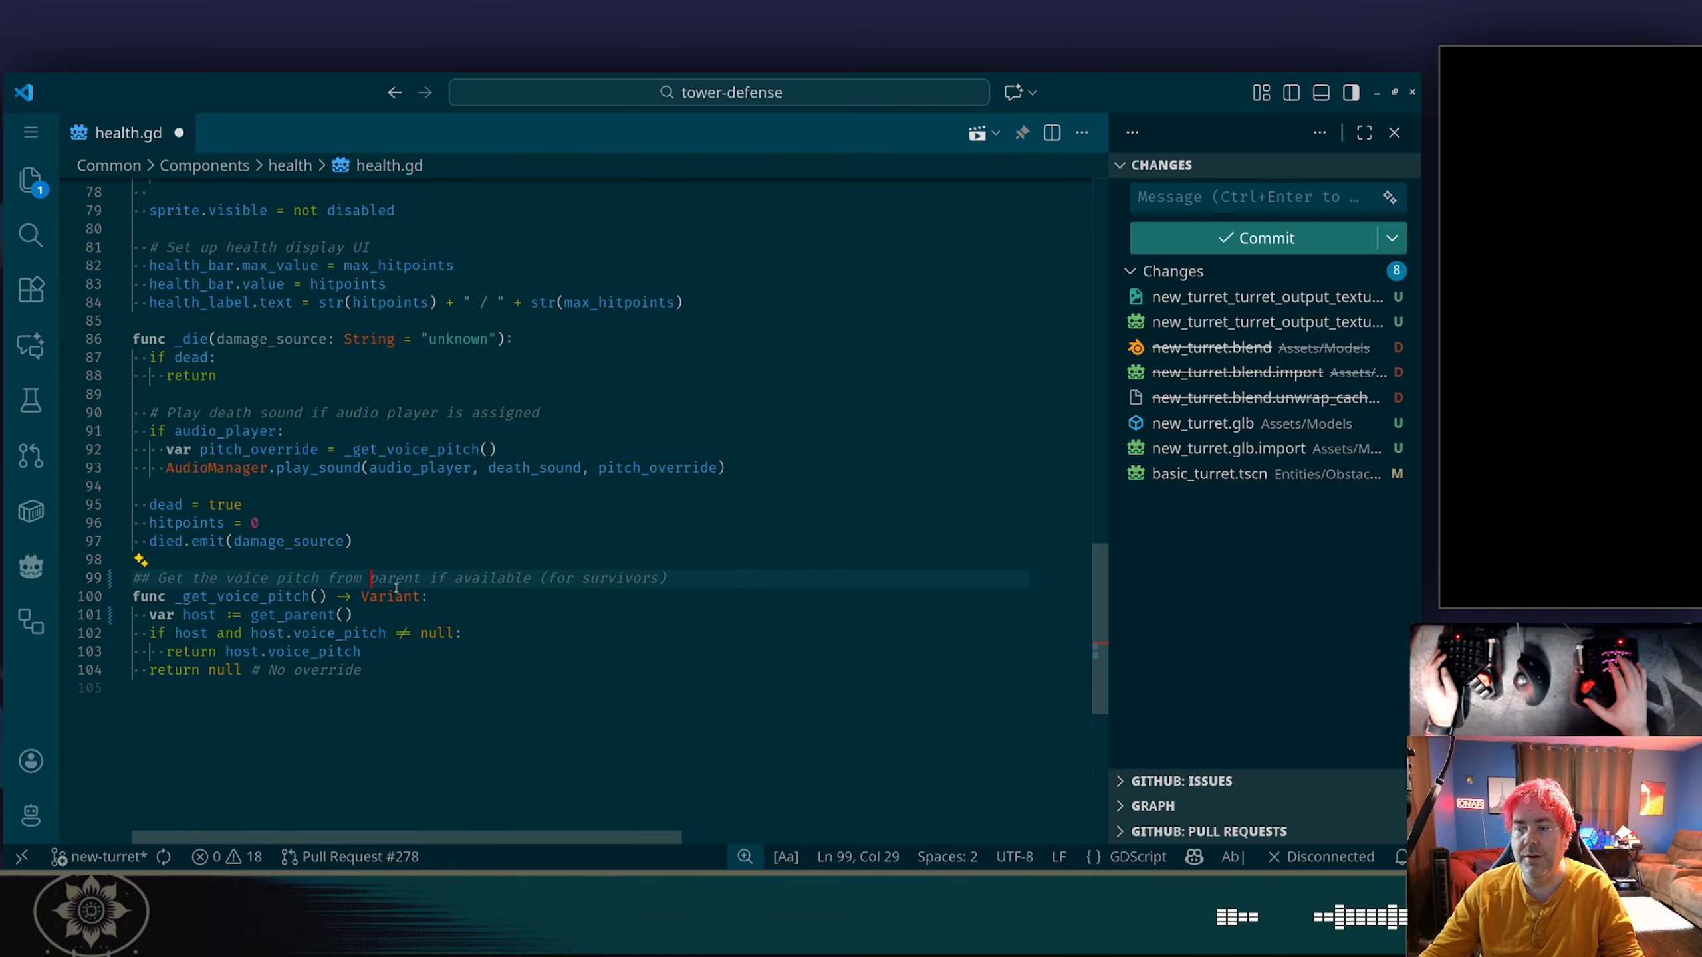
# Replace the host.voice_pitch null comparison in the if condition of _get_voice_pitch with the beginning of a check, host.has.
pyautogui.press('Down')
pyautogui.press('Down')
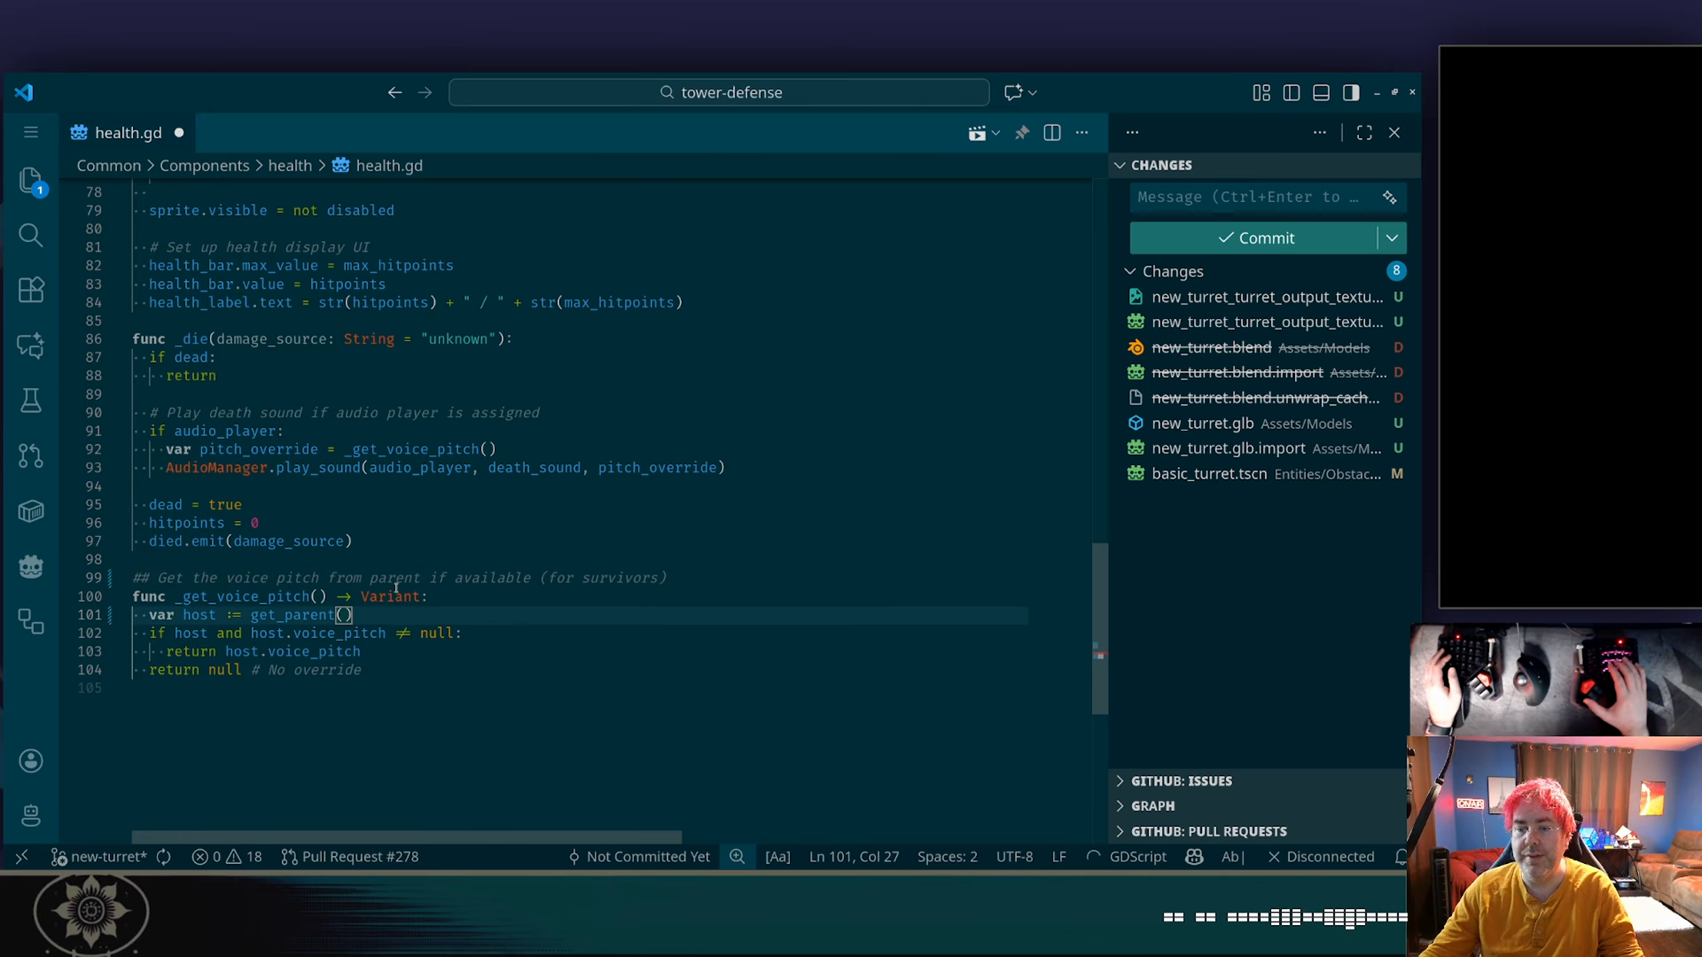
pyautogui.press('Down')
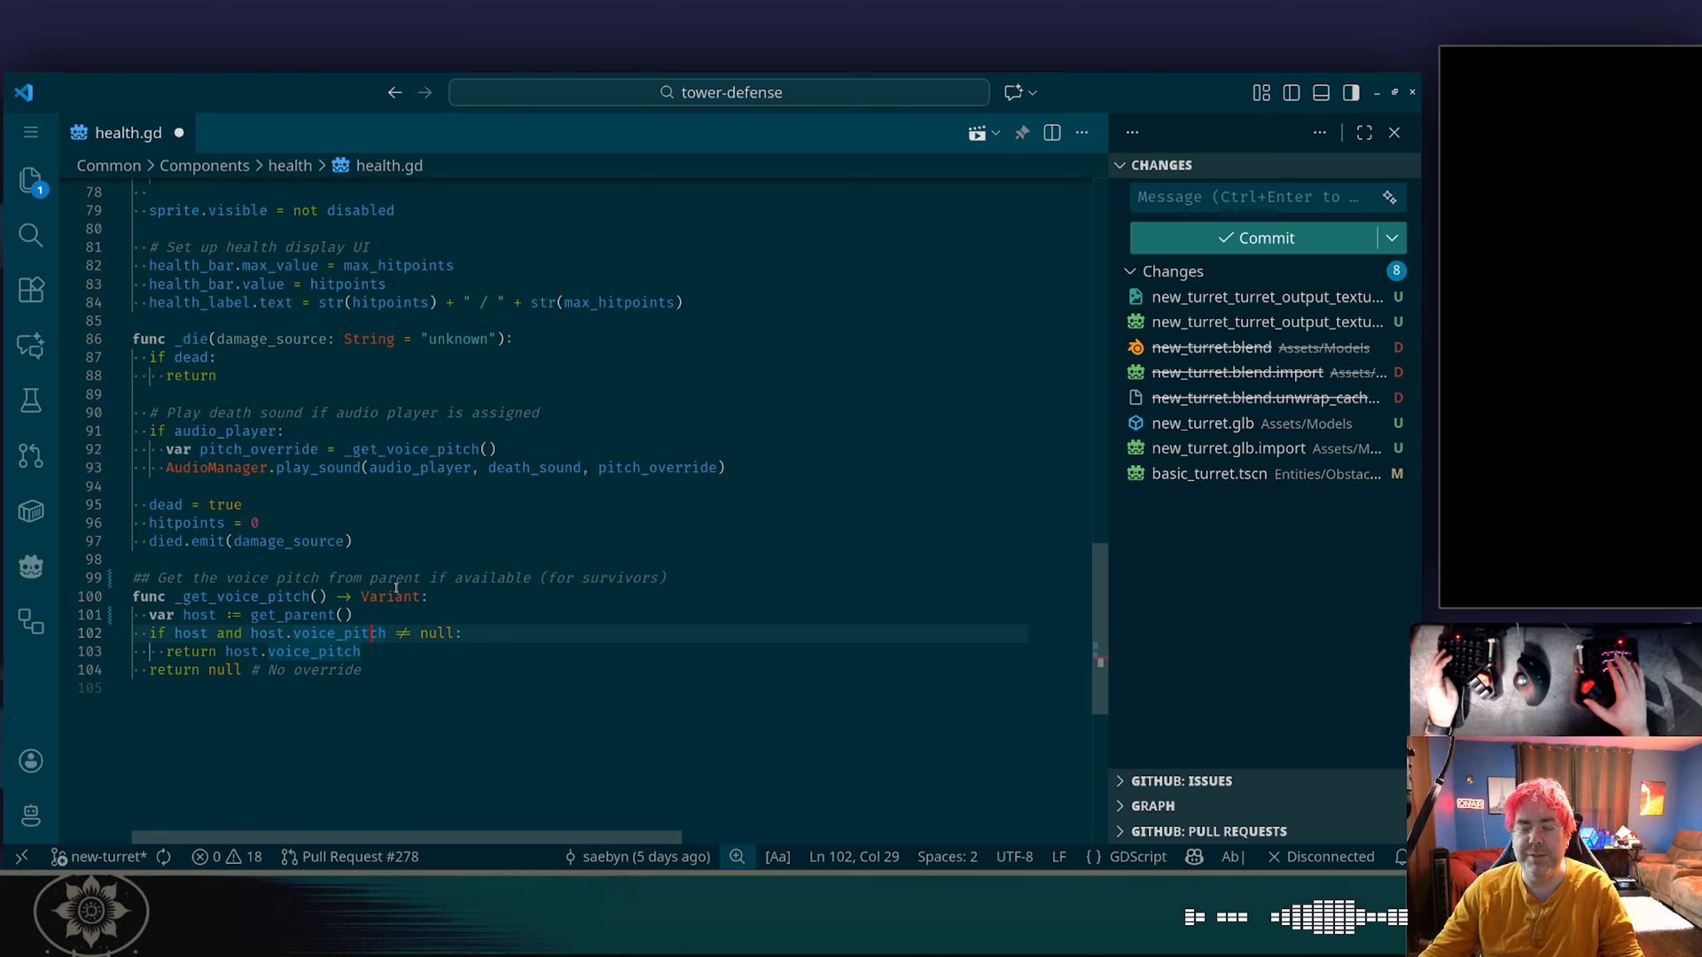
pyautogui.hotkey('ctrl', 'd')
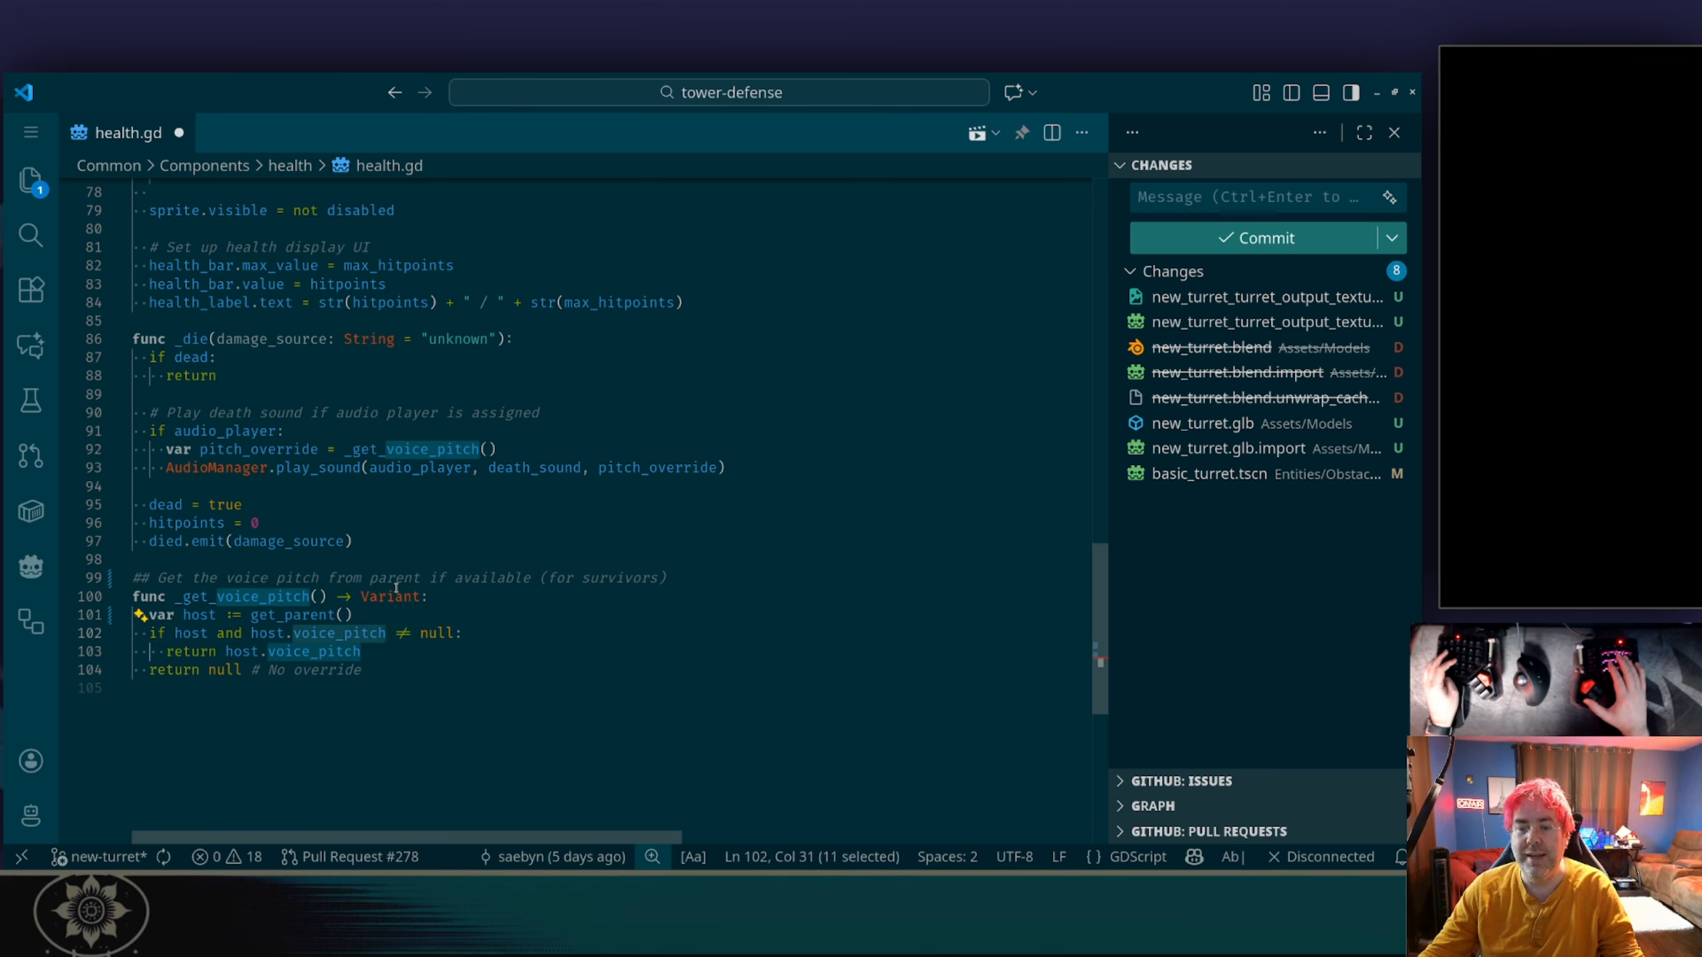
pyautogui.press('End')
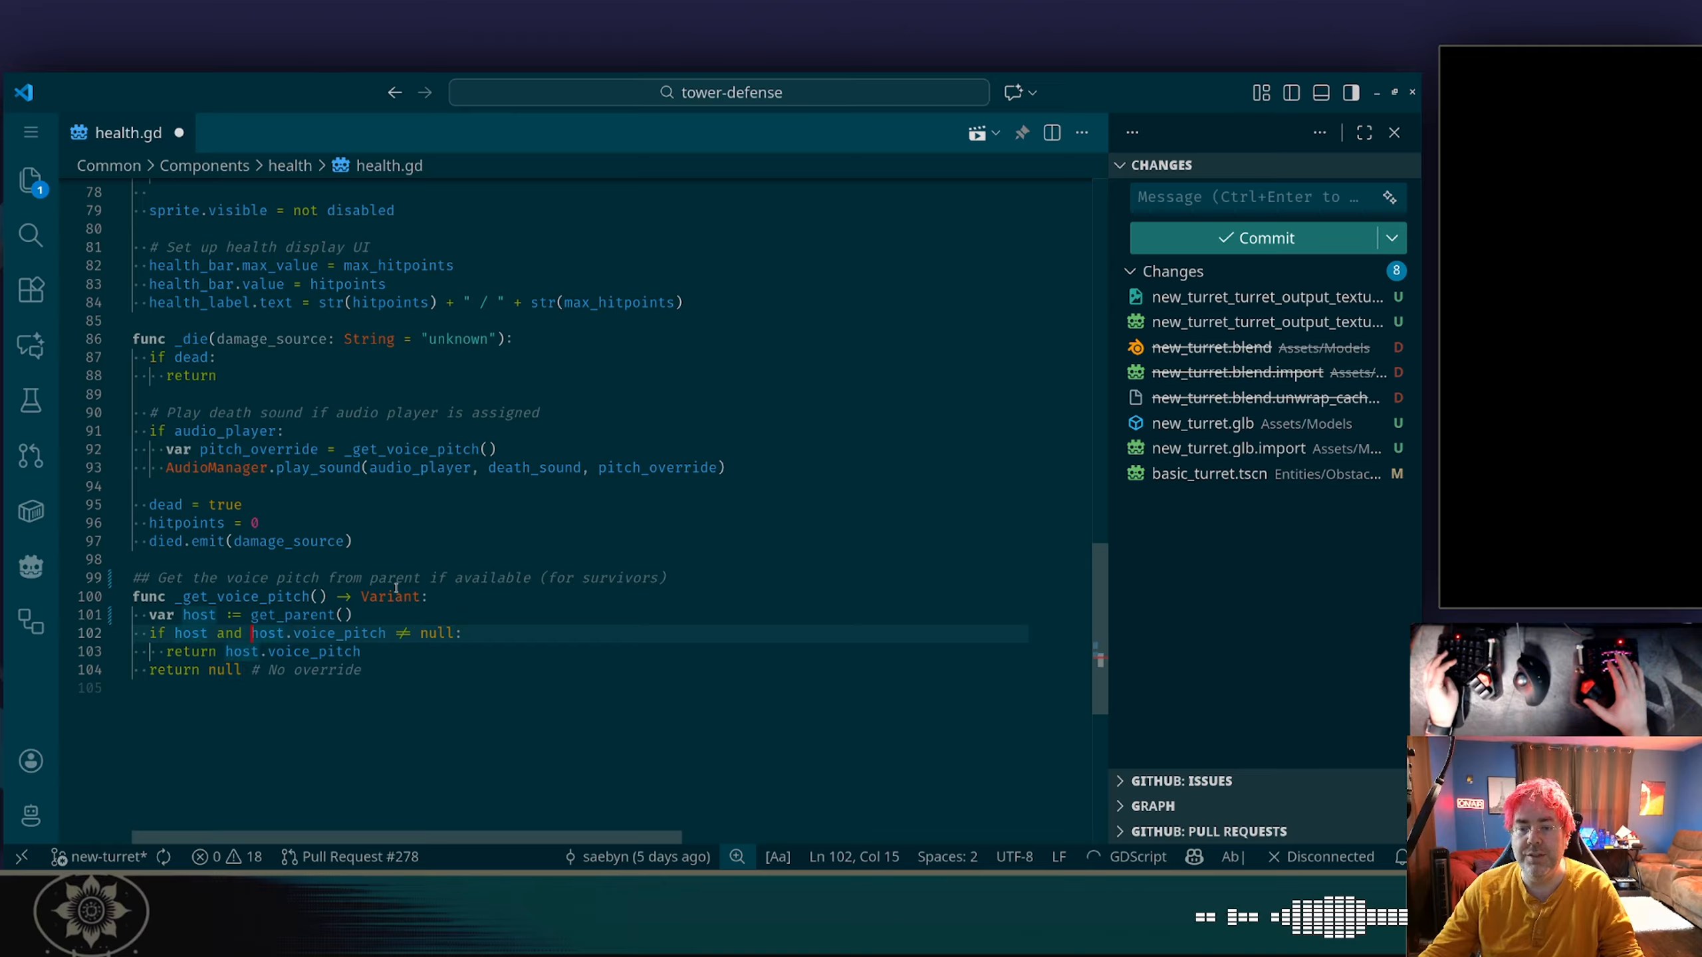
pyautogui.hotkey('shift', 'End')
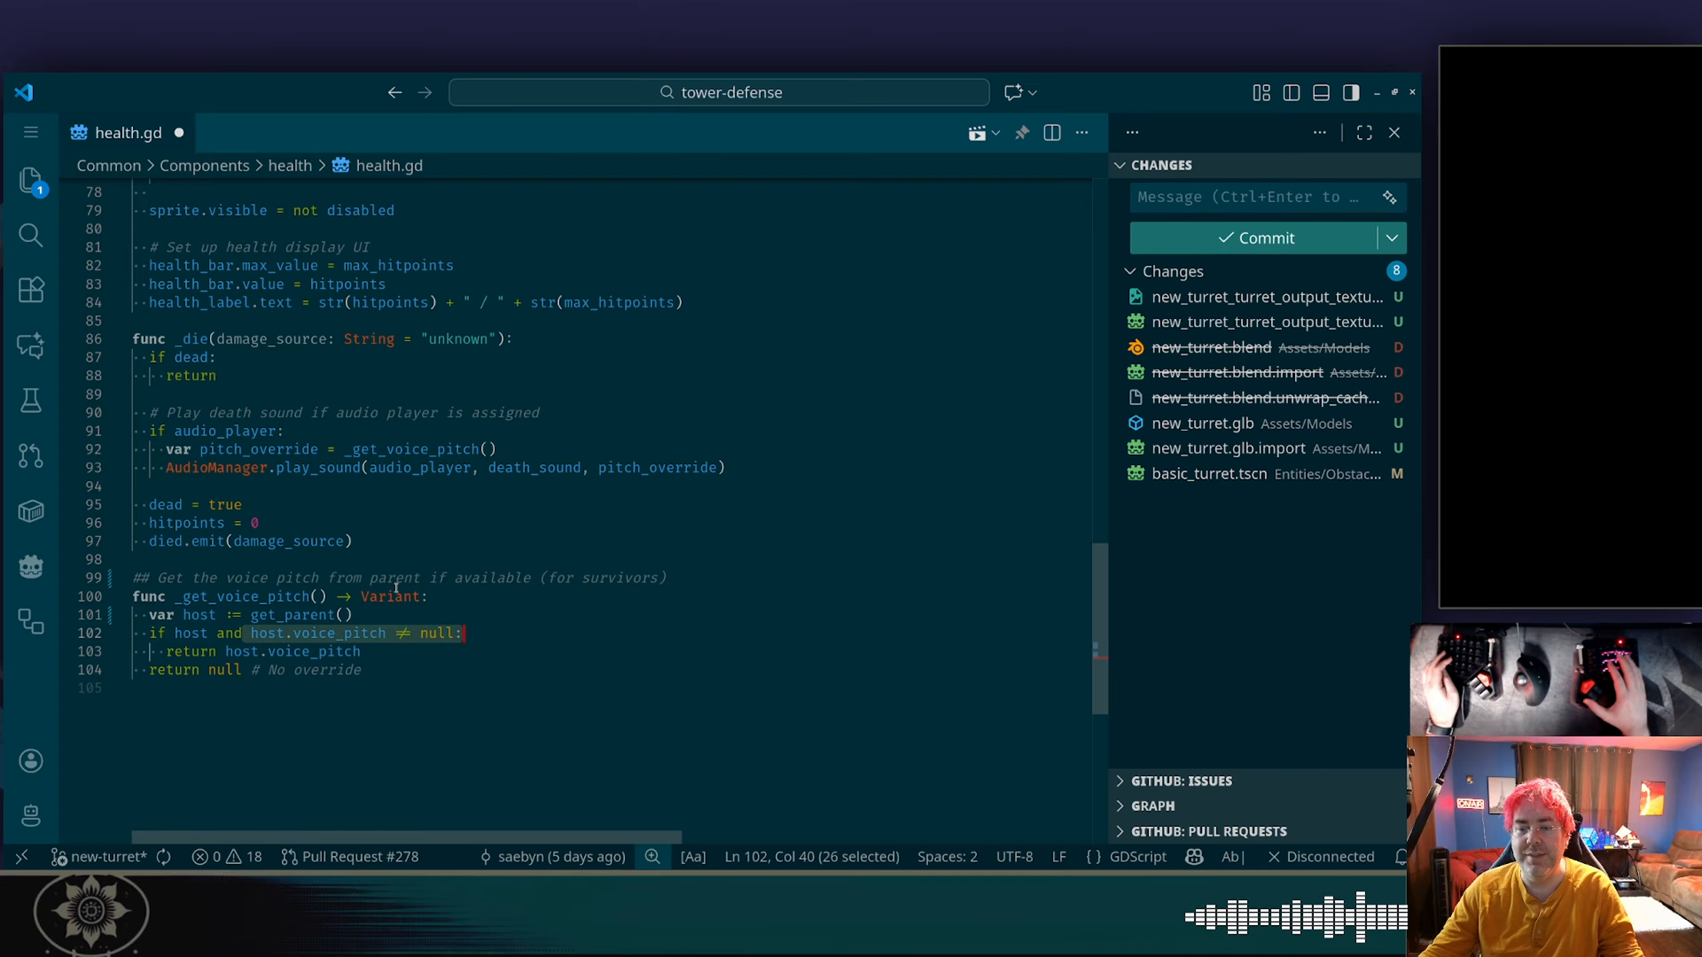
pyautogui.write('d ')
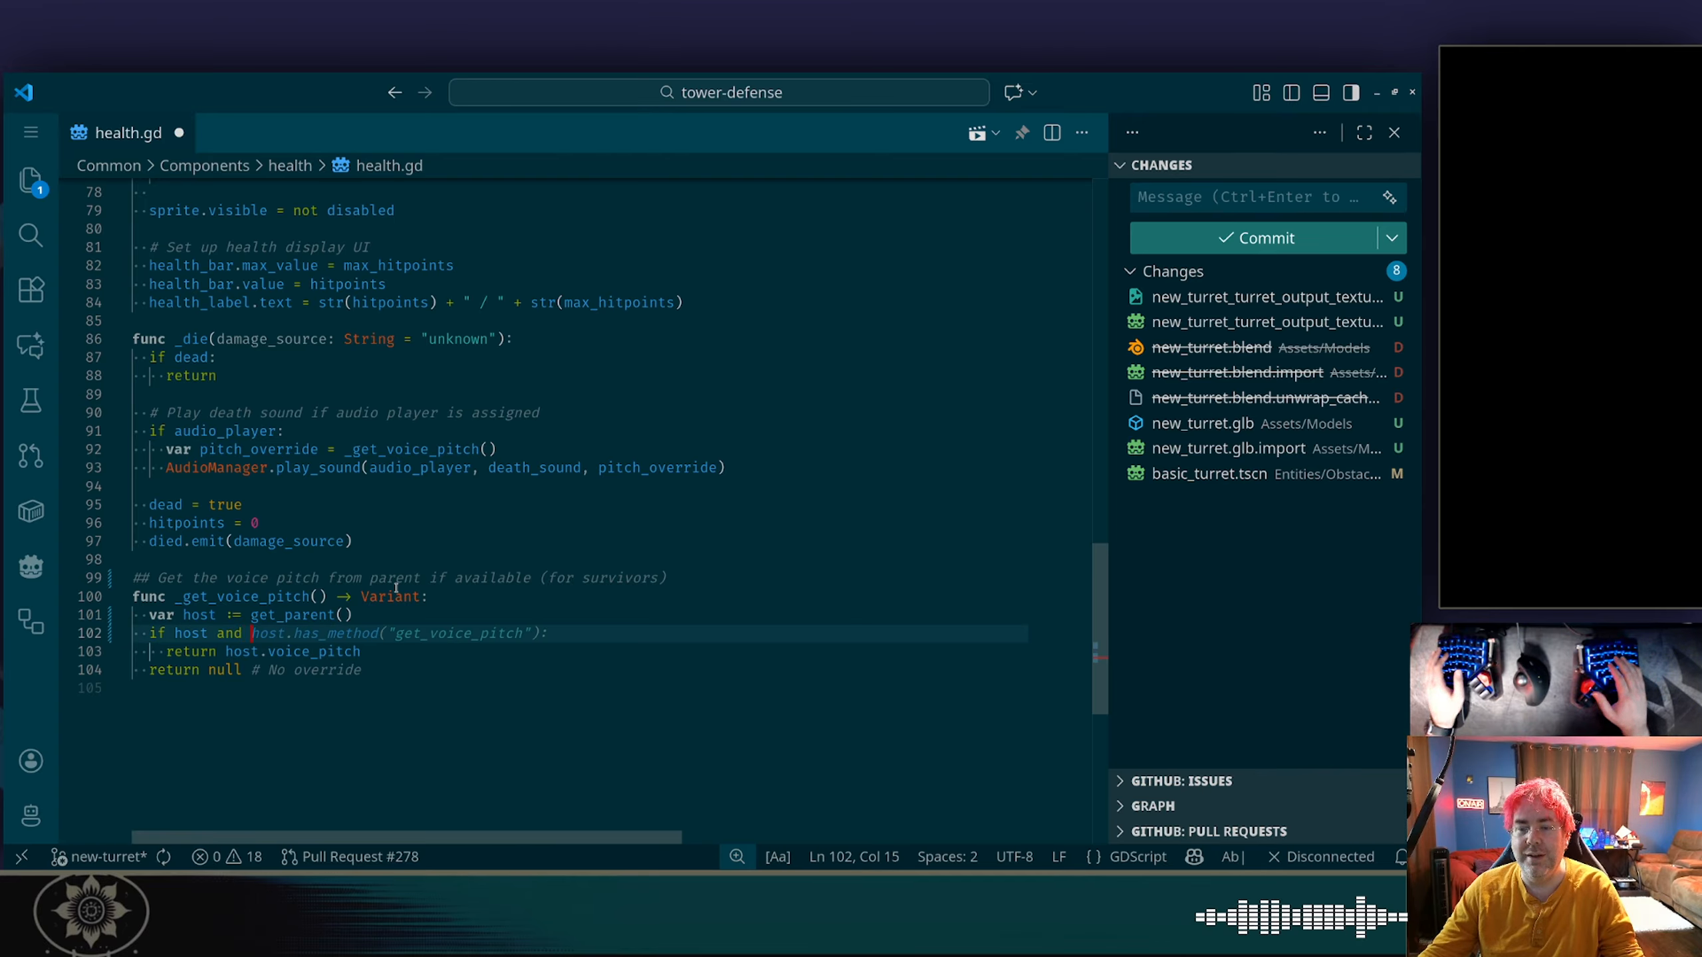
pyautogui.write('host.has')
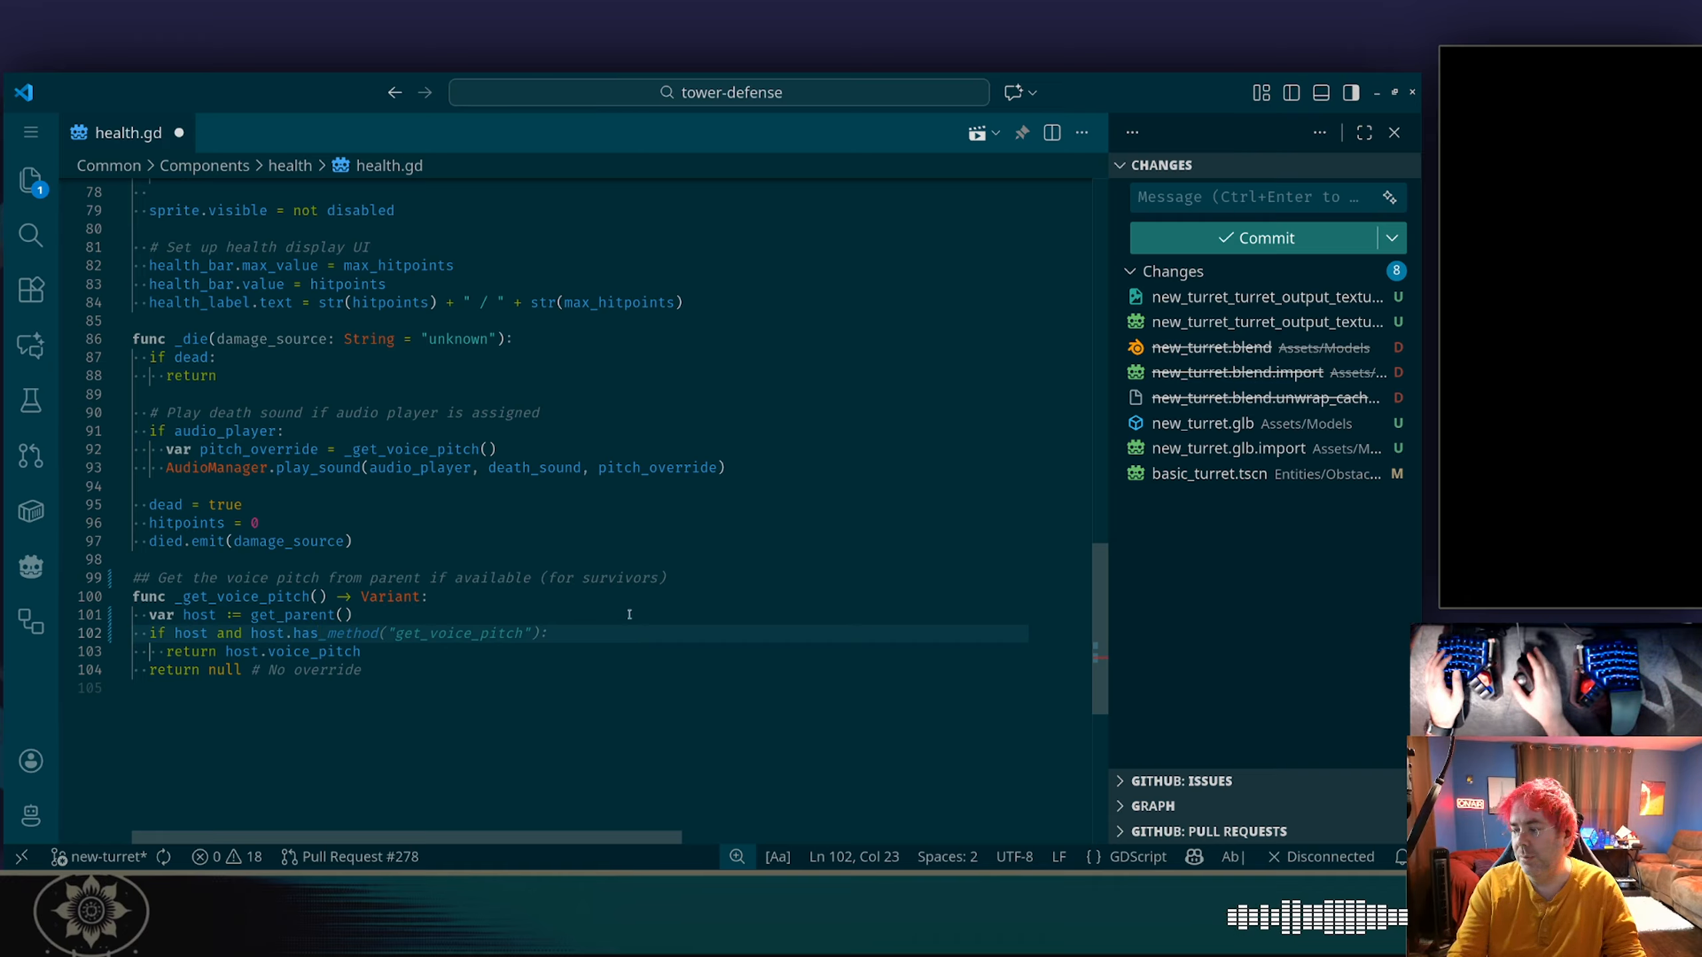
# Retry the connection to the GDScript language server and remove the partial "has" after host. in the if condition.
pyautogui.click(1329, 860)
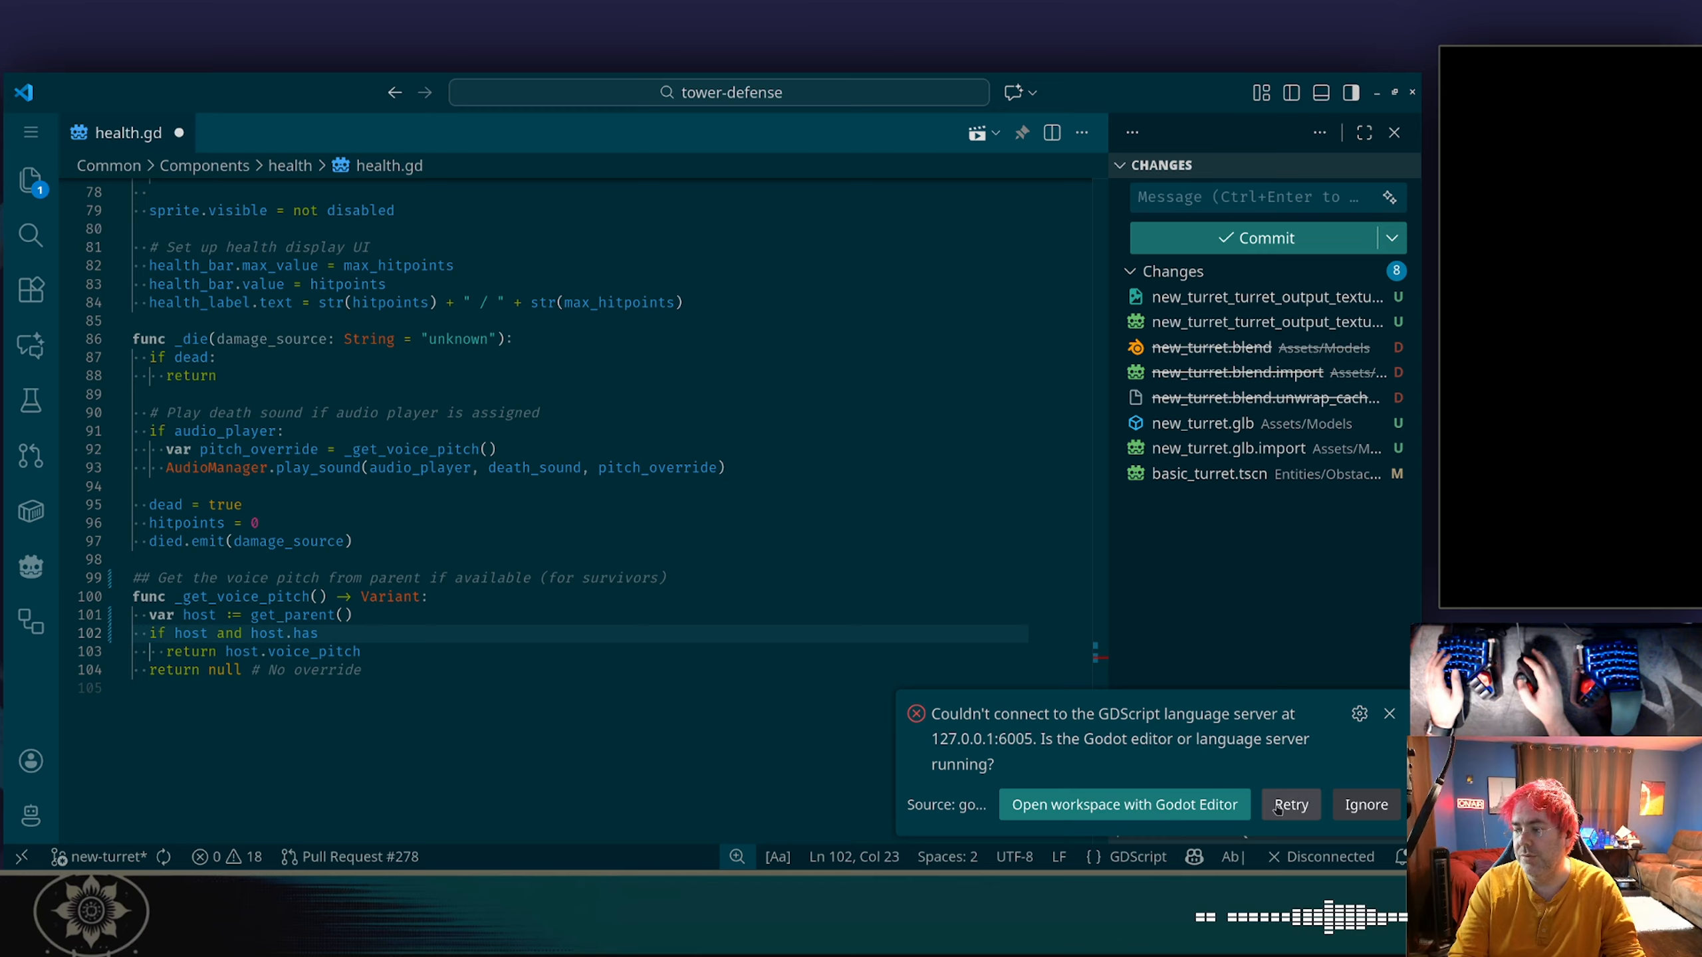
pyautogui.click(1286, 804)
pyautogui.press('Left')
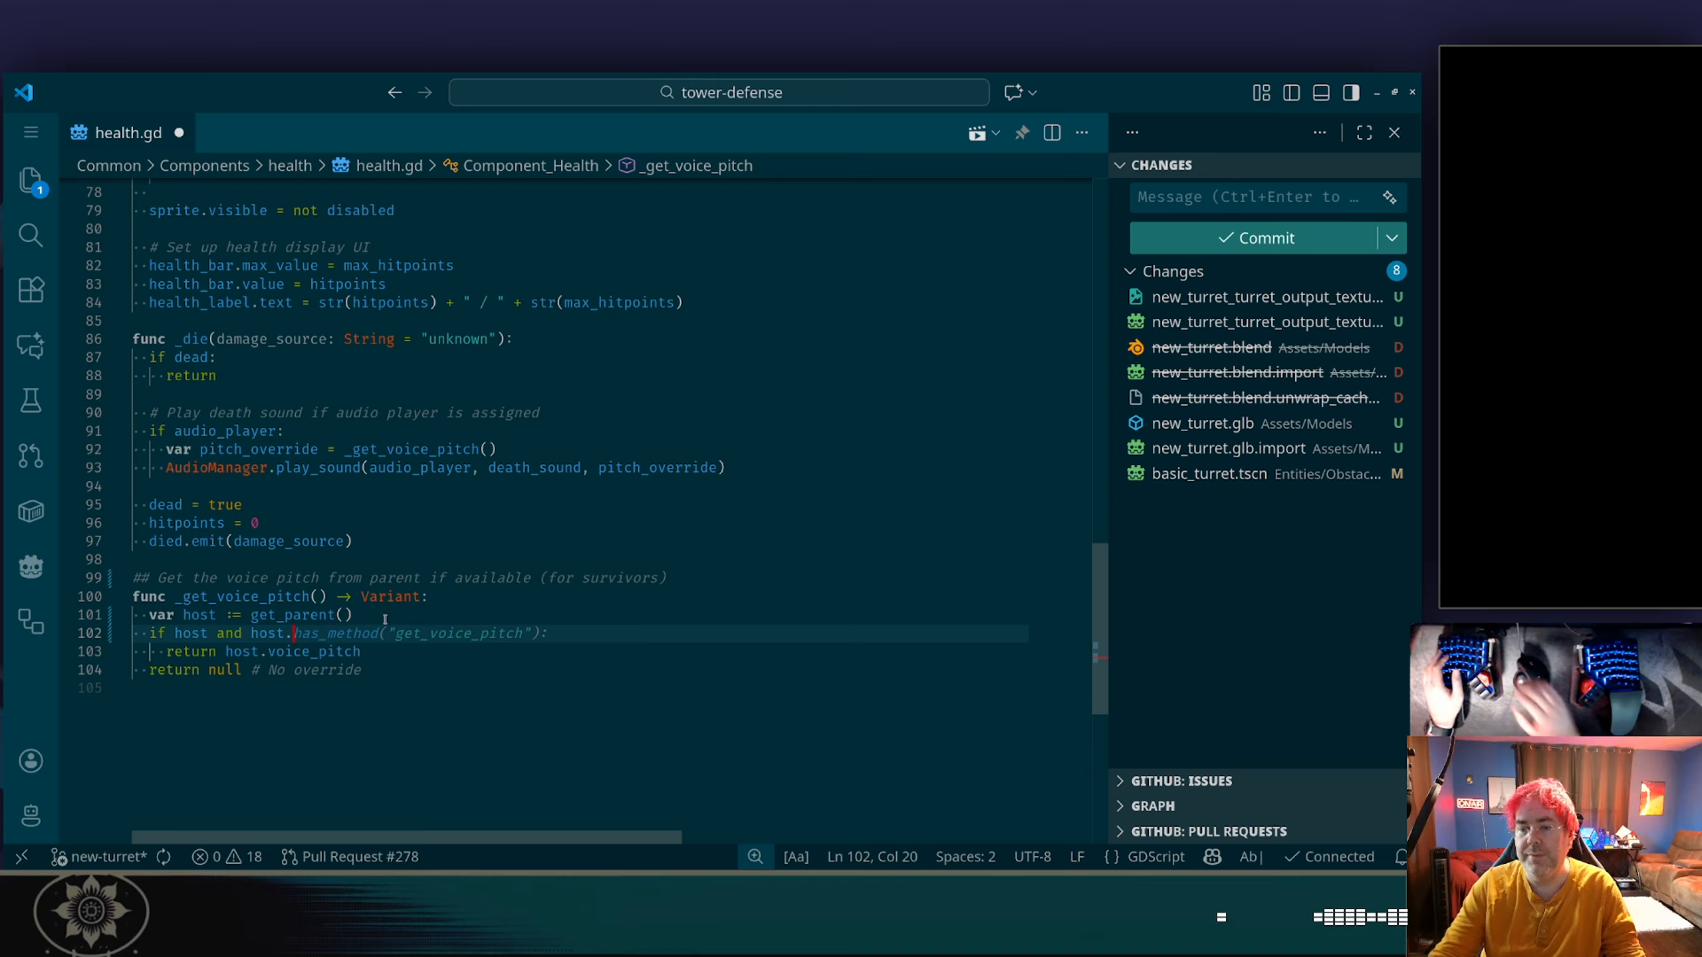
# Examine the member suggestions for host in the if condition for a property-existence check, narrowing them with "has".
pyautogui.press('BackSpace')
pyautogui.write('.')
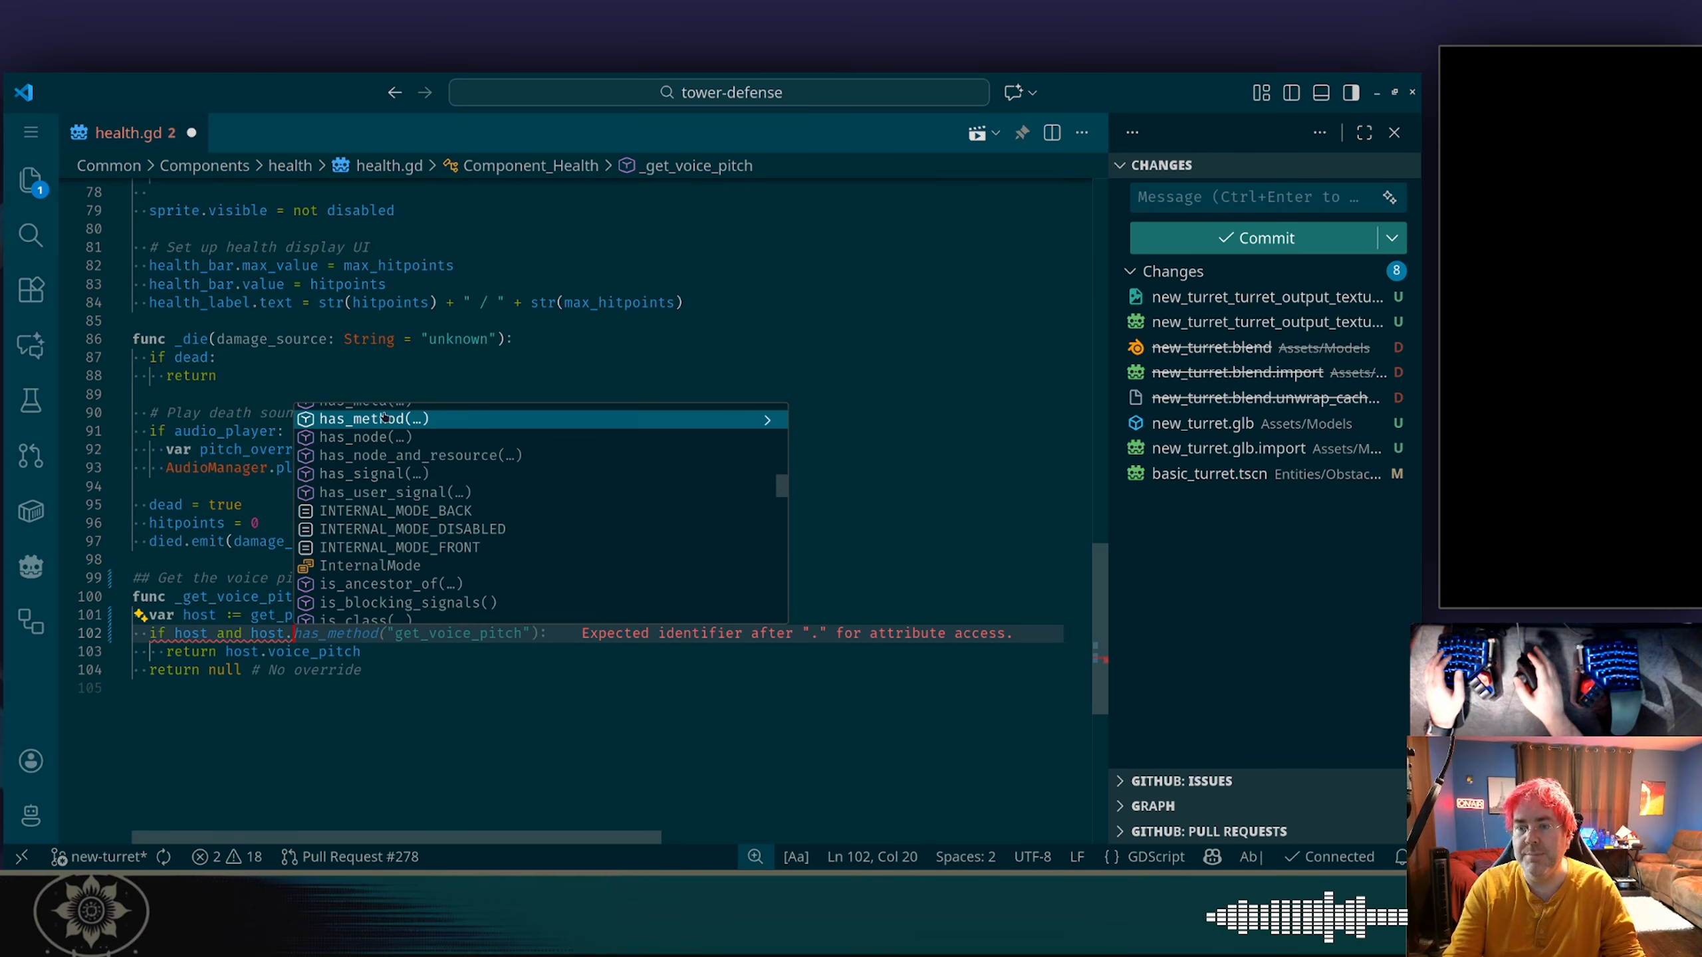
pyautogui.scroll(4, 426, 484)
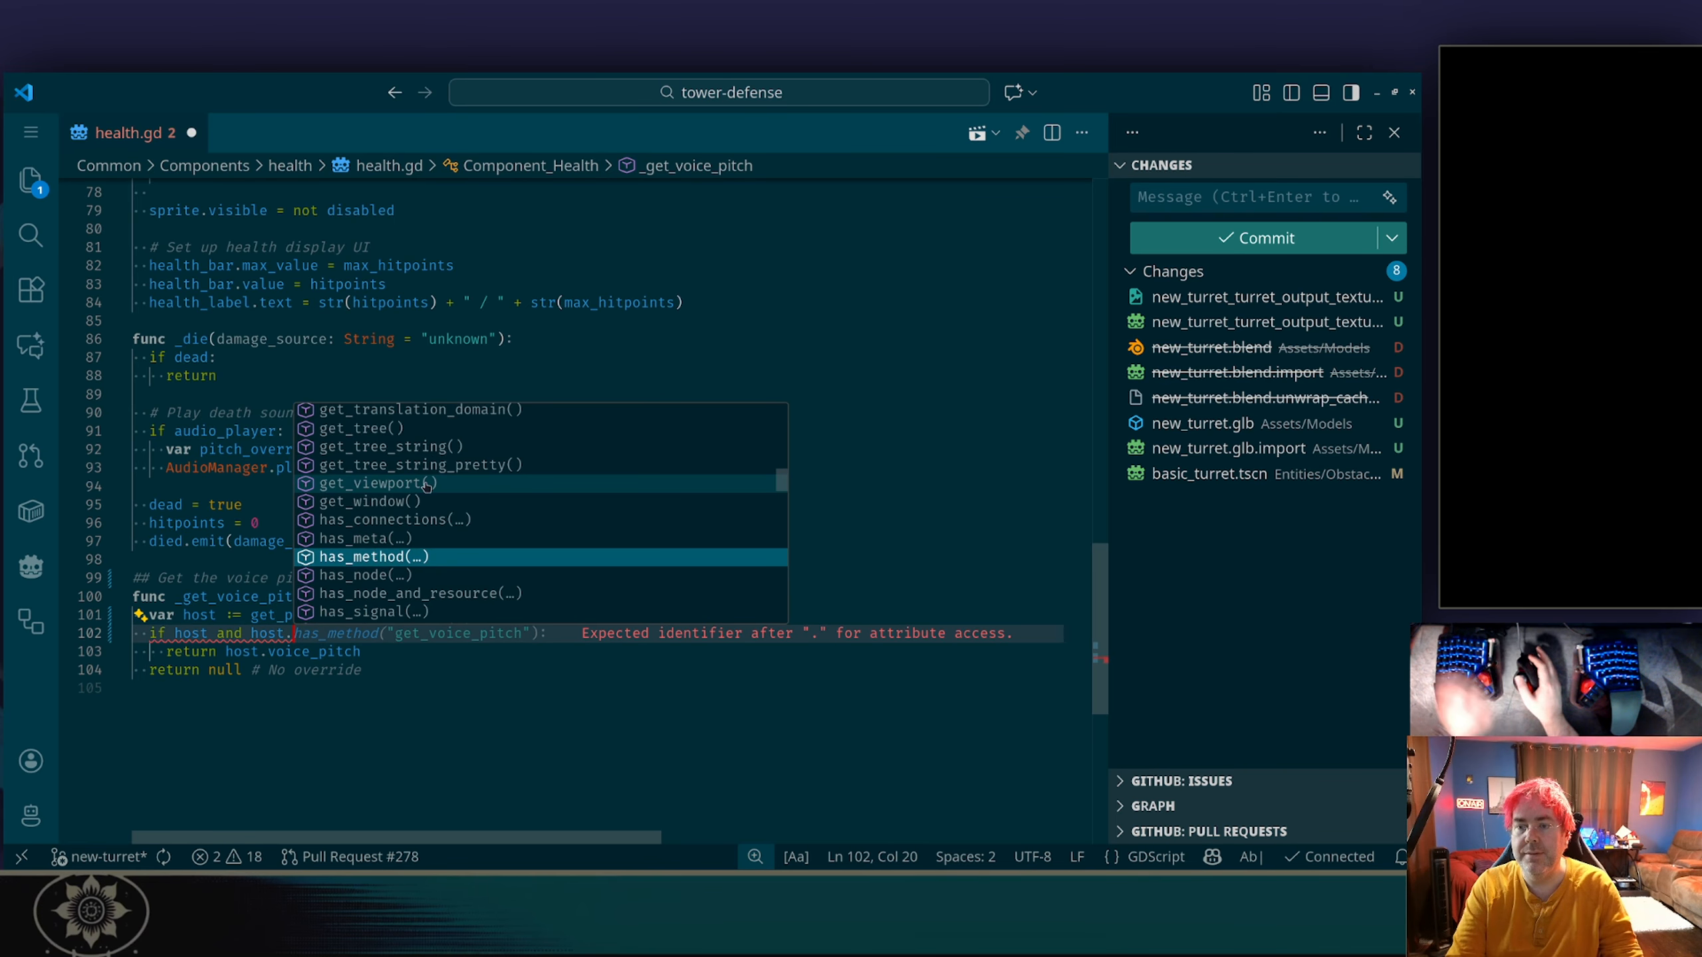
pyautogui.scroll(3, 426, 484)
pyautogui.scroll(-6, 427, 484)
pyautogui.scroll(-15, 426, 484)
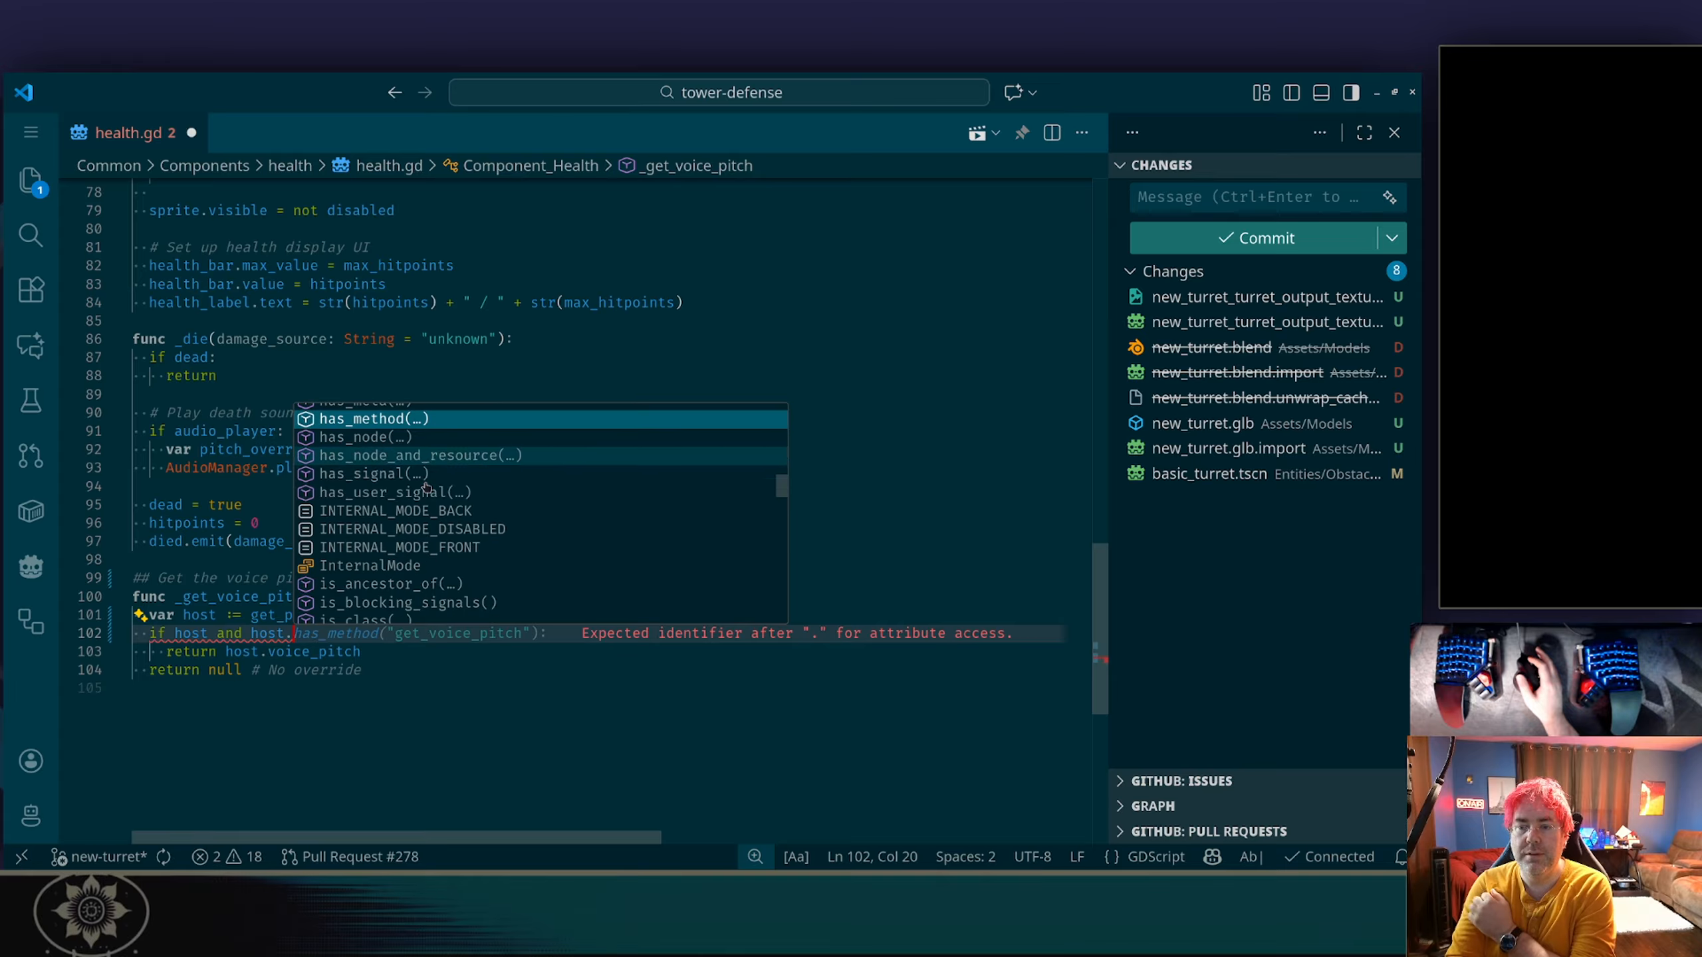
pyautogui.scroll(-20, 426, 487)
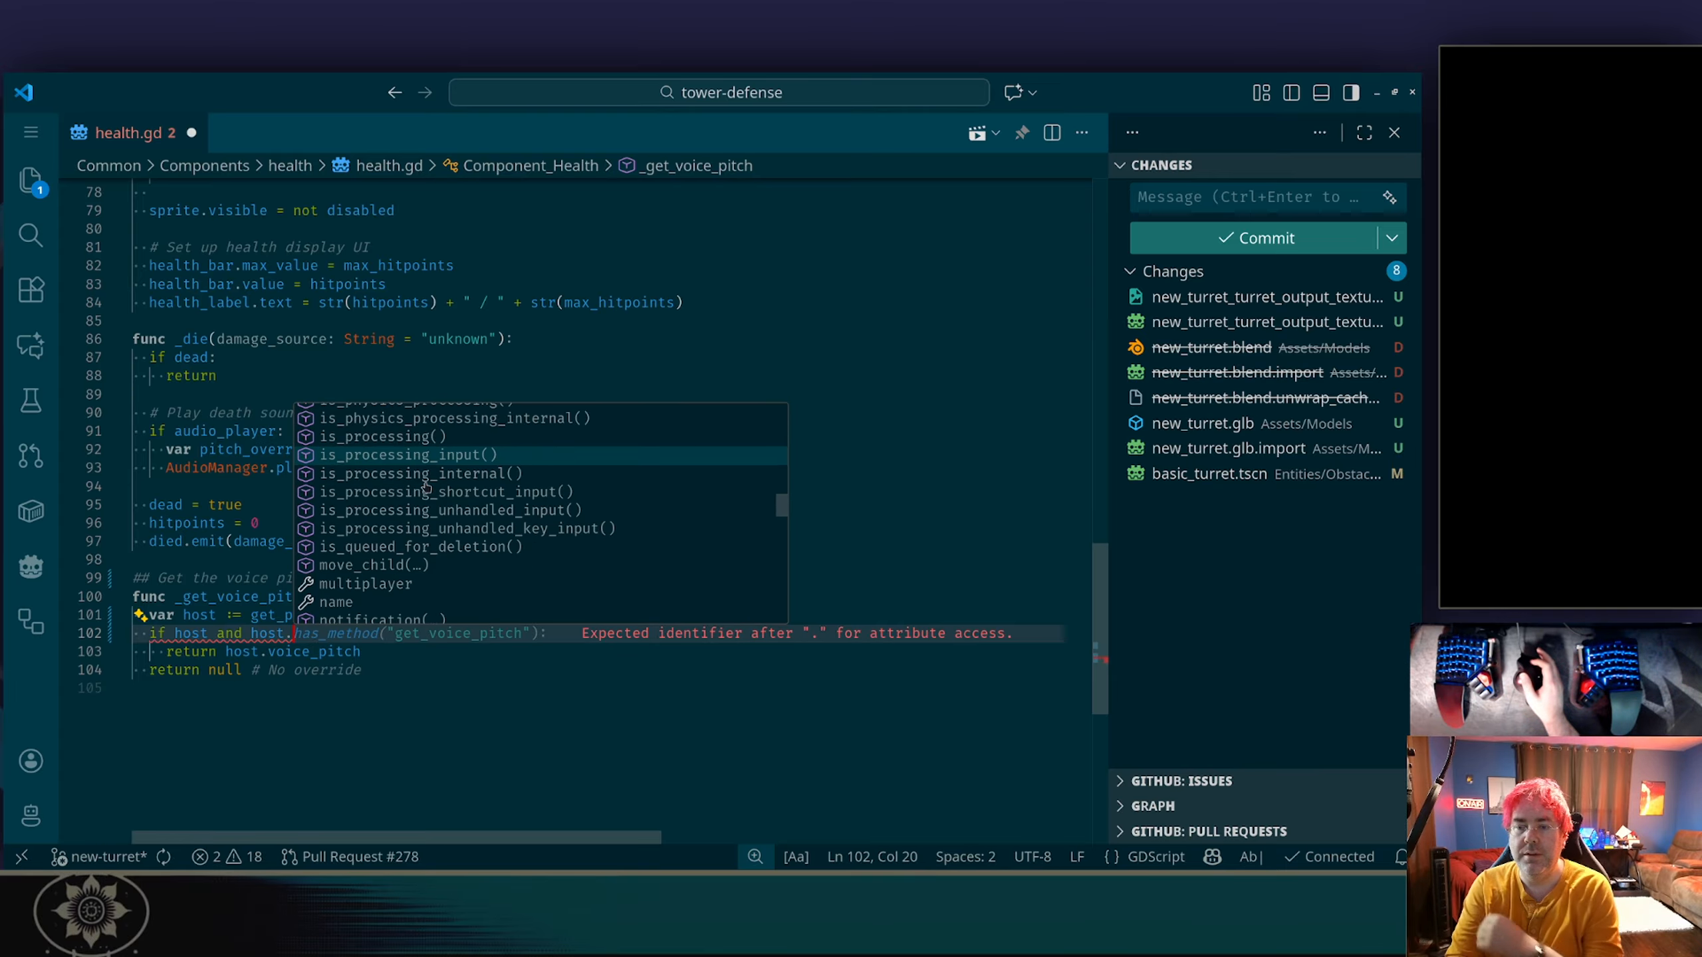
pyautogui.scroll(-5, 426, 487)
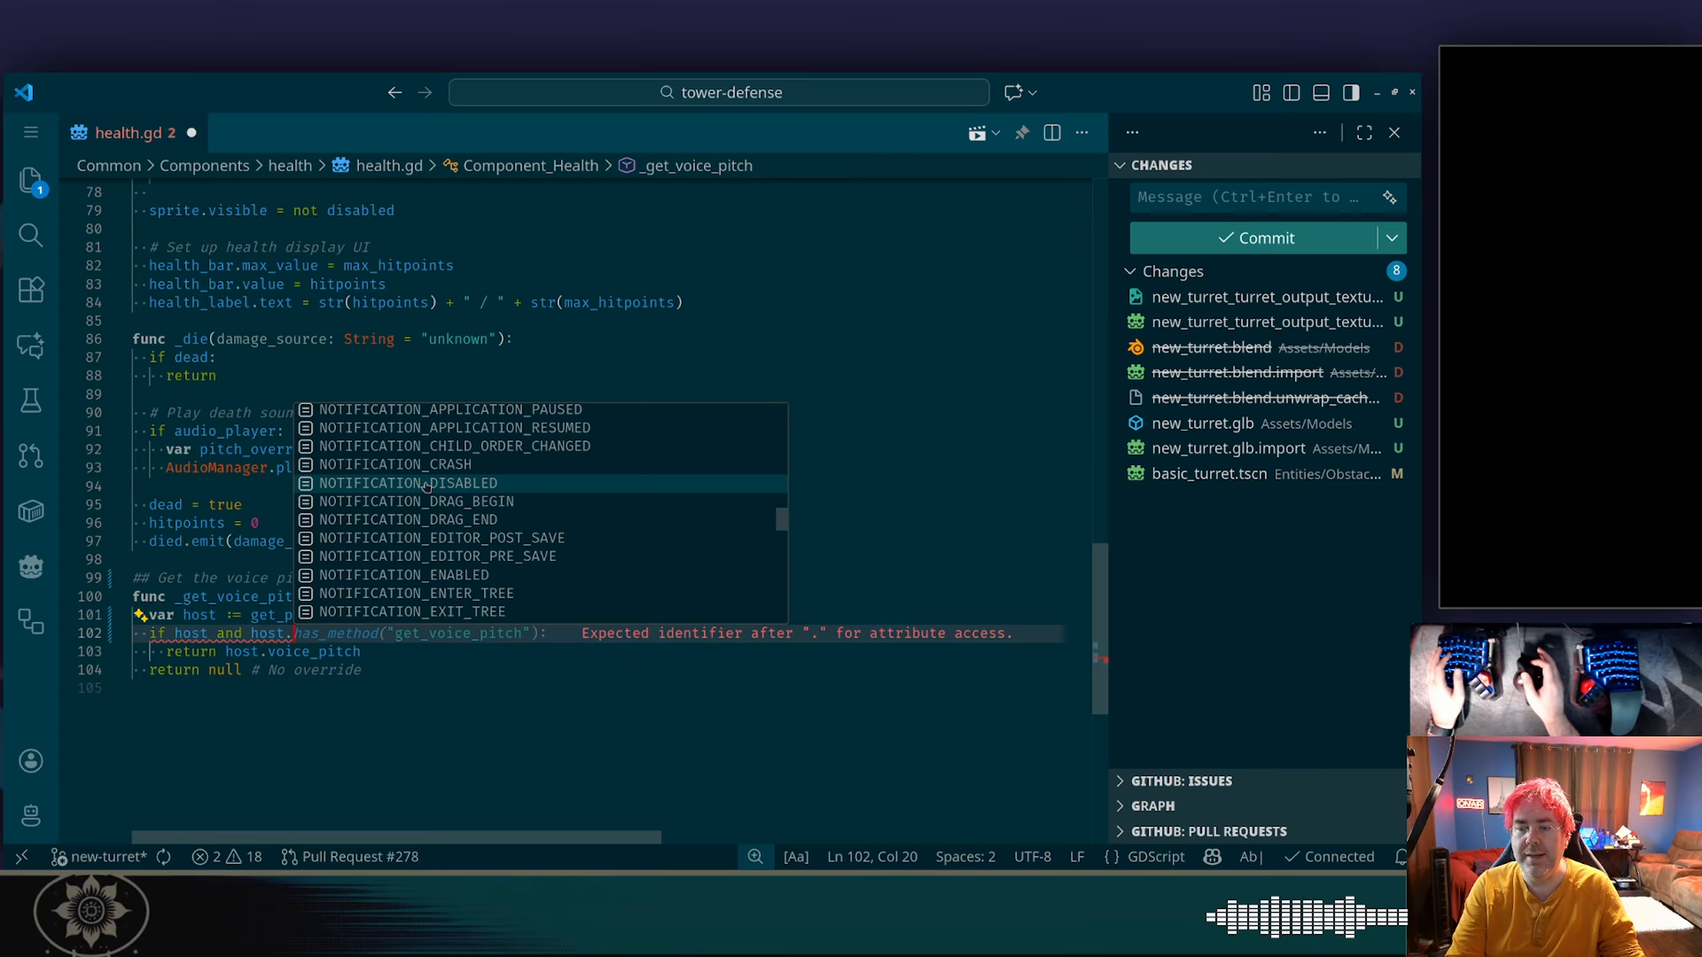
pyautogui.scroll(-6, 426, 488)
pyautogui.scroll(20, 426, 487)
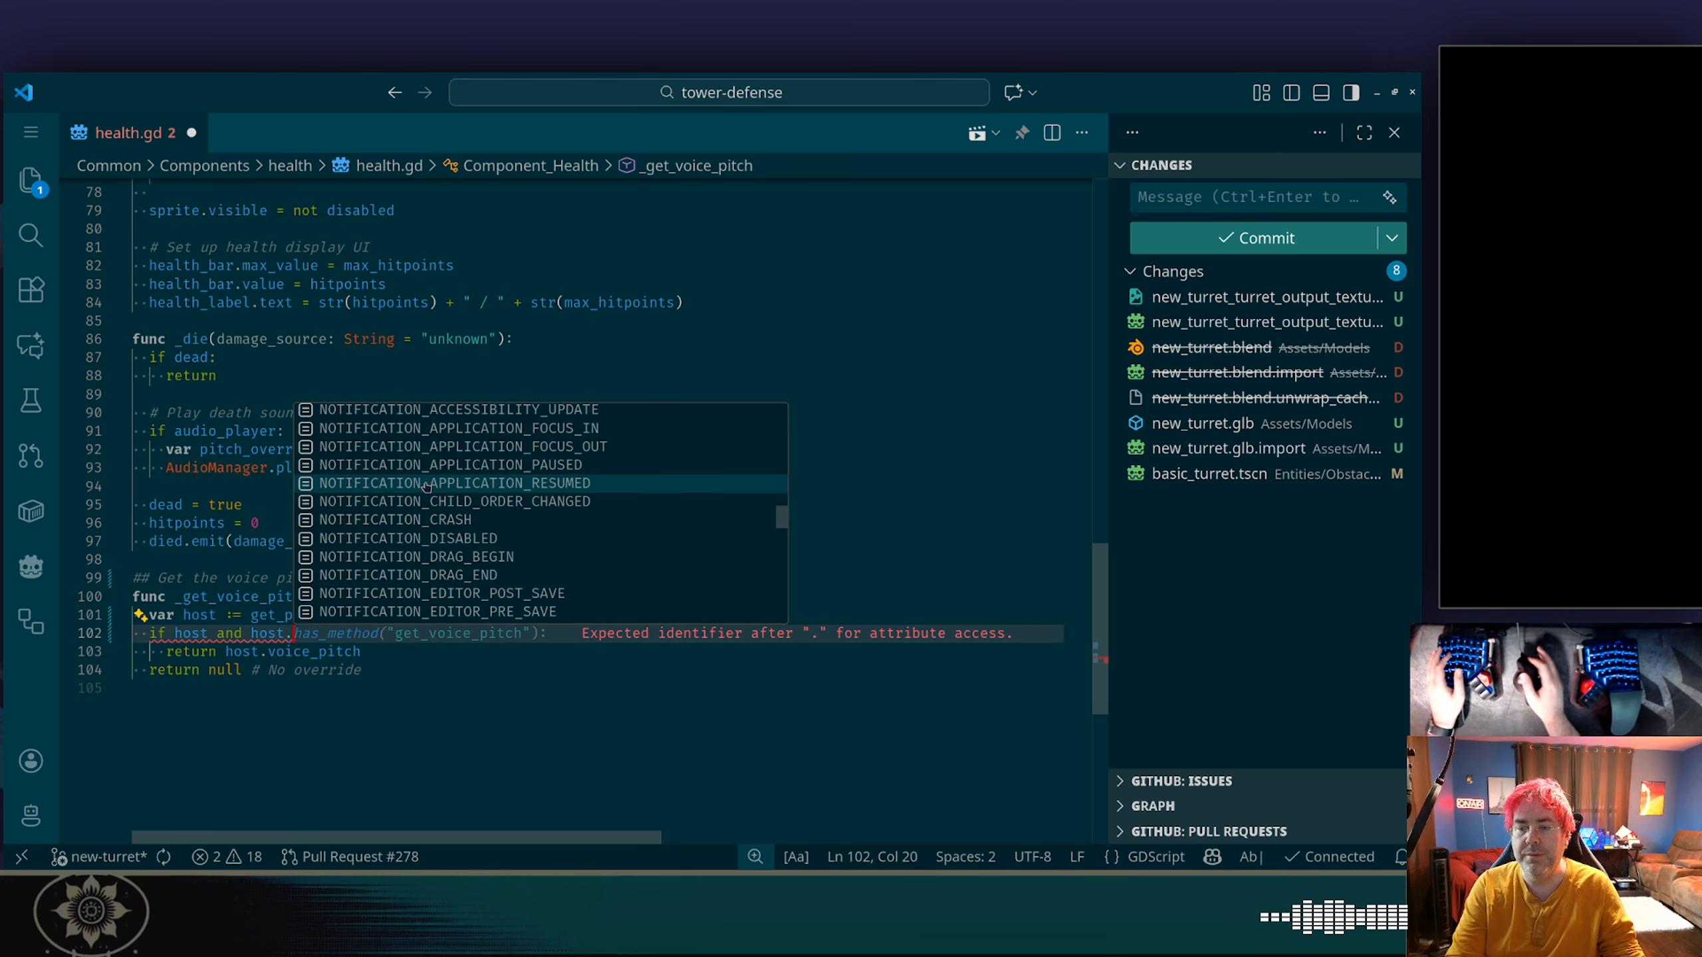
pyautogui.scroll(-2, 426, 487)
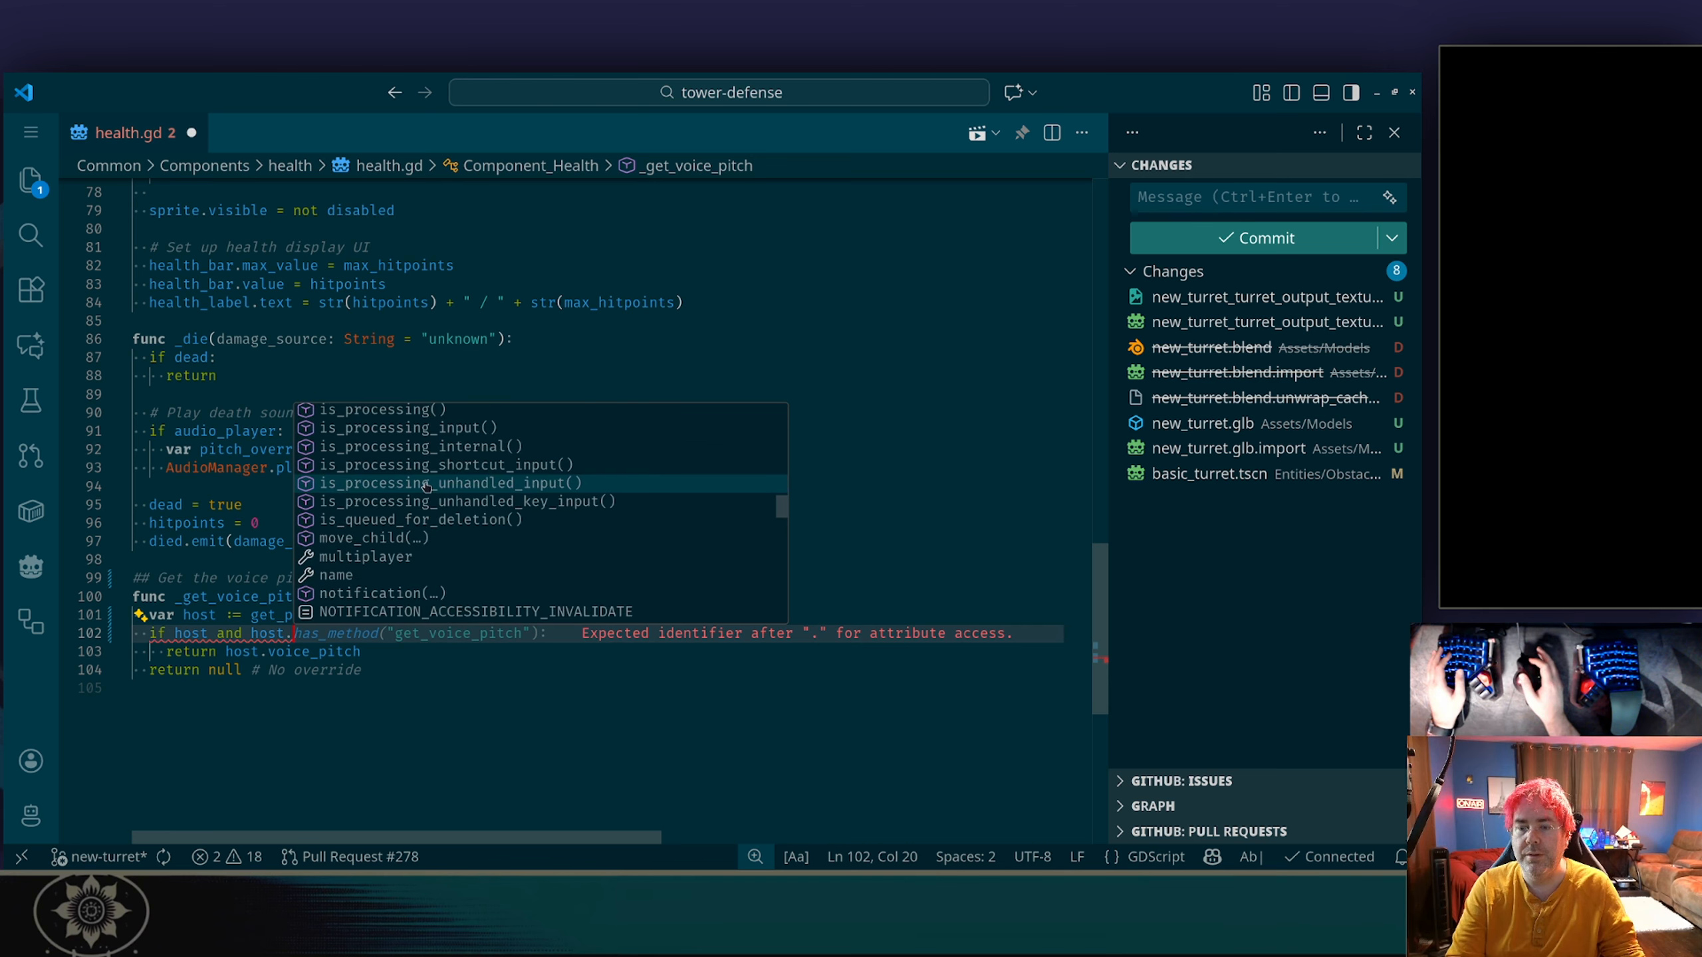
pyautogui.scroll(20, 427, 487)
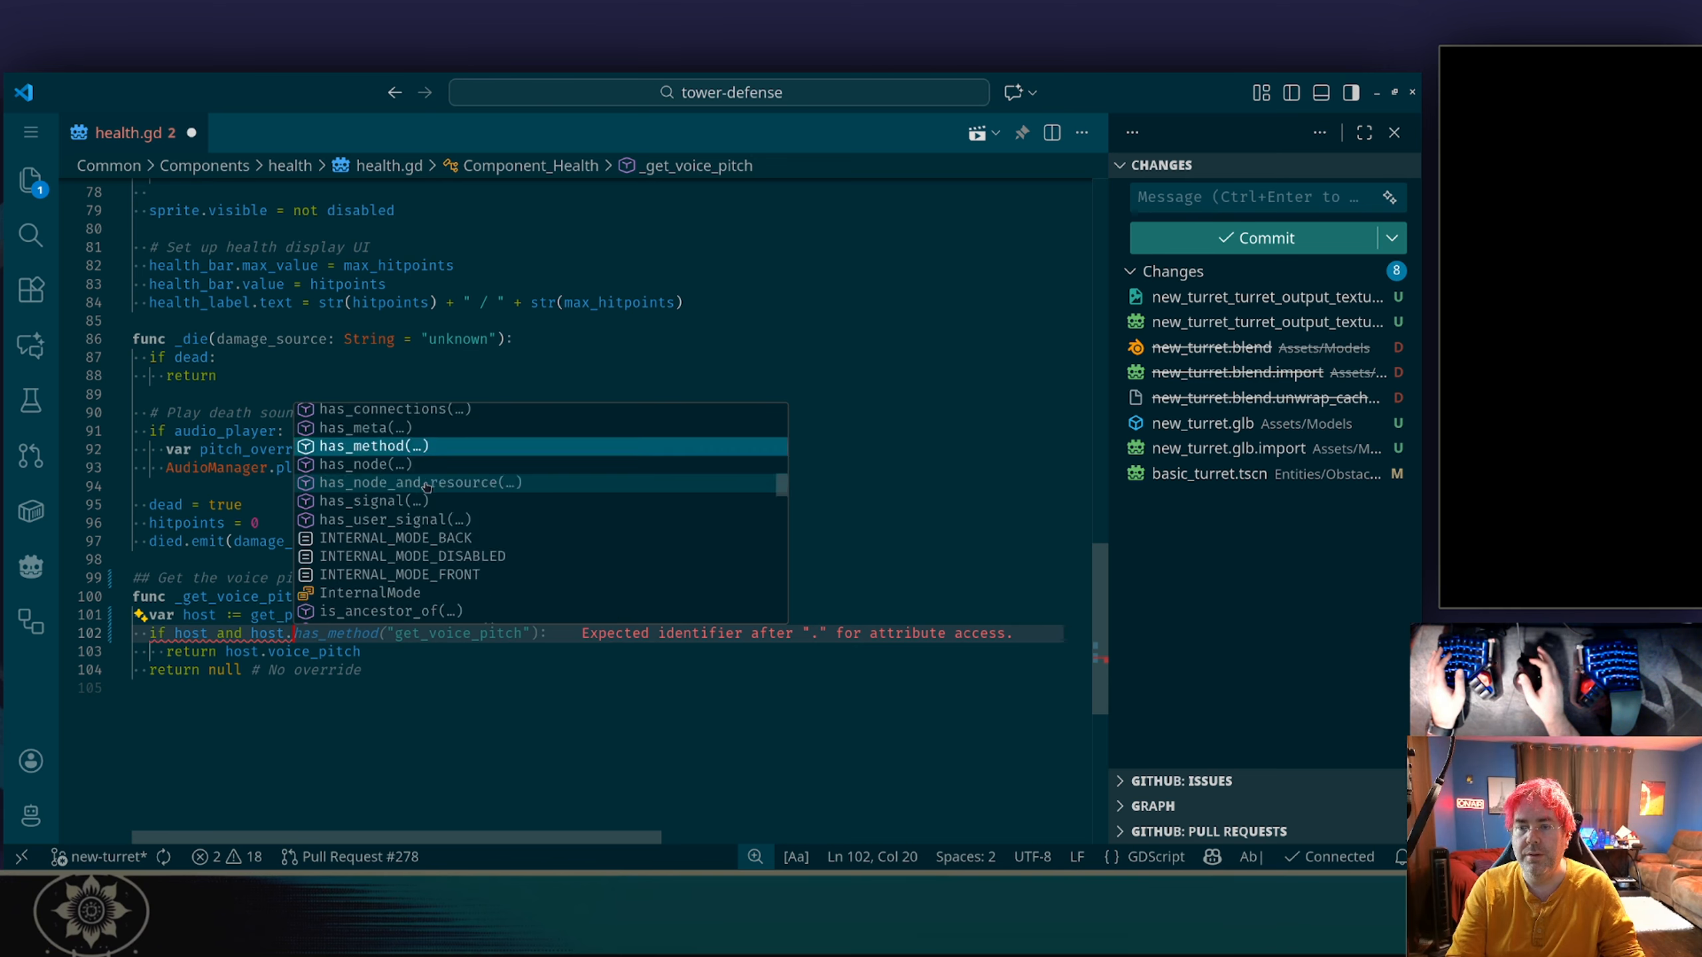
pyautogui.scroll(10, 426, 488)
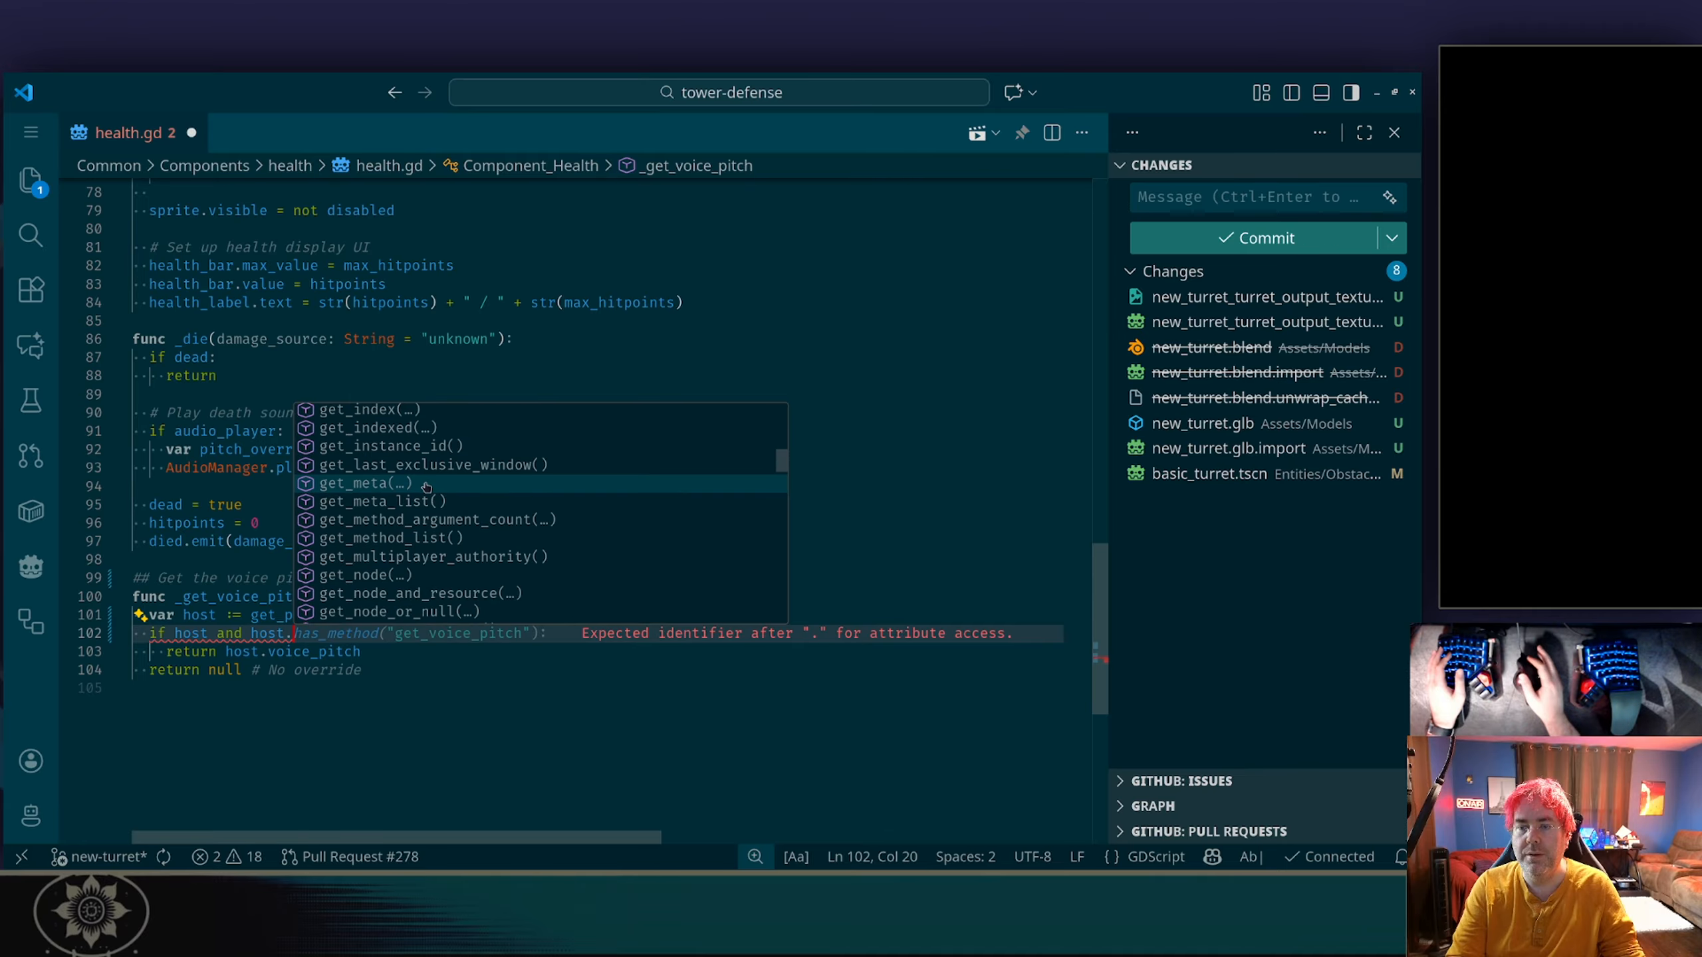
pyautogui.write('has')
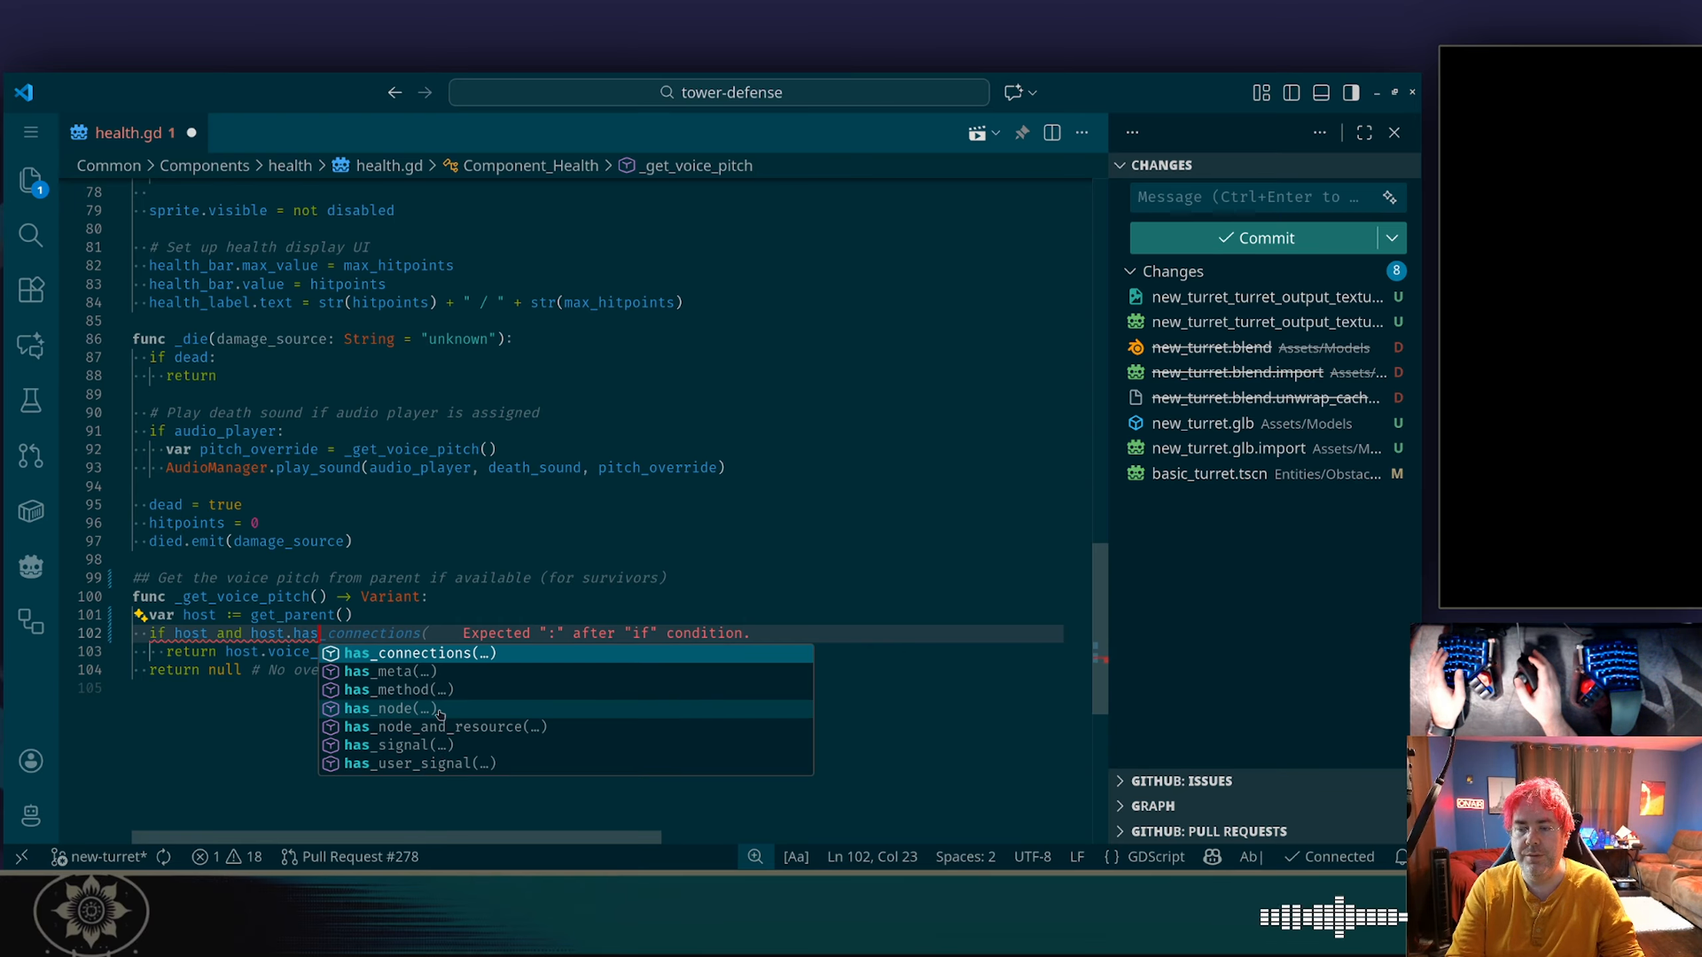
pyautogui.press('Escape')
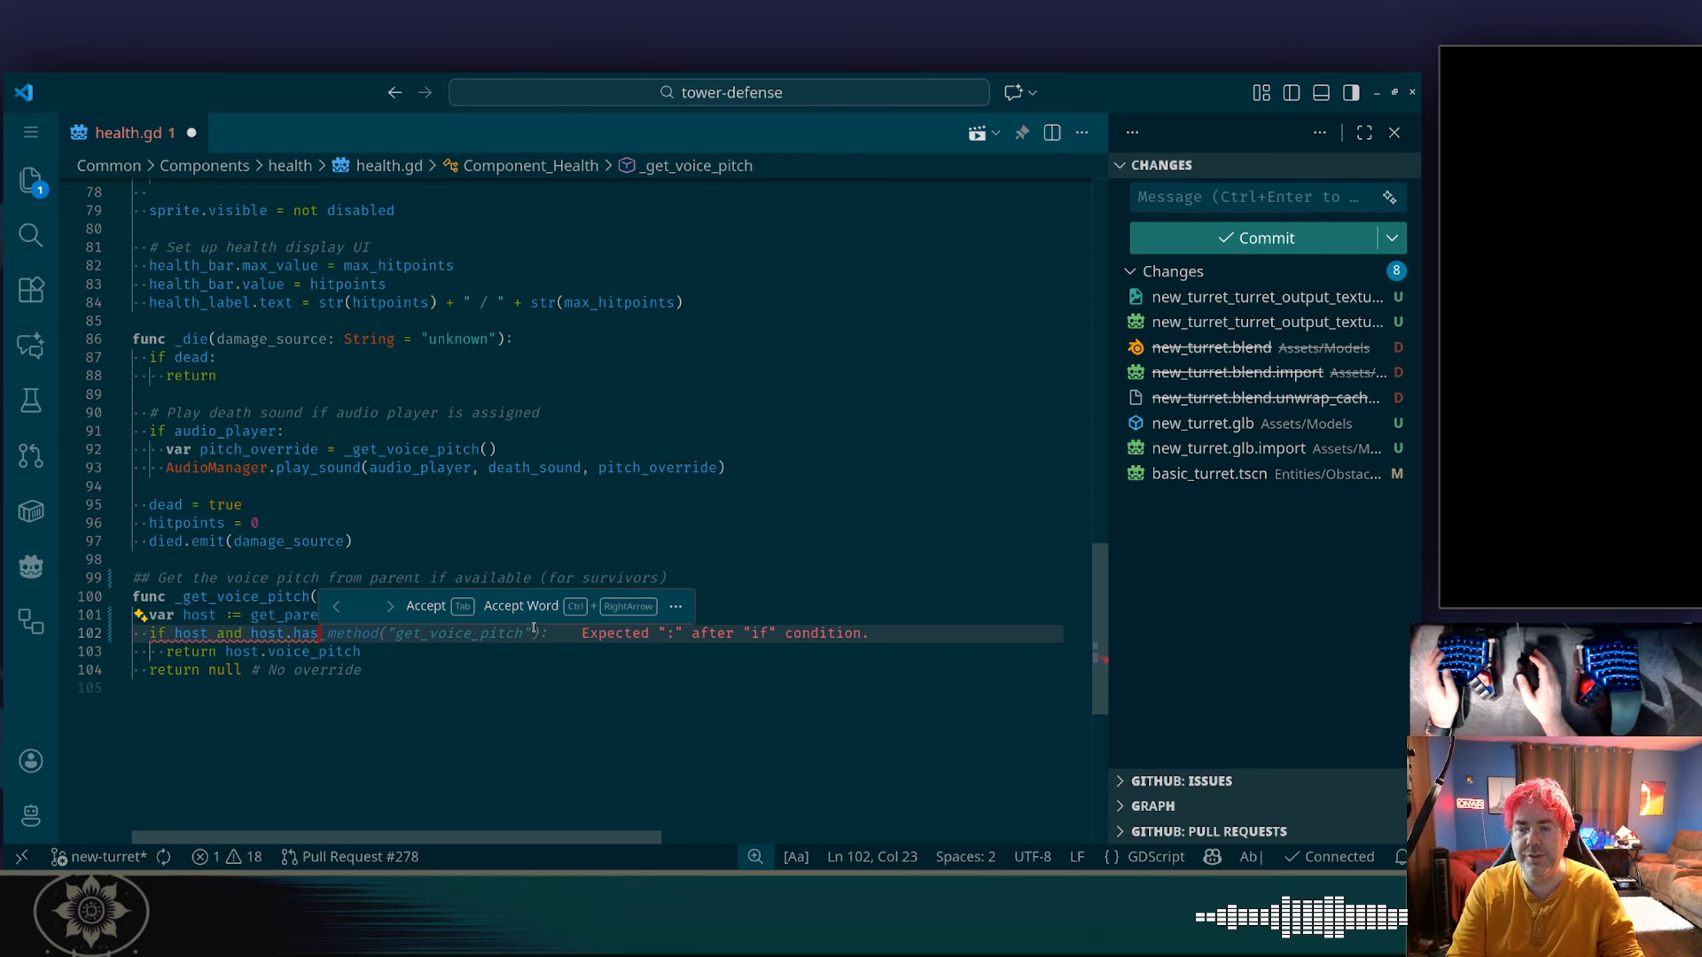
# Undo the edits to the if condition, the host assignment and the comment of _get_voice_pitch.
pyautogui.hotkey('alt', 'Tab')
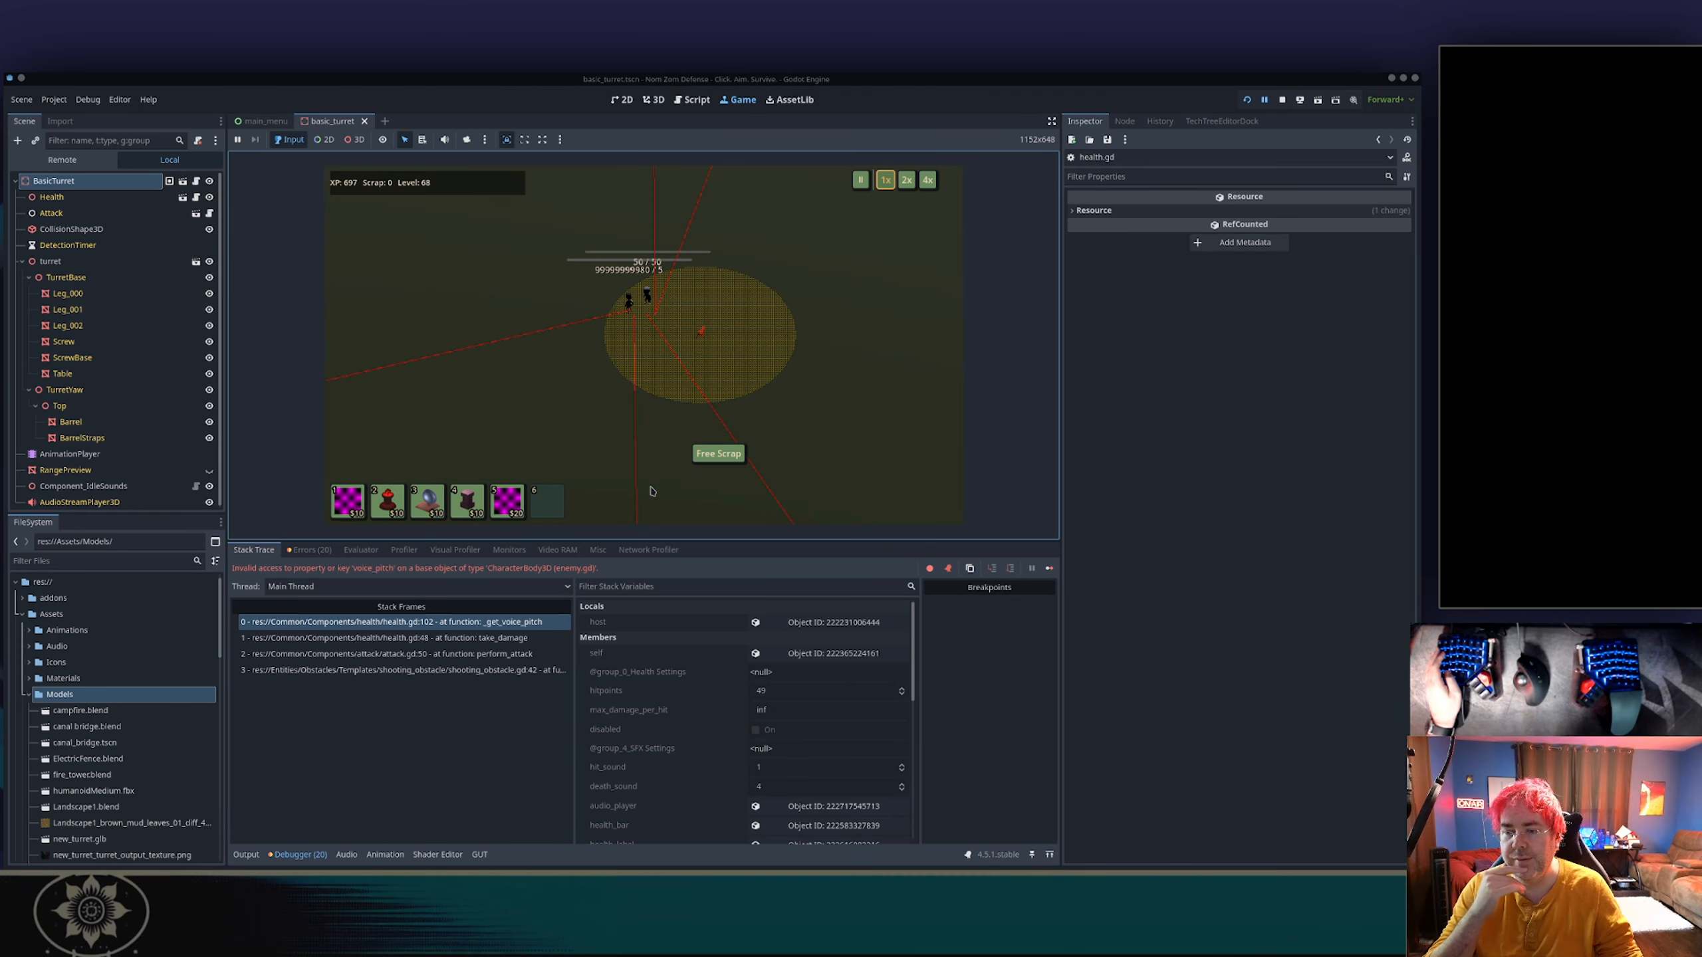
pyautogui.hotkey('alt', 'Tab')
pyautogui.hotkey('alt', 'Tab')
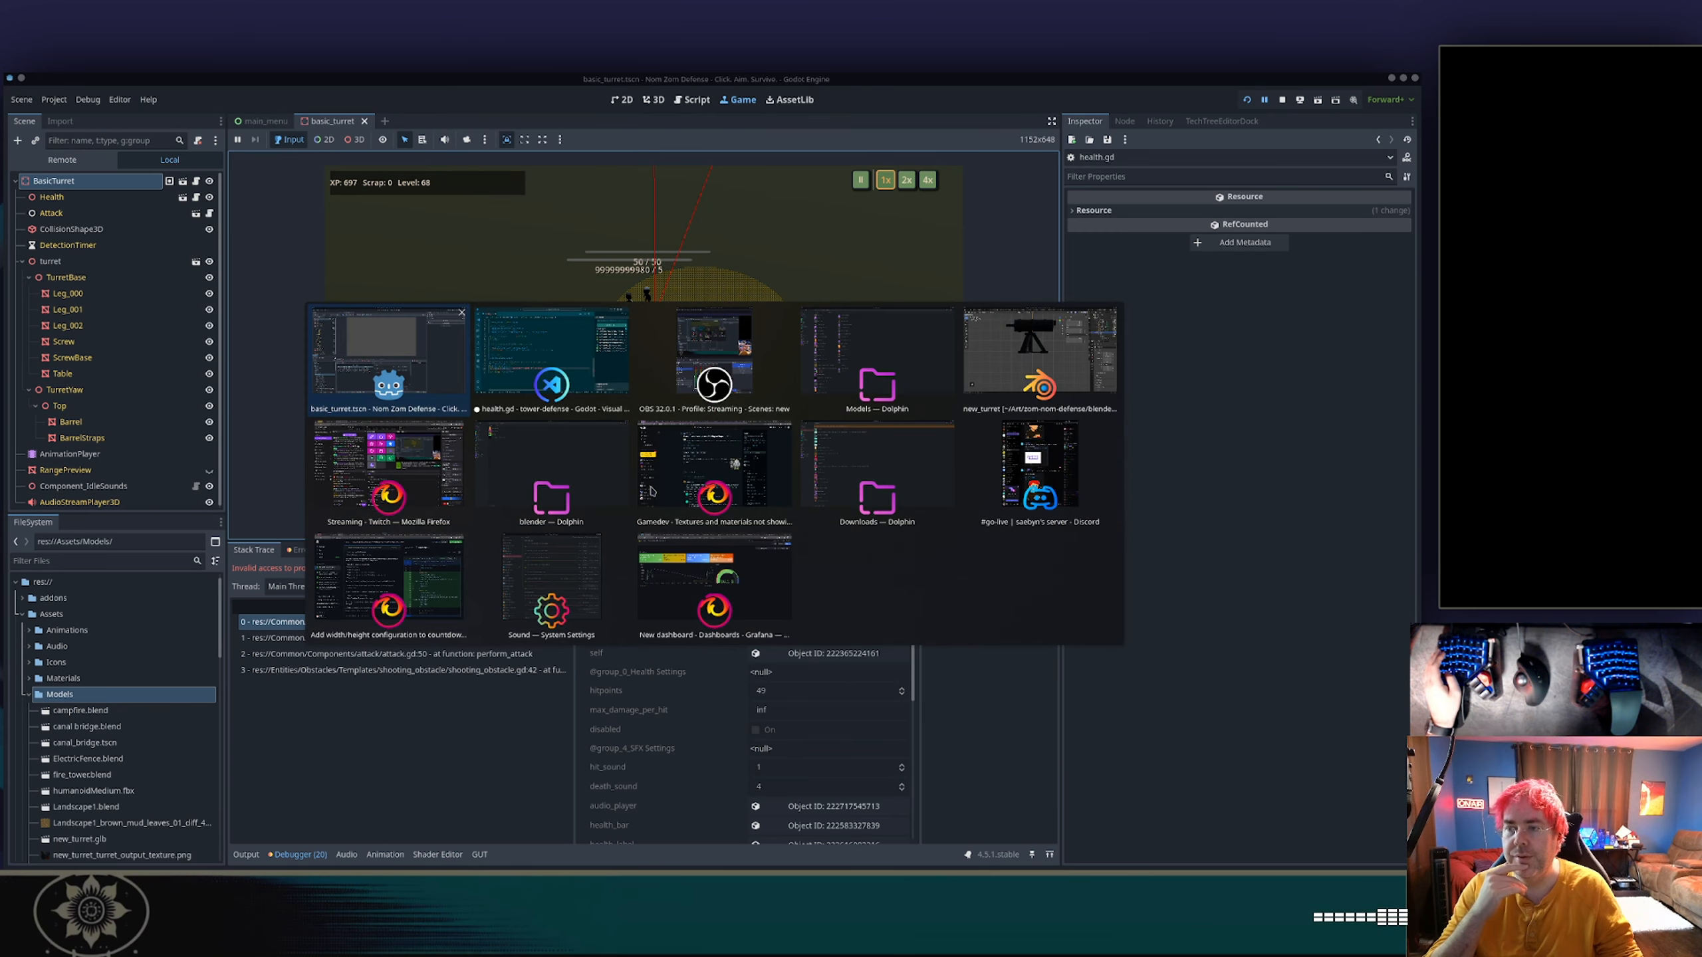
pyautogui.hotkey('ctrl', 'z')
pyautogui.hotkey('ctrl', 'z')
pyautogui.hotkey('ctrl', 'z')
pyautogui.hotkey('ctrl', 'z')
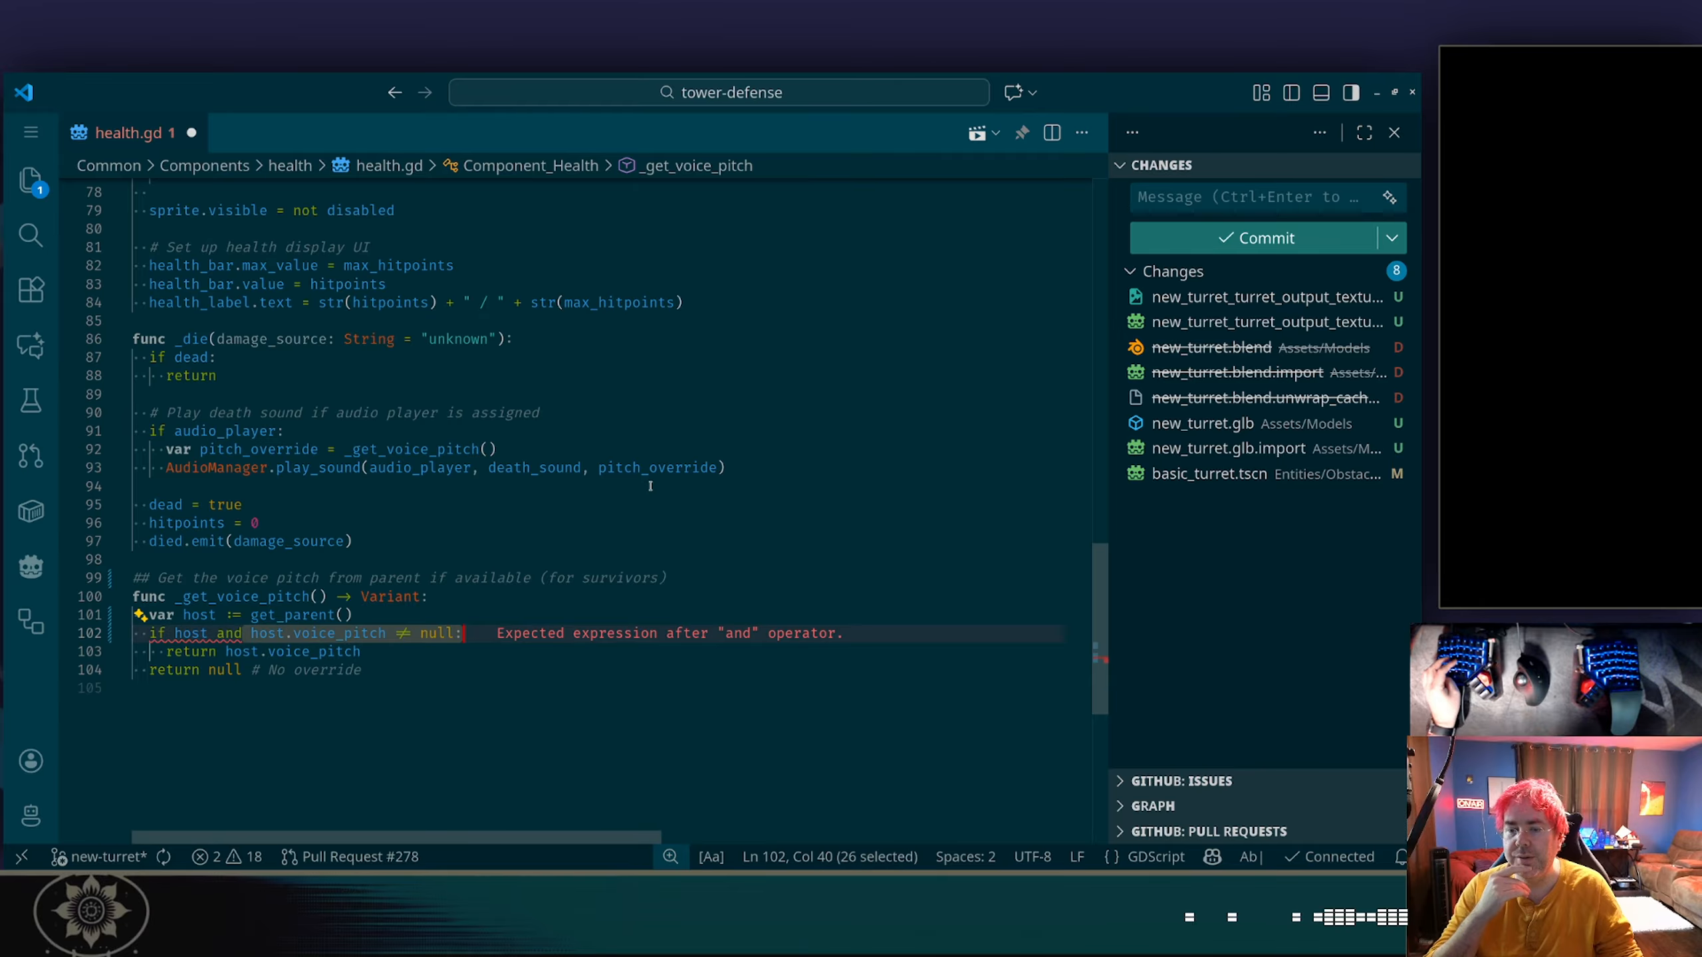
pyautogui.hotkey('ctrl', 'z')
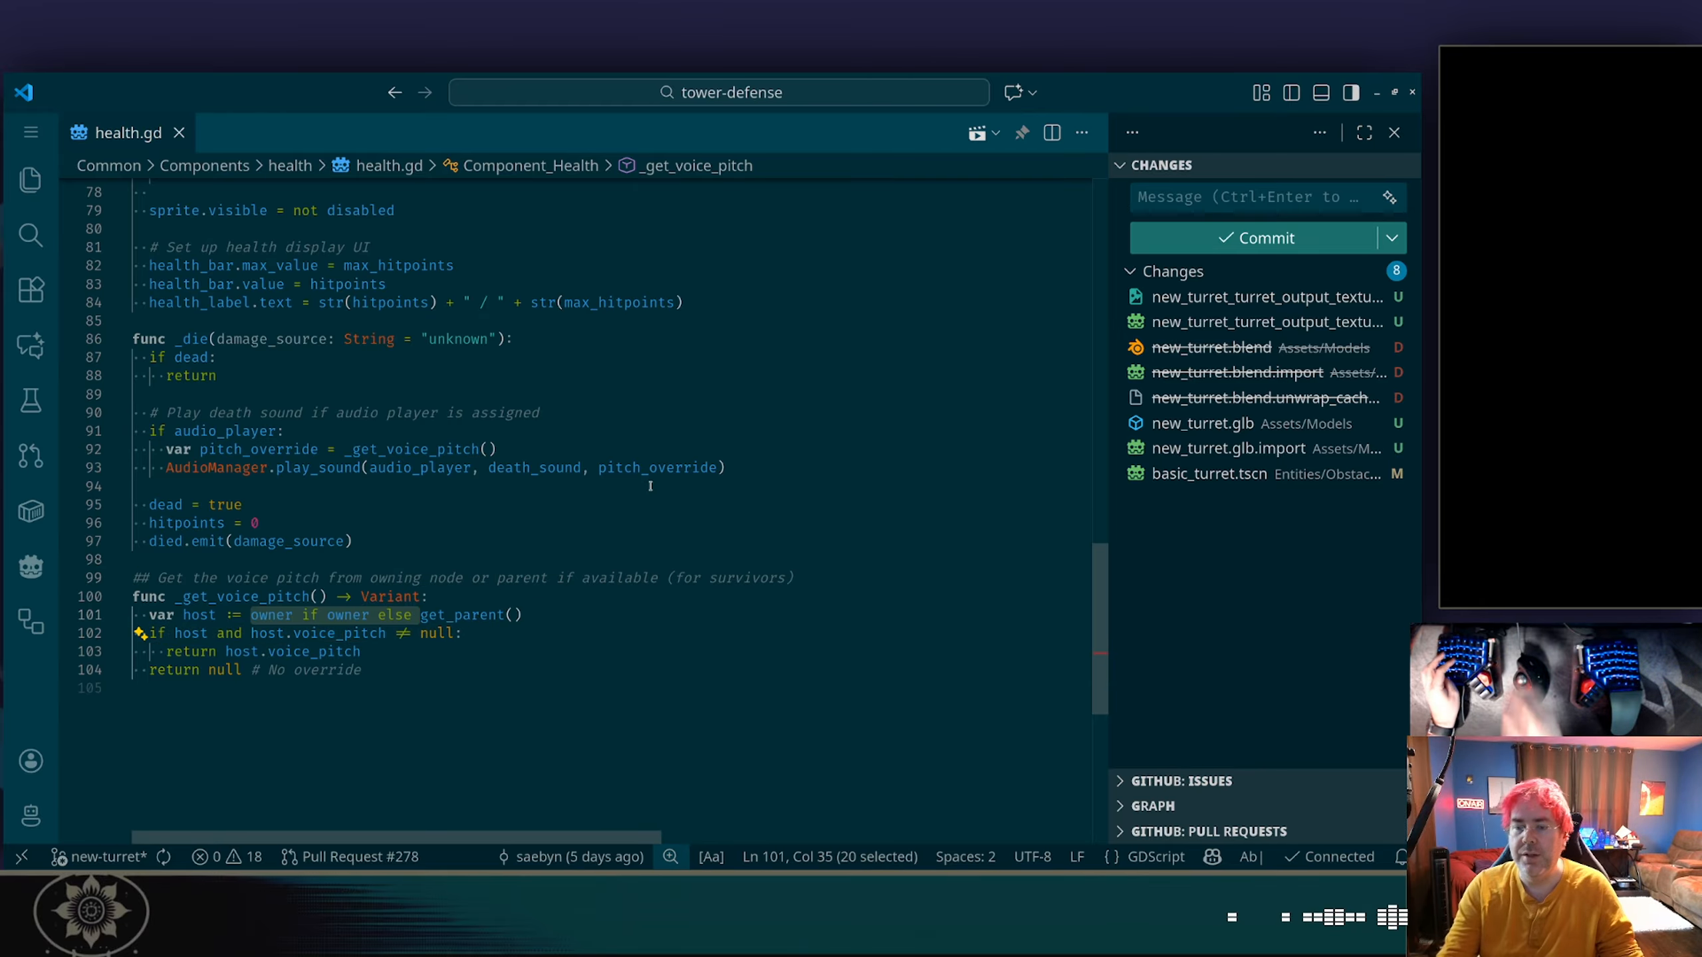
# Remove "owner if owner else" from the host assignment and "owning node or" from the comment above _get_voice_pitch.
pyautogui.click(650, 484)
pyautogui.moveTo(337, 615)
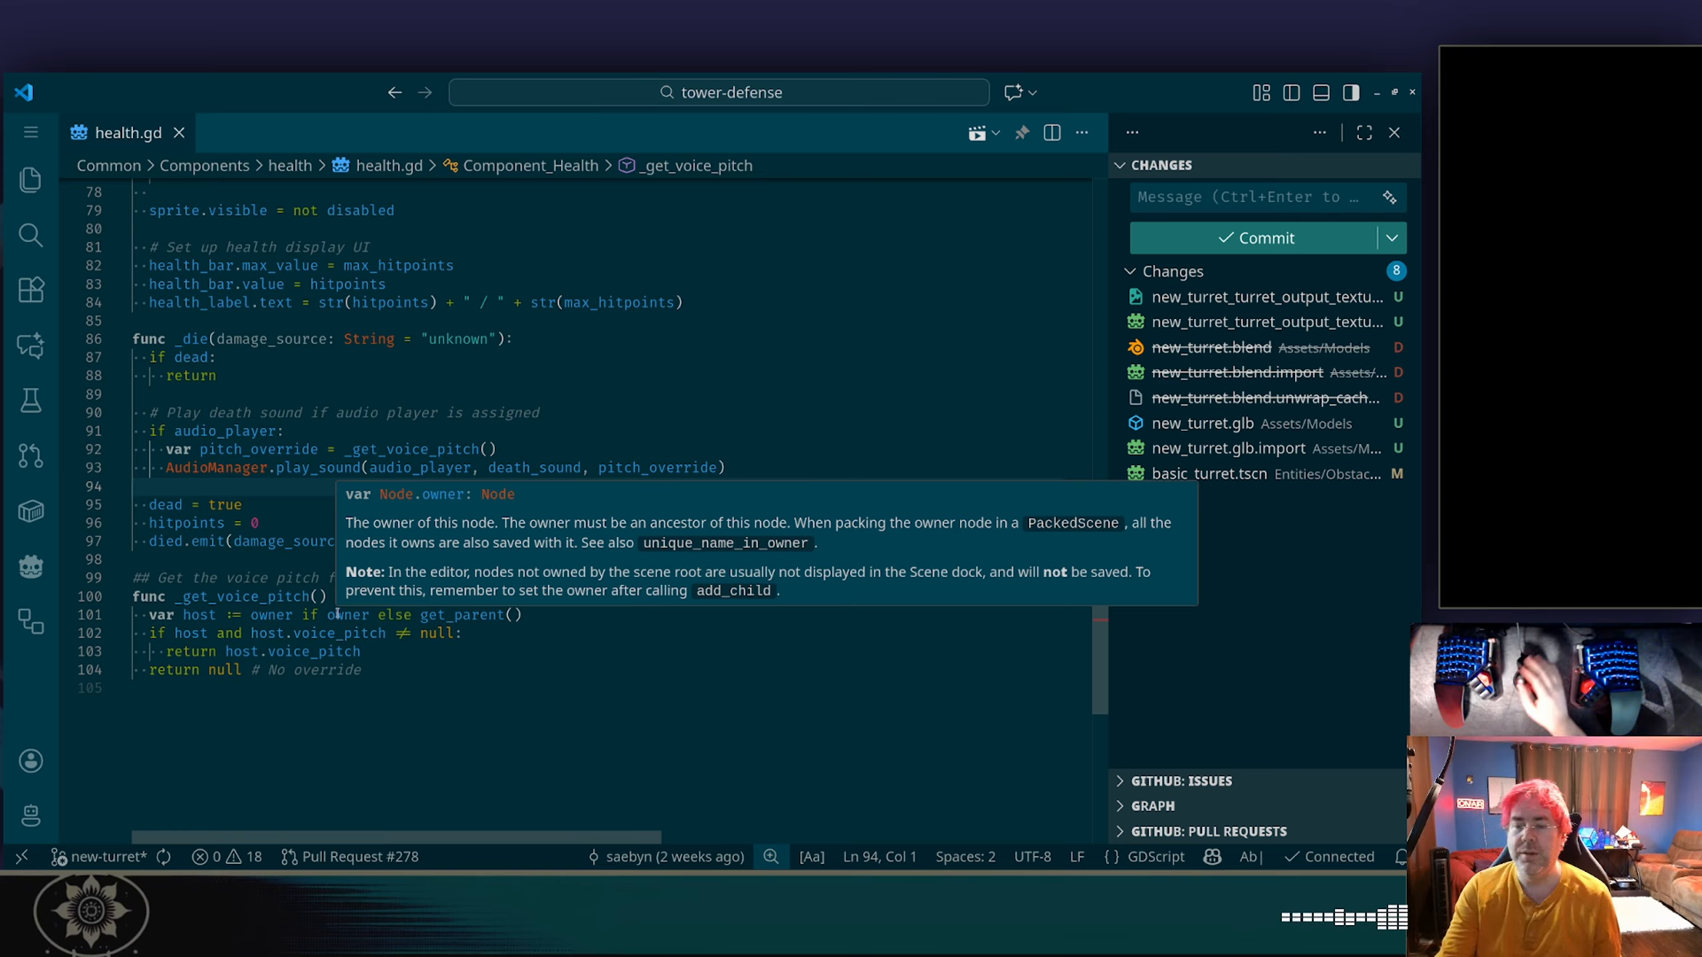
pyautogui.moveTo(253, 616); pyautogui.dragTo(472, 577)
pyautogui.press('BackSpace')
pyautogui.press('BackSpace')
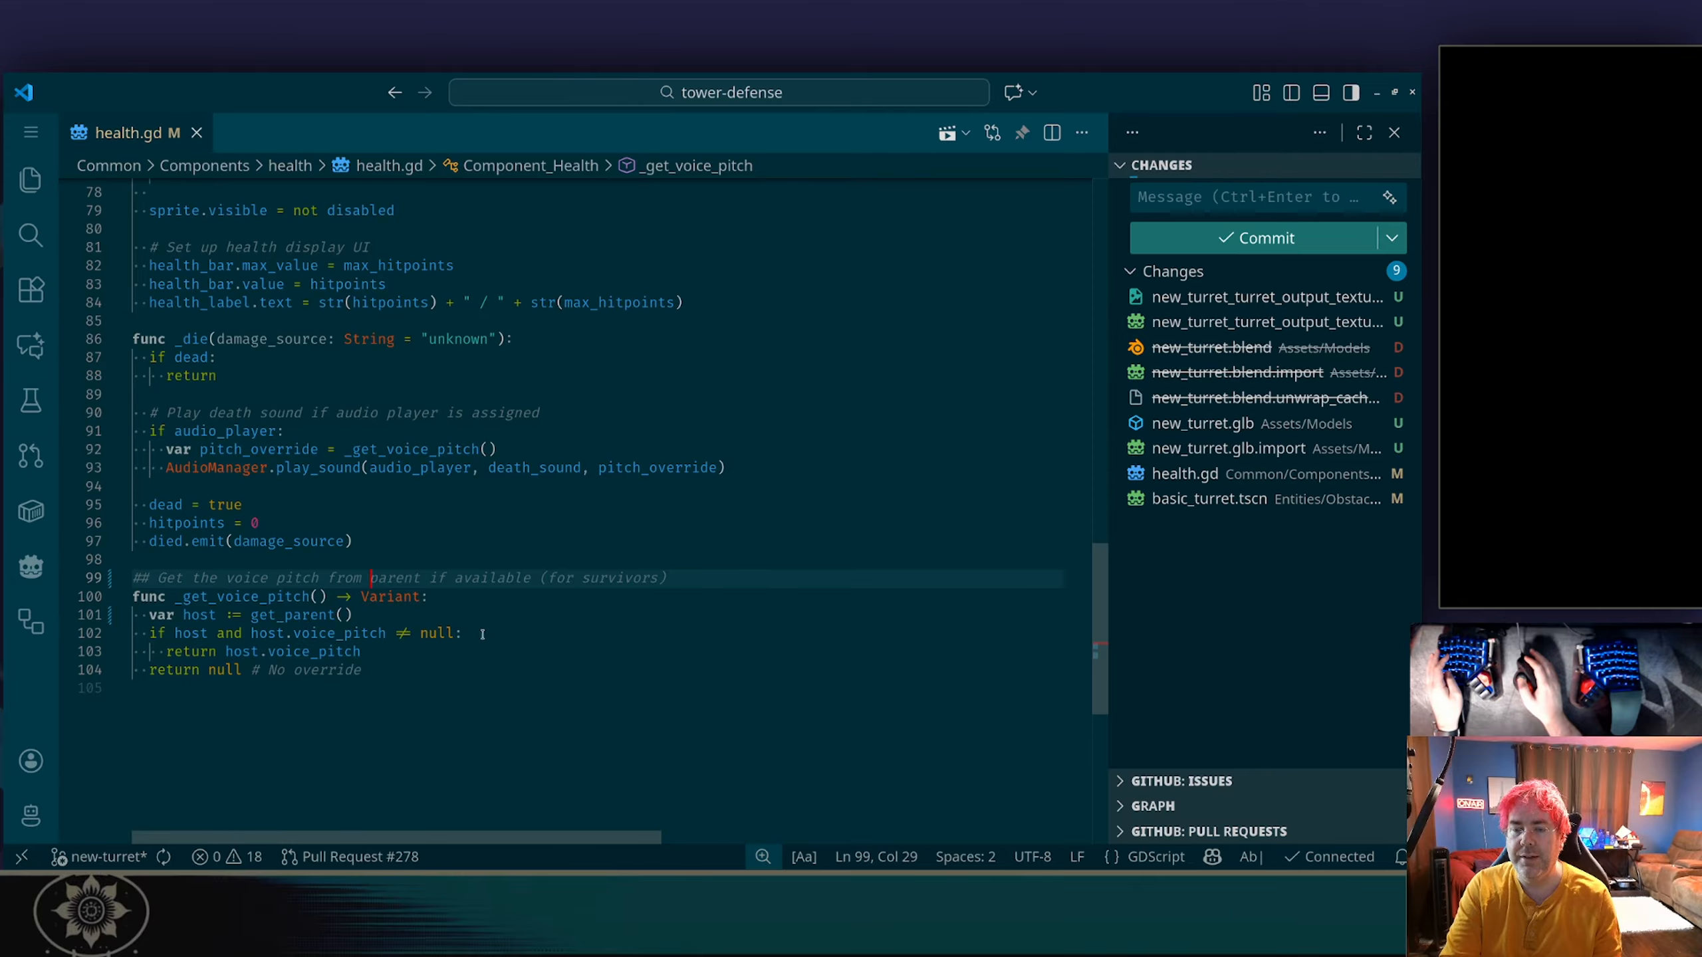
# Rename the host variable in _get_voice_pitch to parent throughout the function.
pyautogui.doubleClick(196, 616)
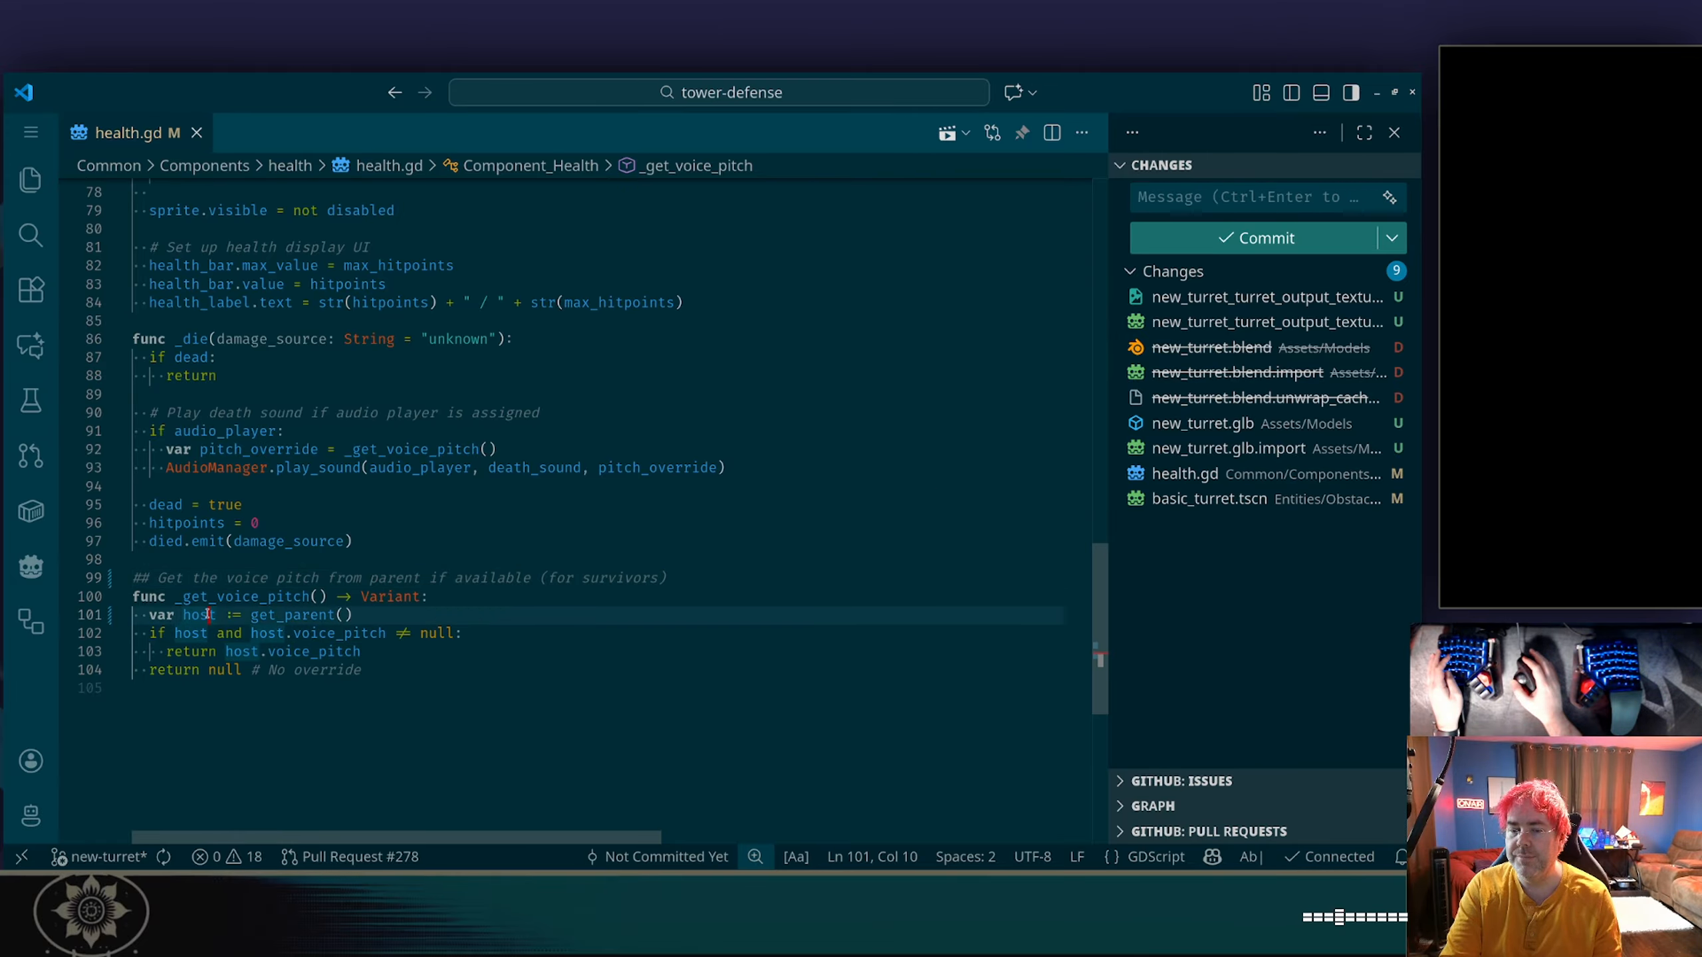
pyautogui.rightClick(195, 617)
pyautogui.press('Escape')
pyautogui.rightClick(196, 618)
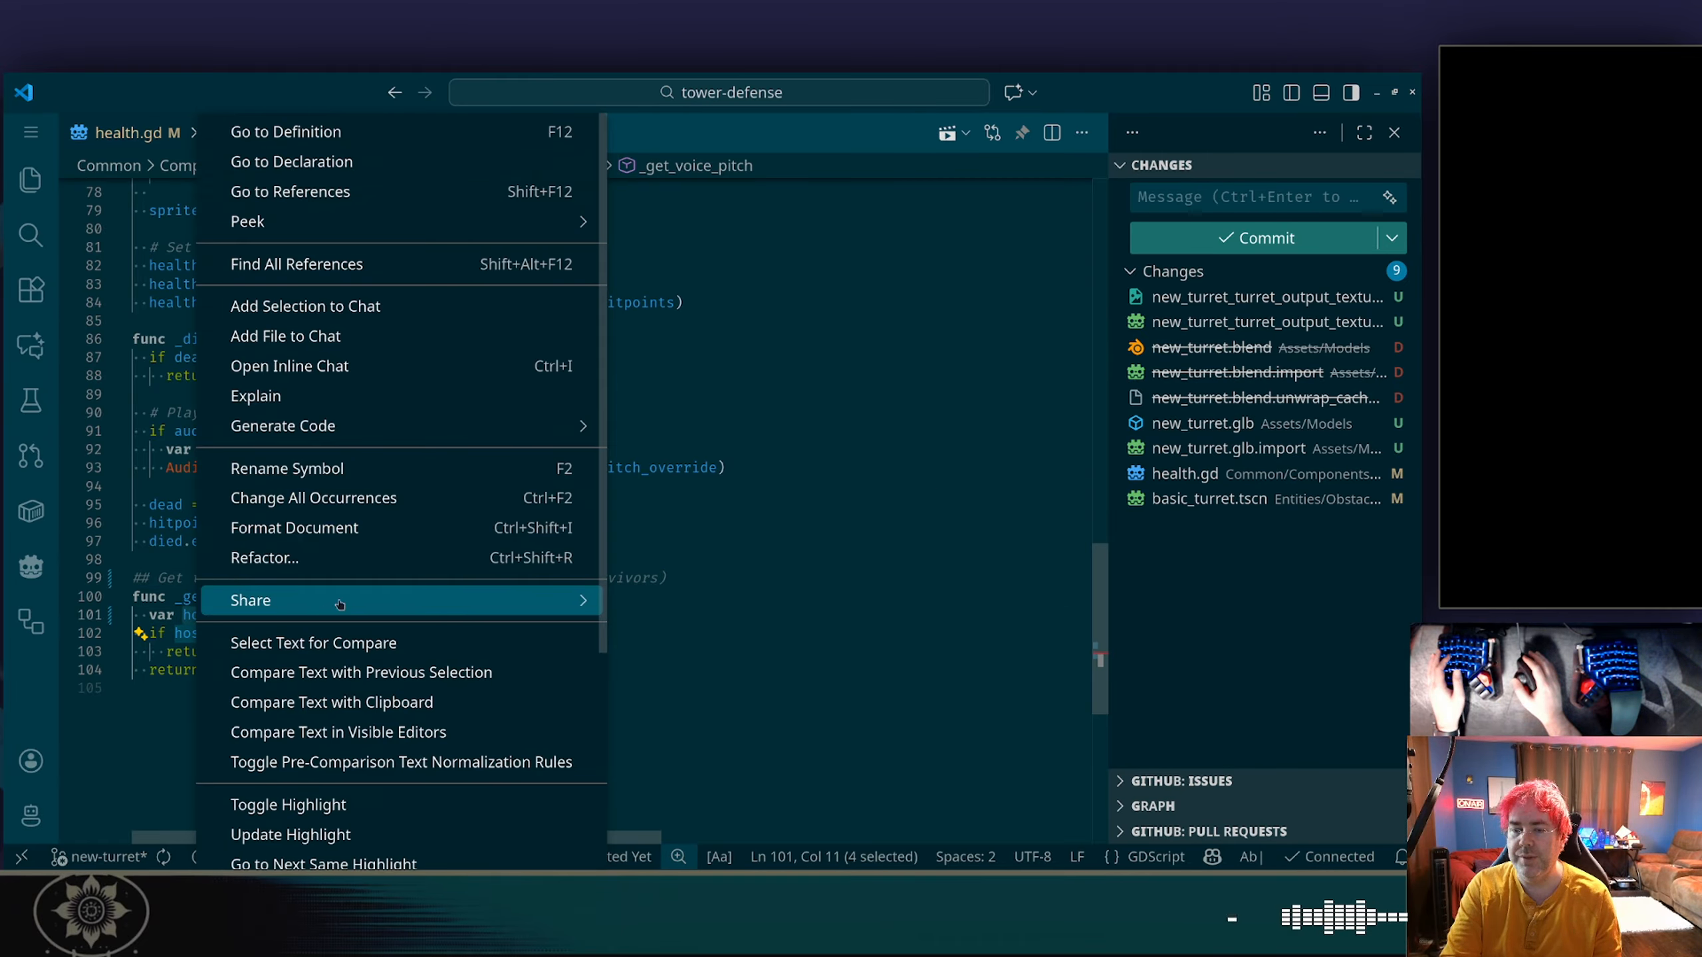
pyautogui.click(326, 562)
pyautogui.press('Escape')
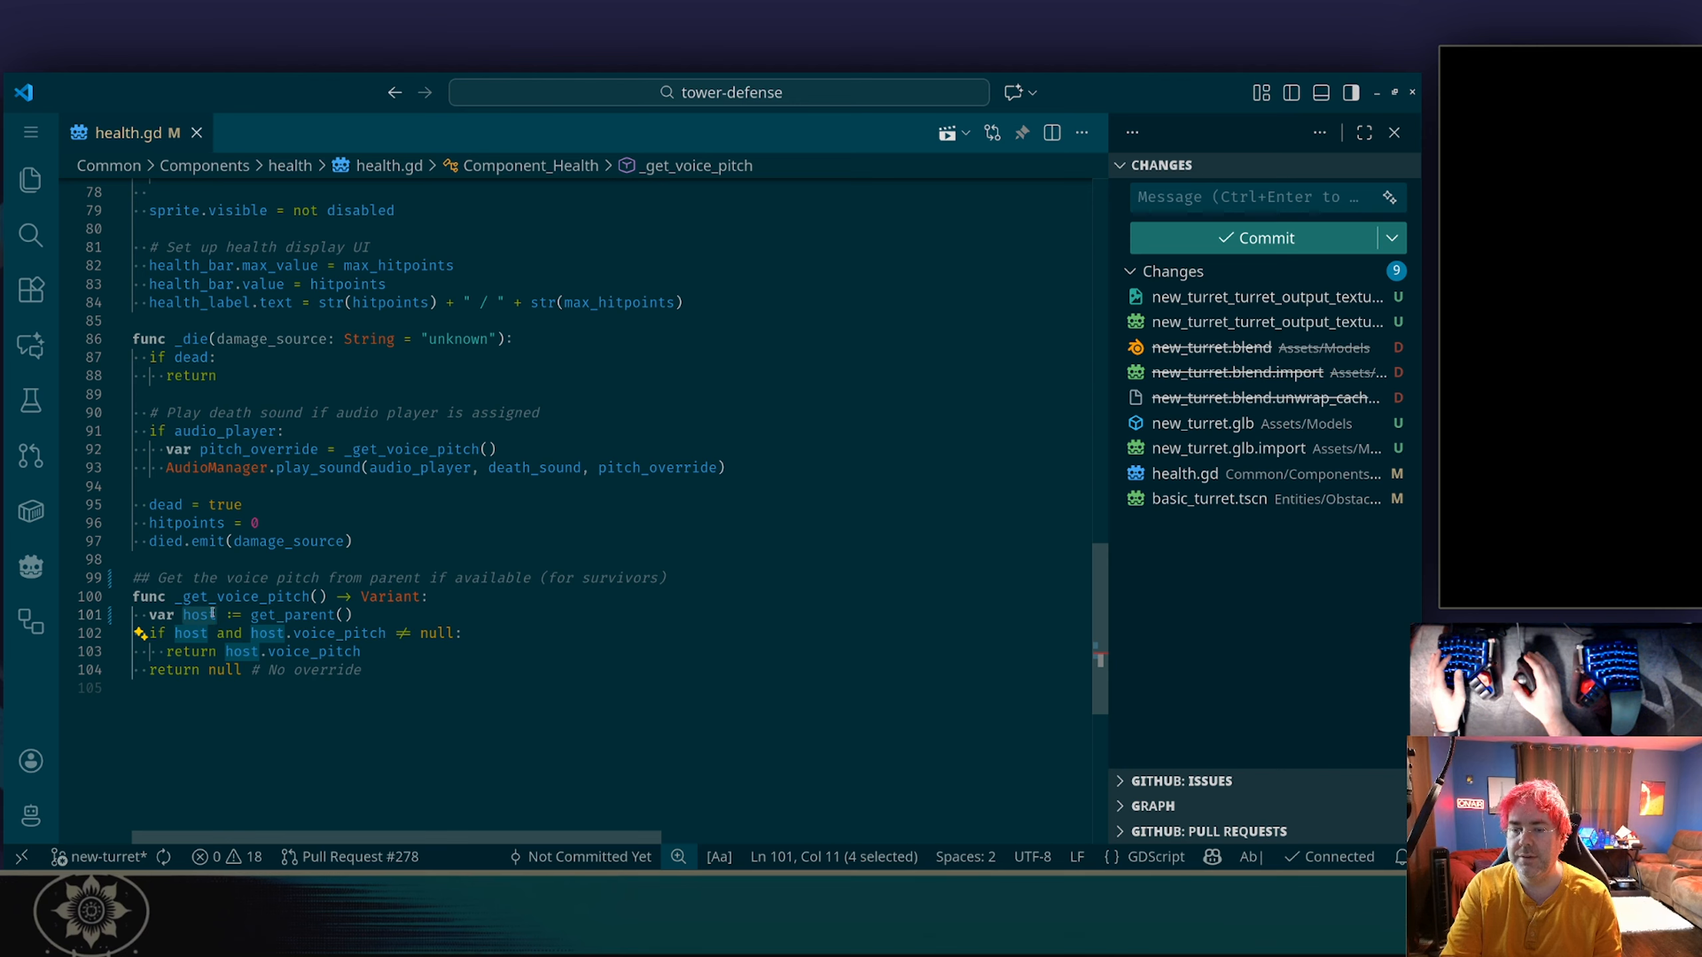
pyautogui.press('F2')
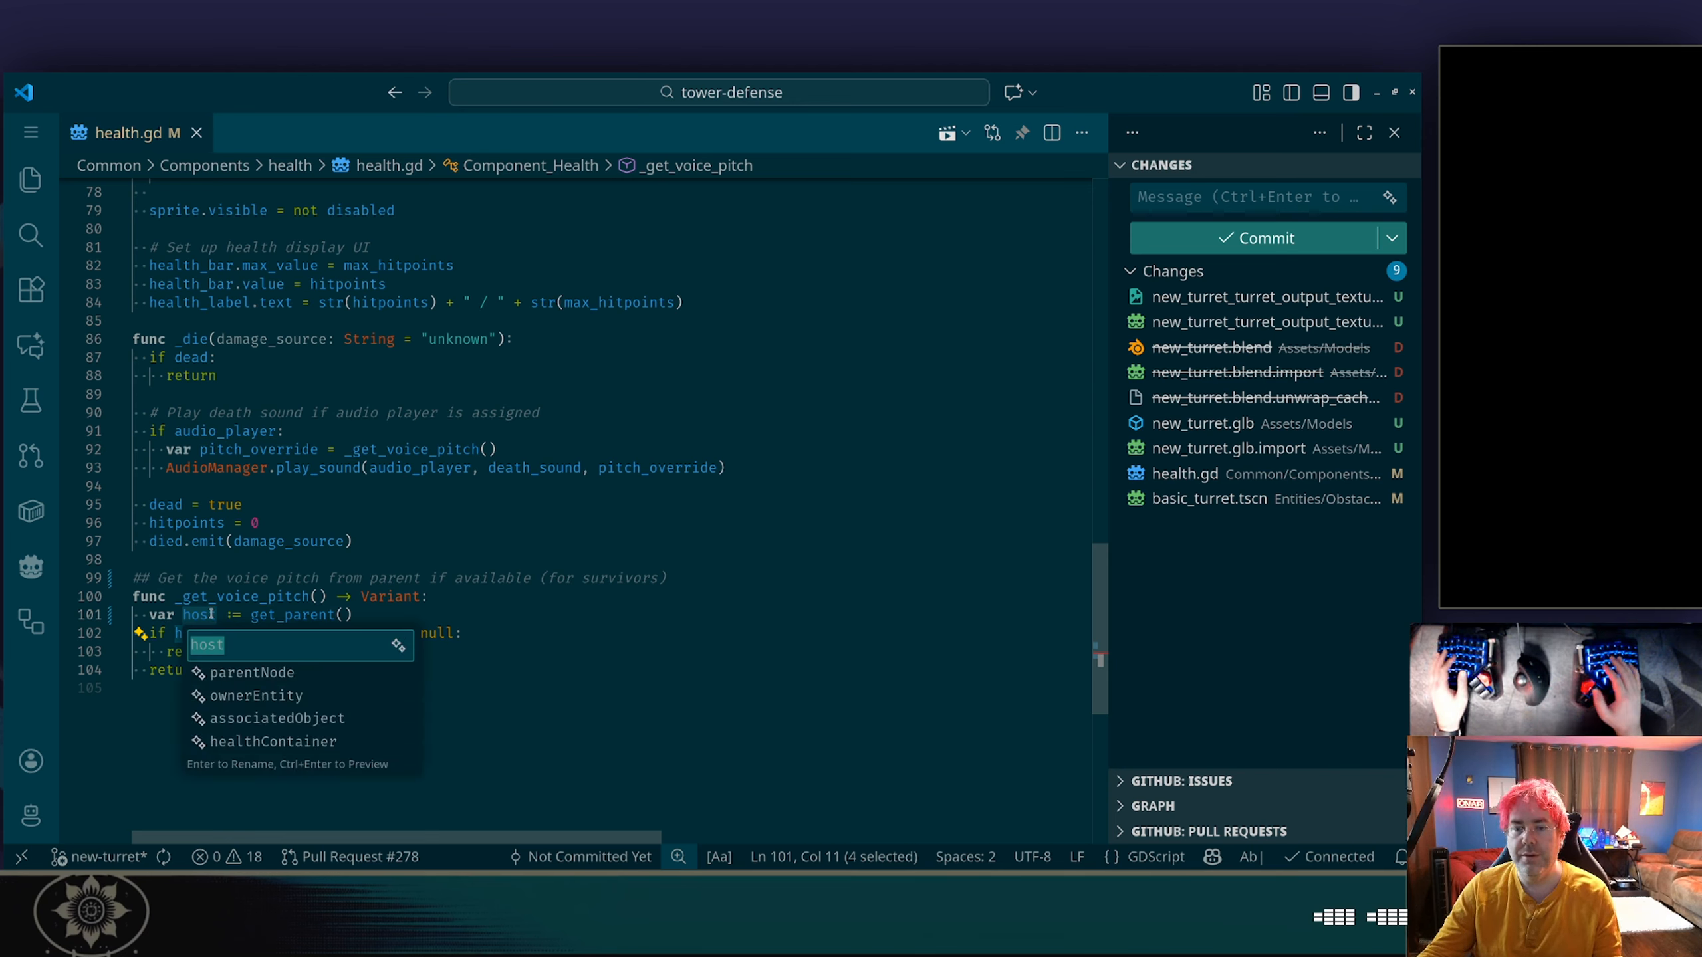
pyautogui.write('p')
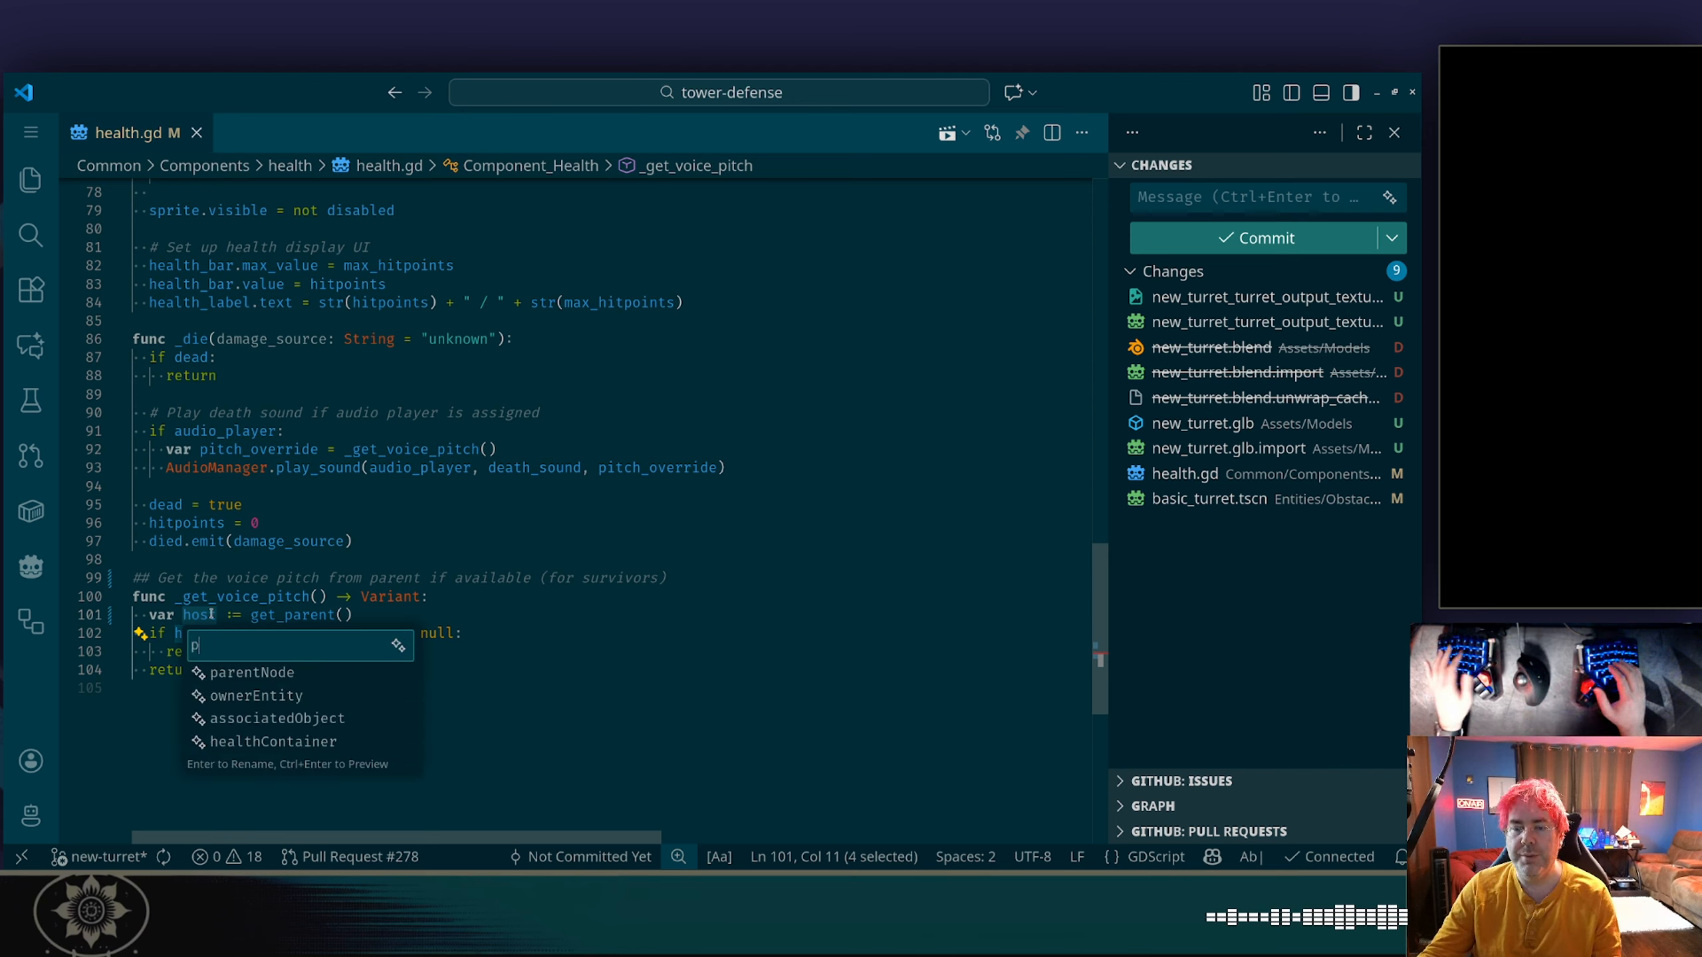
pyautogui.write('arent')
pyautogui.press('Return')
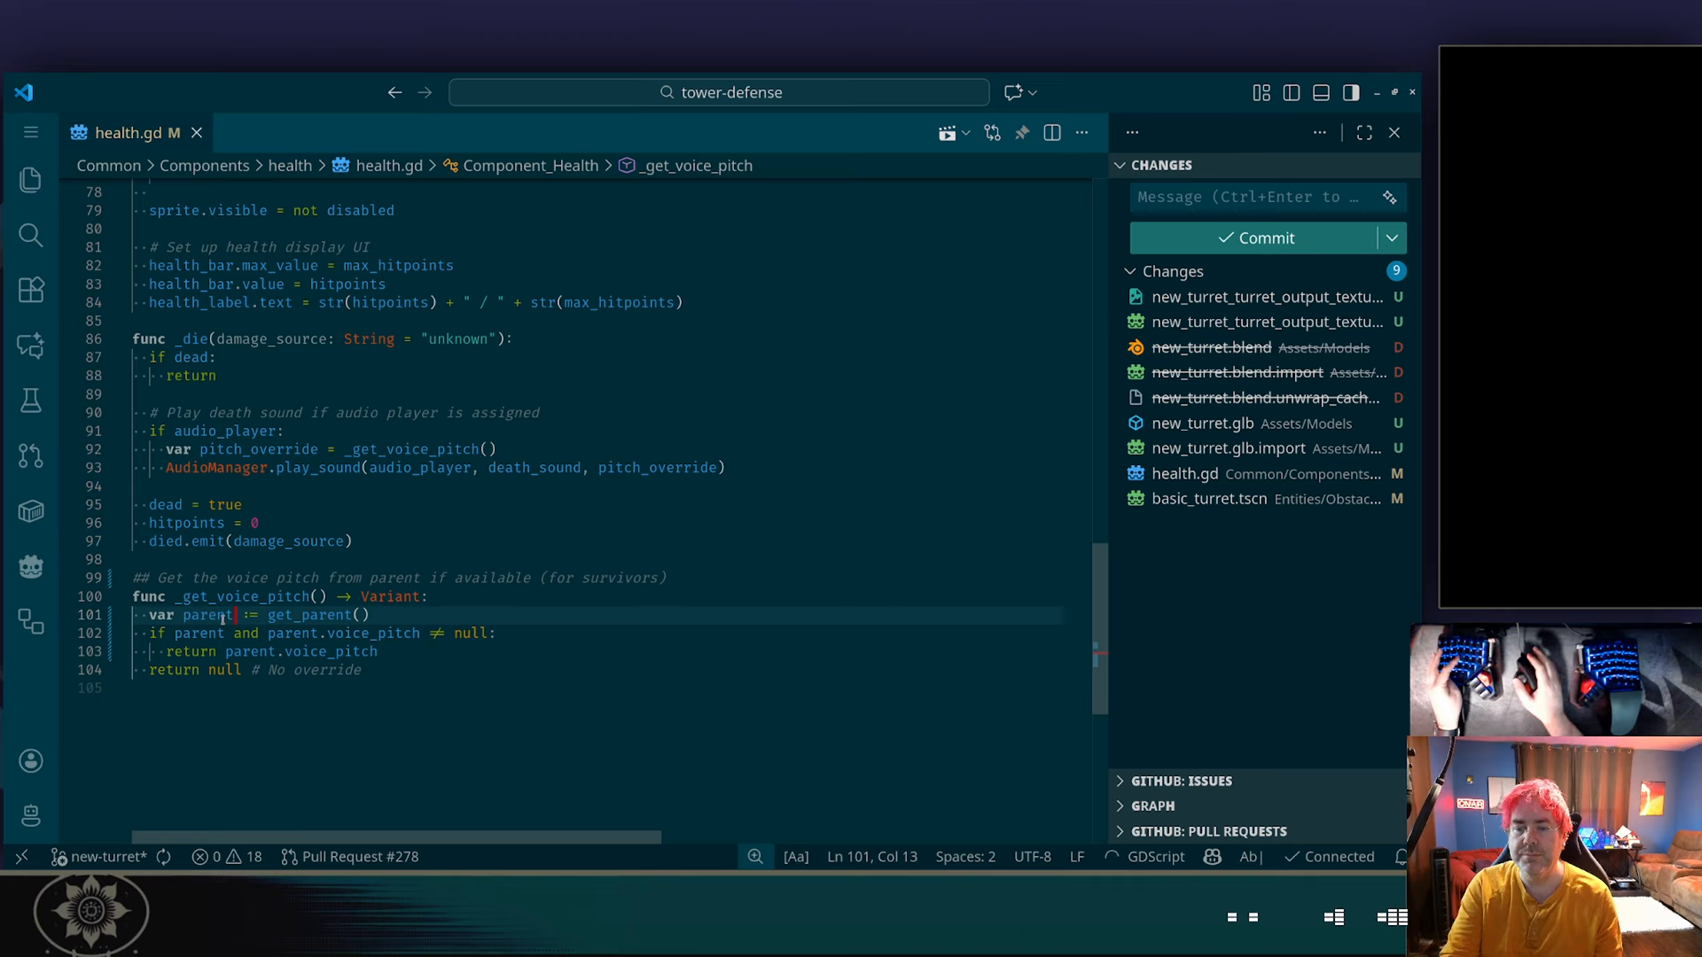
# Check the definition of voice_pitch and reread the invalid access error in the Godot debugger before returning to VS Code.
pyautogui.moveTo(389, 634)
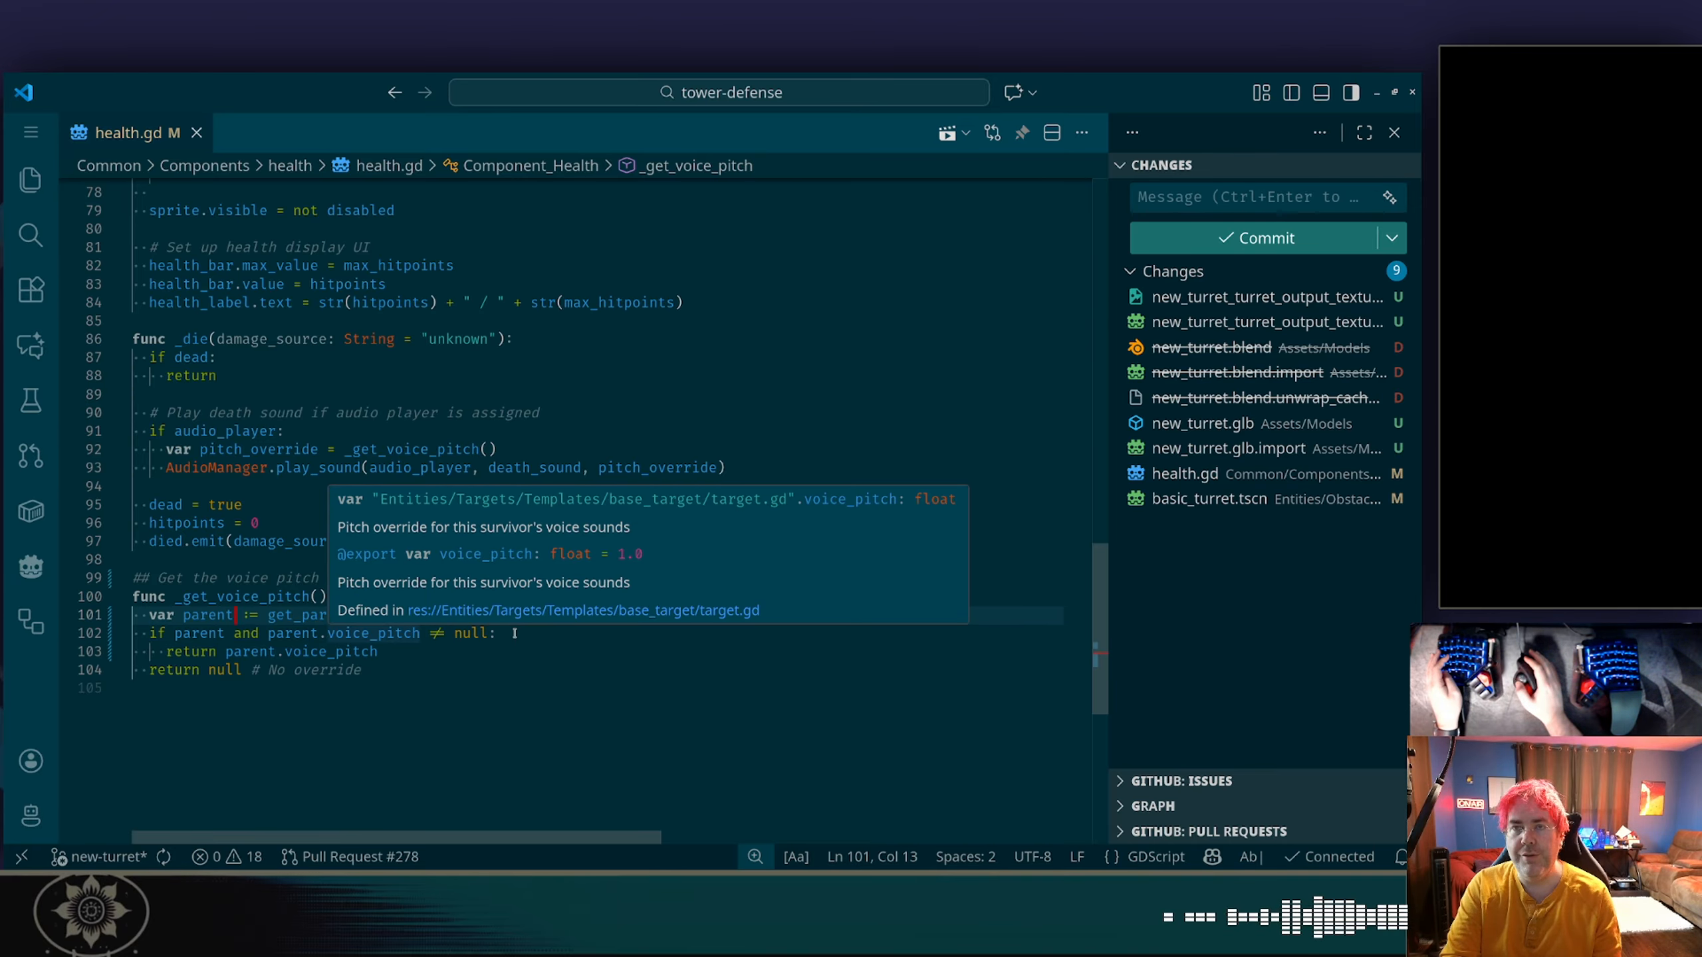
pyautogui.hotkey('alt', 'Tab')
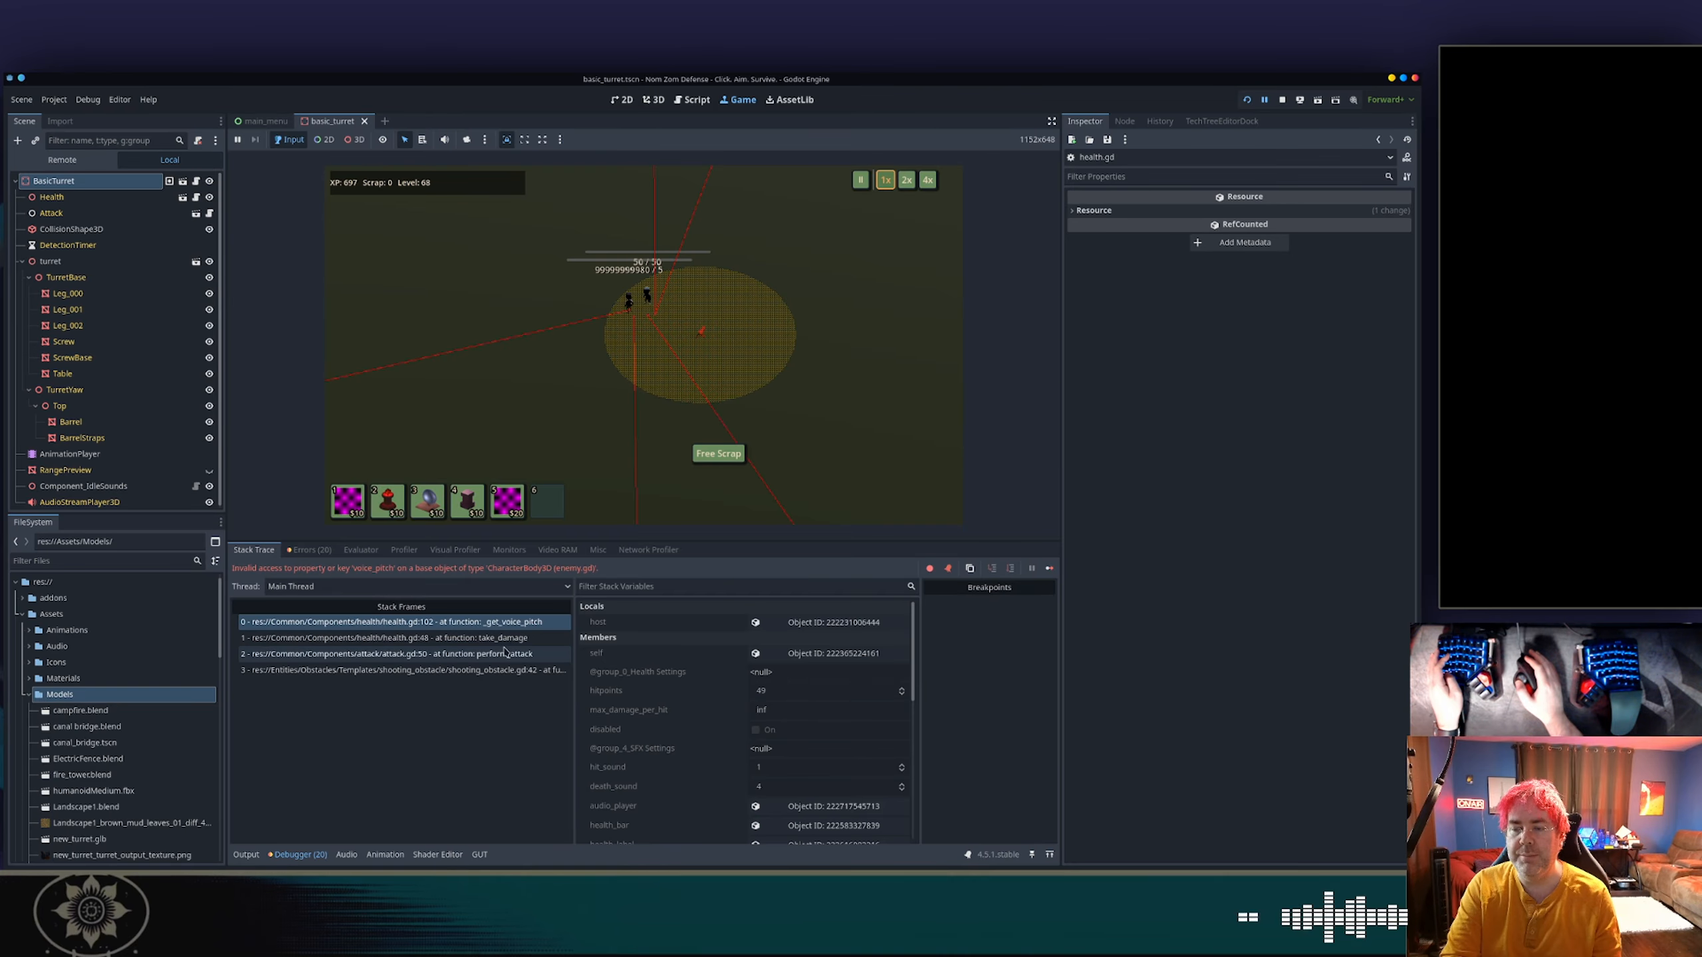
pyautogui.hotkey('alt', 'Tab')
pyautogui.hotkey('alt', 'Tab')
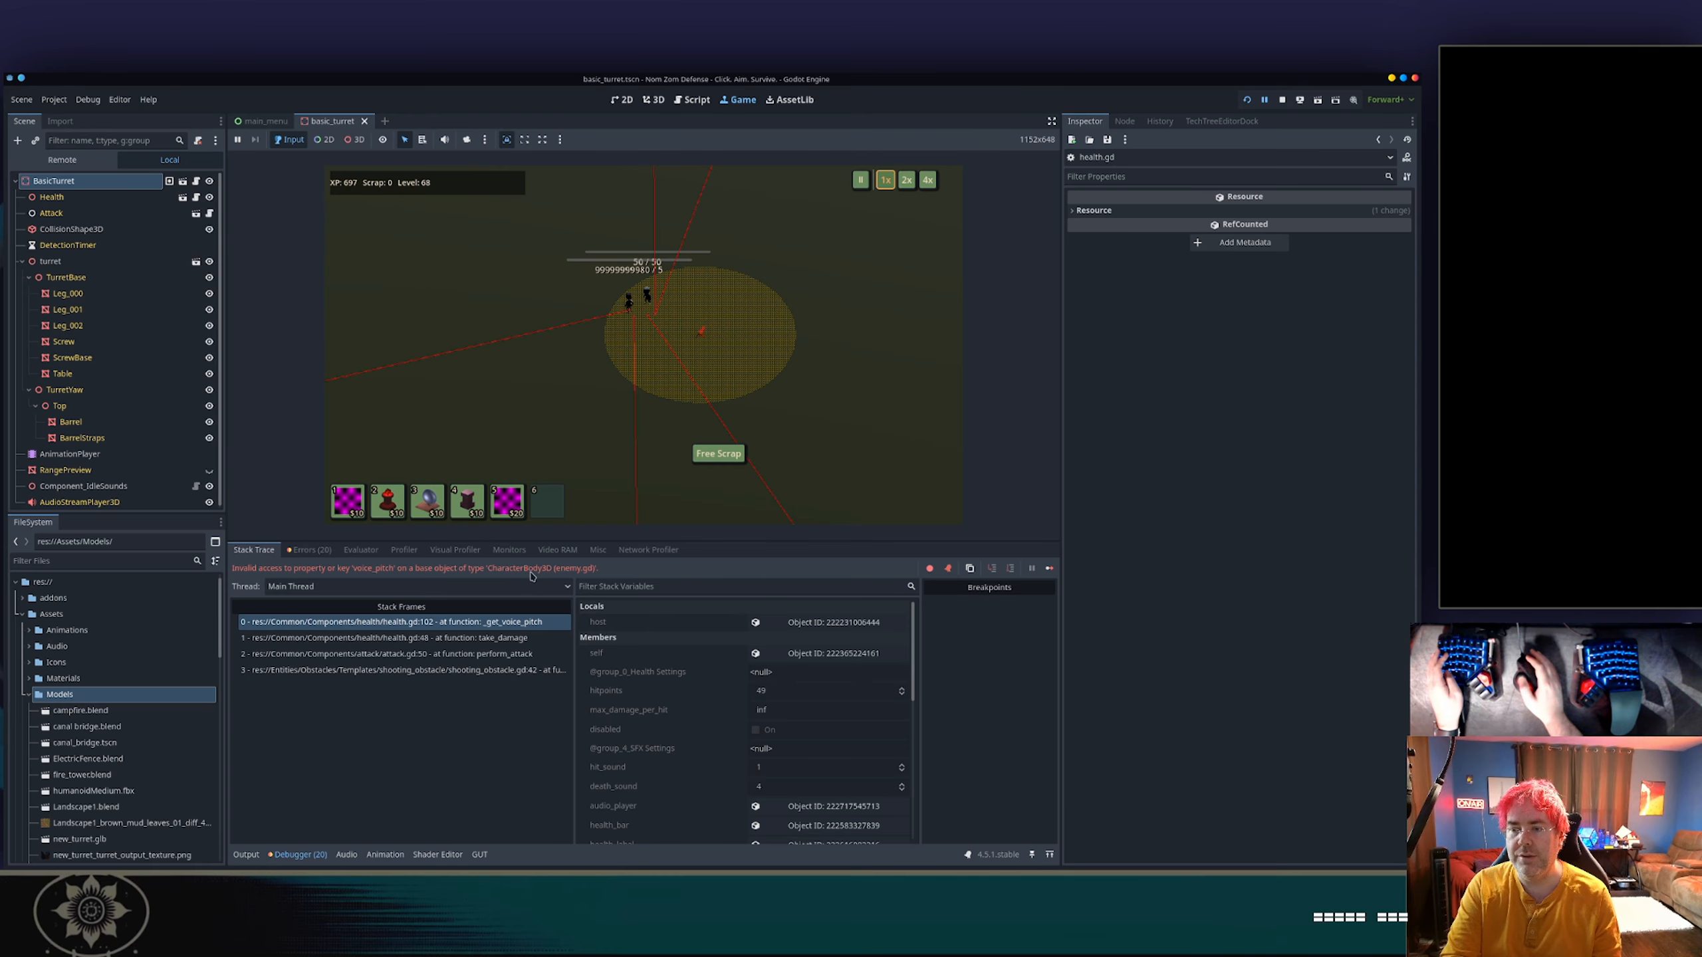
pyautogui.hotkey('alt', 'Tab')
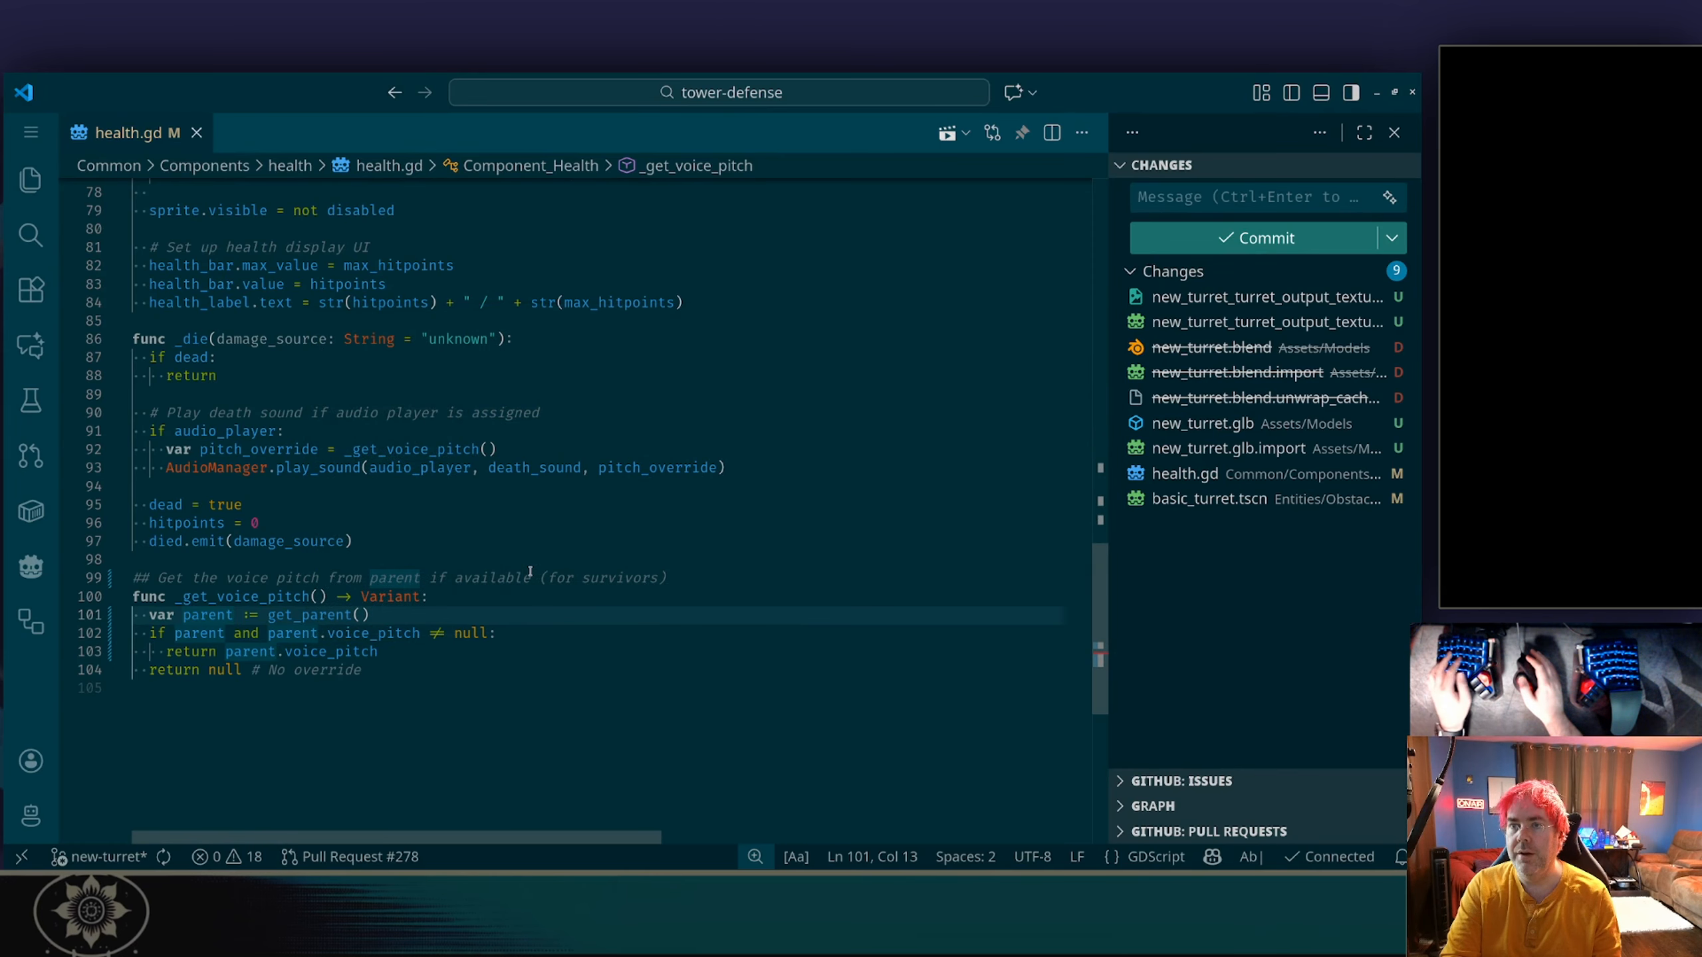
# Search the web in Firefox for "gdscript check if object has property" and examine the expanded AI Overview's example of the in operator.
pyautogui.hotkey('alt', 'Tab')
pyautogui.hotkey('alt', 'Tab')
pyautogui.hotkey('alt', 'Tab')
pyautogui.hotkey('alt', 'Tab')
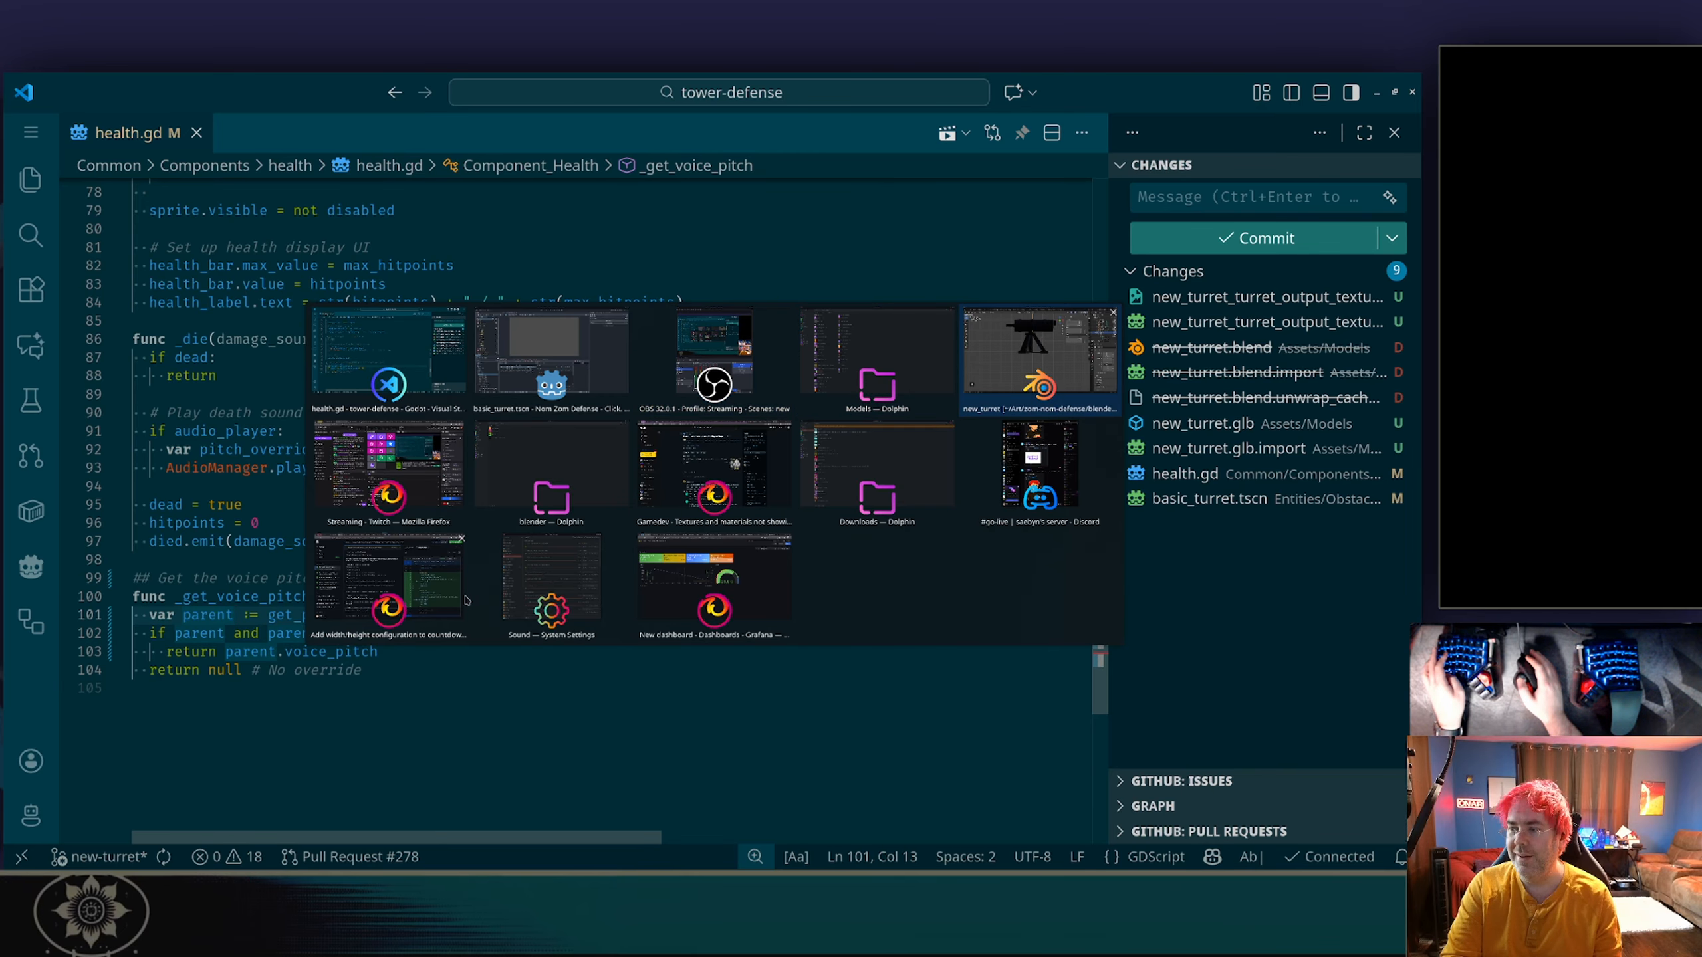
pyautogui.hotkey('alt', 'Tab')
pyautogui.hotkey('alt', 'Tab')
pyautogui.hotkey('alt', 'Tab')
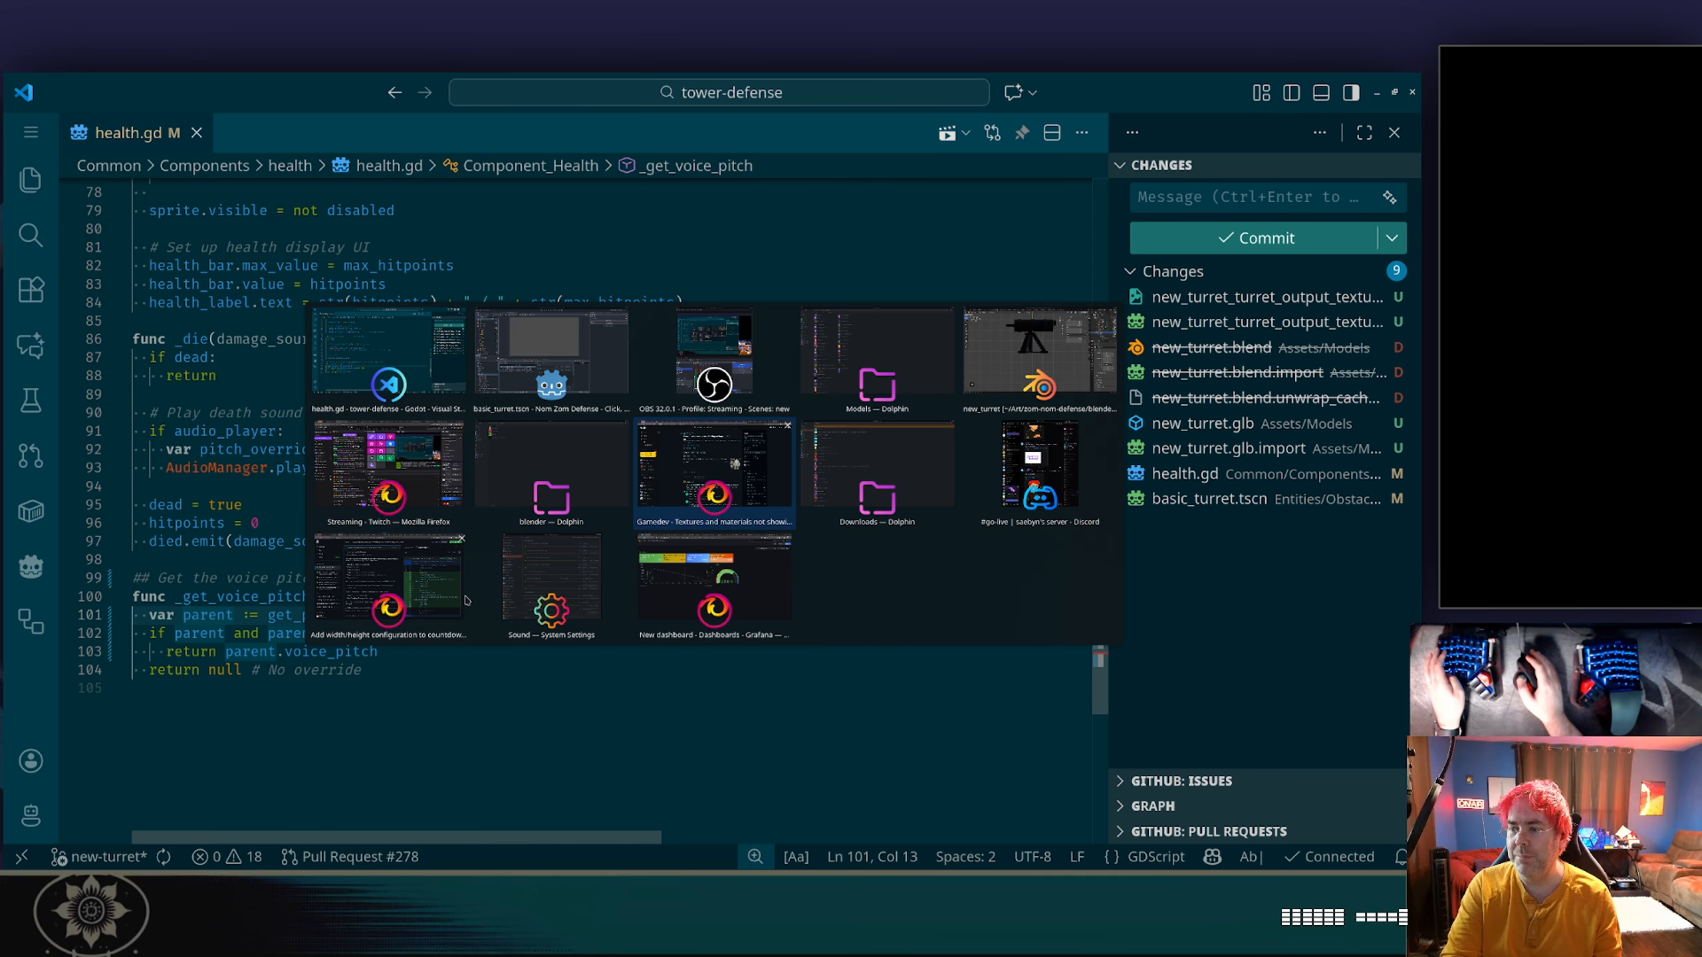
pyautogui.hotkey('ctrl', 't')
pyautogui.write('gd')
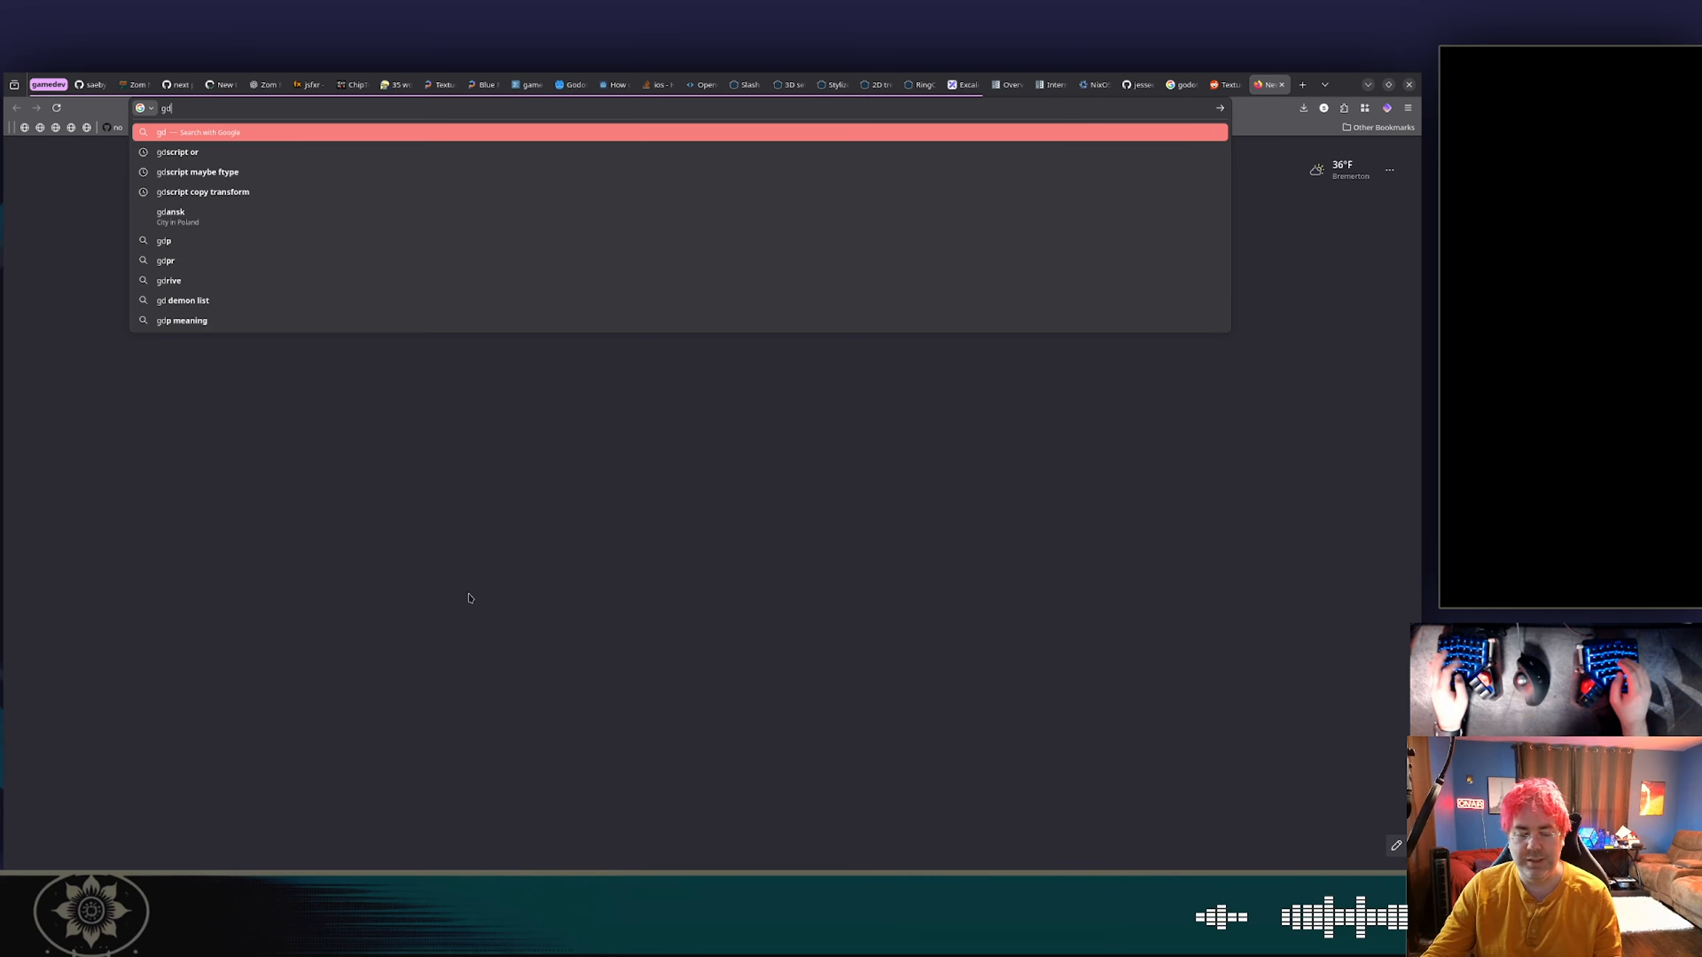
pyautogui.write('script check ')
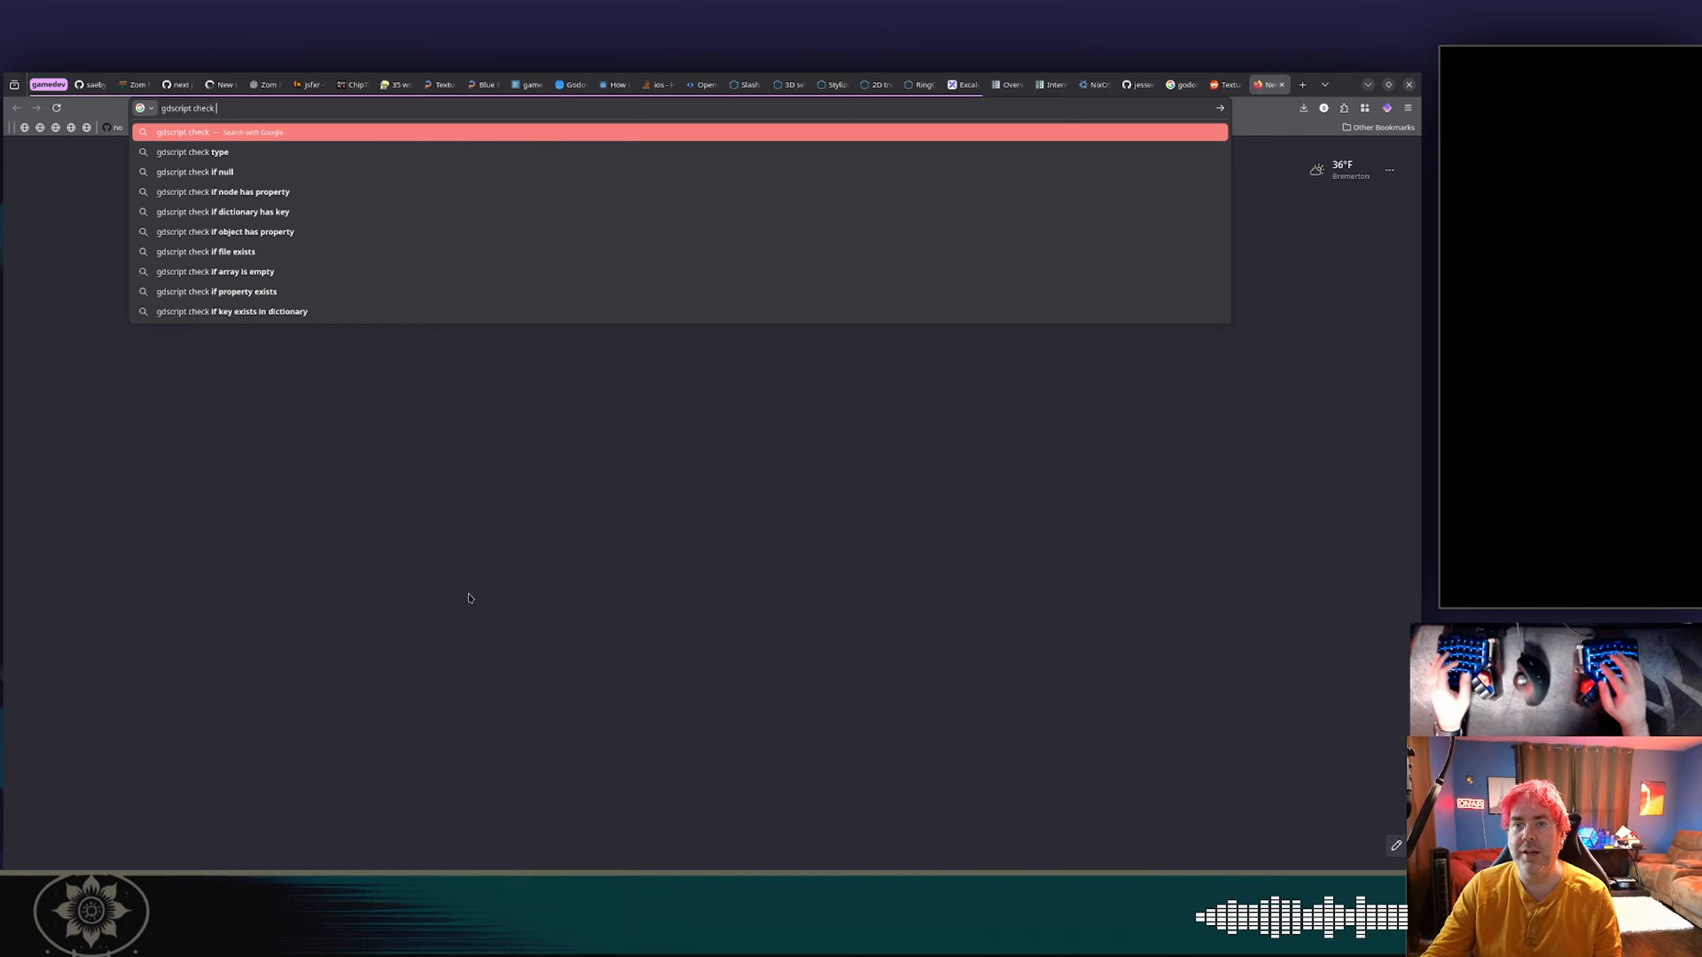
pyautogui.write('if object has property')
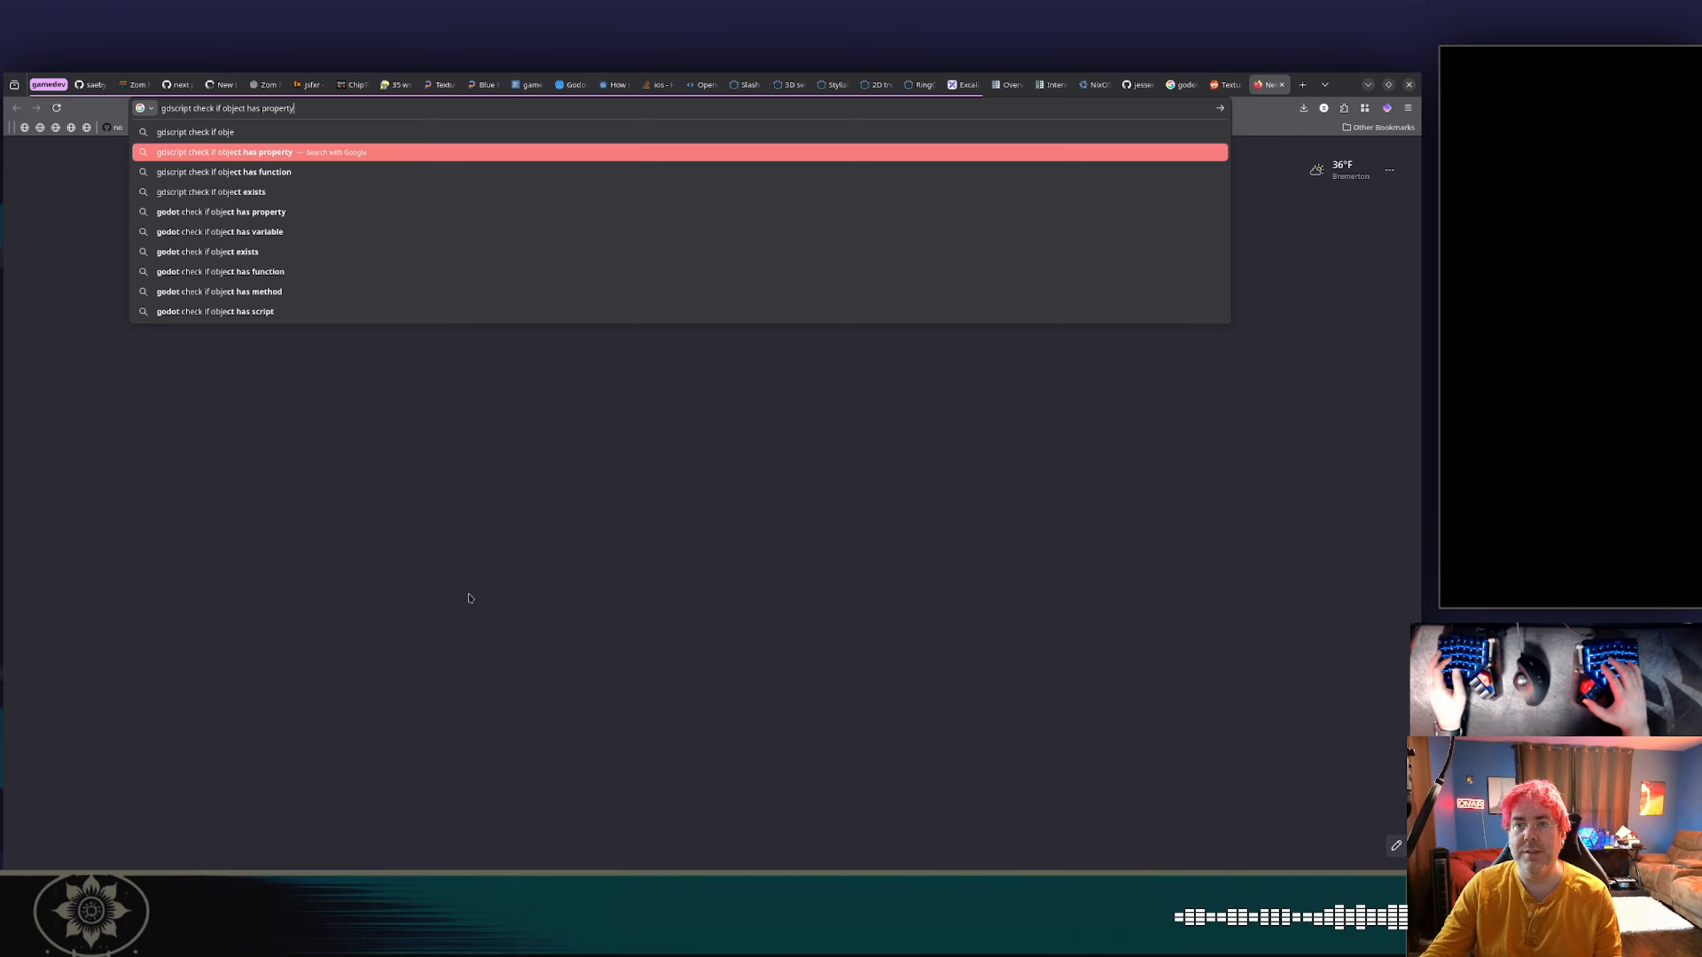
pyautogui.press('Return')
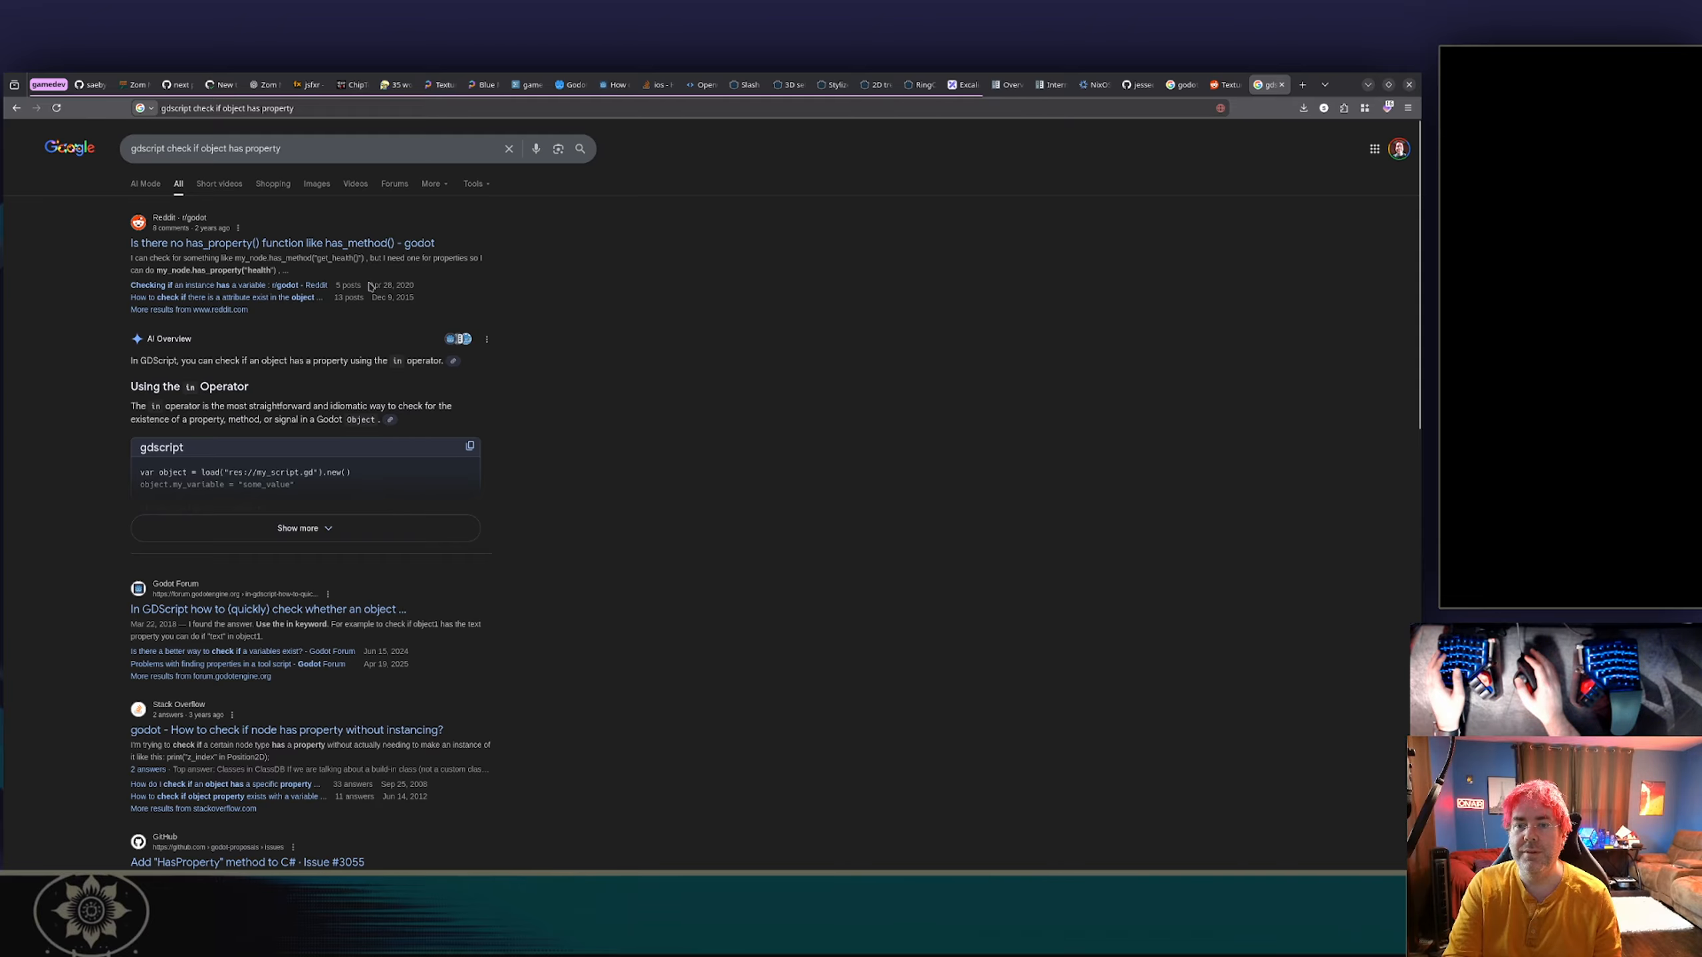
pyautogui.click(302, 521)
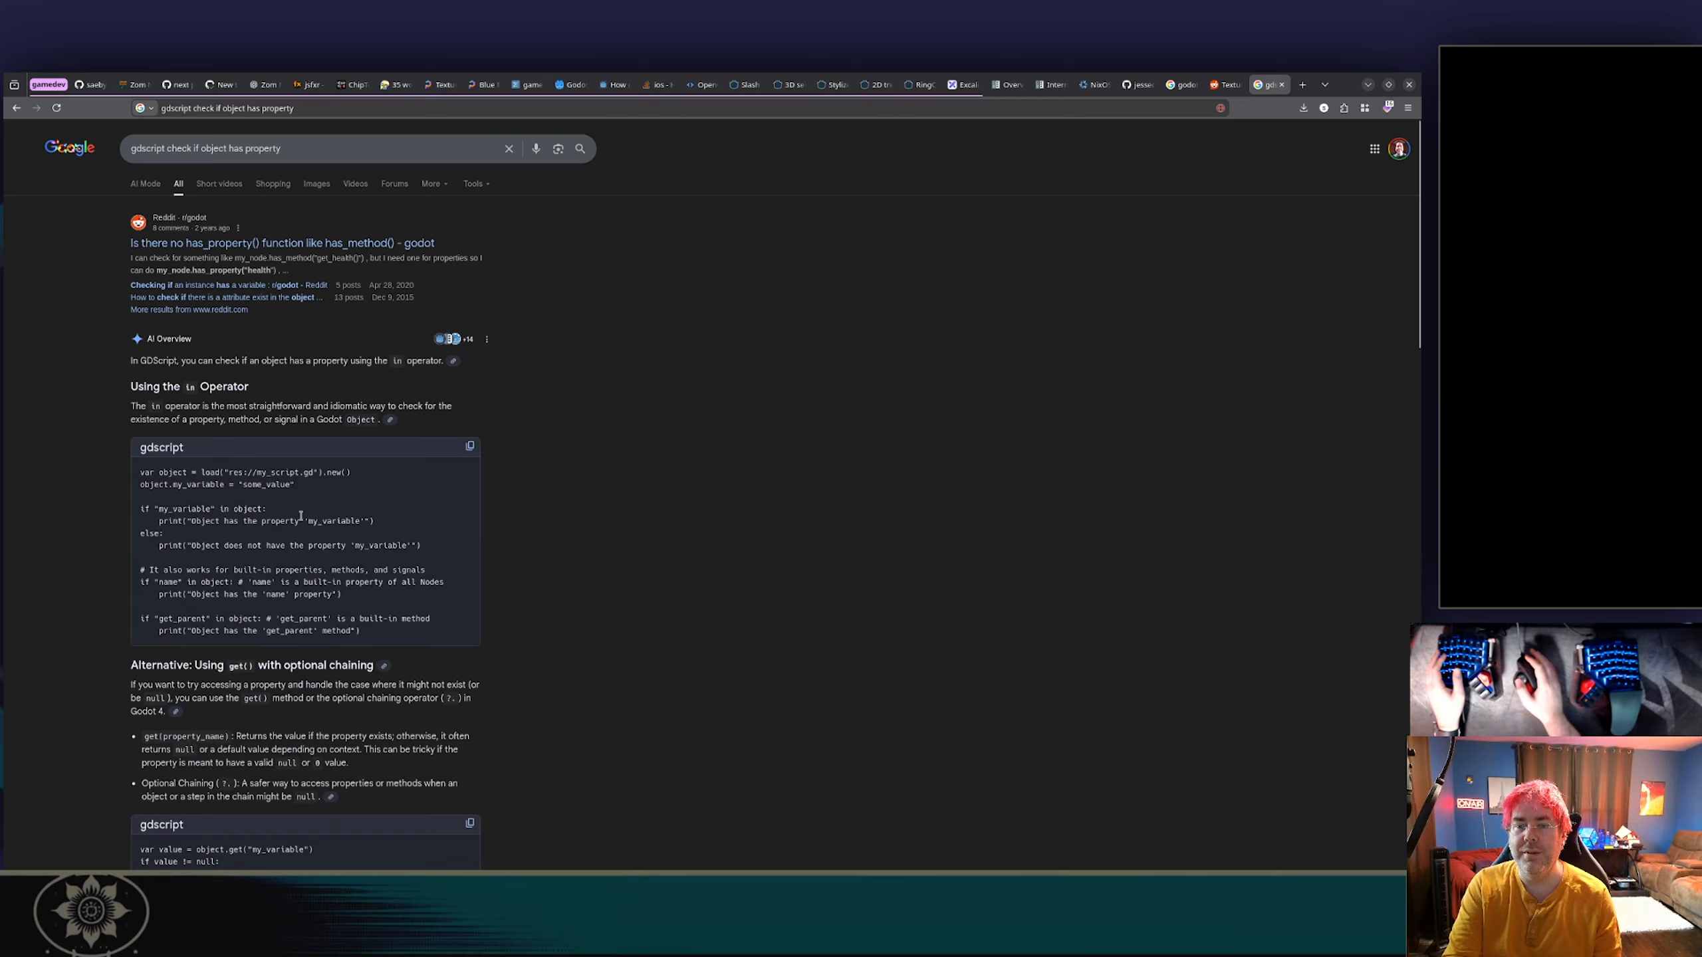
pyautogui.moveTo(150, 508); pyautogui.dragTo(200, 520)
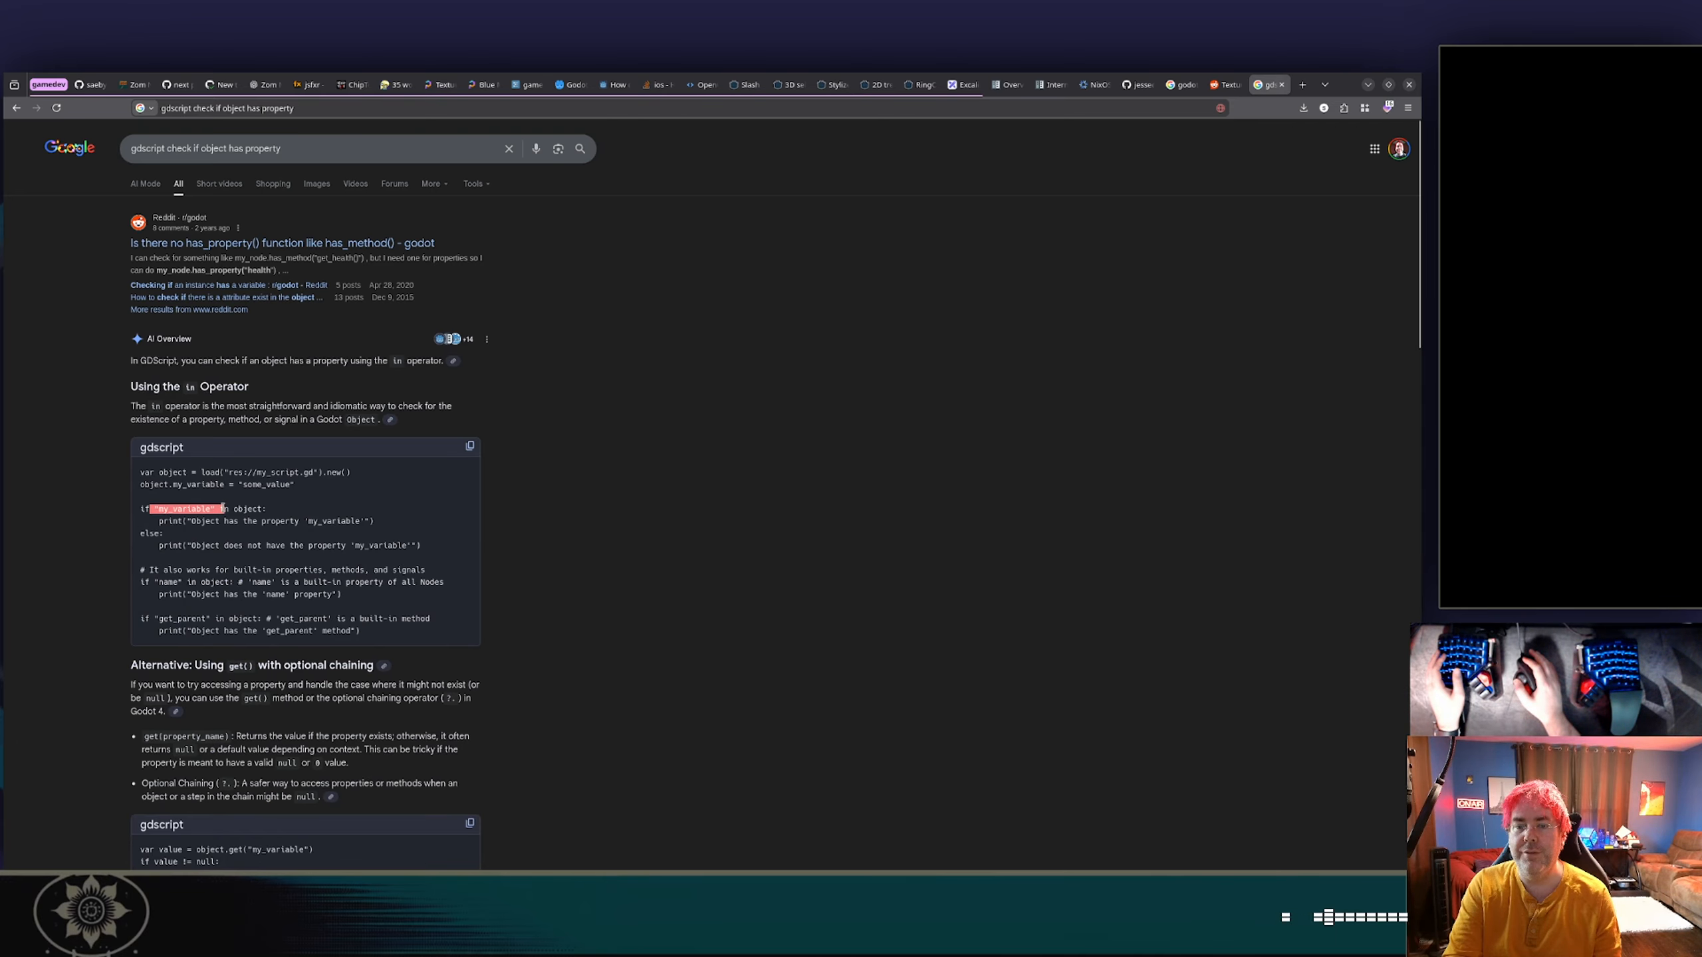
# Read the rest of the AI Overview and the Reddit thread about has_property() for ways to check that a property exists.
pyautogui.scroll(-10, 292, 337)
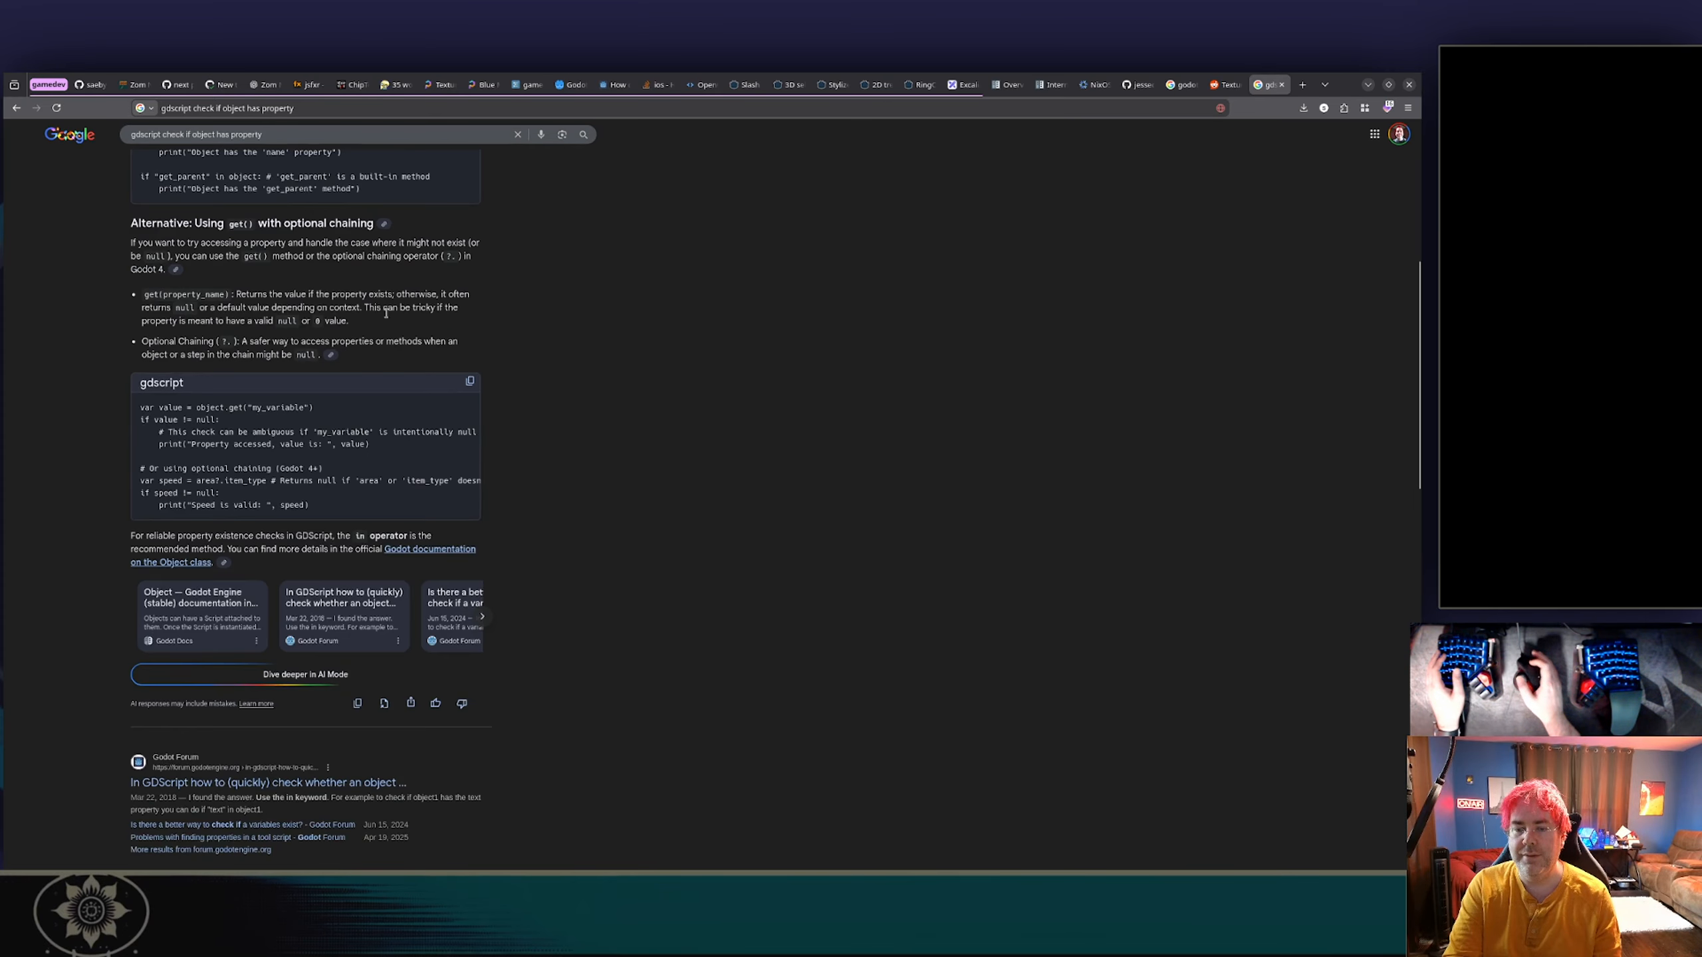
pyautogui.scroll(10, 375, 328)
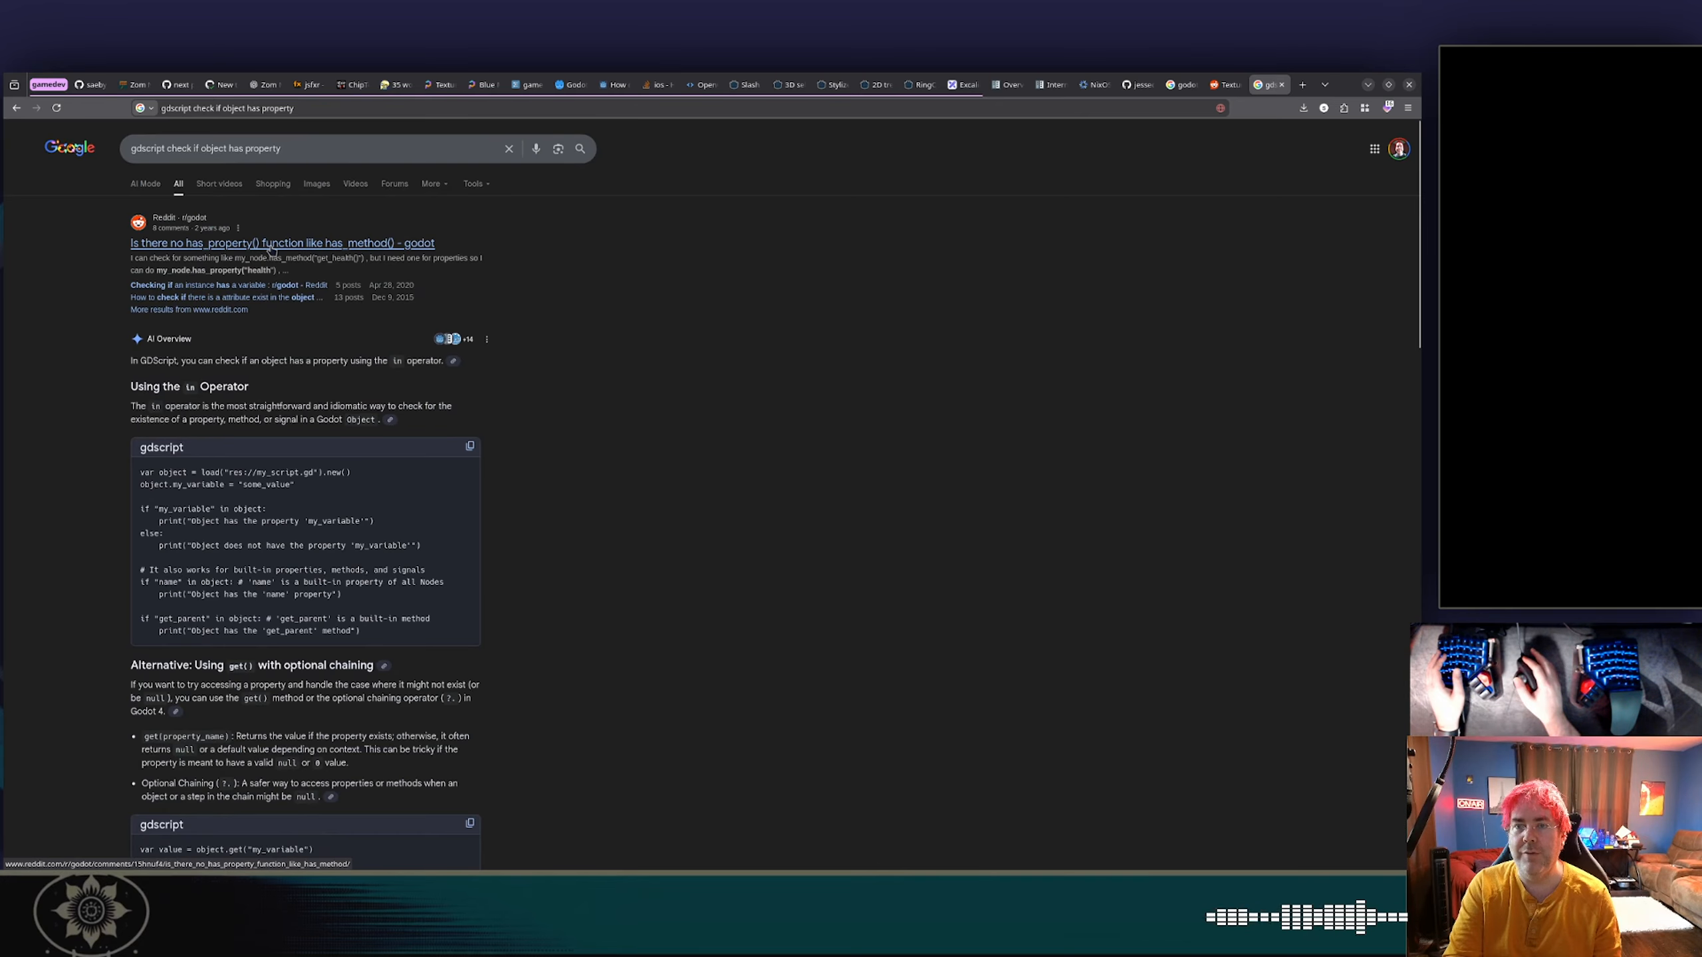
pyautogui.click(275, 244)
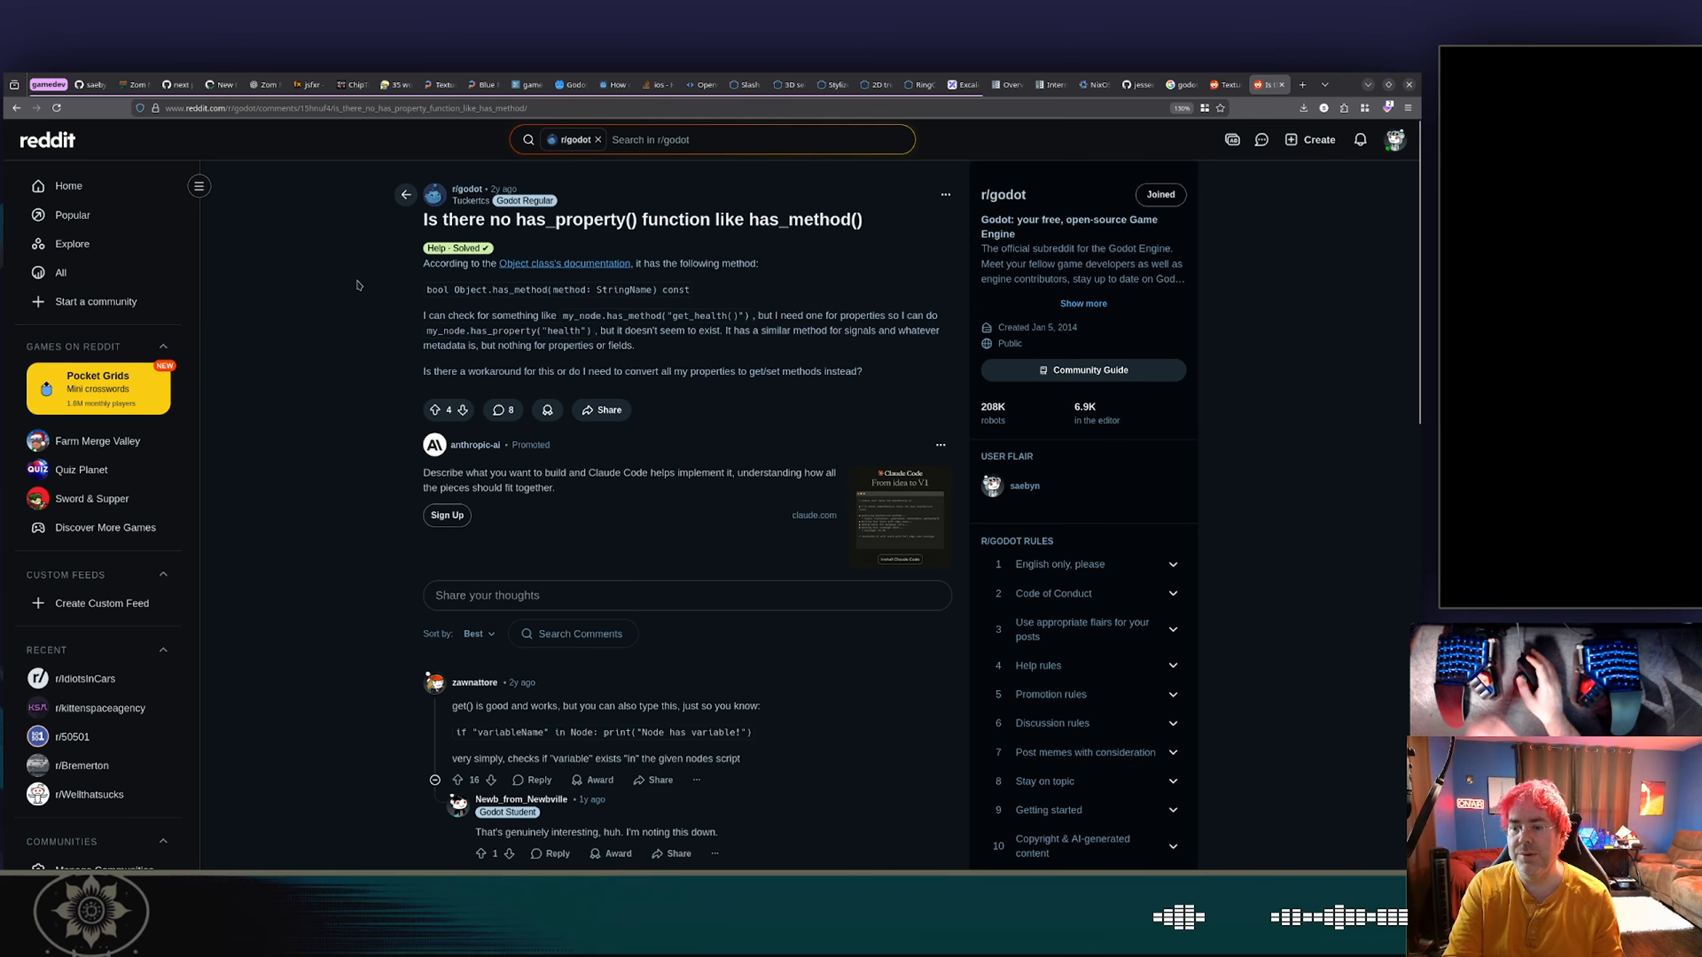
pyautogui.scroll(-5, 457, 370)
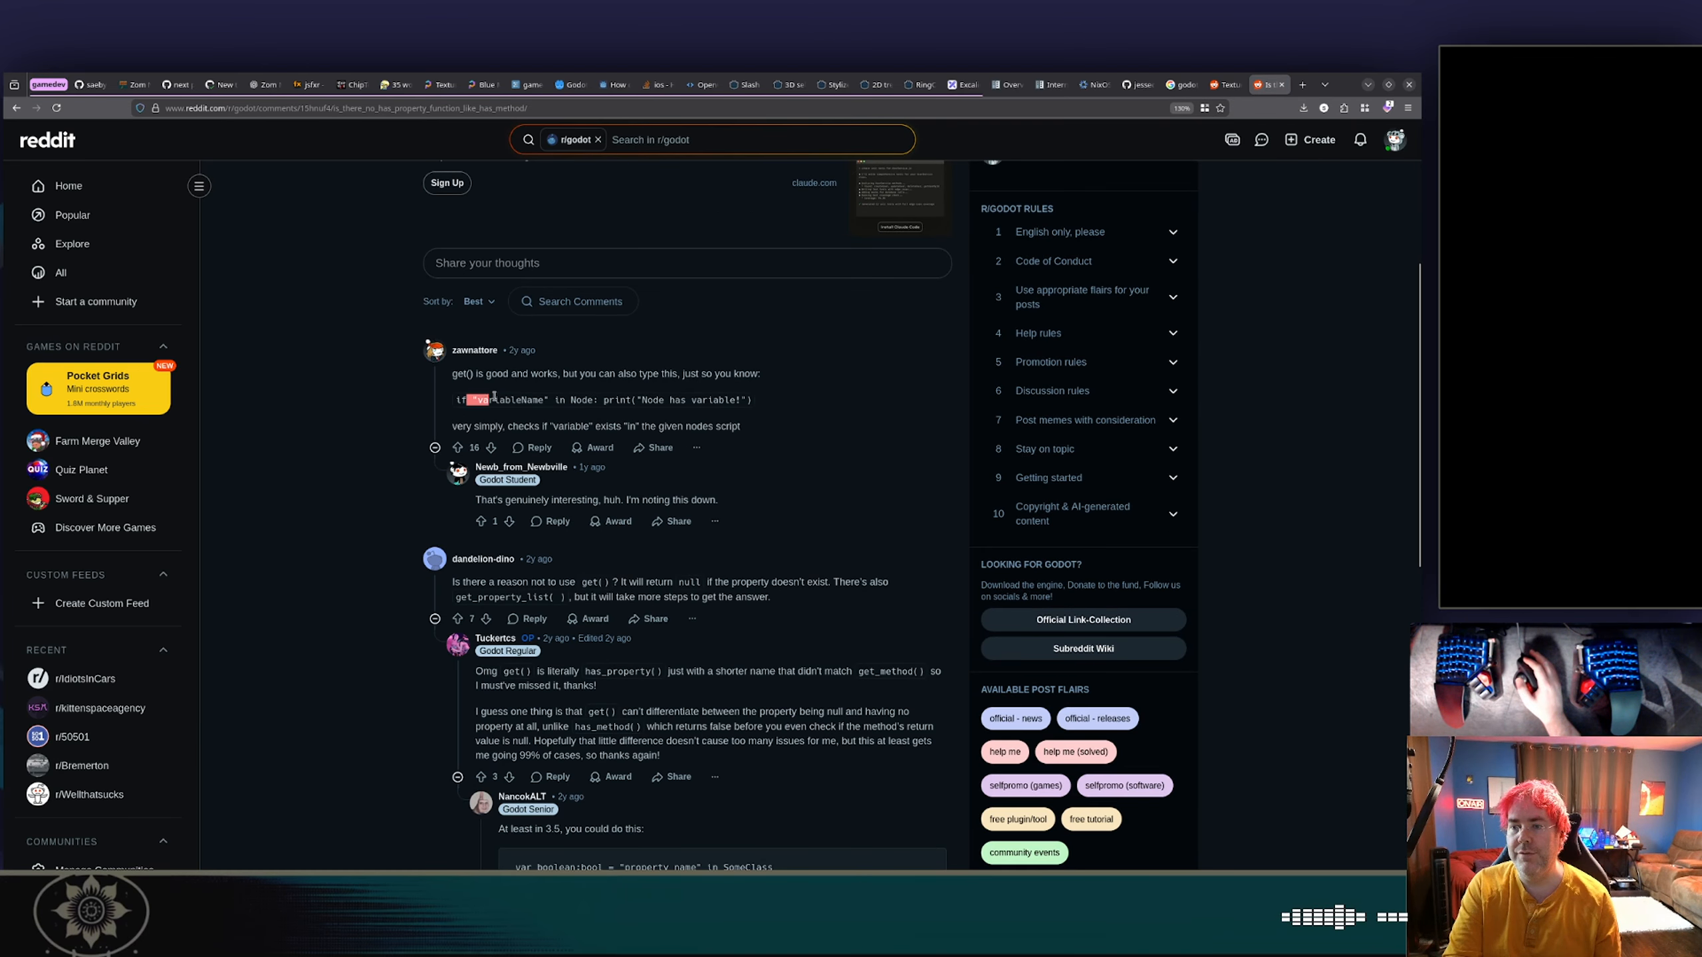
pyautogui.click(597, 401)
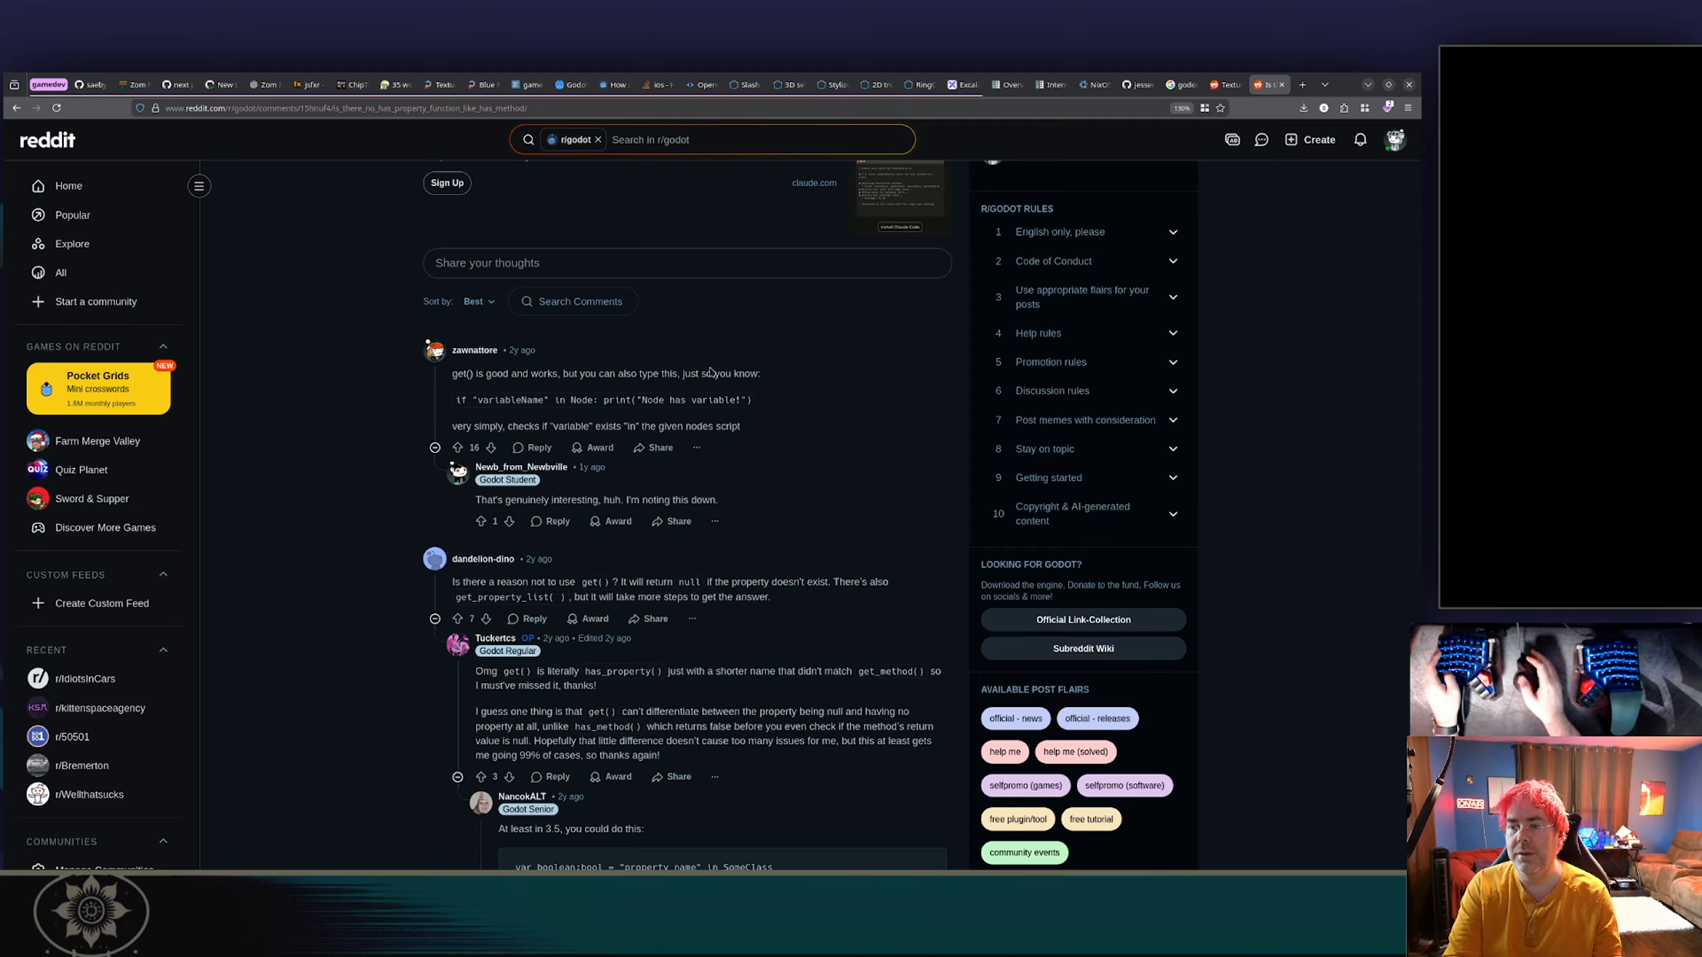
# In VS Code, add the check "voice_pitch" in parent and before parent.voice_pitch in the _get_voice_pitch condition, and save health.gd.
pyautogui.hotkey('alt', 'Tab')
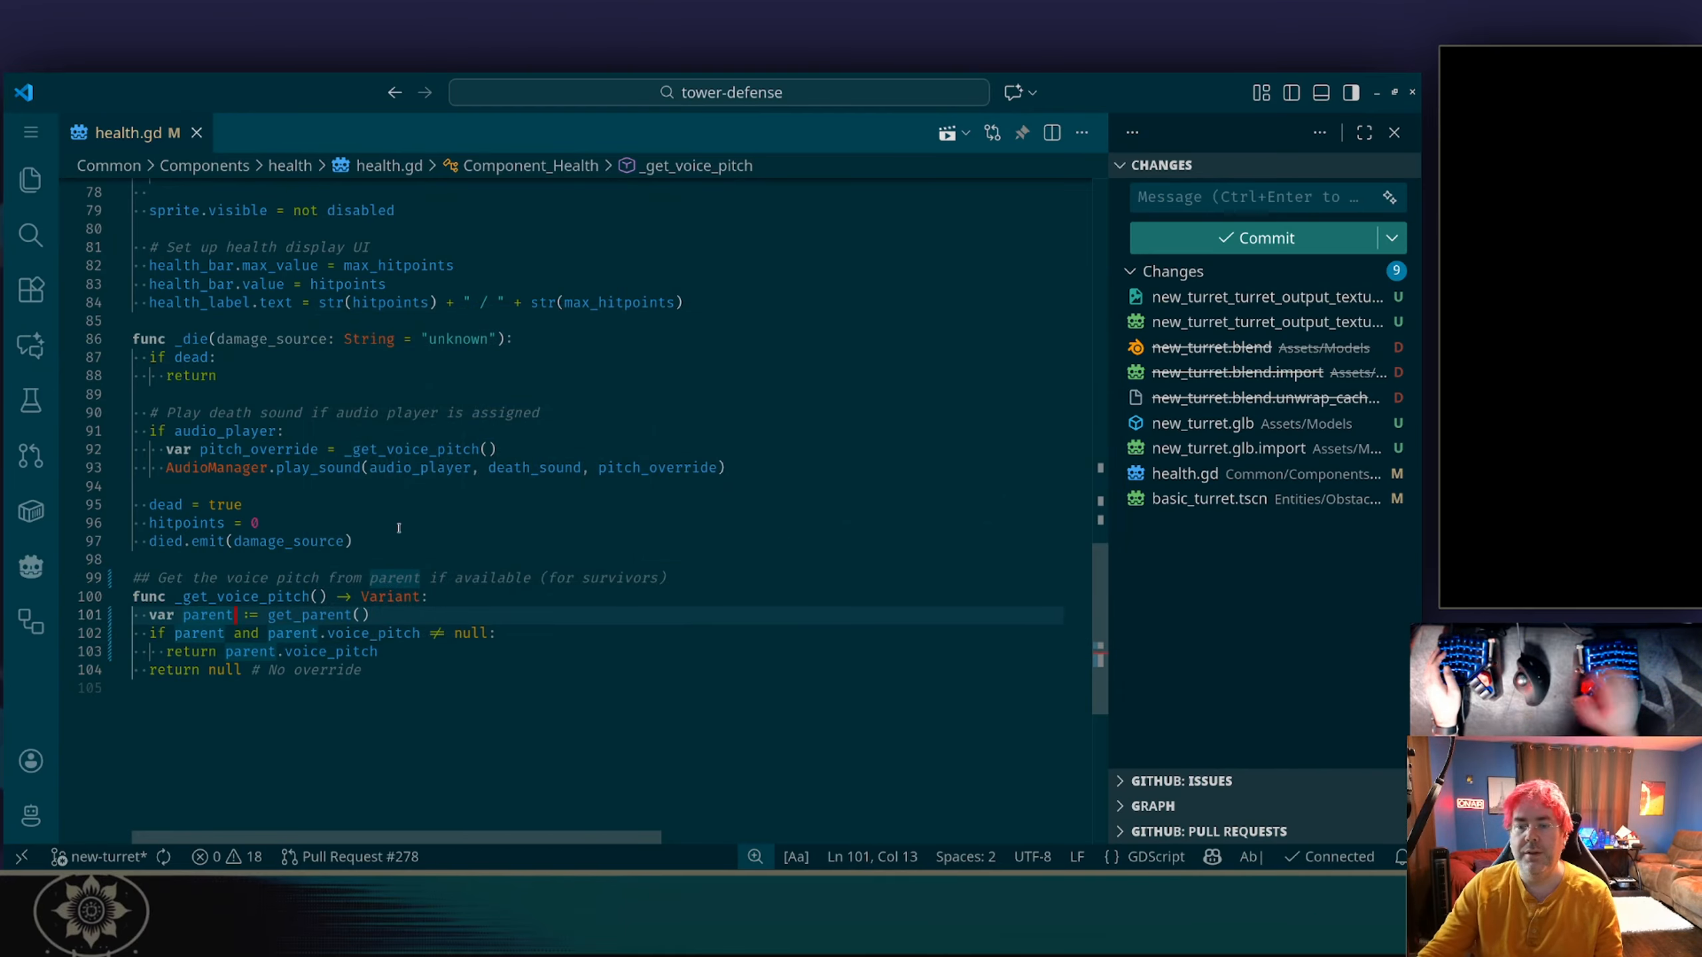
pyautogui.press('Down')
pyautogui.press('Right')
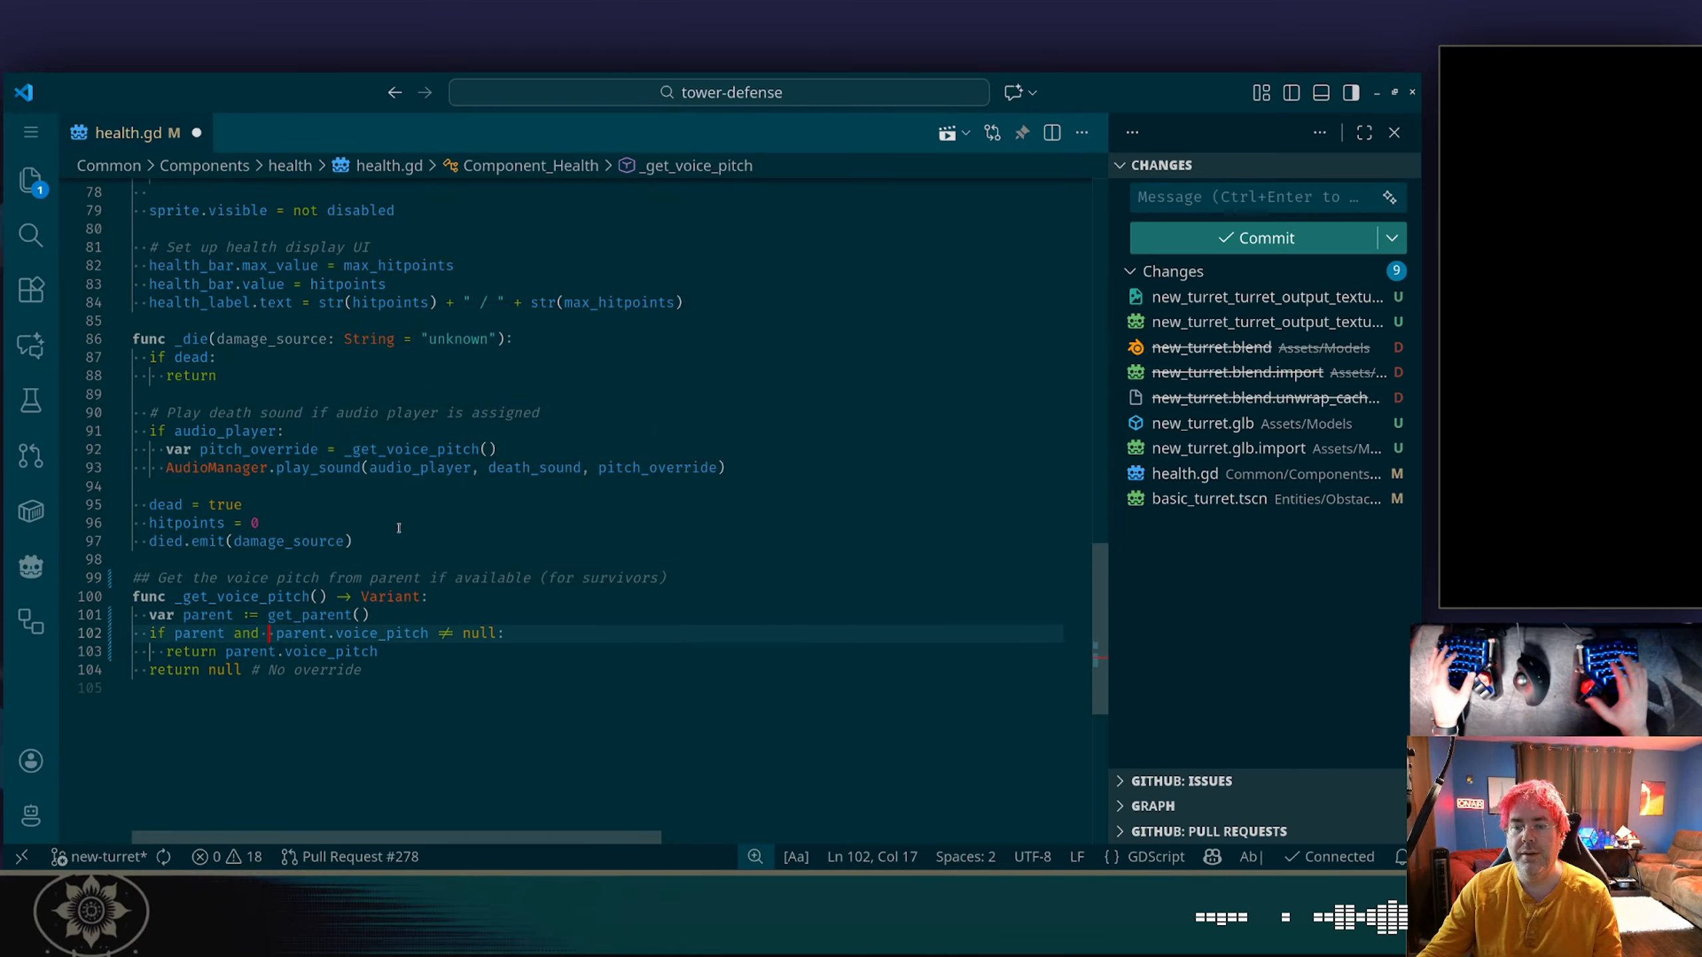
pyautogui.press('Right')
pyautogui.write('"voice_t')
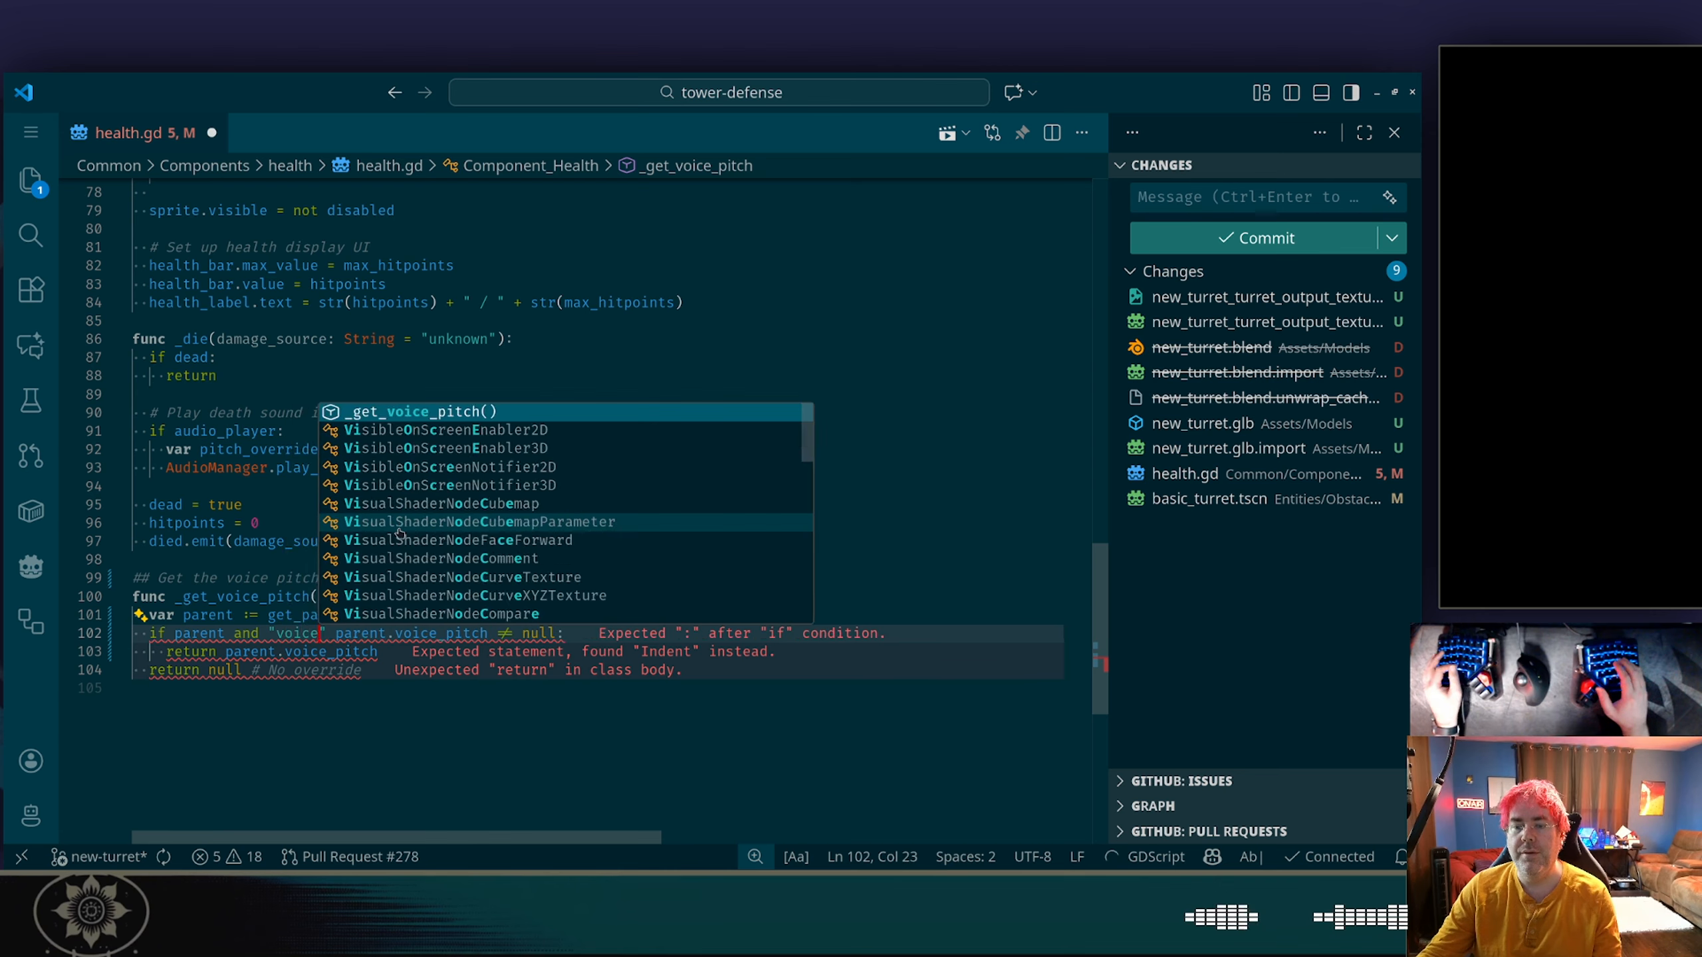
pyautogui.press('BackSpace')
pyautogui.write('pitch" ')
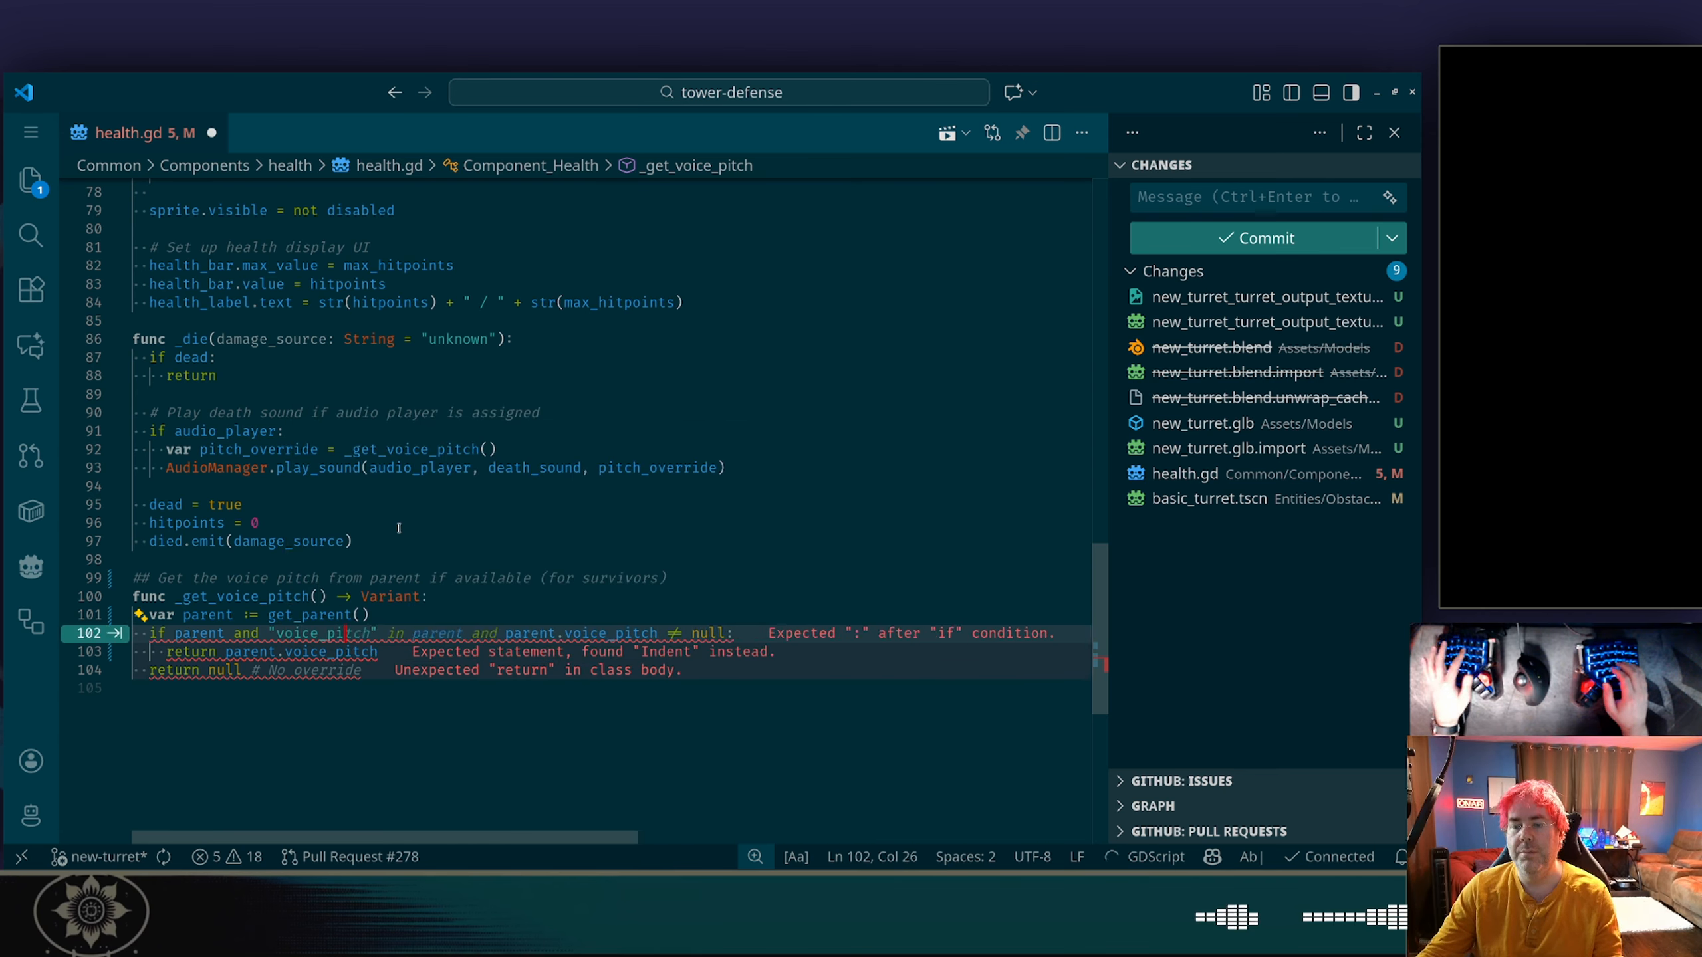
pyautogui.write('in parent and')
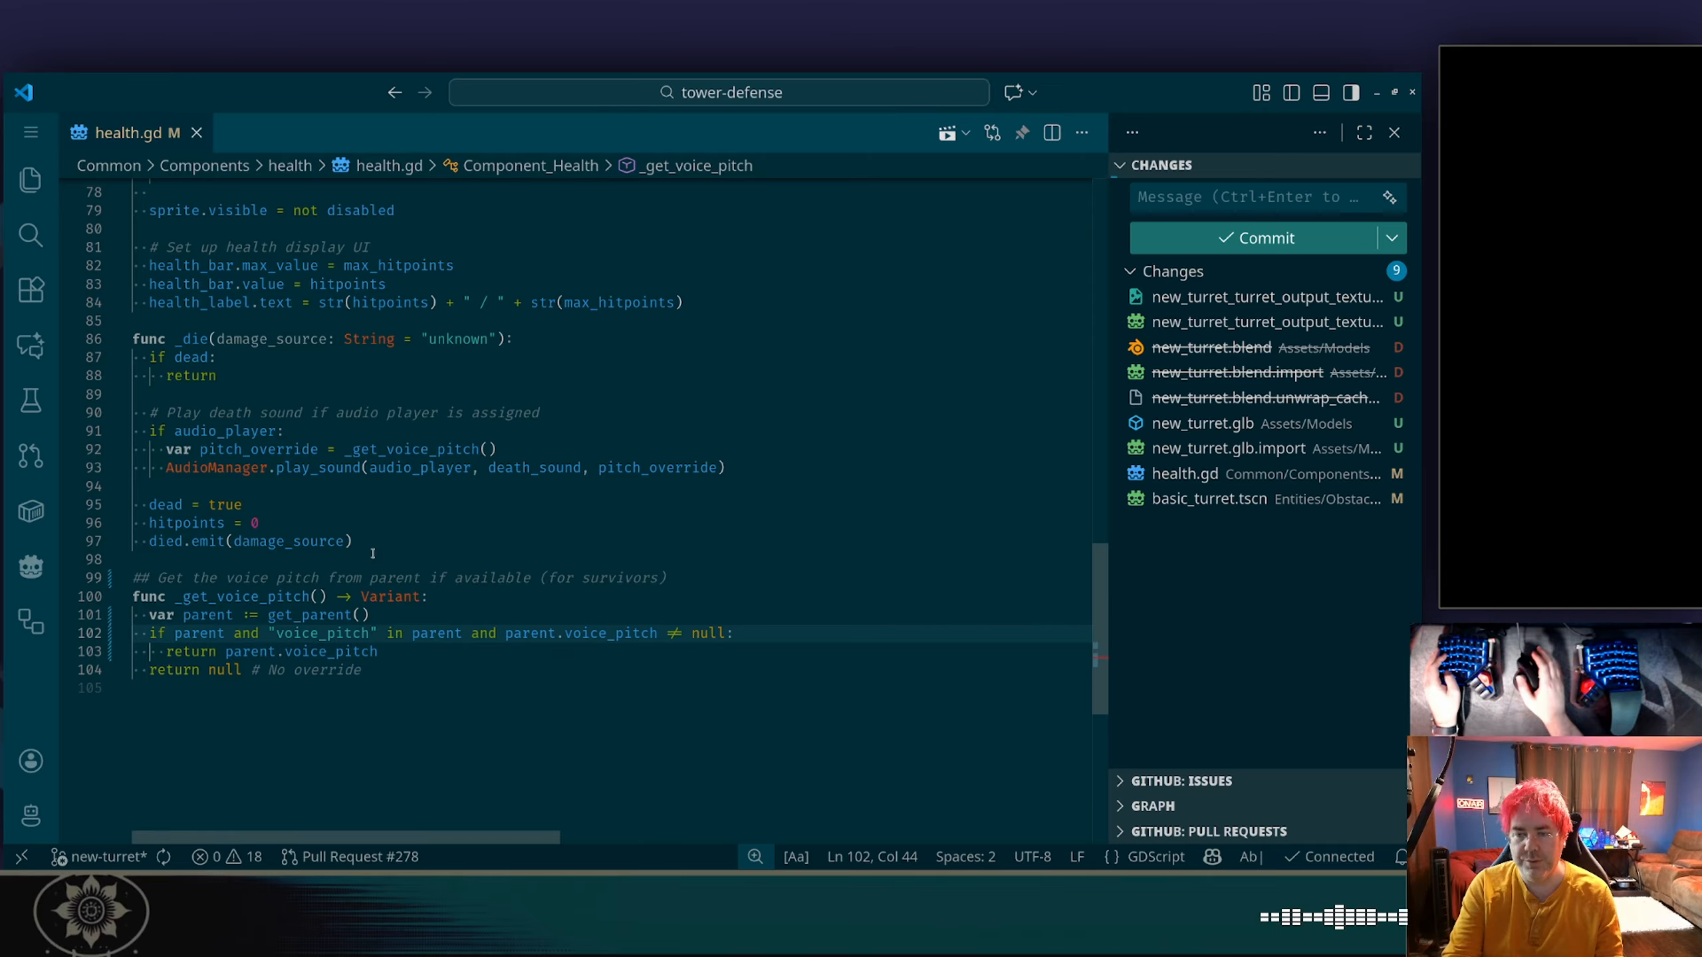
# Switch to Godot, stop the halted game, run the project again, and start the Test Scenario level.
pyautogui.hotkey('alt', 'Tab')
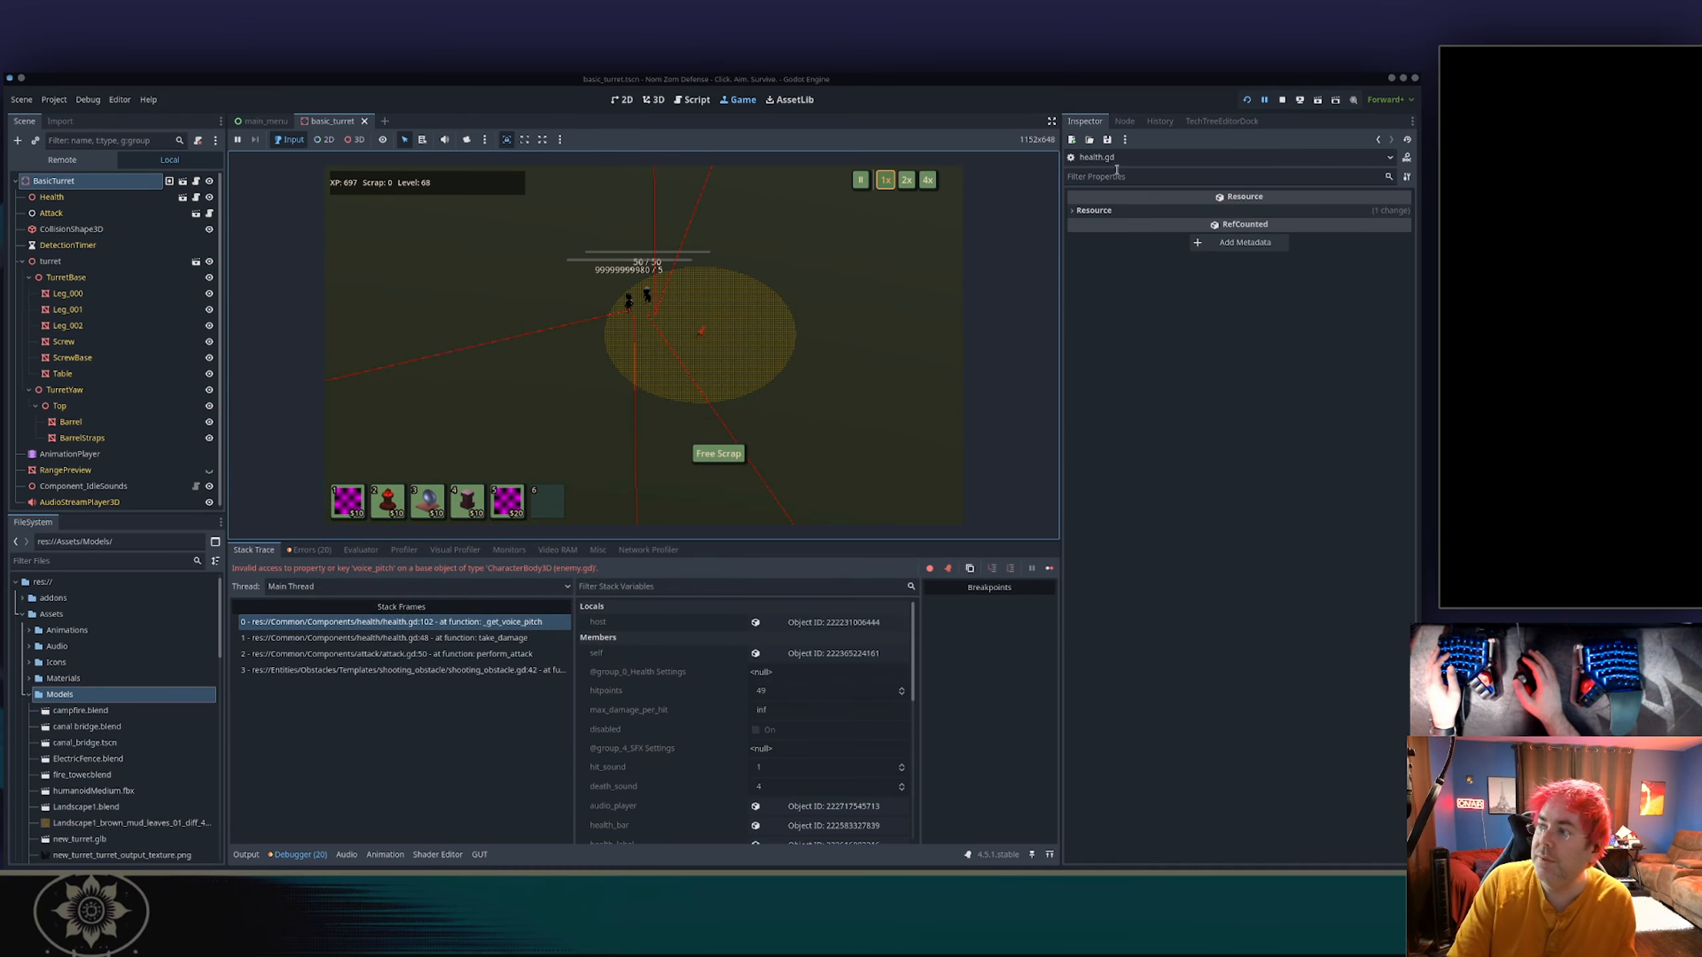
pyautogui.click(1250, 101)
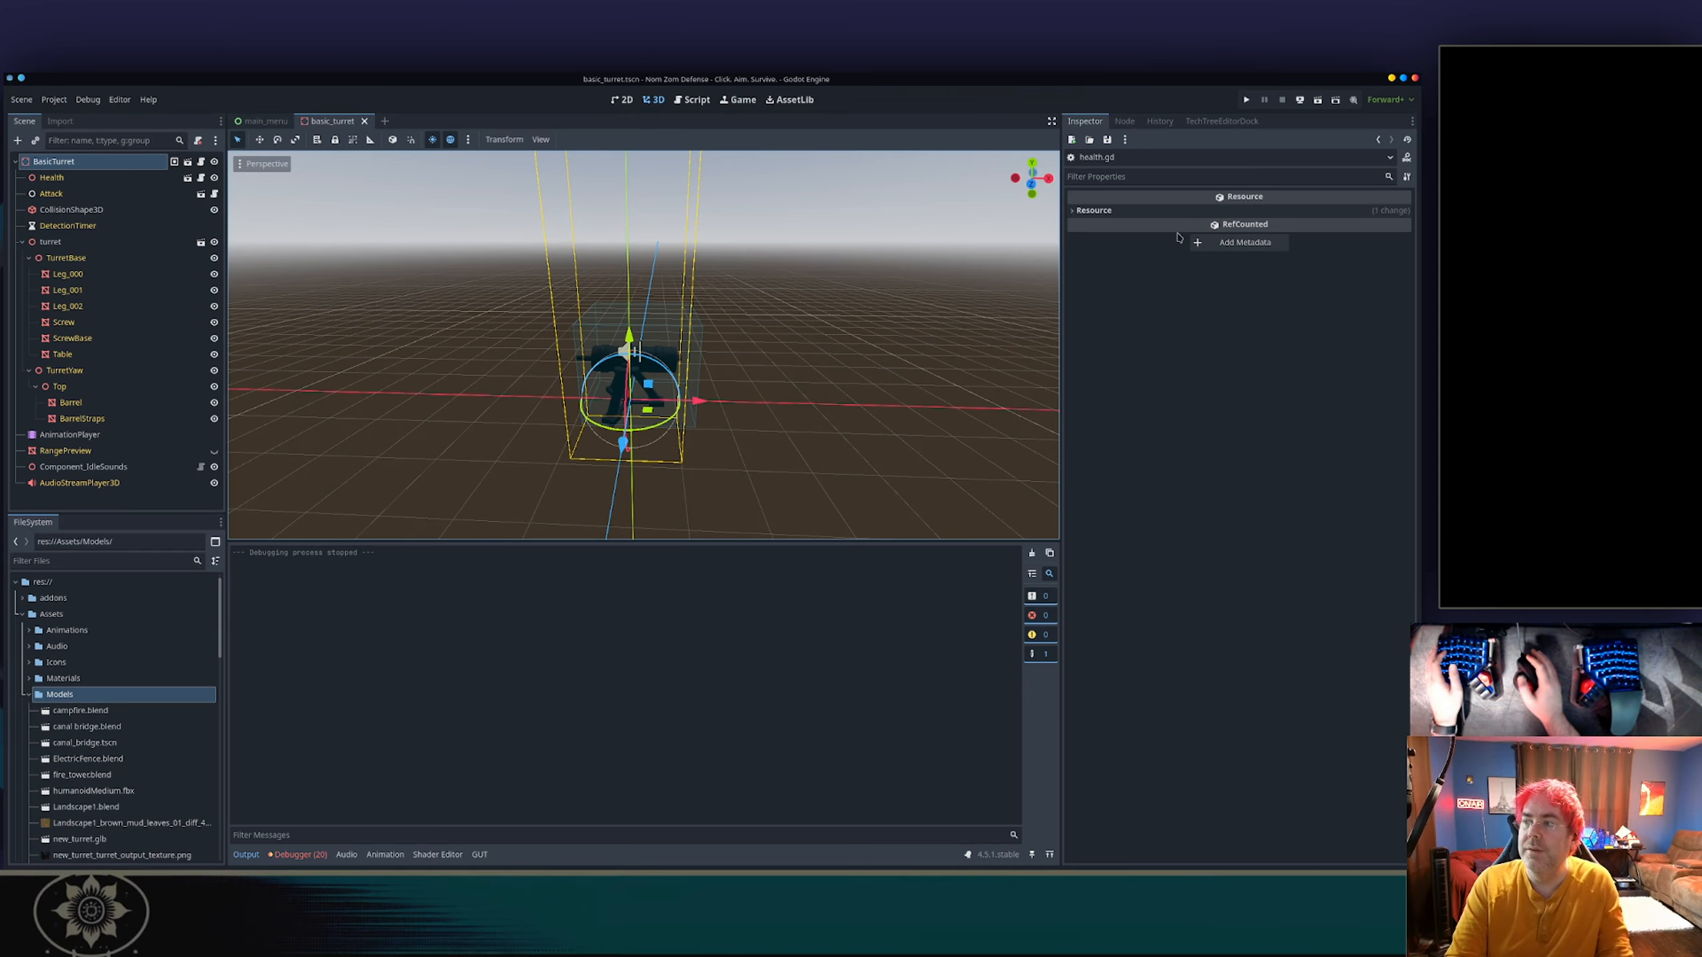
pyautogui.click(1246, 100)
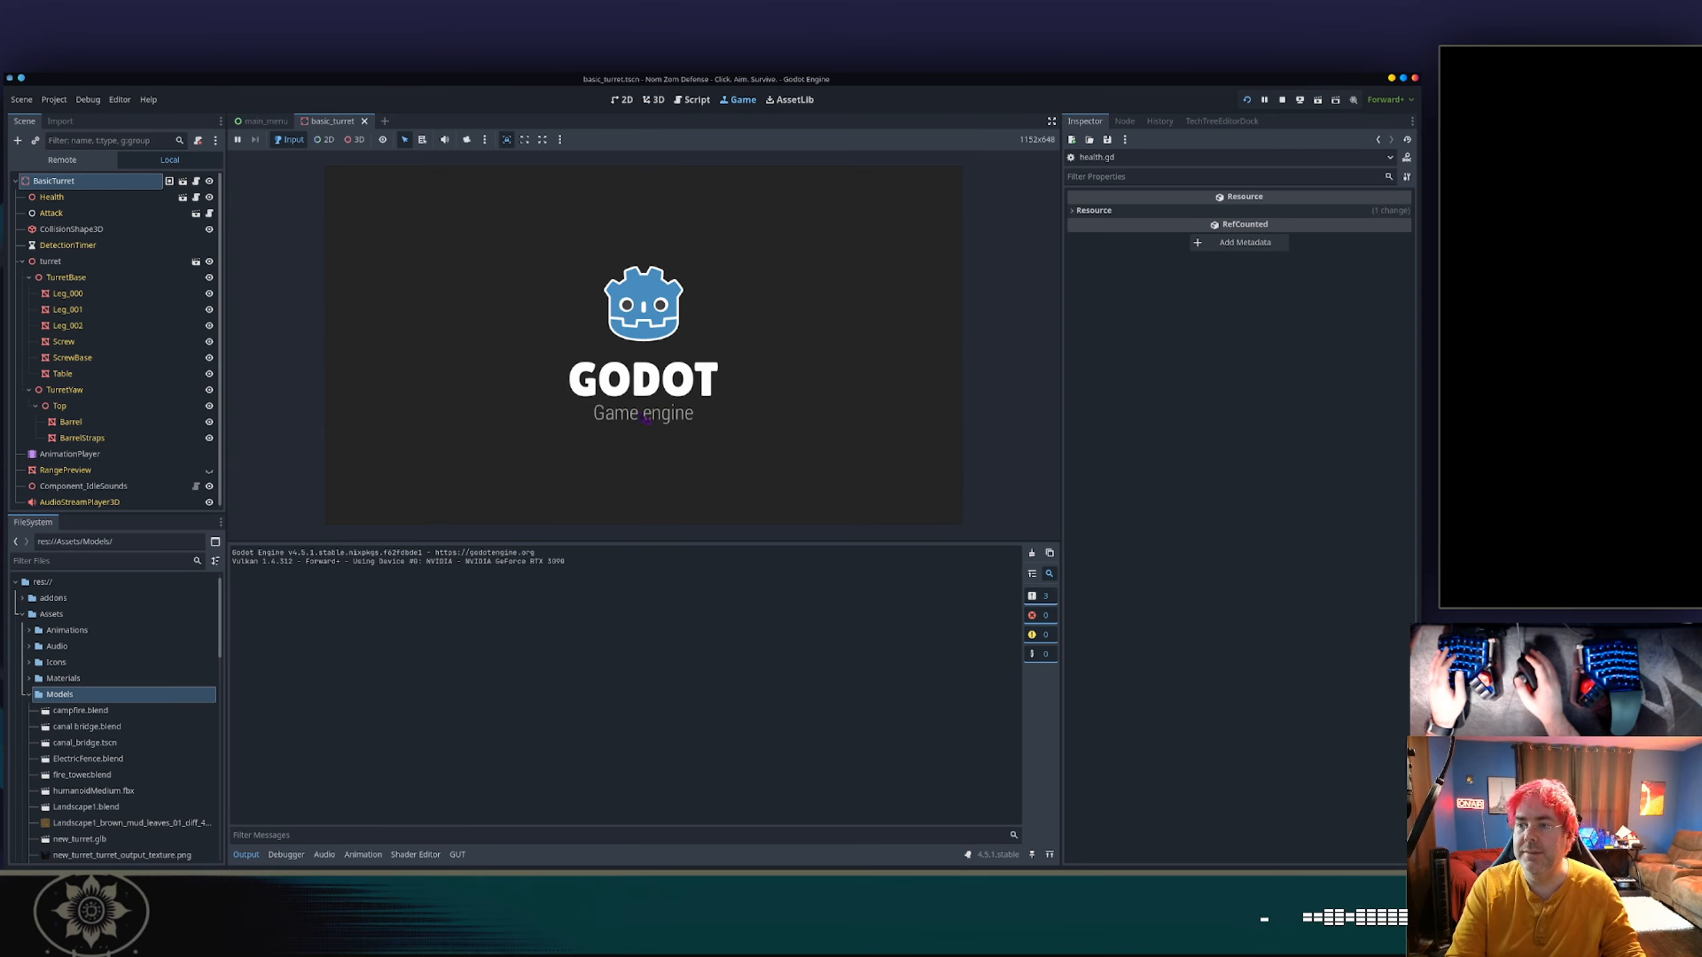
pyautogui.click(631, 319)
pyautogui.scroll(-3, 603, 402)
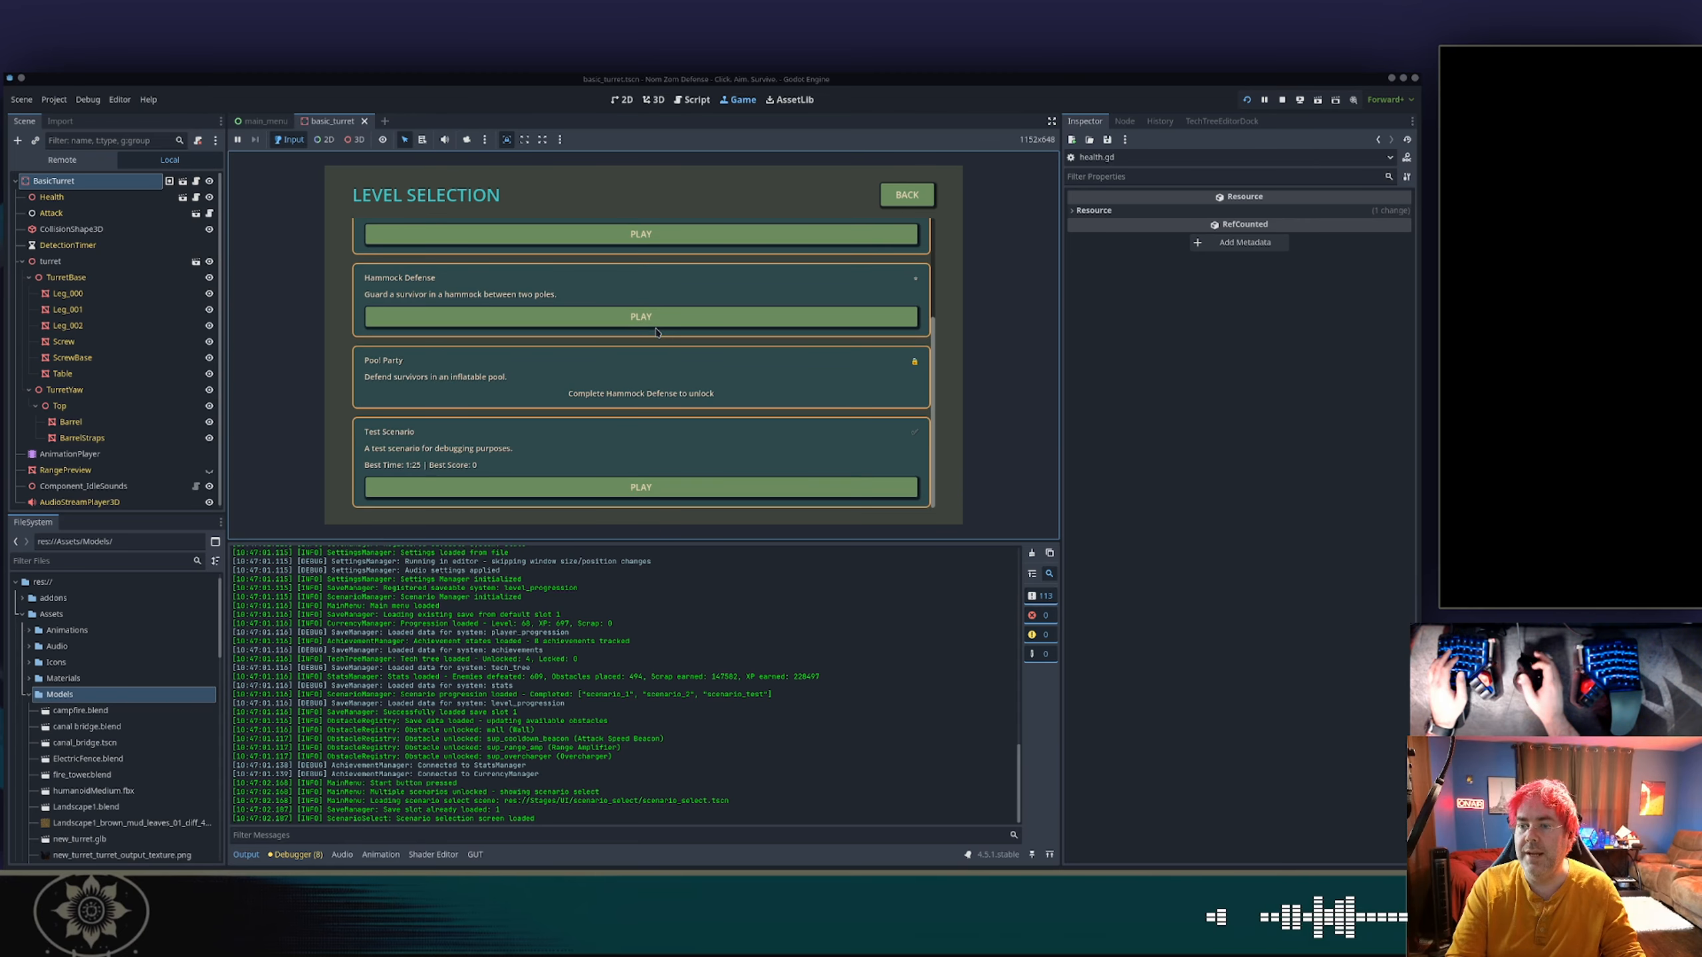
pyautogui.click(543, 489)
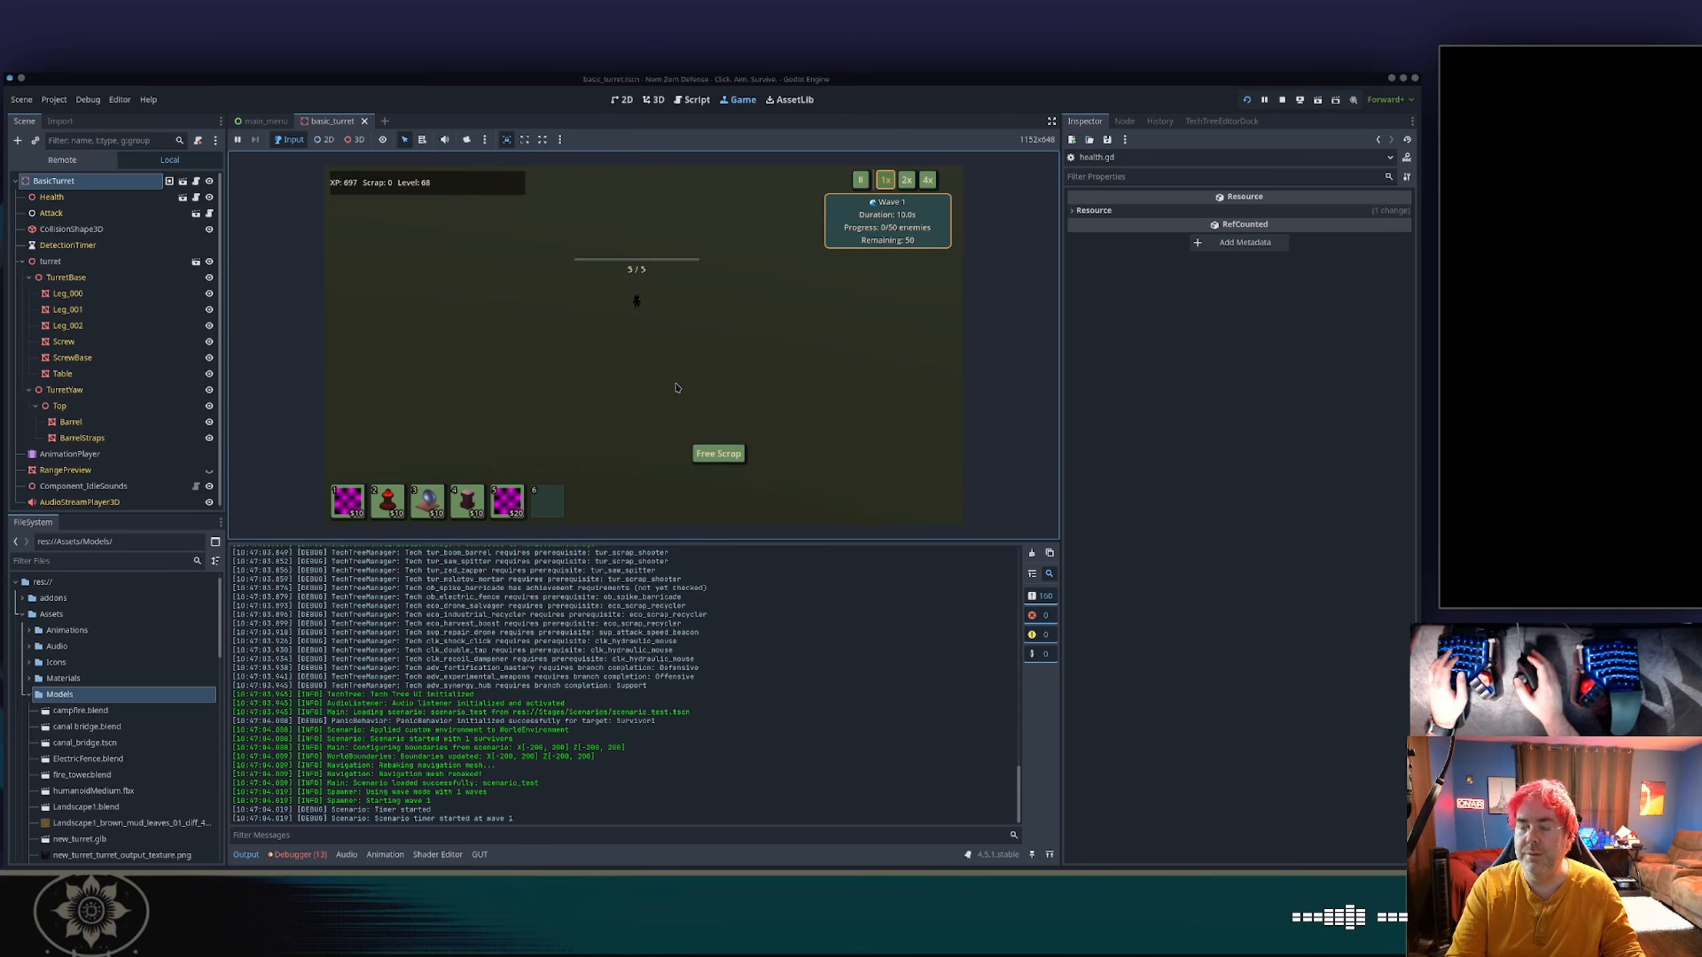
# Cancel the unaffordable turret placement, collect free scrap, and place a turret just below the survivor.
pyautogui.press('1')
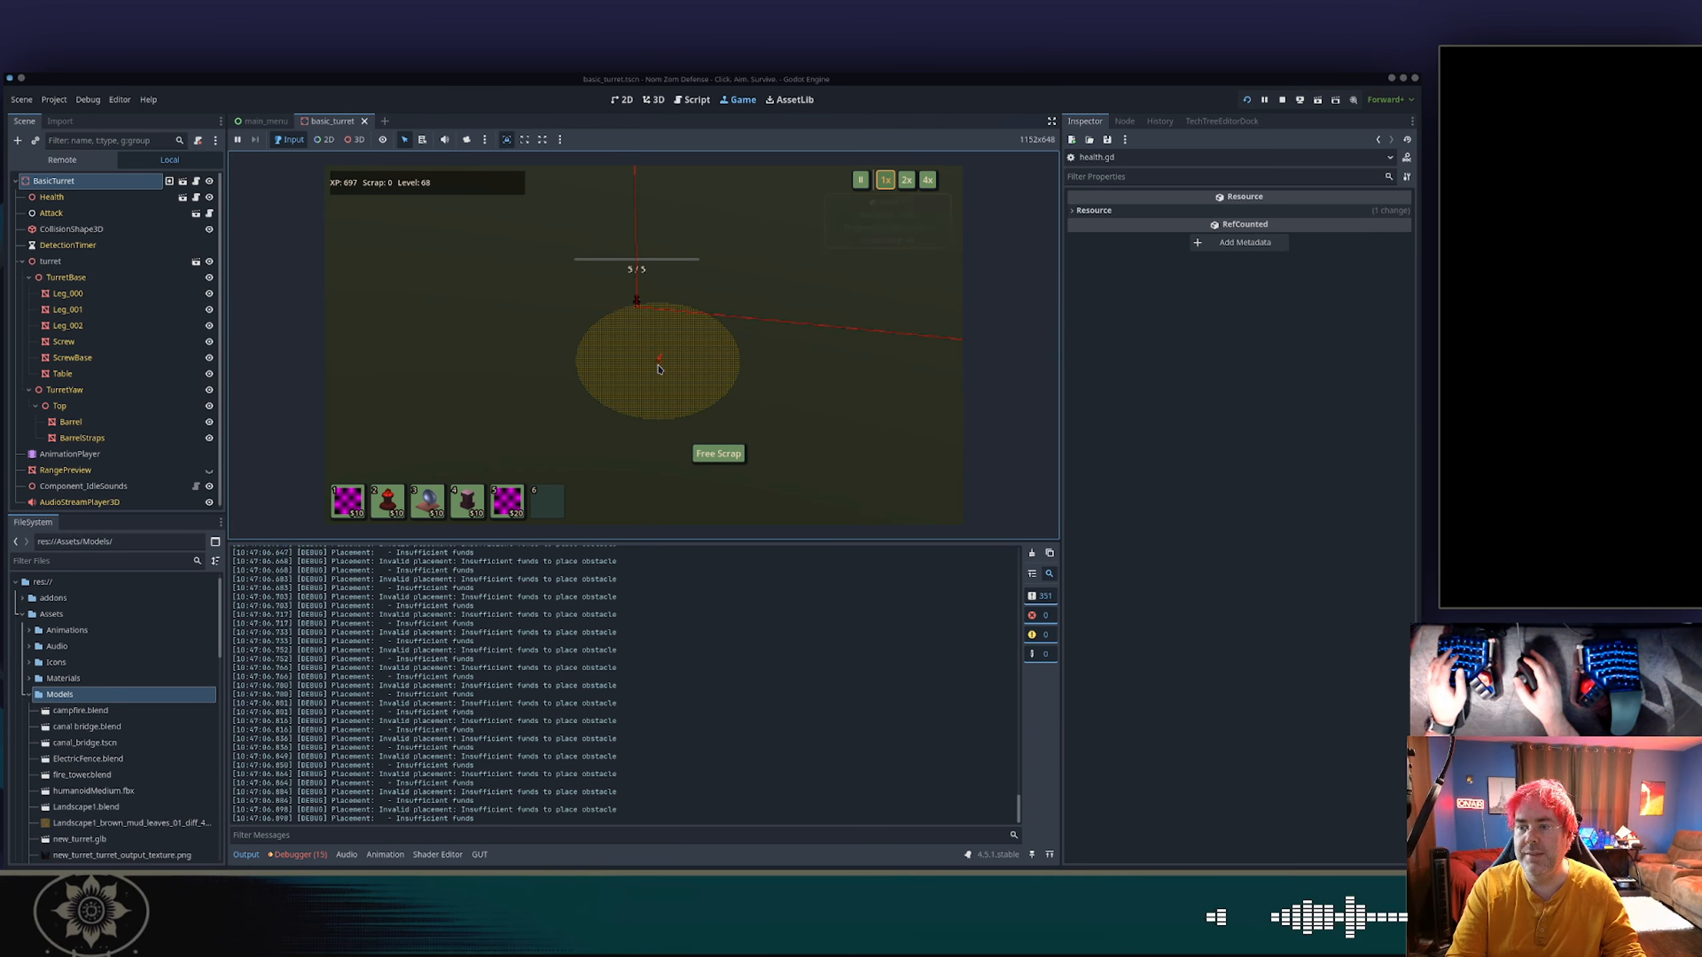
pyautogui.rightClick(658, 365)
pyautogui.click(717, 454)
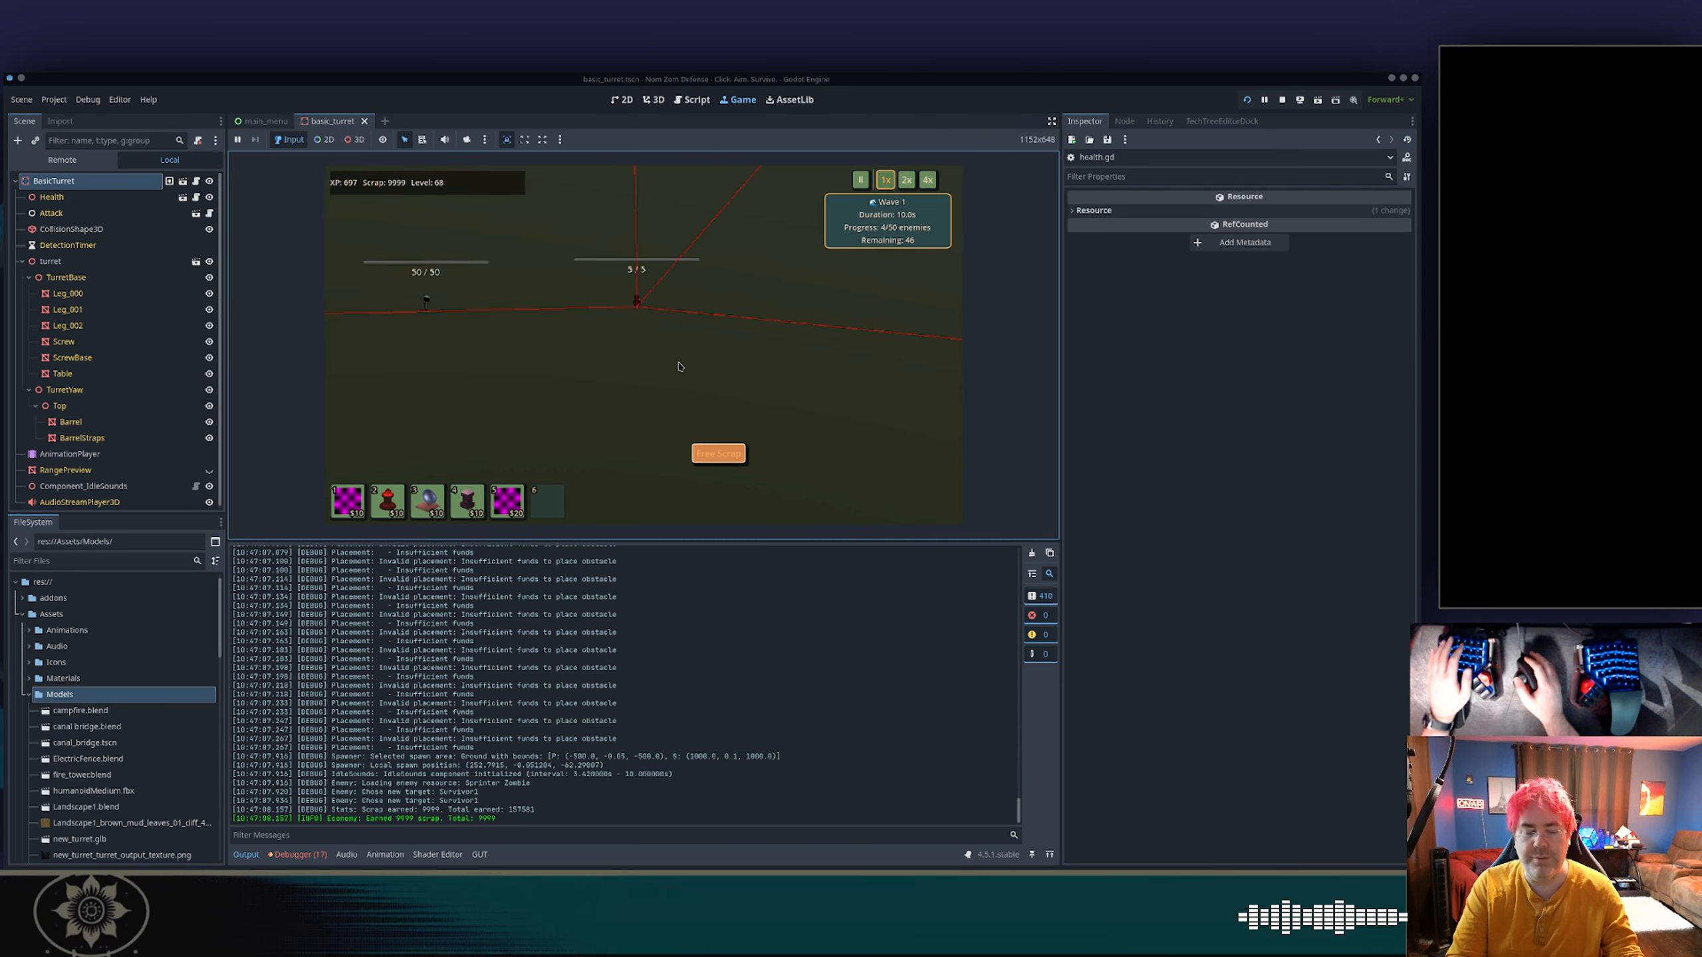
pyautogui.press('1')
pyautogui.click(678, 366)
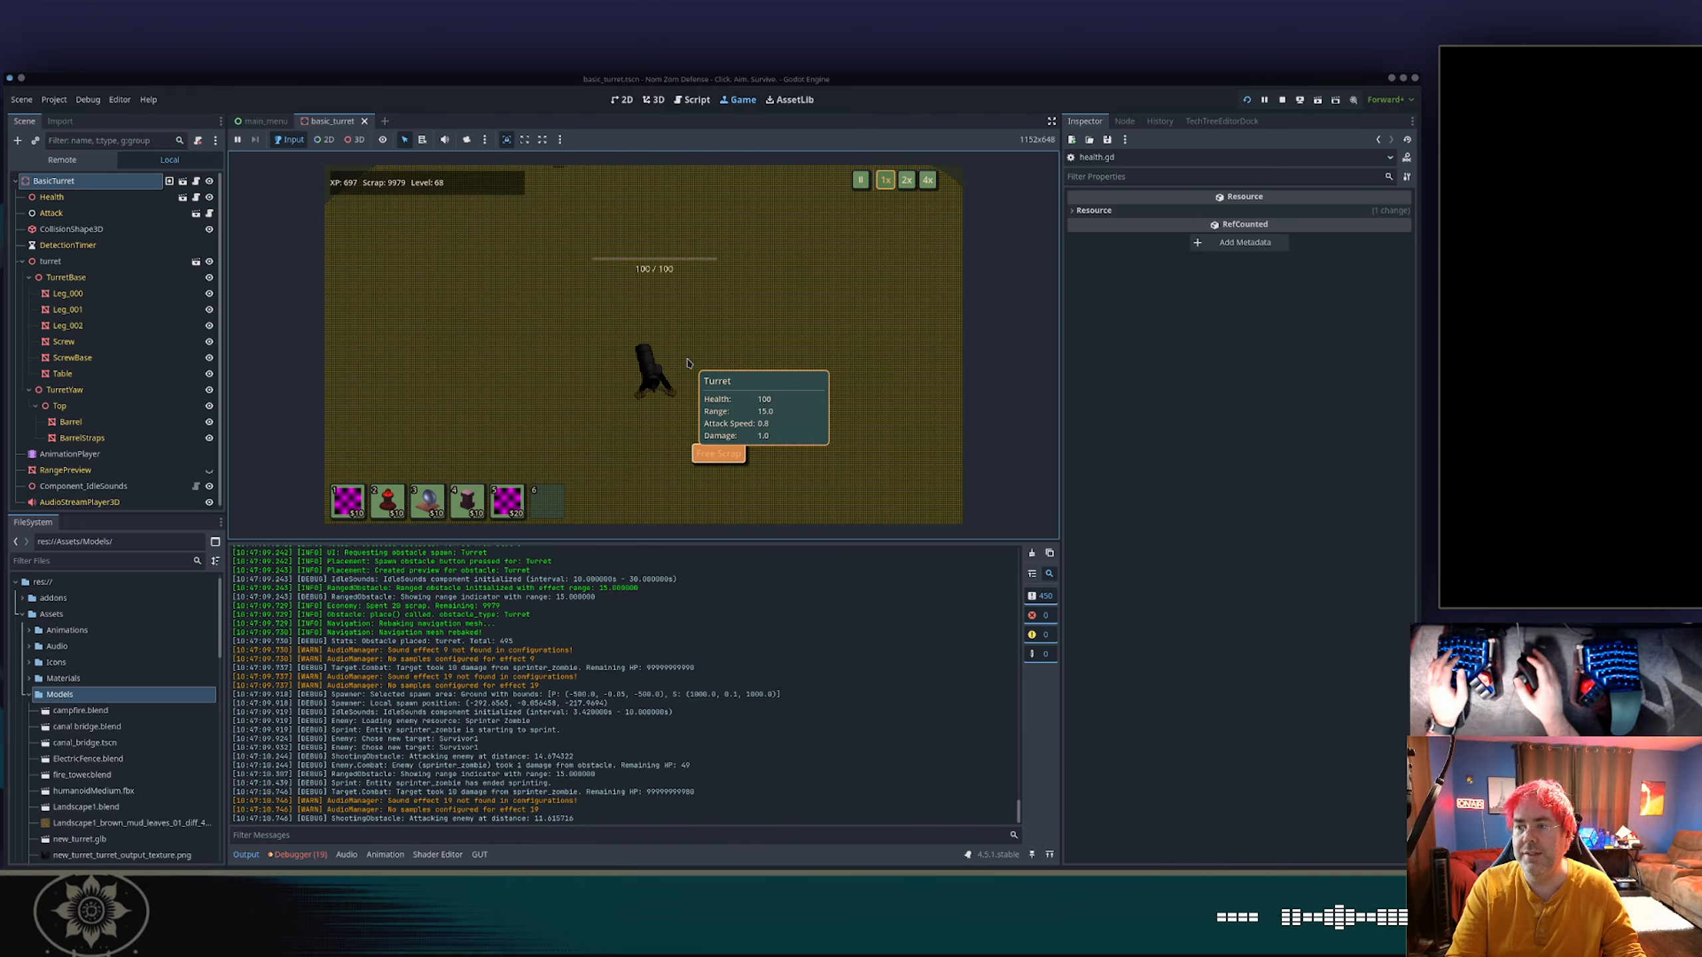
# Examine the placed turret up close and check its aim while it attacks enemies.
pyautogui.scroll(5, 698, 361)
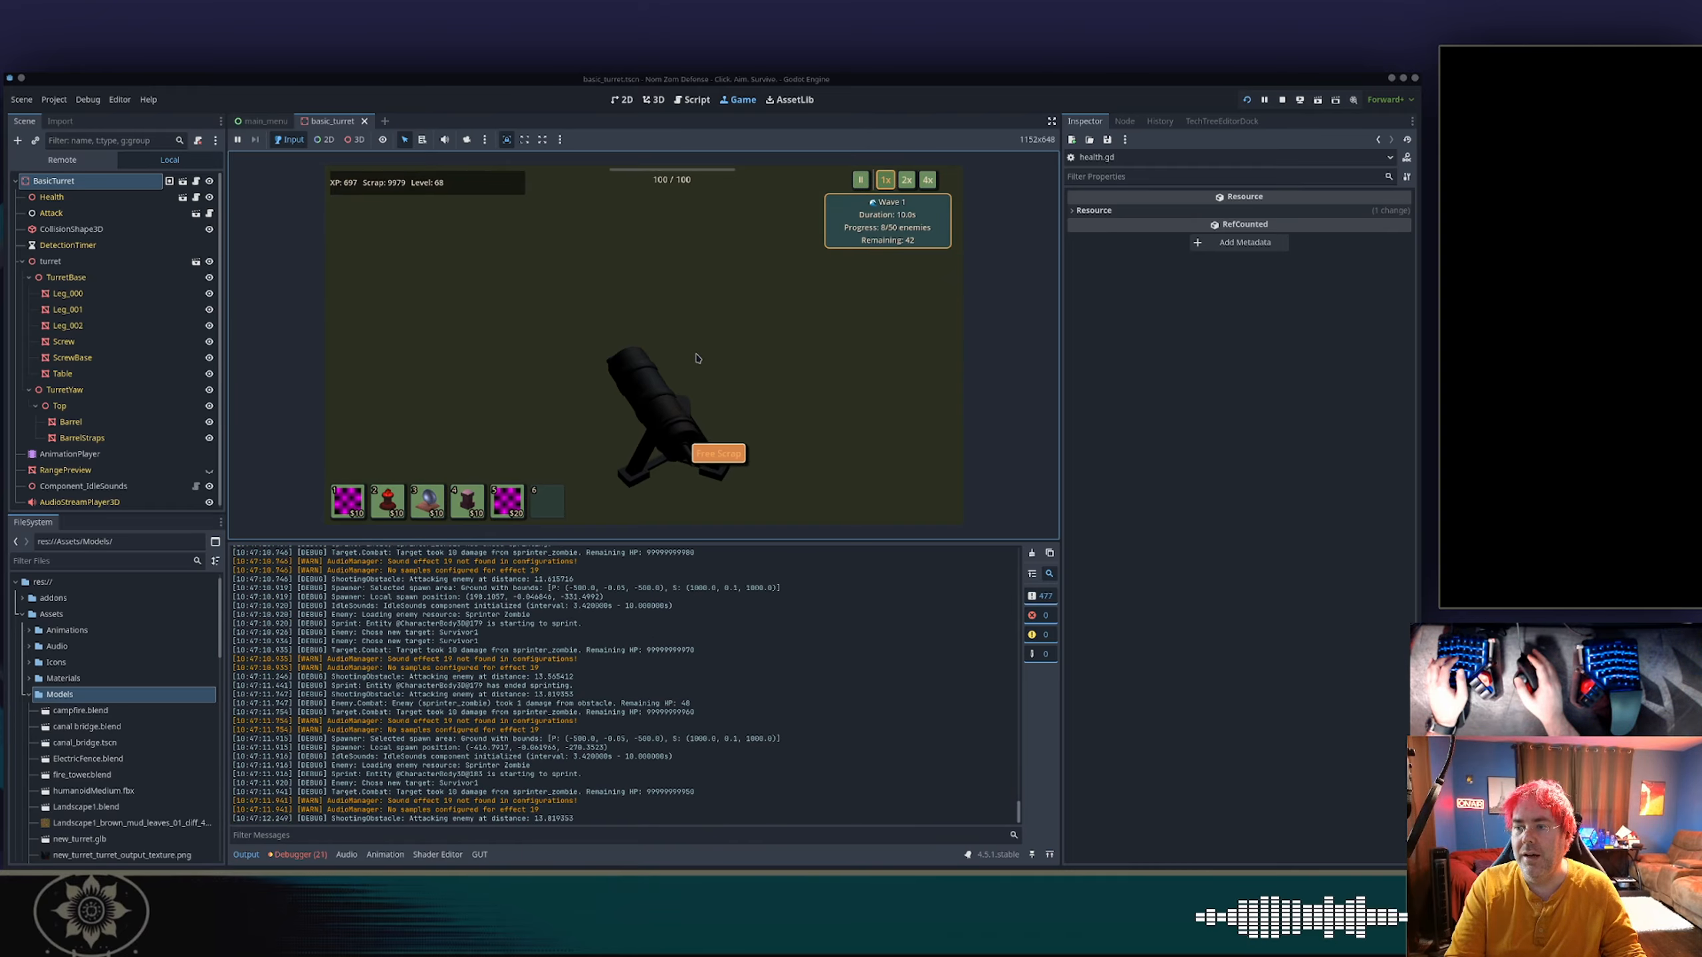
pyautogui.press('s')
pyautogui.press('d')
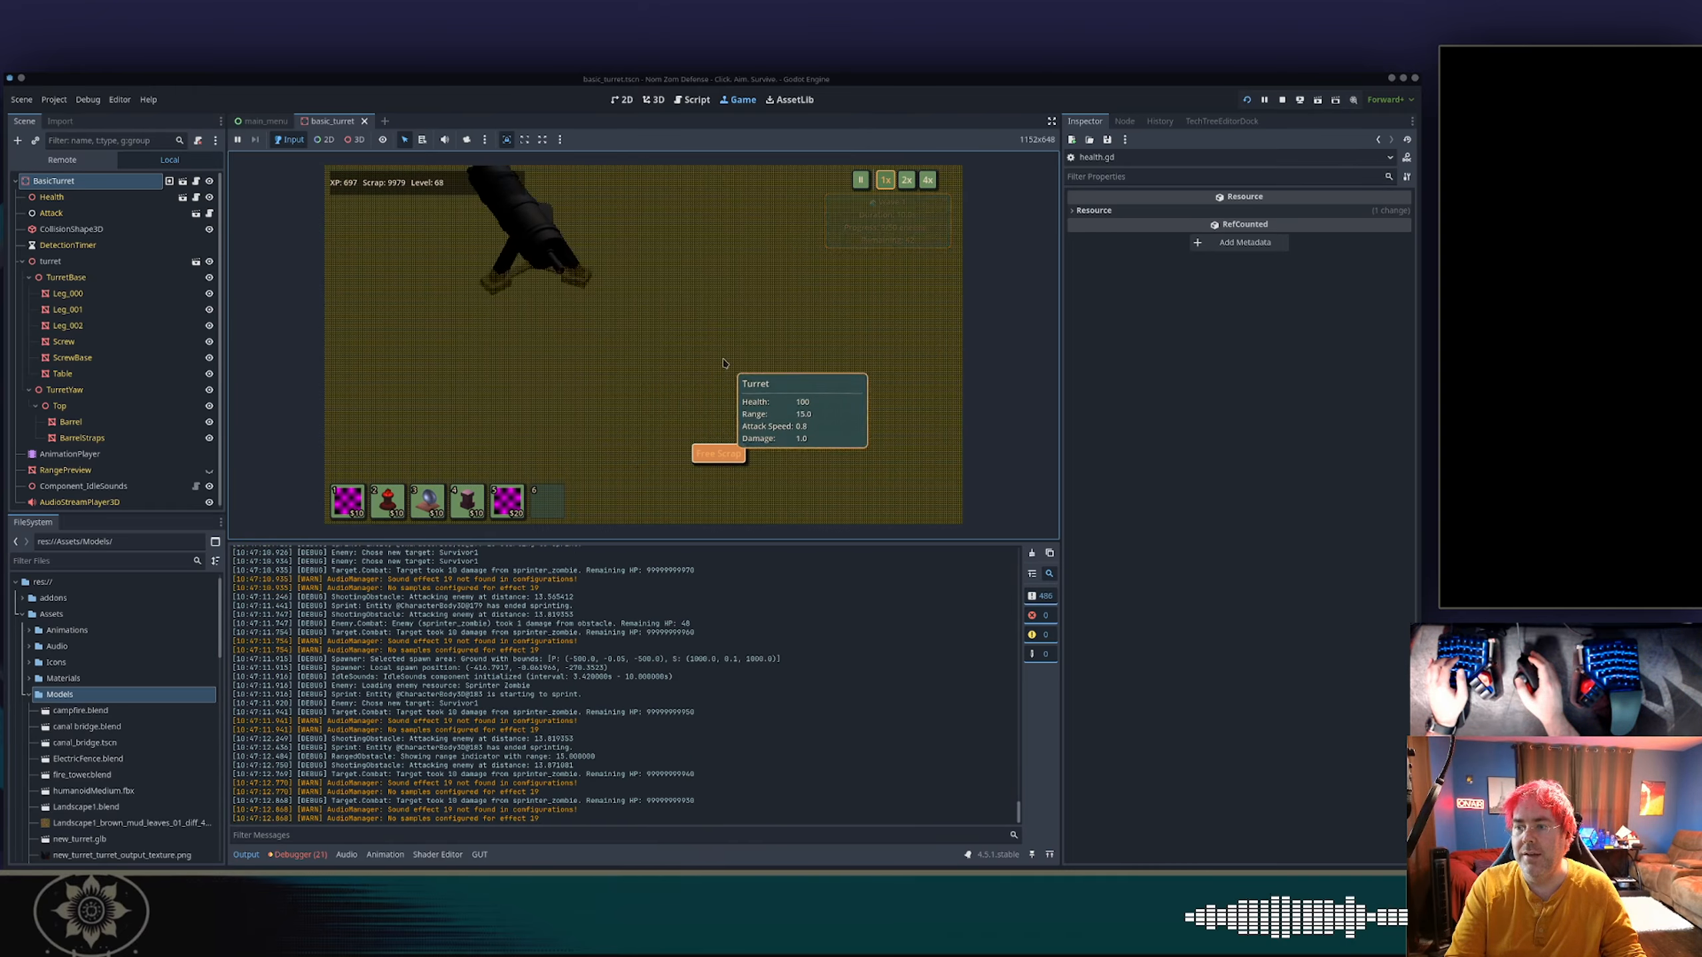
pyautogui.scroll(-5, 689, 337)
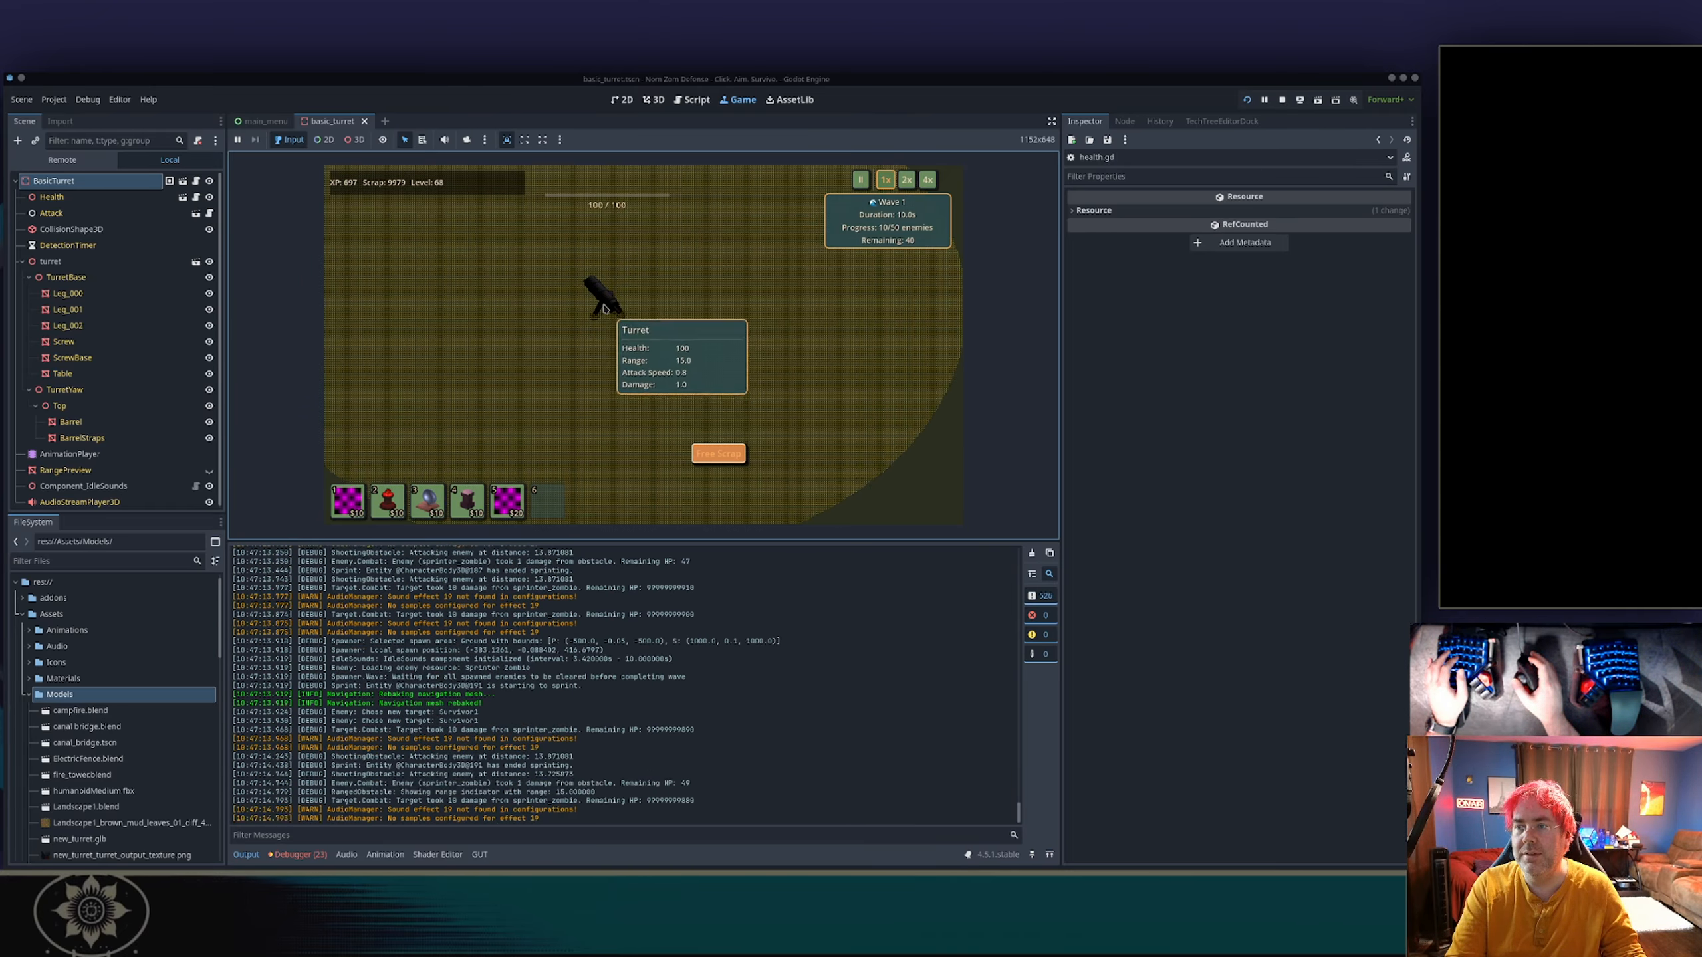
pyautogui.moveTo(602, 306)
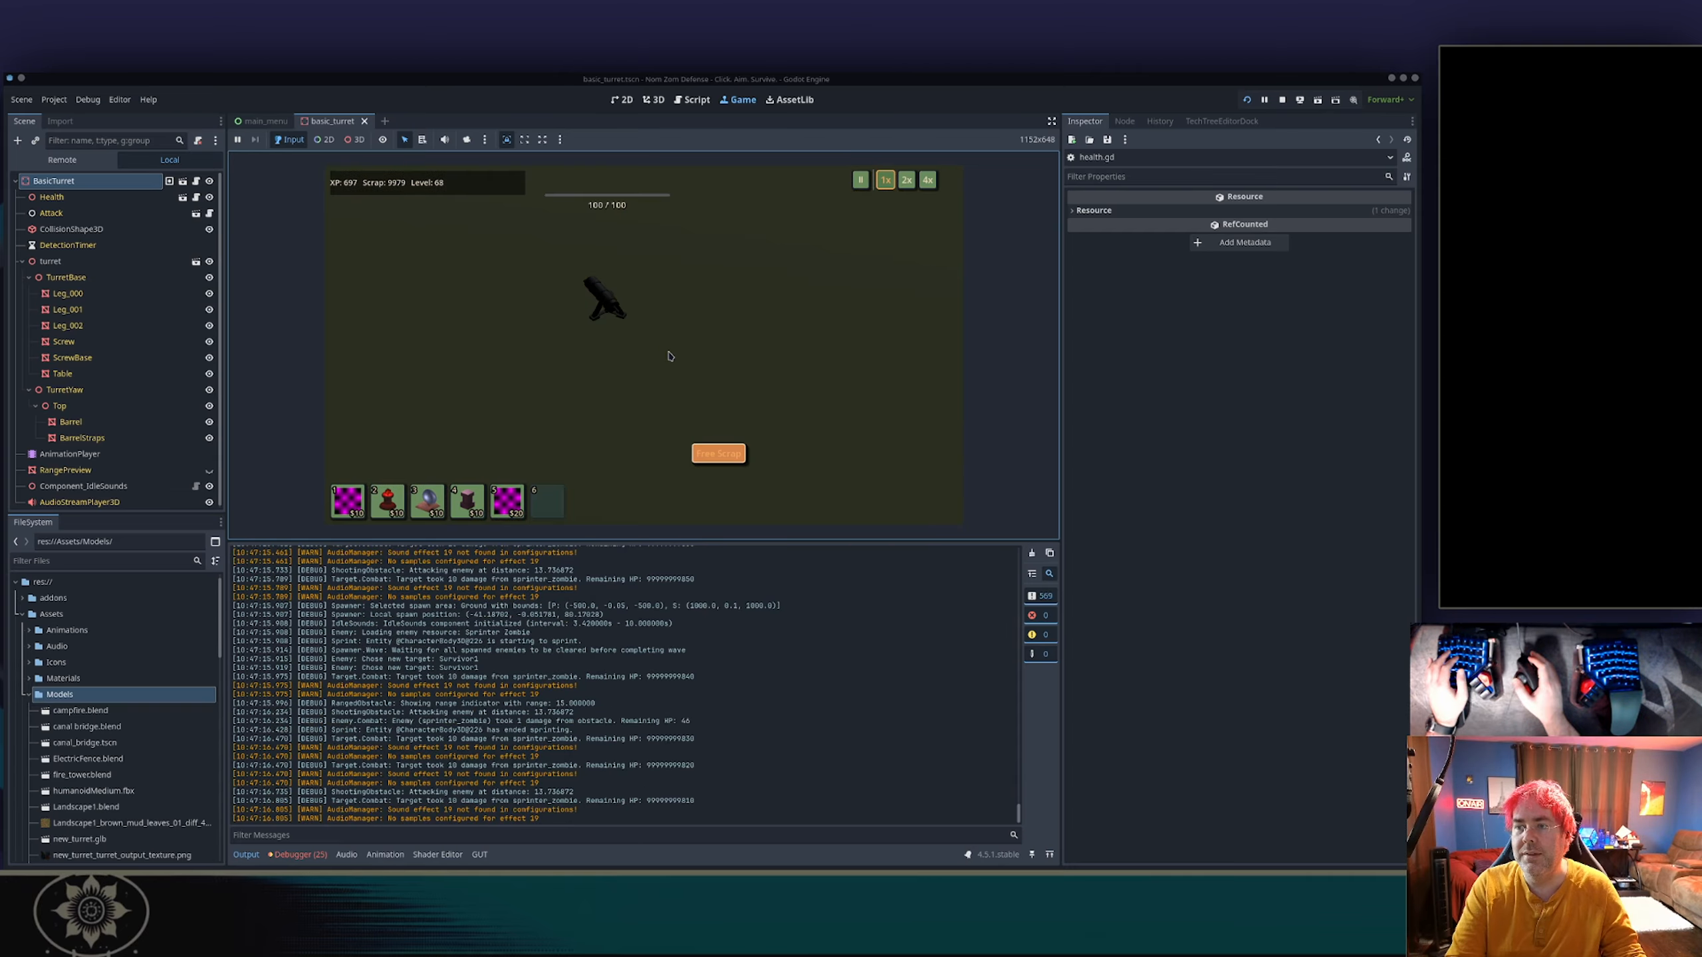
pyautogui.press('a')
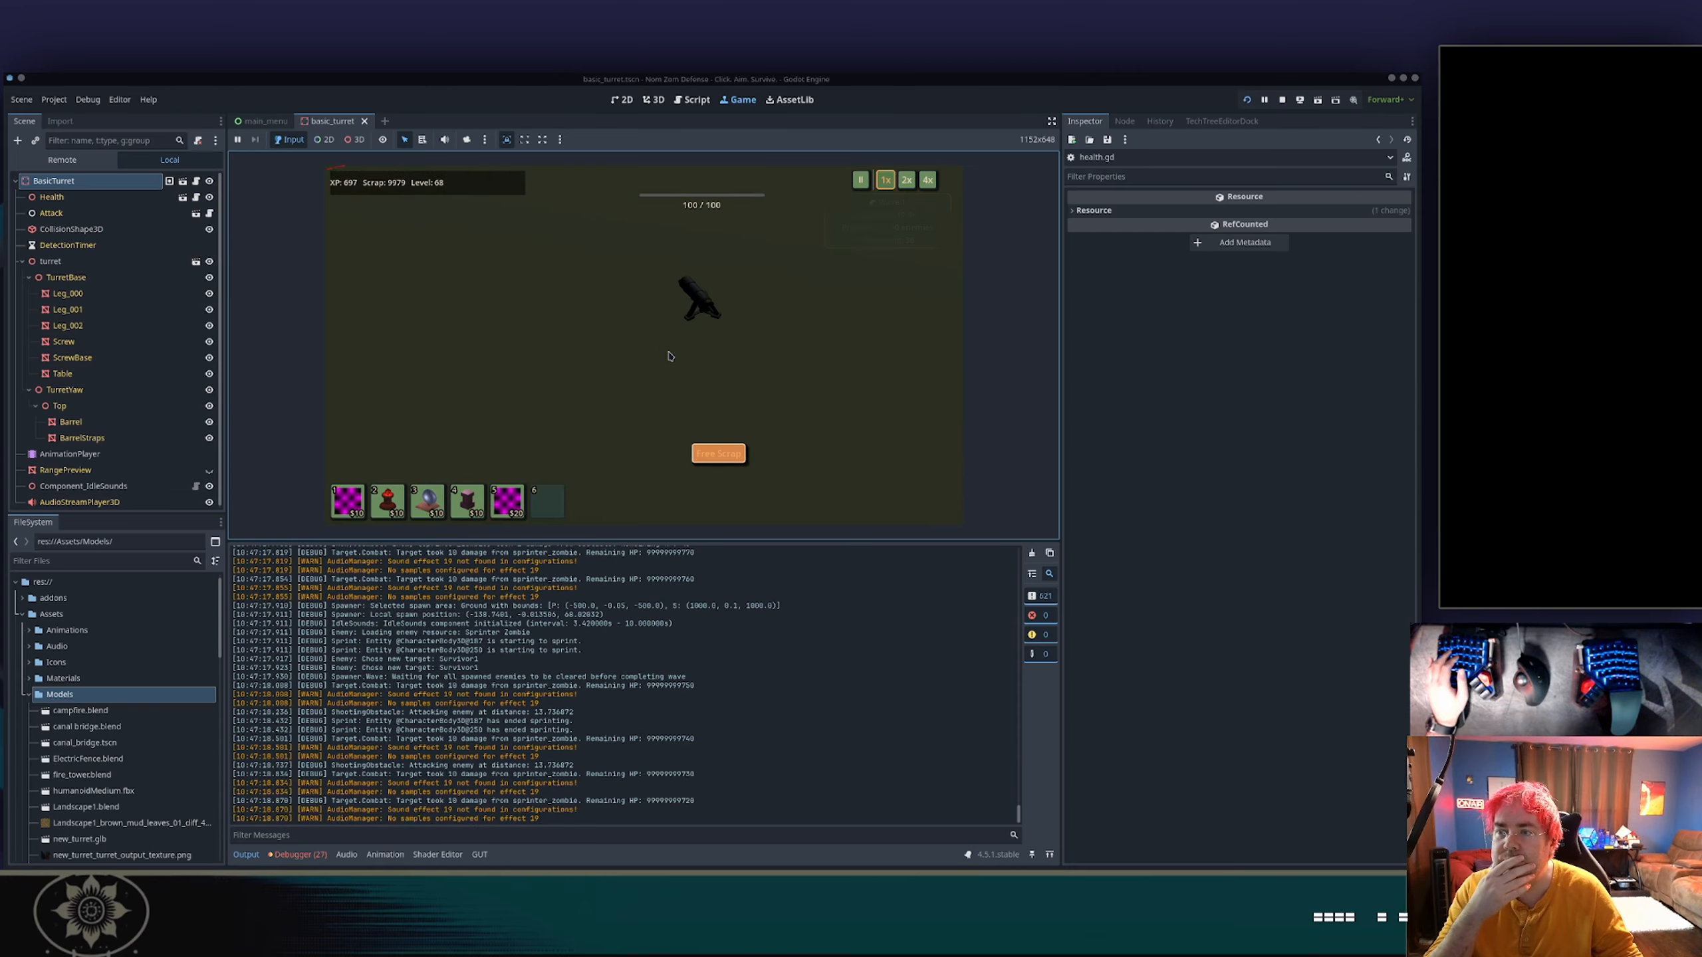
# Place a second turret to the left of the first one, near the approaching enemies.
pyautogui.press('w')
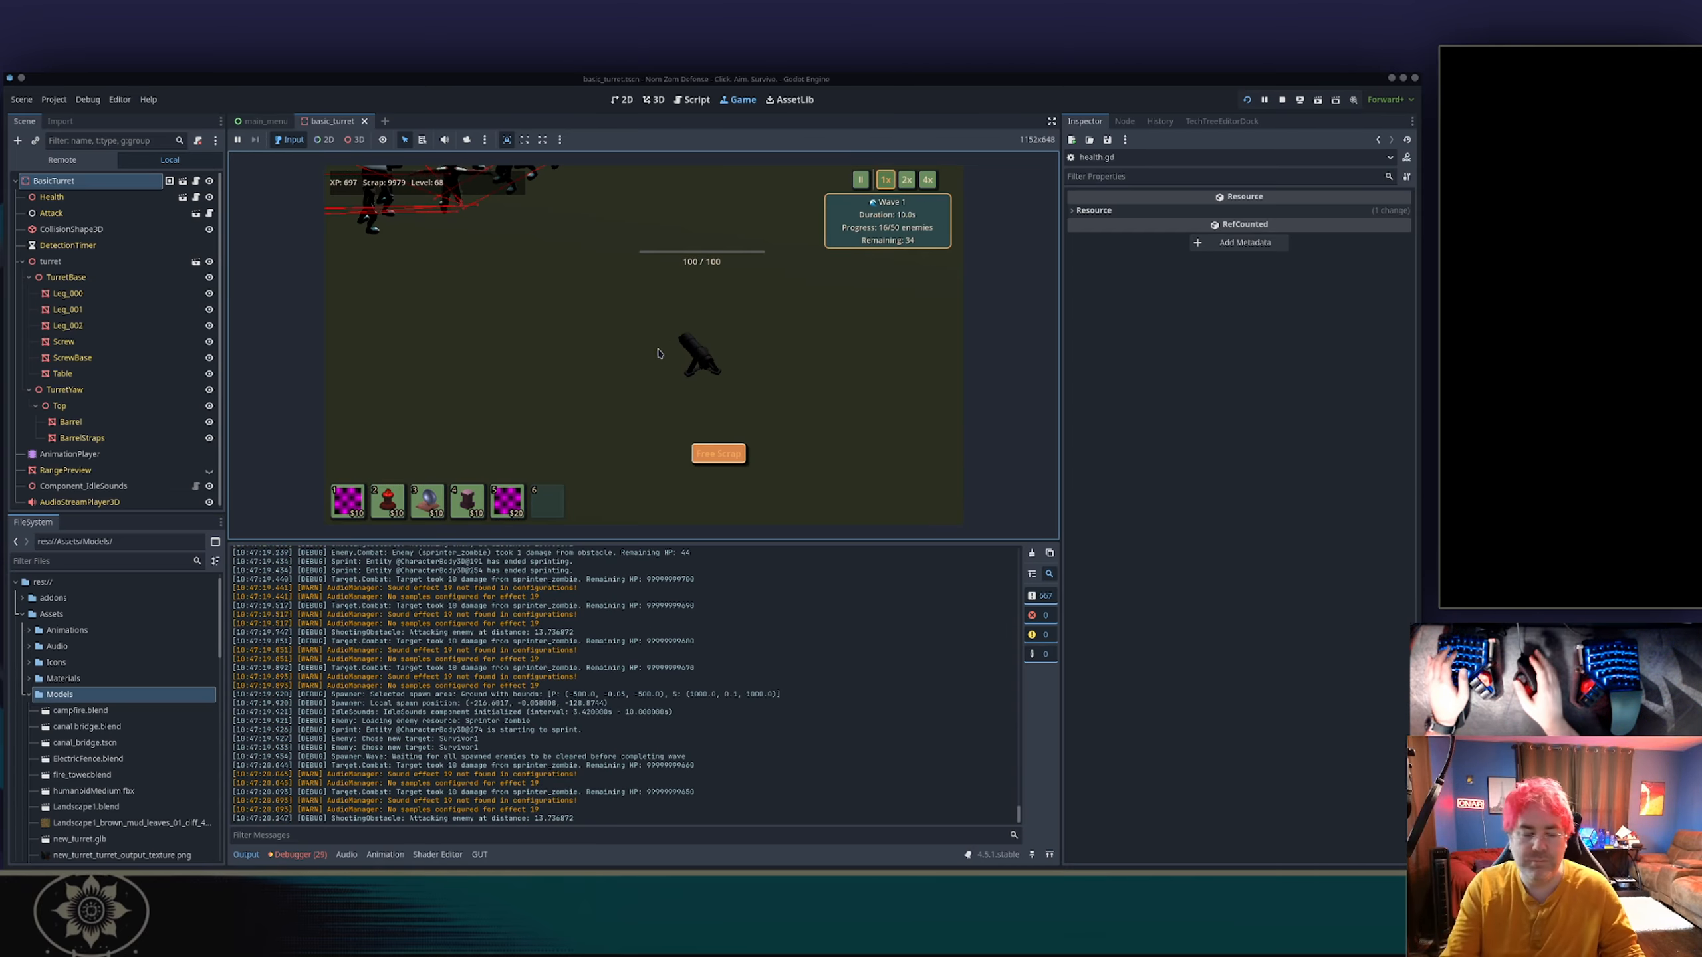
pyautogui.press('5')
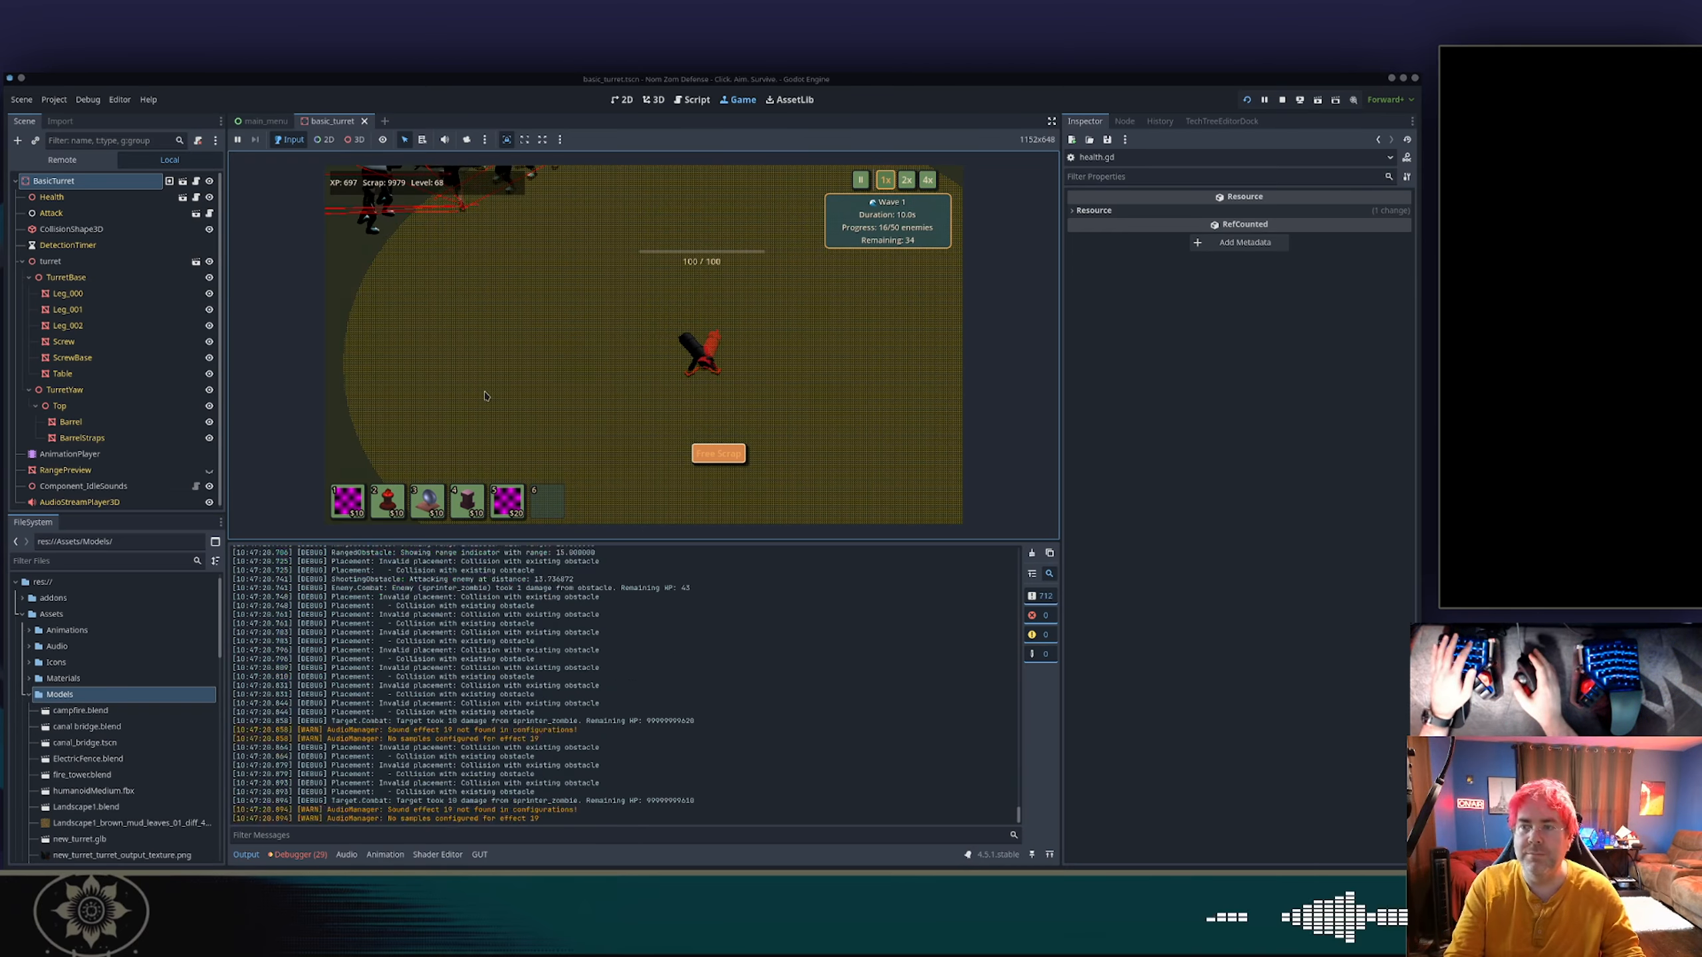
pyautogui.press('a')
pyautogui.click(417, 344)
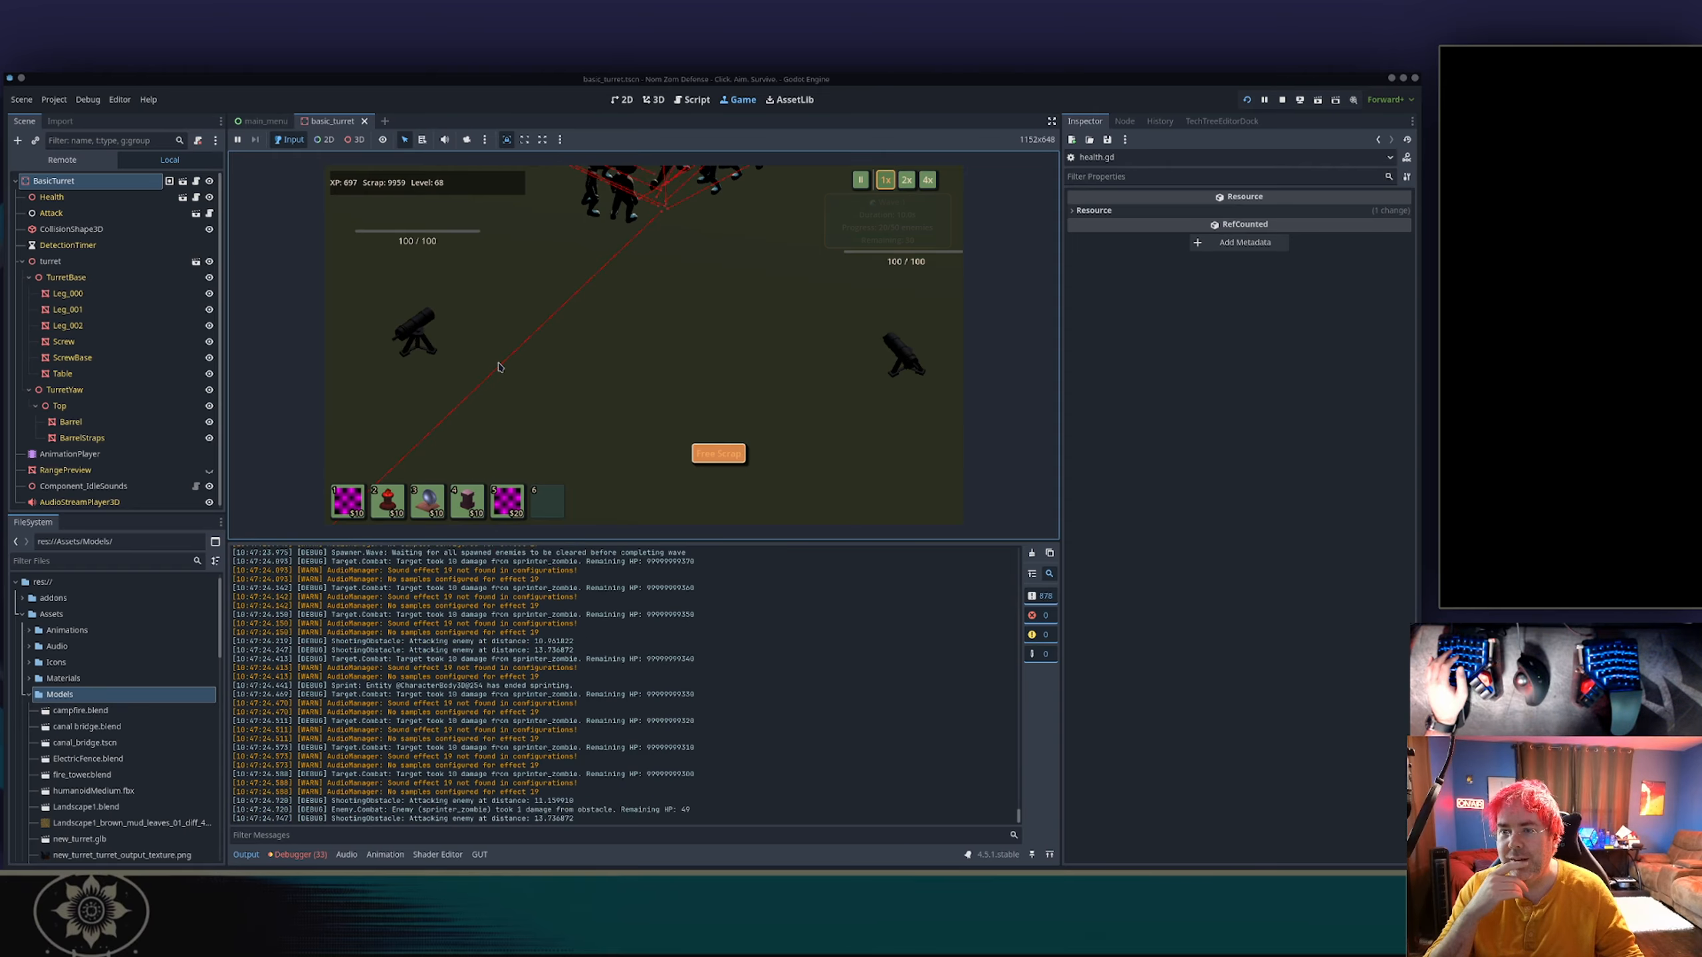
# Place a third turret in the open ground below the first two.
pyautogui.press('s')
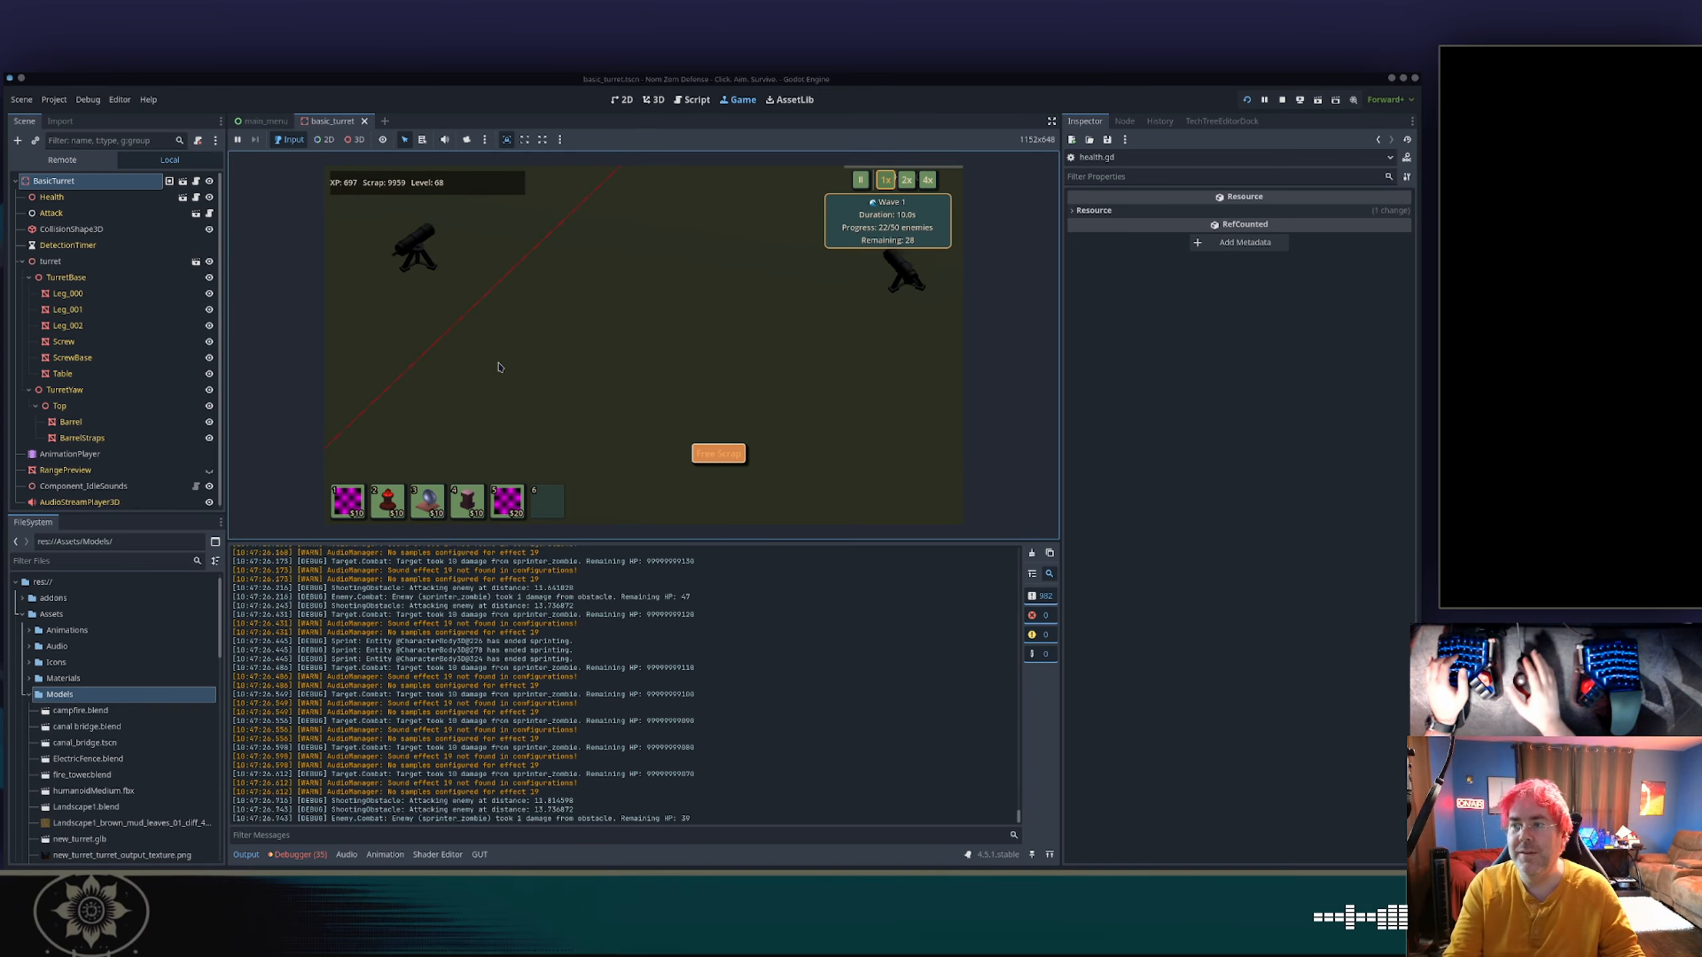
pyautogui.scroll(-5, 499, 367)
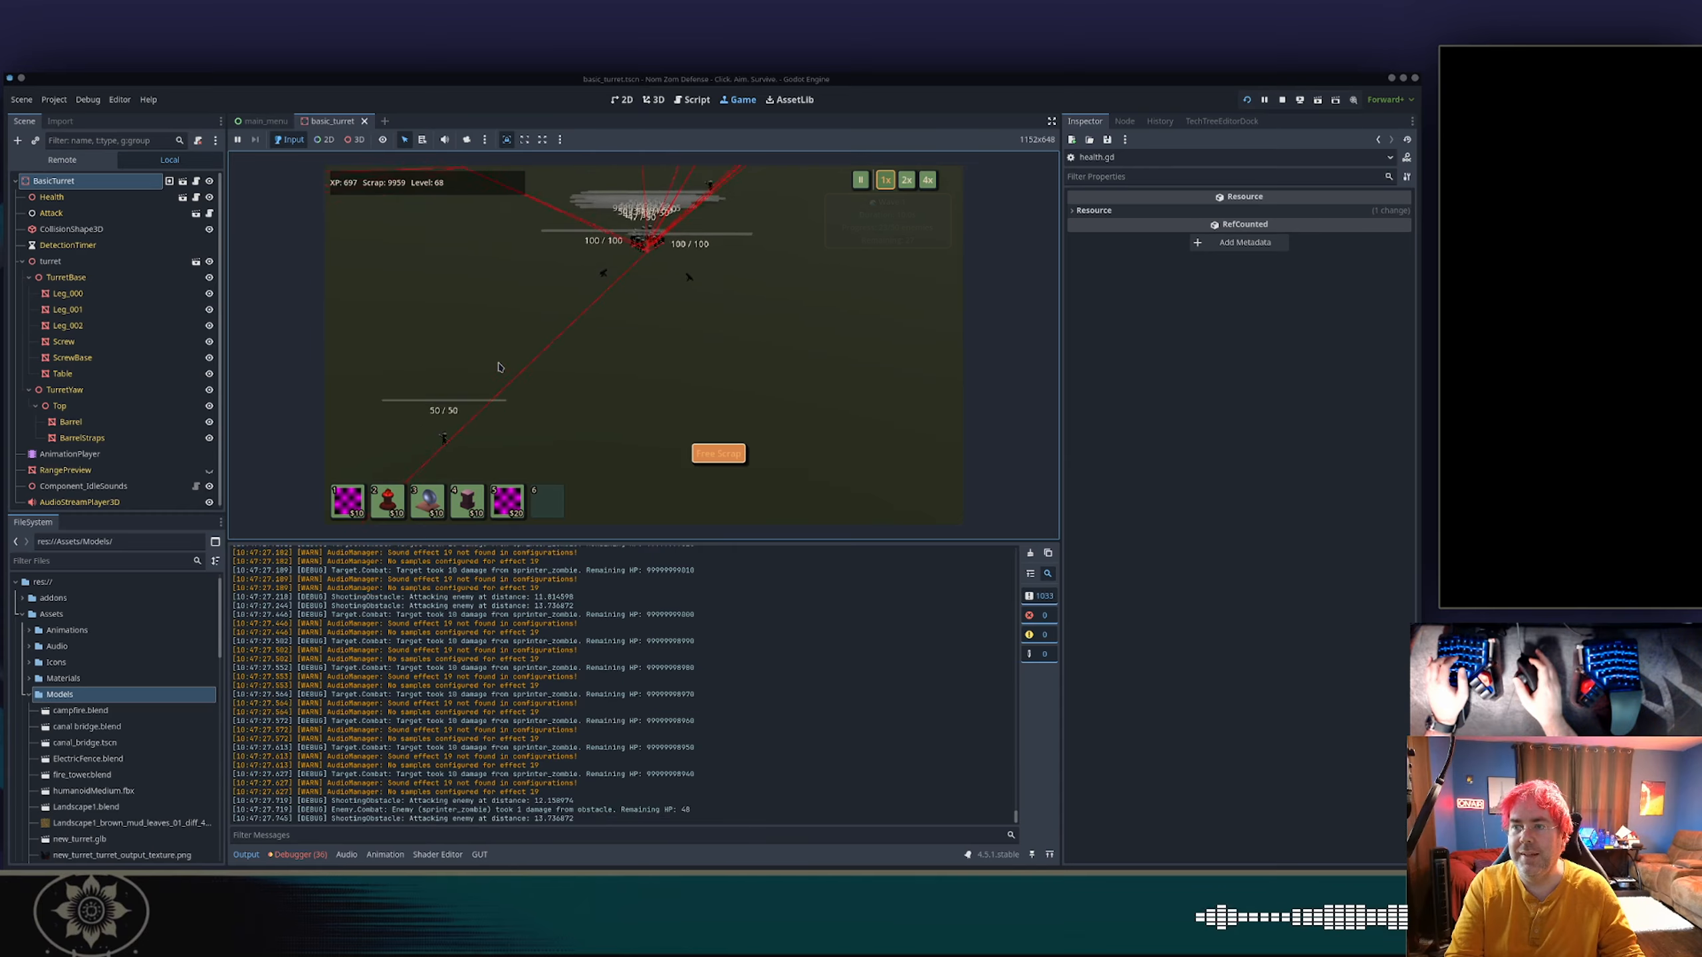
pyautogui.scroll(-2, 499, 367)
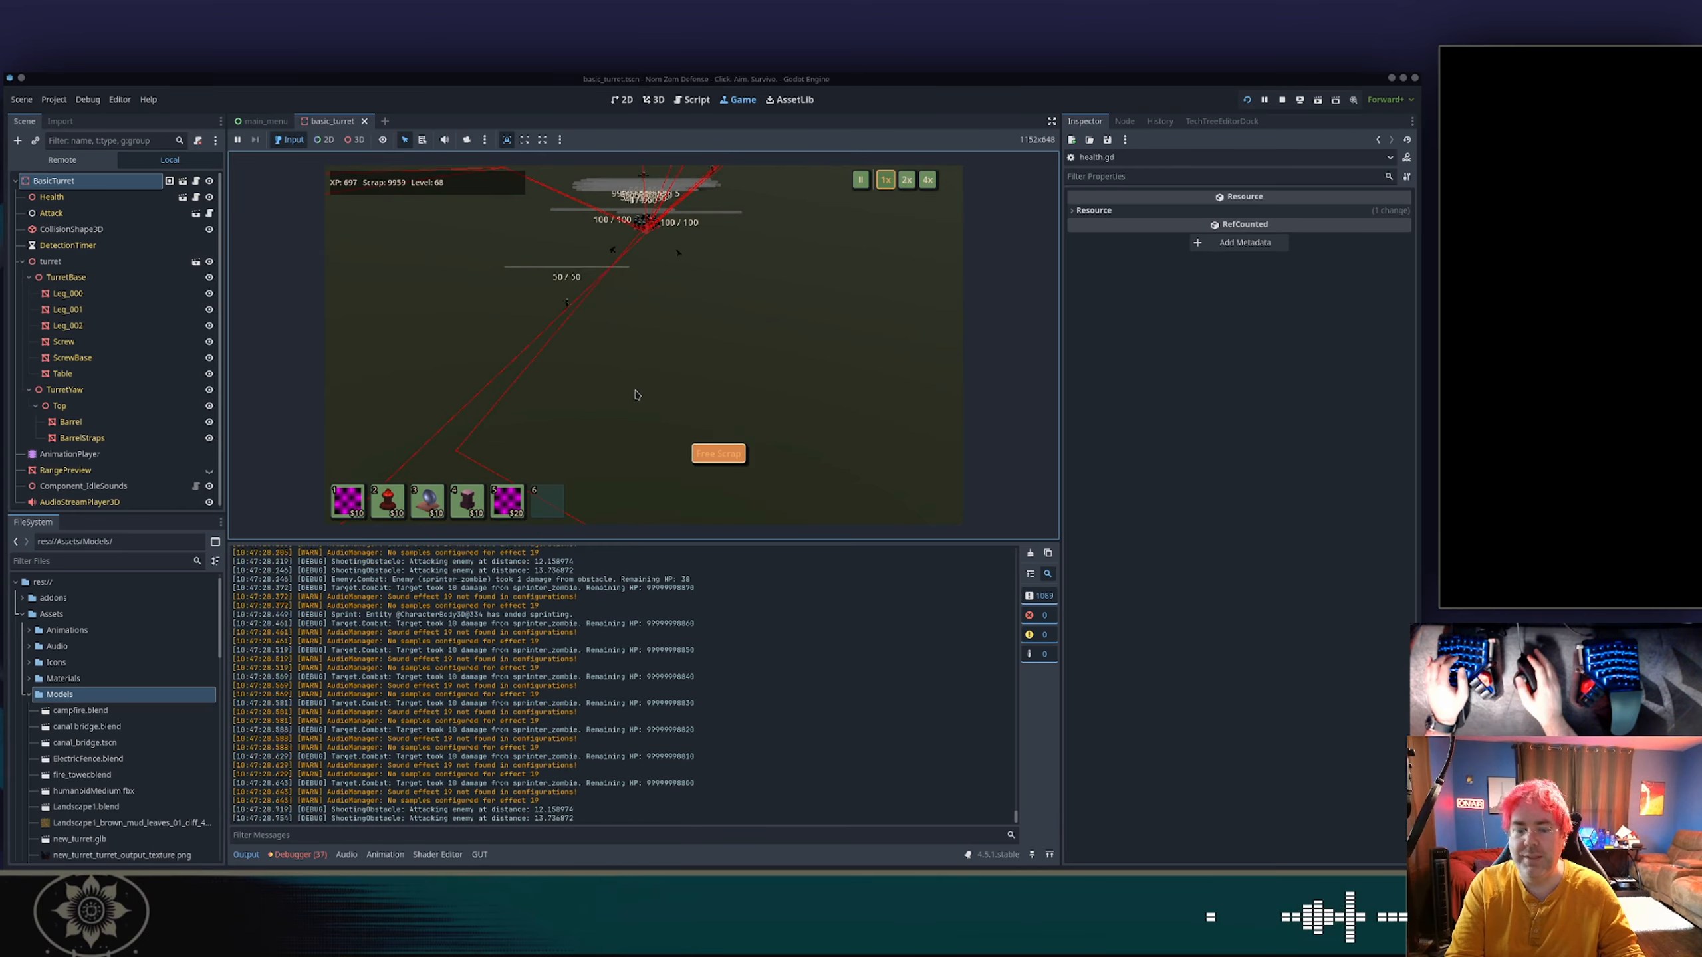
pyautogui.press('1')
pyautogui.scroll(7, 647, 416)
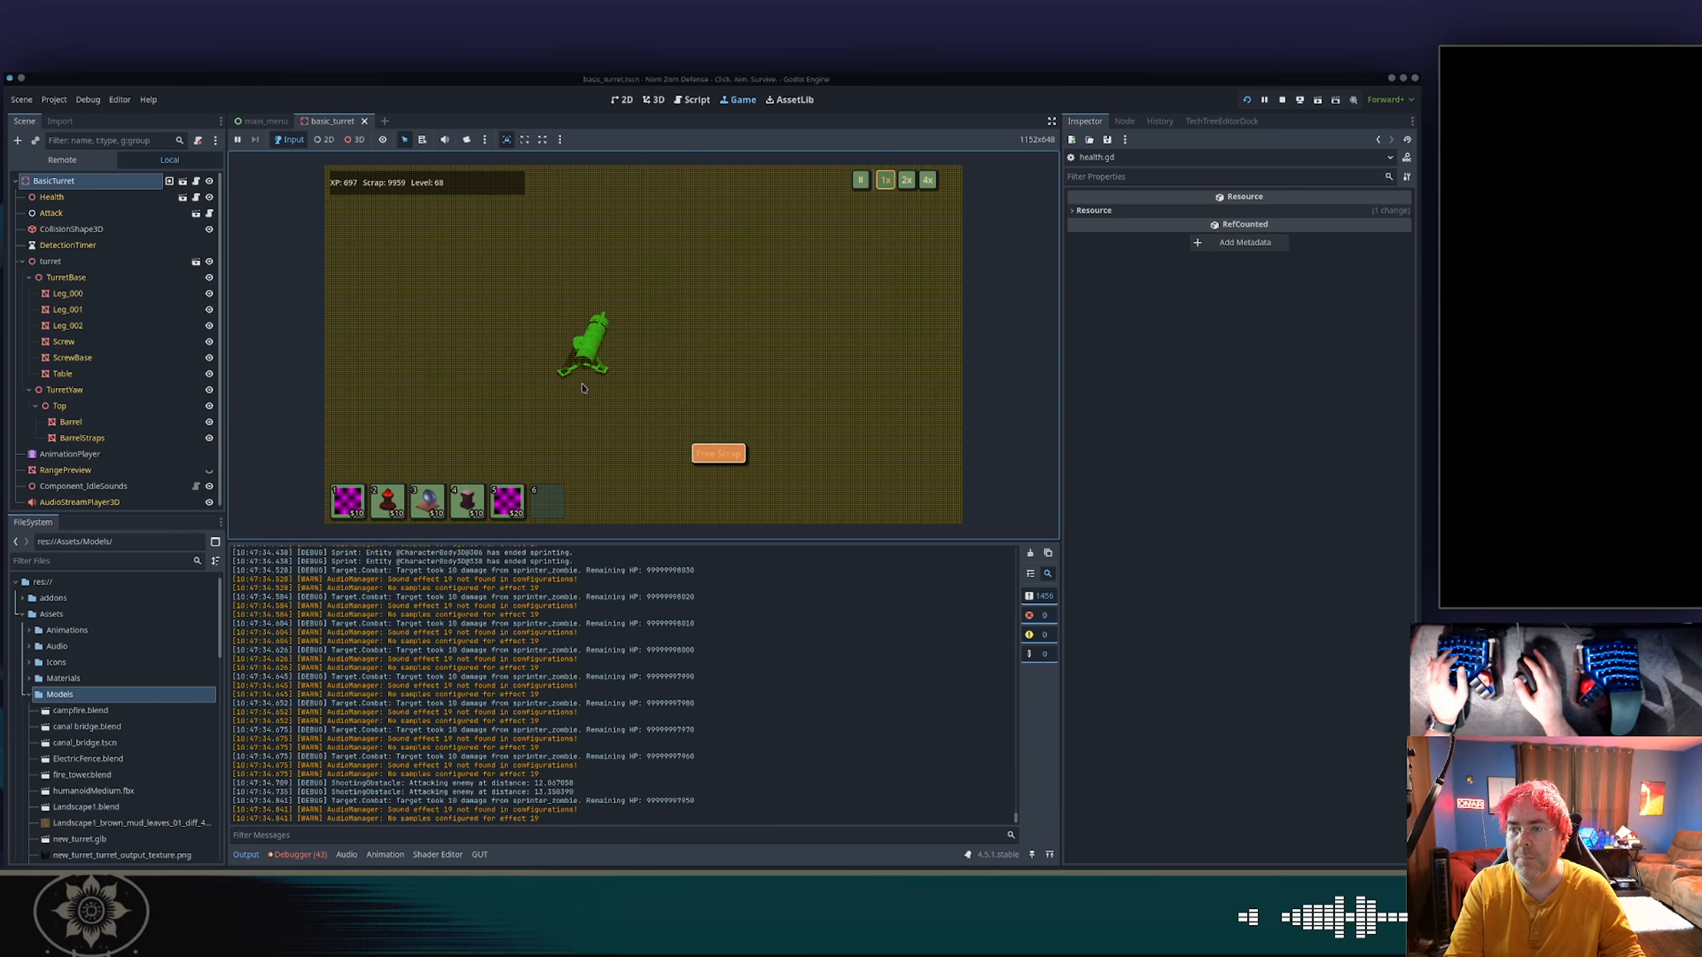
pyautogui.click(582, 387)
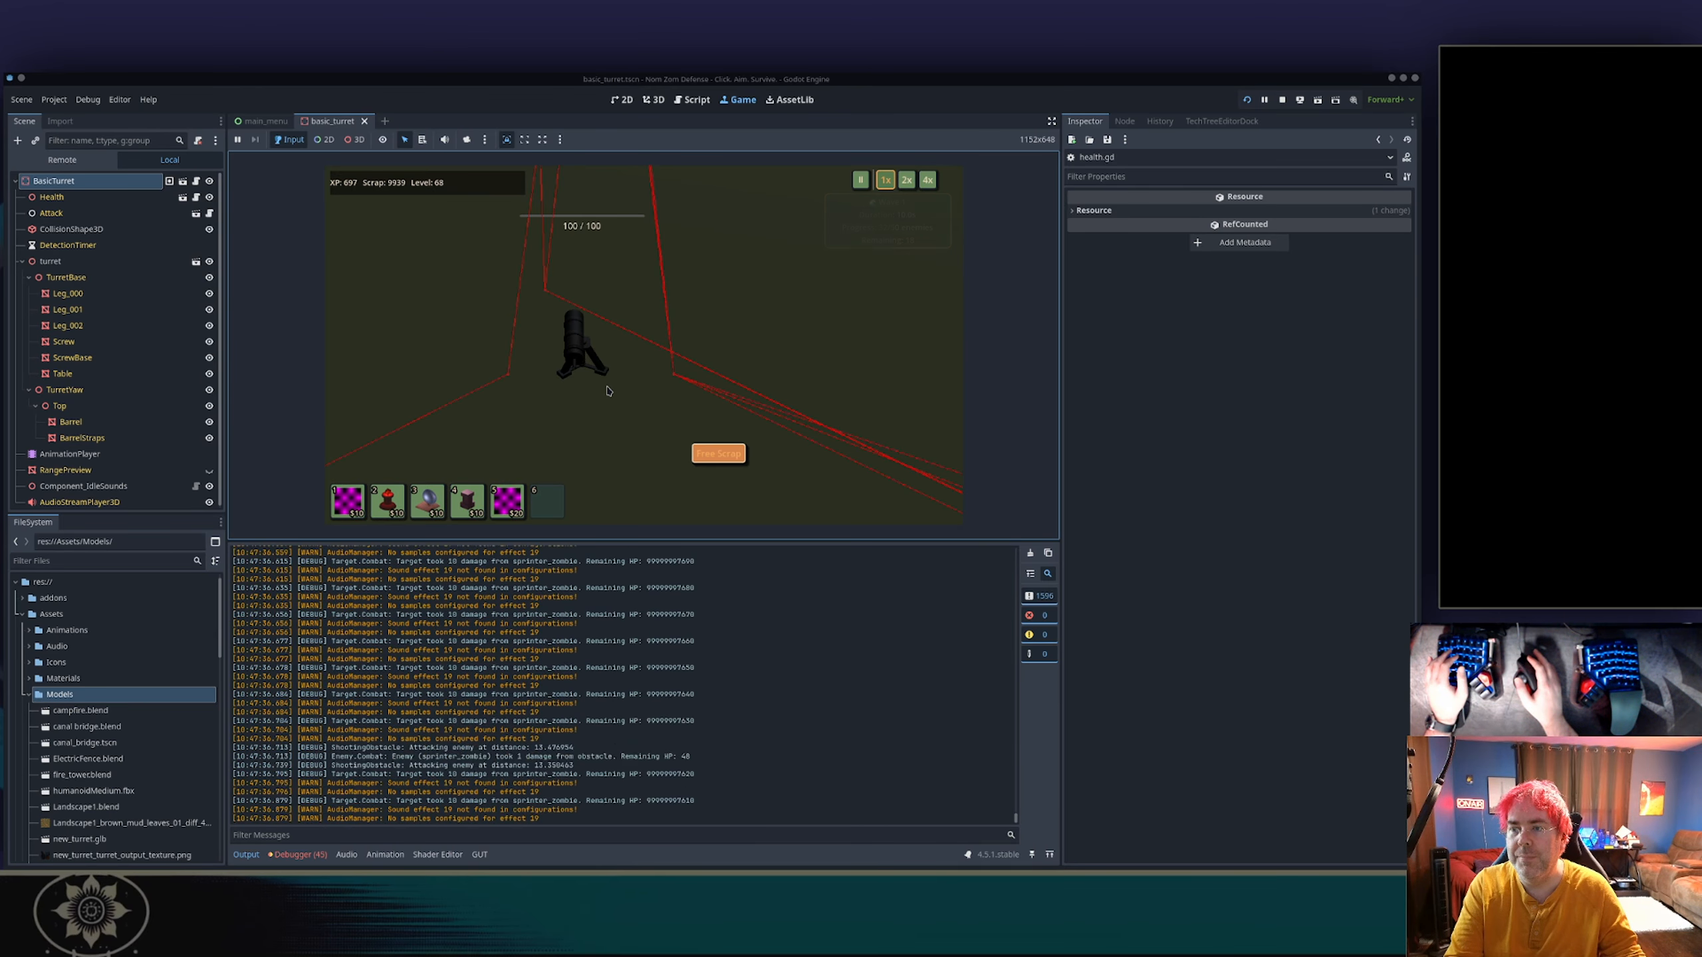
# Place a fourth turret above the enemy cluster, on the far side from the others.
pyautogui.scroll(-10, 607, 391)
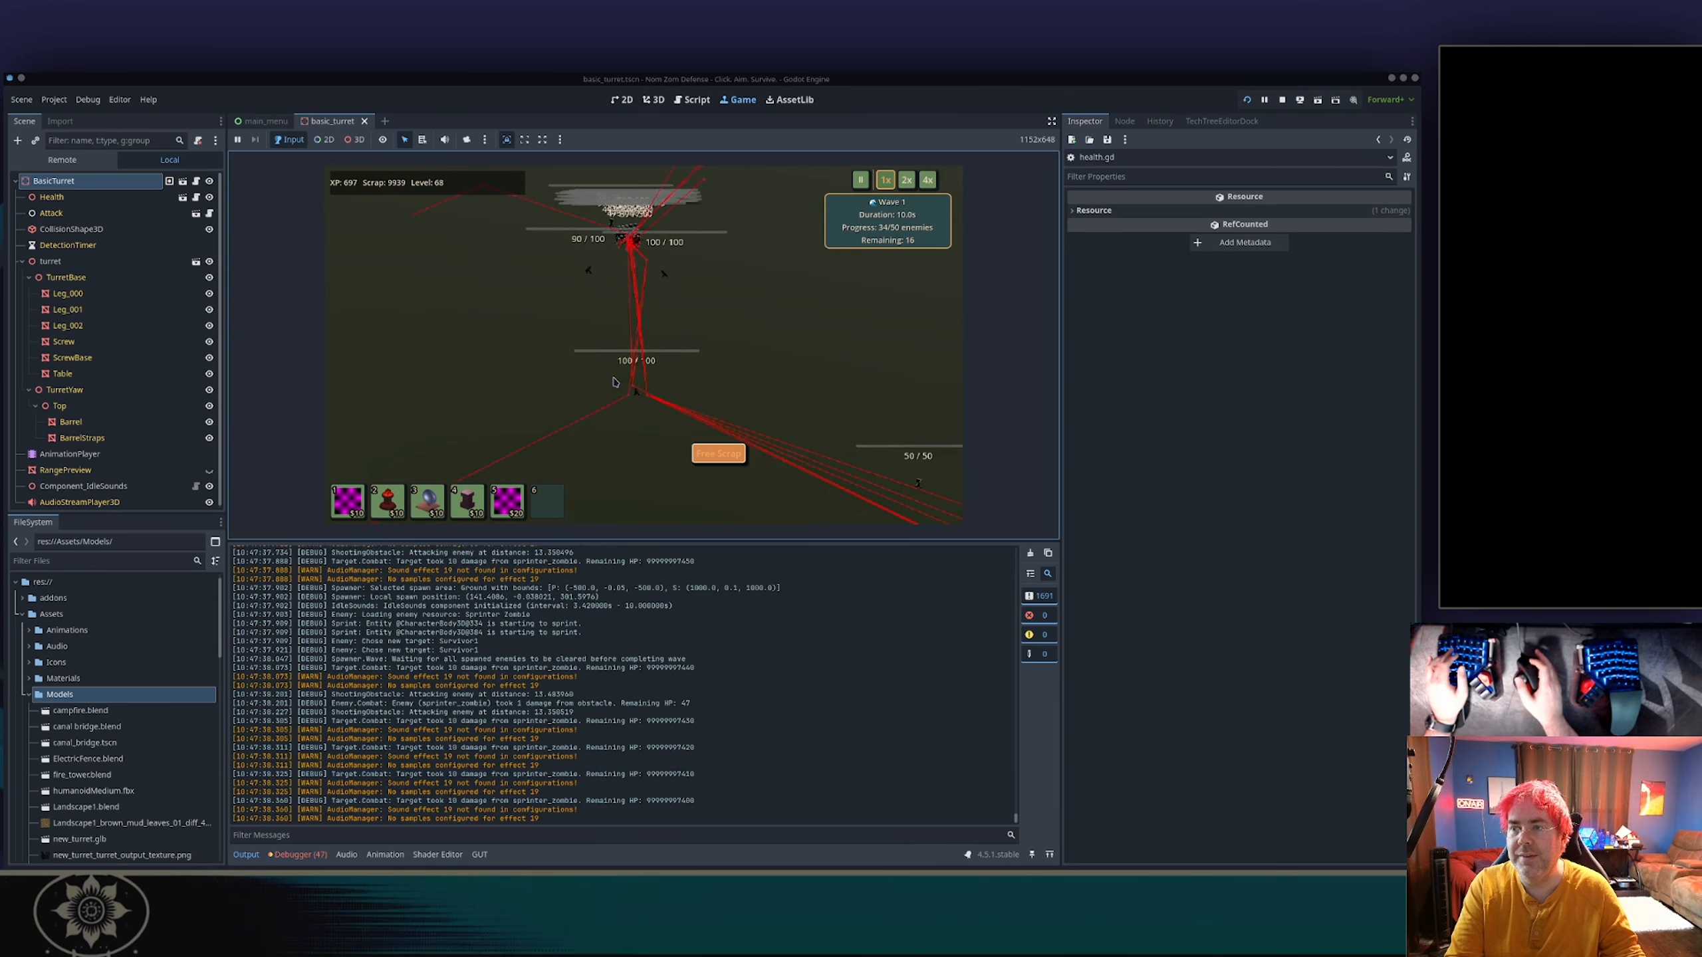
pyautogui.press('w')
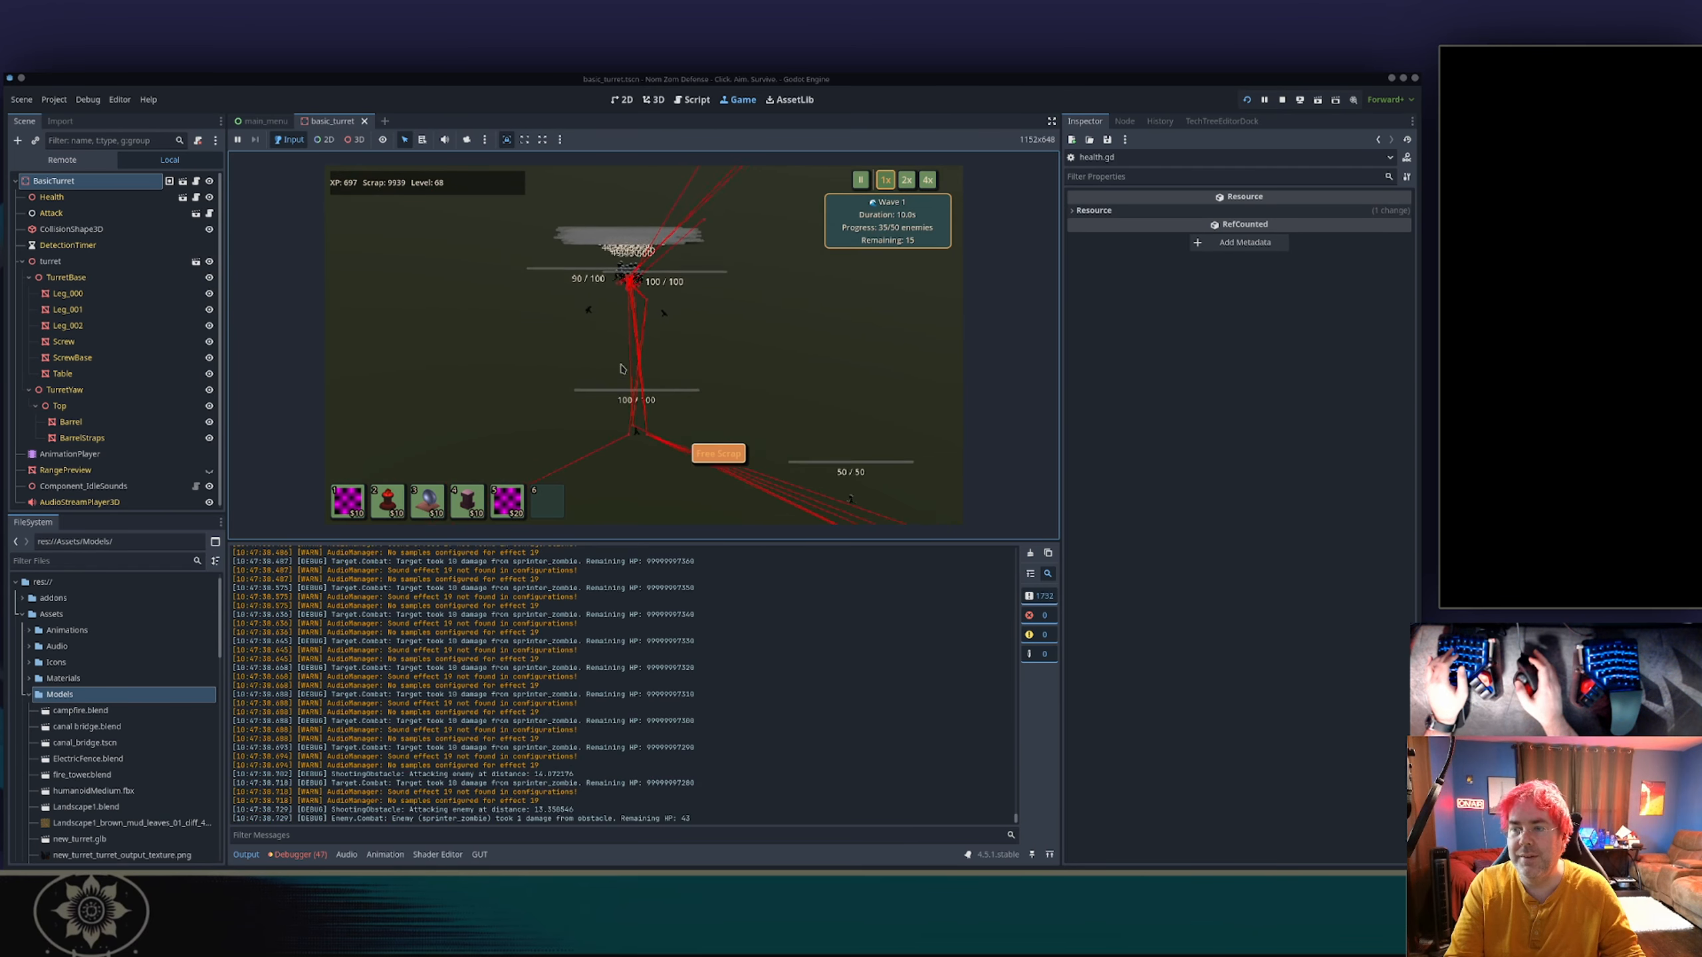
pyautogui.press('5')
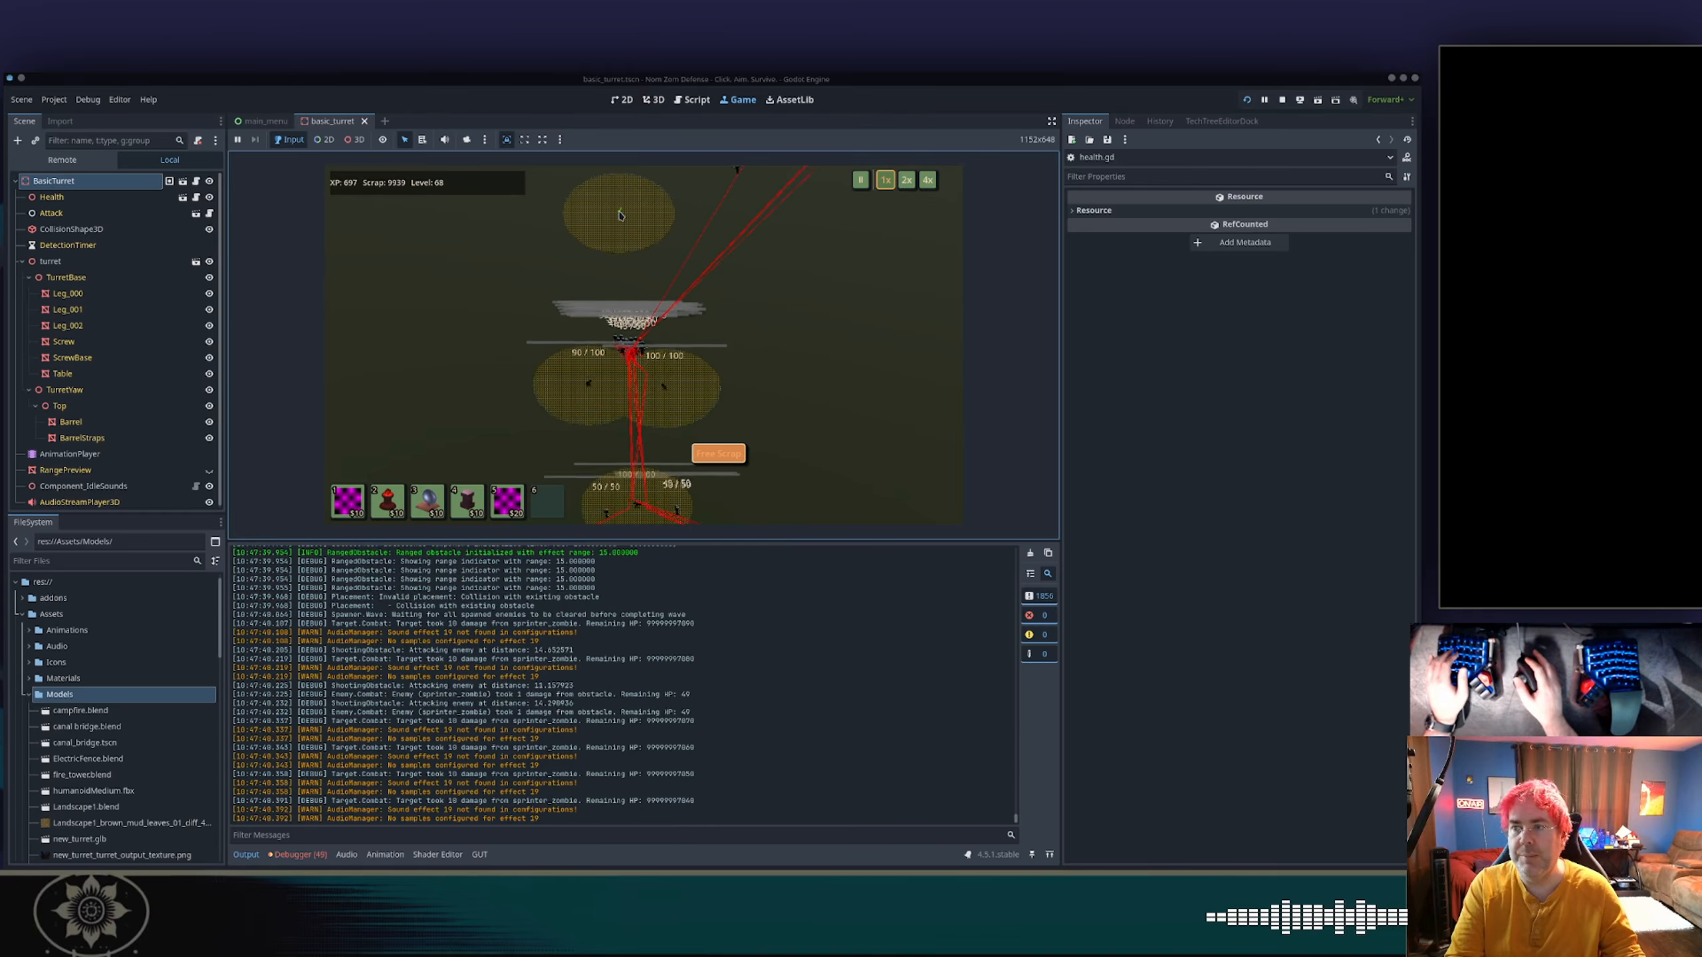
pyautogui.click(620, 215)
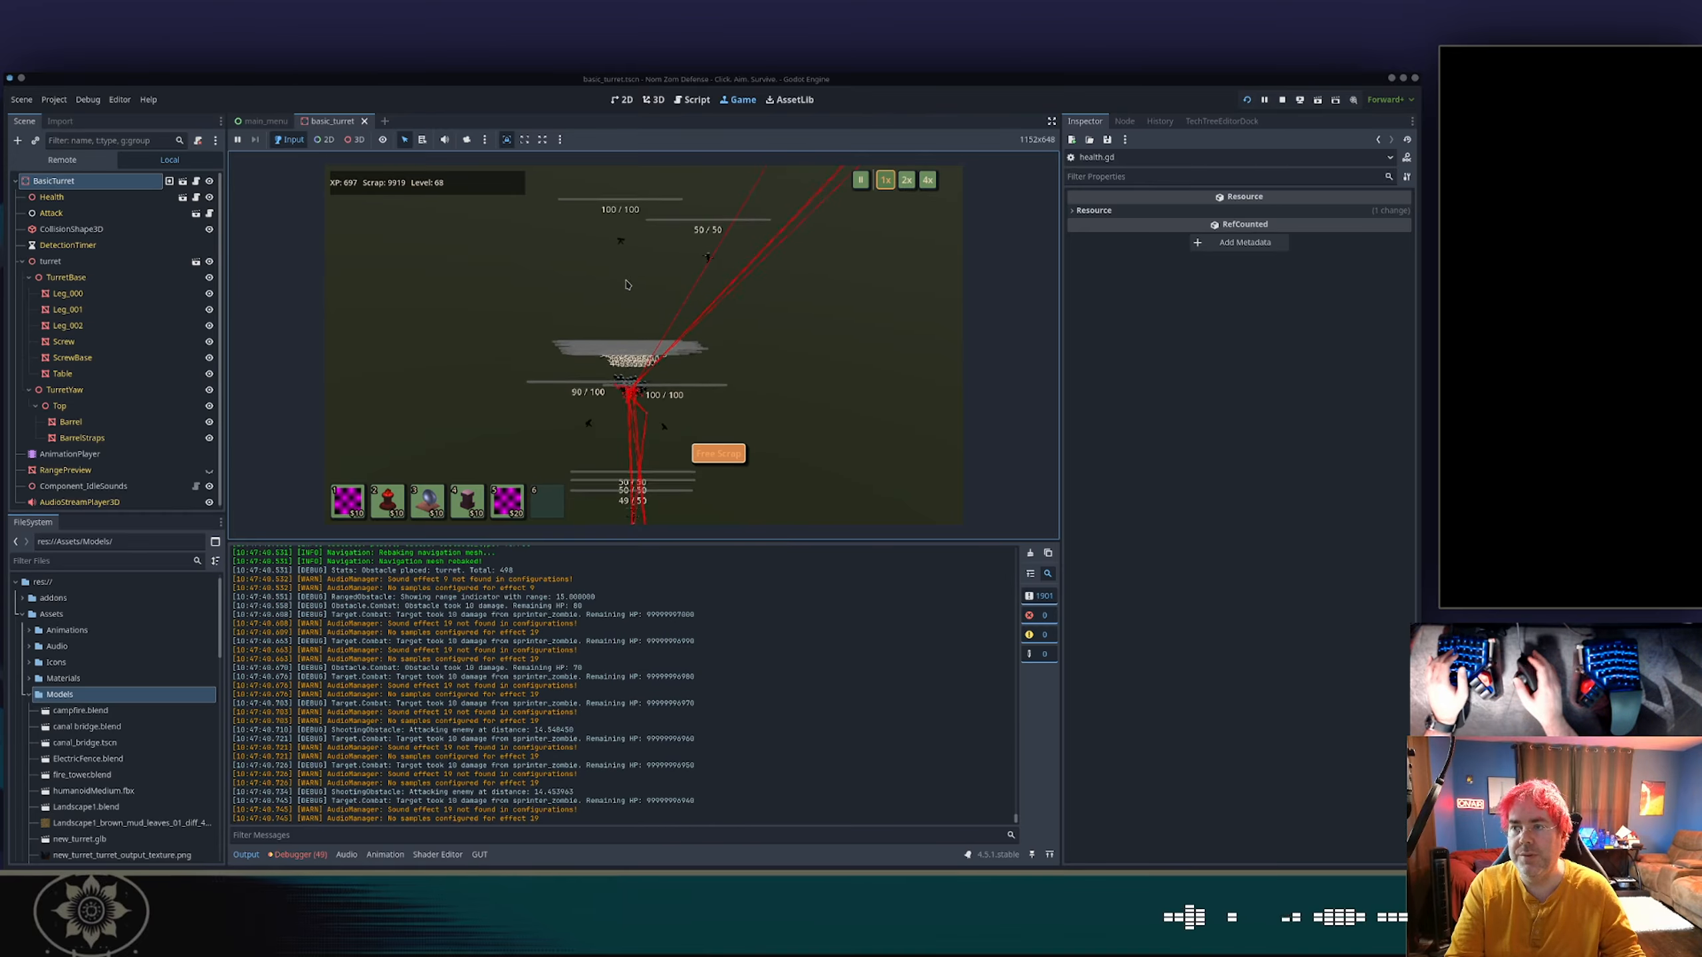
# Examine the fourth turret's aim up close and pause the game.
pyautogui.press('w')
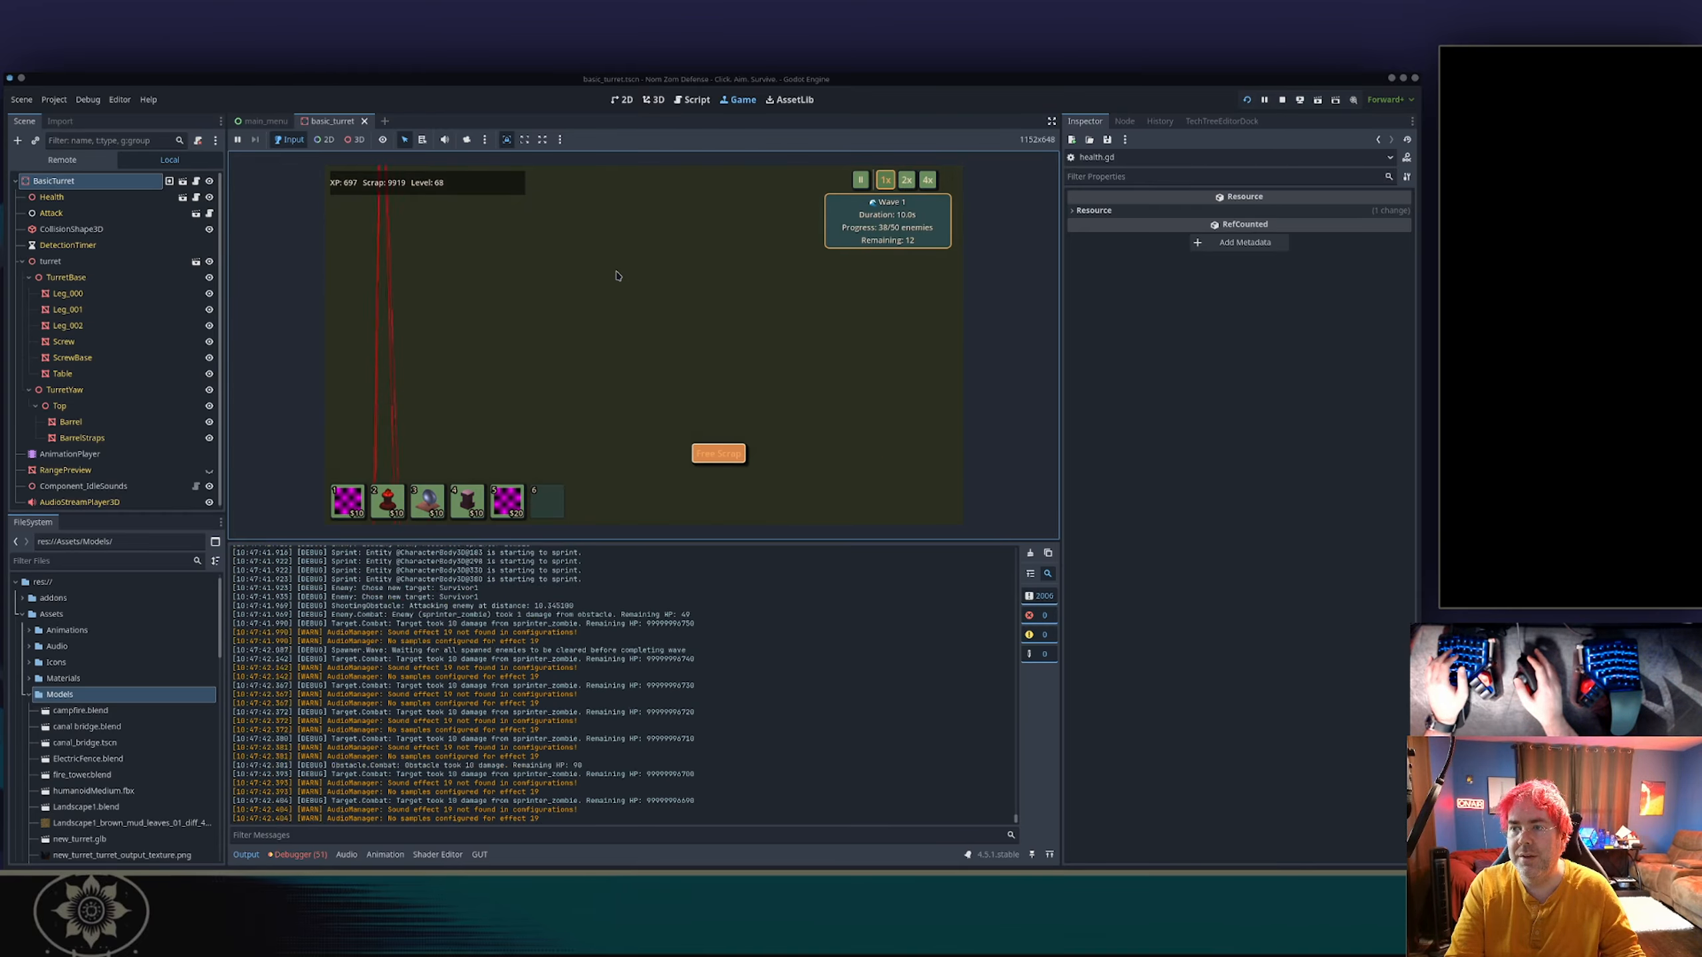
pyautogui.press('a')
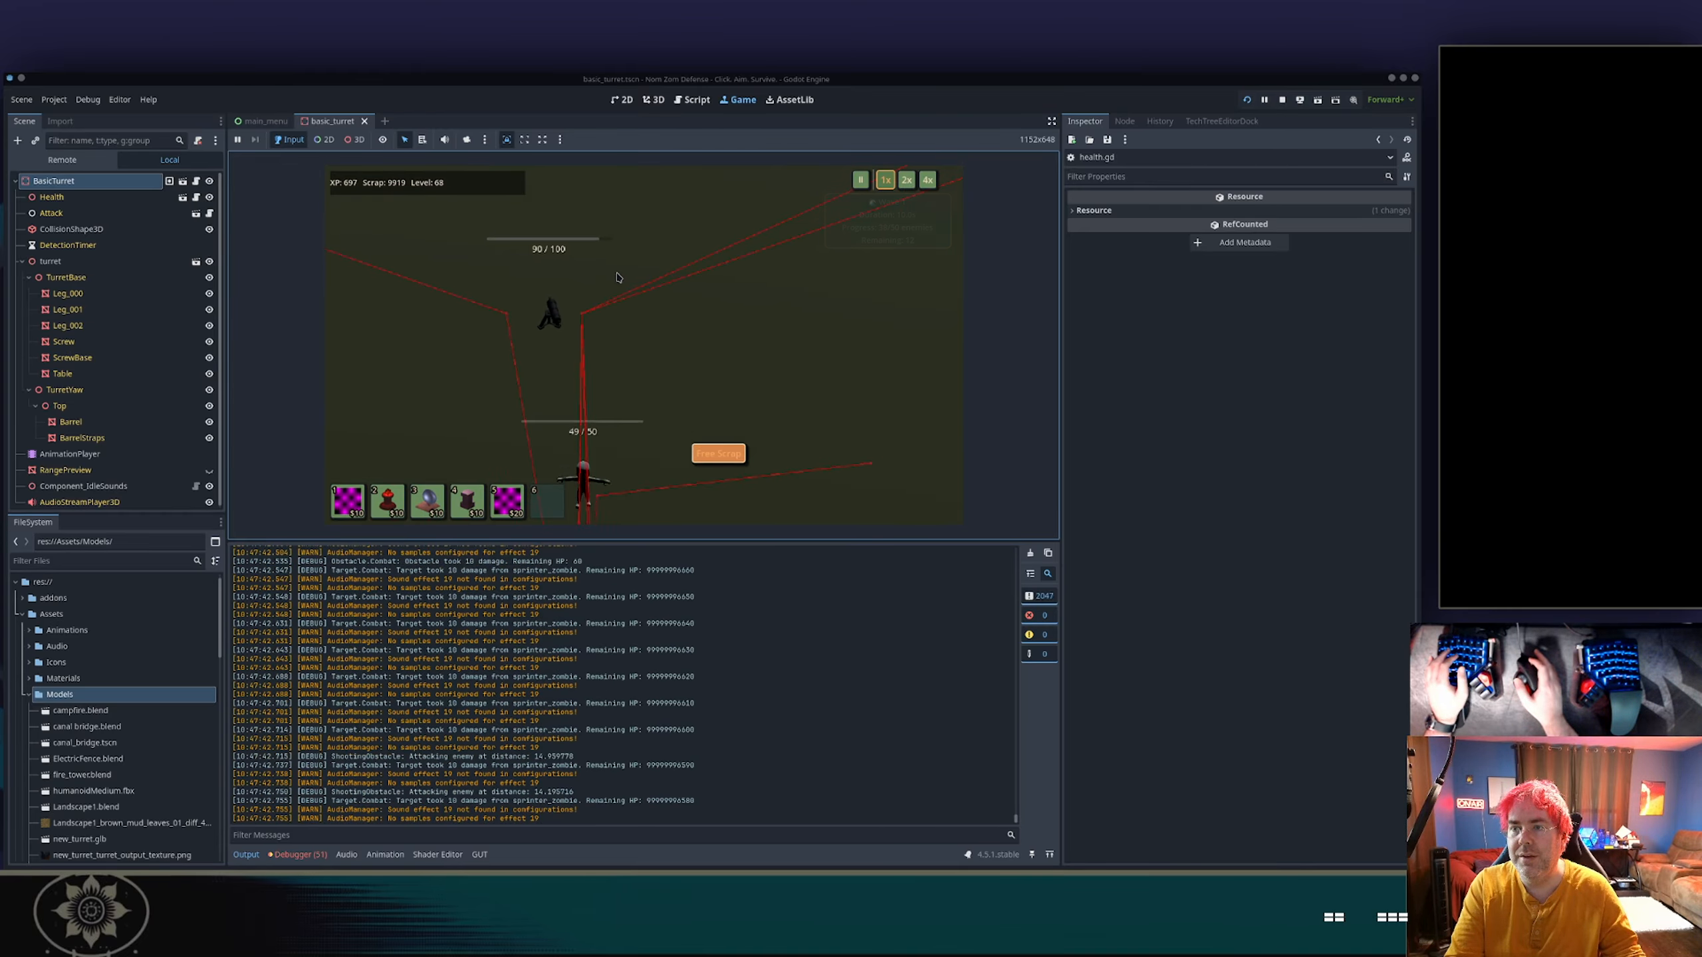
pyautogui.scroll(3, 619, 279)
pyautogui.press('d')
pyautogui.press('a')
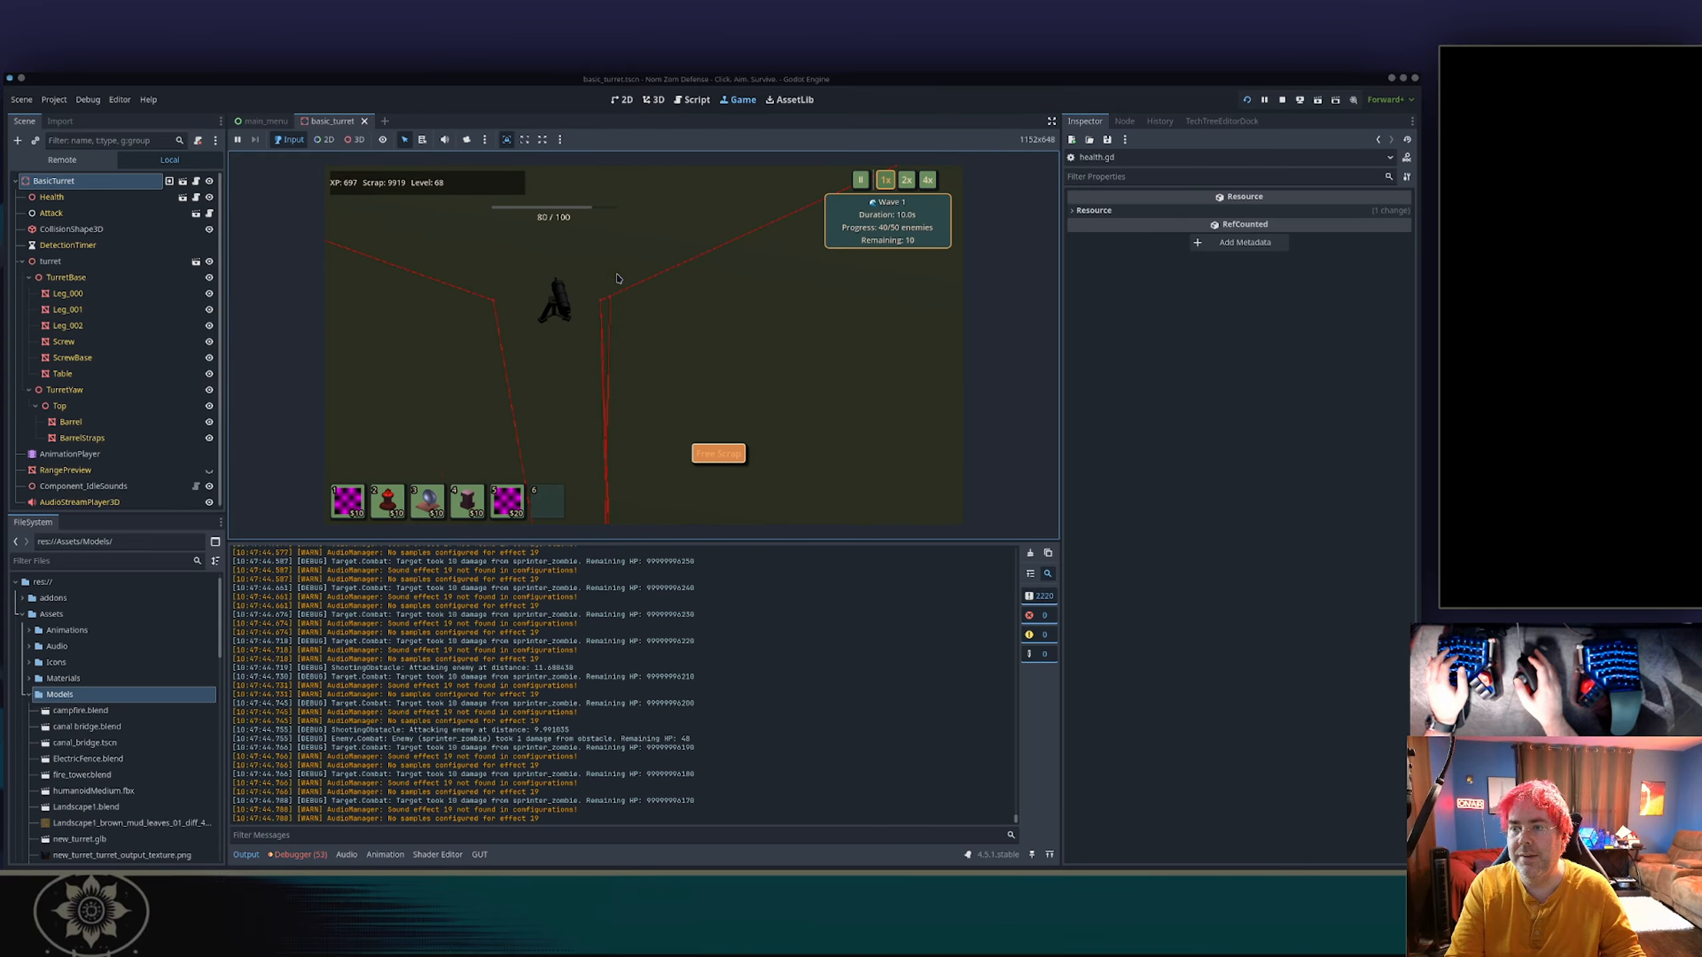
pyautogui.press('space')
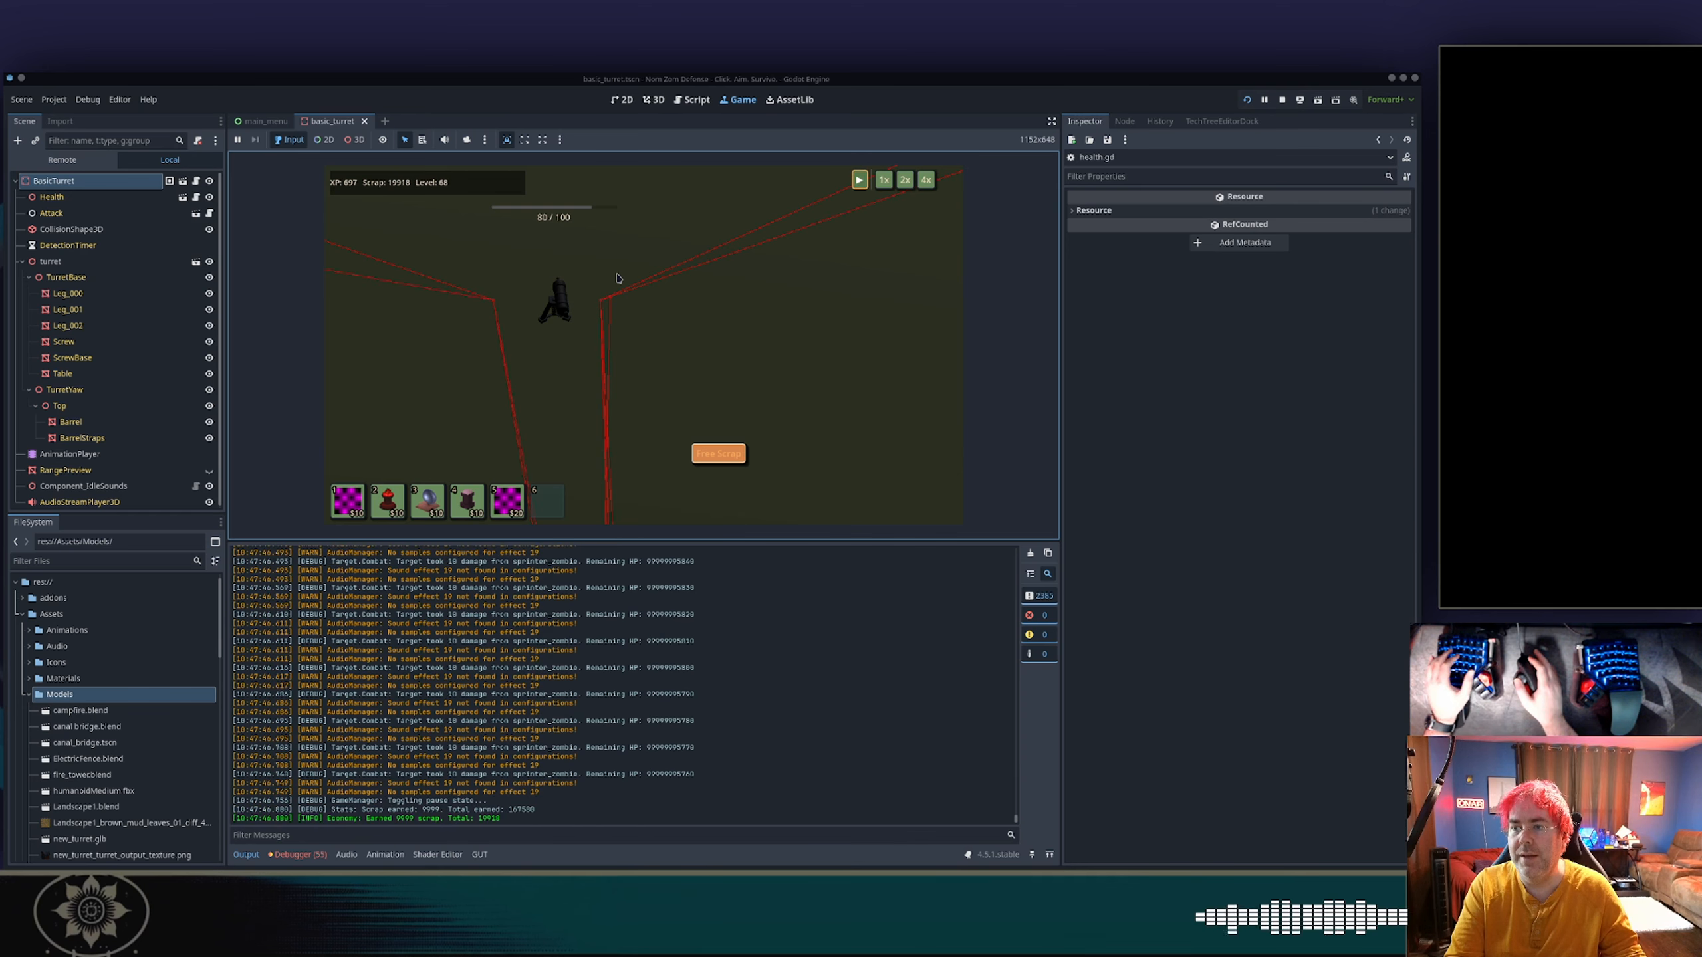
# Switch to Blender with the new_turret file open.
pyautogui.hotkey('alt', 'Tab')
pyautogui.hotkey('alt', 'Tab')
pyautogui.hotkey('alt', 'Tab')
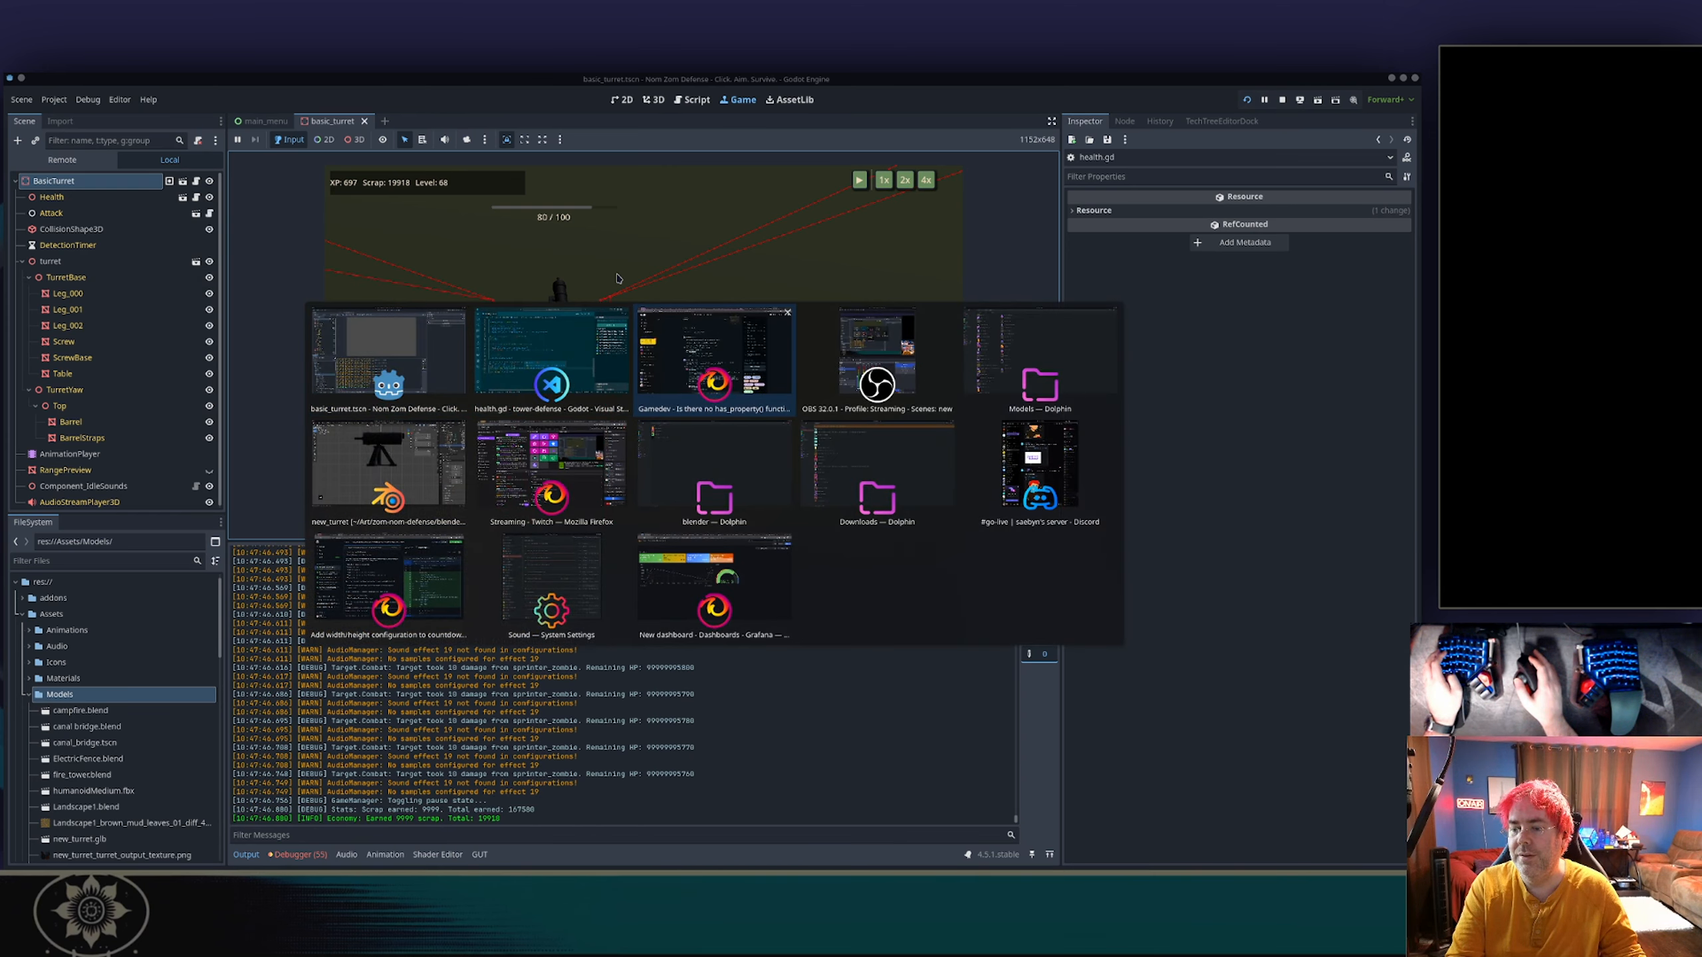
pyautogui.hotkey('alt', 'Tab')
pyautogui.hotkey('alt', 'Tab')
pyautogui.hotkey('alt', 'Tab')
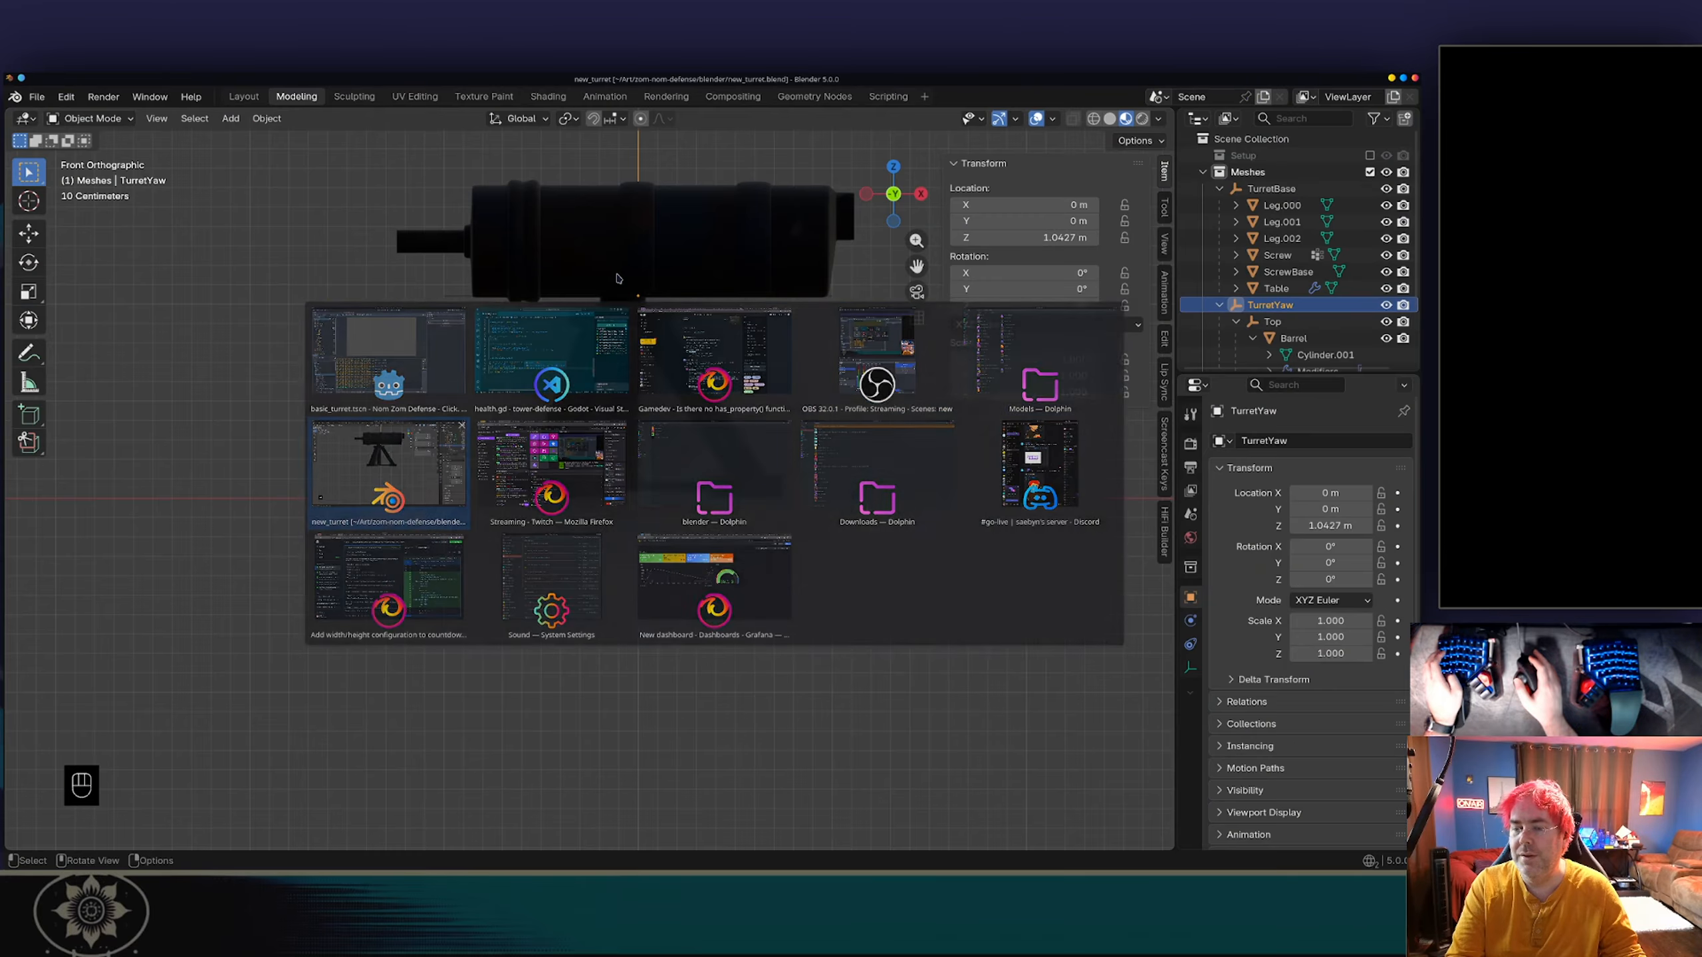
# Rotate the TurretYaw empty 180° about the global Z axis.
pyautogui.scroll(-4, 594, 287)
pyautogui.moveTo(594, 289); pyautogui.dragTo(670, 443, button='middle')
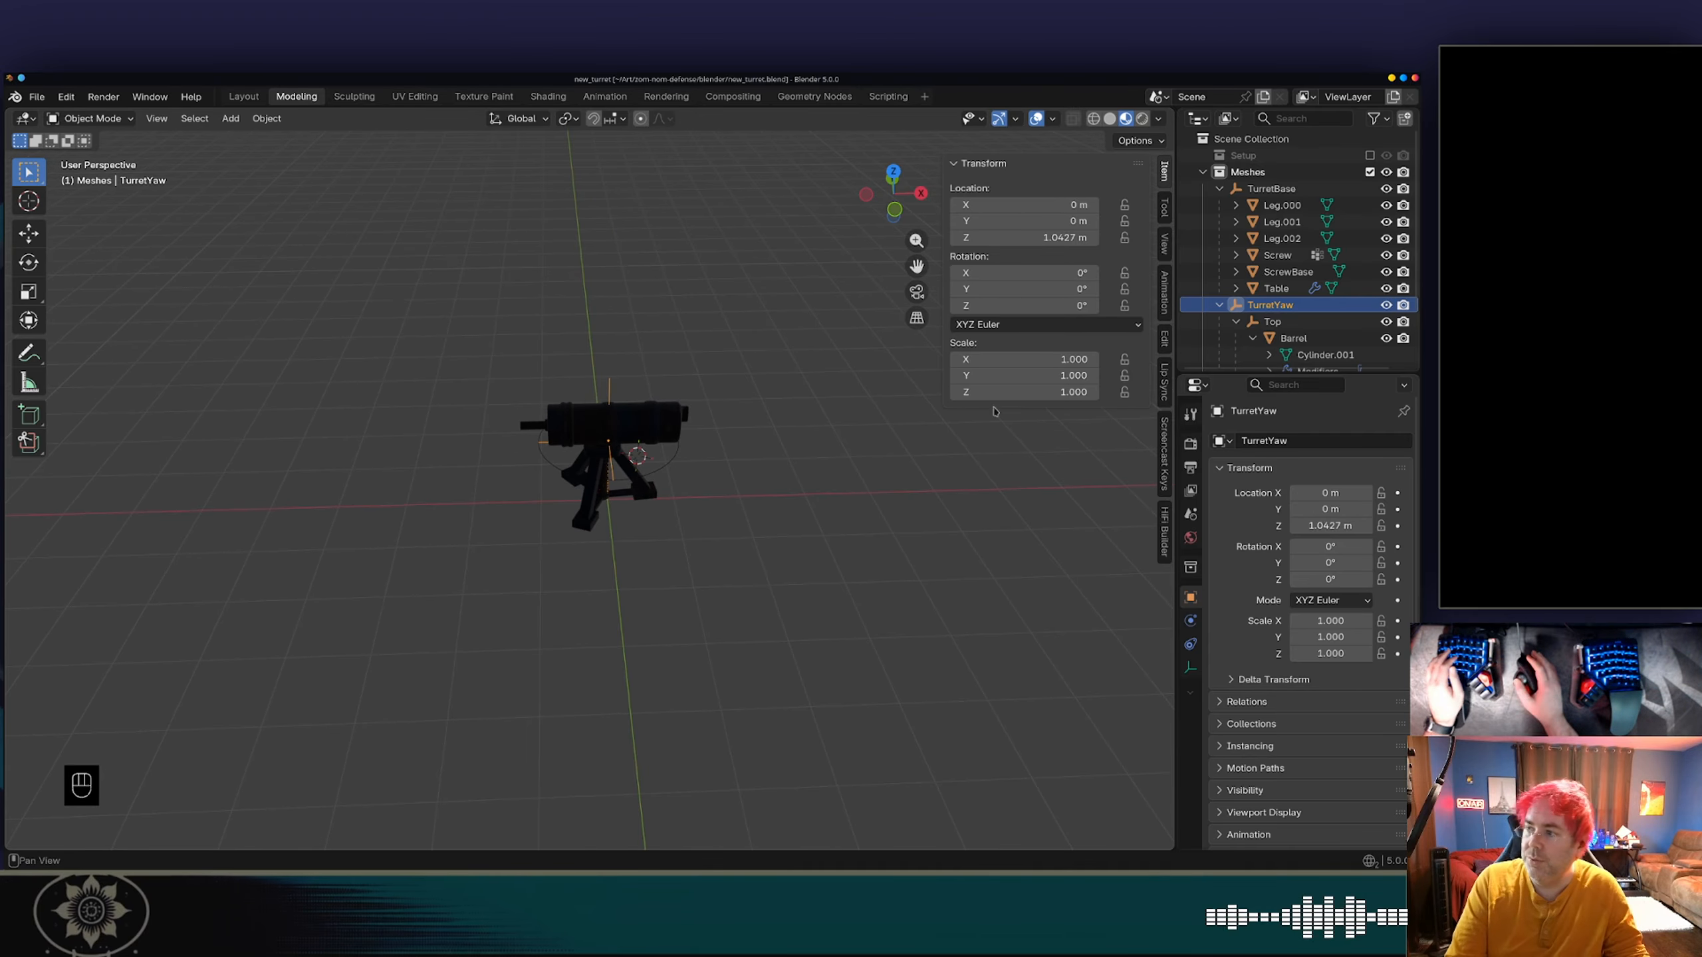
pyautogui.click(1269, 323)
pyautogui.click(1270, 305)
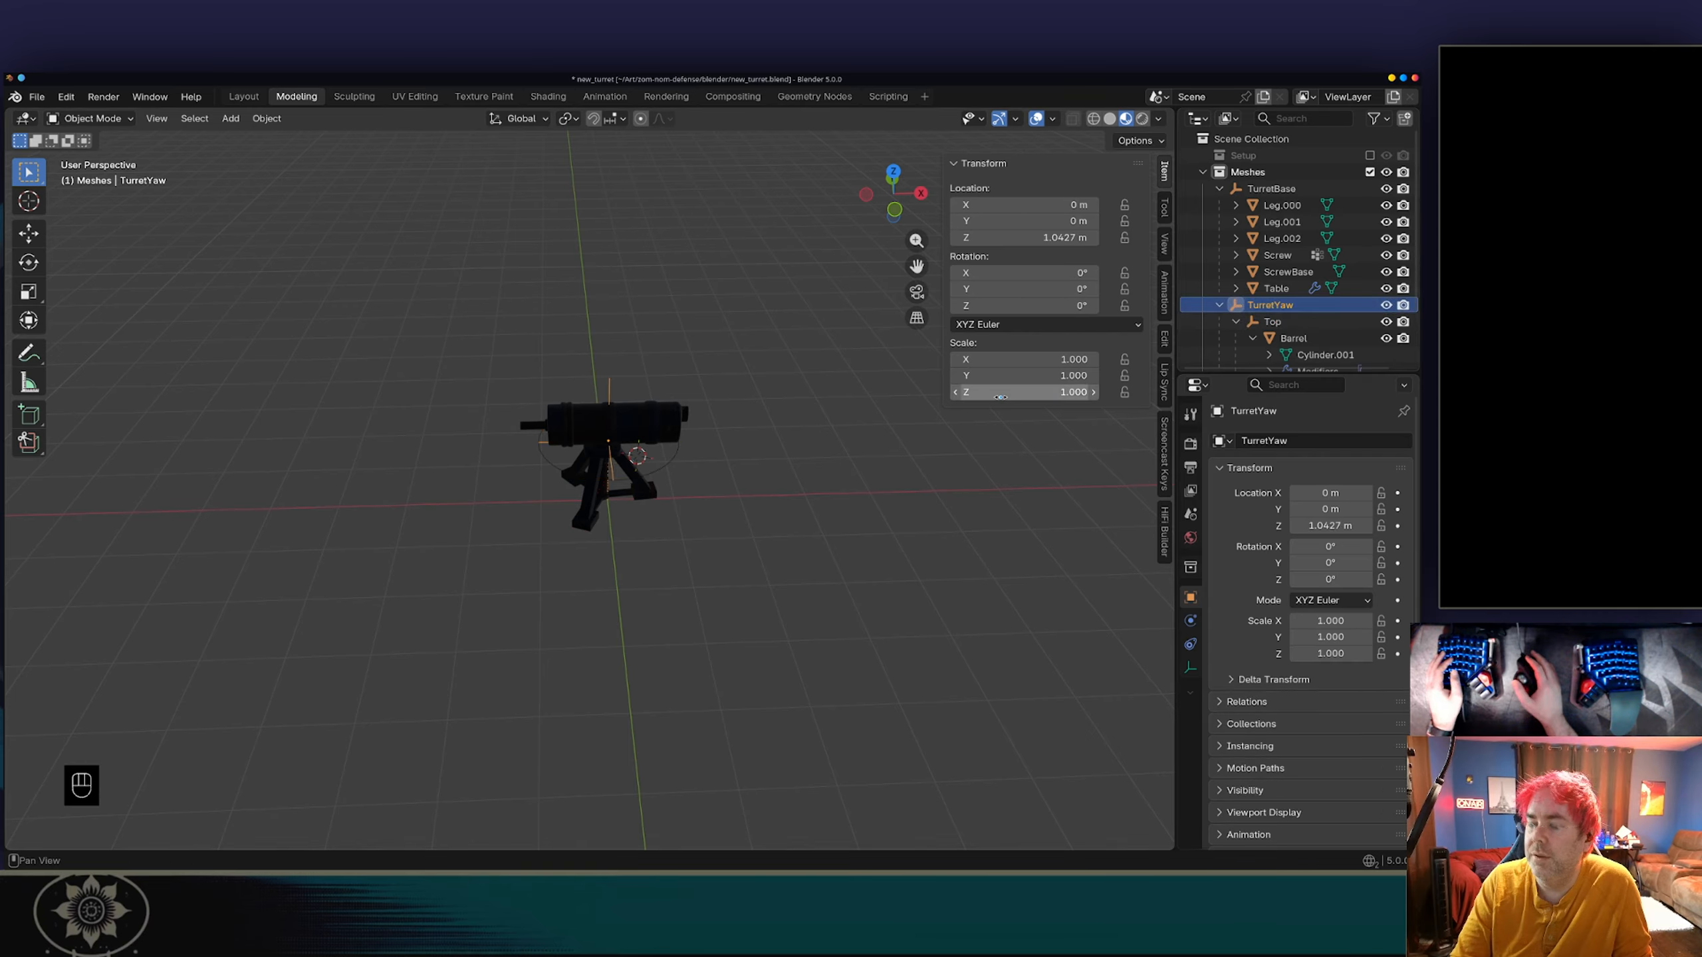
pyautogui.press('r')
pyautogui.press('r')
pyautogui.press('z')
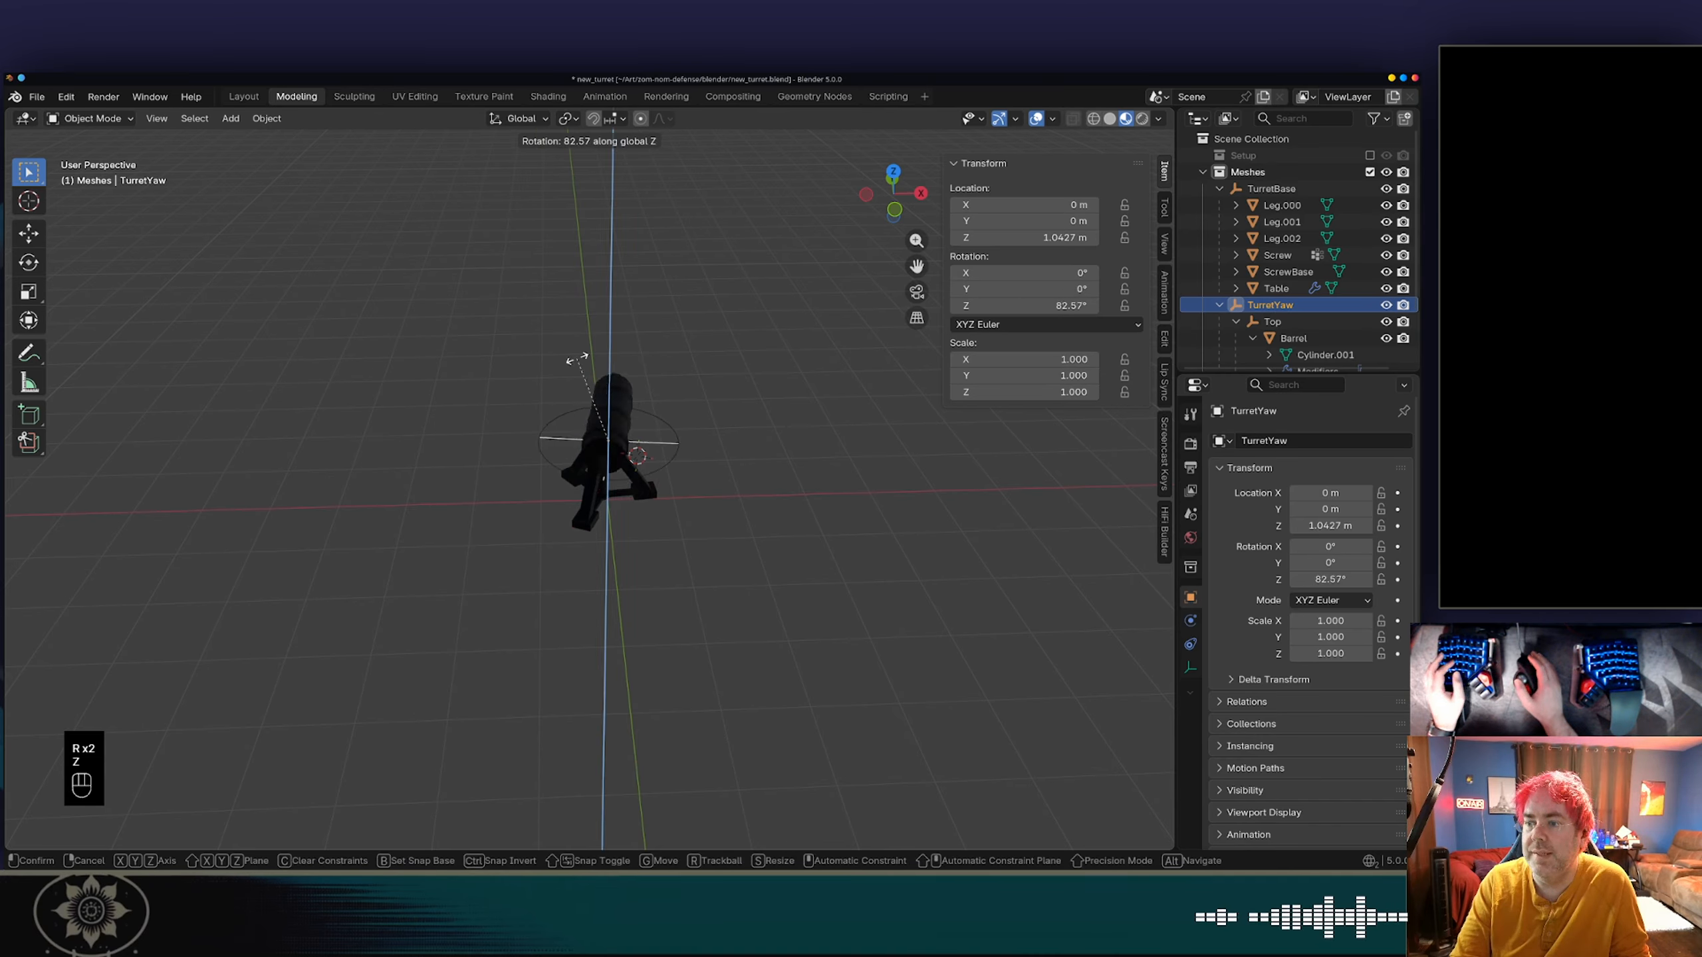
pyautogui.write('180')
pyautogui.press('Return')
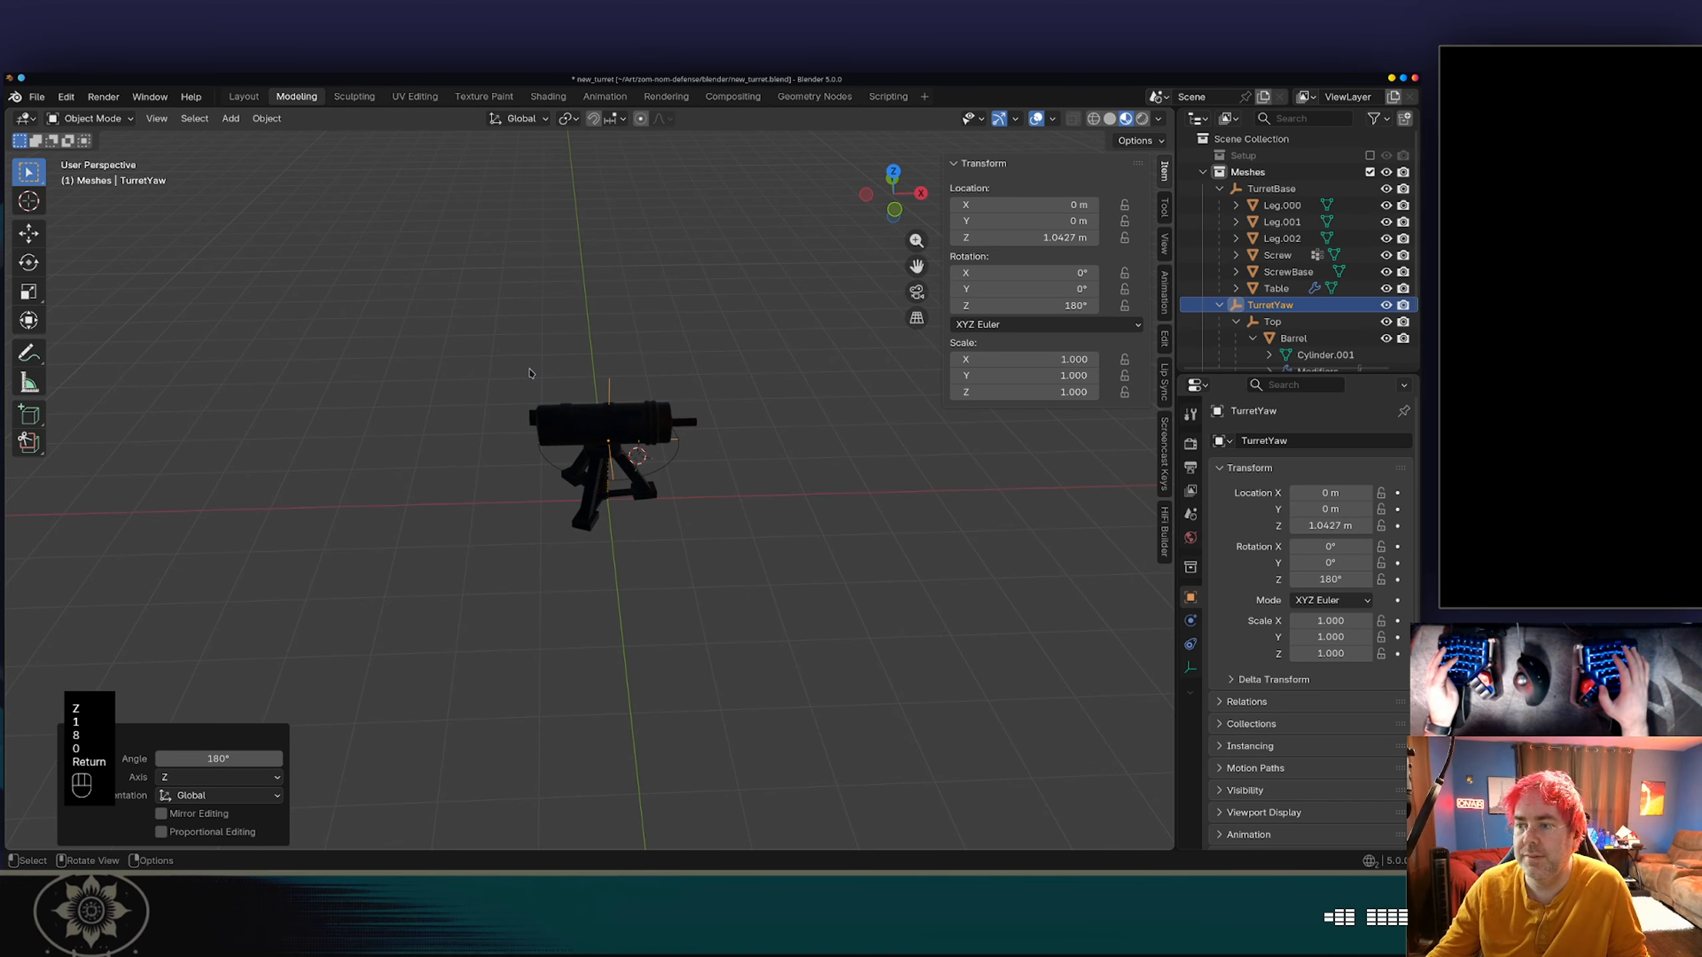
# Inspect the turned barrel from above and save the new_turret Blender file.
pyautogui.scroll(6, 531, 373)
pyautogui.moveTo(670, 373); pyautogui.dragTo(775, 461, button='middle')
pyautogui.hotkey('ctrl', 's')
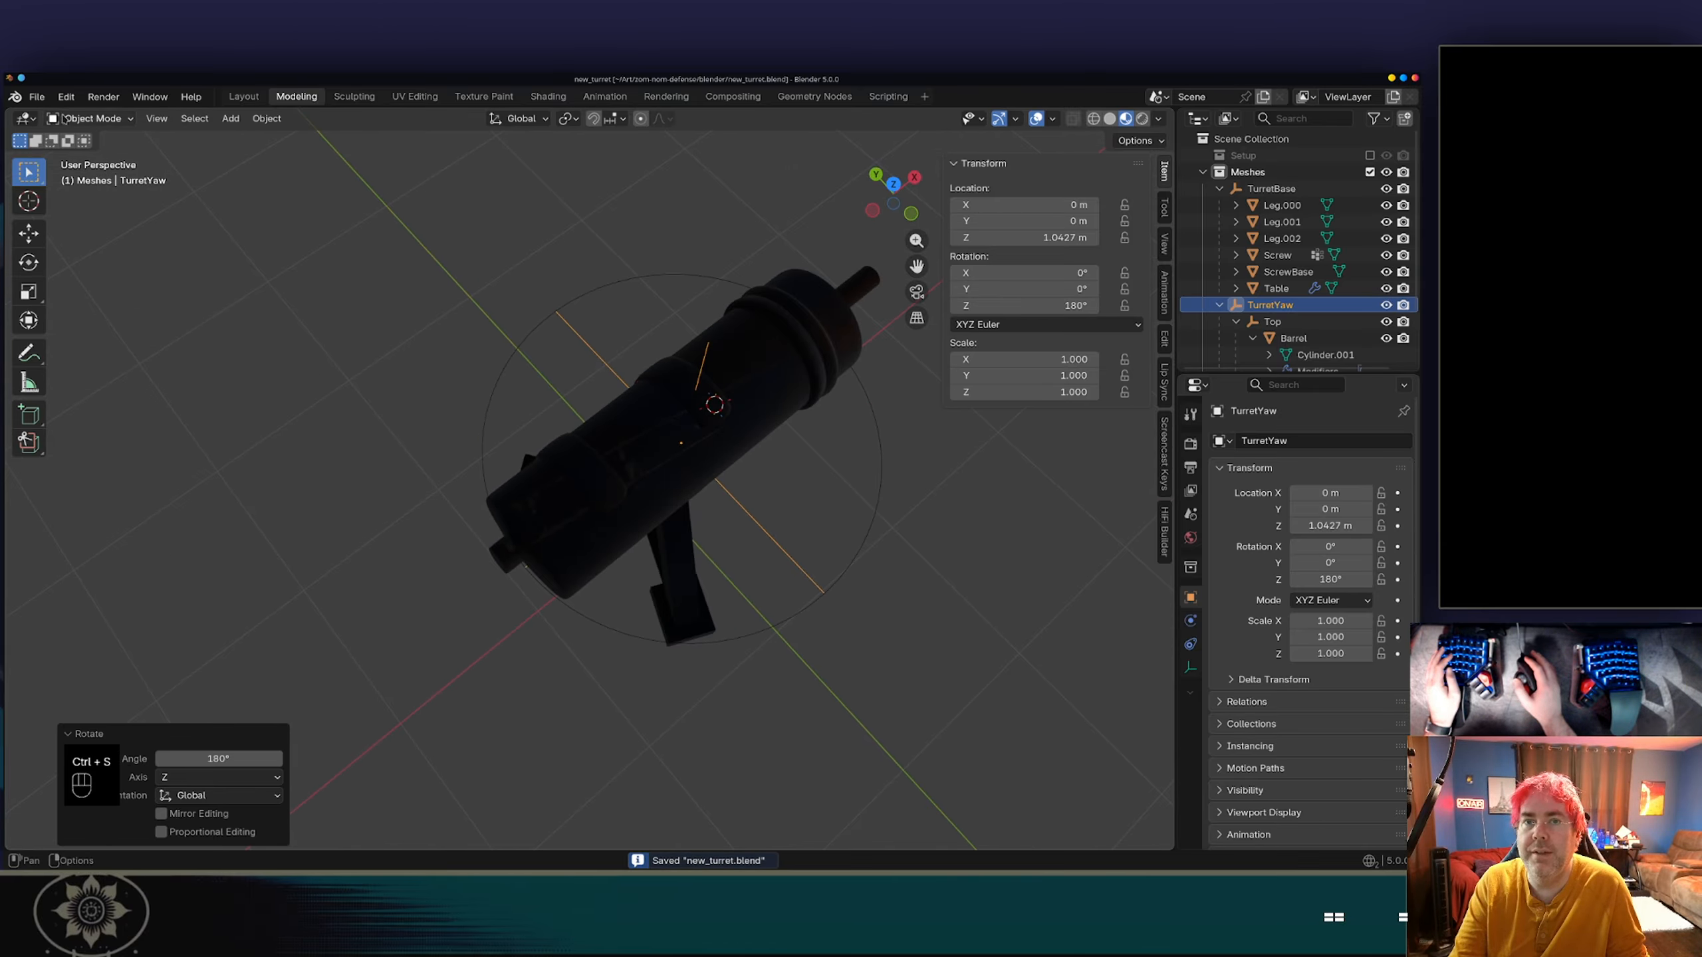
# Try rotating the Top empty about the global Z axis to check its pivot, and cancel the rotation.
pyautogui.moveTo(632, 447); pyautogui.dragTo(938, 483, button='middle')
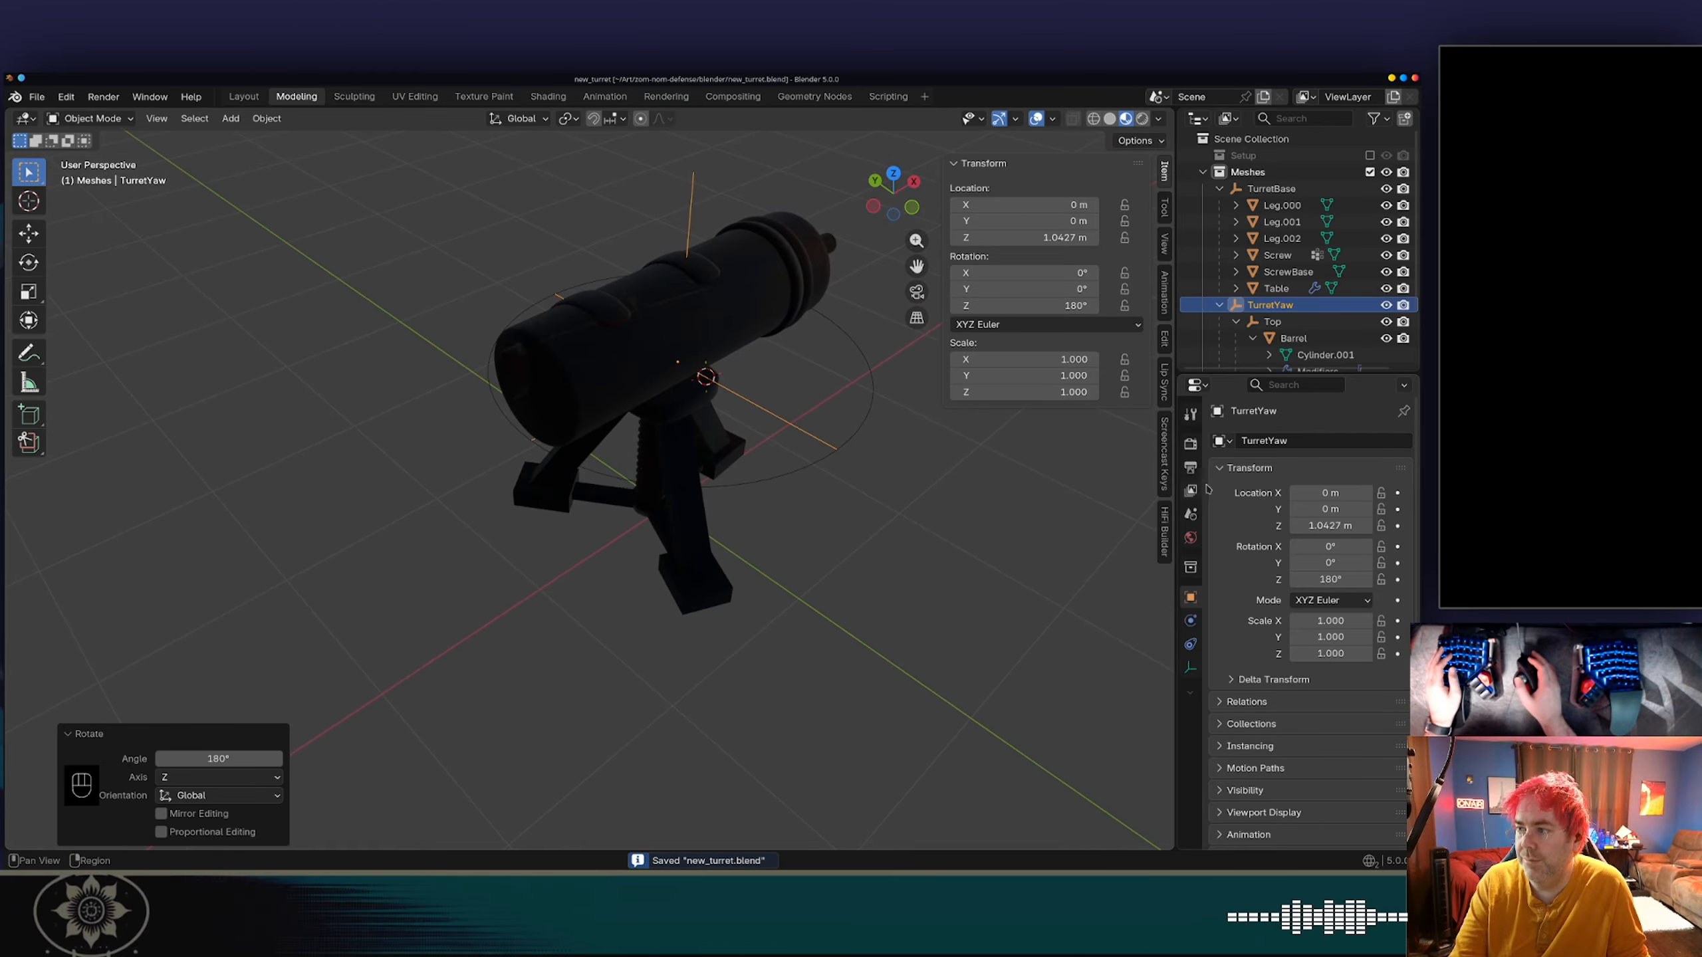
pyautogui.moveTo(1233, 369); pyautogui.dragTo(1234, 588)
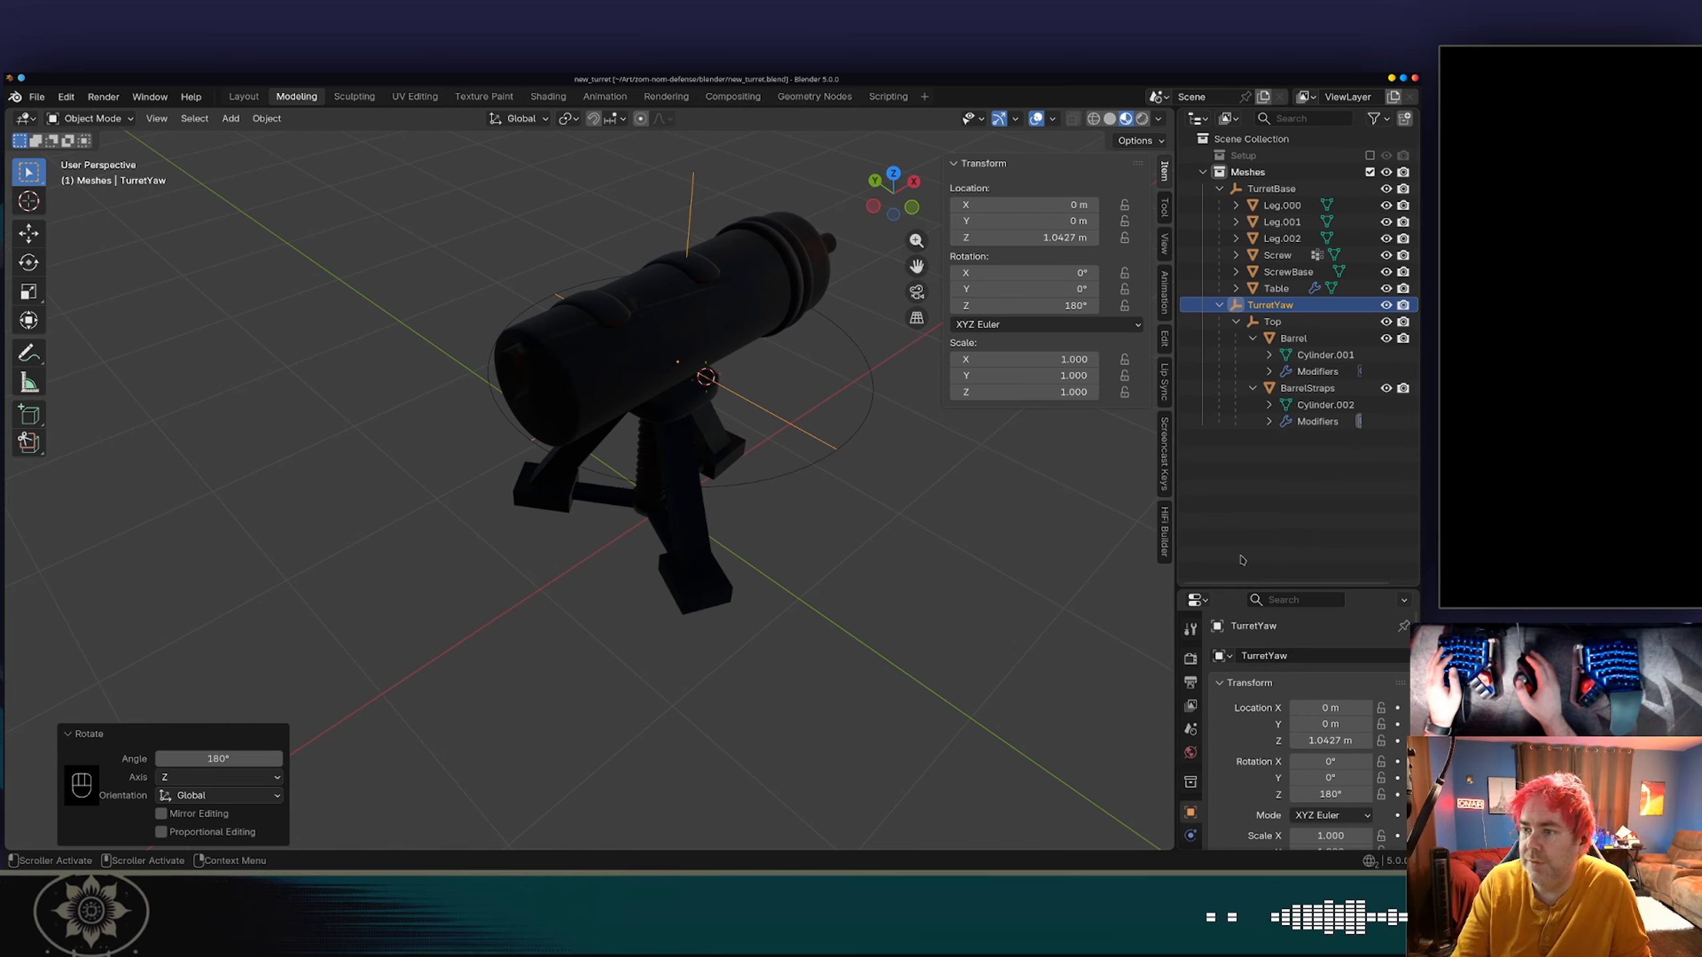
pyautogui.click(1273, 322)
pyautogui.moveTo(710, 365); pyautogui.dragTo(823, 405, button='middle')
pyautogui.press('r')
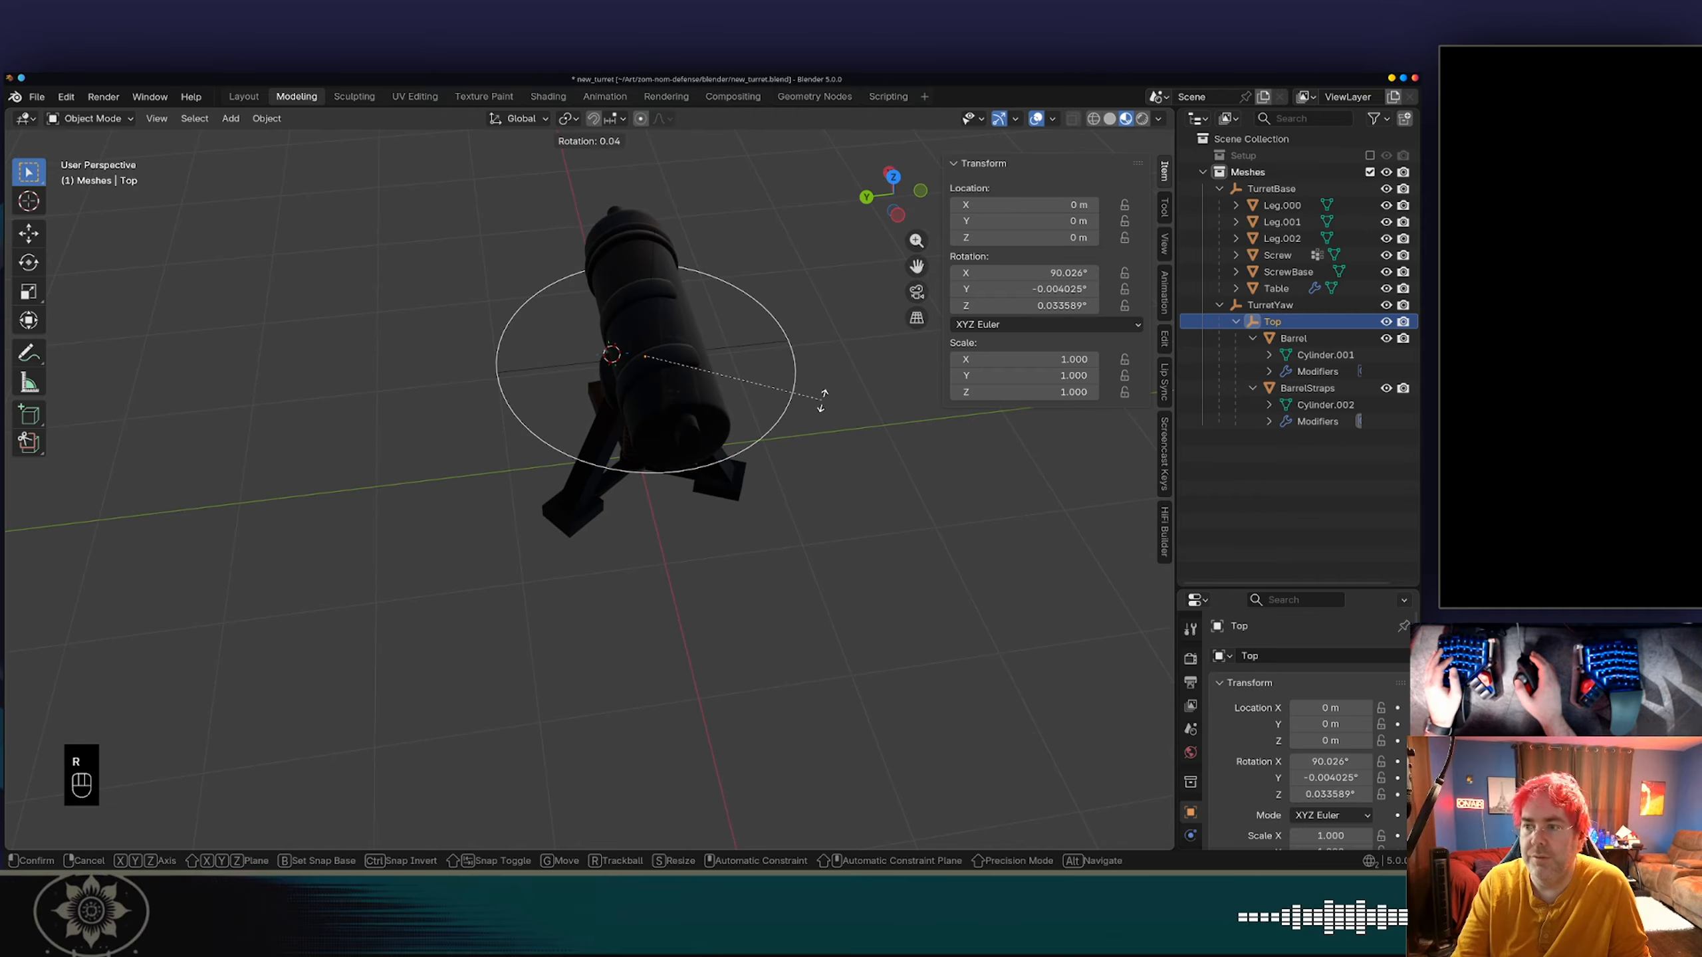
pyautogui.press('z')
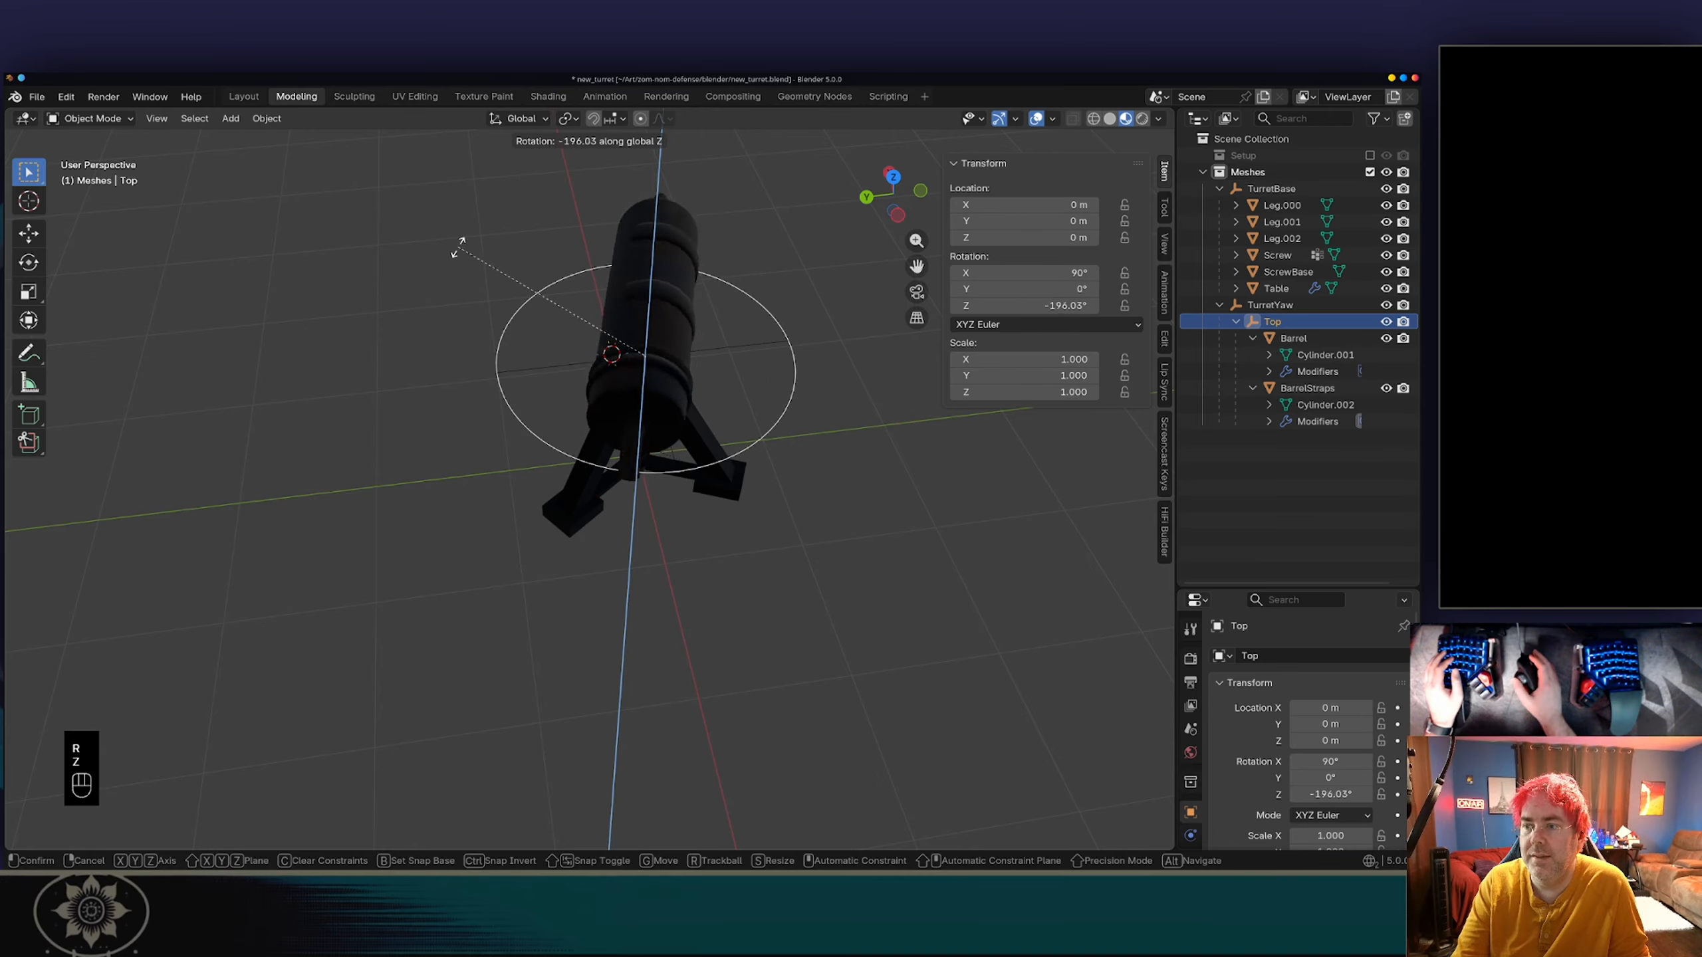
pyautogui.rightClick(674, 553)
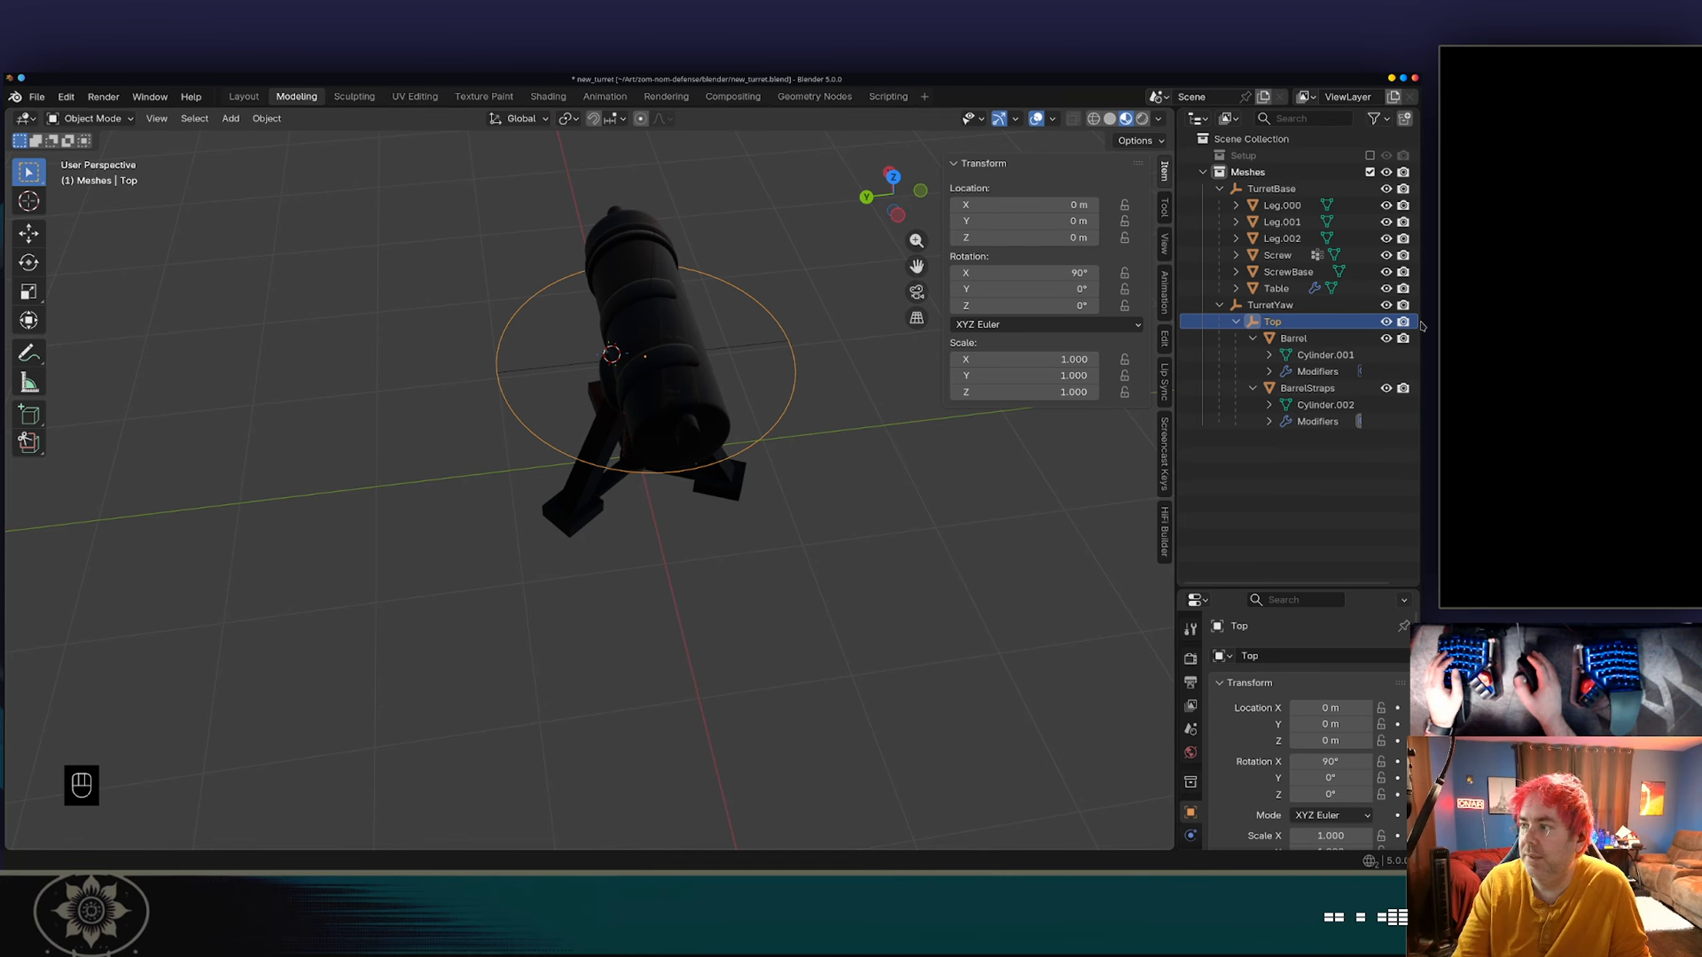
# Try rotating the TurretYaw empty about the global Z axis to see how the barrel turns on its base, and cancel it.
pyautogui.click(1274, 305)
pyautogui.press('r')
pyautogui.press('z')
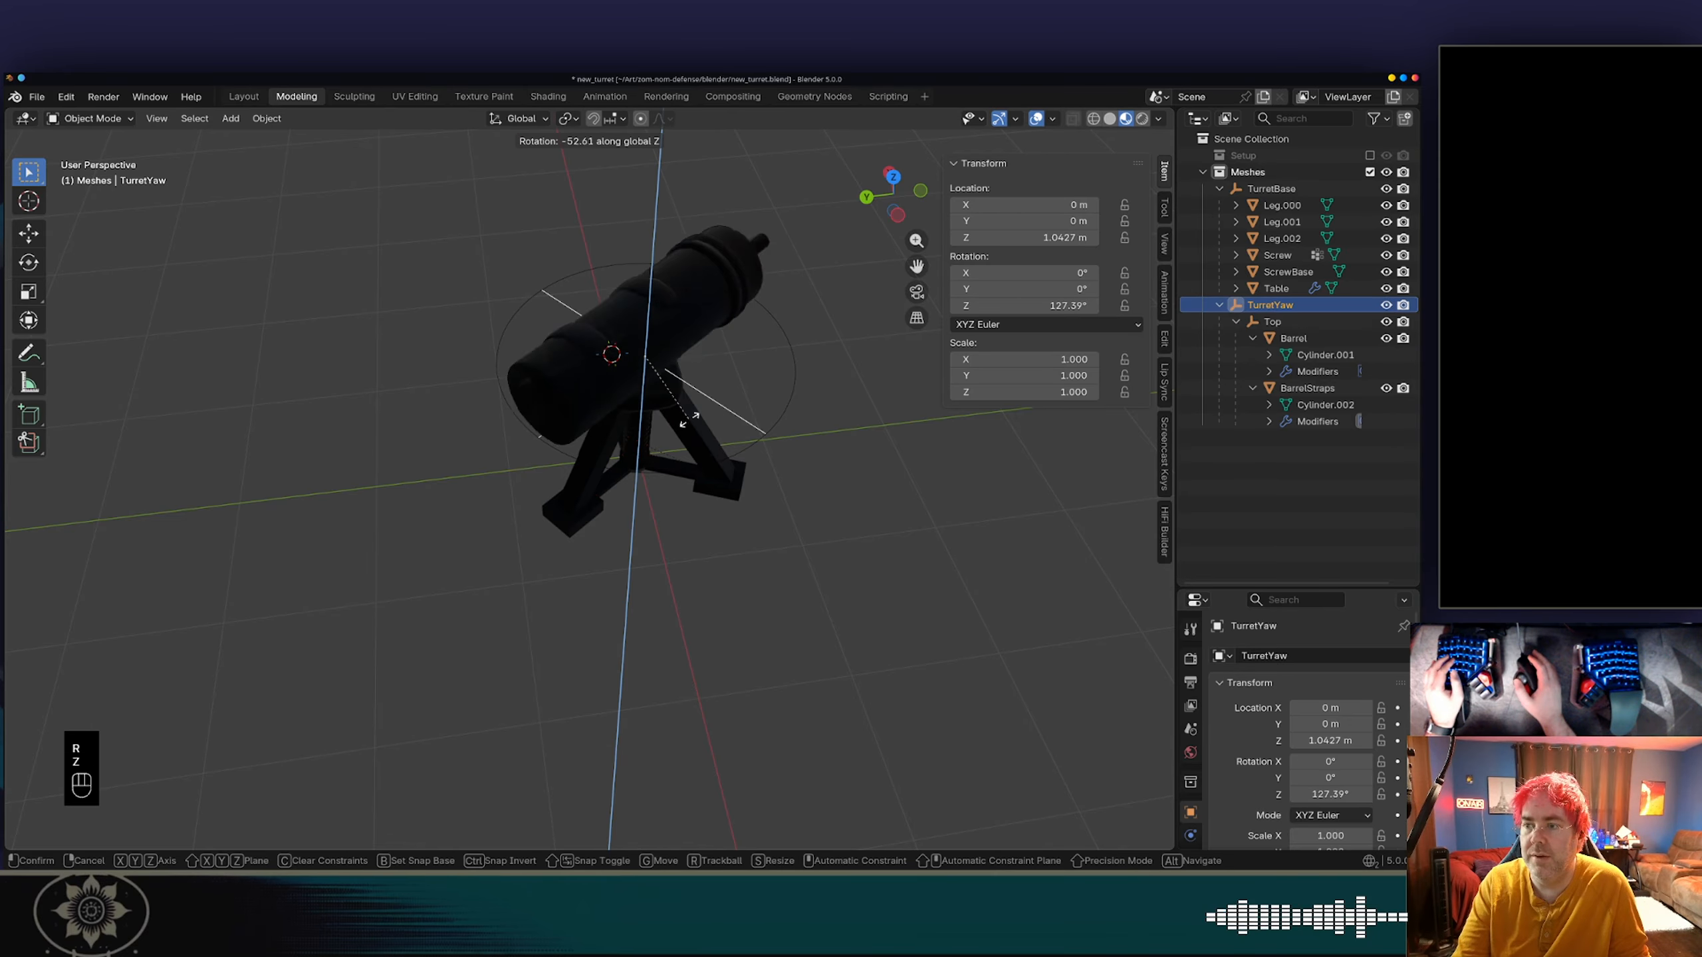
pyautogui.rightClick(619, 423)
pyautogui.rightClick(570, 464)
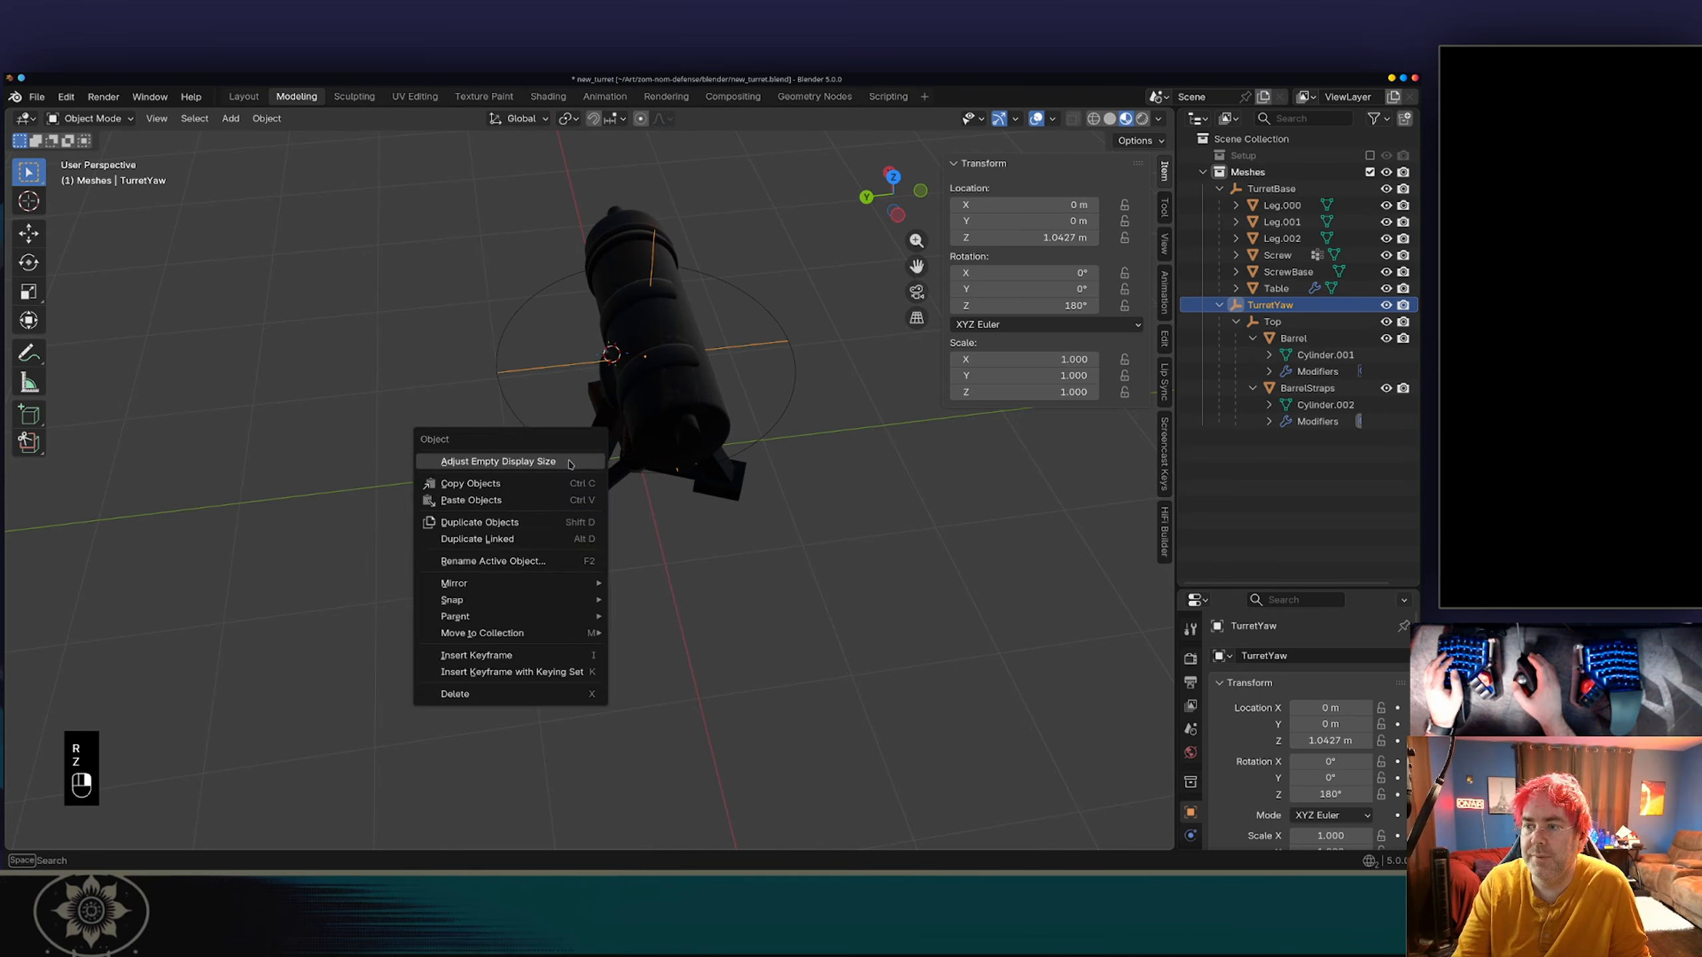
pyautogui.moveTo(563, 389); pyautogui.dragTo(791, 342, button='middle')
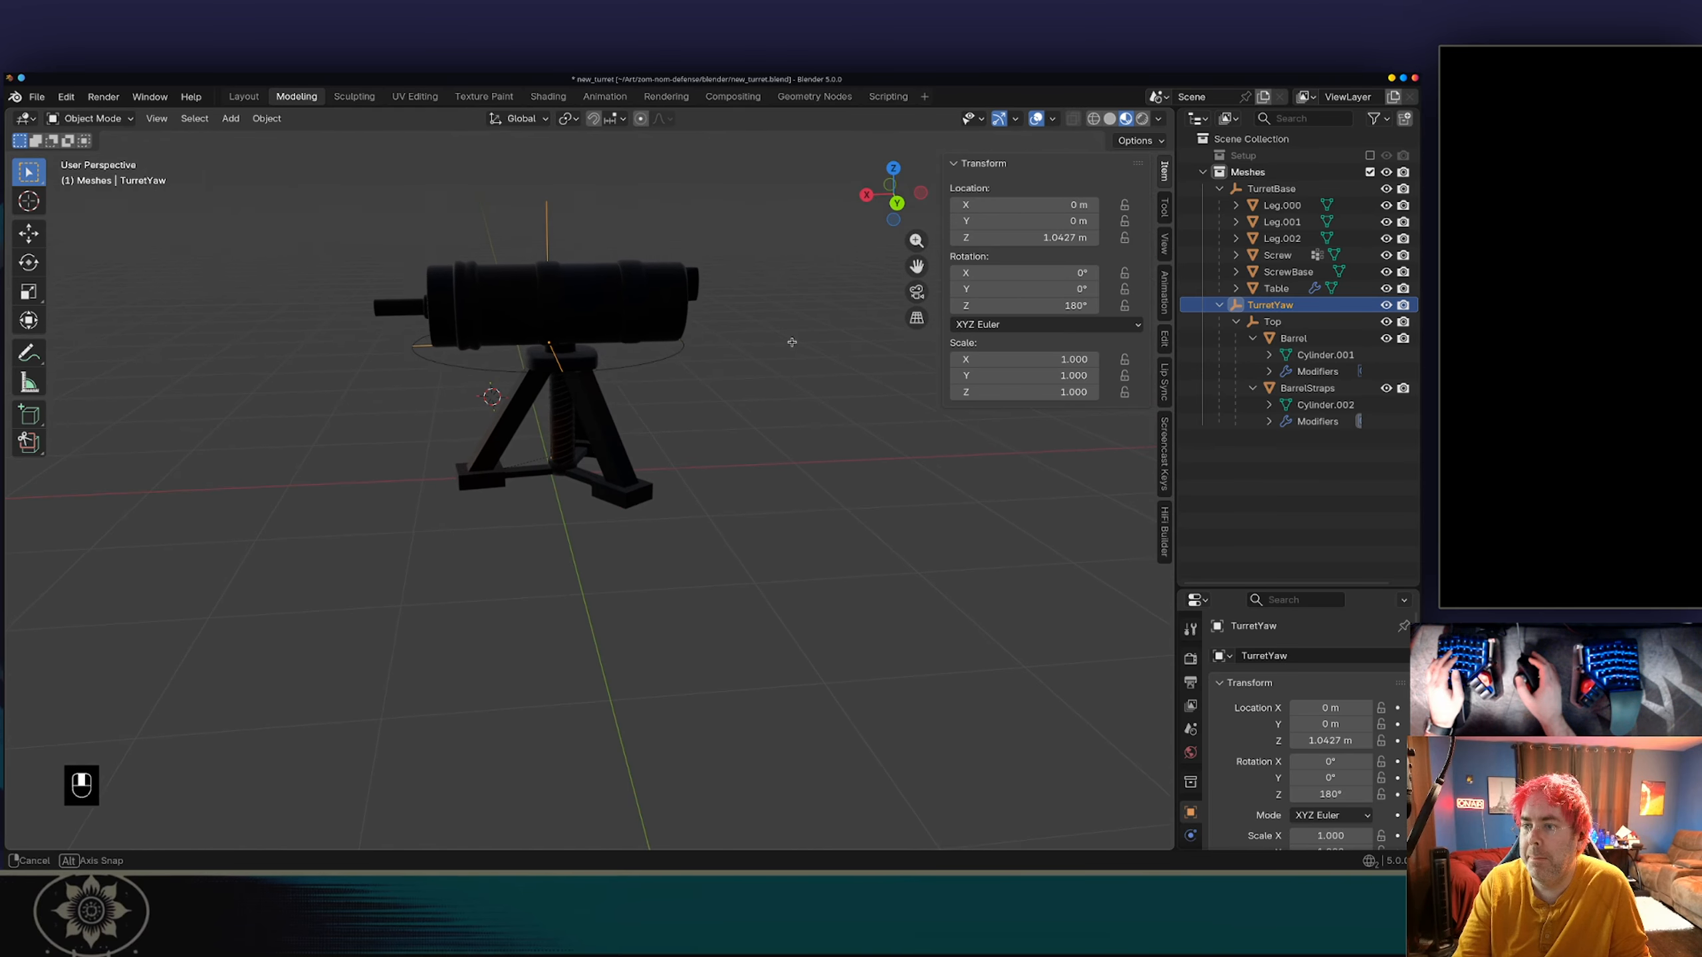
pyautogui.press('r')
pyautogui.press('z')
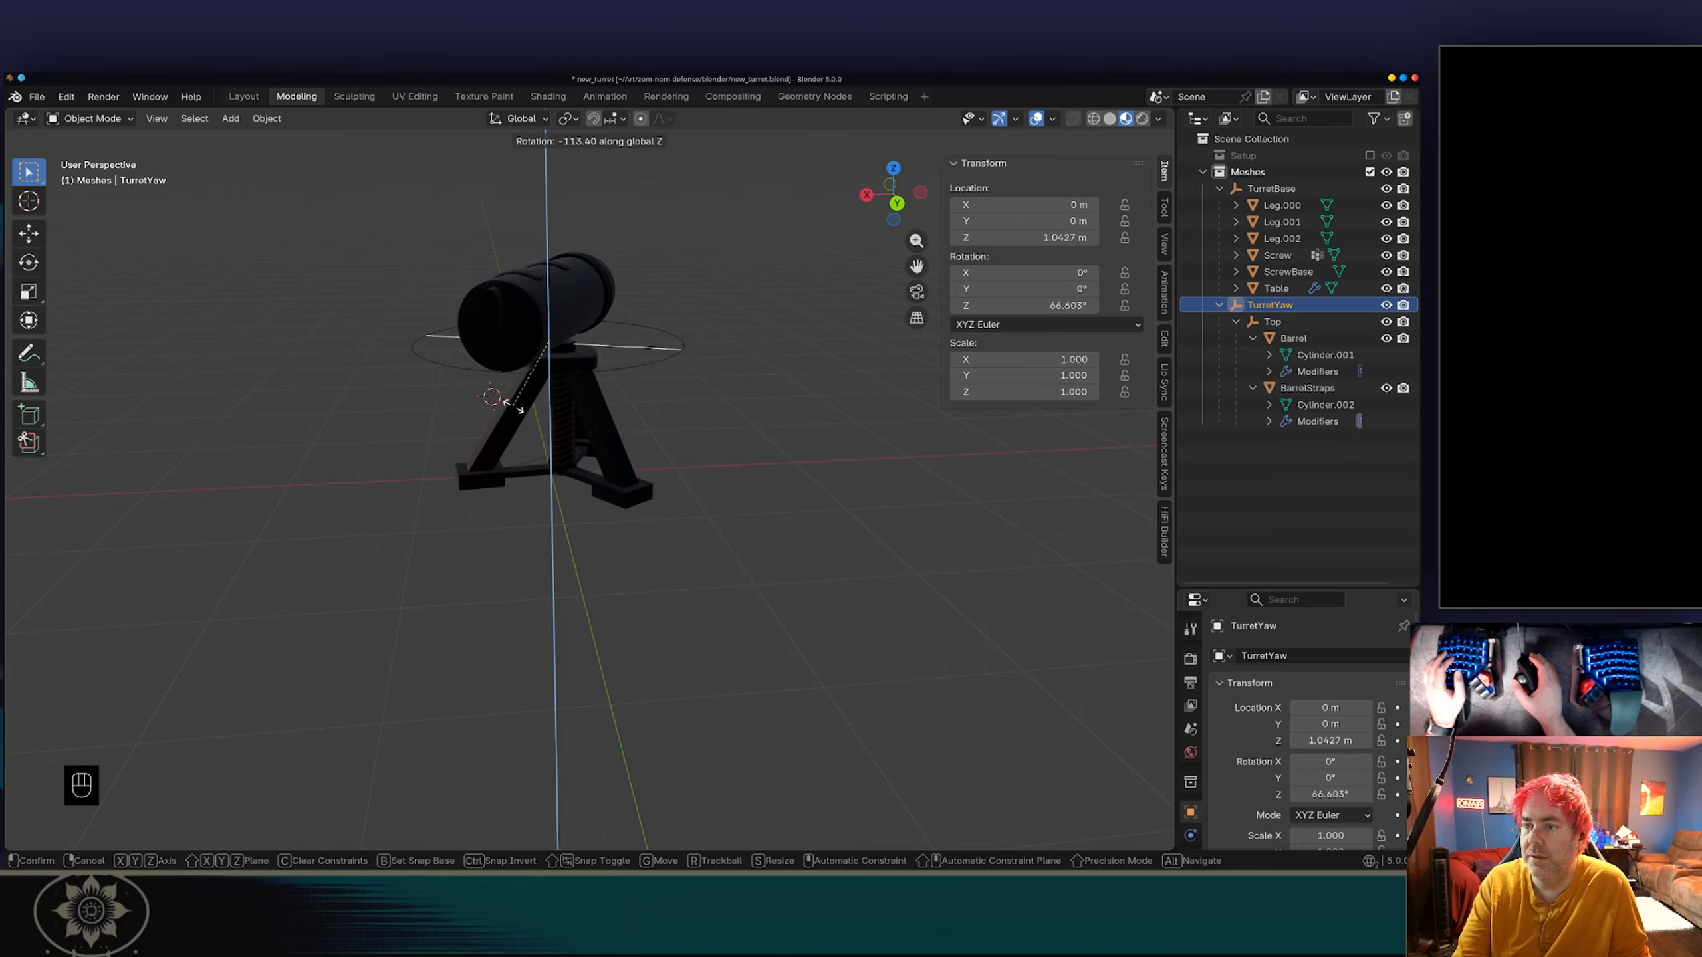
pyautogui.rightClick(516, 405)
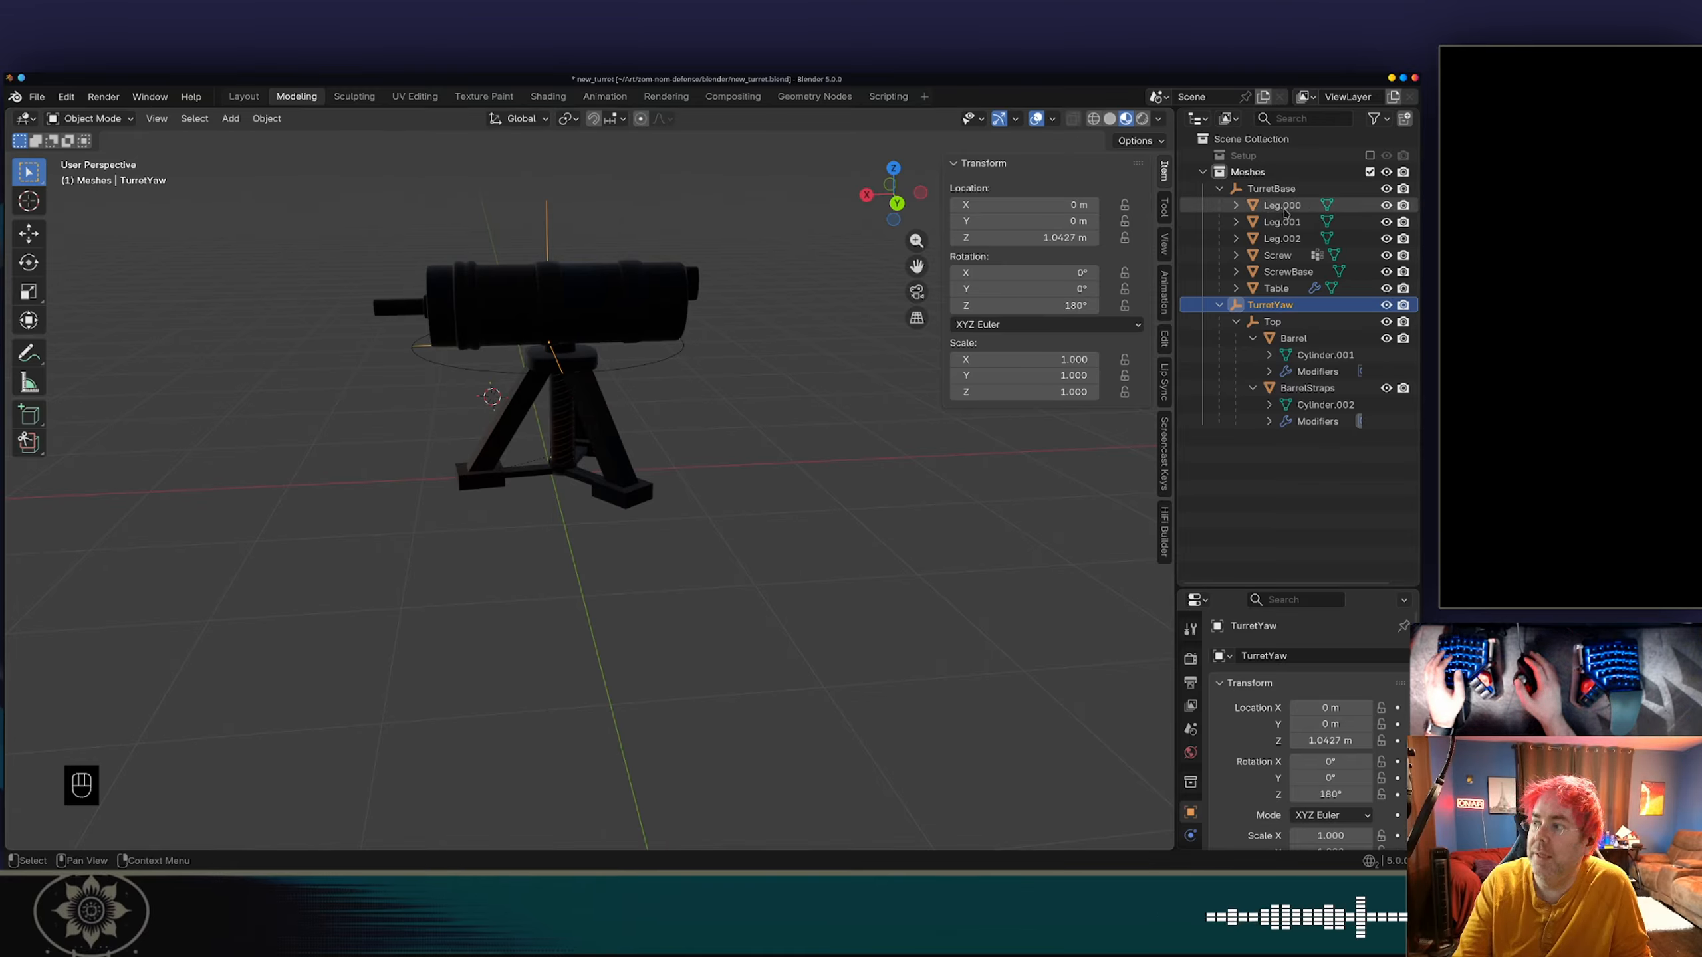
# Move the TurretBase empty about 0.105 m along the global X axis to align it under the barrel.
pyautogui.click(1271, 188)
pyautogui.press('g')
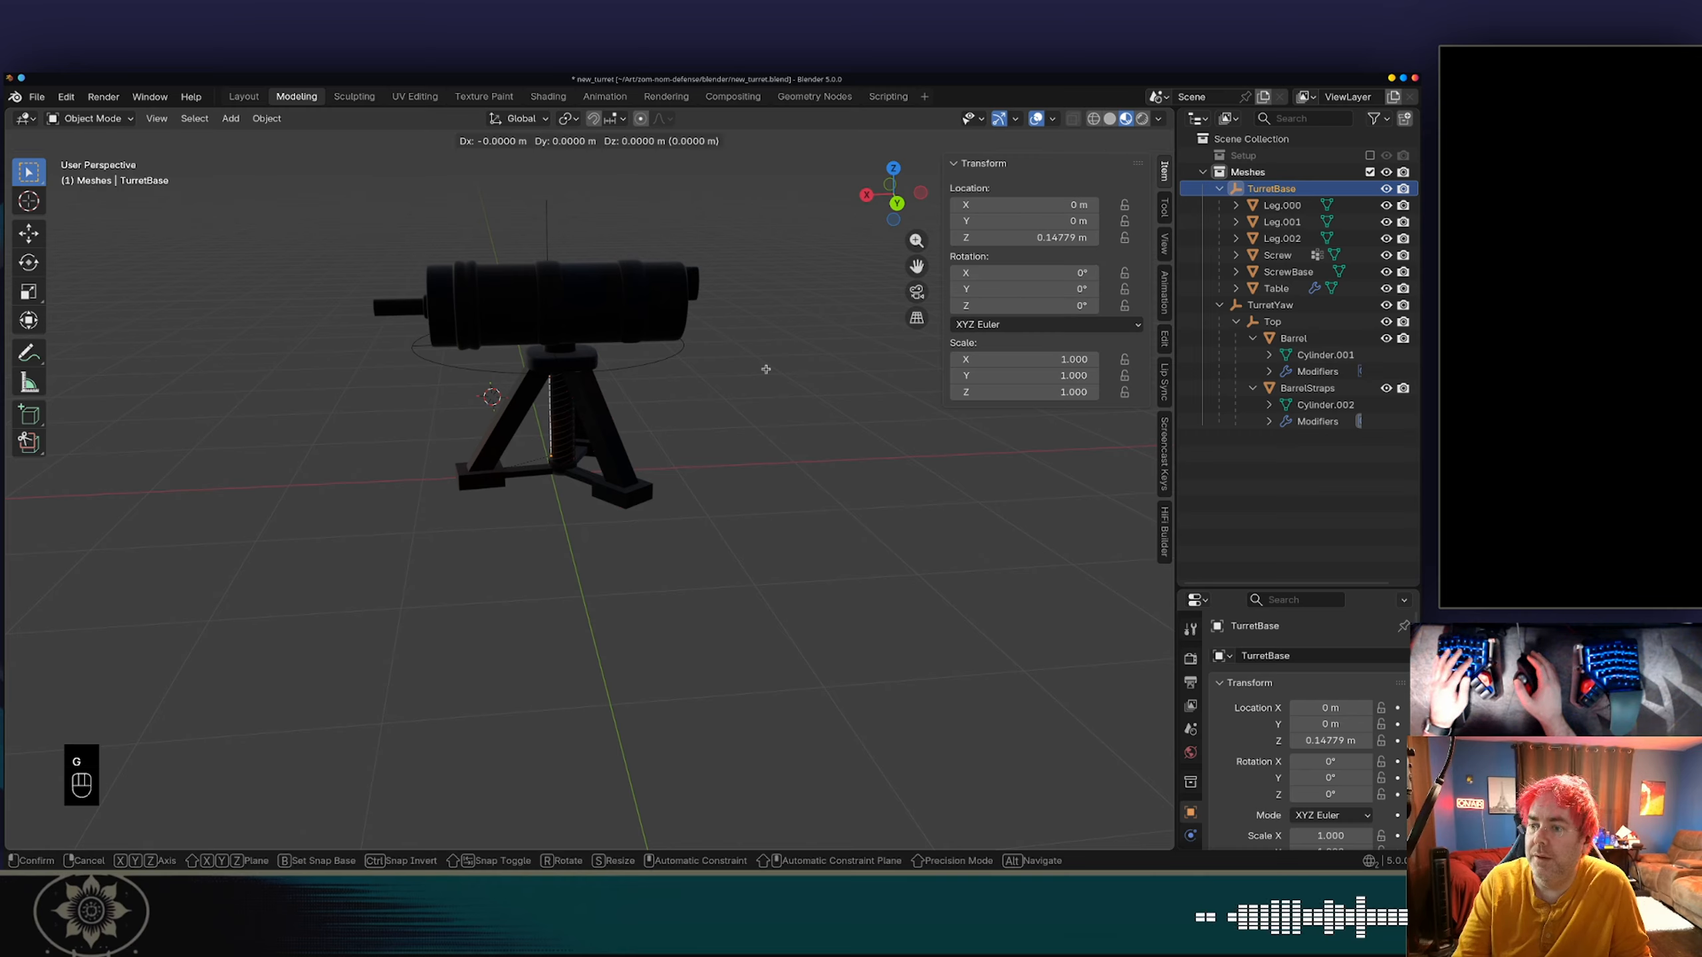
pyautogui.rightClick(770, 374)
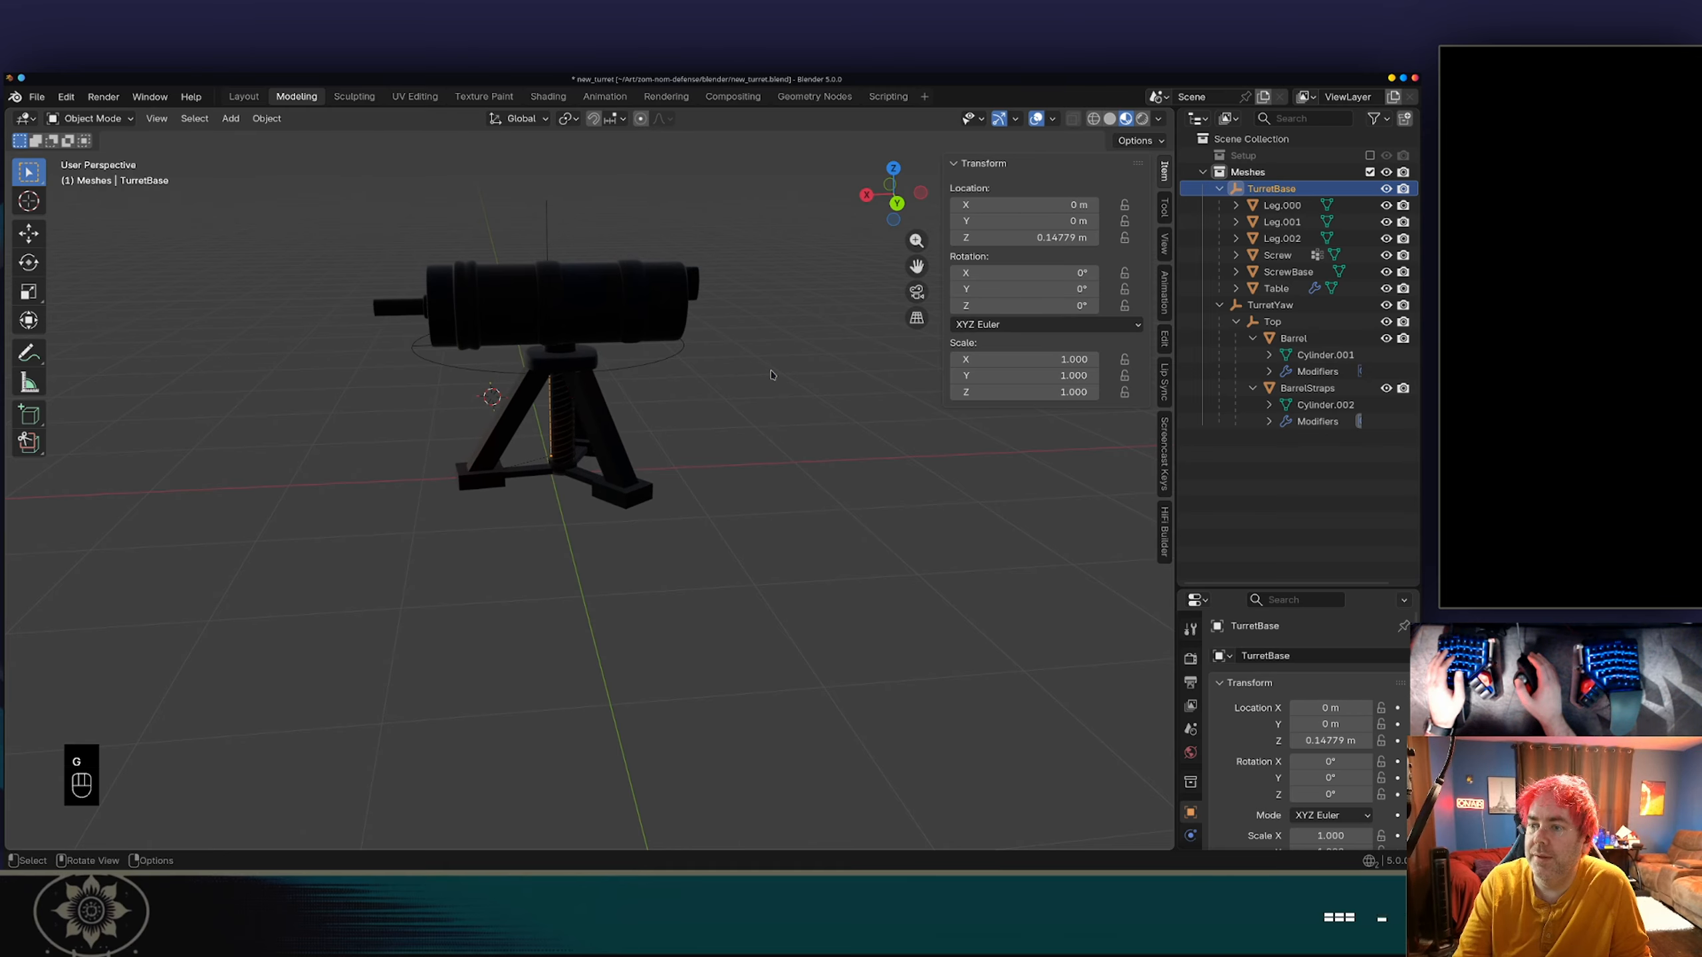
pyautogui.press('g')
pyautogui.press('x')
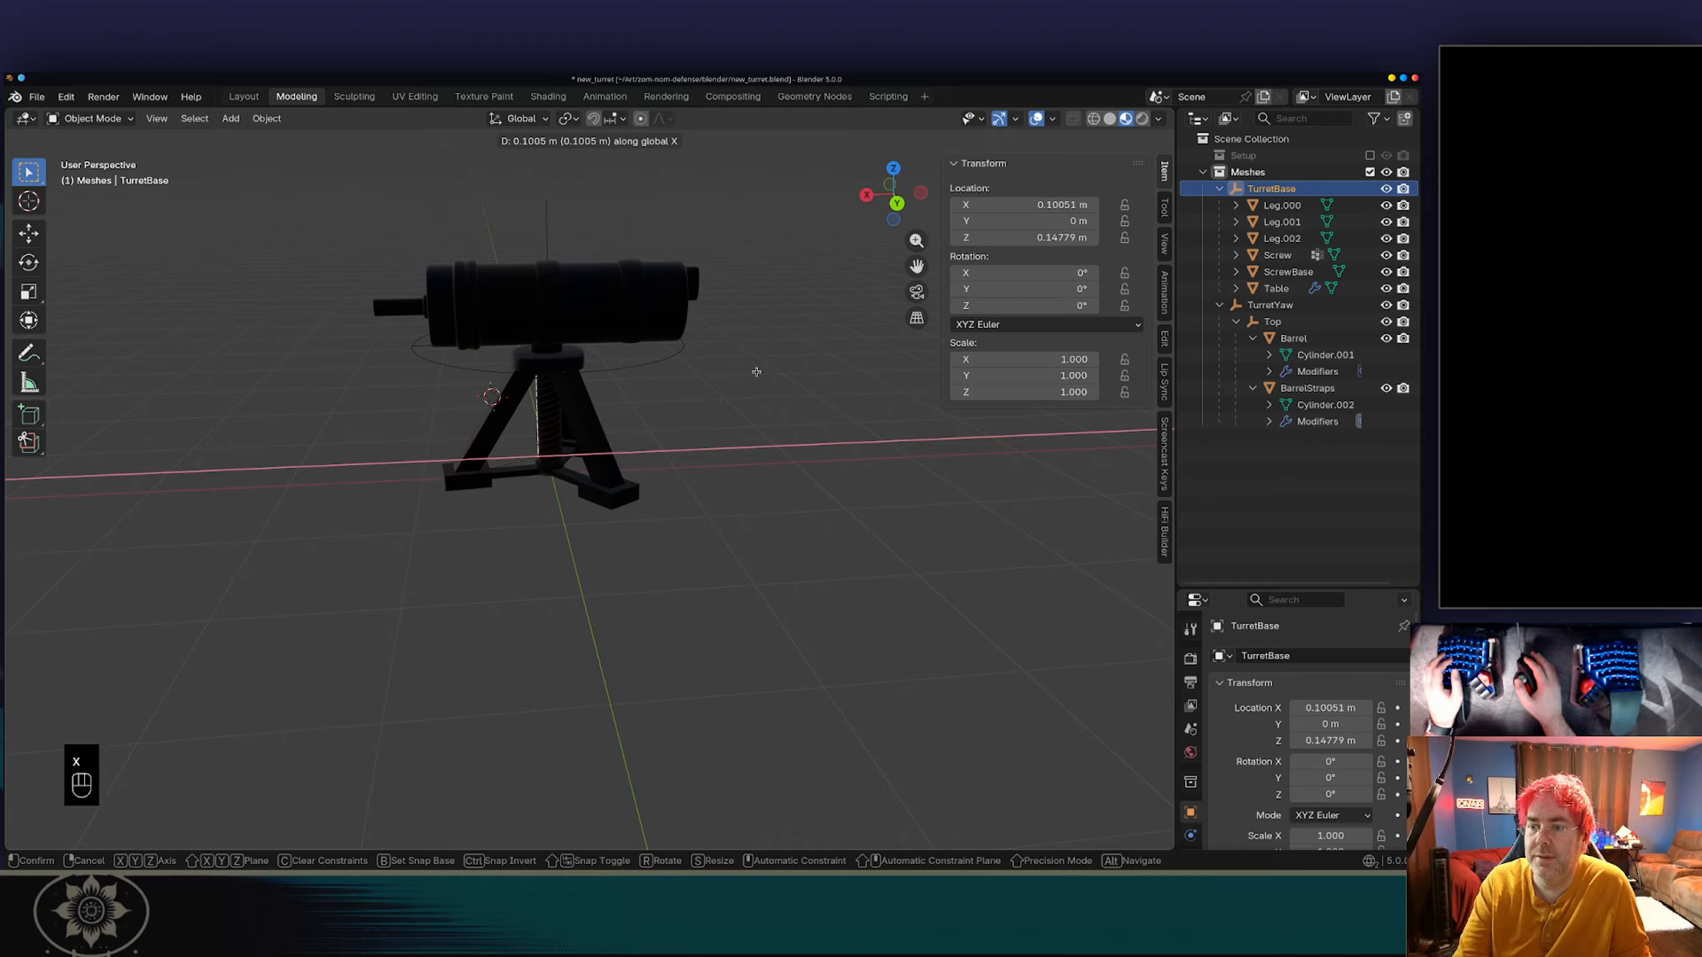
pyautogui.click(756, 373)
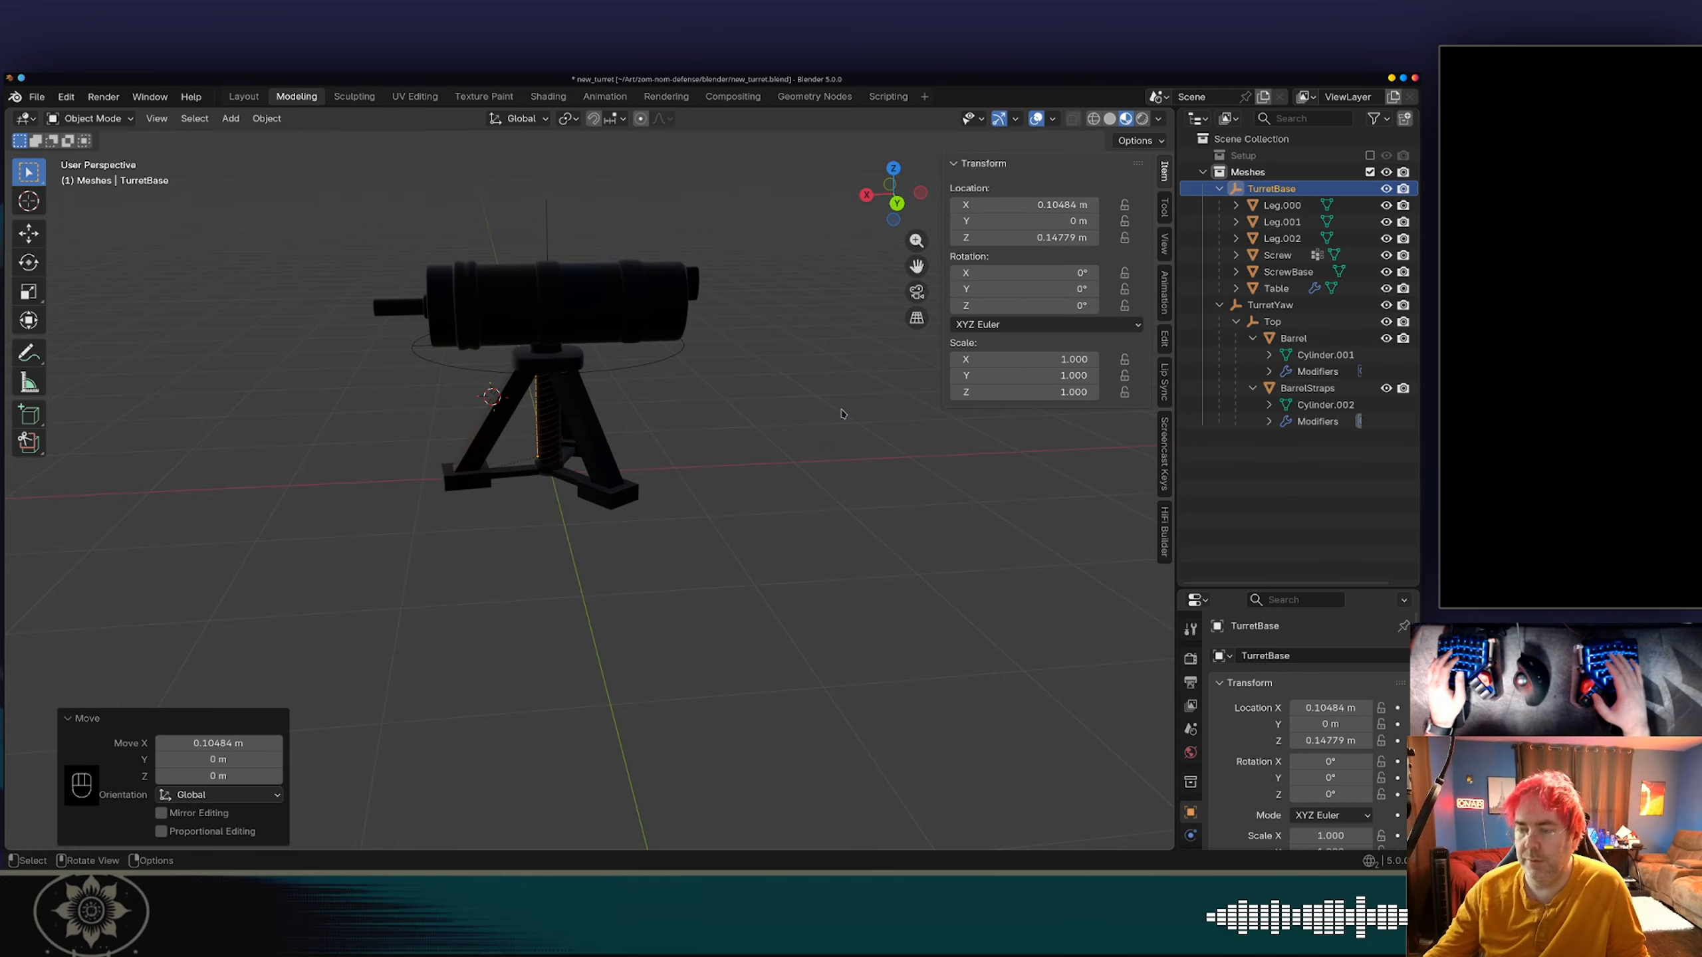
# In top view, try turning the Top empty about the global Z axis and reset the rotation to 0.
pyautogui.press('KP_7')
pyautogui.keyDown('shift'); pyautogui.moveTo(809, 475); pyautogui.dragTo(639, 470, button='middle'); pyautogui.keyUp('shift')
pyautogui.click(720, 346)
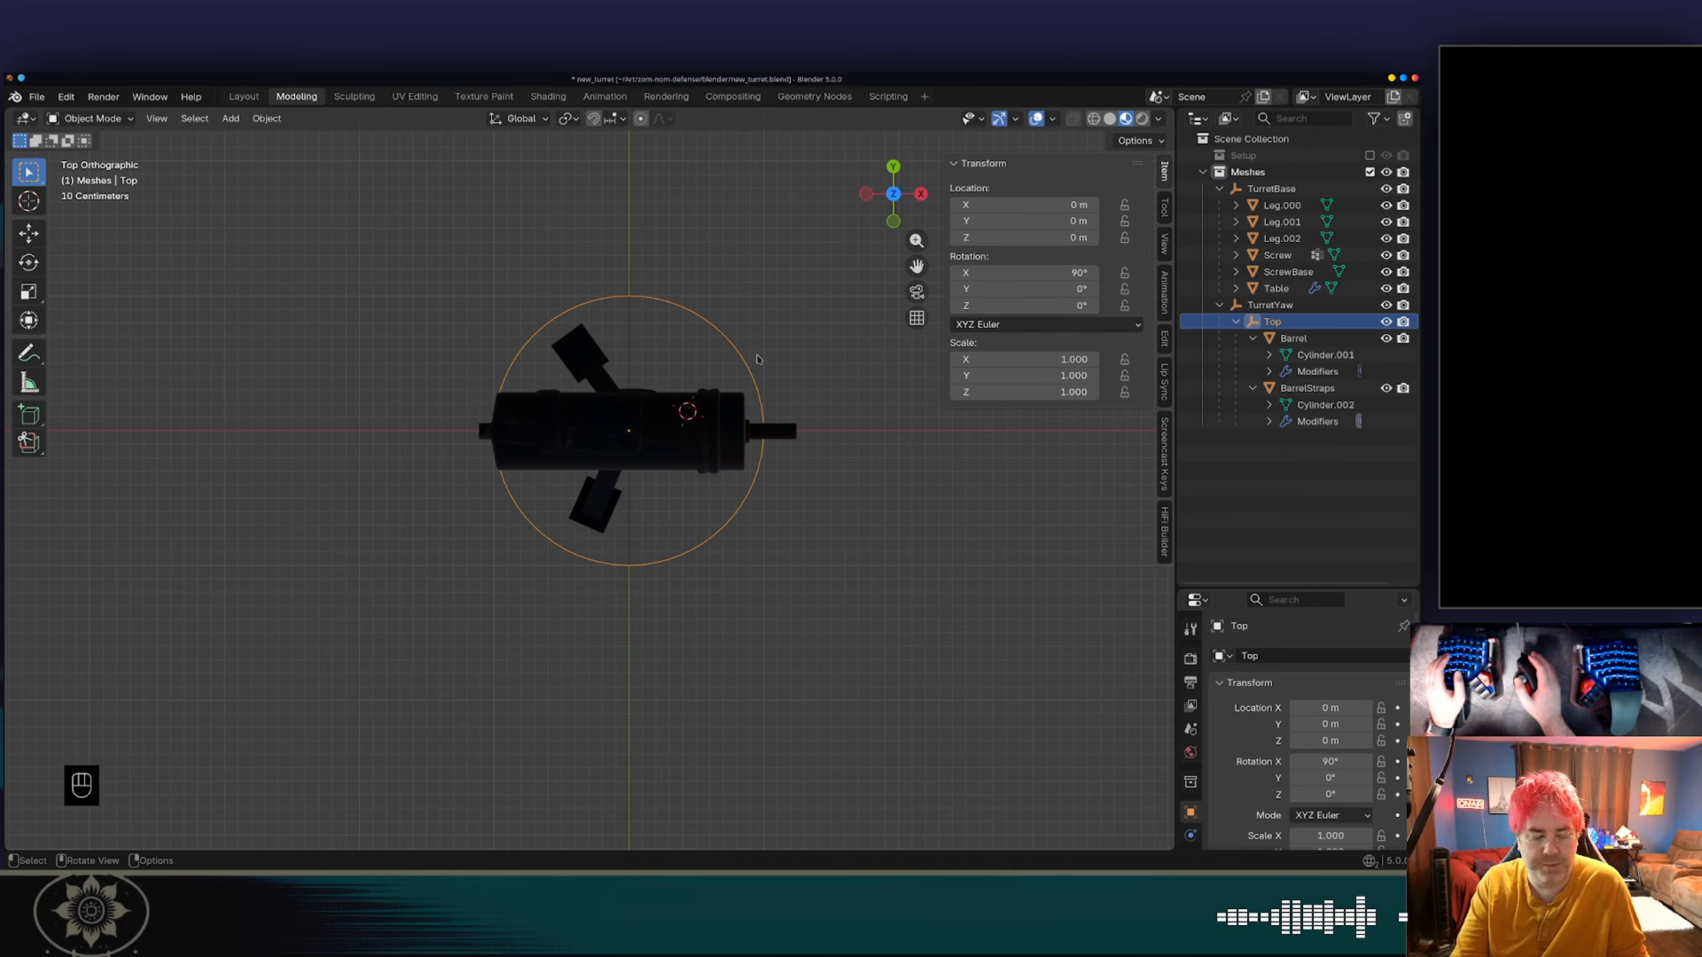
pyautogui.press('r')
pyautogui.press('z')
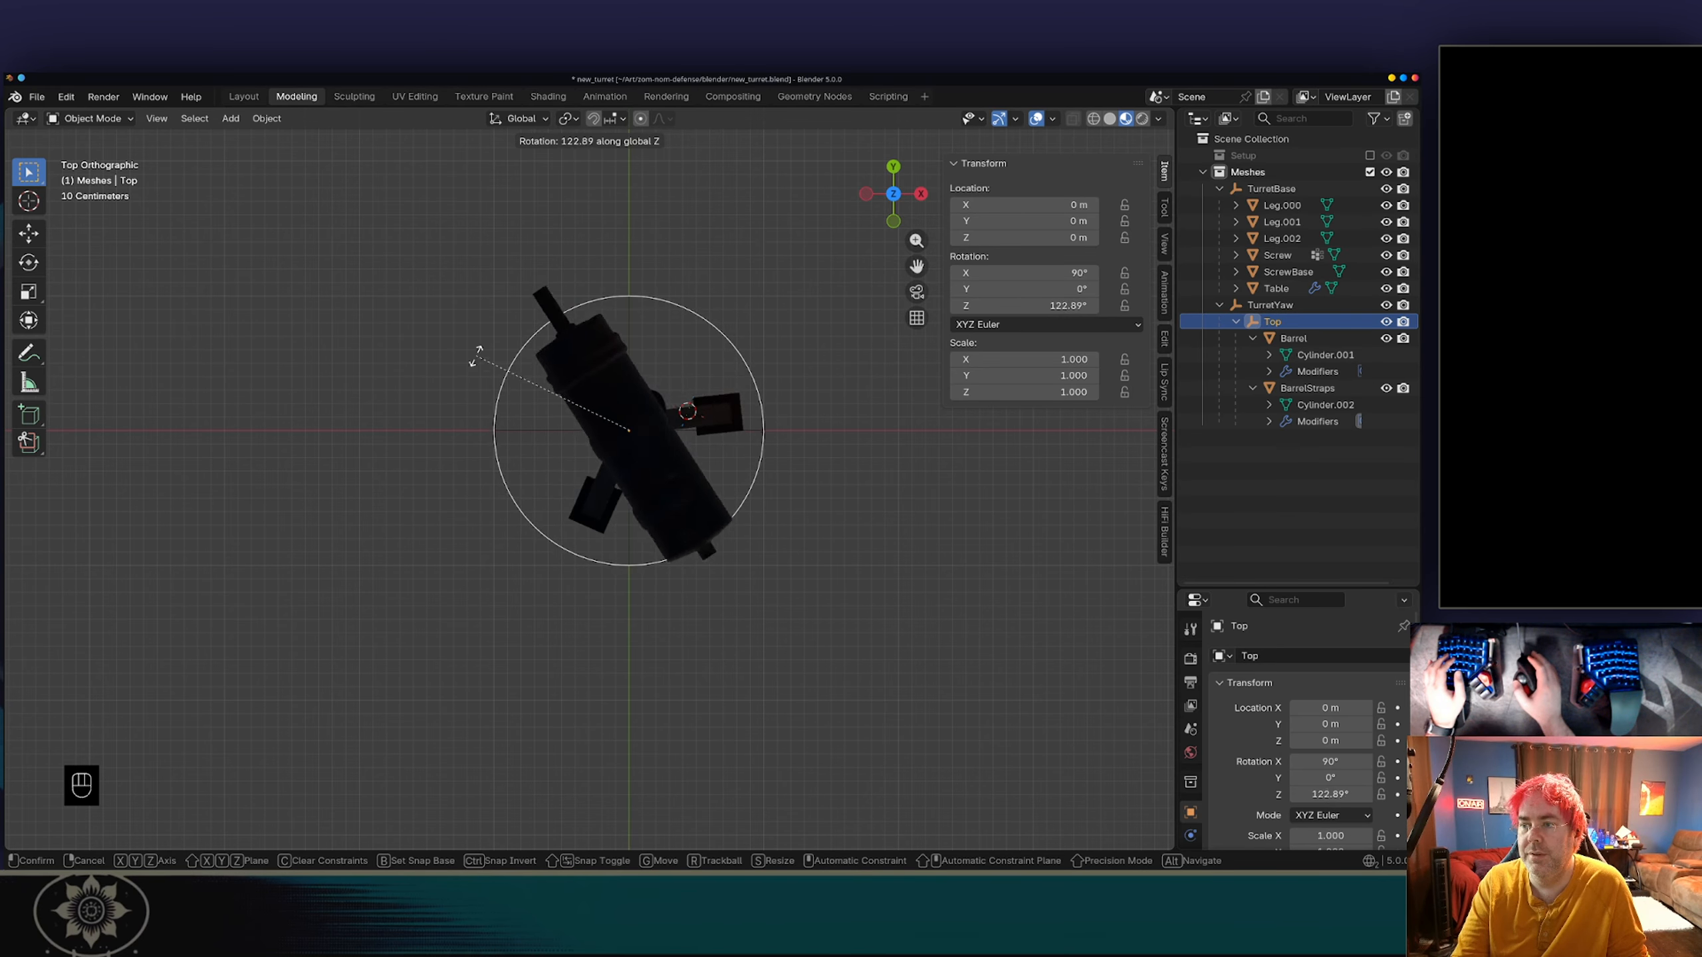
pyautogui.press('0')
pyautogui.press('Return')
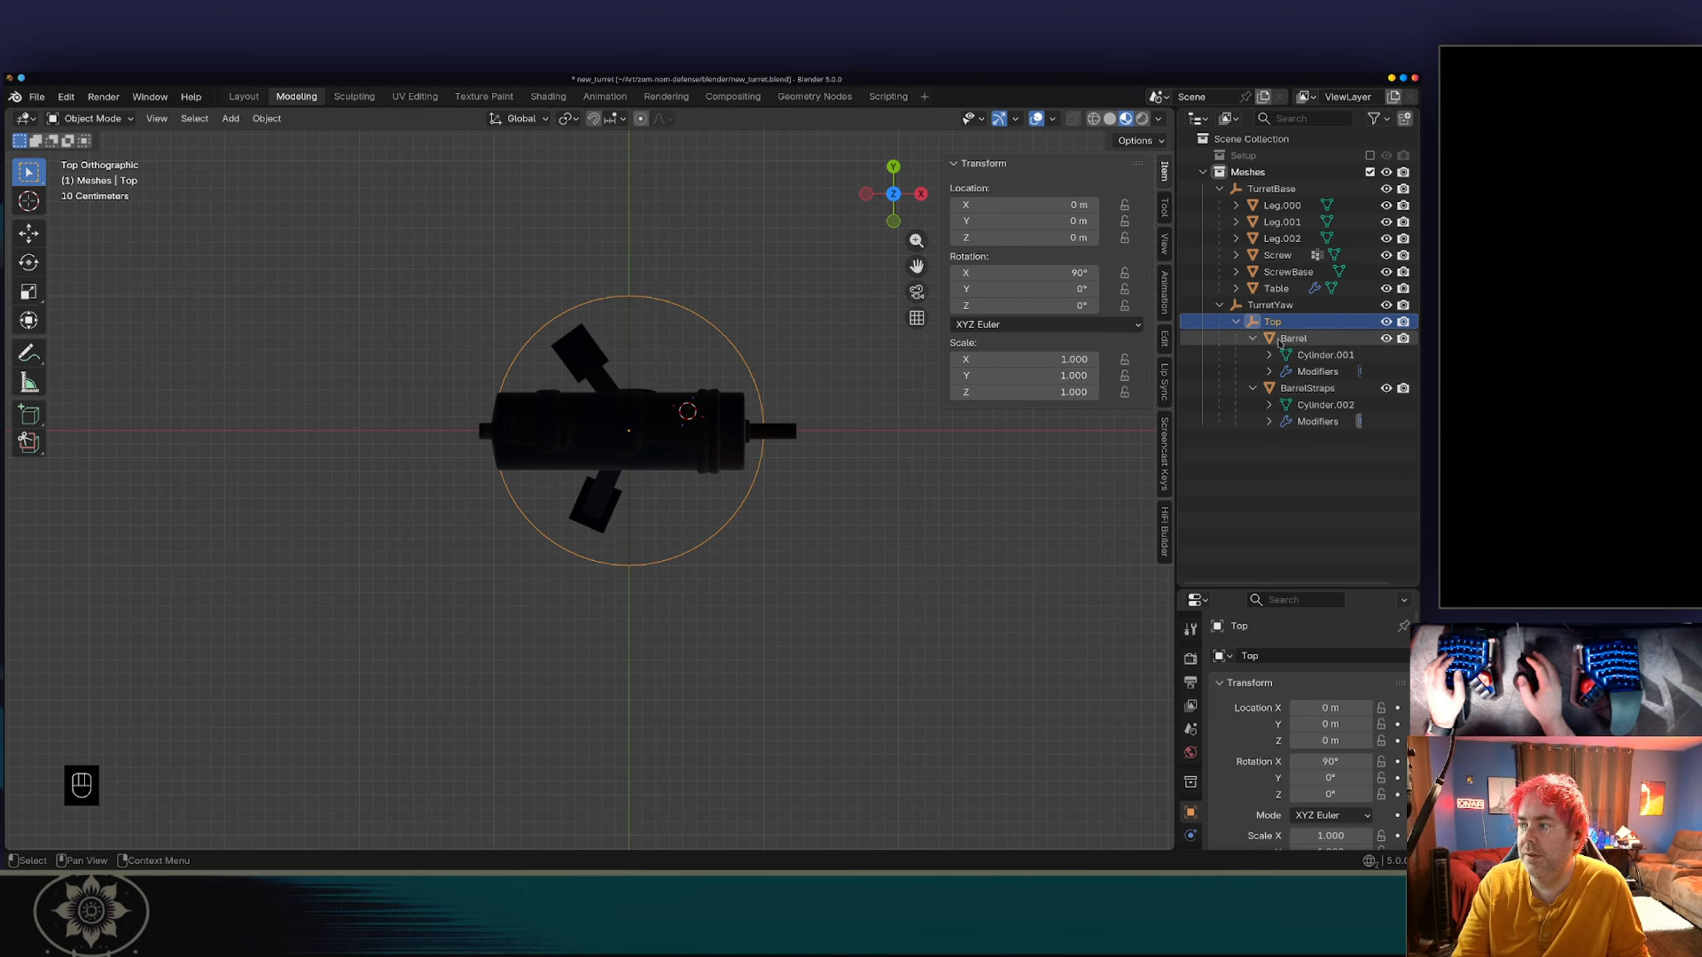
# Try turning the TurretYaw empty about the global Z axis in top view, and cancel the rotation.
pyautogui.click(1298, 310)
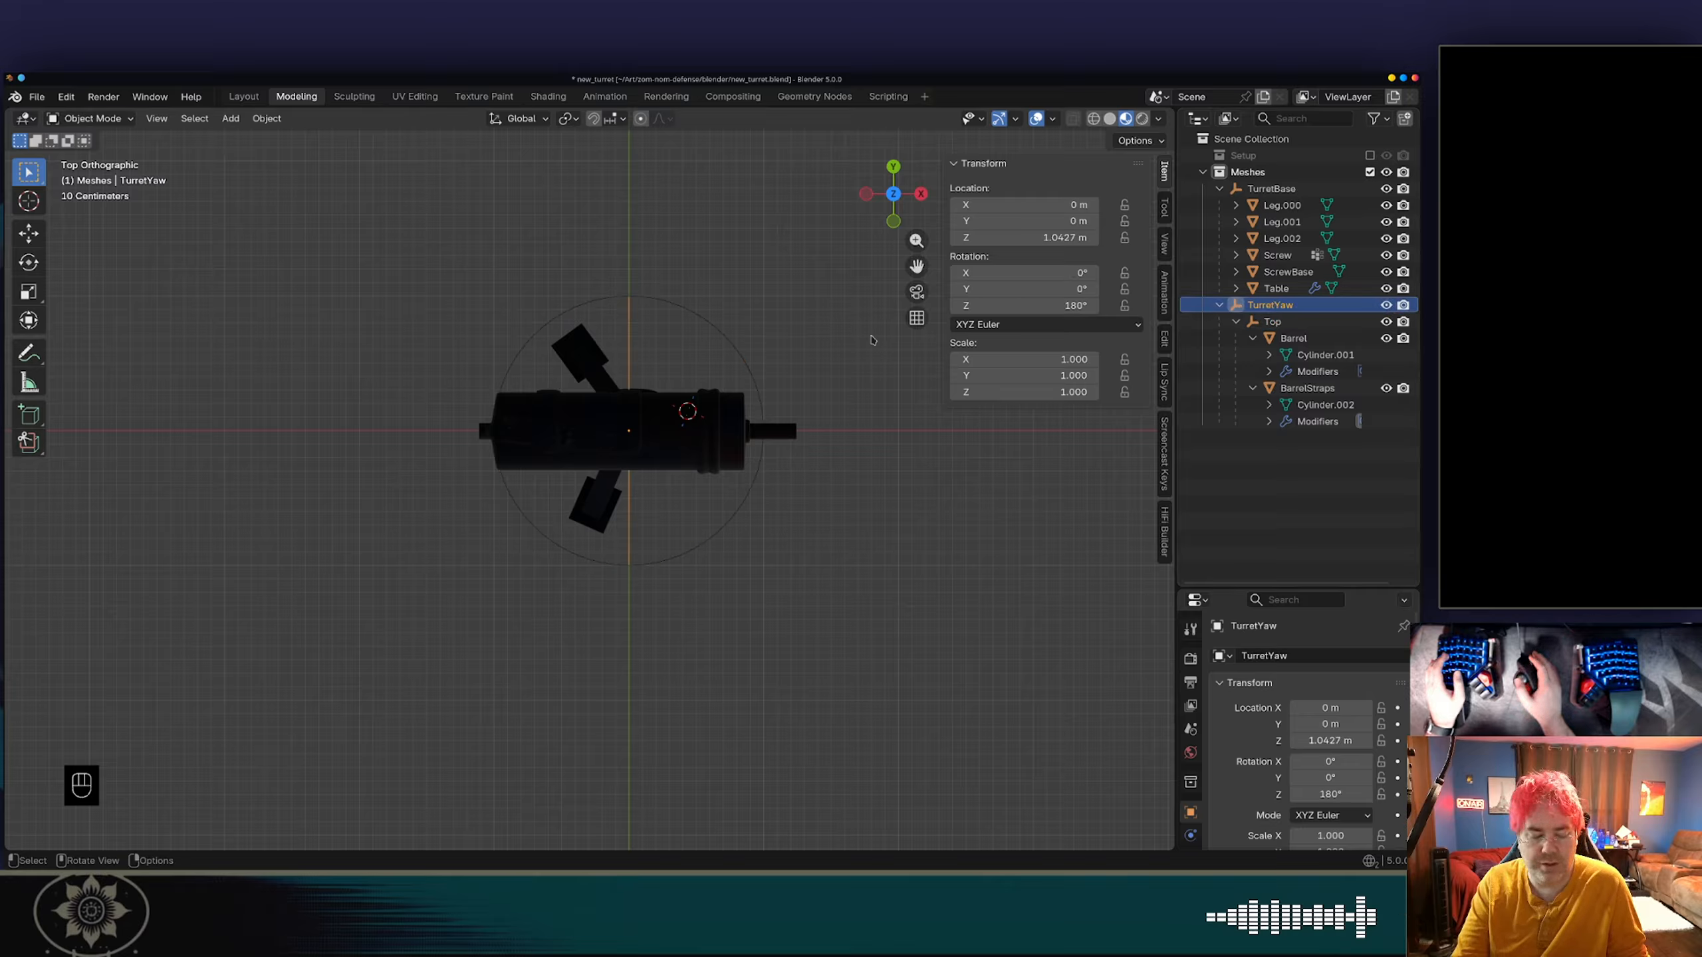
pyautogui.press('r')
pyautogui.press('z')
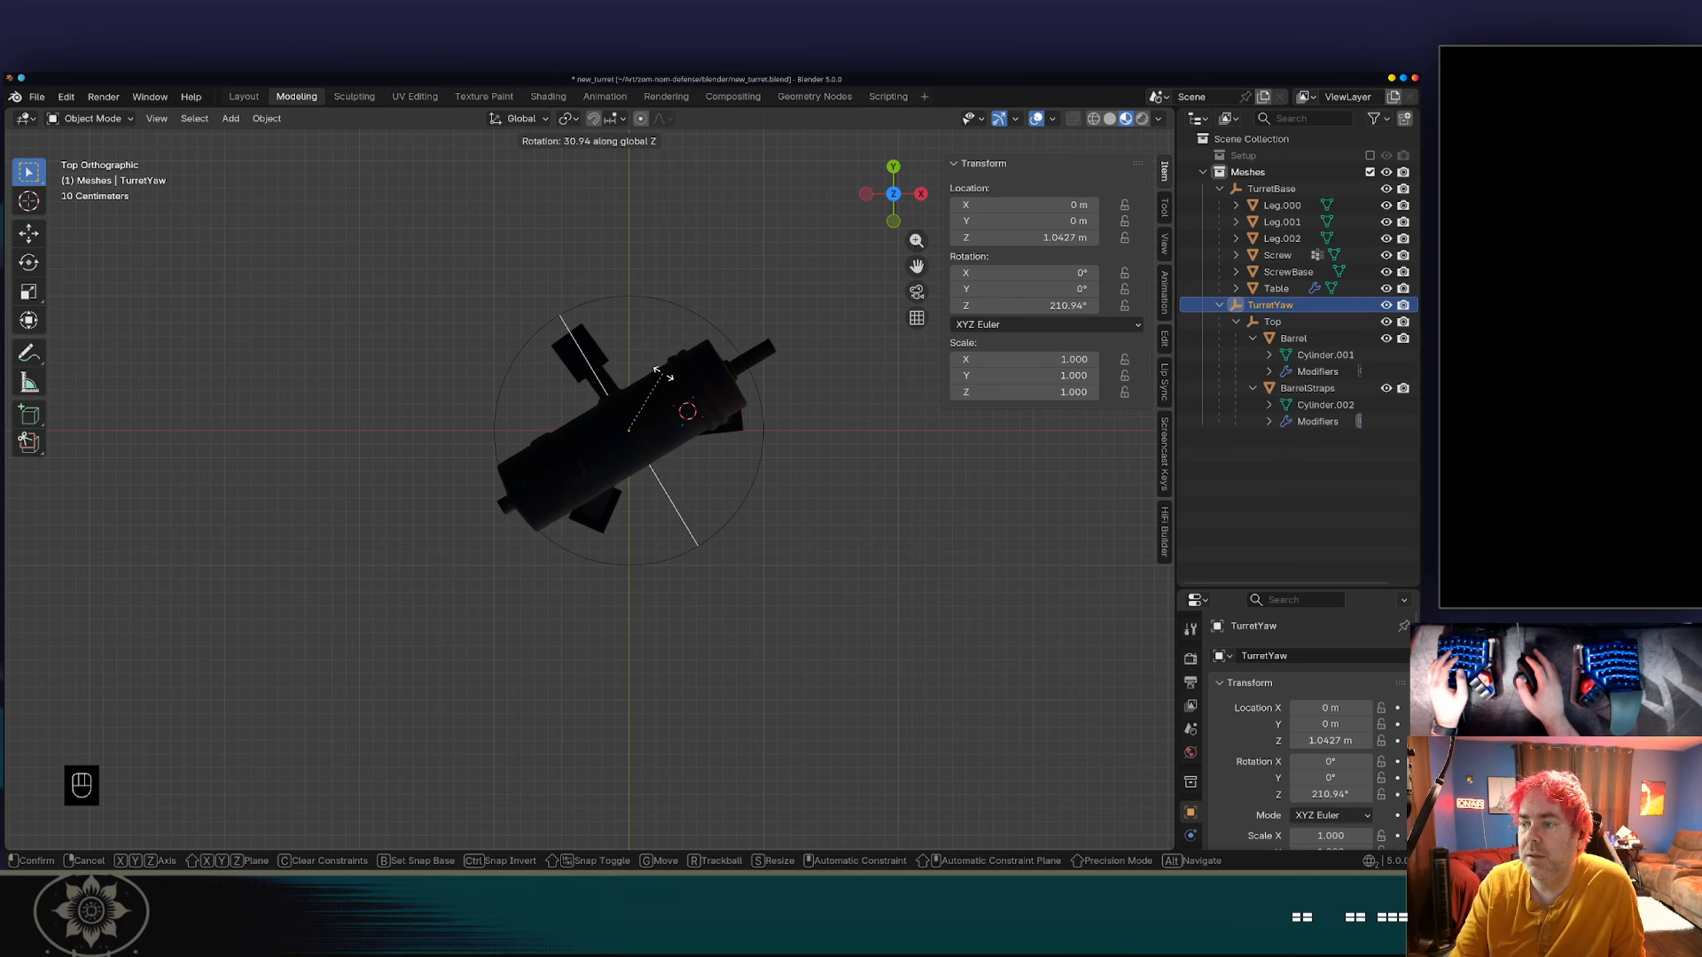
pyautogui.rightClick(636, 383)
# Save the Blender file and export the turret as glTF Binary, overwriting new_turret.glb in the blender folder.
pyautogui.hotkey('ctrl', 's')
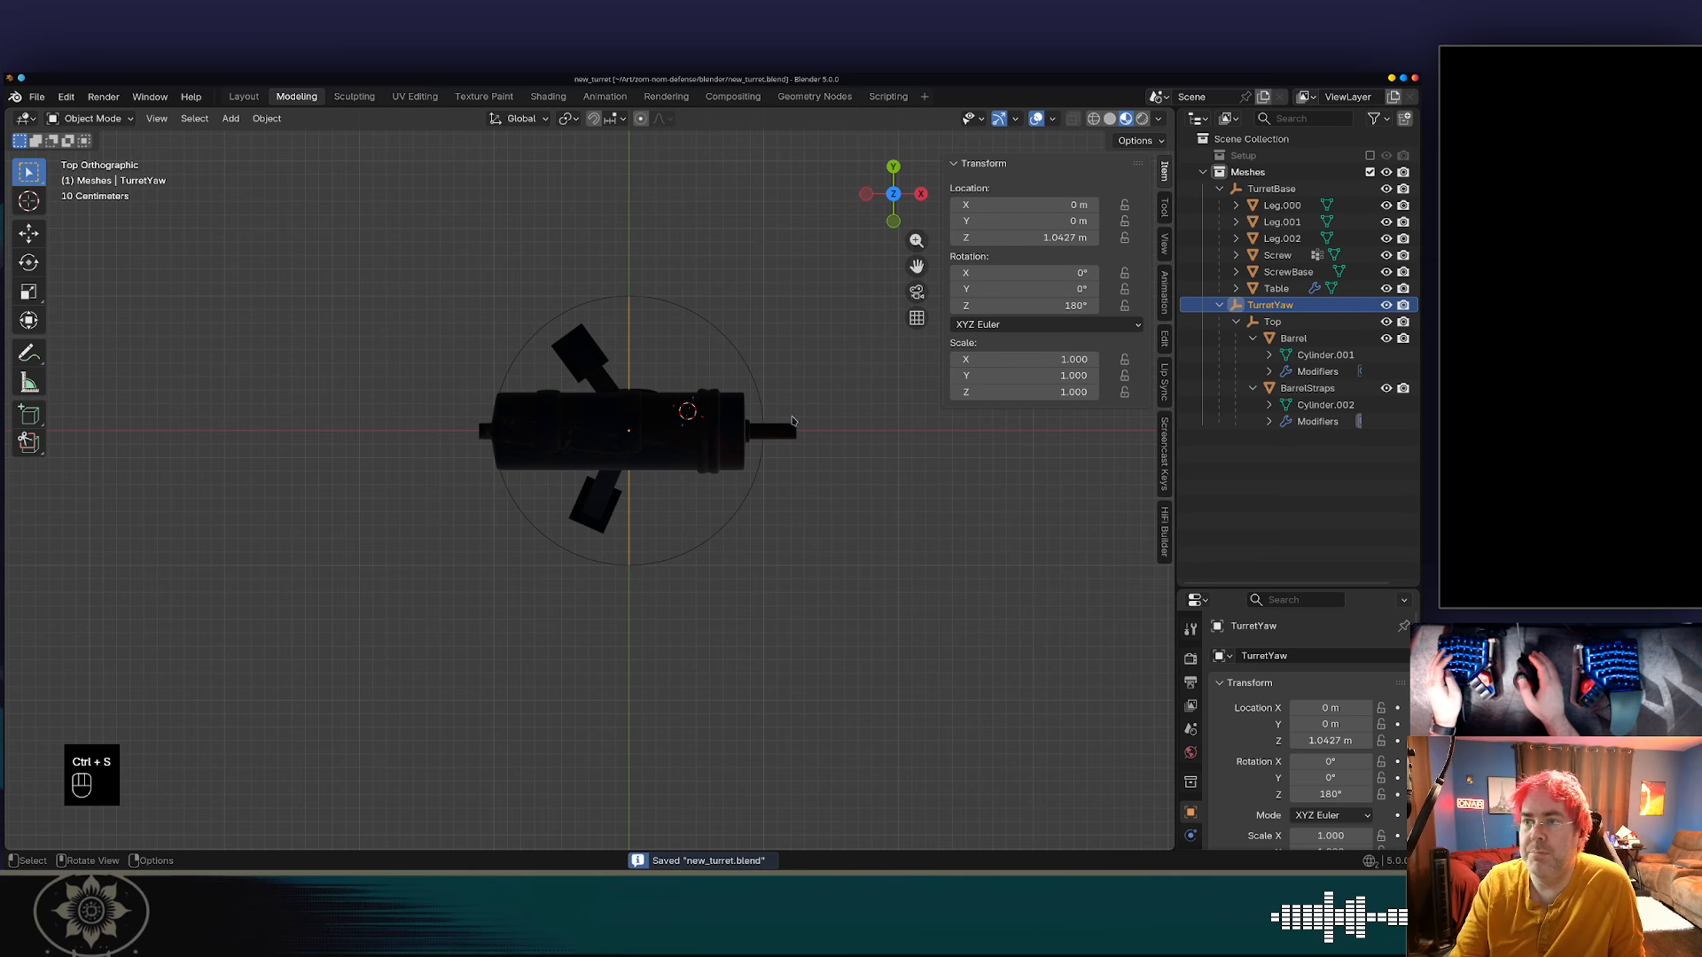
pyautogui.click(38, 98)
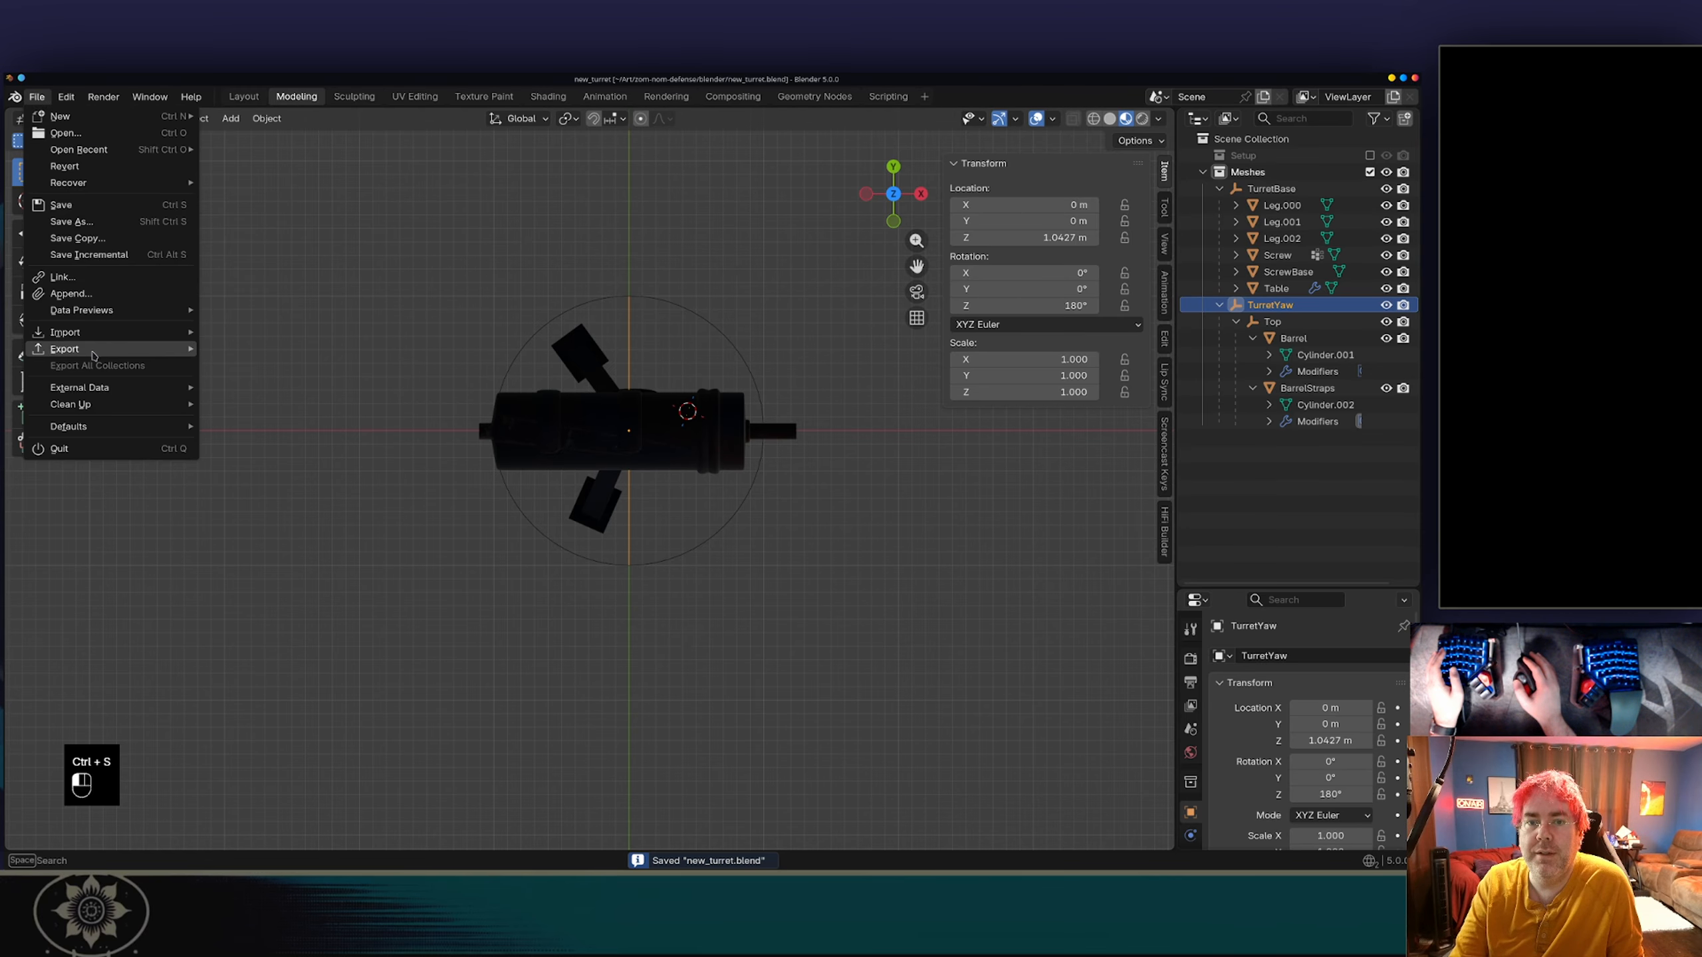
pyautogui.moveTo(92, 349)
pyautogui.click(298, 498)
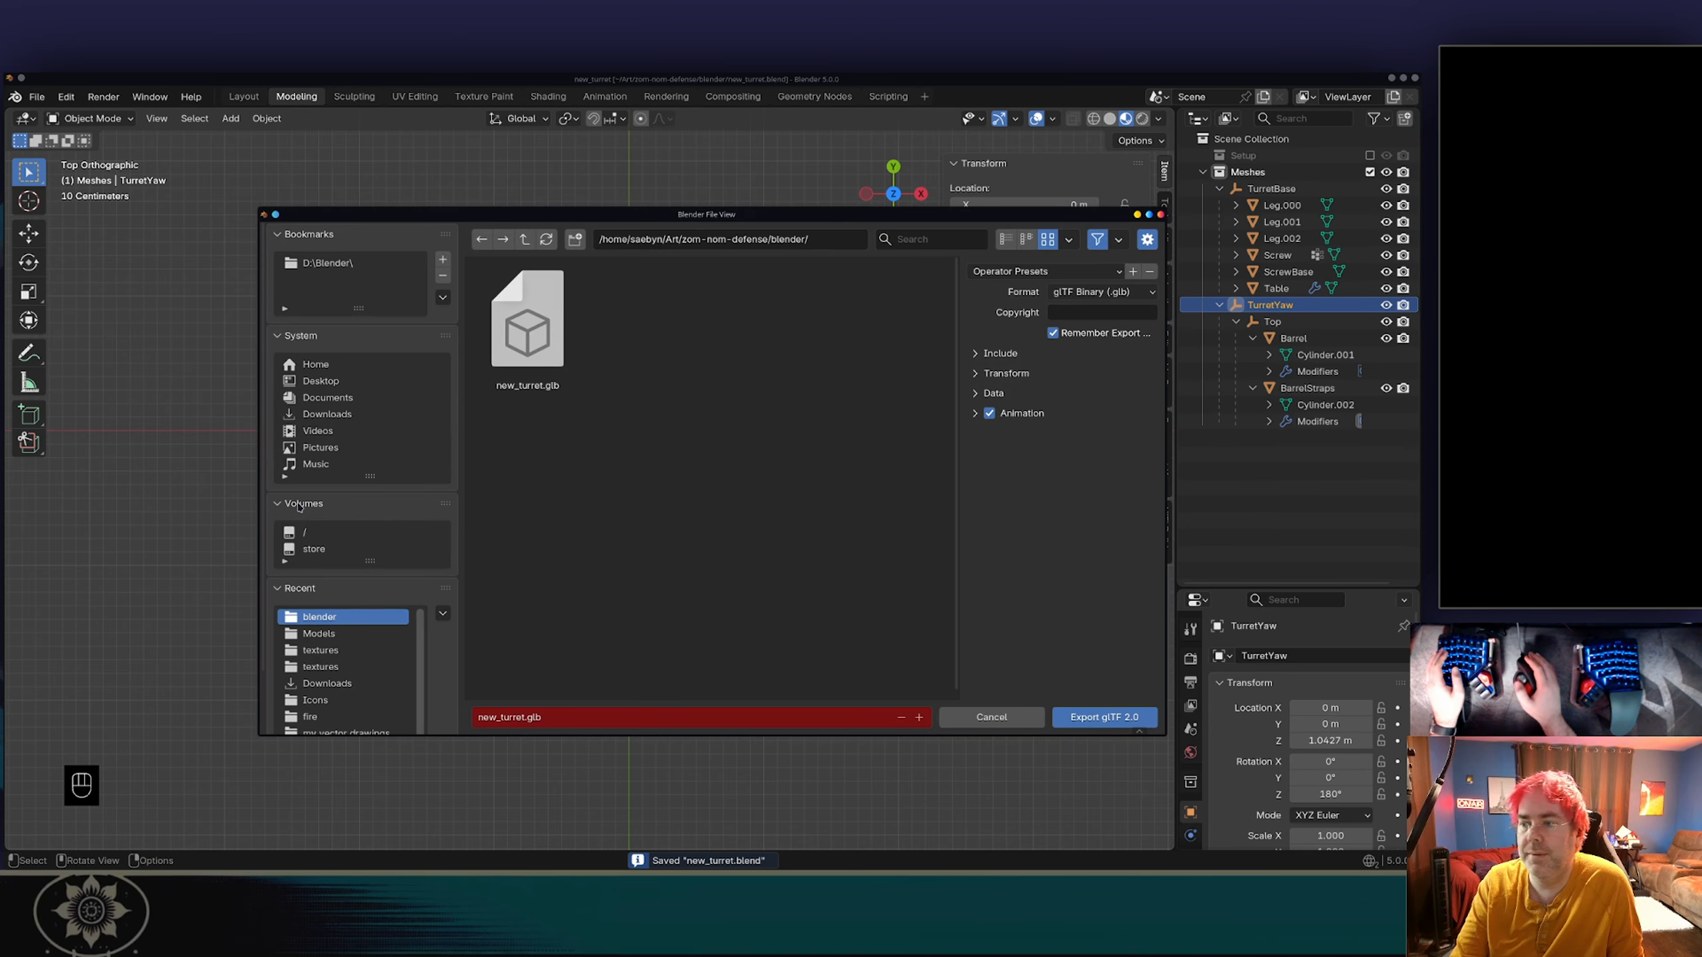
pyautogui.click(1104, 717)
# Switch to Dolphin and copy new_turret.glb from the blender folder into the tower-defense Models folder, overwriting the existing file.
pyautogui.hotkey('alt', 'Tab')
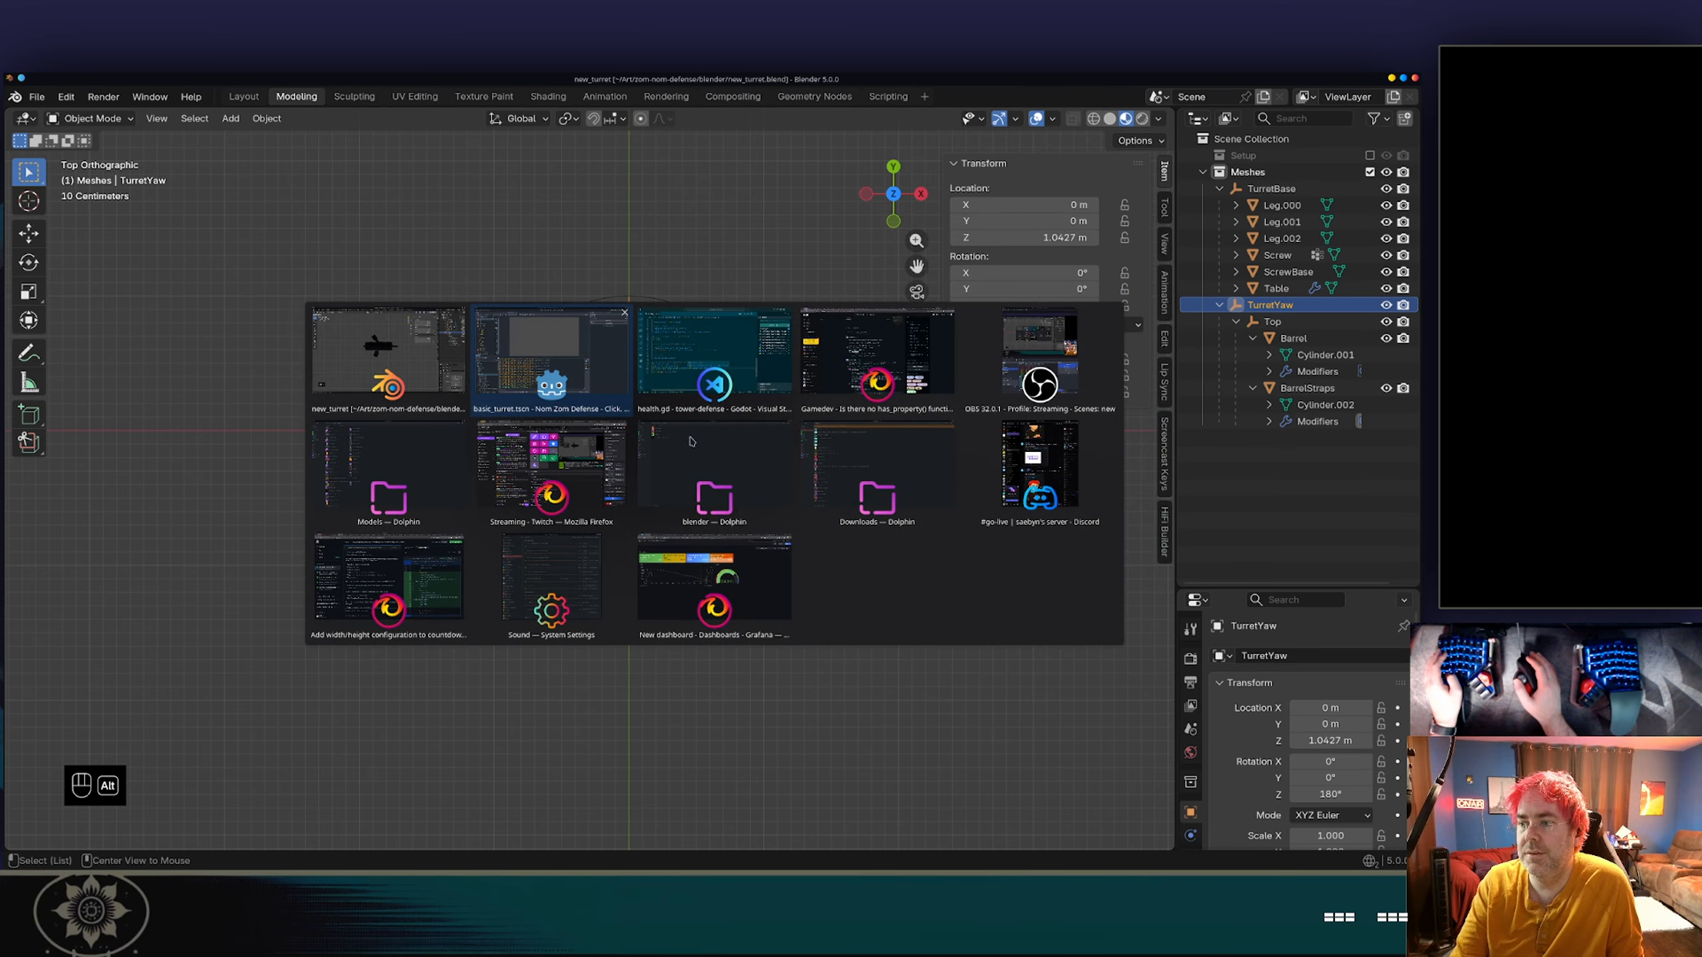
pyautogui.hotkey('alt', 'Tab')
pyautogui.hotkey('alt', 'Tab')
pyautogui.hotkey('alt', 'Tab')
pyautogui.hotkey('alt', 'Tab')
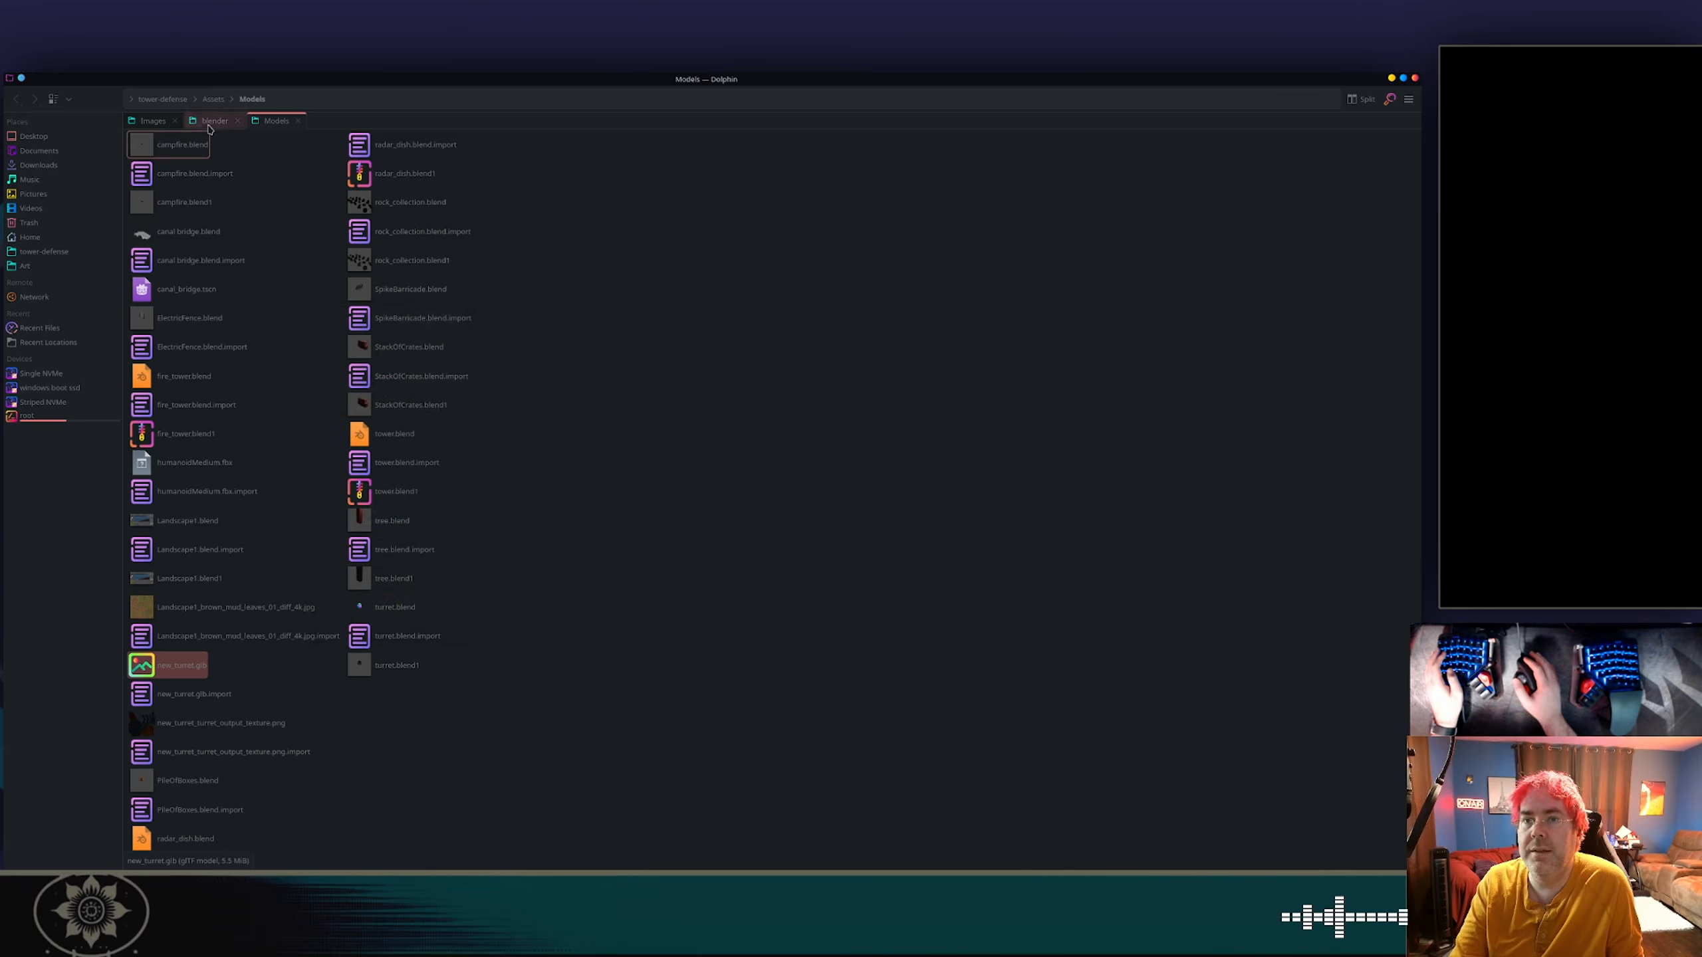
pyautogui.click(214, 121)
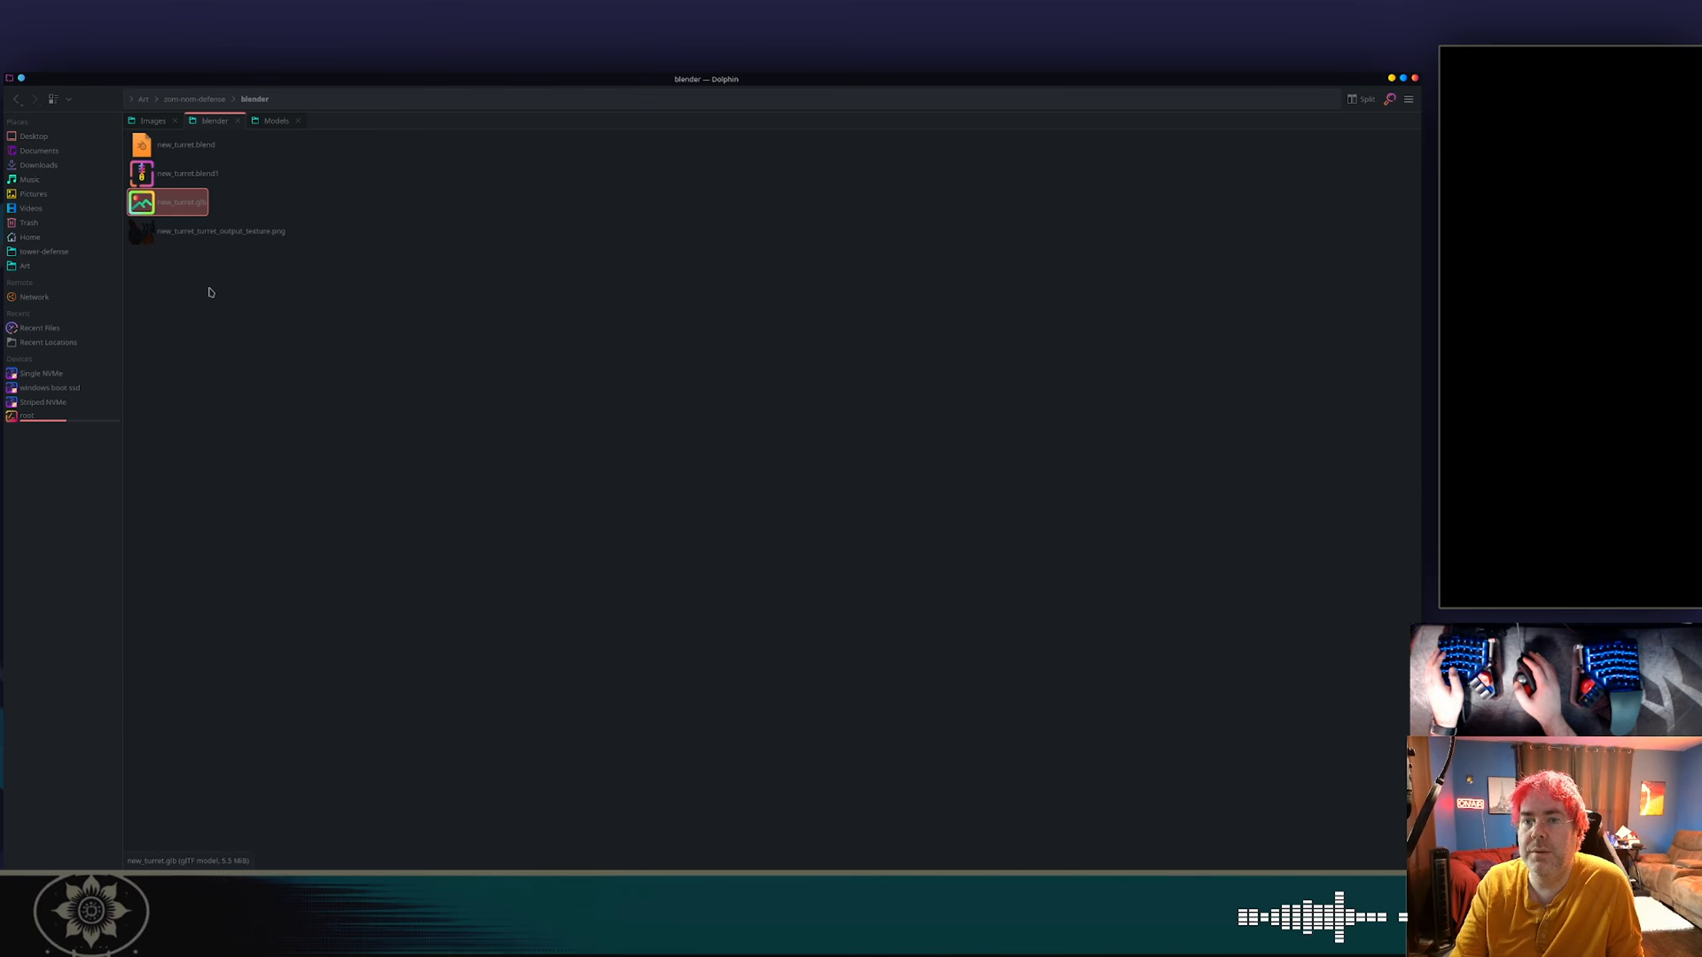
pyautogui.click(276, 121)
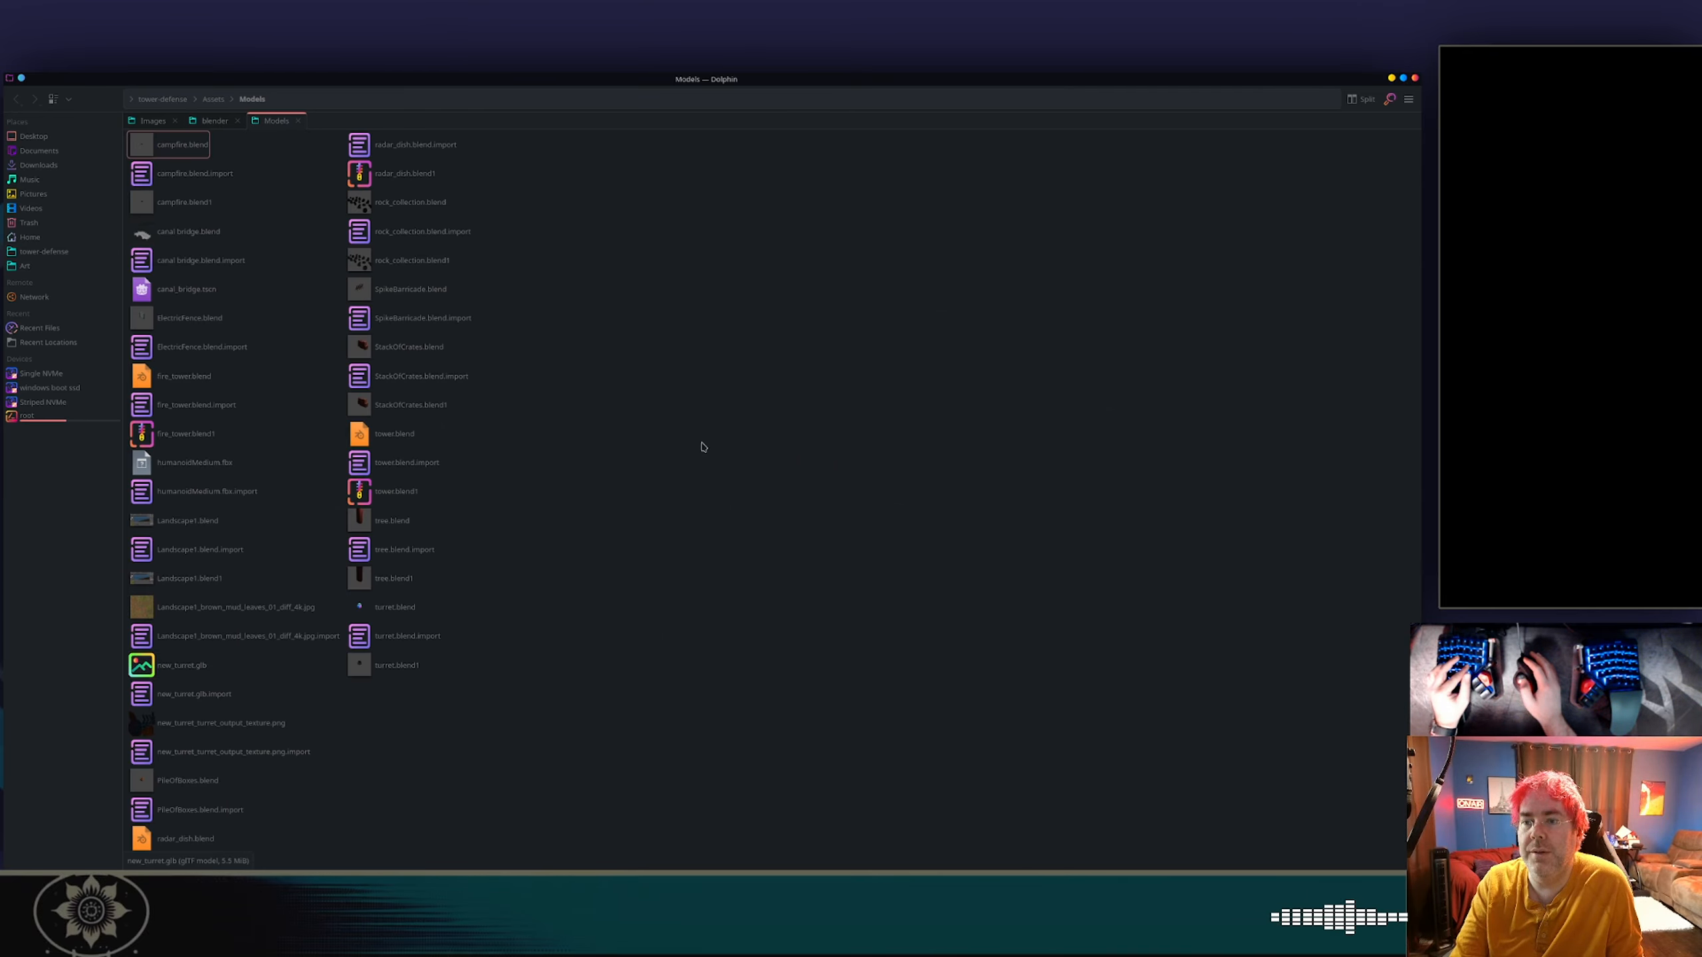
pyautogui.hotkey('ctrl', 'v')
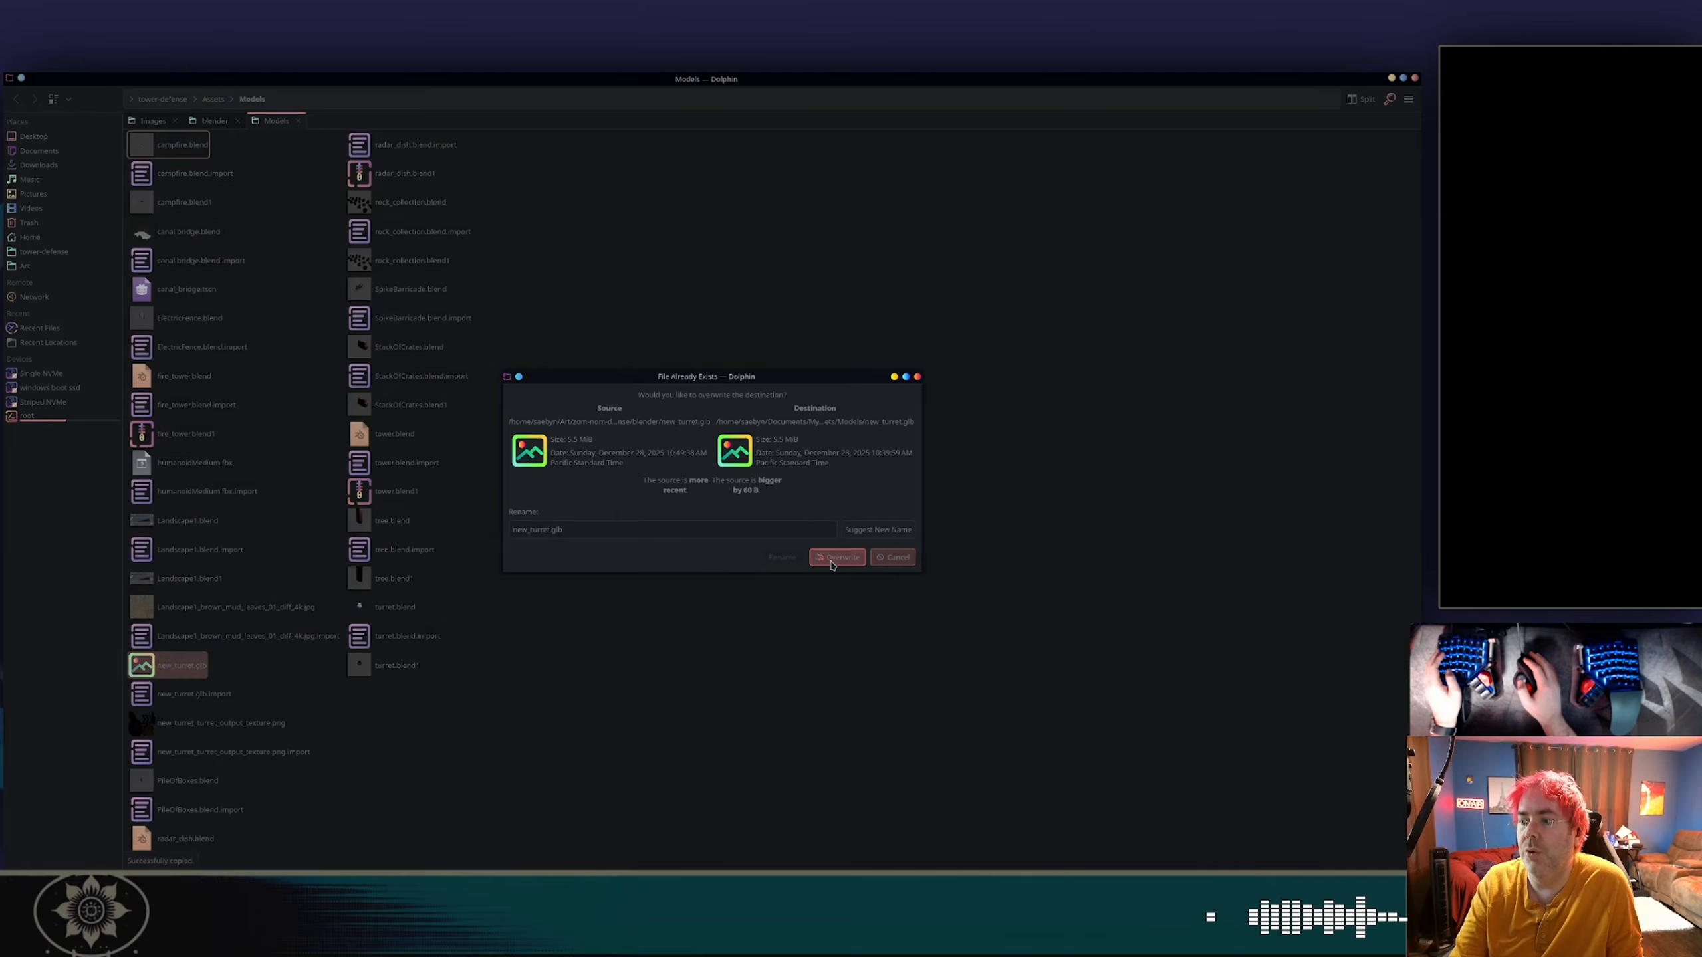
pyautogui.click(839, 557)
# Switch to the Godot editor and stop the running game.
pyautogui.hotkey('alt', 'Tab')
pyautogui.hotkey('alt', 'Tab')
pyautogui.hotkey('alt', 'Tab')
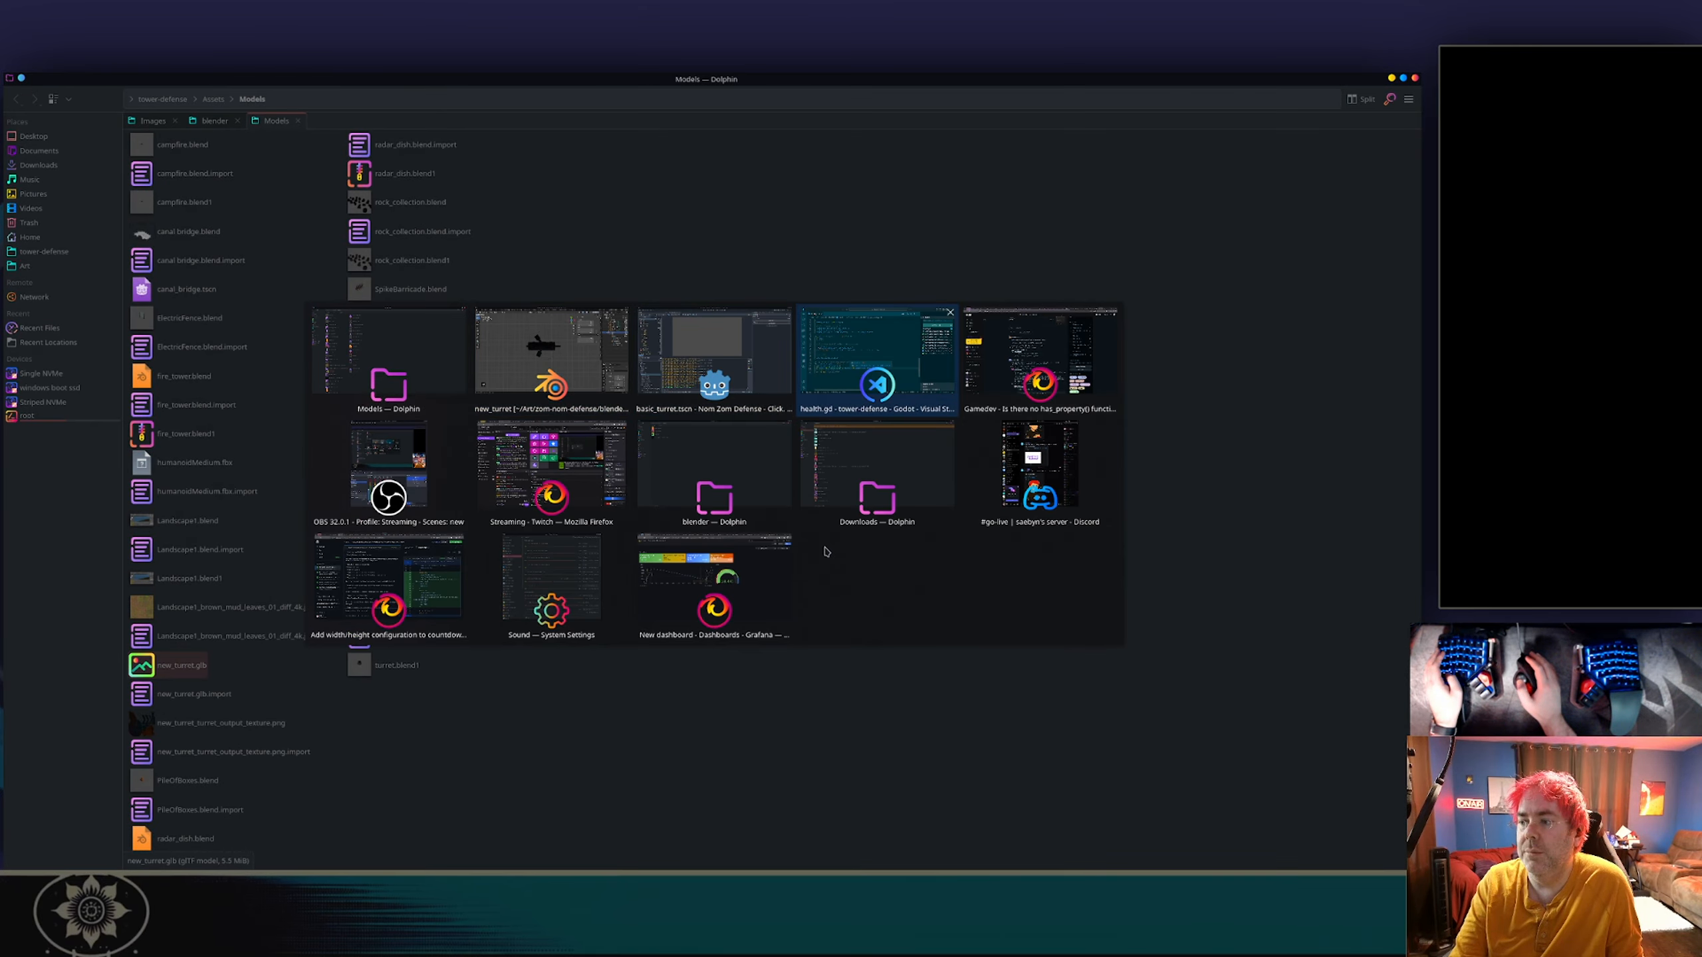
pyautogui.hotkey('alt', 'Tab')
pyautogui.hotkey('alt', 'Tab')
pyautogui.hotkey('alt', 'shift', 'Tab')
pyautogui.hotkey('alt', 'shift', 'Tab')
pyautogui.hotkey('alt', 'shift', 'Tab')
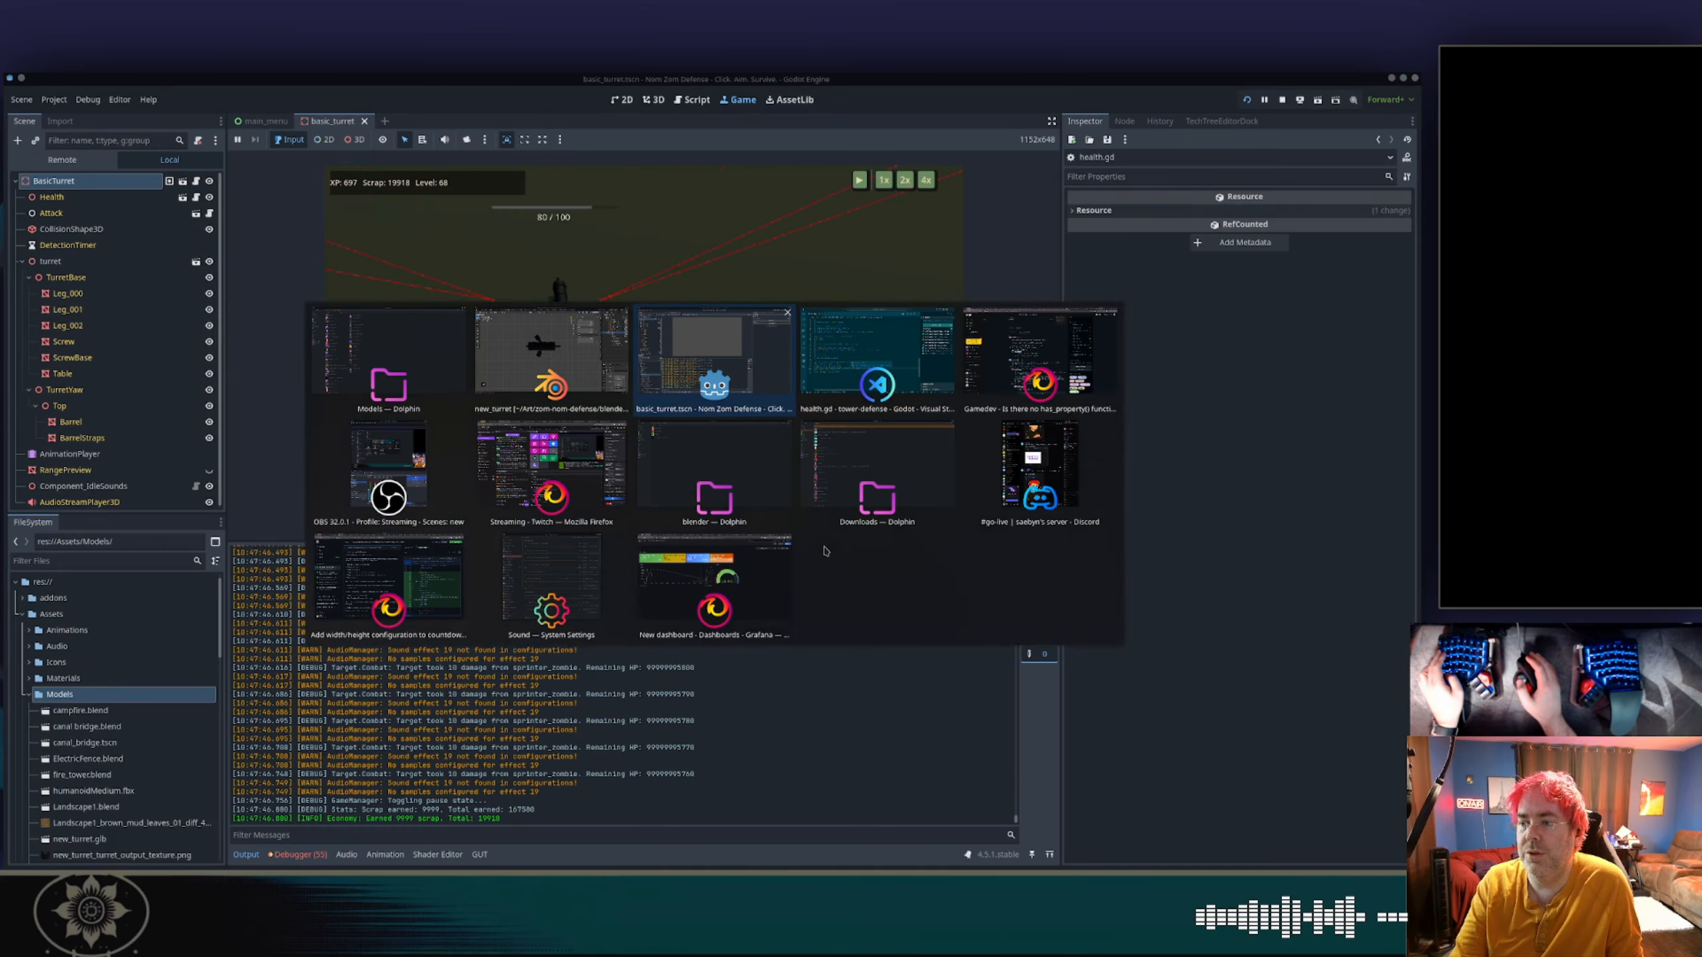
pyautogui.click(1282, 99)
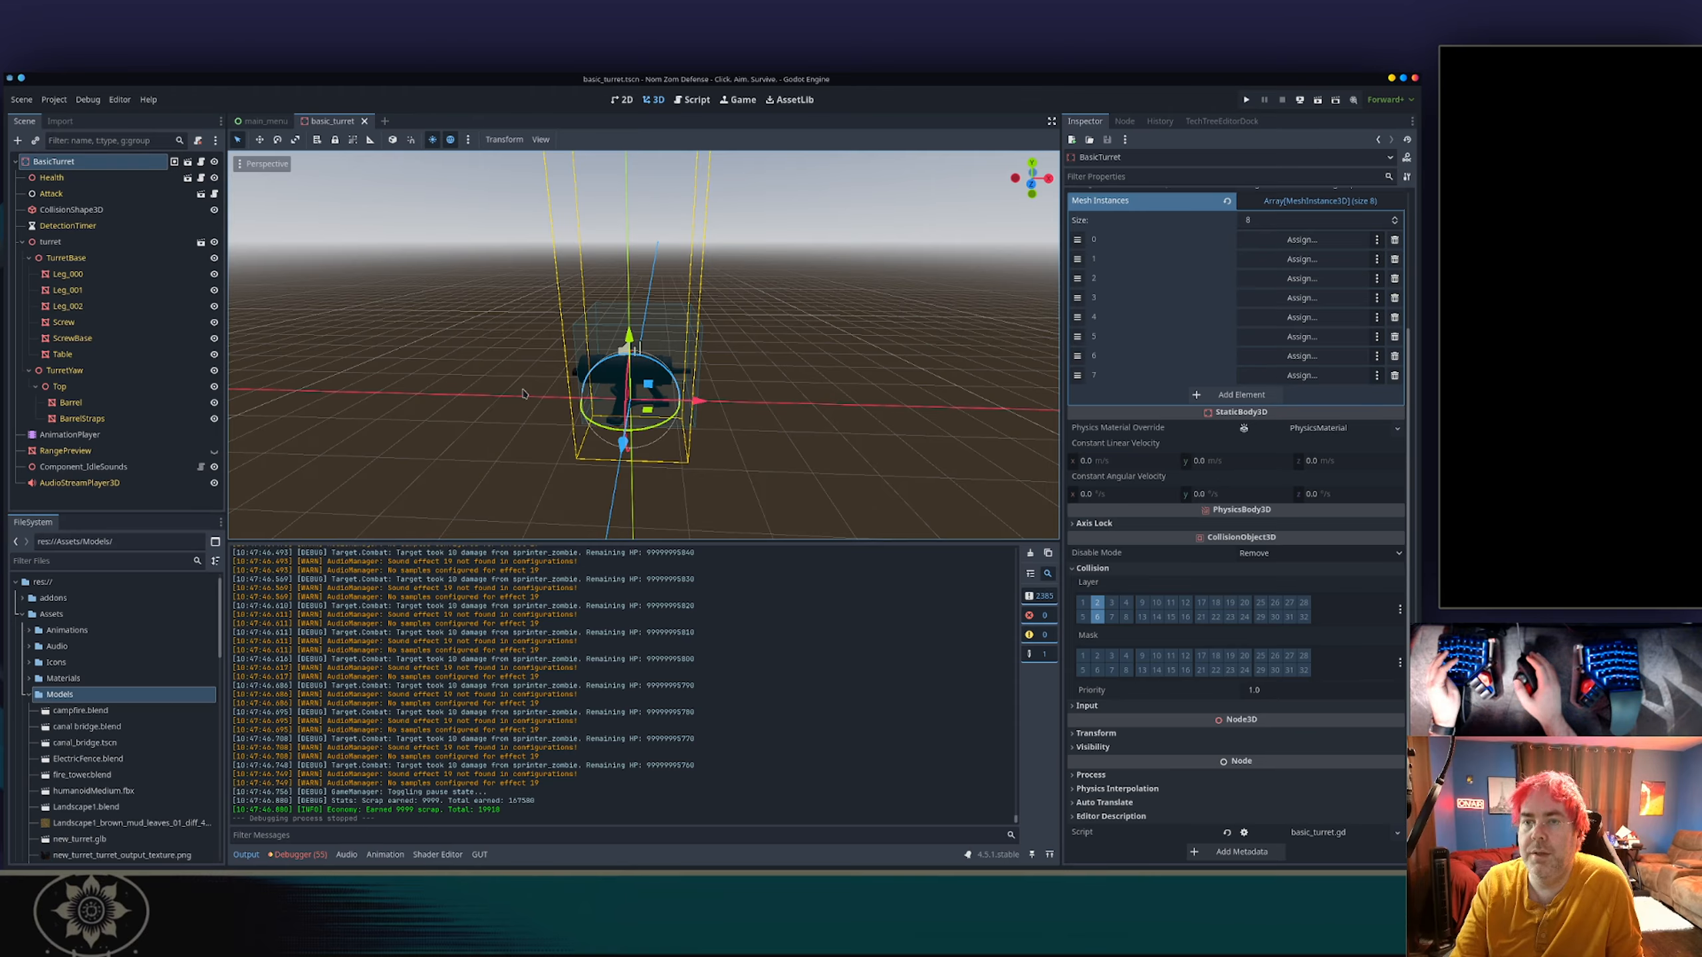
# Save the turret scene and reopen the Nom Zom Defense project from the Godot Project Manager.
pyautogui.hotkey('ctrl', 's')
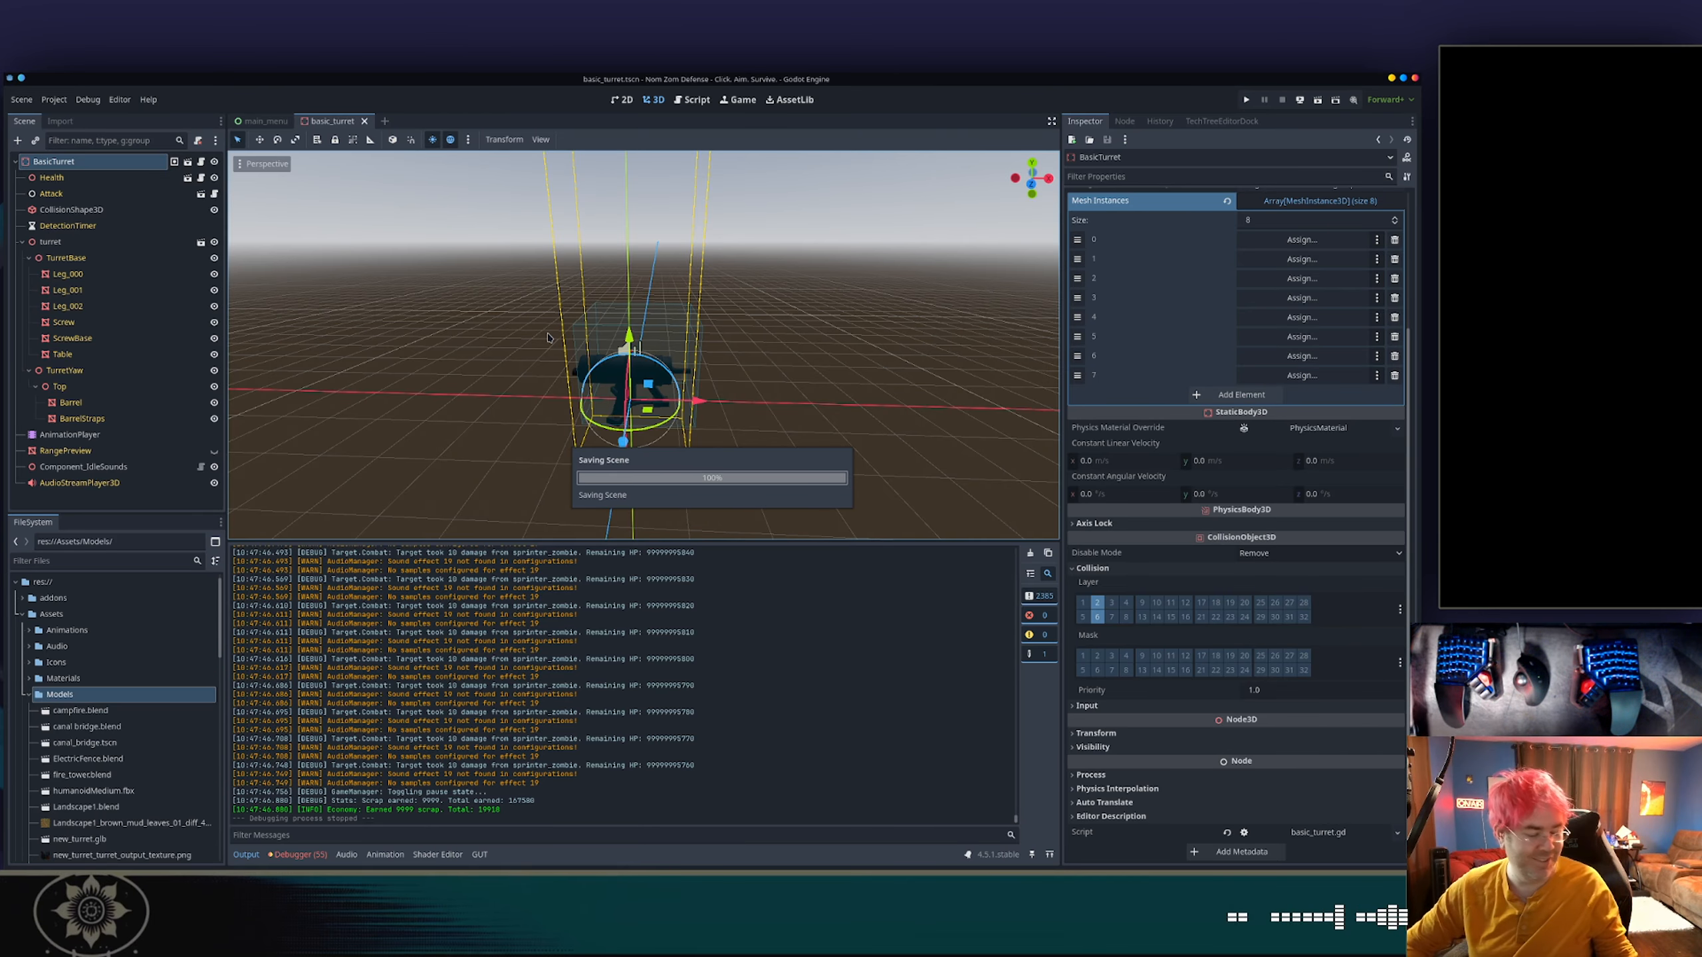
pyautogui.hotkey('alt', 'Tab')
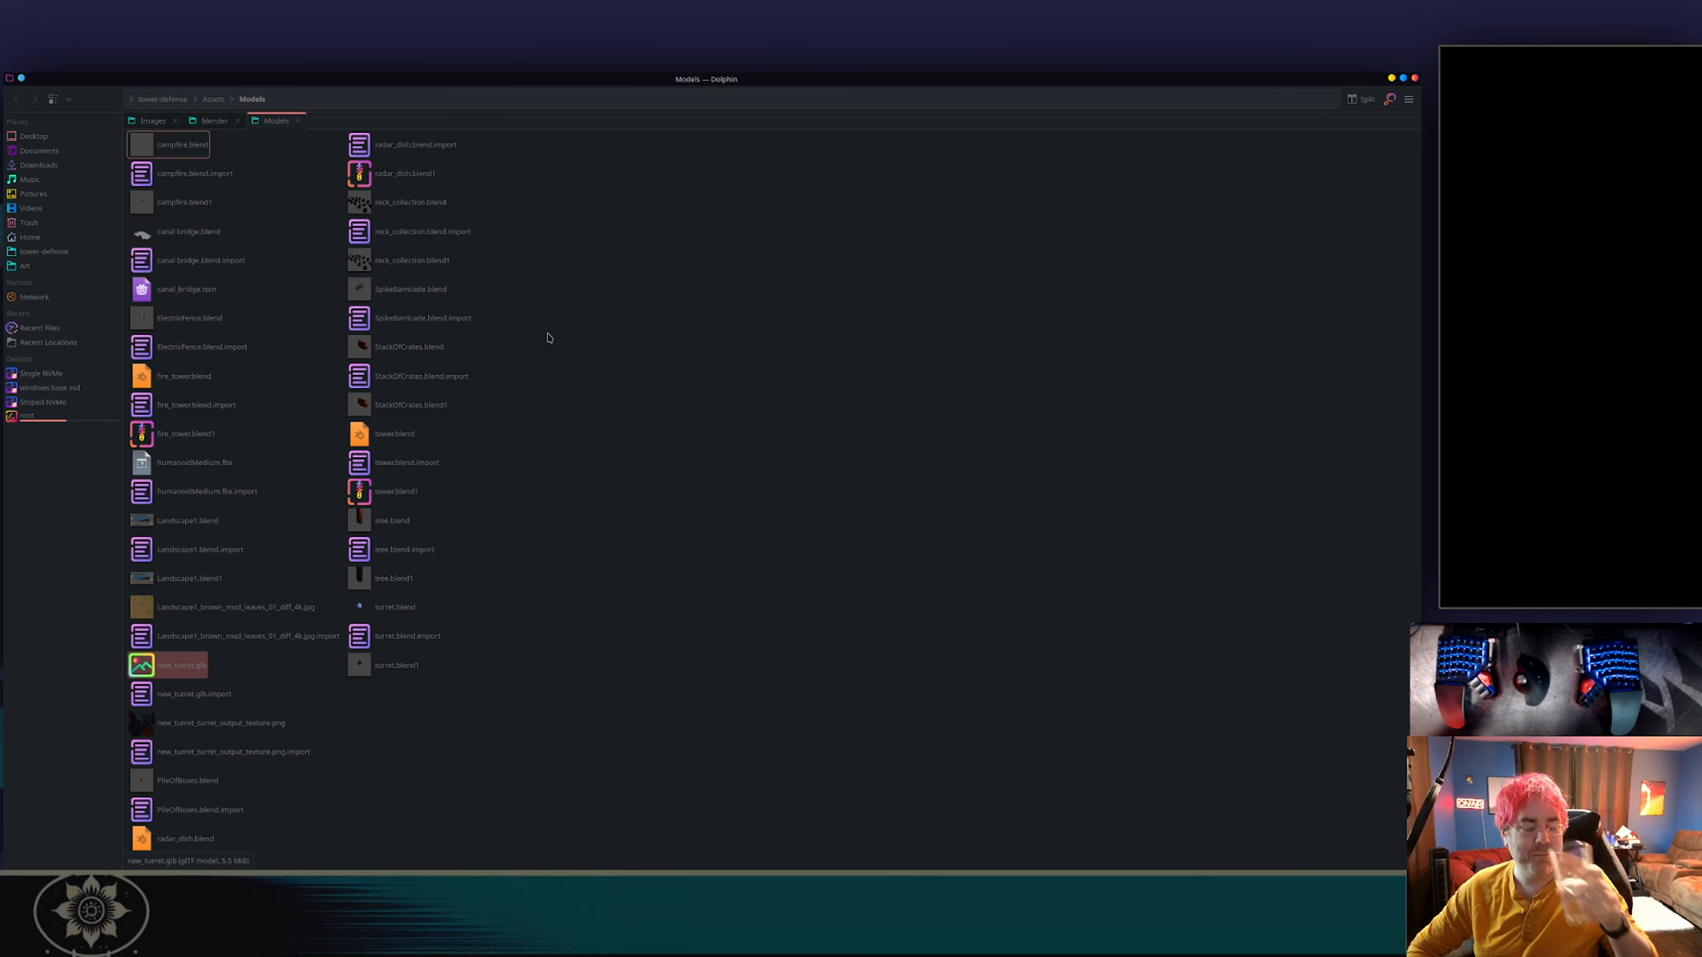
pyautogui.hotkey('alt', 'Tab')
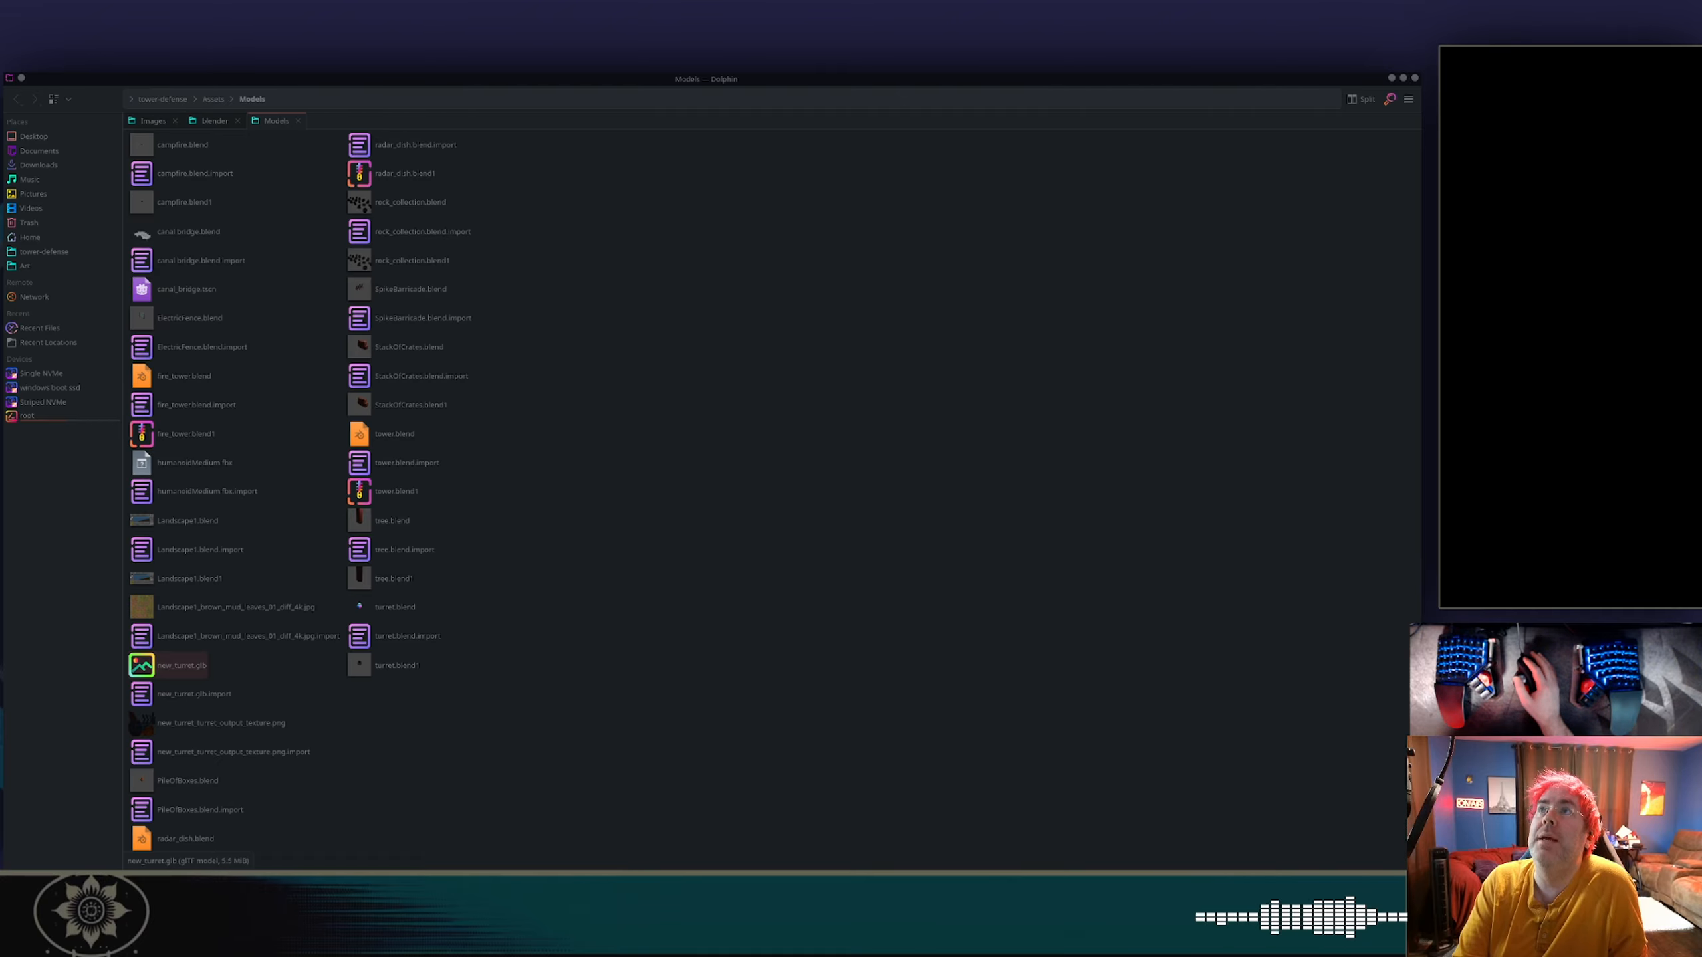
pyautogui.moveTo(555, 3); pyautogui.dragTo(865, 294)
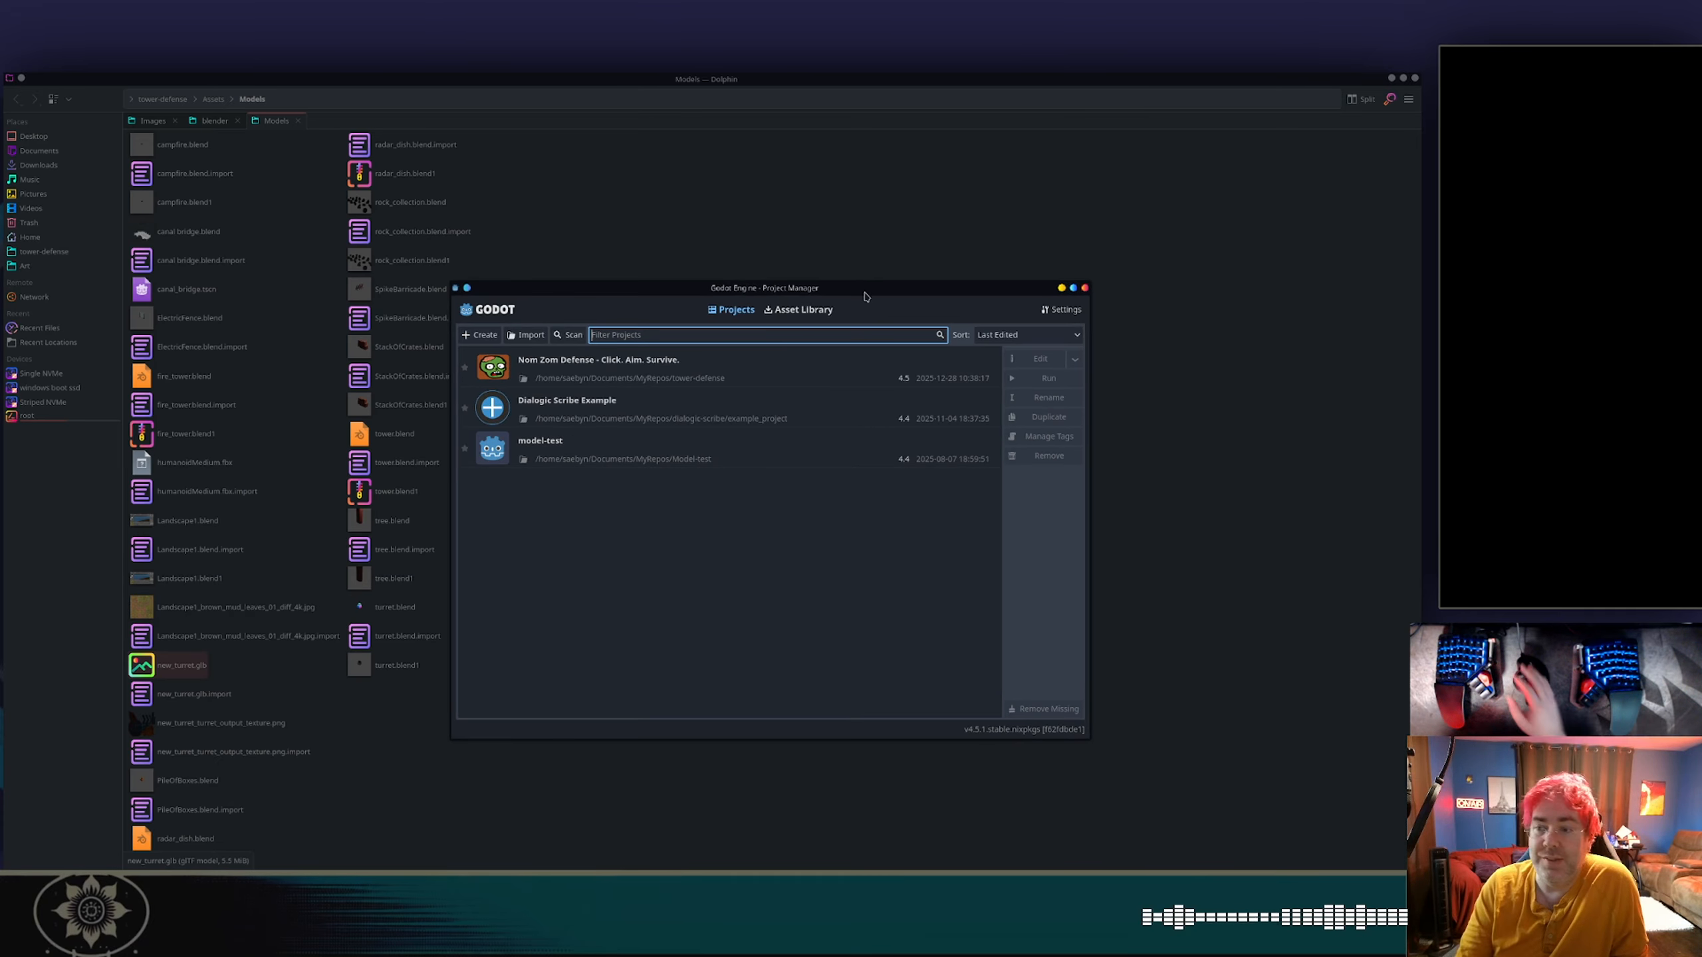
pyautogui.doubleClick(732, 374)
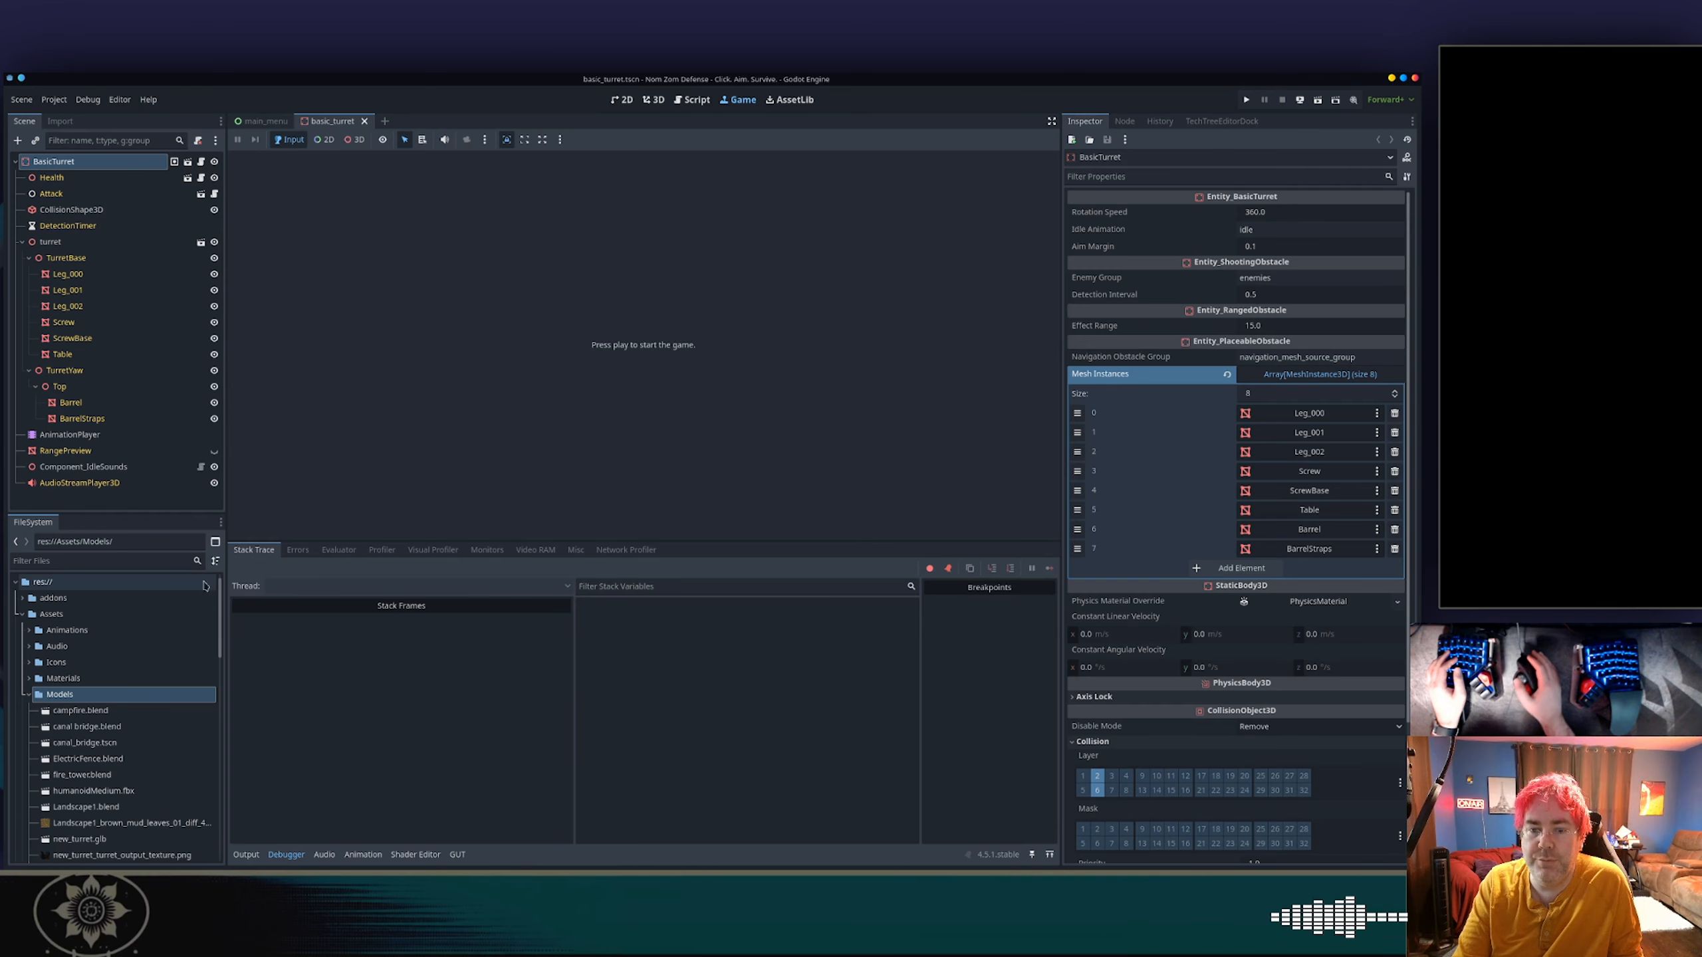
# Preview new_turret.glb from the Models folder in the advanced import settings, close them, and reimport the file with its current import options.
pyautogui.scroll(-4, 122, 699)
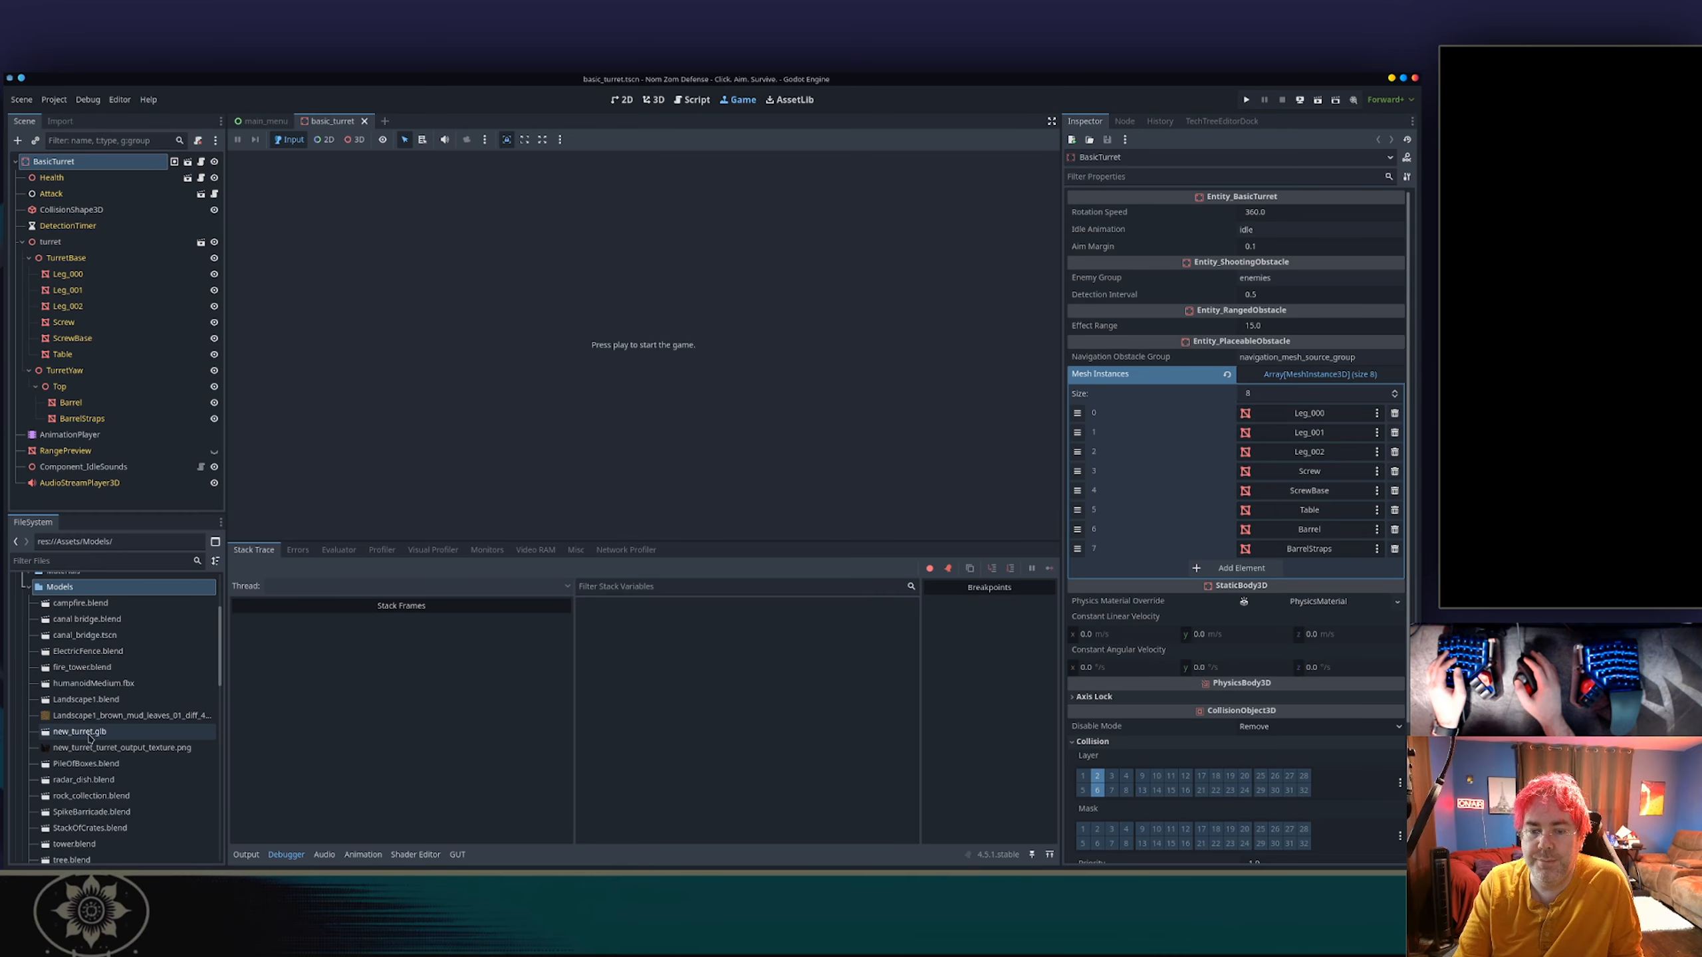
pyautogui.doubleClick(87, 732)
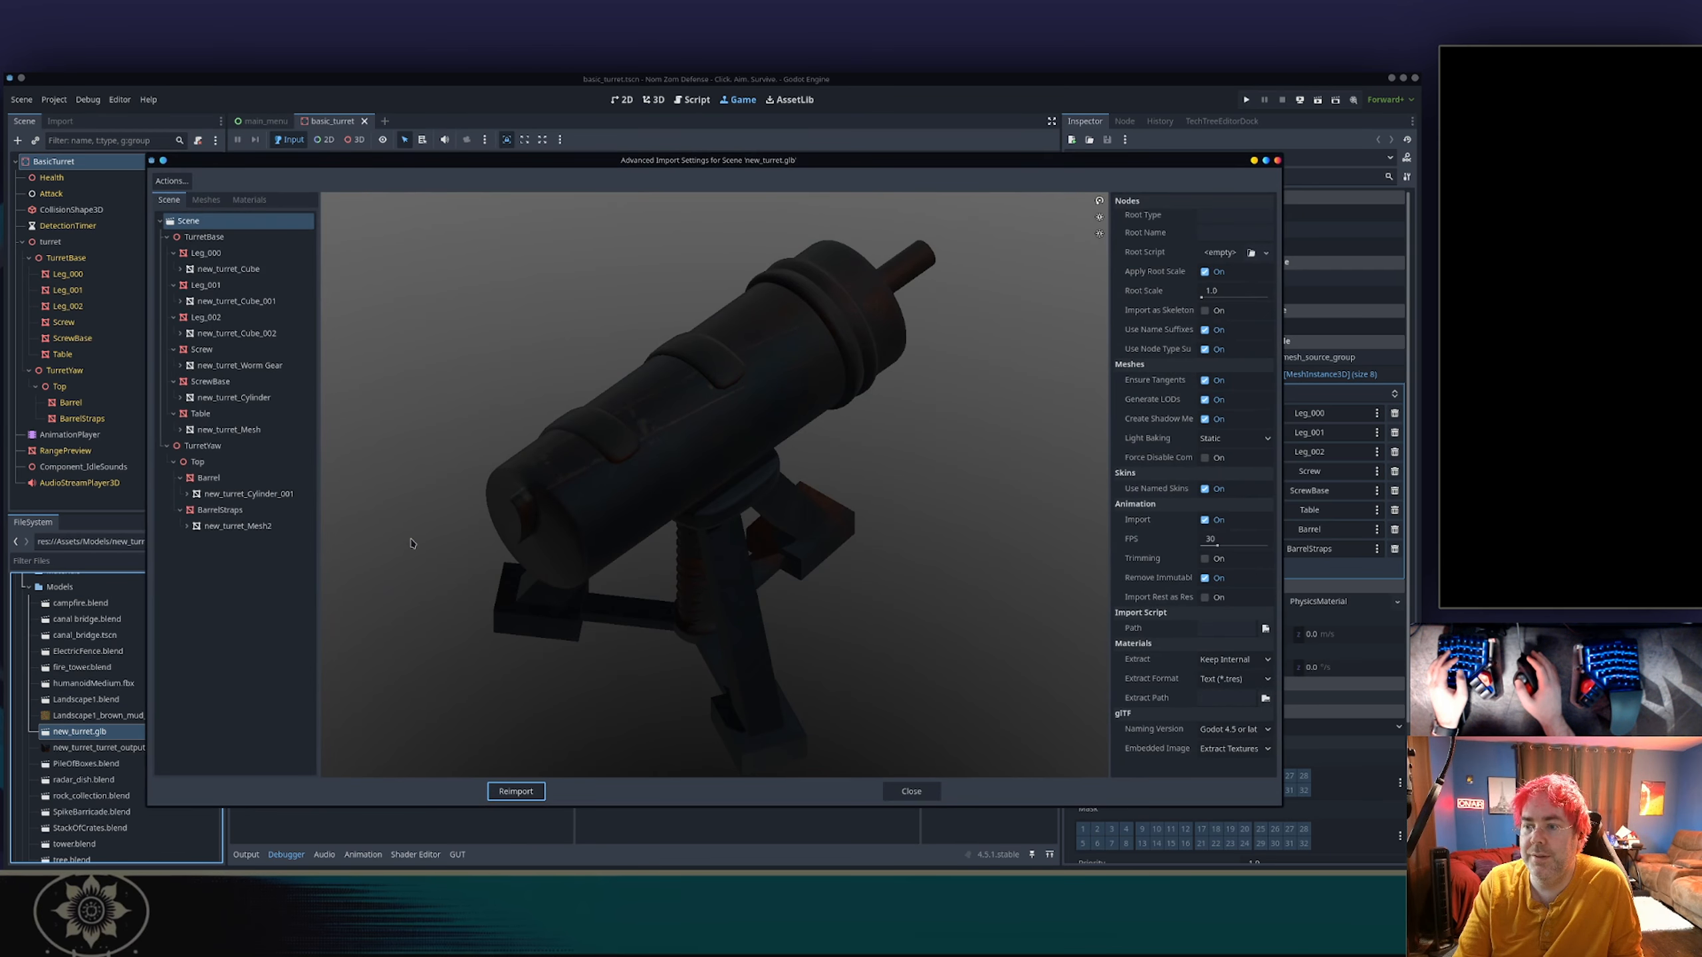
pyautogui.press('Escape')
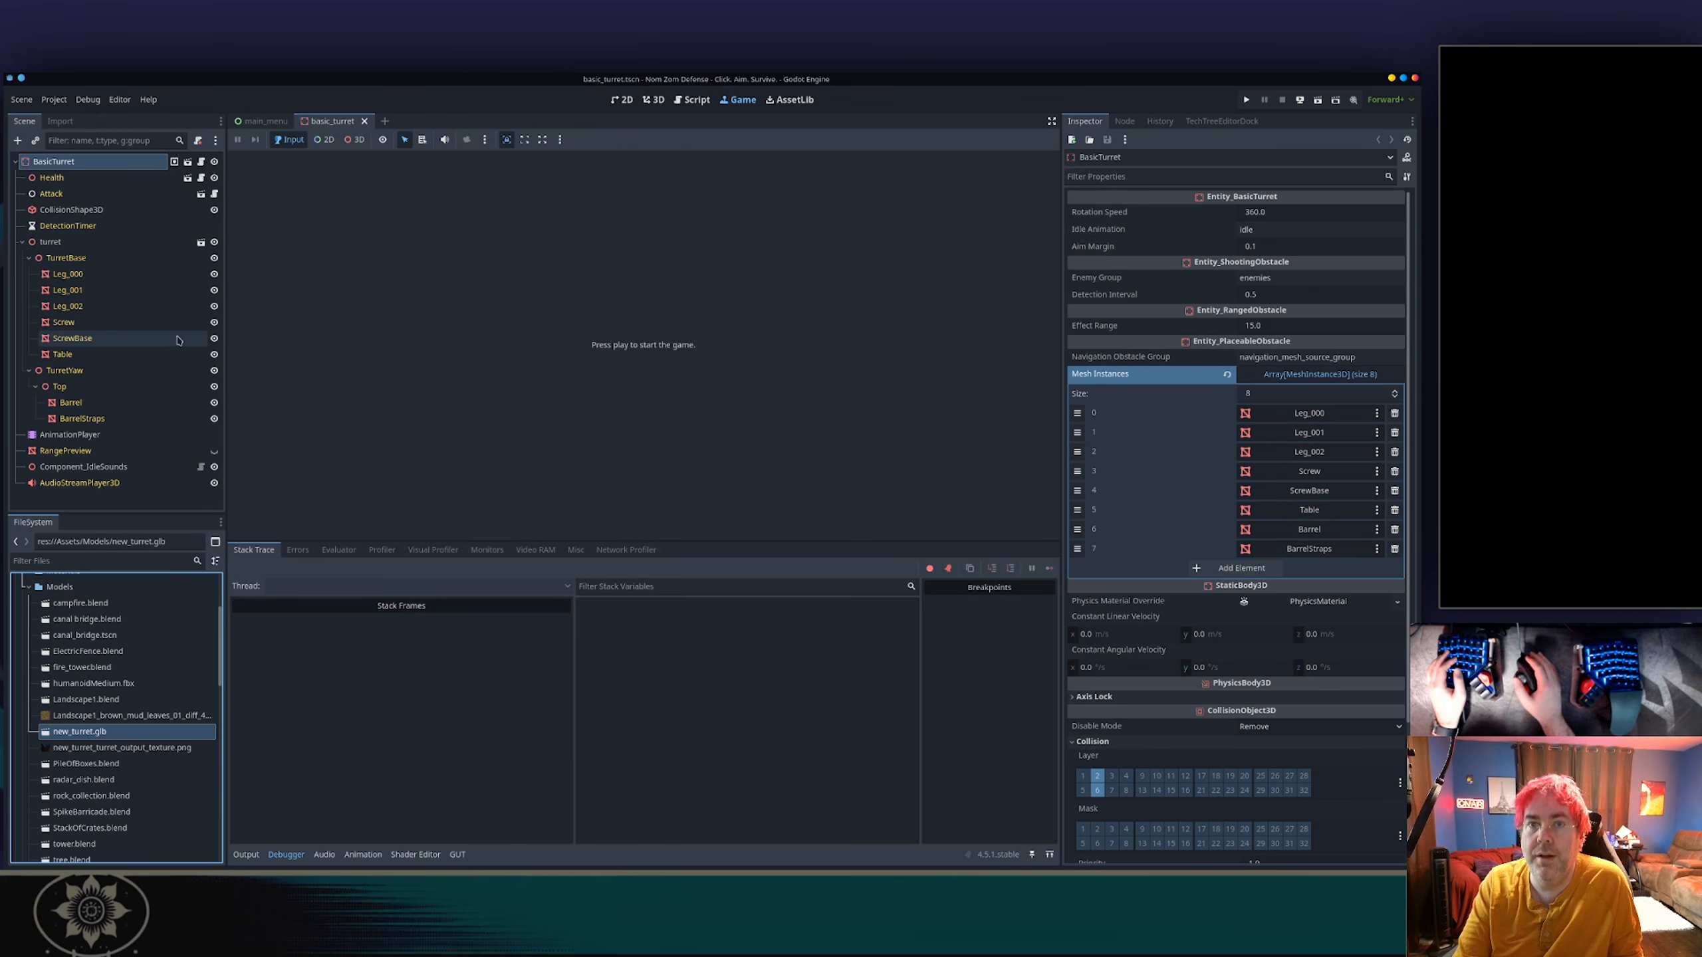
pyautogui.click(59, 121)
pyautogui.click(159, 503)
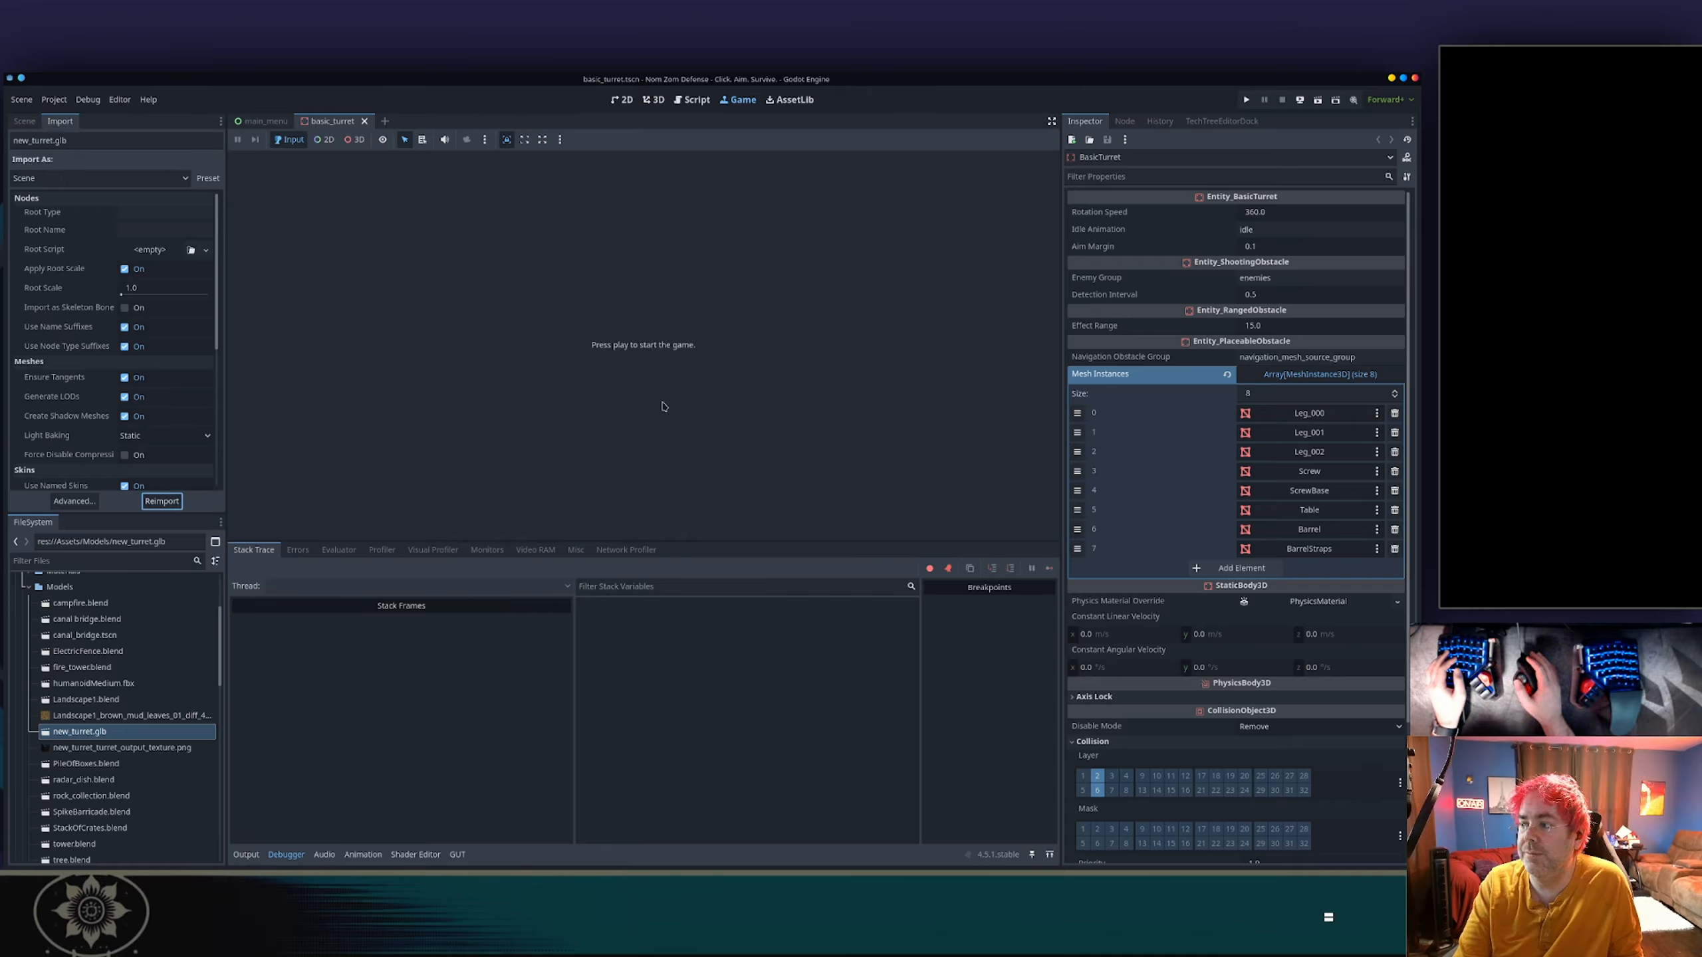
# Run the project and start the Test Scenario level from the game's level selection.
pyautogui.press('F5')
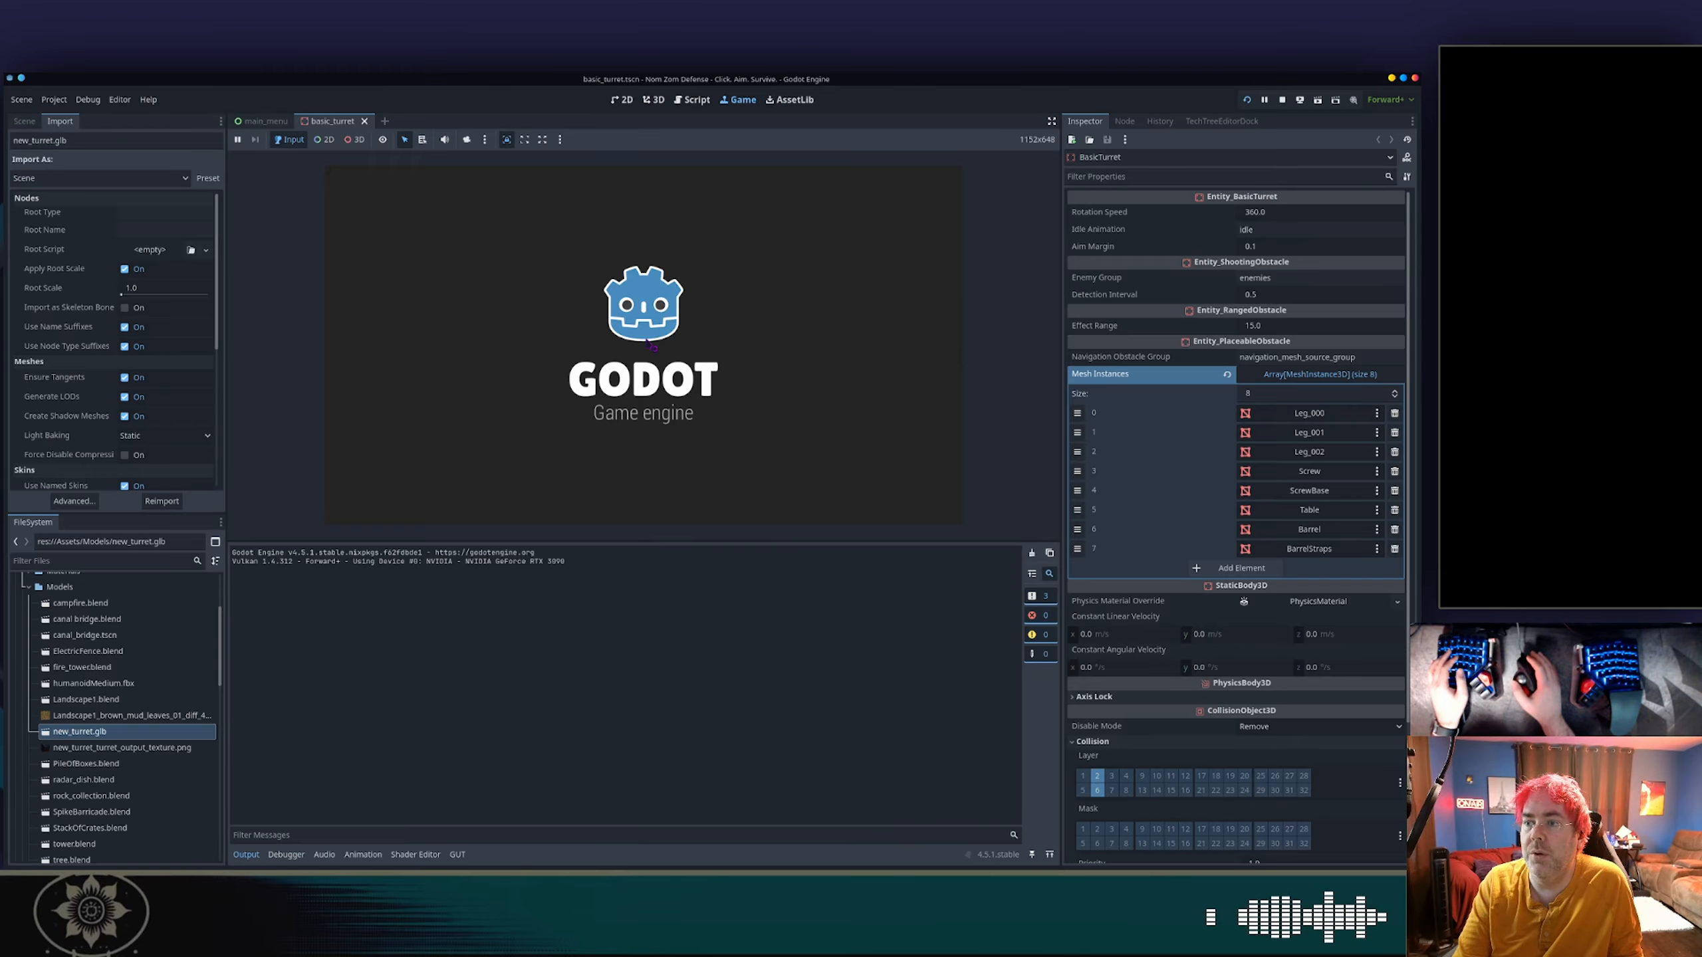
pyautogui.click(665, 323)
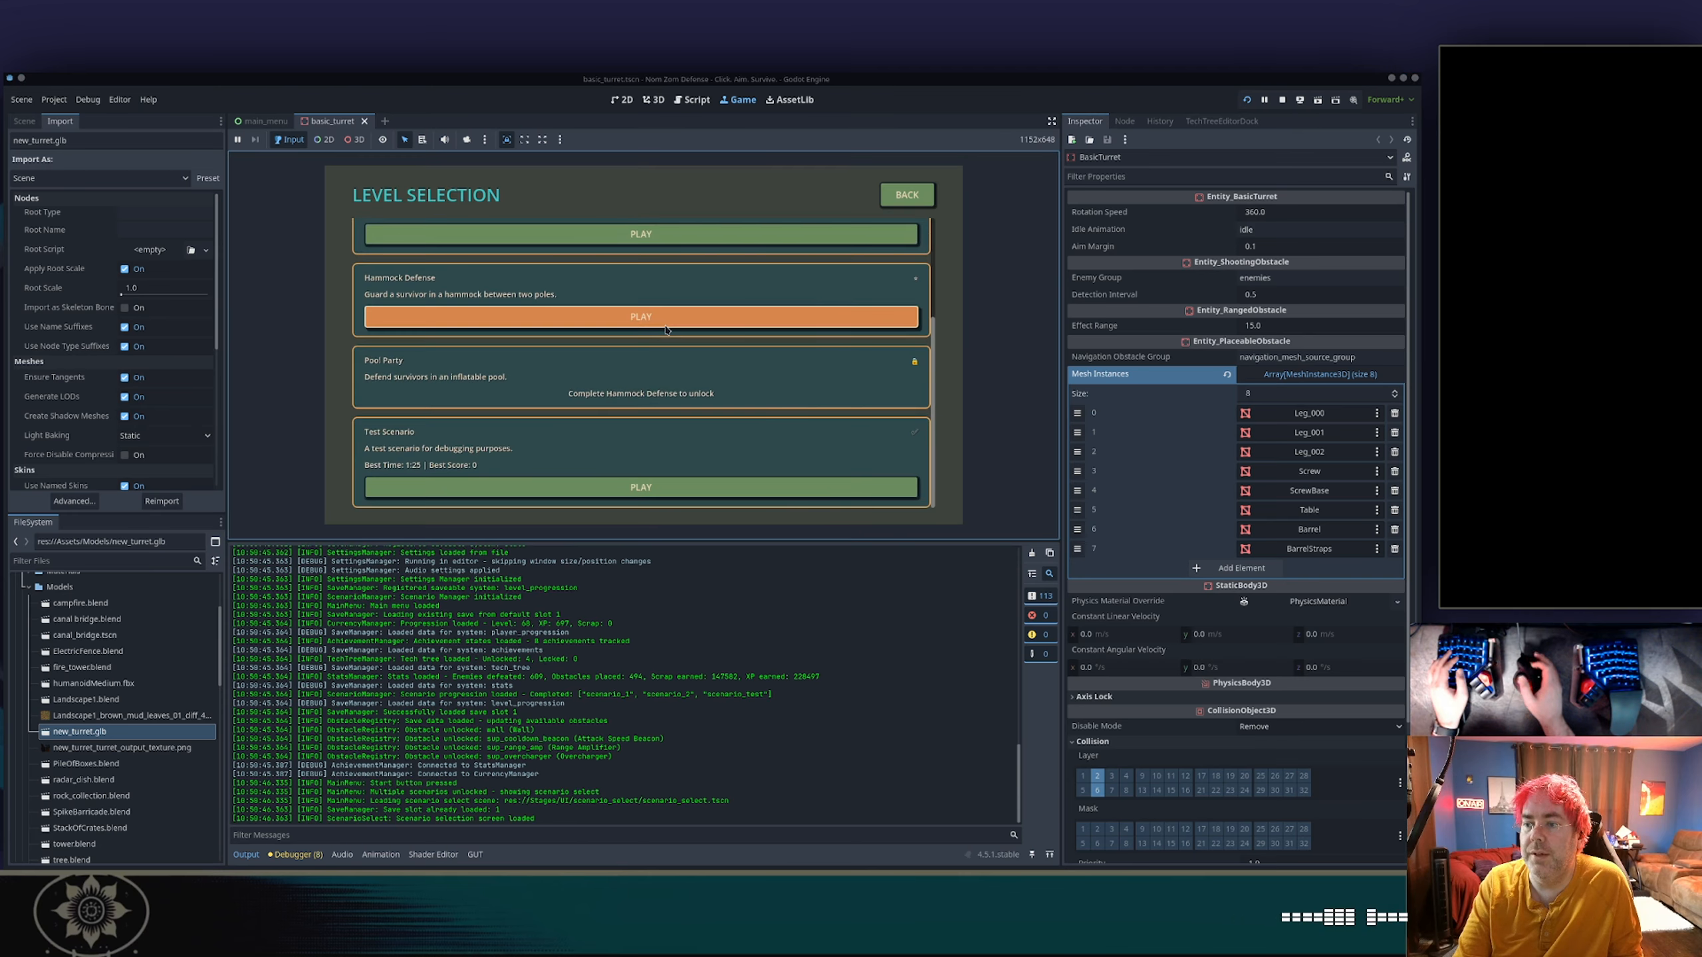
pyautogui.click(640, 488)
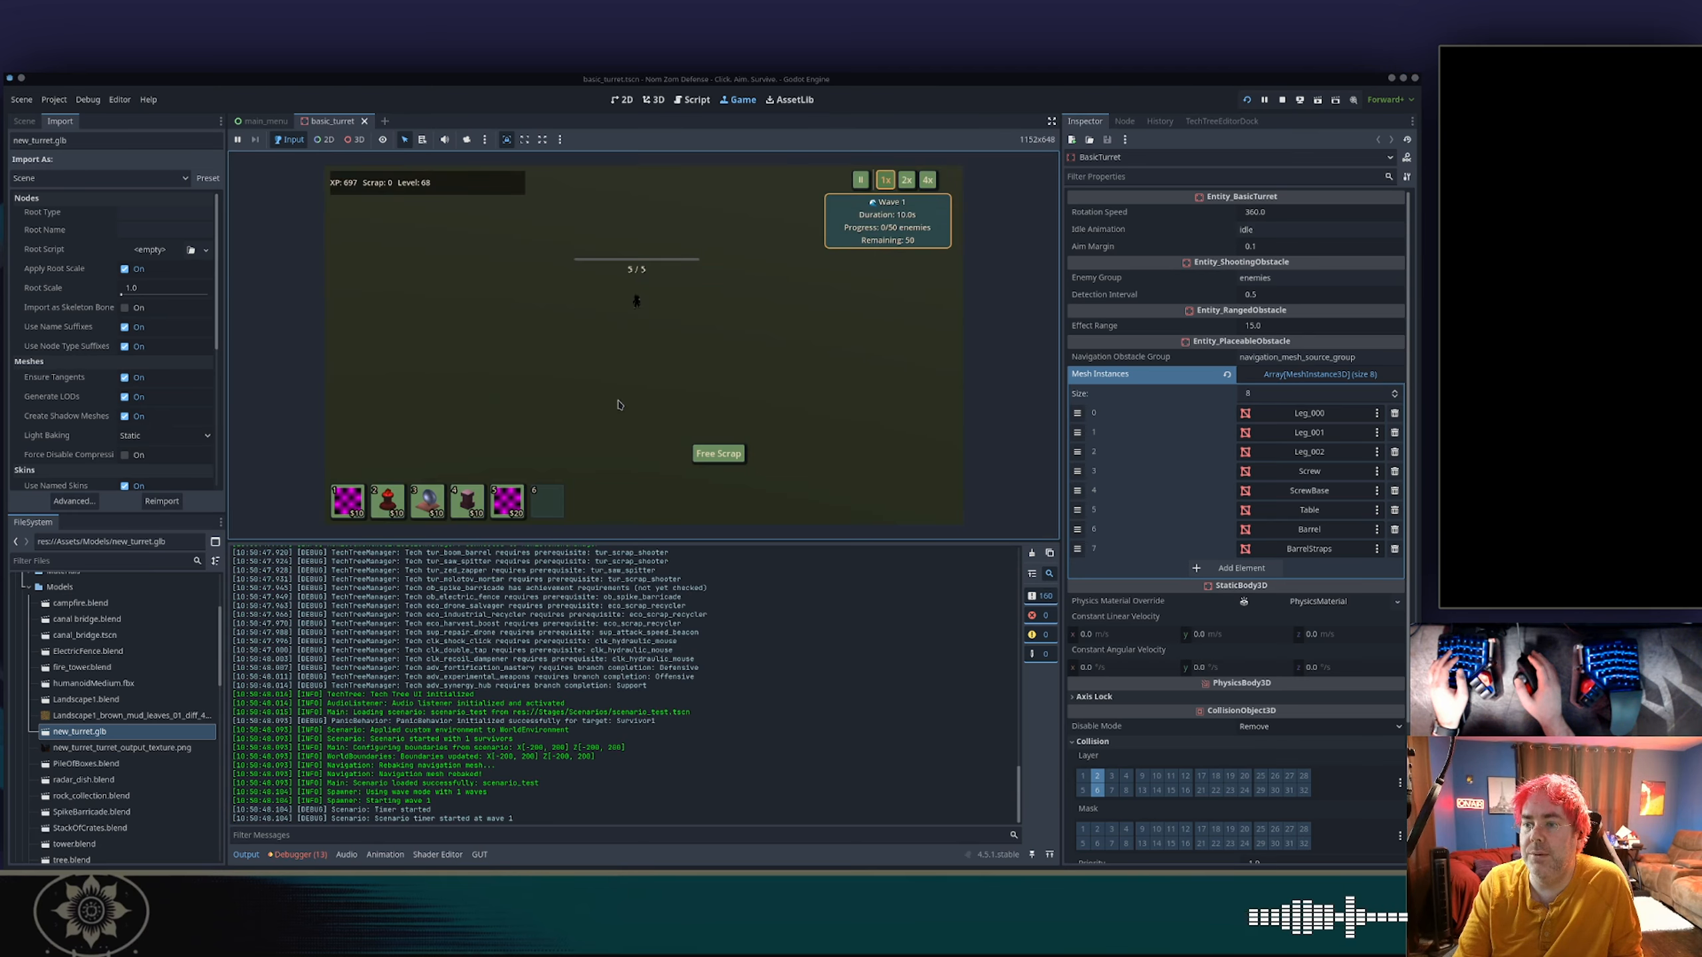
# Claim the free scrap in the running game and place a turret below the survivor to watch its aiming.
pyautogui.press('1')
pyautogui.rightClick(620, 369)
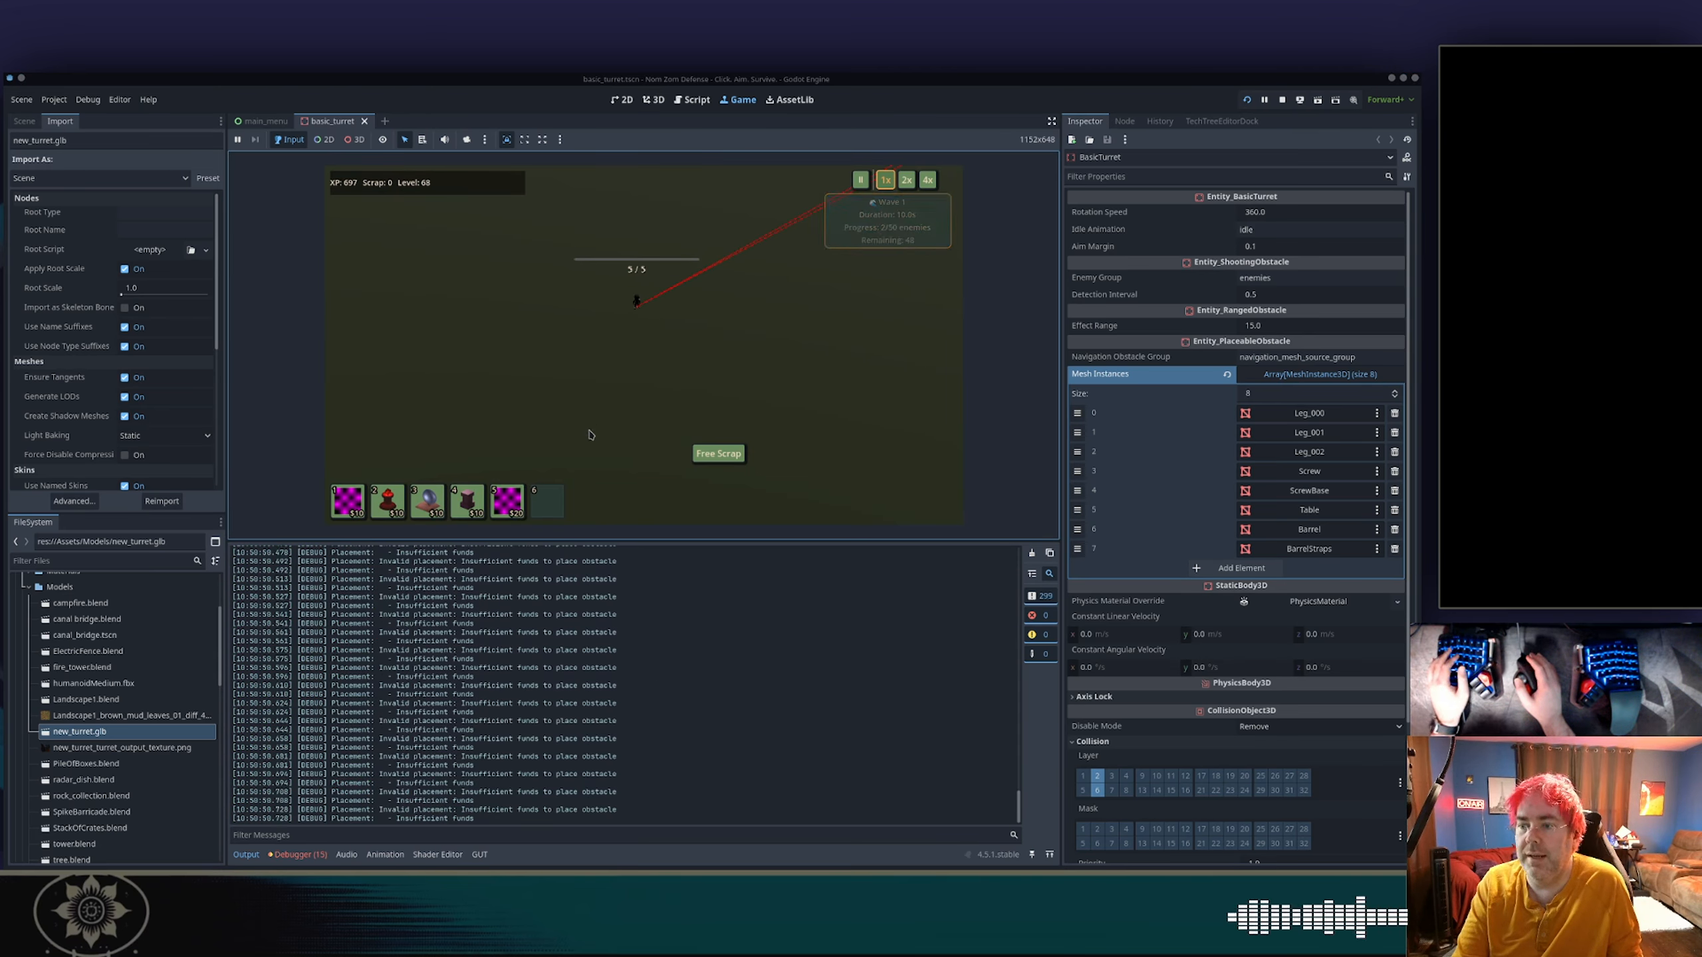
pyautogui.click(718, 453)
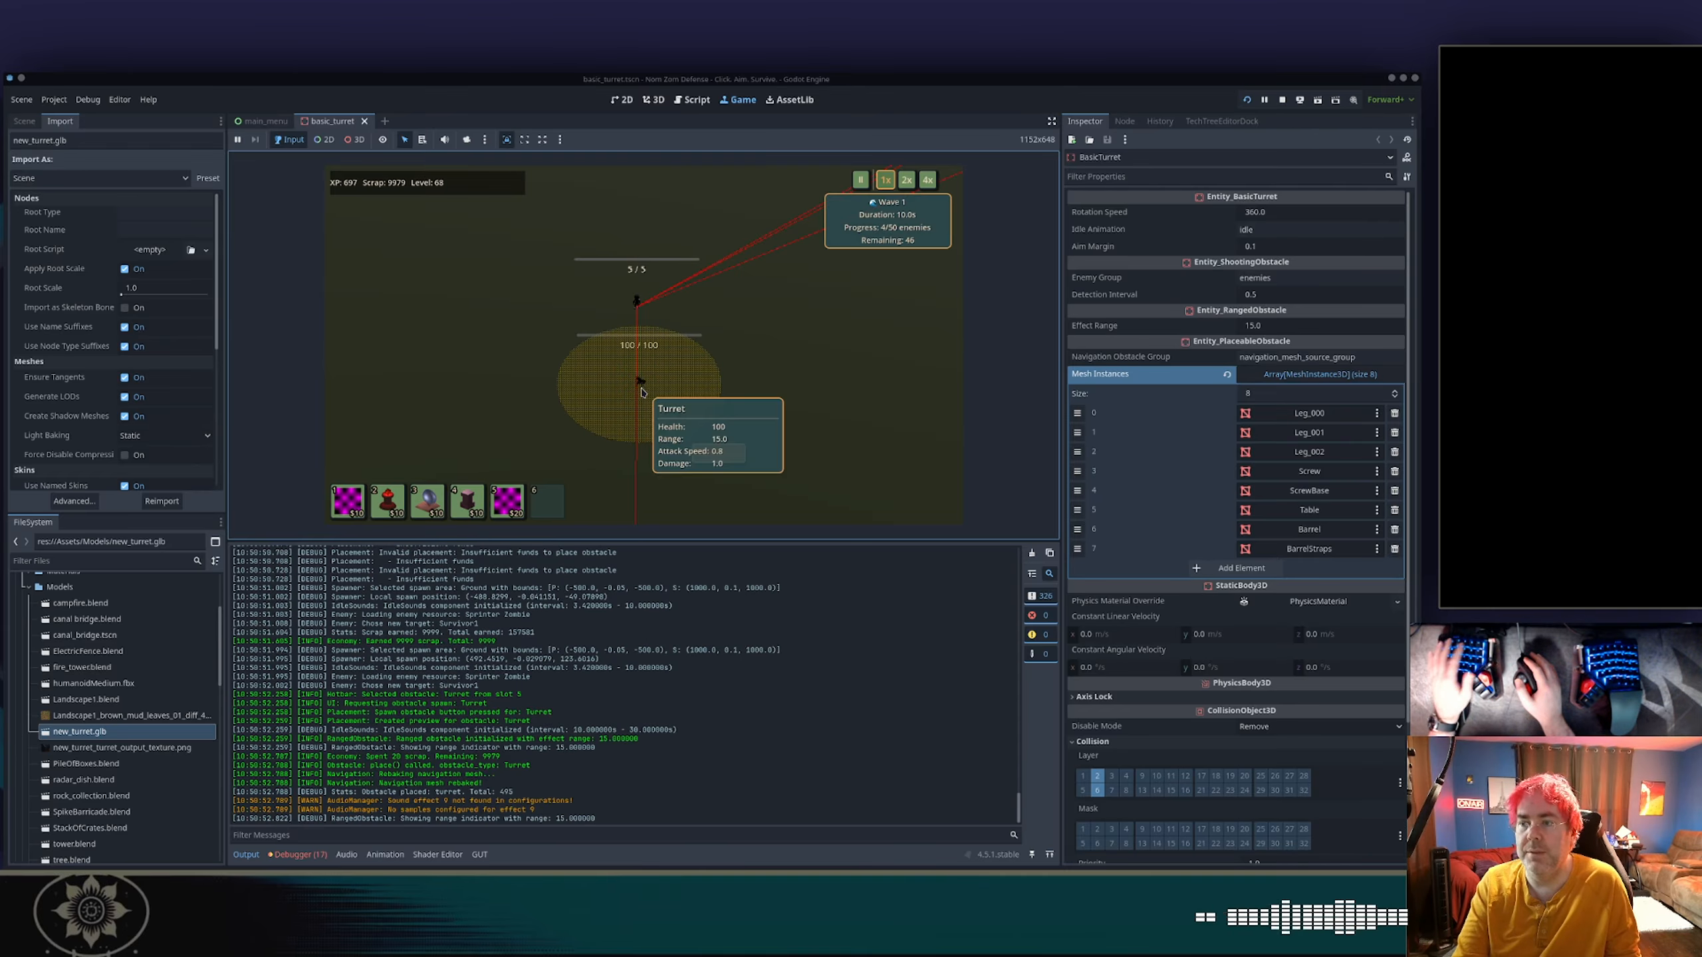
pyautogui.click(641, 396)
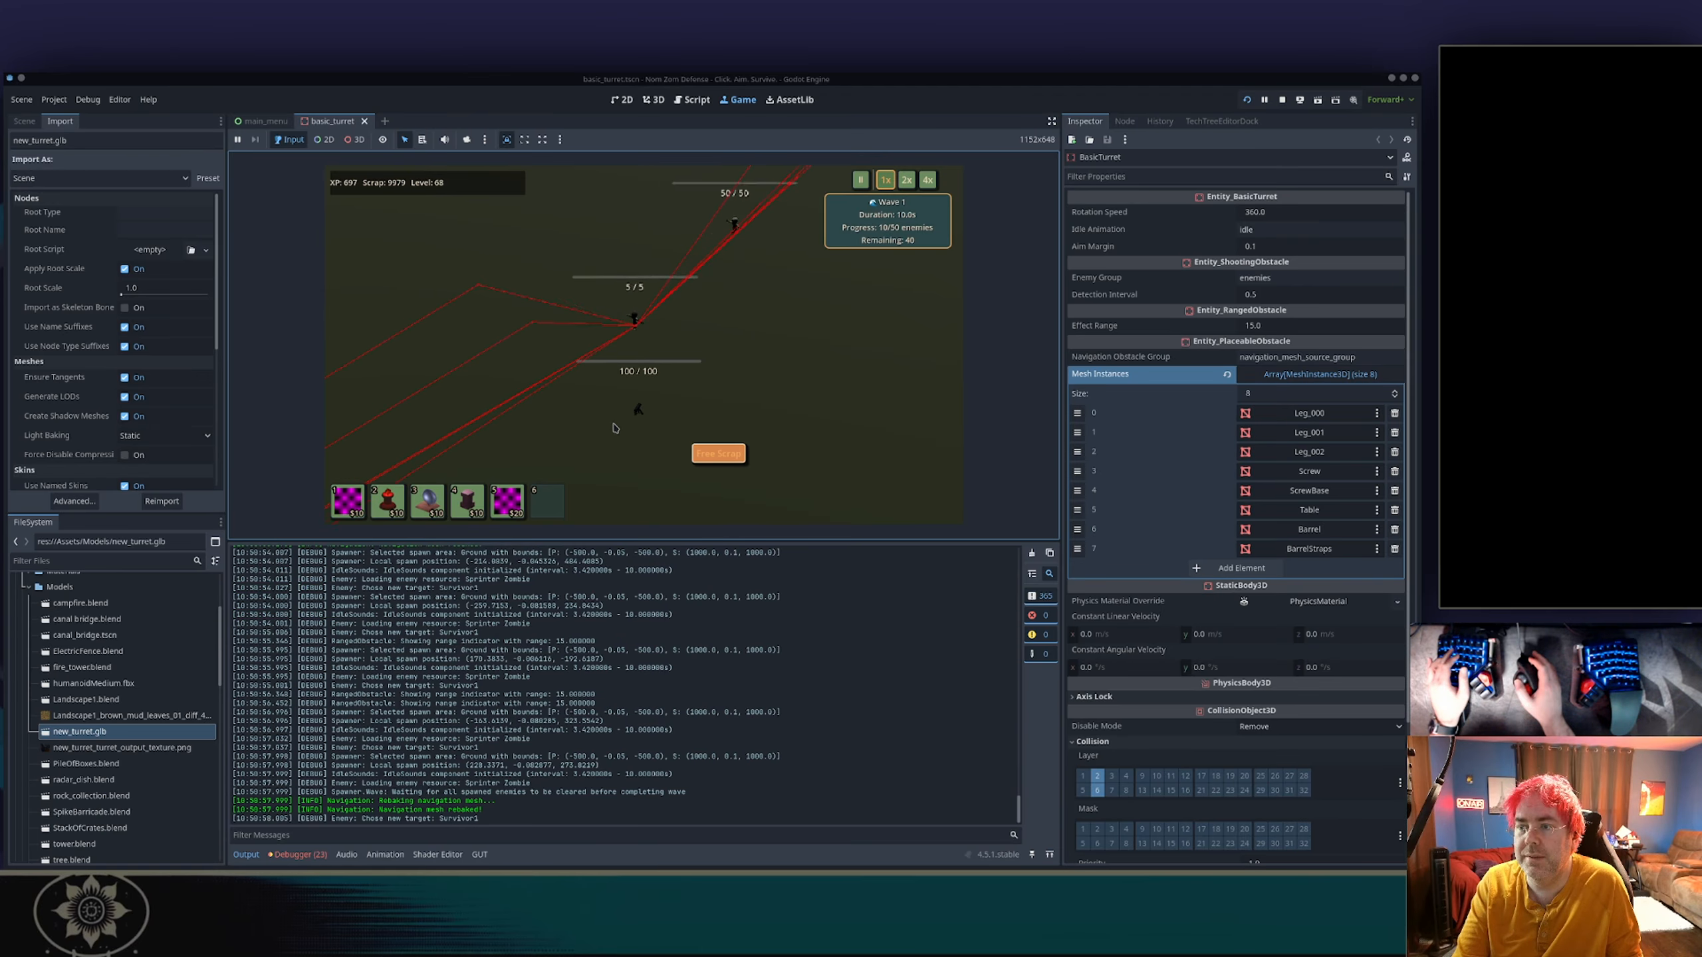
pyautogui.click(646, 403)
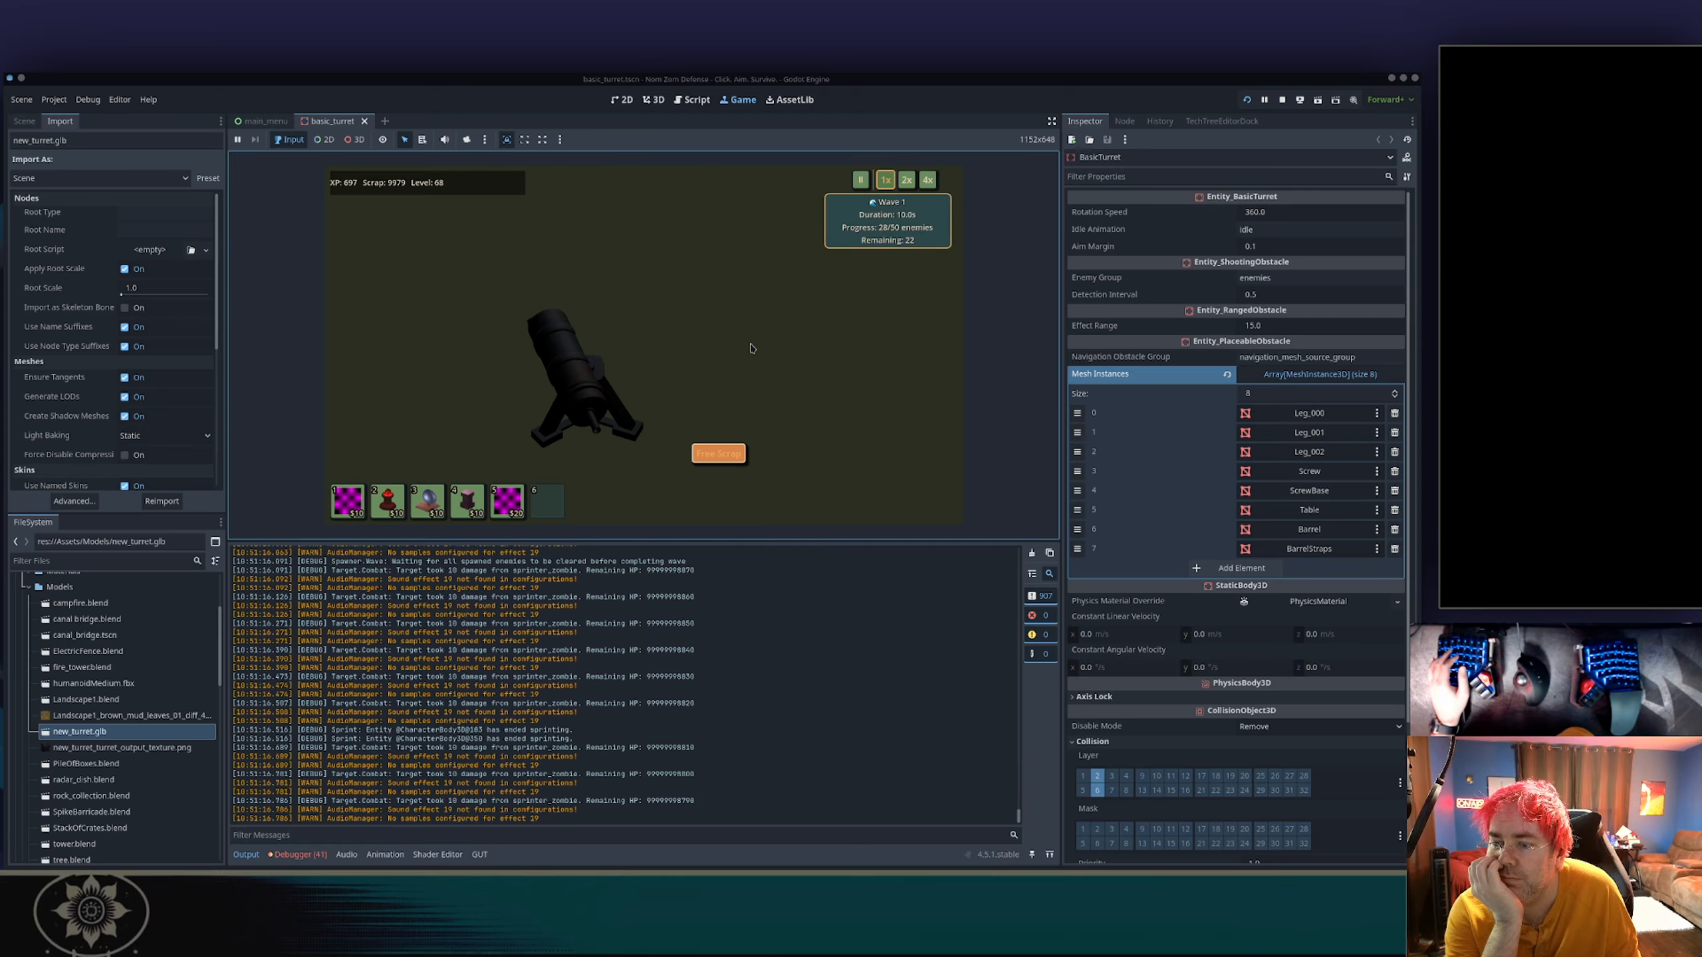
# Place two more turrets, one on either side of the first, and compare their aiming directions up close.
pyautogui.scroll(-5, 752, 349)
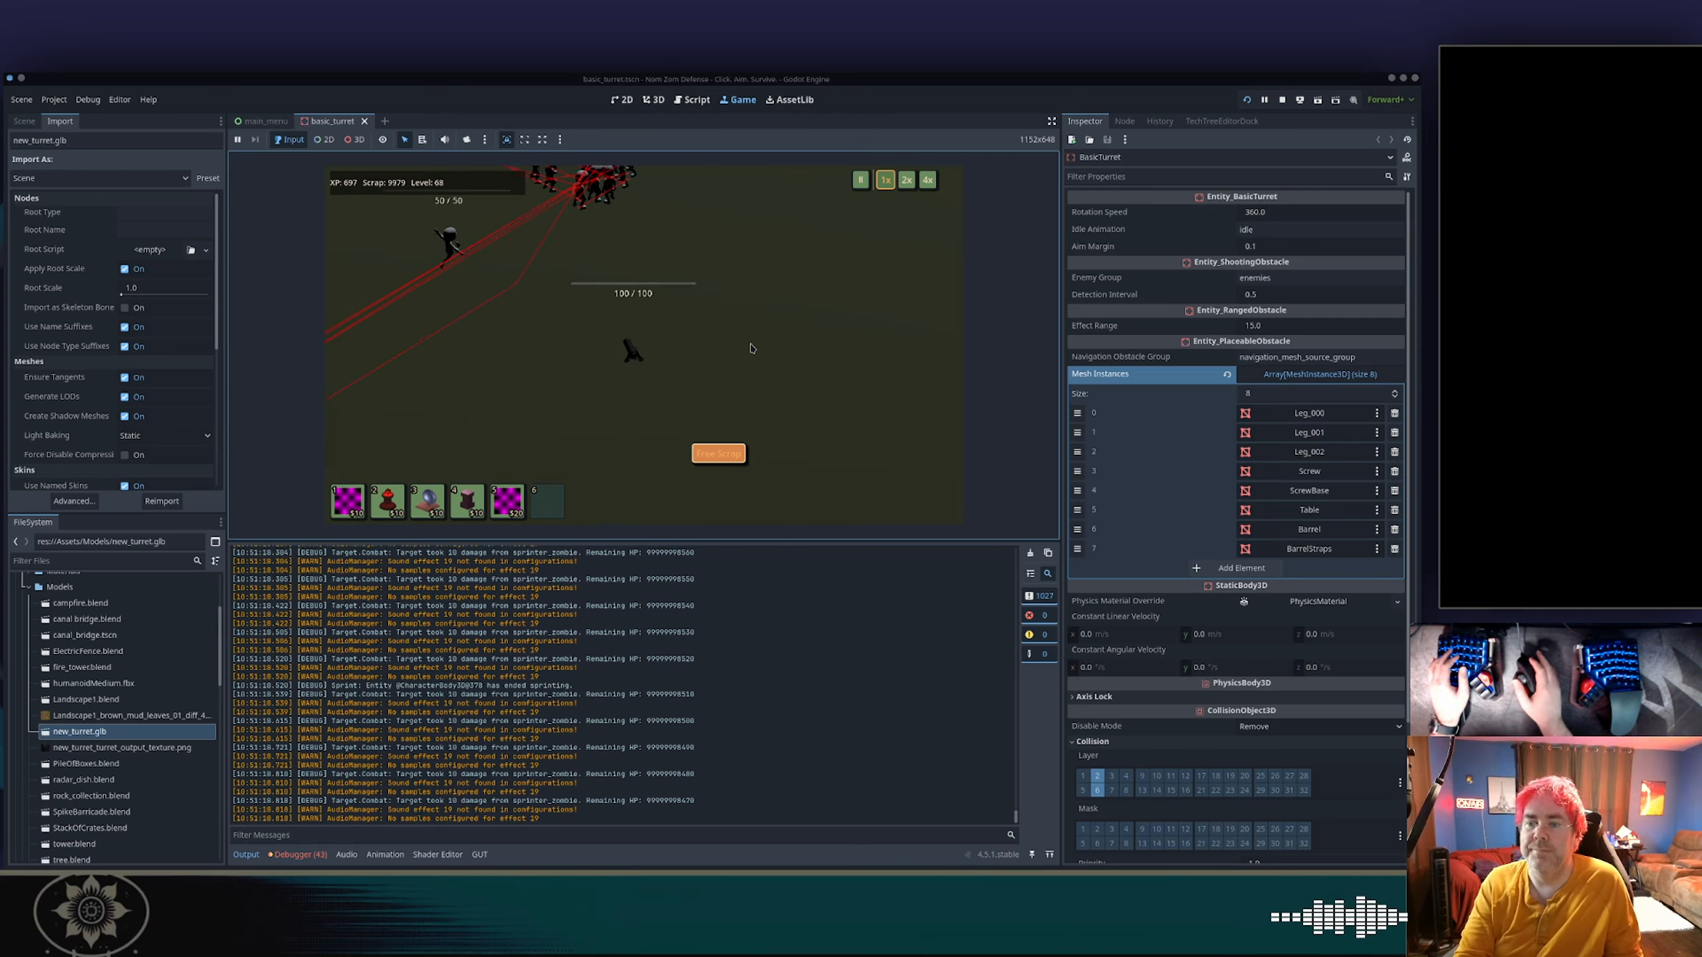
pyautogui.press('5')
pyautogui.click(694, 345)
pyautogui.press('5')
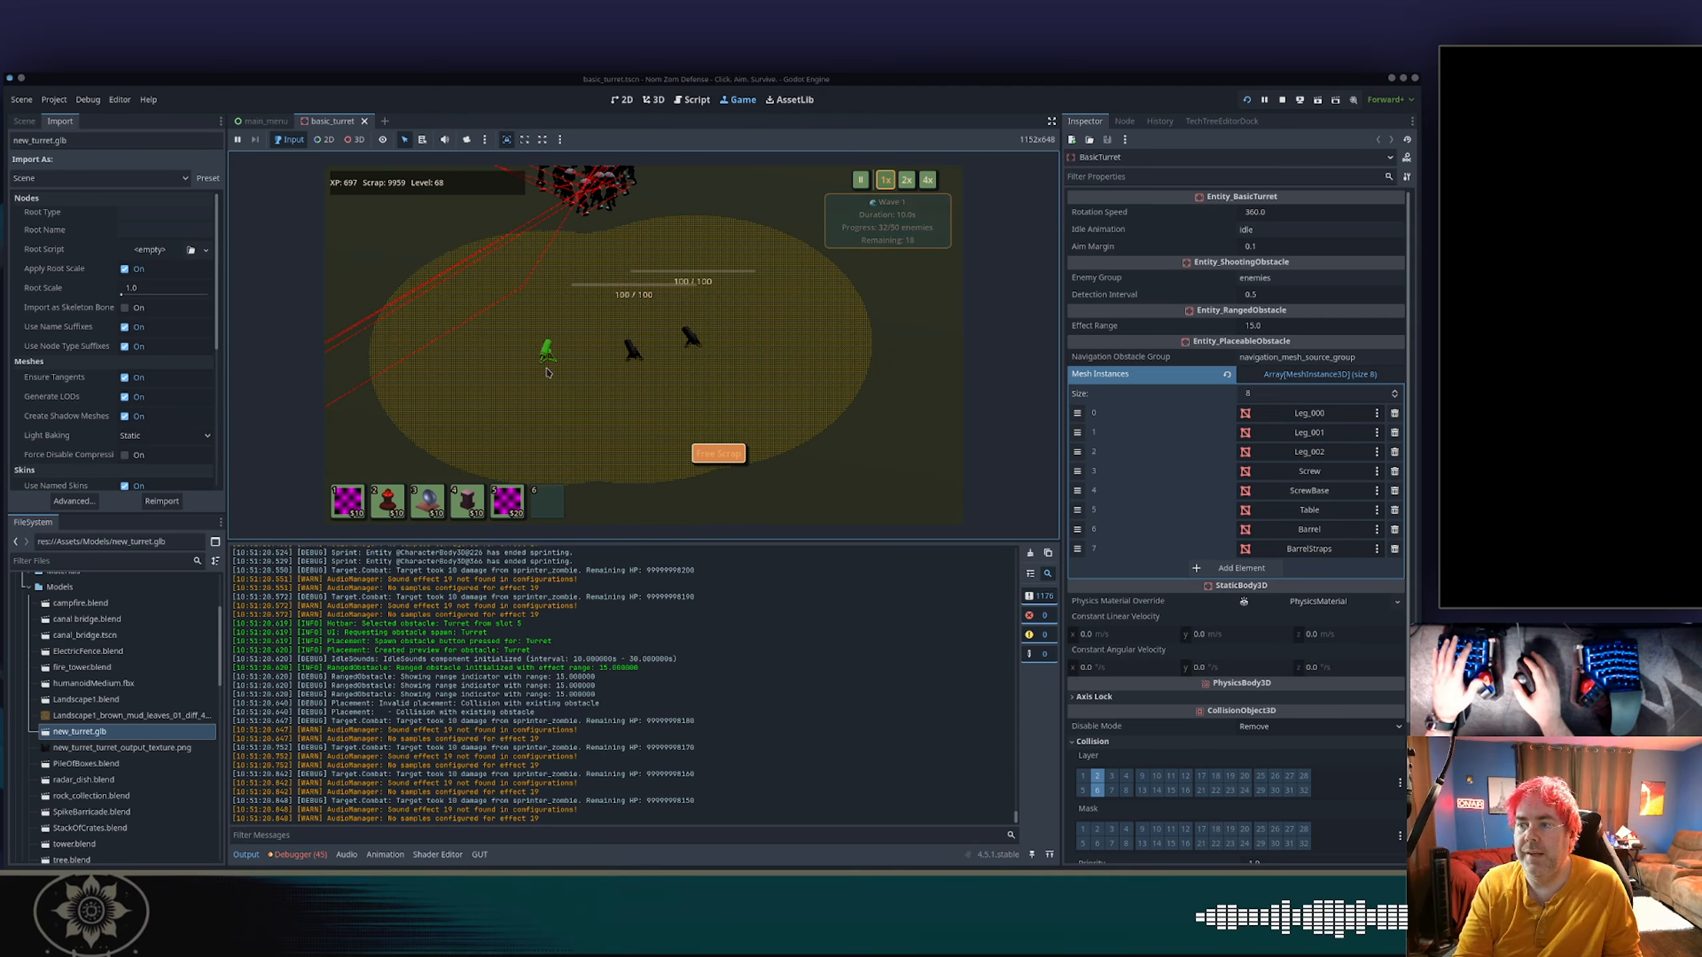
pyautogui.click(550, 366)
pyautogui.scroll(5, 642, 319)
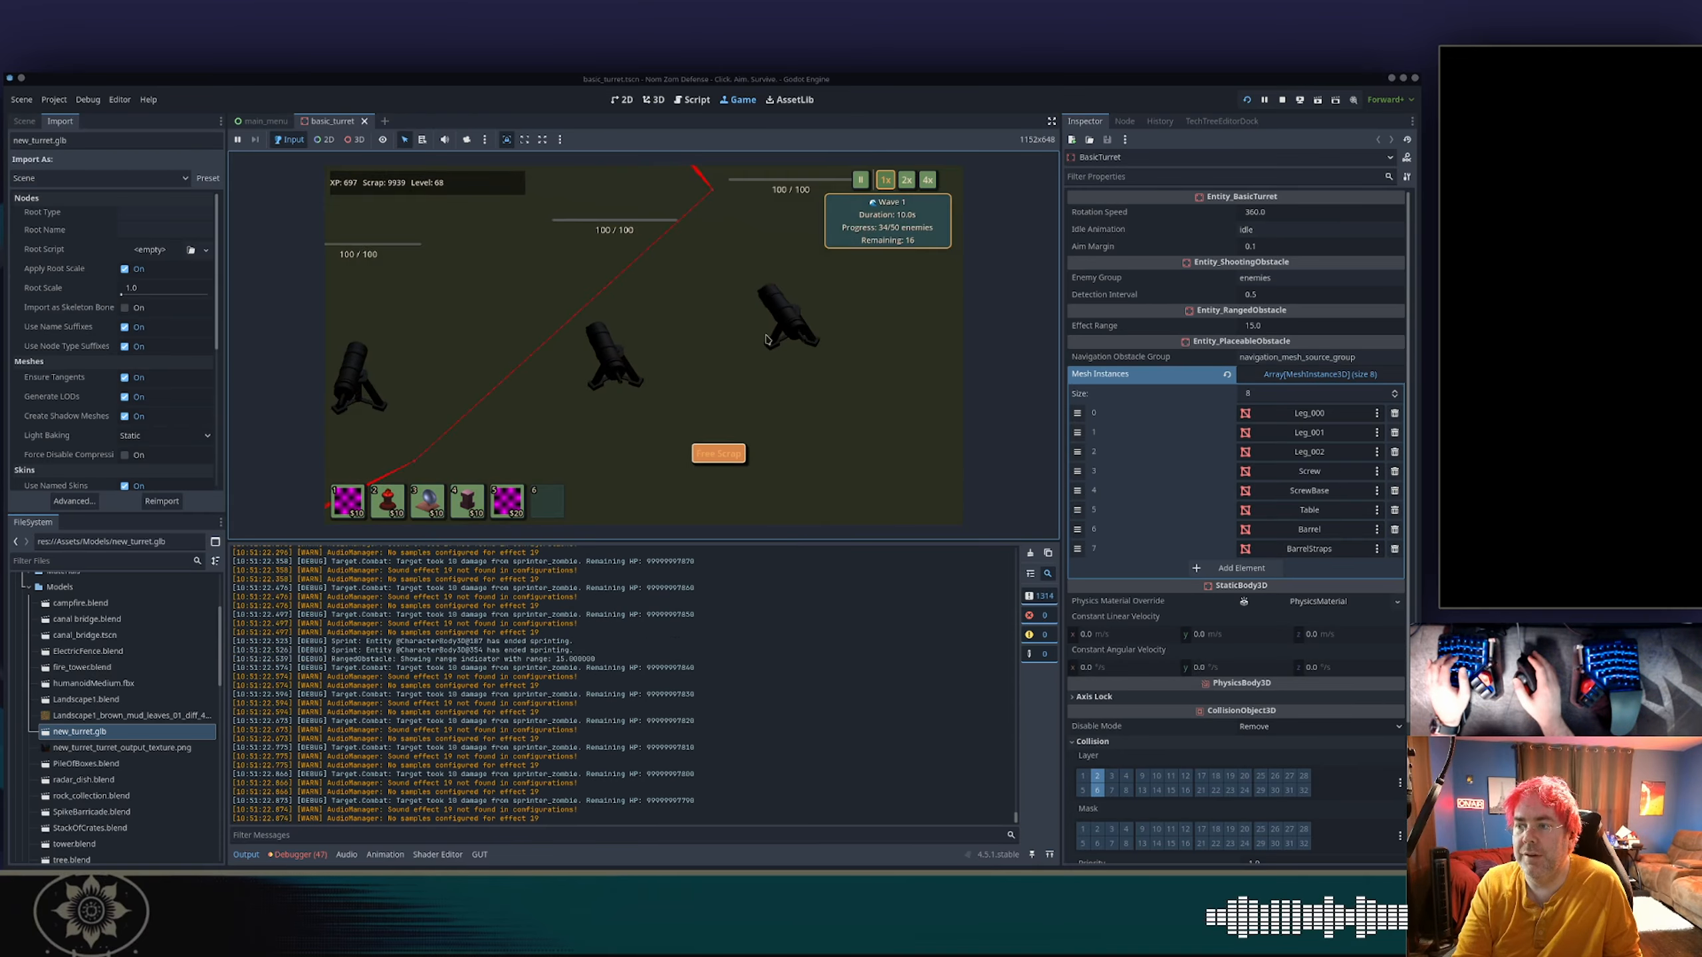
pyautogui.press('a')
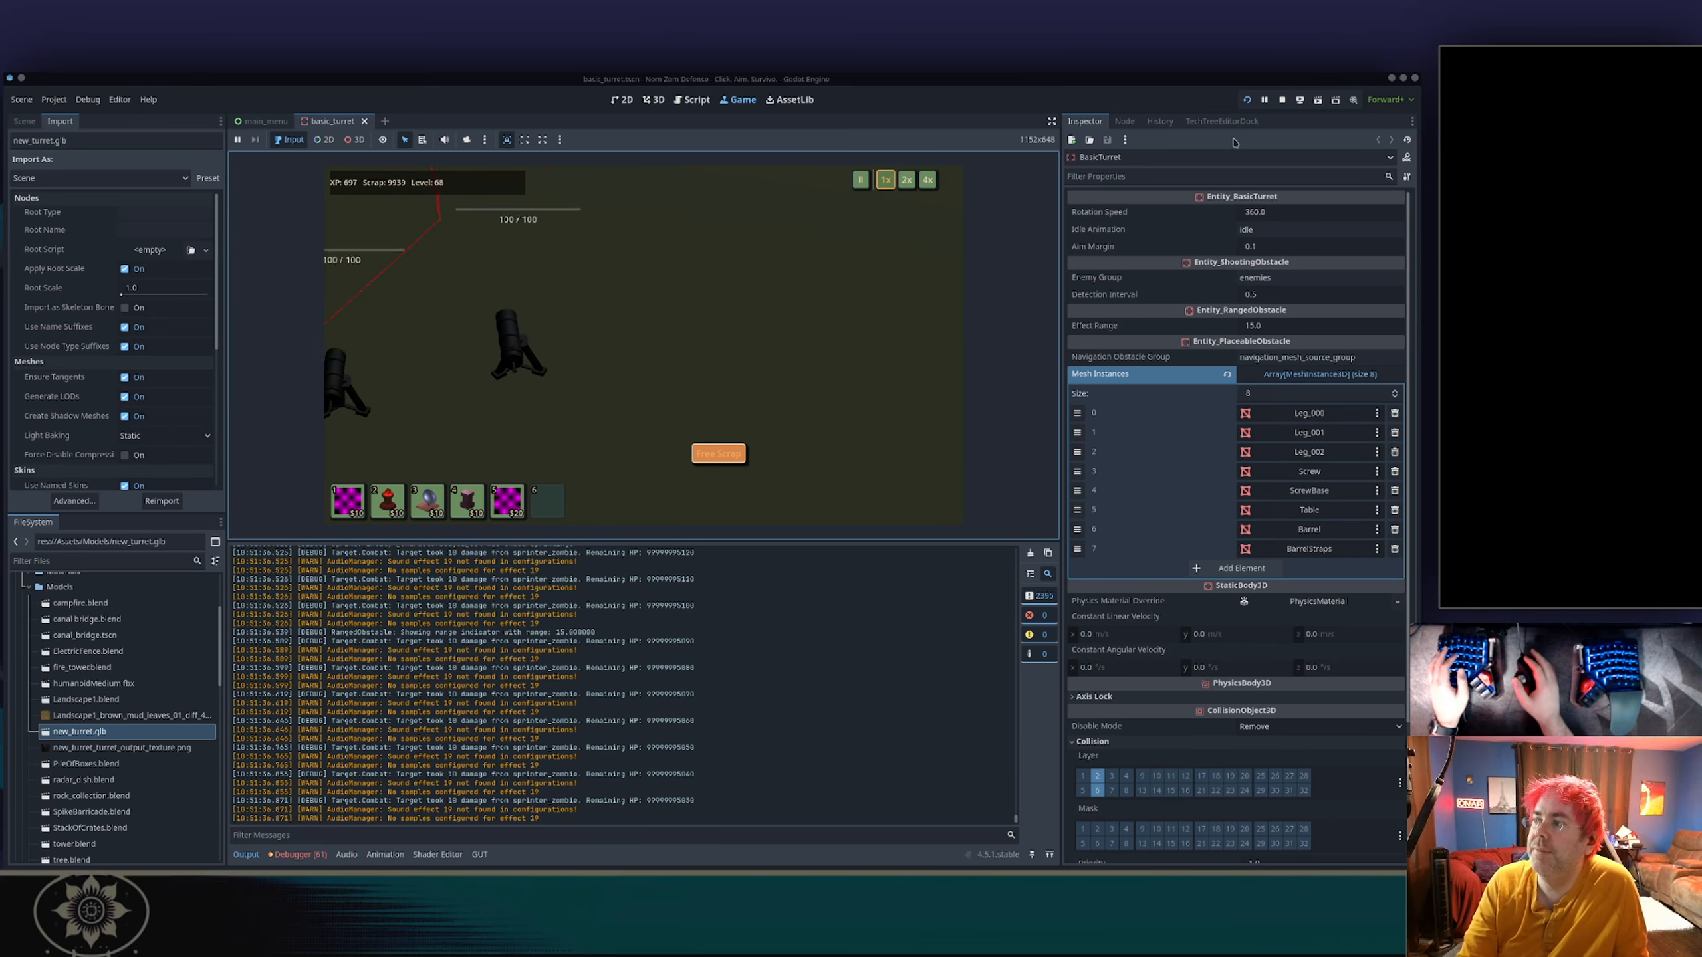
# Stop the game and examine the turret's orientation in the 3D editor from several angles.
pyautogui.click(1283, 99)
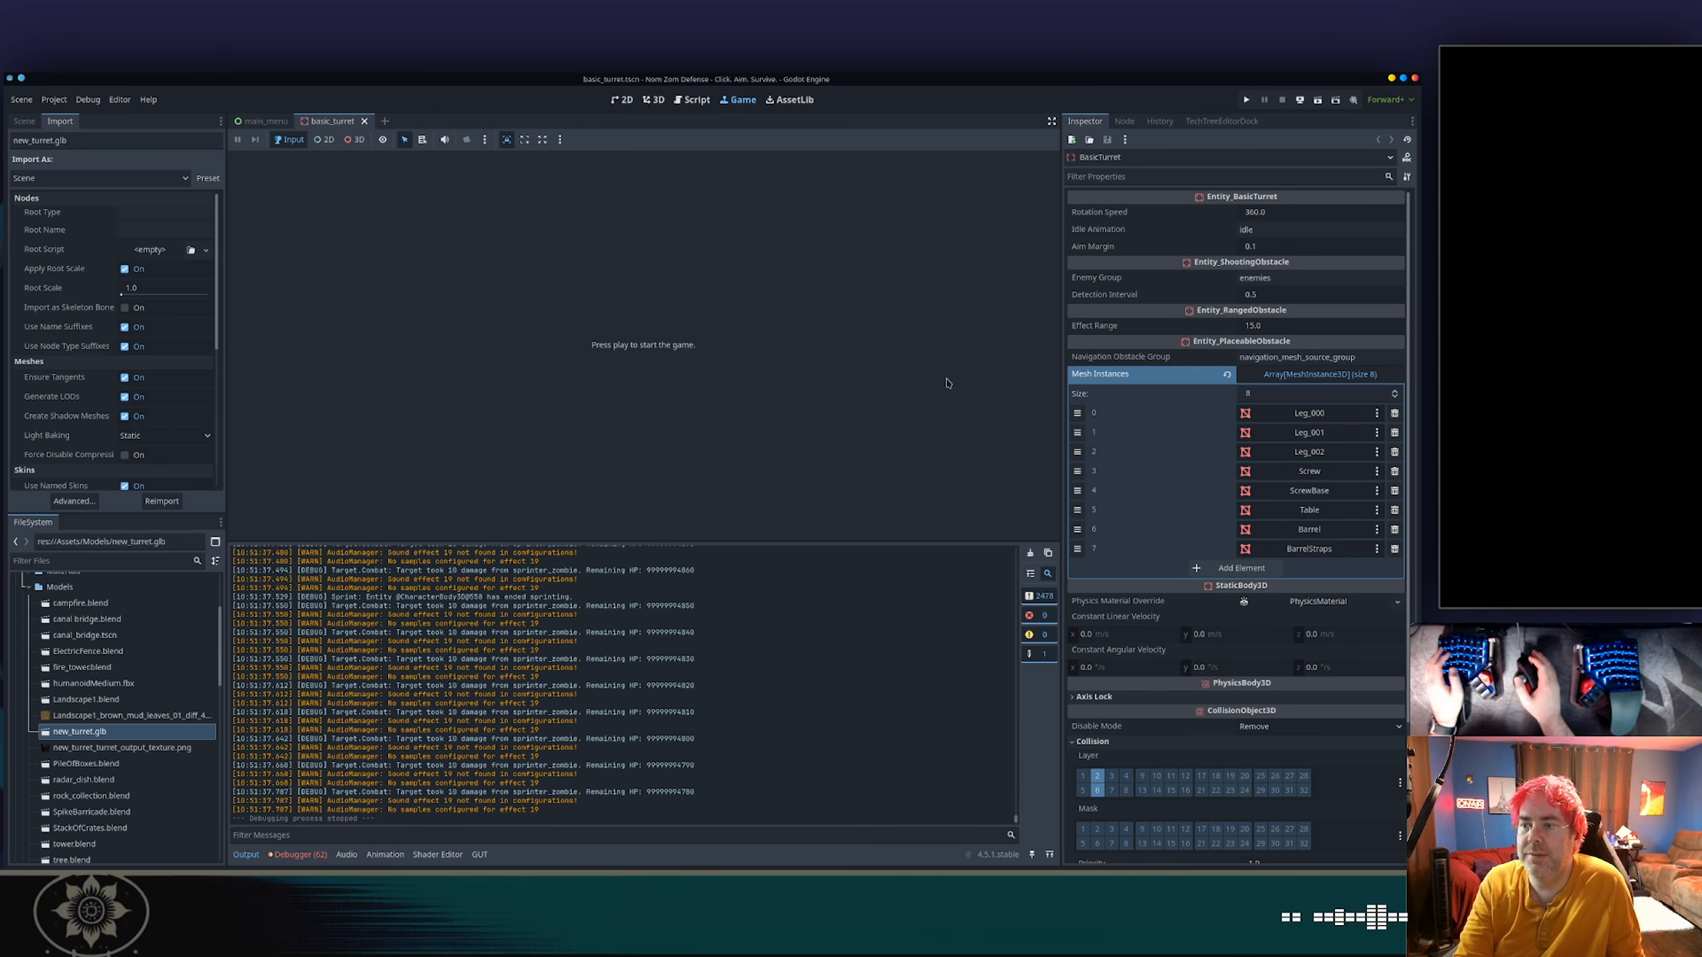
pyautogui.click(654, 99)
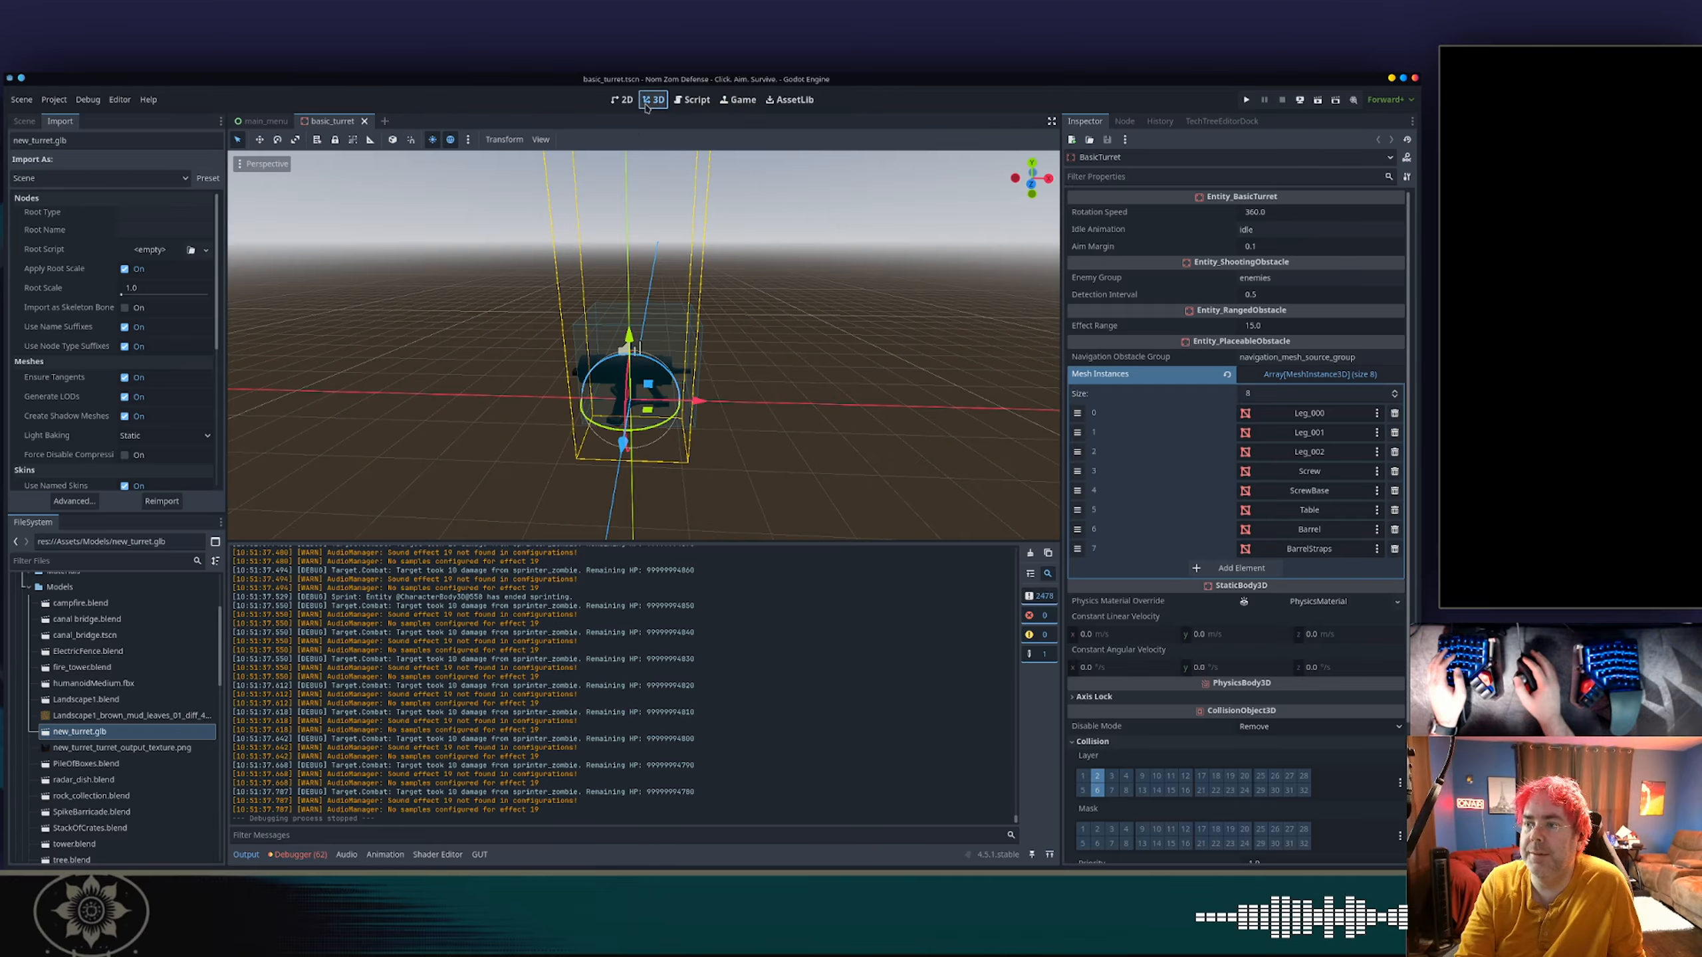
pyautogui.moveTo(693, 238); pyautogui.dragTo(906, 265, button='middle')
pyautogui.scroll(-4, 723, 295)
pyautogui.scroll(6, 638, 419)
pyautogui.moveTo(638, 418); pyautogui.dragTo(689, 381, button='middle')
pyautogui.click(787, 349)
# Switch to Blender, review the glTF export's Include, Transform and Data options, and export as glTF Binary, overwriting new_turret.glb.
pyautogui.hotkey('alt', 'Tab')
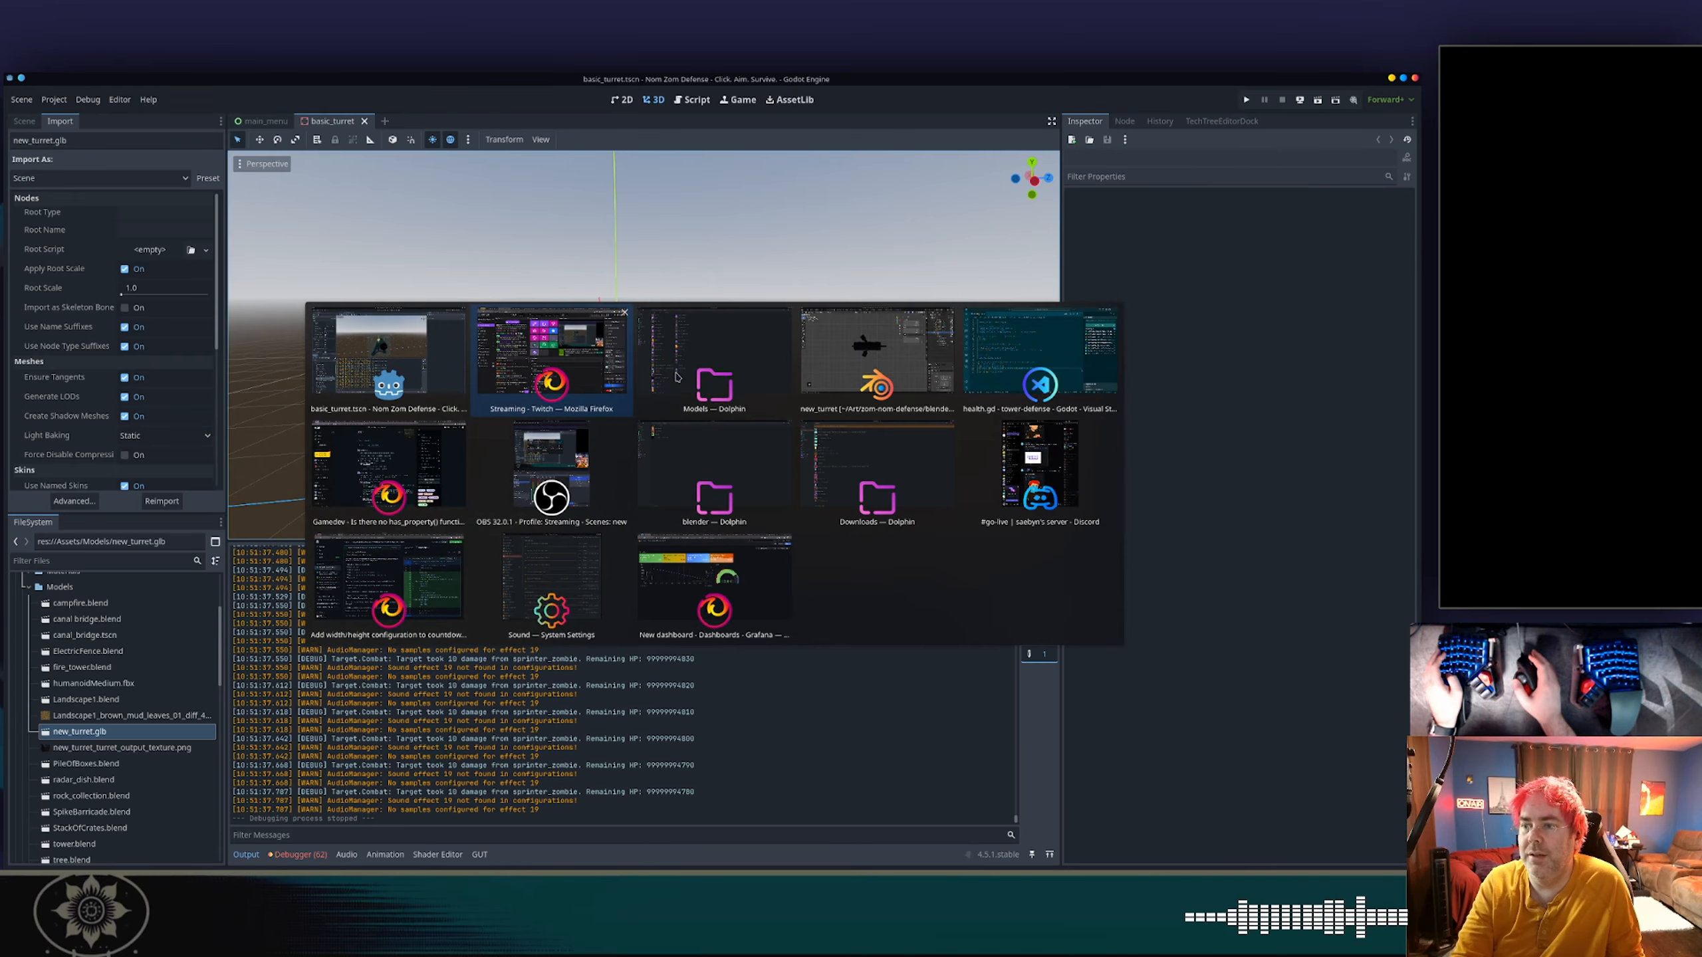
pyautogui.hotkey('alt', 'Tab')
pyautogui.hotkey('alt', 'Tab')
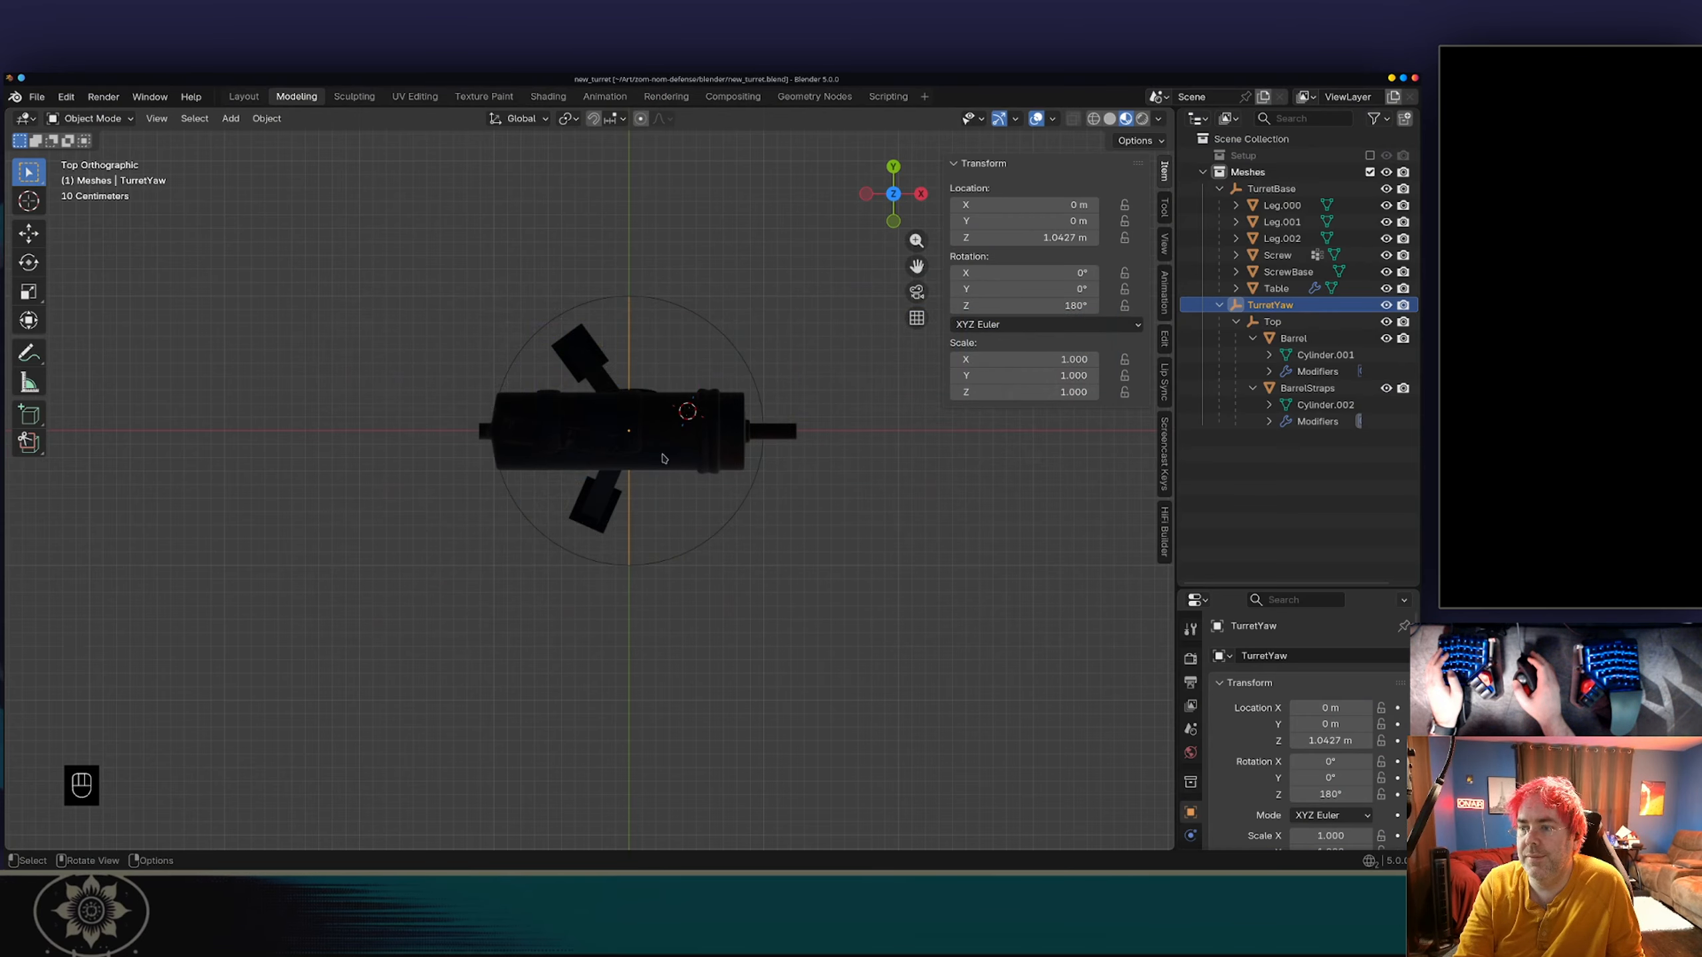
pyautogui.moveTo(677, 377); pyautogui.dragTo(851, 305, button='middle')
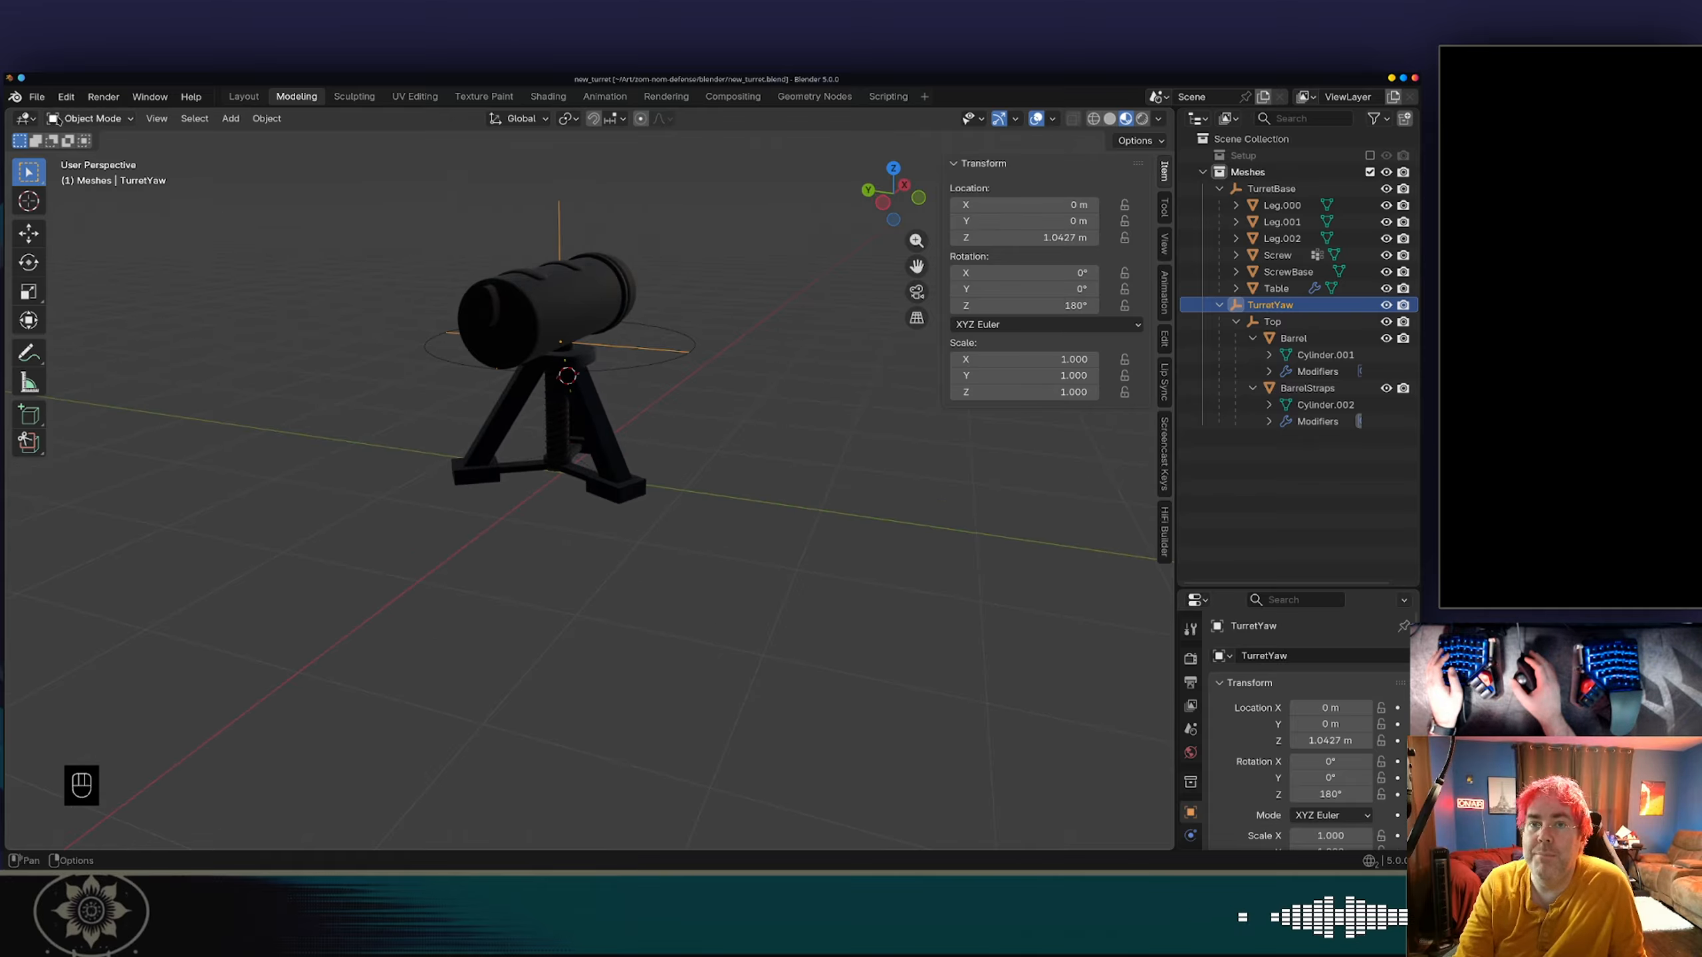
pyautogui.click(41, 98)
pyautogui.moveTo(161, 348)
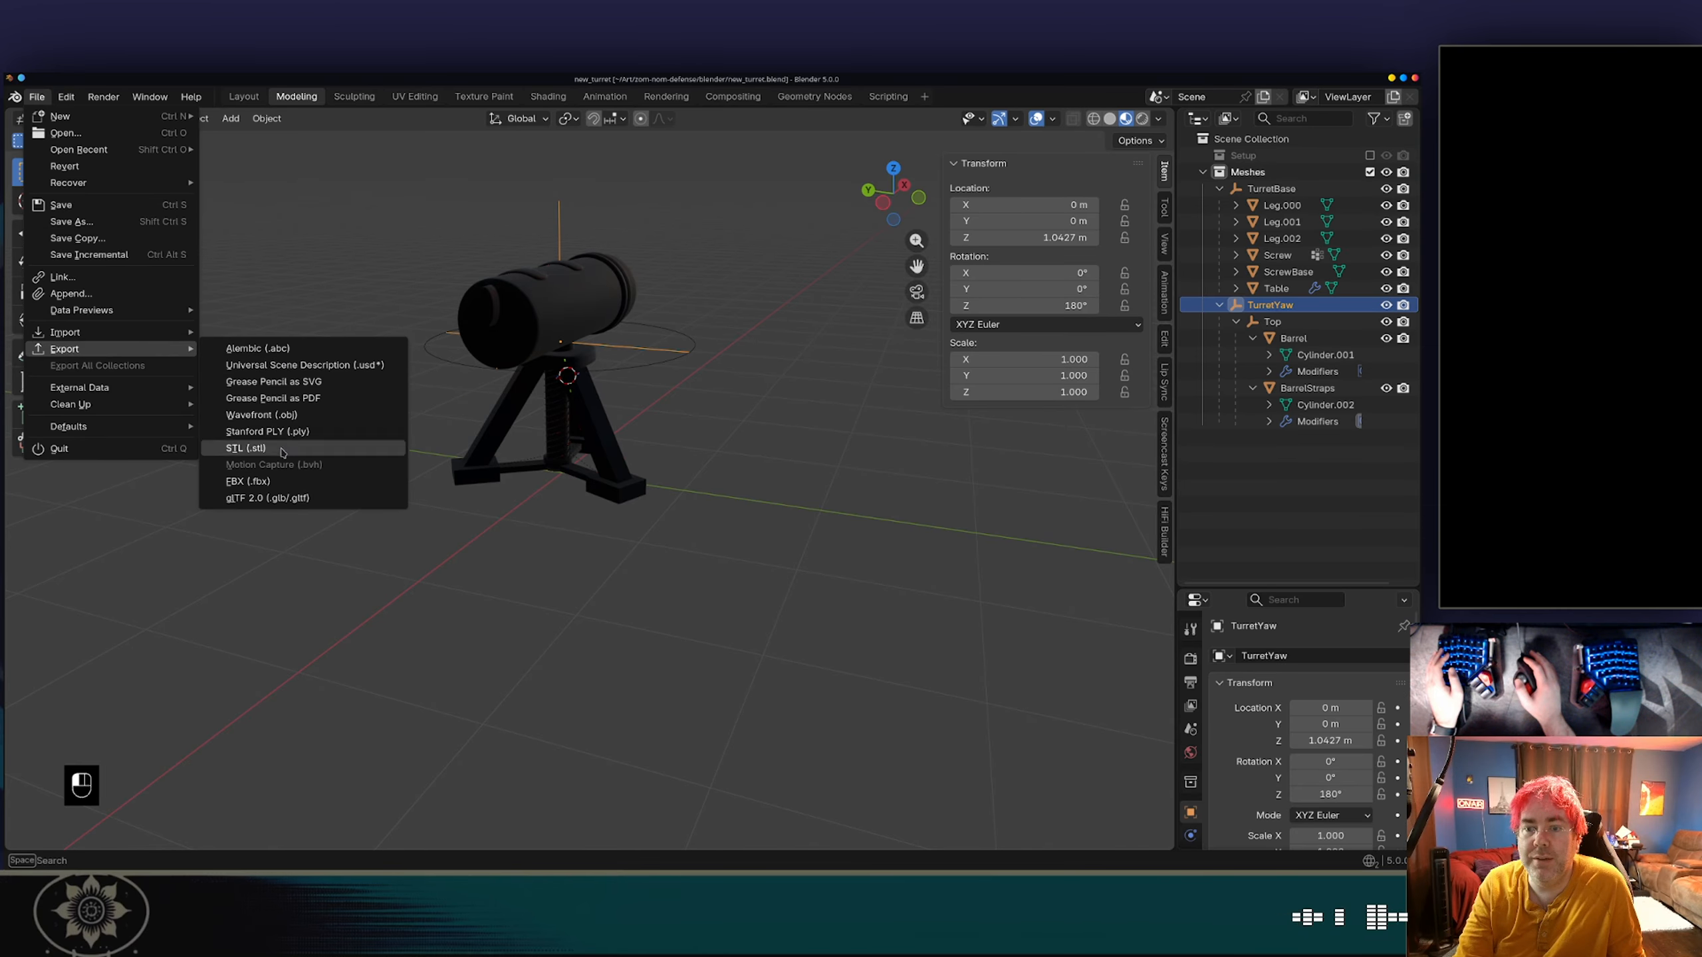
pyautogui.click(277, 500)
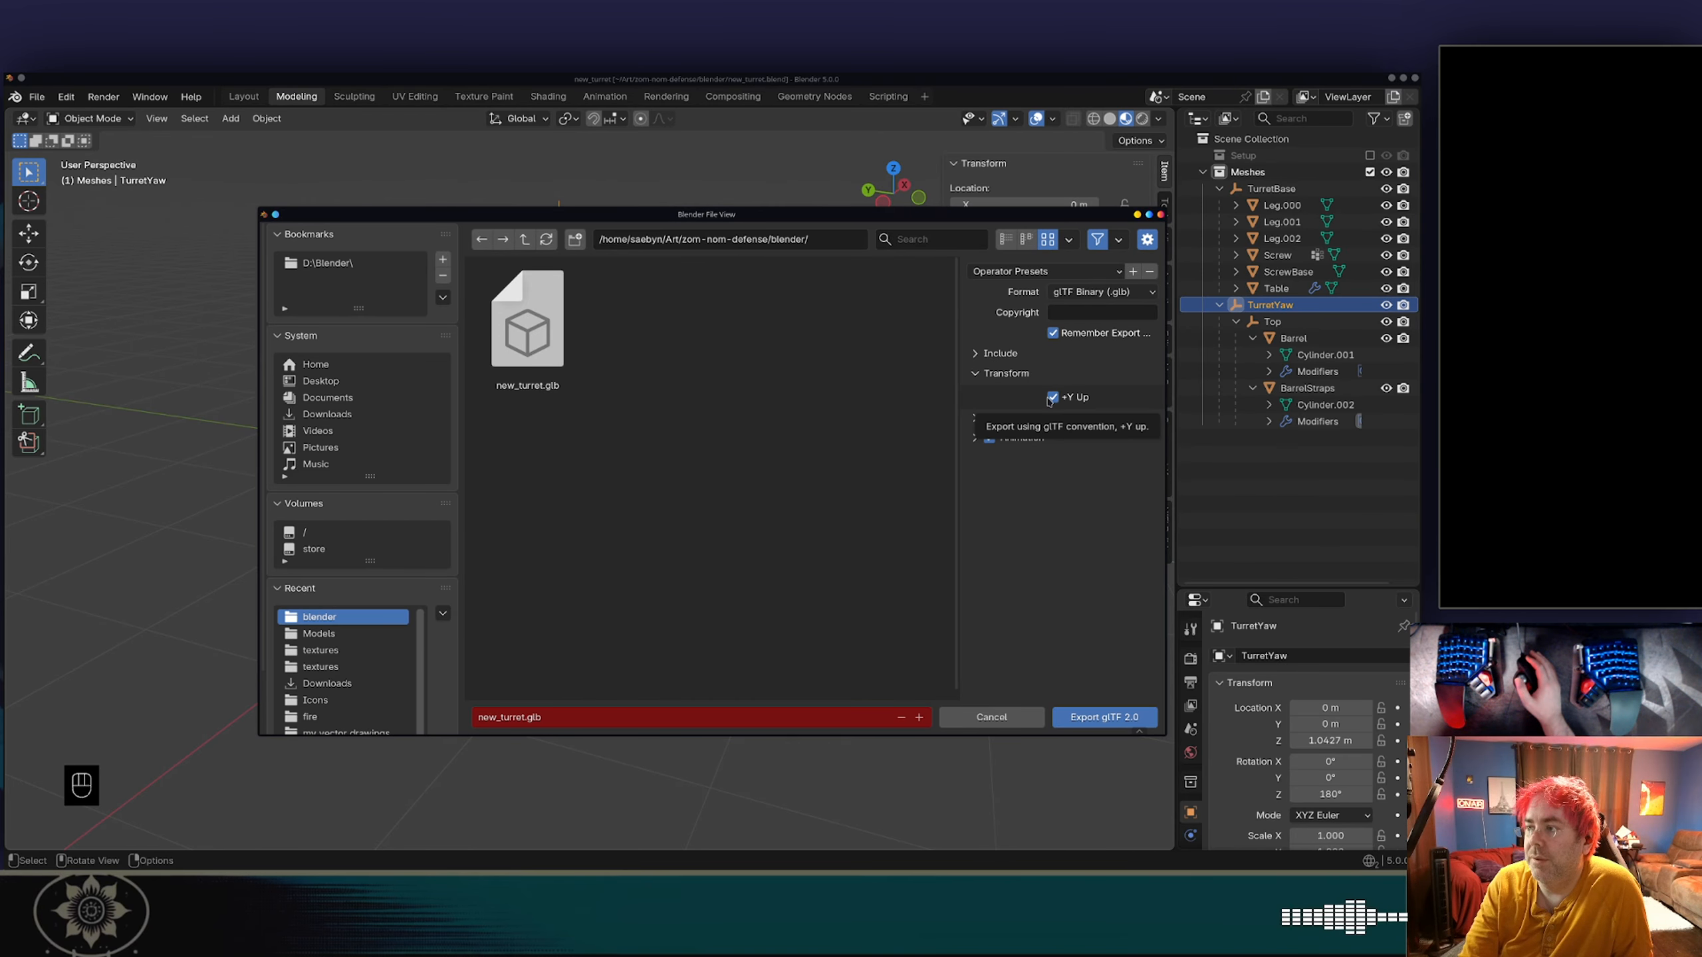
pyautogui.click(1012, 355)
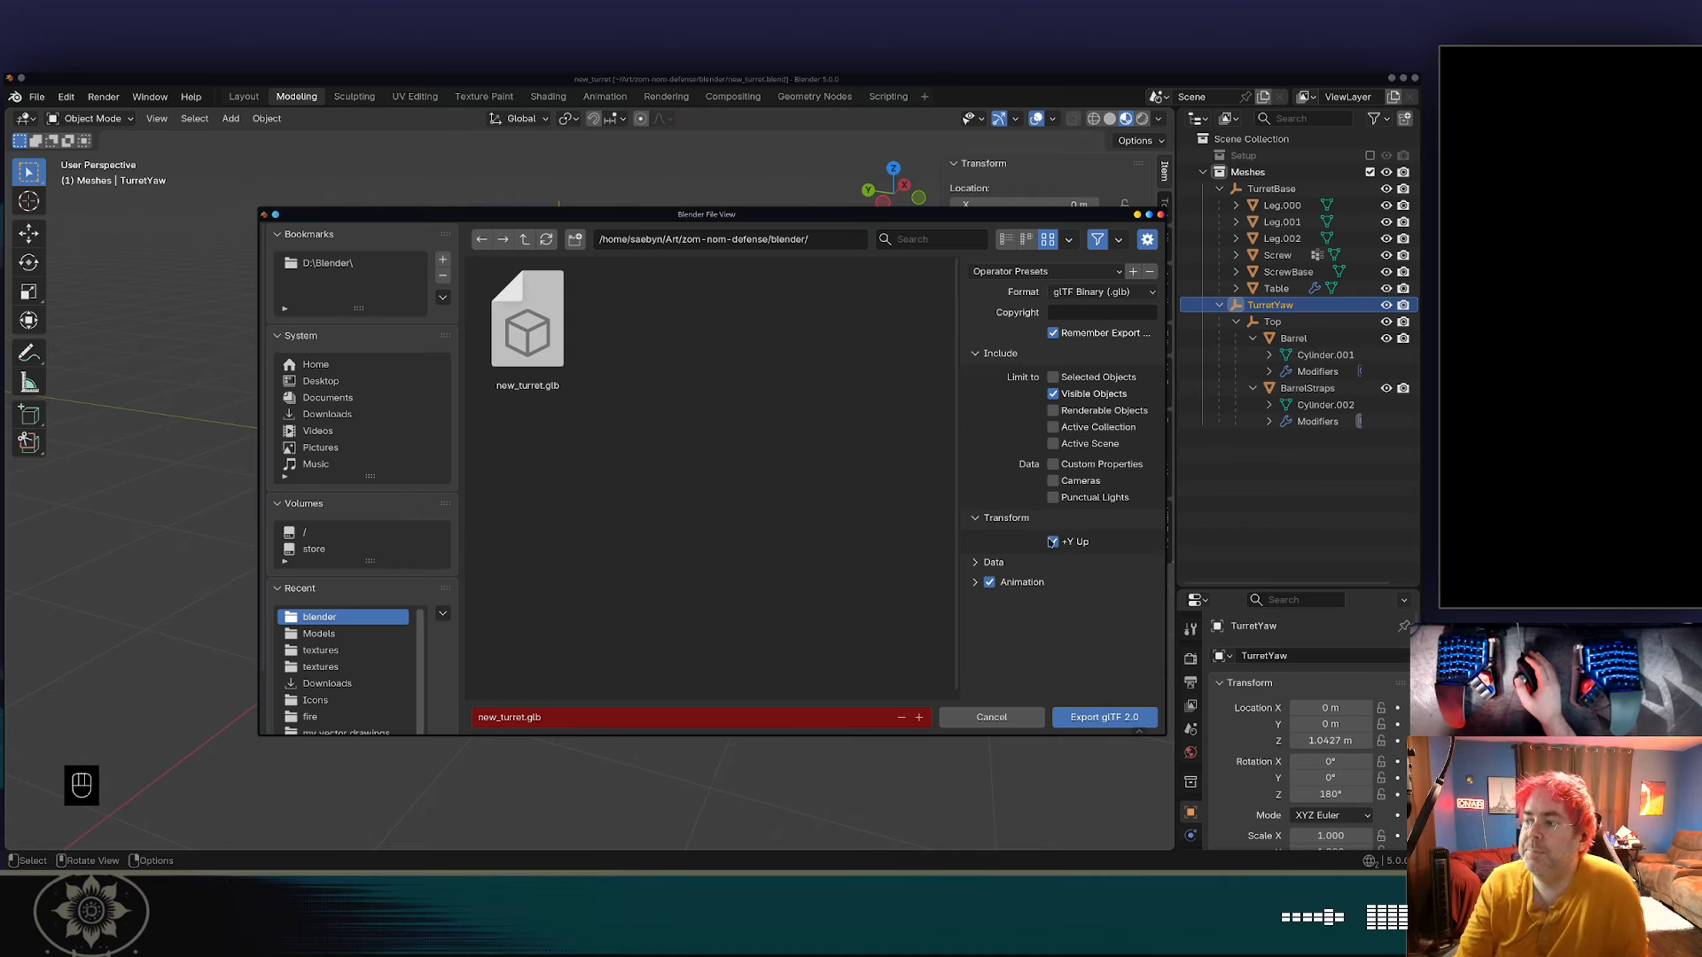
pyautogui.click(996, 564)
pyautogui.scroll(-2, 1000, 560)
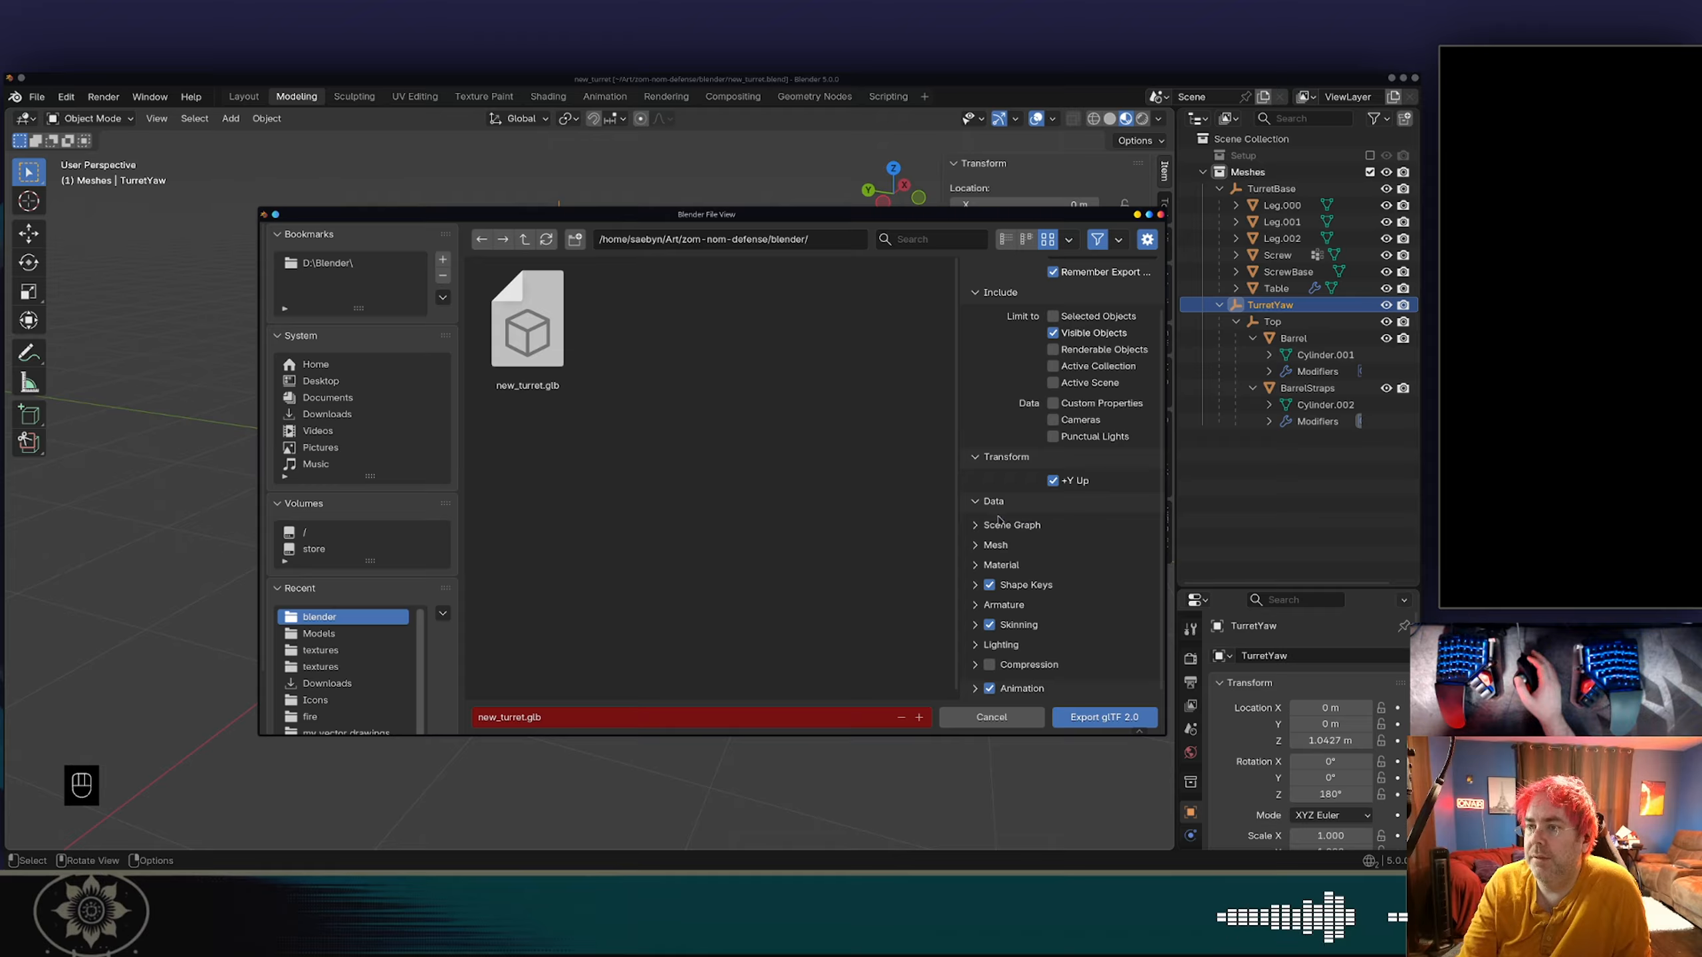
pyautogui.click(1104, 717)
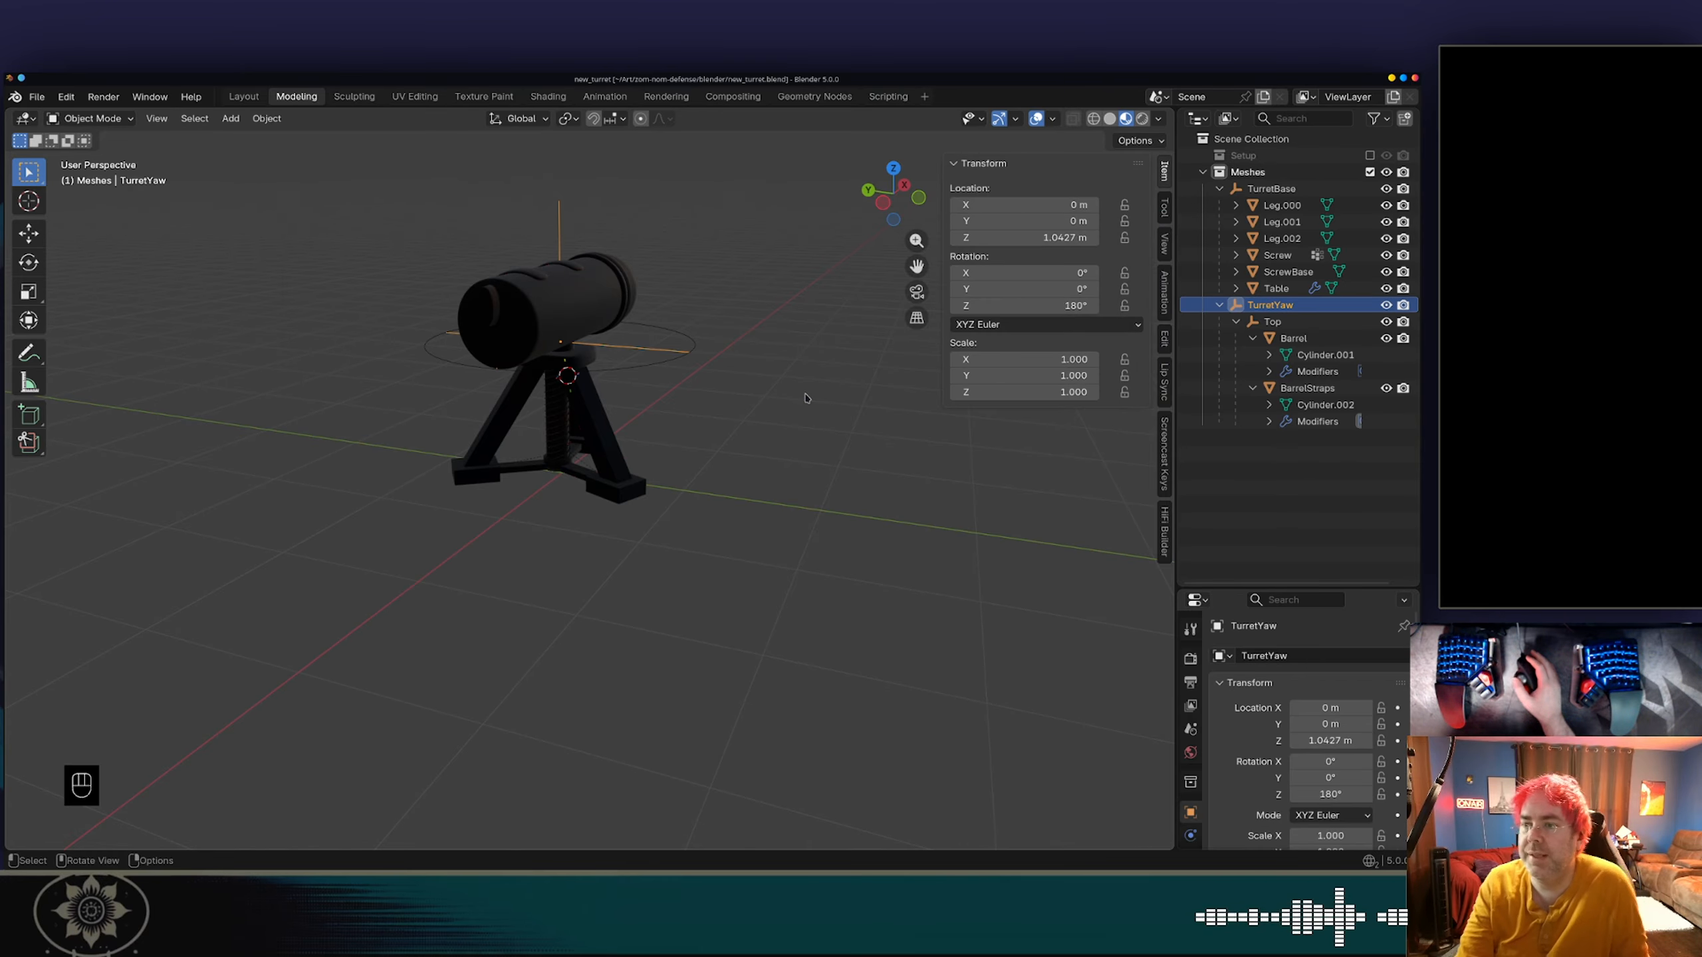
# Switch to Dolphin and copy the re-exported new_turret.glb from the blender folder into the project's Models folder, overwriting the existing file.
pyautogui.hotkey('alt', 'Tab')
pyautogui.hotkey('alt', 'Tab')
pyautogui.hotkey('alt', 'Tab')
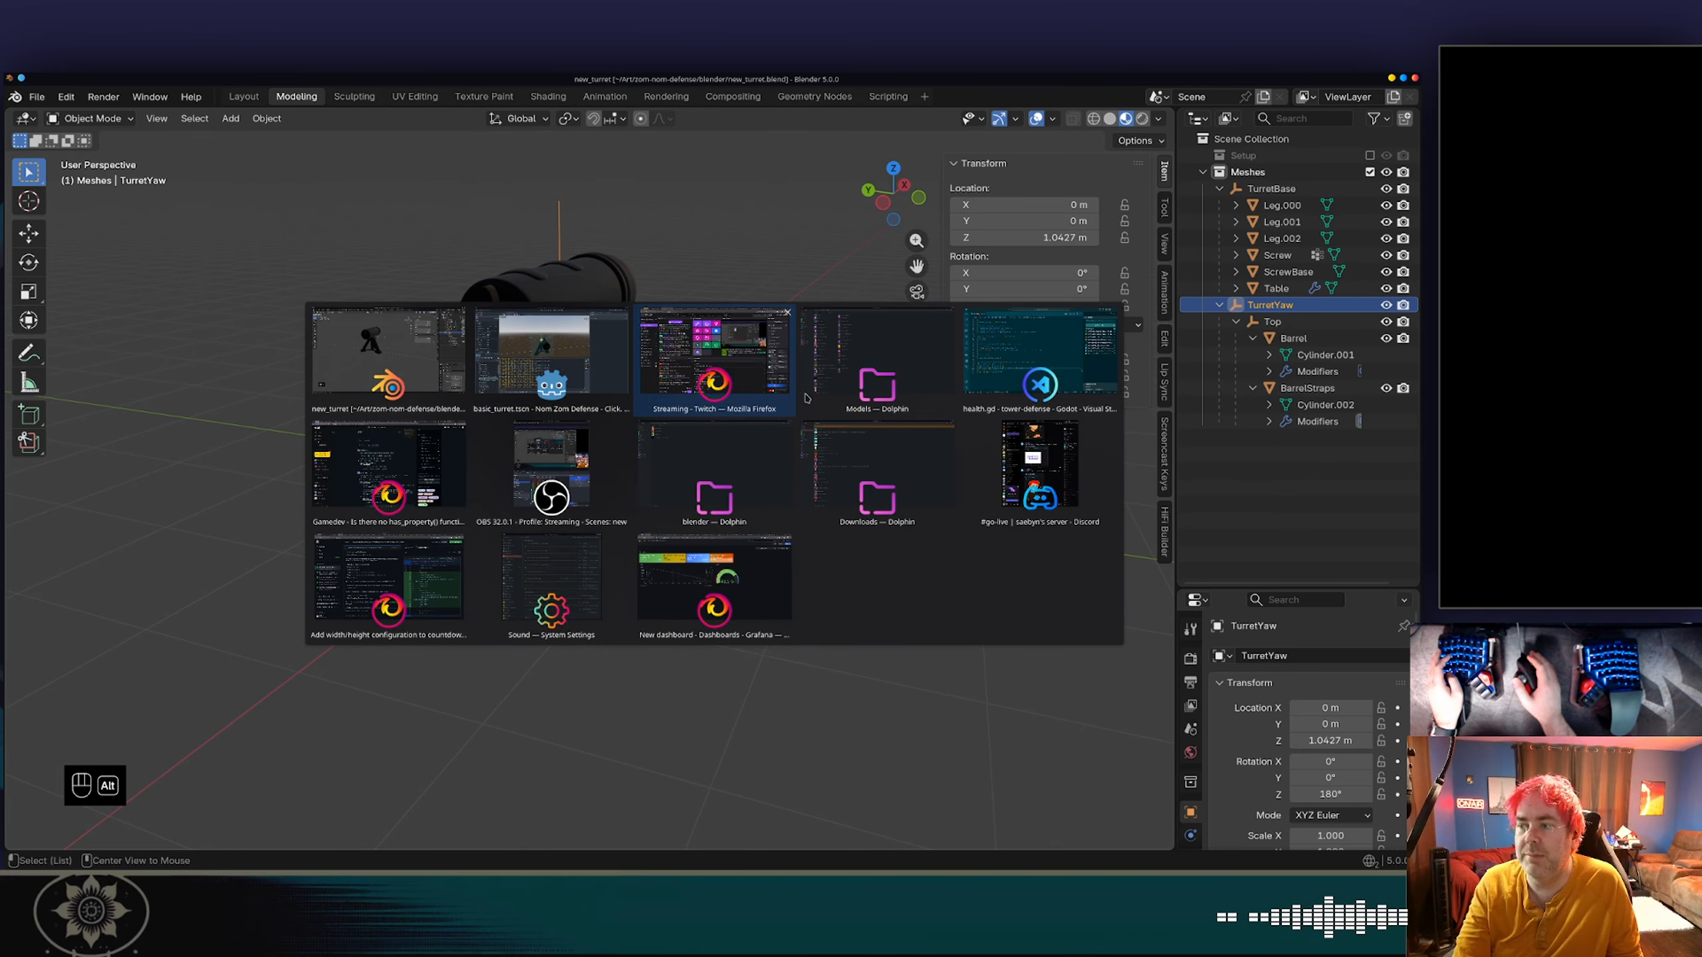
pyautogui.click(207, 123)
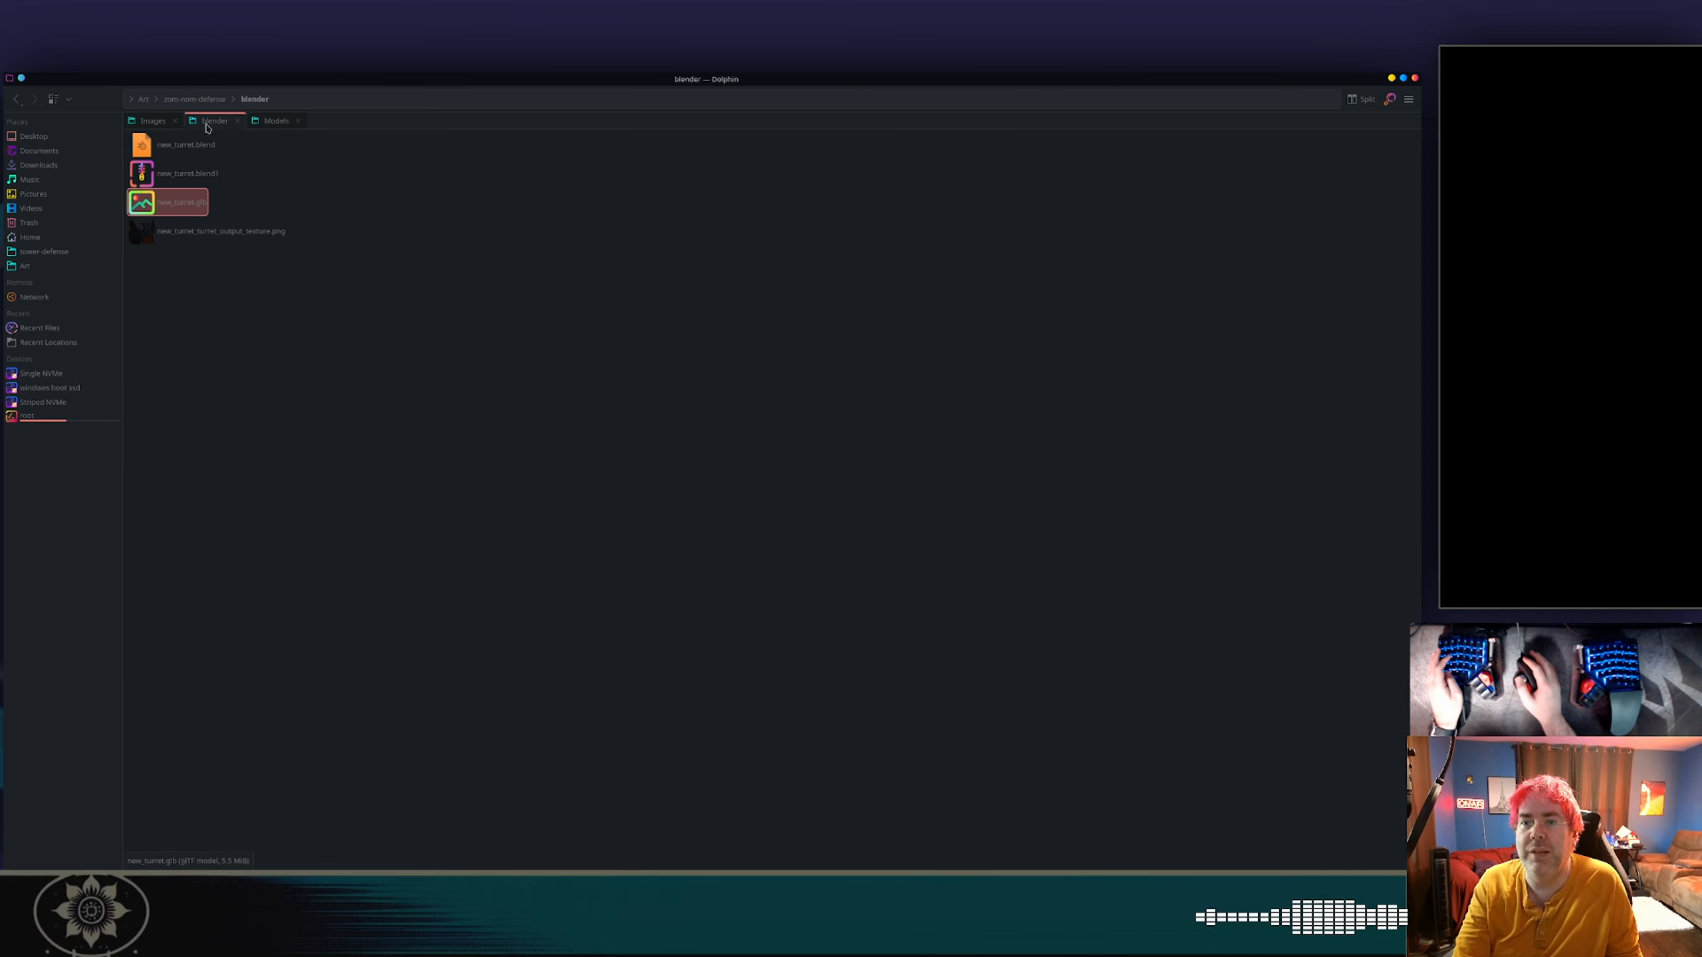
pyautogui.click(187, 211)
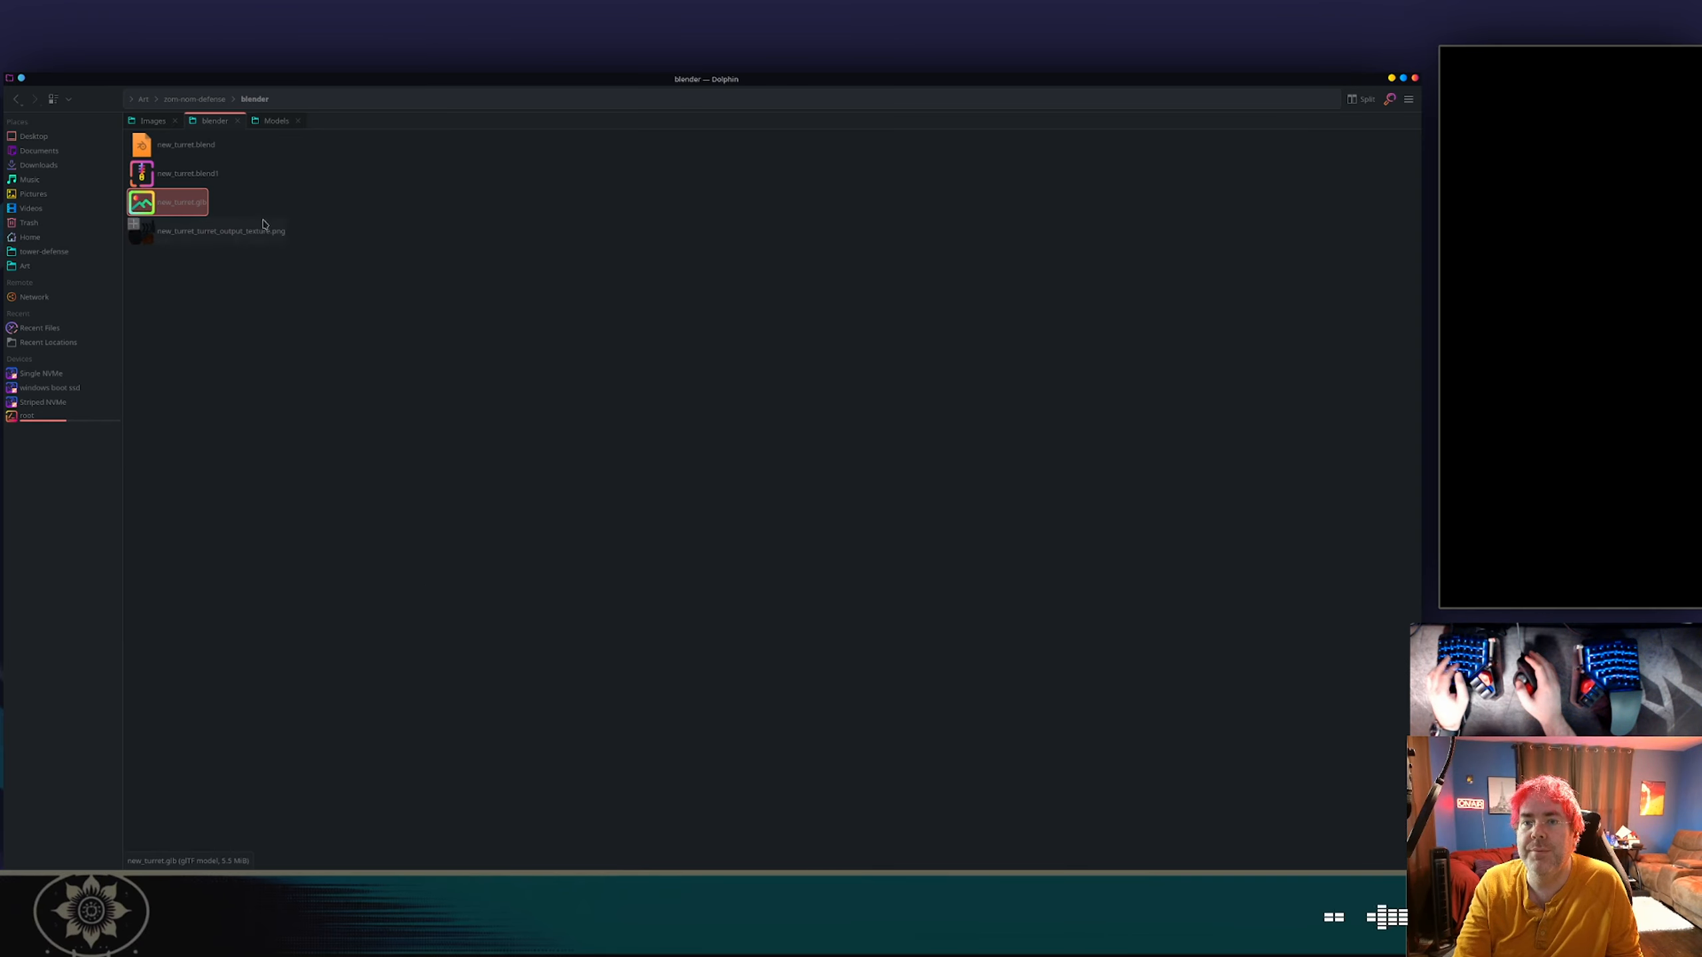
pyautogui.click(276, 124)
pyautogui.hotkey('ctrl', 'v')
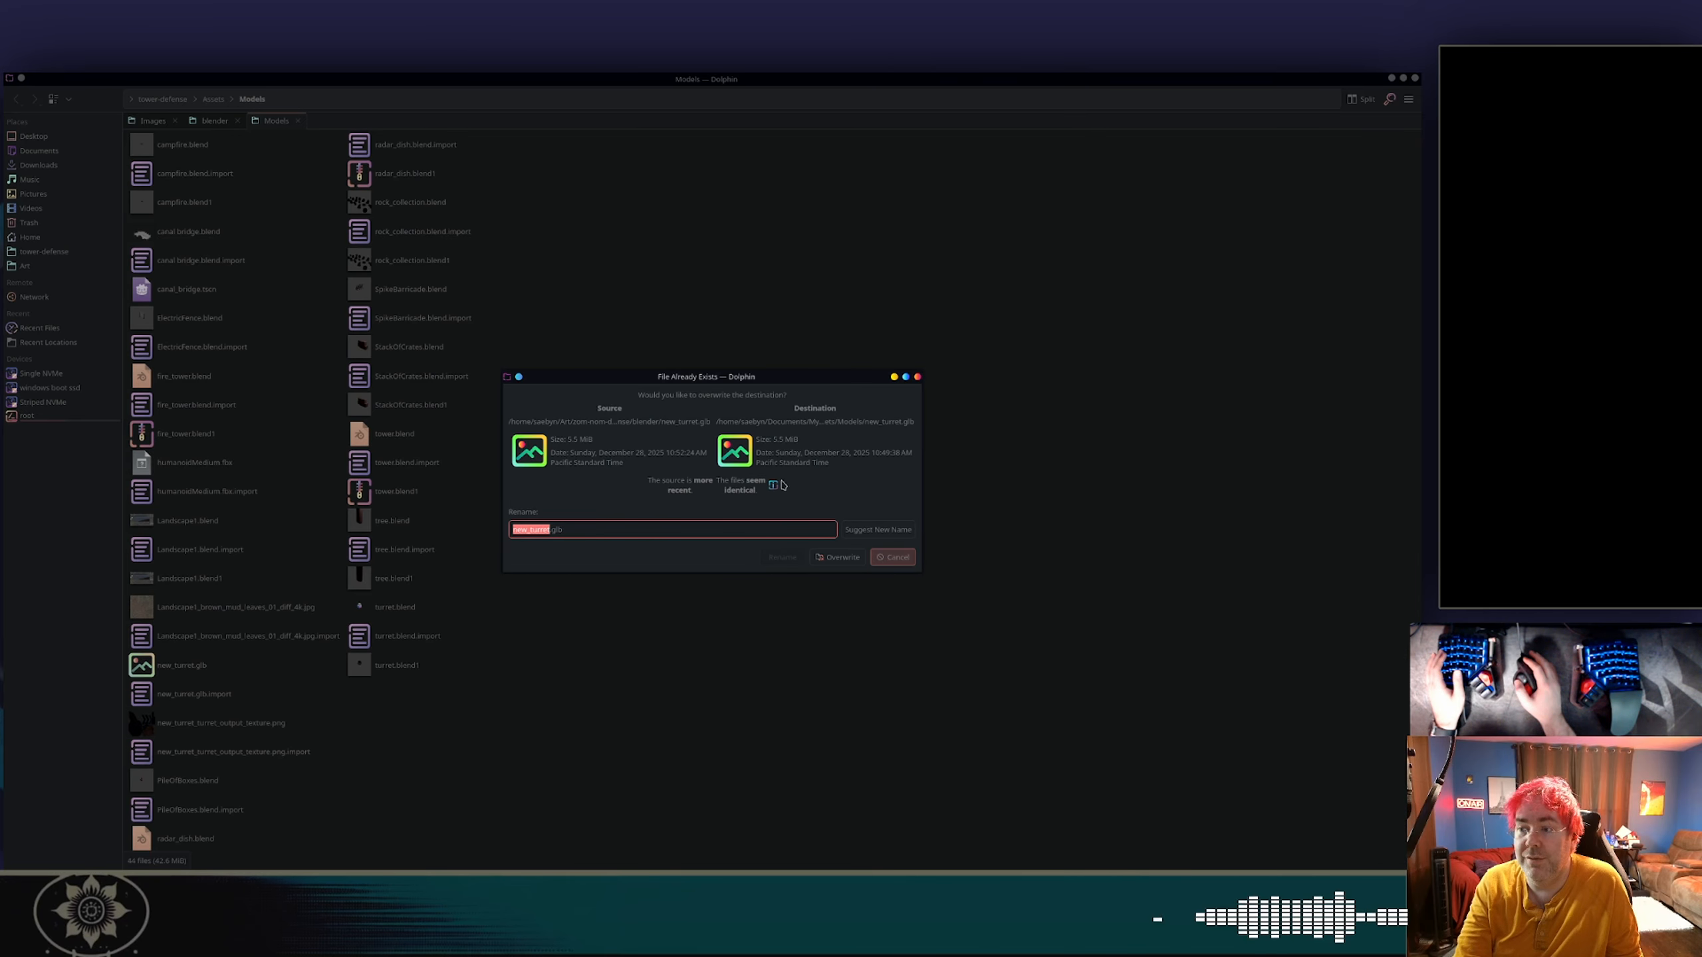
pyautogui.click(837, 557)
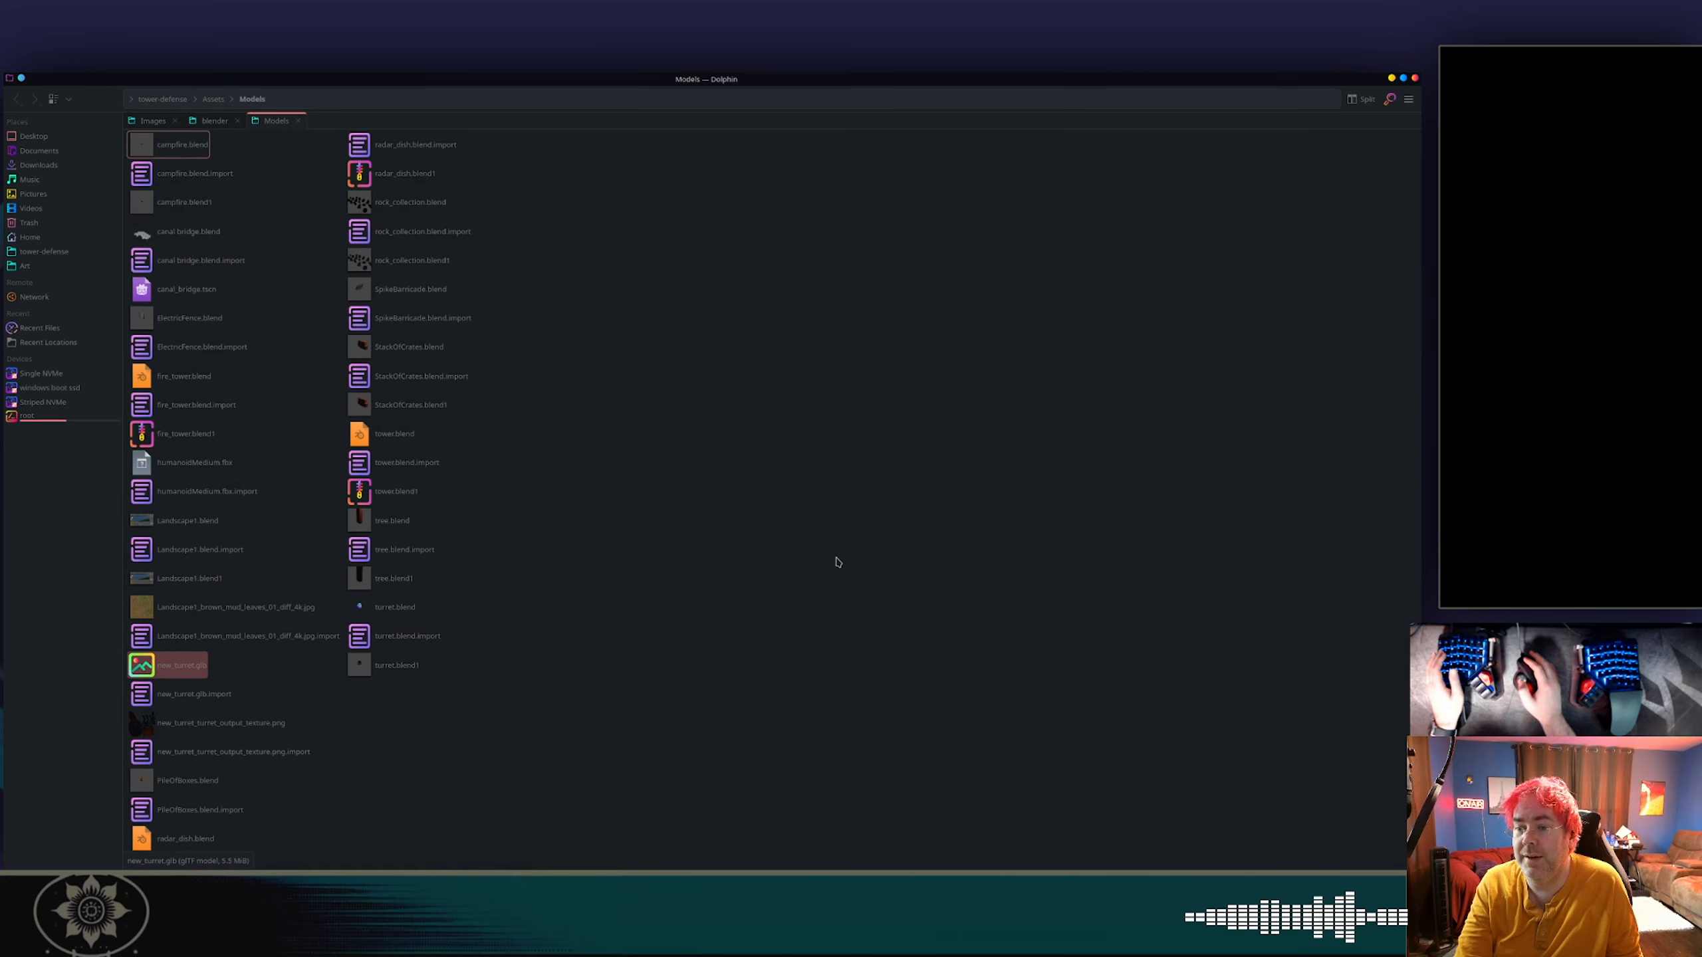
# Switch to Godot, bring up the basic_turret scene's node tree and reload the current project.
pyautogui.hotkey('alt', 'Tab')
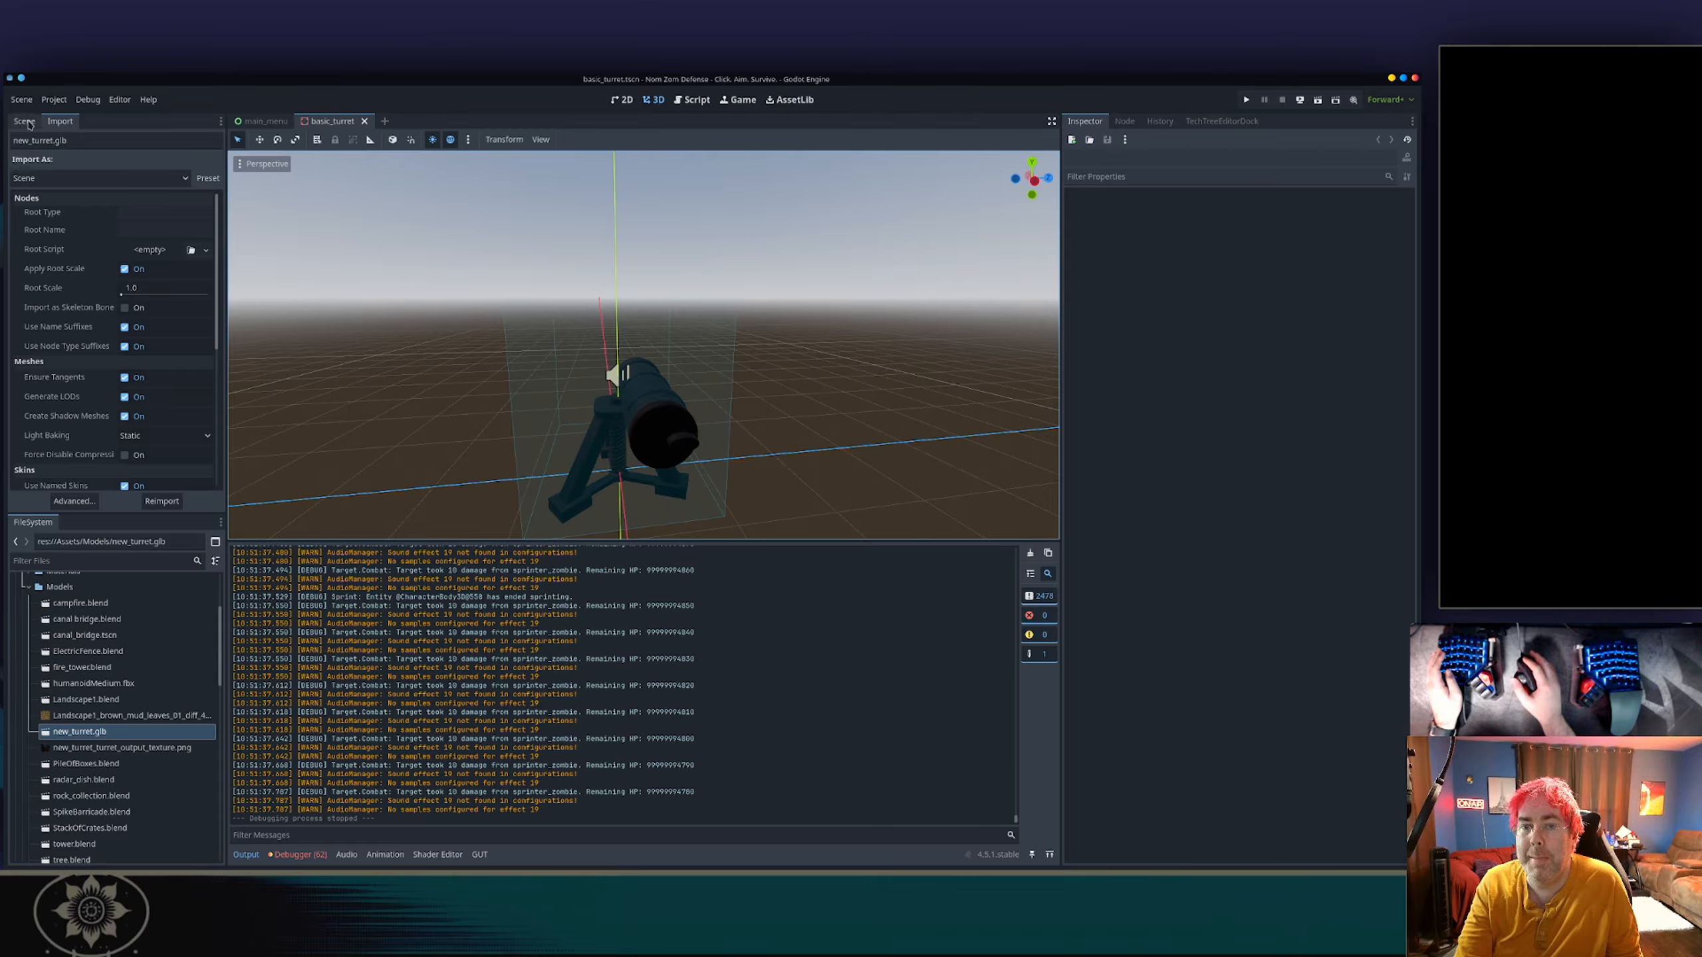
pyautogui.click(24, 122)
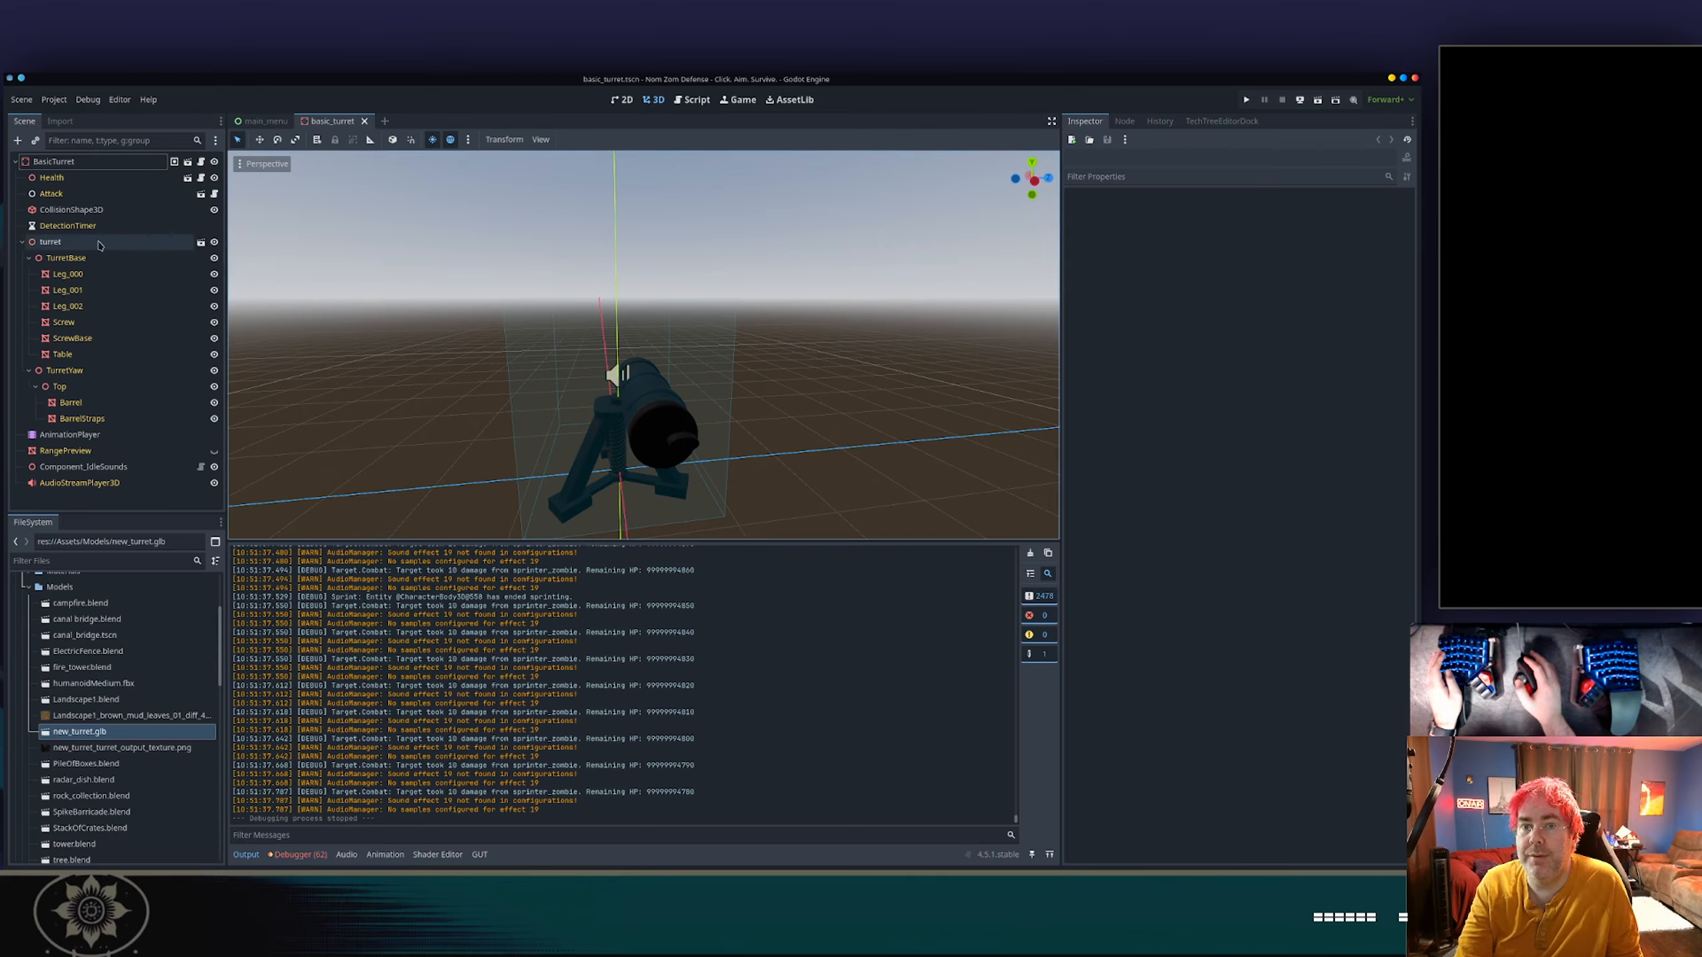
pyautogui.click(54, 99)
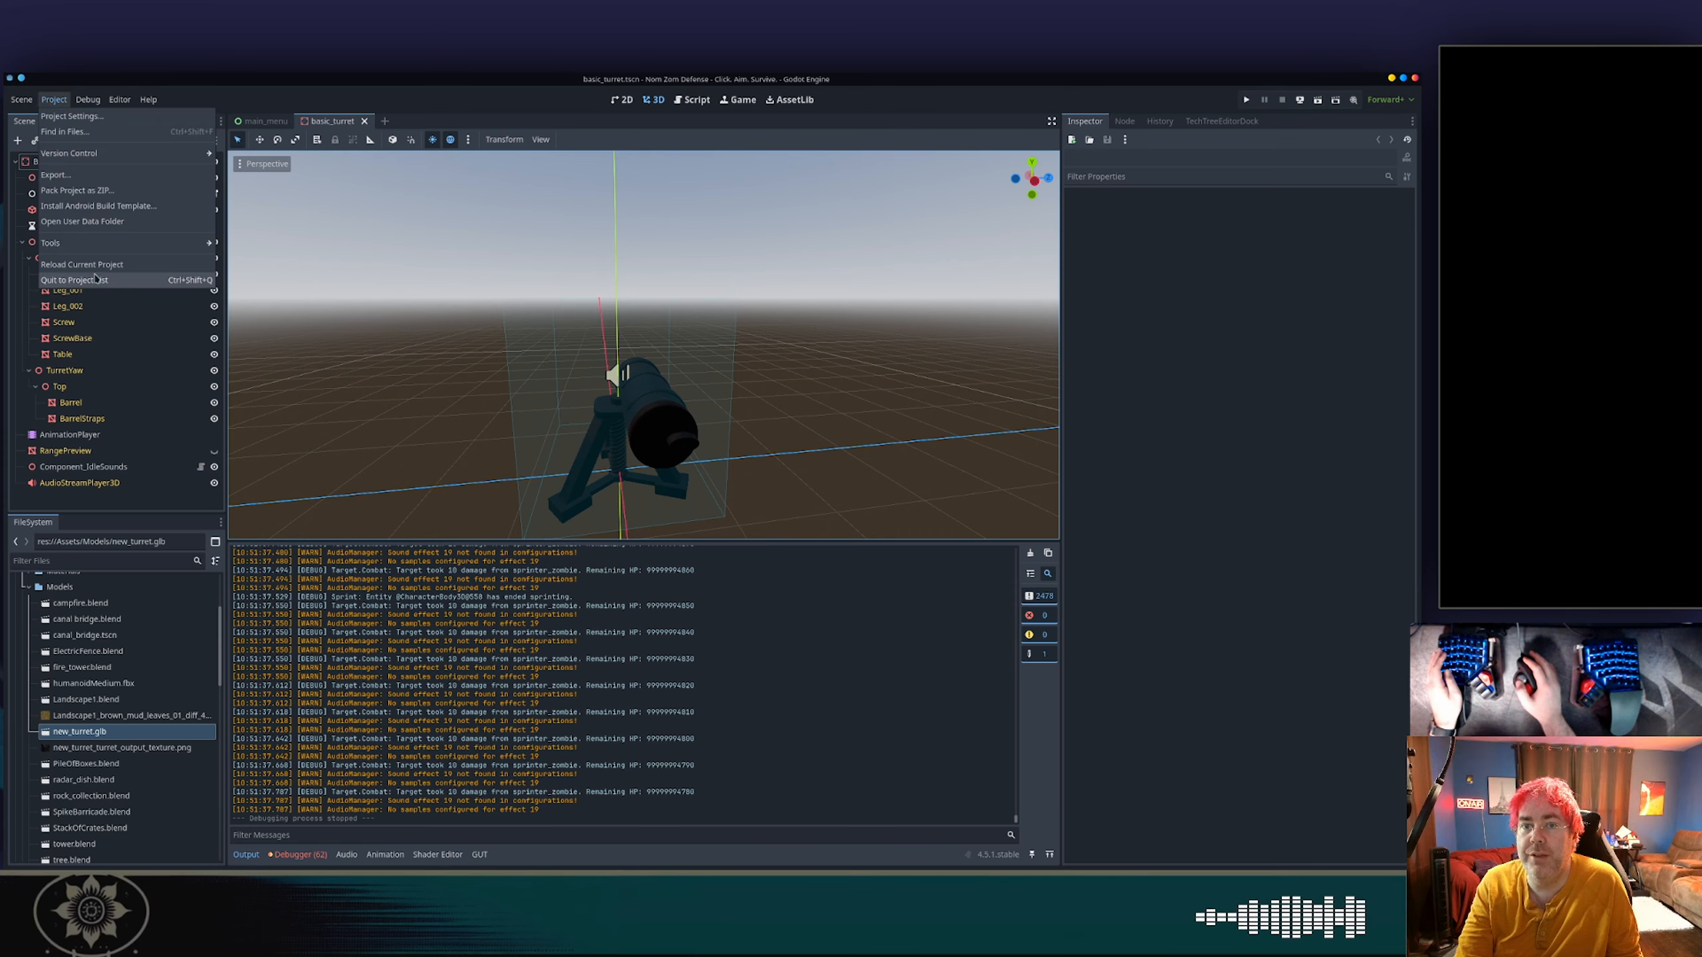
pyautogui.click(101, 266)
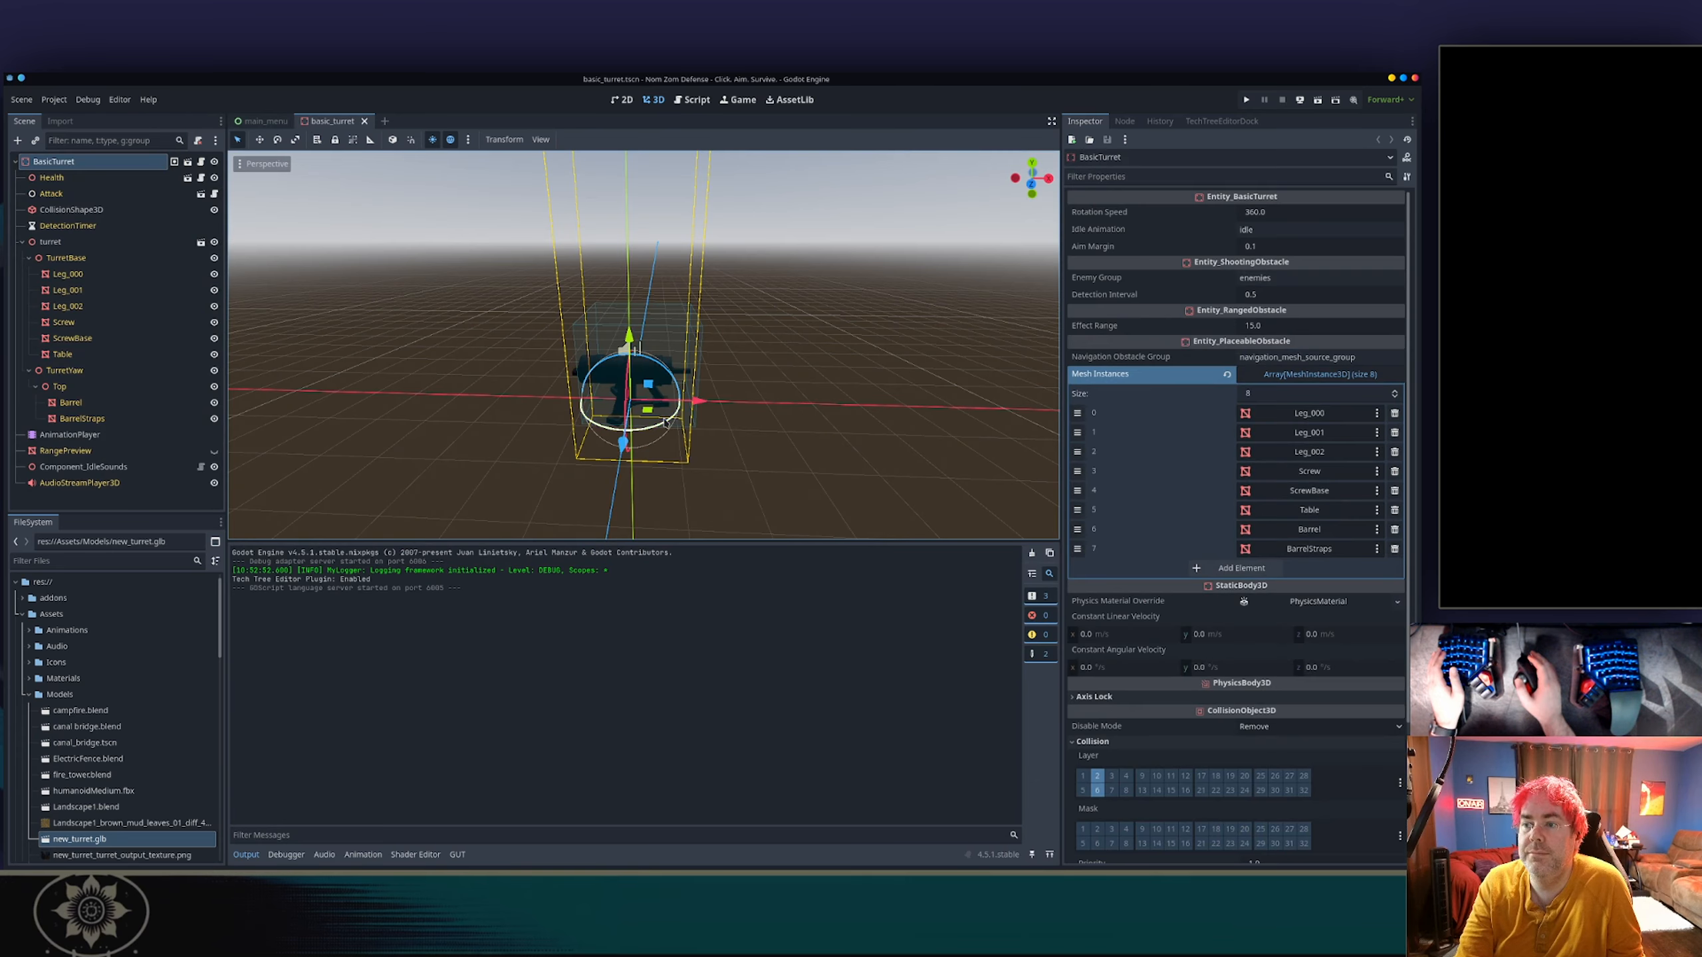
# Examine the reloaded turret model in the 3D viewport from several angles.
pyautogui.moveTo(665, 422); pyautogui.dragTo(809, 392, button='middle')
pyautogui.scroll(5, 561, 325)
pyautogui.click(463, 344)
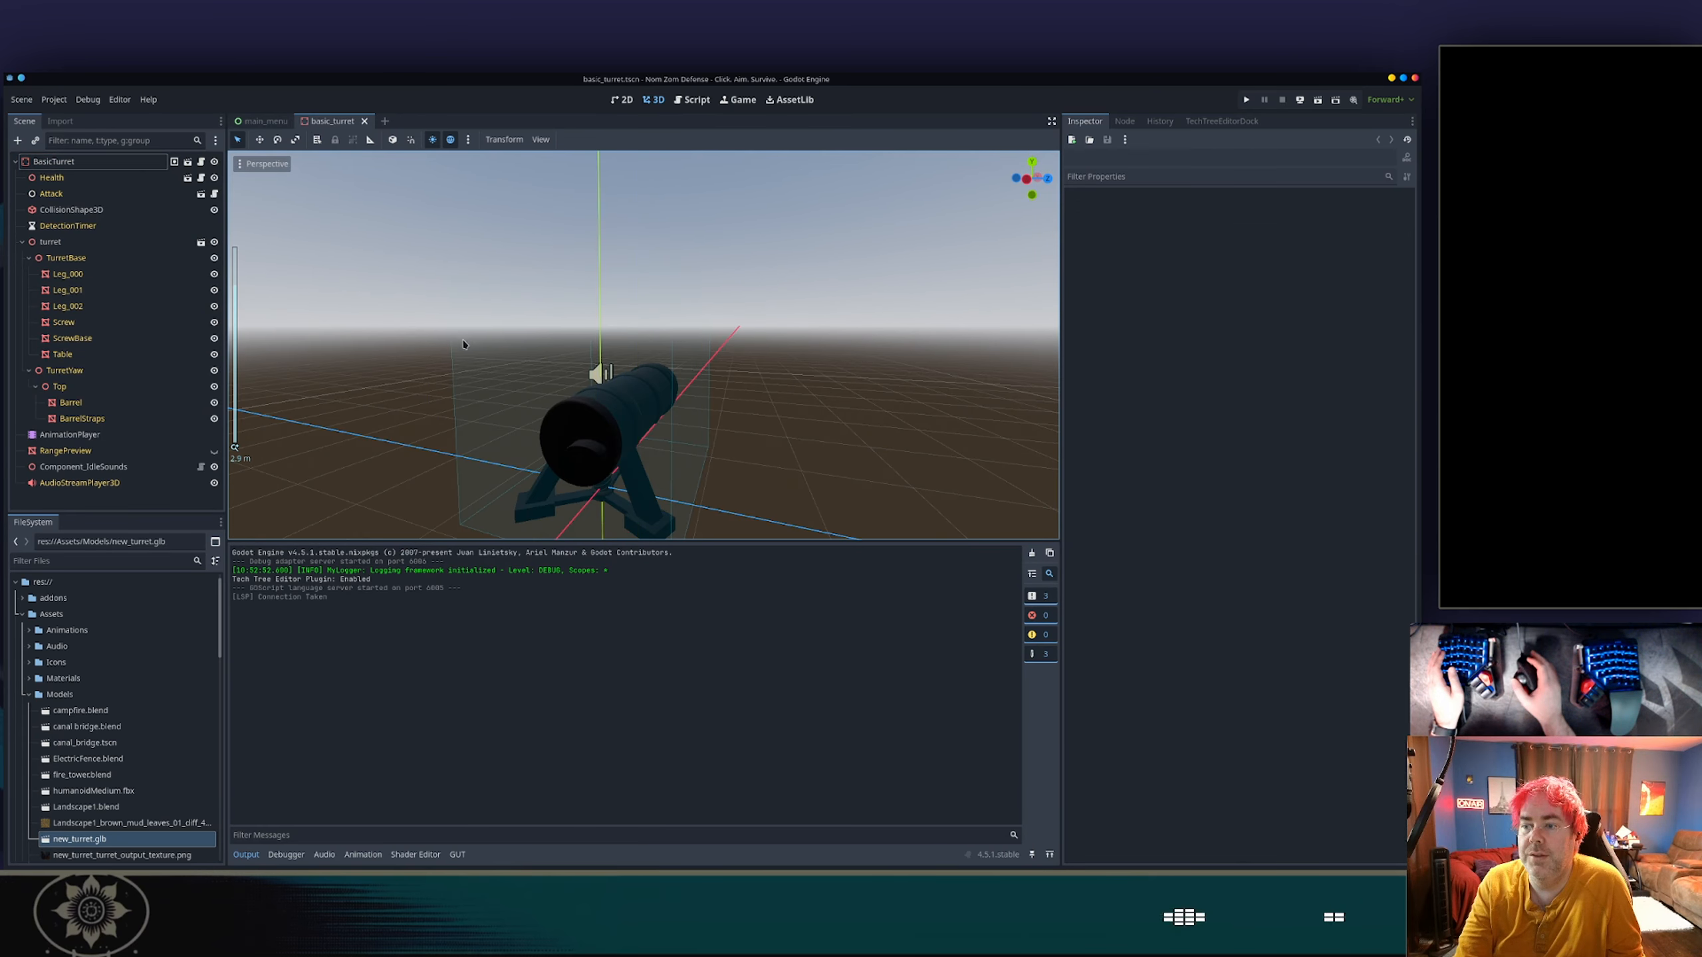
pyautogui.moveTo(524, 333); pyautogui.dragTo(636, 333, button='middle')
pyautogui.scroll(2, 706, 464)
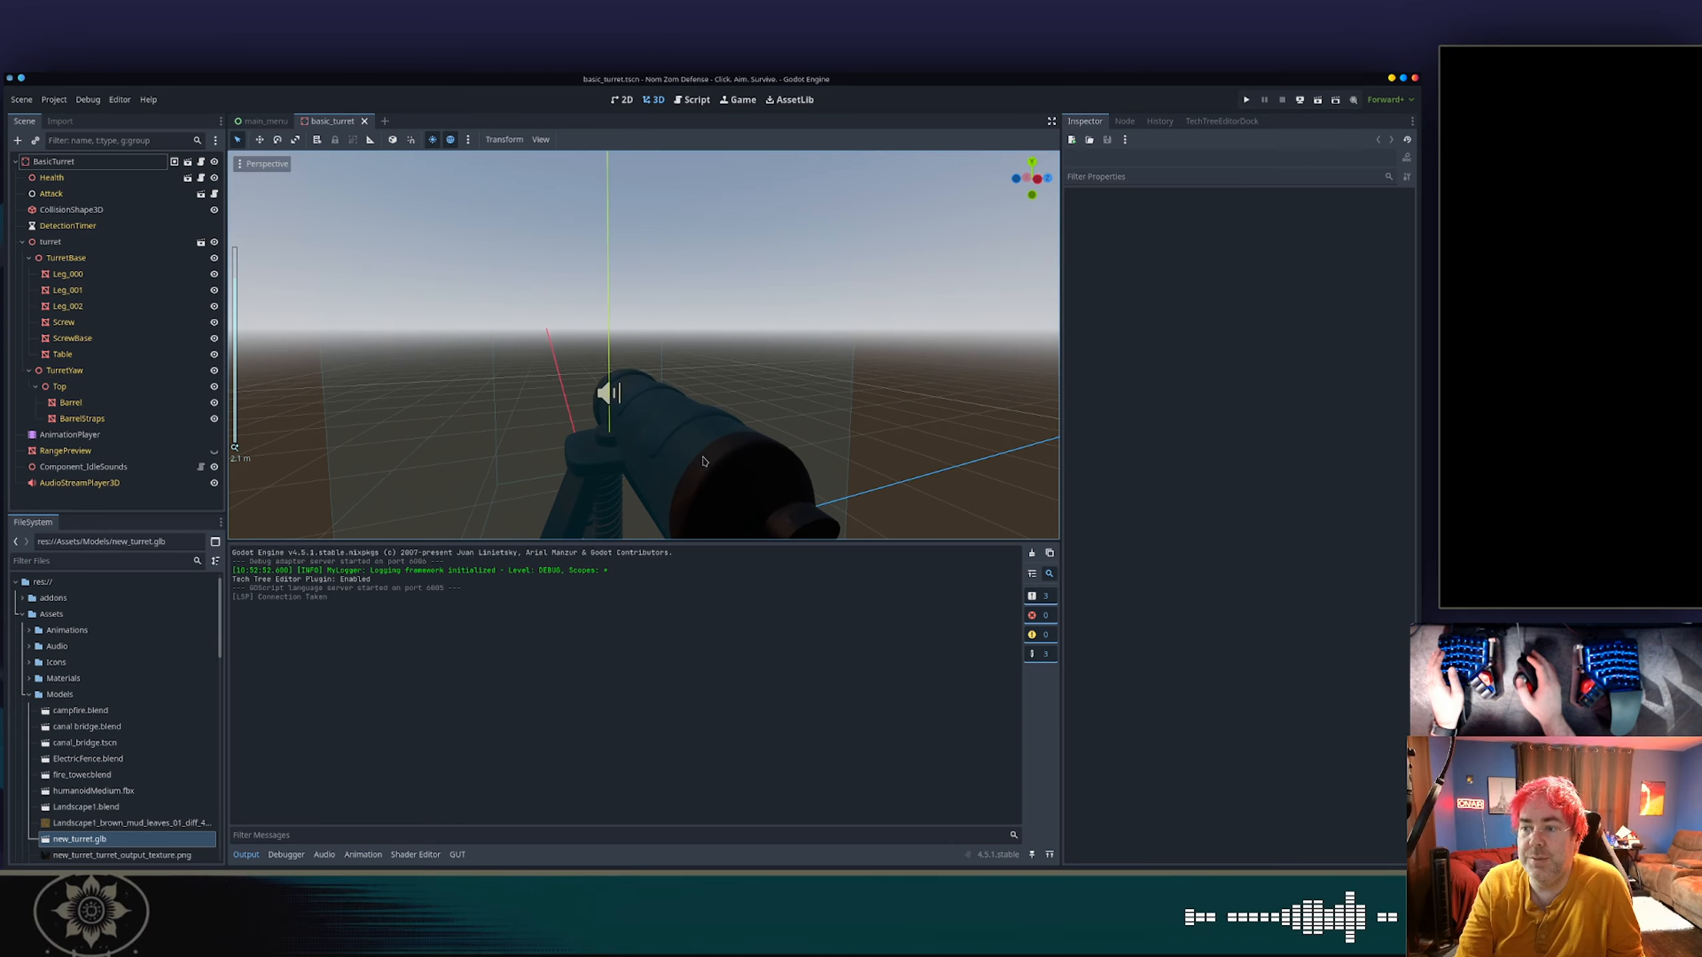
pyautogui.moveTo(706, 465); pyautogui.dragTo(843, 421, button='middle')
# Switch to Blender and check the transform values of the Barrel, Top and TurretBase objects.
pyautogui.hotkey('alt', 'Tab')
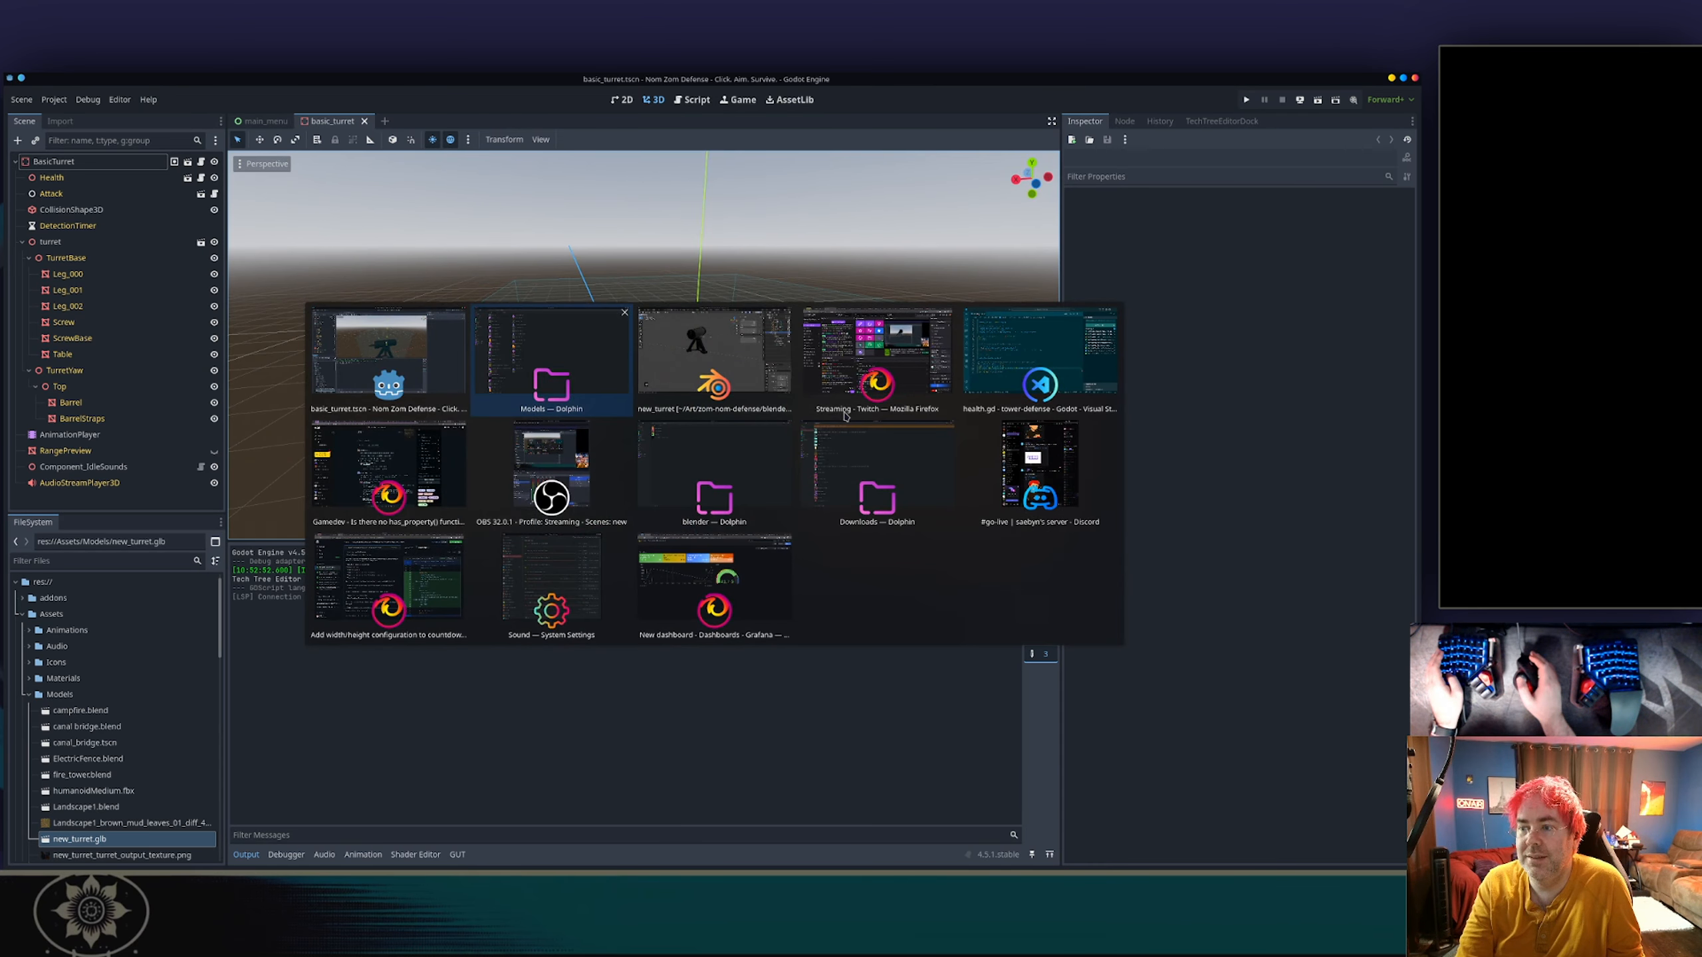
pyautogui.hotkey('alt', 'Tab')
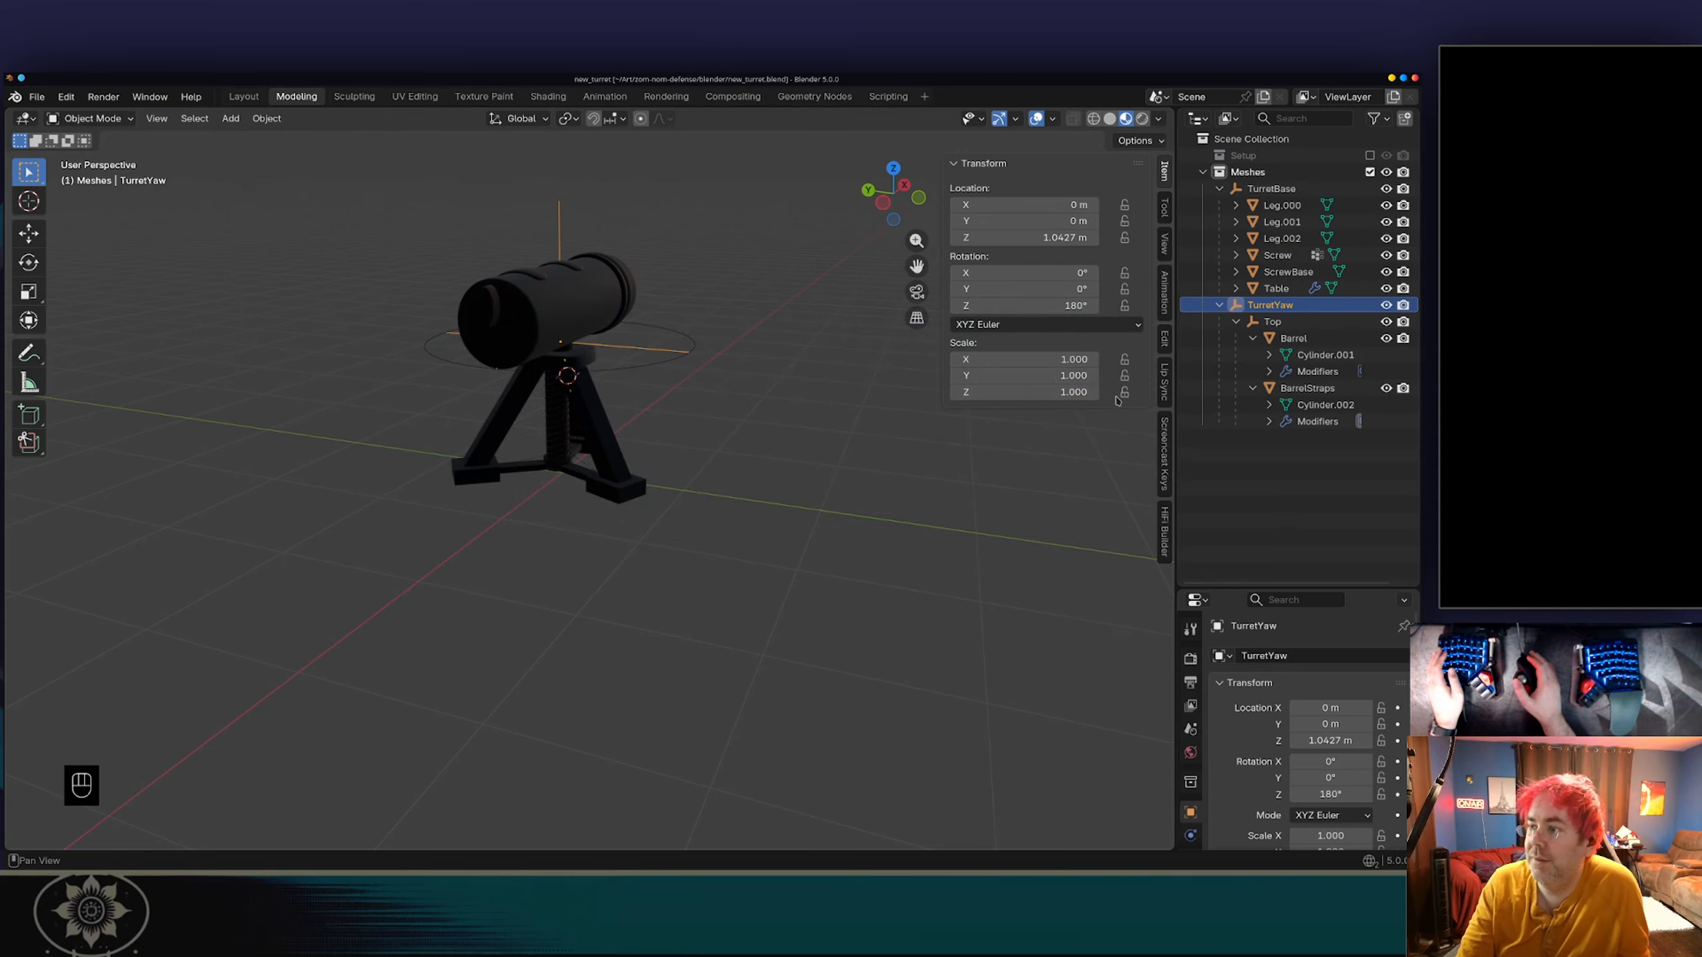
pyautogui.click(1214, 338)
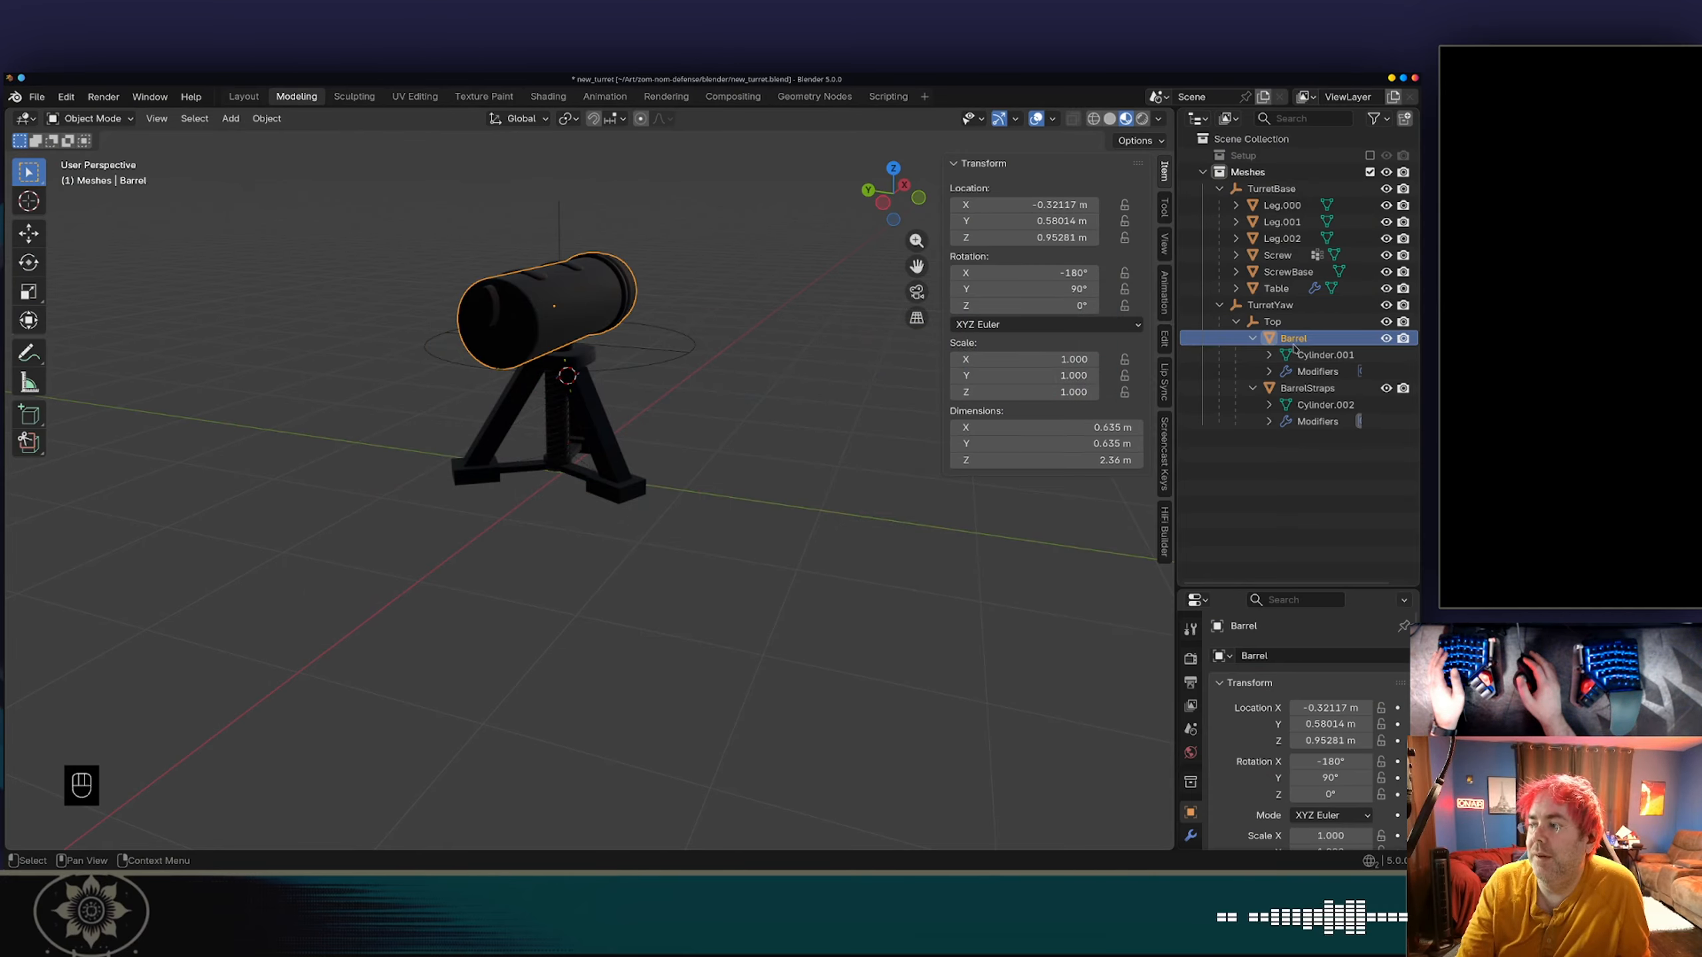
pyautogui.moveTo(803, 337); pyautogui.dragTo(637, 239, button='middle')
pyautogui.click(1273, 323)
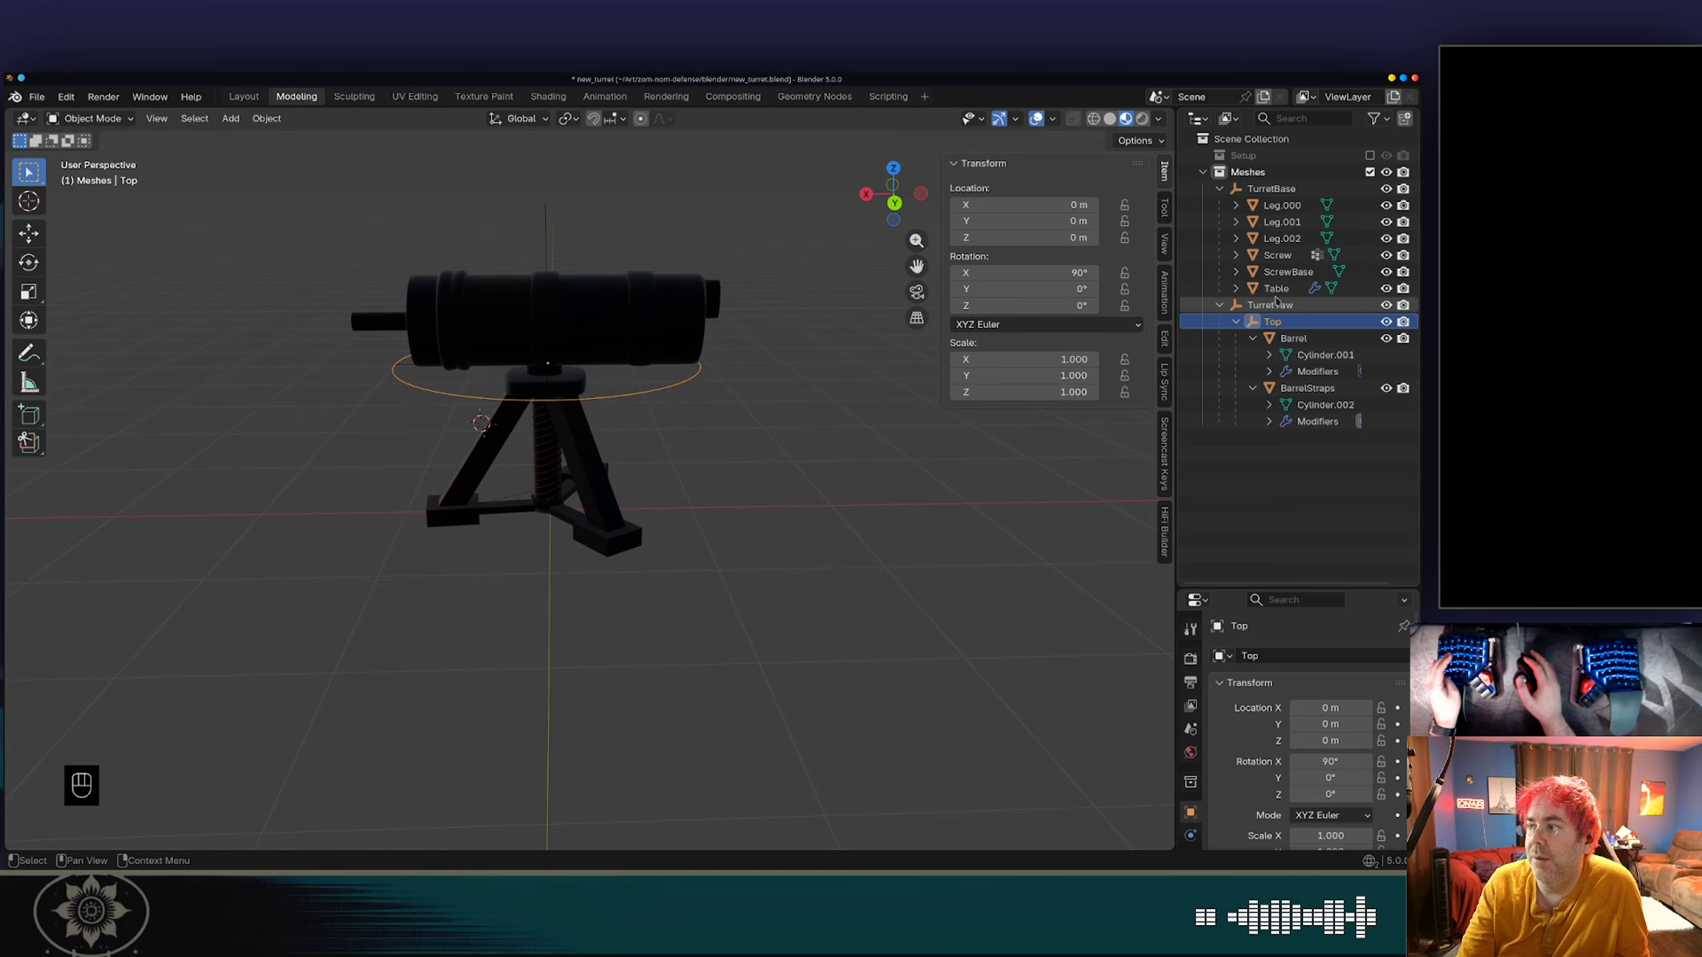
pyautogui.click(1271, 189)
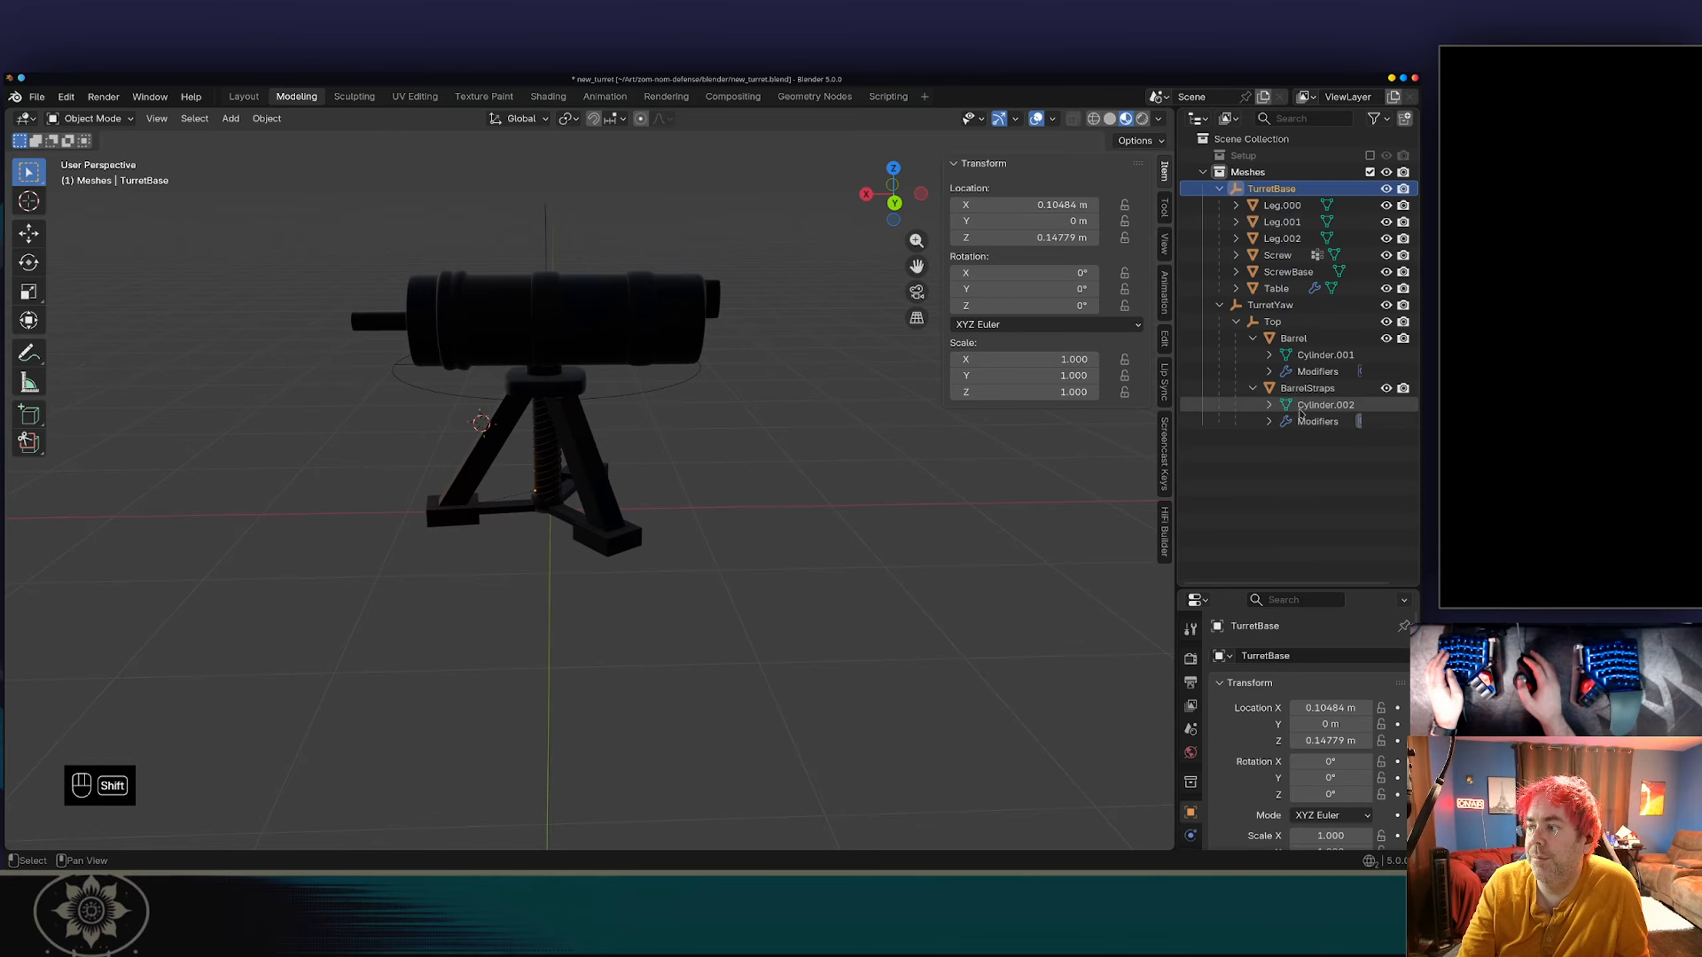
# Select every turret object and apply the rotation only, leaving location and scale unapplied.
pyautogui.press('a')
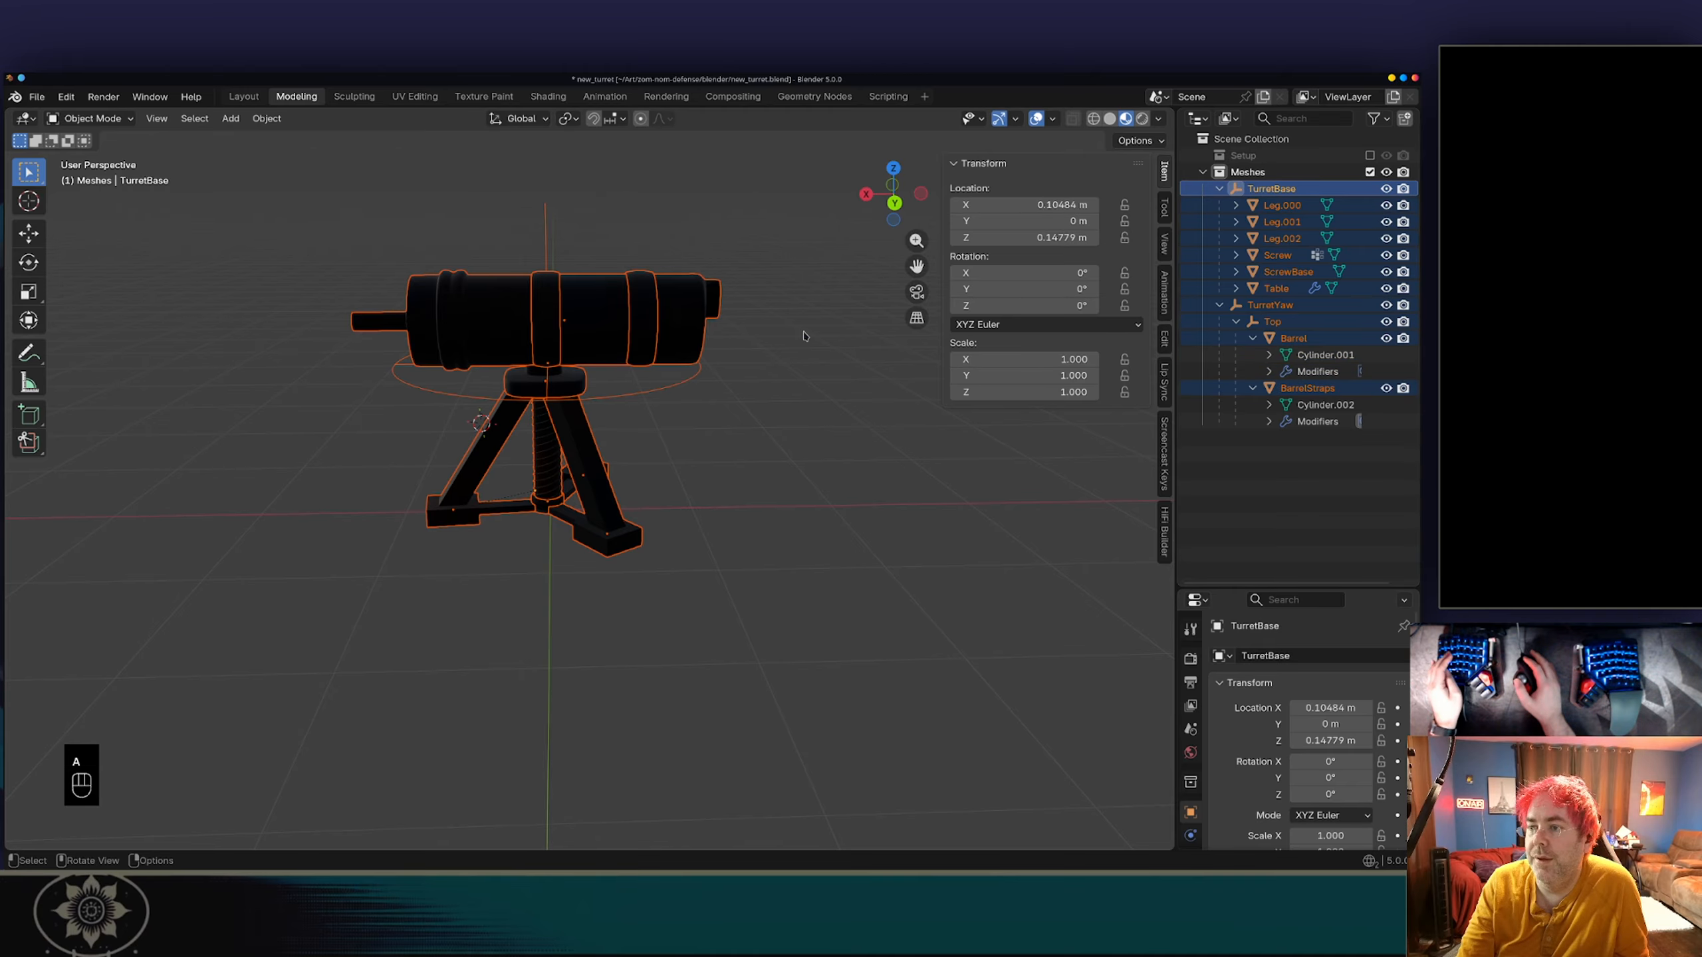
pyautogui.hotkey('ctrl', 'a')
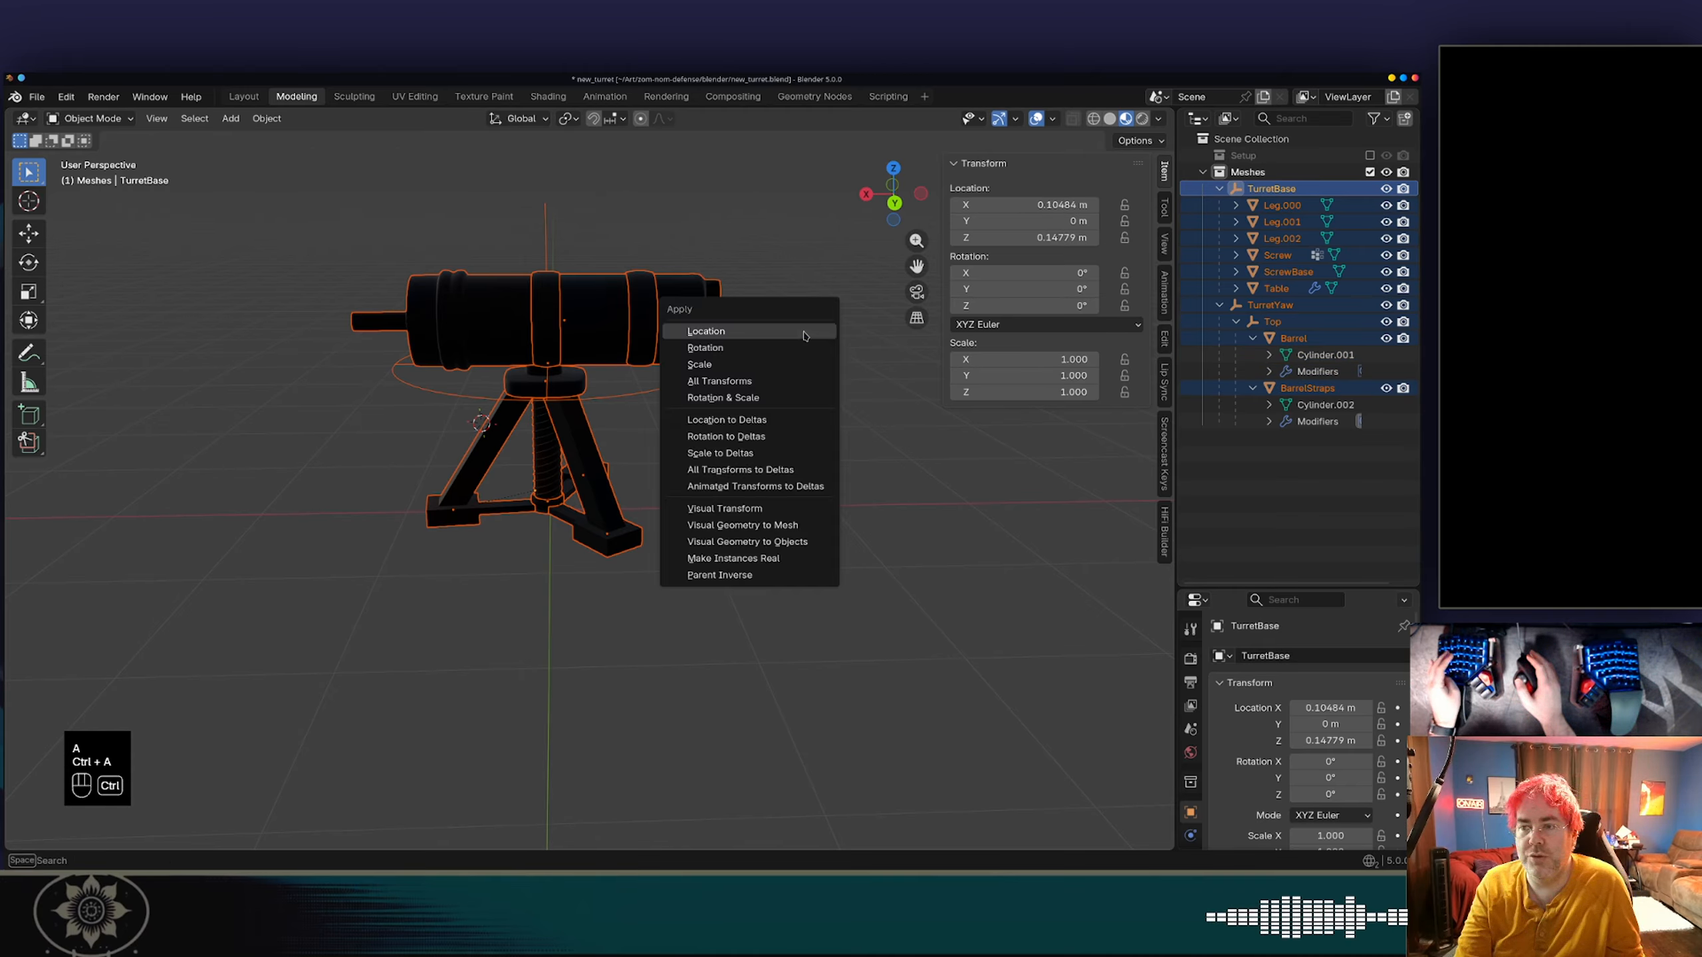
pyautogui.click(759, 348)
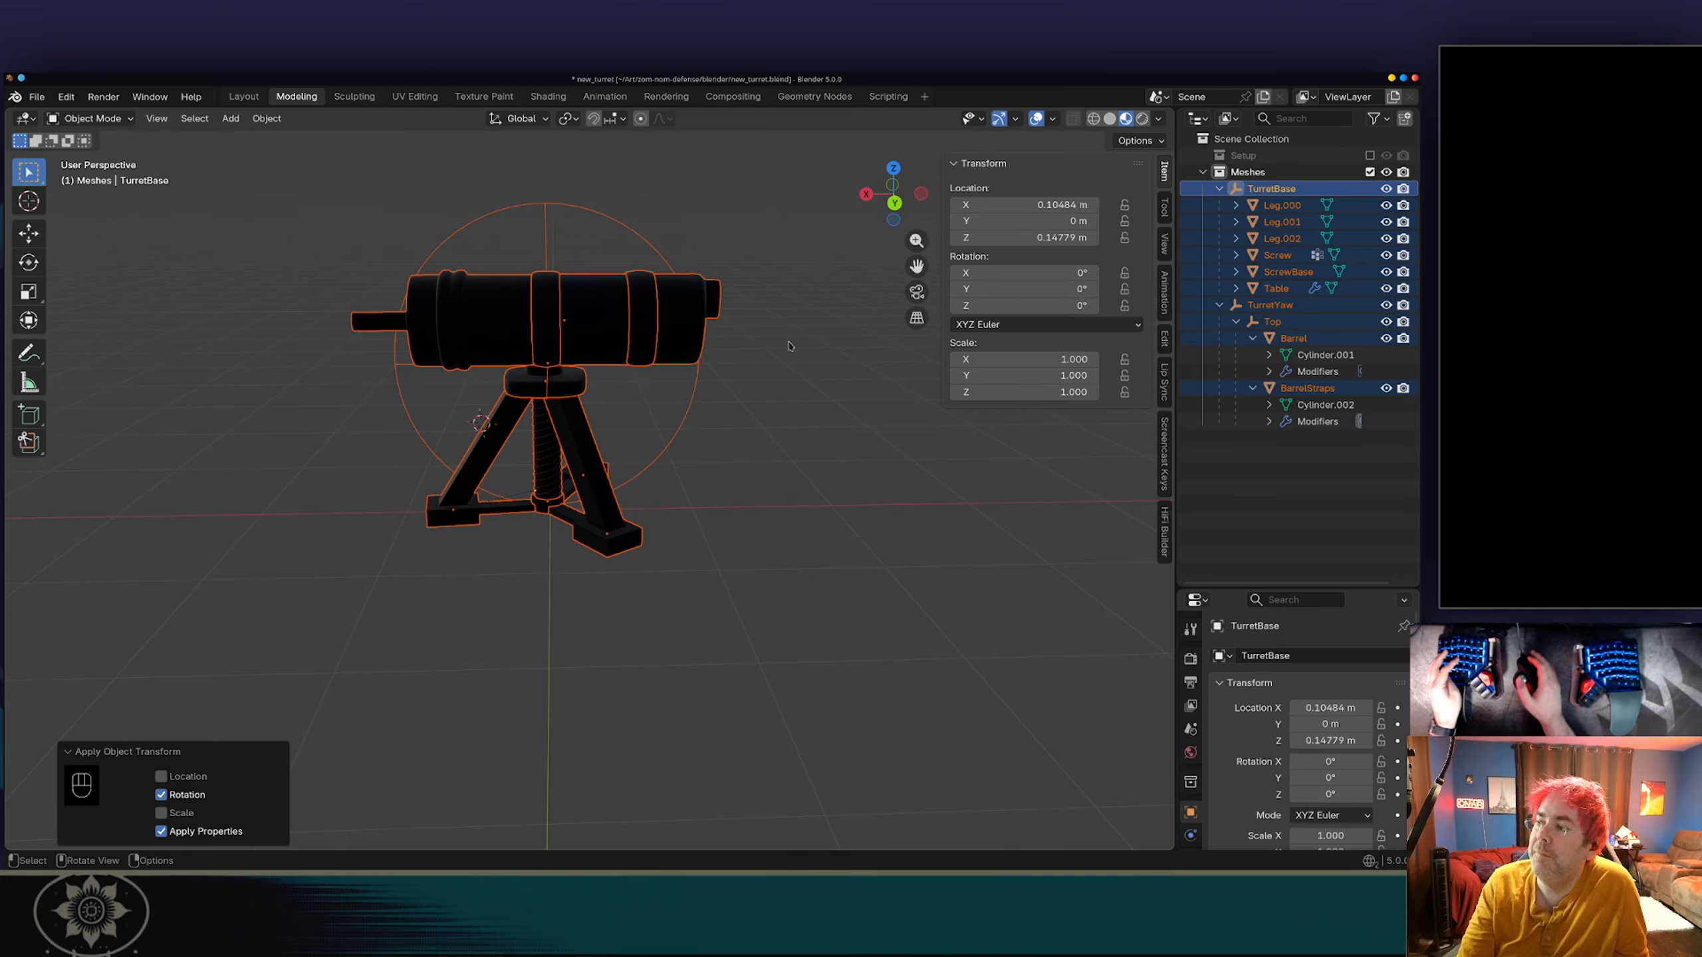
pyautogui.click(789, 345)
# Test rotating the Top empty about the global Z axis, cancel the rotation and save the file.
pyautogui.moveTo(784, 275); pyautogui.dragTo(585, 303, button='middle')
pyautogui.click(547, 291)
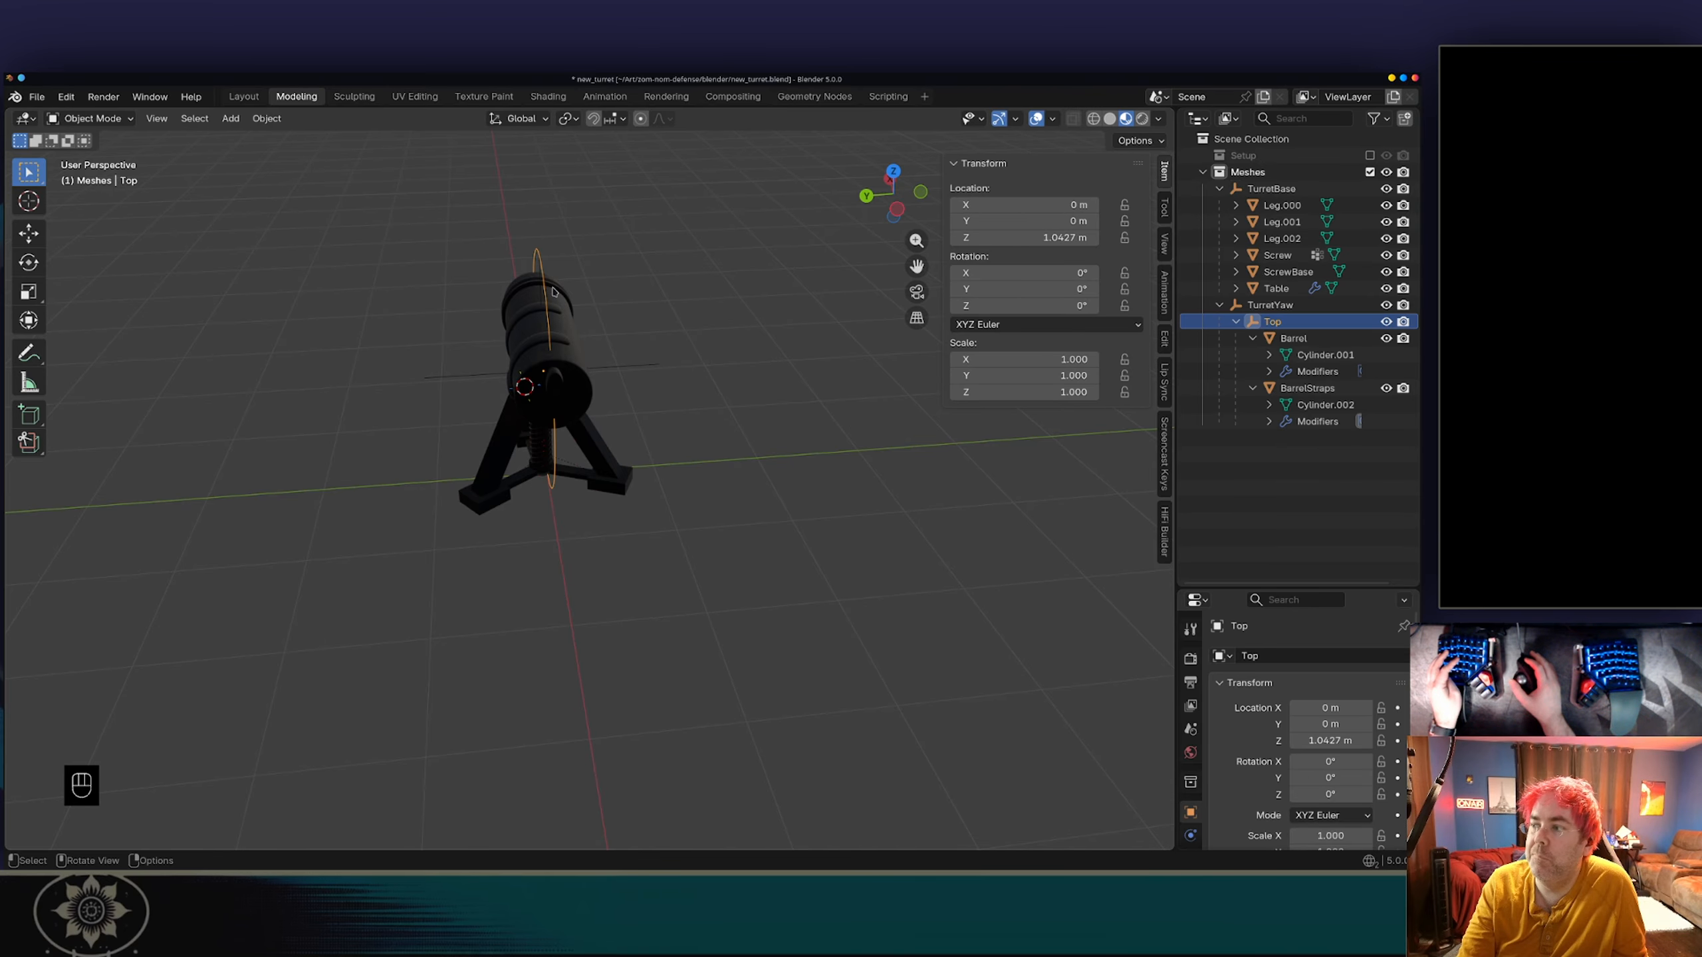
pyautogui.press('r')
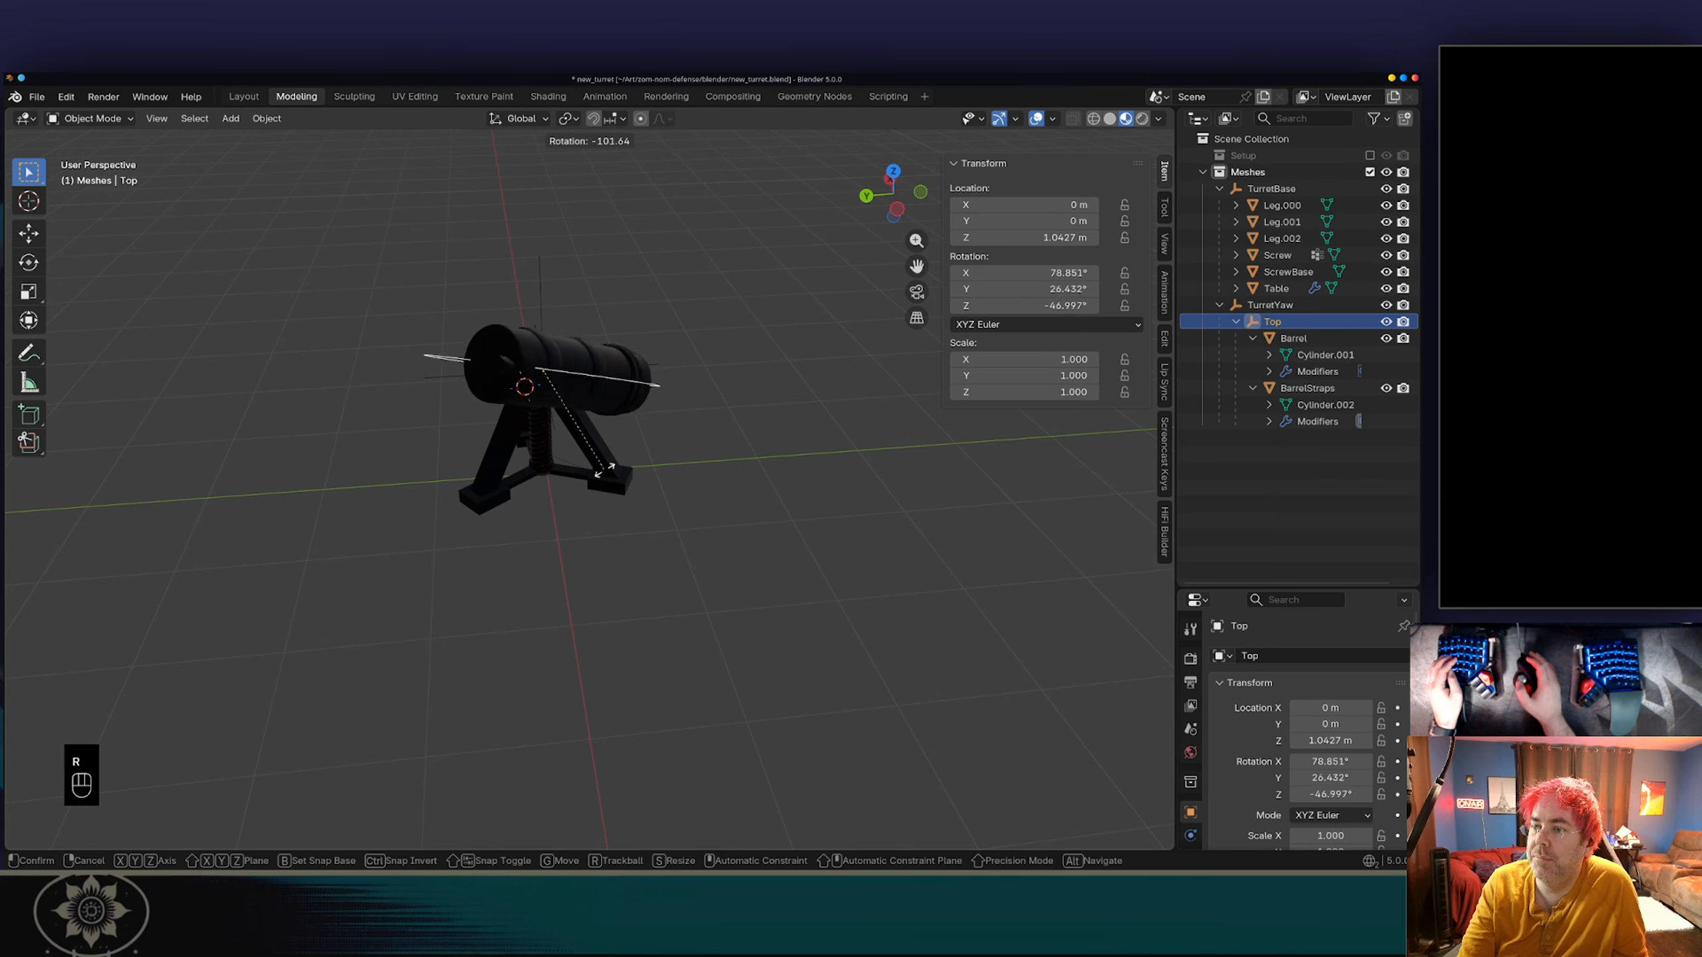
pyautogui.press('z')
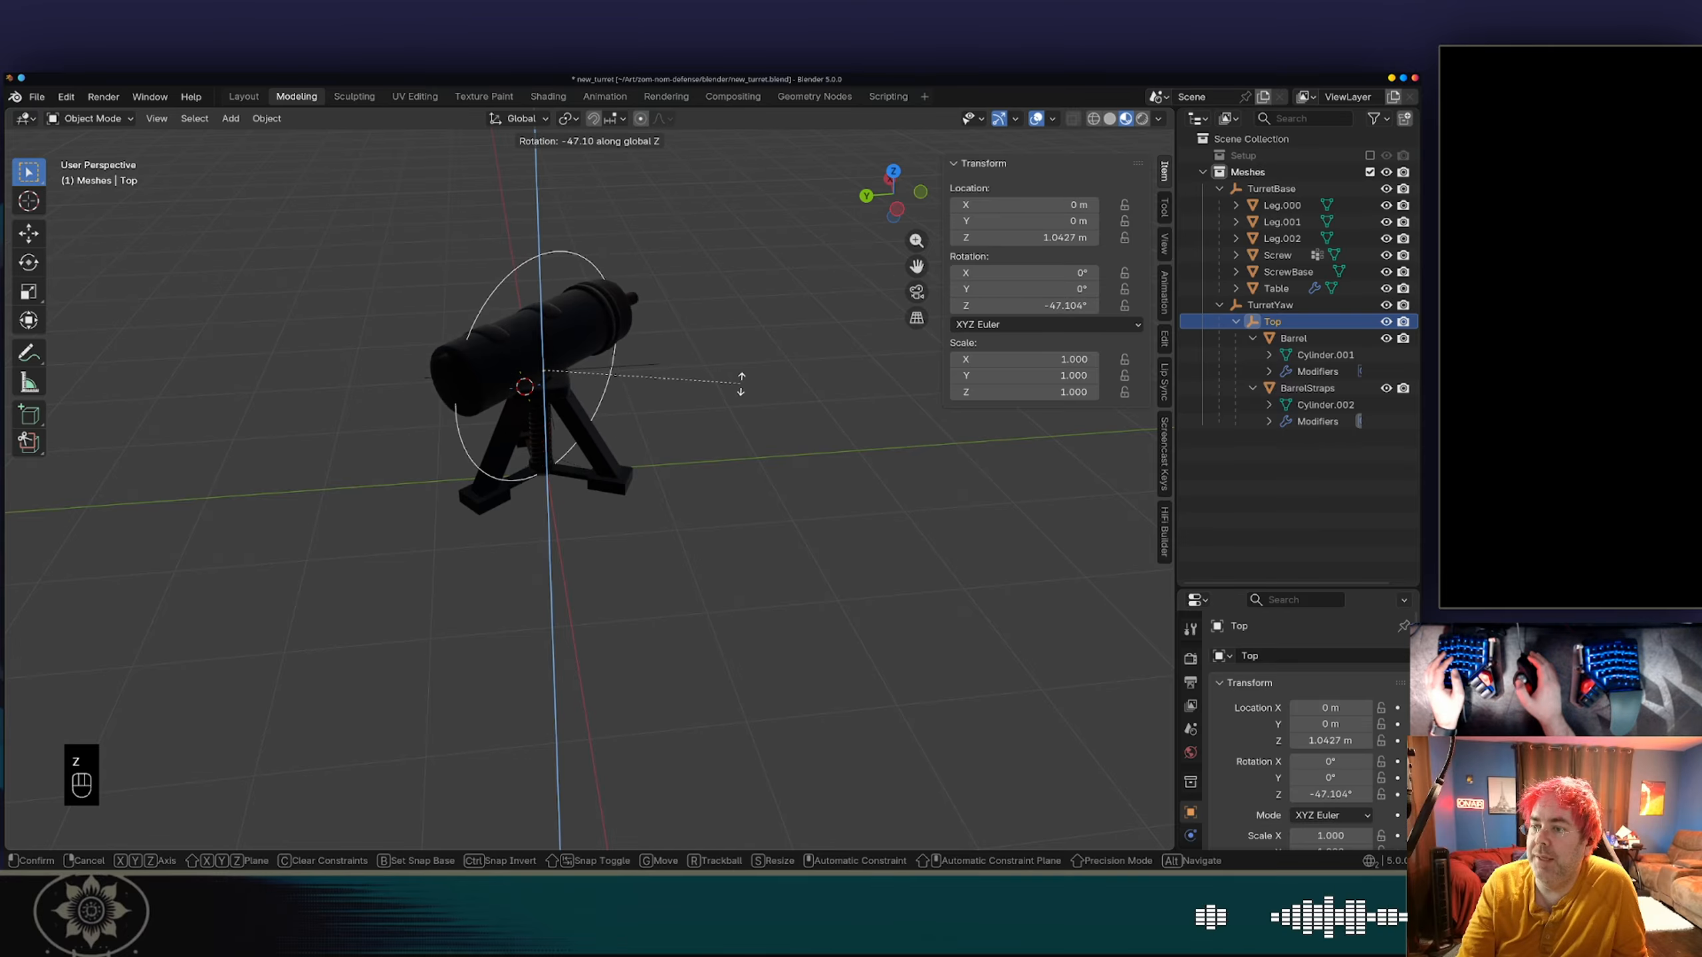
pyautogui.rightClick(723, 393)
pyautogui.hotkey('ctrl', 's')
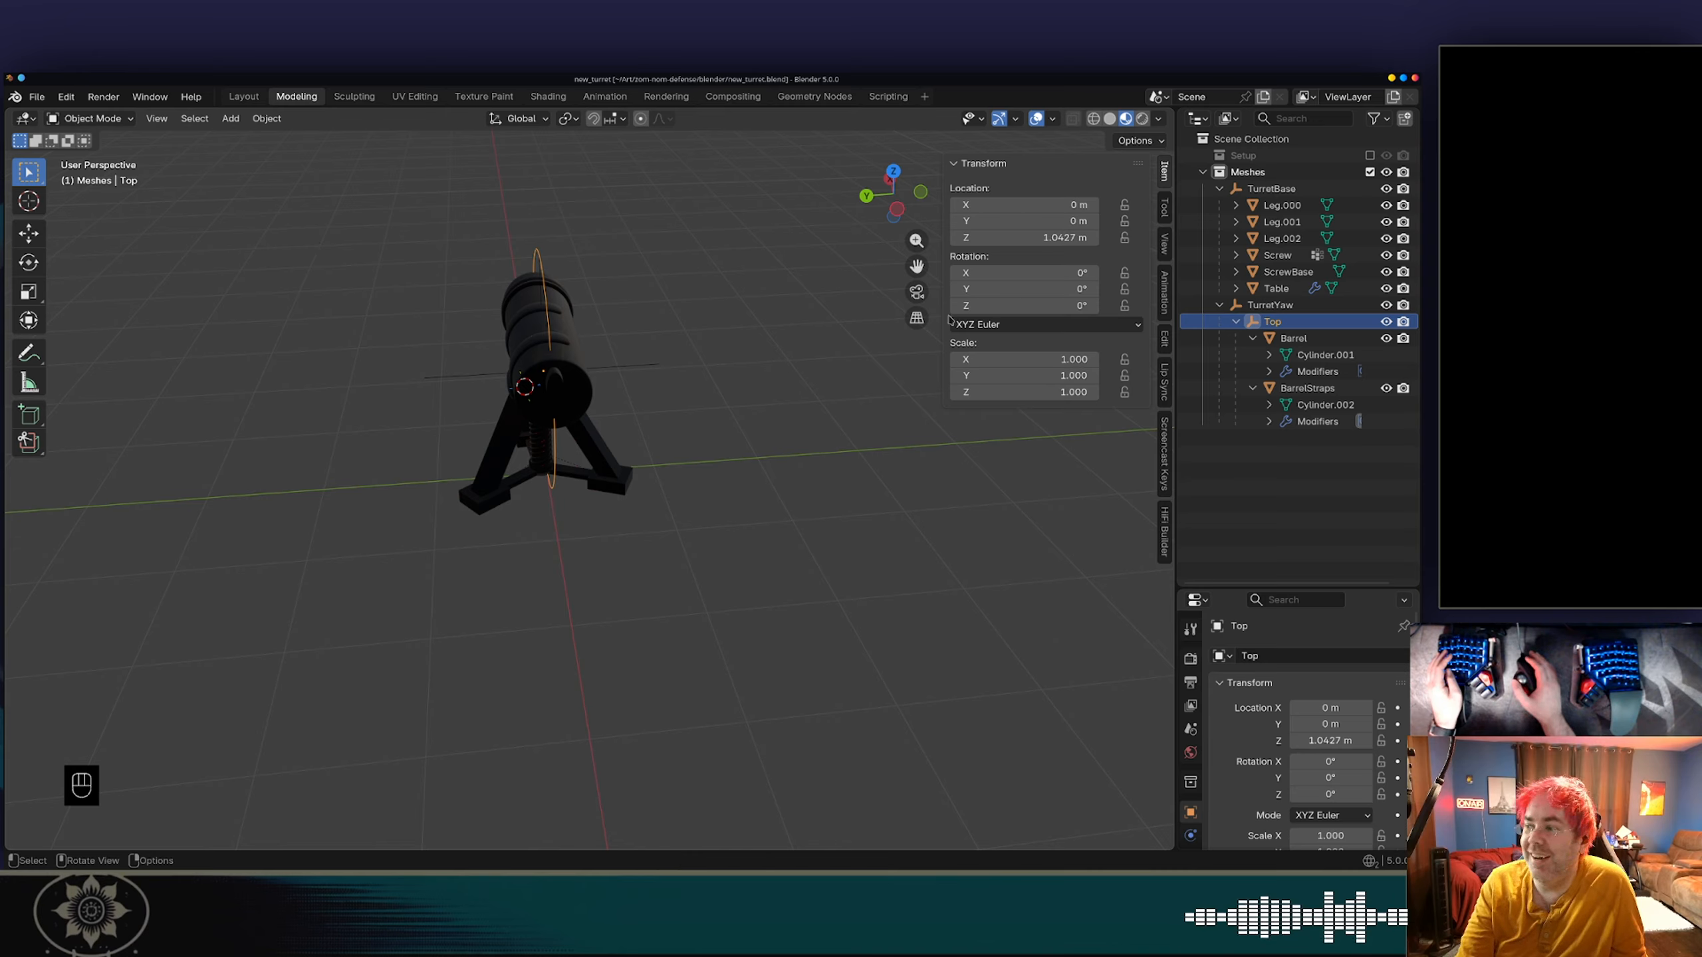
# Test rotating the TurretYaw empty about the global Z axis, cancel the rotation and save the file again.
pyautogui.click(1270, 306)
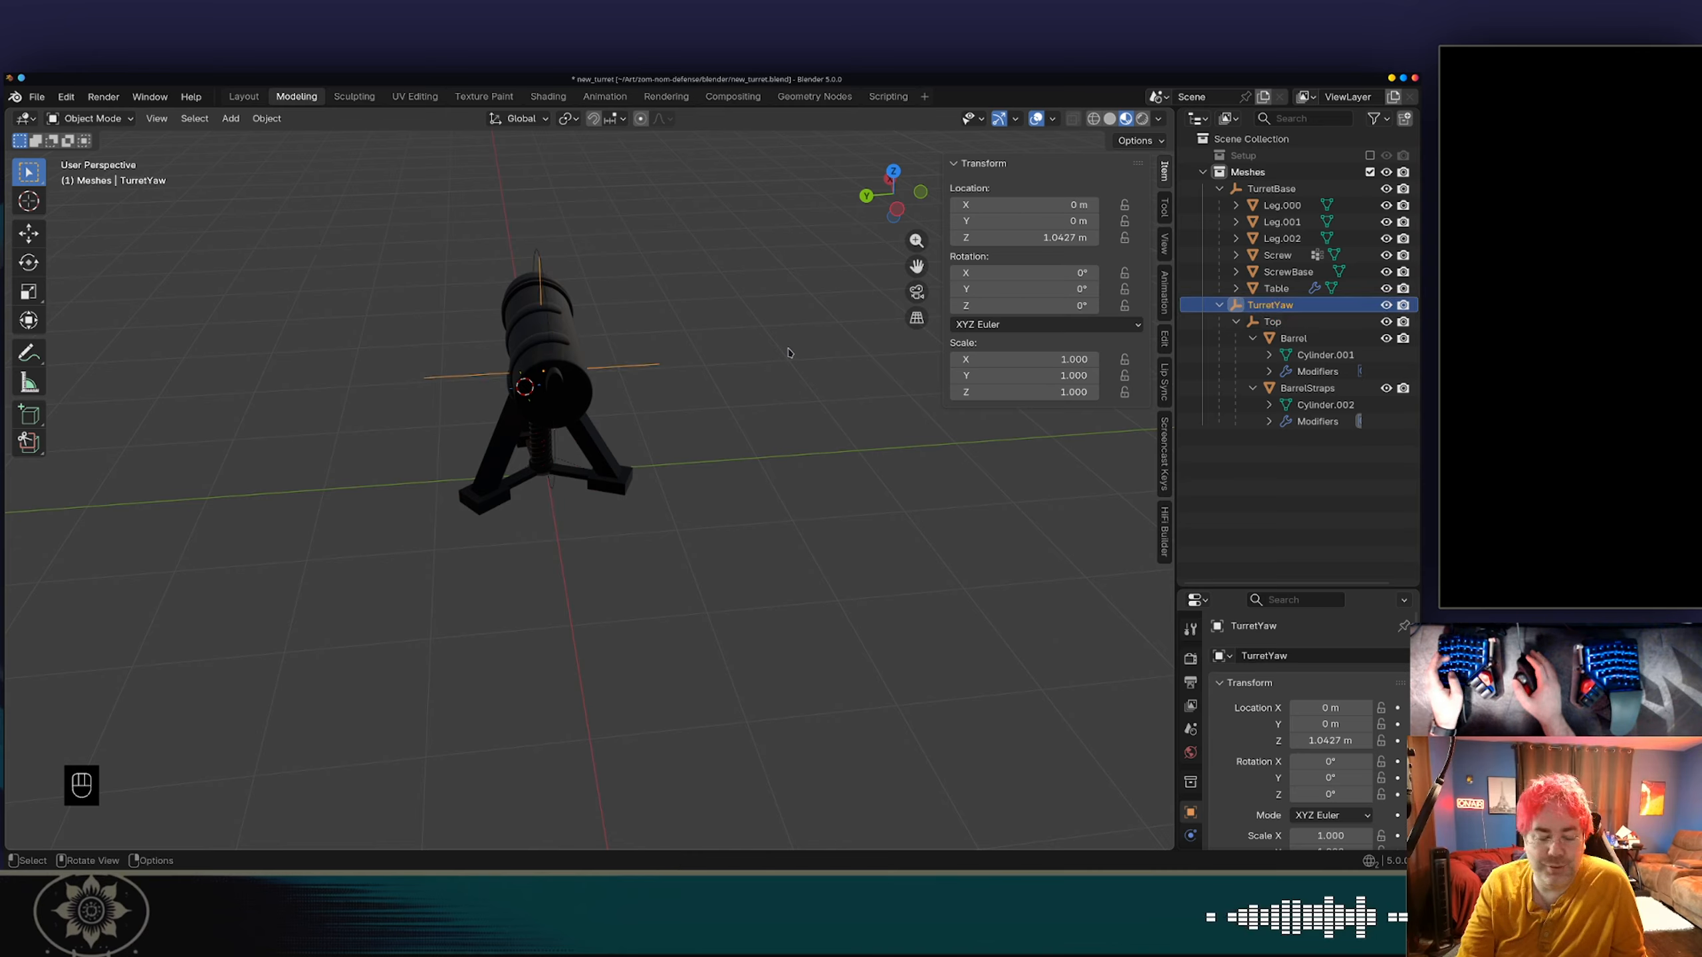
pyautogui.press('r')
pyautogui.press('z')
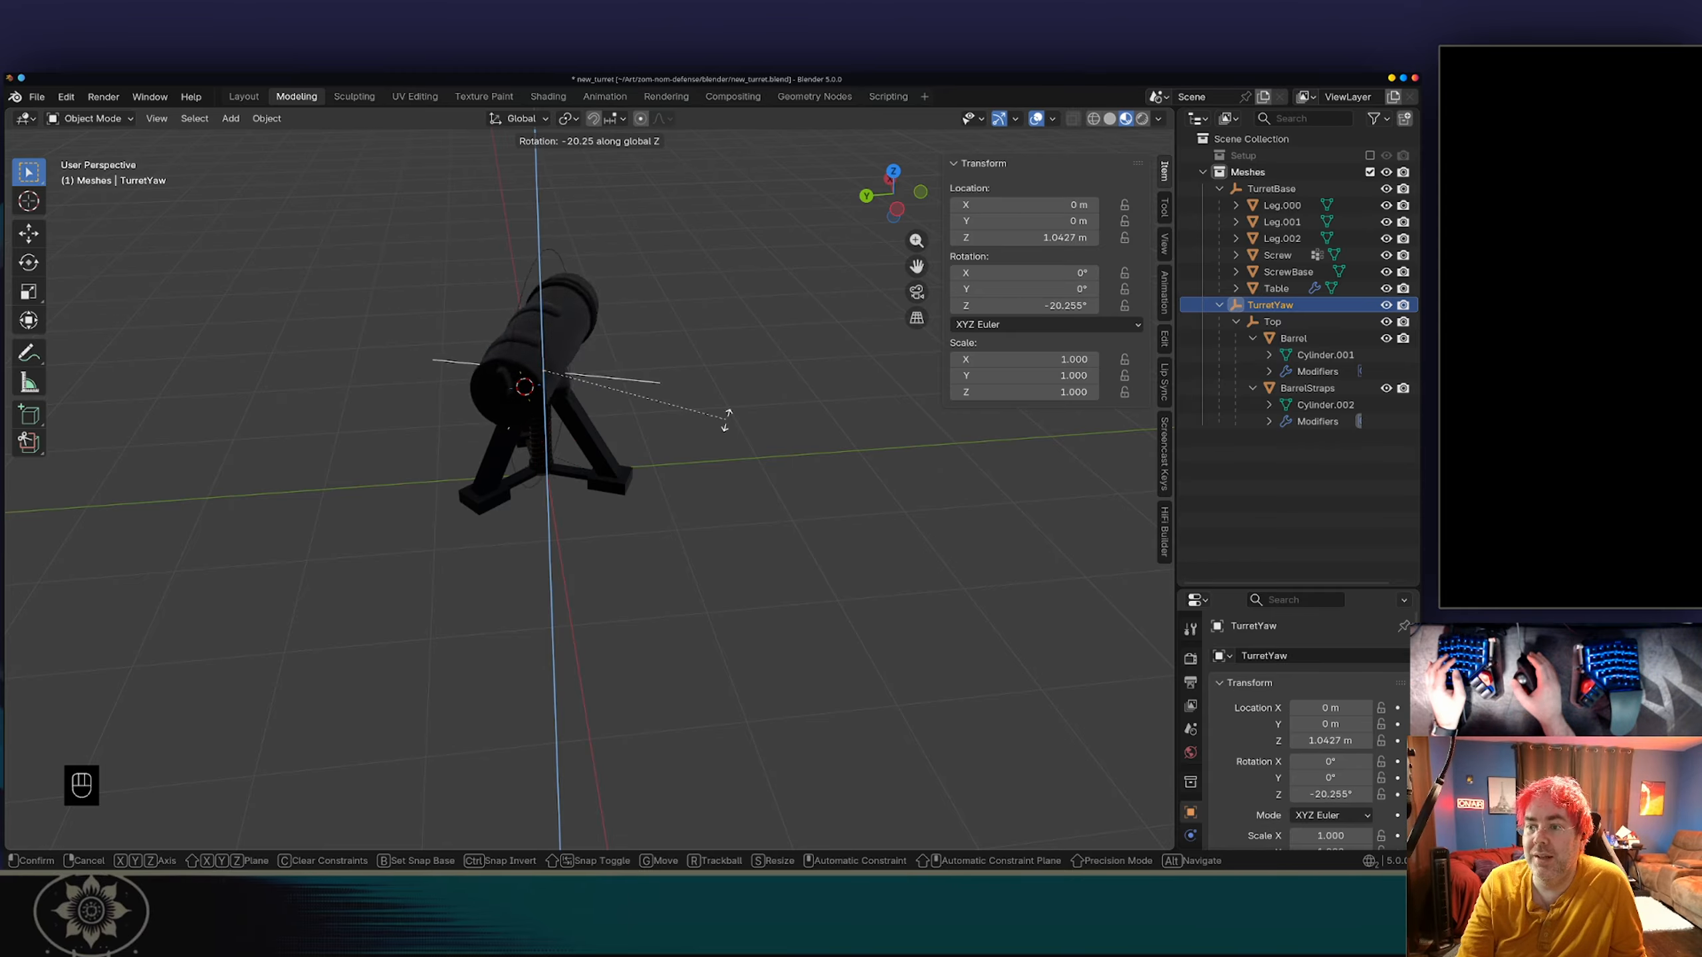
pyautogui.rightClick(817, 400)
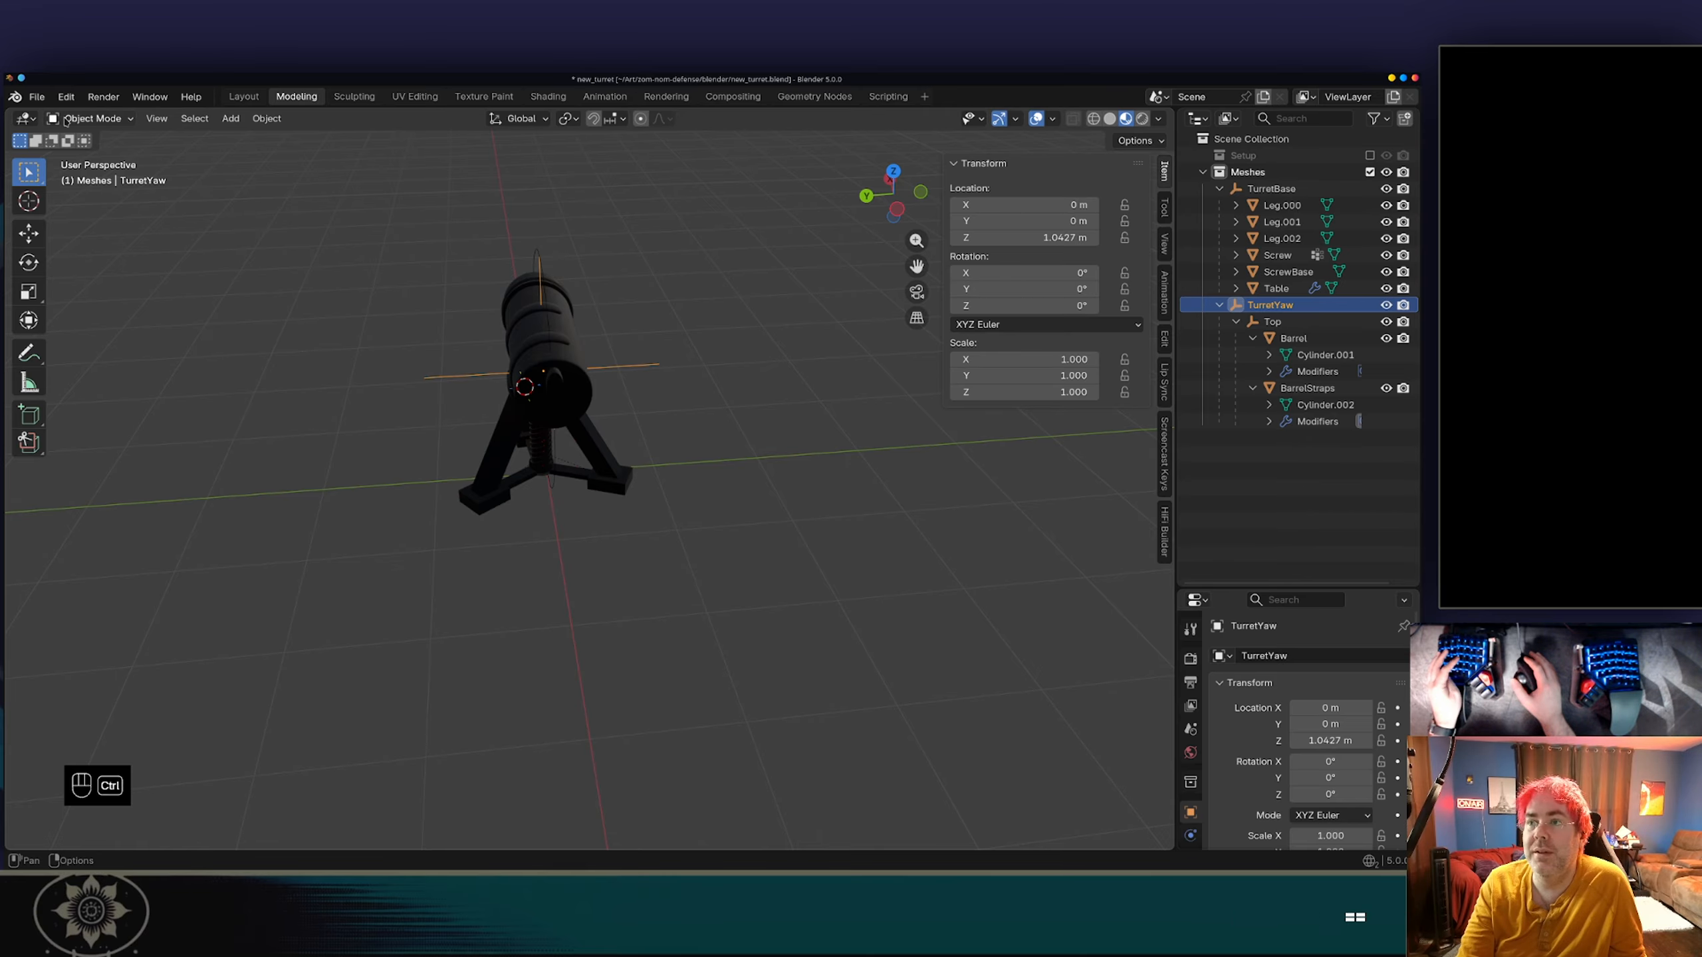
pyautogui.hotkey('ctrl', 's')
# Export the turret as glTF Binary to the blender folder, overwriting new_turret.glb.
pyautogui.click(37, 97)
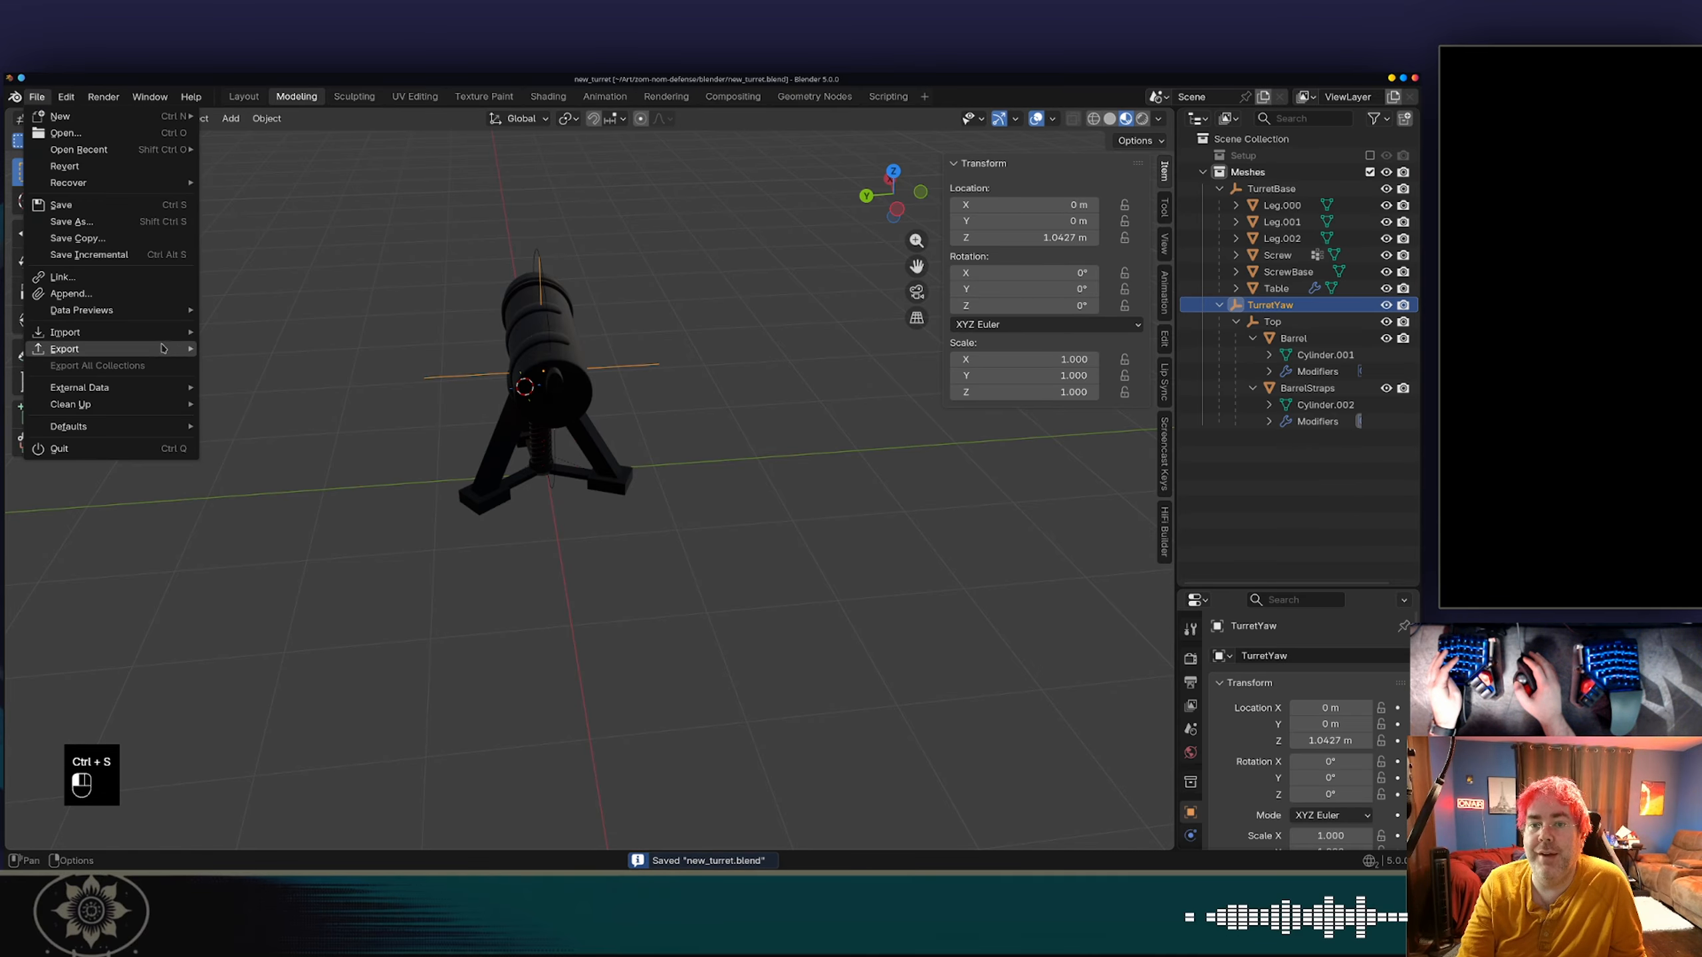
pyautogui.moveTo(164, 349)
pyautogui.click(283, 499)
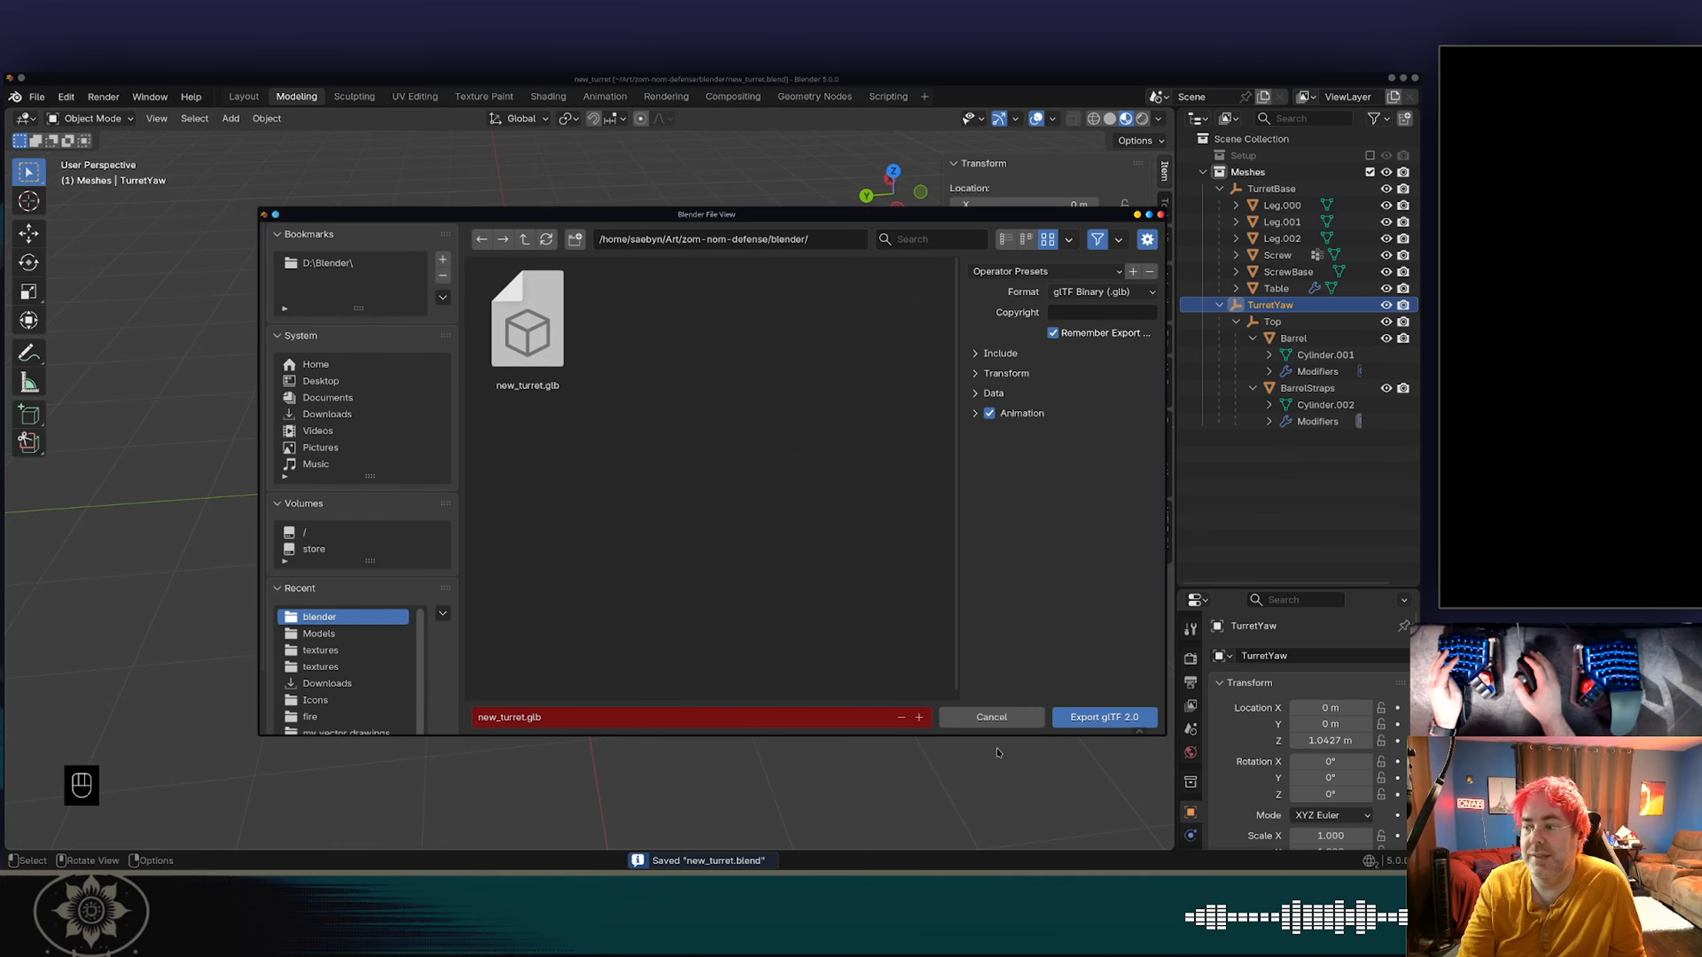
pyautogui.click(1103, 717)
# Switch to Dolphin and paste new_turret.glb from the blender folder into the project's Models folder, overwriting the existing file.
pyautogui.hotkey('alt', 'Tab')
pyautogui.hotkey('alt', 'Tab')
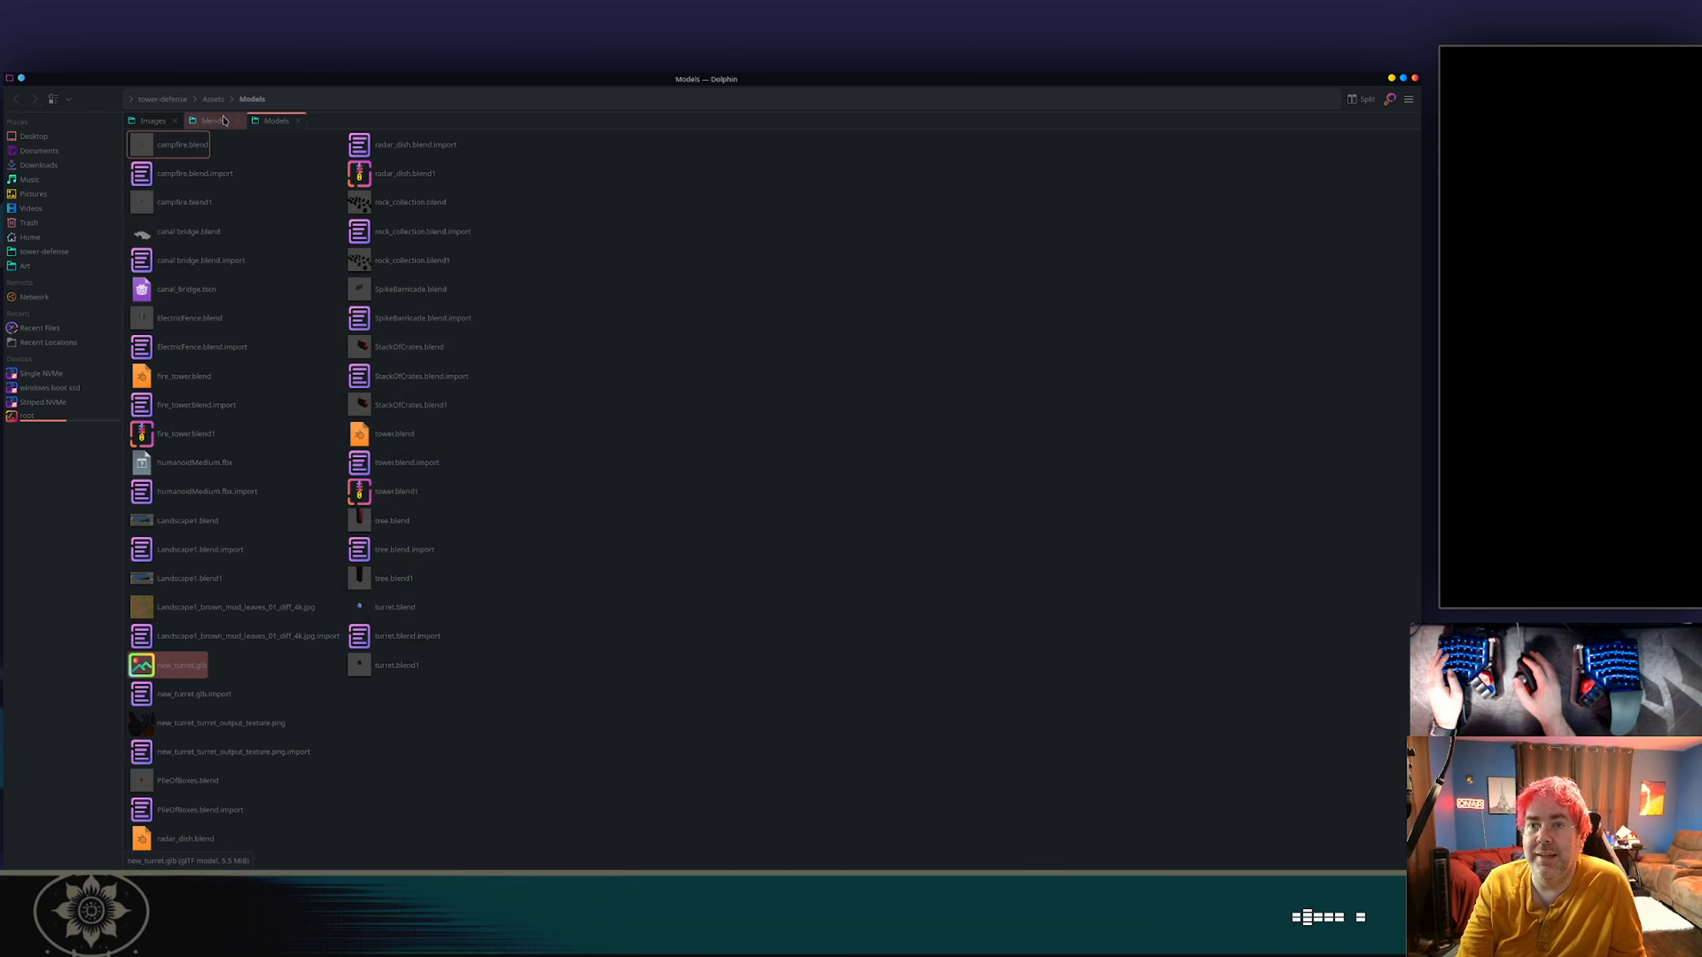
pyautogui.click(224, 121)
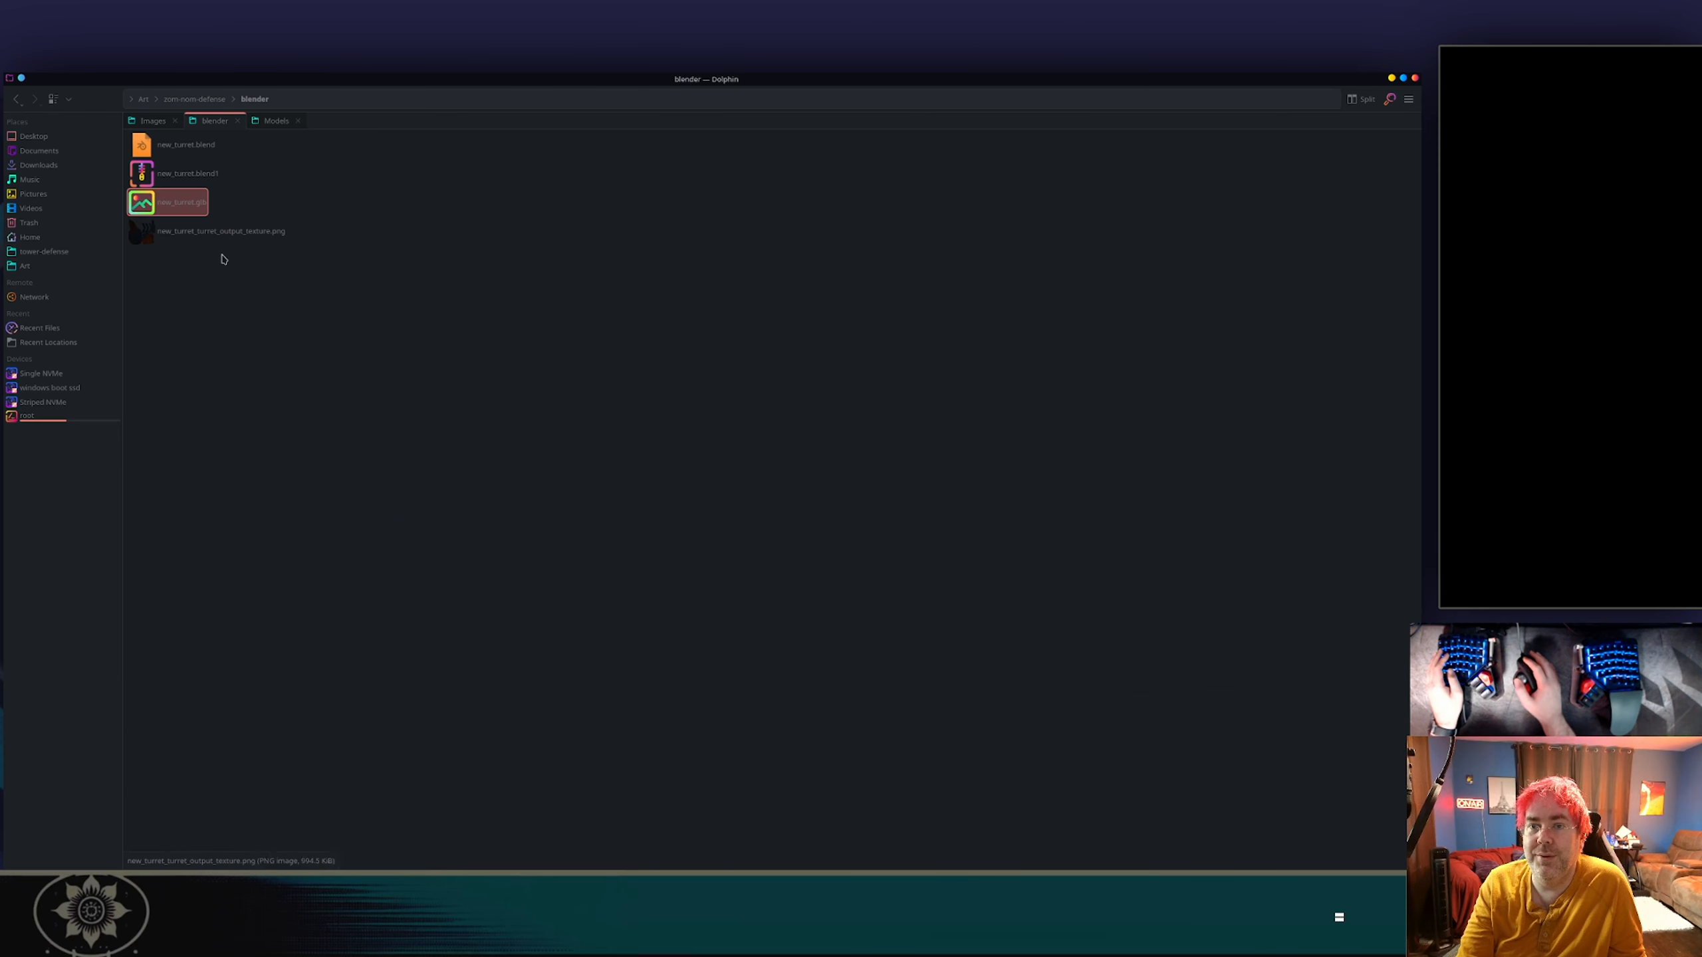
pyautogui.click(271, 122)
pyautogui.hotkey('ctrl', 'v')
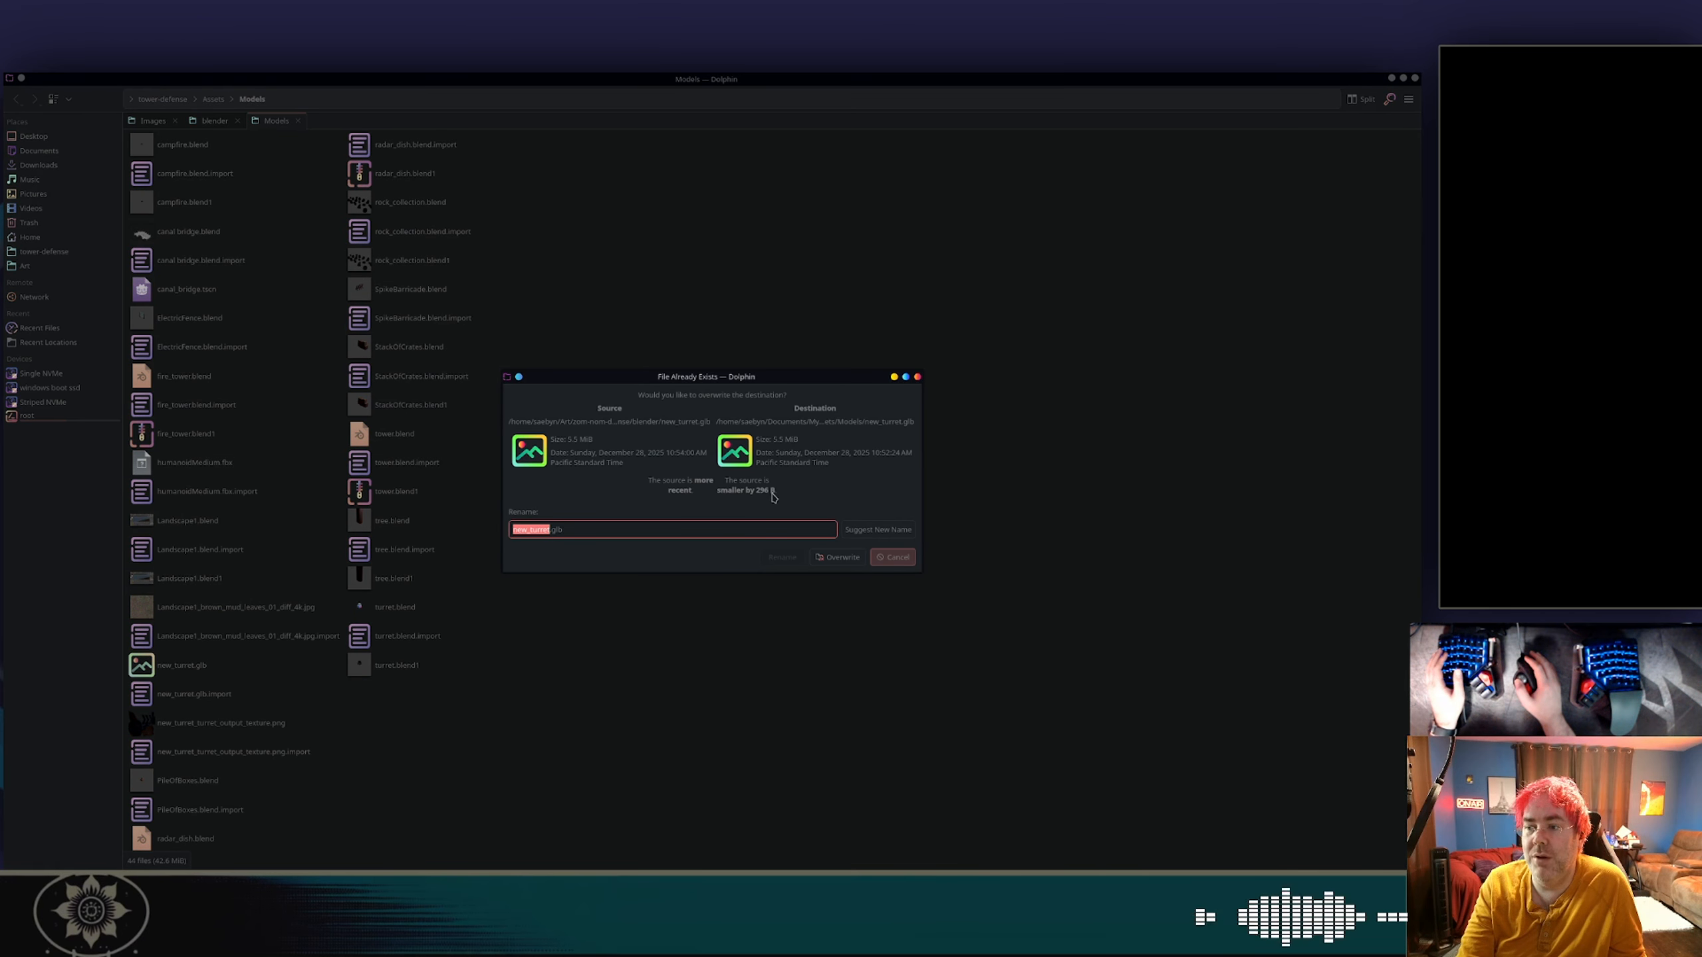
pyautogui.click(838, 557)
# Switch to Godot, check the reimported turret, run the game and start the Test Scenario level.
pyautogui.hotkey('alt', 'Tab')
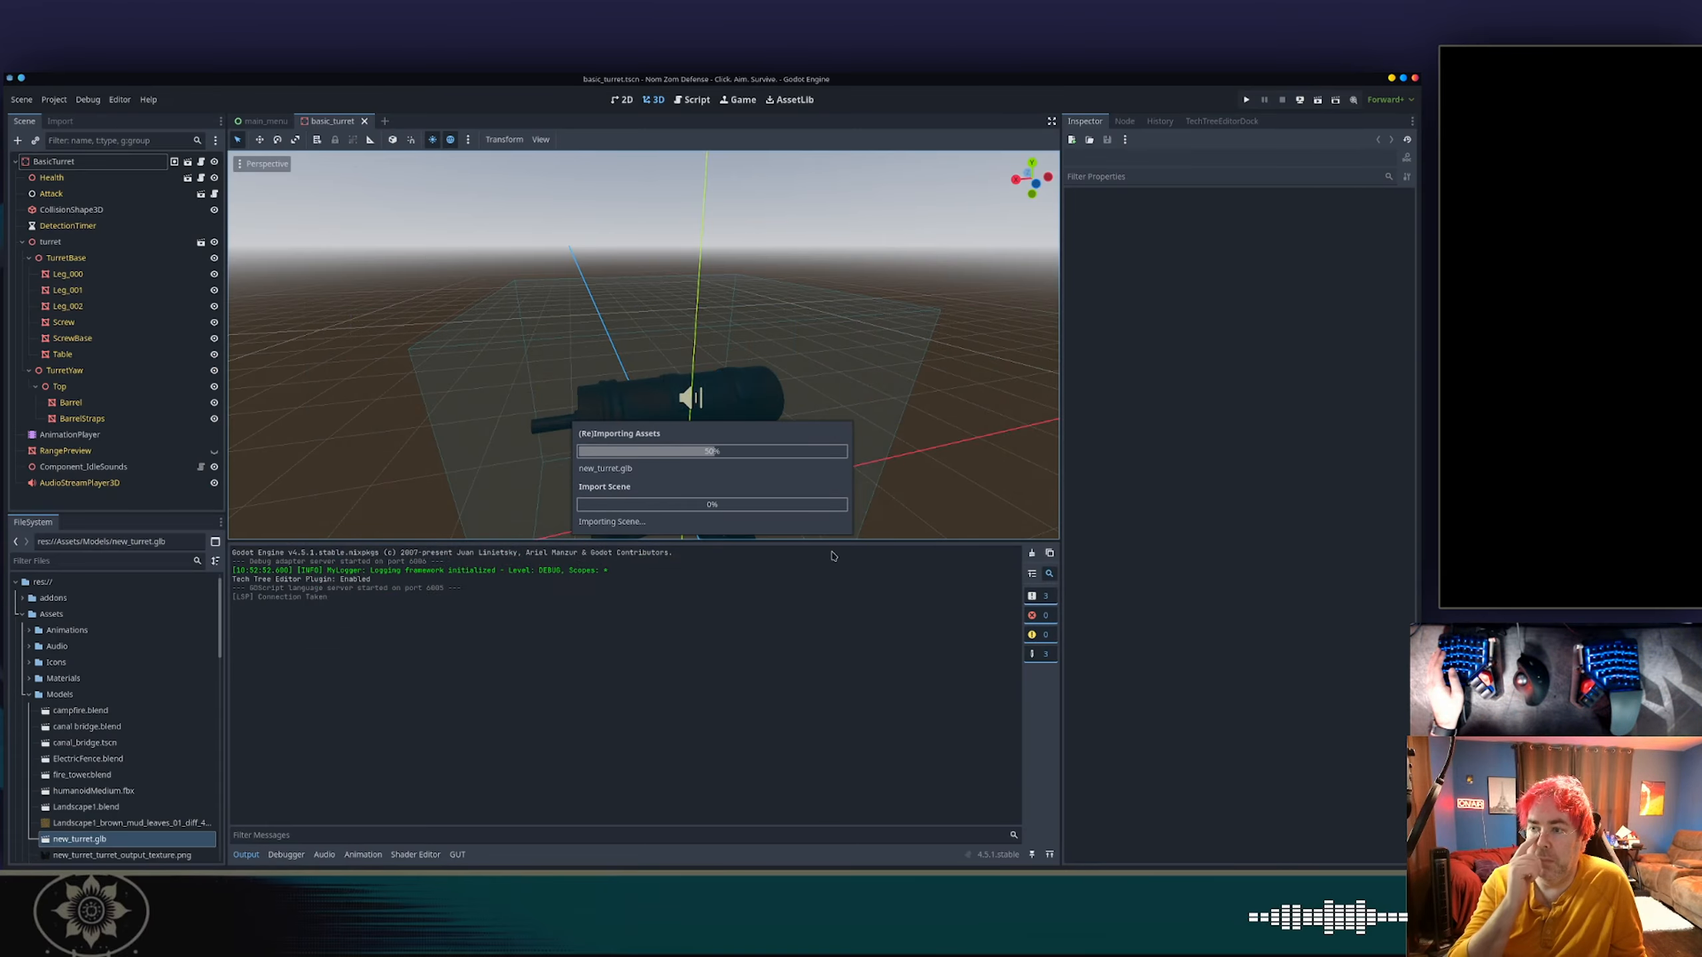
pyautogui.moveTo(744, 428); pyautogui.dragTo(865, 378, button='middle')
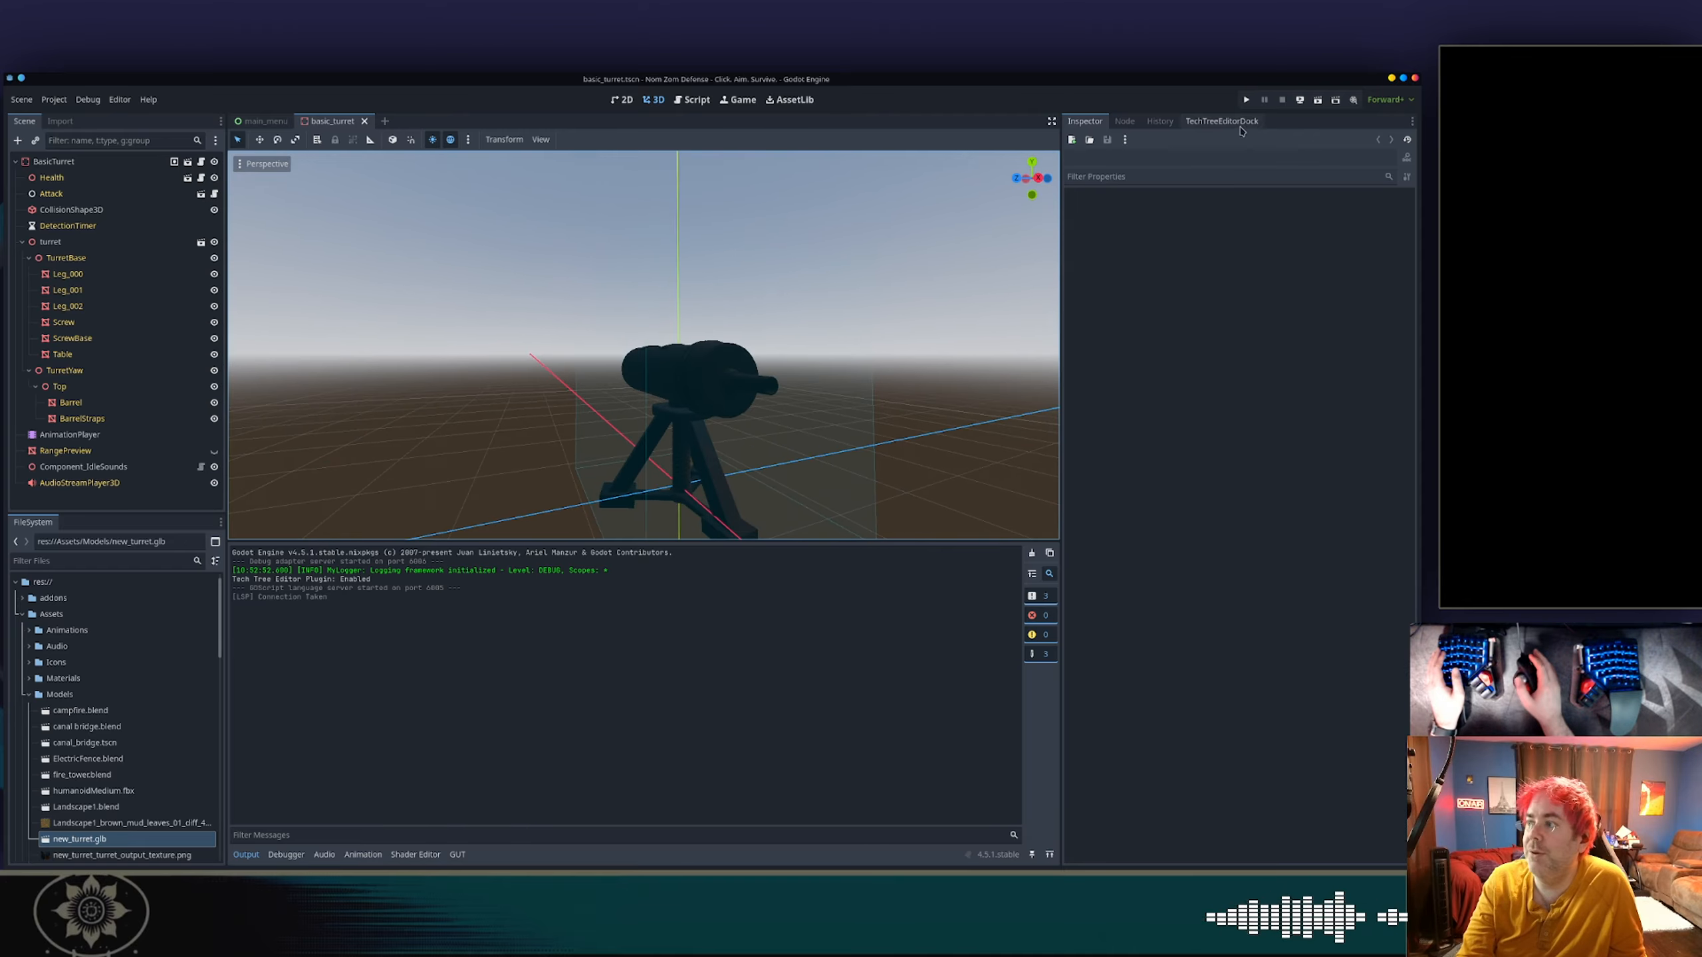
pyautogui.click(1246, 100)
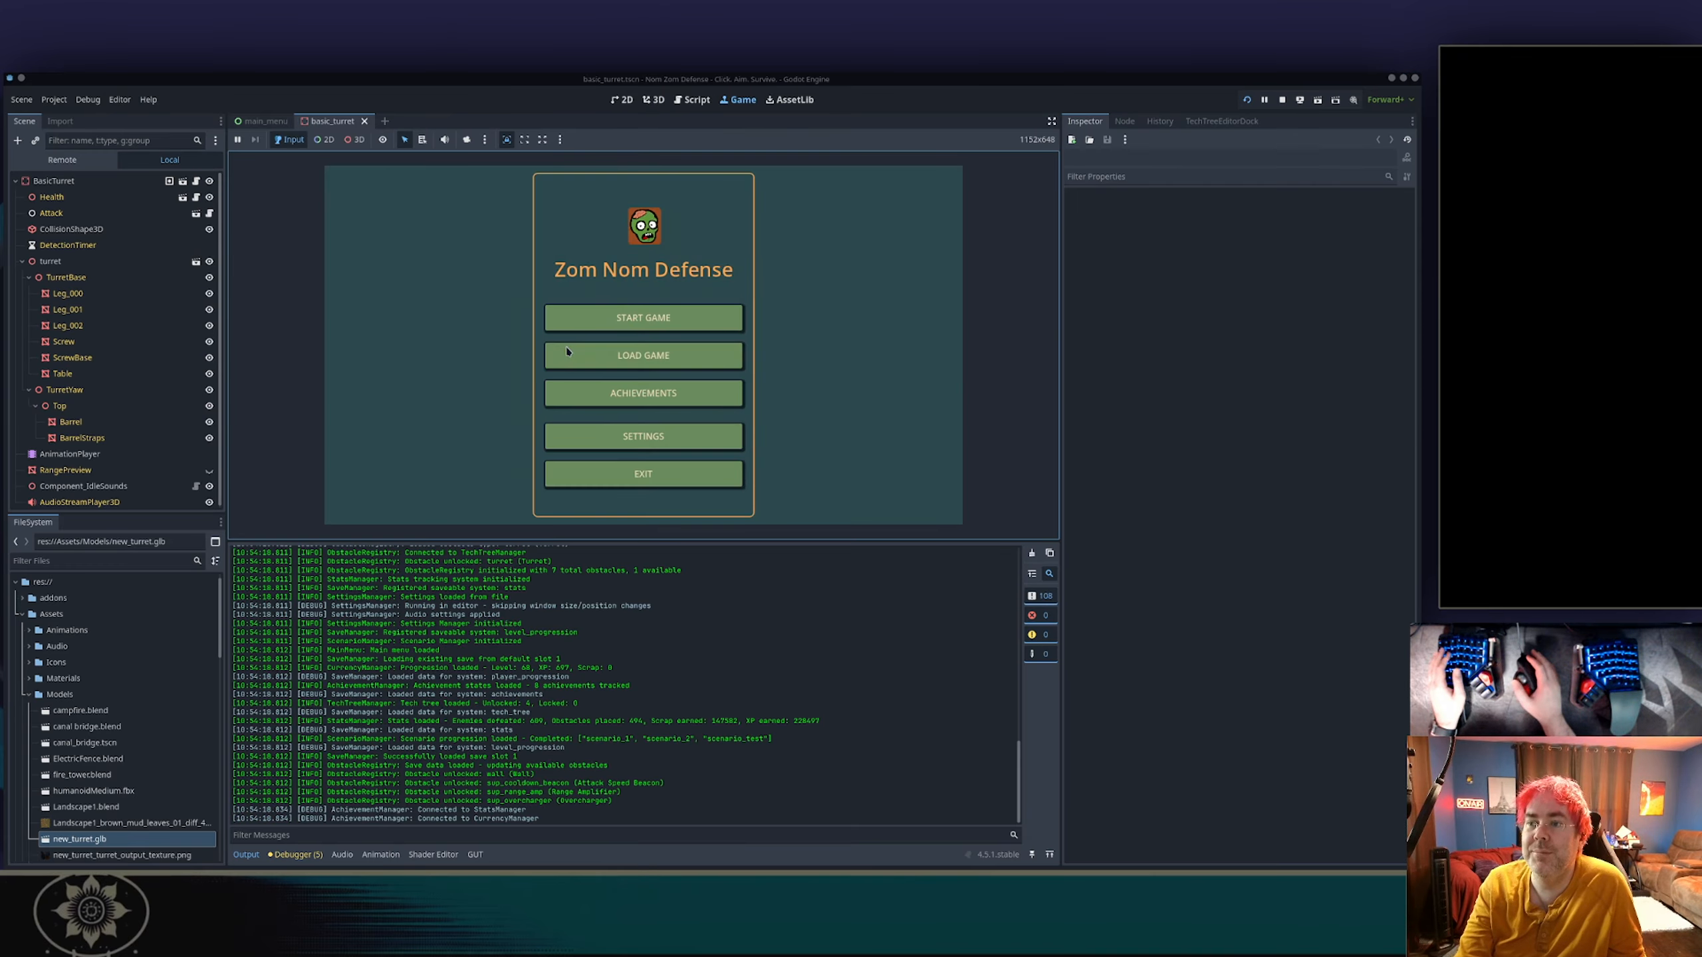
pyautogui.click(693, 318)
pyautogui.scroll(-3, 693, 318)
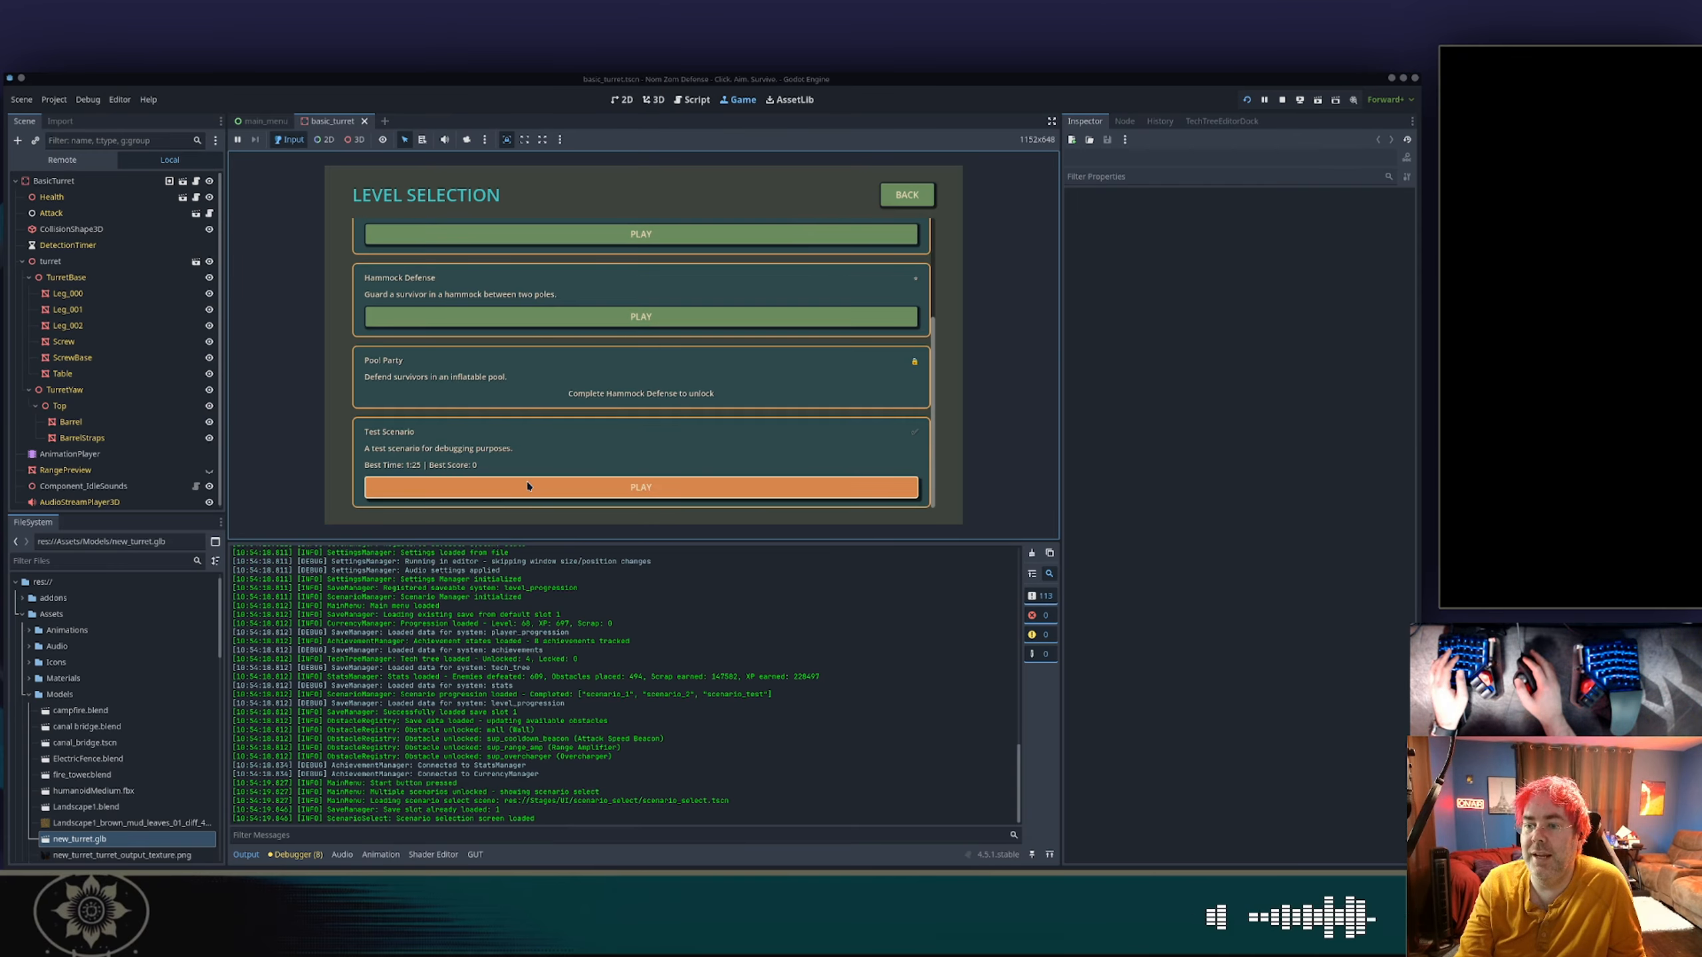
pyautogui.click(559, 481)
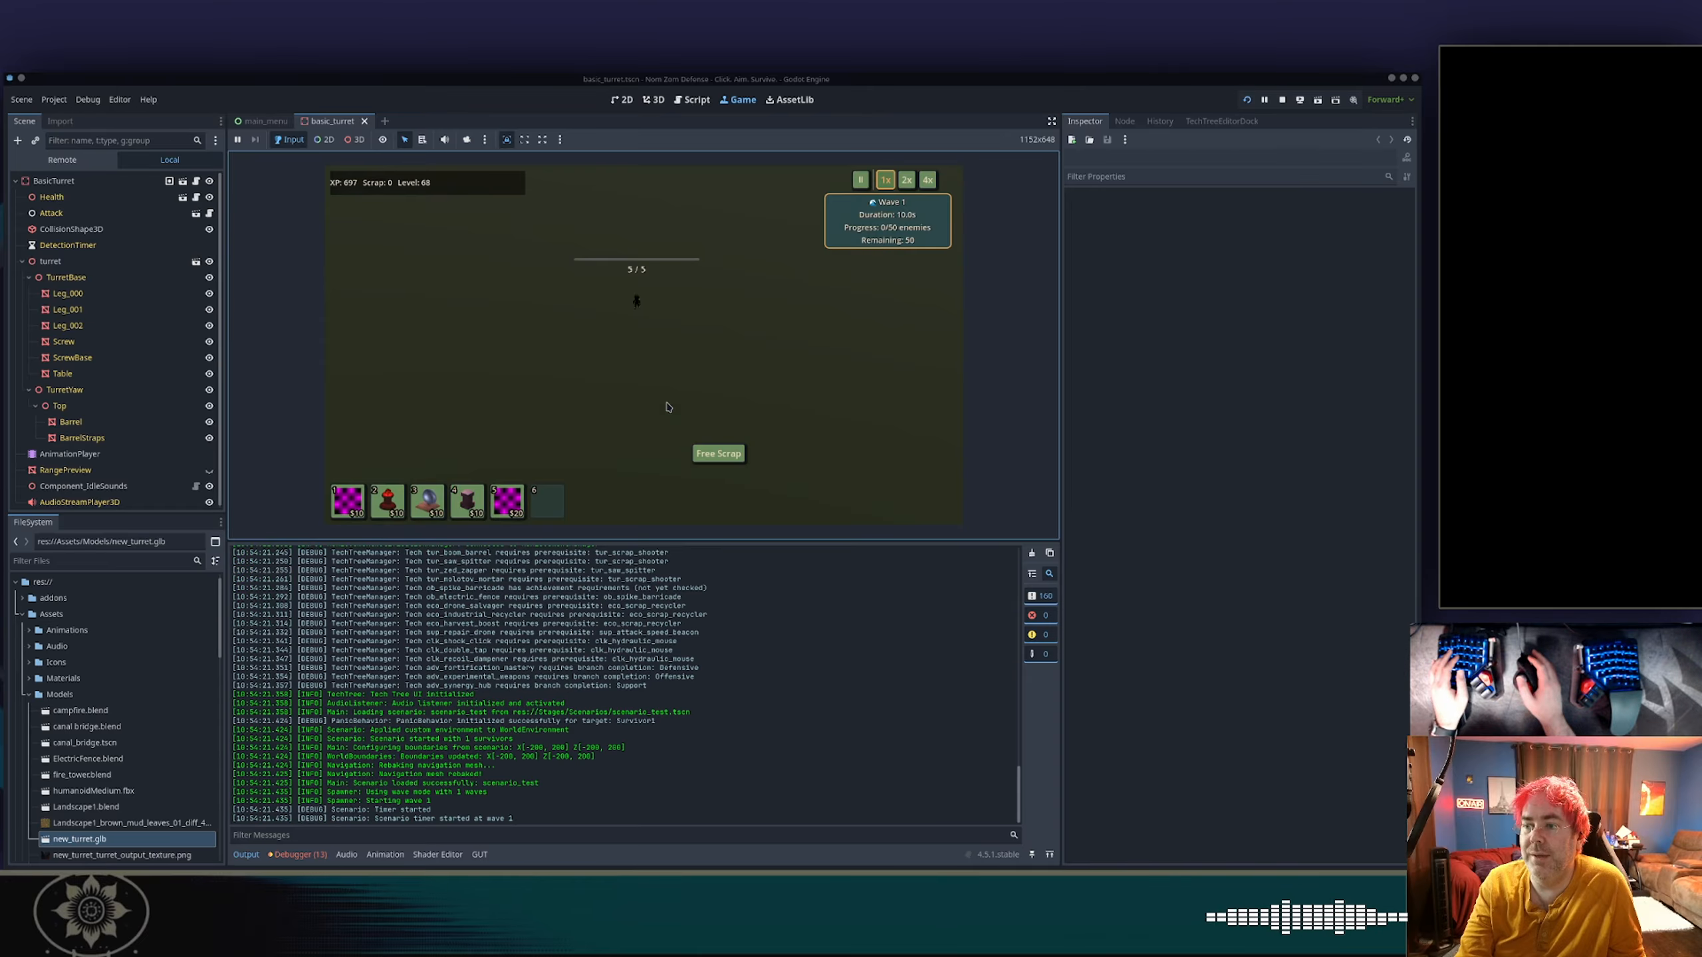
# Claim the free scrap and place two turrets side by side near the survivor.
pyautogui.click(700, 454)
pyautogui.press('5')
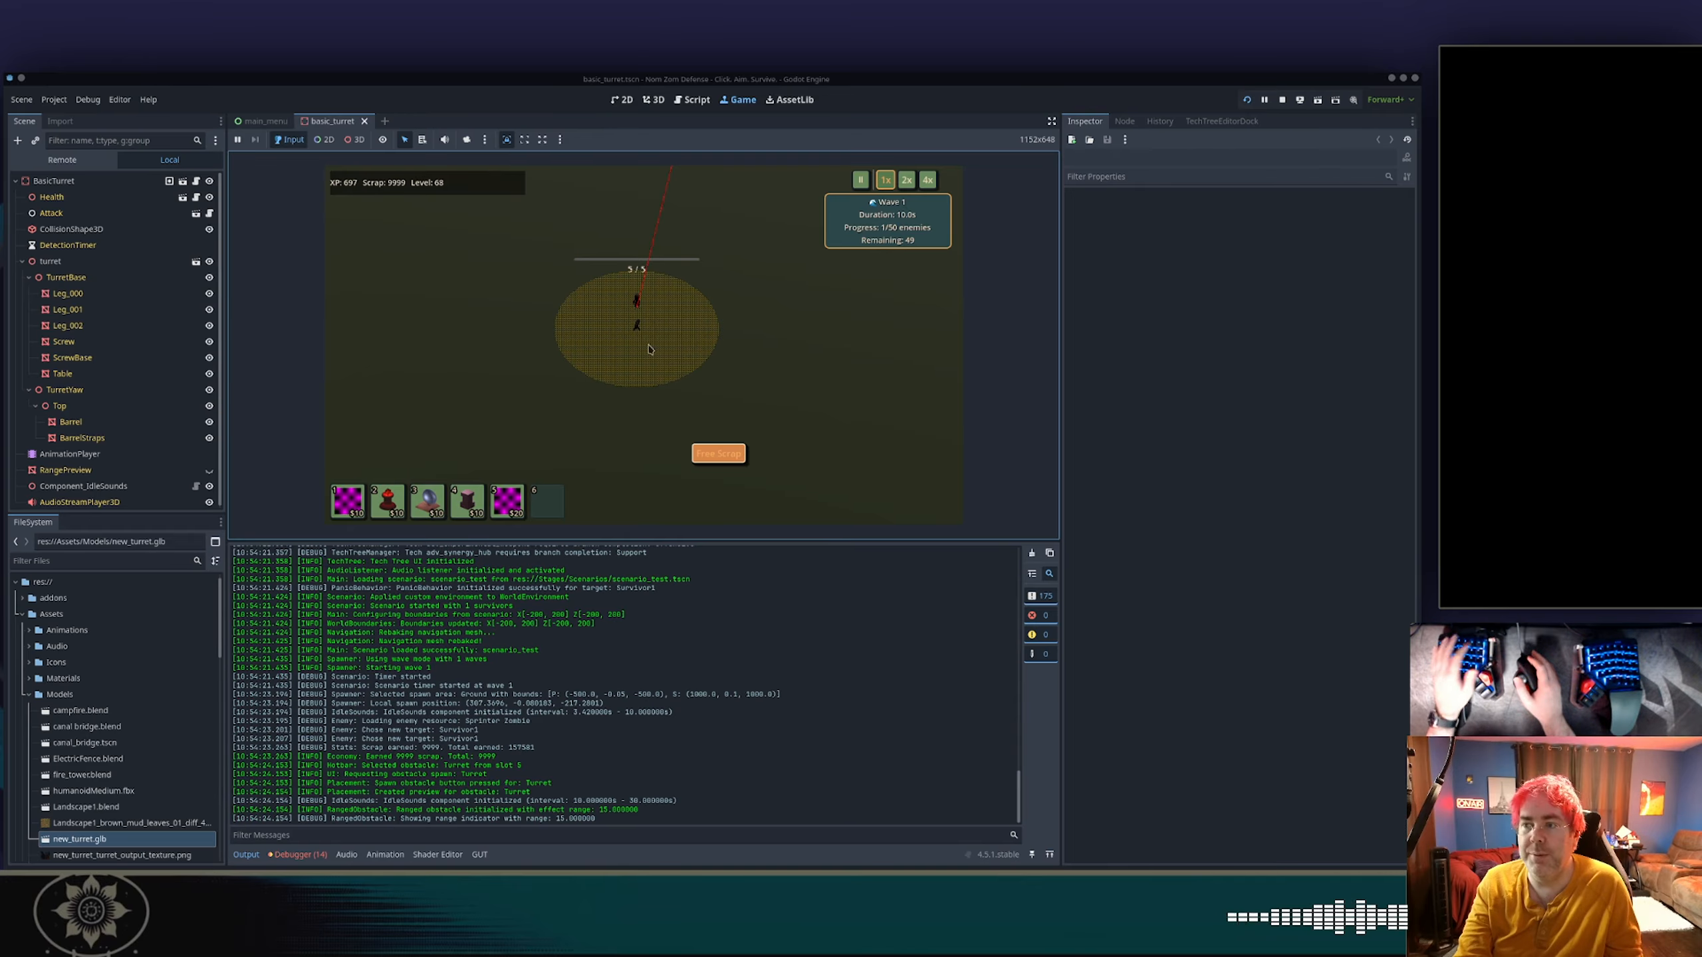
pyautogui.click(667, 408)
pyautogui.press('5')
pyautogui.click(582, 404)
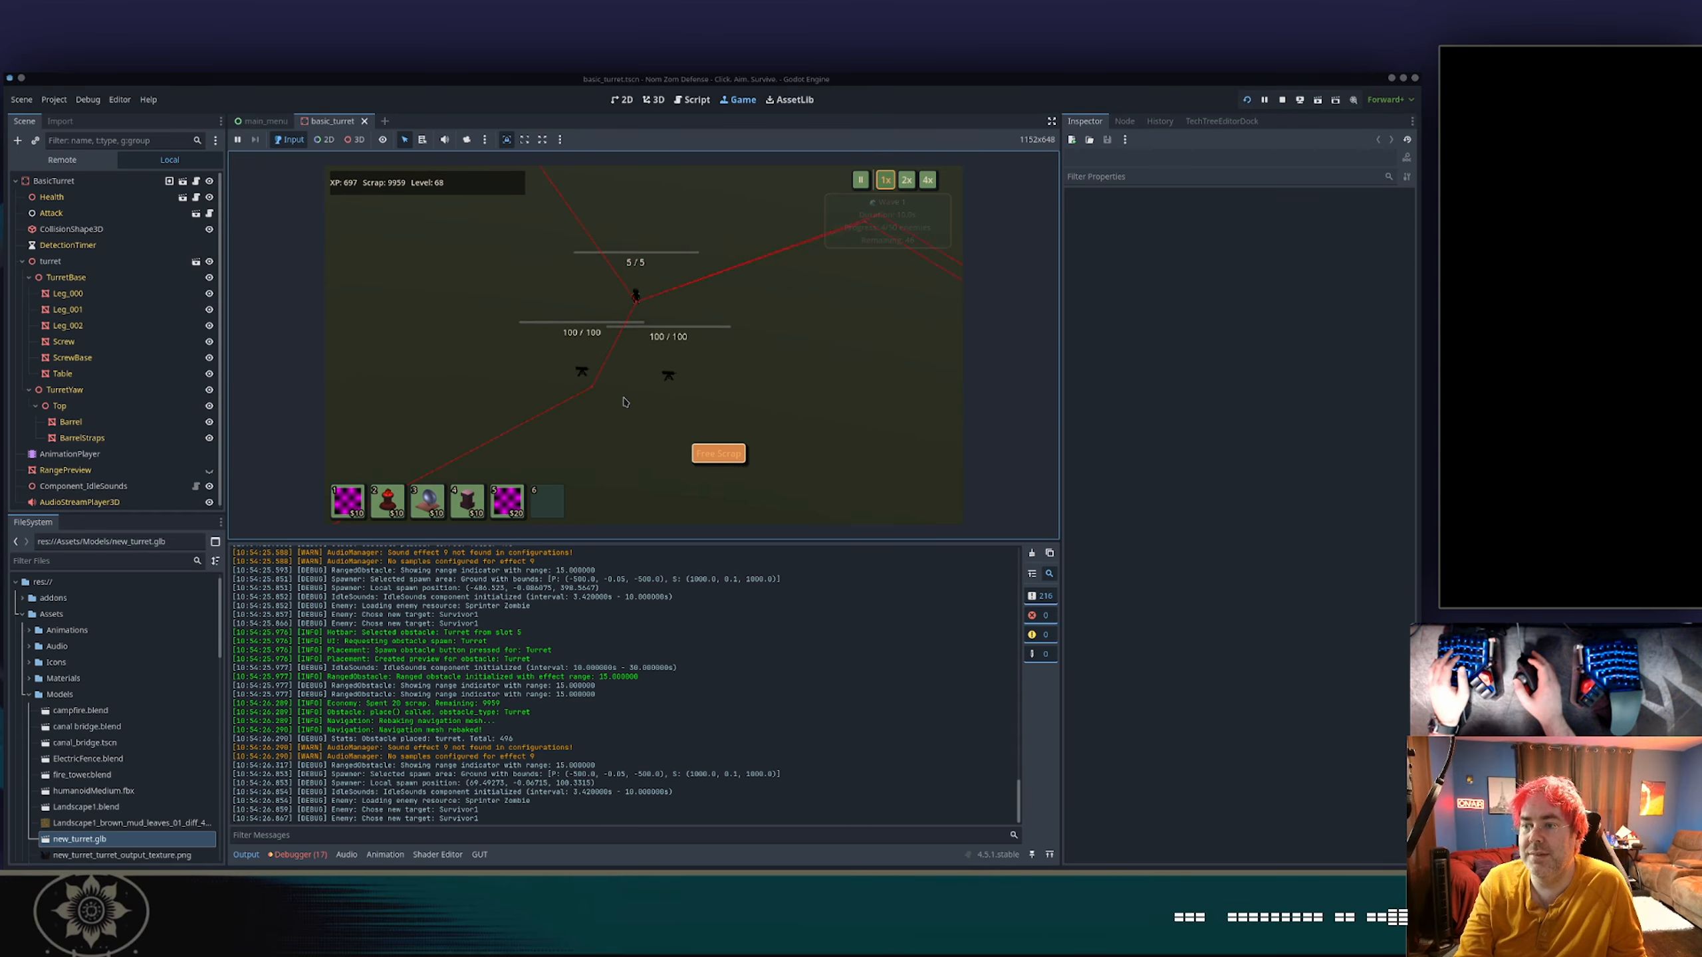
# Compare the two turrets' aiming up close and place a third turret nearer to the attacking zombies.
pyautogui.scroll(6, 631, 388)
pyautogui.scroll(-4, 631, 388)
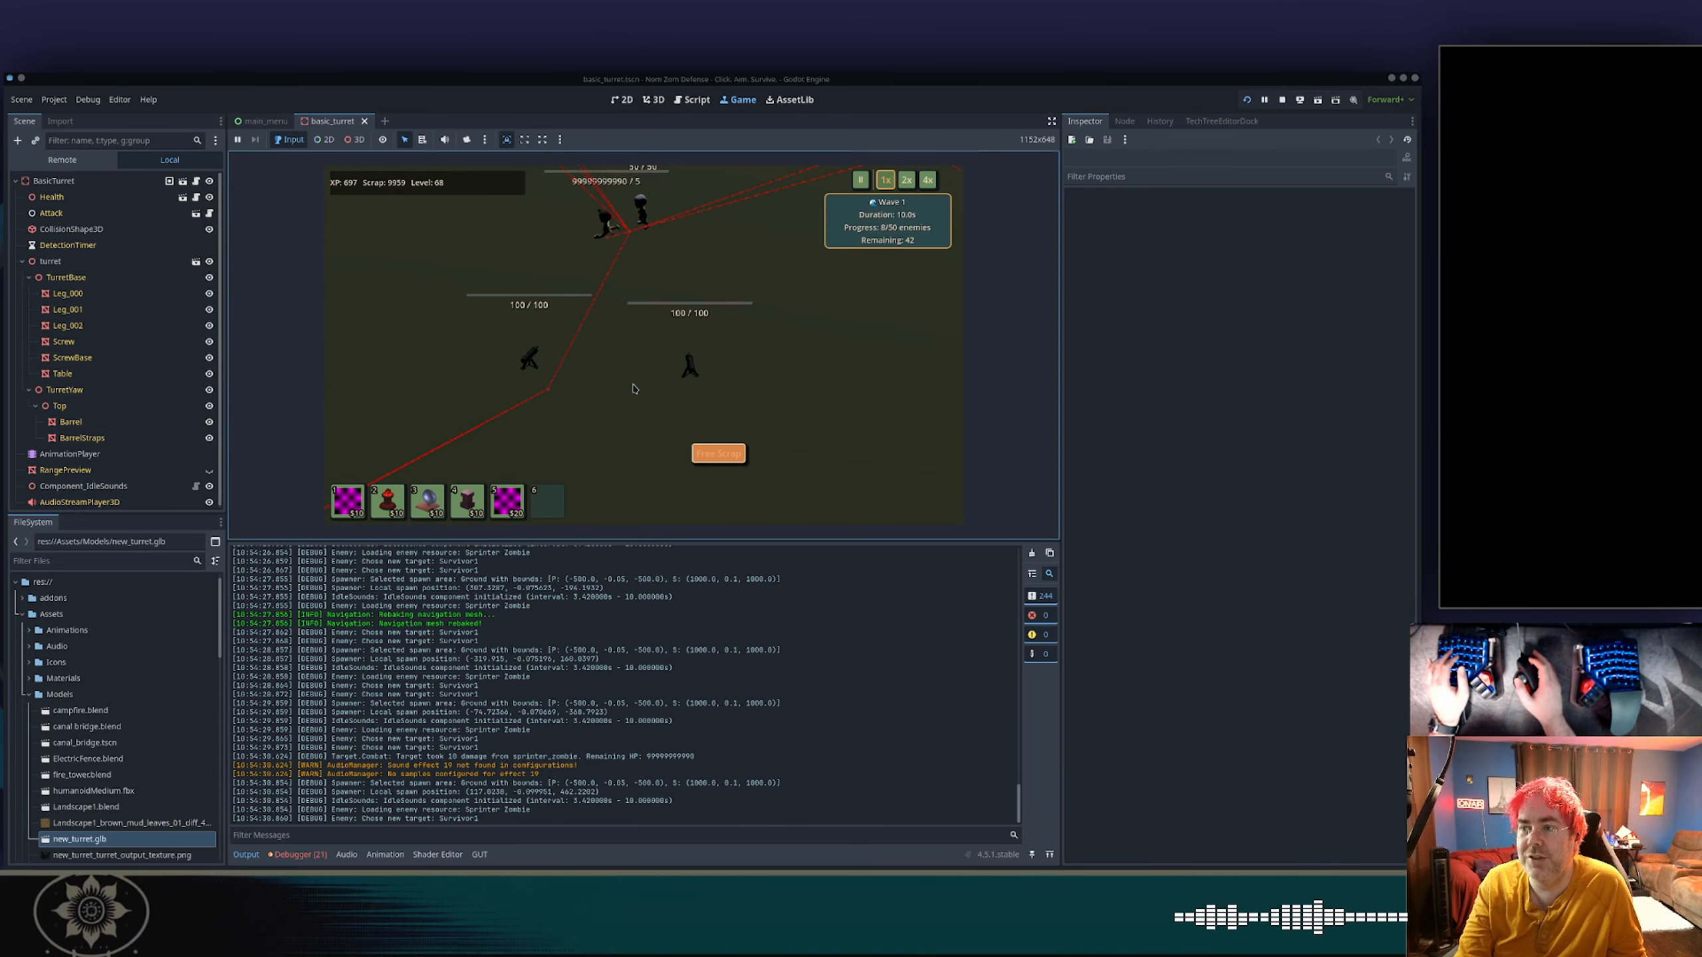
pyautogui.press('5')
pyautogui.click(752, 276)
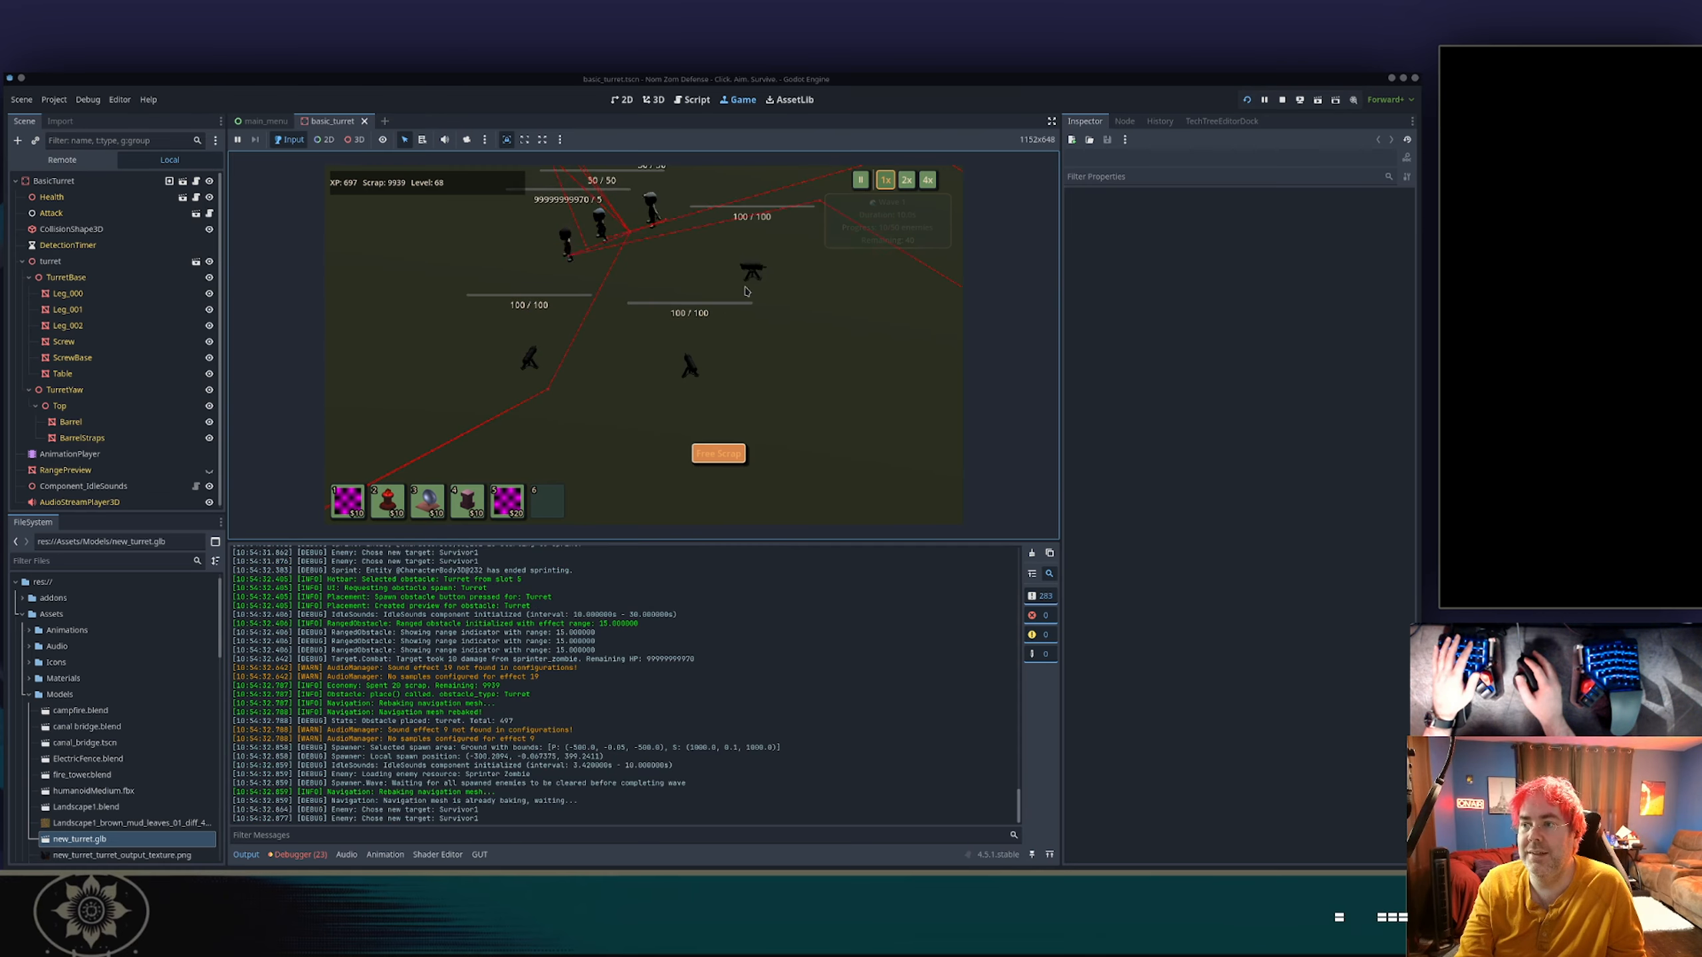
# Place two more turrets around the zombie horde, on the side opposite the third turret.
pyautogui.press('5')
pyautogui.click(477, 305)
pyautogui.press('5')
pyautogui.click(456, 229)
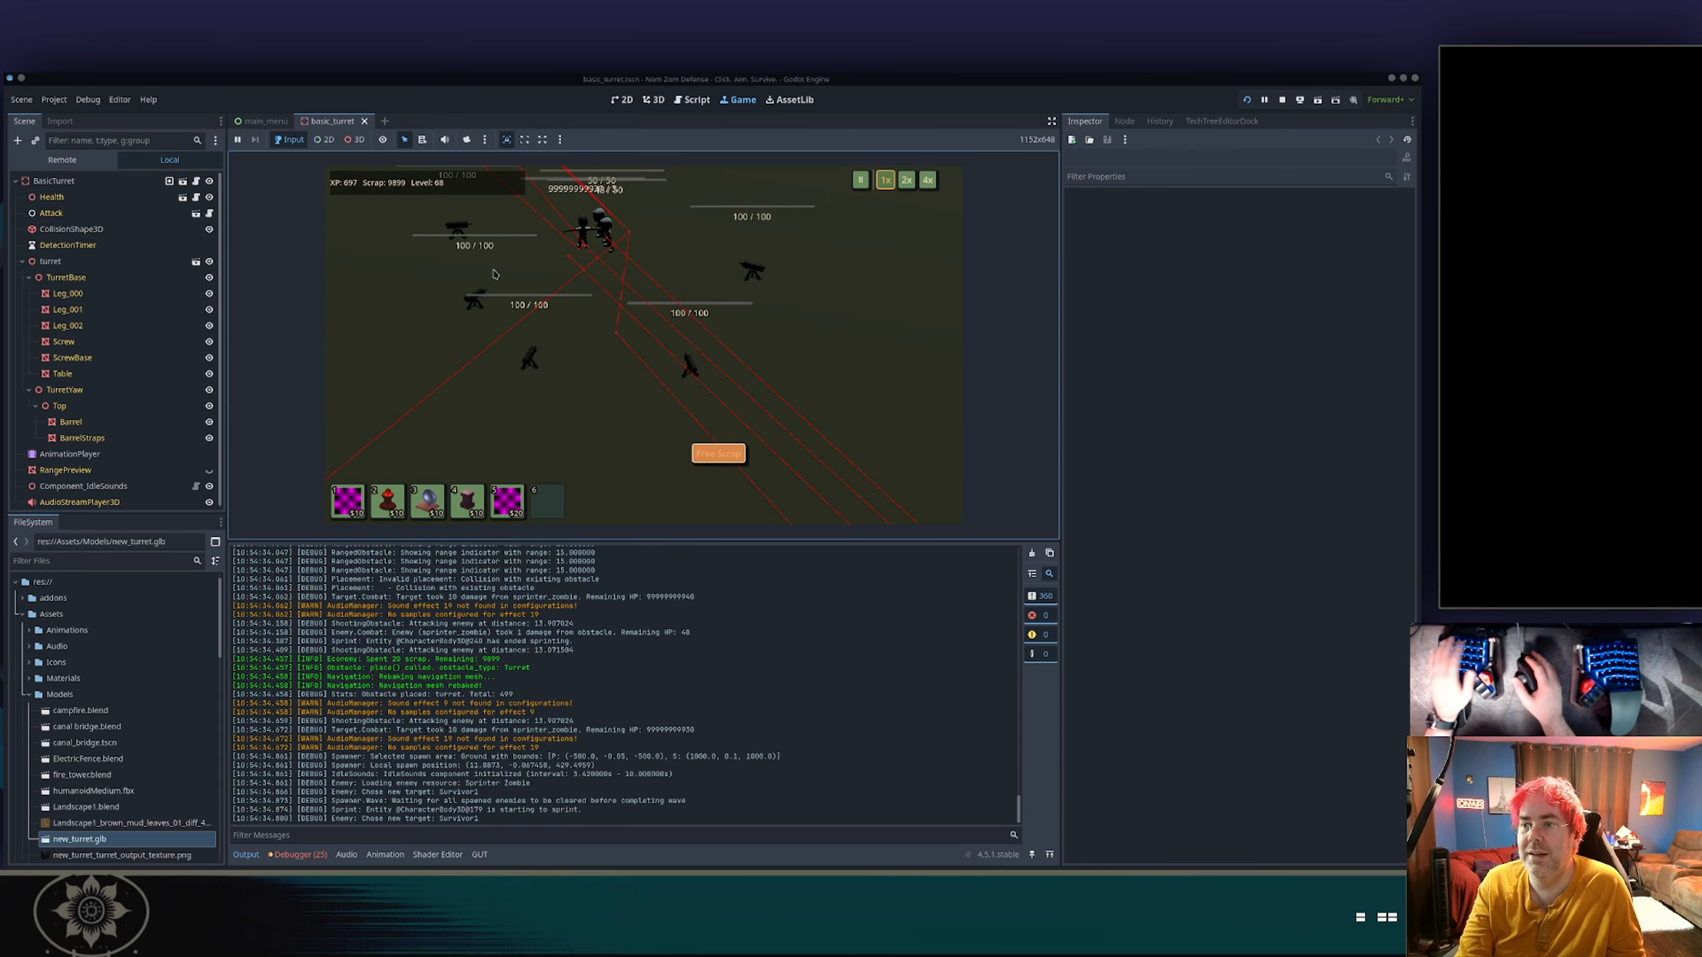
# Examine individual turrets up close to check how their barrels track the moving zombies.
pyautogui.scroll(6, 553, 311)
pyautogui.scroll(-3, 554, 313)
pyautogui.press('w')
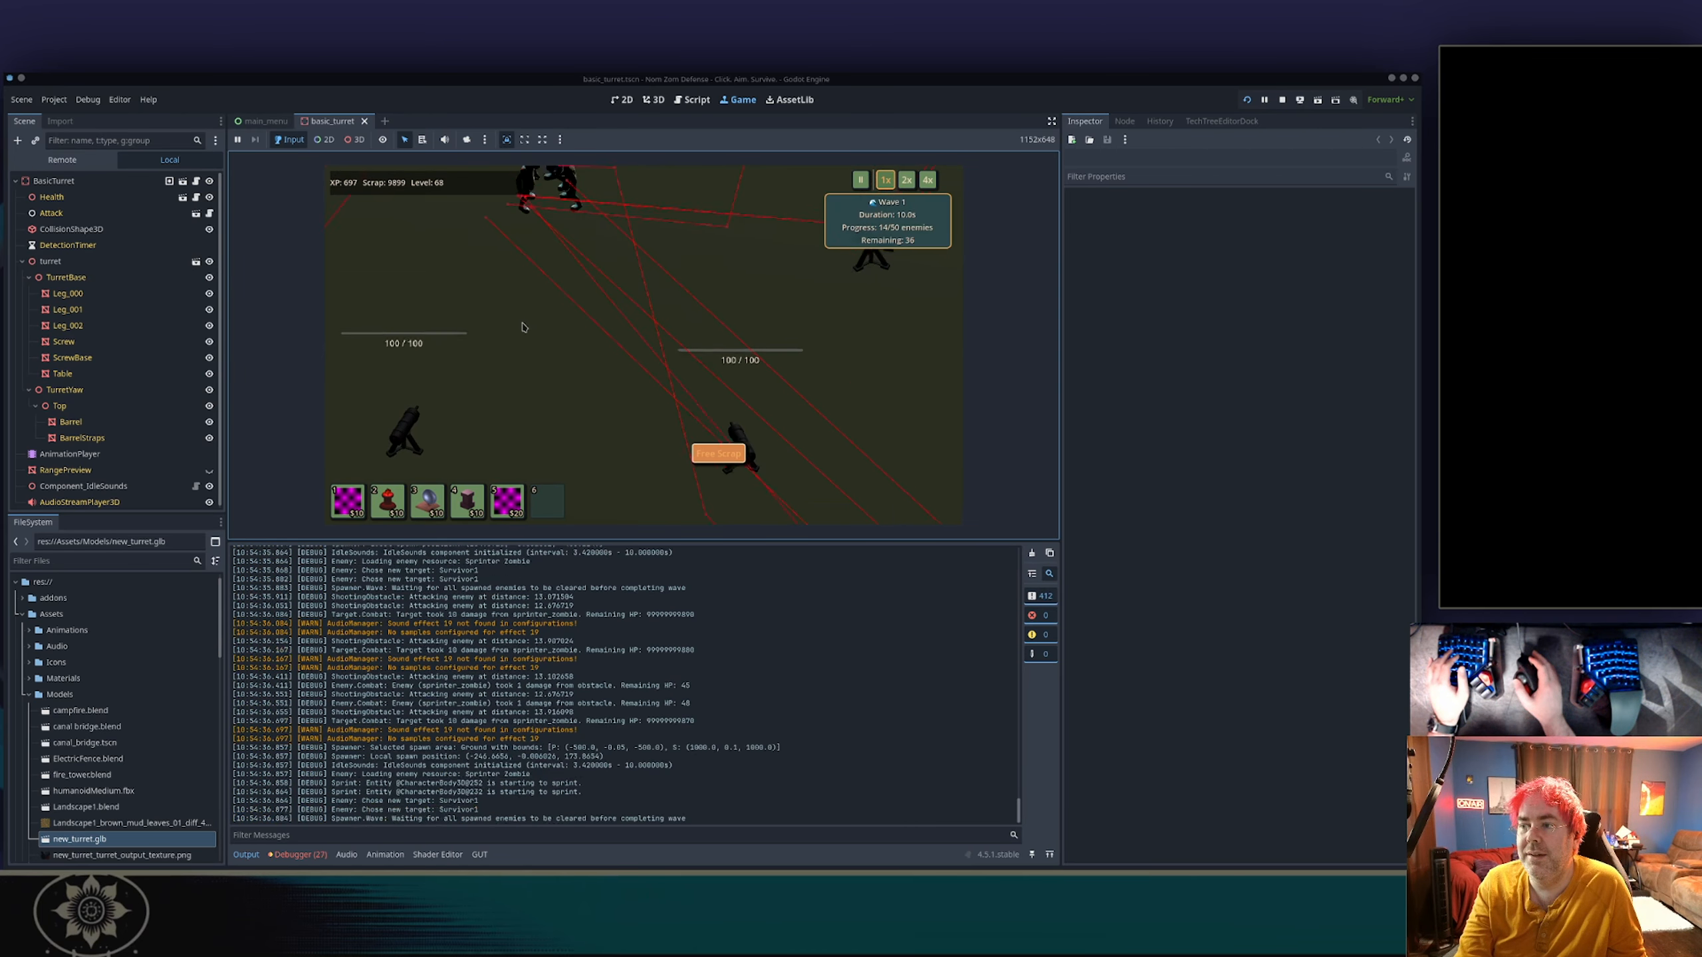
pyautogui.press('d')
pyautogui.press('w')
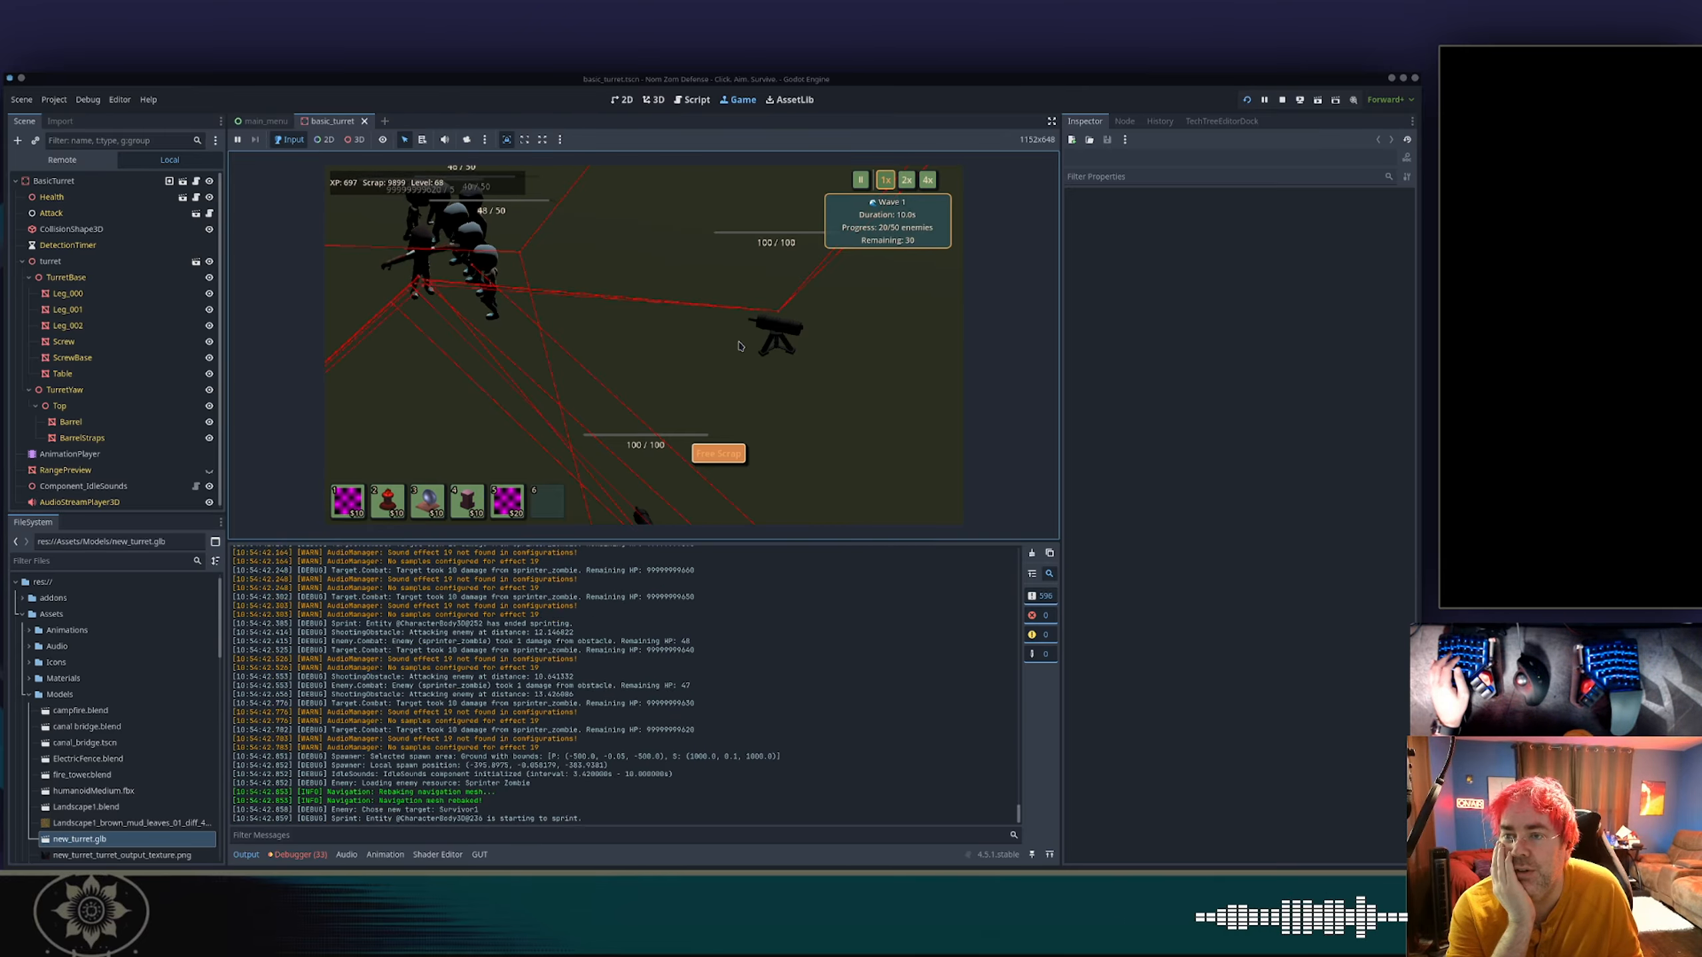
pyautogui.press('s')
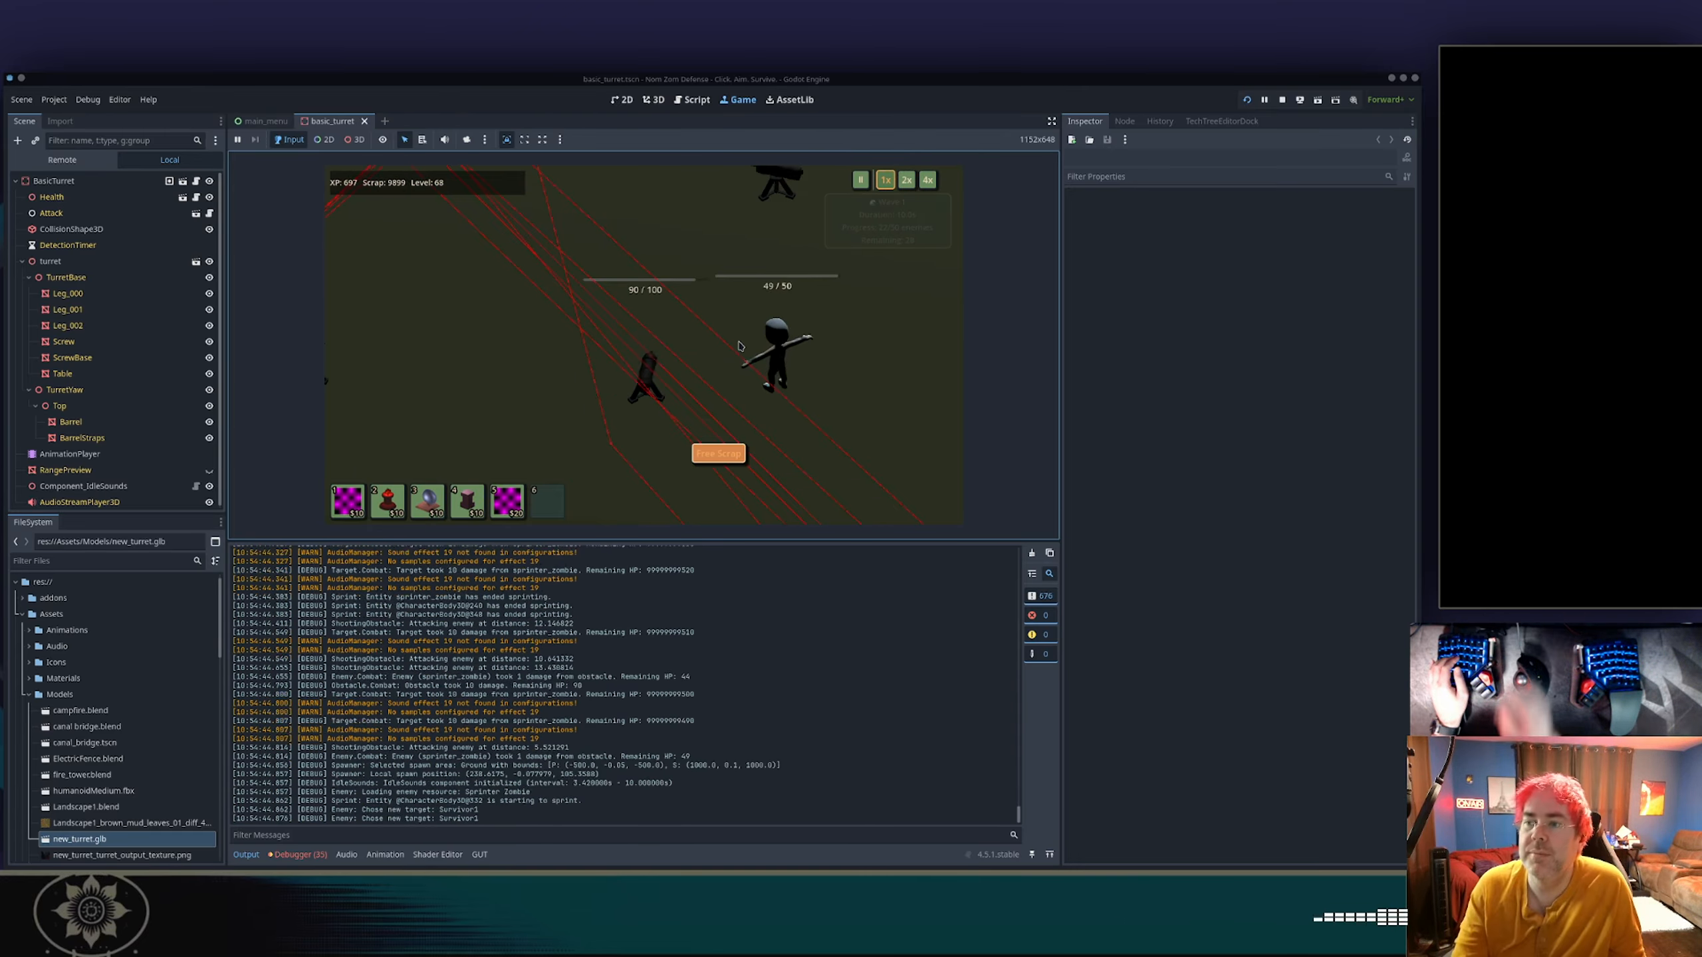
pyautogui.scroll(5, 741, 335)
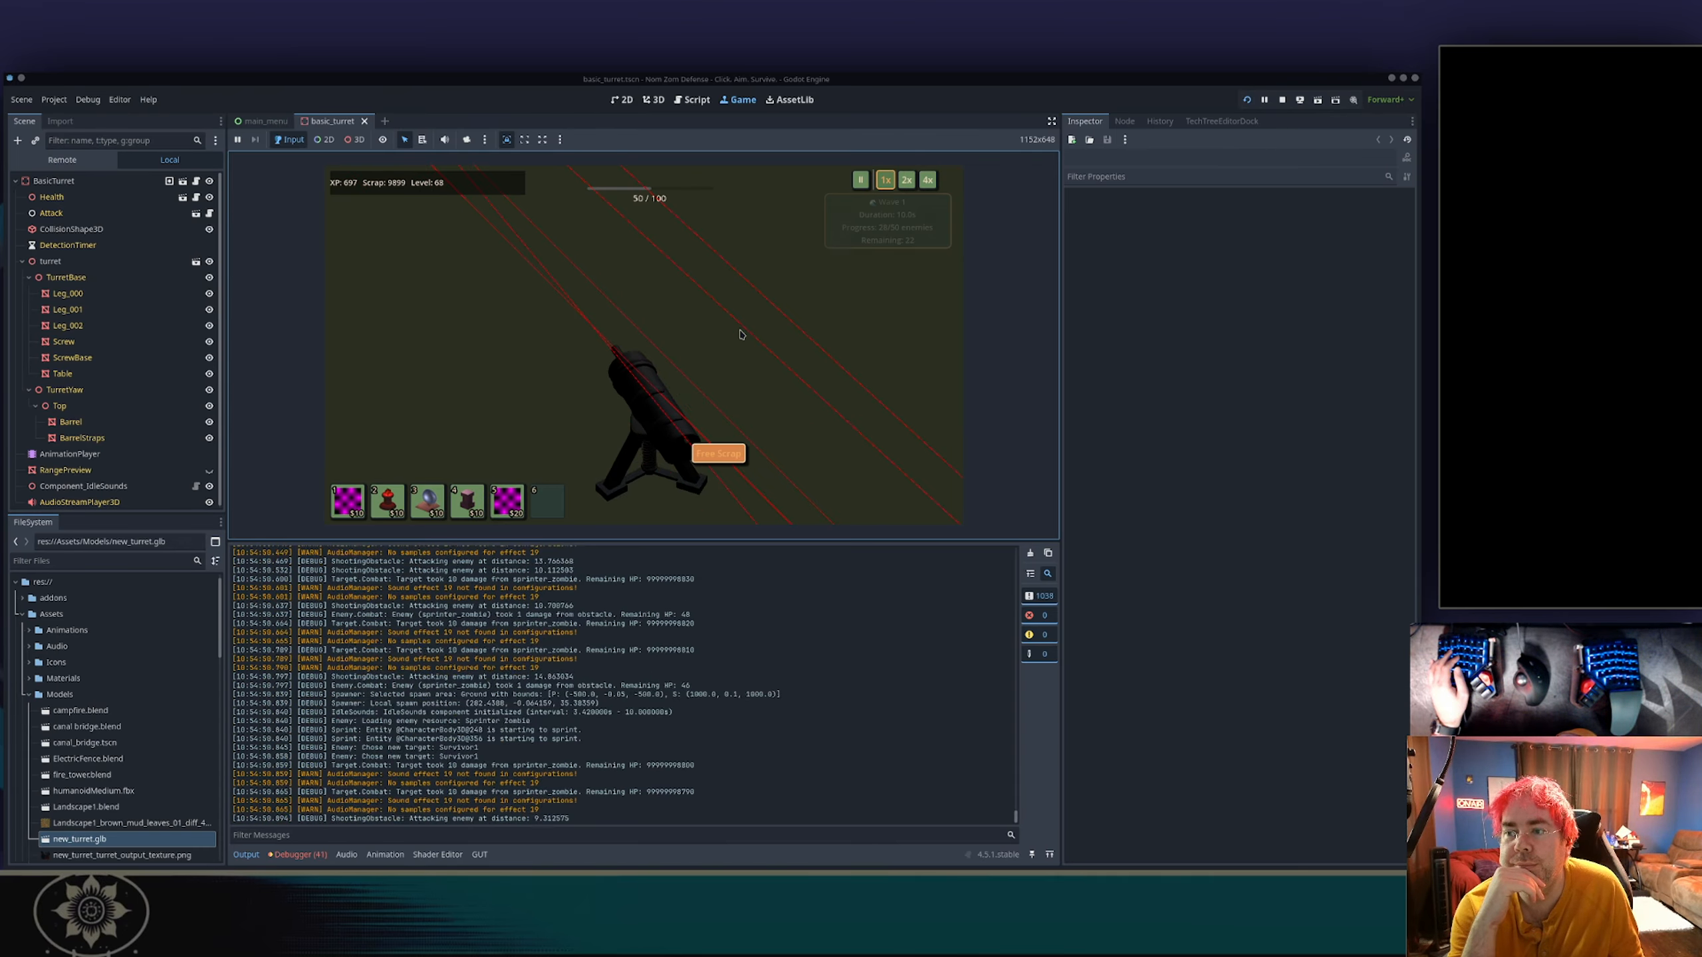
pyautogui.press('a')
pyautogui.scroll(-5, 741, 334)
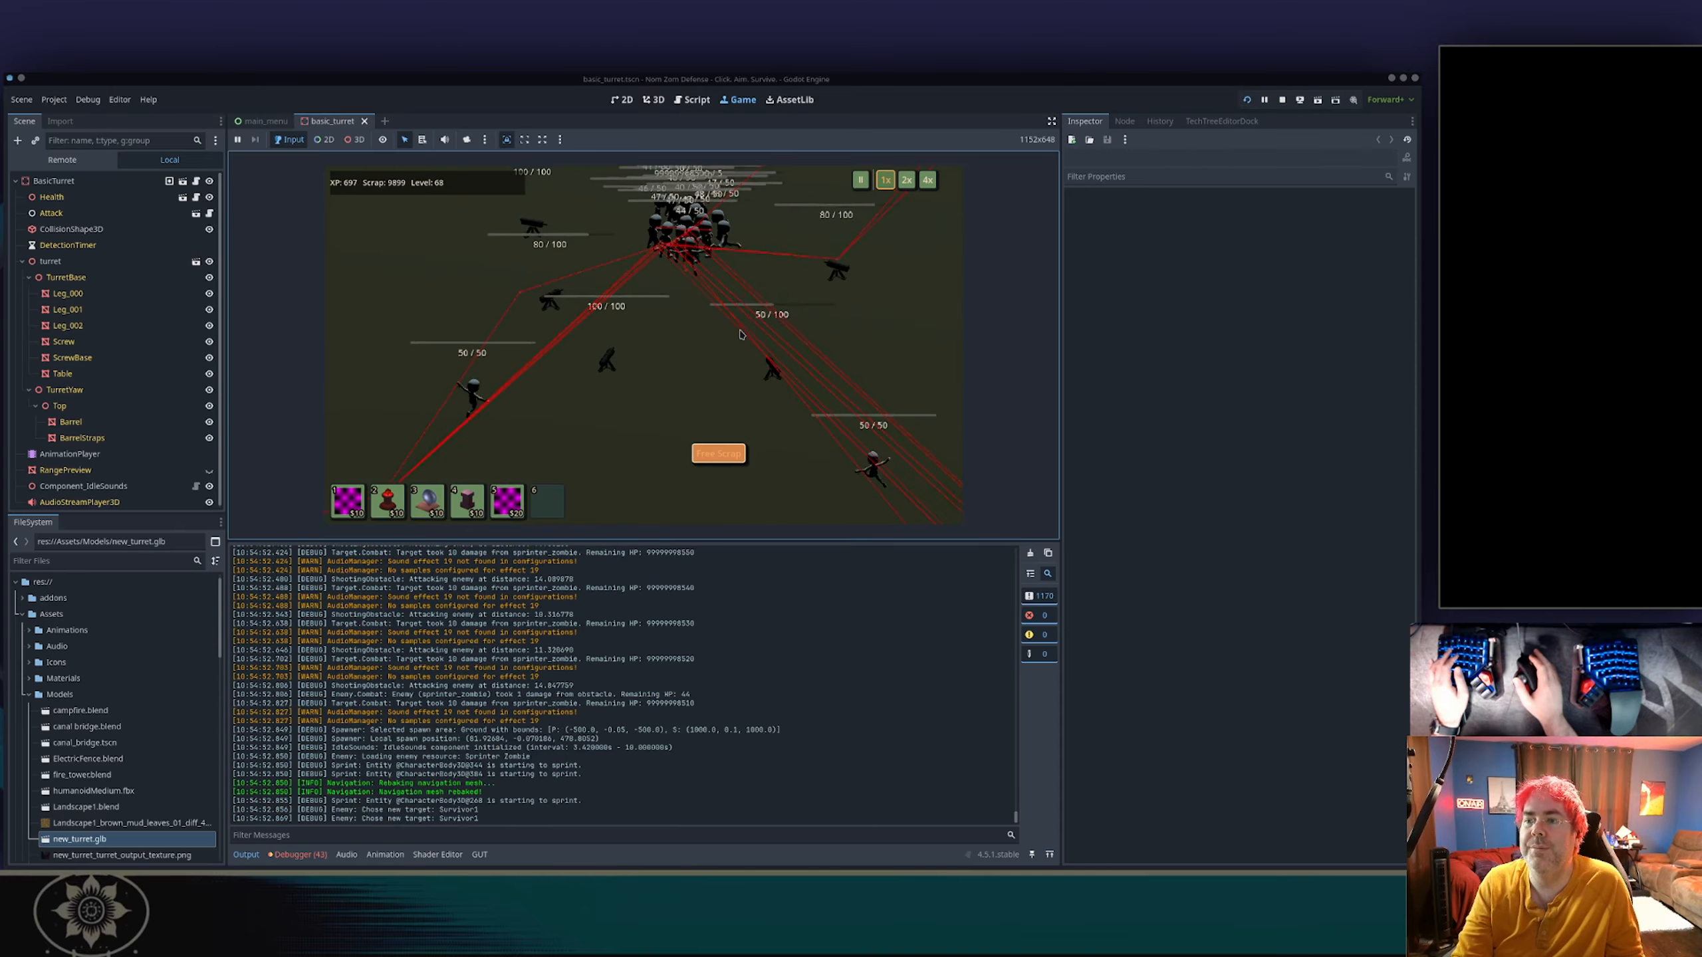
# Survey all five turrets around the zombie horde and compare the directions their barrels aim.
pyautogui.press('a')
pyautogui.scroll(4, 741, 335)
pyautogui.scroll(3, 742, 337)
pyautogui.scroll(-5, 750, 339)
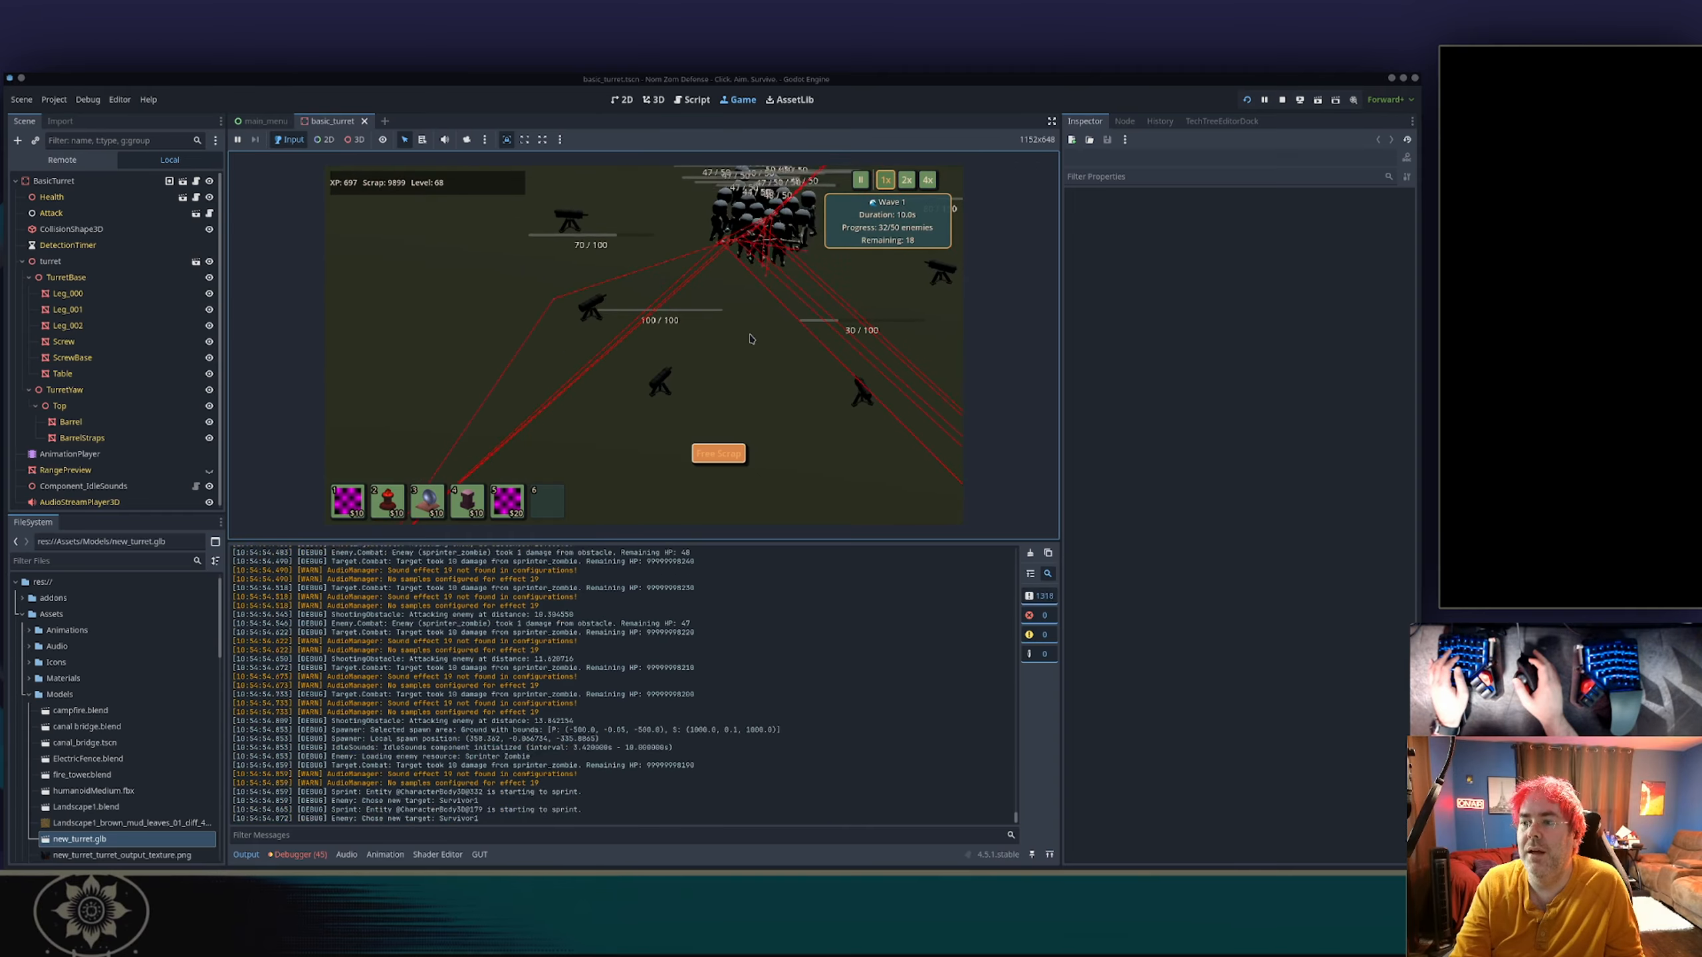
pyautogui.press('d')
pyautogui.press('w')
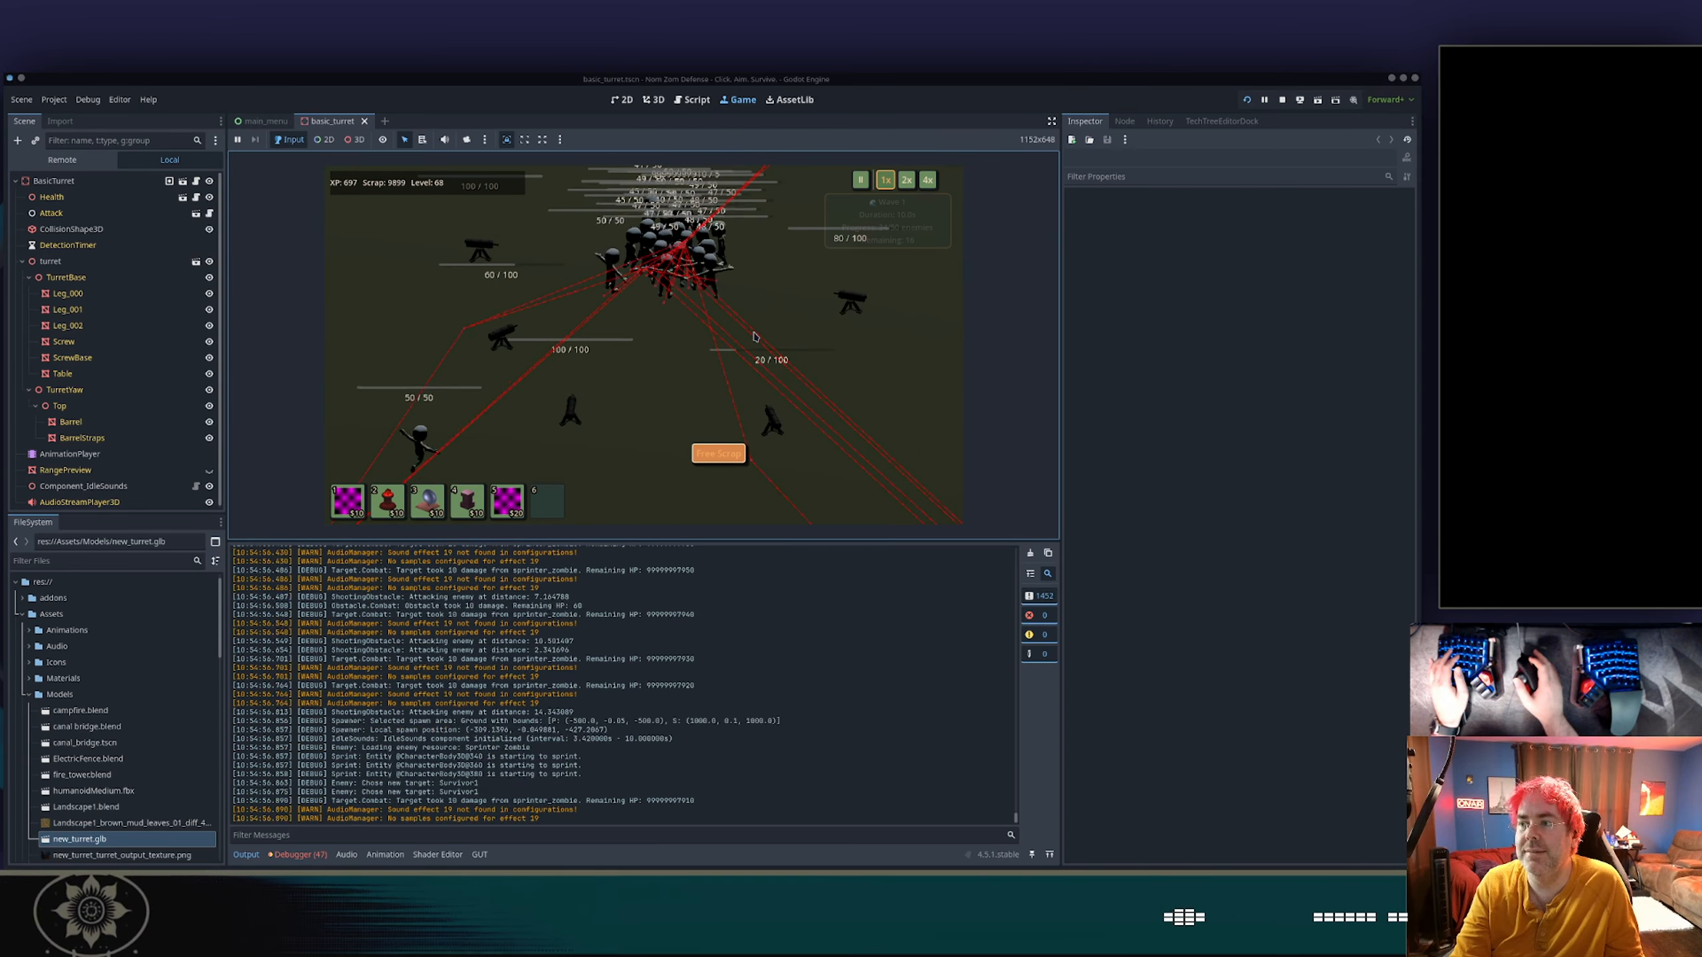
pyautogui.press('d')
pyautogui.press('w')
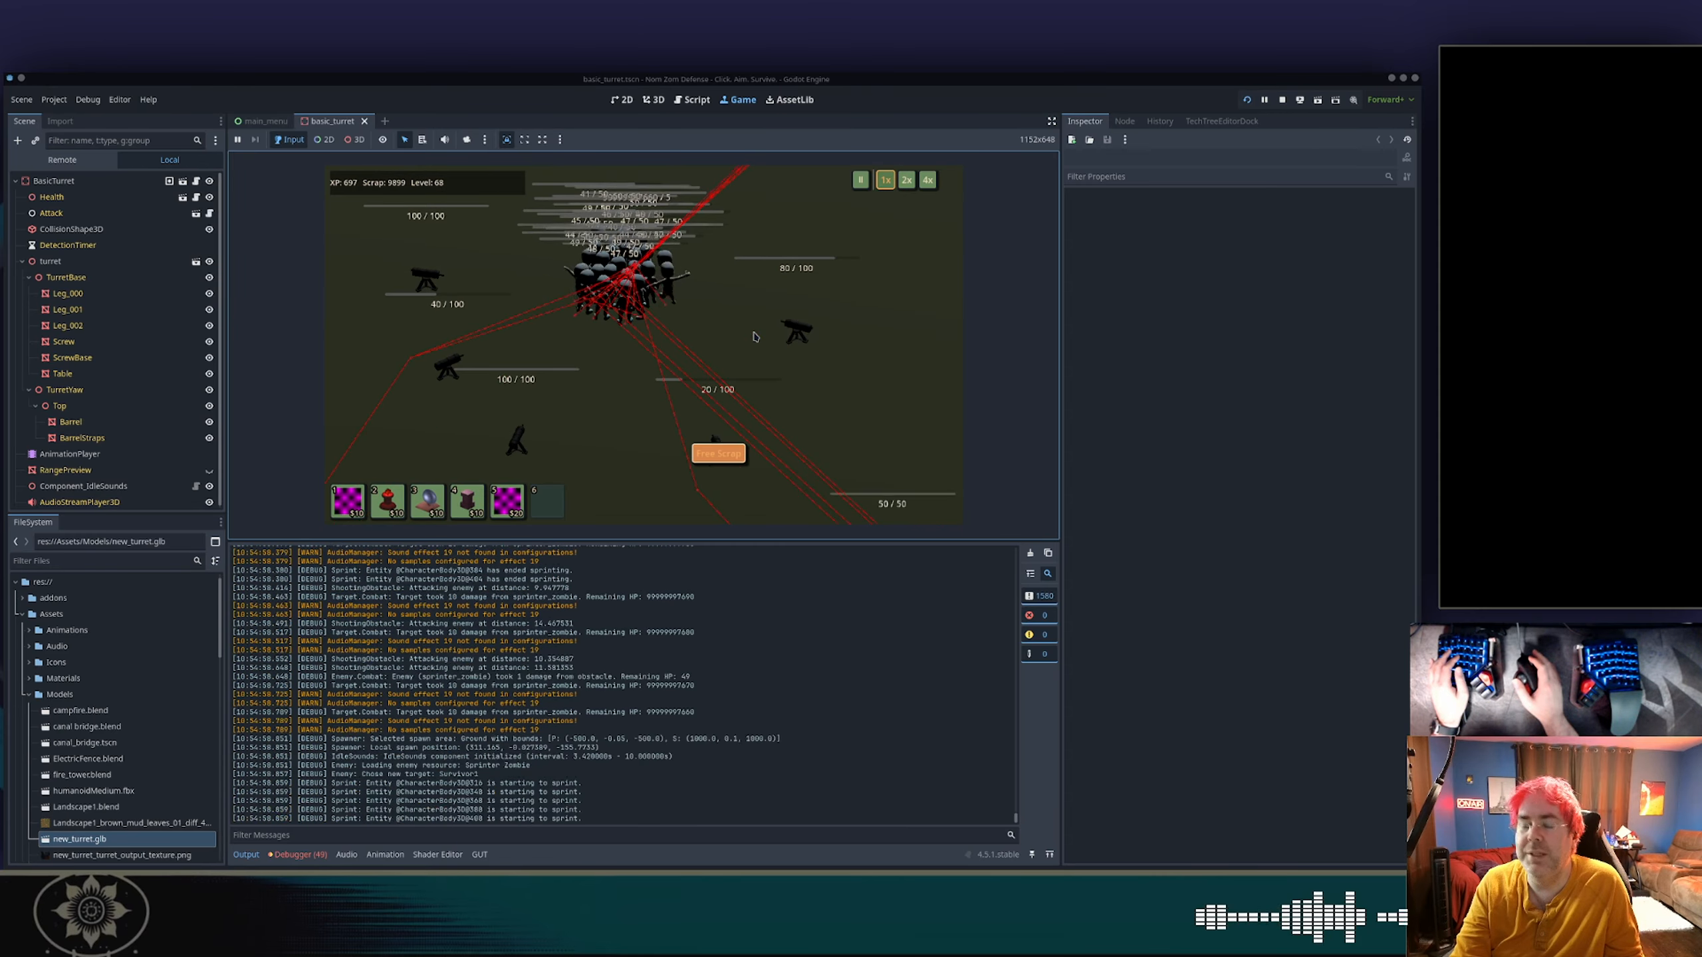
pyautogui.press('s')
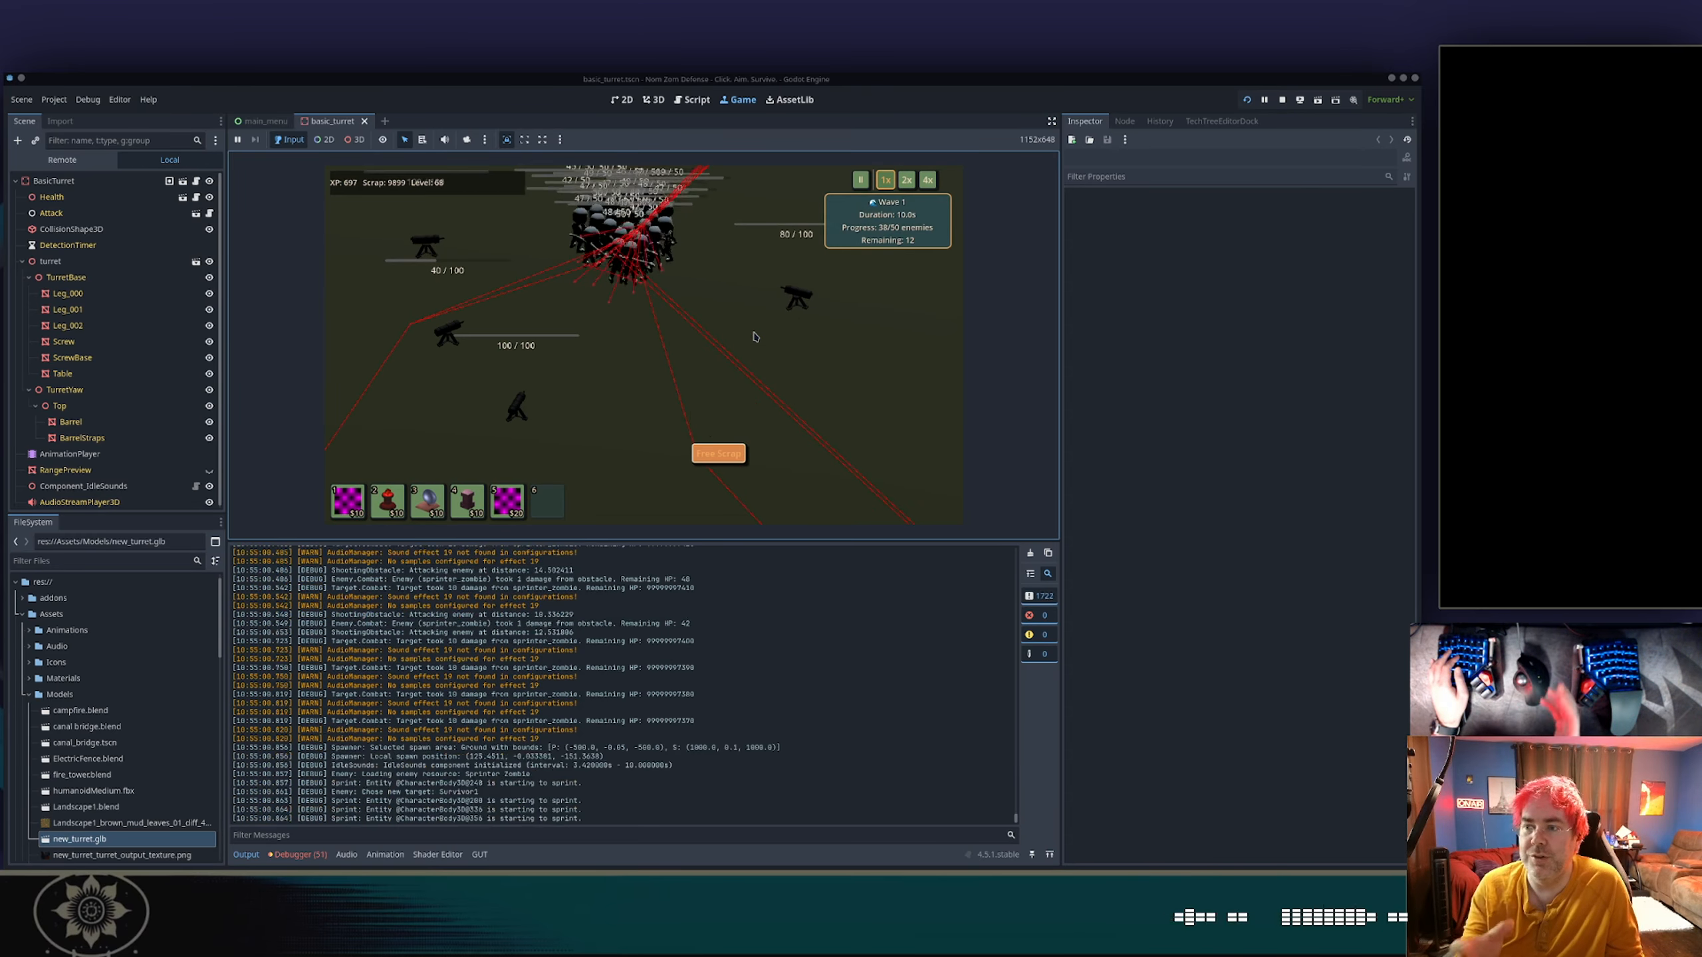
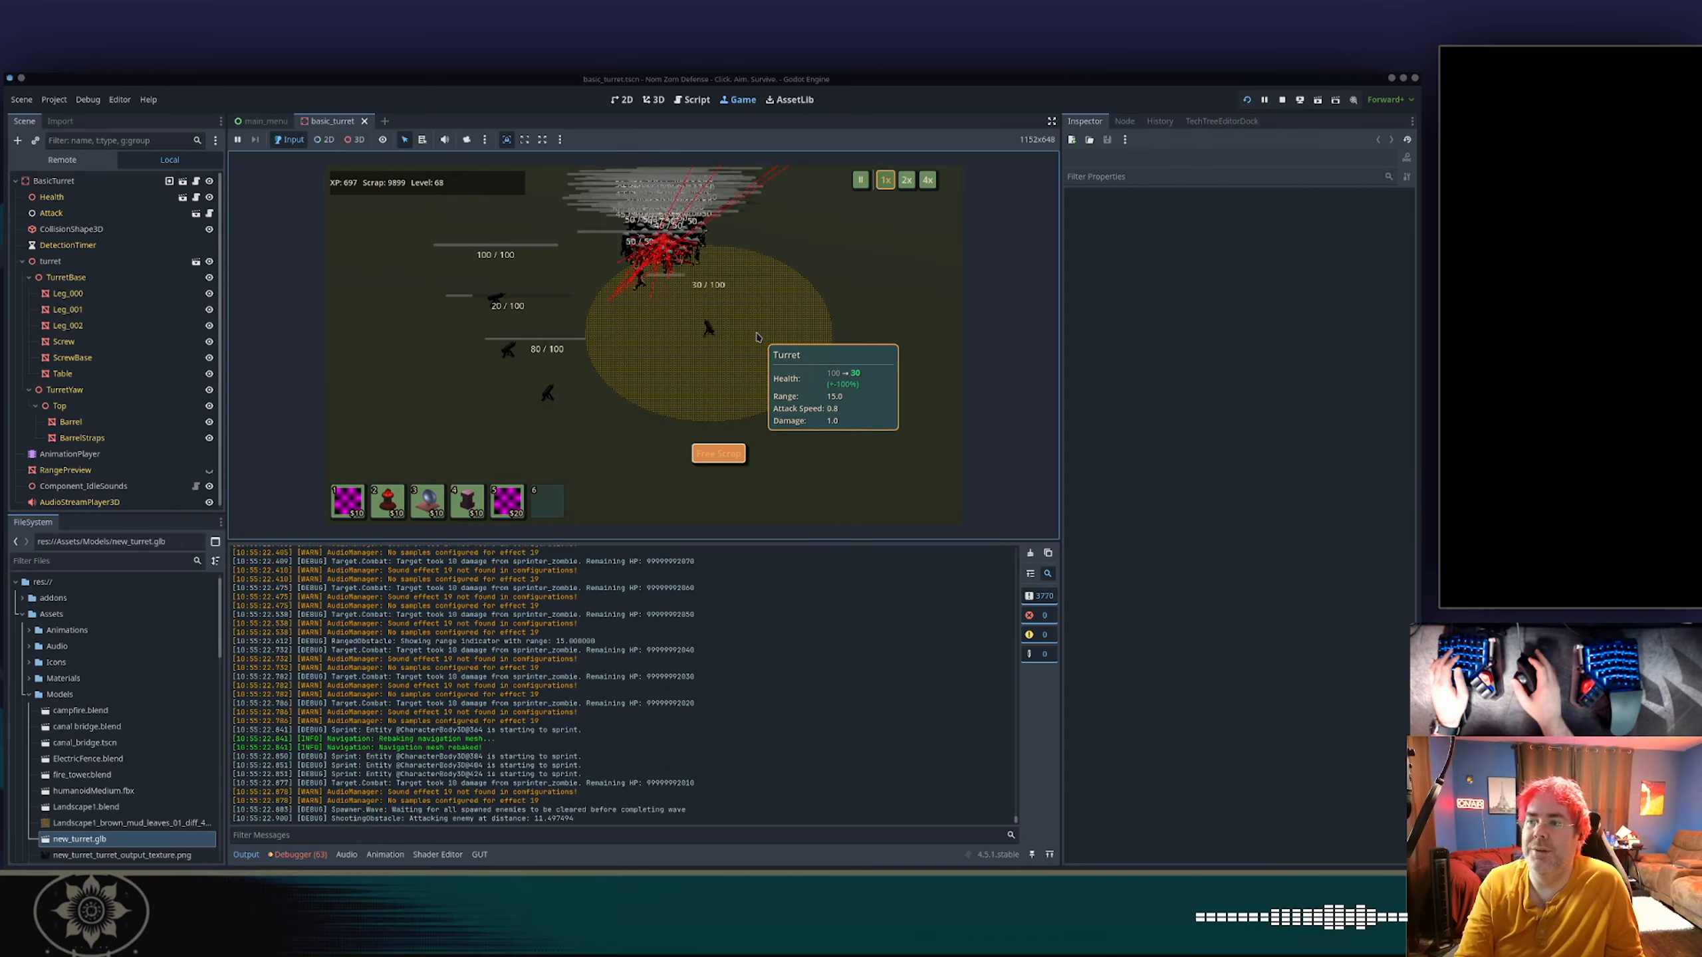
# Quit the test game and inspect the turret model's surface from several angles in the 3D view.
pyautogui.press('Escape')
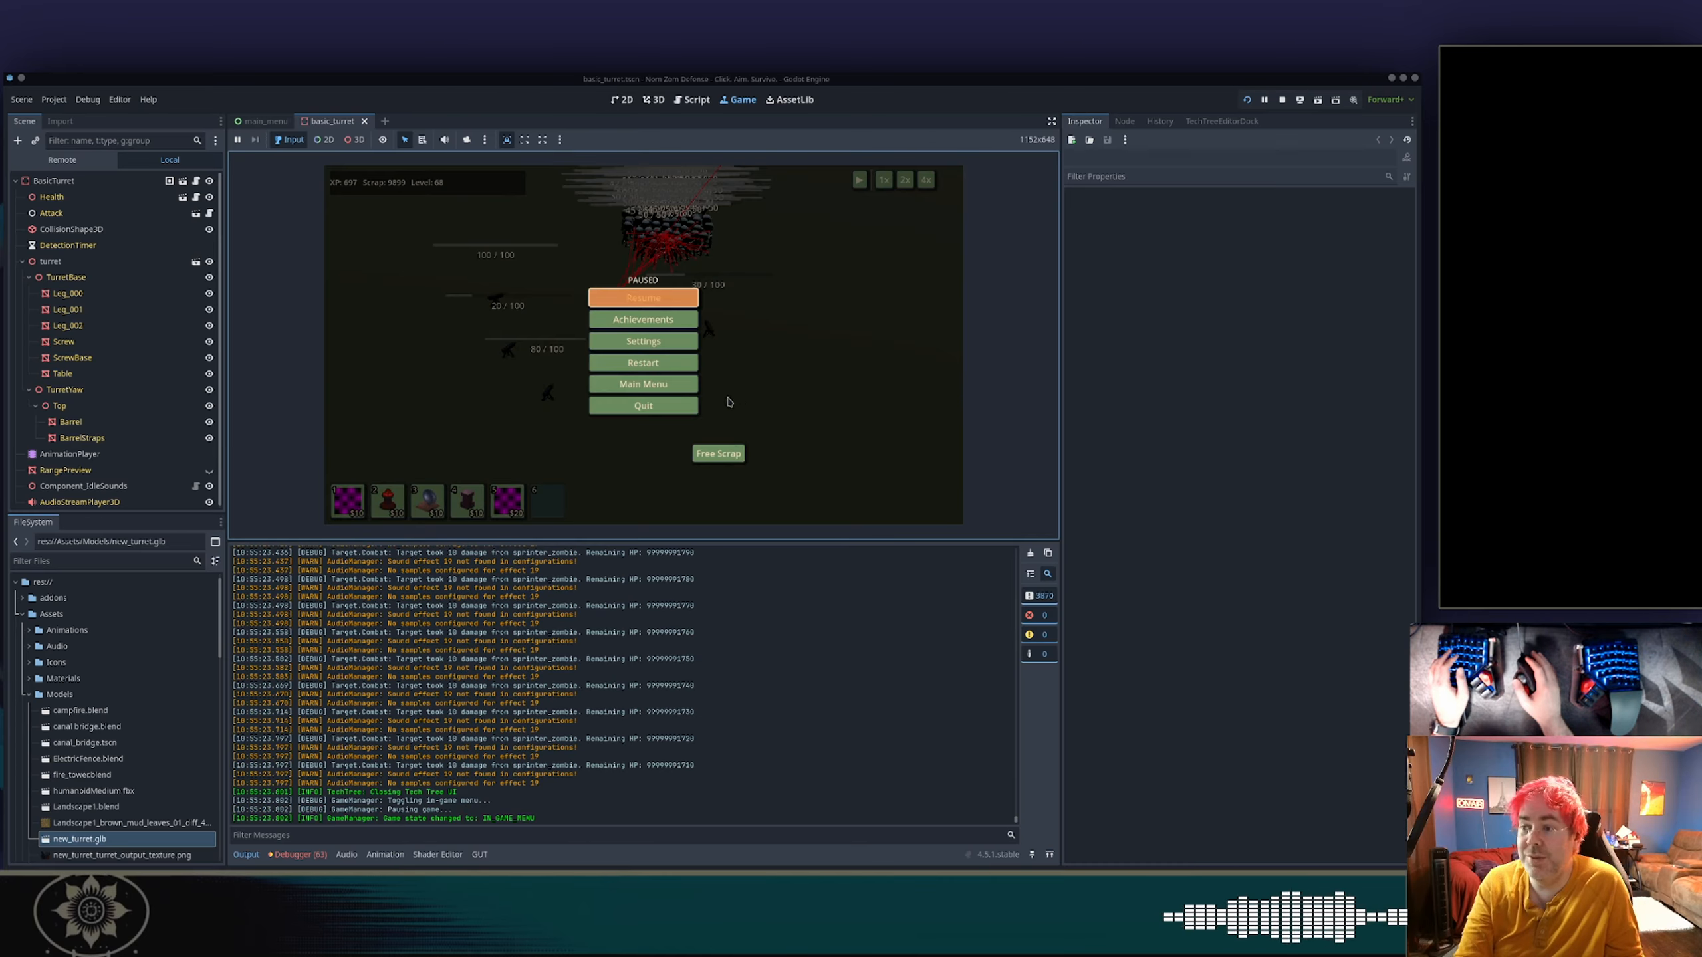
pyautogui.click(685, 408)
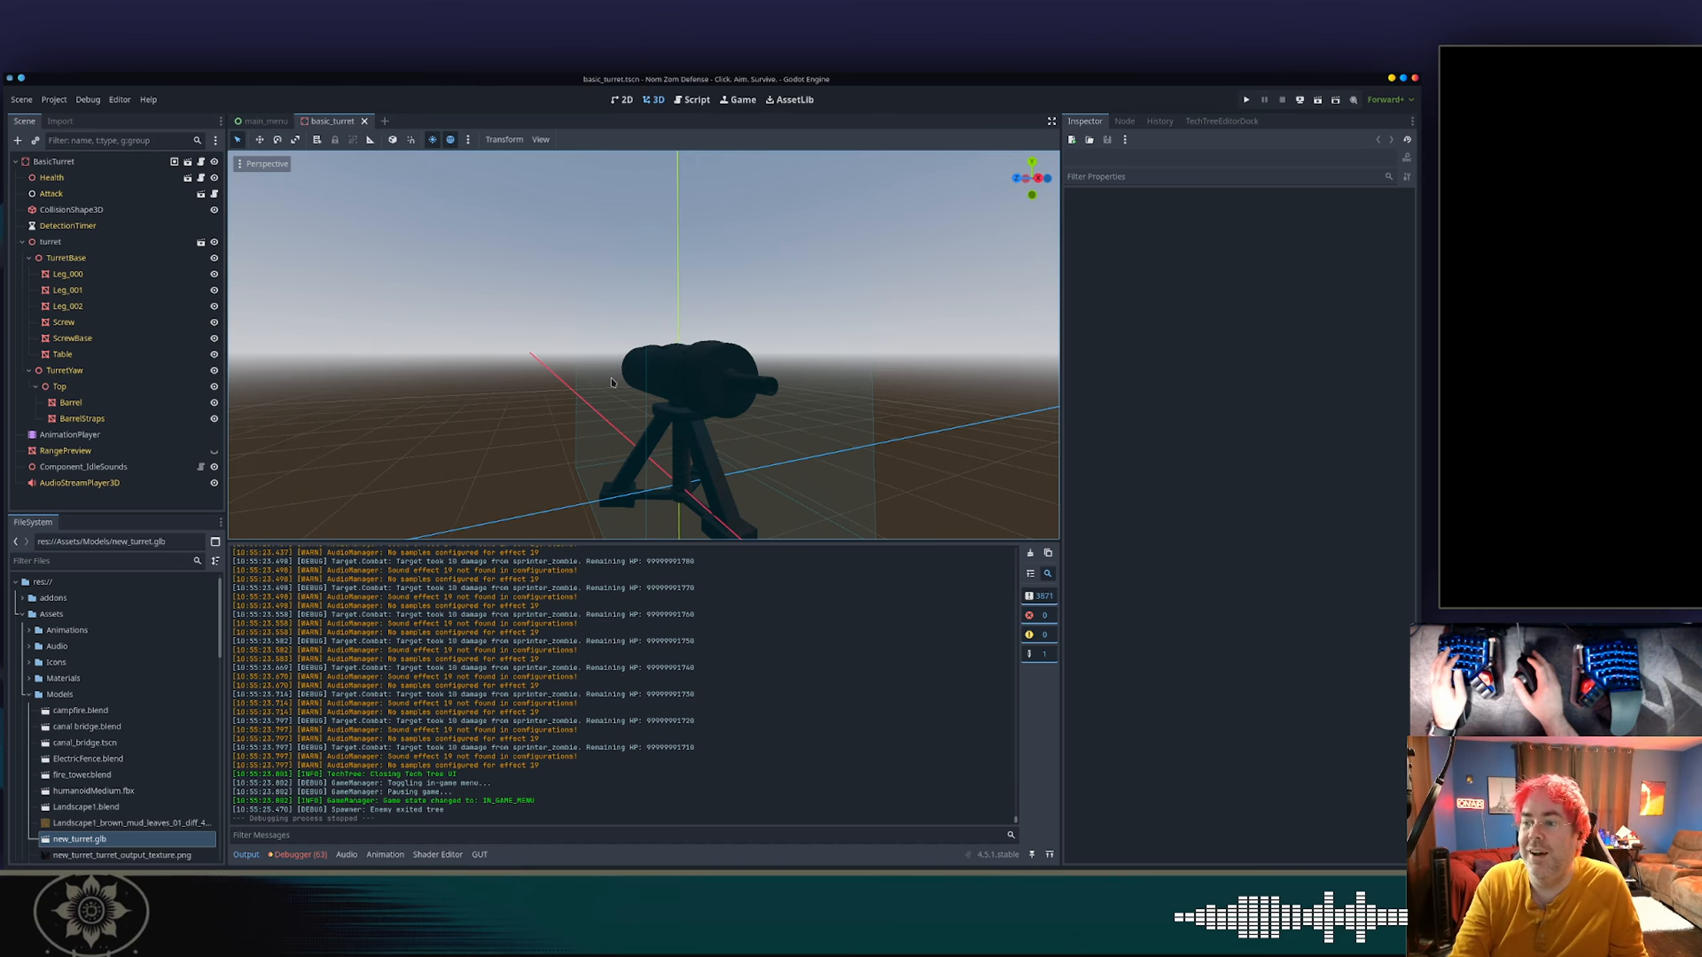
pyautogui.moveTo(611, 383); pyautogui.dragTo(761, 431, button='middle')
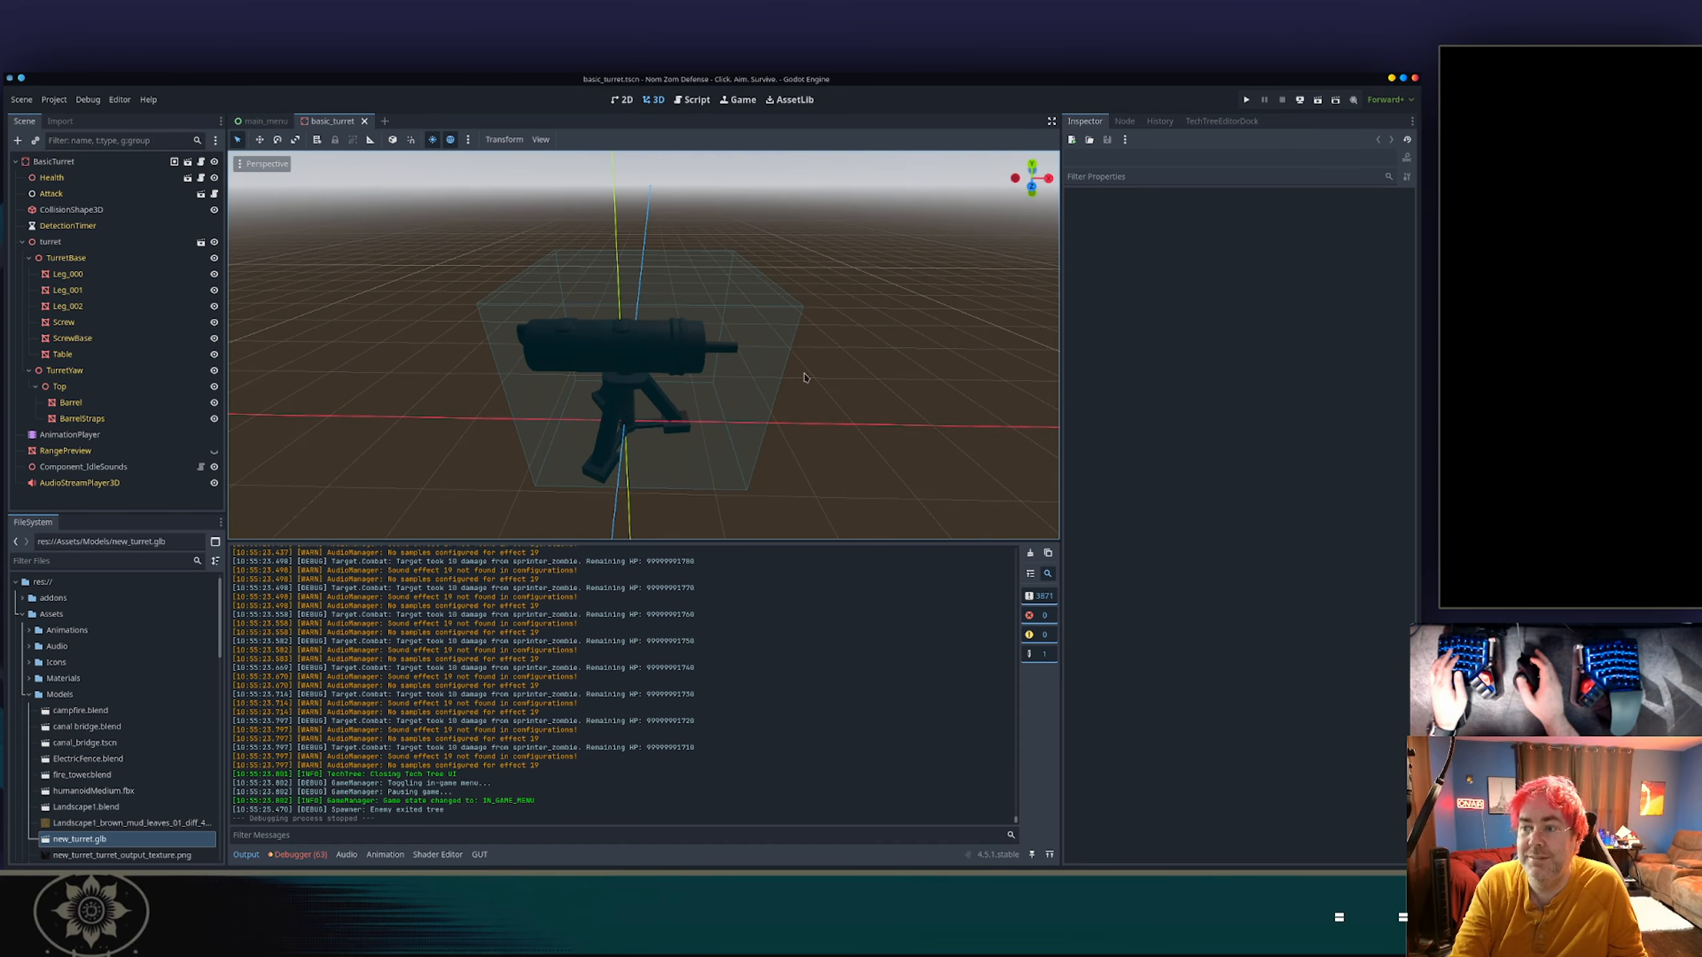
pyautogui.scroll(5, 843, 353)
pyautogui.moveTo(843, 354); pyautogui.dragTo(708, 329, button='middle')
pyautogui.scroll(-7, 693, 457)
pyautogui.moveTo(693, 460); pyautogui.dragTo(900, 452, button='middle')
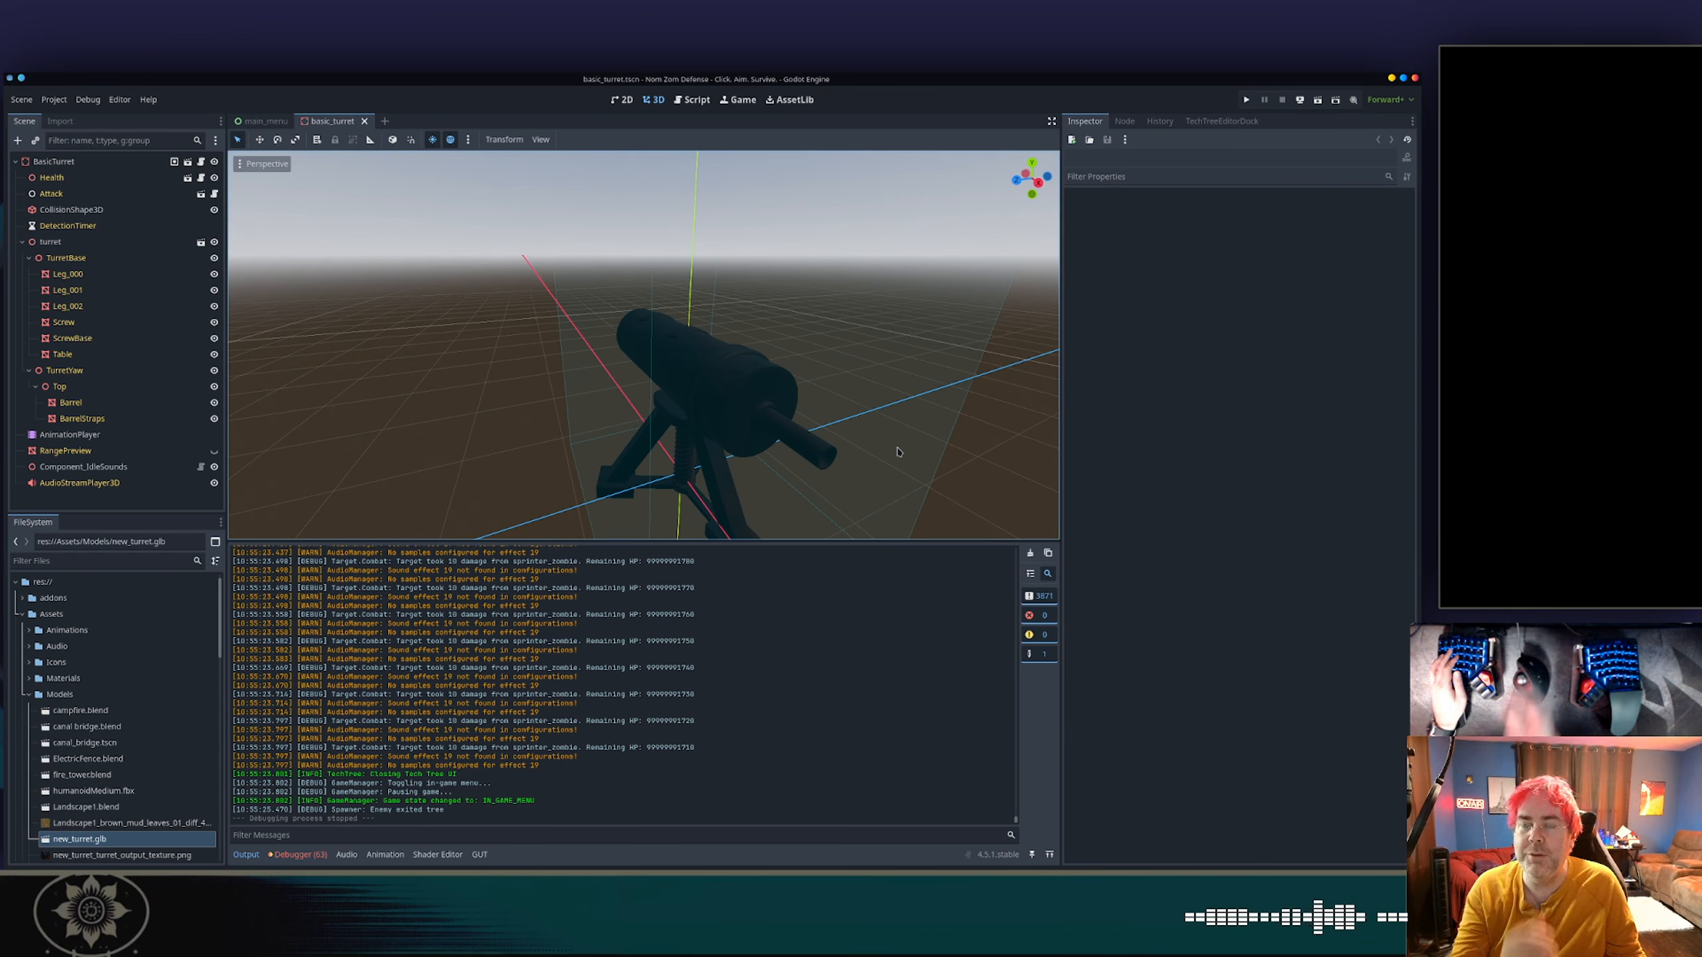
# Switch to Blender, connect the procedural Principled BSDF to the Material Output surface in the barrel's Metal material, and save the file.
pyautogui.hotkey('alt', 'Tab')
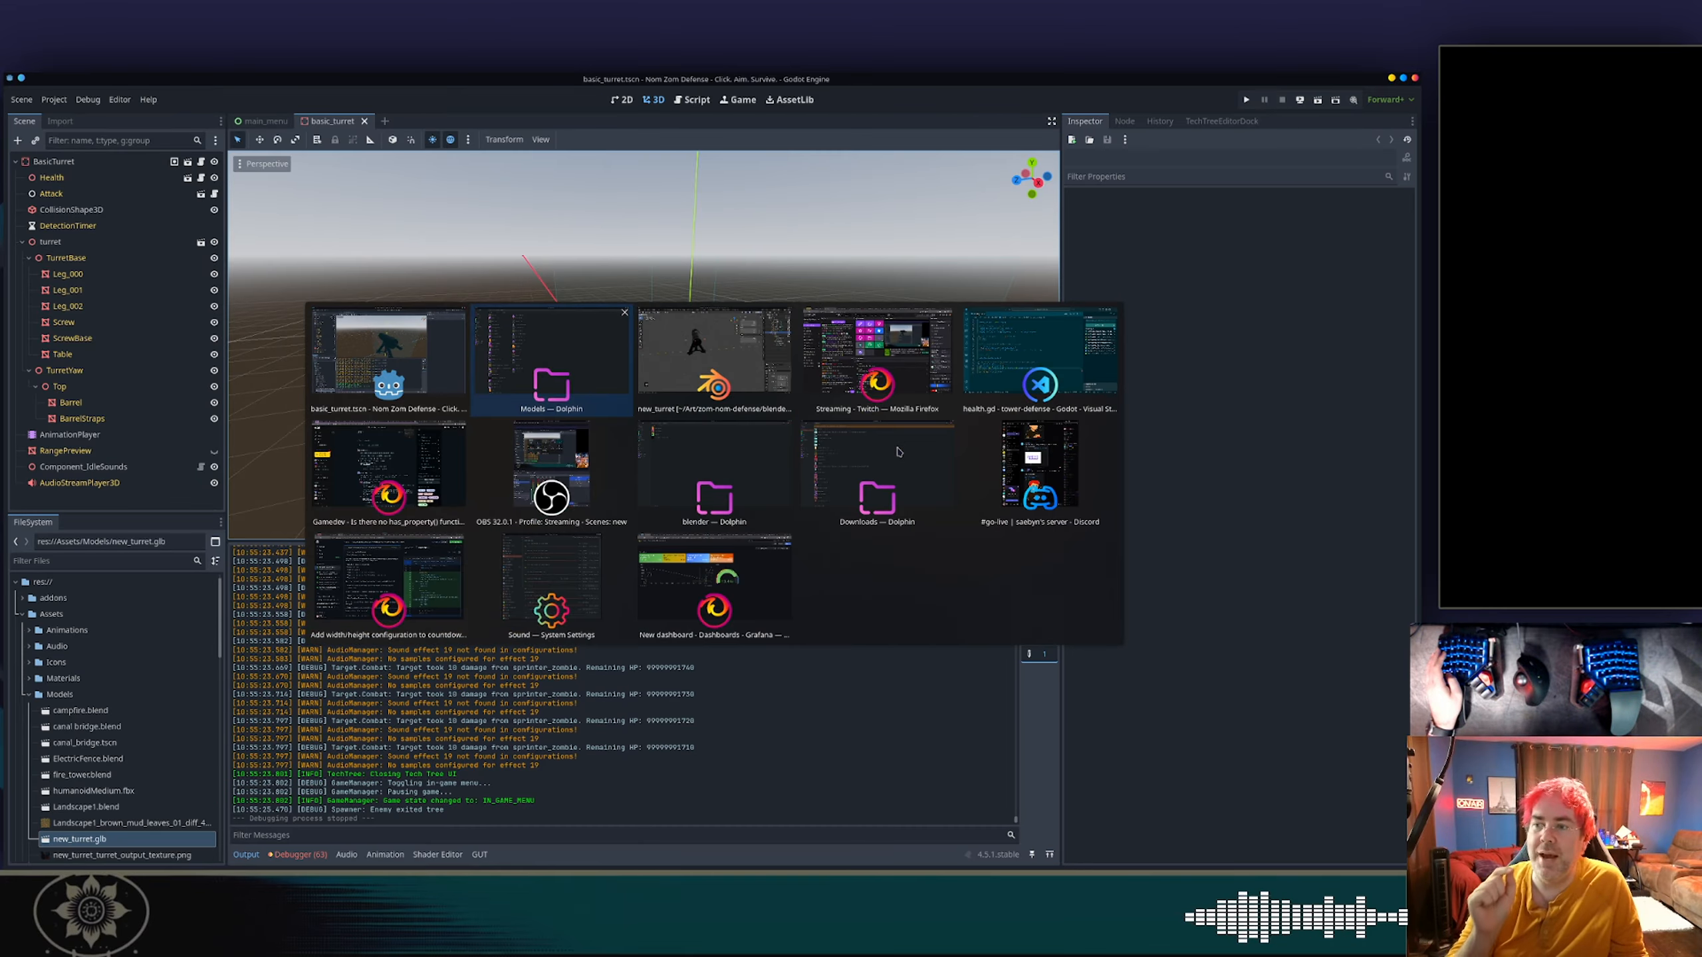
pyautogui.hotkey('alt', 'Tab')
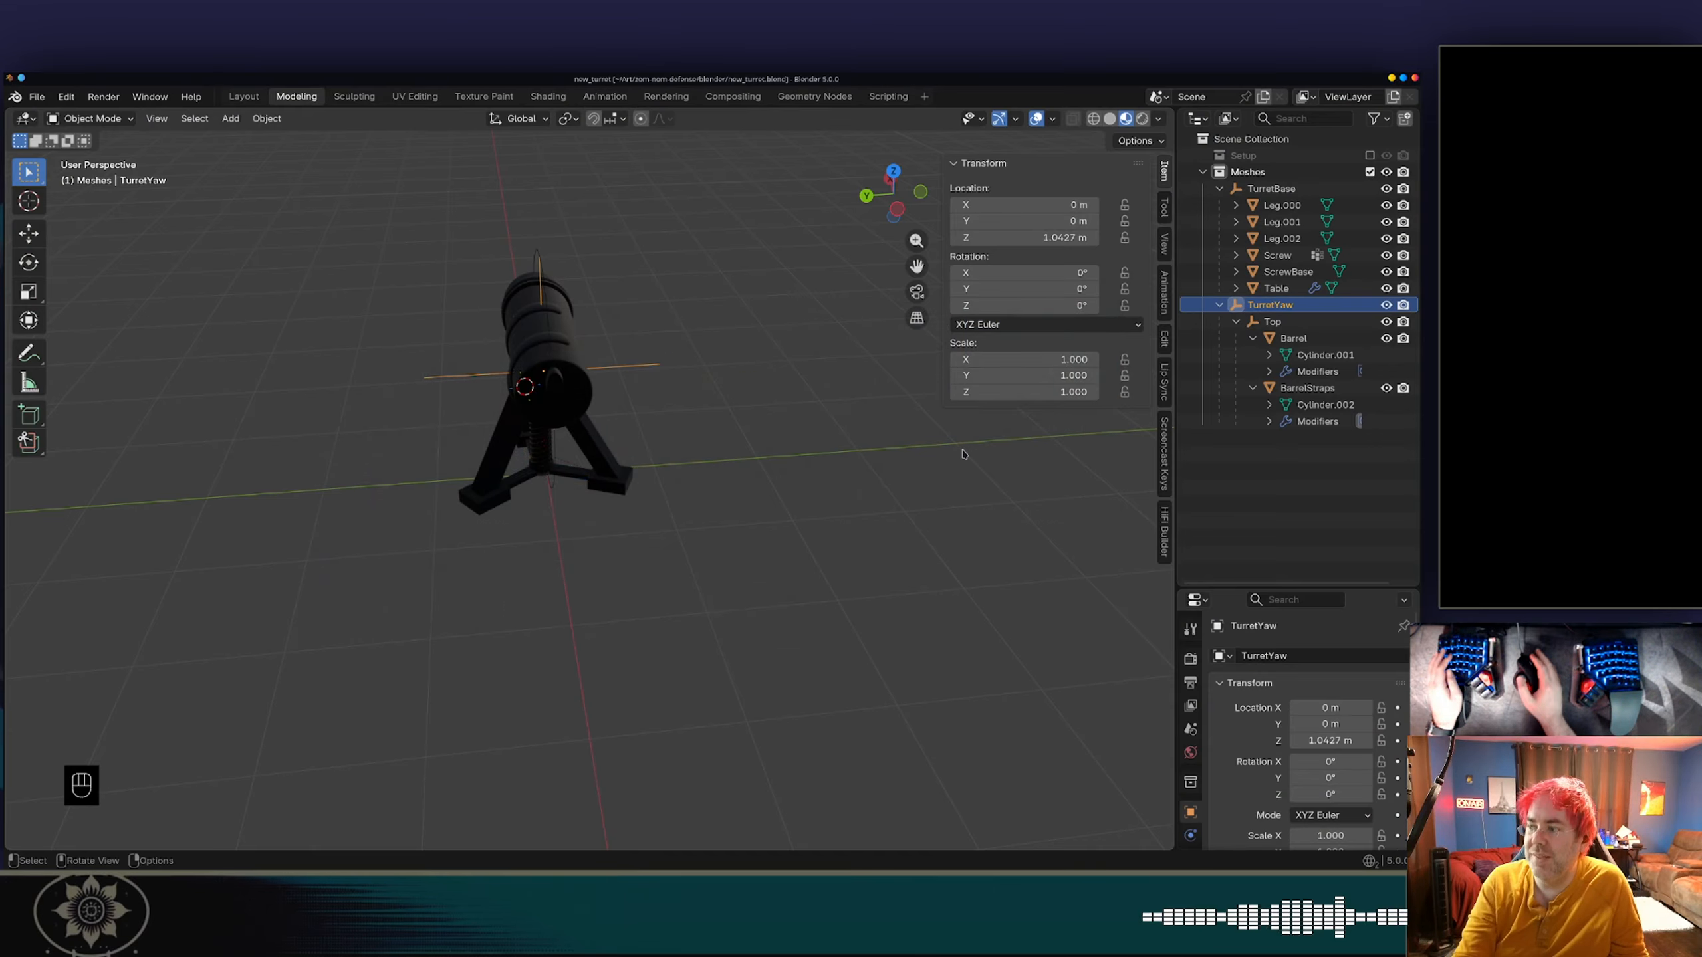
pyautogui.click(547, 97)
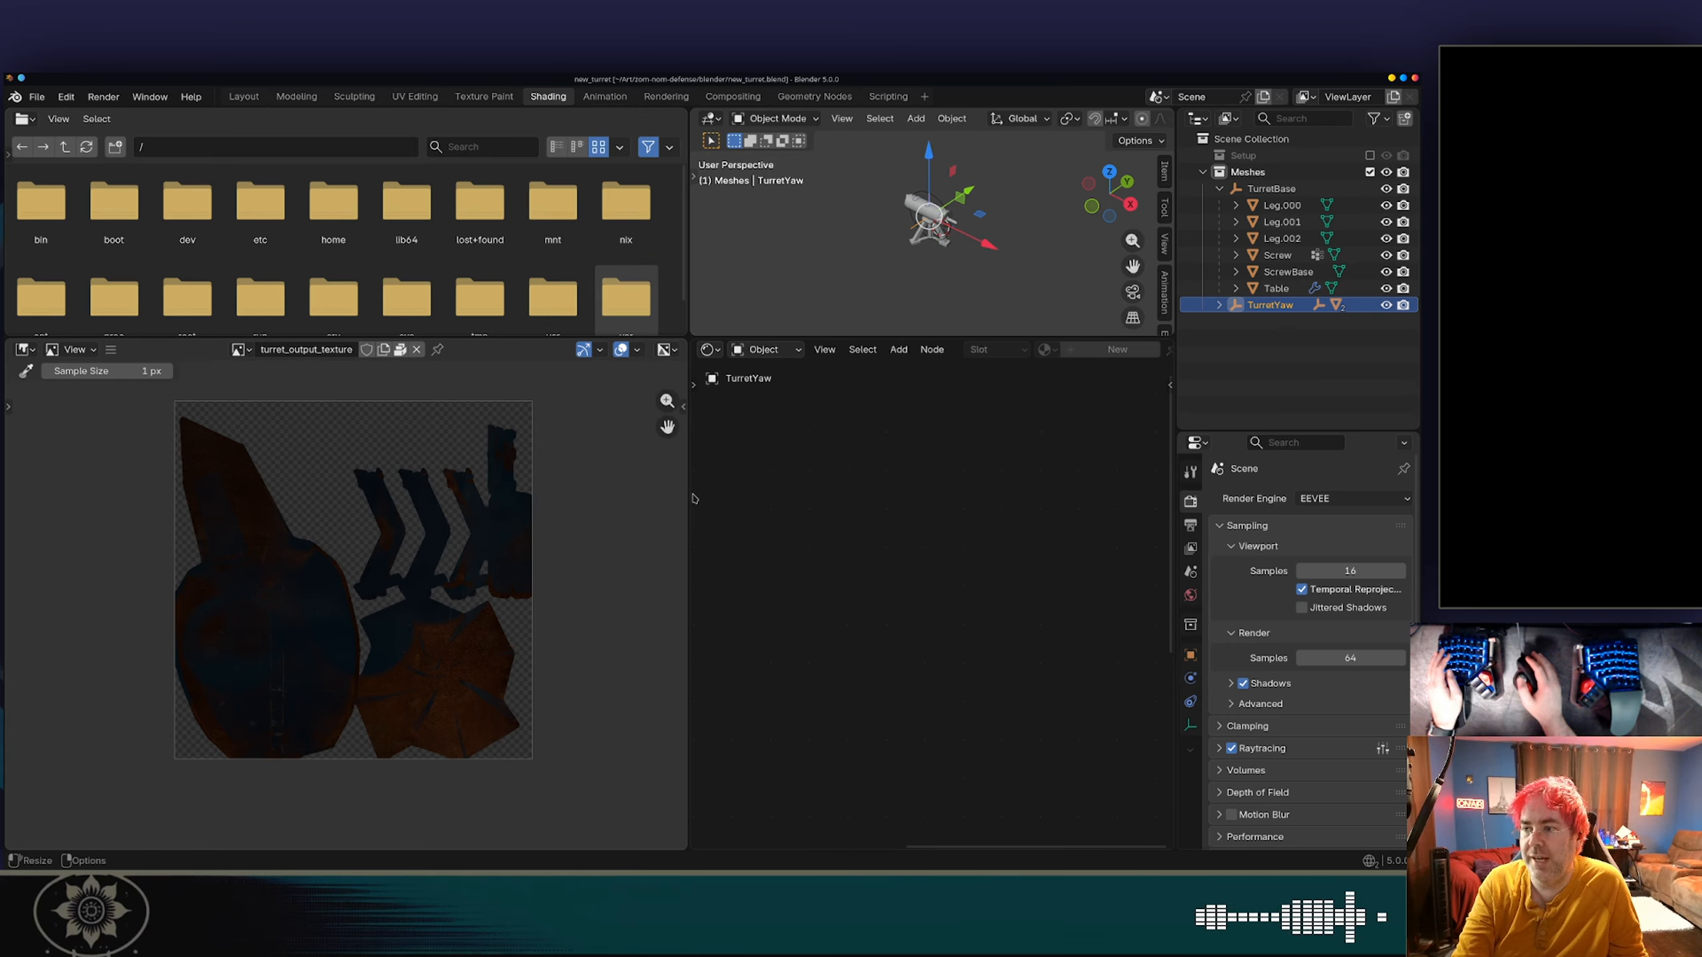
pyautogui.moveTo(690, 499); pyautogui.dragTo(483, 469)
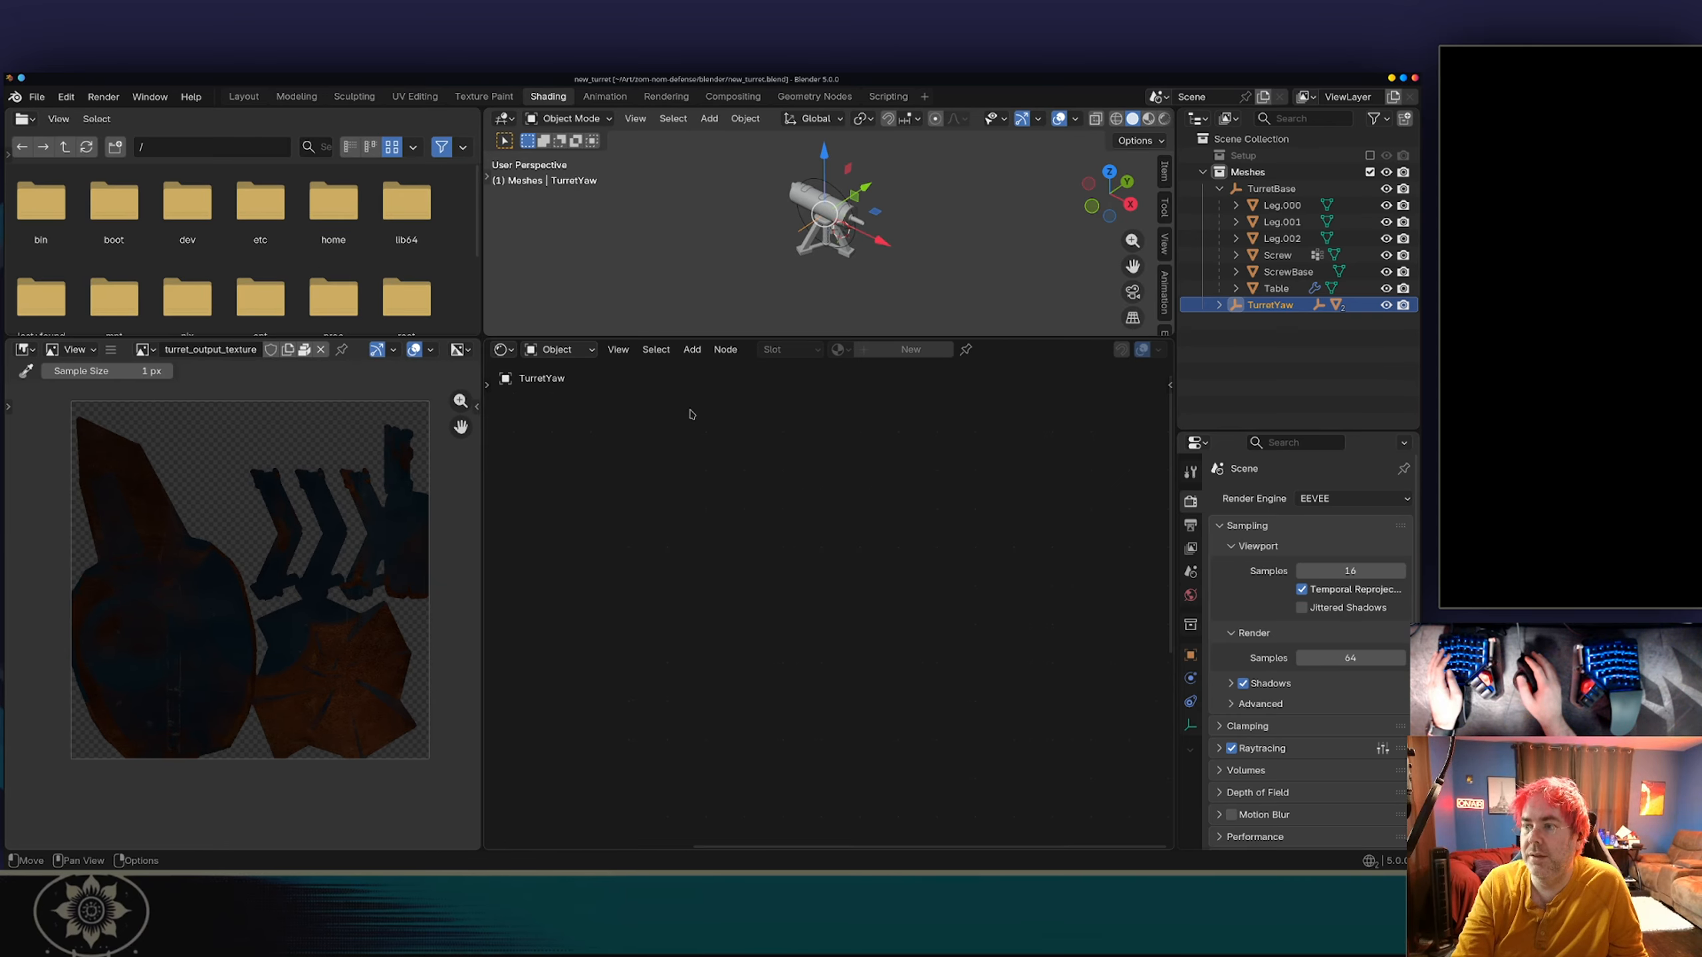
pyautogui.click(816, 200)
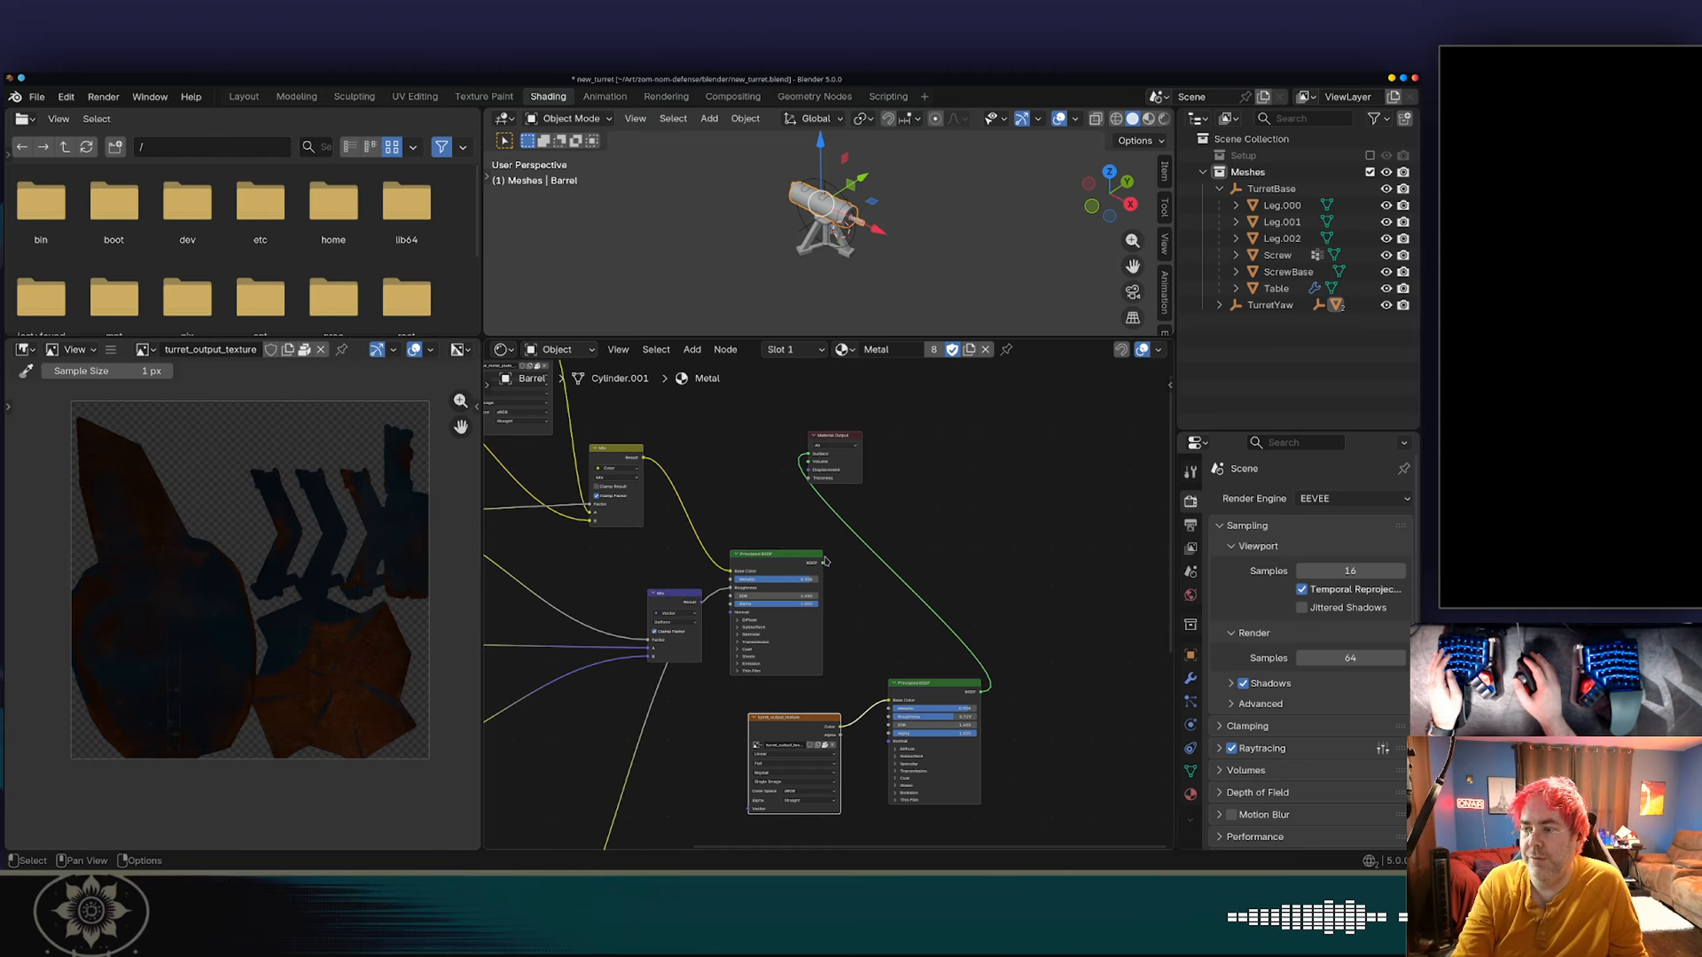
pyautogui.moveTo(825, 564); pyautogui.dragTo(810, 455)
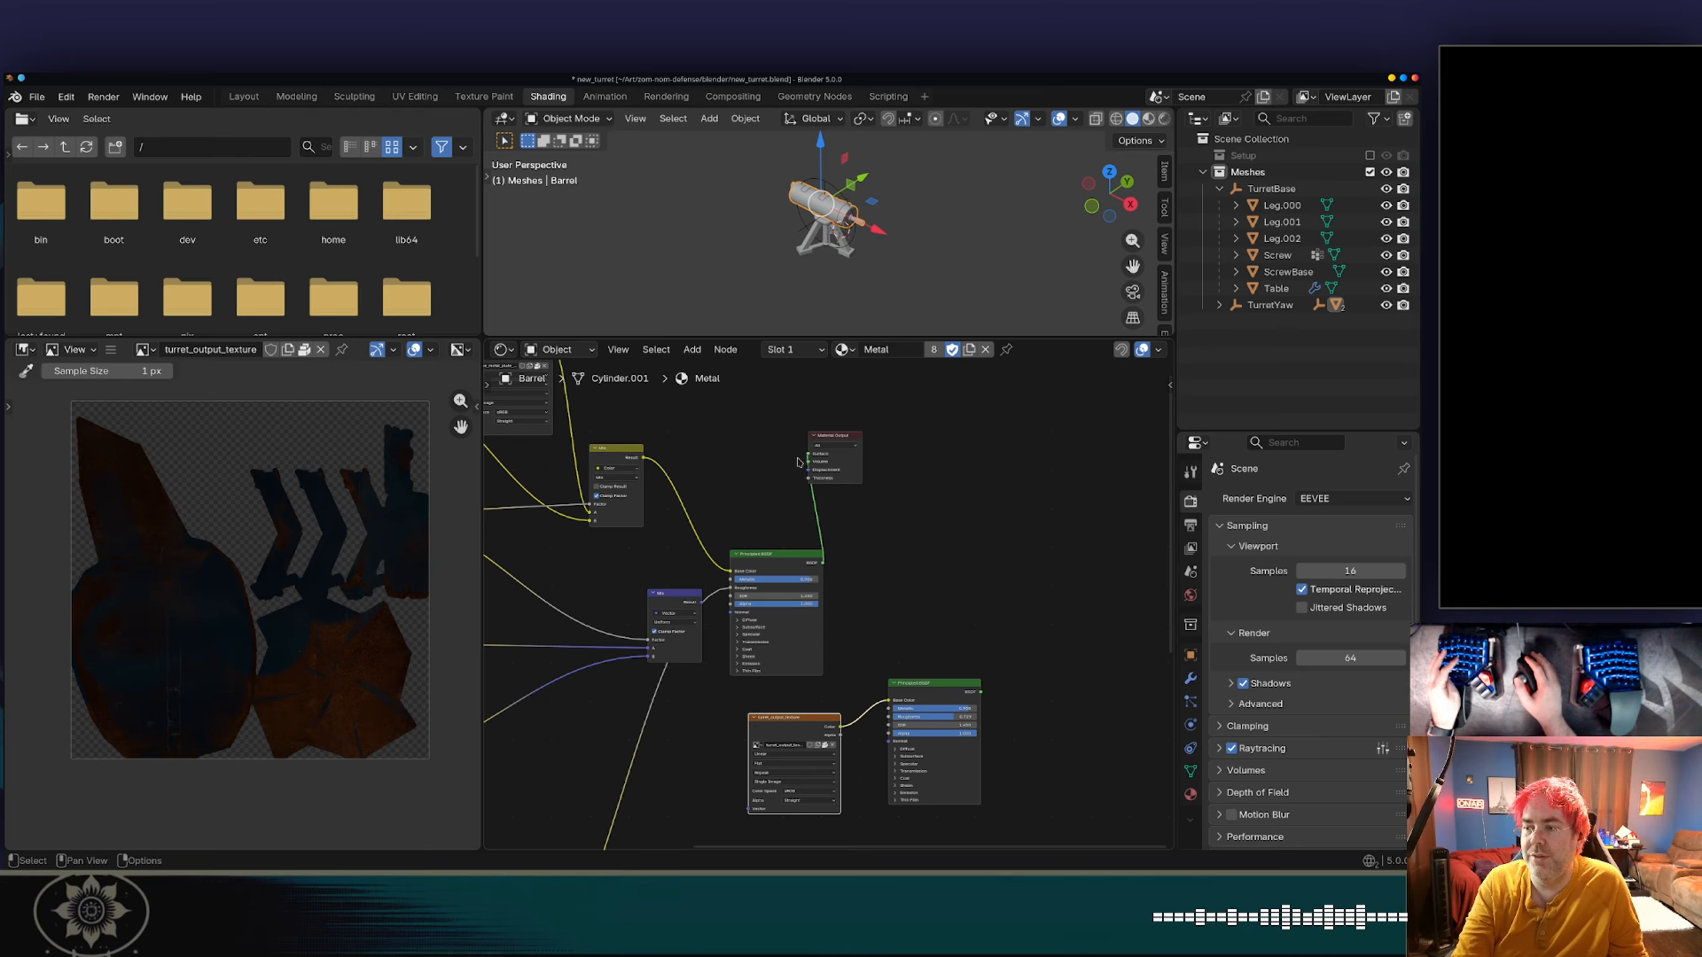
pyautogui.hotkey('ctrl', 's')
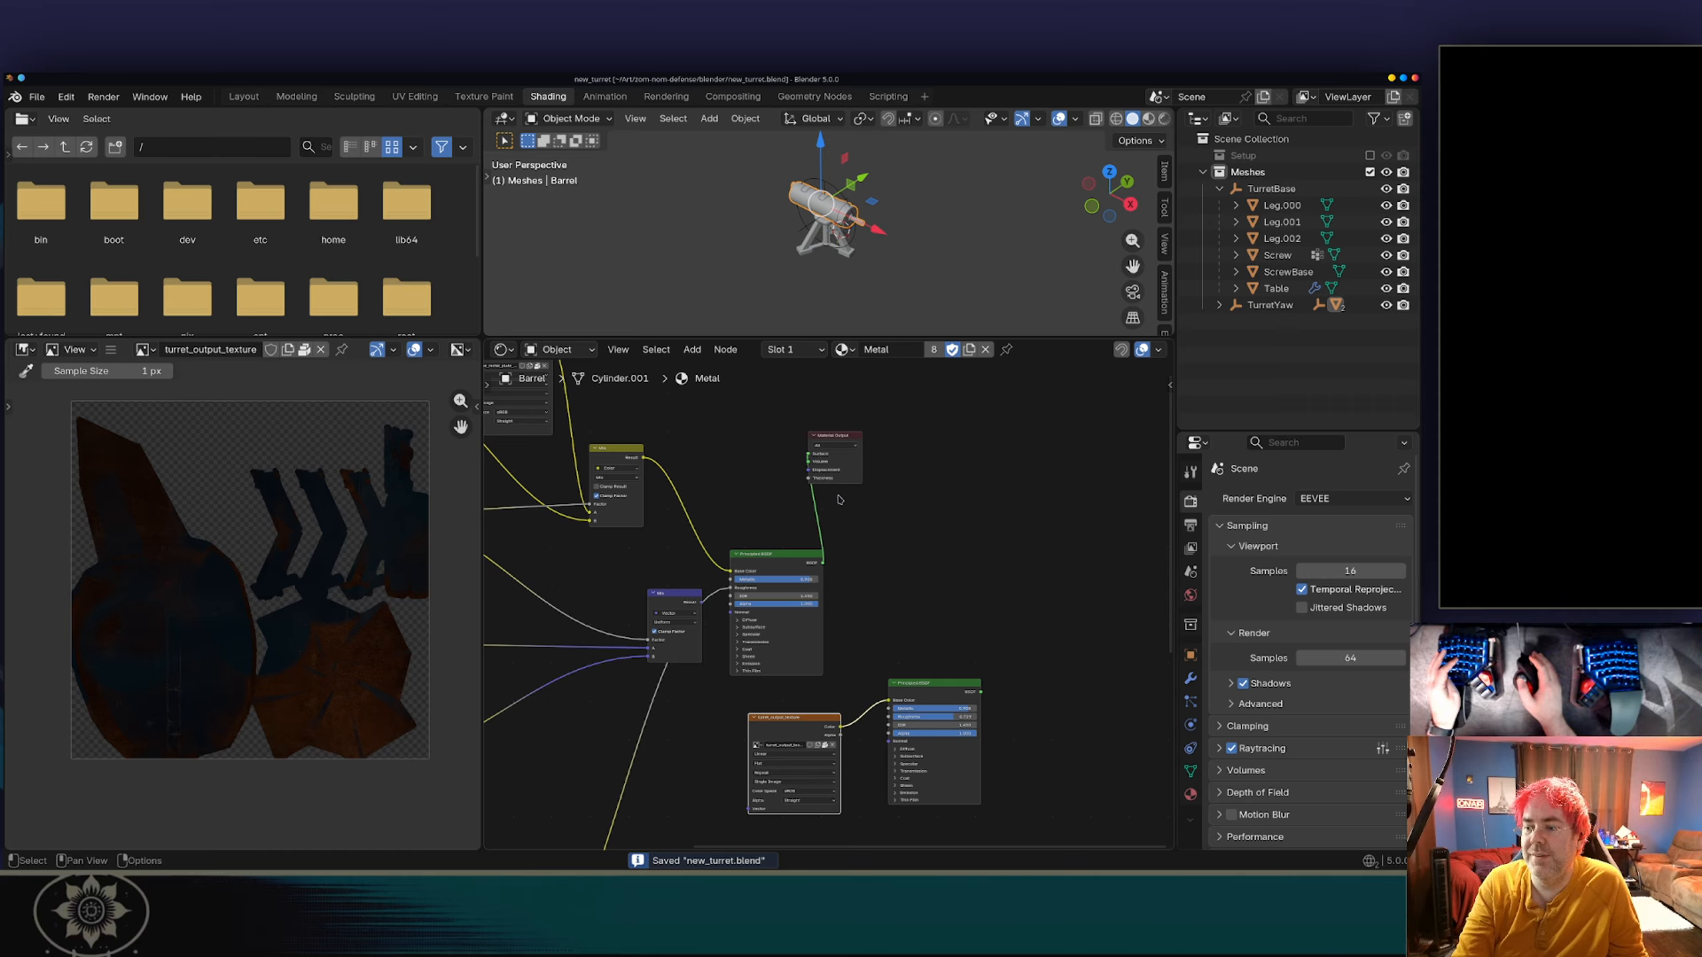
# Export the turret as glTF 2.0 binary, overwriting new_turret.glb in the blender folder.
pyautogui.click(36, 96)
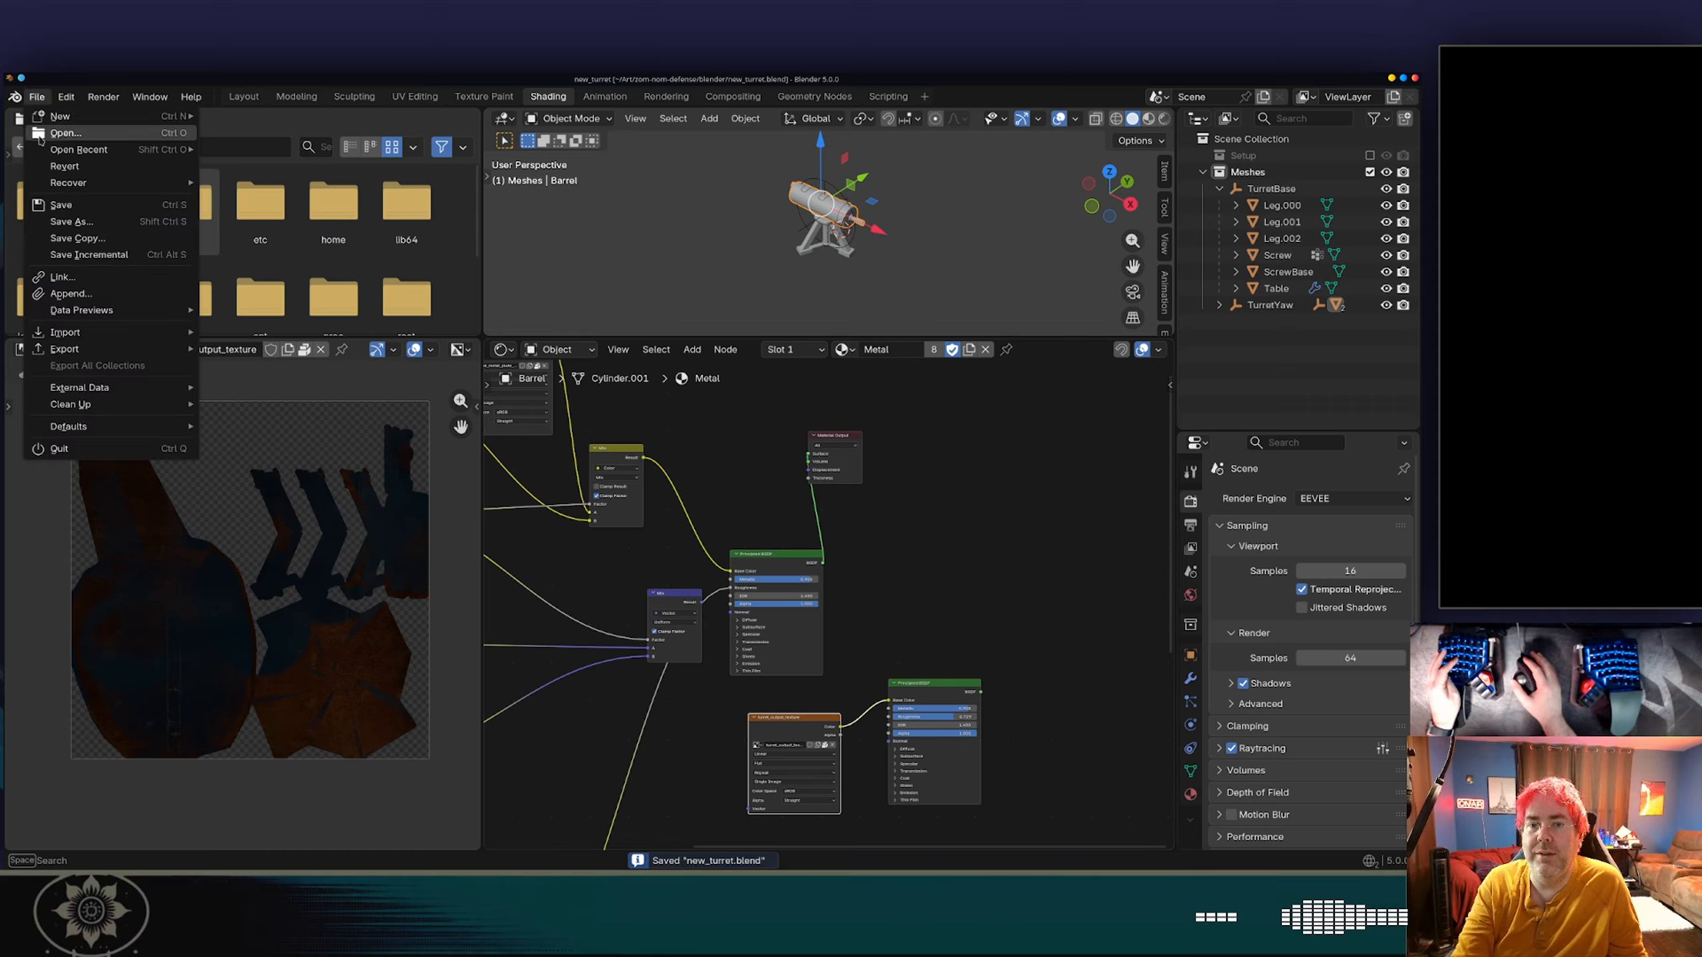
pyautogui.moveTo(119, 349)
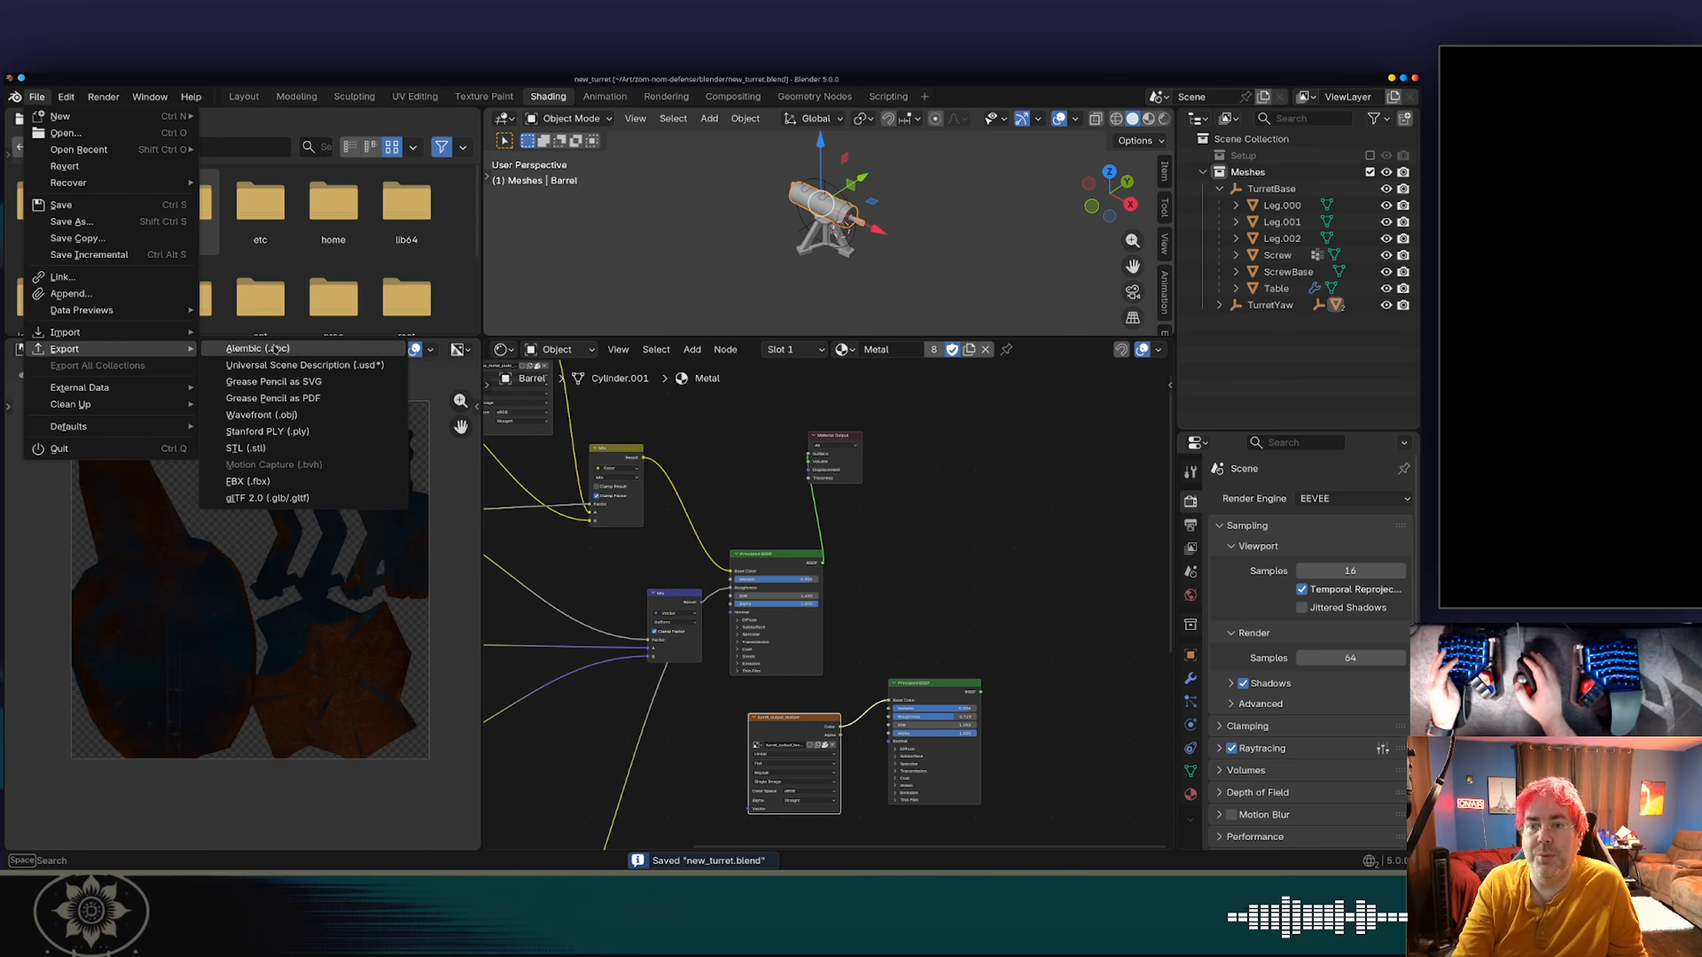
pyautogui.click(274, 500)
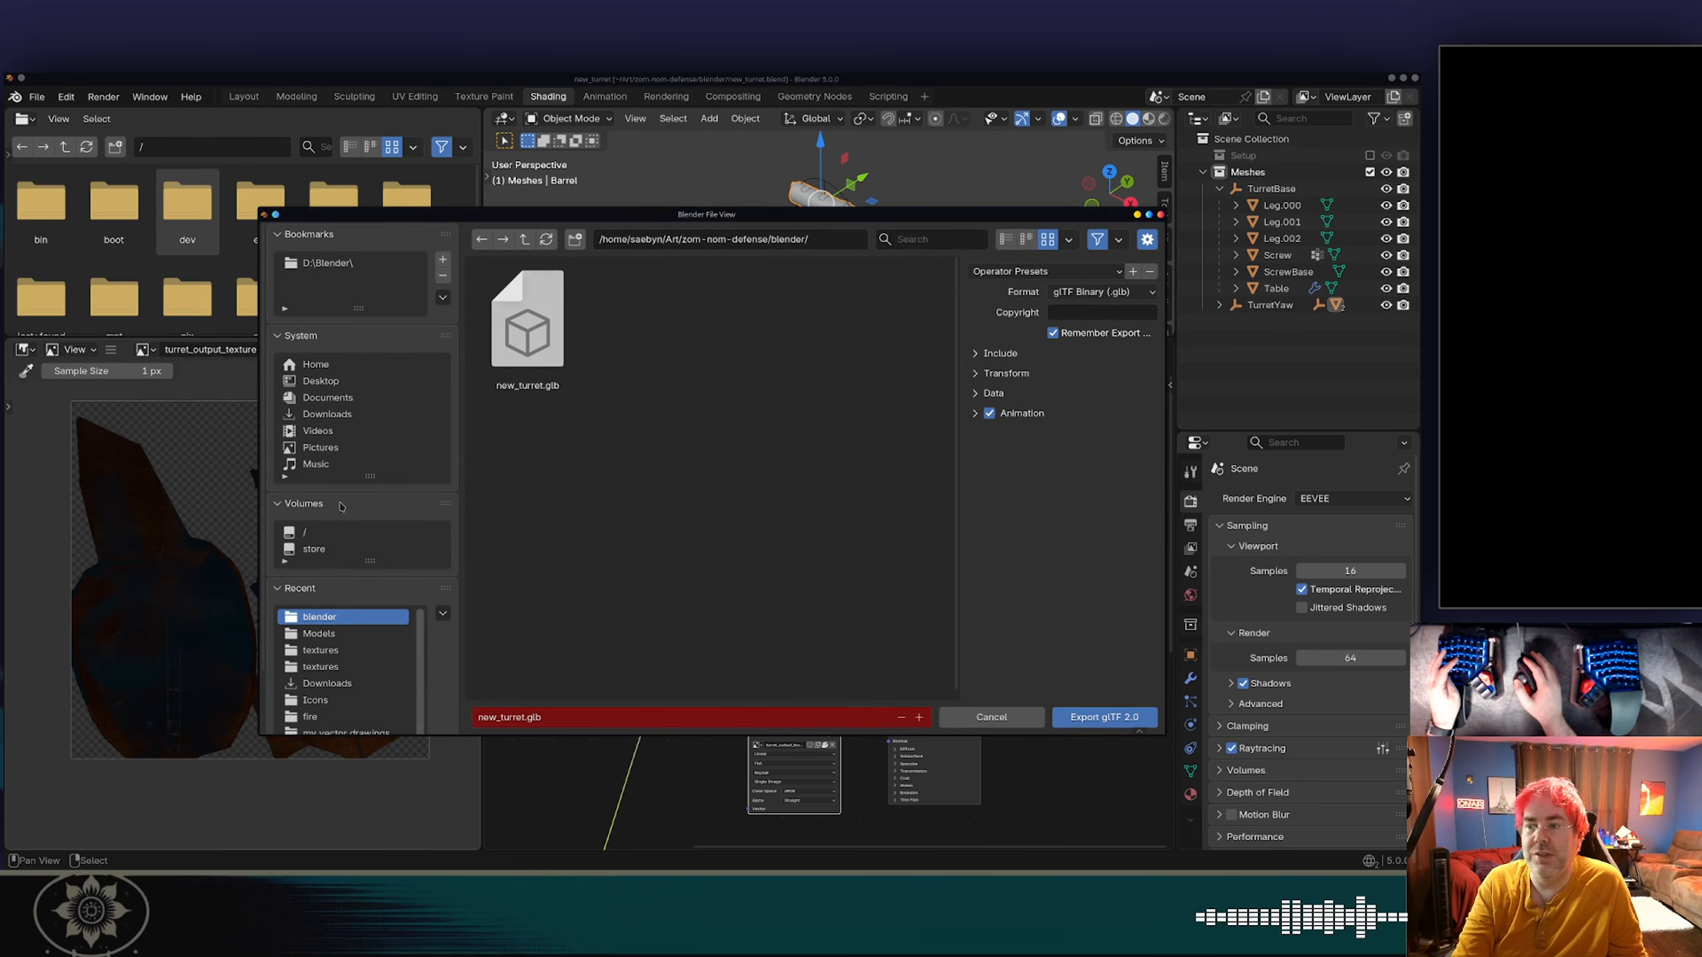
pyautogui.click(1098, 720)
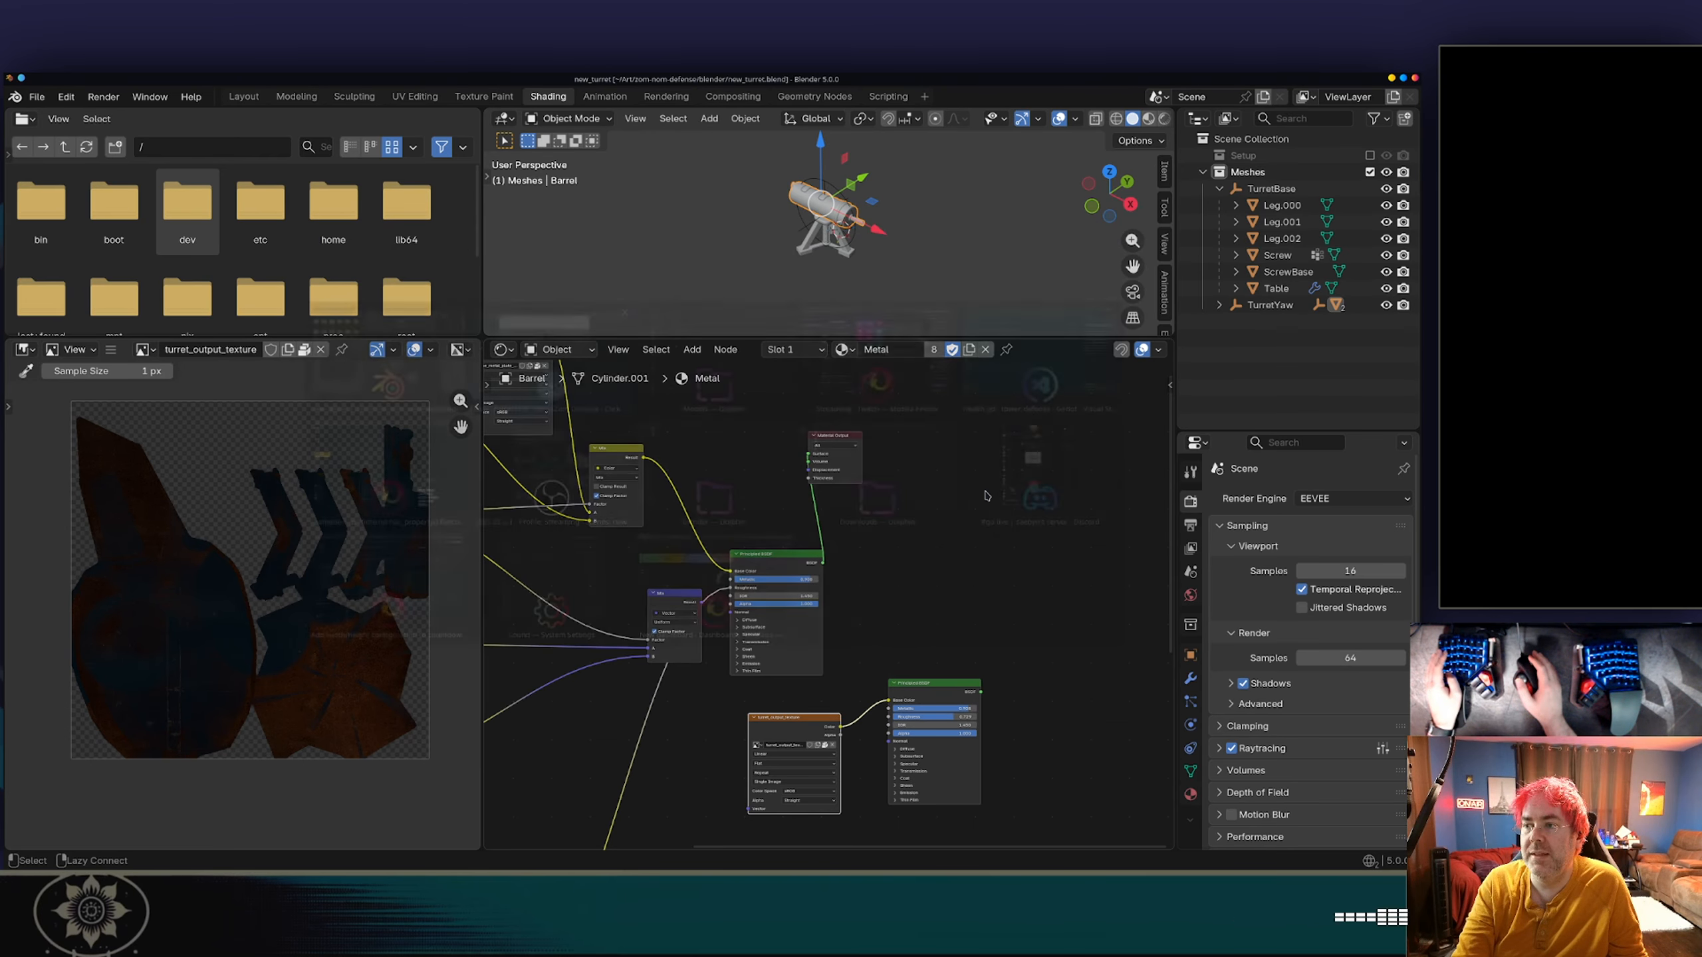
# In Dolphin, copy new_turret.glb from the blender folder into the game's Models folder, overwriting the existing file.
pyautogui.hotkey('alt', 'Tab')
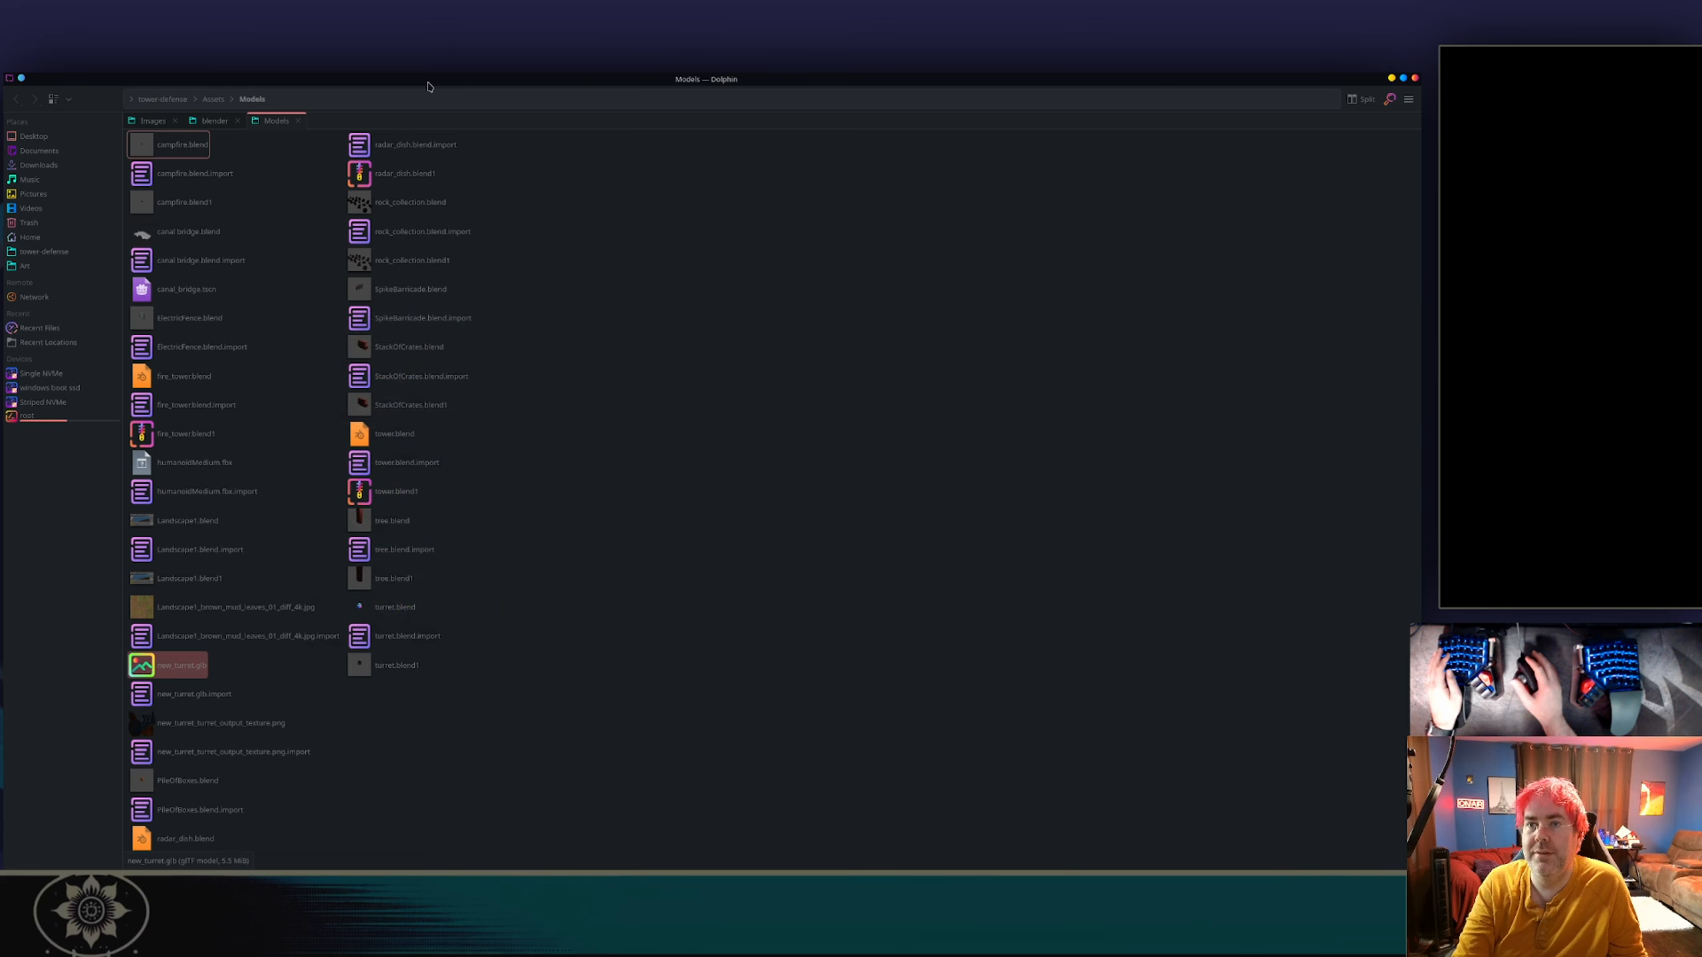
pyautogui.click(215, 121)
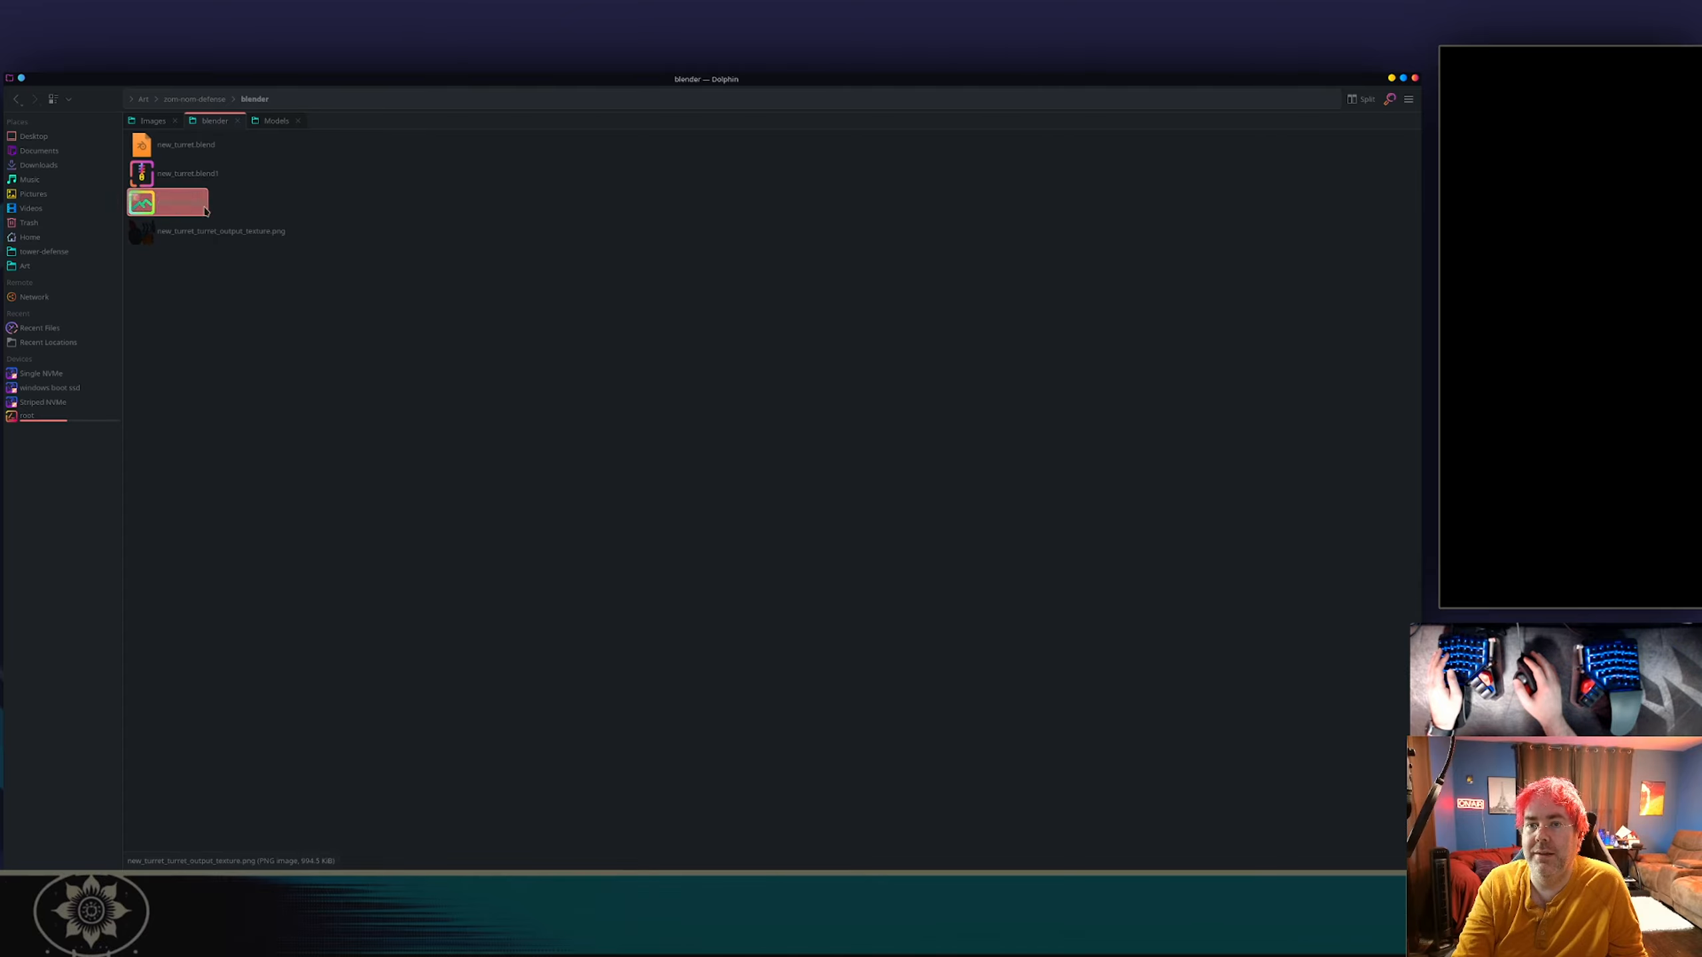
pyautogui.click(271, 121)
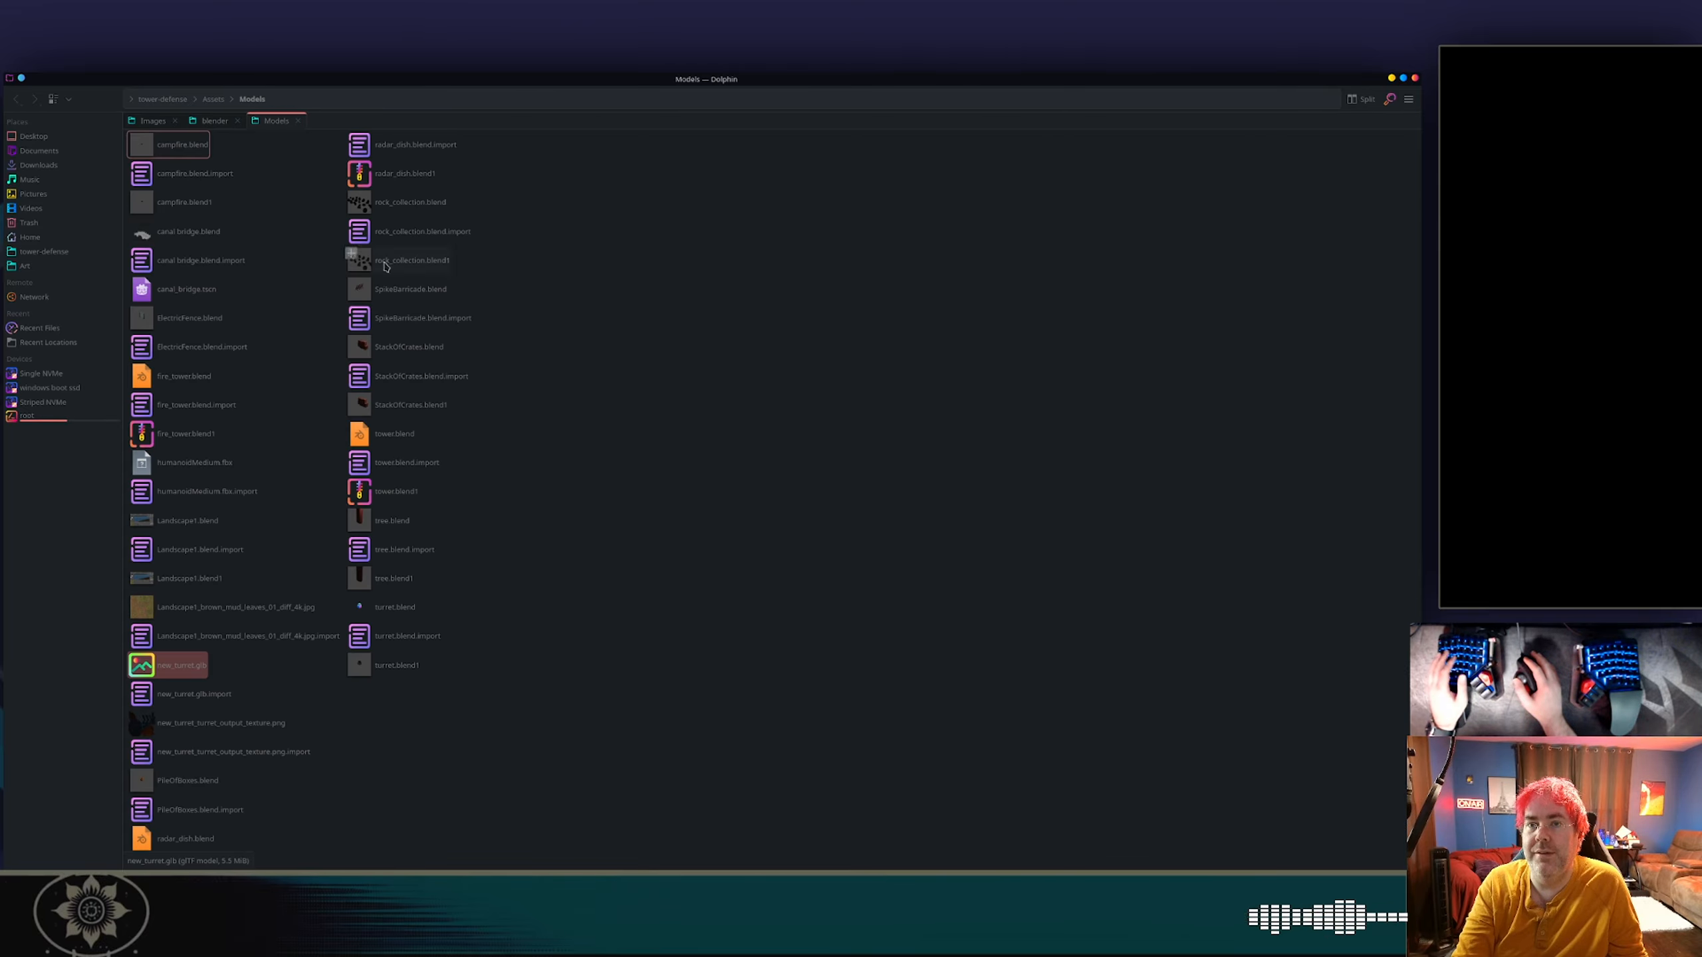
pyautogui.hotkey('ctrl', 'v')
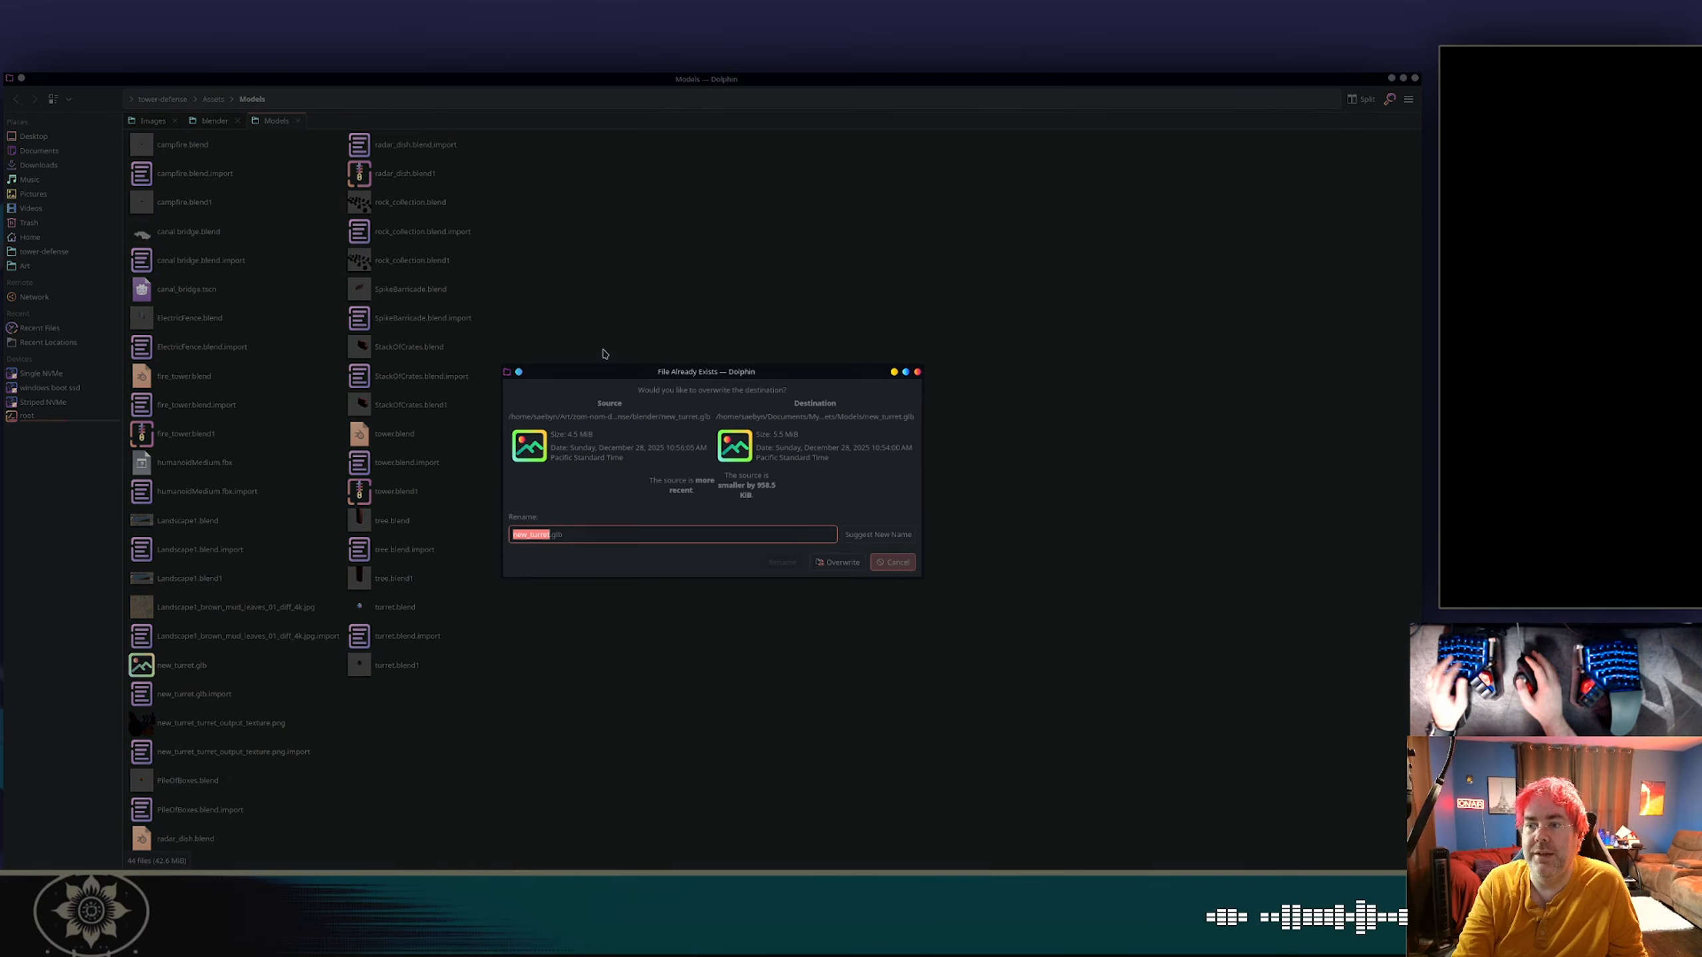
pyautogui.click(839, 563)
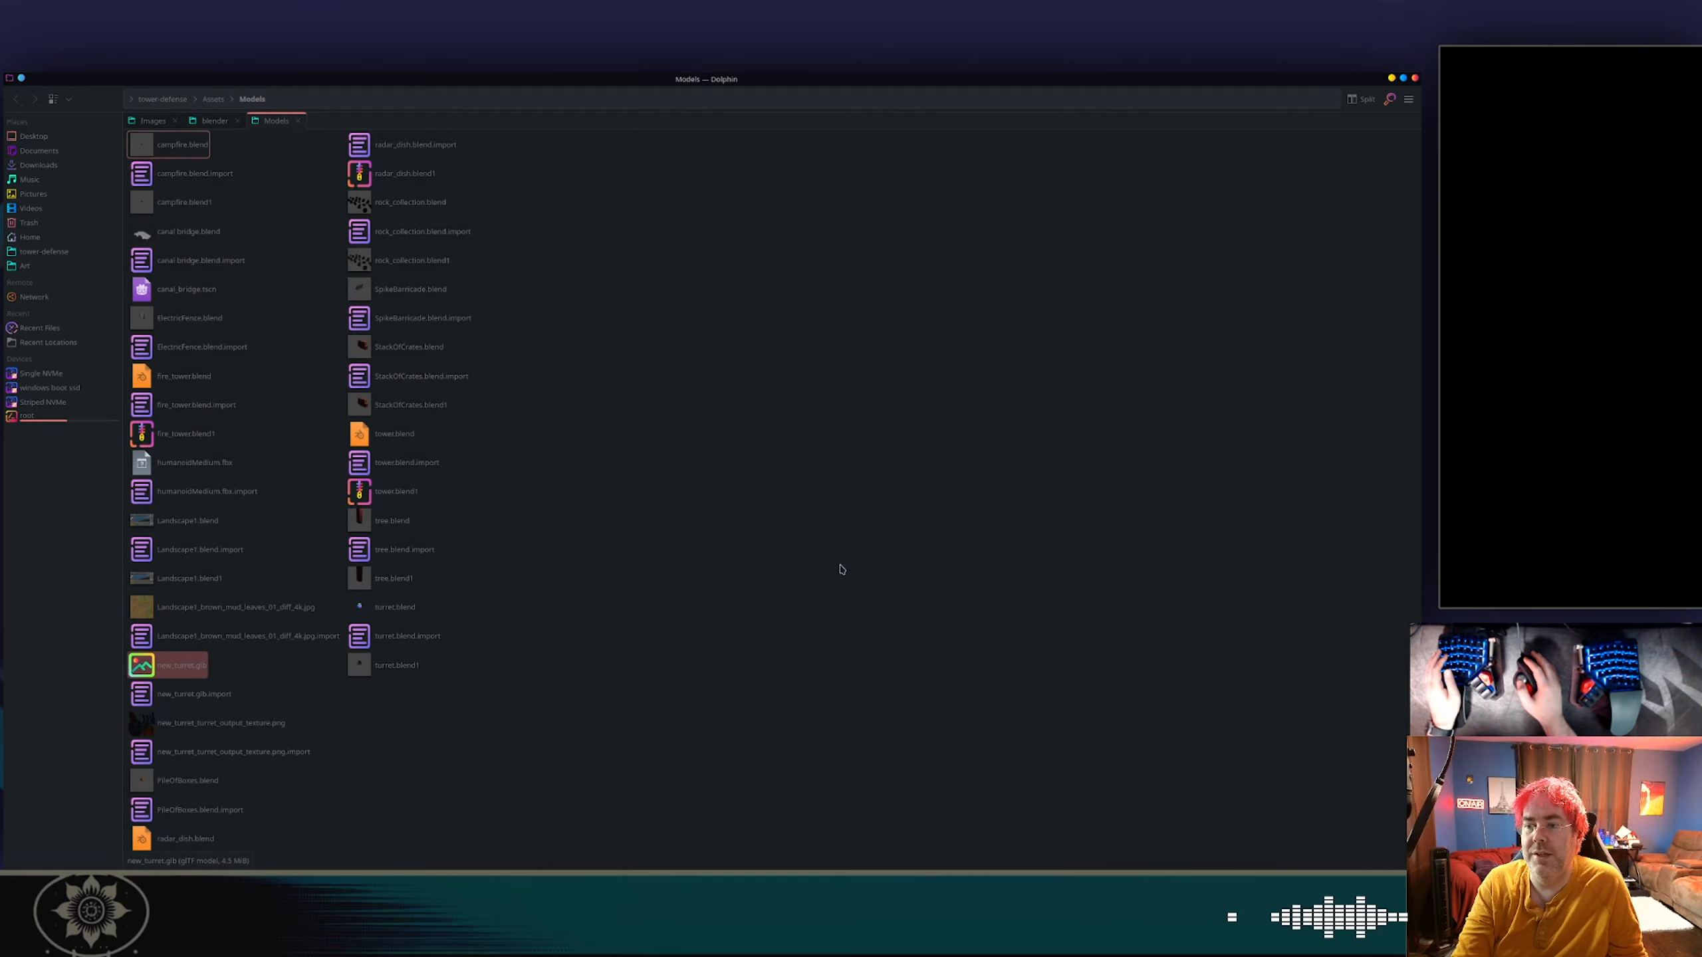
# Return to Godot and check the textures imported with new_turret.glb and the turret's look in the 3D view.
pyautogui.hotkey('alt', 'Tab')
pyautogui.press('Tab')
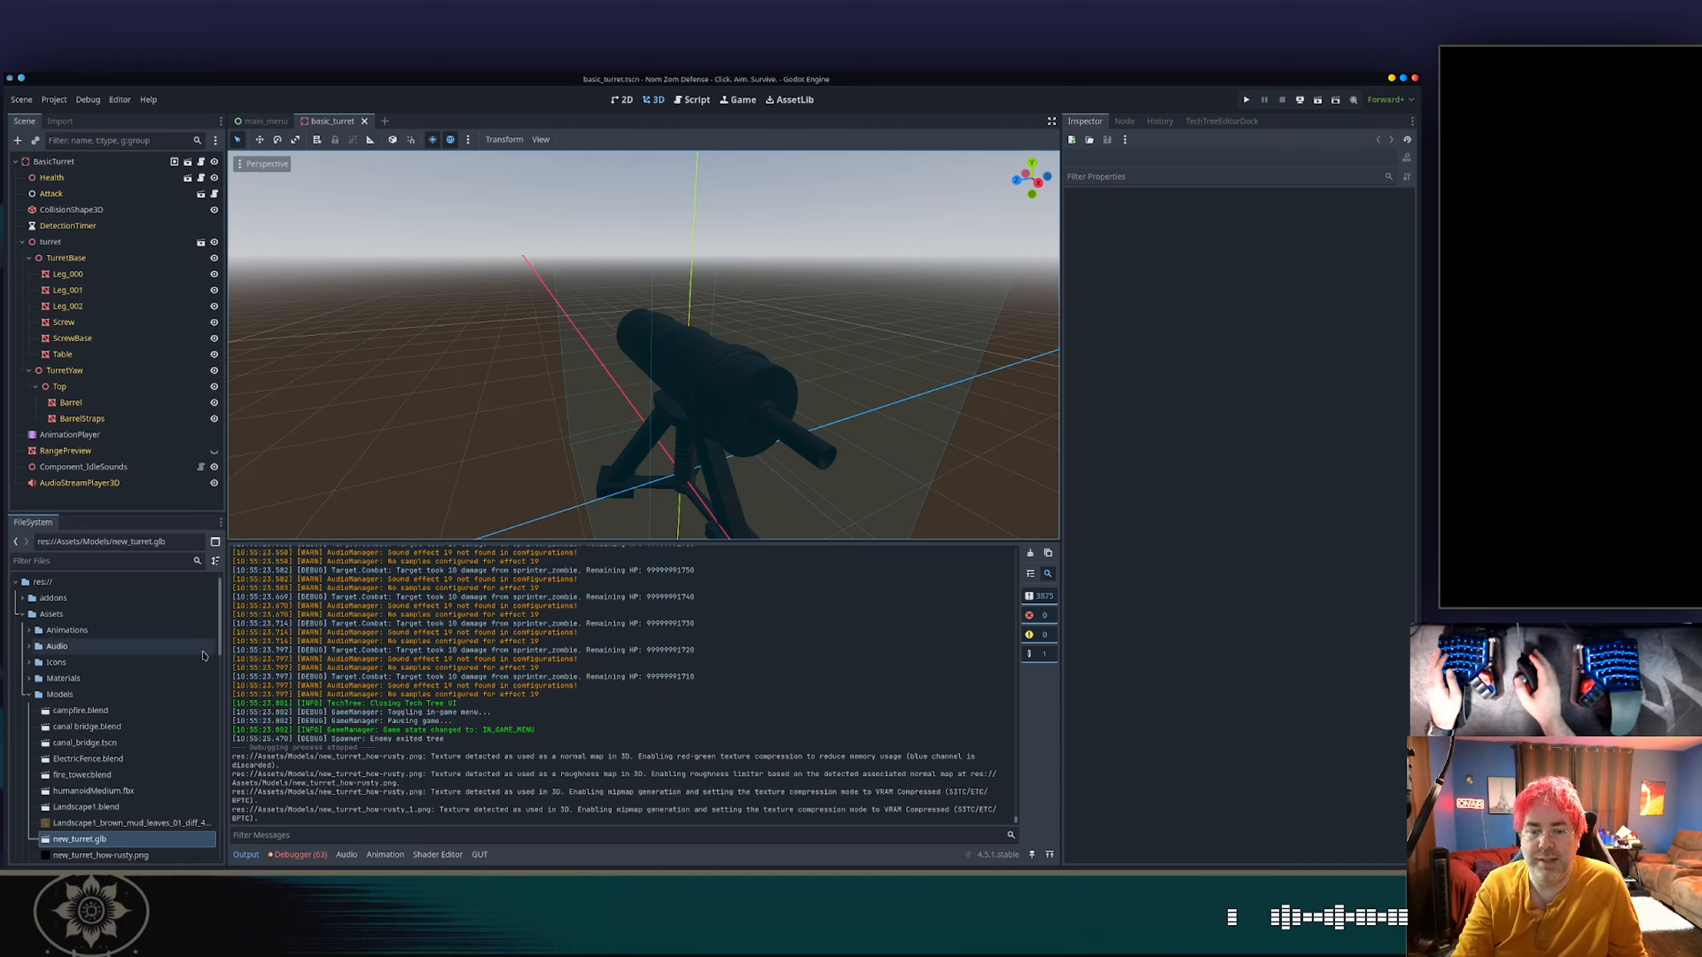
pyautogui.scroll(-3, 185, 685)
pyautogui.scroll(-2, 185, 685)
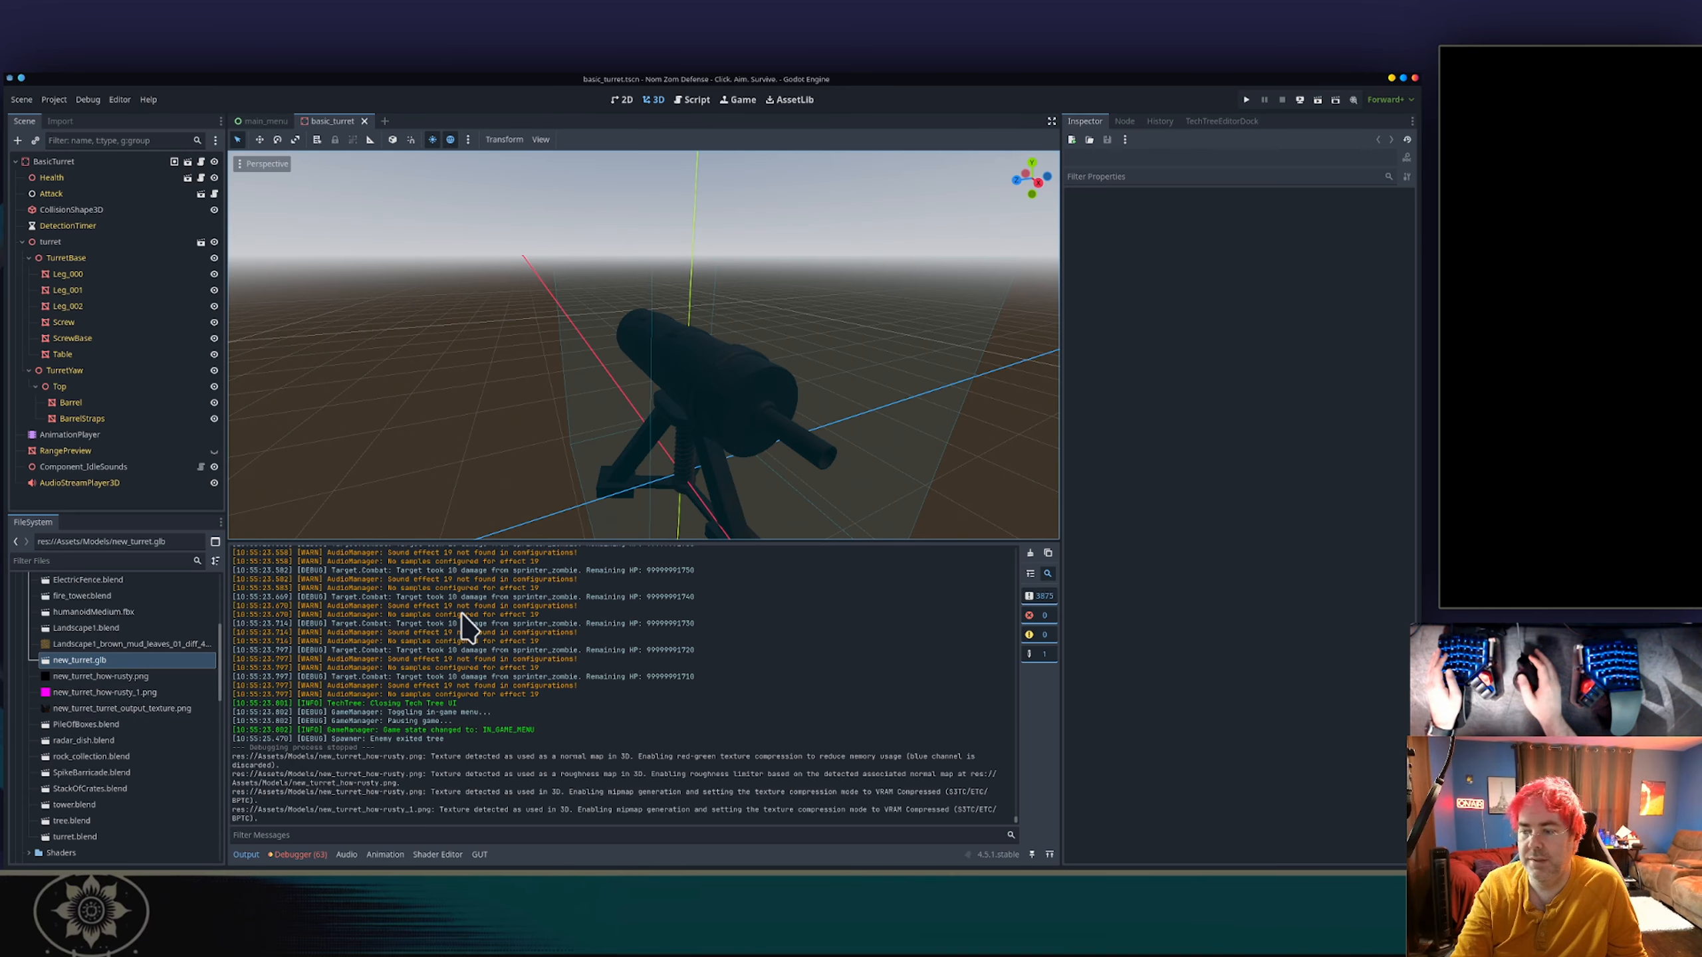
pyautogui.moveTo(445, 435); pyautogui.dragTo(623, 457, button='middle')
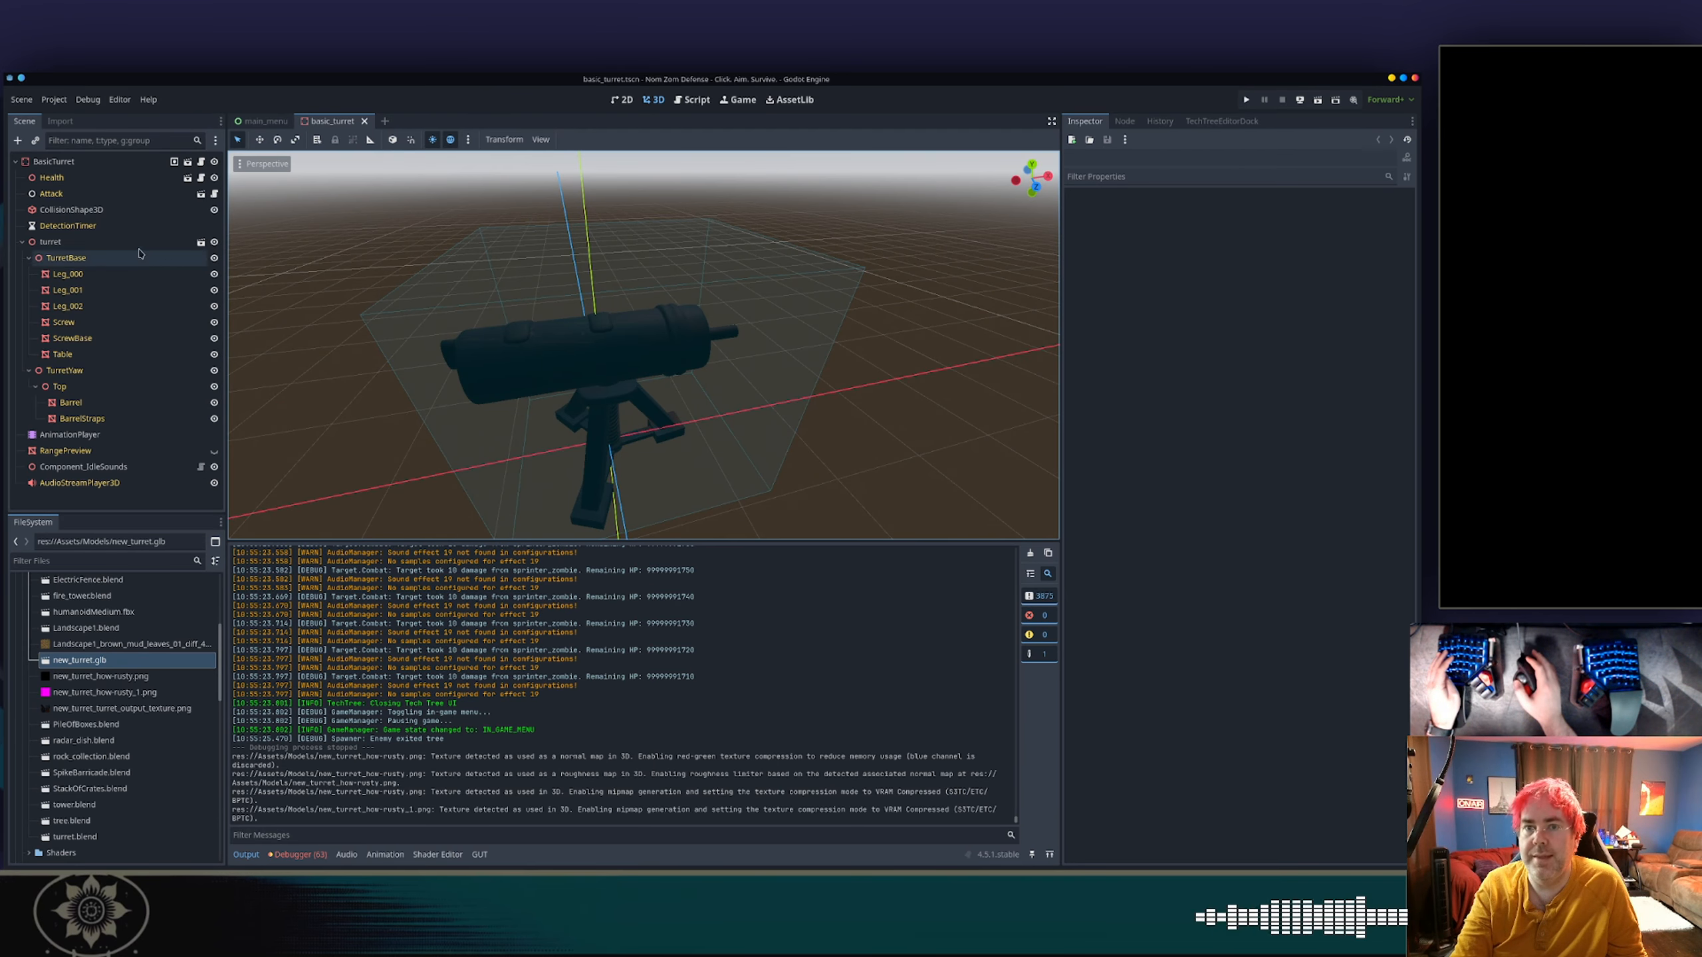
# Try to refresh the turret by switching to the main_menu scene and back to basic_turret.
pyautogui.click(266, 122)
pyautogui.click(330, 122)
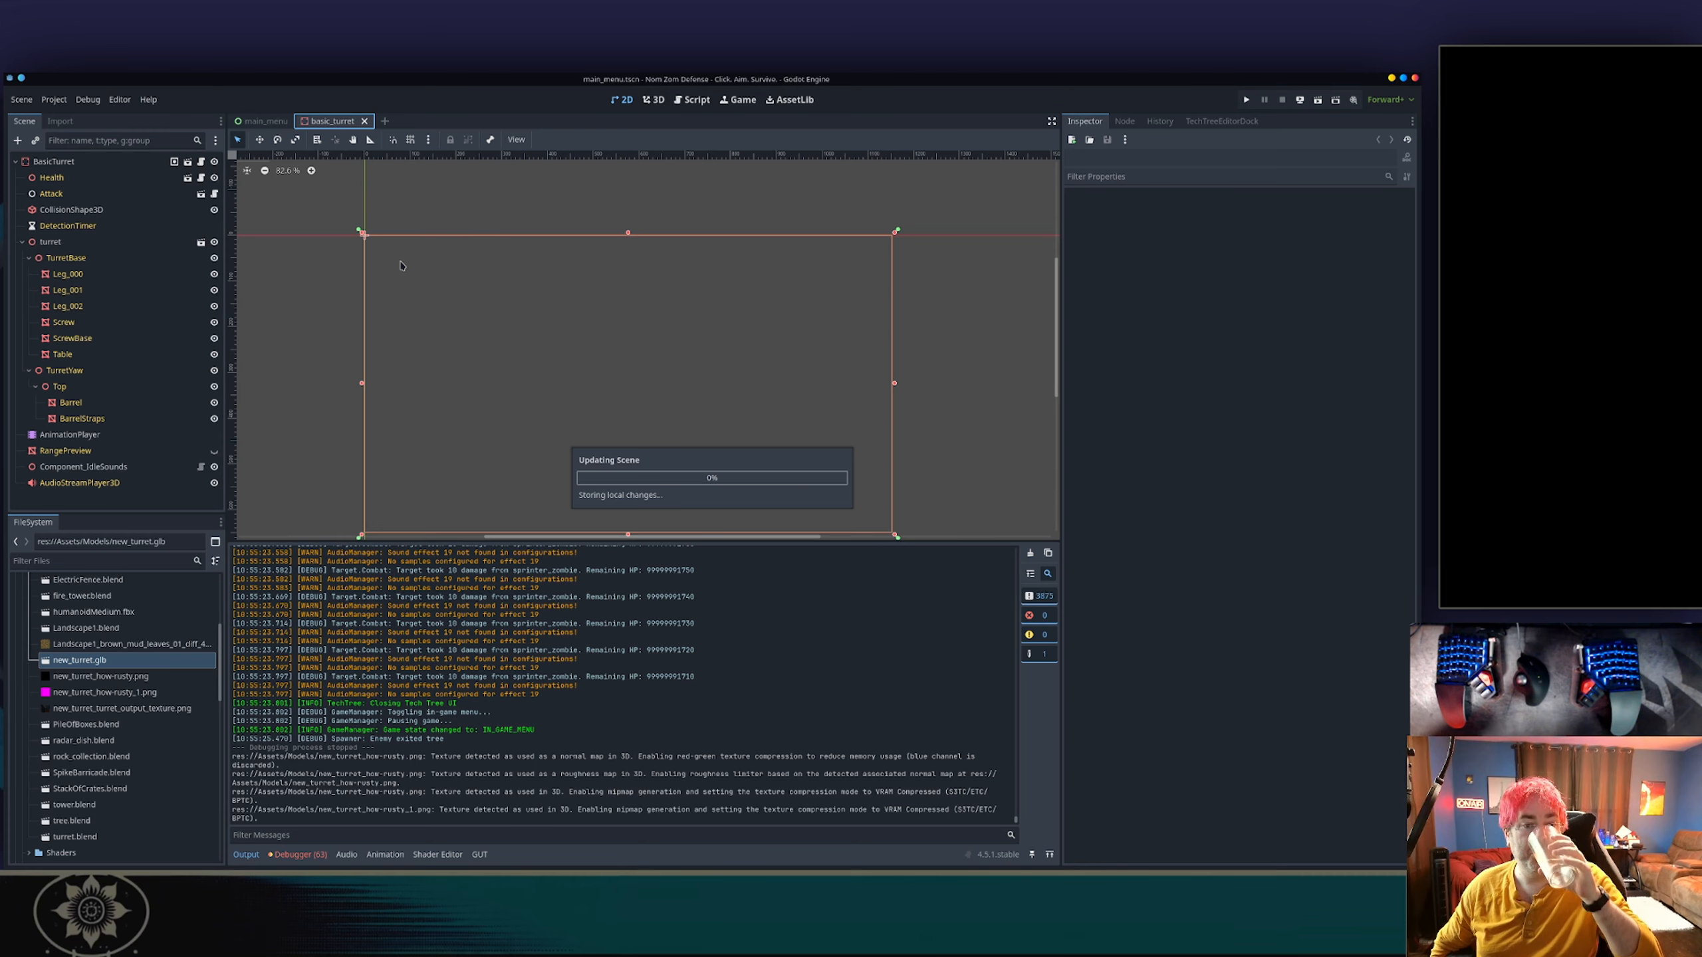
pyautogui.hotkey('alt', 'Tab')
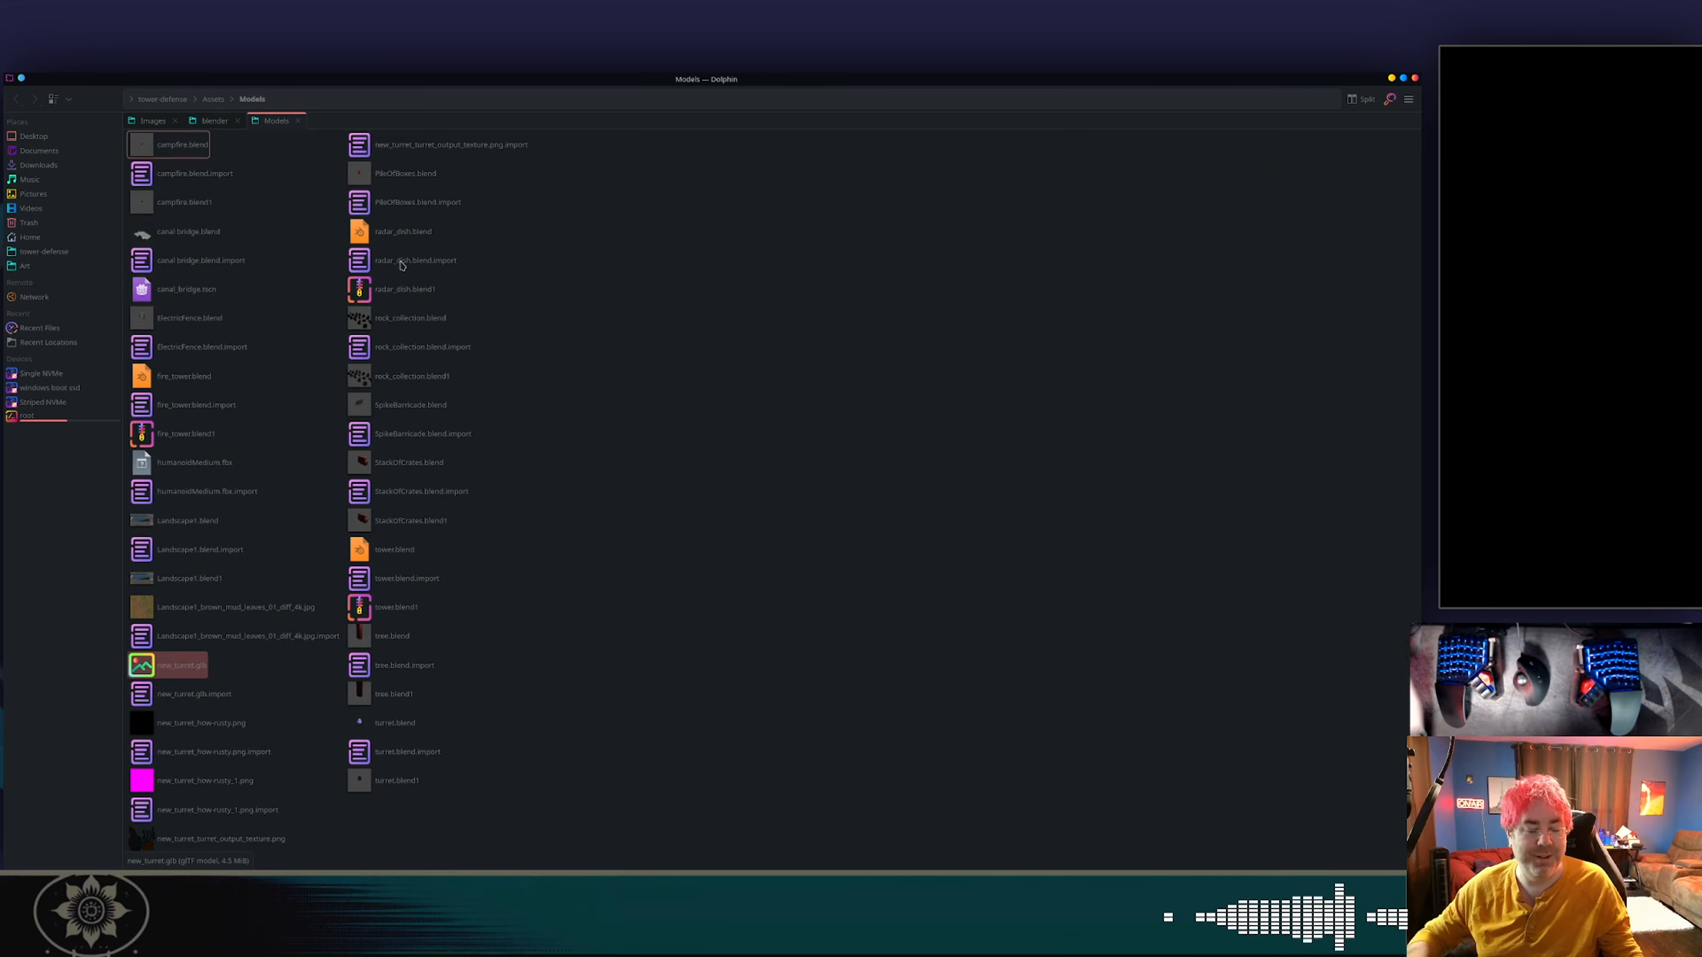
pyautogui.hotkey('alt', 'Tab')
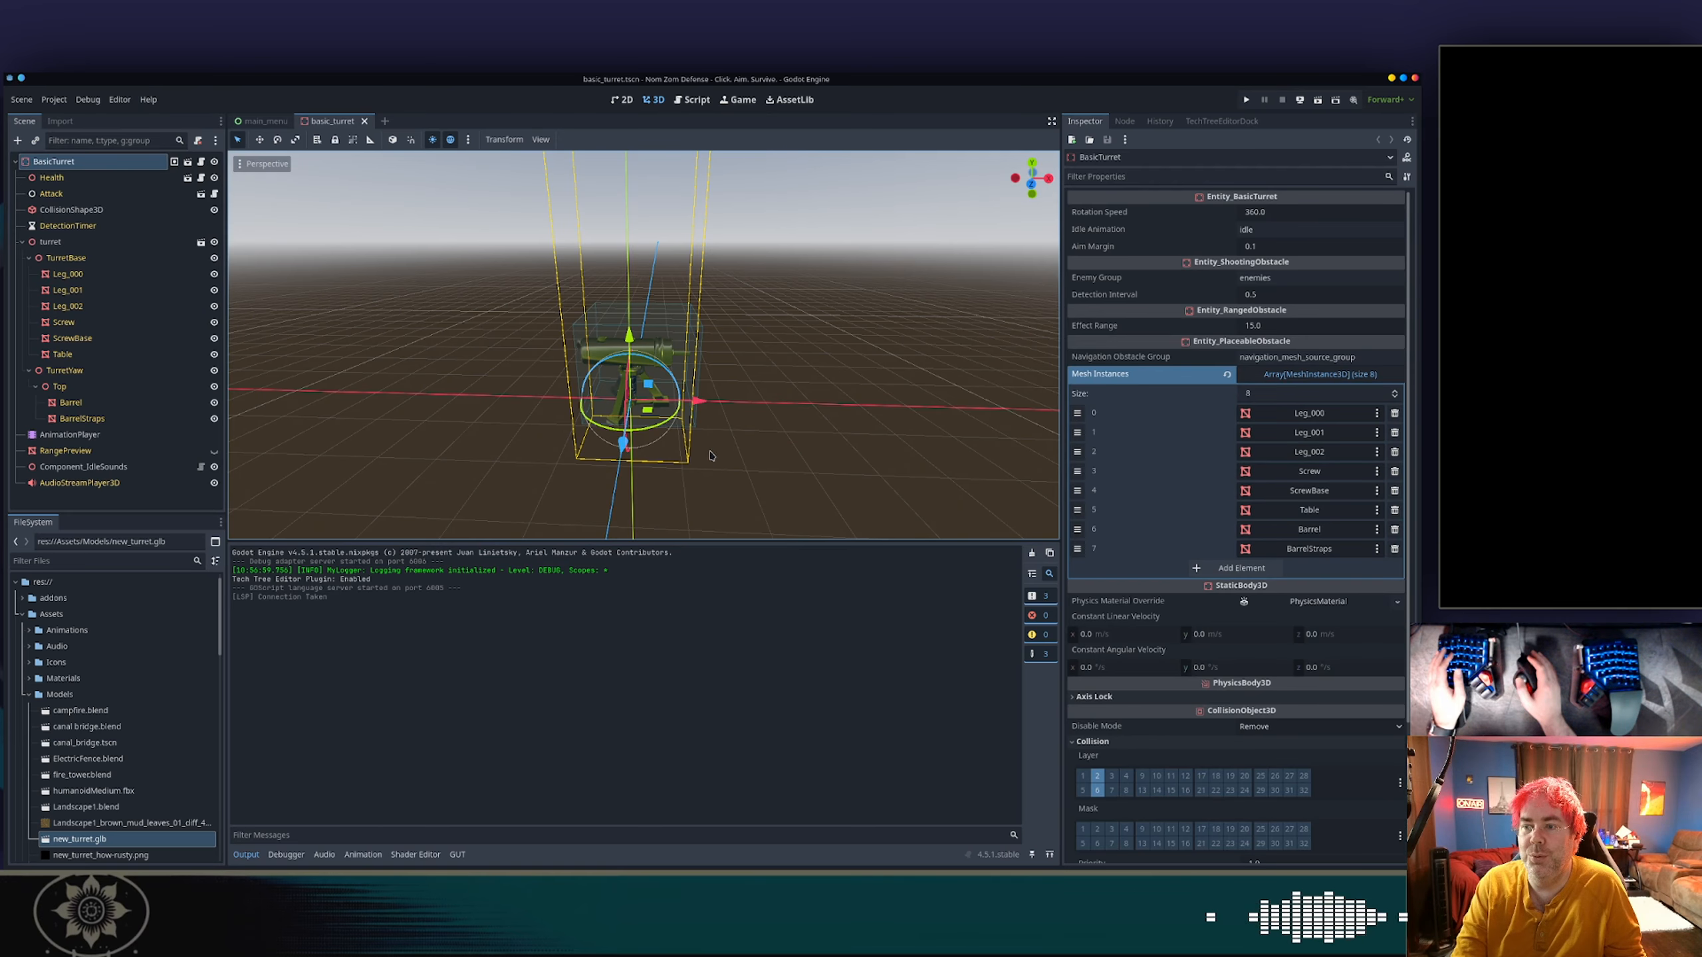
# Examine the reimported turret up close and look through the properties of the turret and TurretBase nodes.
pyautogui.scroll(10, 633, 351)
pyautogui.moveTo(505, 365); pyautogui.dragTo(475, 427, button='middle')
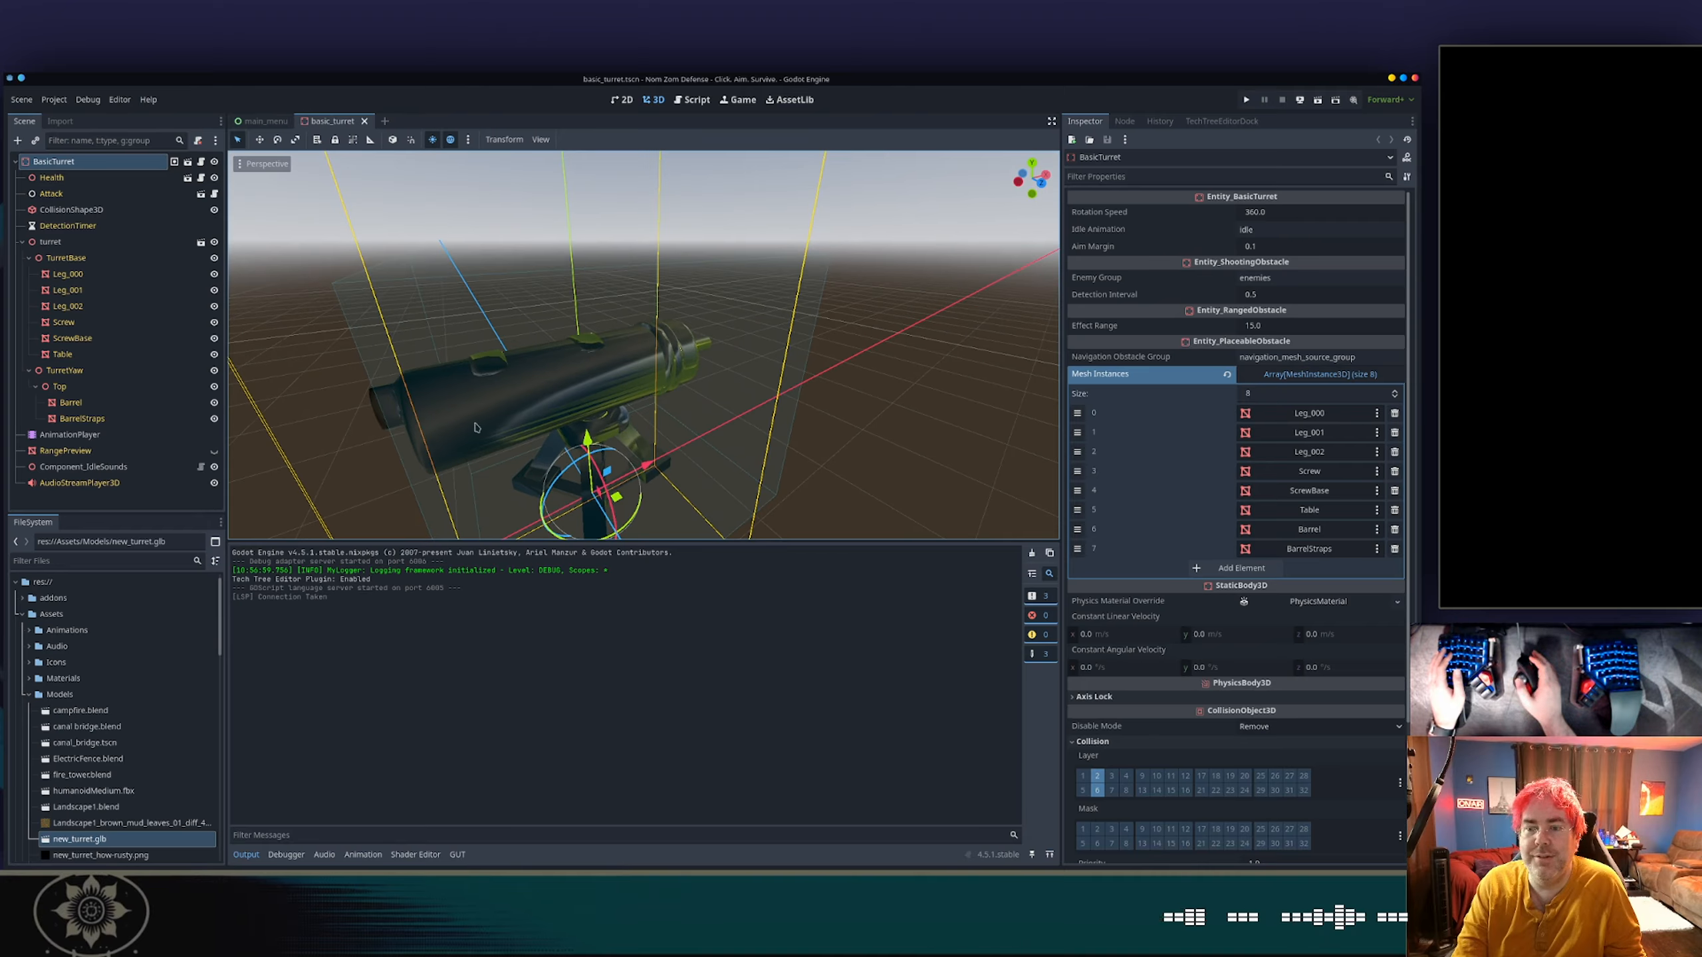
pyautogui.click(101, 241)
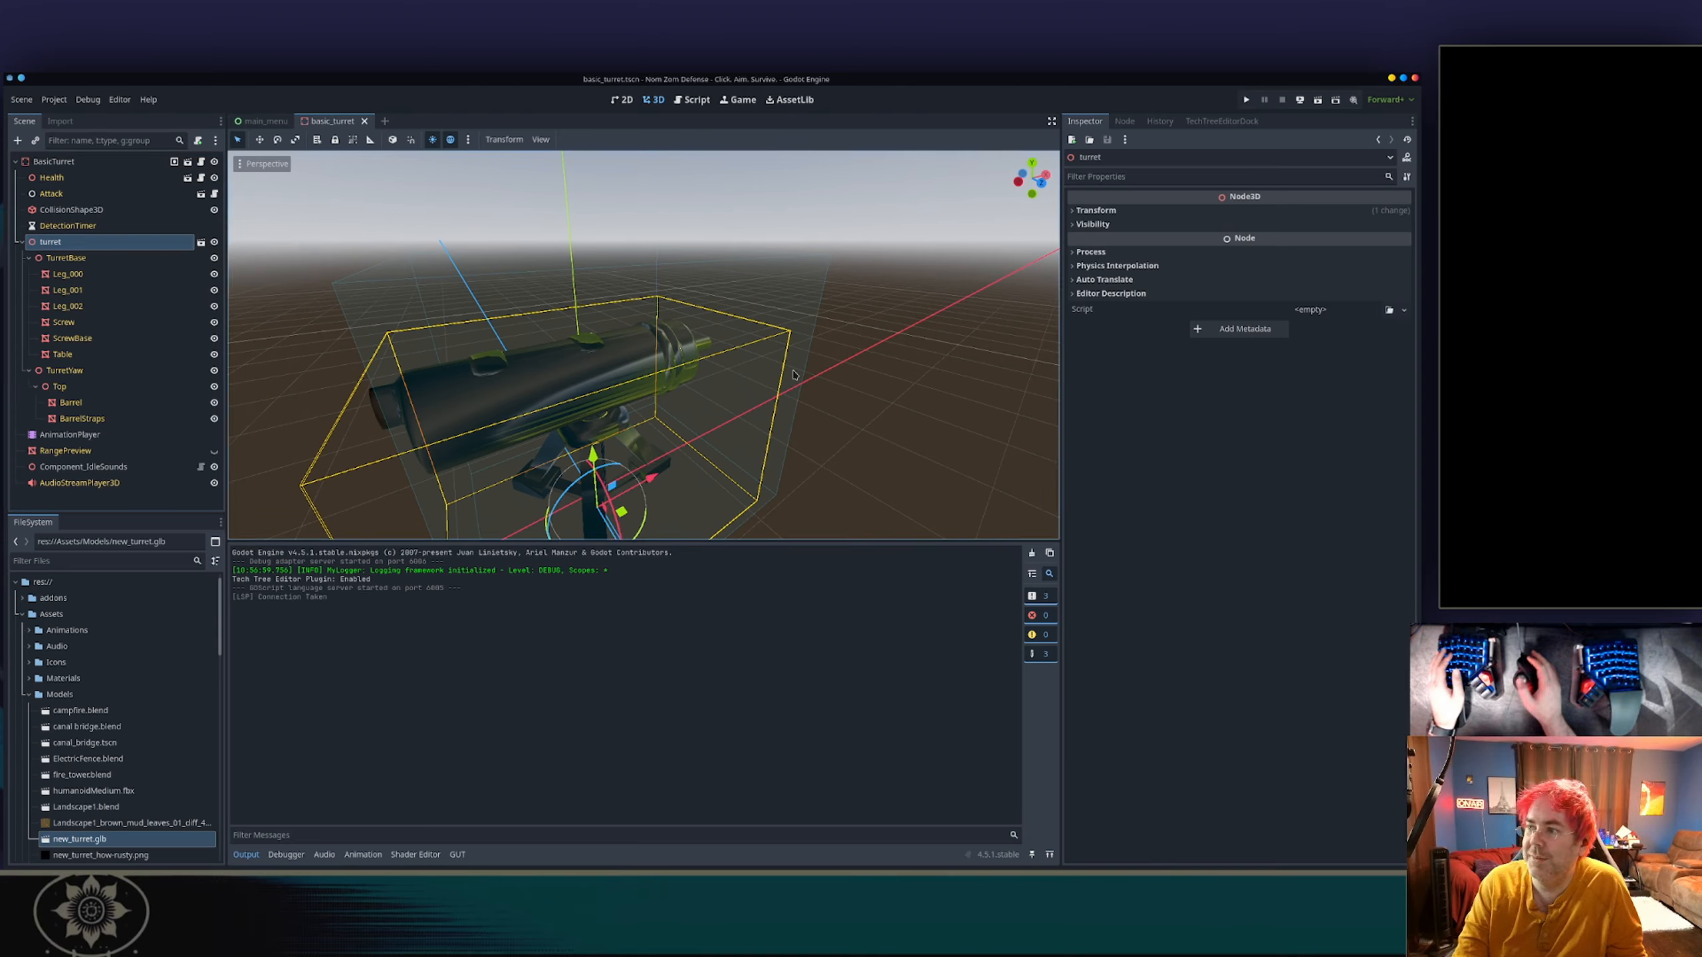
pyautogui.click(80, 258)
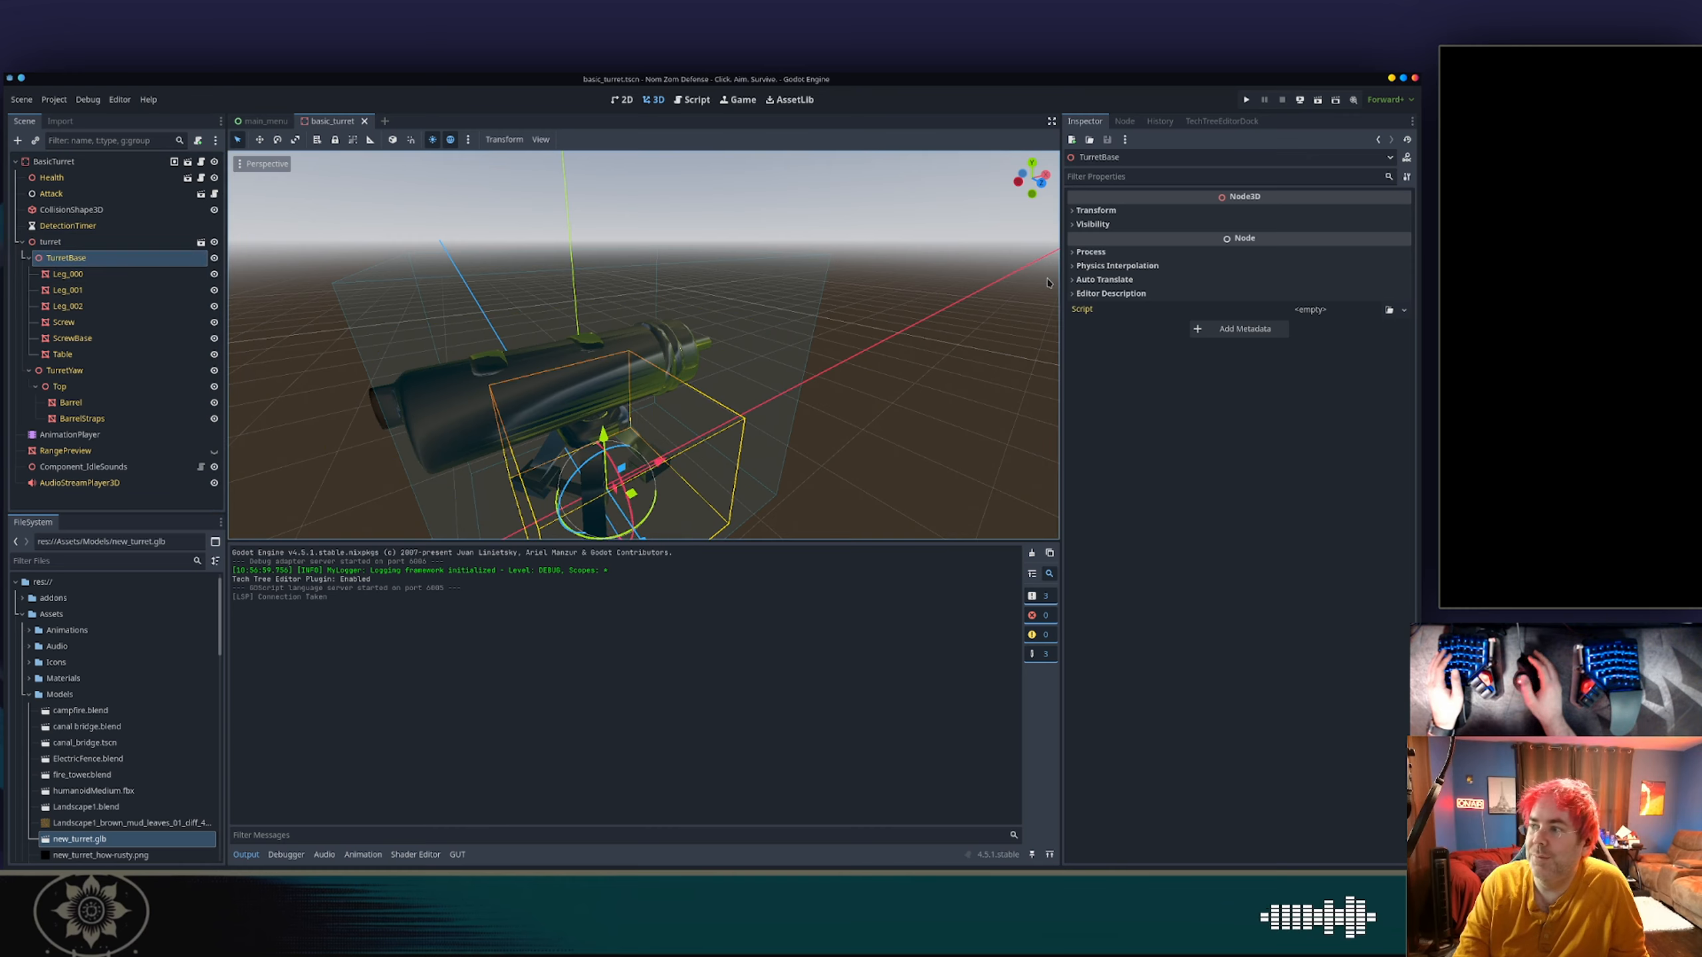
# Inspect the Metal material on Surface 0 of the Leg_000 mesh, including its Normal Map and Albedo settings.
pyautogui.click(134, 273)
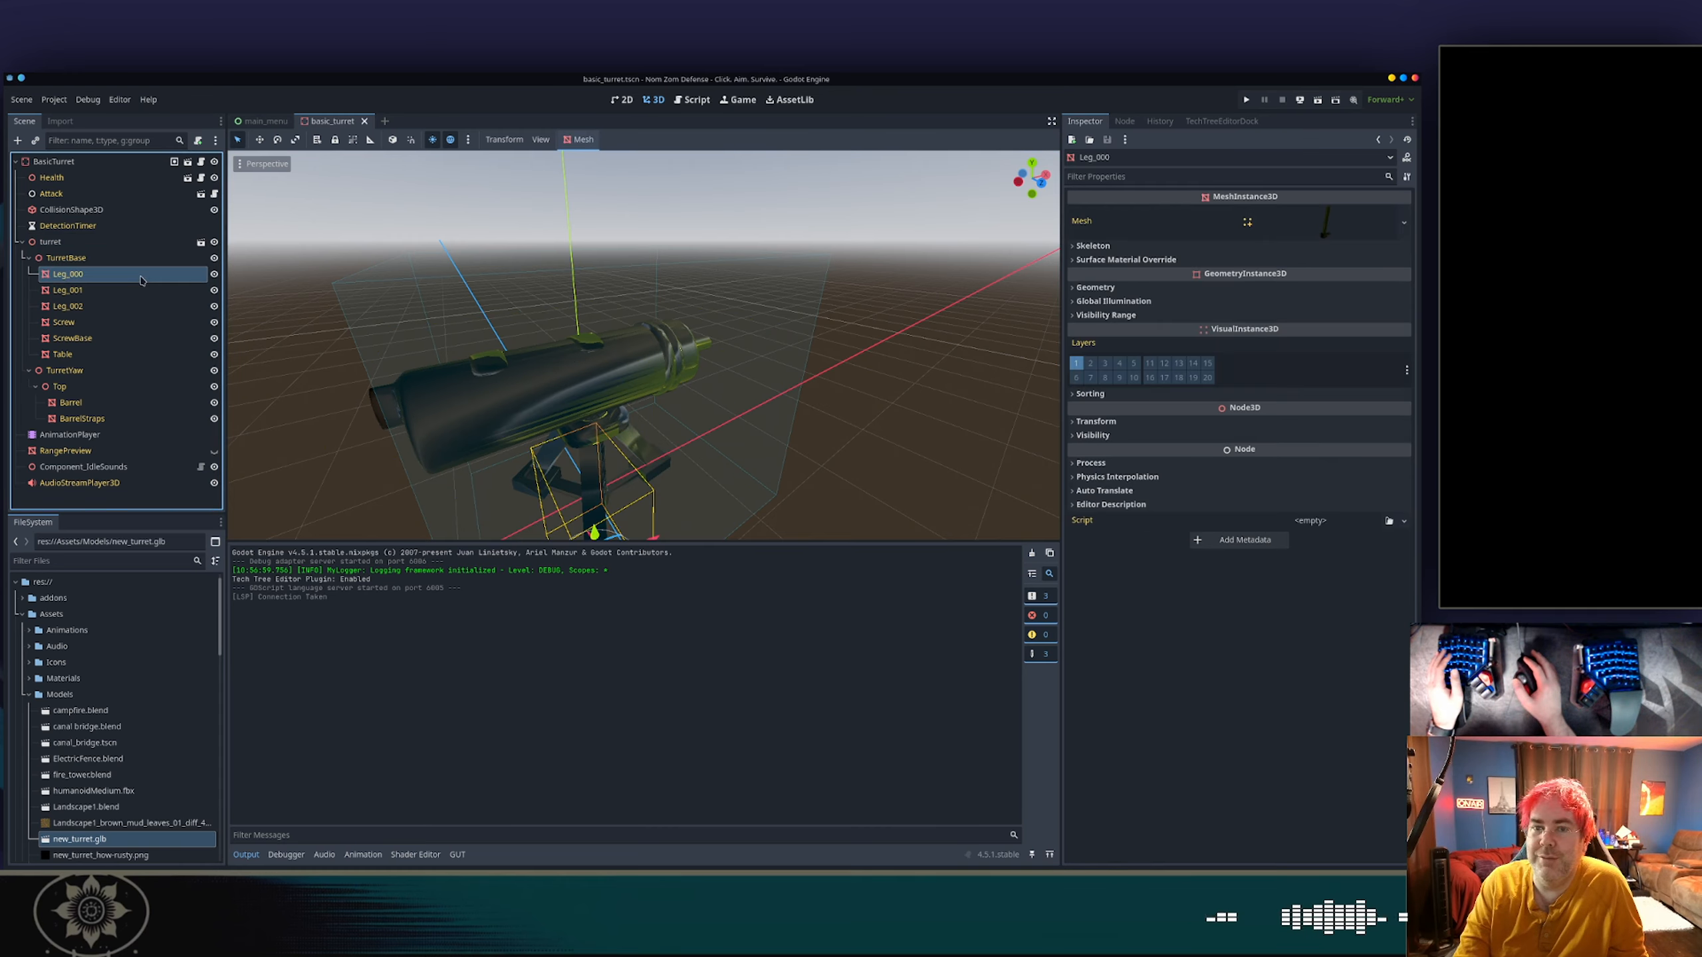
pyautogui.click(1300, 223)
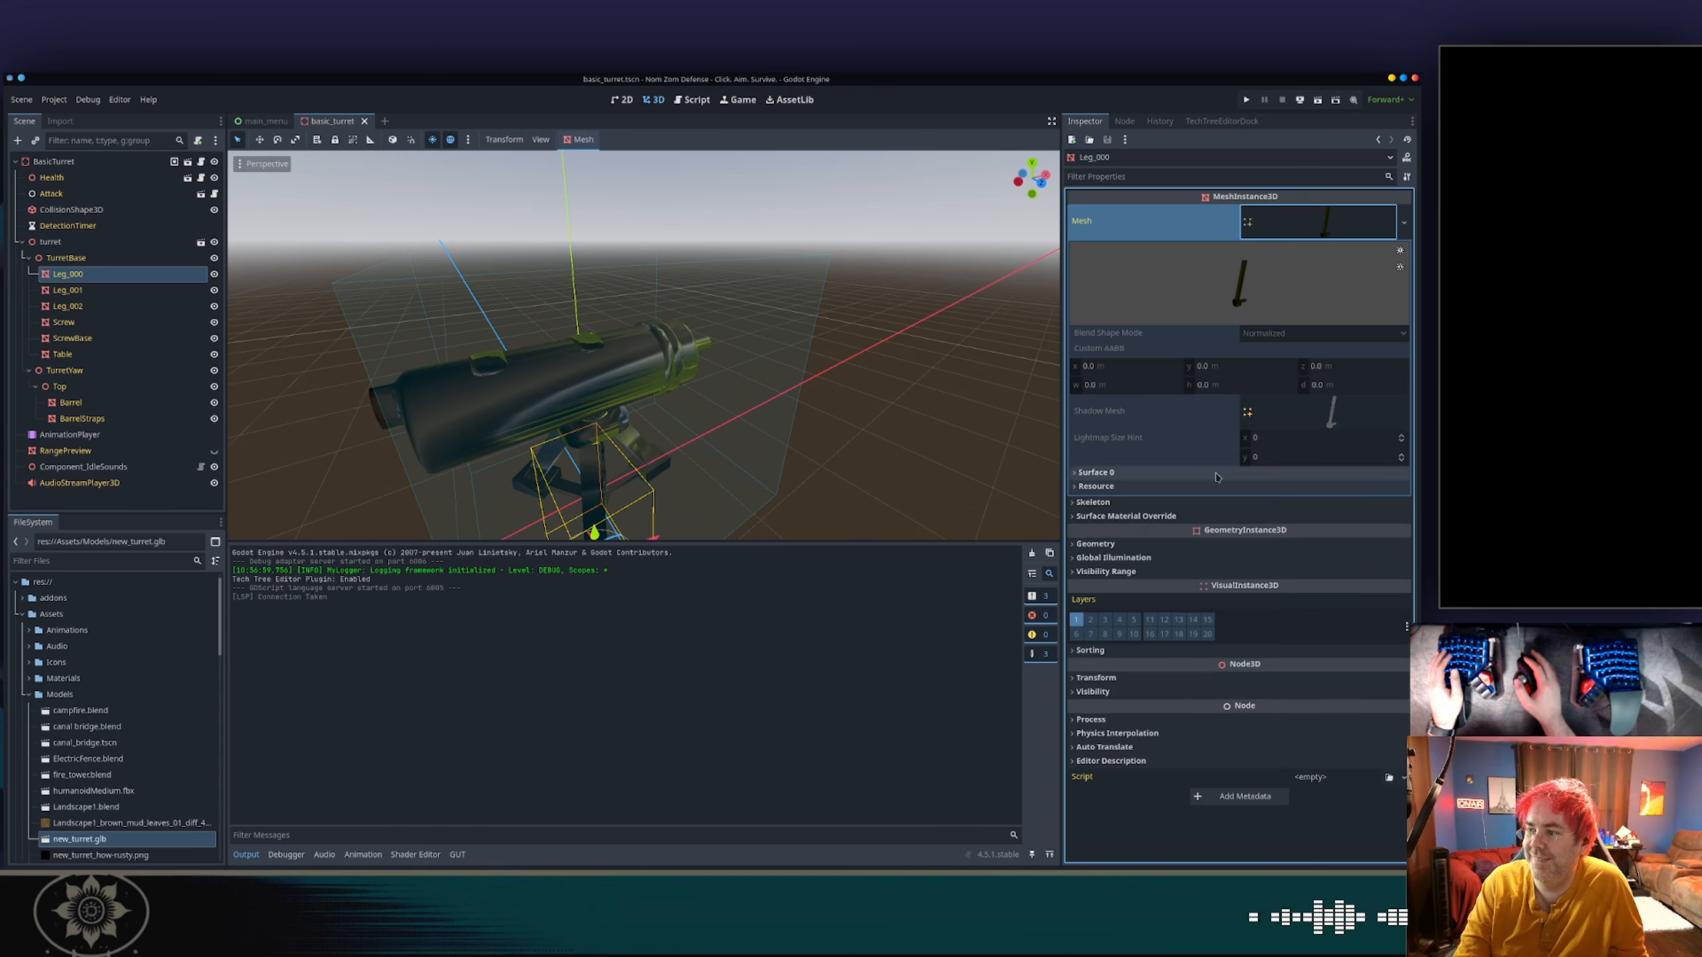
pyautogui.click(1153, 473)
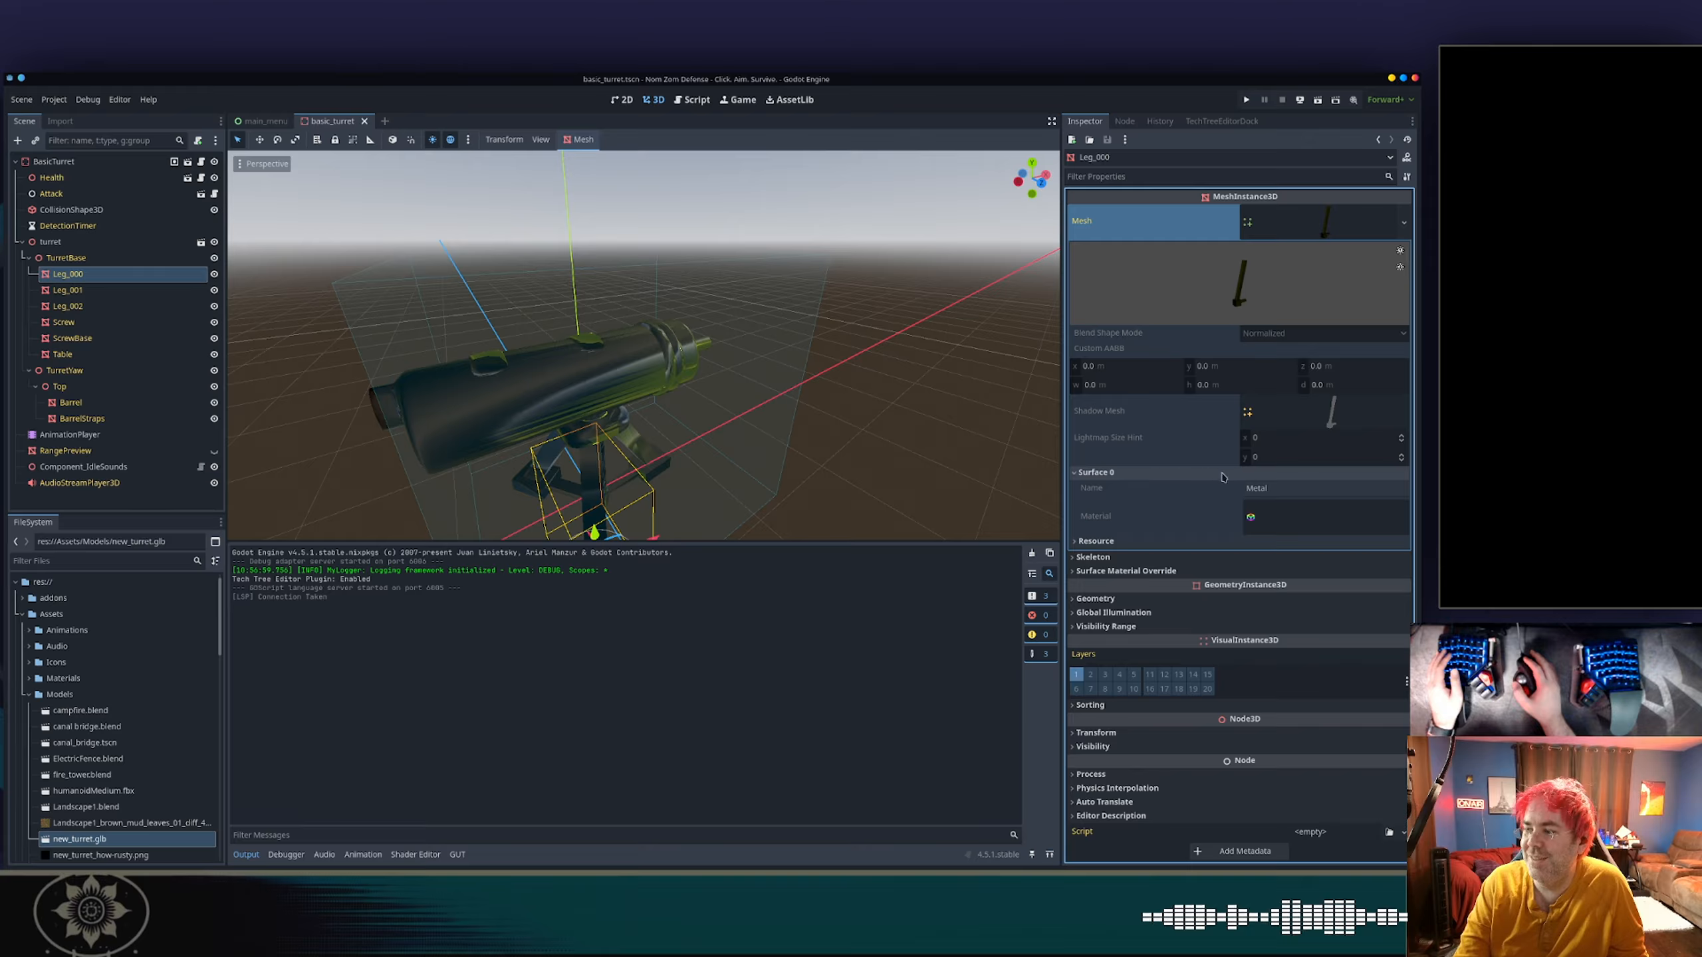
pyautogui.click(1274, 517)
pyautogui.scroll(-5, 1280, 531)
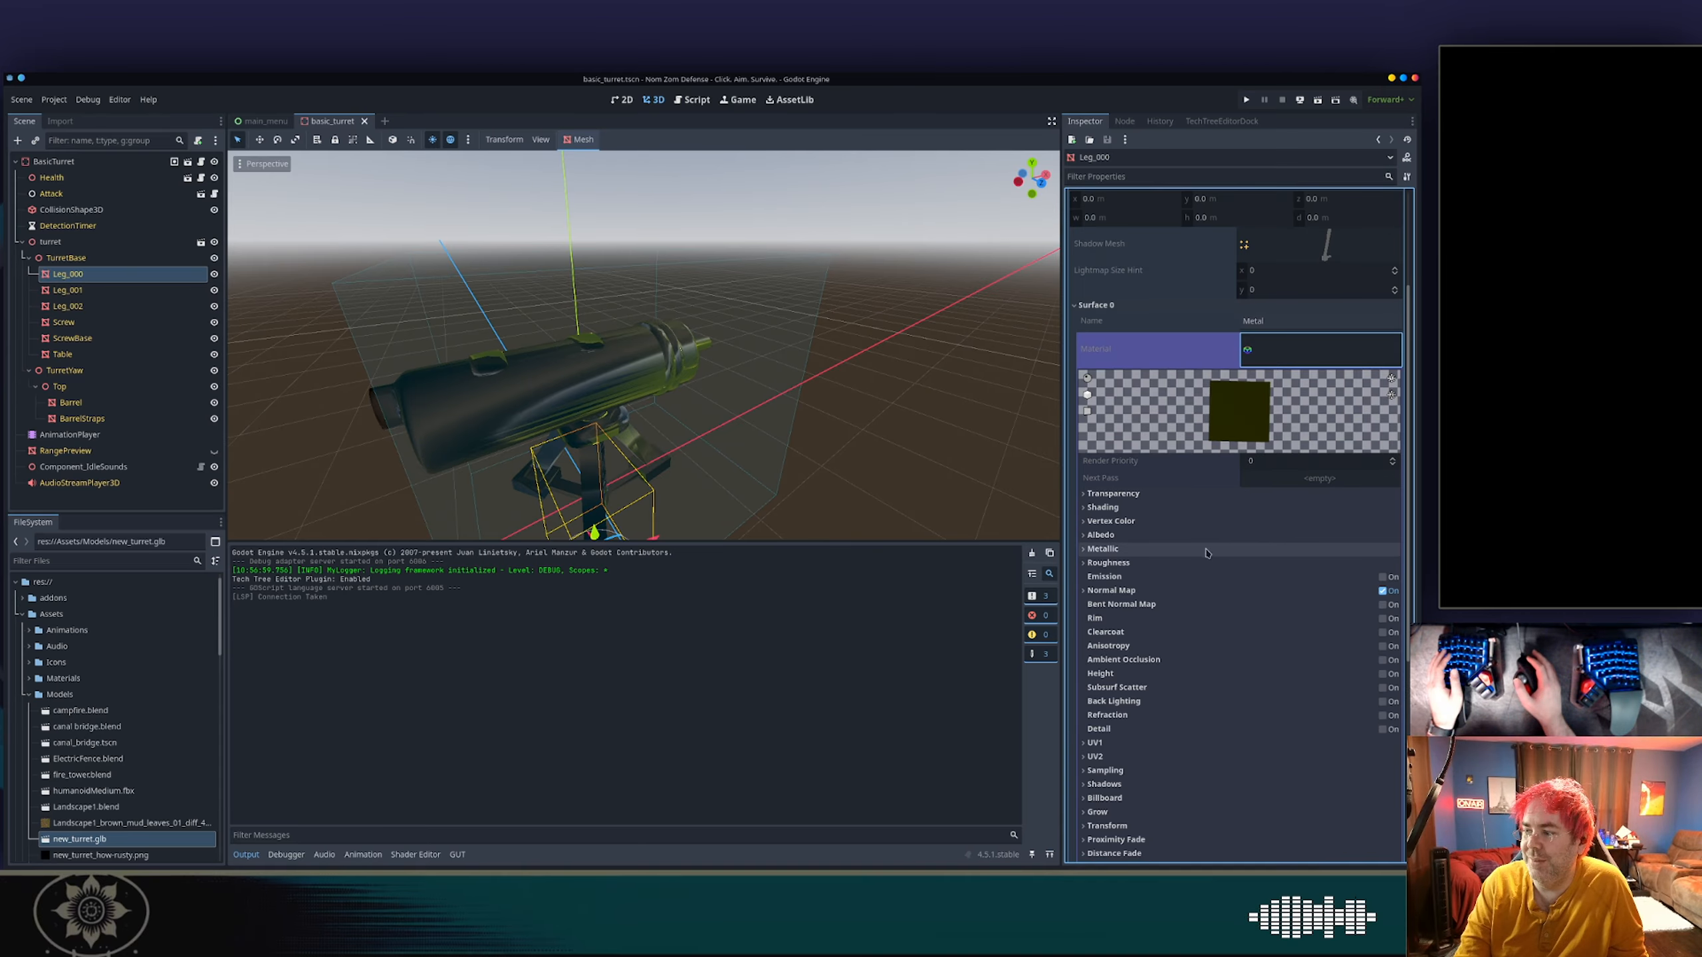
pyautogui.click(1112, 591)
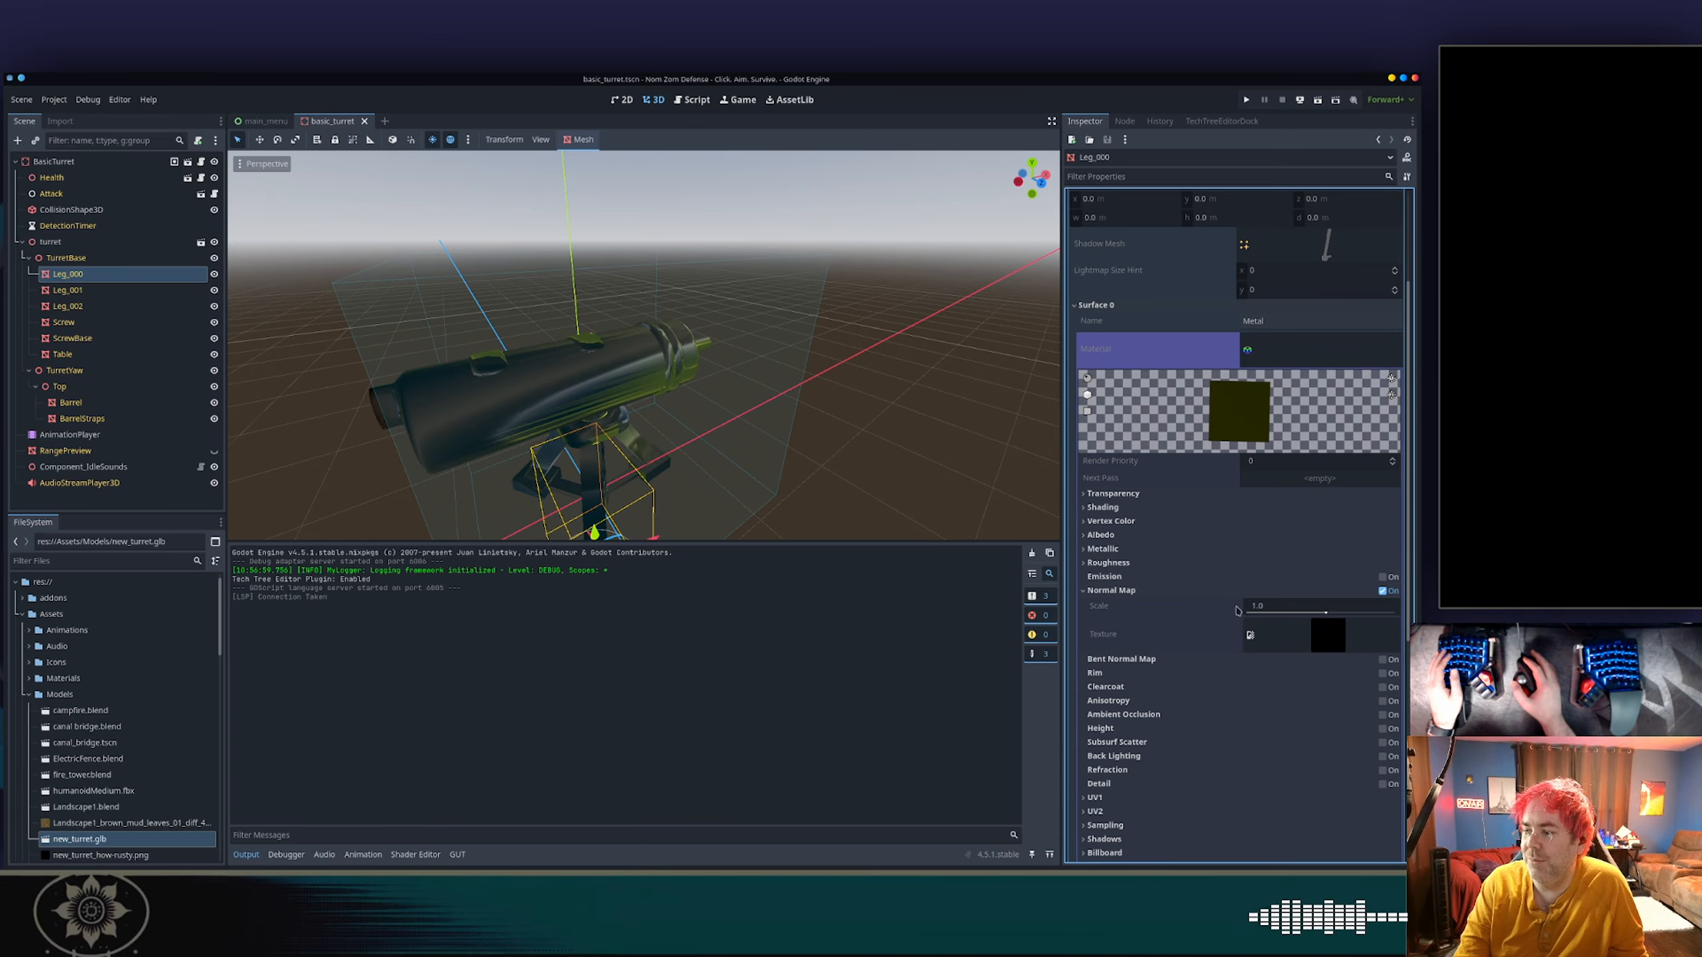
pyautogui.click(1125, 537)
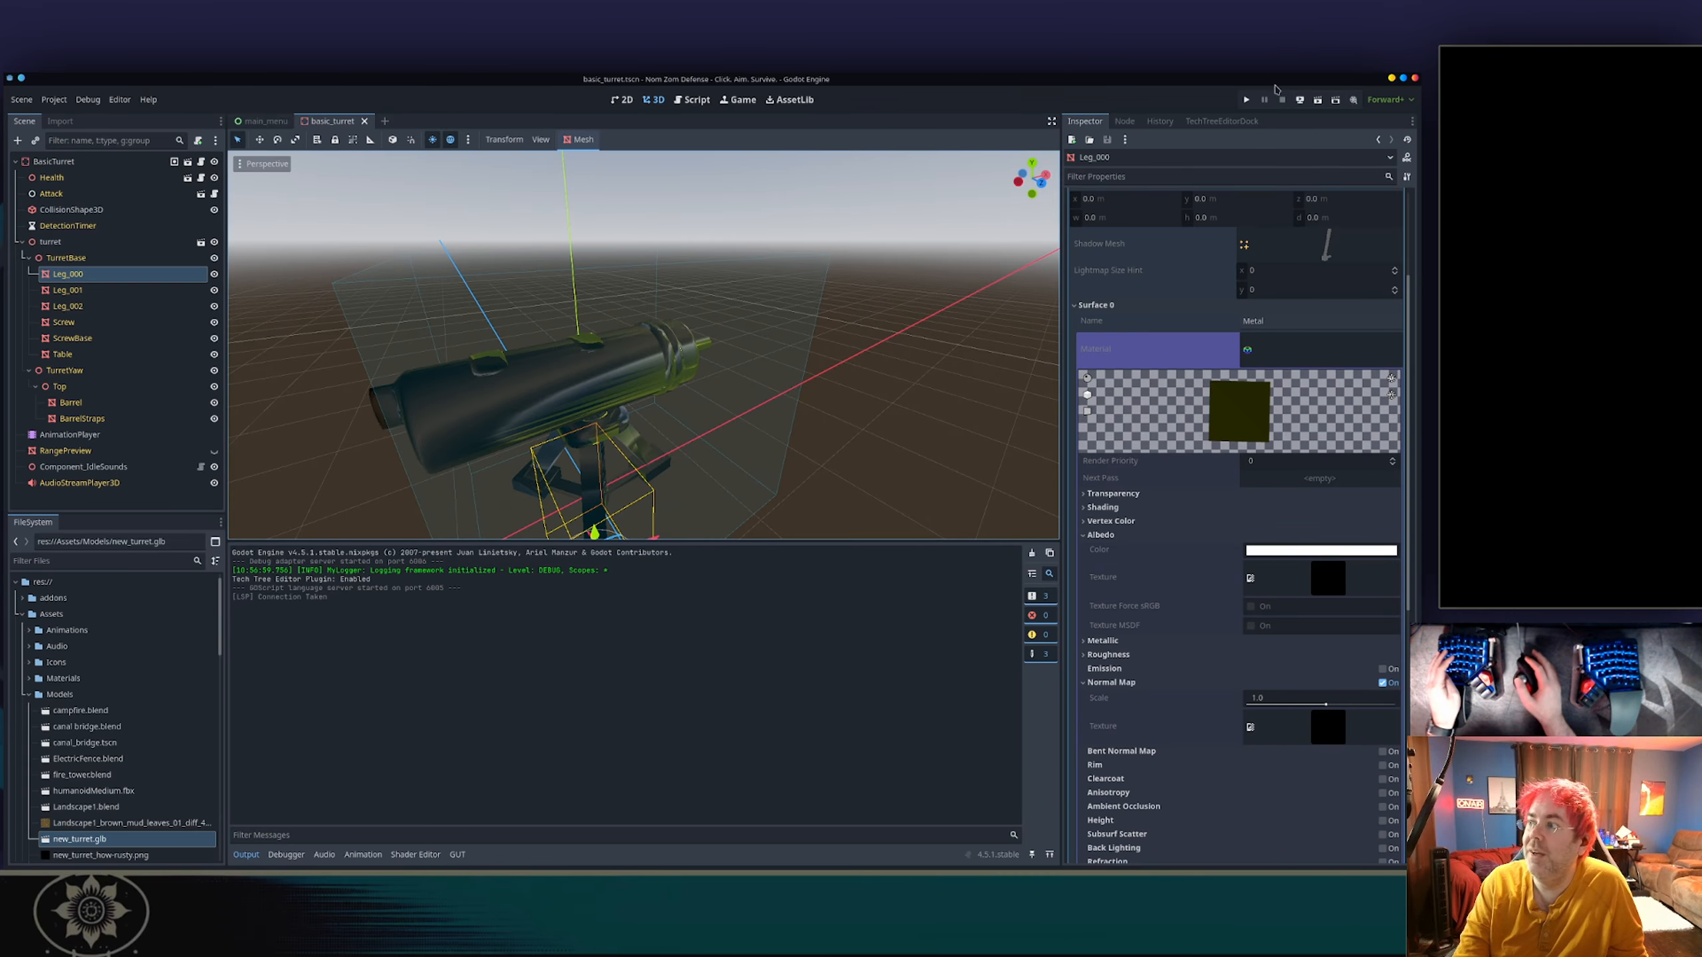
# Run the game, start the test scenario, collect free scrap and place three turrets near the survivor.
pyautogui.click(1244, 99)
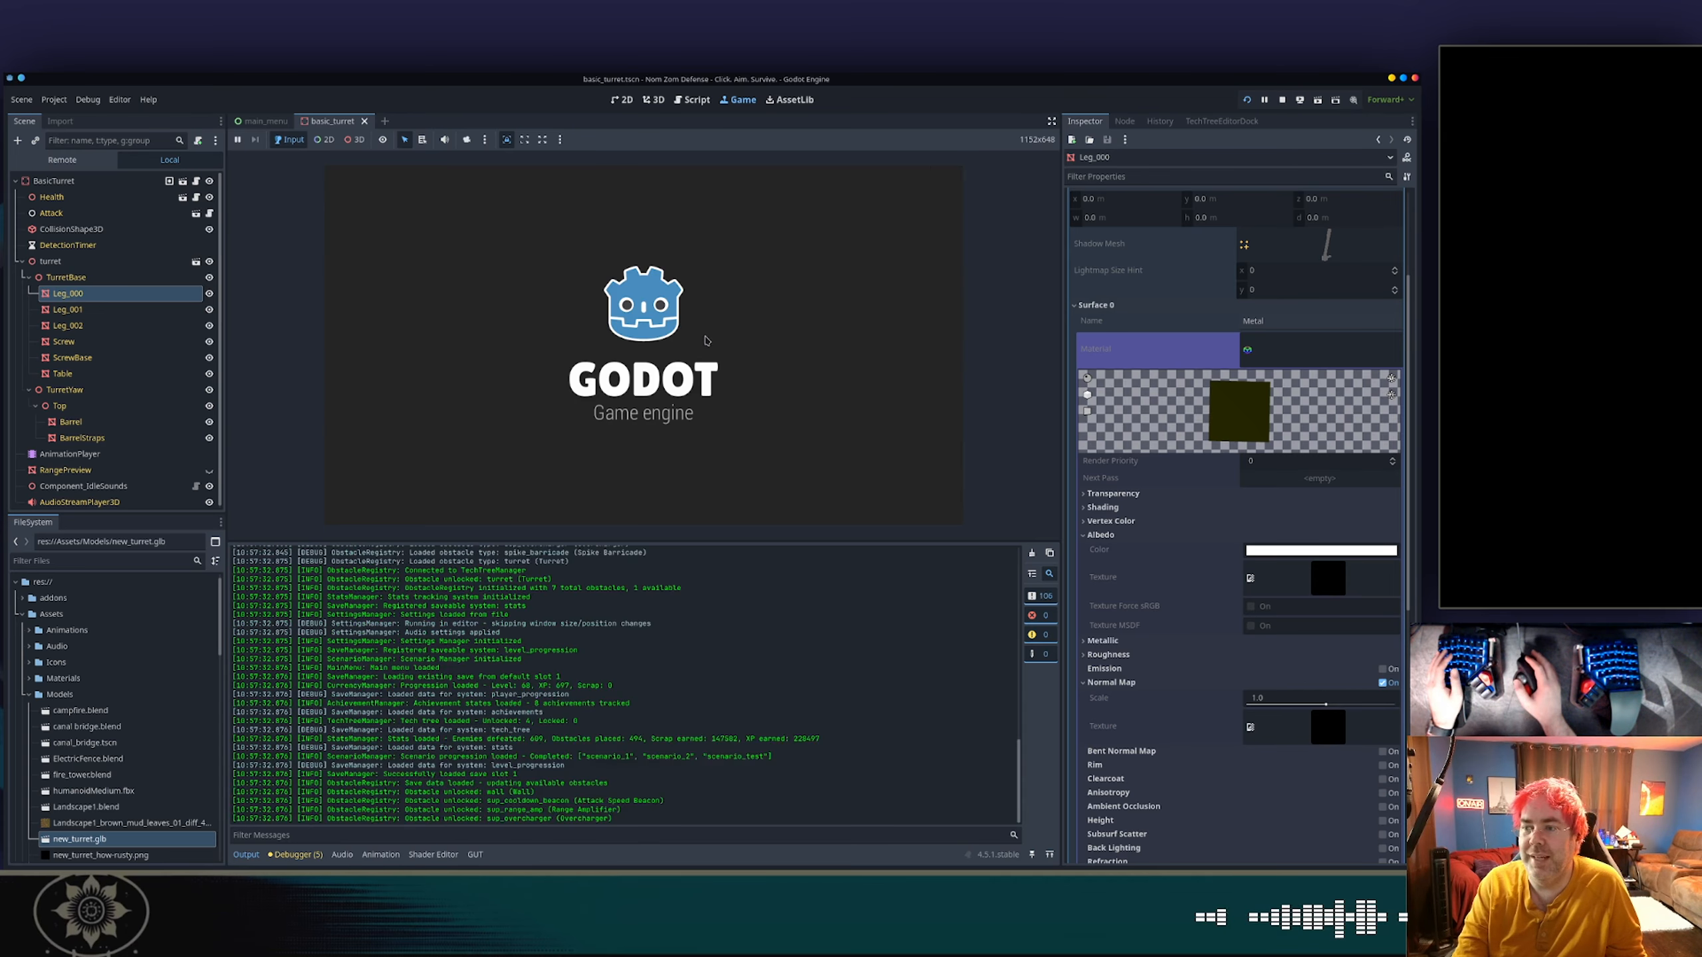
pyautogui.click(653, 319)
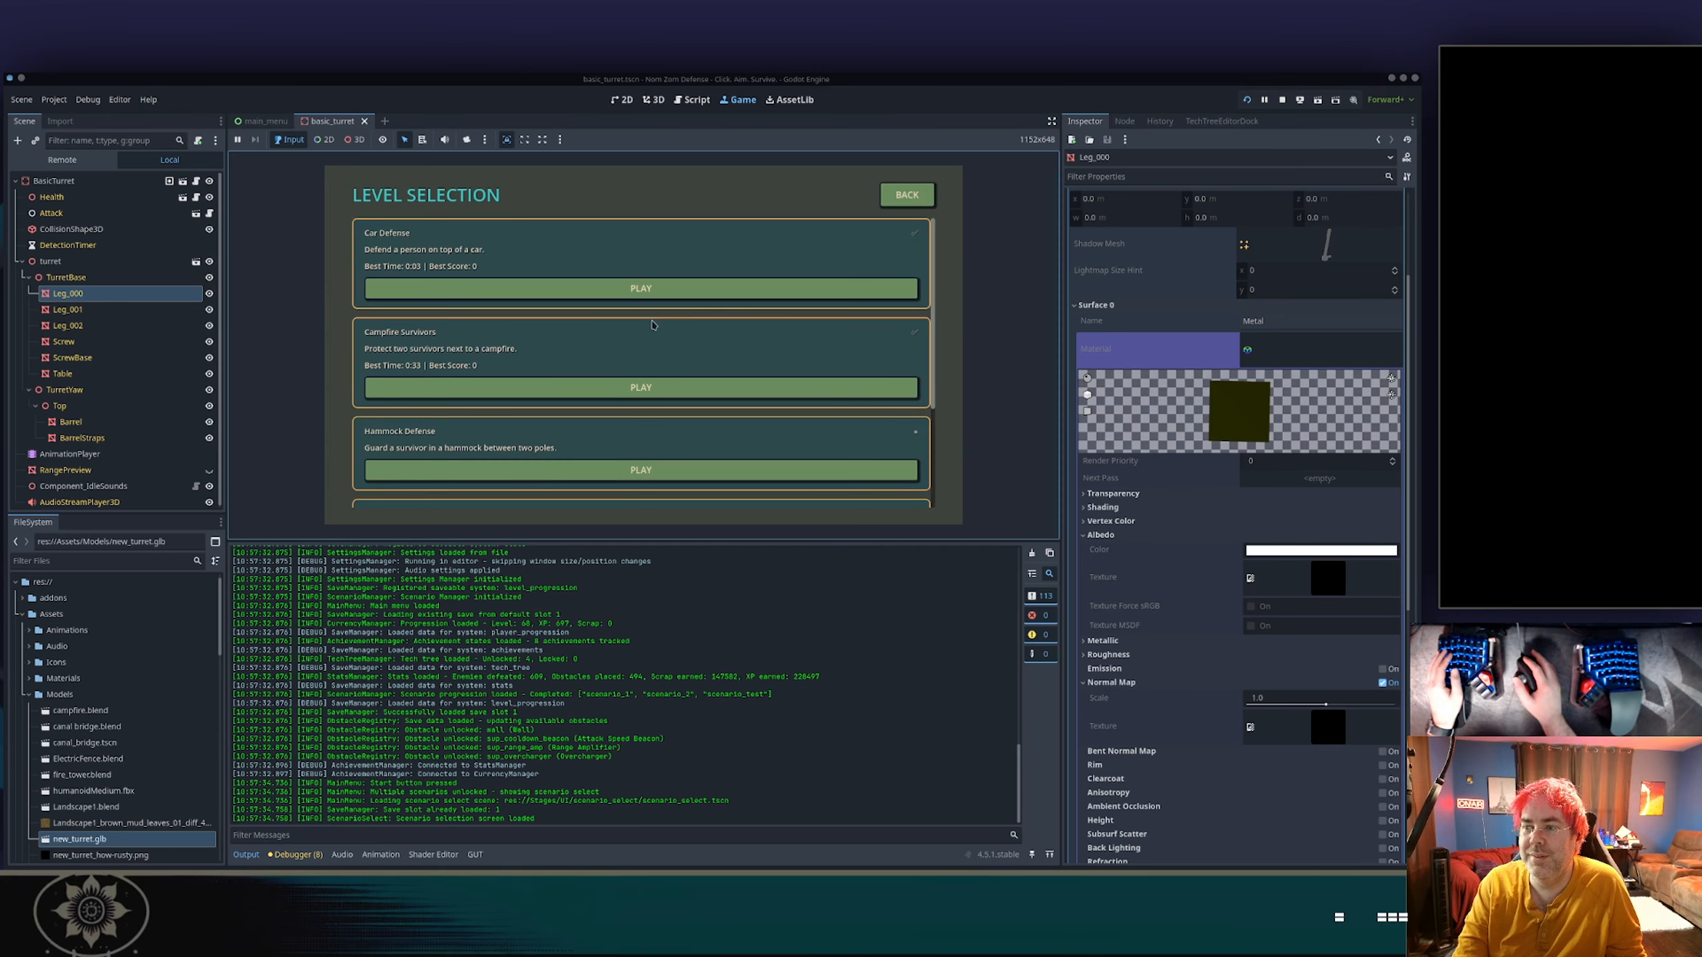
pyautogui.scroll(-3, 636, 403)
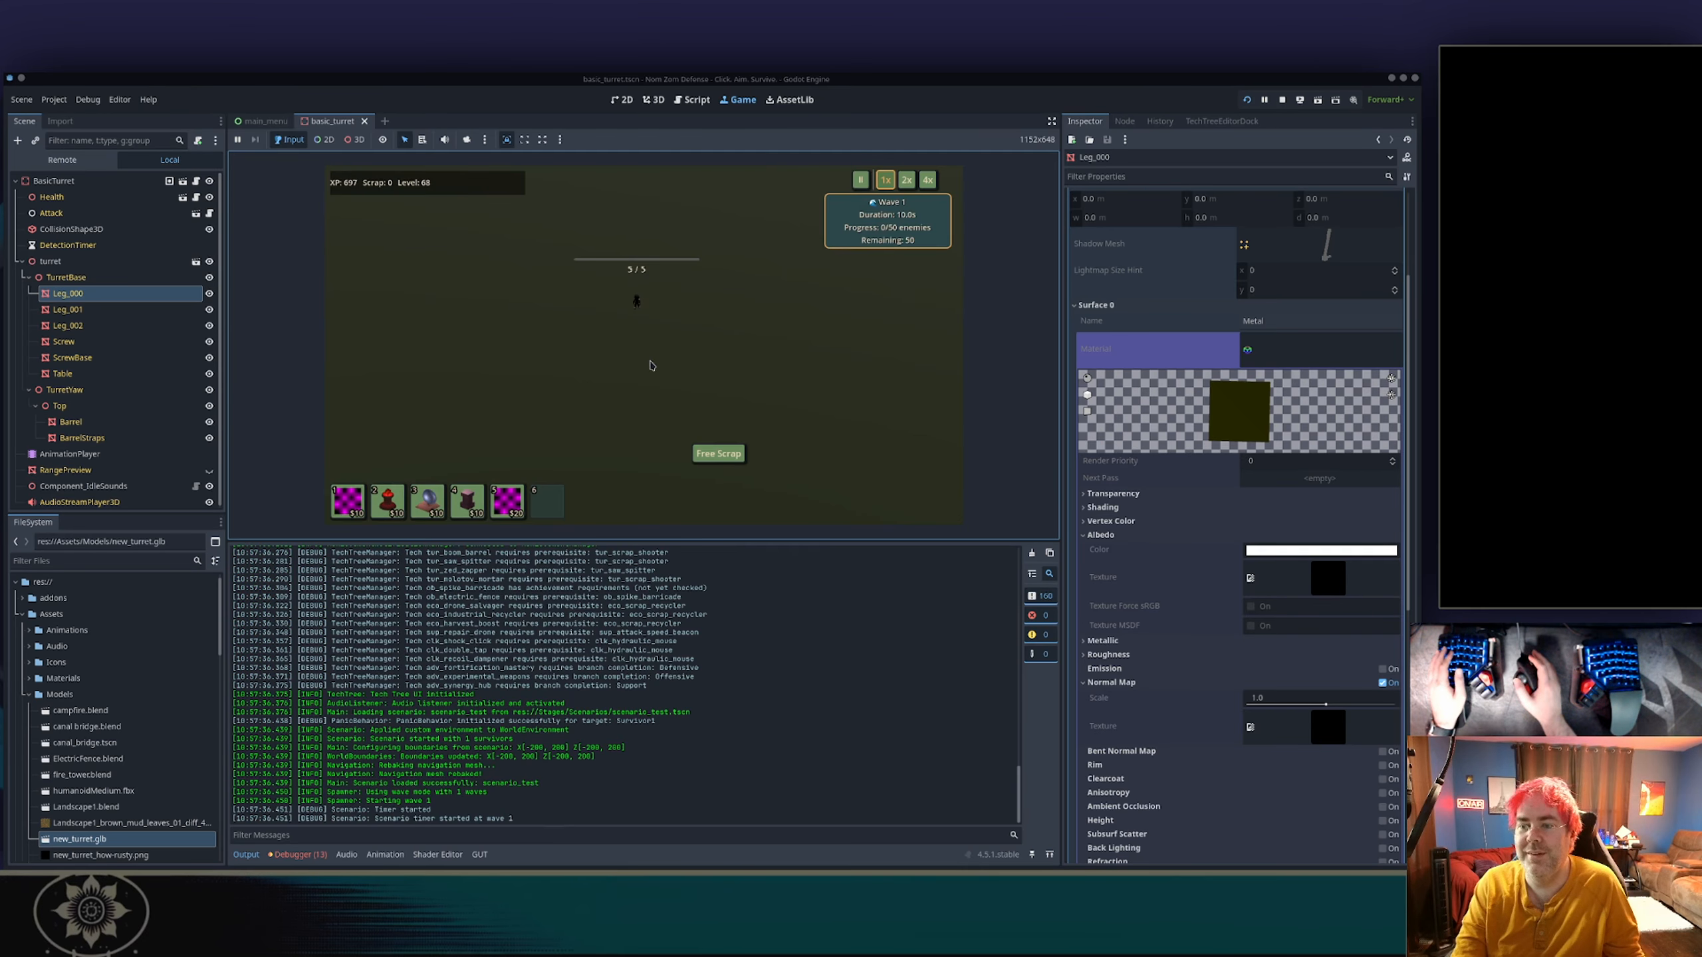
pyautogui.press('5')
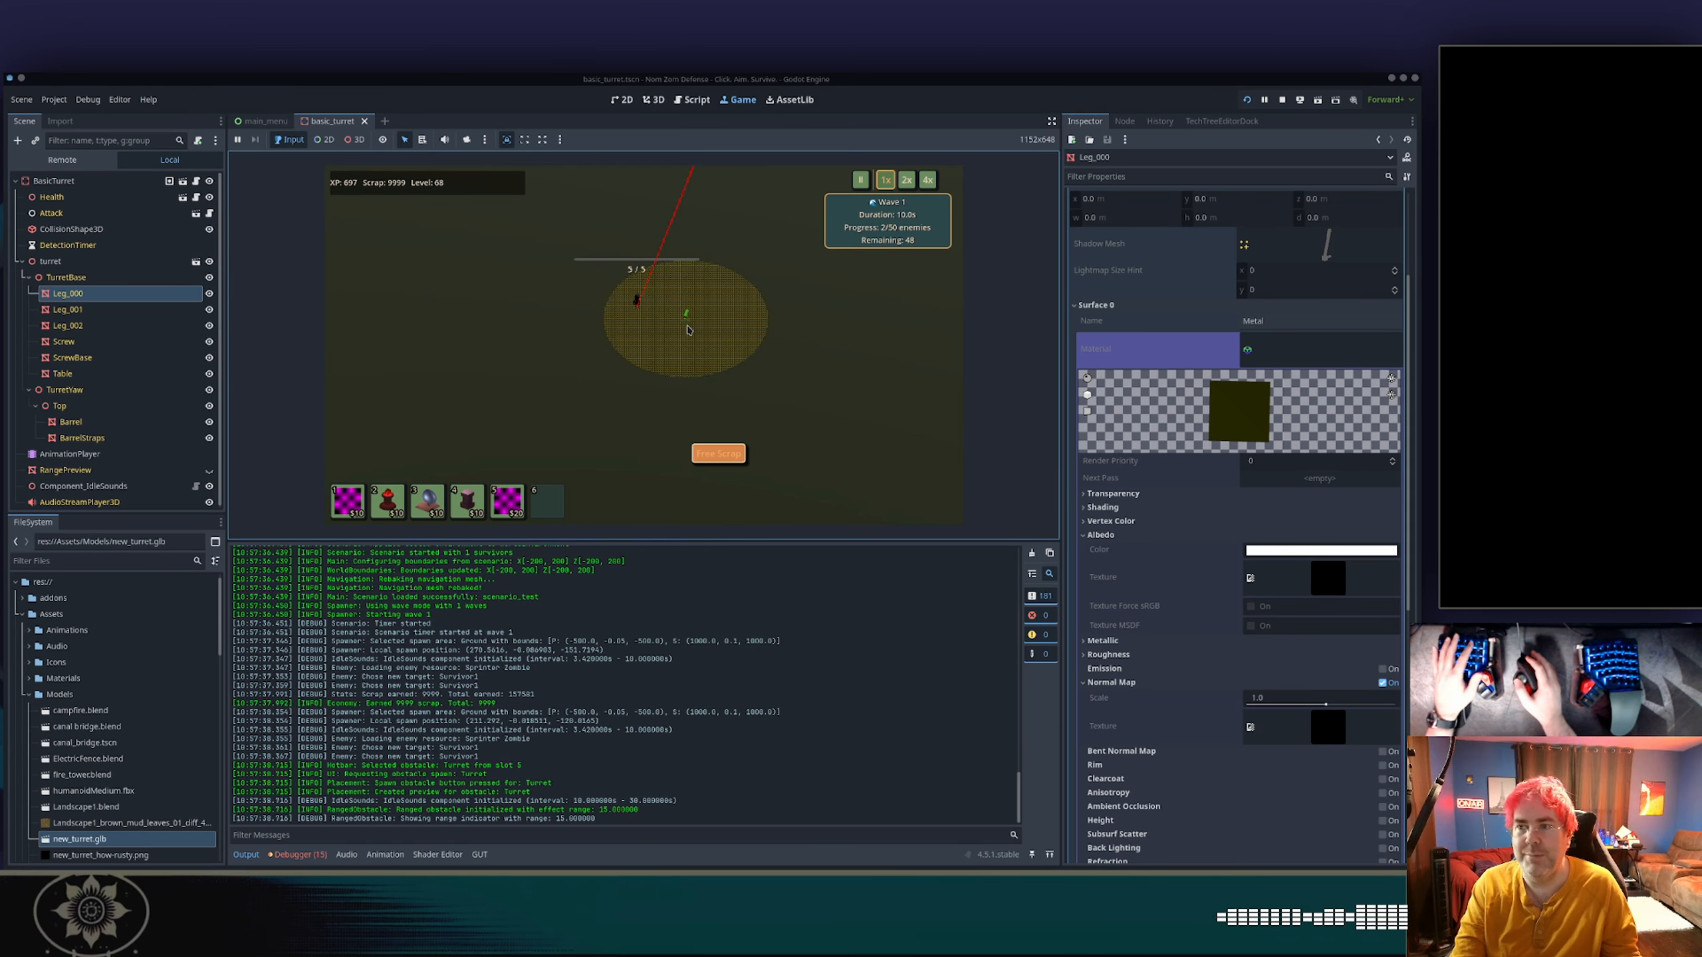
pyautogui.click(667, 355)
pyautogui.press('5')
pyautogui.click(603, 358)
pyautogui.press('5')
pyautogui.click(540, 342)
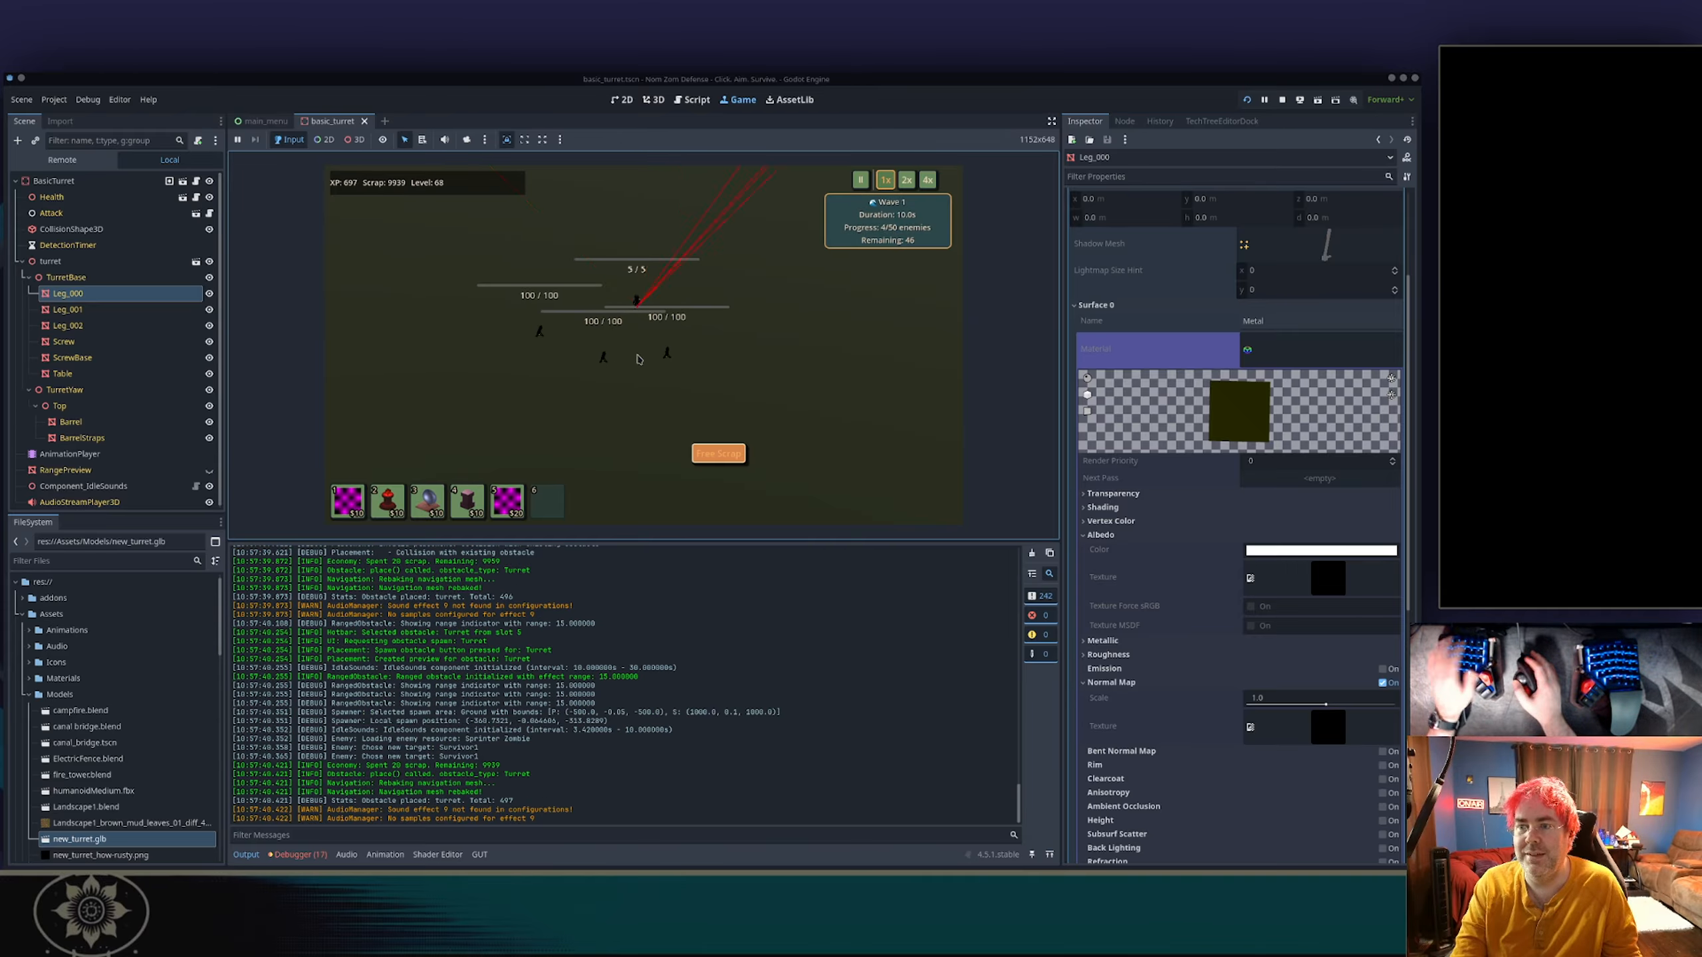
# Examine the placed turrets' material and aiming up close as zombies attack, pause the game and end the test run.
pyautogui.scroll(10, 637, 359)
pyautogui.press('a')
pyautogui.press('s')
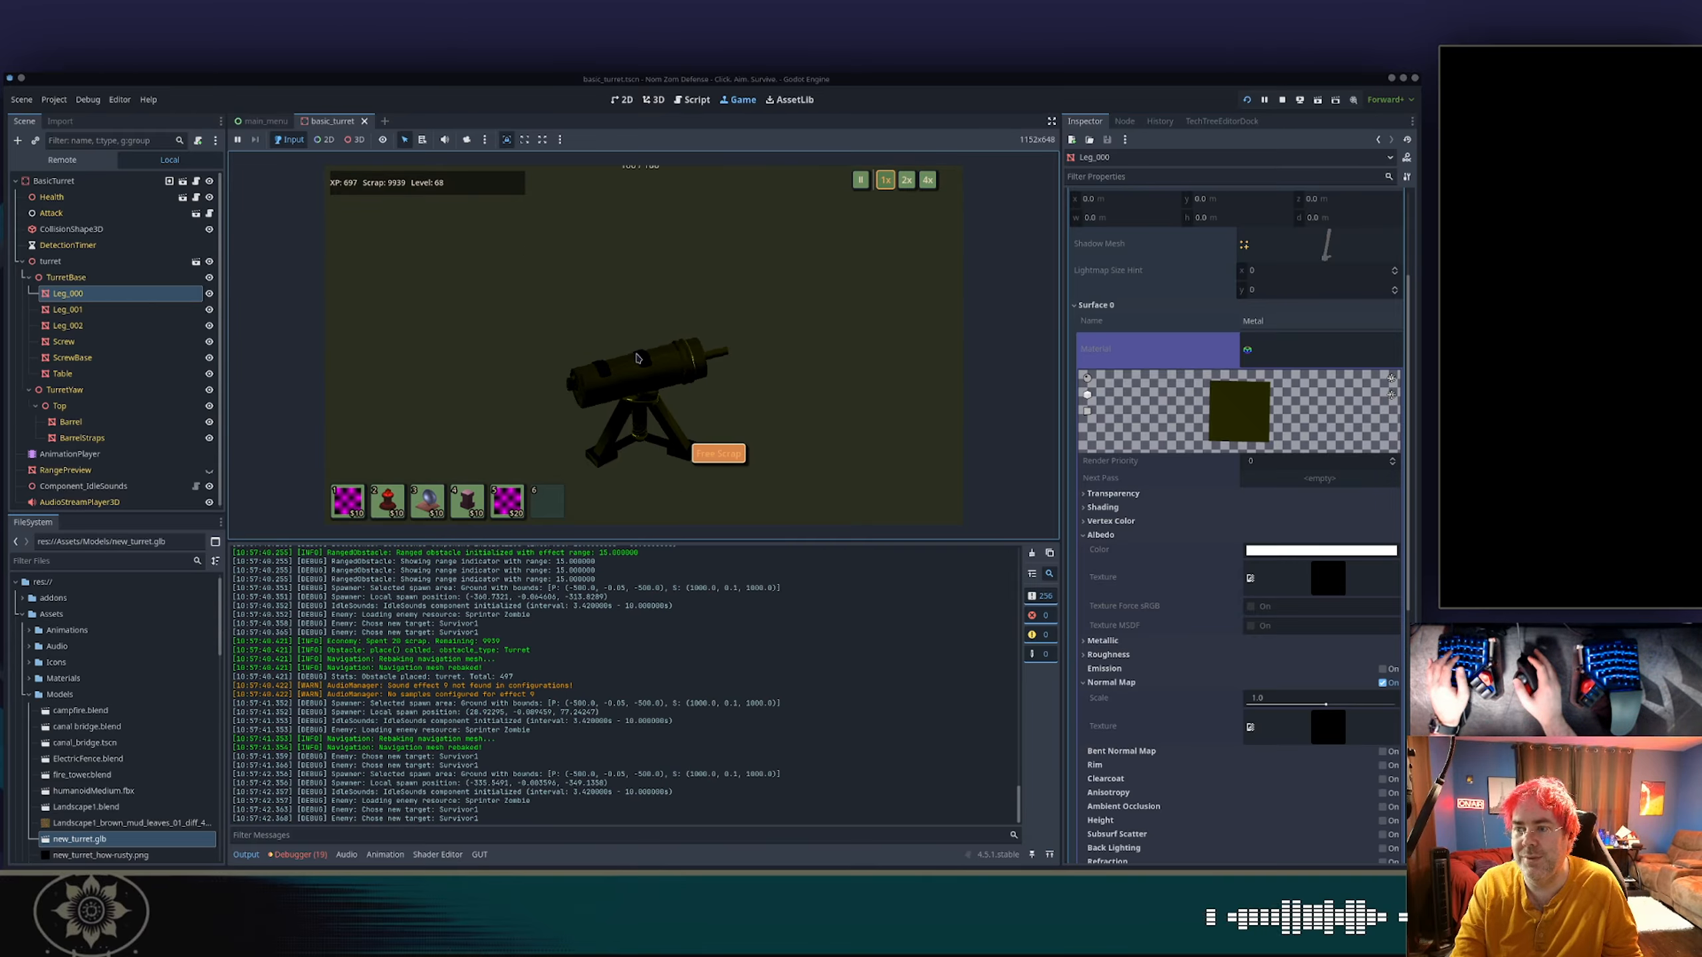
pyautogui.scroll(-5, 642, 359)
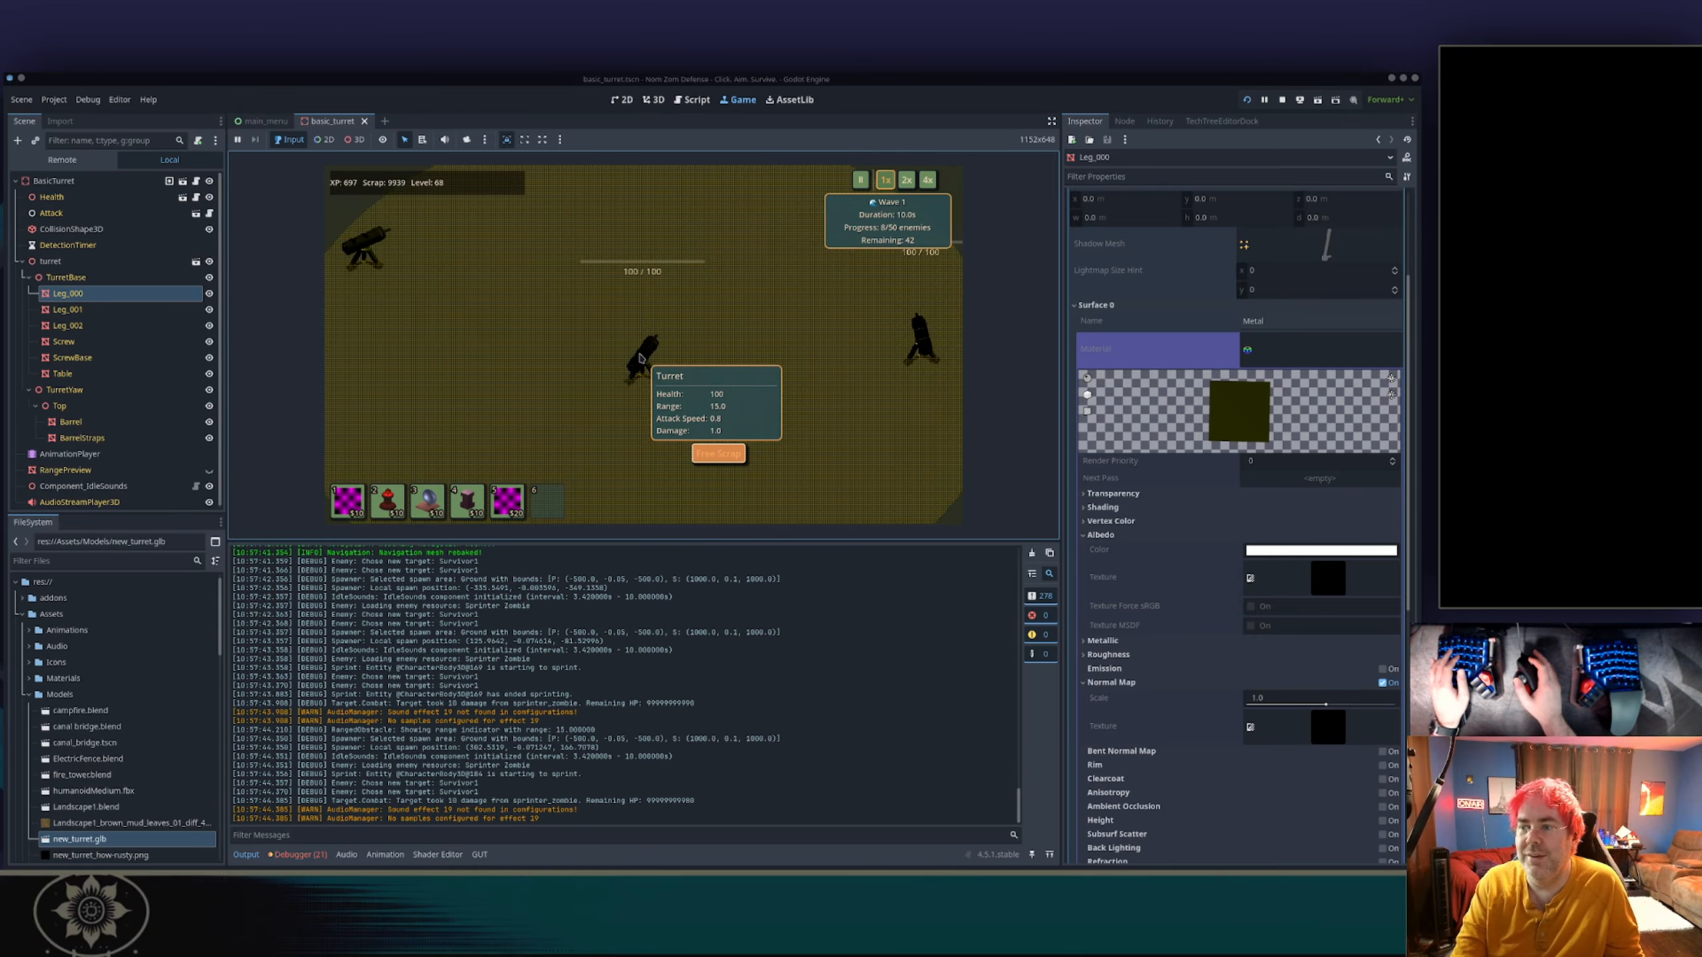
pyautogui.press('a')
pyautogui.scroll(5, 642, 359)
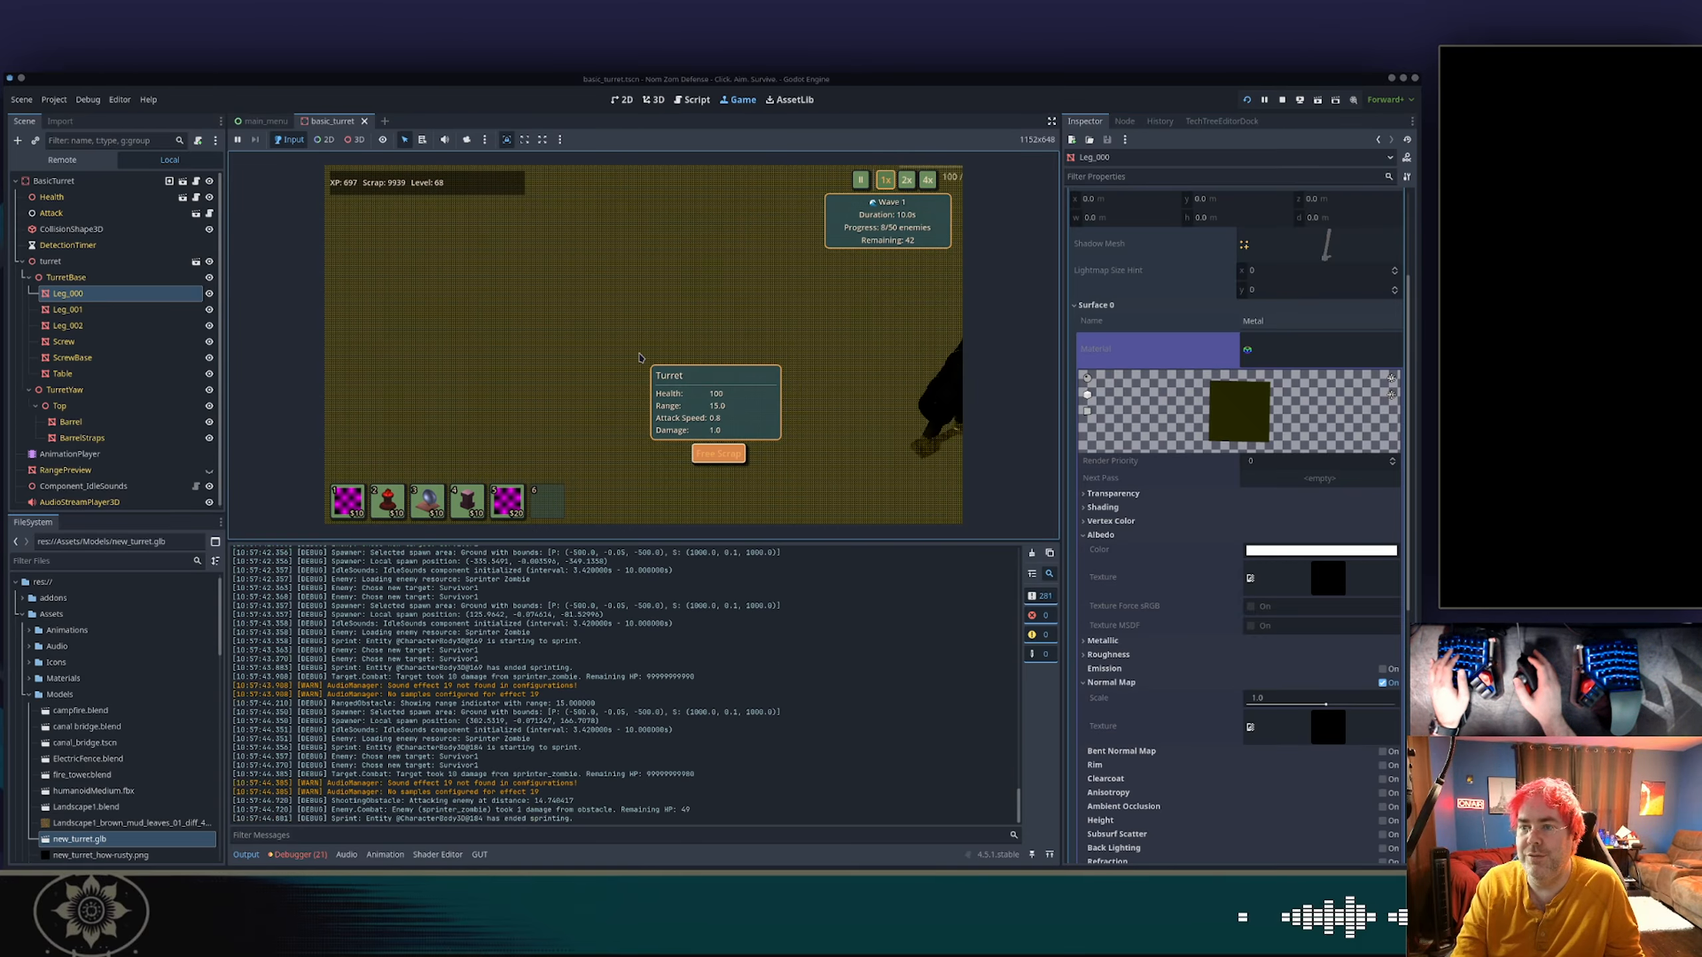
pyautogui.press('w')
pyautogui.scroll(-5, 644, 357)
pyautogui.scroll(5, 644, 356)
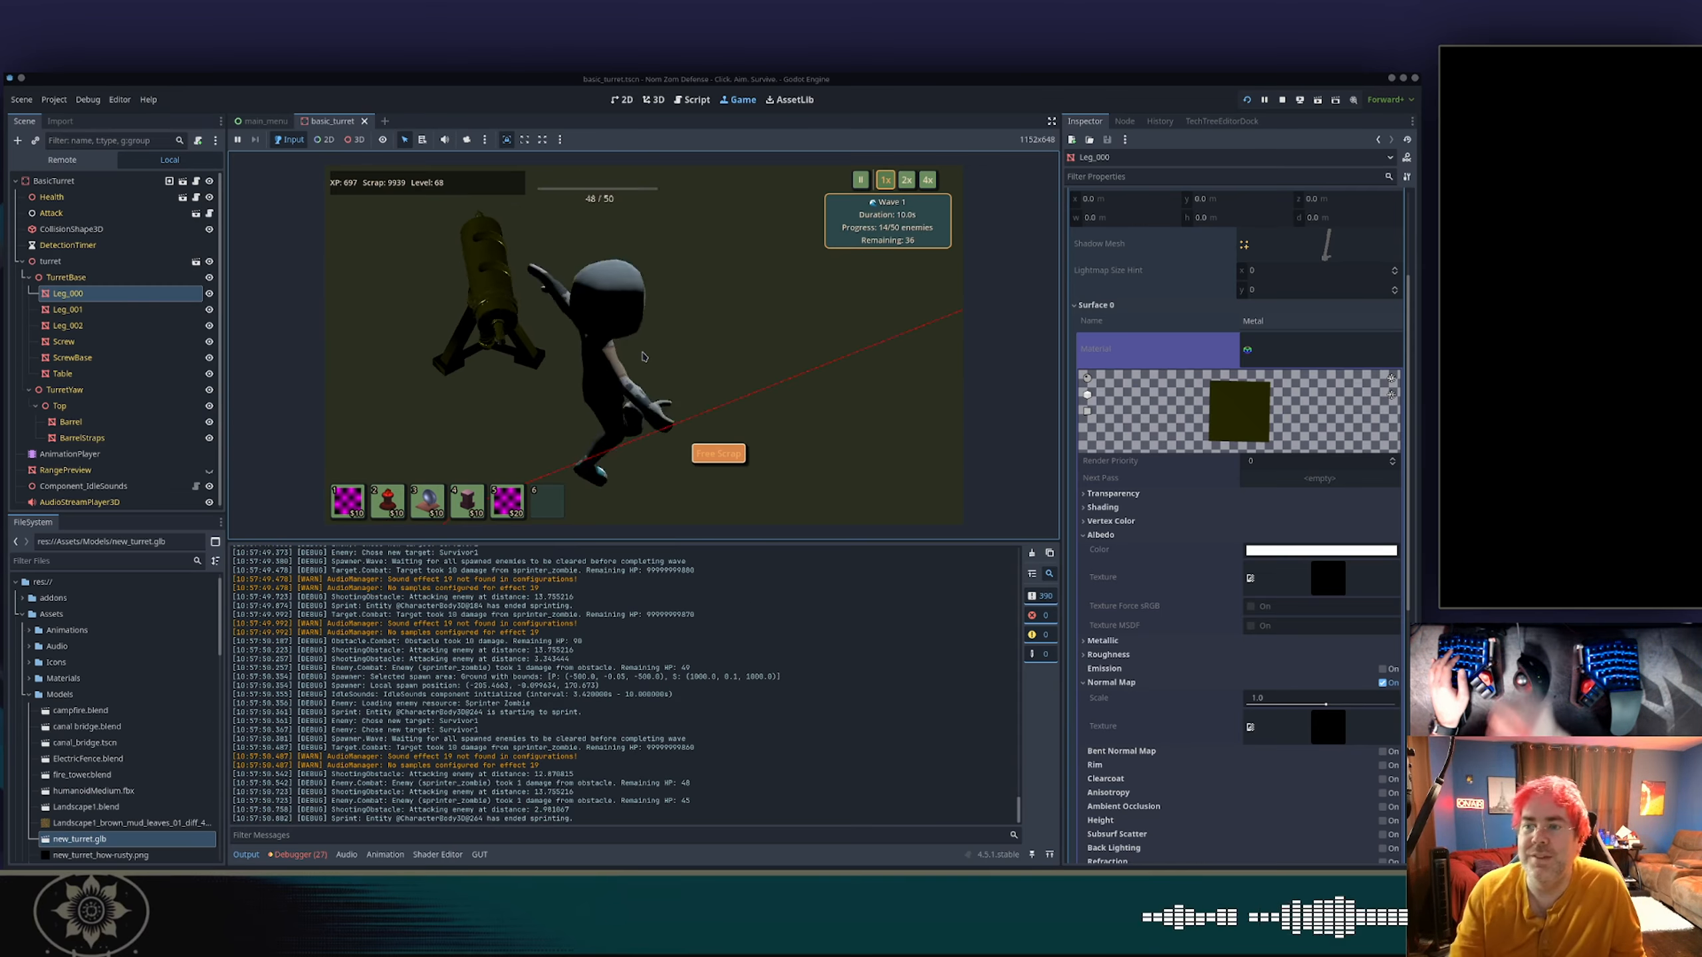
pyautogui.scroll(-5, 617, 344)
pyautogui.press('d')
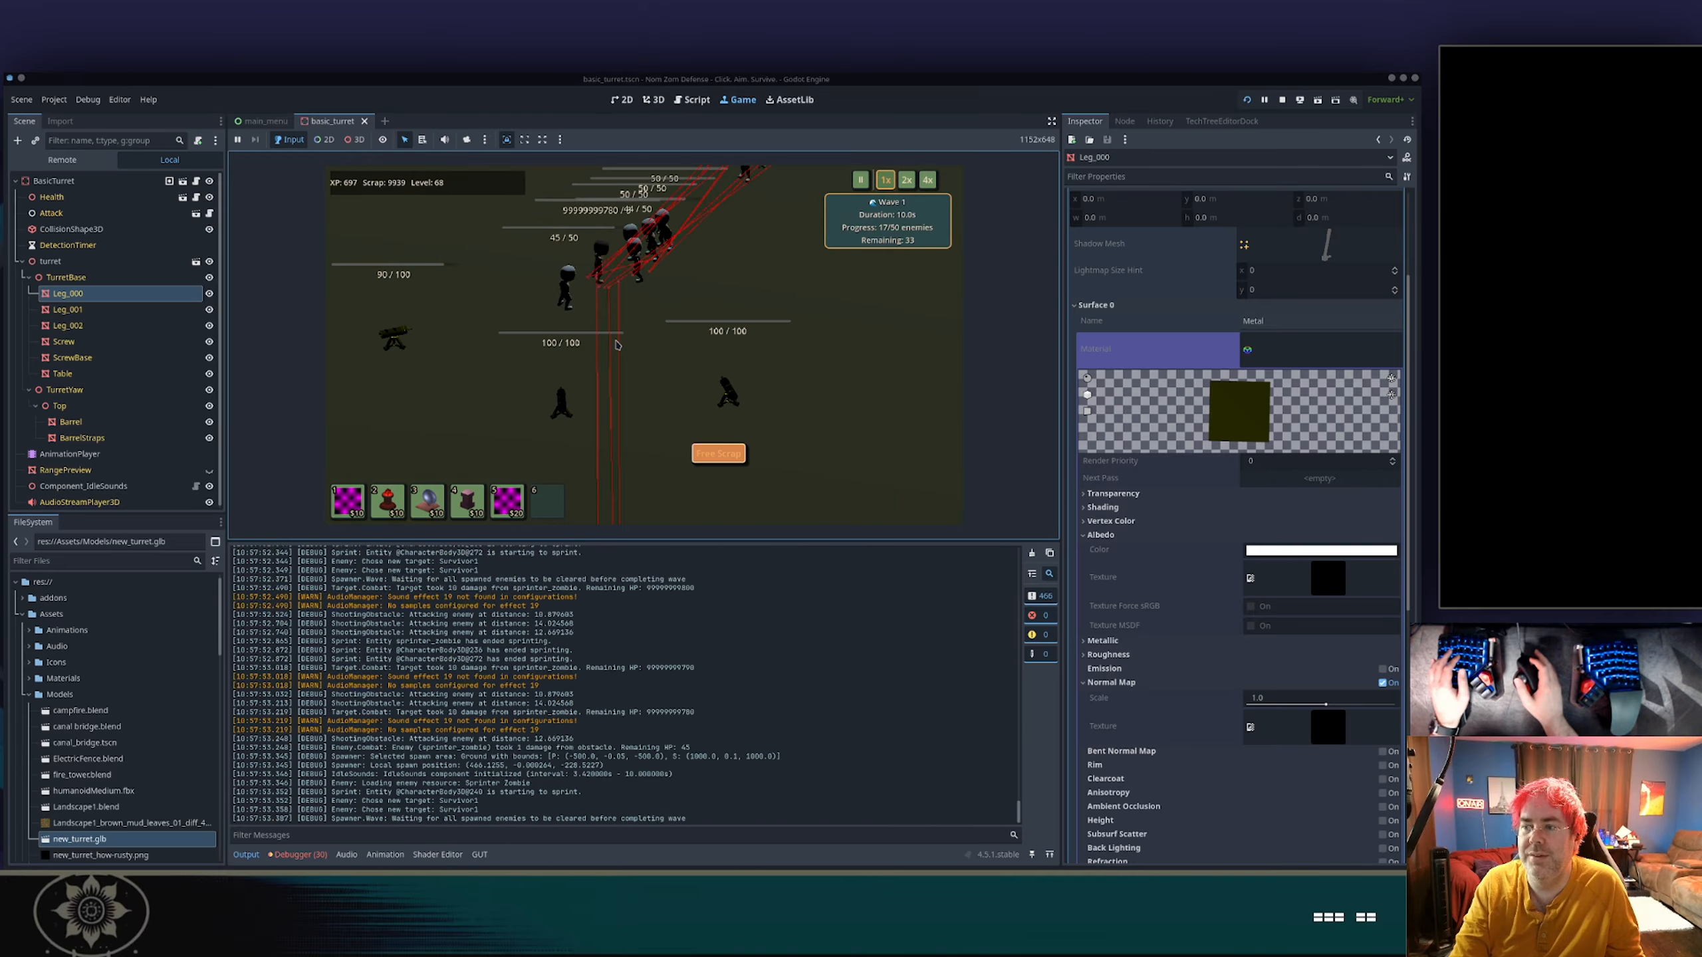
pyautogui.press('space')
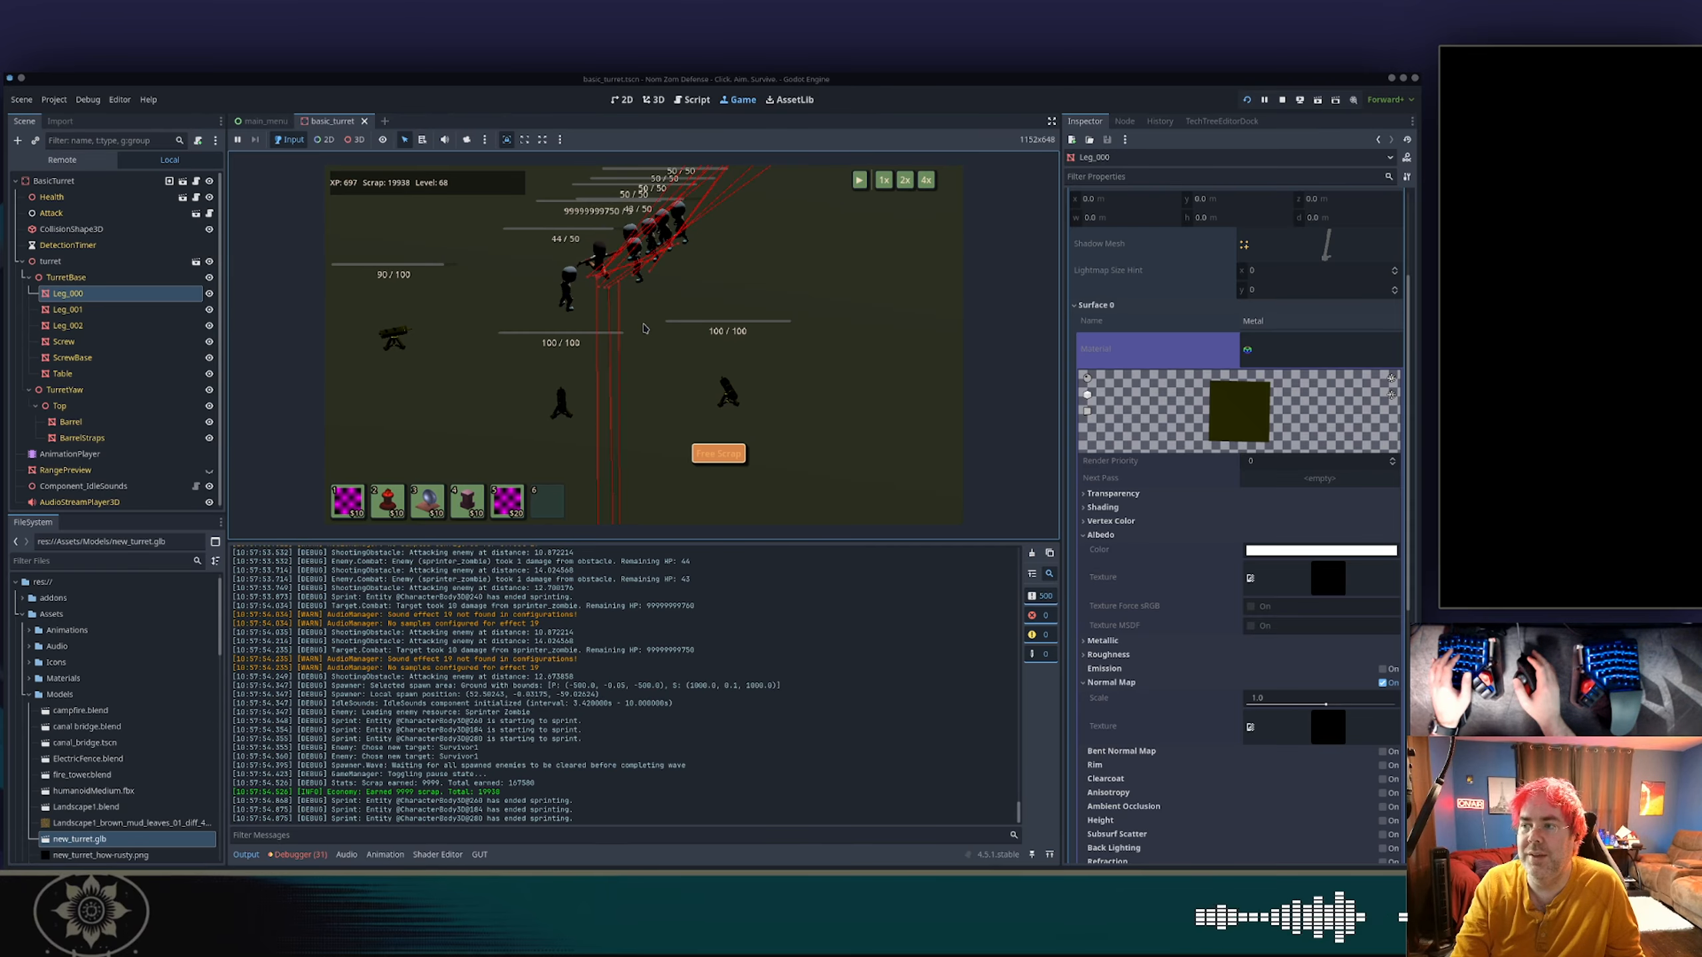
pyautogui.press('F8')
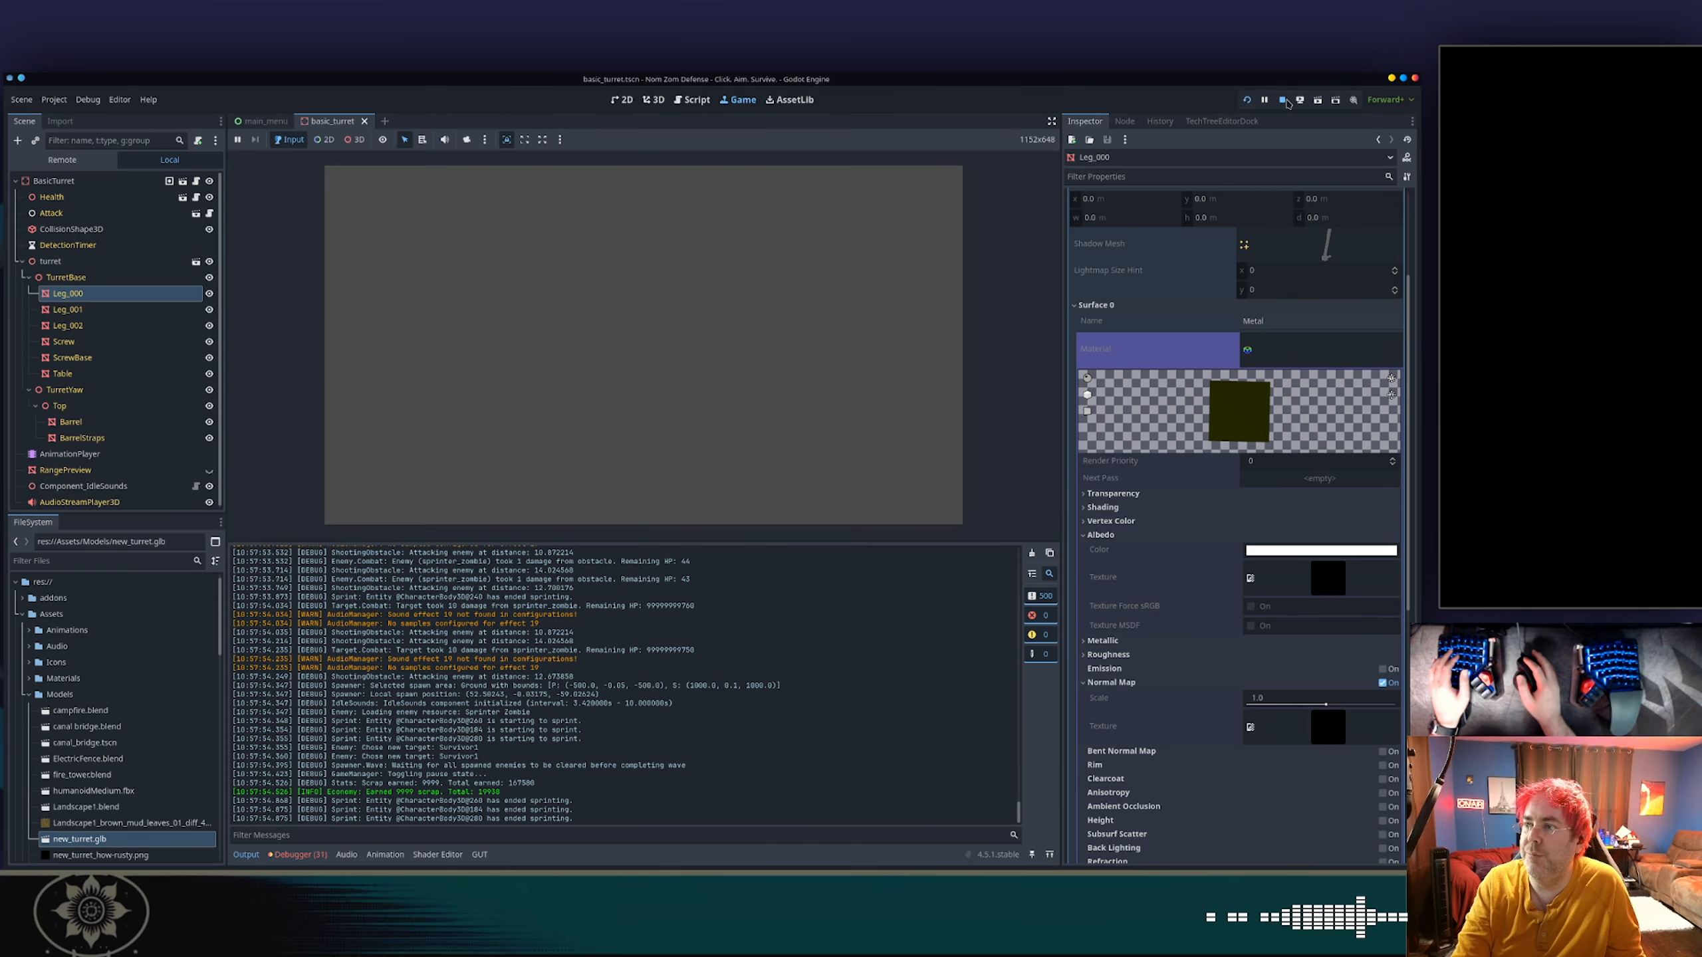
# Switch to Blender and connect the Principled BSDF fed by turret_output_texture to the Metal material's output surface, replacing the original shader's link.
pyautogui.hotkey('alt', 'Tab')
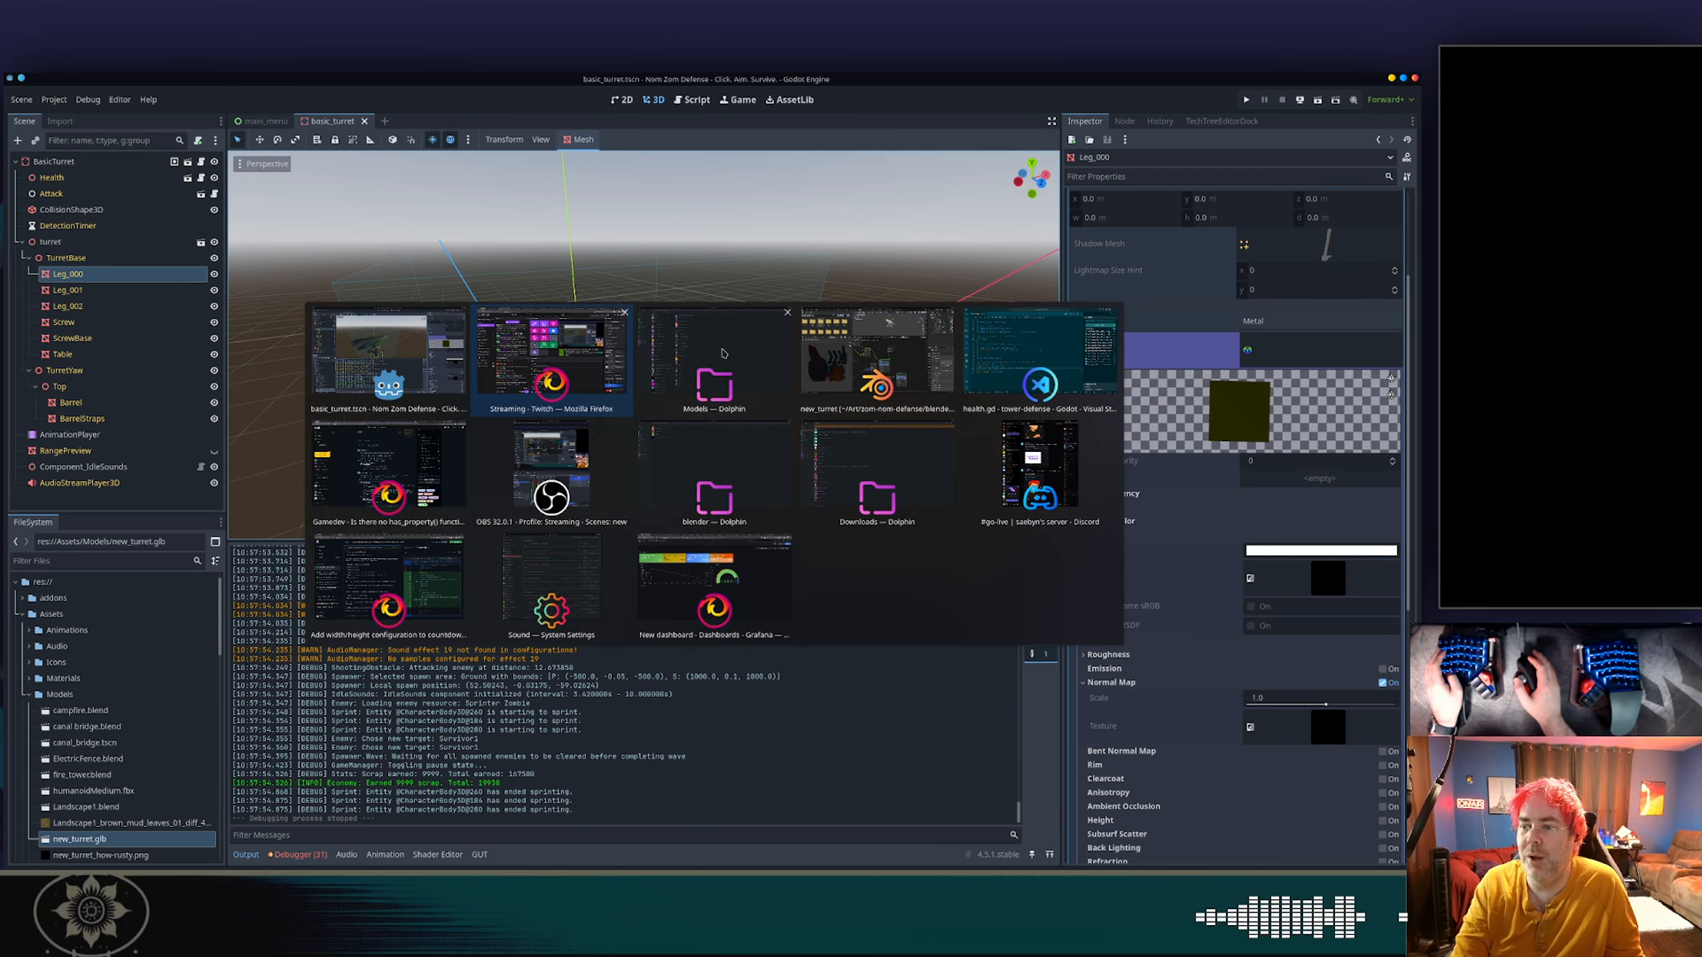
pyautogui.hotkey('alt', 'Tab')
pyautogui.hotkey('alt', 'Tab')
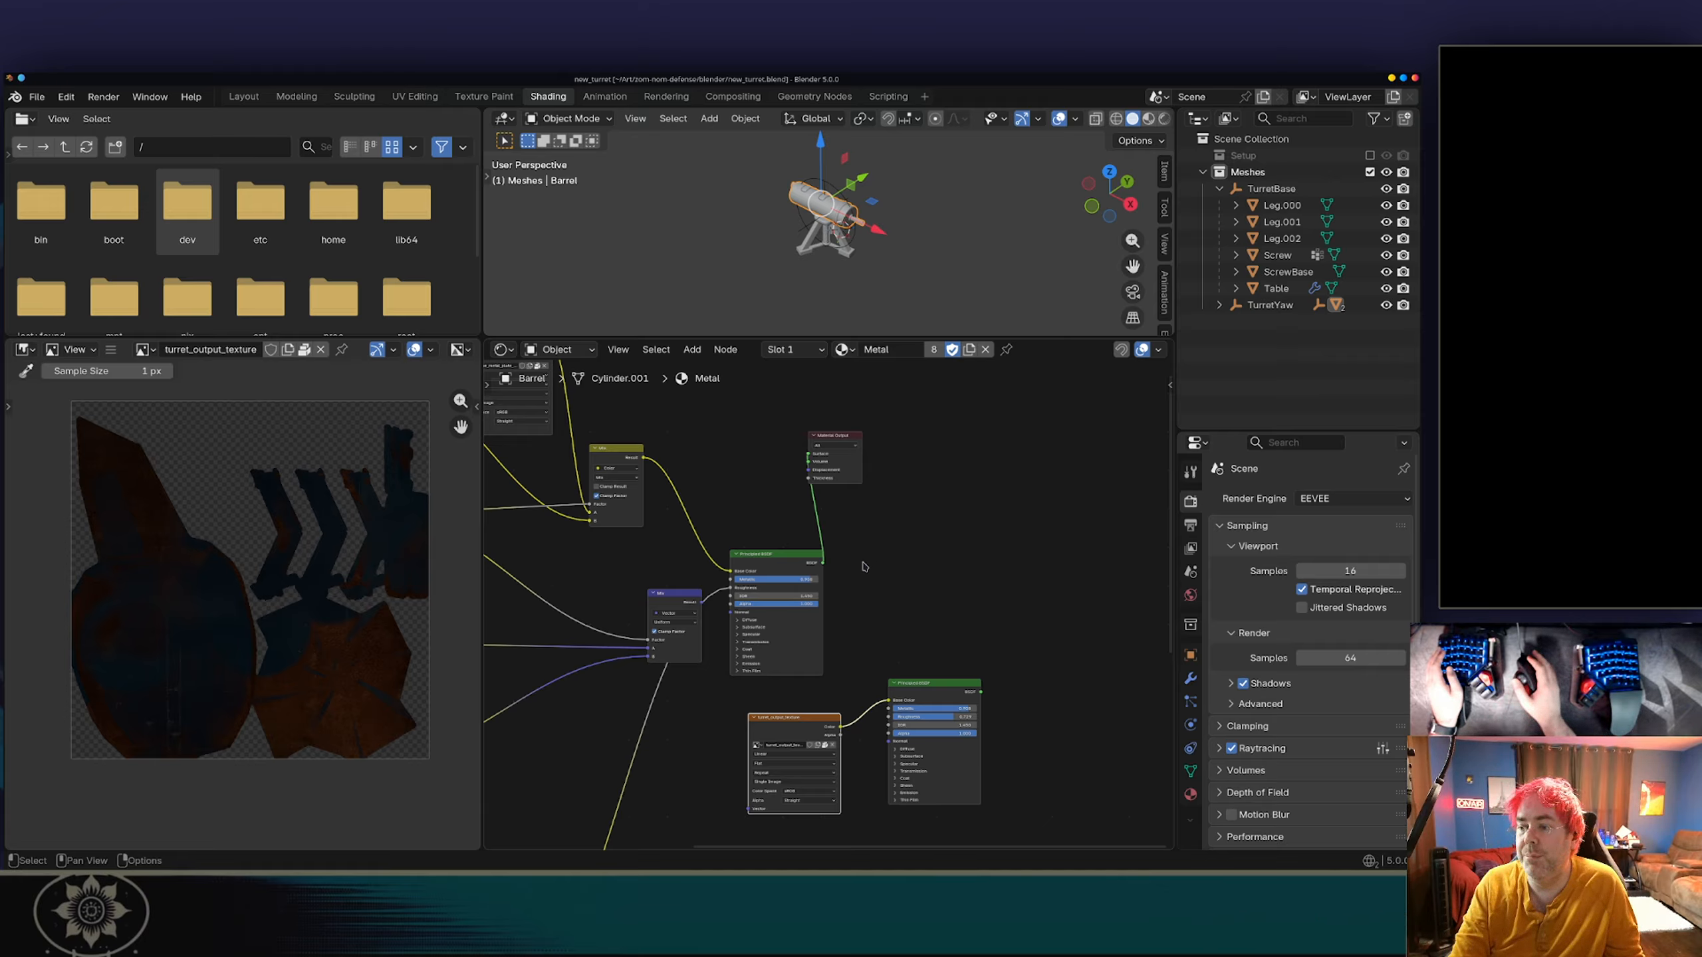
pyautogui.moveTo(872, 600); pyautogui.dragTo(877, 532, button='middle')
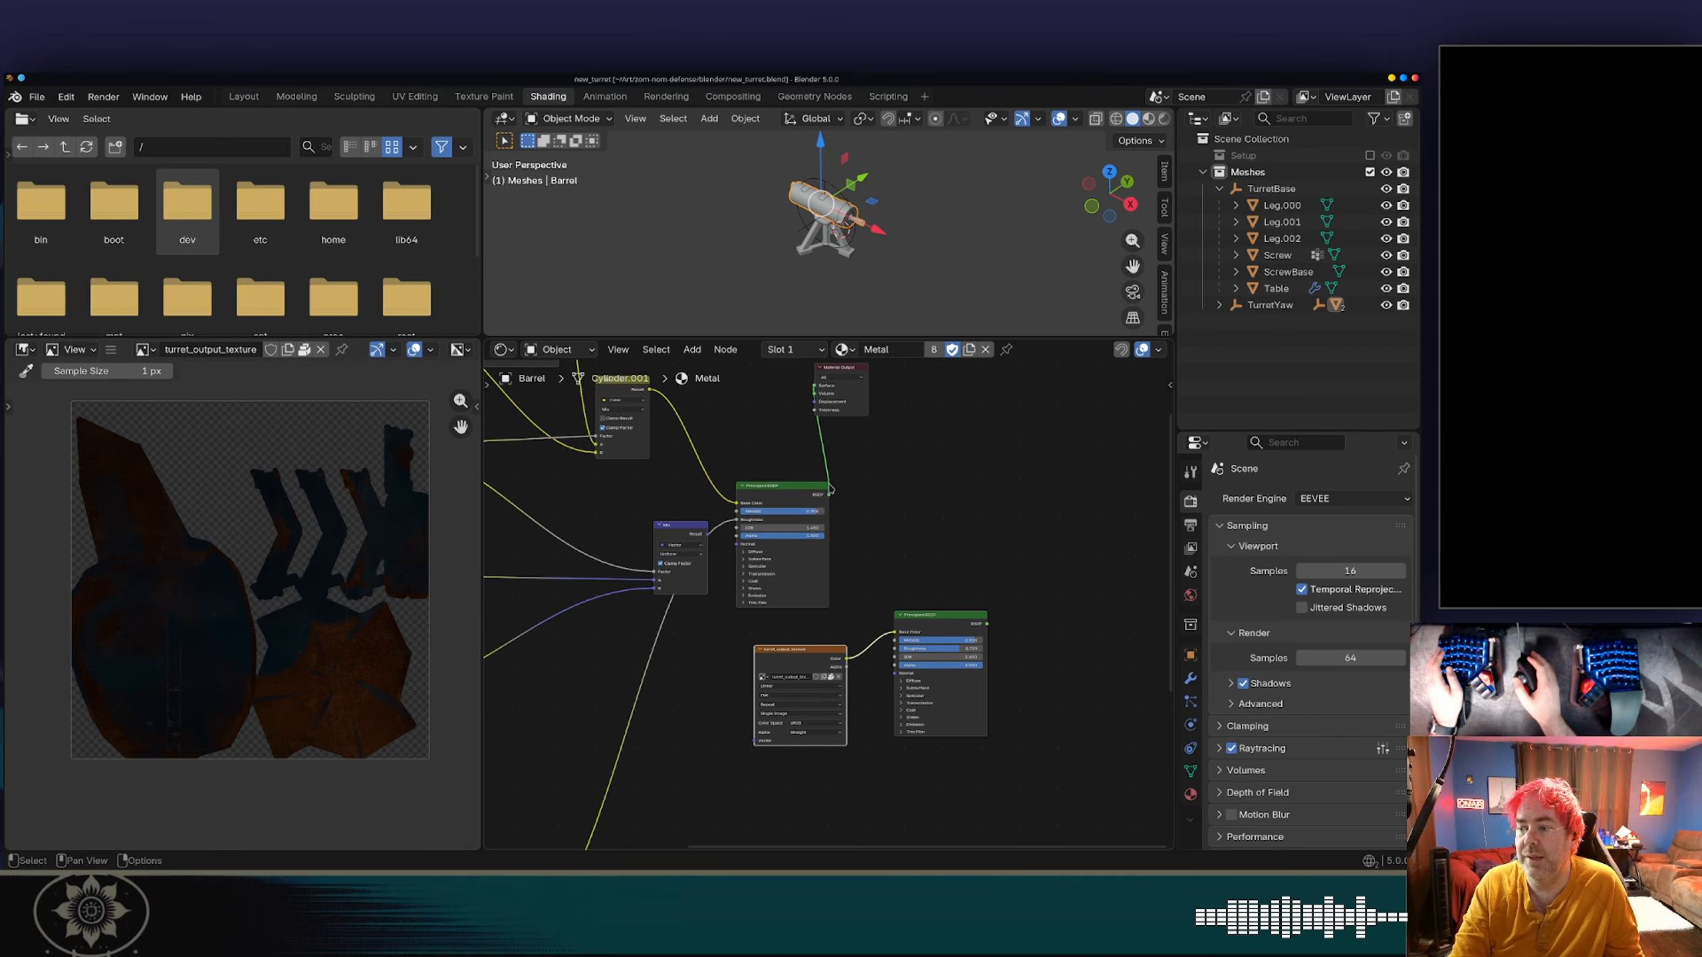
pyautogui.press('g')
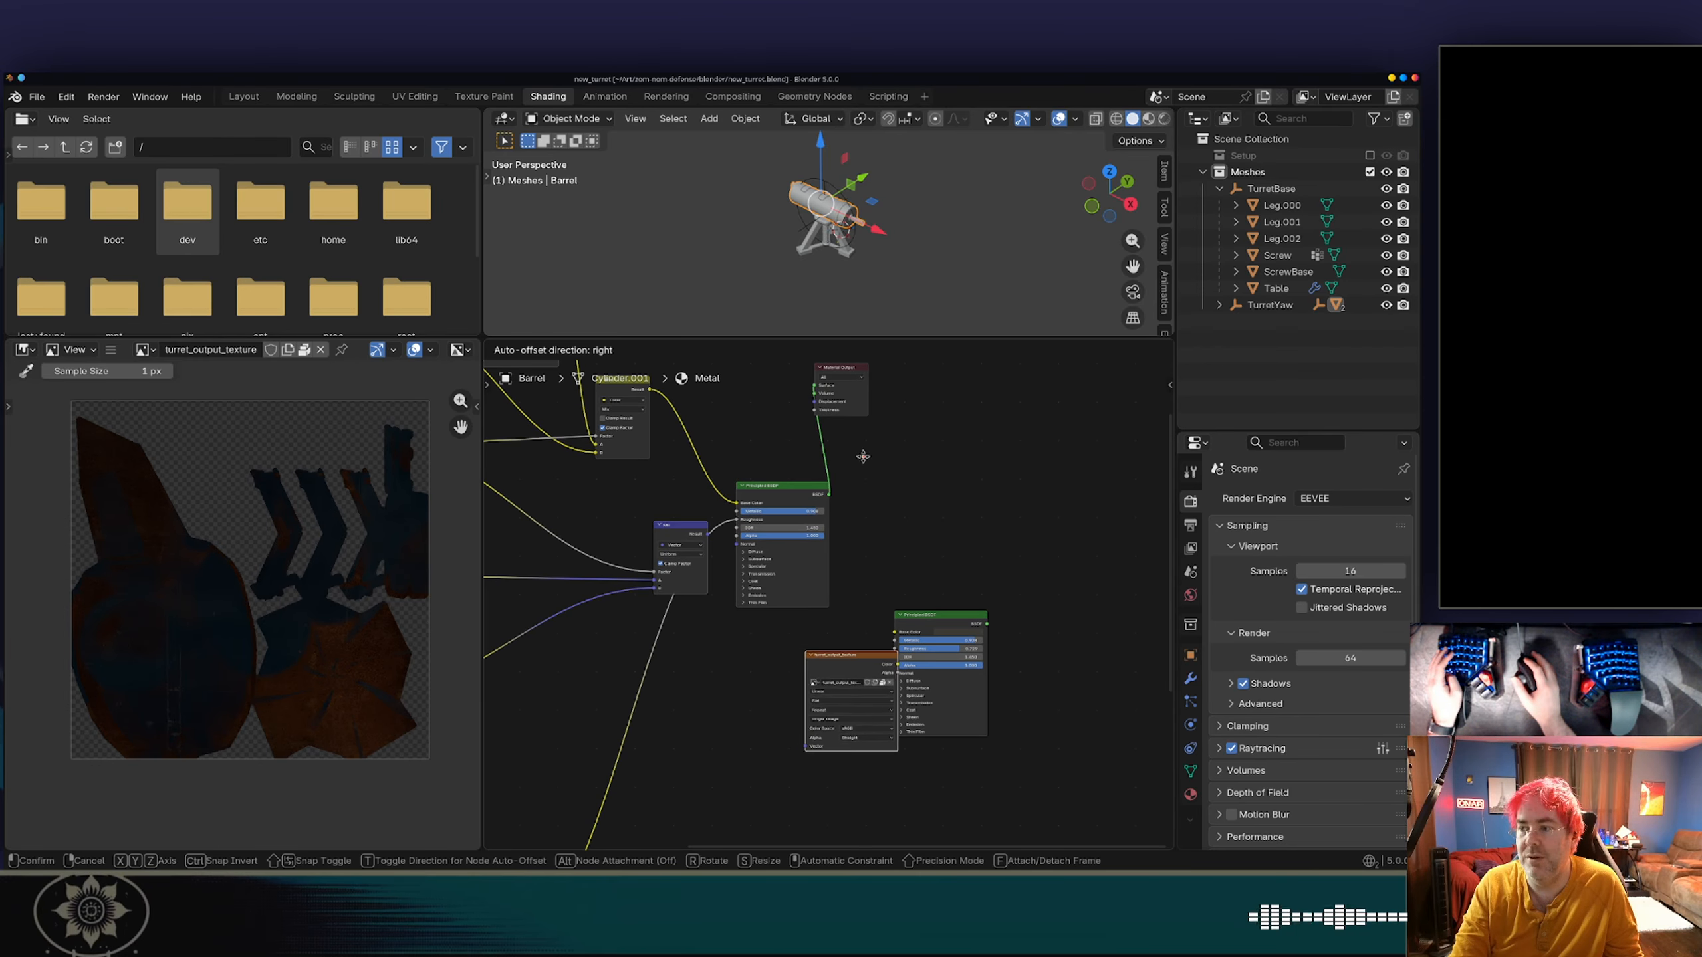
pyautogui.click(797, 453)
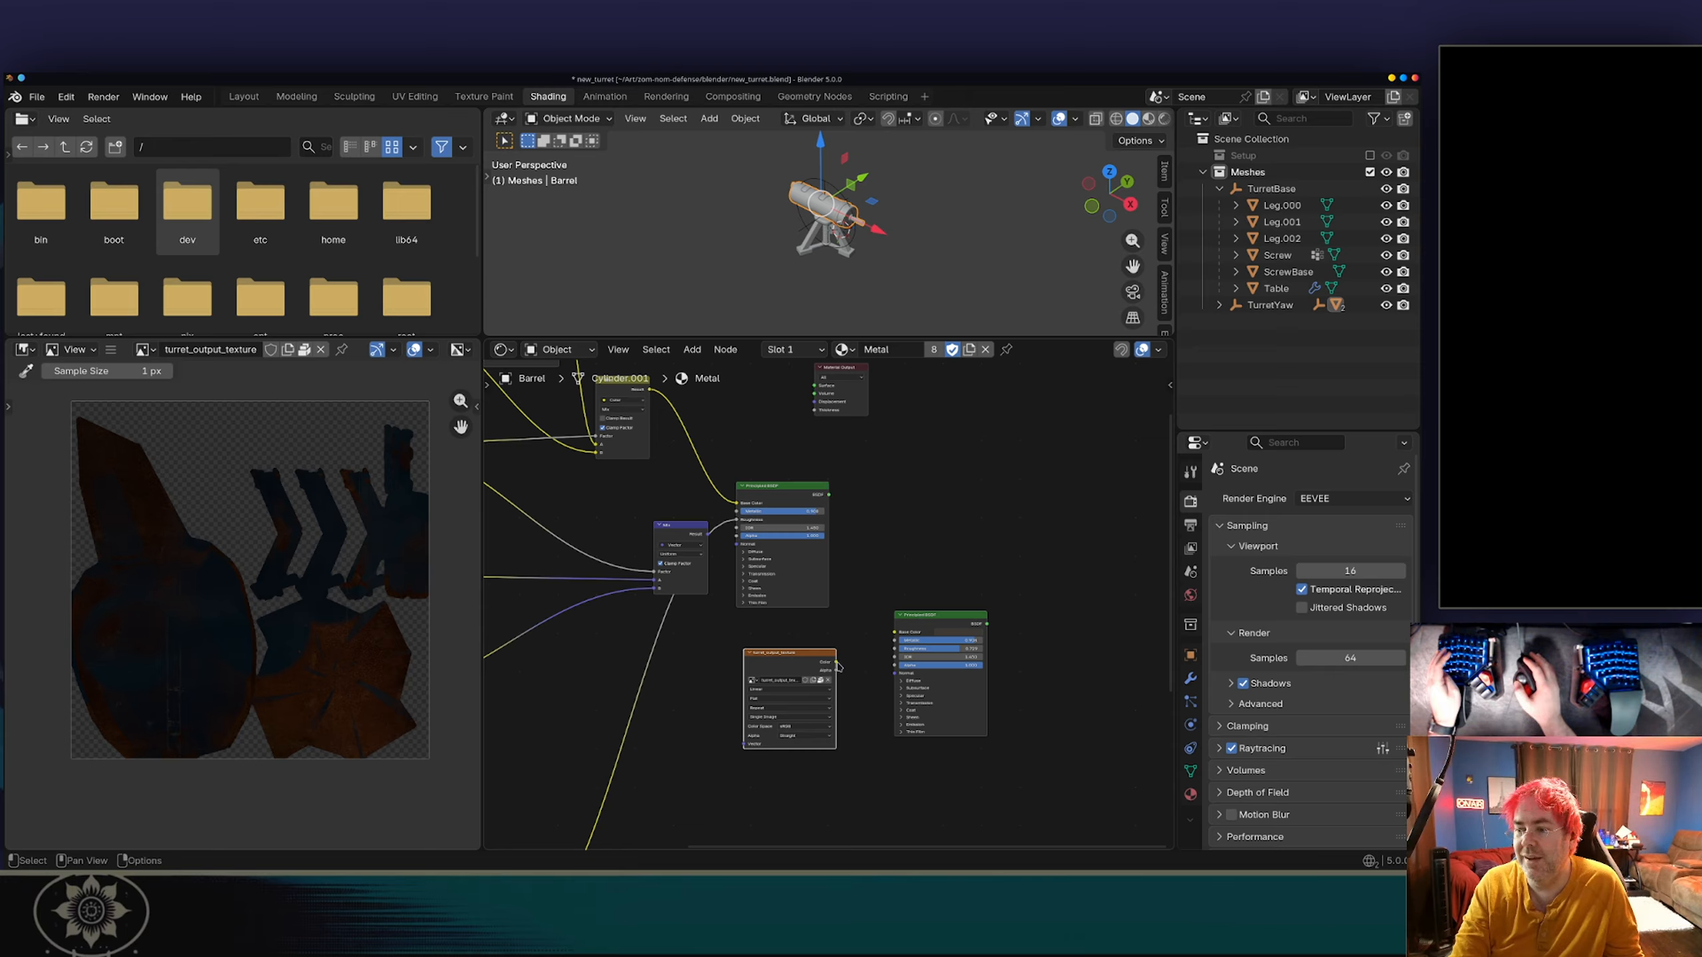
pyautogui.moveTo(836, 663); pyautogui.dragTo(894, 633)
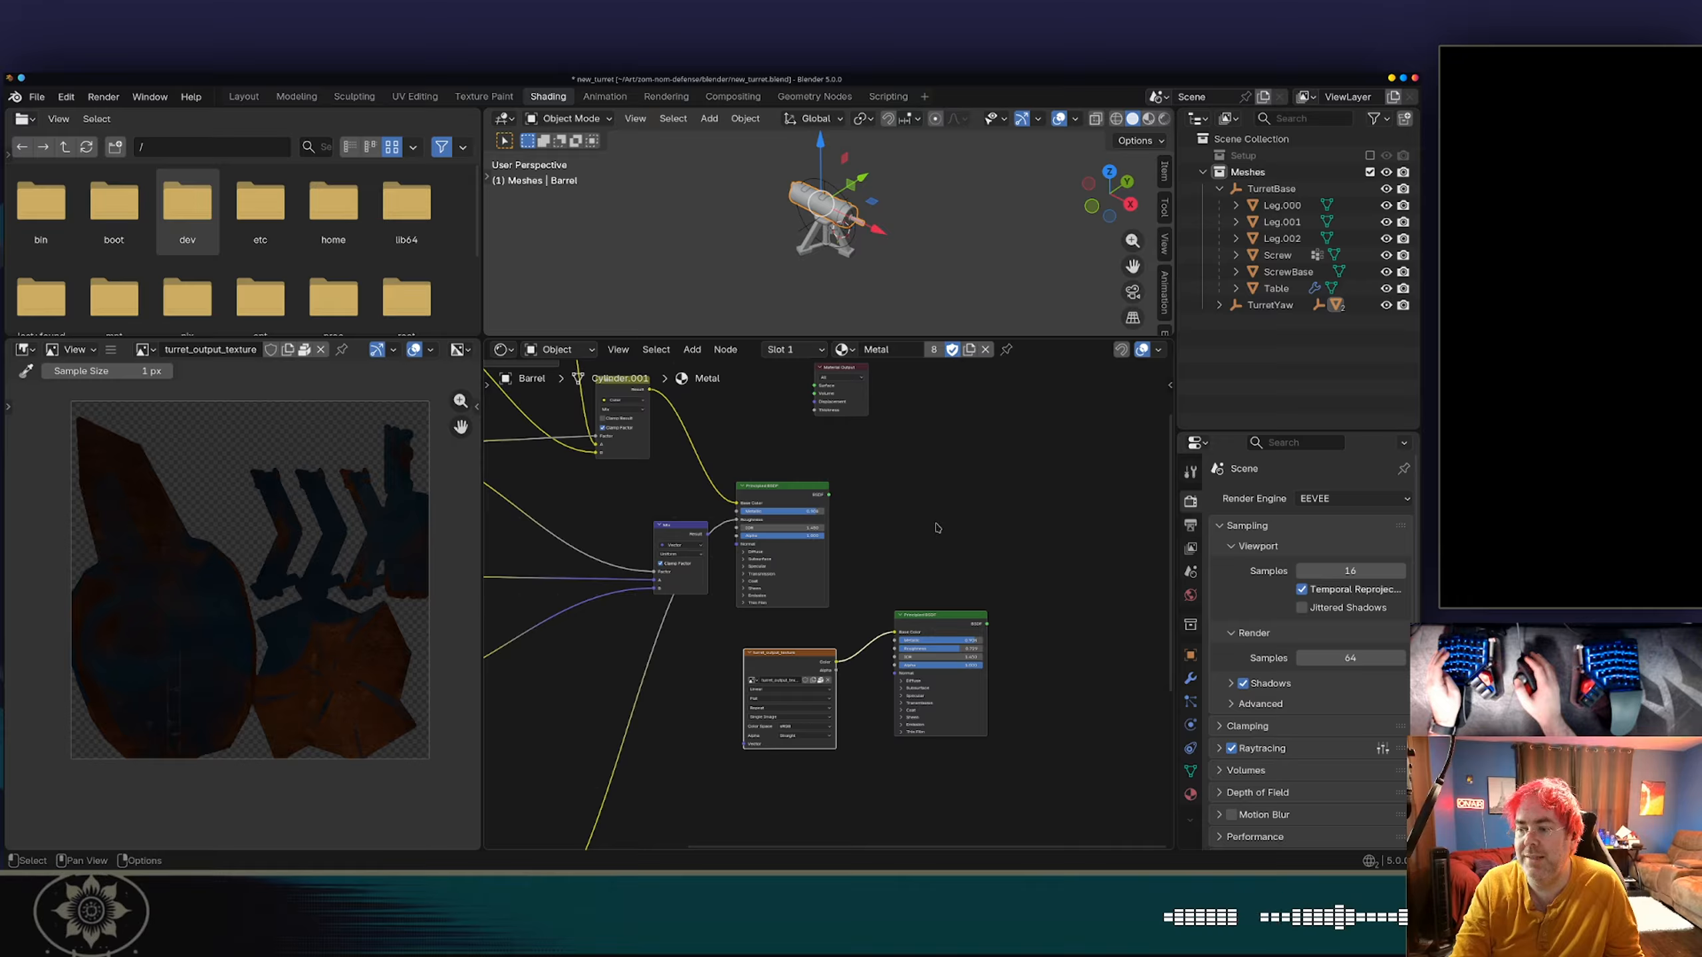
pyautogui.moveTo(937, 505); pyautogui.dragTo(907, 566, button='middle')
pyautogui.moveTo(951, 685); pyautogui.dragTo(792, 469)
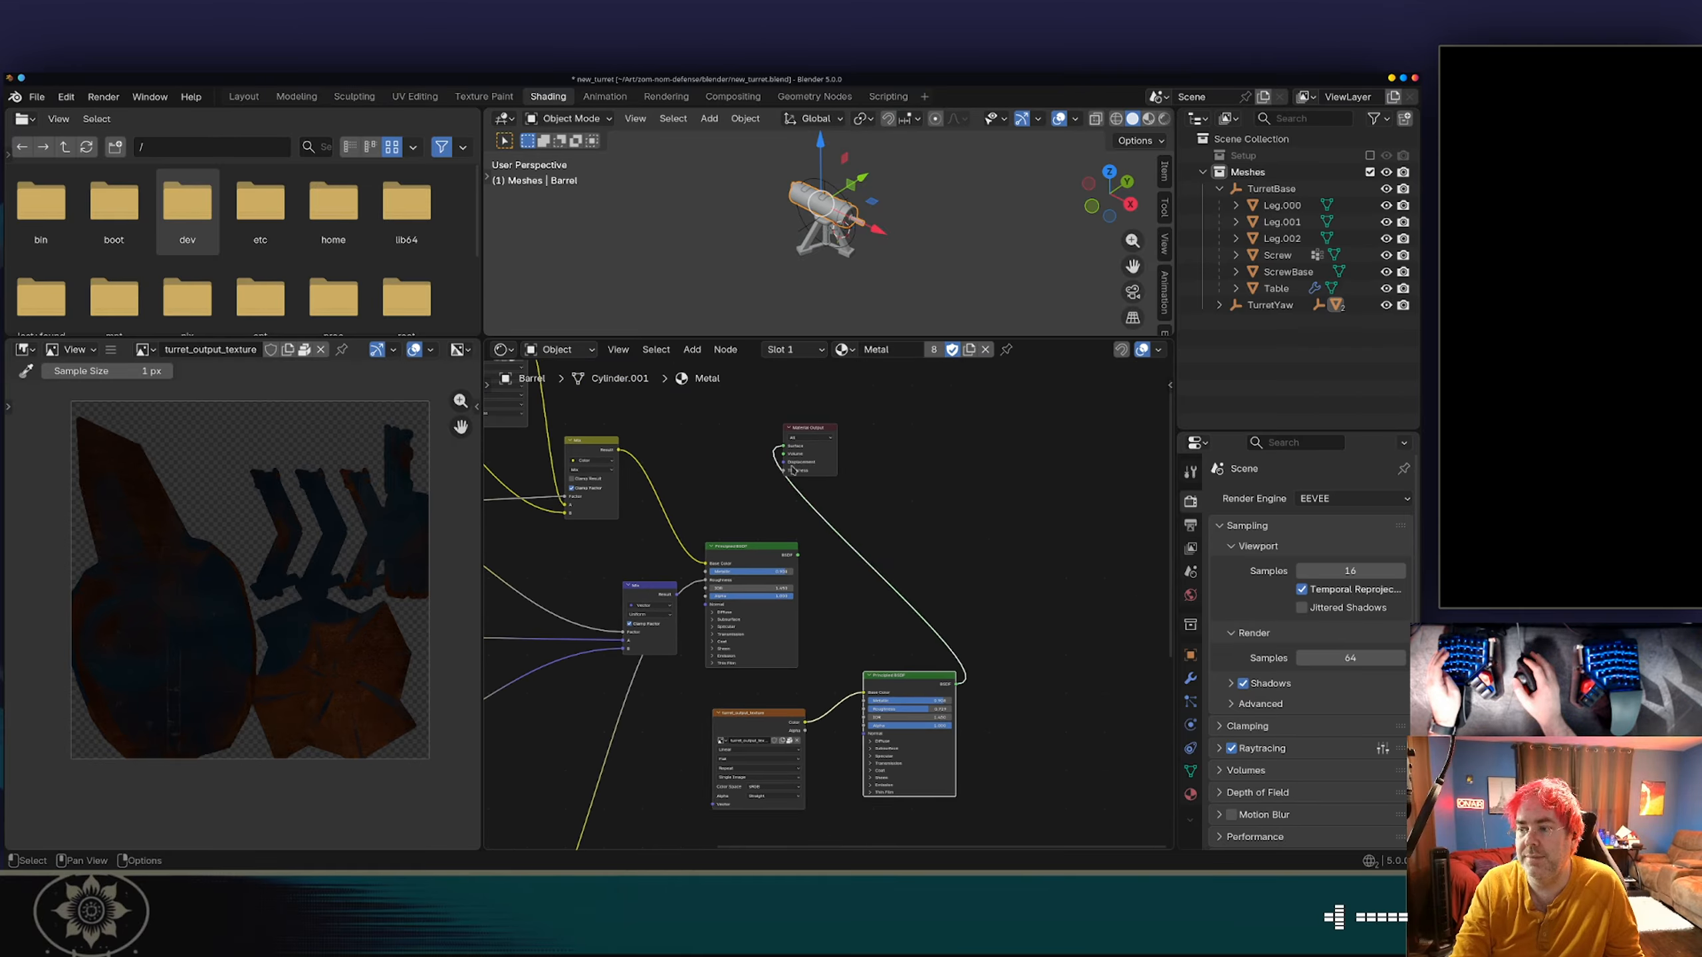
# Connect the color of the rust_coarse_01 roughness texture to the Roughness input of the baked-texture Principled BSDF.
pyautogui.rightClick(846, 635)
pyautogui.moveTo(870, 612); pyautogui.dragTo(935, 391, button='middle')
pyautogui.moveTo(809, 545); pyautogui.dragTo(931, 486, button='middle')
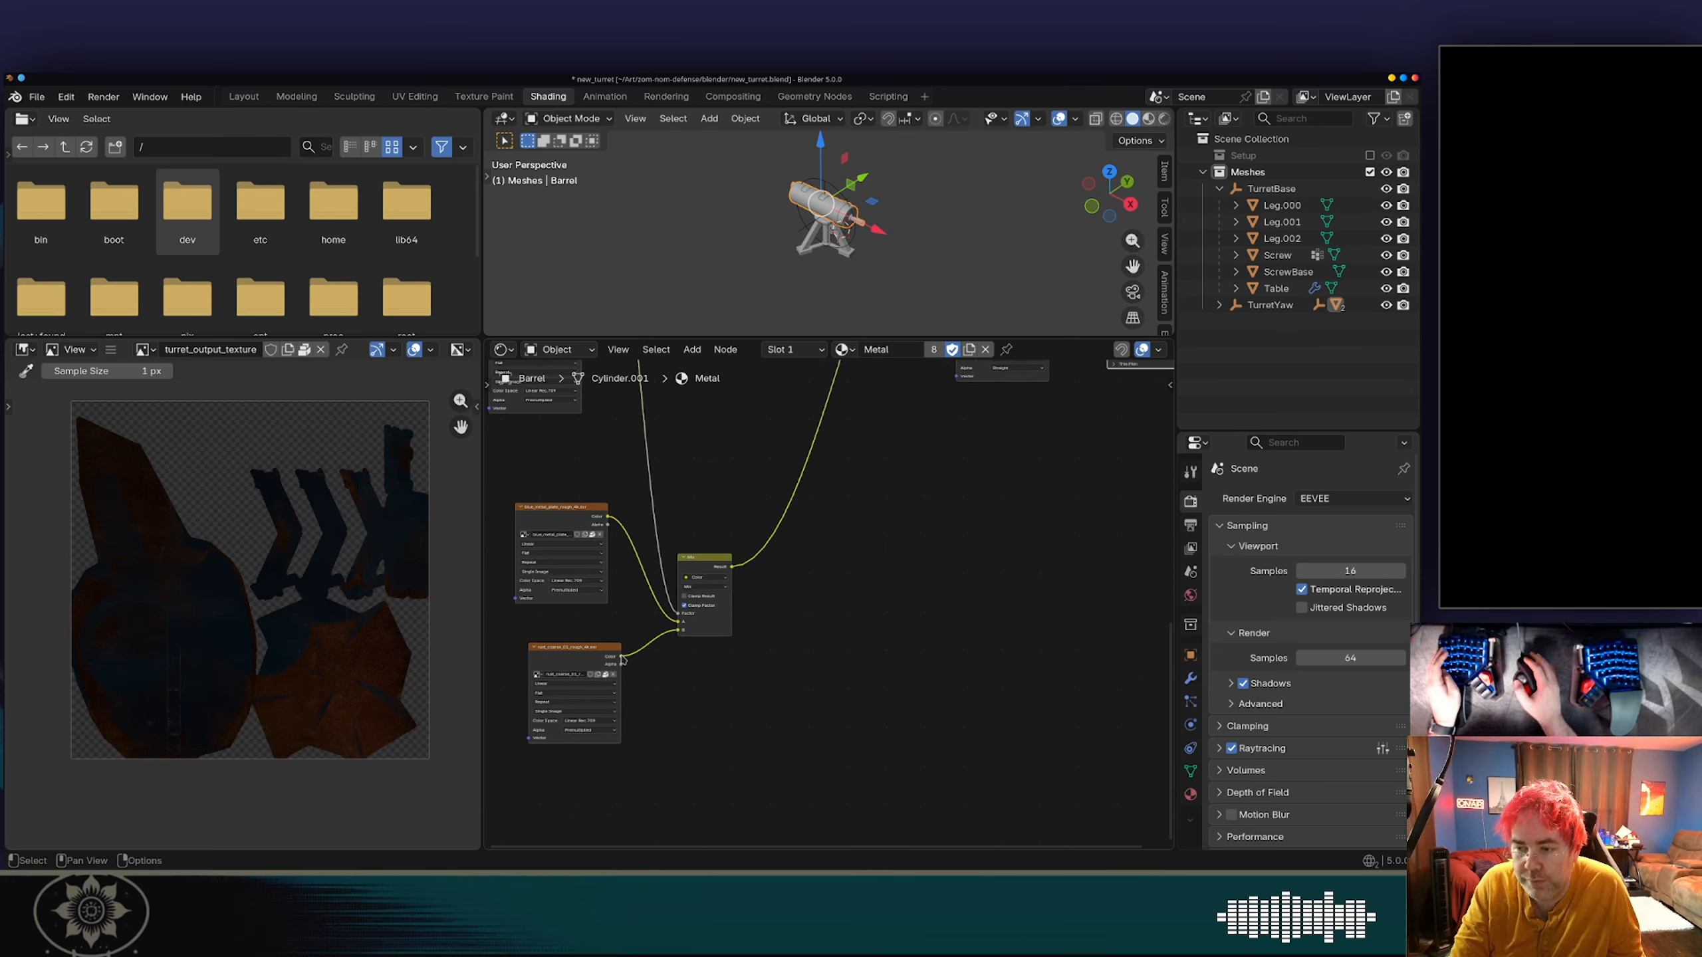
pyautogui.moveTo(622, 659); pyautogui.dragTo(919, 517)
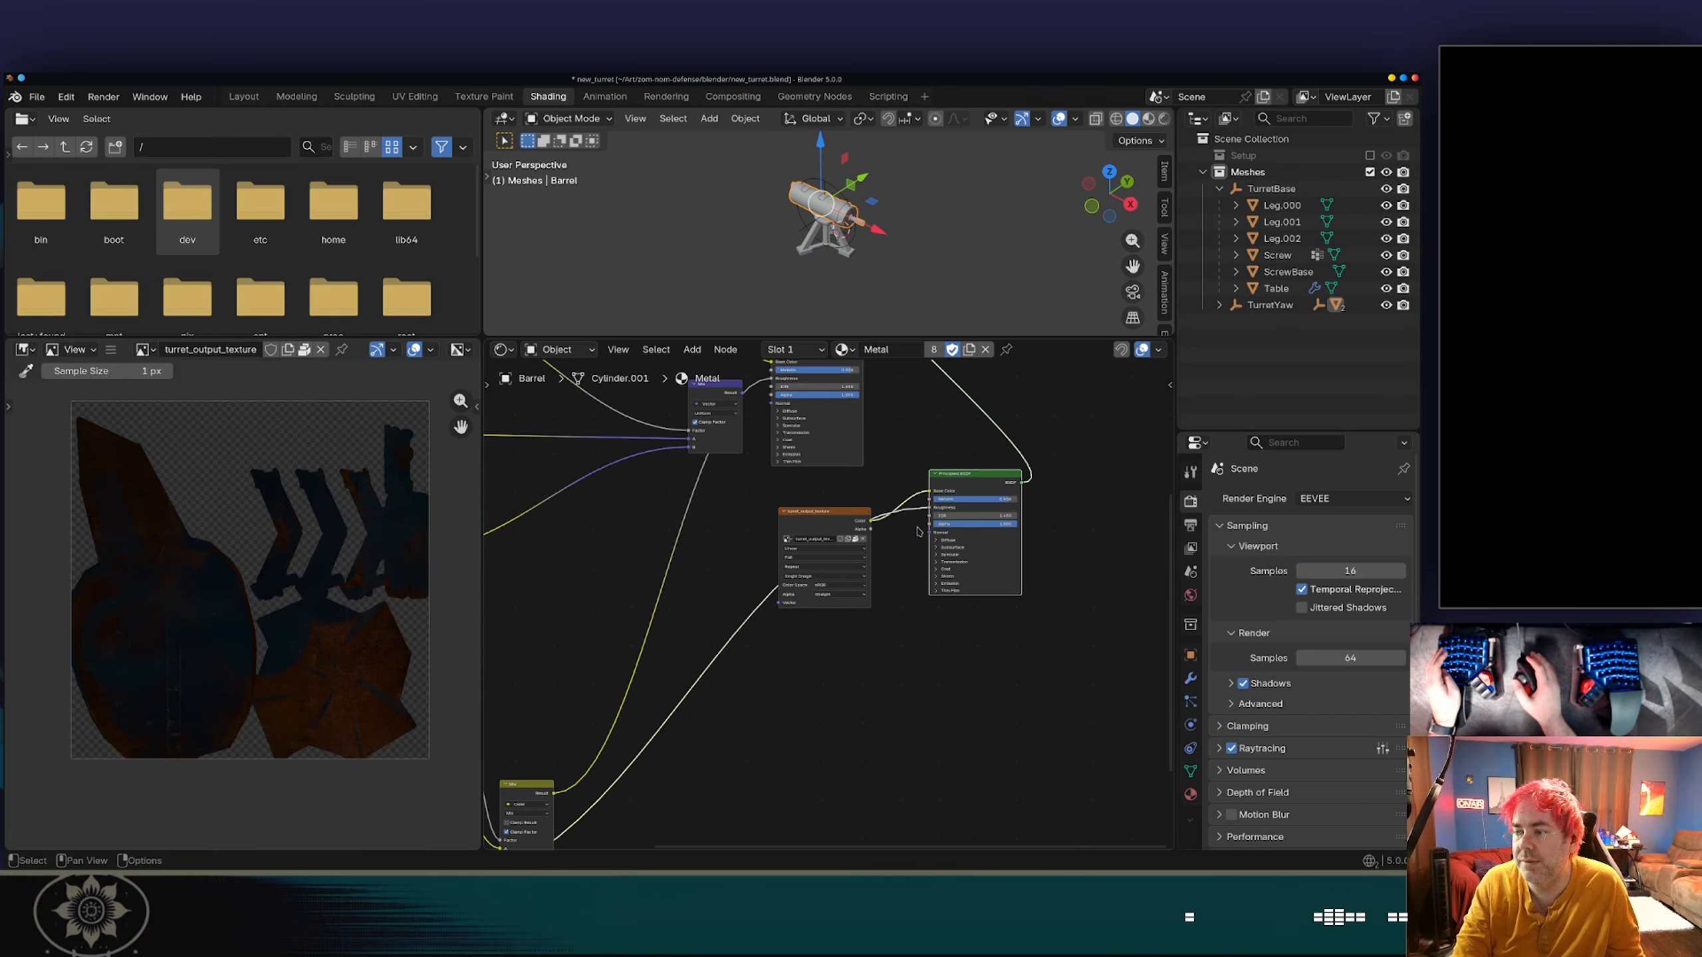
pyautogui.scroll(2, 920, 581)
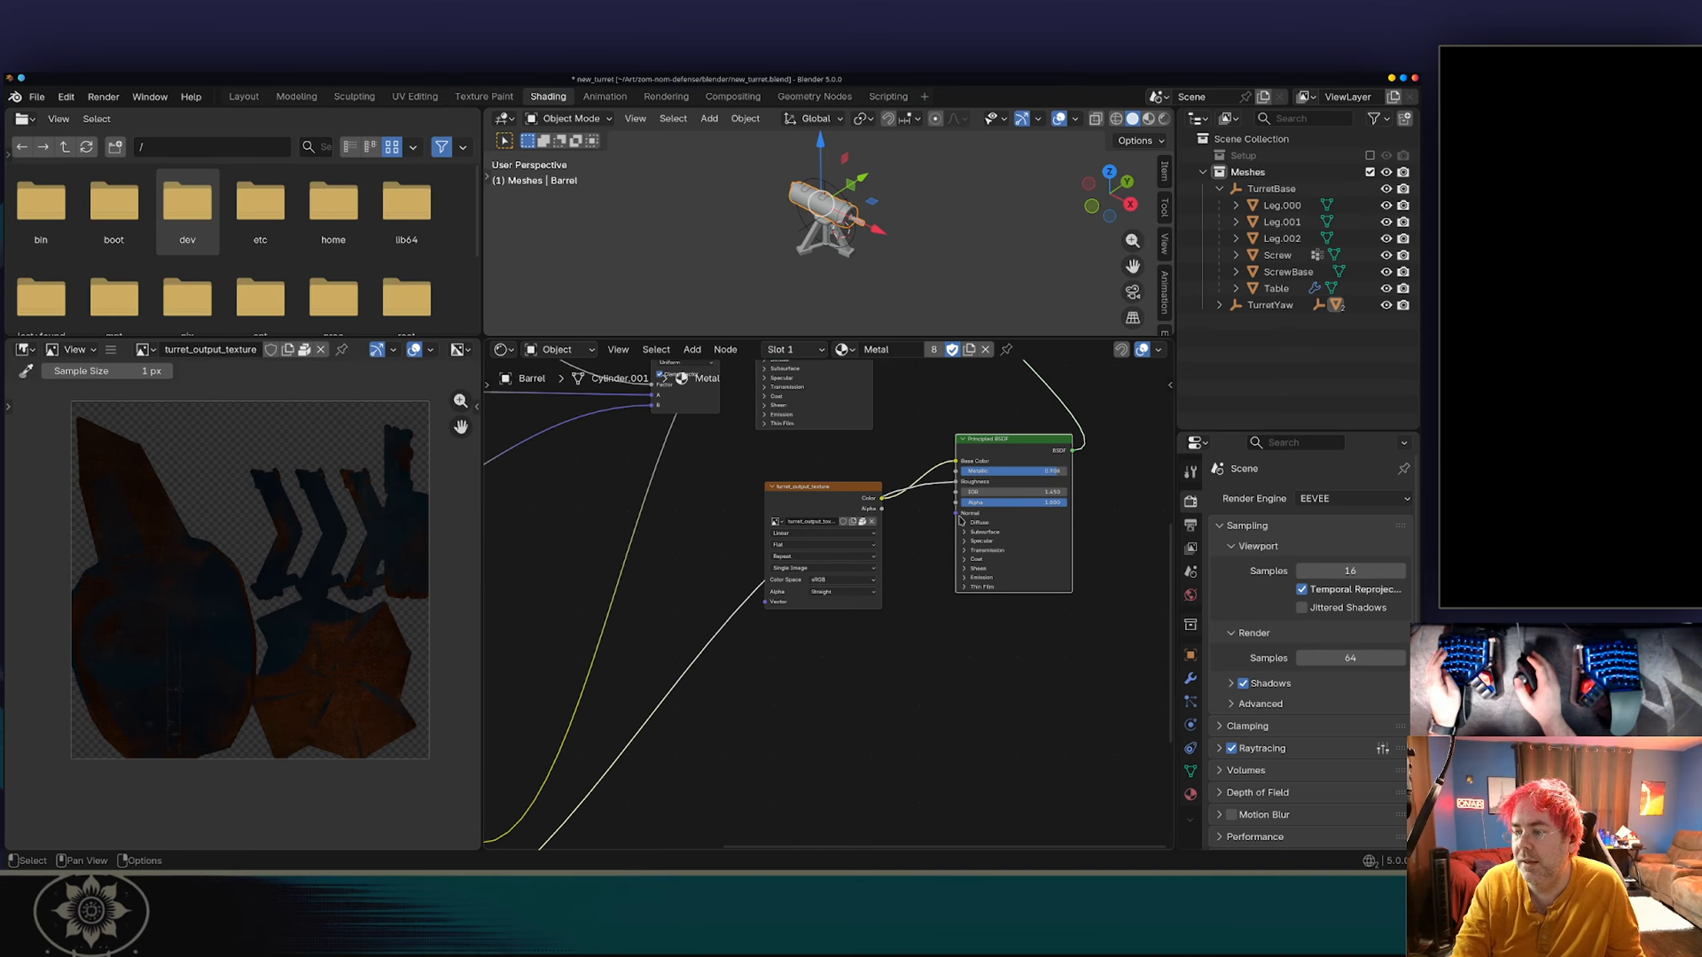
# Connect the color of the rust_coarse_01 normal texture to the Normal input of the baked-texture Principled BSDF.
pyautogui.scroll(-4, 829, 620)
pyautogui.scroll(-1, 830, 620)
pyautogui.moveTo(753, 742); pyautogui.dragTo(889, 601, button='middle')
pyautogui.scroll(1, 871, 613)
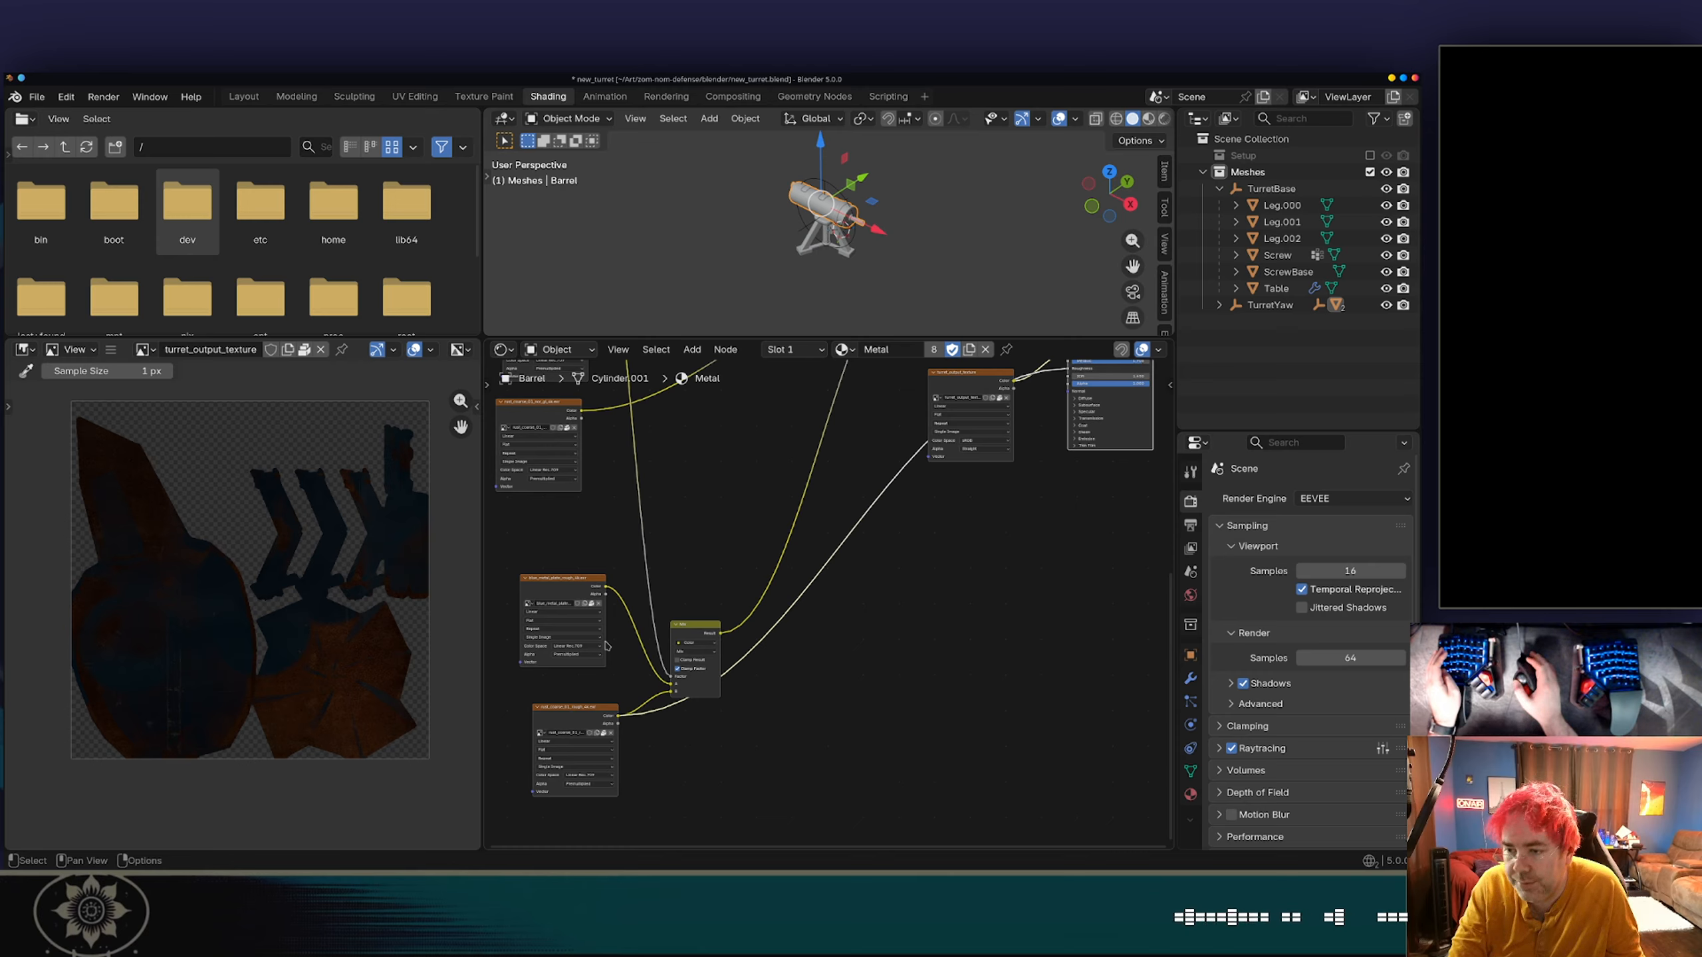
pyautogui.moveTo(627, 526); pyautogui.dragTo(626, 704, button='middle')
pyautogui.moveTo(582, 593); pyautogui.dragTo(609, 598)
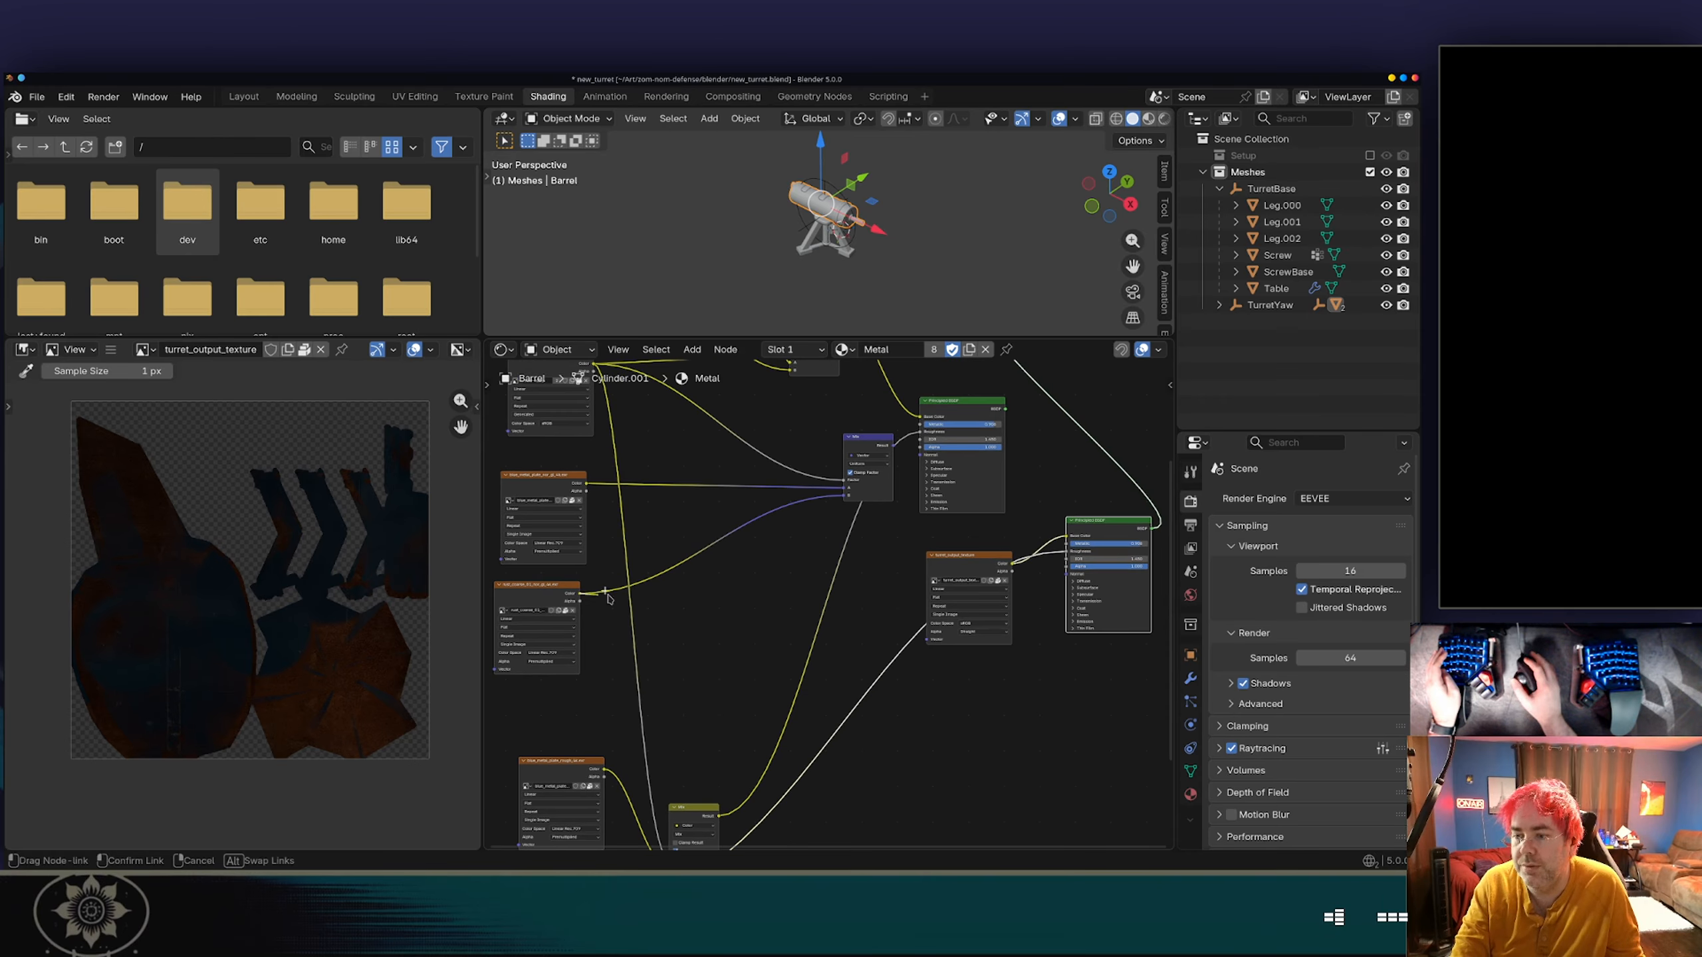
pyautogui.moveTo(1011, 627); pyautogui.dragTo(826, 574)
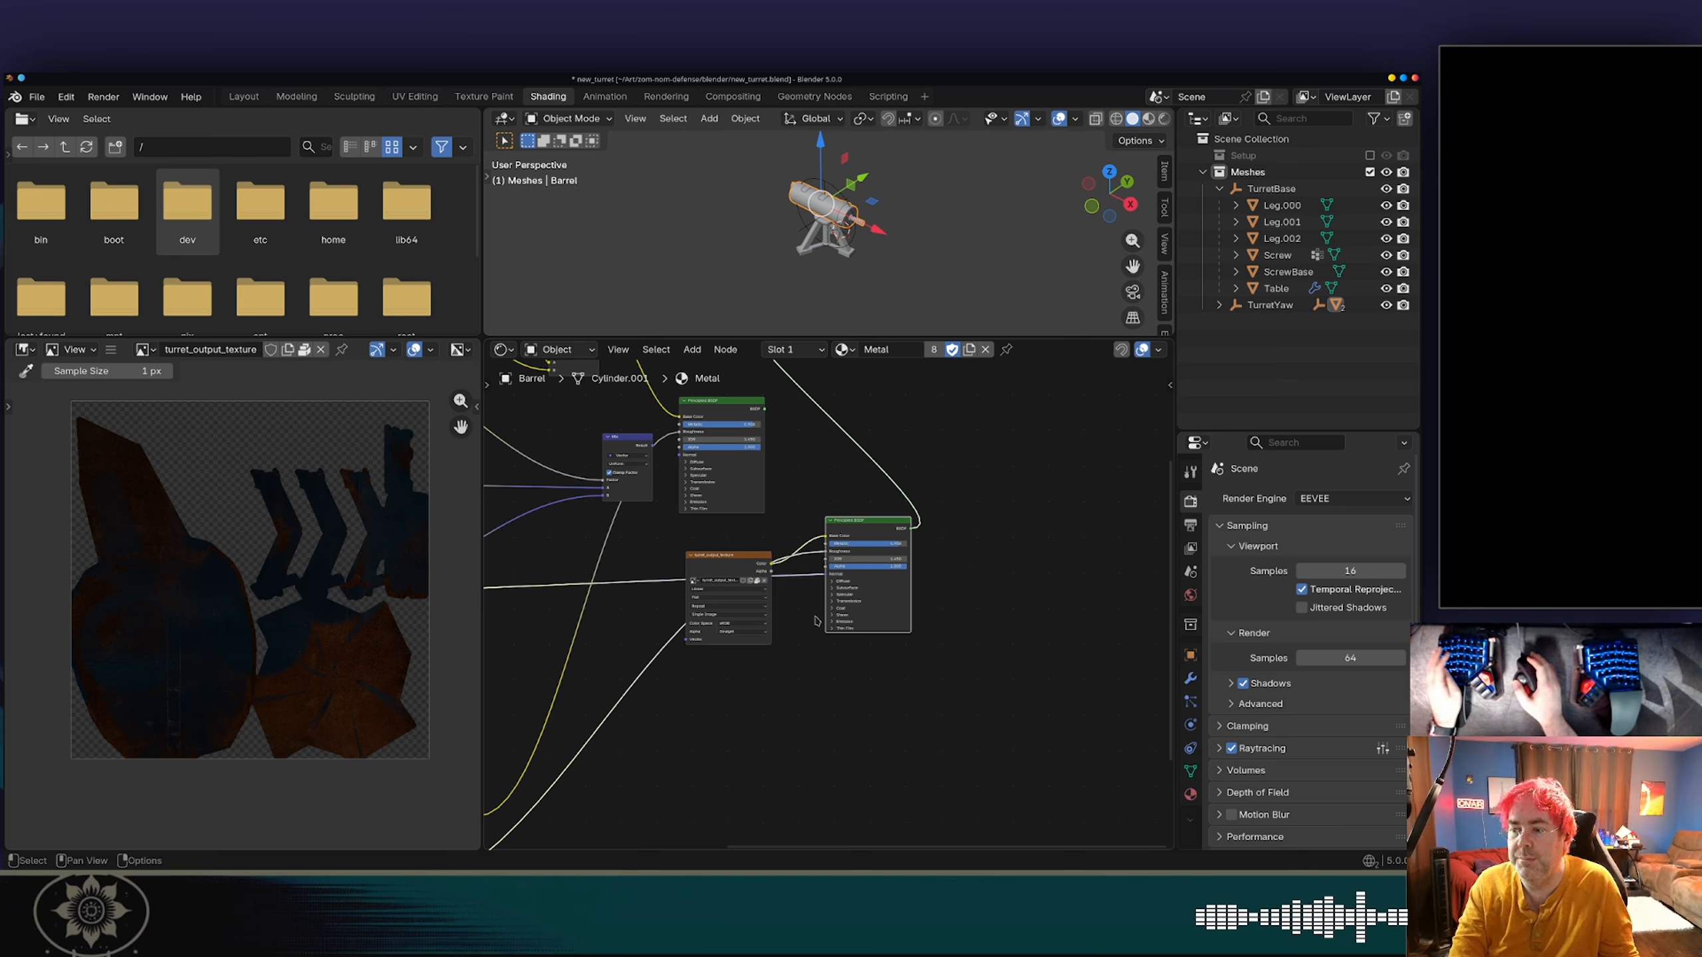
# Save new_turret.blend and export the turret as glTF Binary, overwriting new_turret.glb in the blender folder.
pyautogui.hotkey('ctrl', 's')
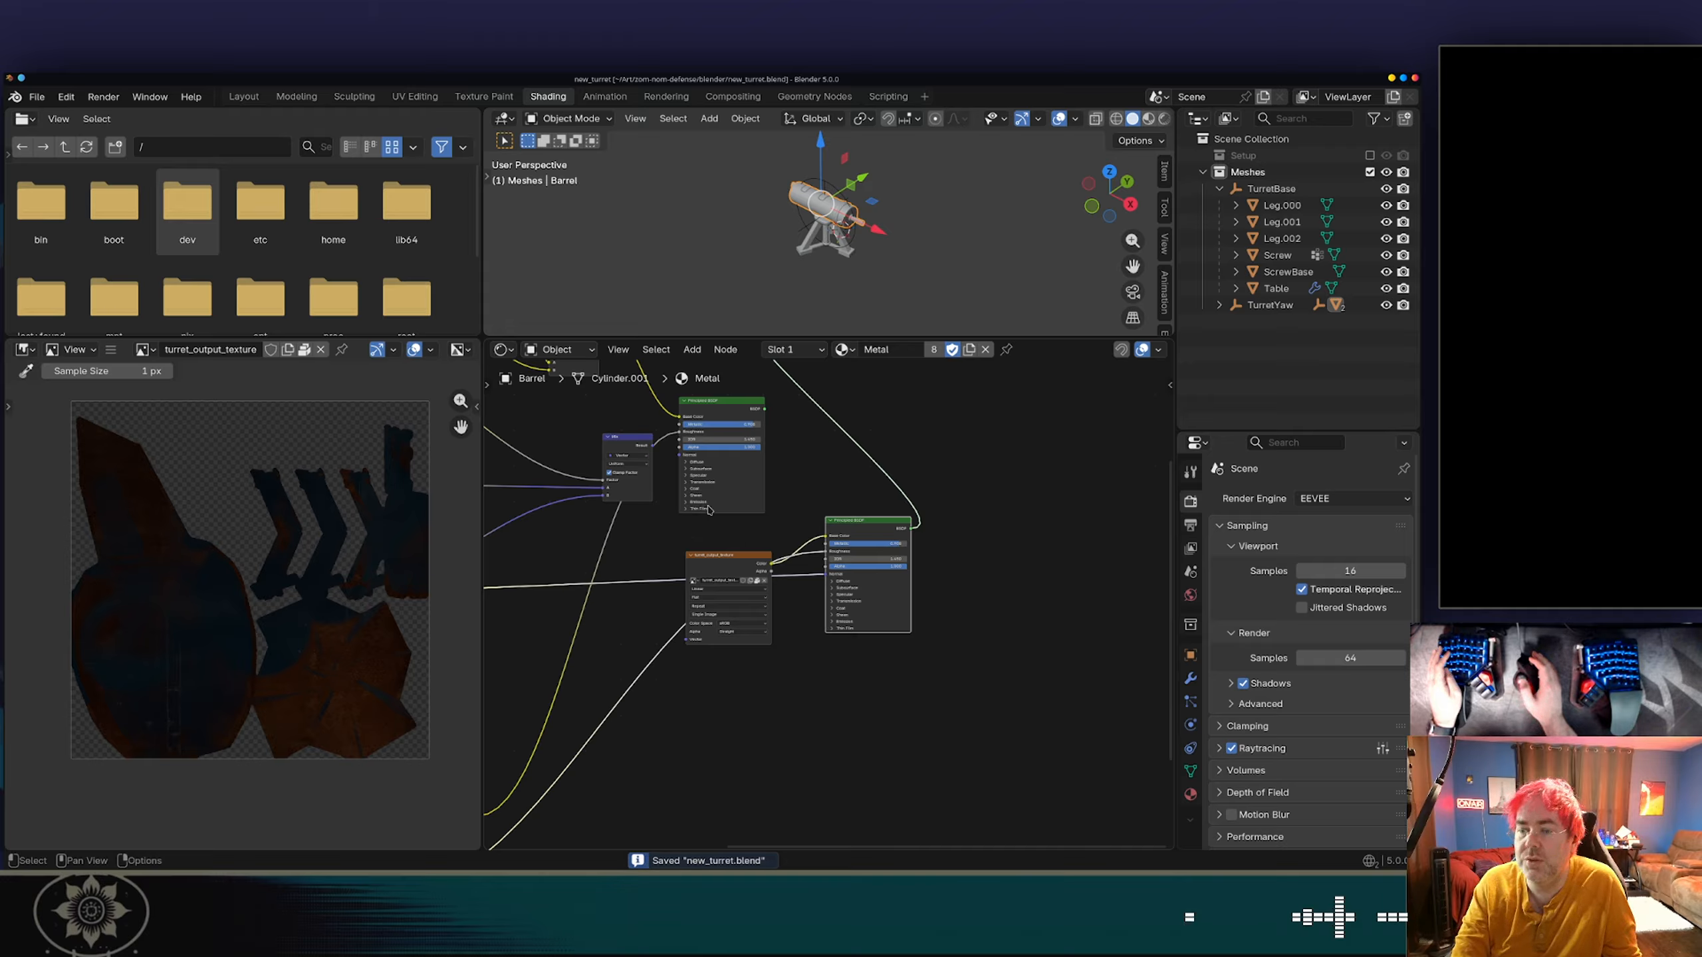
pyautogui.click(46, 99)
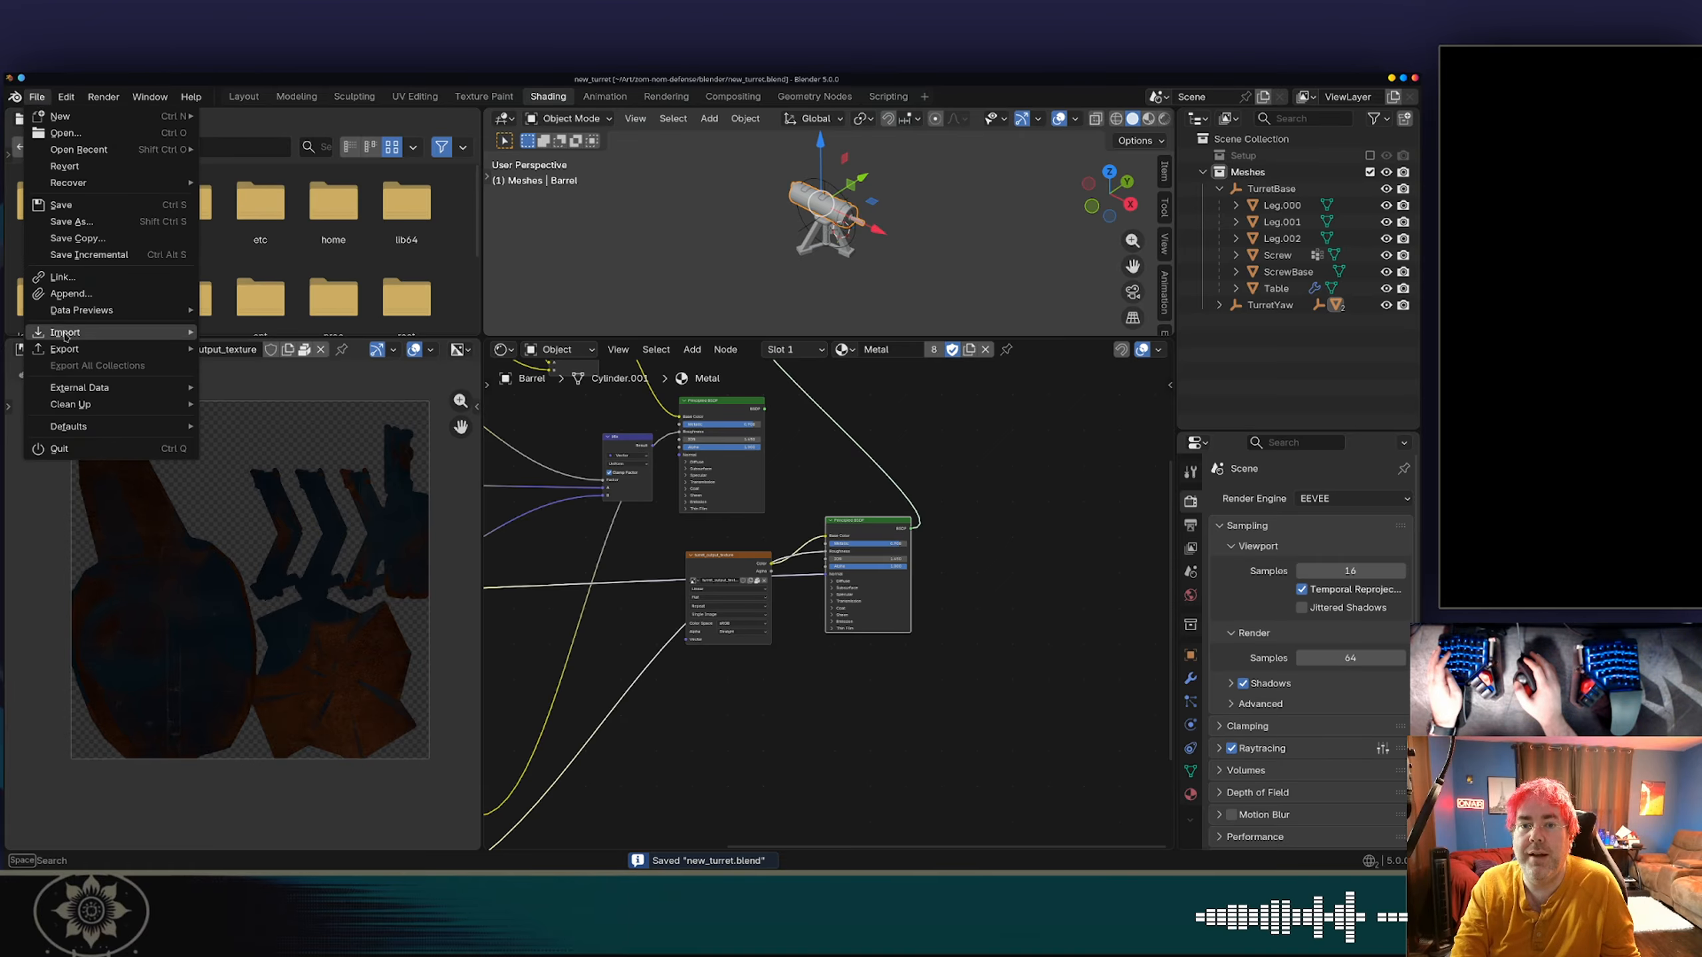
pyautogui.moveTo(121, 349)
pyautogui.click(265, 498)
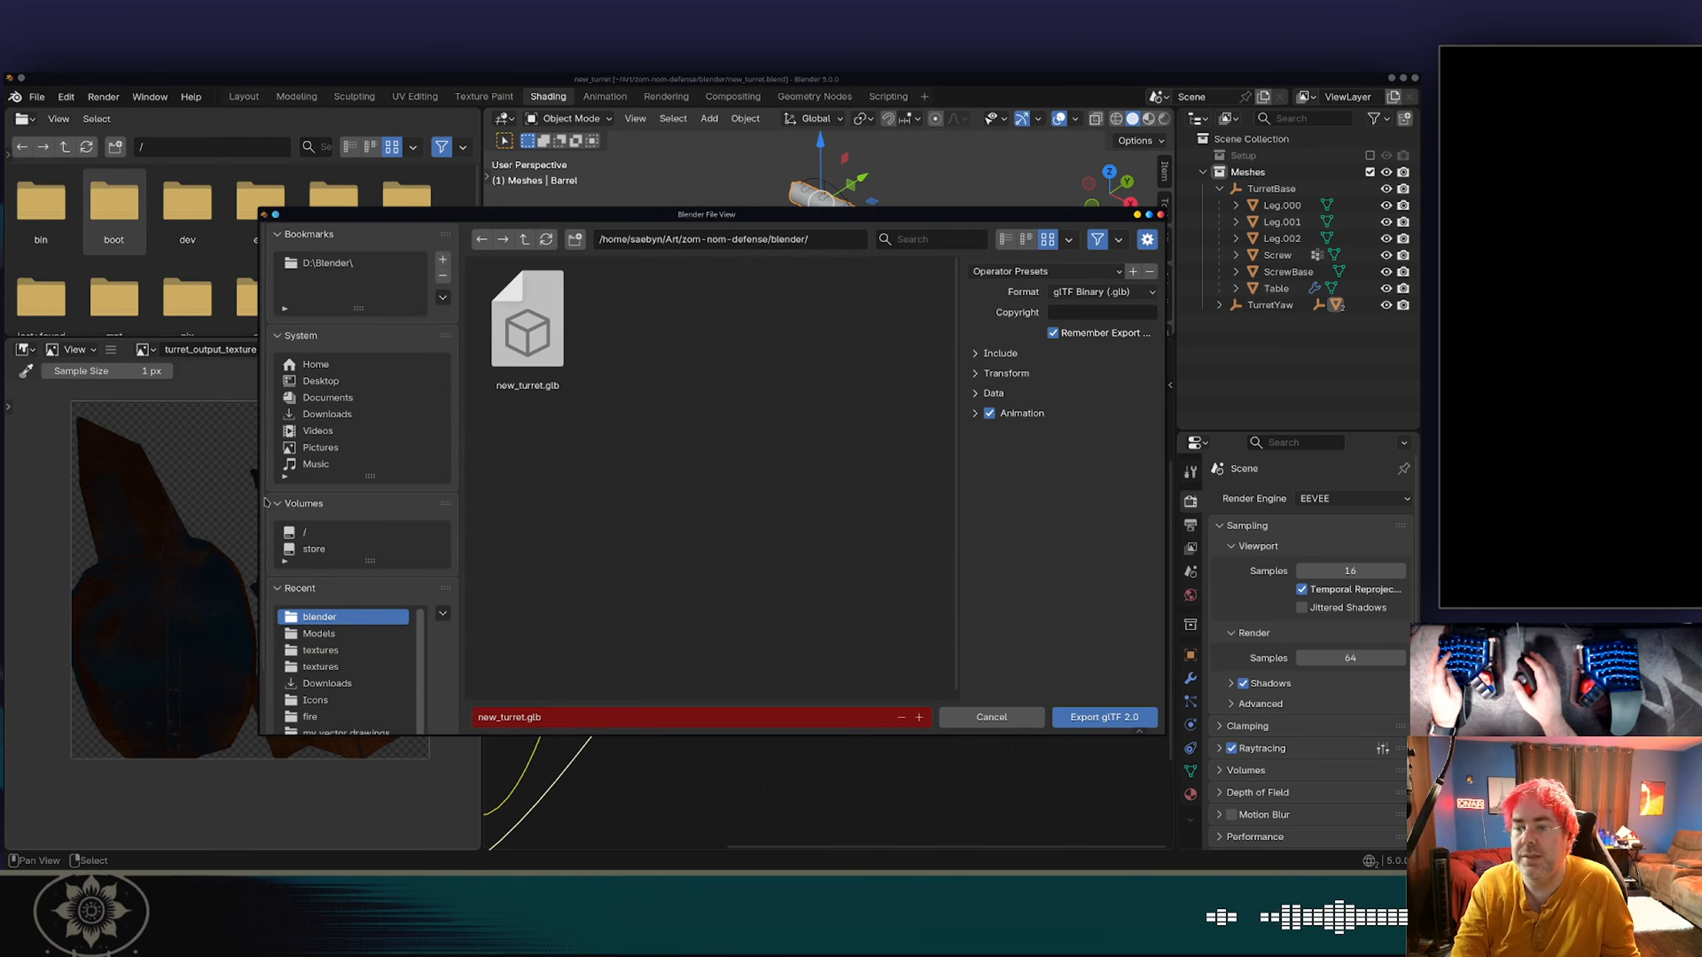
pyautogui.click(1128, 719)
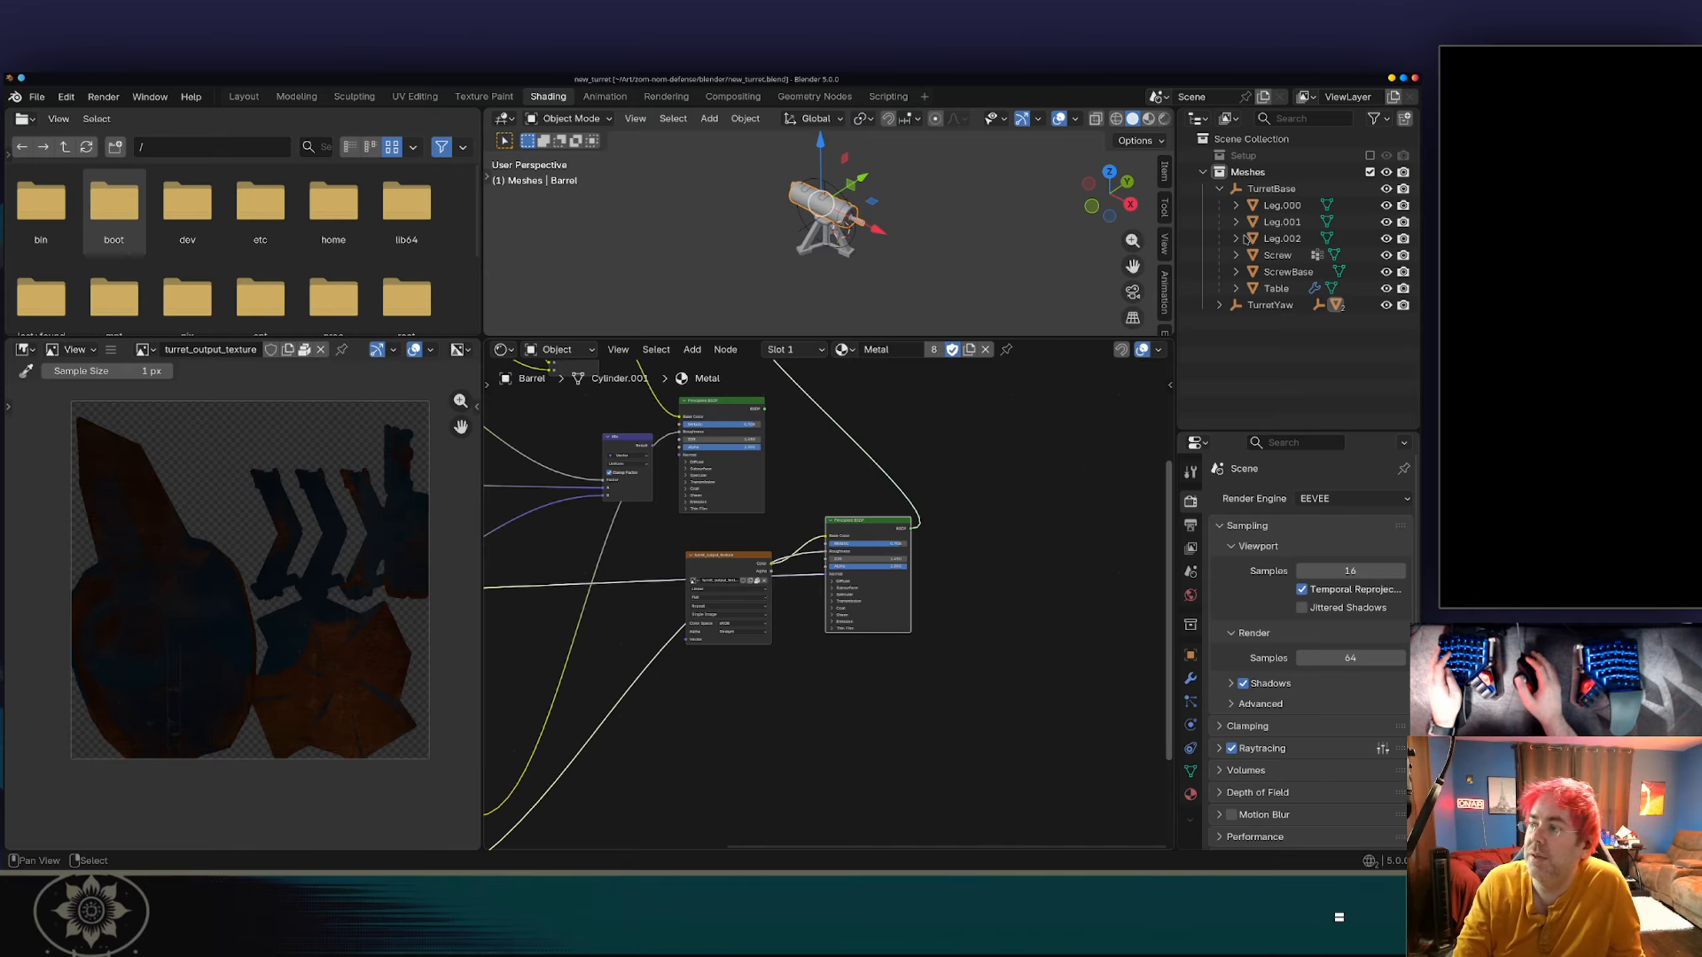
# Switch to Dolphin and copy new_turret.glb from the blender folder into the game's Models folder, overwriting the existing file.
pyautogui.hotkey('alt', 'Tab')
pyautogui.hotkey('alt', 'Tab')
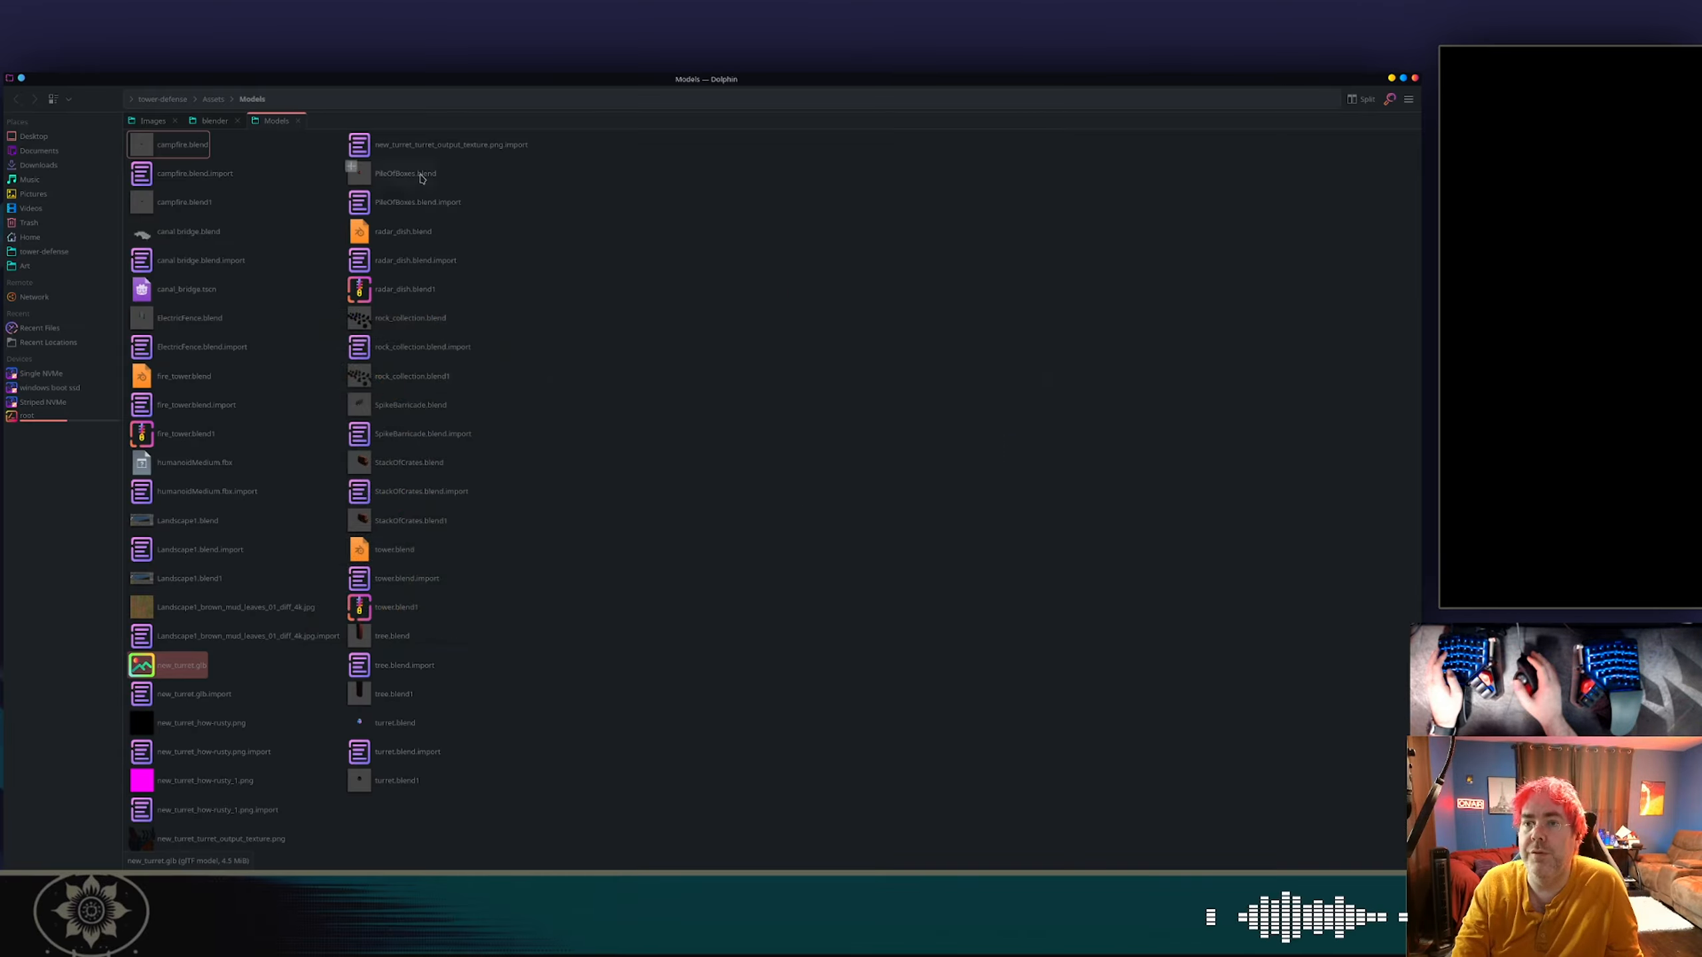
pyautogui.click(214, 121)
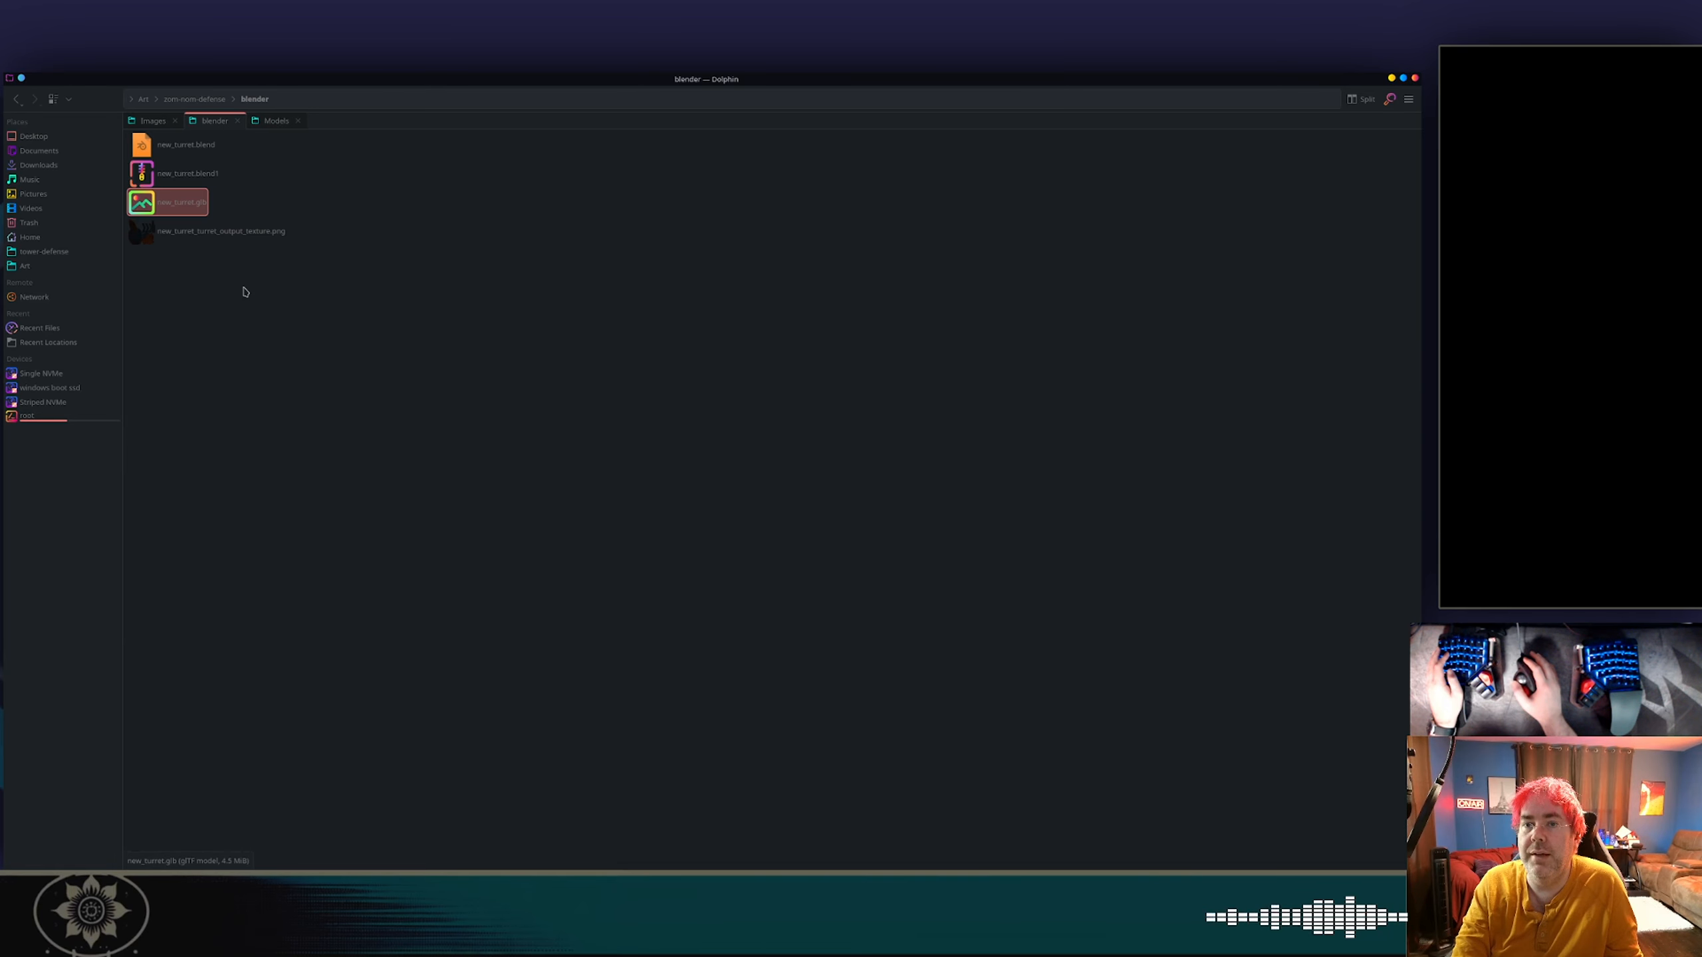
pyautogui.click(282, 125)
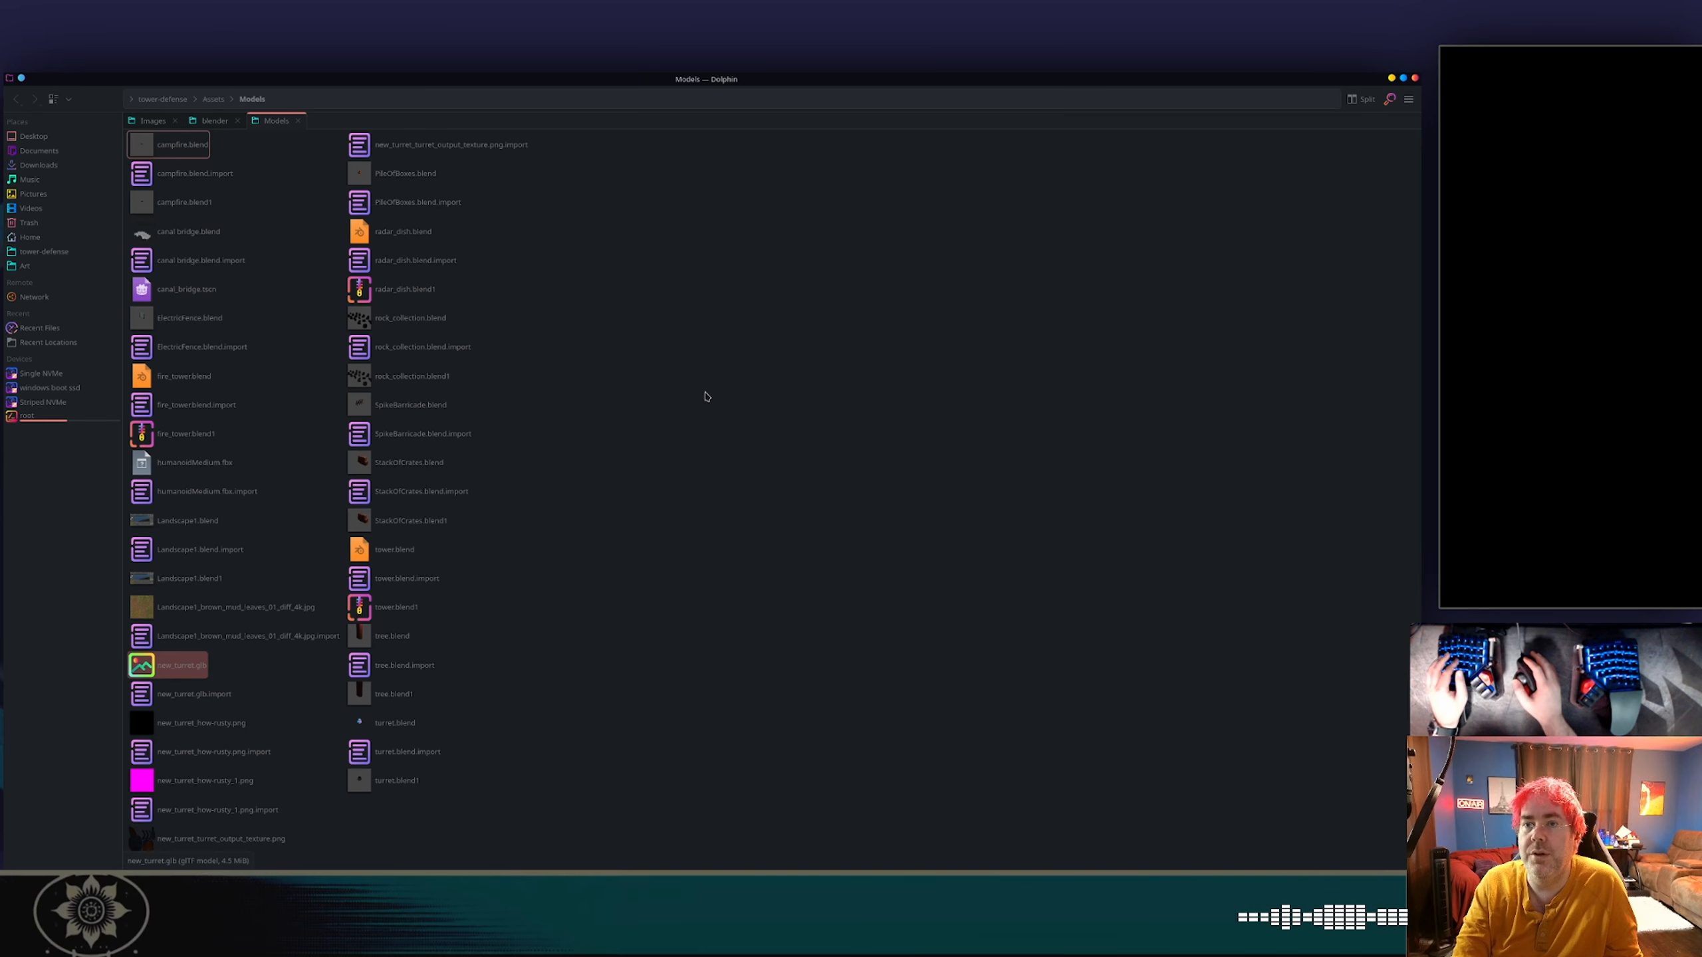
pyautogui.hotkey('ctrl', 'v')
pyautogui.click(854, 559)
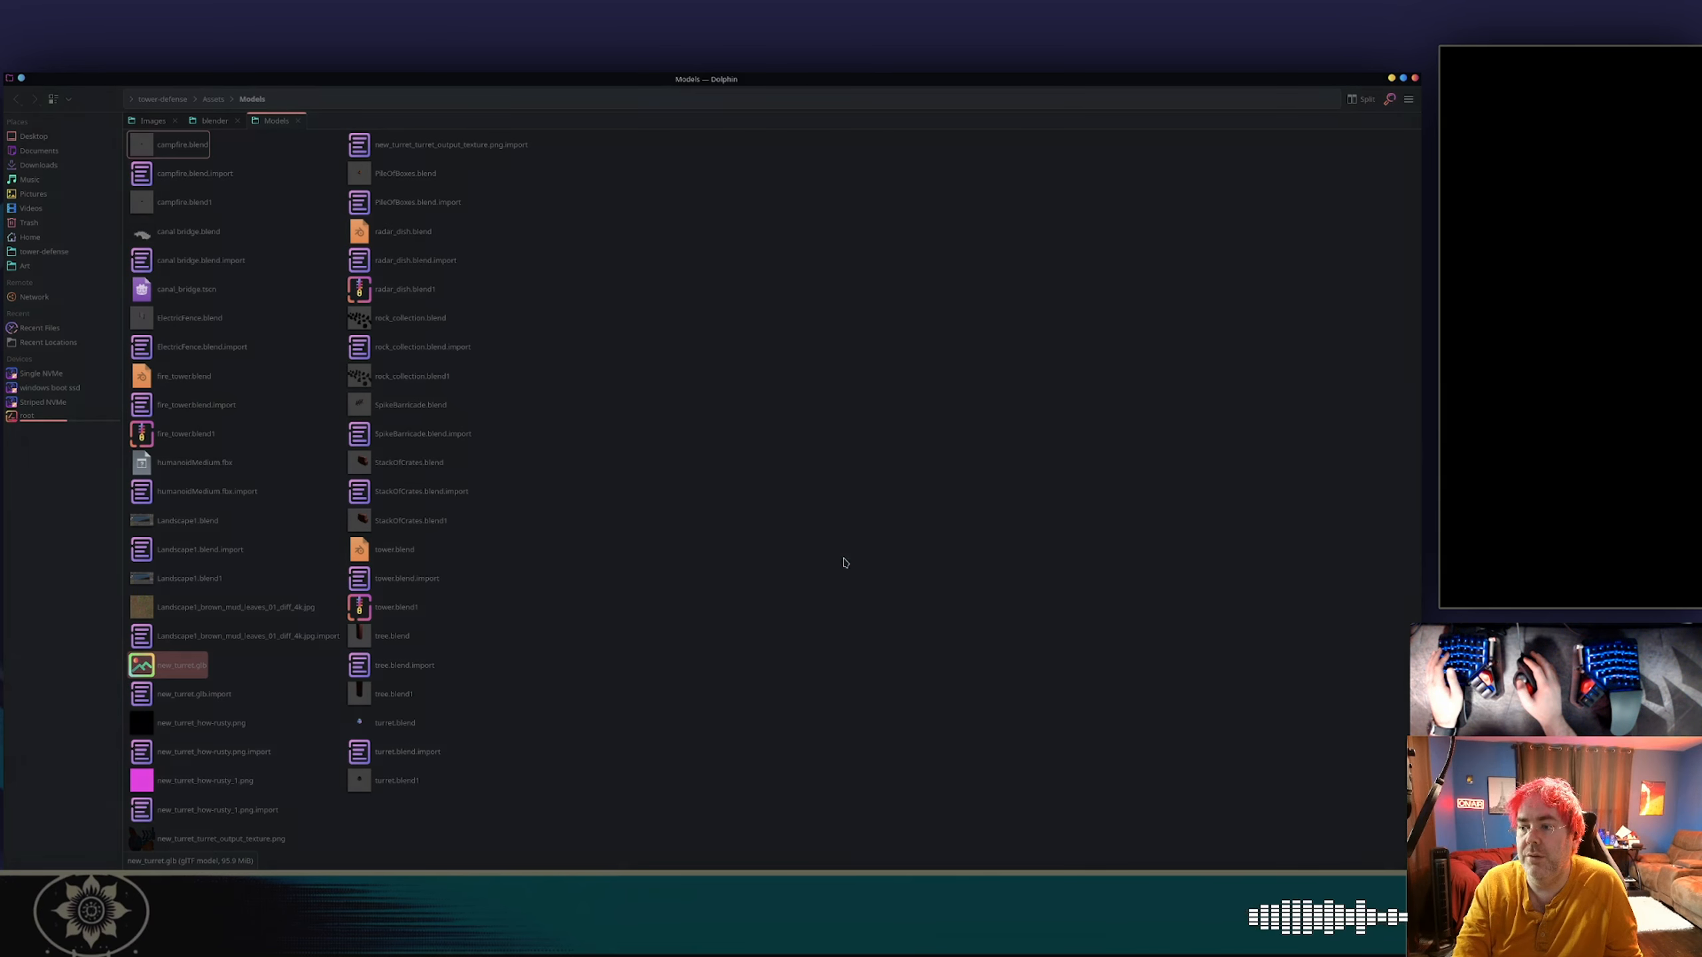
# Return to Godot, switch to the main_menu scene and back to basic_turret, and inspect the reimported turret's Leg_002 mesh.
pyautogui.hotkey('alt', 'Tab')
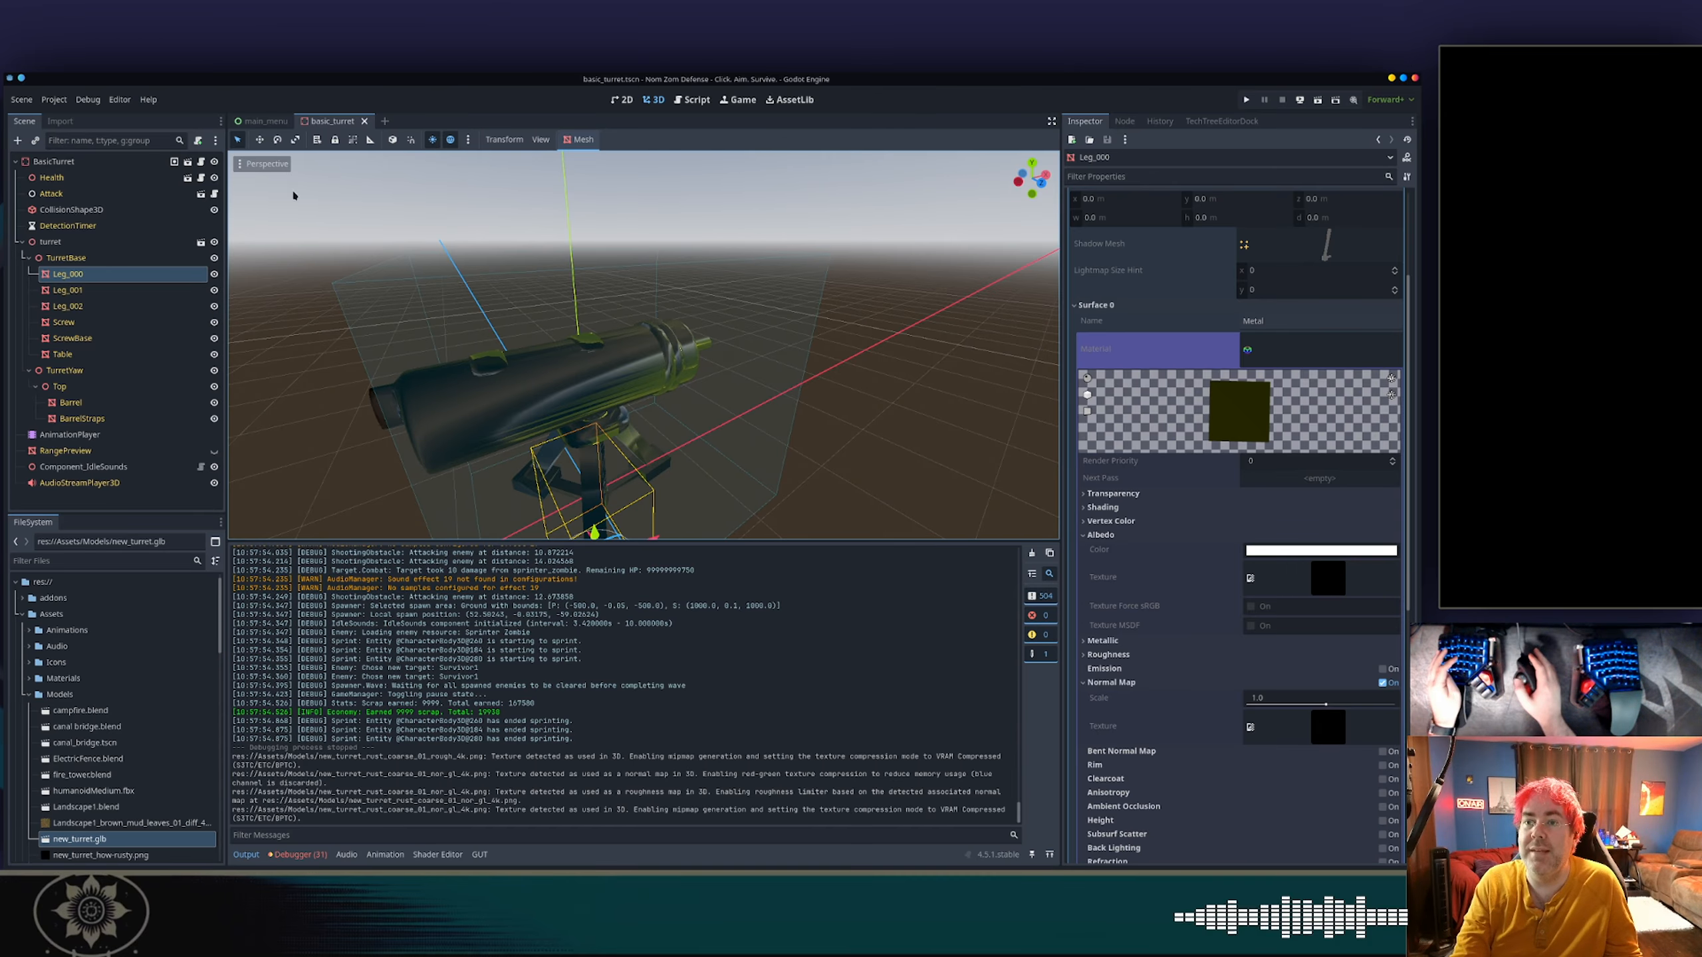
pyautogui.click(263, 121)
pyautogui.click(330, 121)
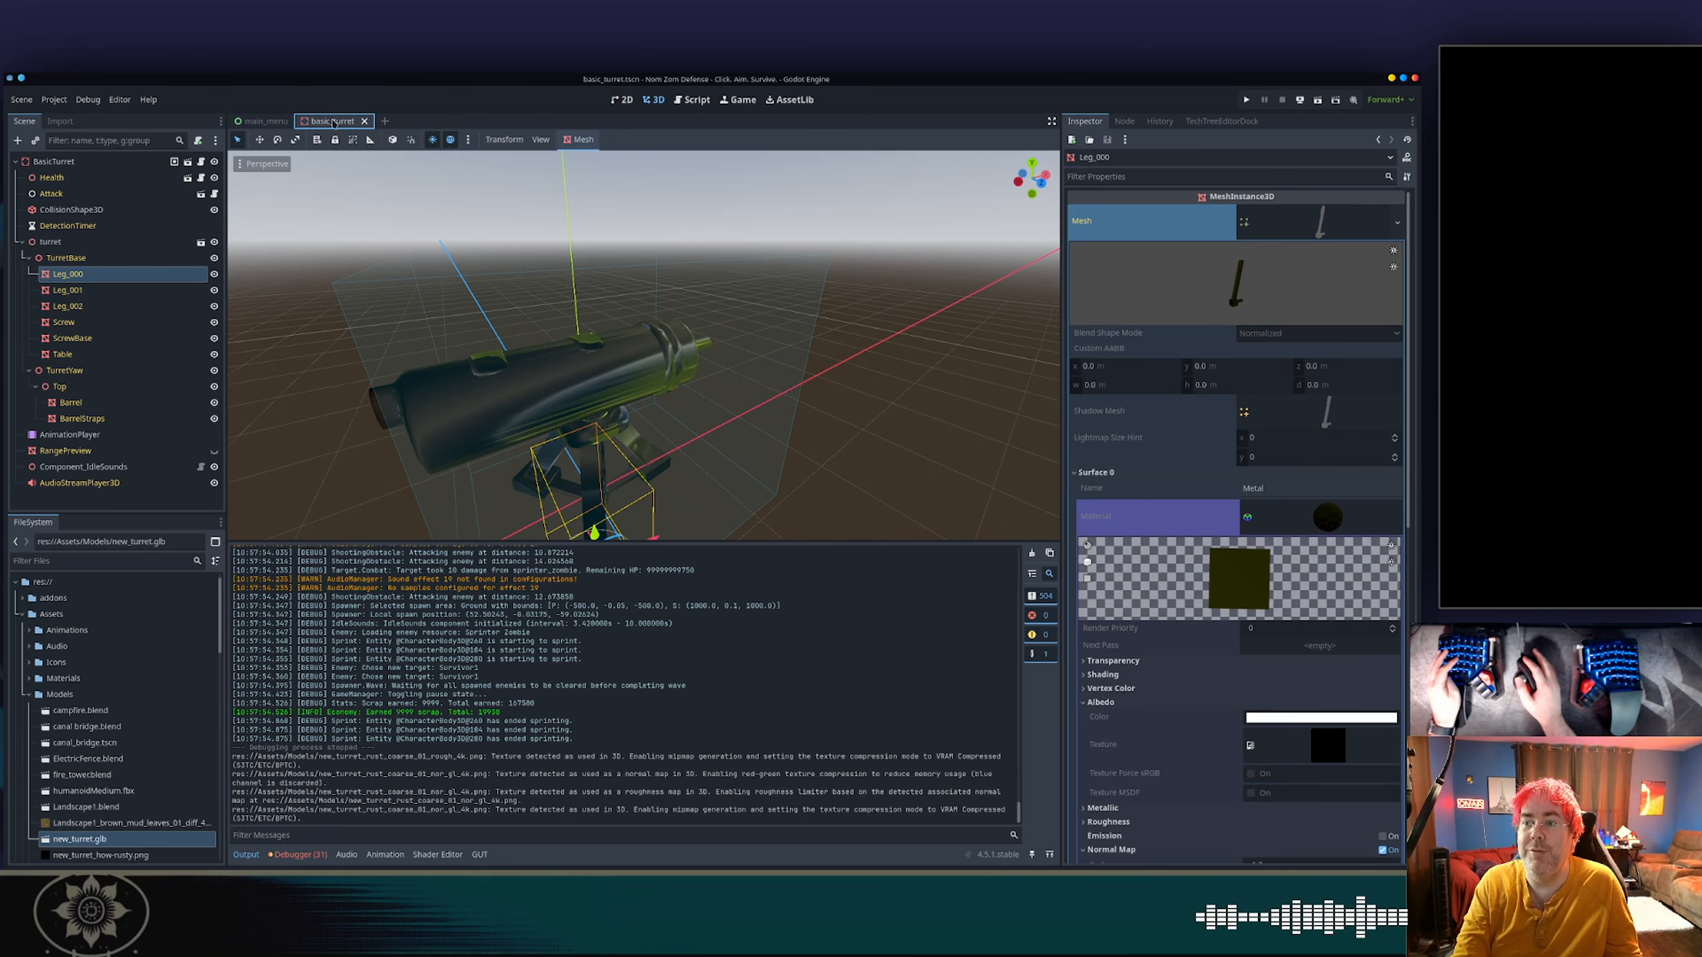
pyautogui.click(354, 255)
pyautogui.click(127, 307)
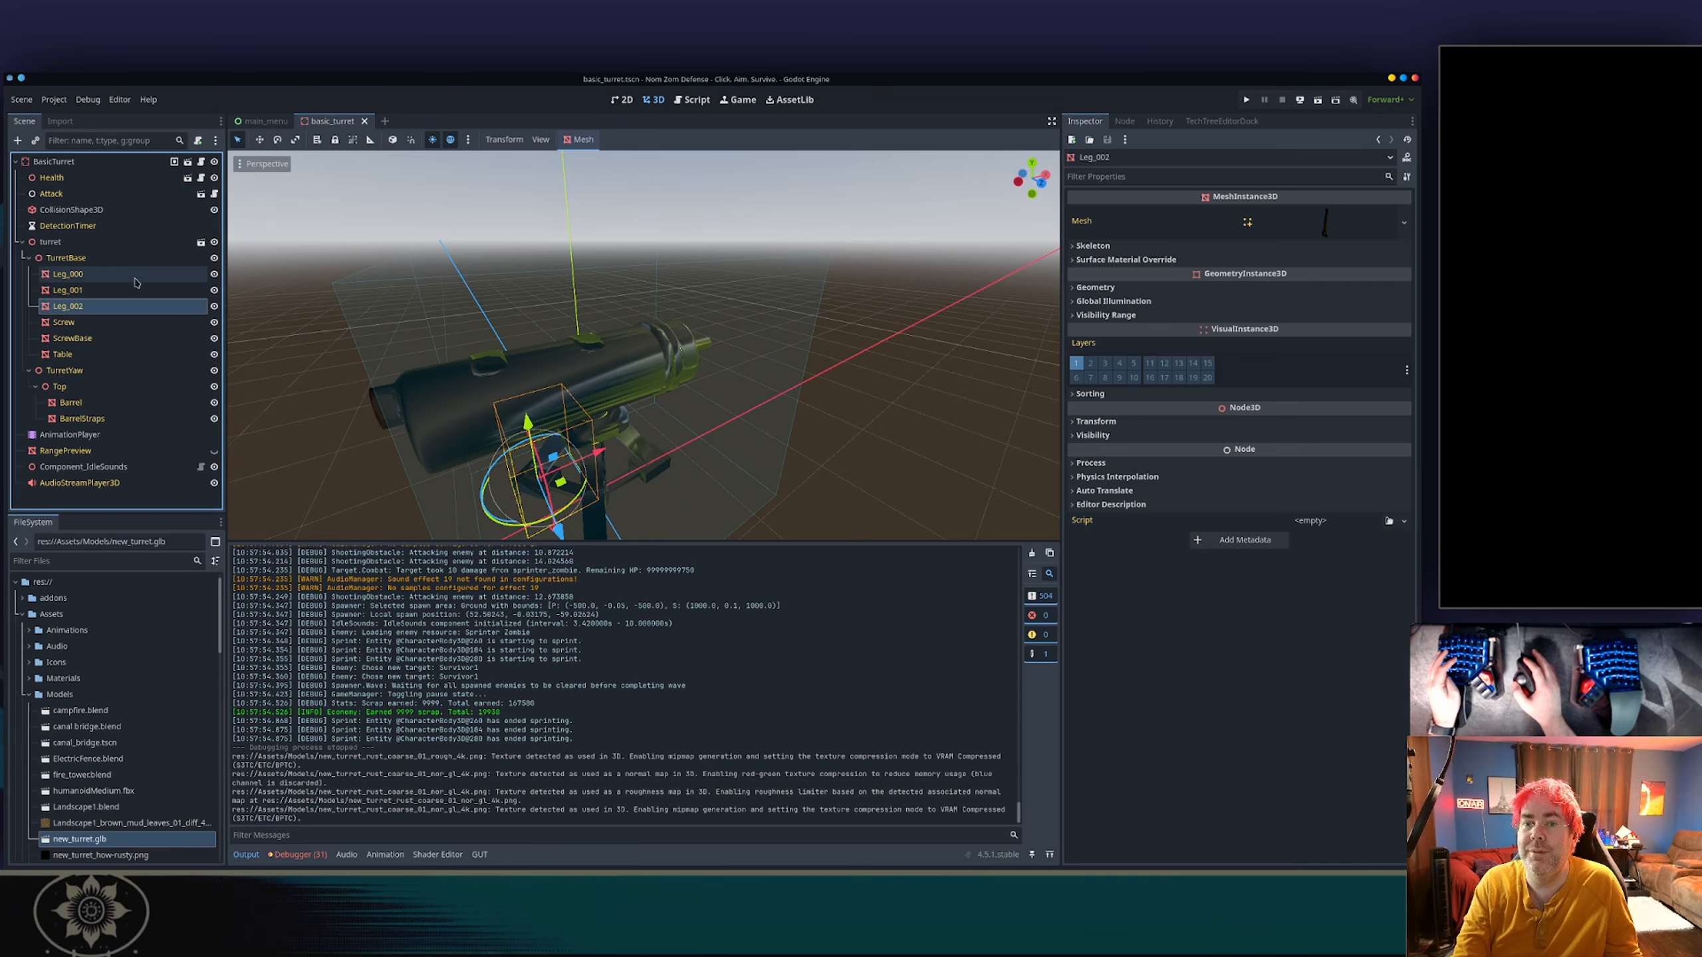
# Select the TurretBase node, run the project, and start the Test Scenario from the level selection.
pyautogui.click(139, 274)
pyautogui.click(142, 261)
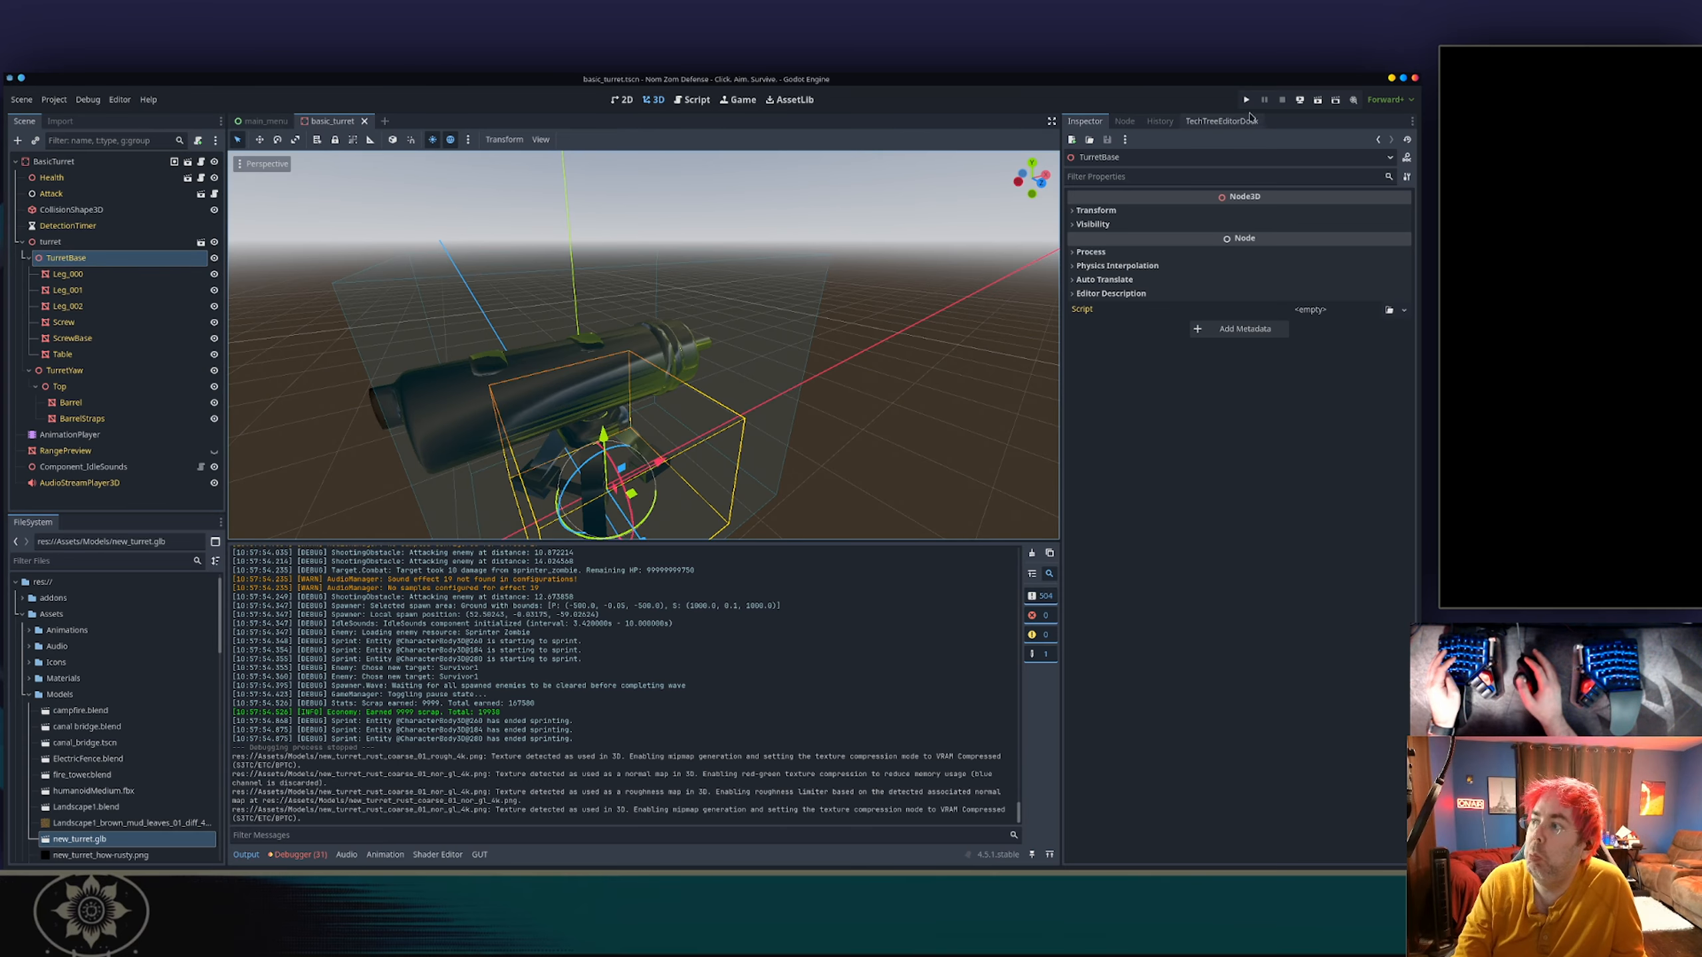
pyautogui.click(1245, 101)
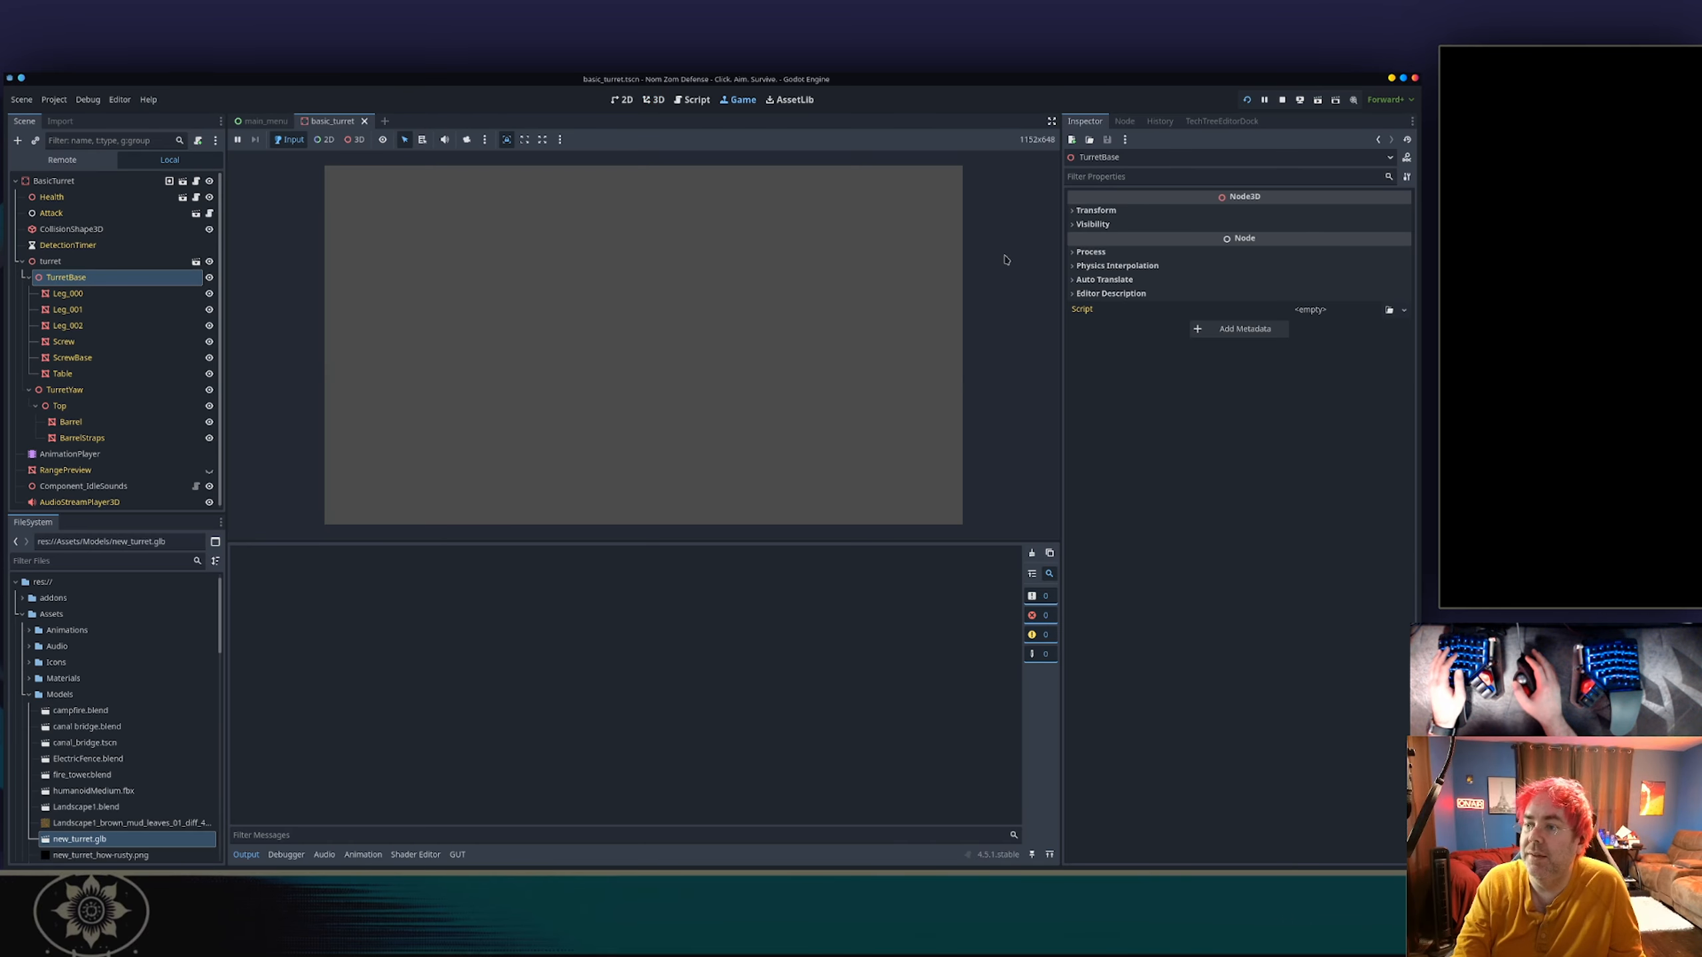
pyautogui.click(658, 328)
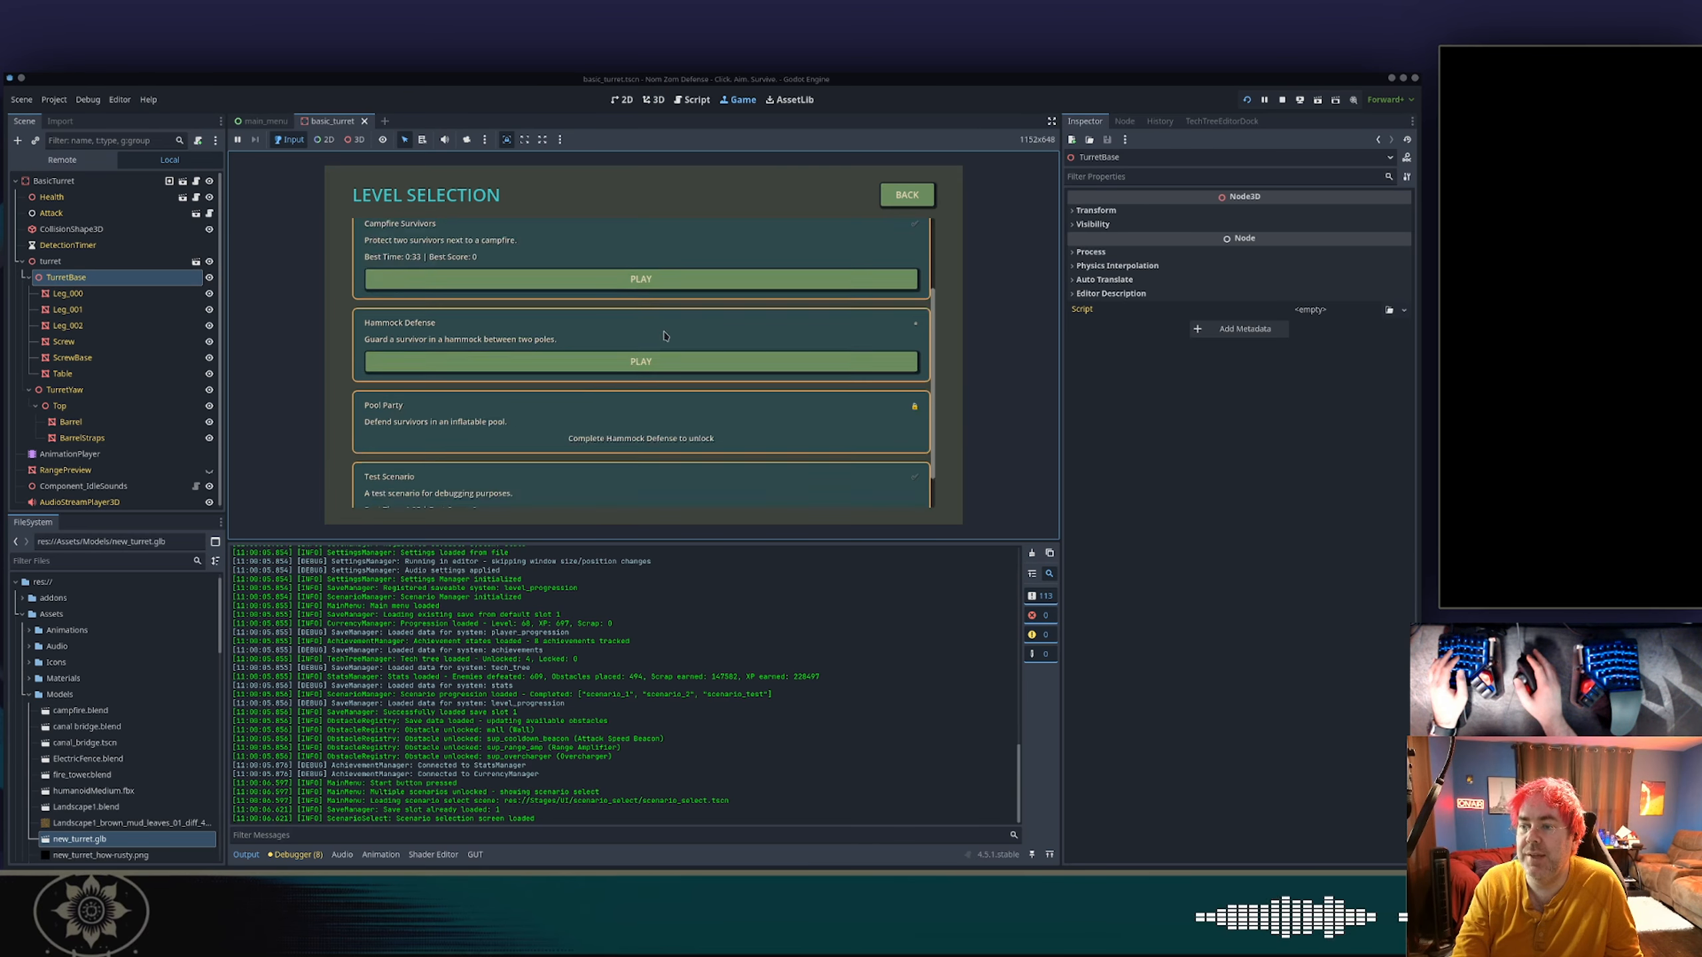
pyautogui.scroll(-2, 657, 335)
pyautogui.click(644, 487)
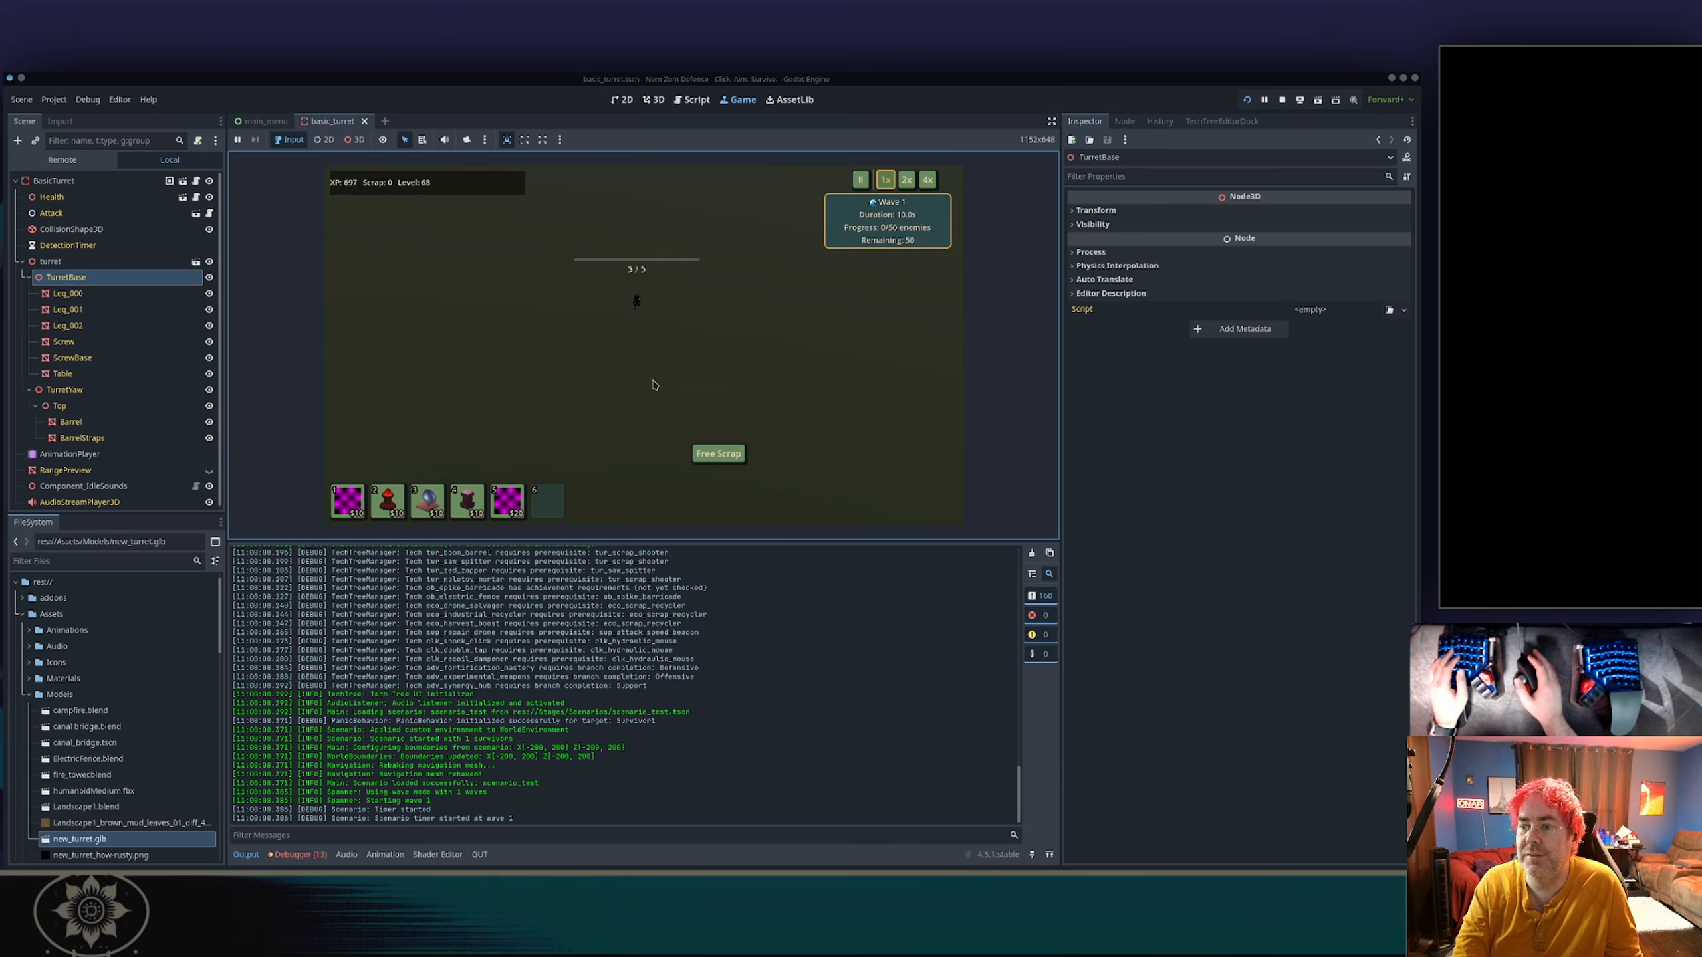
# Claim free scrap and place three turrets from slot 5 around the area below the survivor.
pyautogui.click(717, 454)
pyautogui.press('5')
pyautogui.click(585, 368)
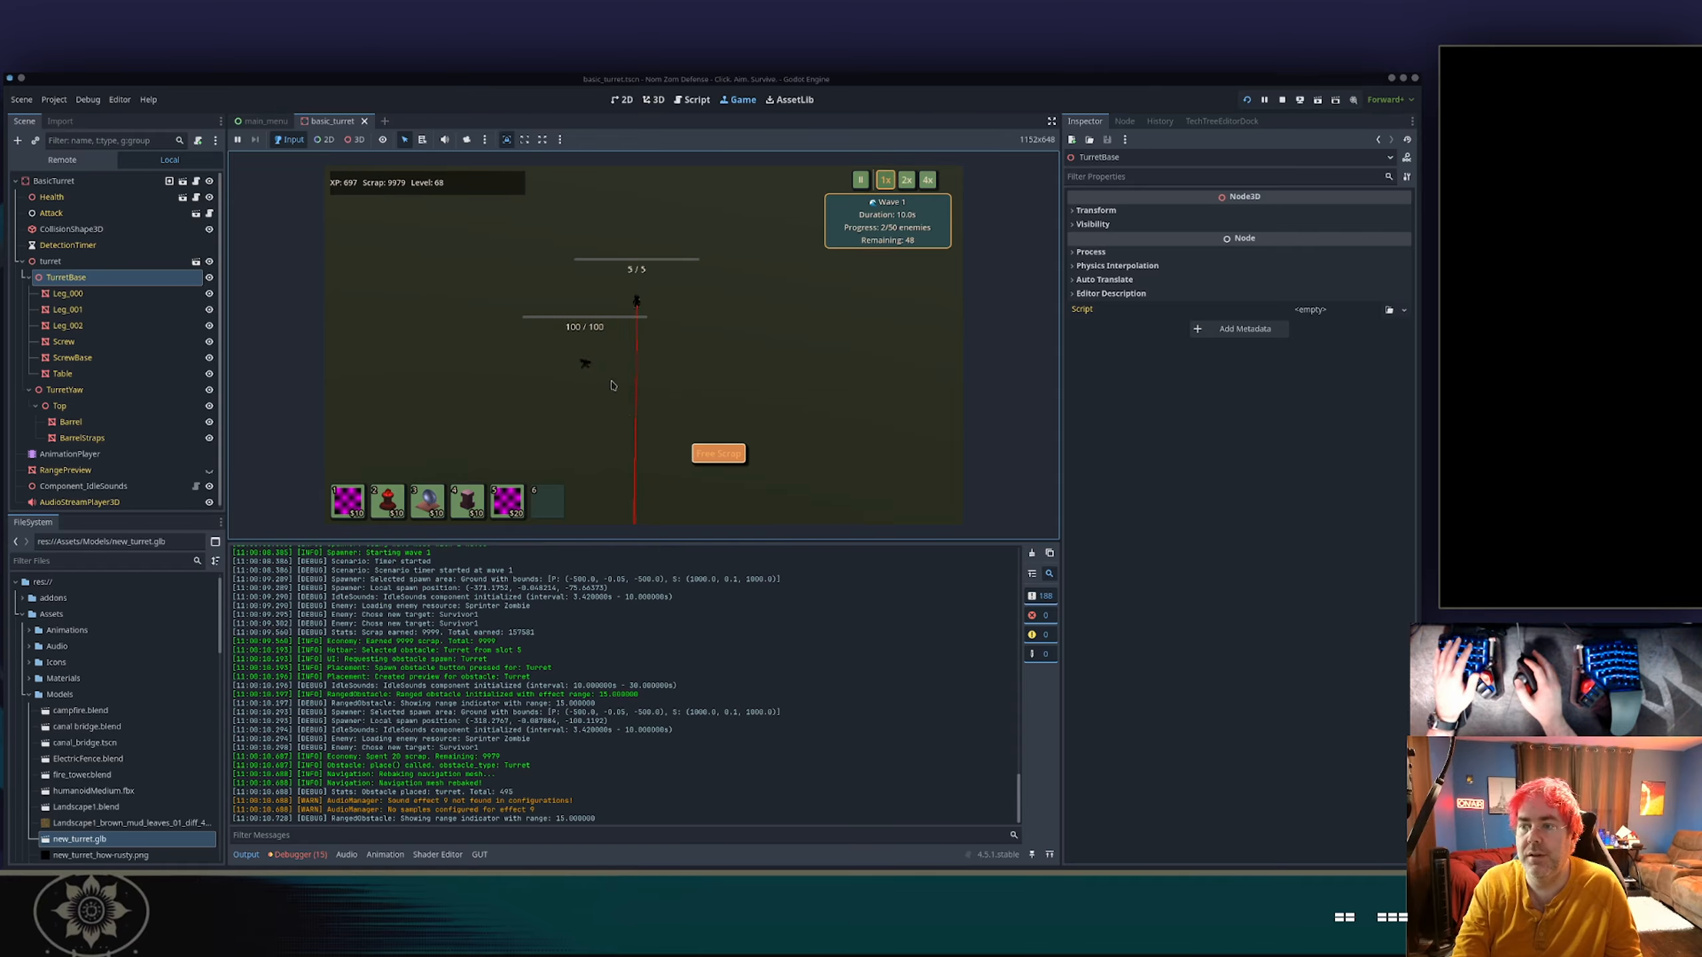
pyautogui.press('5')
pyautogui.click(655, 385)
pyautogui.press('5')
pyautogui.click(757, 354)
# Examine a placed turret up close in the running game to check its metal material.
pyautogui.scroll(10, 677, 386)
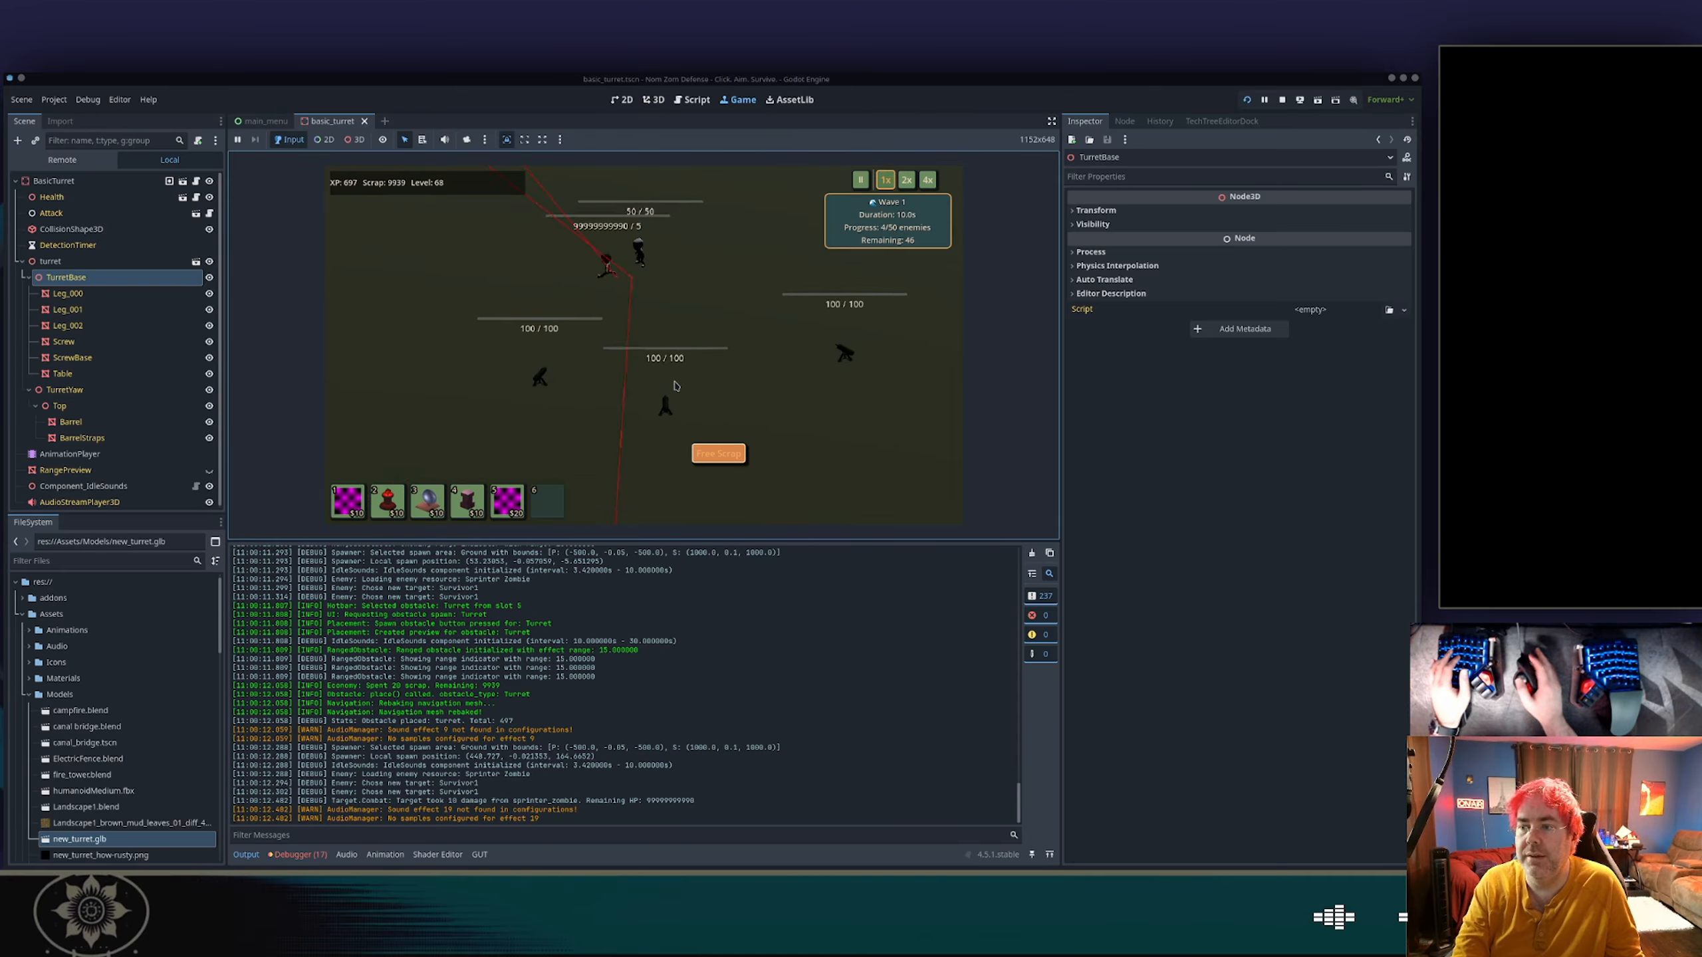
pyautogui.press('s')
pyautogui.press('d')
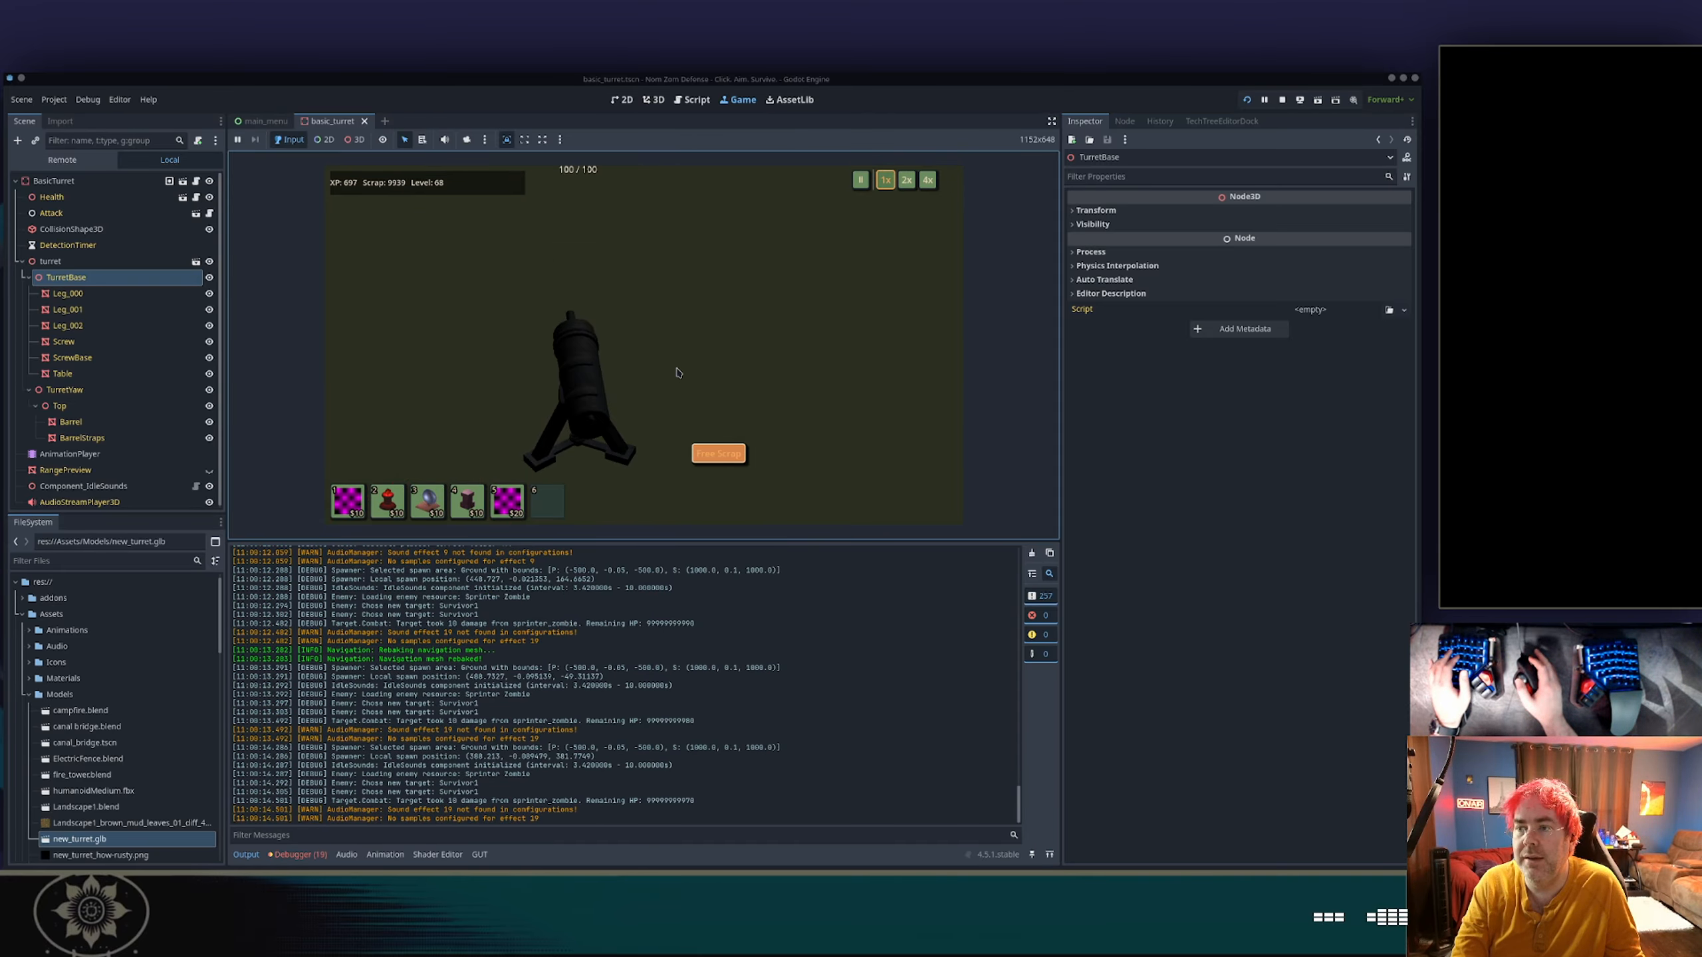
pyautogui.scroll(-5, 677, 373)
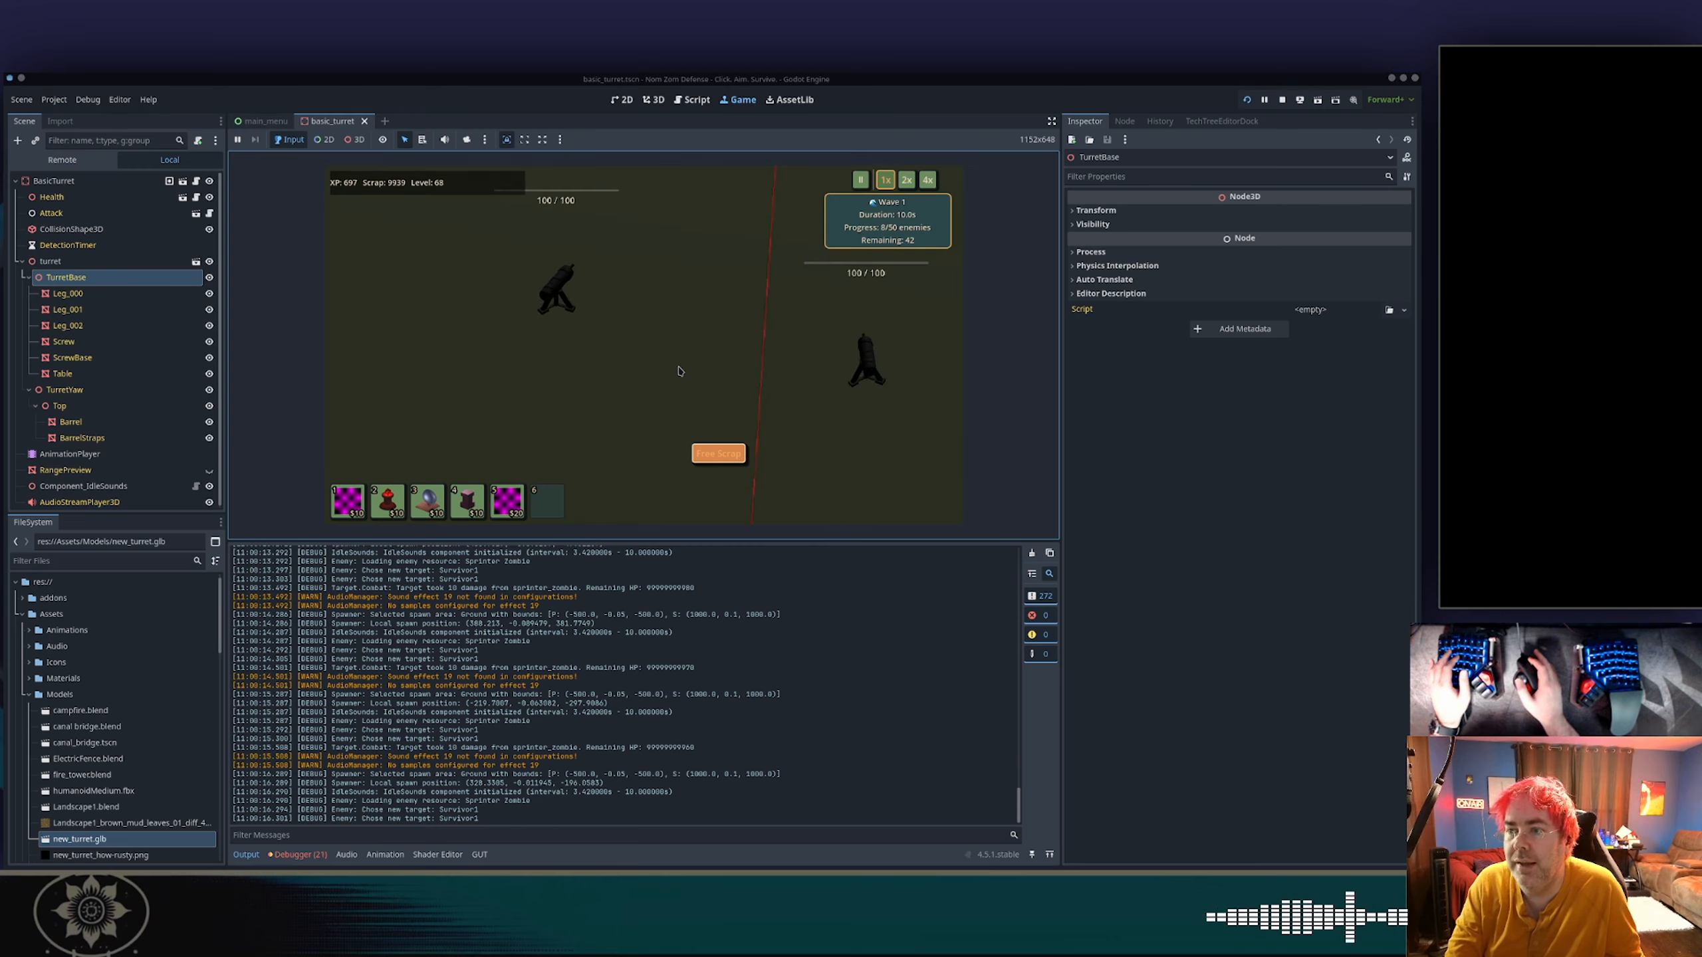
pyautogui.press('w')
pyautogui.scroll(5, 674, 370)
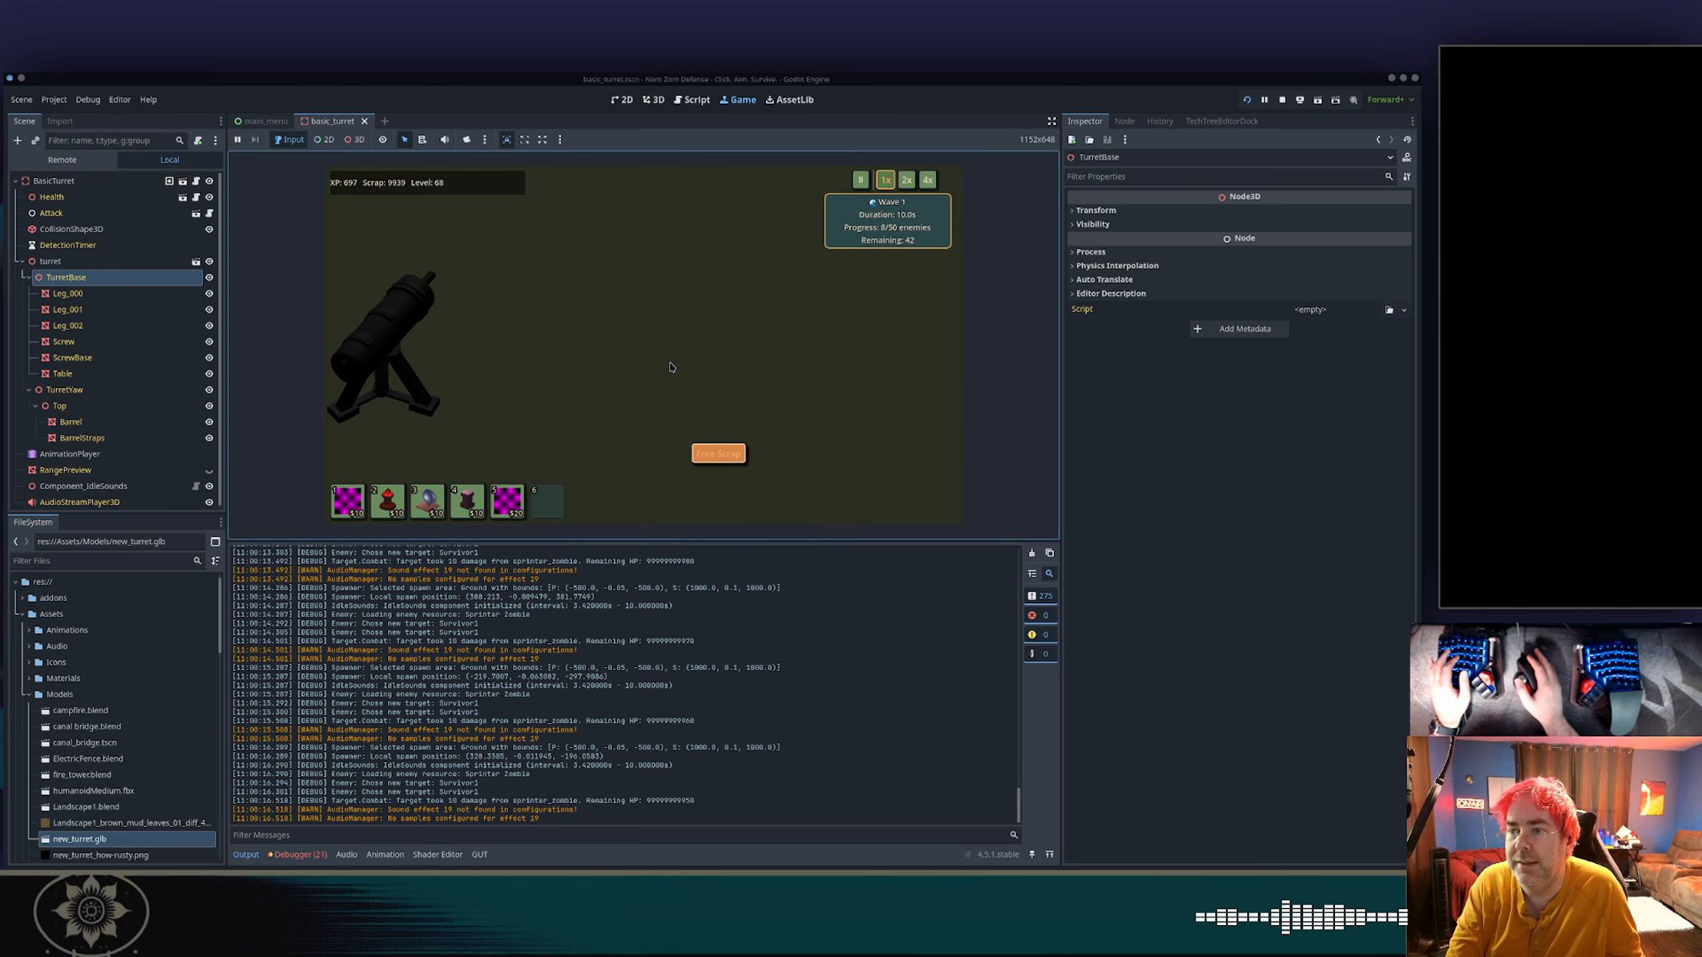
pyautogui.press('a')
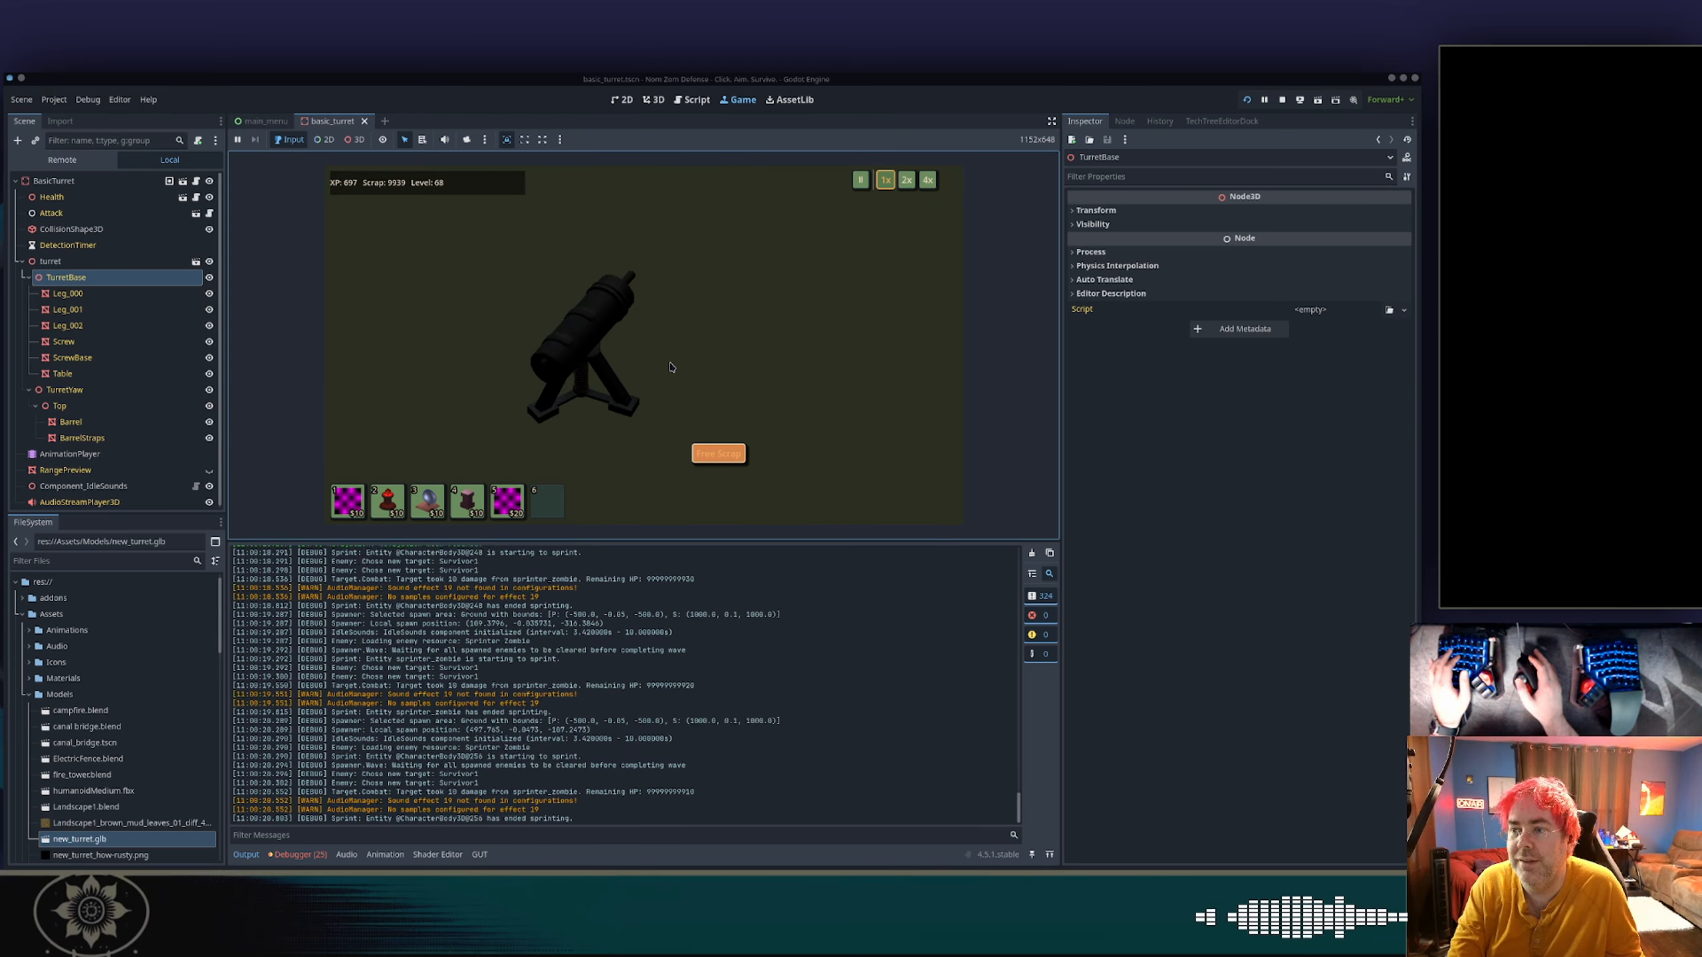
# Compare the turrets near and far while enemies approach, checking how their barrels aim.
pyautogui.scroll(-5, 670, 367)
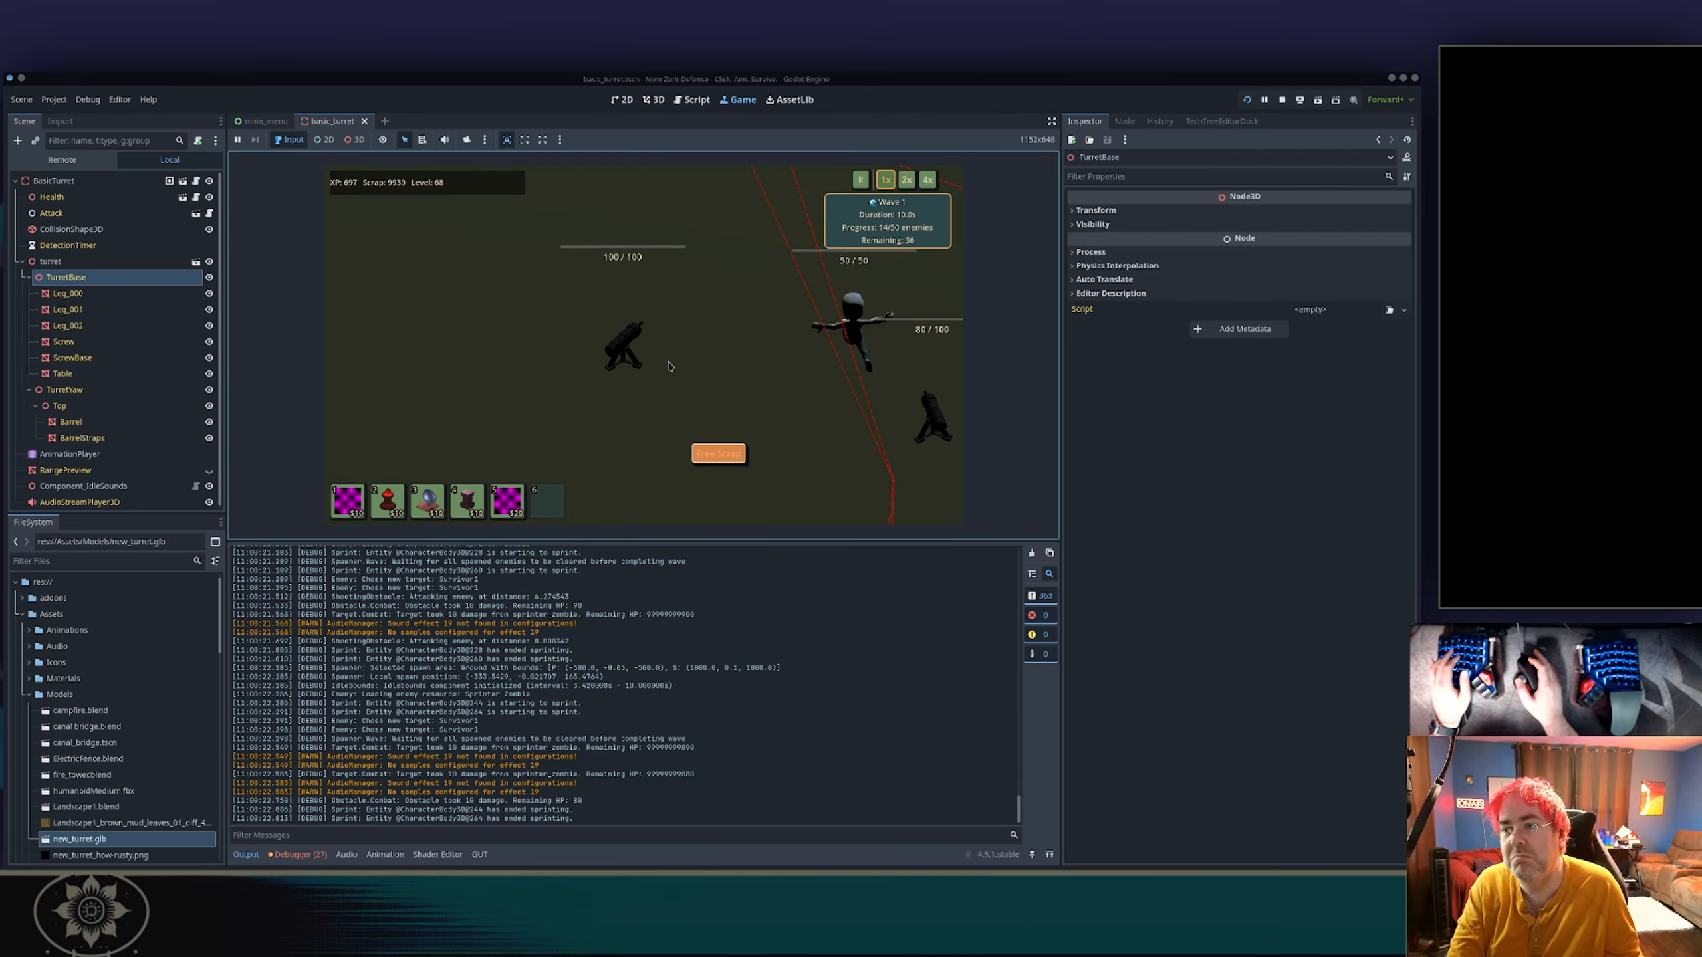
pyautogui.scroll(-5, 674, 365)
pyautogui.scroll(6, 681, 361)
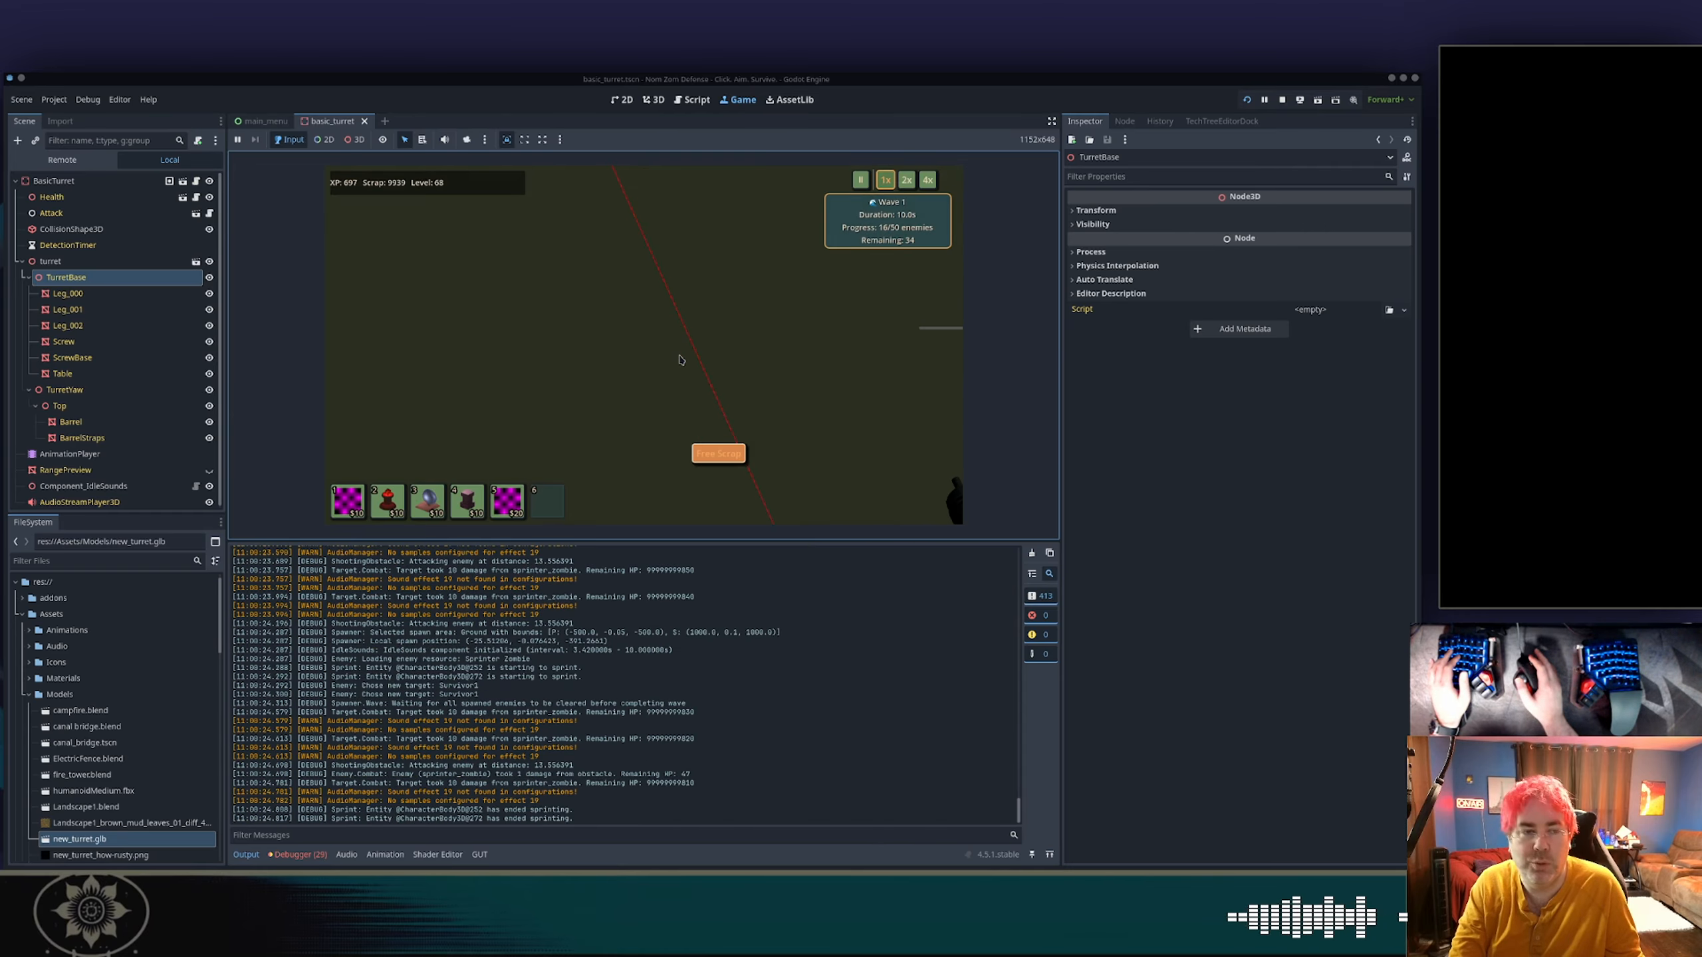
pyautogui.scroll(-4, 678, 359)
pyautogui.scroll(4, 669, 335)
pyautogui.scroll(-4, 665, 348)
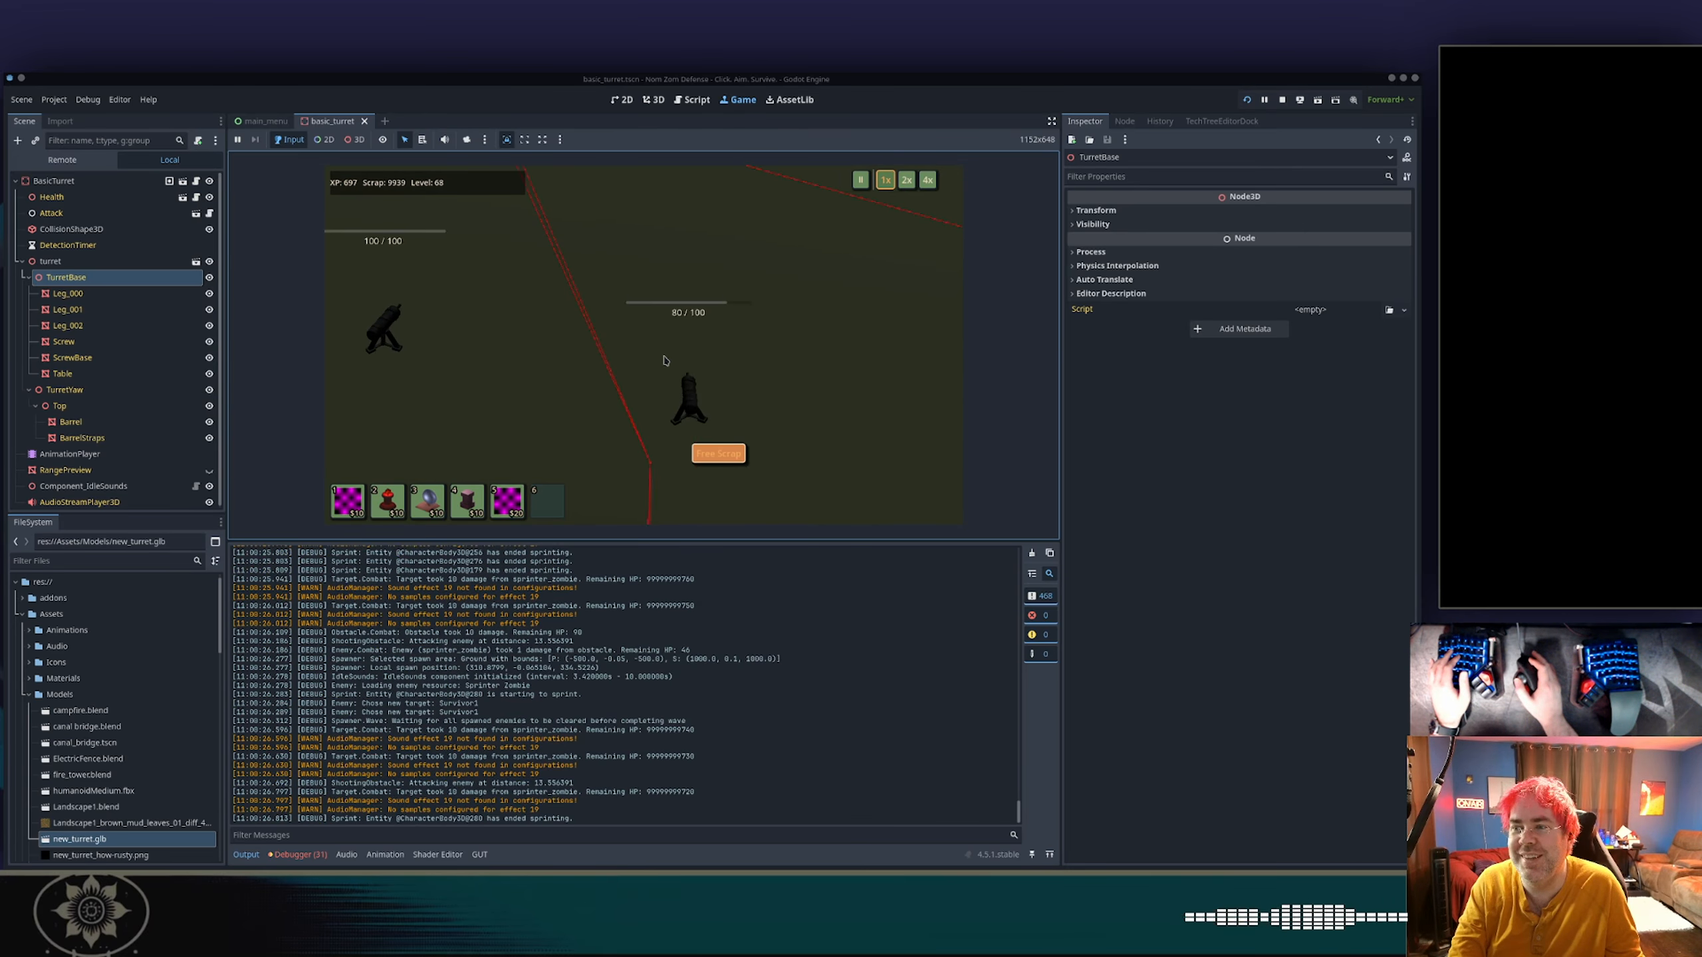
pyautogui.scroll(4, 657, 355)
pyautogui.scroll(-4, 663, 351)
# Move the game camera among the three turrets to inspect each one's orientation and shading from different positions.
pyautogui.press('w')
pyautogui.press('d')
pyautogui.press('a')
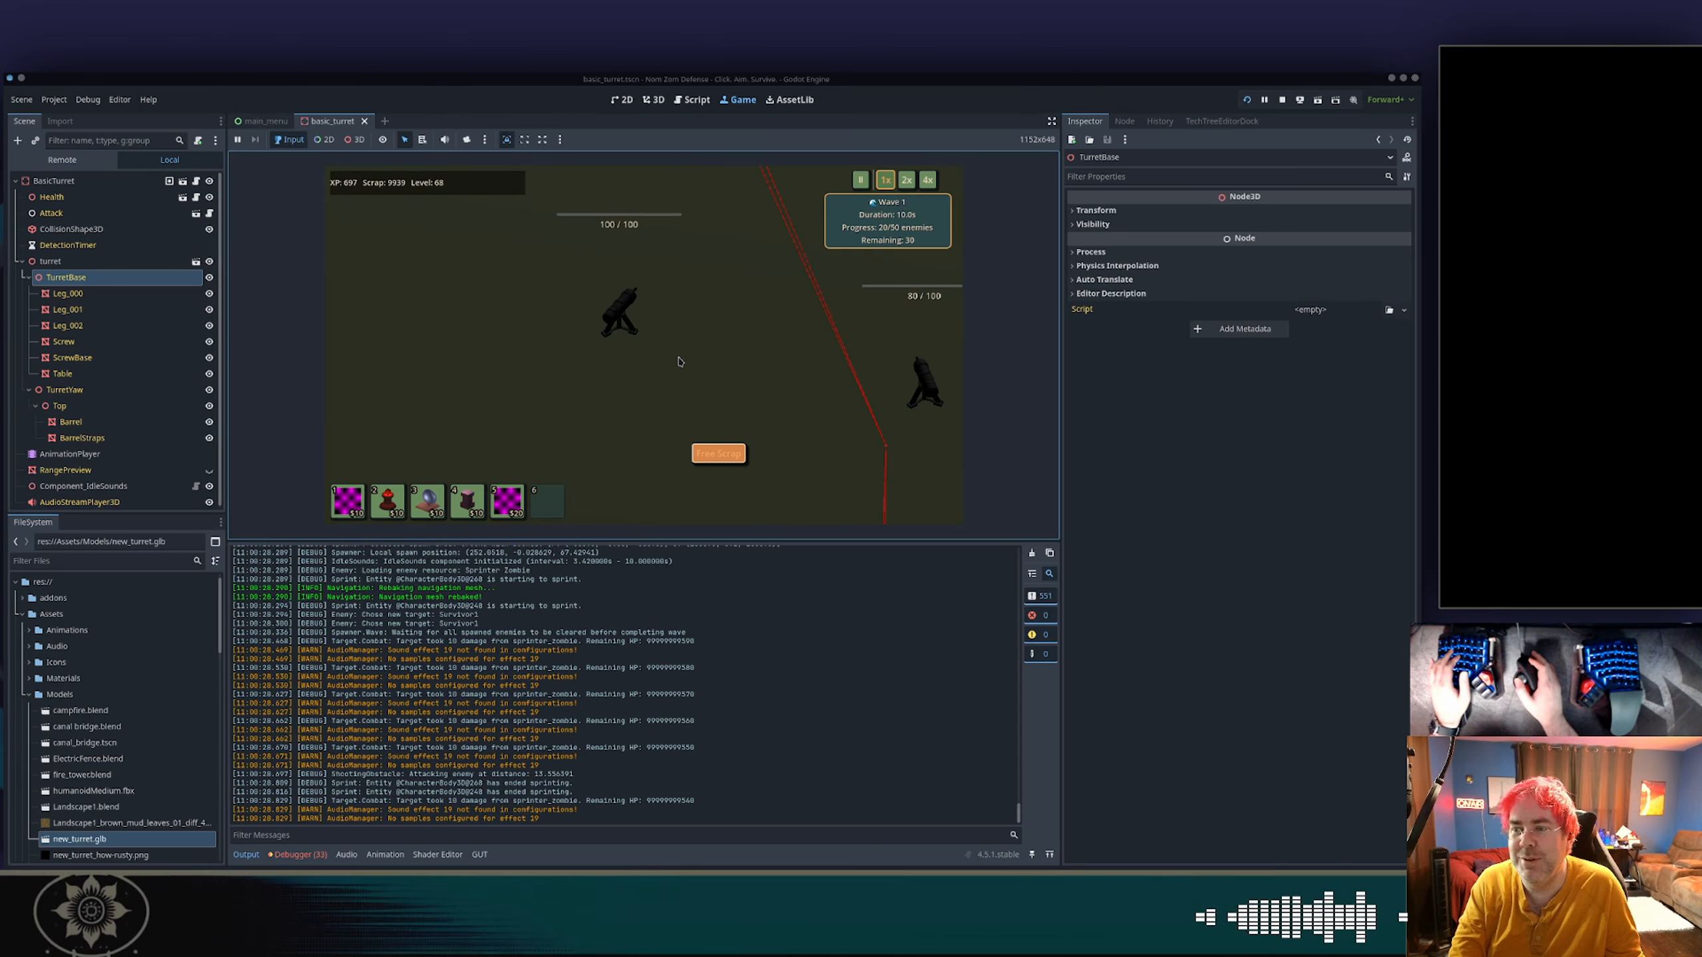
pyautogui.press('d')
pyautogui.press('s')
pyautogui.press('w')
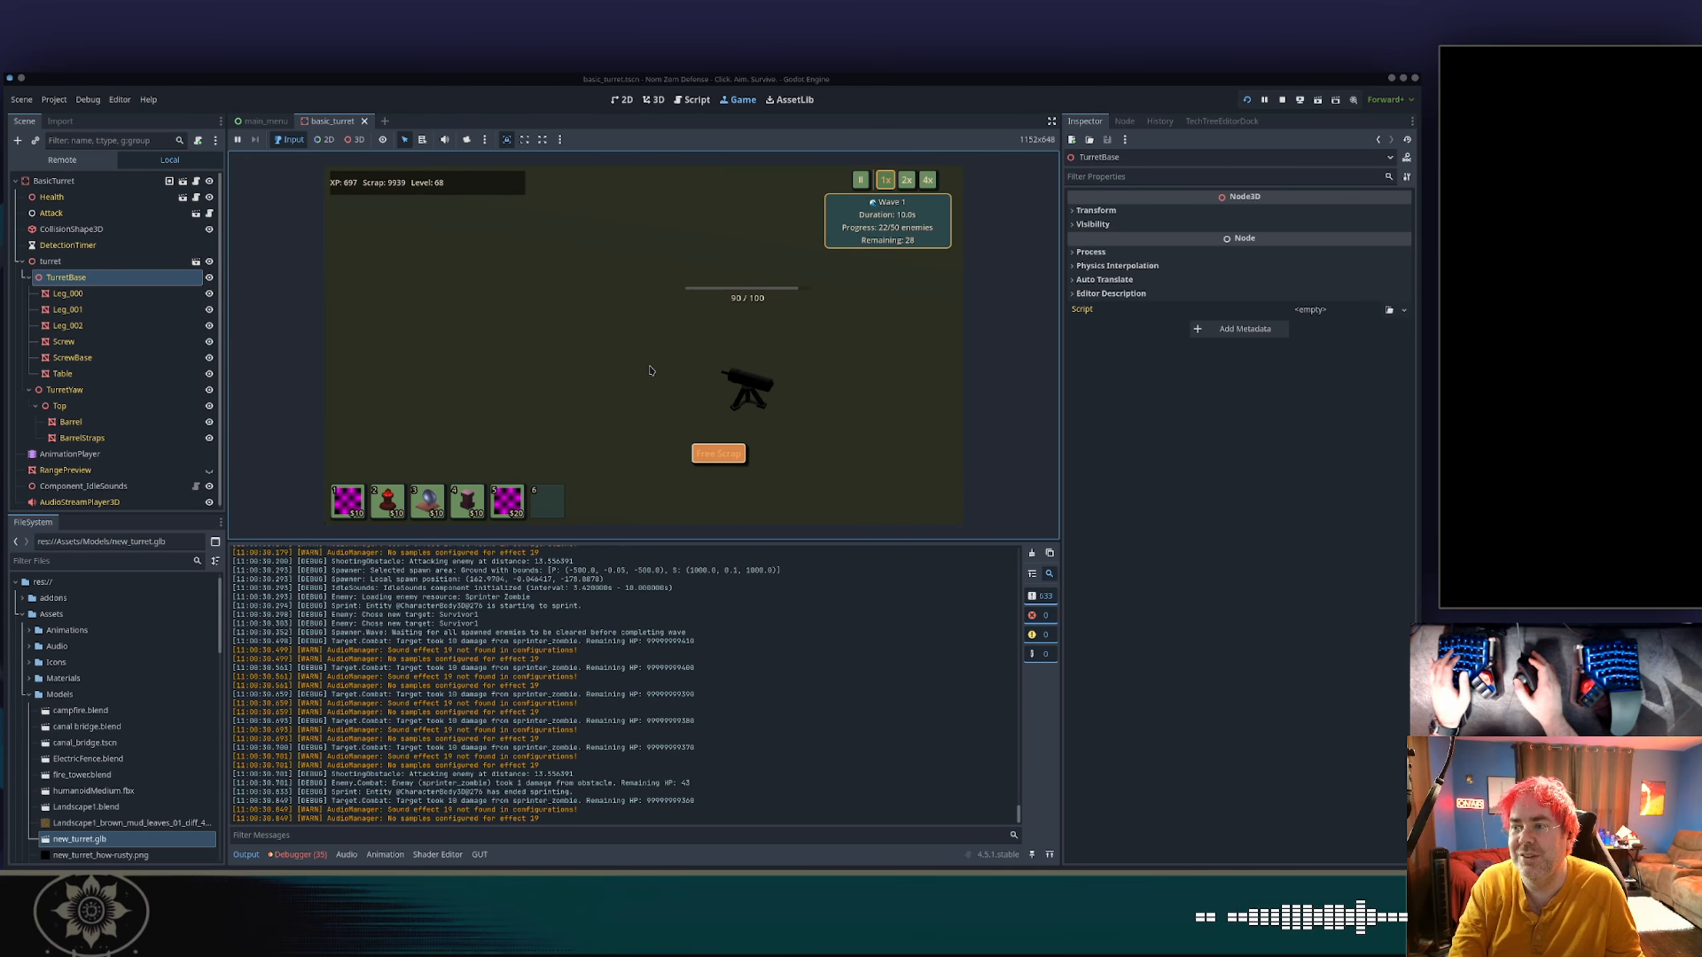
pyautogui.press('a')
pyautogui.press('s')
pyautogui.press('d')
pyautogui.press('w')
pyautogui.press('a')
pyautogui.press('s')
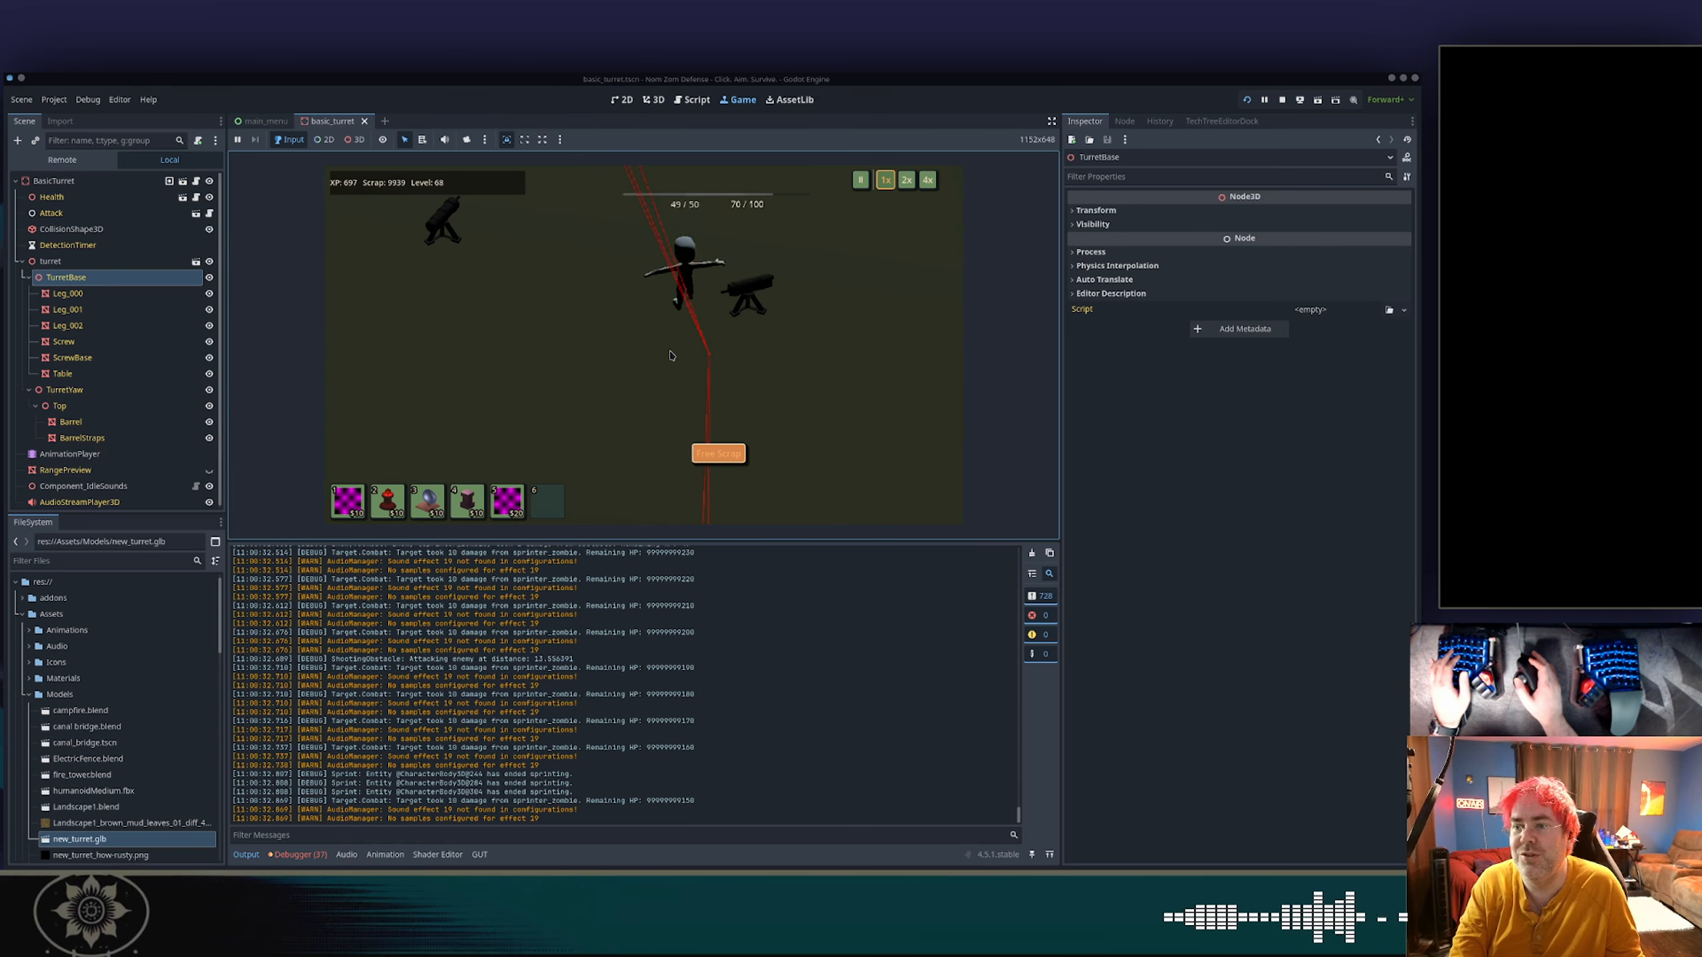
pyautogui.press('a')
pyautogui.press('w')
# Survey the whole battlefield around the survivor and bring up the middle turret's stats and range.
pyautogui.scroll(-5, 680, 355)
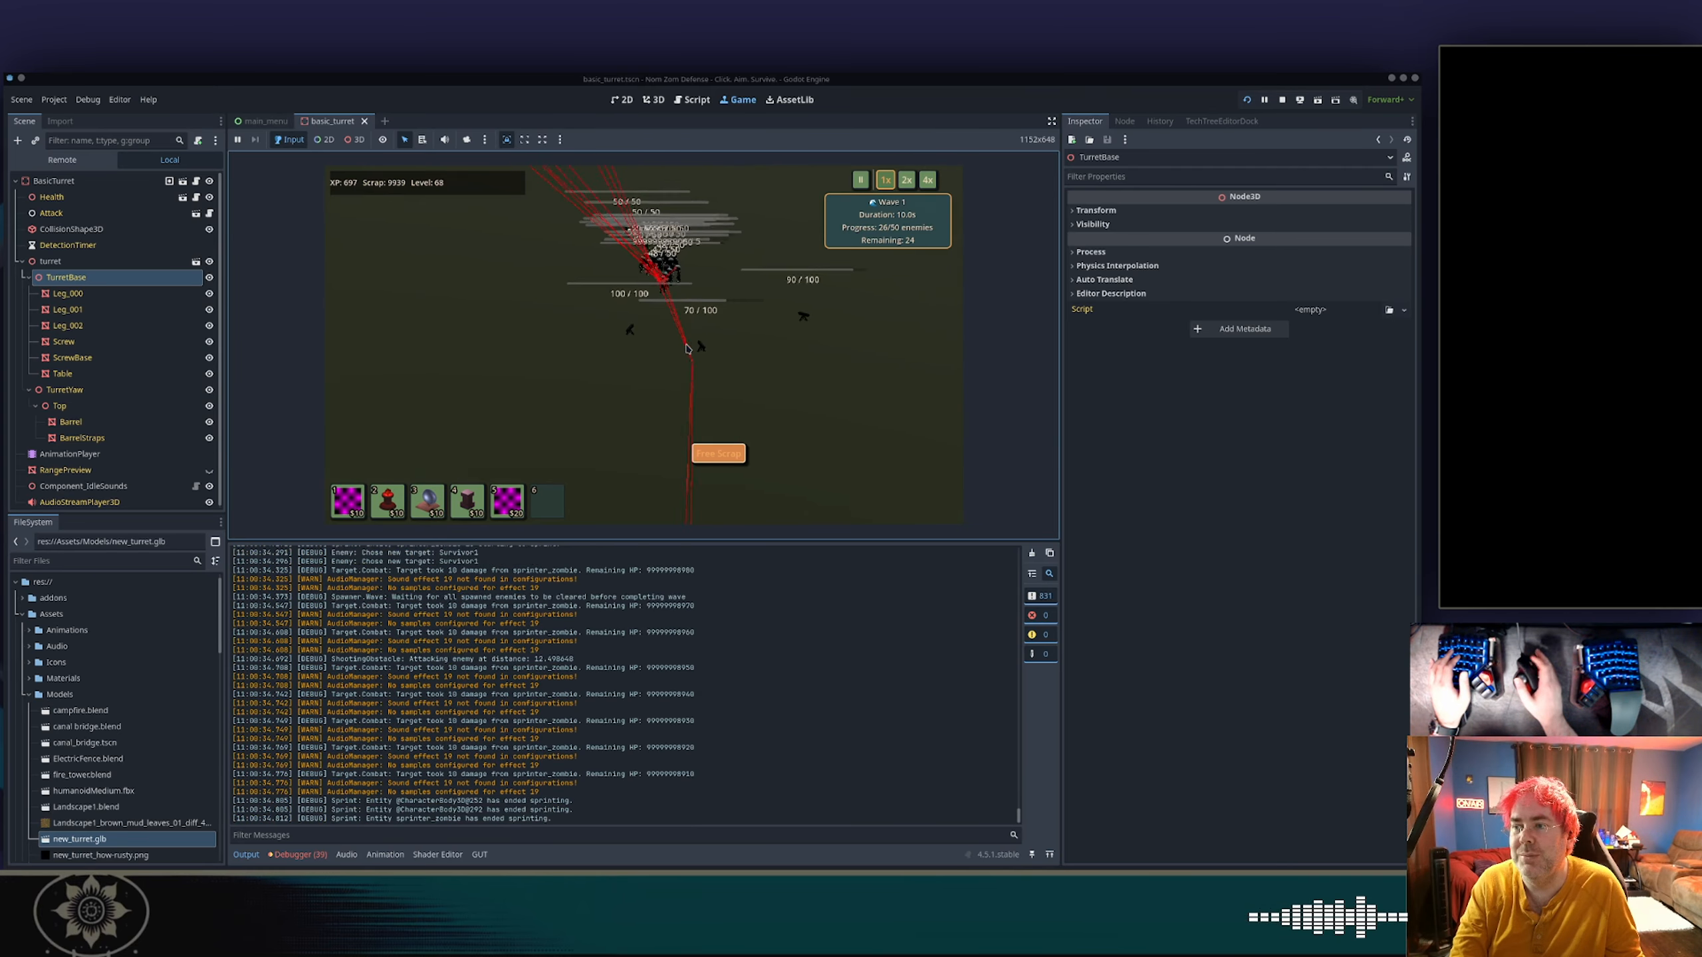
pyautogui.scroll(-1, 688, 355)
pyautogui.press('a')
pyautogui.press('w')
pyautogui.press('d')
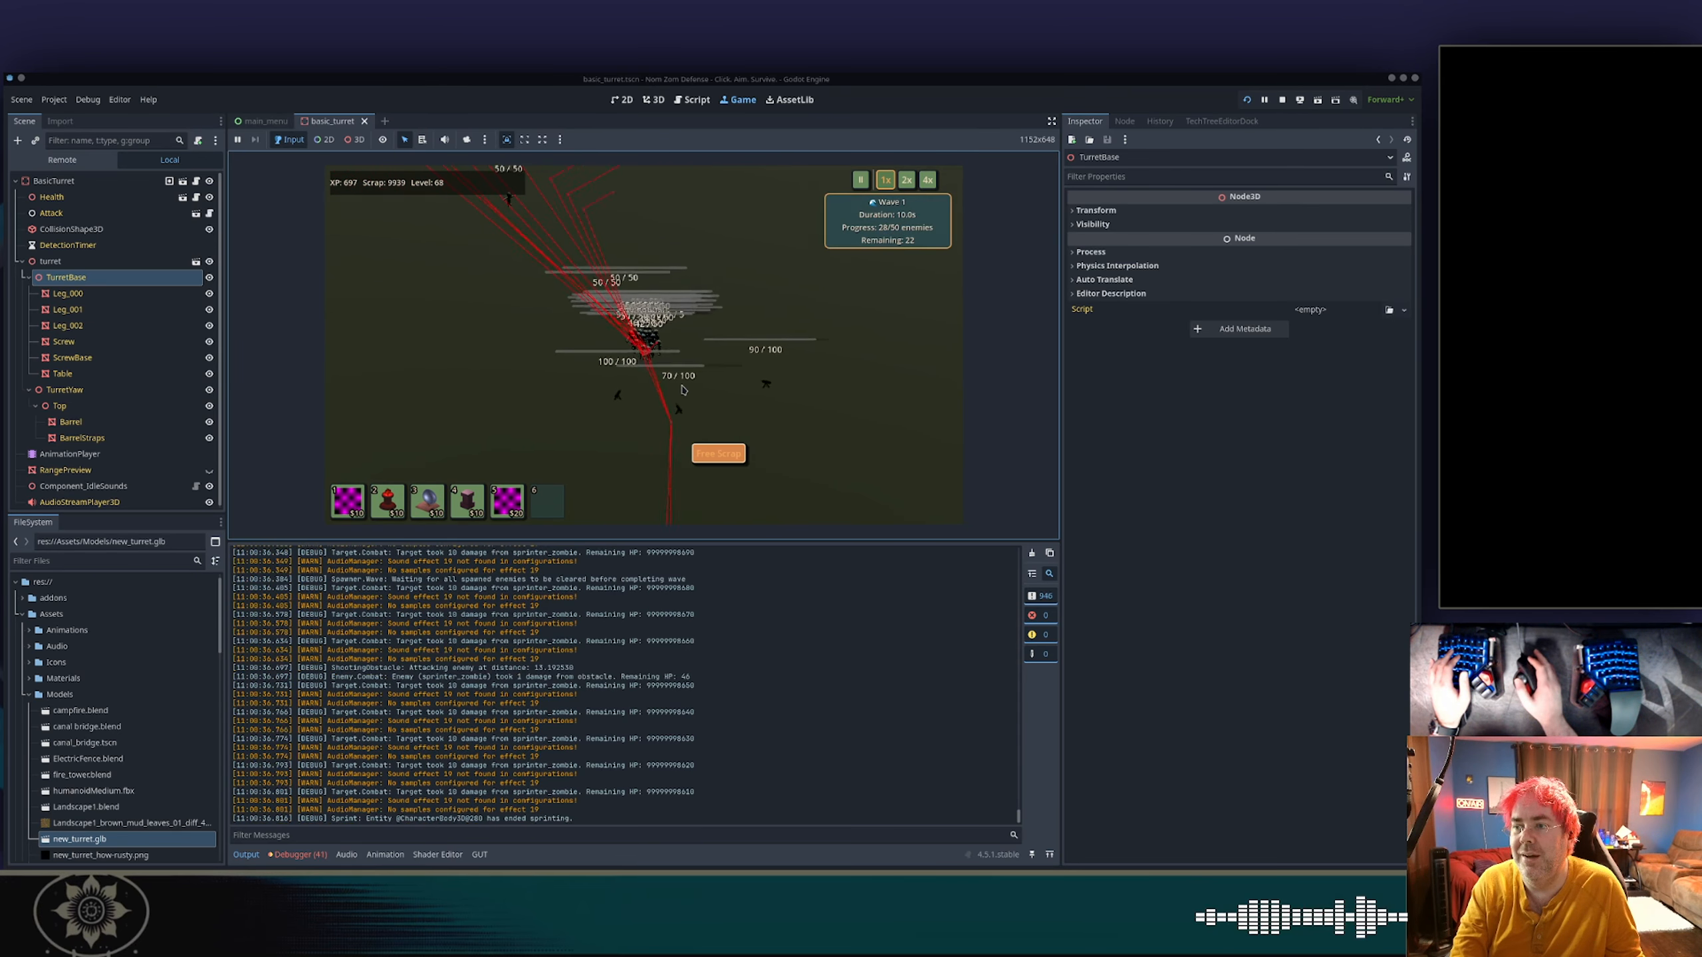
pyautogui.scroll(4, 684, 390)
pyautogui.press('s')
pyautogui.press('d')
pyautogui.press('w')
pyautogui.press('a')
pyautogui.moveTo(666, 404)
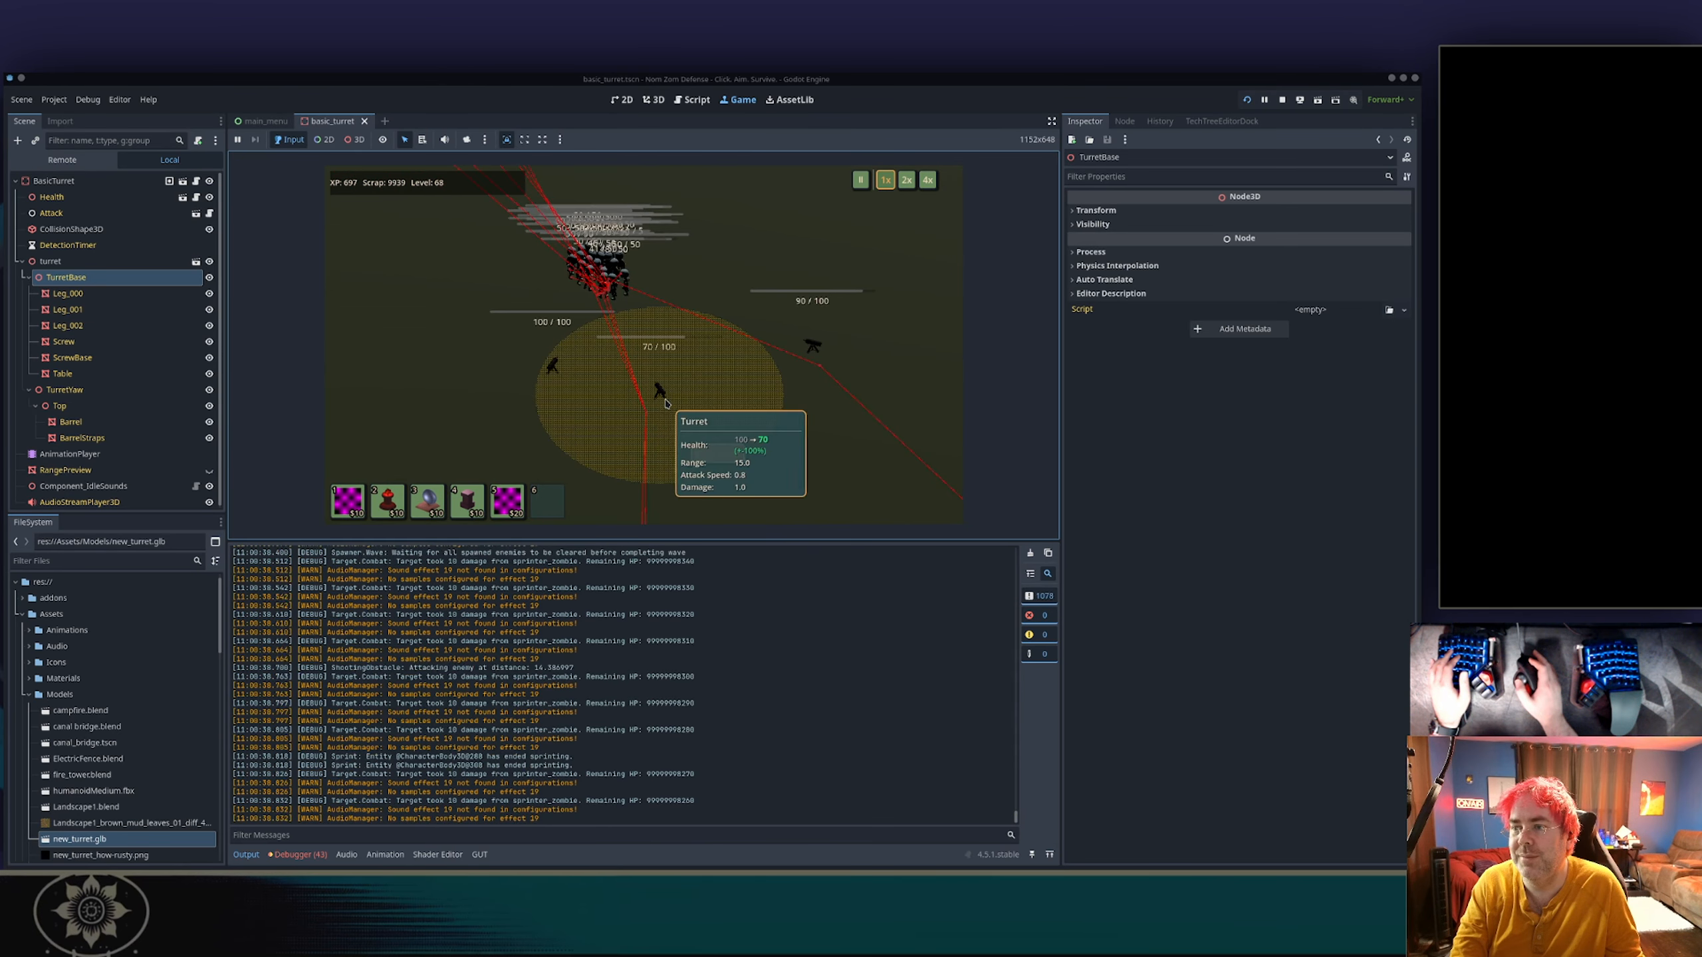
# Inspect the middle turret close up again, checking its aim and surface while it fires at enemies.
pyautogui.scroll(4, 664, 396)
pyautogui.press('s')
pyautogui.press('d')
pyautogui.press('w')
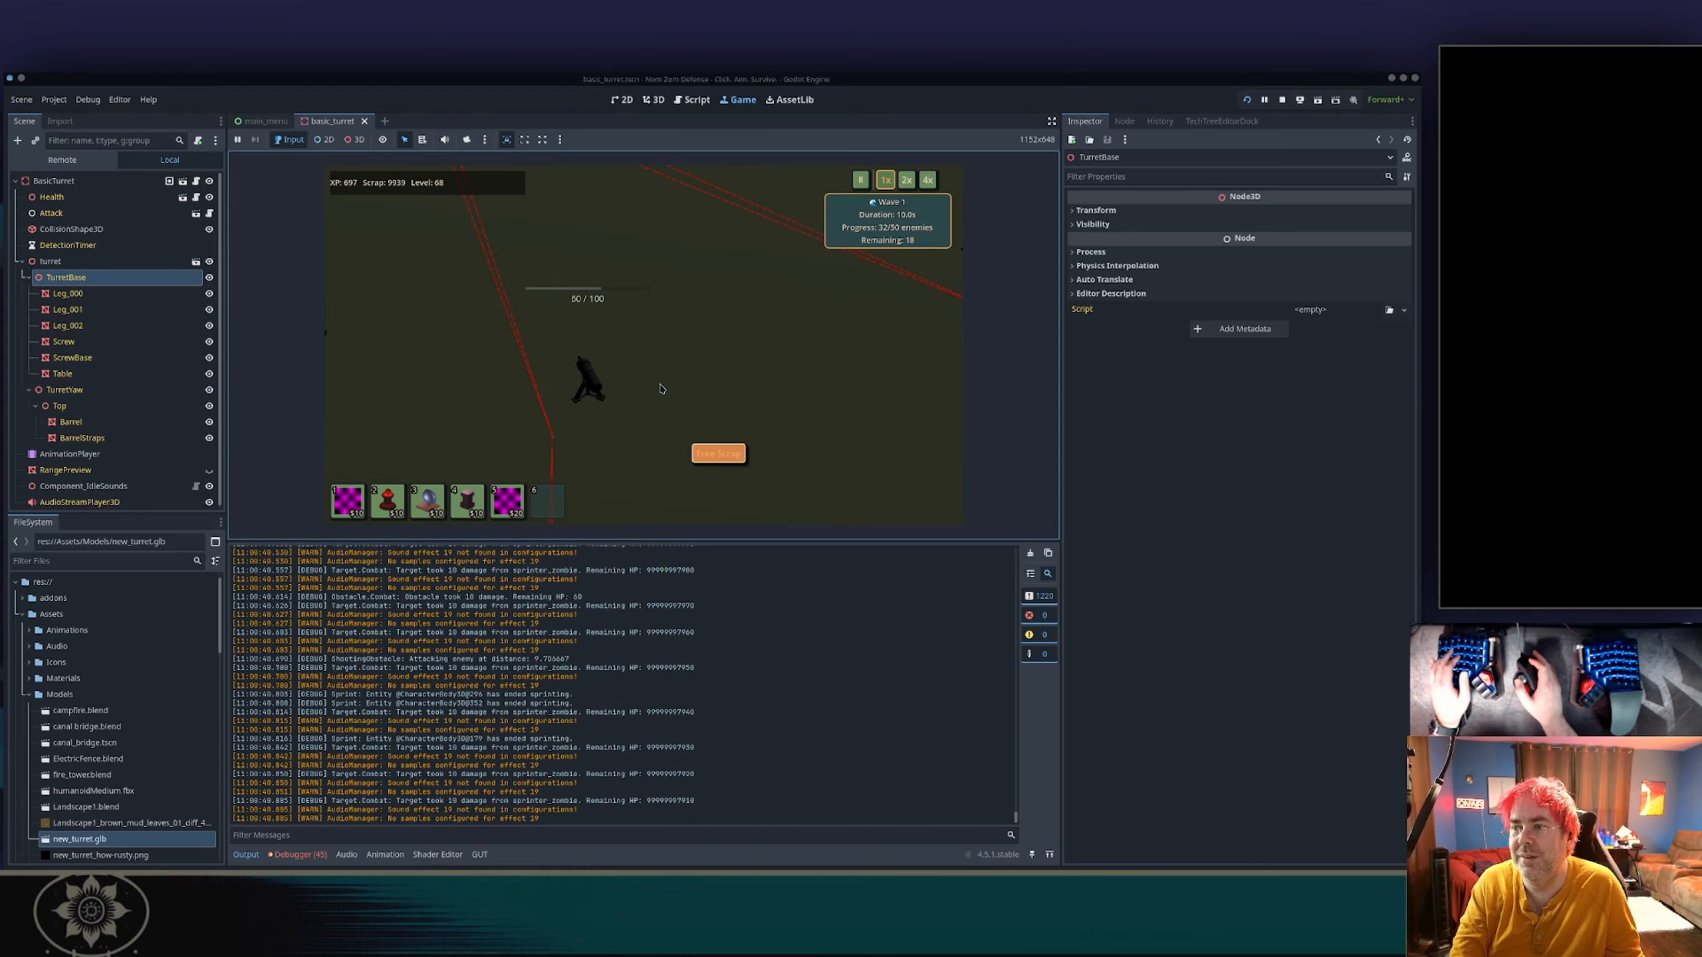
pyautogui.scroll(4, 660, 389)
pyautogui.press('a')
pyautogui.press('s')
pyautogui.press('d')
pyautogui.press('w')
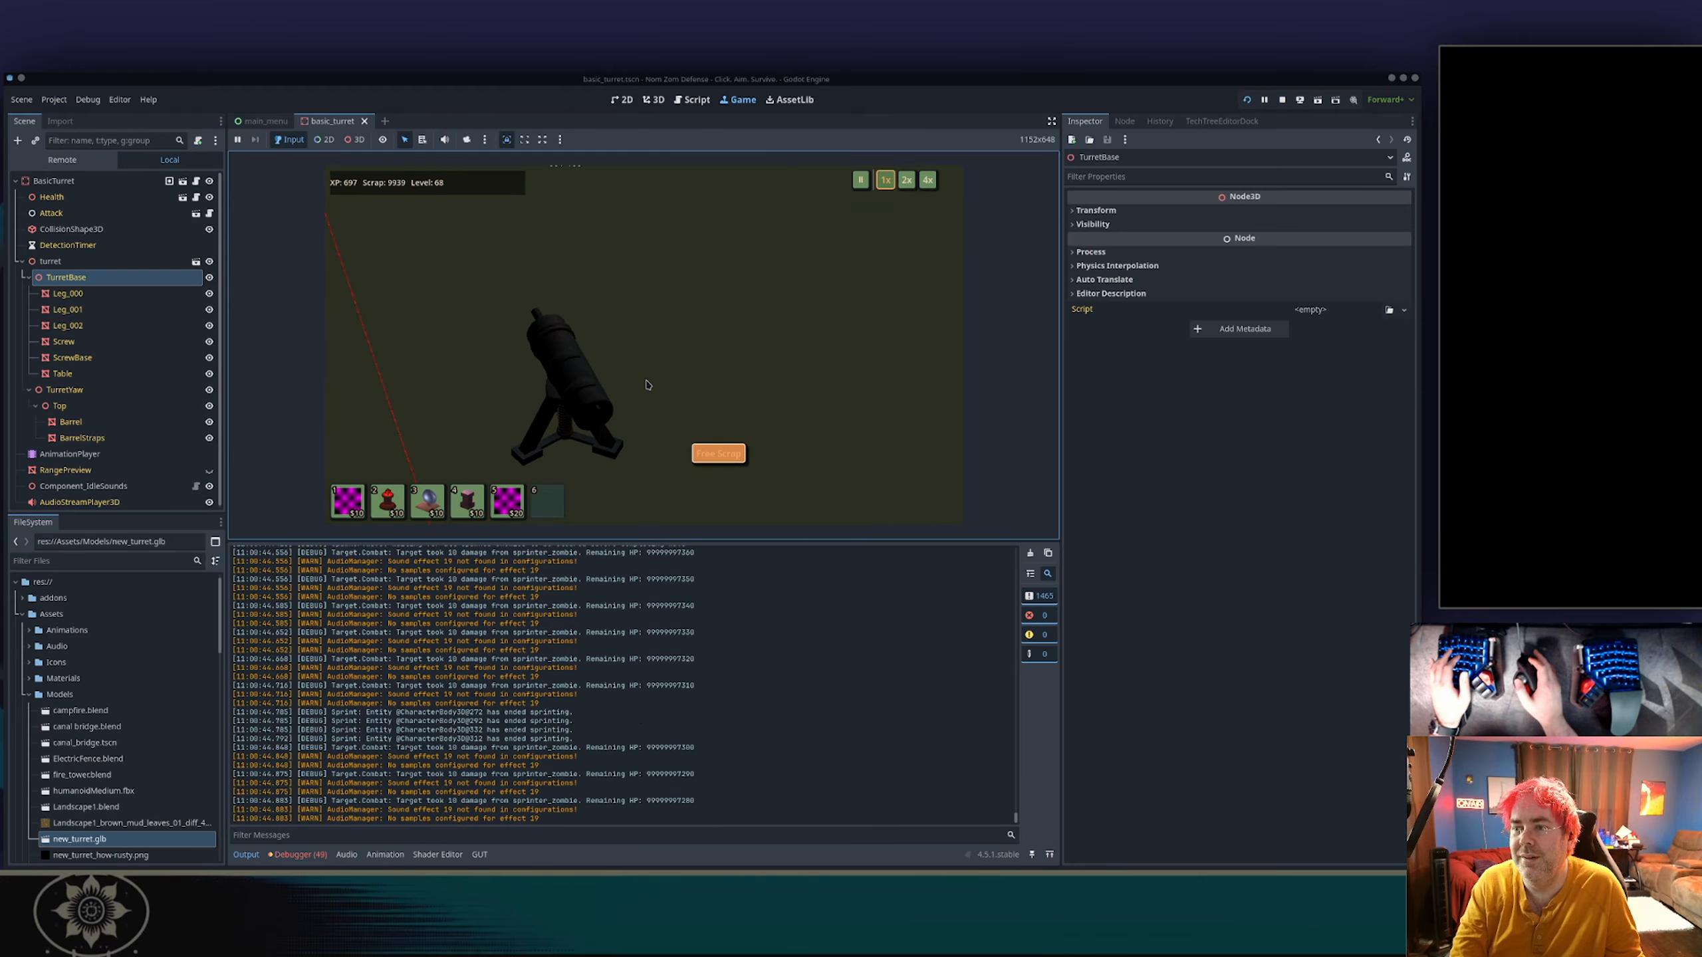
pyautogui.scroll(-4, 647, 385)
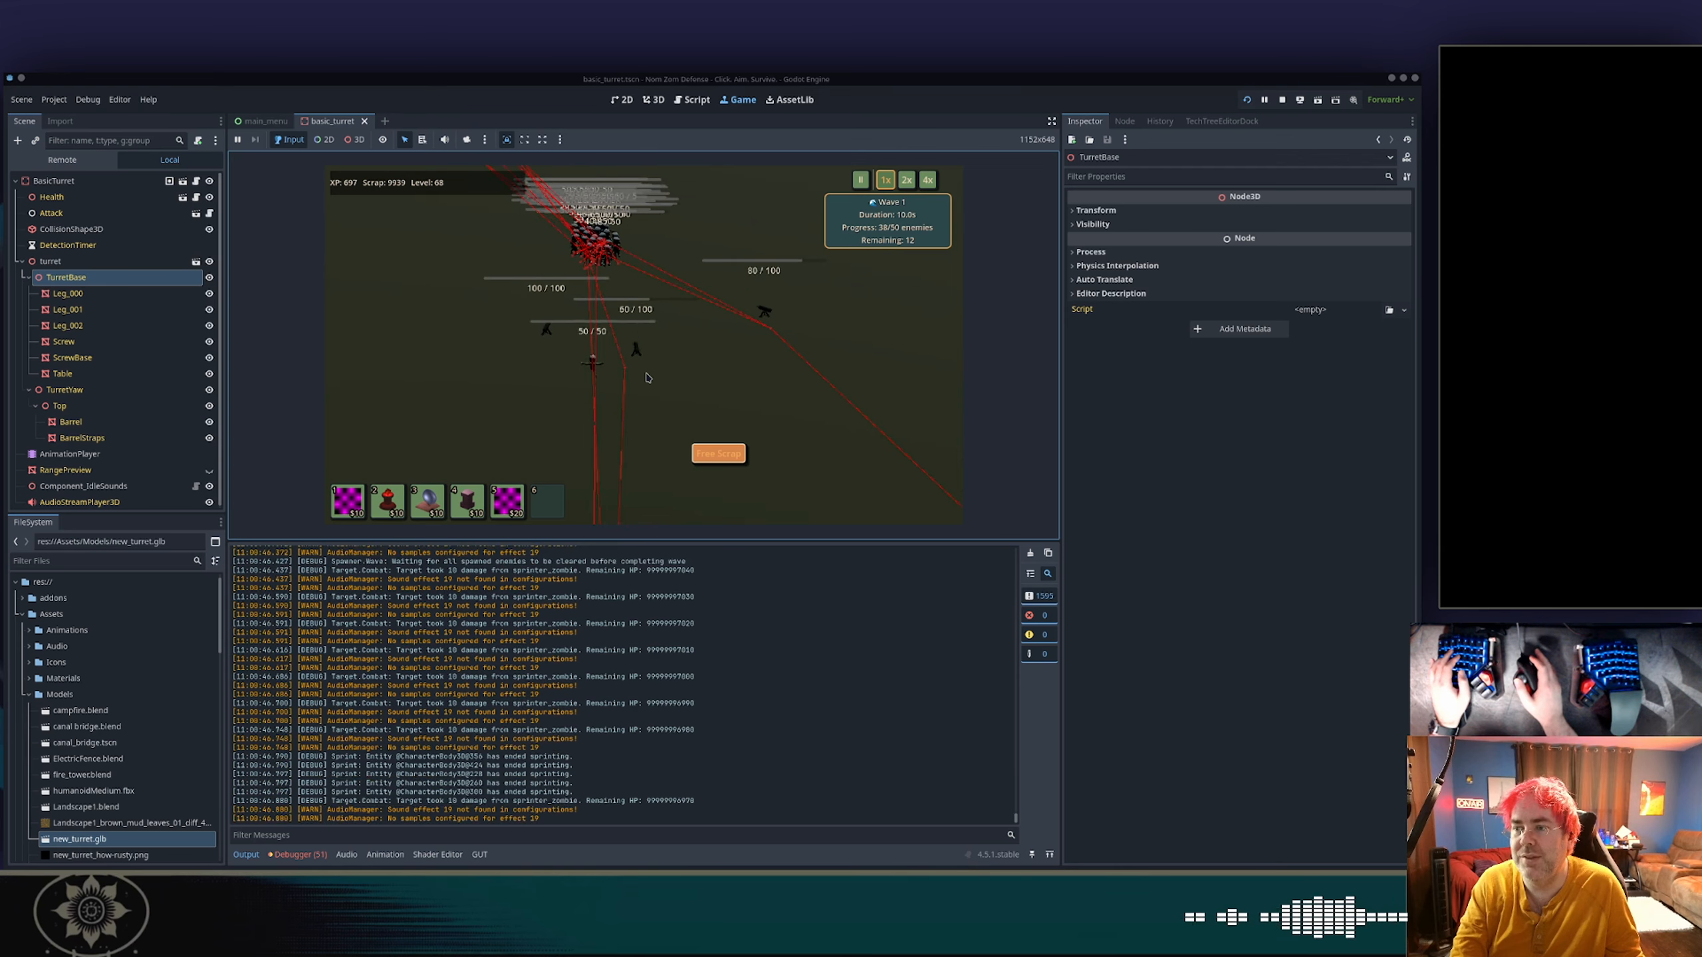
# Quit the running game and close the Dolphin window showing the Models folder.
pyautogui.press('Escape')
pyautogui.click(645, 404)
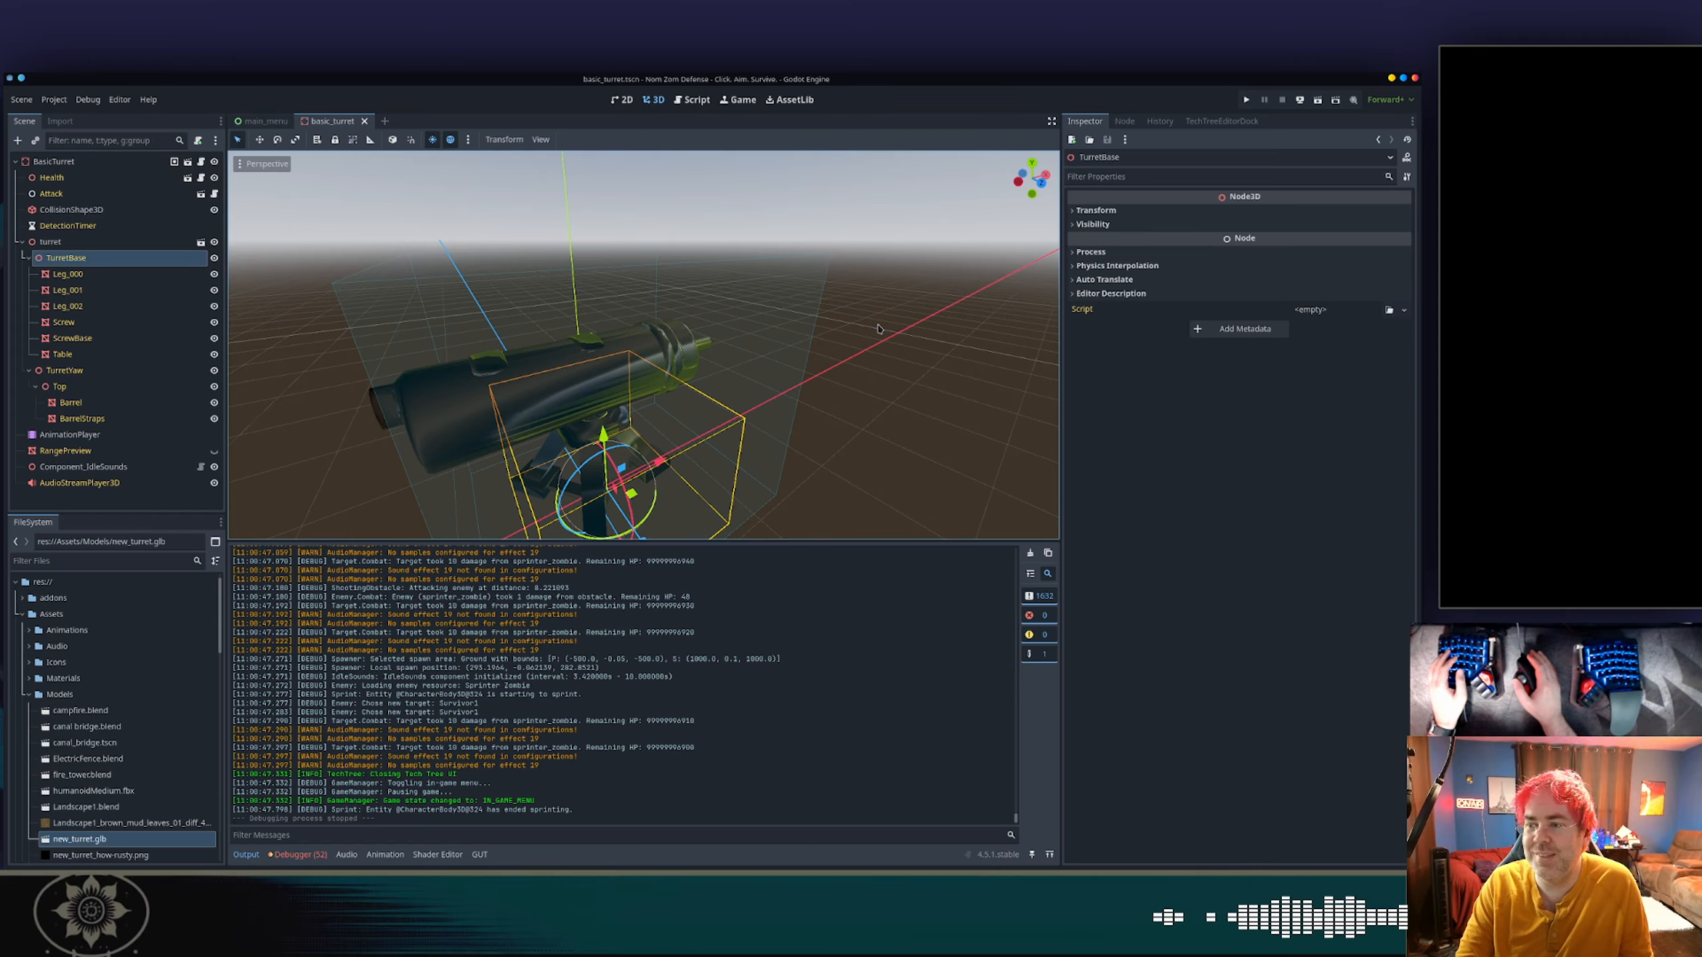
pyautogui.hotkey('alt', 'Tab')
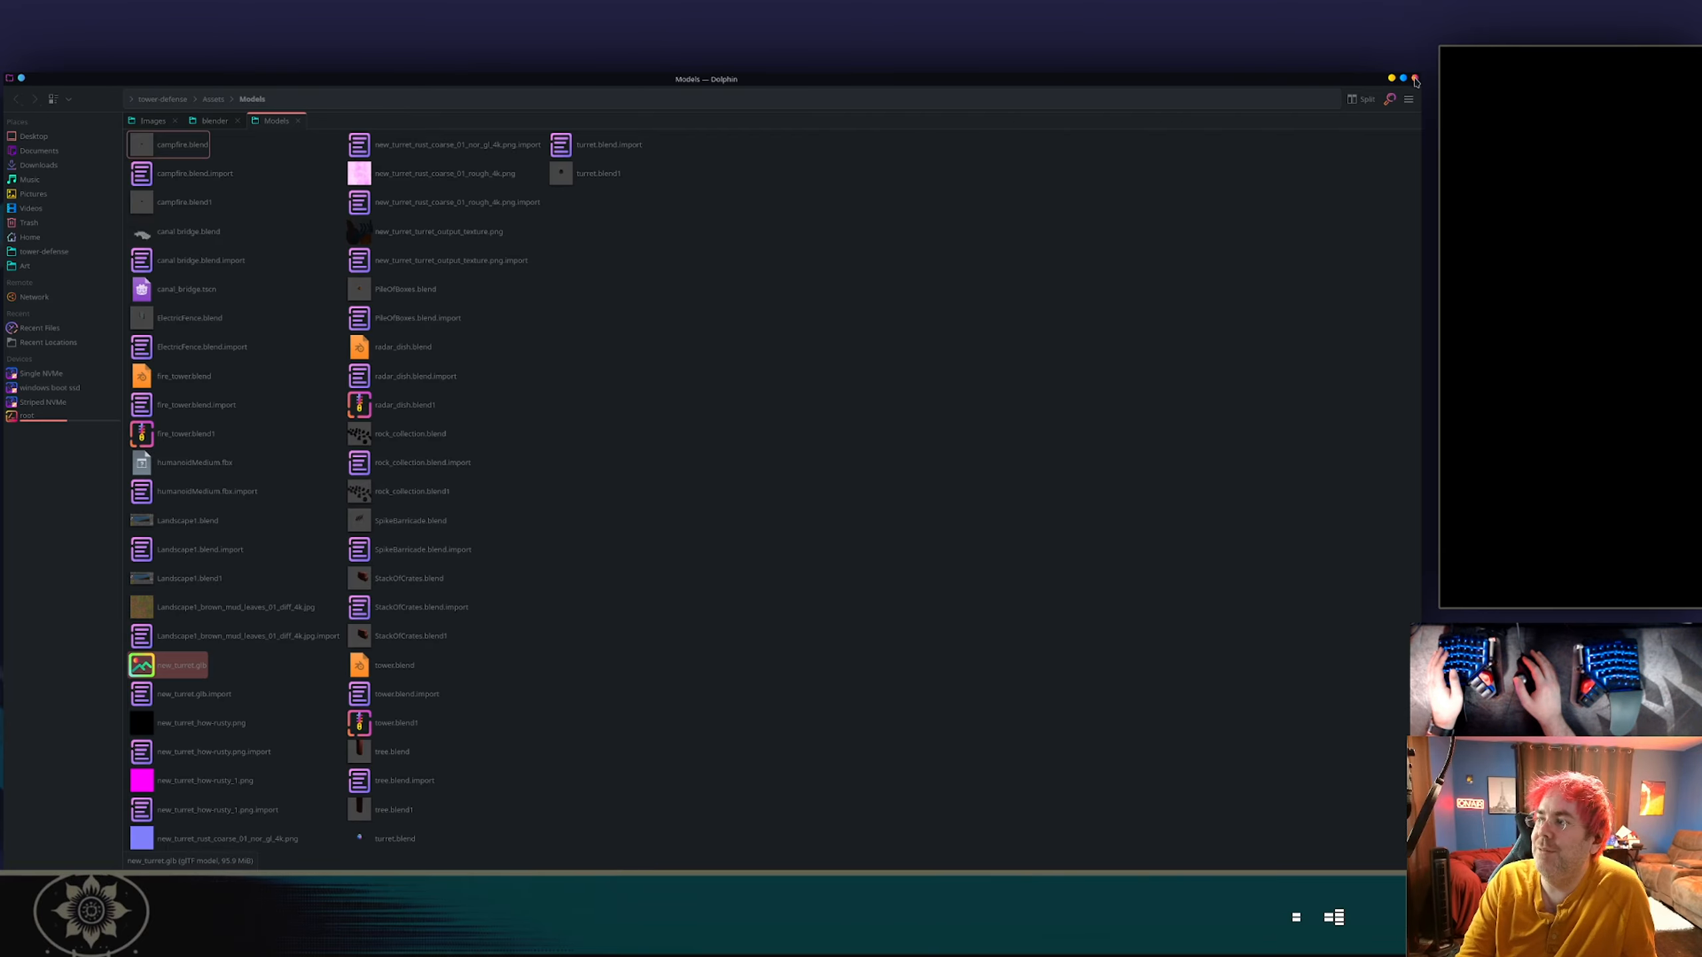
pyautogui.click(1415, 79)
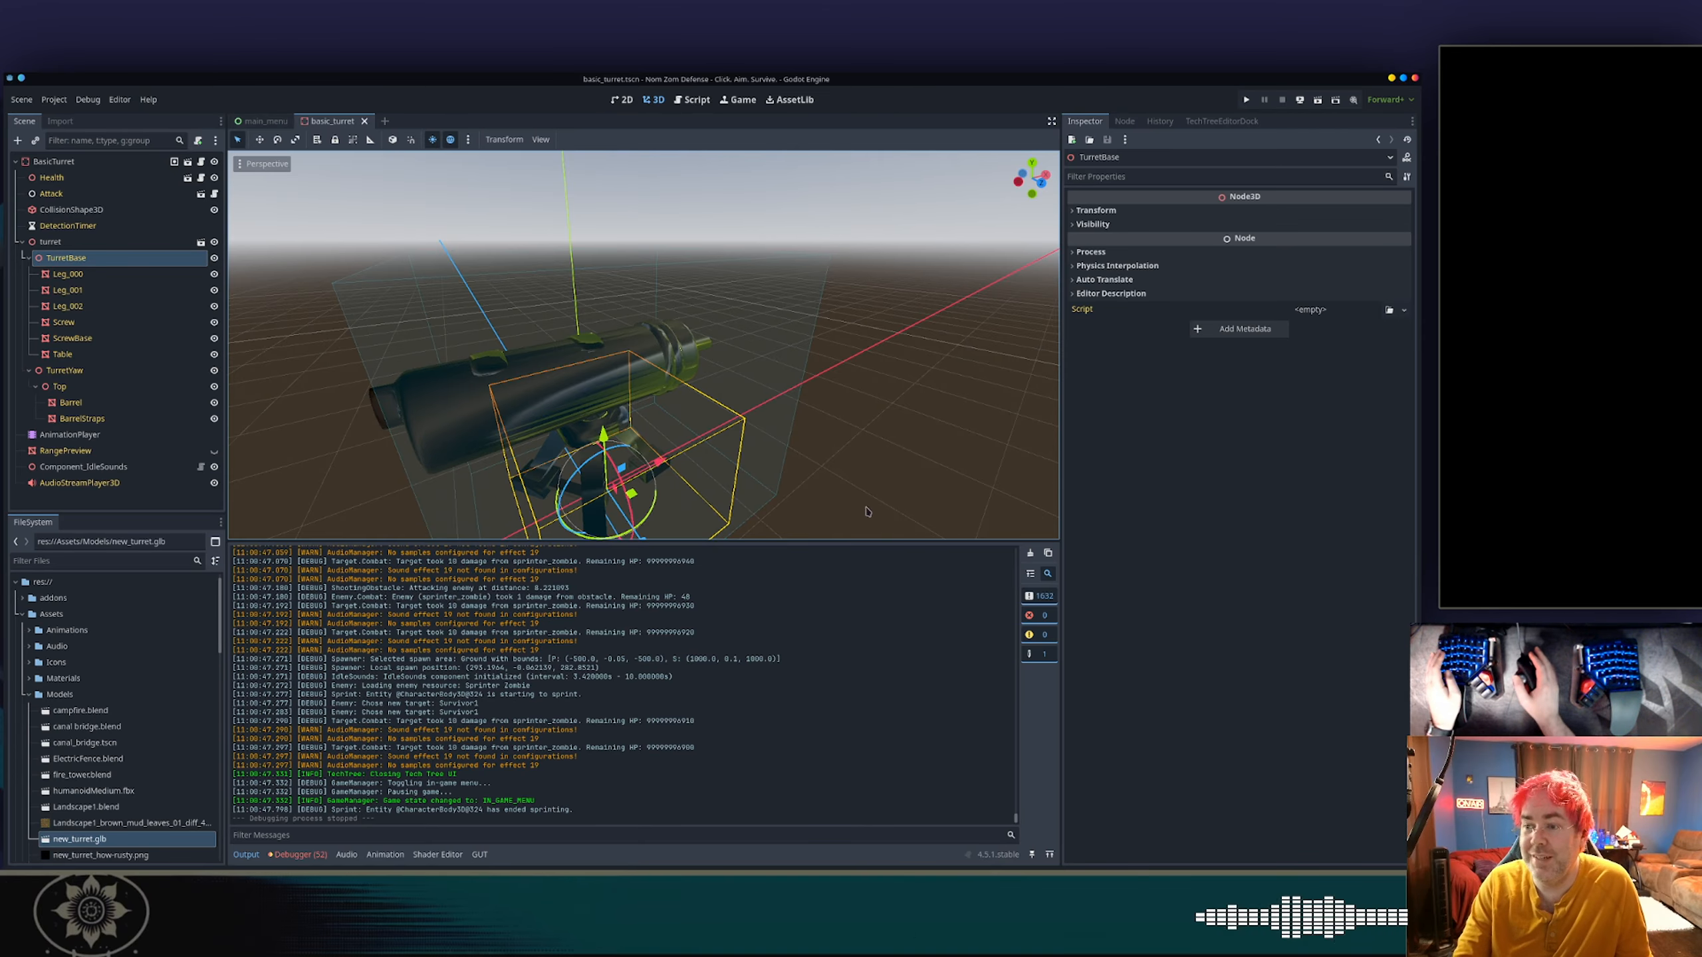
# Switch to the Firefox gamedev window and close two tabs to reach the lazygit GitHub page.
pyautogui.hotkey('alt', 'Tab')
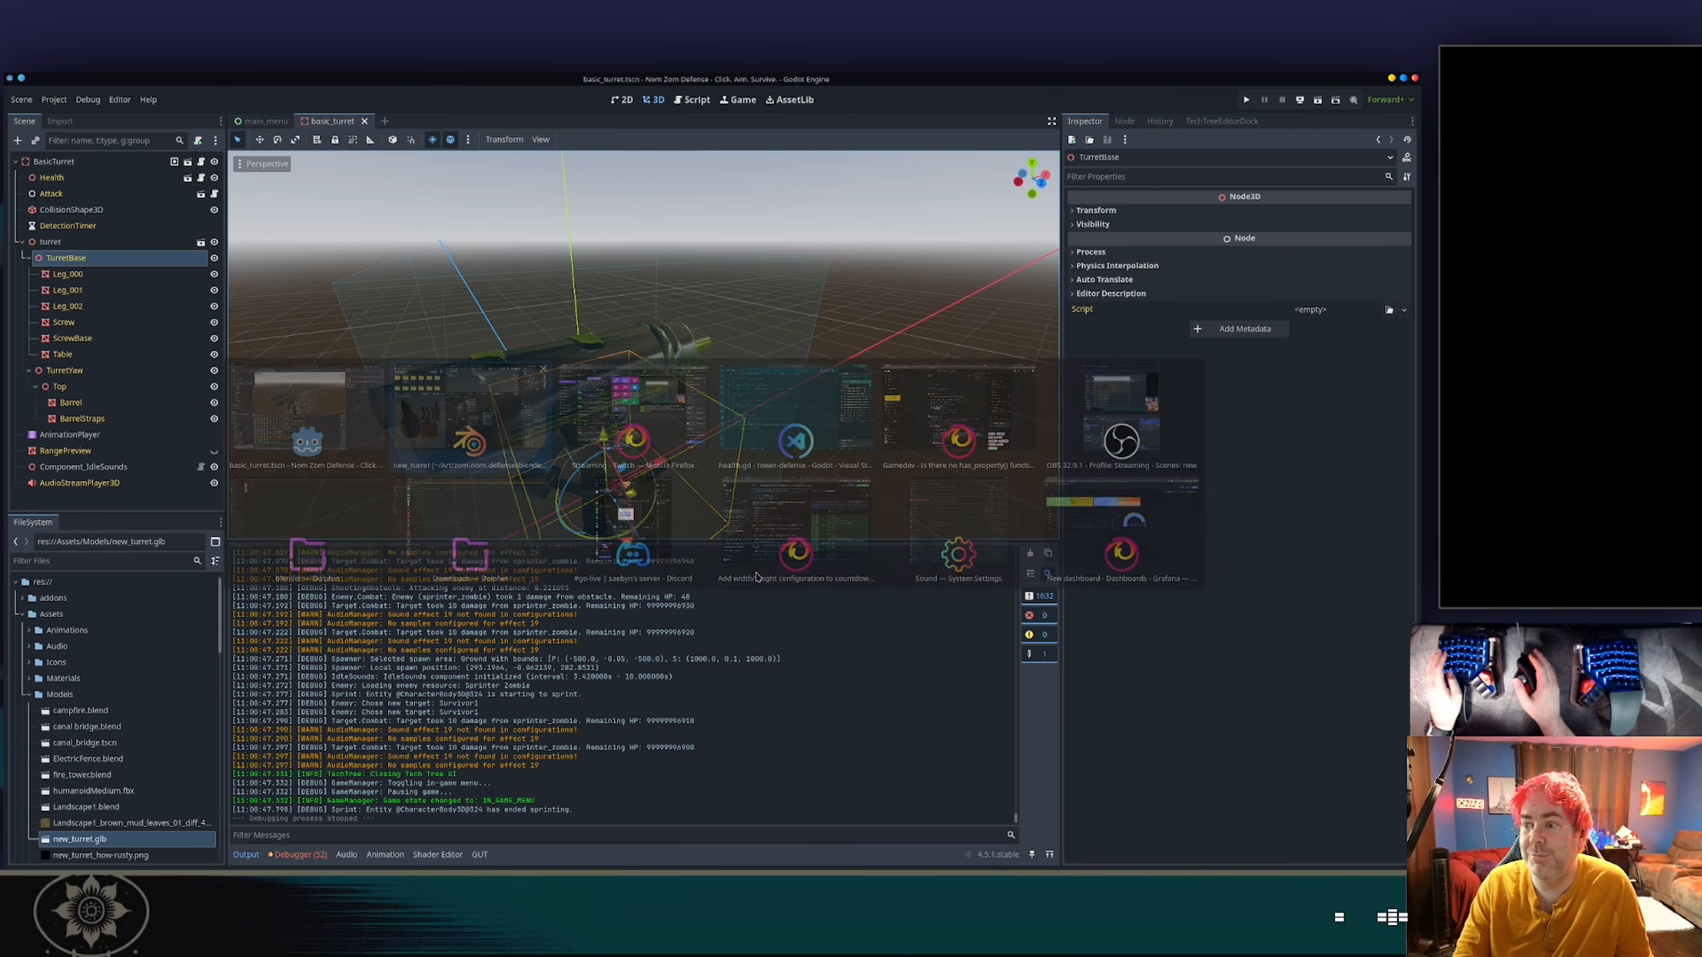
pyautogui.hotkey('alt', 'Tab')
pyautogui.hotkey('alt', 'Tab')
pyautogui.hotkey('alt', 'Tab')
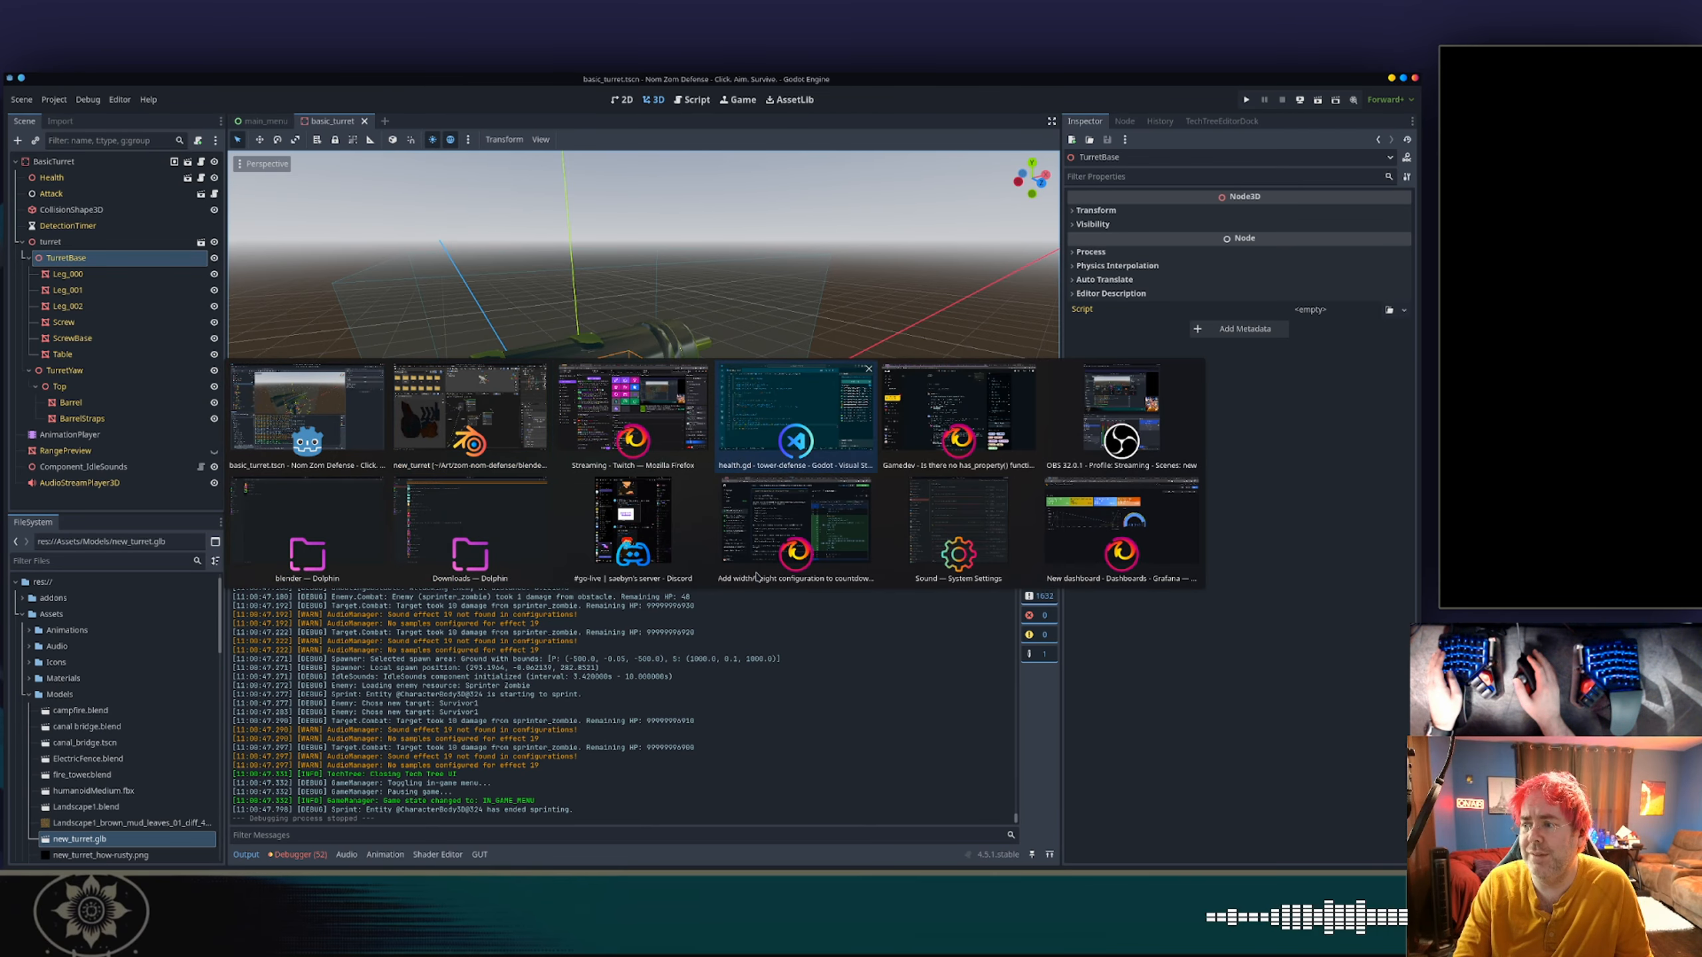
pyautogui.hotkey('ctrl', 'w')
pyautogui.hotkey('ctrl', 'w')
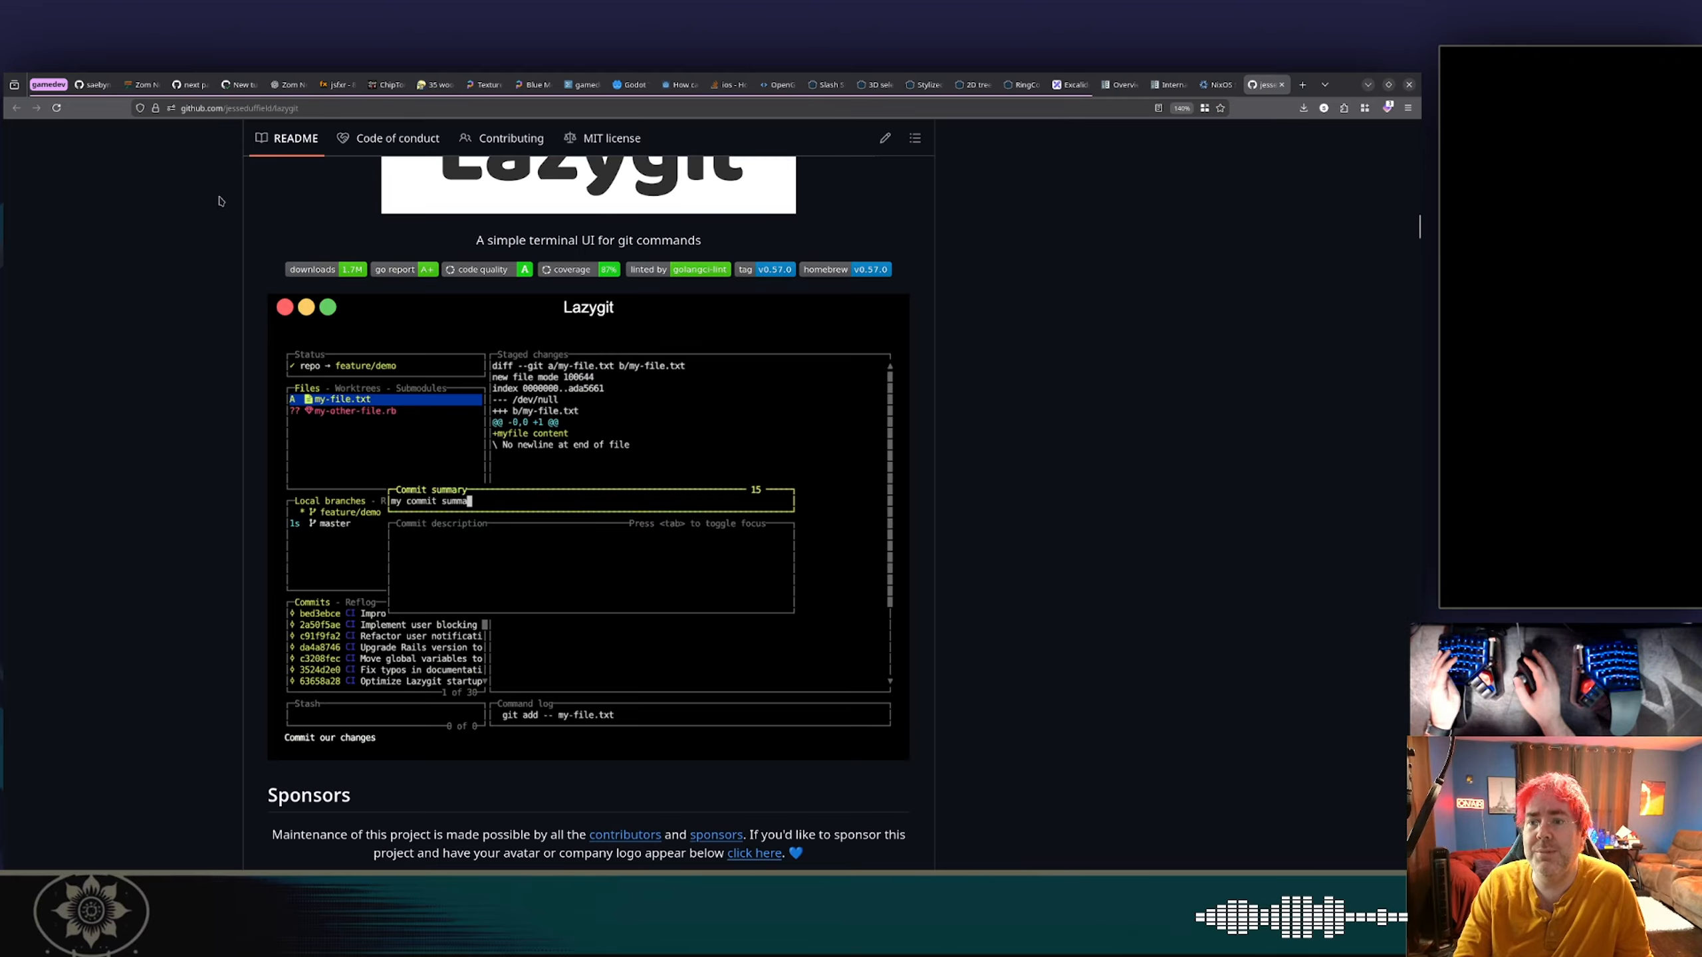
# Read the lazygit README, covering the demo, the Elevator Pitch section and the table of contents.
pyautogui.scroll(-5, 350, 291)
pyautogui.scroll(-1, 350, 291)
pyautogui.scroll(3, 351, 291)
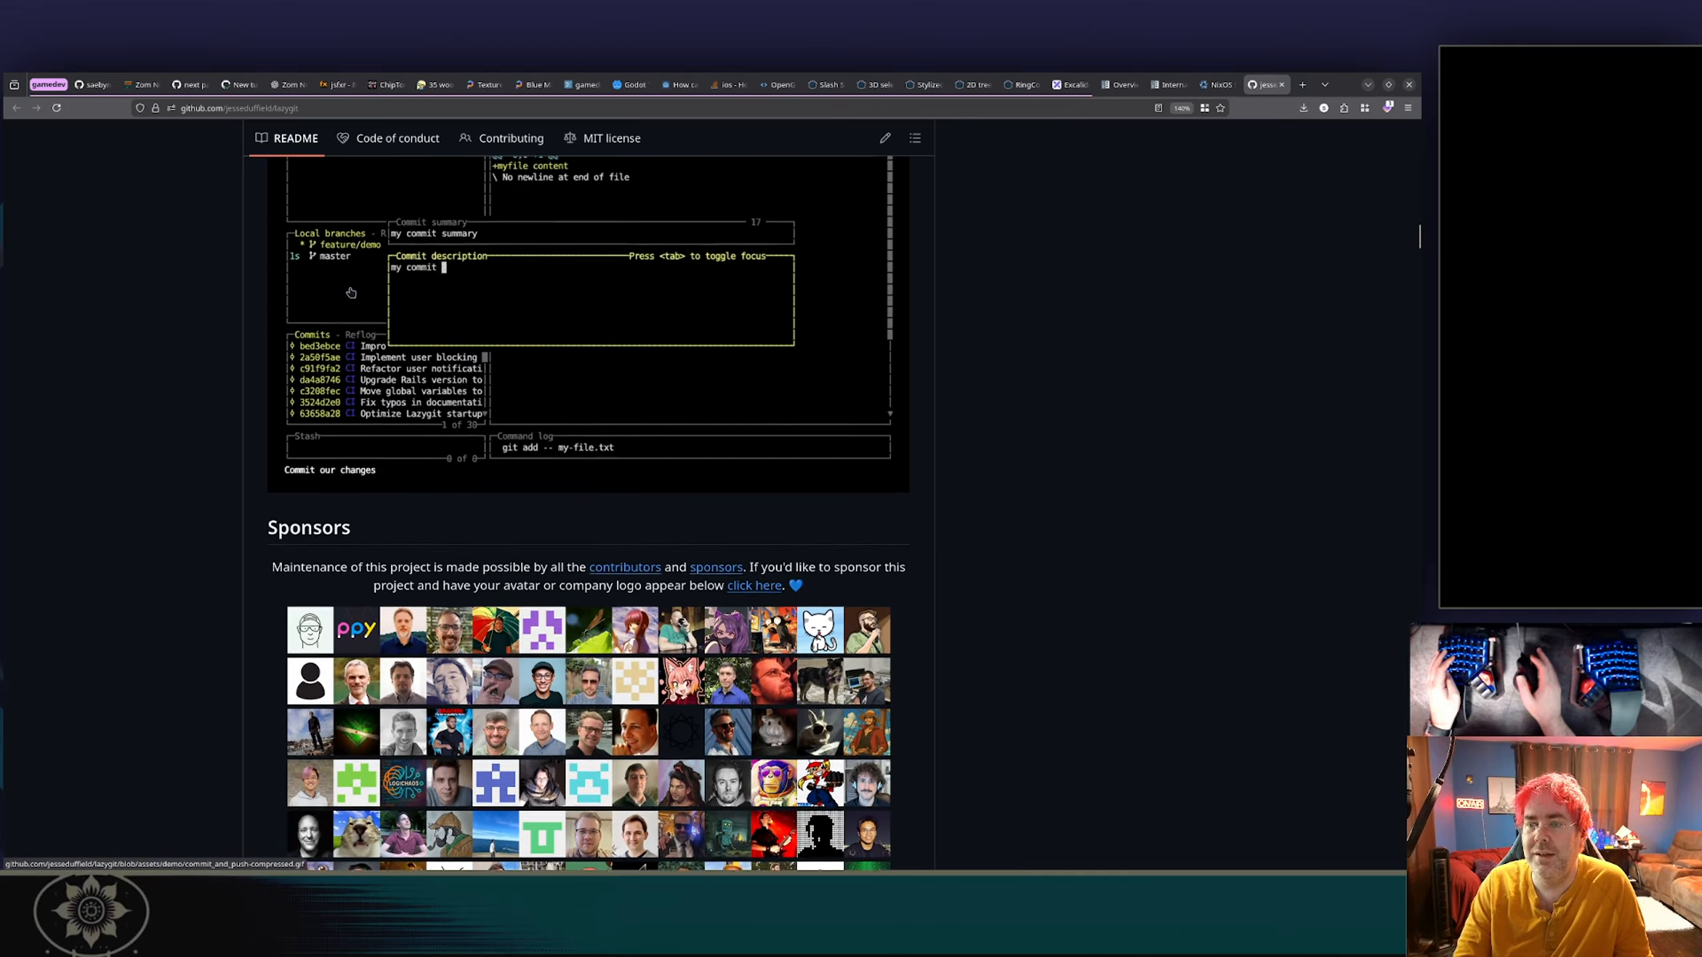
pyautogui.scroll(-7, 350, 291)
pyautogui.scroll(-2, 350, 290)
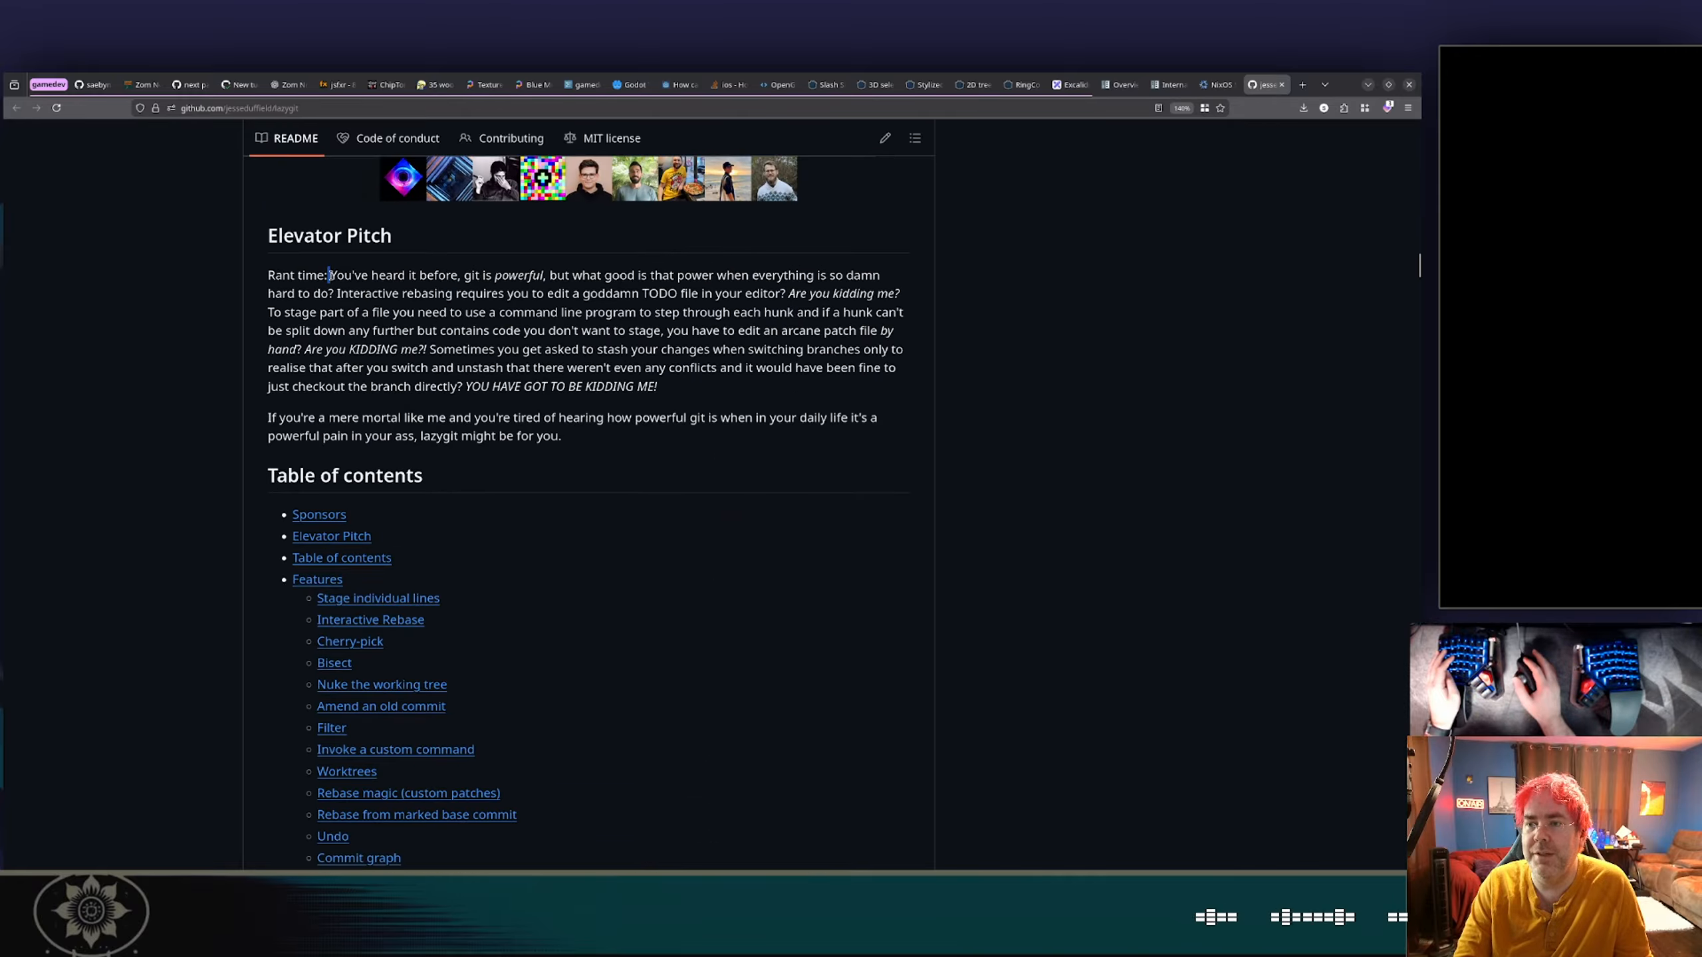
pyautogui.moveTo(328, 275); pyautogui.dragTo(606, 328)
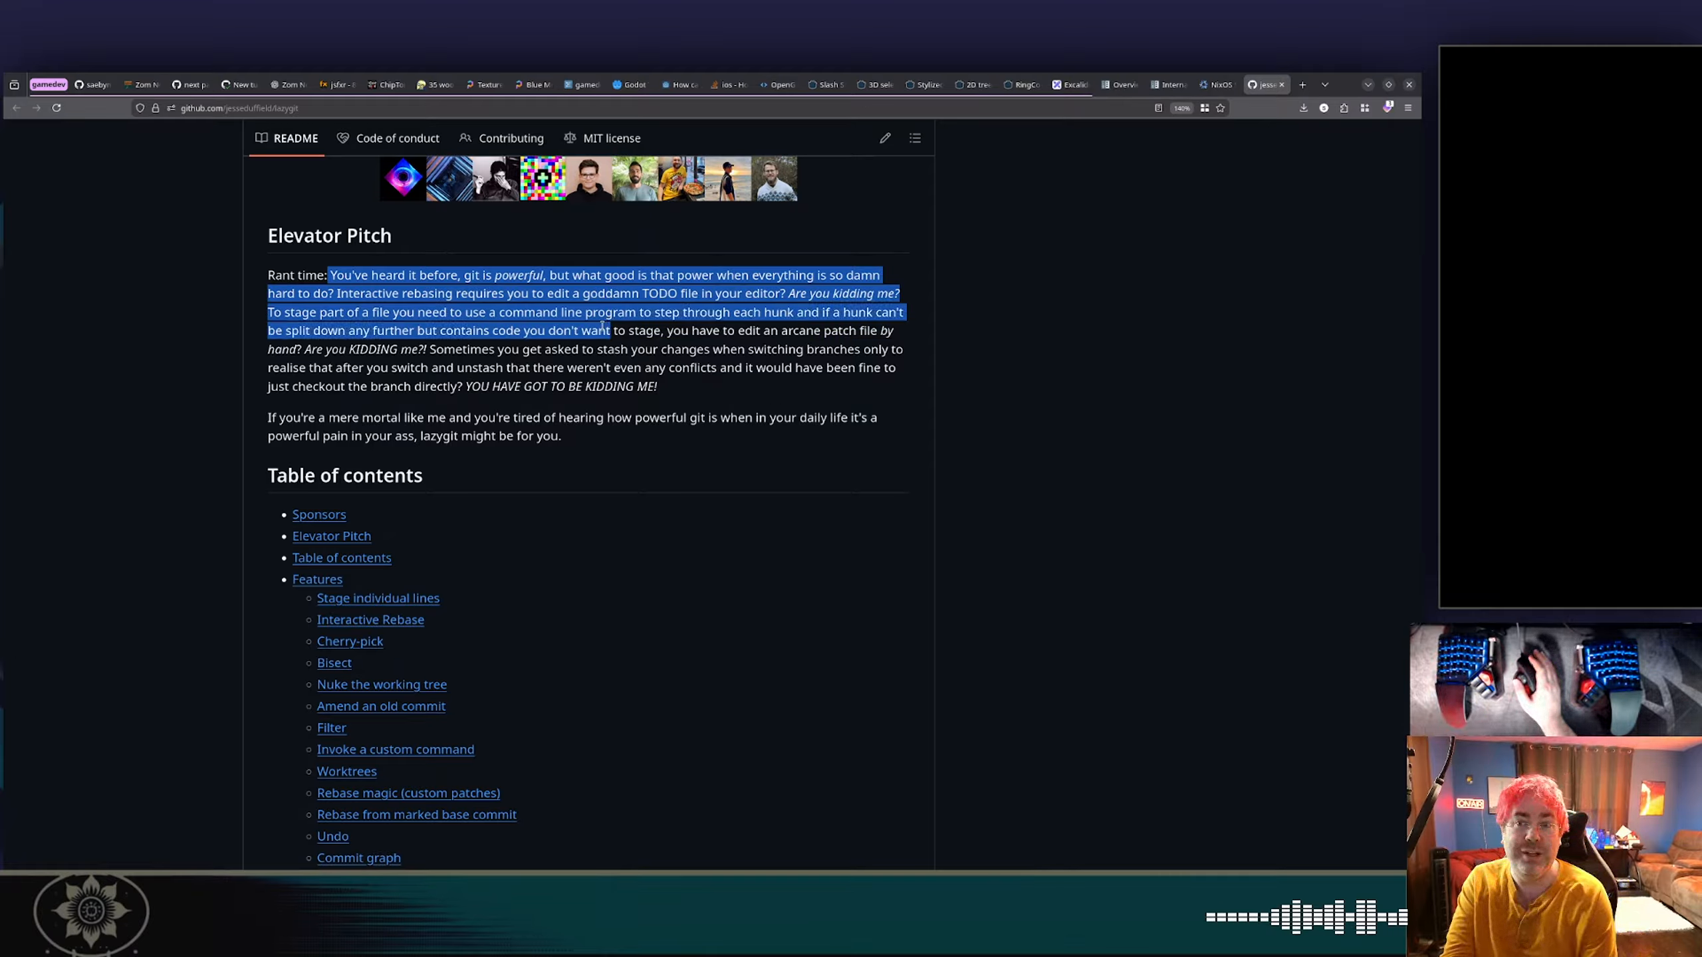
pyautogui.click(445, 362)
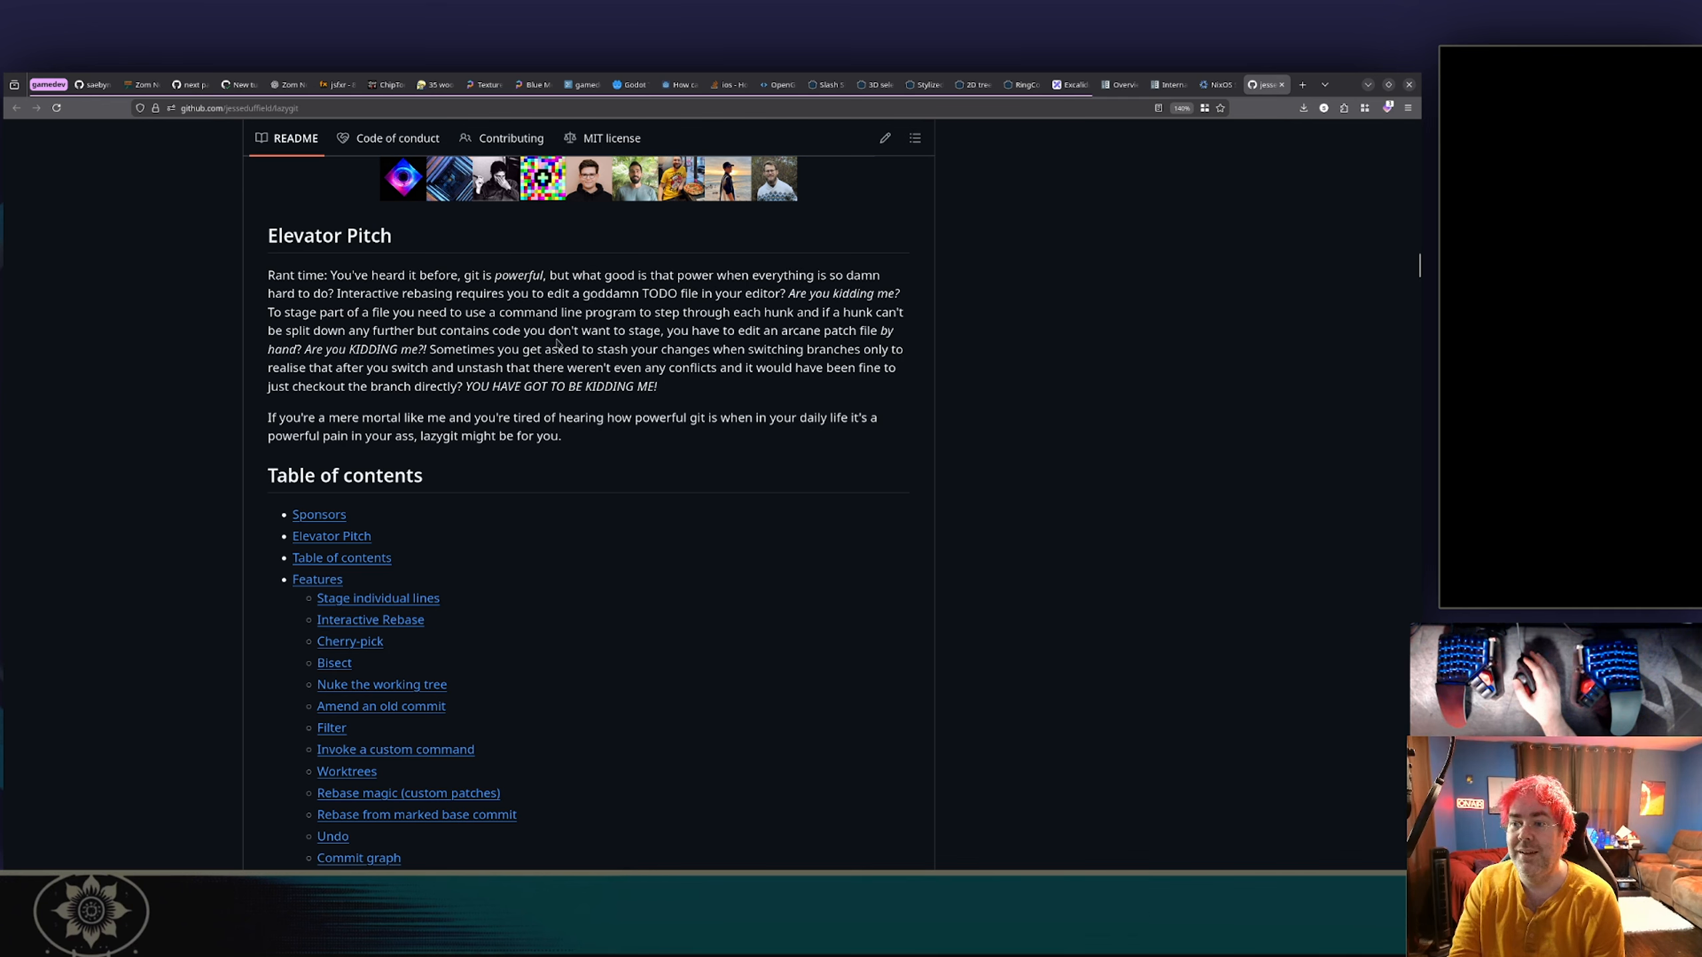
pyautogui.moveTo(633, 342); pyautogui.dragTo(531, 388)
pyautogui.click(533, 389)
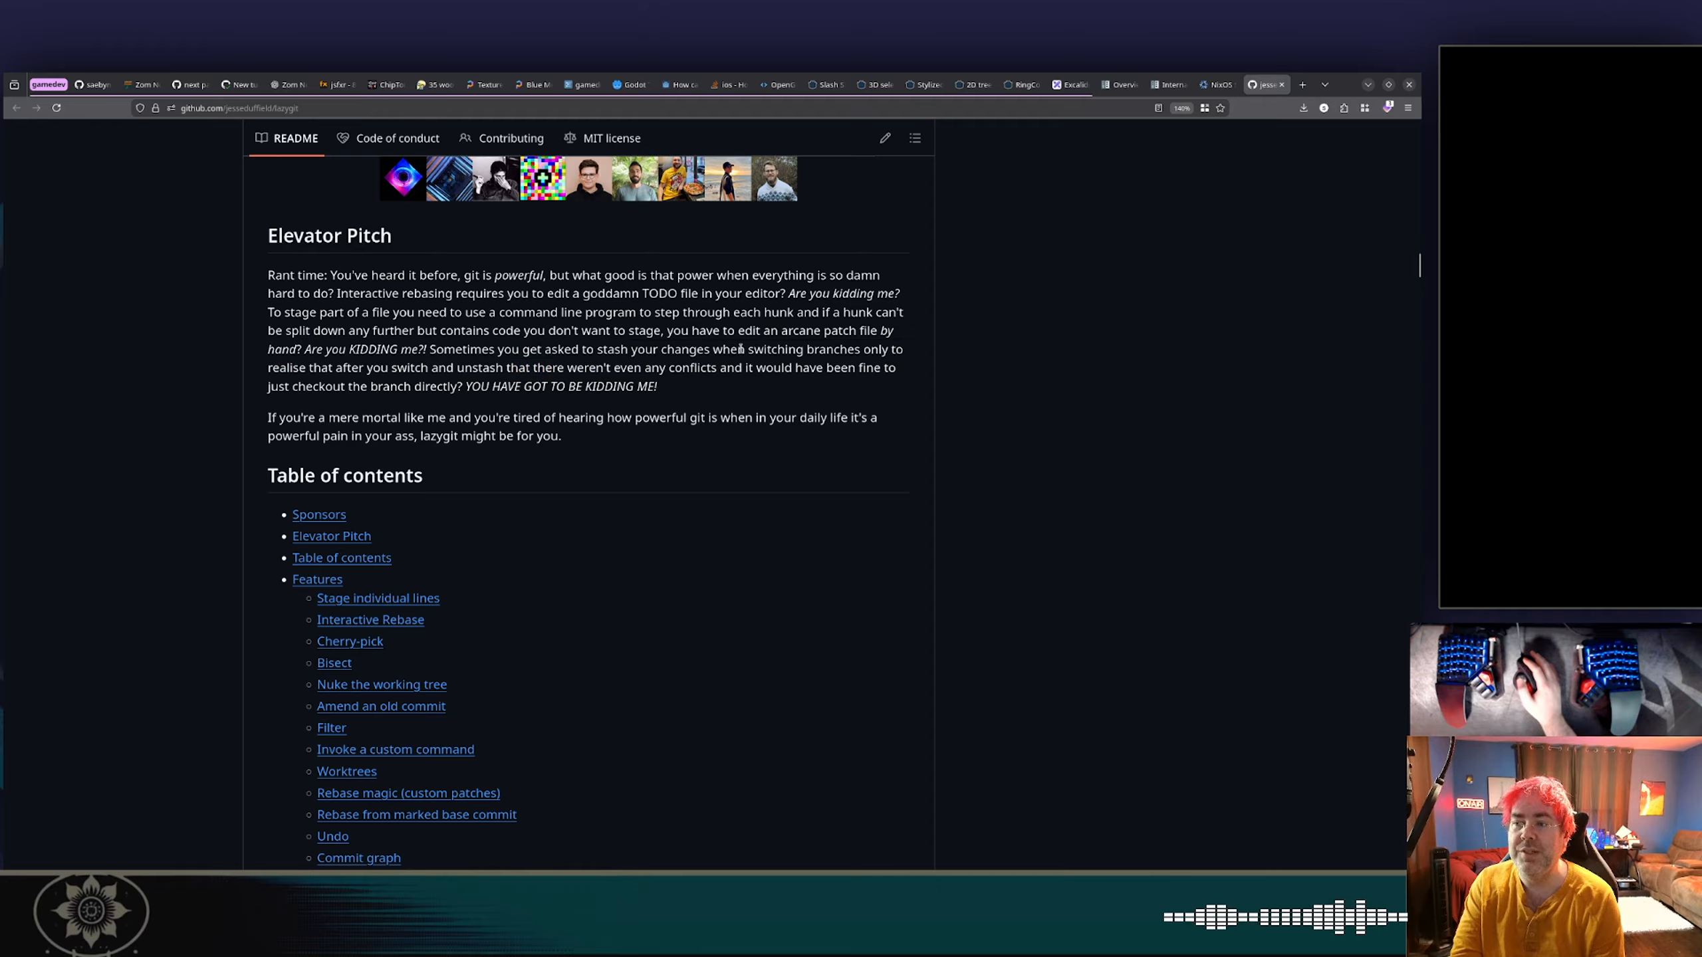
pyautogui.moveTo(746, 353); pyautogui.dragTo(597, 362)
pyautogui.click(587, 348)
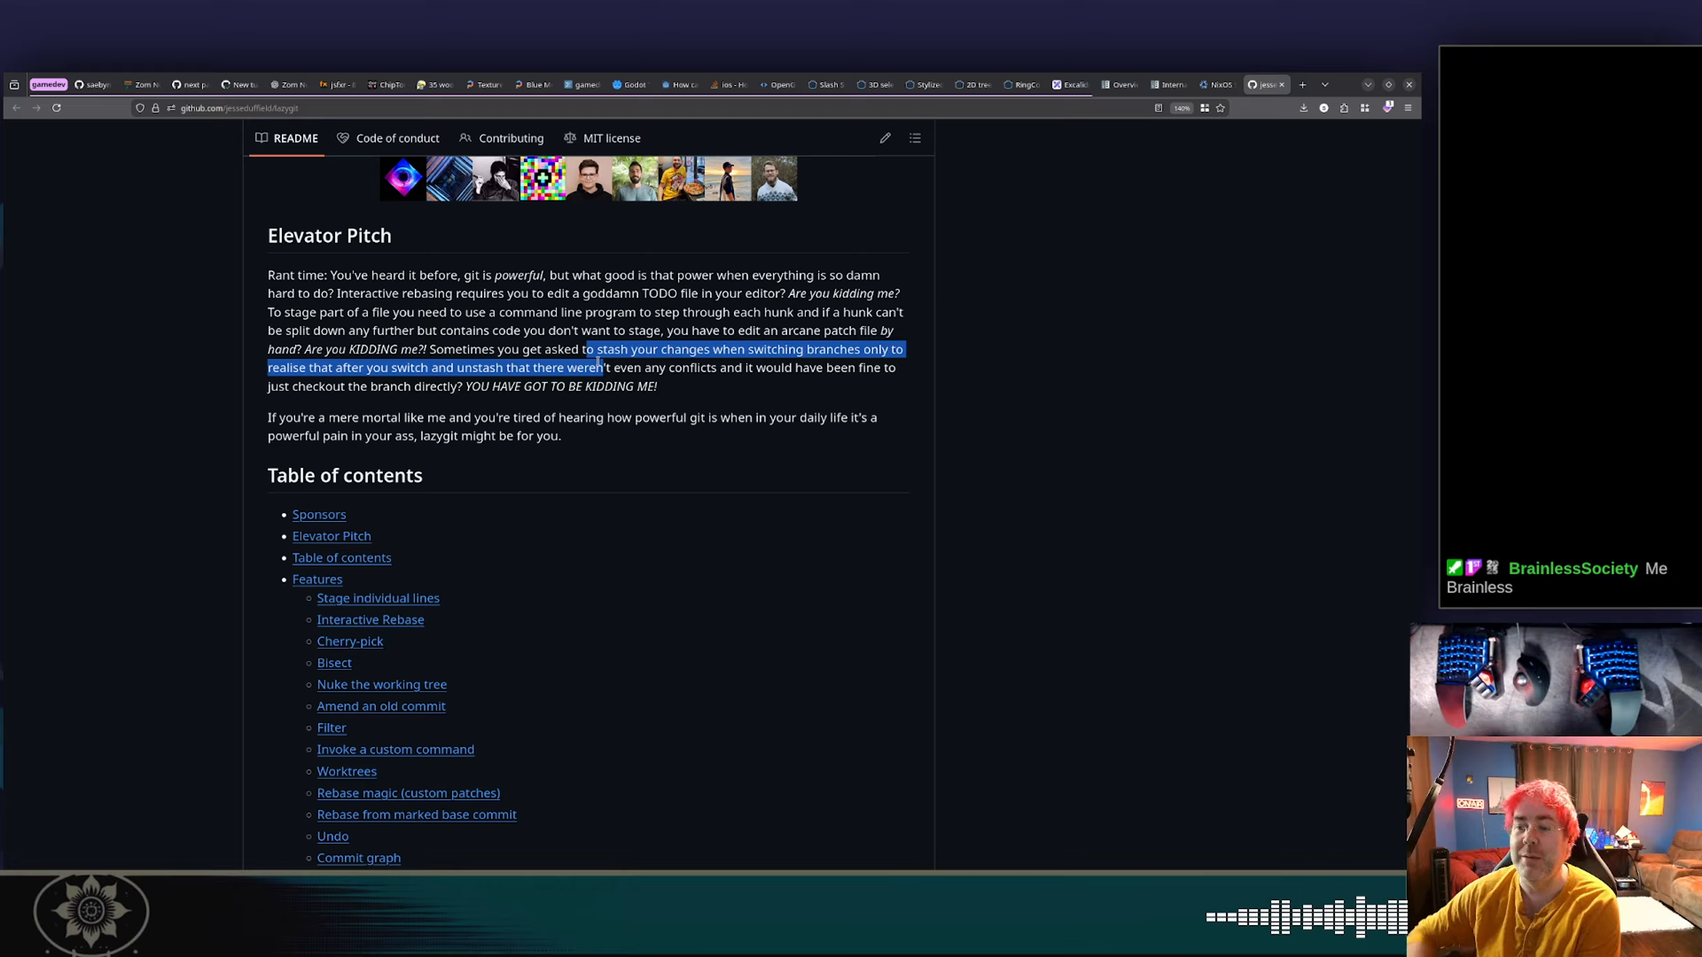
pyautogui.click(858, 416)
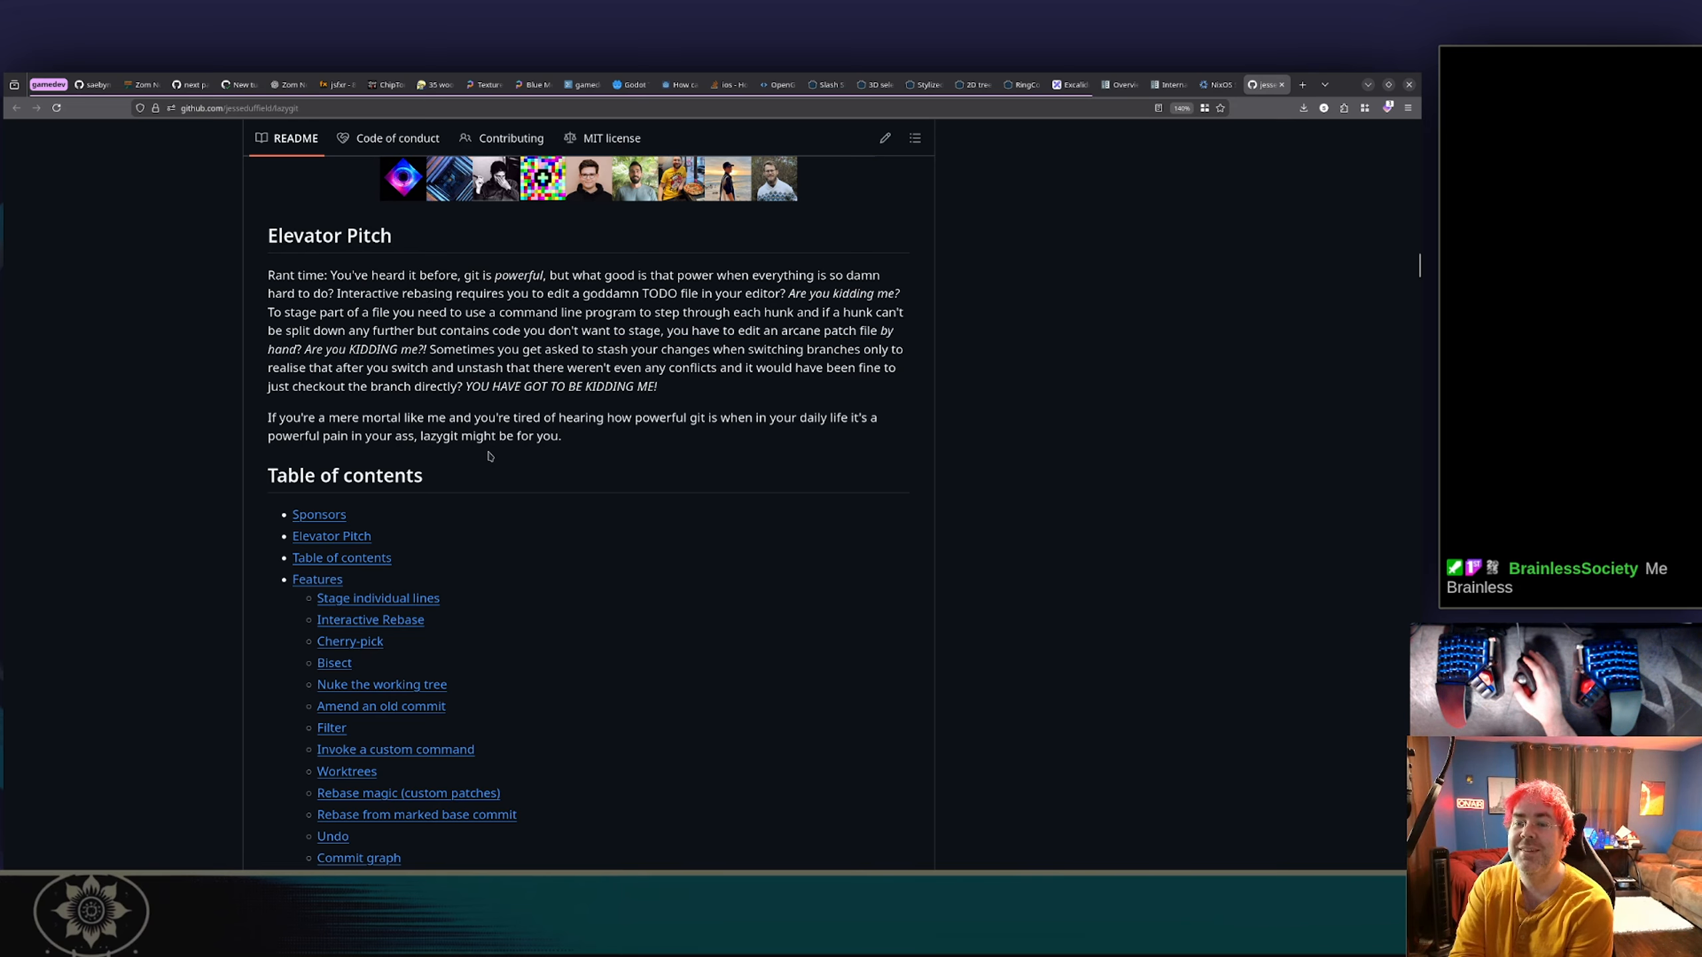
pyautogui.scroll(-4, 602, 434)
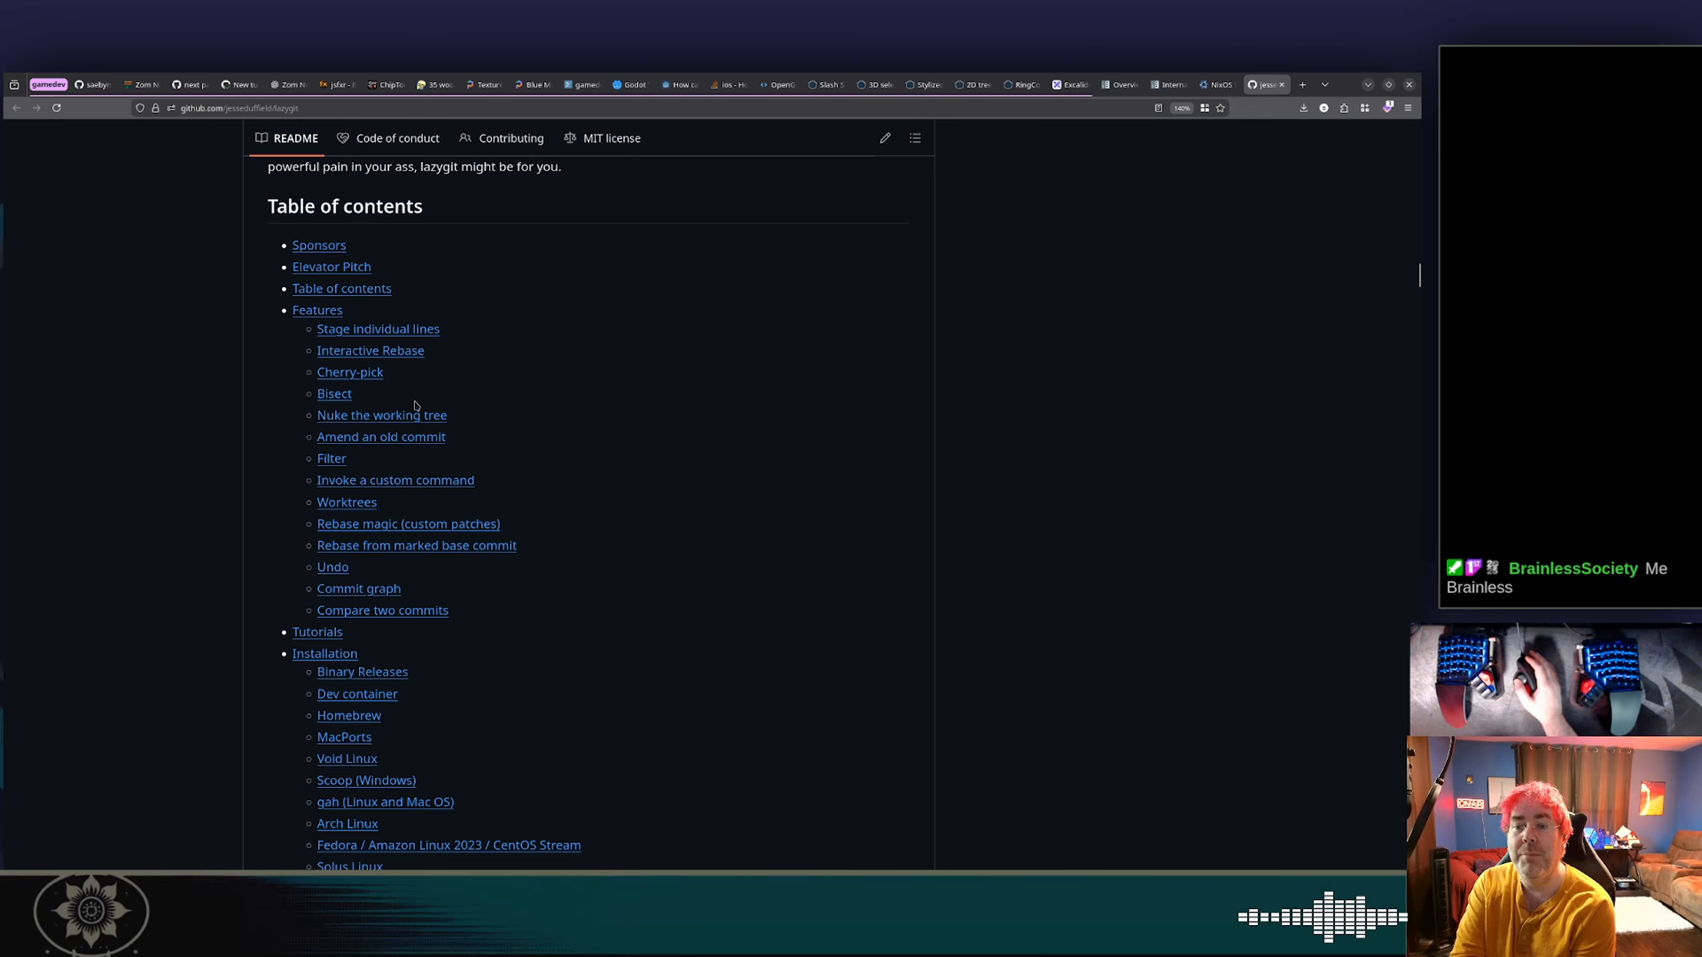
# Read the Worktrees section of the lazygit README with its demo, along with the start of Rebase magic.
pyautogui.click(360, 504)
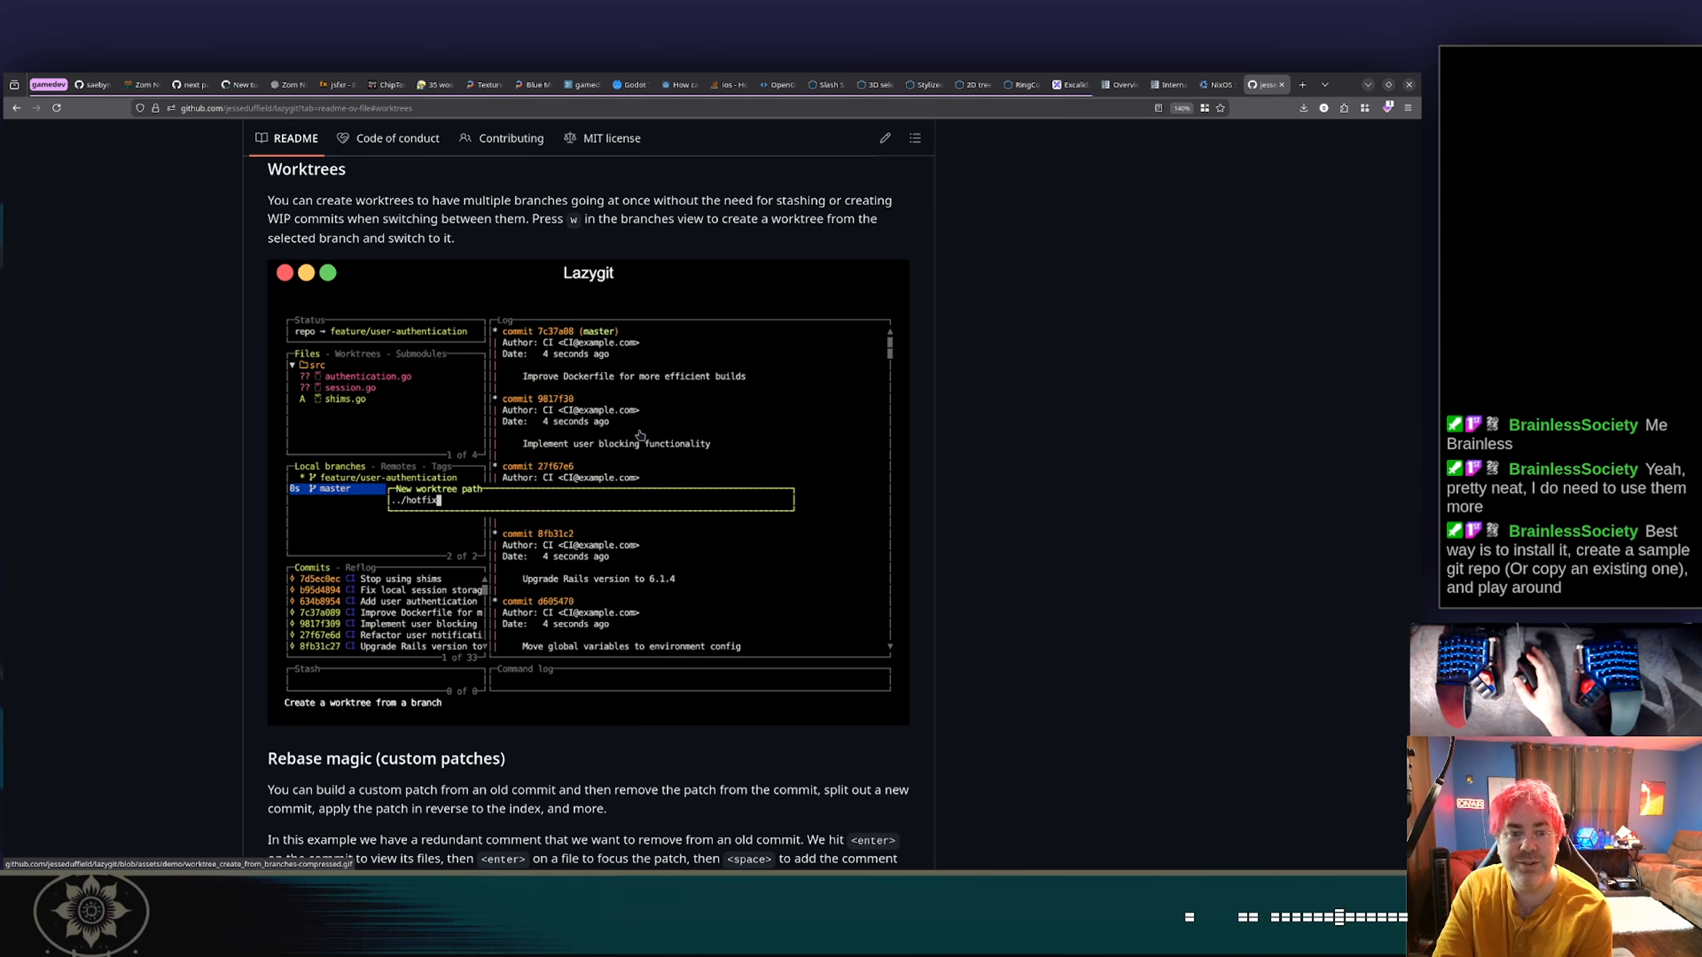
pyautogui.scroll(-3, 562, 448)
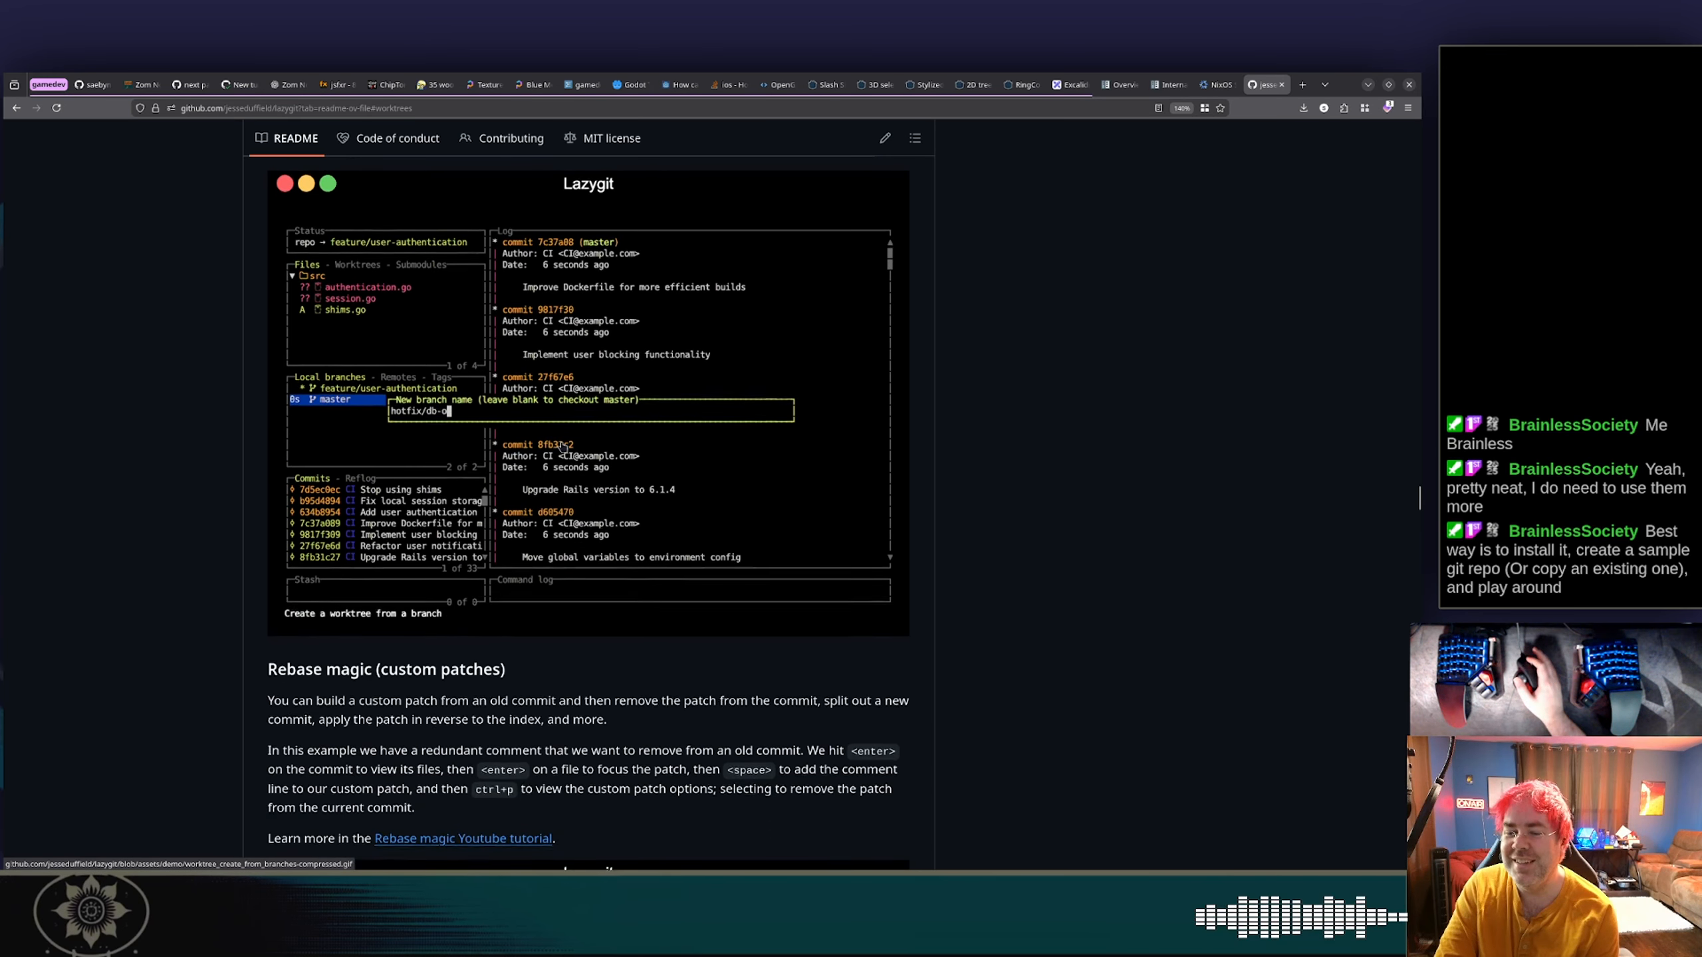
pyautogui.scroll(2, 562, 448)
pyautogui.scroll(1, 562, 448)
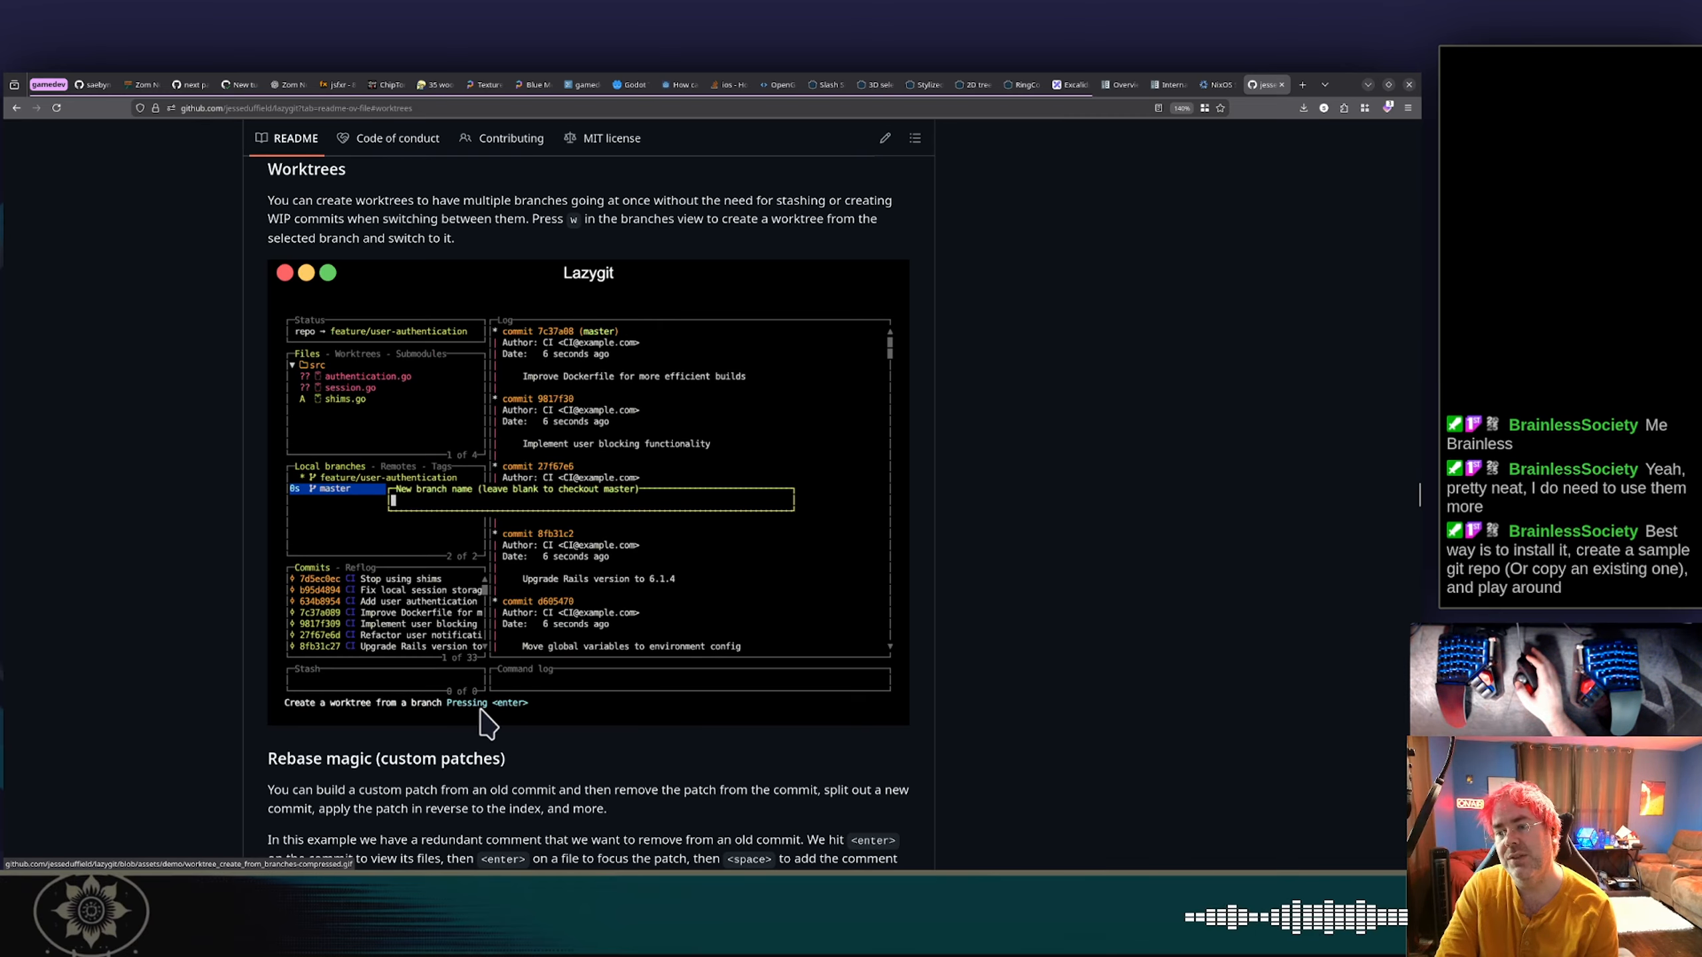
pyautogui.scroll(-1, 568, 570)
pyautogui.scroll(-7, 568, 570)
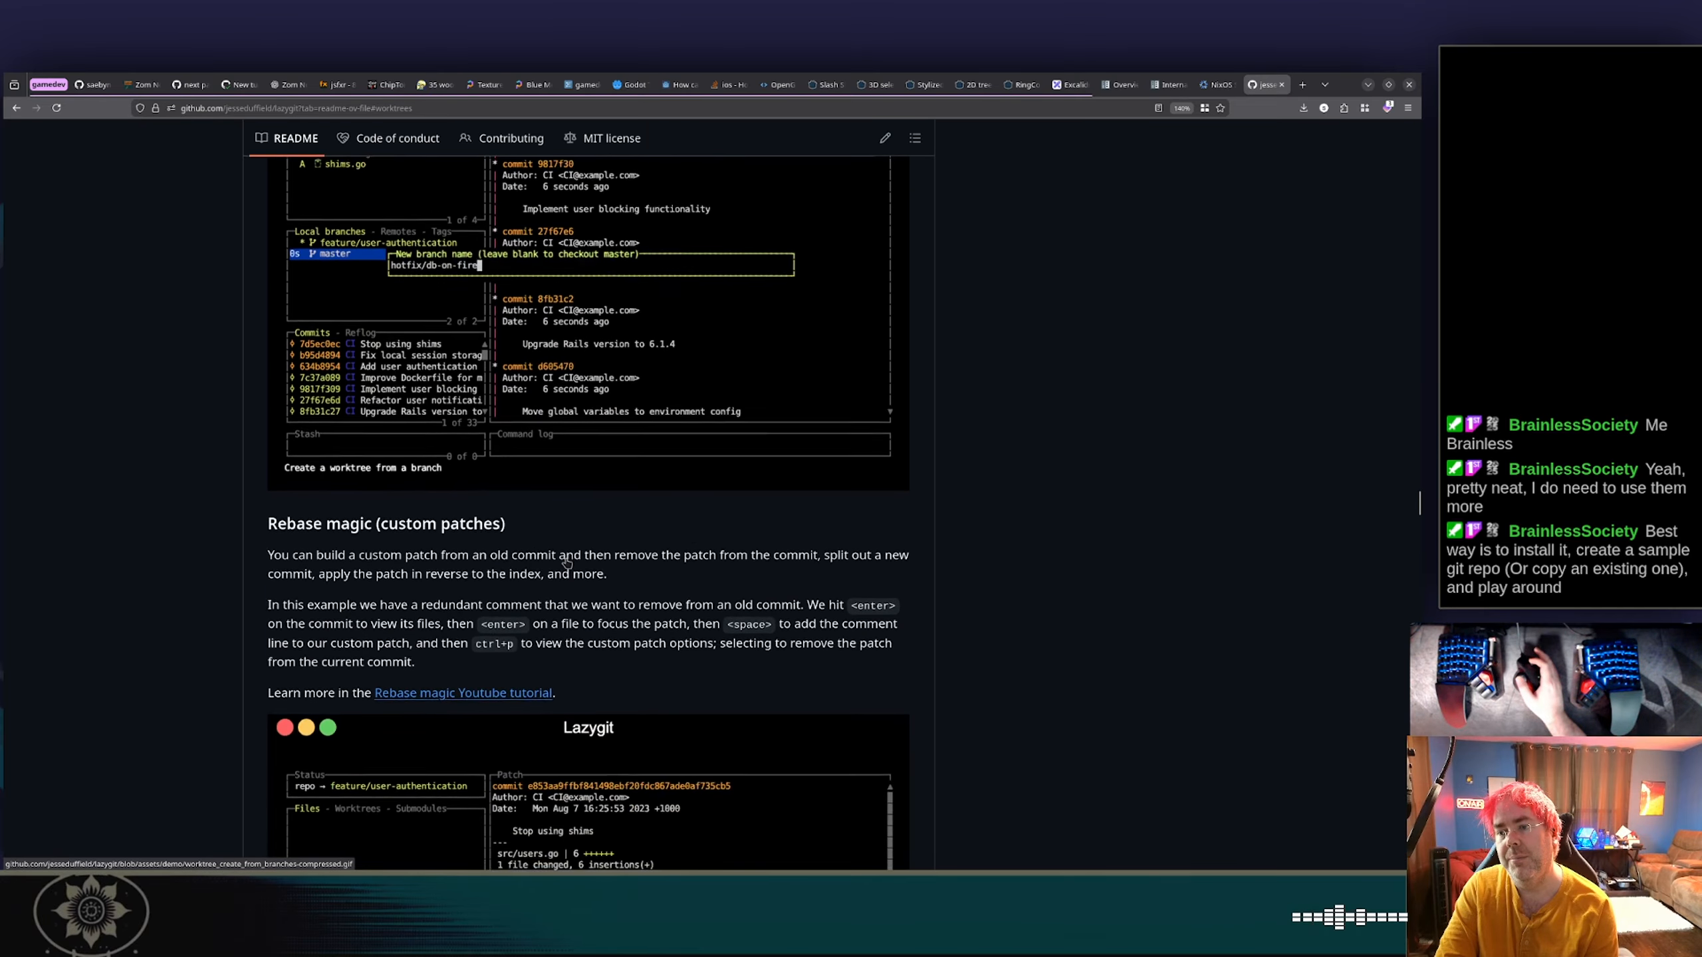
pyautogui.scroll(7, 568, 570)
pyautogui.scroll(1, 568, 566)
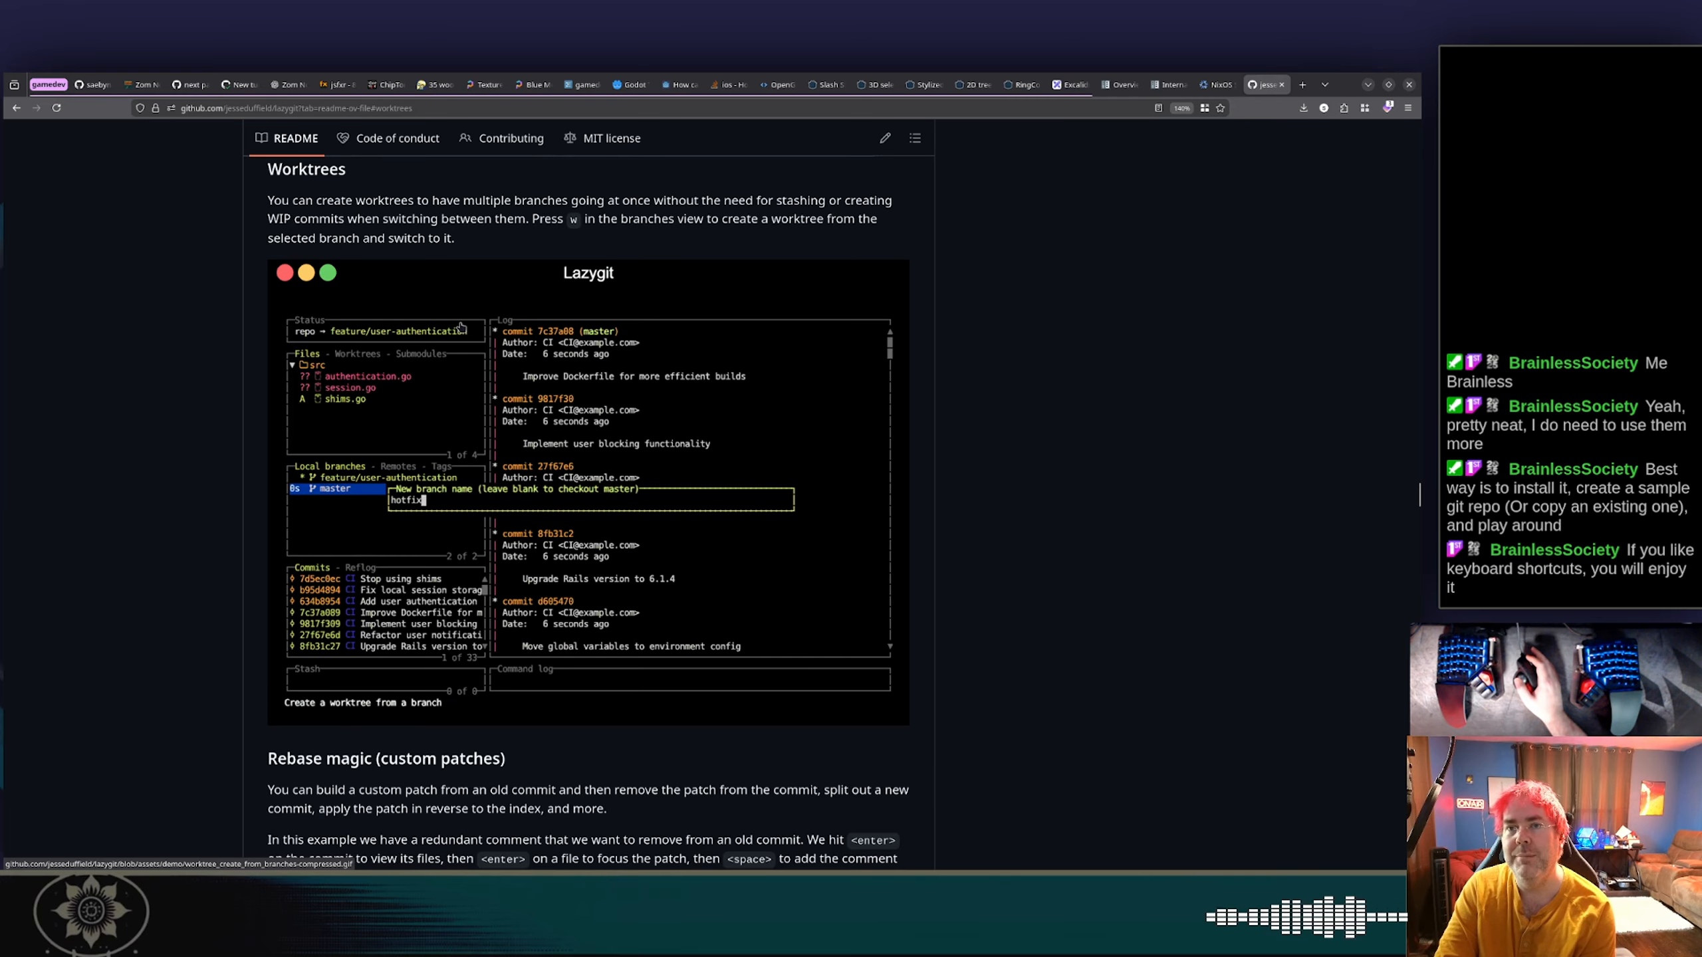
# Bring up the New turret pull request #278 page, and switch to the tower-defense project in VS Code.
pyautogui.click(238, 85)
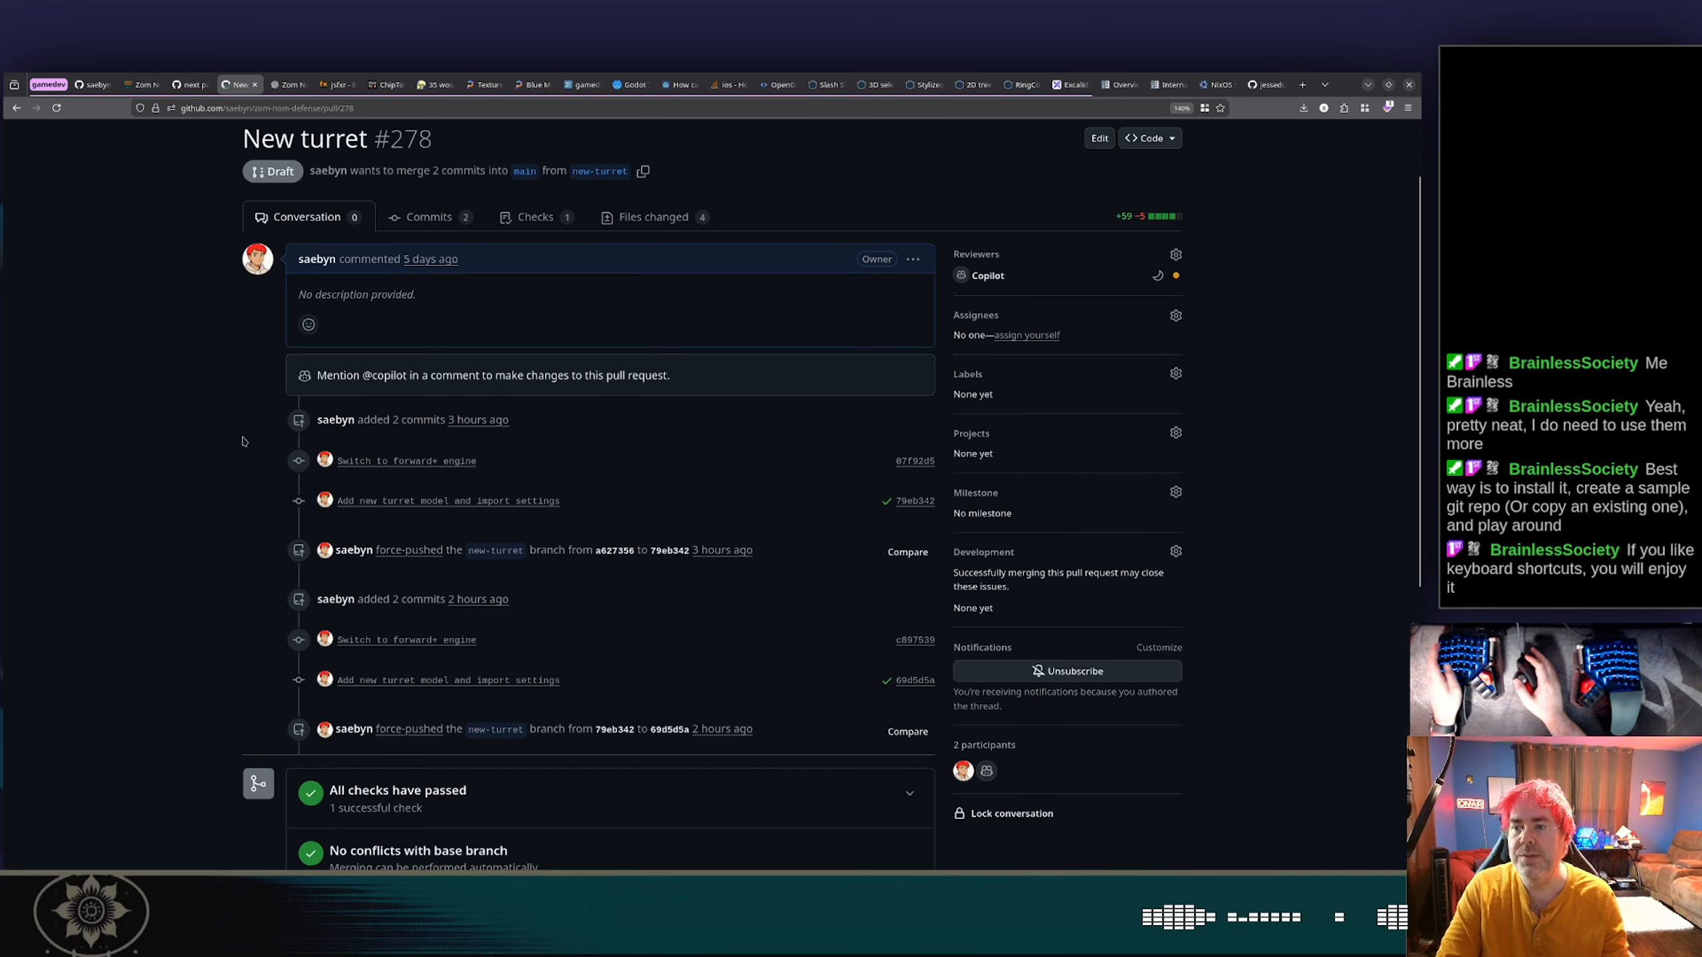
pyautogui.hotkey('alt', 'Tab')
pyautogui.hotkey('alt', 'Tab')
pyautogui.hotkey('alt', 'Tab')
pyautogui.hotkey('alt', 'Tab')
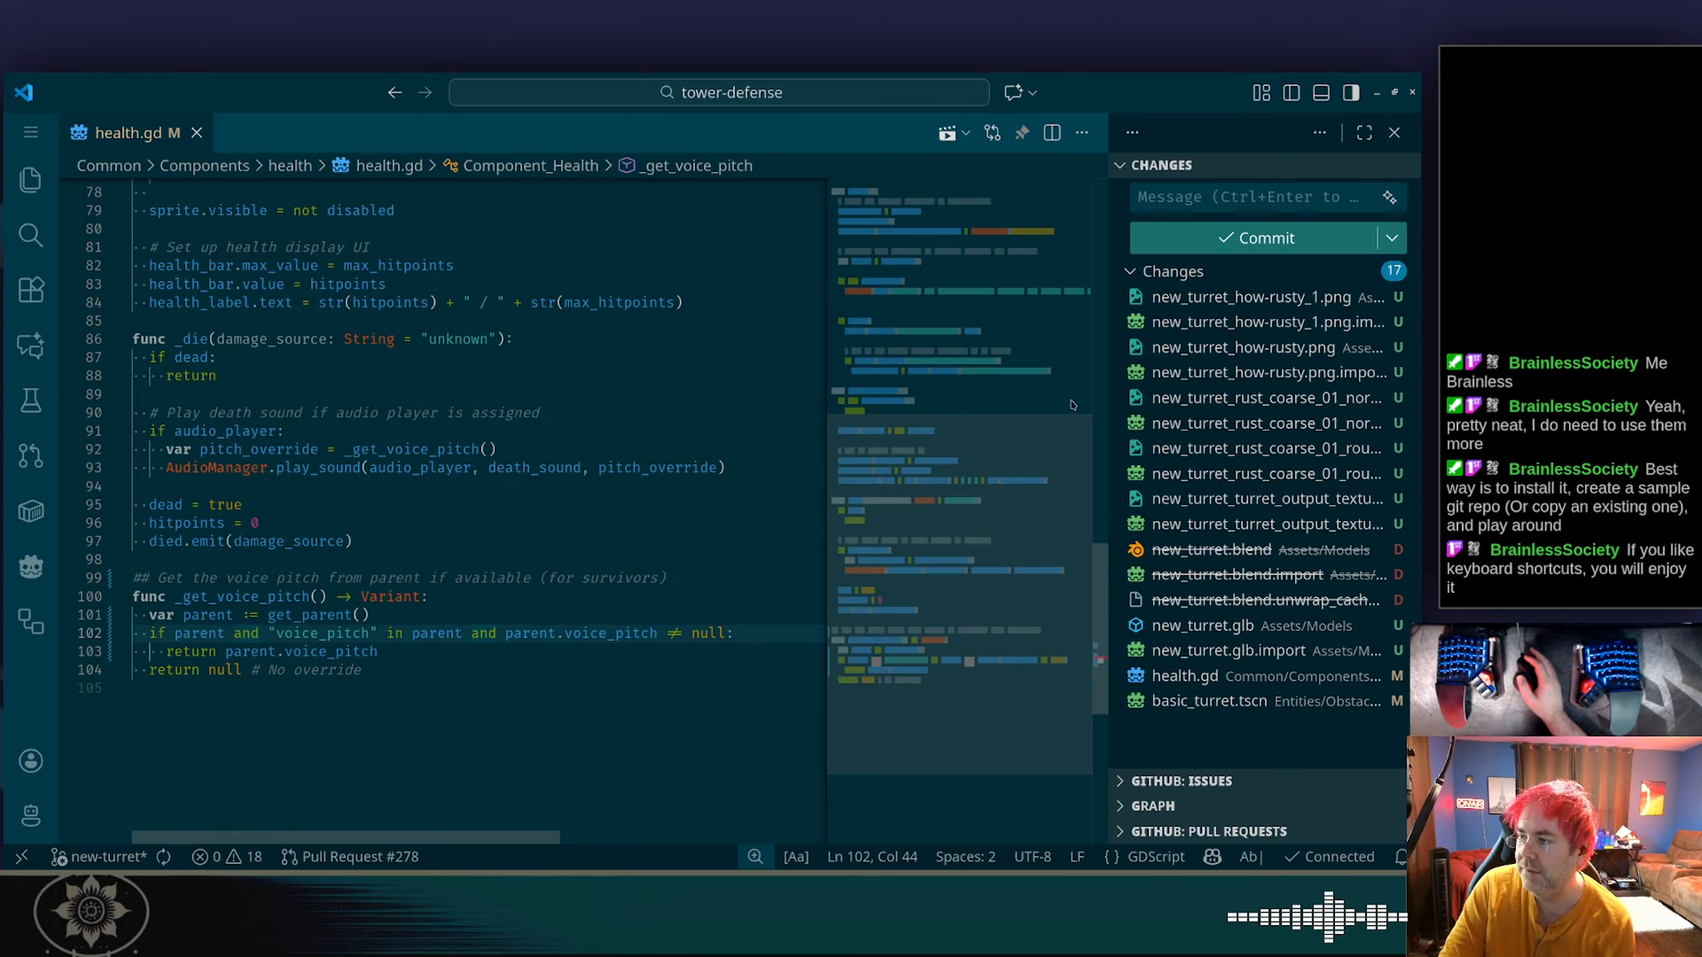
# Widen the source control area, stage only health.gd and commit it to new-turret with a generated message.
pyautogui.moveTo(1109, 410); pyautogui.dragTo(812, 411)
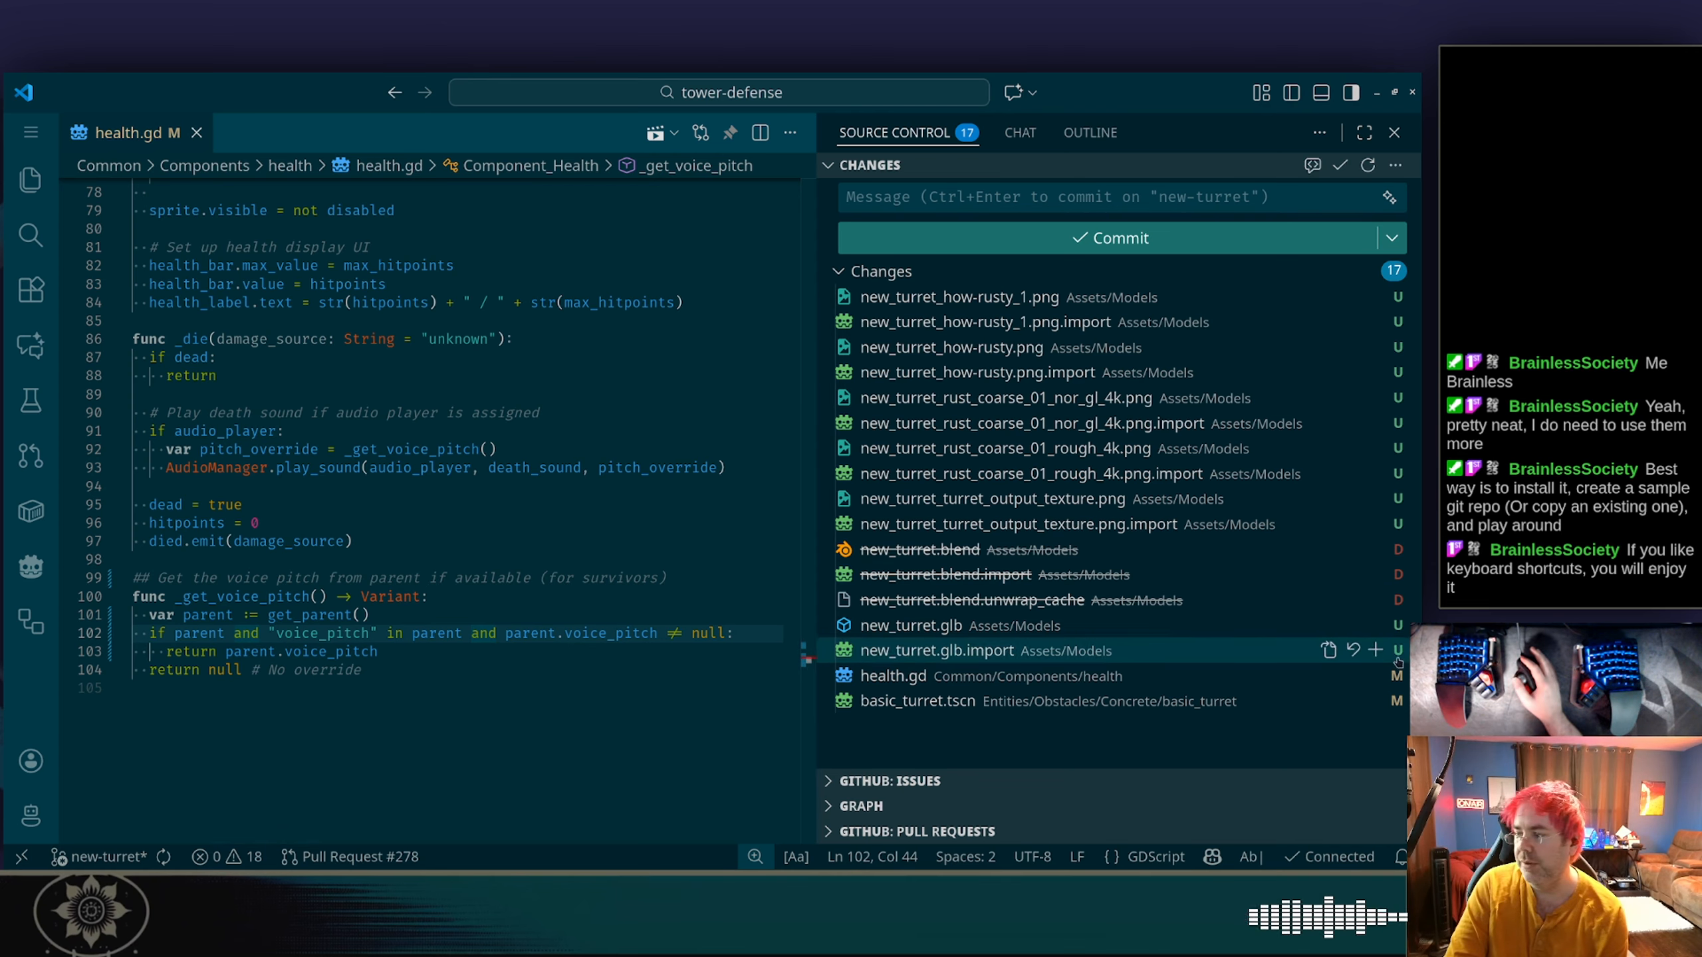
pyautogui.click(1372, 675)
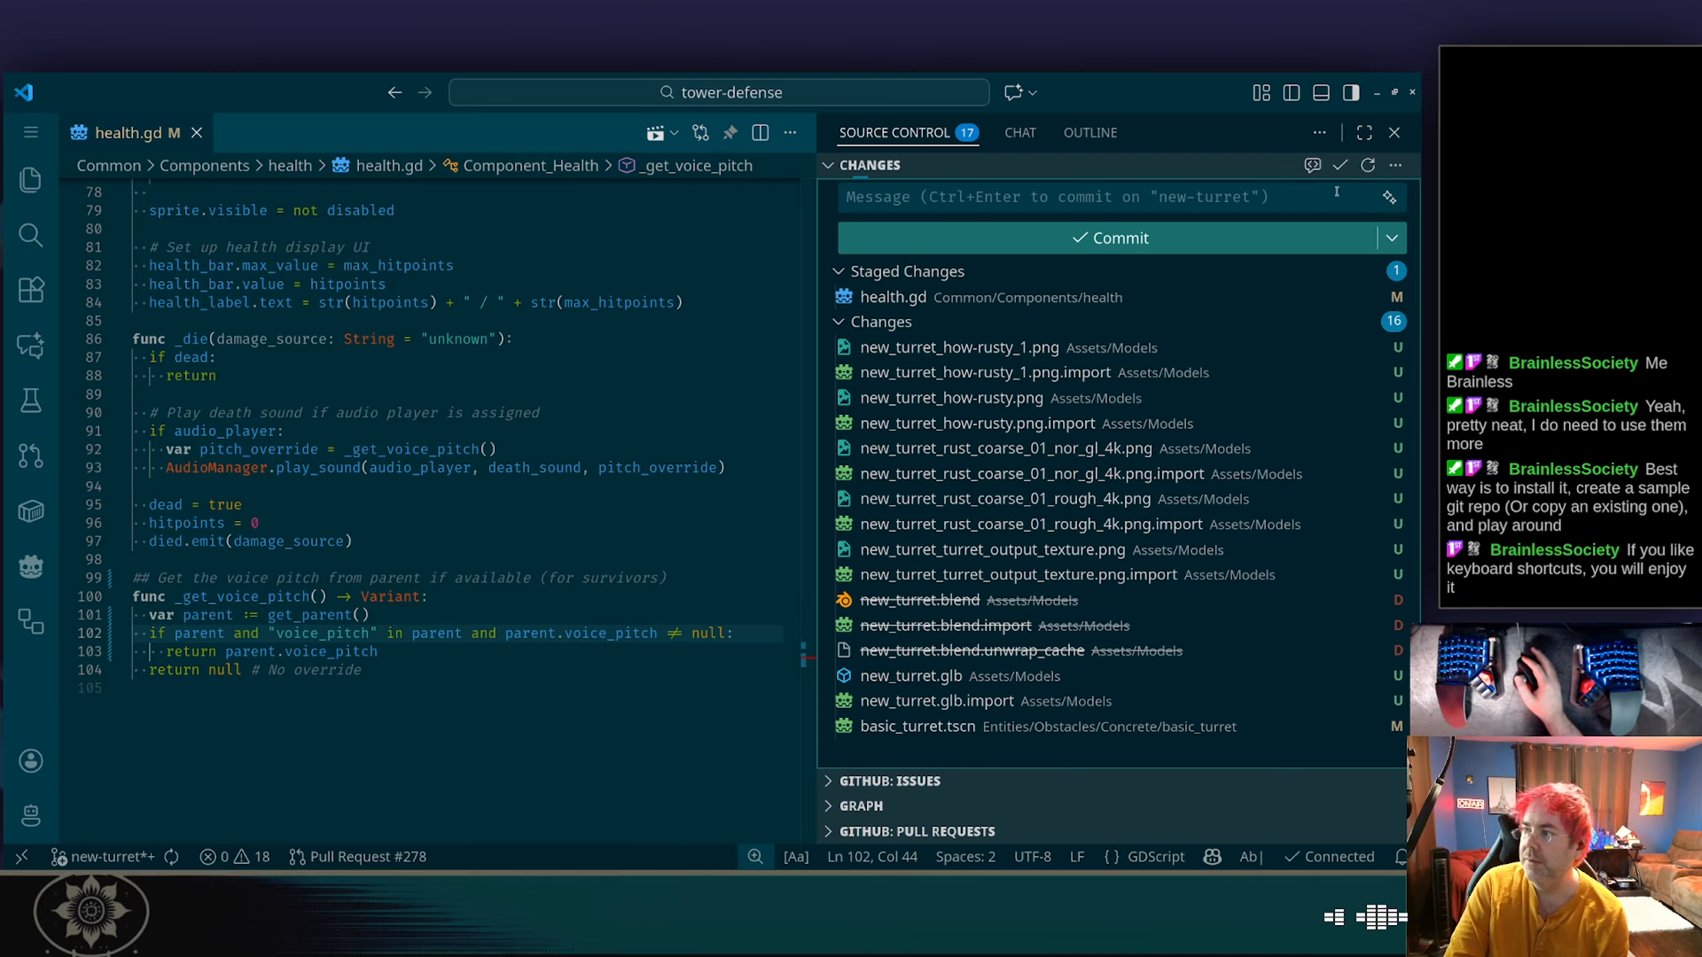
pyautogui.click(1388, 197)
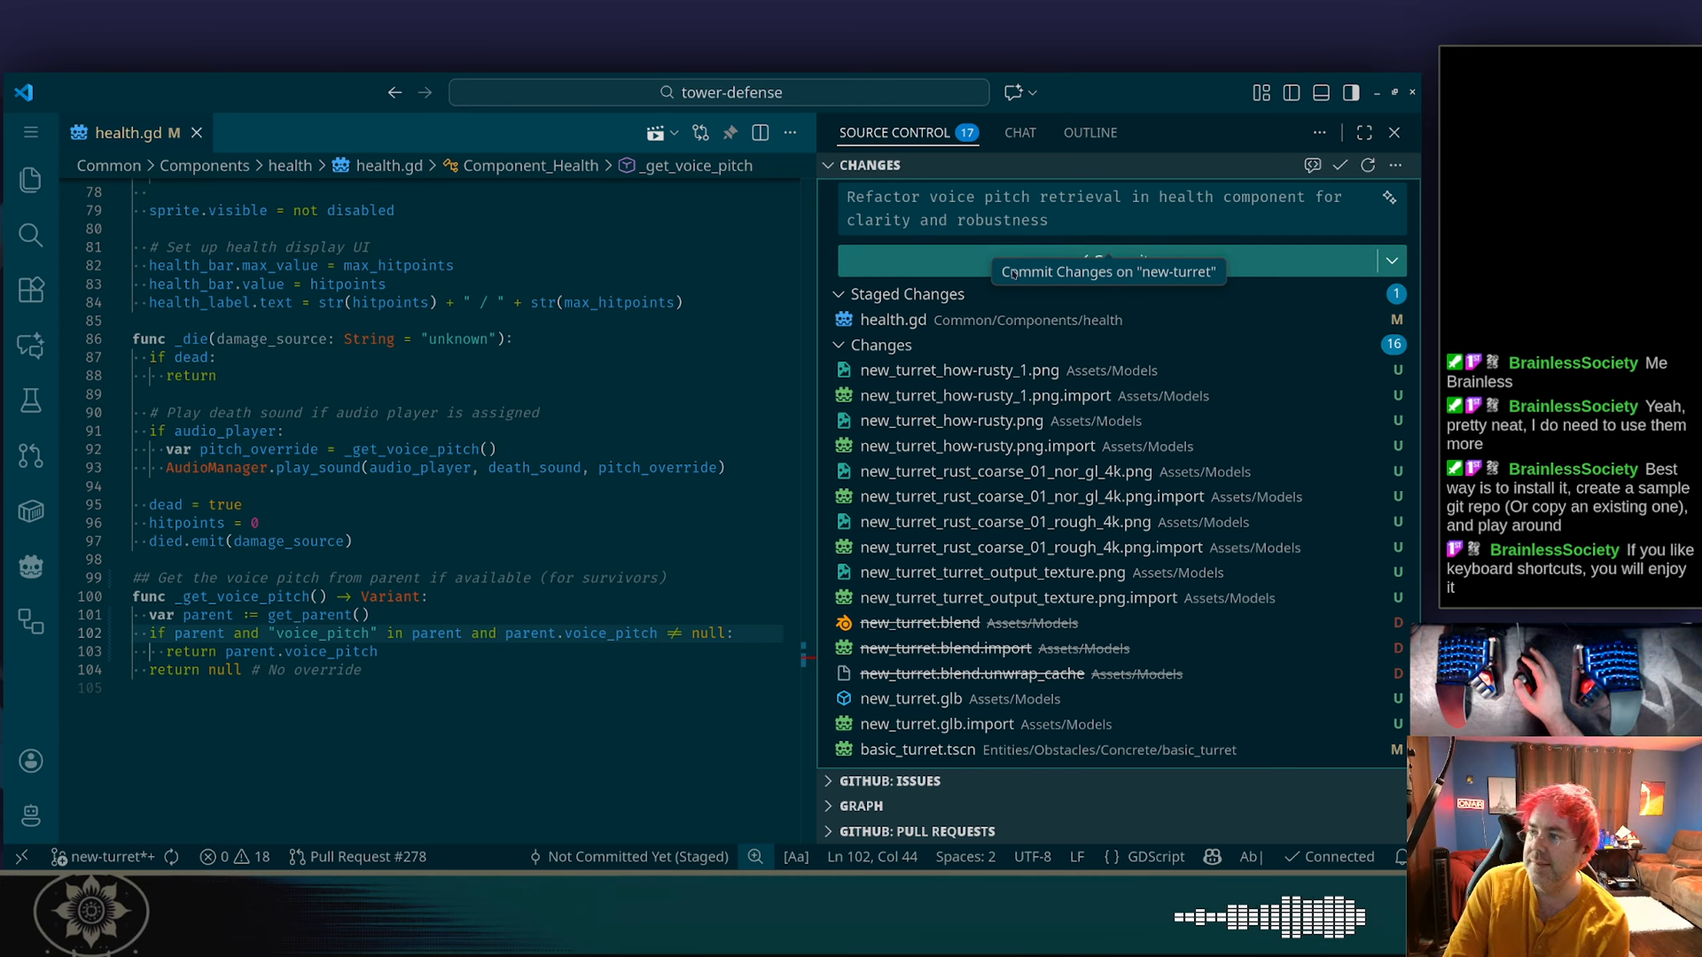
pyautogui.click(980, 263)
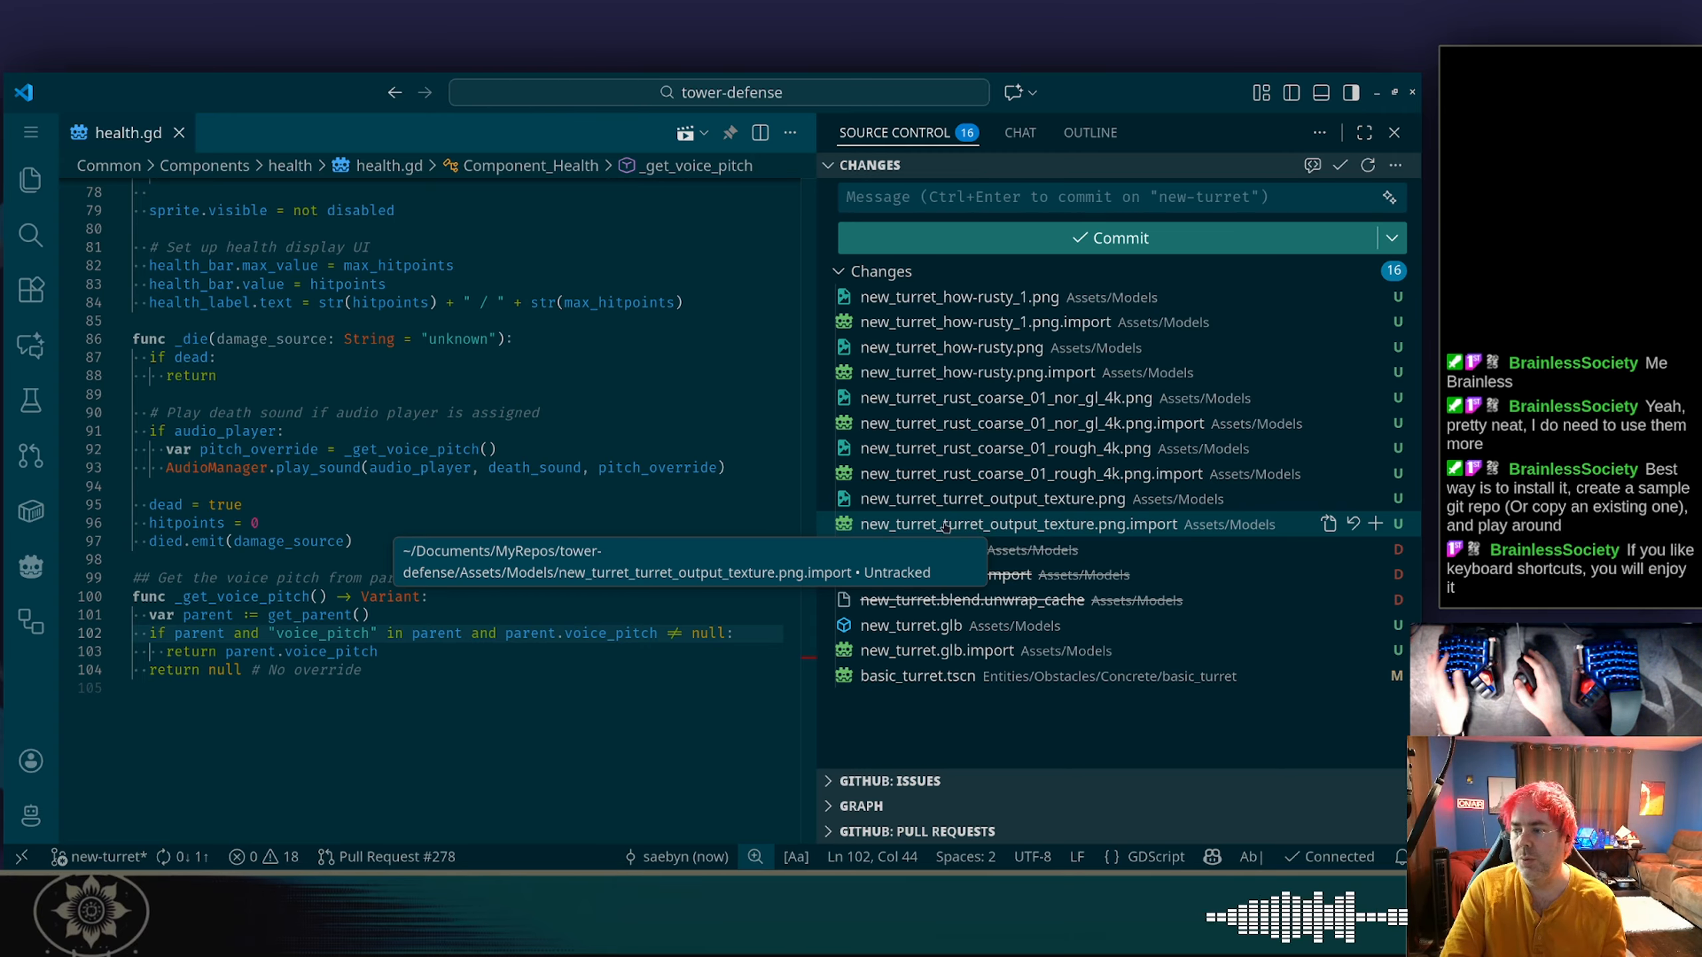
# Switch to Dolphin and open the tower-defense Assets/Models folder by way of the recent Textures location.
pyautogui.hotkey('alt', 'Tab')
pyautogui.hotkey('alt', 'Tab')
pyautogui.hotkey('alt', 'Tab')
pyautogui.hotkey('alt', 'Tab')
pyautogui.hotkey('alt', 'Tab')
pyautogui.hotkey('alt', 'Tab')
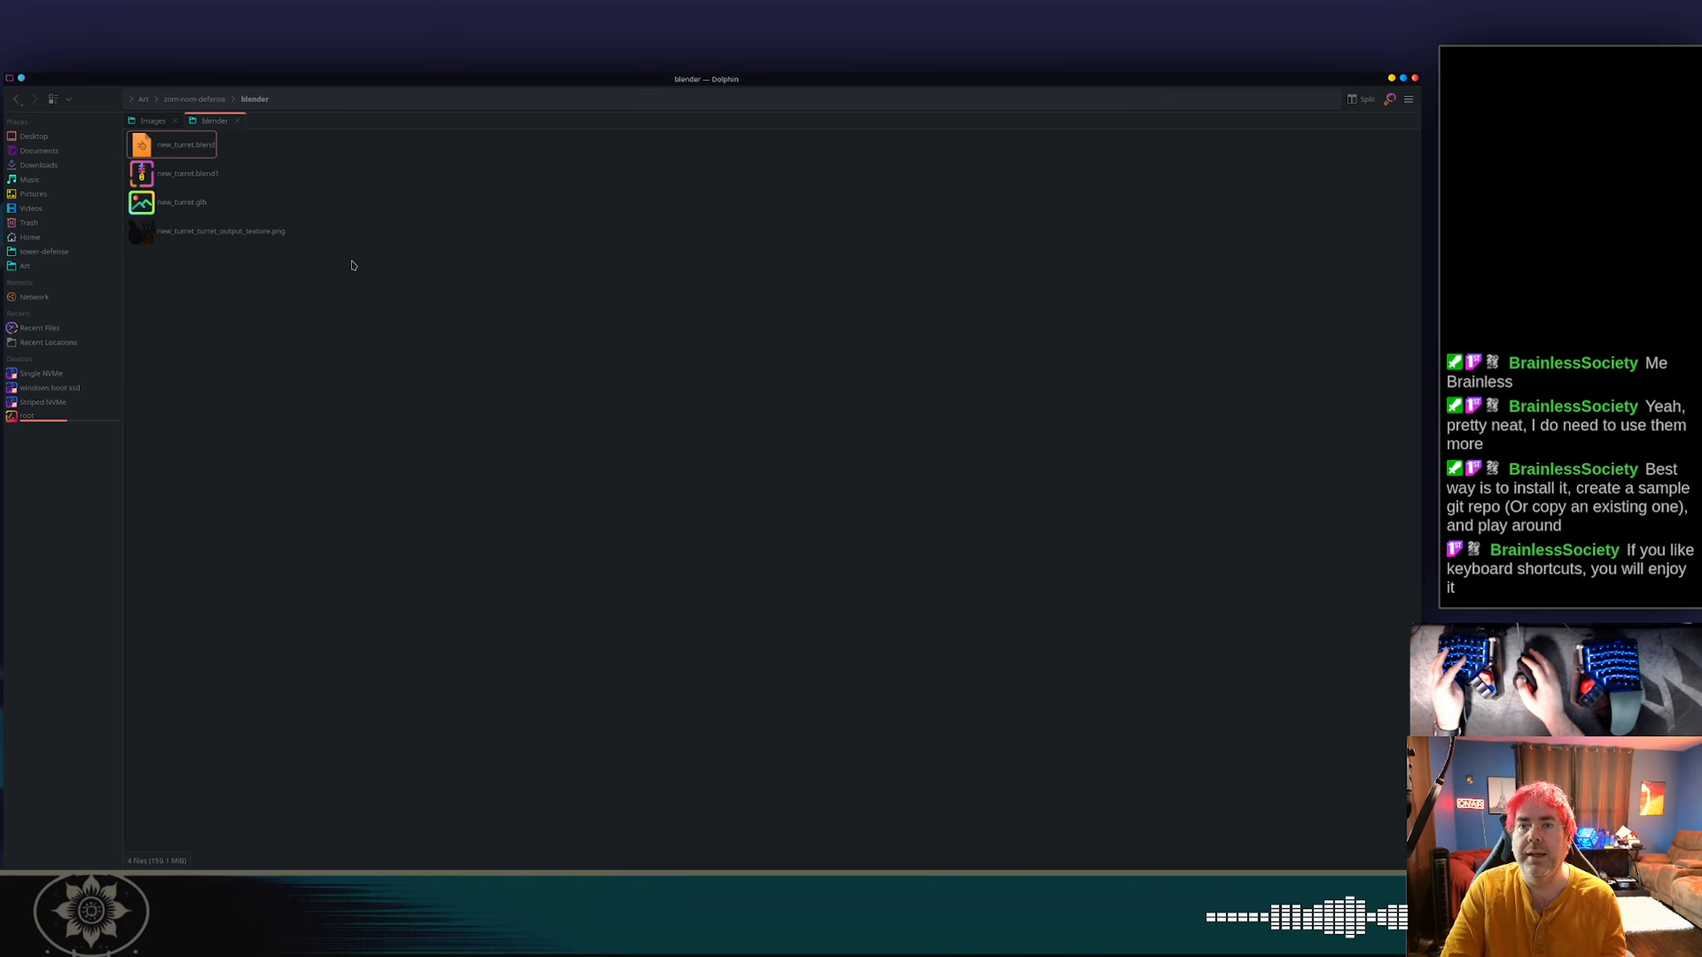
pyautogui.click(56, 347)
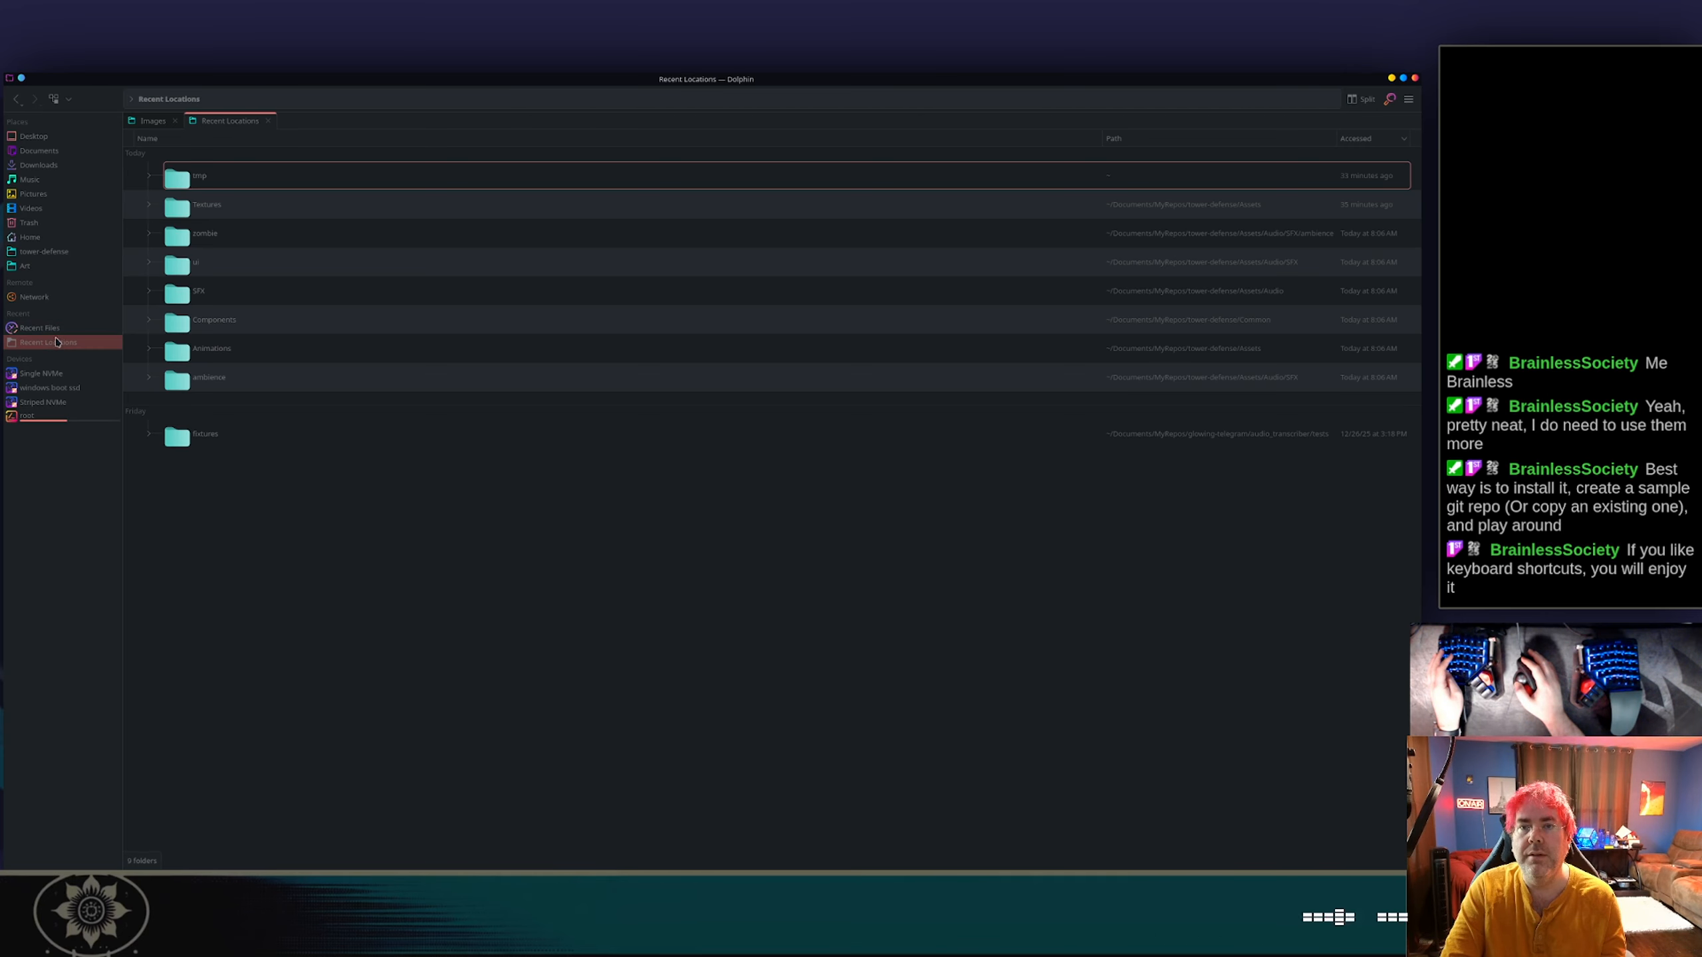
pyautogui.click(218, 215)
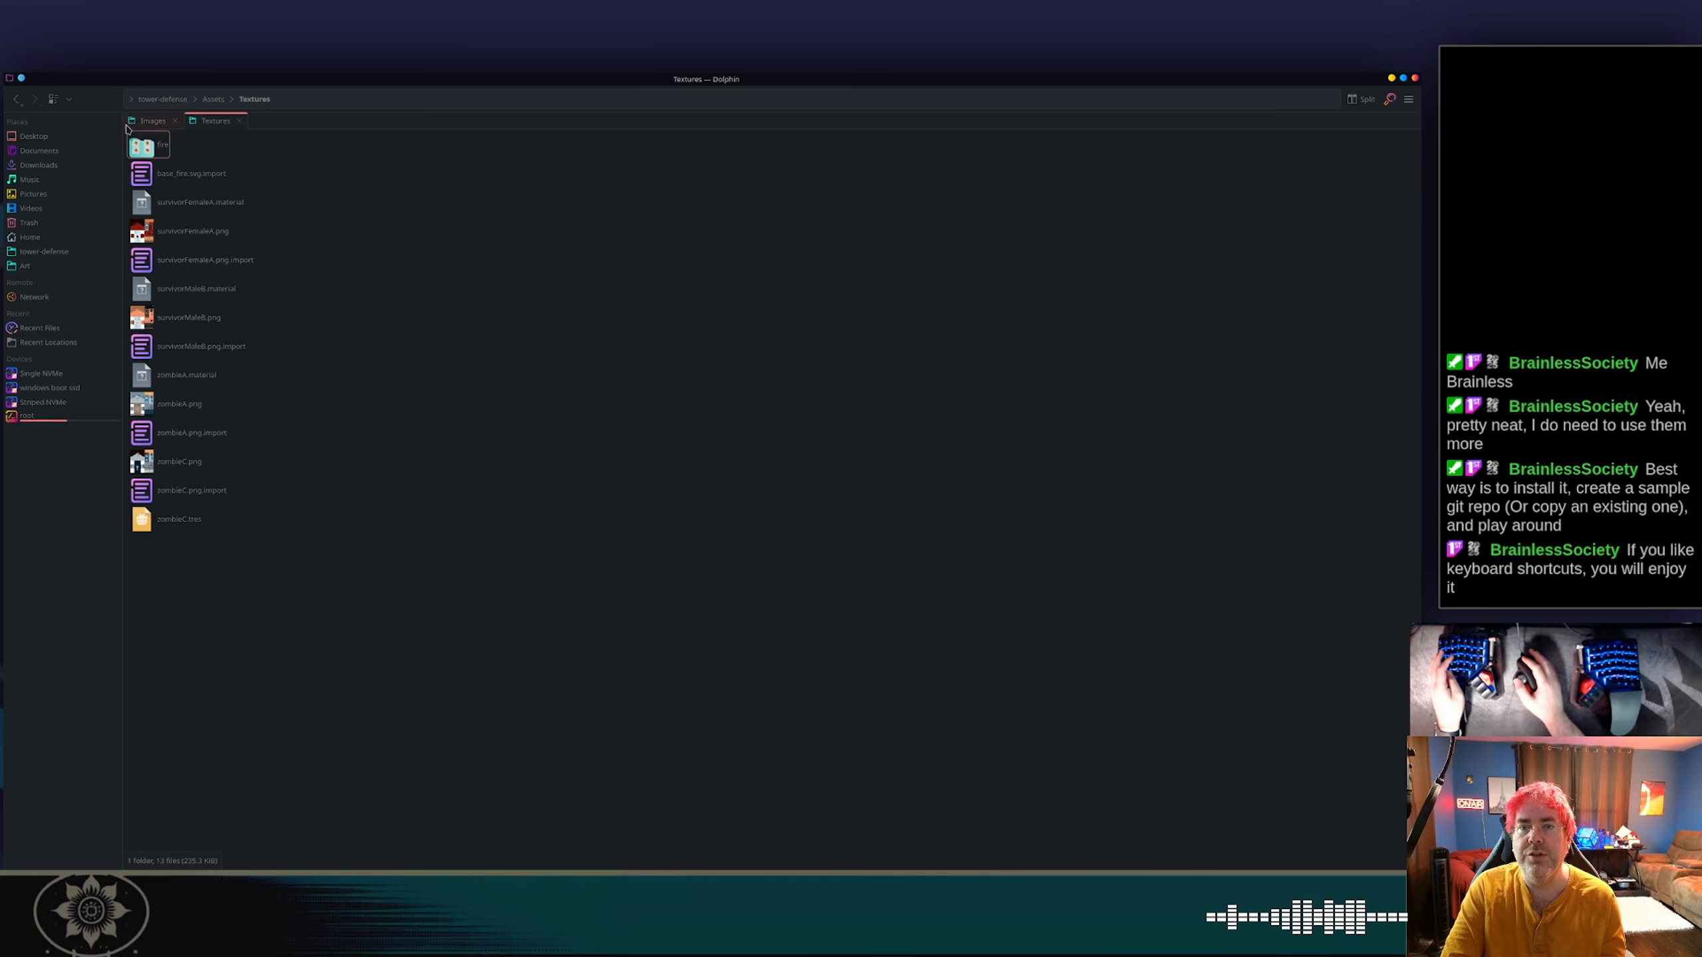
pyautogui.click(215, 99)
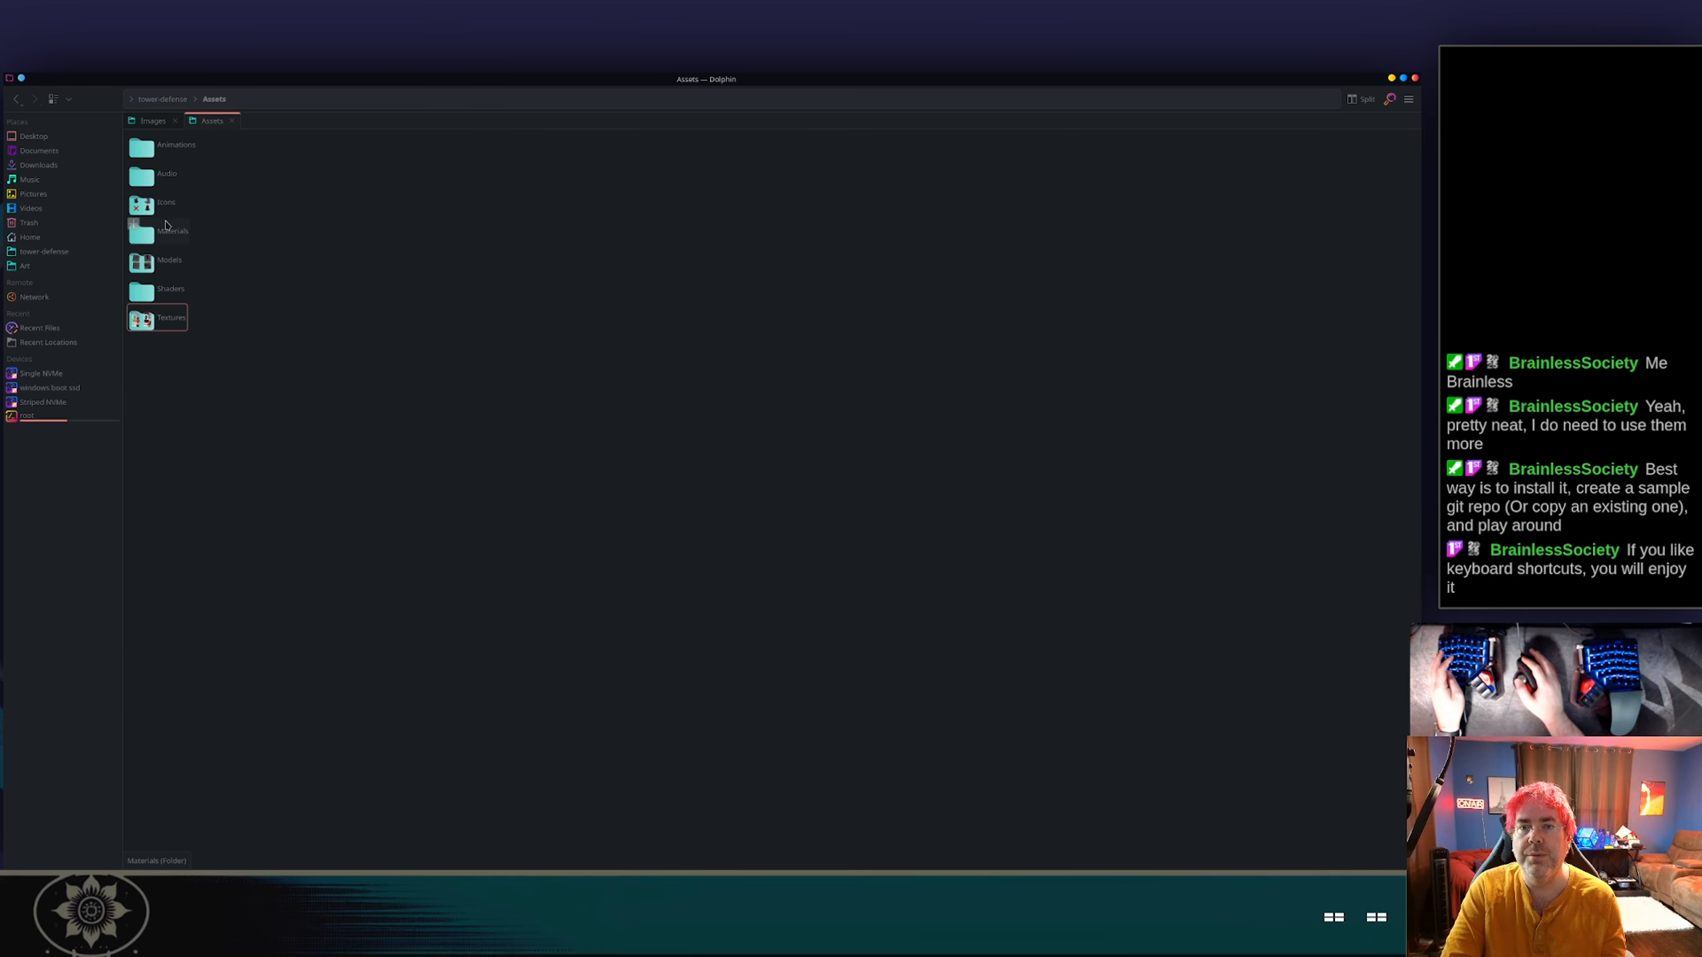
pyautogui.click(162, 258)
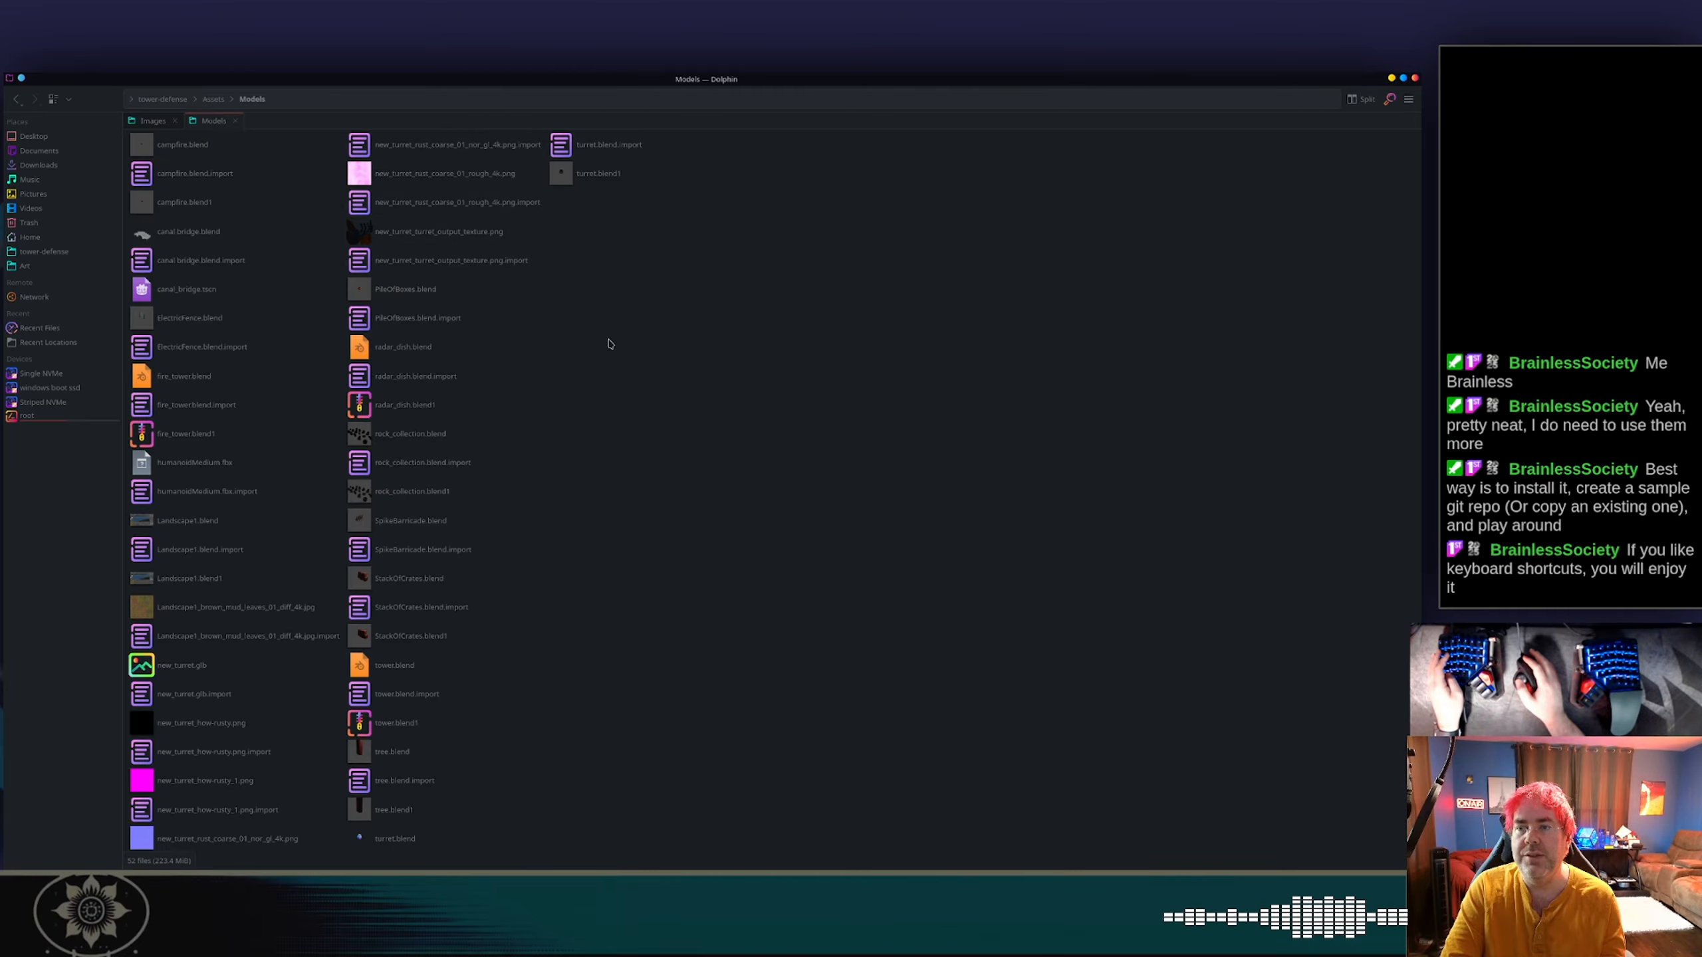
# Switch to the Godot editor with the basic_turret scene.
pyautogui.hotkey('alt', 'Tab')
pyautogui.hotkey('alt', 'Tab')
pyautogui.hotkey('alt', 'Tab')
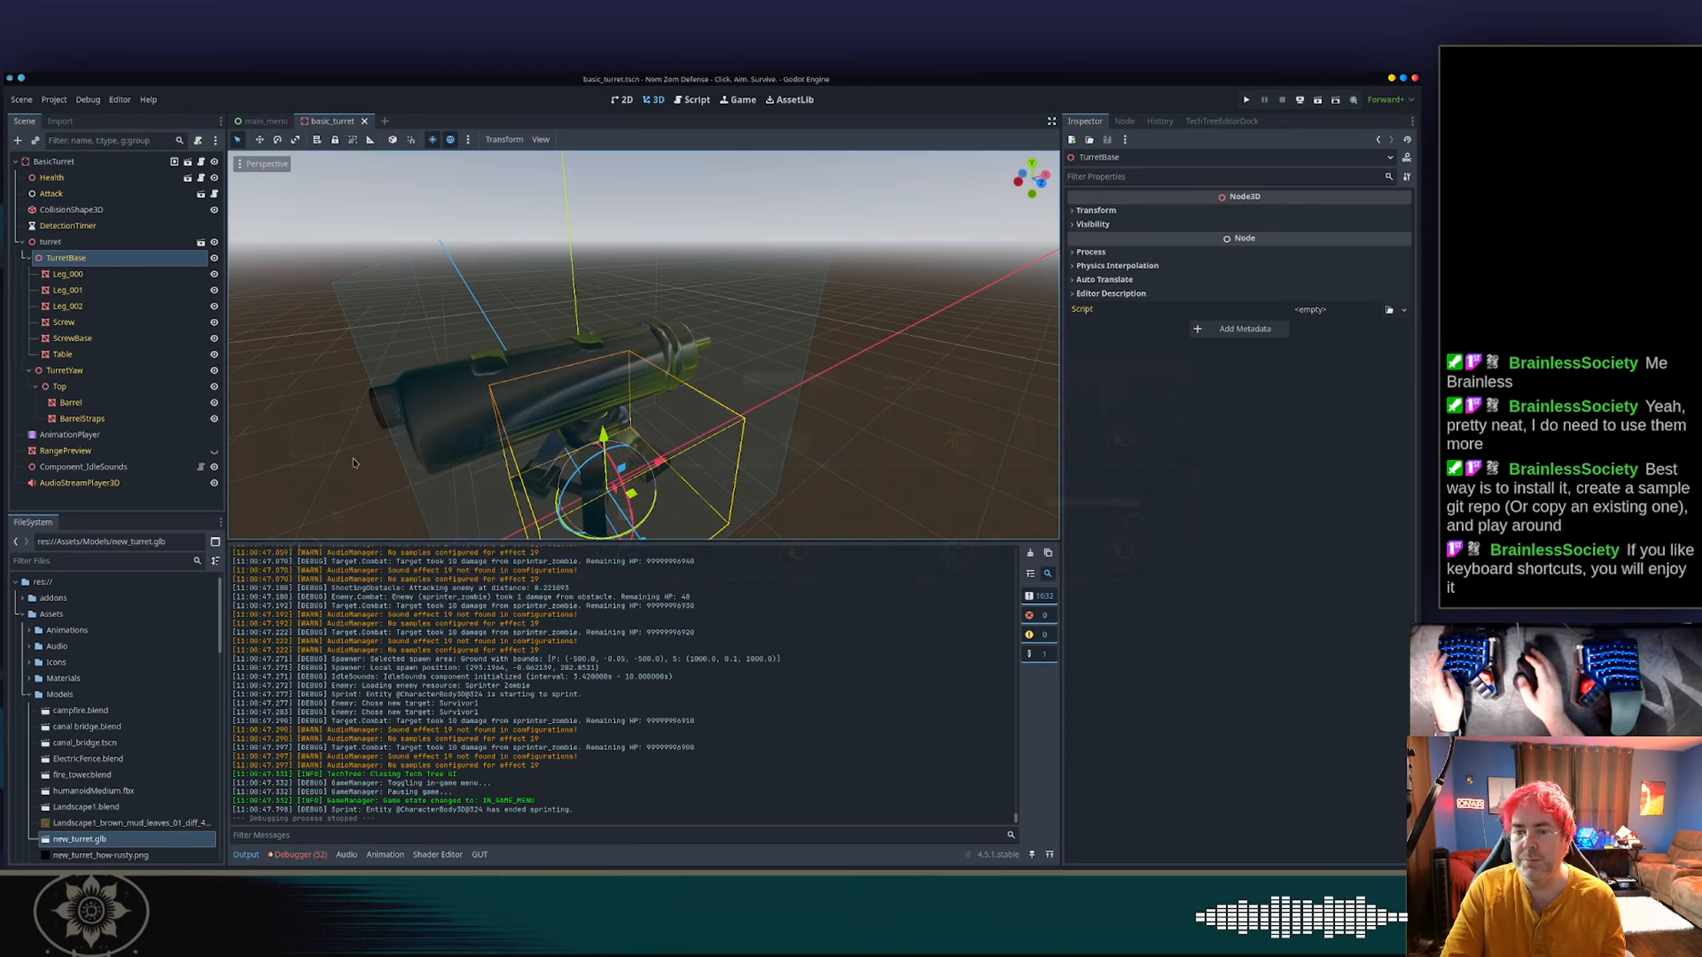
# Check the dependencies of the five new_turret PNG textures in Assets/Models through a removal request, and cancel the removal.
pyautogui.scroll(-5, 121, 684)
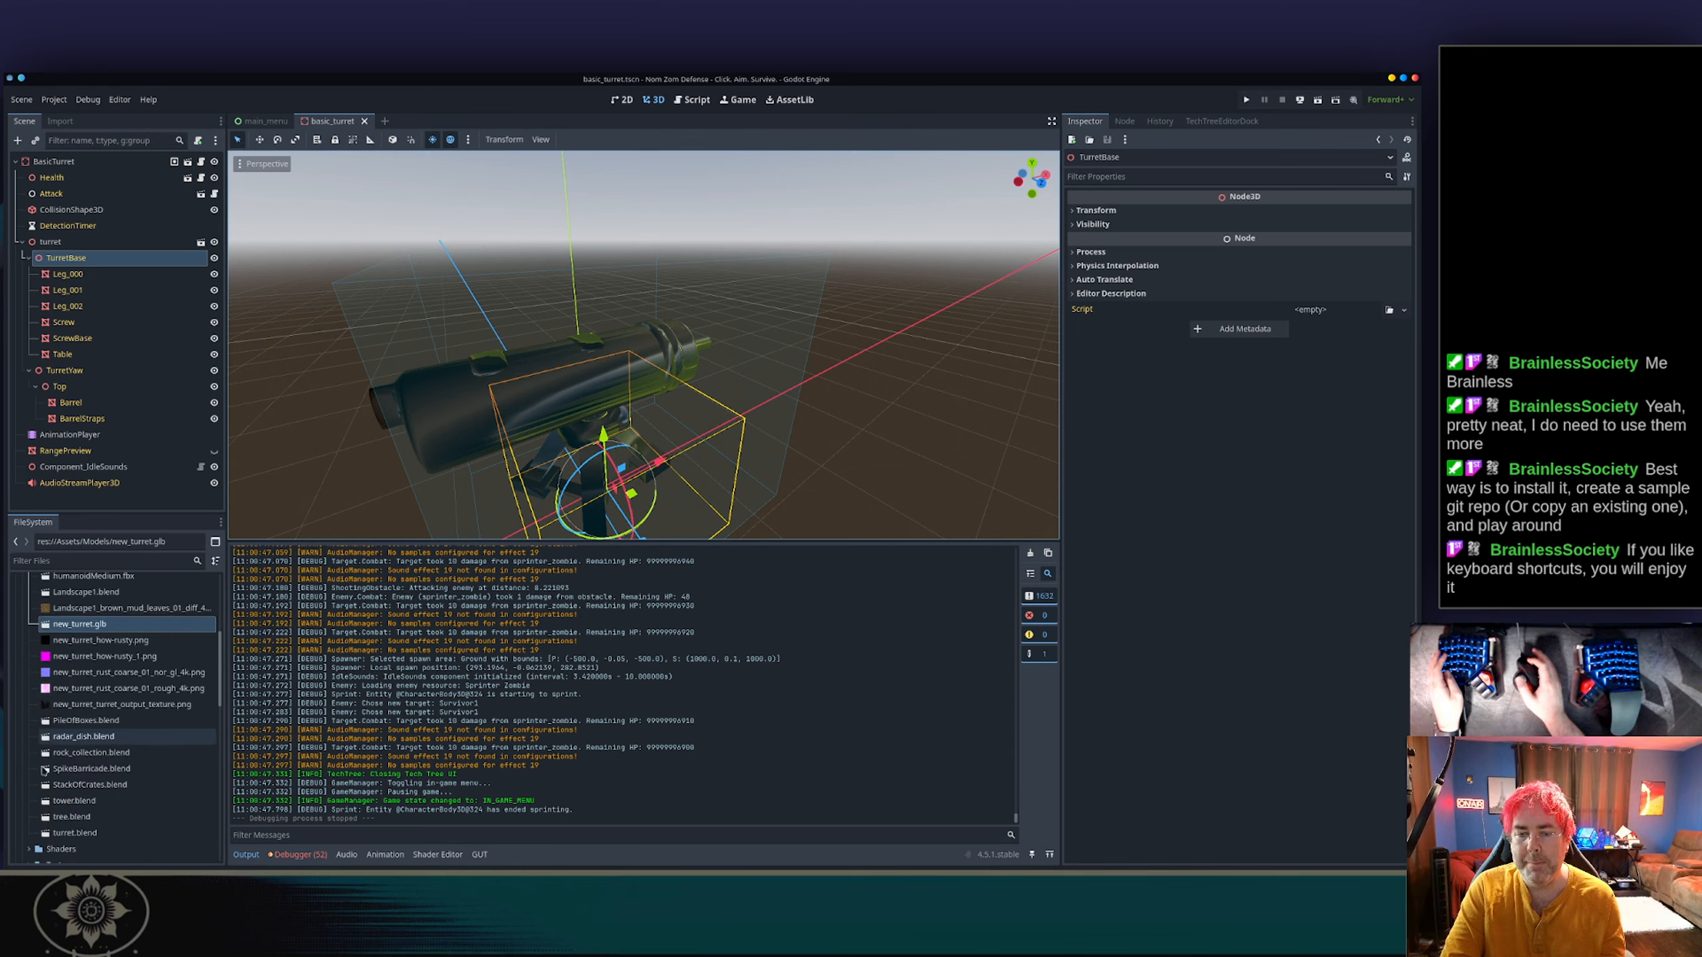
pyautogui.click(140, 640)
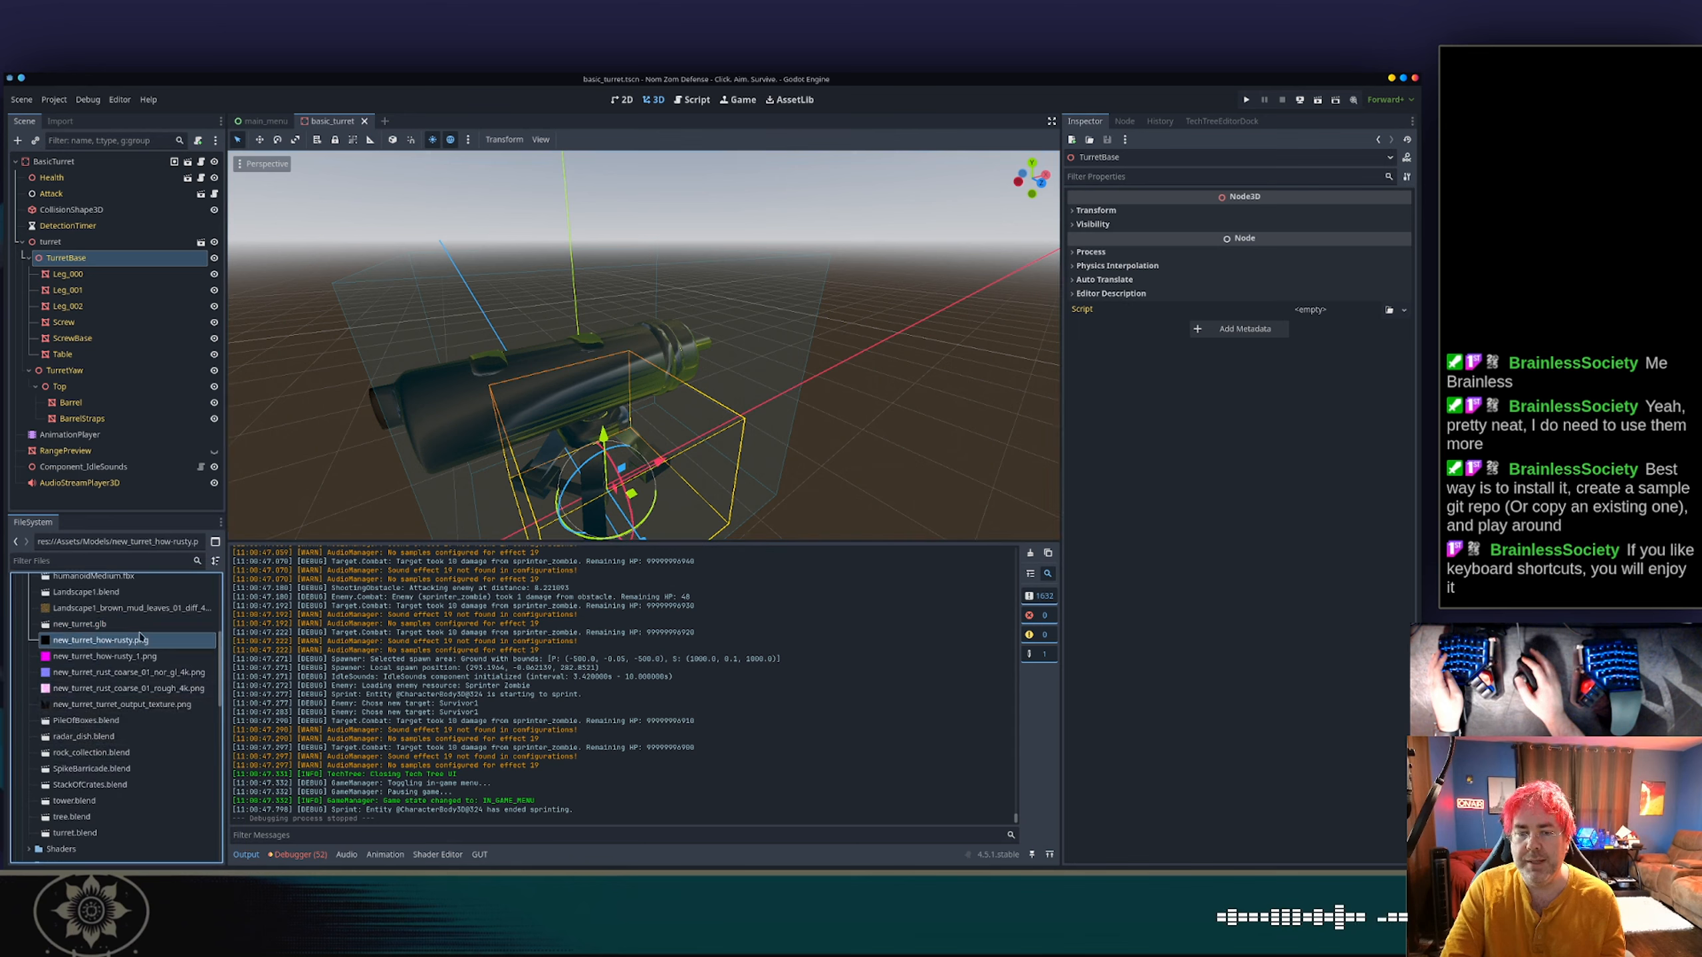
pyautogui.keyDown('shift'); pyautogui.click(120, 705); pyautogui.keyUp('shift')
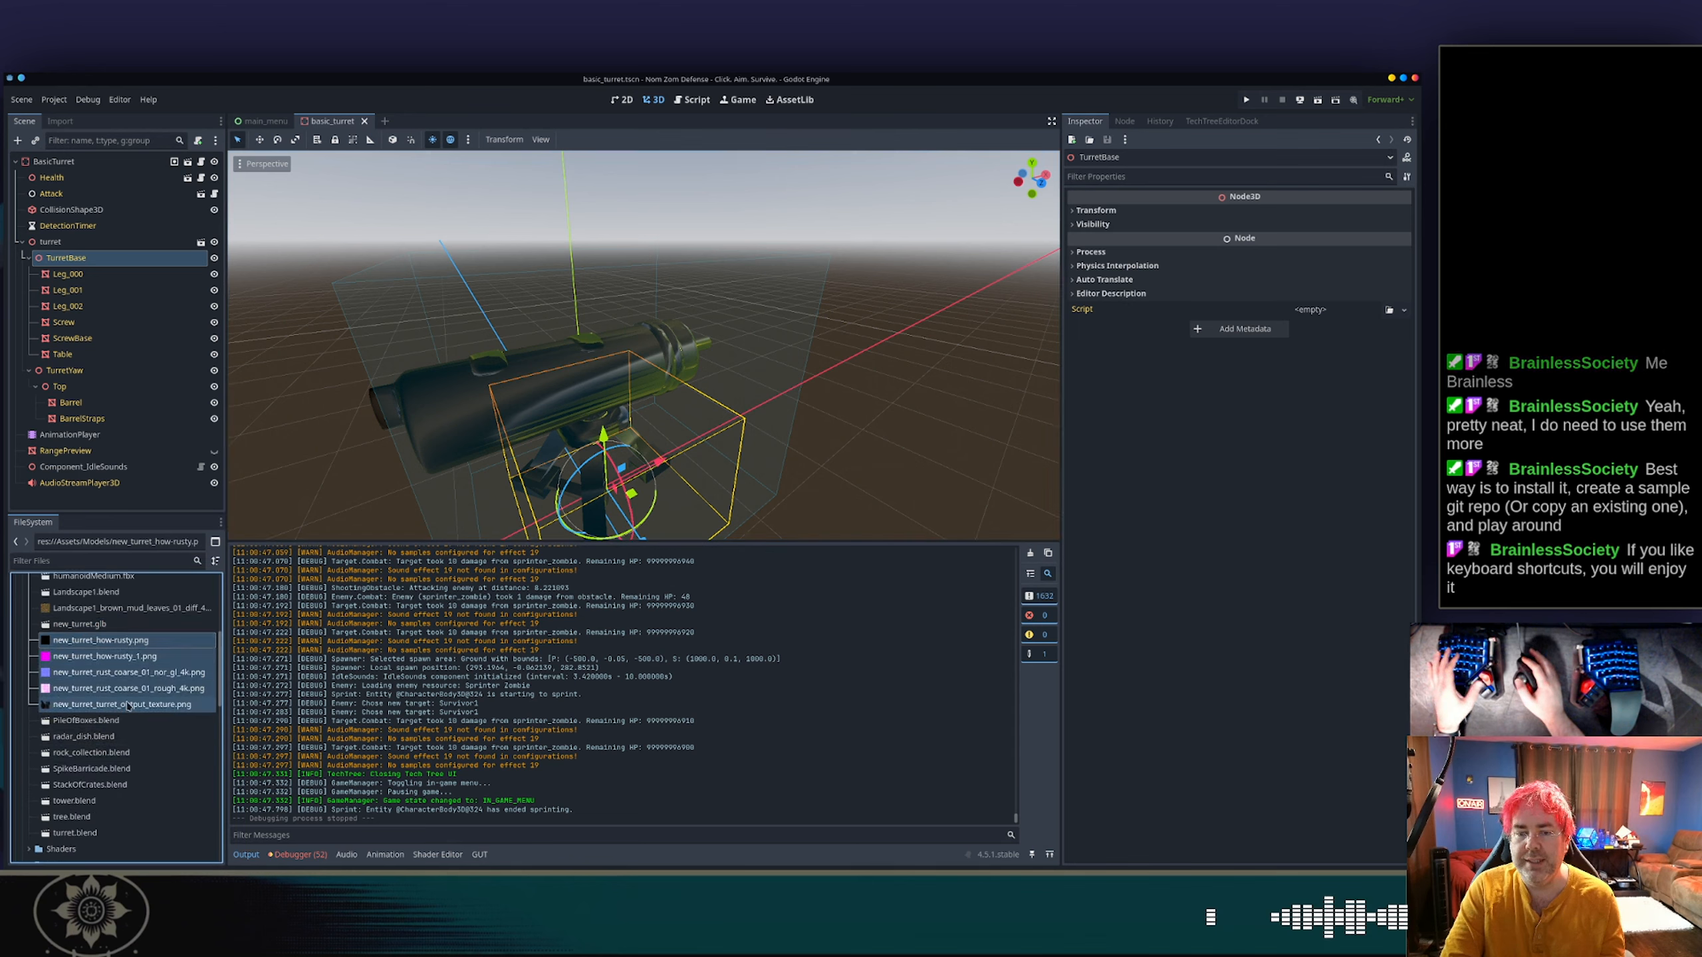
pyautogui.press('Delete')
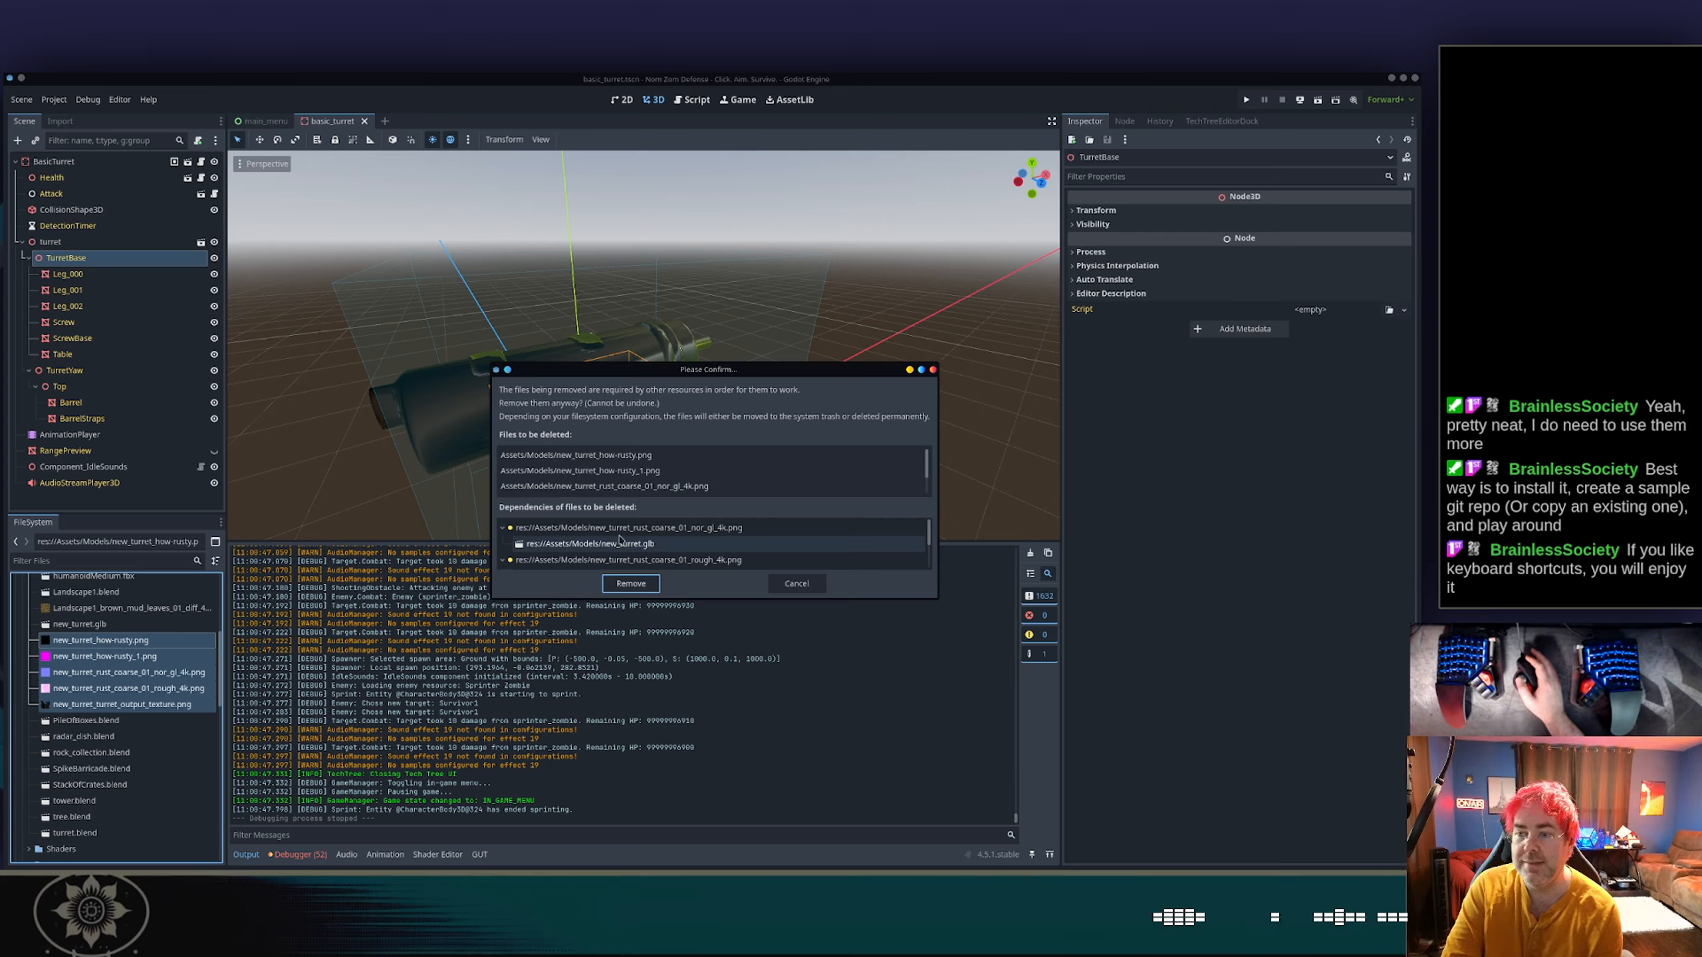
pyautogui.scroll(-3, 633, 542)
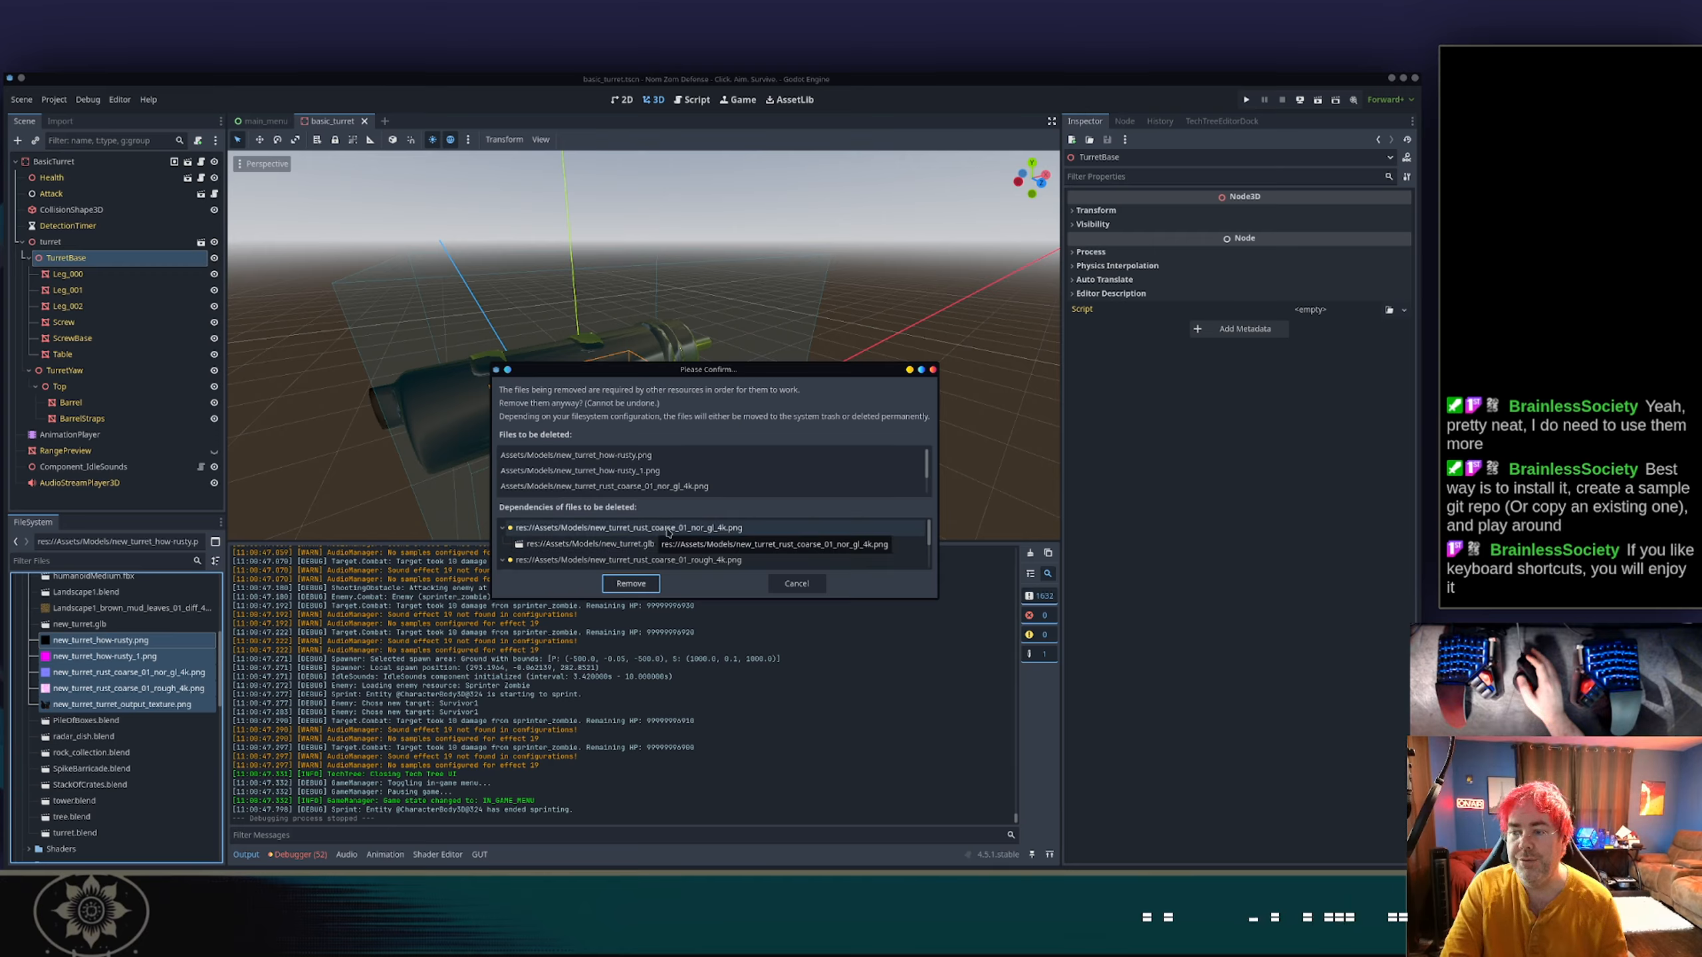
pyautogui.scroll(-2, 667, 535)
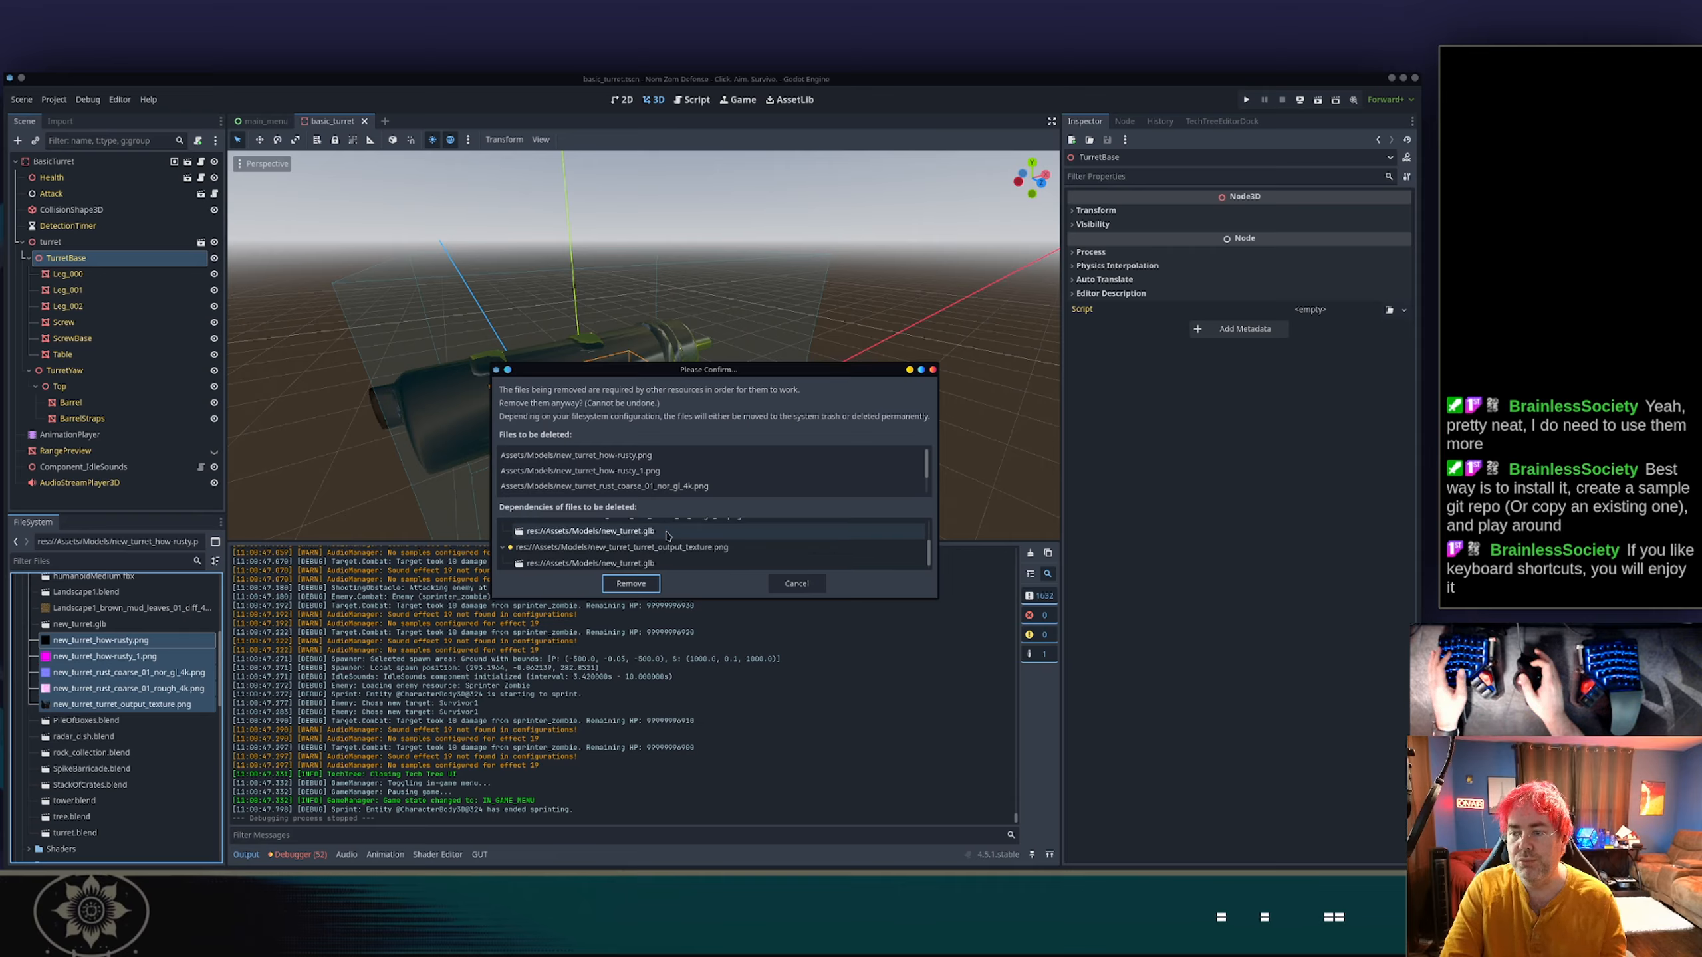
pyautogui.press('Escape')
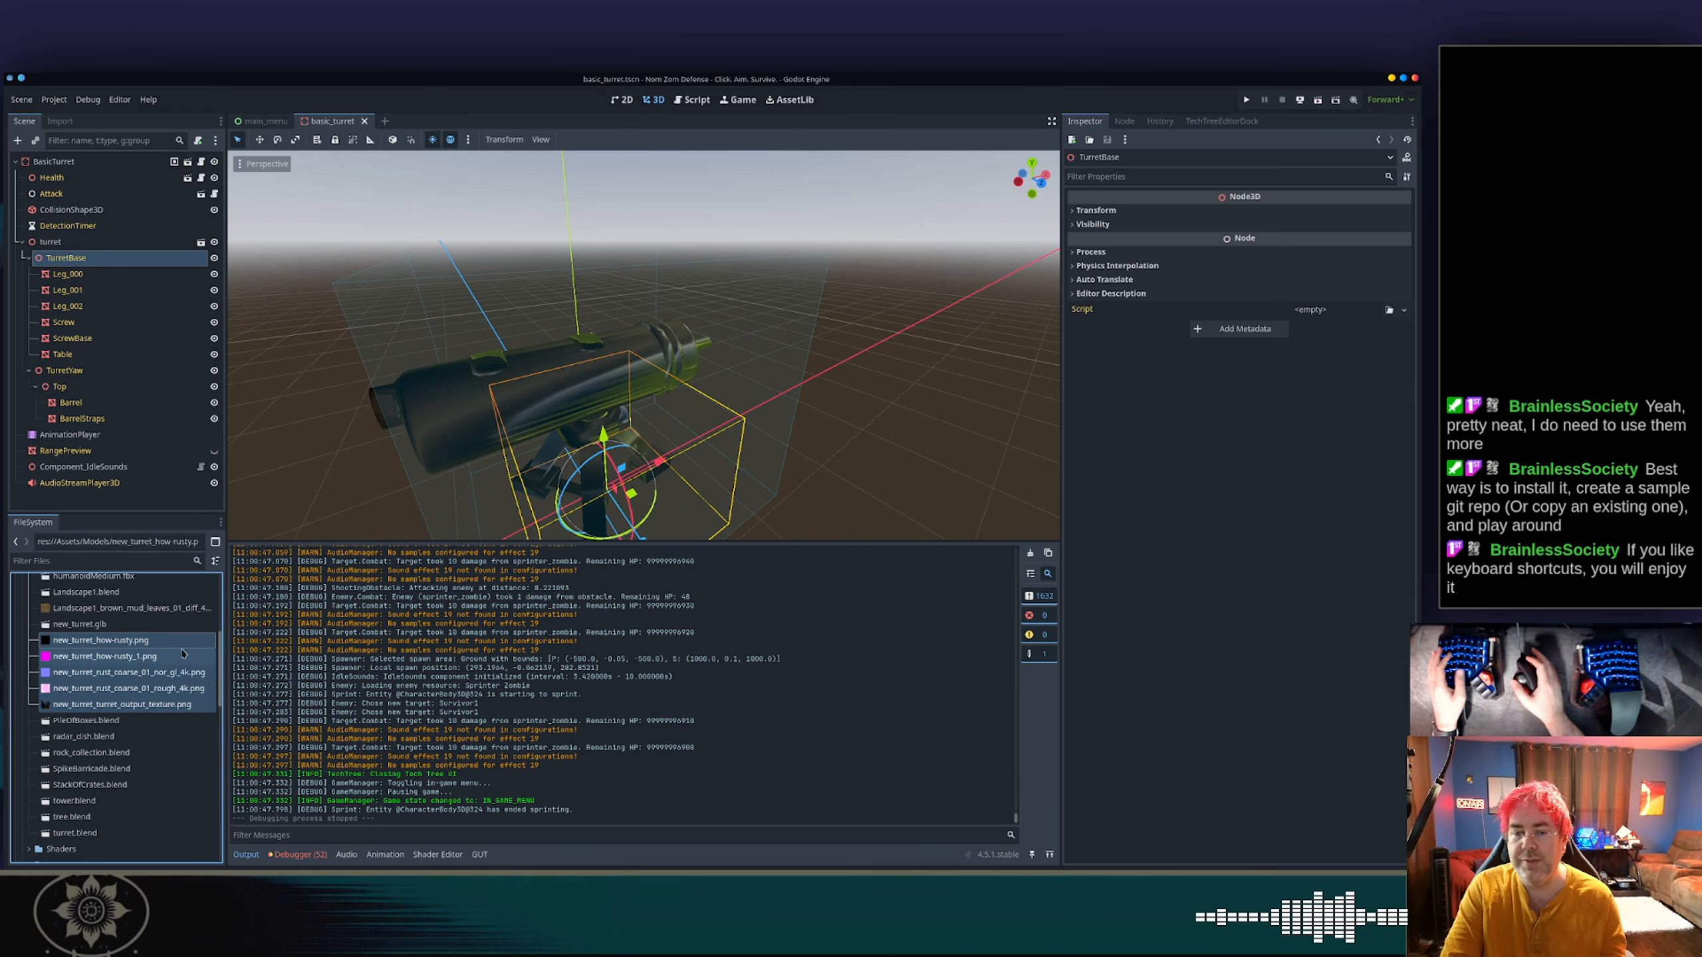
# Delete new_turret_how-rusty.png and new_turret_how-rusty_1.png from Assets/Models.
pyautogui.click(101, 640)
pyautogui.keyDown('shift'); pyautogui.click(169, 658); pyautogui.keyUp('shift')
pyautogui.press('Delete')
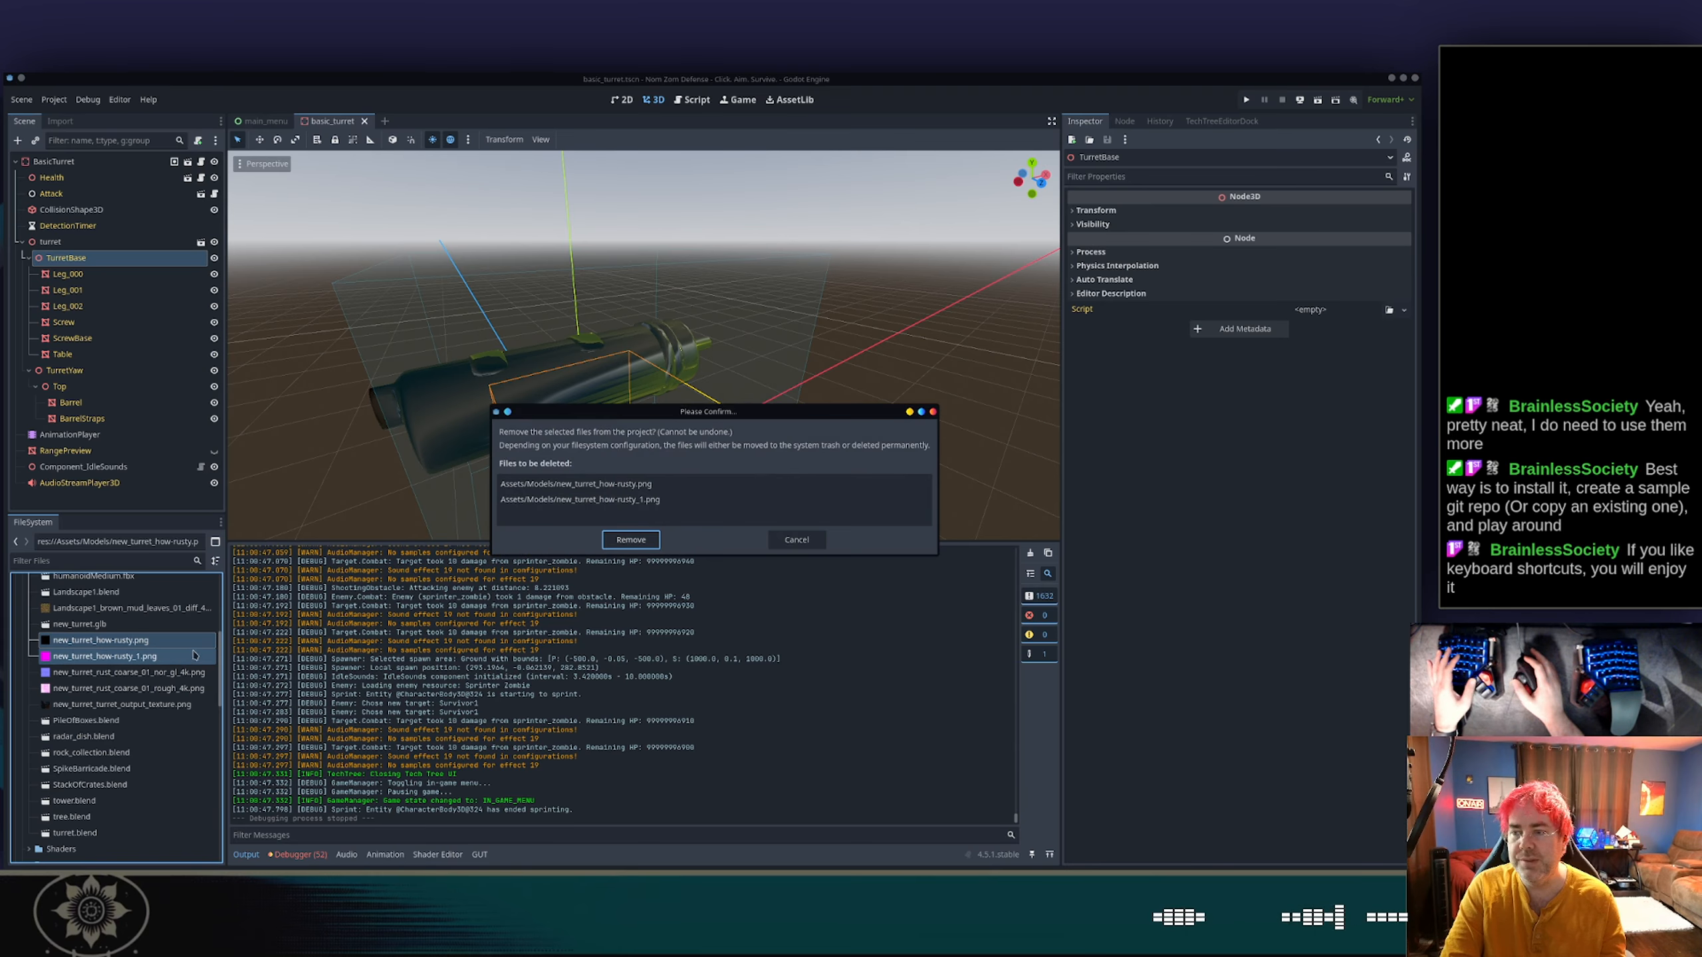
pyautogui.click(634, 537)
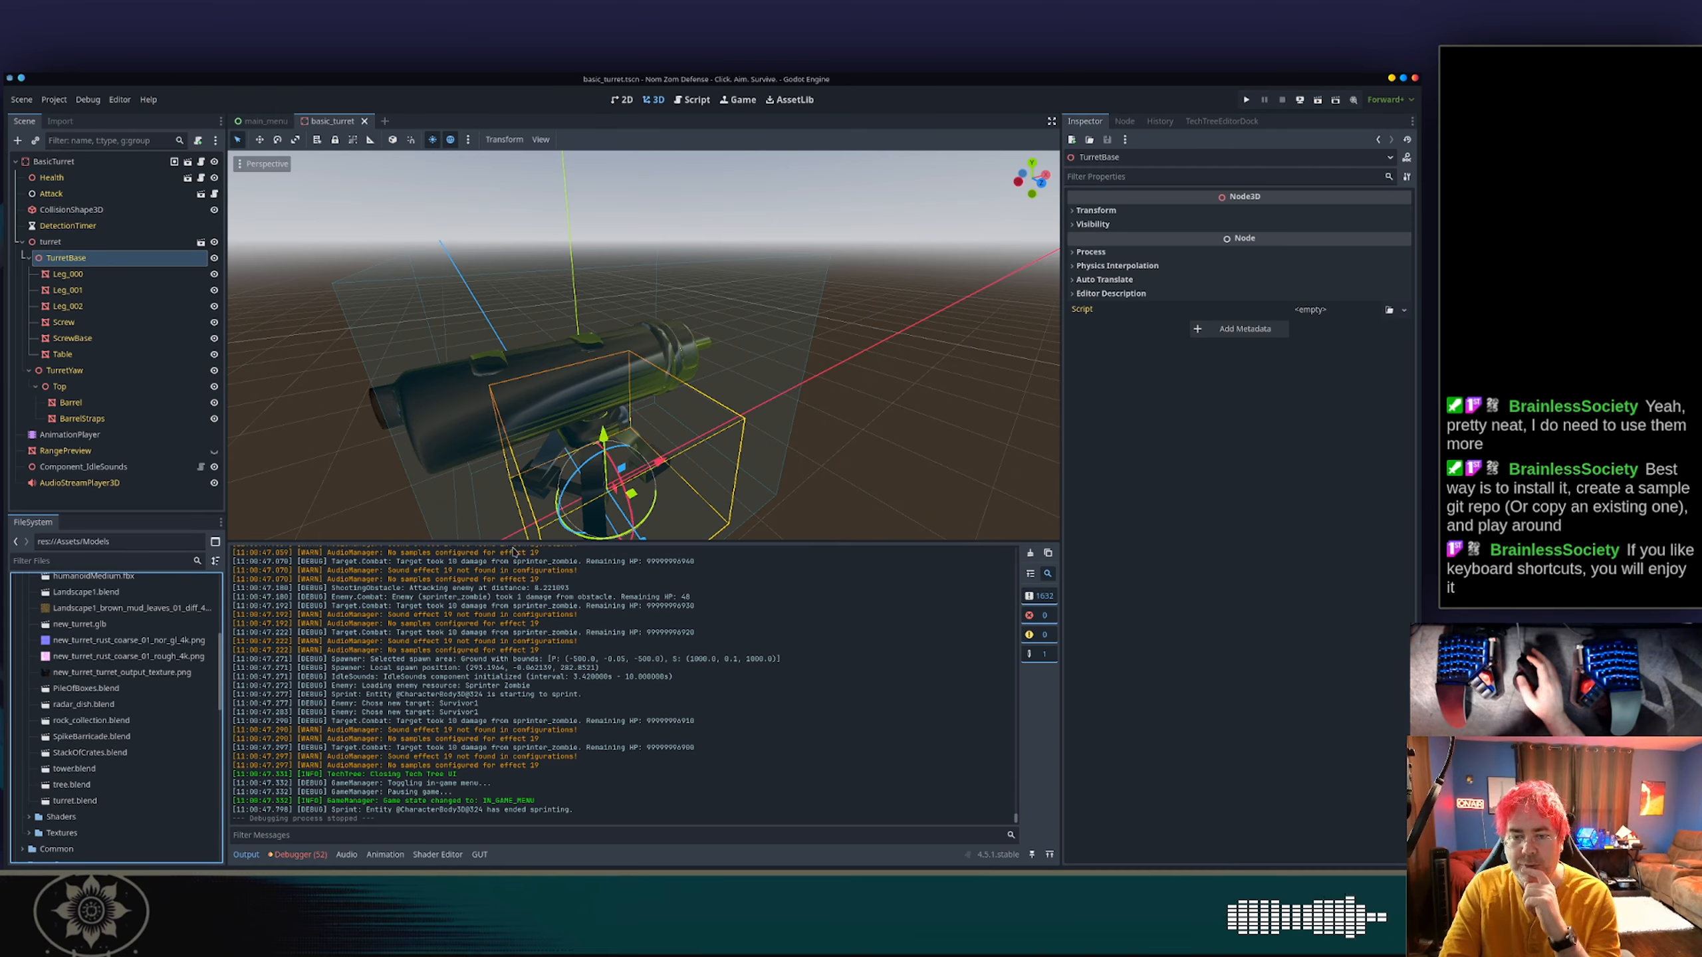
# Check the dependencies of new_turret_turret_output_texture.png through a removal request, and look over the Models file list.
pyautogui.click(179, 672)
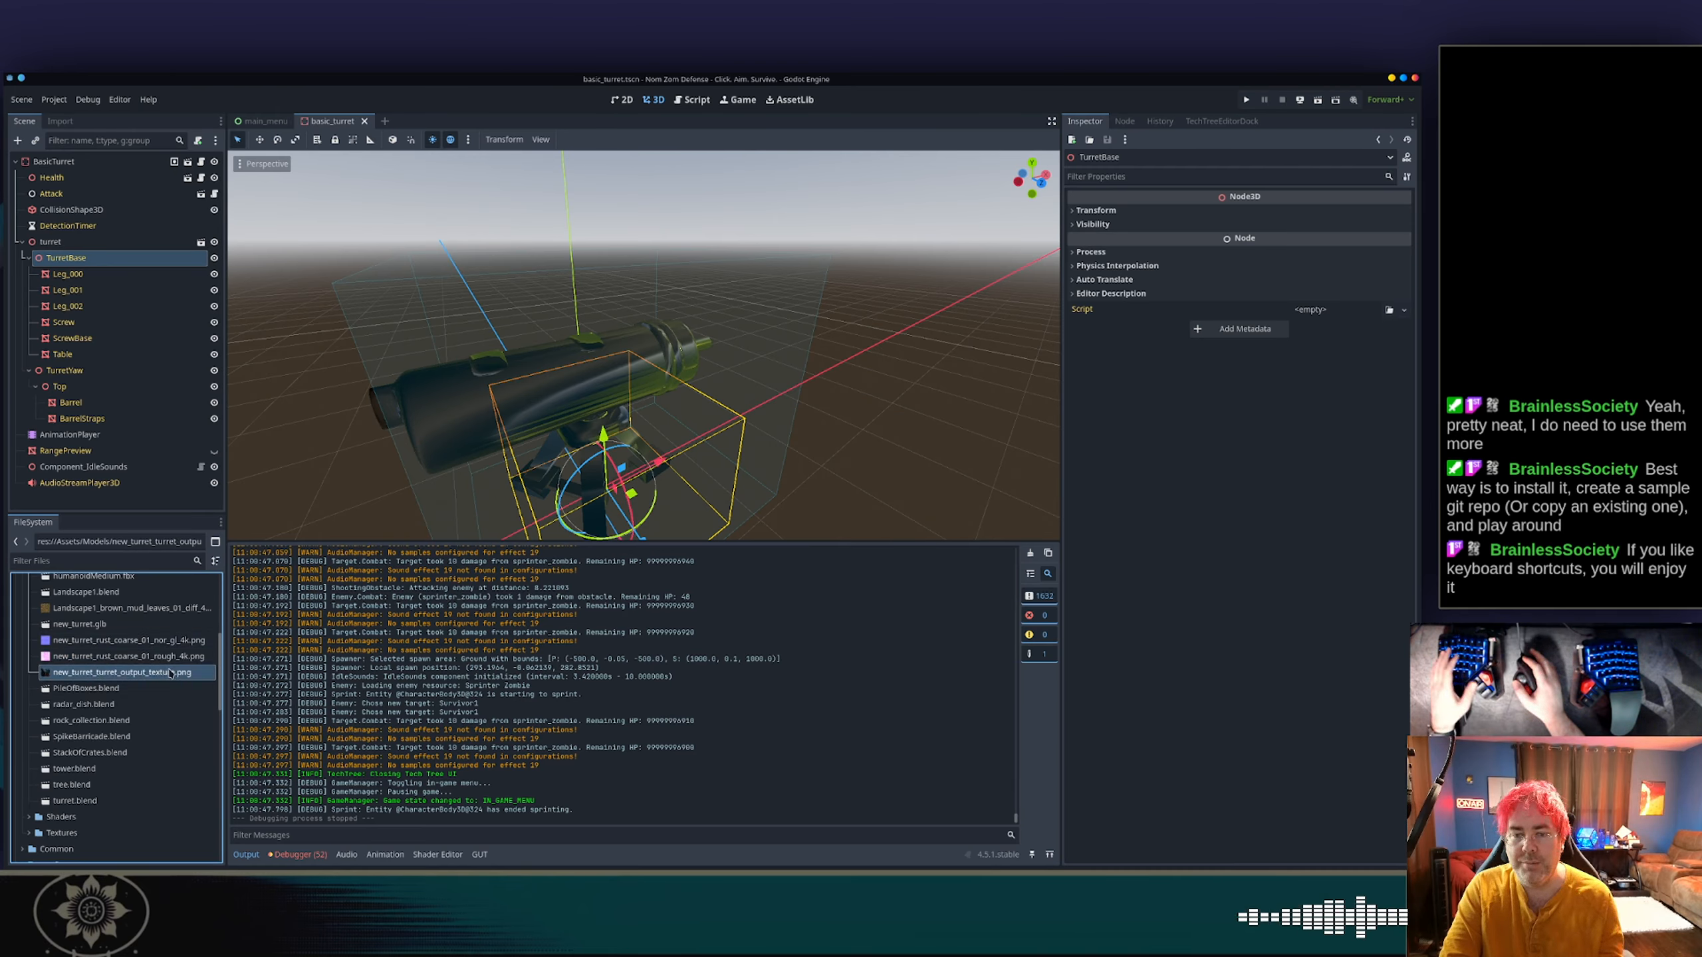
pyautogui.press('Delete')
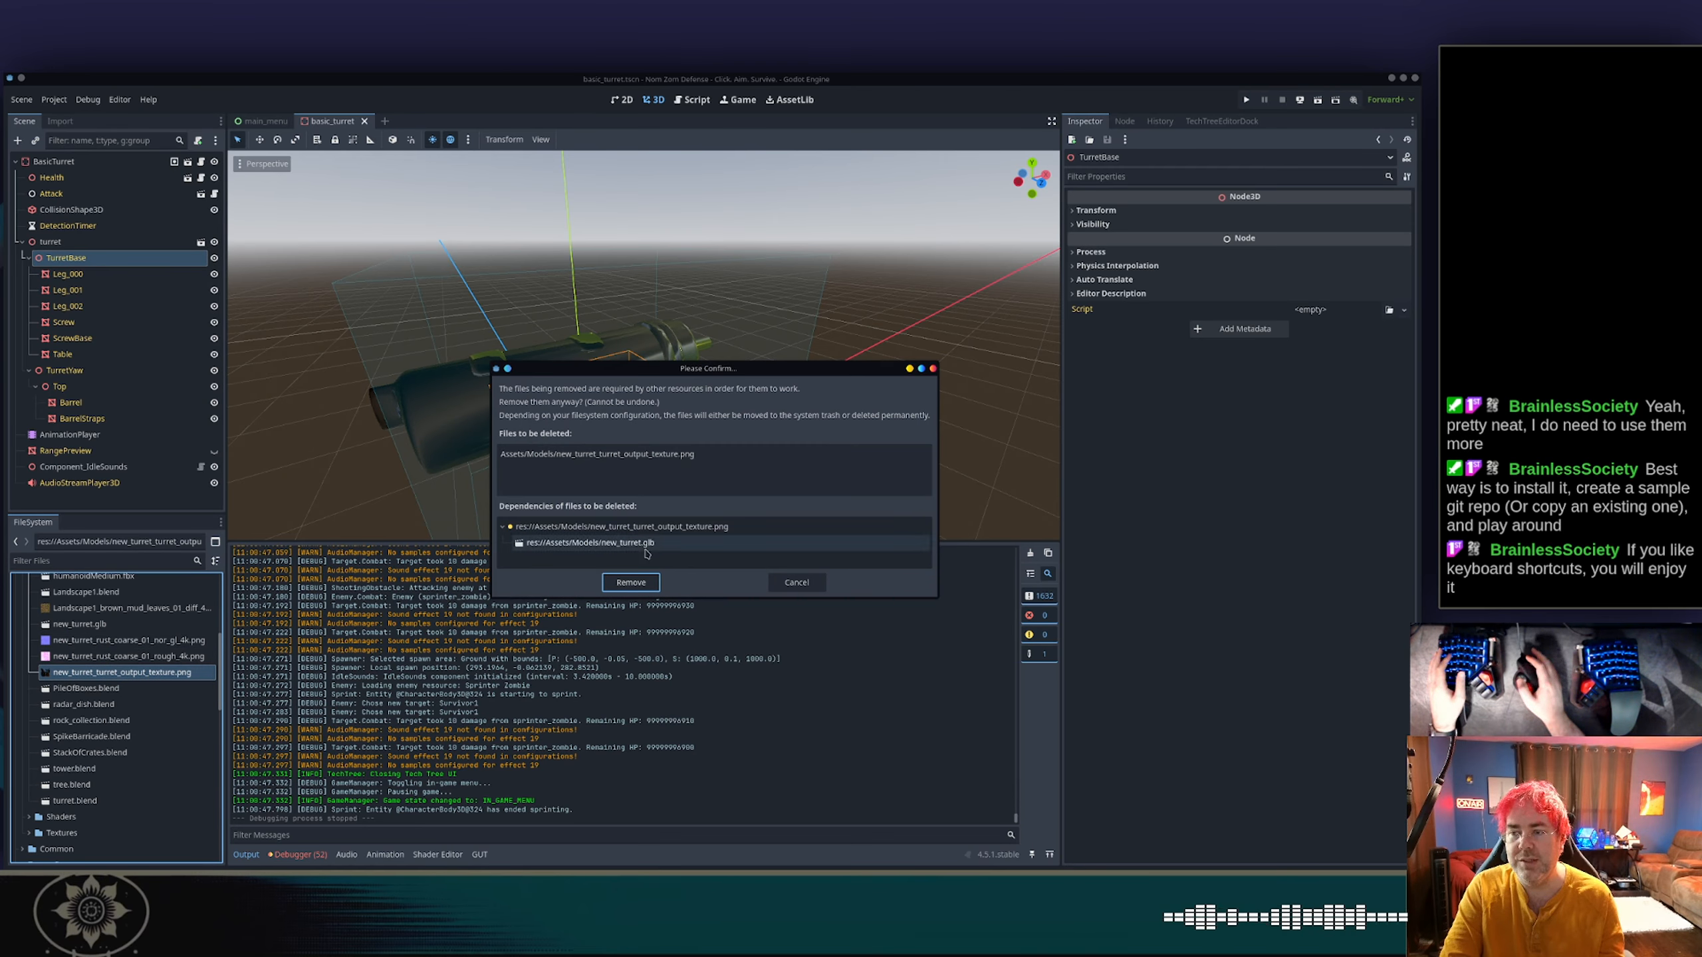
pyautogui.click(631, 582)
pyautogui.scroll(3, 153, 651)
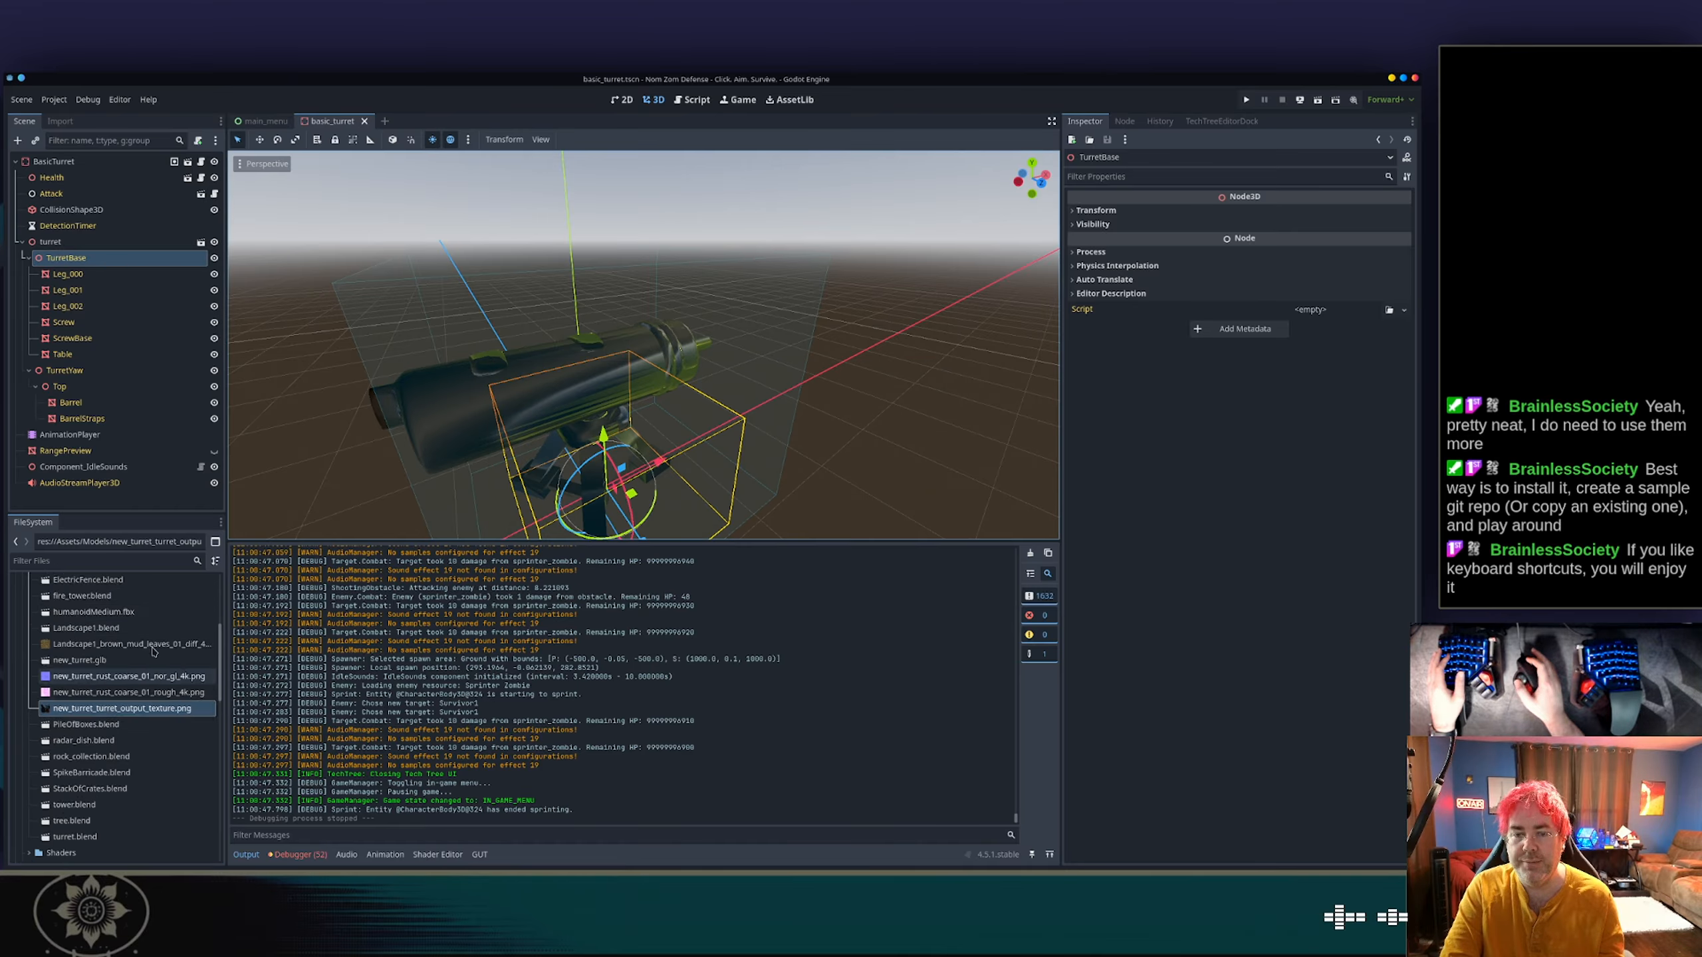
pyautogui.scroll(2, 152, 651)
pyautogui.scroll(-4, 153, 651)
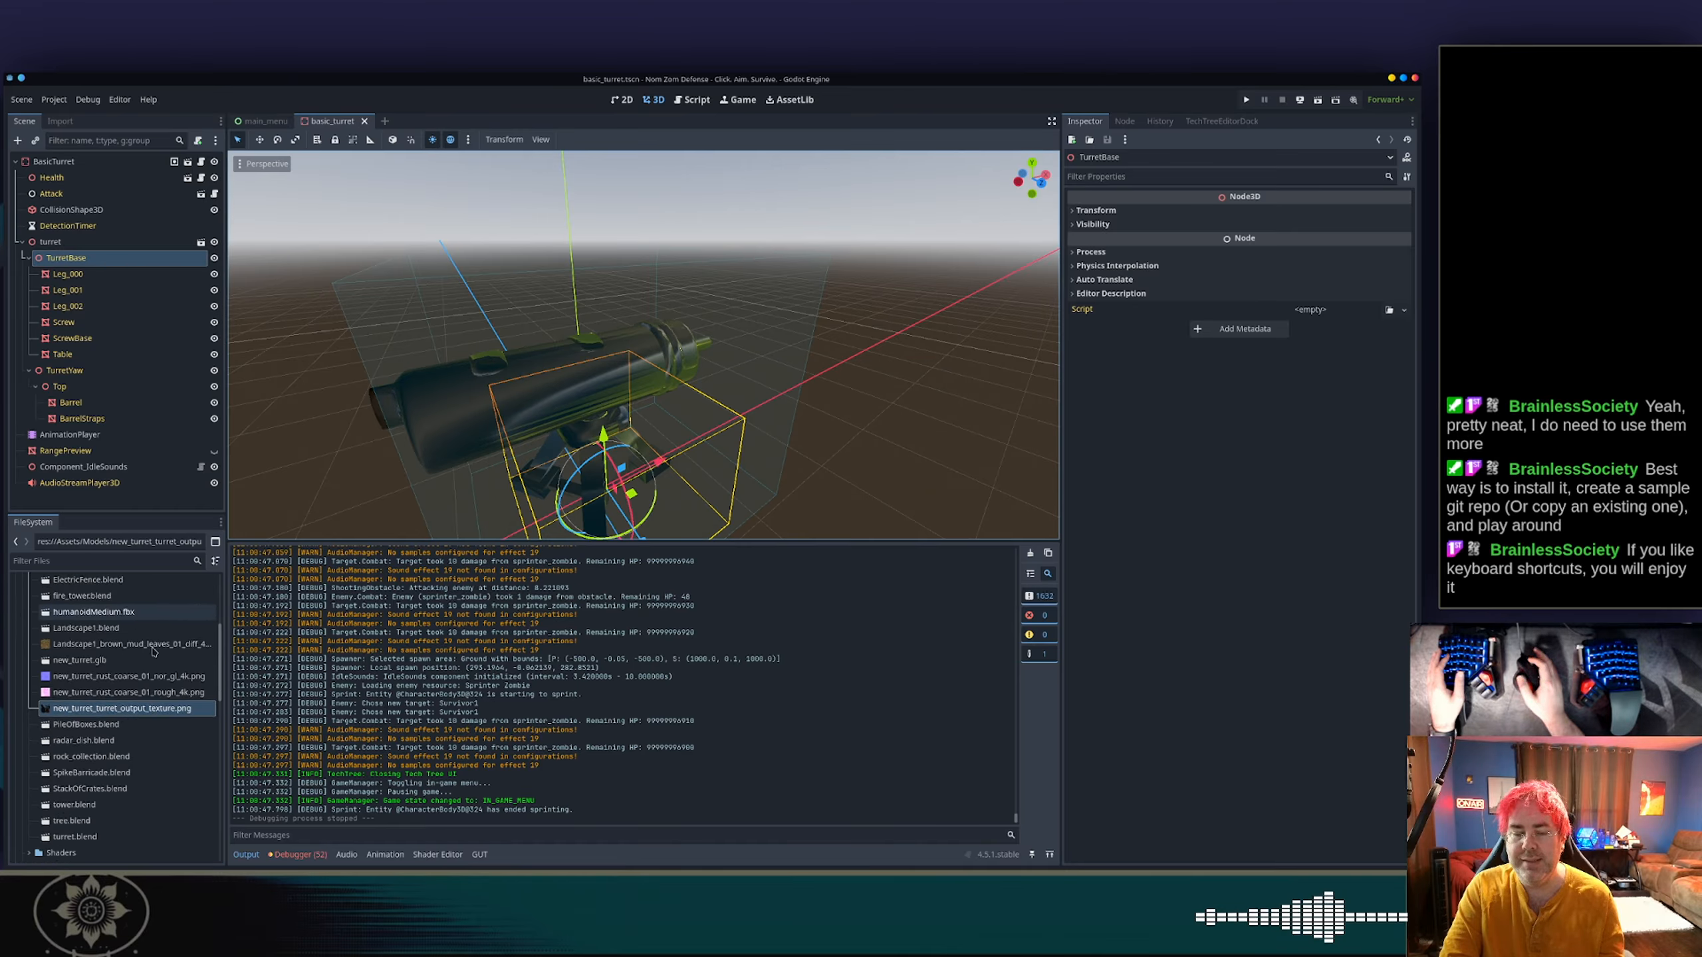
pyautogui.scroll(3, 153, 650)
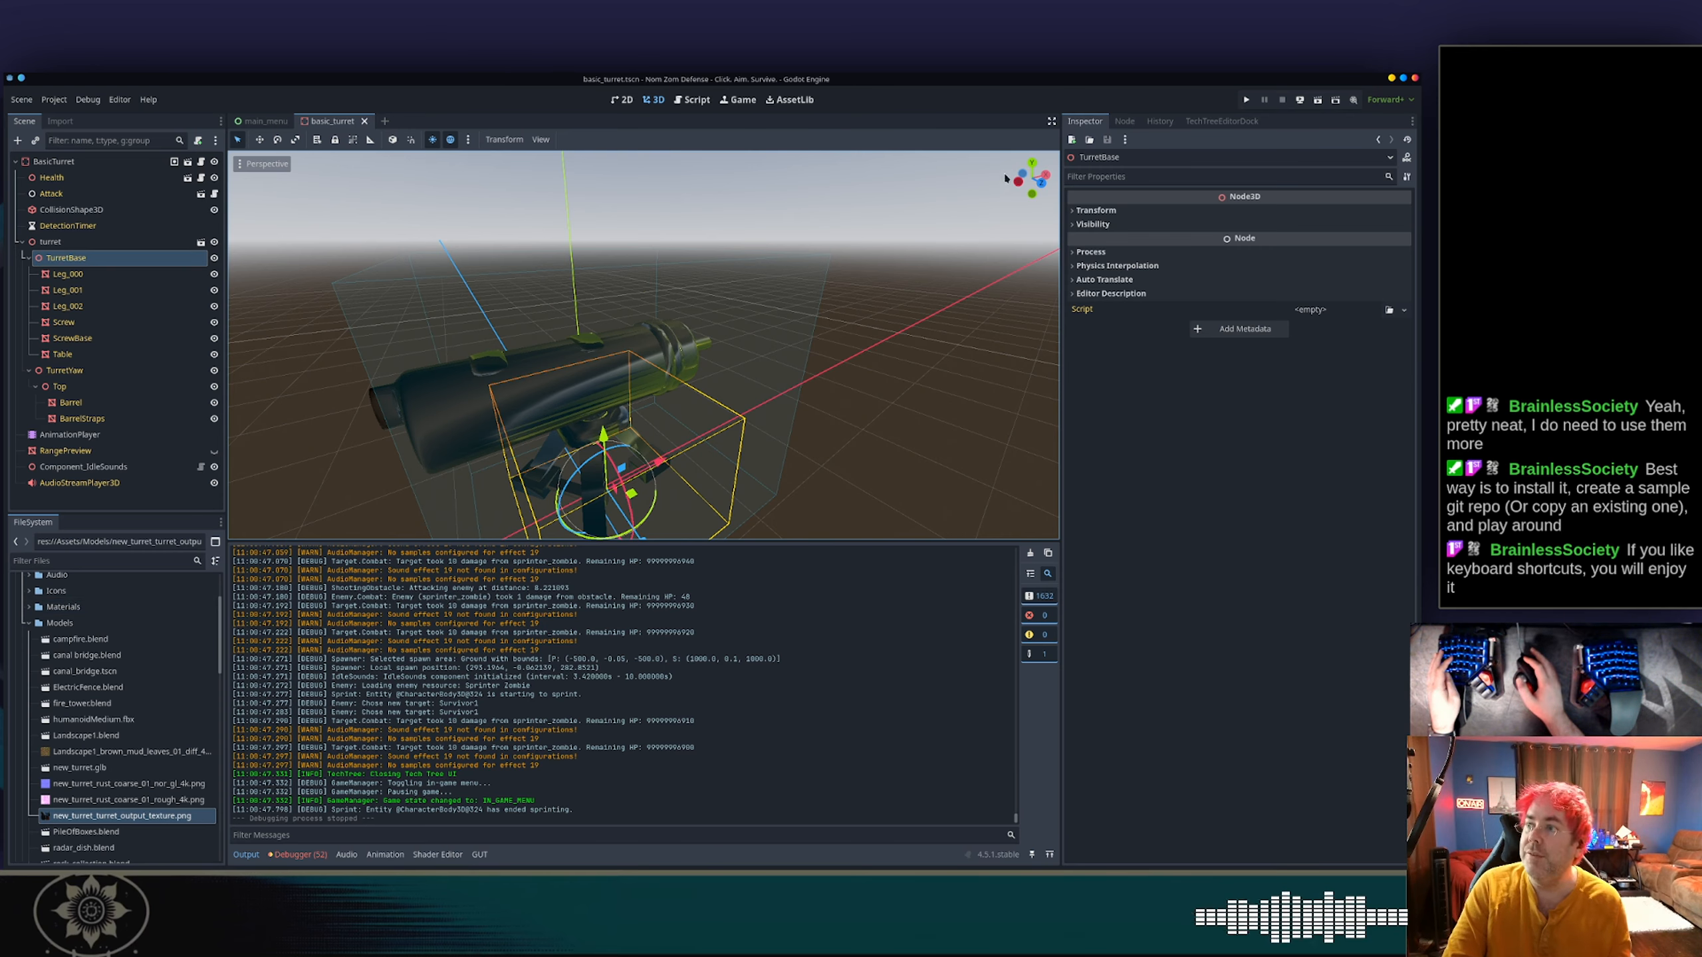
# Close the Godot editor and switch to the tower-defense project in VS Code.
pyautogui.click(1415, 79)
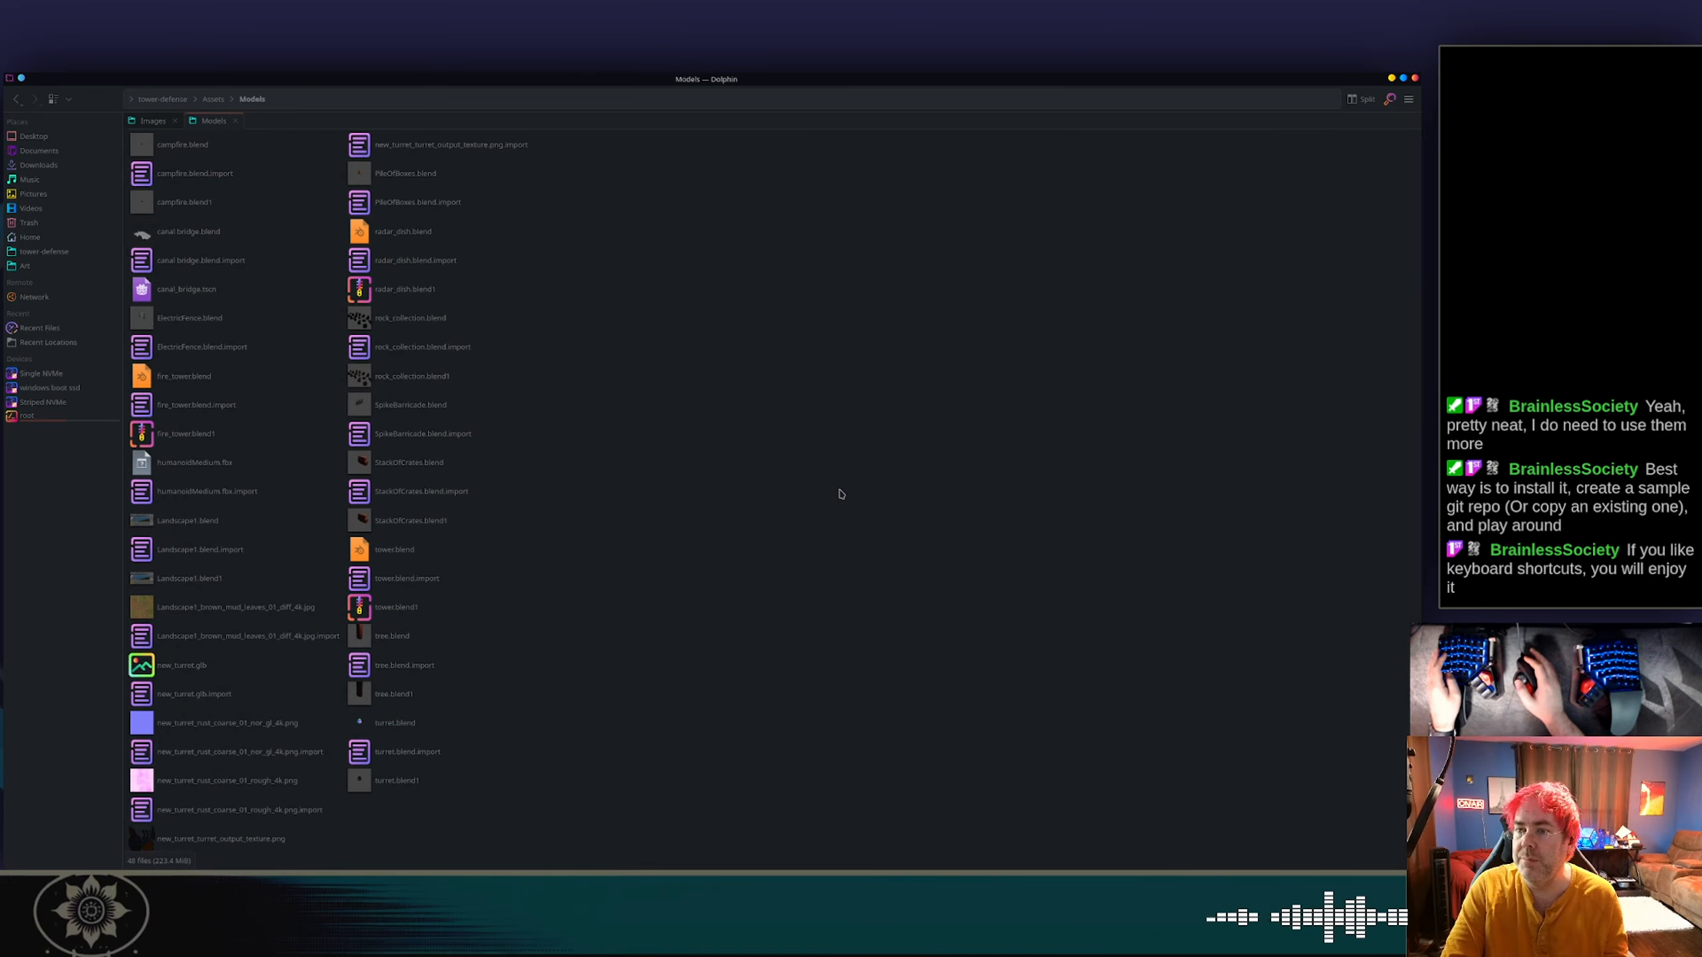
pyautogui.hotkey('alt', 'Tab')
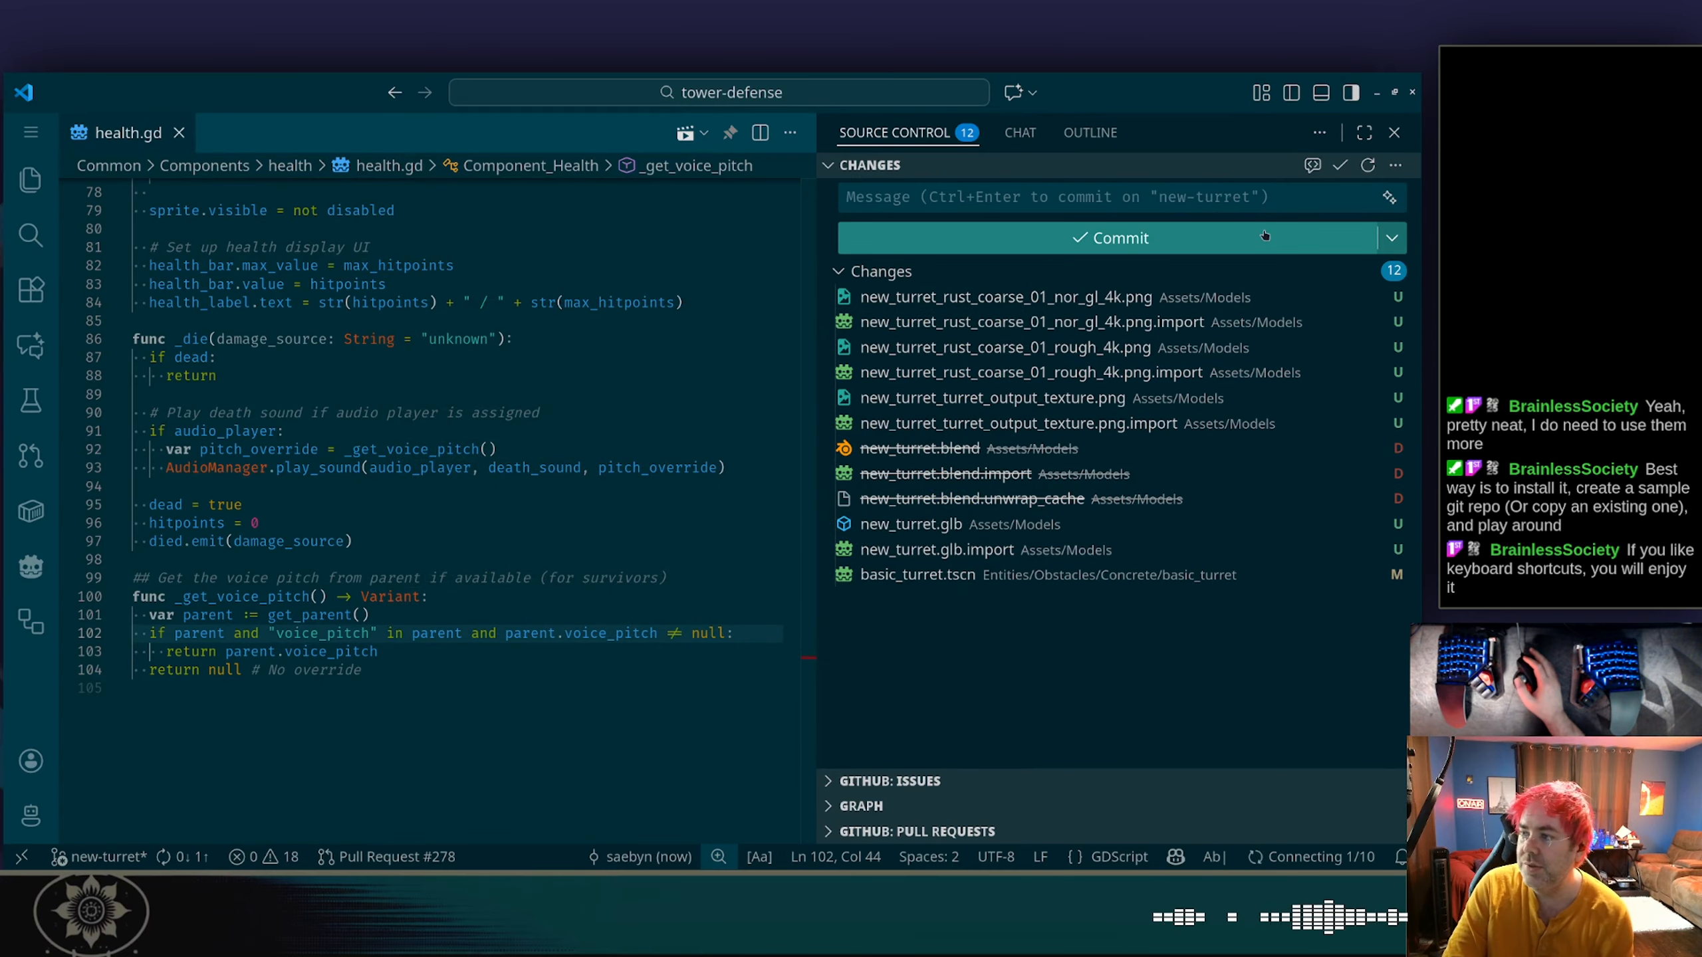
# Commit all changes to new-turret with the message "Update turret model and use it in basic turret scene." and sync the branch.
pyautogui.click(1319, 196)
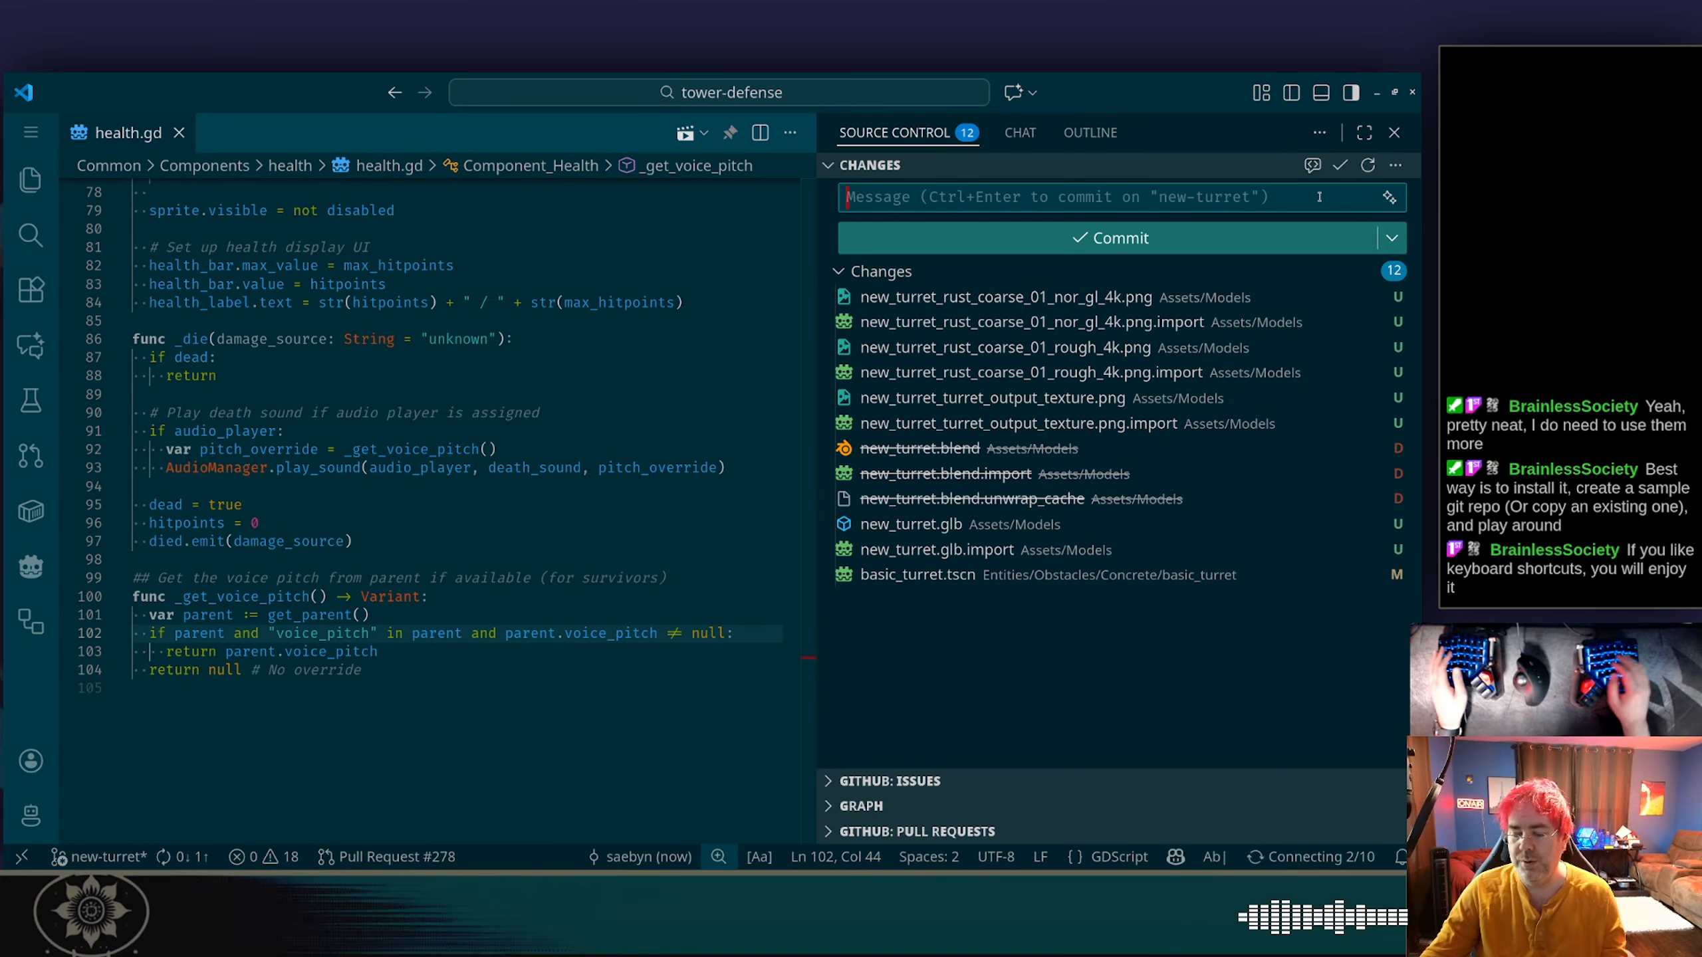
pyautogui.write('Update model and use i')
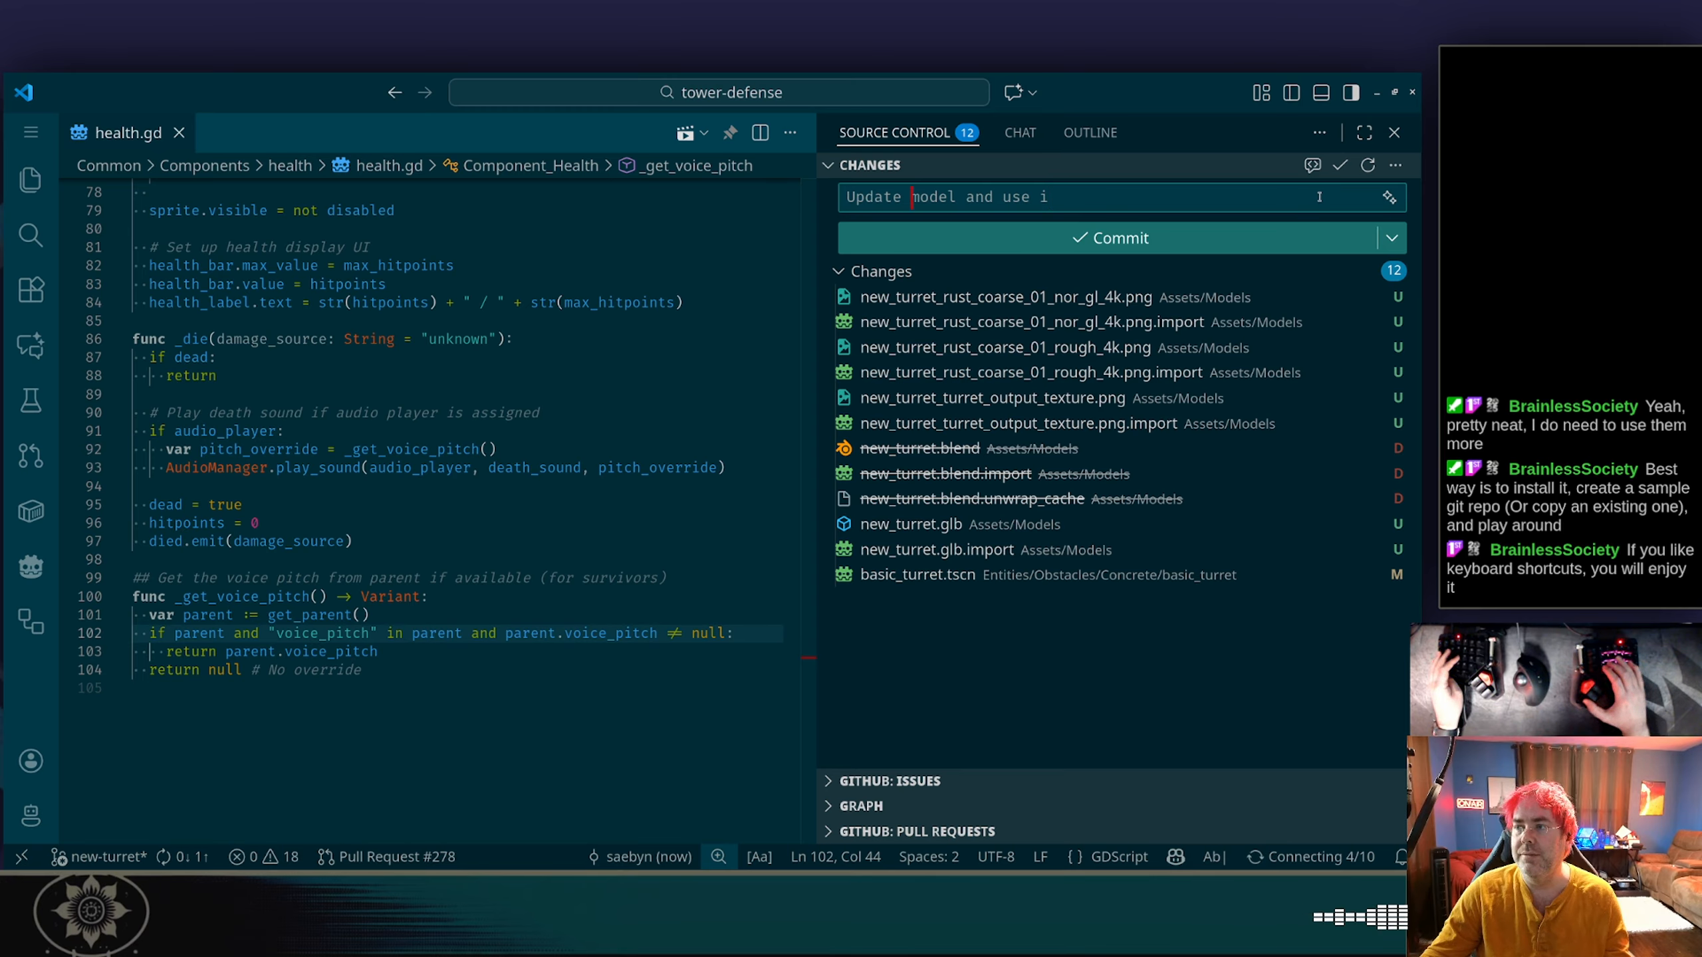
pyautogui.write('turret model and use it in')
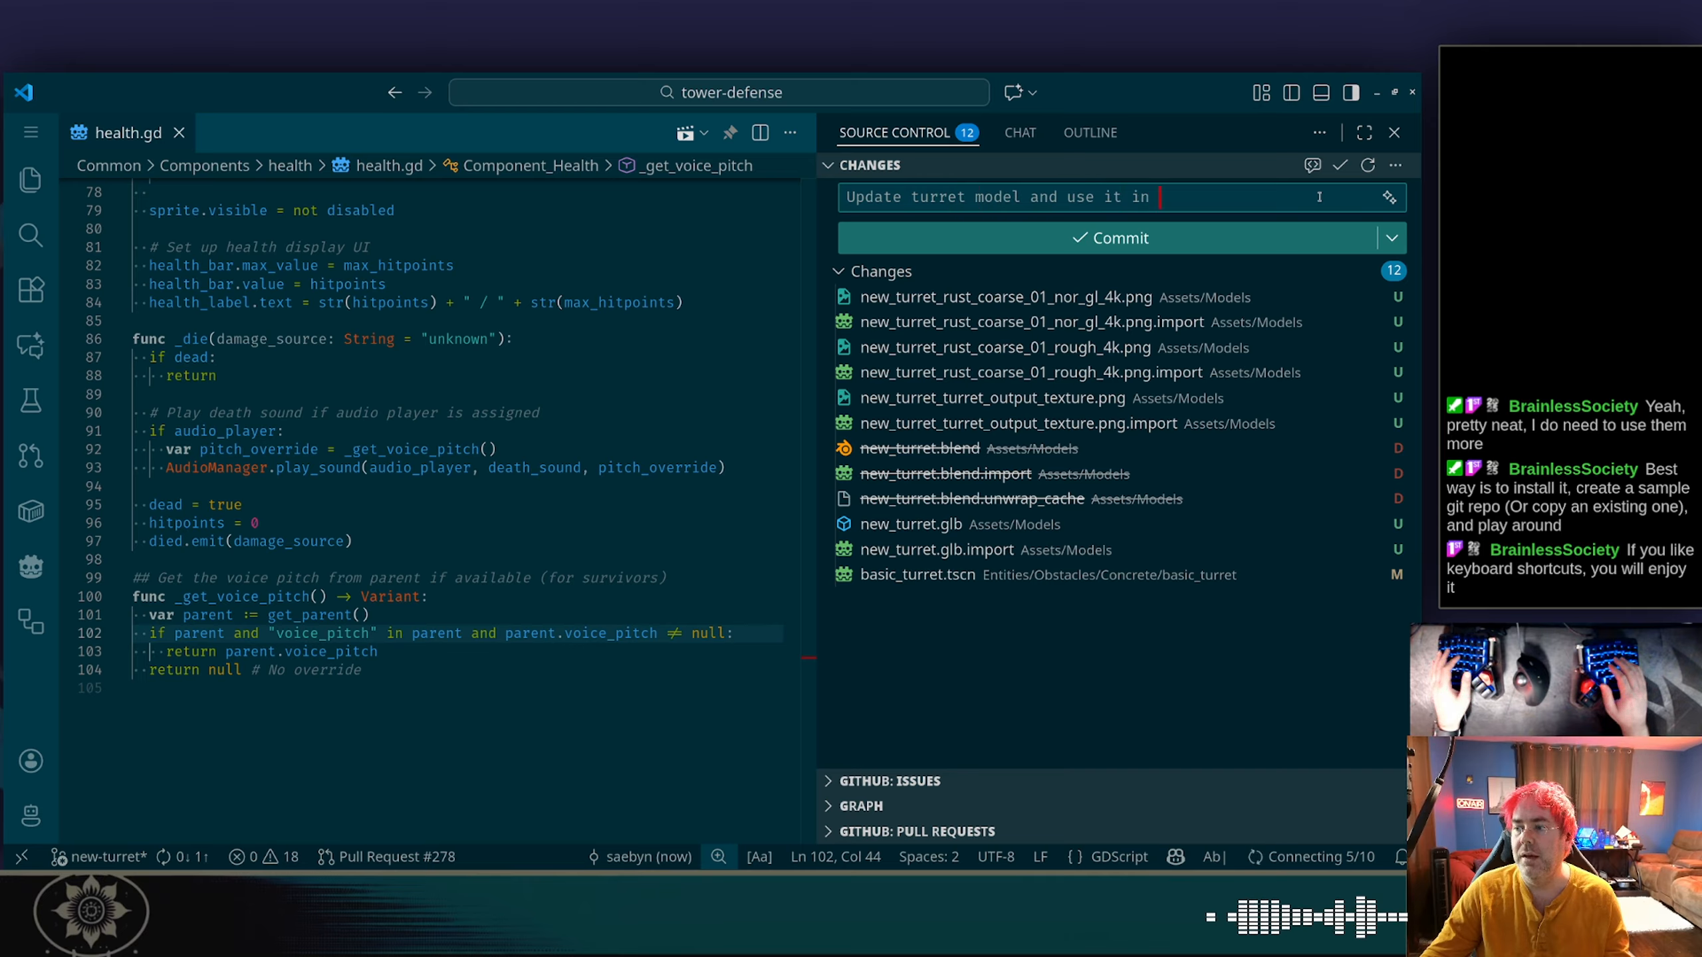
pyautogui.write(' basic turr')
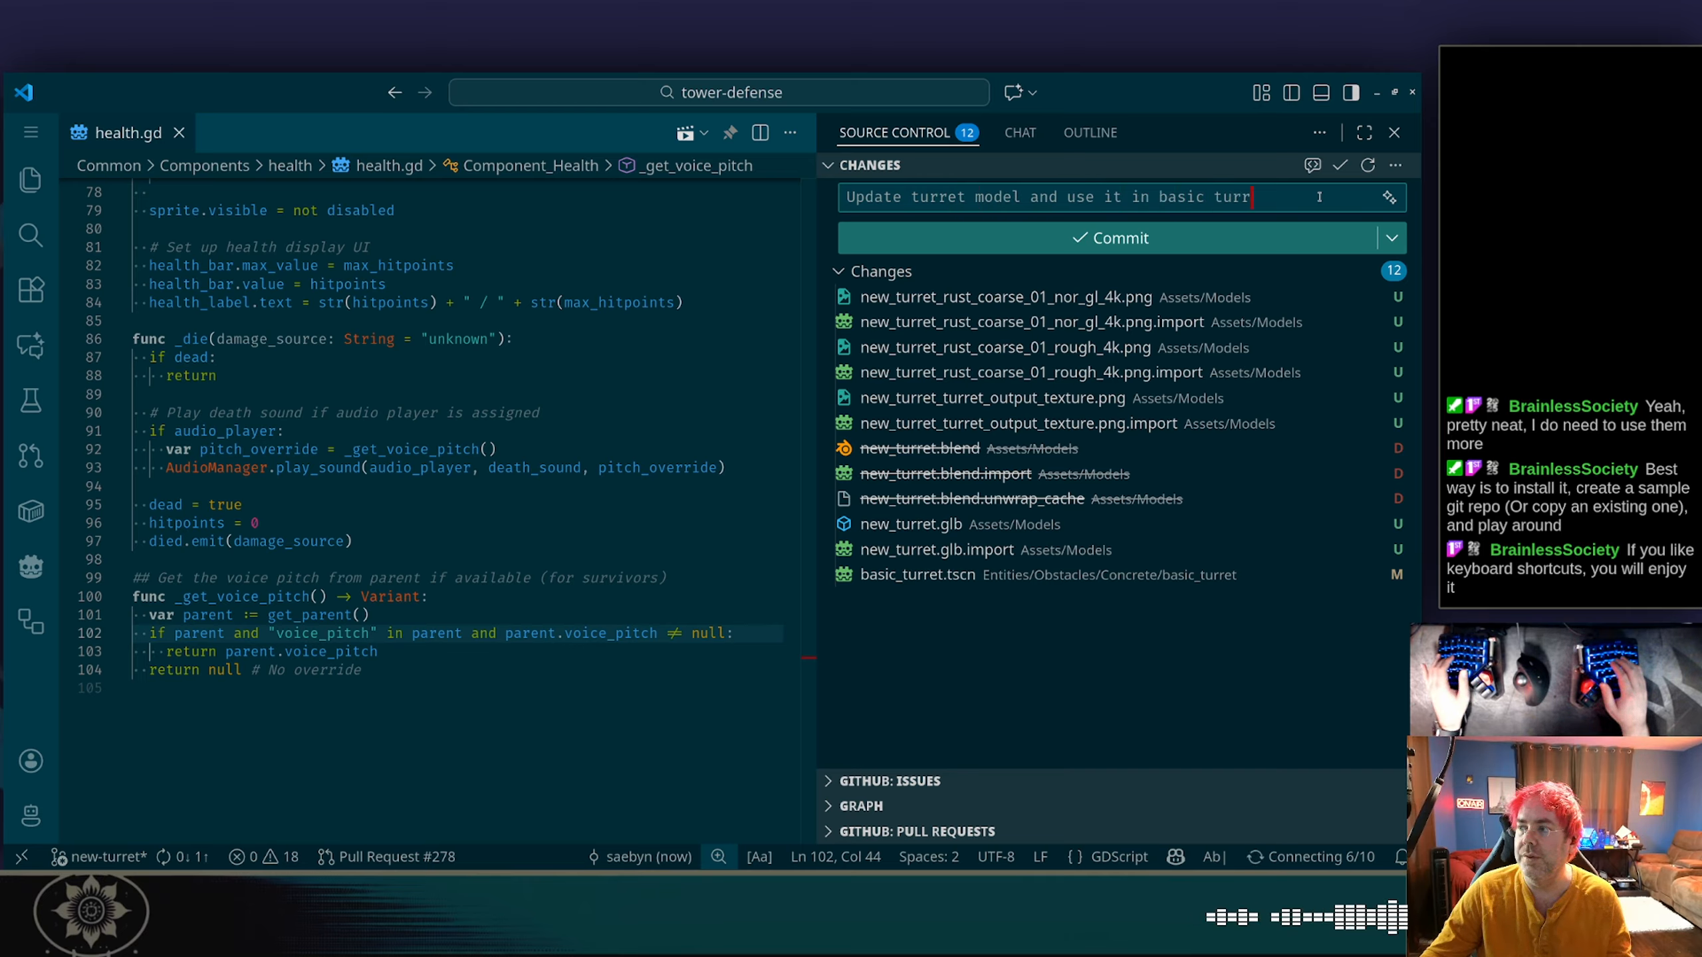
pyautogui.write('et scene.')
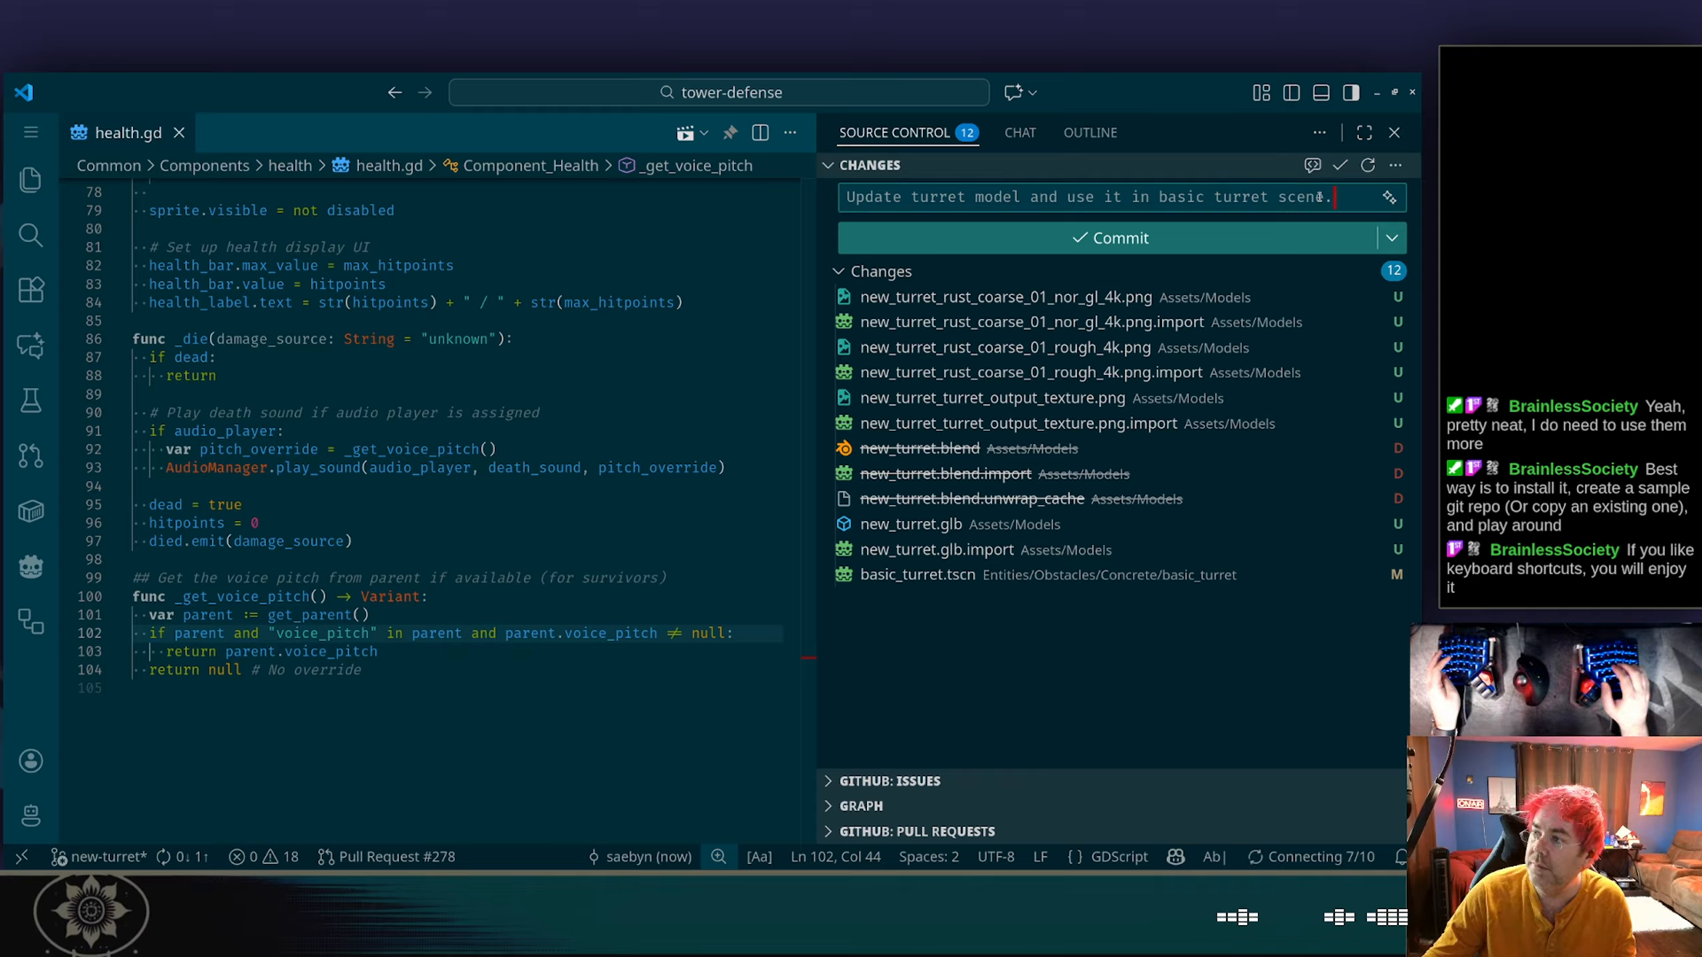
pyautogui.hotkey('ctrl', 'Return')
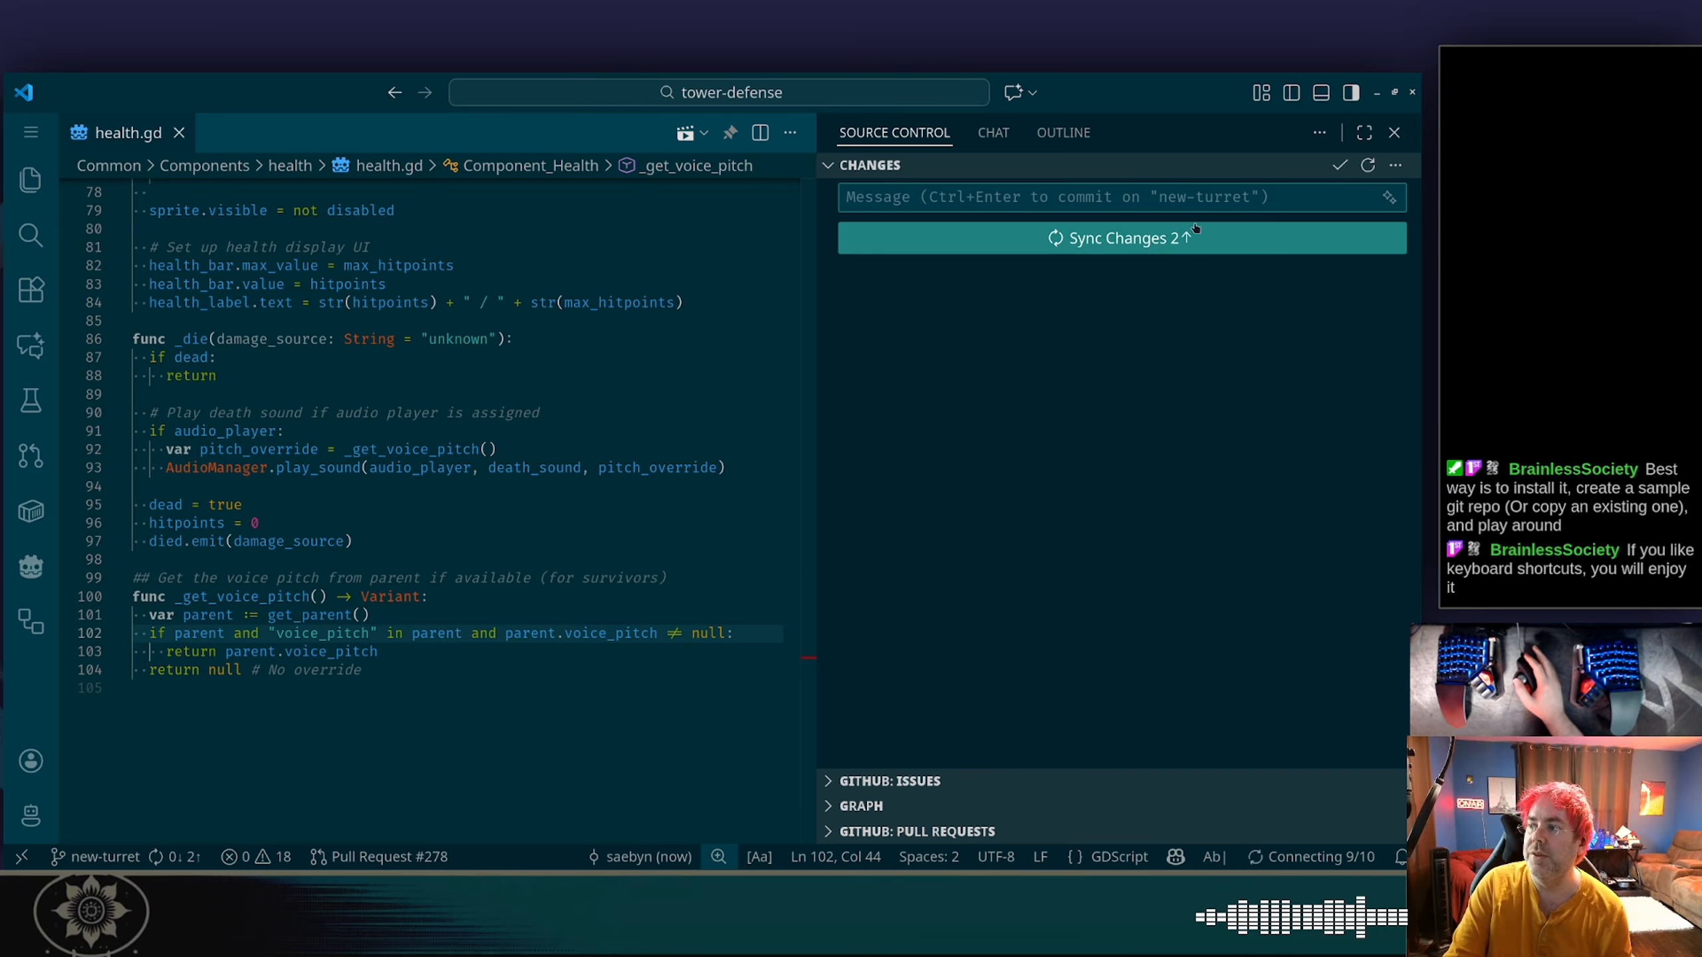
pyautogui.click(1173, 236)
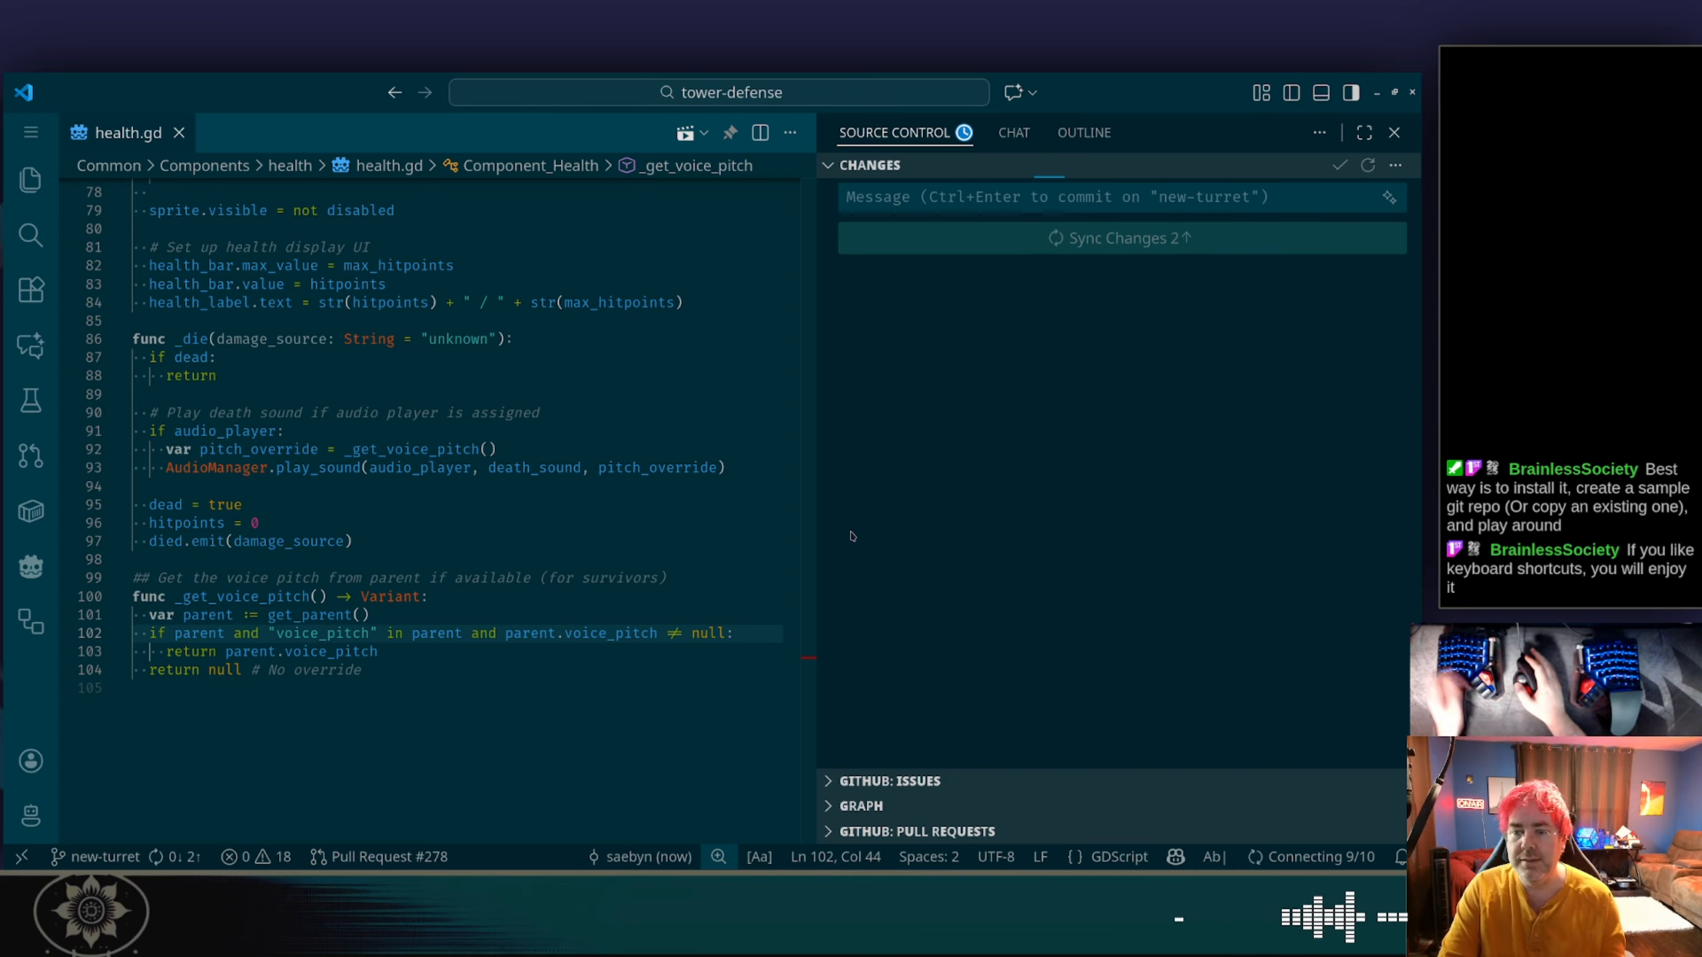
# Switch to Firefox and examine the reference image in issue #269, "next pass on modeling for placeables", on the project board.
pyautogui.hotkey('alt', 'Tab')
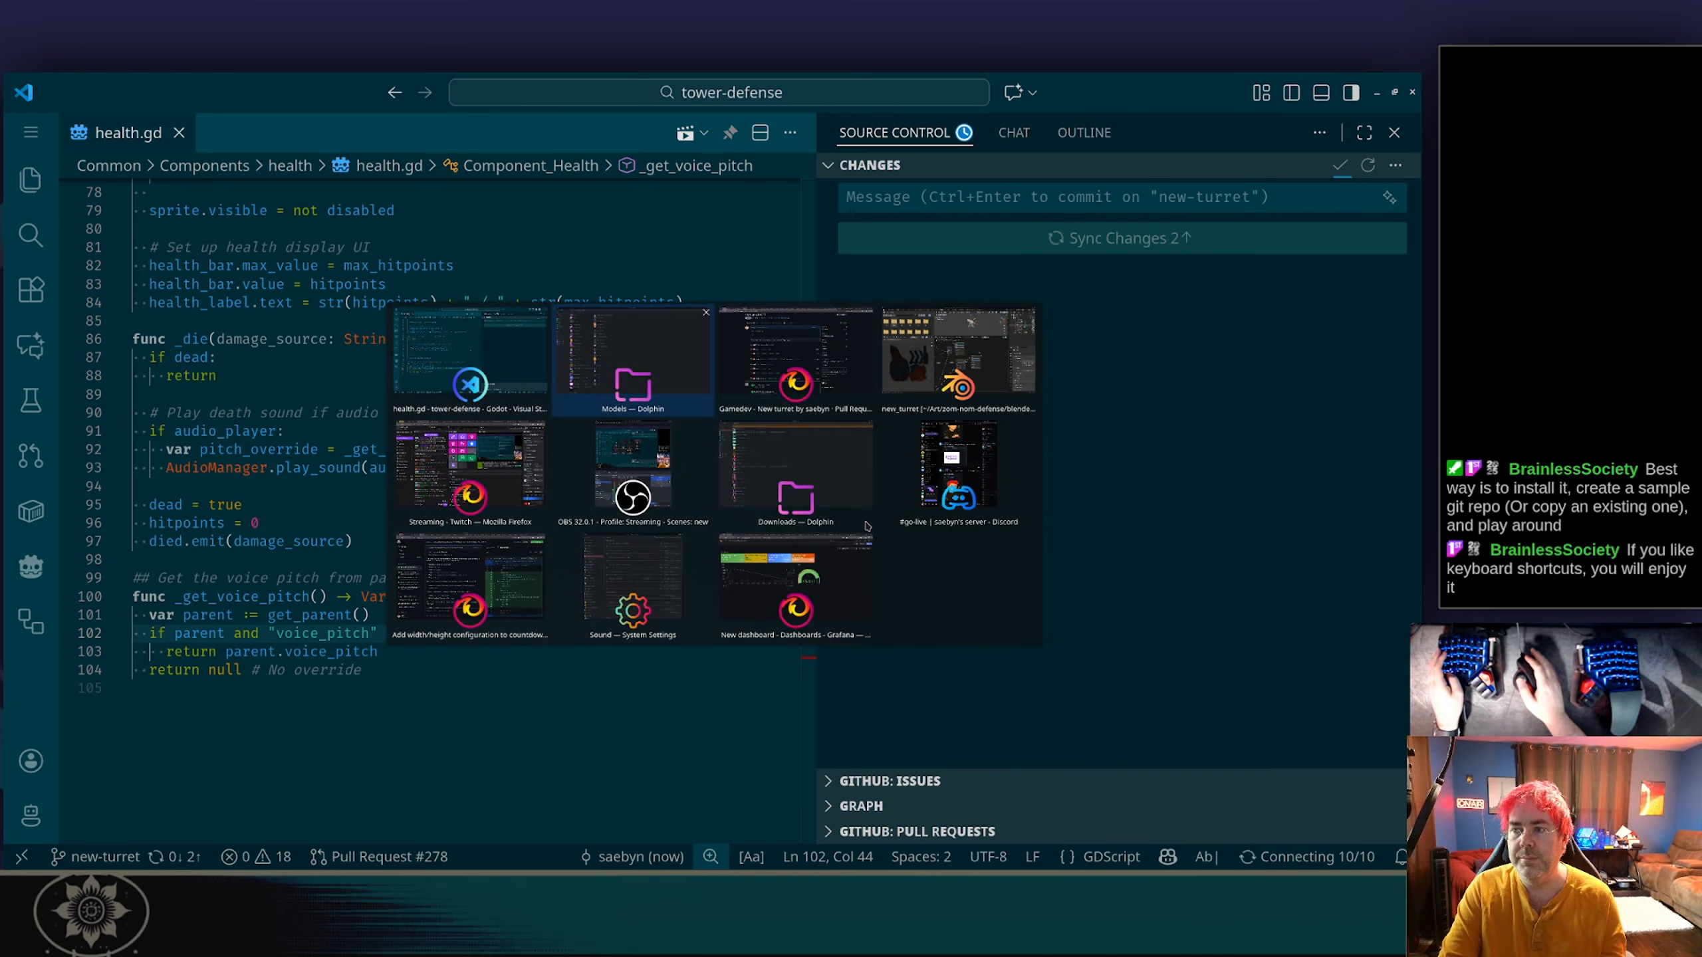
pyautogui.hotkey('alt', 'Tab')
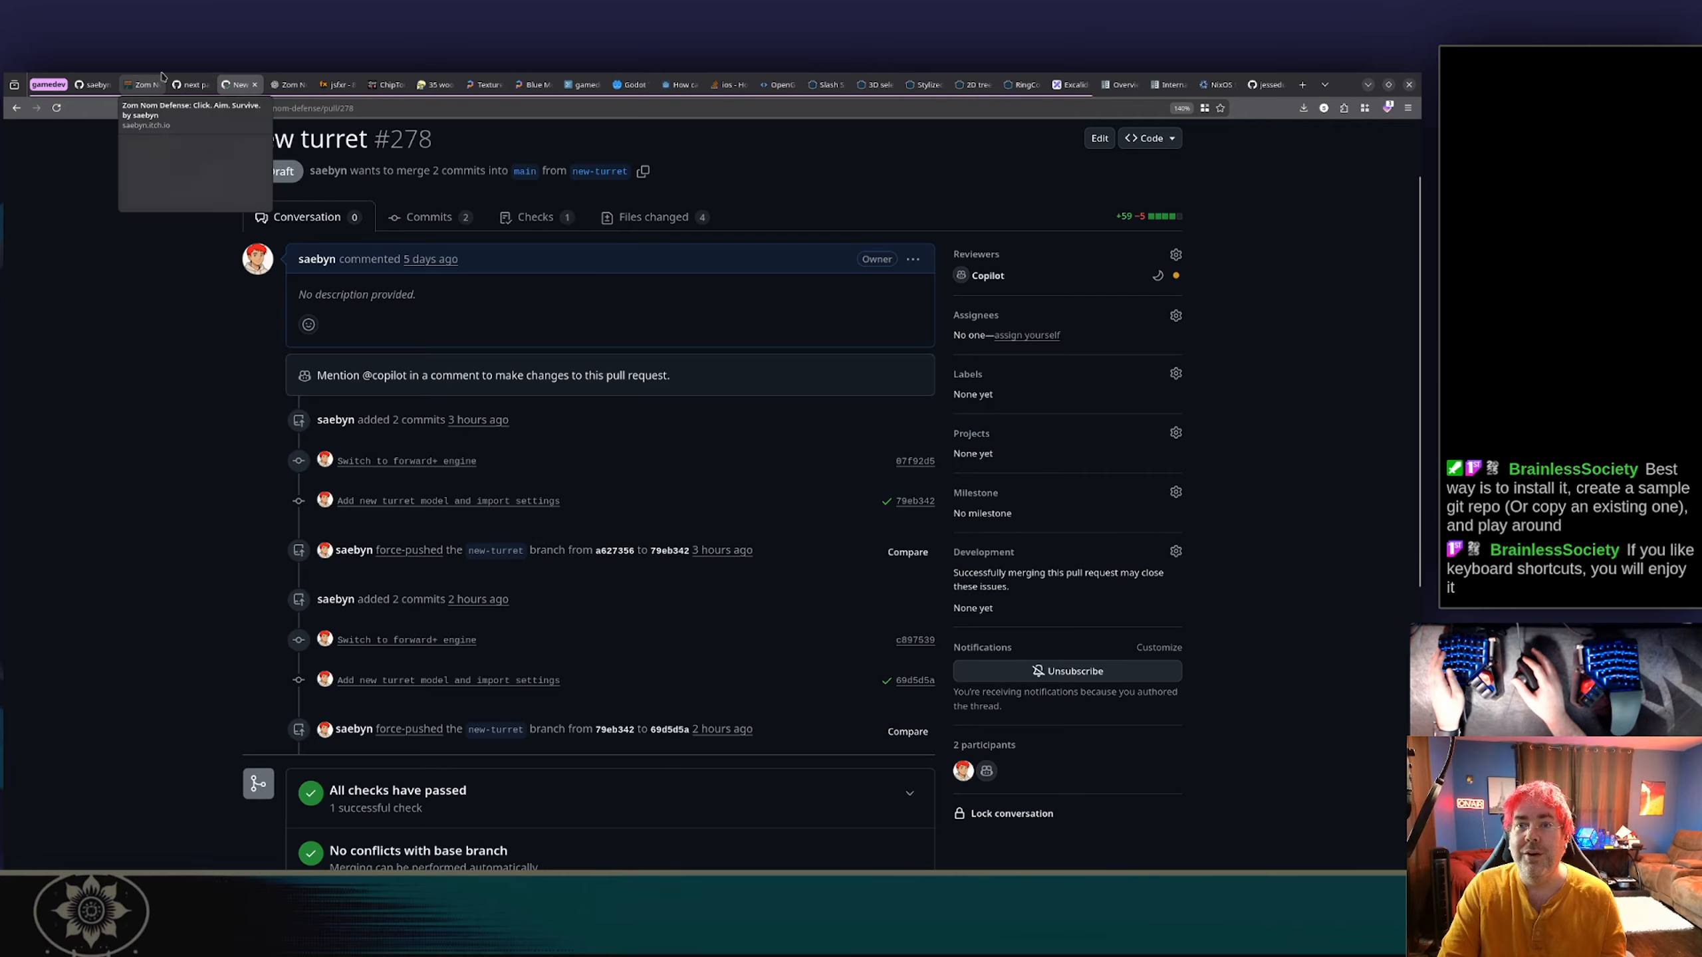
pyautogui.click(189, 84)
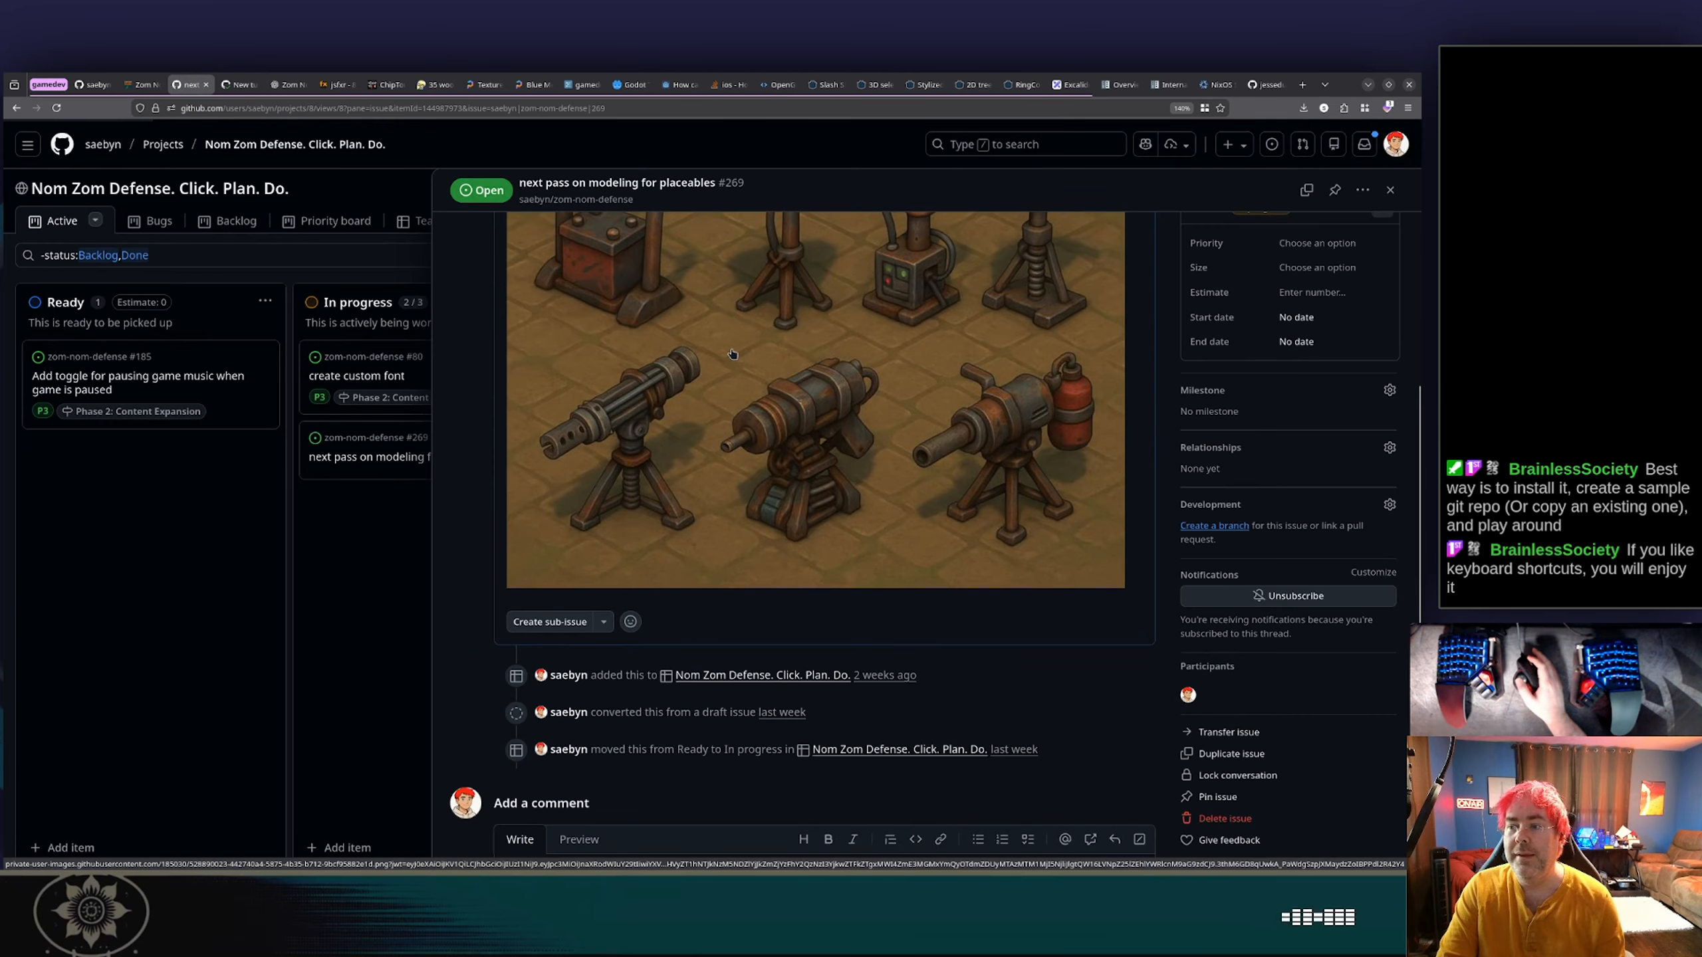
pyautogui.scroll(2, 737, 352)
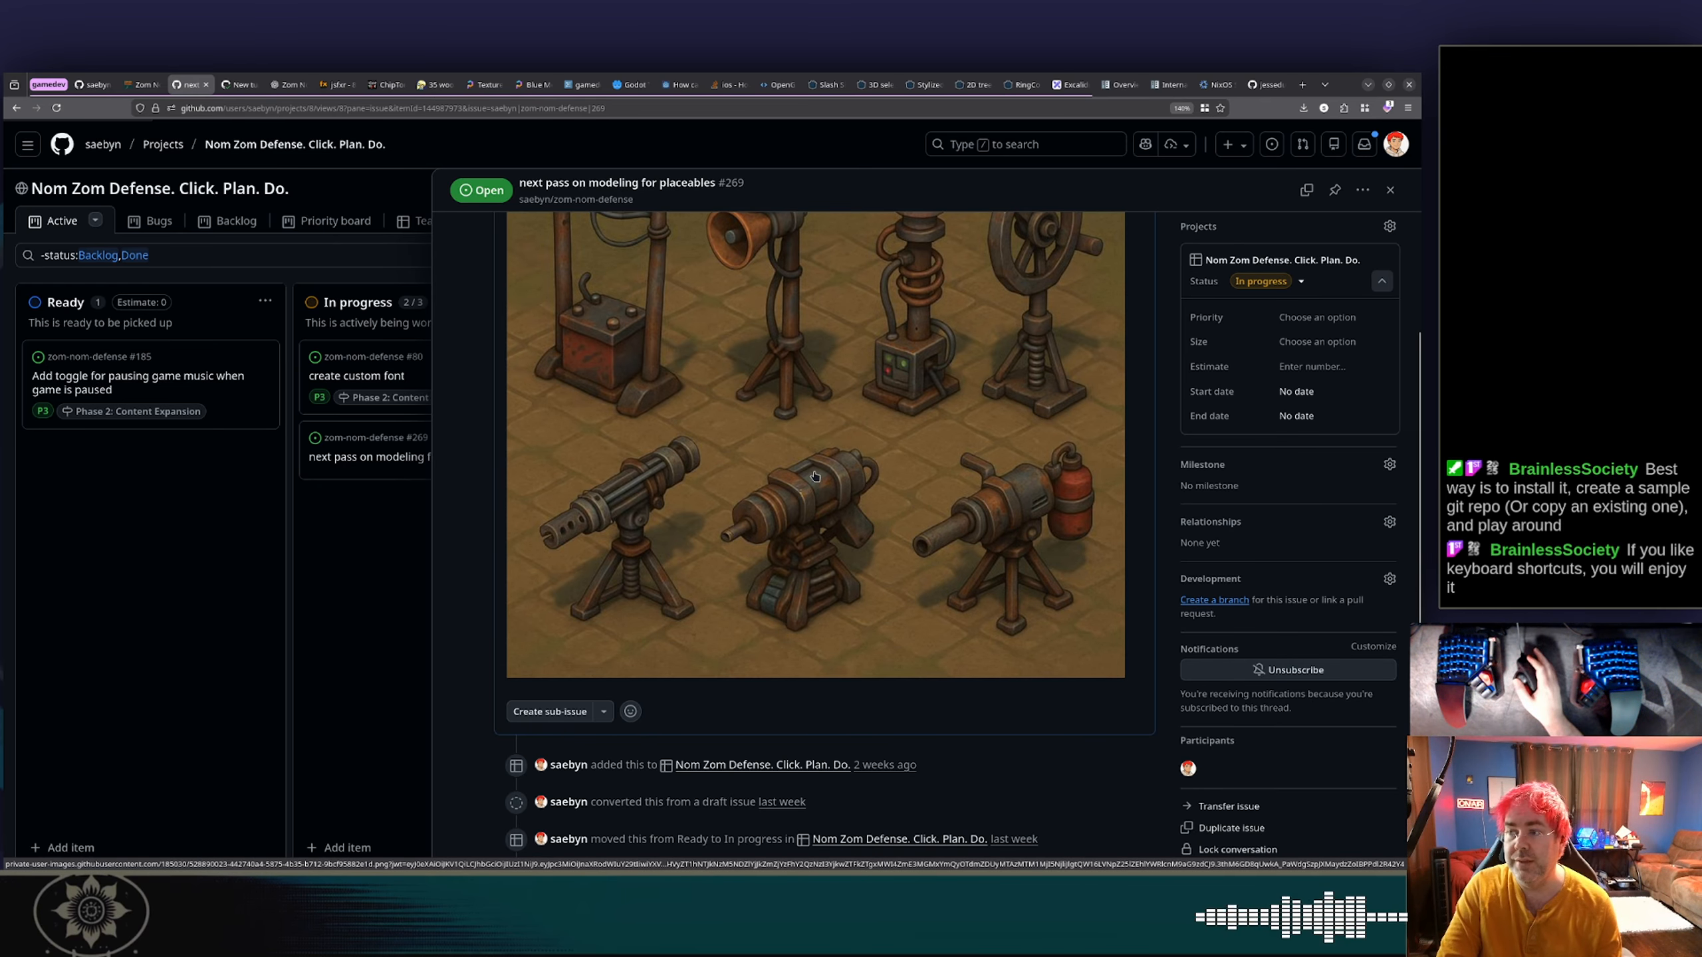
pyautogui.scroll(1, 813, 477)
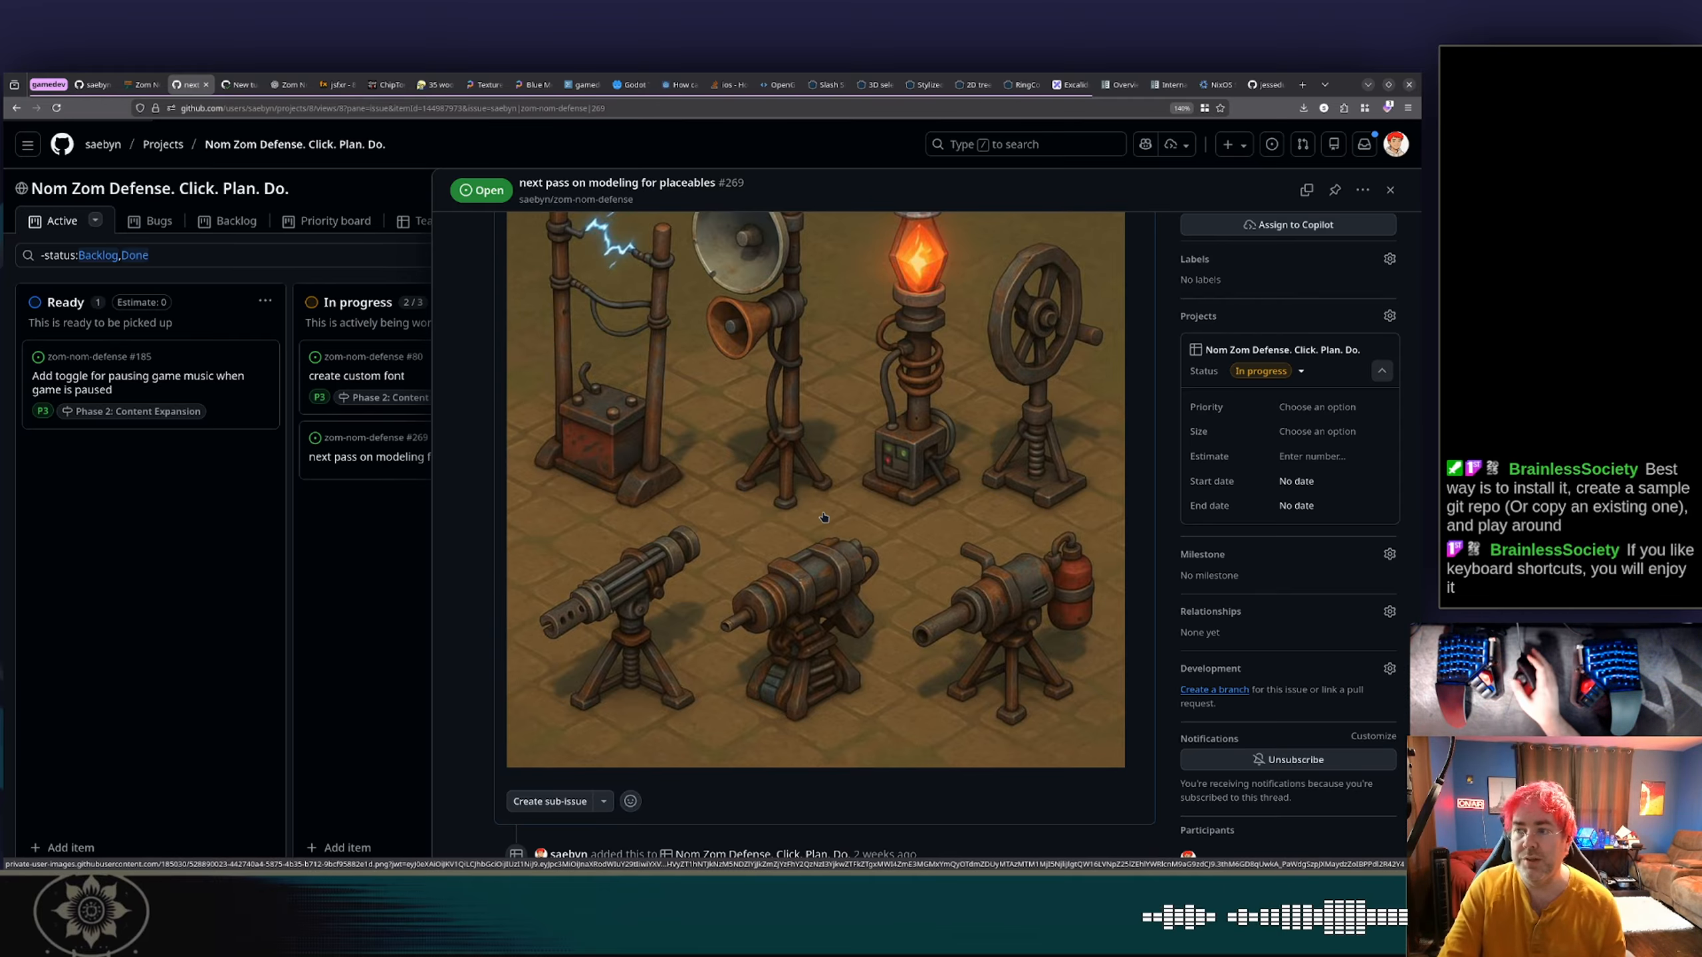
pyautogui.scroll(1, 824, 517)
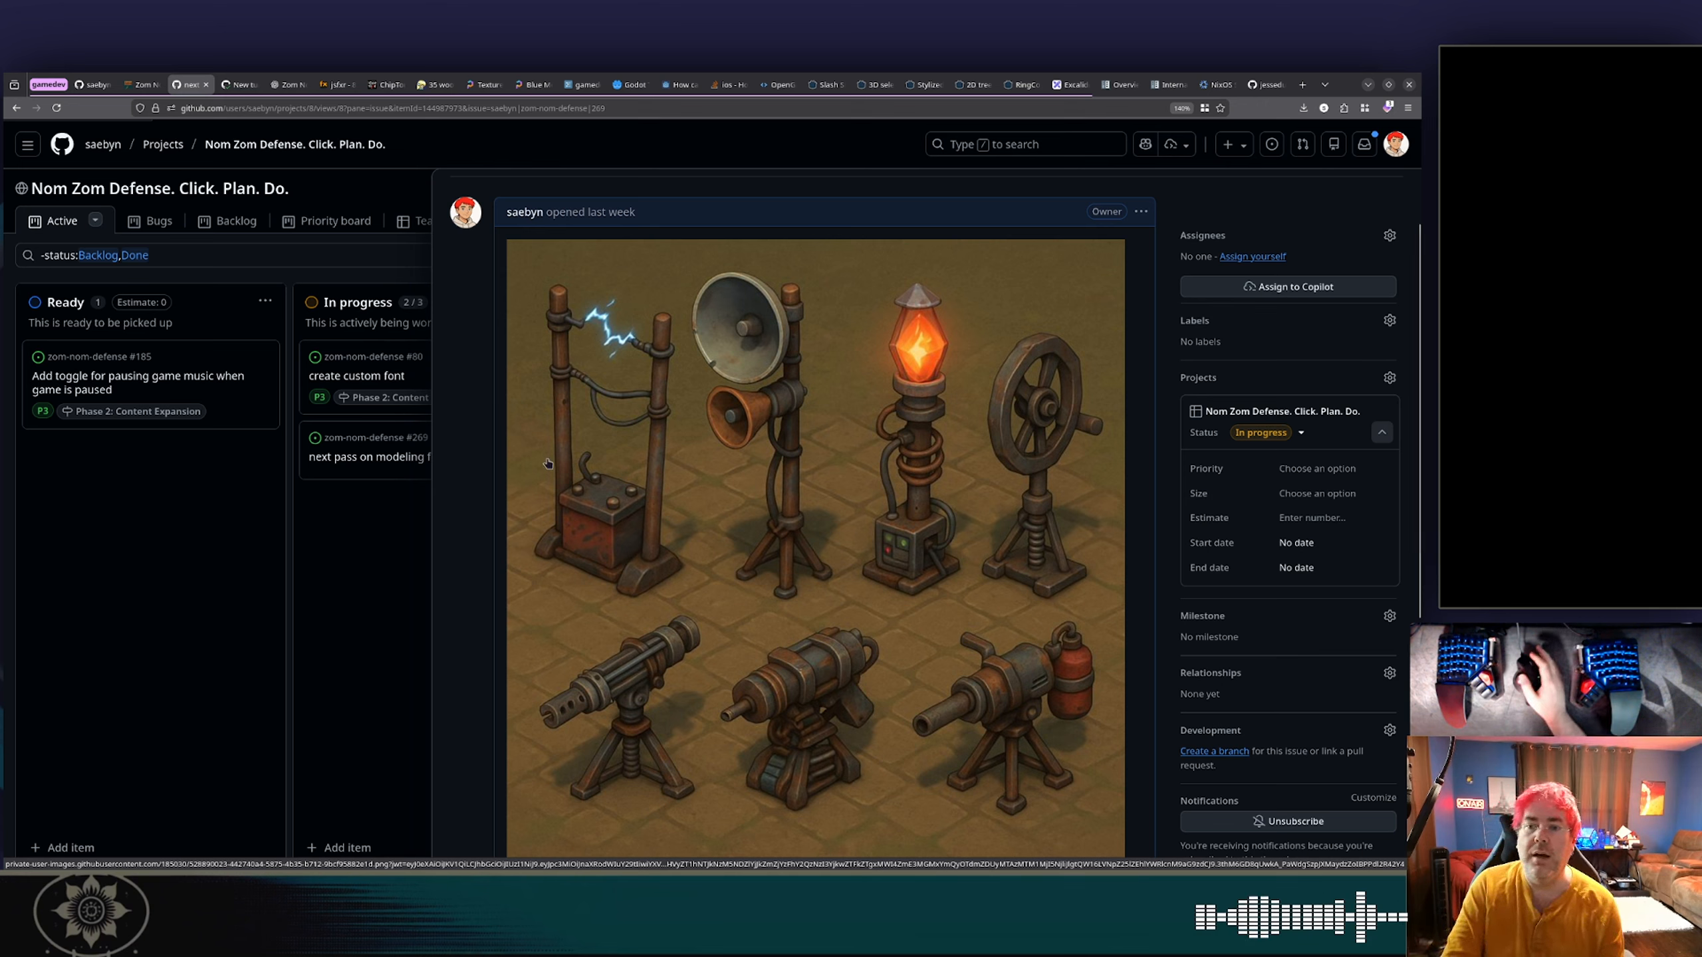
# Close the issue details and add the draft item "add firing effect/animation to turret" to the Ready column.
pyautogui.click(366, 572)
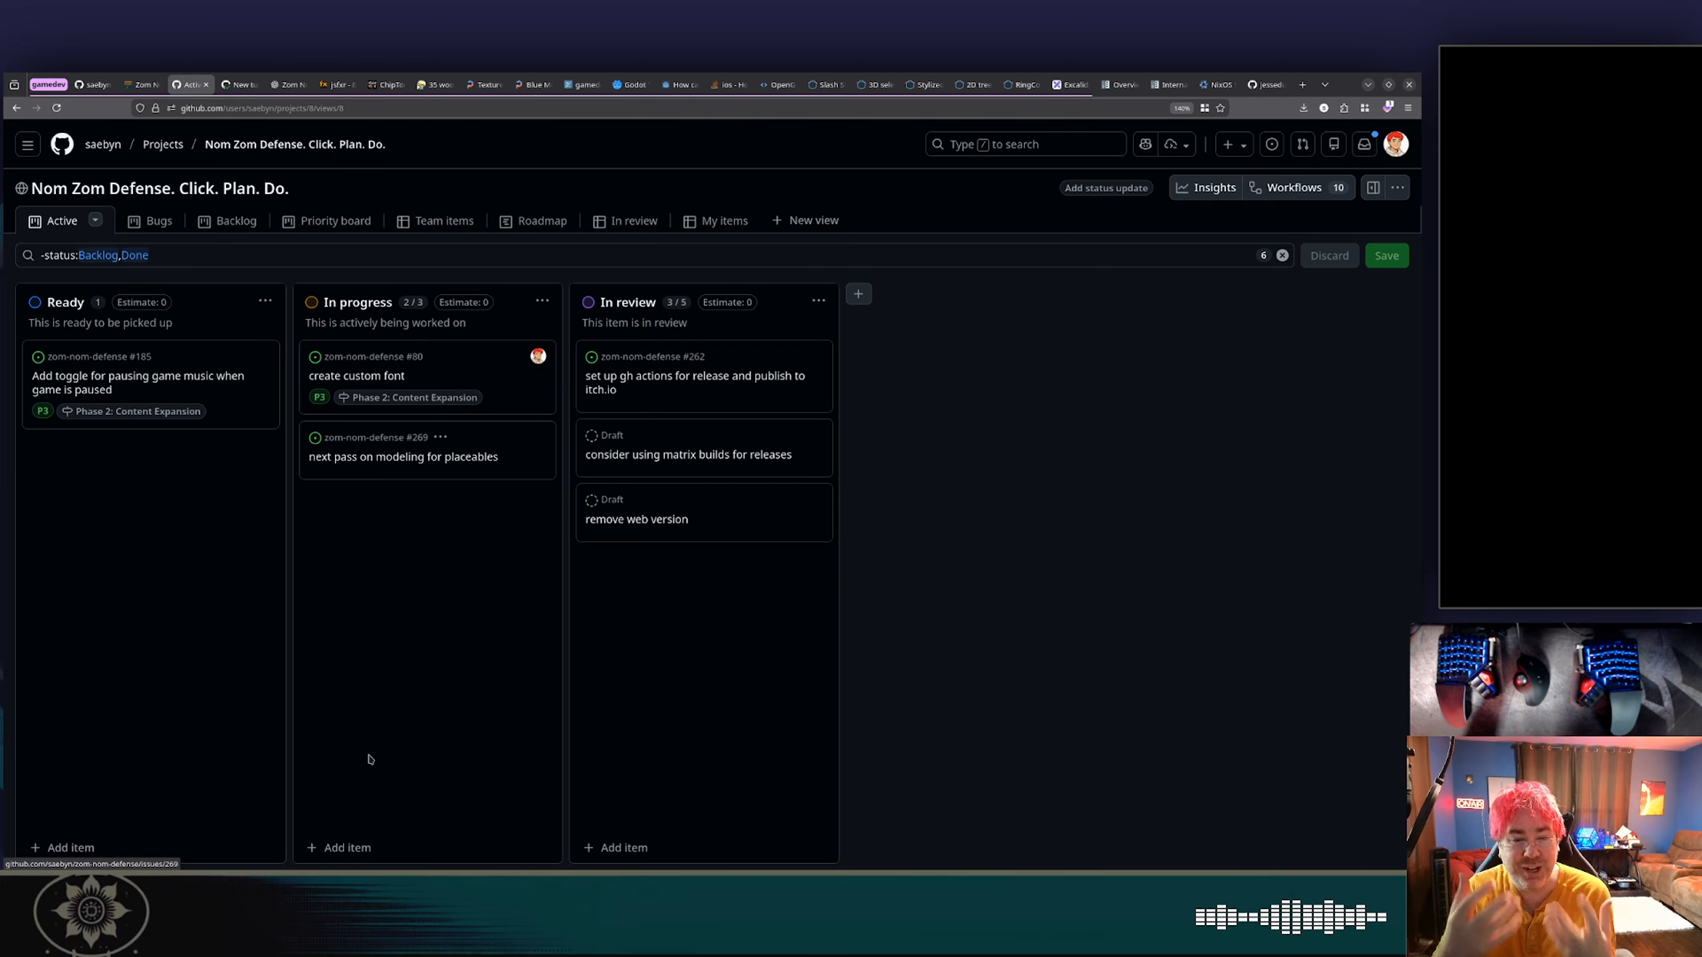
pyautogui.click(67, 847)
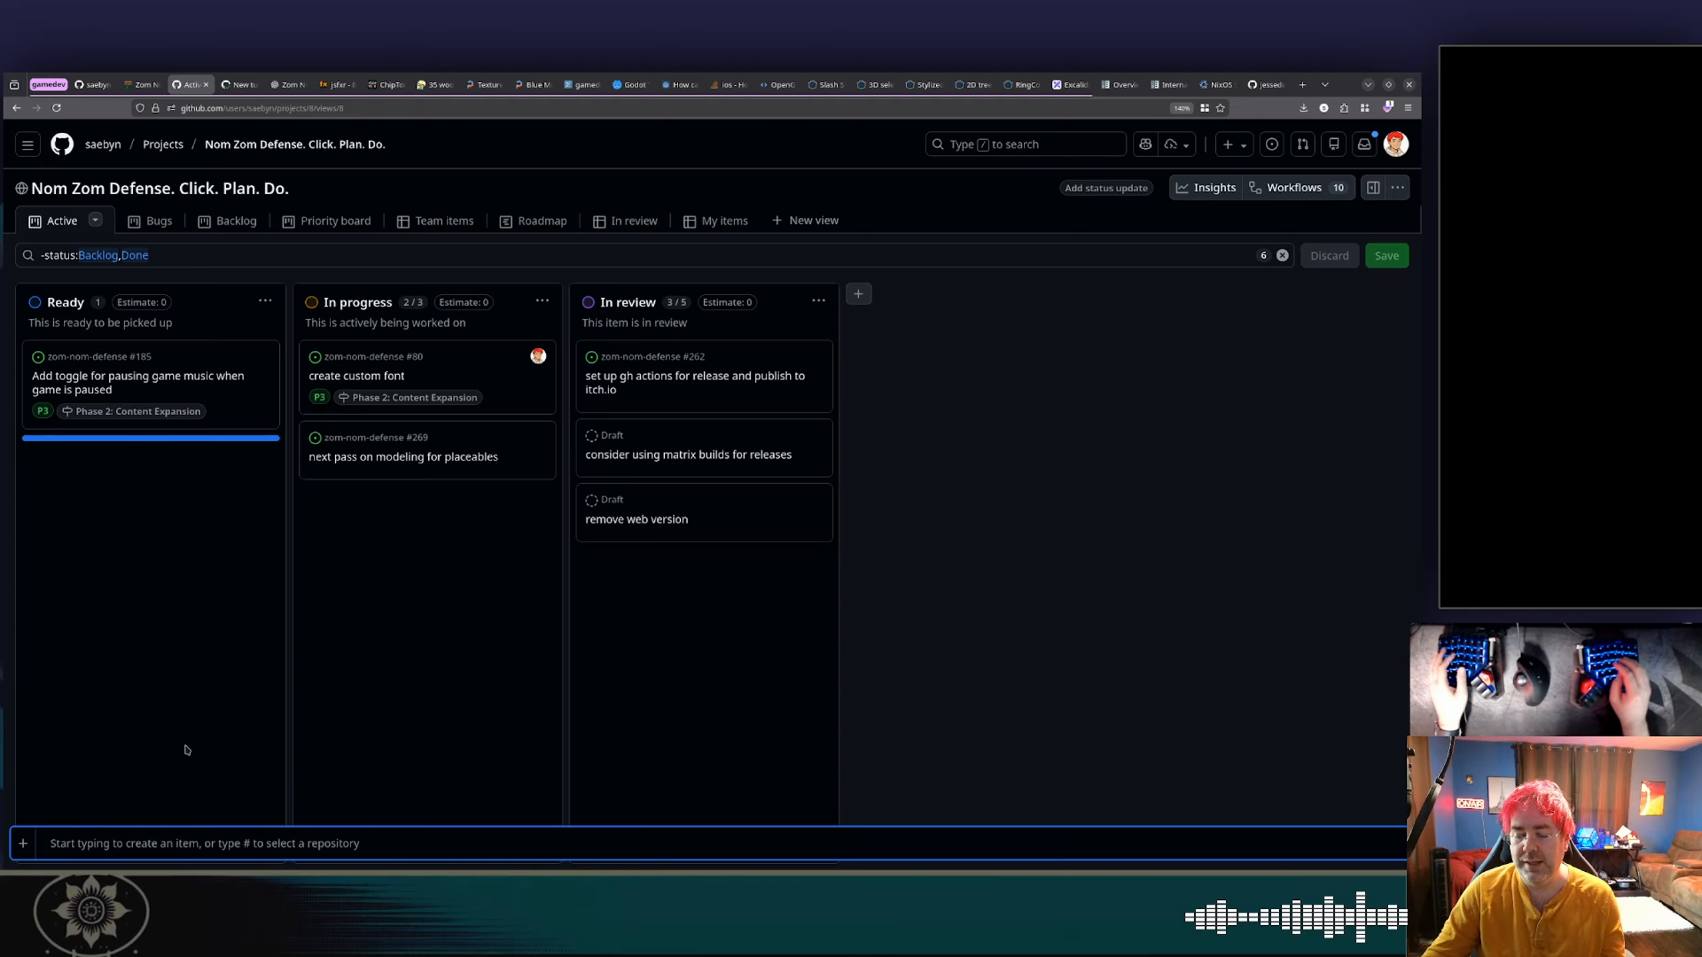
pyautogui.write('add firi')
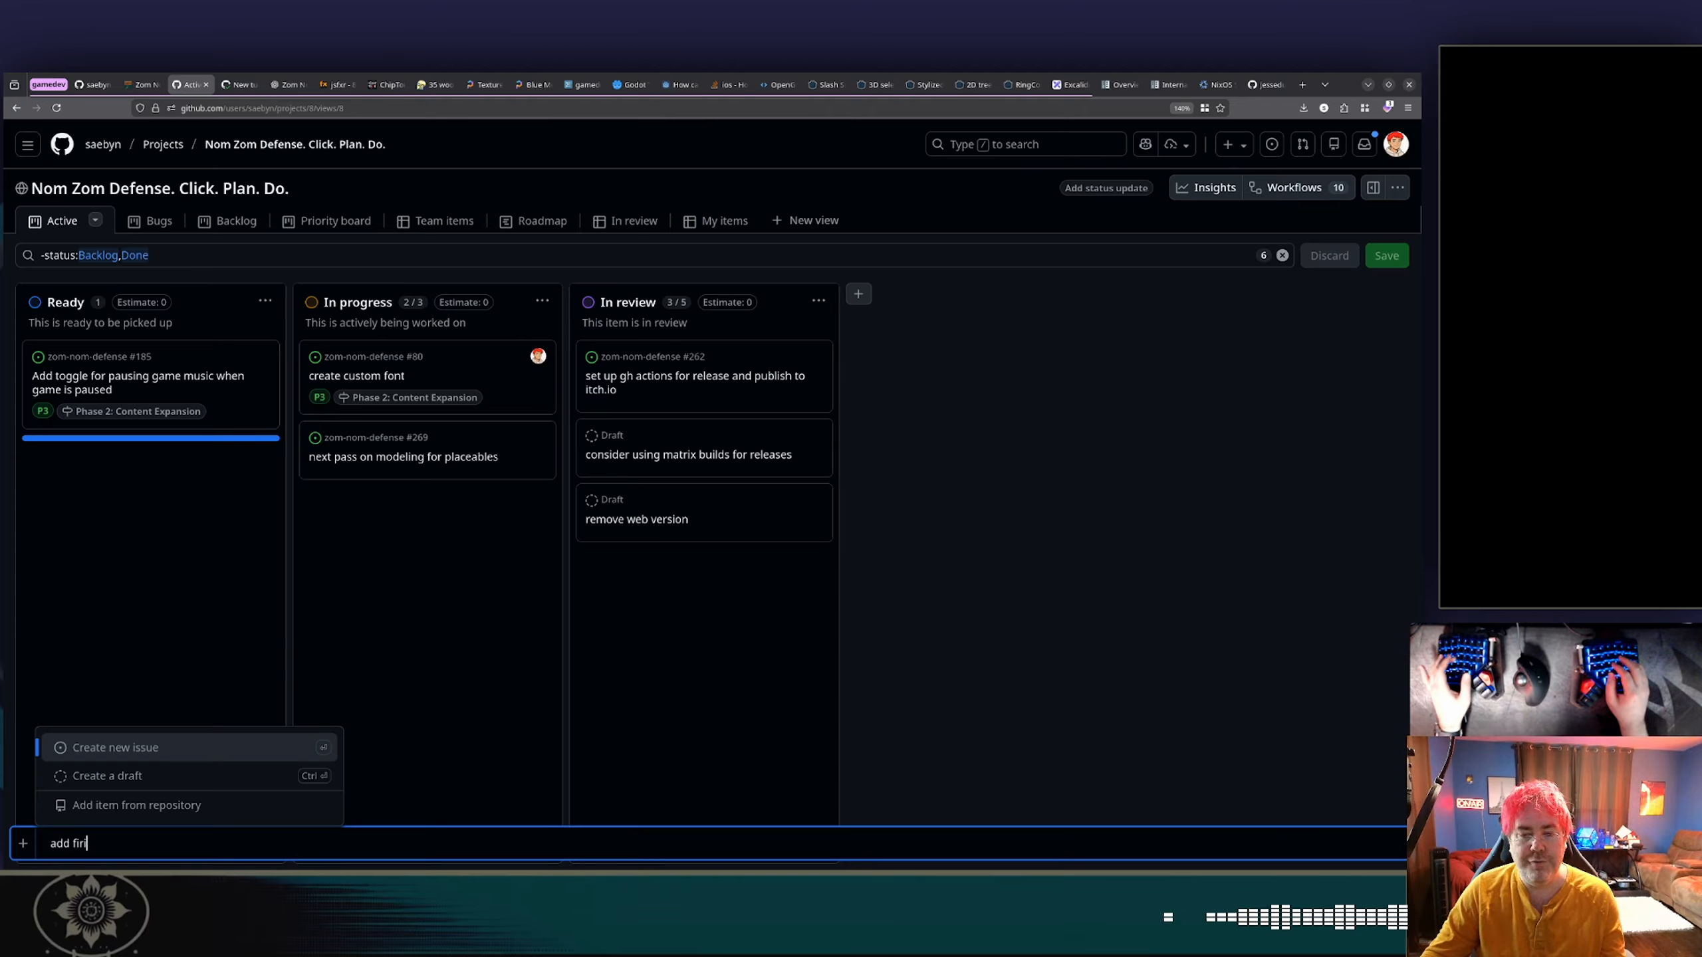
pyautogui.write('ng effect/ani')
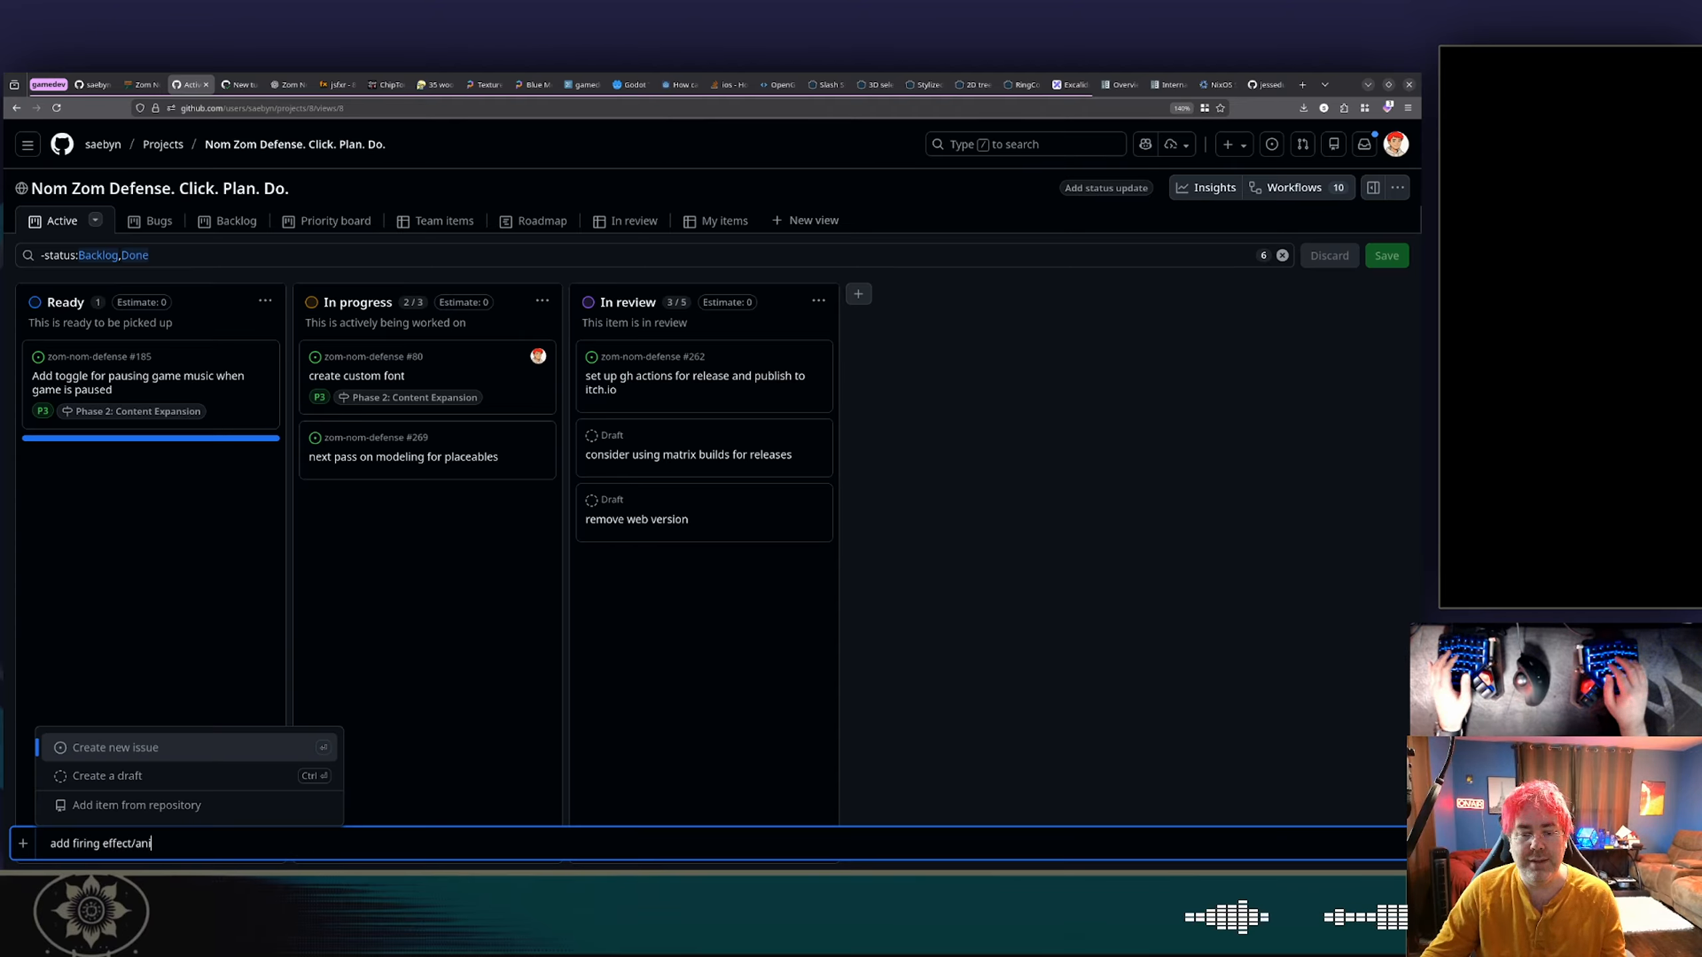
pyautogui.write('mation to tur')
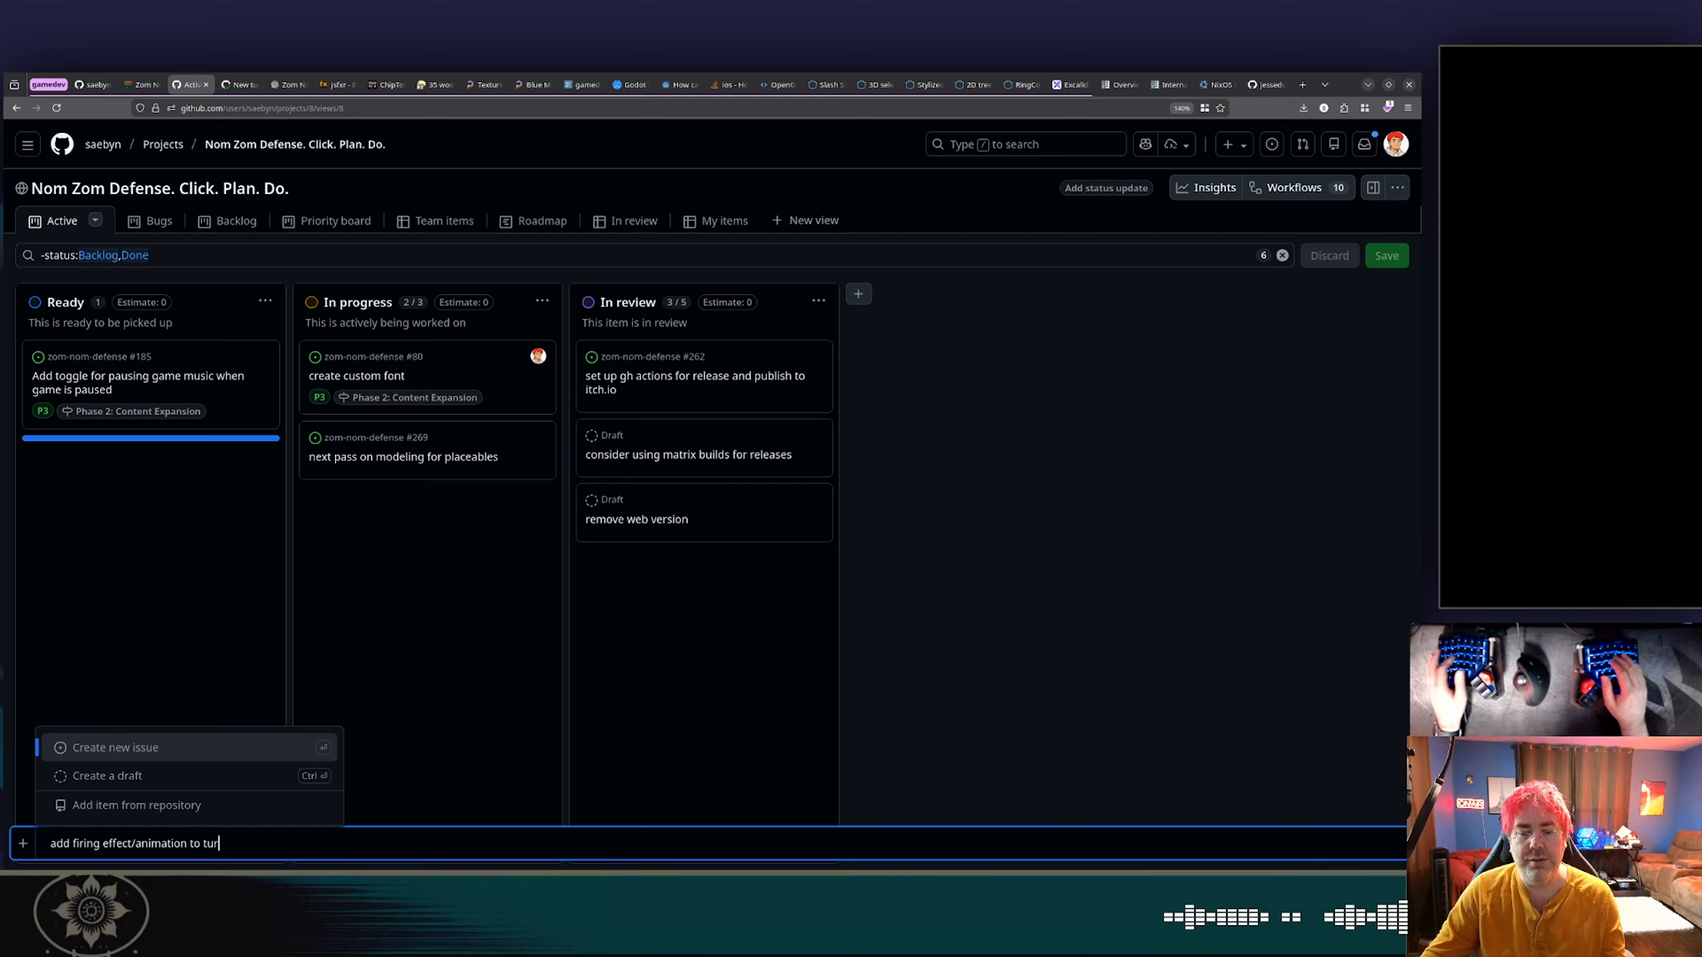
pyautogui.write('ret')
pyautogui.press('Down')
pyautogui.press('Return')
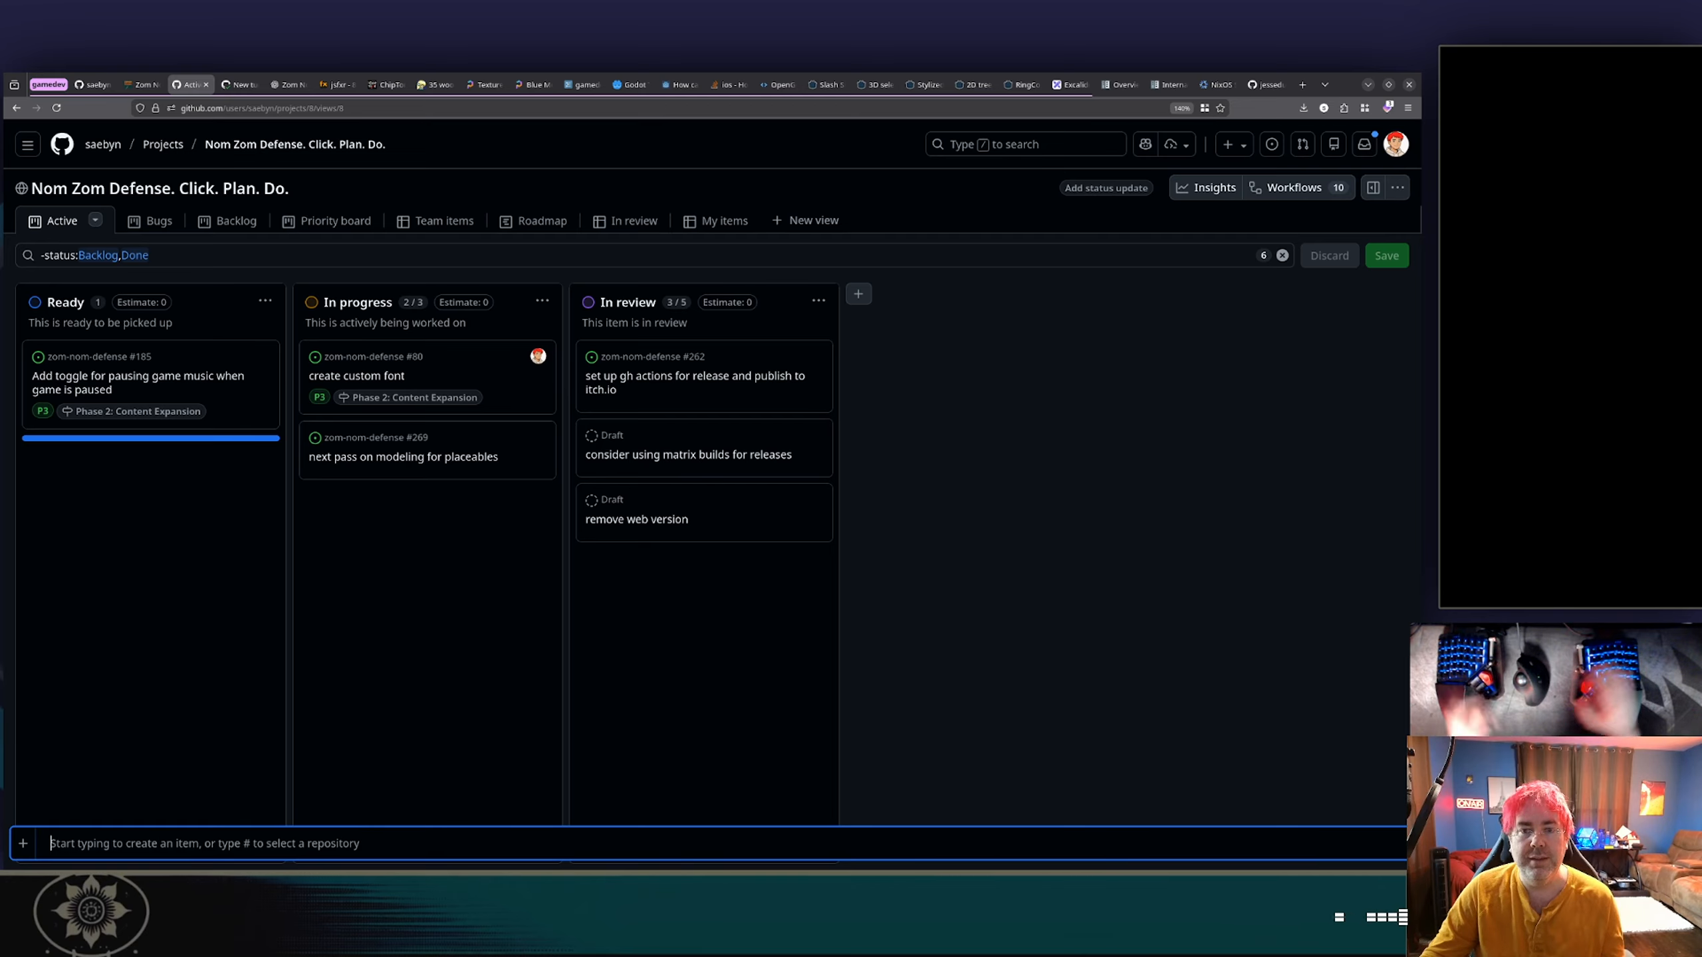
pyautogui.click(221, 684)
# Try to move the firing effect draft above the pause-music toggle item in the Ready column.
pyautogui.click(237, 450)
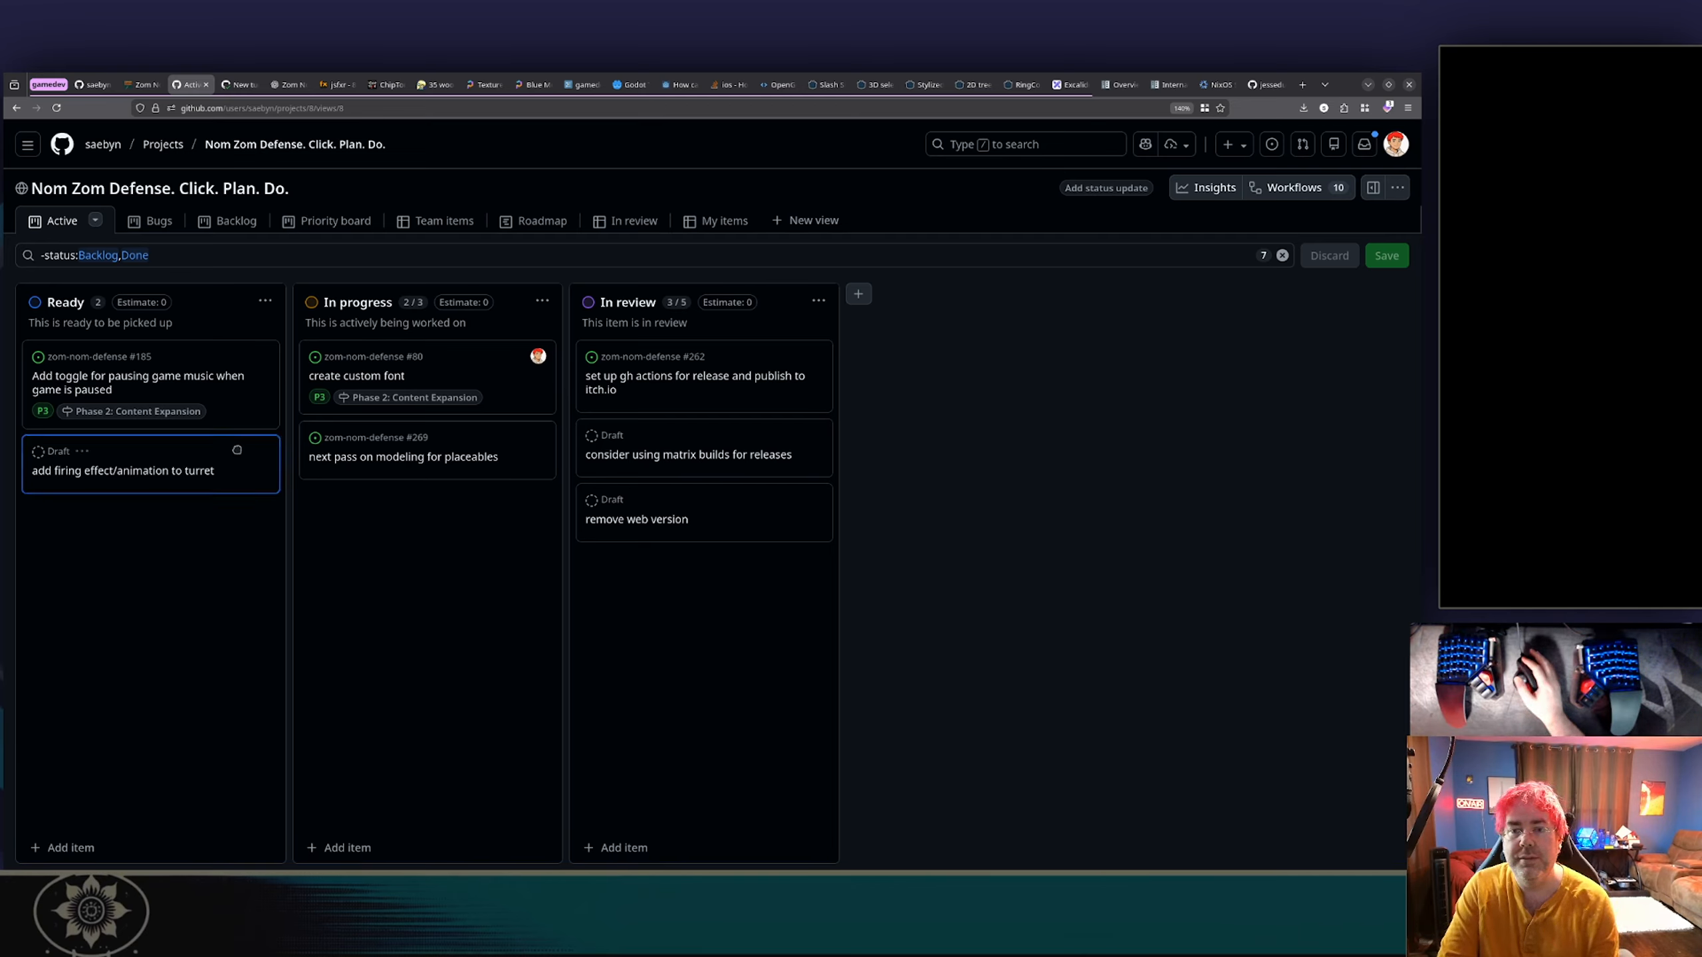
pyautogui.moveTo(237, 450); pyautogui.dragTo(194, 332)
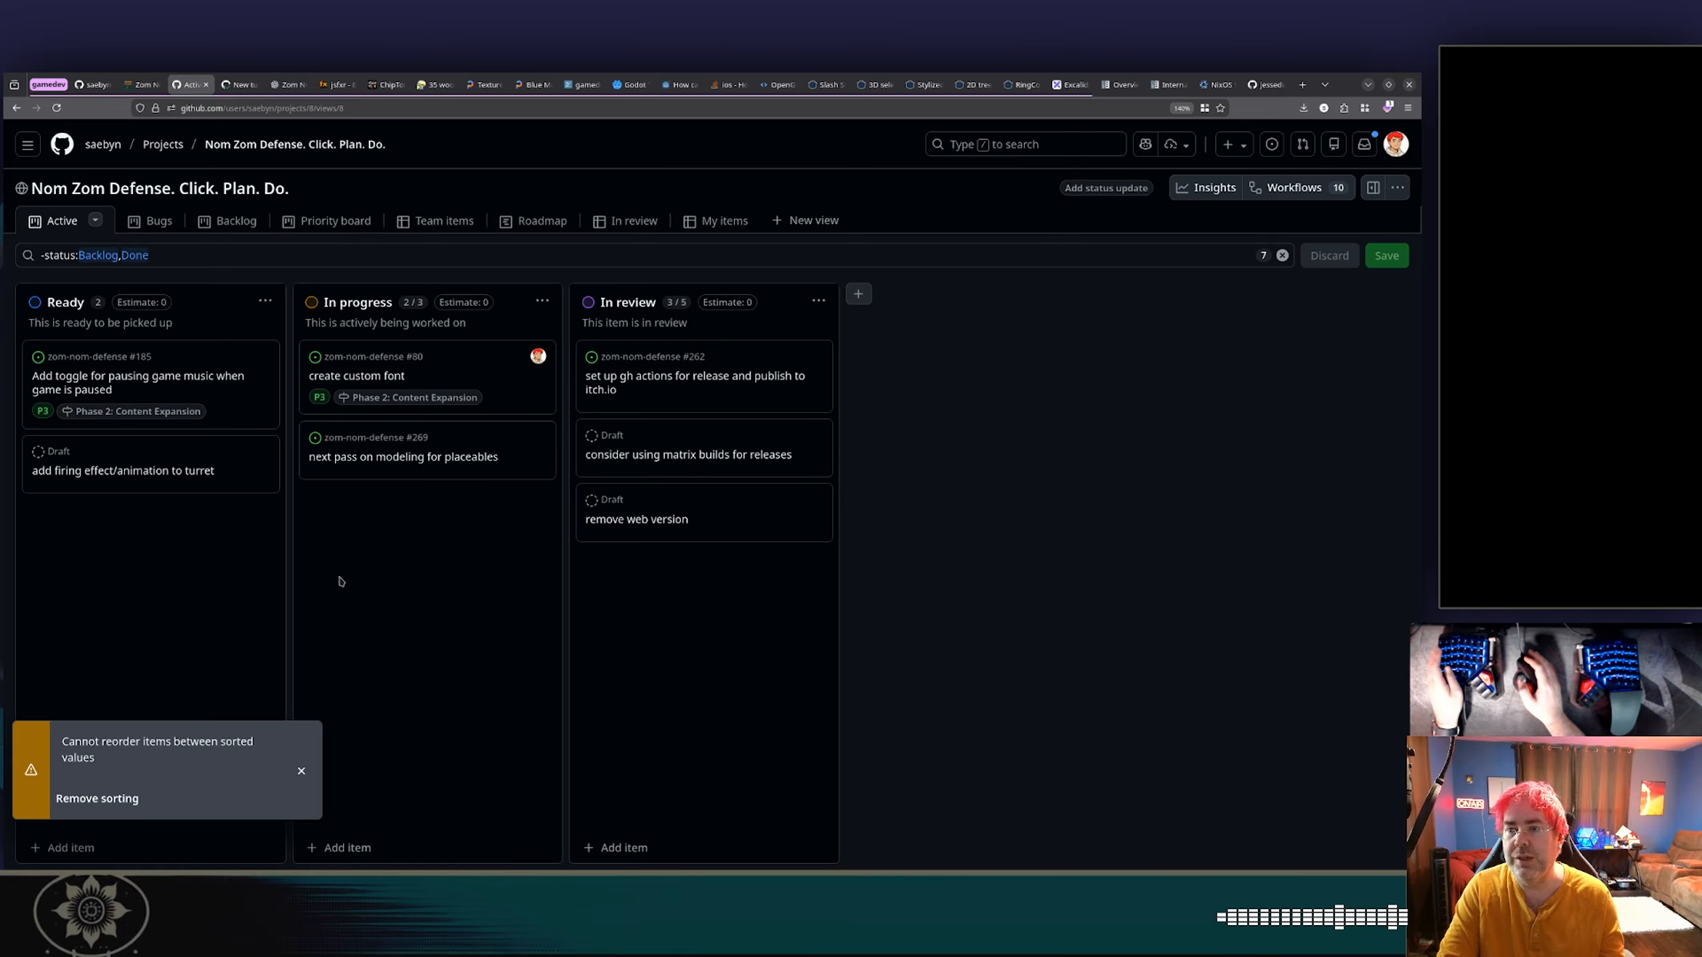
# Close VS Code and mark the New turret pull request #278 as ready for review on GitHub.
pyautogui.hotkey('alt', 'Tab')
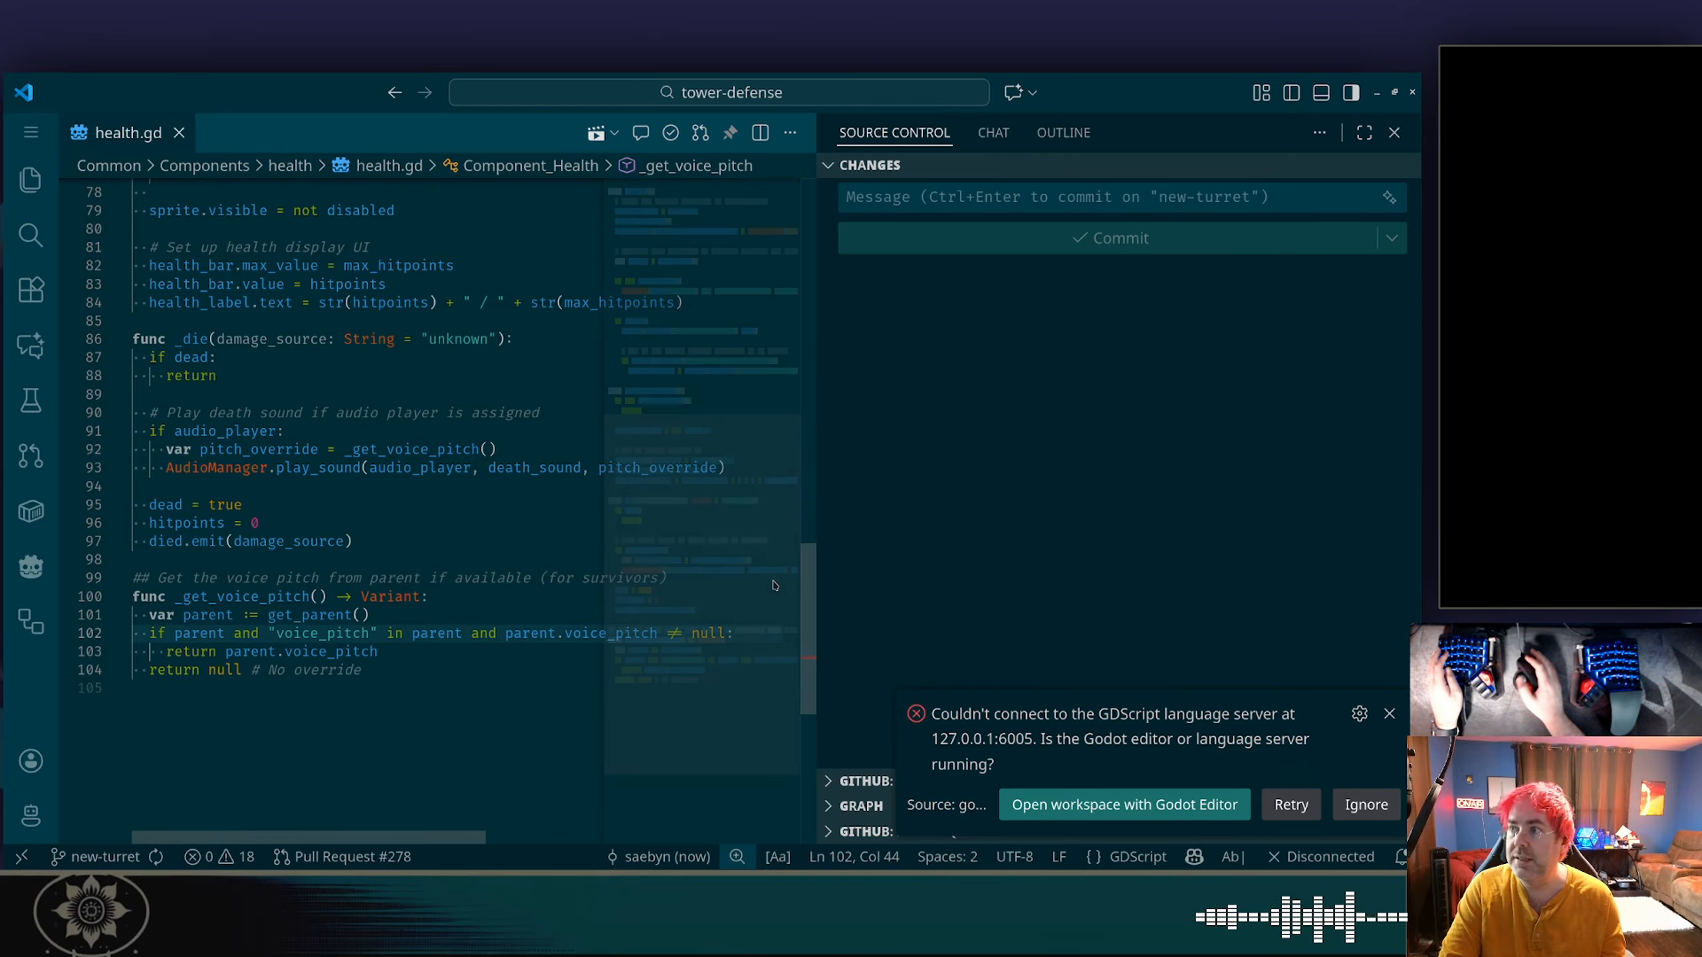
pyautogui.click(1412, 97)
pyautogui.click(240, 81)
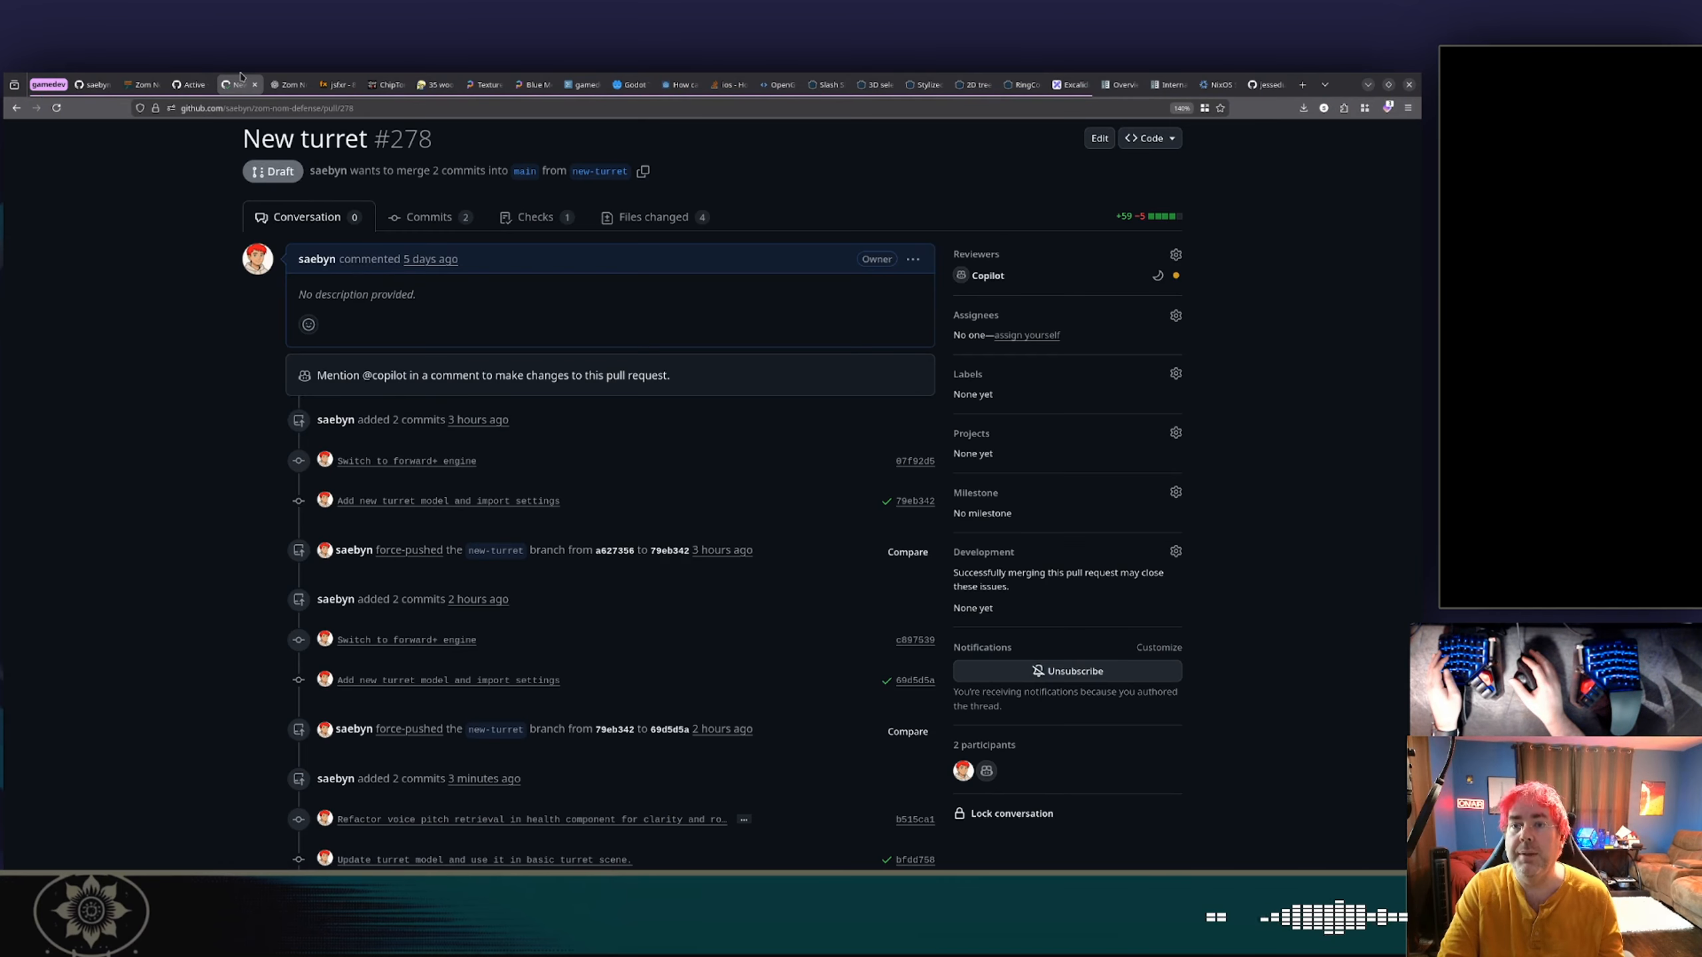
pyautogui.scroll(-8, 200, 352)
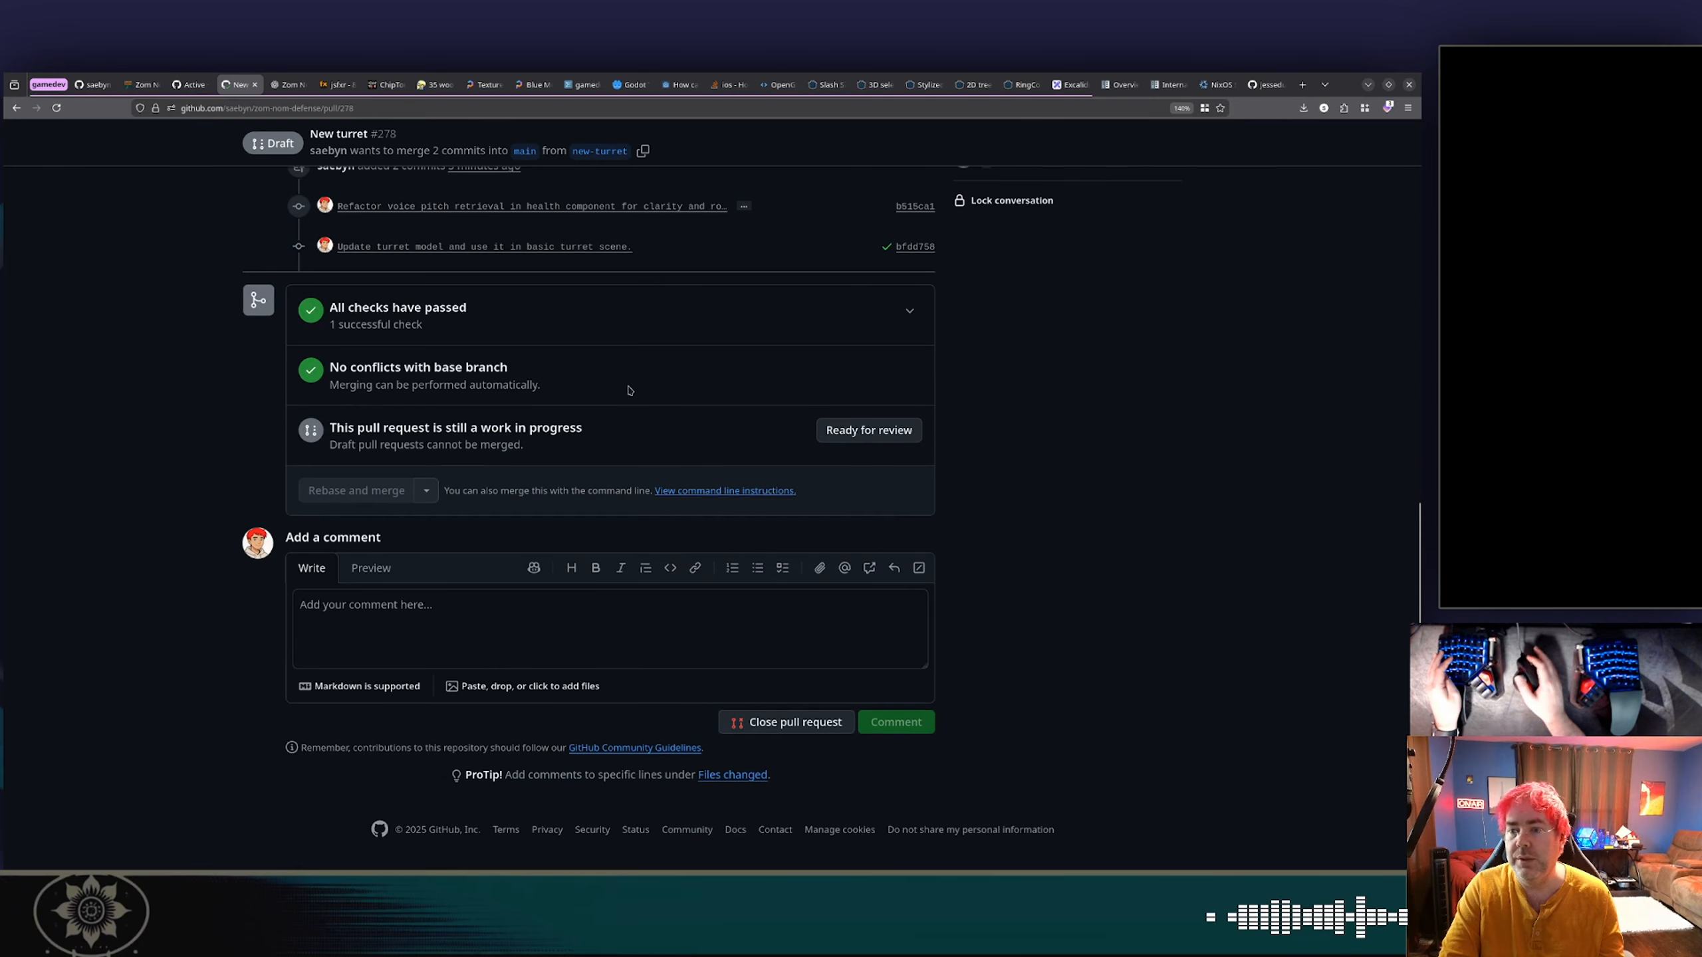
pyautogui.click(844, 436)
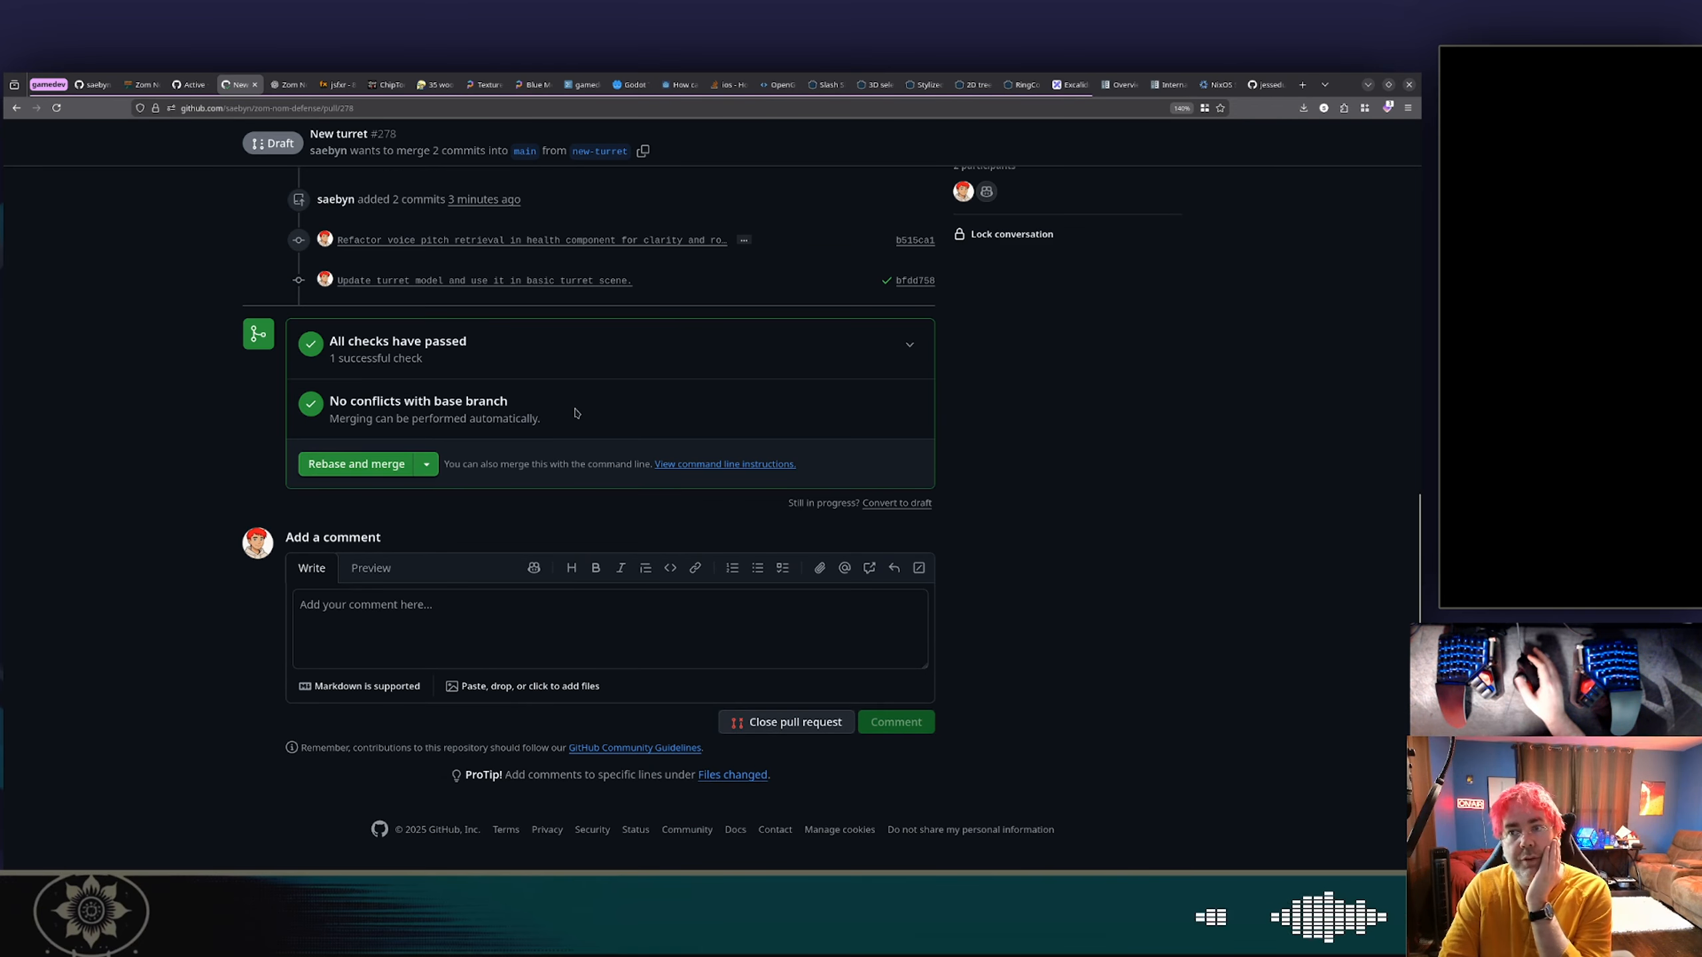
# Examine the changed files of pull request #278, going through the new_turret model, texture and import files.
pyautogui.scroll(15, 576, 410)
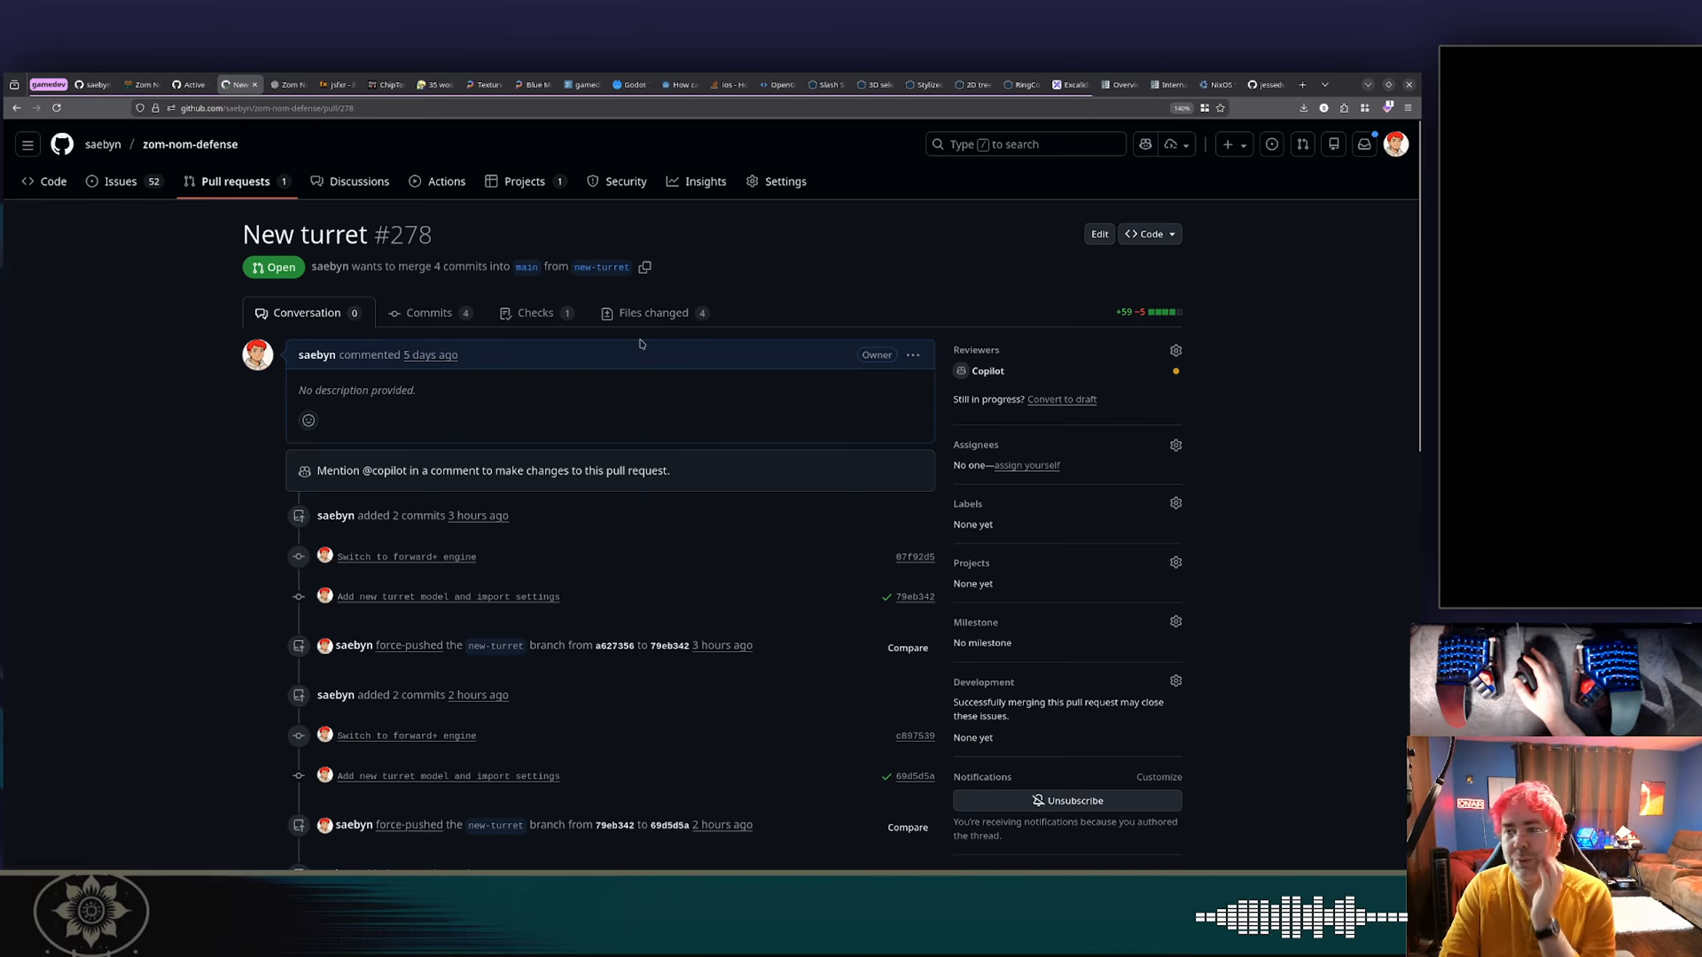
pyautogui.click(678, 320)
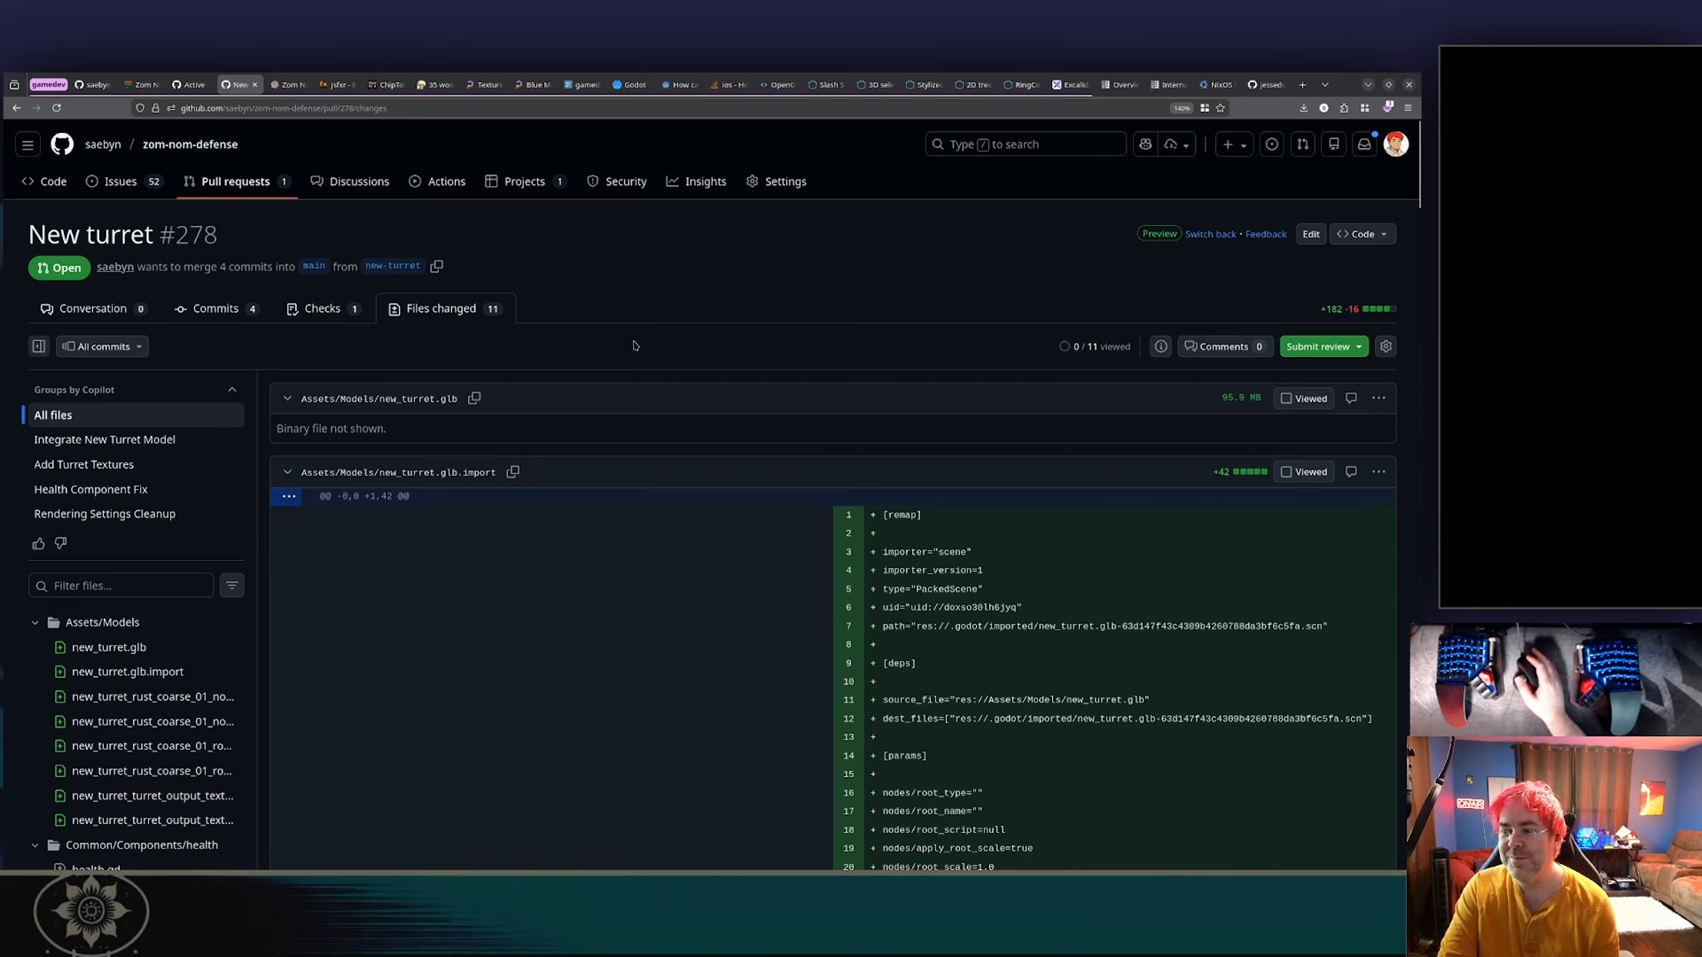
pyautogui.scroll(-10, 606, 392)
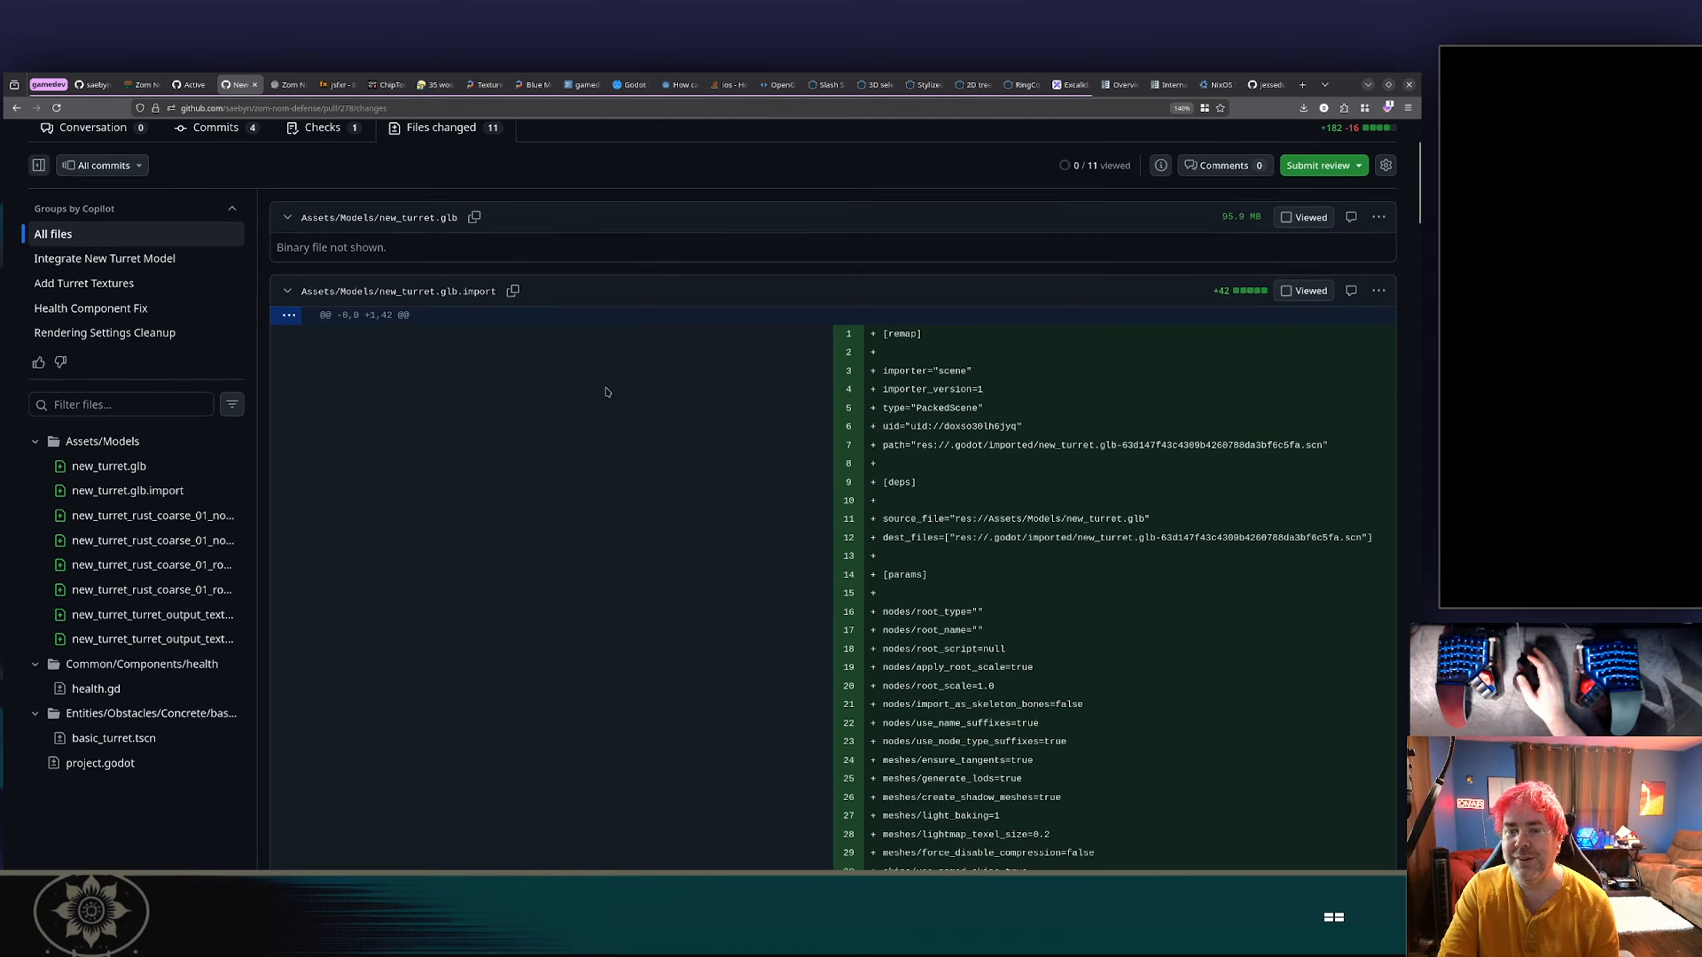
pyautogui.scroll(-3, 607, 391)
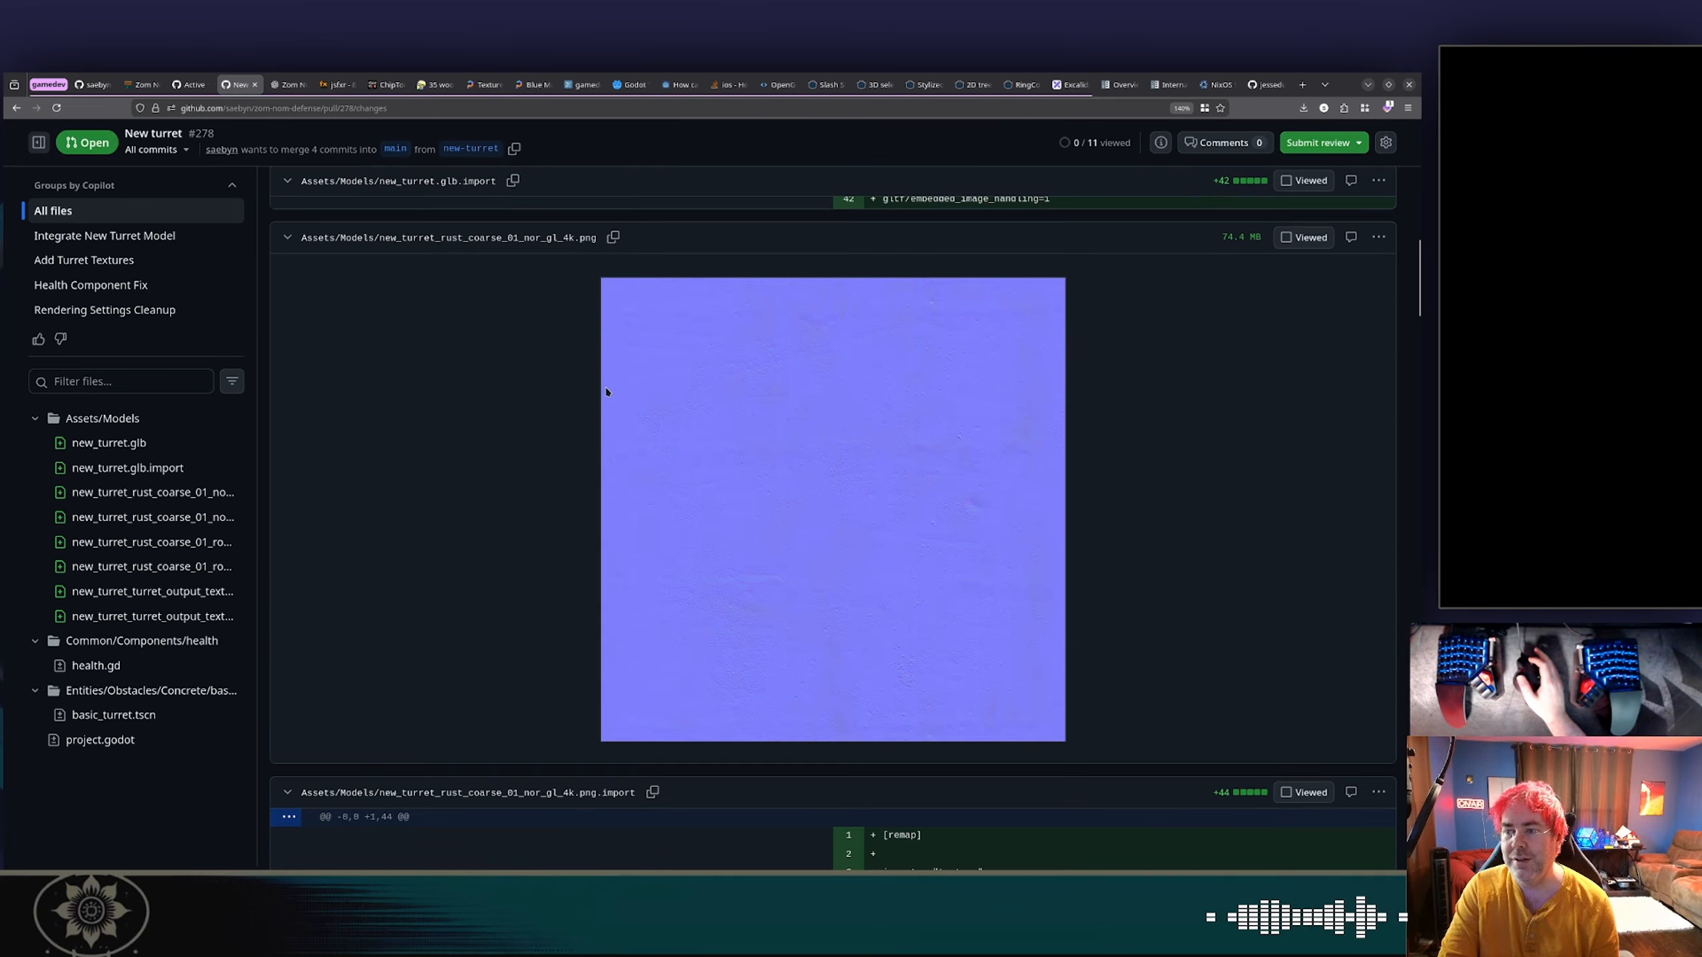
pyautogui.scroll(-20, 607, 391)
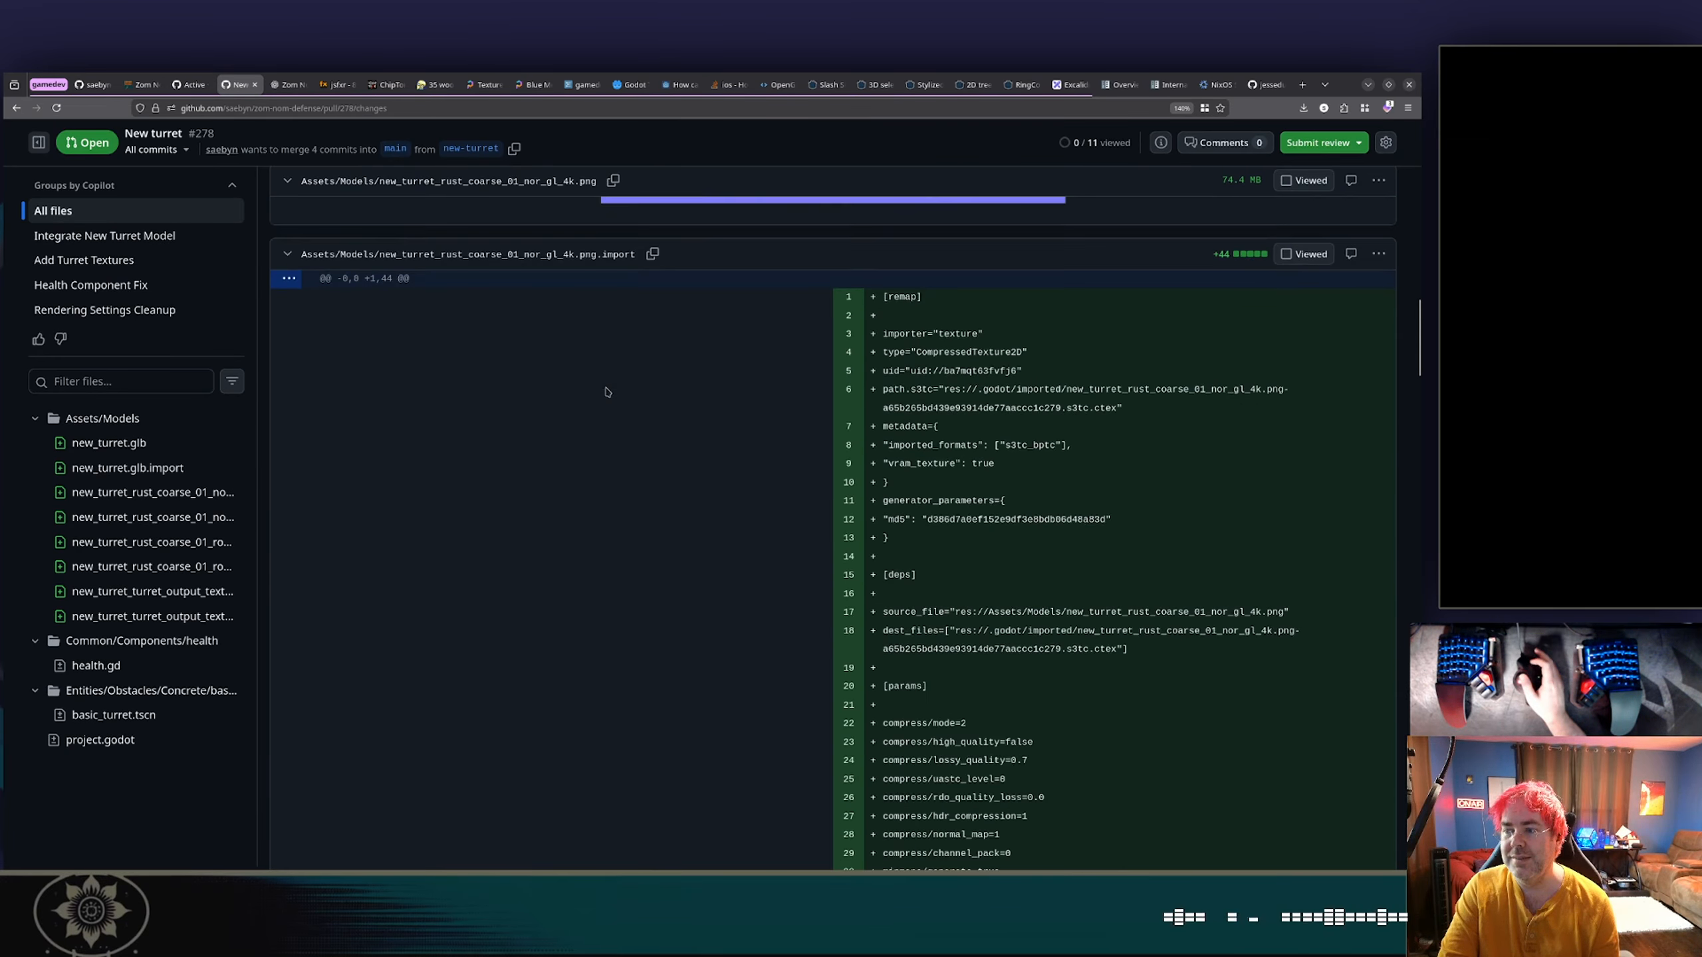
pyautogui.scroll(-20, 606, 391)
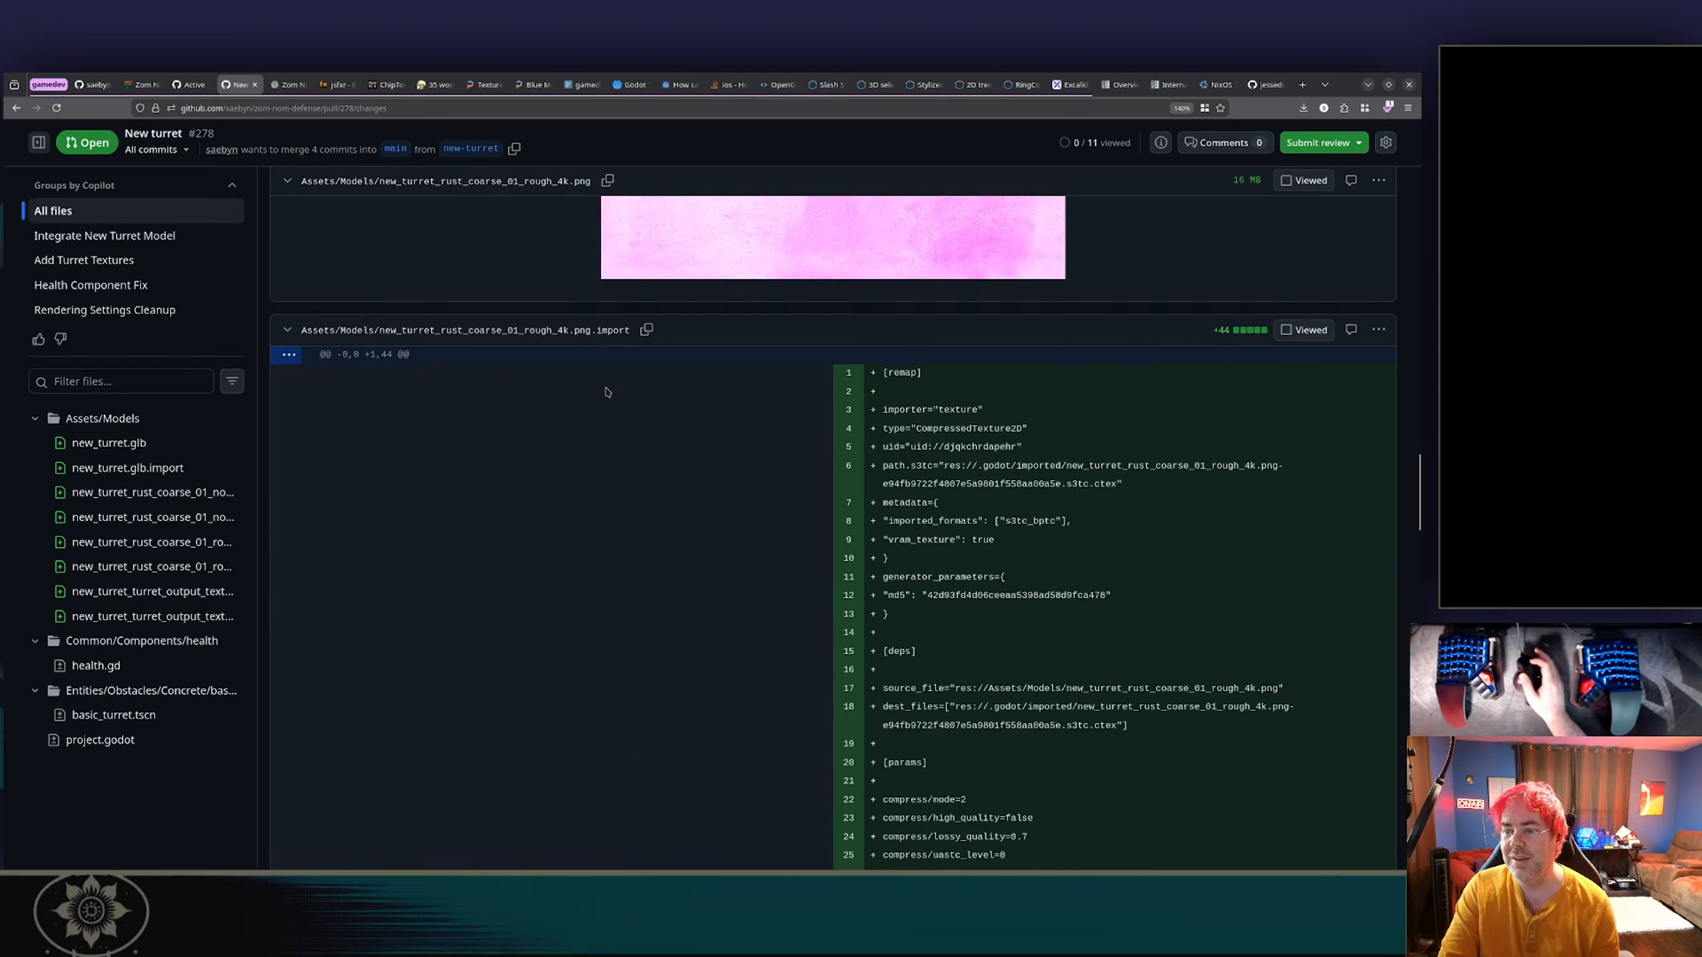
pyautogui.scroll(-4, 606, 392)
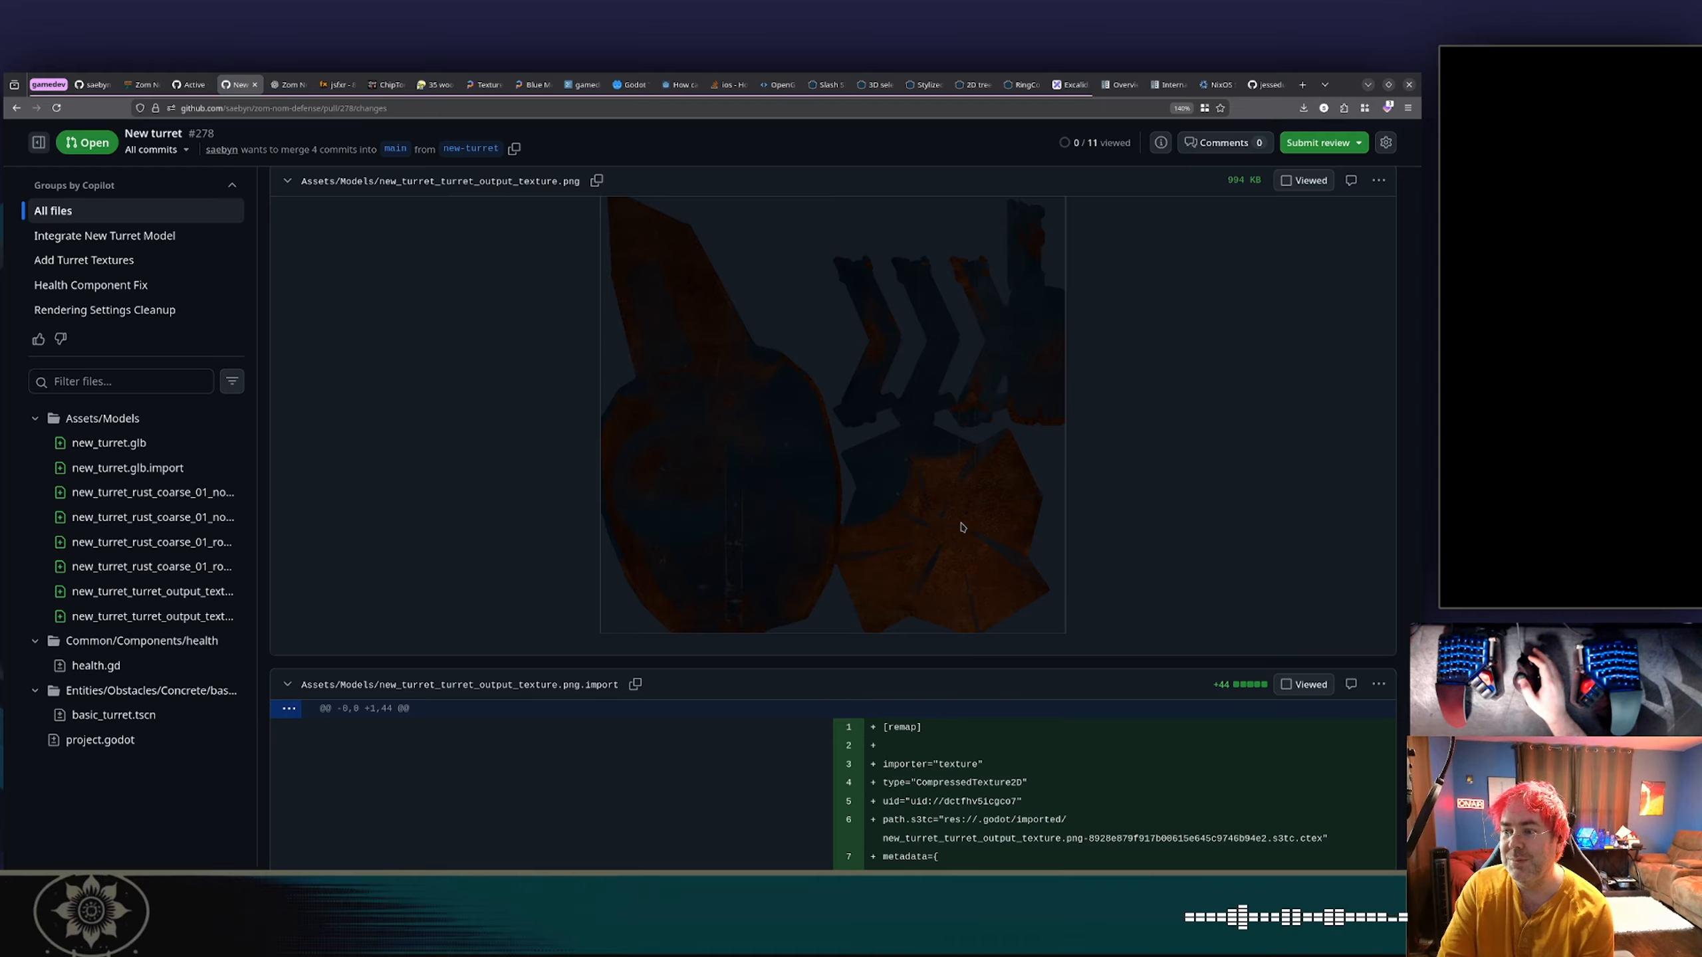
pyautogui.scroll(-4, 774, 394)
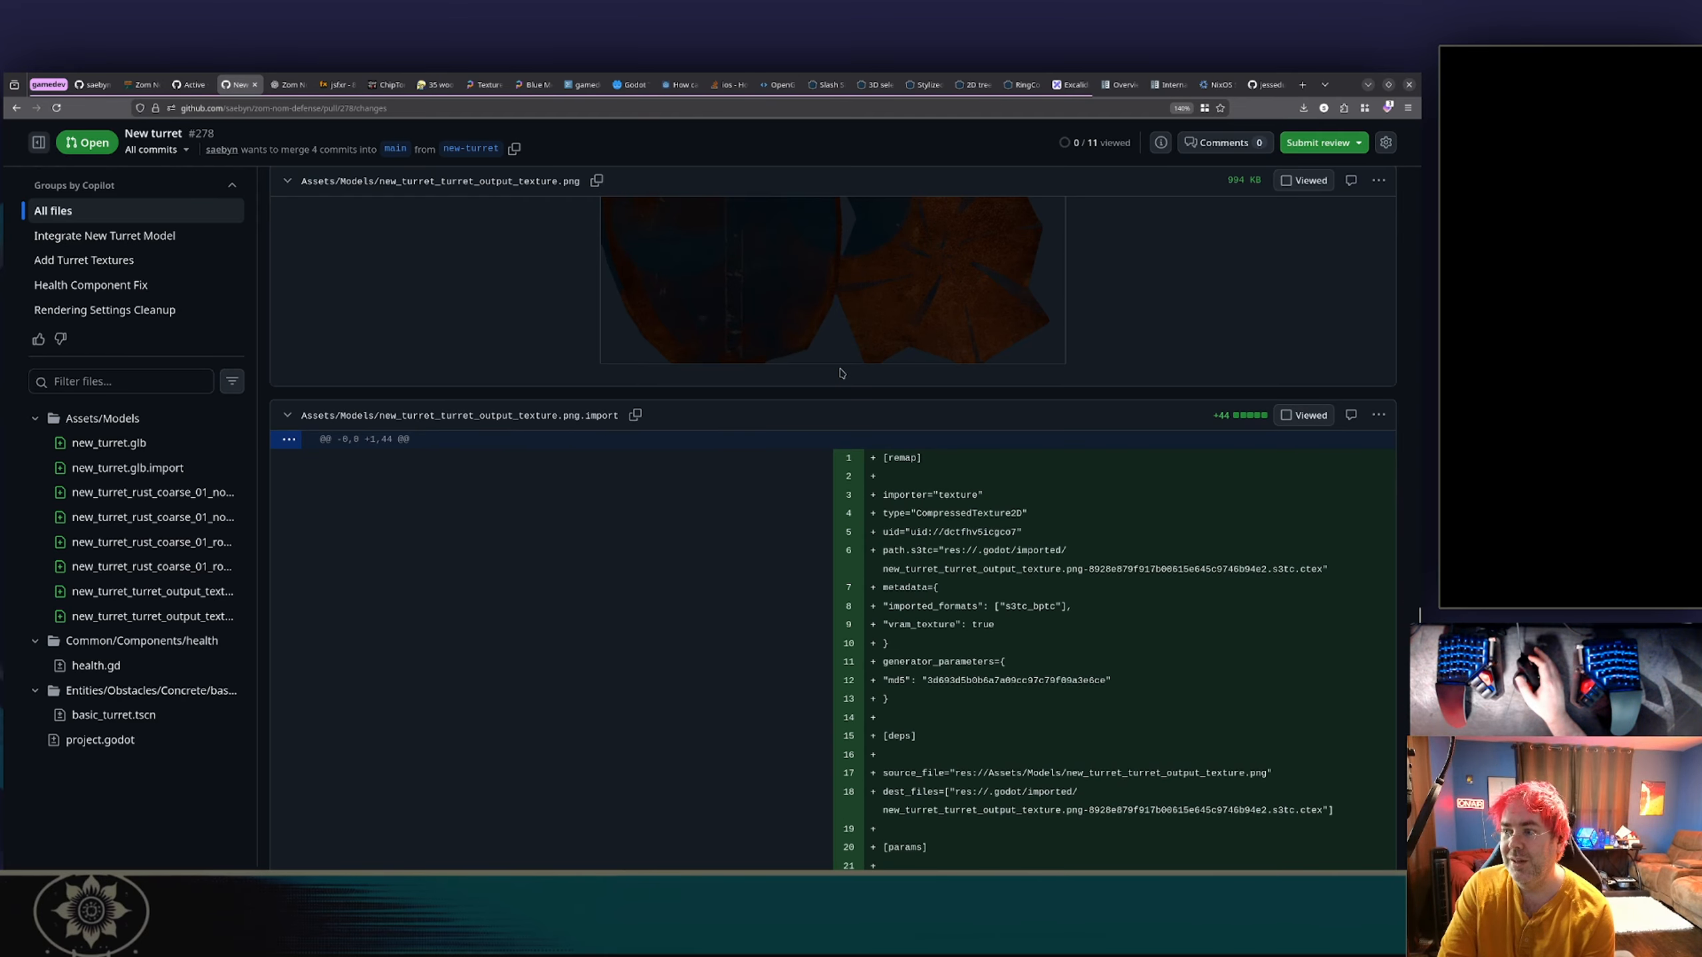
# Examine the remaining changes in pull request #278, covering health.gd, basic_turret.tscn and project.godot.
pyautogui.scroll(-15, 842, 374)
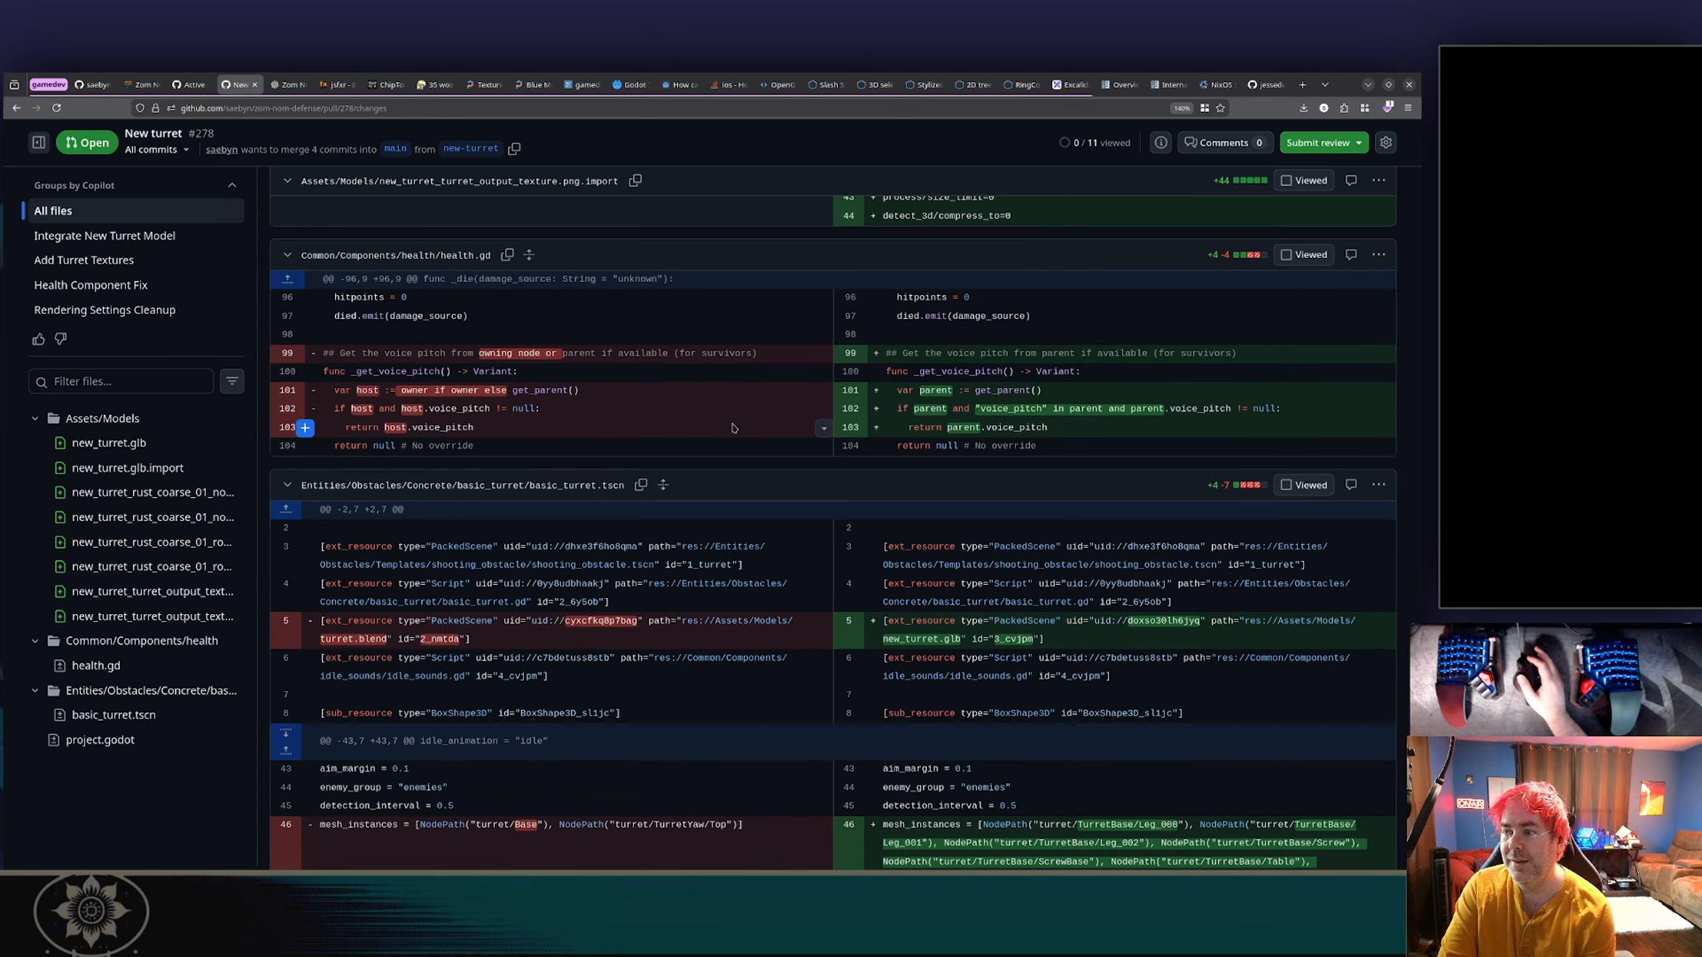
pyautogui.scroll(-3, 740, 420)
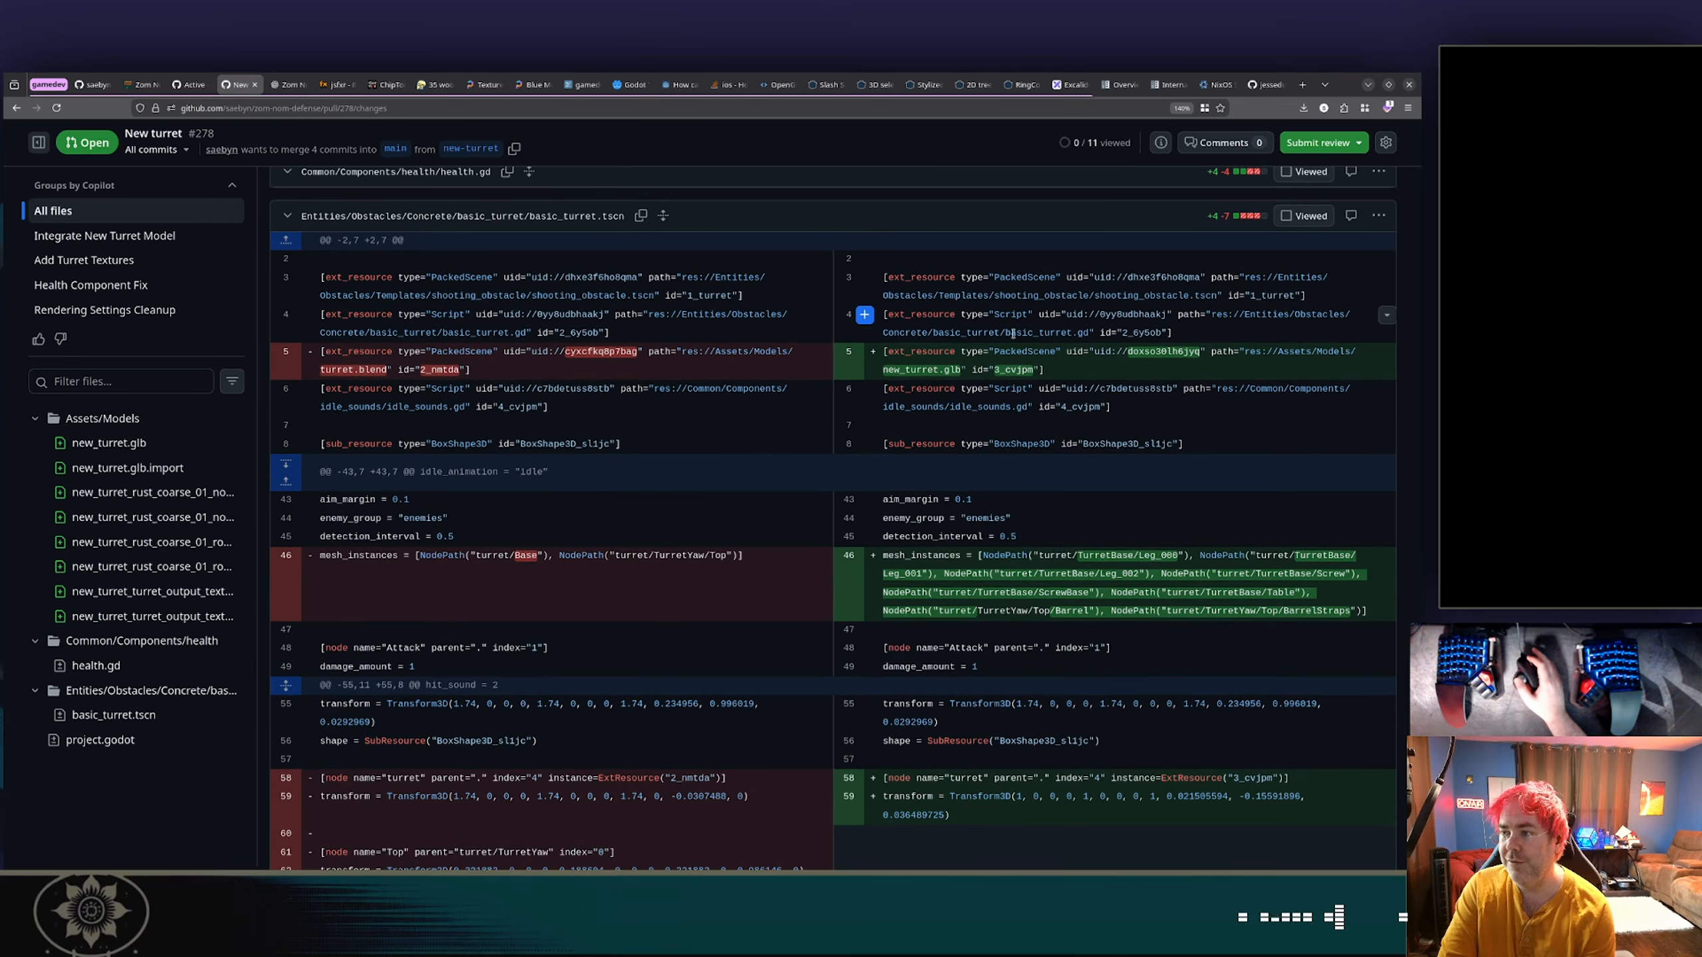
pyautogui.scroll(-5, 767, 425)
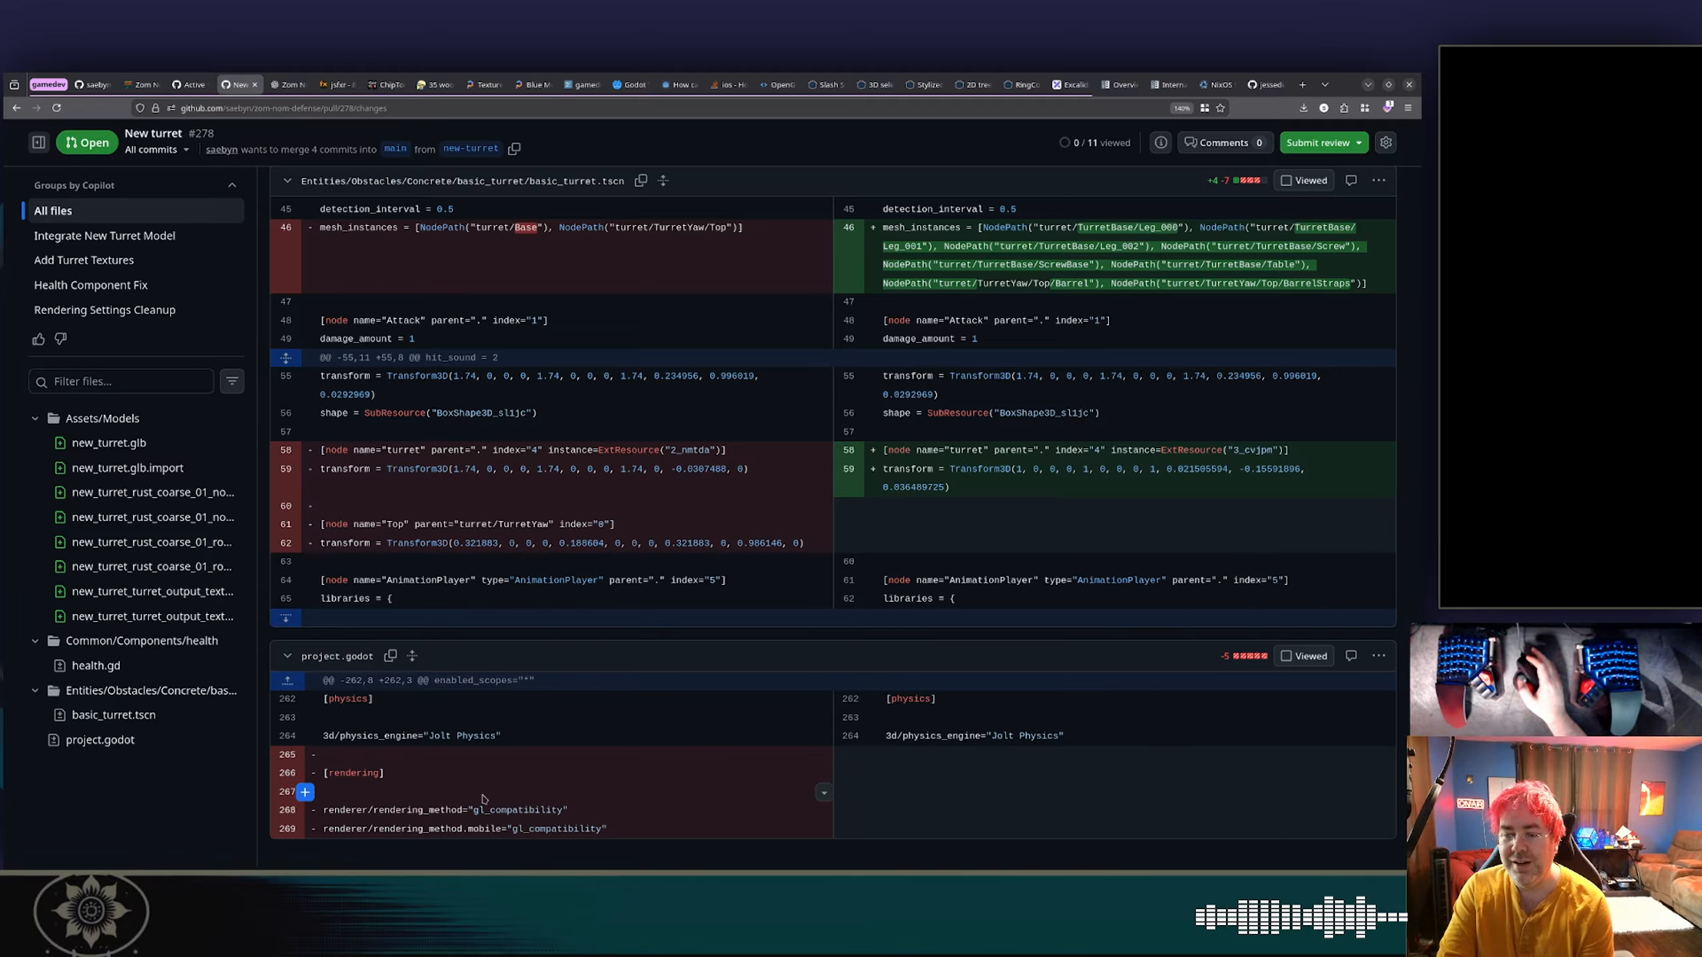
pyautogui.scroll(15, 670, 546)
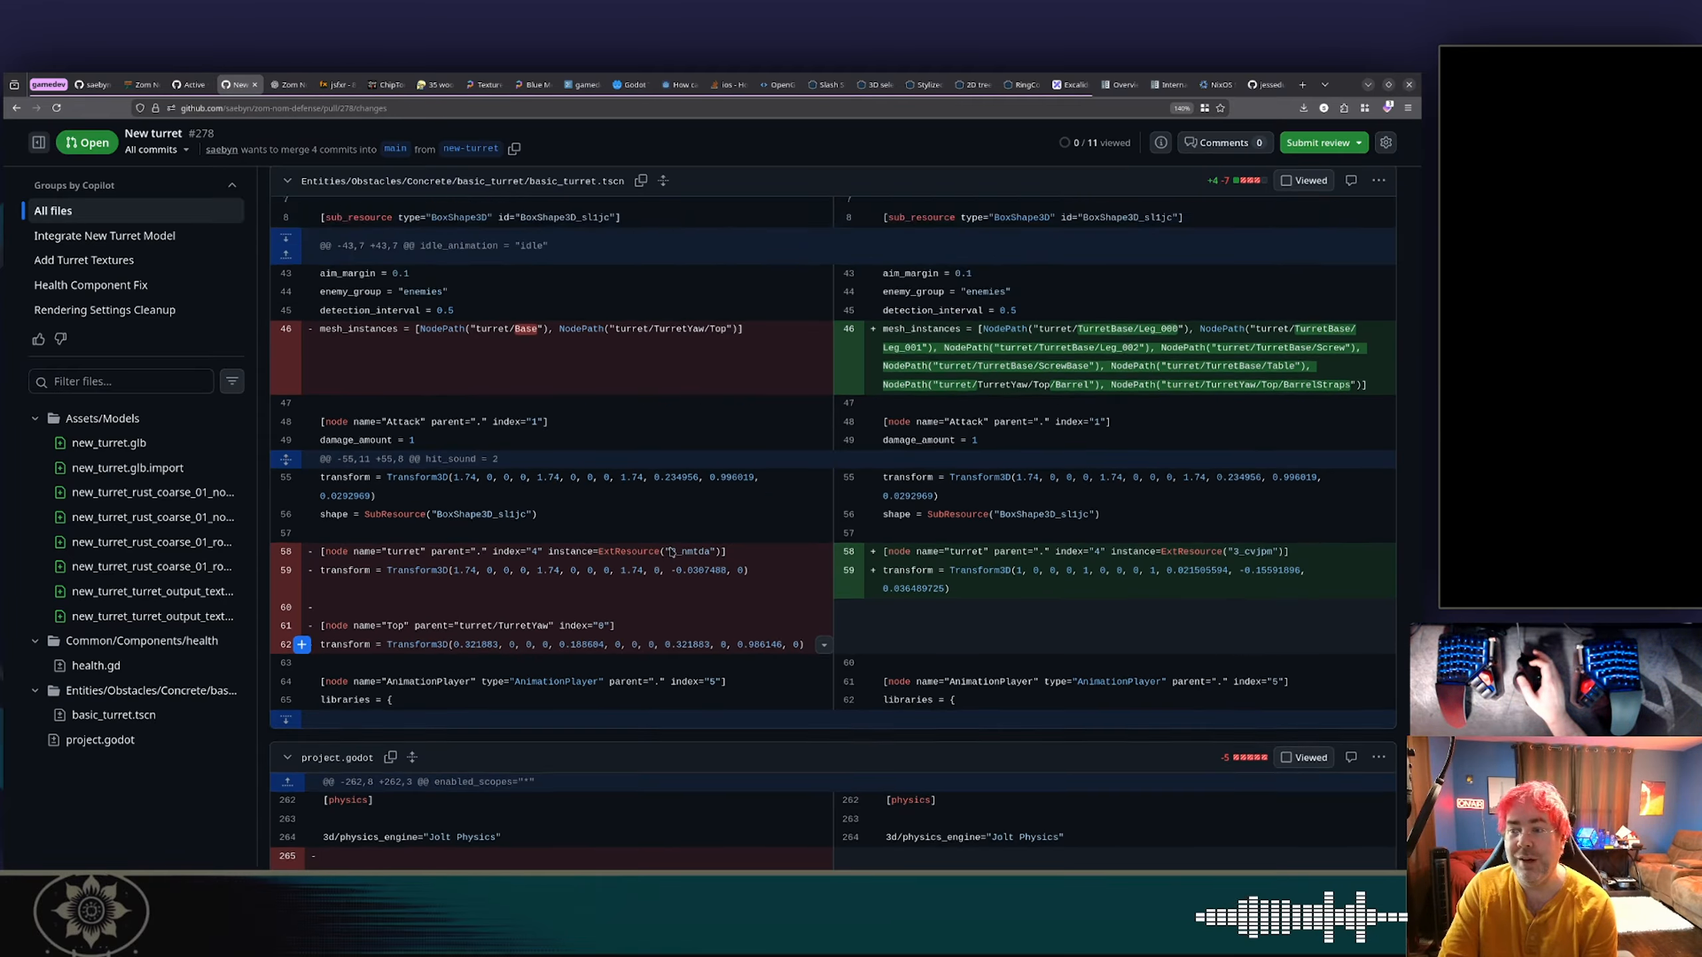
pyautogui.scroll(15, 670, 551)
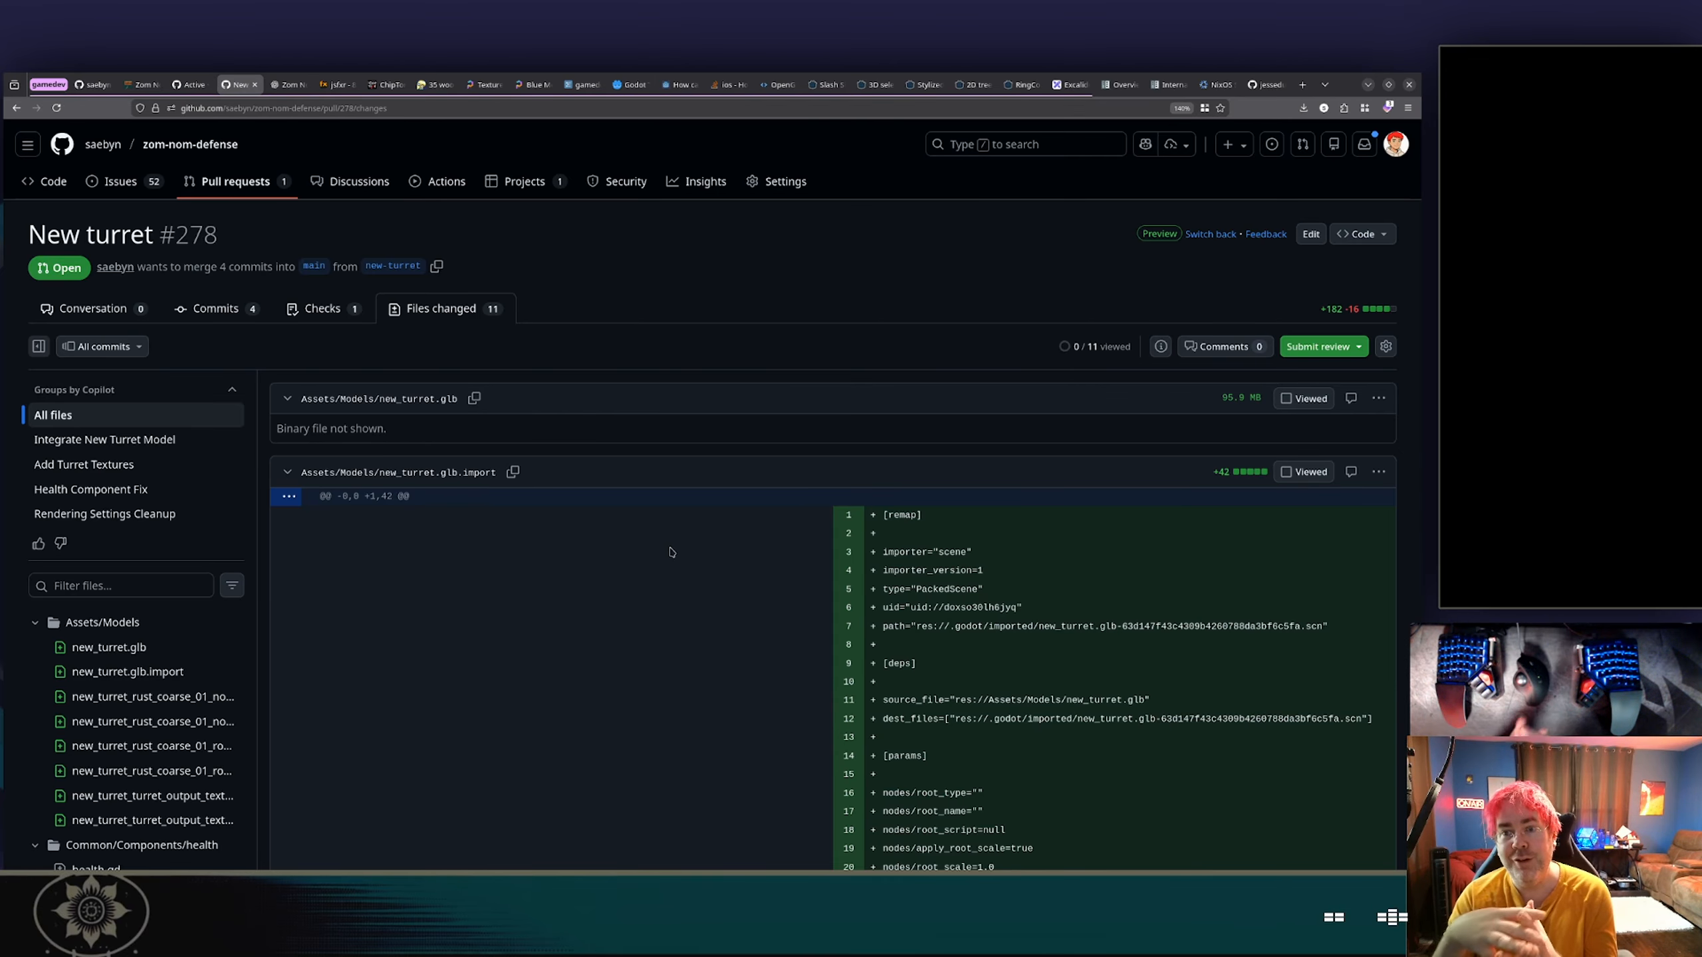
# Add the draft item "improve lighting" to the Ready column of the project board.
pyautogui.click(191, 83)
pyautogui.click(123, 846)
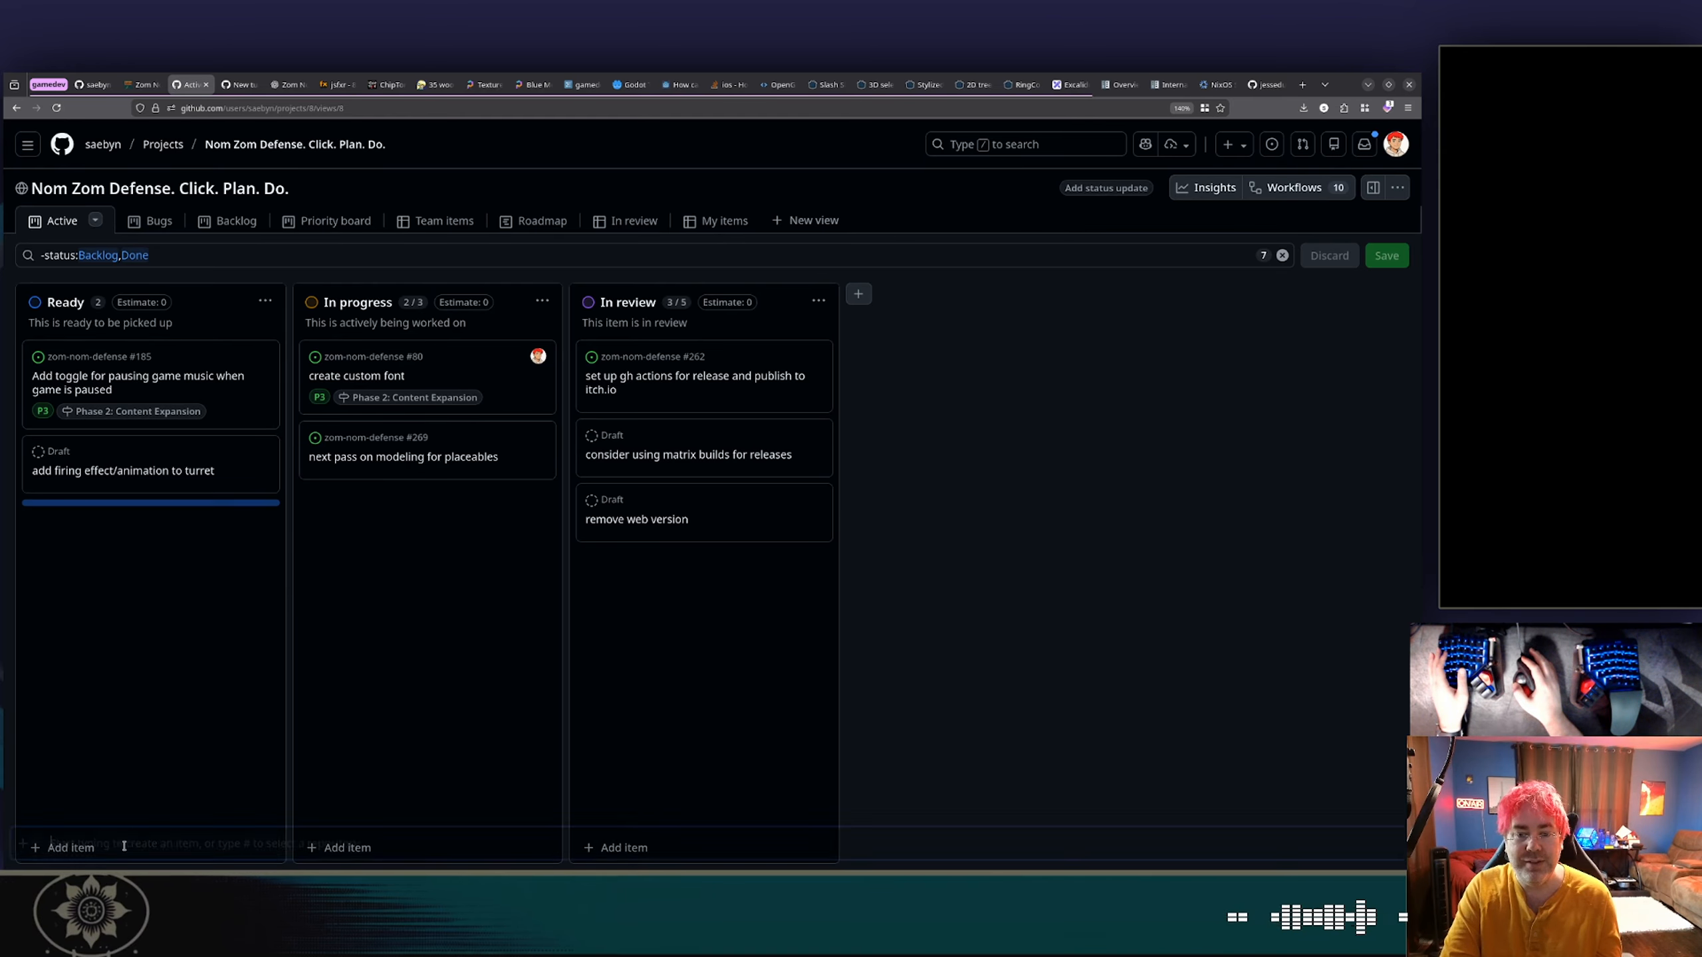
pyautogui.write('improve')
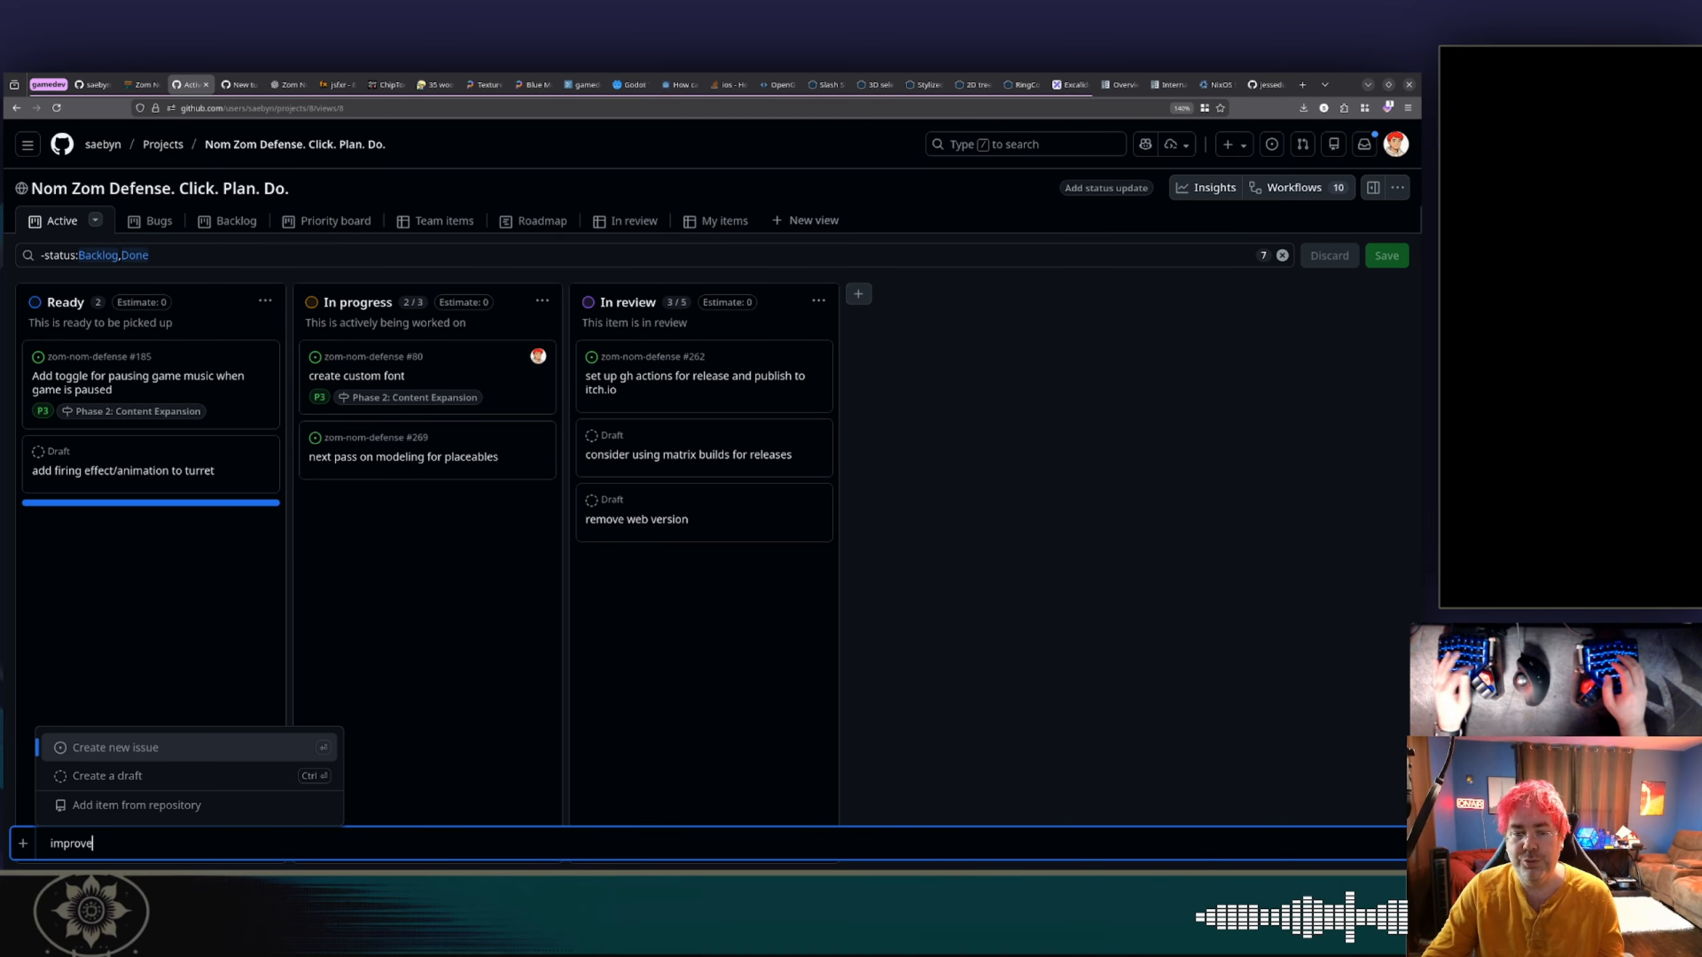
pyautogui.write(' lighting')
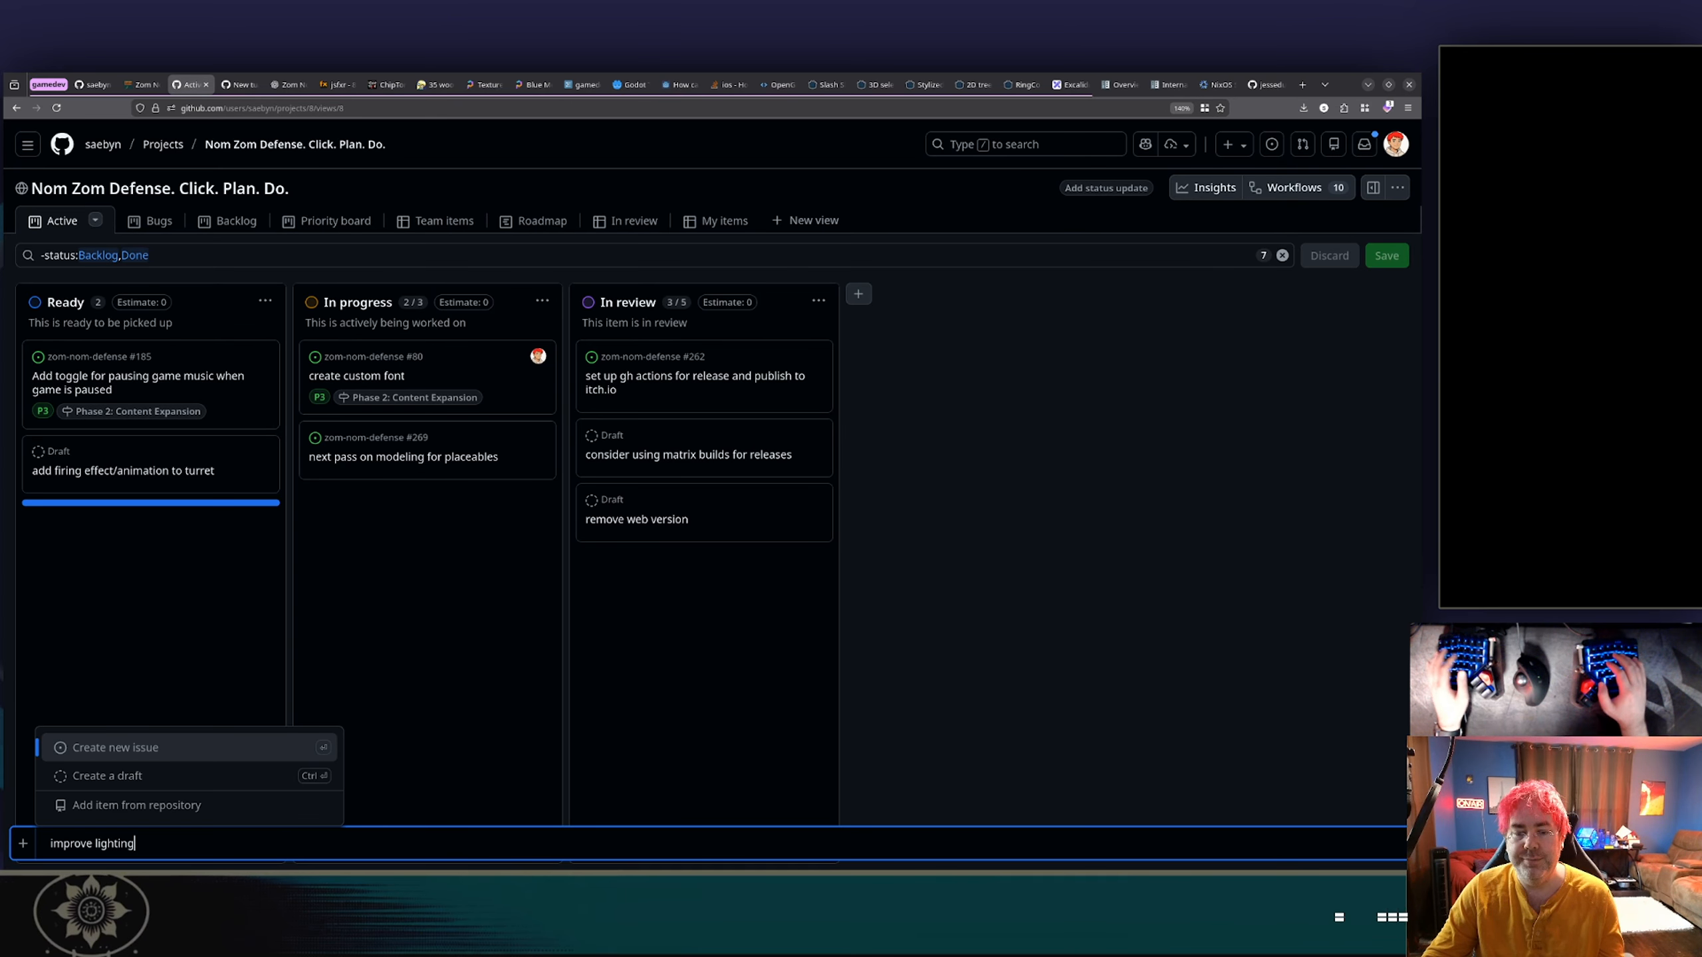
pyautogui.hotkey('ctrl', 'Return')
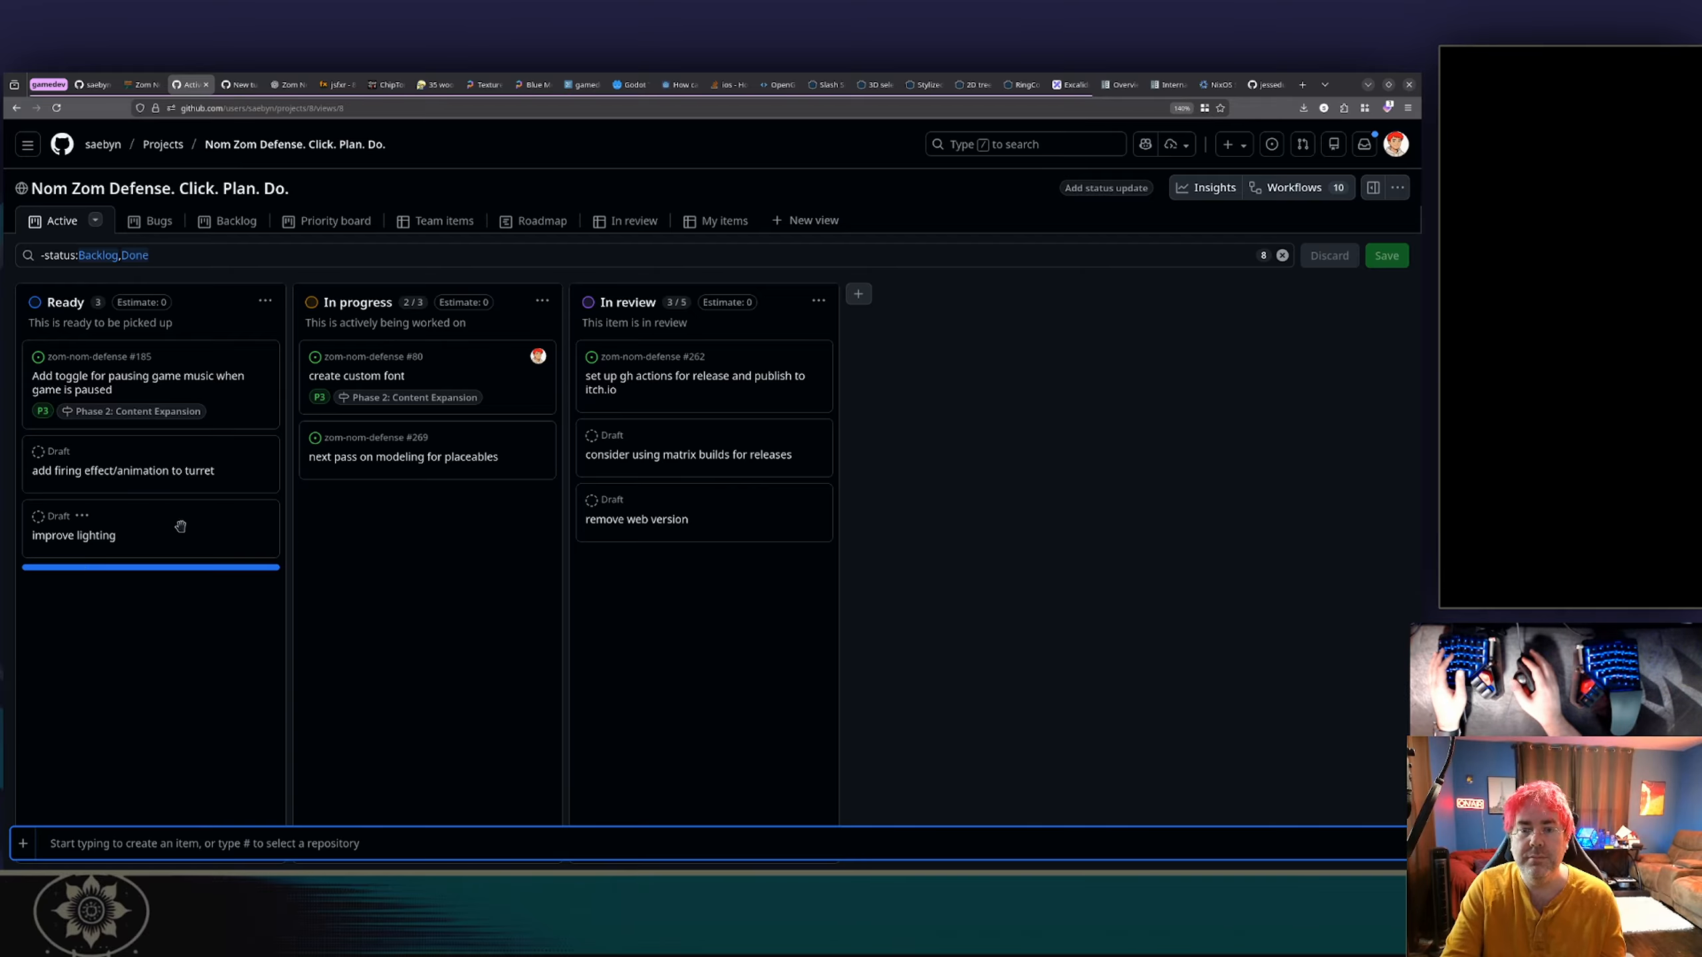
pyautogui.click(180, 527)
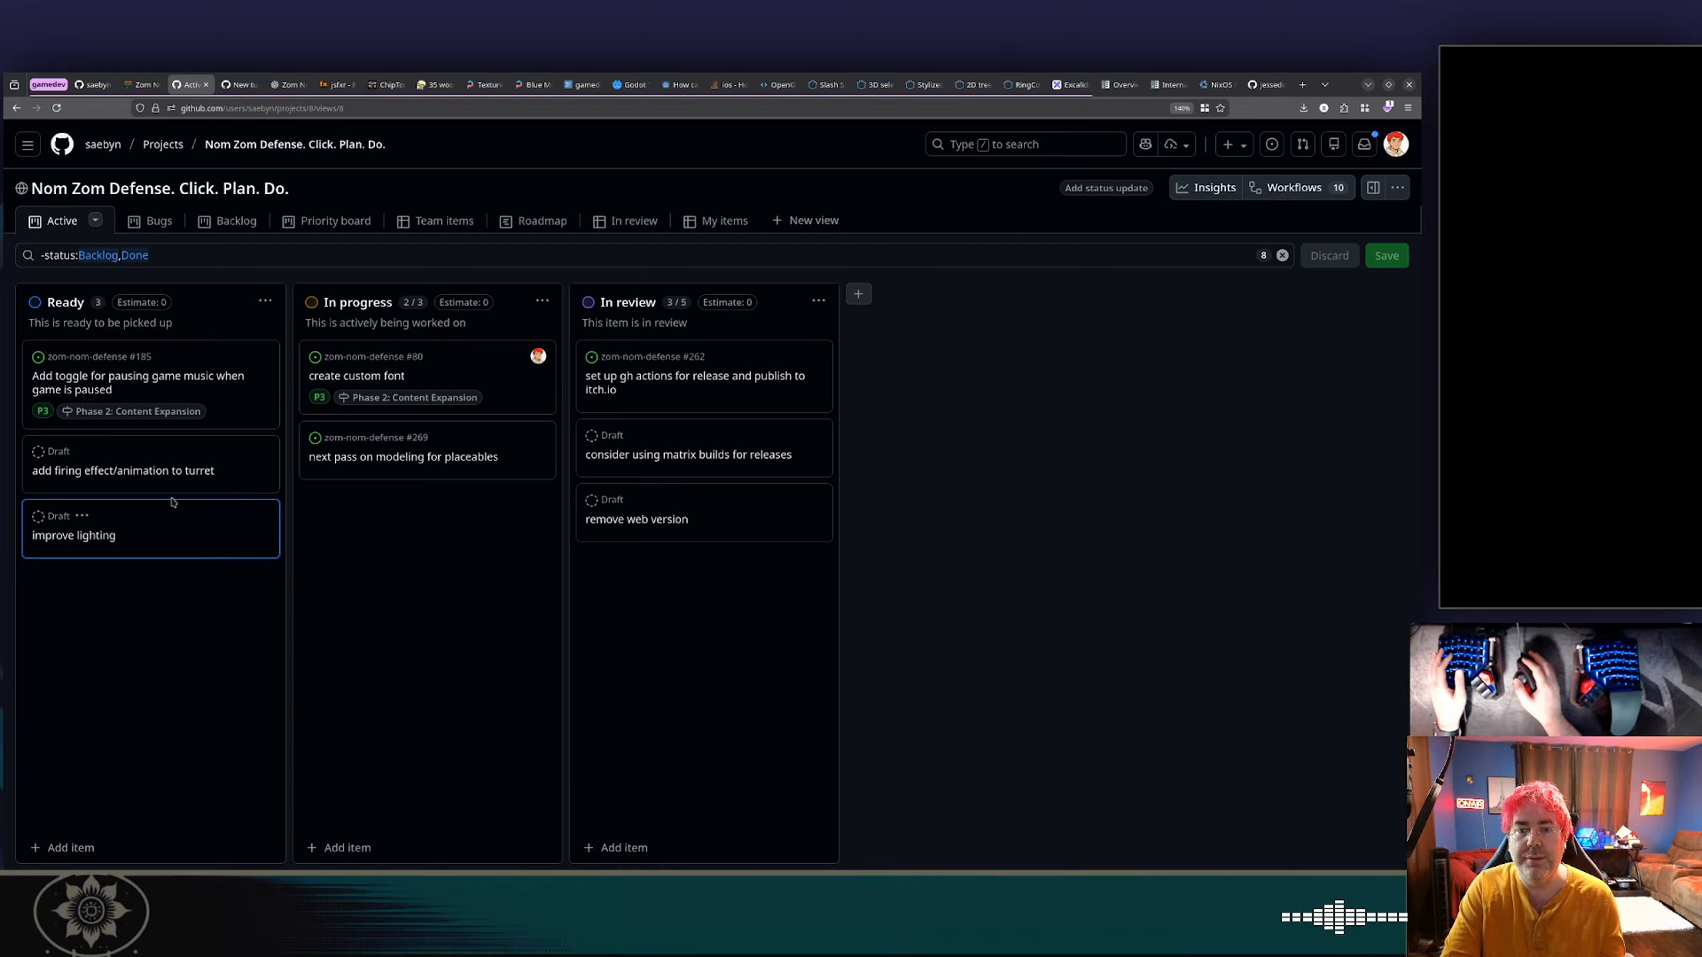
# Rebase and merge the New turret pull request #278 into main from its conversation page.
pyautogui.click(239, 83)
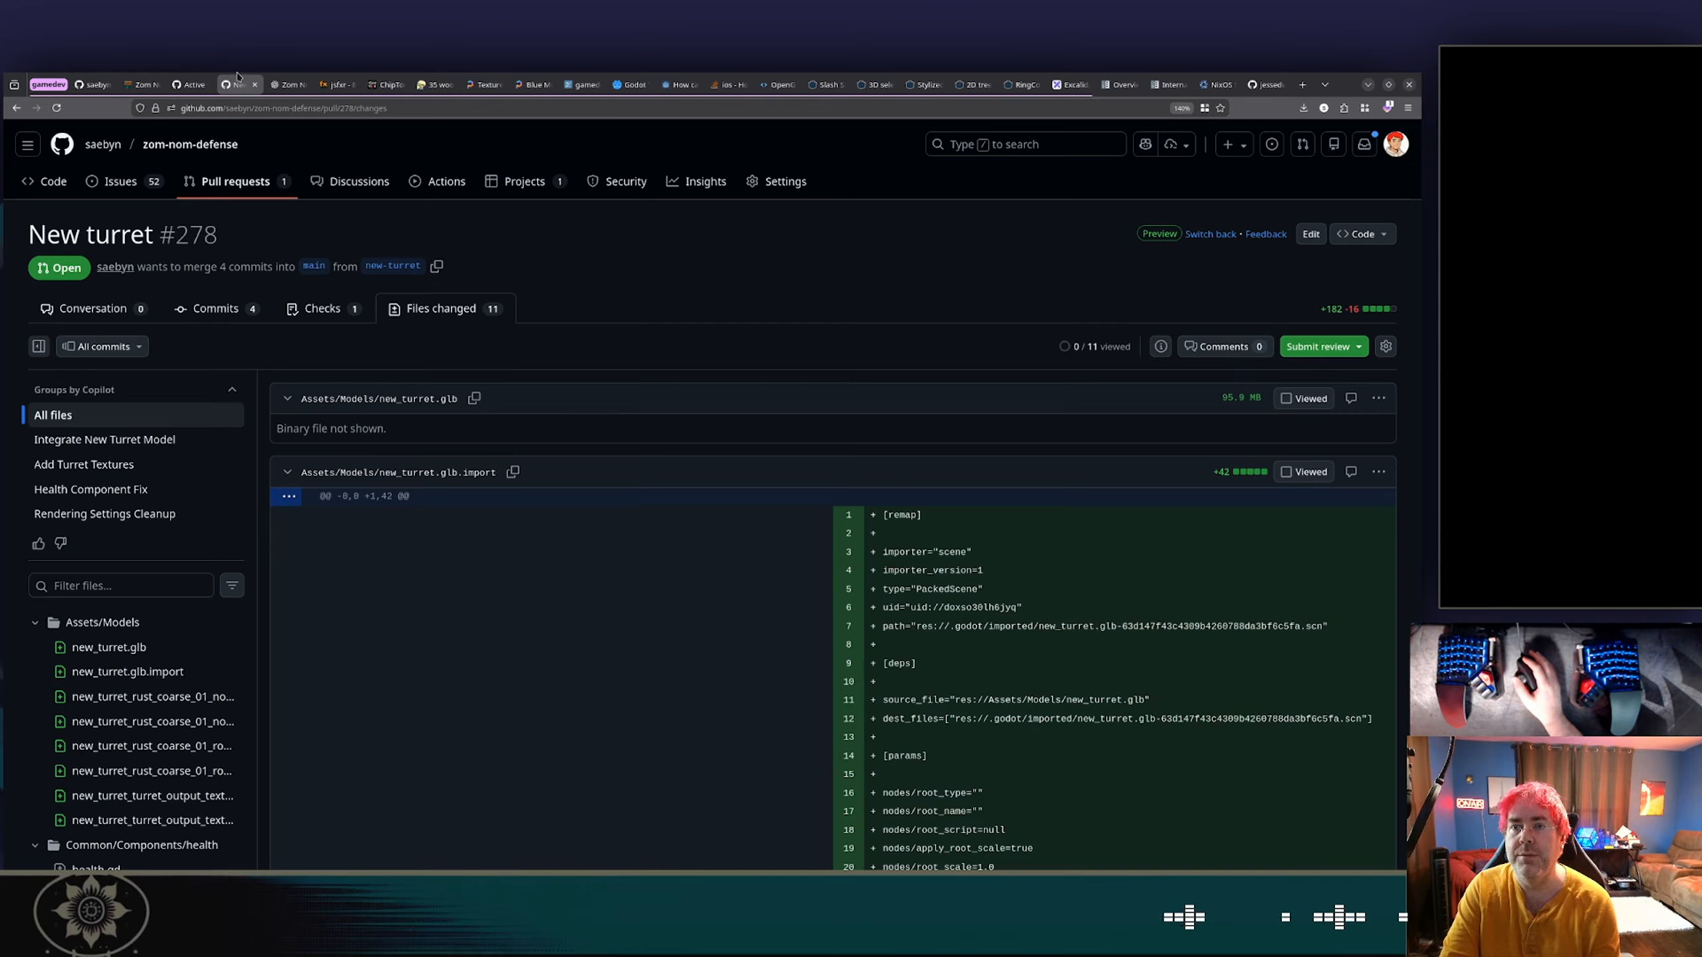
pyautogui.click(100, 310)
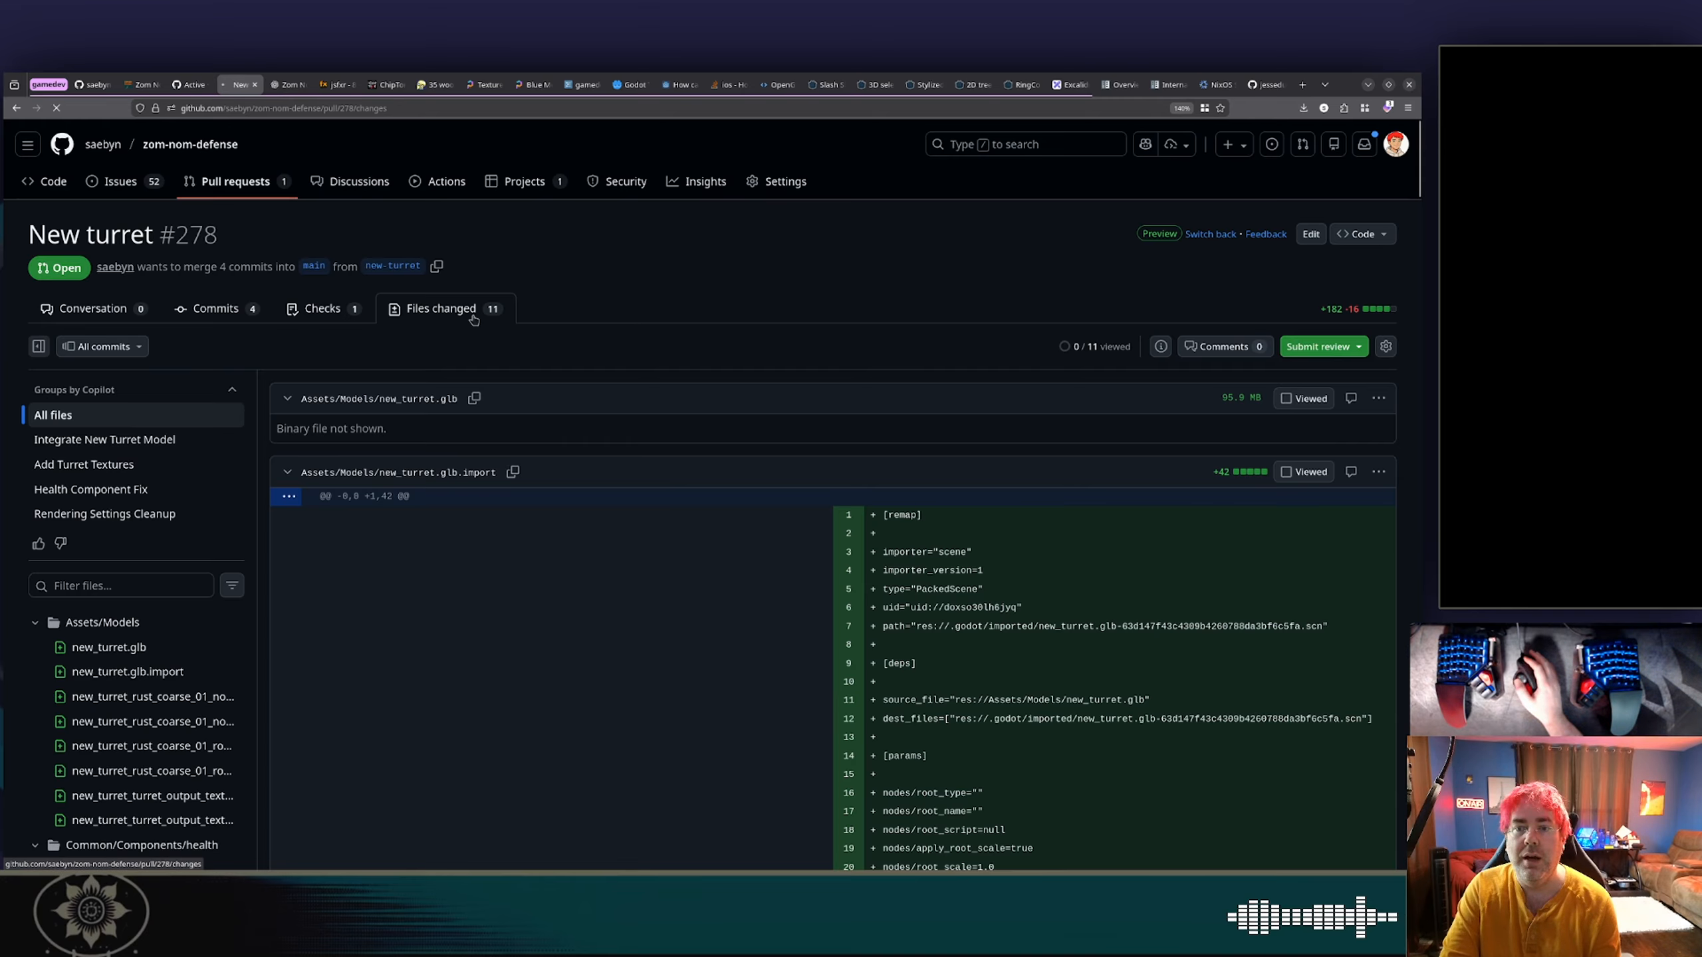
pyautogui.scroll(-10, 615, 324)
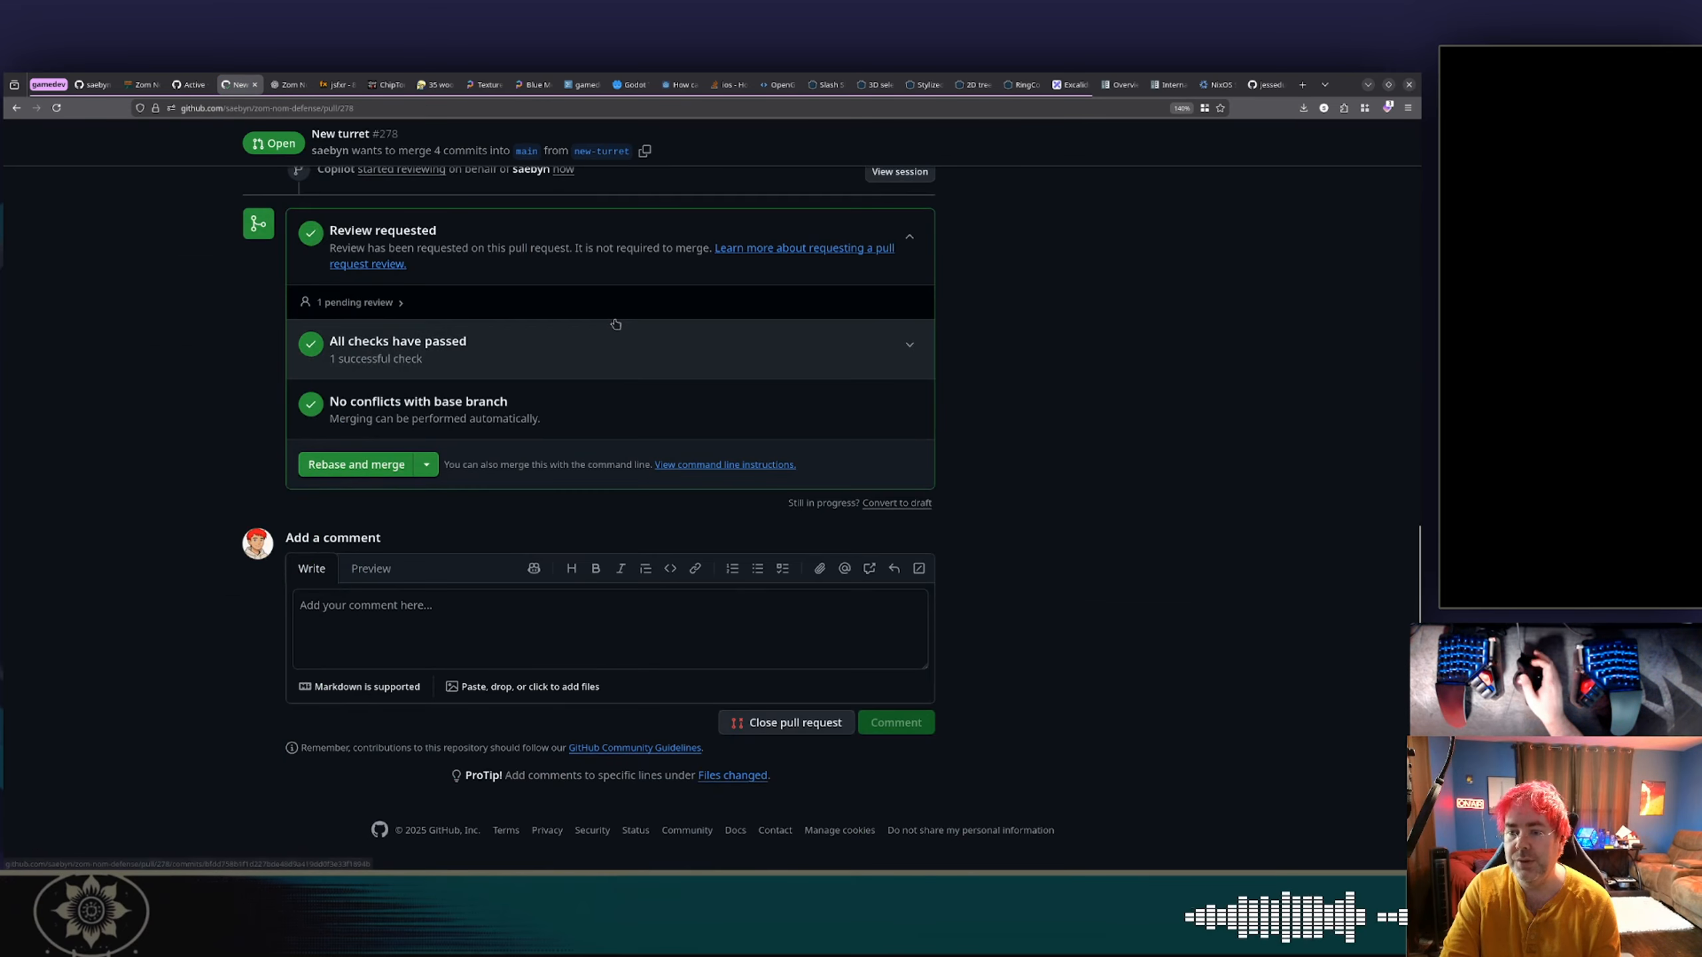
pyautogui.click(374, 466)
pyautogui.click(390, 470)
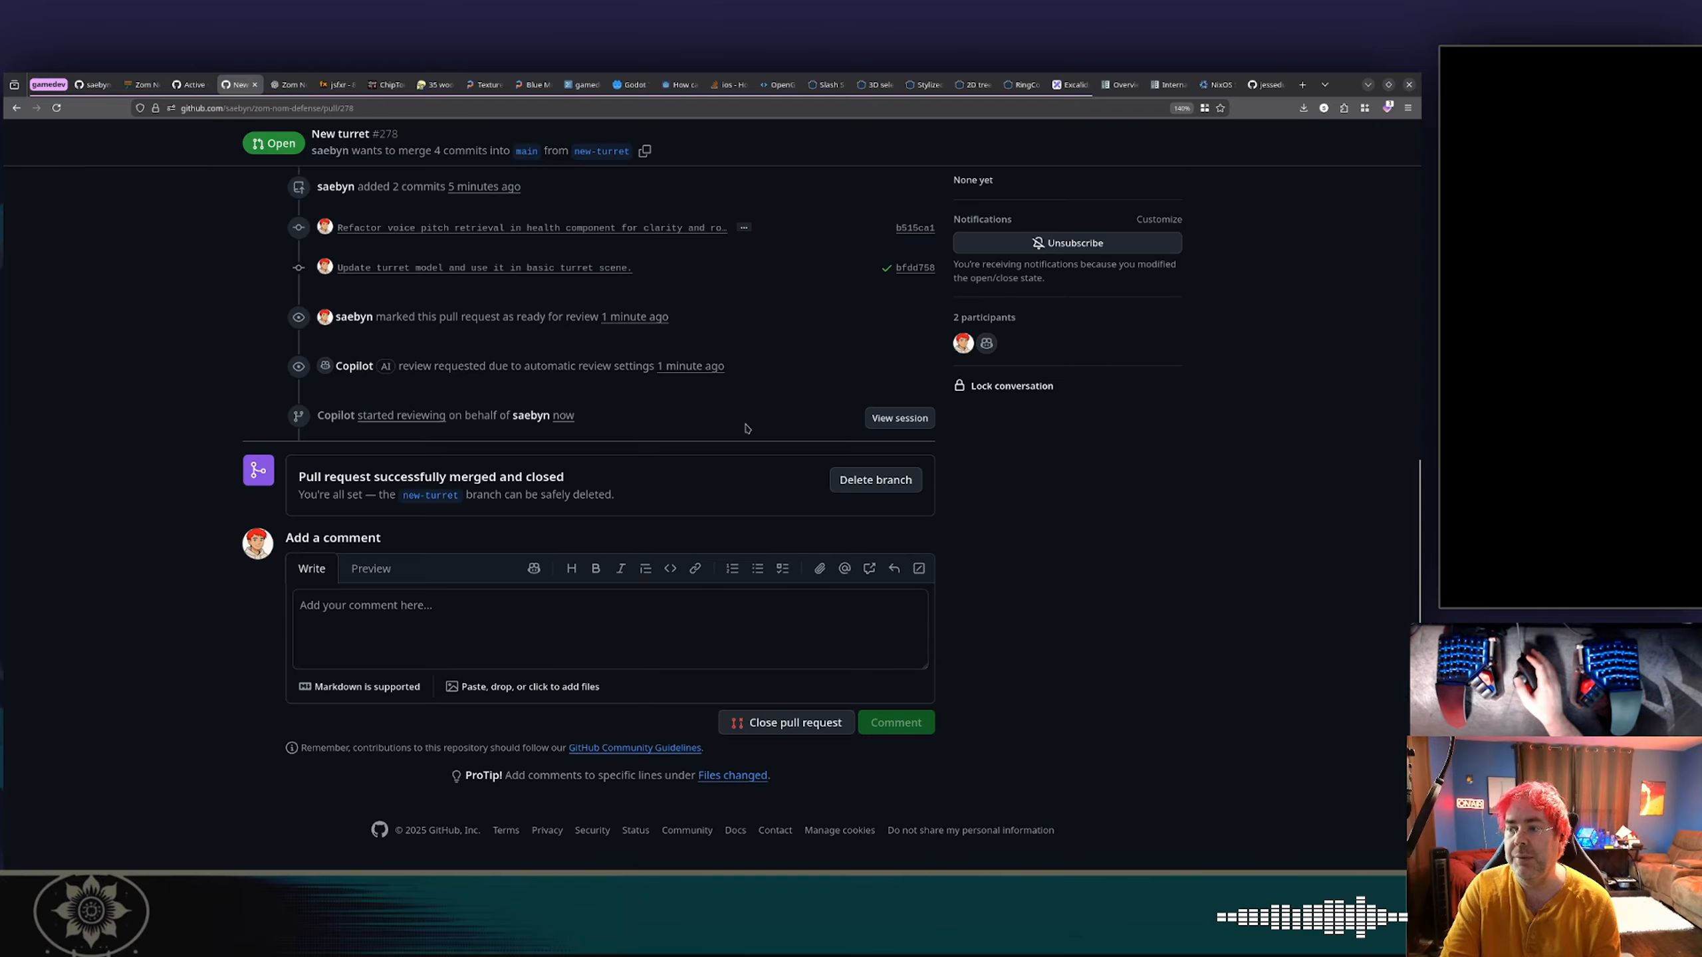
# Delete the merged new-turret branch and open the repository's list of pull requests.
pyautogui.click(836, 481)
pyautogui.scroll(10, 526, 366)
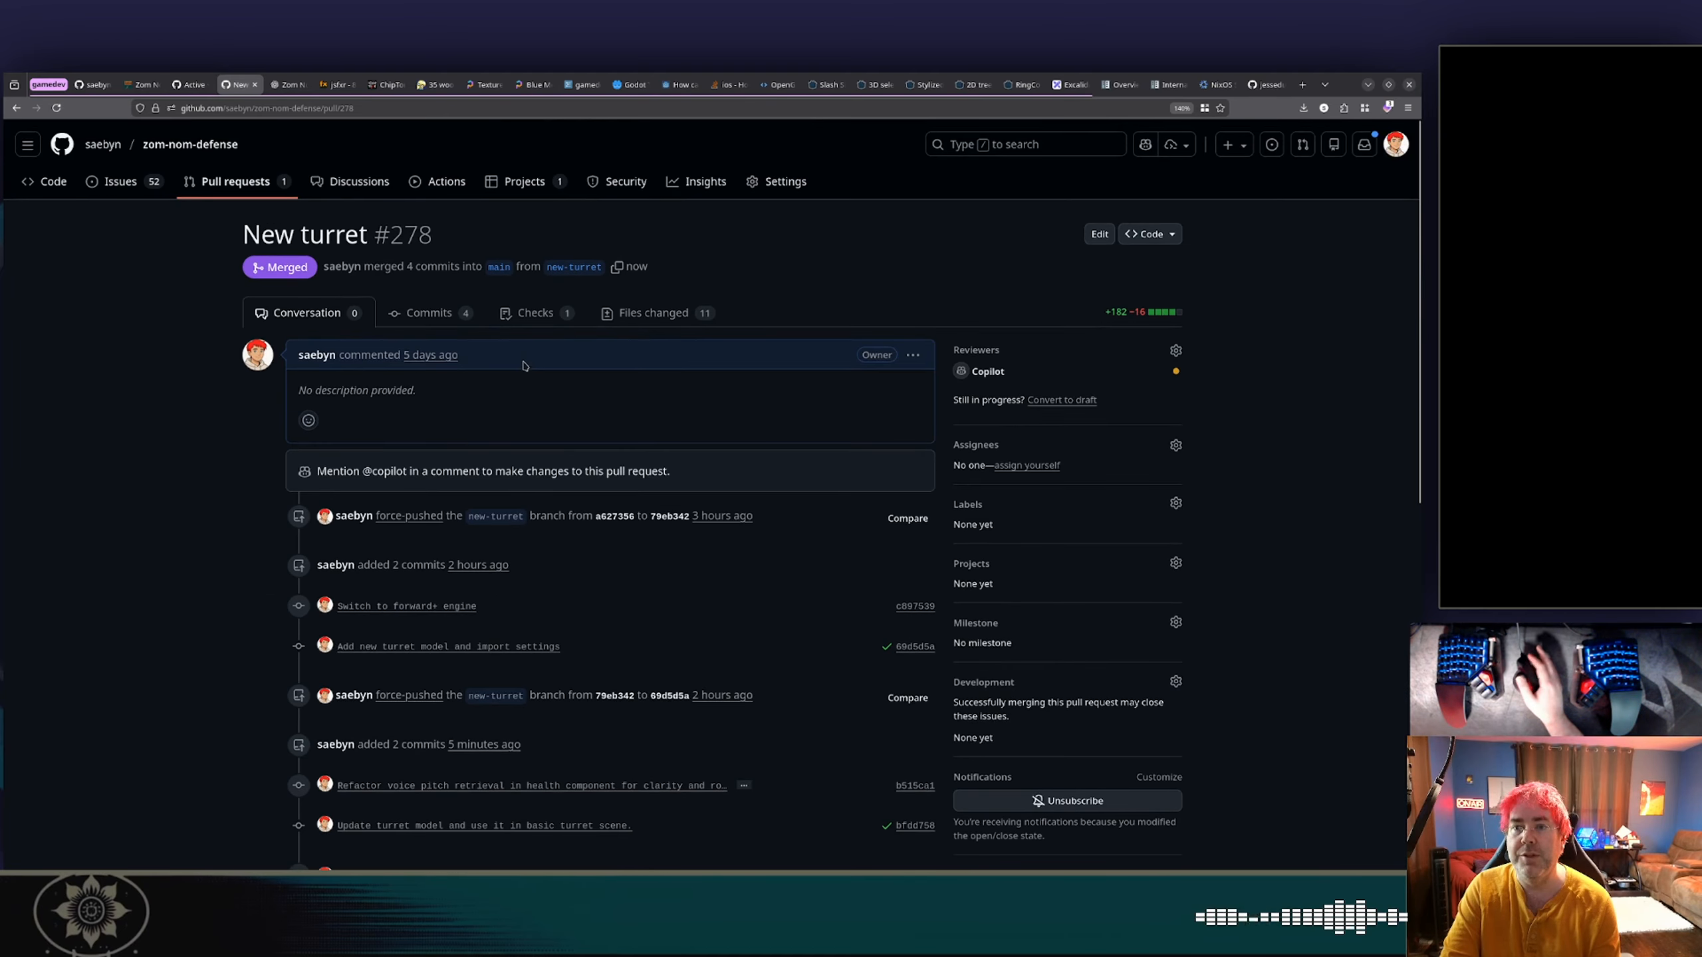
pyautogui.click(240, 182)
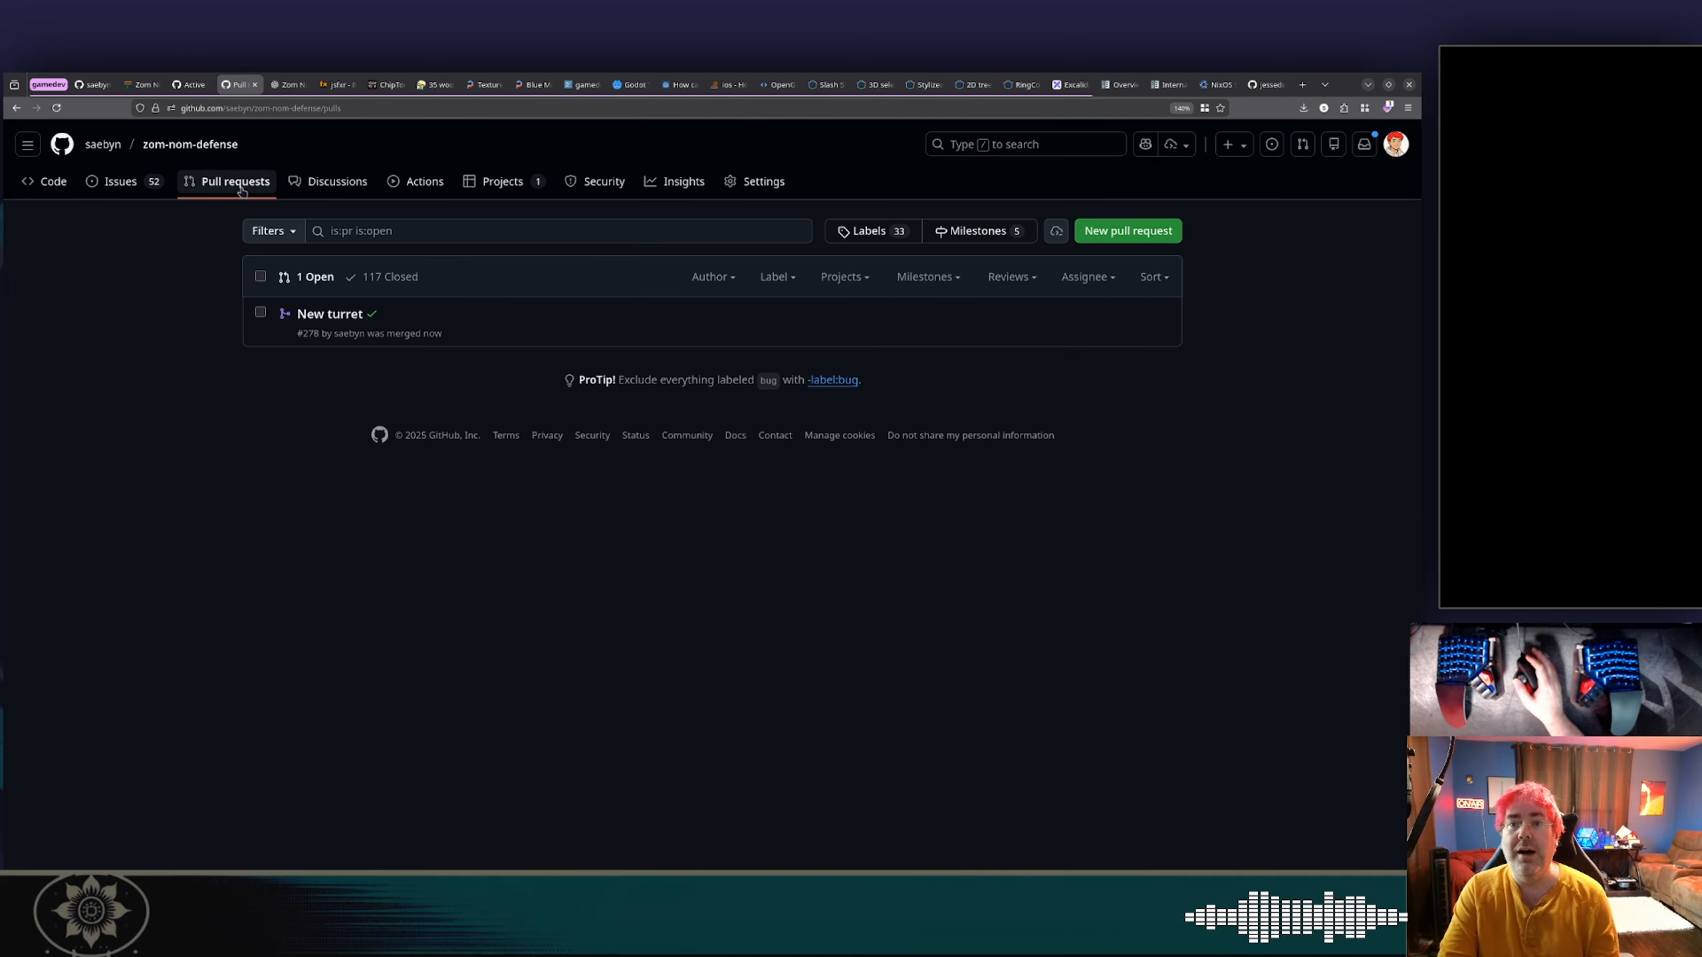